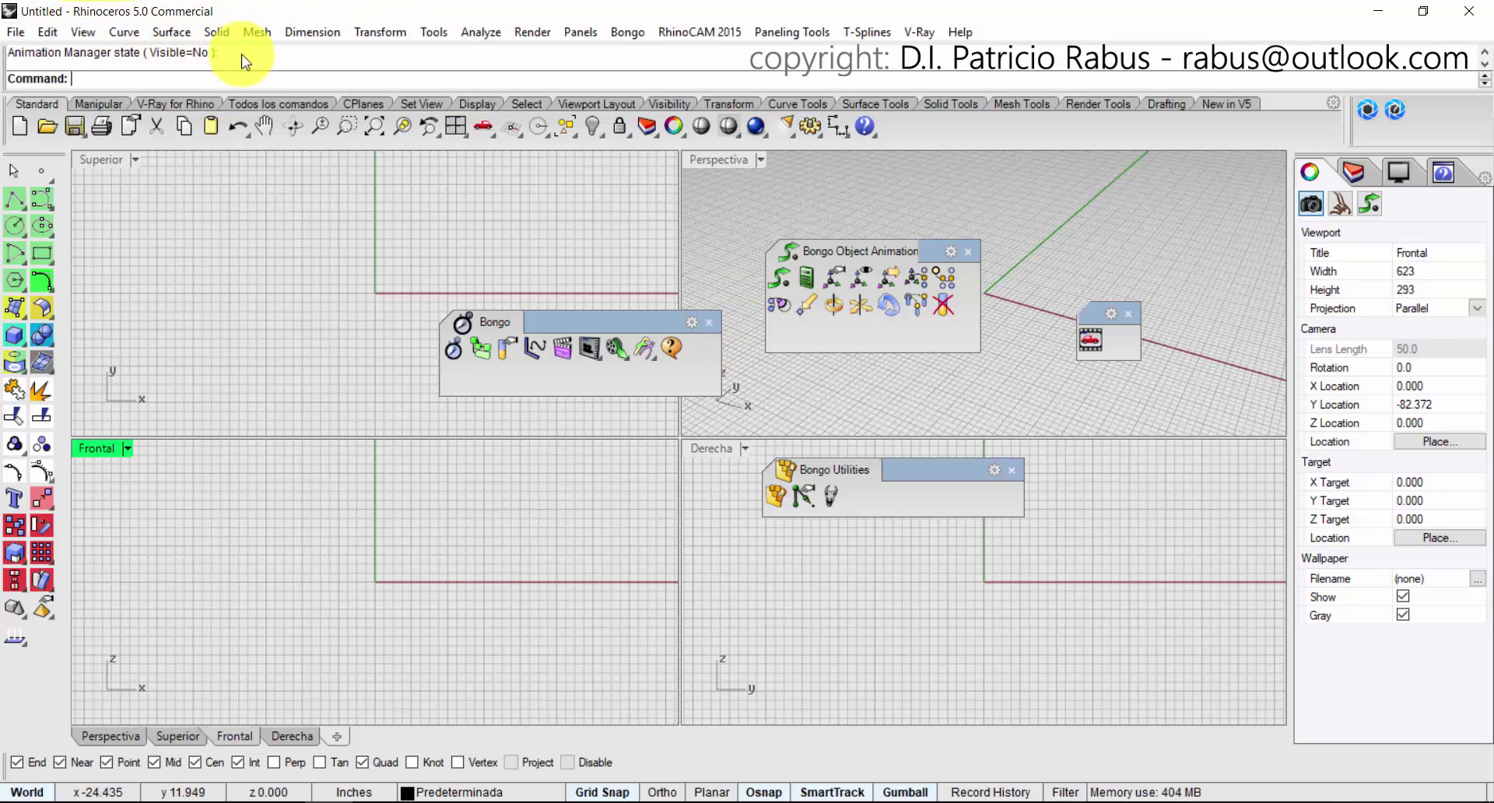
Show the Bongo animation timeline.
click(628, 33)
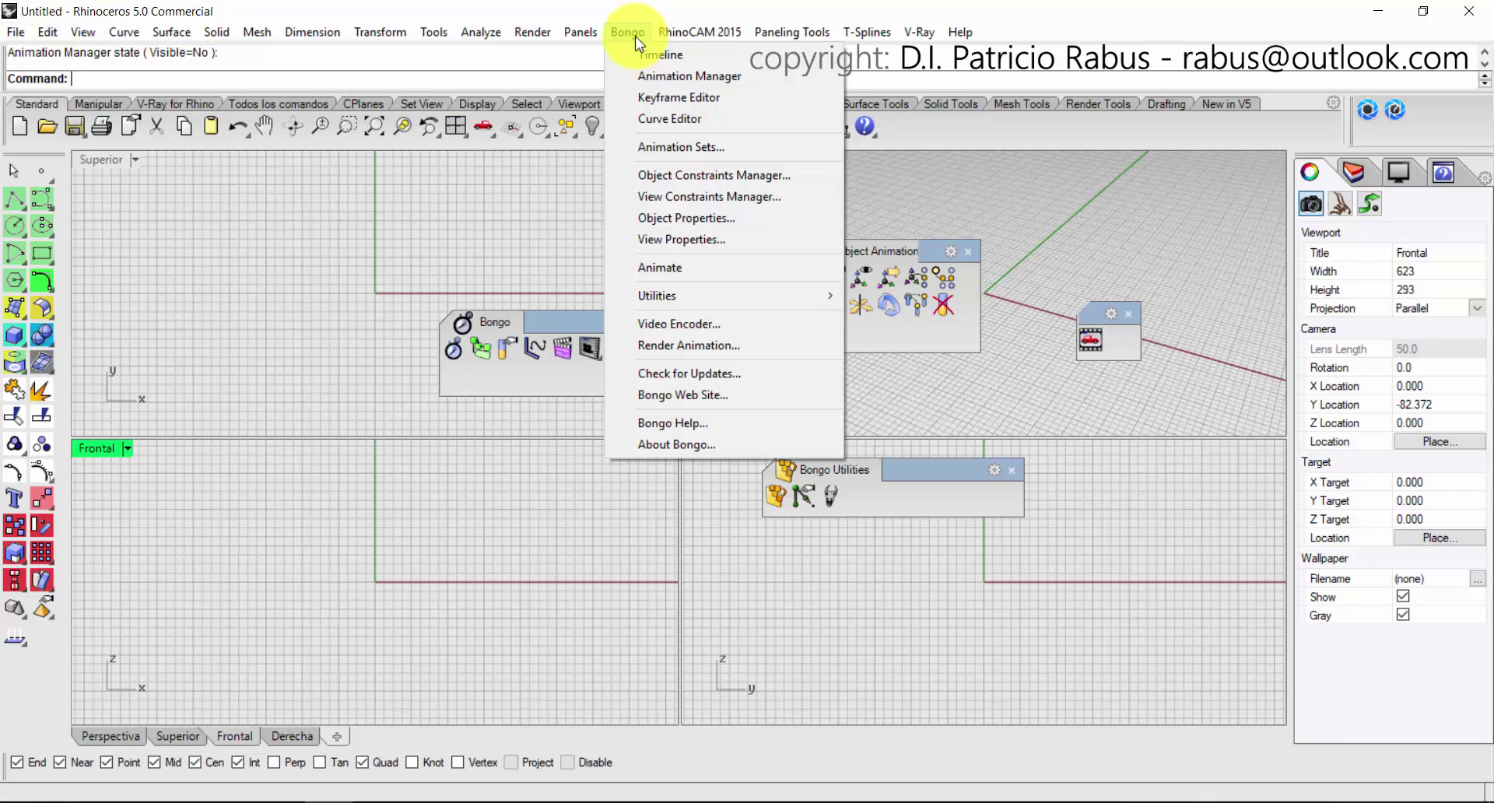
click(699, 56)
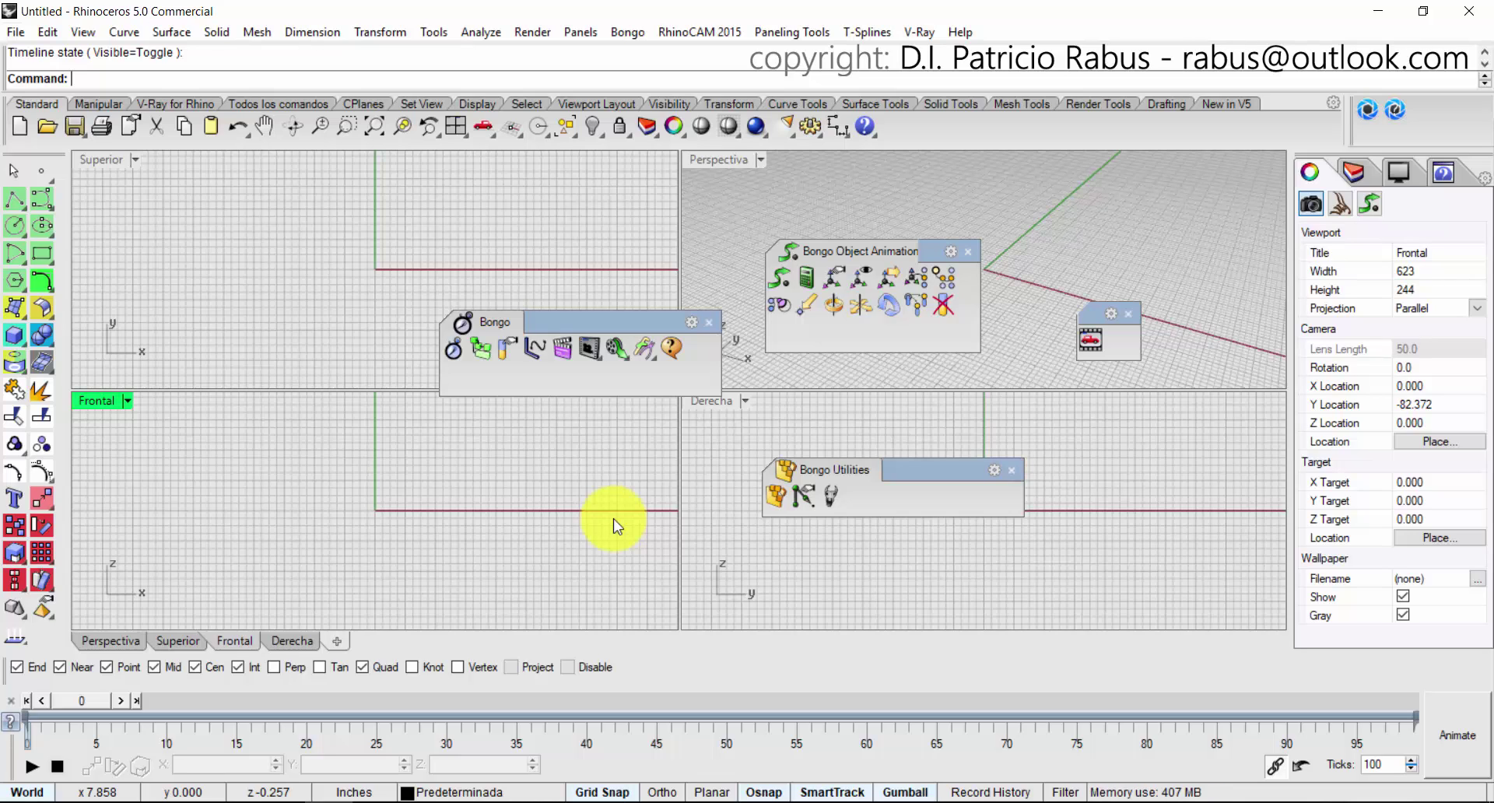
Look through the Manipular and V-Ray for Rhino toolbars and the sidebar tools that belong to them.
click(188, 105)
click(105, 103)
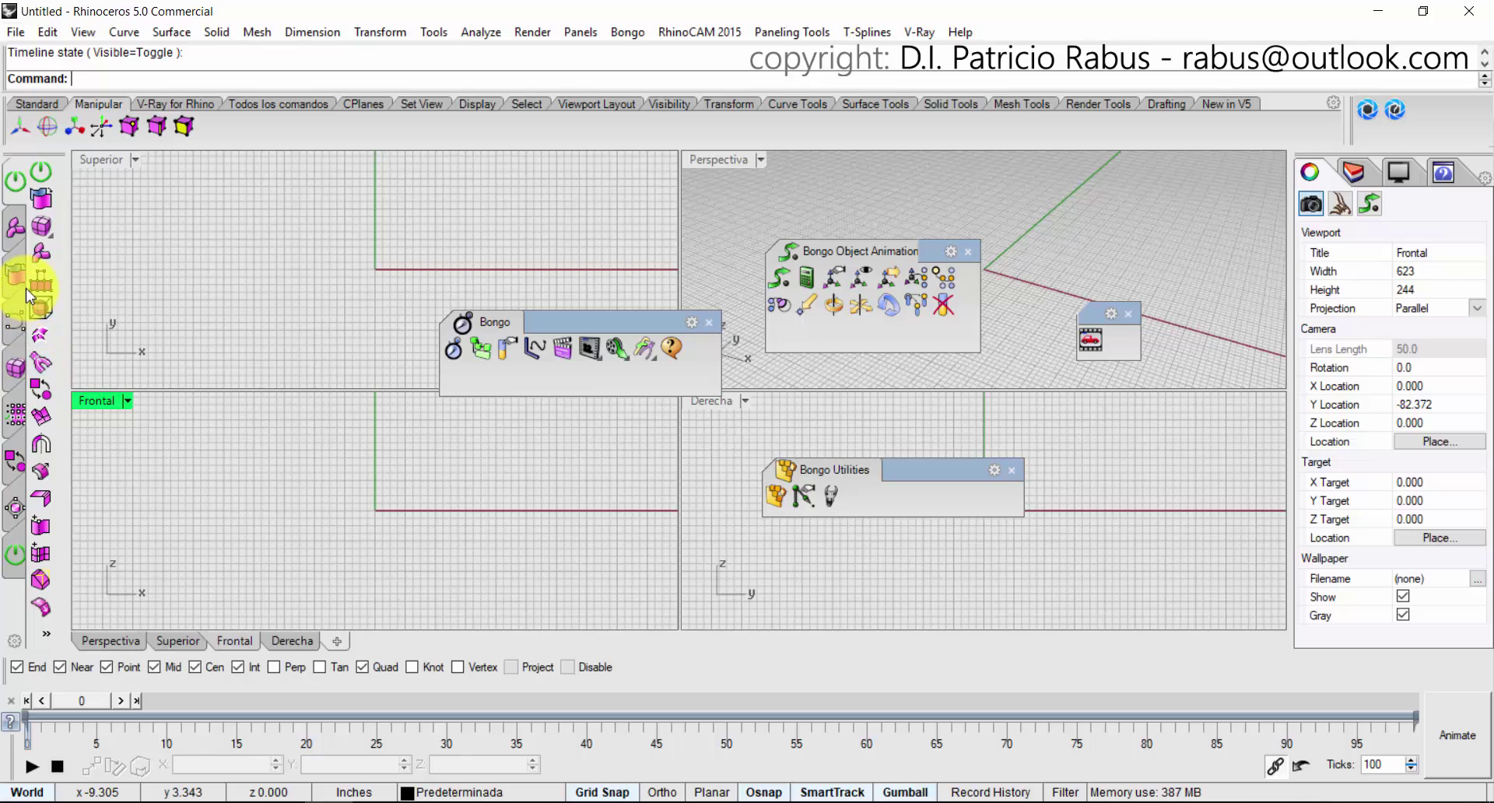
click(154, 104)
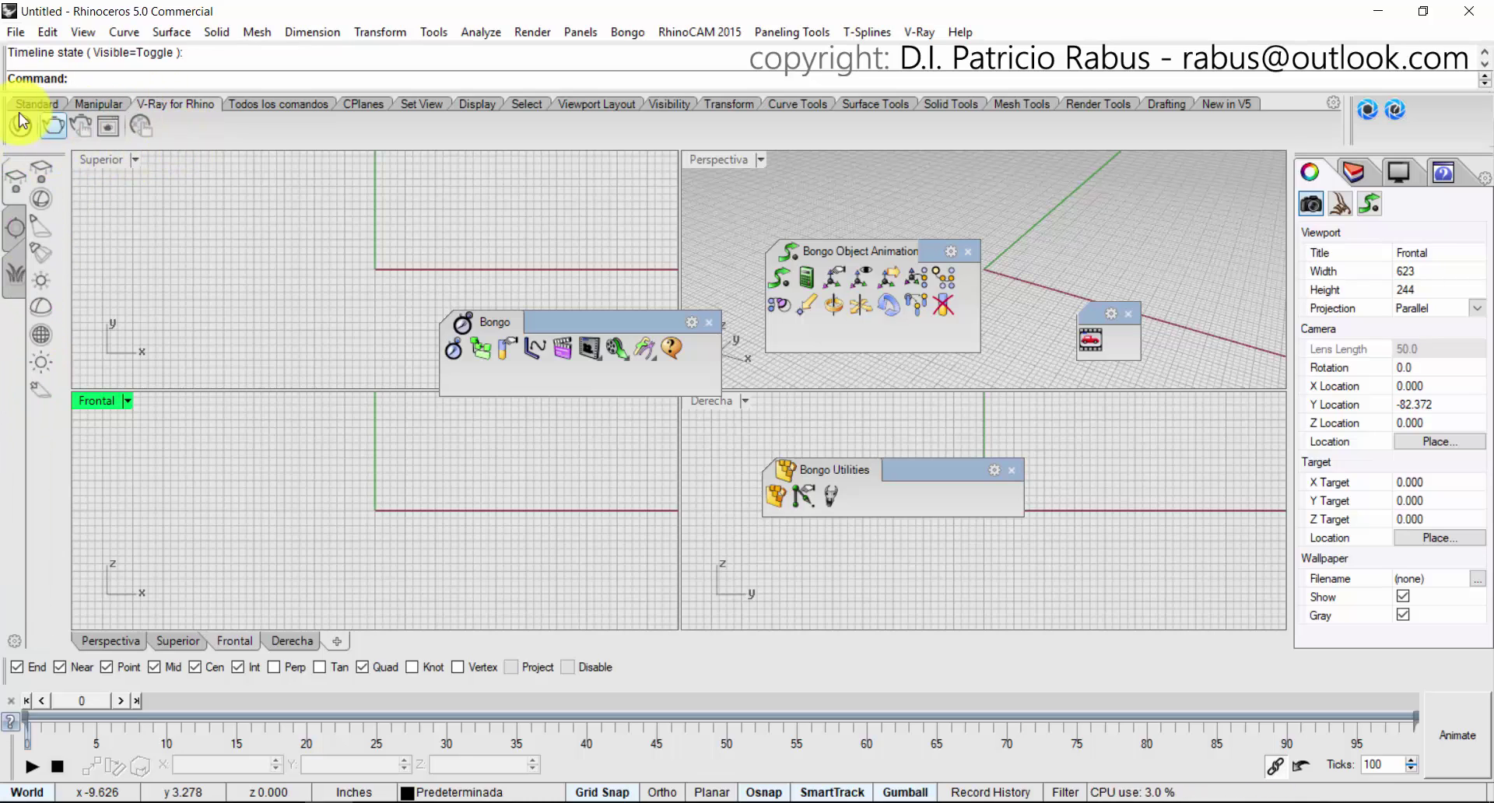
click(15, 225)
click(13, 190)
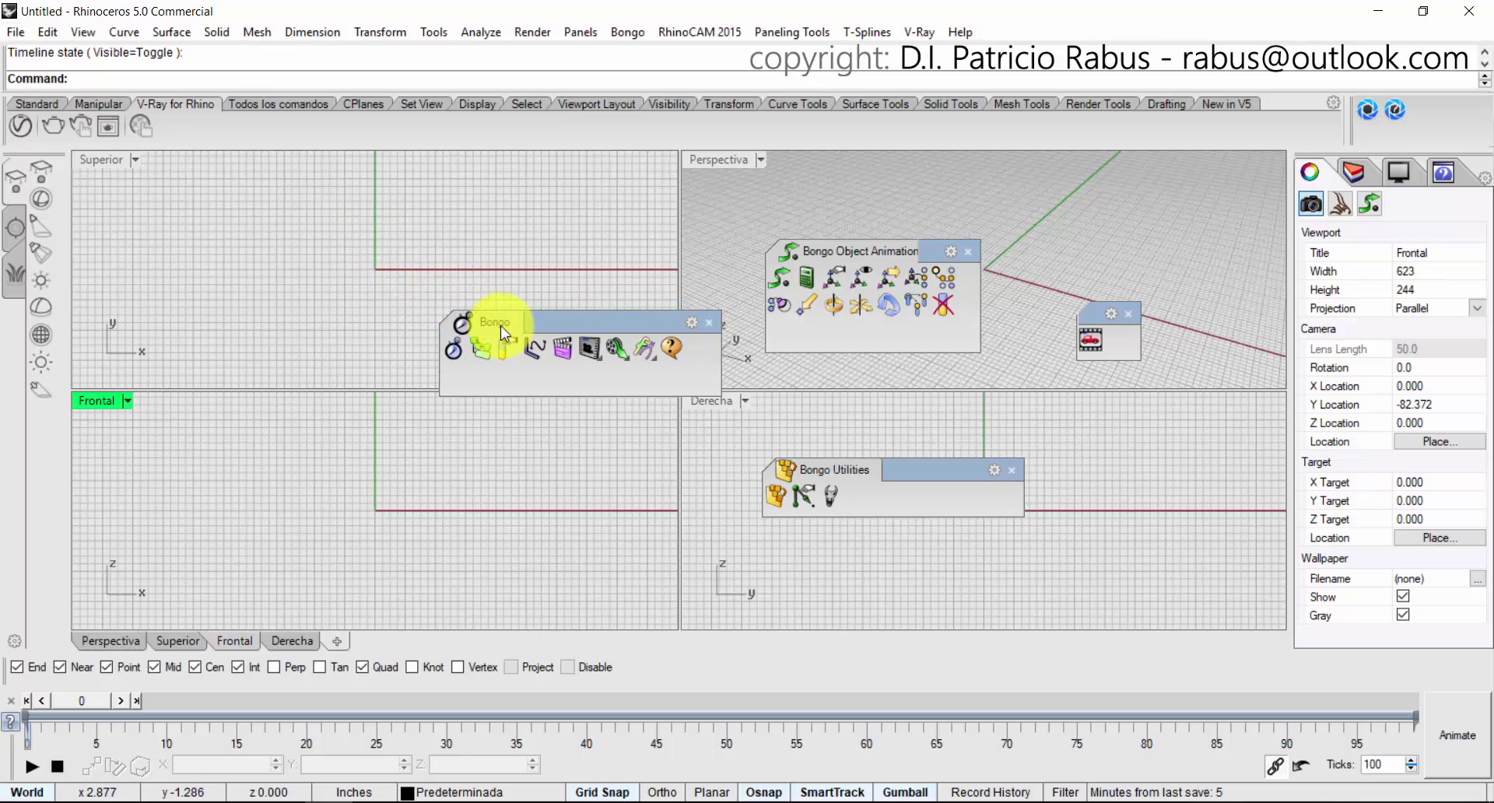
Move the Bongo and view animation toolbars apart and inspect the Bongo toolbar's flyouts for utilities and object animation.
drag(494, 325, 363, 223)
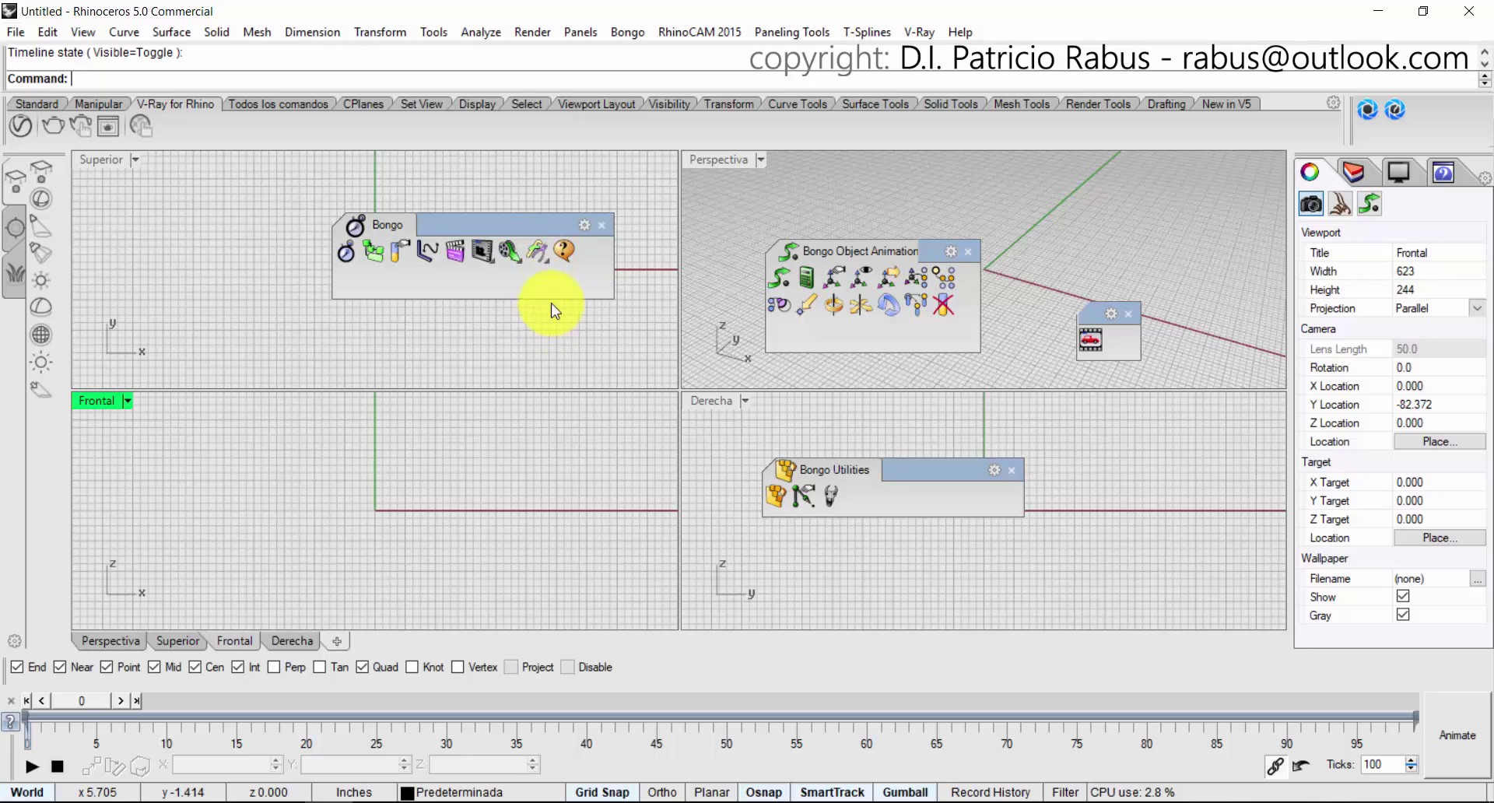
drag(1092, 315, 519, 420)
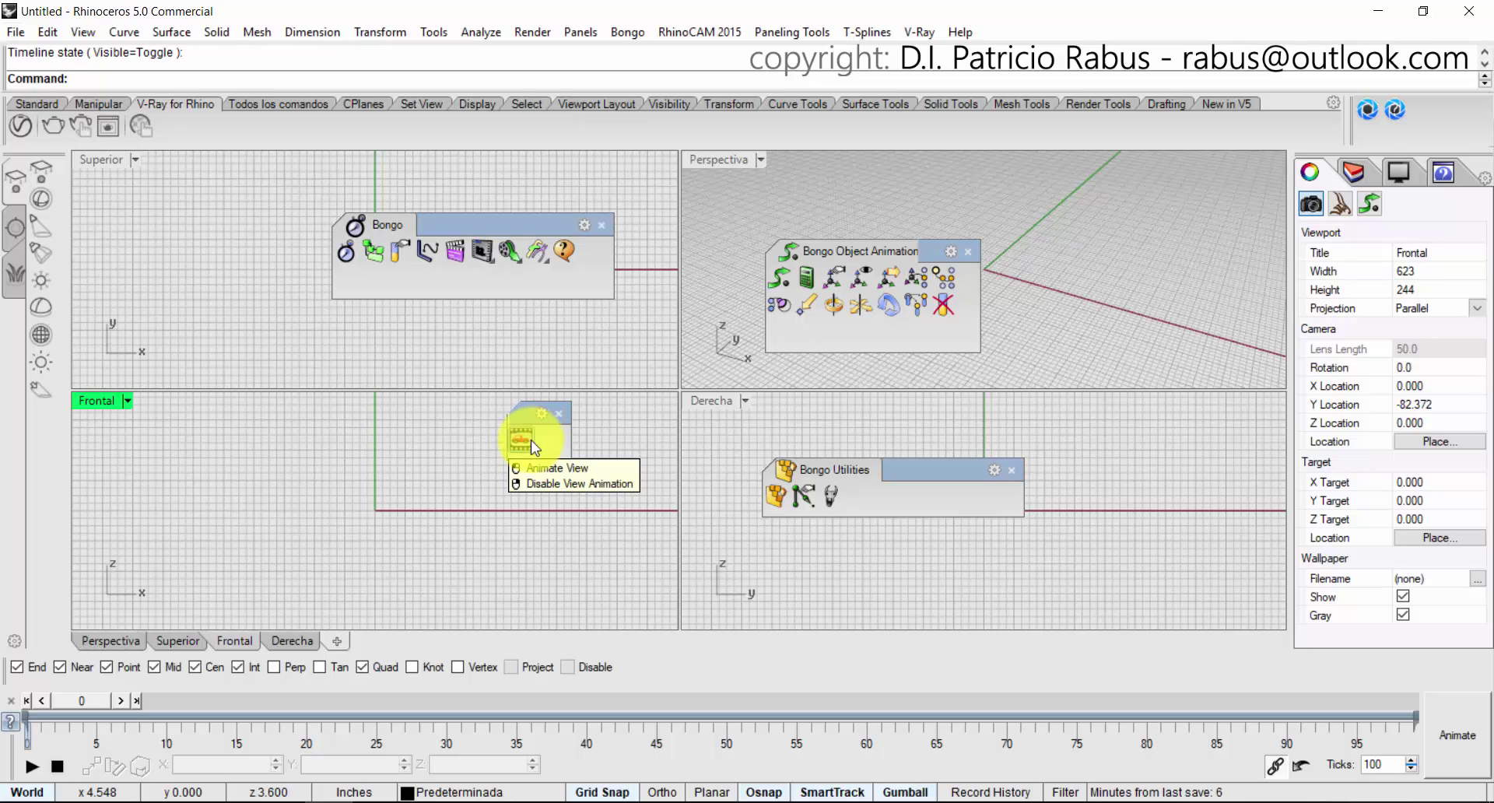
click(481, 252)
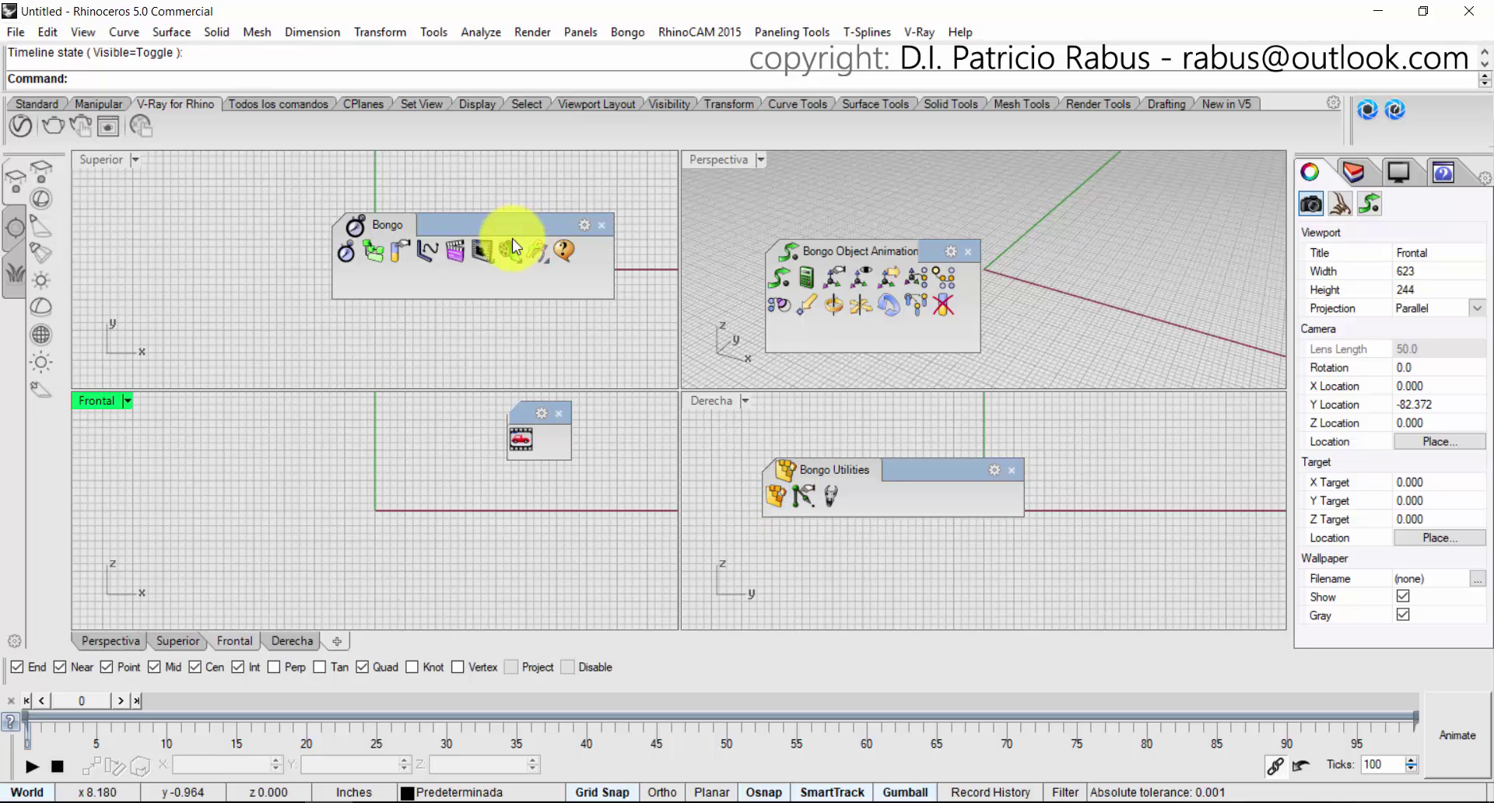
click(534, 257)
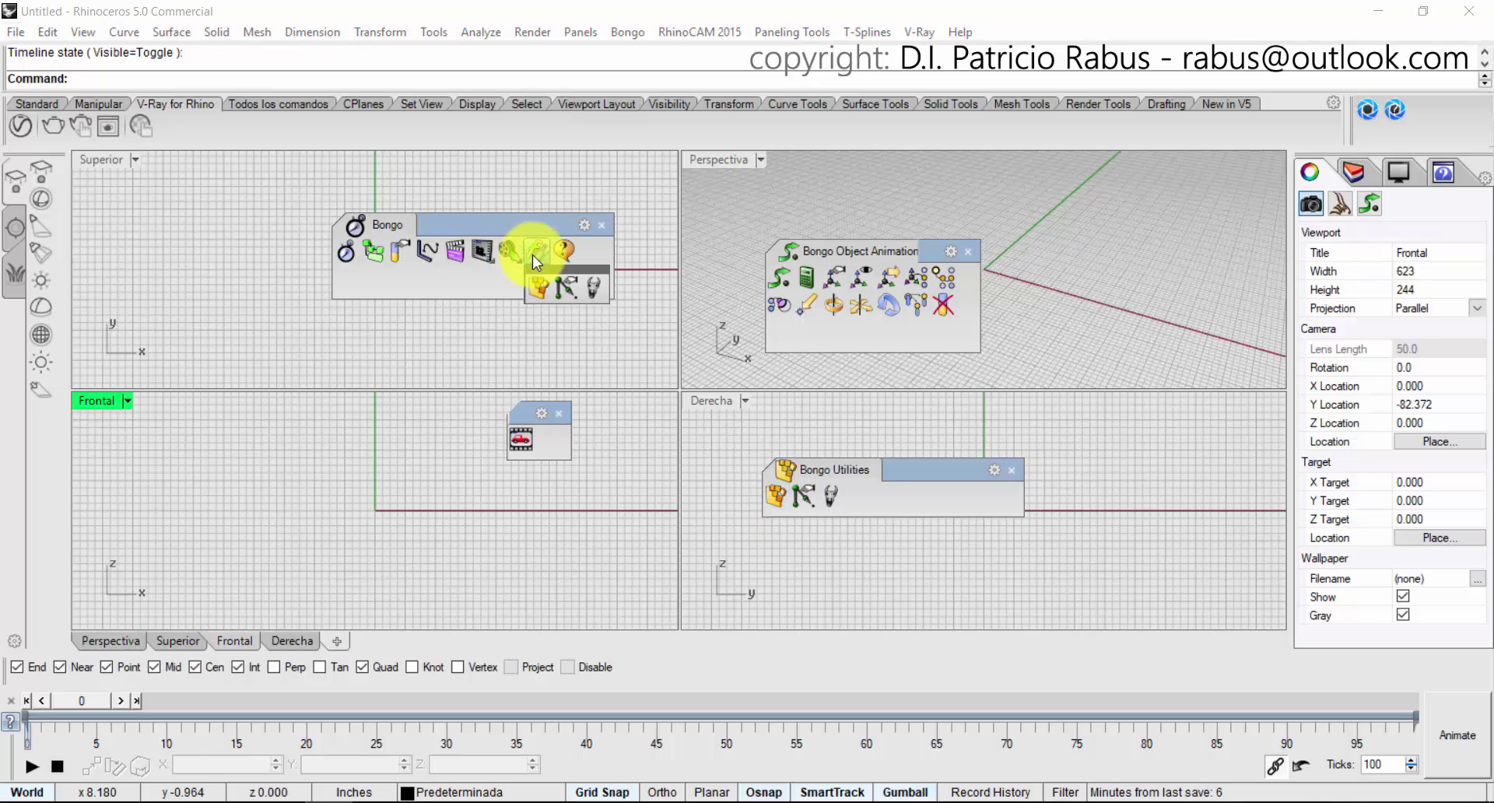
click(509, 253)
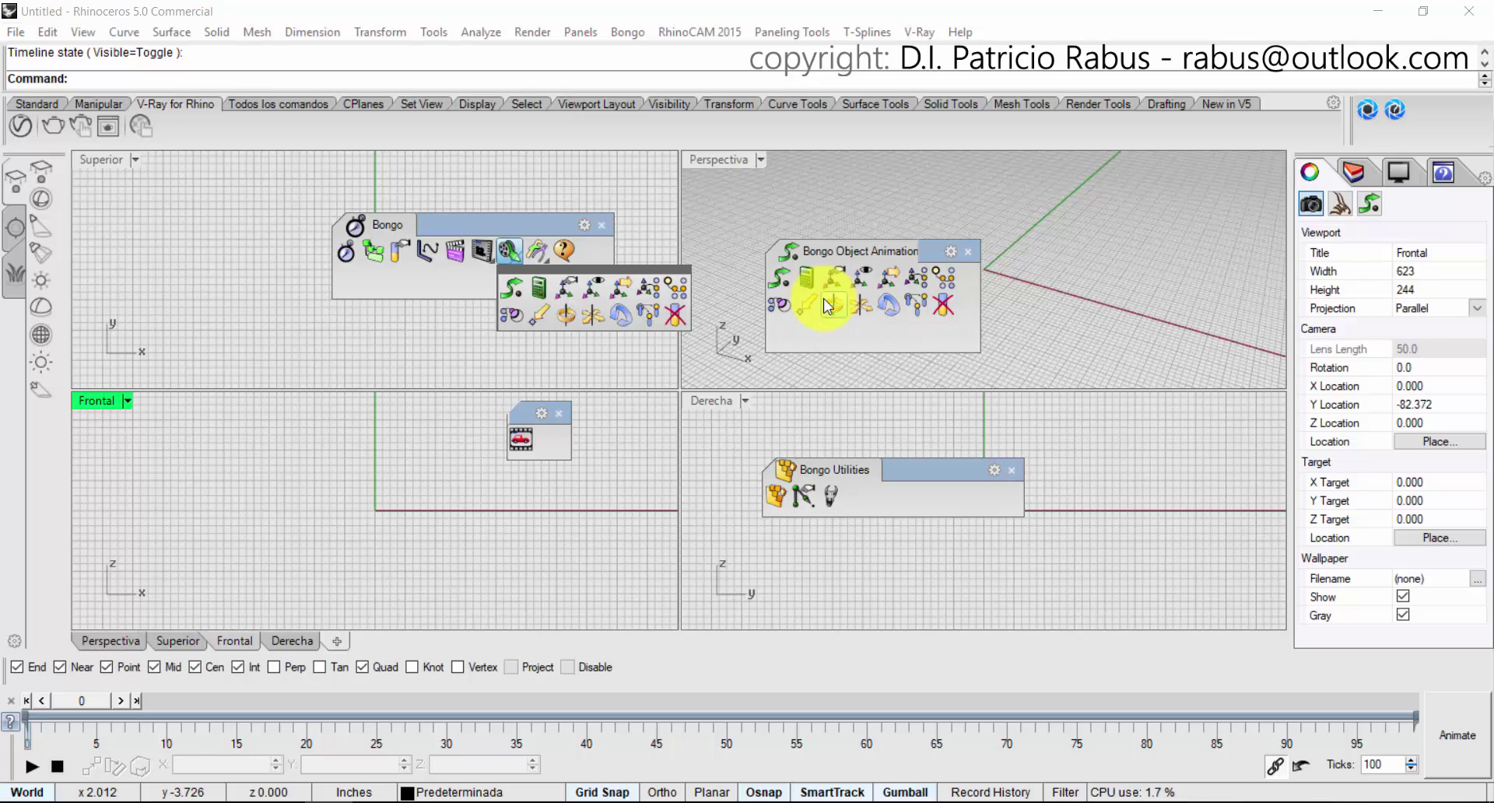
click(226, 221)
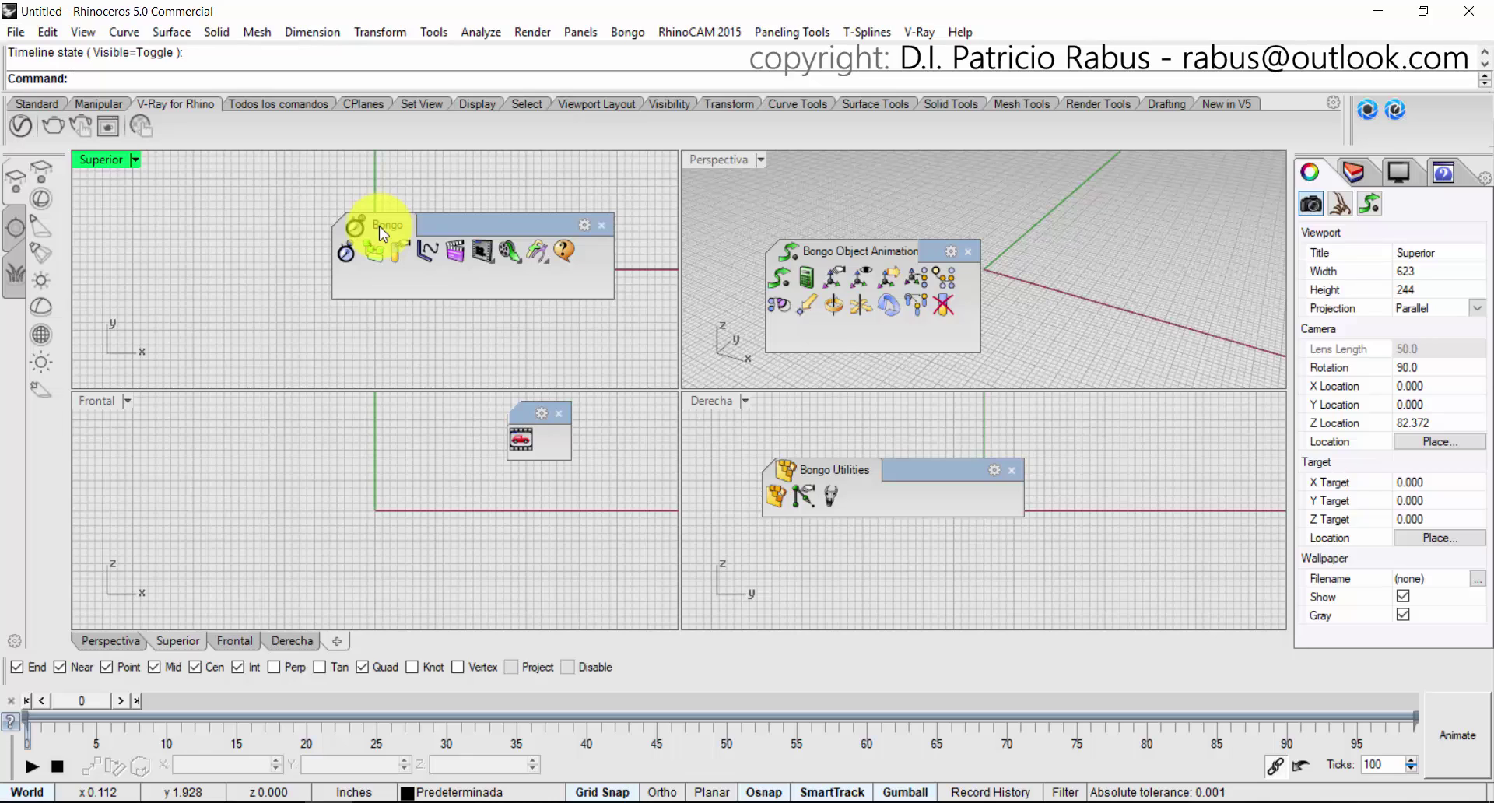
Dock the floating Bongo toolbar in the standard toolbar group between Standard and Manipular, and display its tools.
drag(379, 231, 285, 308)
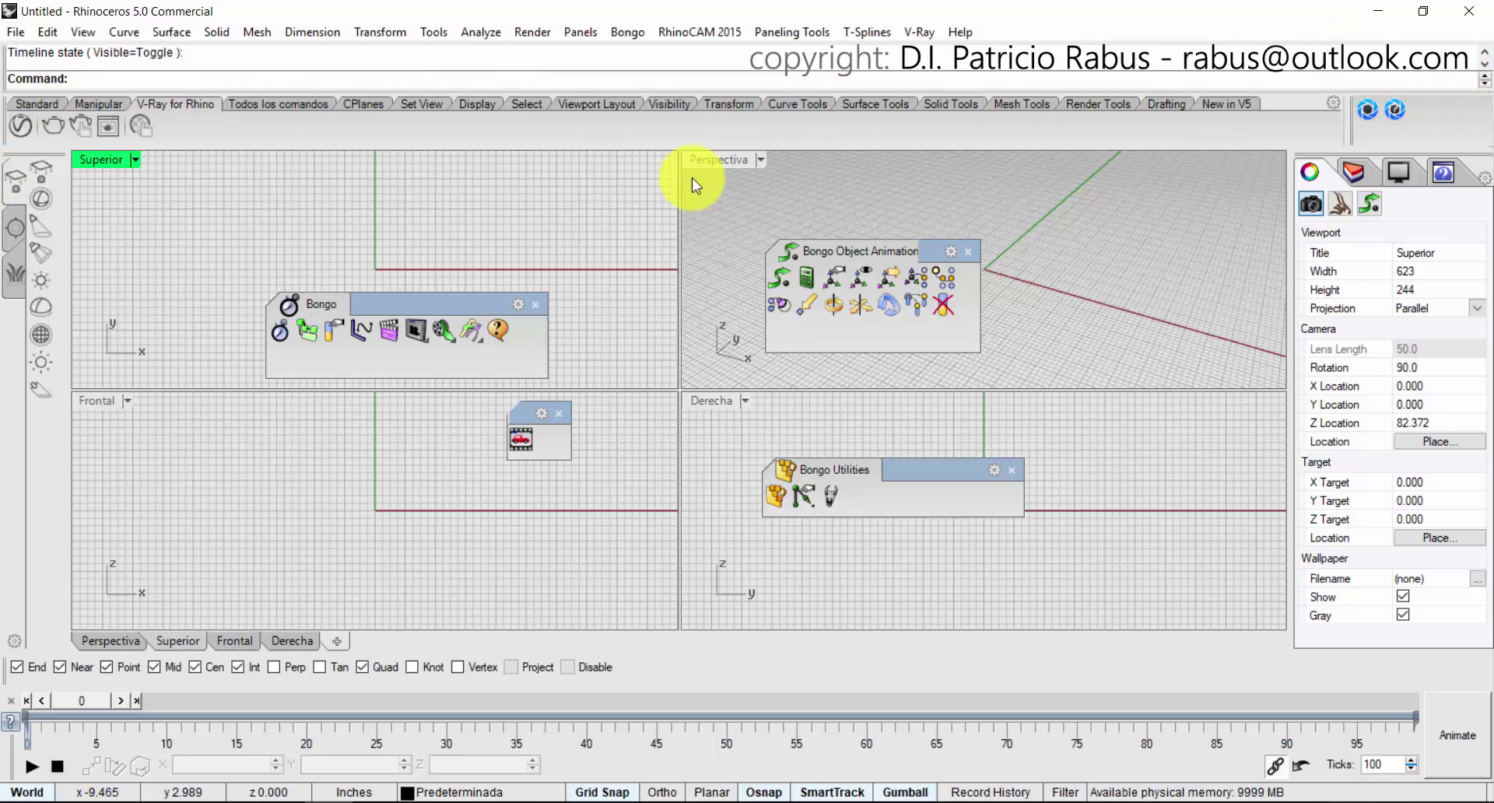
drag(313, 304, 232, 276)
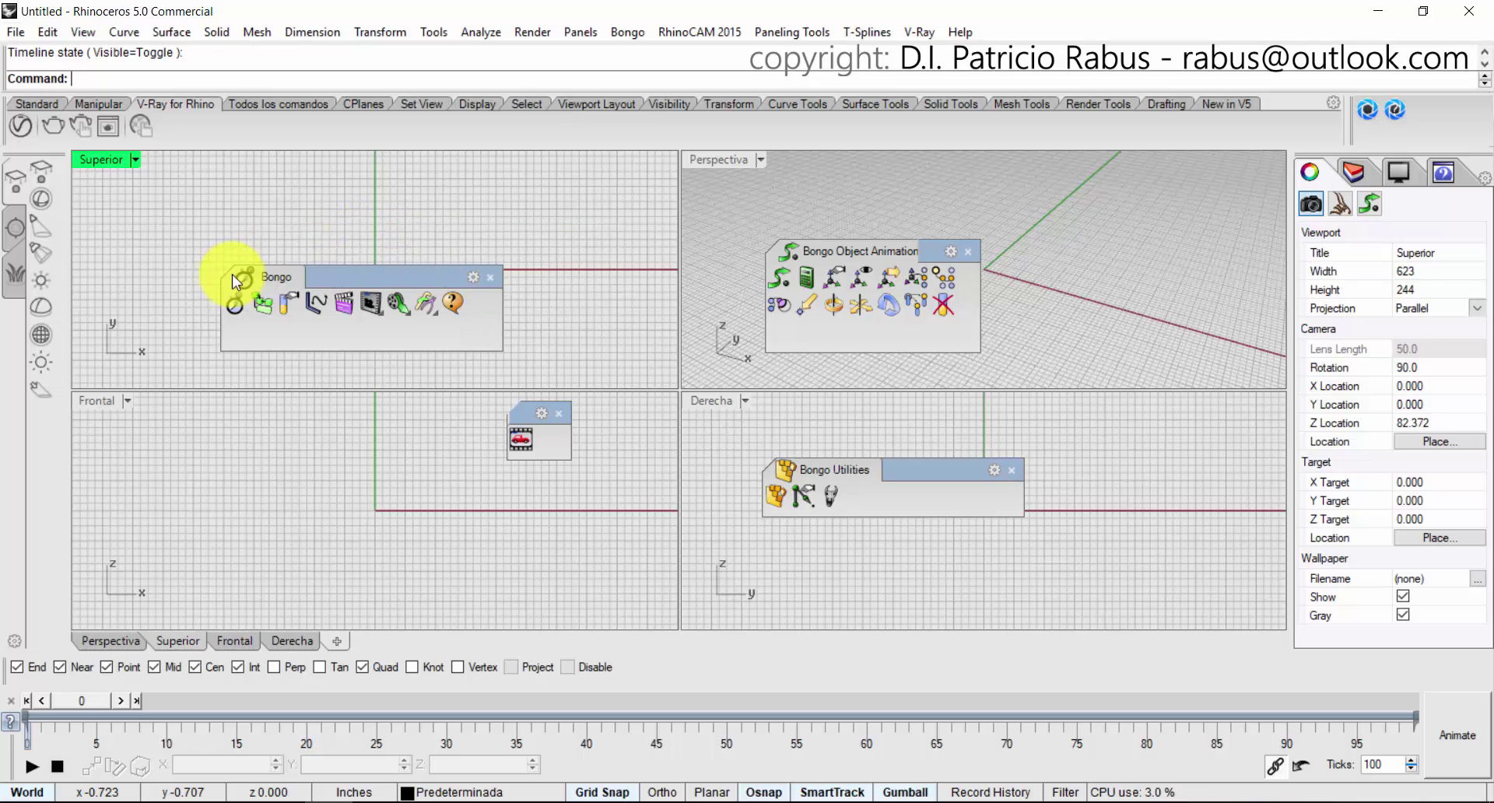
drag(374, 279, 111, 106)
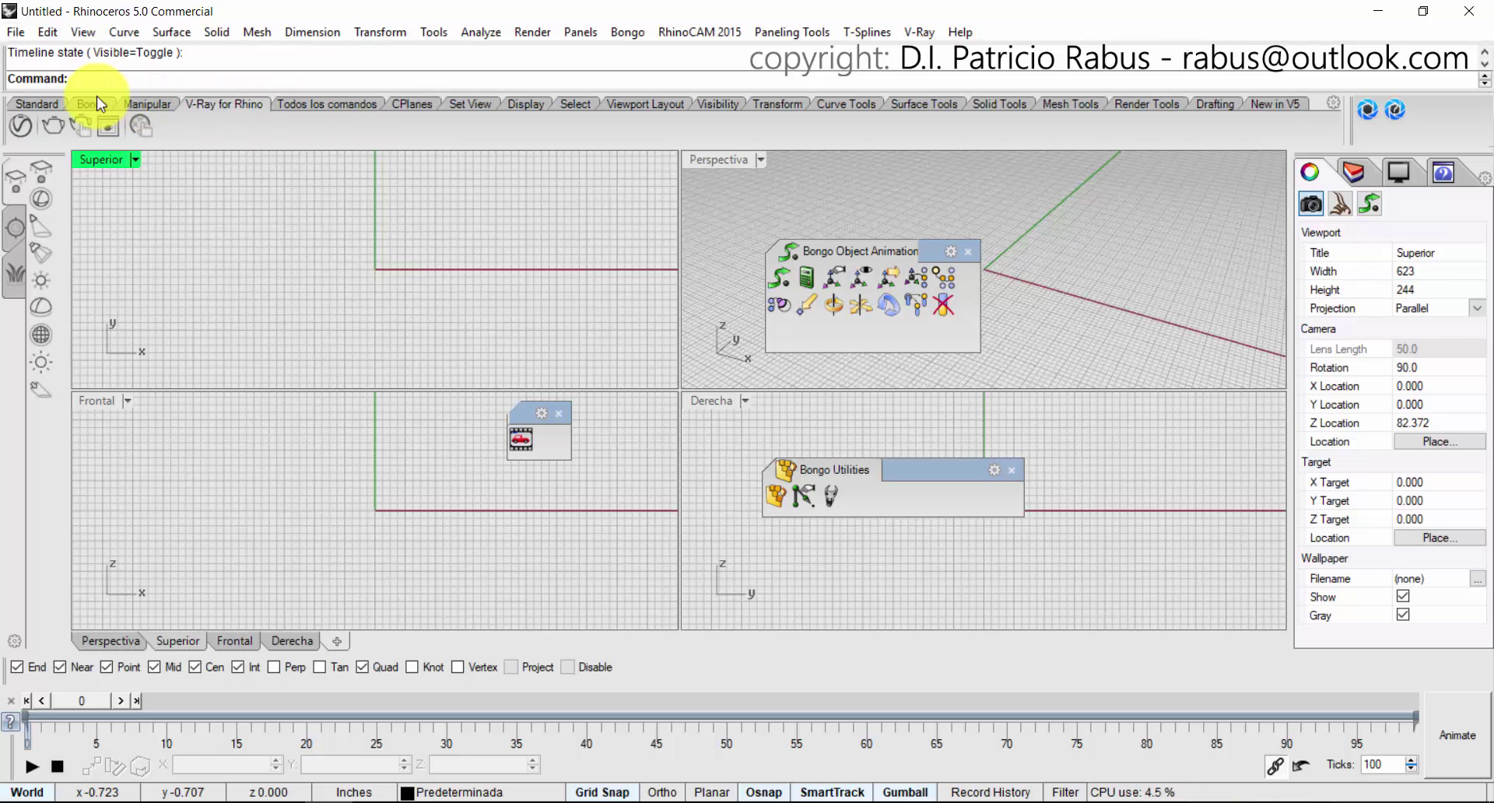
click(96, 104)
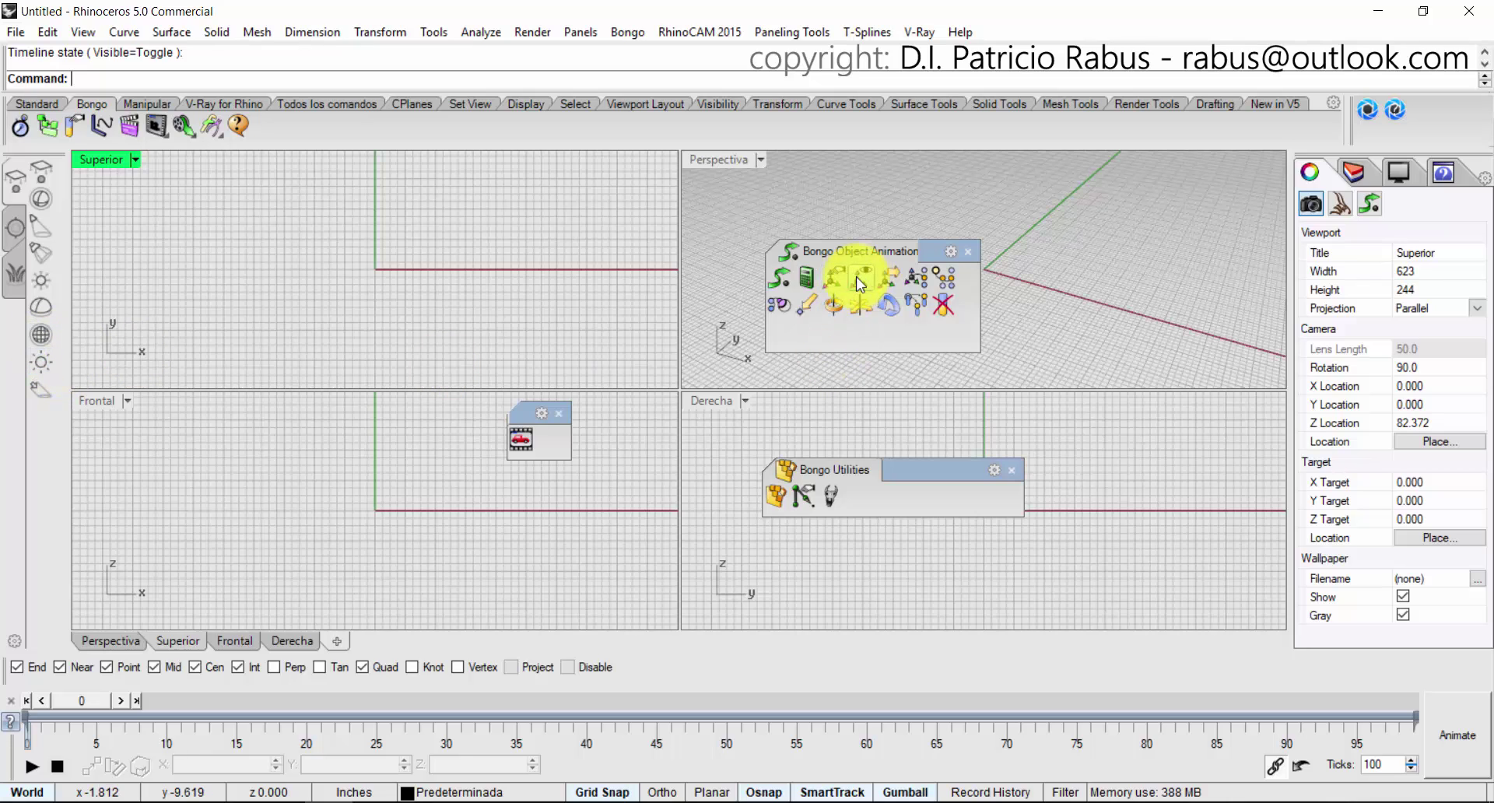
drag(982, 298, 1143, 290)
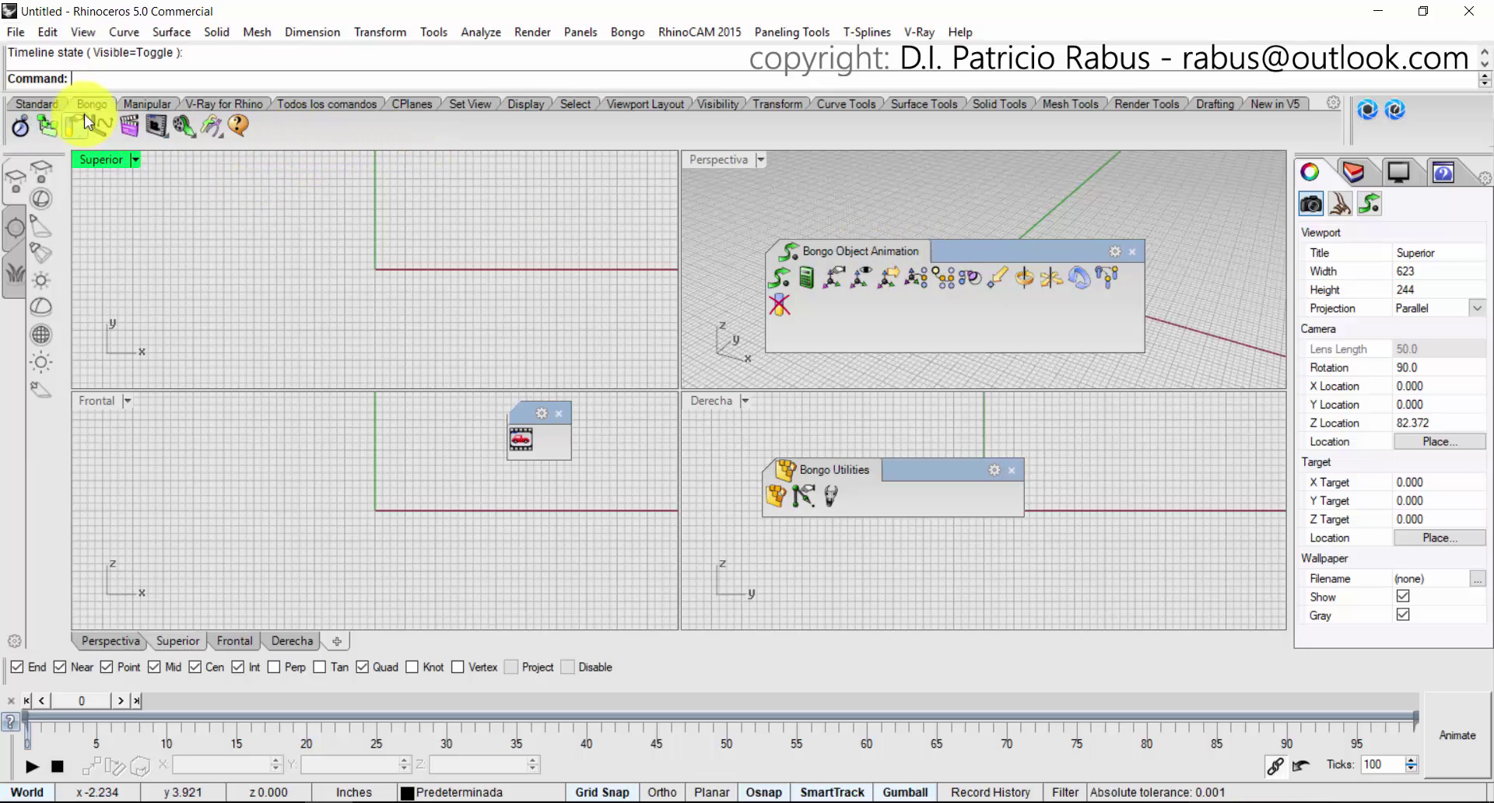
Assign Bongo Object Animation as the sidebar of the Bongo toolbar in its toolbar properties.
right_click(339, 145)
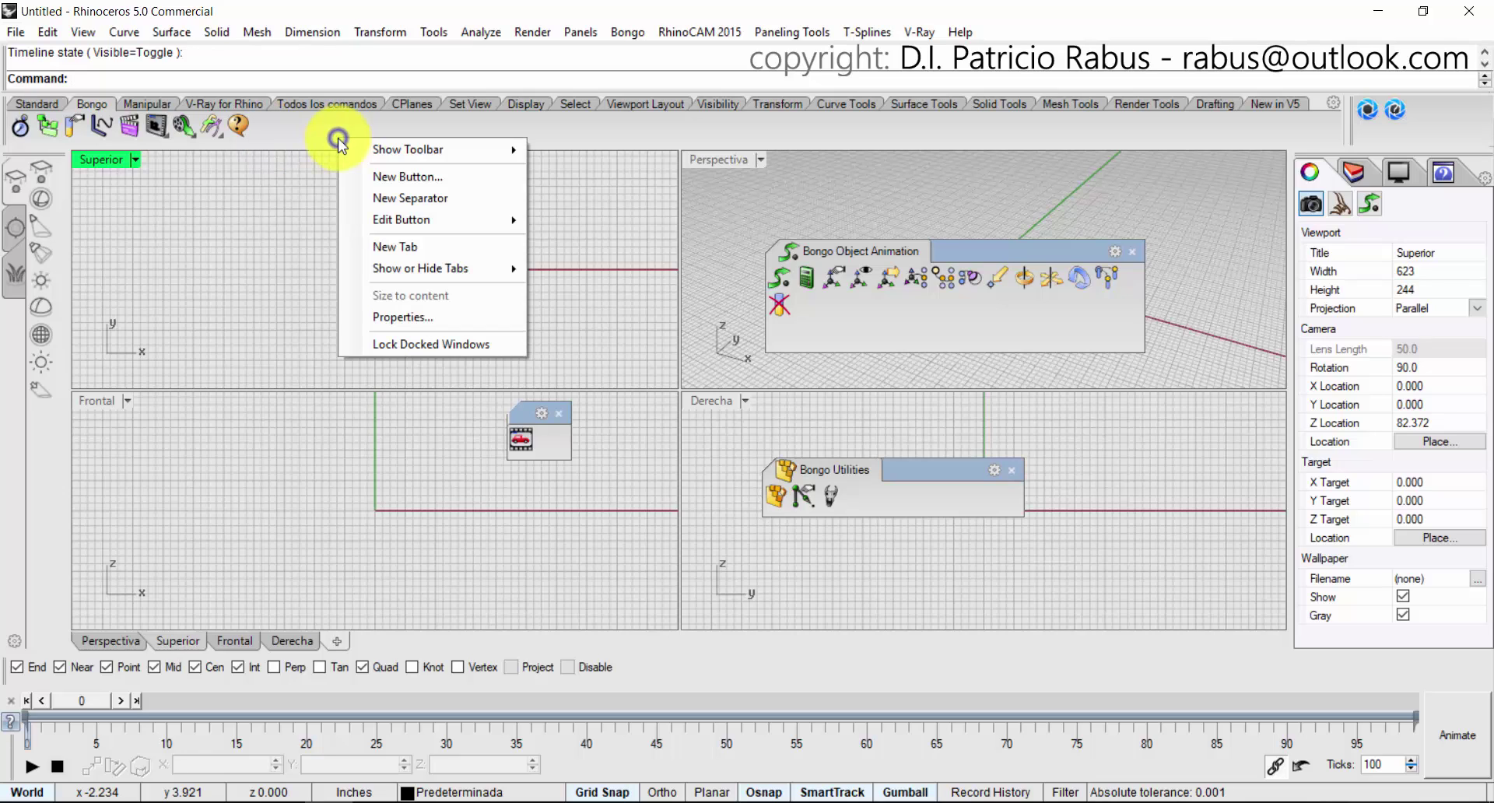
click(408, 317)
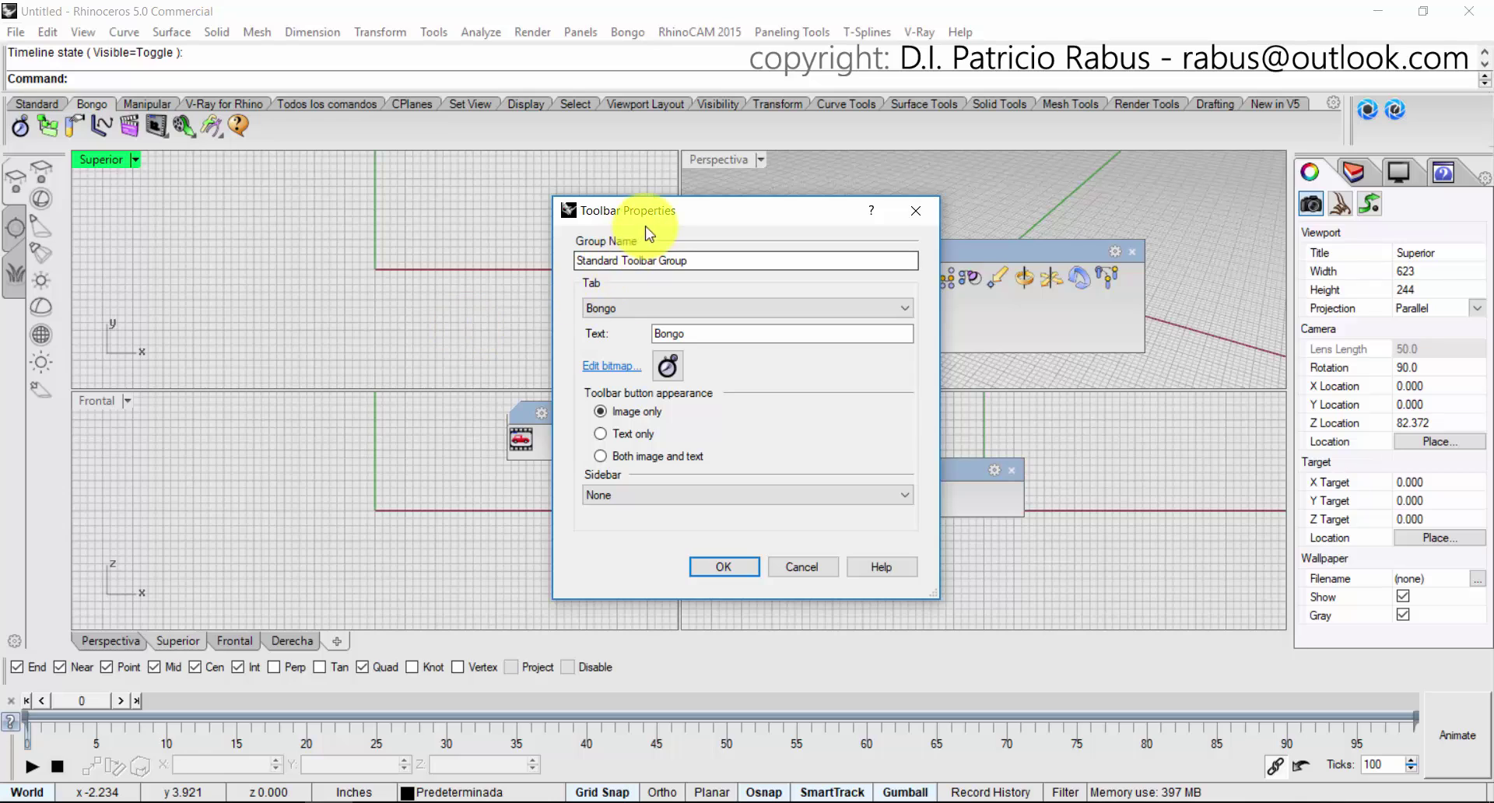
drag(645, 214, 661, 153)
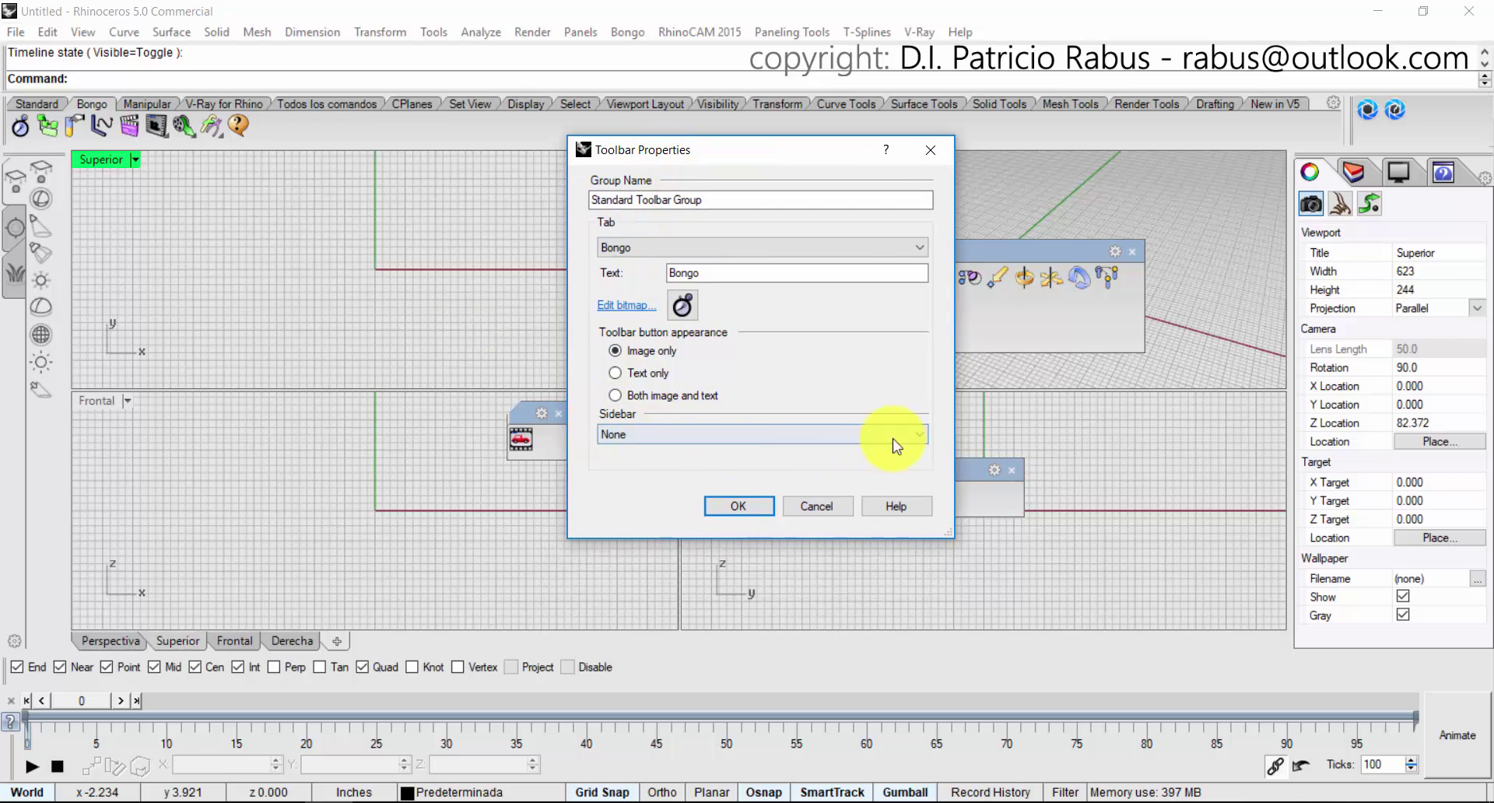
click(648, 438)
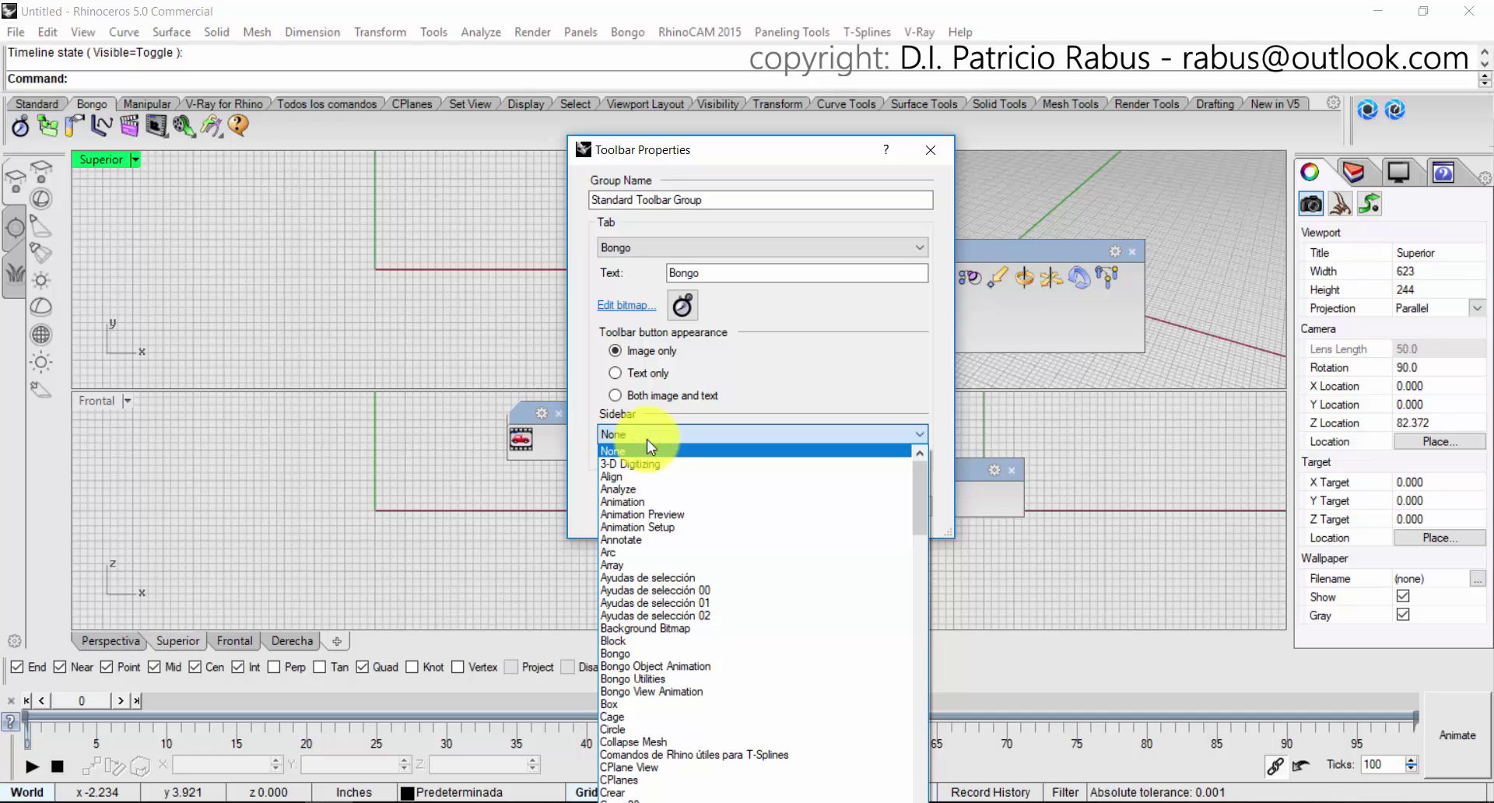
key(b)
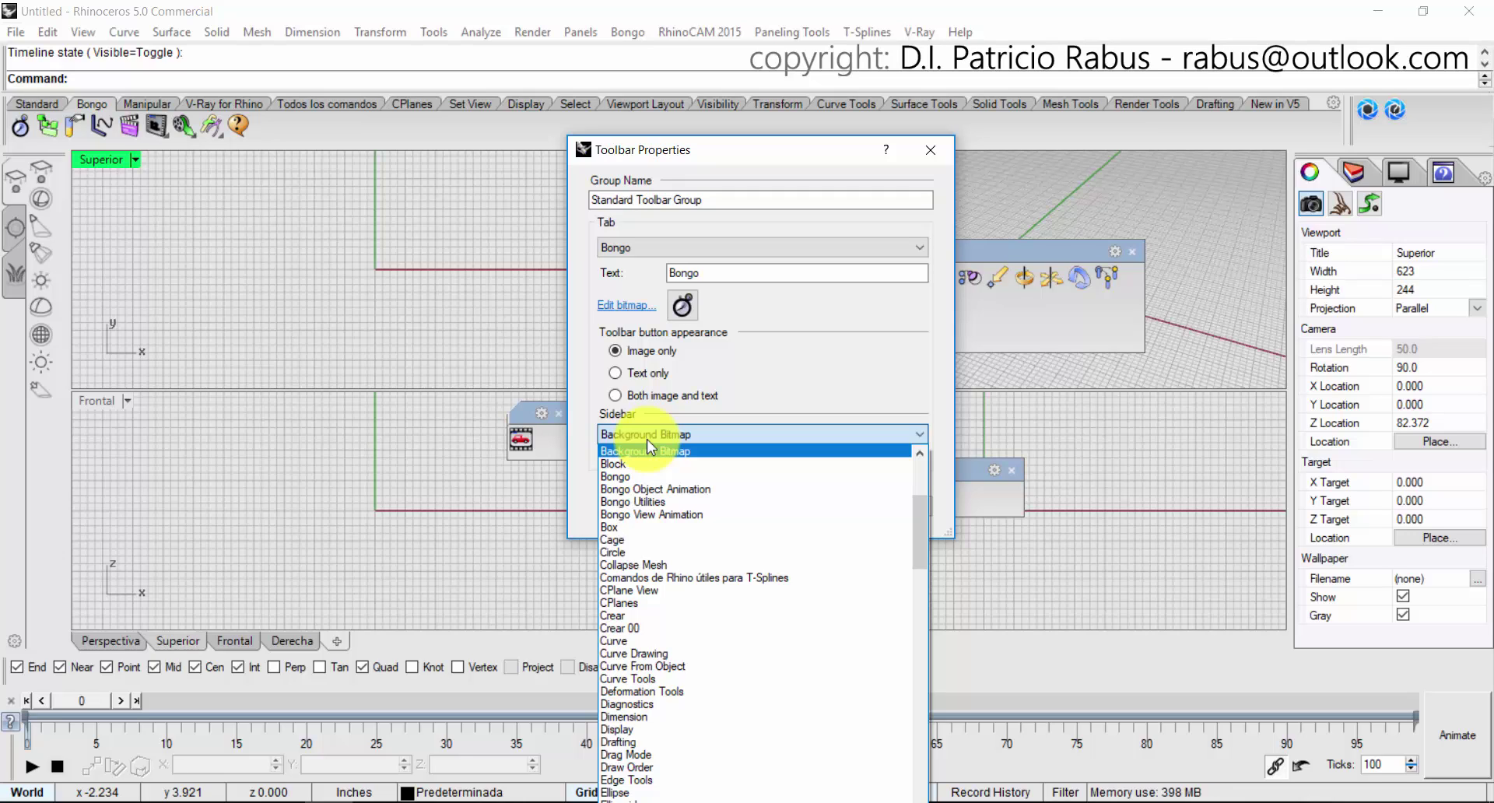
click(688, 490)
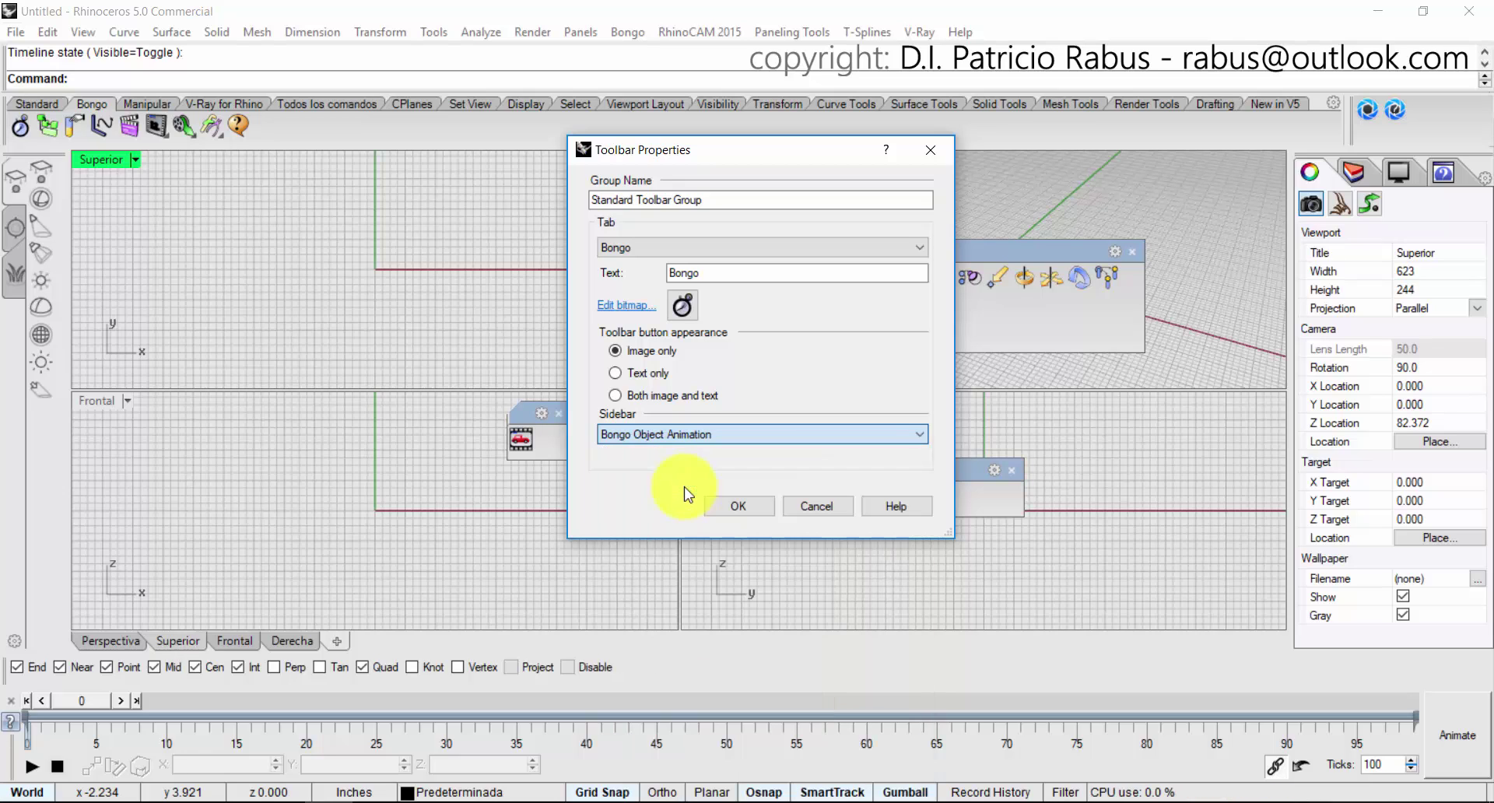
click(734, 507)
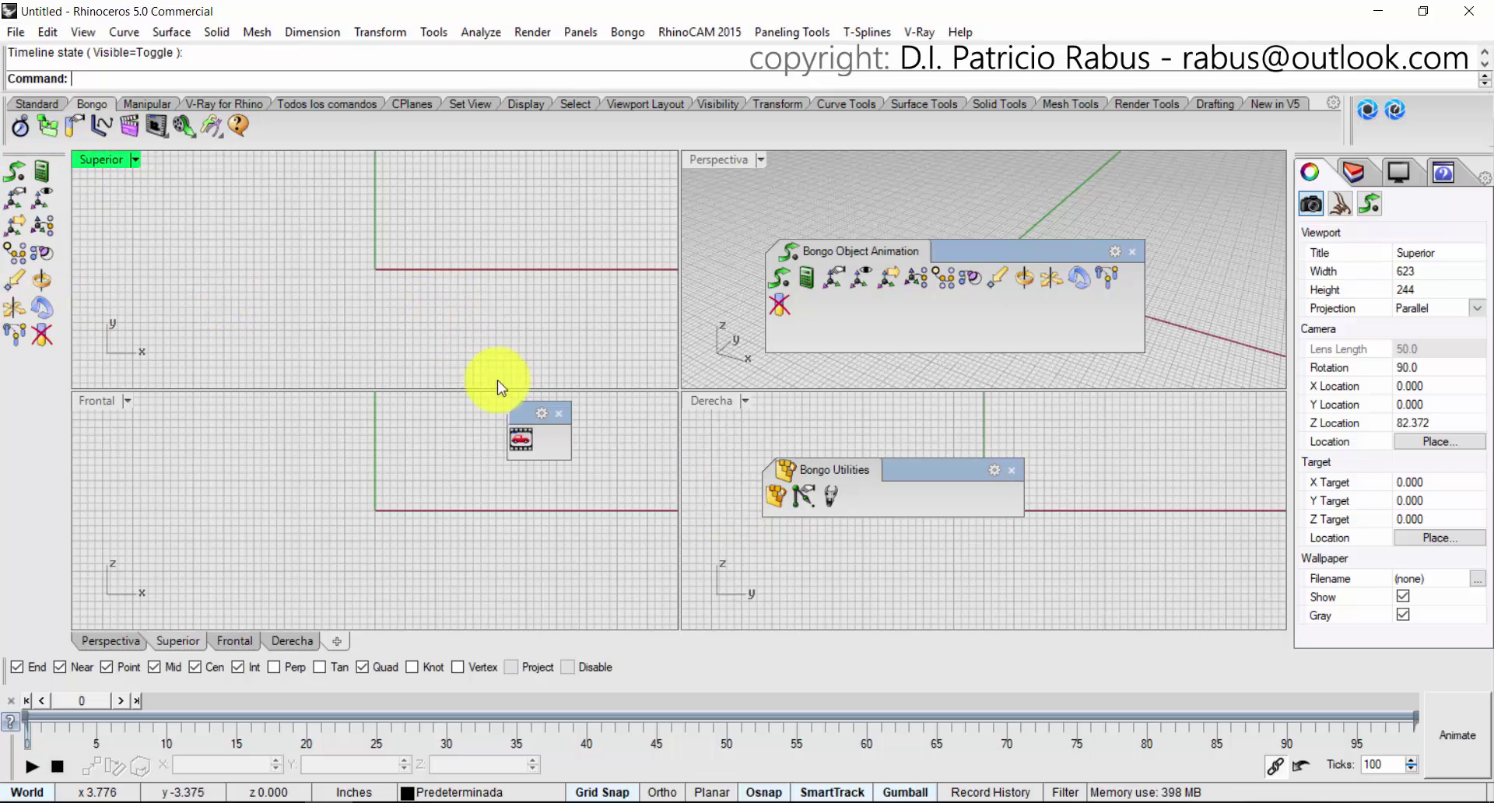
Add the view animation and Bongo Utilities toolbars to the Bongo sidebar, and close the floating Bongo Object Animation toolbar.
drag(523, 414, 592, 297)
drag(377, 282, 16, 303)
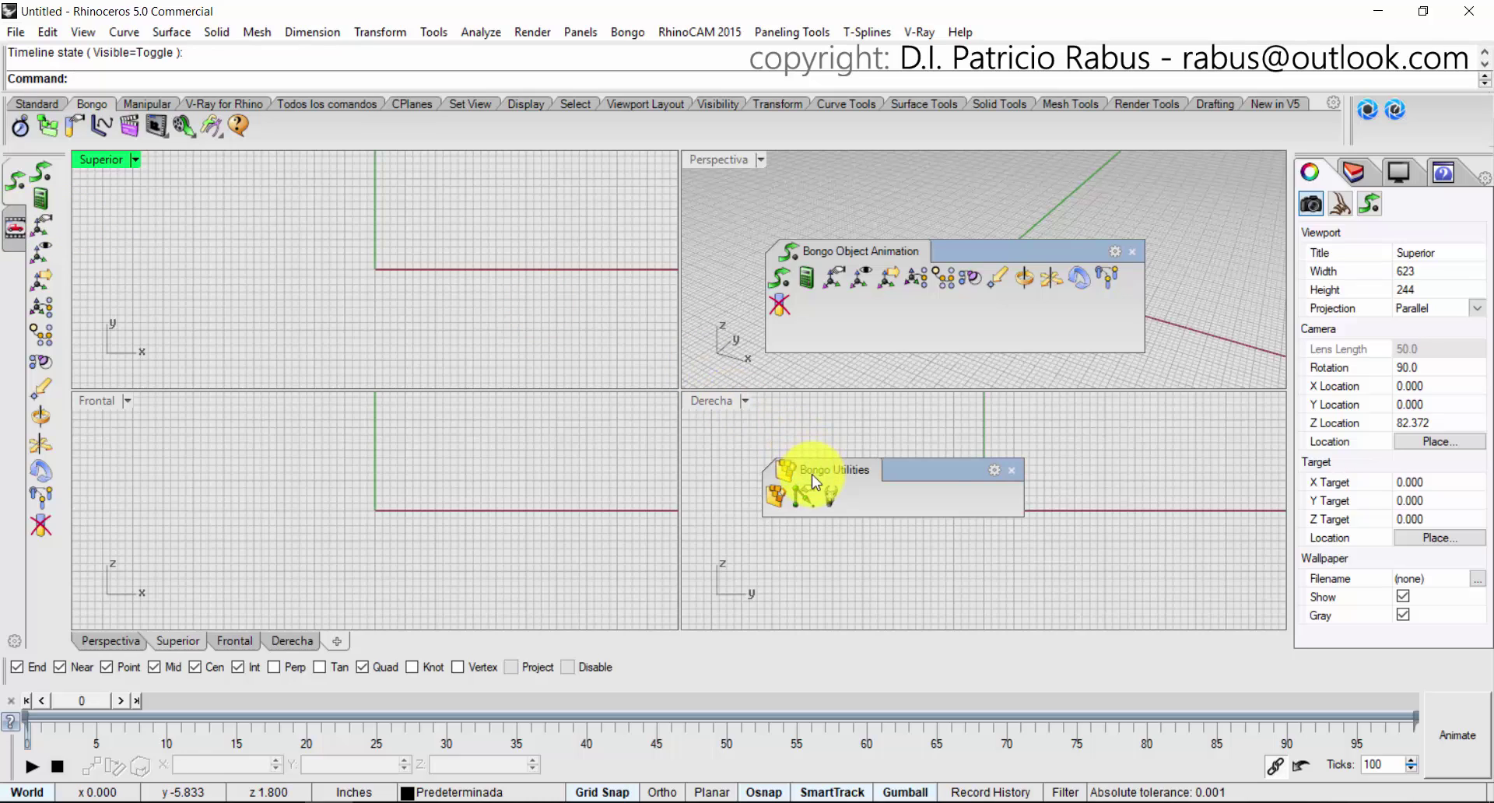
drag(812, 479, 20, 290)
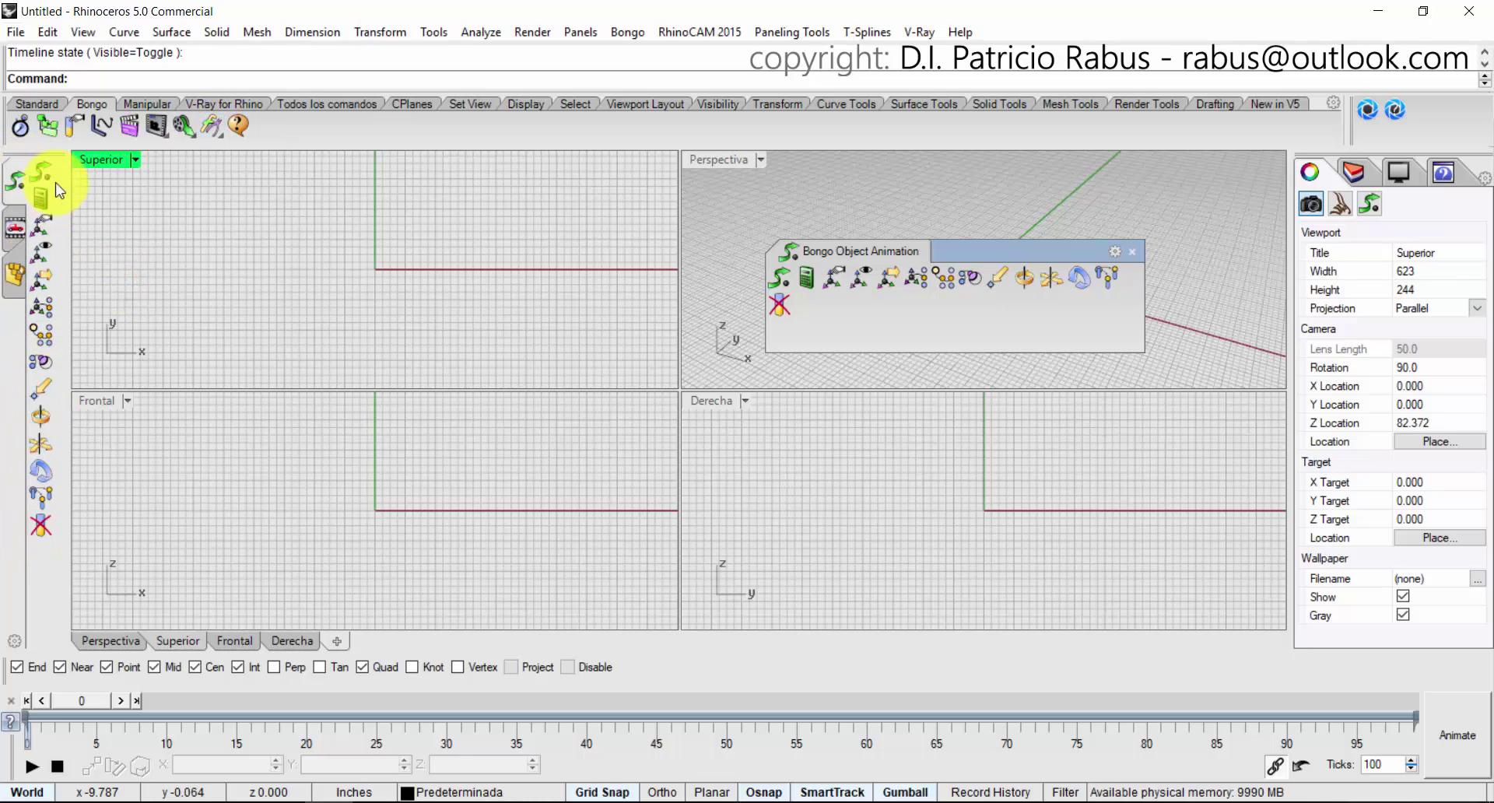
click(647, 297)
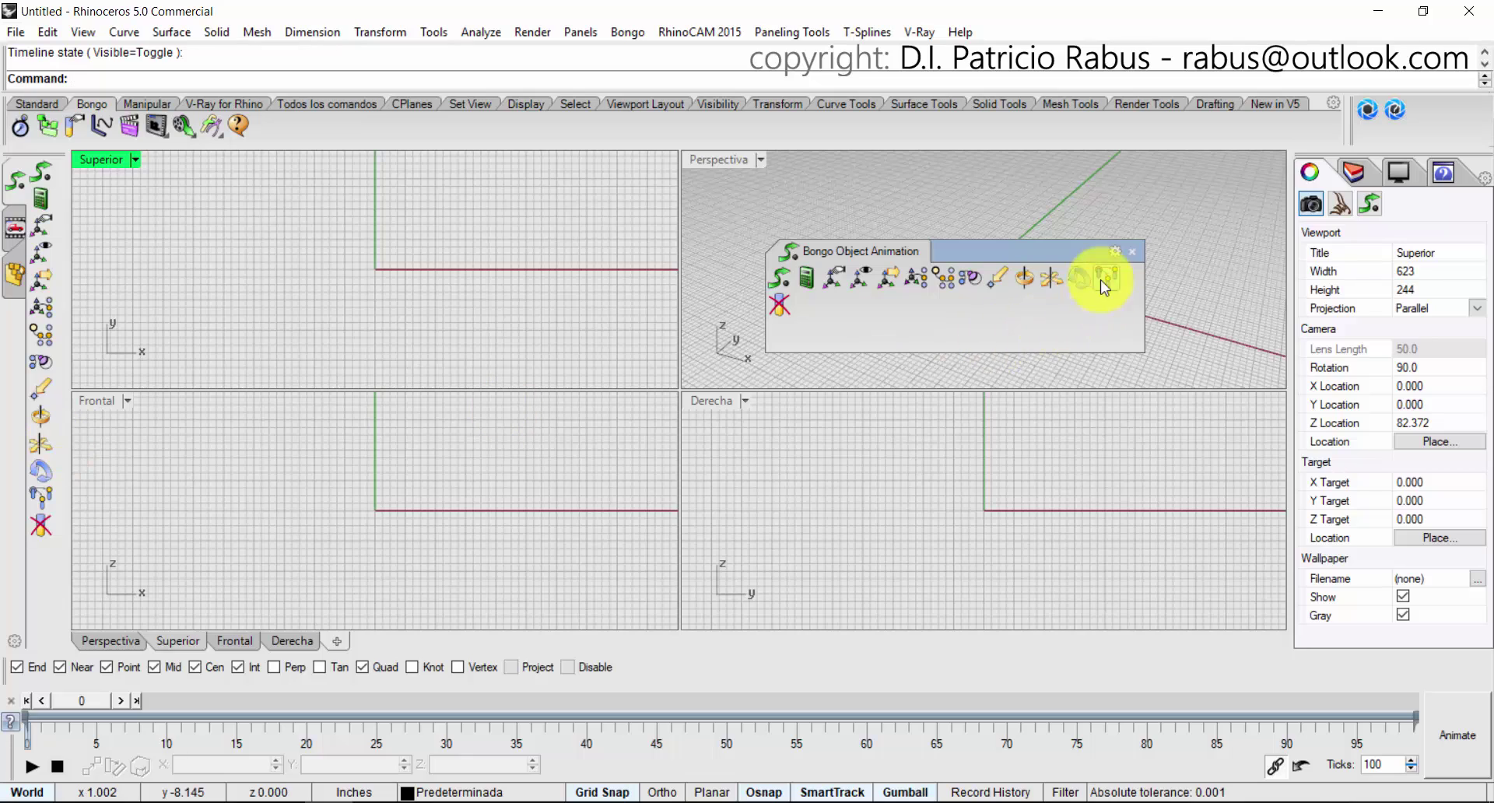
click(1131, 252)
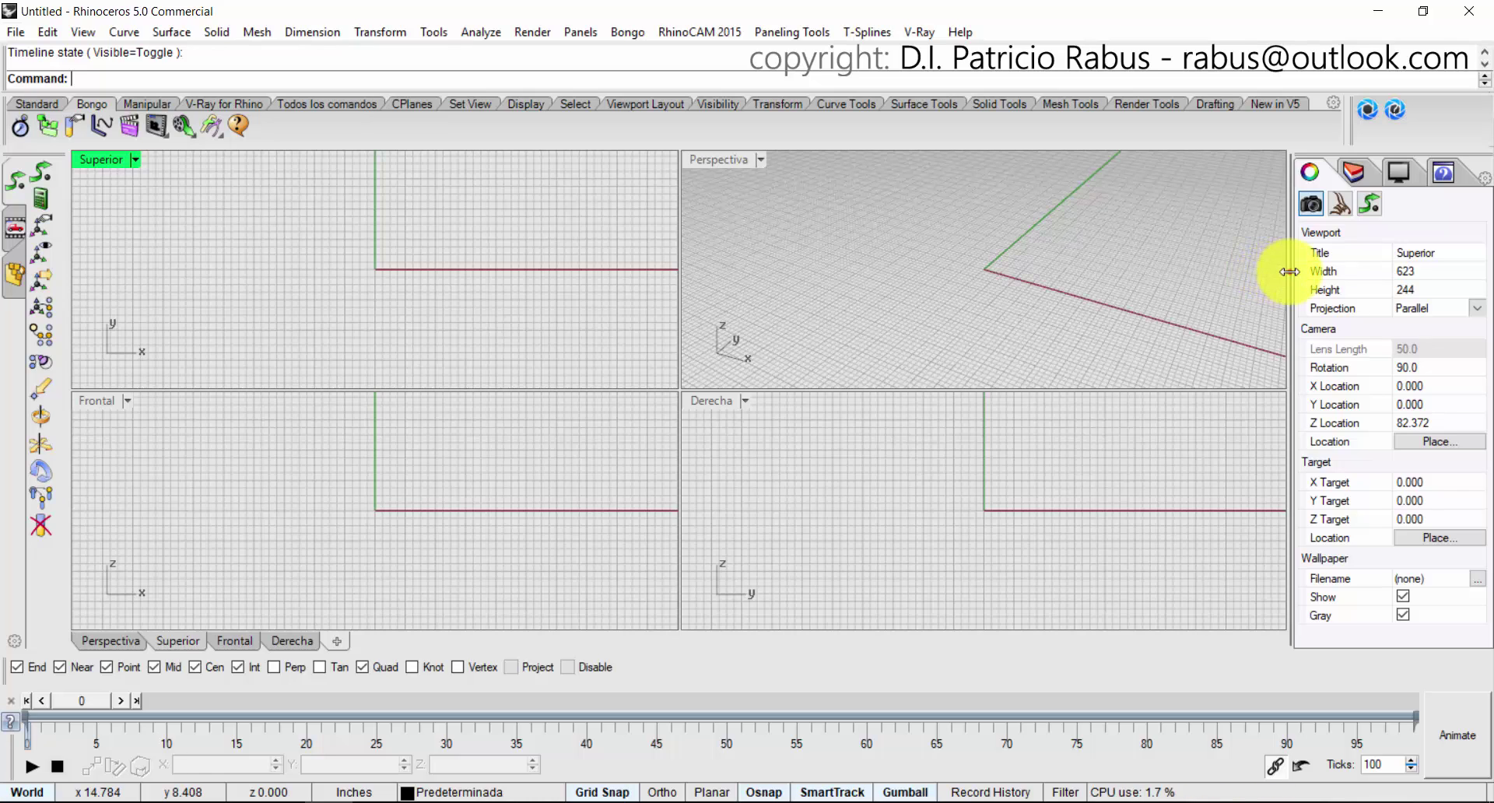
Widen the properties area and view the Bongo View Properties and Bongo View Constraints pages for the Superior viewport.
drag(1290, 279, 1210, 280)
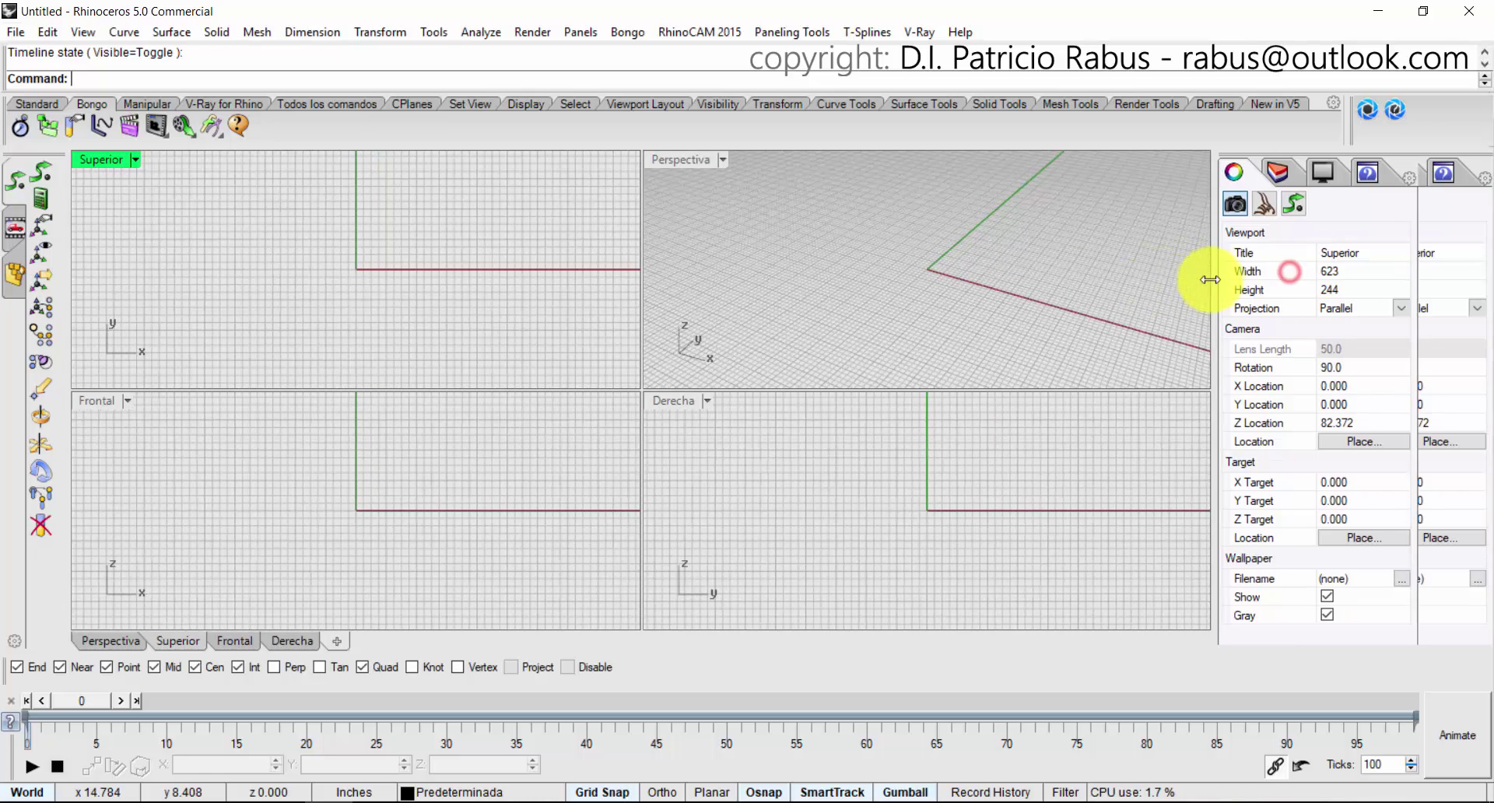
click(1263, 205)
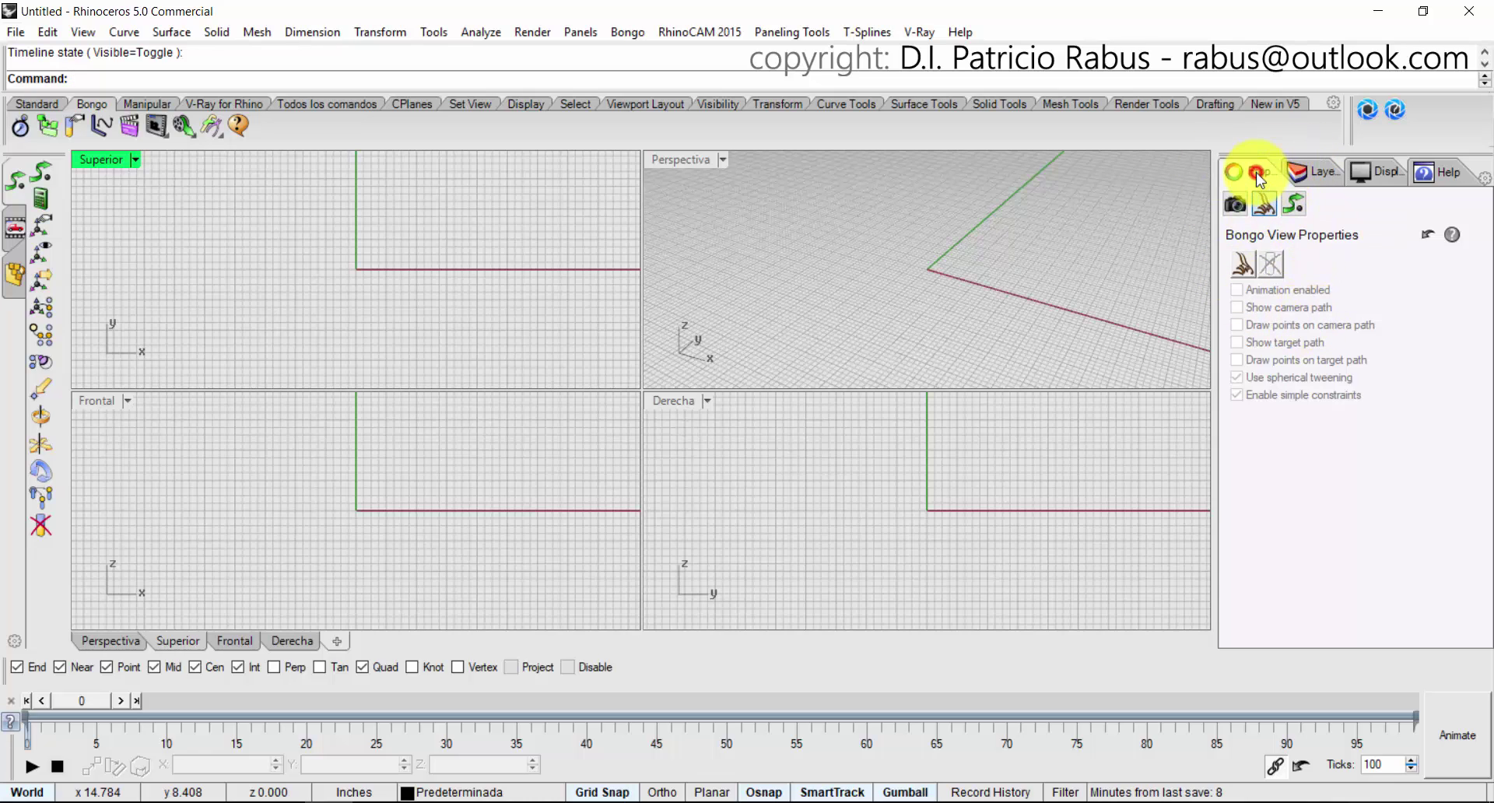
click(1234, 206)
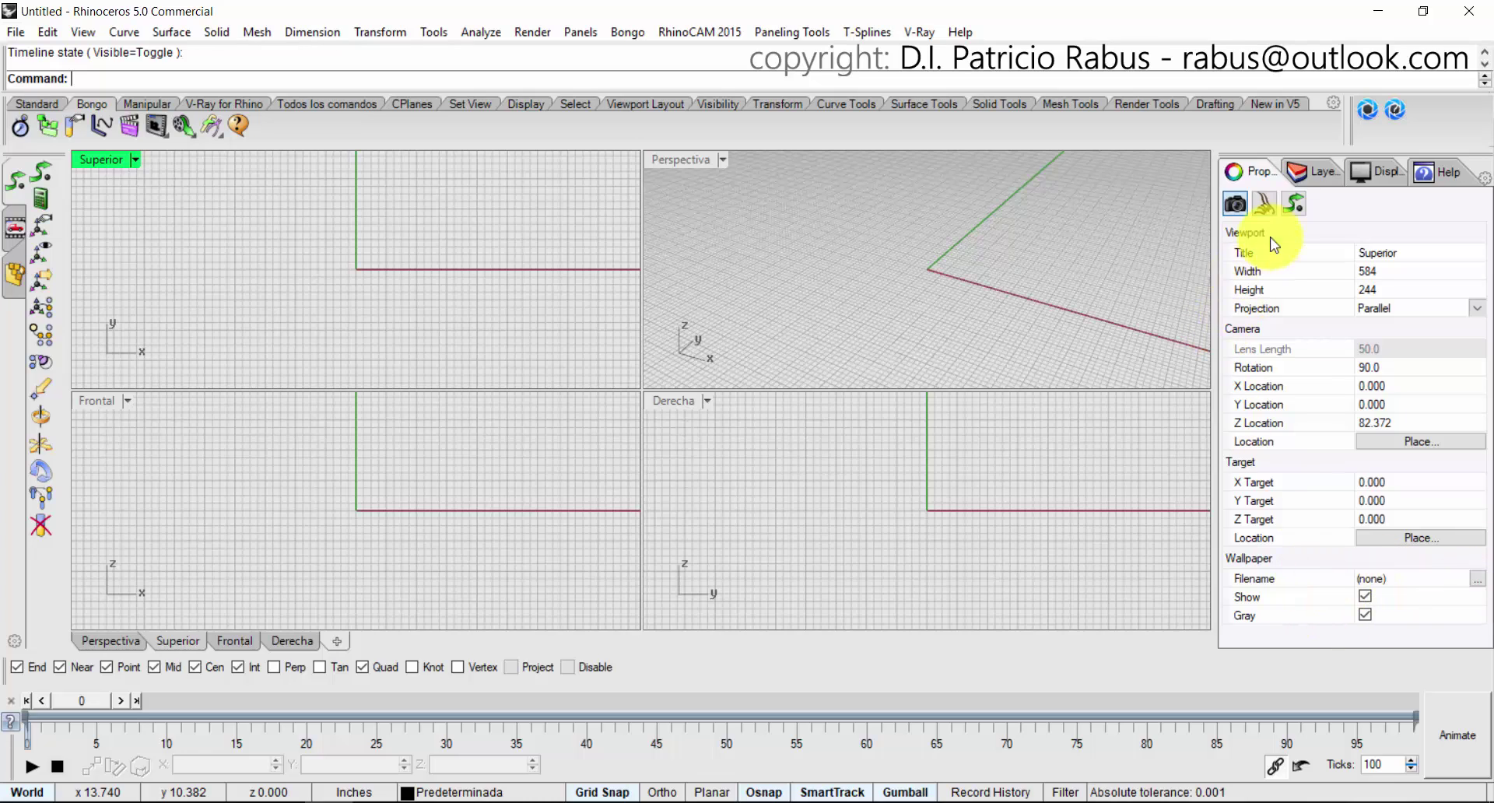
click(1293, 206)
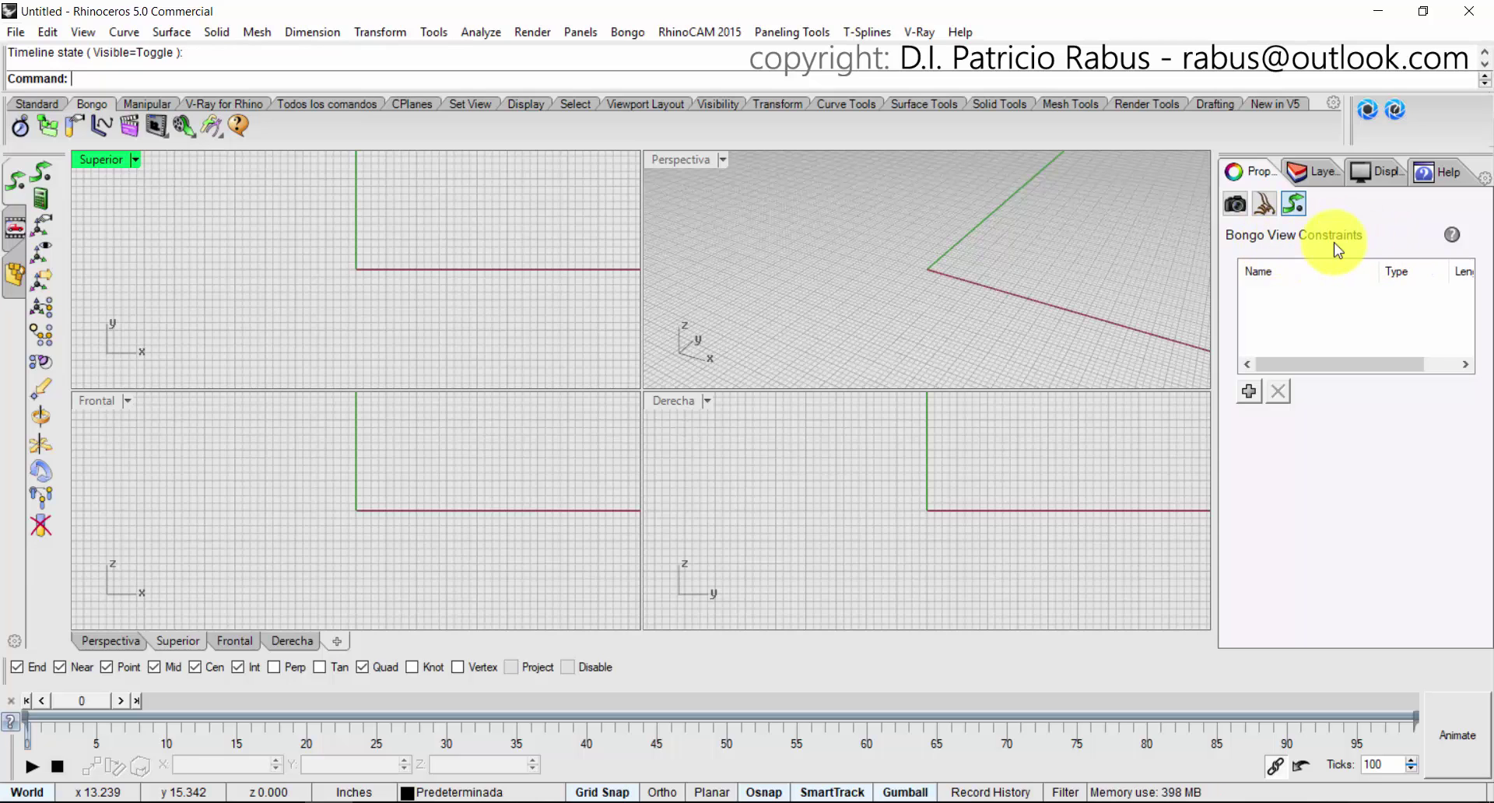
Hide the Bongo timeline and show it again.
click(627, 33)
click(648, 52)
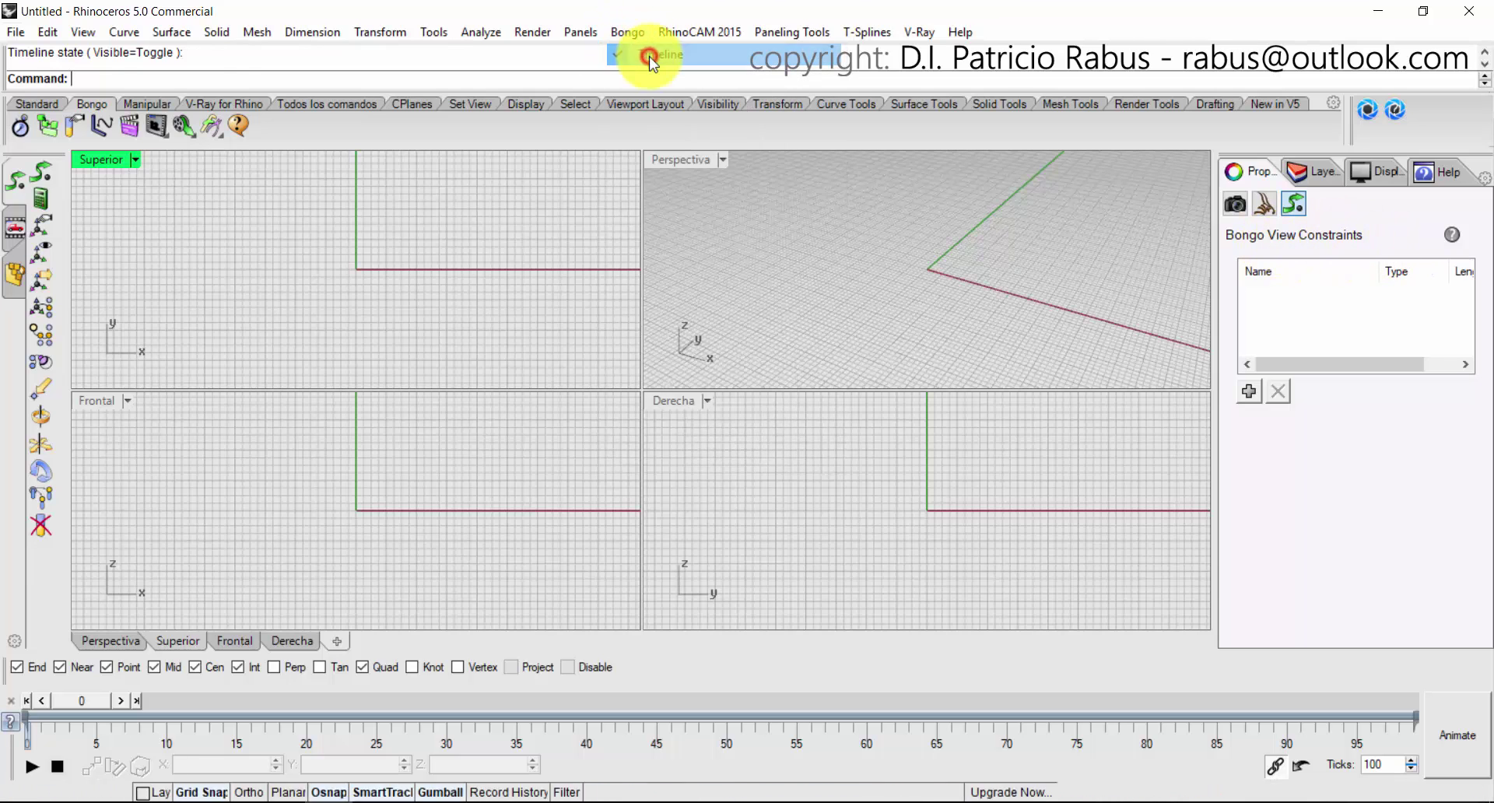
click(622, 33)
click(633, 55)
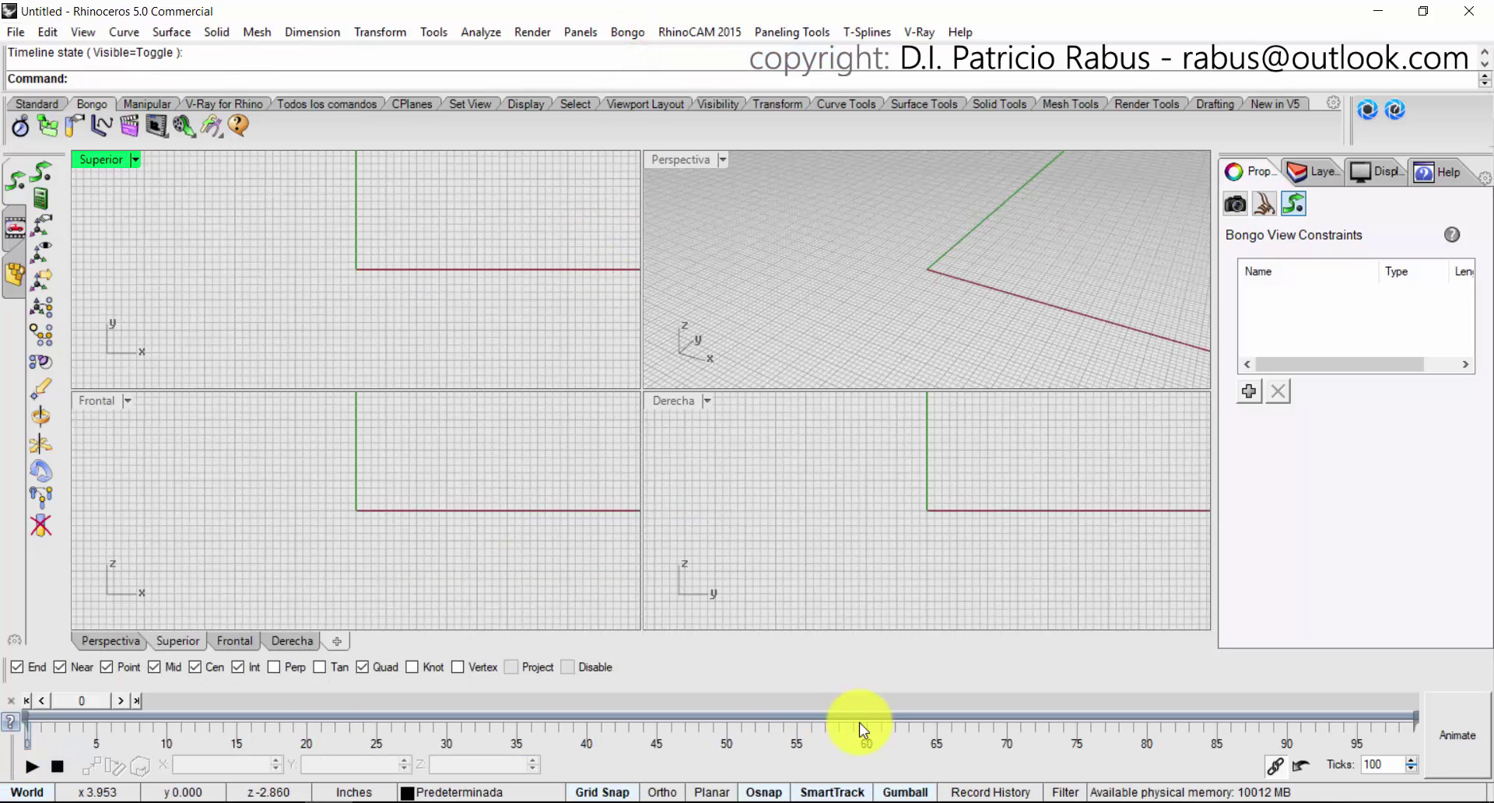
Open the Bongo Animation Manager.
click(628, 33)
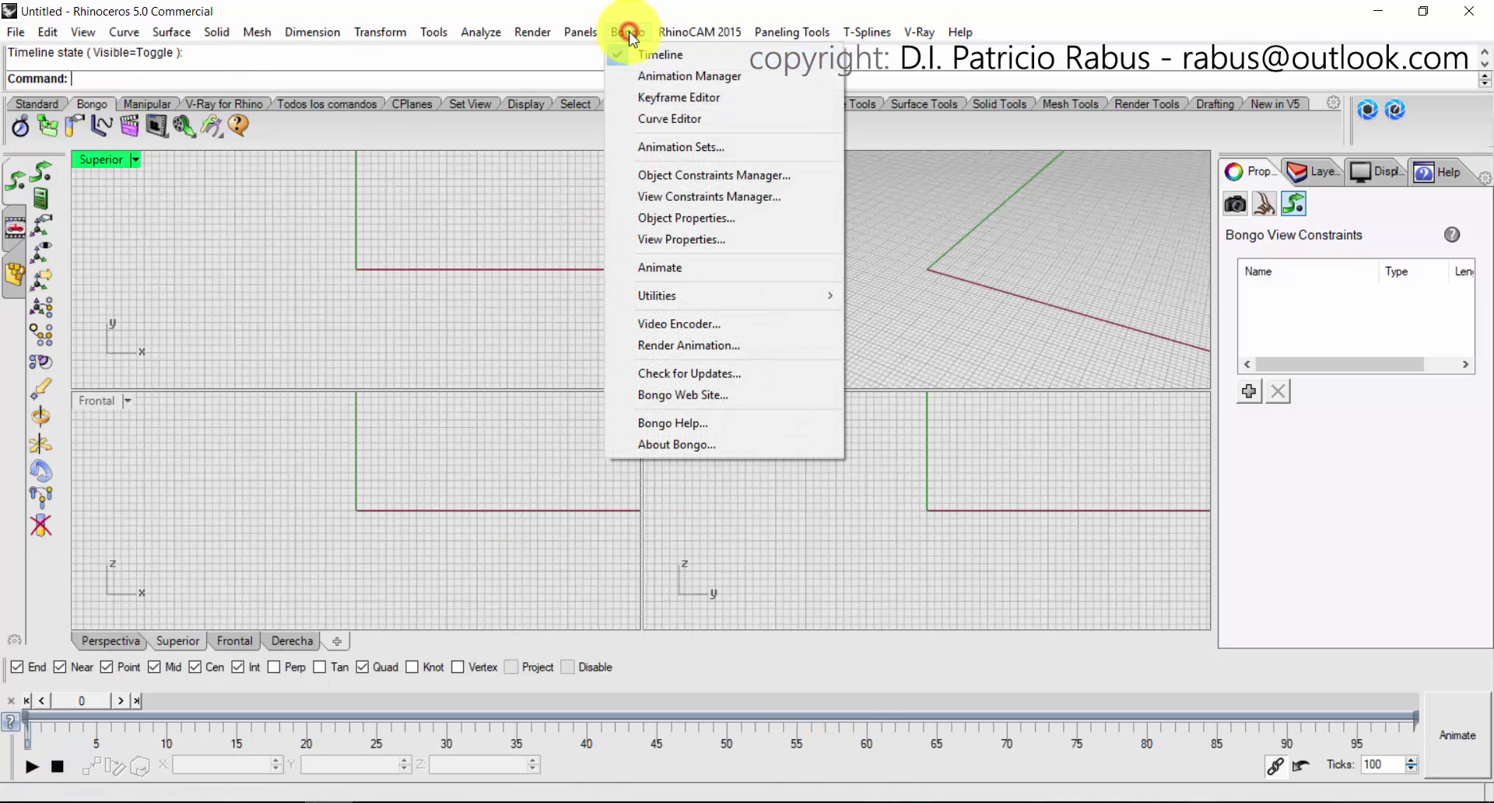
click(666, 75)
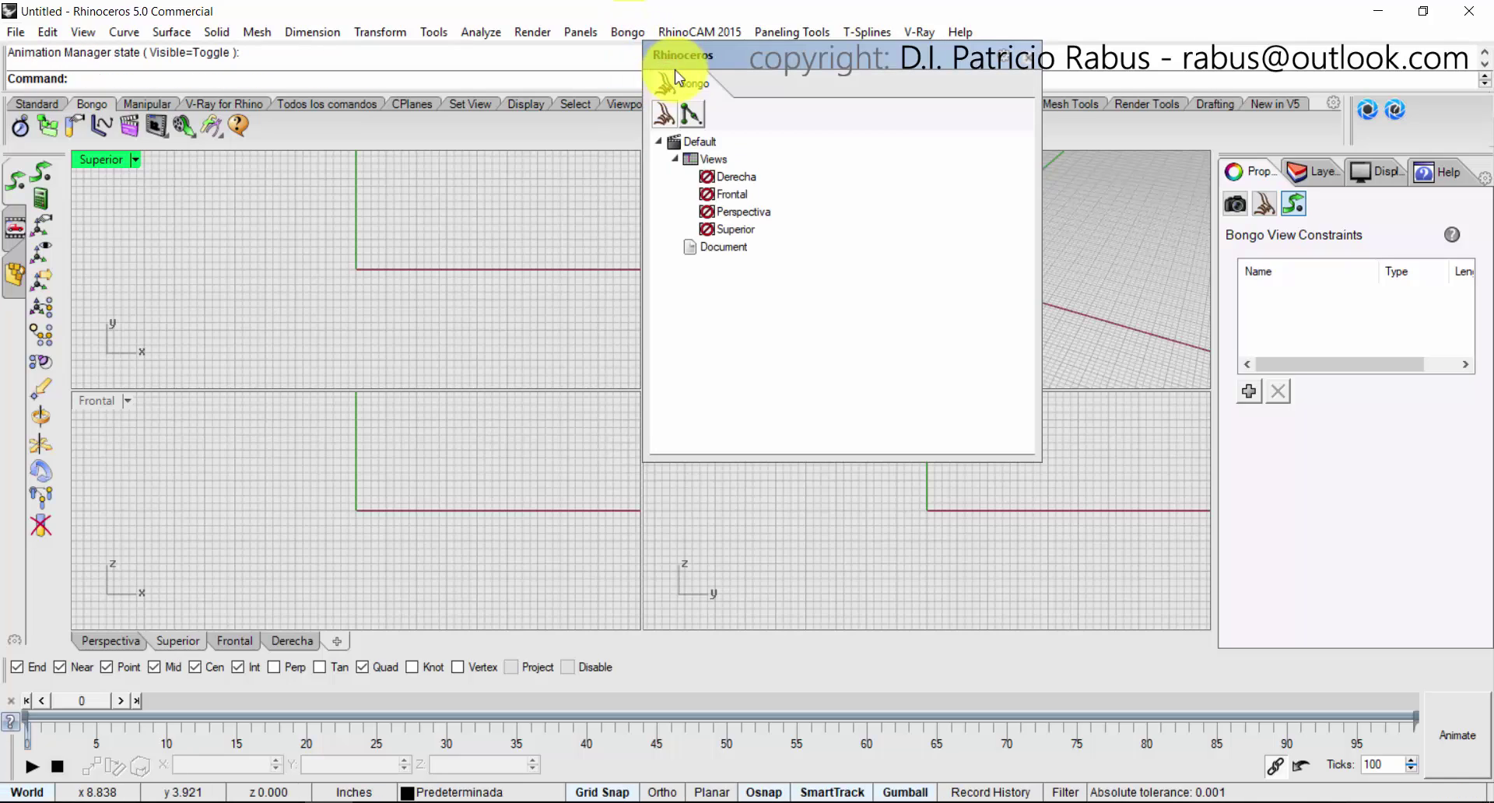
Dock the floating Bongo Animation Manager panel with the Layers, Properties, Display and Help panels, and widen the panel area.
drag(710, 60, 758, 302)
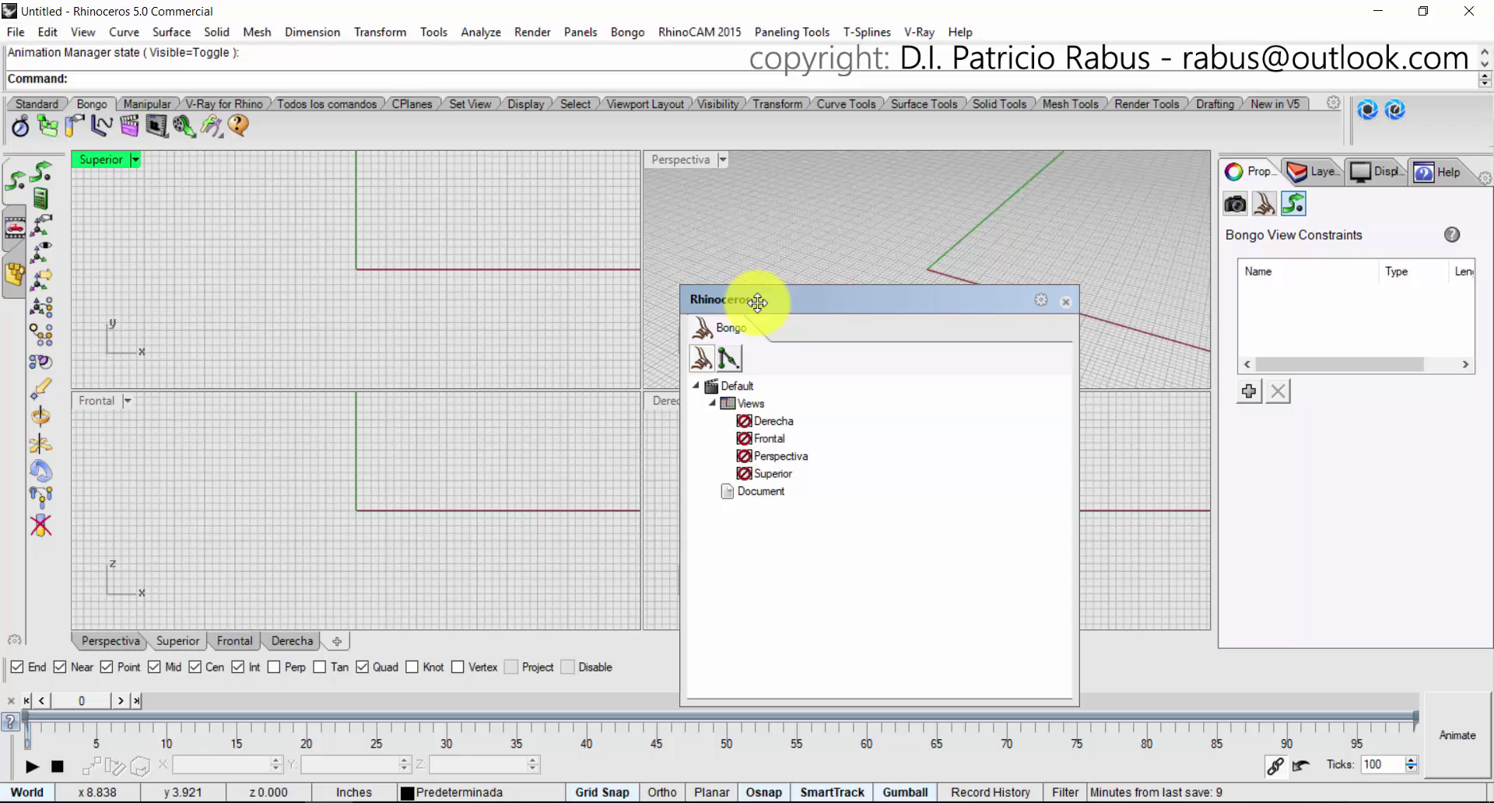
click(726, 331)
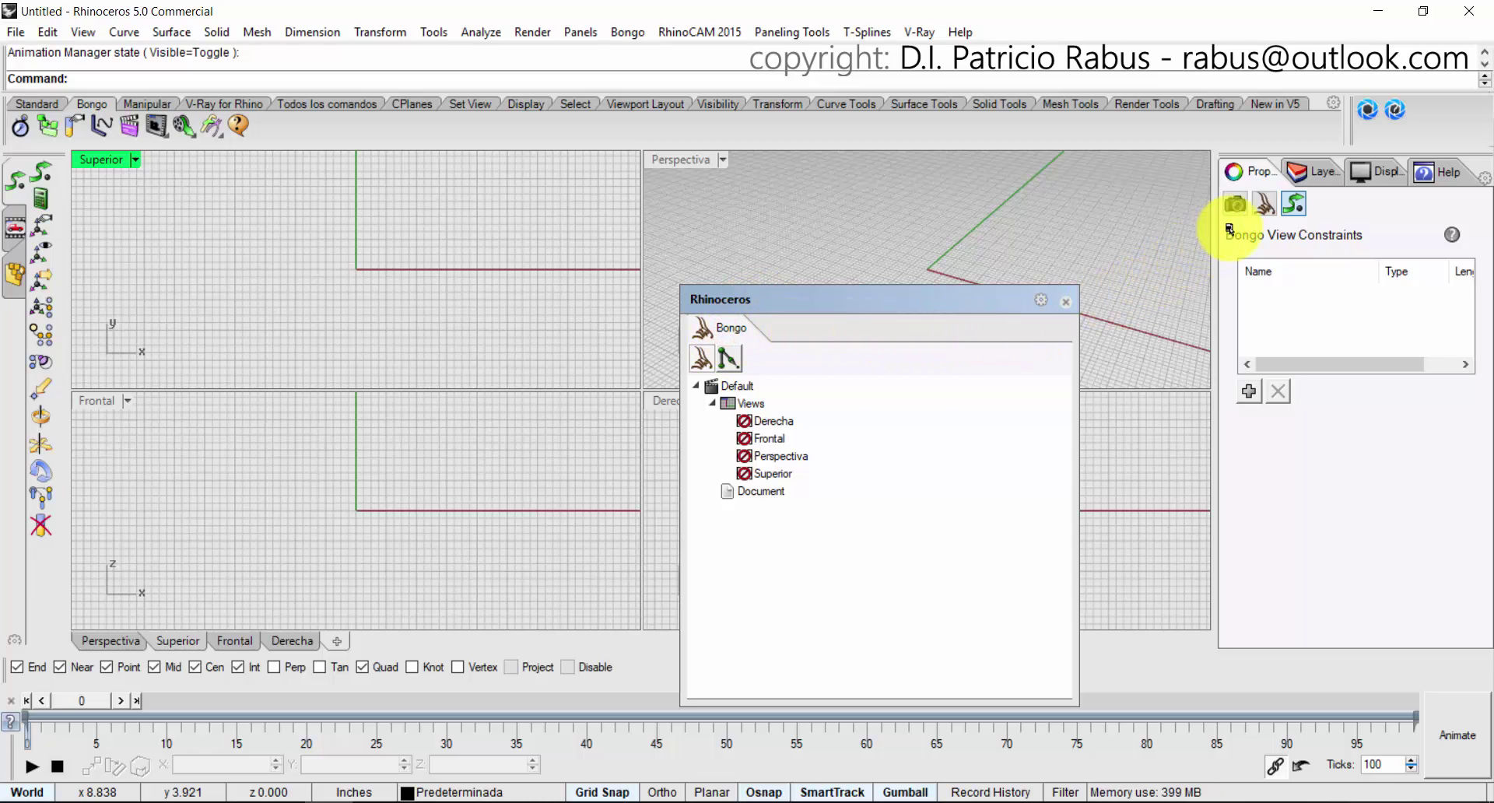
click(1293, 190)
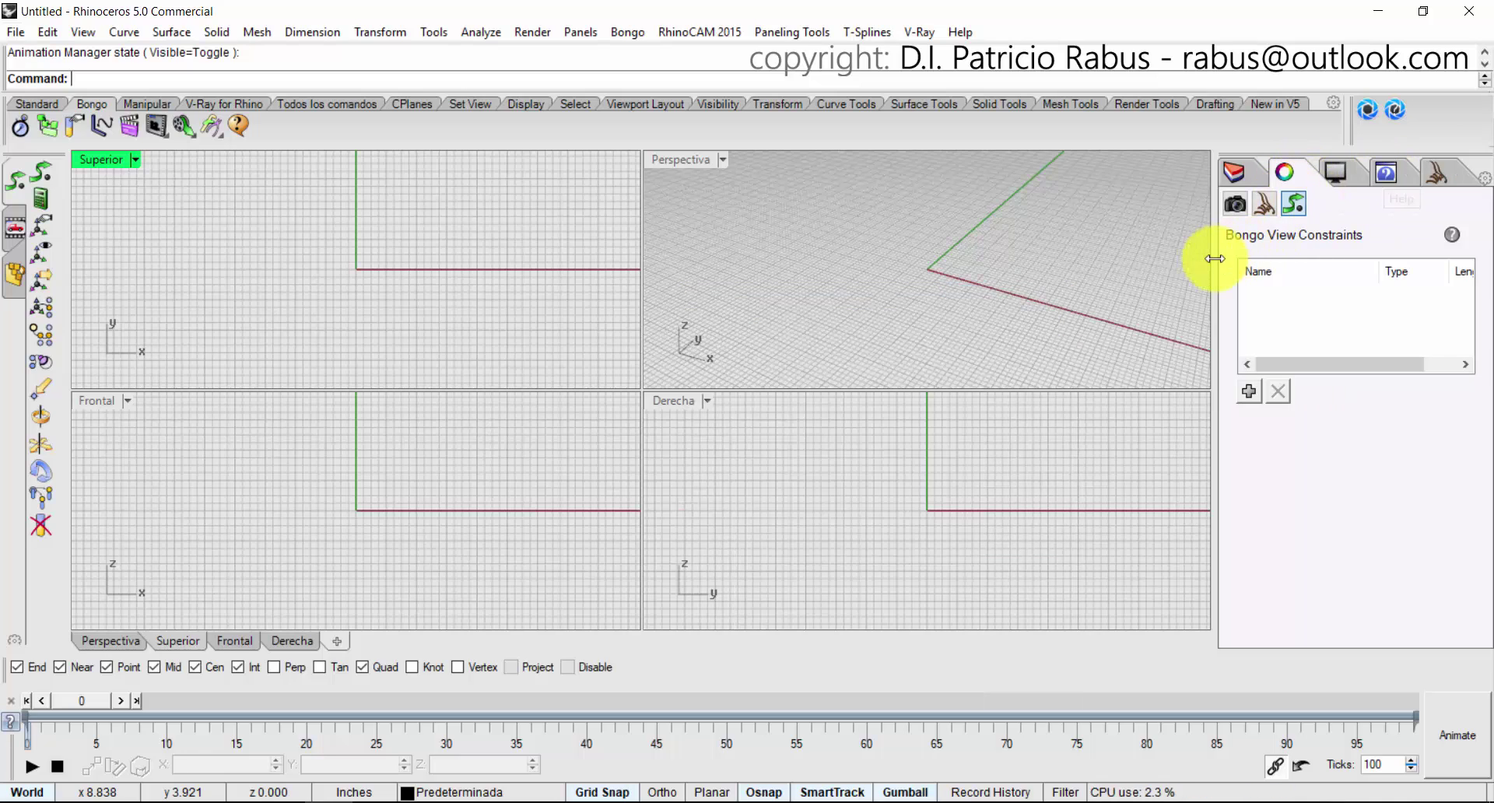
drag(1214, 267, 1090, 253)
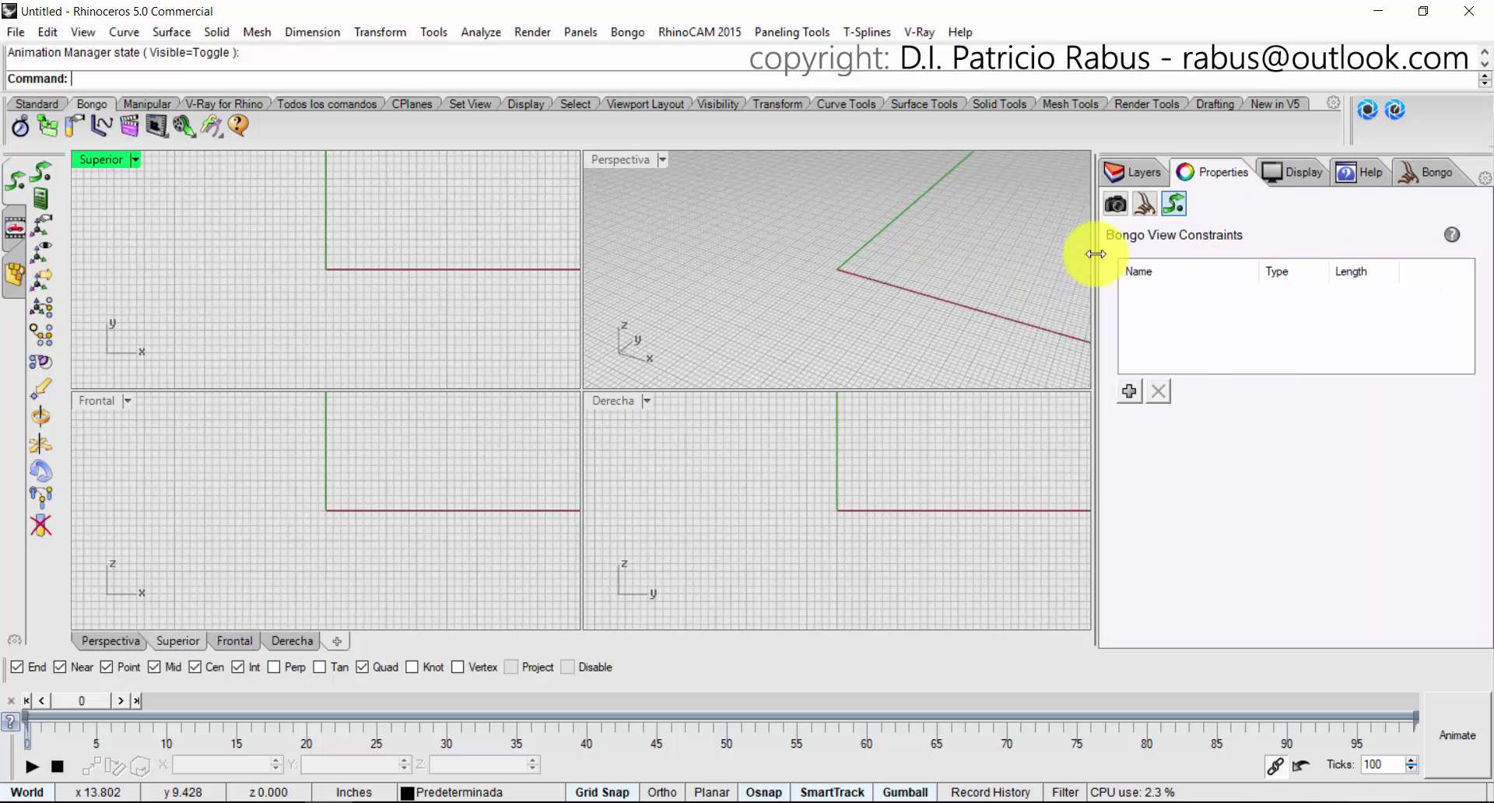
Show the Standard toolbar and close the Layers and Display panels.
click(20, 105)
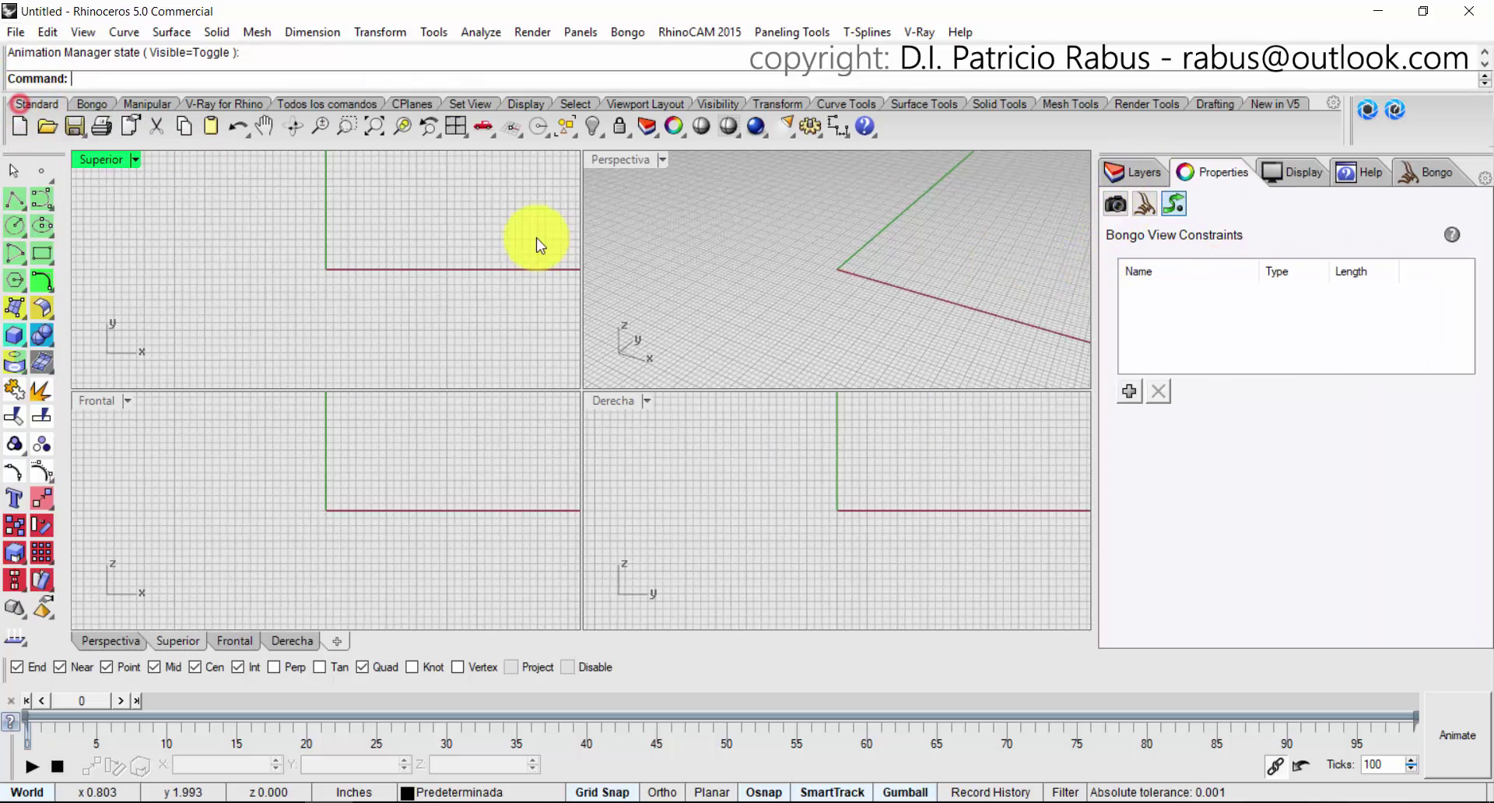
right_click(651, 136)
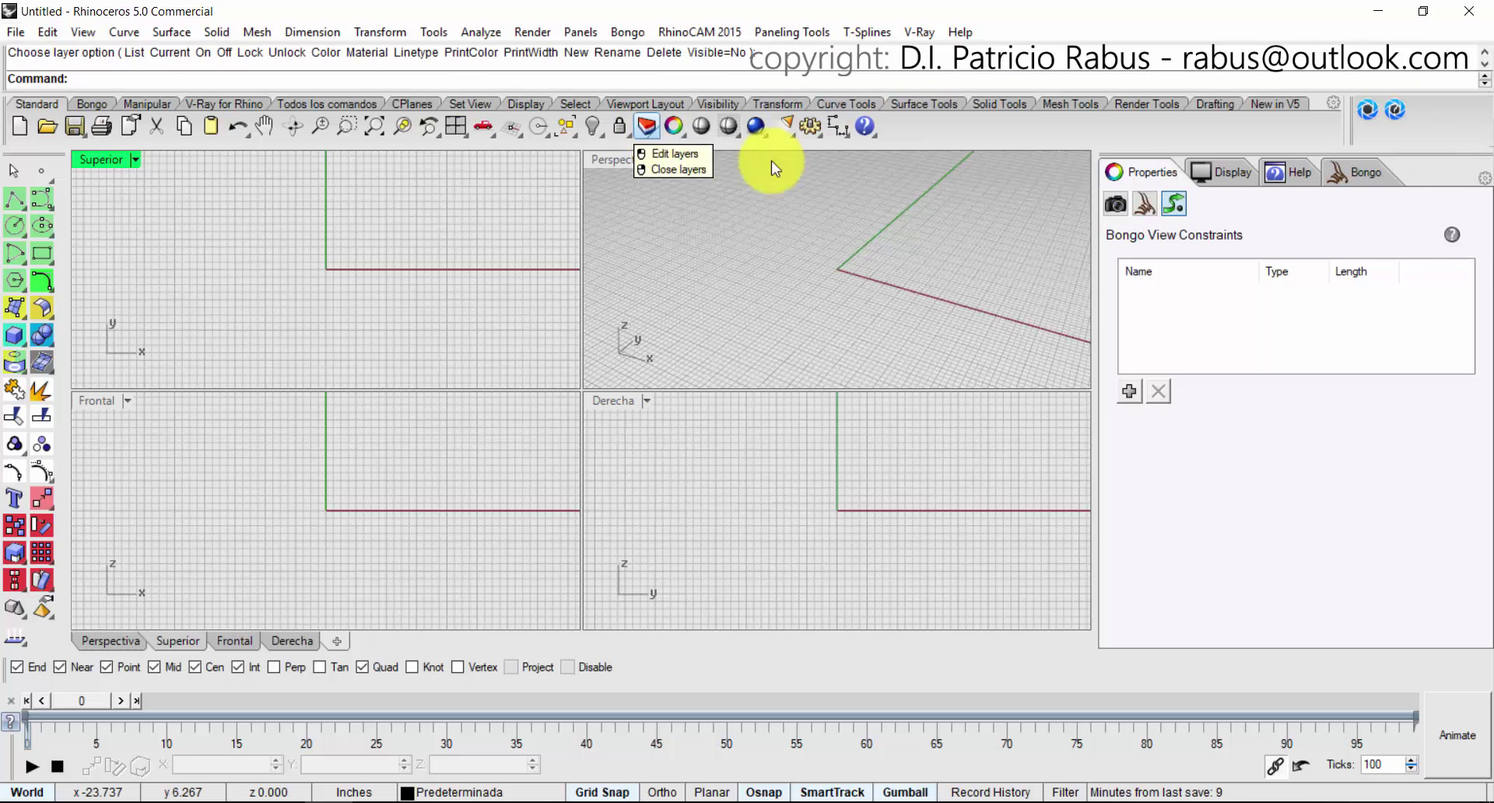
click(1223, 173)
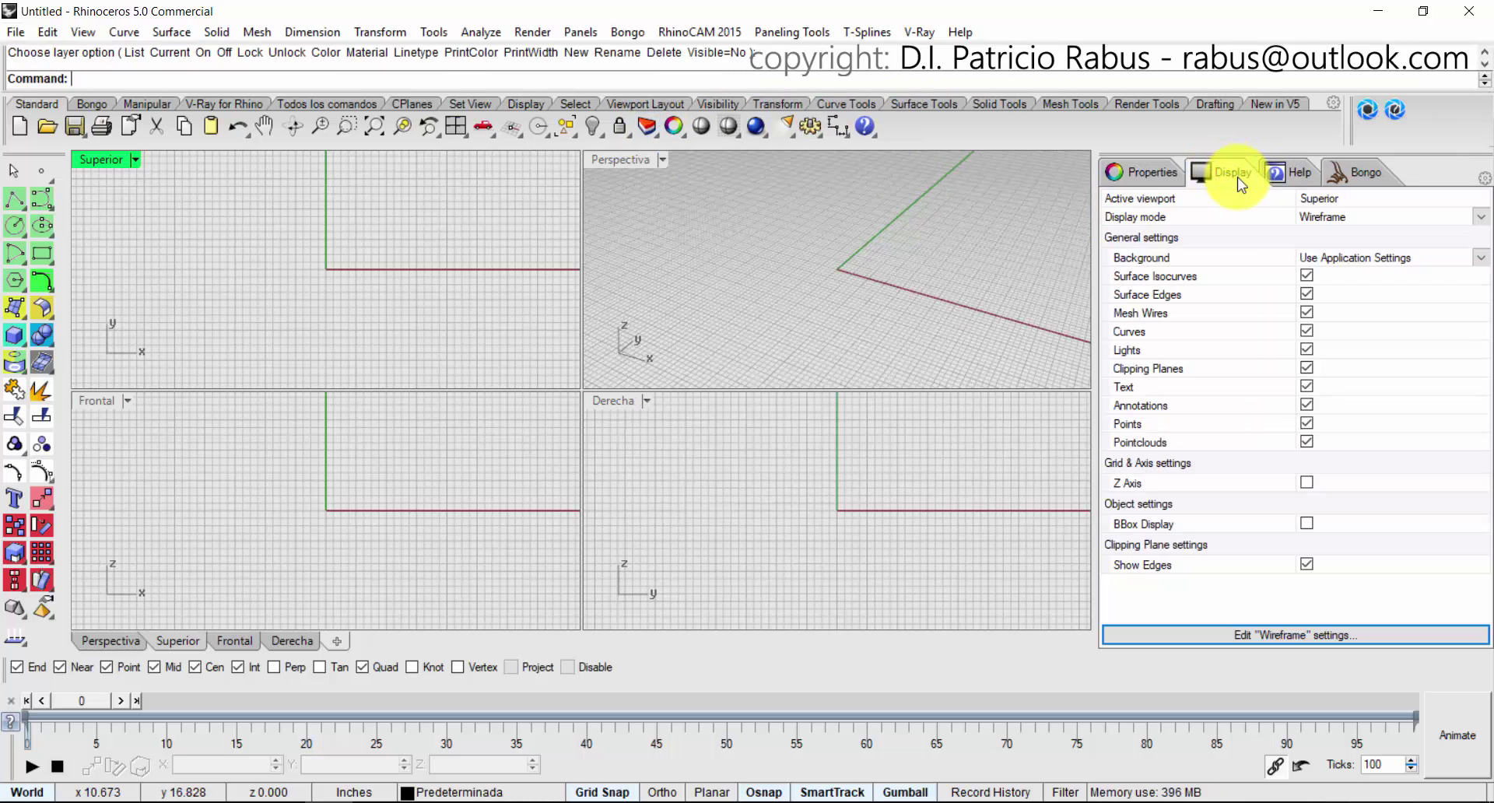
drag(1233, 183, 716, 254)
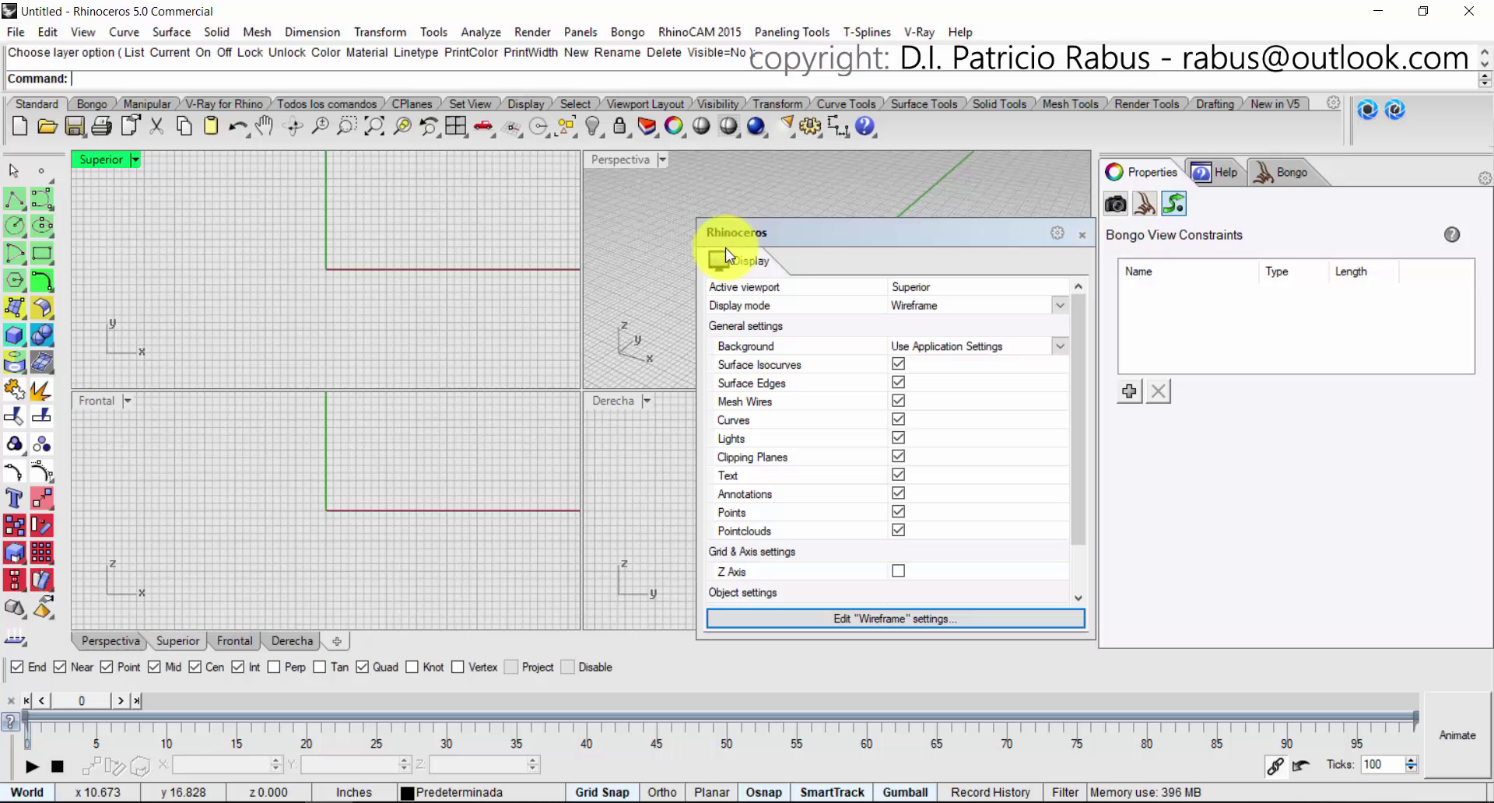
click(1082, 234)
Undock and close the Help panel, and narrow the remaining panel area.
click(1215, 177)
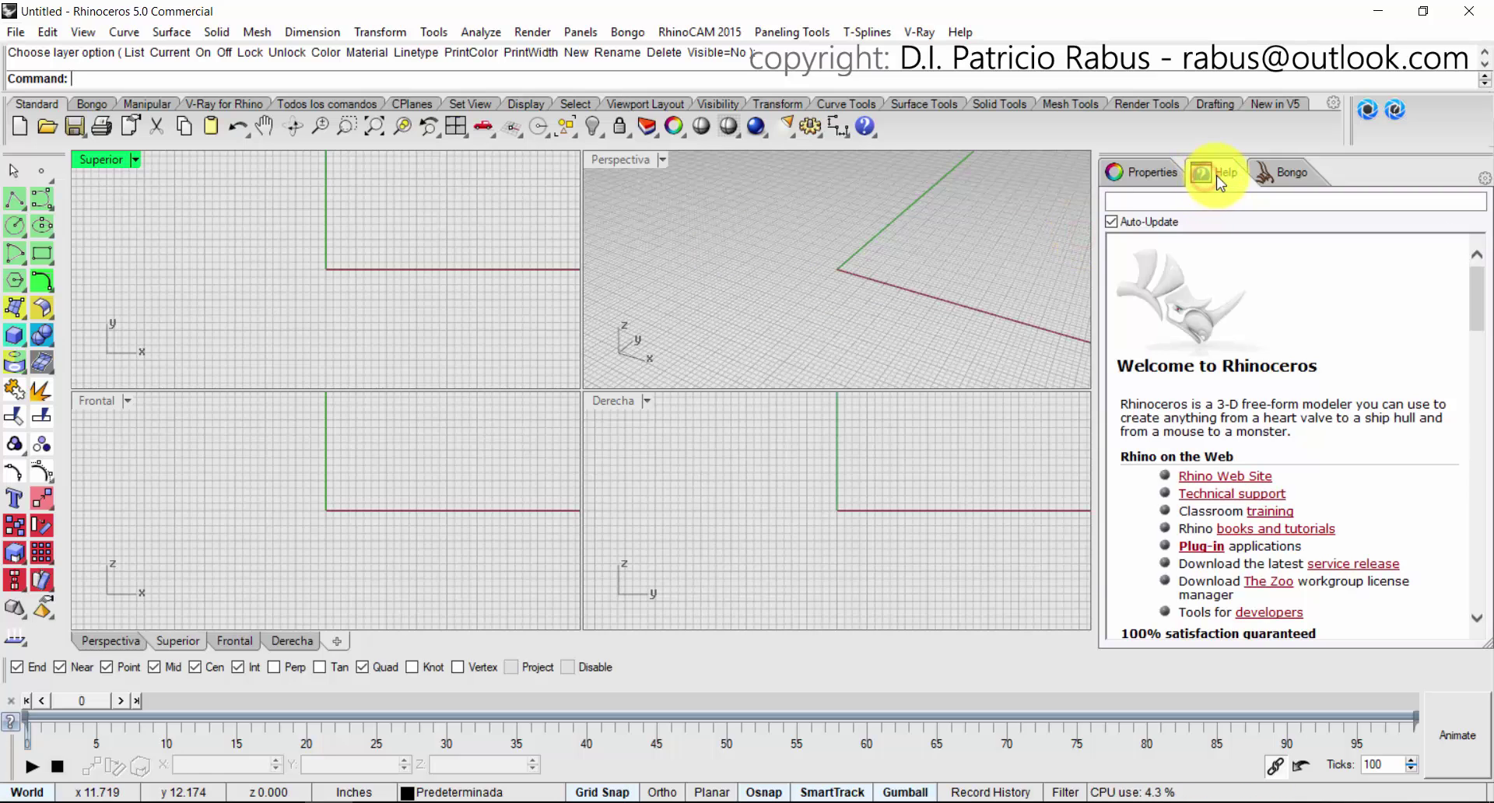
drag(1218, 180, 740, 225)
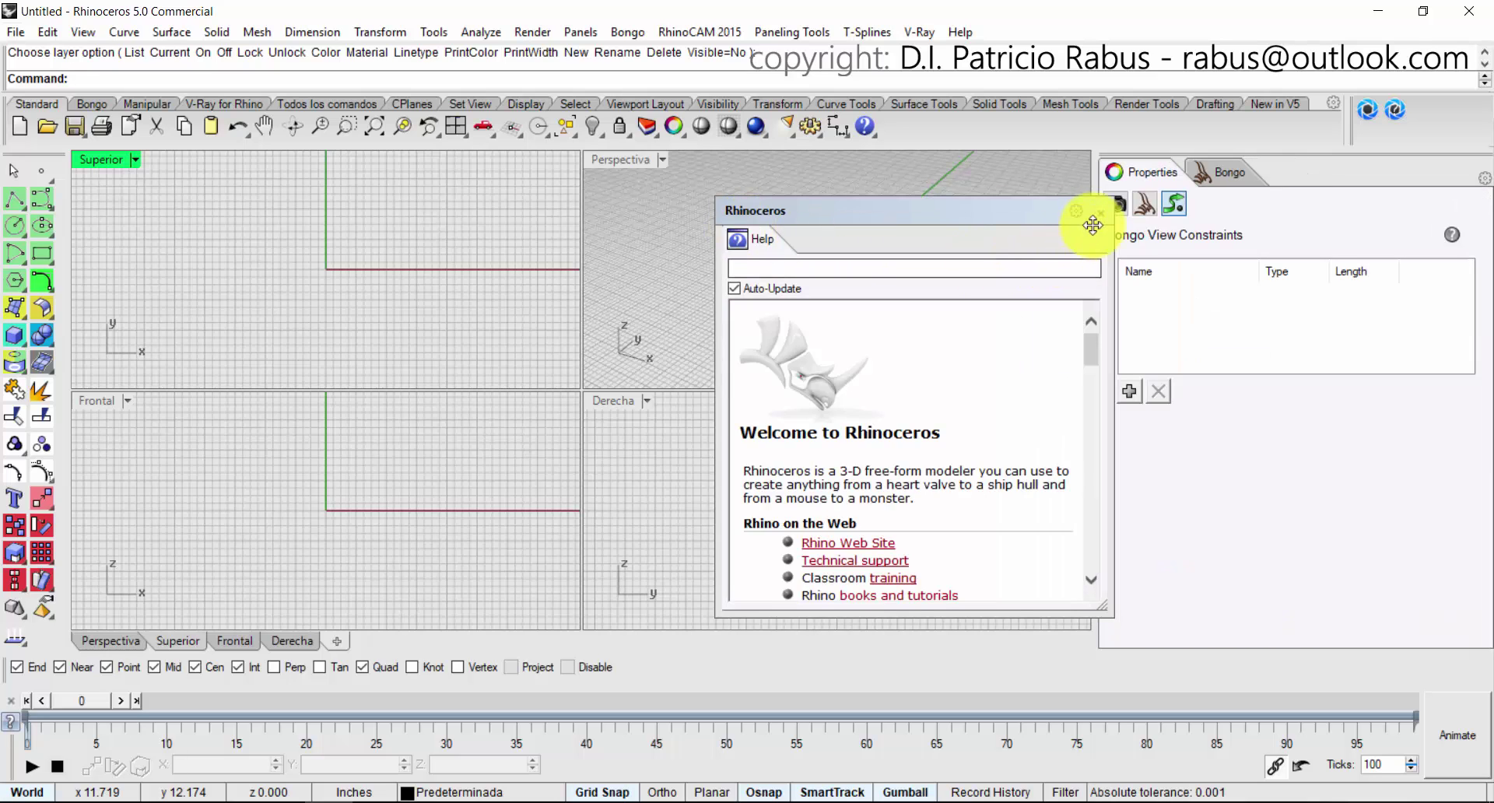
click(1099, 212)
drag(1098, 227, 1284, 246)
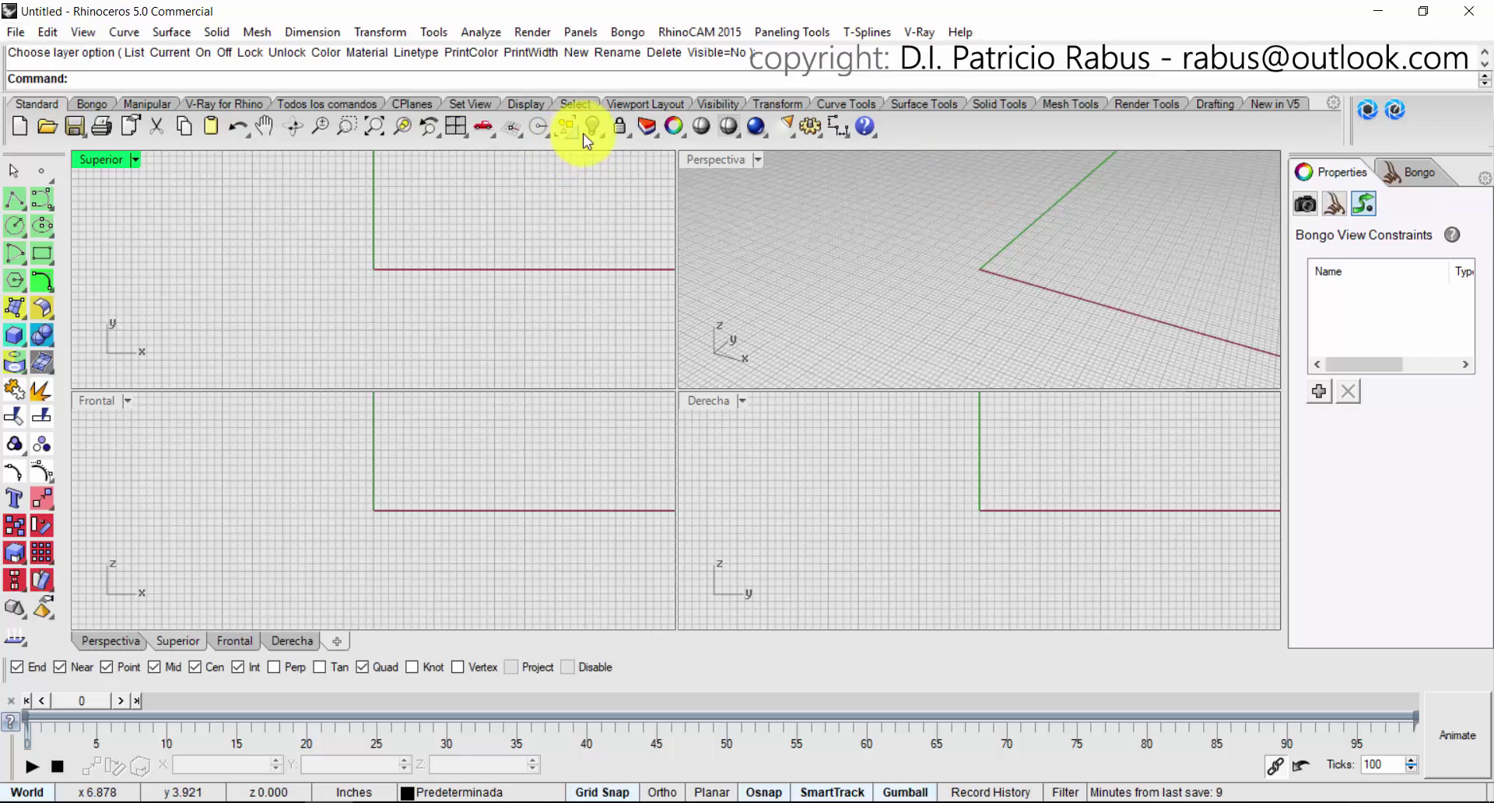
Hide and reopen the Properties panel to place it after Bongo, widen the panel area slightly, and view both panels.
right_click(674, 127)
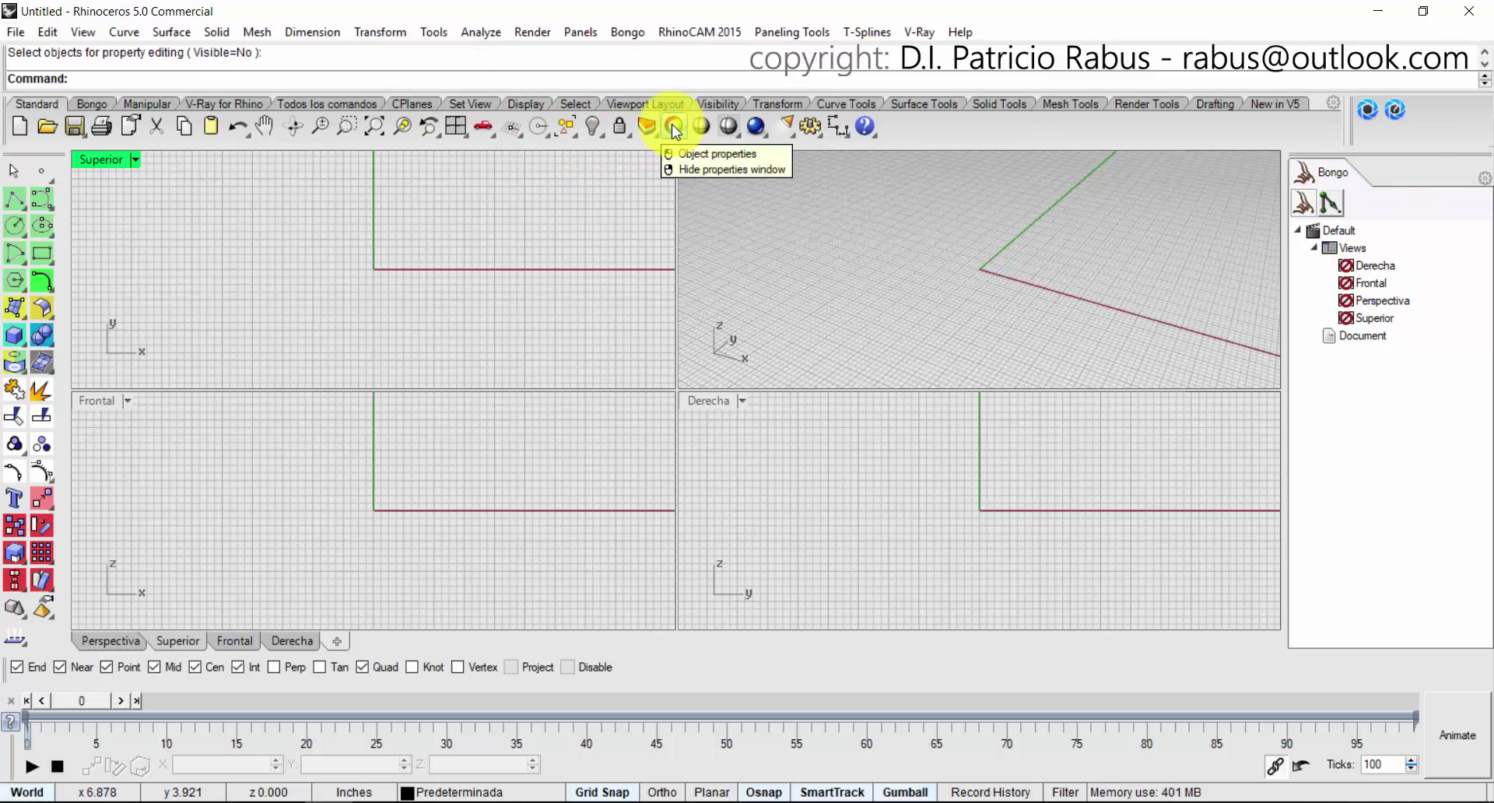
click(673, 127)
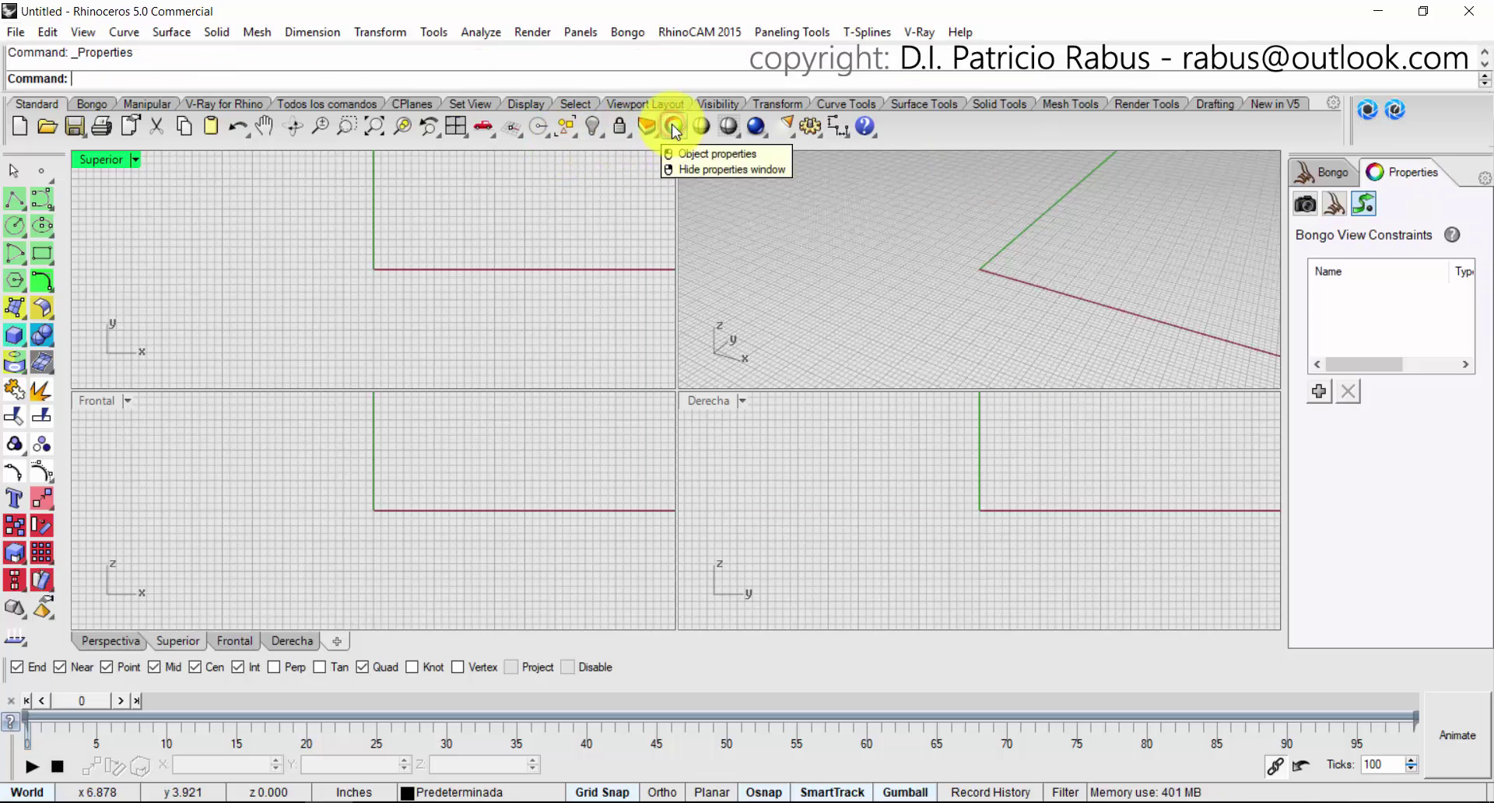
click(1322, 174)
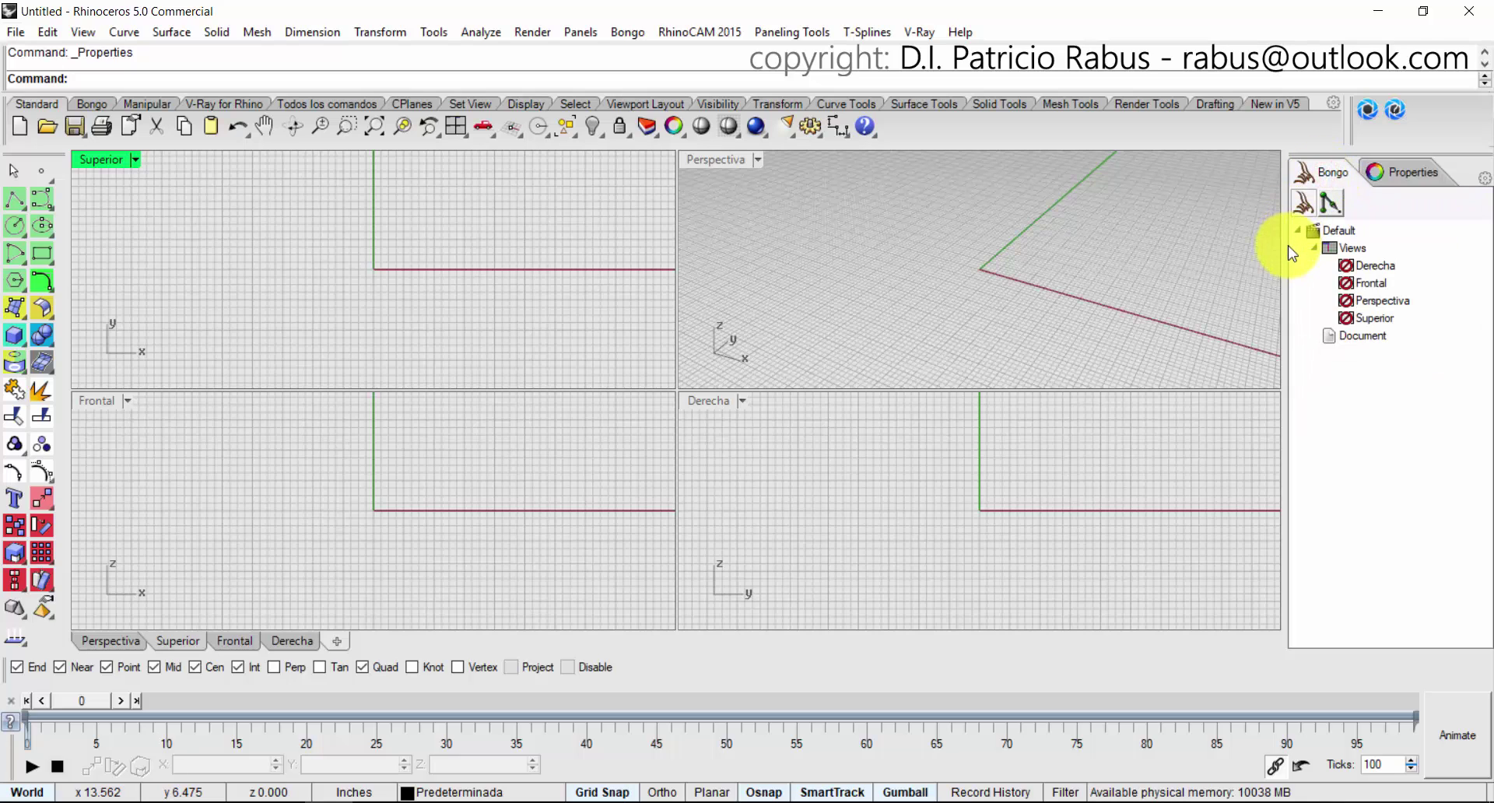
drag(1284, 250, 1231, 261)
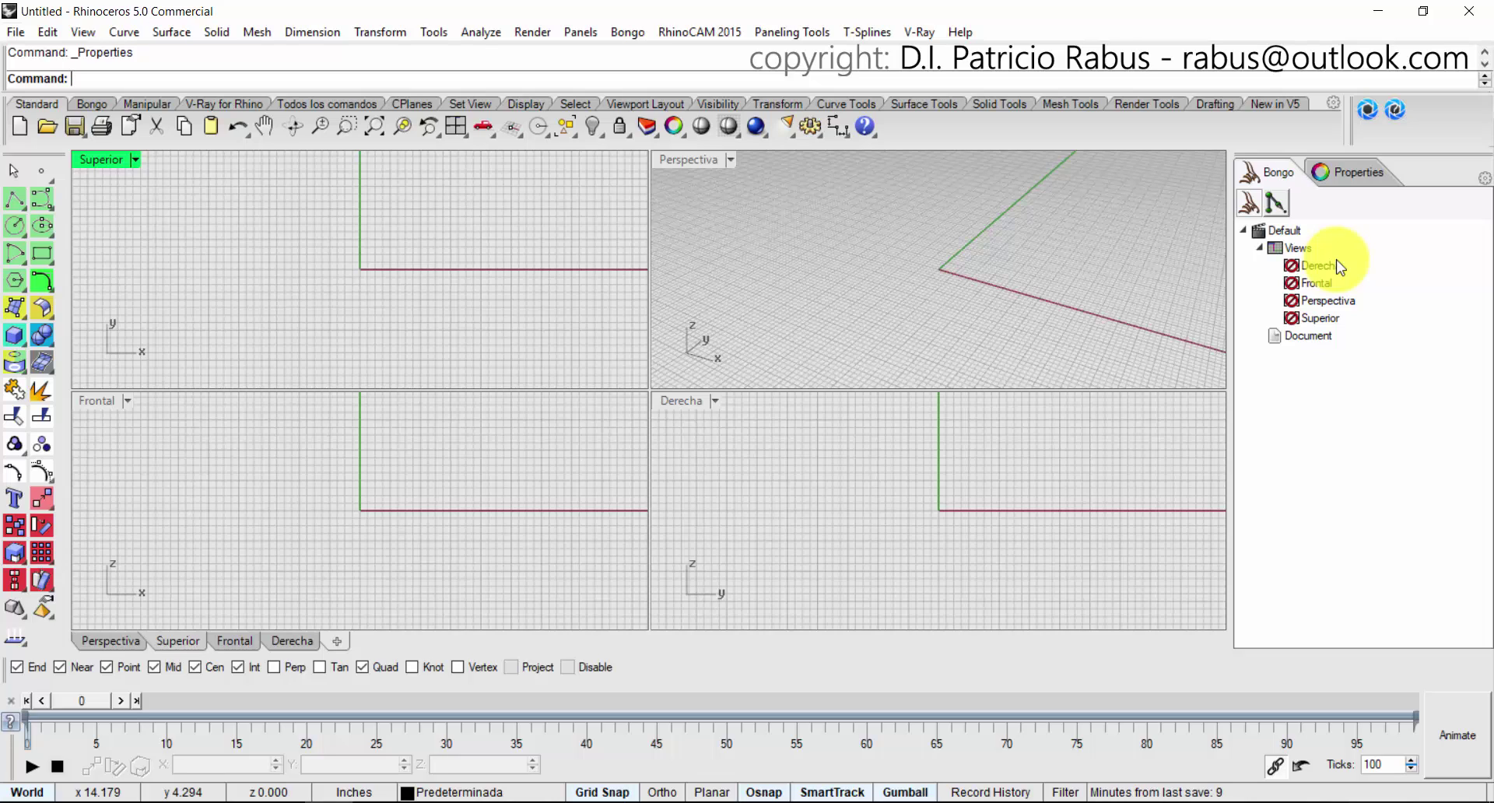
click(1331, 172)
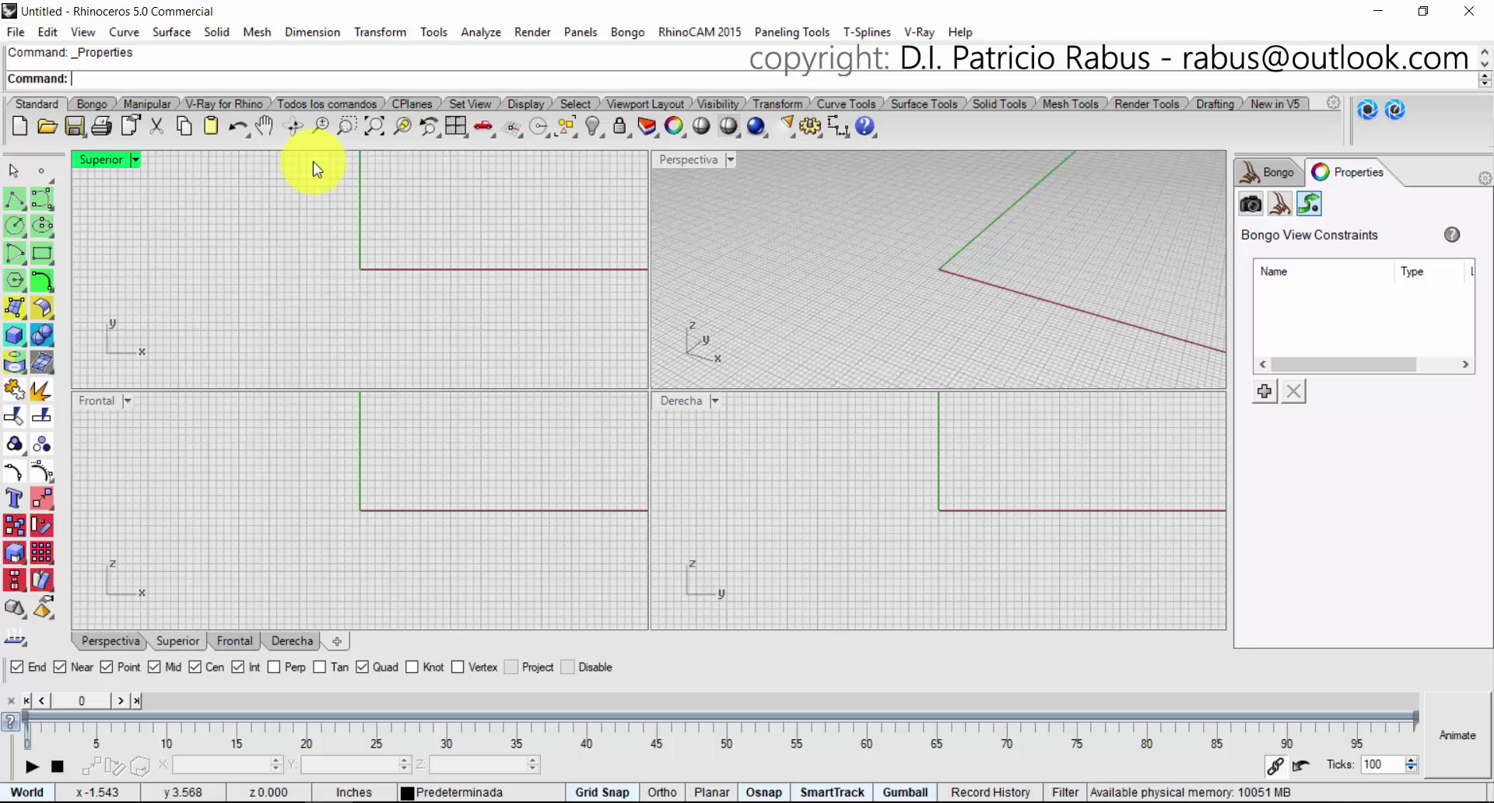
Close and restart Rhino to keep the layout, accept the Bongo 2.0 evaluation notice, and show the Standard toolbar.
click(1487, 6)
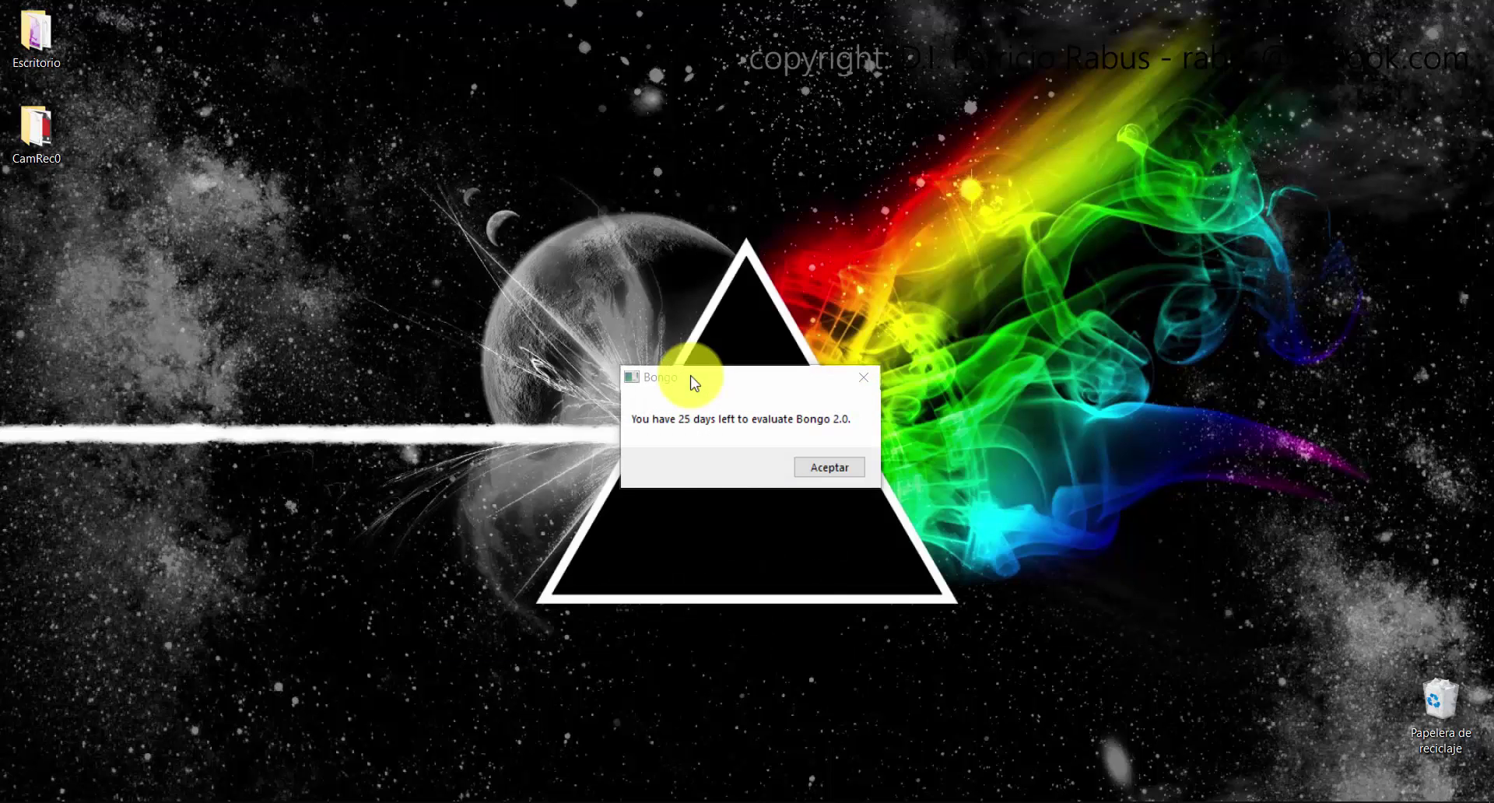
click(822, 470)
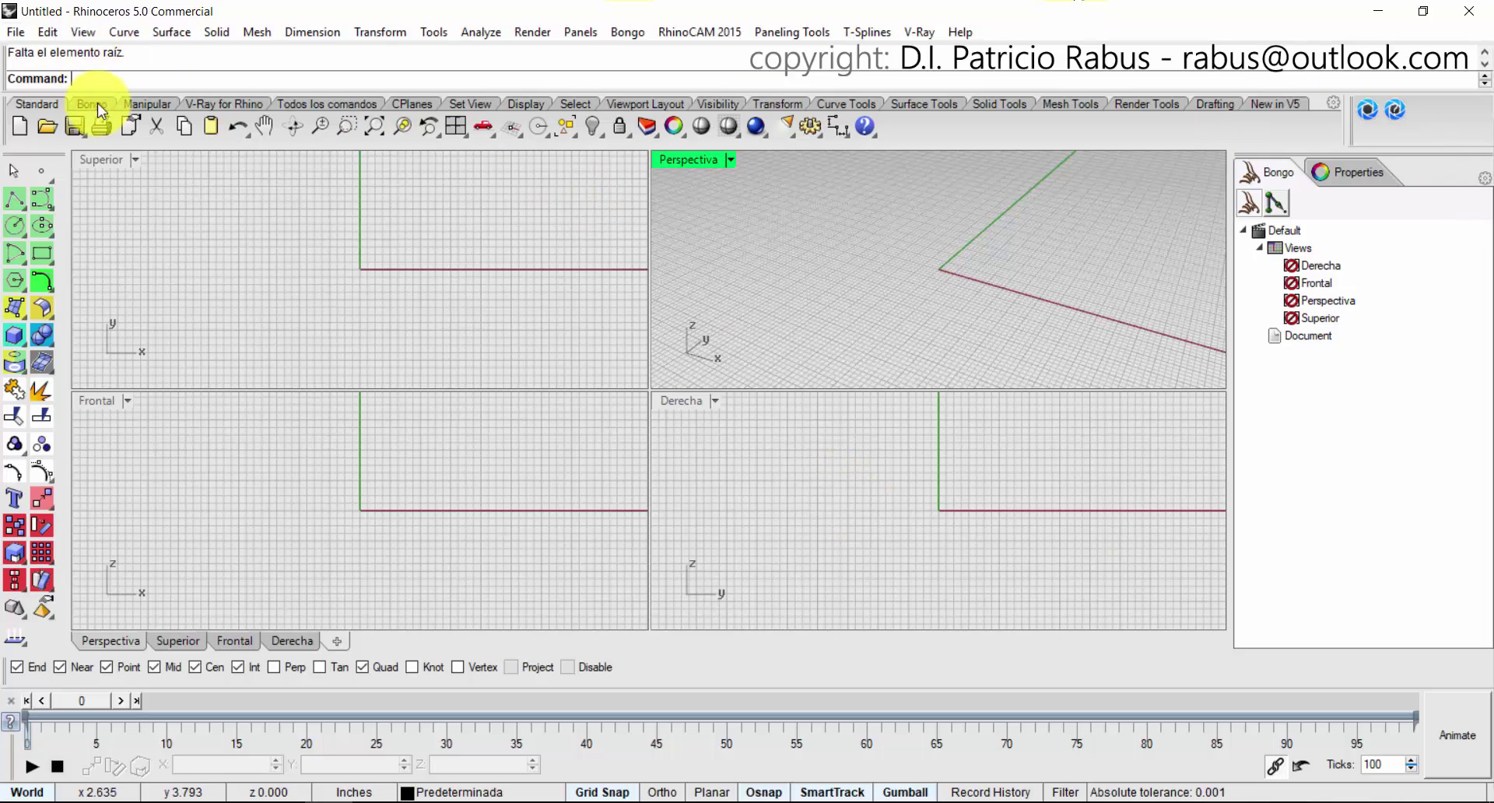
click(42, 104)
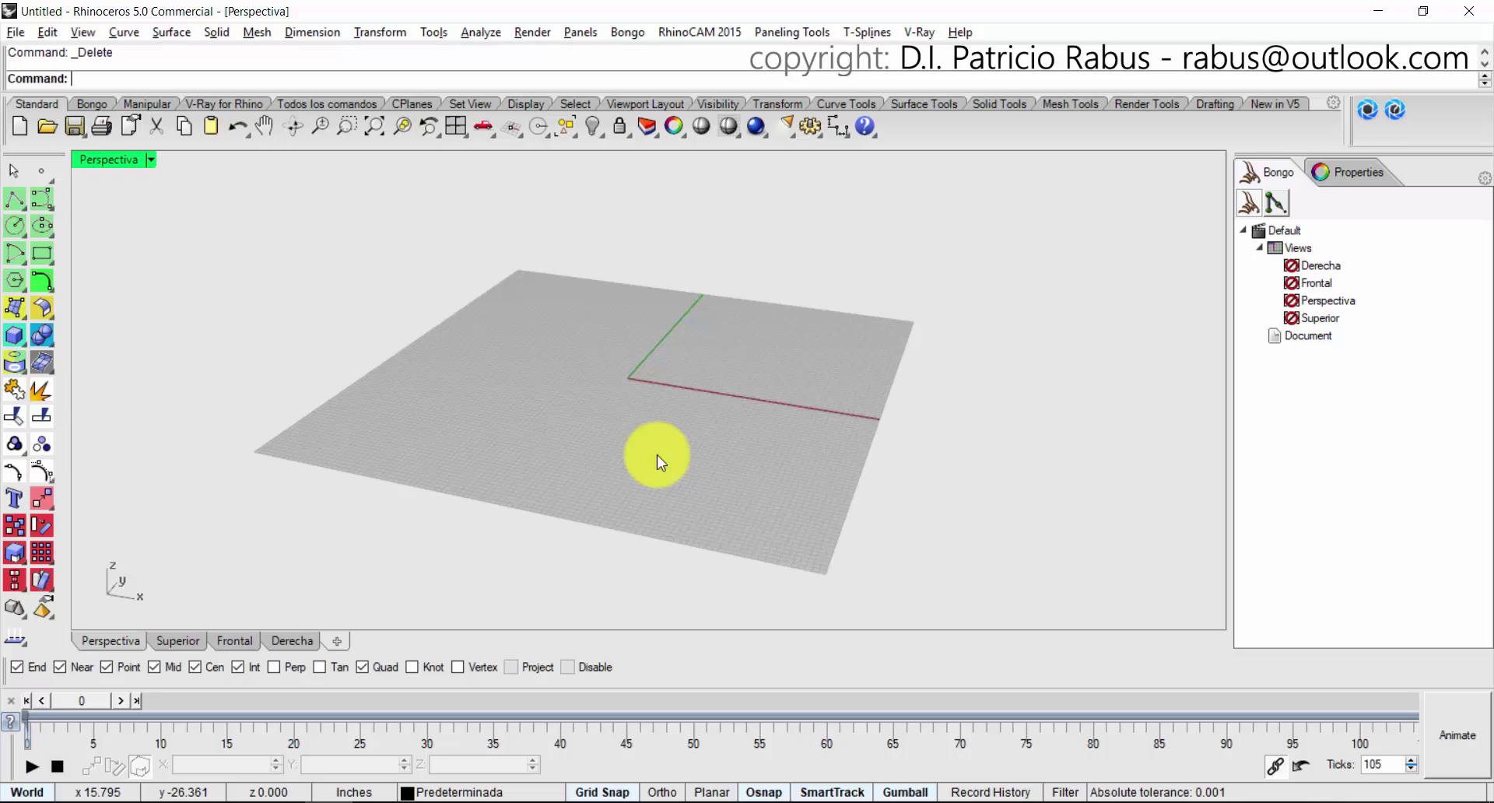
Create a solid box with its base centred at 0,0, using length 20, width 10 and height 30 inches.
click(10, 336)
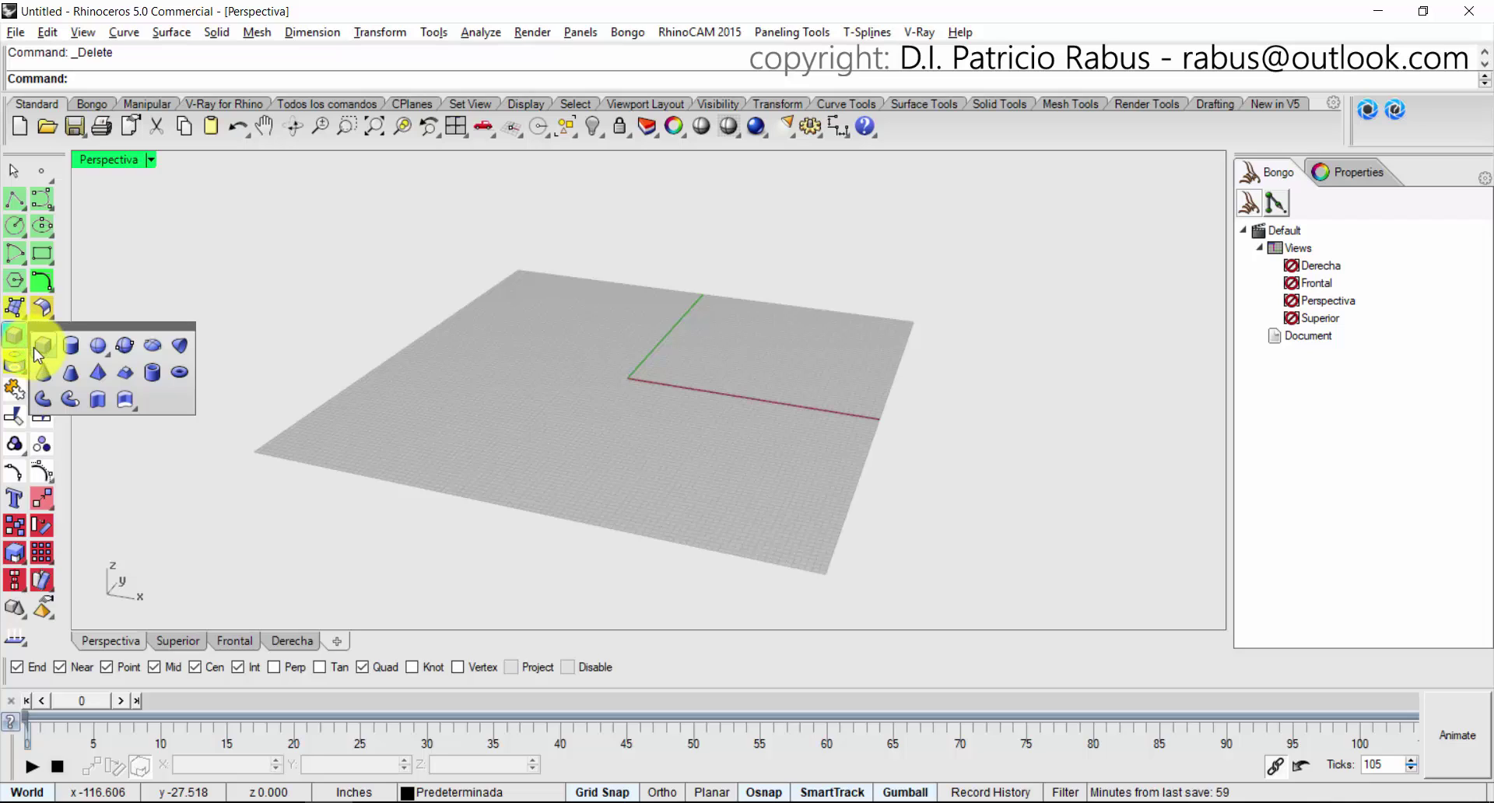
click(40, 346)
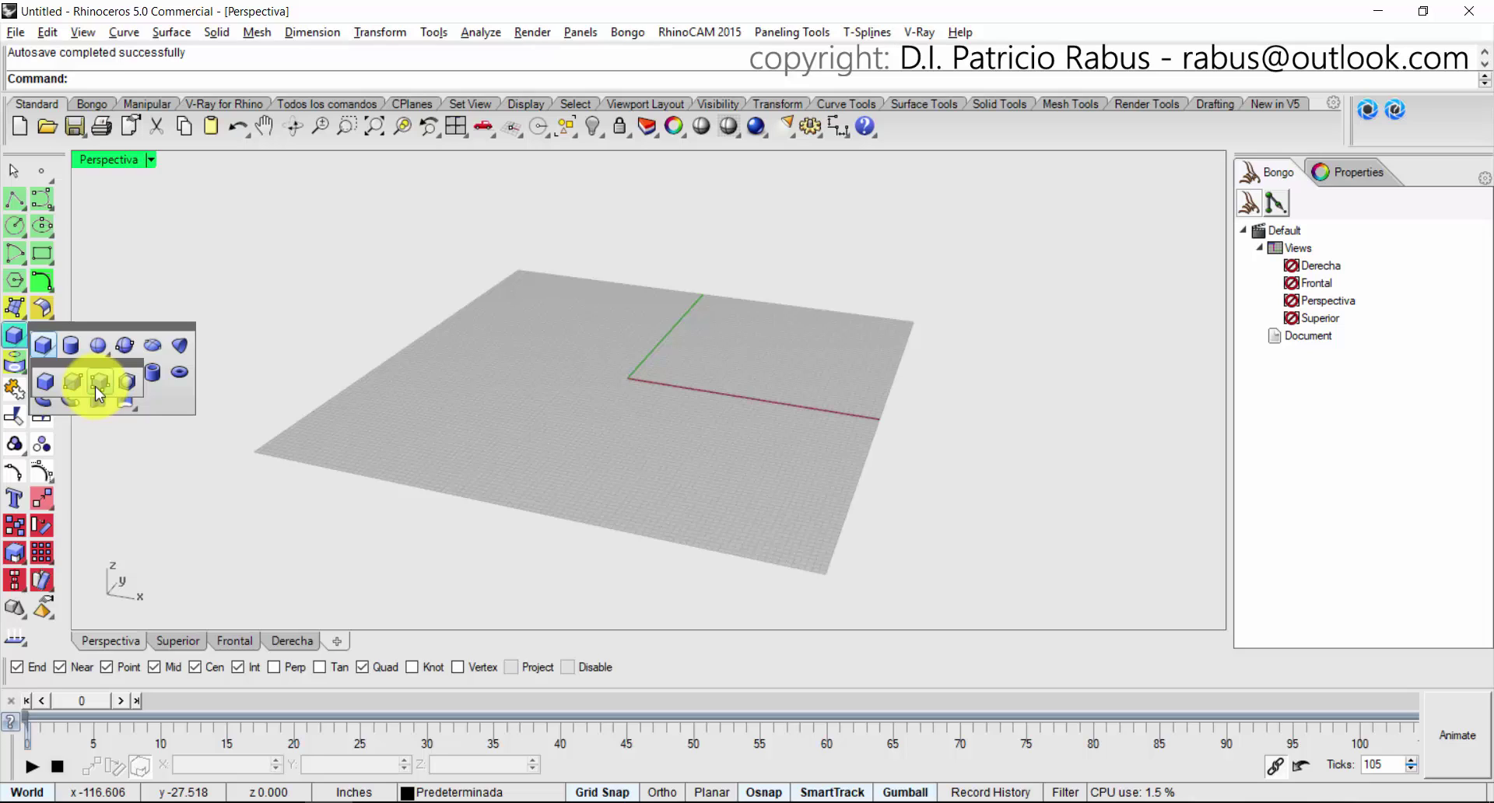
click(97, 387)
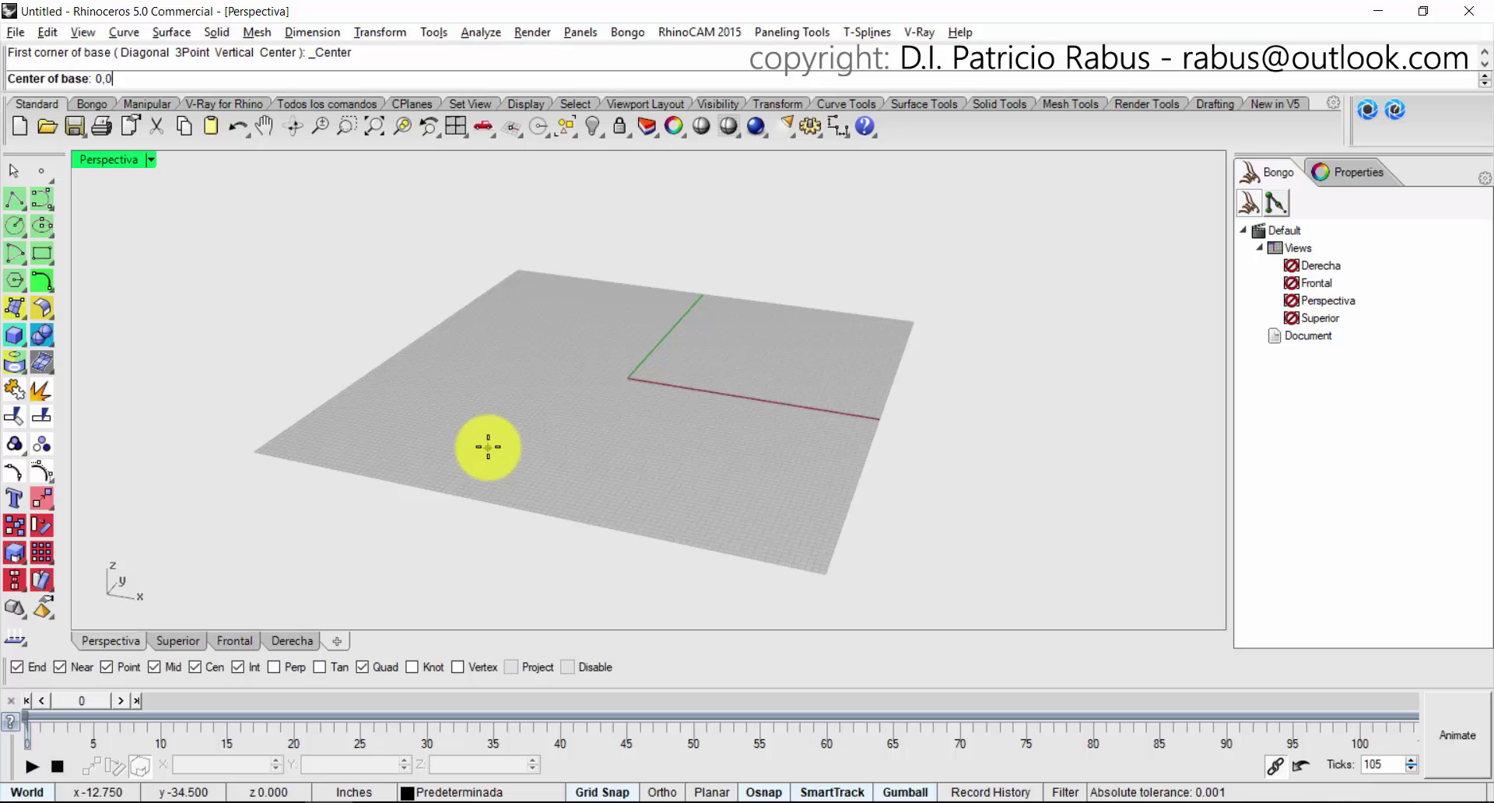
key(Return)
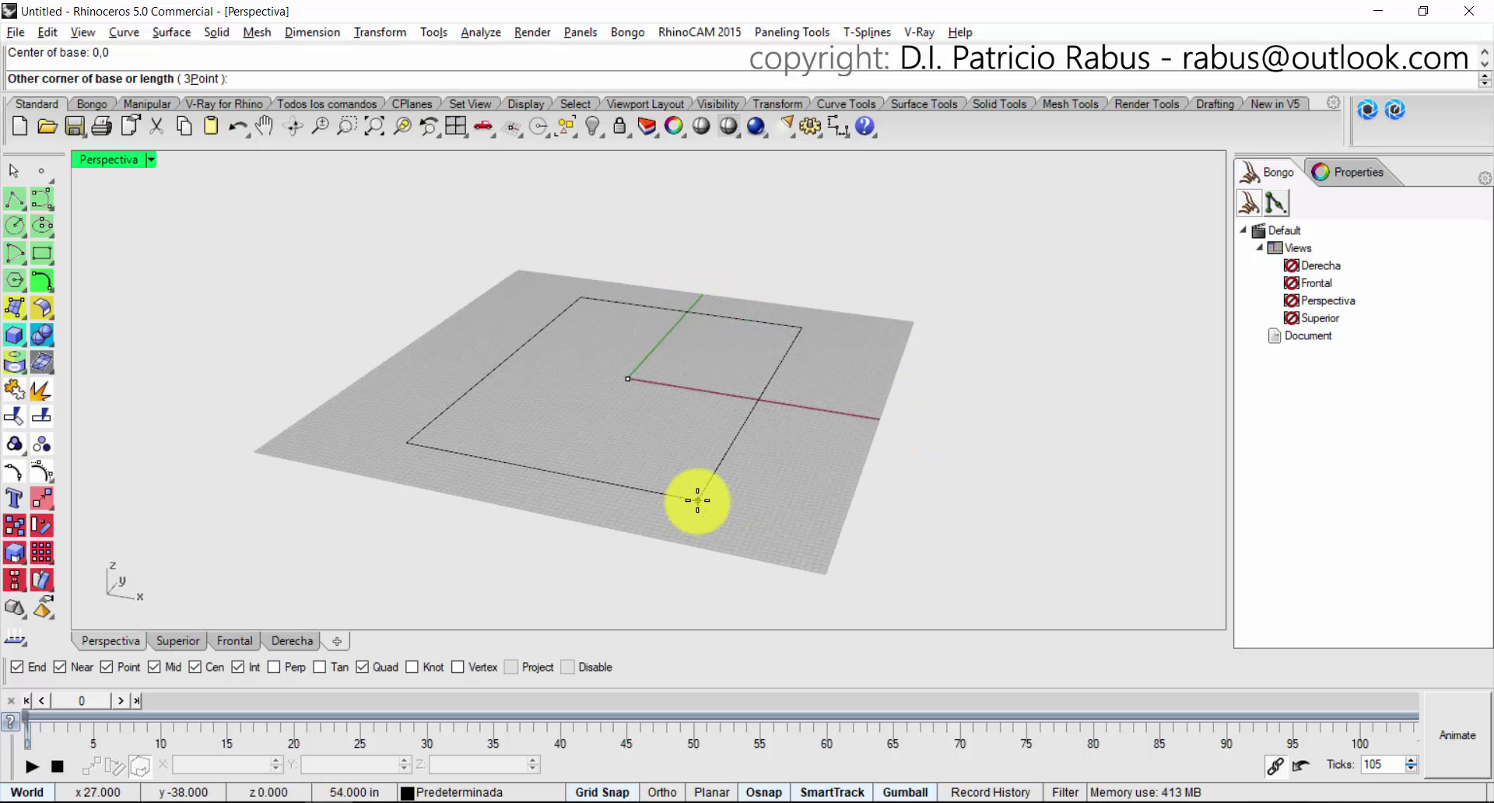
text(20)
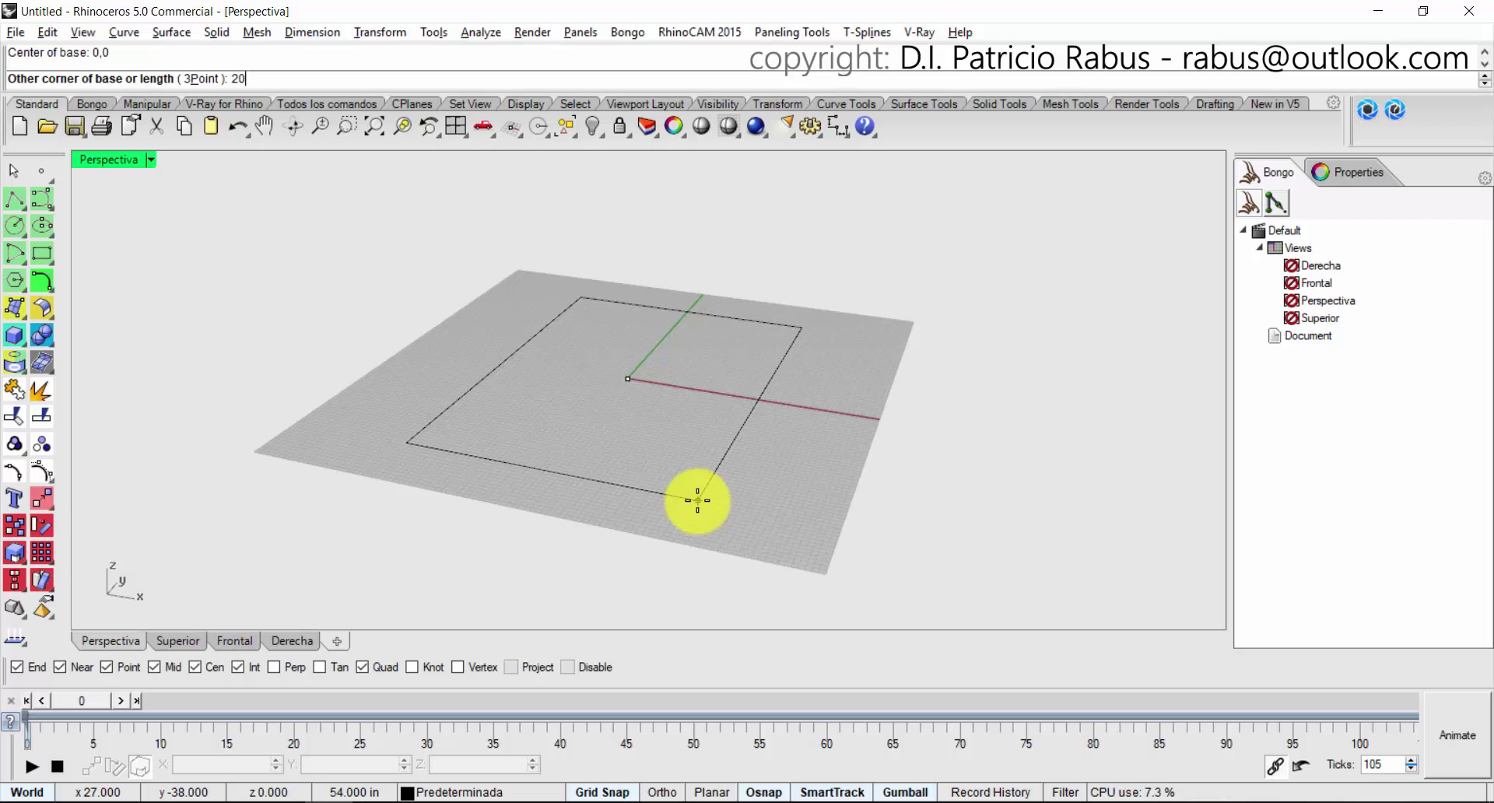
key(Return)
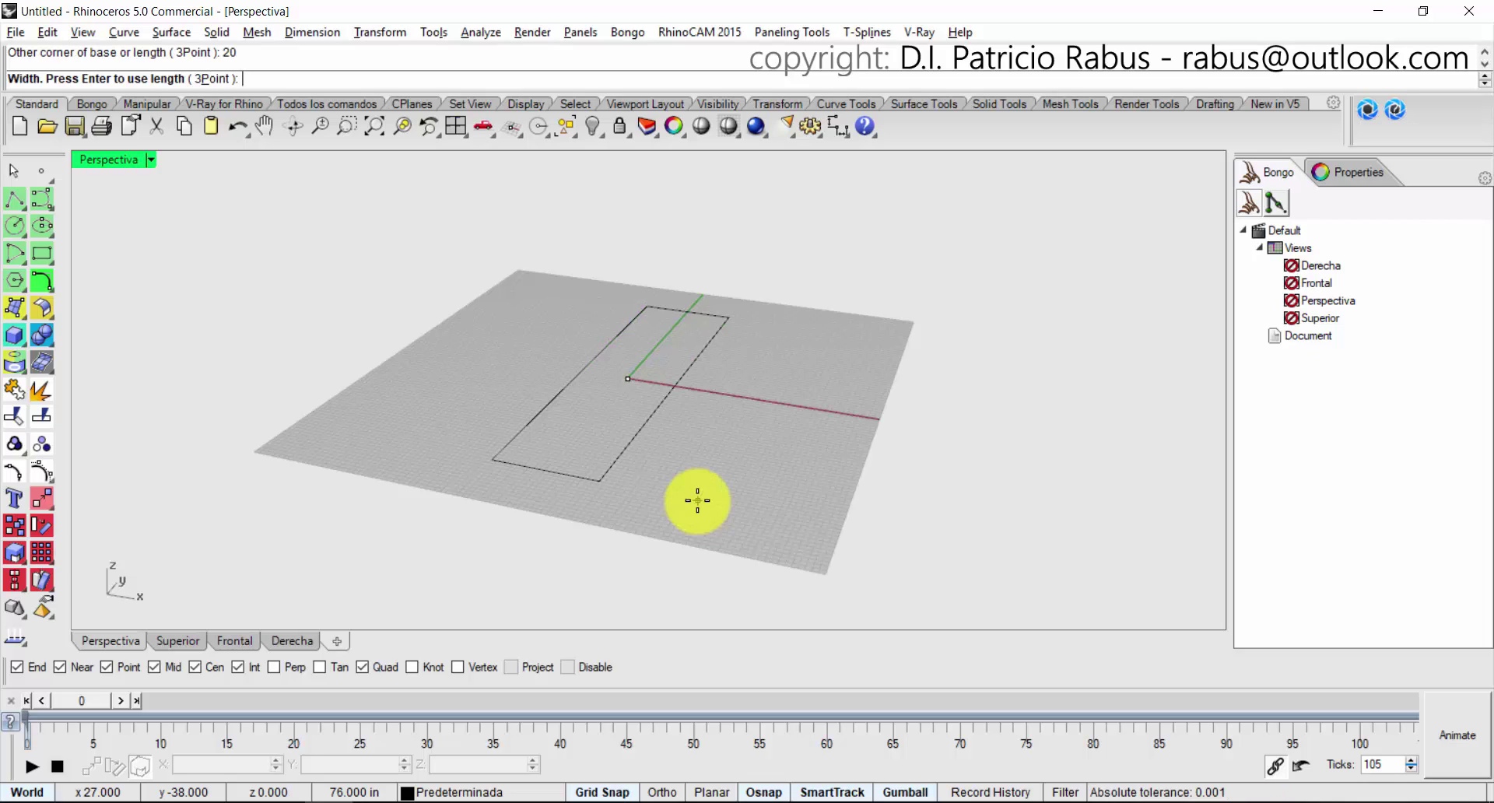
text(10)
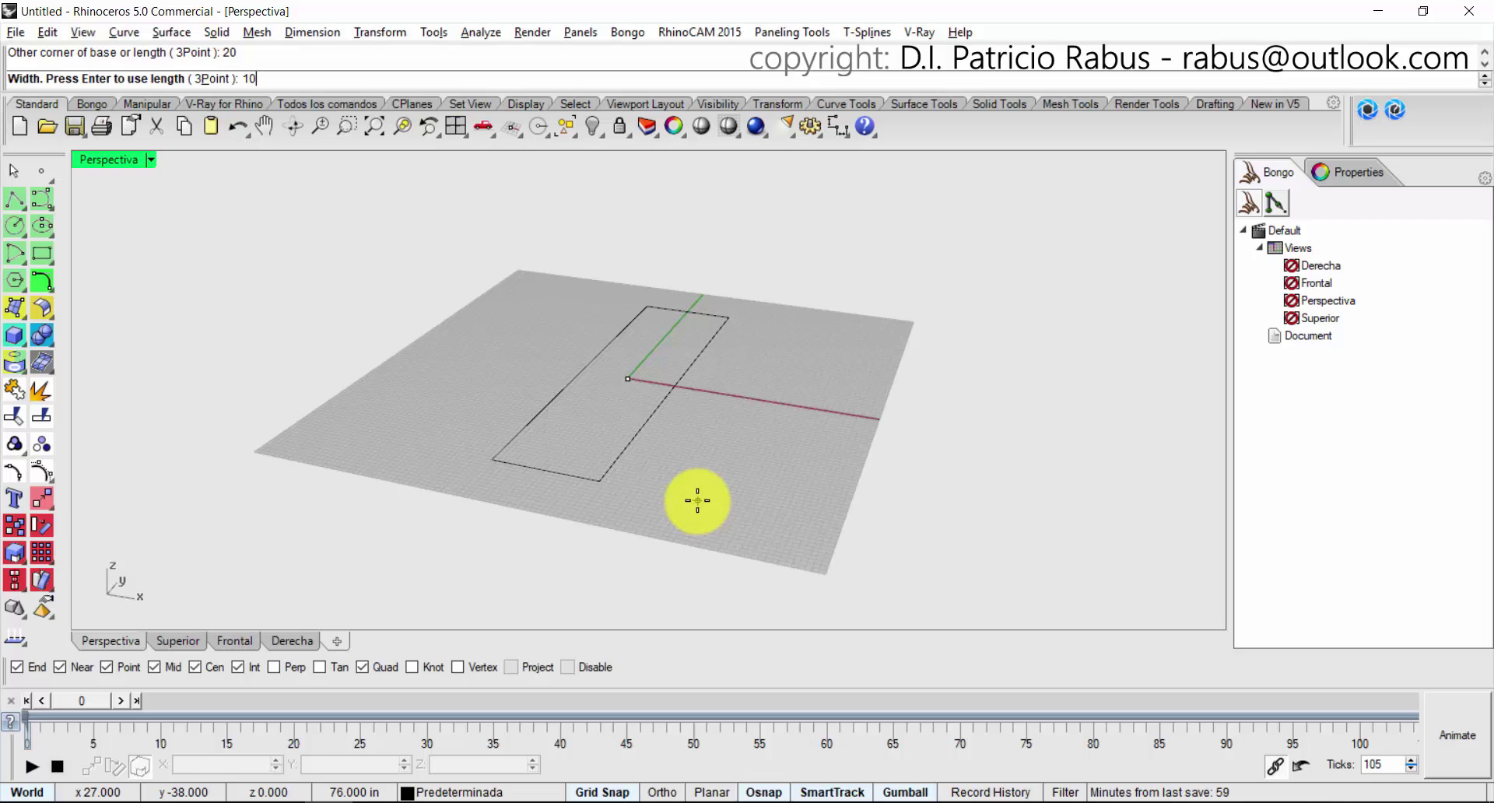
key(Return)
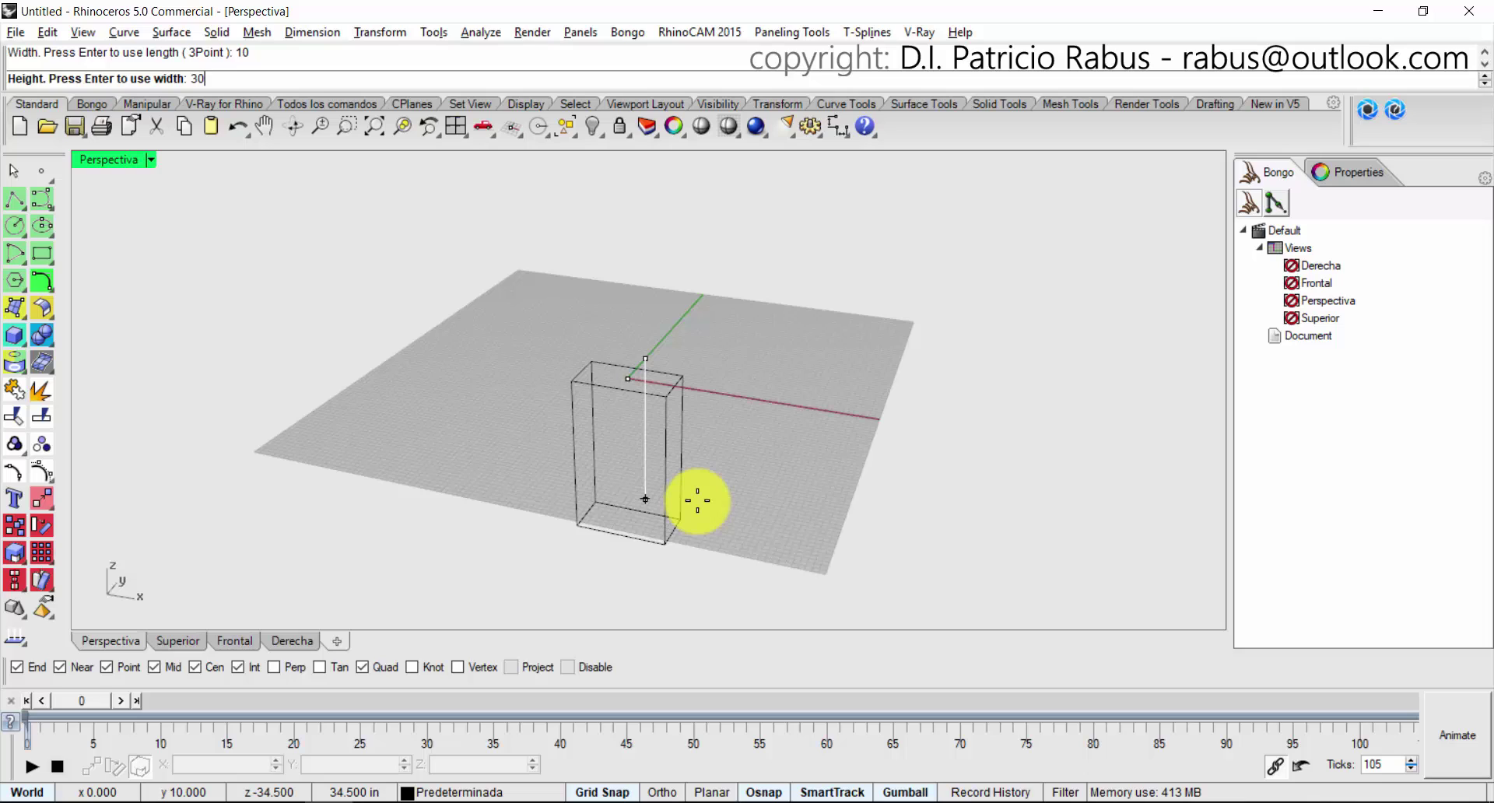
key(Return)
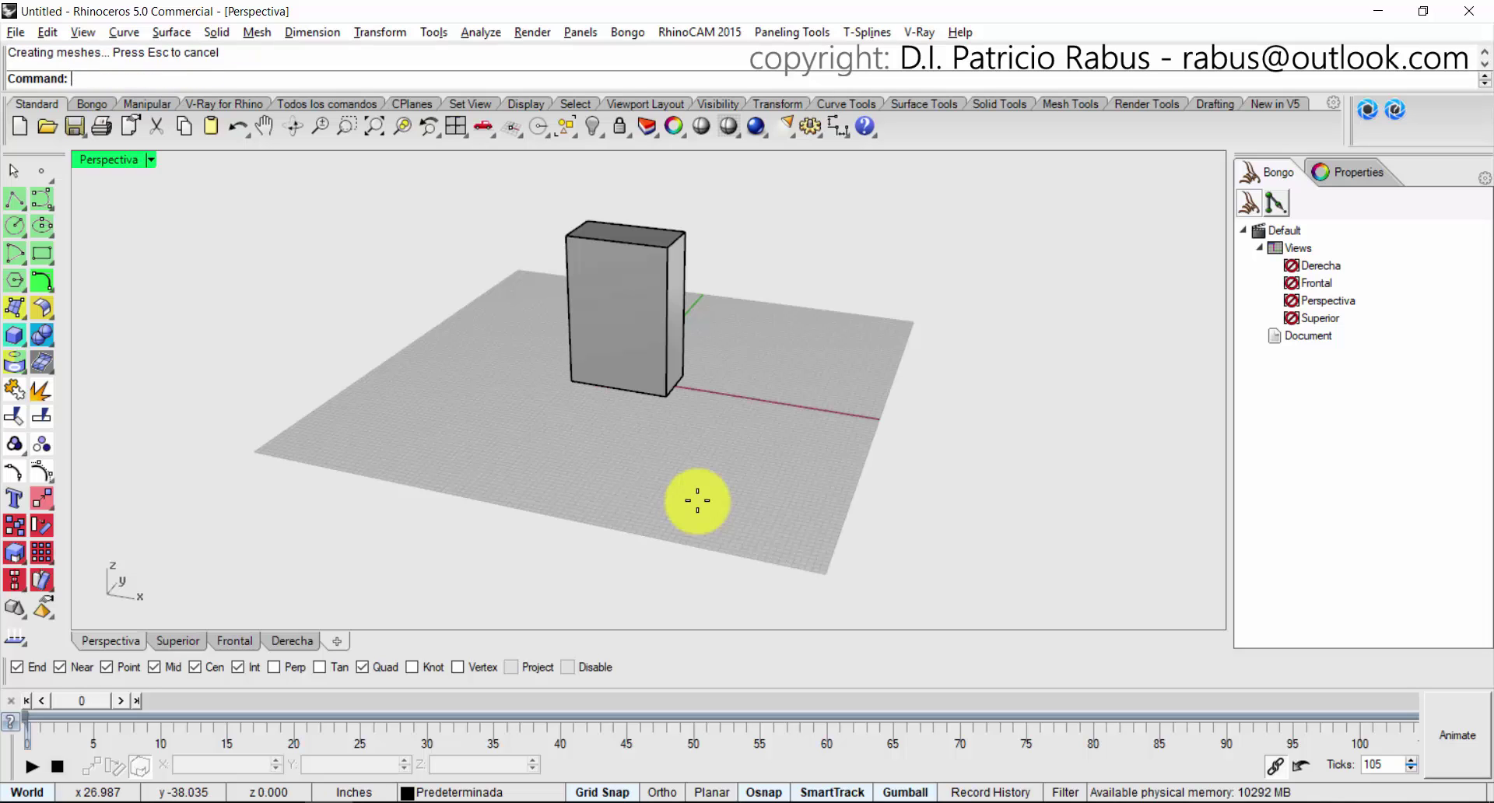
Select the box, turn on Bongo's Animate mode, and switch the timeline's X, Y and Z fields from scale to position values.
shift+right_drag(680, 404, 550, 463)
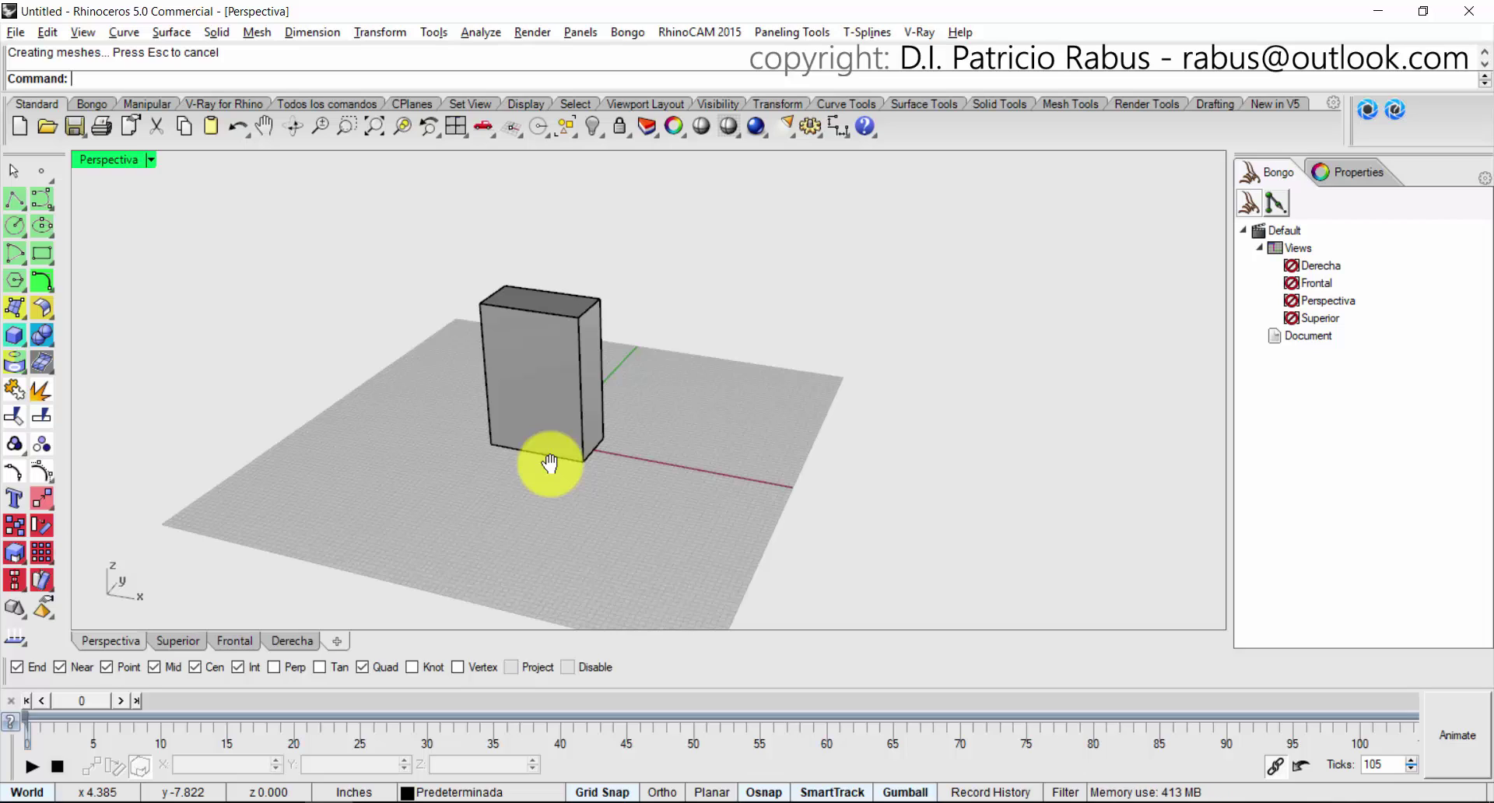
click(550, 453)
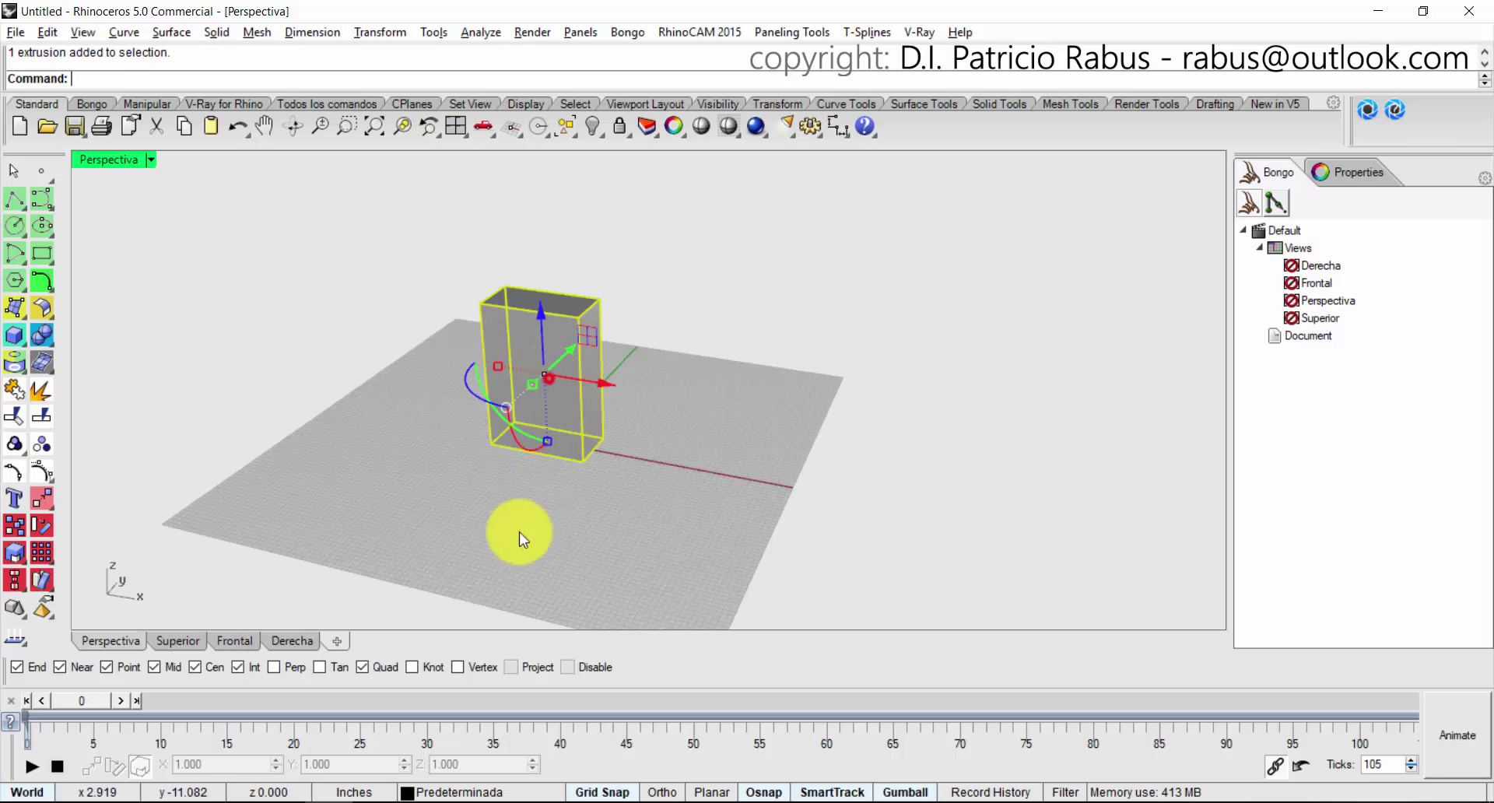
scroll(667, 476, down, 3)
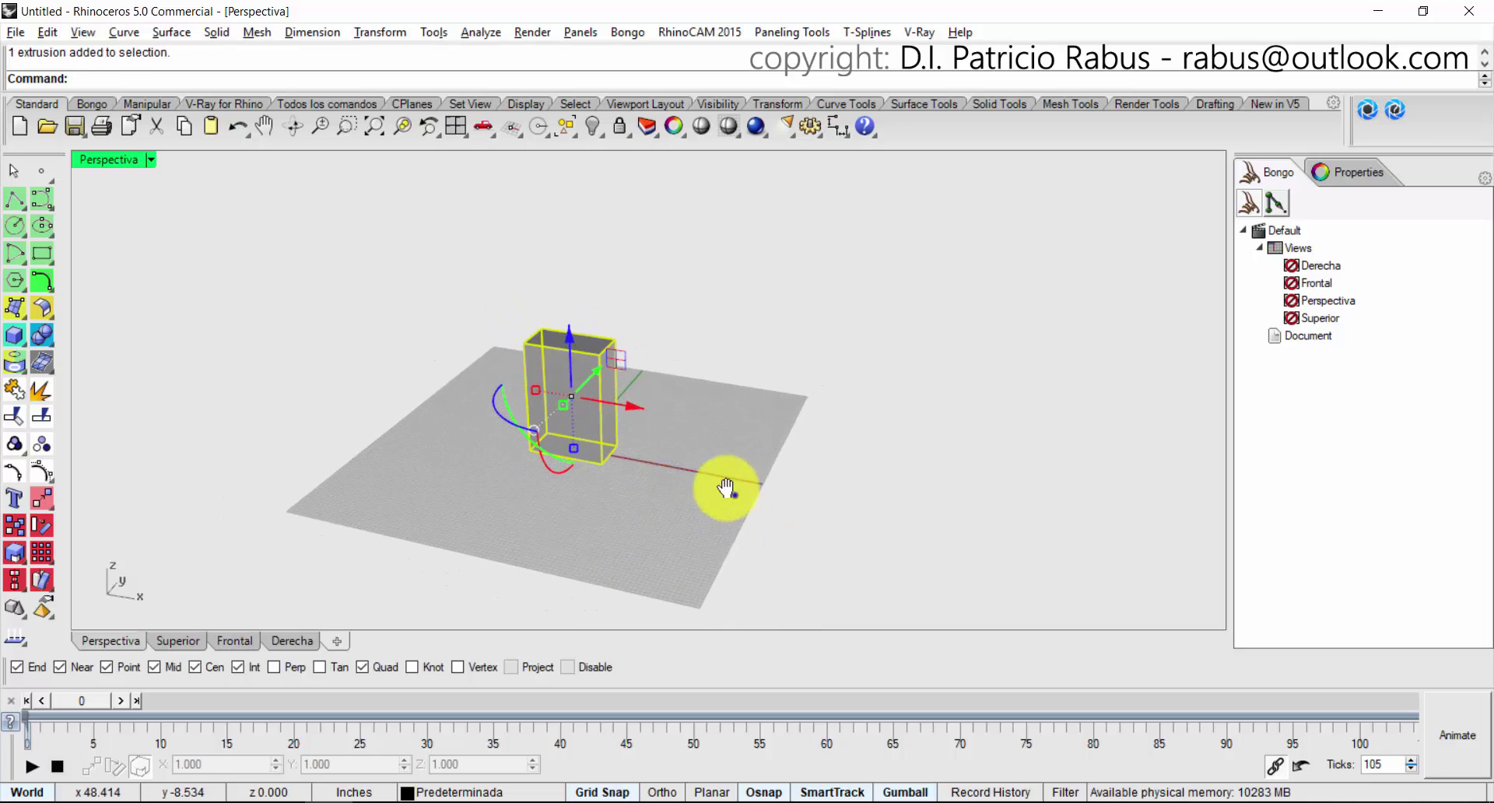
shift+right_drag(733, 497, 615, 417)
shift+right_drag(614, 417, 654, 433)
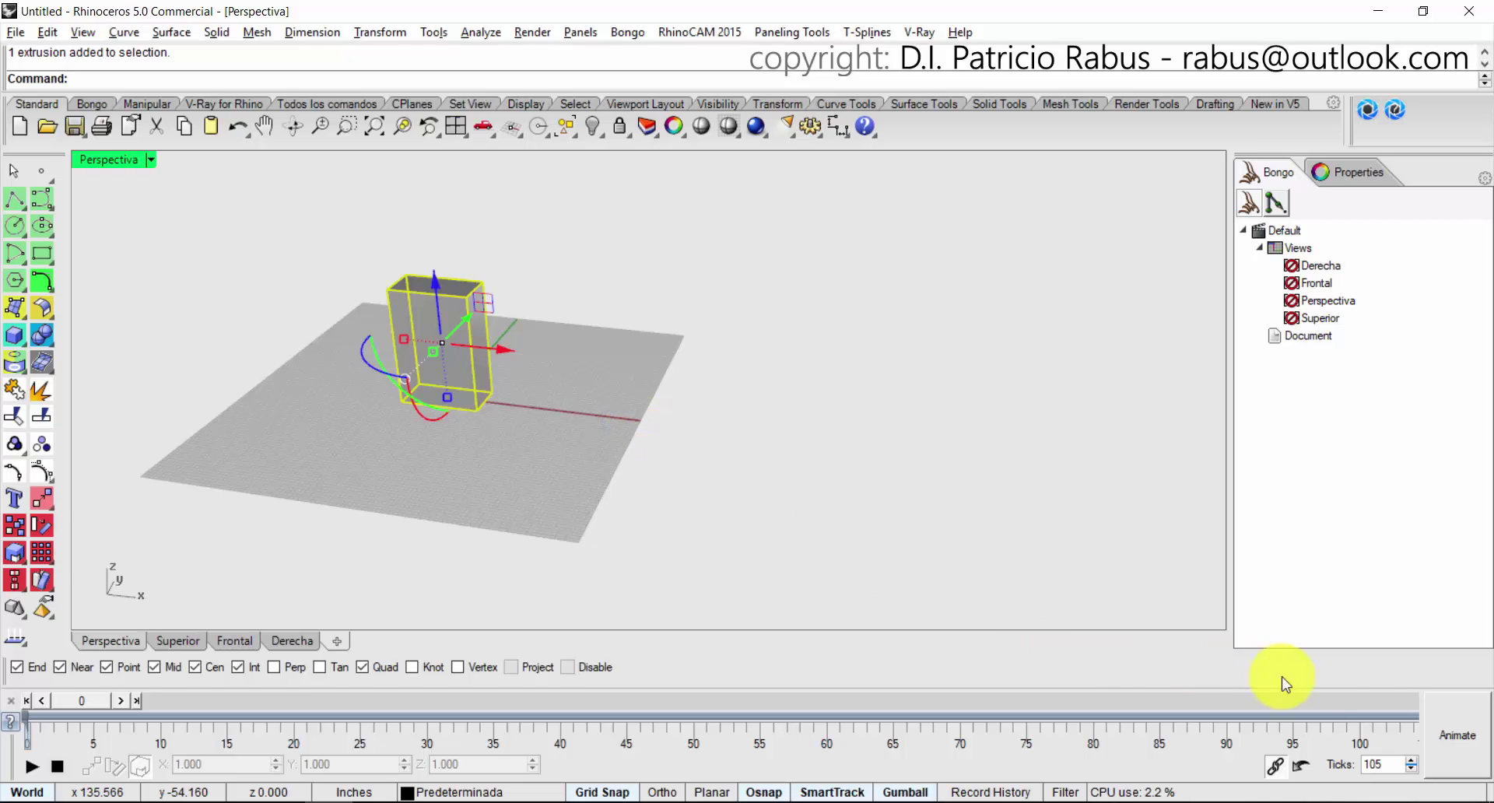
click(1446, 743)
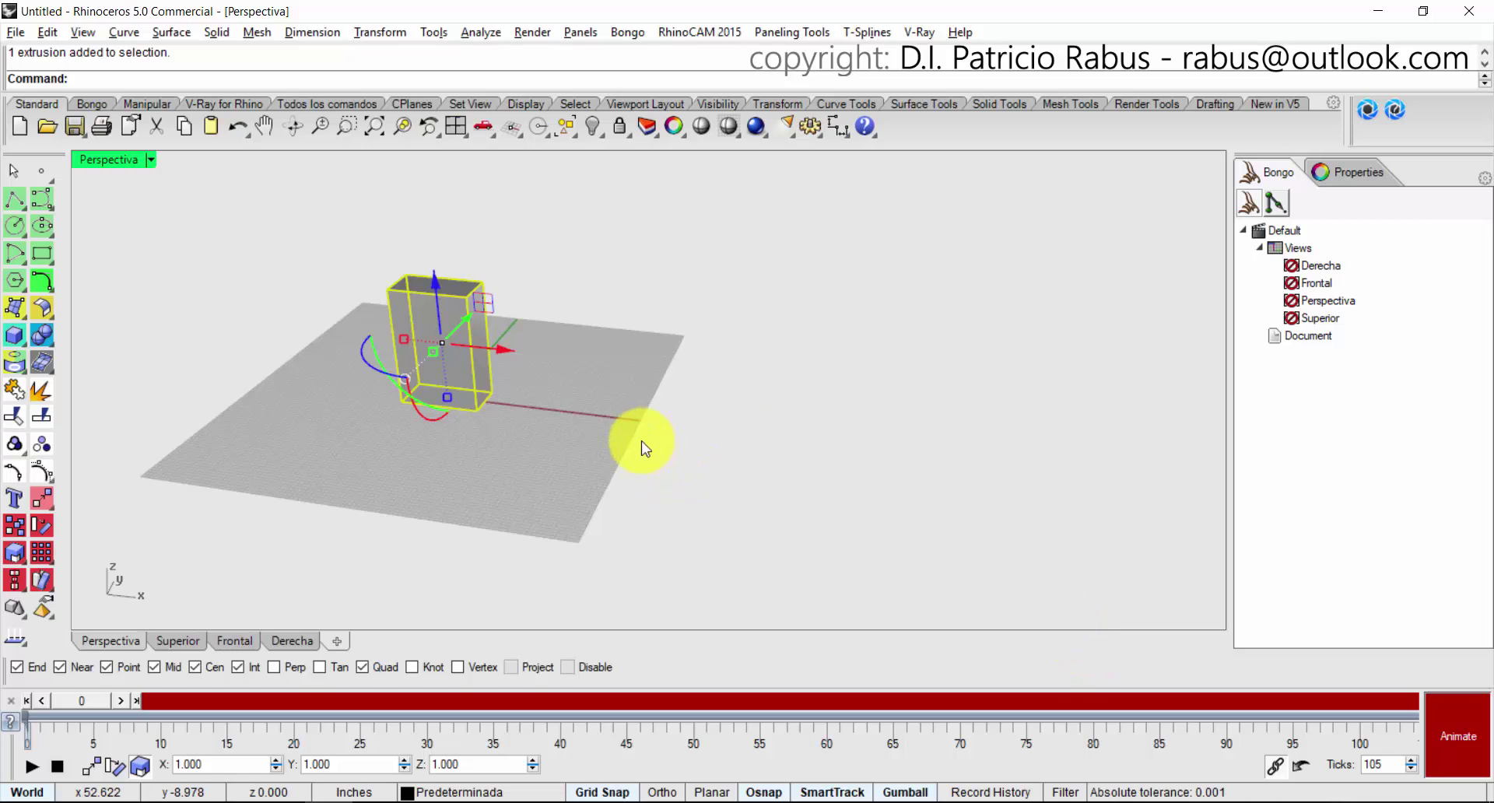
shift+right_drag(643, 437, 576, 500)
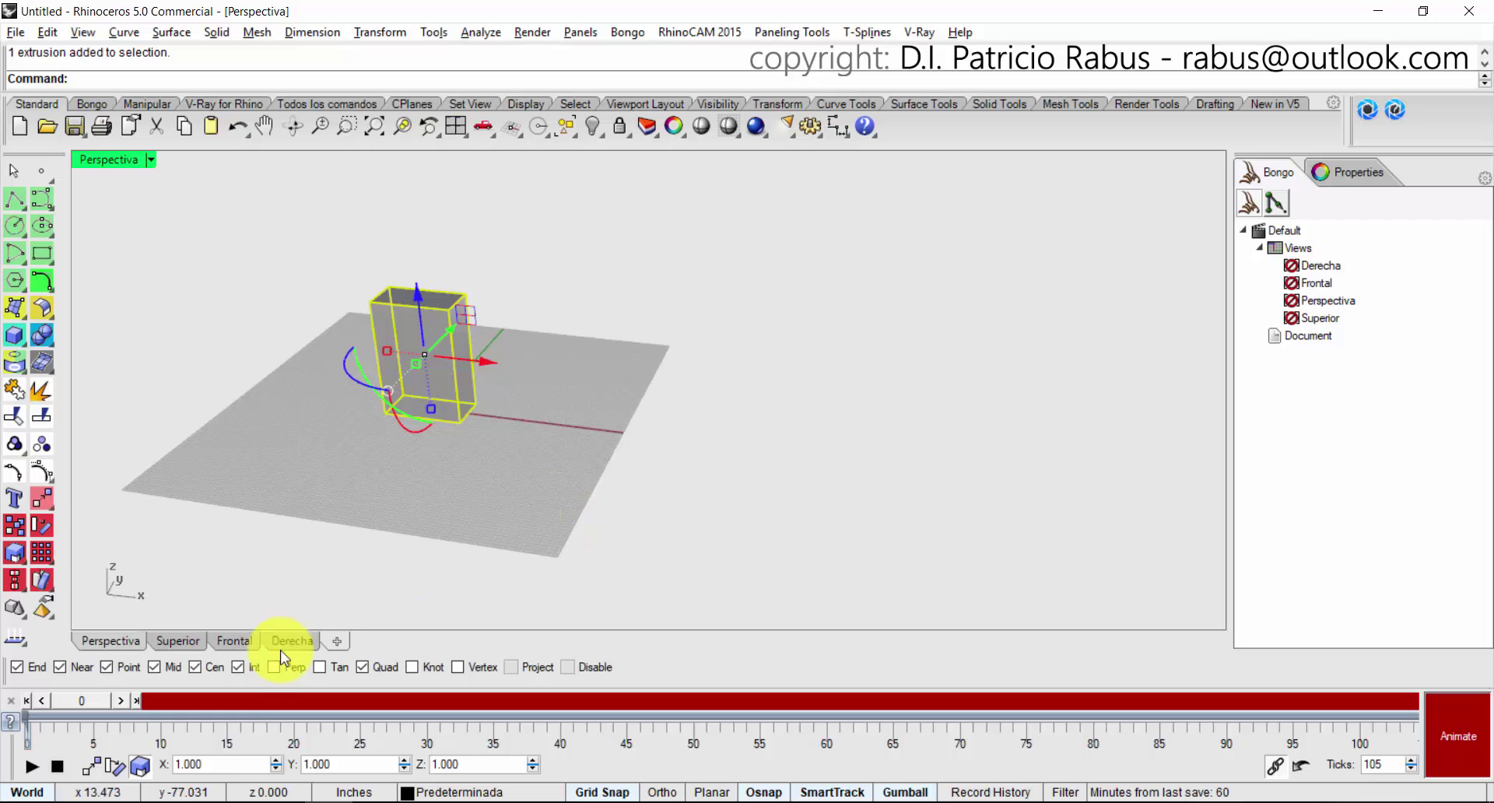
click(98, 769)
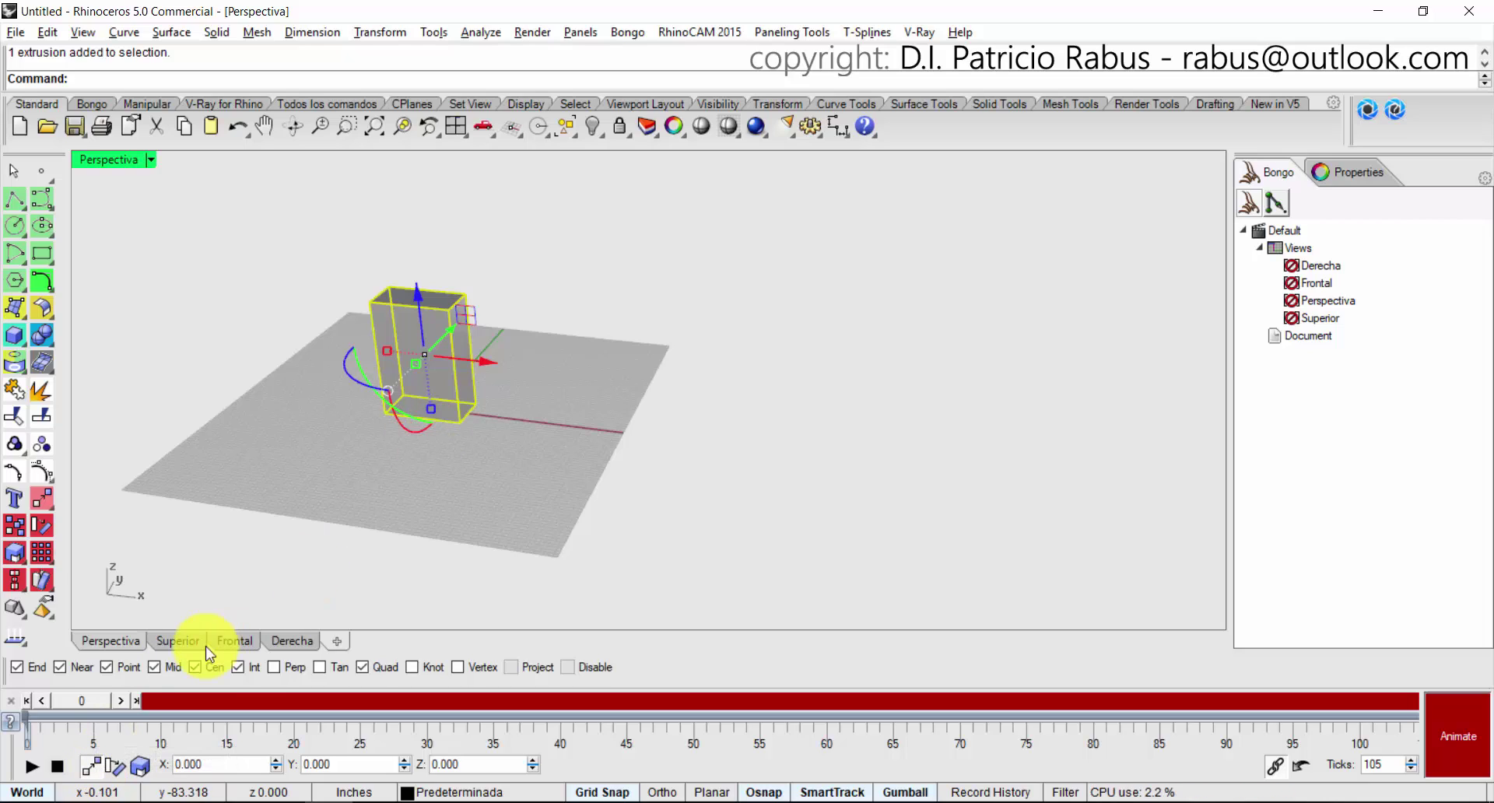
Move the timeline to tick 35 and set the selected box's position to X 100 and Y 100.
mouse_move(85, 703)
mouse_down()
mouse_move(450, 720)
mouse_move(517, 698)
mouse_move(418, 712)
mouse_move(440, 711)
mouse_up()
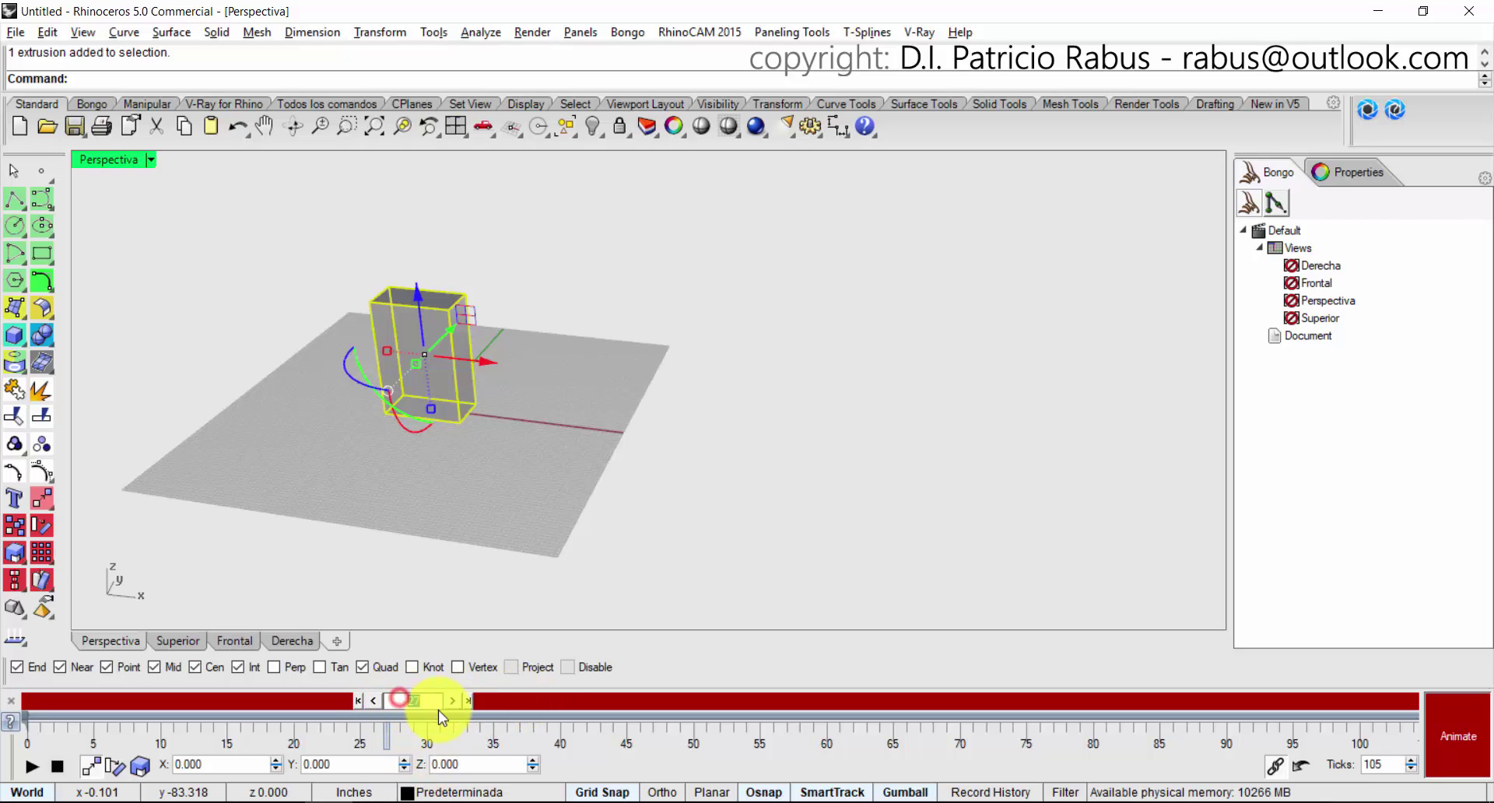
text(35)
key(Return)
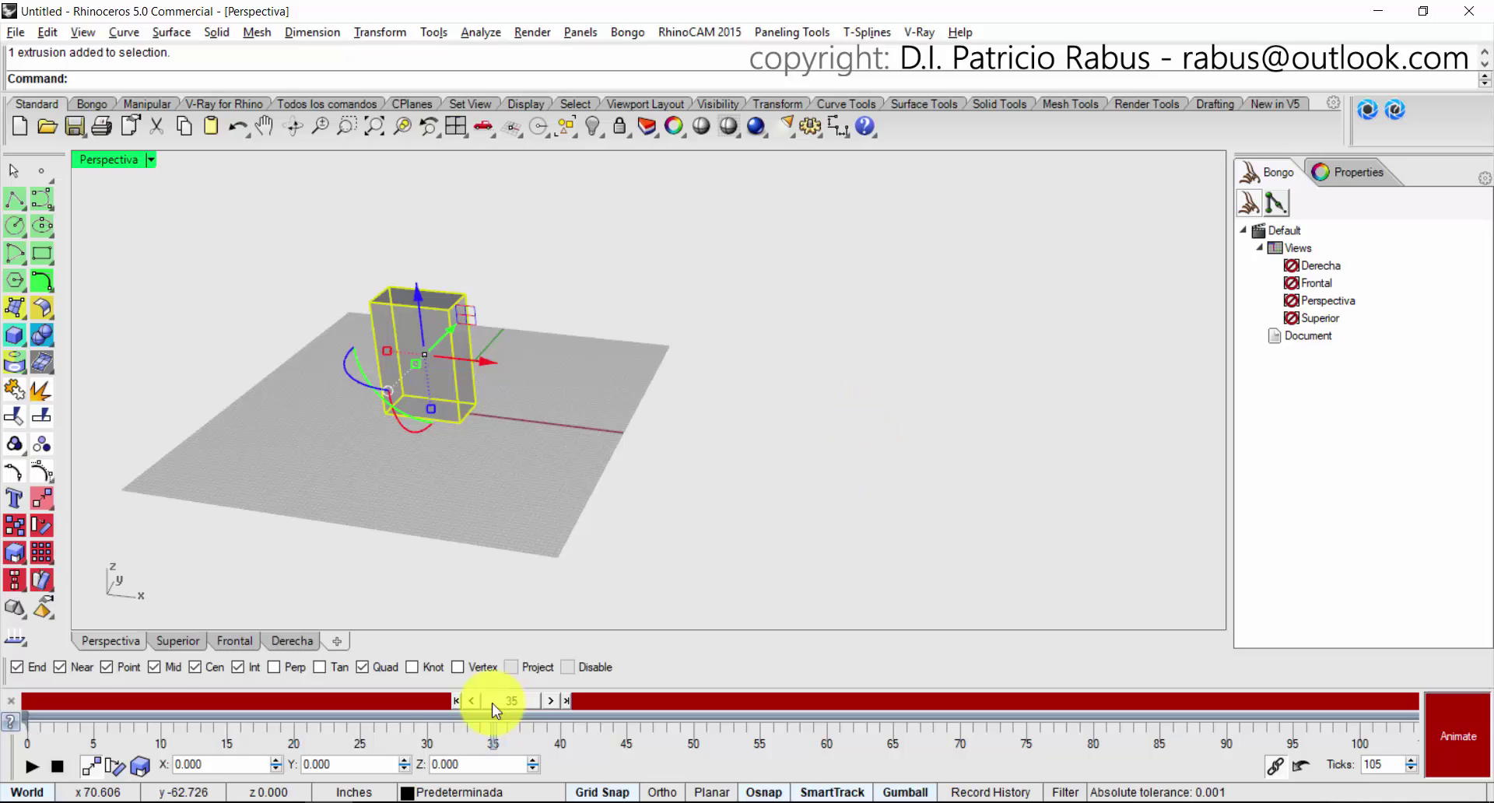
click(248, 764)
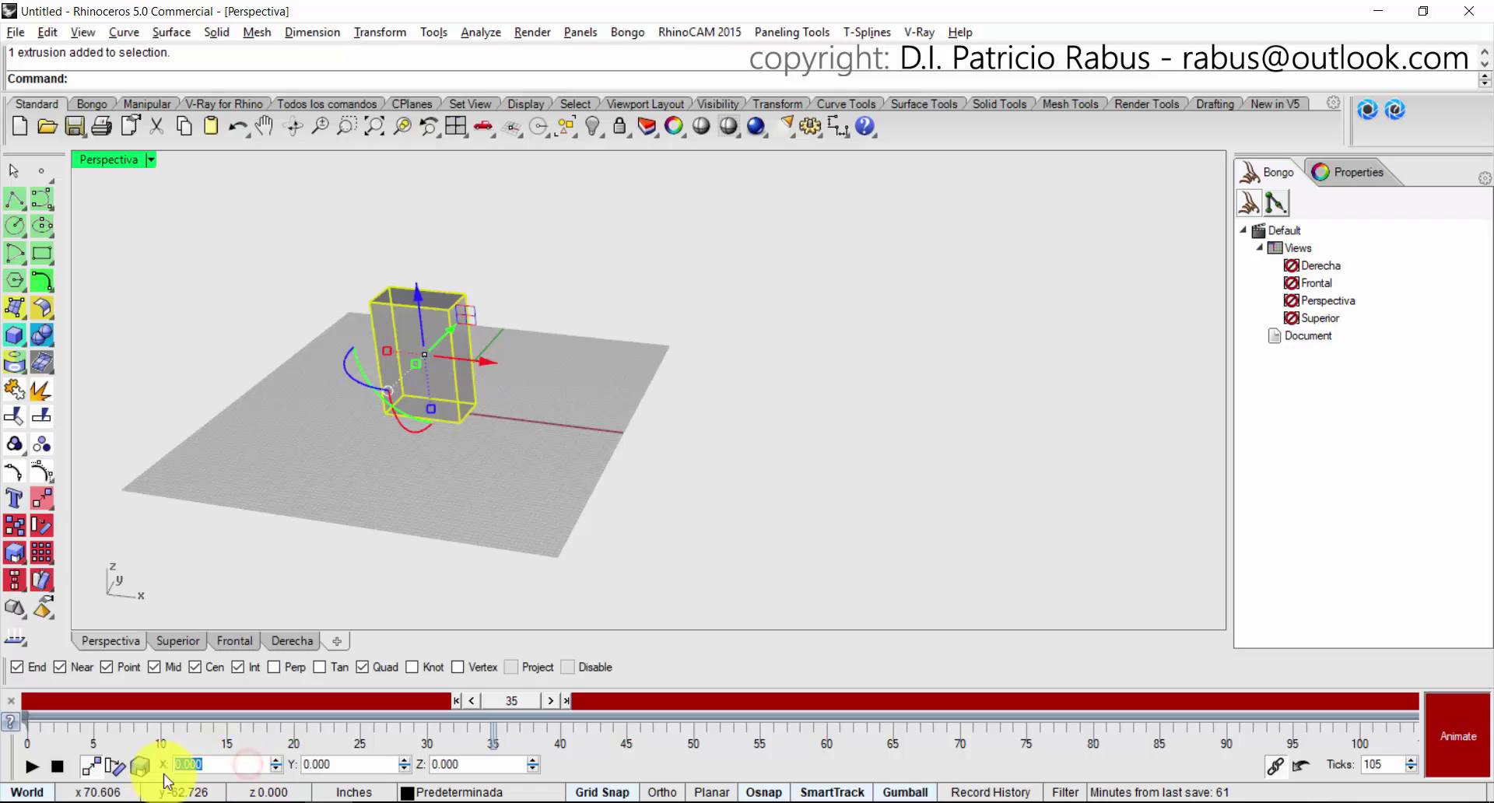
text(1)
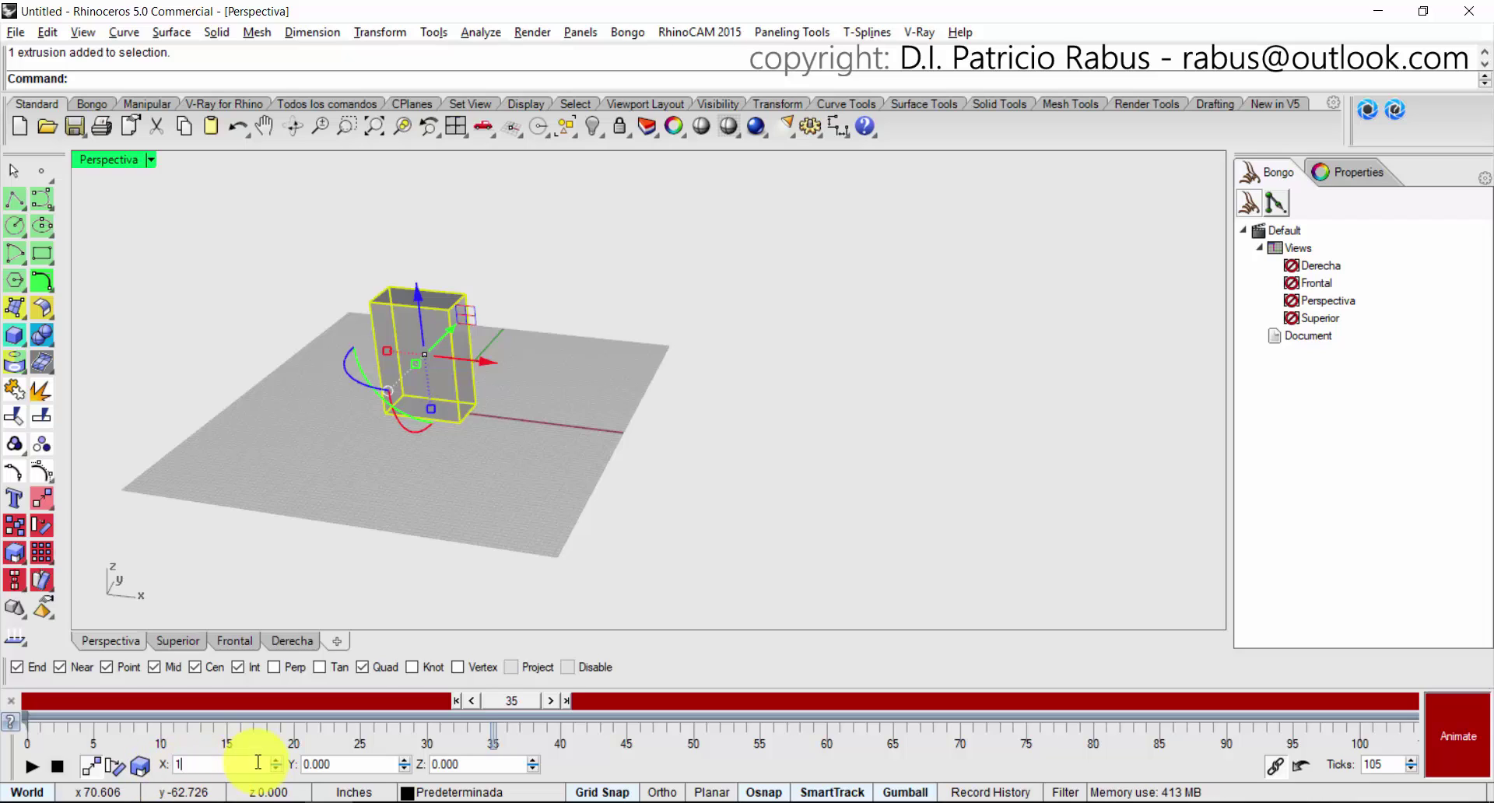
key(Return)
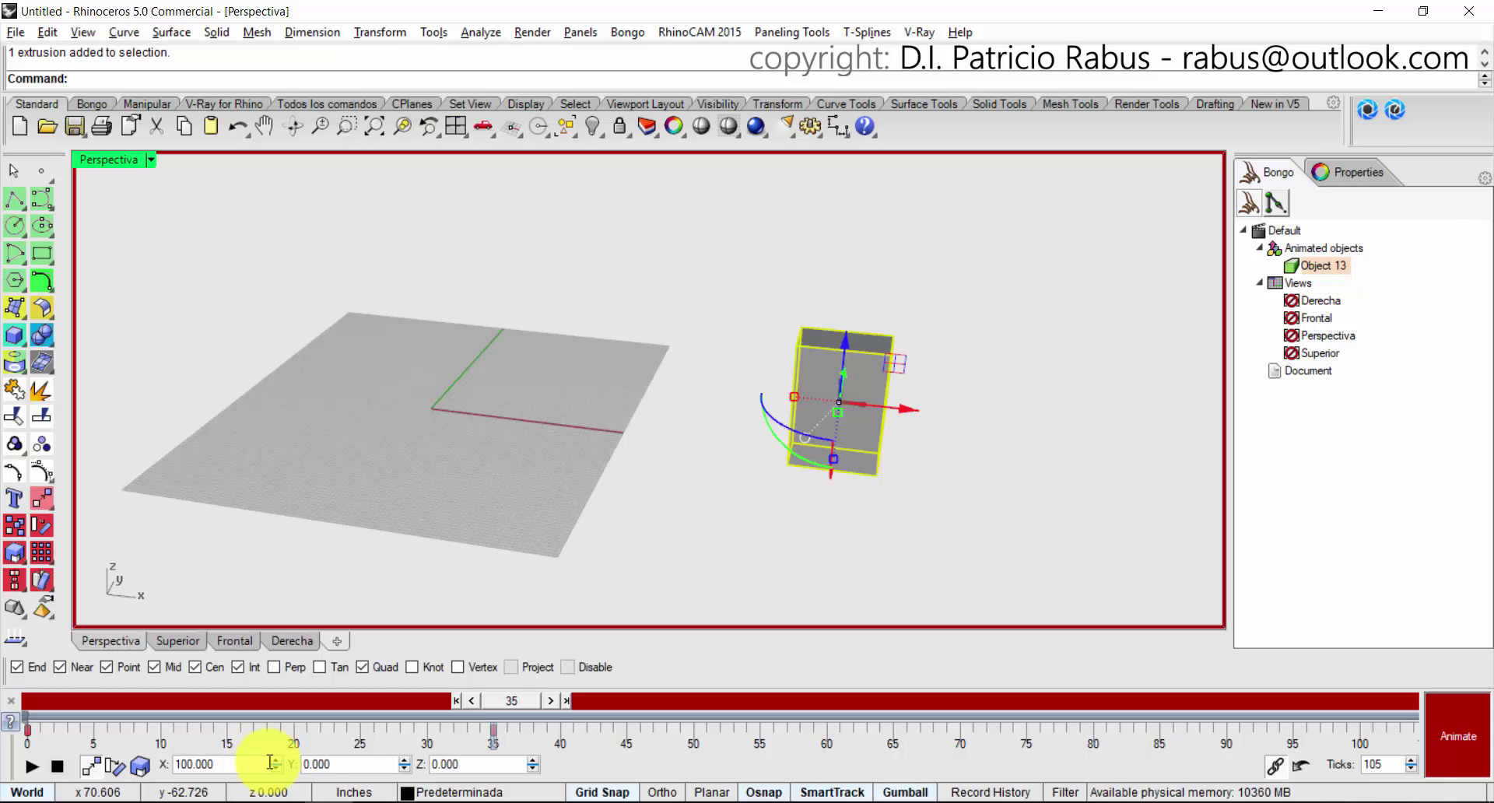
click(343, 764)
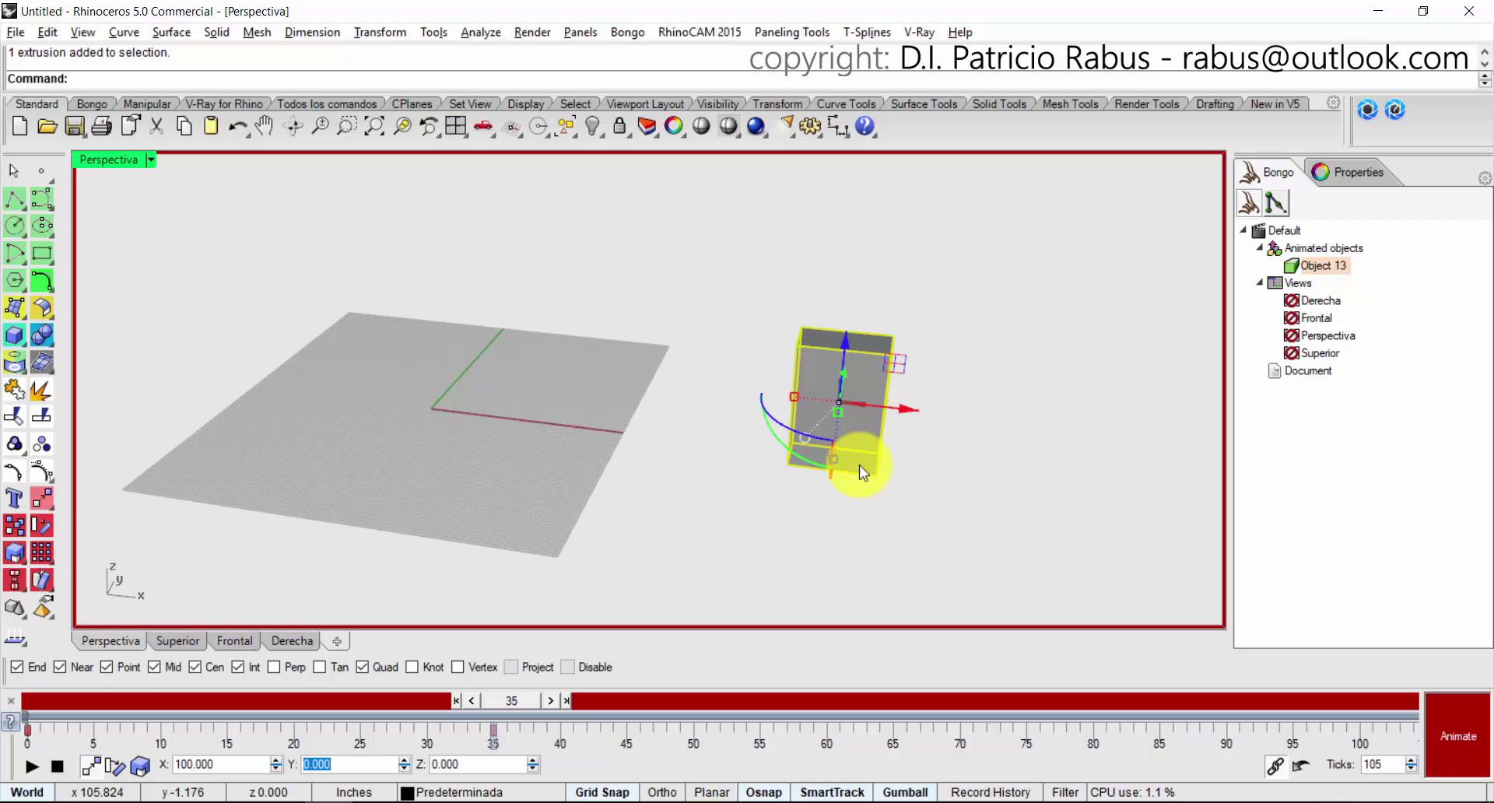
text(100)
key(Return)
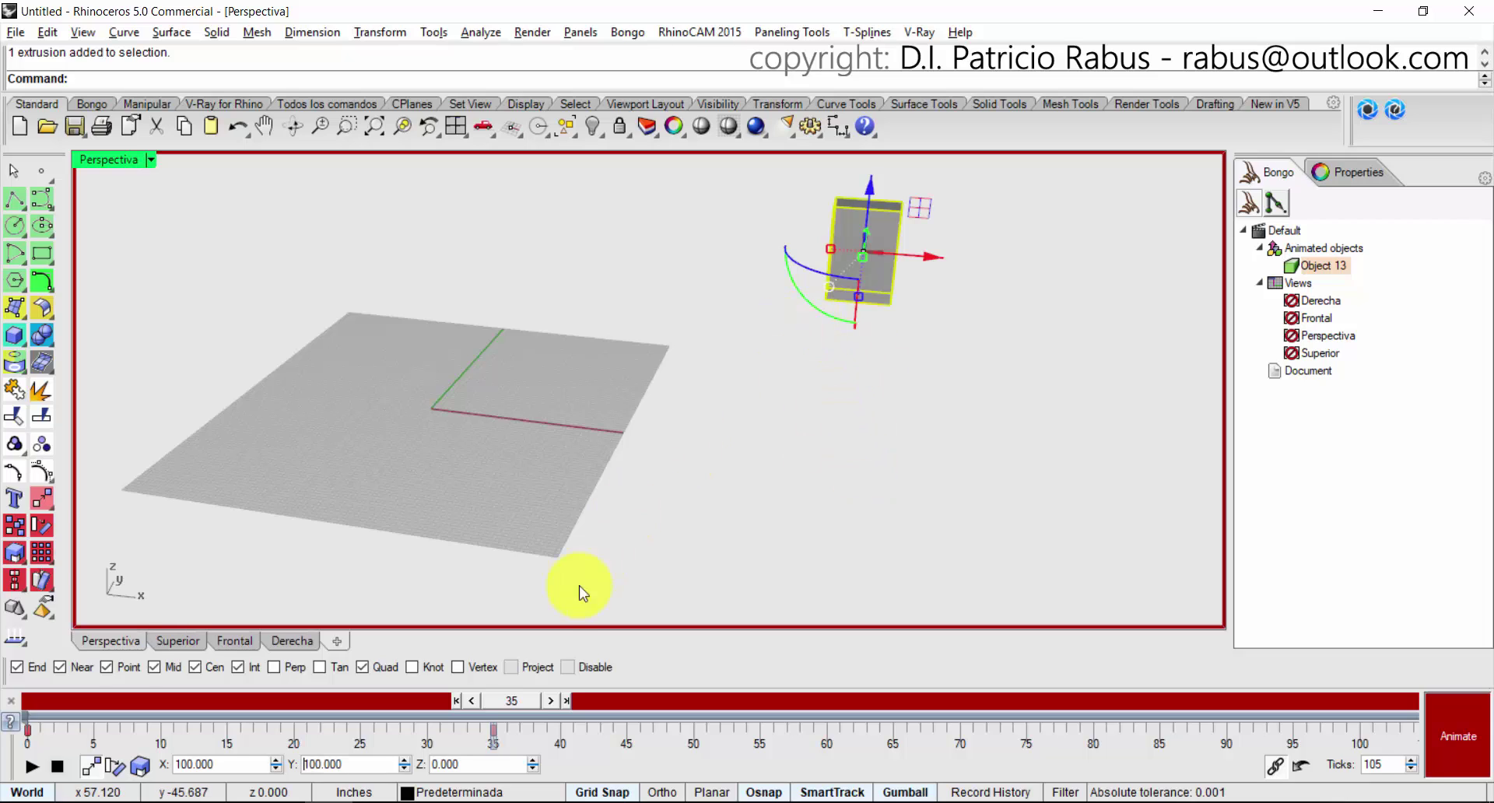
Scrub the timeline back toward tick 0 to preview the box's movement, and turn off Animate mode.
drag(531, 704, 101, 665)
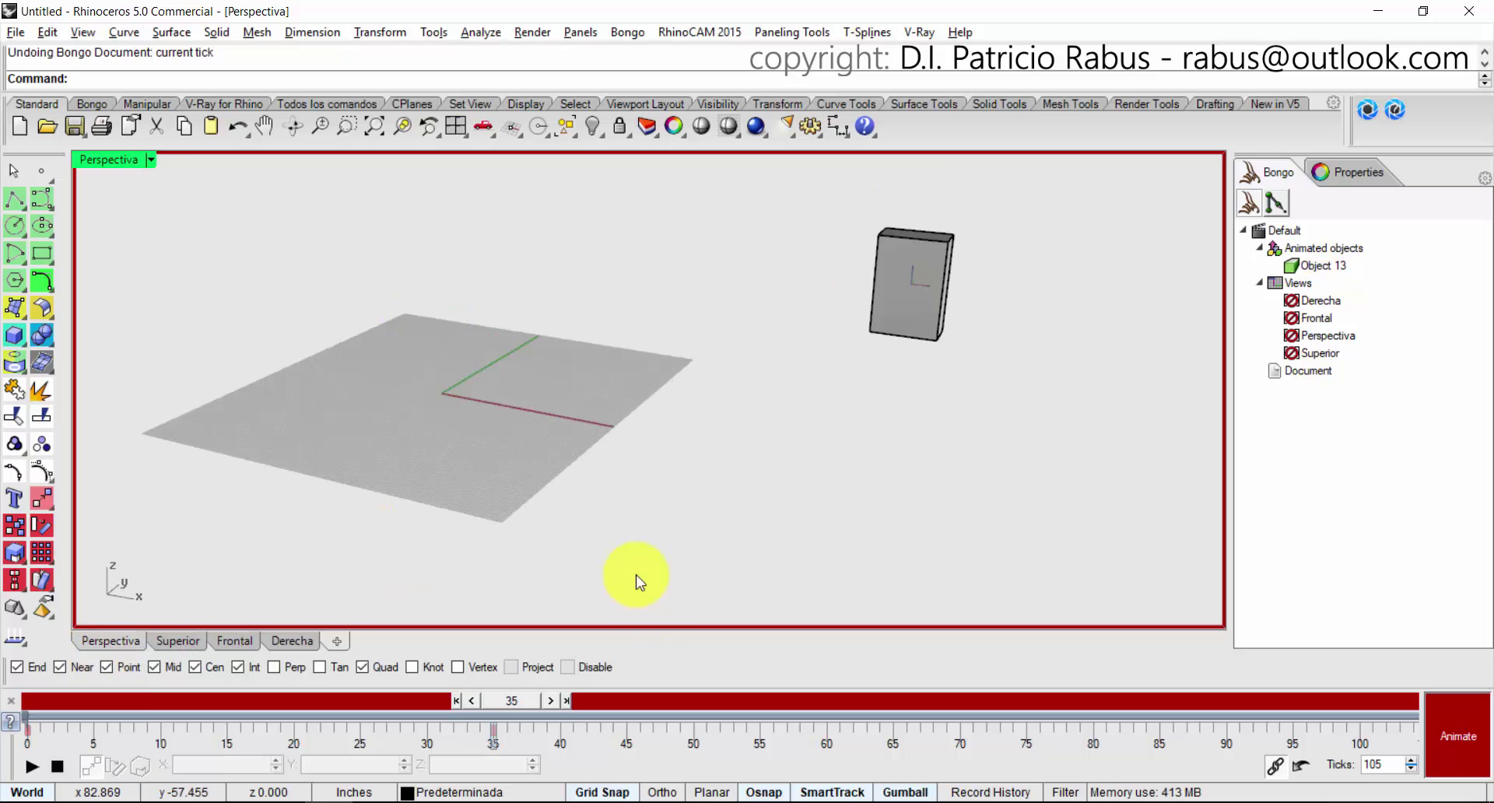
right_drag(637, 583, 636, 574)
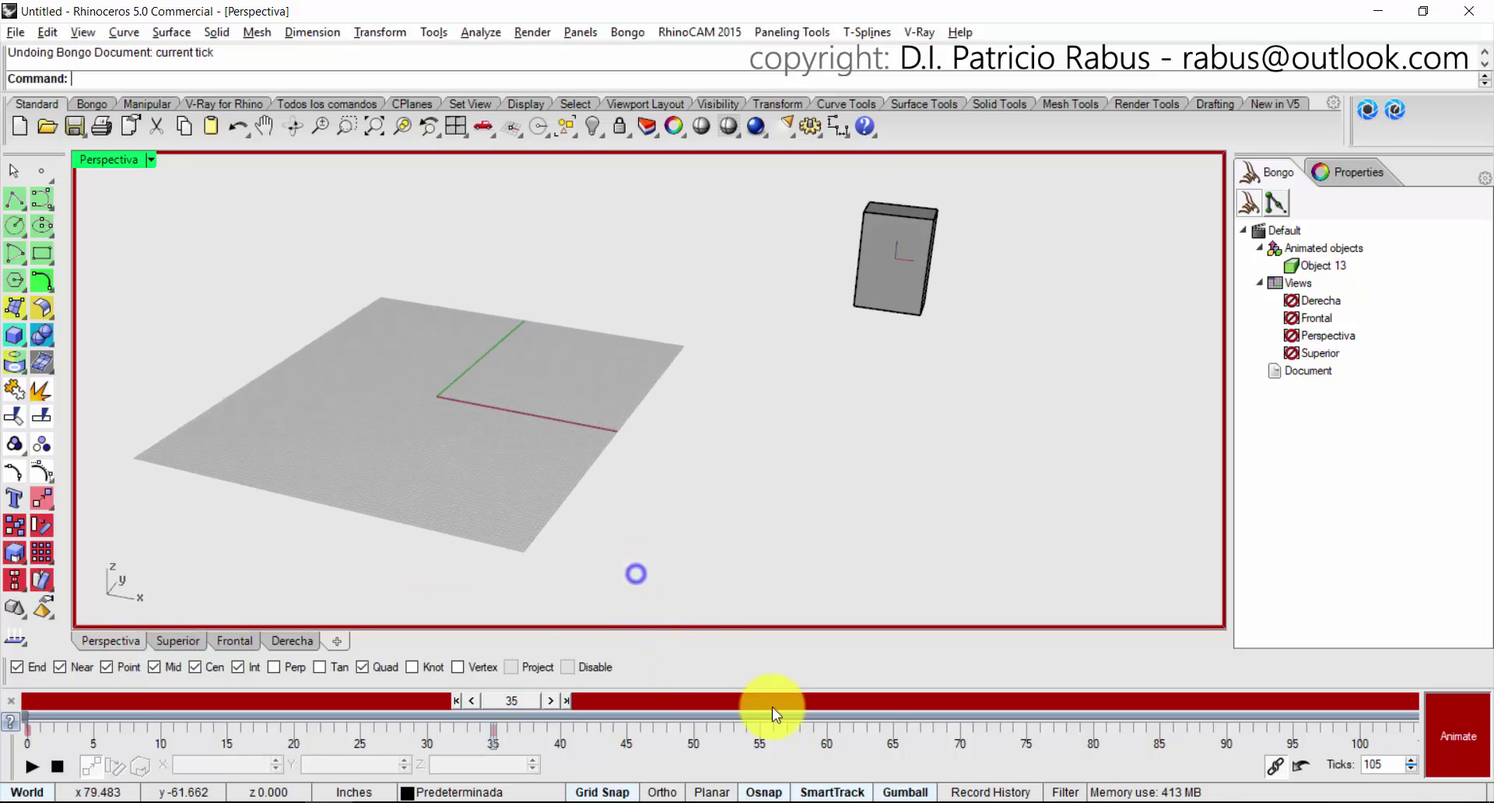
click(1477, 754)
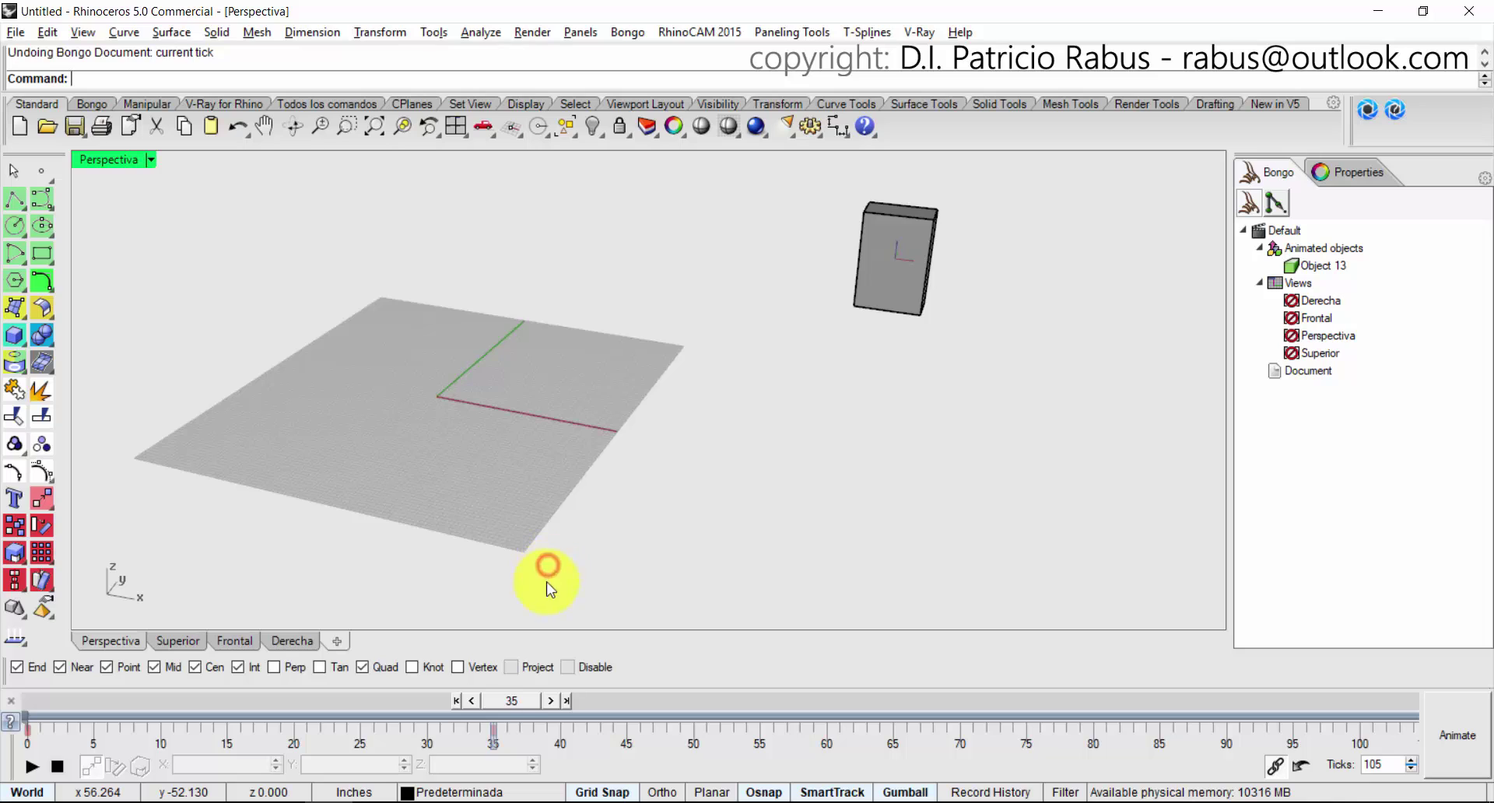
Turn Animate mode back on and set the current tick to 70.
double_click(511, 700)
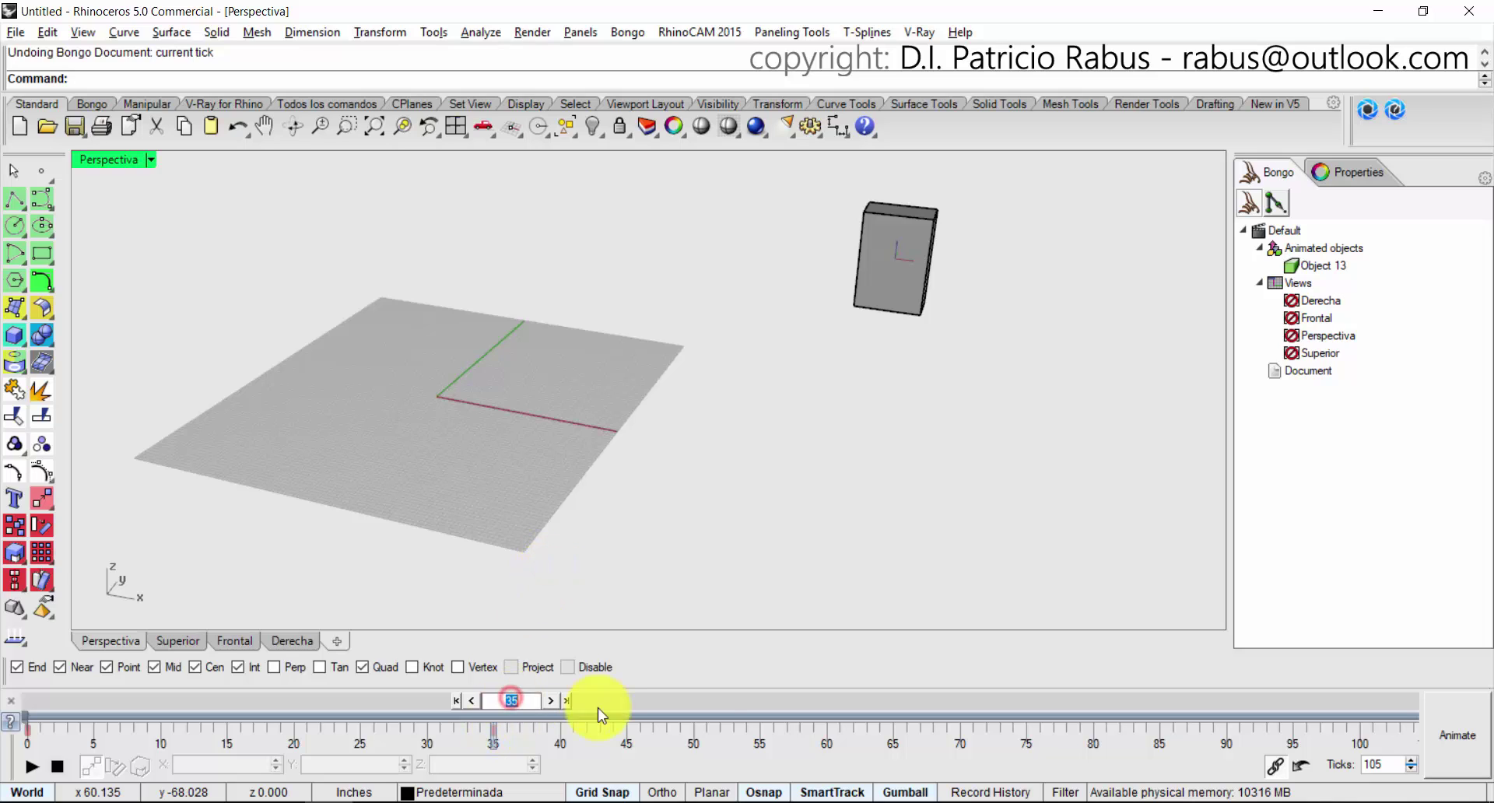
click(1474, 731)
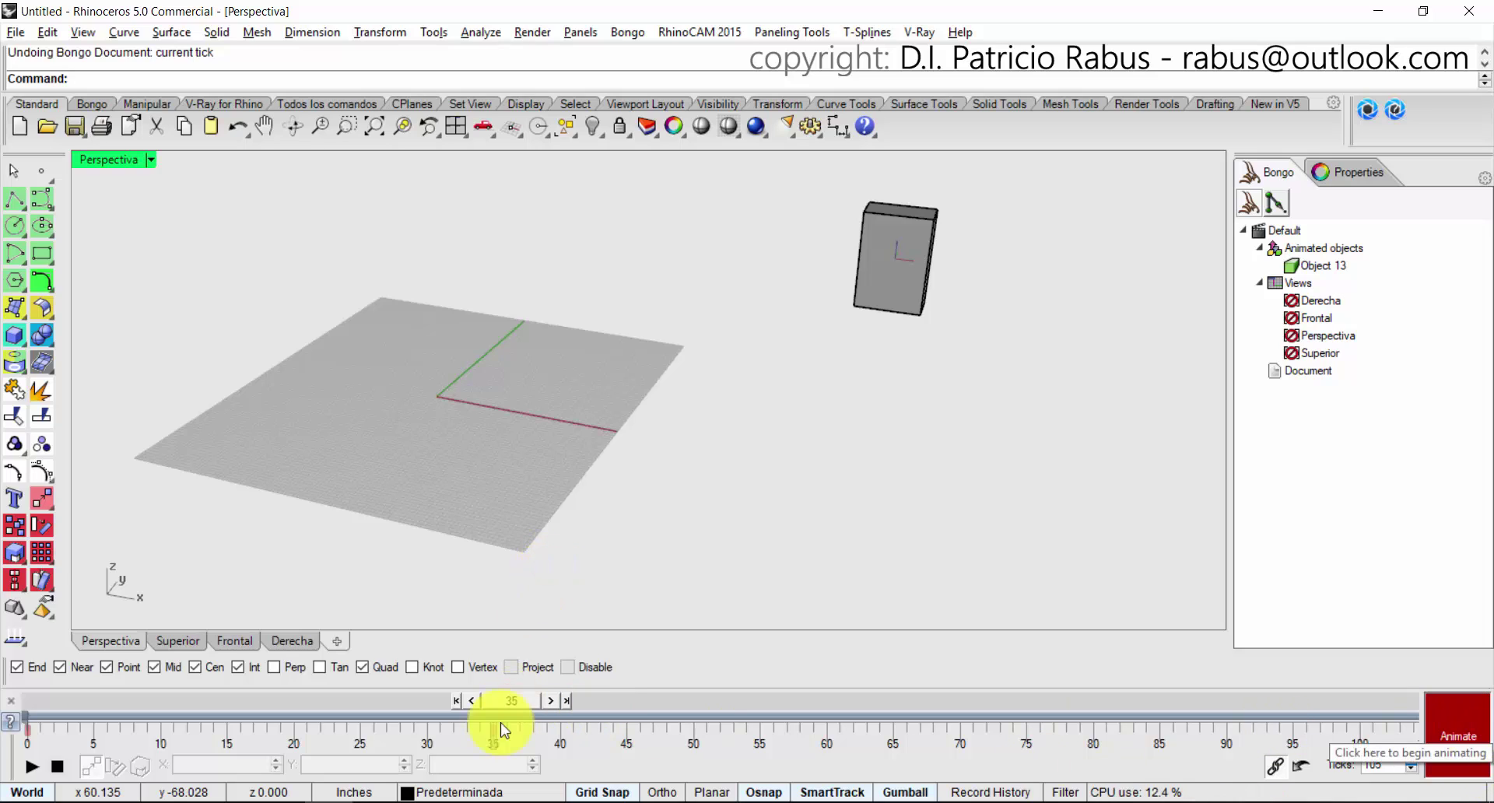
click(494, 701)
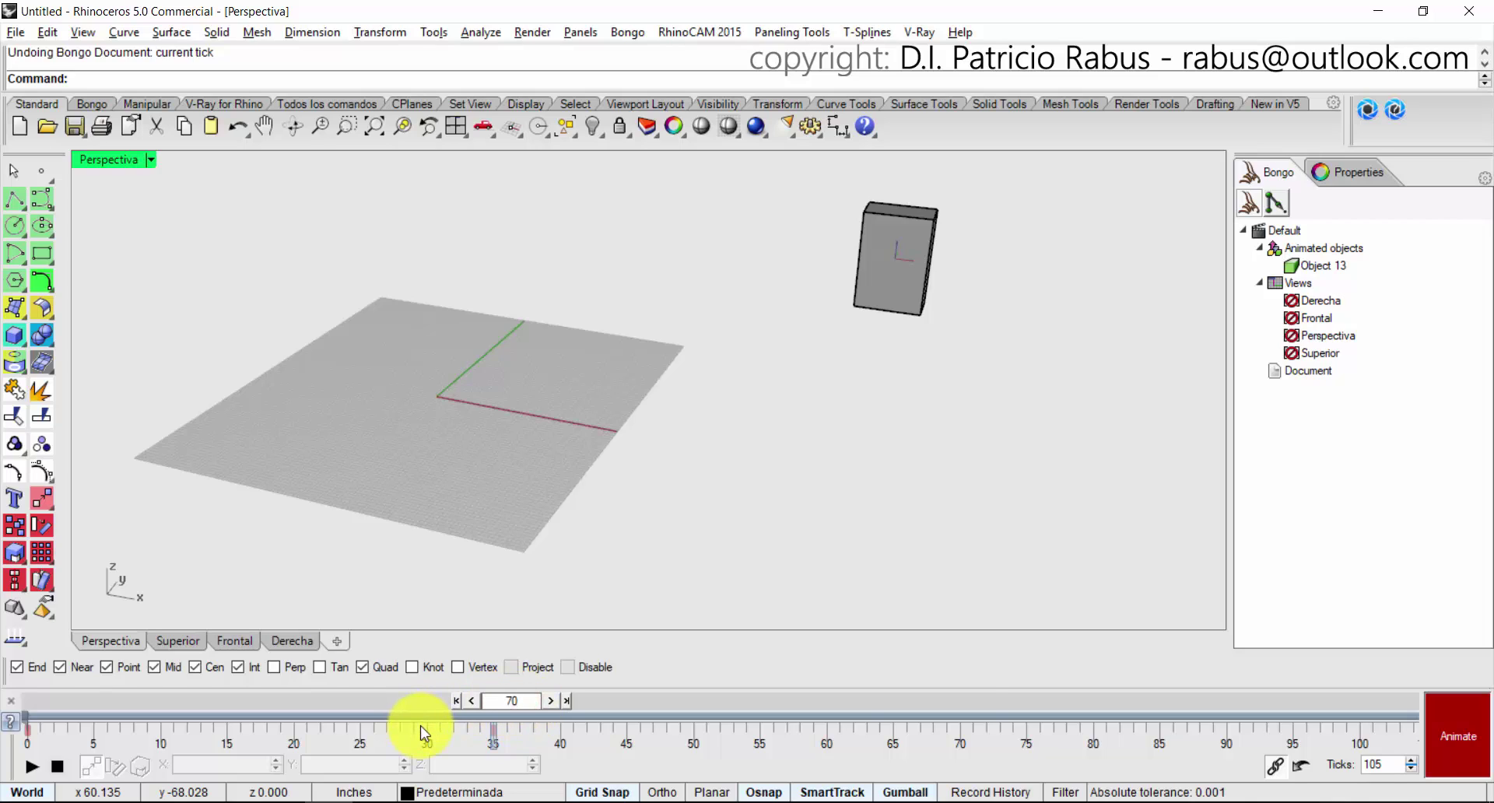
text(70)
key(Return)
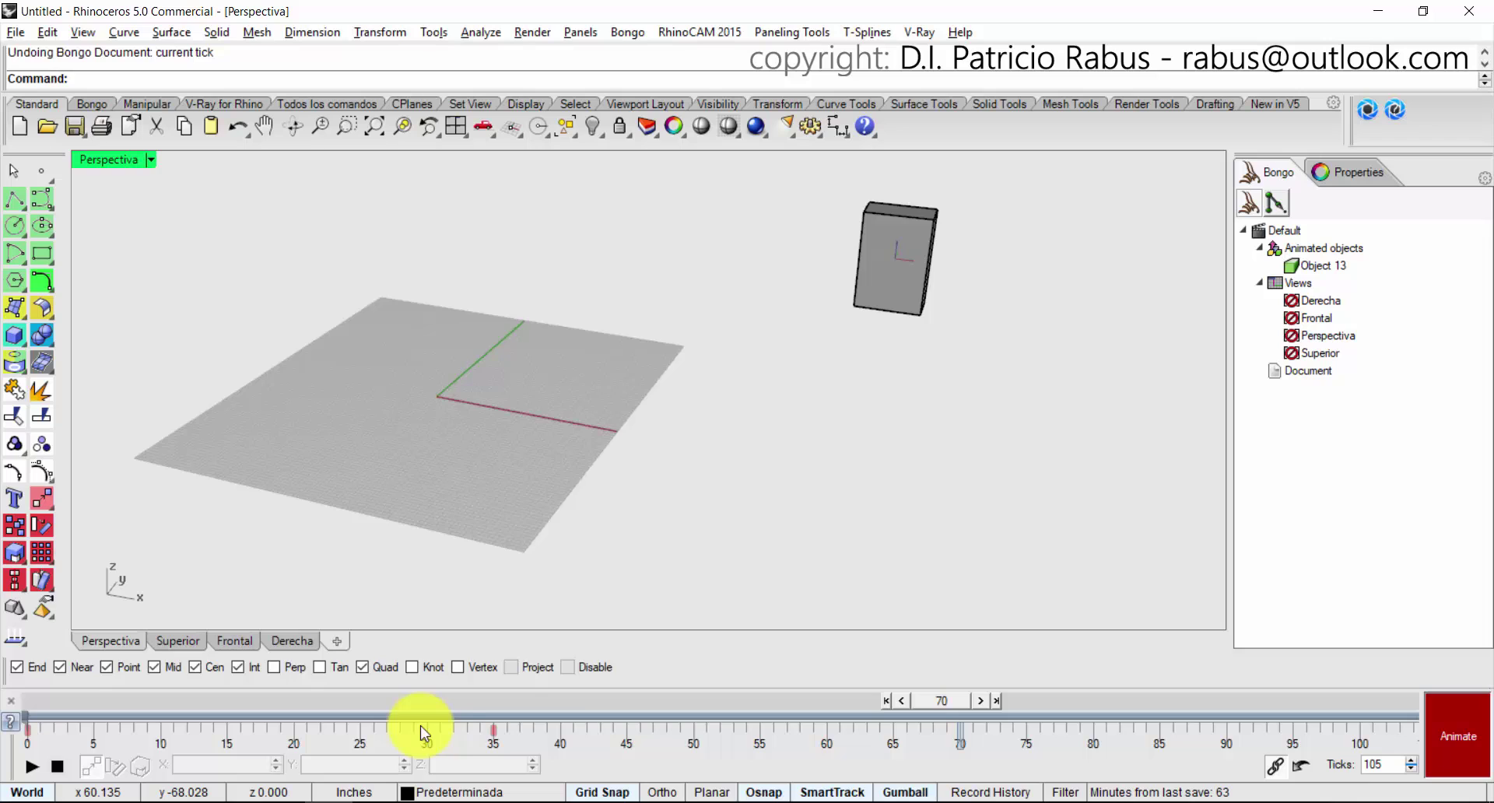
Select the box with Animate mode active and switch the timeline's X, Y and Z fields from position to rotation values.
shift+right_drag(700, 444, 467, 511)
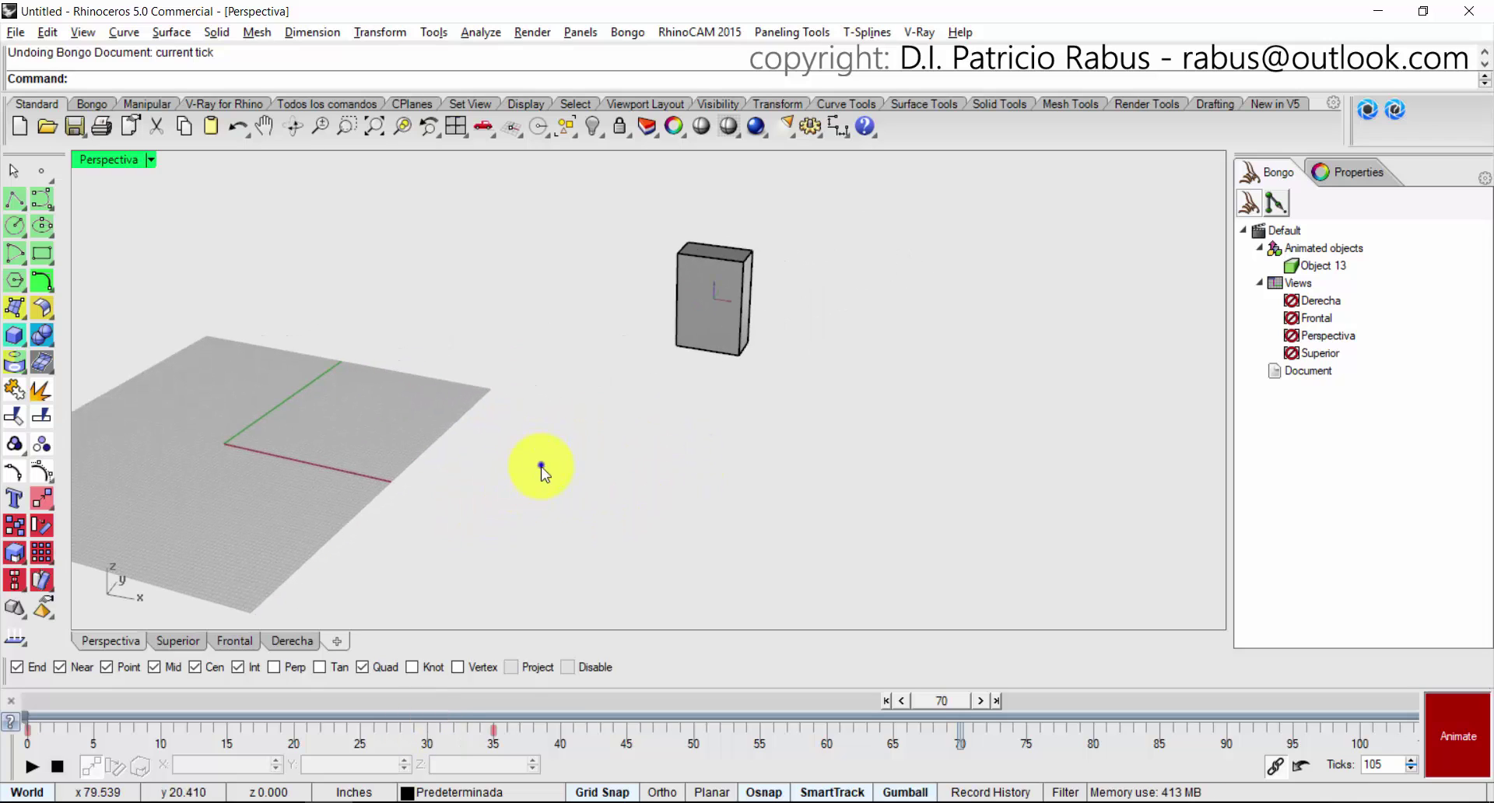
scroll(542, 471, down, 1)
click(678, 365)
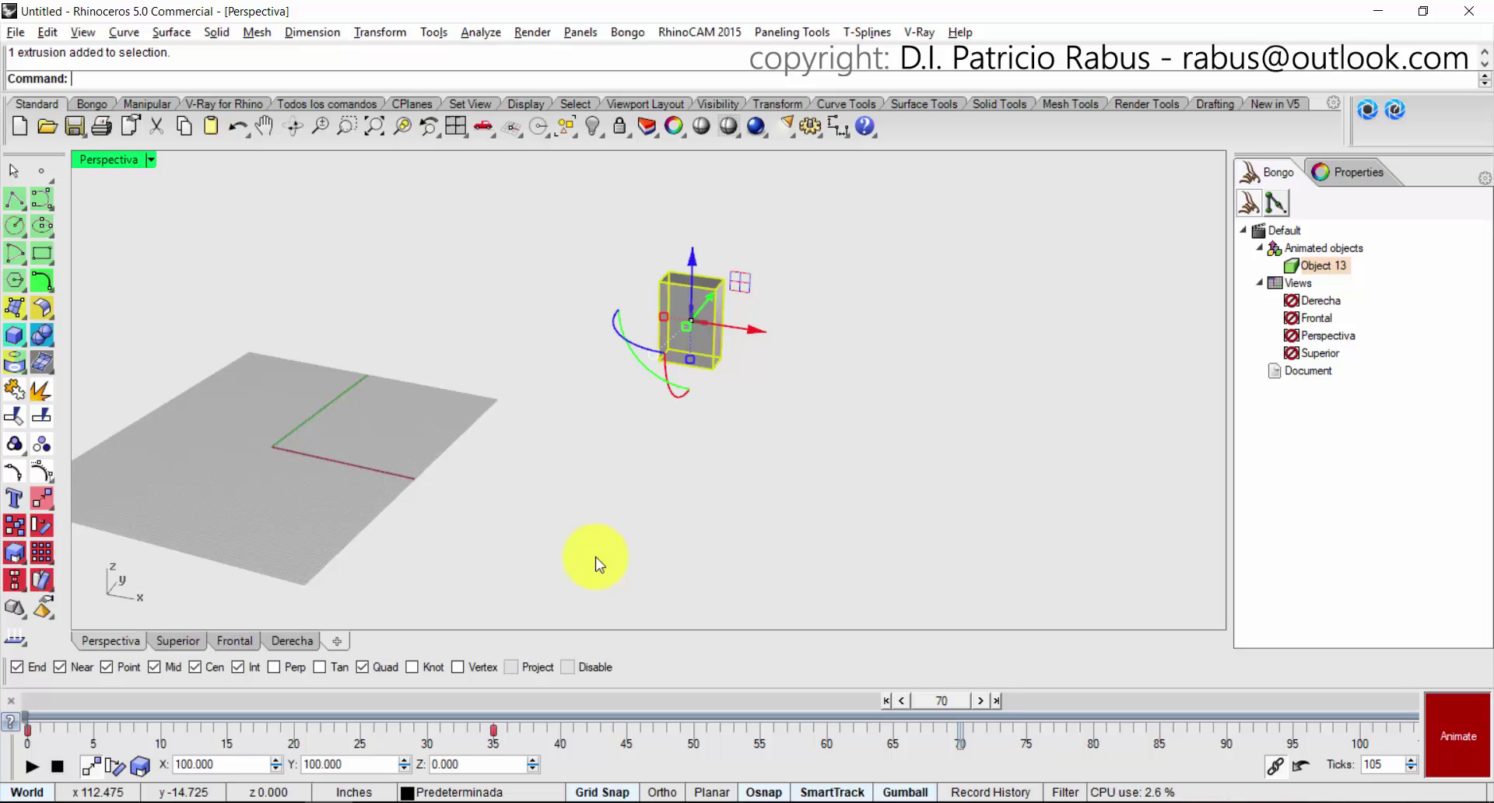
click(1457, 738)
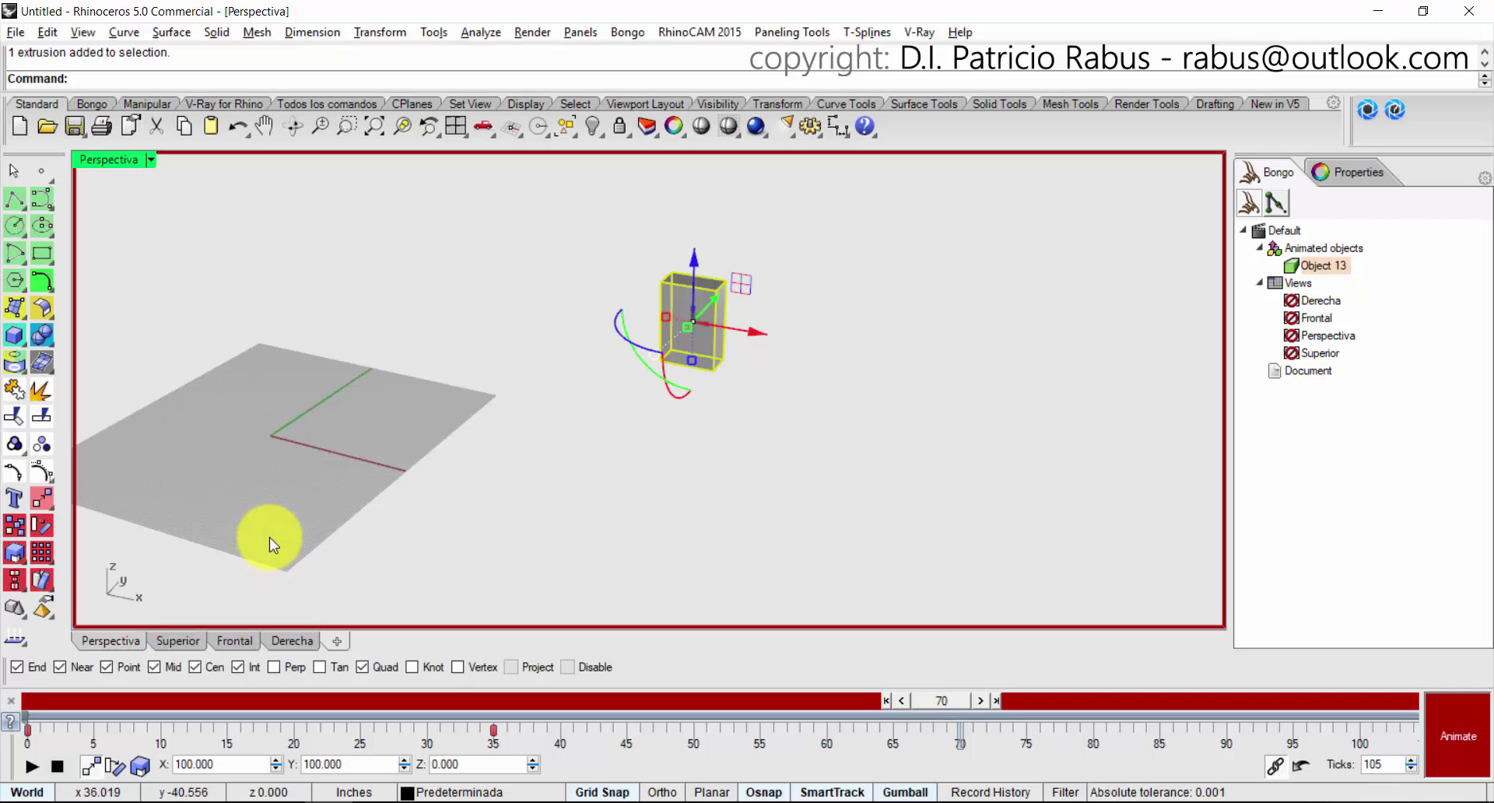
click(116, 767)
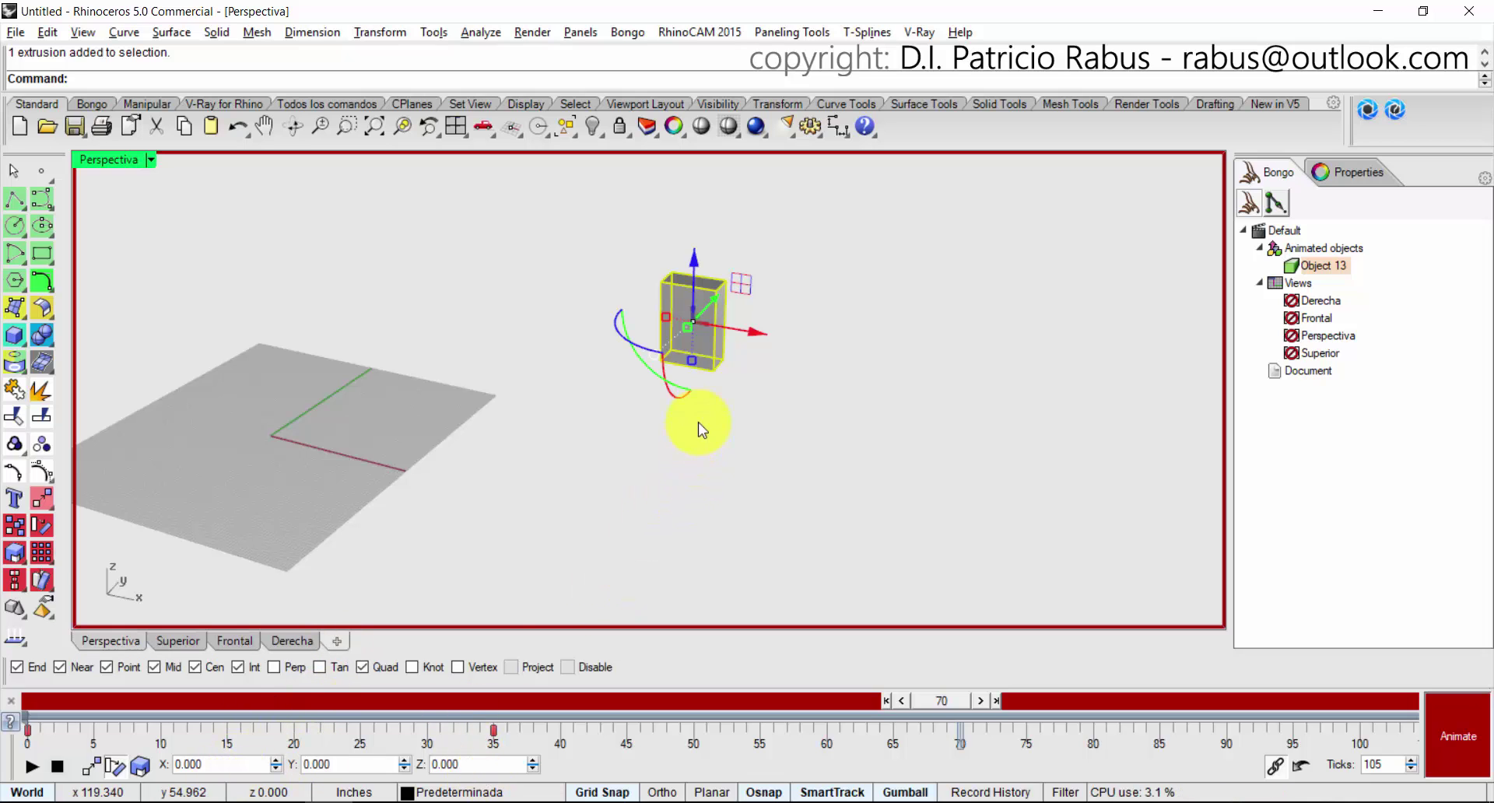
Try rotating the box about its different axes with the gumball arcs, and switch off the timeline's rotation fields.
right_drag(697, 423, 592, 412)
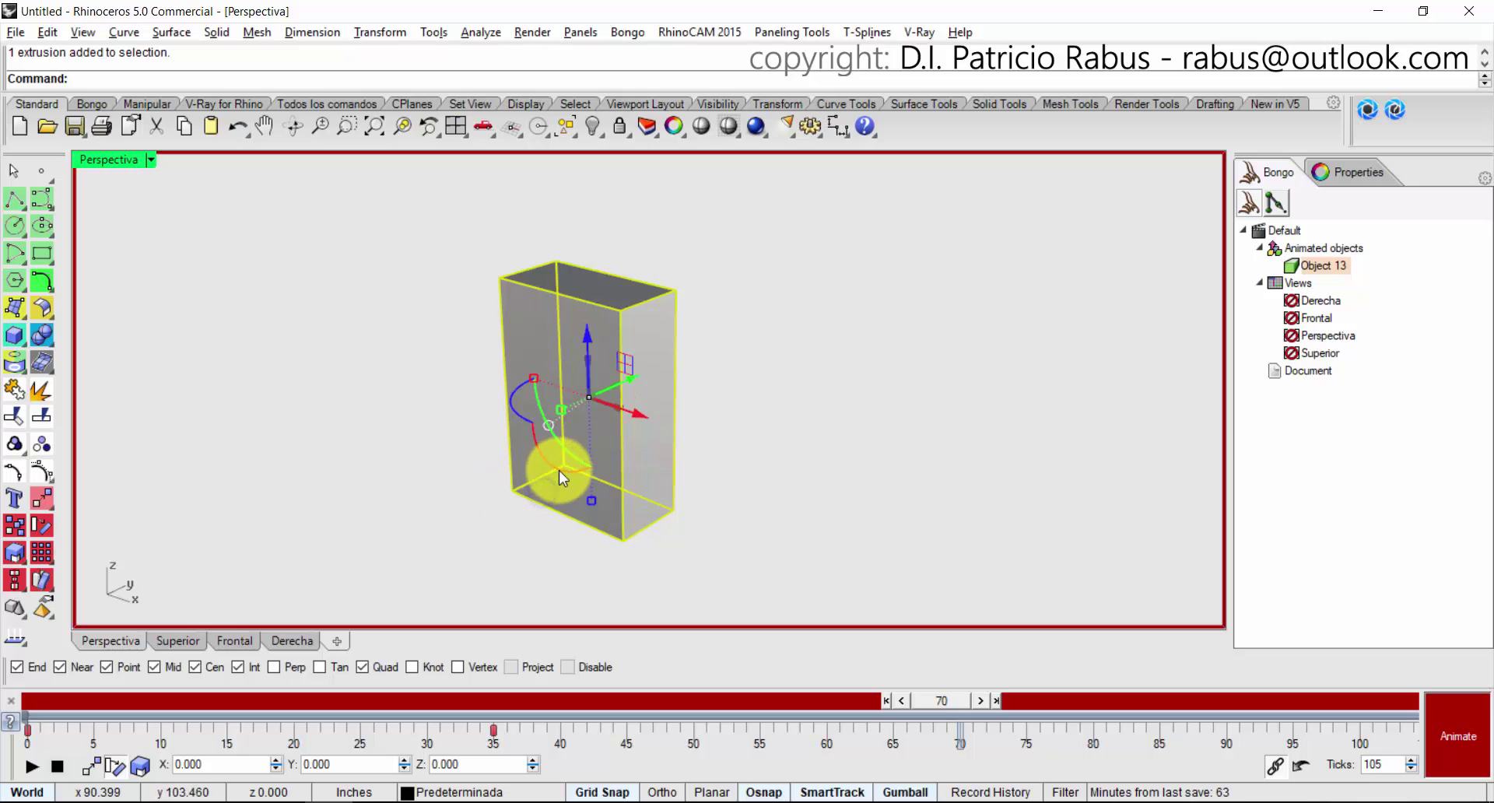
drag(559, 470, 735, 398)
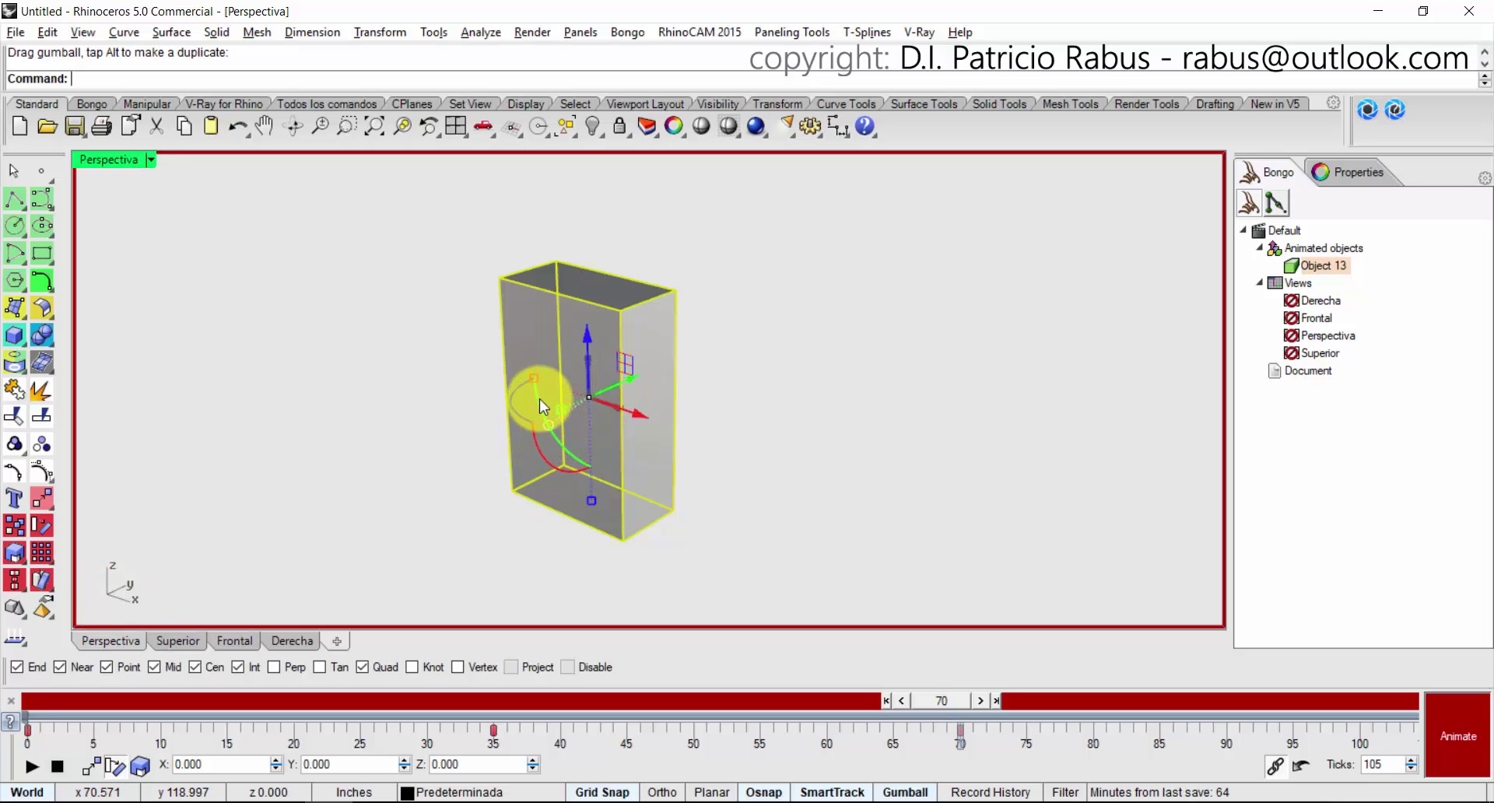
drag(539, 398, 755, 475)
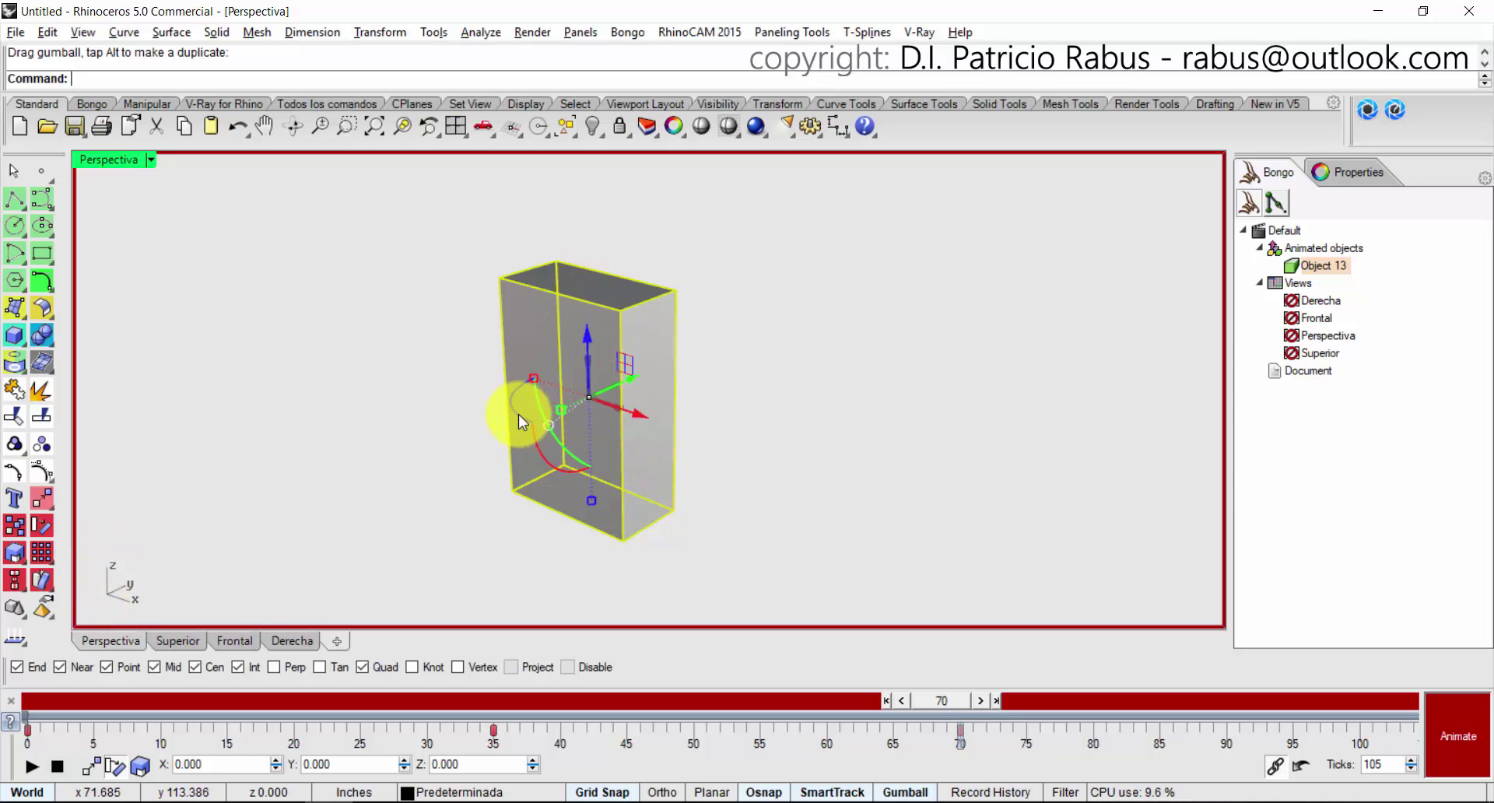
drag(518, 415, 749, 404)
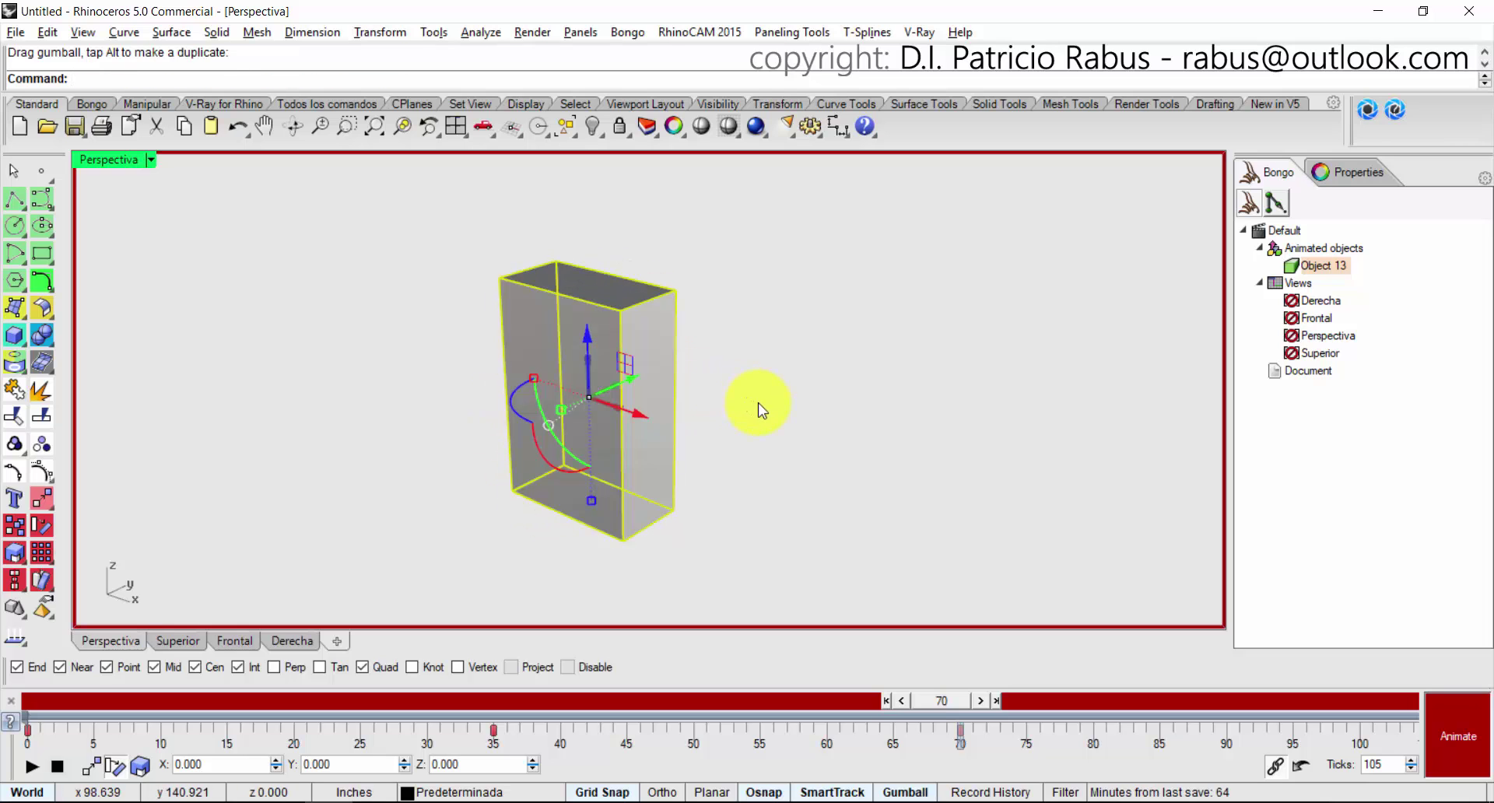
click(113, 765)
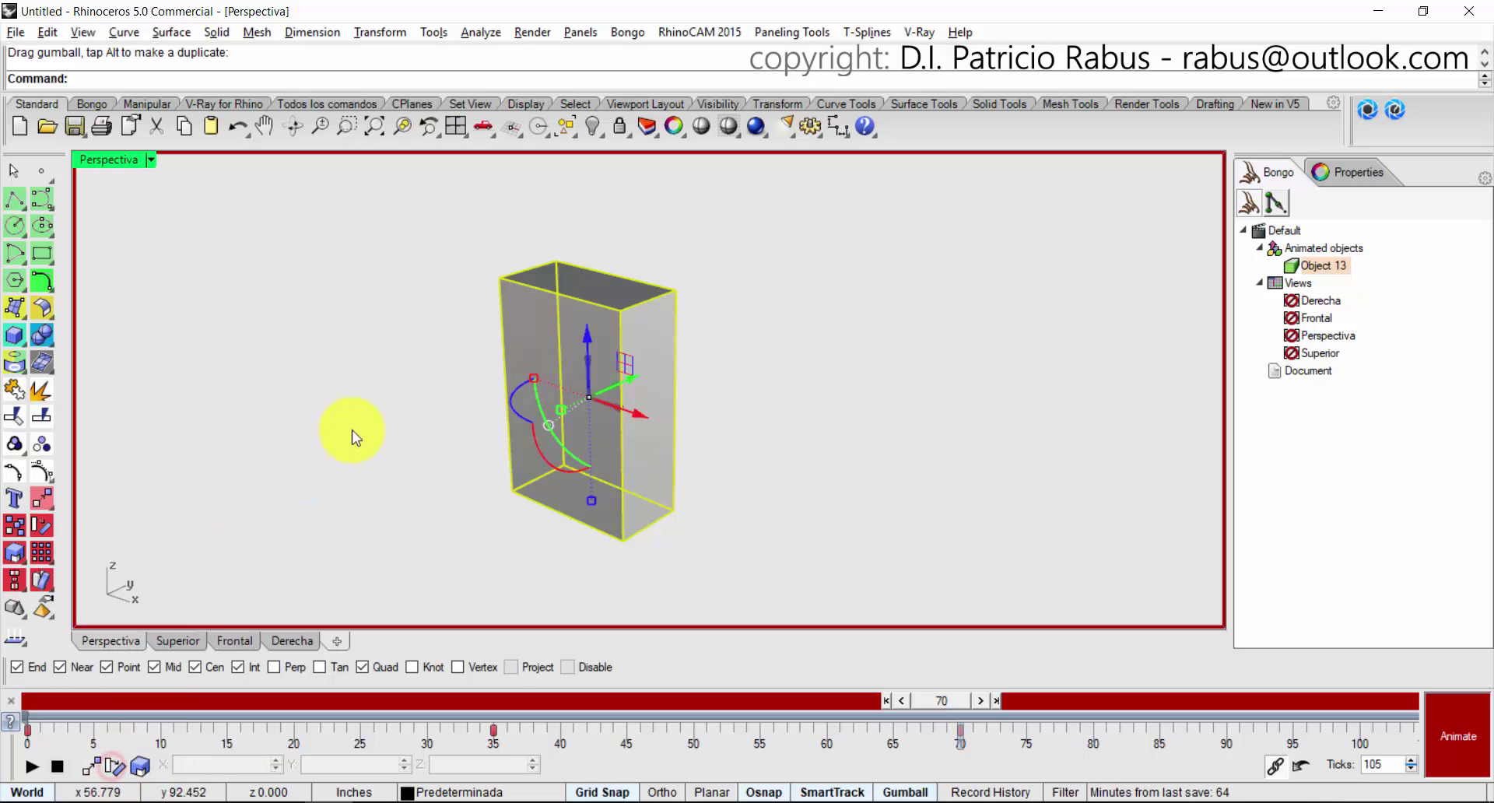
Move the timeline to tick 64, reselect the box and delete its keyframe at tick 70.
shift+right_drag(352, 437, 517, 443)
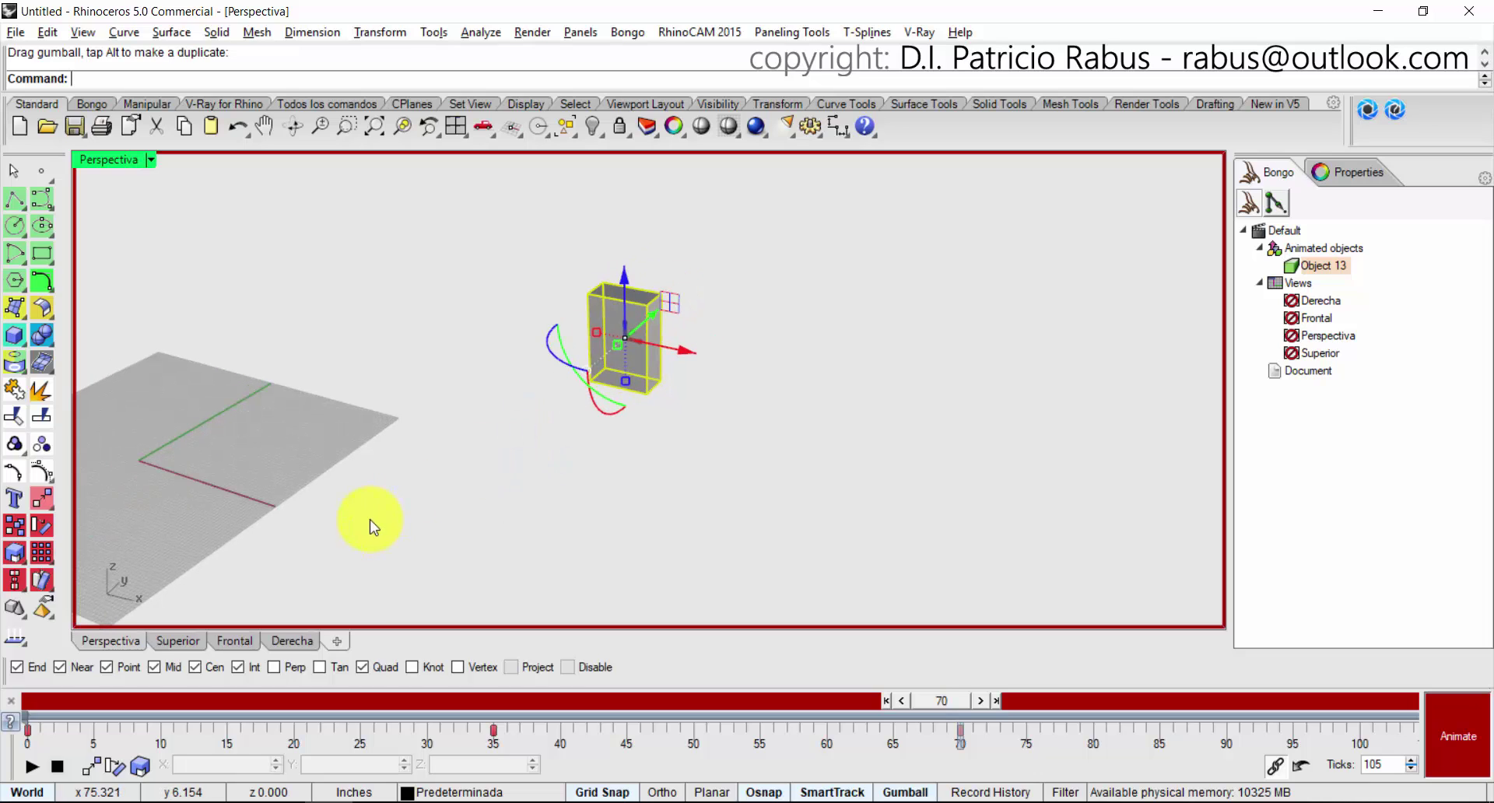
click(504, 481)
click(632, 339)
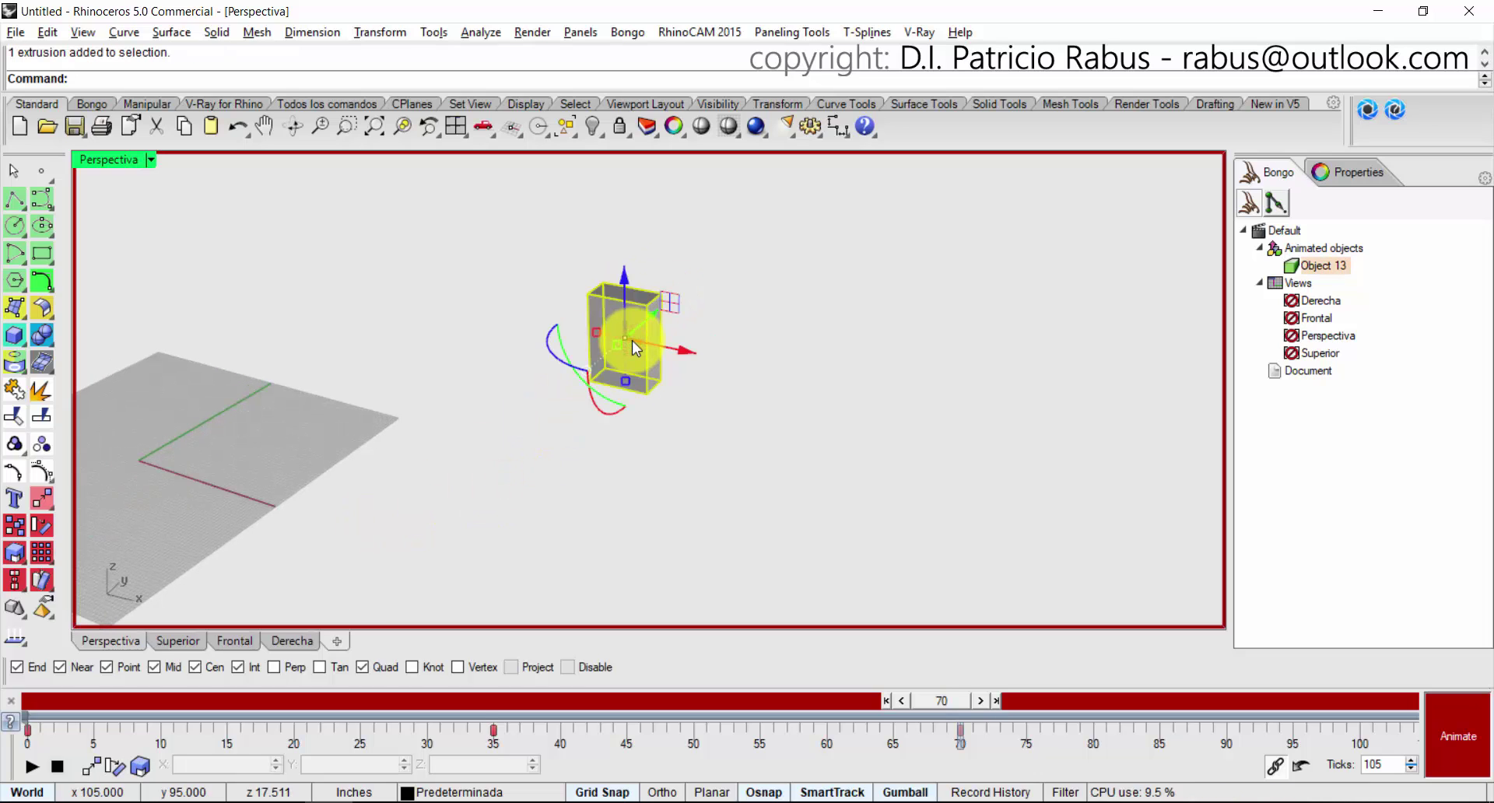
drag(945, 700, 869, 704)
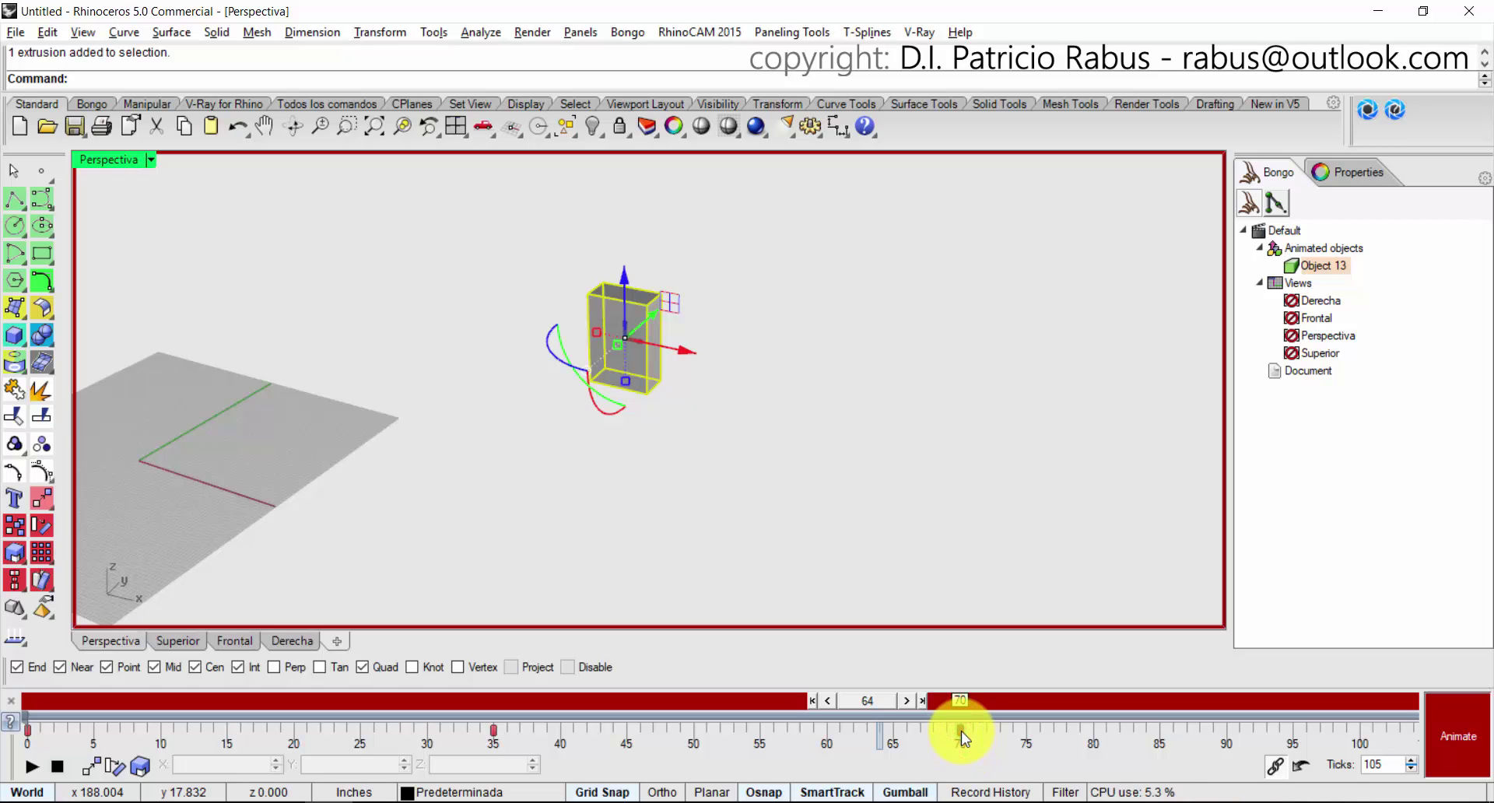
right_click(959, 729)
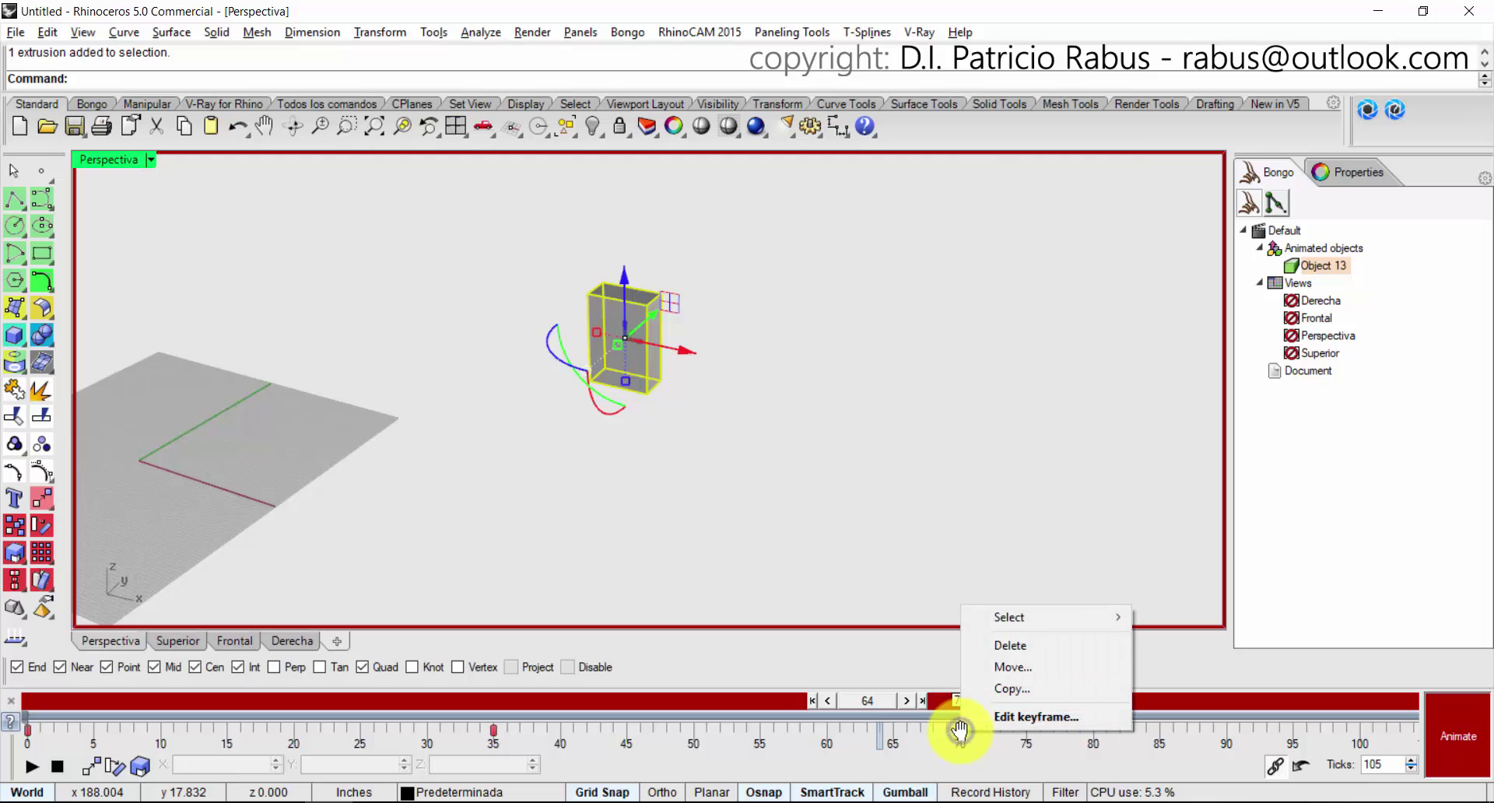
click(973, 773)
click(639, 442)
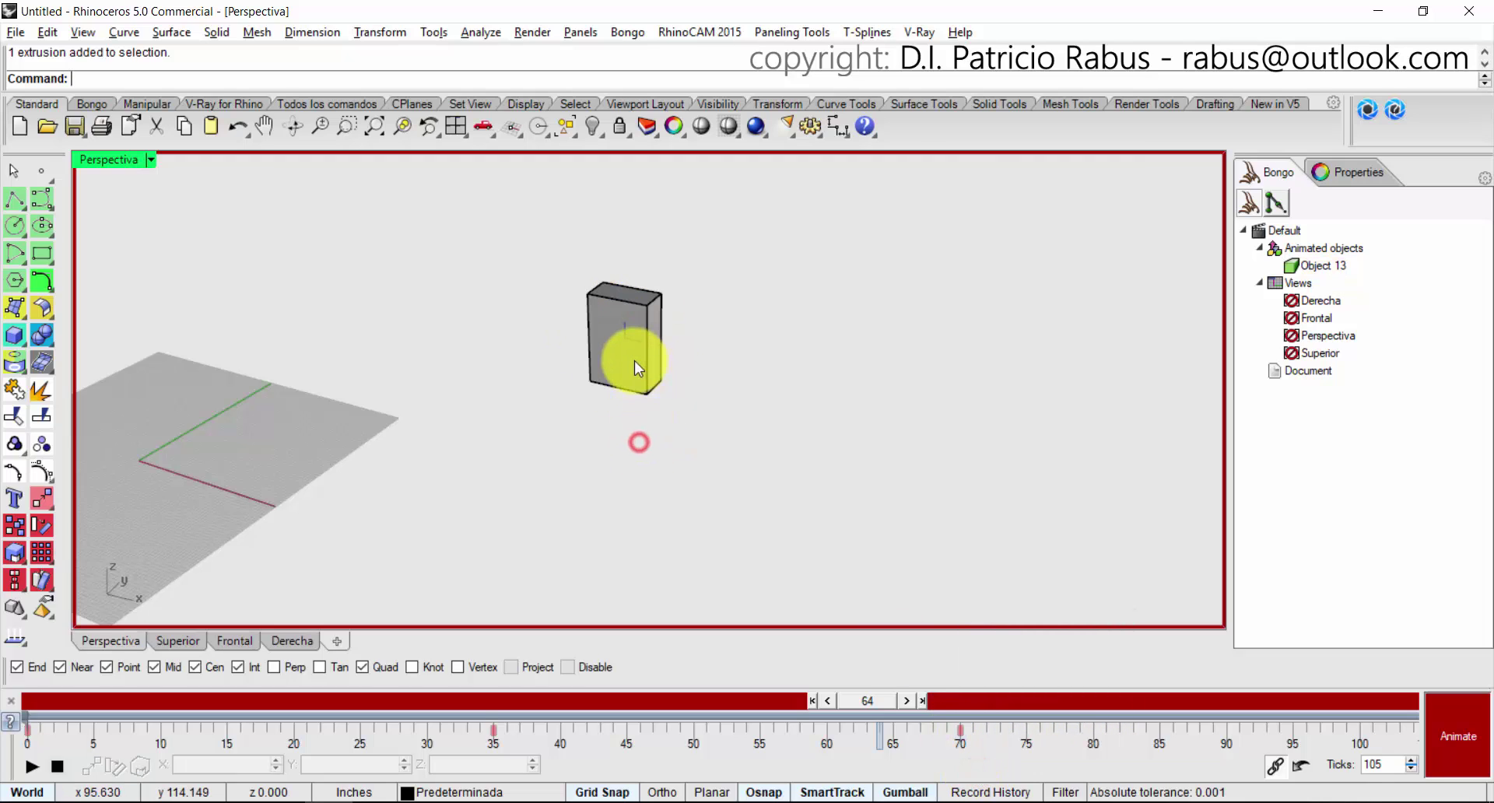
click(634, 360)
click(733, 437)
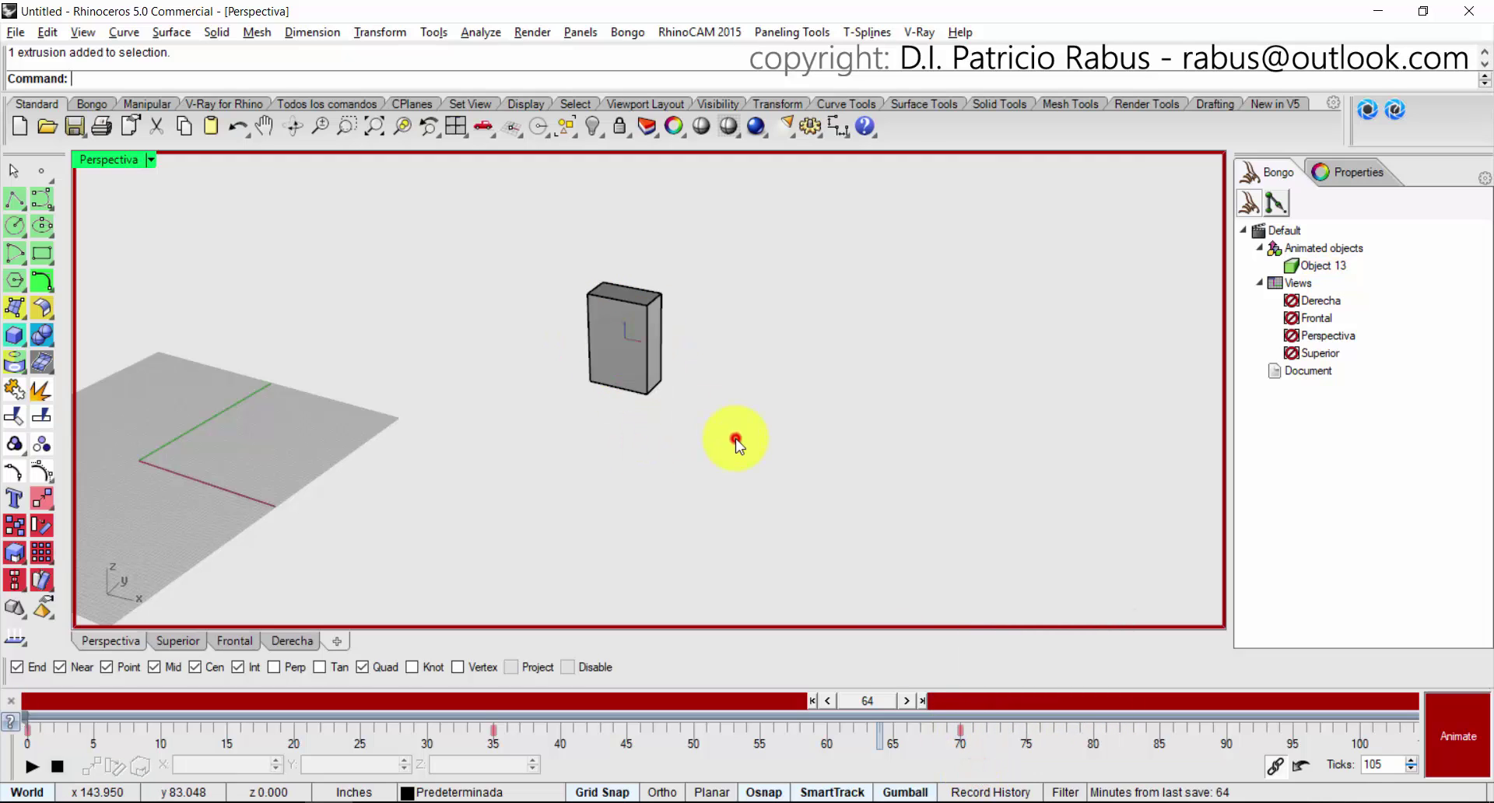
click(628, 347)
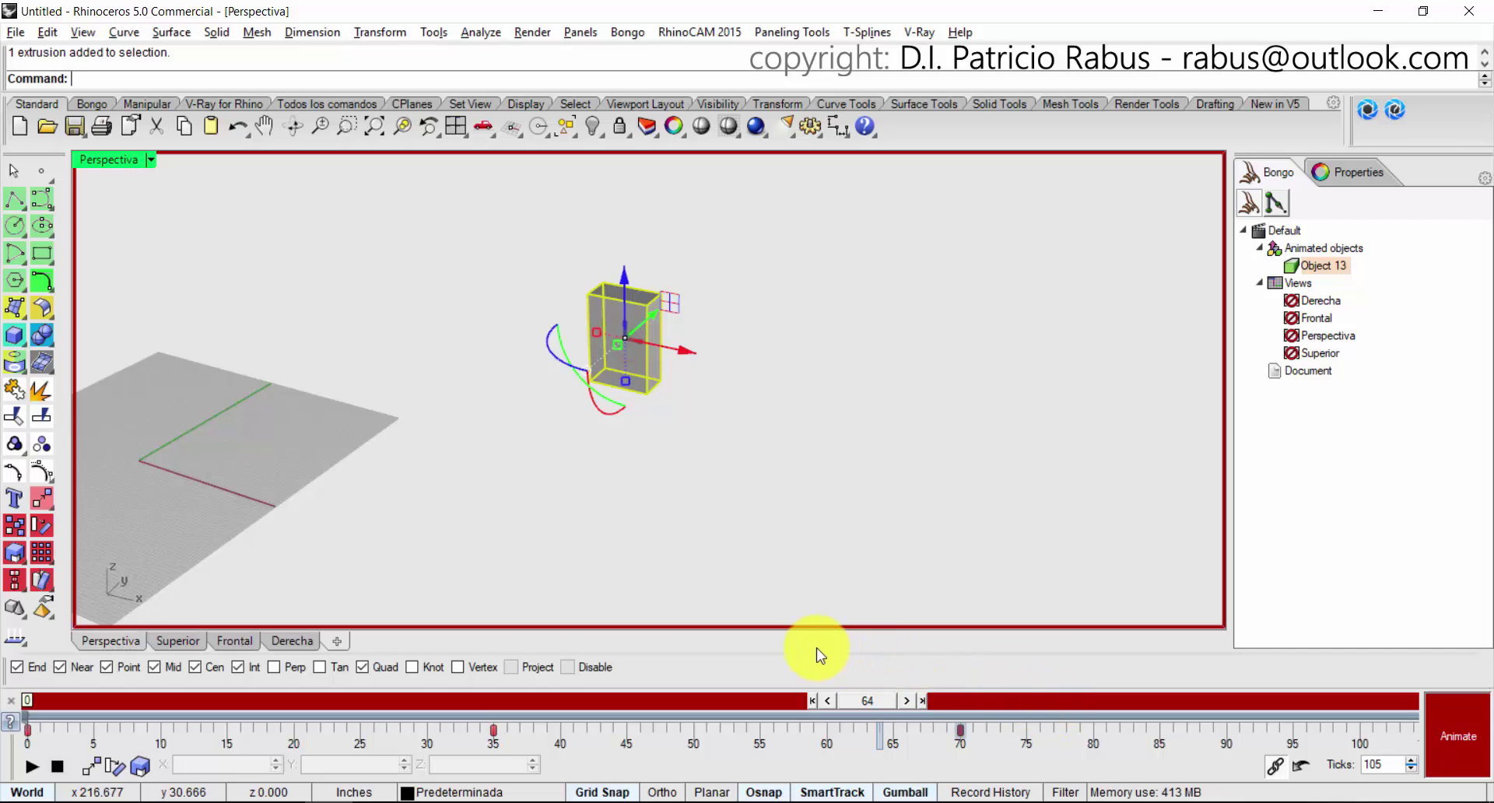
right_click(960, 729)
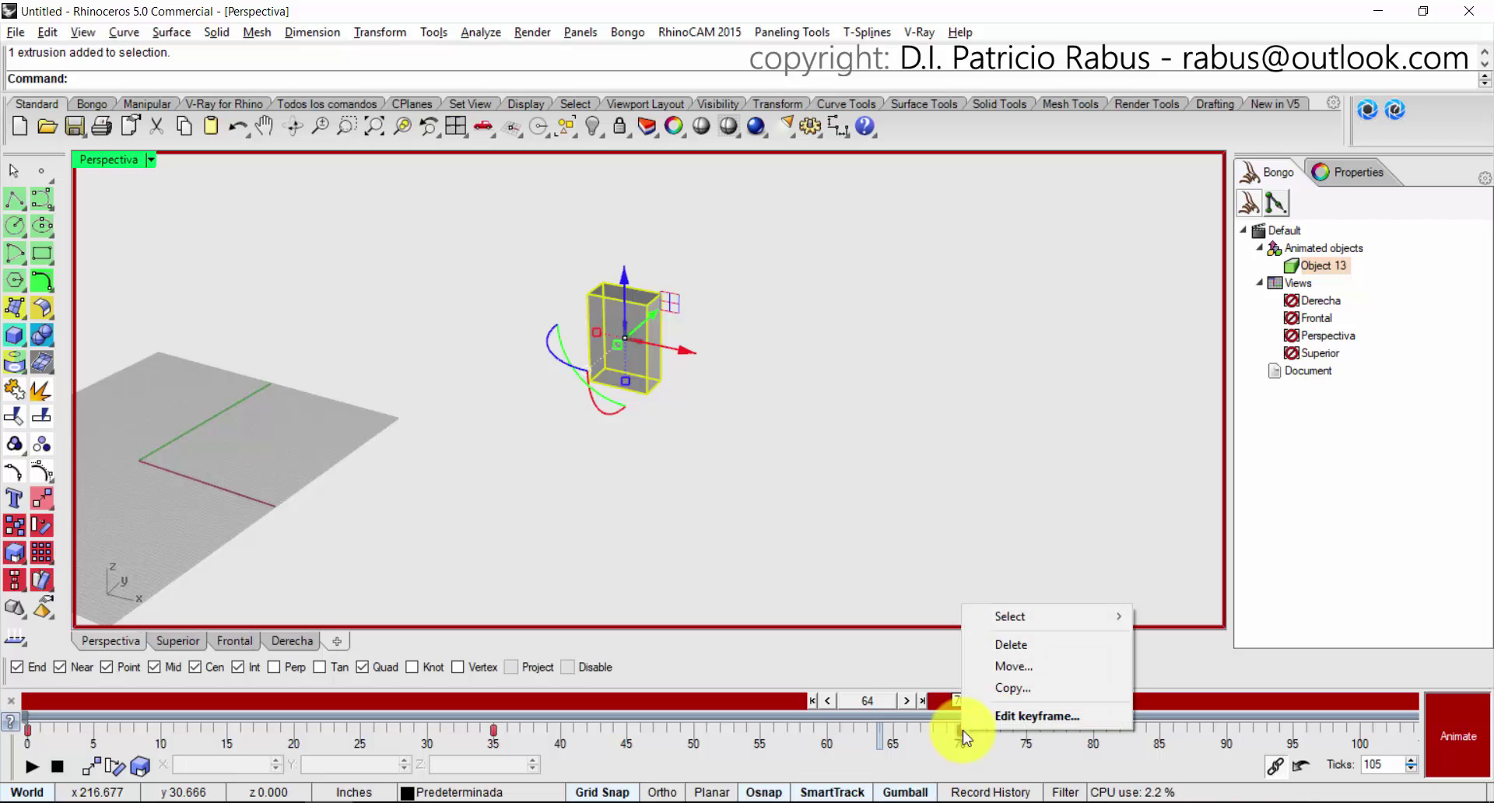
click(1042, 646)
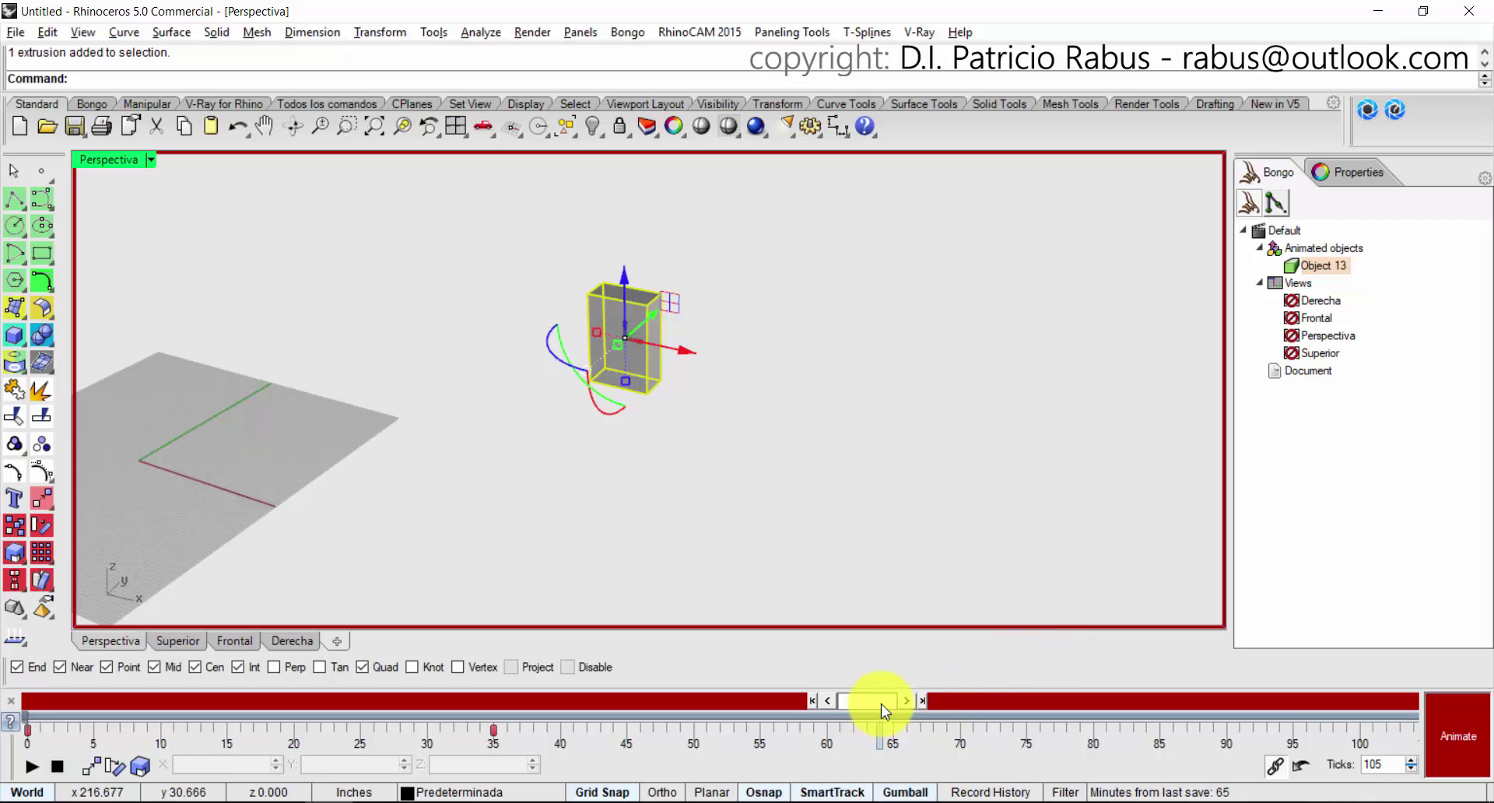
Keyframe the box at tick 70 with Z and Y rotations of 90 degrees, and turn Animate mode off.
key(Return)
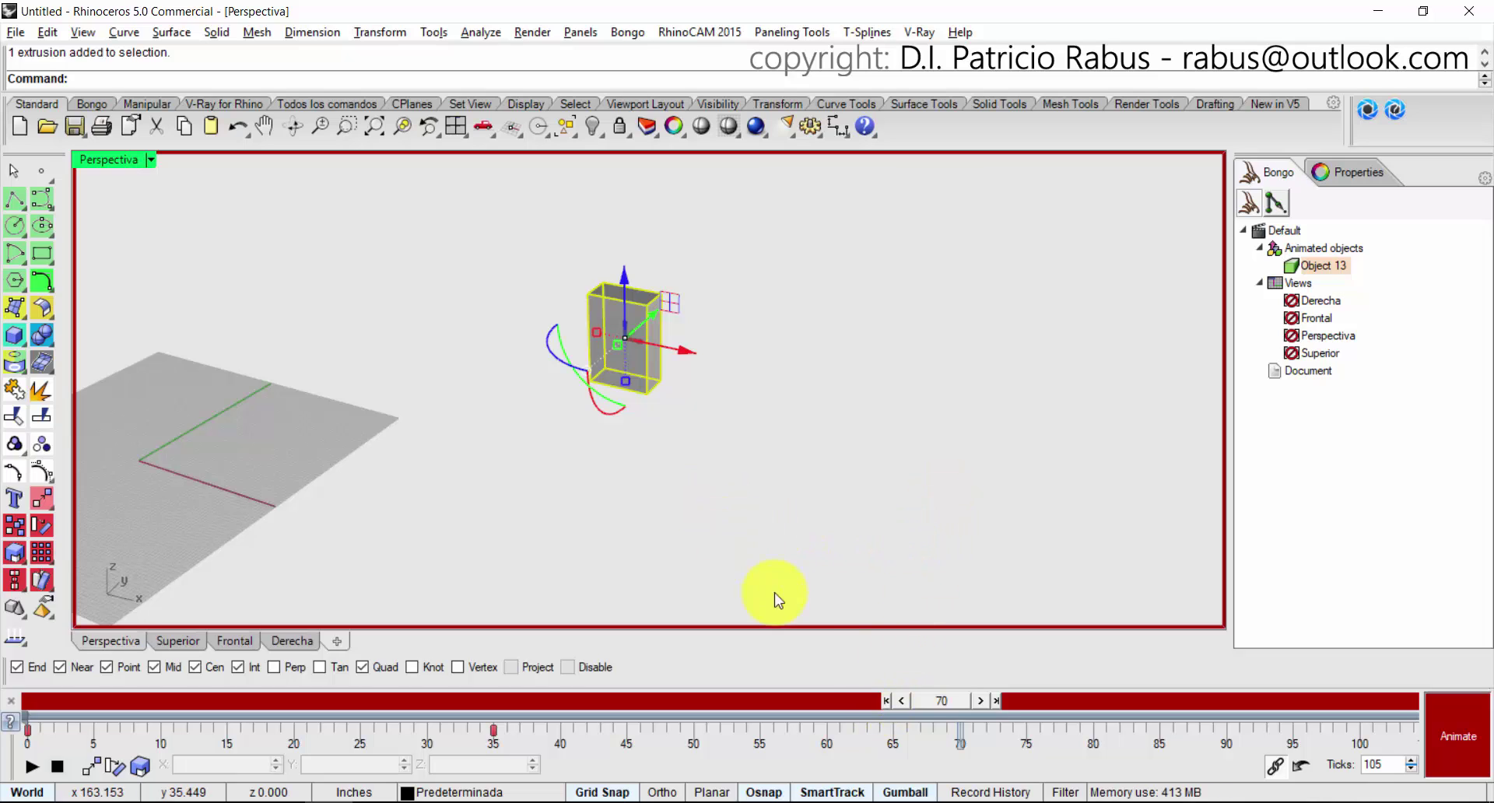
click(1454, 739)
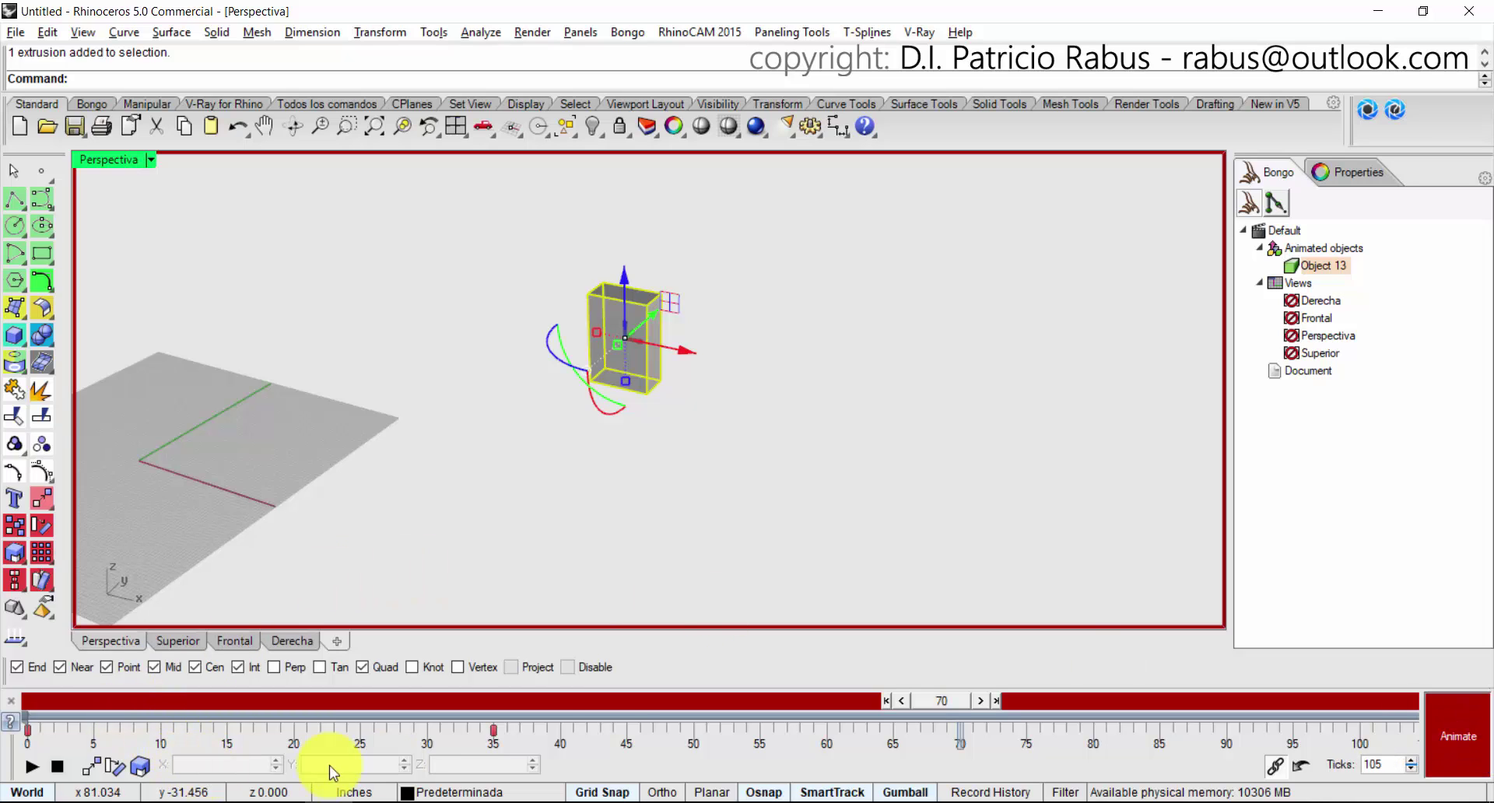
click(103, 768)
click(116, 768)
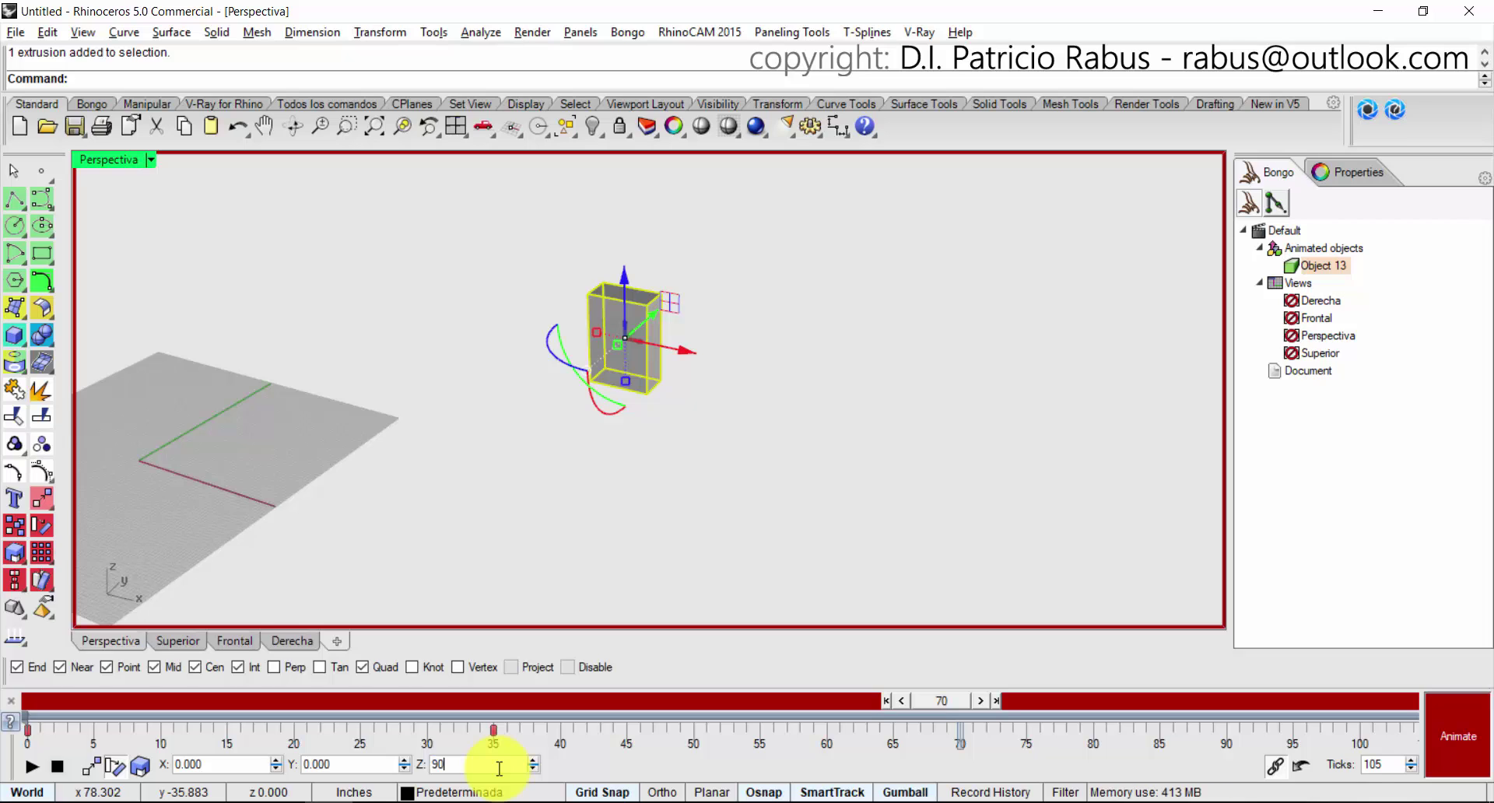
key(Return)
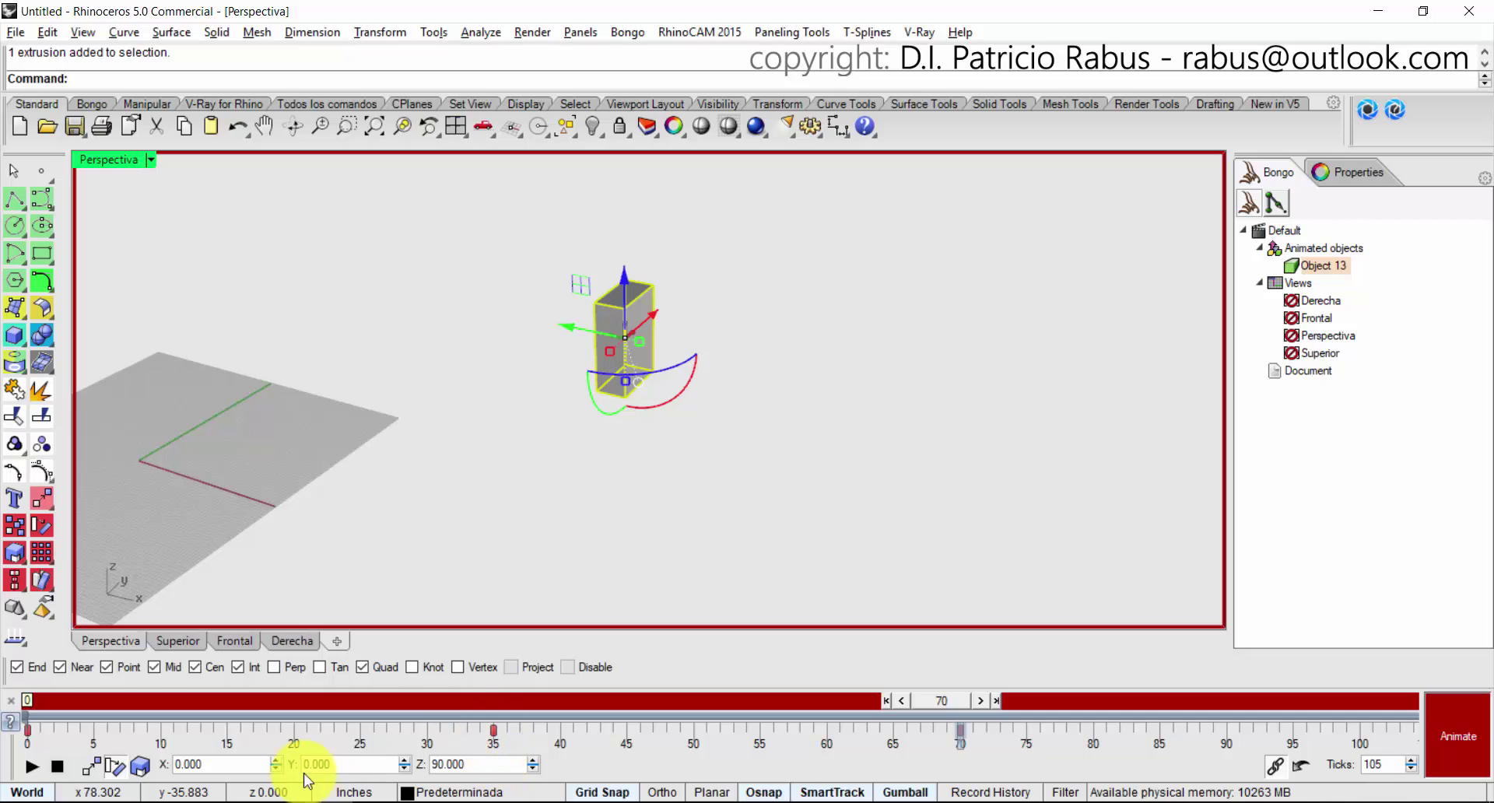
double_click(354, 763)
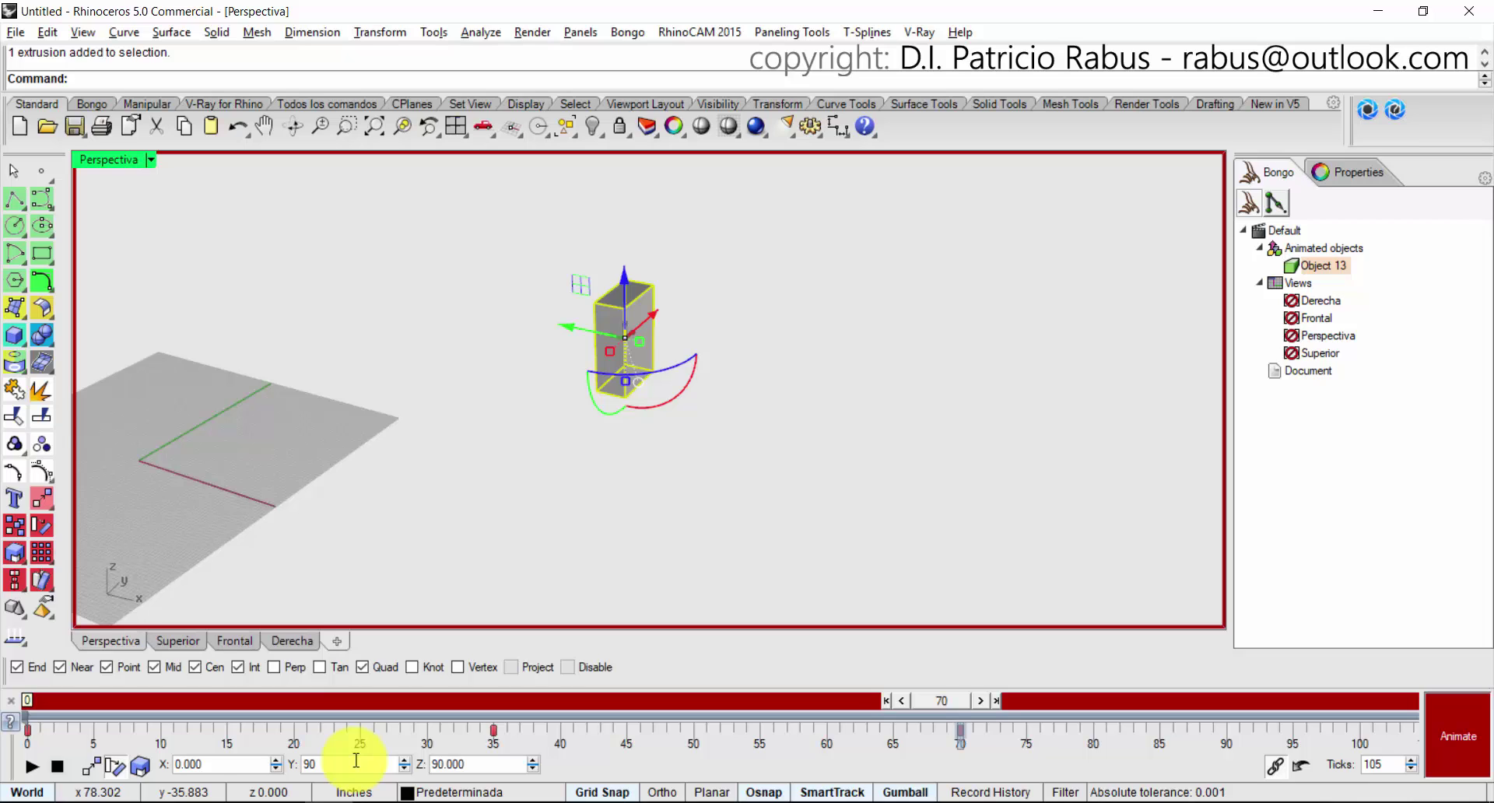
key(Return)
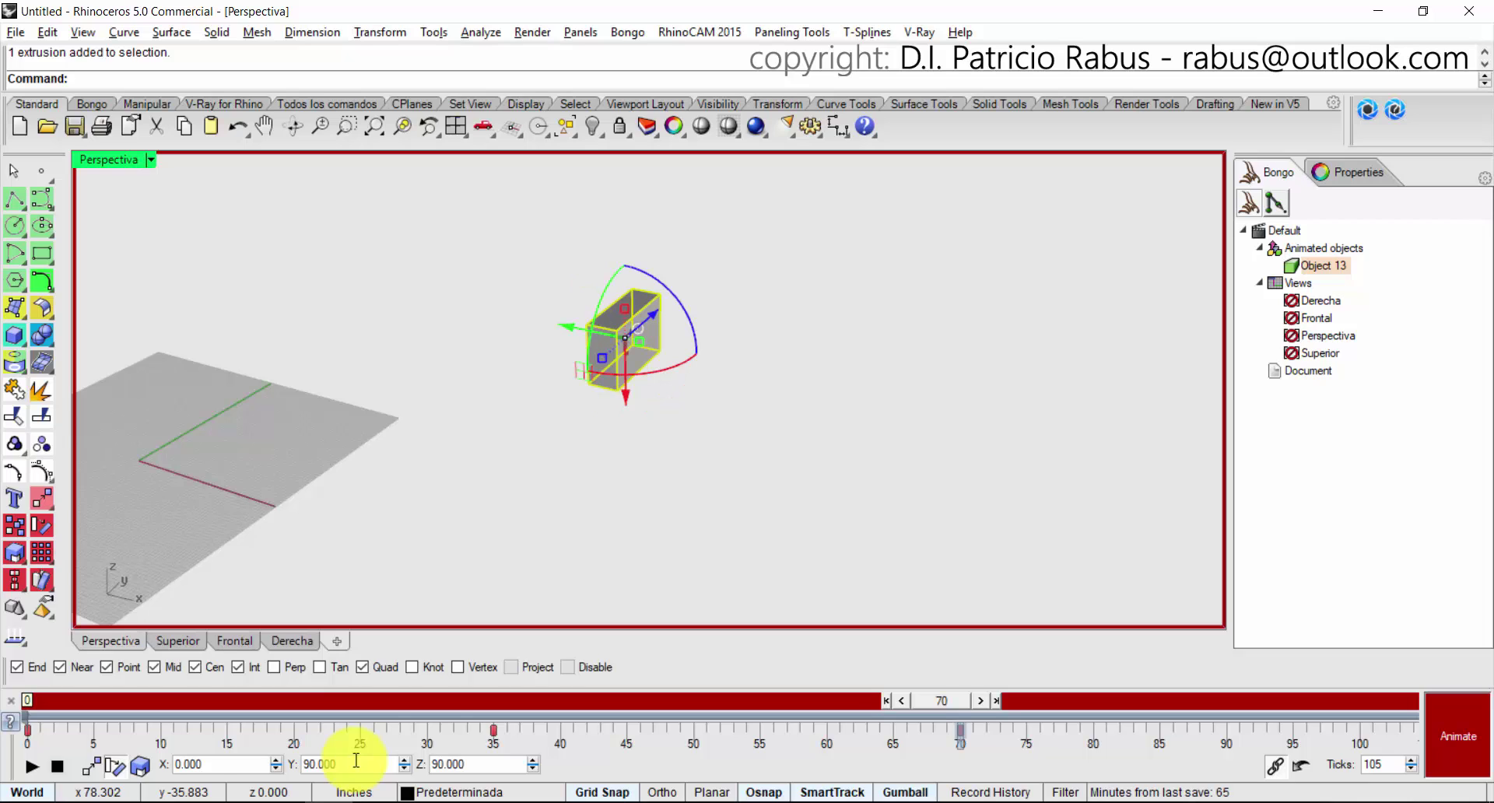
click(1445, 731)
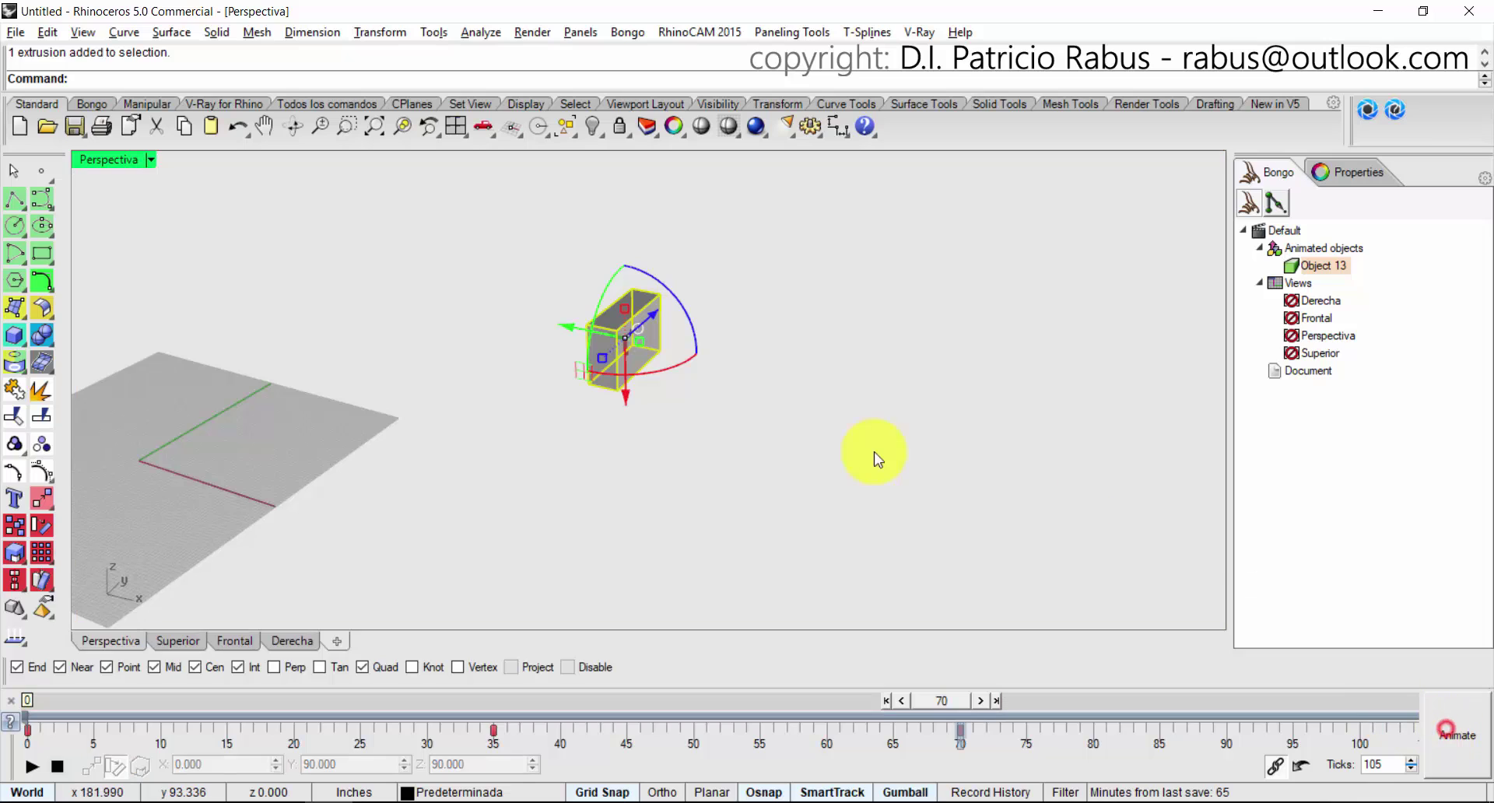
Scrub the timeline back to tick 29 and open the selected box's keyframe at tick 35 for editing.
mouse_move(948, 705)
mouse_down()
mouse_move(523, 709)
mouse_move(1000, 706)
mouse_move(483, 709)
mouse_move(934, 731)
mouse_move(76, 736)
mouse_move(710, 633)
mouse_move(960, 653)
mouse_move(35, 687)
mouse_move(393, 710)
mouse_move(977, 705)
mouse_move(440, 710)
mouse_move(49, 743)
mouse_move(994, 700)
mouse_move(687, 676)
mouse_move(26, 690)
mouse_move(490, 726)
mouse_move(550, 713)
mouse_move(937, 737)
mouse_move(516, 706)
mouse_move(413, 724)
mouse_up()
click(491, 735)
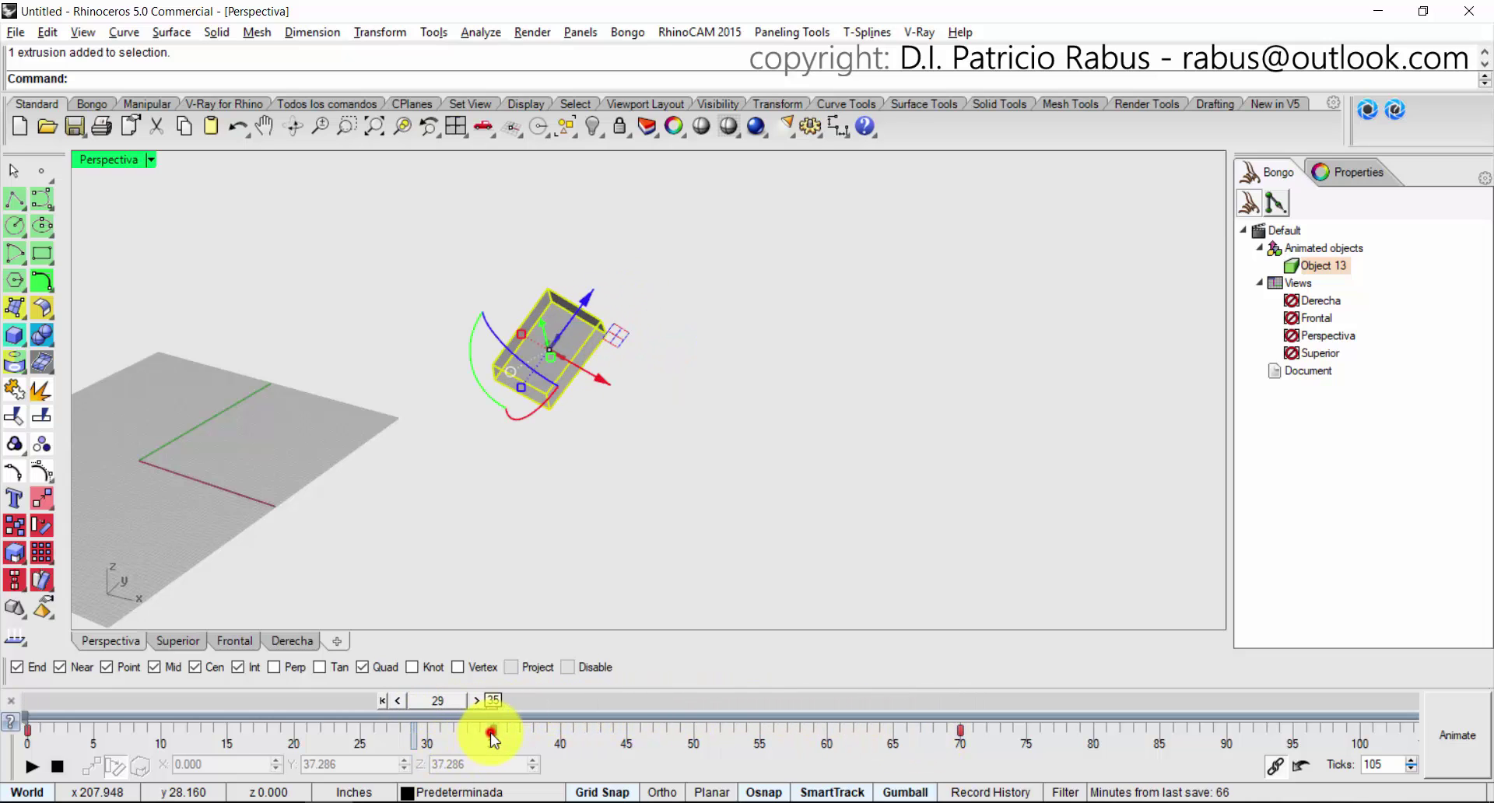
click(572, 544)
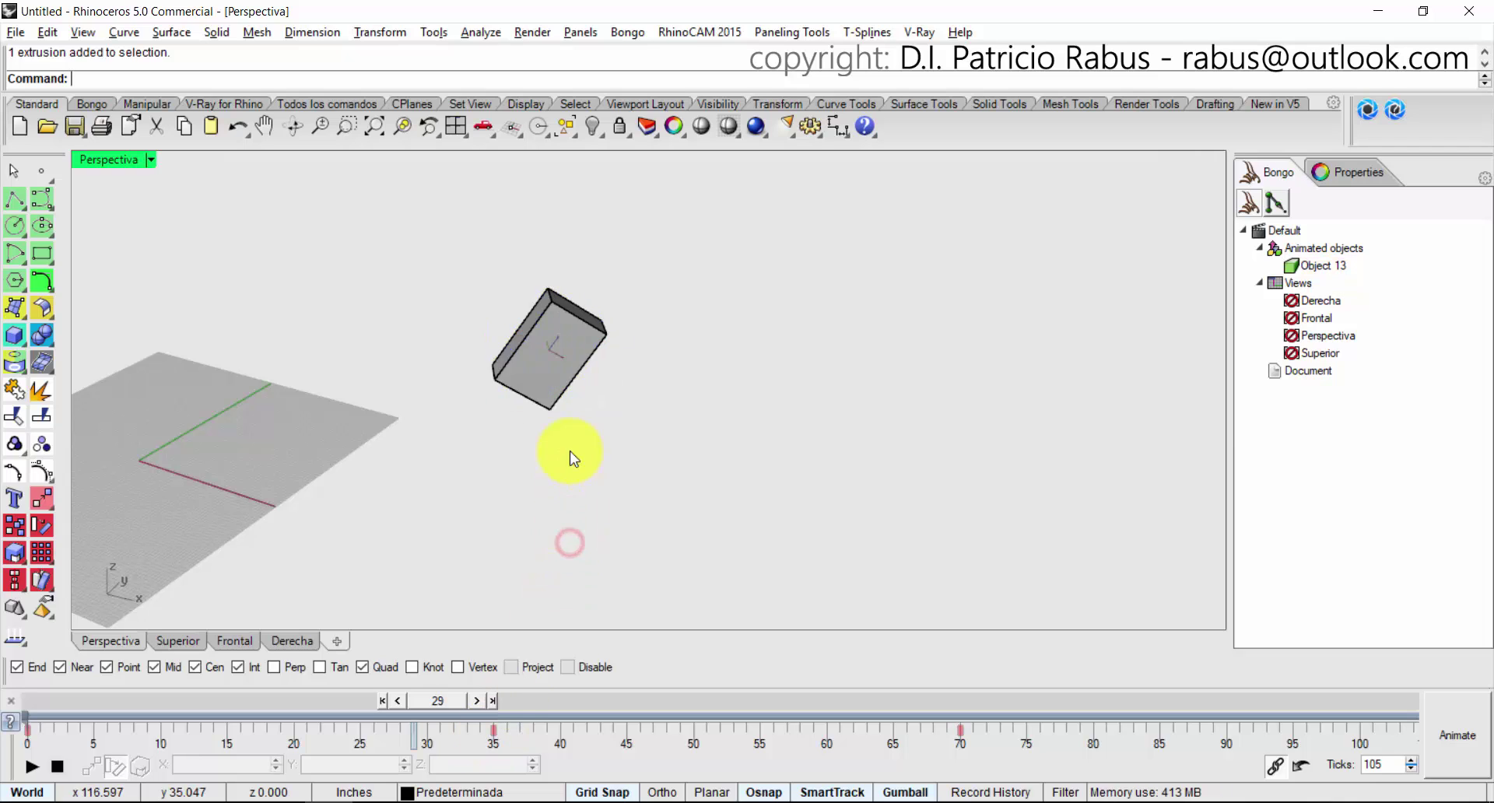
click(543, 366)
click(495, 731)
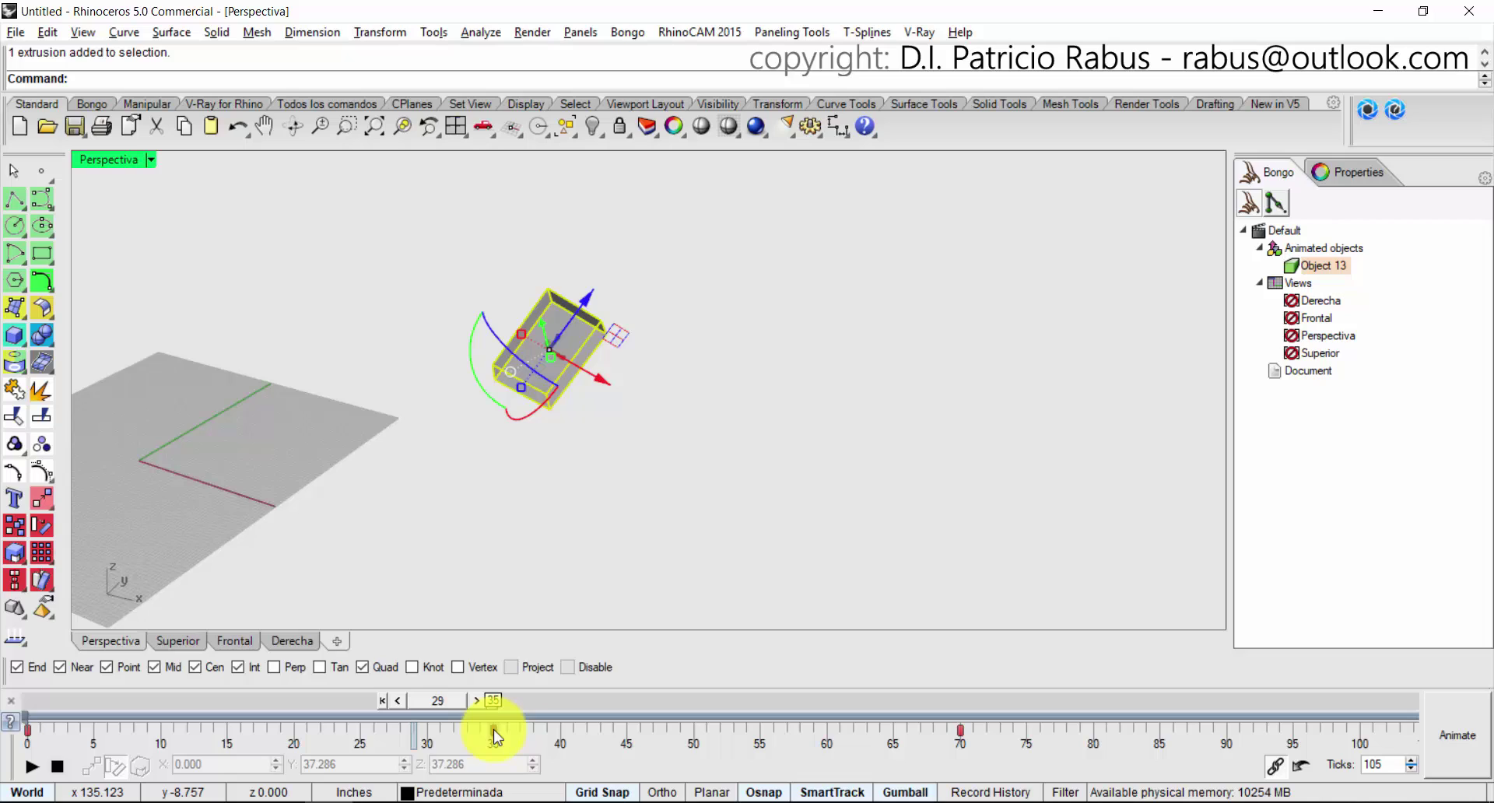
right_click(495, 734)
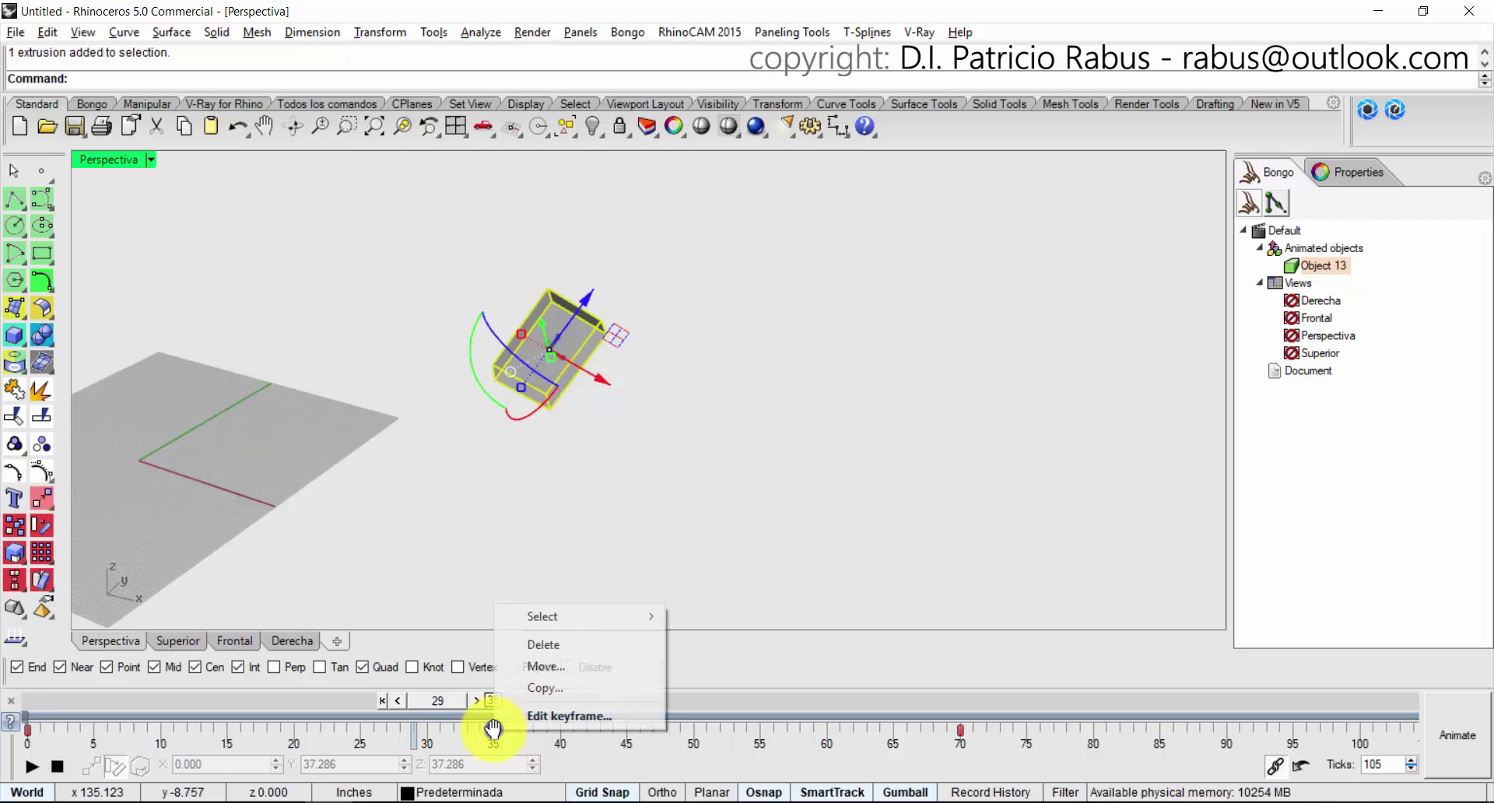
click(575, 717)
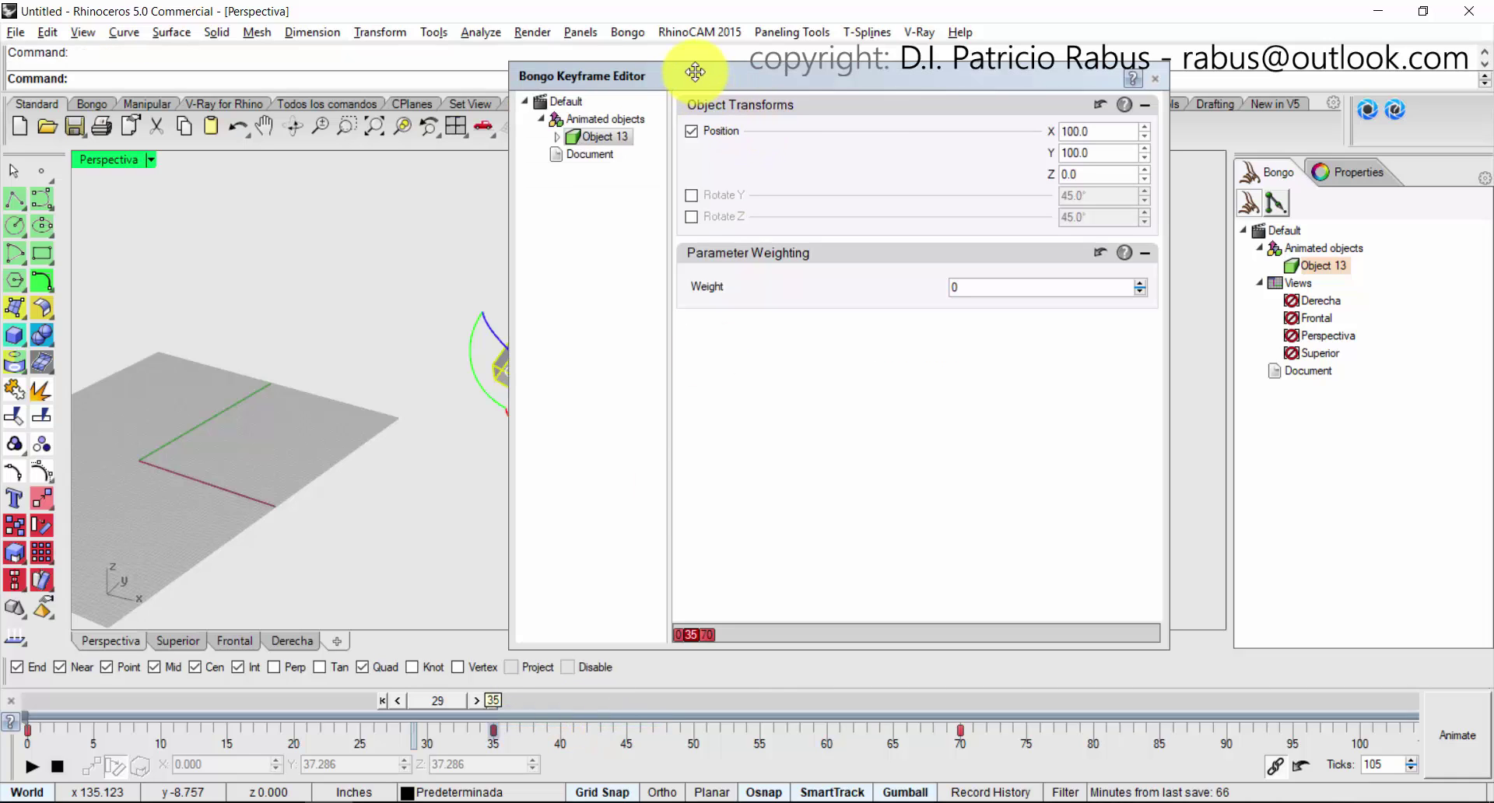
Expand the box's transforms in the Keyframe Editor and examine its Position and Rotation settings at tick 35.
drag(667, 78, 419, 97)
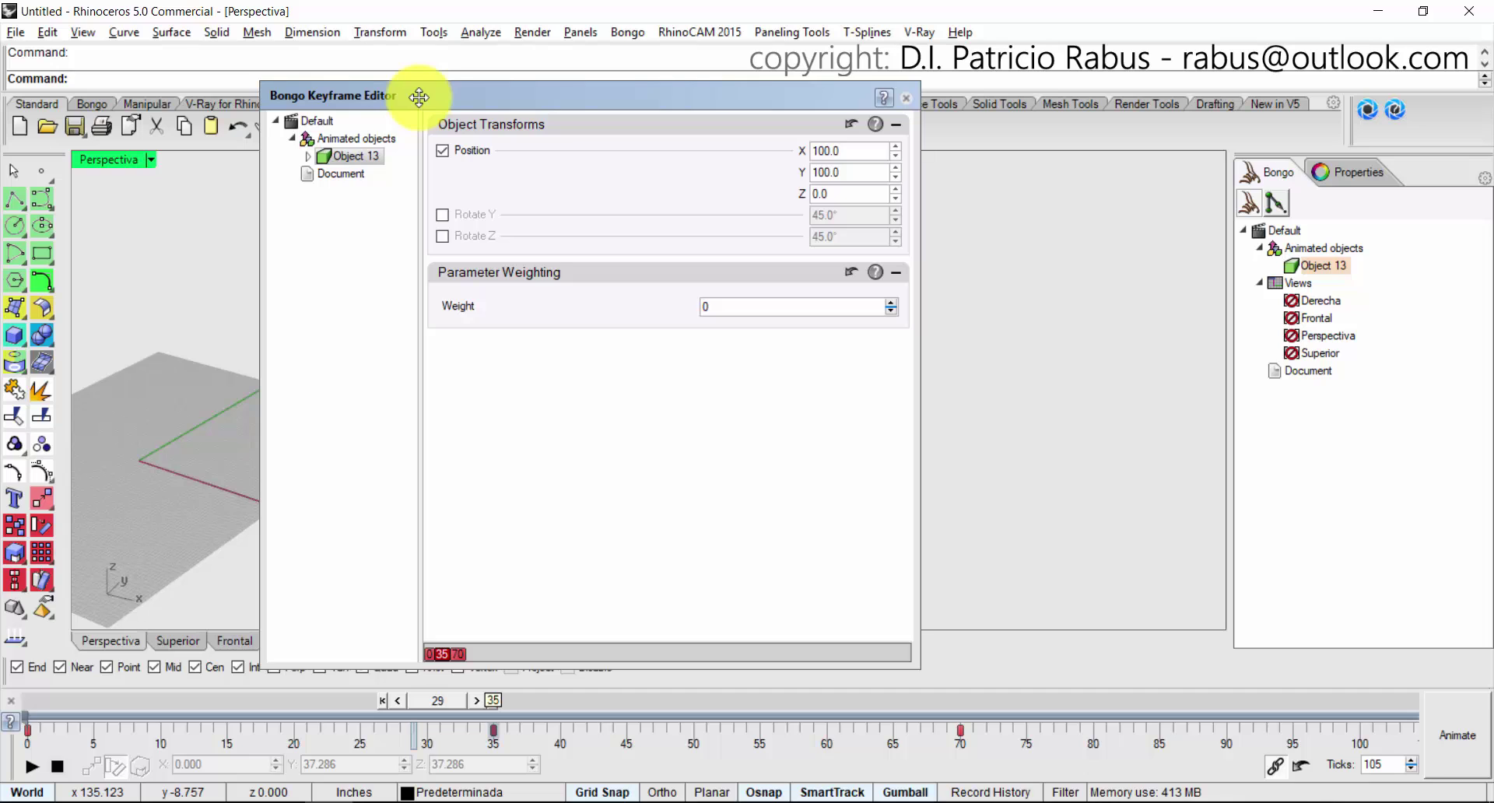
drag(387, 98, 582, 126)
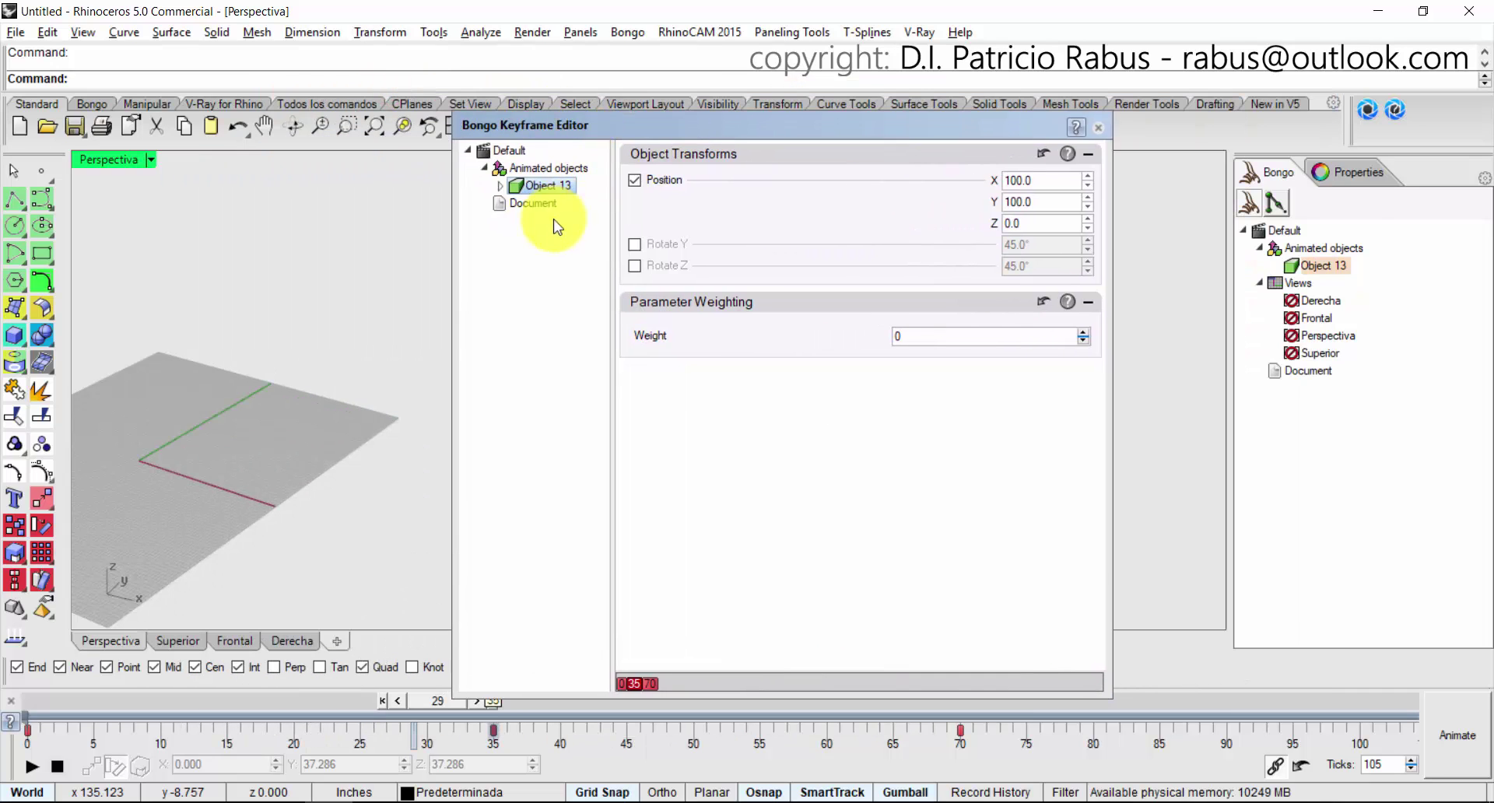
click(500, 185)
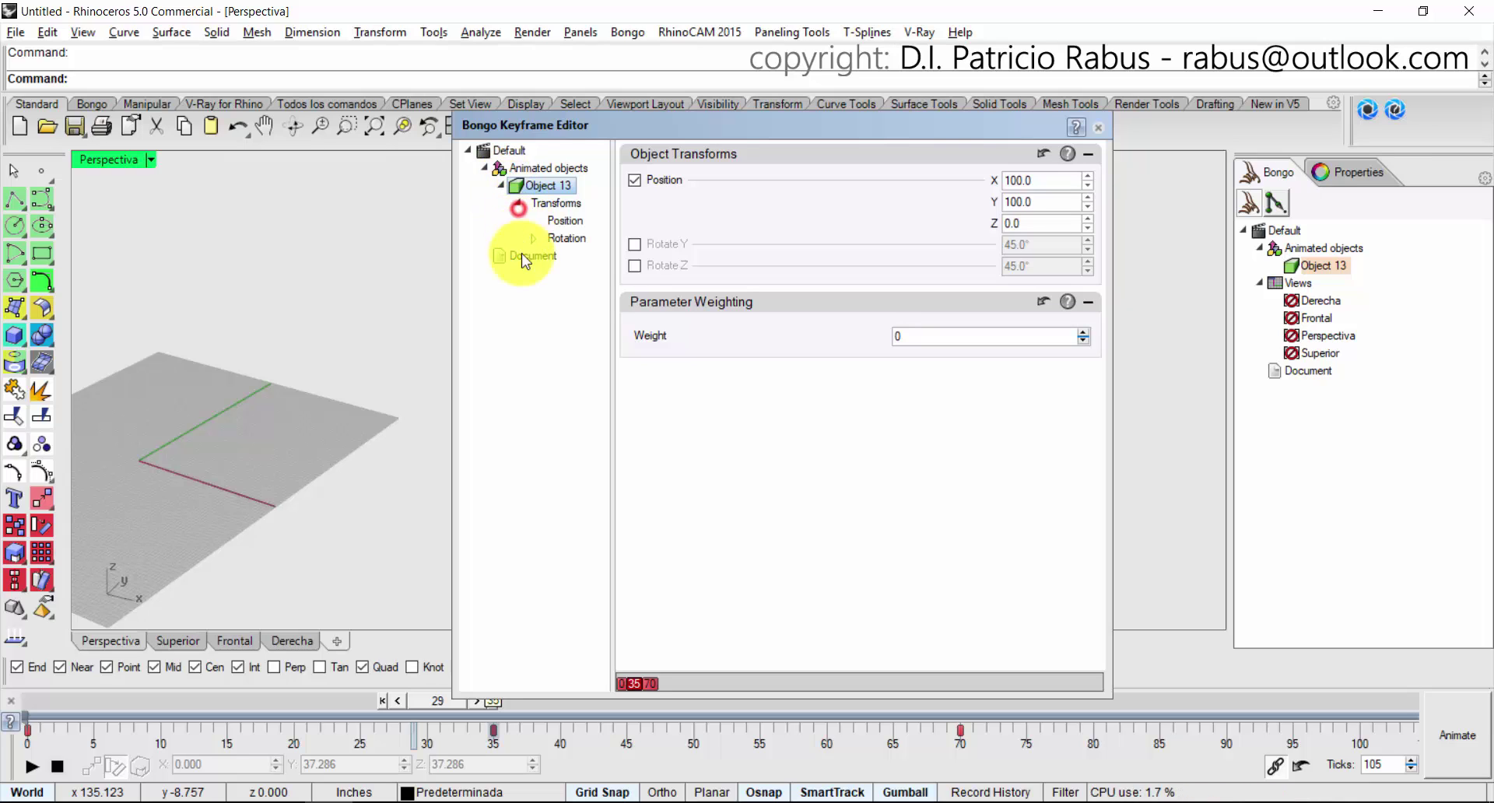
drag(671, 125, 900, 136)
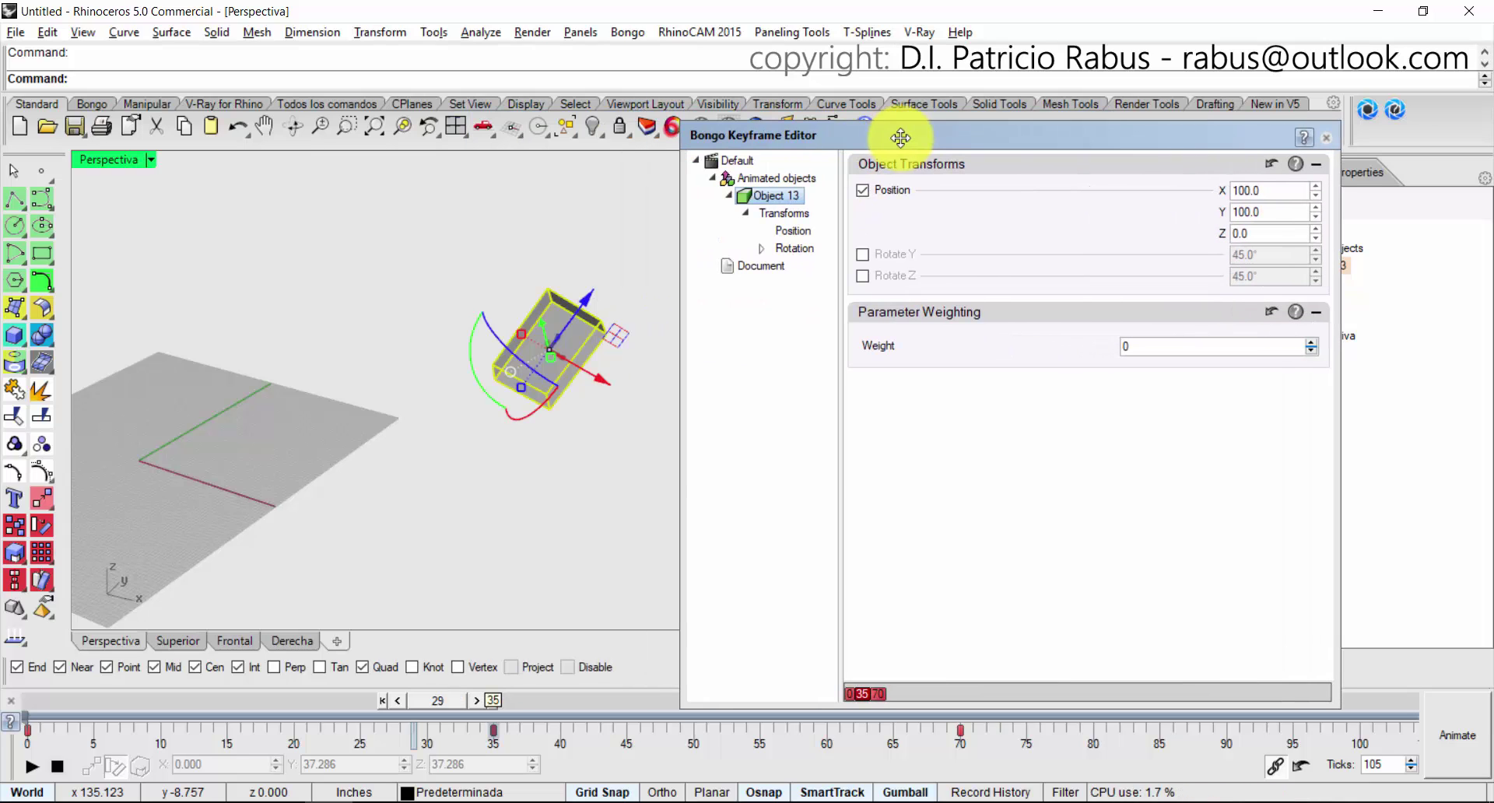
click(786, 215)
click(792, 233)
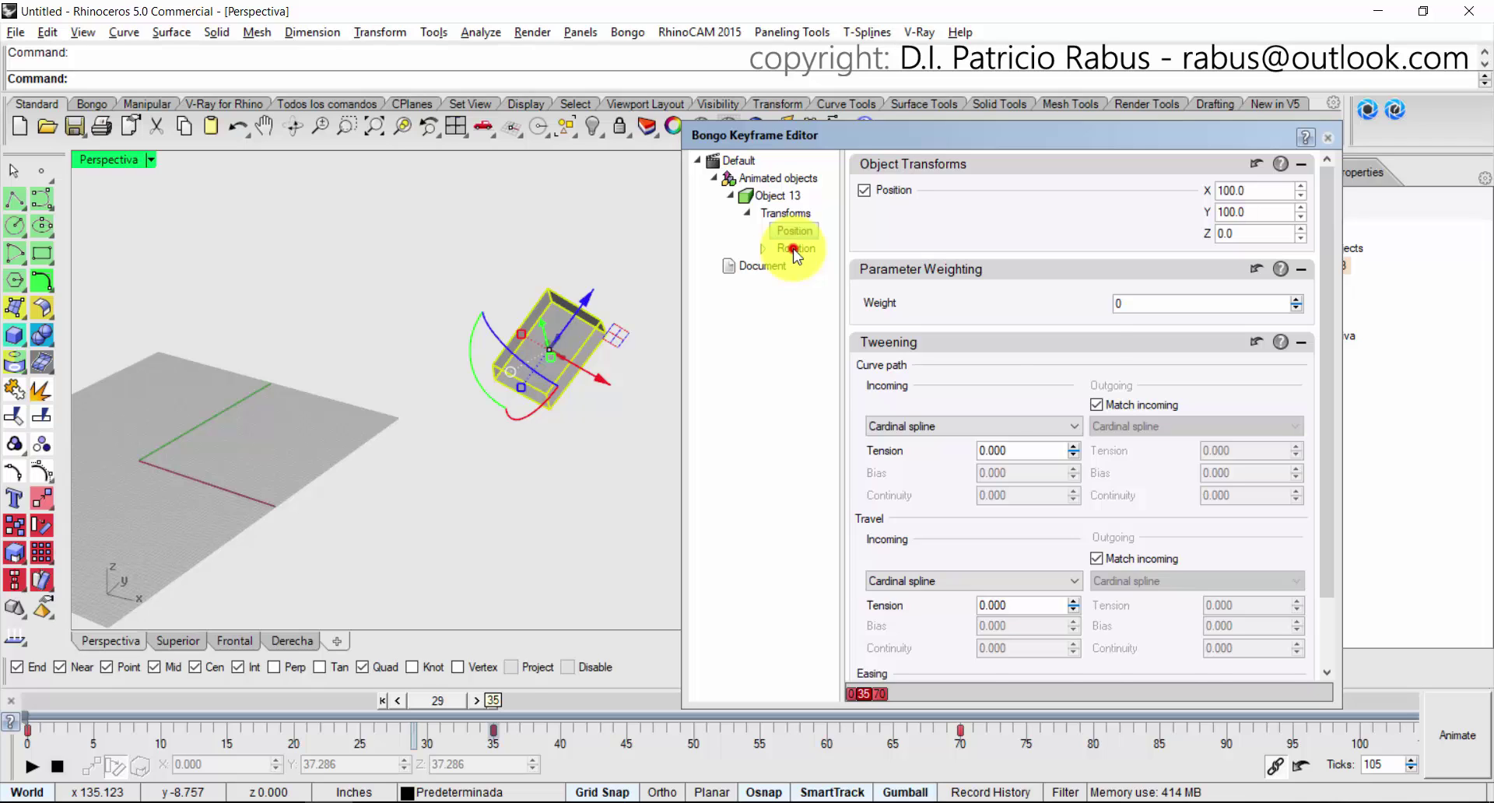
click(794, 249)
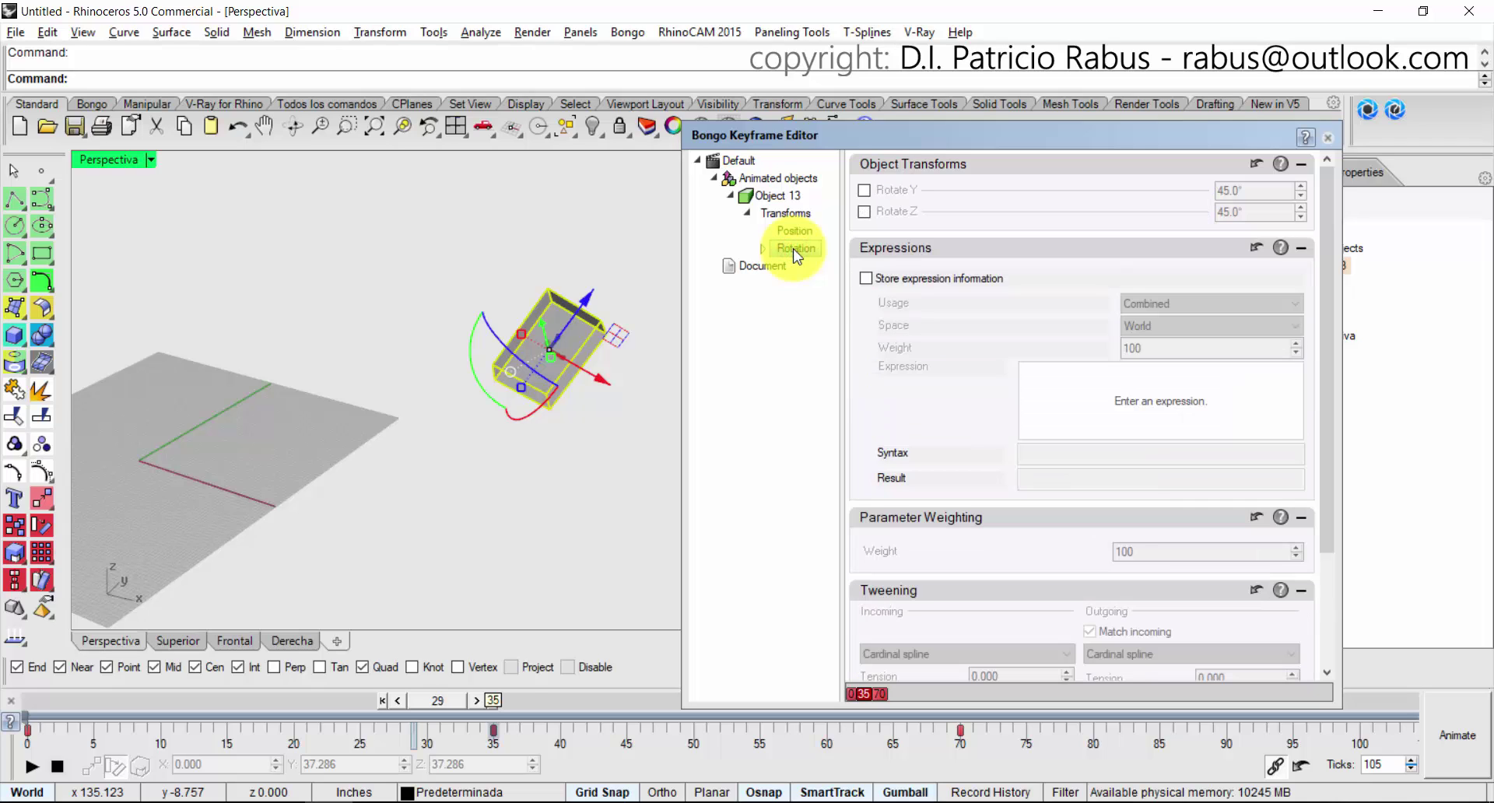
drag(1171, 135, 599, 92)
click(217, 188)
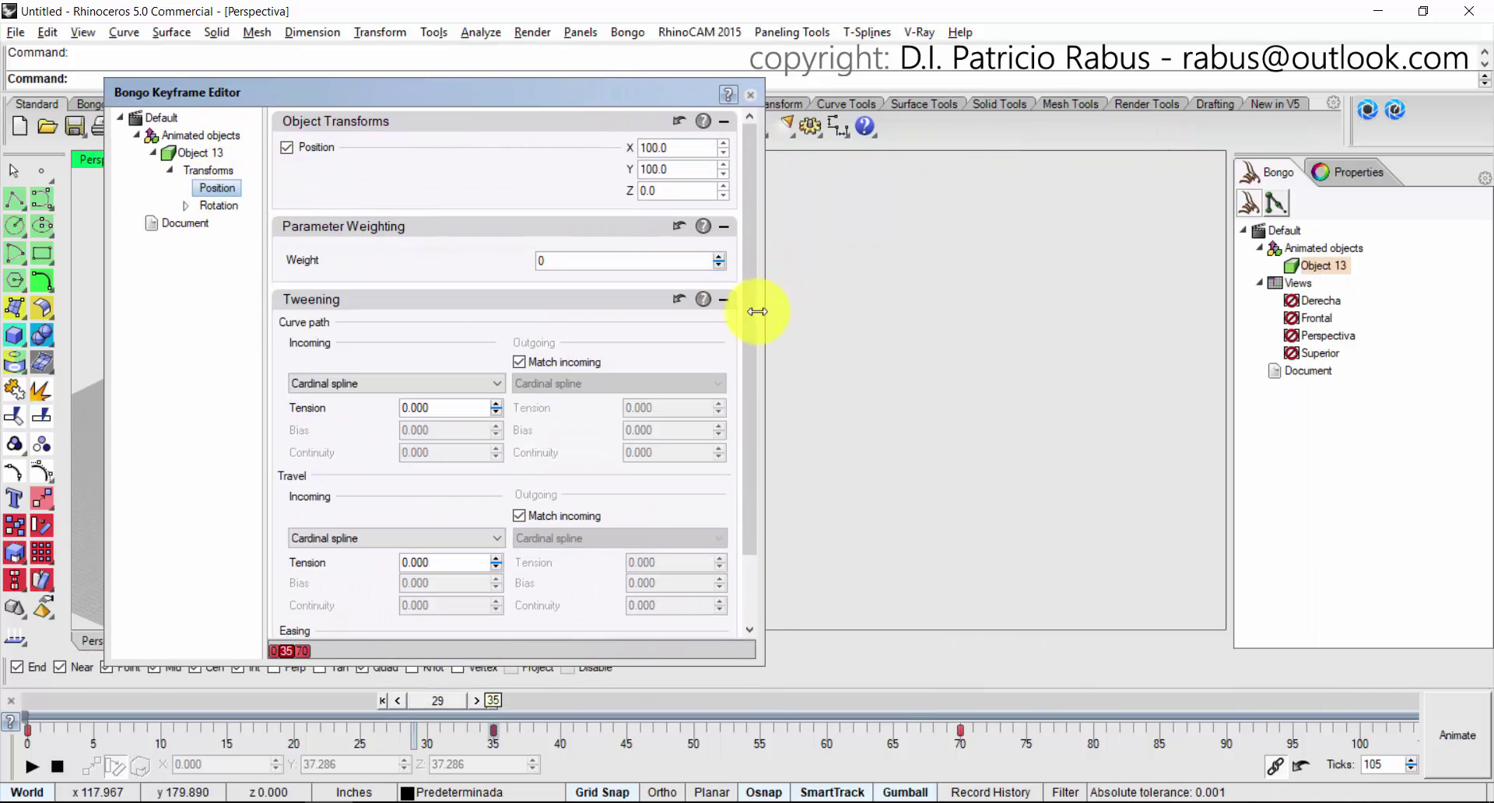
drag(749, 312, 753, 290)
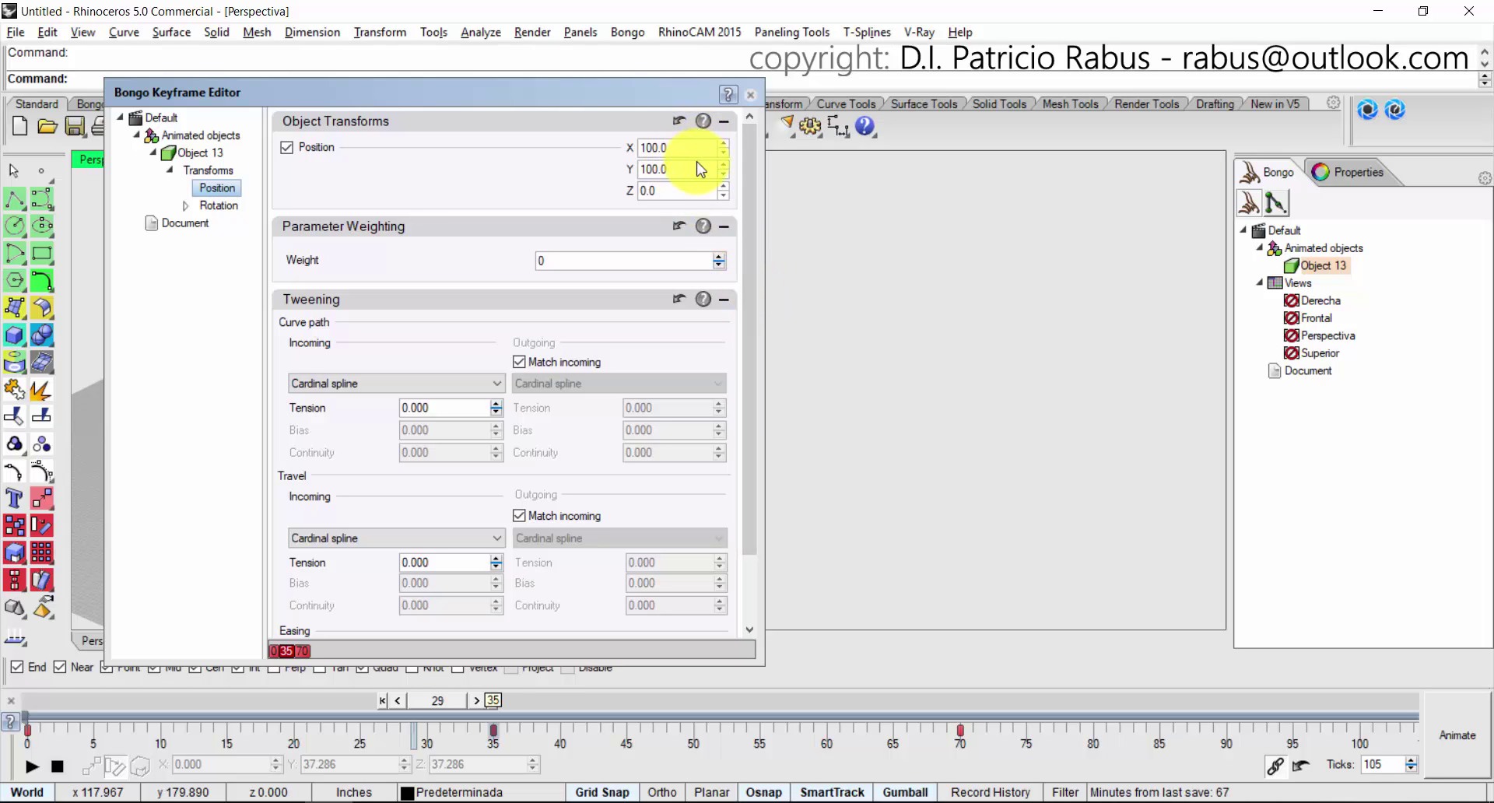
click(209, 207)
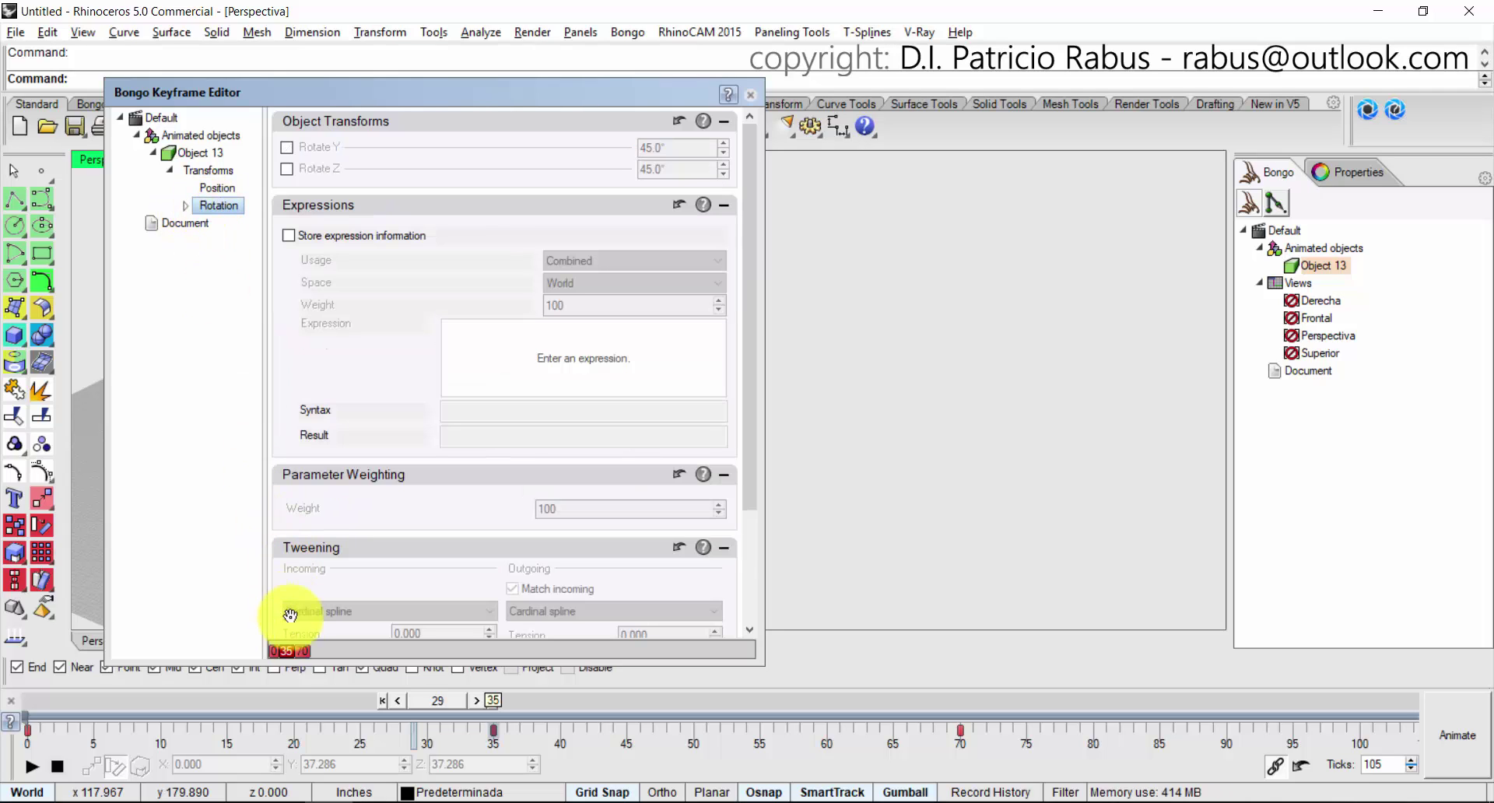
Compare the box's rotation settings across its keyframes at ticks 0, 35 and 70.
click(272, 651)
click(272, 653)
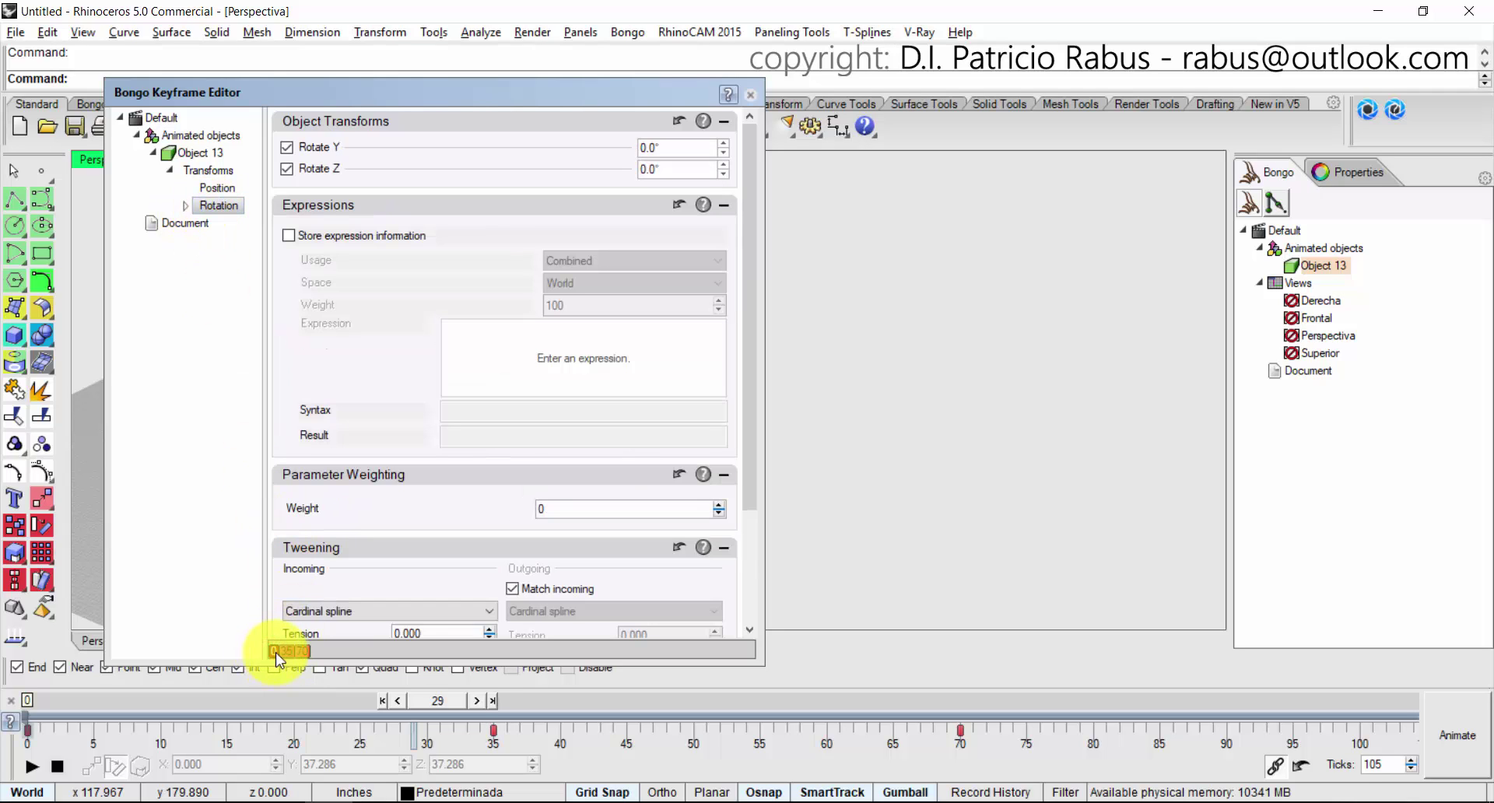
click(288, 654)
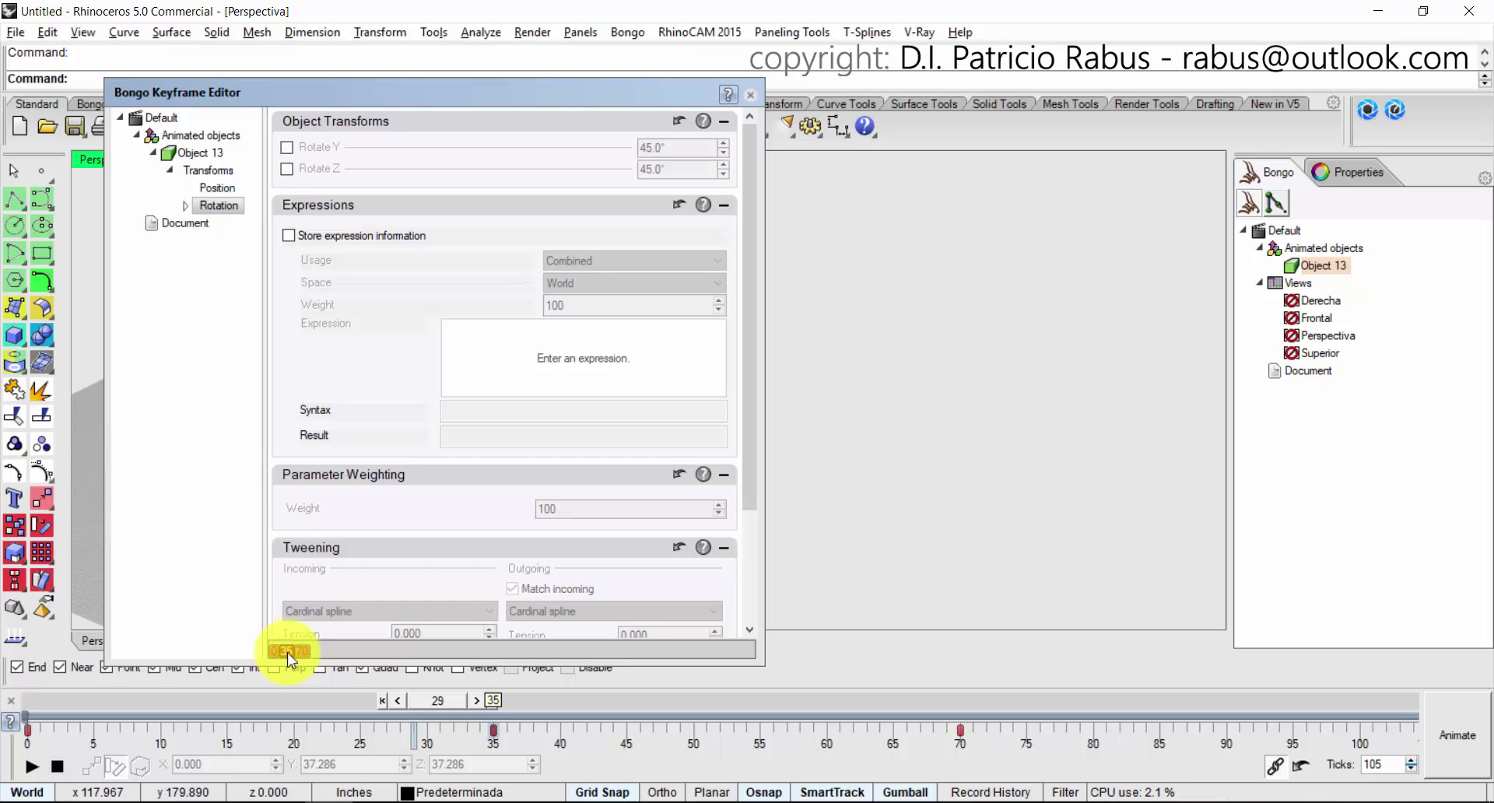
click(300, 652)
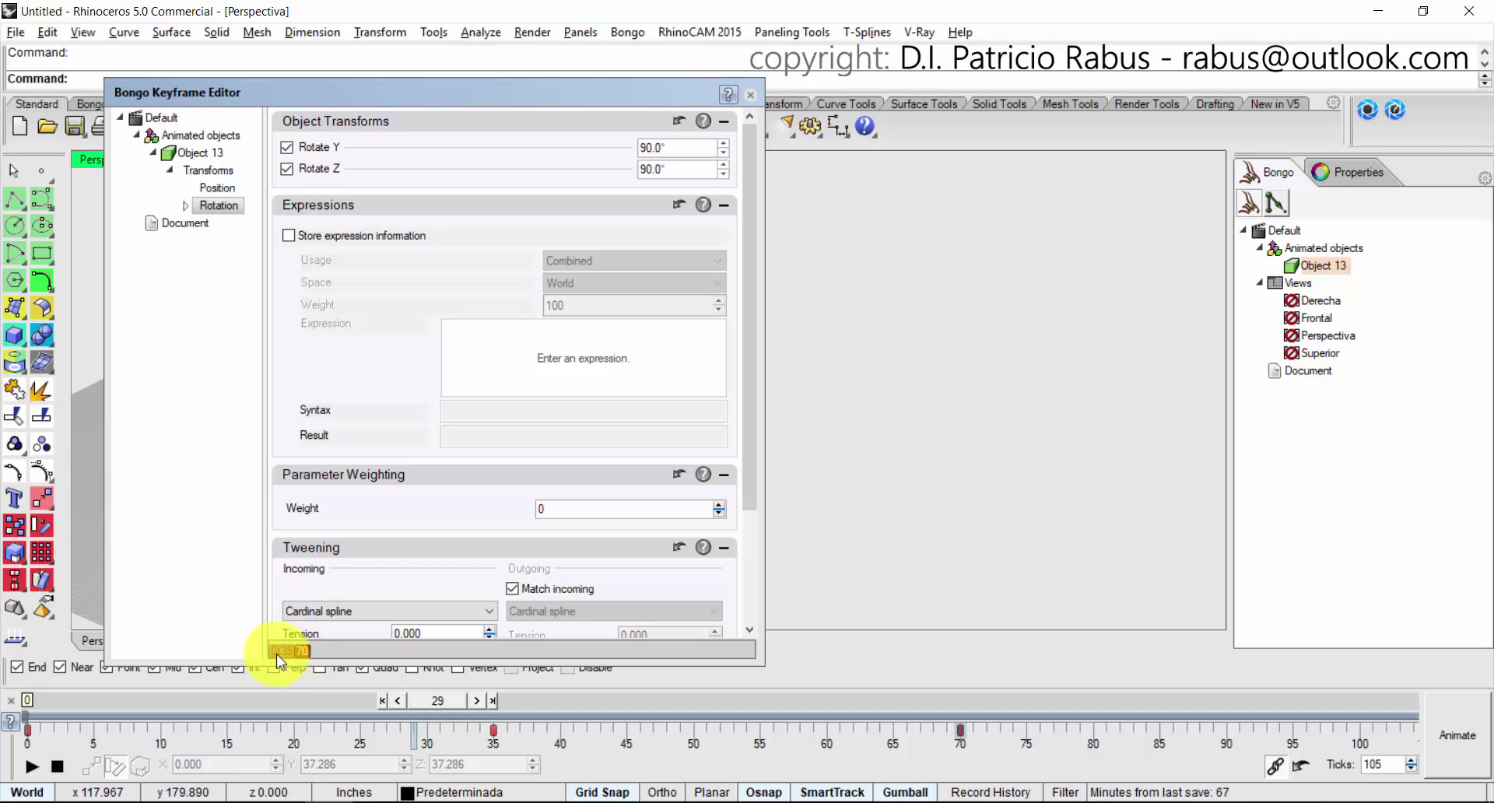
click(274, 652)
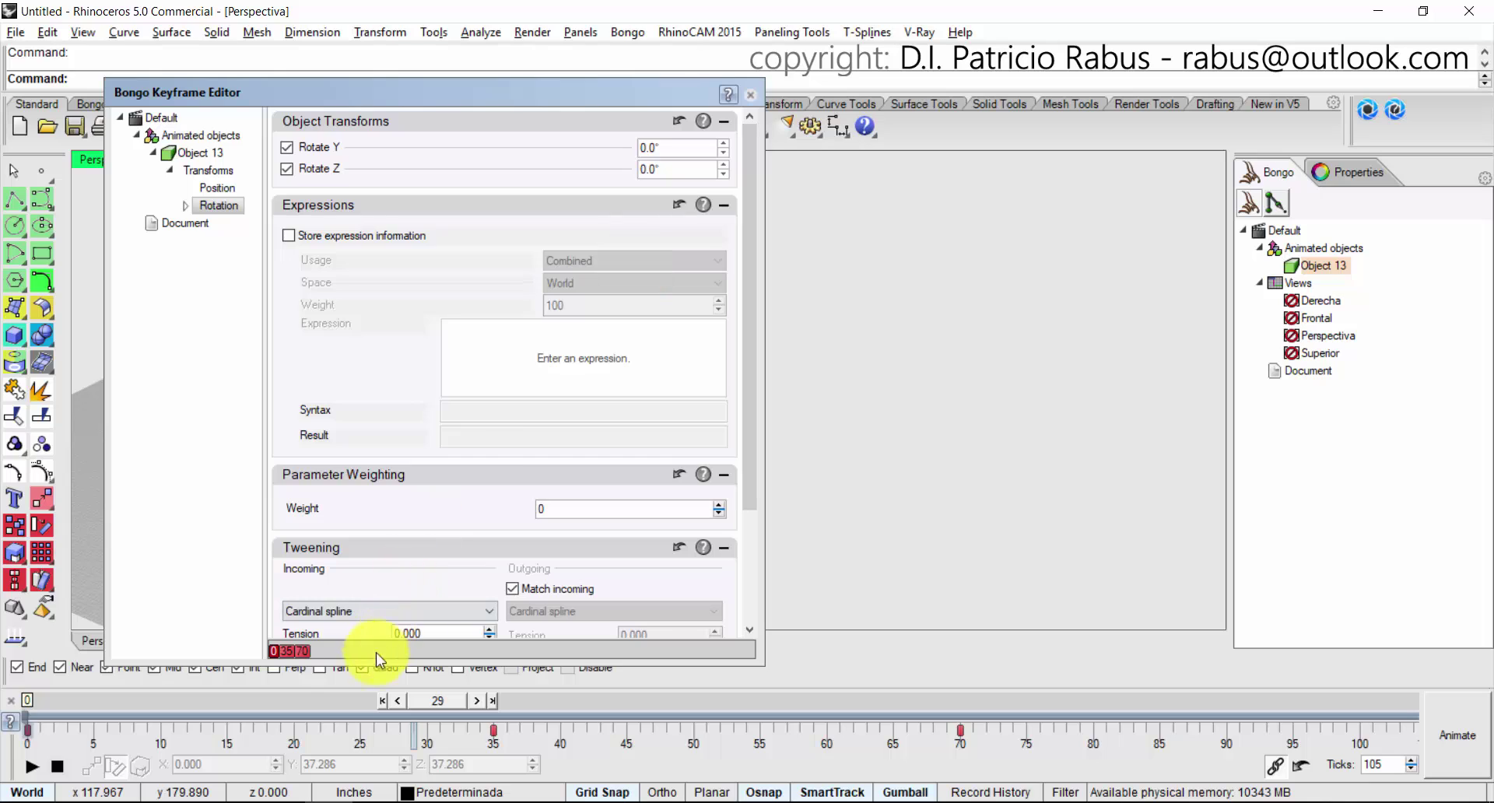
click(288, 650)
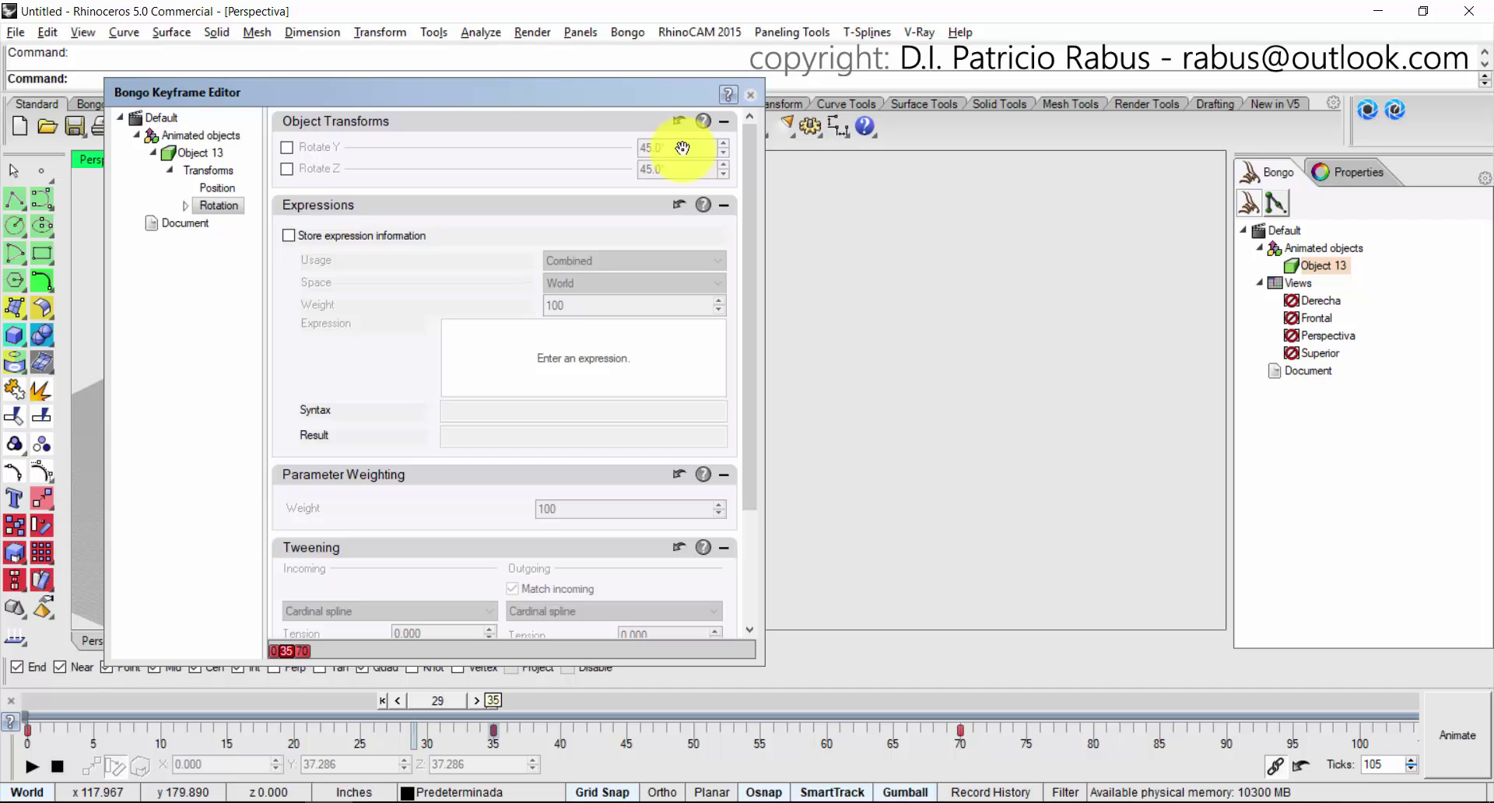
Enable Rotate Y and Rotate Z for the box's keyframe at tick 35 and set both to 0 degrees.
click(286, 152)
click(287, 168)
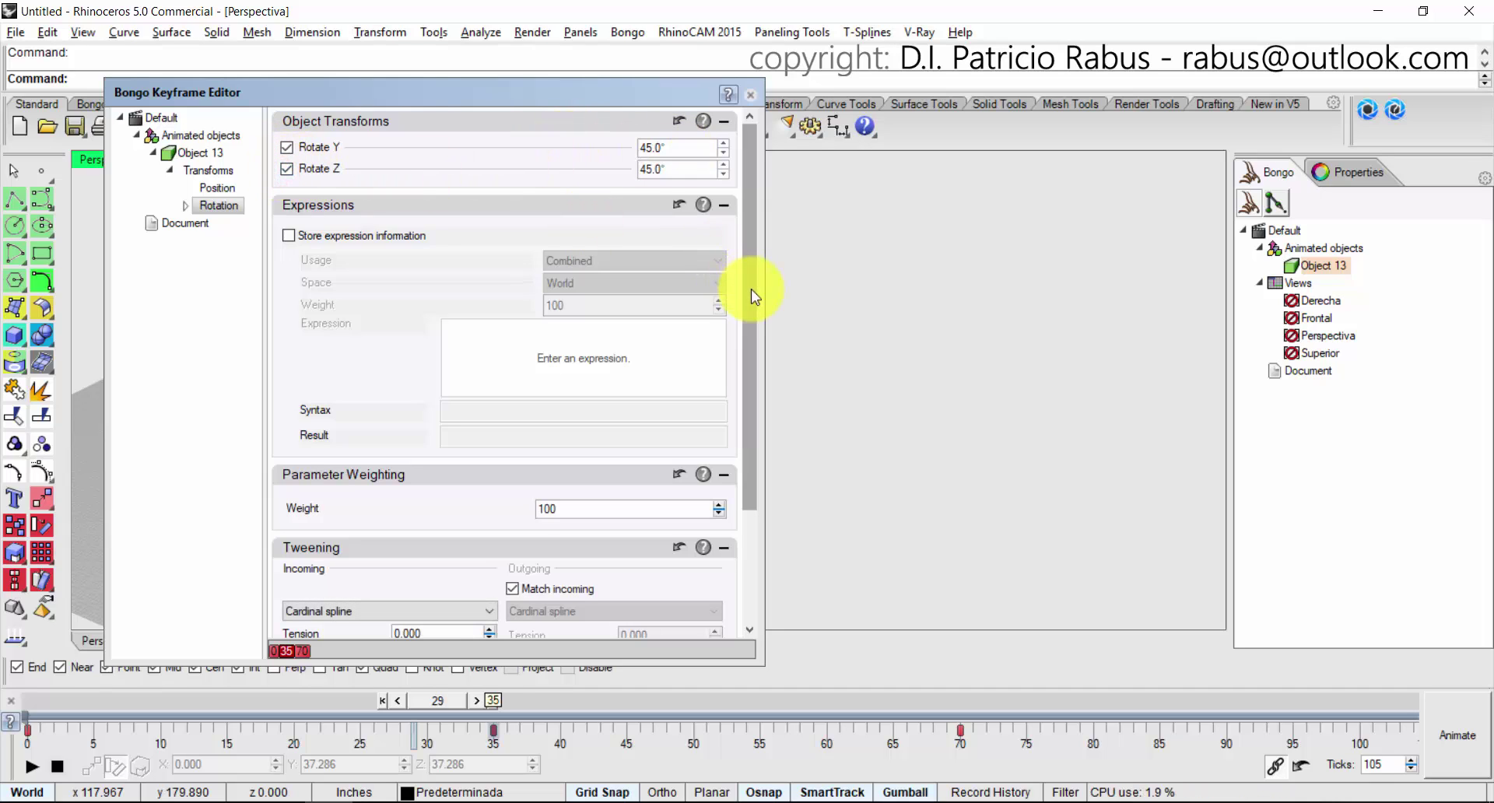
click(683, 152)
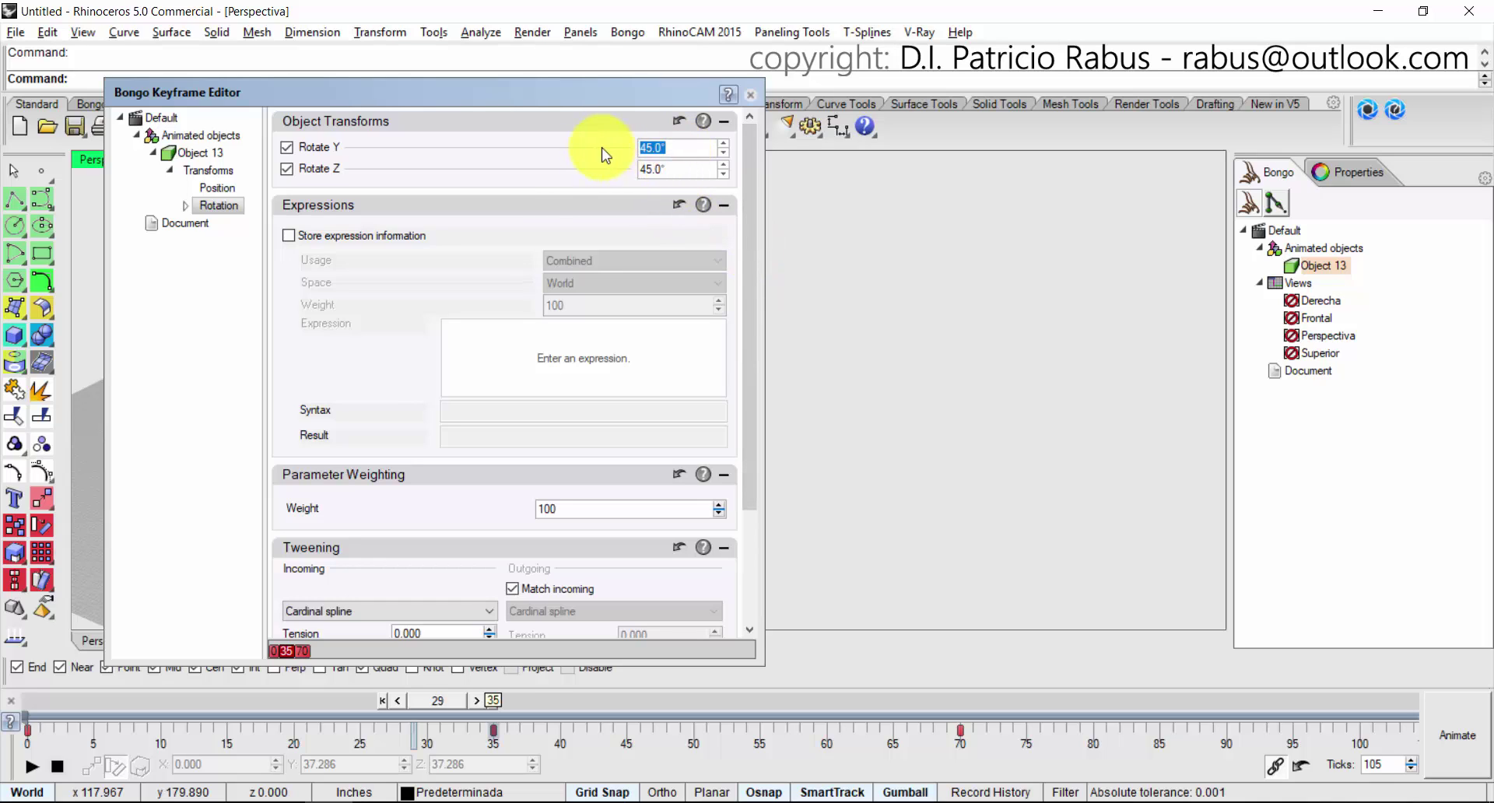
text(0)
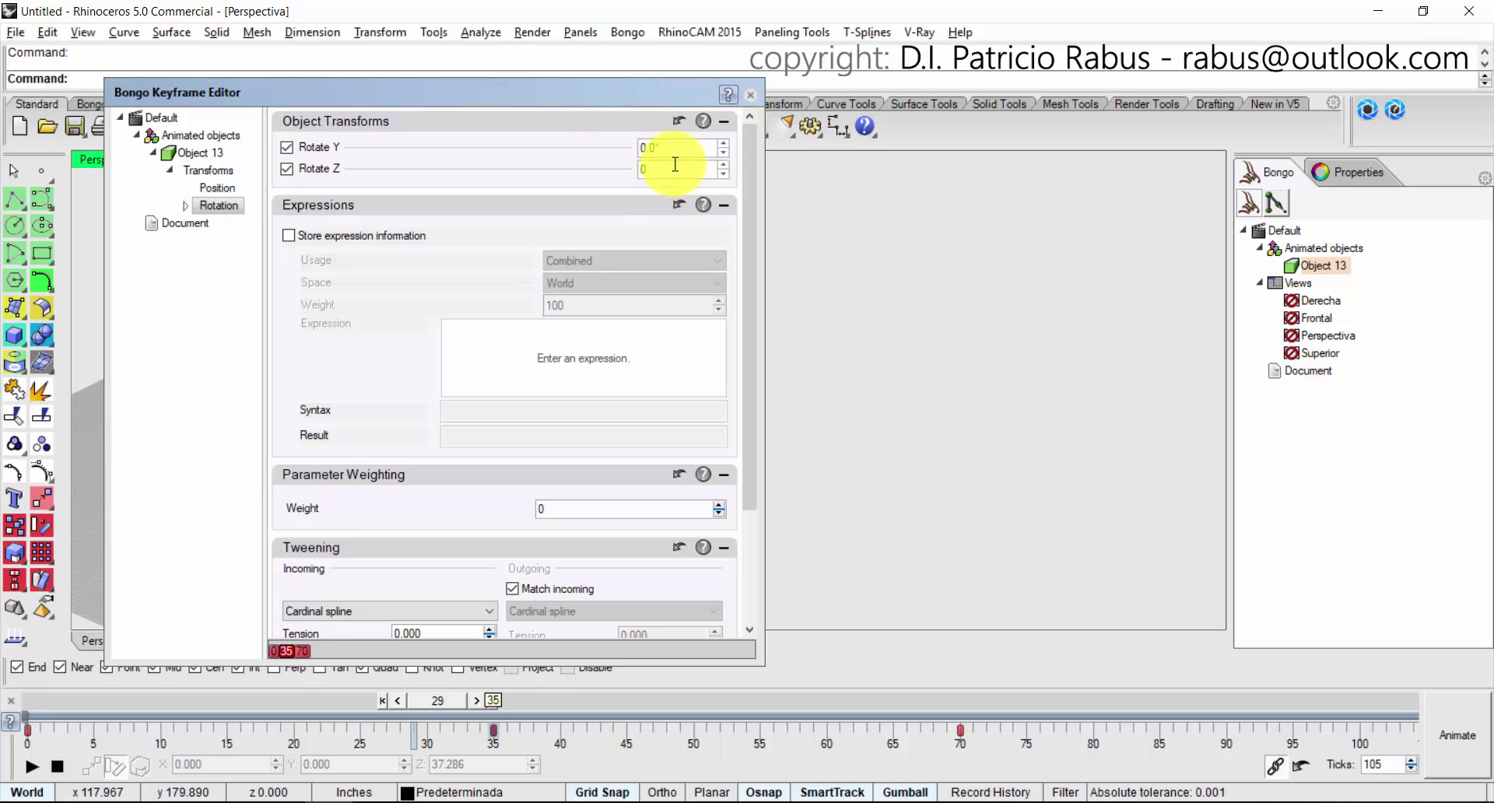
click(675, 165)
text(0)
key(Return)
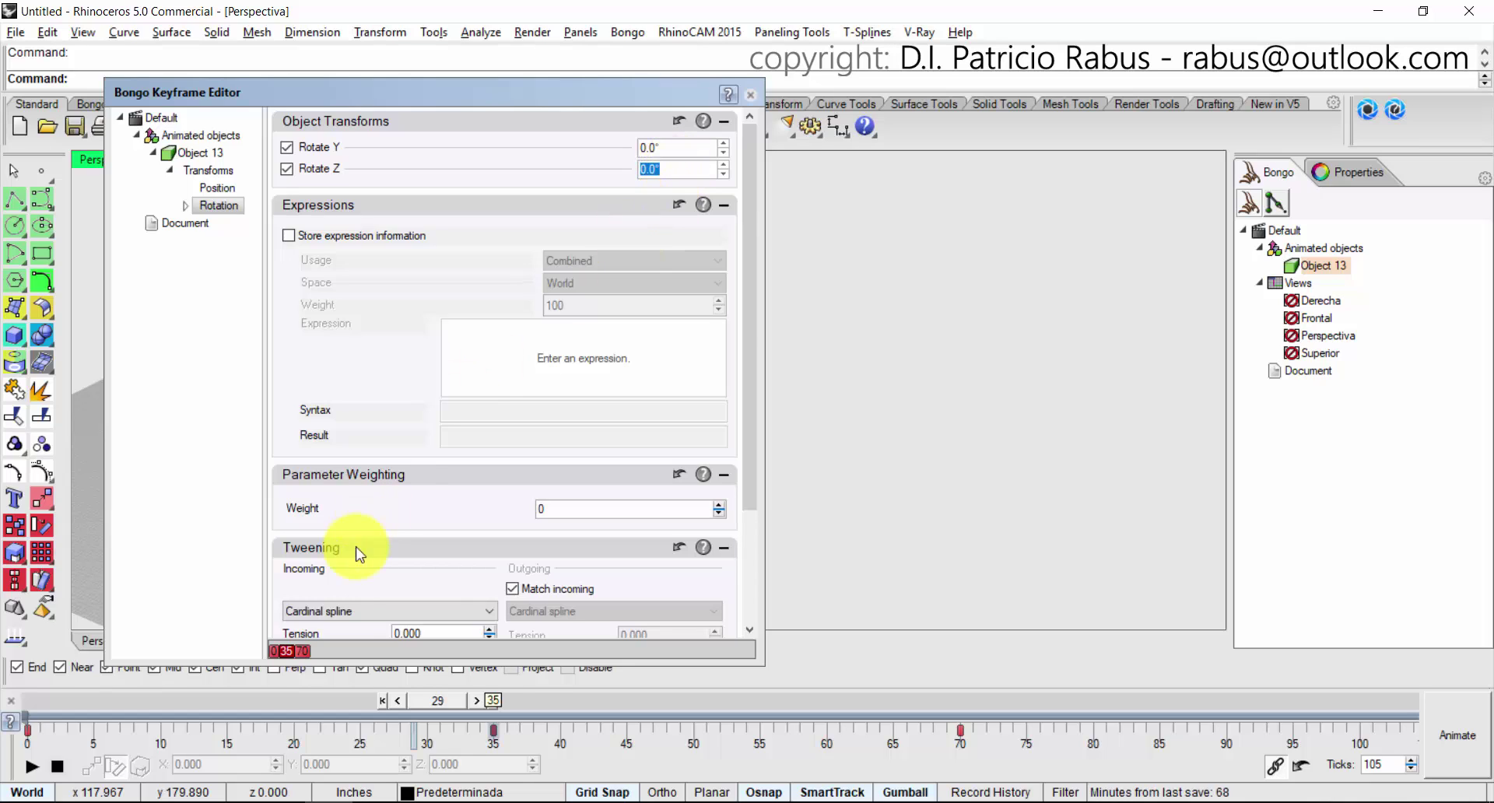
Check the rotation keyframe at tick 70, close the Keyframe Editor and scrub the timeline to tick 70 to preview the motion.
click(303, 653)
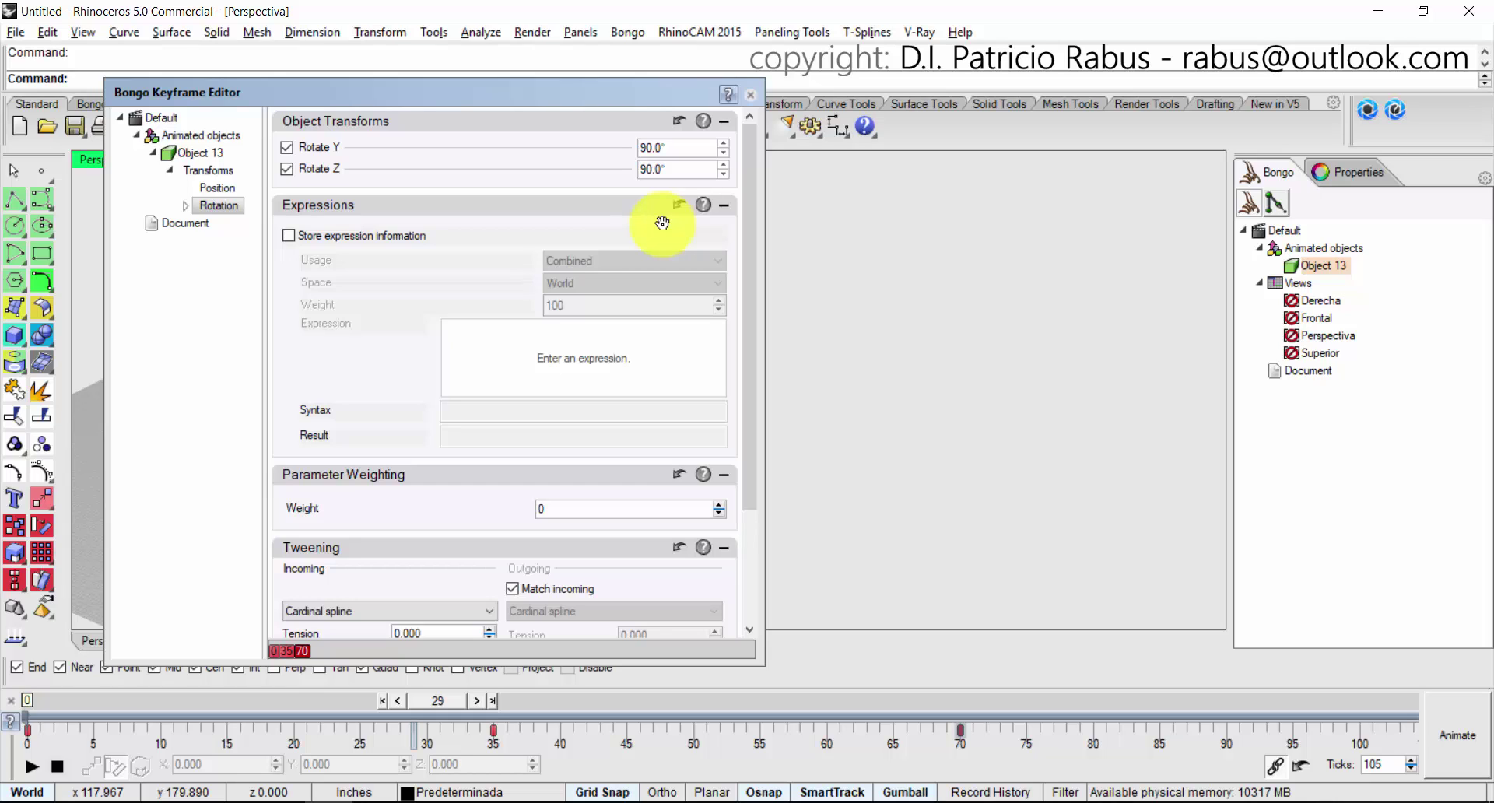
click(750, 94)
click(741, 350)
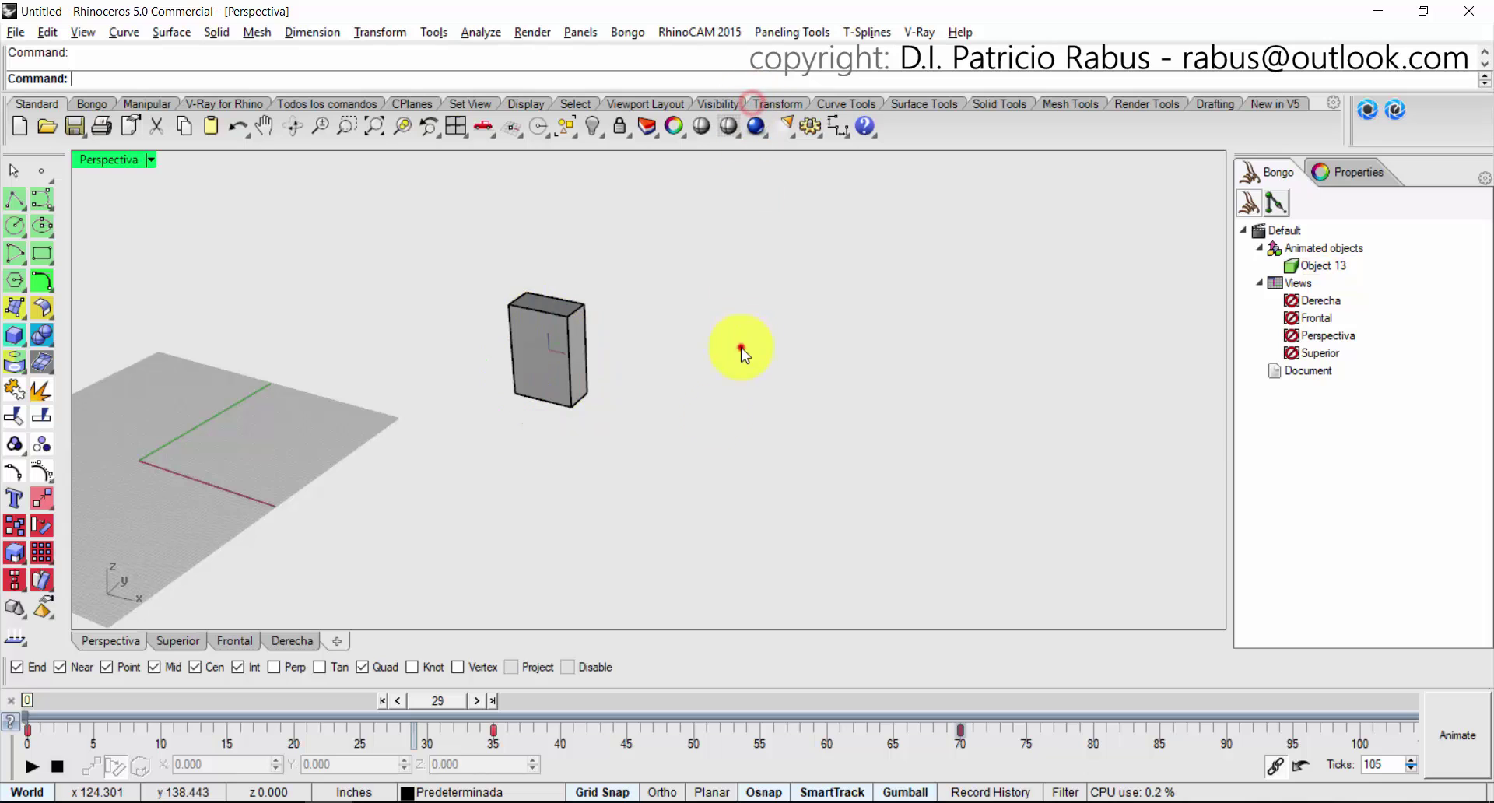
drag(407, 707, 966, 709)
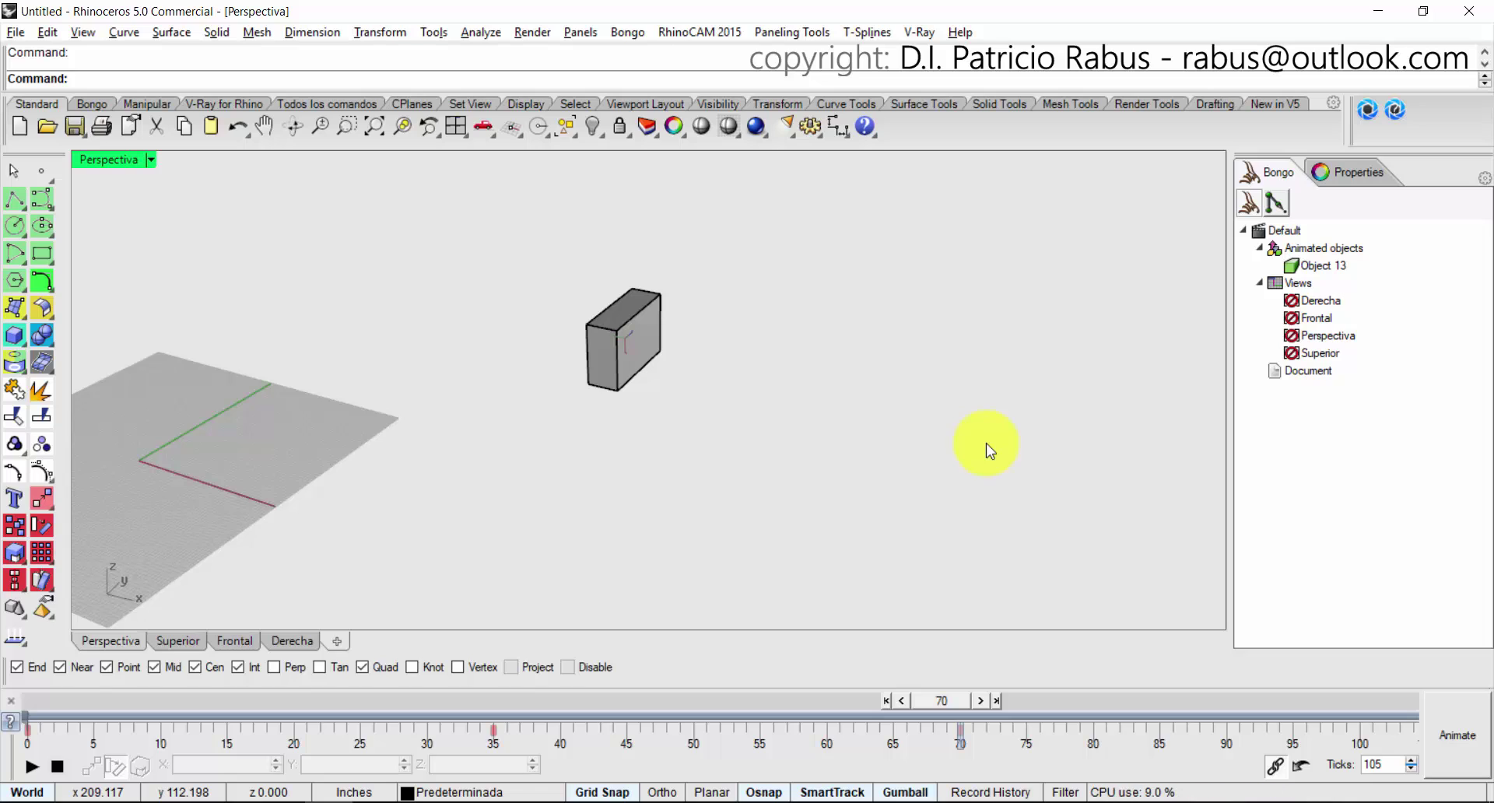
Move the current time on the timeline to tick 105.
click(883, 516)
click(941, 704)
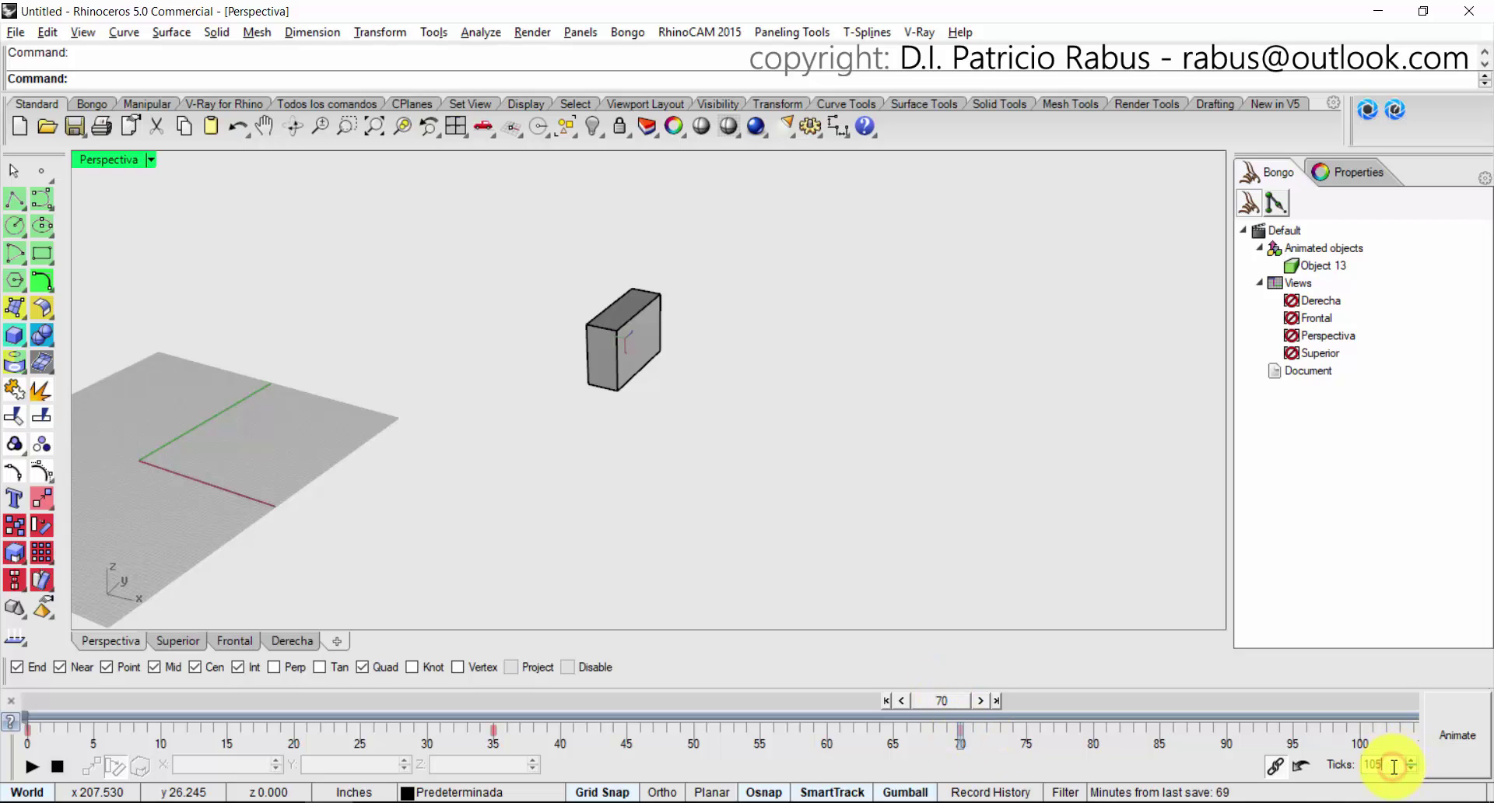
drag(1392, 765, 1268, 774)
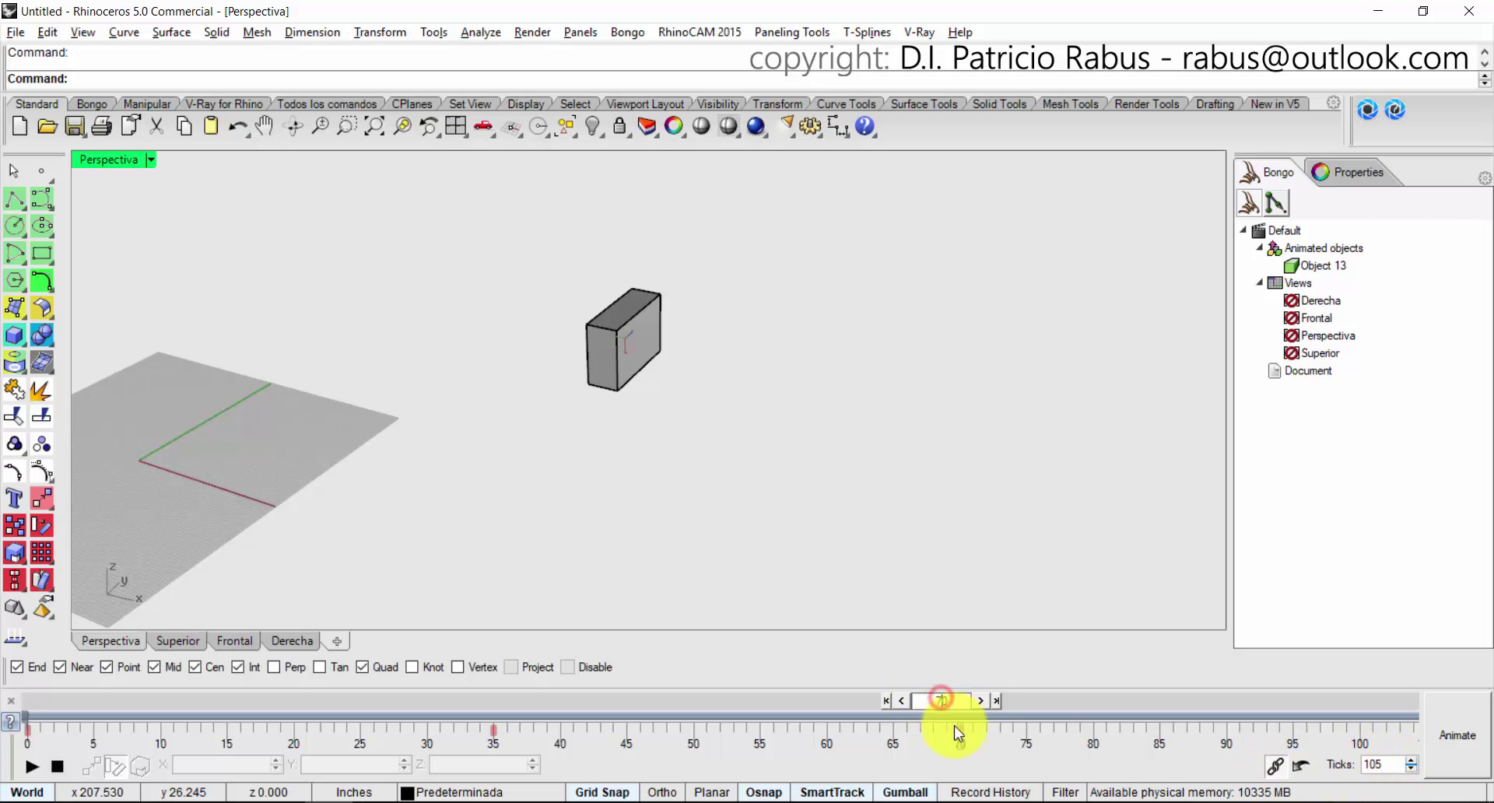
drag(927, 703, 960, 714)
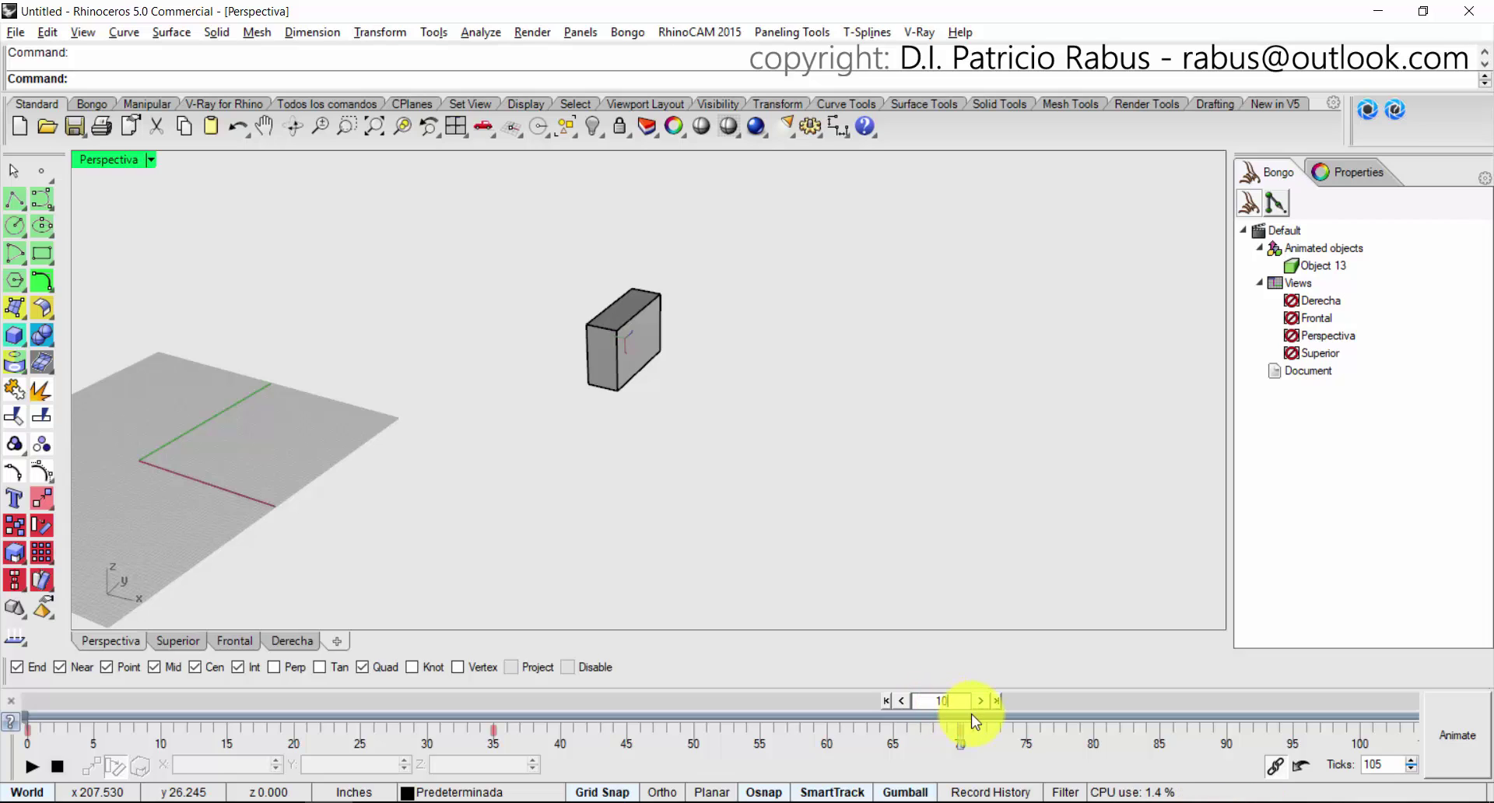
key(Return)
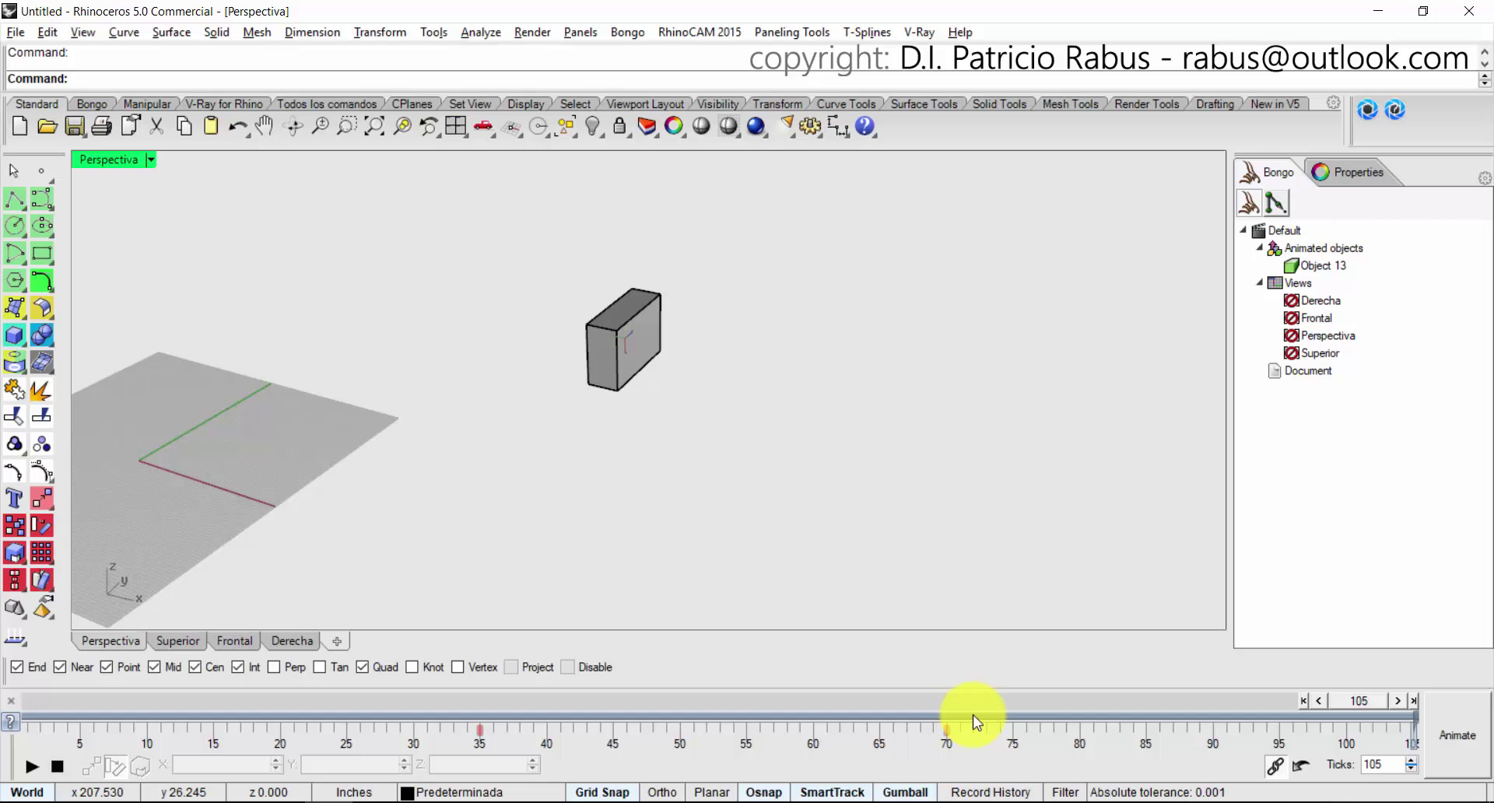
Record a scale keyframe for the box at tick 105 with X 0.75, Y 1.5 and Z 0.5, and turn off animation recording.
click(1447, 731)
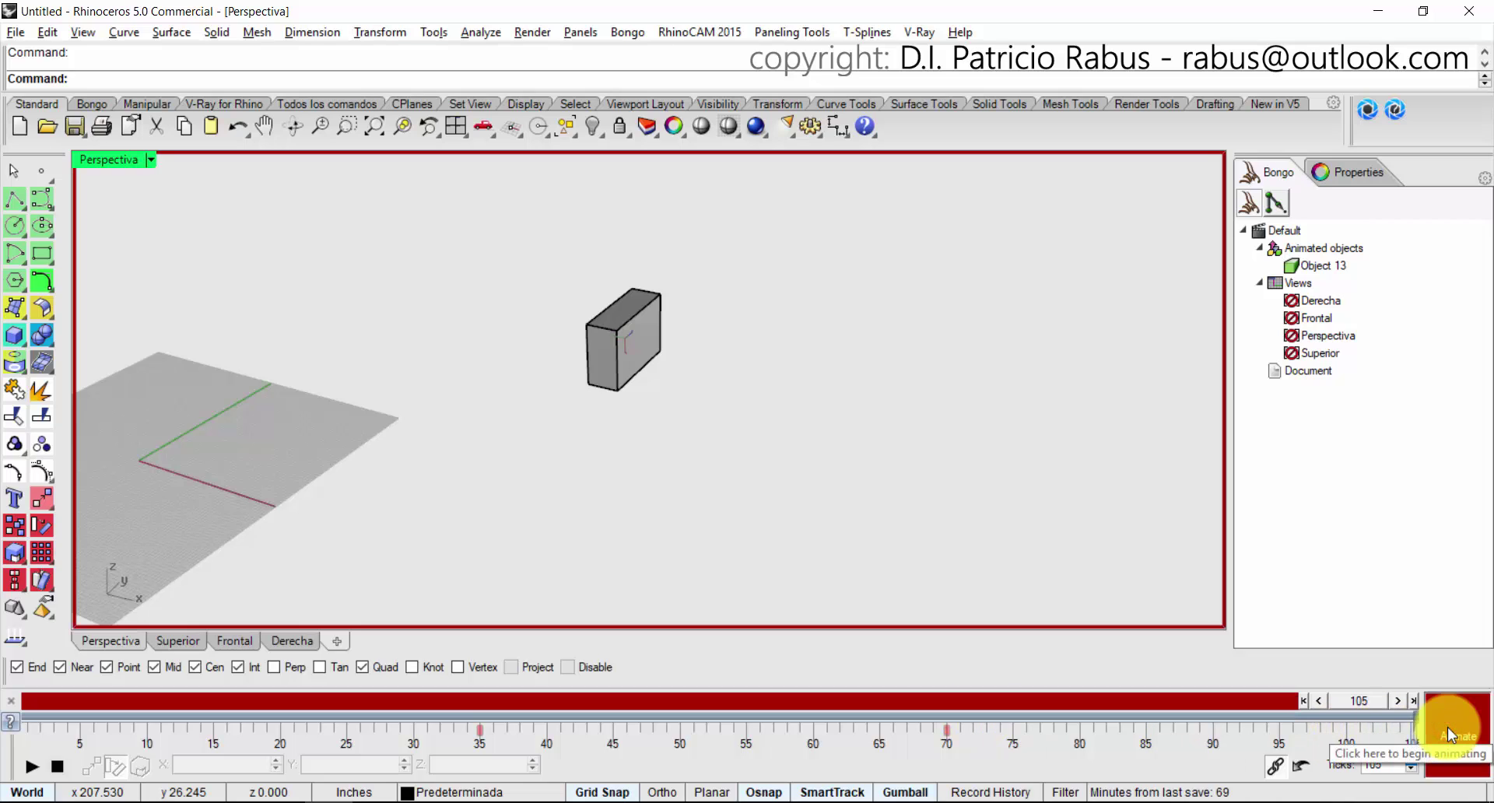
click(632, 354)
click(726, 483)
click(633, 360)
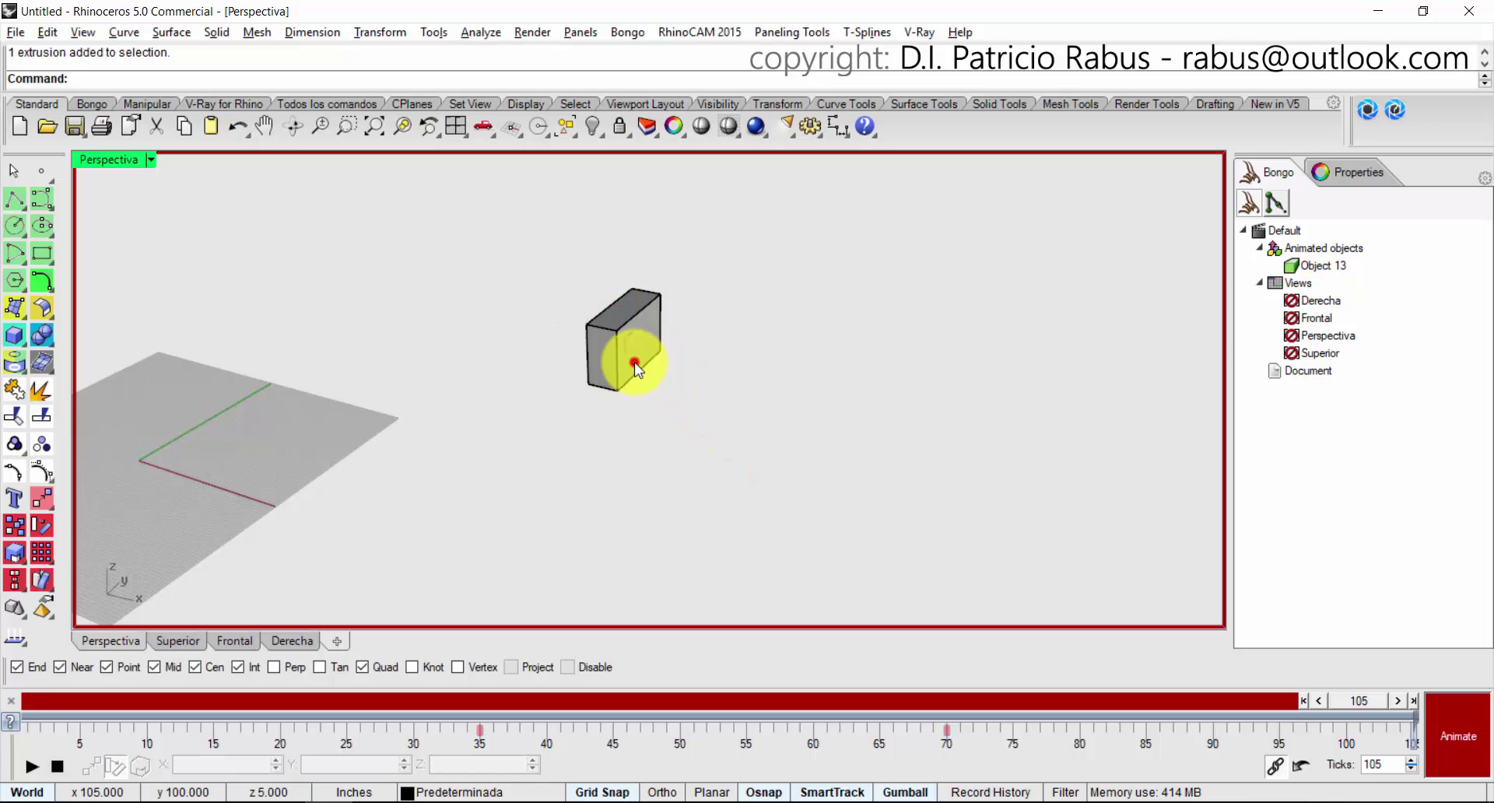
click(140, 766)
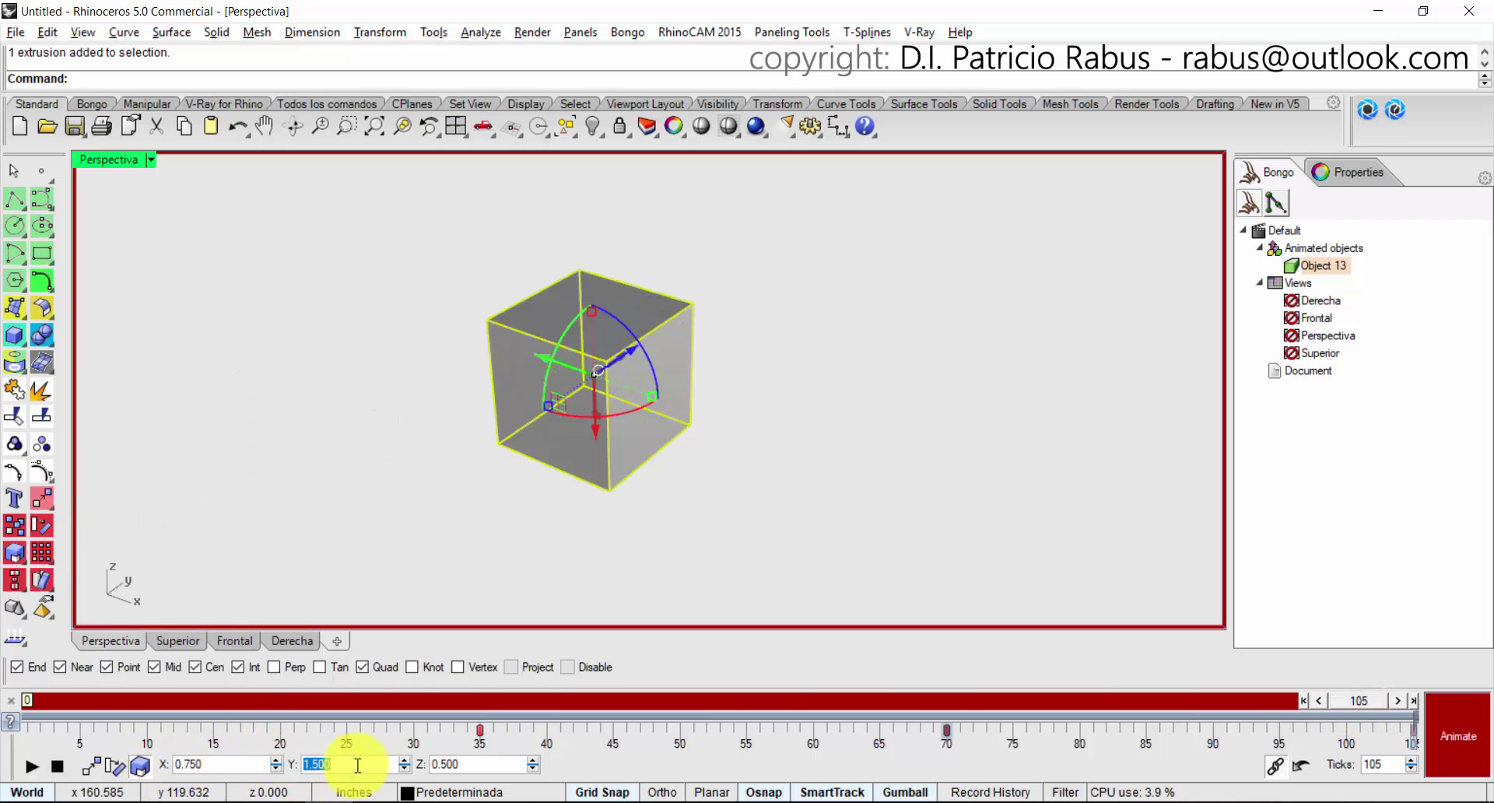
click(499, 764)
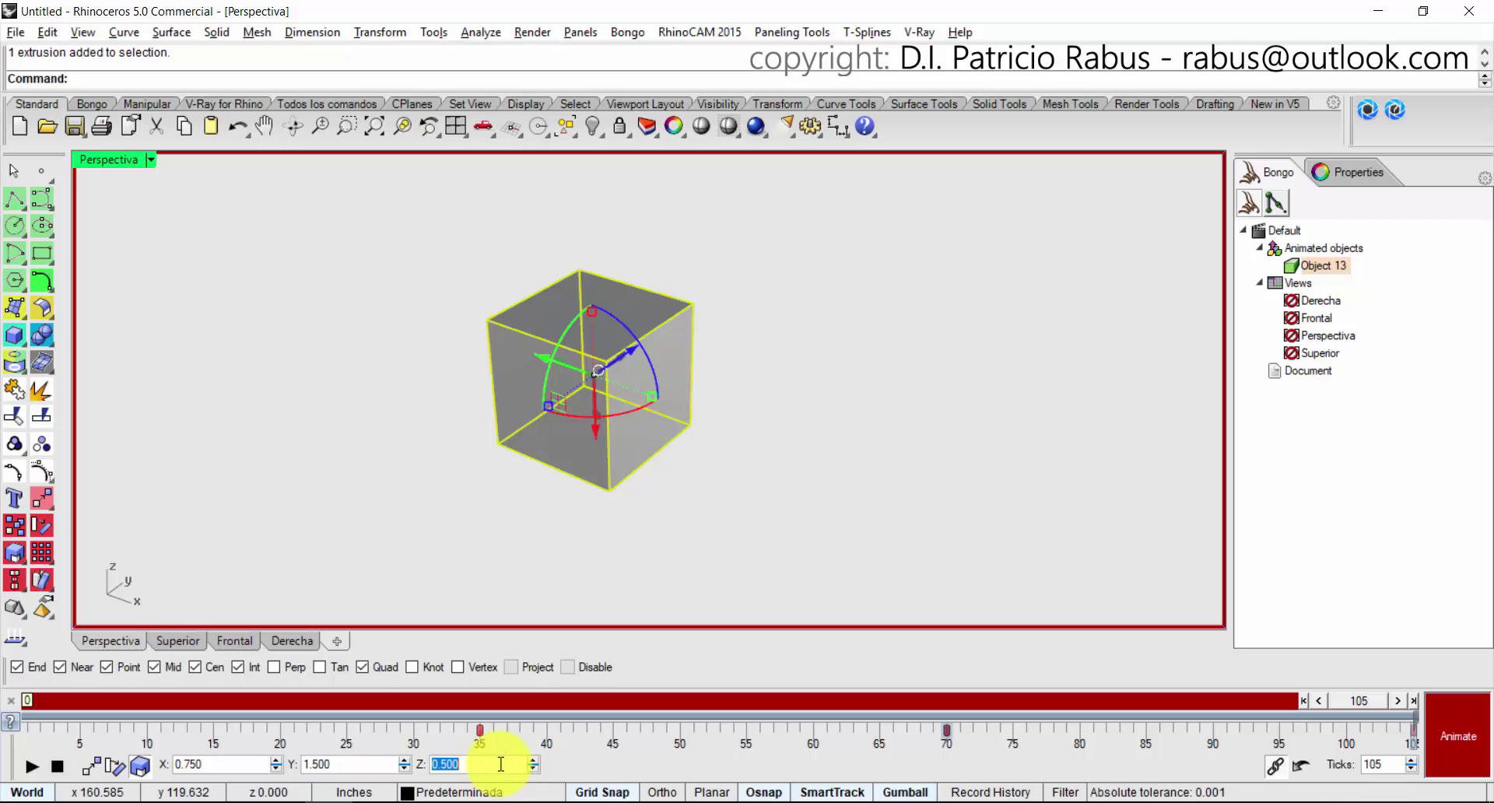
click(227, 767)
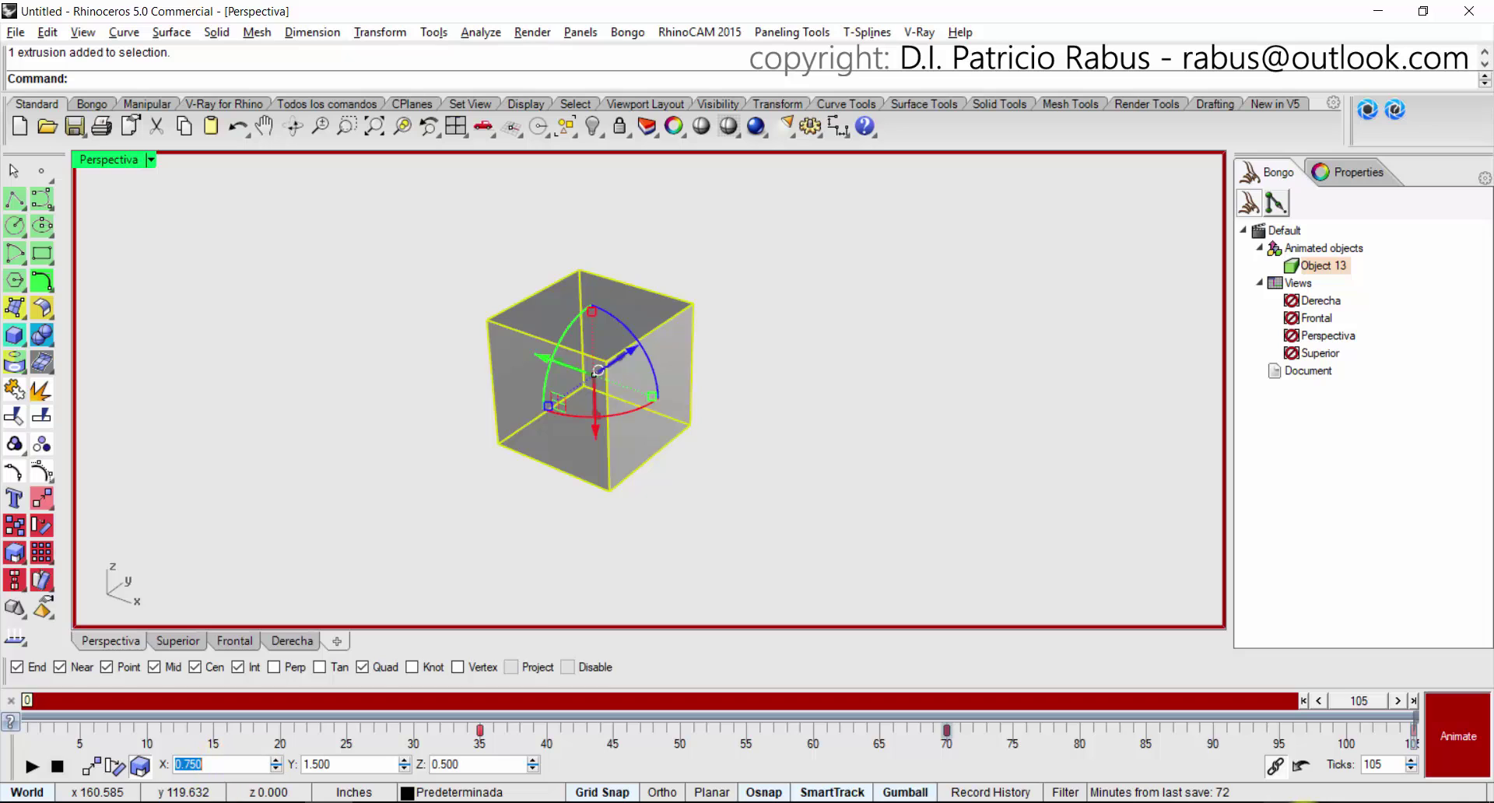
click(1457, 737)
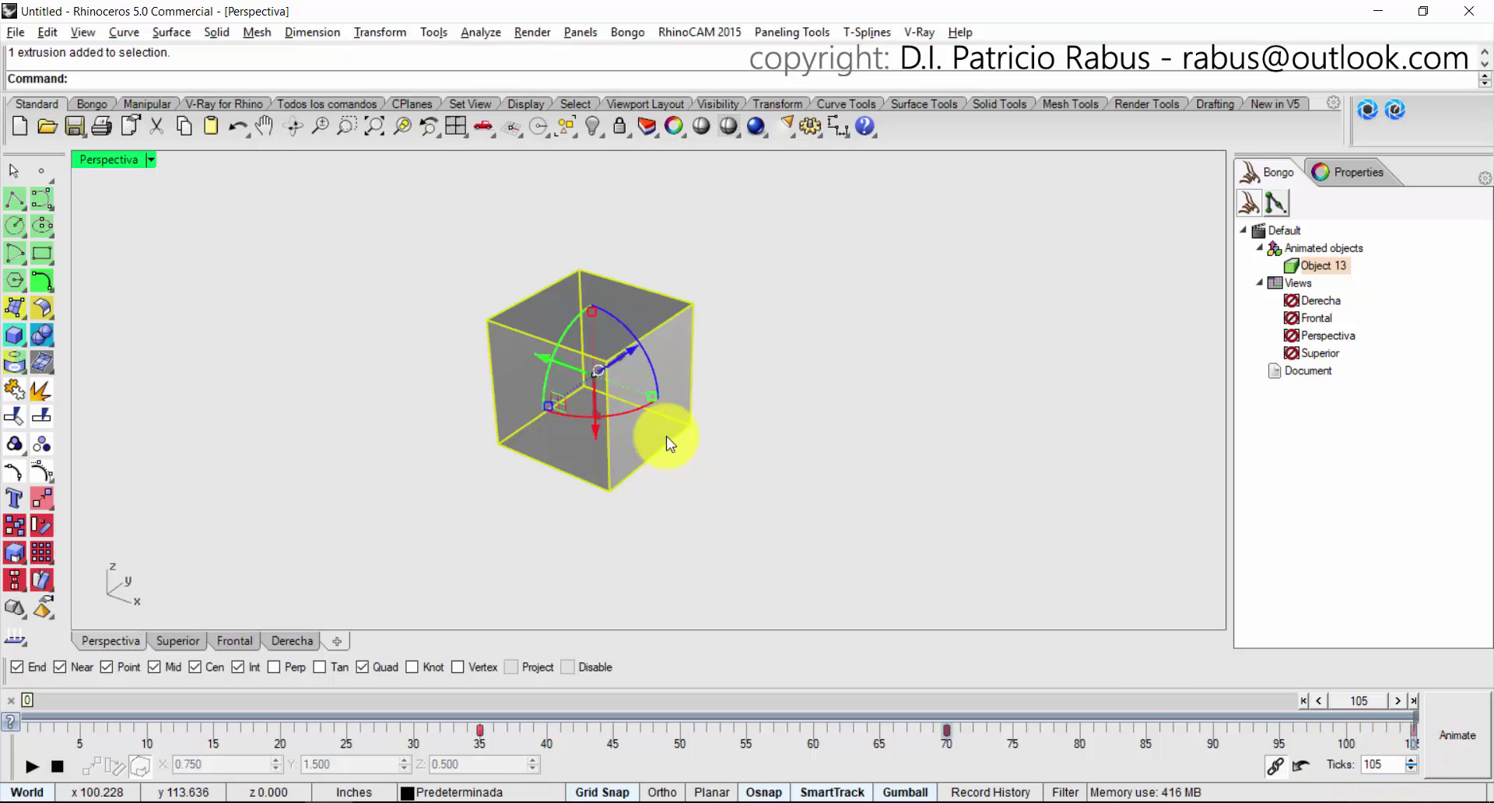
Scrub the timeline from tick 105 back to tick 1 to review the box's motion and scaling.
scroll(669, 443, down, 5)
drag(1404, 702, 1420, 733)
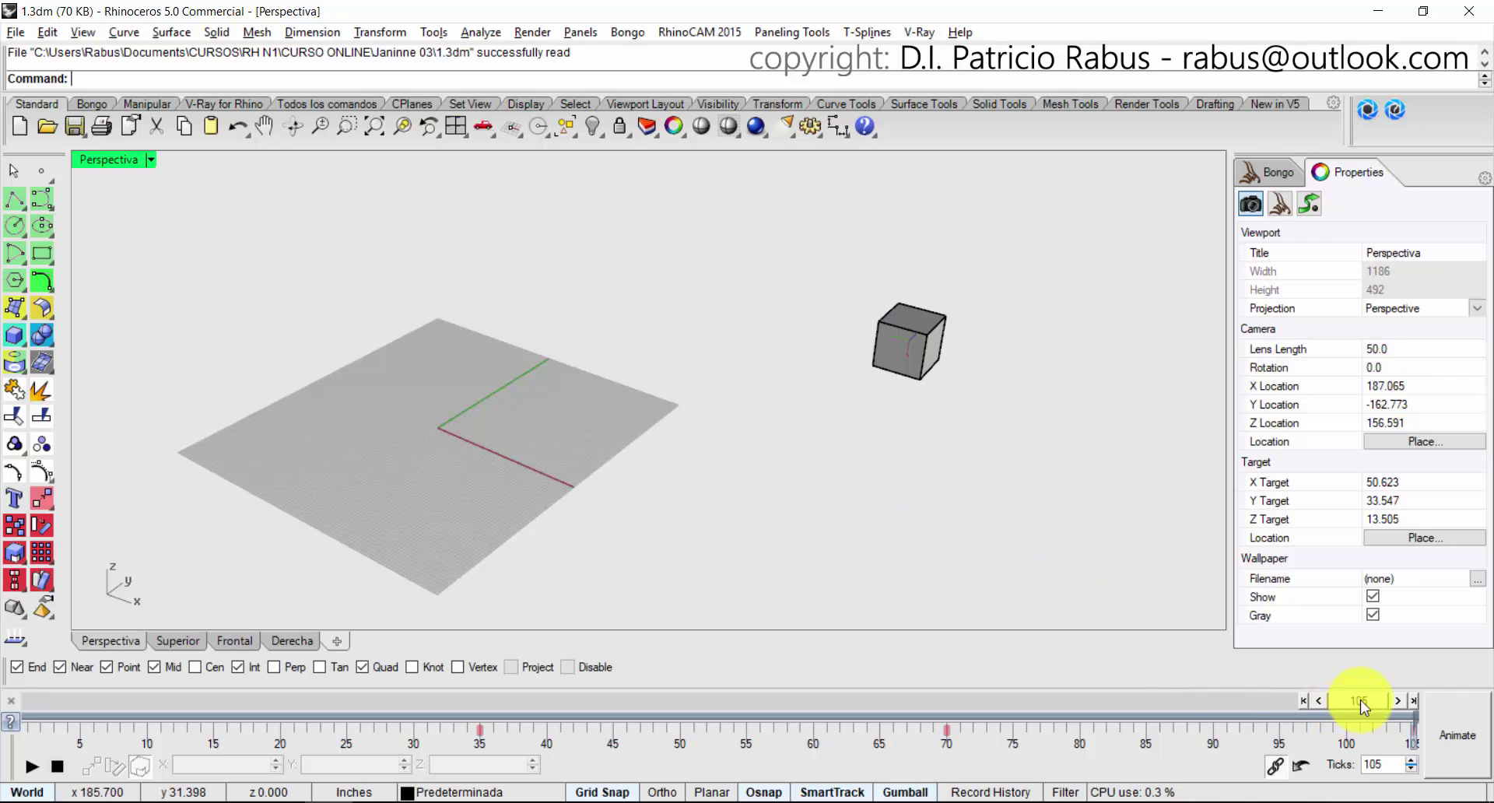
drag(1363, 700, 78, 626)
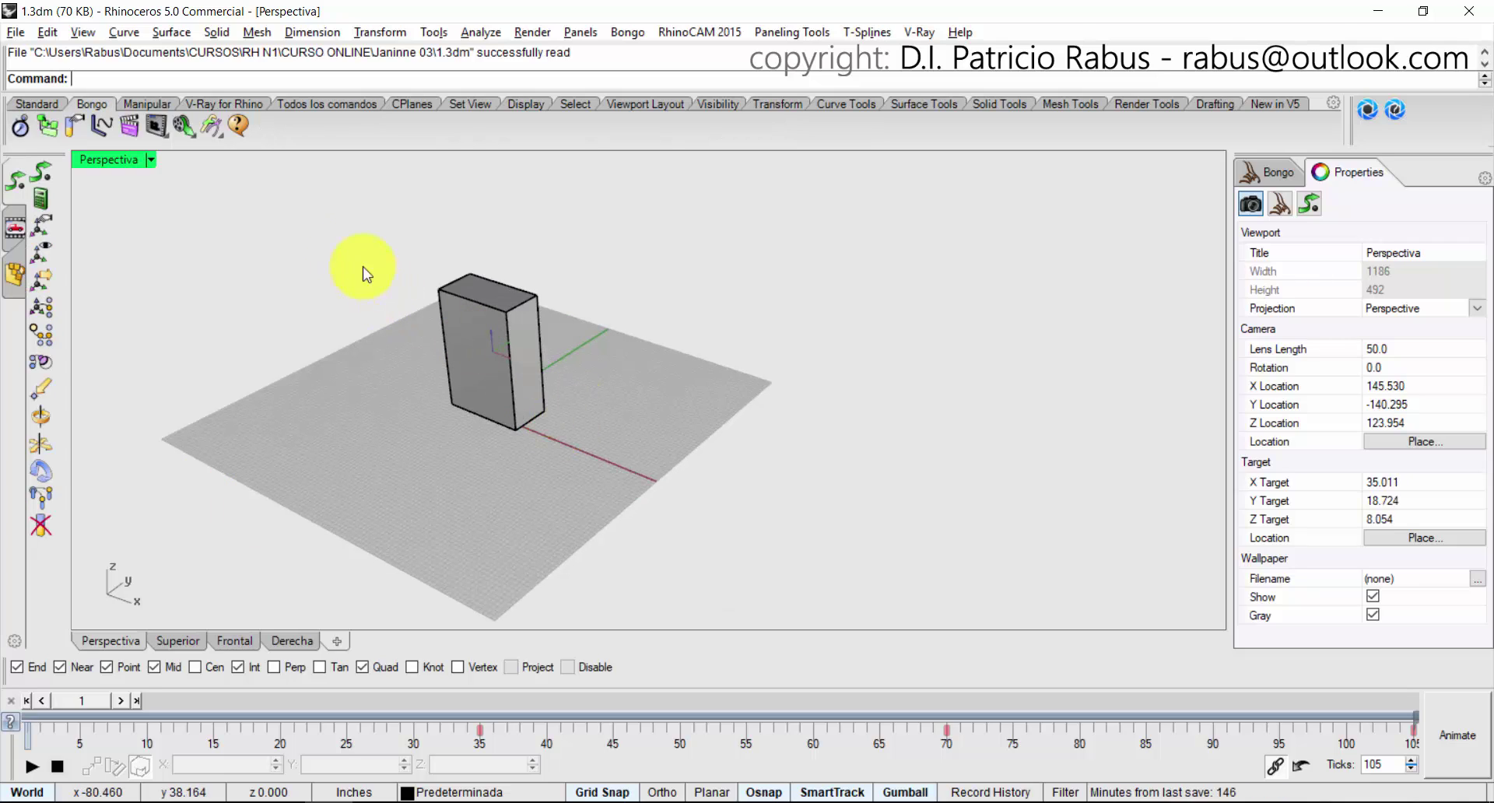
Enable animation for the Perspectiva view and record a camera keyframe at tick 1 with the box centred in the frame.
click(158, 129)
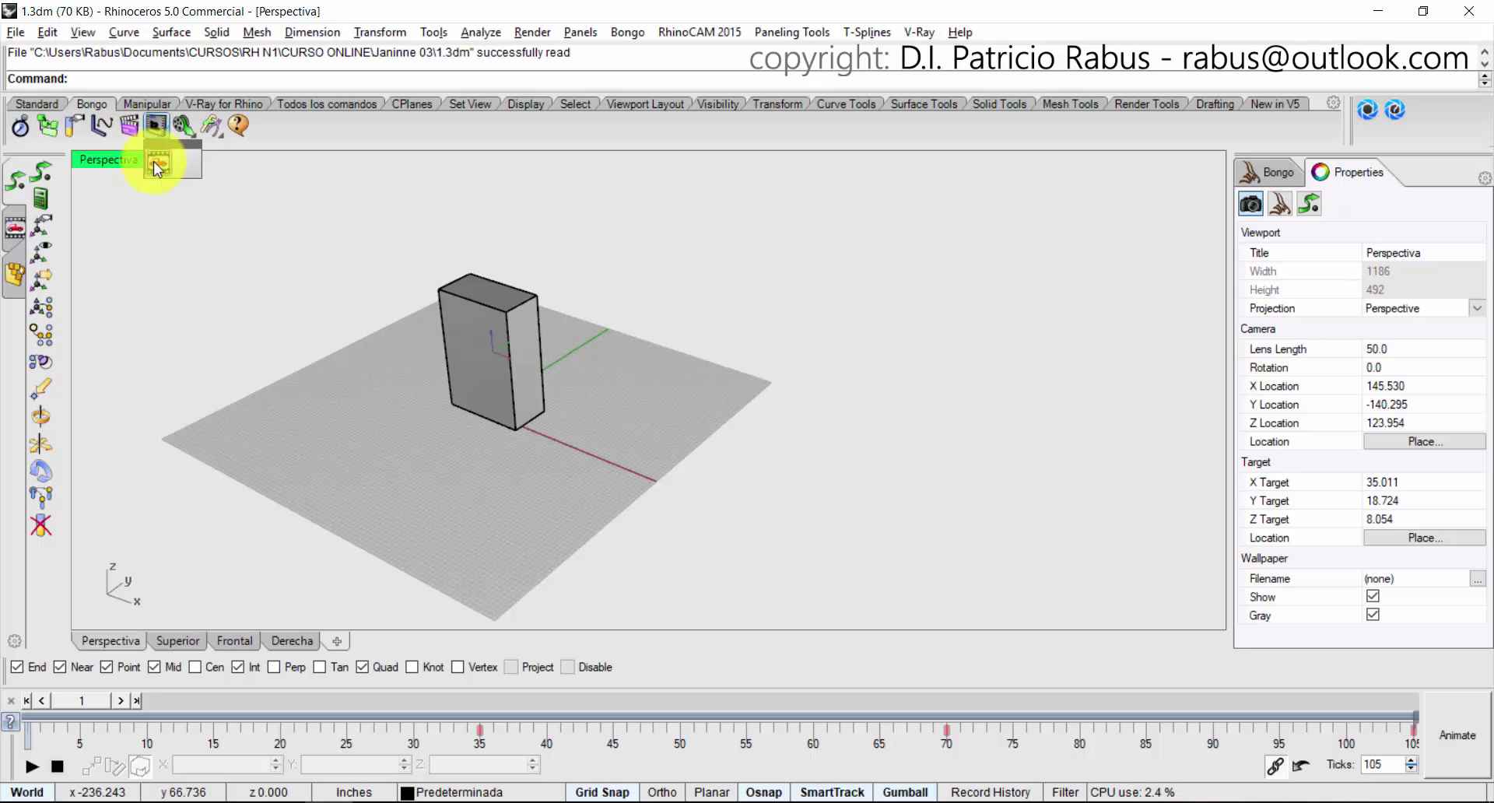
click(159, 164)
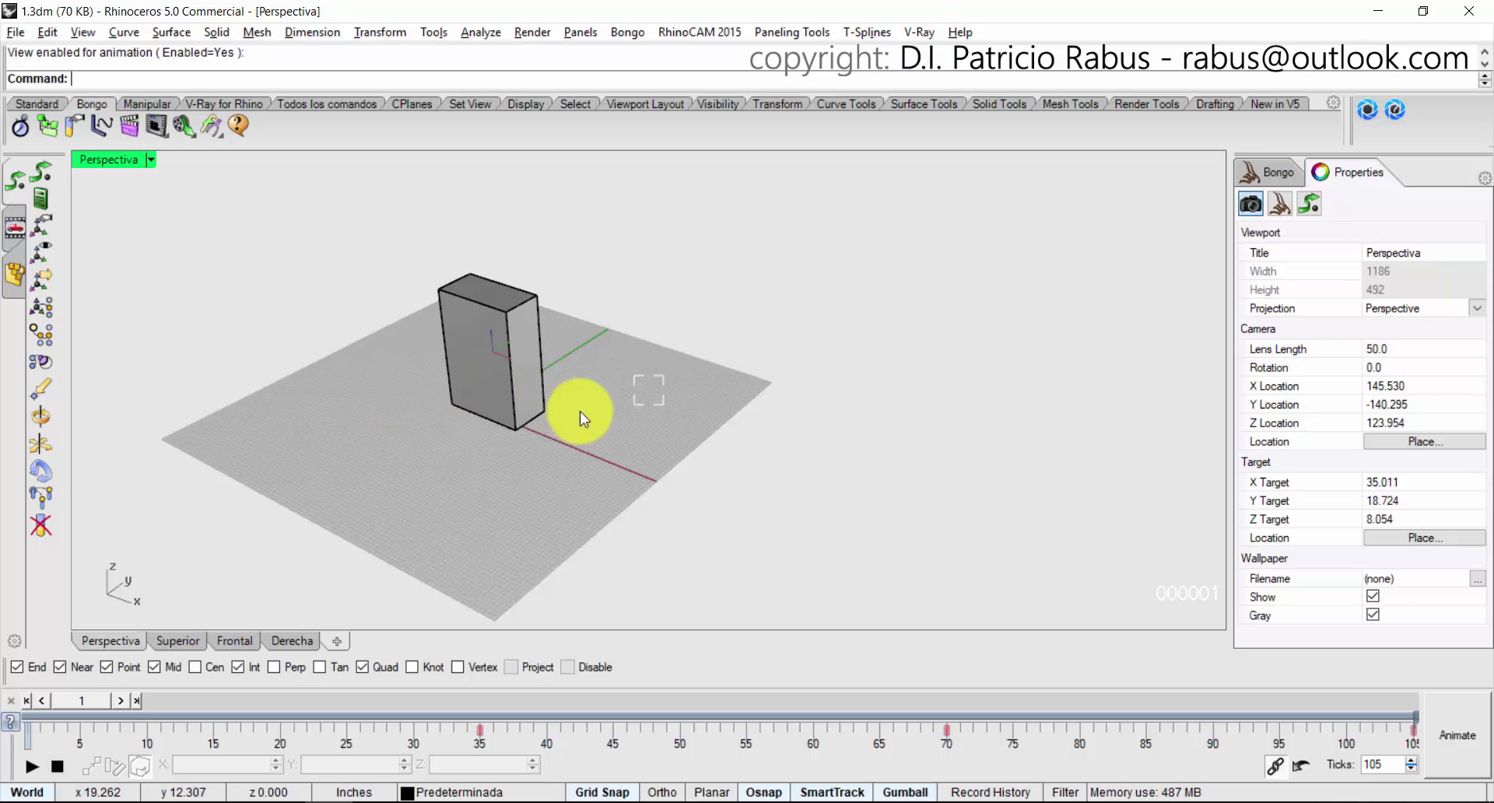
shift+right_drag(620, 428, 900, 426)
mouse_move(870, 469)
right_down()
mouse_move(885, 462)
mouse_move(862, 445)
mouse_move(807, 436)
mouse_move(906, 477)
mouse_move(763, 522)
mouse_move(824, 453)
mouse_move(881, 456)
mouse_move(853, 463)
right_up()
click(1452, 751)
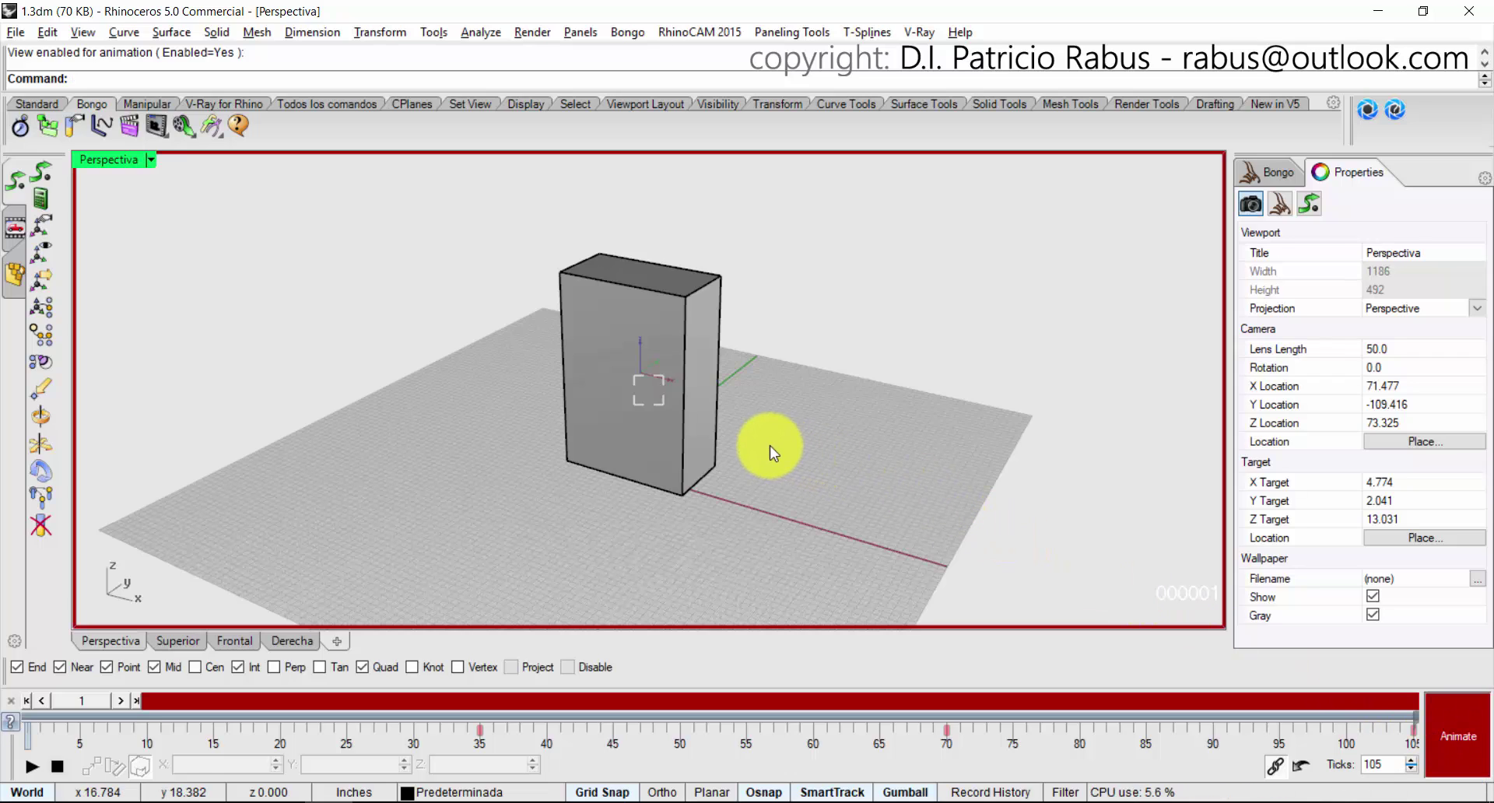
shift+right_drag(773, 437, 778, 444)
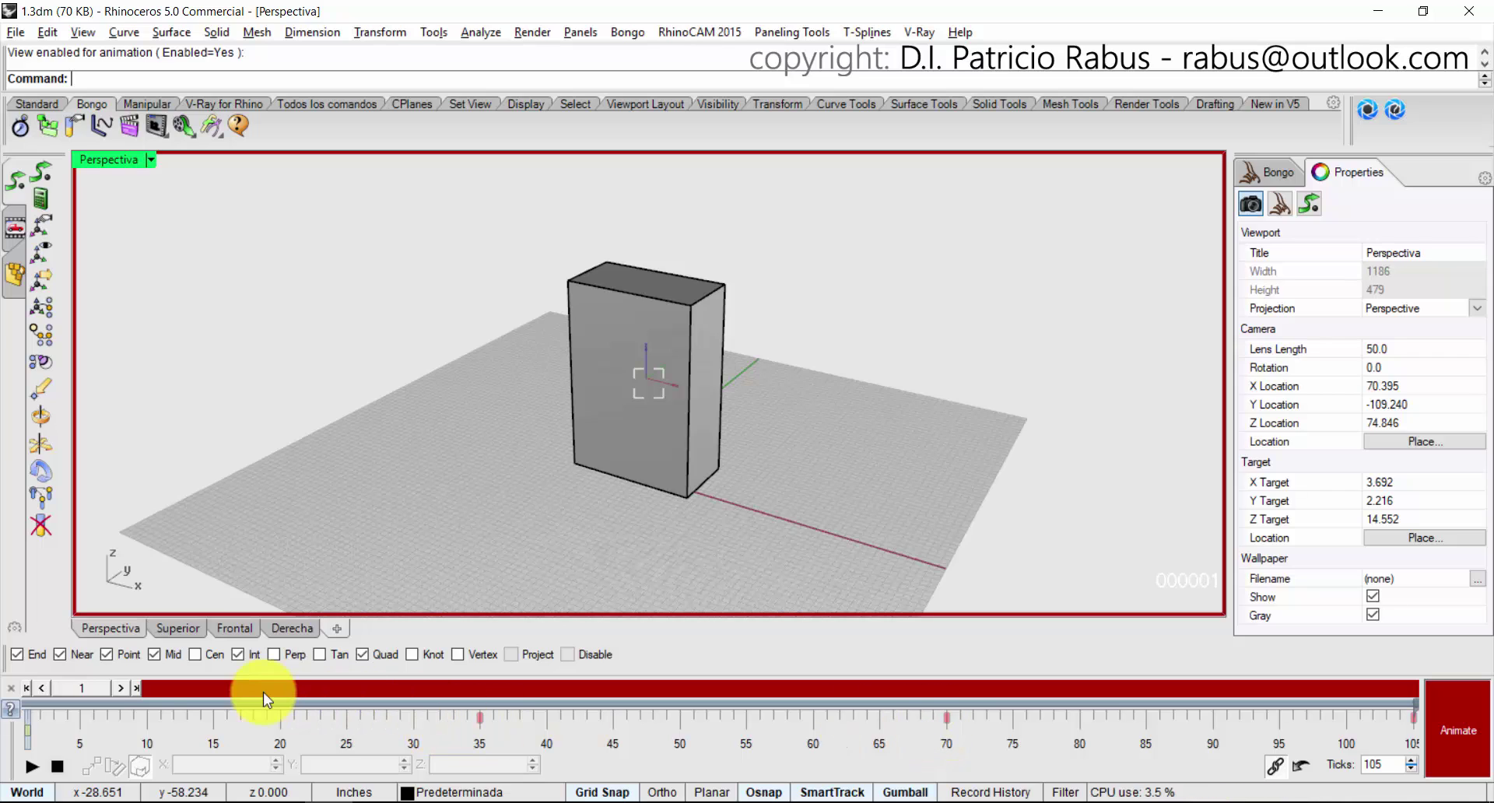
Record a Perspectiva camera keyframe at tick 35 with the box centred and seen from a different side.
drag(84, 689, 499, 682)
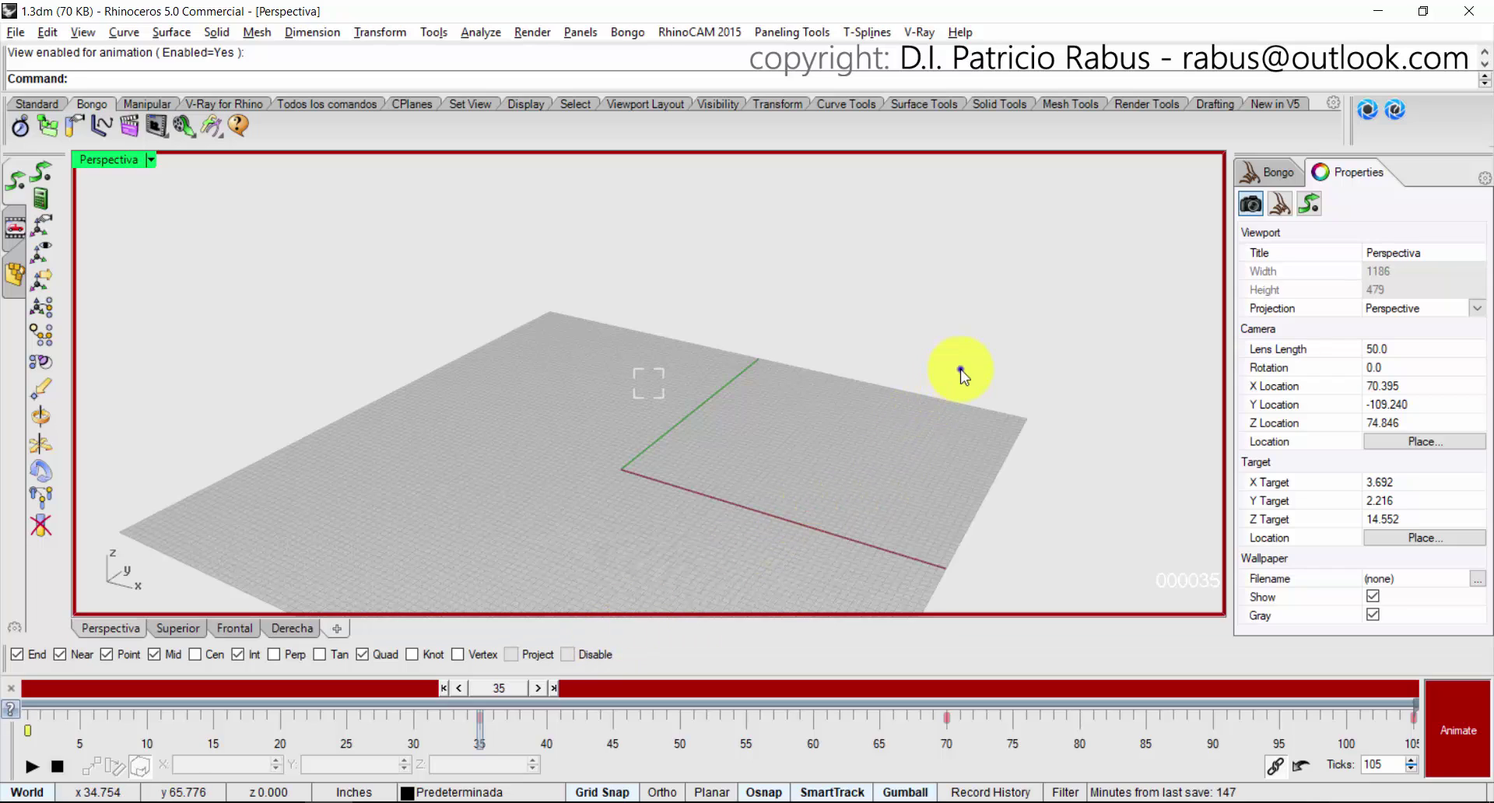
shift+right_drag(960, 374, 73, 473)
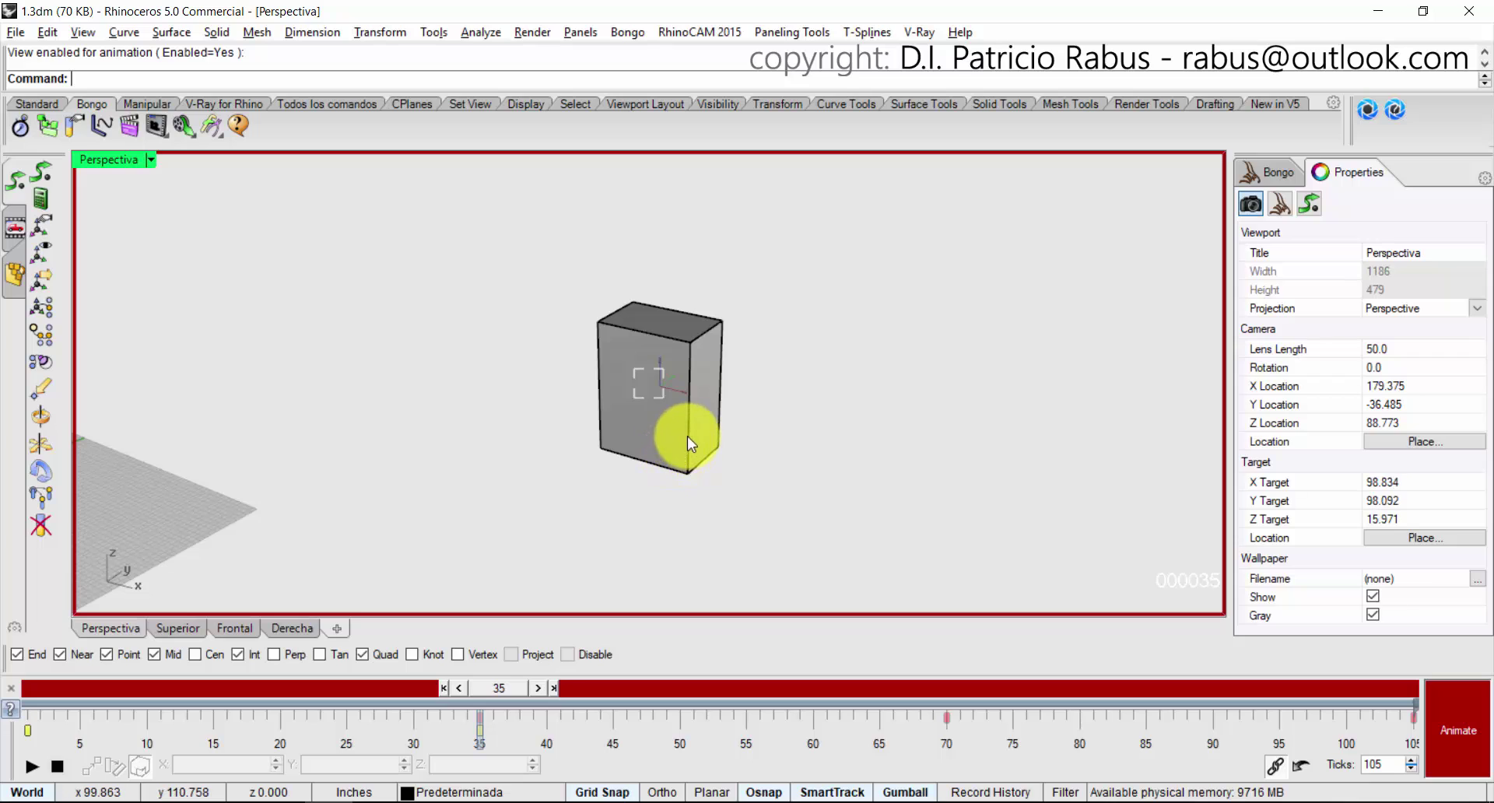
shift+right_drag(705, 433, 717, 421)
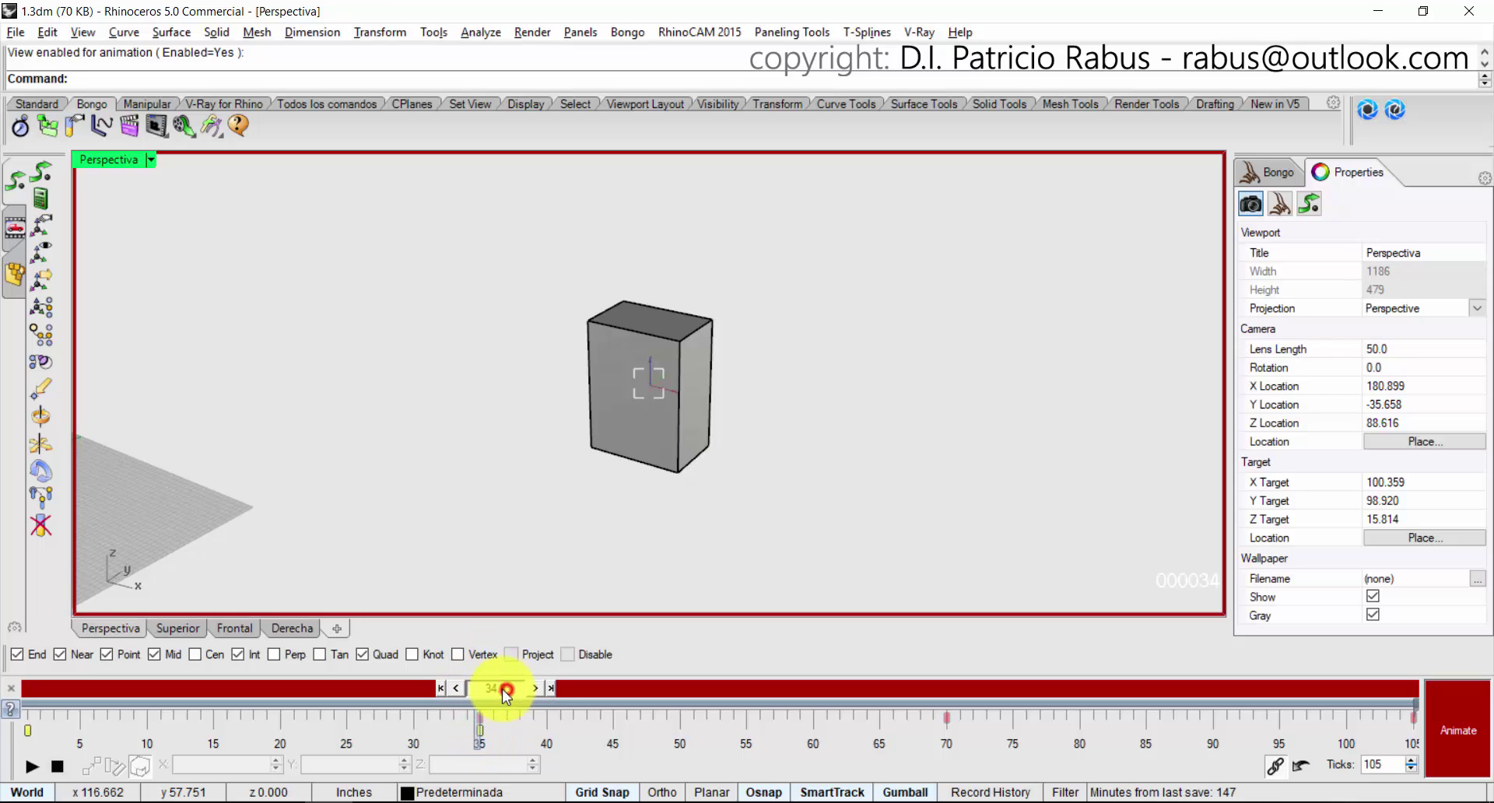
mouse_move(505, 693)
mouse_down()
mouse_move(87, 694)
mouse_move(512, 678)
mouse_up()
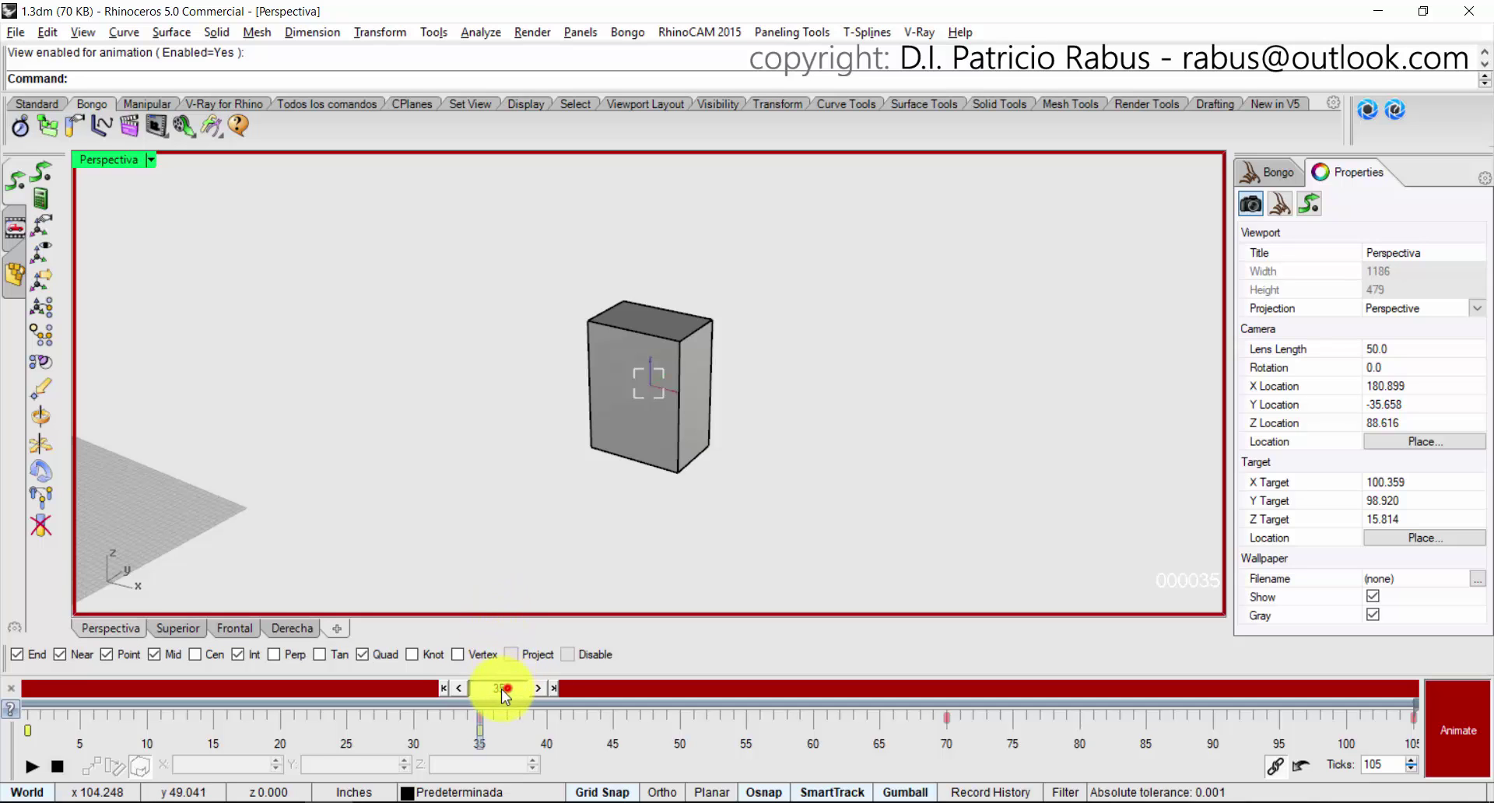
mouse_move(506, 692)
mouse_down()
mouse_move(111, 704)
mouse_move(504, 678)
mouse_up()
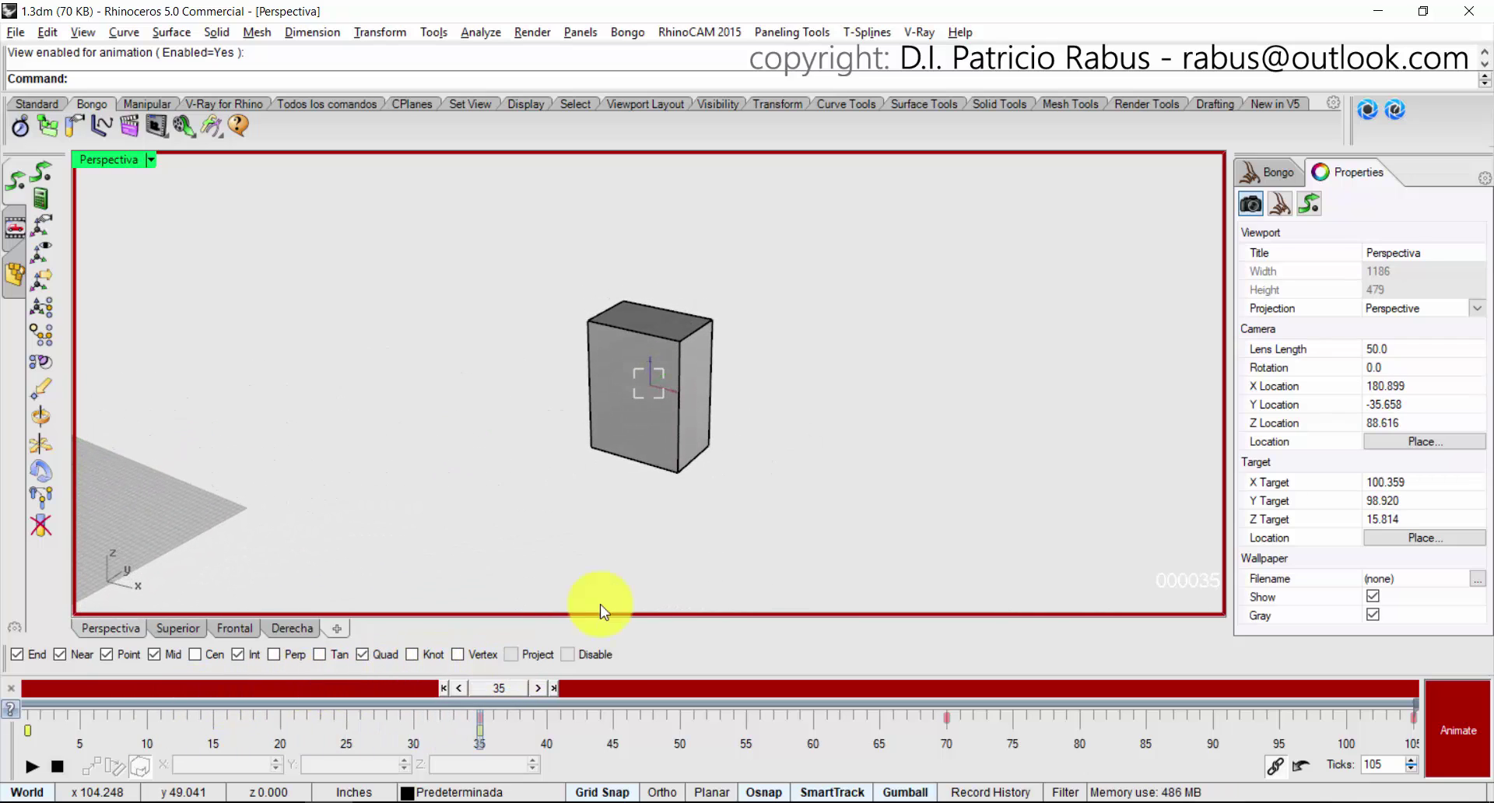
right_drag(681, 482, 749, 472)
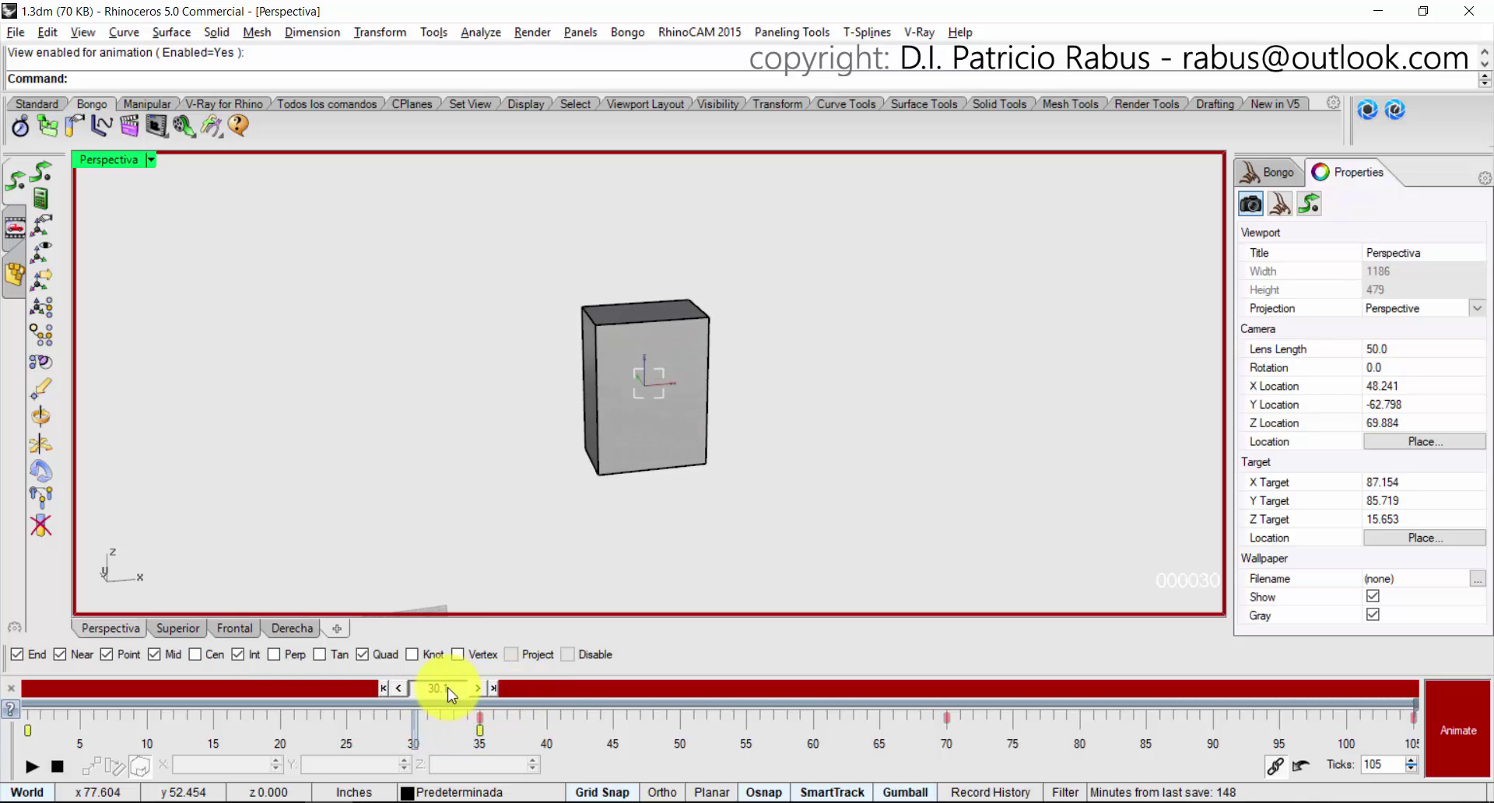
Record Perspectiva camera keyframes with a close-up of the box at tick 105 and the box recentred at tick 13, and end animation recording.
drag(450, 692, 1276, 704)
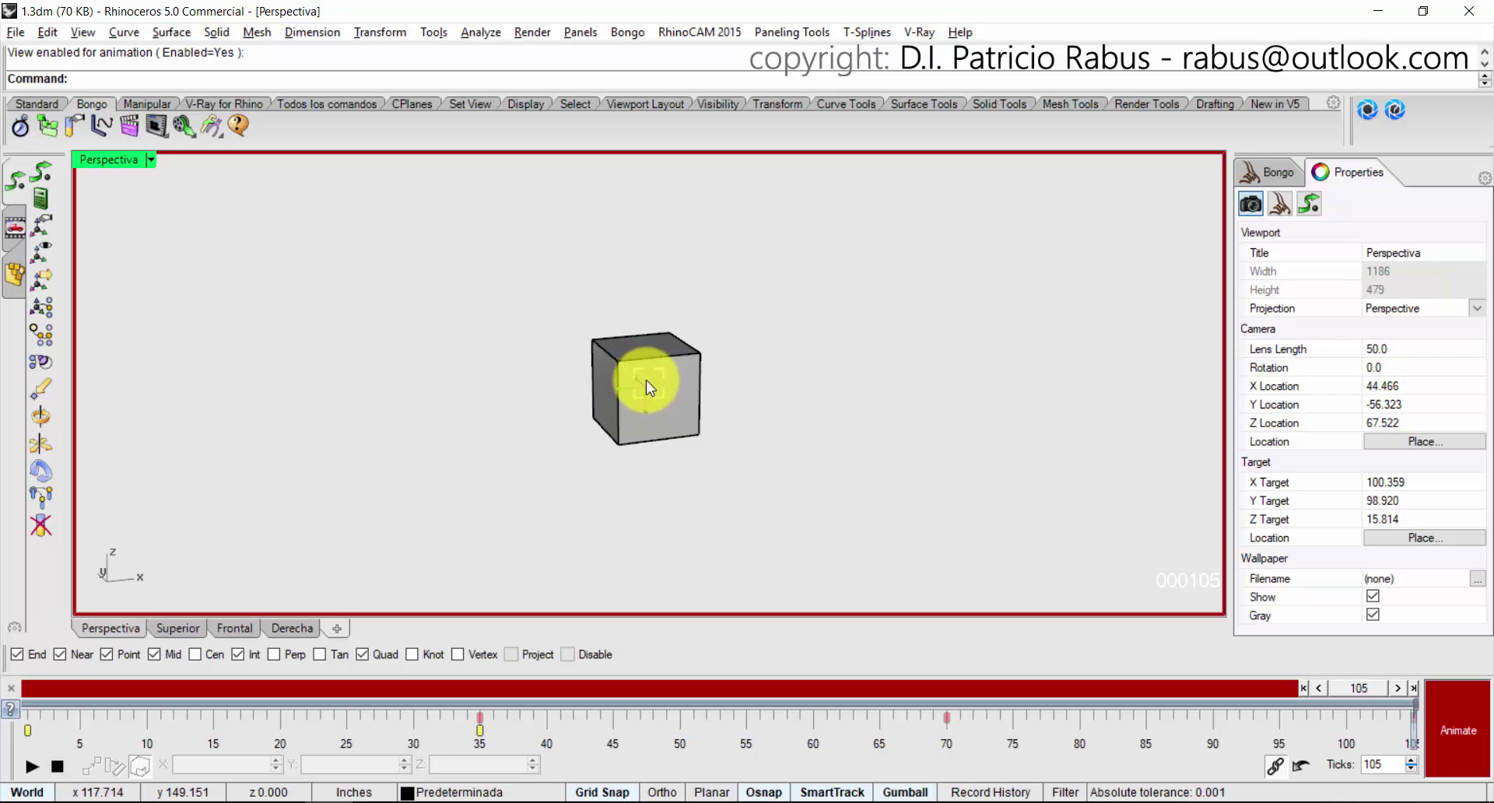
ctrl+right_drag(646, 383, 643, 284)
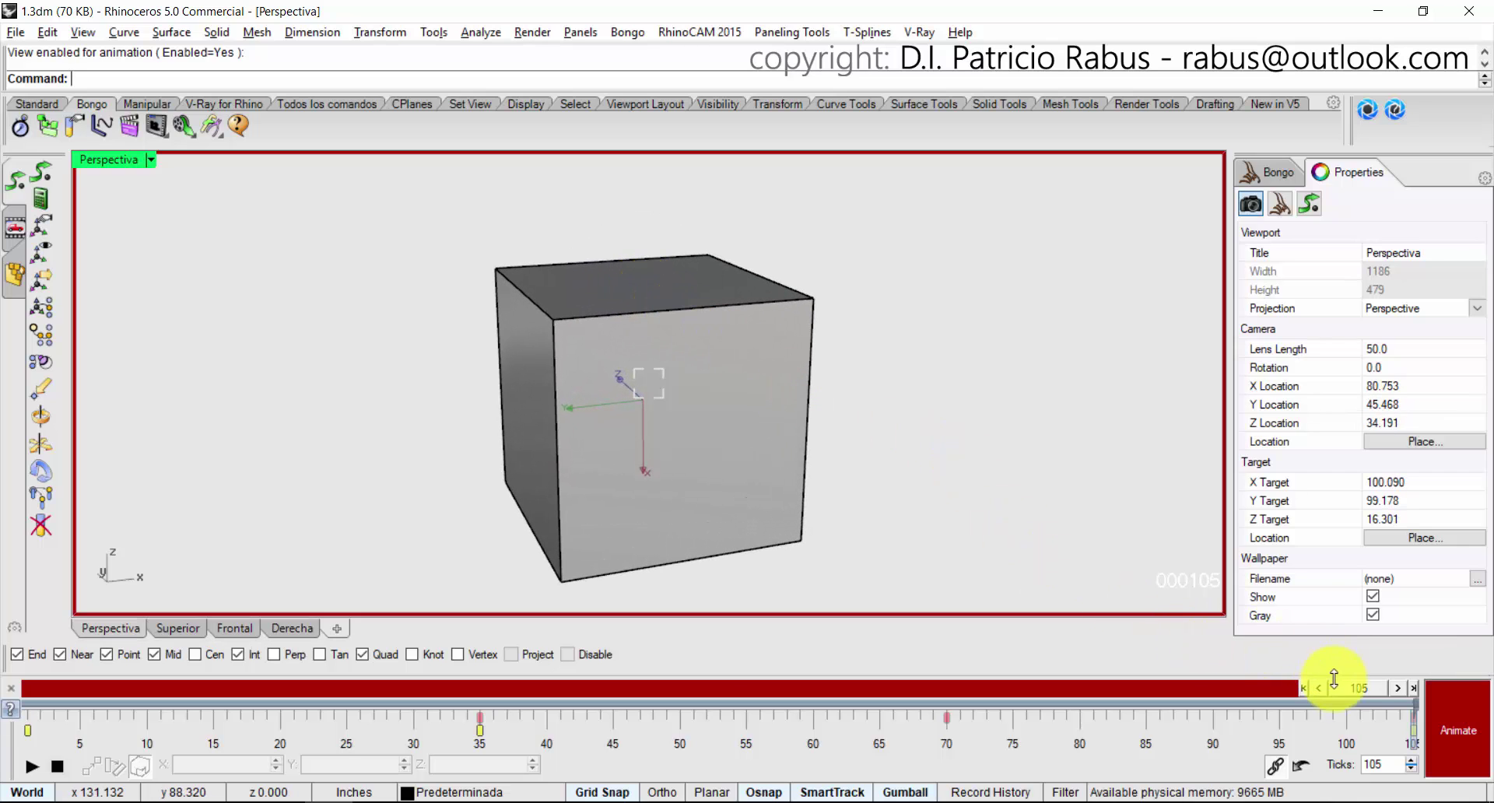
drag(1363, 694, 217, 689)
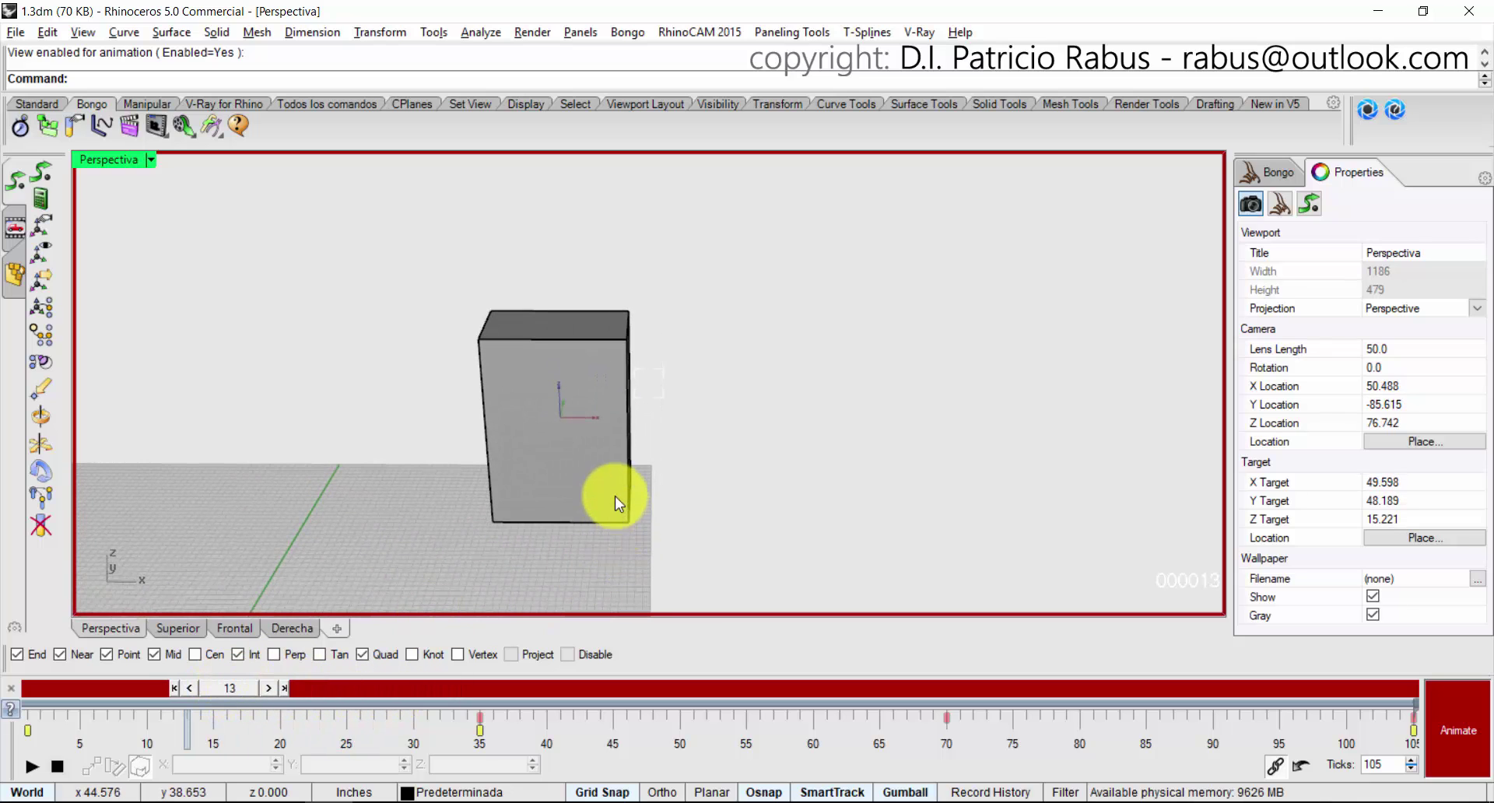
shift+right_drag(614, 497, 695, 460)
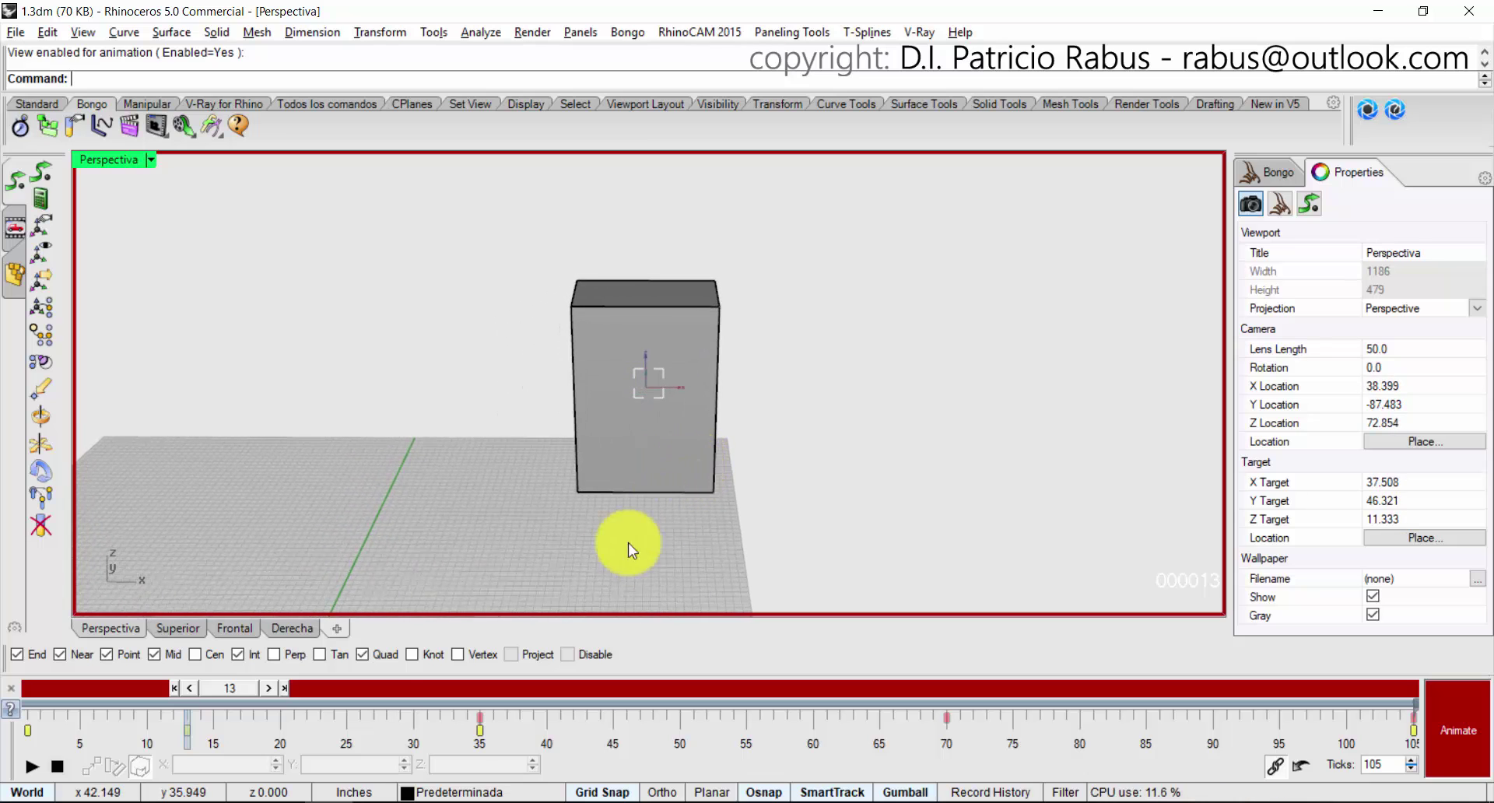
drag(241, 690, 1437, 692)
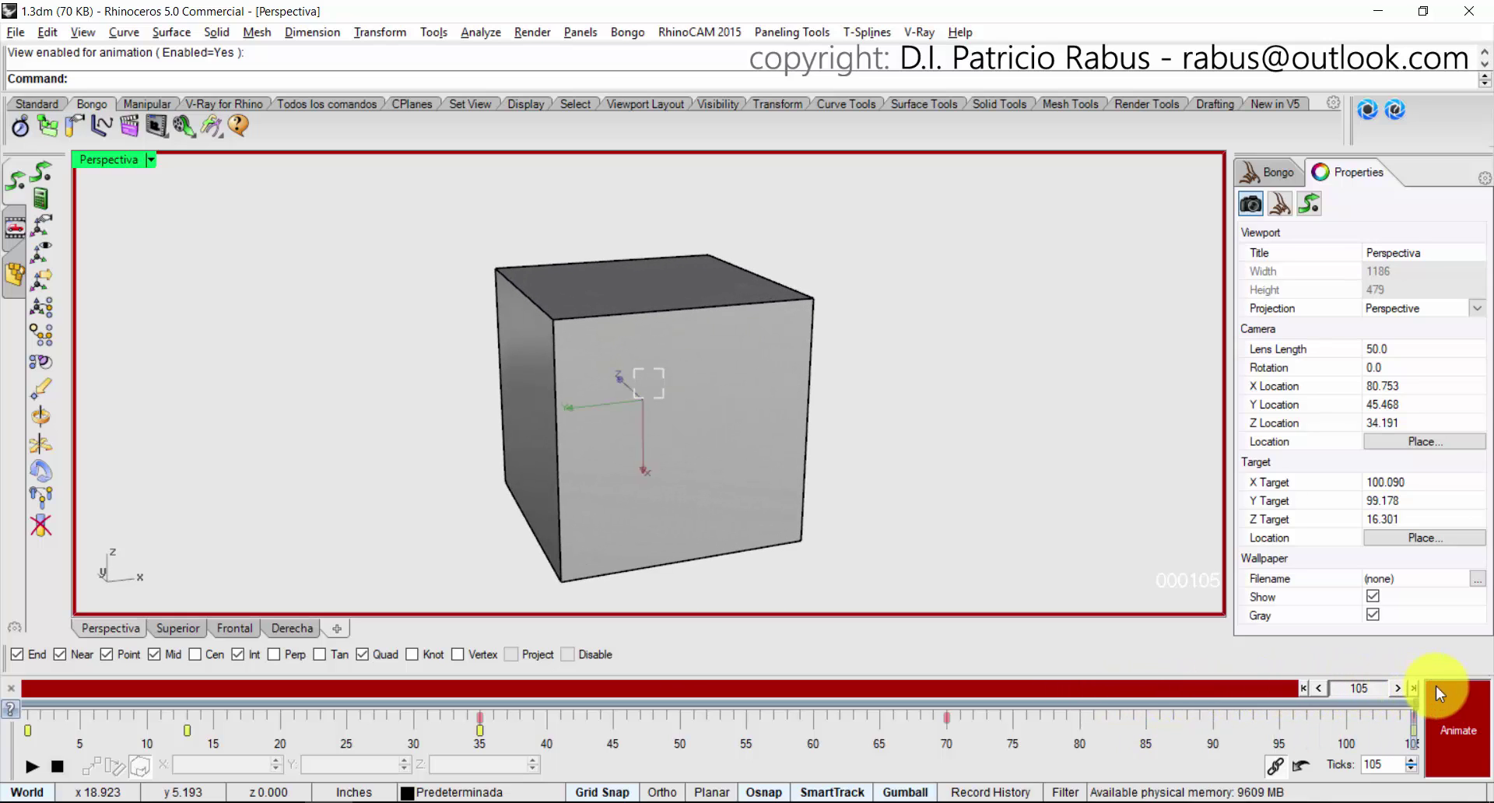
click(1459, 722)
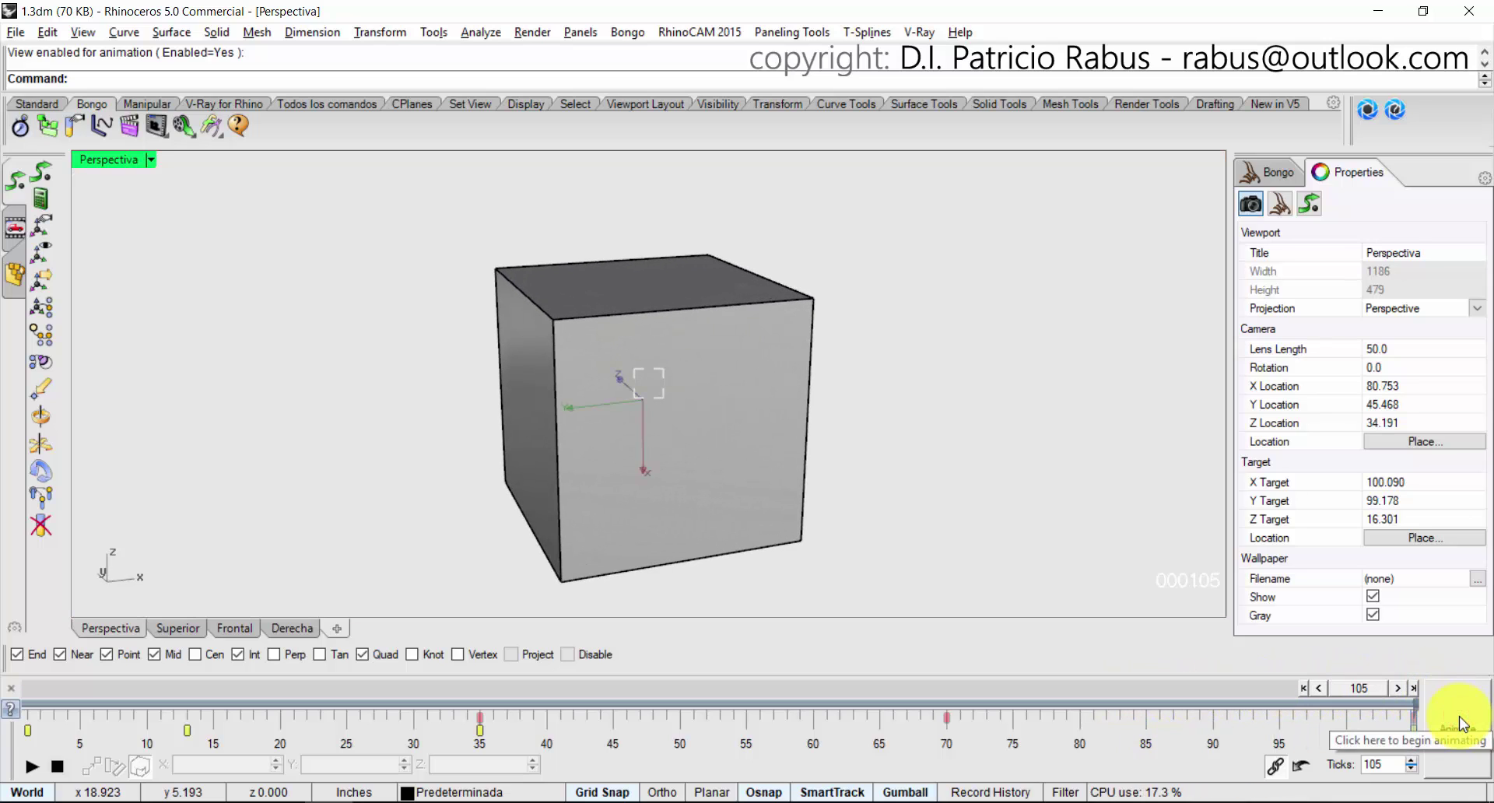
Rewind to tick 0, play the full object and camera animation, and stop playback.
click(59, 767)
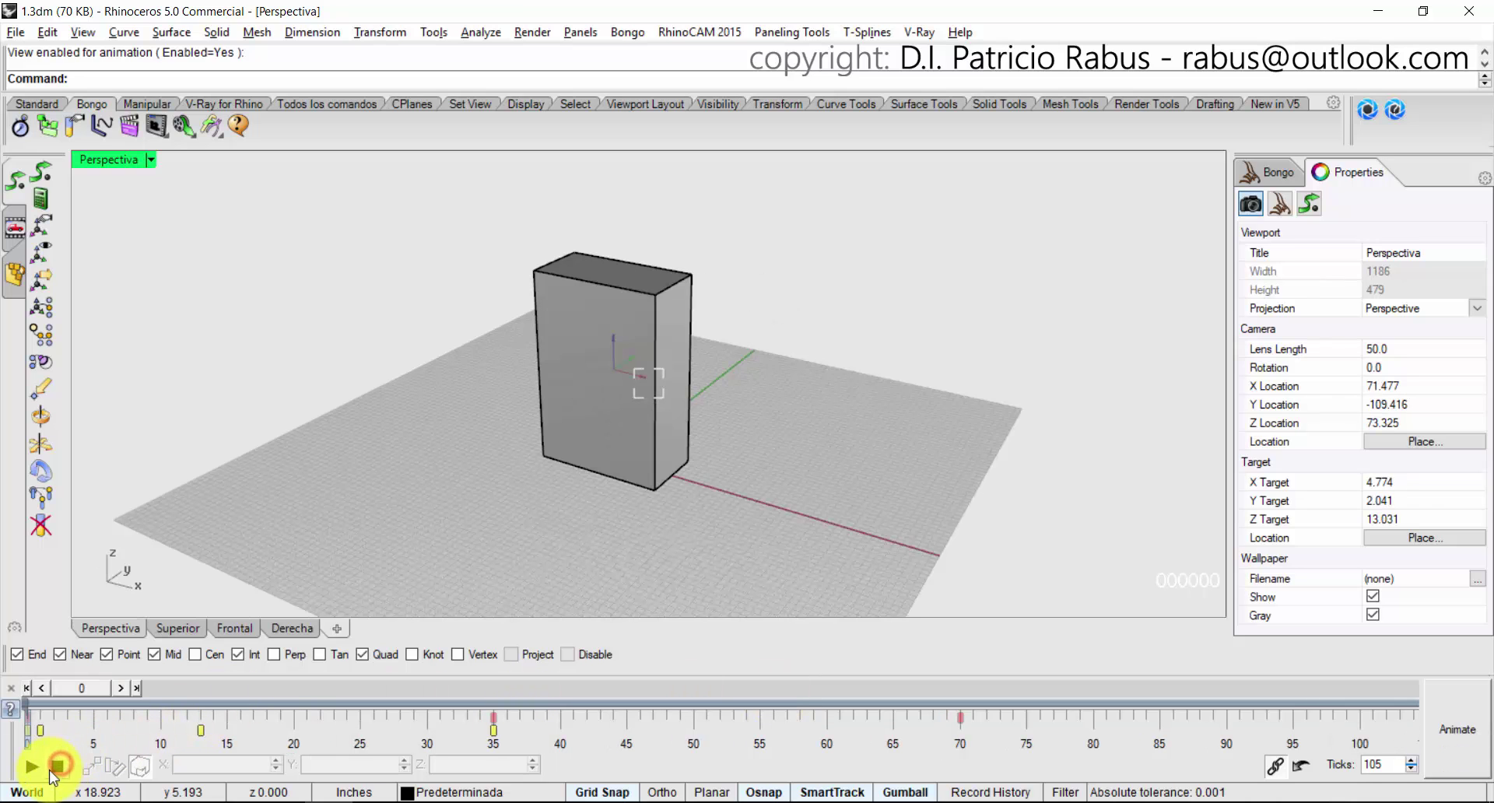
click(33, 770)
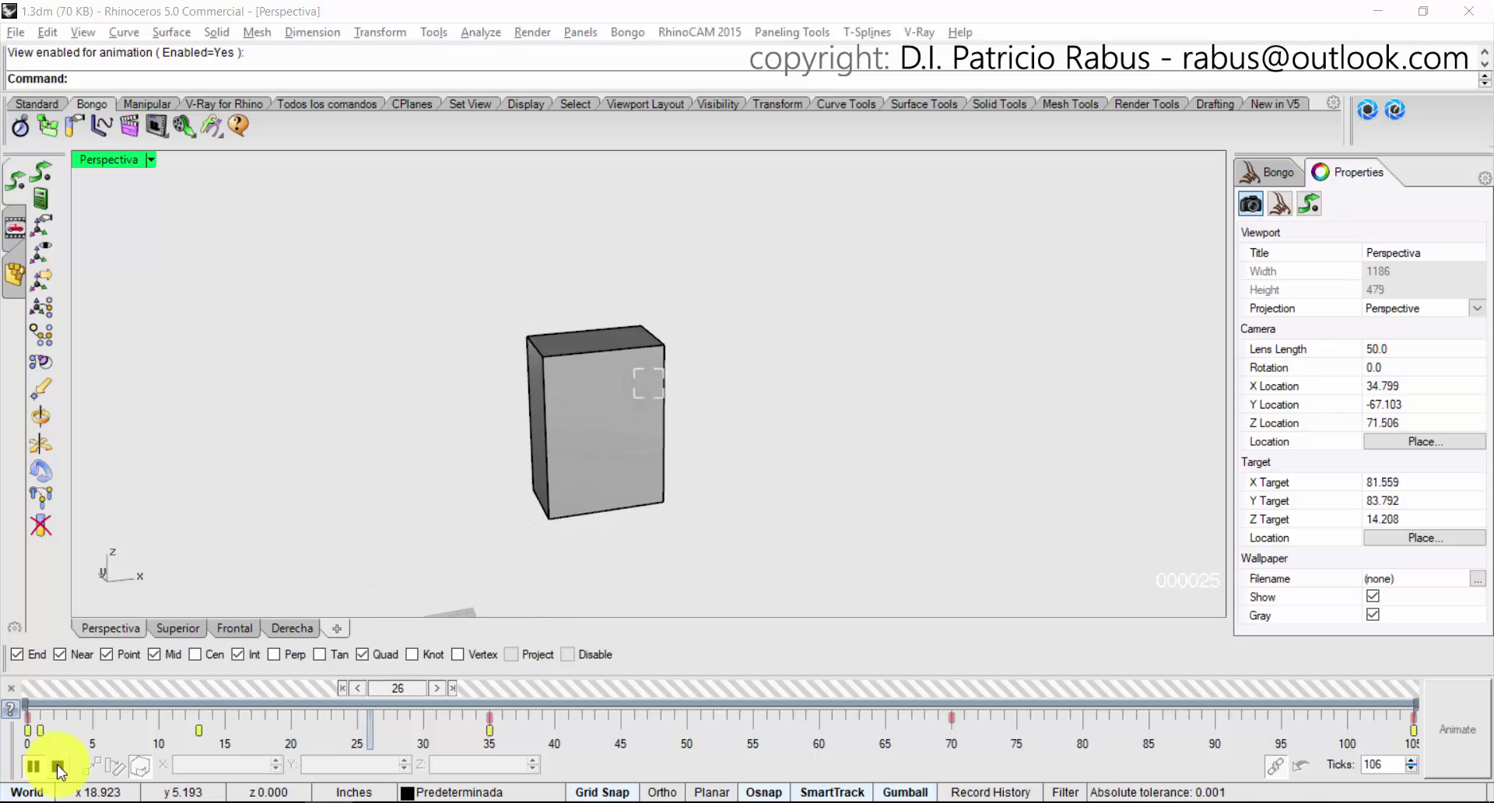
click(59, 767)
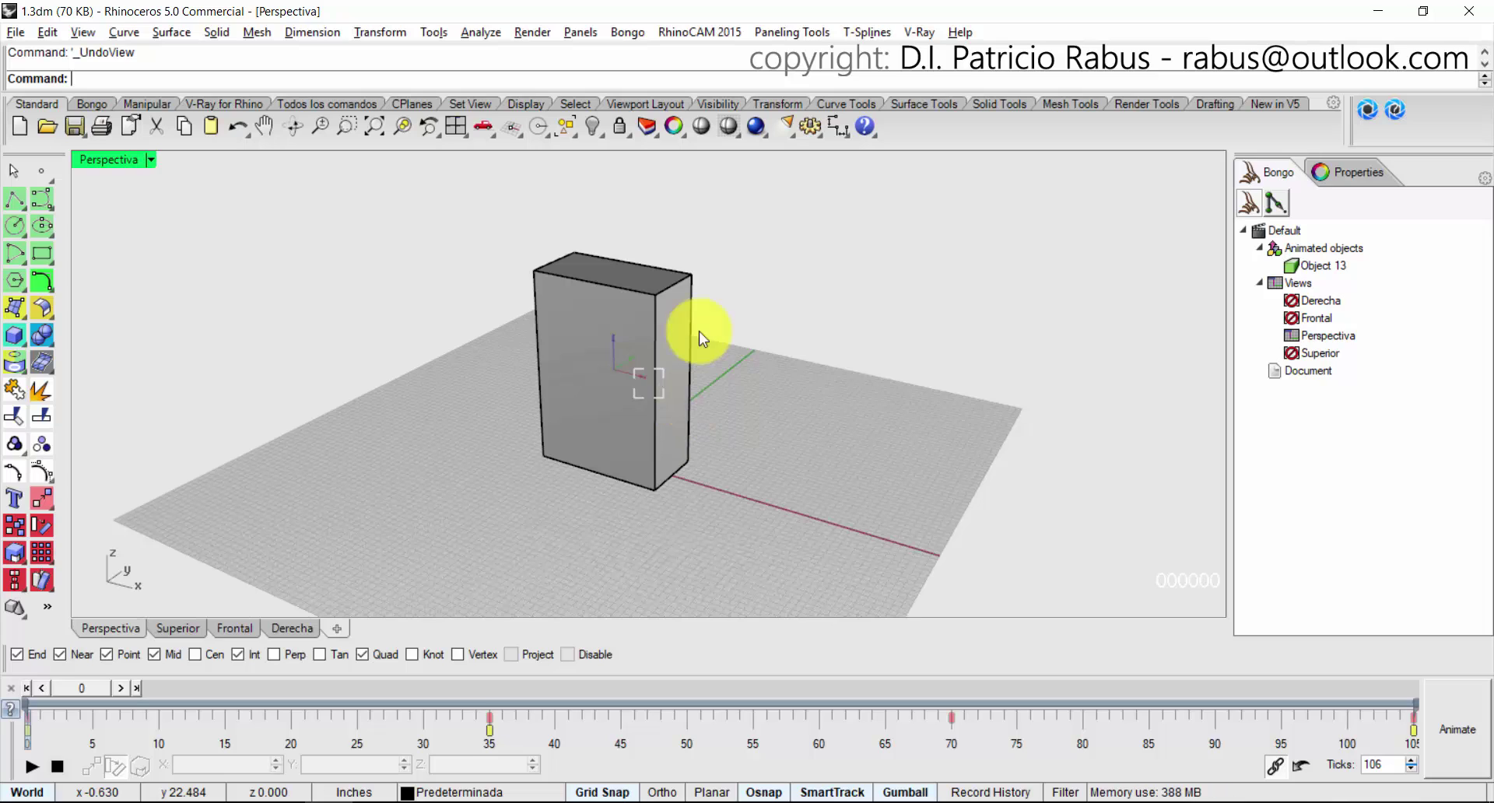
Disable animation for the Perspectiva view and select the box.
click(80, 103)
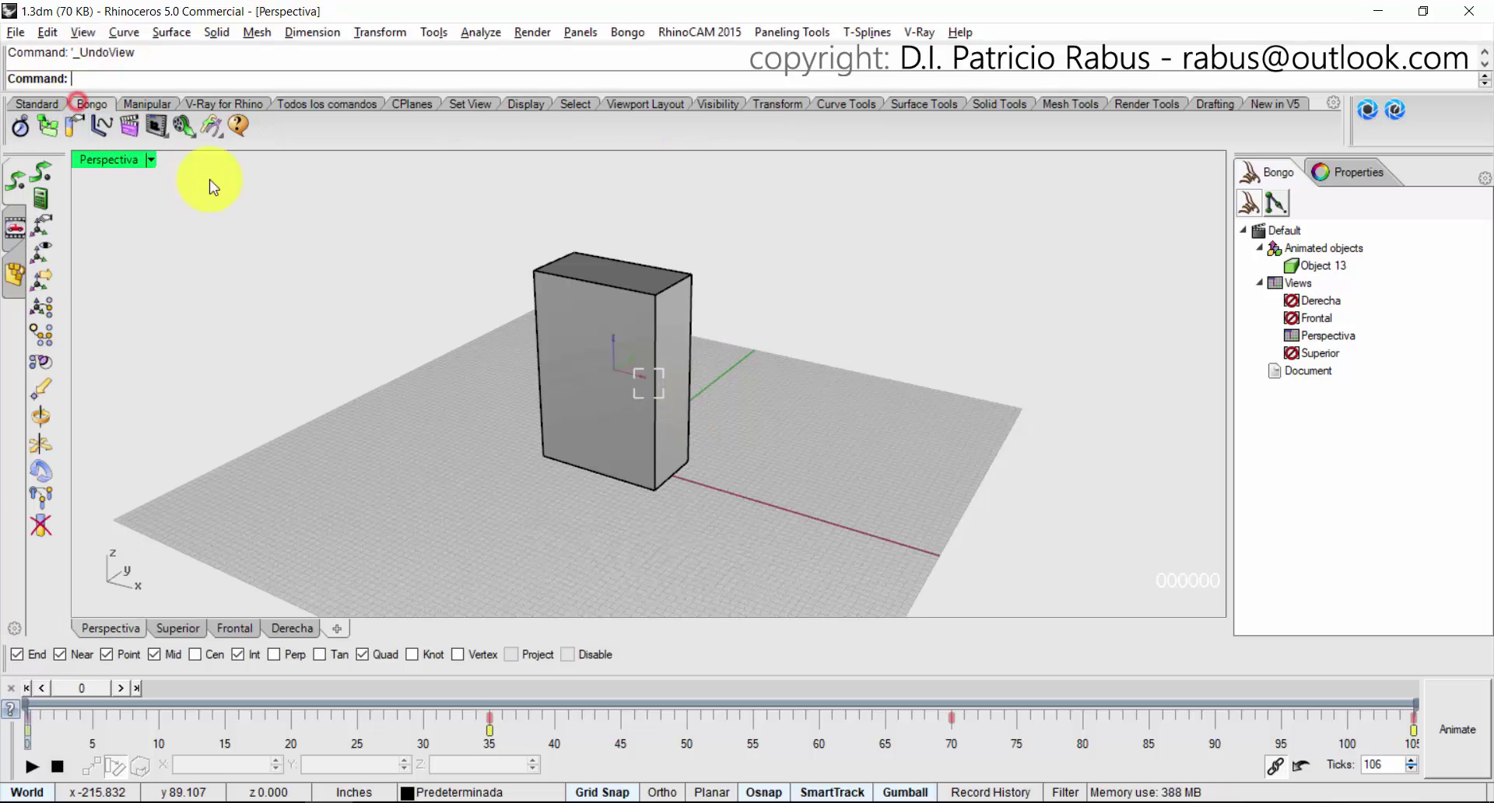
click(156, 130)
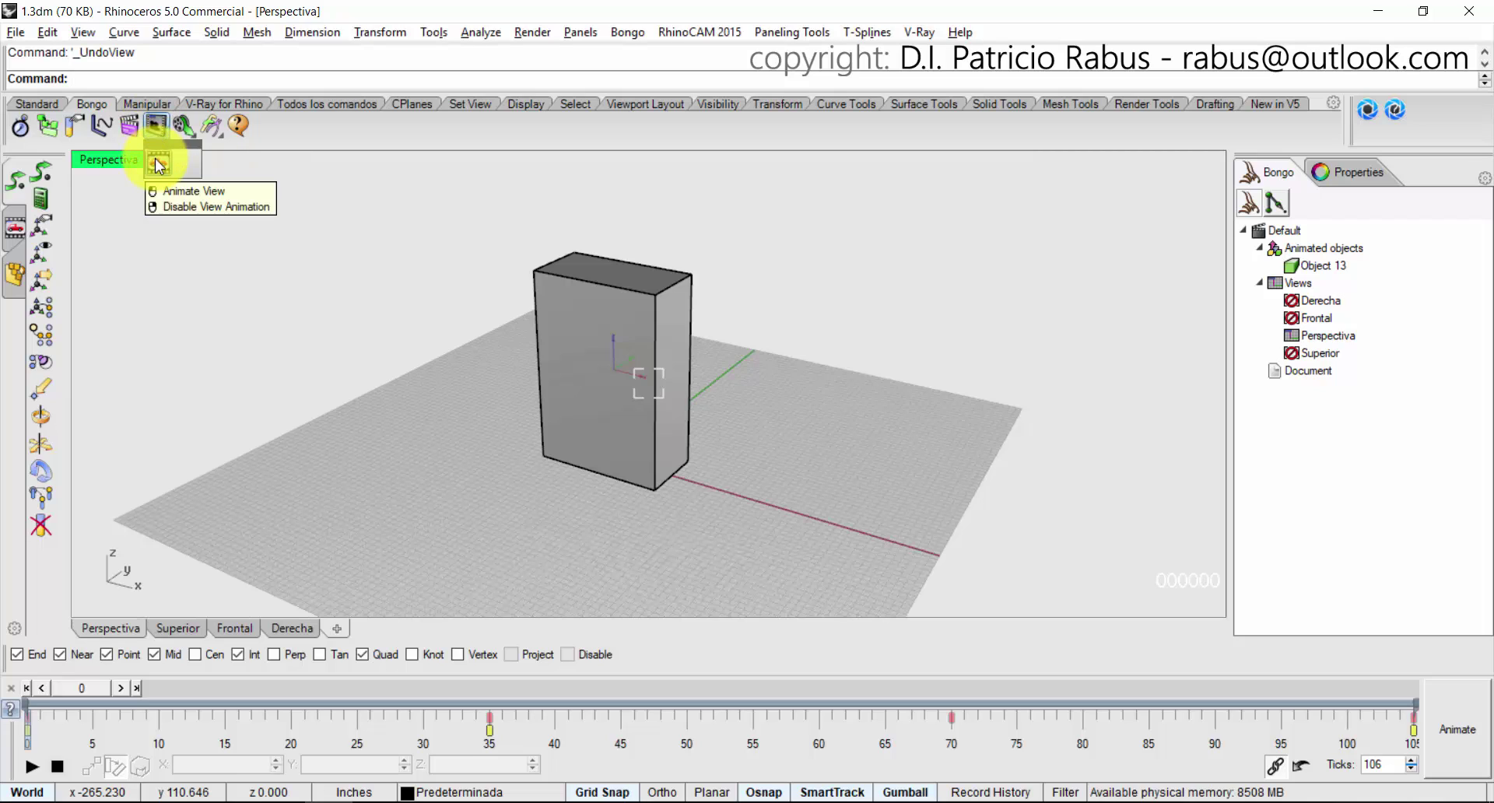
click(156, 160)
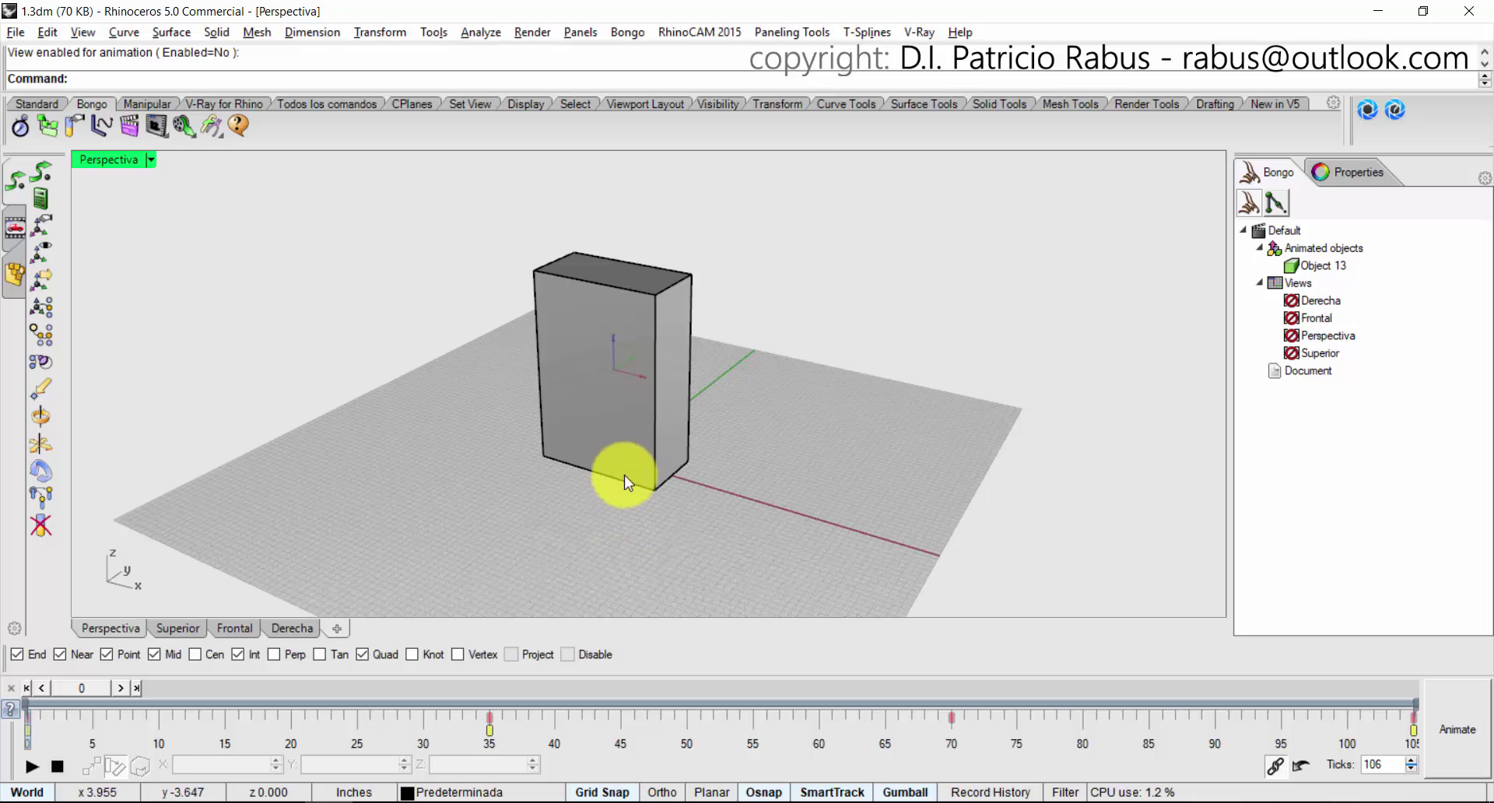
right_drag(623, 476, 759, 465)
click(742, 454)
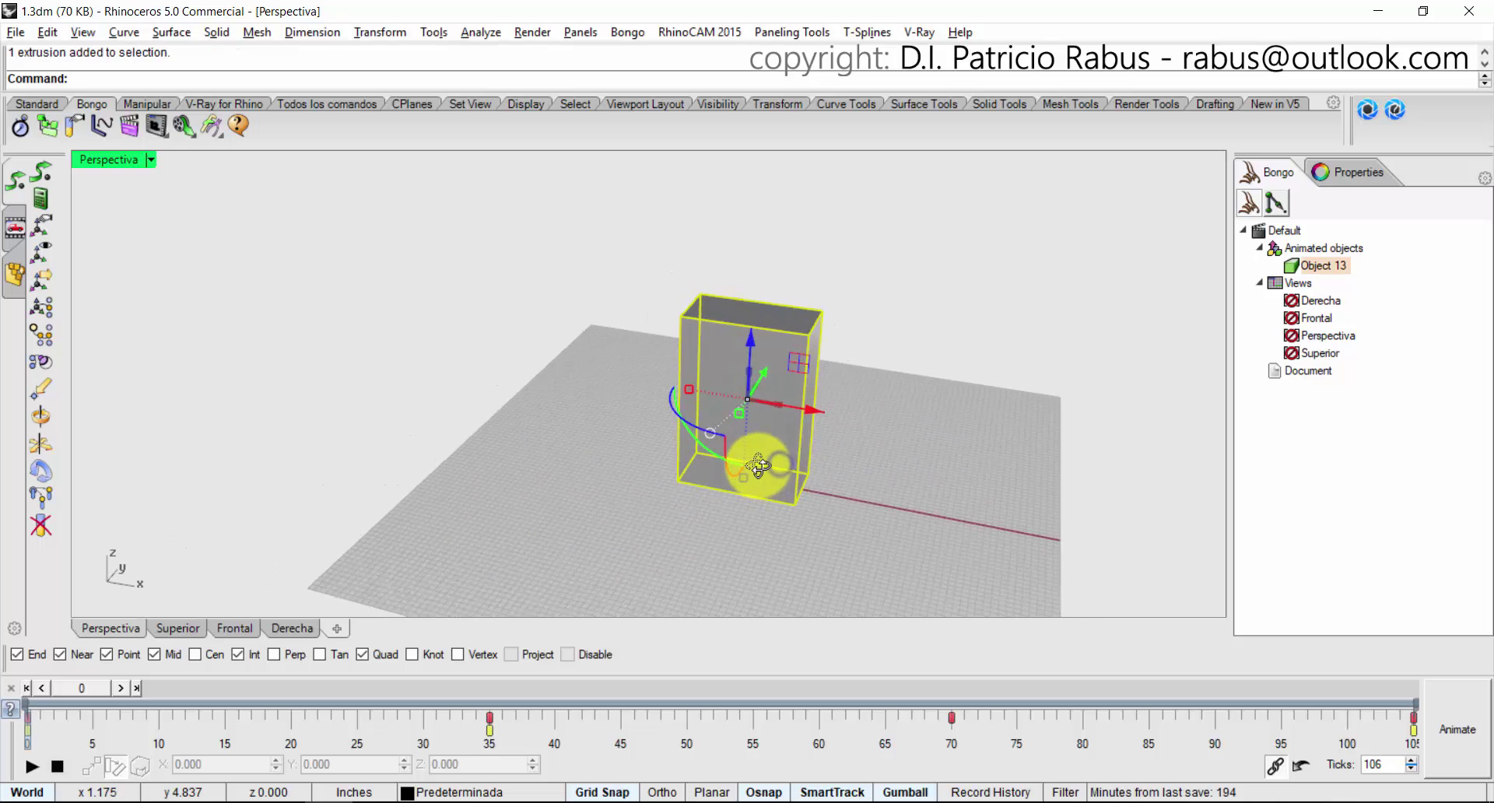
key(ctrl+c)
key(ctrl+v)
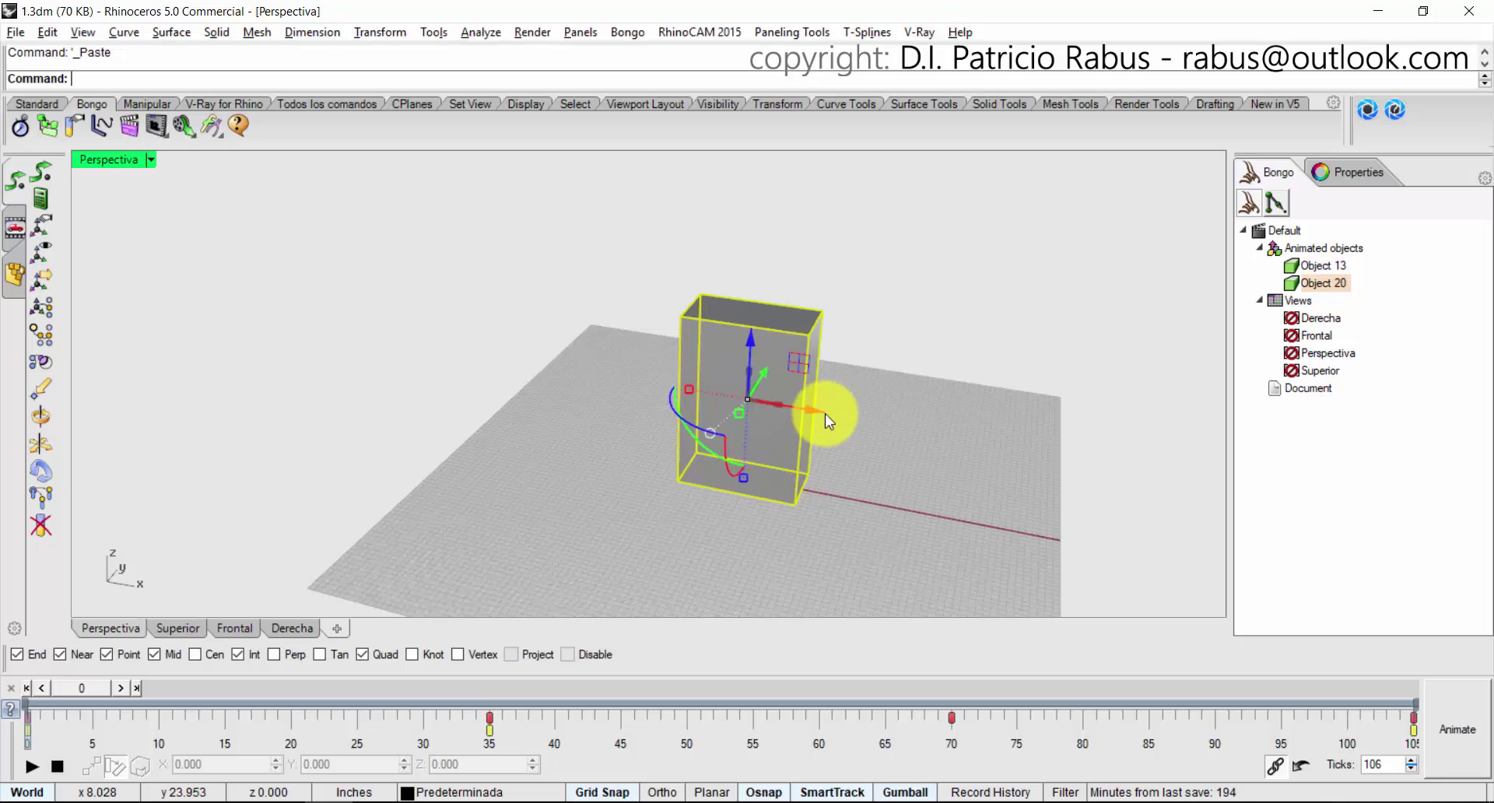
drag(815, 411, 627, 380)
click(611, 510)
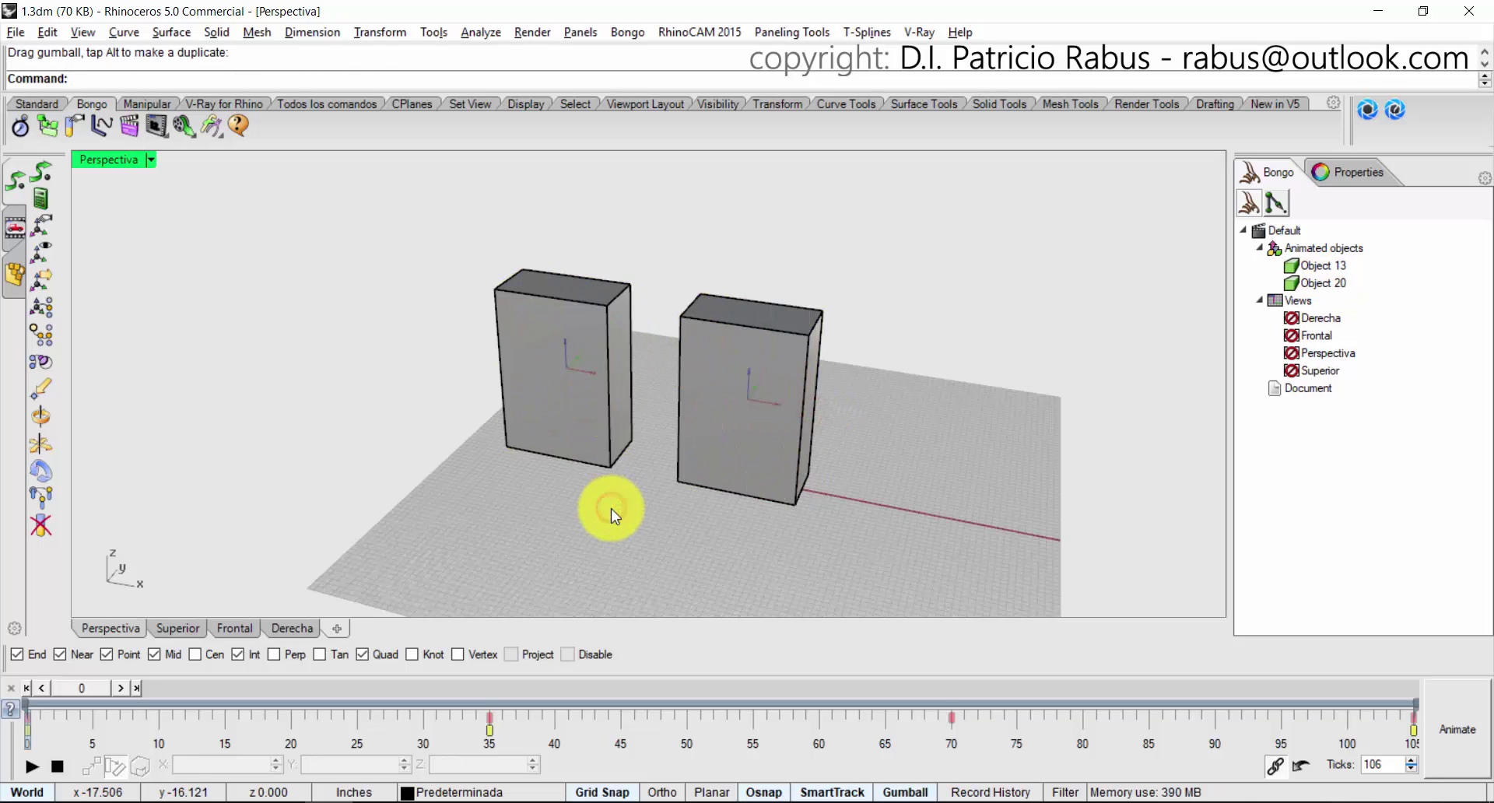
key(ctrl+z)
click(640, 505)
click(717, 407)
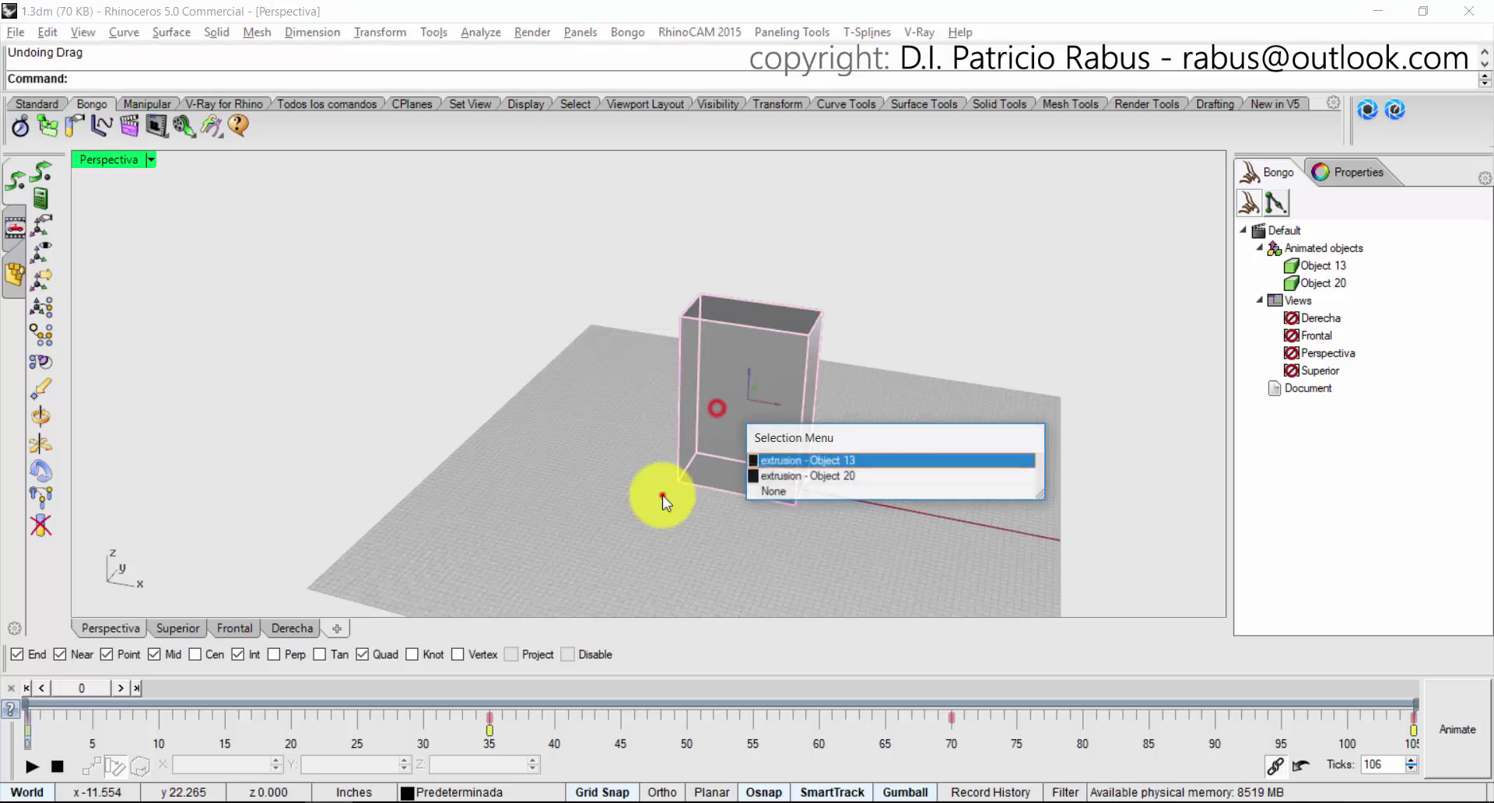
key(Escape)
key(ctrl+z)
Duplicate the animated box with the gumball, placing the copy about 31.5 inches away in the negative X direction.
click(740, 394)
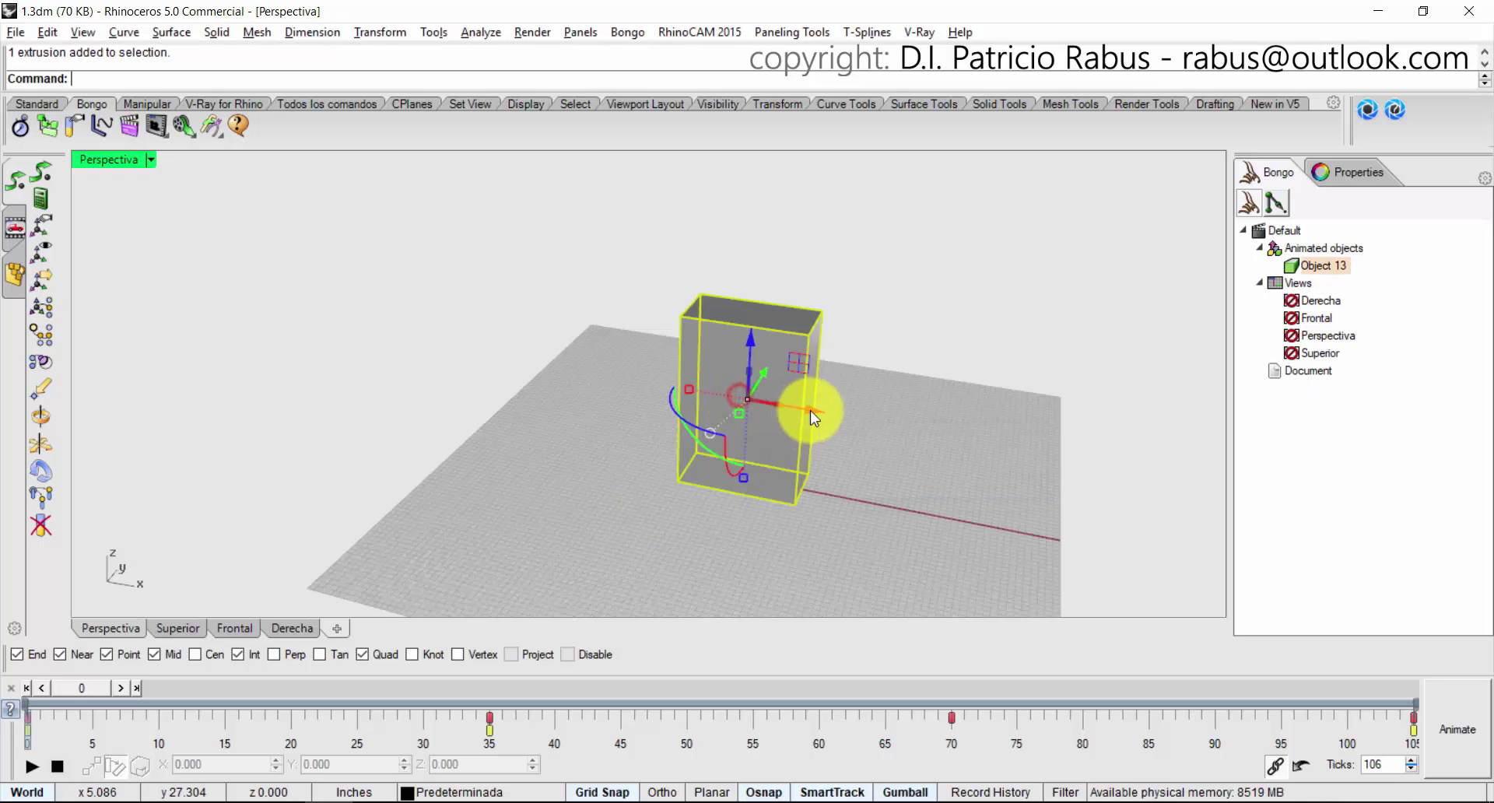
drag(810, 417, 628, 391)
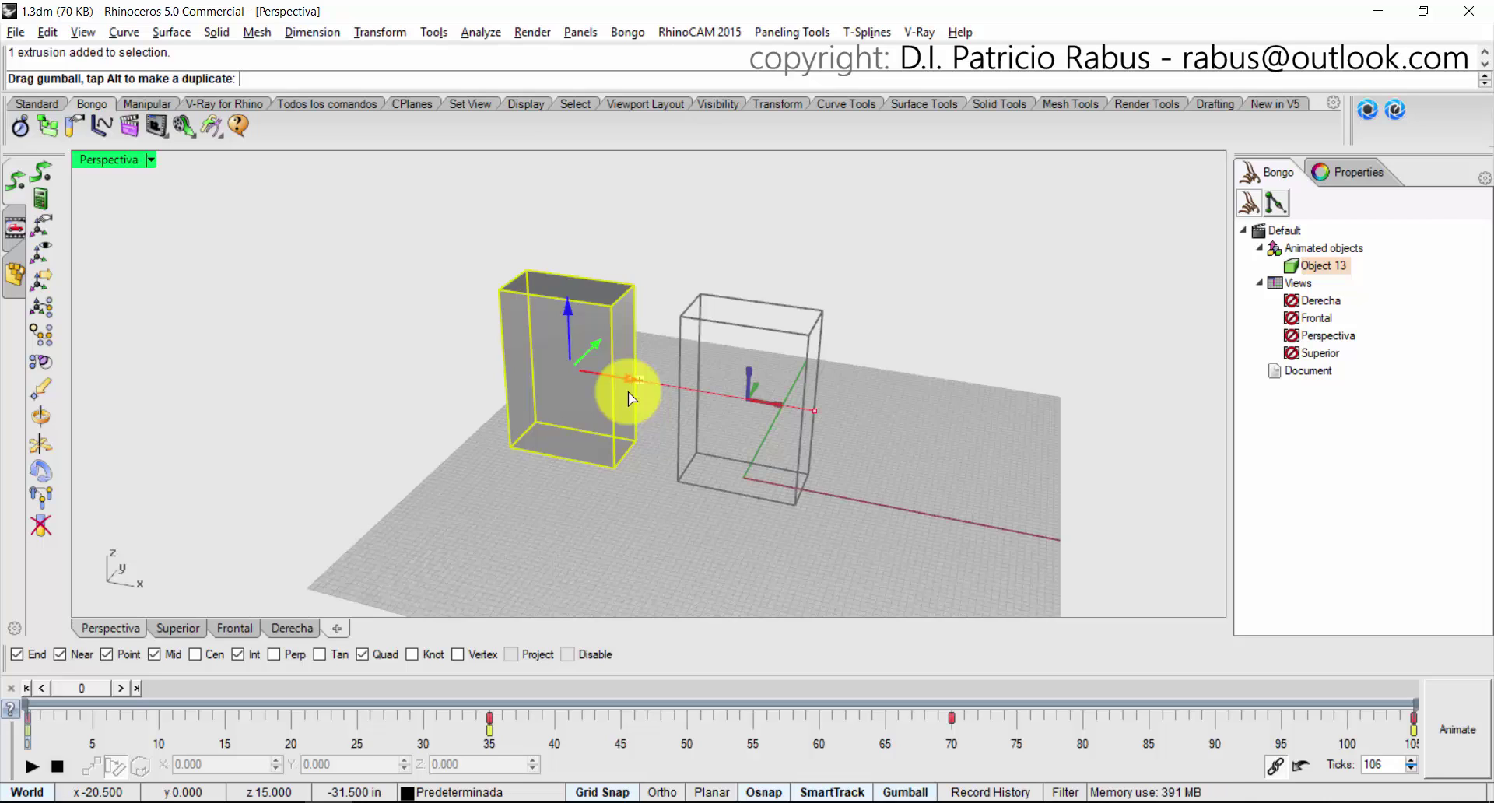
drag(628, 390, 627, 391)
click(598, 549)
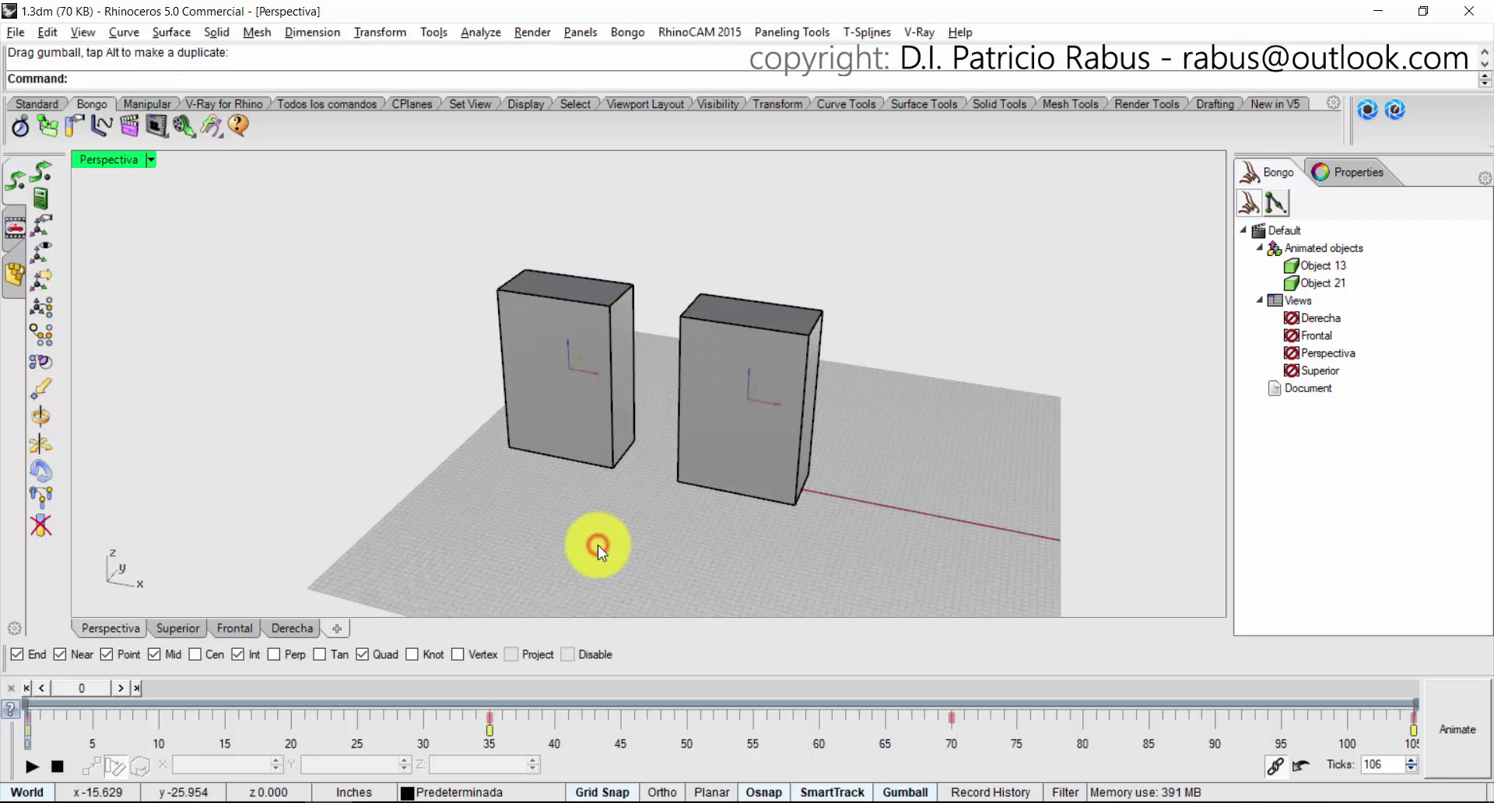
Select the copied and original boxes in turn to compare their animated object entries, and clear the selection.
click(599, 375)
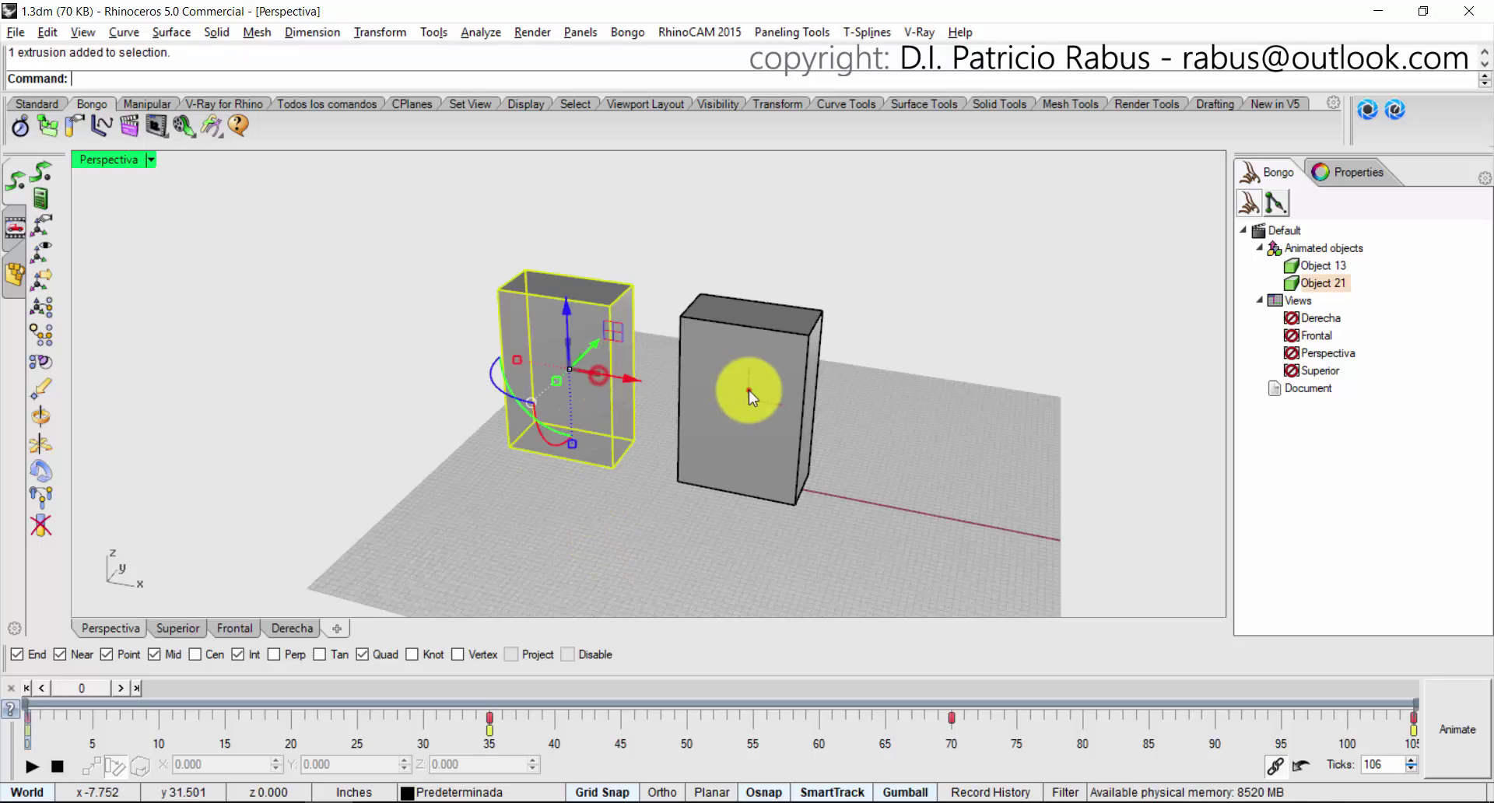
click(748, 390)
click(537, 407)
click(696, 425)
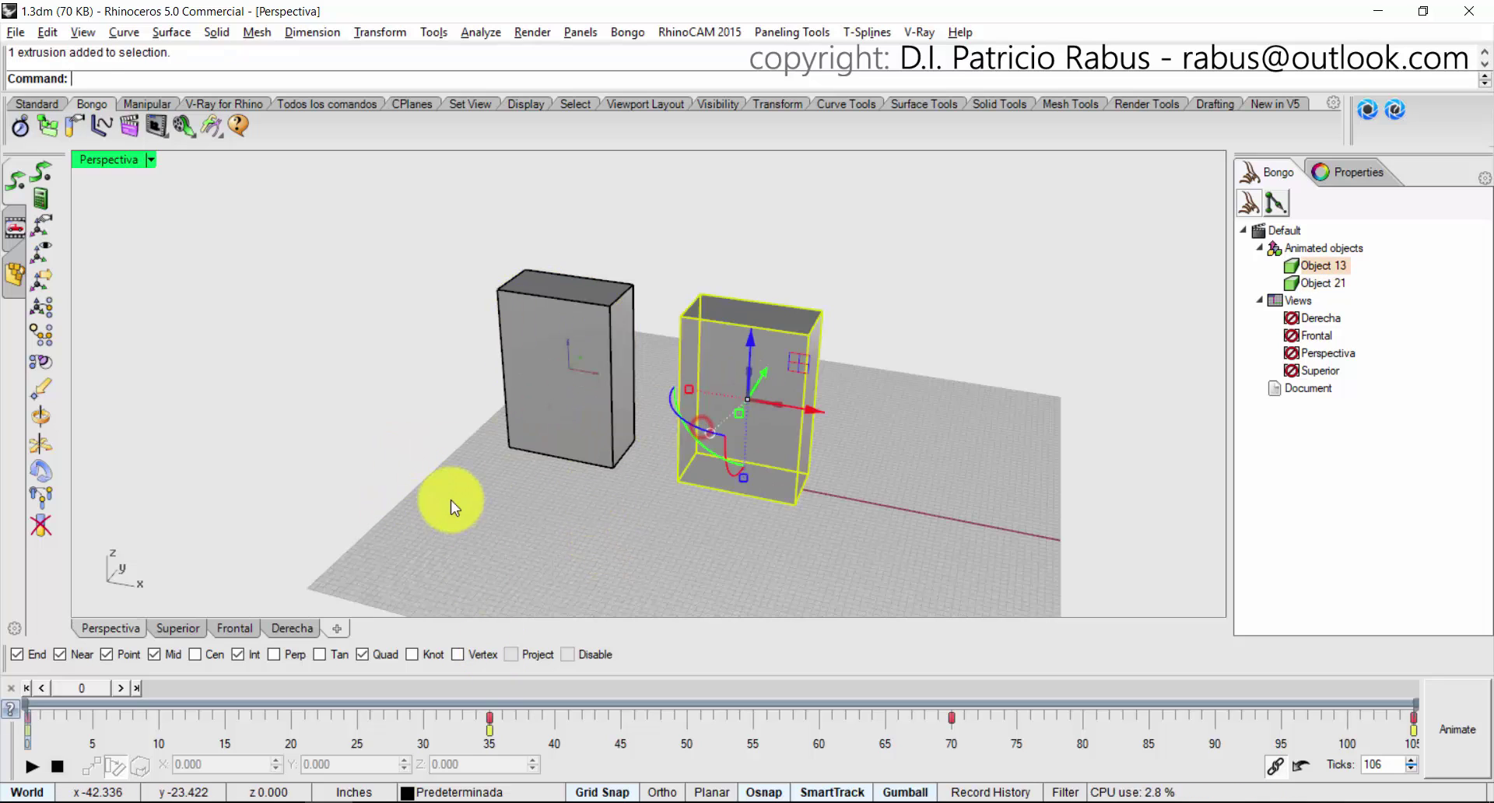
click(448, 504)
Scrub the timeline to about tick 57 and back to tick 0 to preview both boxes' motion.
drag(85, 689, 427, 684)
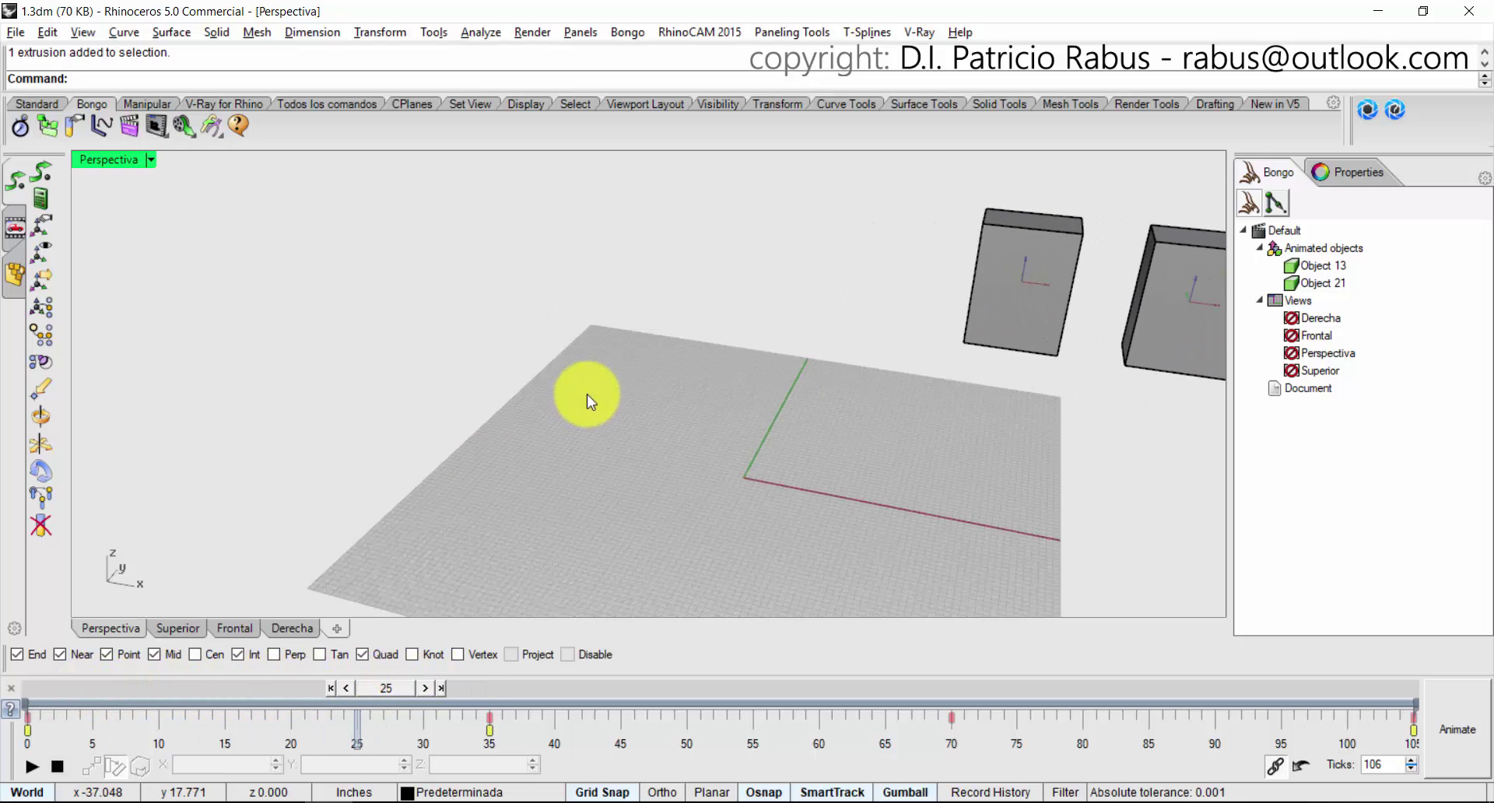
scroll(591, 399, down, 3)
shift+right_drag(586, 394, 490, 431)
right_drag(490, 430, 529, 420)
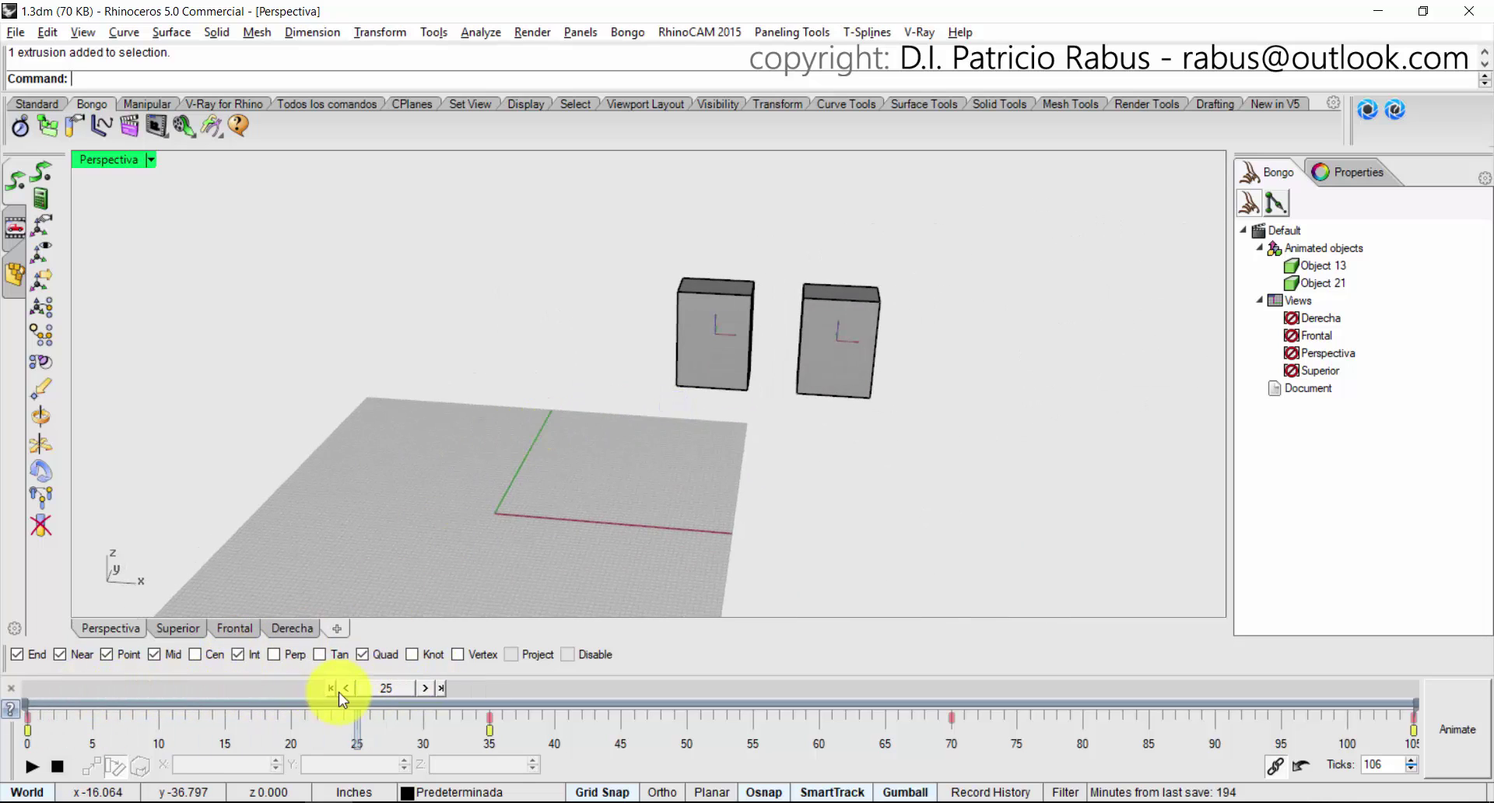
drag(388, 694, 778, 739)
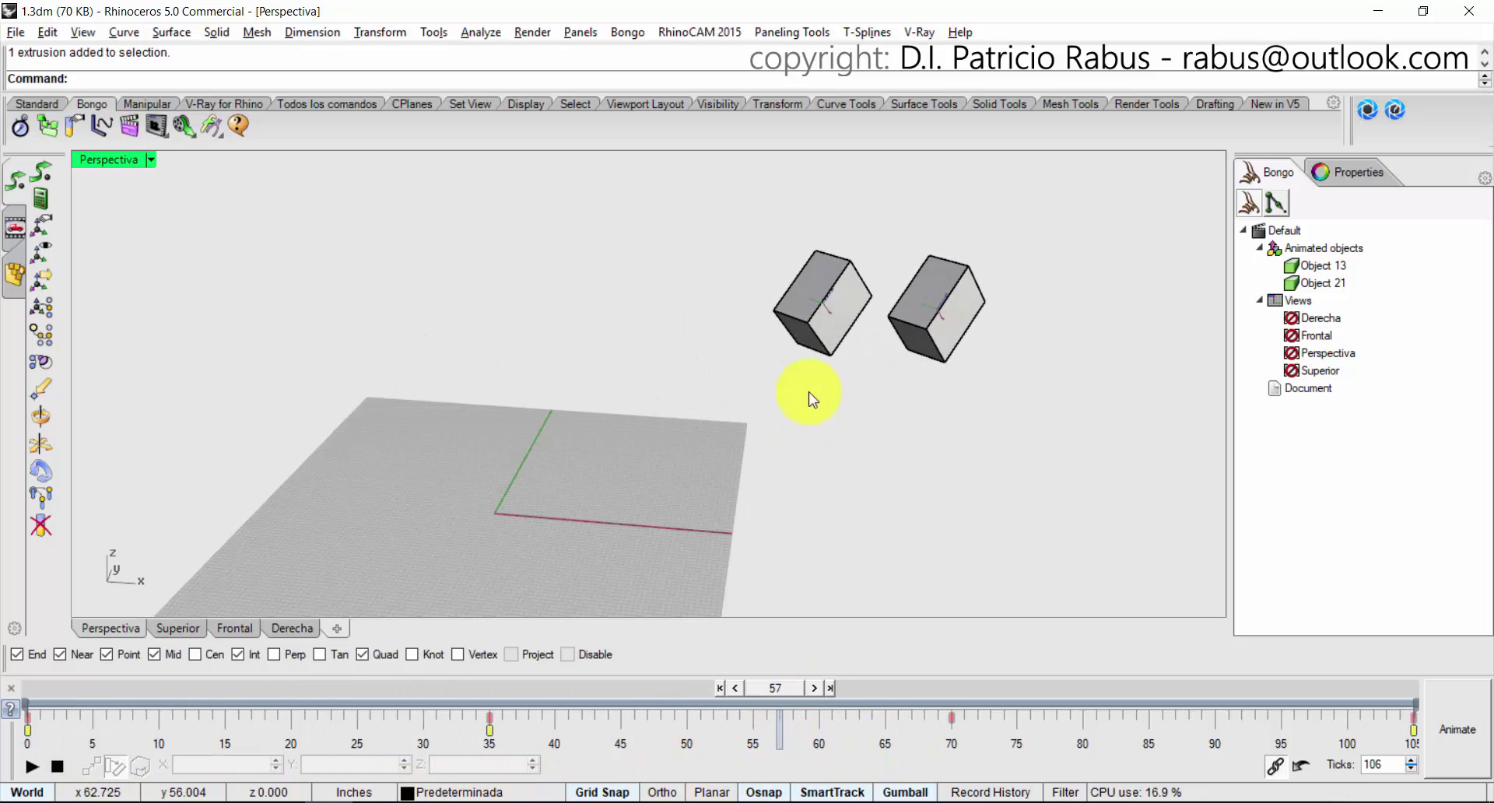
click(776, 687)
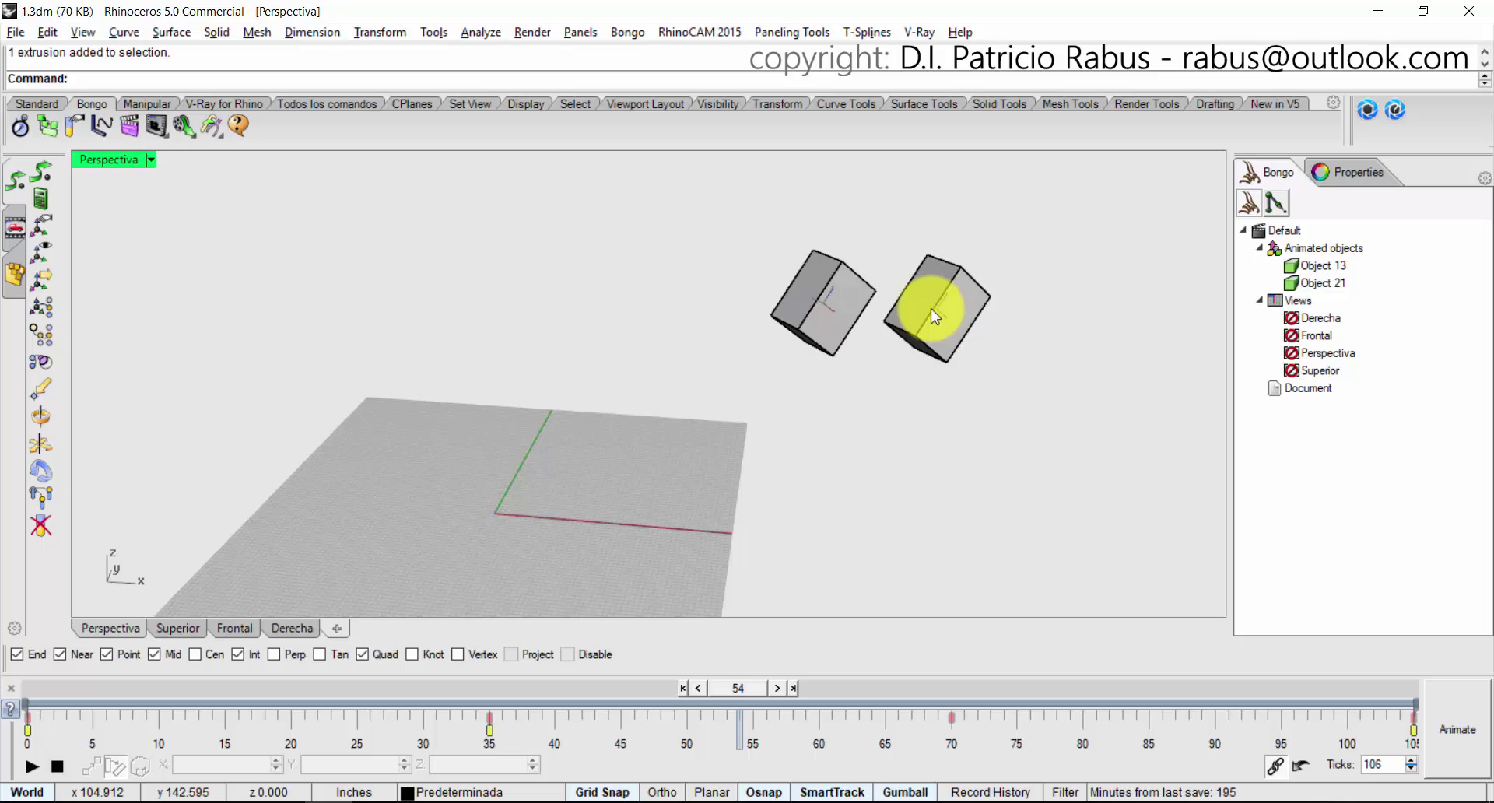
drag(710, 690, 63, 760)
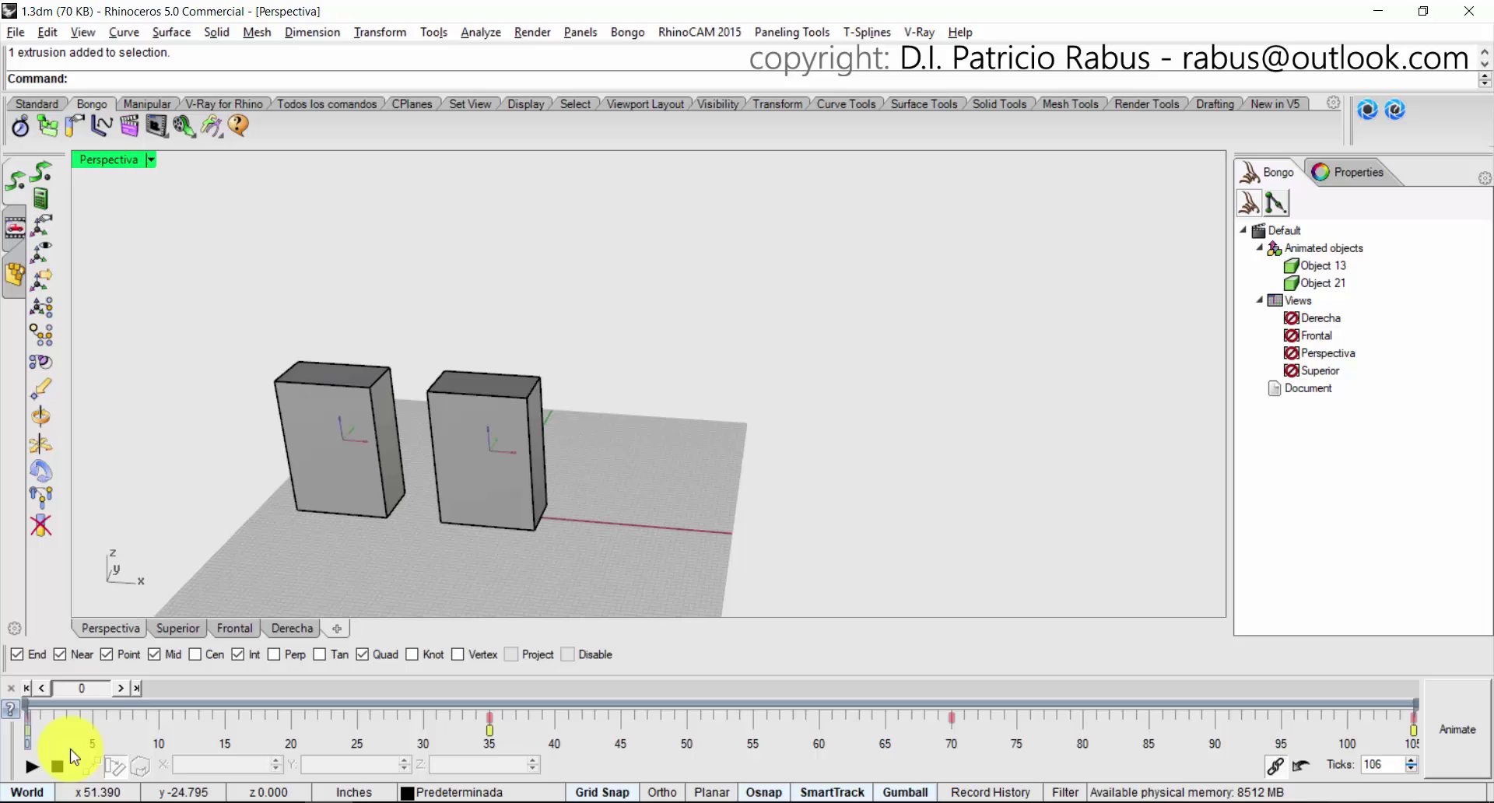
Start a Bongo link chain with the copied box and move its pivot to the upper front corner facing the original.
click(41, 310)
click(319, 427)
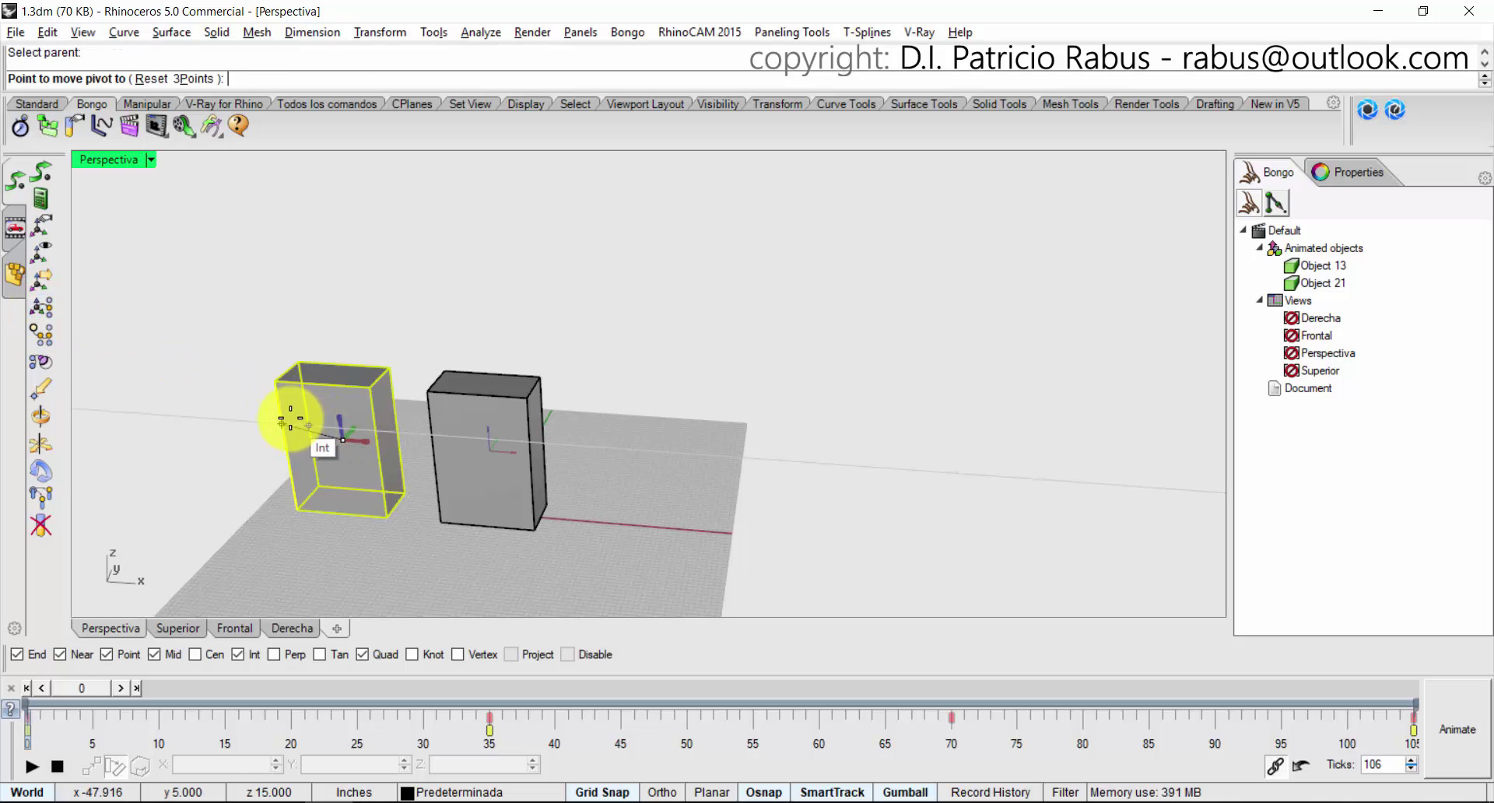
click(373, 393)
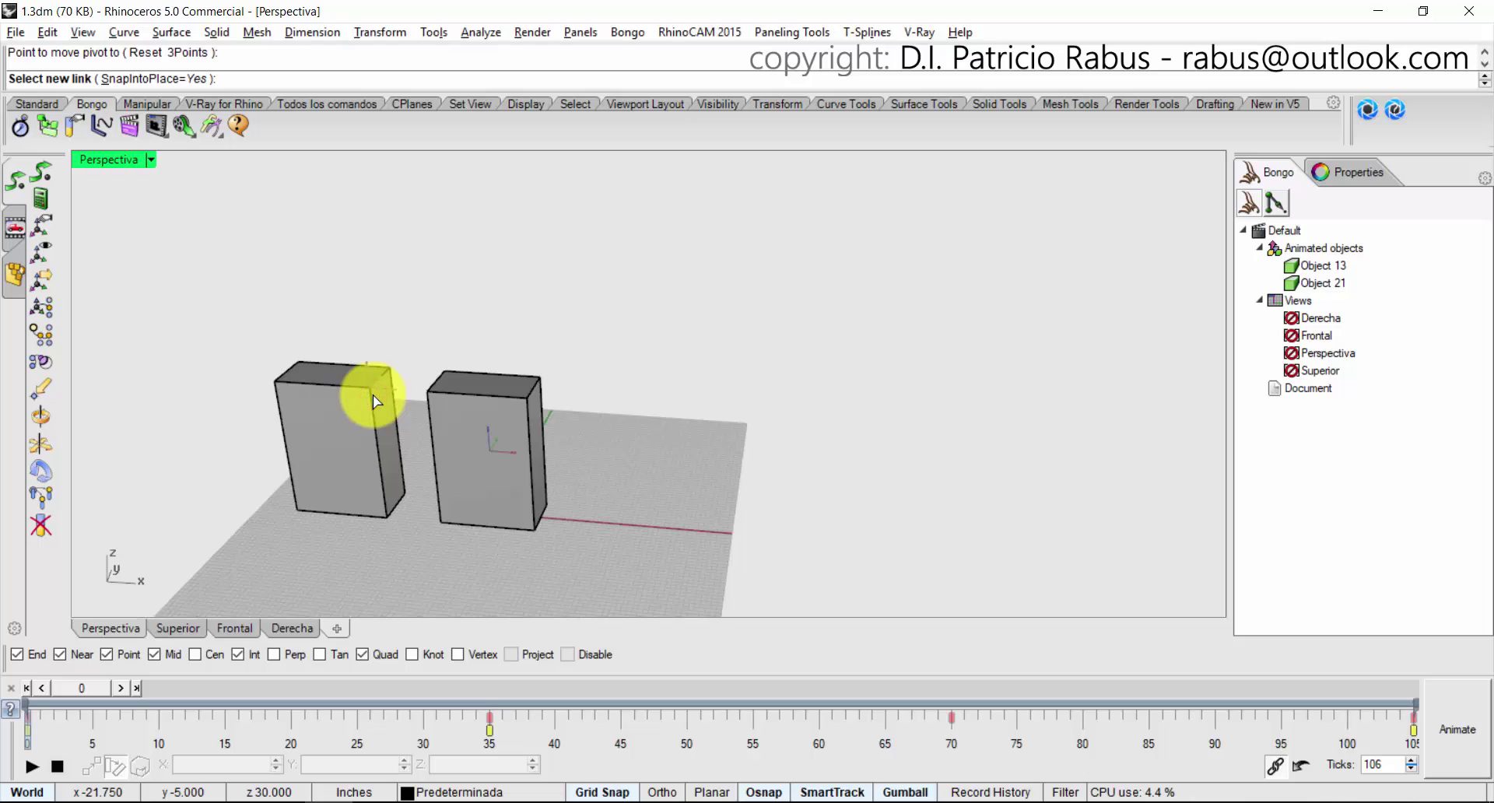
Scrub the timeline to tick 46 and back to tick 0 to check the copied box's motion around the moved pivot.
click(82, 693)
mouse_move(98, 697)
mouse_down()
mouse_move(1033, 683)
mouse_move(634, 688)
mouse_up()
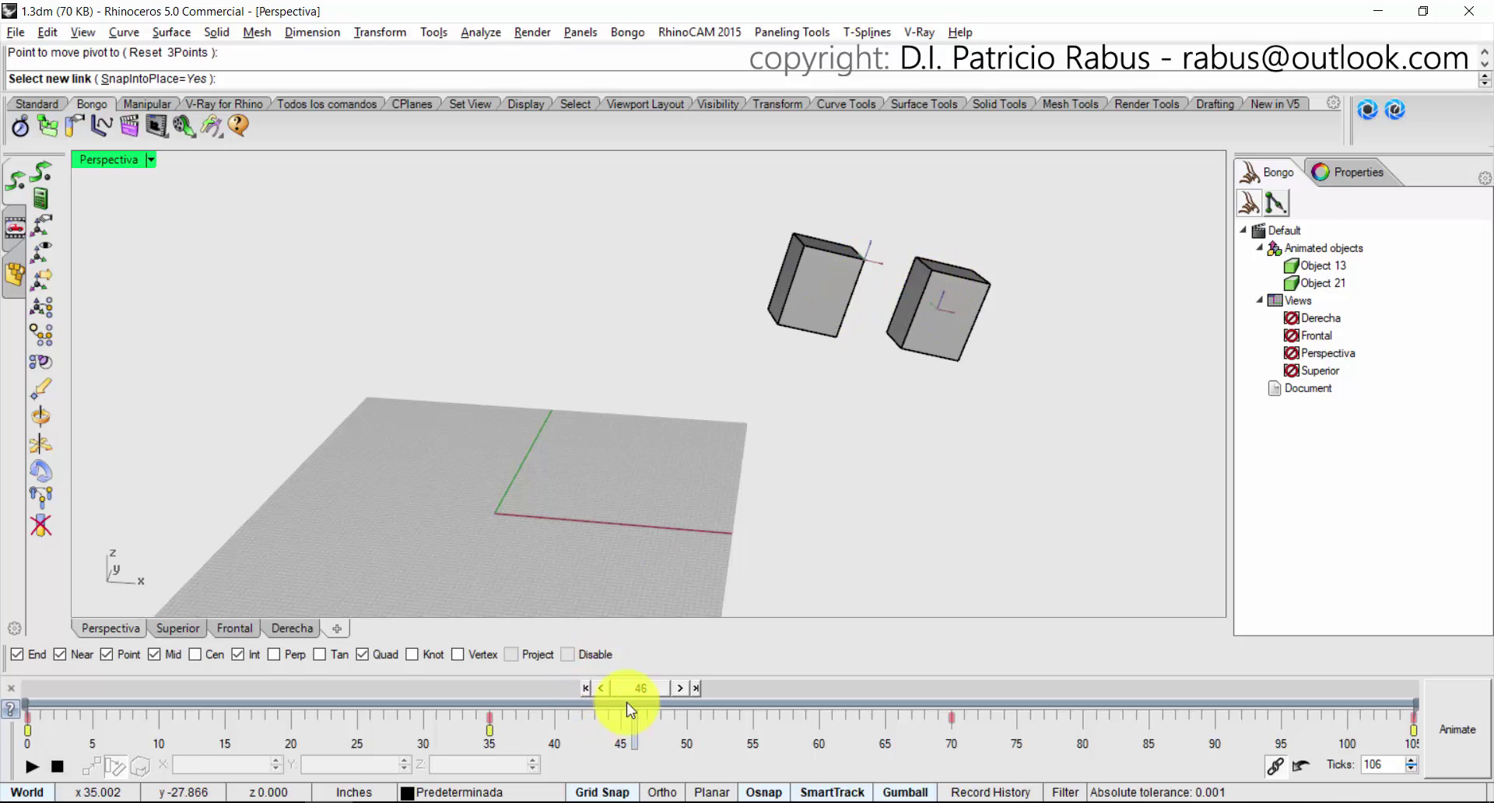
mouse_move(628, 698)
mouse_down()
mouse_move(1357, 690)
mouse_move(1087, 690)
mouse_move(112, 786)
mouse_up()
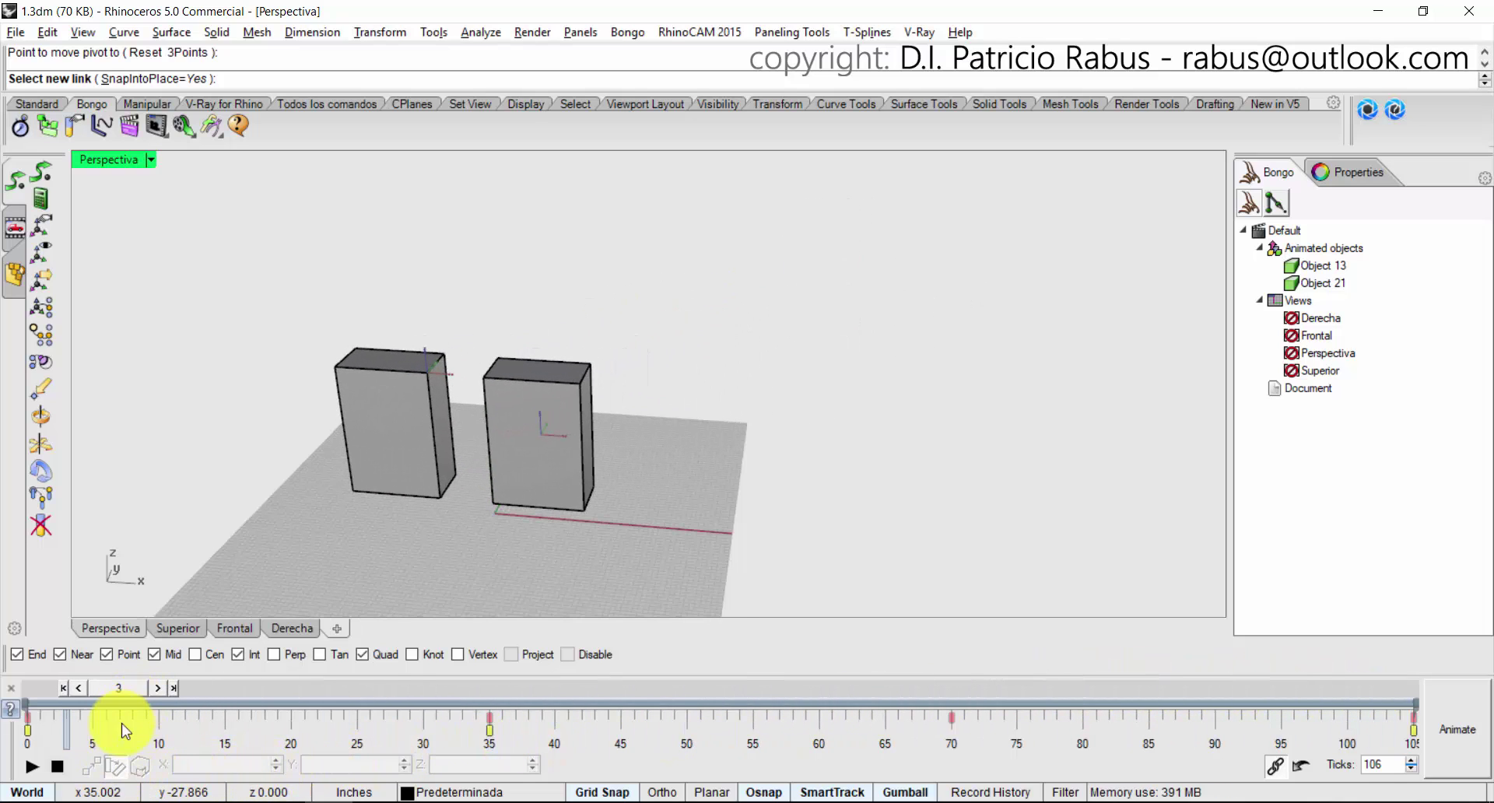
click(62, 688)
Cancel the link chain command and undo the copied box's pivot move.
key(ctrl+z)
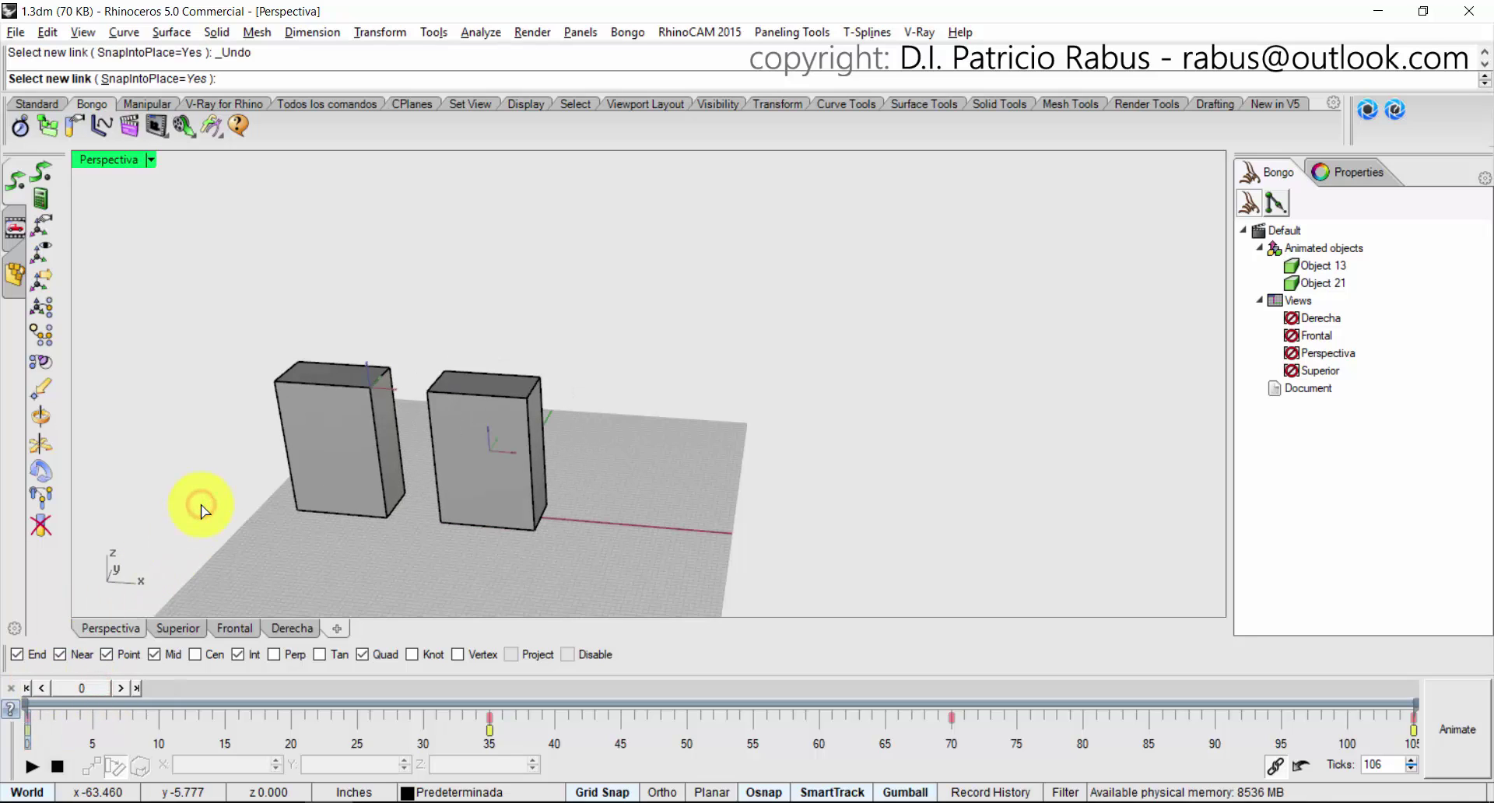
key(Escape)
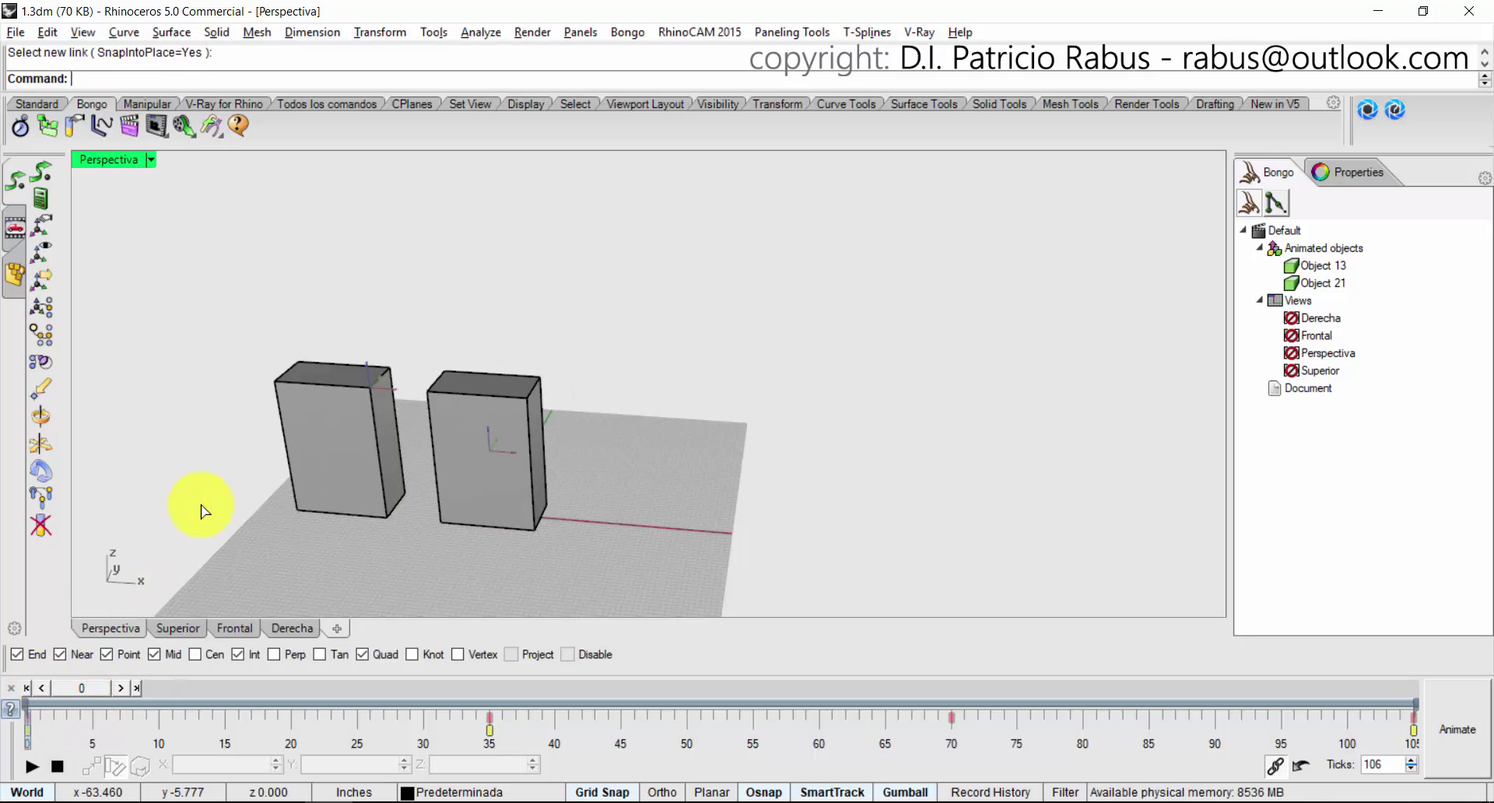
click(202, 505)
key(ctrl+z)
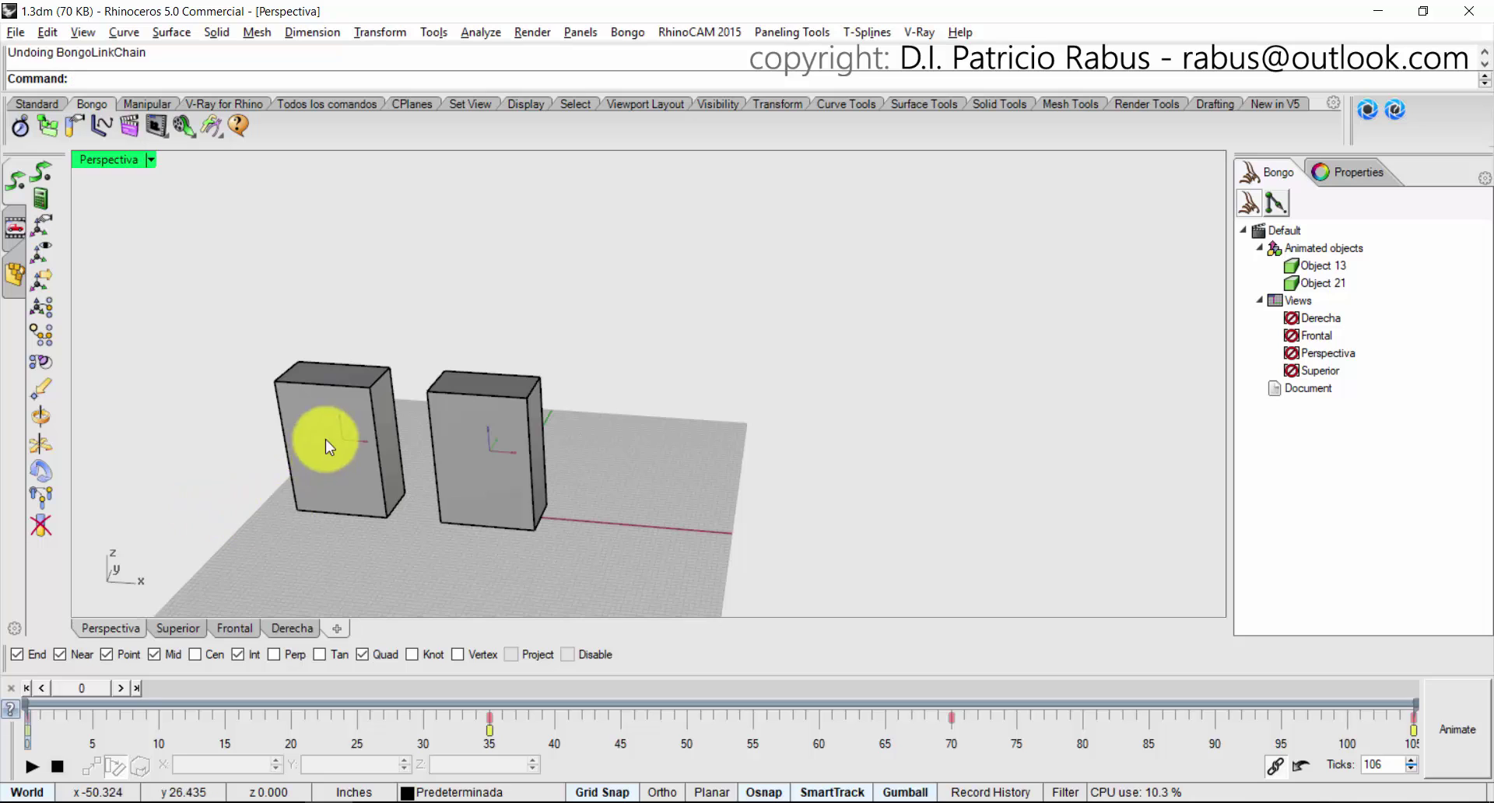
Open the Keyframe Editor with the copied box selected and show the Perspectiva view transforms for the tick 0 camera keyframe.
mouse_move(83, 690)
mouse_down()
mouse_move(357, 683)
mouse_move(644, 643)
mouse_move(1084, 637)
mouse_move(617, 600)
mouse_move(917, 628)
mouse_move(1243, 623)
mouse_move(220, 627)
mouse_move(81, 667)
mouse_up()
click(306, 441)
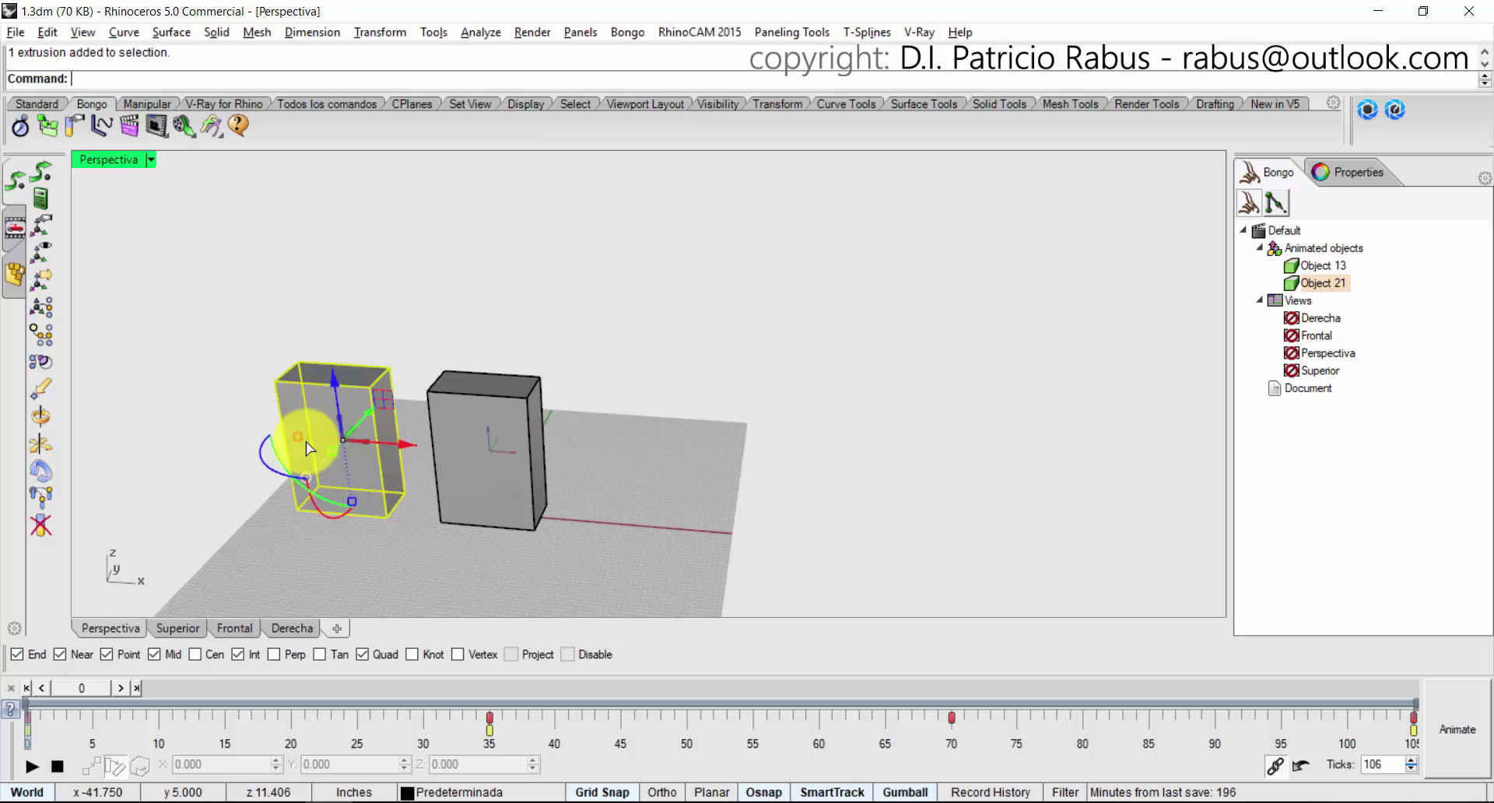
click(74, 128)
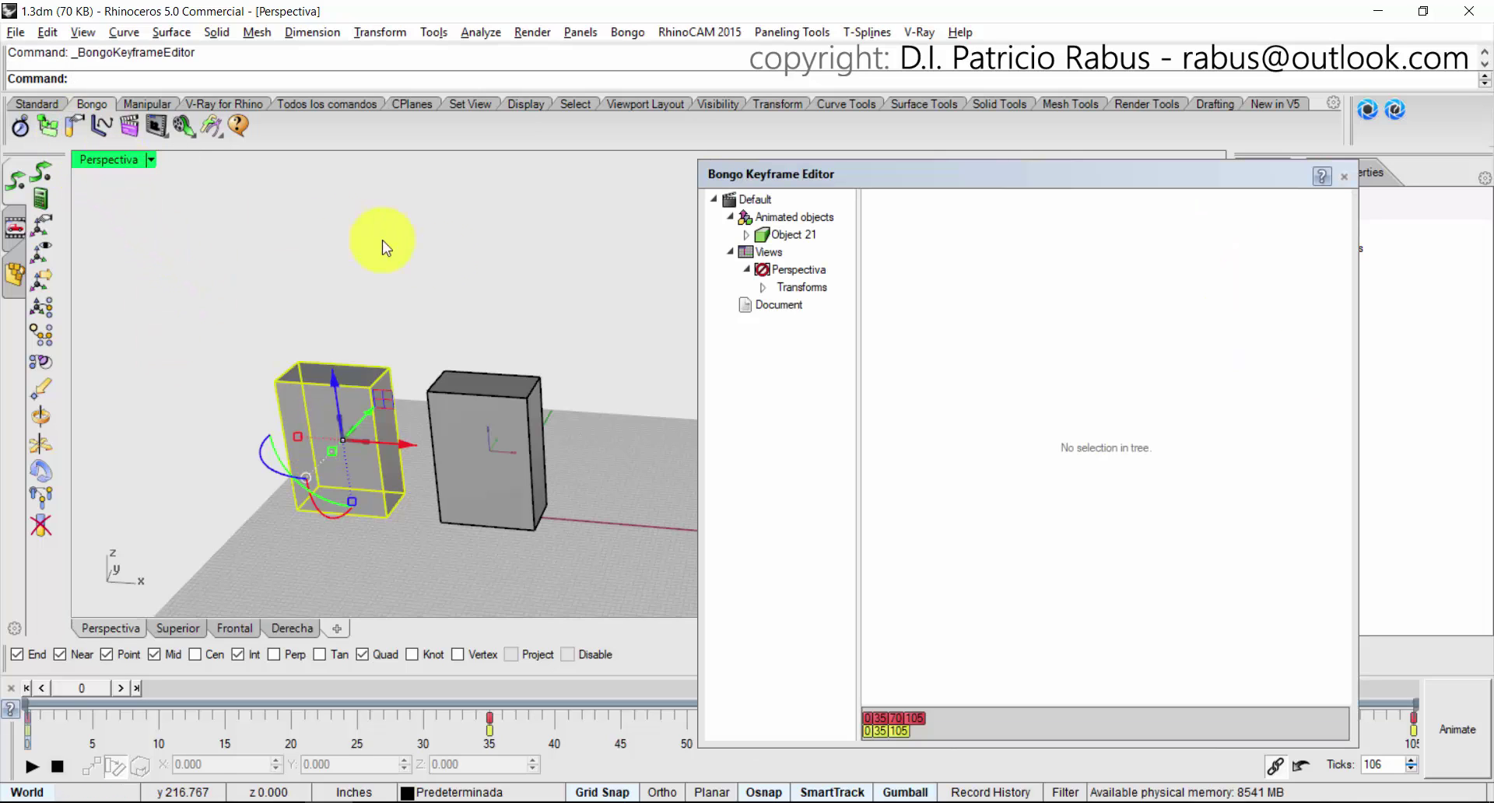
drag(1030, 176, 1084, 130)
click(933, 685)
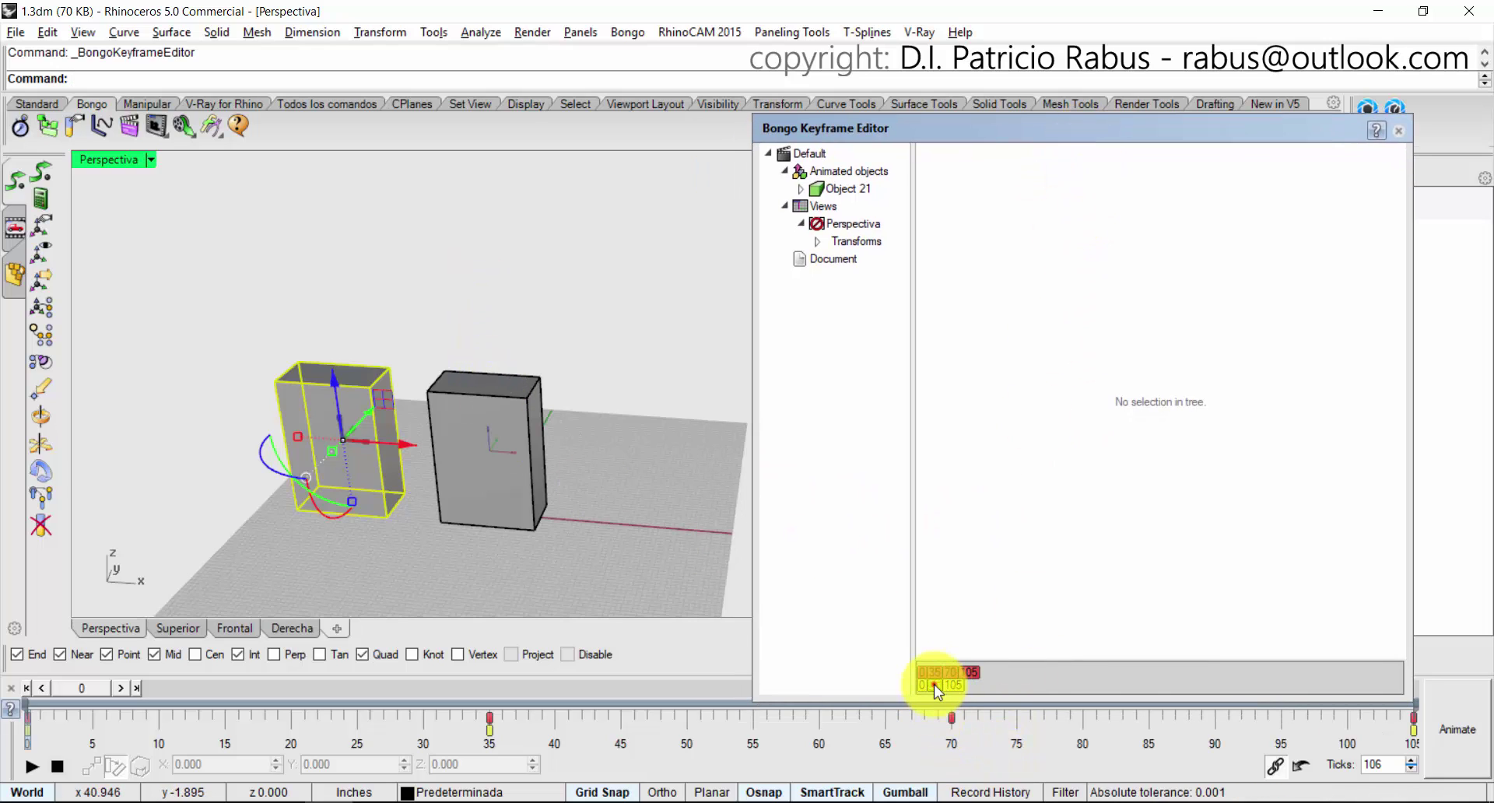
drag(950, 690, 926, 689)
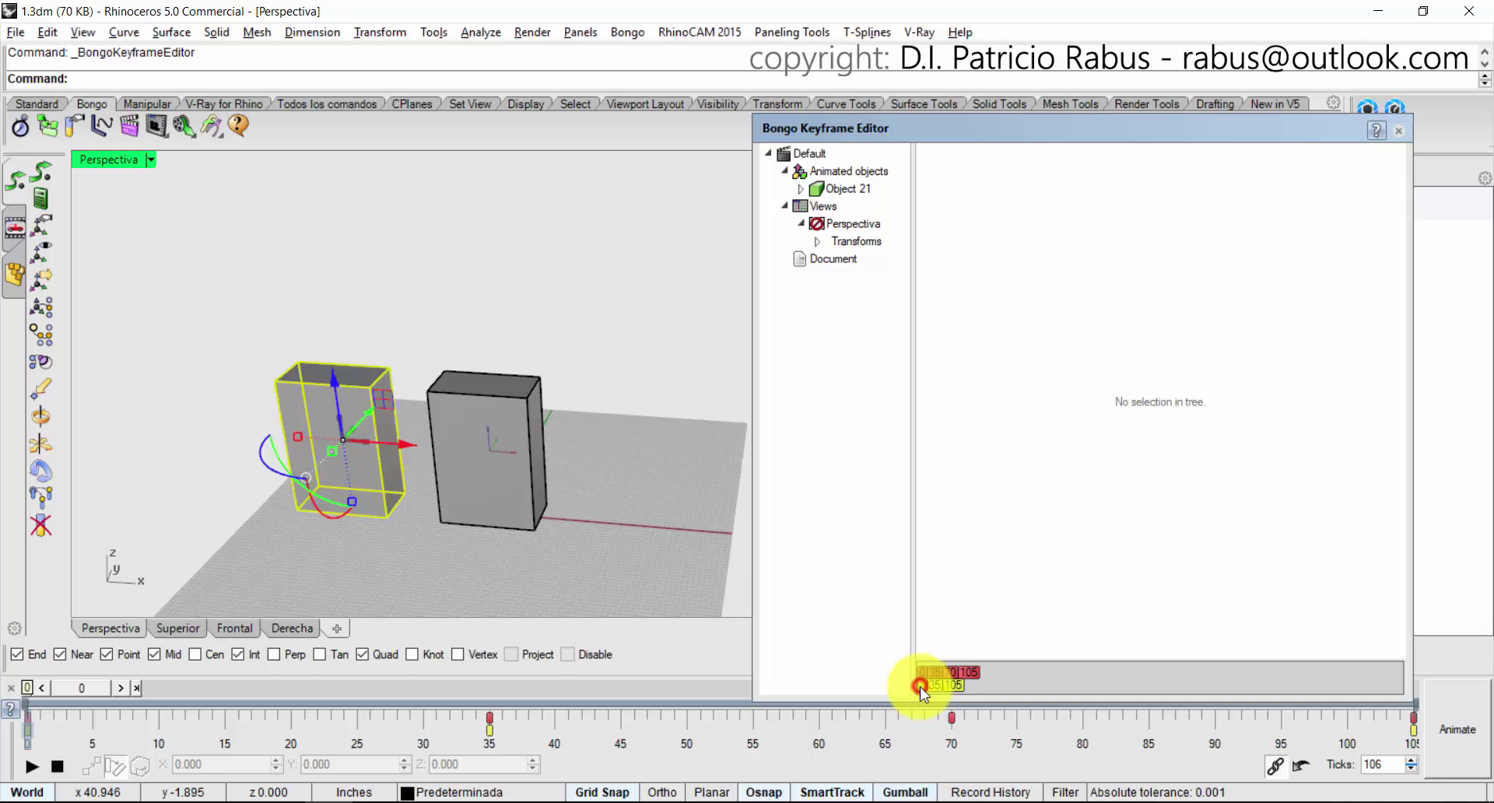
click(852, 235)
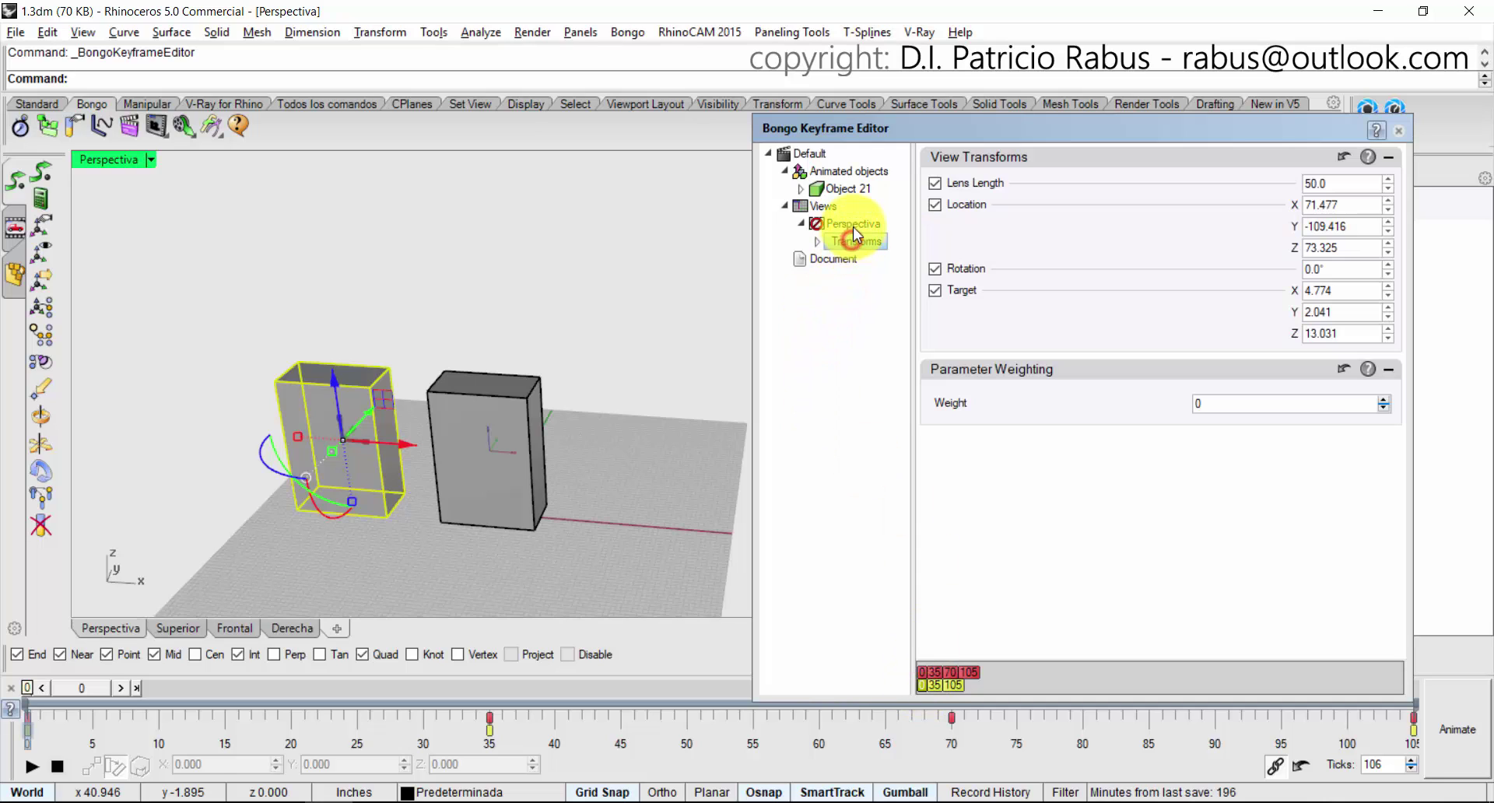
Compare the Keyframe Editor entries of the copied and original boxes, finishing with the copied box selected.
click(844, 188)
click(800, 189)
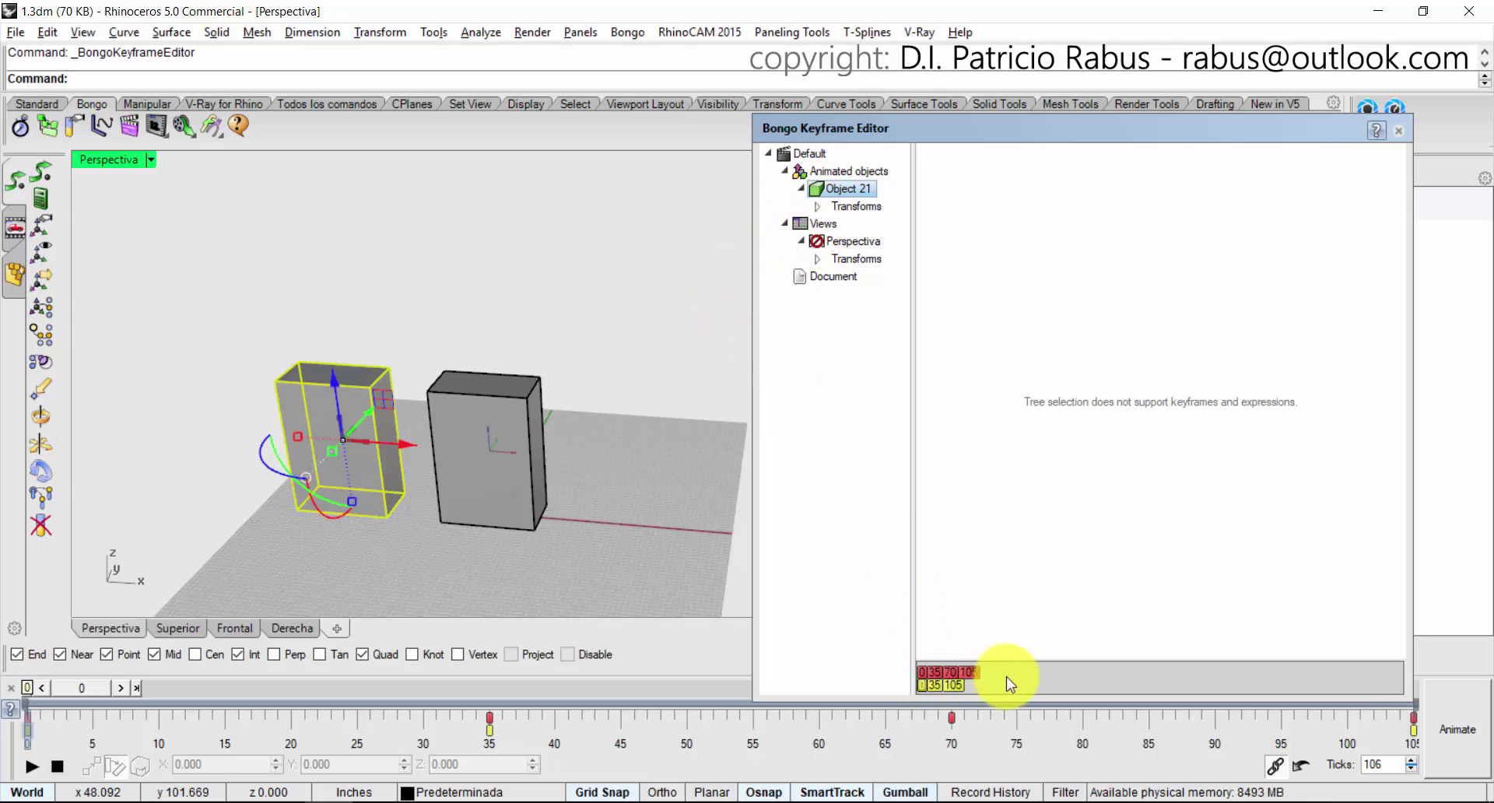
click(469, 476)
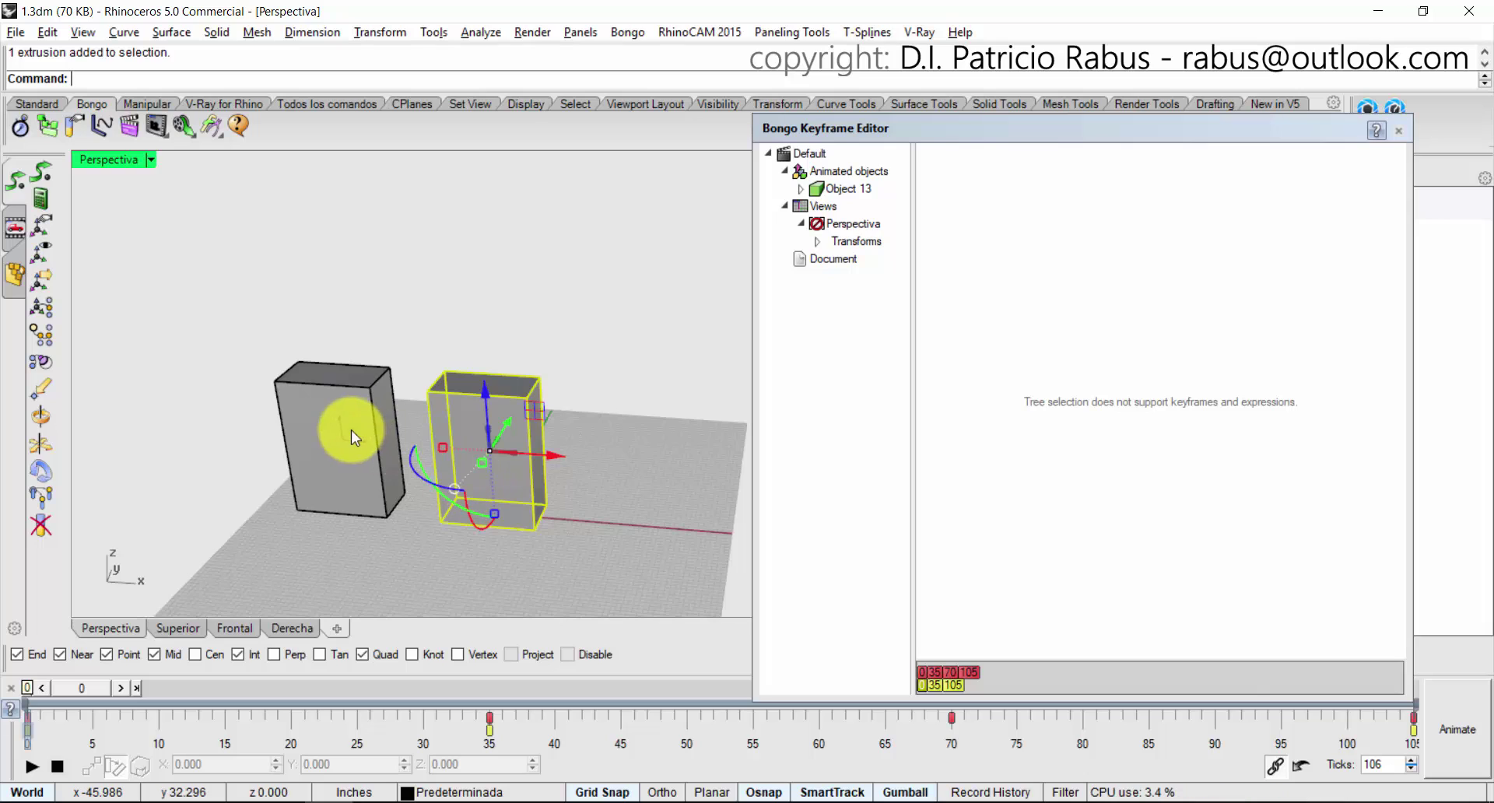
click(350, 429)
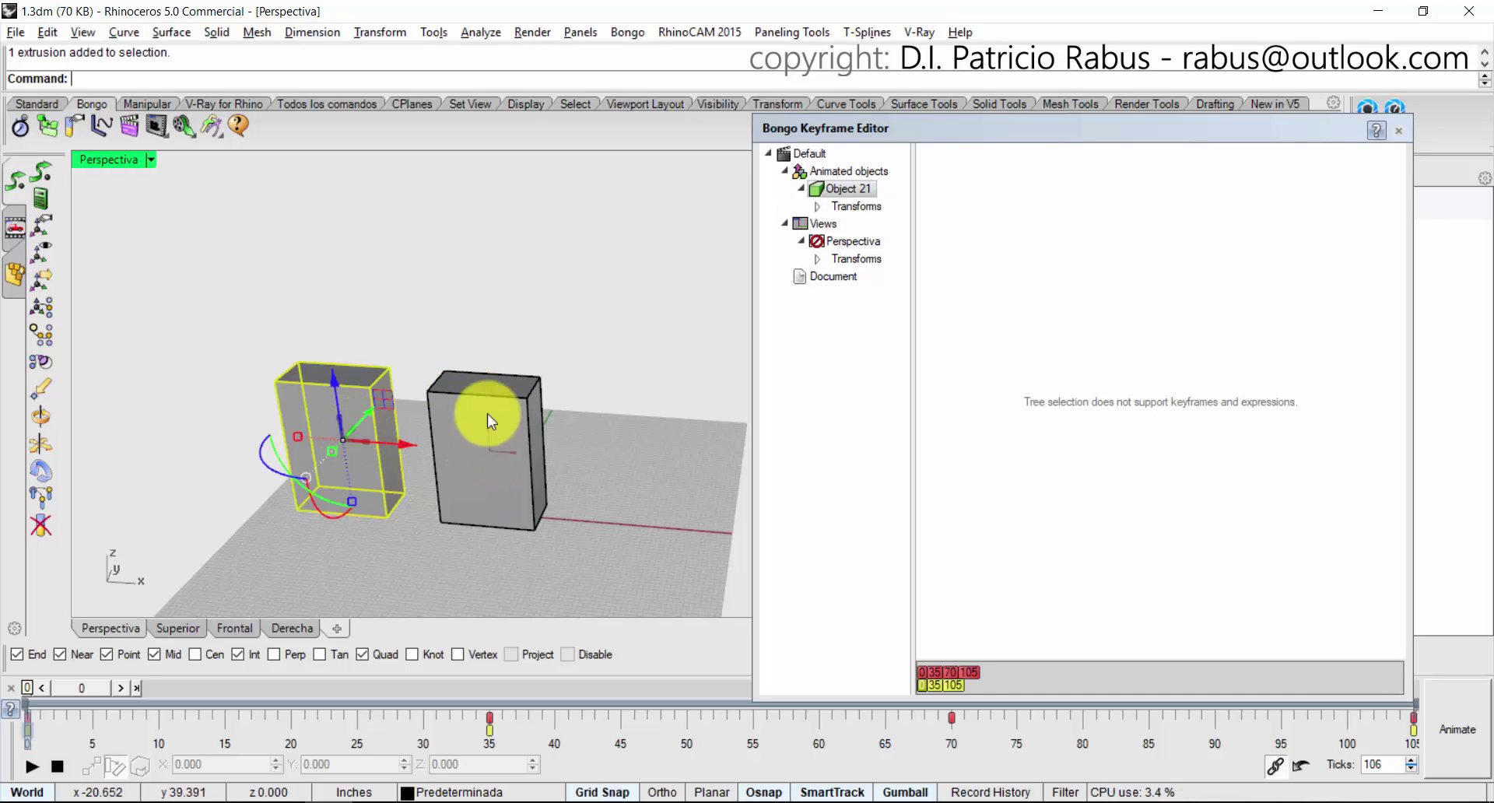
click(451, 423)
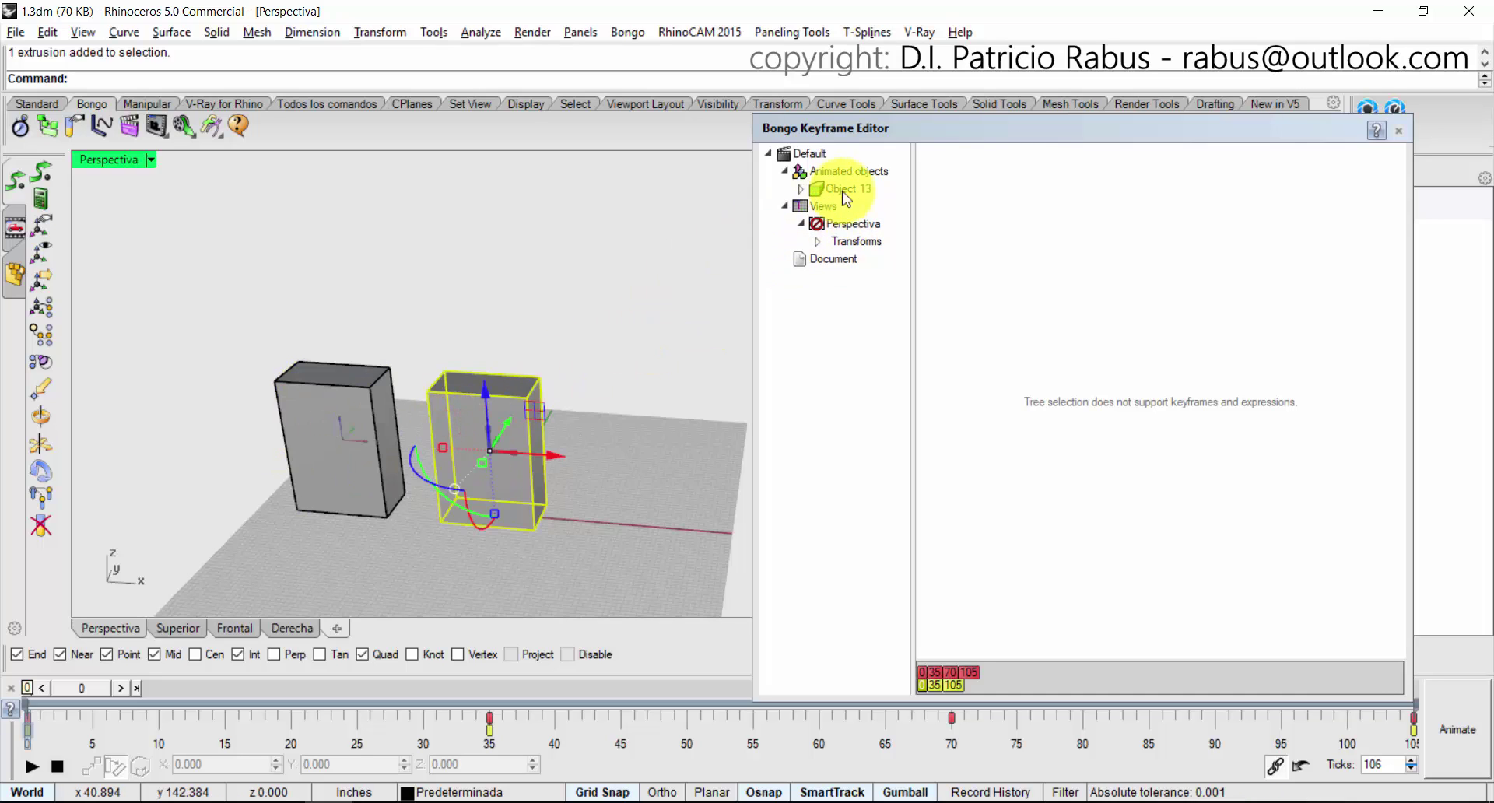
click(343, 428)
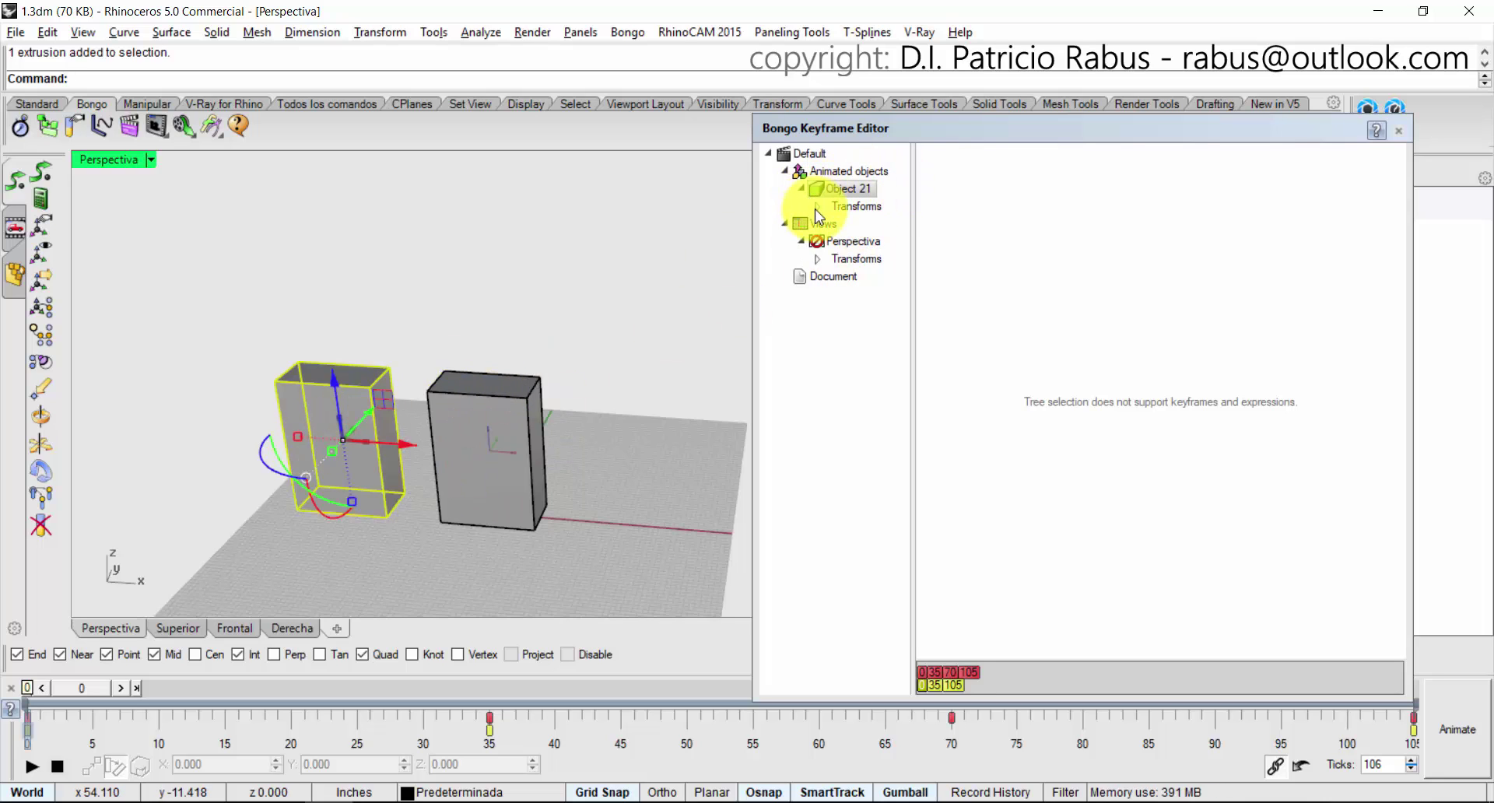
In the copied box's tick 70 keyframe, set Rotate Y to 0° and Rotate Z to 180°.
click(934, 683)
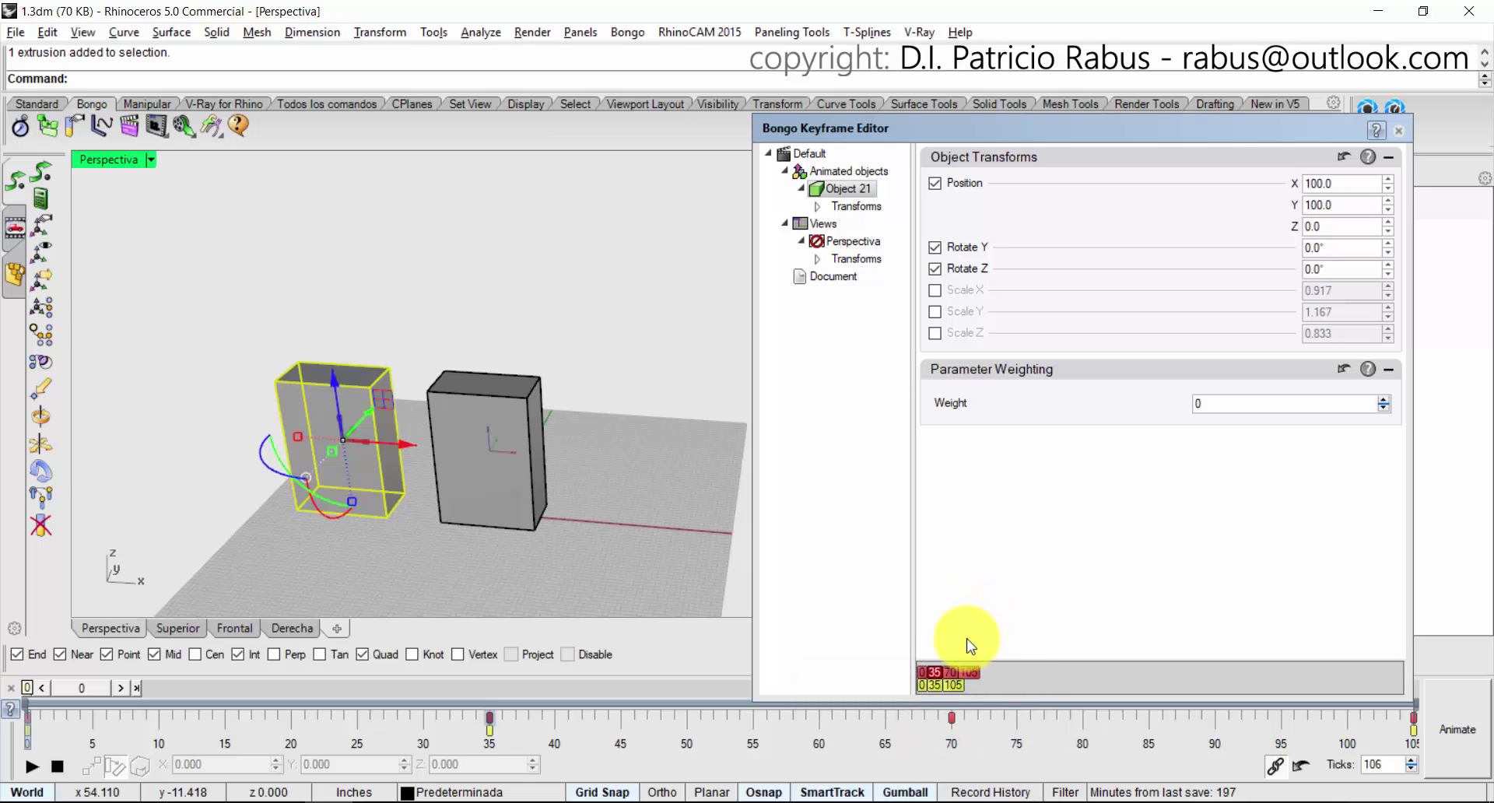
click(950, 673)
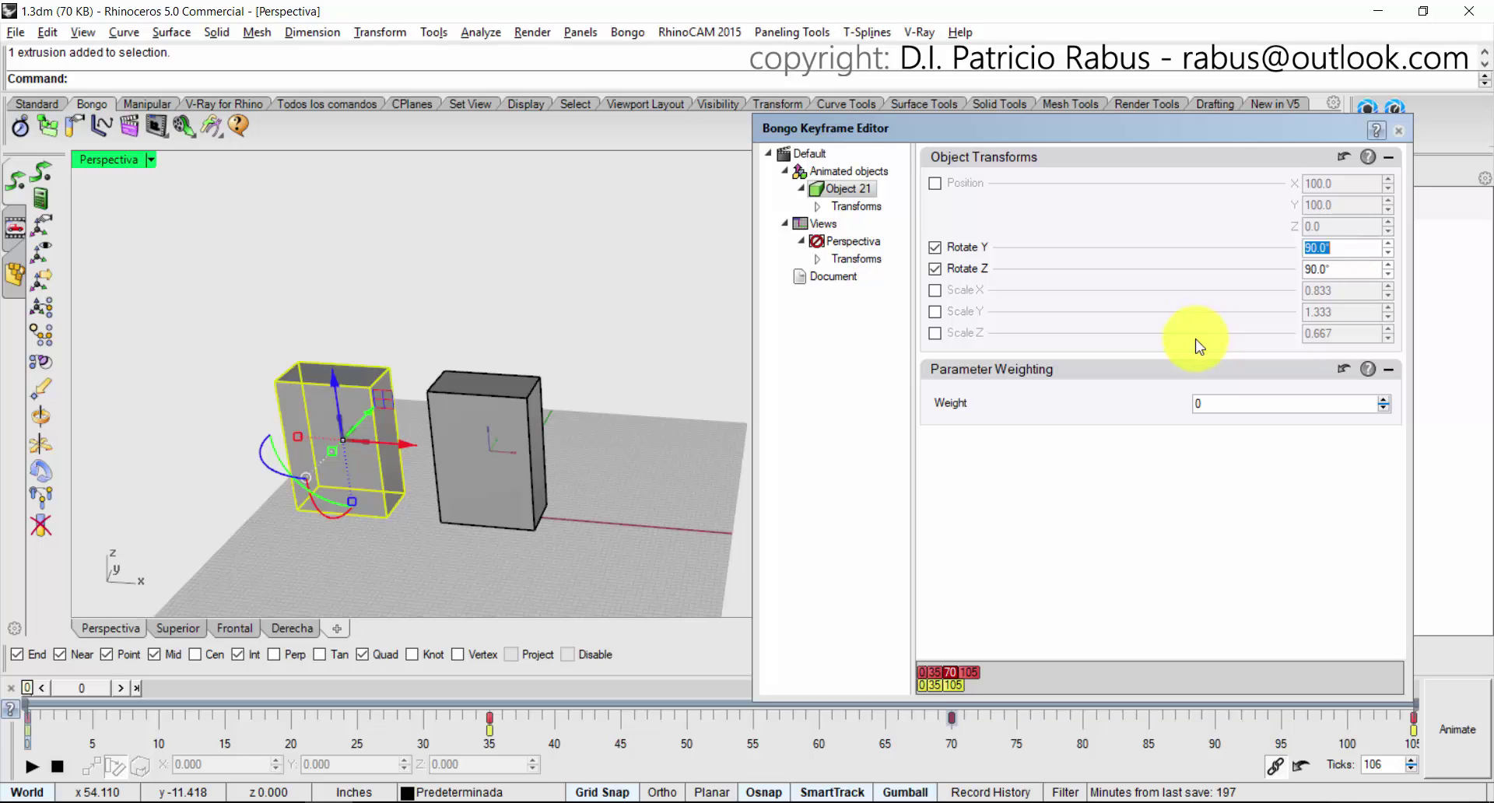
click(1355, 270)
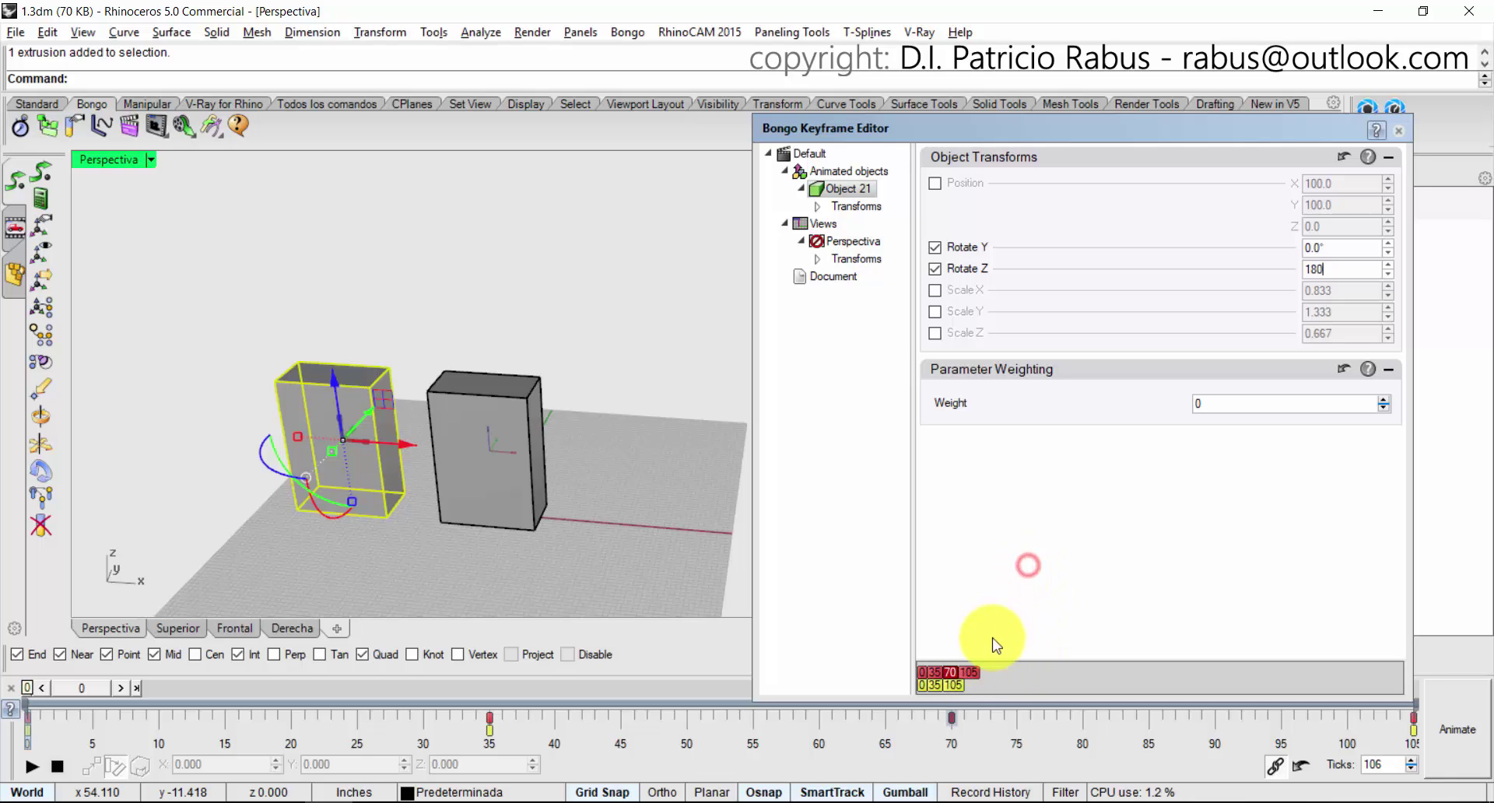
In the copied box's tick 105 keyframe, set Scale X to 1.5, Scale Y to 0.75 and Scale Z to 1.0, and close the Keyframe Editor.
click(974, 672)
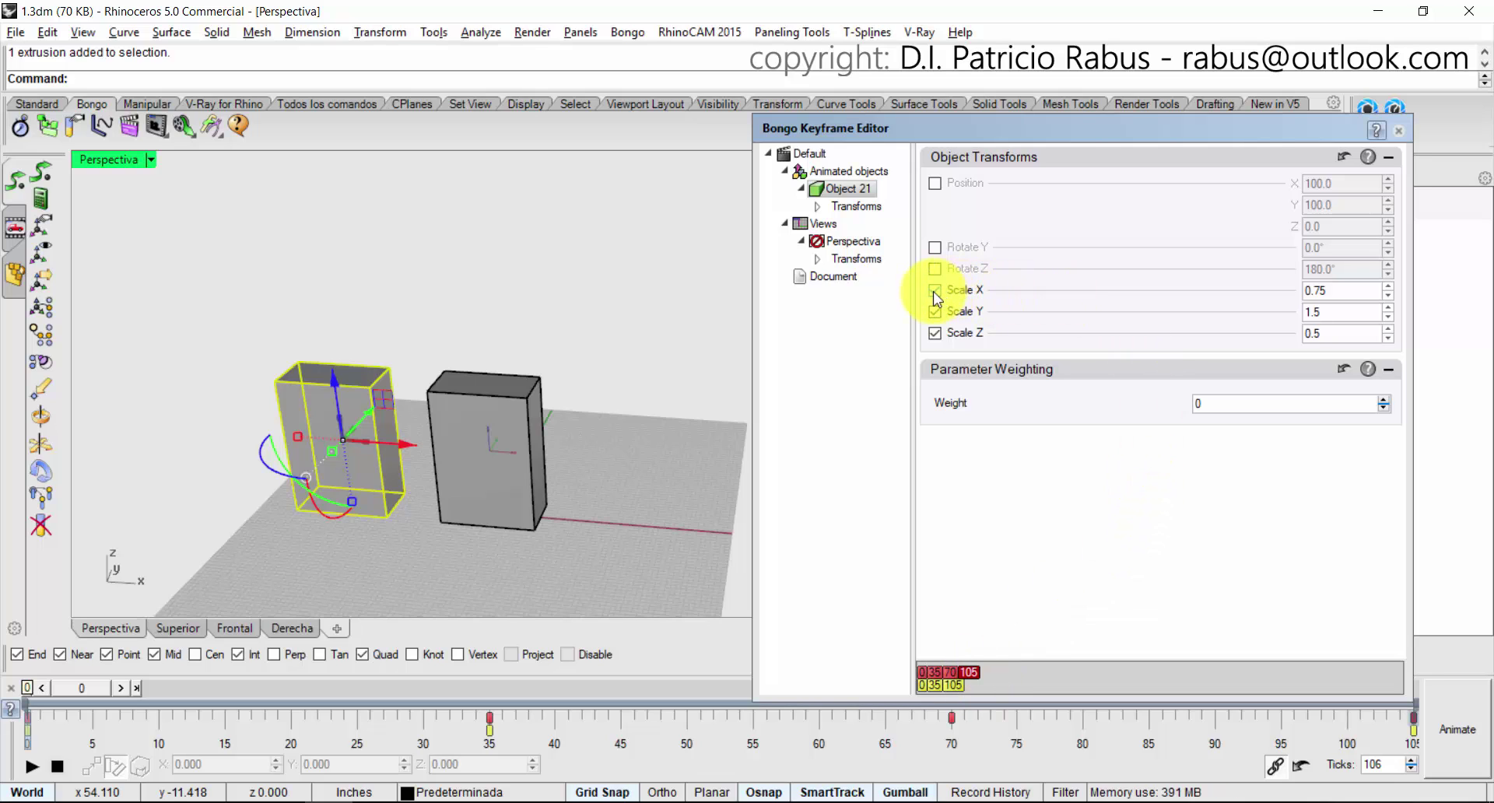
click(1350, 291)
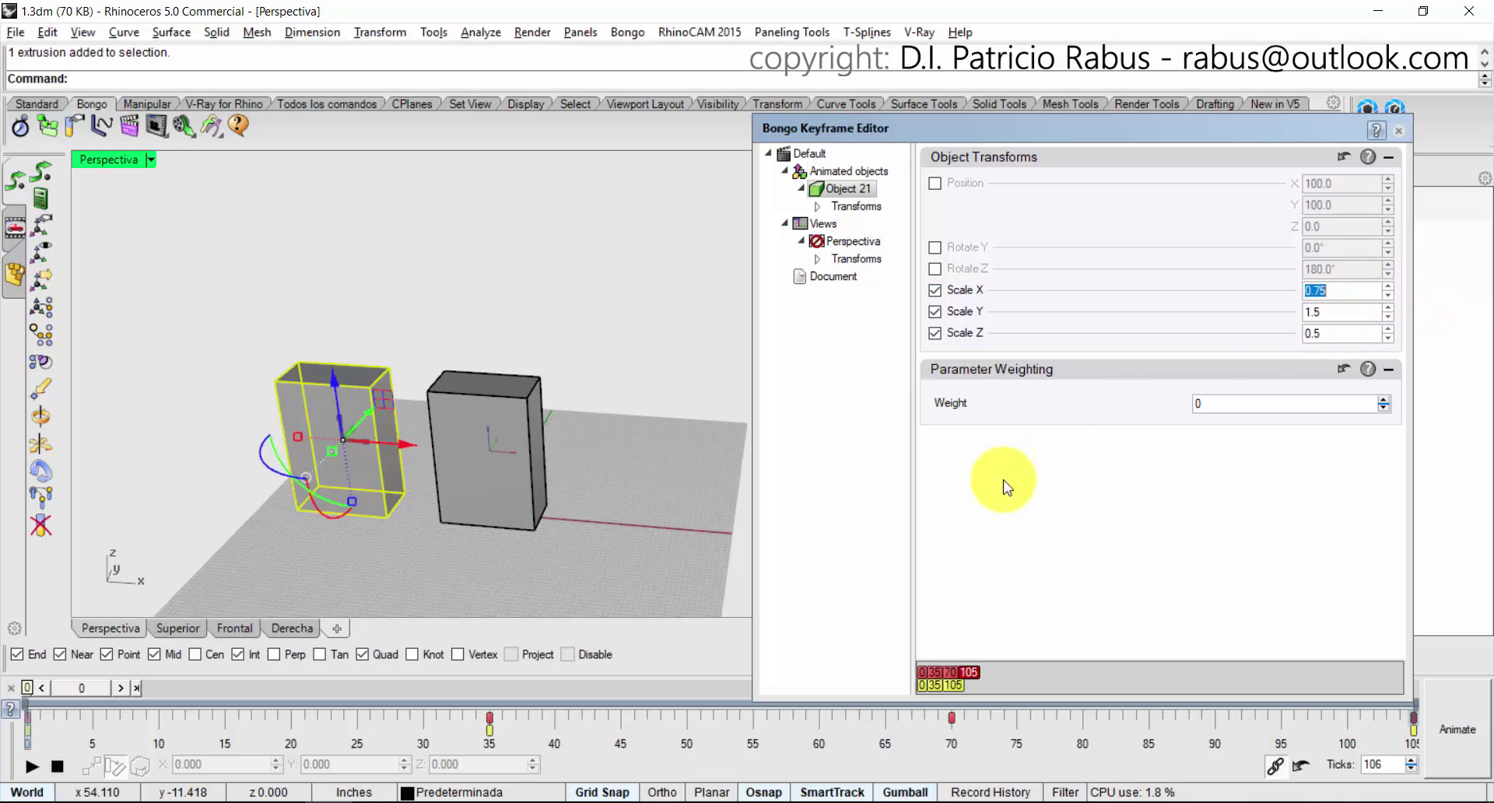
click(1346, 289)
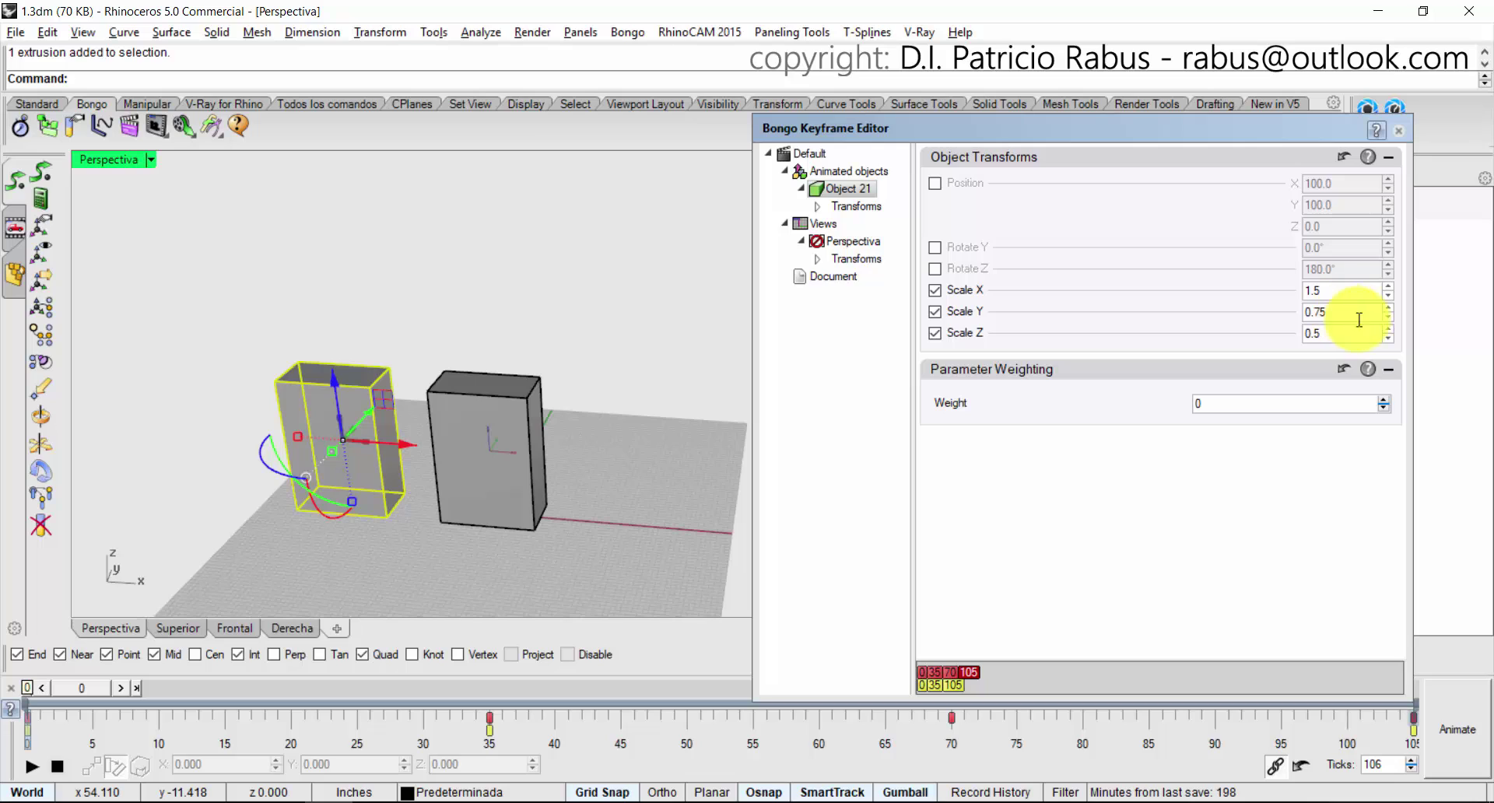
click(1358, 315)
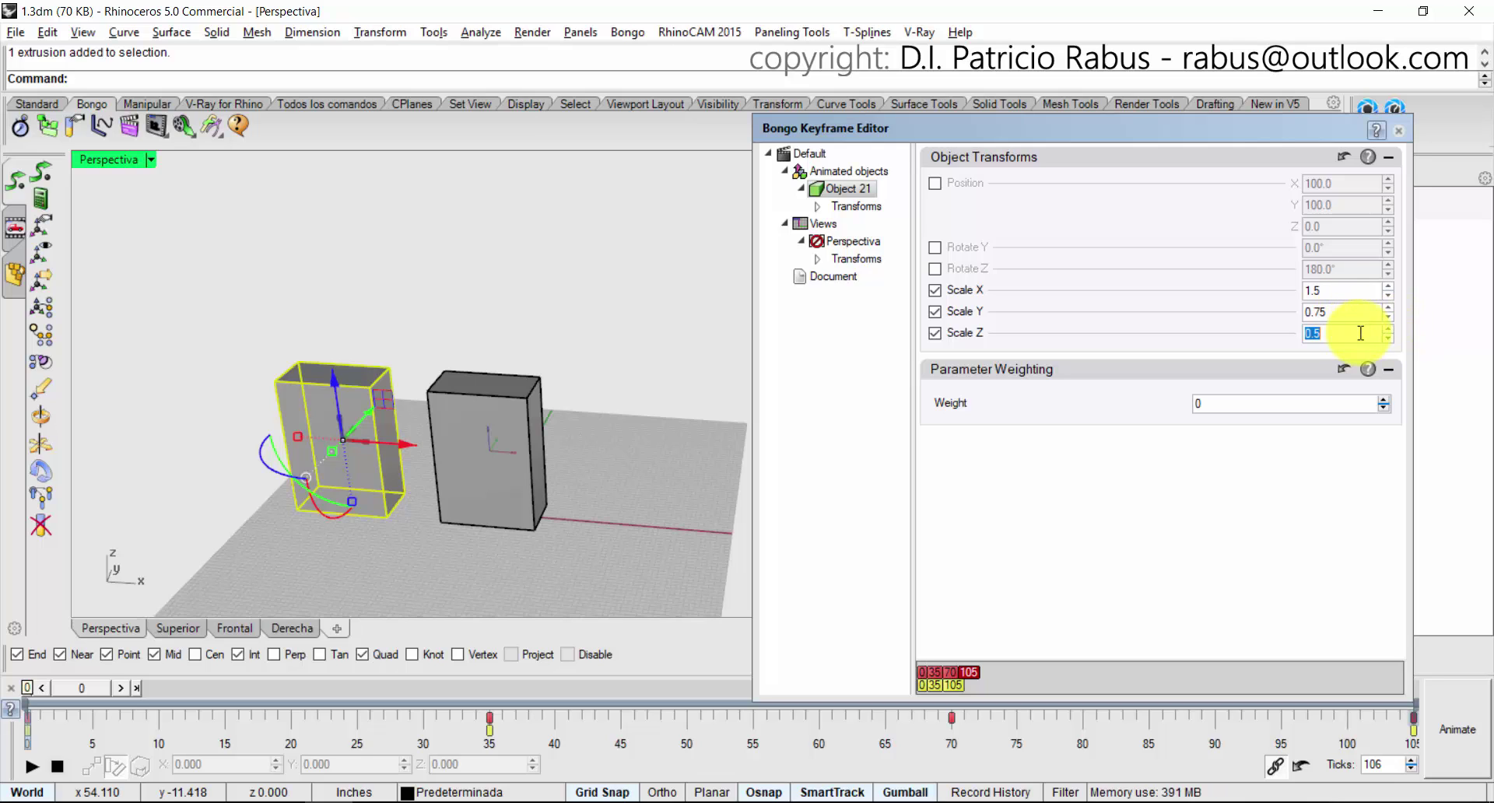
key(Return)
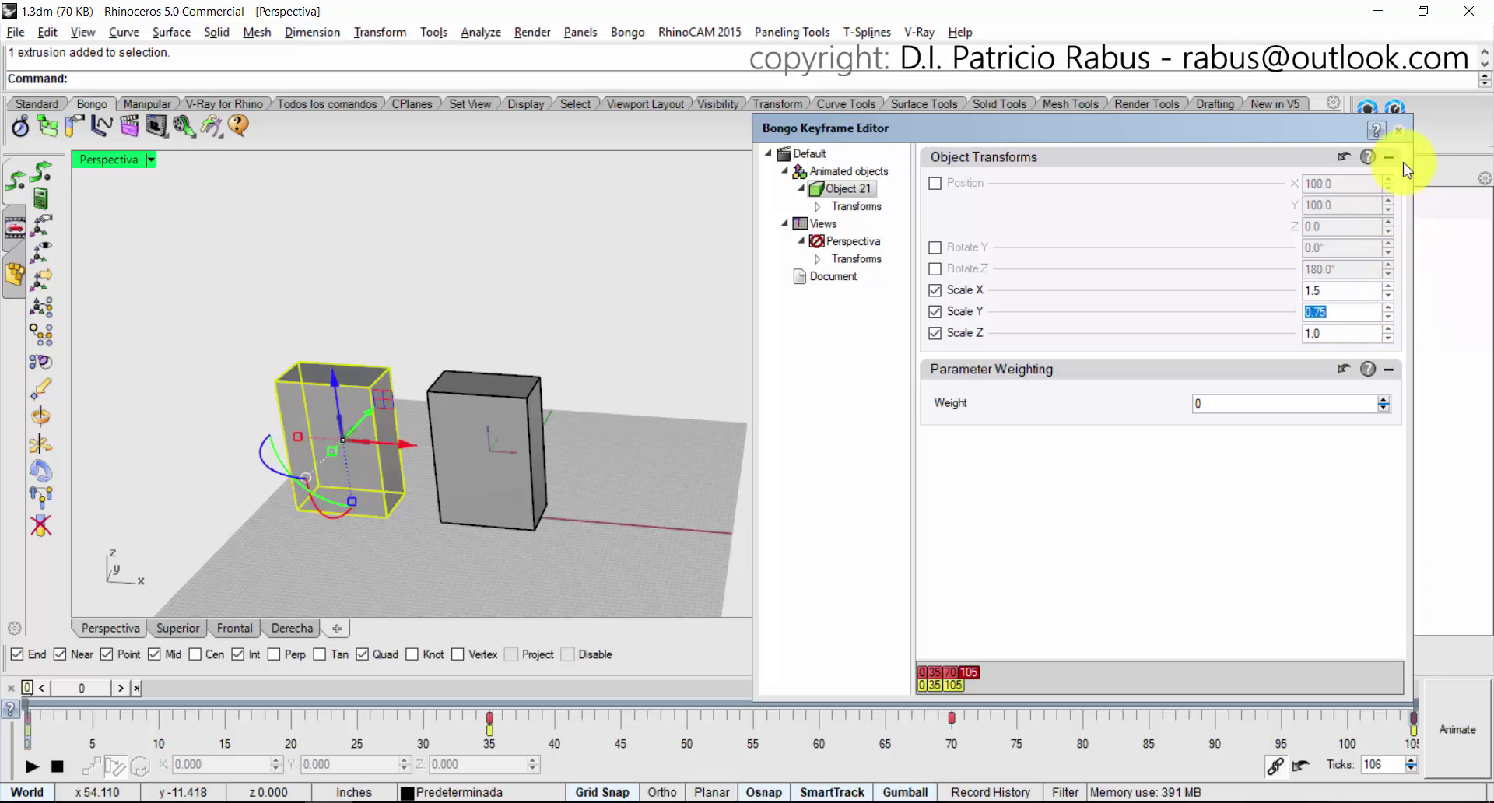
click(1398, 131)
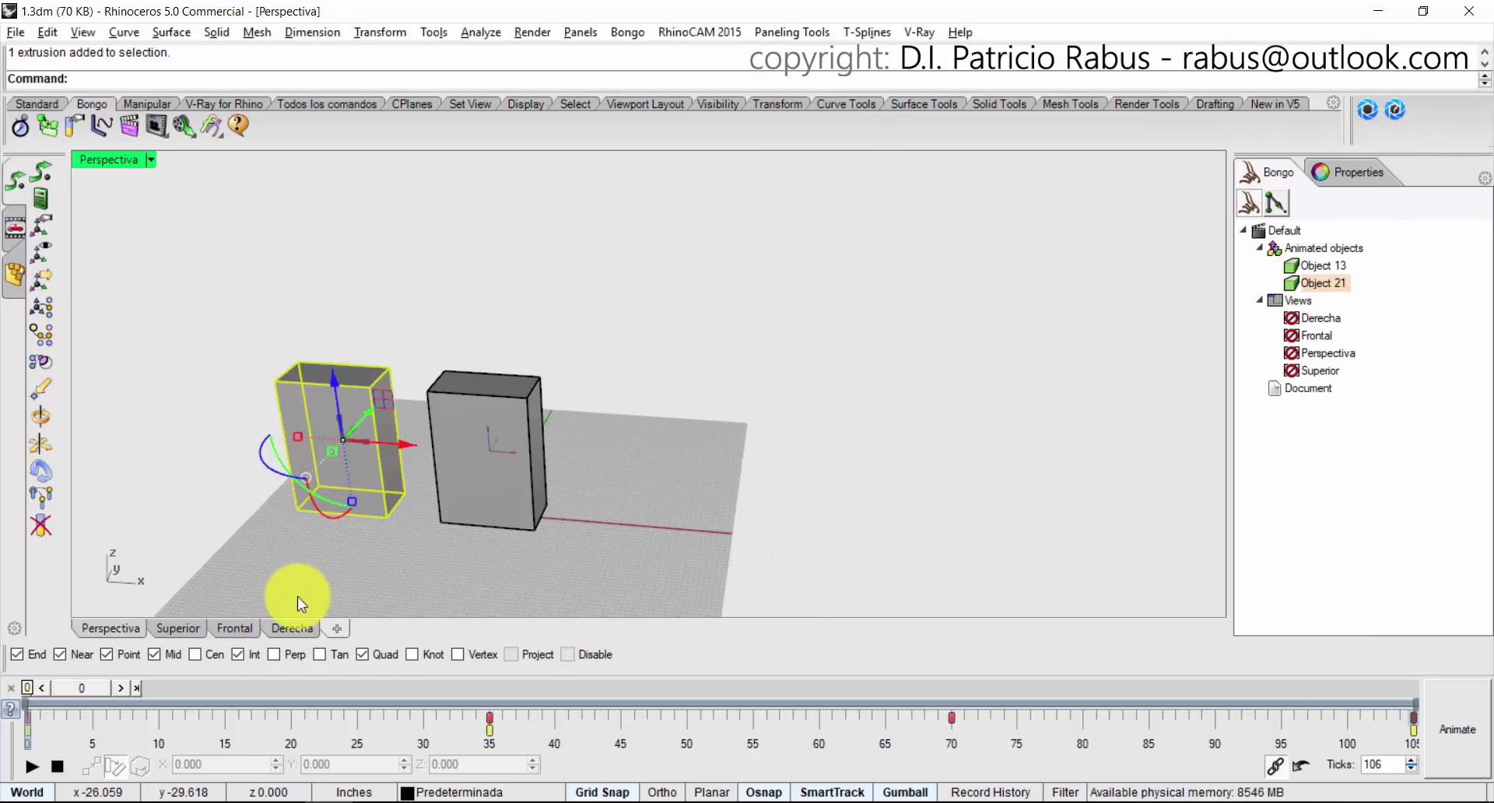
Scrub the animation from tick 0 to tick 67 and examine how both boxes move in the Perspectiva view.
drag(91, 694, 910, 770)
right_drag(943, 263, 778, 327)
shift+right_drag(1023, 378, 706, 374)
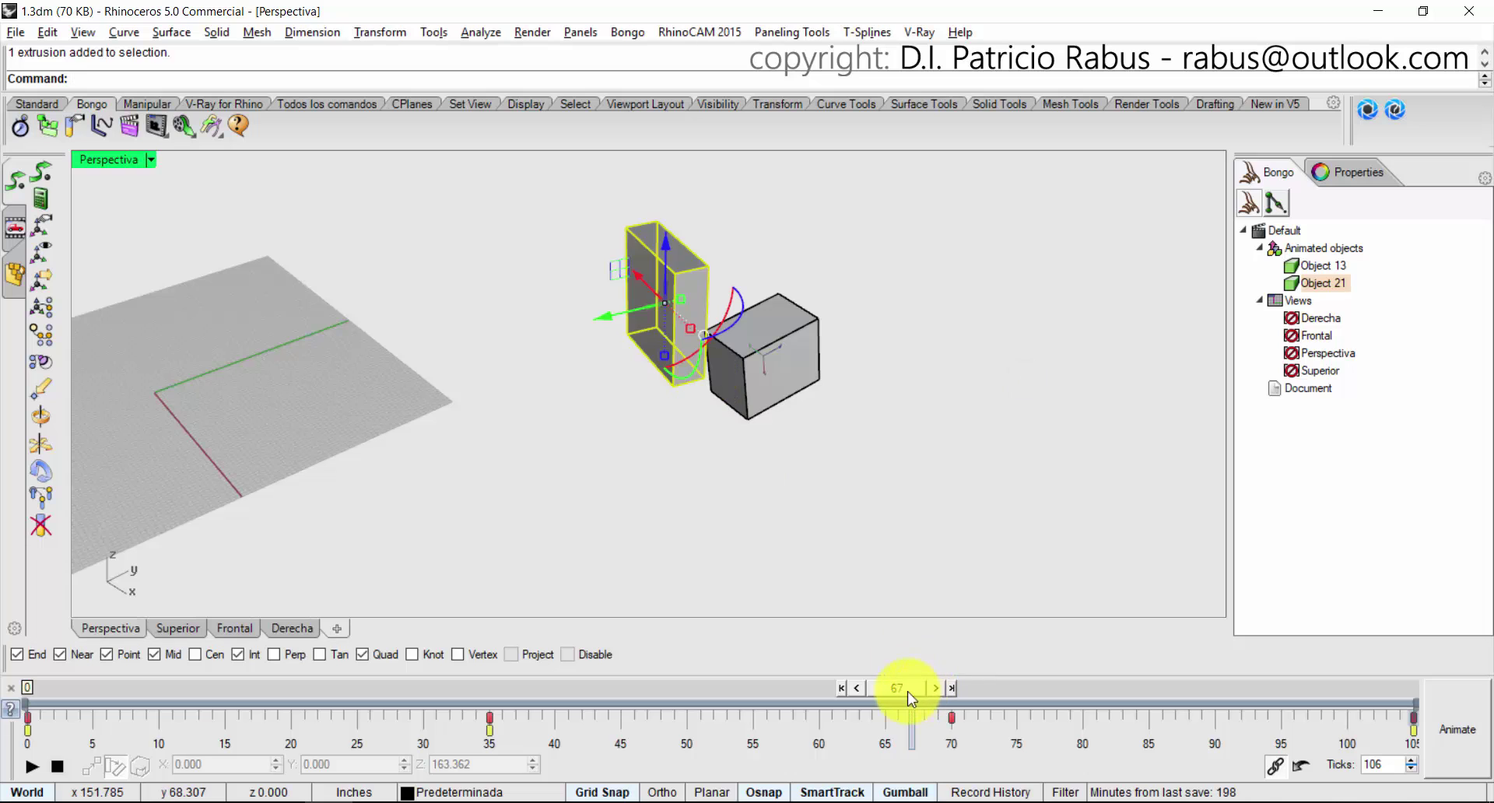
Return the timeline to tick 0 and delete the copied box.
drag(907, 690, 31, 791)
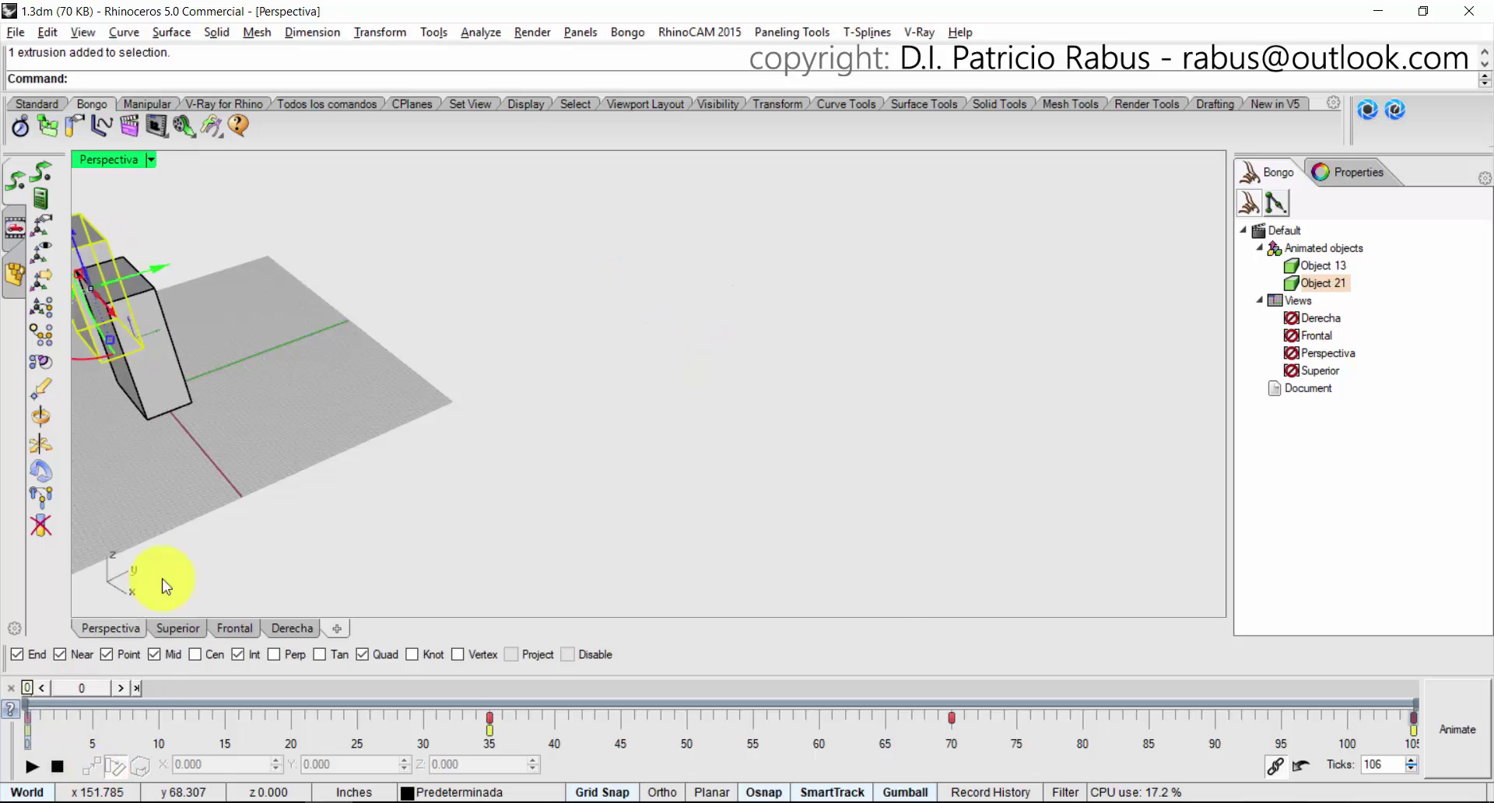
key(Delete)
Start a truncated cone beside the box on its negative X side, with a base radius of about 13 in.
click(31, 103)
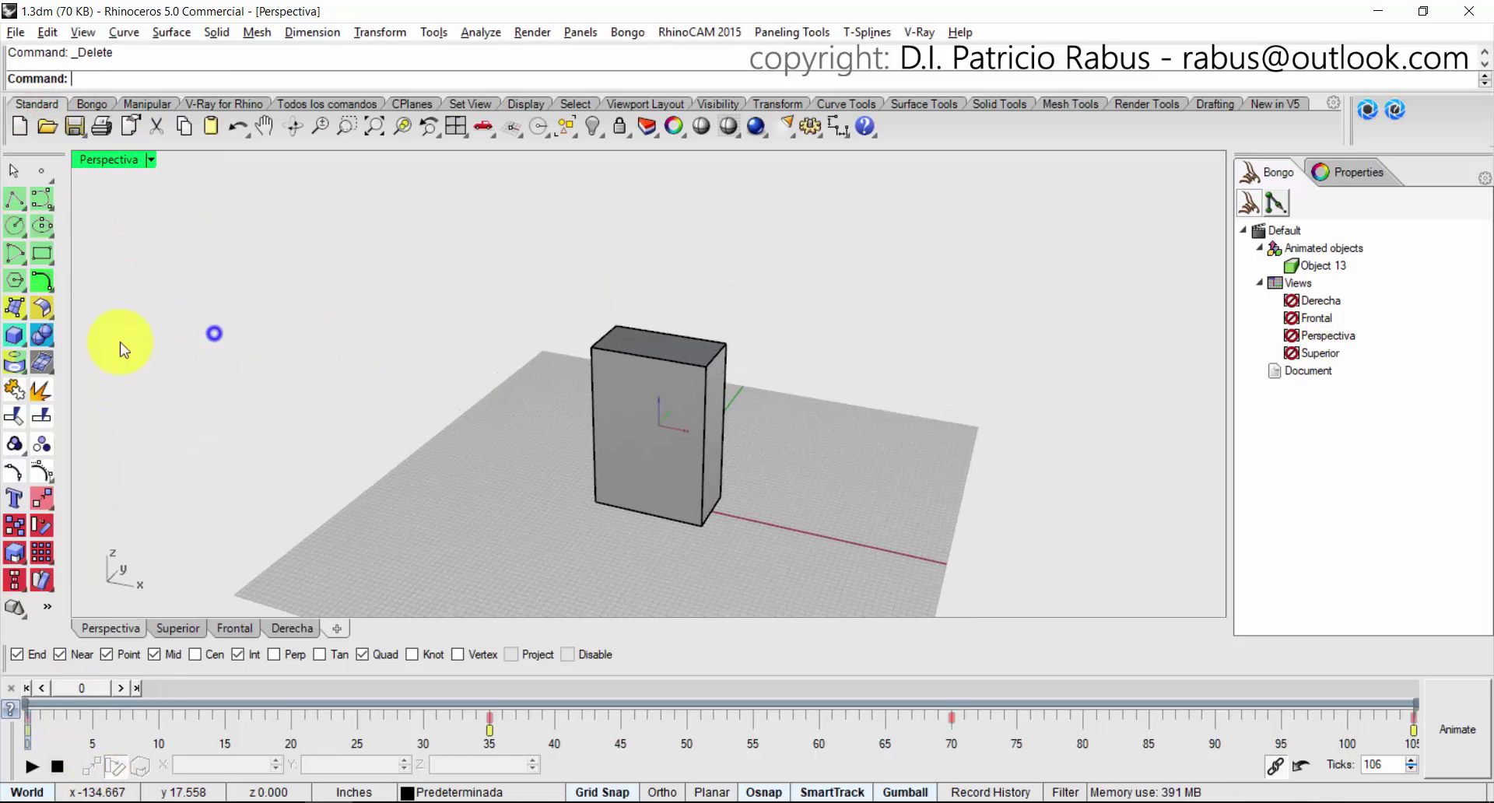
click(26, 338)
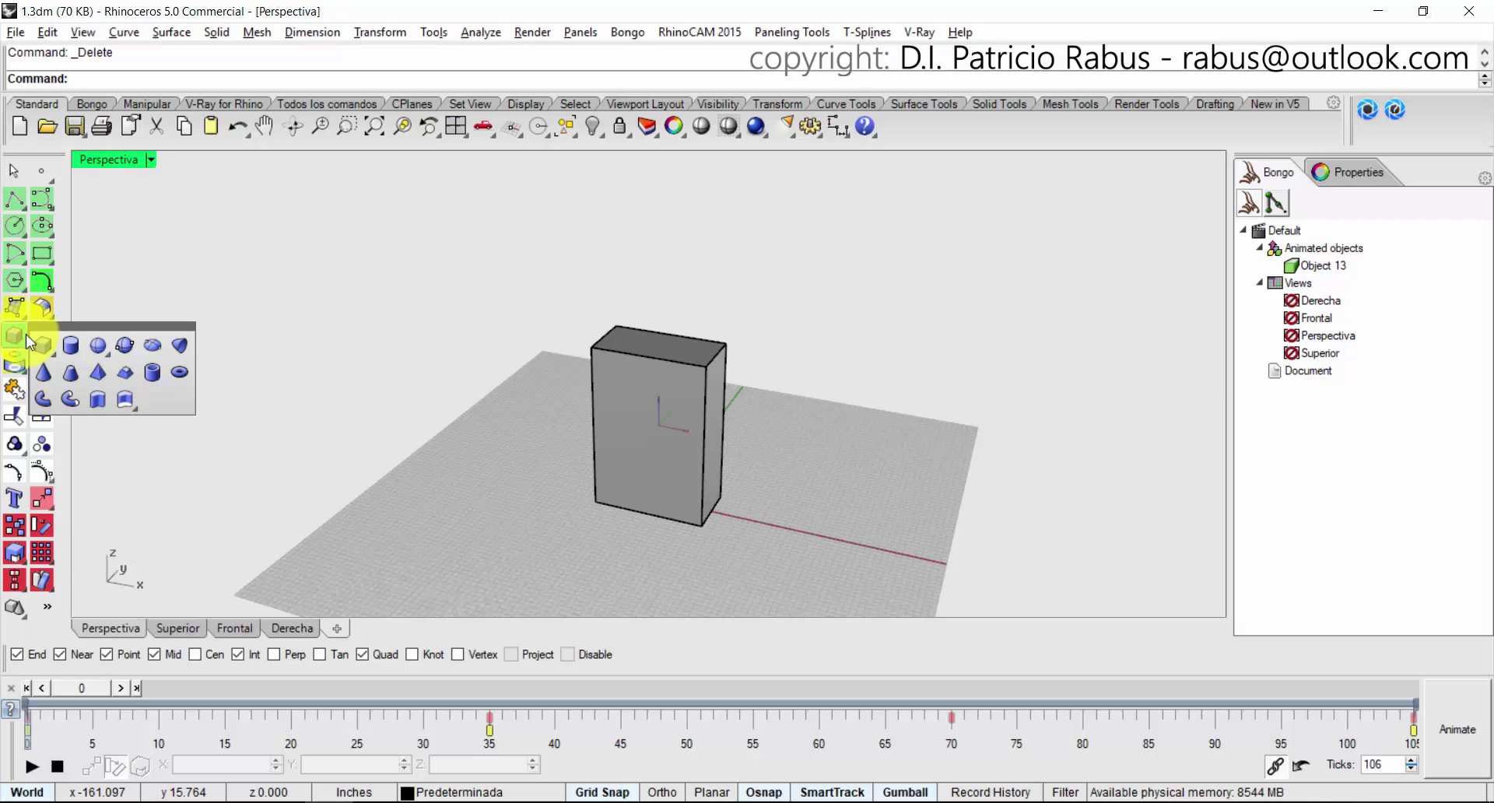
click(71, 377)
right_drag(407, 470, 463, 443)
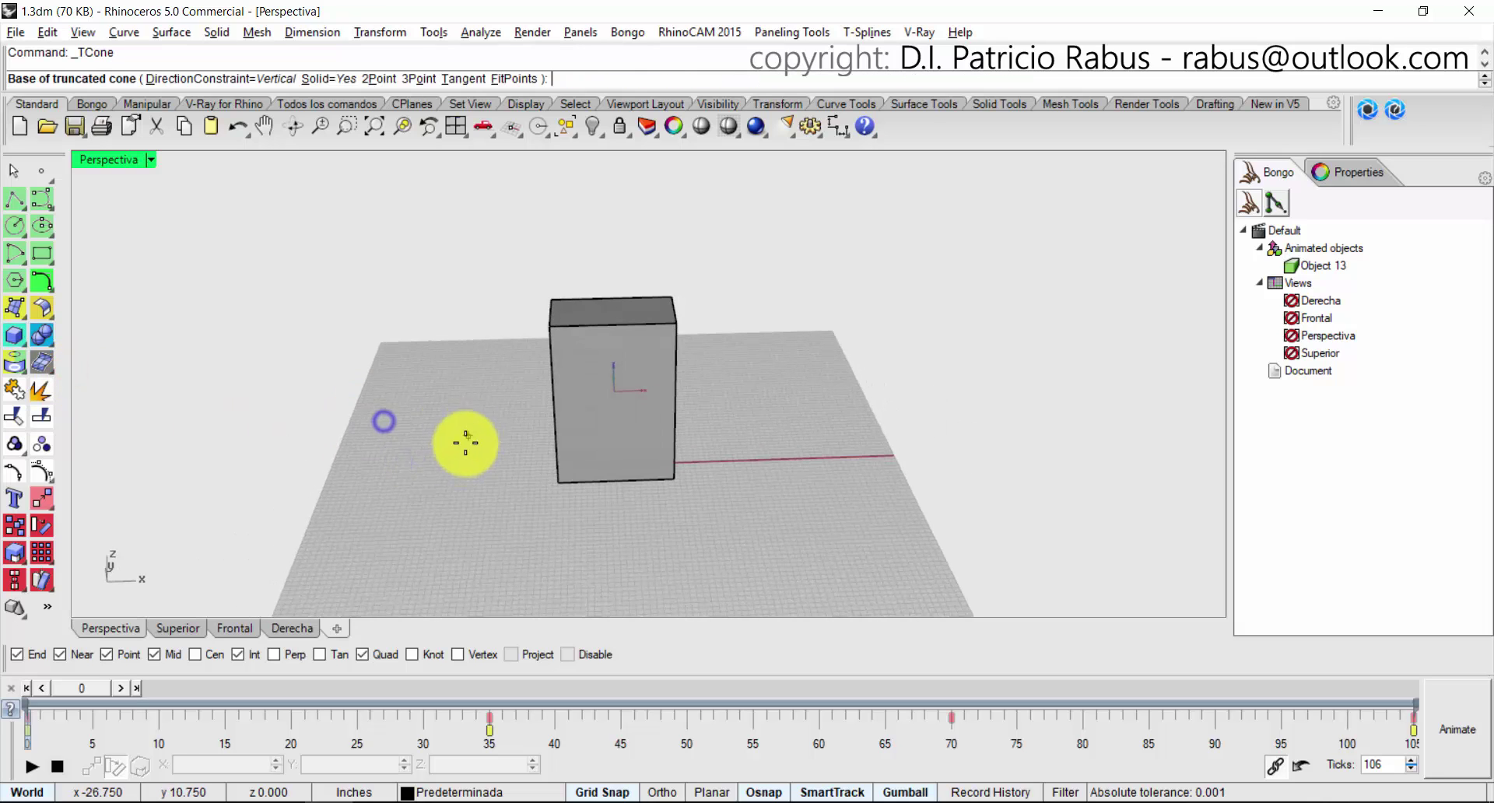
click(414, 469)
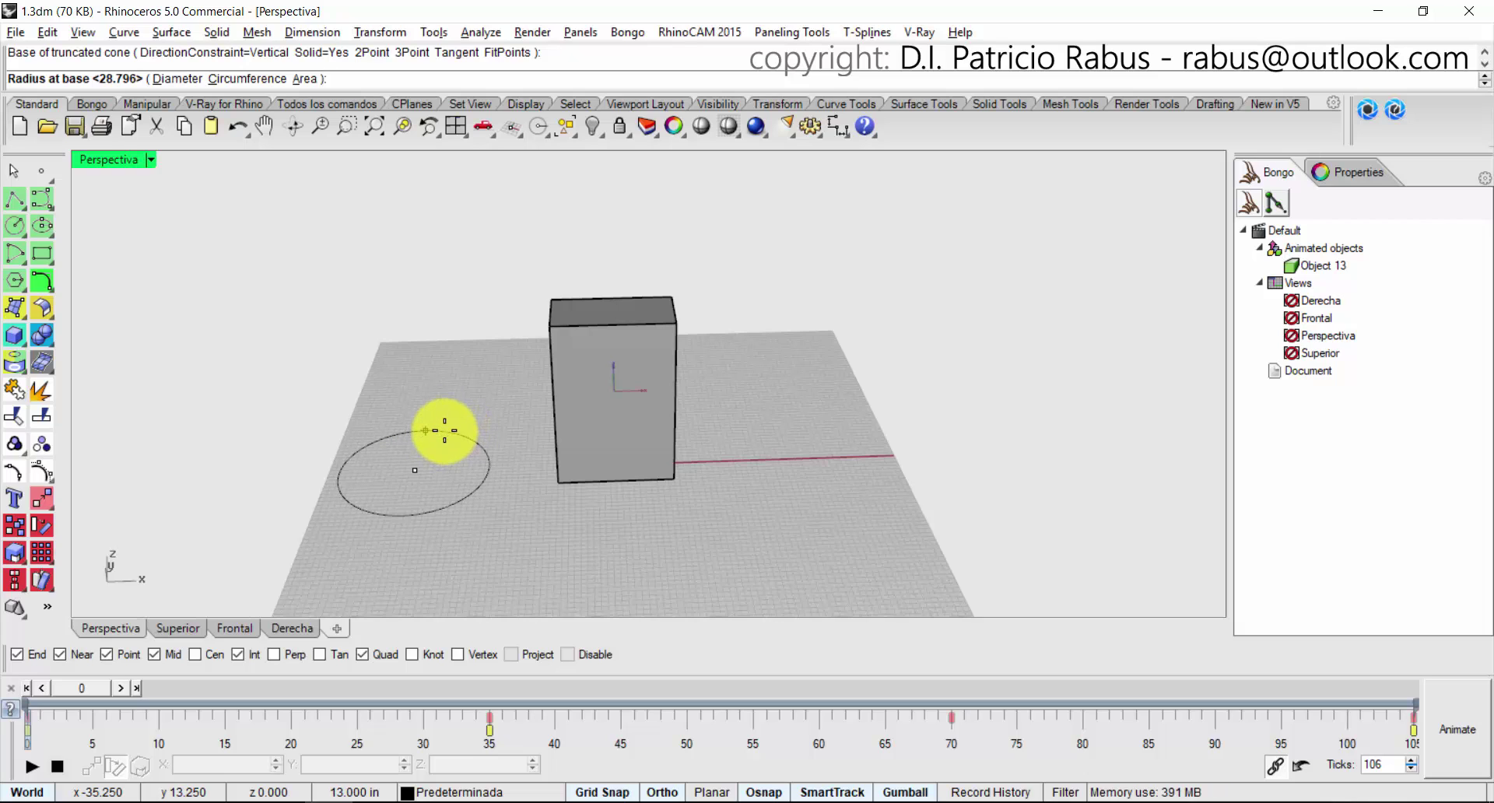
click(444, 430)
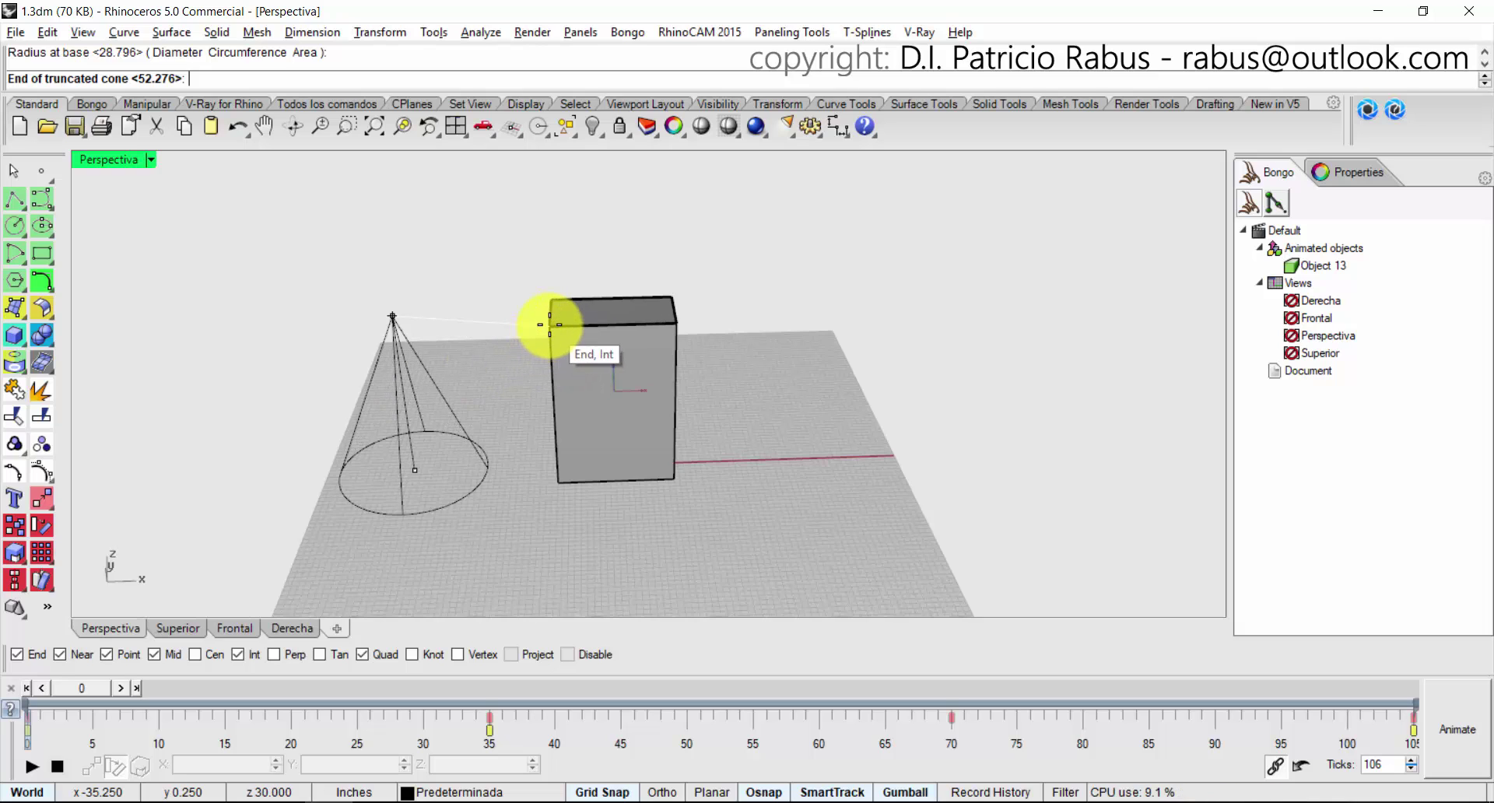
In the Frontal view, give the truncated cone a height of about 43 in and a top radius much narrower than its base.
click(234, 628)
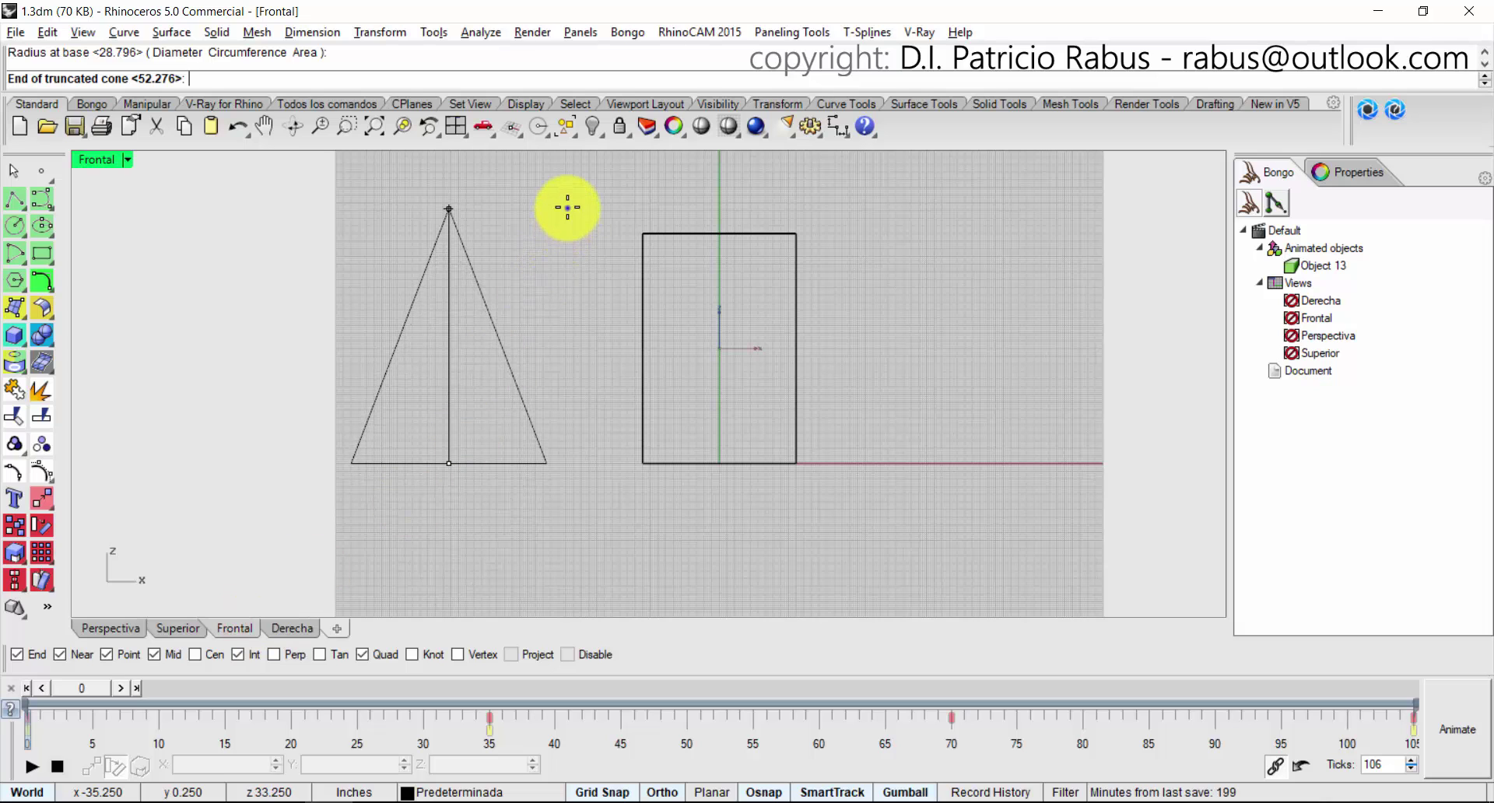
right_drag(567, 207, 552, 320)
click(570, 247)
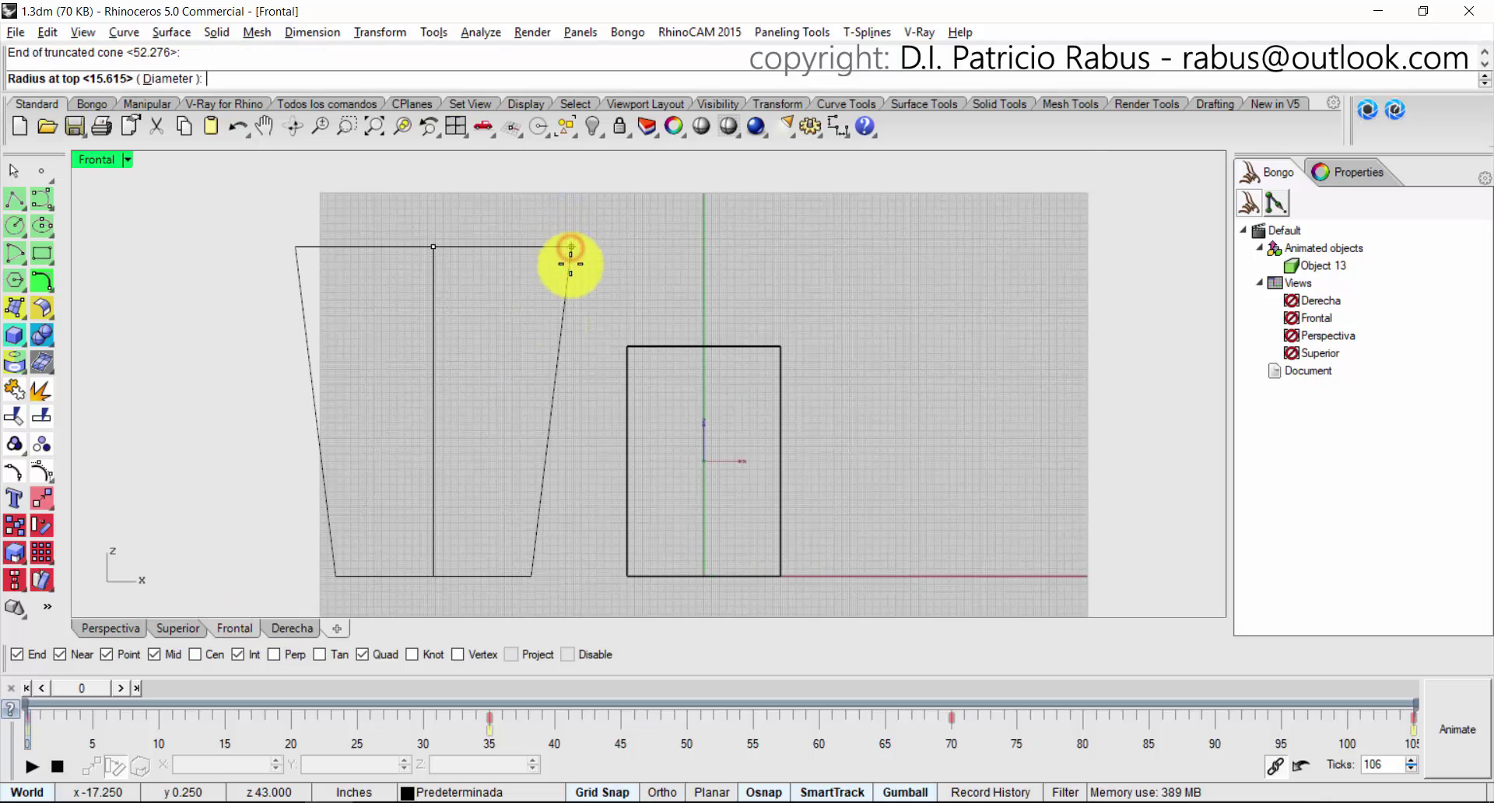
click(456, 317)
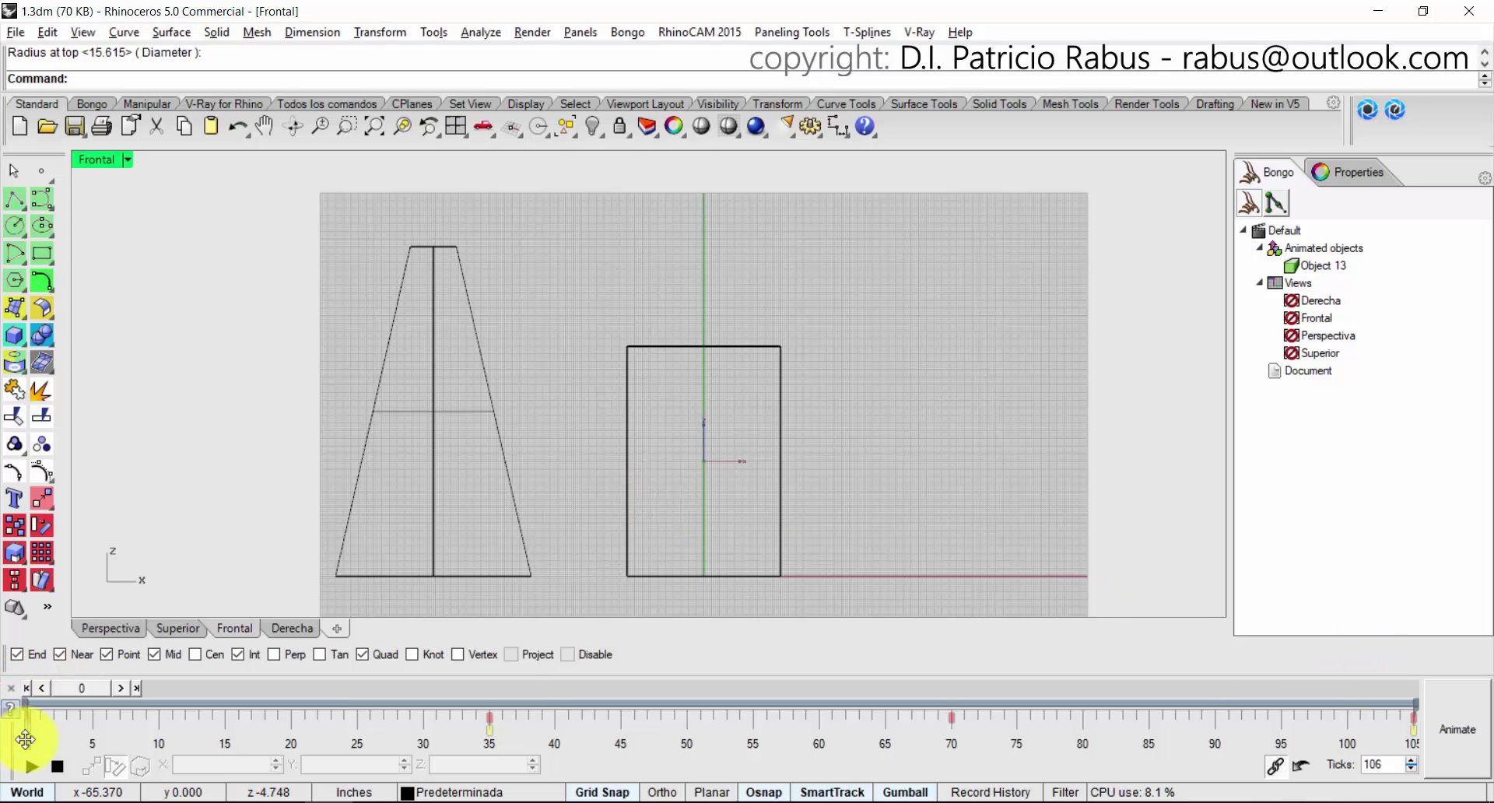
In the Perspectiva view, rotate the truncated cone 90° about the Y axis so its wide base faces the box.
click(150, 625)
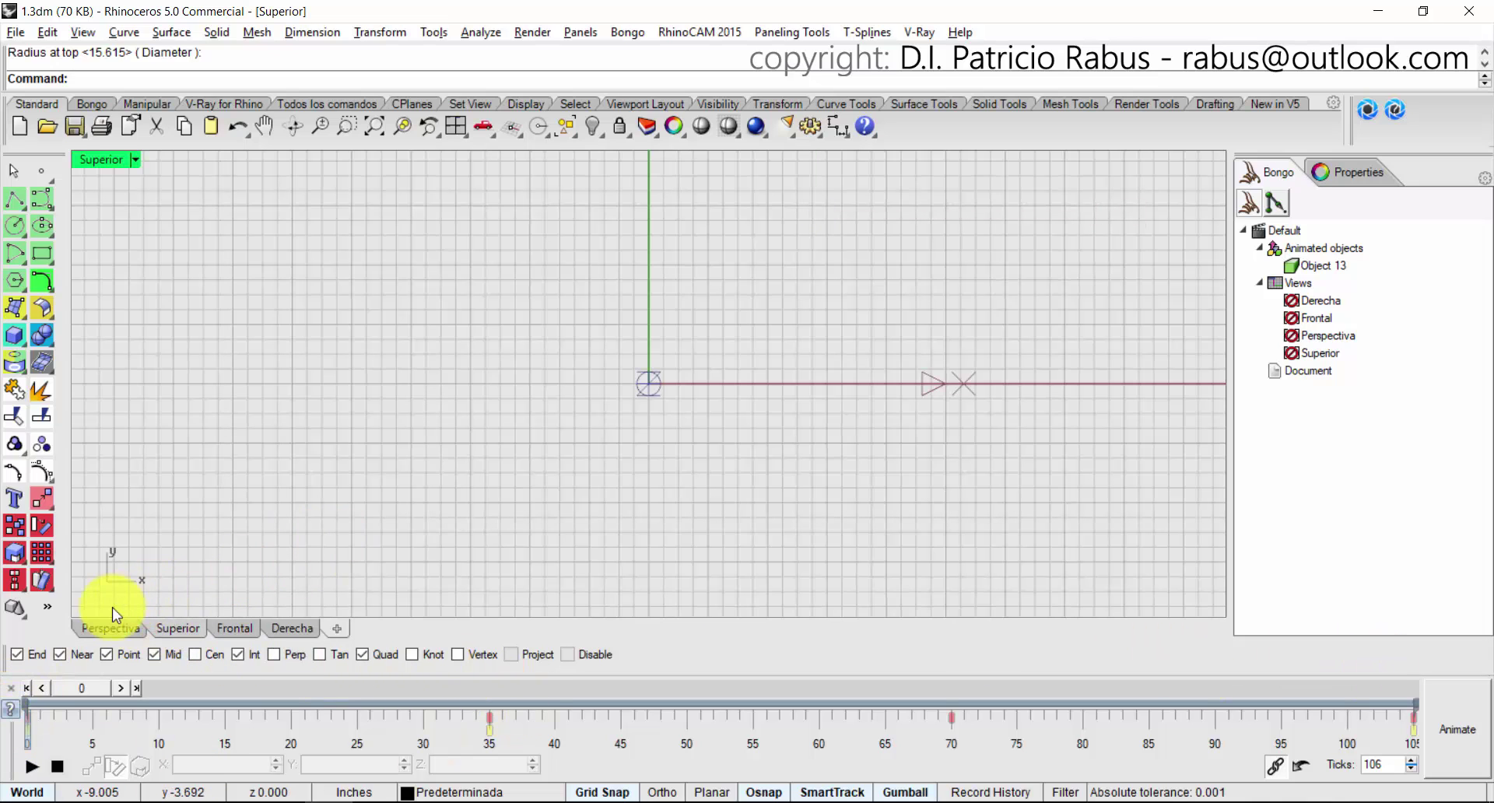
click(110, 626)
right_drag(511, 400, 488, 444)
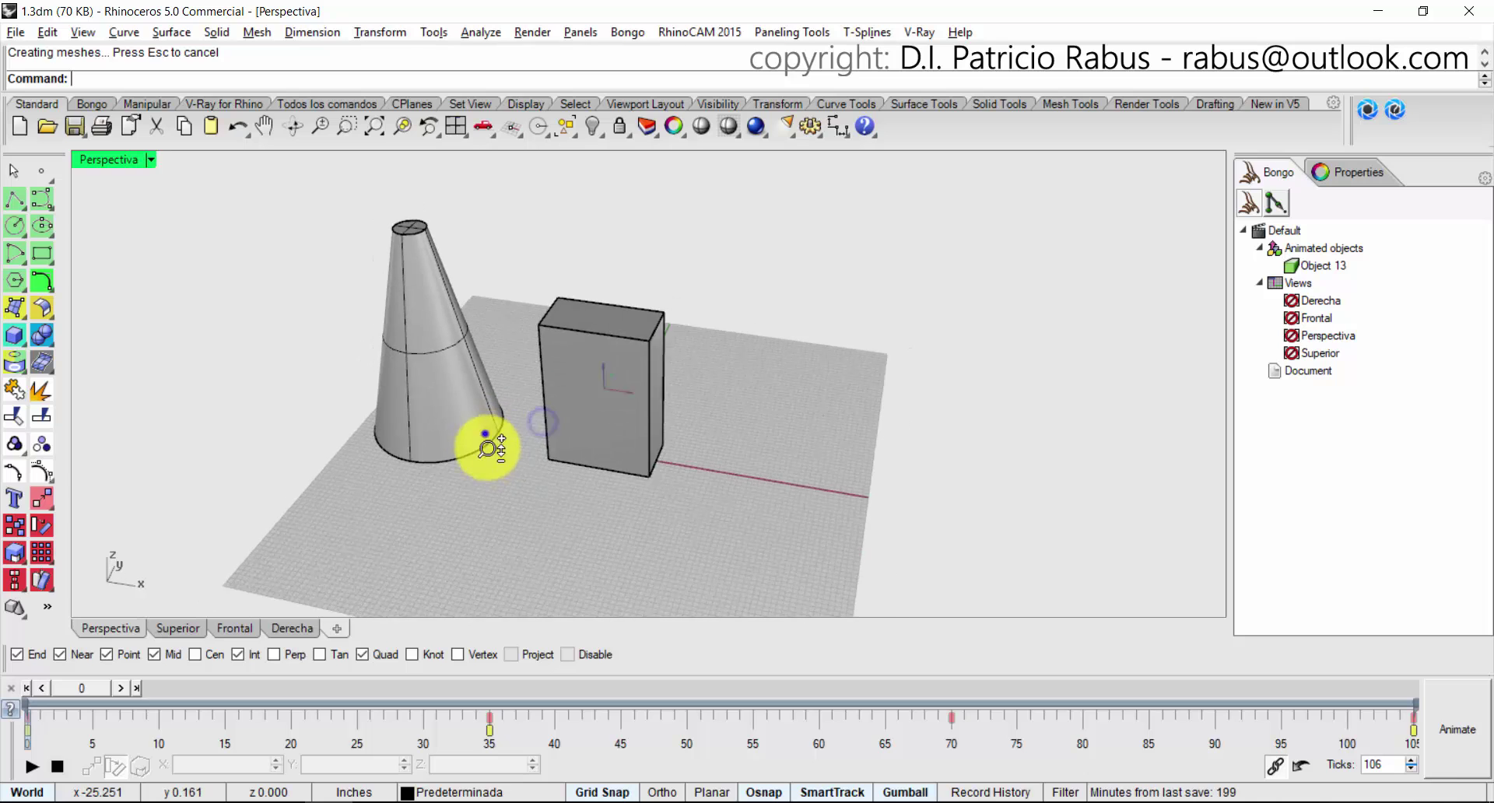
scroll(485, 434, down, 2)
drag(83, 691, 19, 593)
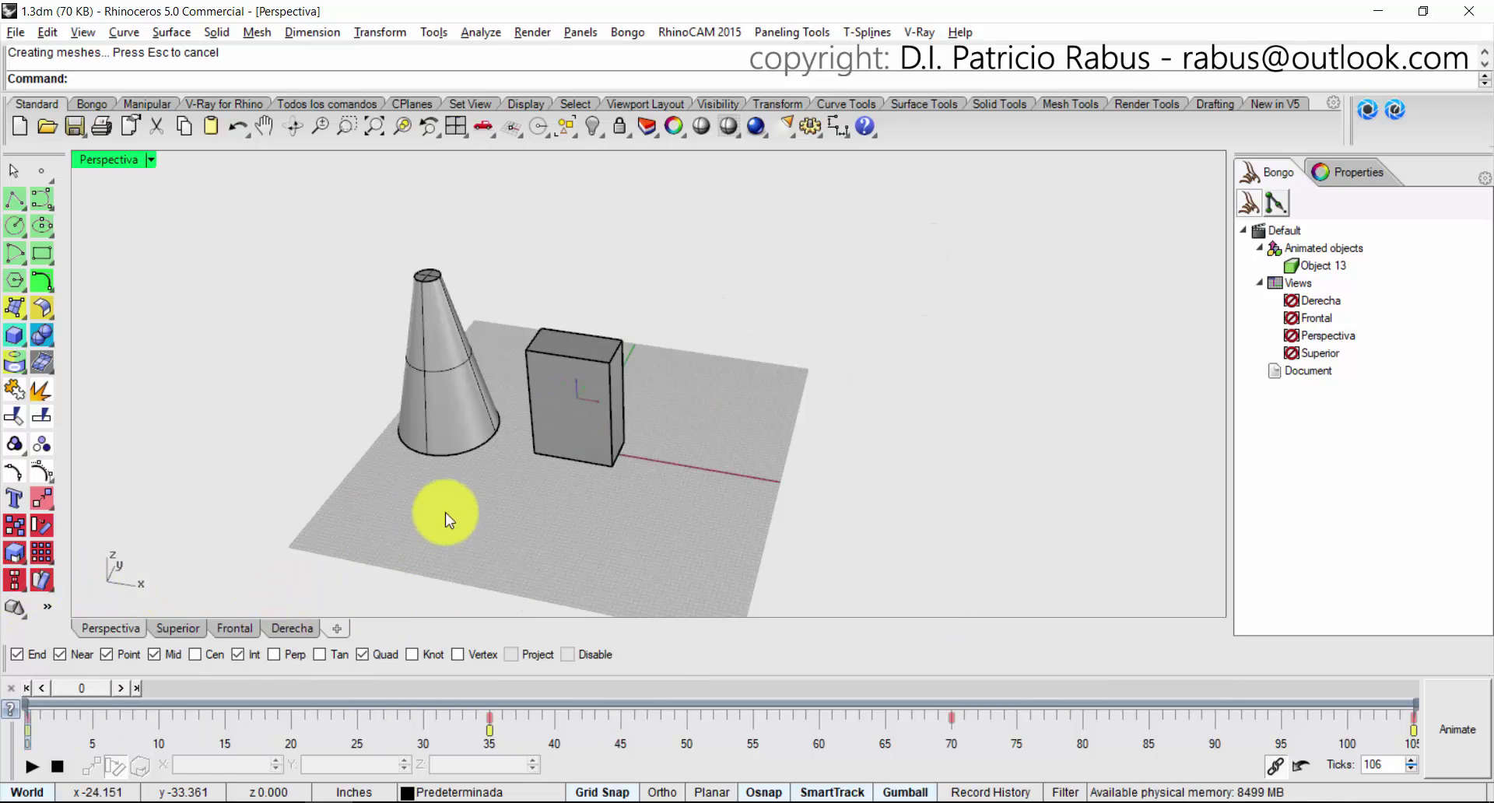
right_drag(450, 506, 506, 456)
click(467, 427)
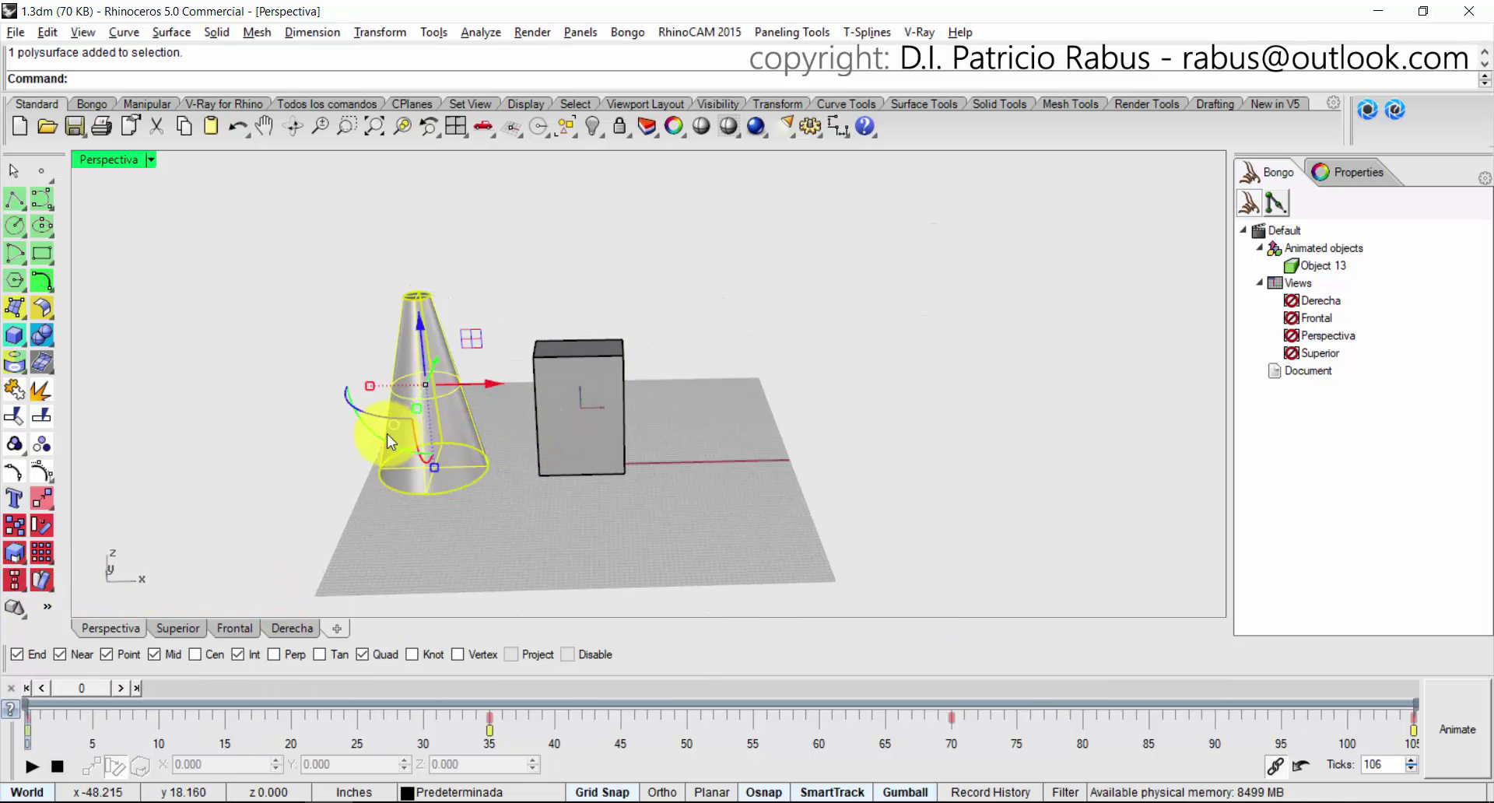
drag(367, 424, 519, 499)
click(534, 524)
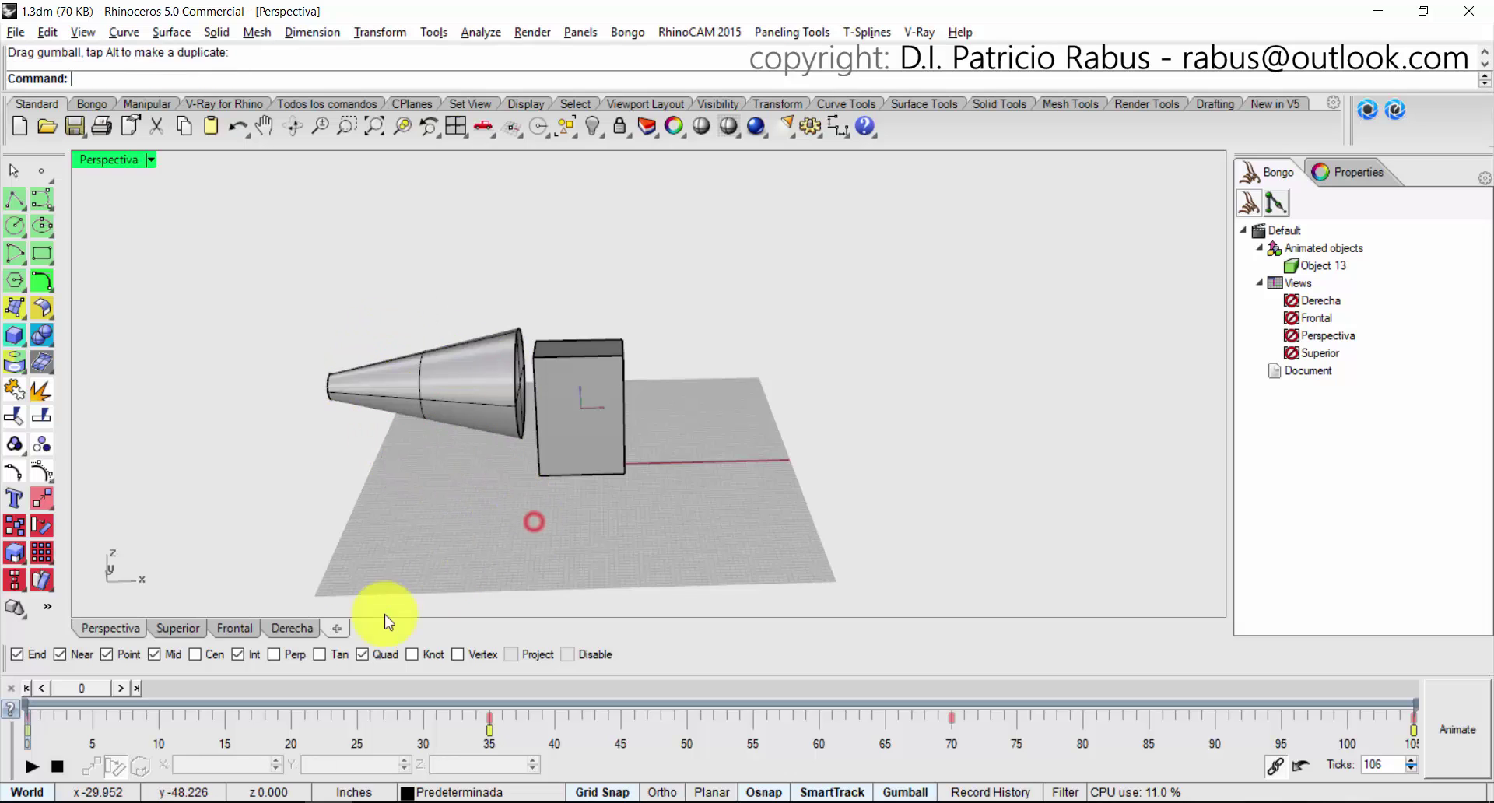
In the Frontal view, lower the cone by about 6.5 in to line its axis up with the box's mid-height.
click(431, 419)
click(233, 627)
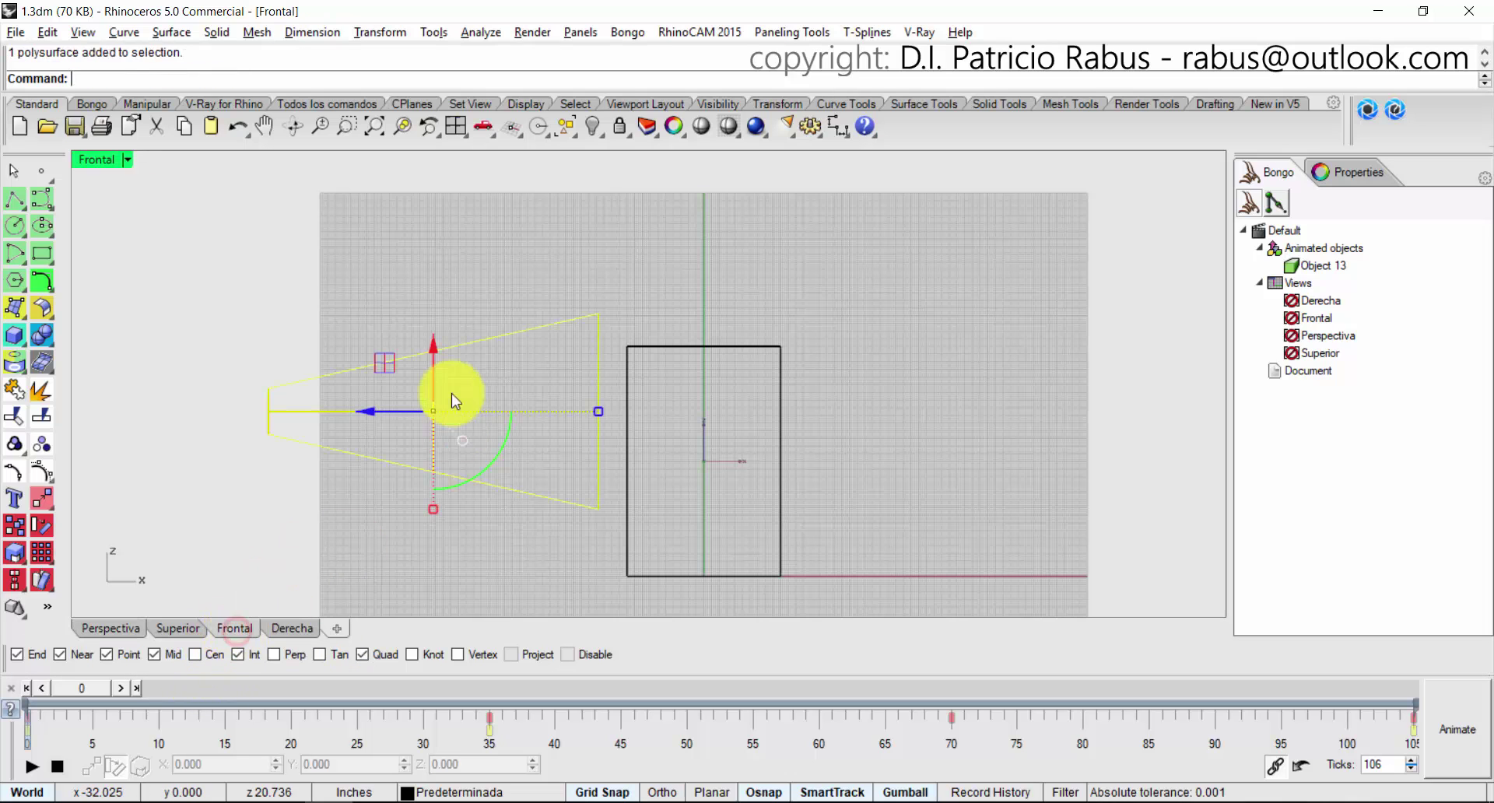
drag(433, 365, 454, 414)
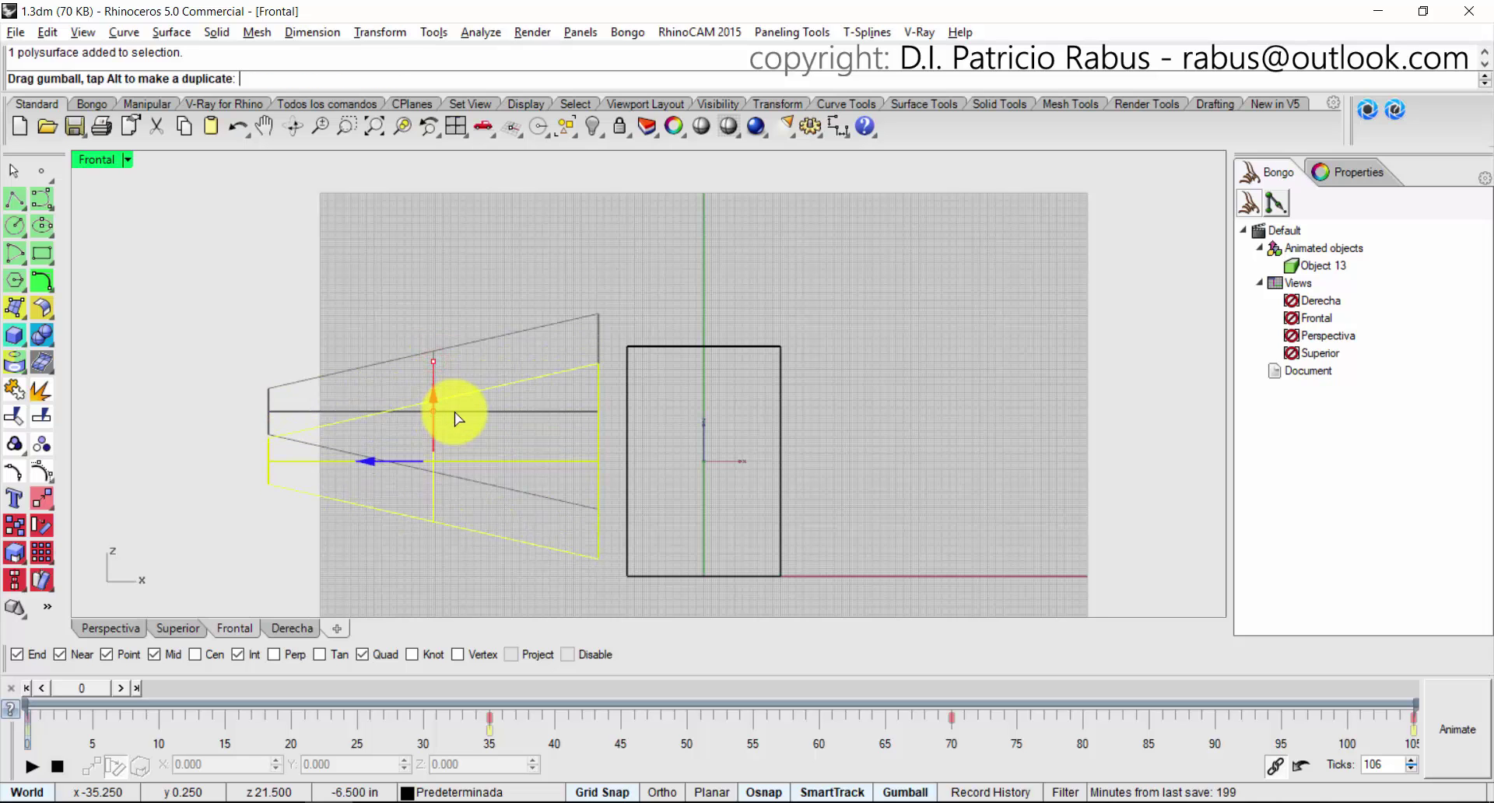
click(482, 305)
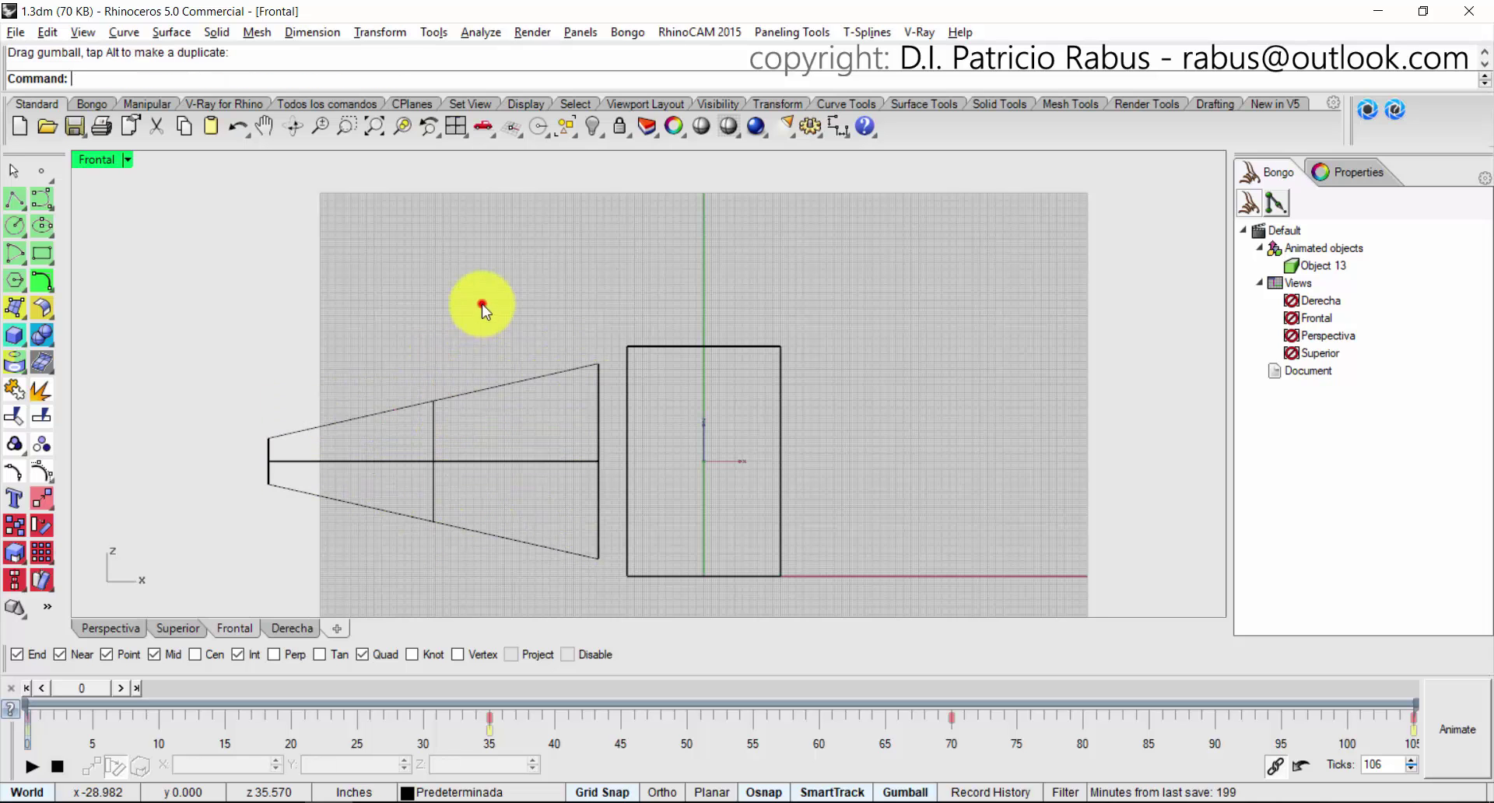
In the Derecha view, shift the cone slightly along Y so its axis is centred on the box.
click(286, 628)
scroll(634, 283, down, 5)
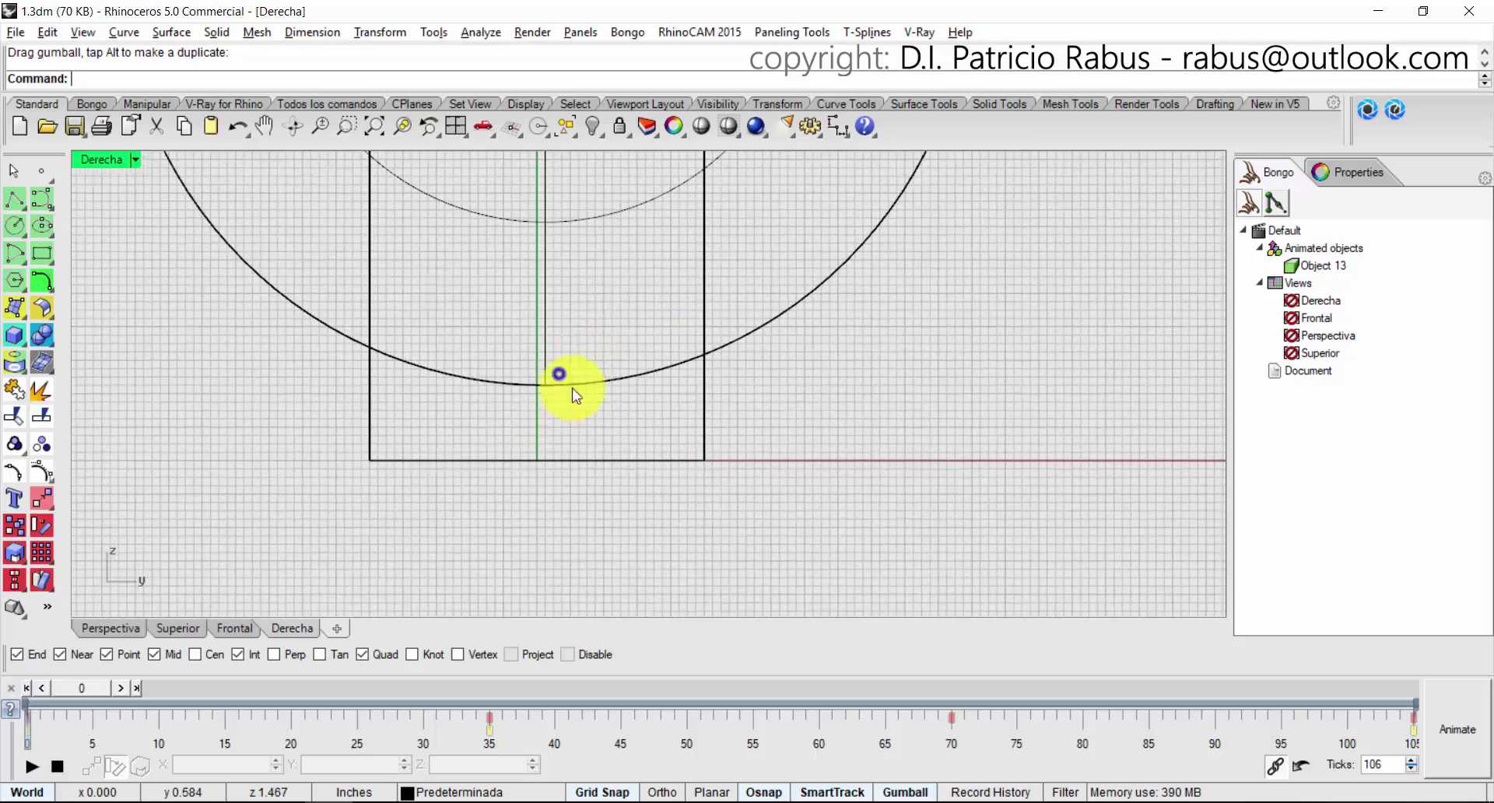
scroll(576, 376, down, 3)
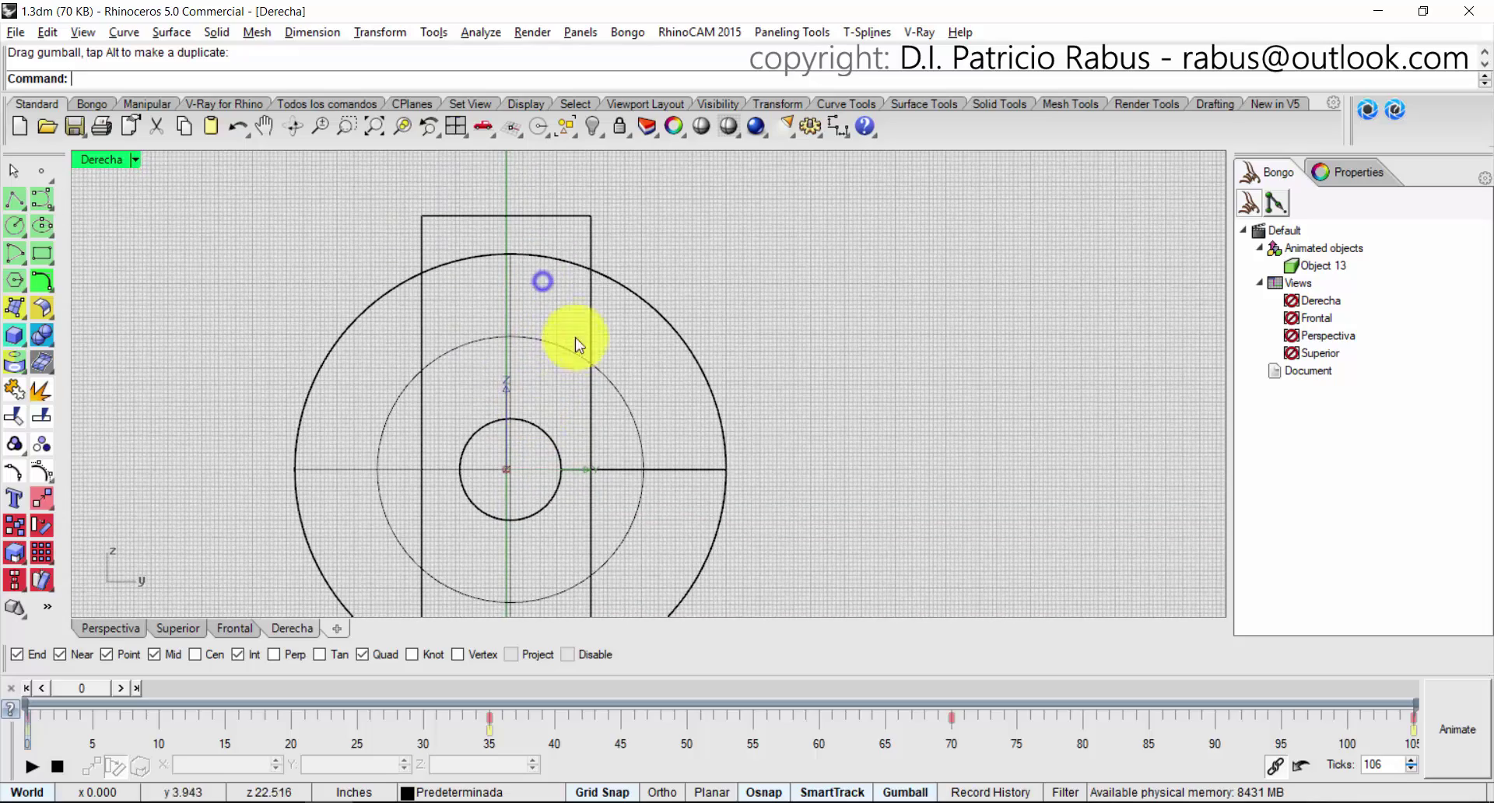
click(580, 284)
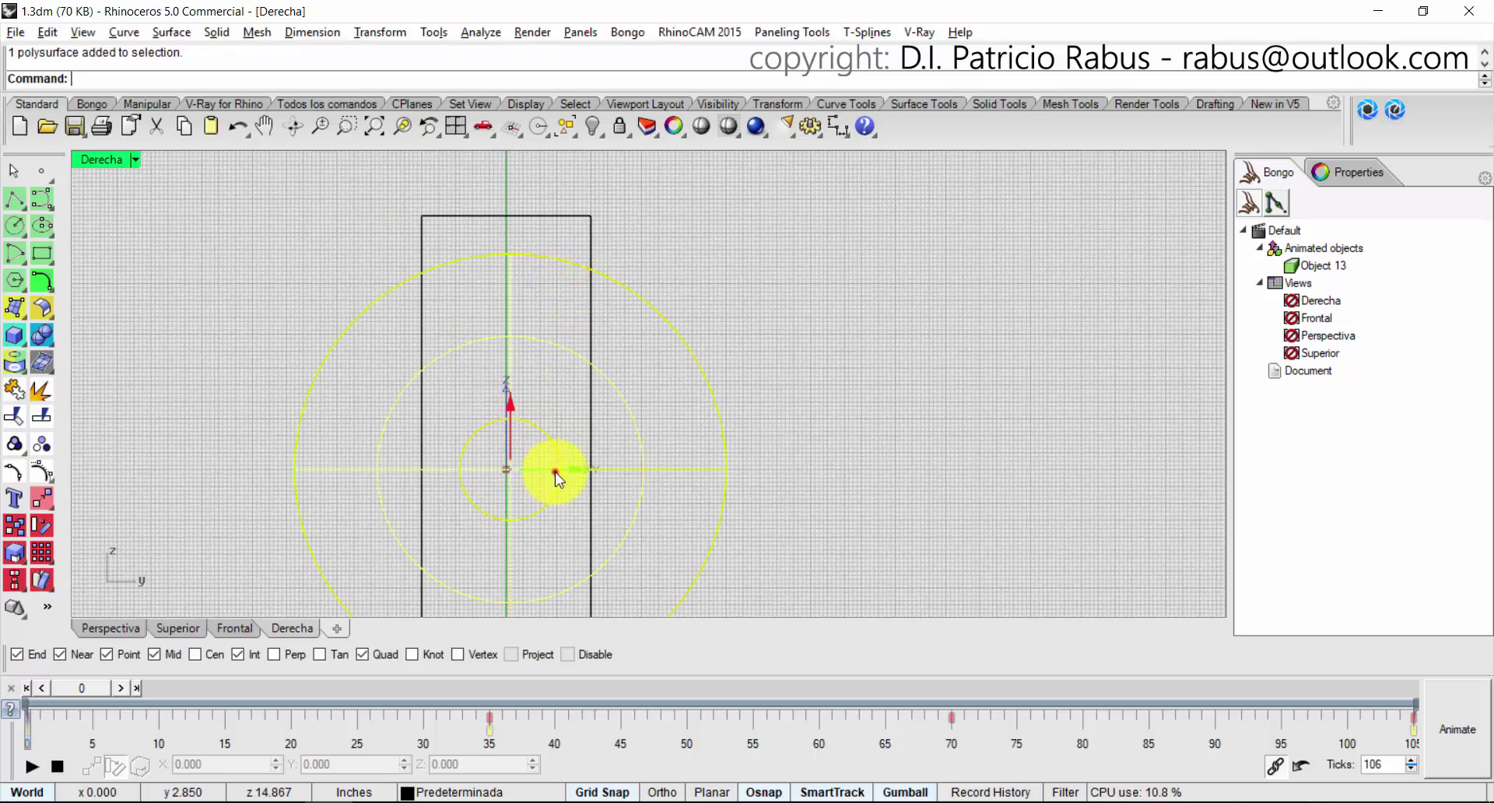
drag(549, 470, 550, 469)
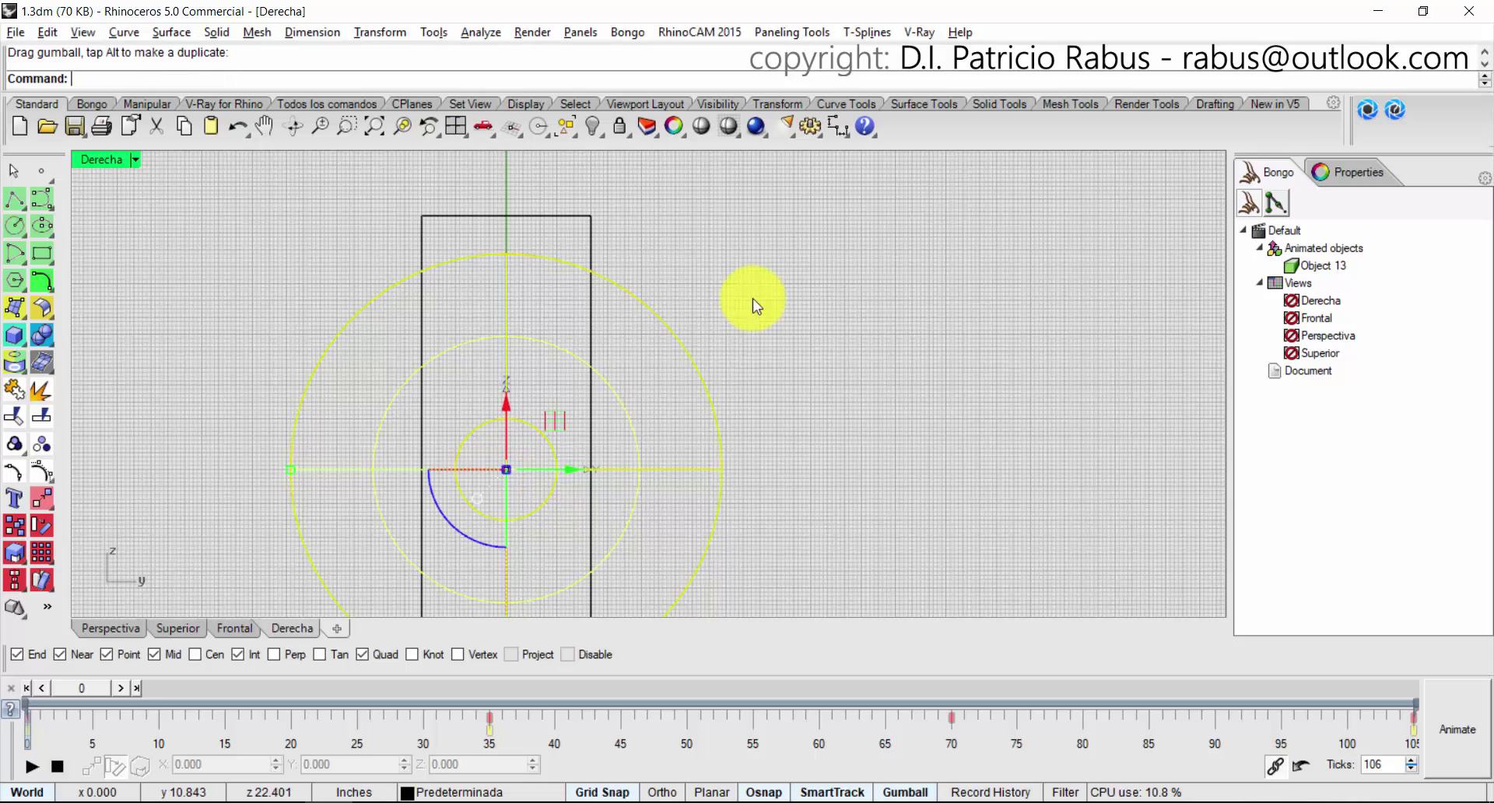
click(787, 271)
In the Perspectiva view, move the cone slightly away from the box along its own axis.
click(113, 627)
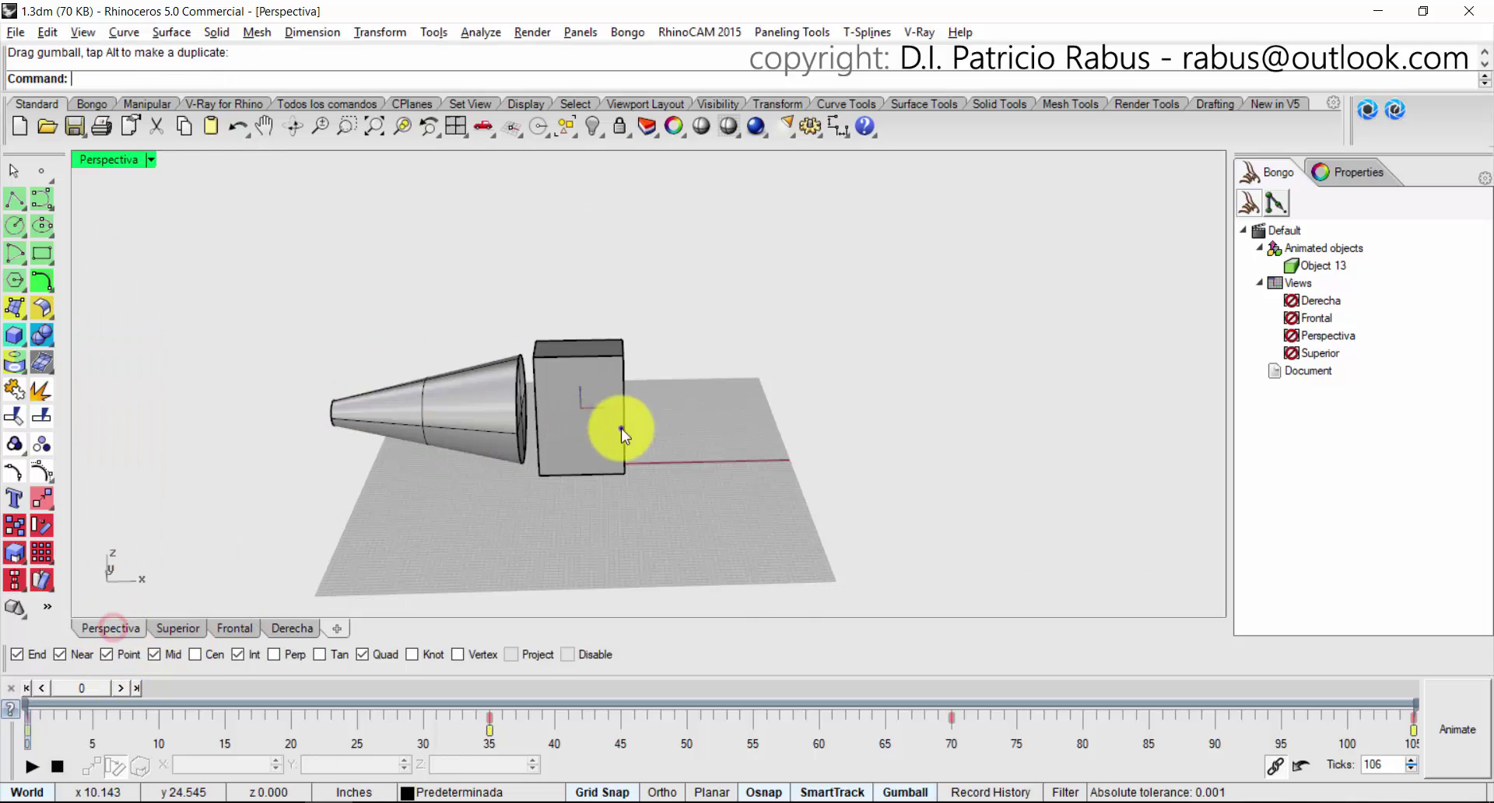
right_drag(623, 423, 490, 414)
click(487, 411)
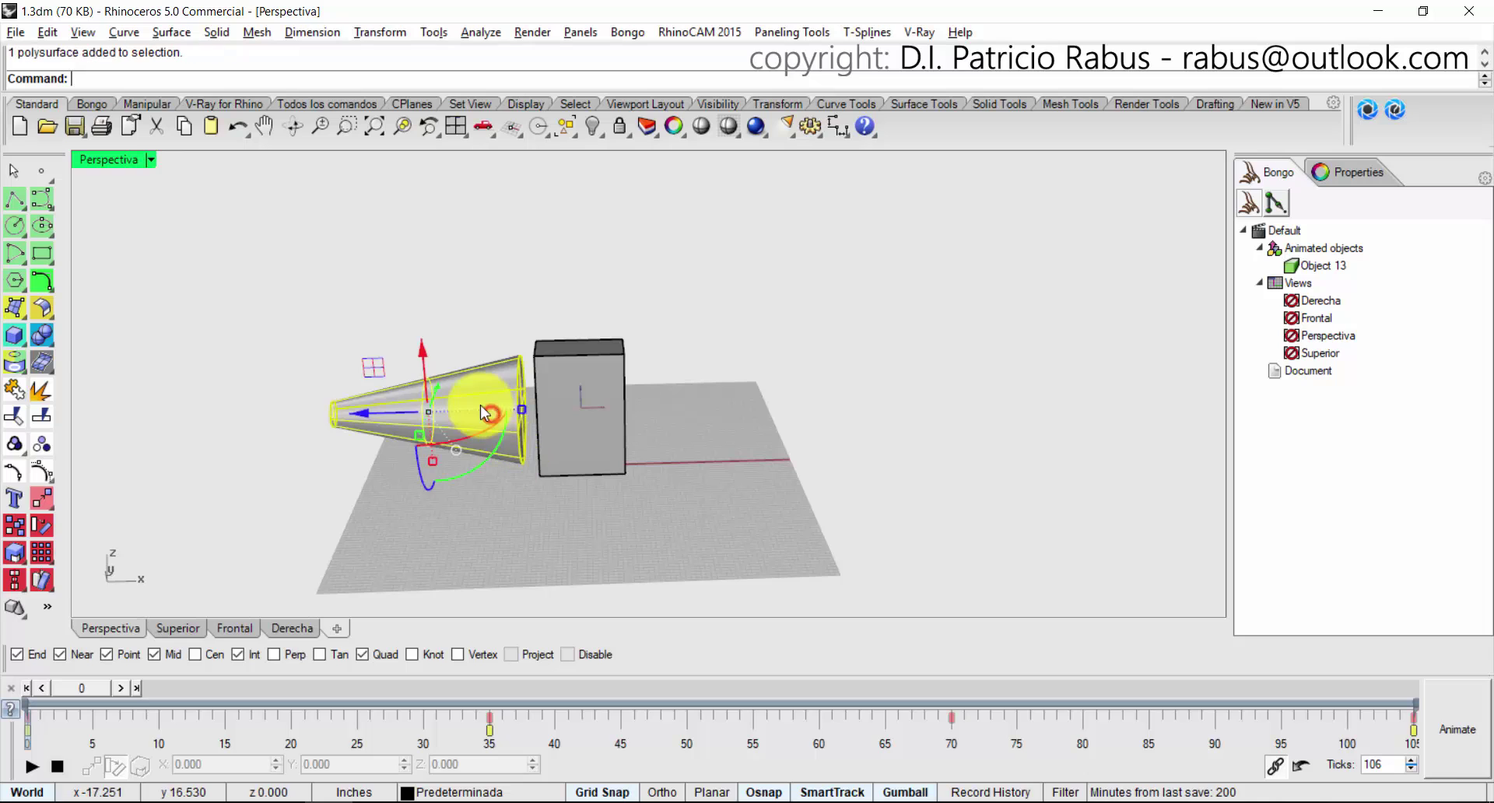
drag(396, 423, 376, 477)
click(393, 506)
click(423, 427)
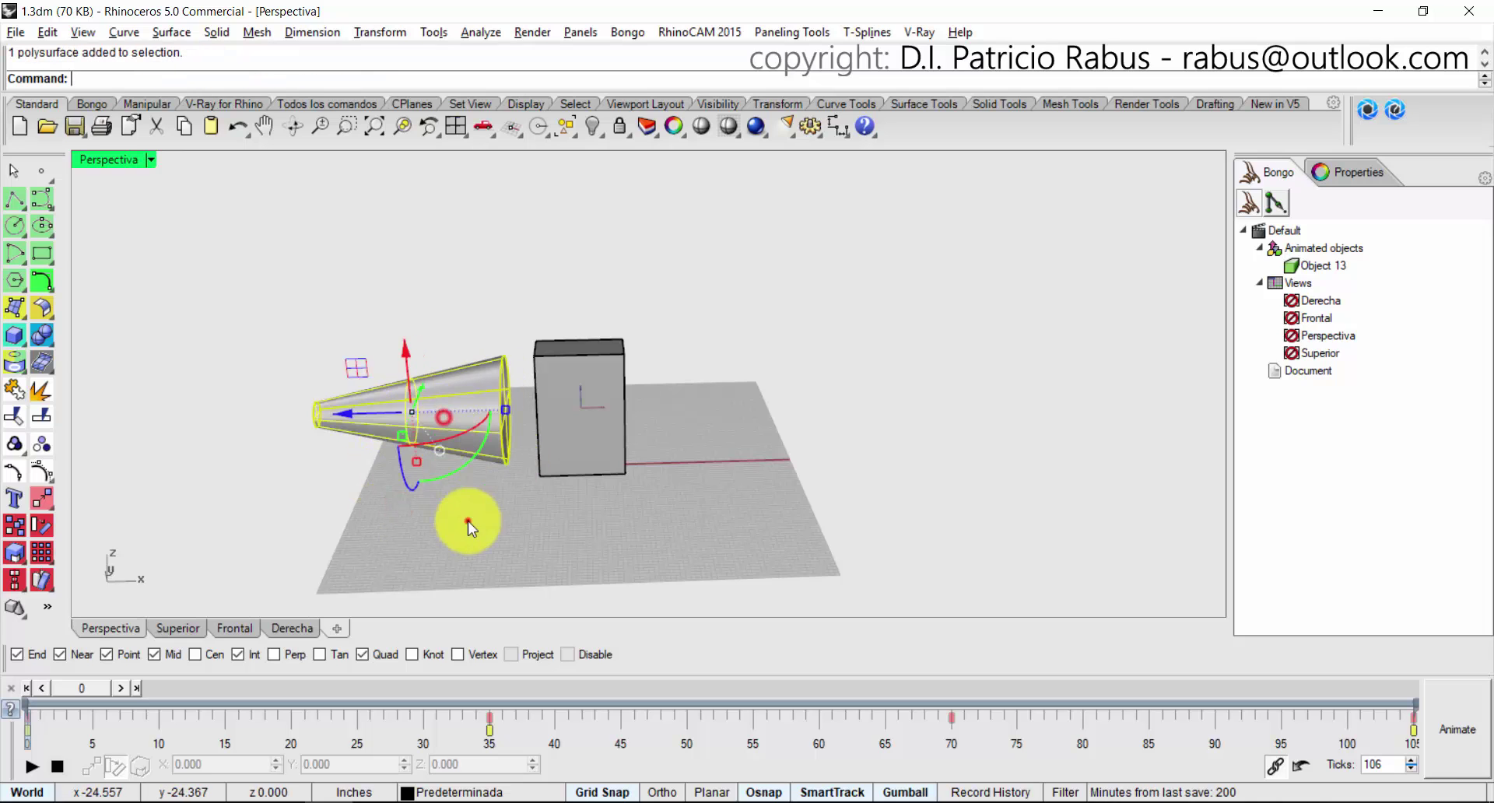
click(468, 522)
right_drag(620, 501, 561, 502)
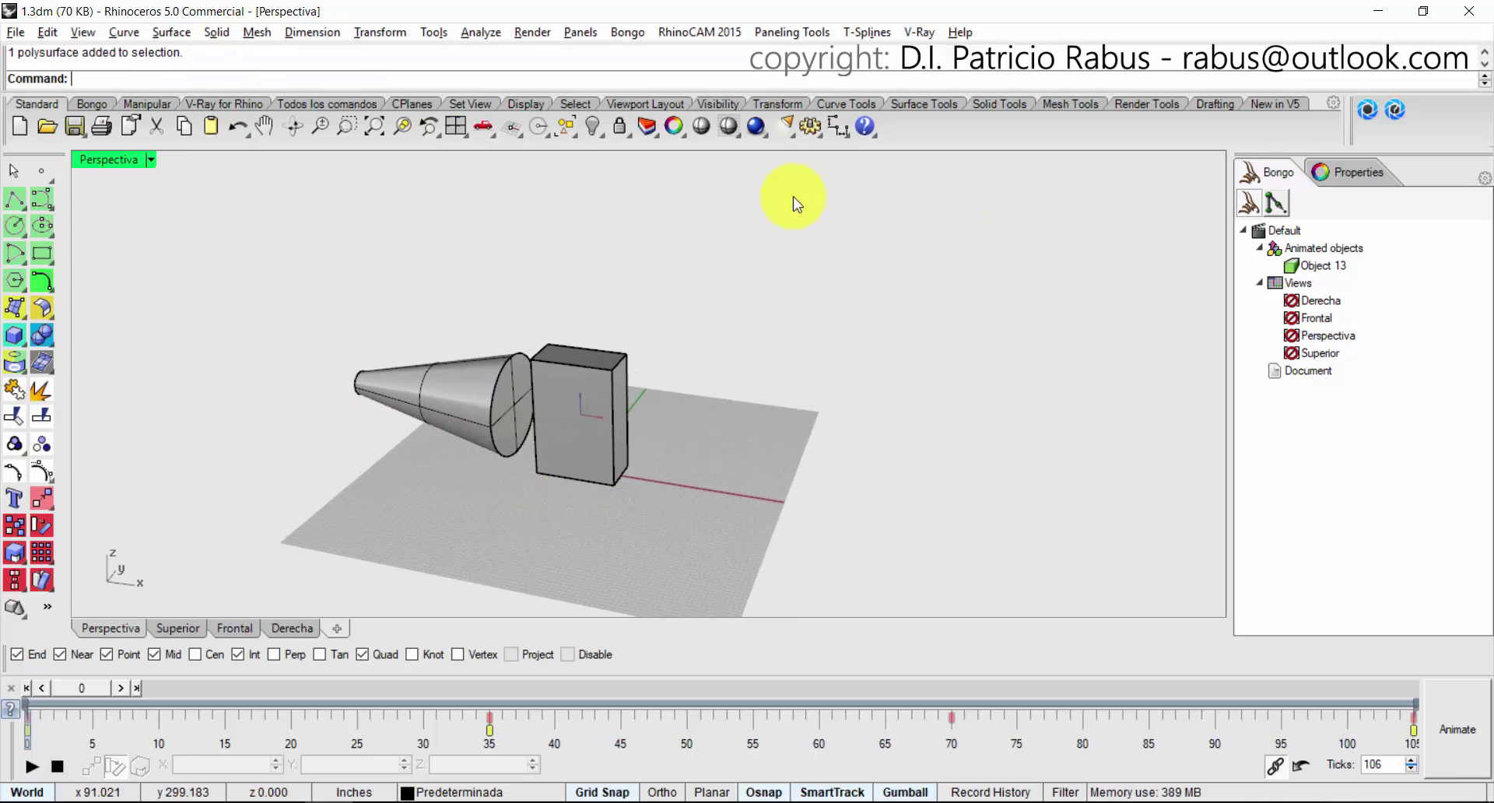
Bring up the Bongo tools and inspect the cone and the box in turn, finishing with nothing selected.
click(92, 103)
click(430, 398)
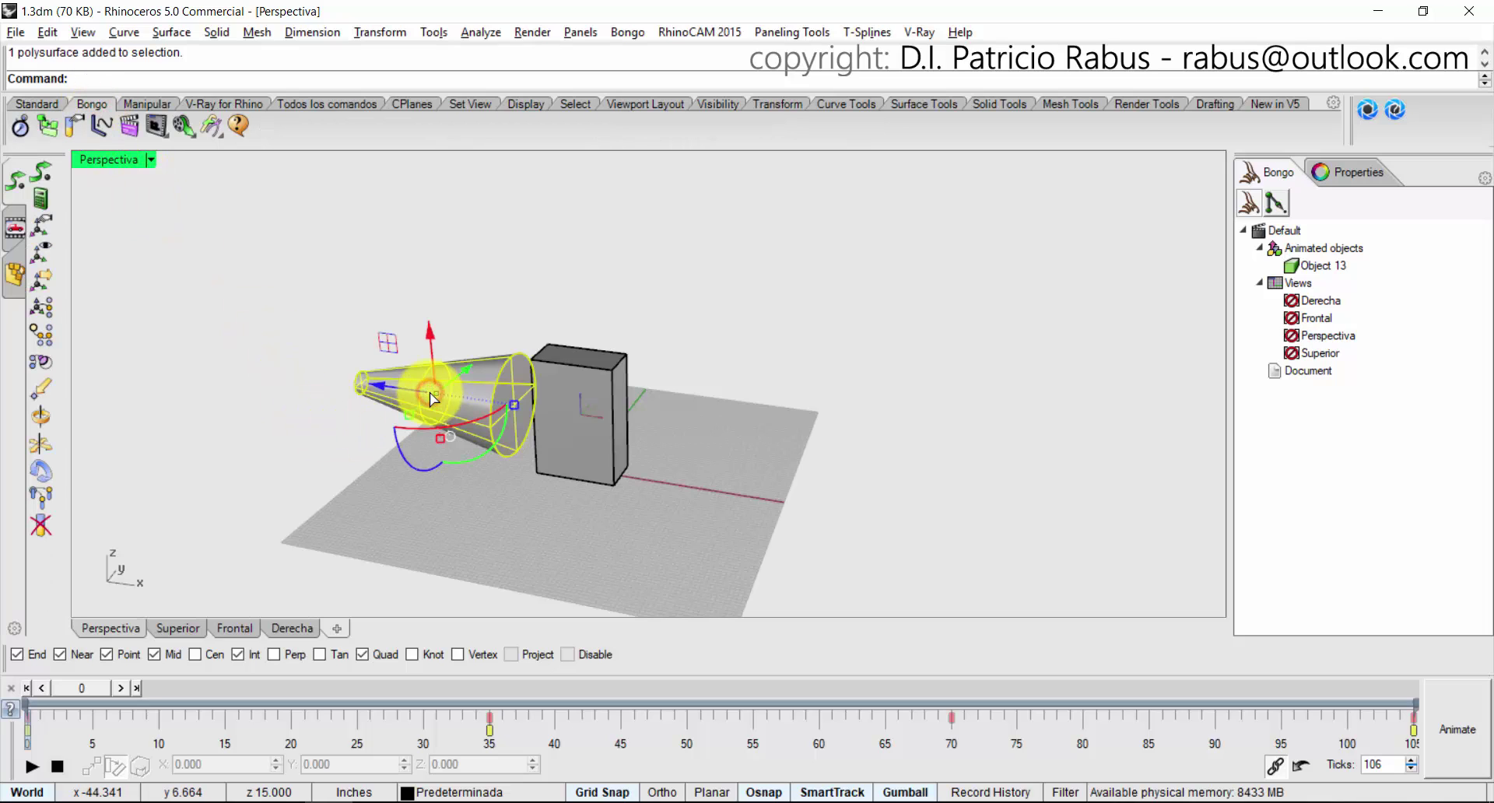
click(562, 424)
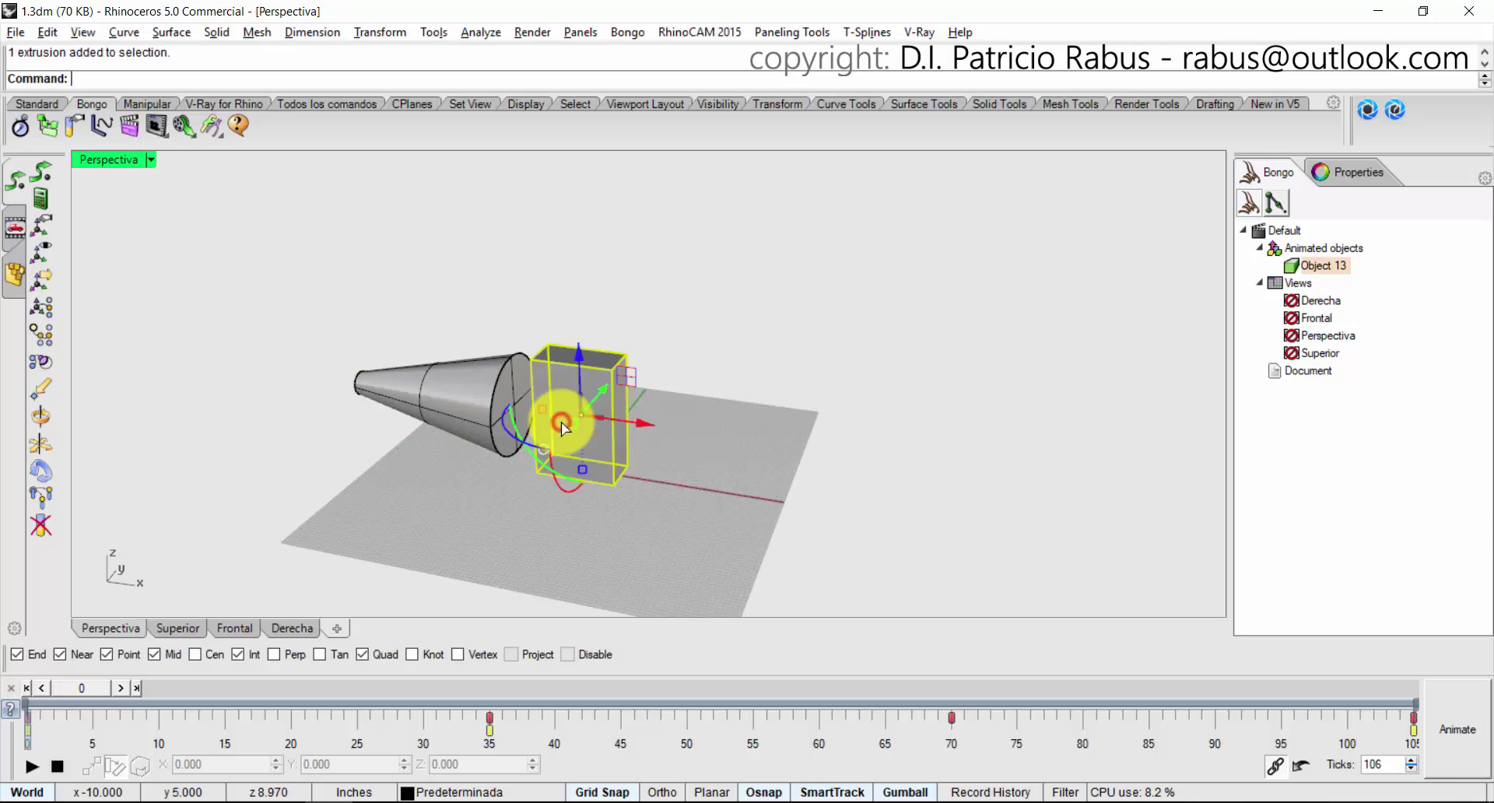
click(245, 490)
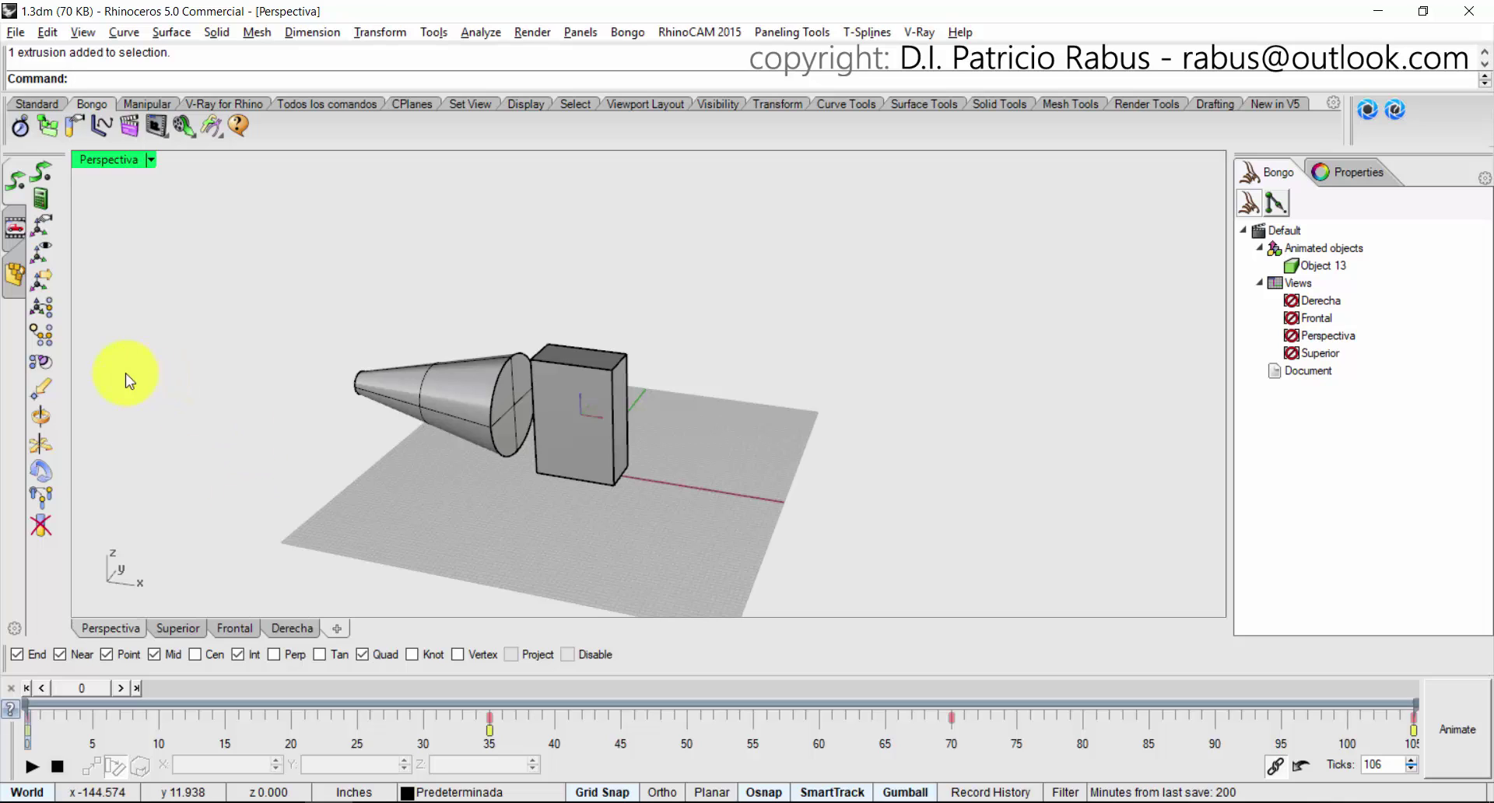
Make the truncated cone a child of the animated box with BongoSelectChildren.
click(609, 394)
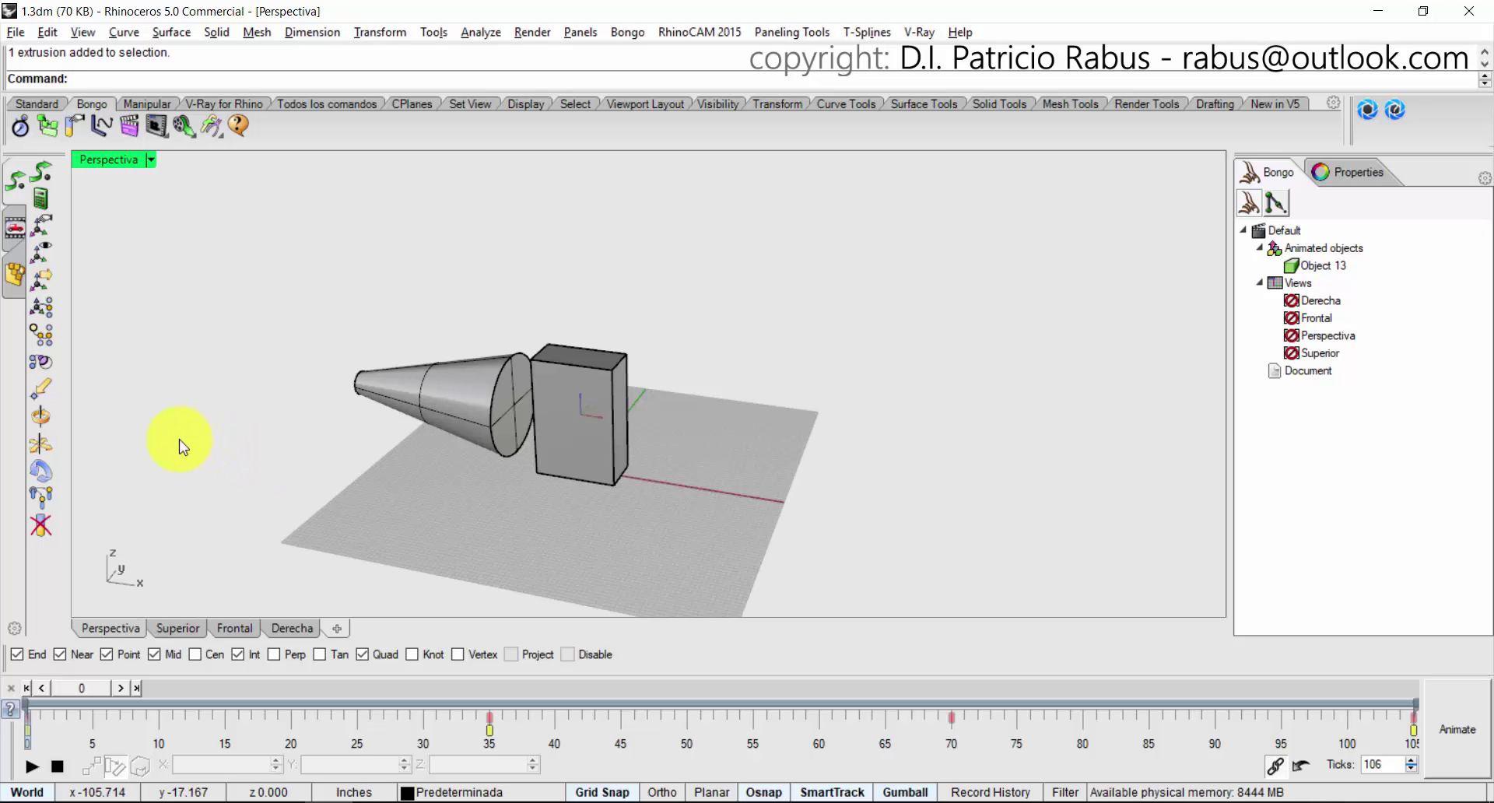
click(45, 339)
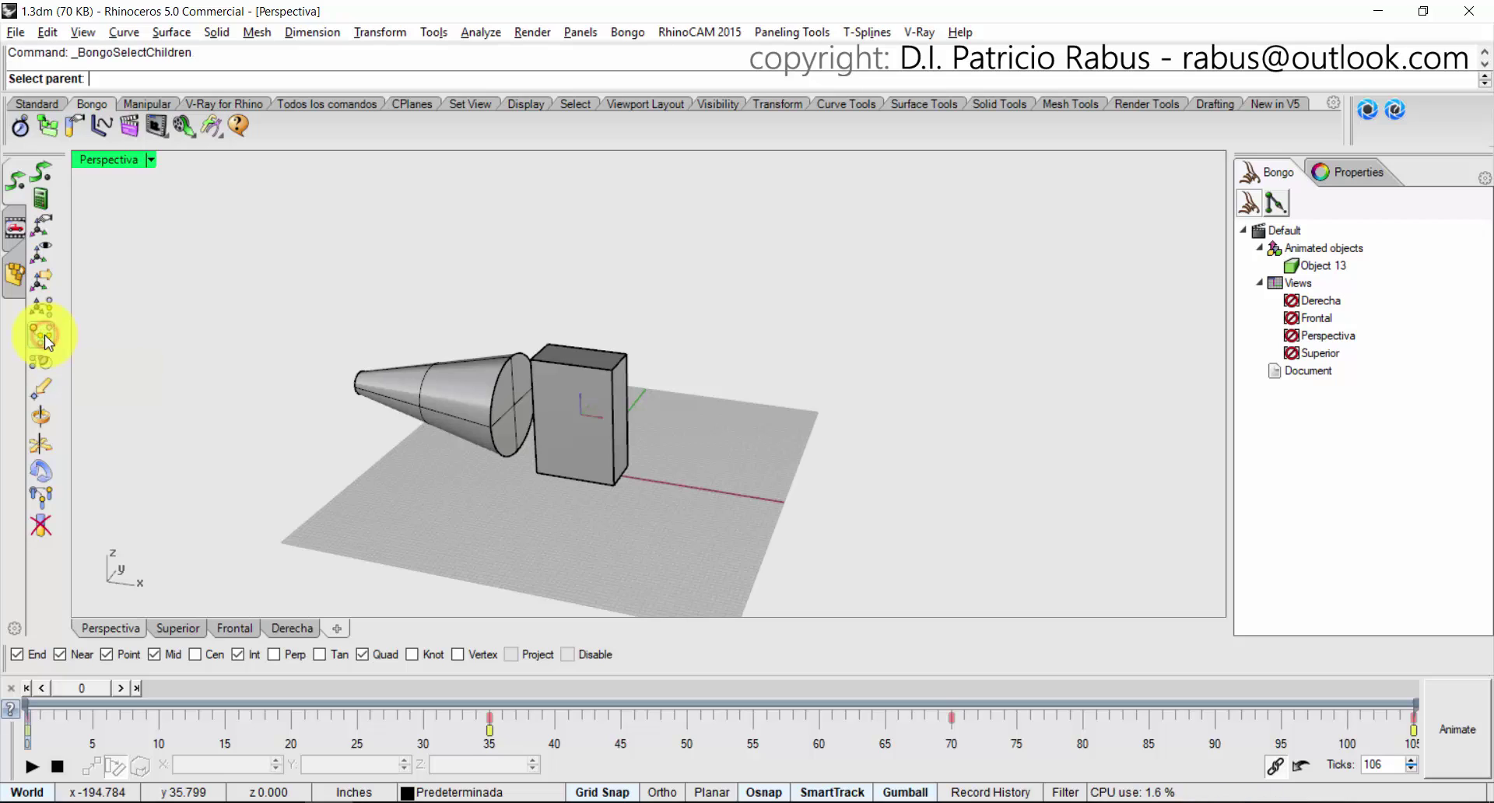
click(576, 412)
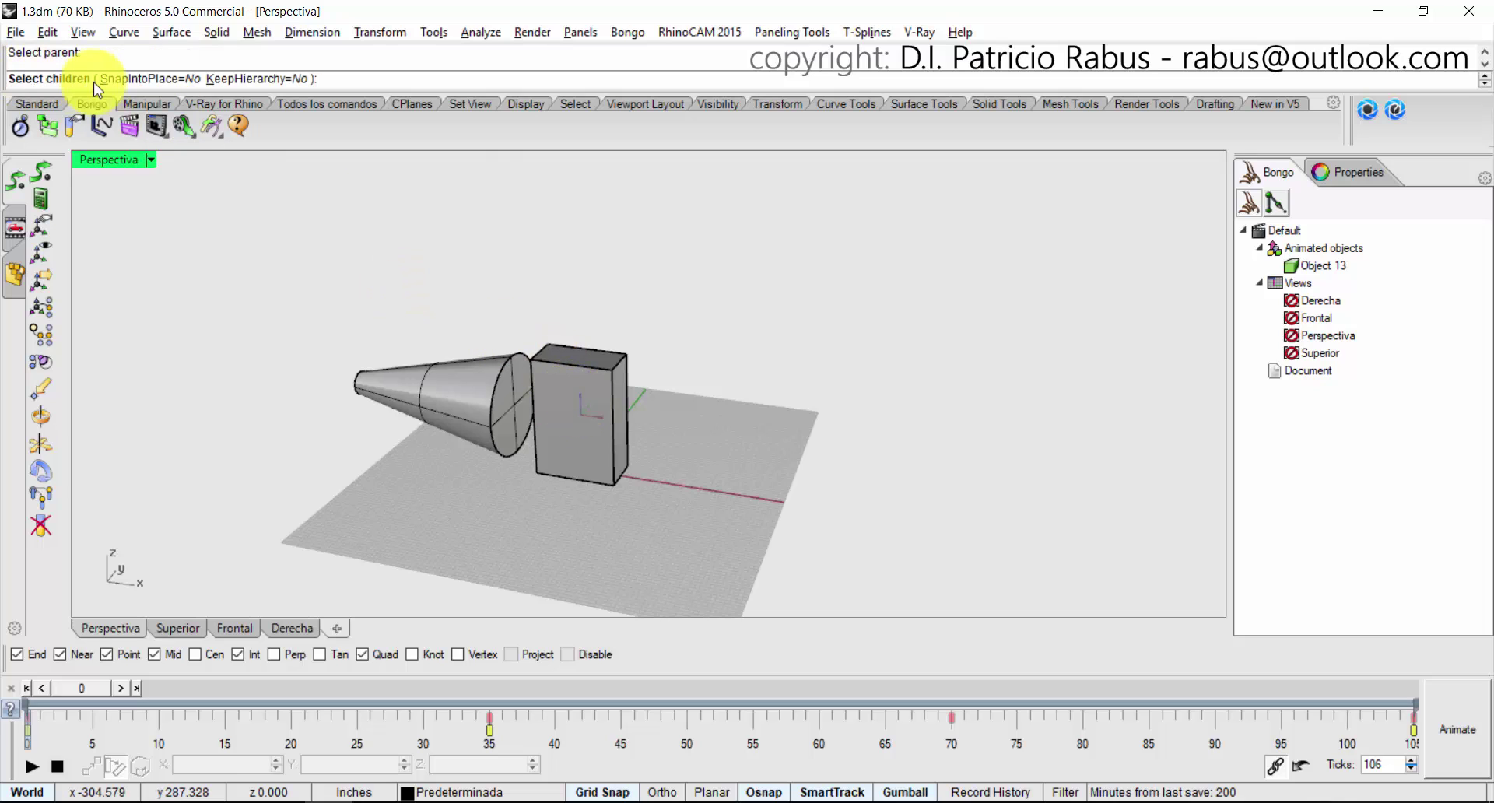
click(406, 383)
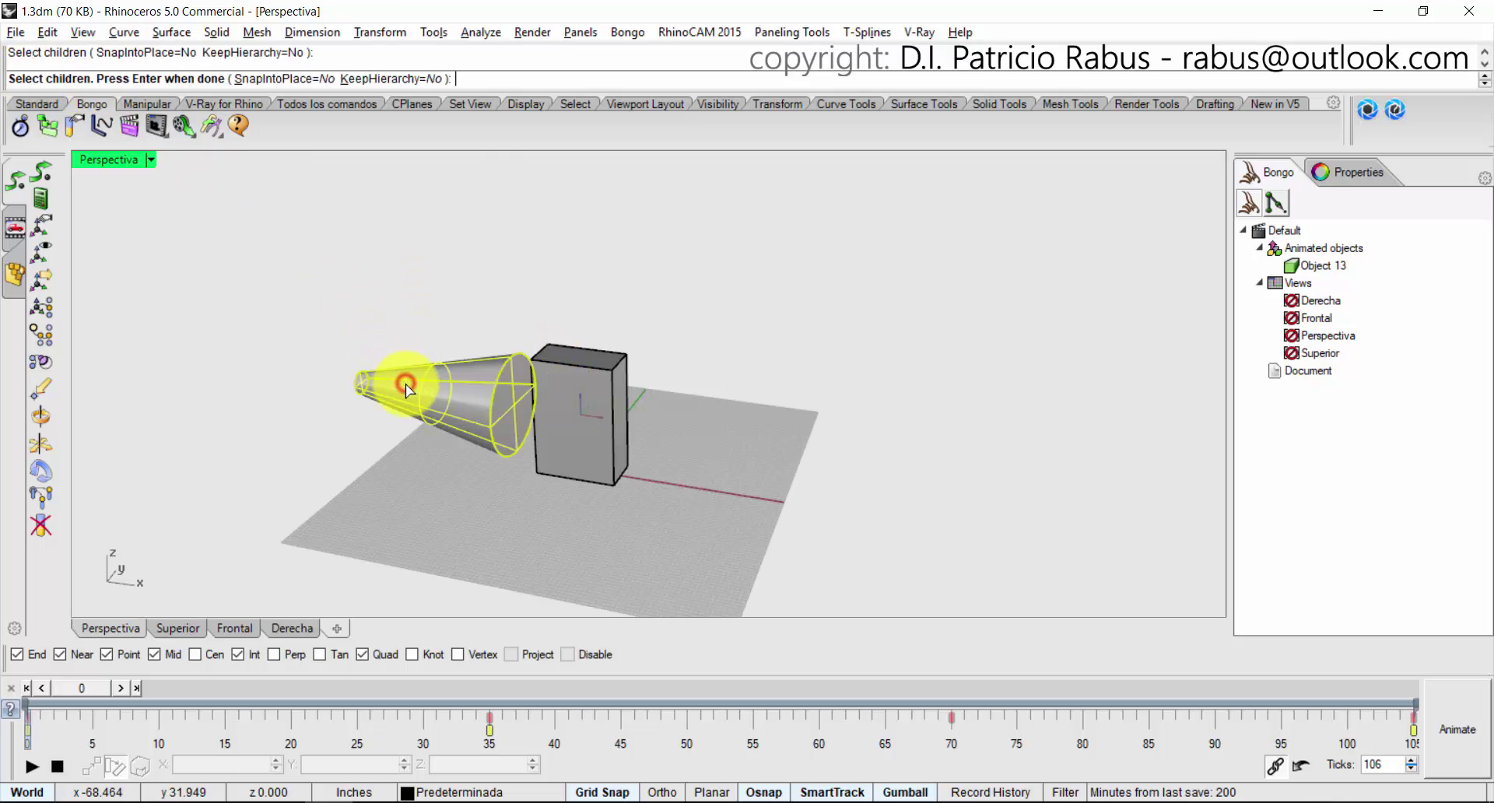
key(Return)
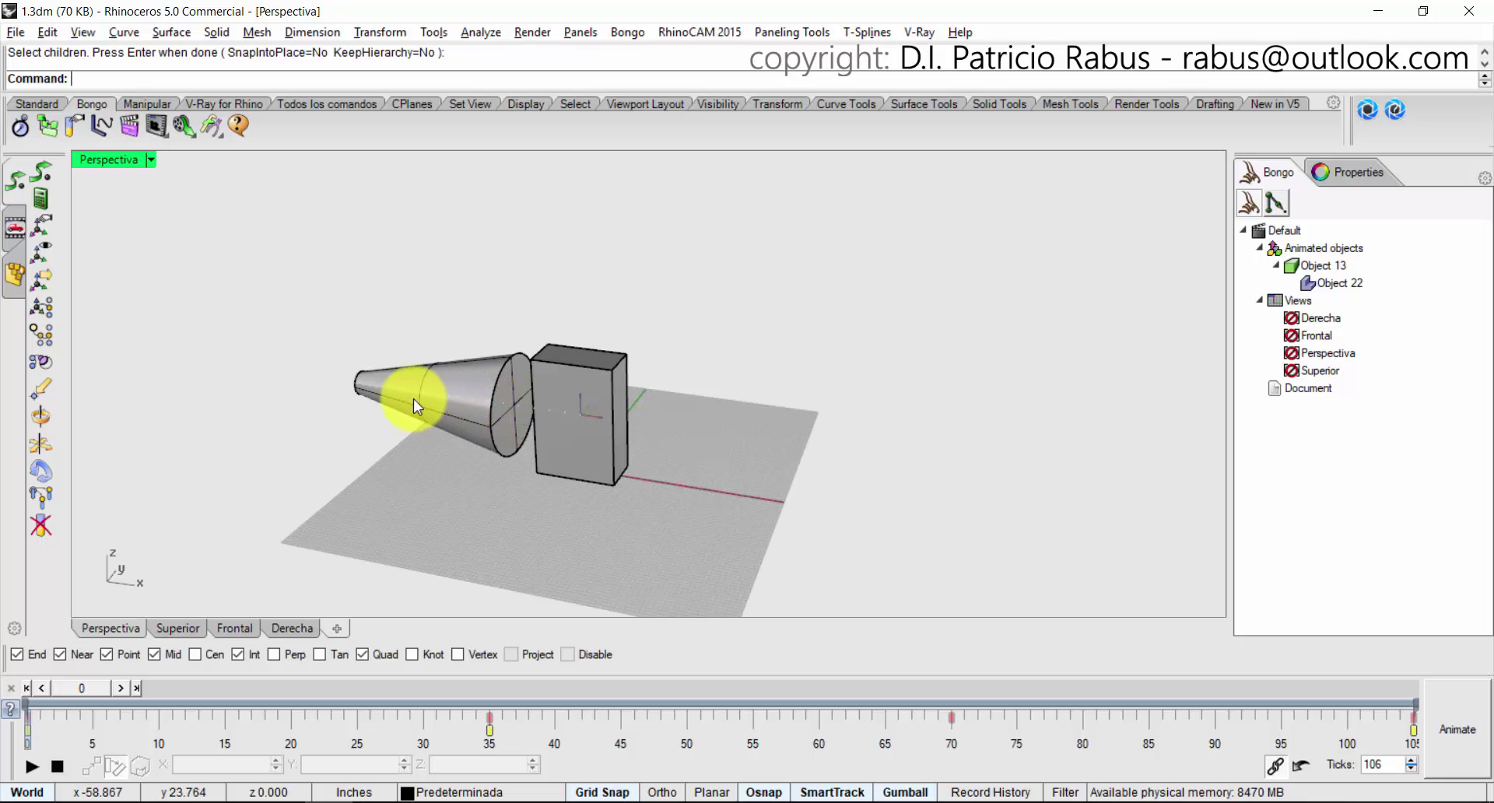
Scrub the timeline to ticks 39 and 75 and back to 0, checking how the cone moves with the box.
ctrl+right_drag(397, 454, 397, 471)
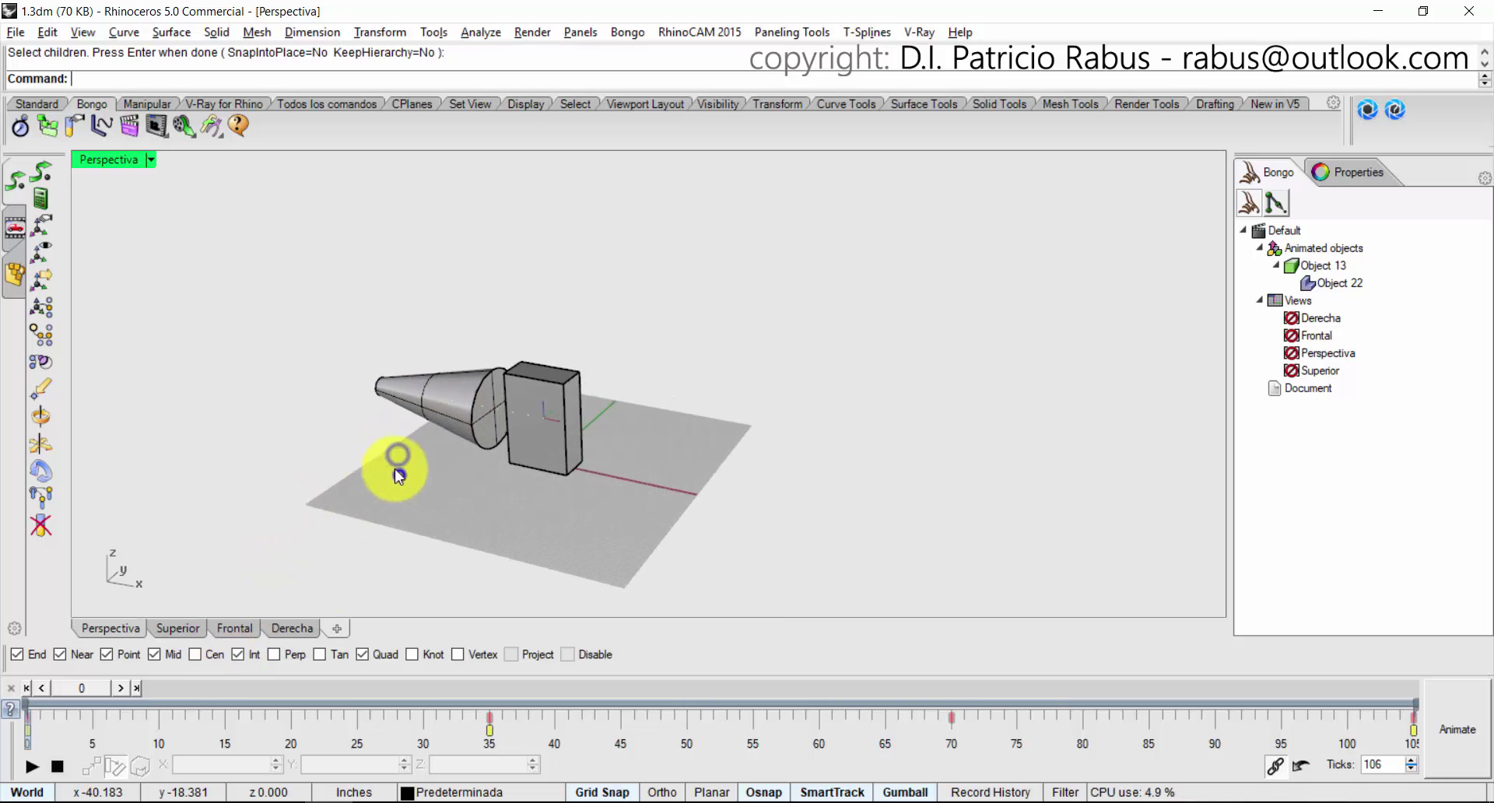
shift+right_drag(561, 470, 350, 497)
drag(70, 694, 543, 684)
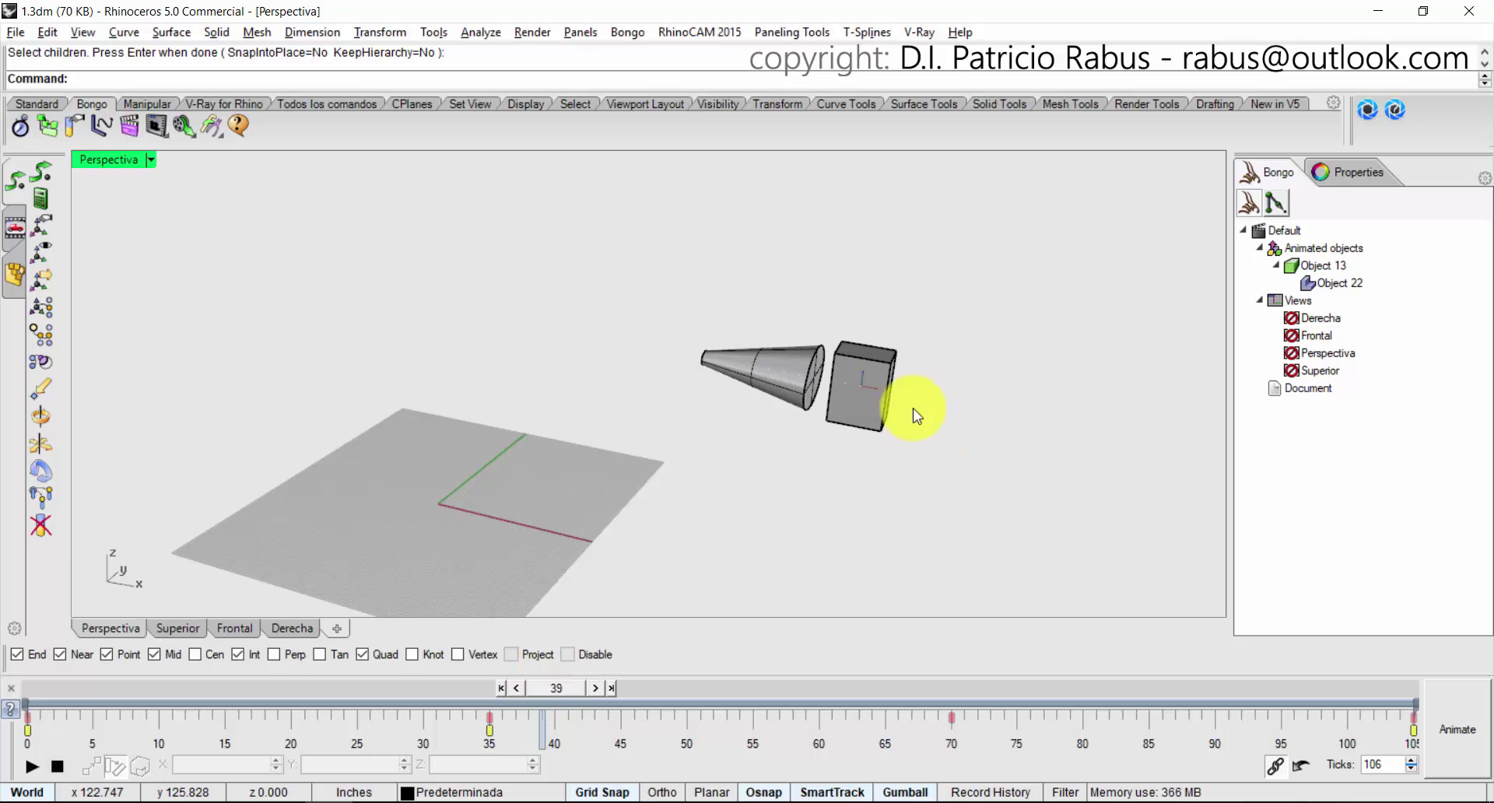
ctrl+right_drag(862, 377, 865, 241)
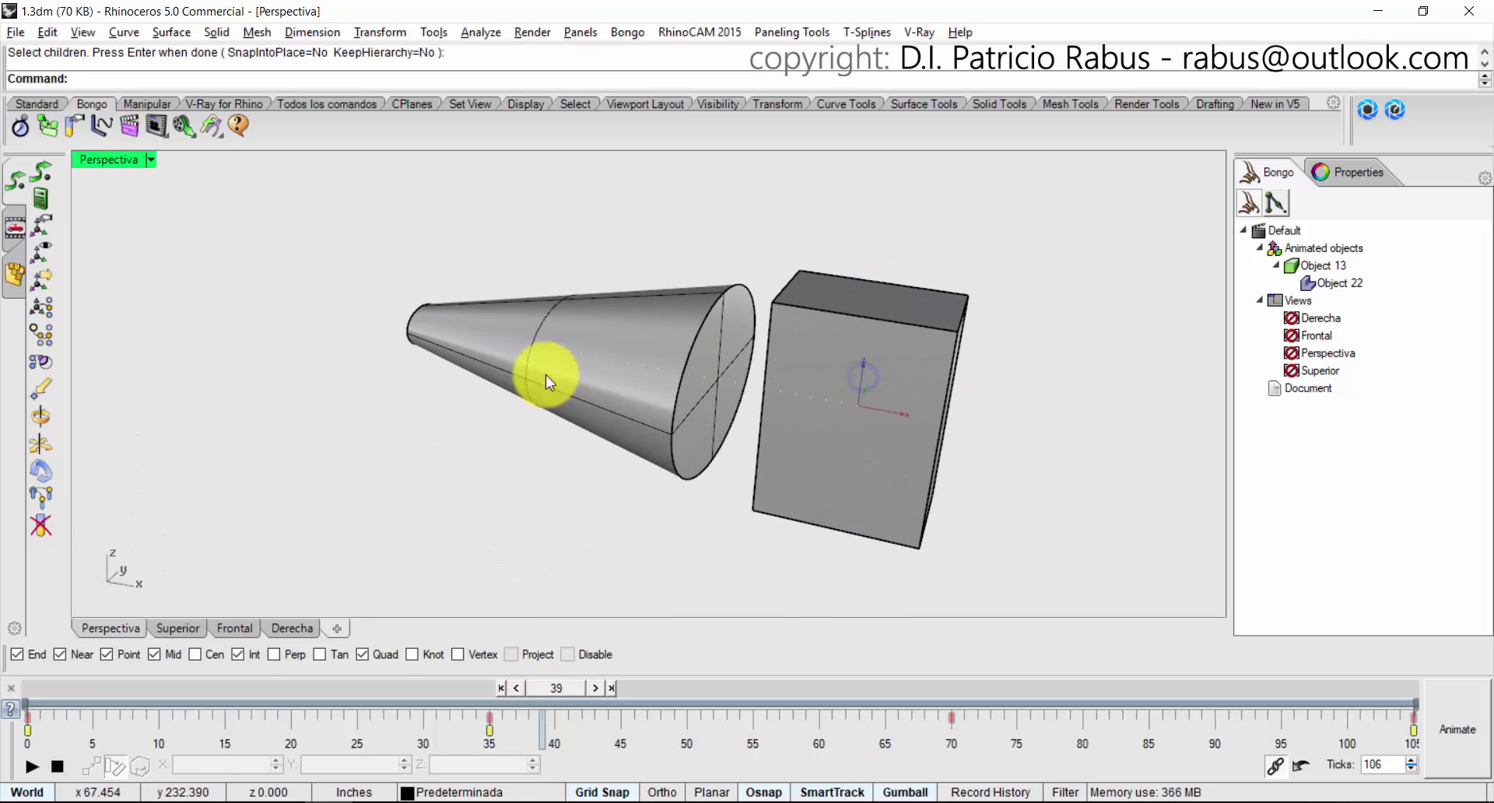
right_drag(516, 393, 648, 474)
drag(547, 688, 988, 640)
right_drag(887, 576, 740, 571)
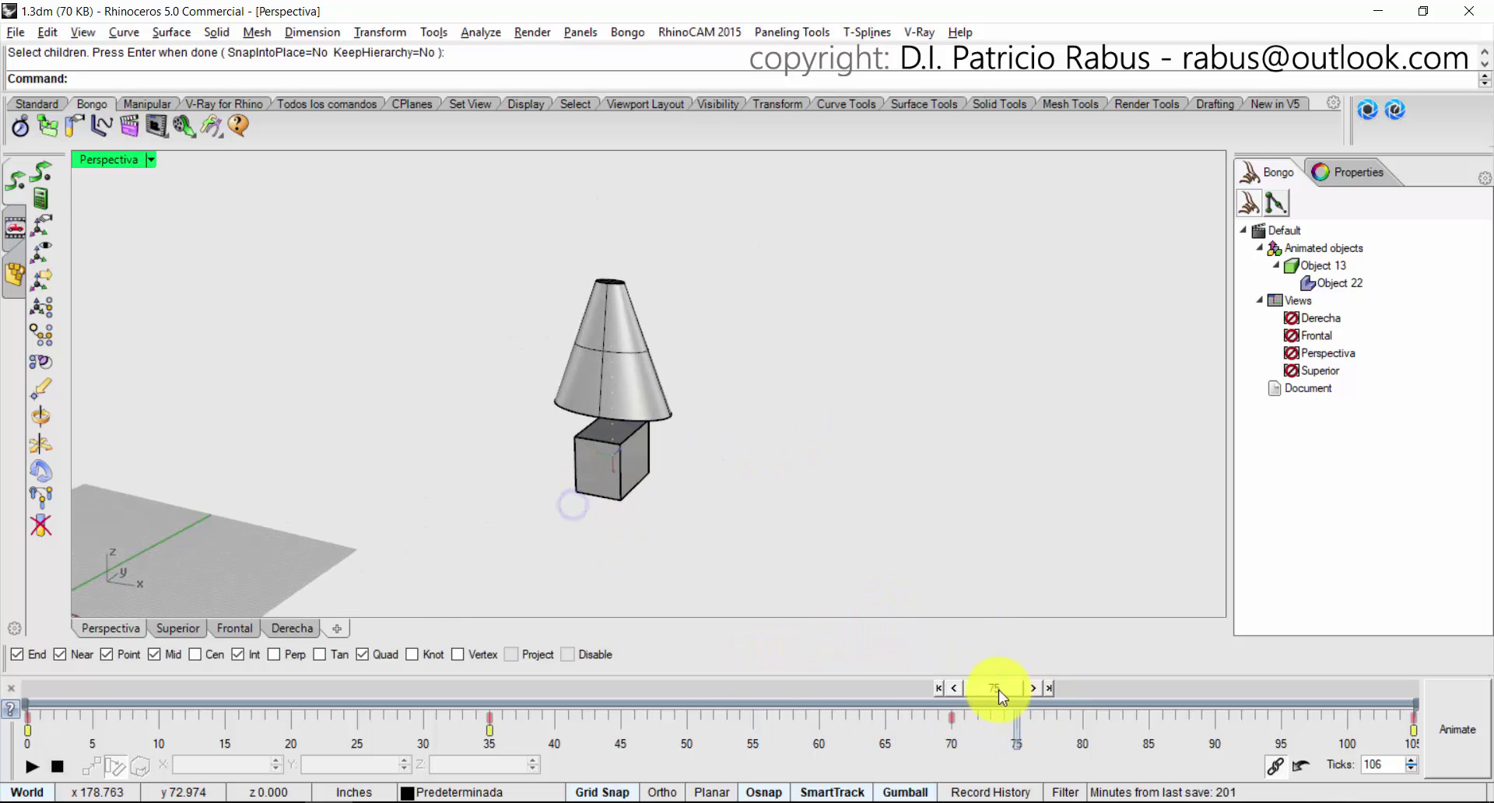
drag(1002, 690, 74, 713)
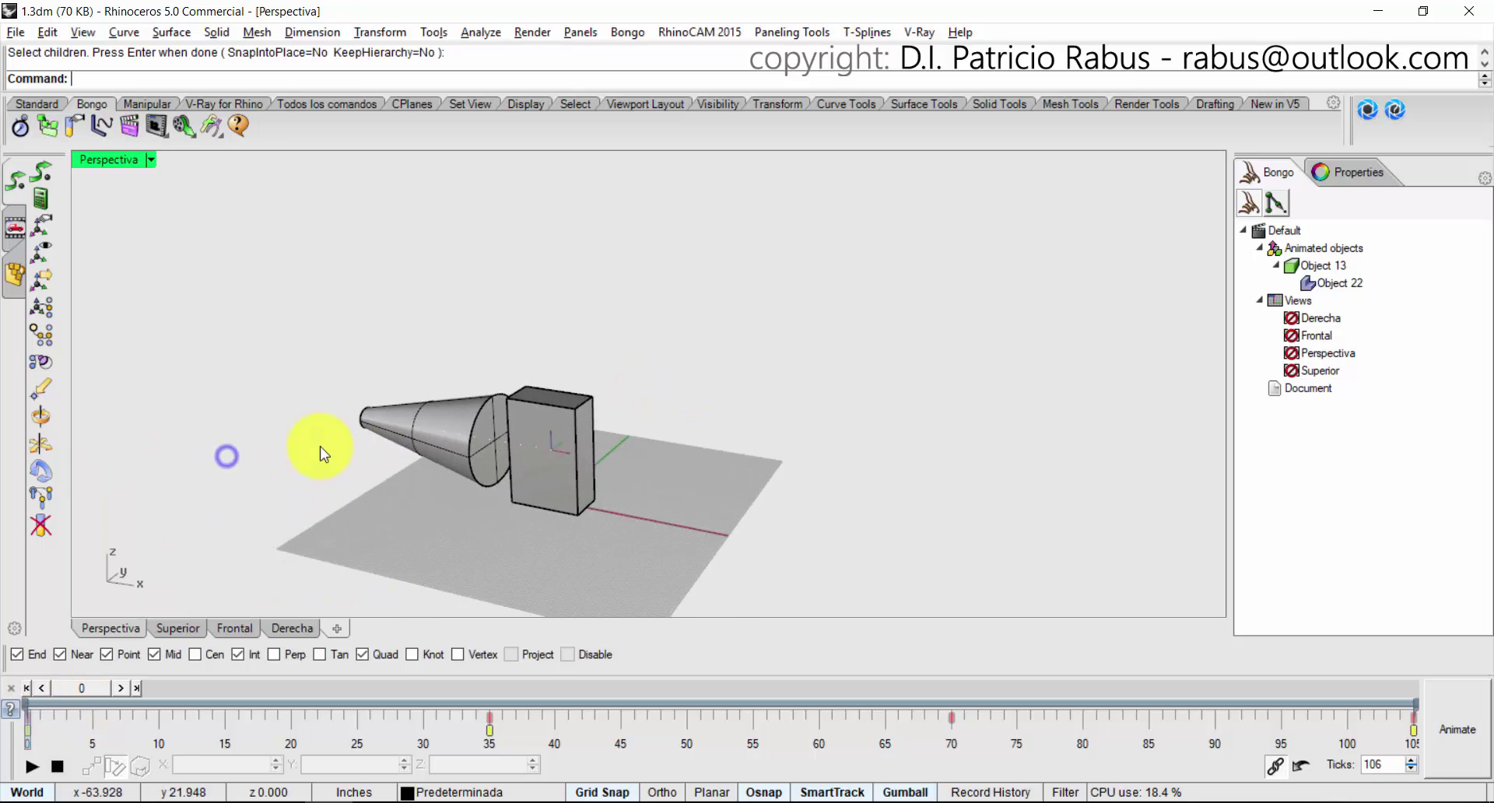
Examine the cone's entry in the Bongo Keyframe Editor for keyframes of its own, and close the editor.
click(420, 436)
key(Return)
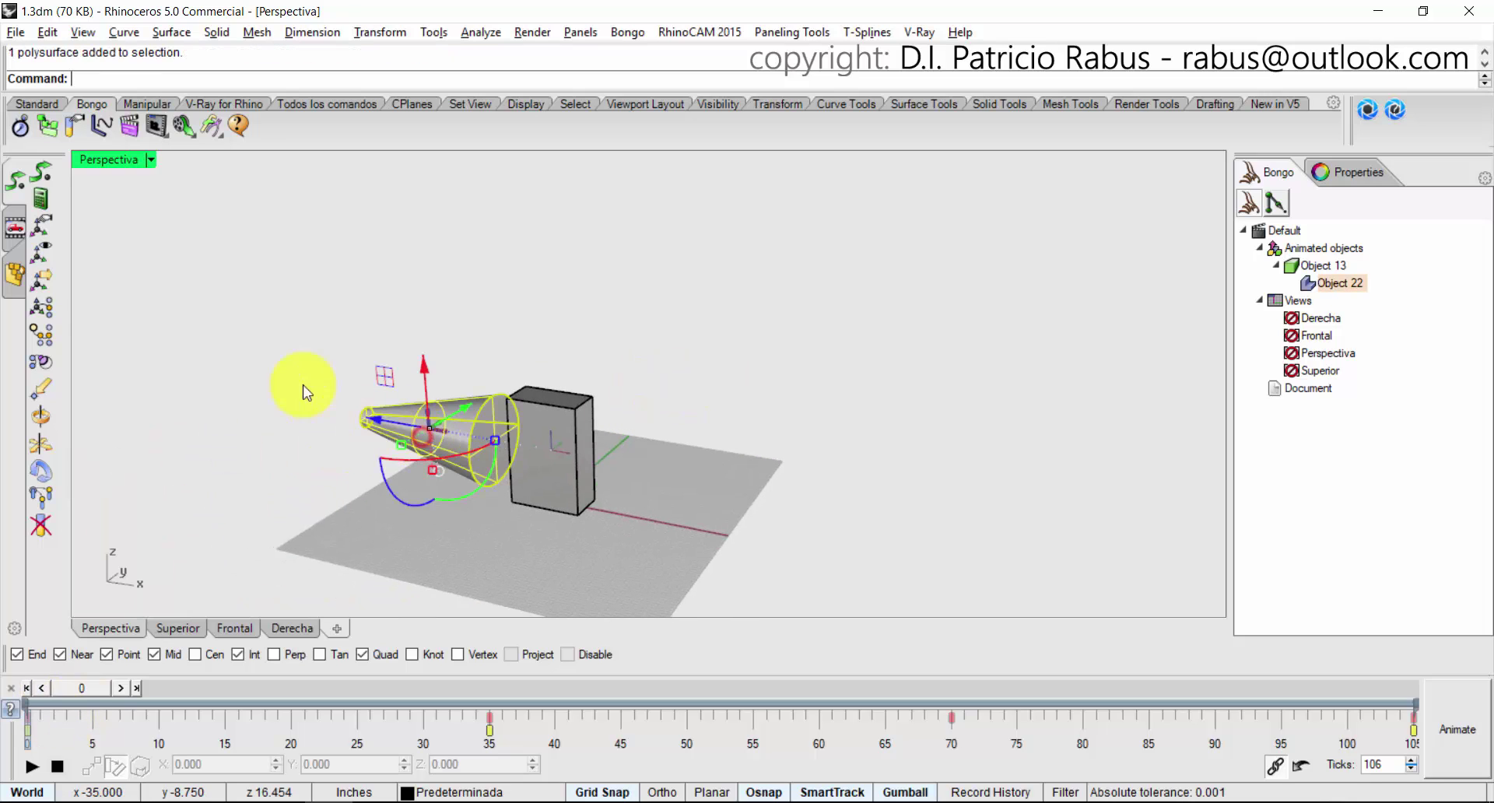
click(72, 124)
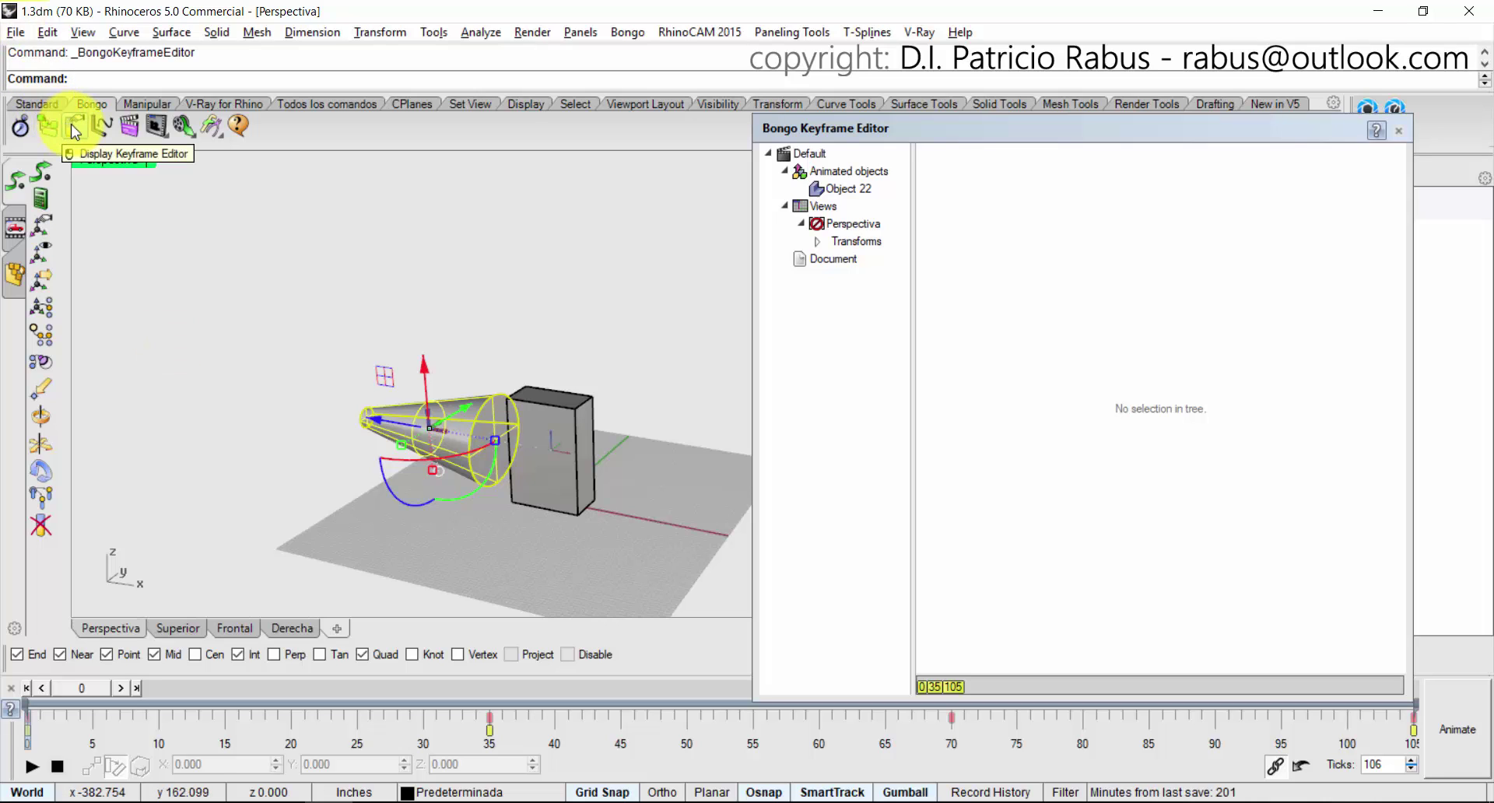
click(843, 190)
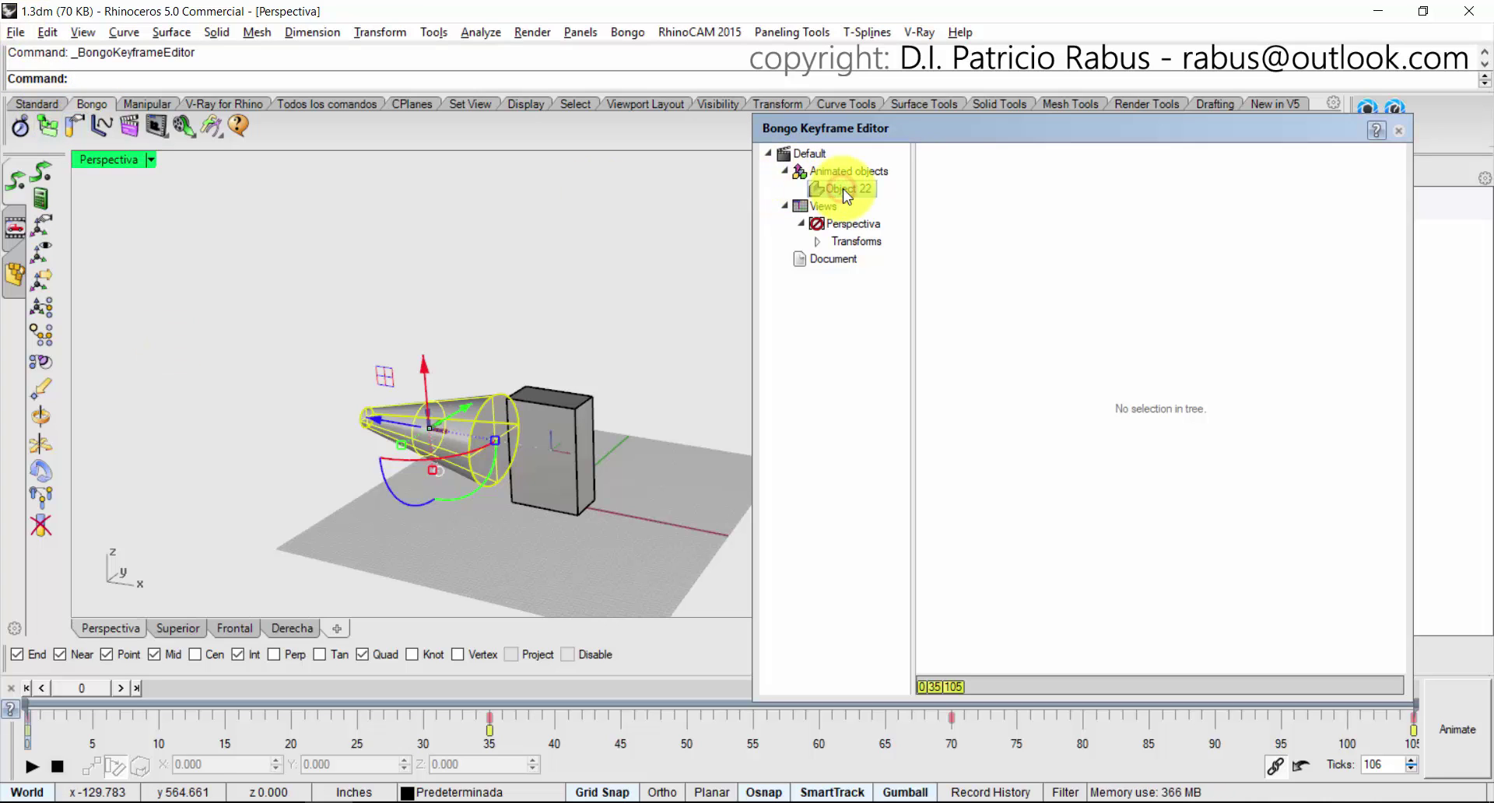
click(529, 479)
click(461, 447)
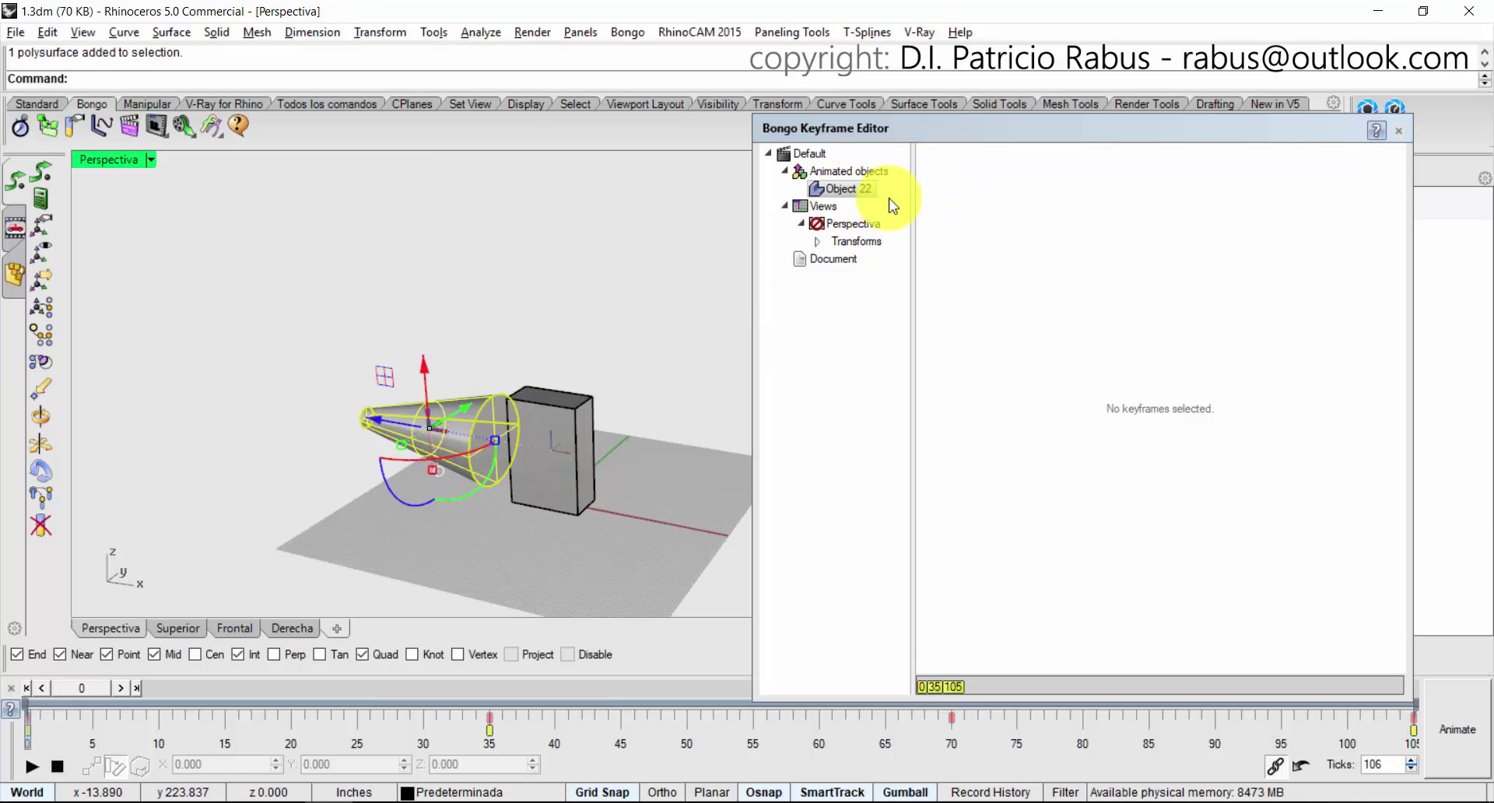
click(844, 189)
click(1215, 284)
click(1023, 436)
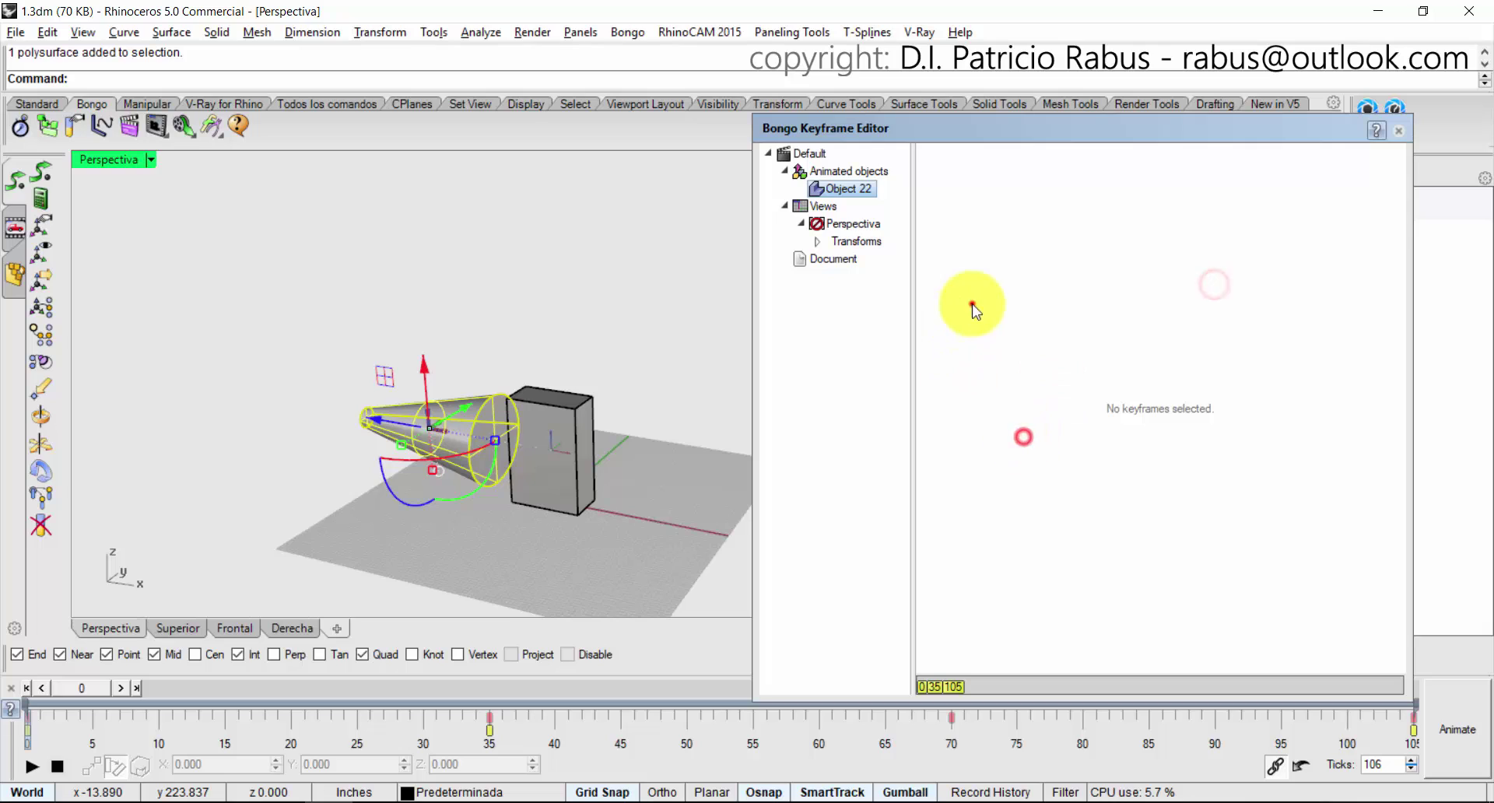
click(971, 304)
click(971, 185)
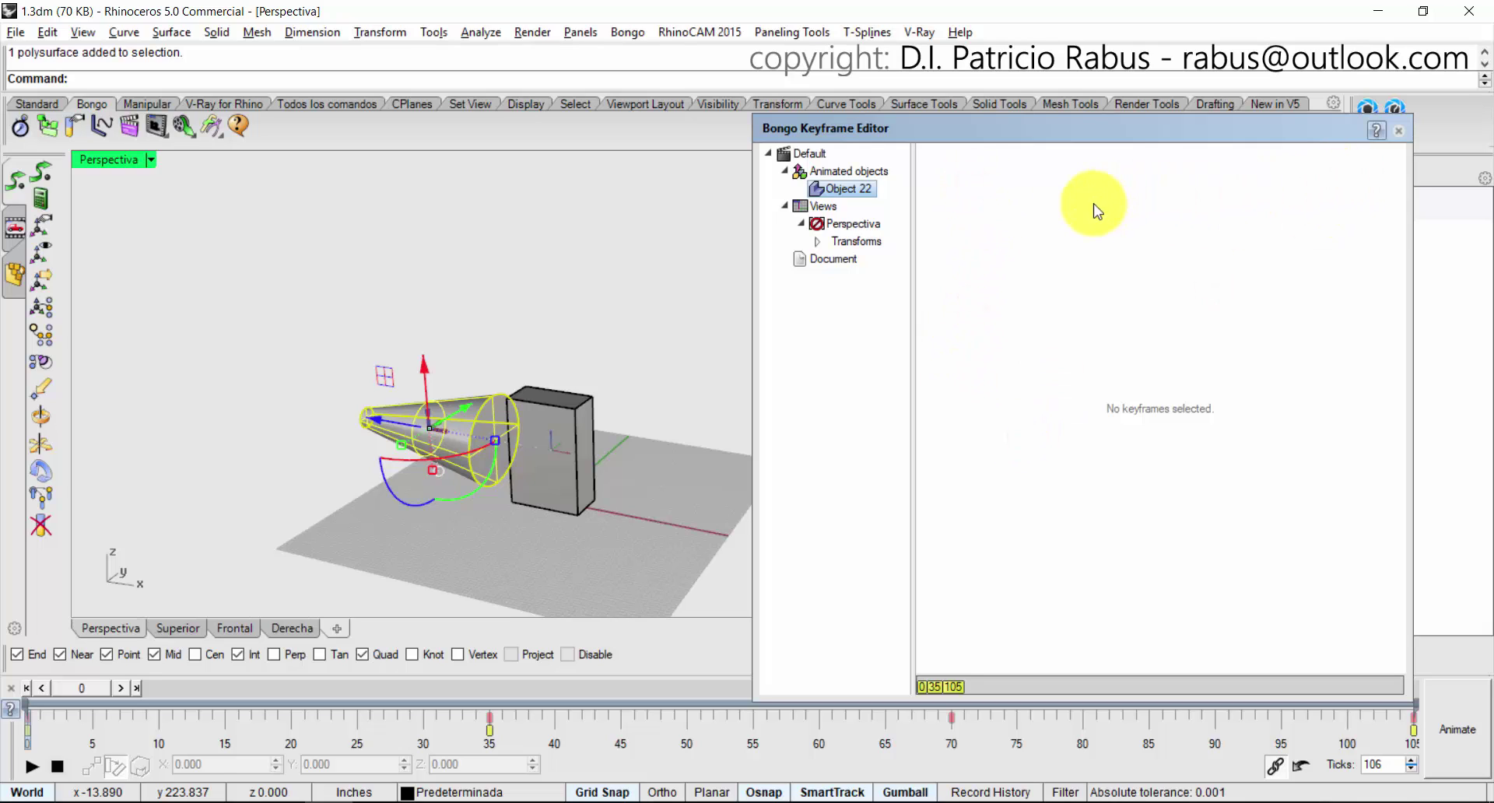
click(1398, 130)
Undo the timeline moves and the cone's parent-child link to the box, and leave nothing selected.
click(584, 249)
click(379, 418)
click(290, 510)
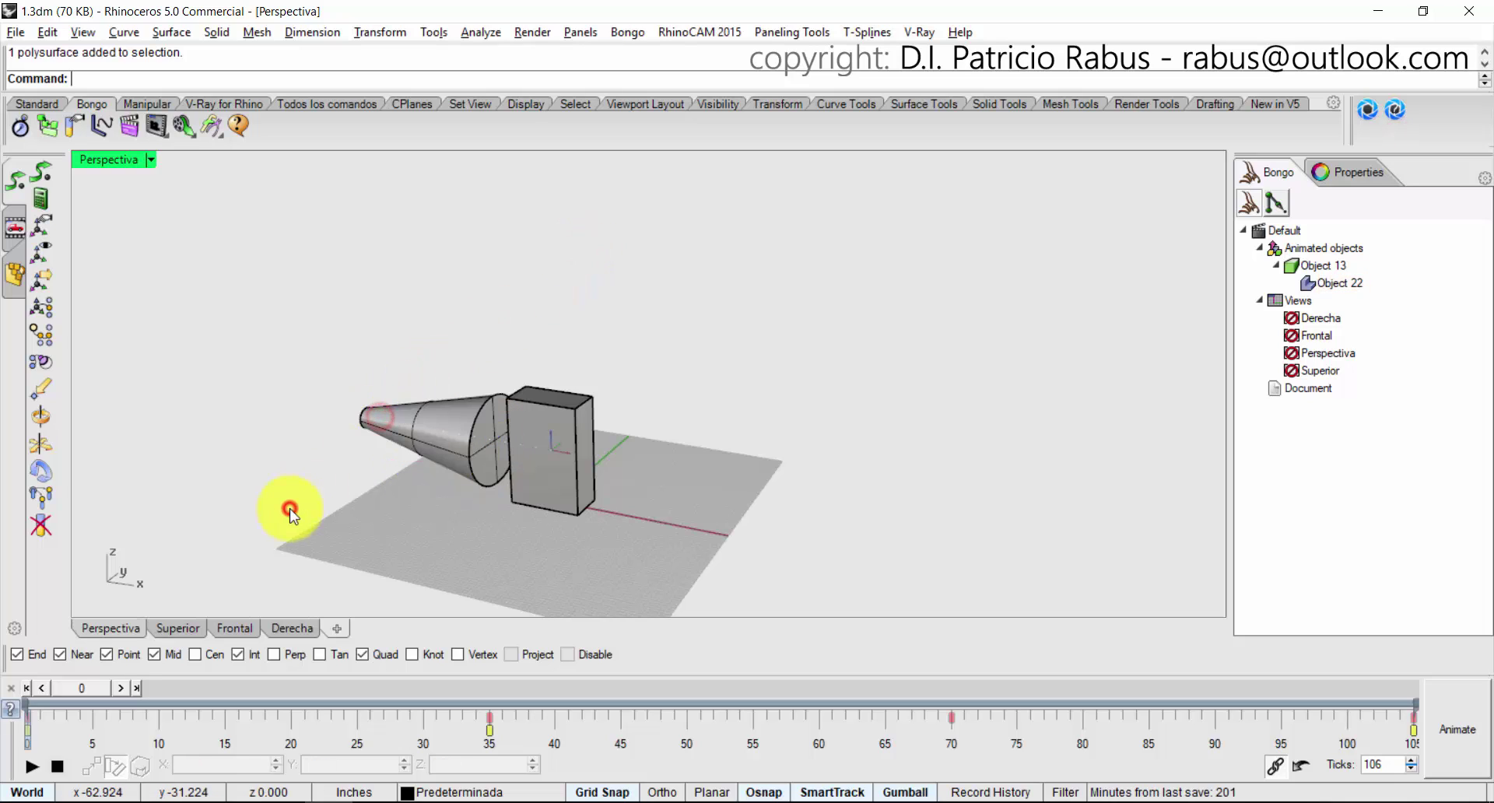
key(ctrl+z)
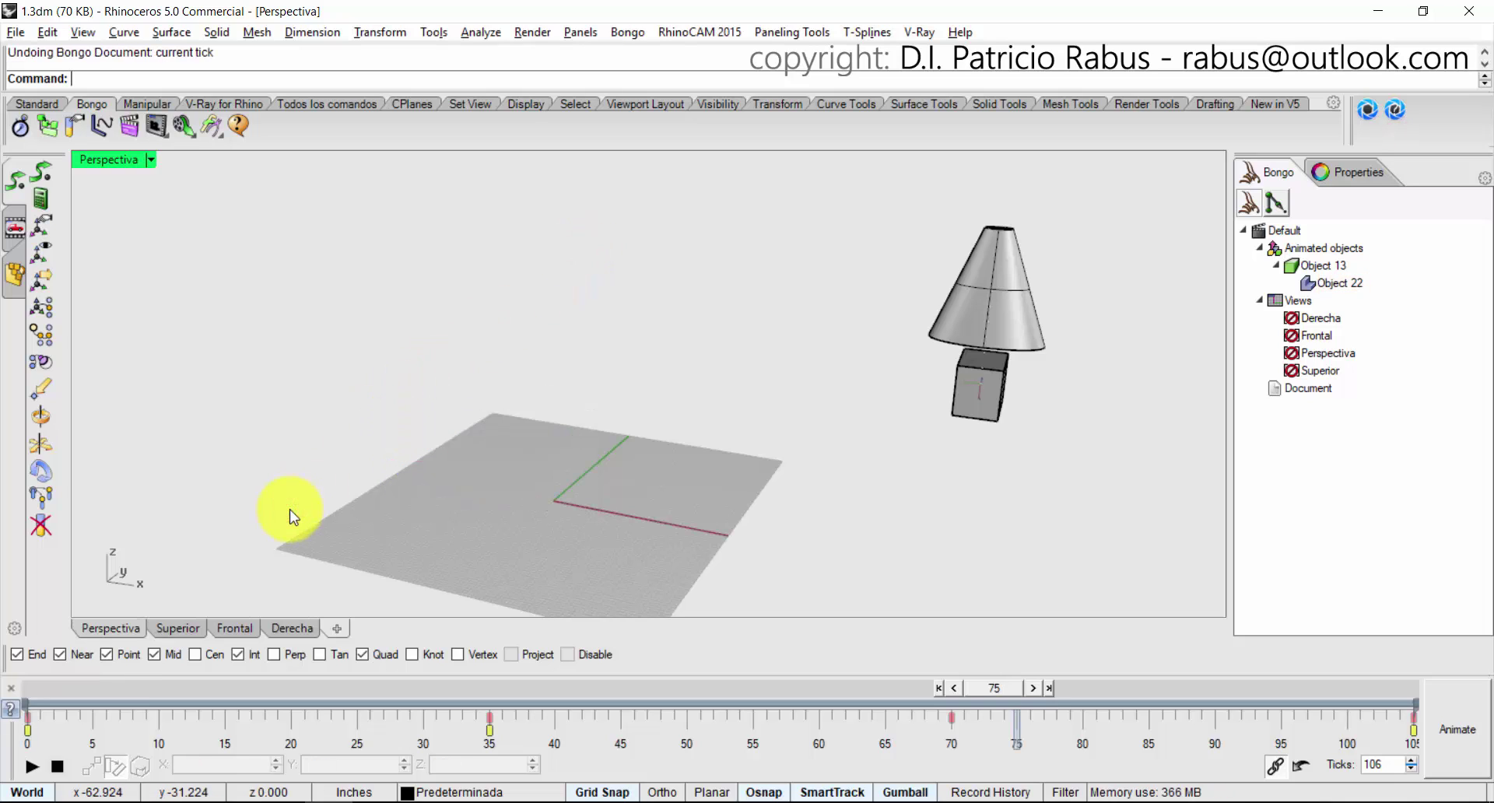
key(ctrl+z)
key(ctrl+z)
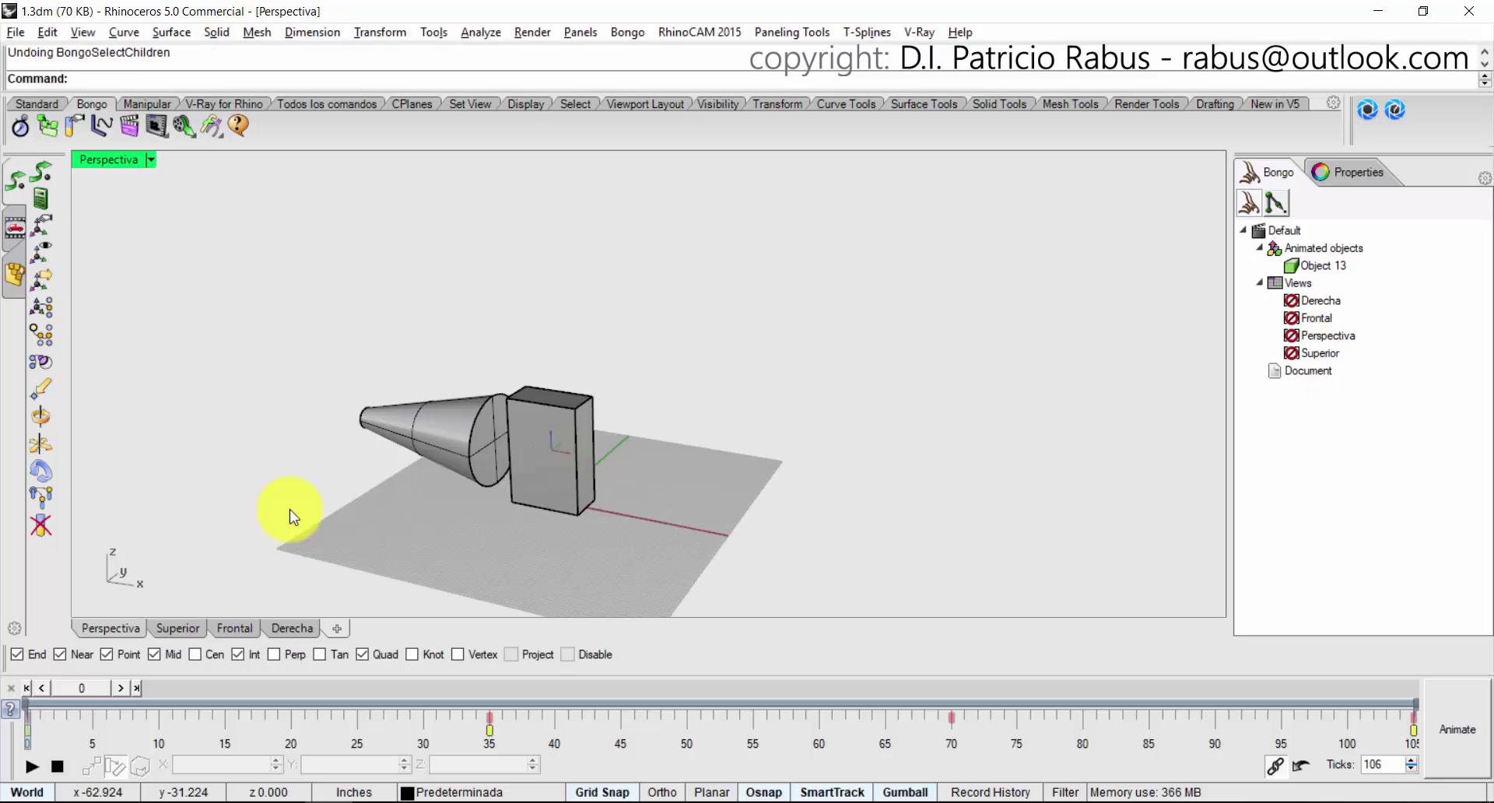
click(375, 410)
click(735, 498)
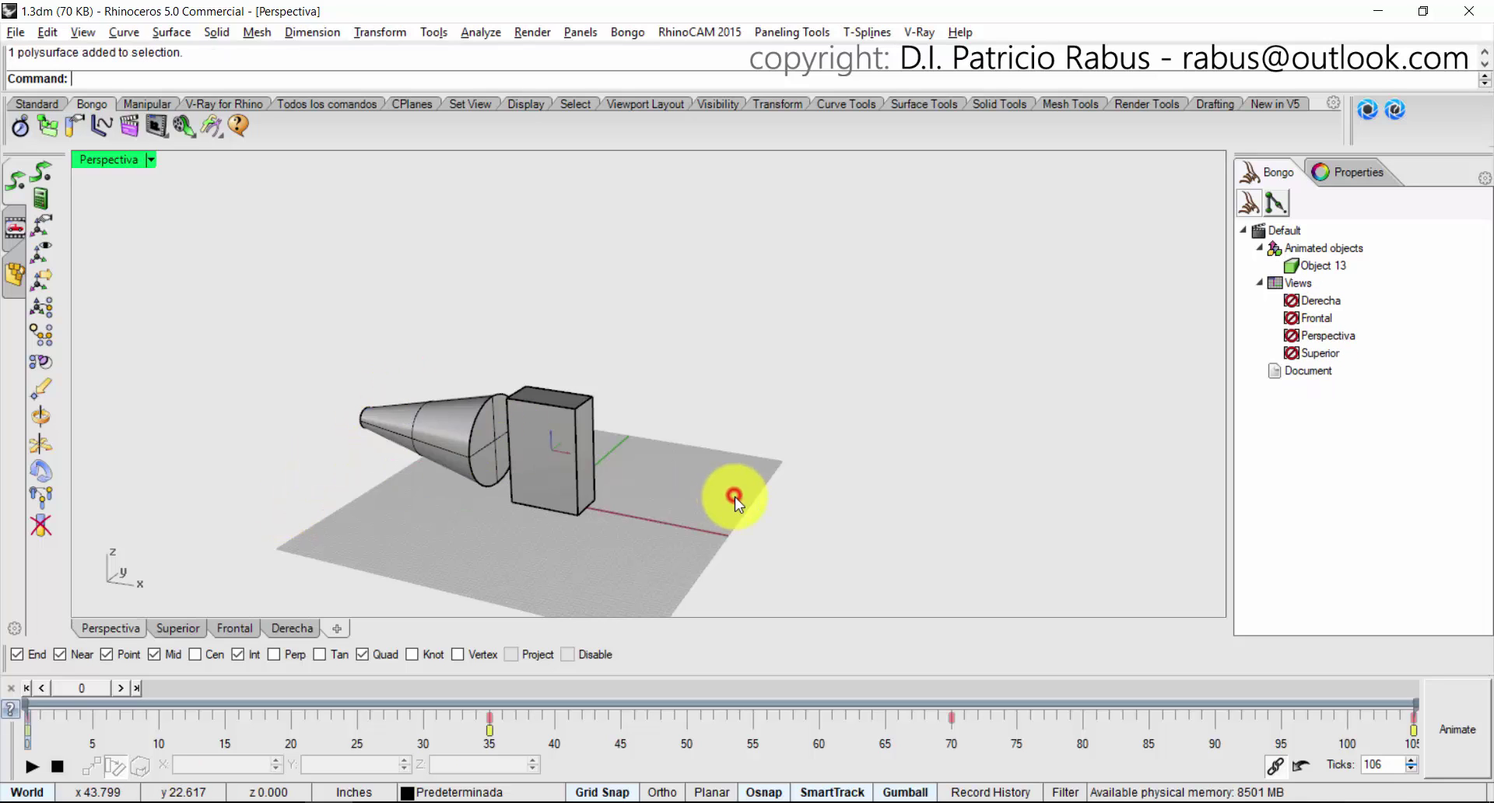
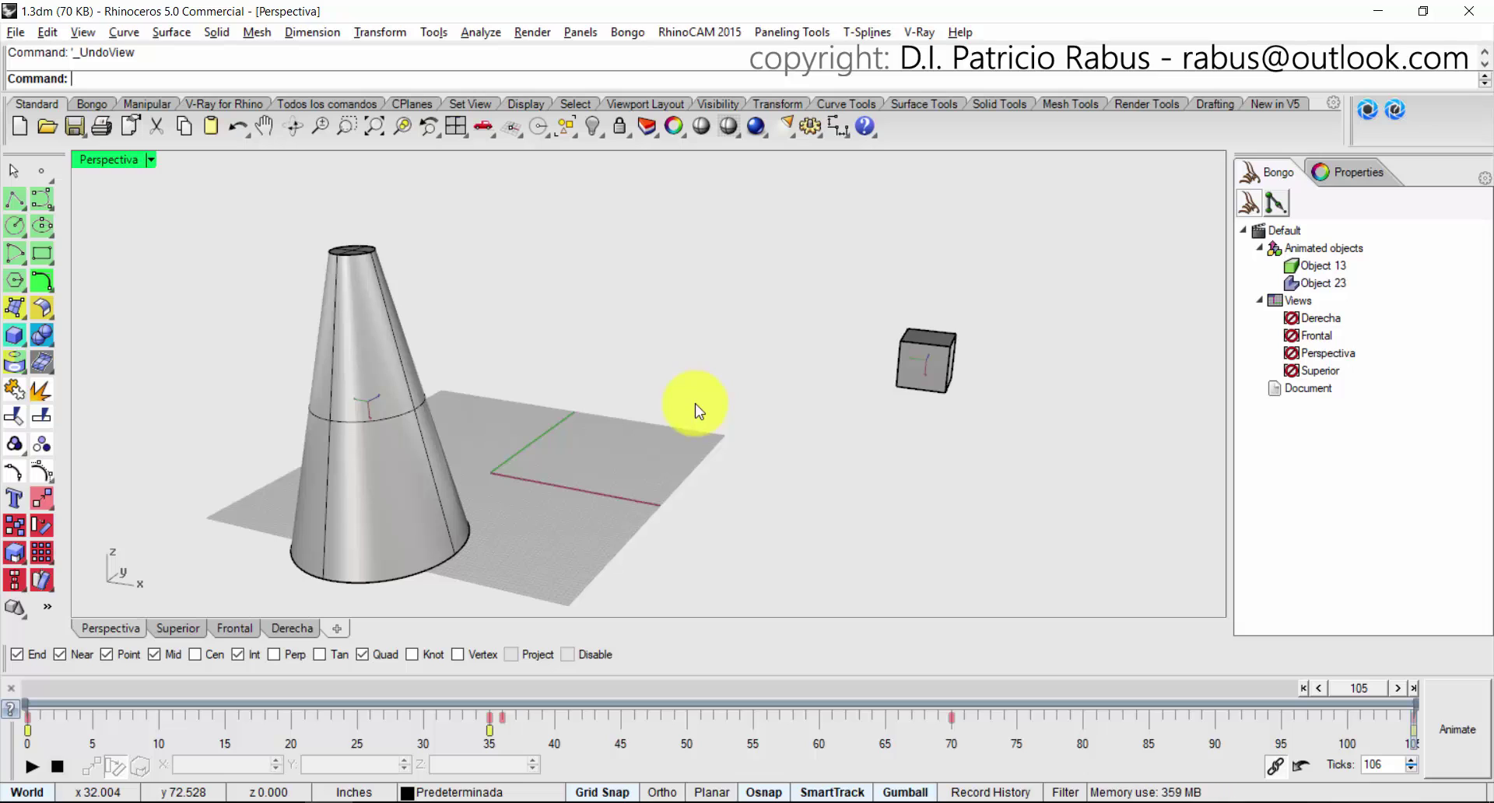
Return the timeline to tick 0 and briefly select the cone to view its keyframes.
click(632, 430)
drag(1355, 695, 16, 612)
click(458, 304)
click(406, 389)
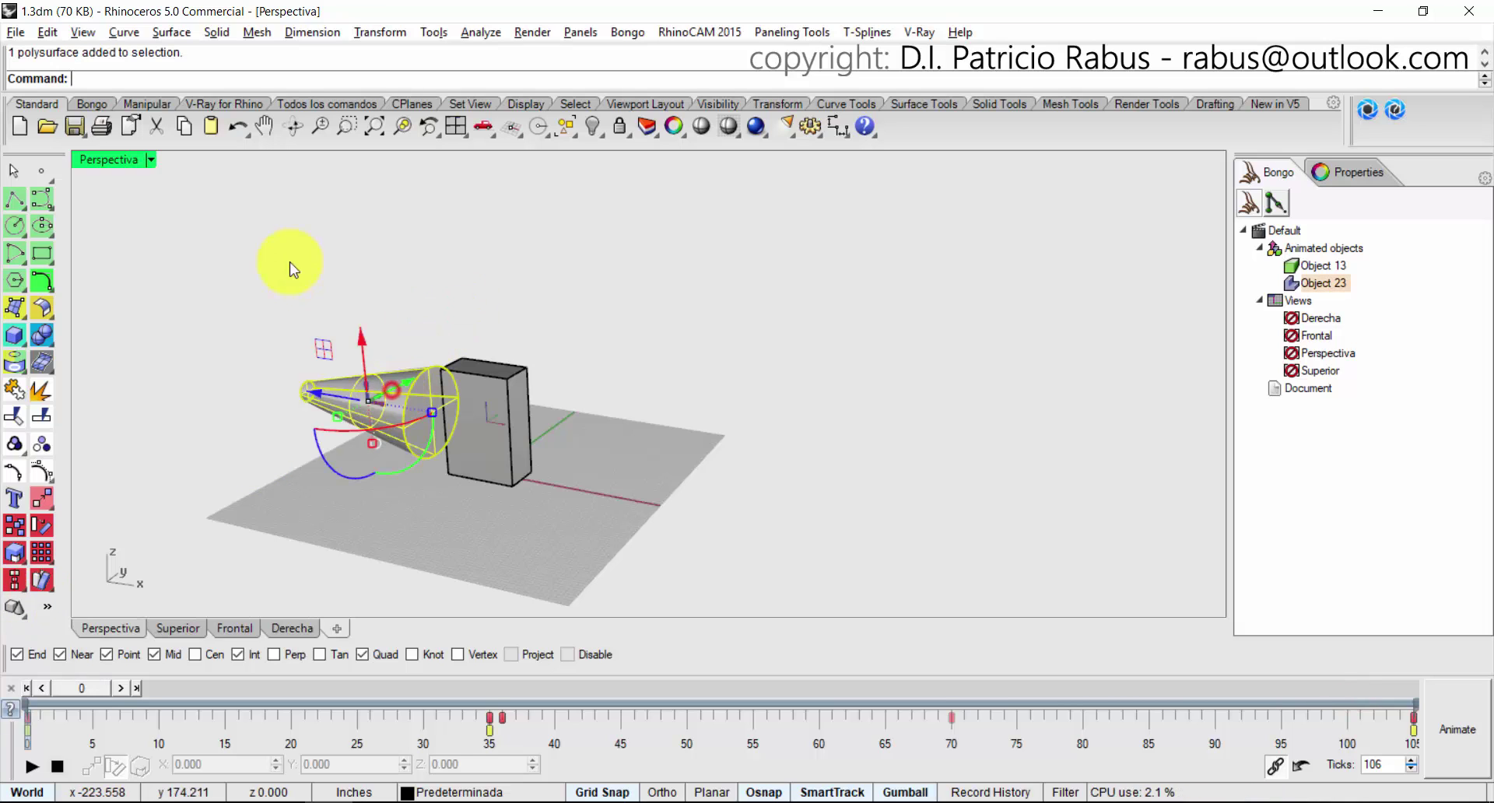
click(288, 260)
Match the cone's animation properties to those of the box using BongoMatchAnimationProperties.
click(91, 103)
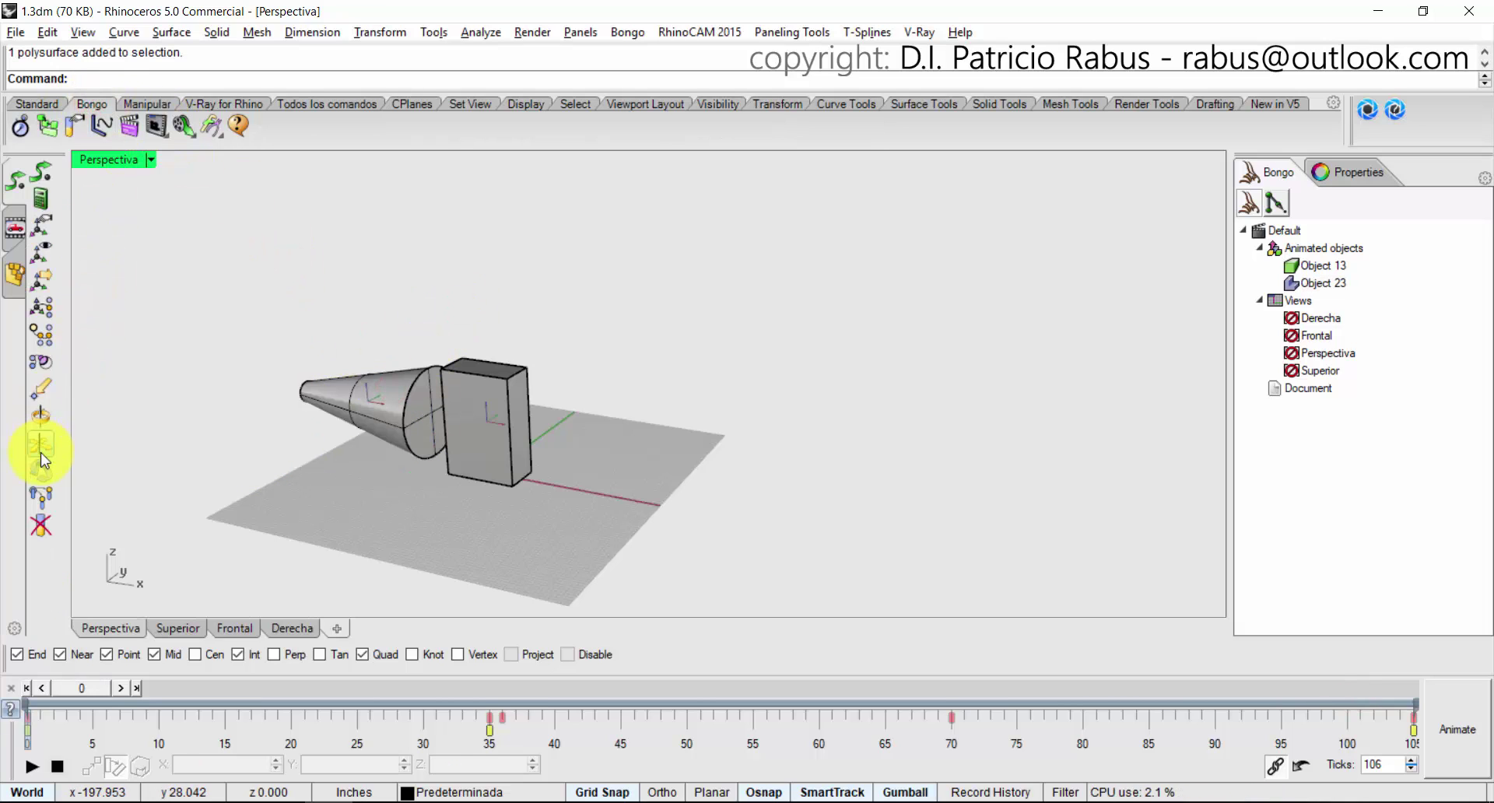
click(48, 498)
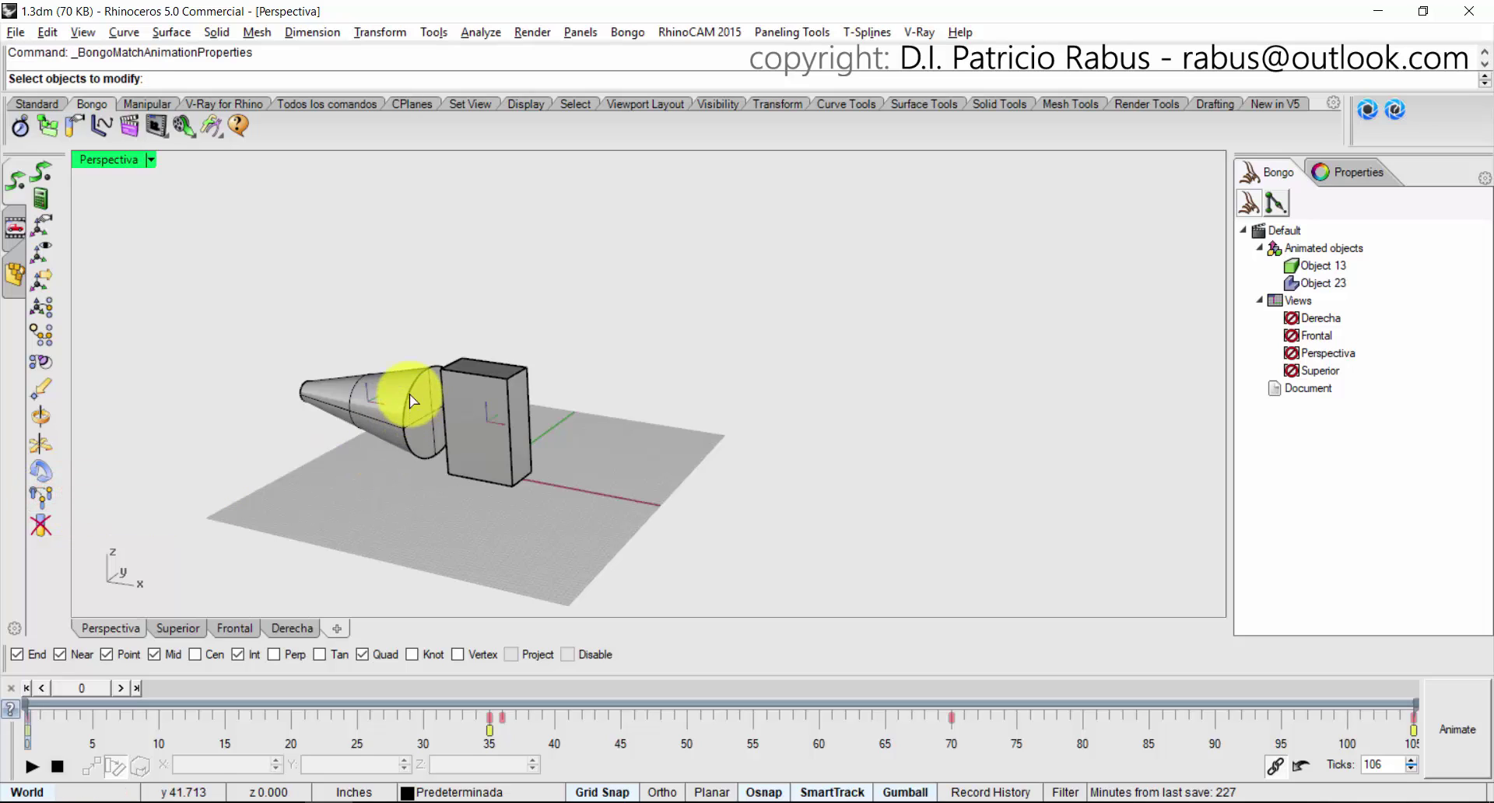
click(384, 390)
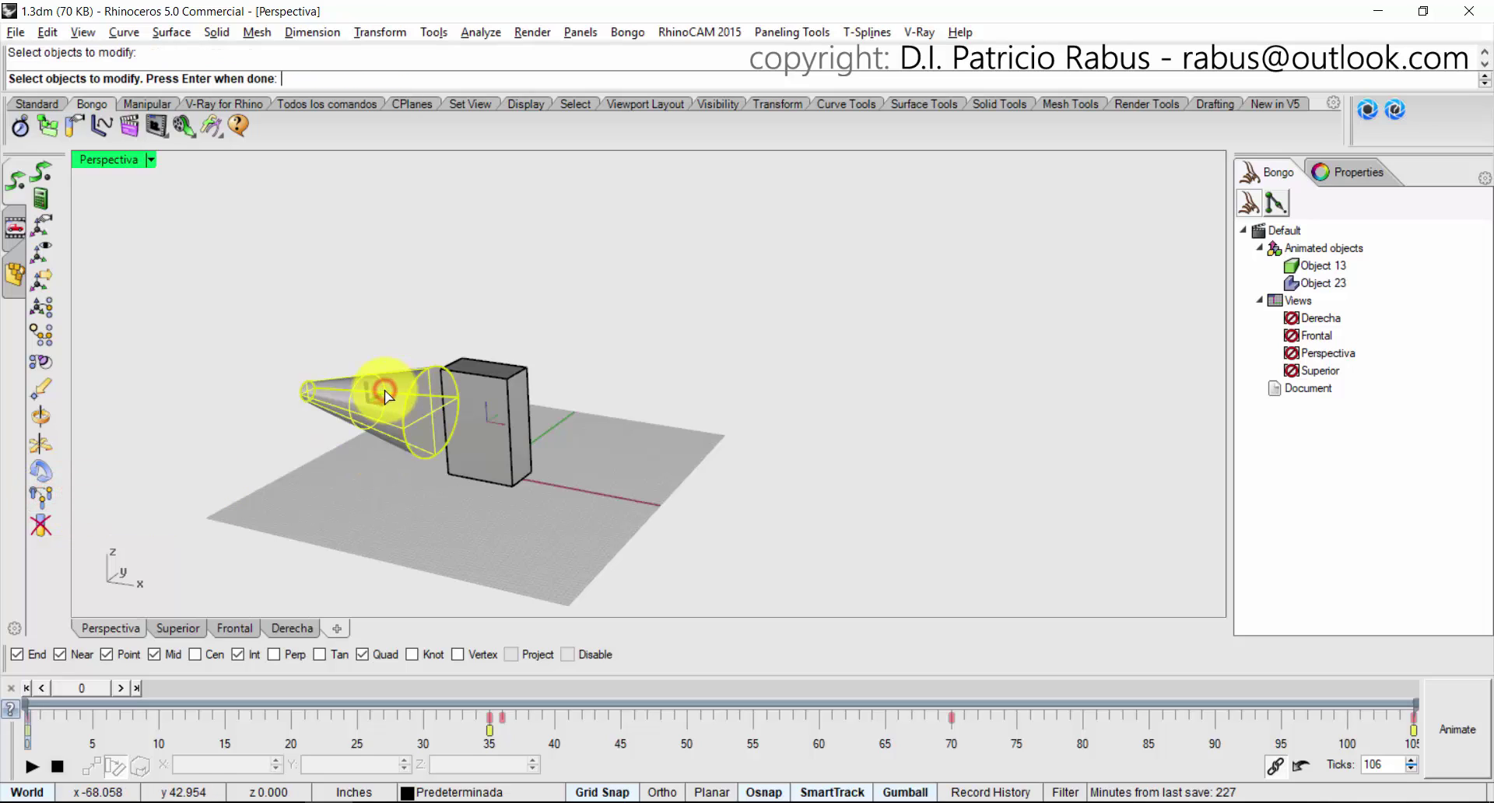
right_click(385, 390)
click(485, 426)
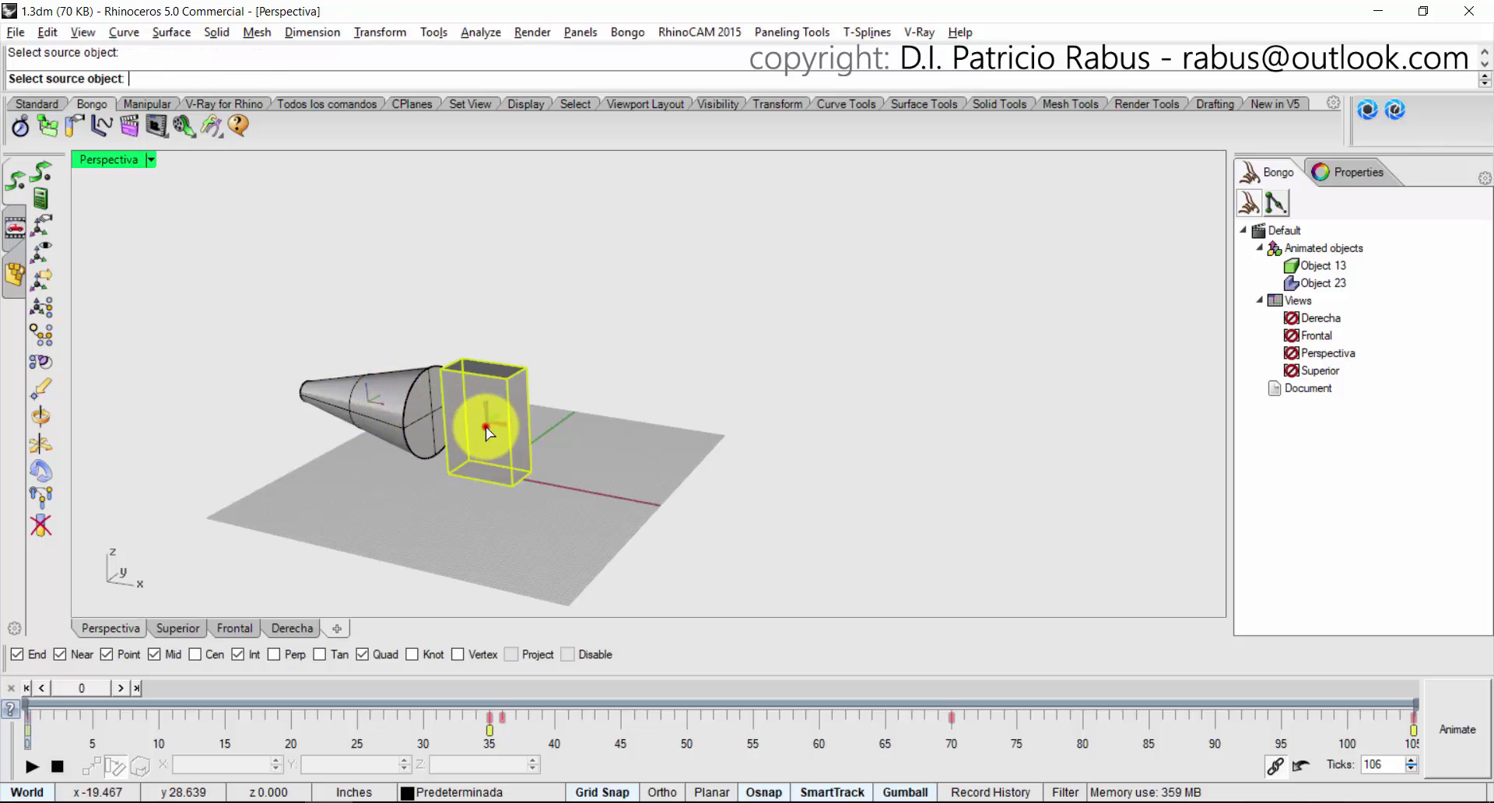
click(688, 583)
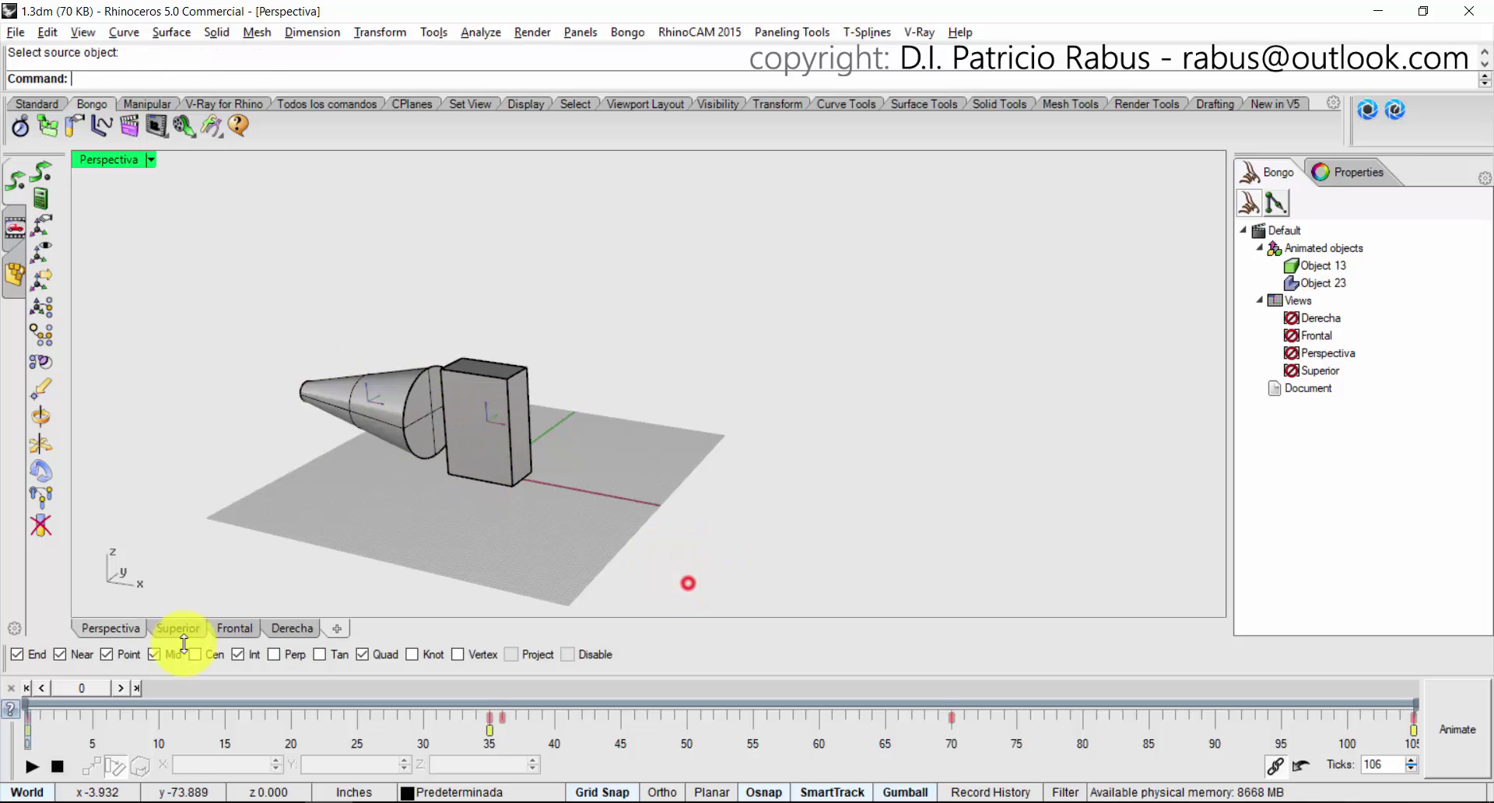
With the cone selected, scrub the timeline to about tick 86 and back to 0 to check its motion.
mouse_move(23, 694)
mouse_down()
mouse_move(494, 690)
mouse_move(777, 649)
mouse_move(1037, 636)
mouse_move(1391, 665)
mouse_move(1123, 700)
mouse_move(620, 727)
mouse_move(84, 711)
mouse_move(400, 733)
mouse_move(1137, 726)
mouse_move(1174, 776)
mouse_move(221, 686)
mouse_move(31, 704)
mouse_up()
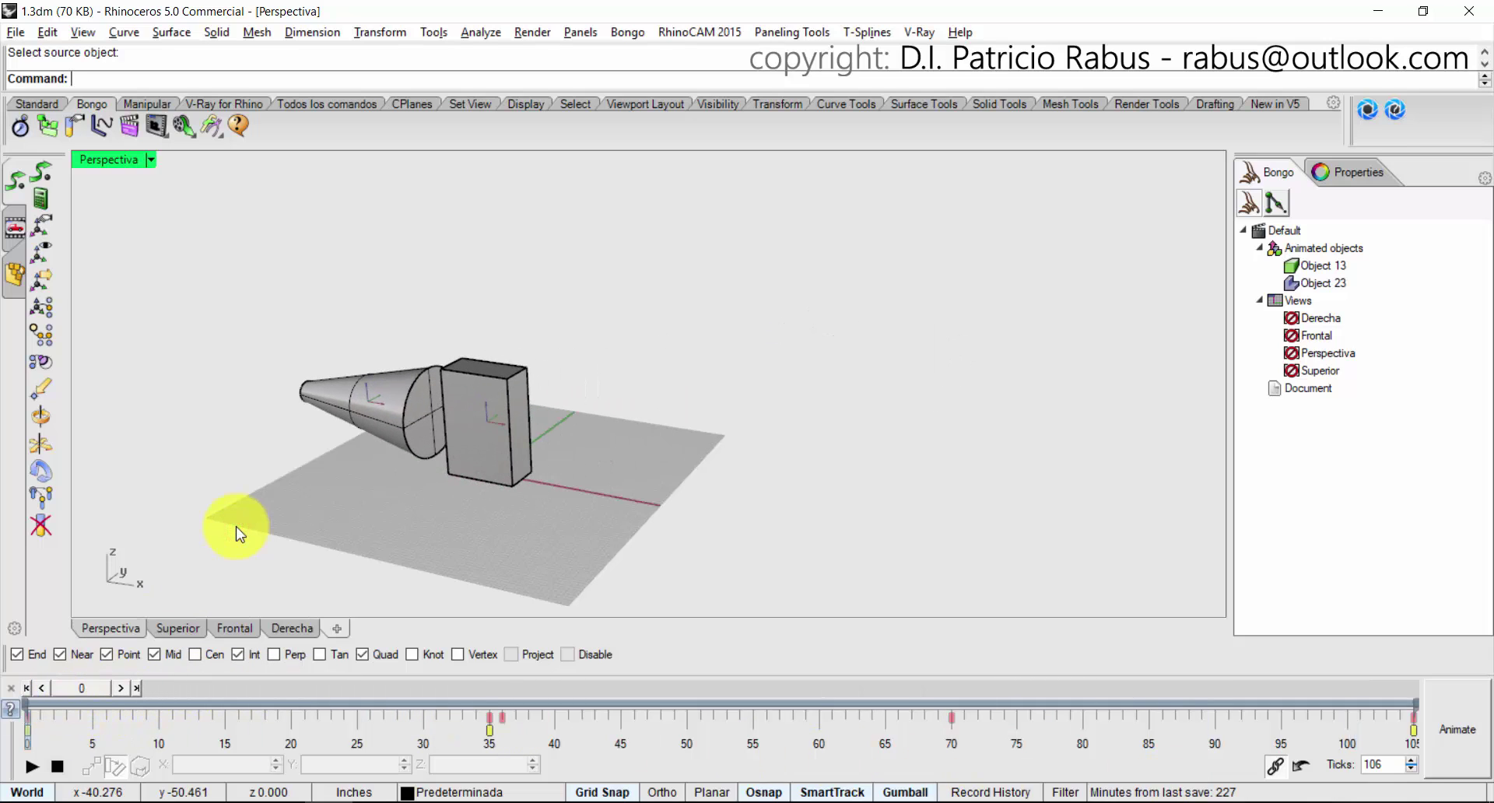
click(416, 422)
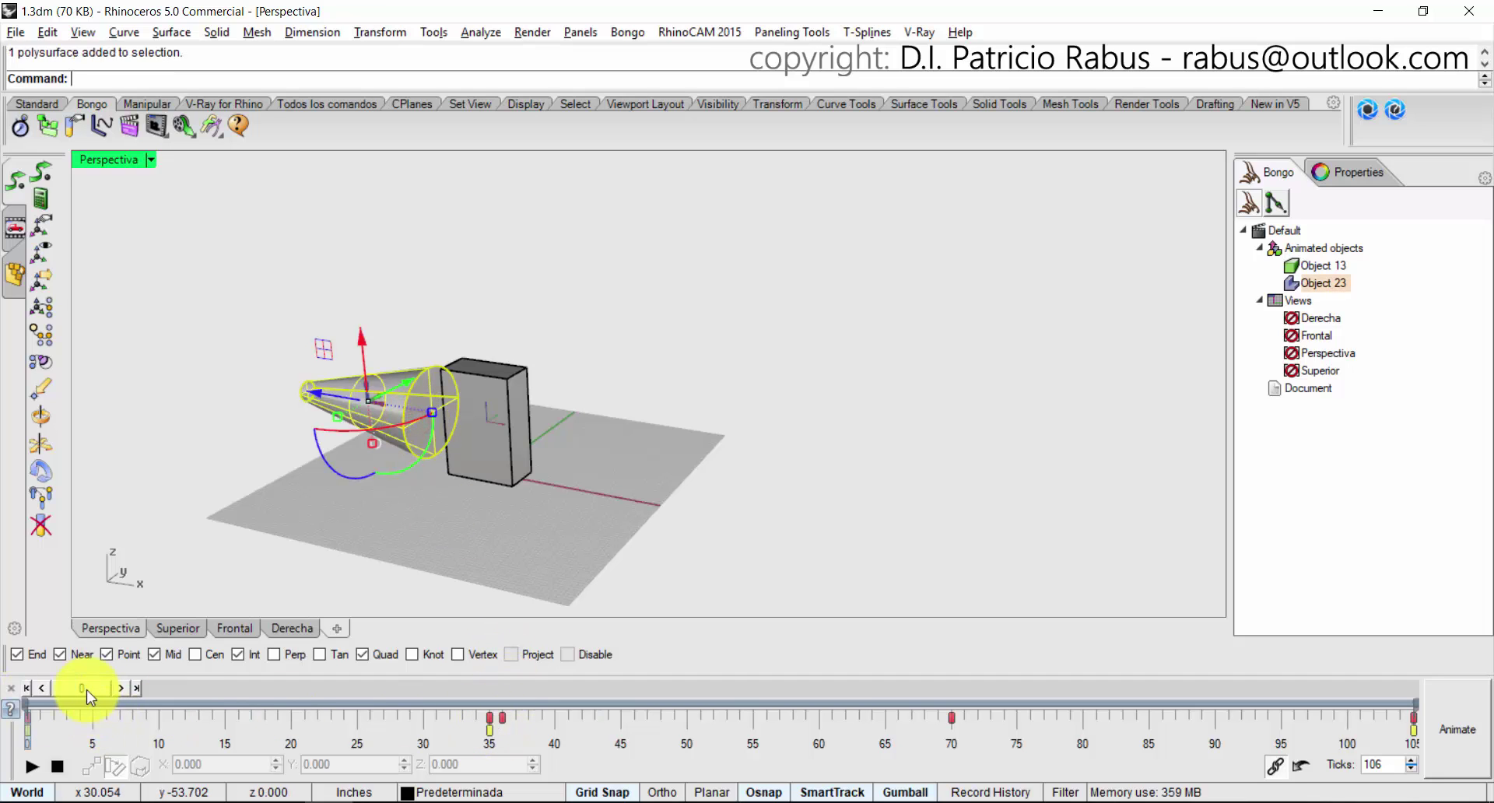
drag(88, 694, 1161, 739)
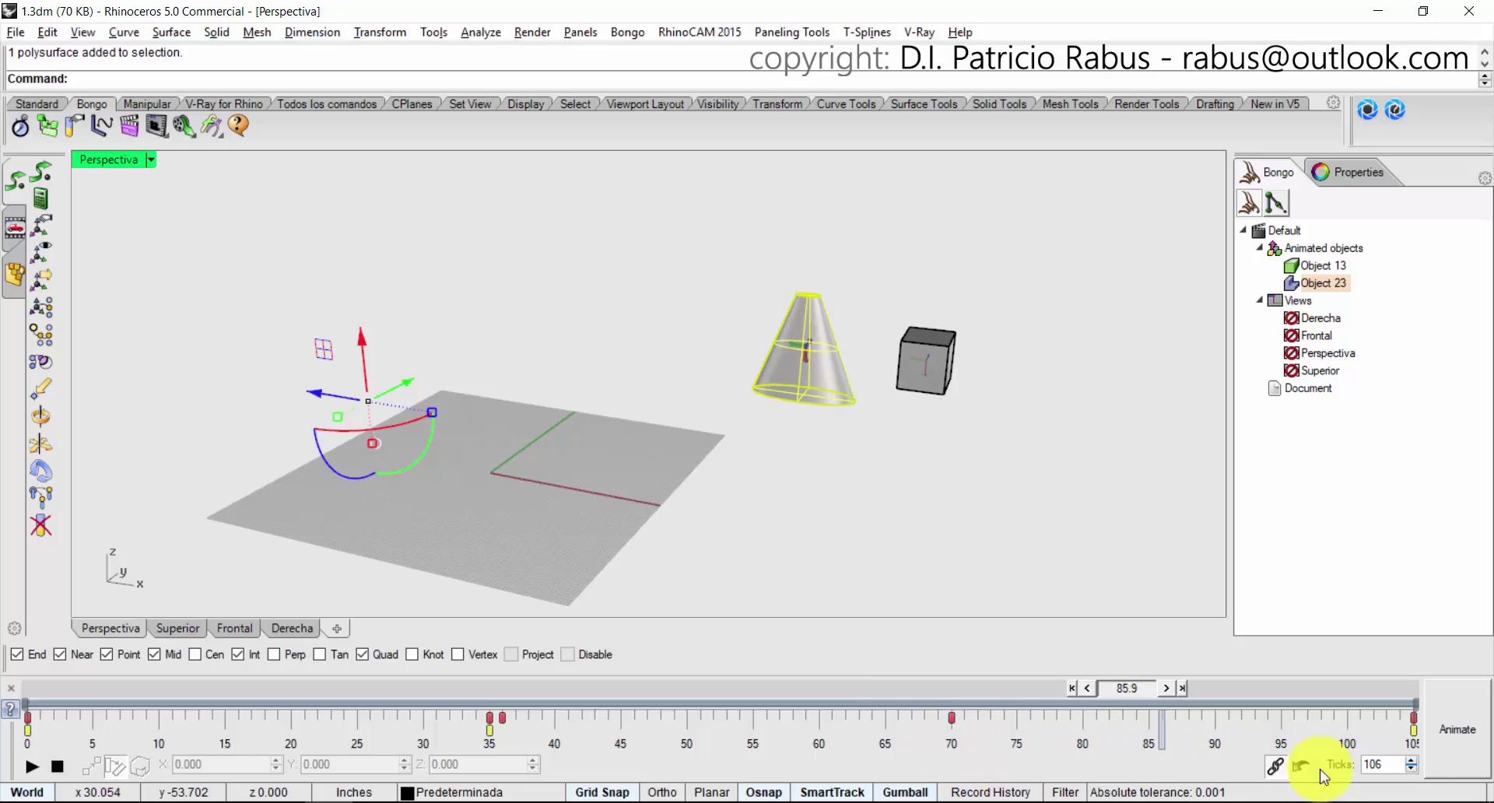
drag(1323, 727, 86, 699)
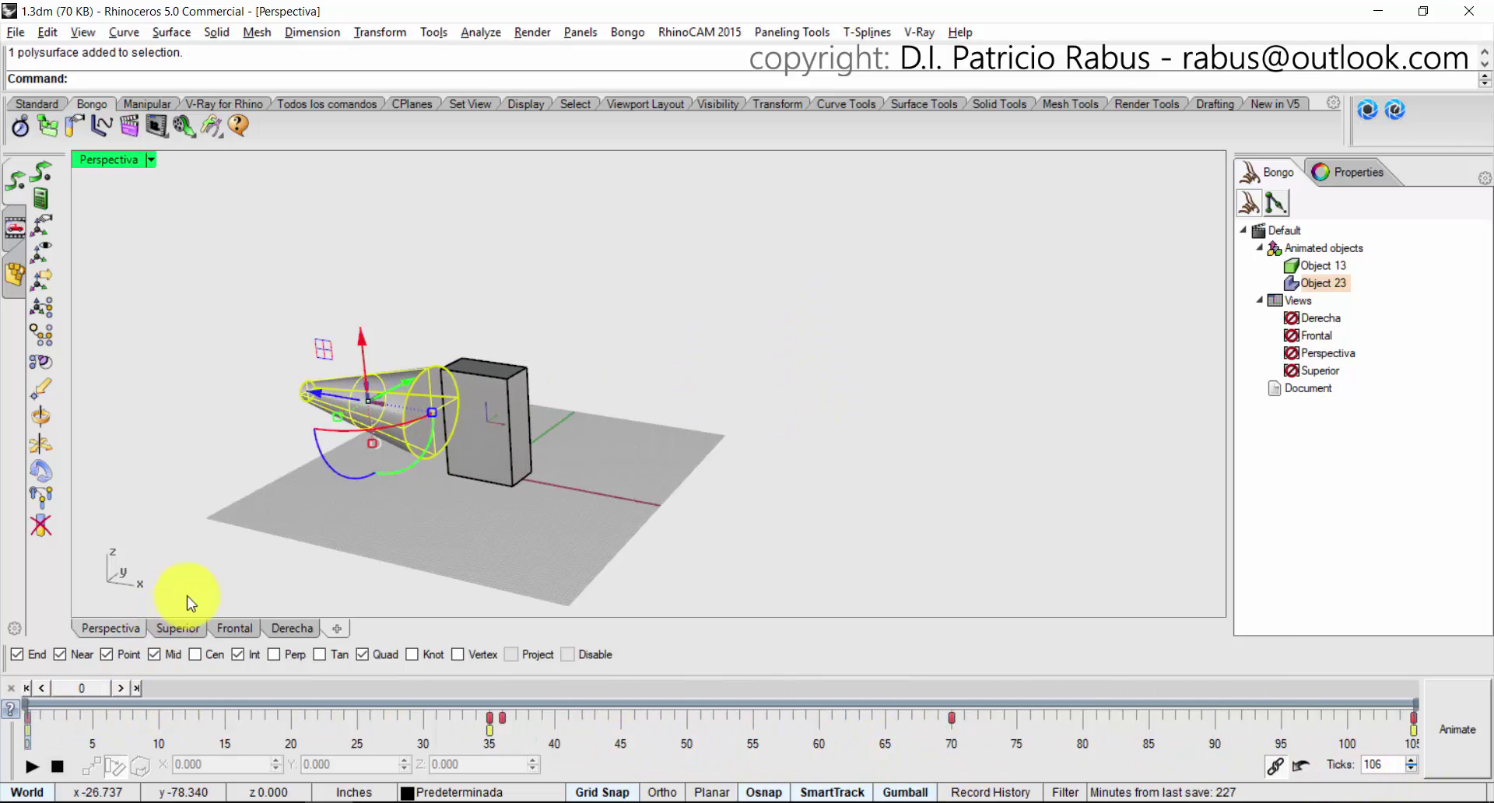
click(278, 533)
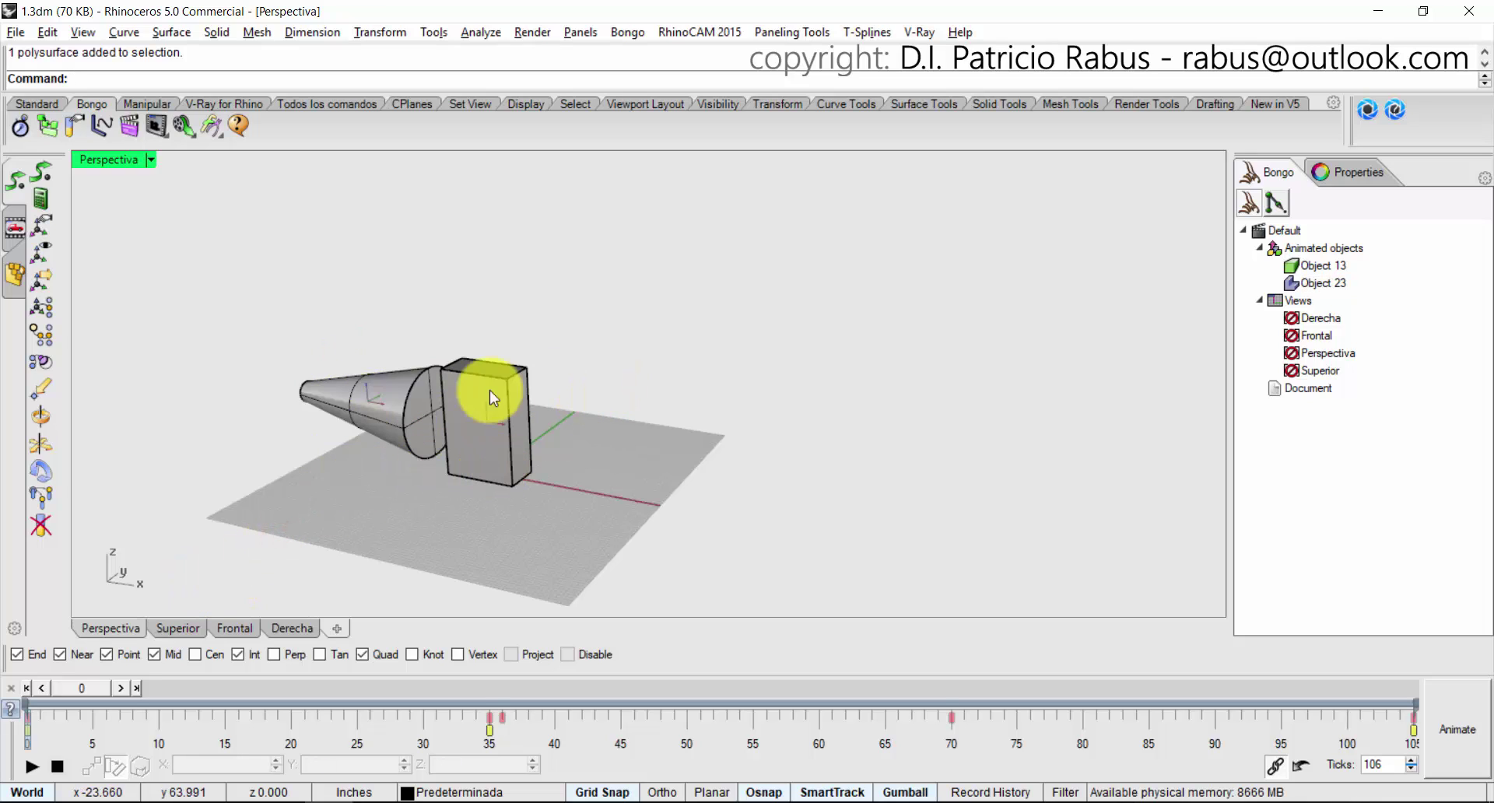
Select the box and the cone in turn to compare their keyframes on the timeline.
click(507, 438)
click(343, 406)
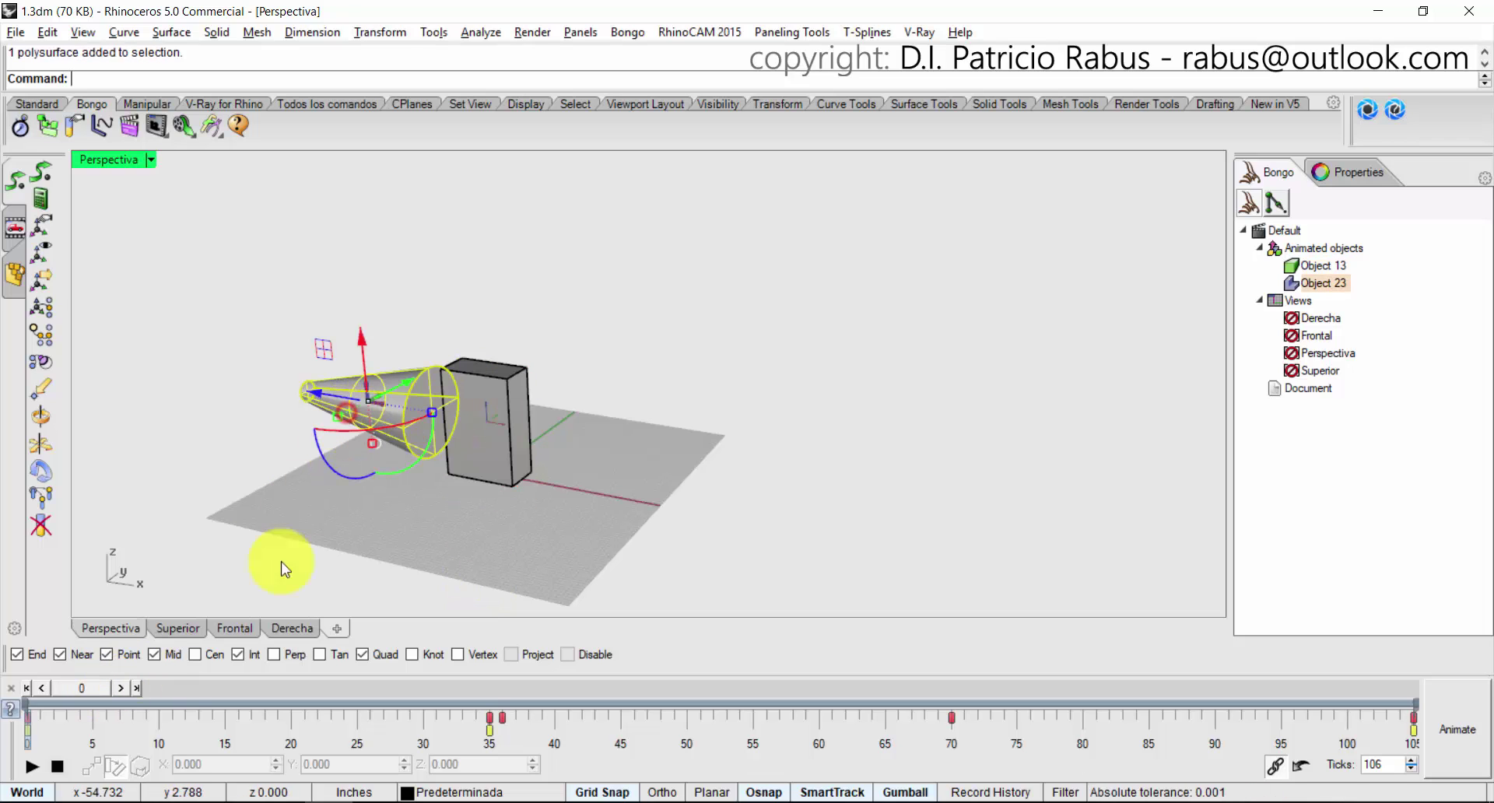
drag(81, 700, 10, 688)
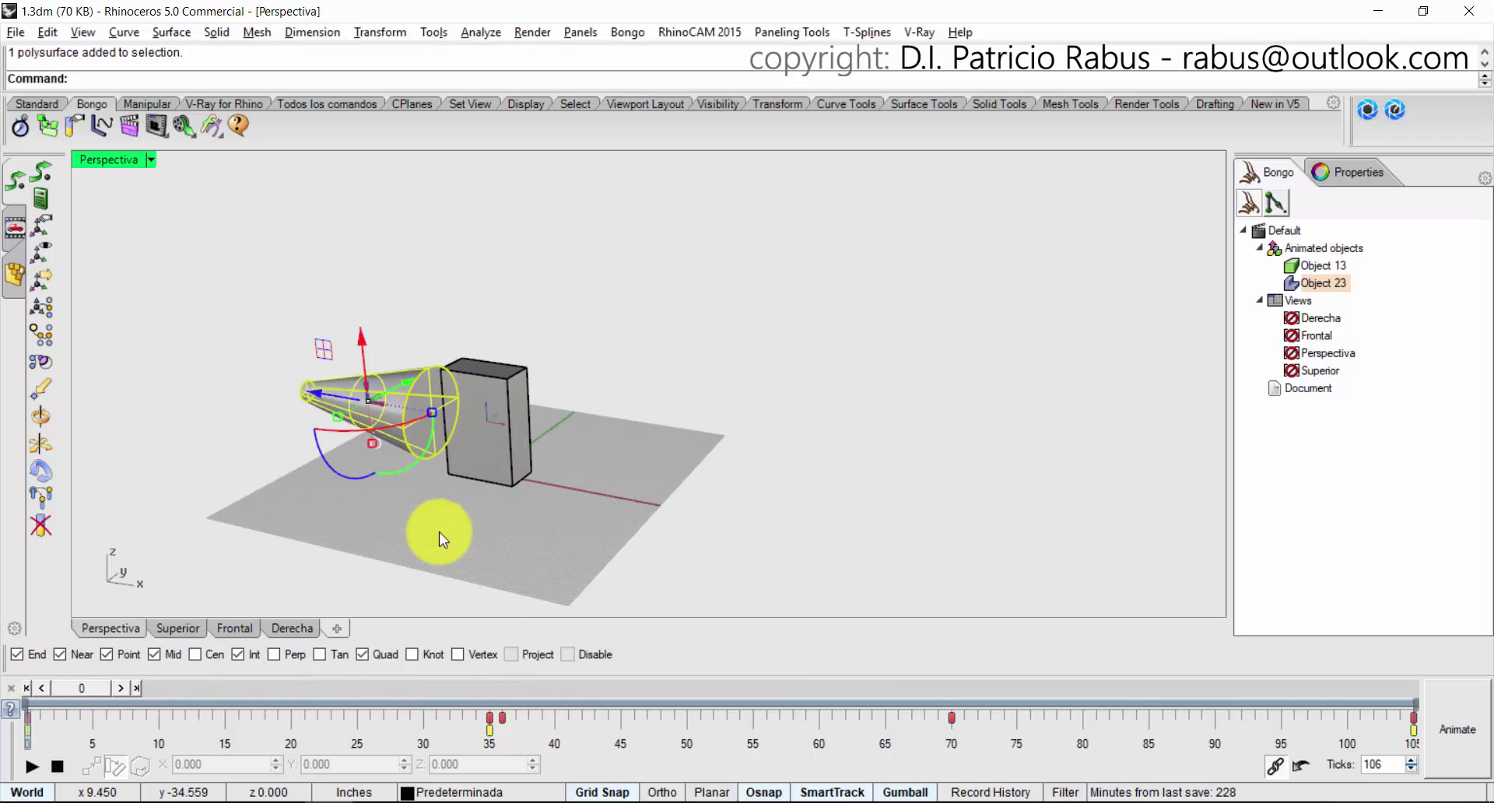
click(436, 531)
click(405, 420)
Delete the cone's extra keyframe at tick 36, compare with the box, and leave the cone selected.
right_click(497, 716)
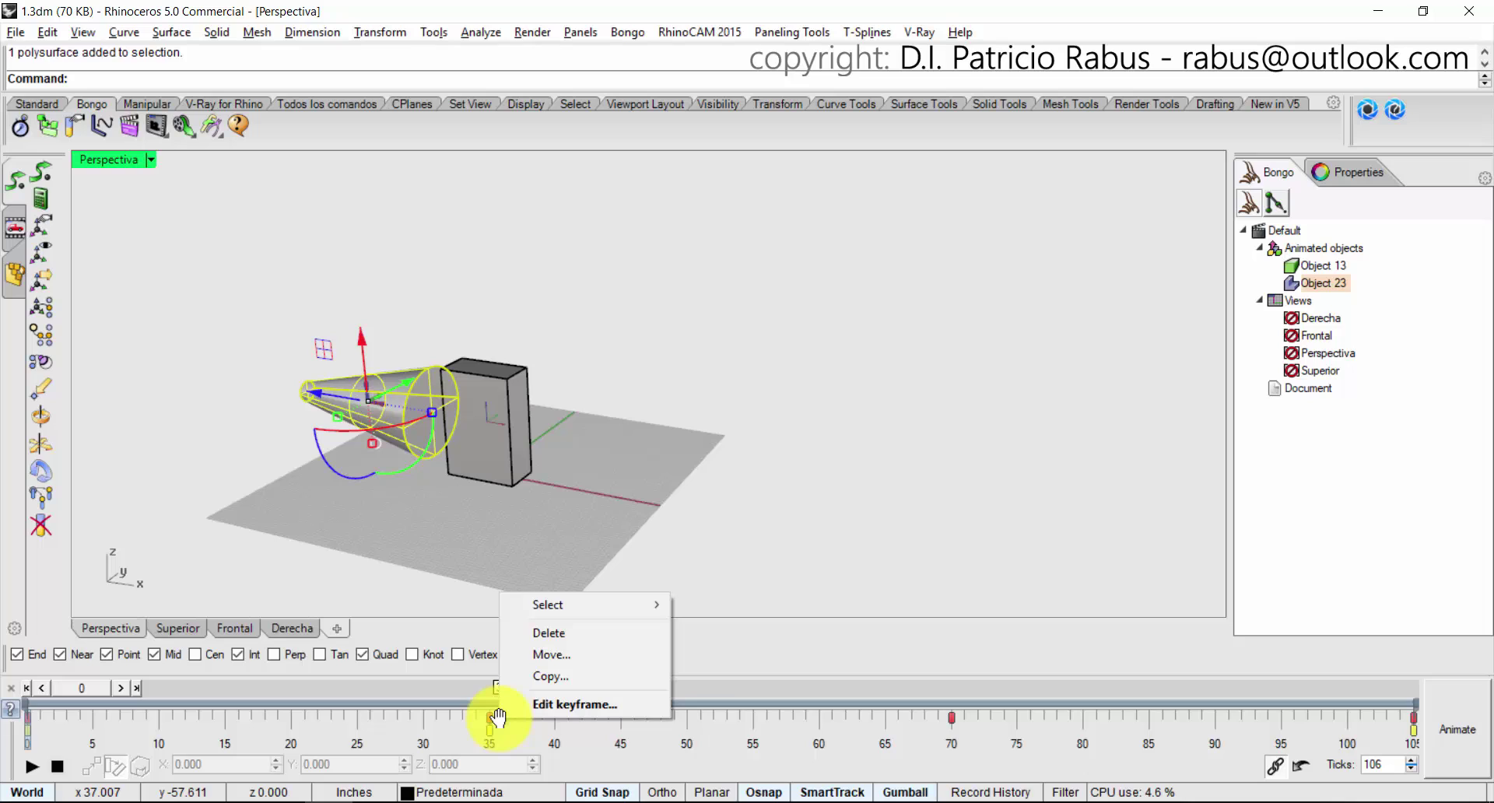
right_click(503, 714)
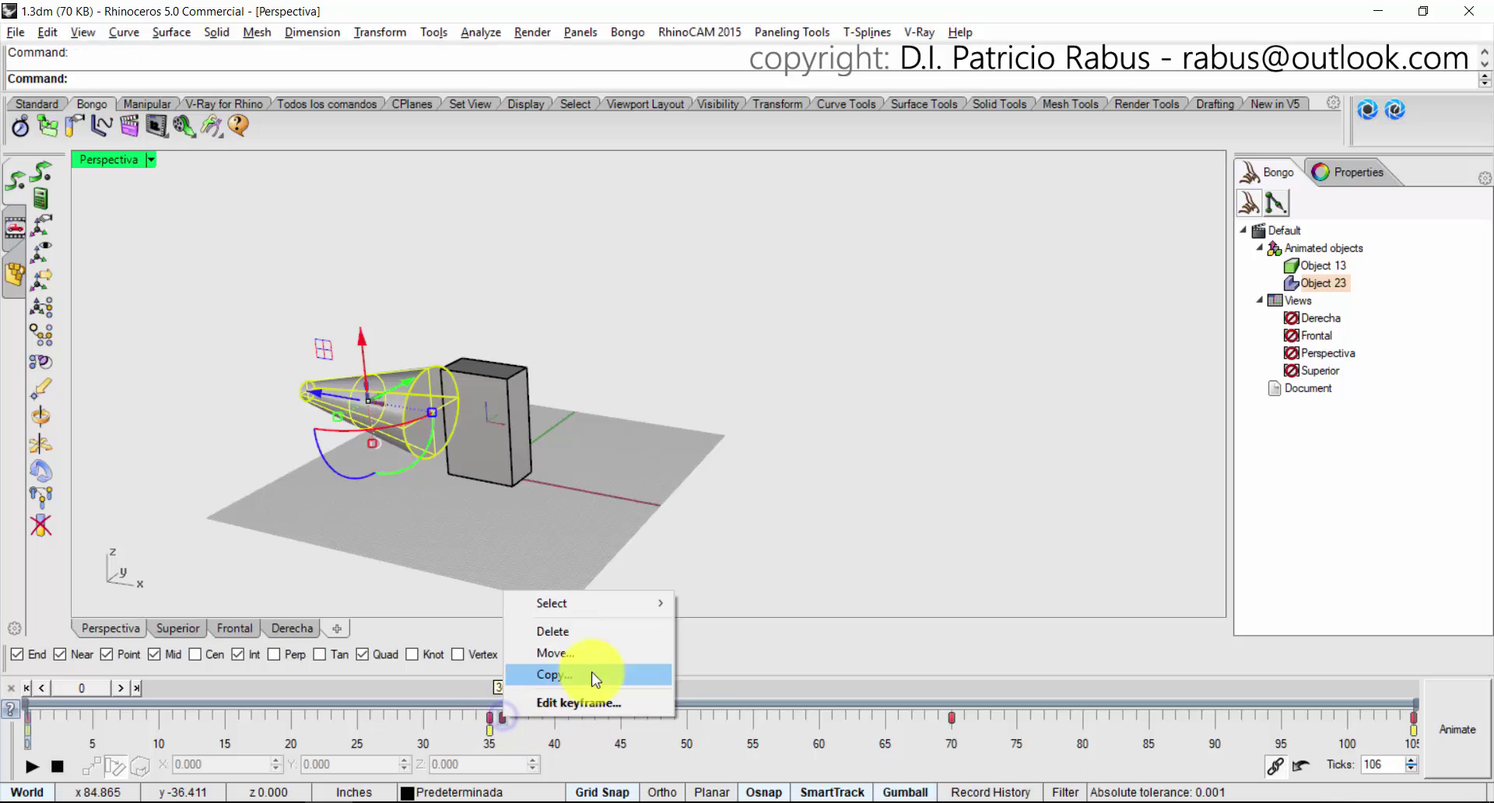
click(609, 634)
click(220, 529)
click(389, 422)
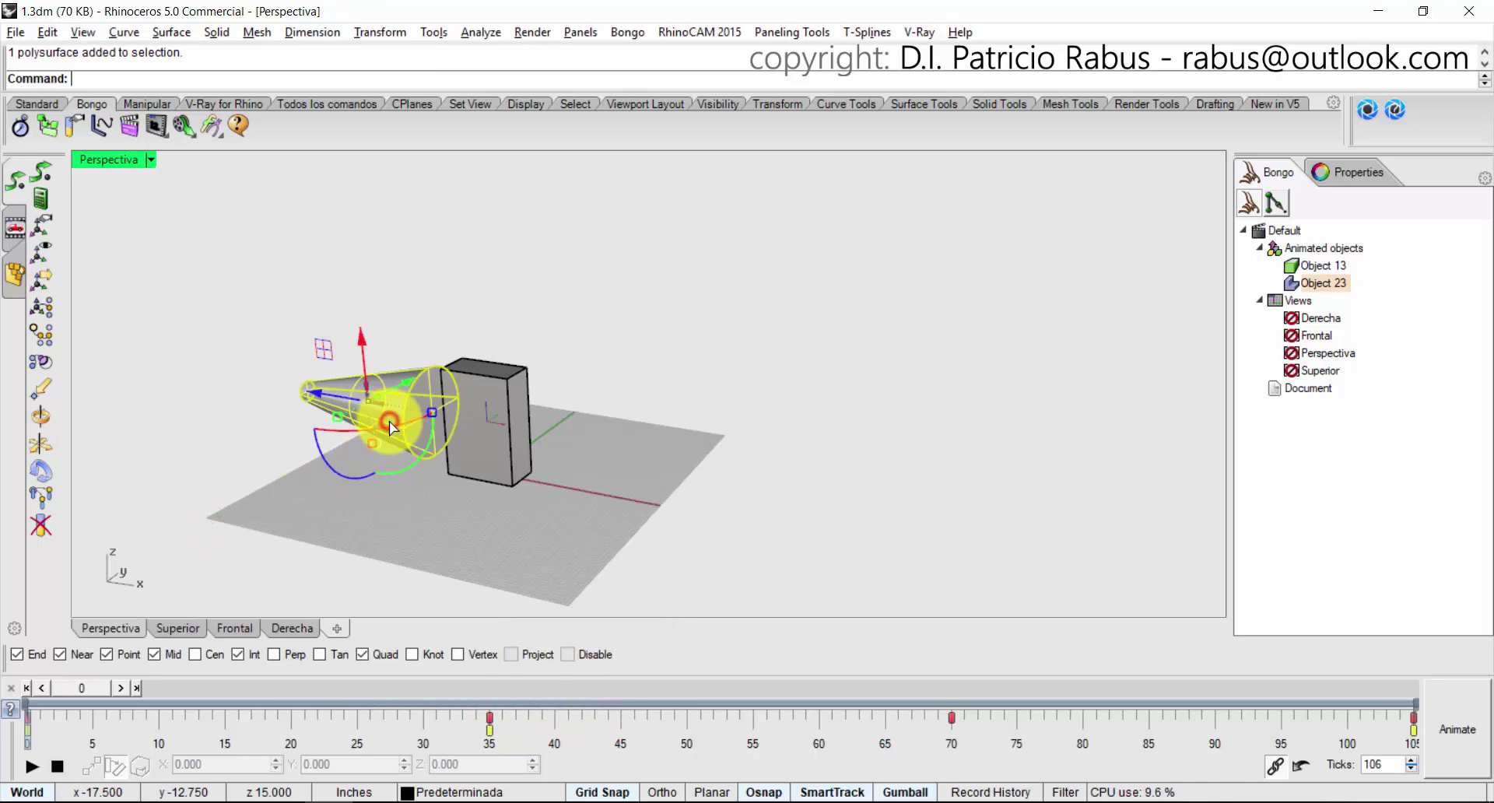
click(520, 465)
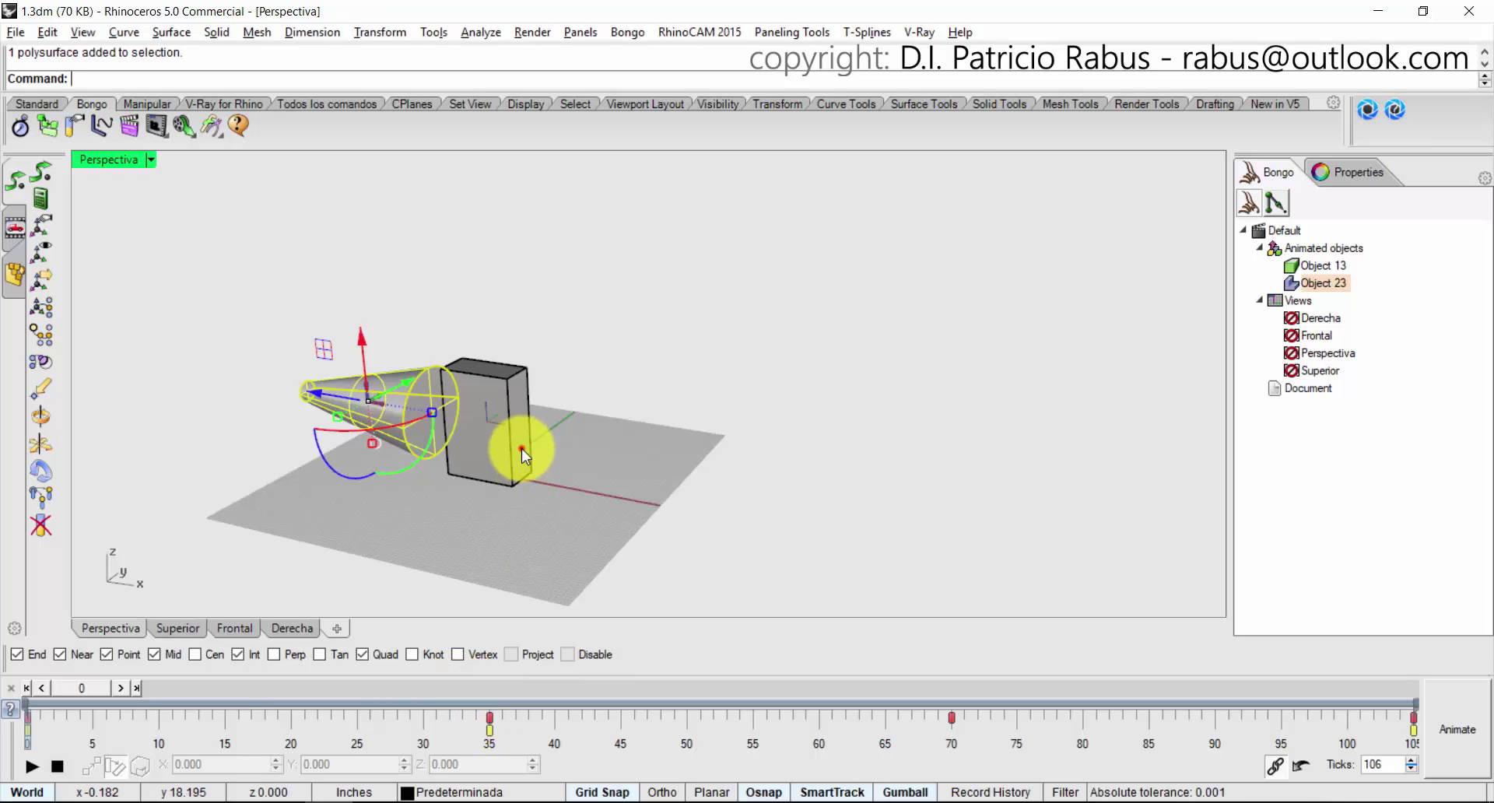
click(472, 729)
click(434, 442)
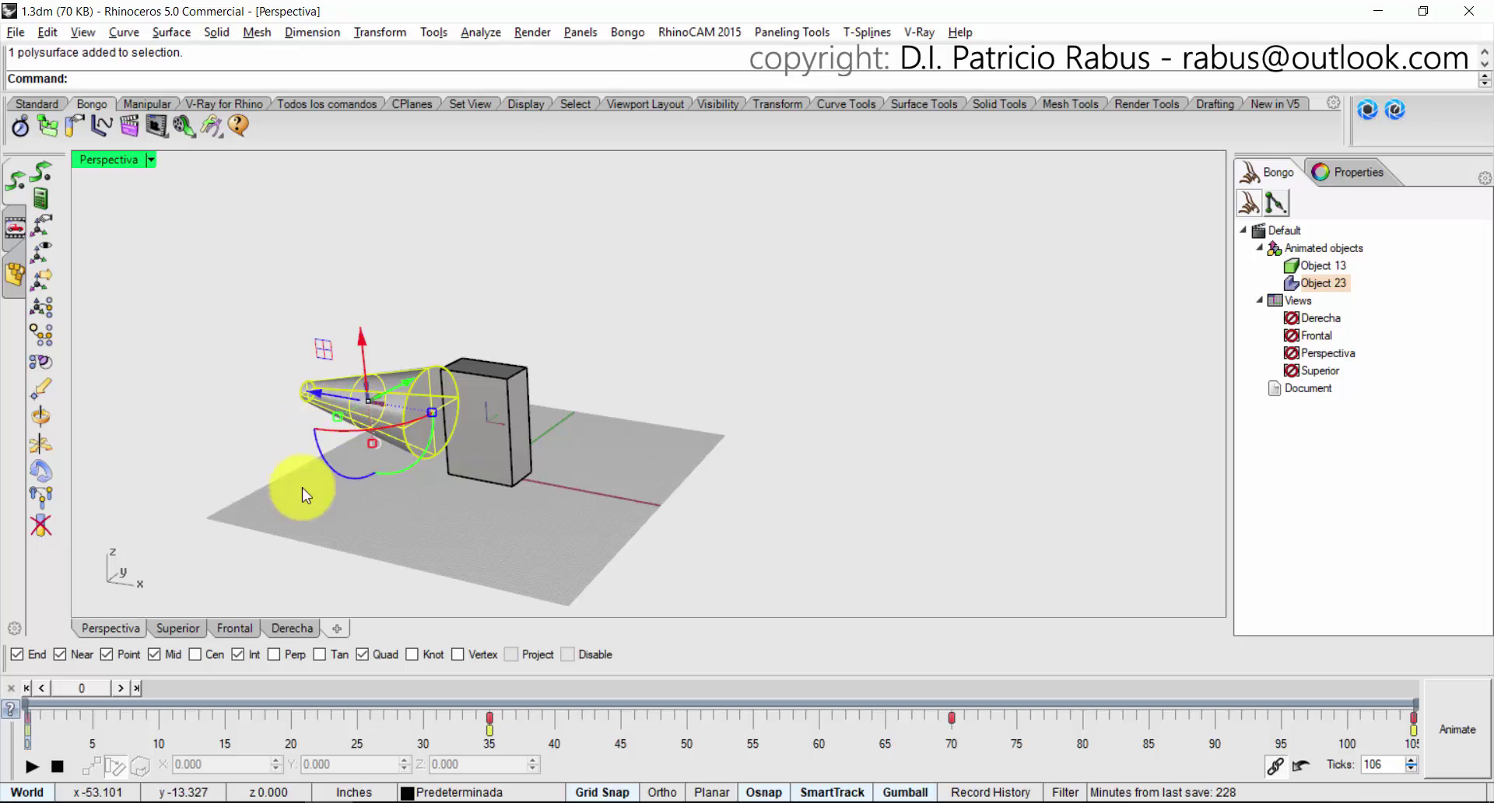
Set the timeline length to 176 ticks and extend the animation range to the timeline's end.
double_click(1392, 767)
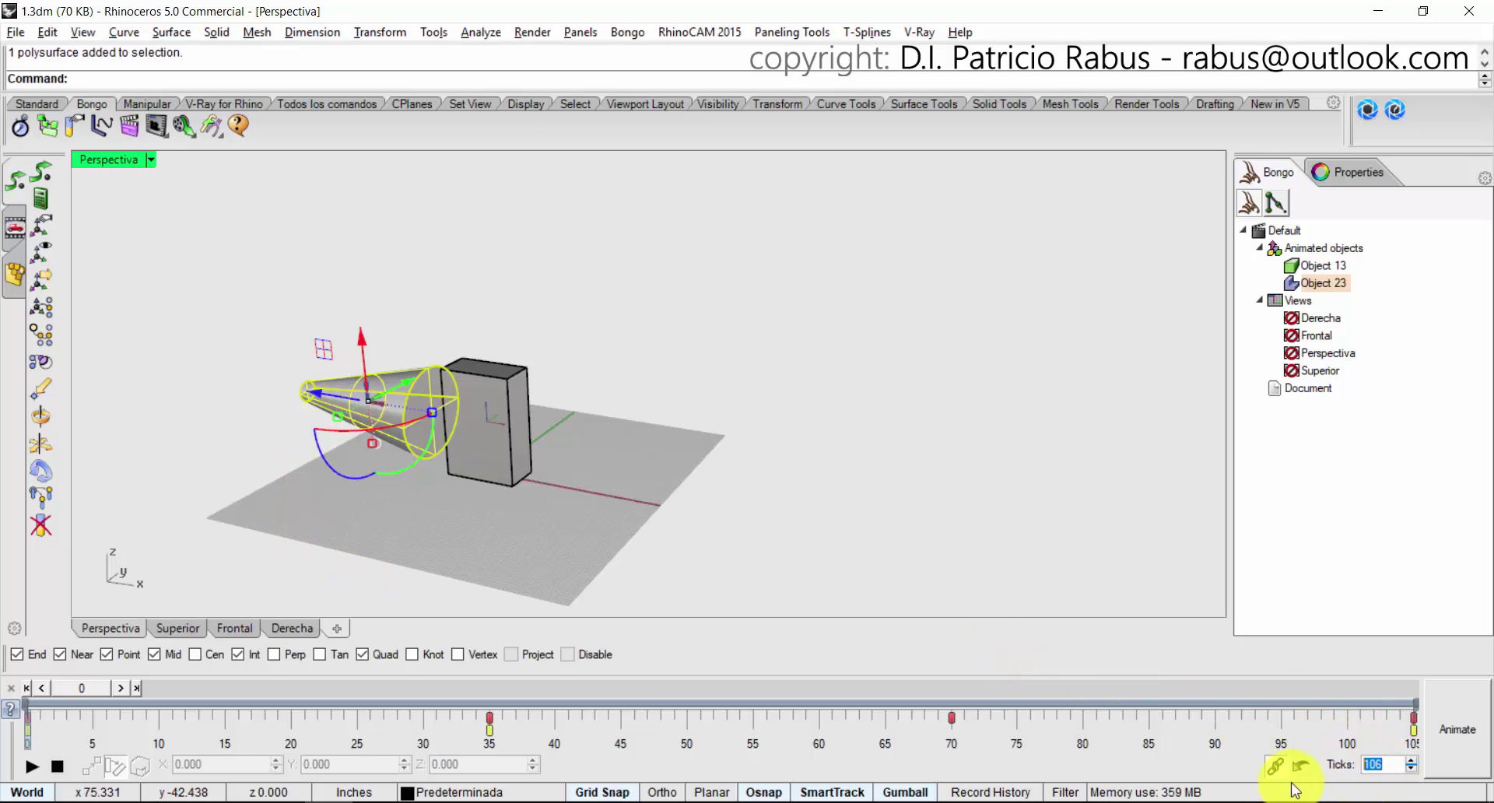
double_click(1383, 767)
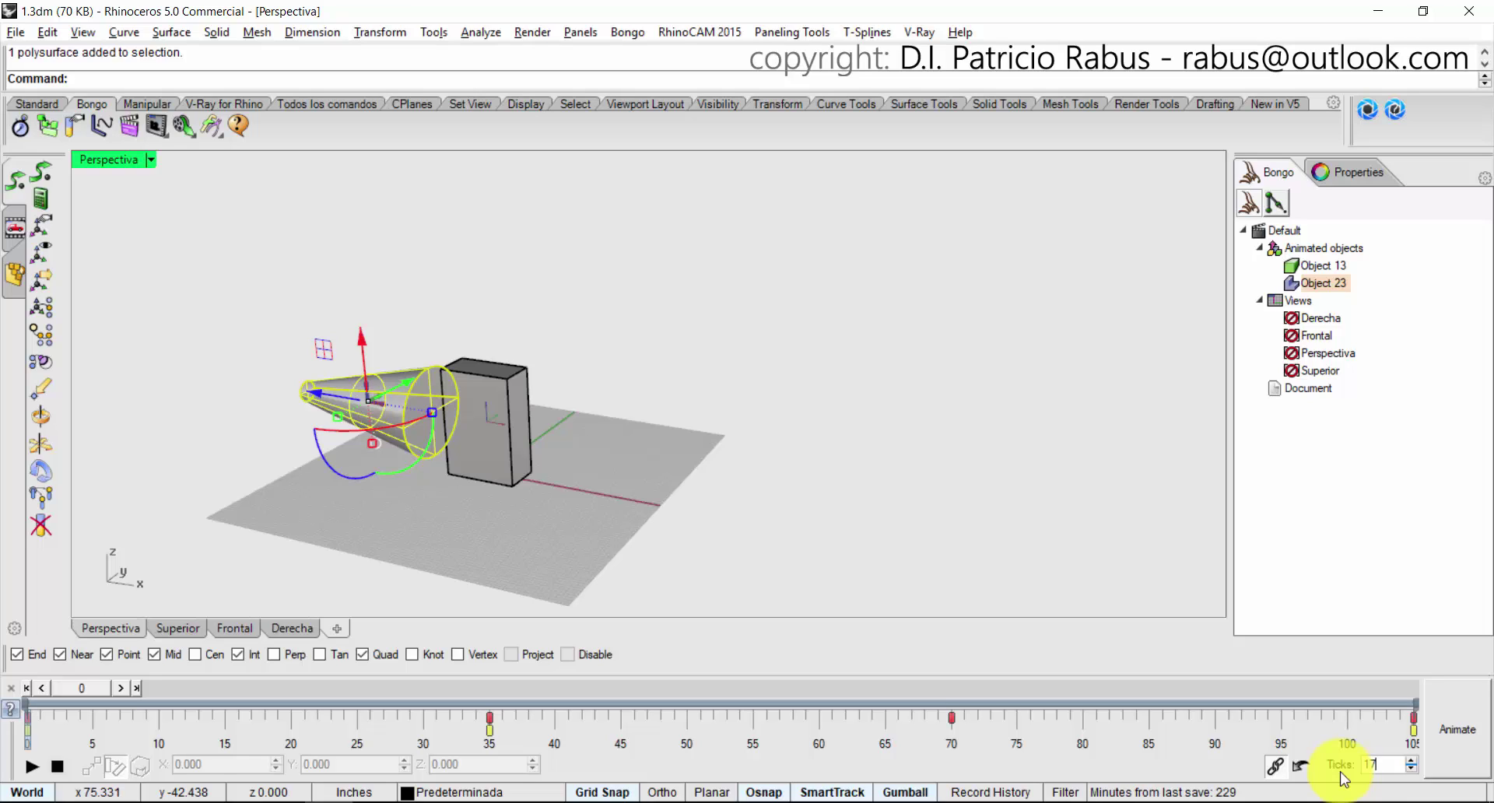
key(Return)
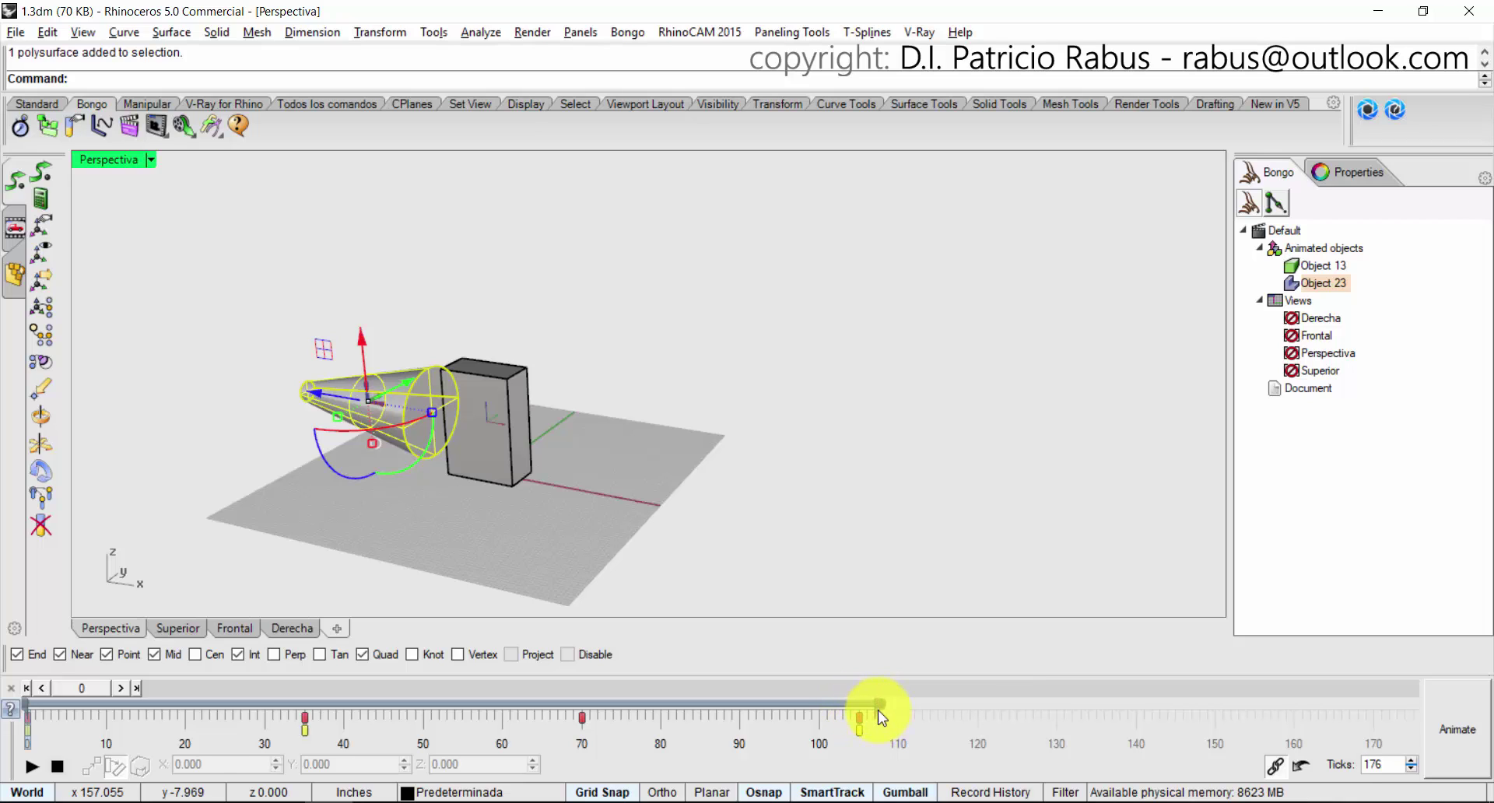
drag(885, 704, 1381, 708)
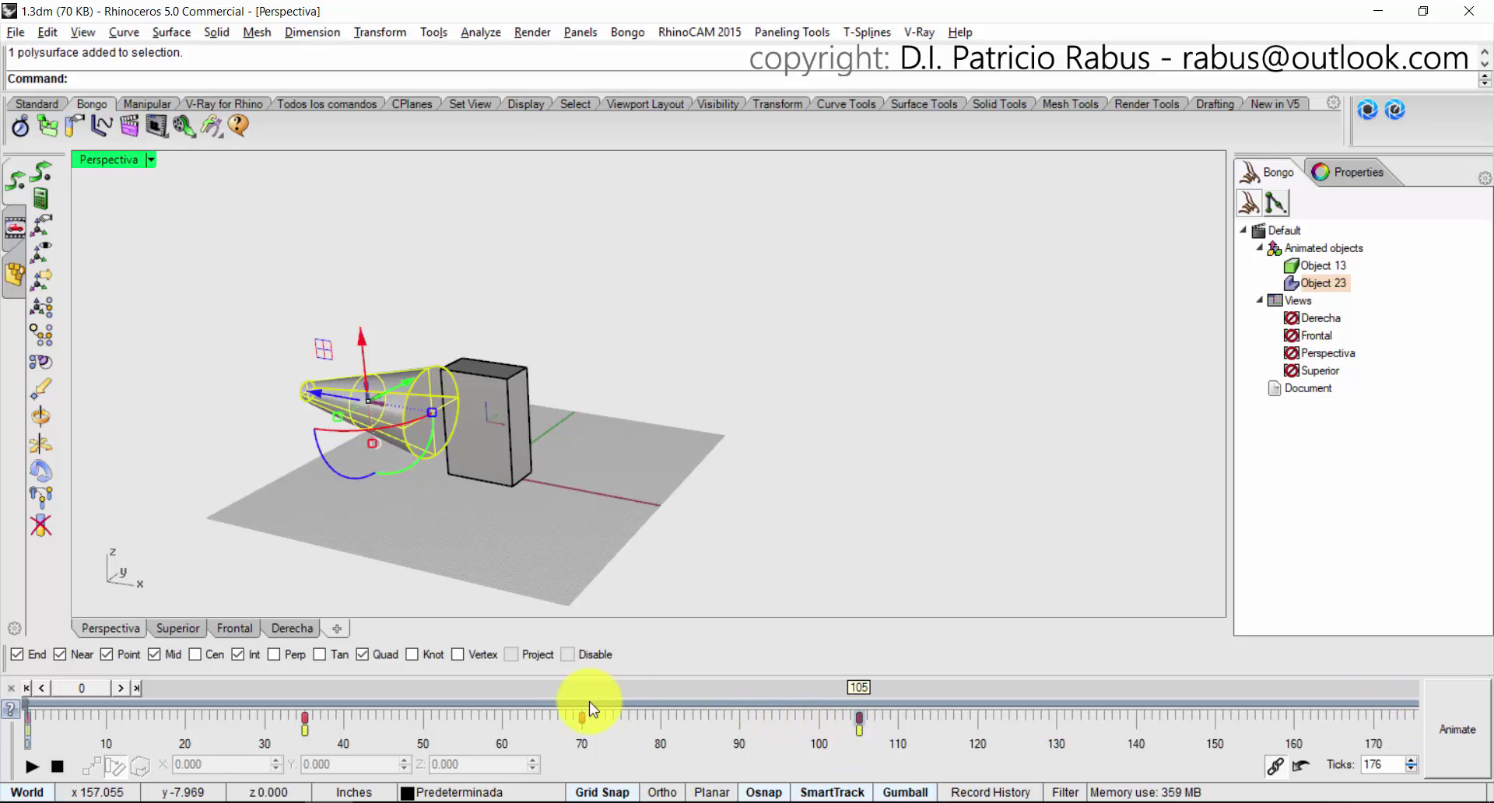
Select the cone's keyframes at ticks 35, 70 and 105 and shift them to ticks 70, 105 and 140, keeping the cone selected.
click(305, 717)
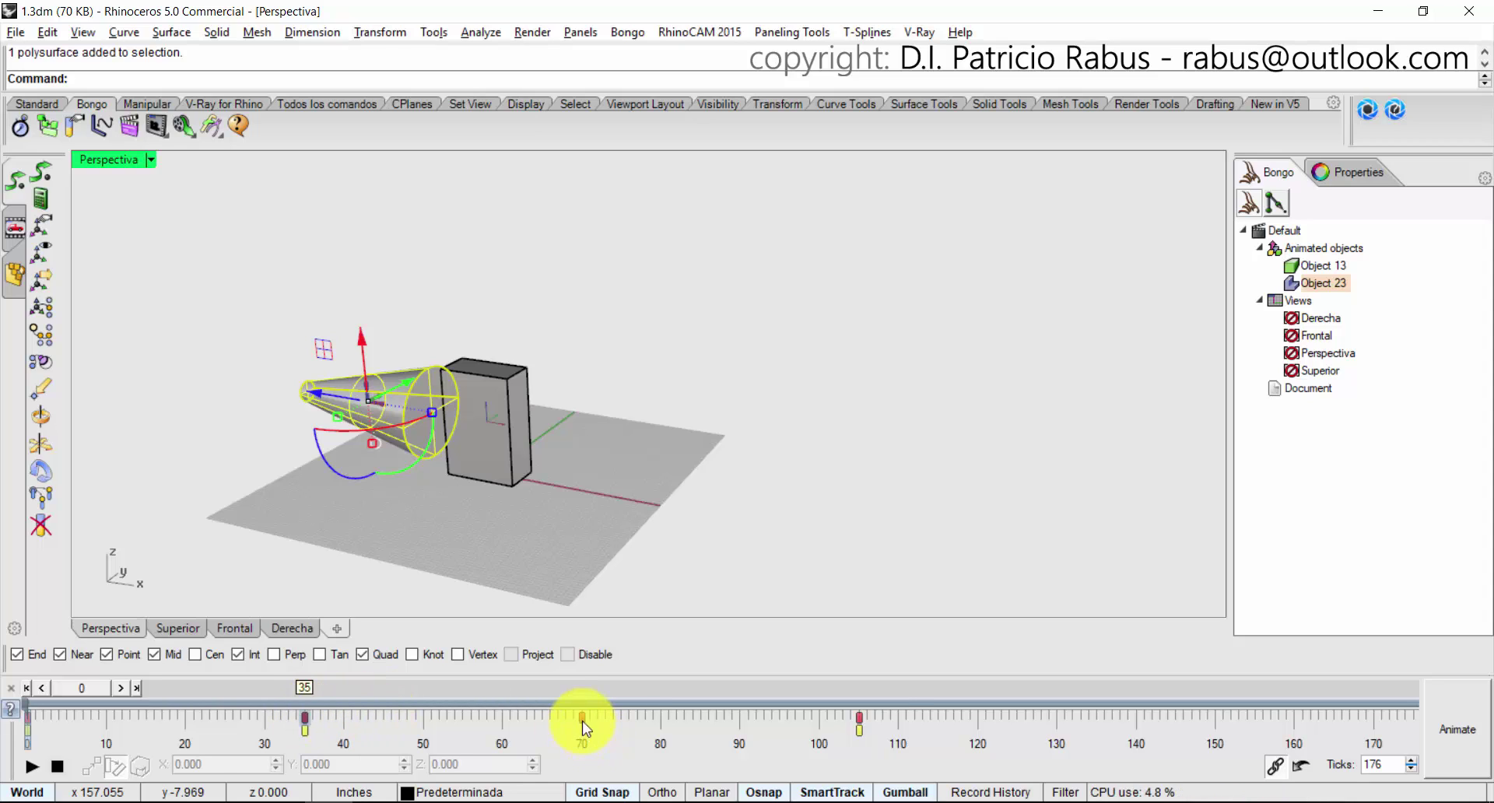
mouse_move(893, 717)
mouse_down()
mouse_move(357, 694)
mouse_move(285, 704)
mouse_move(540, 703)
mouse_move(915, 741)
mouse_move(857, 716)
mouse_move(663, 711)
mouse_move(305, 722)
mouse_move(247, 744)
mouse_move(511, 754)
mouse_move(110, 718)
mouse_move(592, 740)
mouse_move(300, 726)
mouse_move(304, 758)
mouse_up()
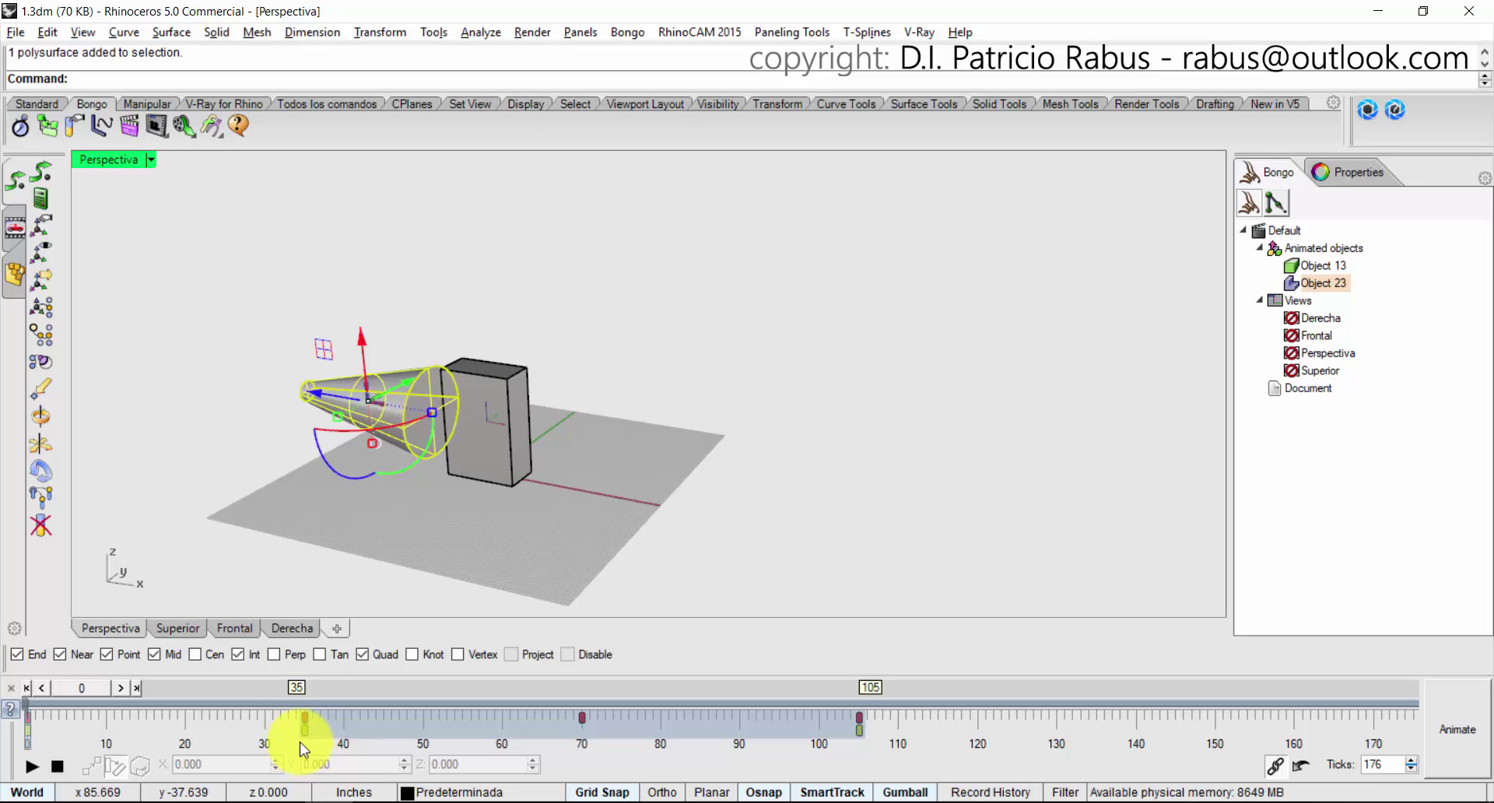
click(886, 717)
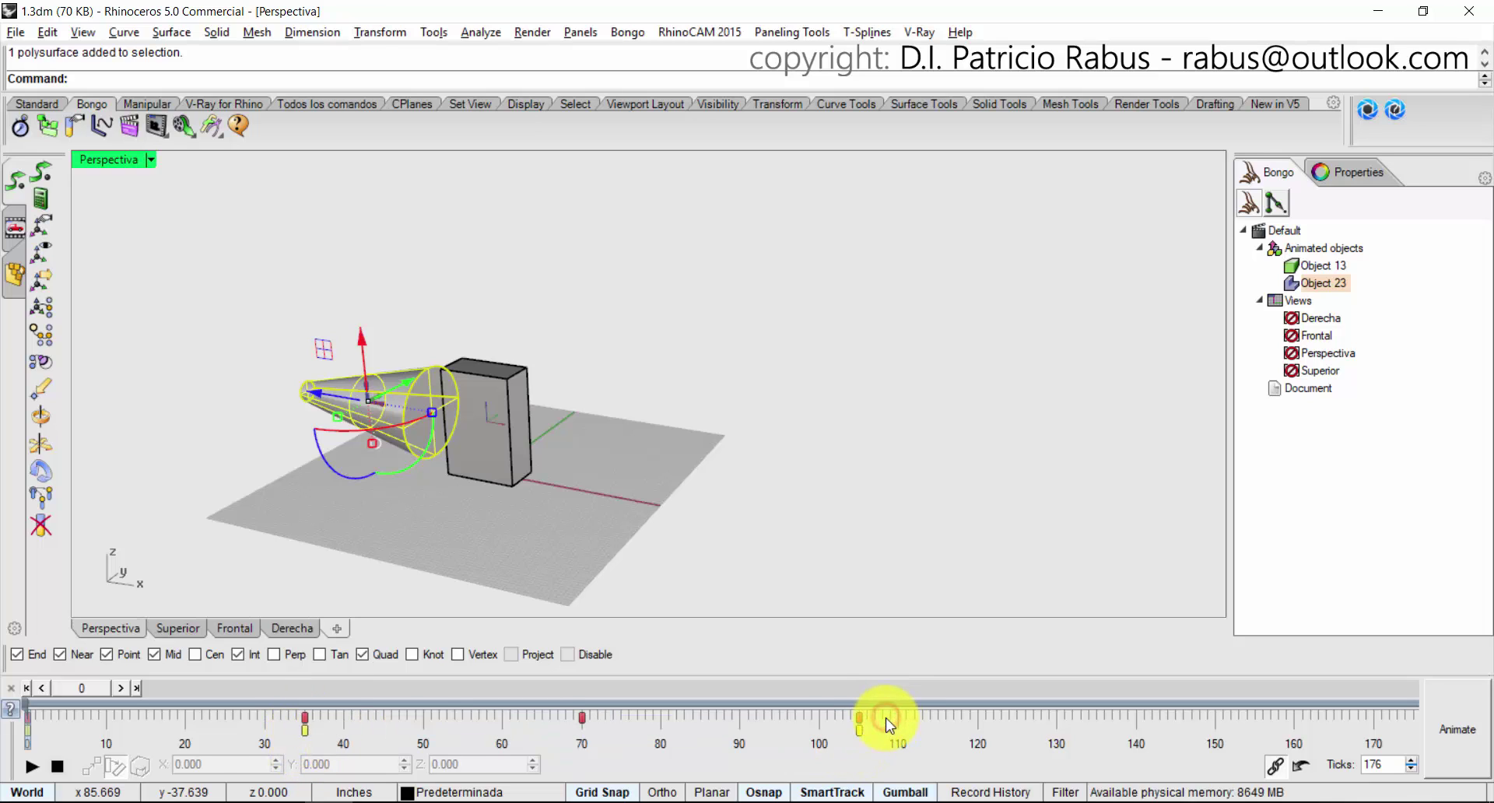
drag(887, 718, 325, 735)
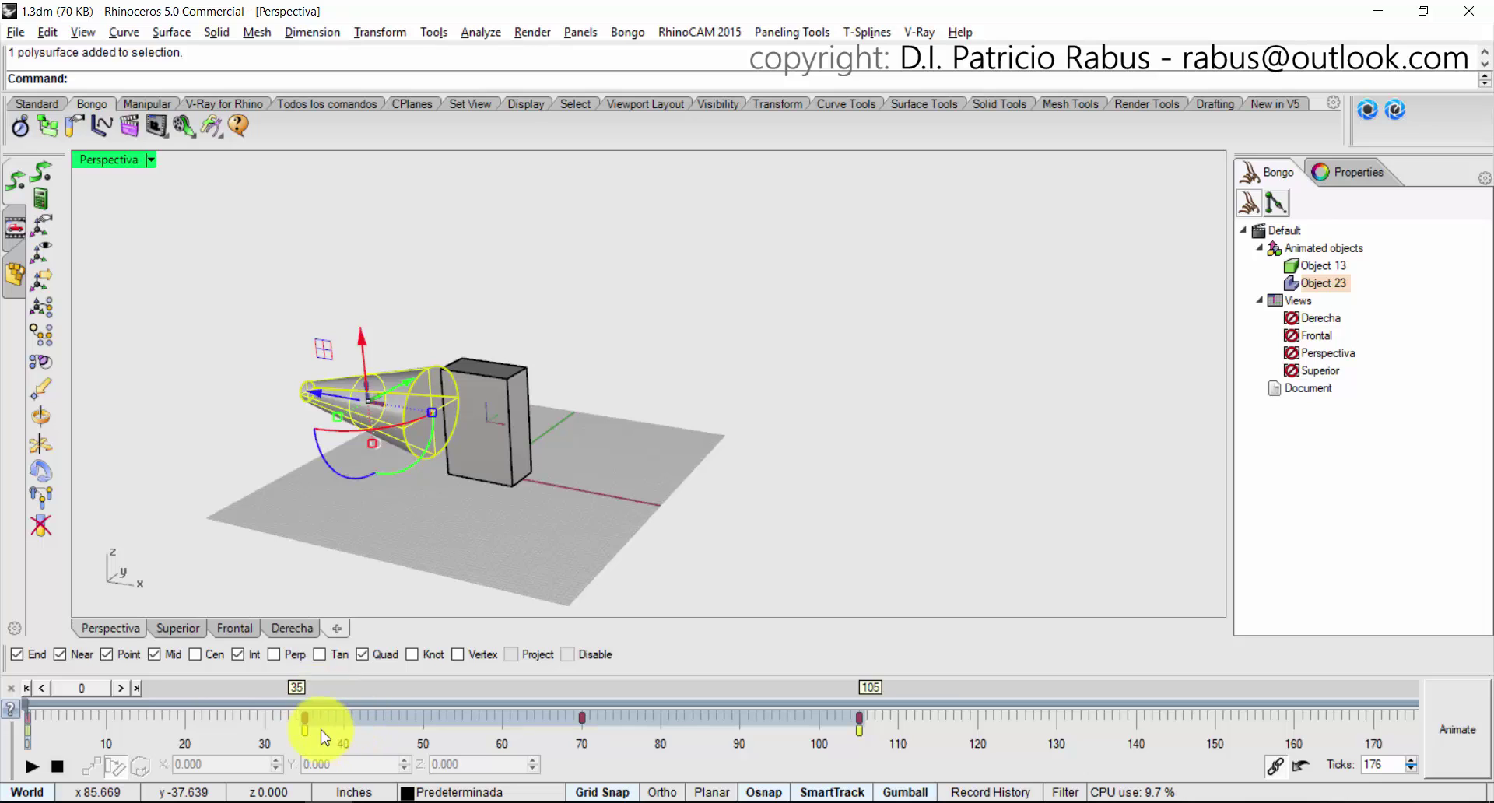
click(900, 730)
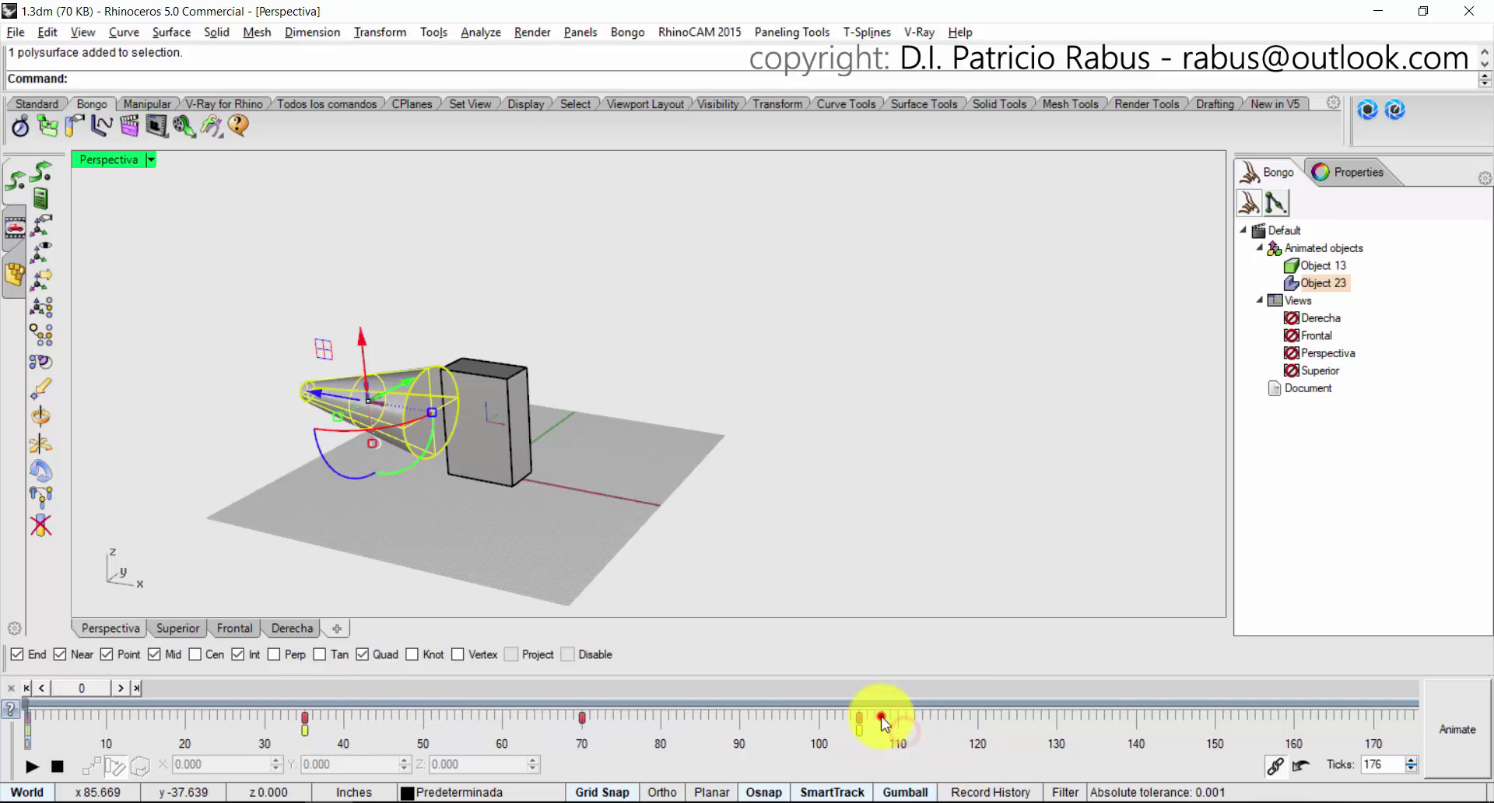
drag(883, 722, 280, 747)
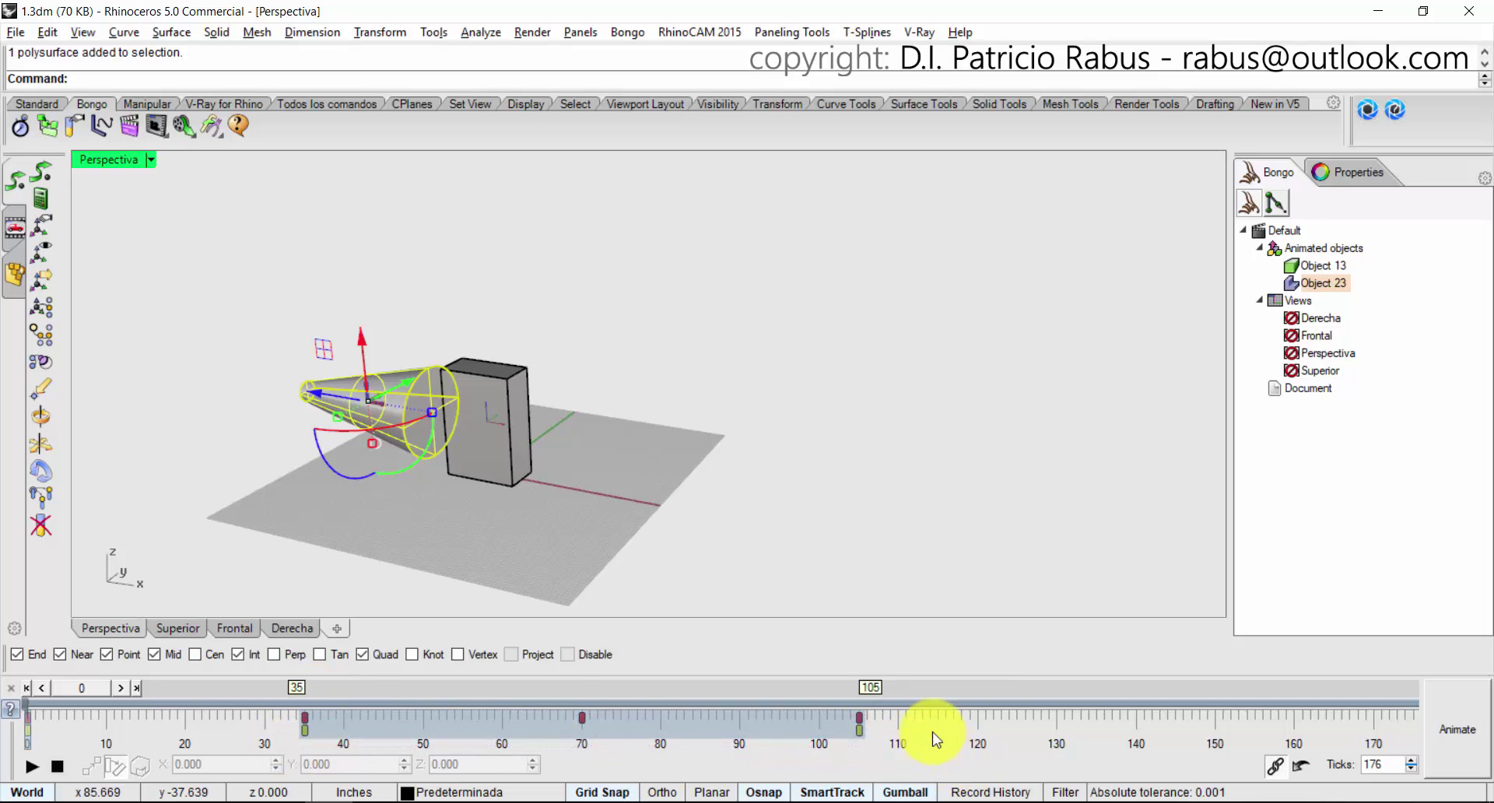
click(909, 716)
drag(899, 717, 585, 741)
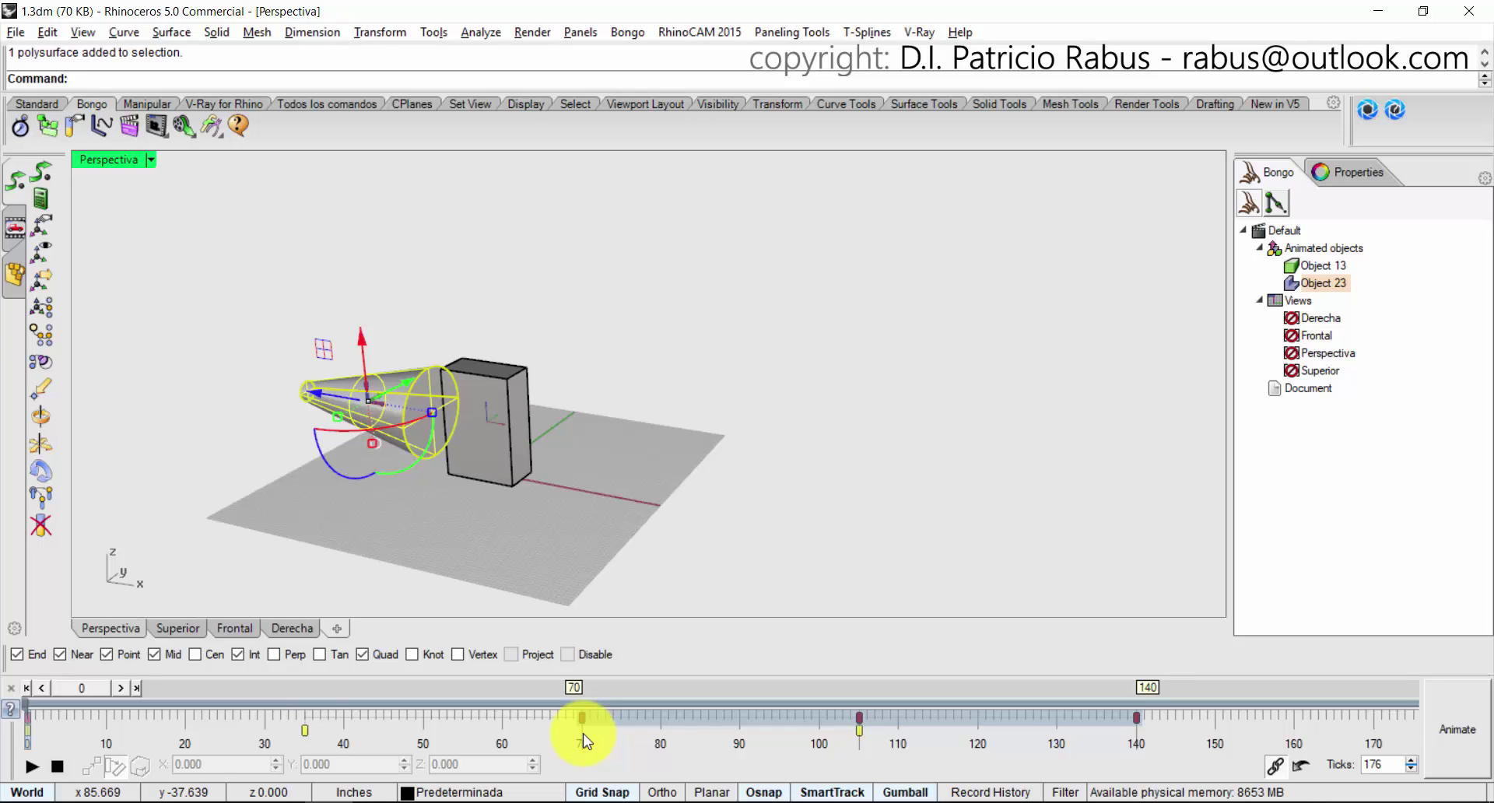
click(424, 576)
click(403, 419)
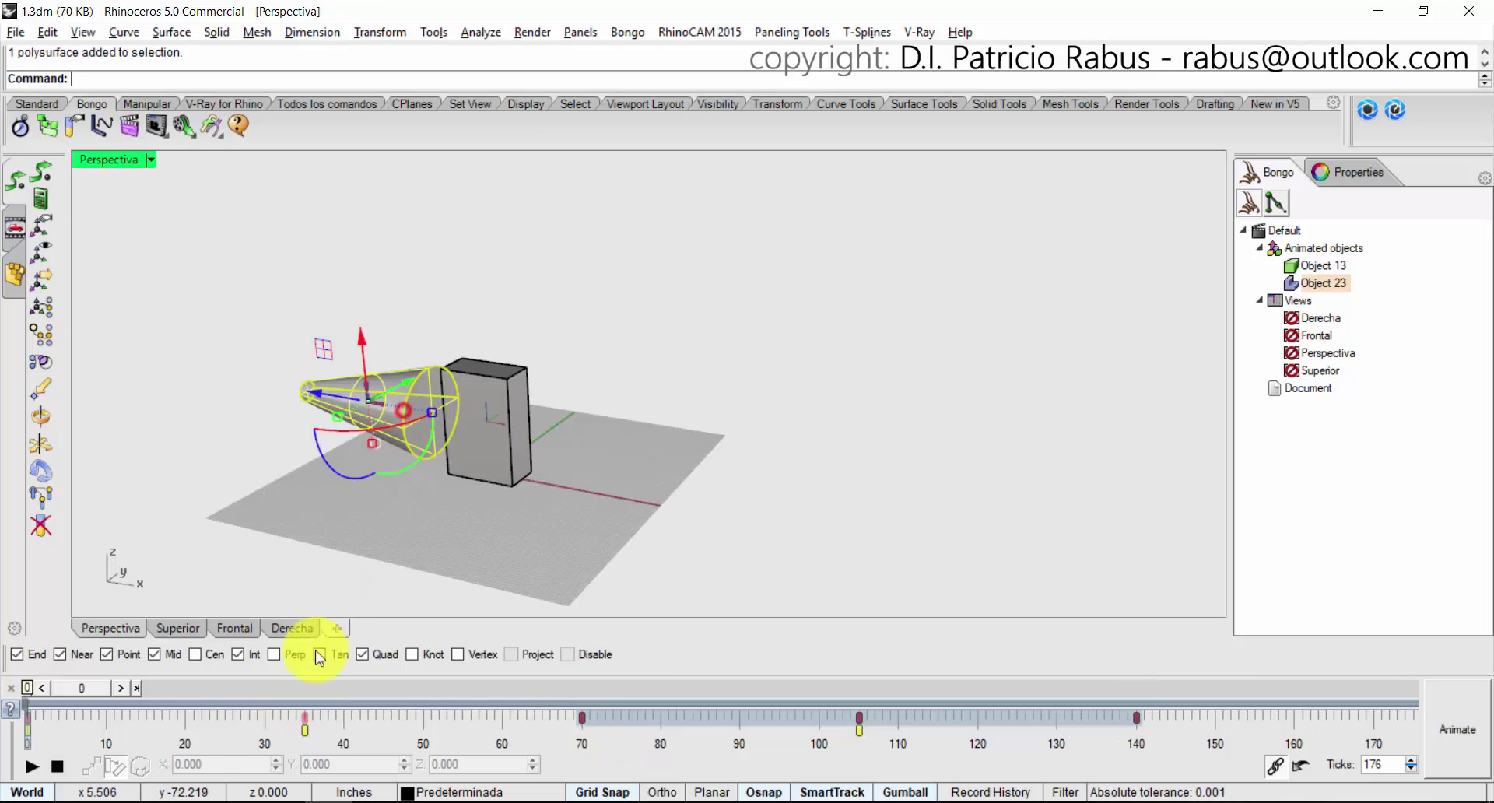
Add a precalculated keyframe to the selected cone at tick 35.
click(306, 718)
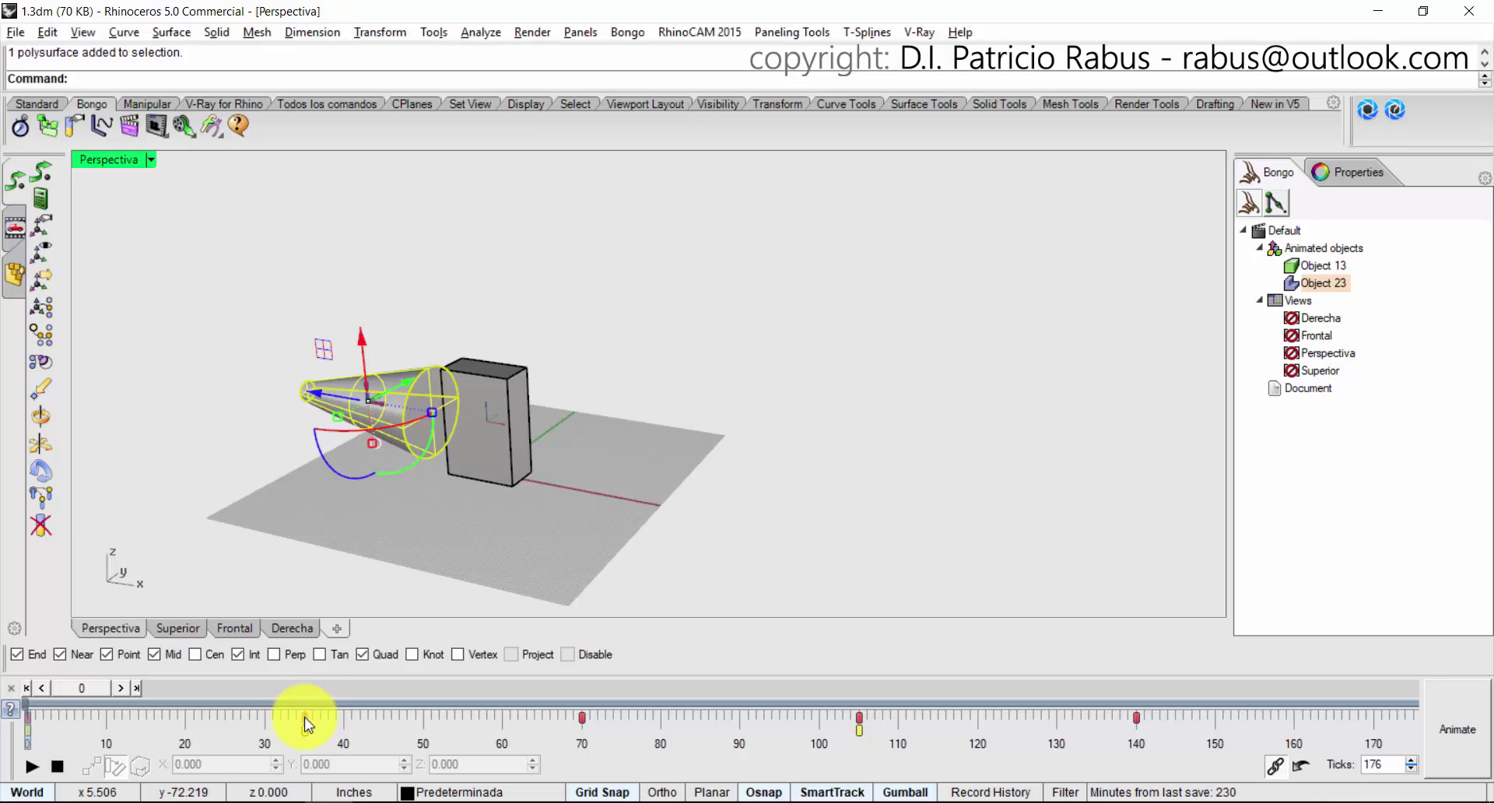
click(385, 420)
drag(305, 722, 11, 756)
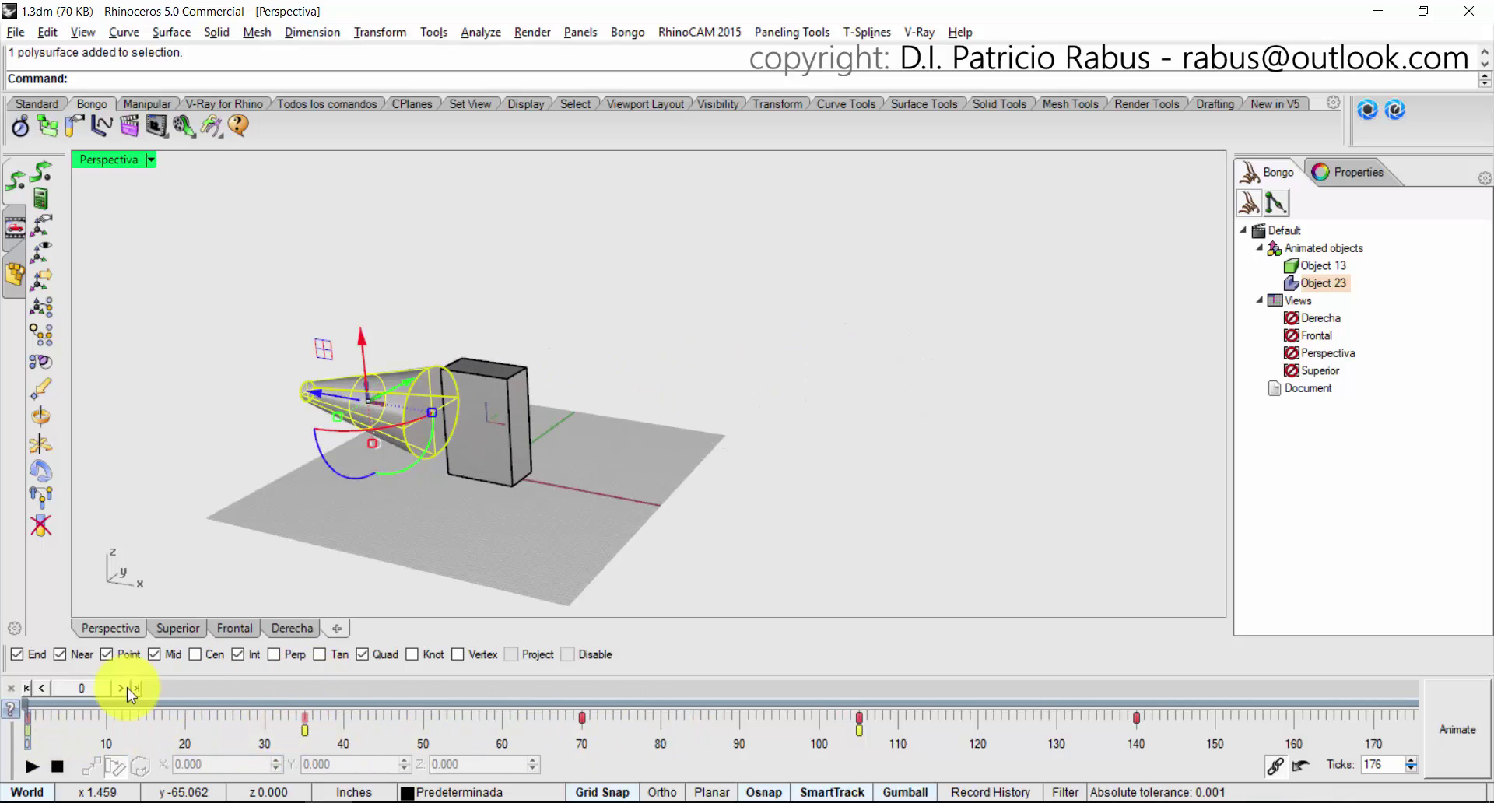
right_click(304, 717)
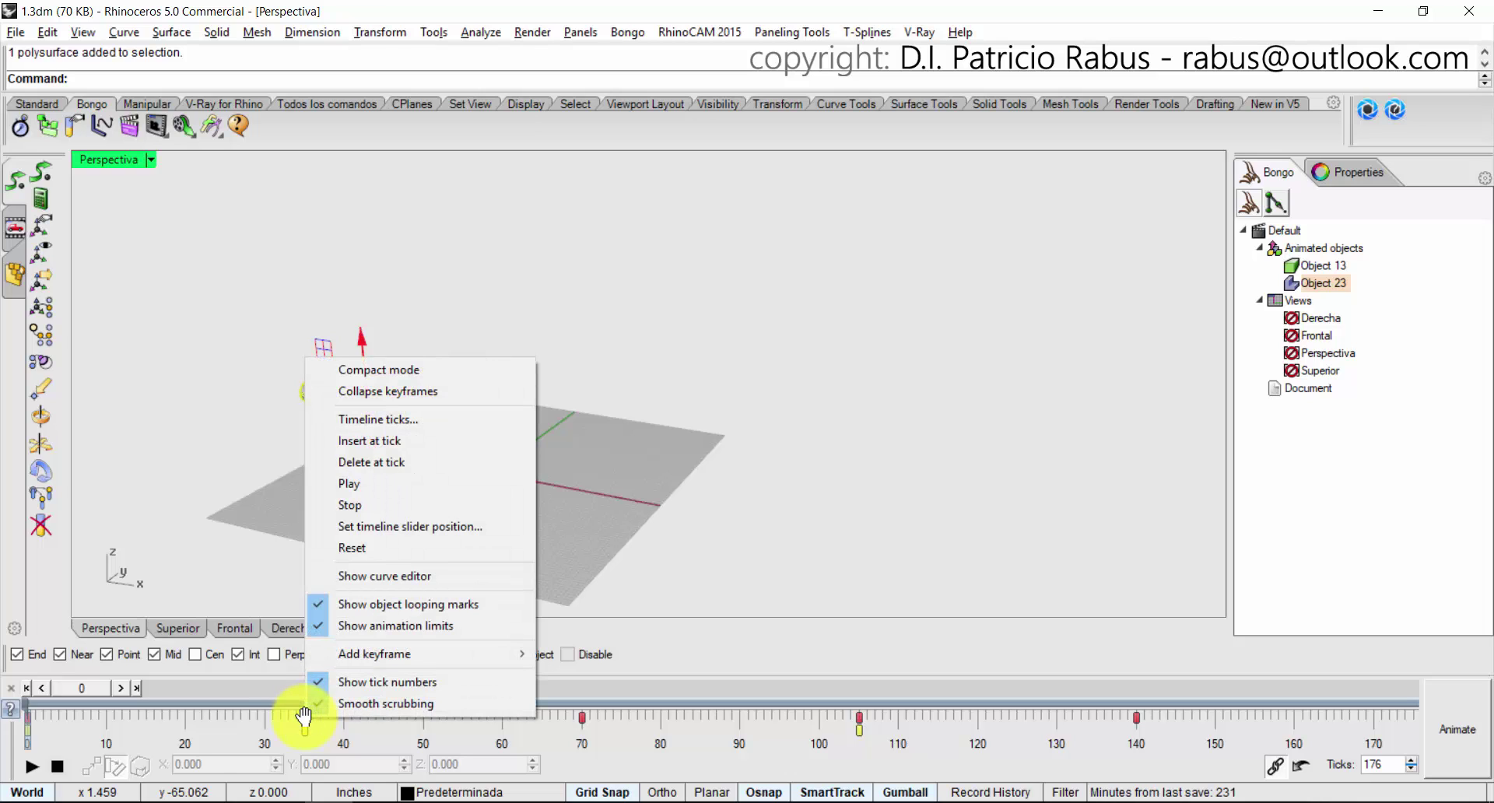
mouse_move(379, 656)
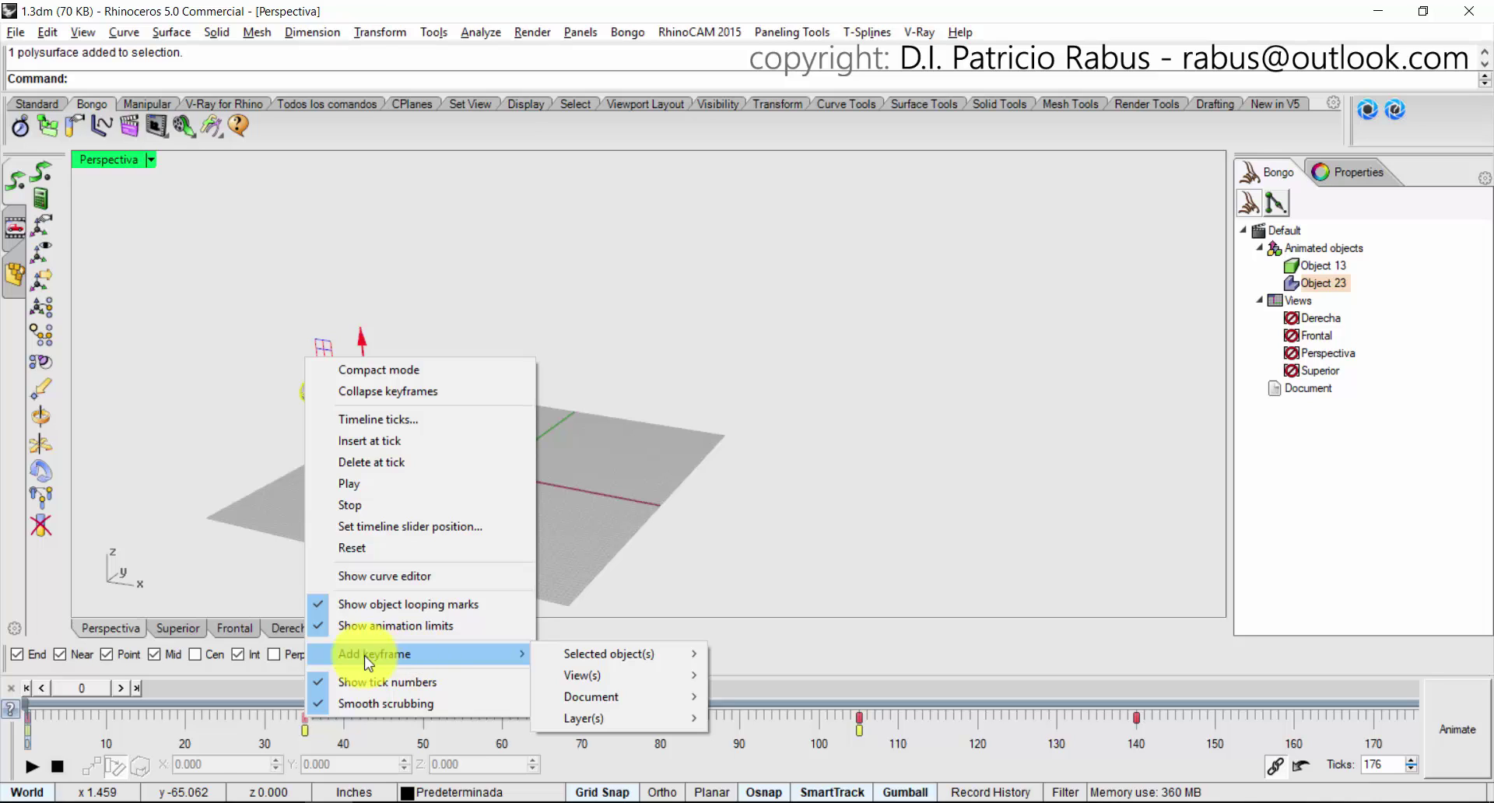
mouse_move(593, 654)
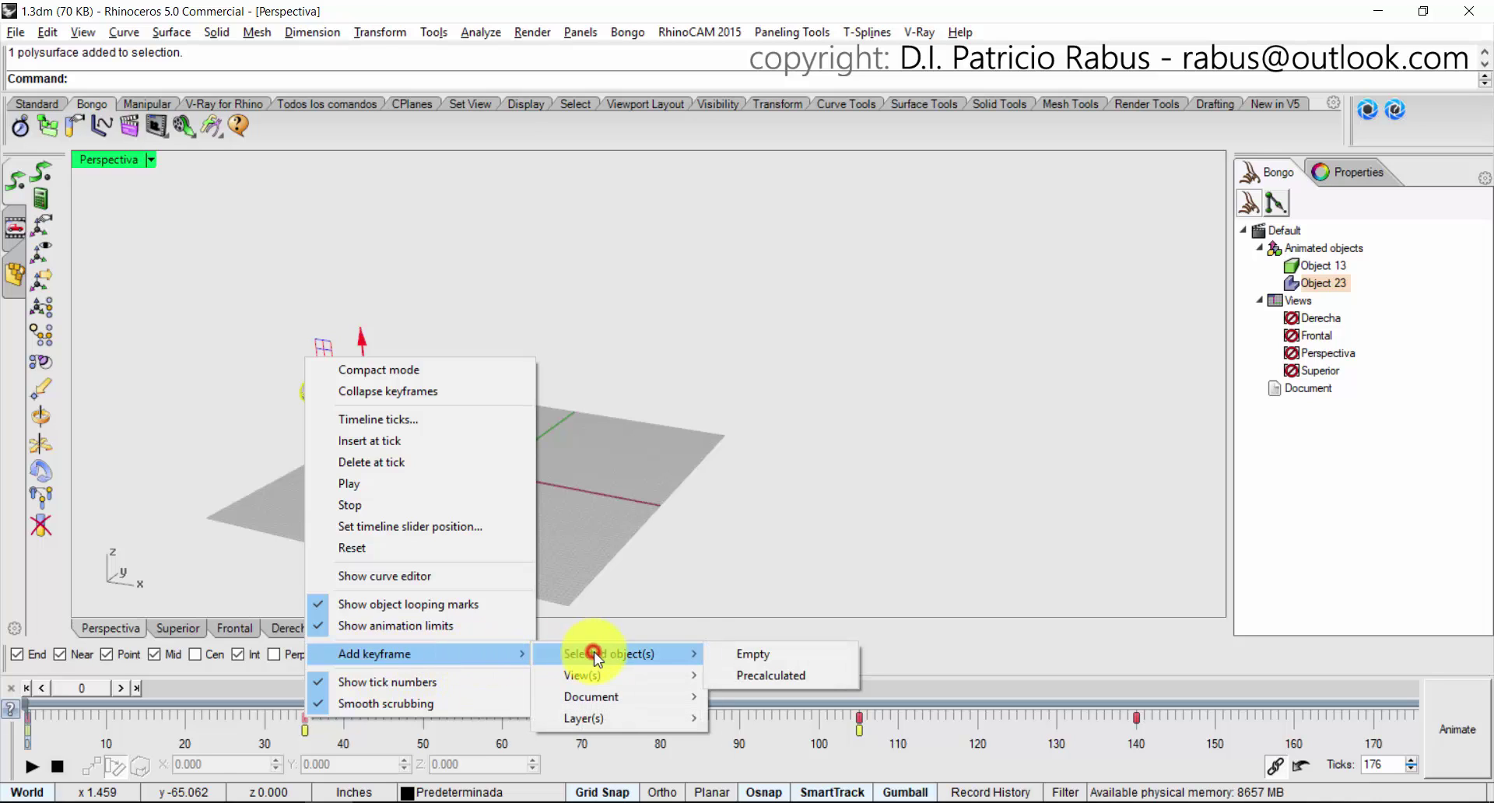
click(813, 677)
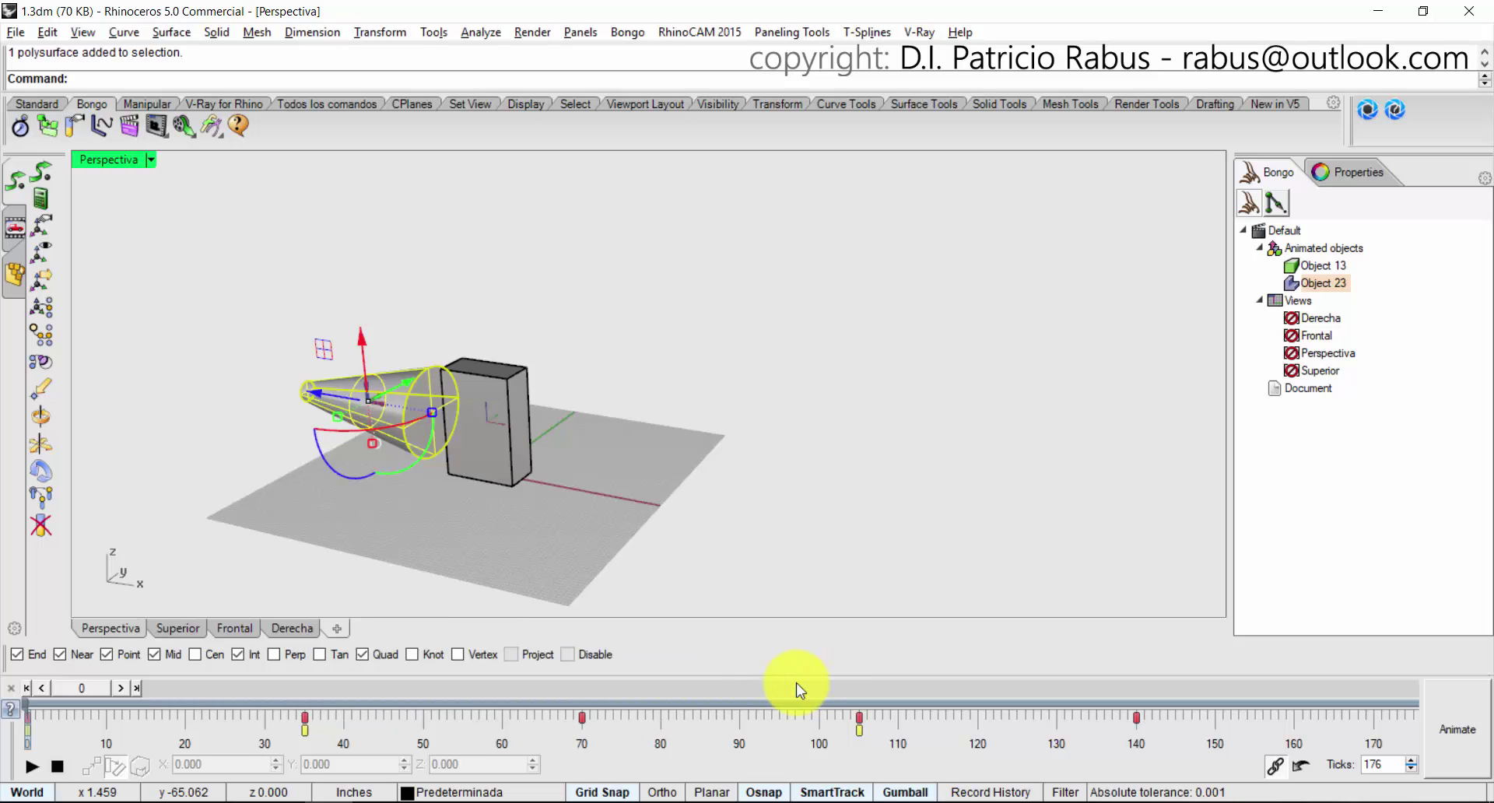
Edit the cone's keyframe at tick 35 so position X and Y are 0.0 and scale X, Y and Z are 1.0.
drag(34, 689, 56, 739)
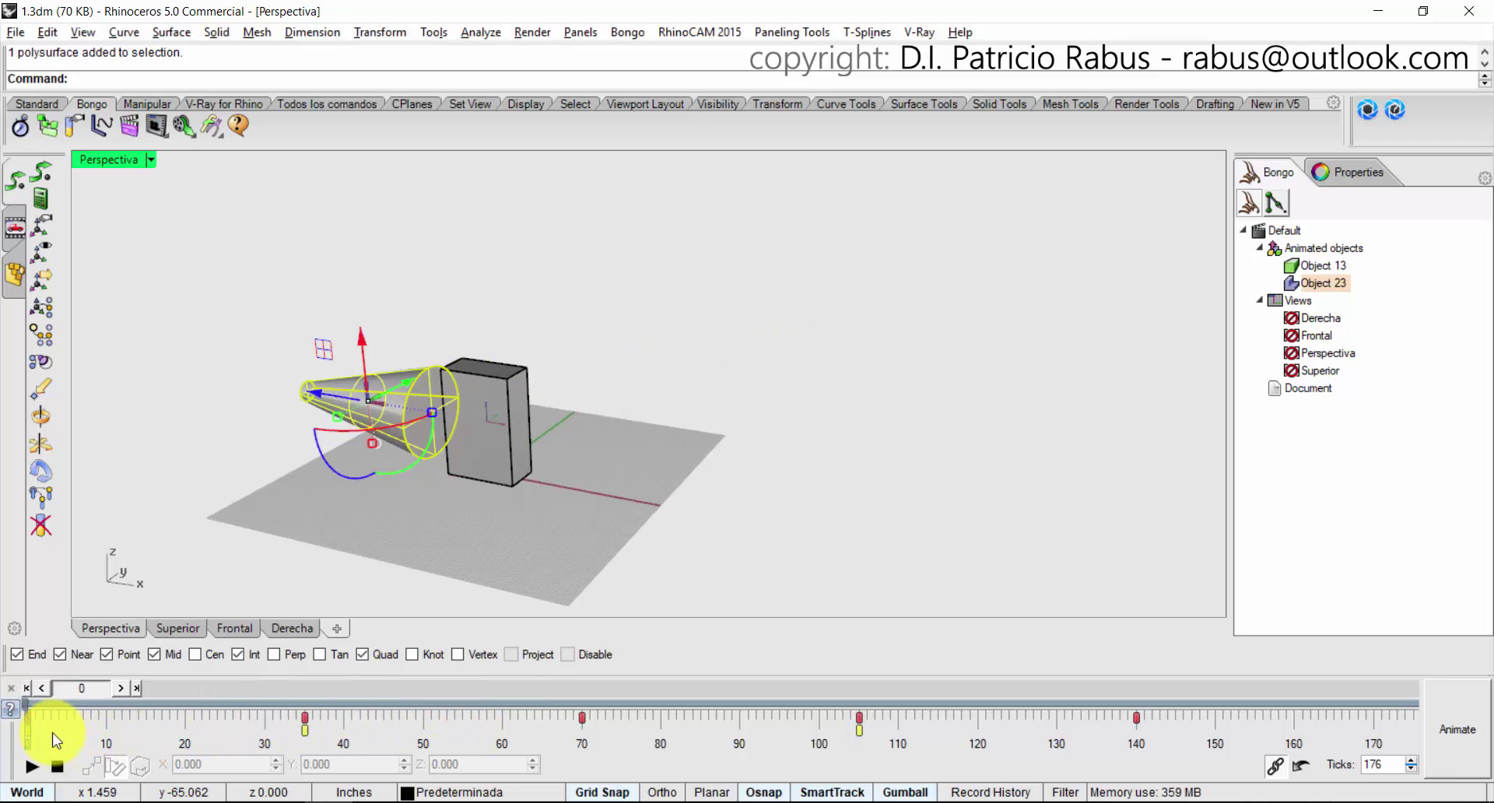
right_click(305, 719)
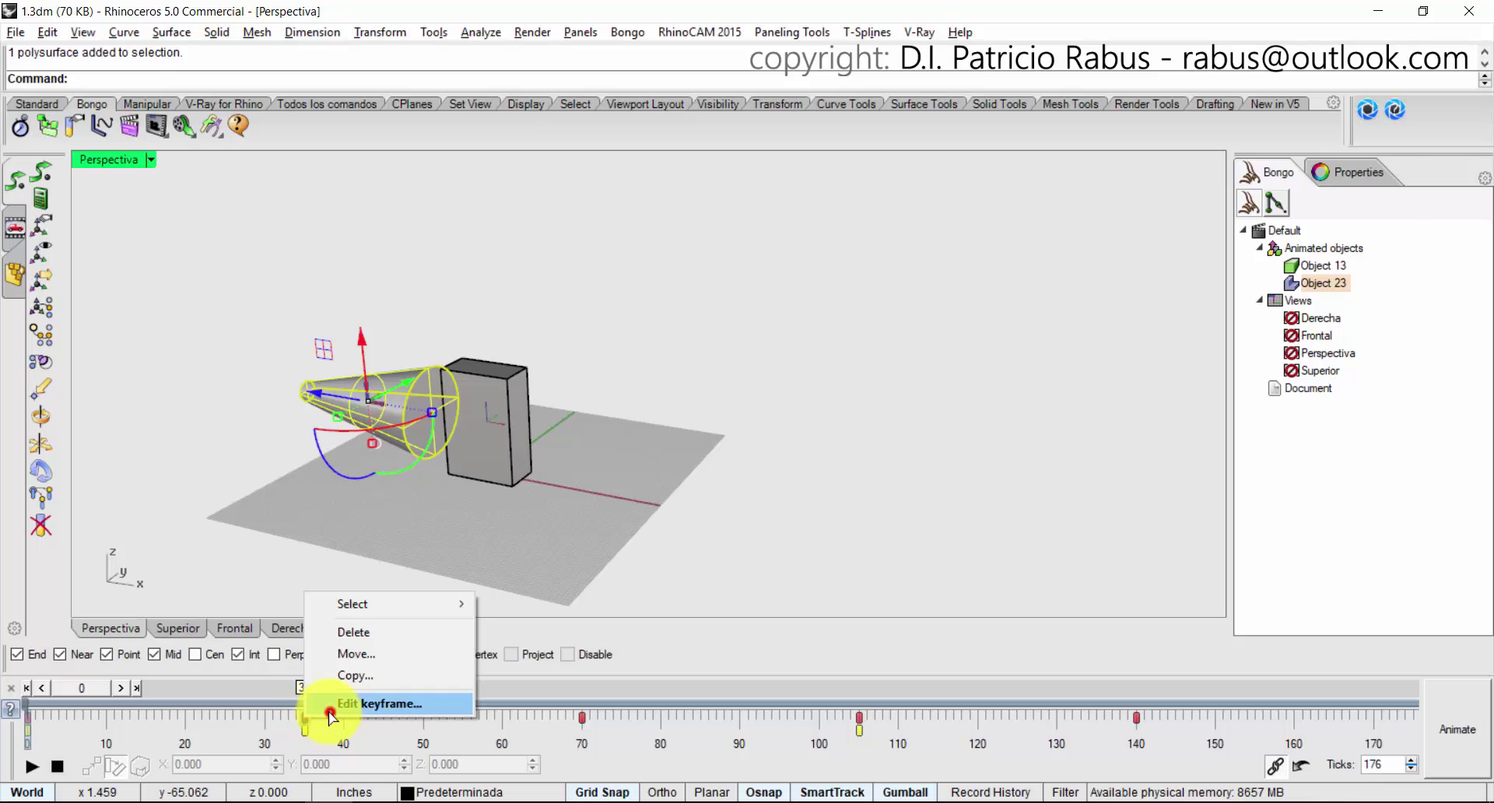
click(327, 704)
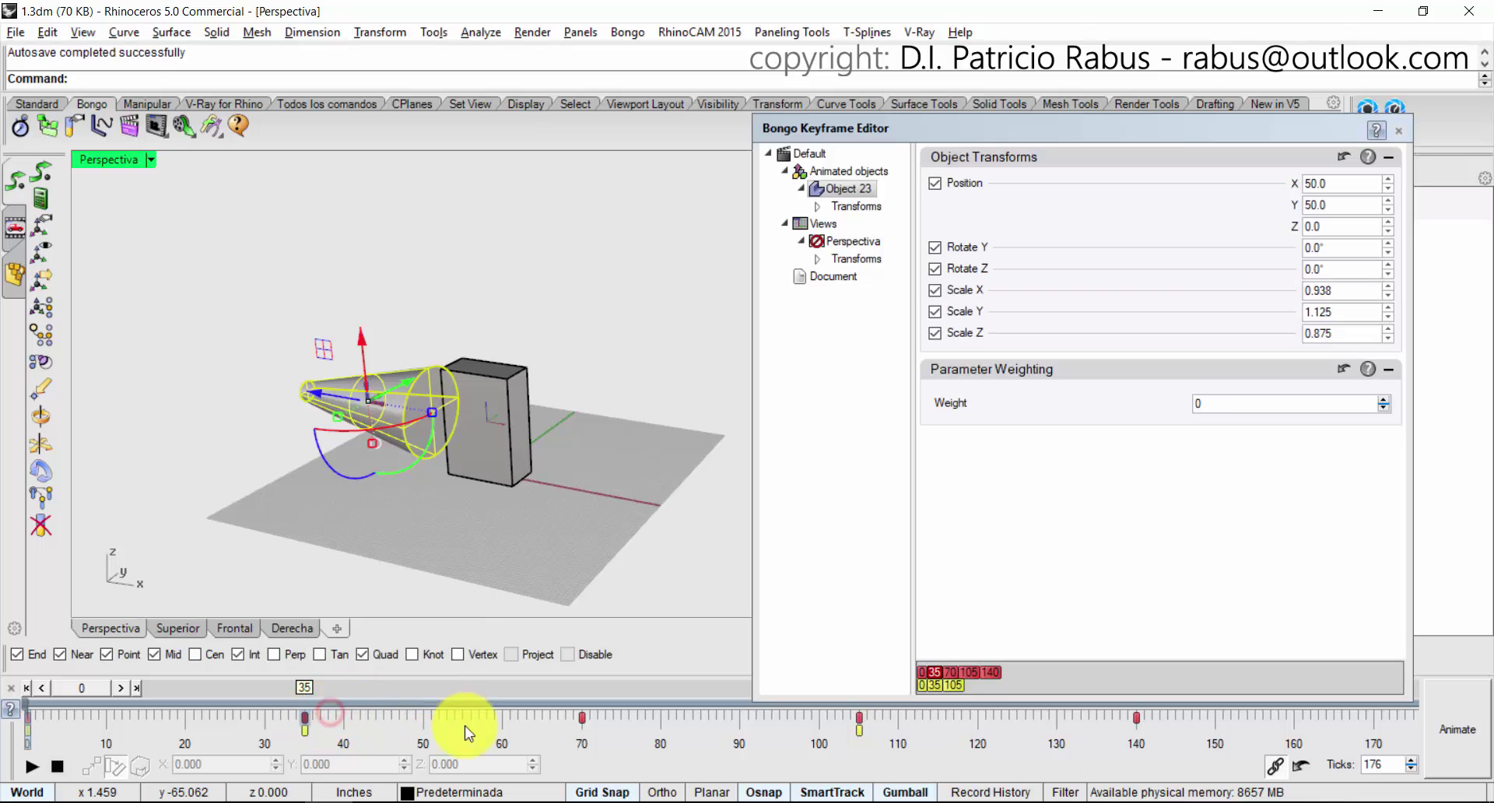
click(1356, 292)
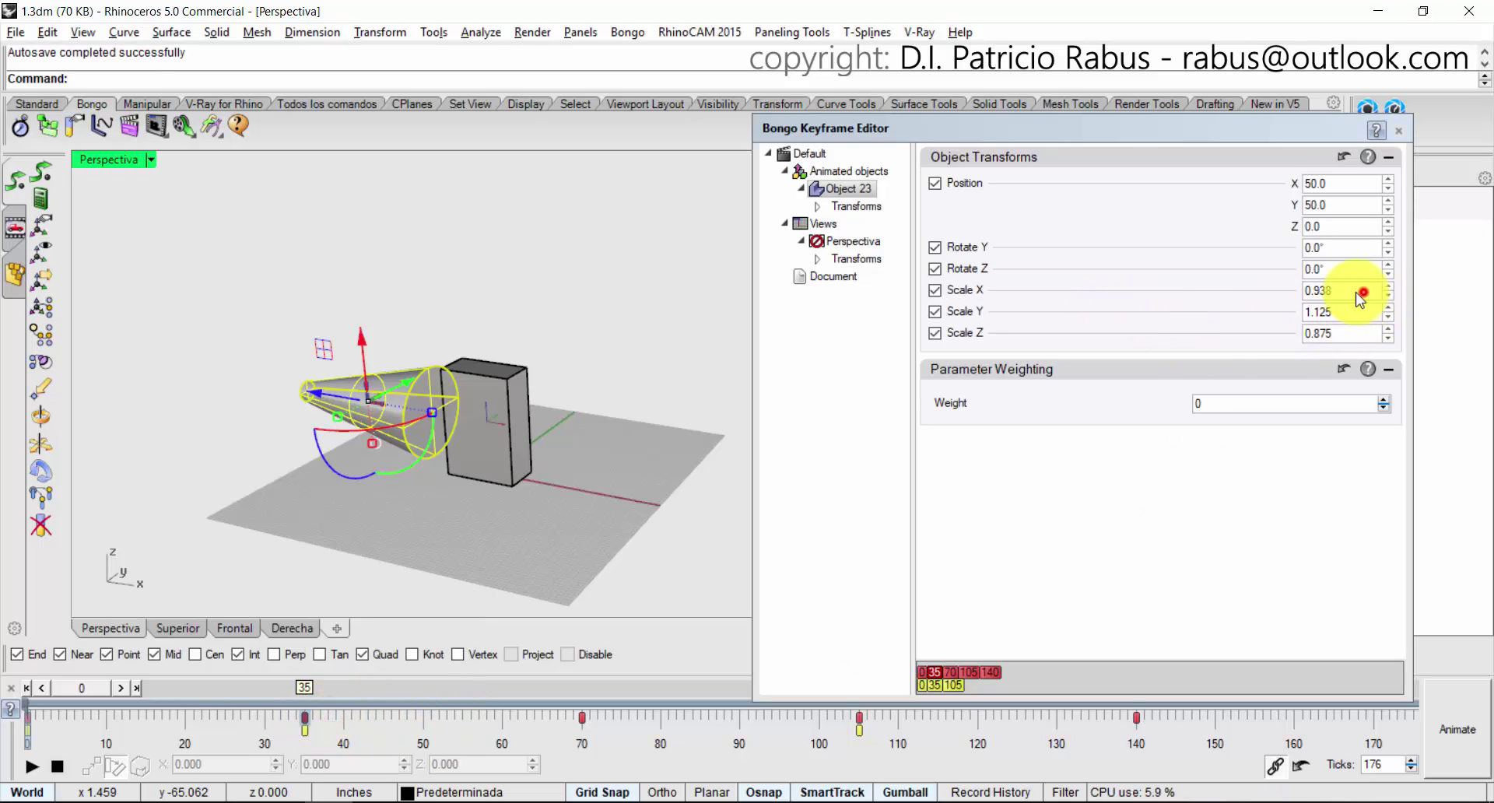
click(1359, 189)
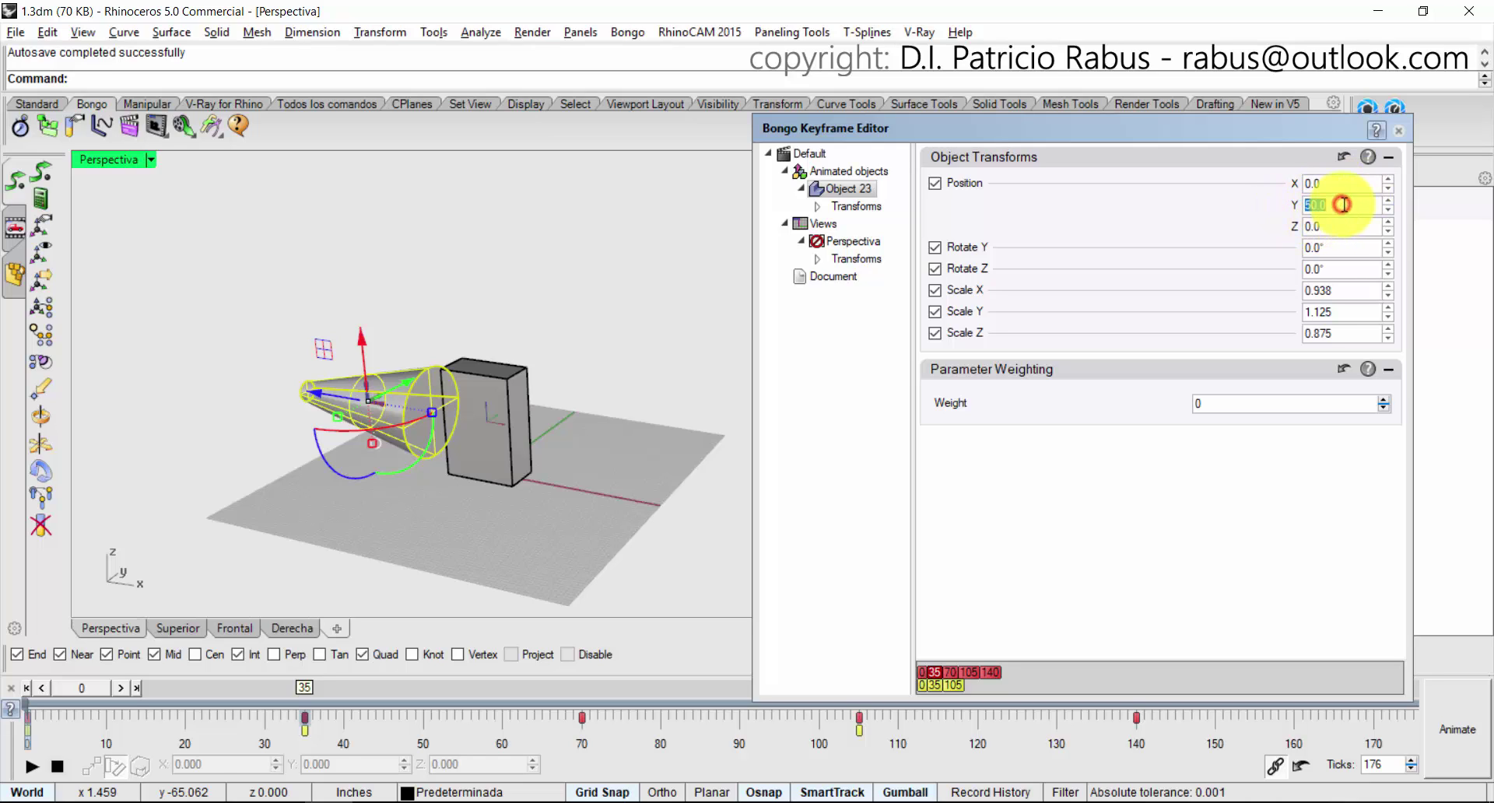
text(0)
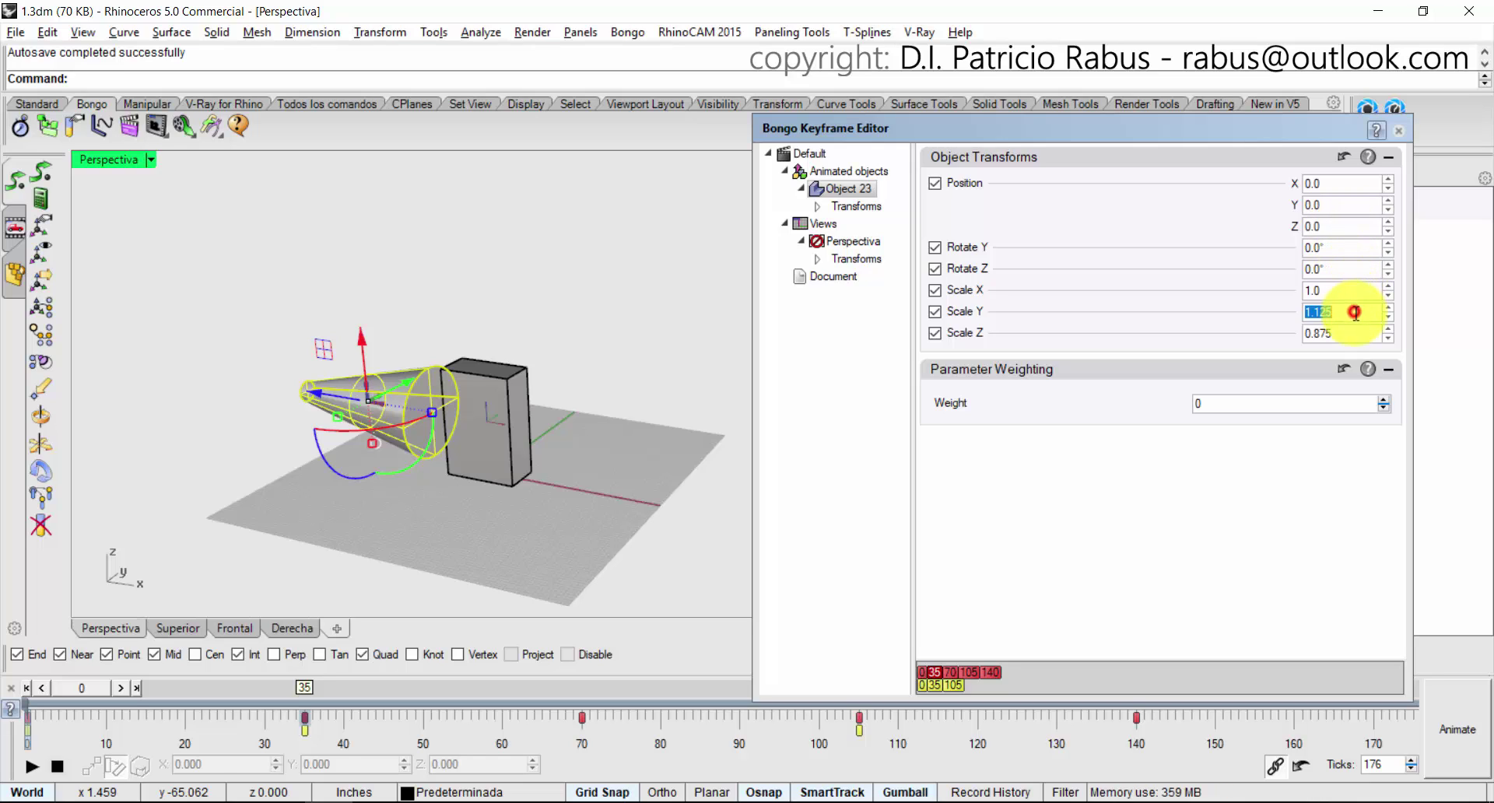
text(1)
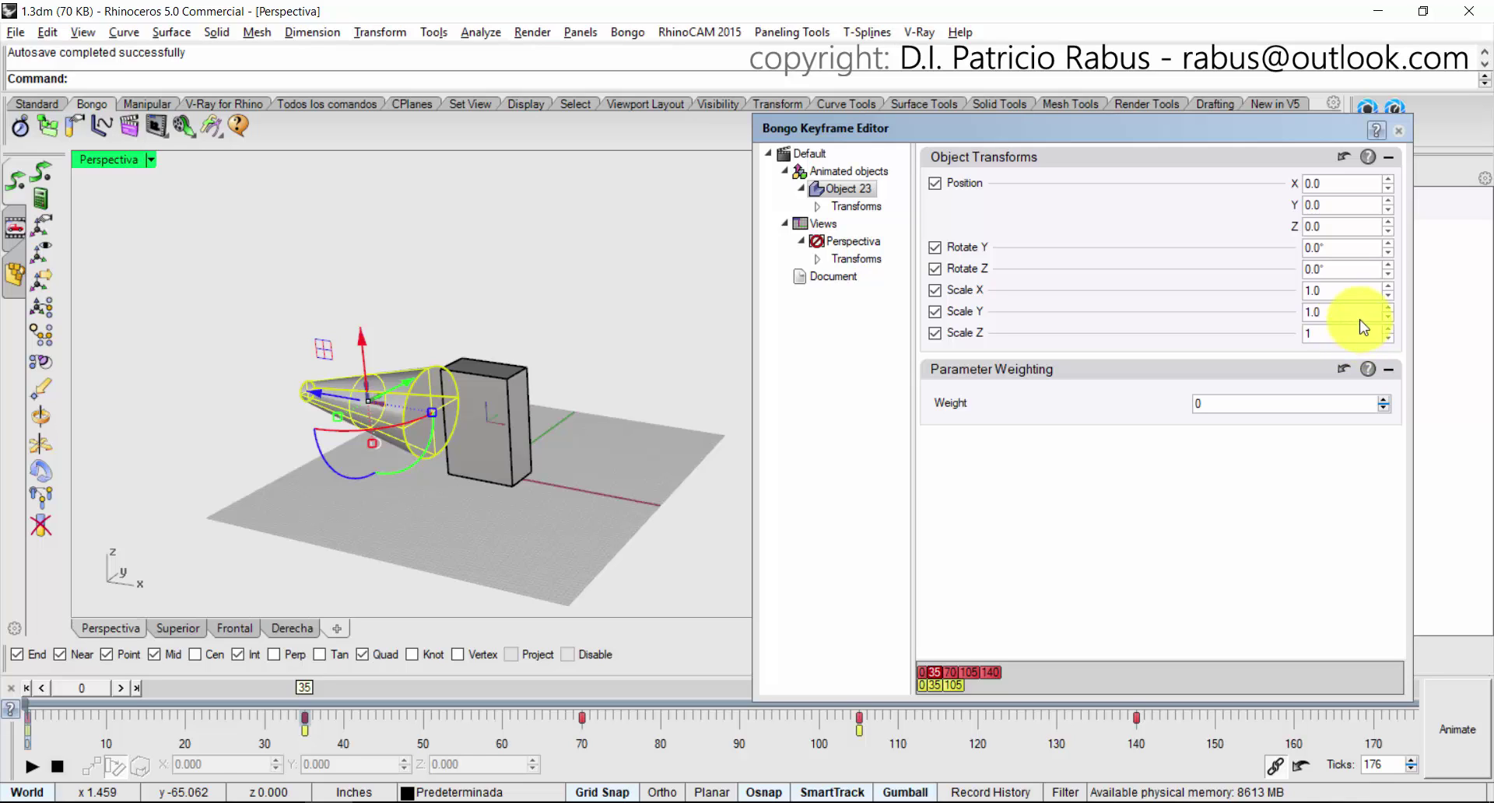
click(1368, 315)
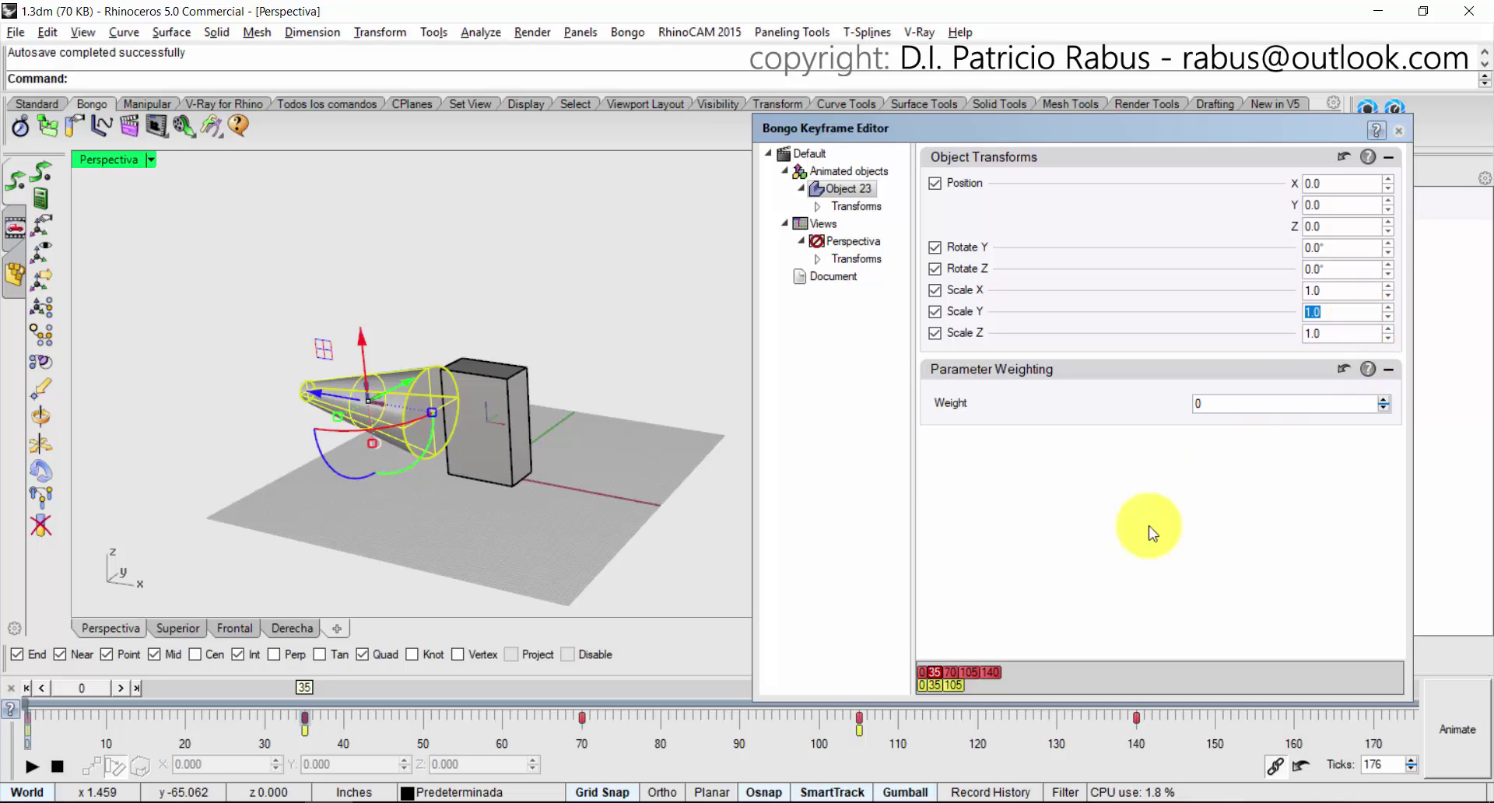
click(1397, 130)
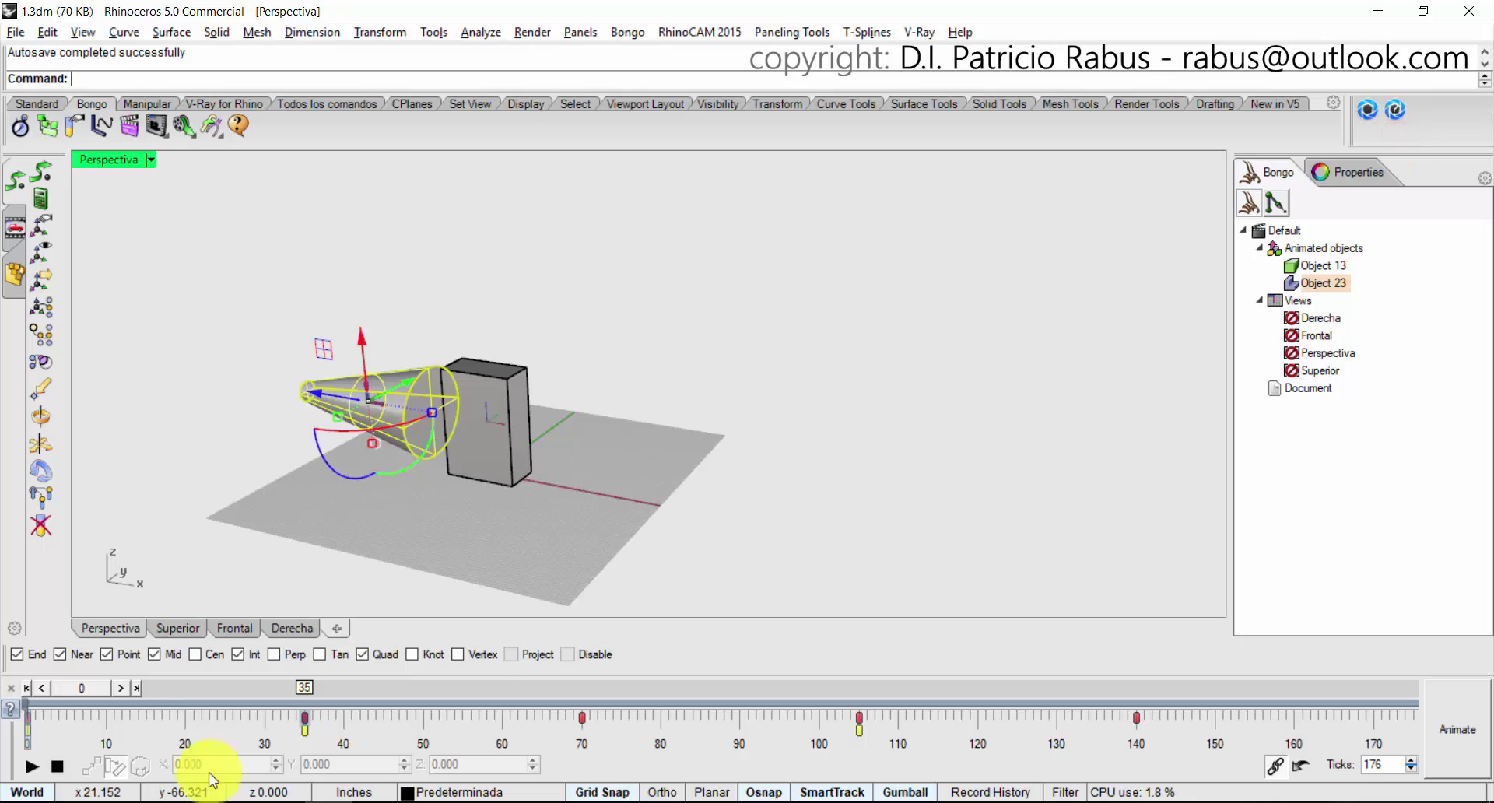
Scrub the timeline from tick 0 to tick 70 to check the cone's motion relative to the box.
mouse_move(75, 698)
mouse_down()
mouse_move(593, 708)
mouse_move(852, 731)
mouse_move(1048, 771)
mouse_move(524, 690)
mouse_move(26, 683)
mouse_move(103, 700)
mouse_up()
drag(211, 704, 588, 708)
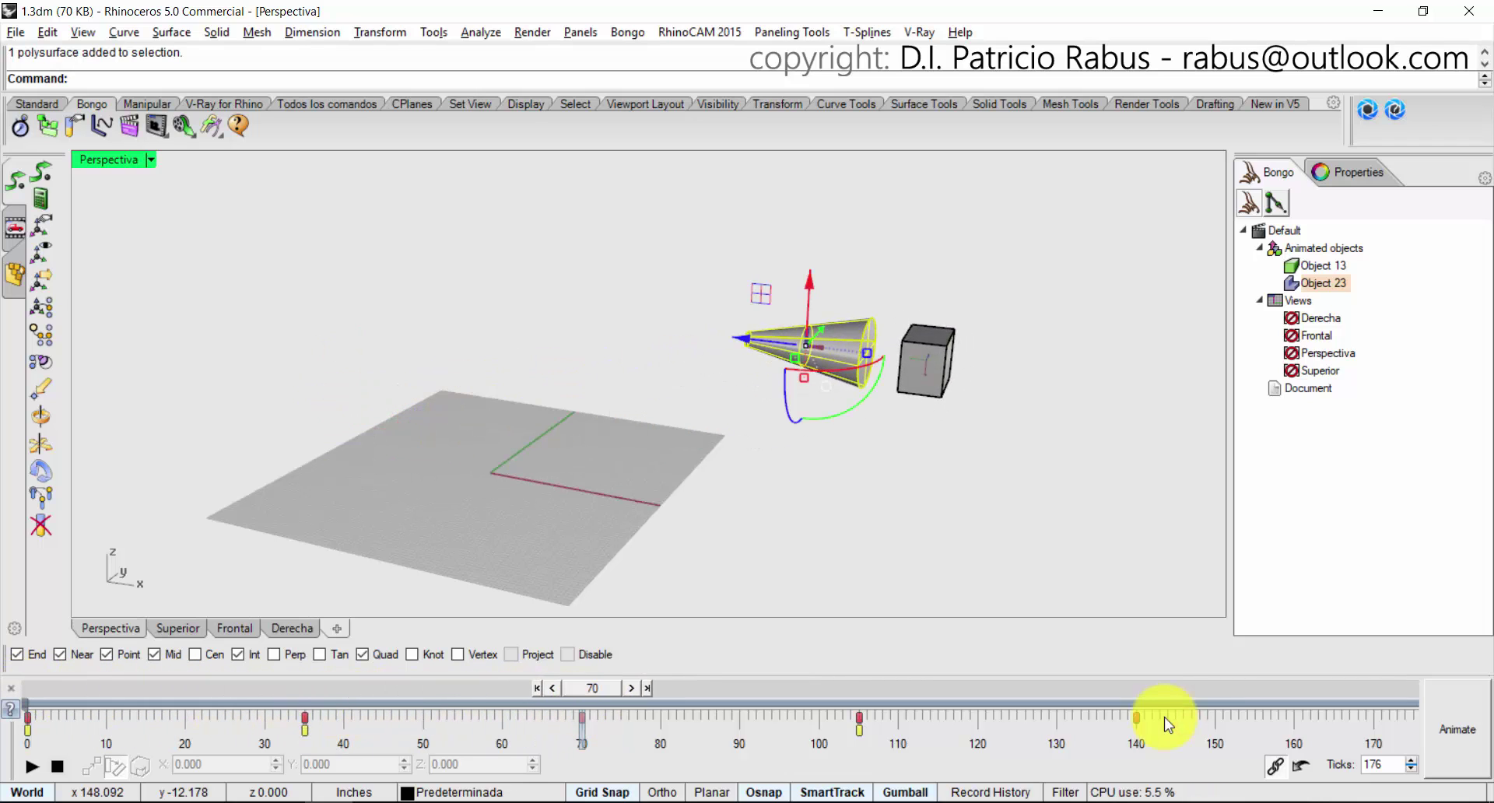
Shift the cone's keyframes at ticks 105 and 140 to ticks 140 and 175, and add a precalculated keyframe at tick 105.
drag(1165, 717, 1122, 751)
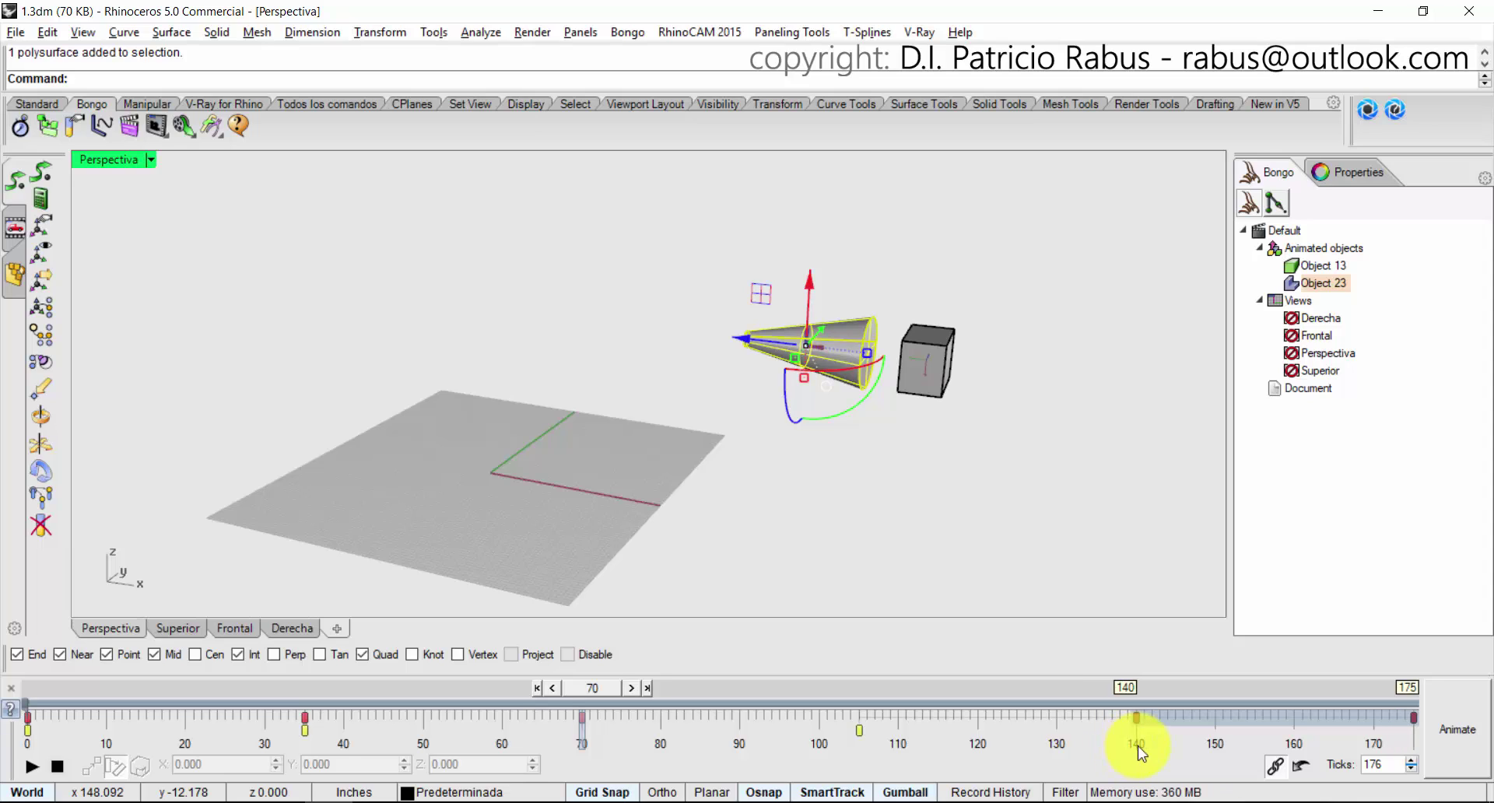
click(882, 725)
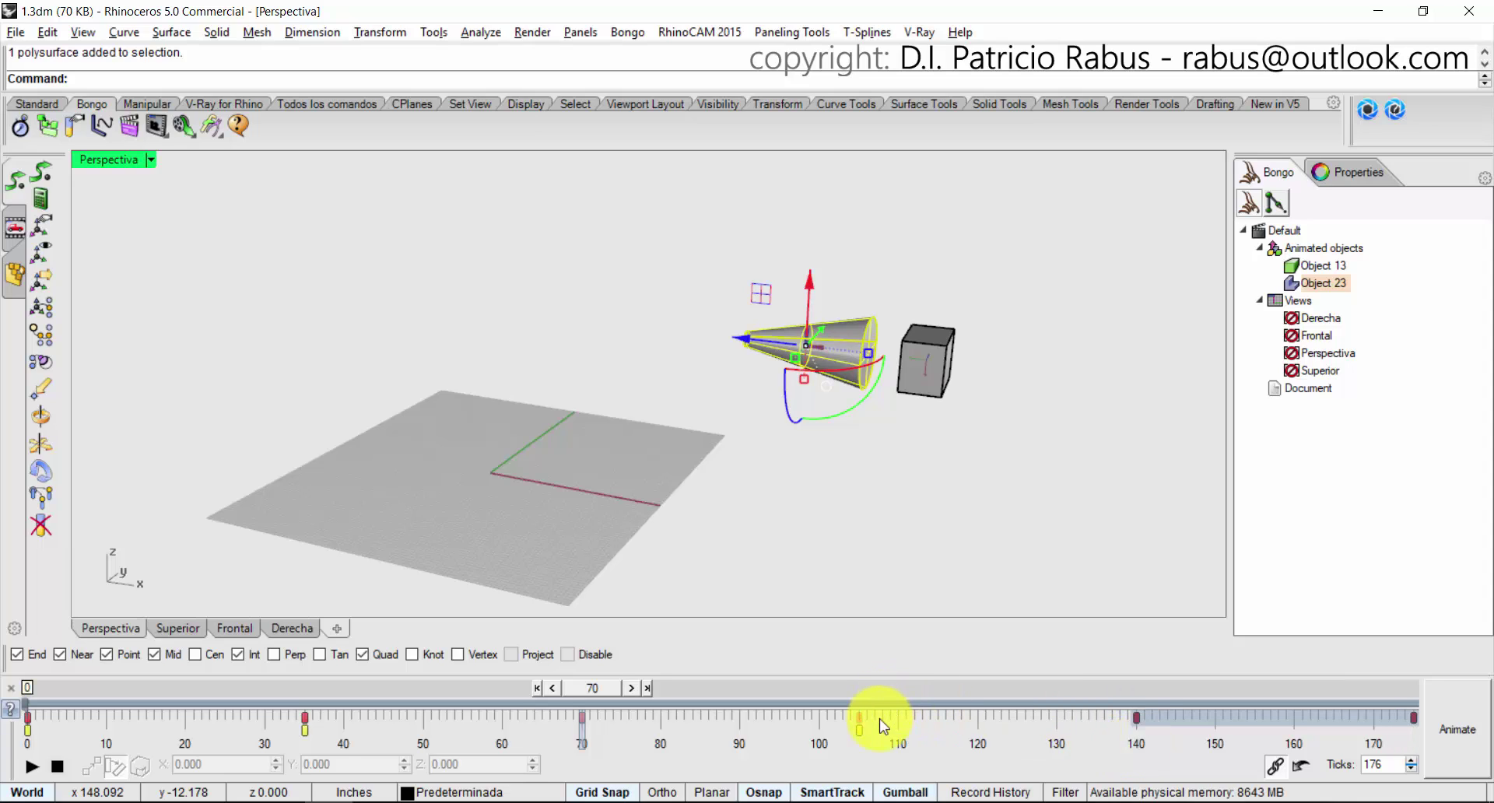
right_click(858, 725)
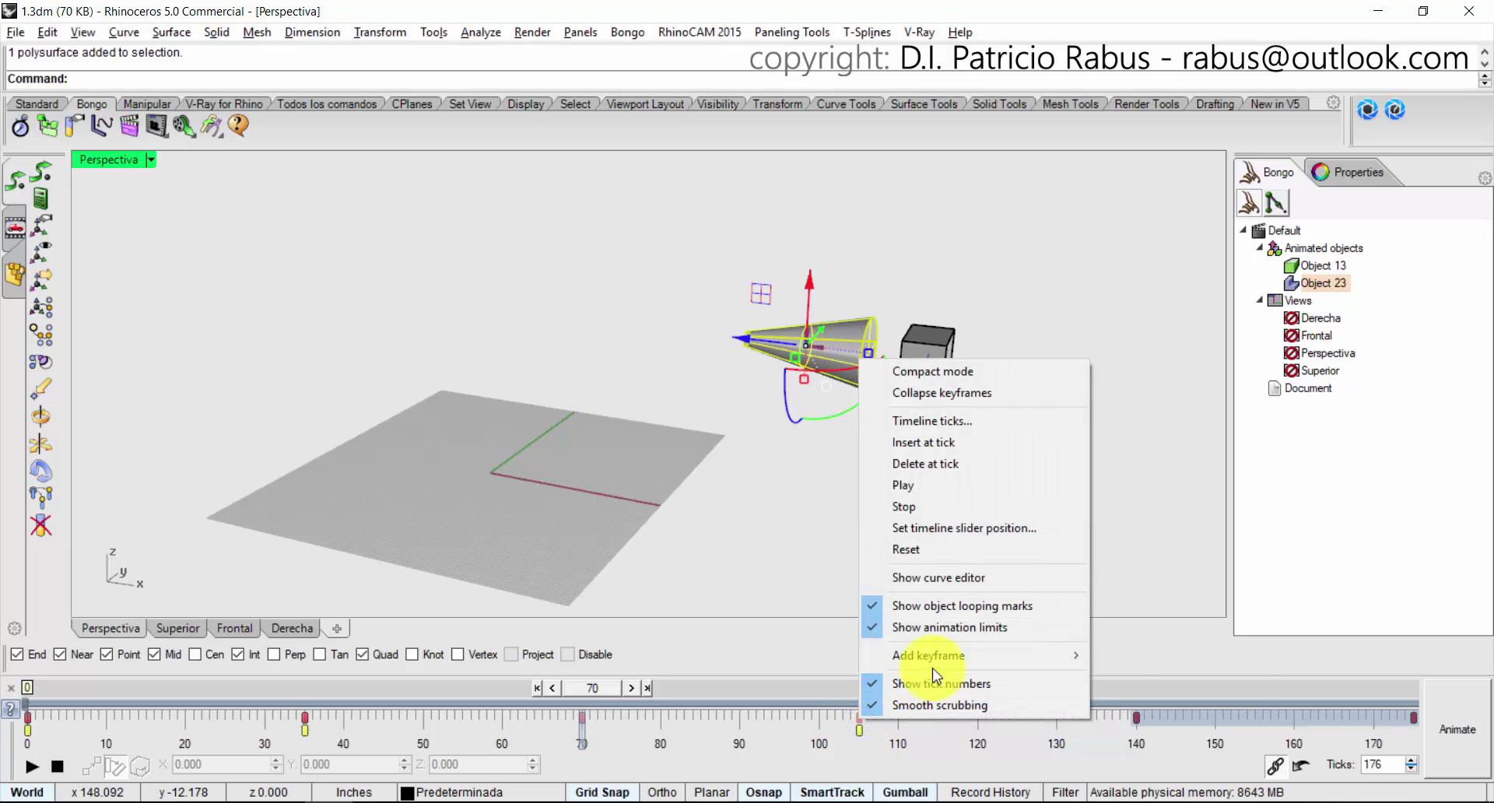
mouse_move(933, 657)
mouse_move(1237, 659)
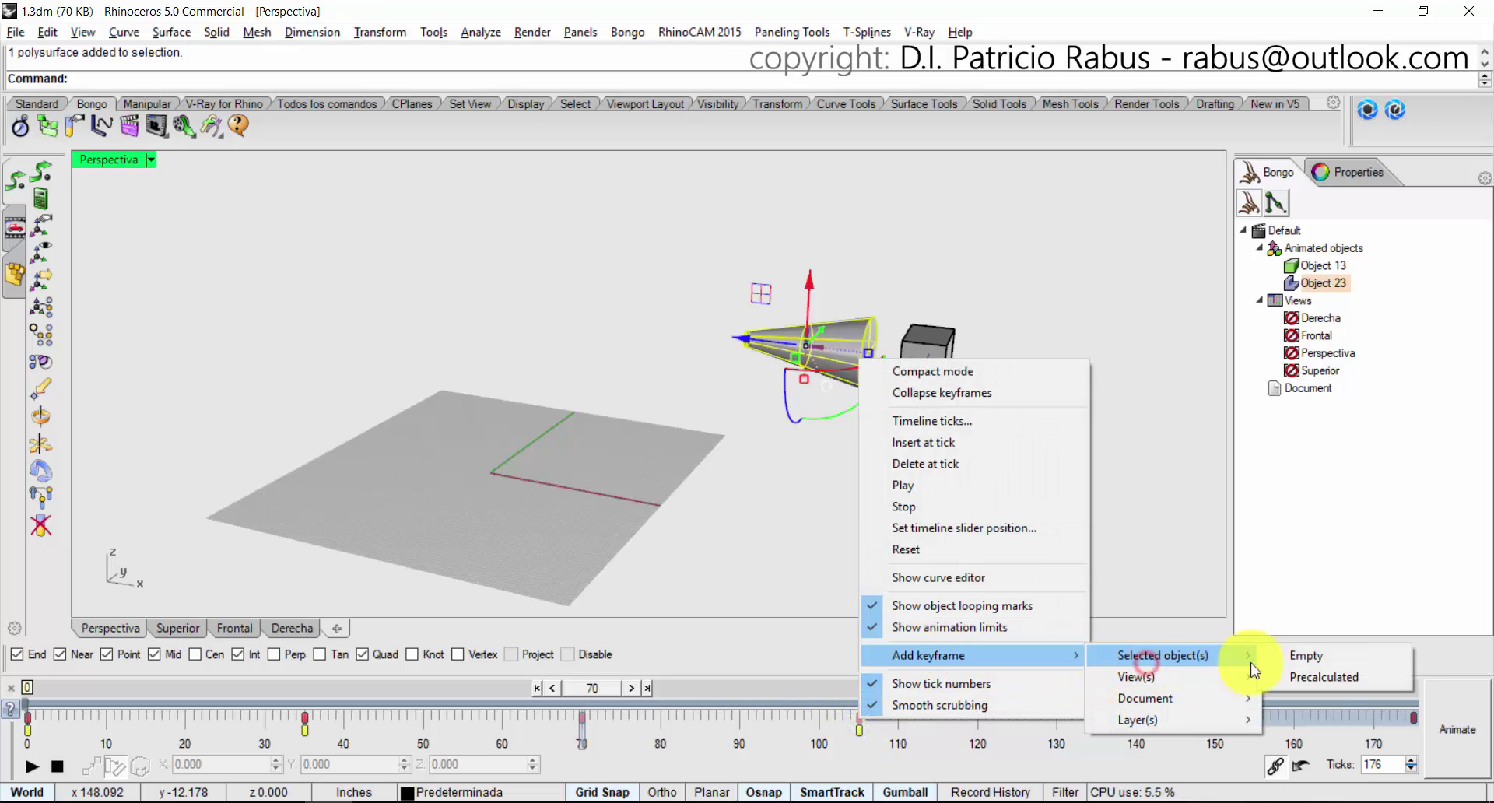
click(1330, 679)
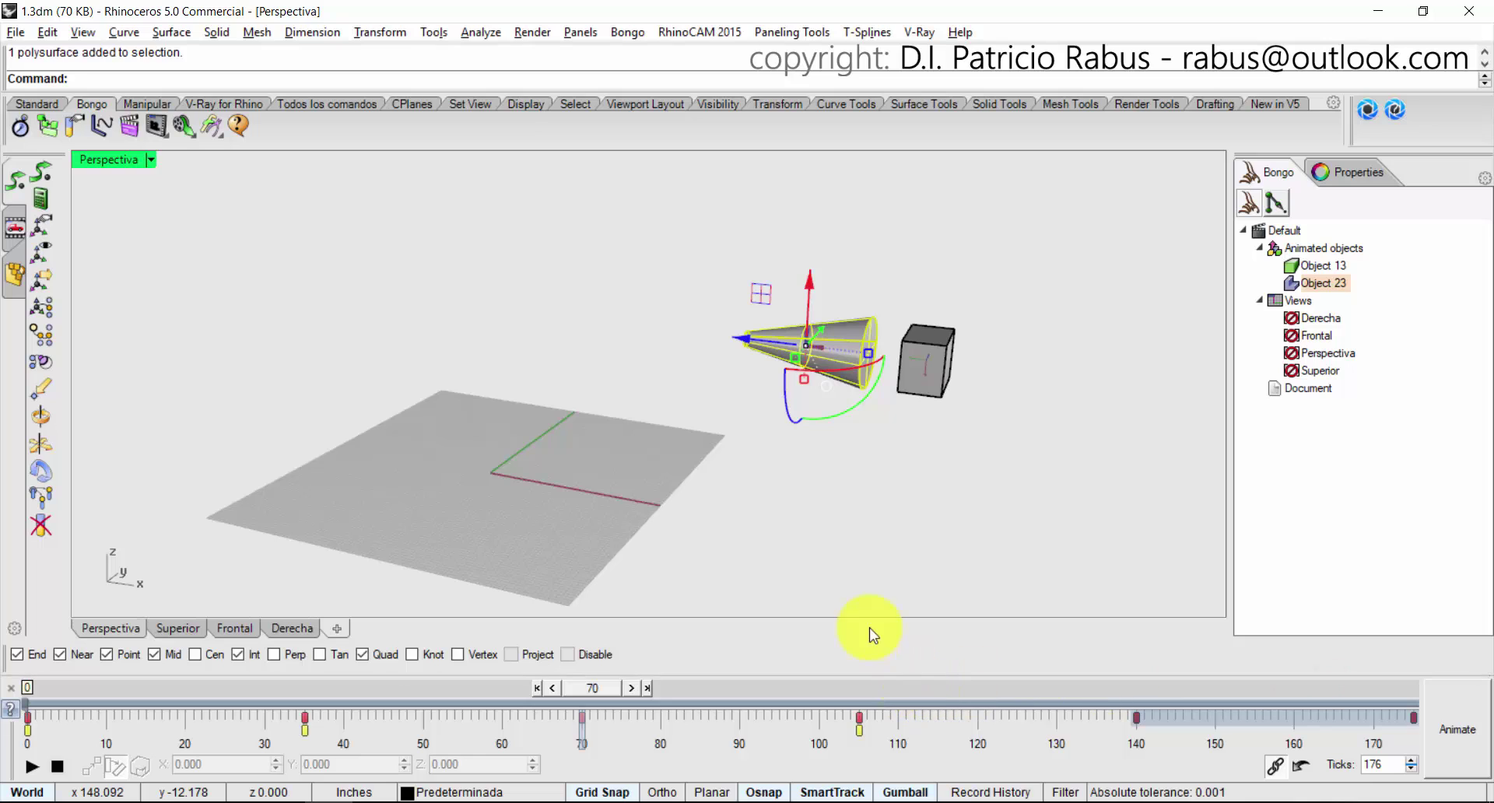
Edit the cone's keyframe at tick 105 so Rotate Y and Z are 0.0° and Scale X, Y and Z are 1.0.
click(858, 718)
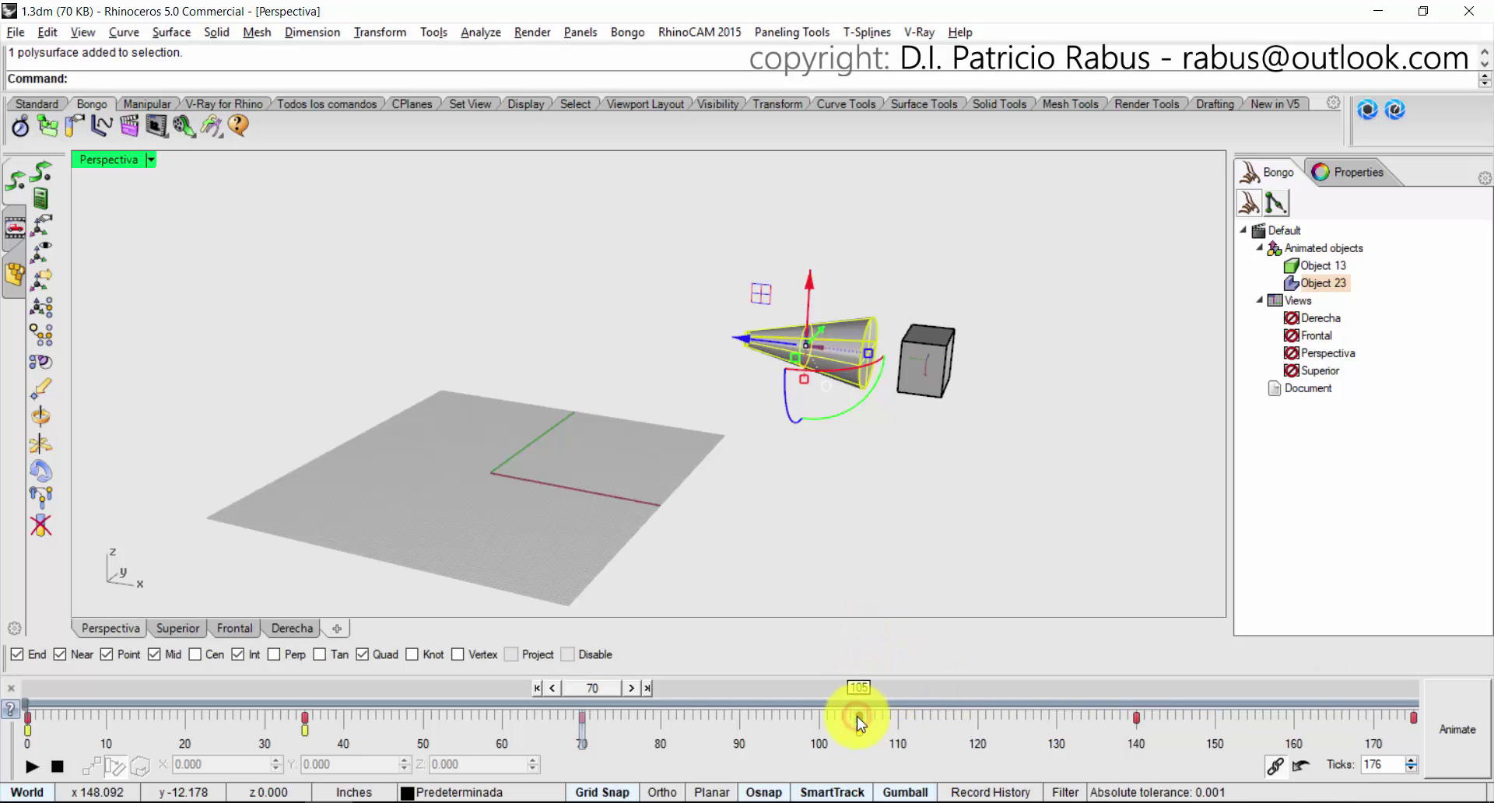
right_click(858, 718)
click(918, 704)
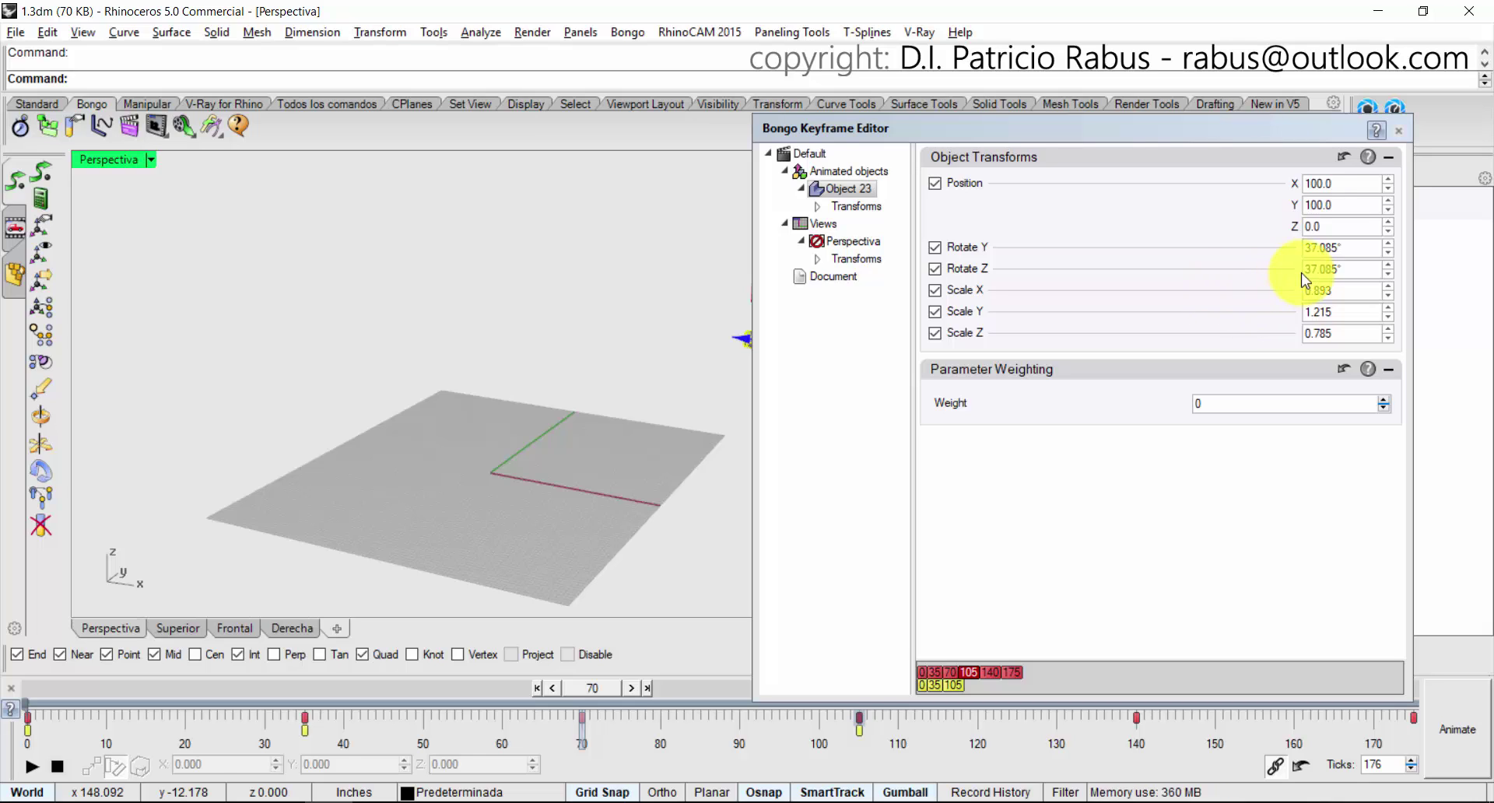
click(1355, 247)
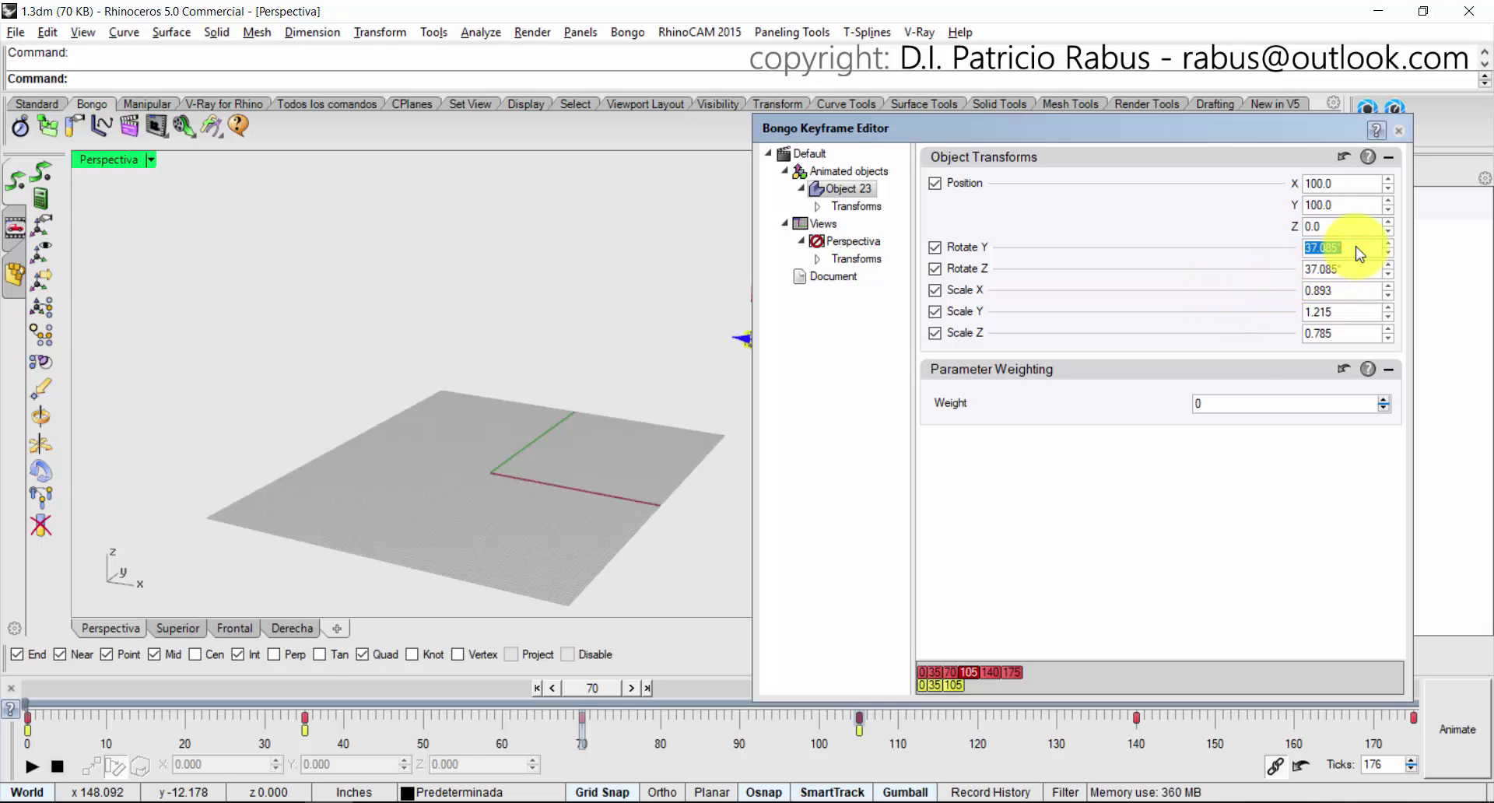
text(0)
click(1356, 268)
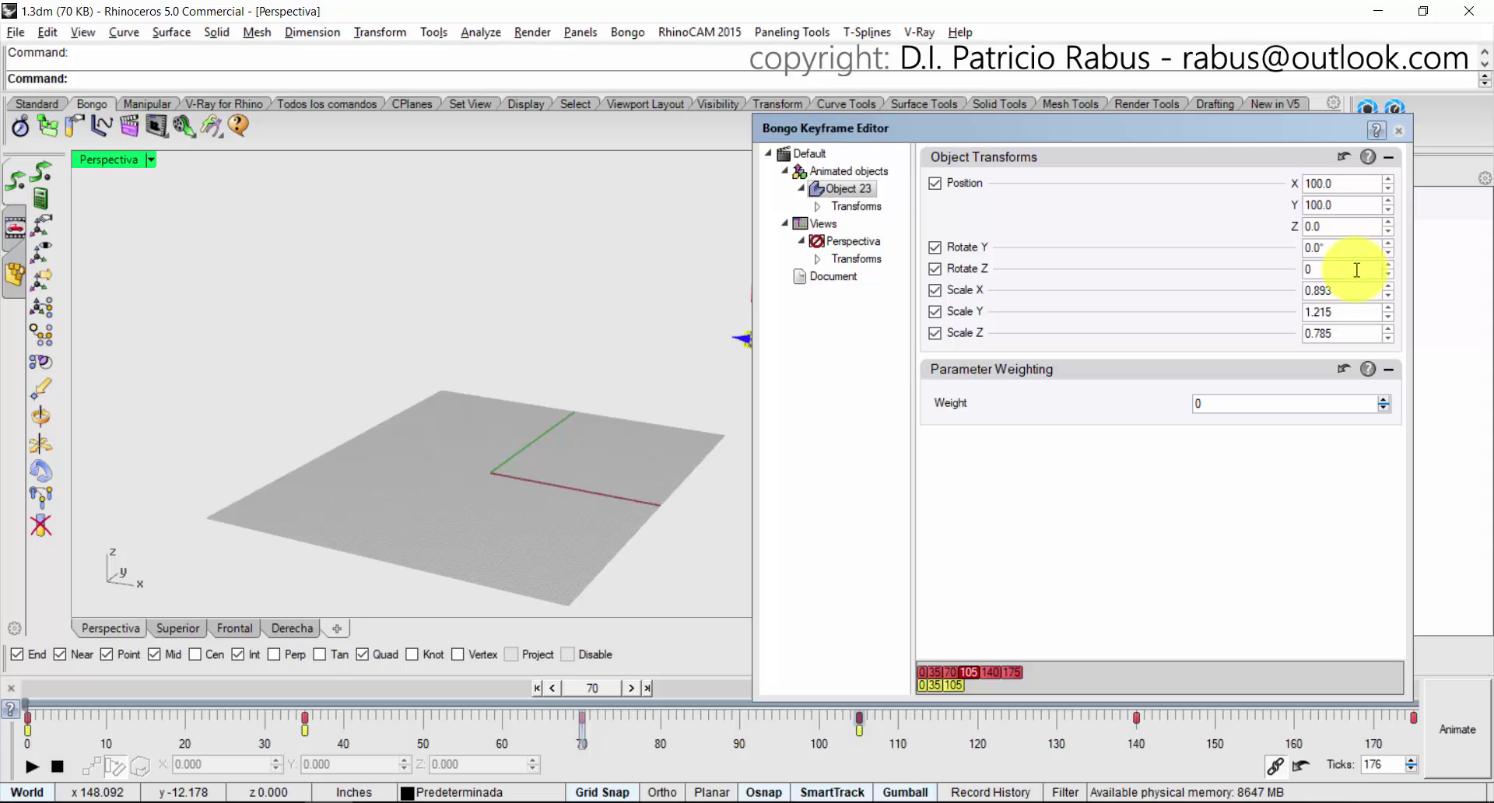
text(1)
click(1353, 312)
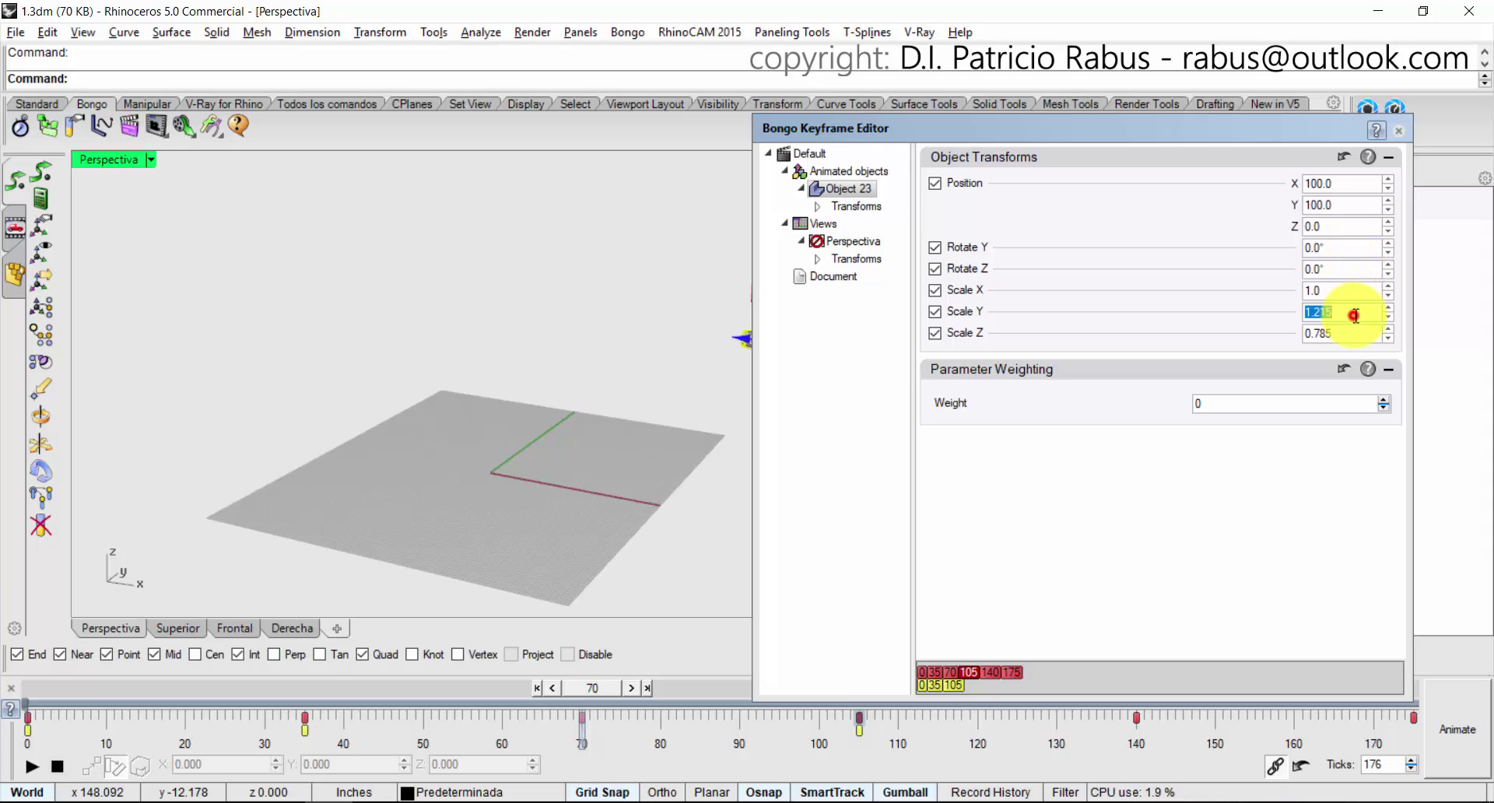
text(1)
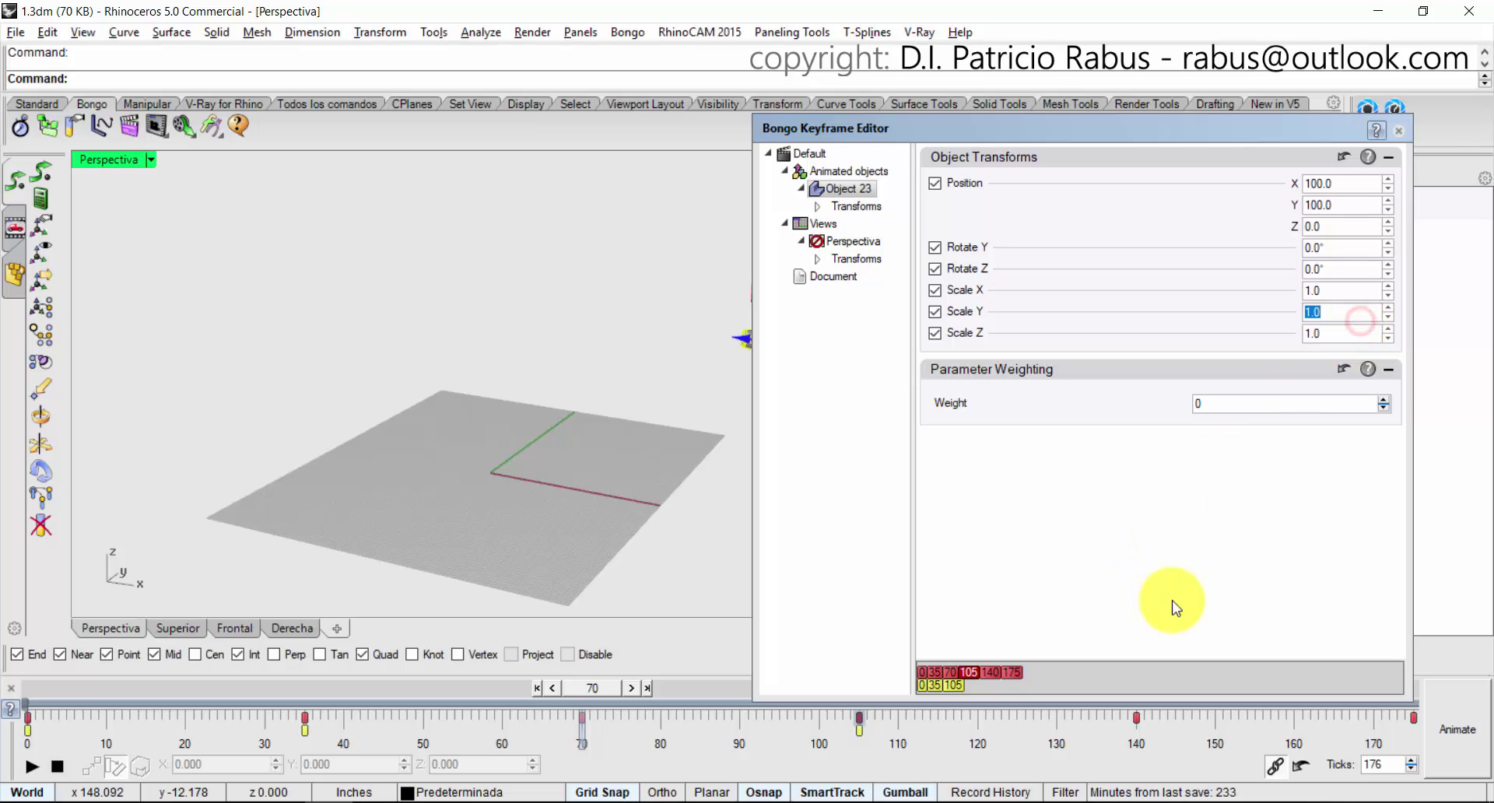
click(1398, 130)
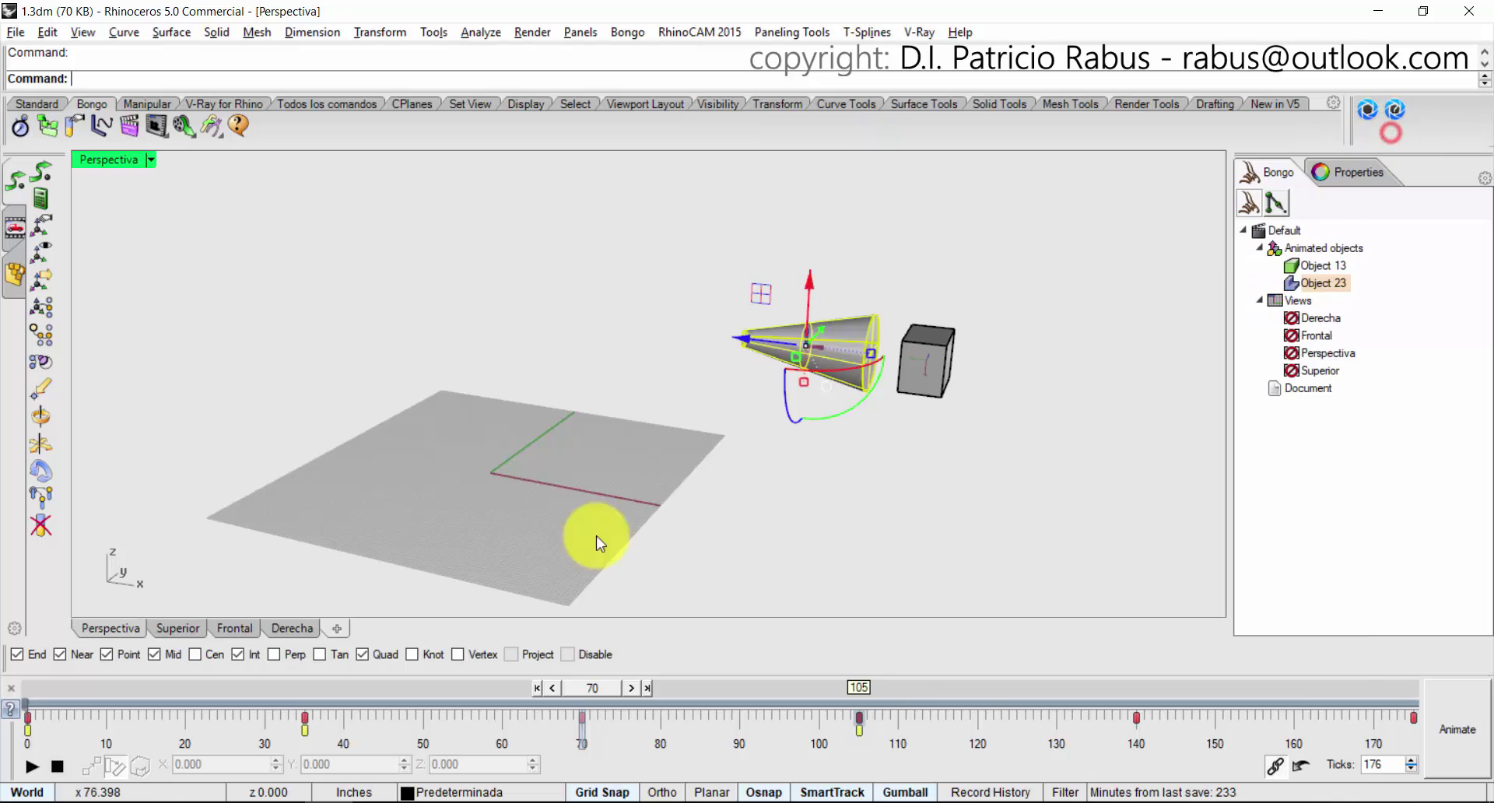
Delete the cone's keyframe at tick 175 and scrub the timeline back to tick 59.
drag(589, 684, 1395, 731)
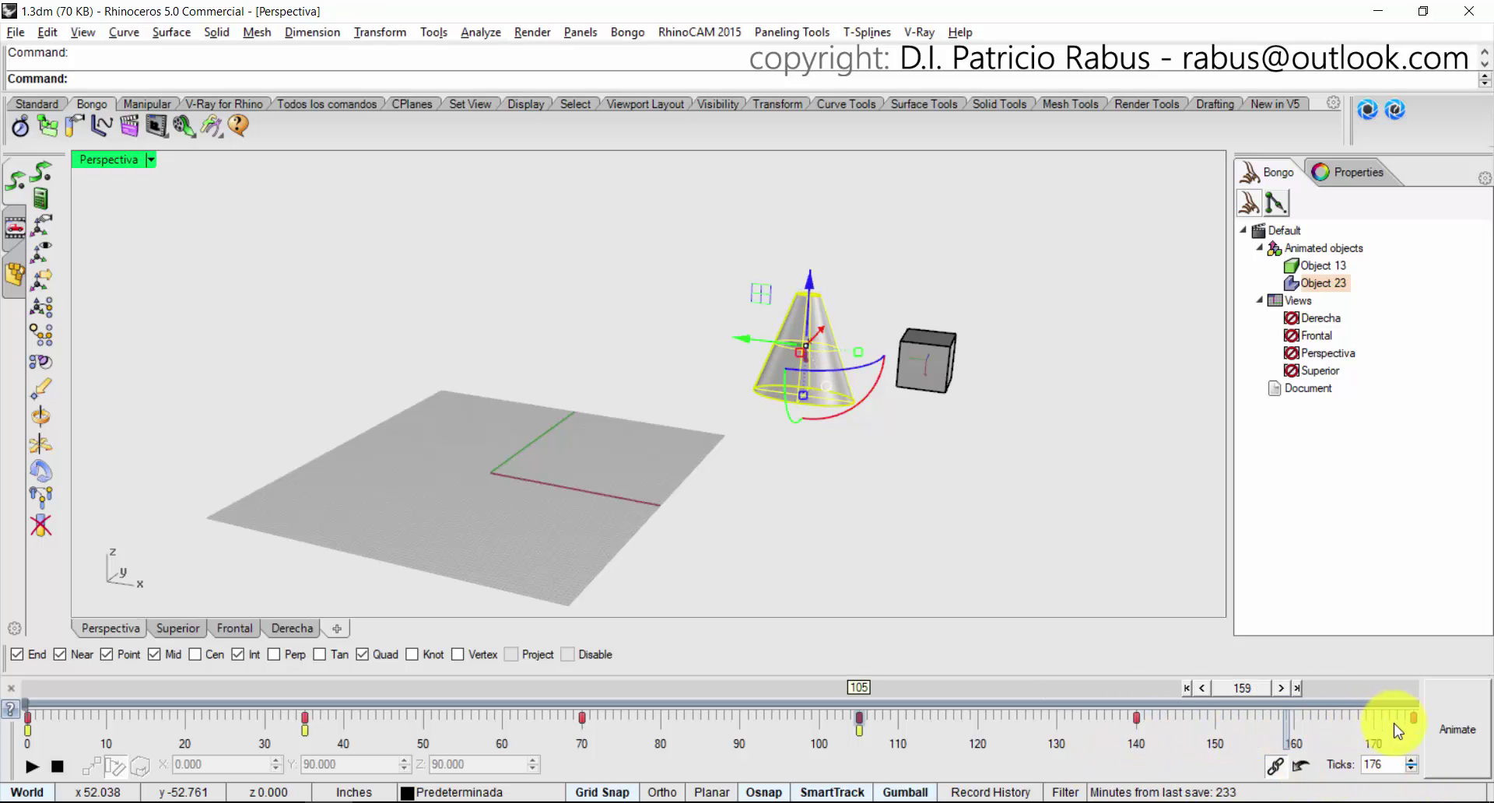
right_click(1412, 717)
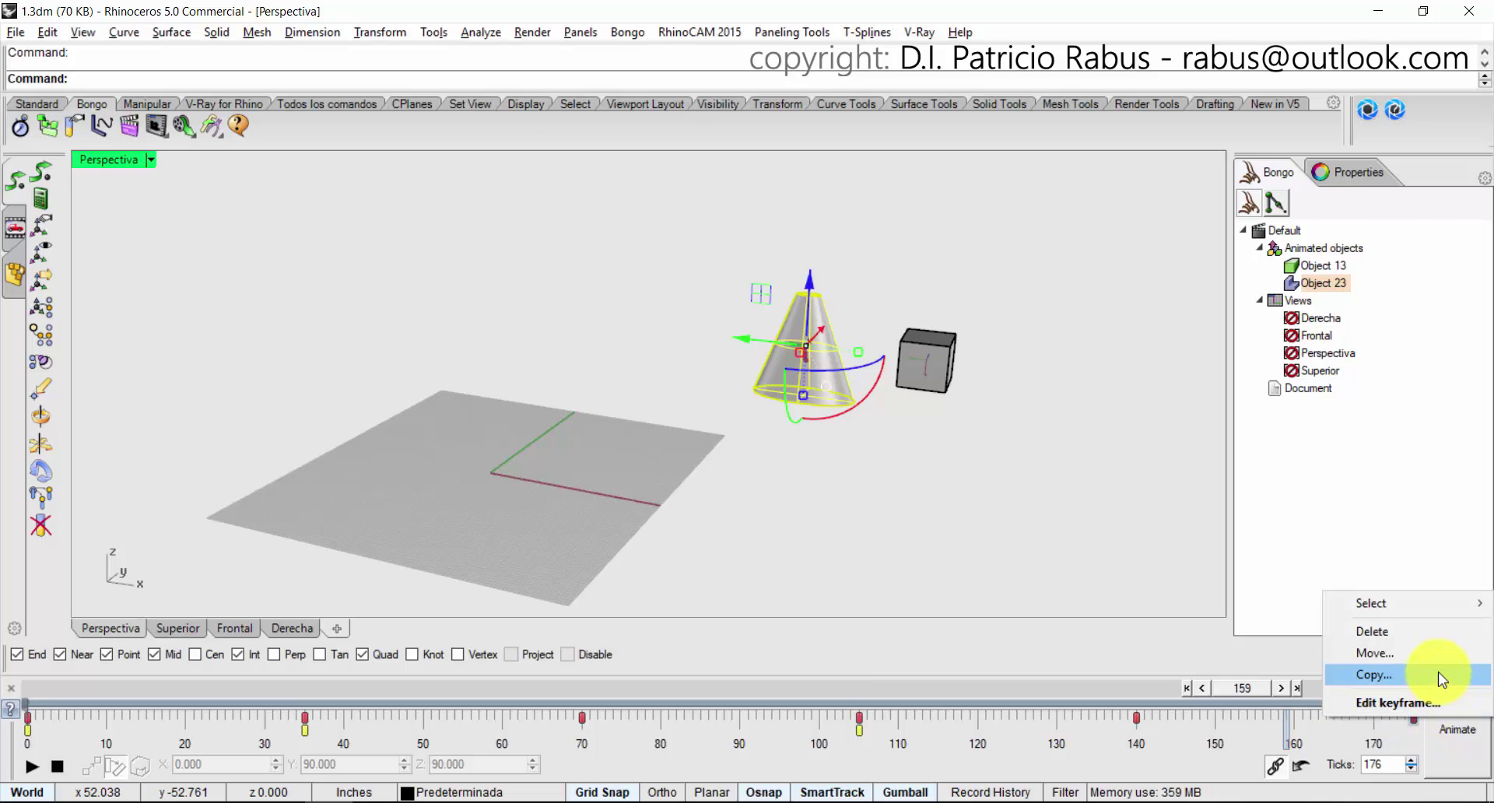
click(1446, 637)
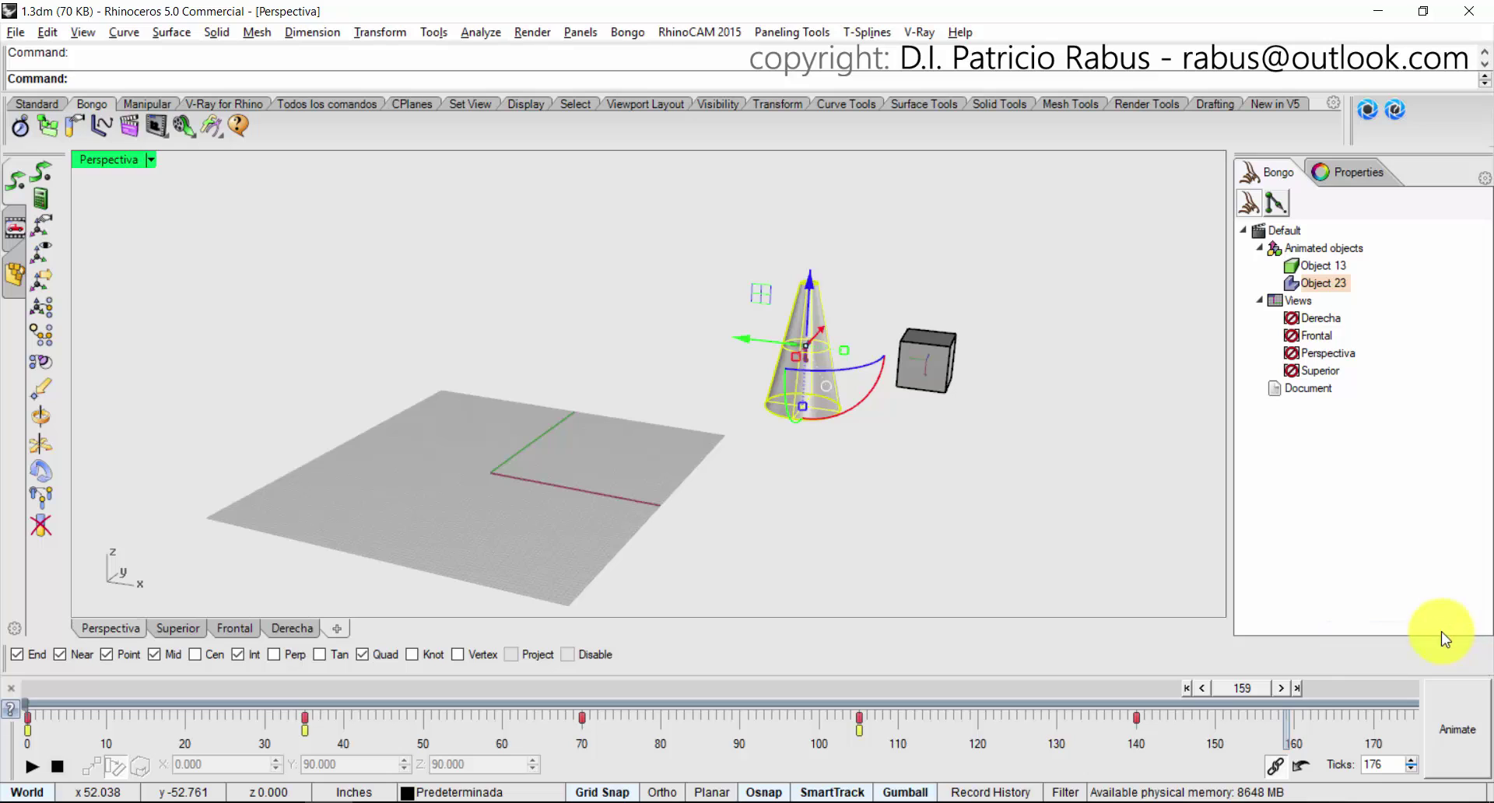
drag(1283, 692, 495, 703)
Select the box, shift its keyframes at ticks 70 and 105 to ticks 100 and 135, and add a precalculated keyframe at tick 70.
click(915, 379)
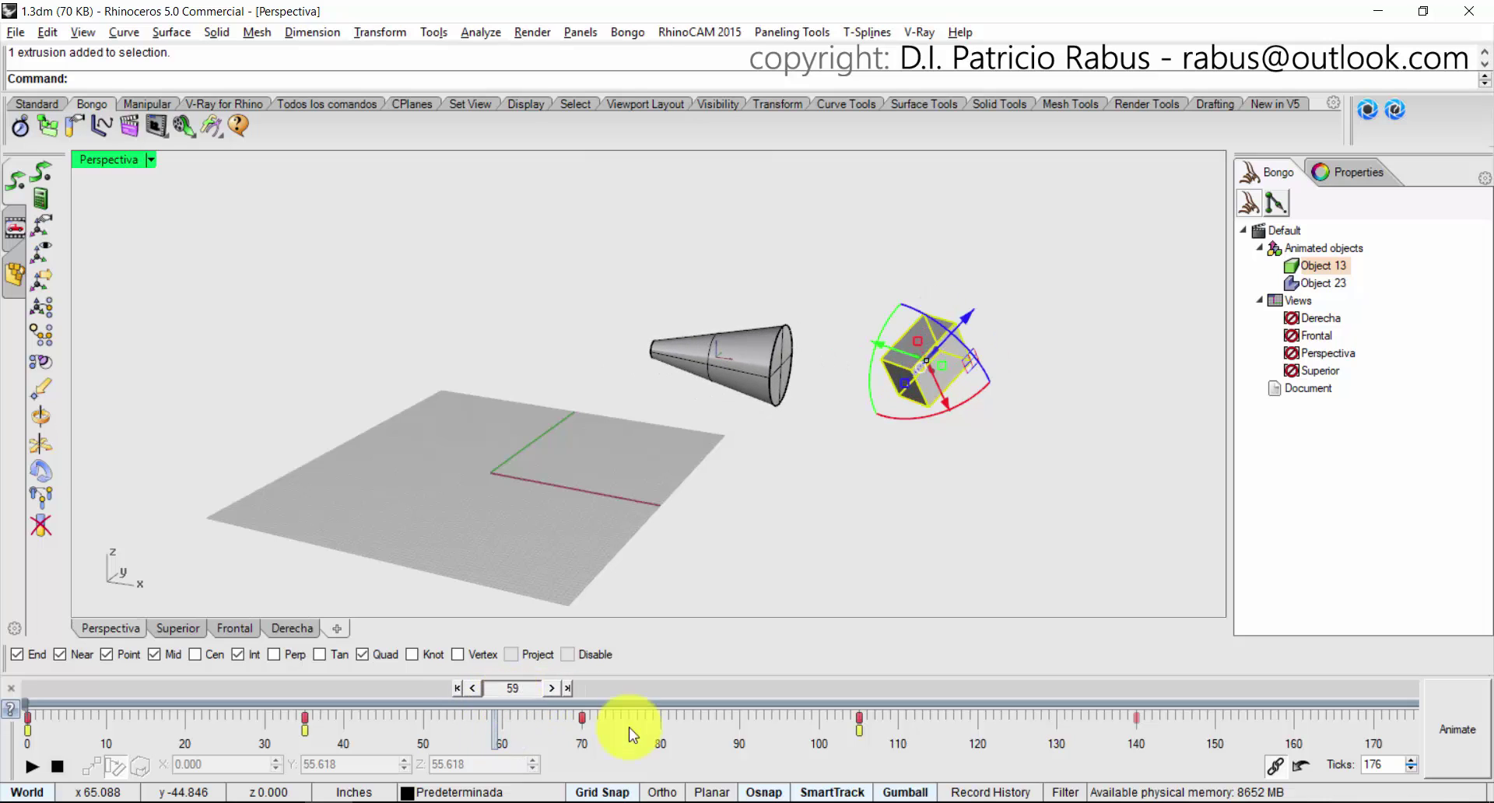
drag(917, 711, 577, 731)
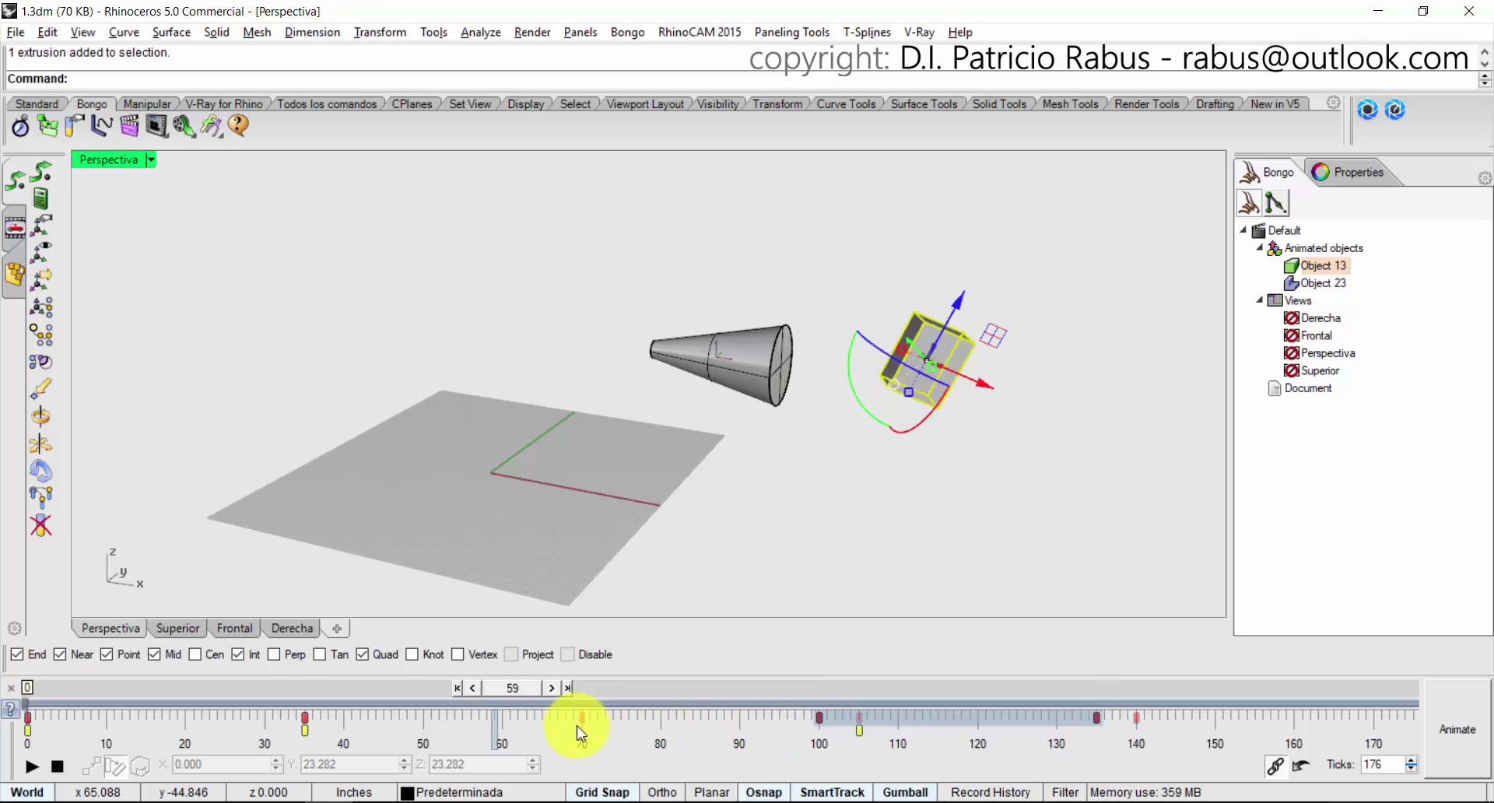
right_click(582, 724)
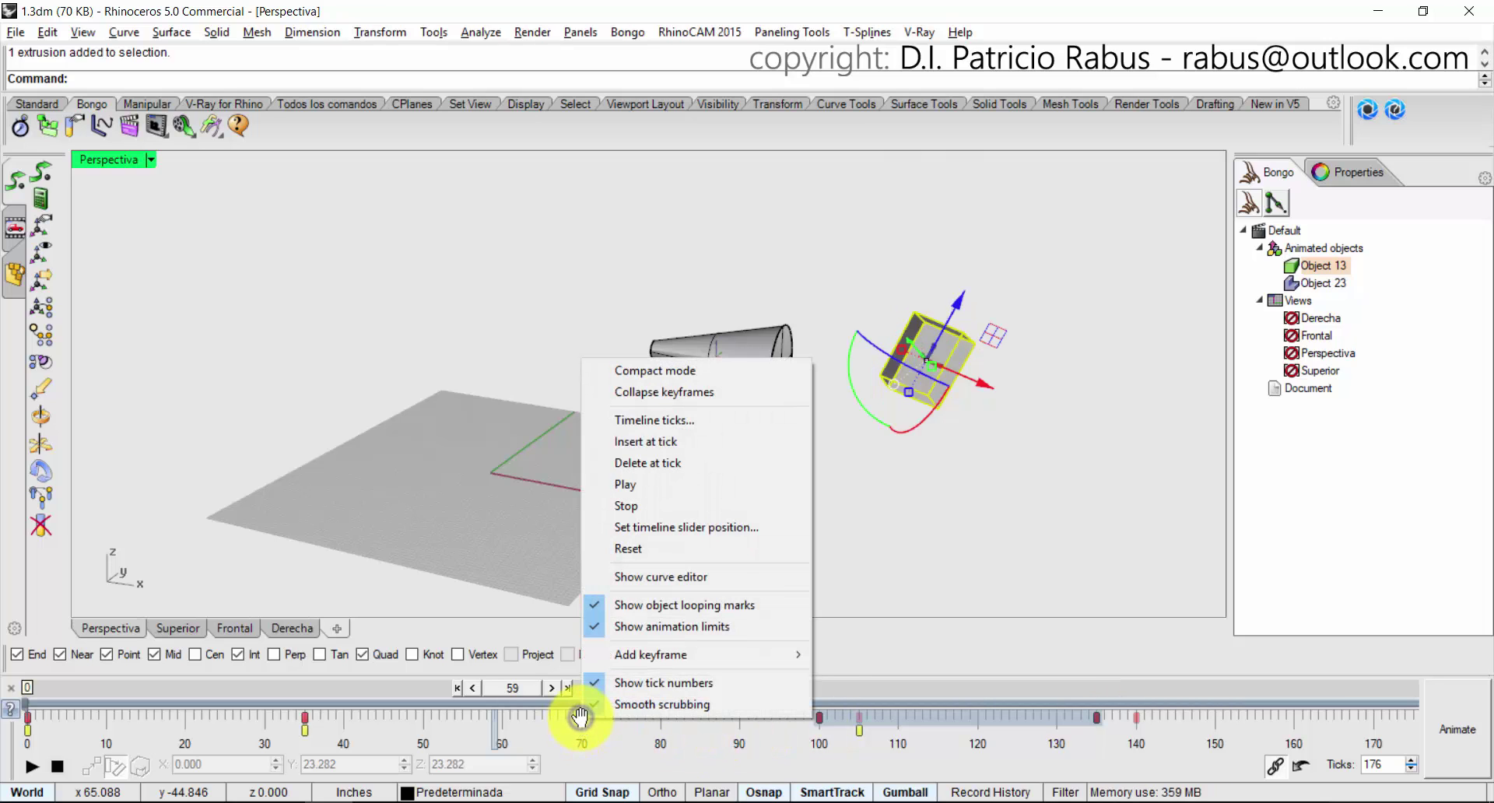
click(667, 656)
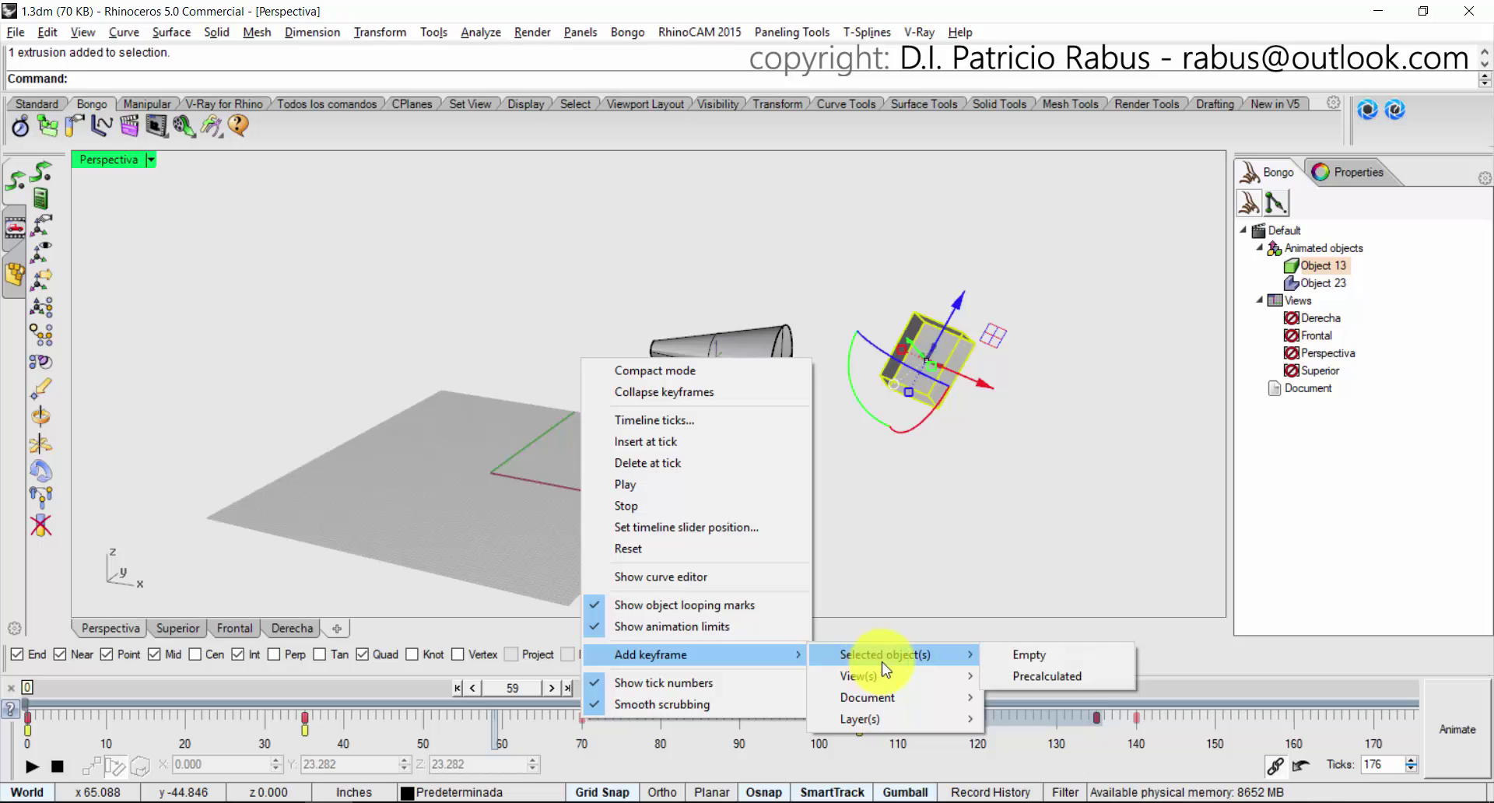
click(1043, 676)
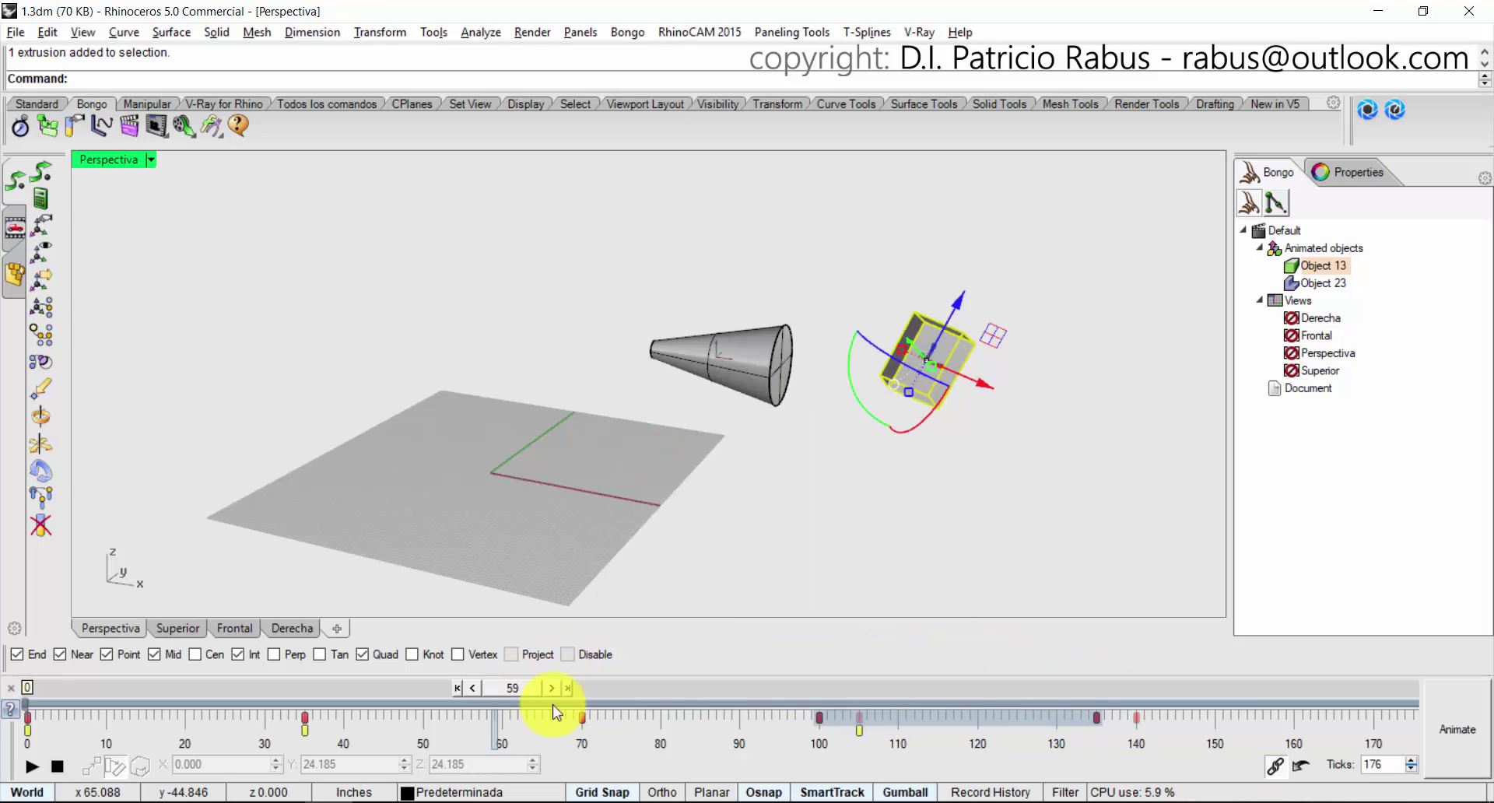
Edit the box's keyframe at tick 70 so Rotate Y and Z are 0.0° and Scale X, Y and Z are 1.0.
click(581, 714)
right_click(581, 712)
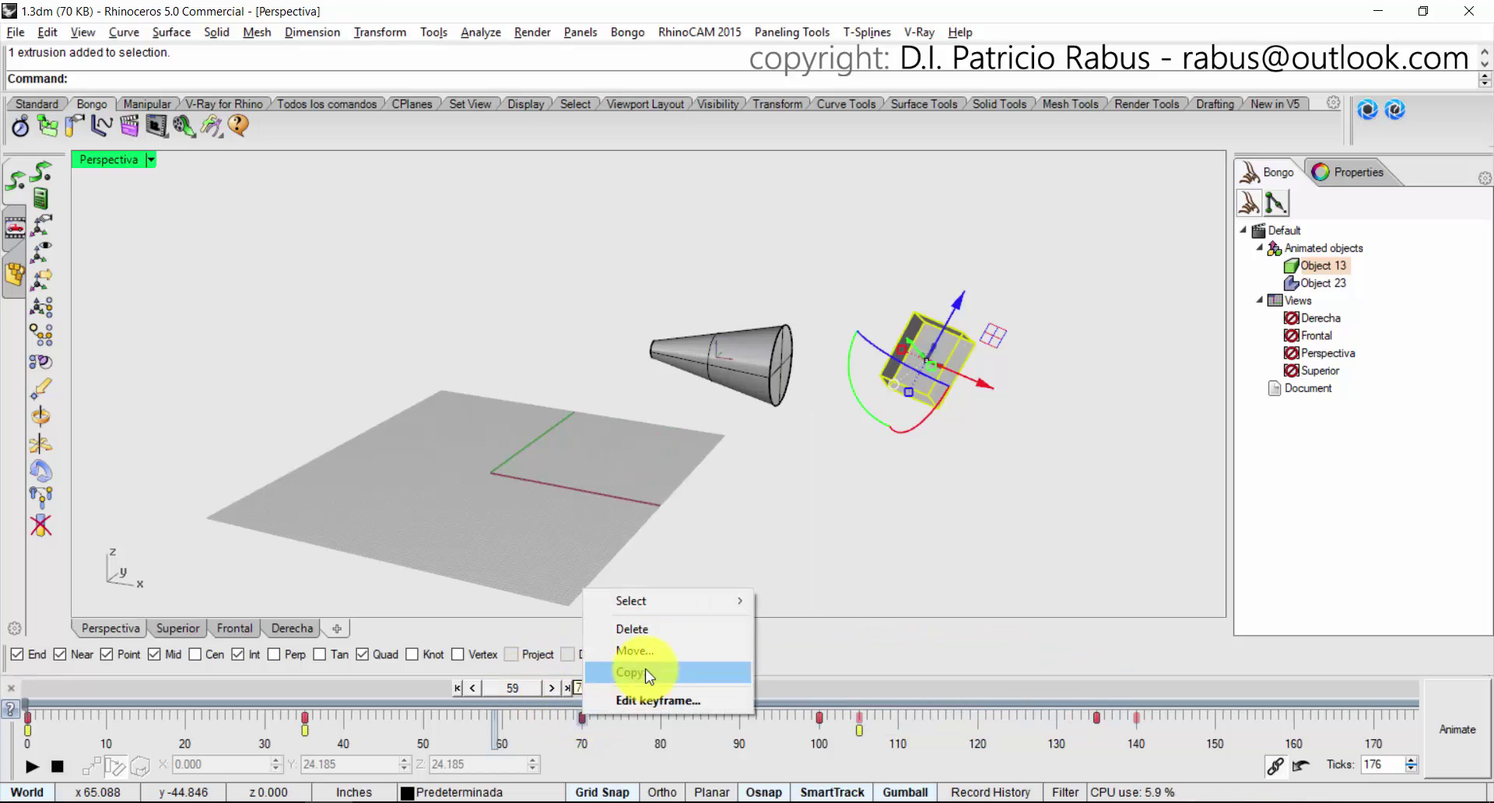
click(684, 700)
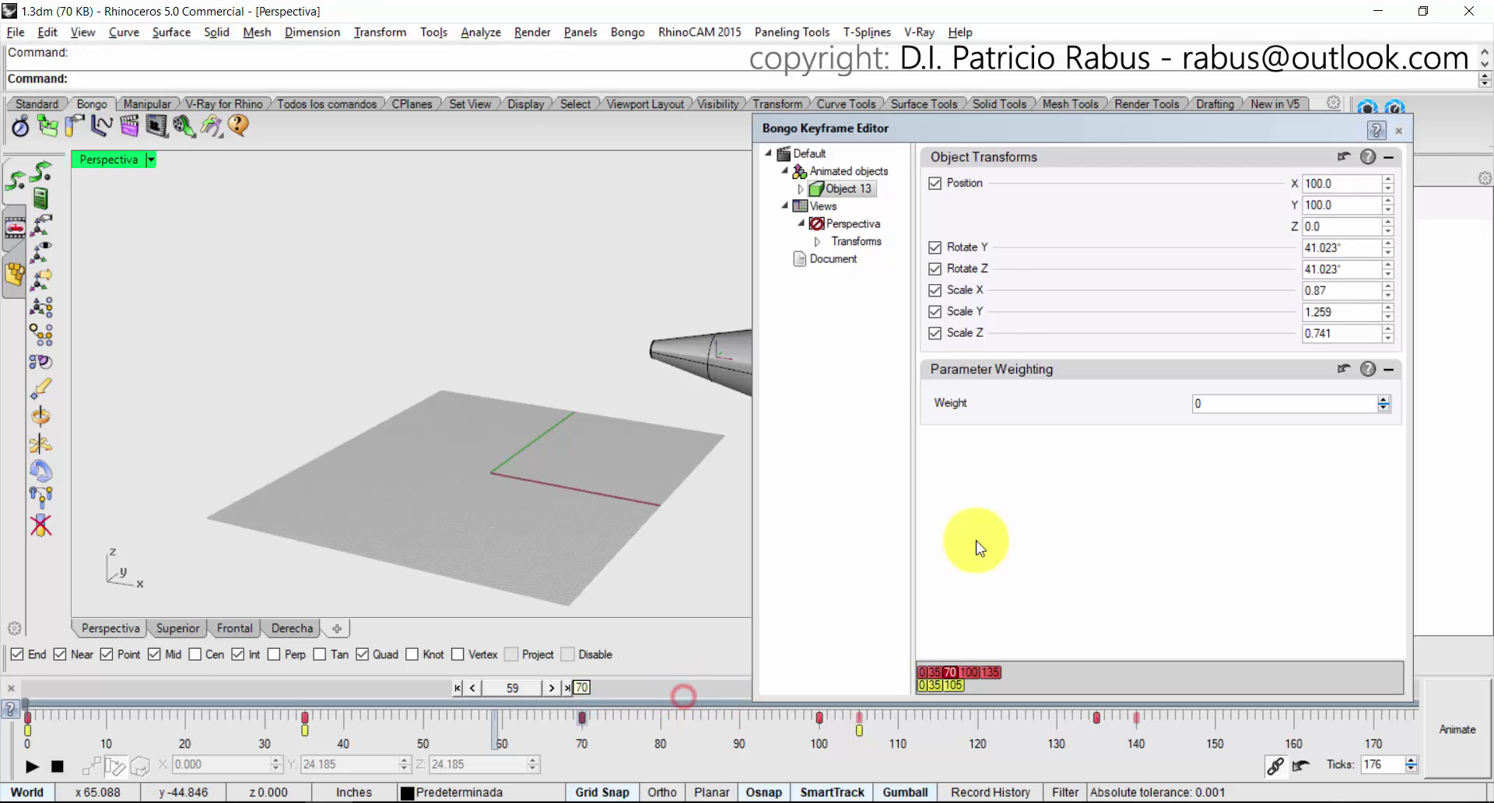
click(1355, 249)
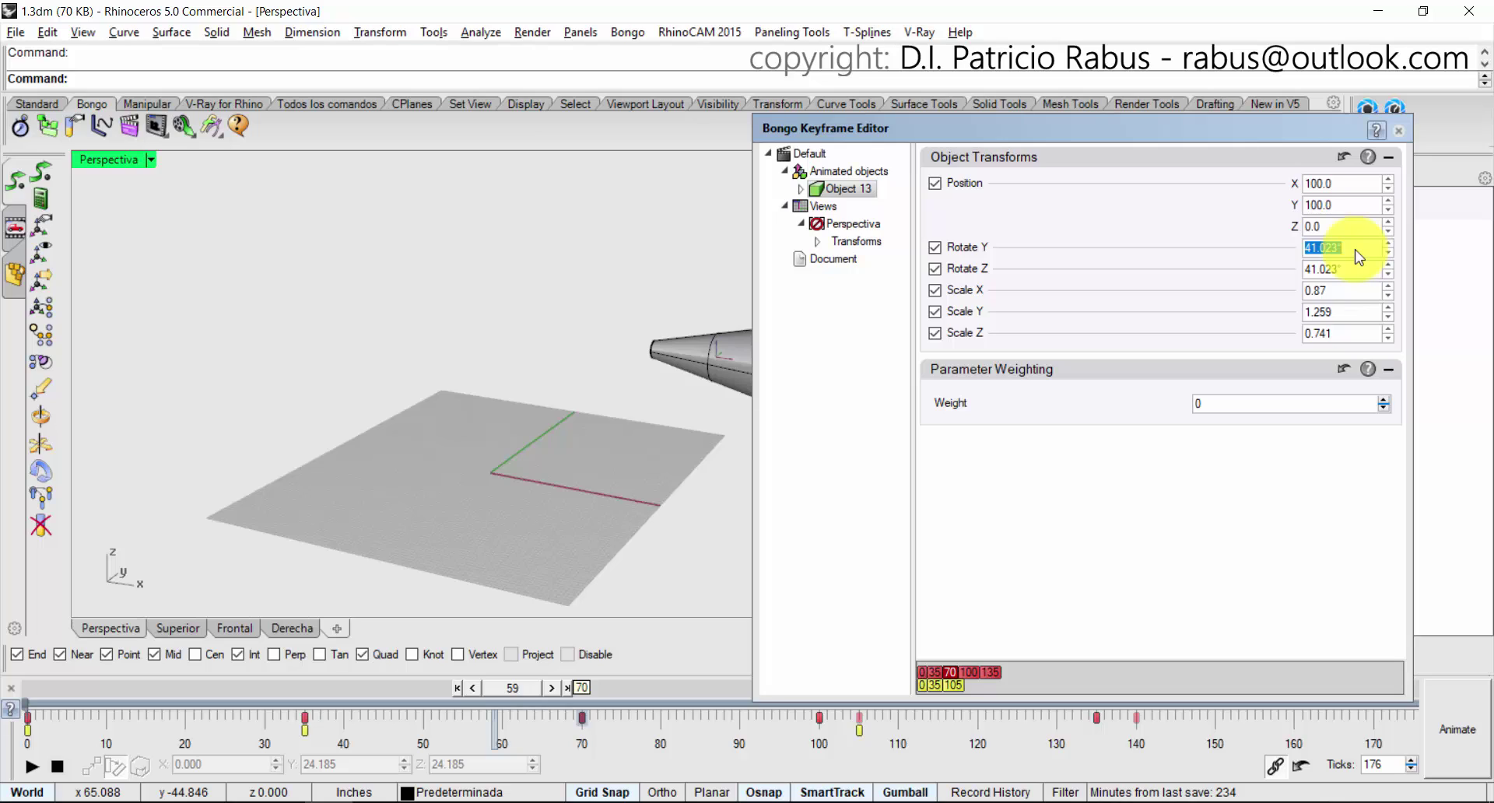
text(0)
click(1359, 271)
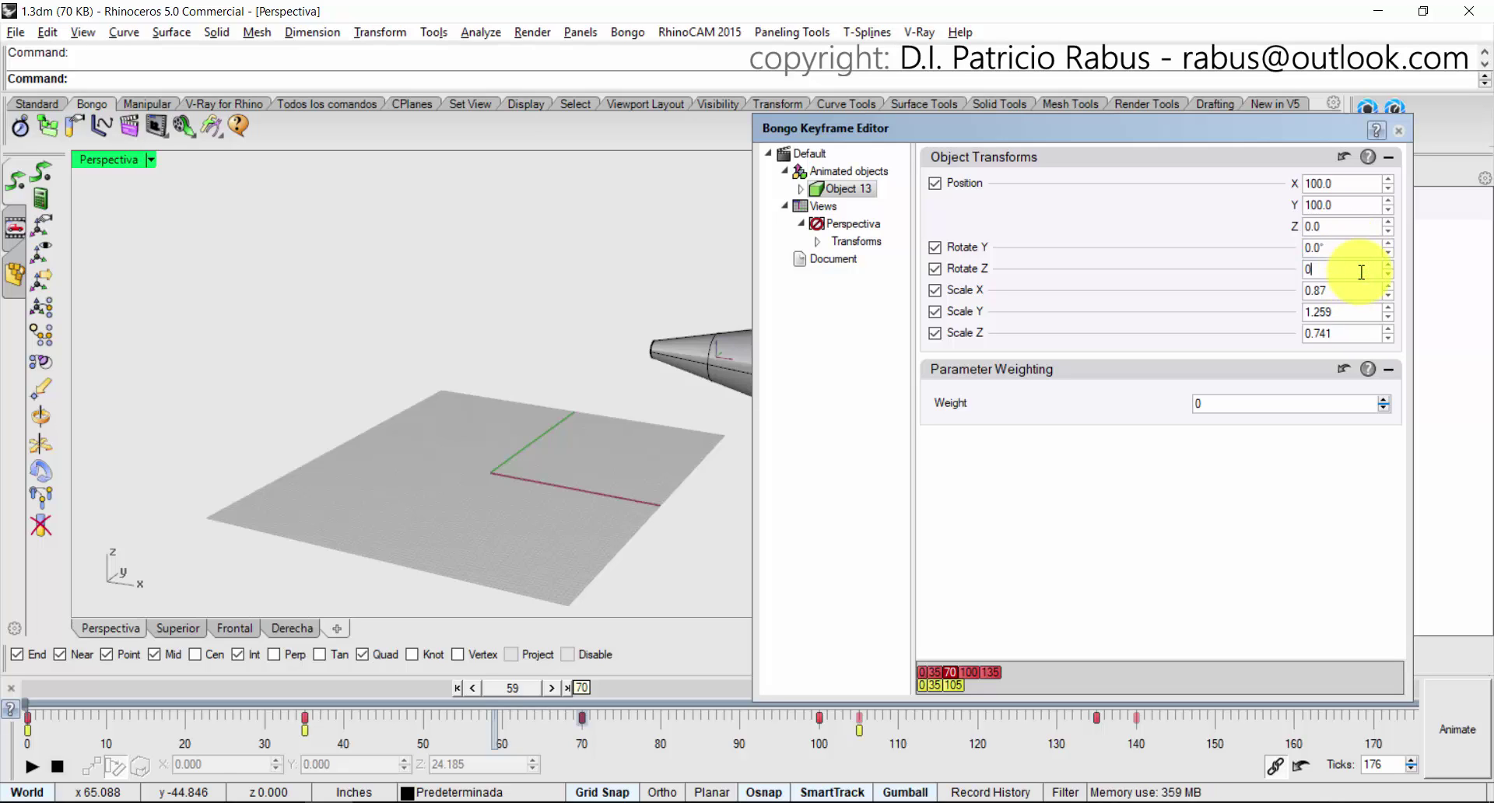
click(1360, 294)
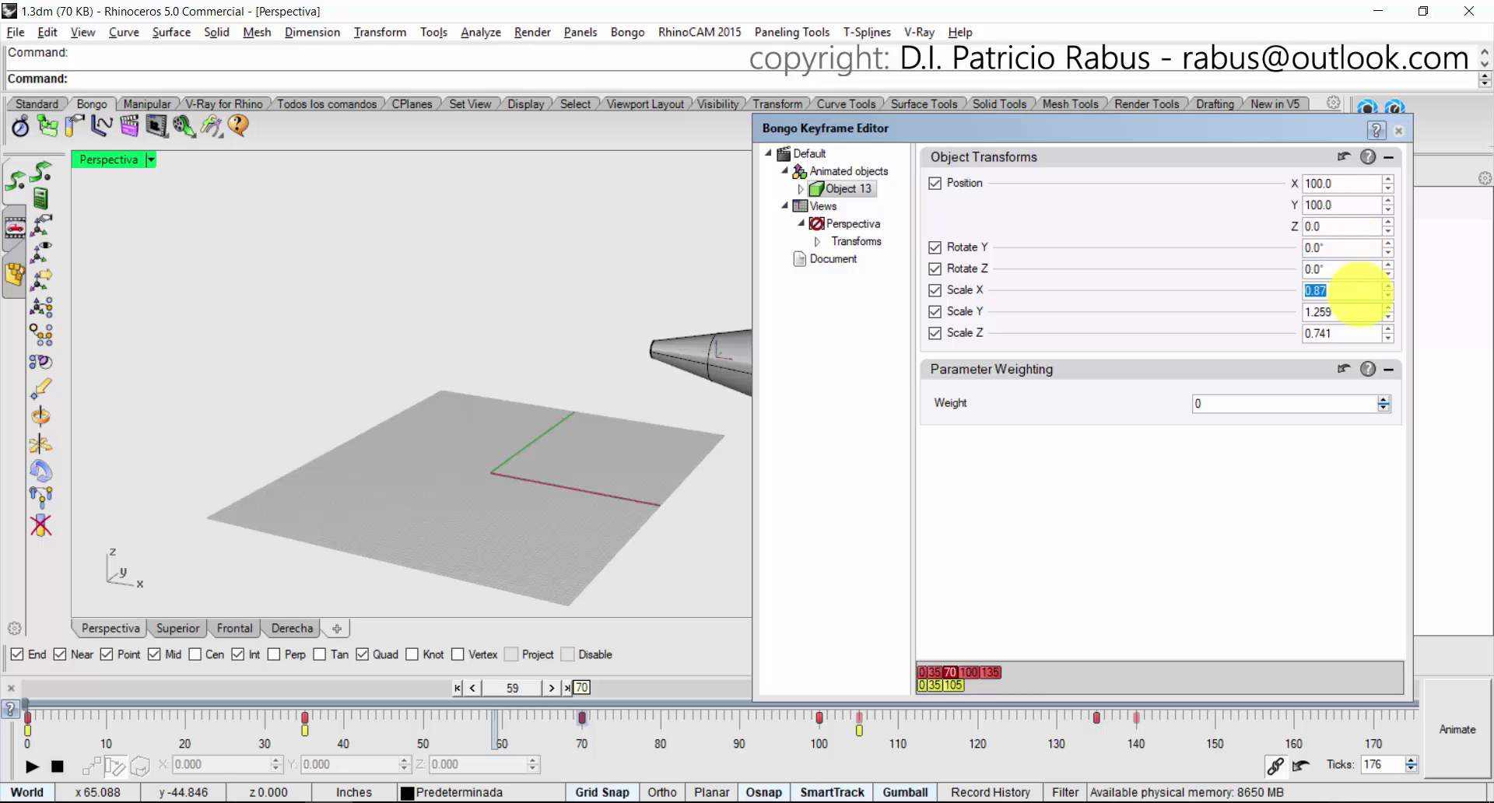
text(1)
click(1357, 313)
text(1)
click(1349, 334)
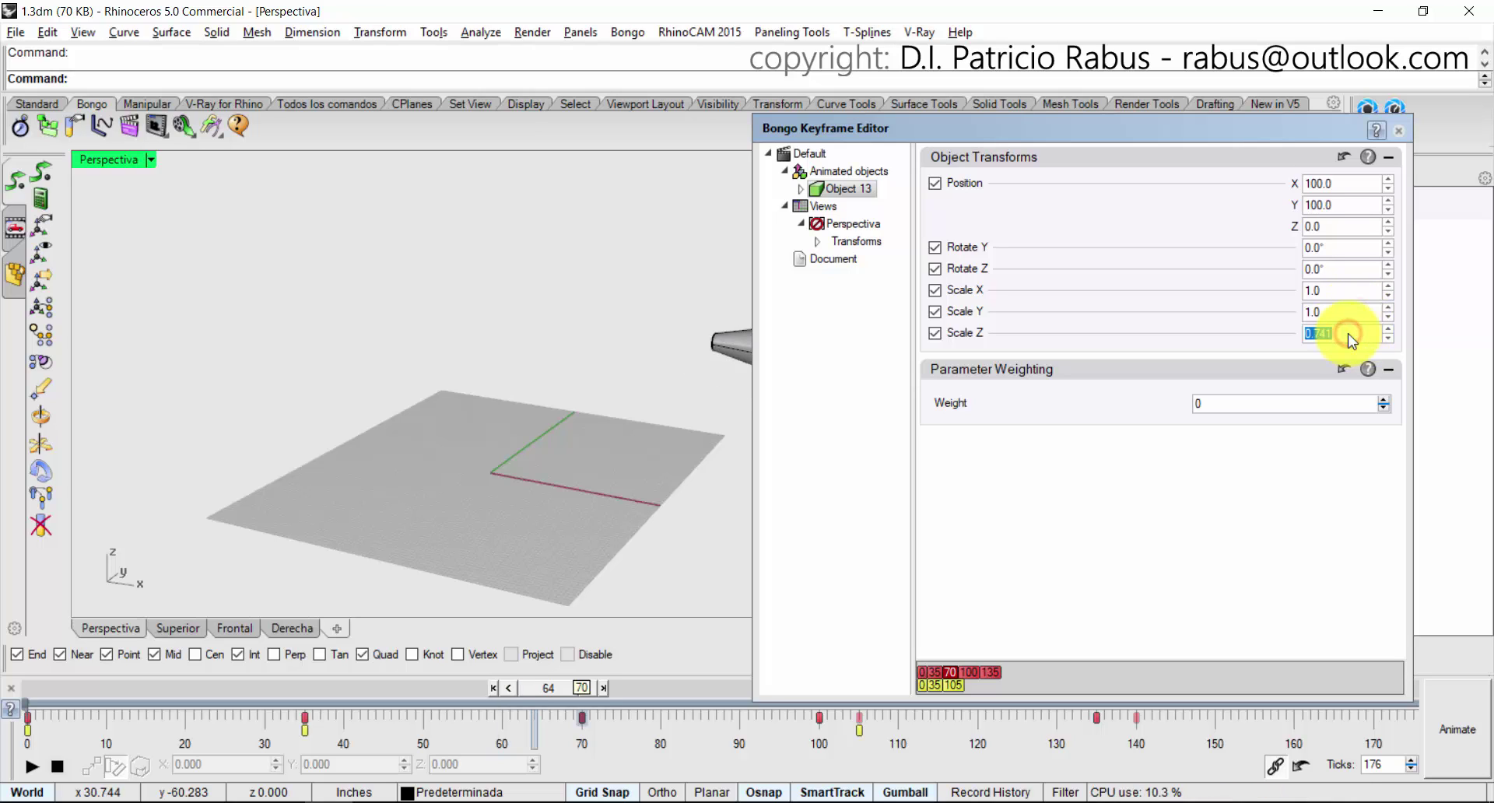
text(1)
click(1356, 315)
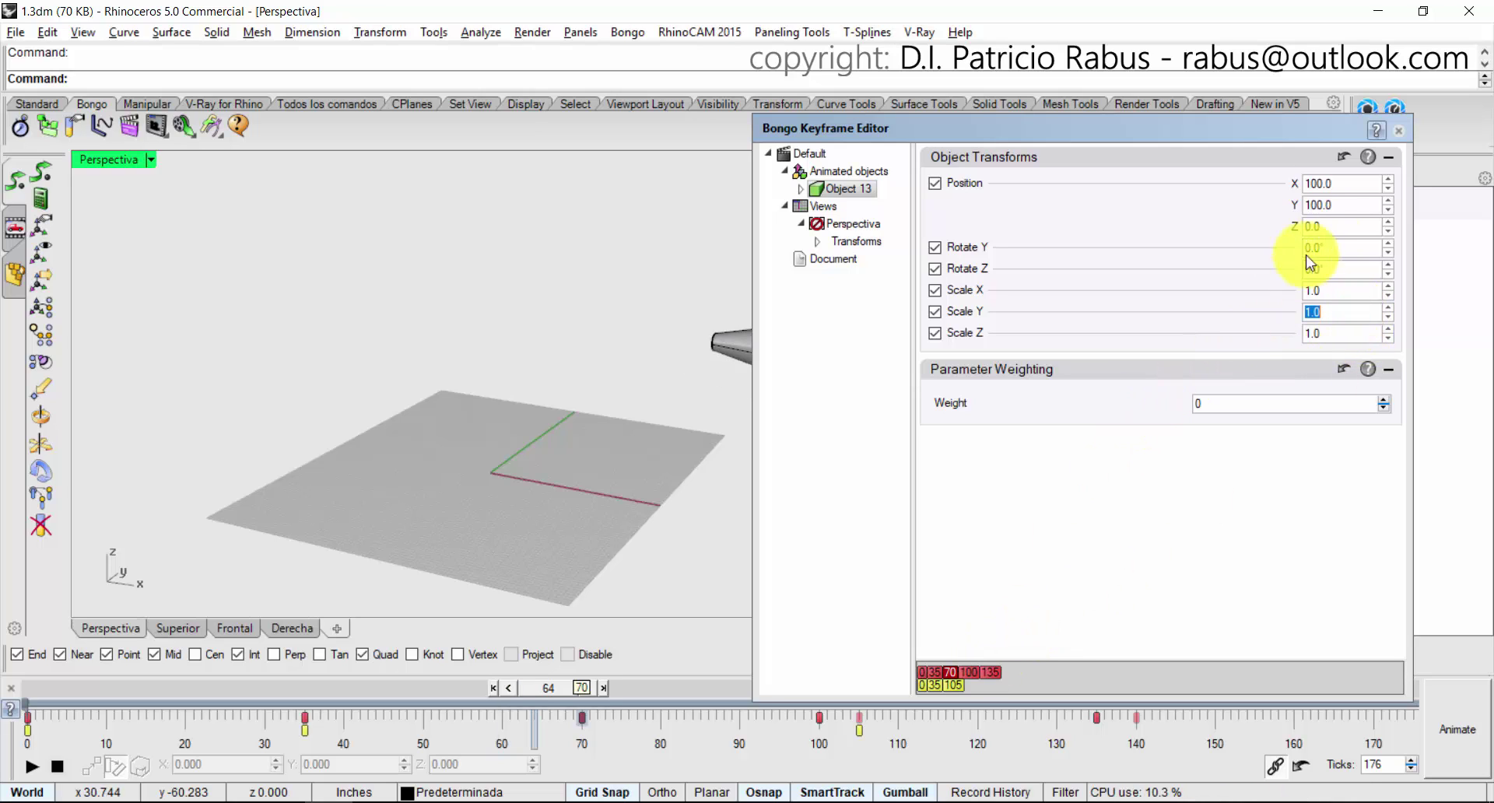
click(1398, 130)
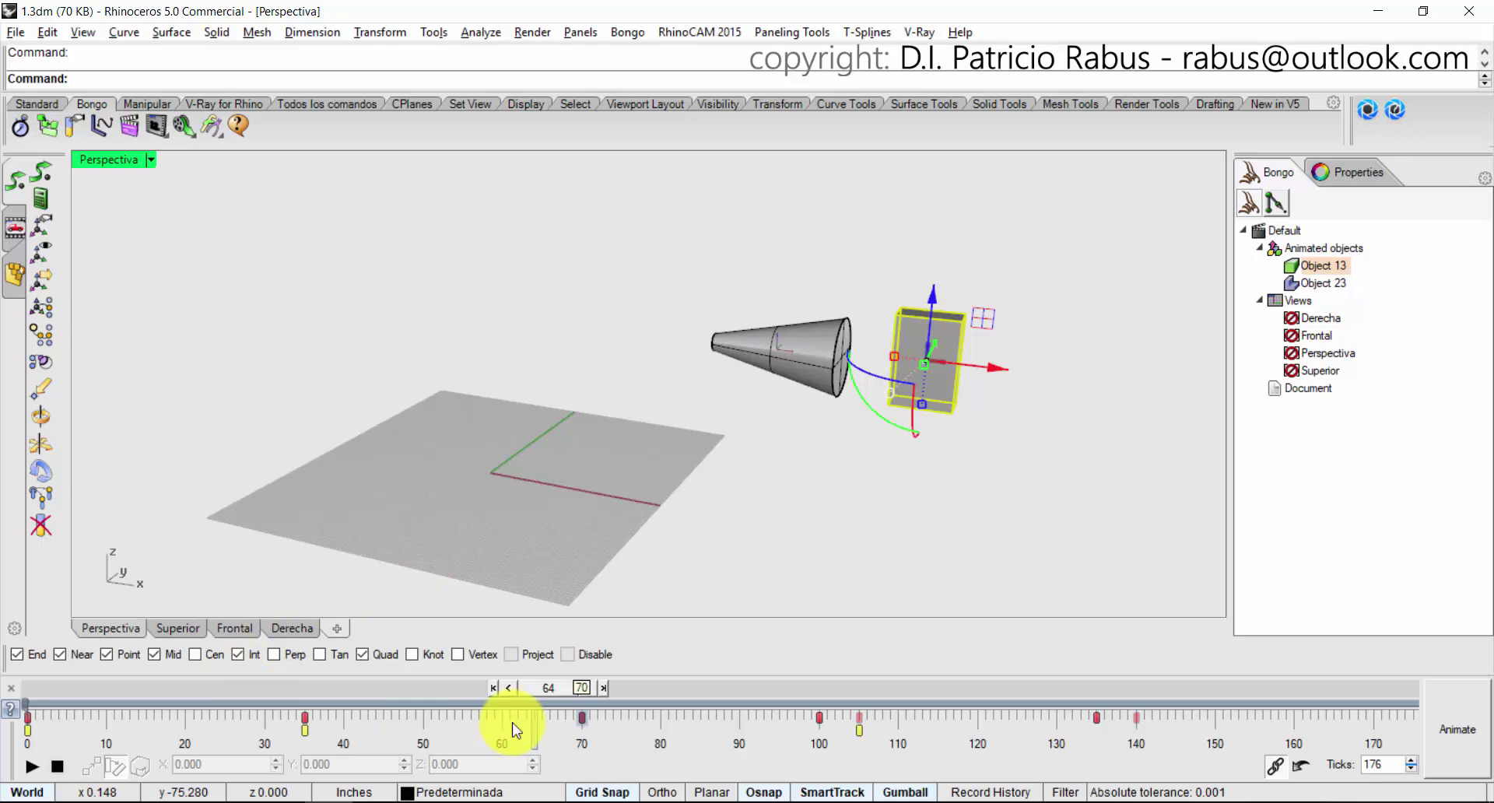
Scrub the timeline to check both objects, and move the box's keyframes at ticks 100 and 135 to ticks 105 and 140.
drag(537, 704, 53, 719)
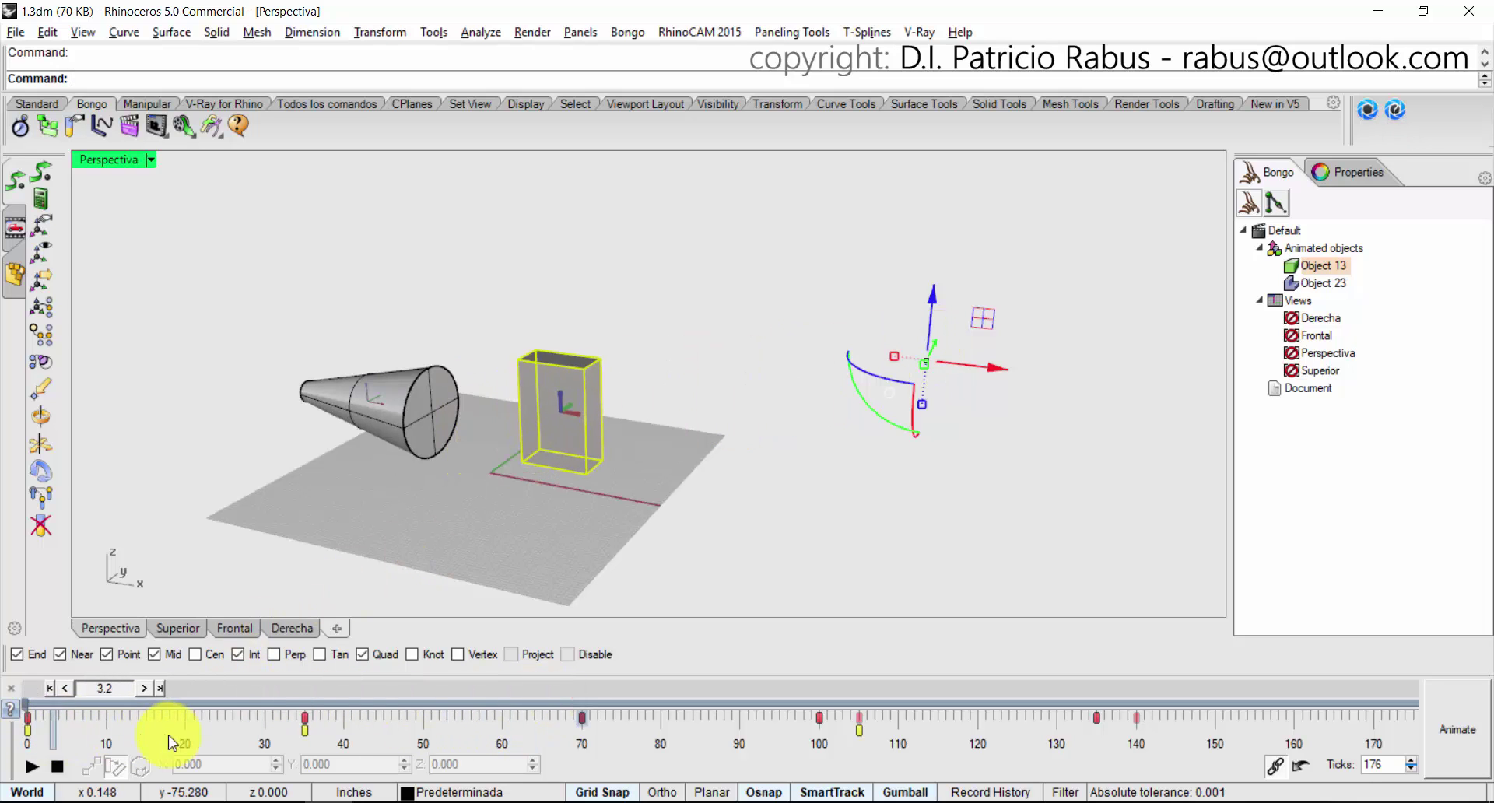
drag(170, 739, 963, 746)
click(1101, 719)
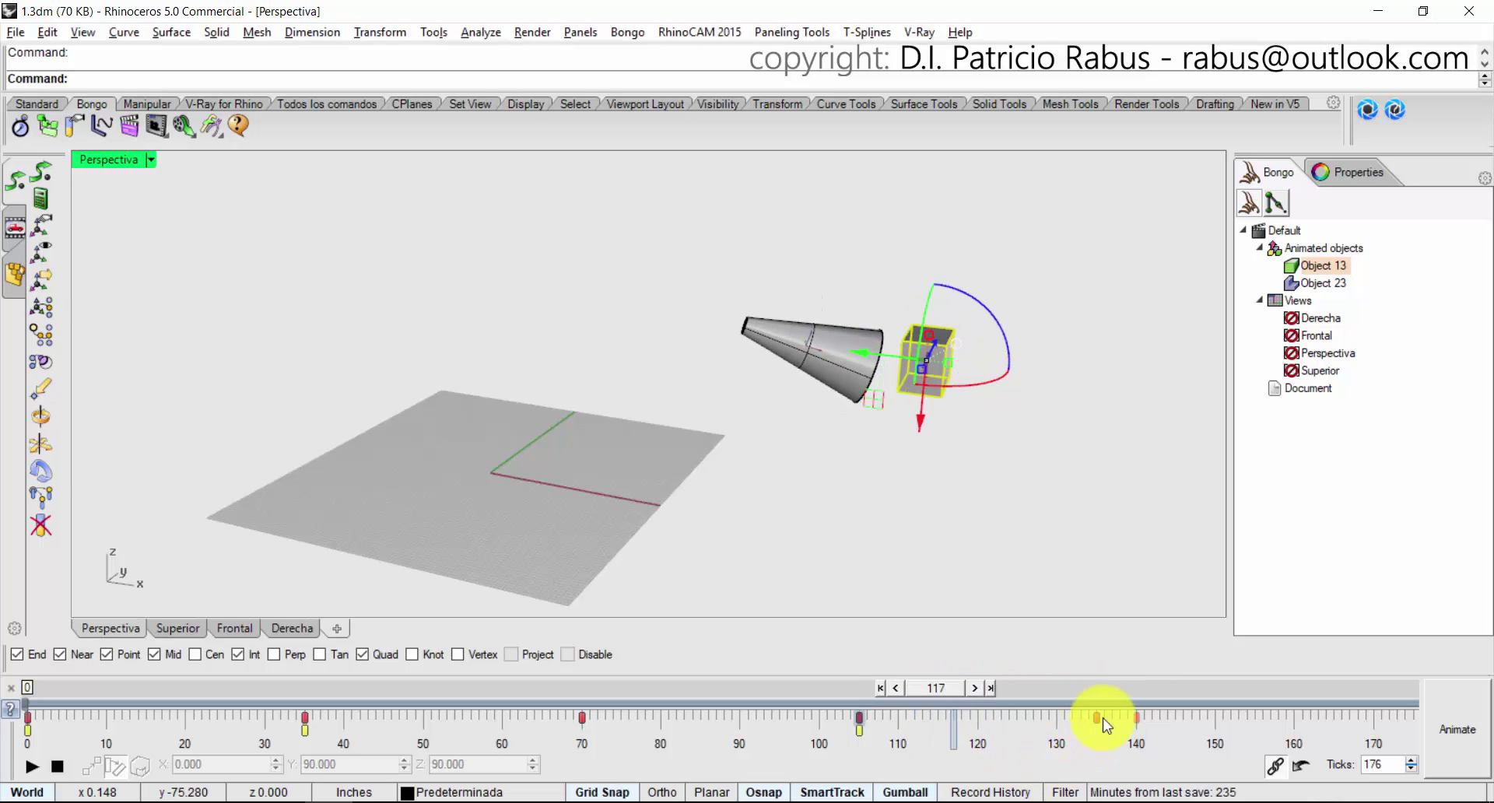
drag(1097, 721, 1137, 728)
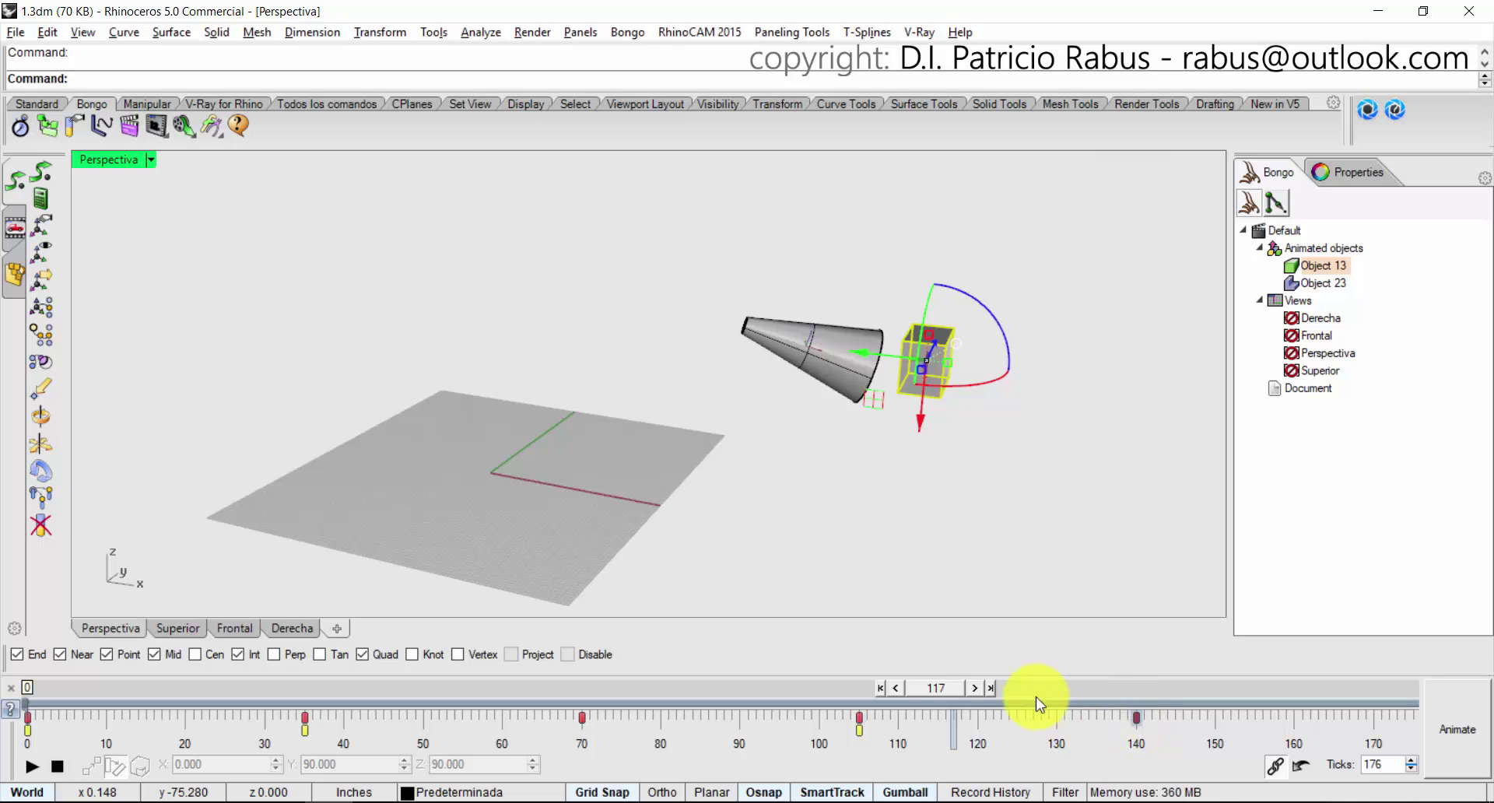
Move the box's keyframe at tick 140 to tick 176 and add a precalculated keyframe for the box at tick 140.
drag(940, 693, 876, 708)
click(1136, 718)
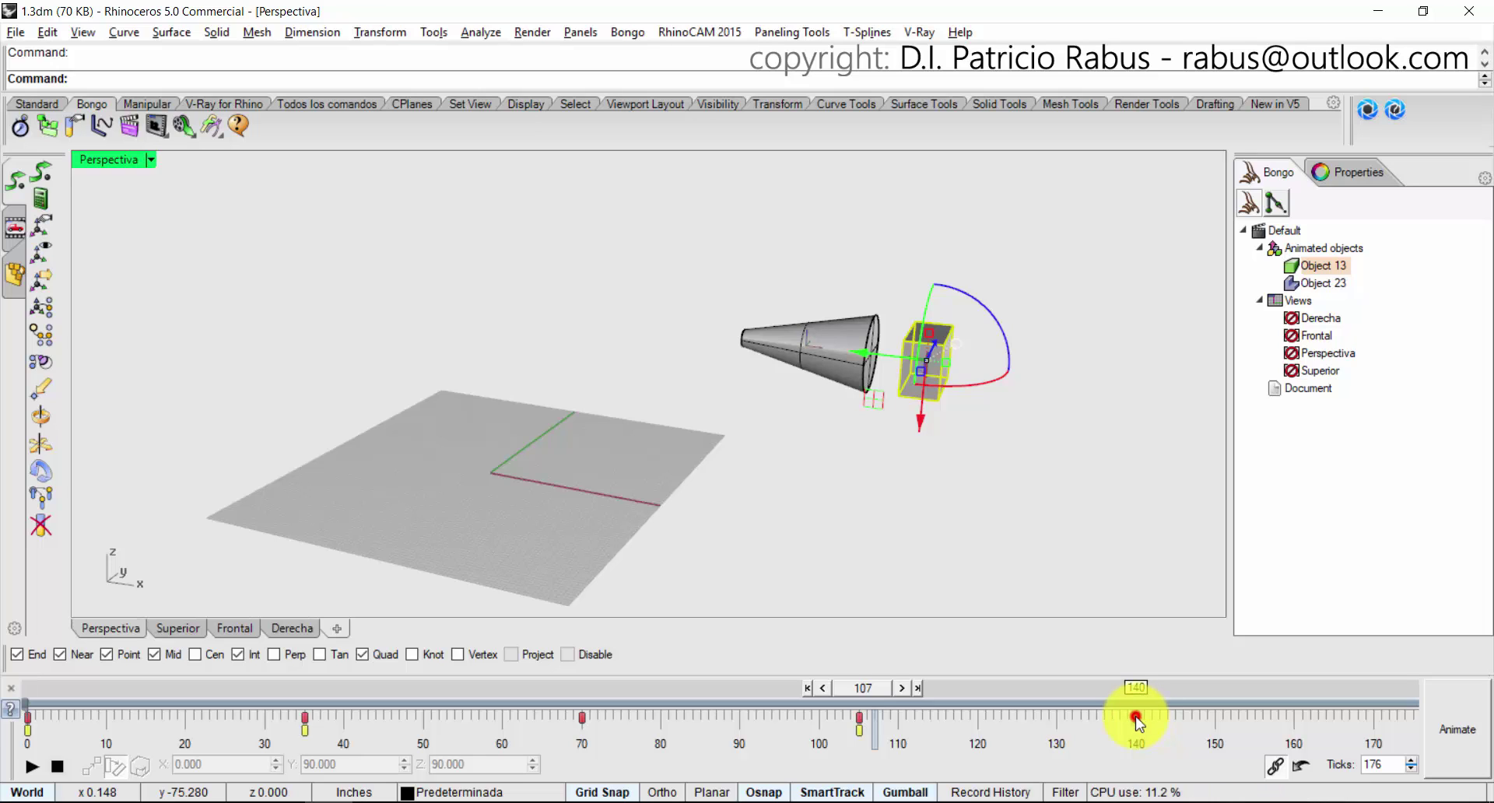
drag(1136, 719, 1298, 739)
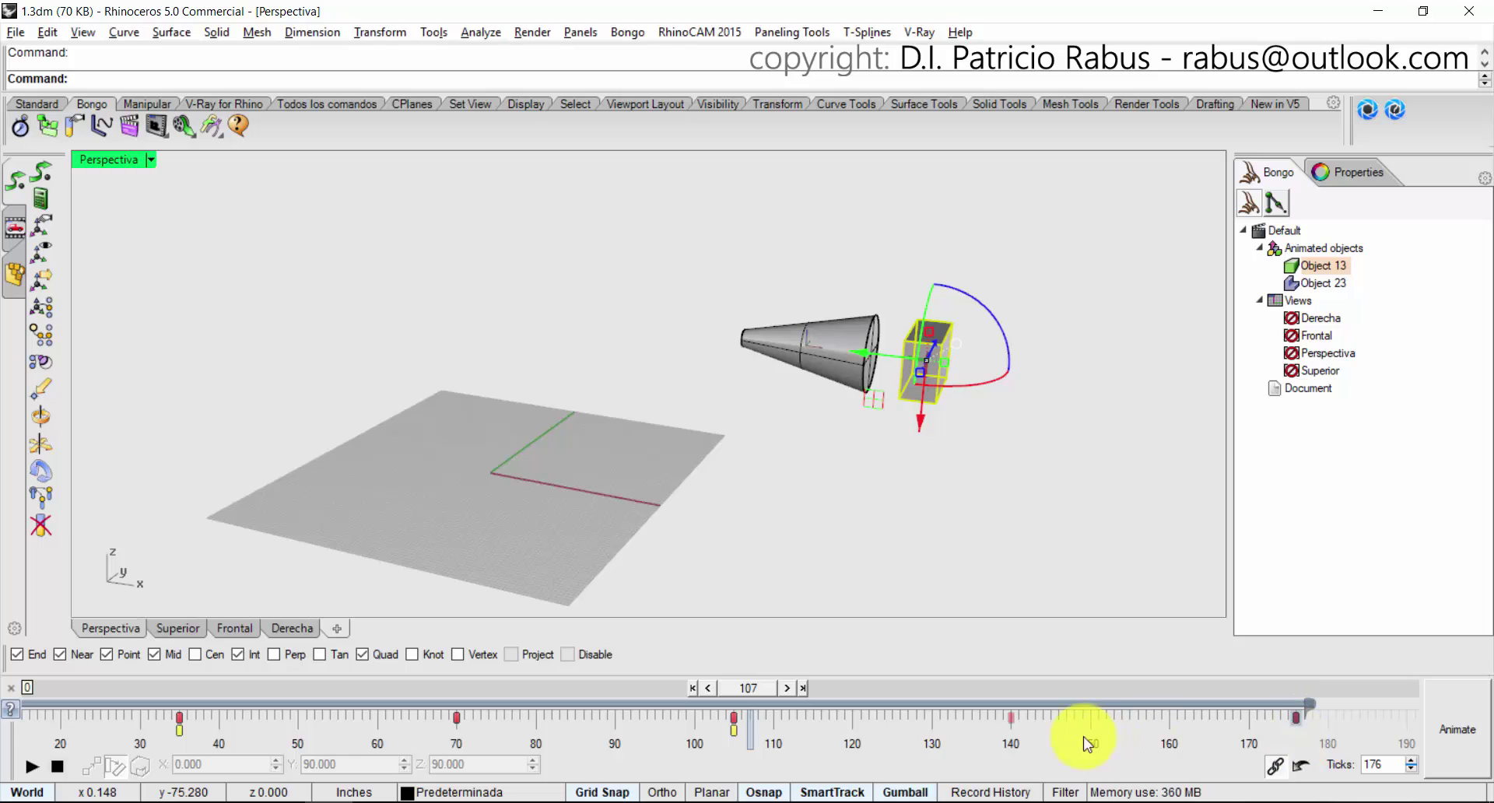
right_click(1009, 714)
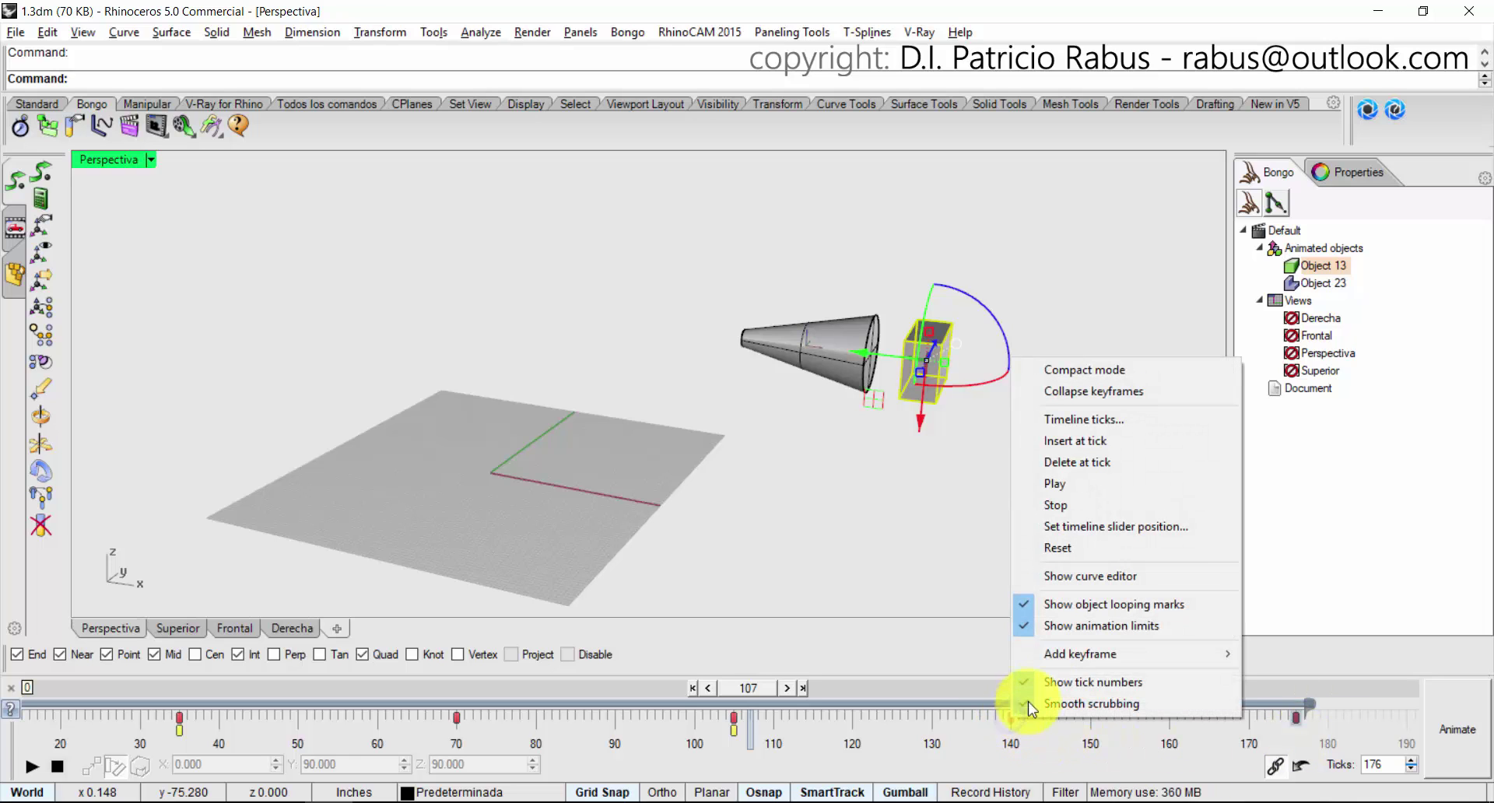
click(1282, 662)
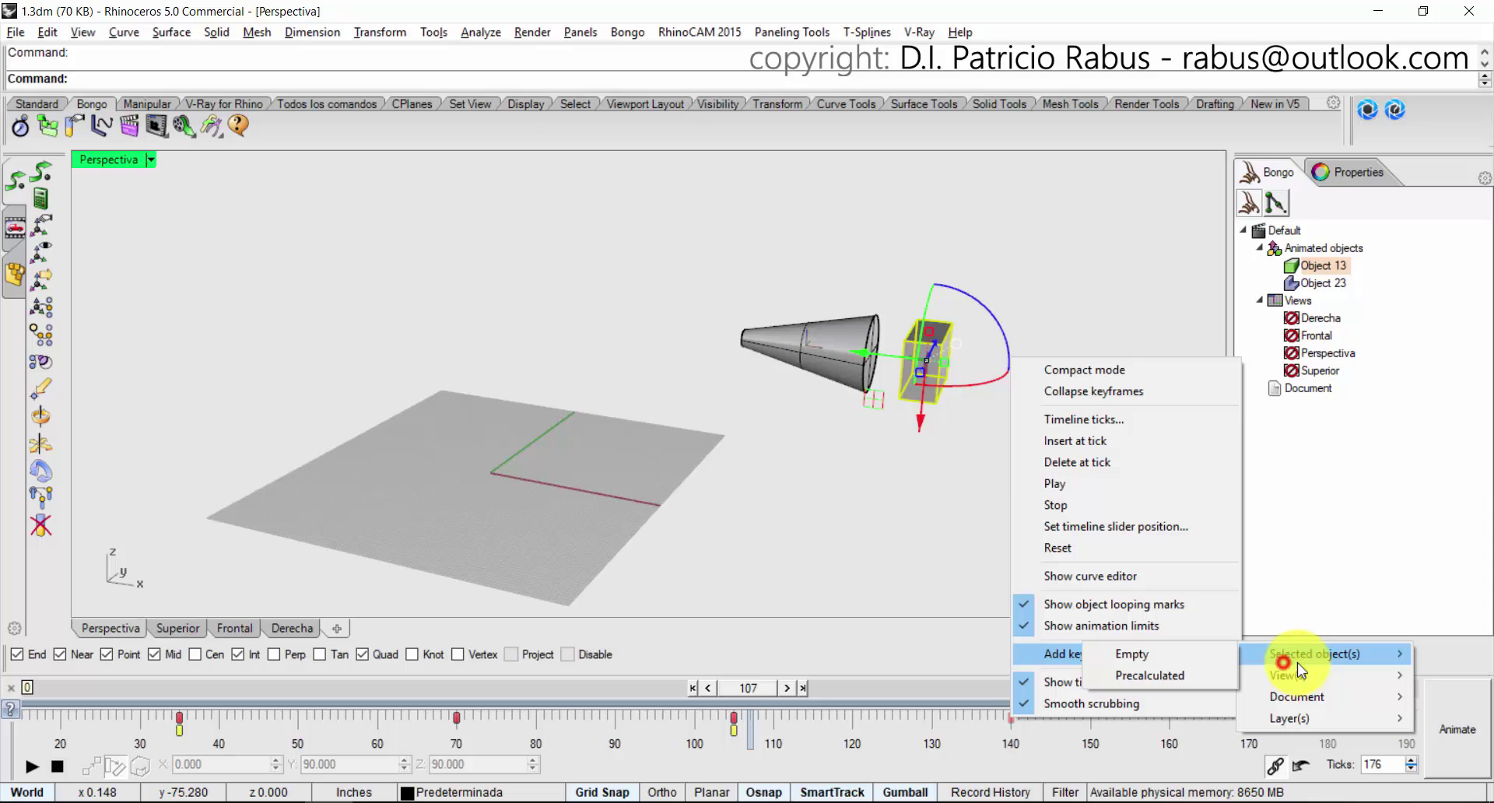
click(1202, 674)
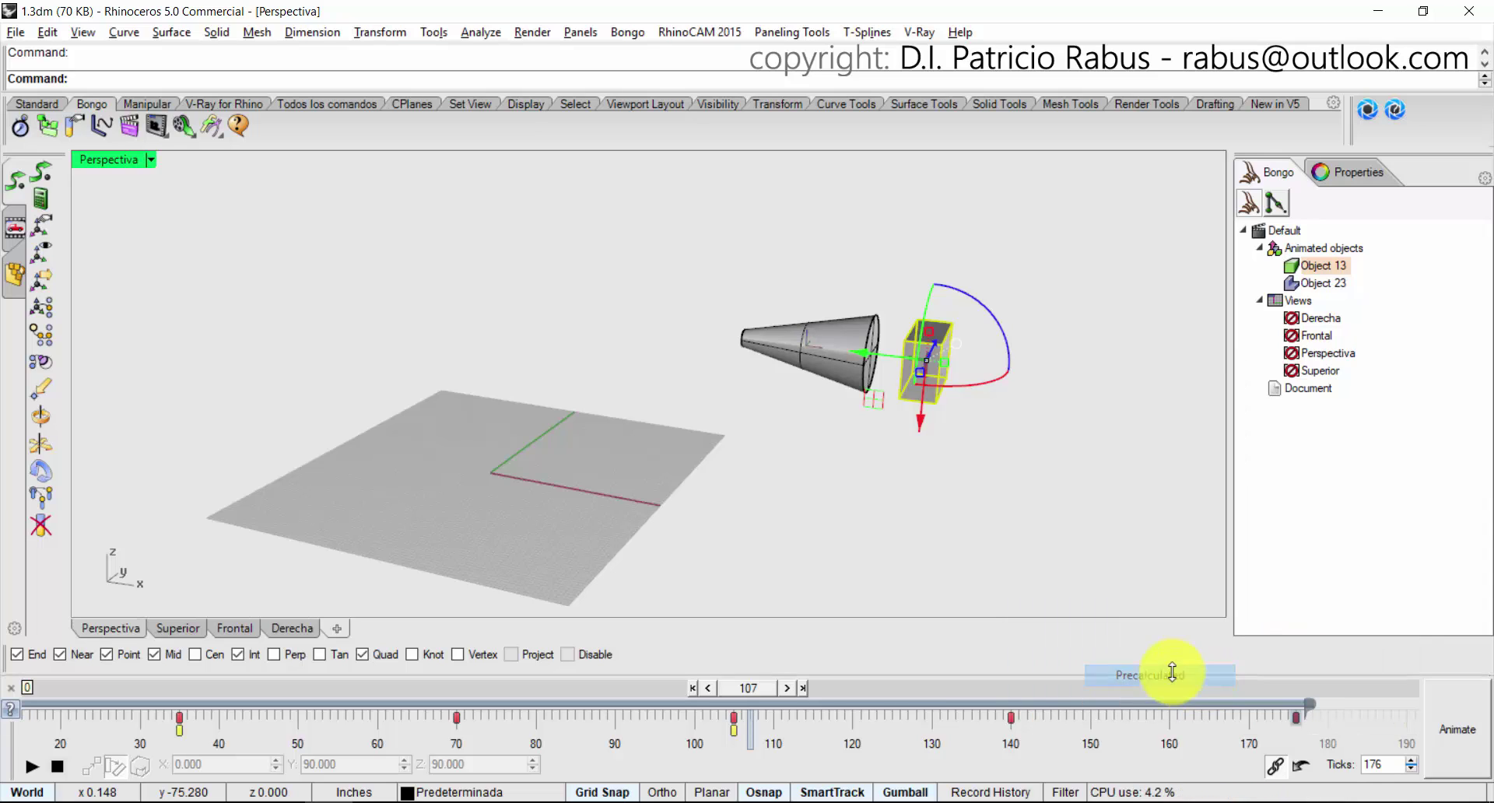
Edit the box's keyframe at tick 140 so Scale X, Y and Z are 1.0, and scrub the timeline to check the animation.
right_click(1012, 719)
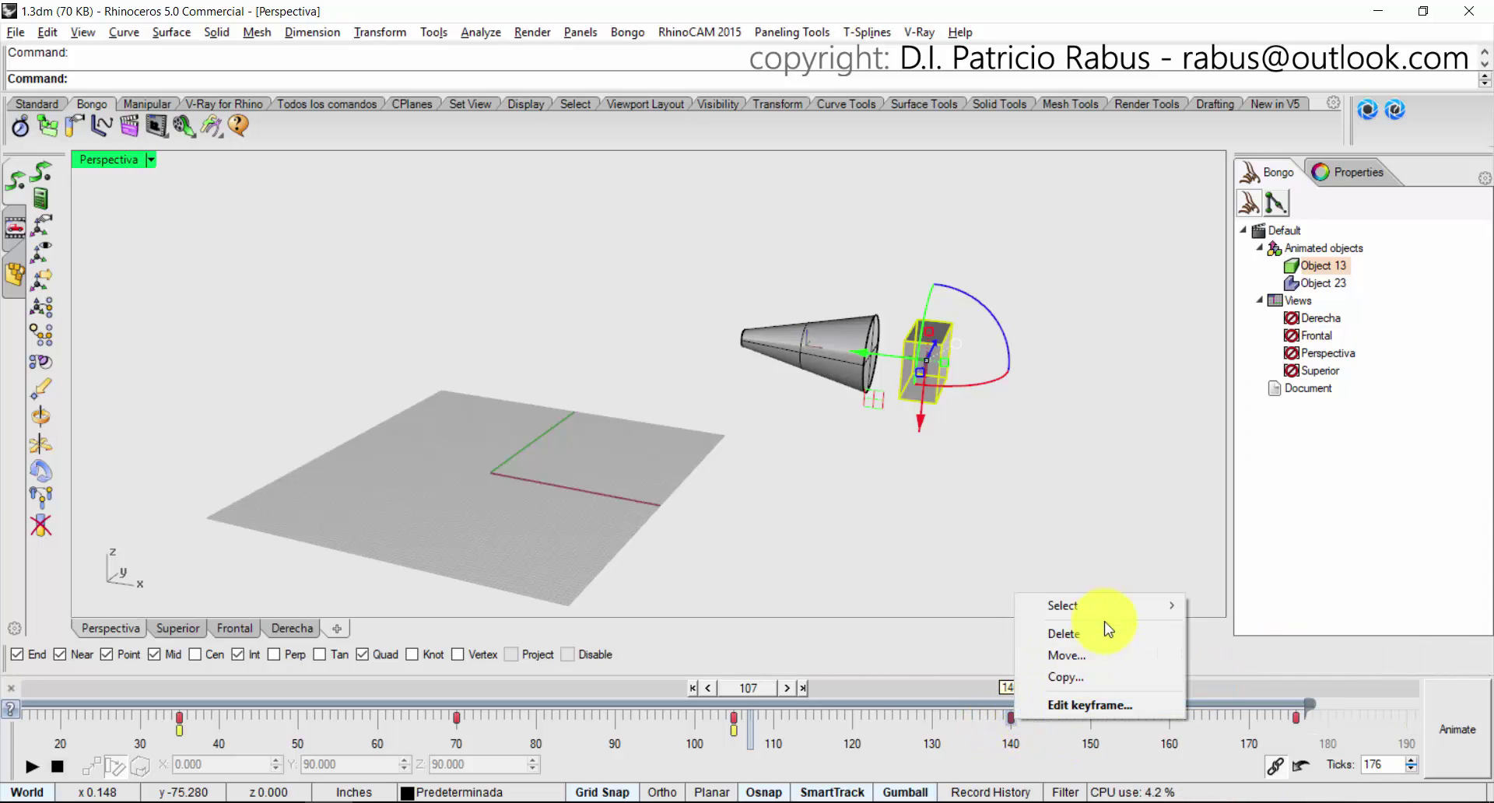
click(1100, 702)
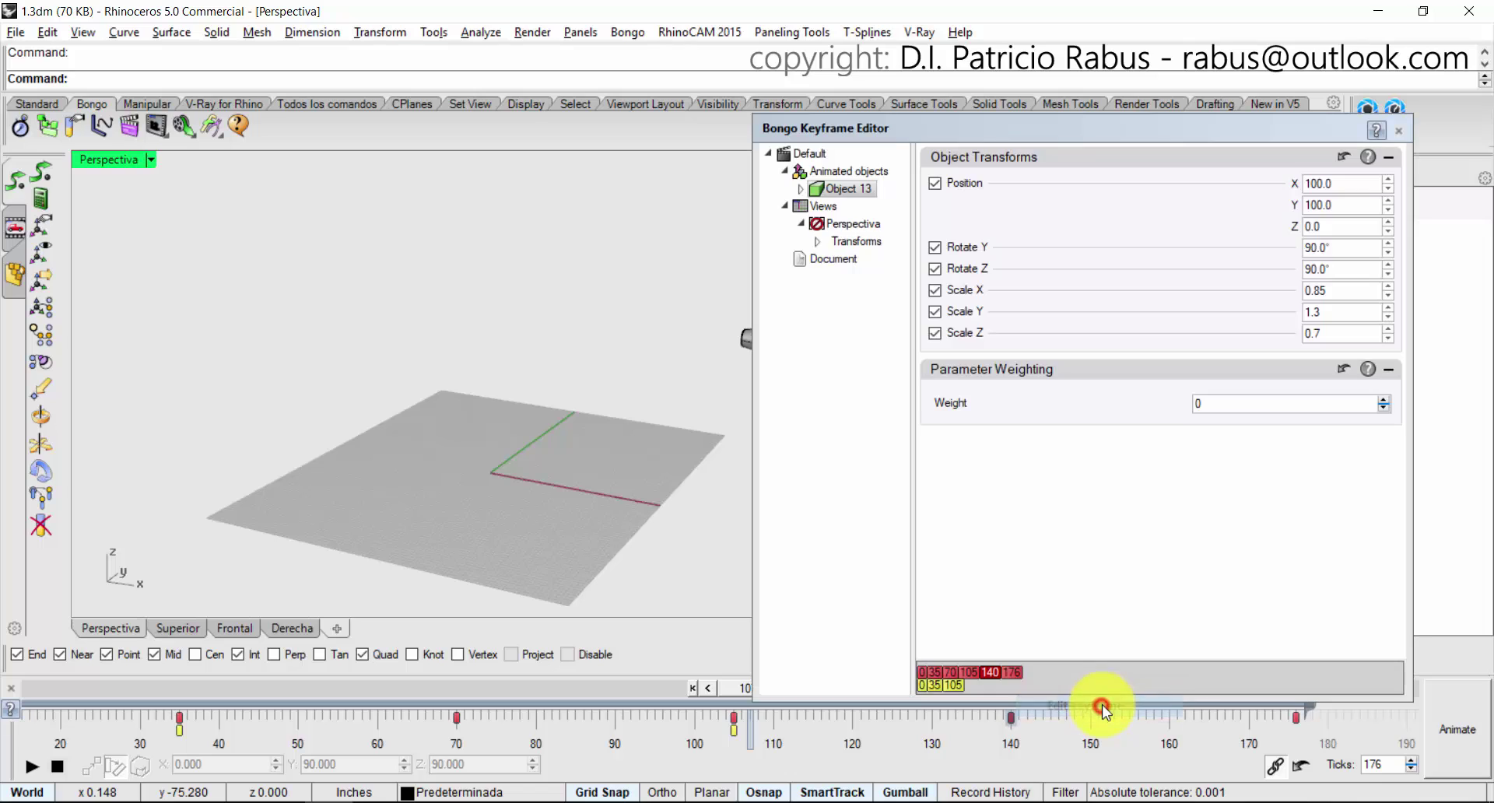
click(1348, 292)
text(1)
click(1348, 312)
text(1)
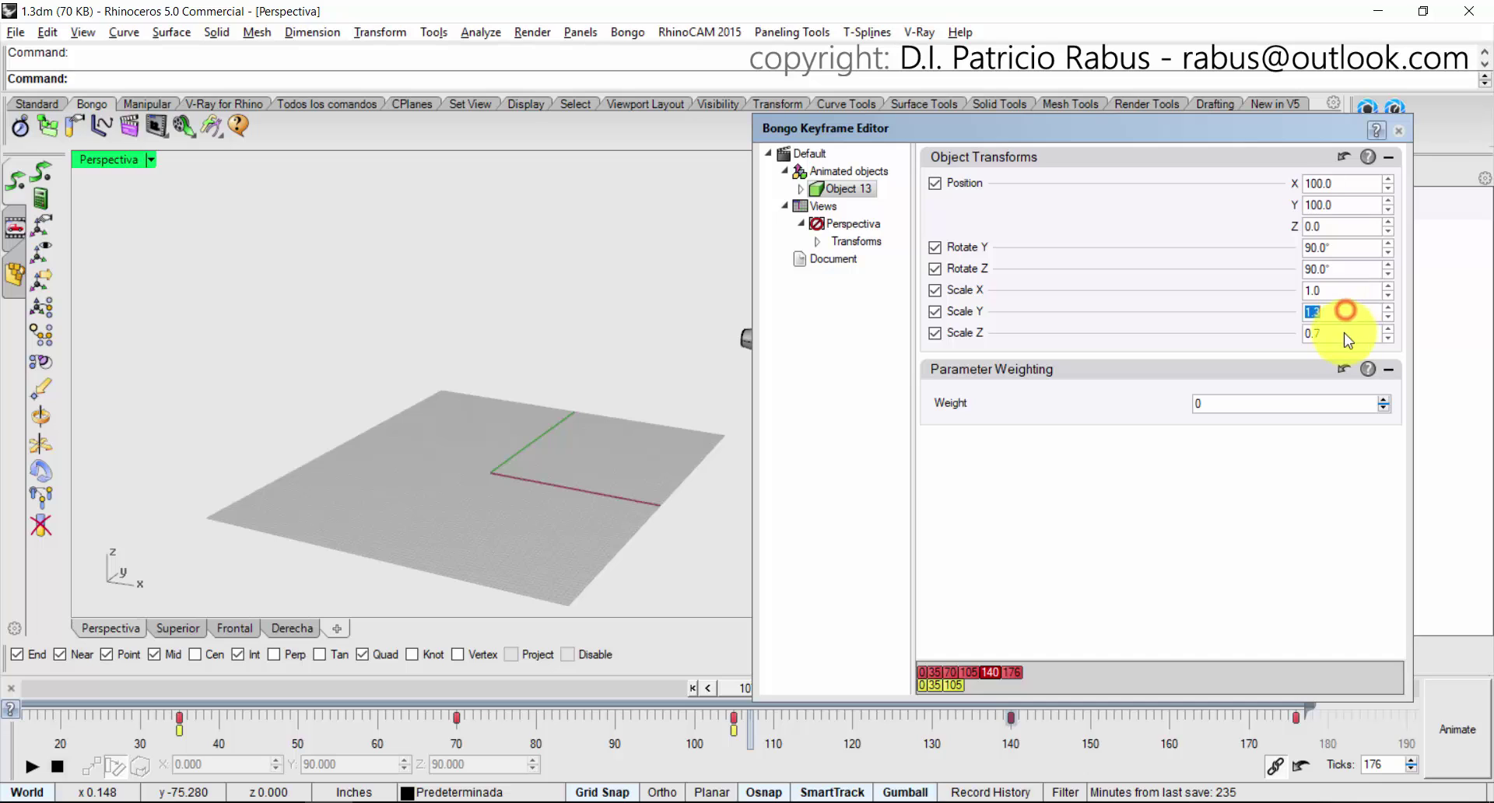
click(1342, 333)
text(1)
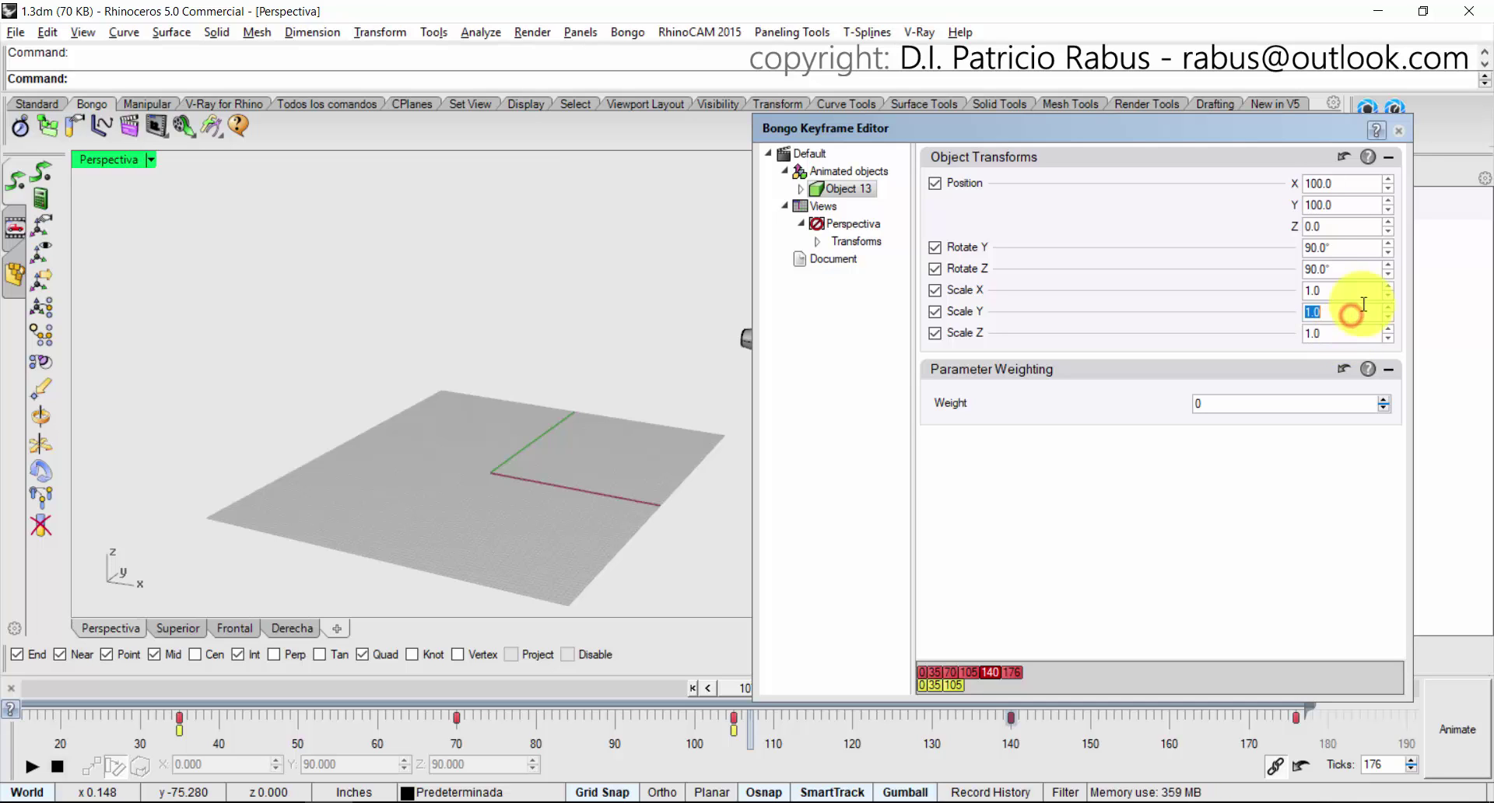
click(1398, 130)
mouse_move(760, 682)
mouse_down()
mouse_move(16, 683)
mouse_move(683, 693)
mouse_move(741, 714)
mouse_move(1190, 758)
mouse_move(1276, 741)
mouse_up()
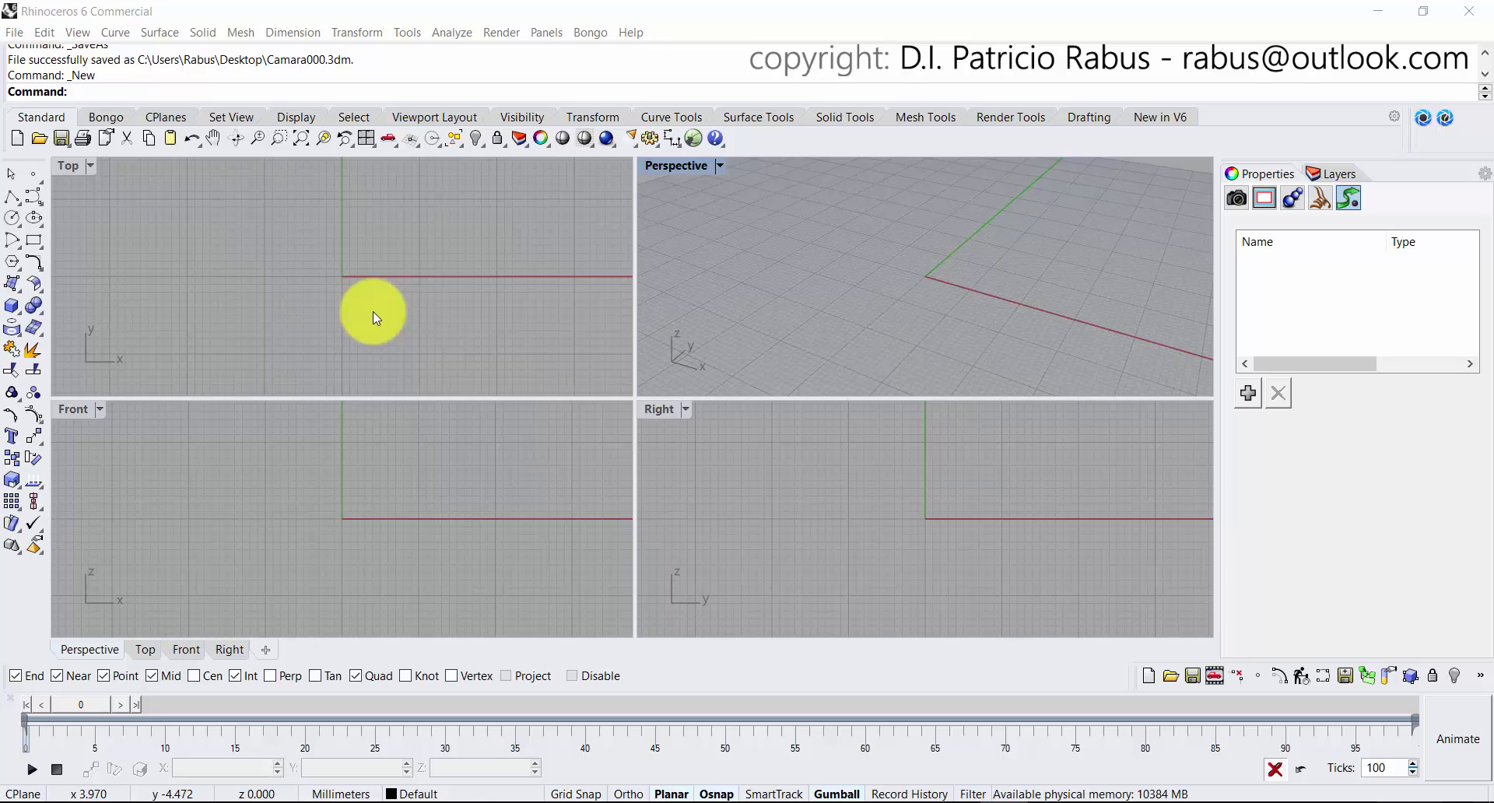
Maximize the Perspective view of the new document and create a 20 mm cube with its base centered at 0,0.
double_click(692, 165)
right_drag(685, 220, 607, 365)
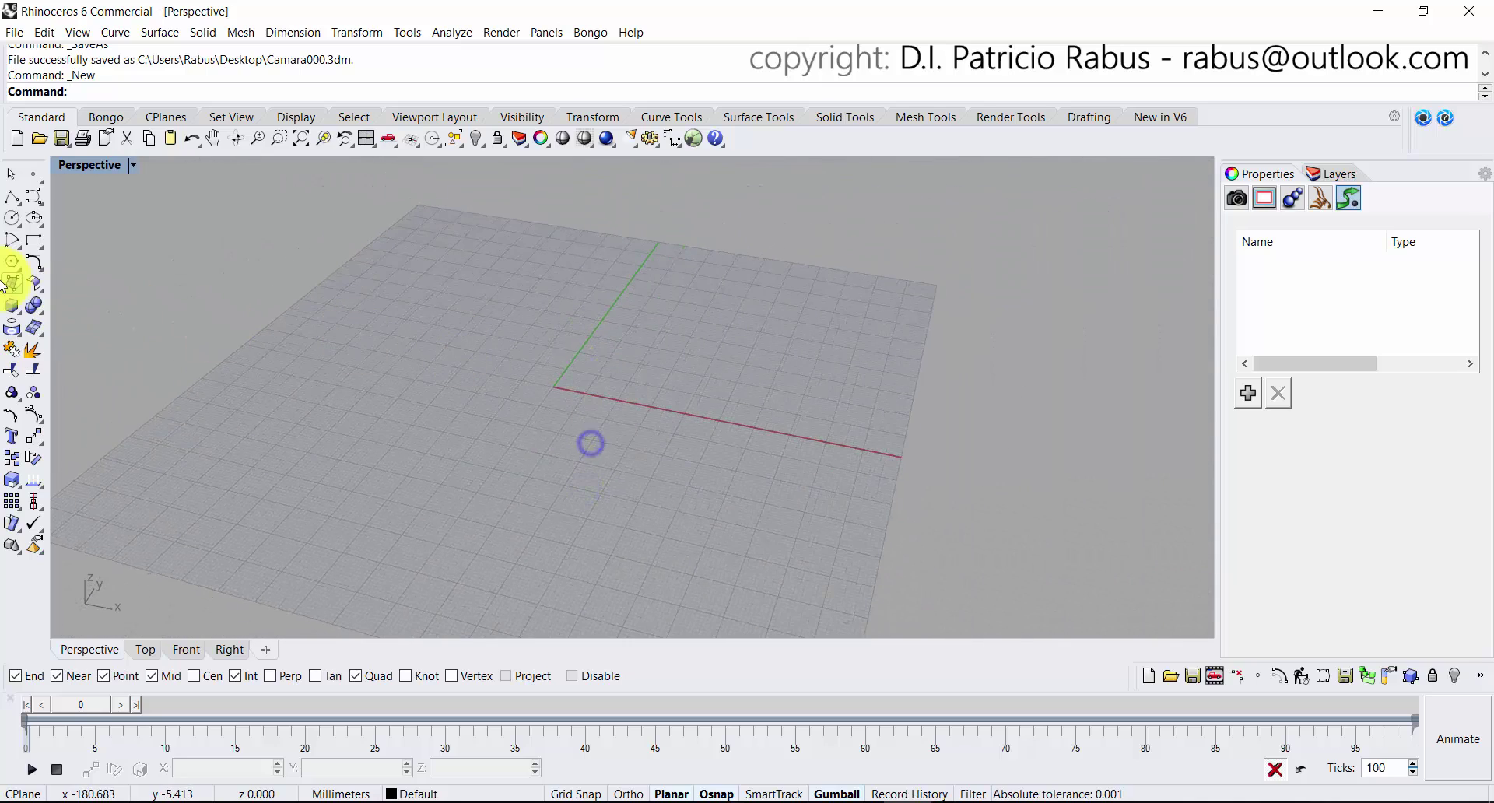
click(10, 309)
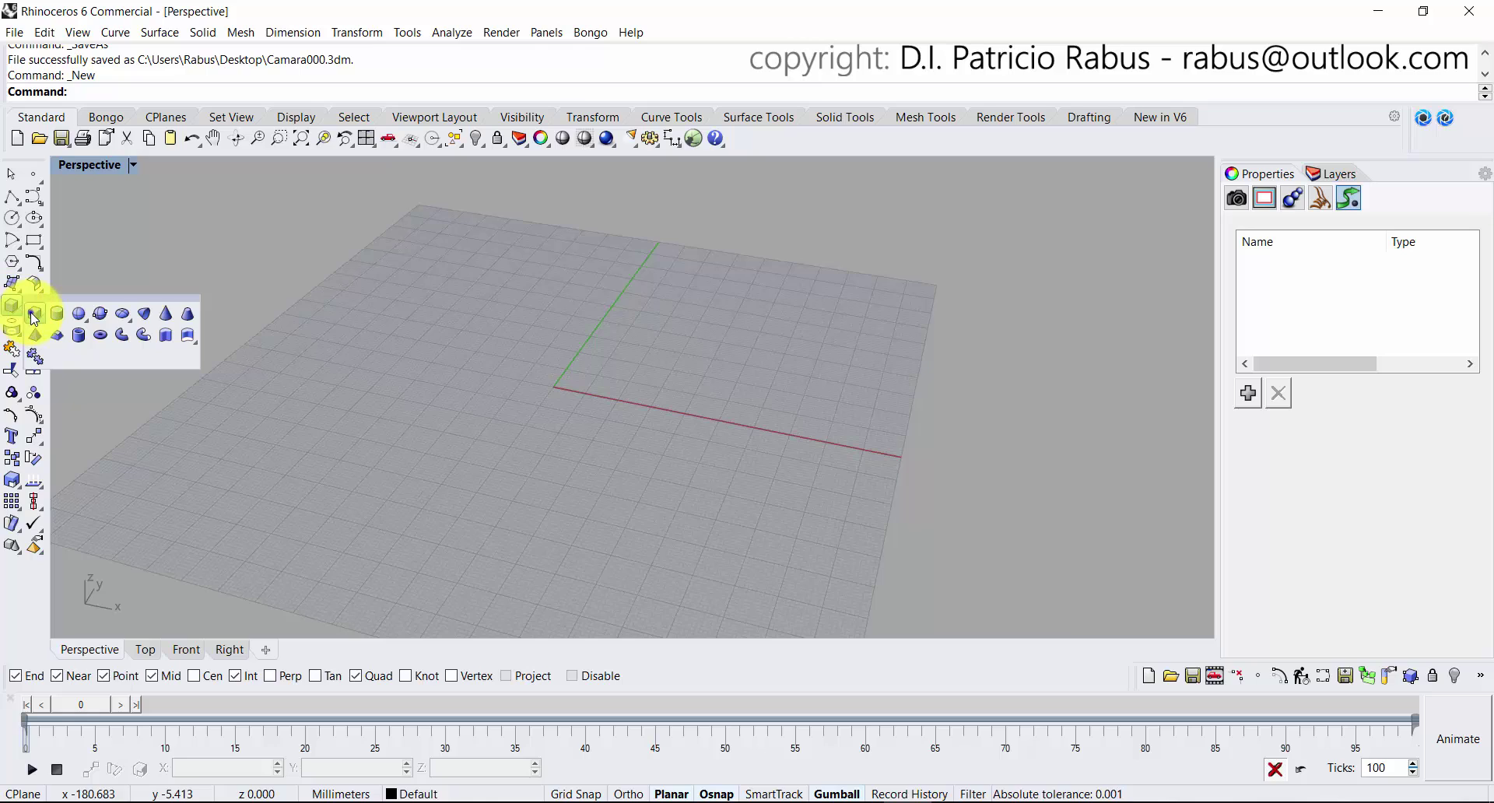
click(34, 313)
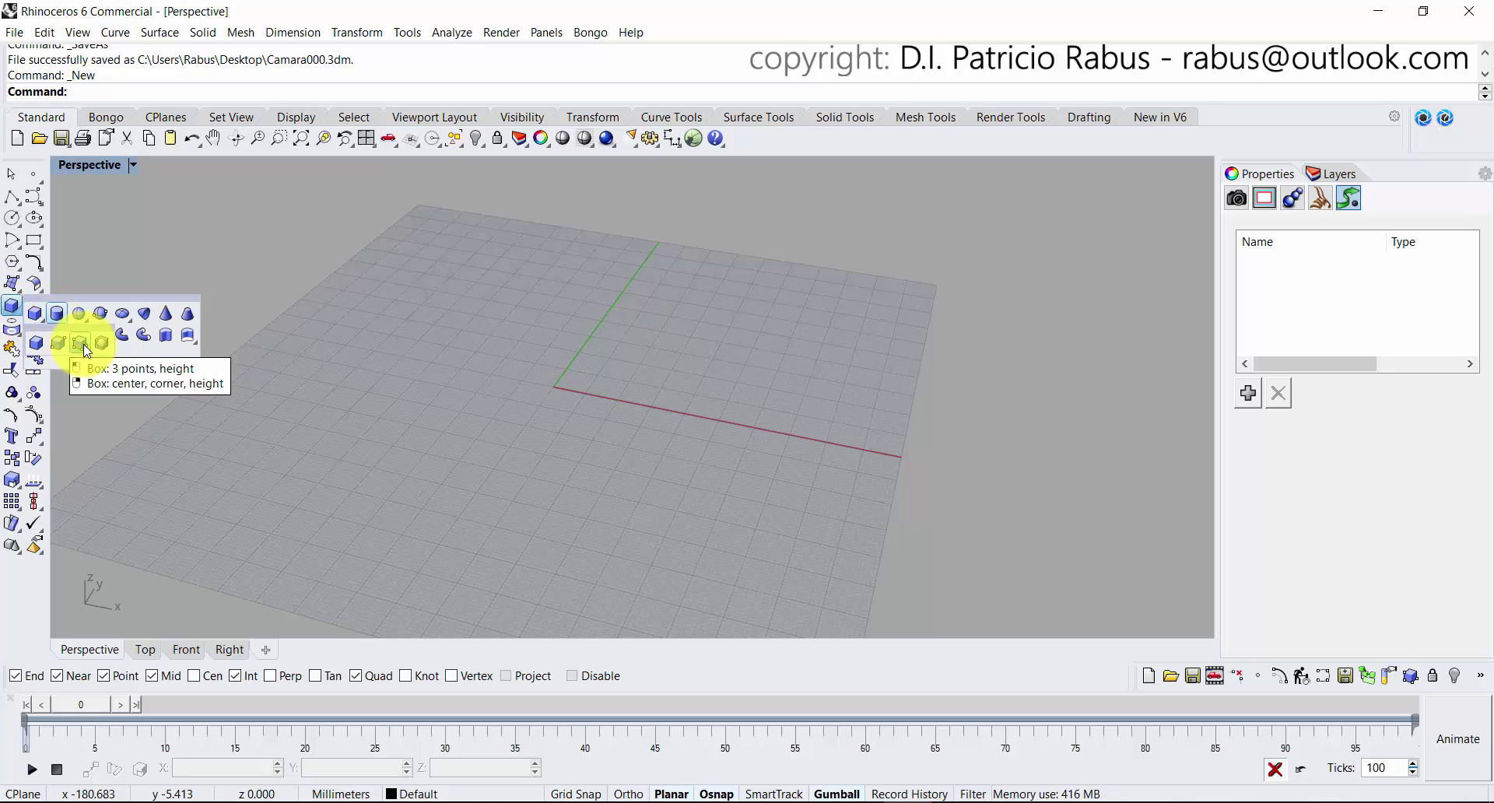
click(82, 344)
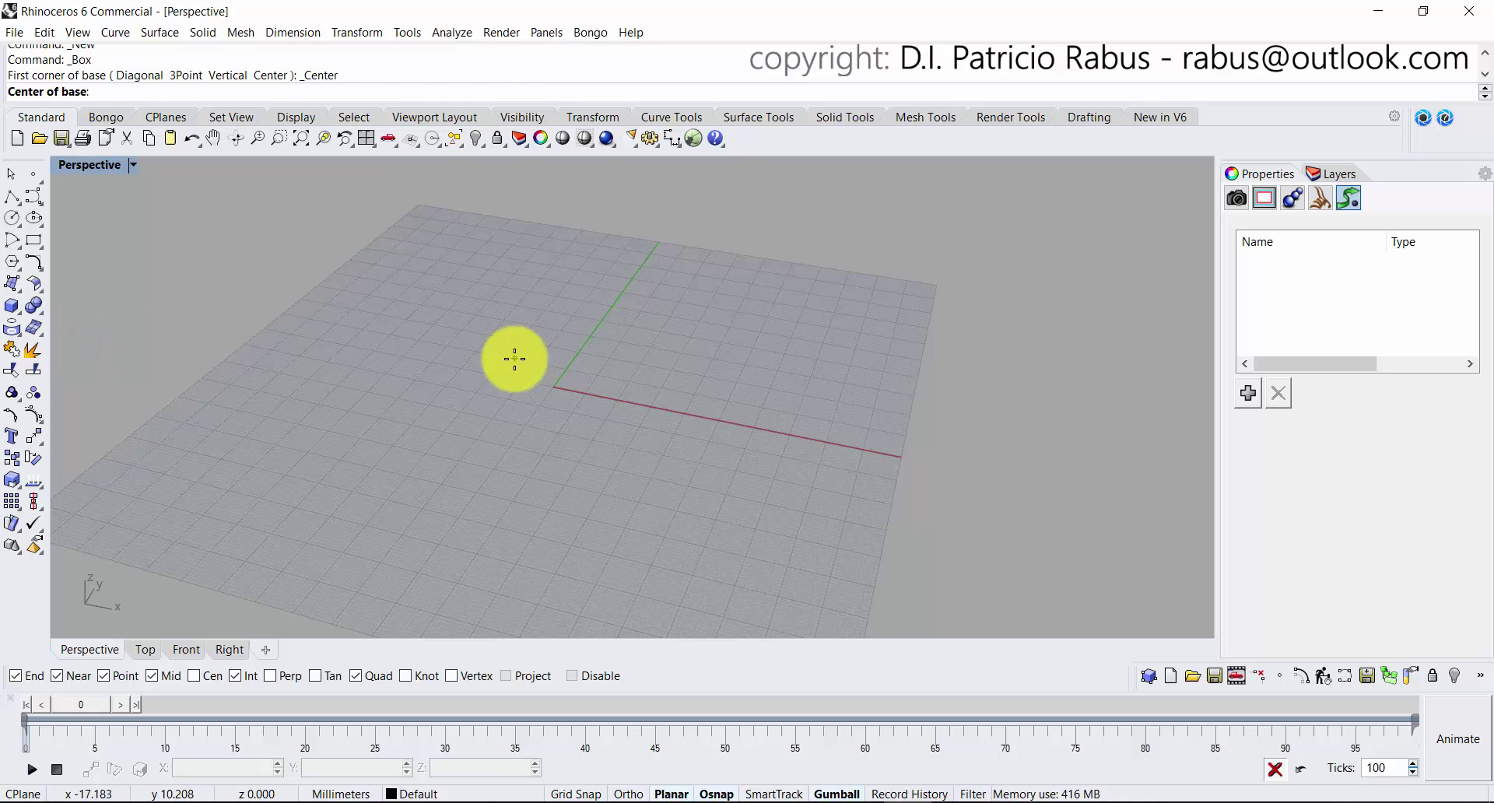
text(oo)
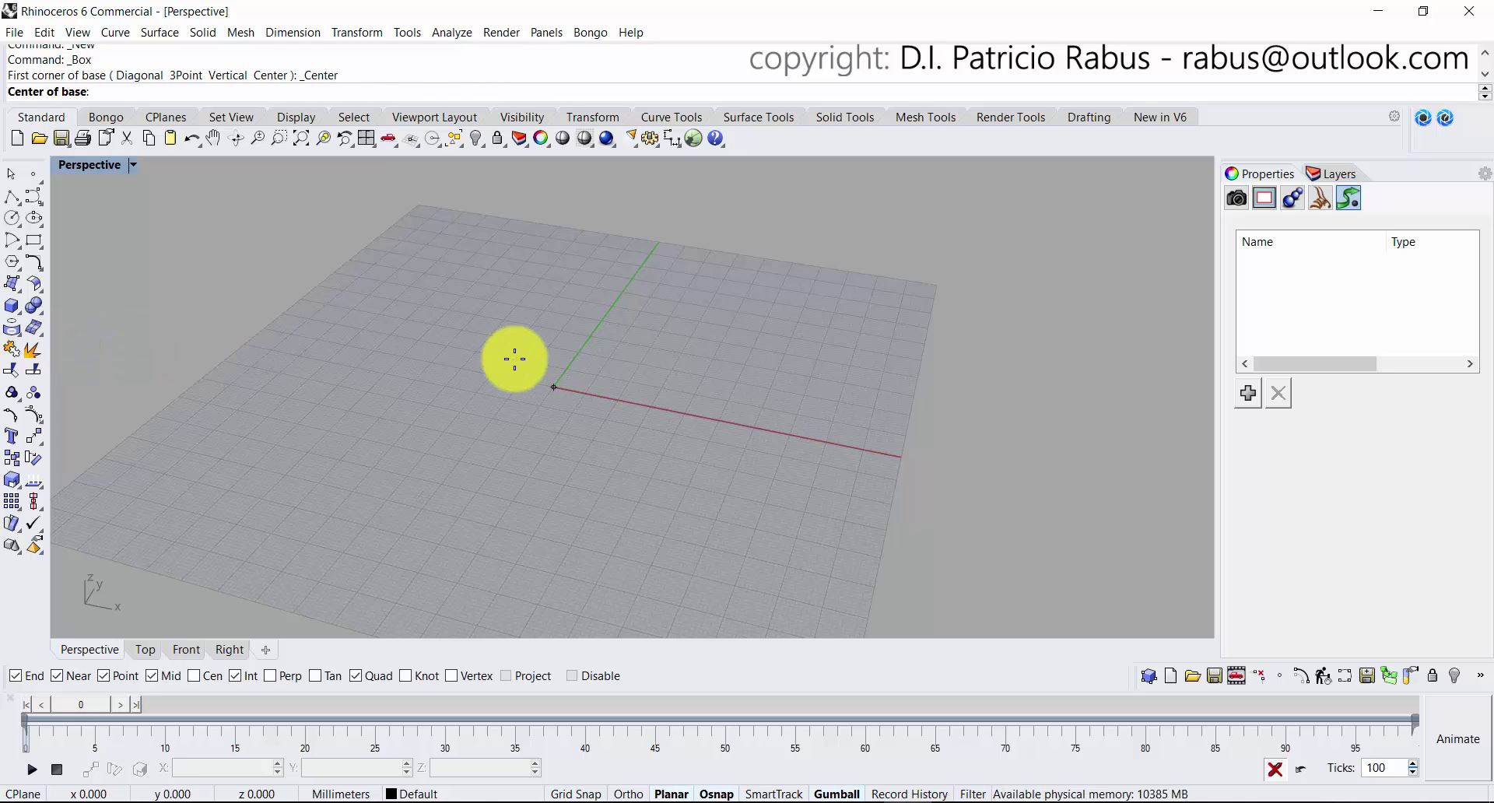
text(0,0)
key(Return)
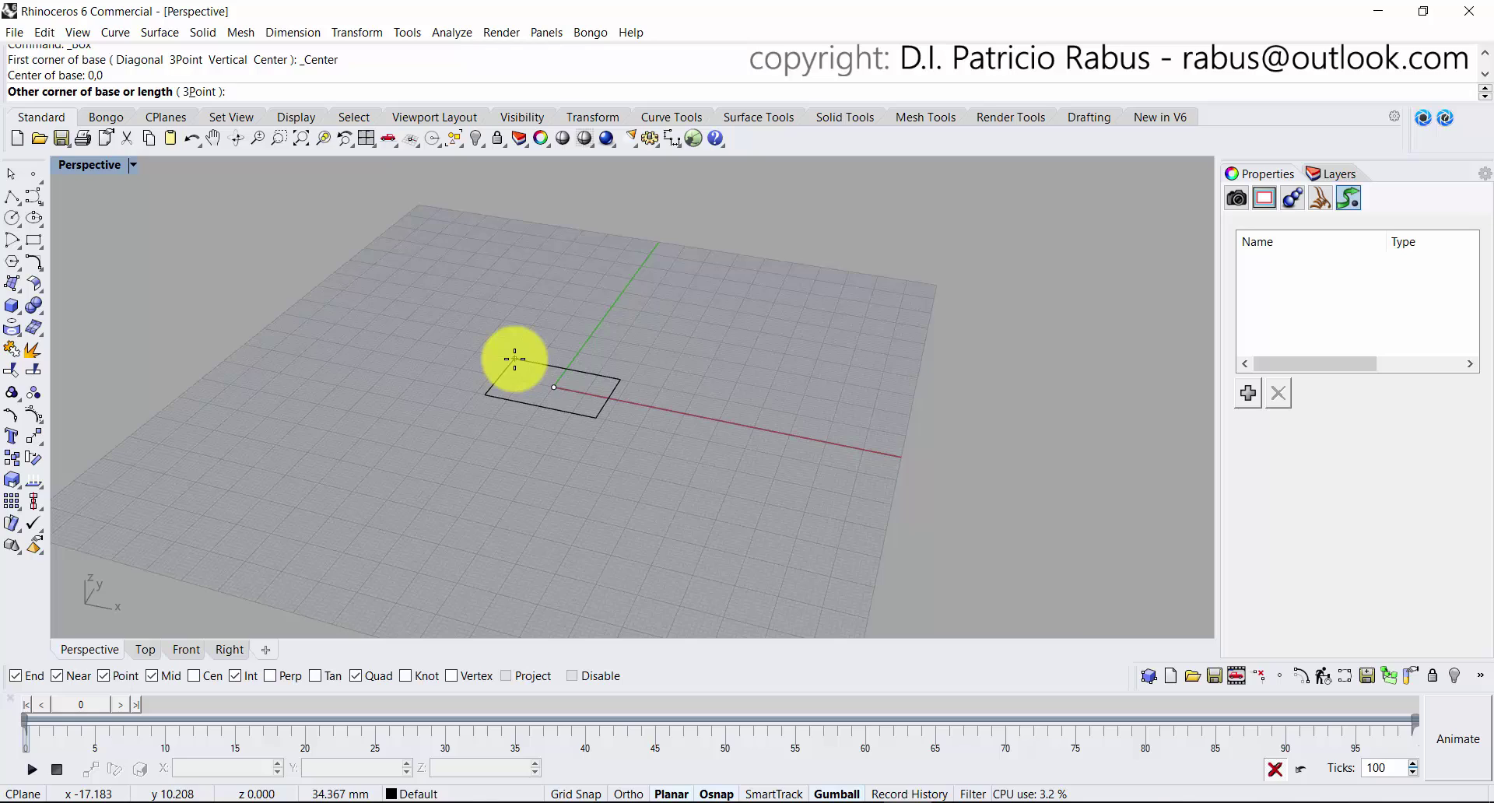
text(20)
key(Return)
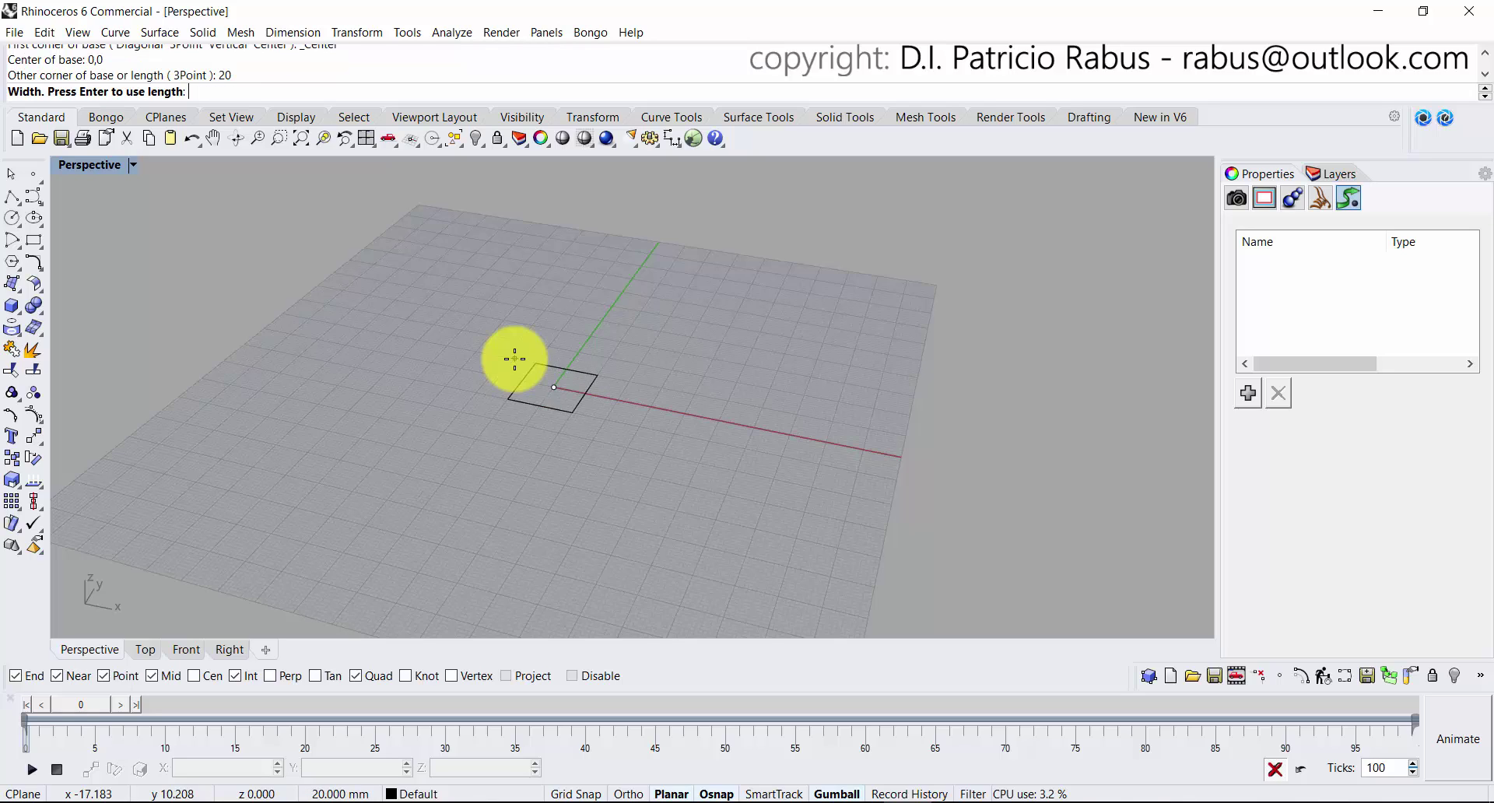
key(Return)
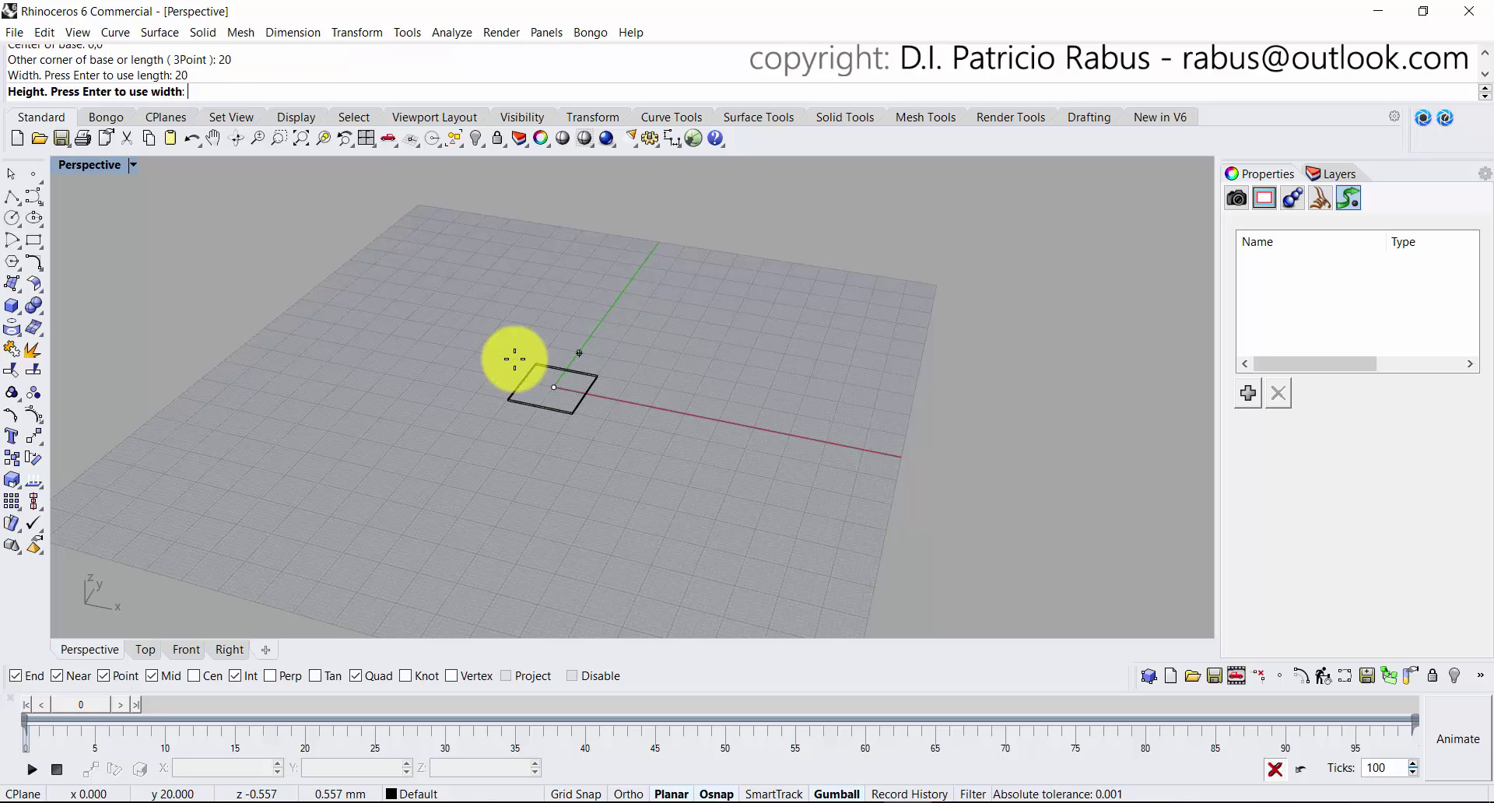
key(Return)
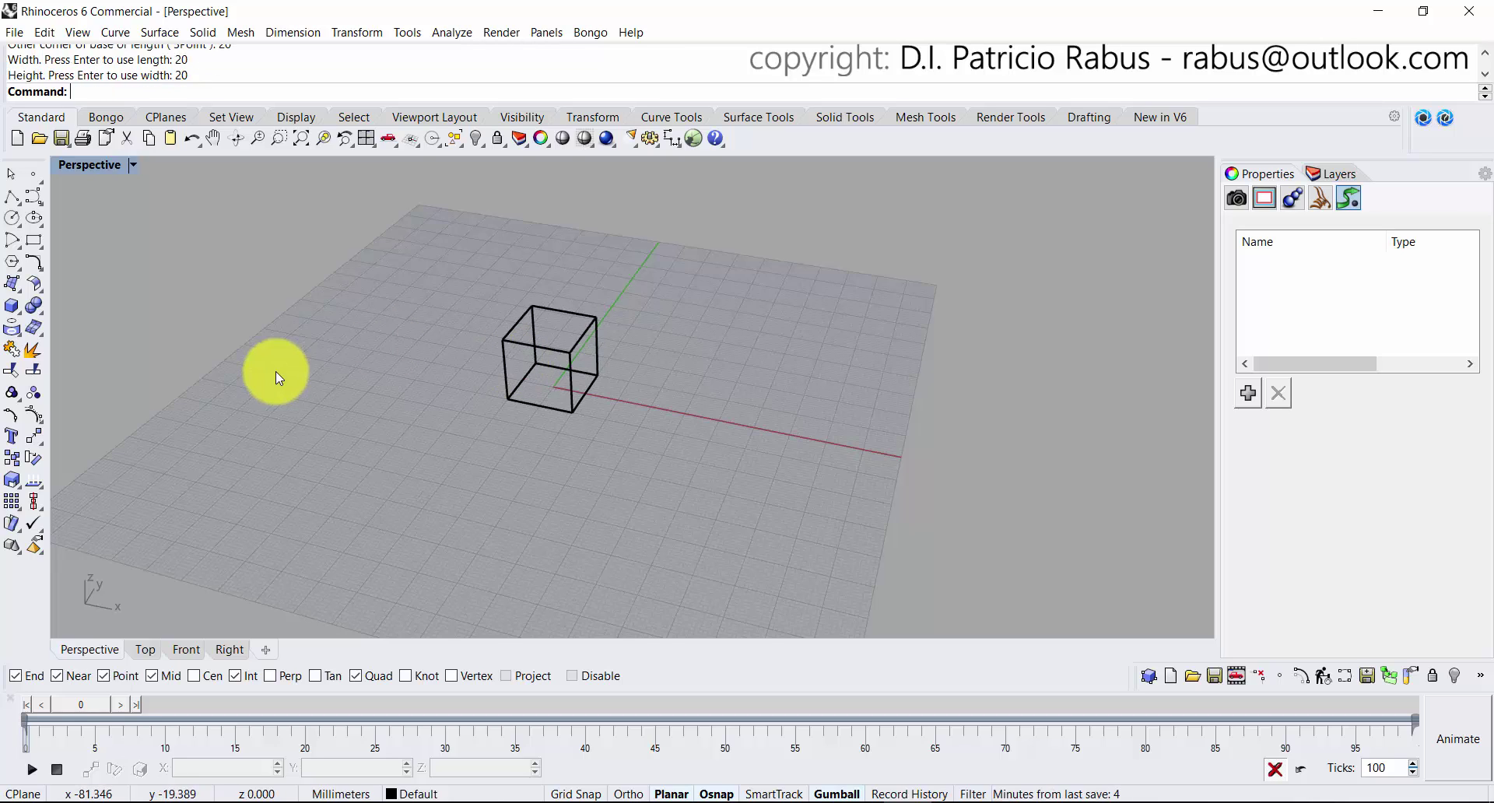
Set the Perspective view's display mode to Shaded.
click(130, 165)
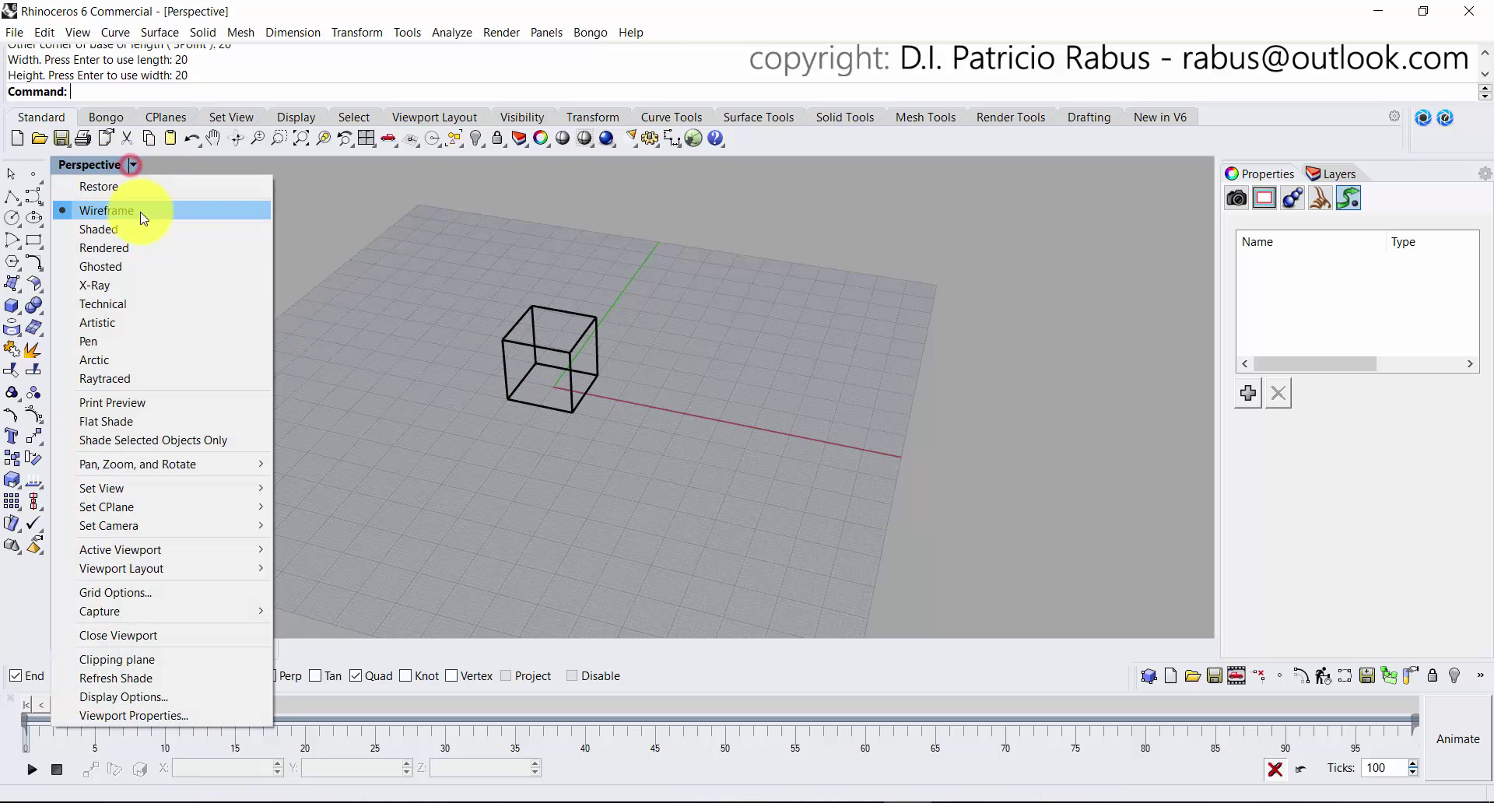
click(144, 221)
shift+right_drag(523, 427, 647, 450)
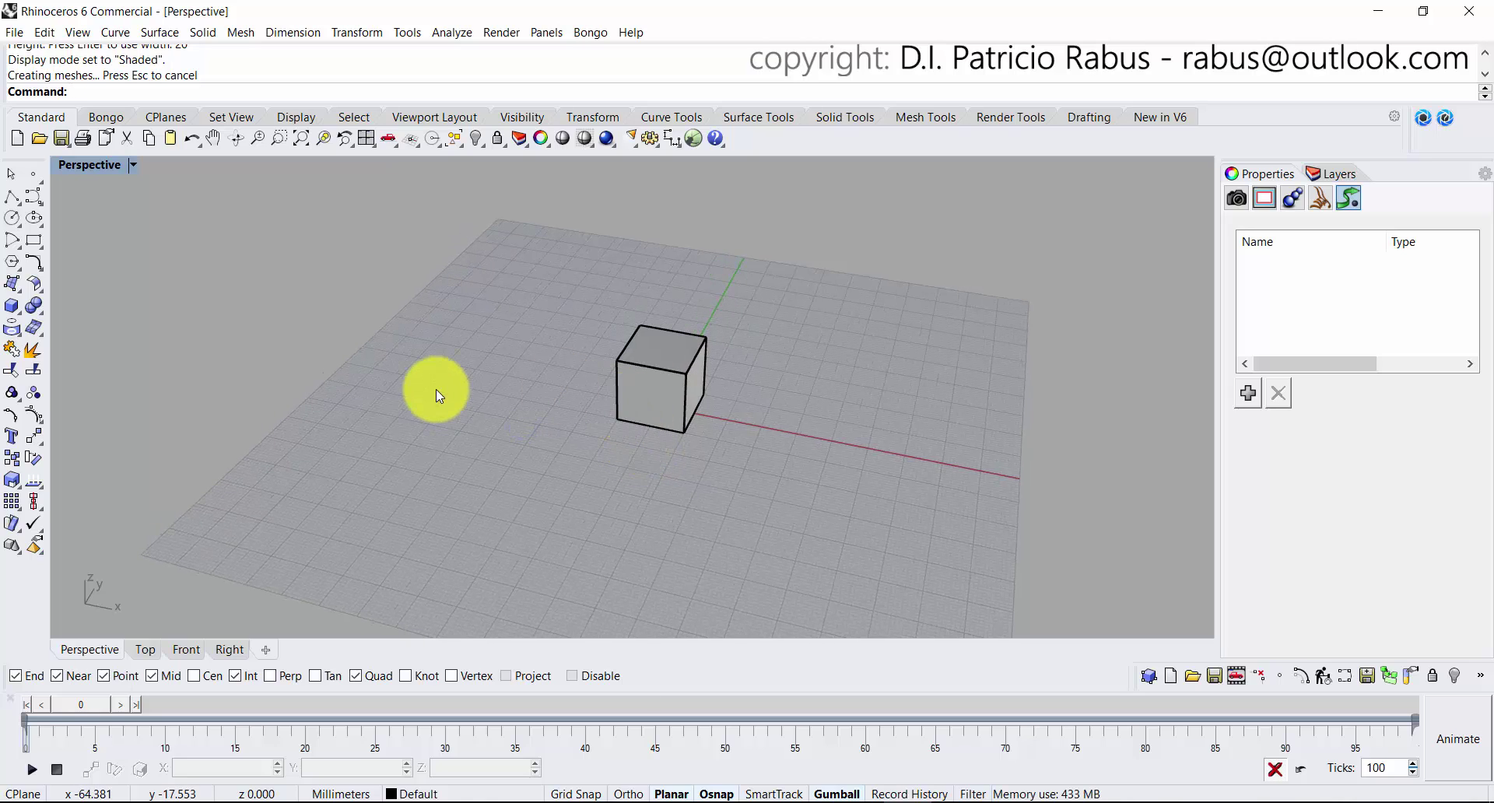
Enable Bongo animation for the Perspective view and scrub the timeline to about tick 43.
click(108, 118)
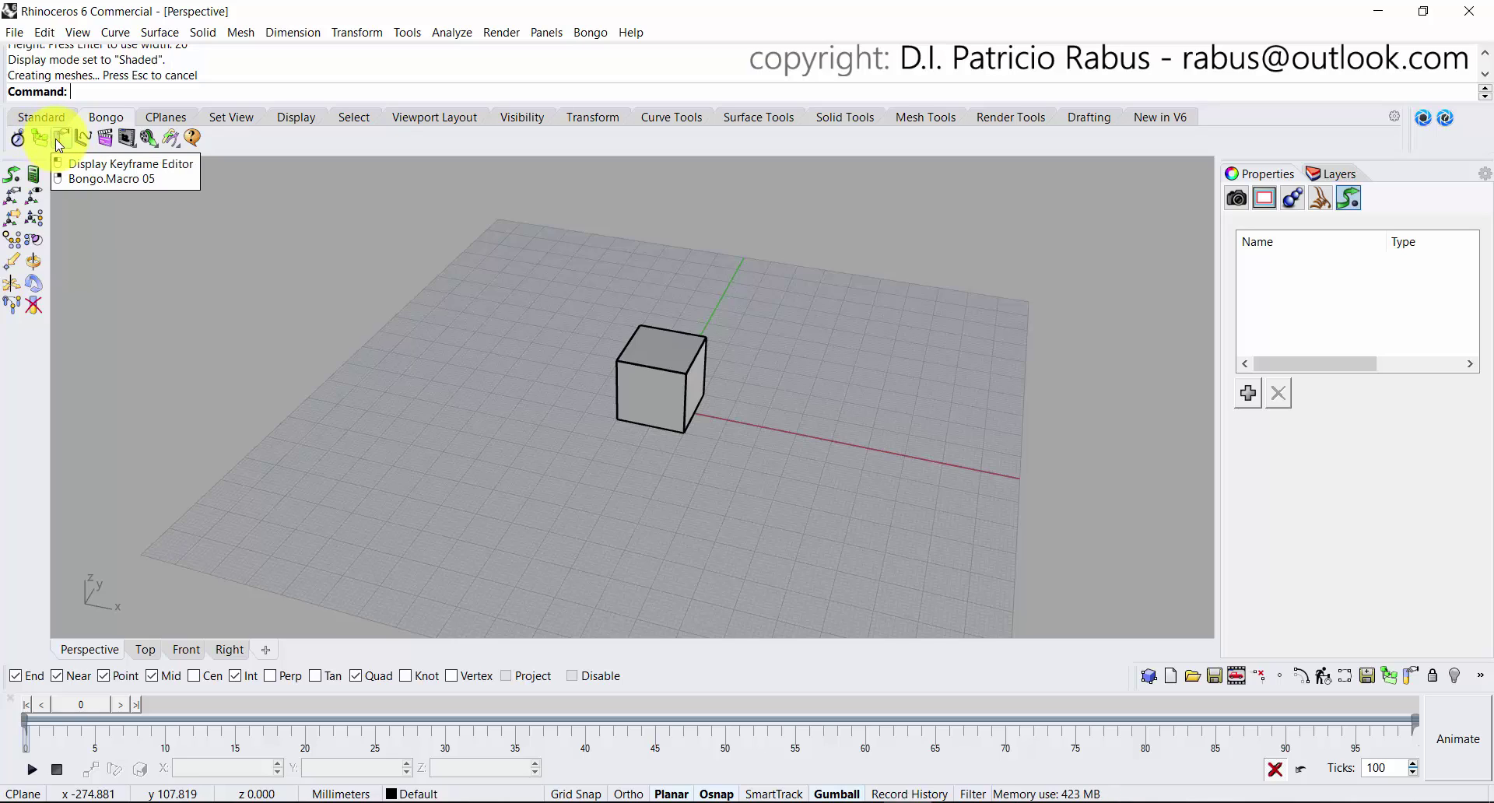
click(124, 138)
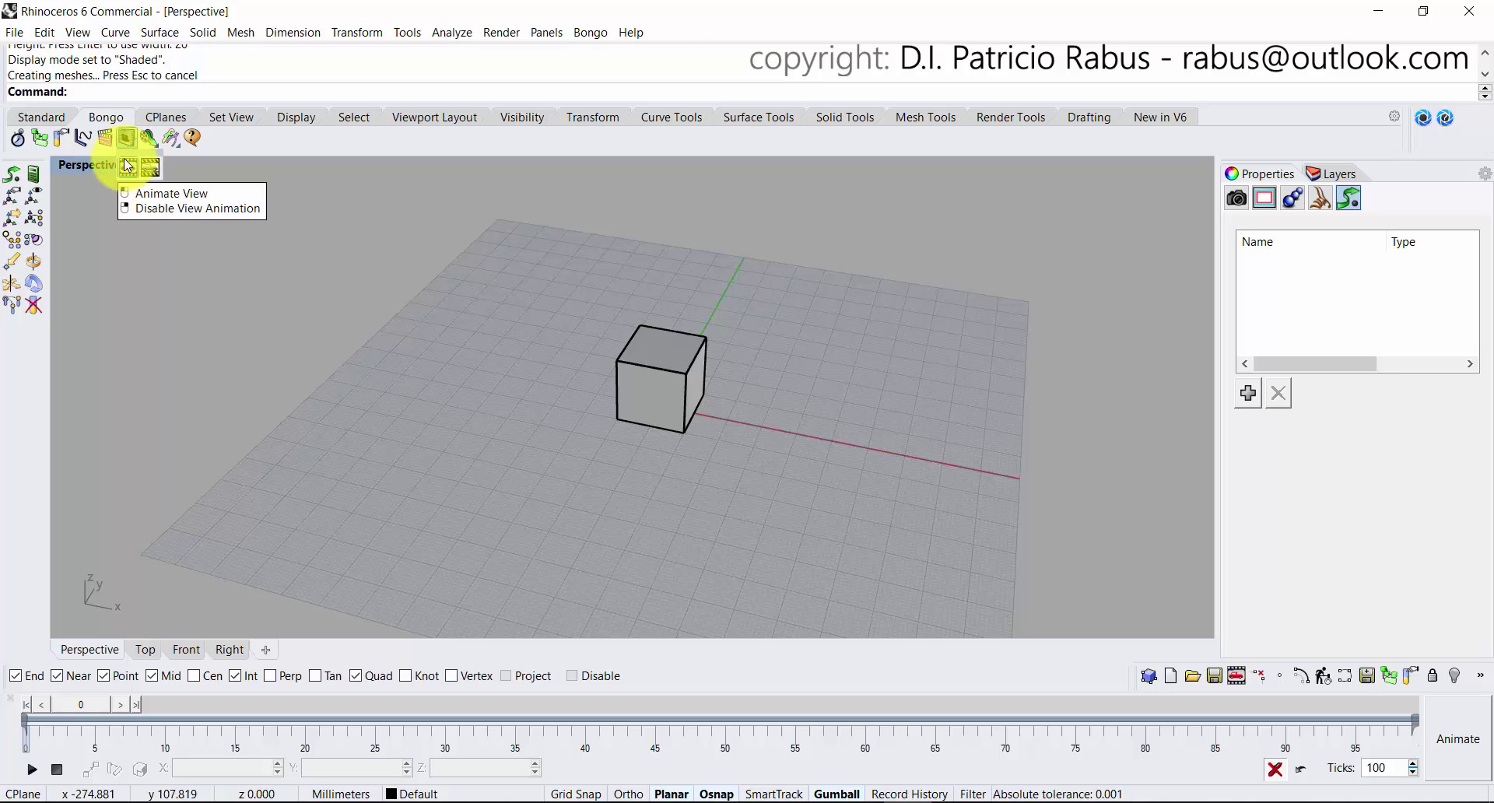
click(126, 213)
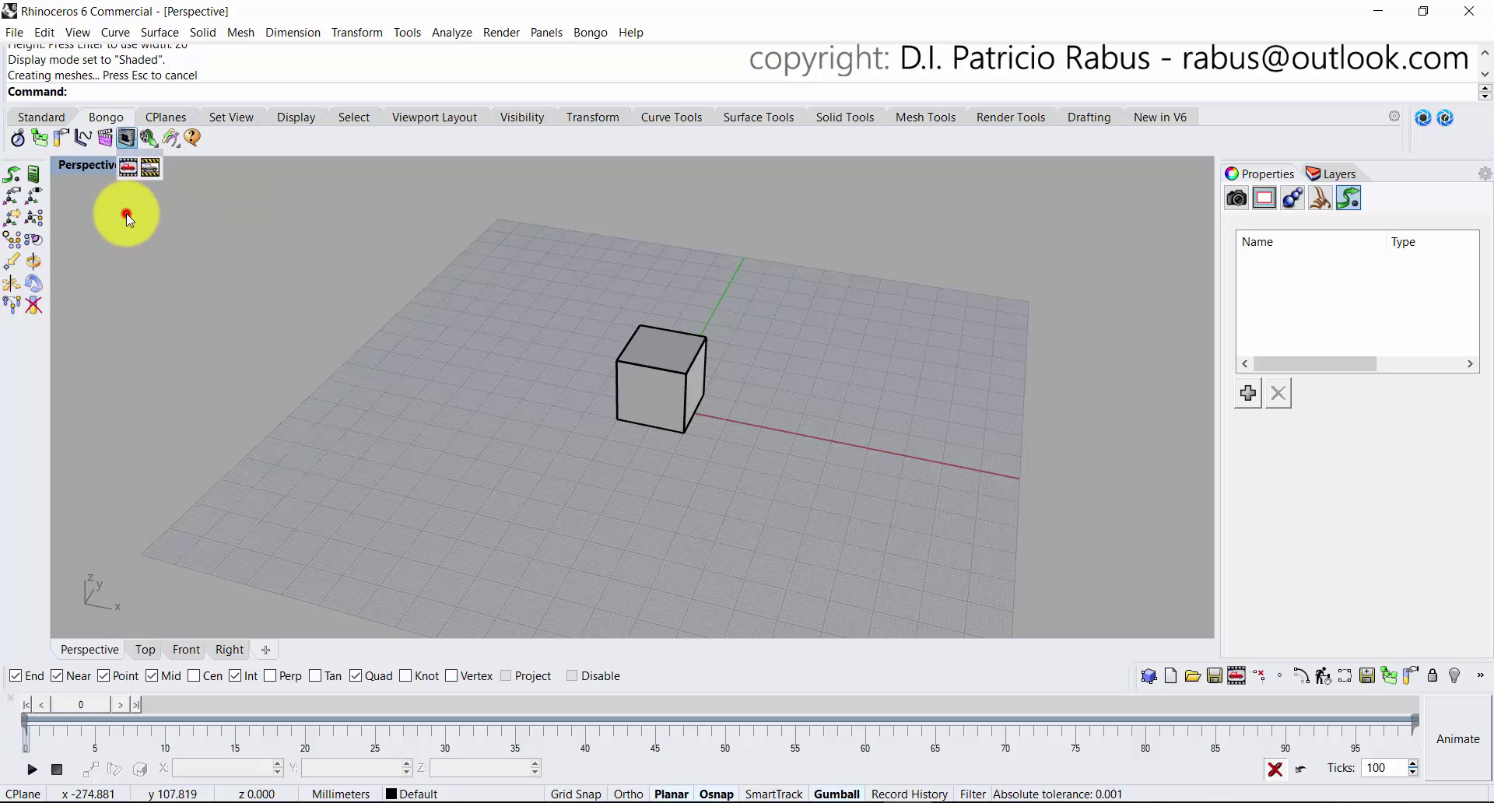
right_click(126, 136)
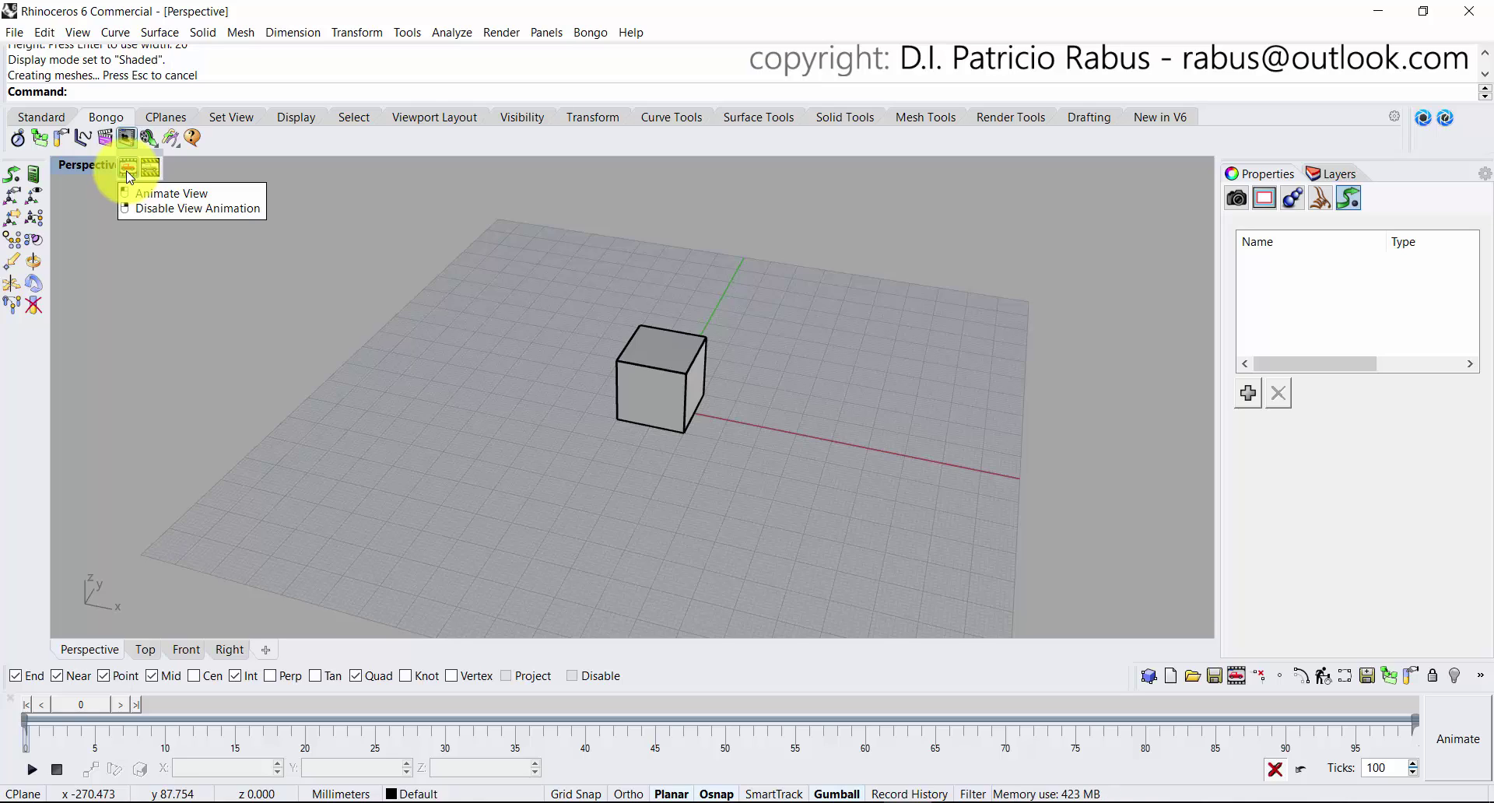
click(128, 172)
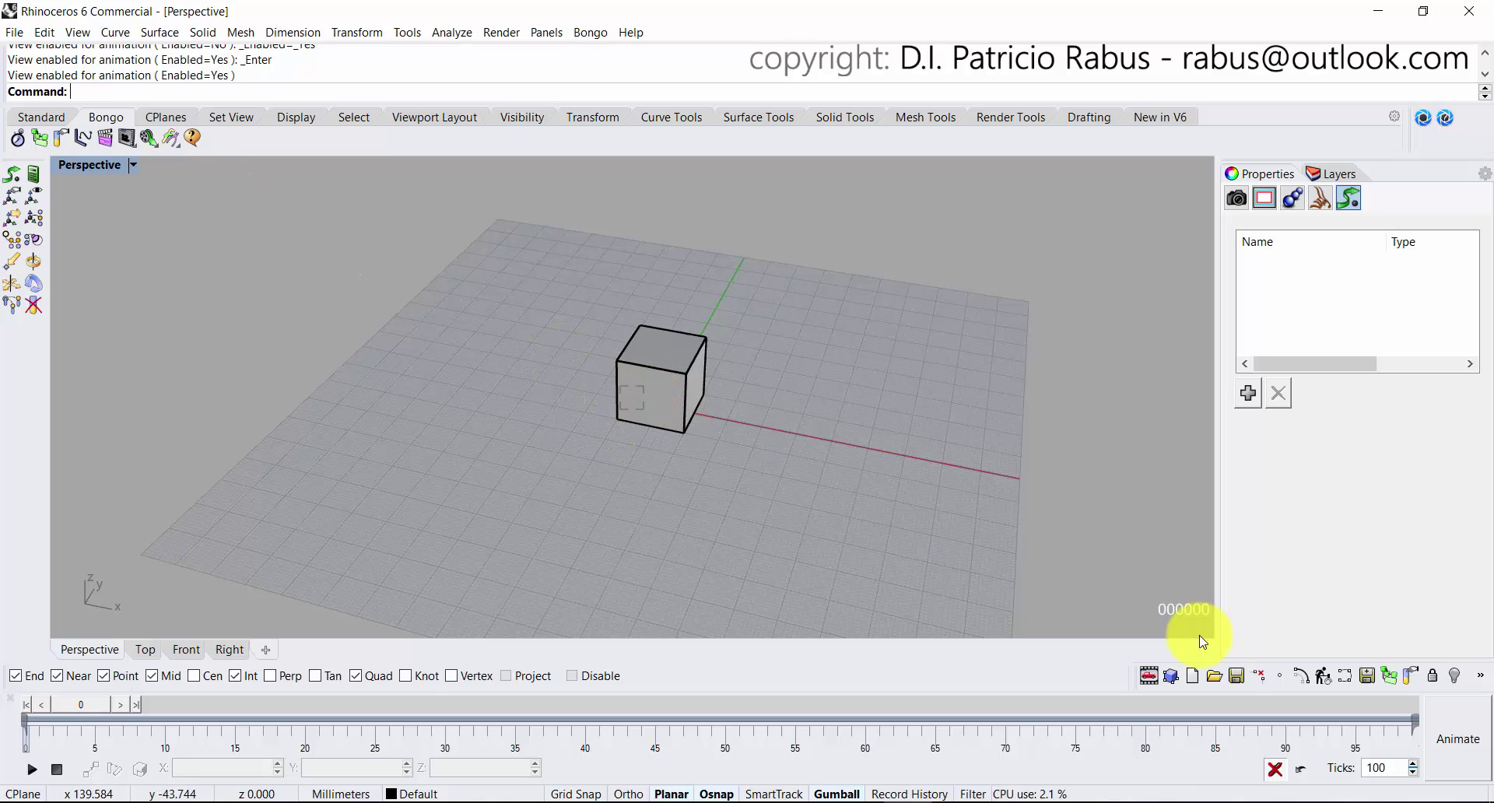
mouse_move(76, 701)
mouse_down()
mouse_move(583, 709)
mouse_move(1133, 760)
mouse_move(1400, 740)
mouse_move(635, 704)
mouse_up()
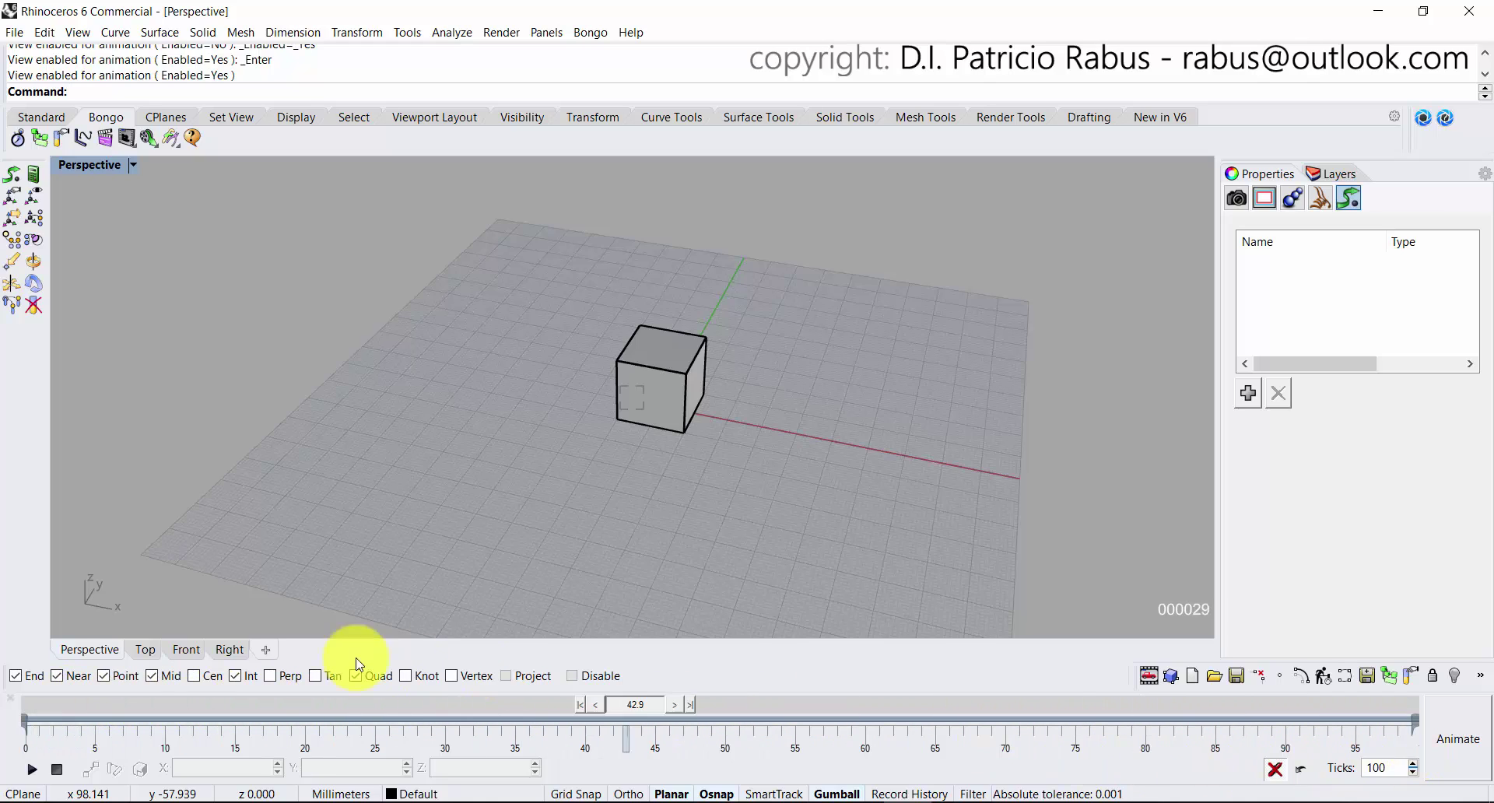
Disable Bongo animation for the Perspective view.
click(126, 146)
click(127, 166)
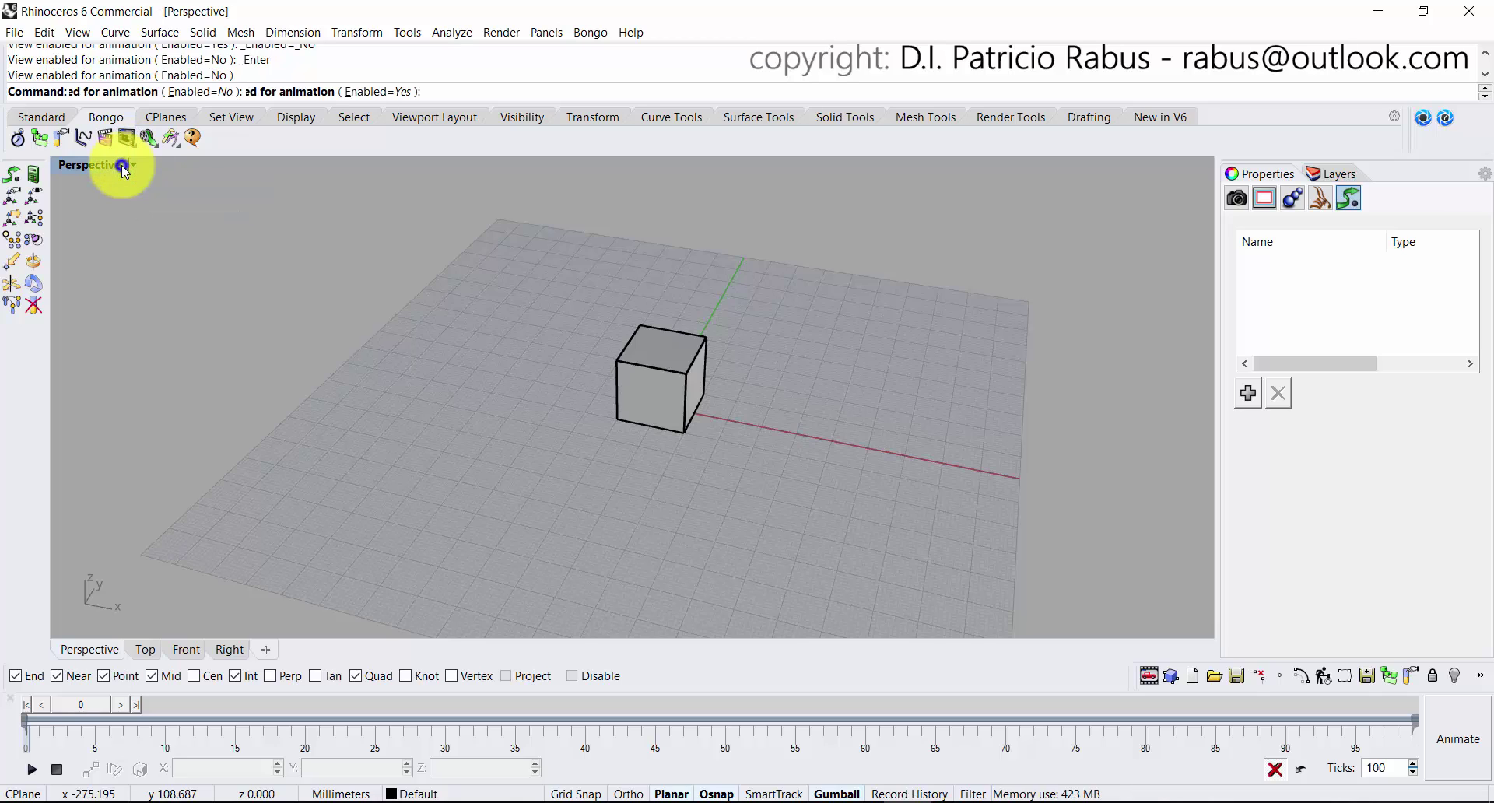
click(264, 397)
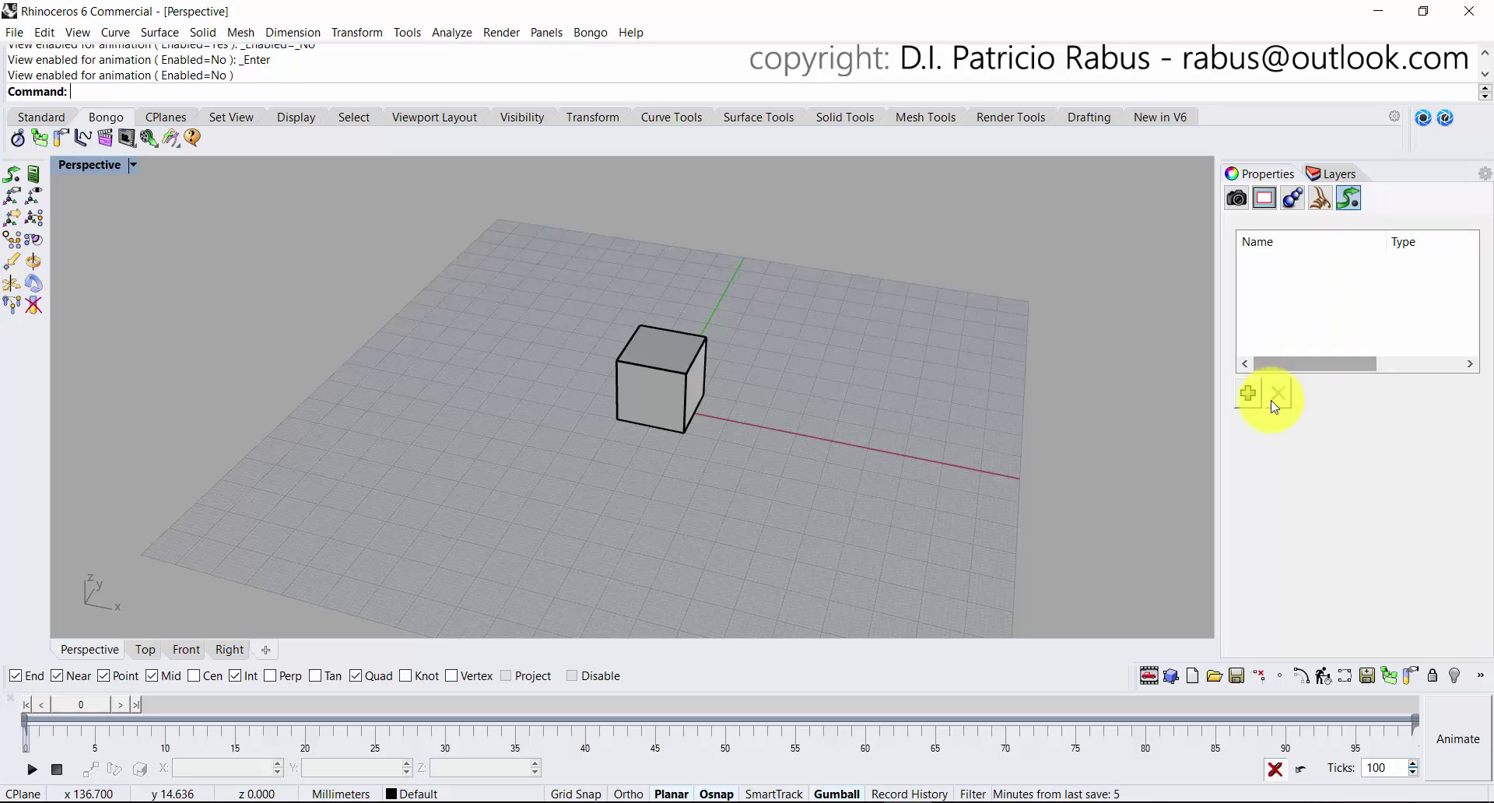
Review the Bongo constraint types that can be added to the Perspective view, and close the list without choosing one.
click(1248, 394)
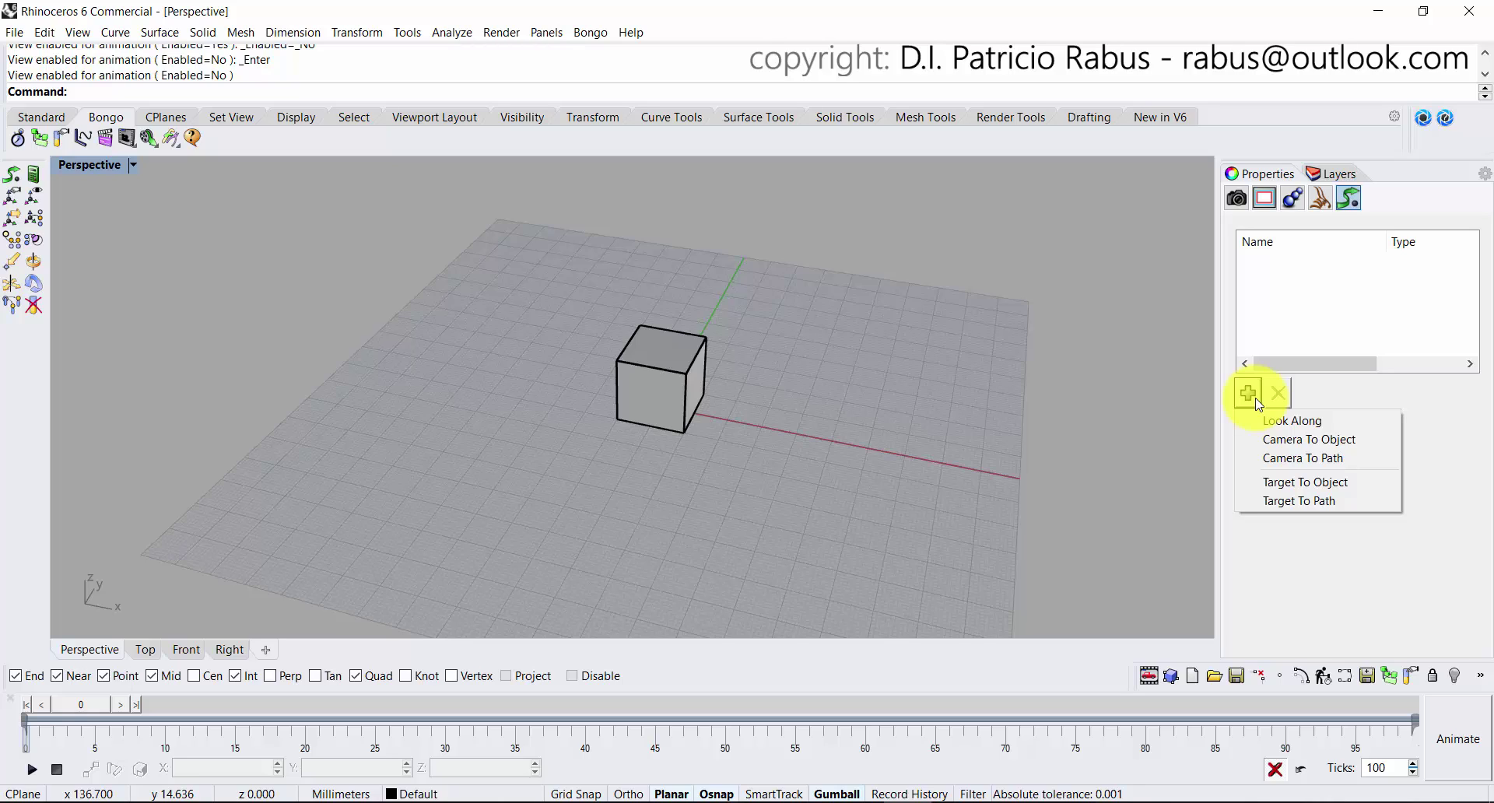
click(754, 430)
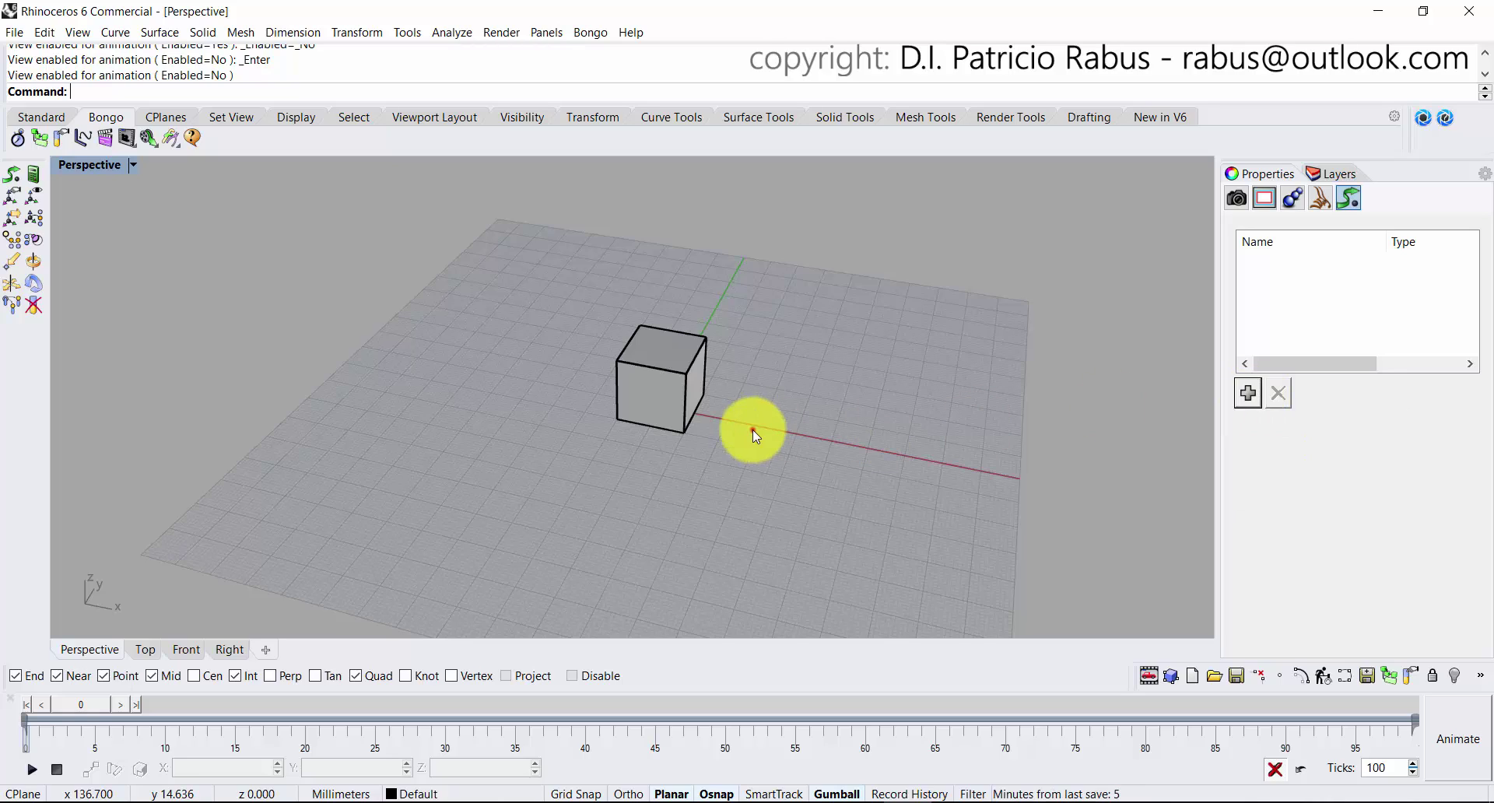
Draw a circle around the cube, centred at 0,0 and reaching roughly to the edges of the construction grid.
right_drag(500, 420, 632, 422)
ctrl+right_drag(642, 368, 360, 466)
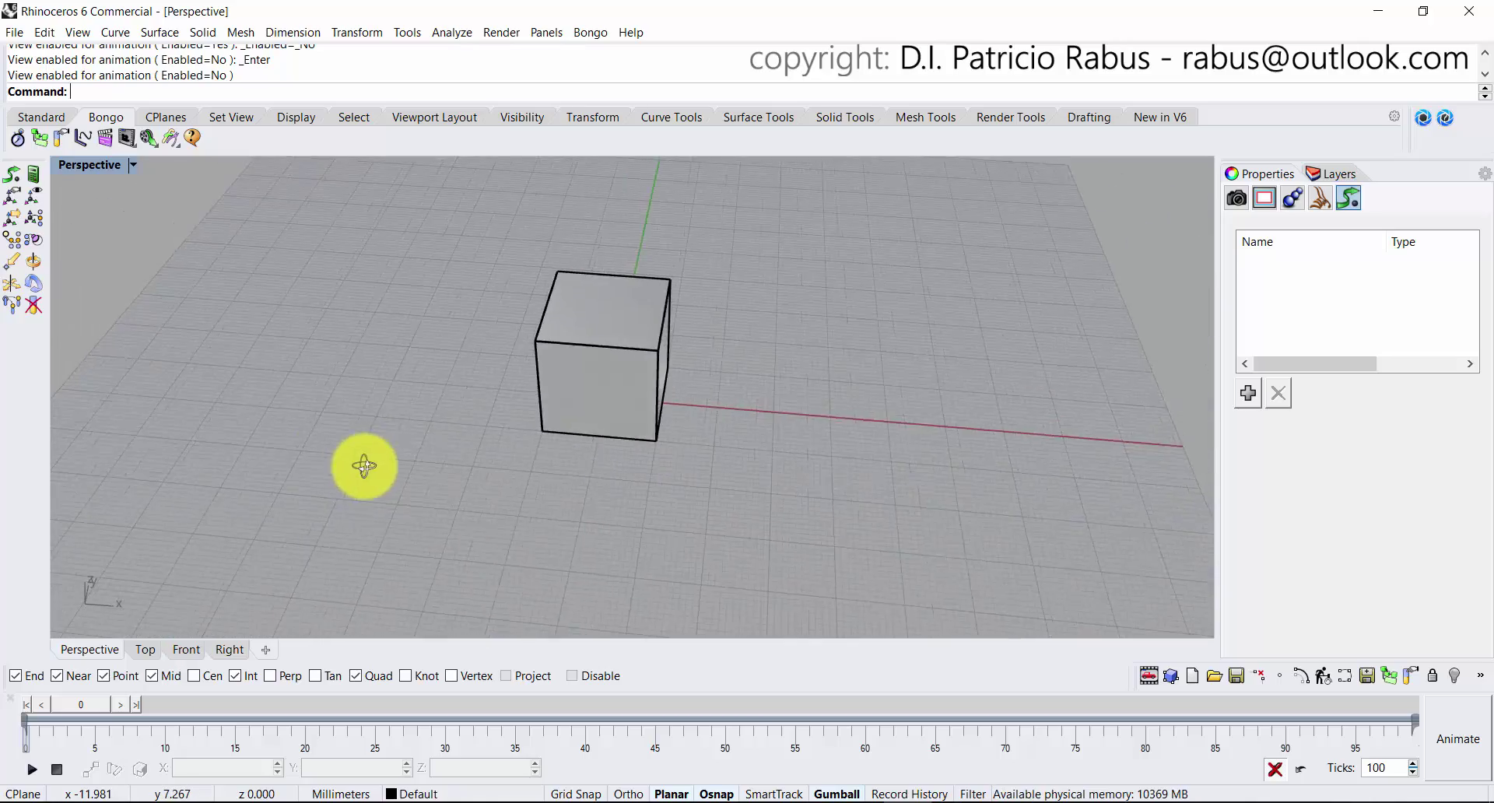
scroll(421, 493, down, 5)
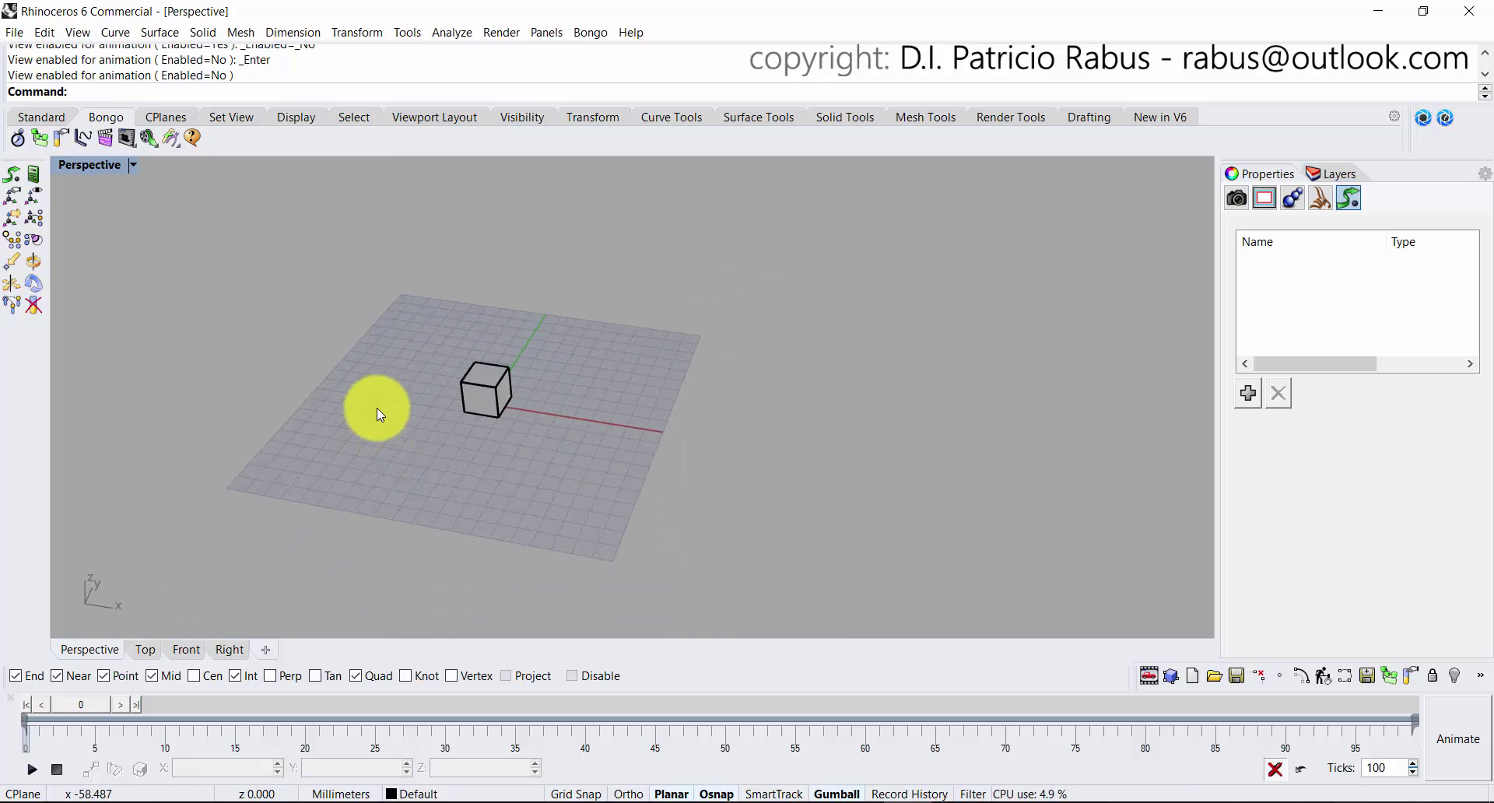
scroll(382, 394, up, 2)
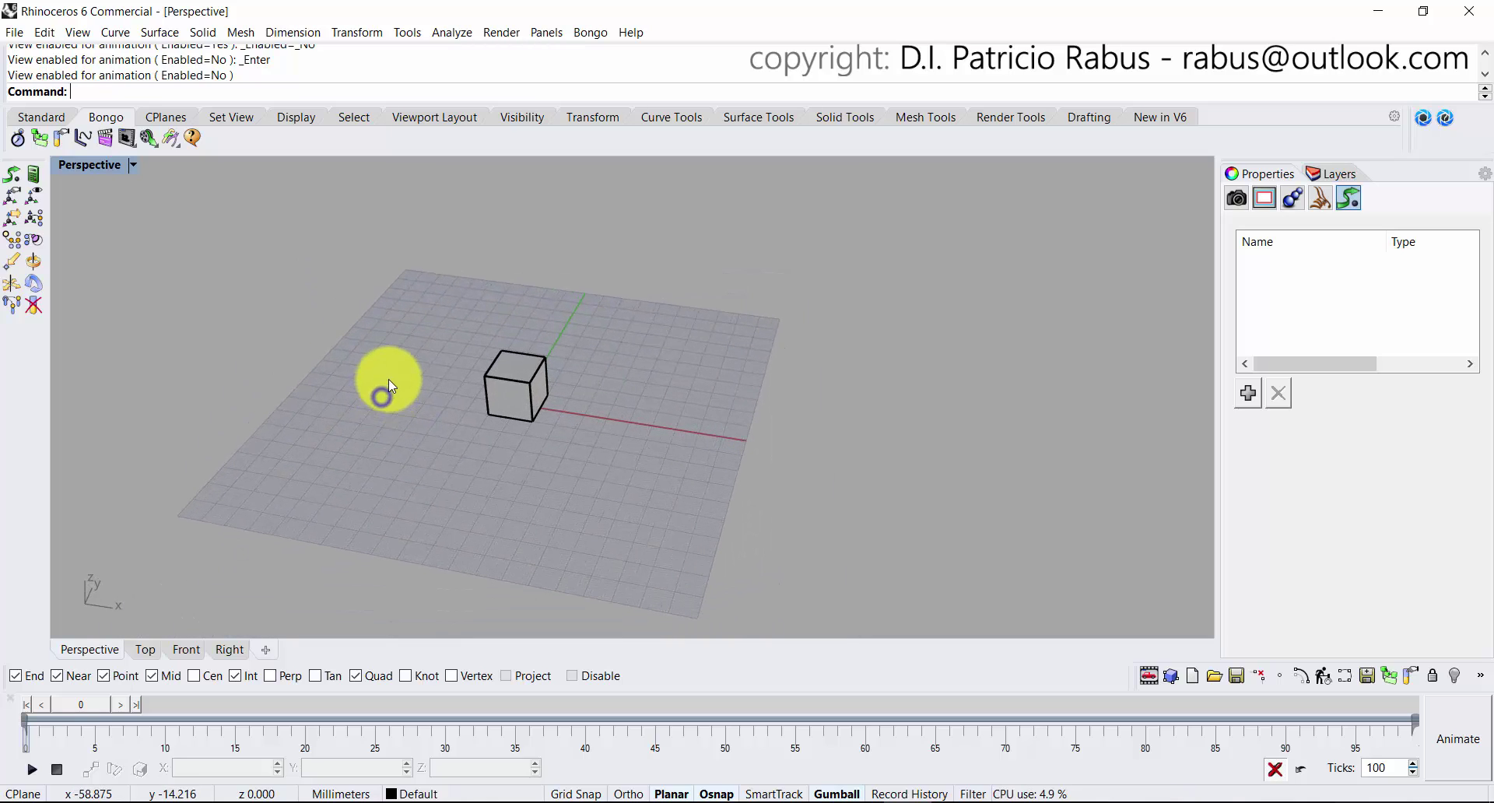
click(47, 122)
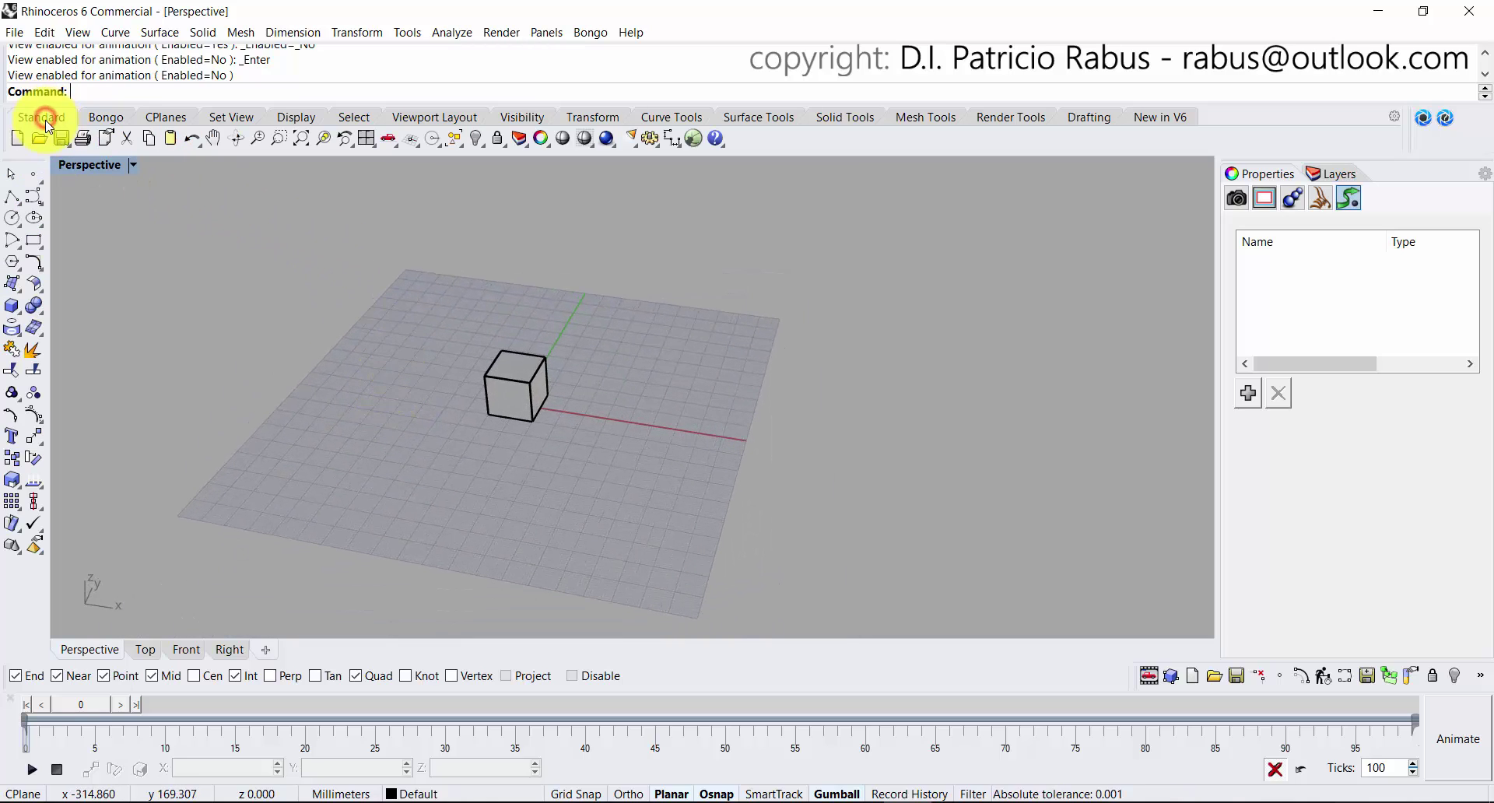
click(15, 223)
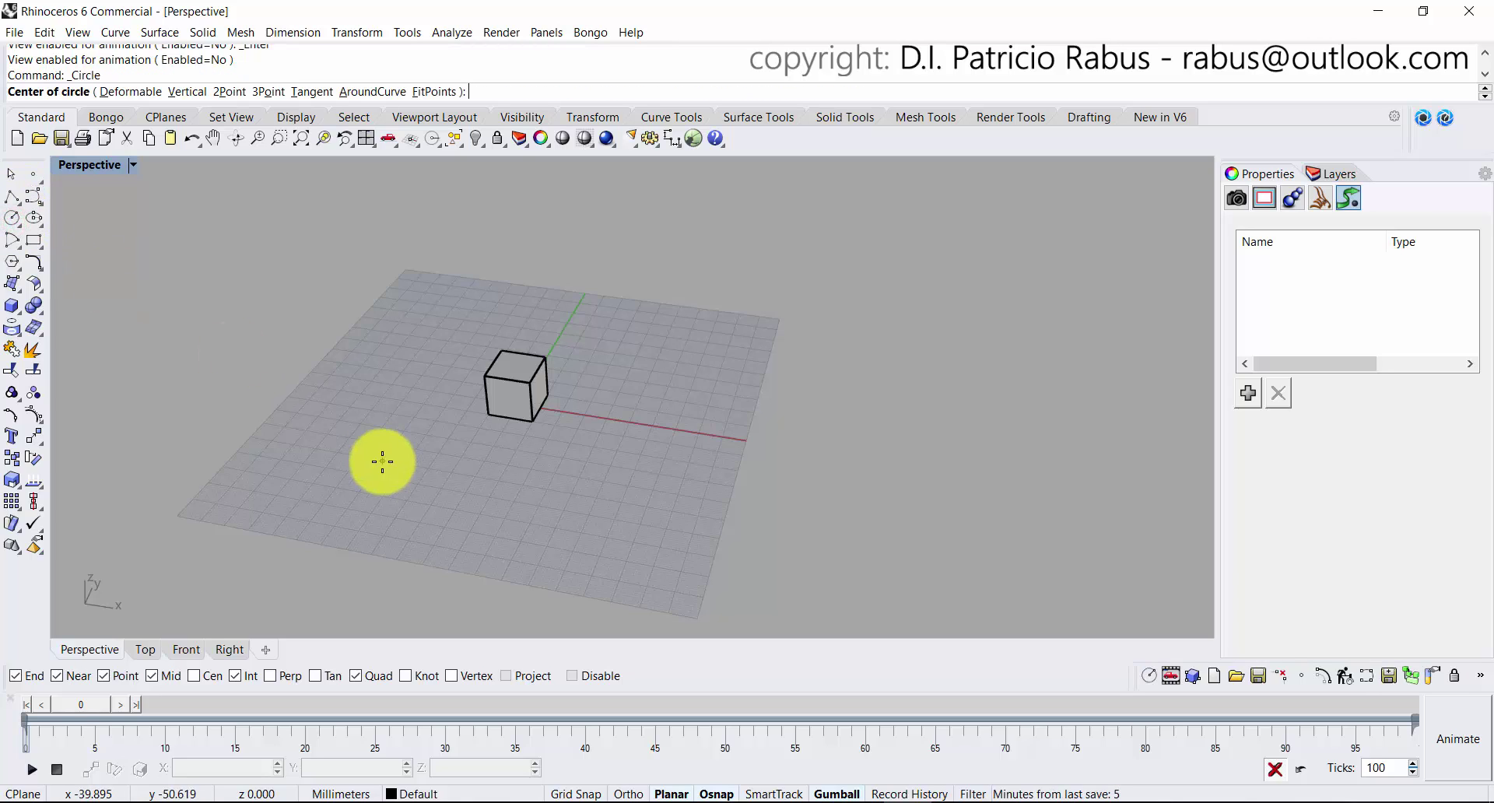
key(Return)
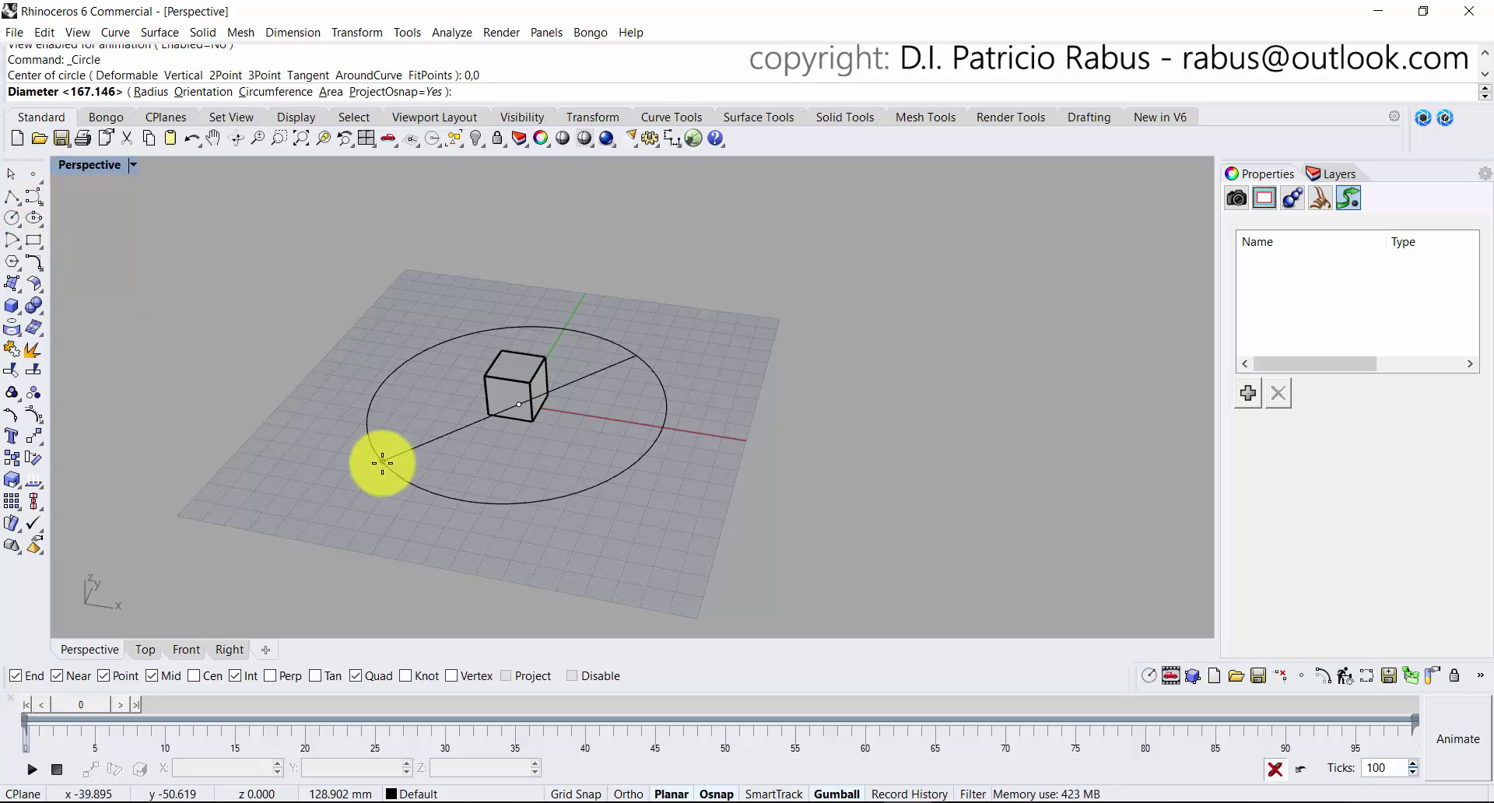
scroll(370, 465, down, 5)
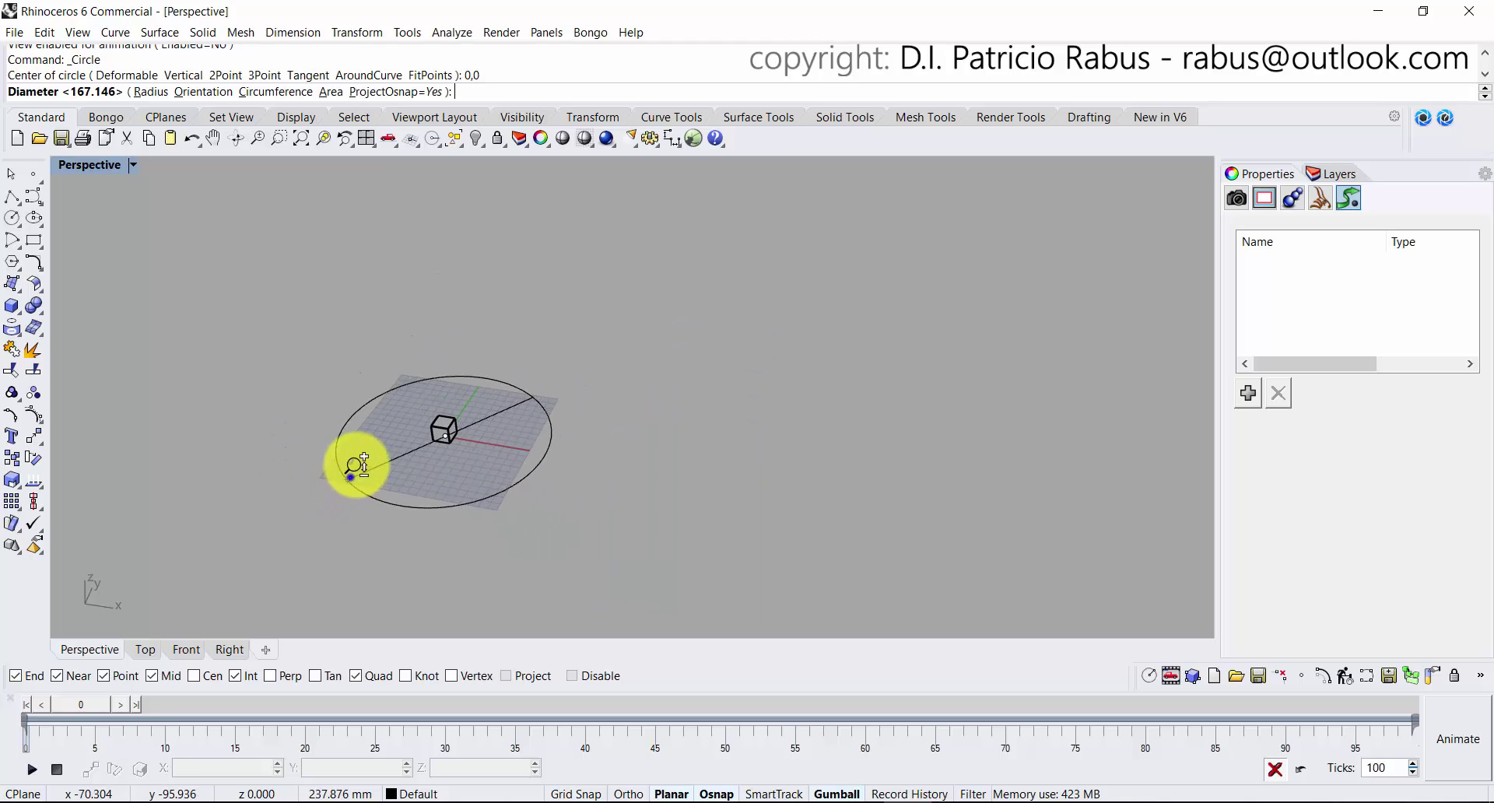
scroll(358, 465, up, 3)
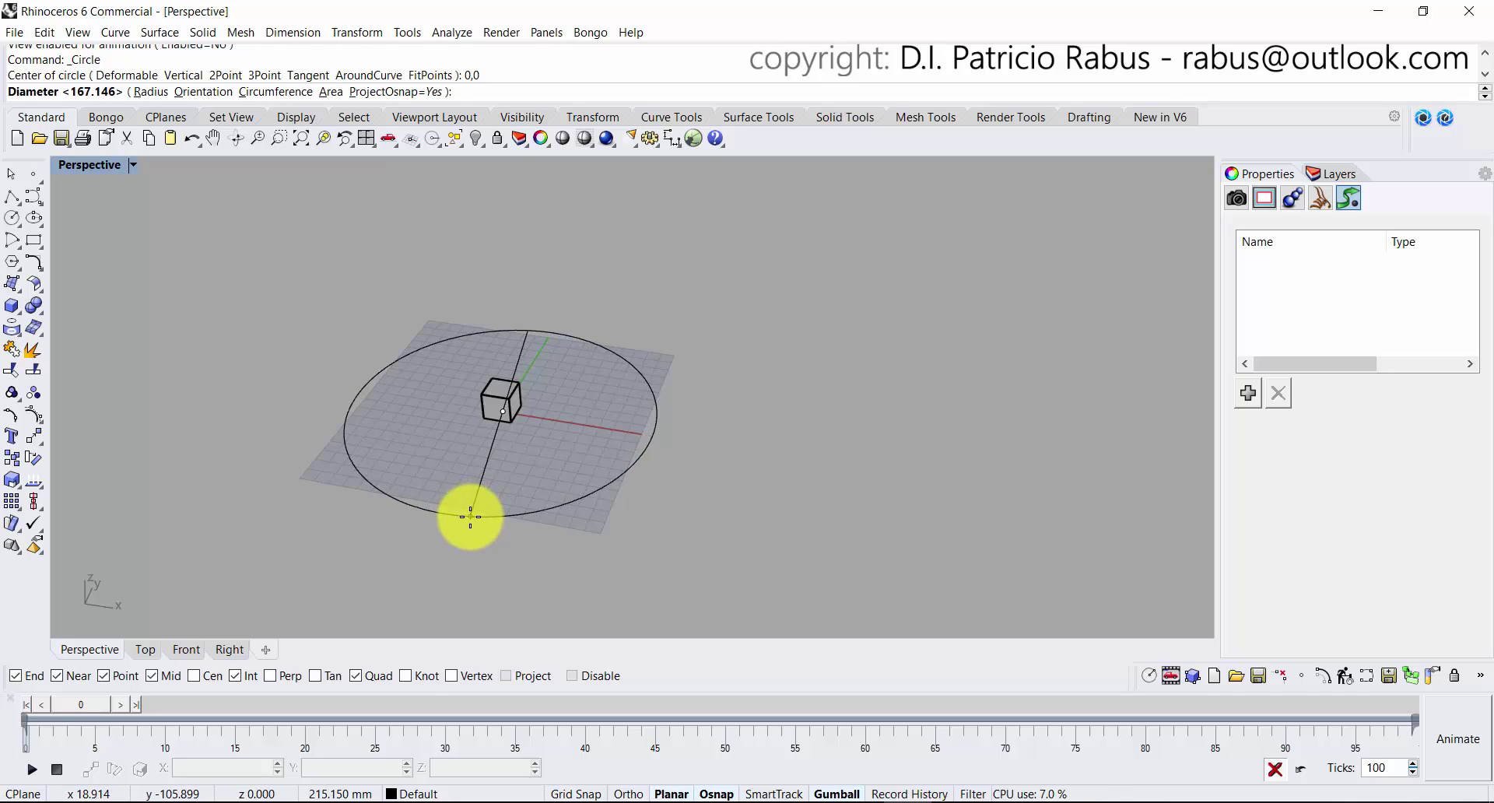
scroll(498, 529, up, 2)
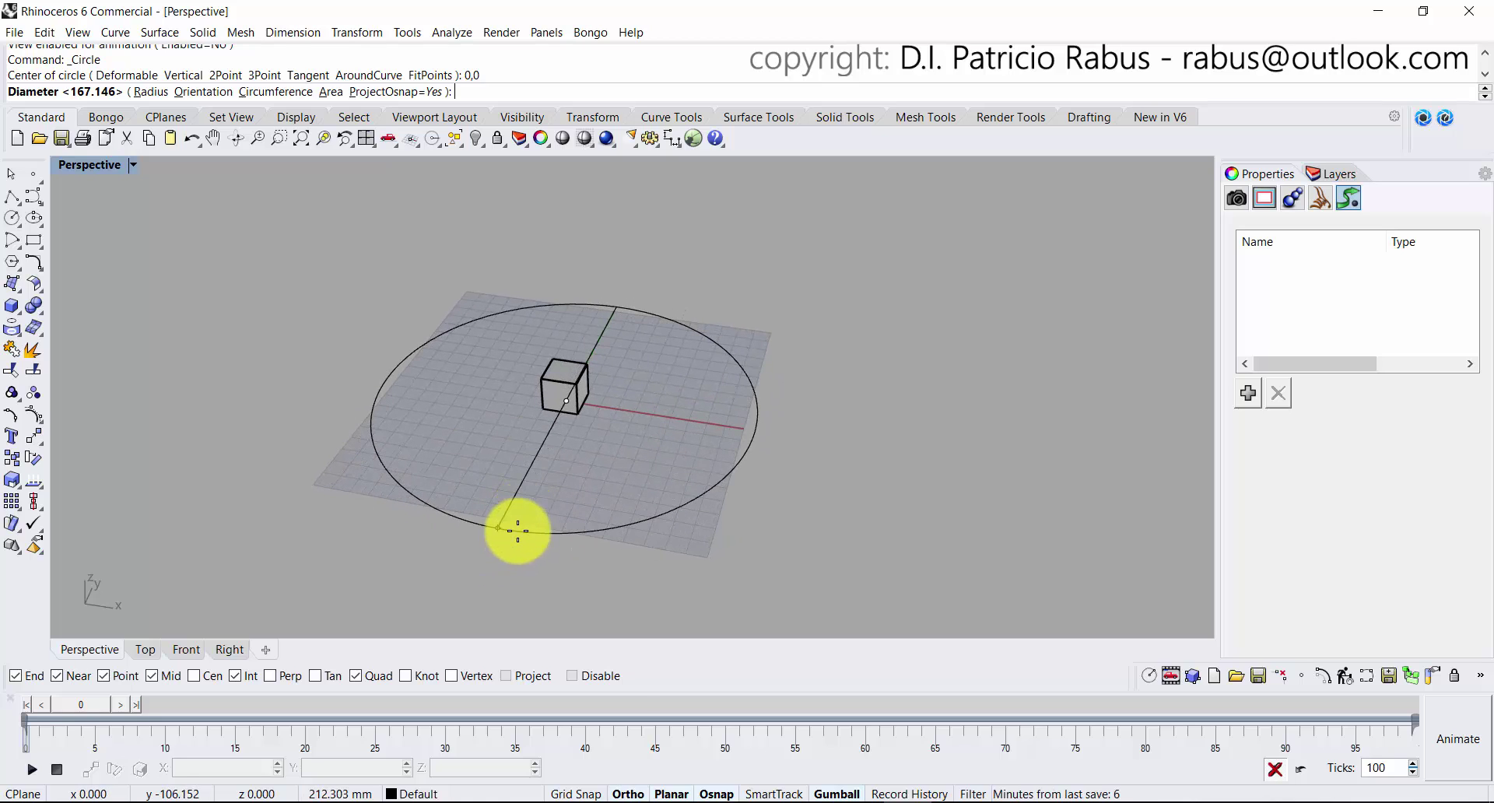
click(517, 527)
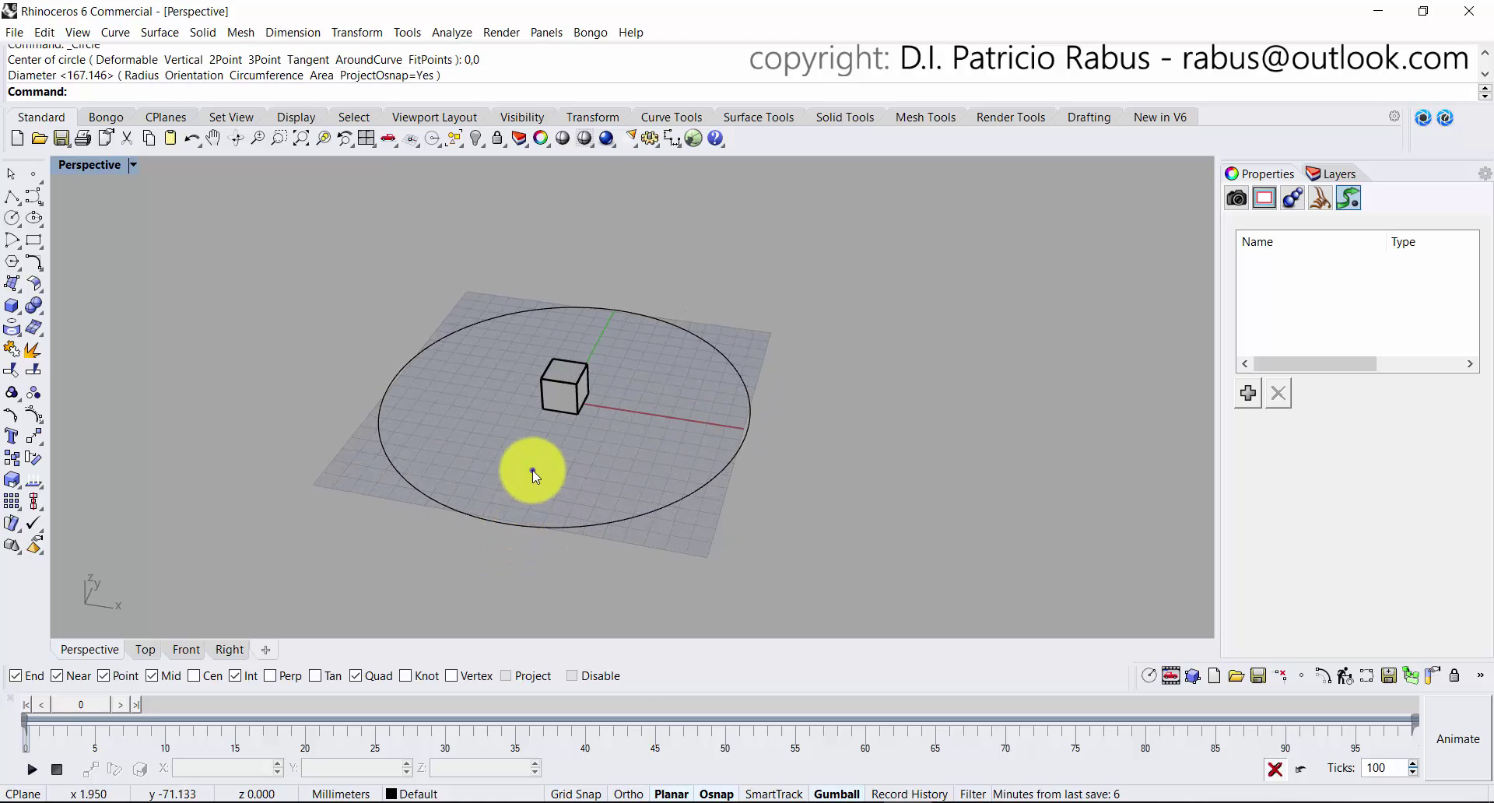
Delete the quarter of the circle between its positive-Y and negative-X quadrant points with DeleteSubCrv, leaving an open three-quarter arc.
scroll(544, 451, up, 3)
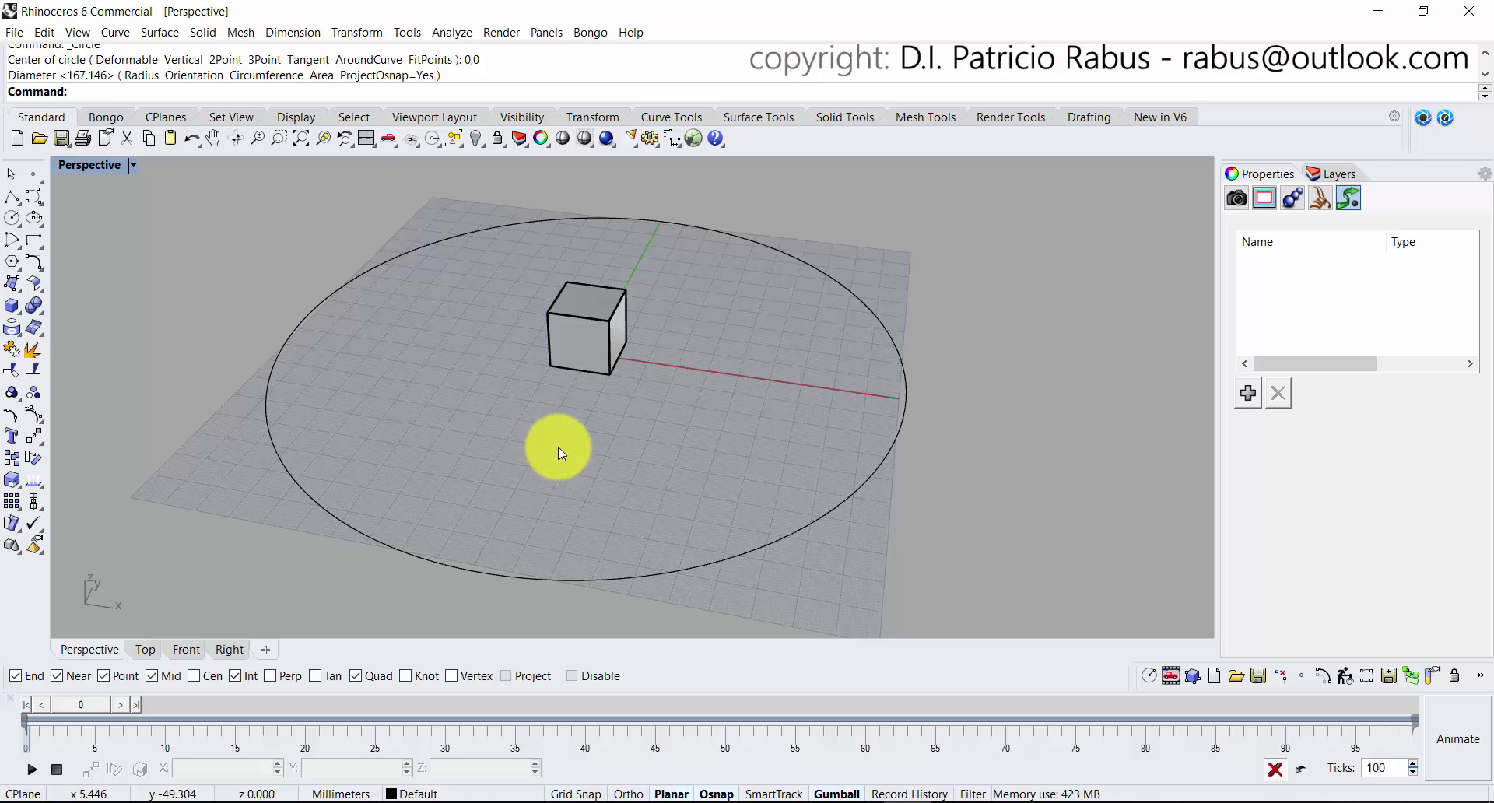
scroll(557, 447, down, 3)
right_drag(543, 487, 592, 455)
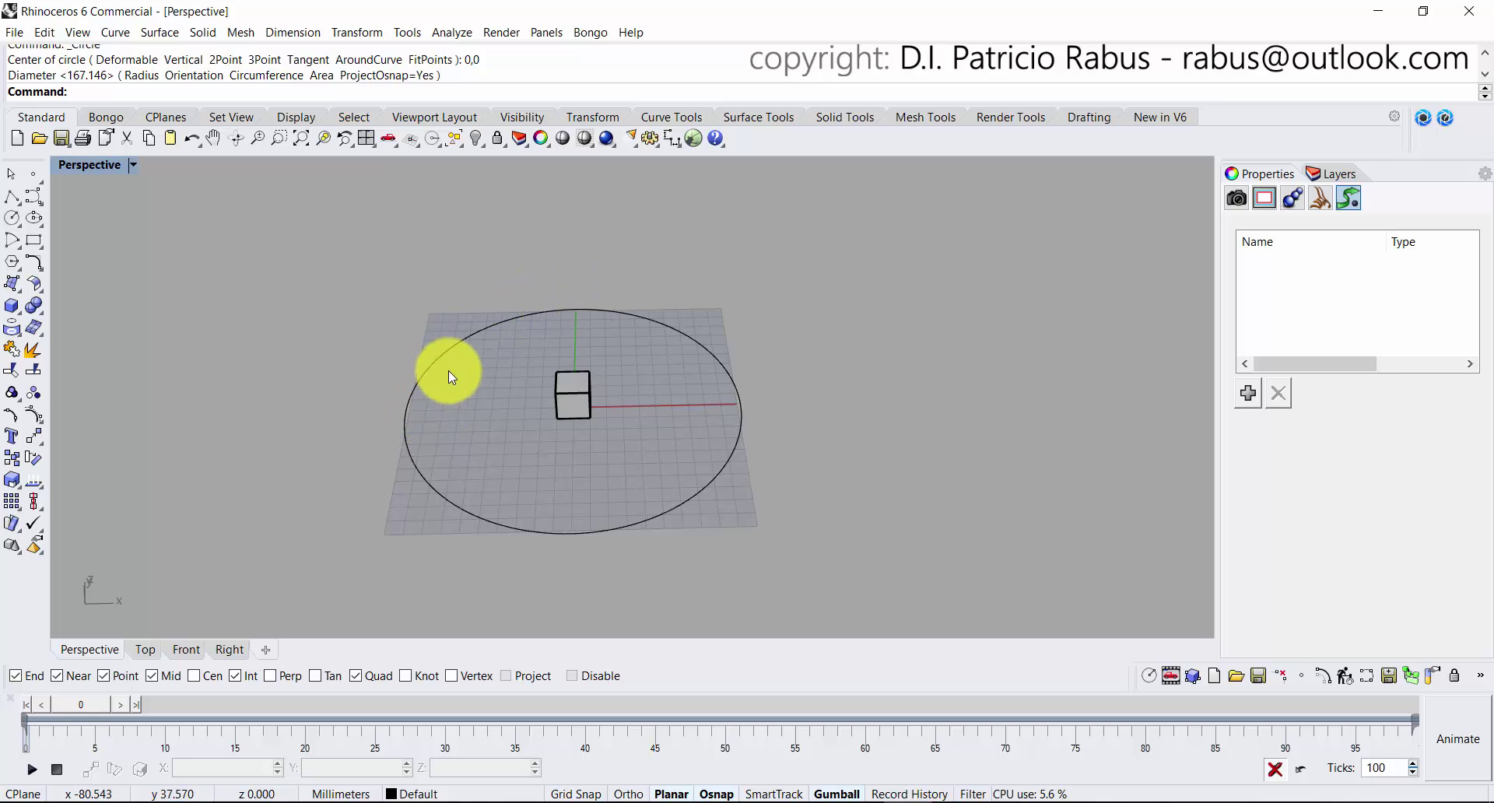
click(32, 263)
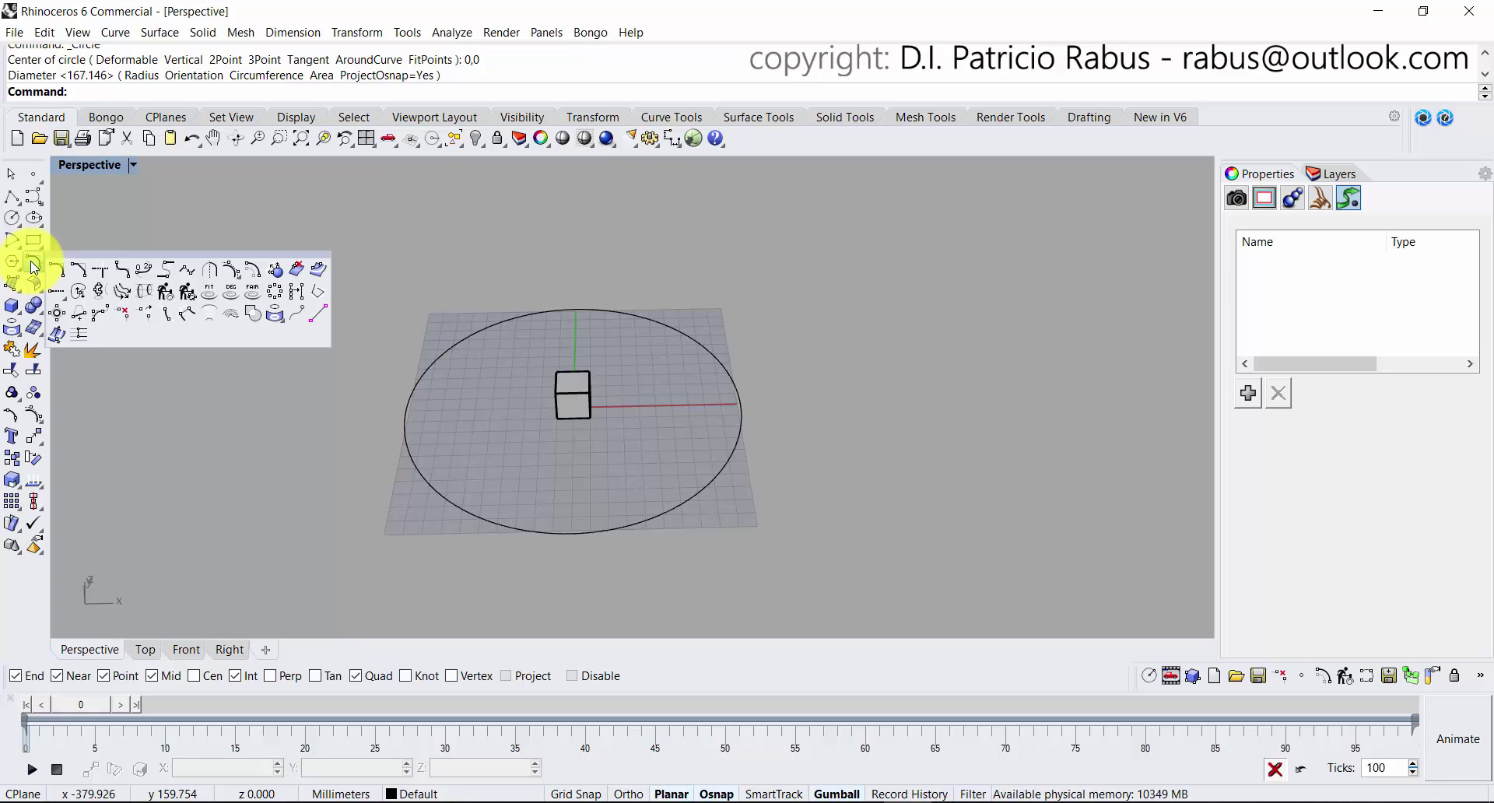
click(128, 308)
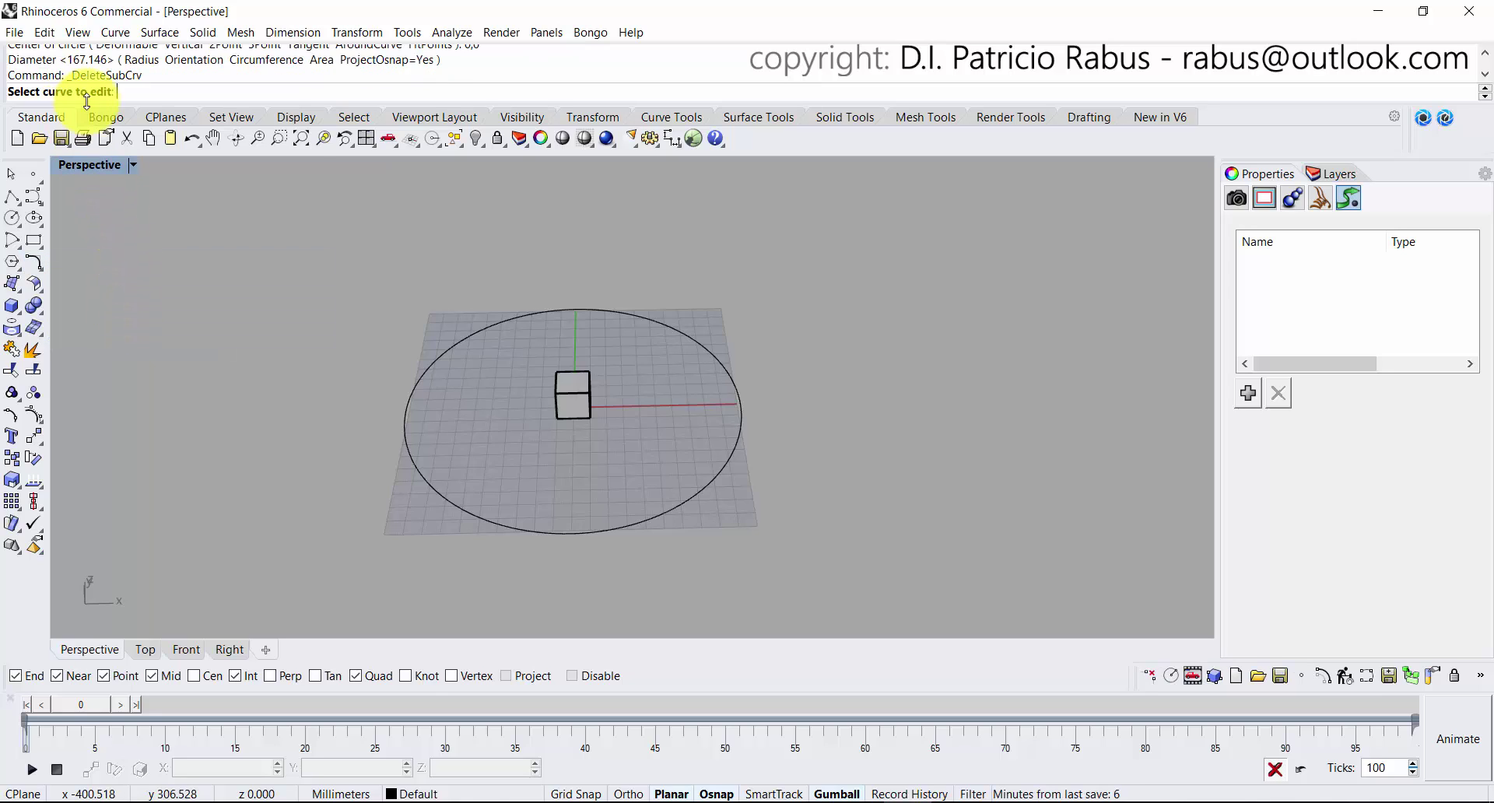
click(495, 323)
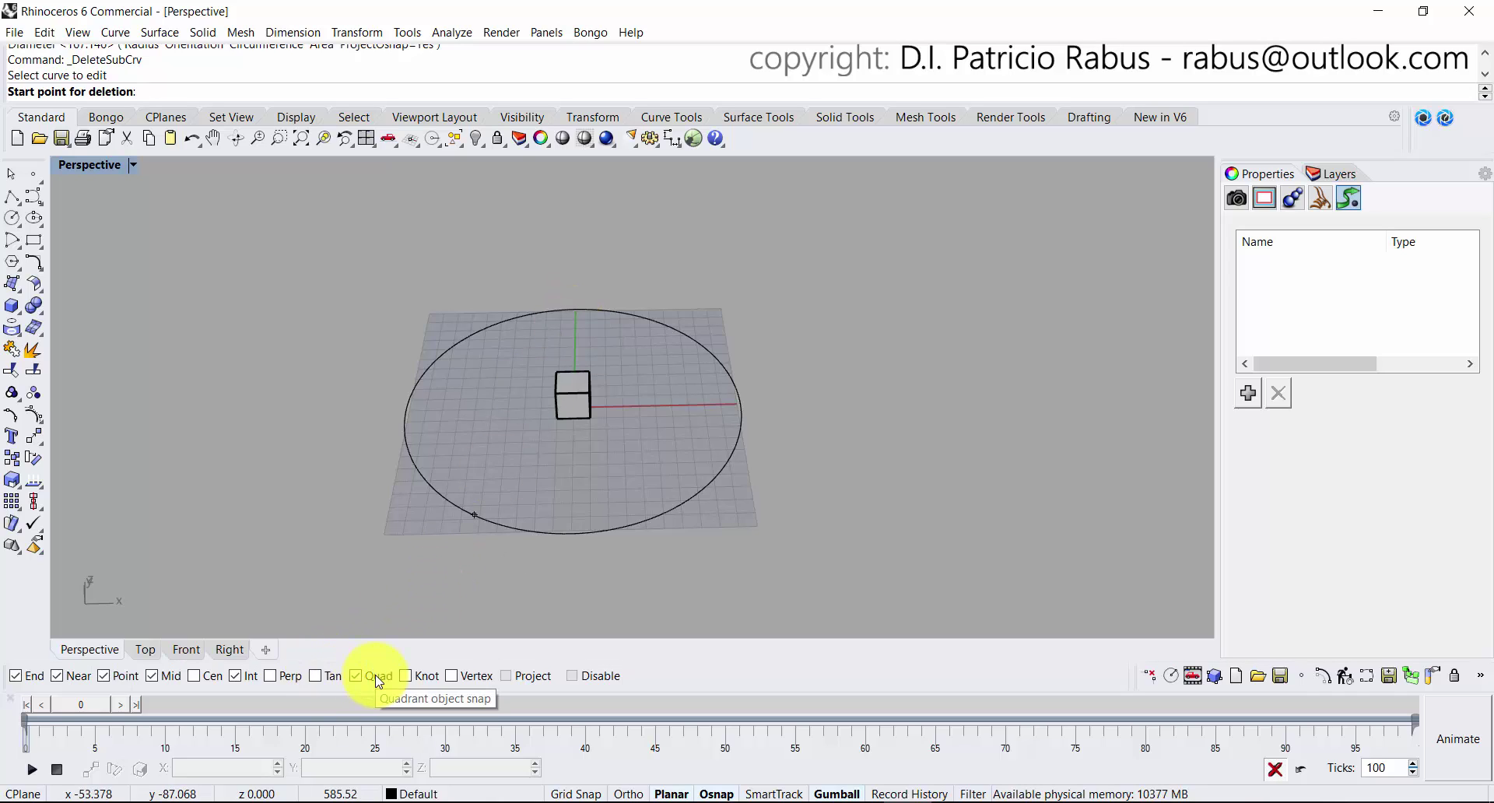
click(568, 308)
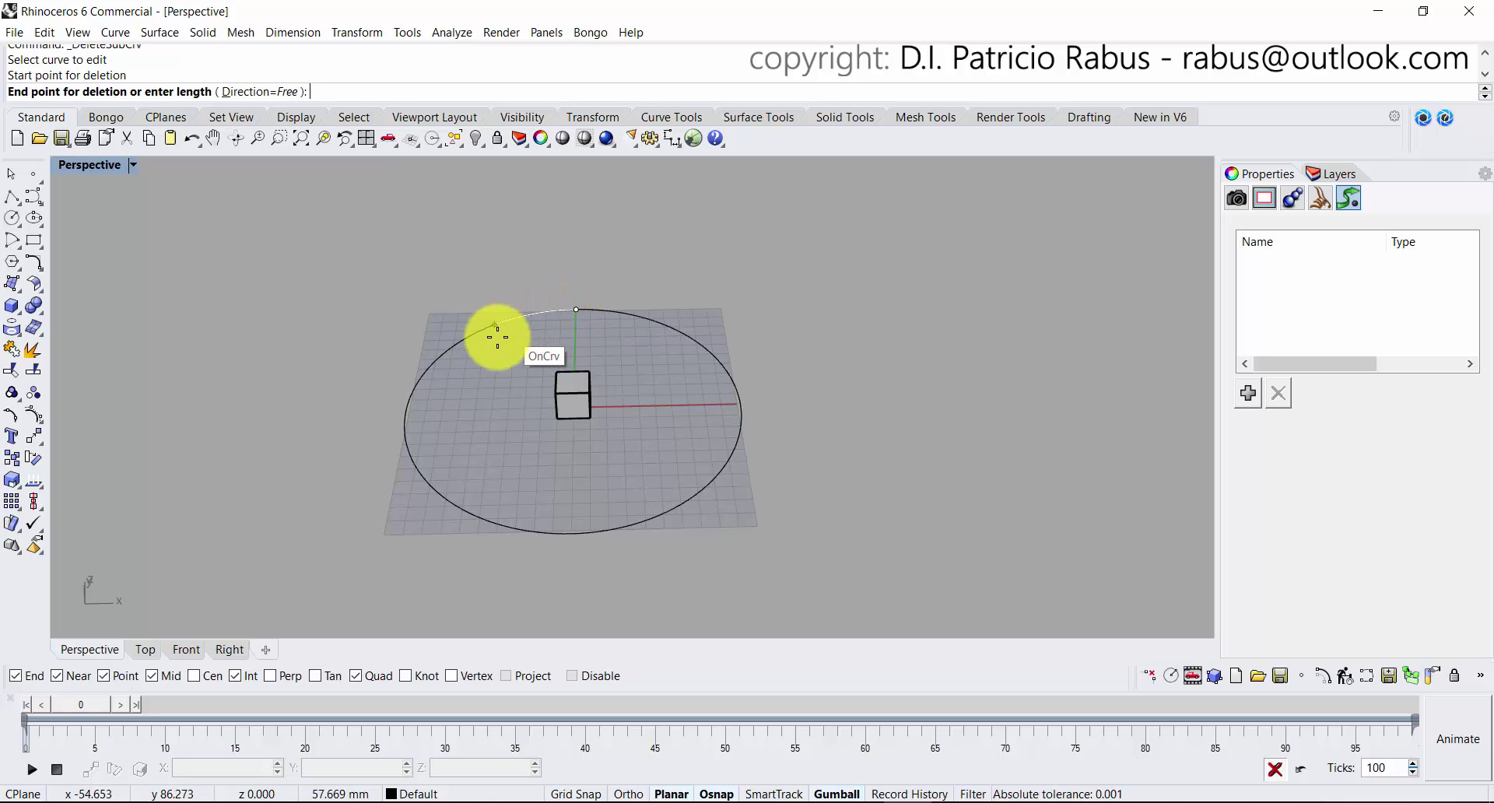
click(410, 422)
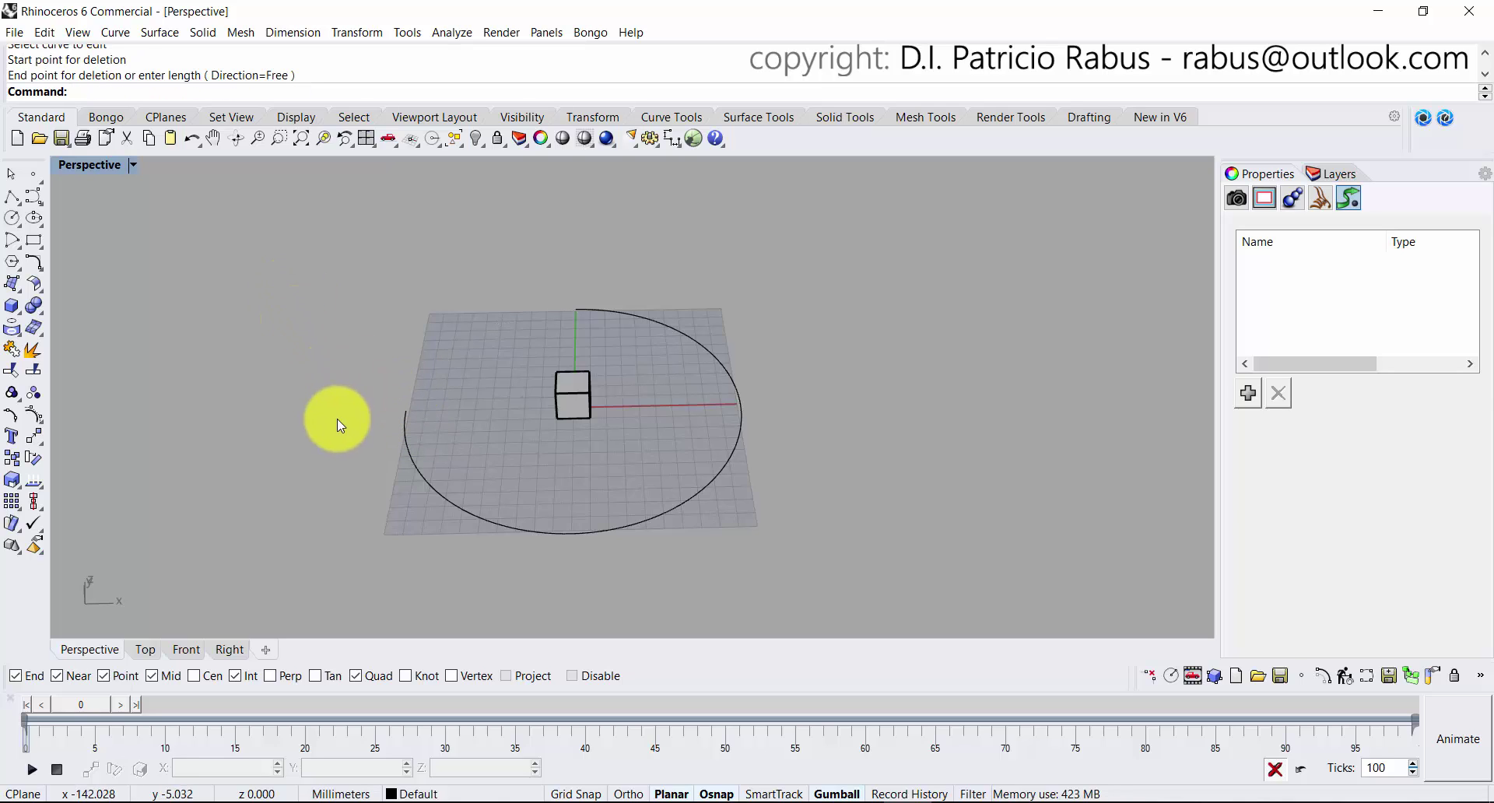
right_drag(338, 420, 678, 495)
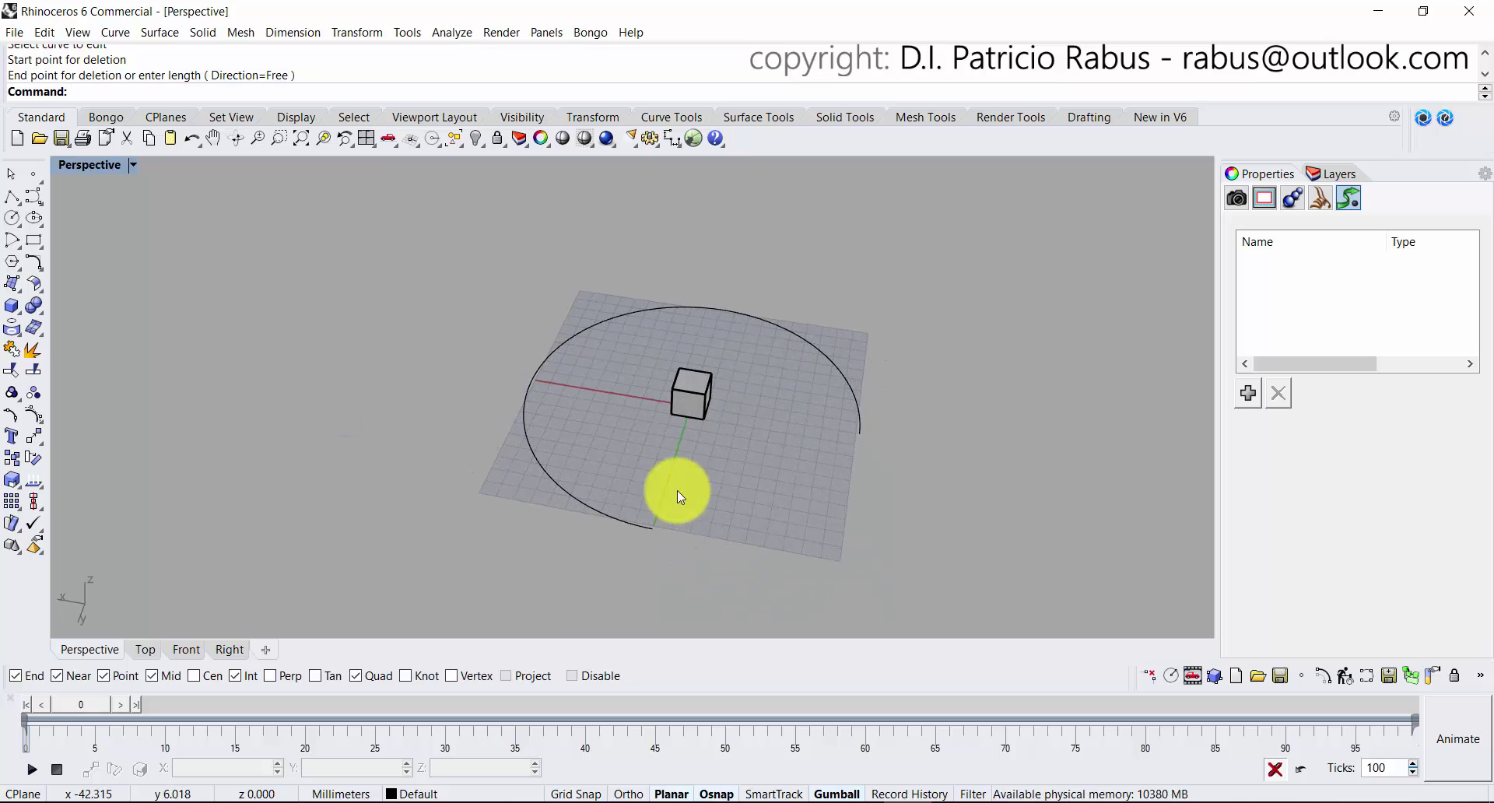
Examine the open circular curve and the box at its centre from several angles.
click(620, 517)
right_drag(493, 529, 587, 493)
click(639, 526)
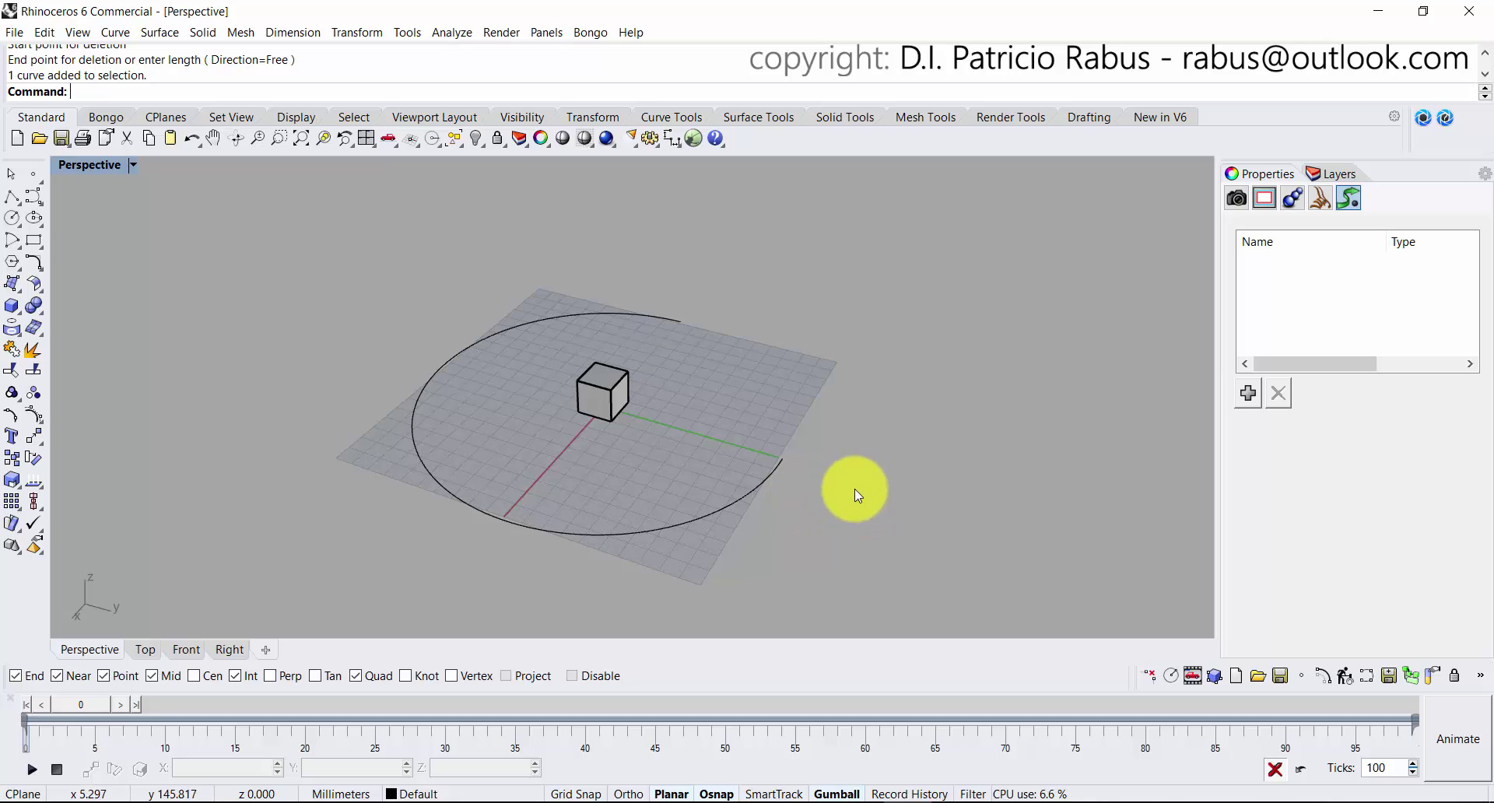
mouse_move(855, 489)
right_down()
mouse_move(753, 481)
mouse_move(739, 503)
mouse_move(571, 510)
mouse_move(617, 493)
mouse_move(842, 488)
mouse_move(844, 465)
right_up()
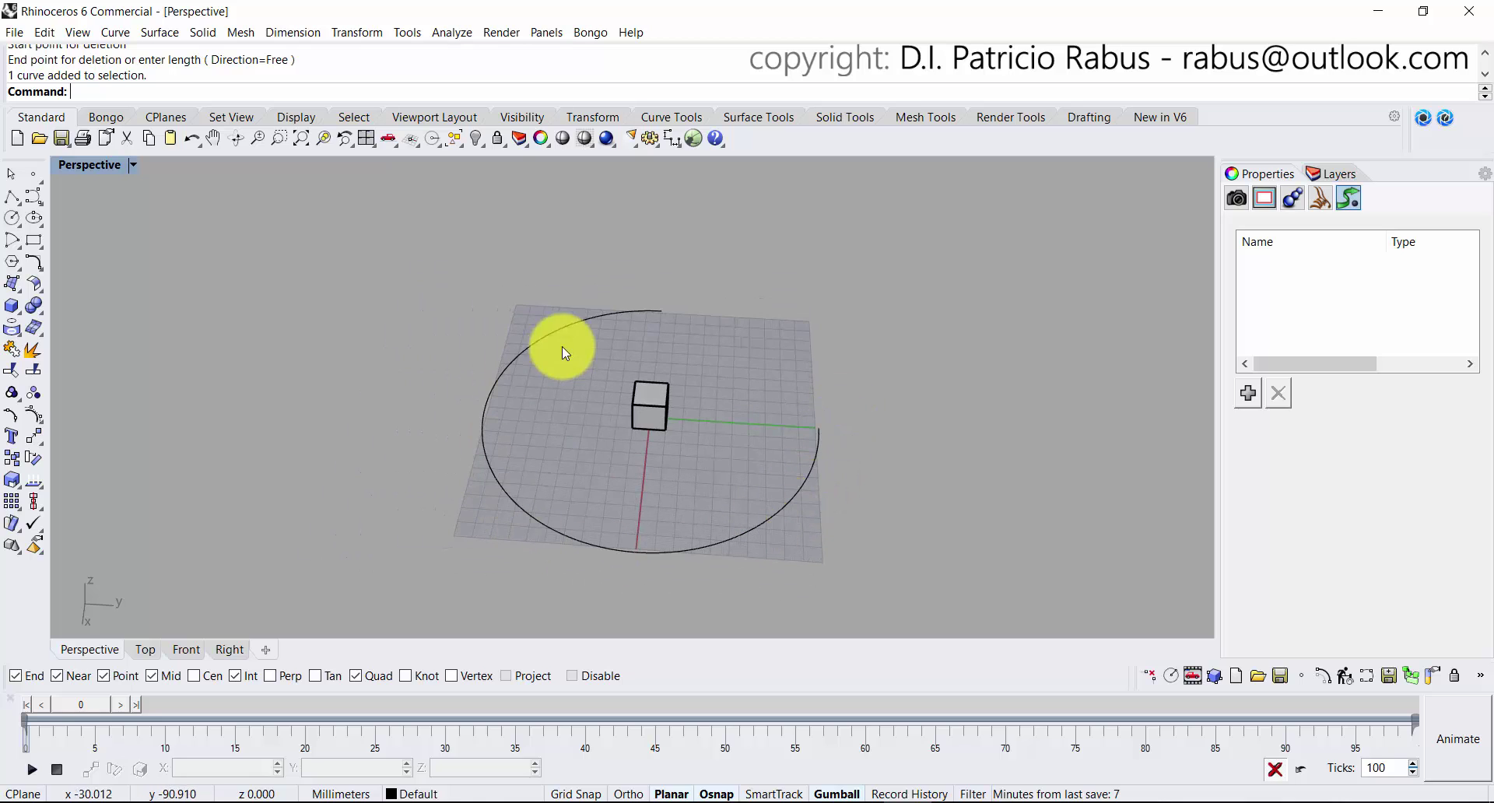
right_drag(395, 465, 680, 473)
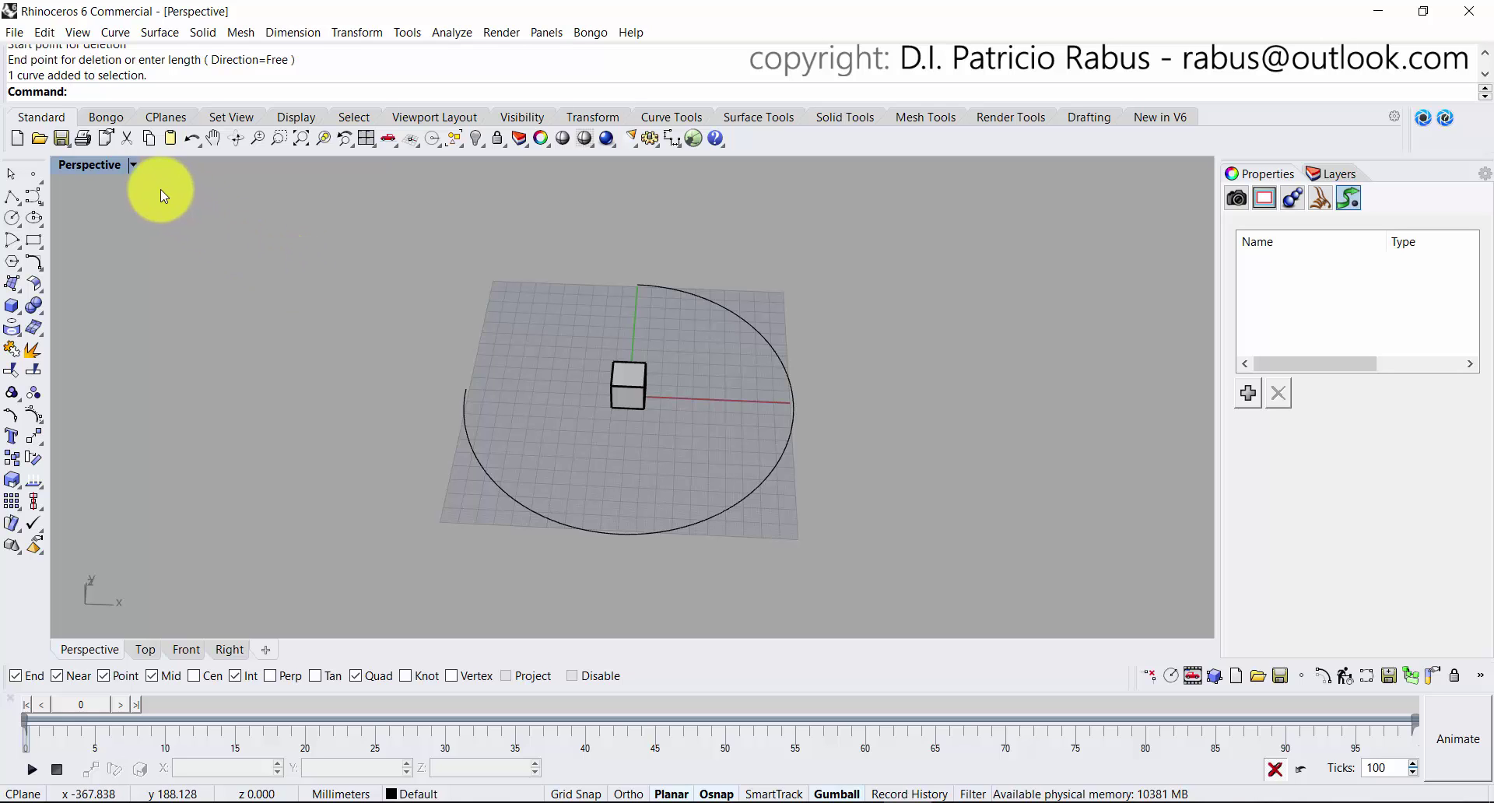
scroll(720, 410, up, 5)
click(551, 367)
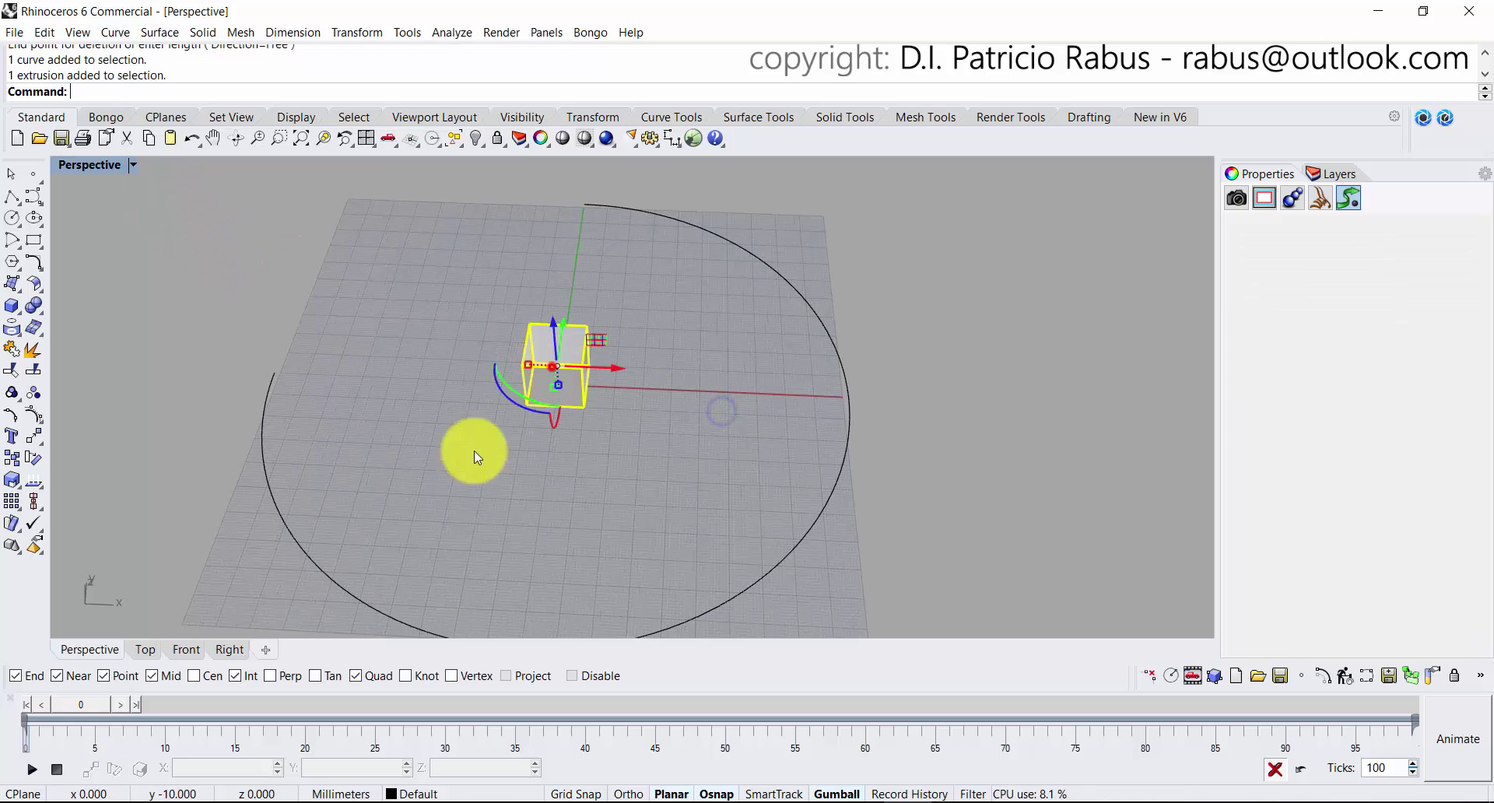
click(426, 501)
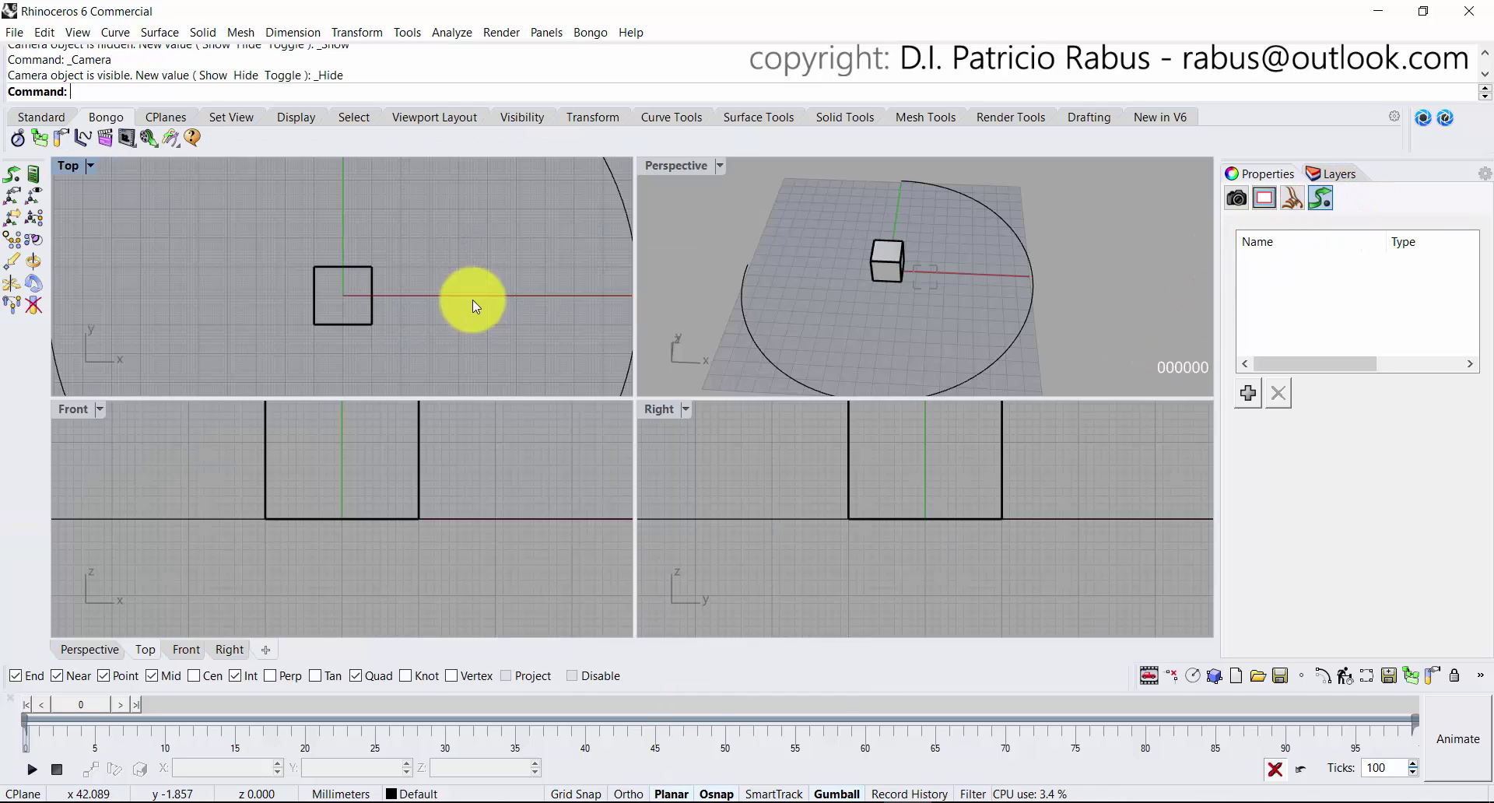
Show the Perspective viewport's camera object so its full frustum can be seen in the Top, Front and Right views.
click(679, 167)
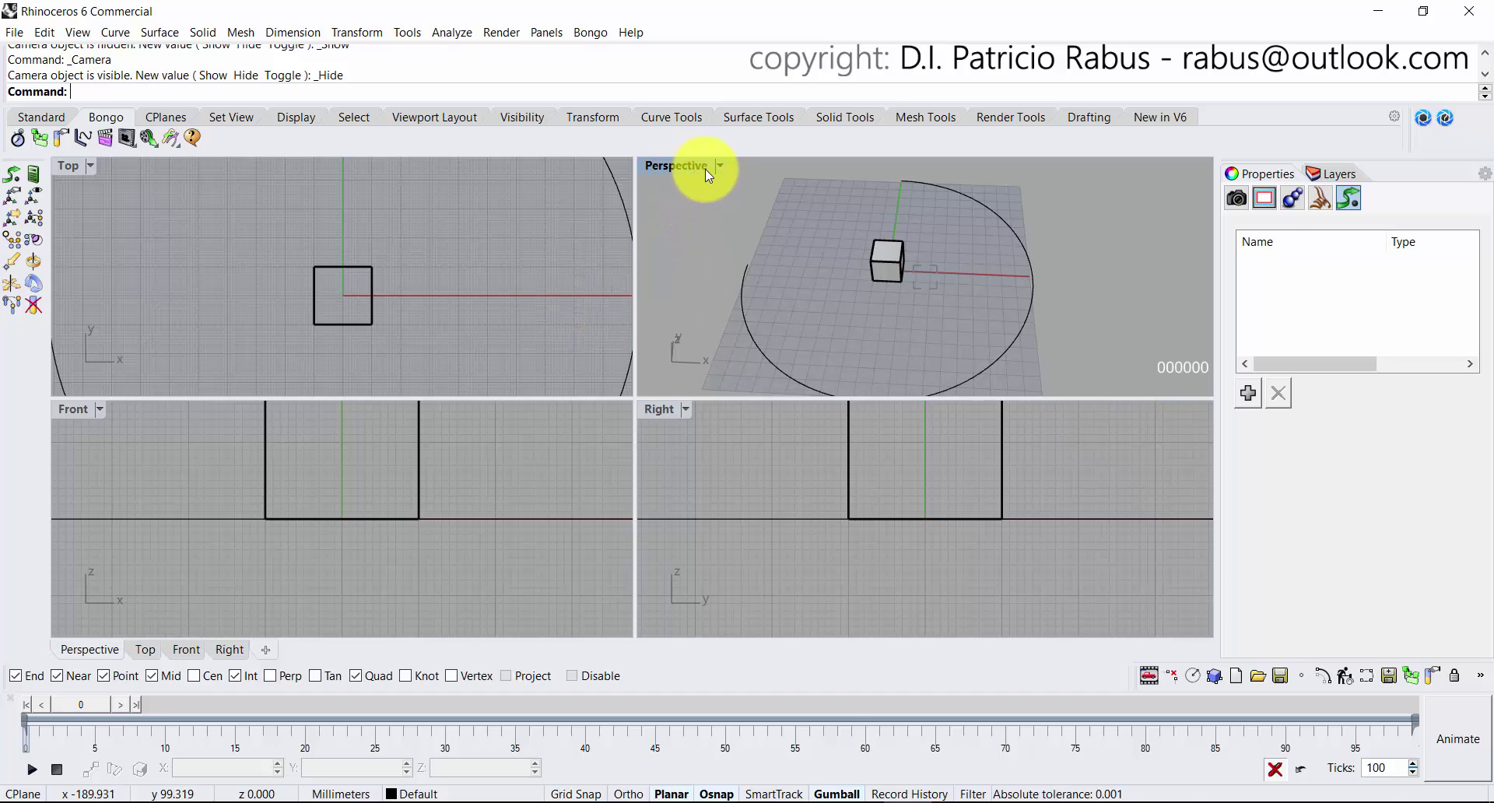
click(718, 166)
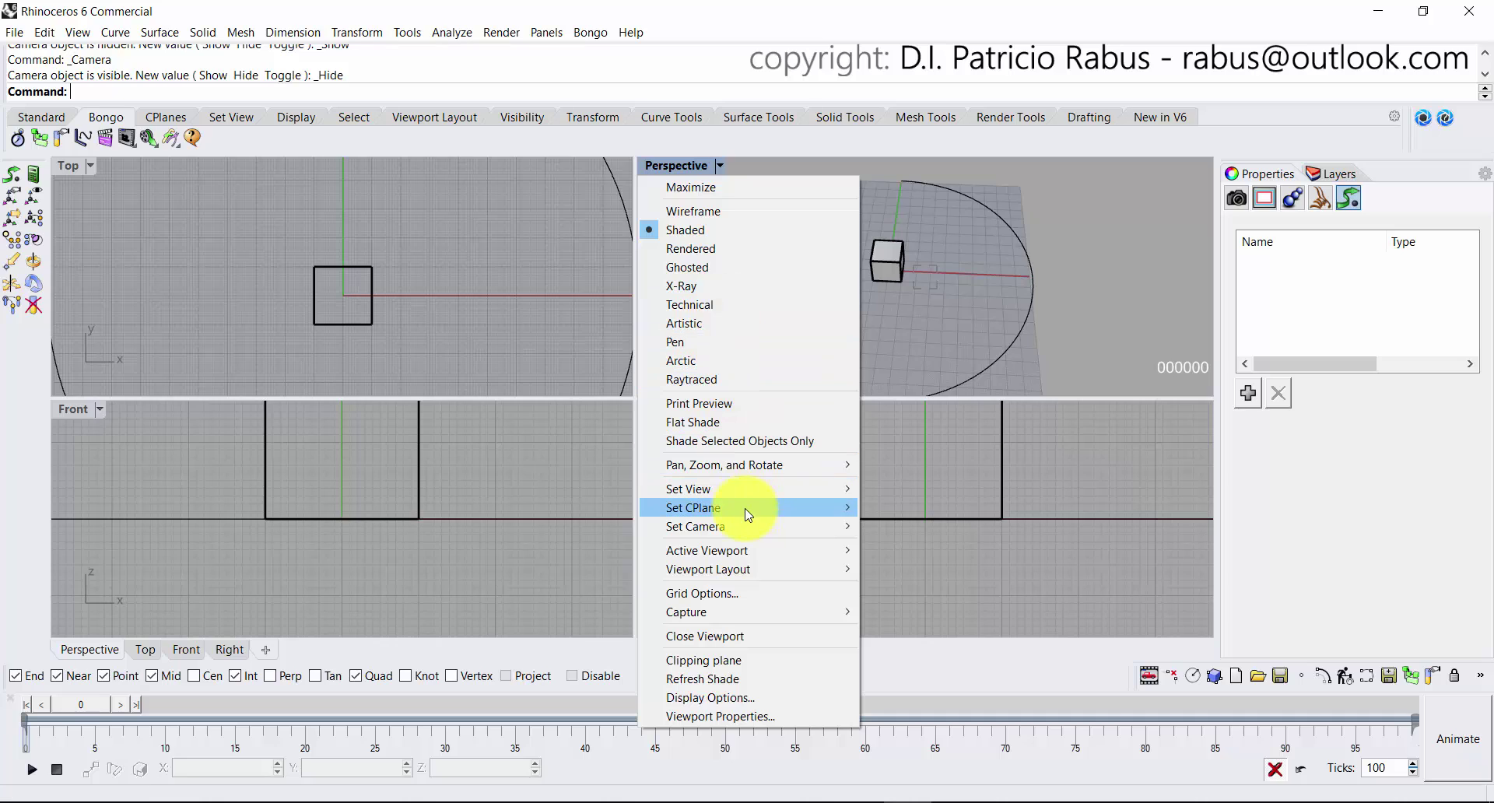
mouse_move(660, 526)
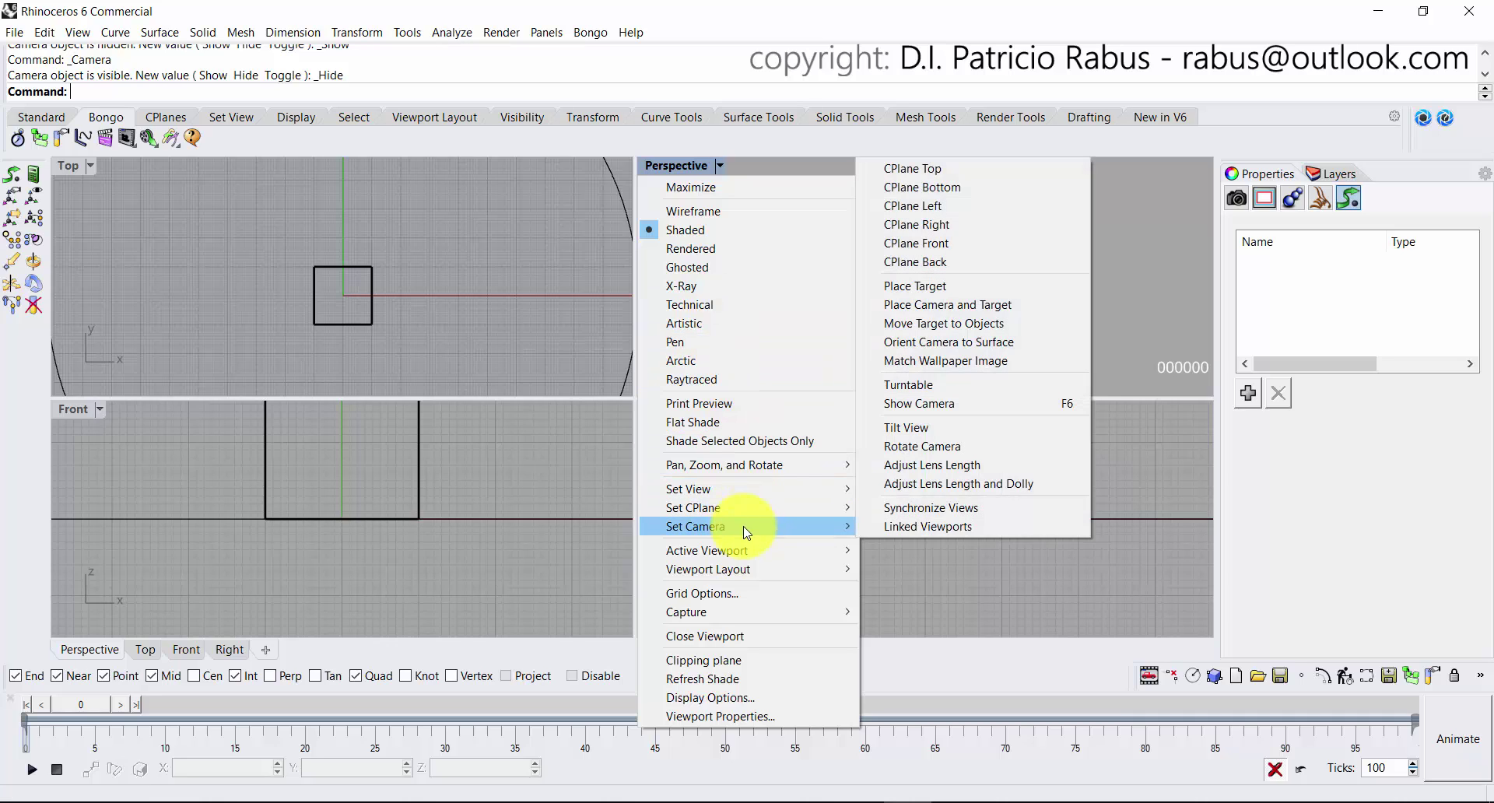
click(1002, 411)
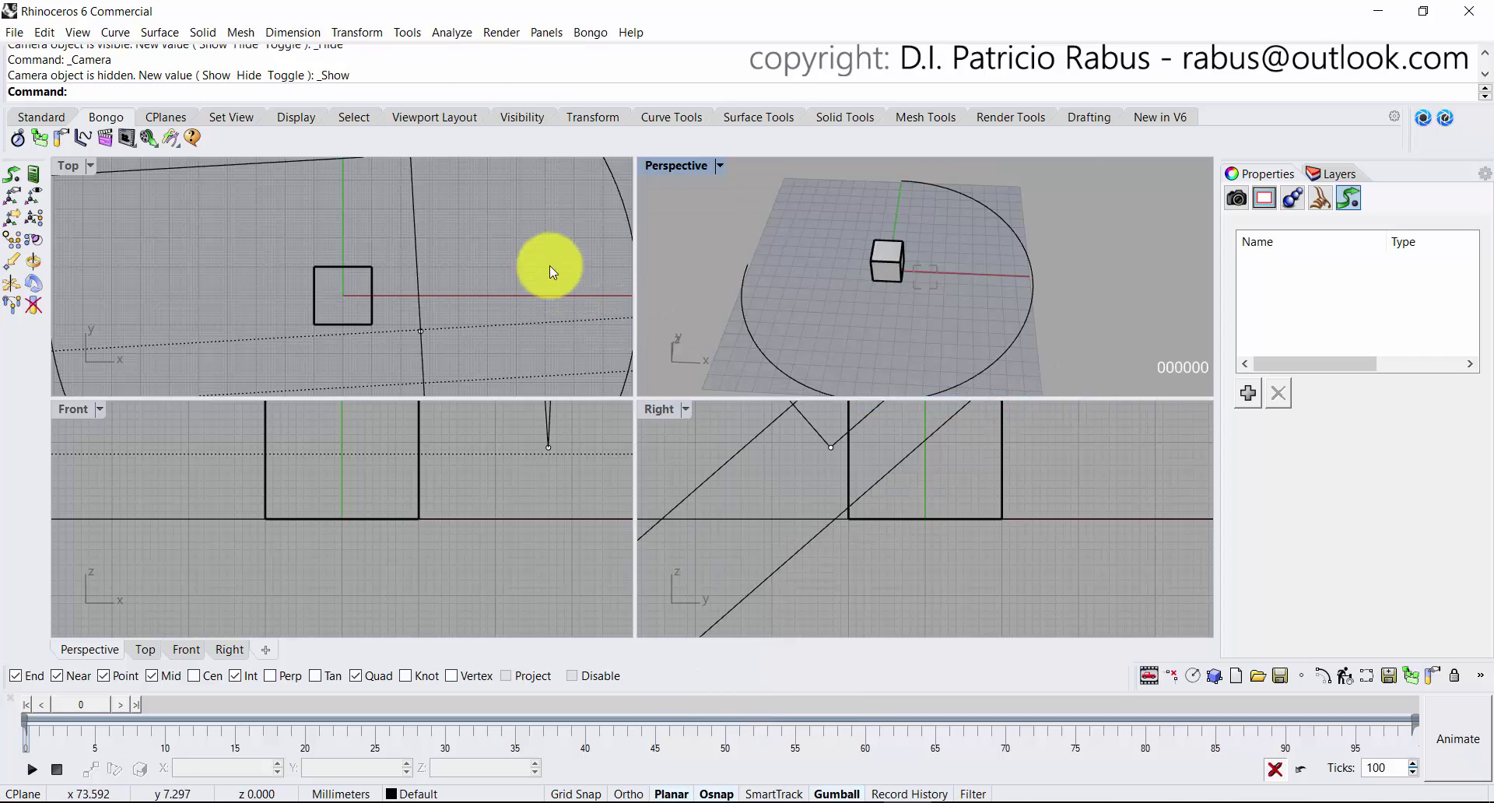
scroll(540, 277, down, 1)
scroll(541, 276, down, 4)
scroll(490, 490, down, 3)
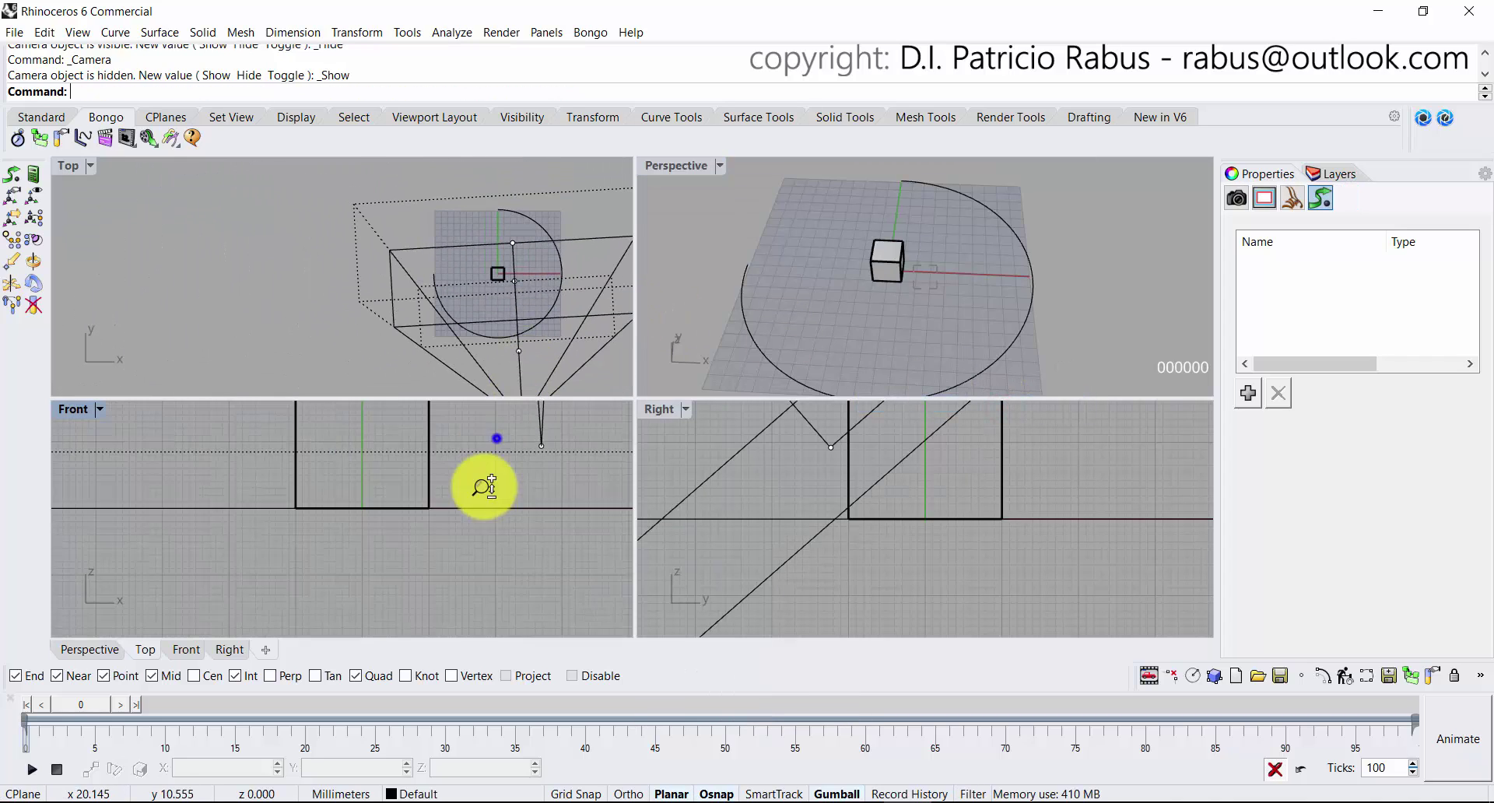
scroll(475, 564, down, 3)
scroll(917, 485, down, 4)
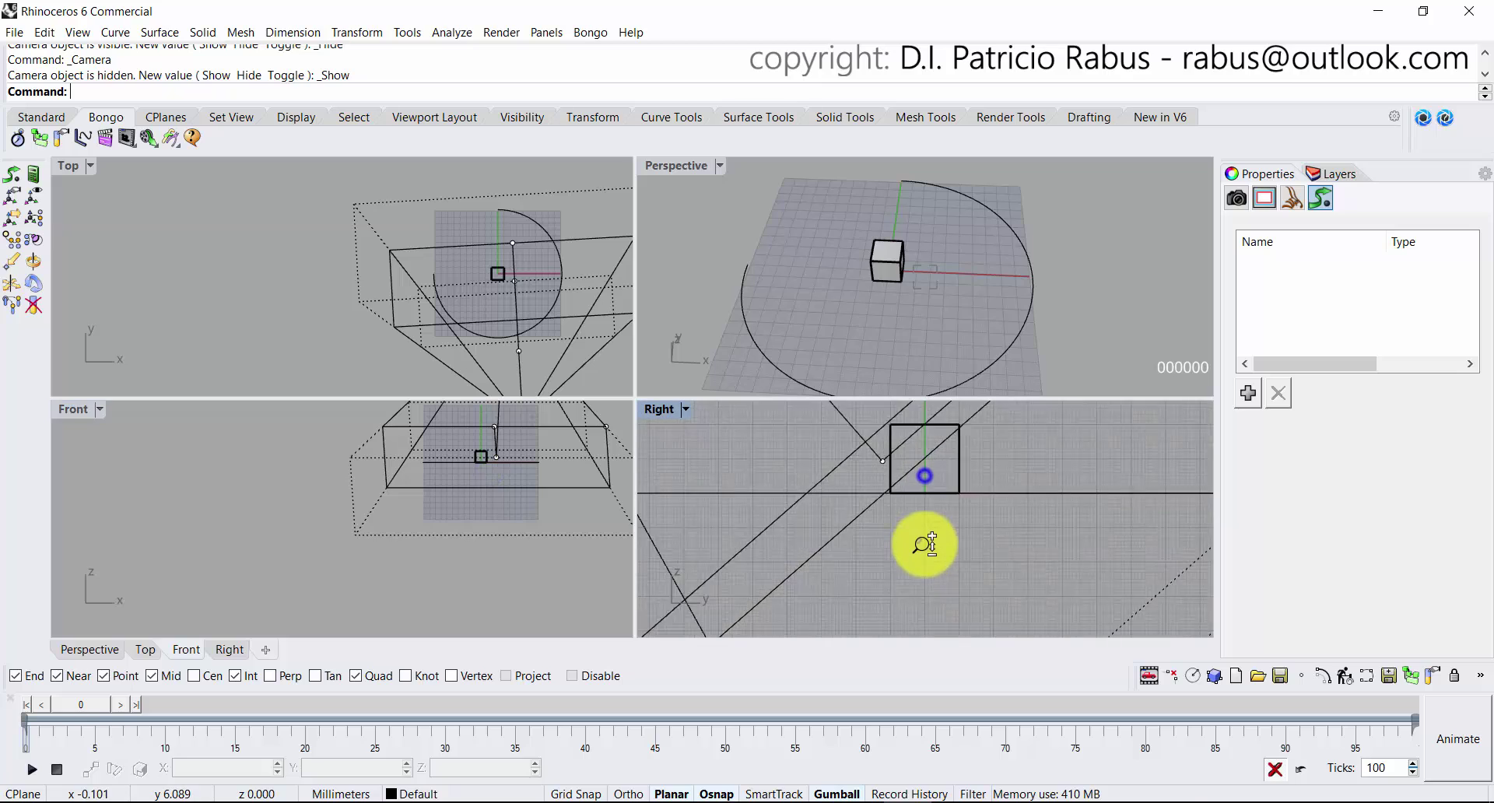
scroll(937, 529, down, 3)
scroll(894, 483, down, 2)
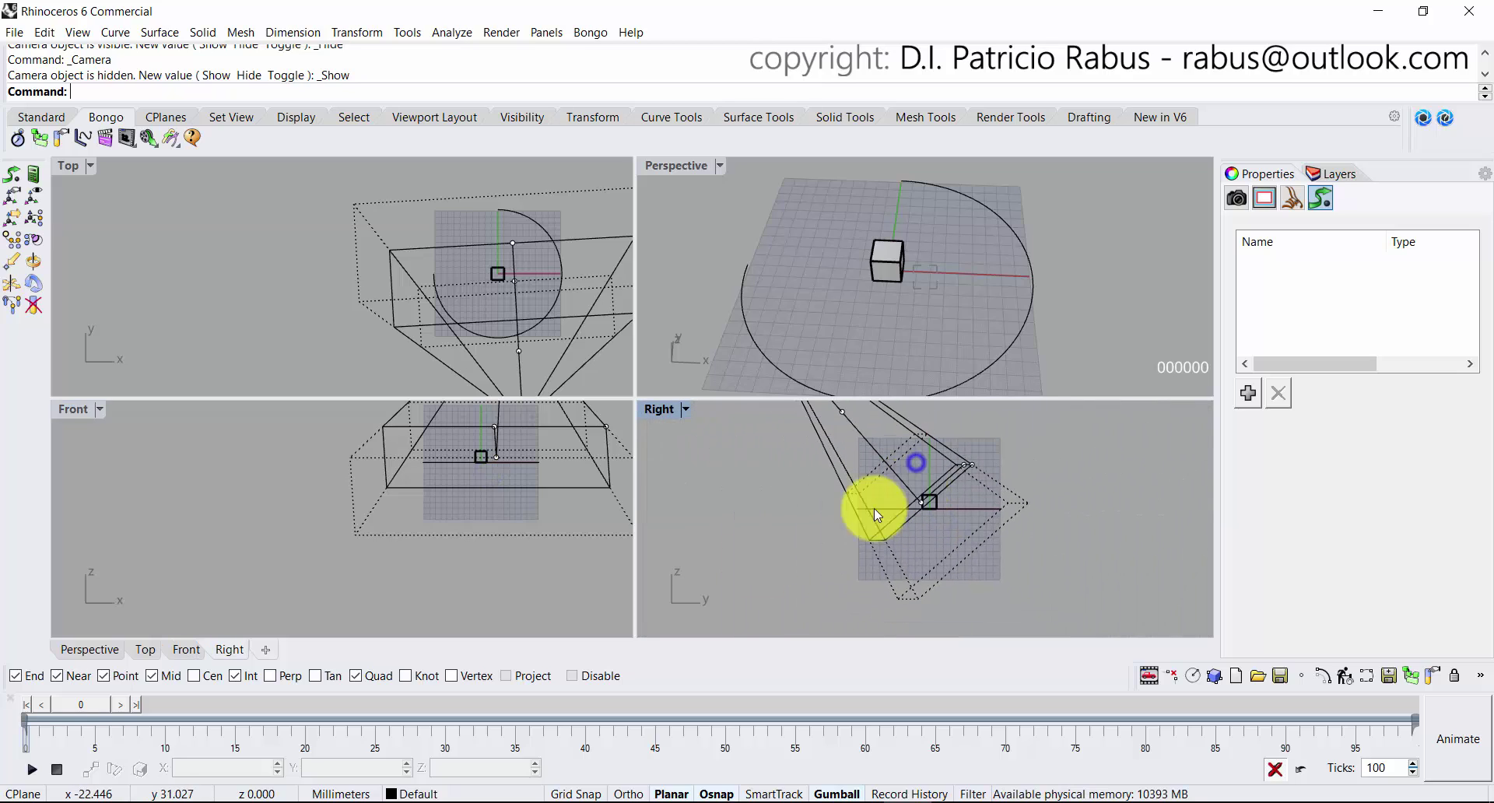
Attach the Perspective camera to the open circular curve with Camera To Path, starting at its Y-axis end, and preview the motion along the timeline.
drag(115, 704, 73, 657)
click(747, 264)
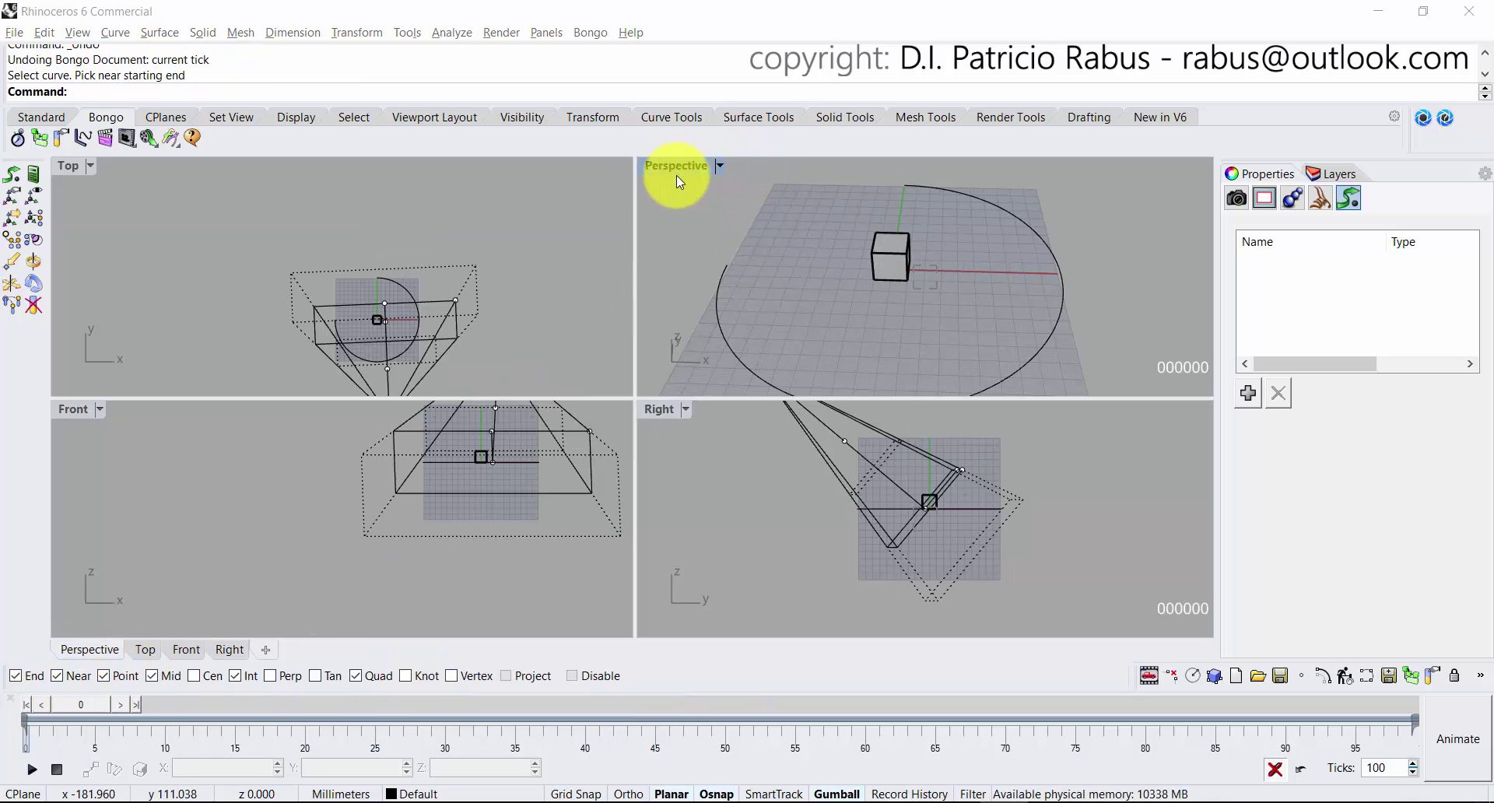
click(1248, 395)
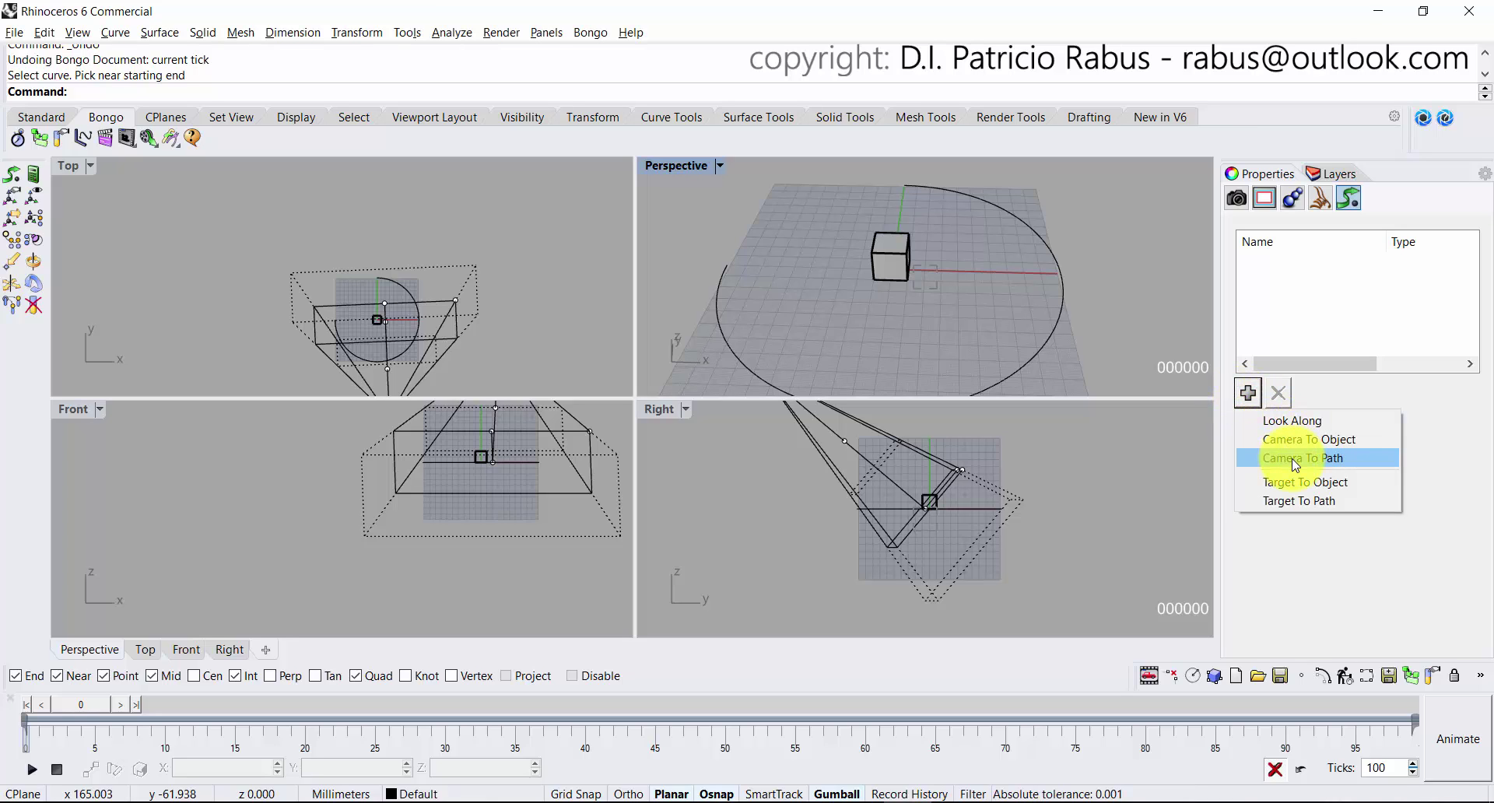
click(1296, 462)
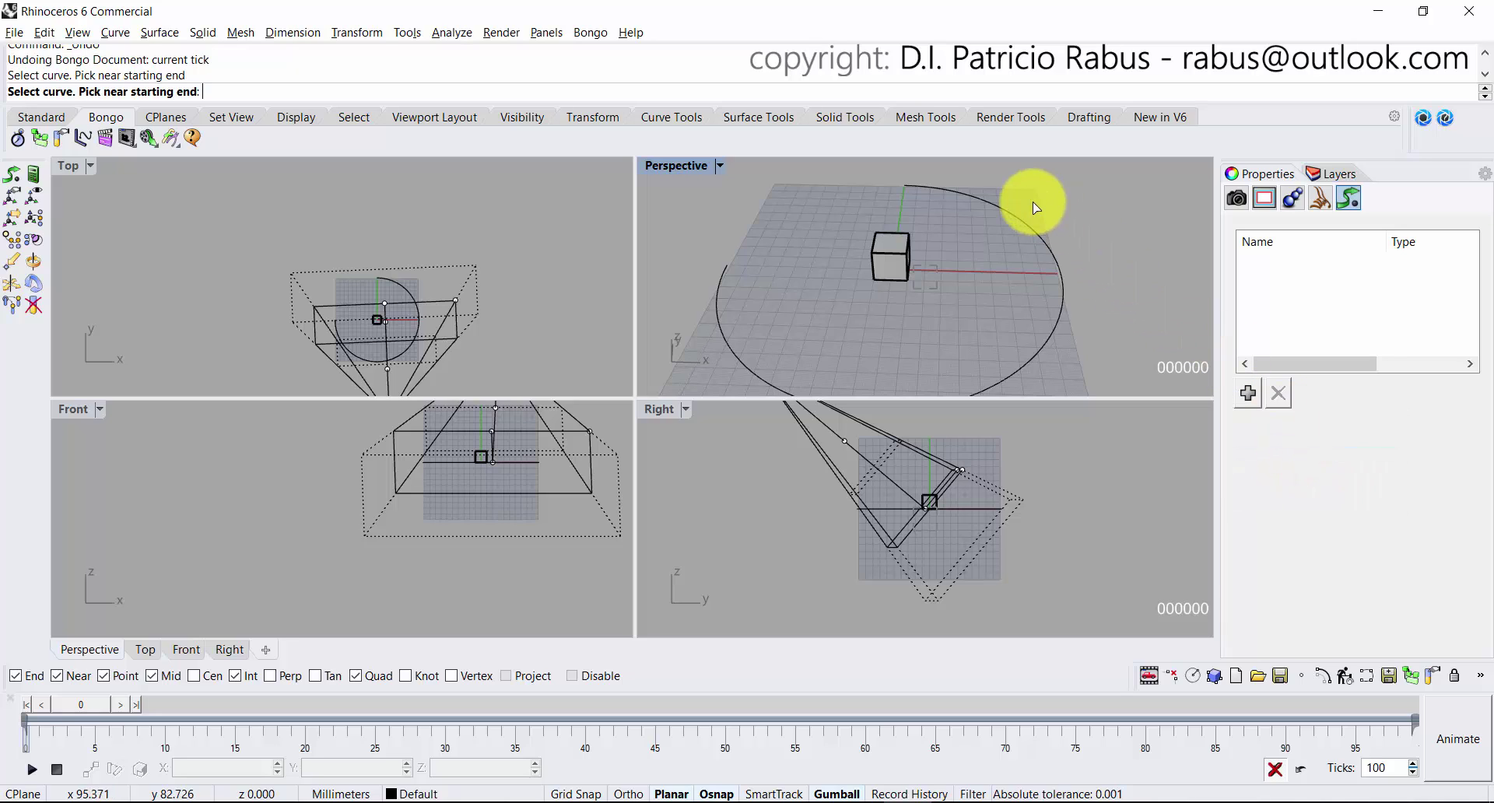
click(916, 189)
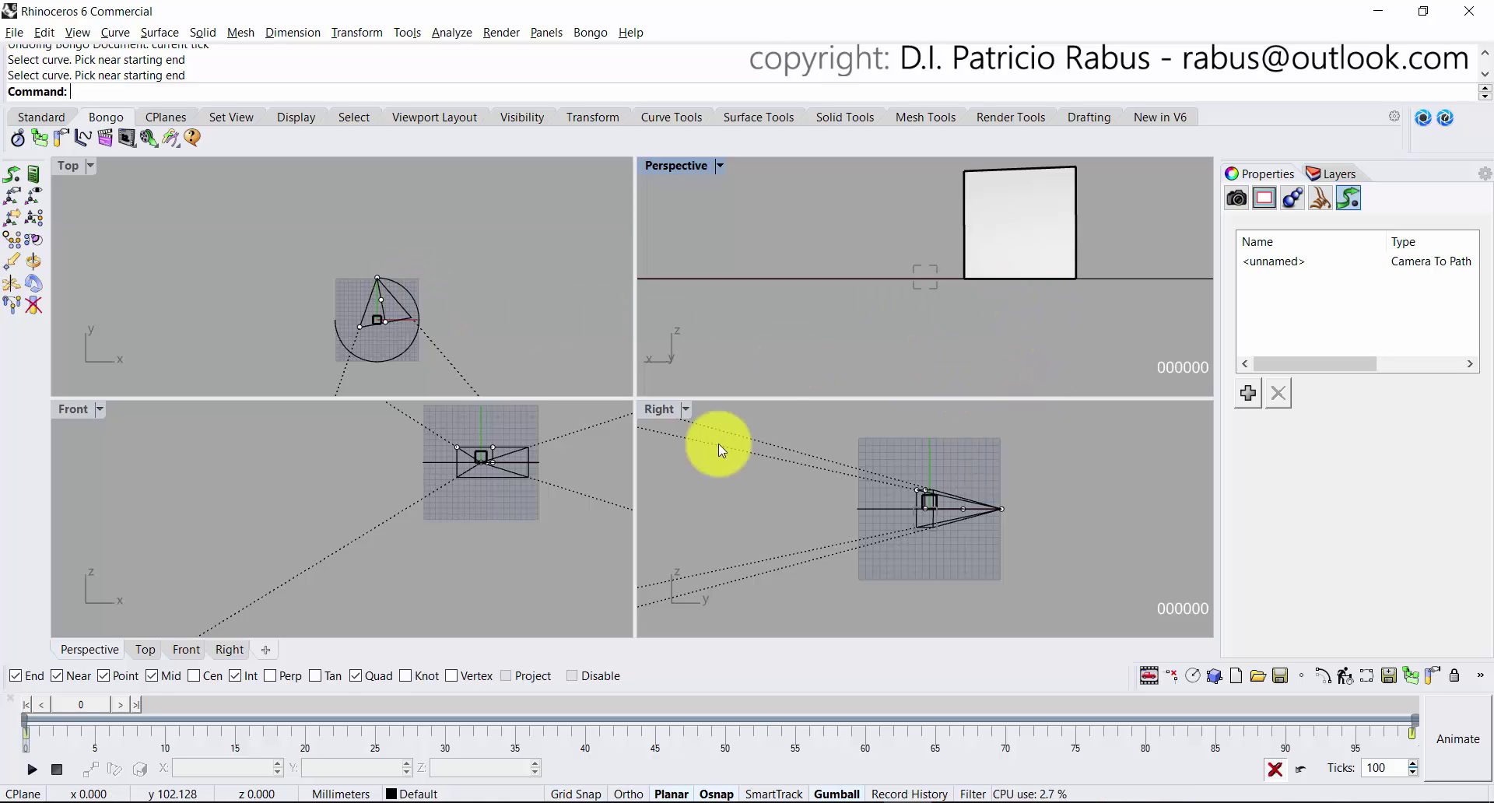
drag(81, 705, 1141, 693)
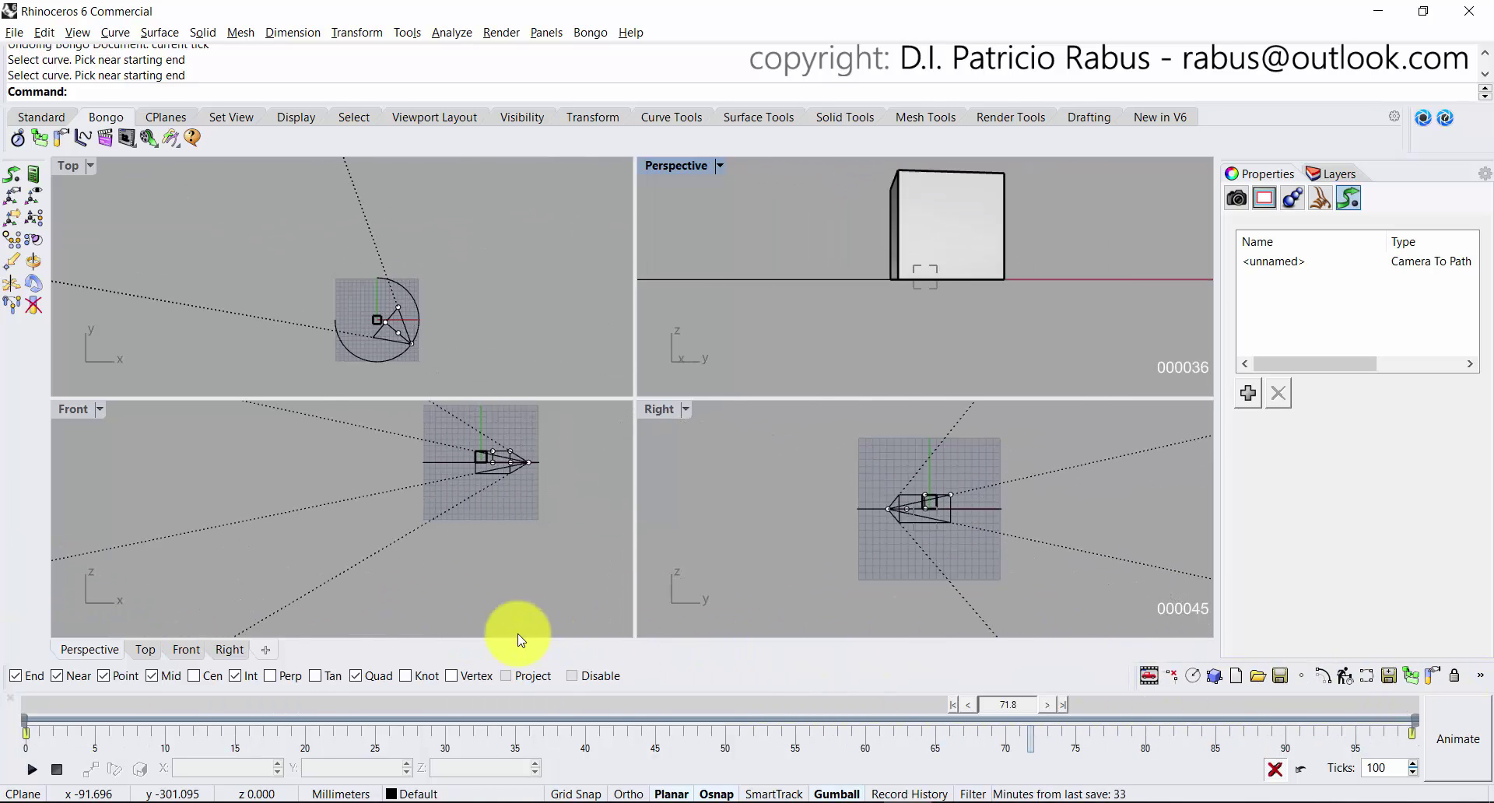
drag(520, 639, 50, 652)
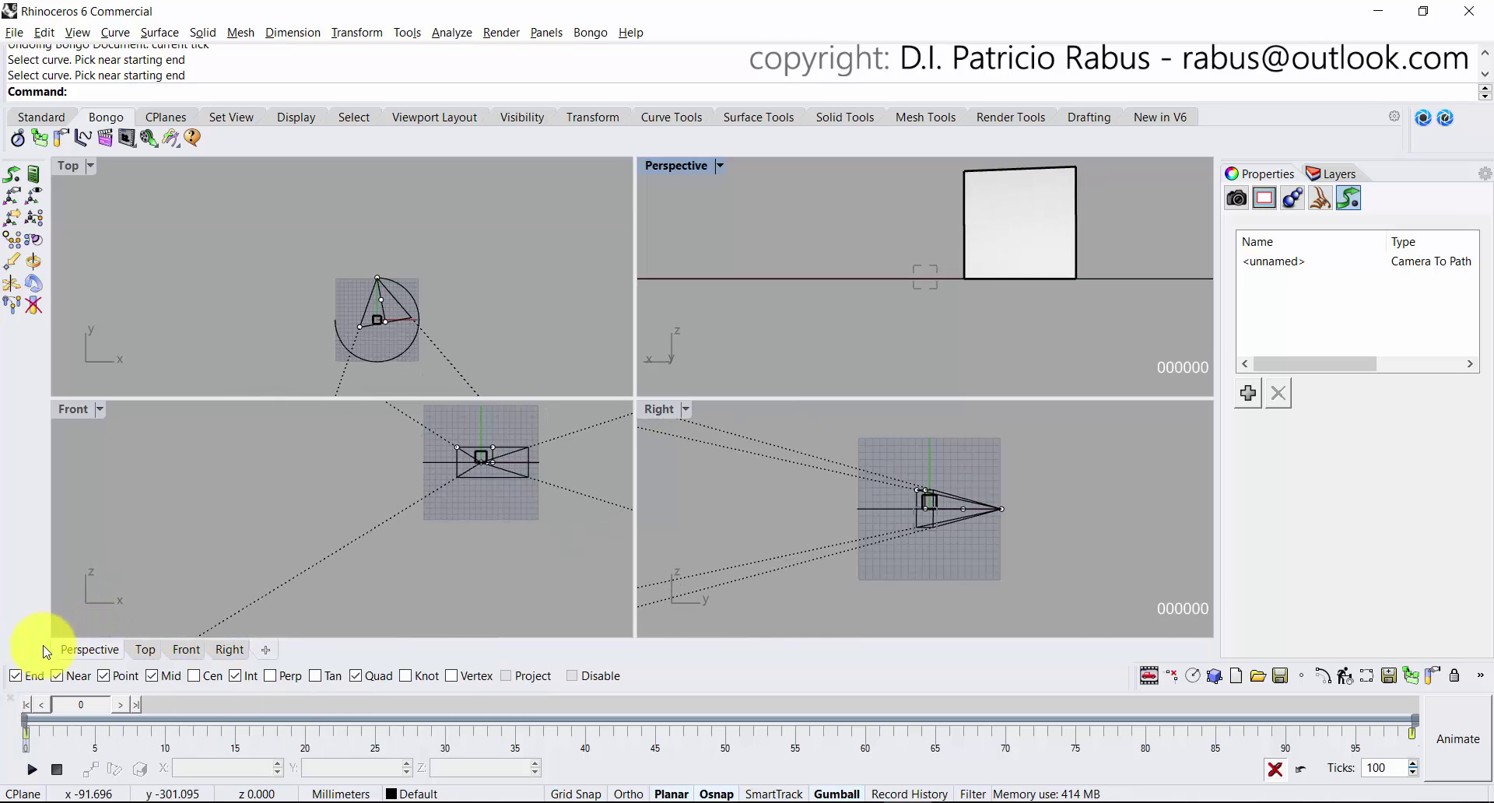
Add a Target To Object constraint that aims the Perspective camera at the box, and preview the motion along the timeline.
click(1249, 394)
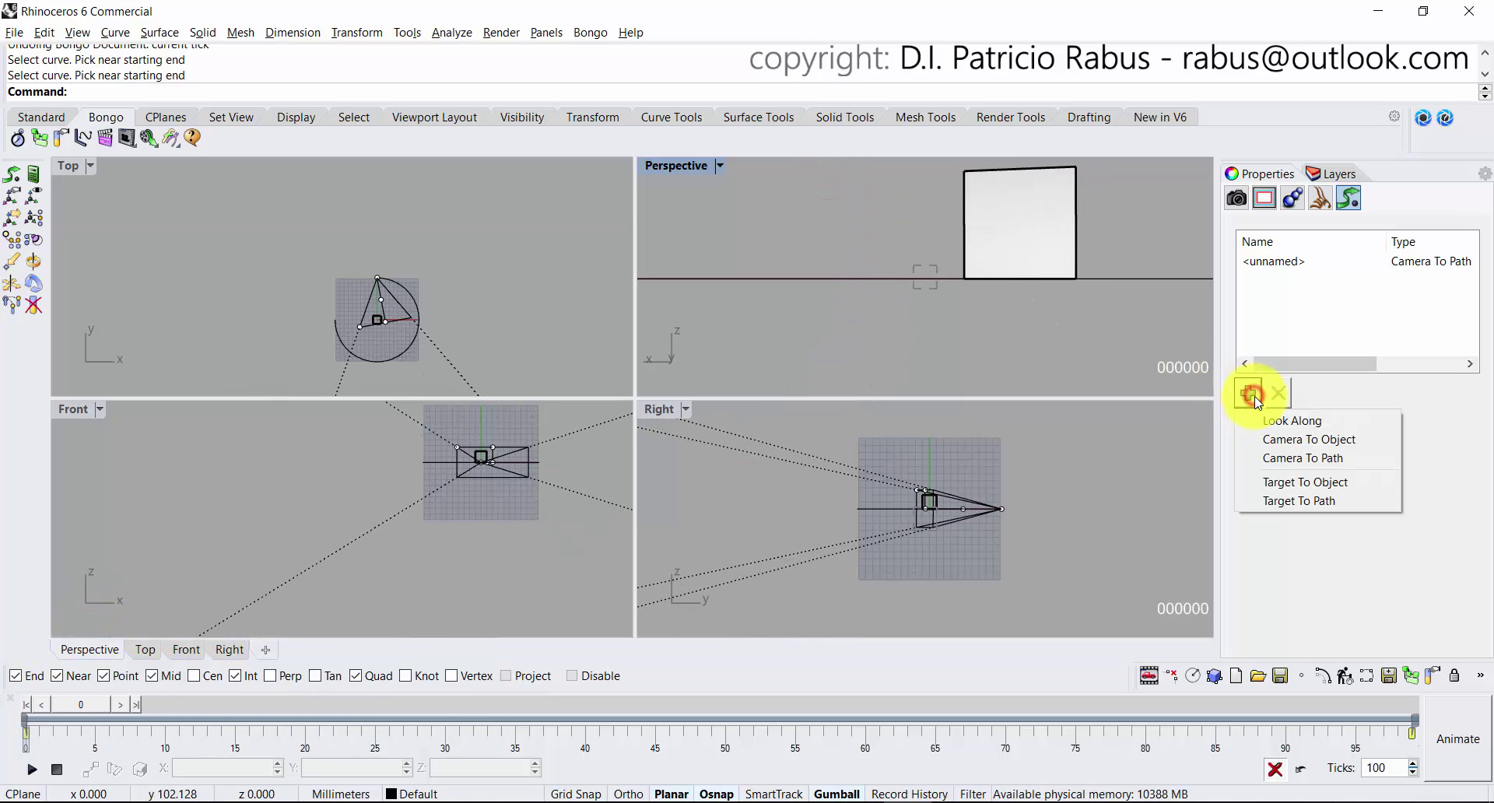
click(1307, 482)
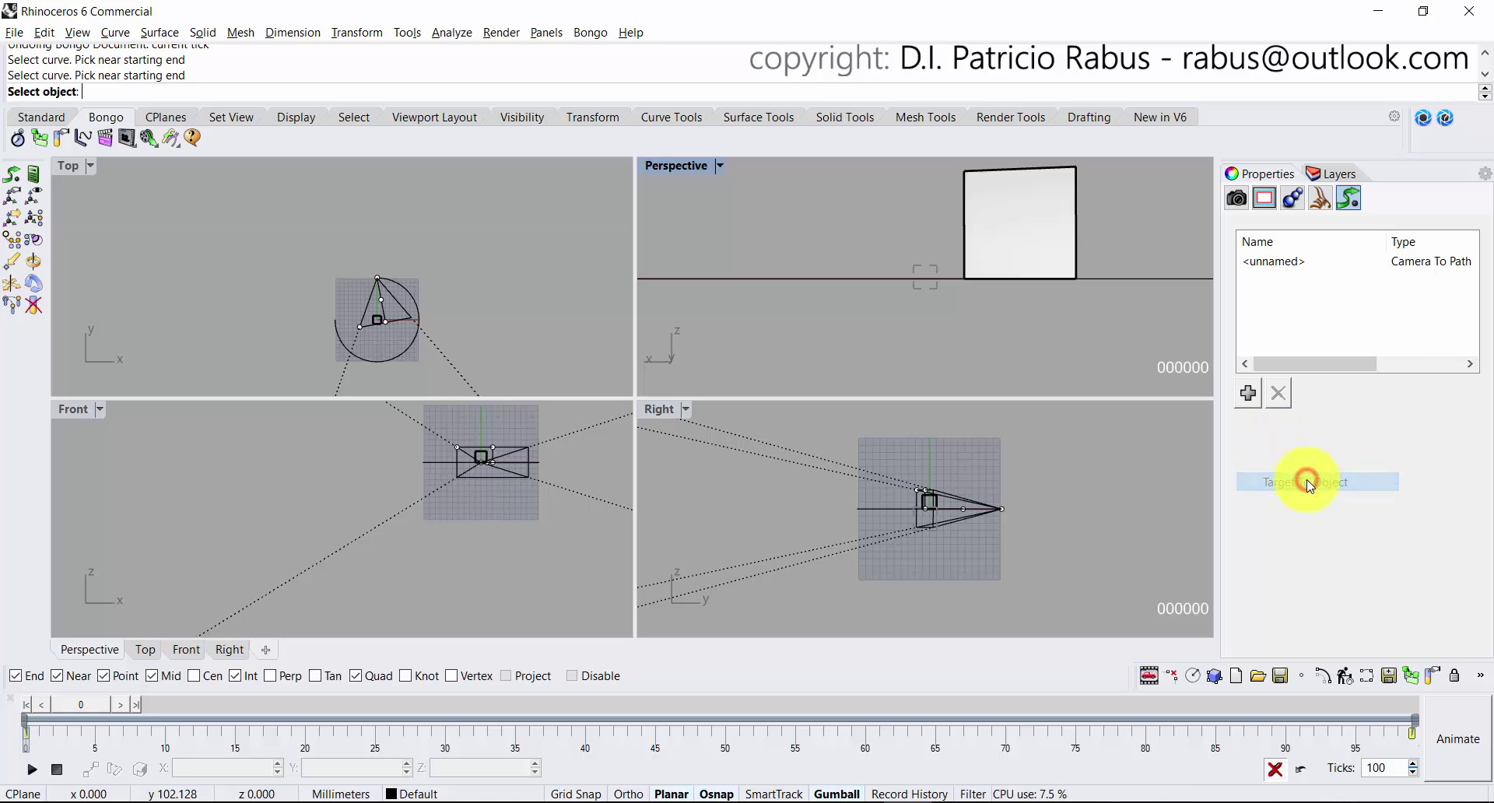
click(379, 321)
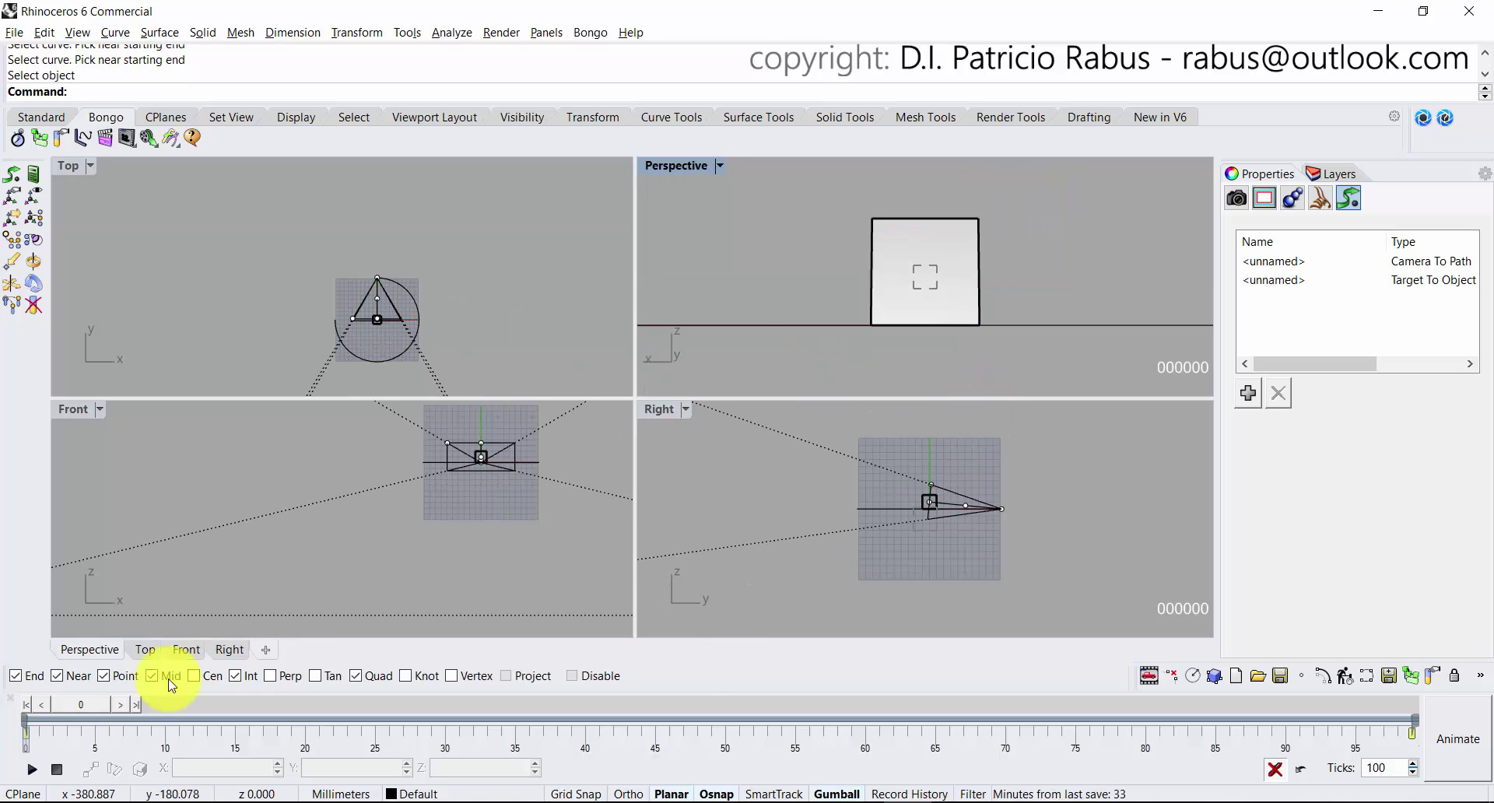
click(70, 703)
drag(87, 708, 31, 700)
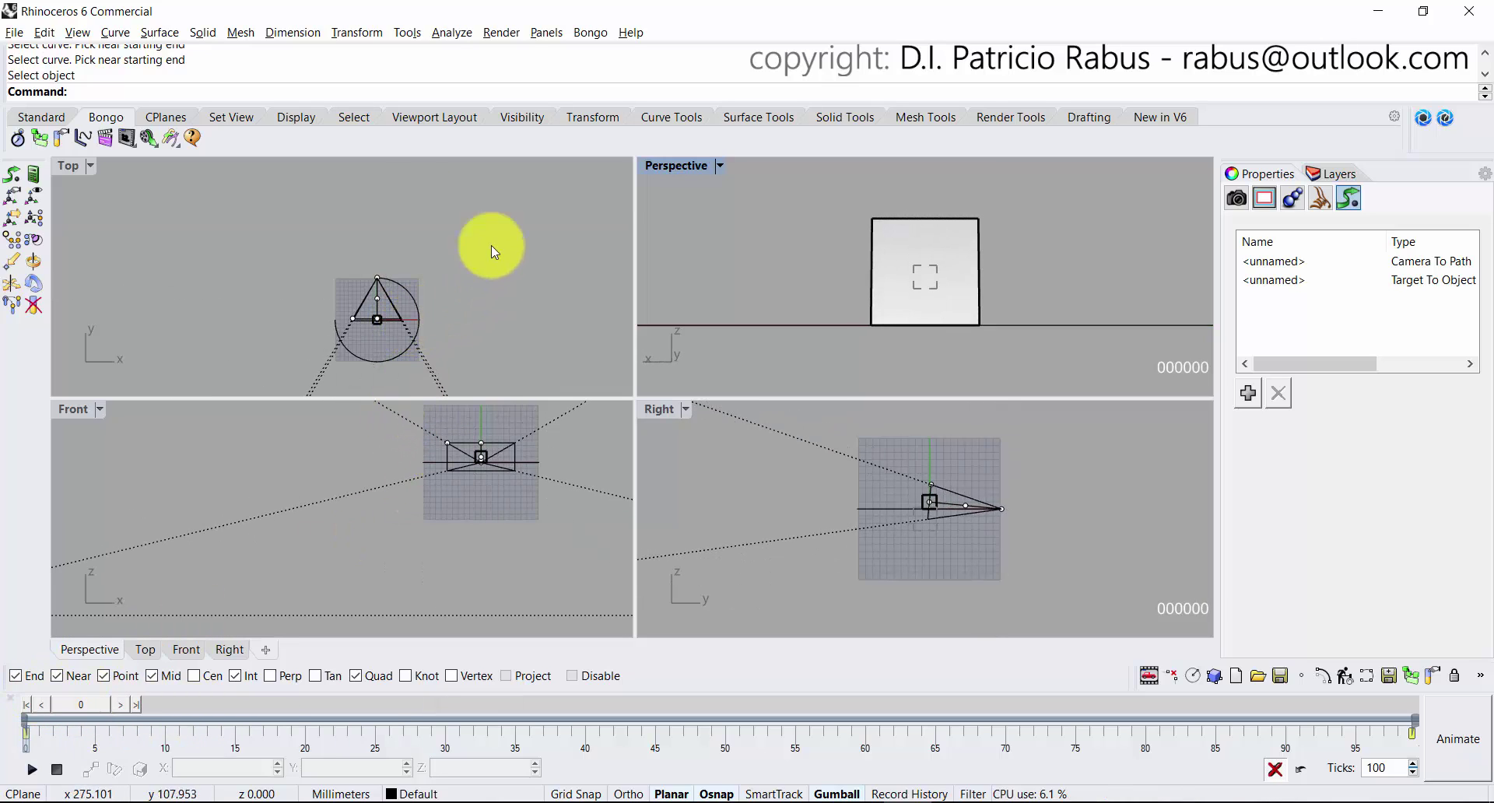
Disable view animation for the Perspective viewport and orbit it to an oblique view of the whole path.
click(702, 196)
click(128, 140)
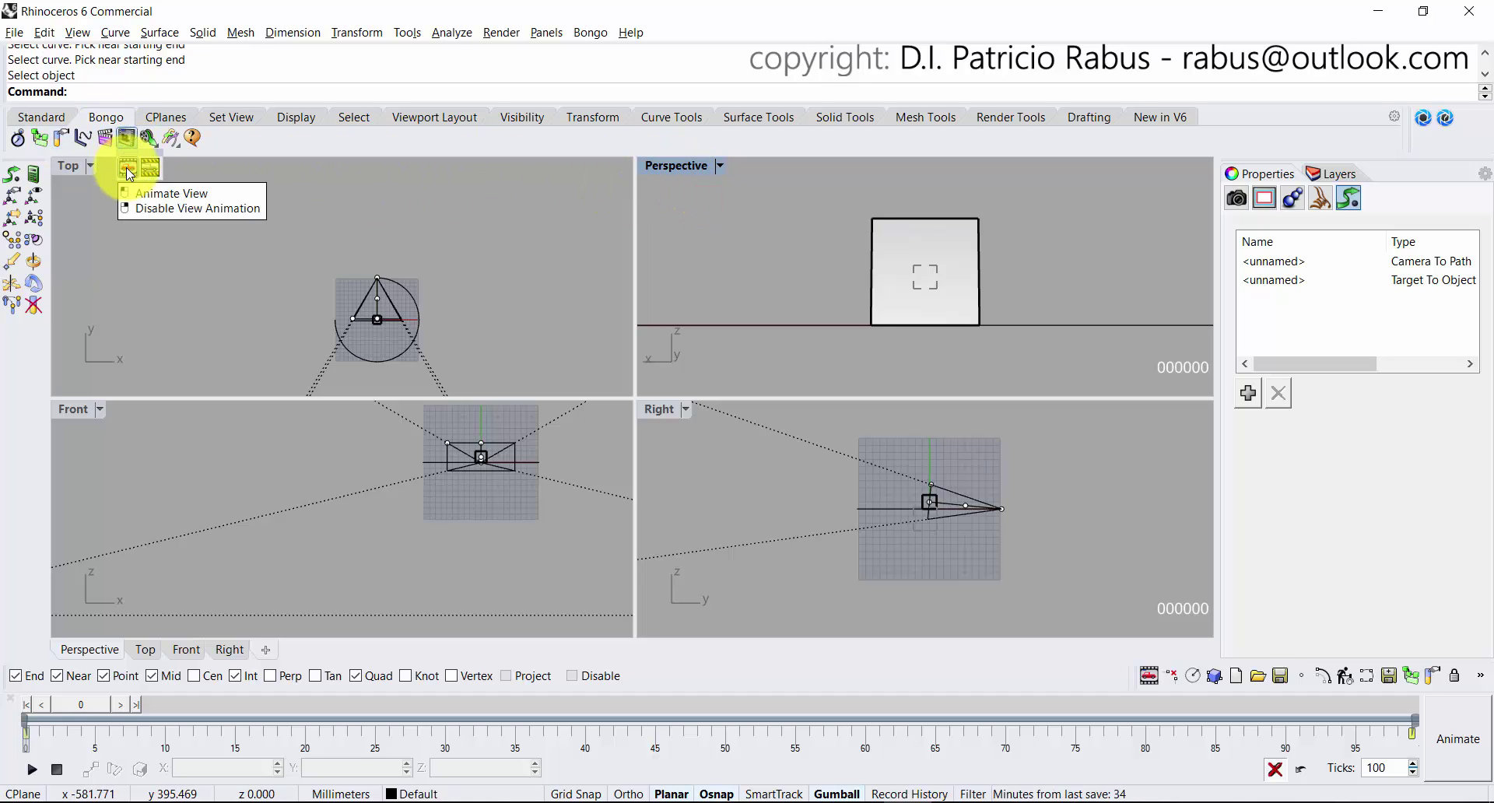
right_click(126, 166)
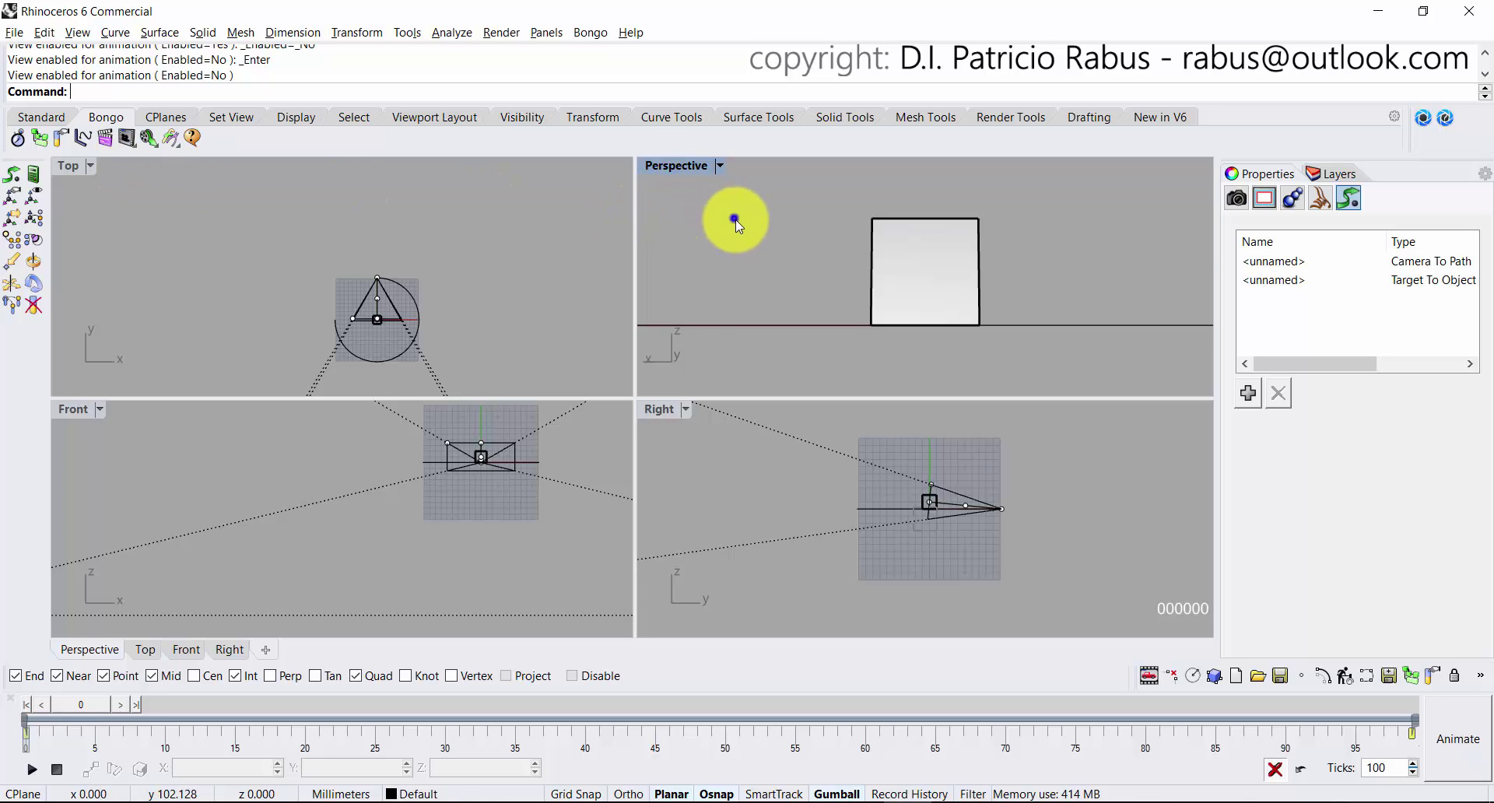
right_drag(736, 220, 948, 351)
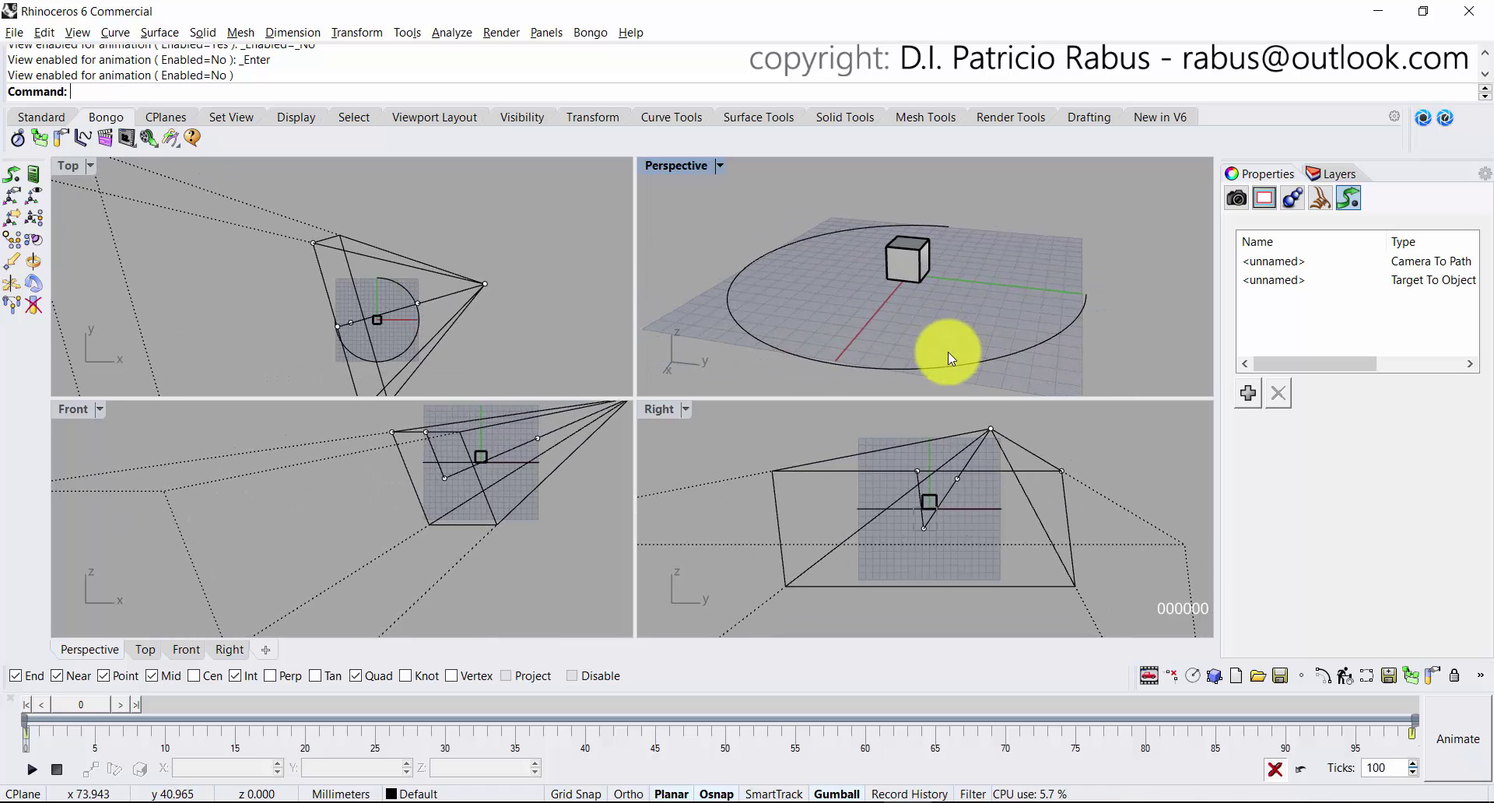
Raise the circular camera path vertically above the grid and deselect it.
click(955, 366)
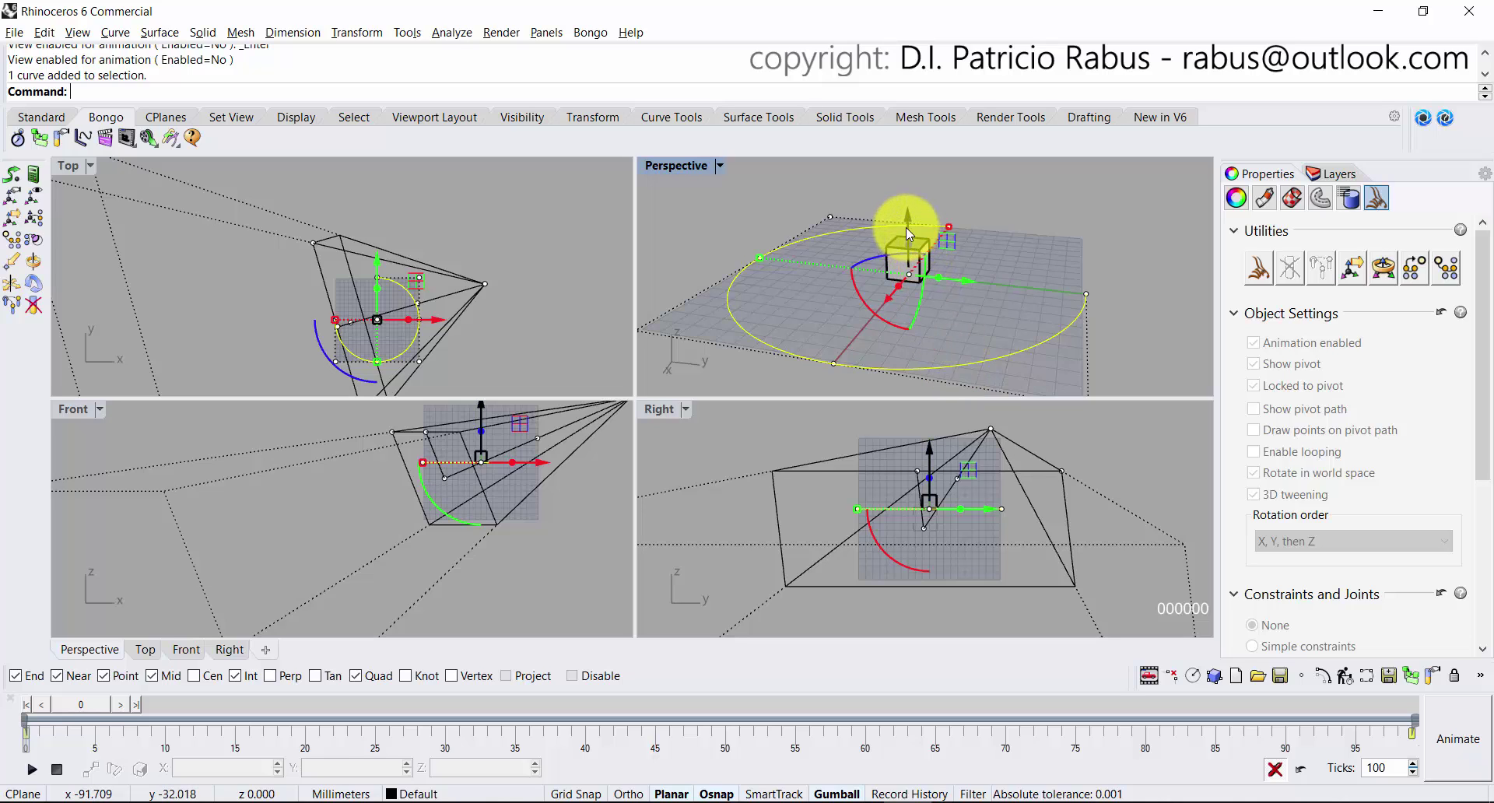
drag(906, 228, 912, 162)
drag(914, 161, 914, 167)
click(443, 227)
click(670, 244)
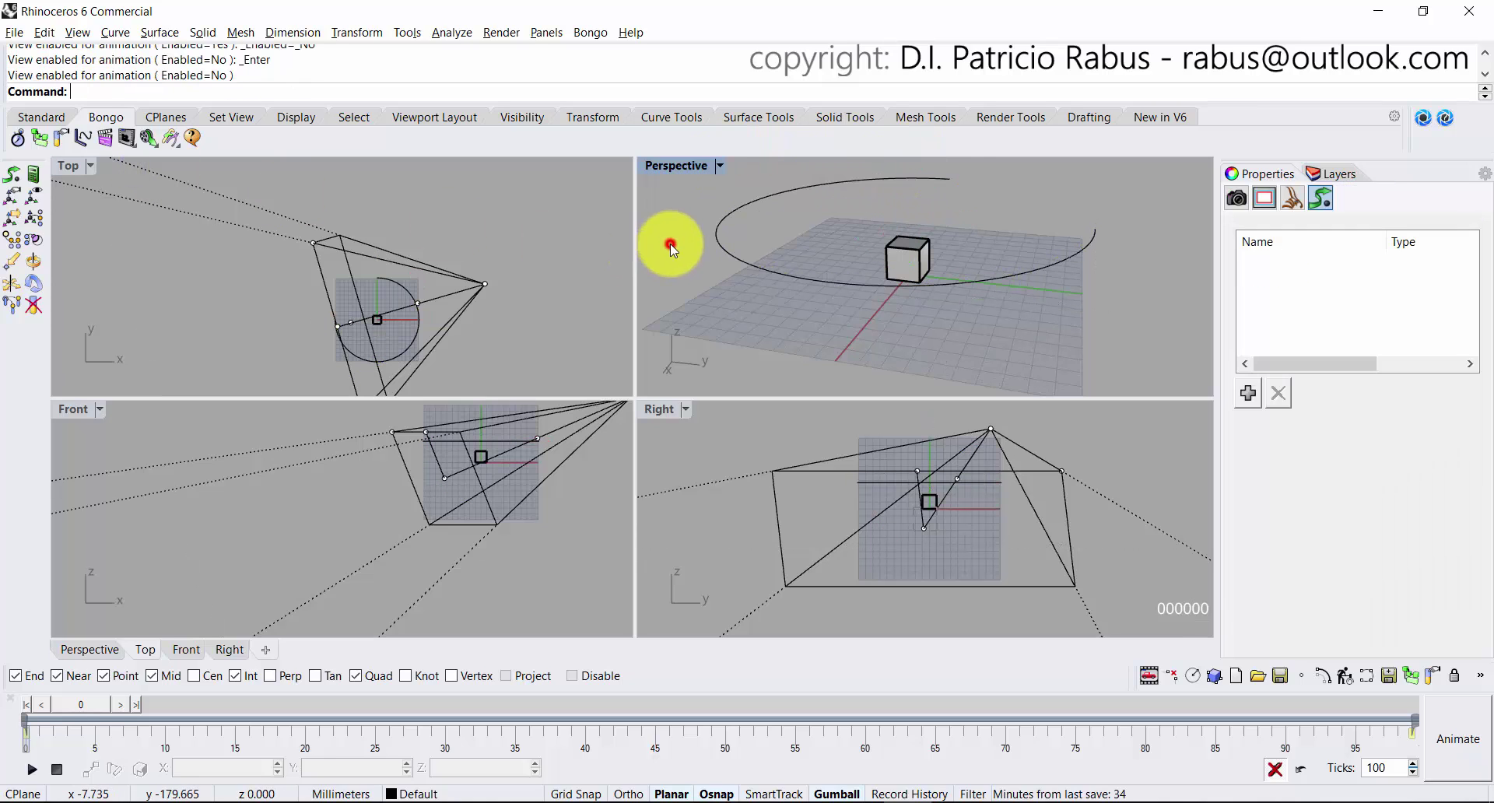
Enable view animation for the Perspective viewport and preview the camera's motion on the raised path.
click(123, 141)
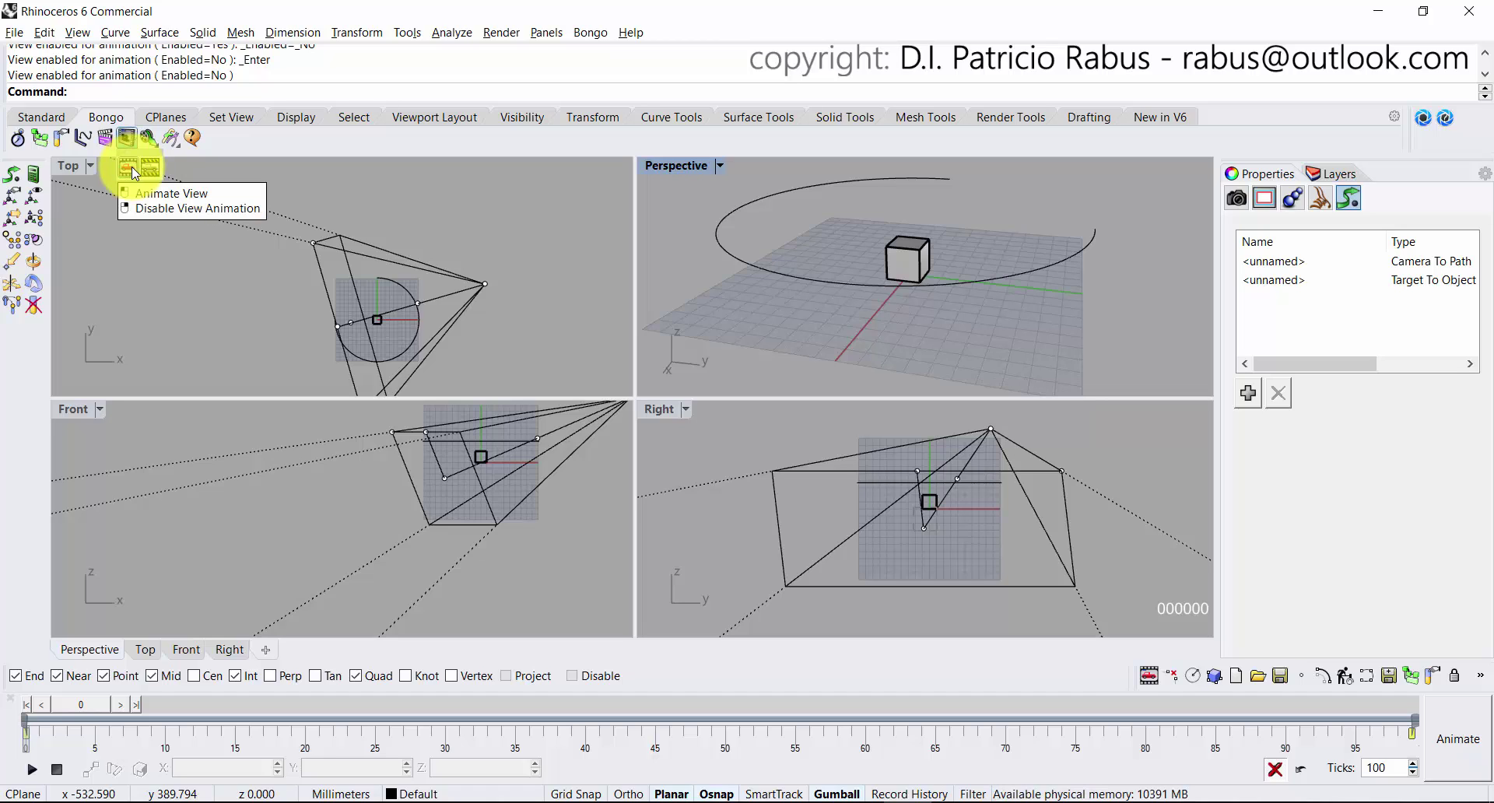
click(132, 168)
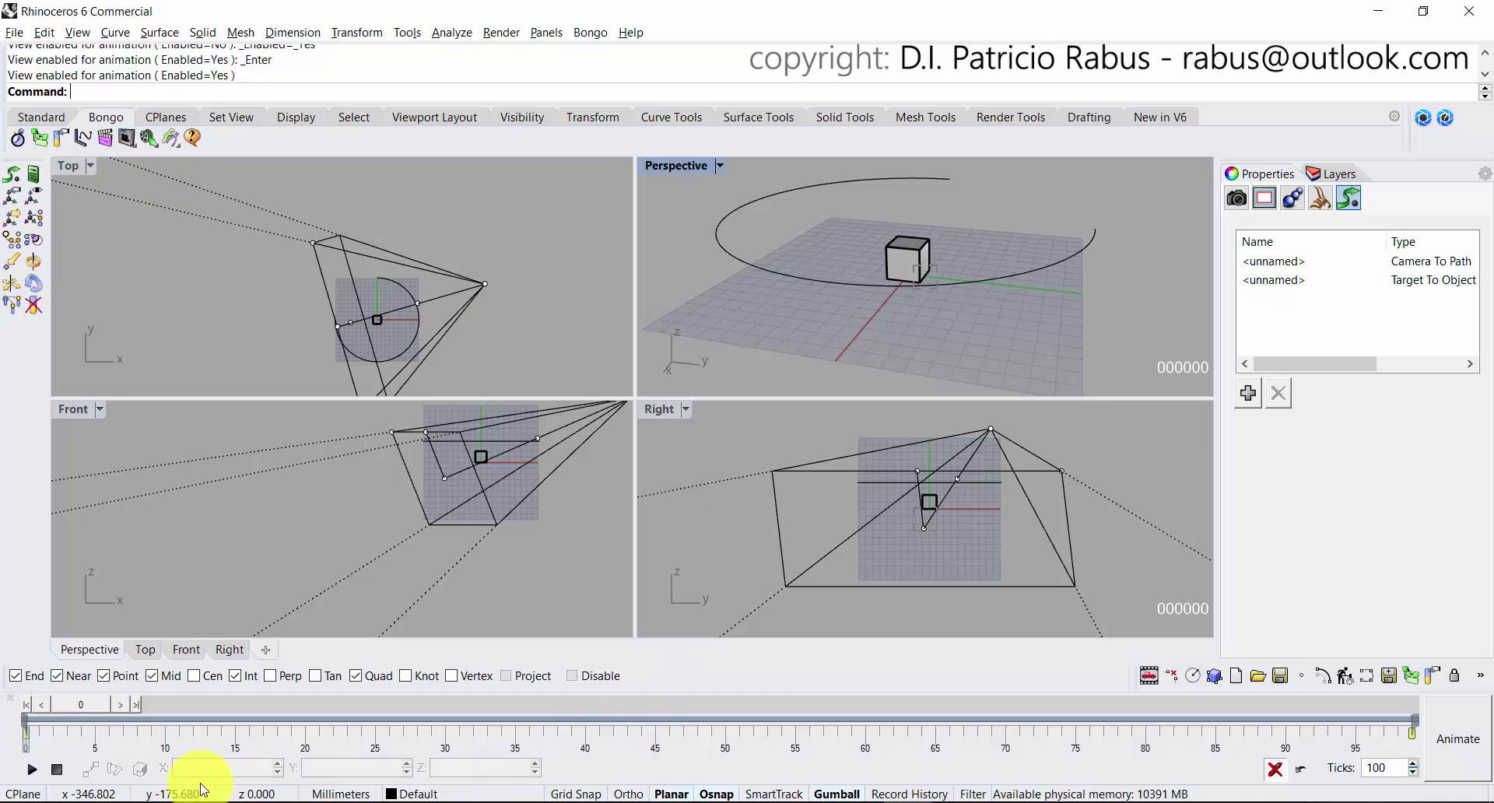
mouse_move(72, 714)
mouse_down()
mouse_move(215, 710)
mouse_move(117, 696)
mouse_move(1377, 690)
mouse_move(374, 695)
mouse_move(1022, 695)
mouse_move(250, 740)
mouse_move(122, 739)
mouse_move(98, 703)
mouse_move(53, 710)
mouse_up()
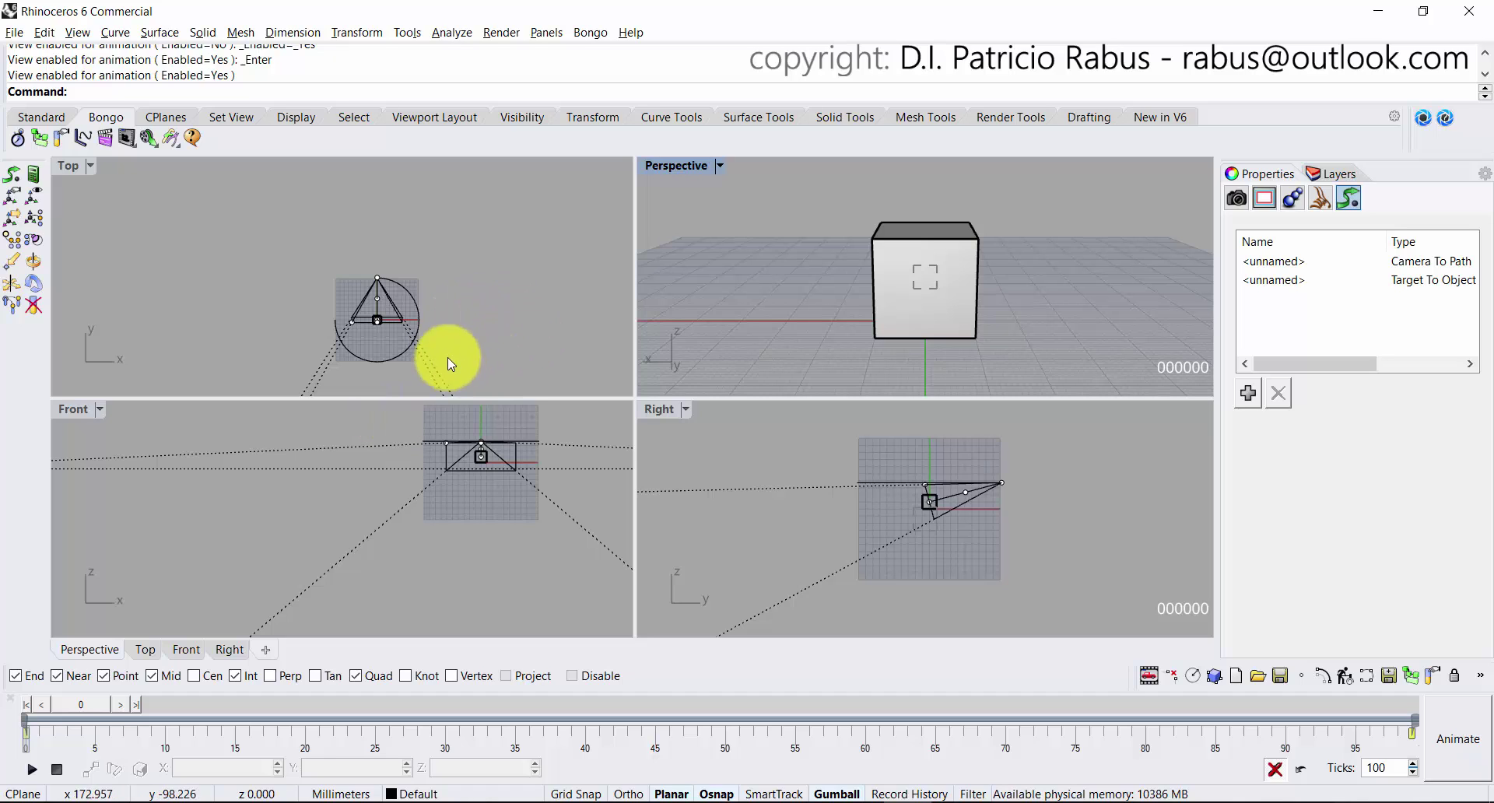
Turn off view animation for the Perspective viewport and orbit it to show the whole raised path.
click(416, 324)
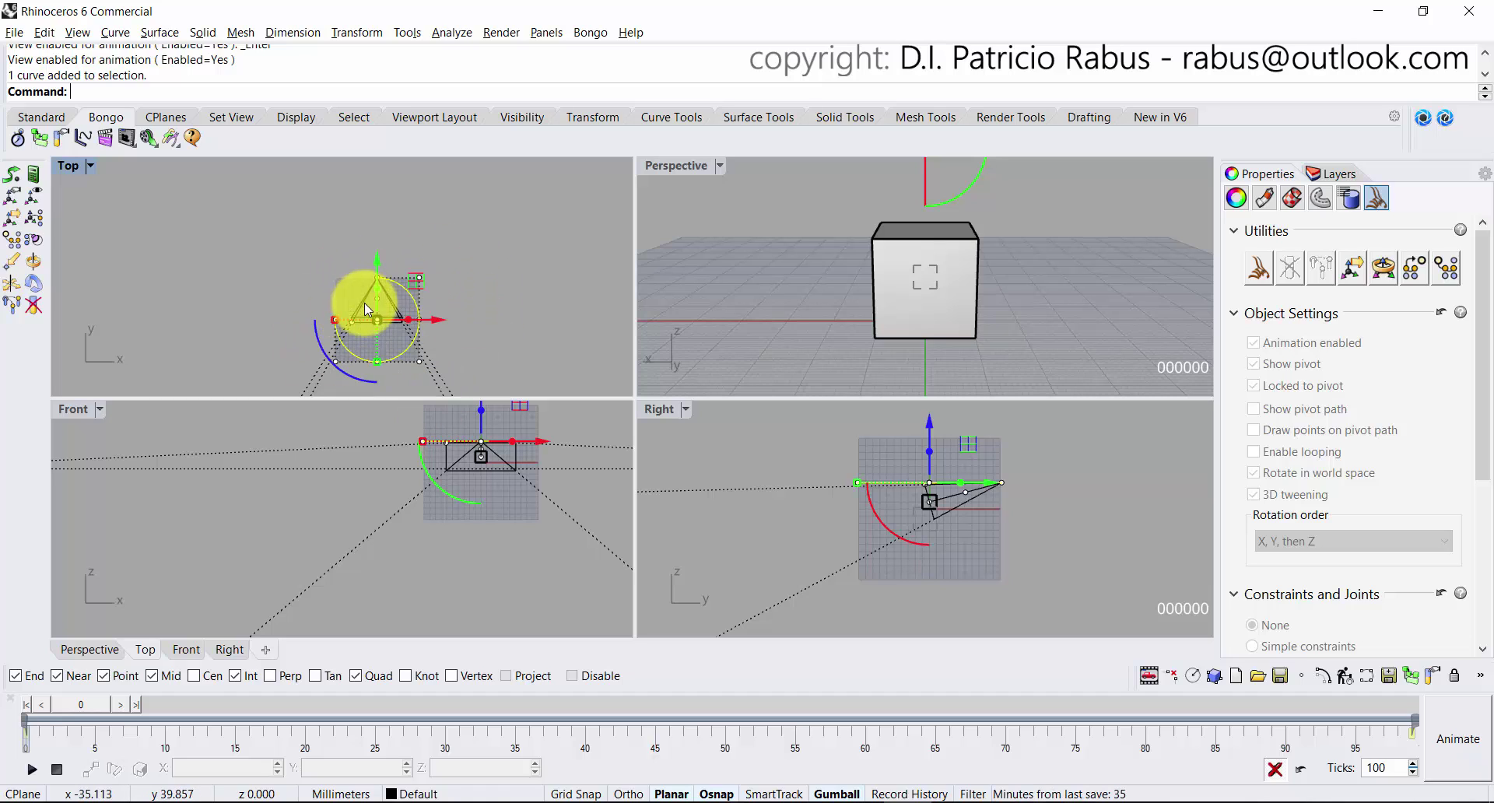
click(810, 259)
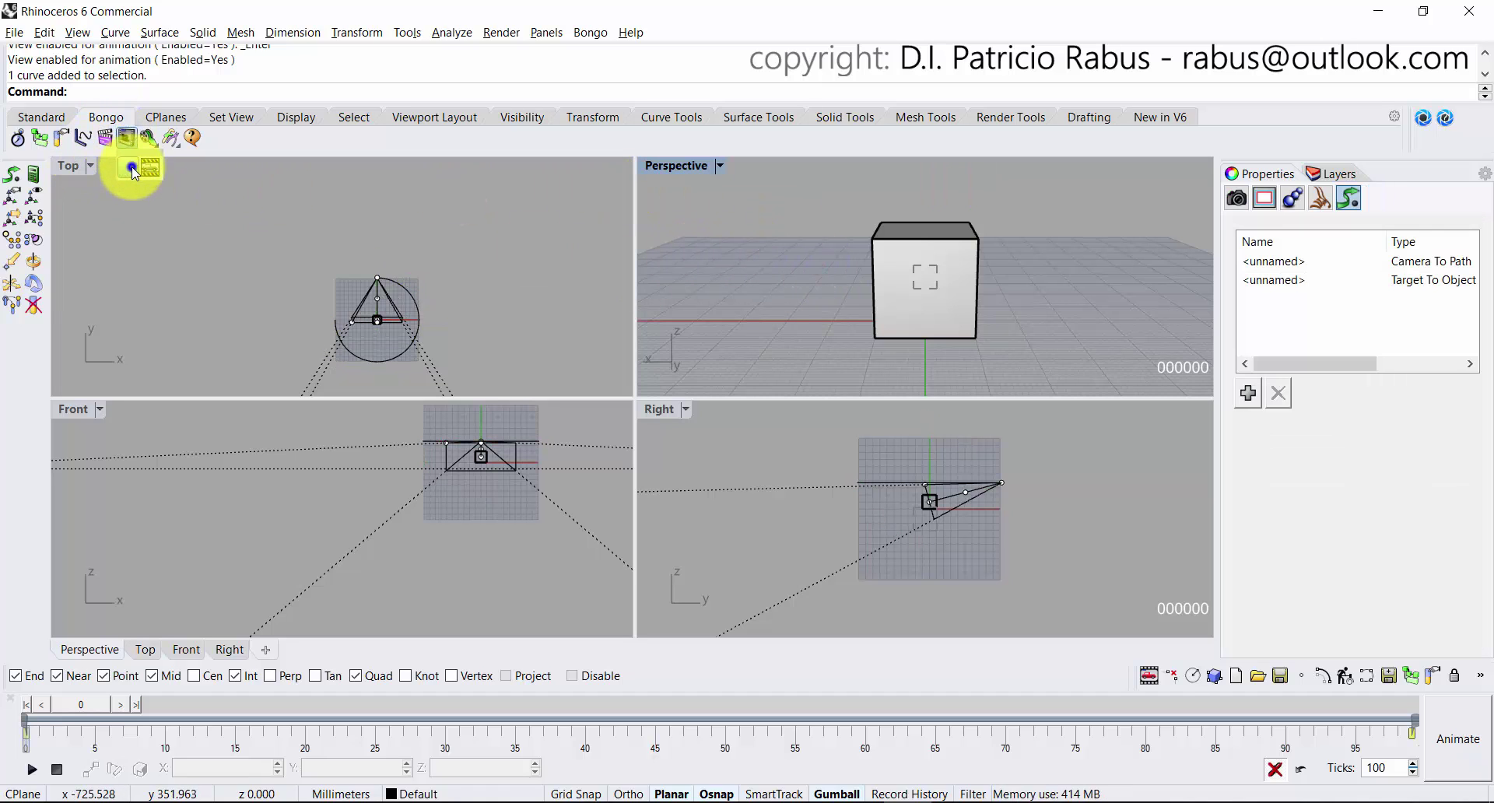
click(132, 168)
right_drag(747, 264, 749, 223)
Maximize the Perspective viewport and raise the camera path's corner control point beyond the red axis vertically.
click(981, 284)
double_click(675, 166)
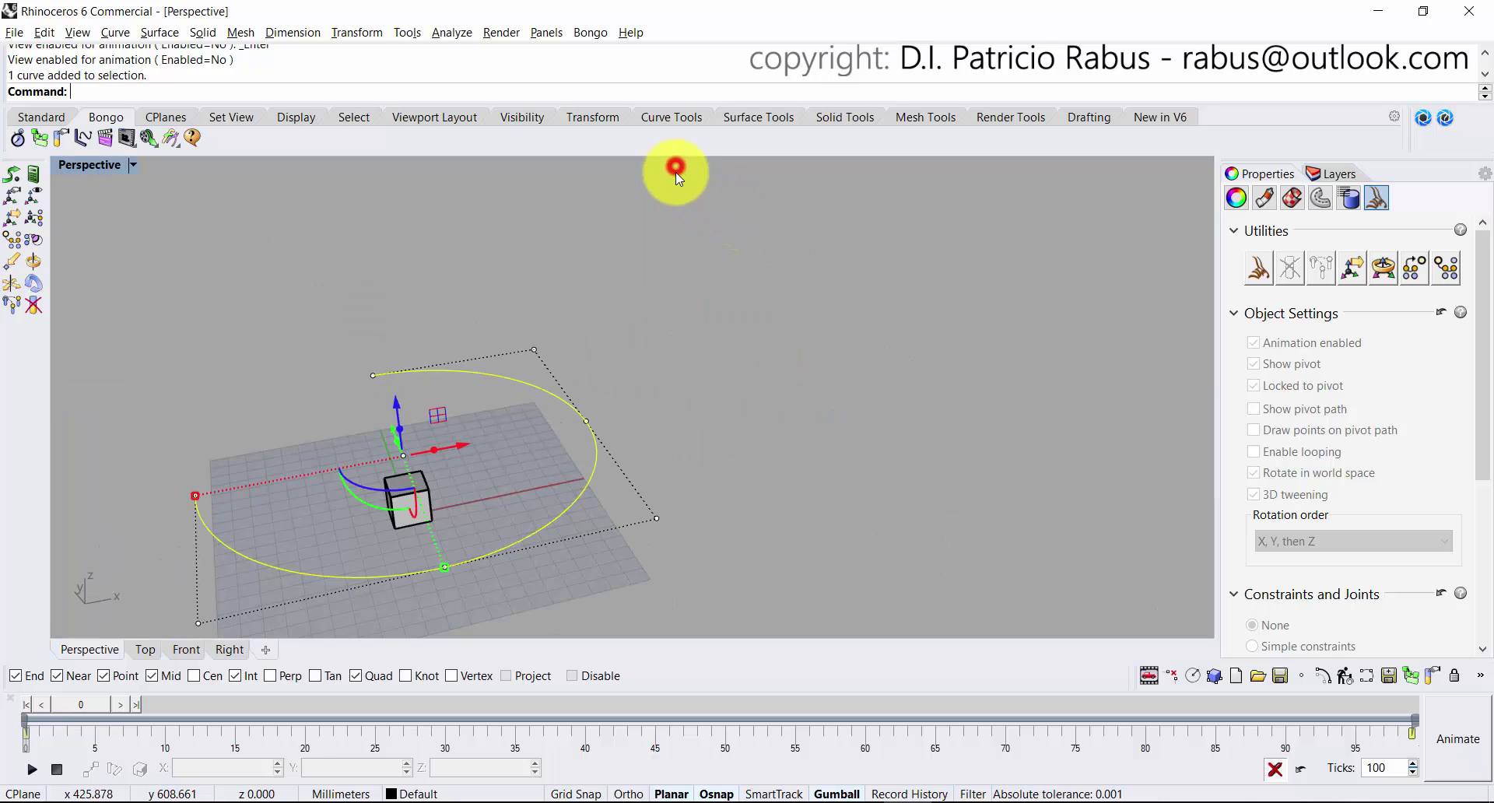
right_drag(677, 333, 884, 420)
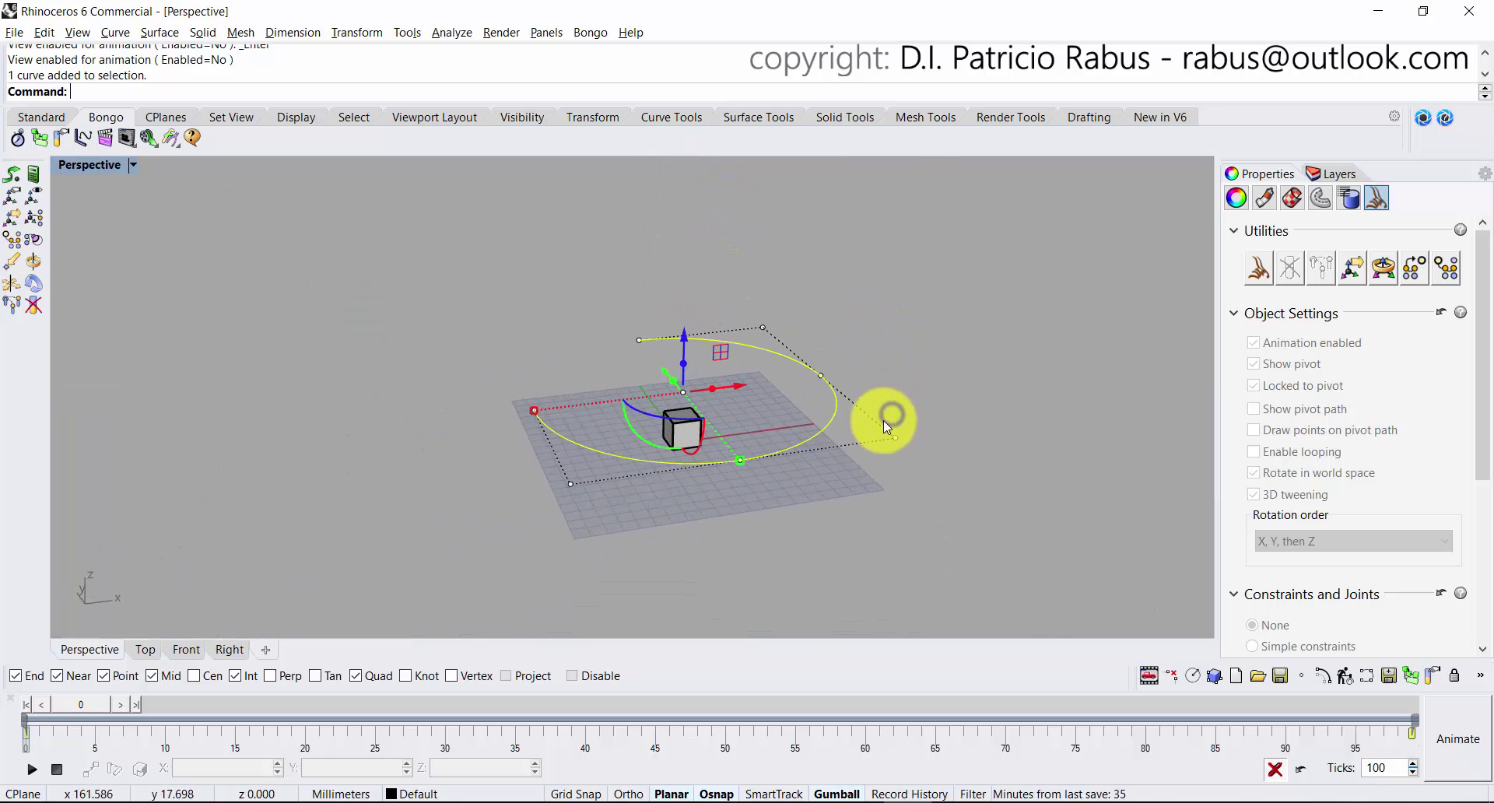
click(896, 439)
drag(900, 412, 889, 297)
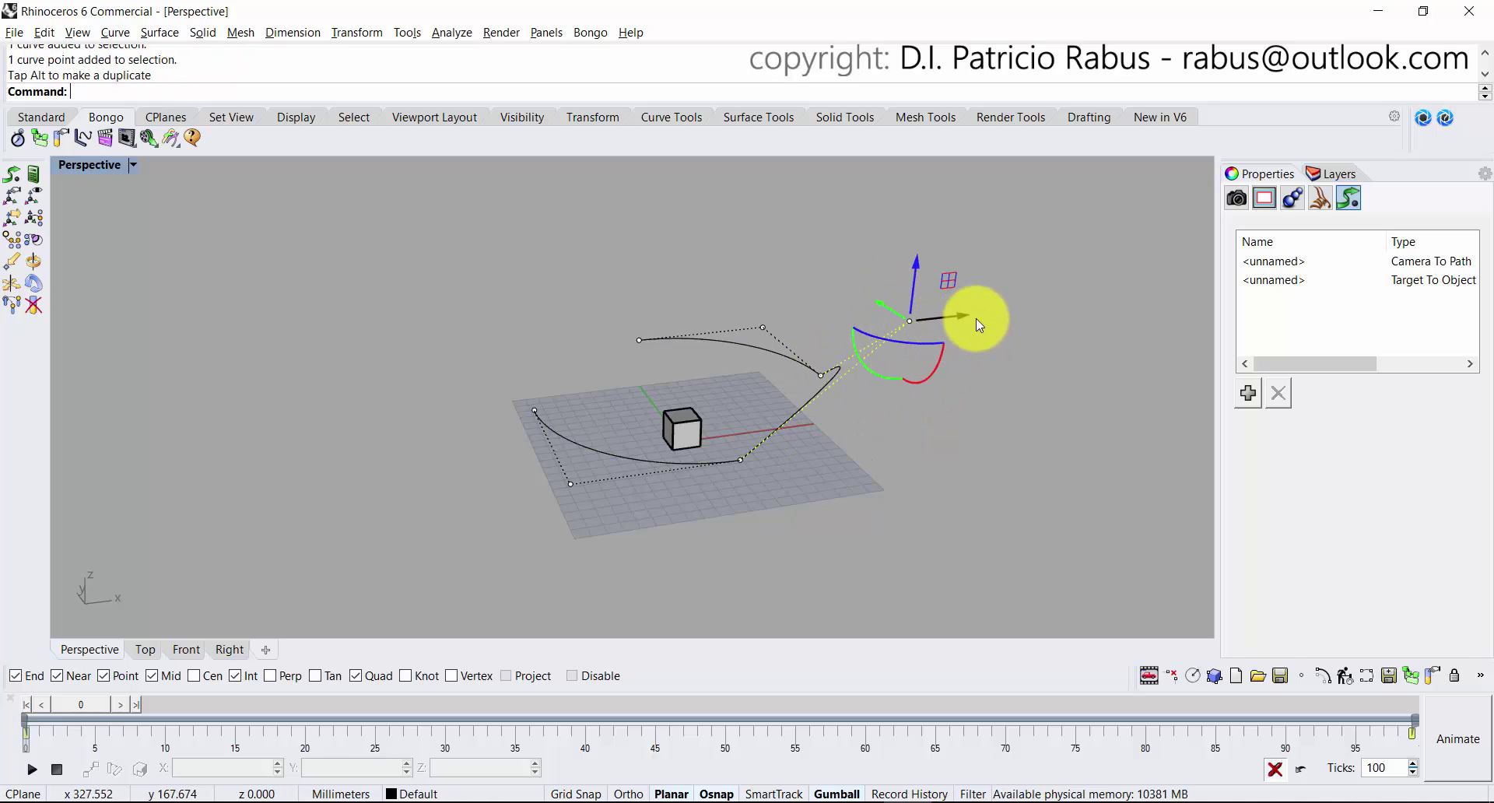
Pull the camera path's raised corner control point farther outward along the X axis.
key(Escape)
key(Escape)
click(832, 374)
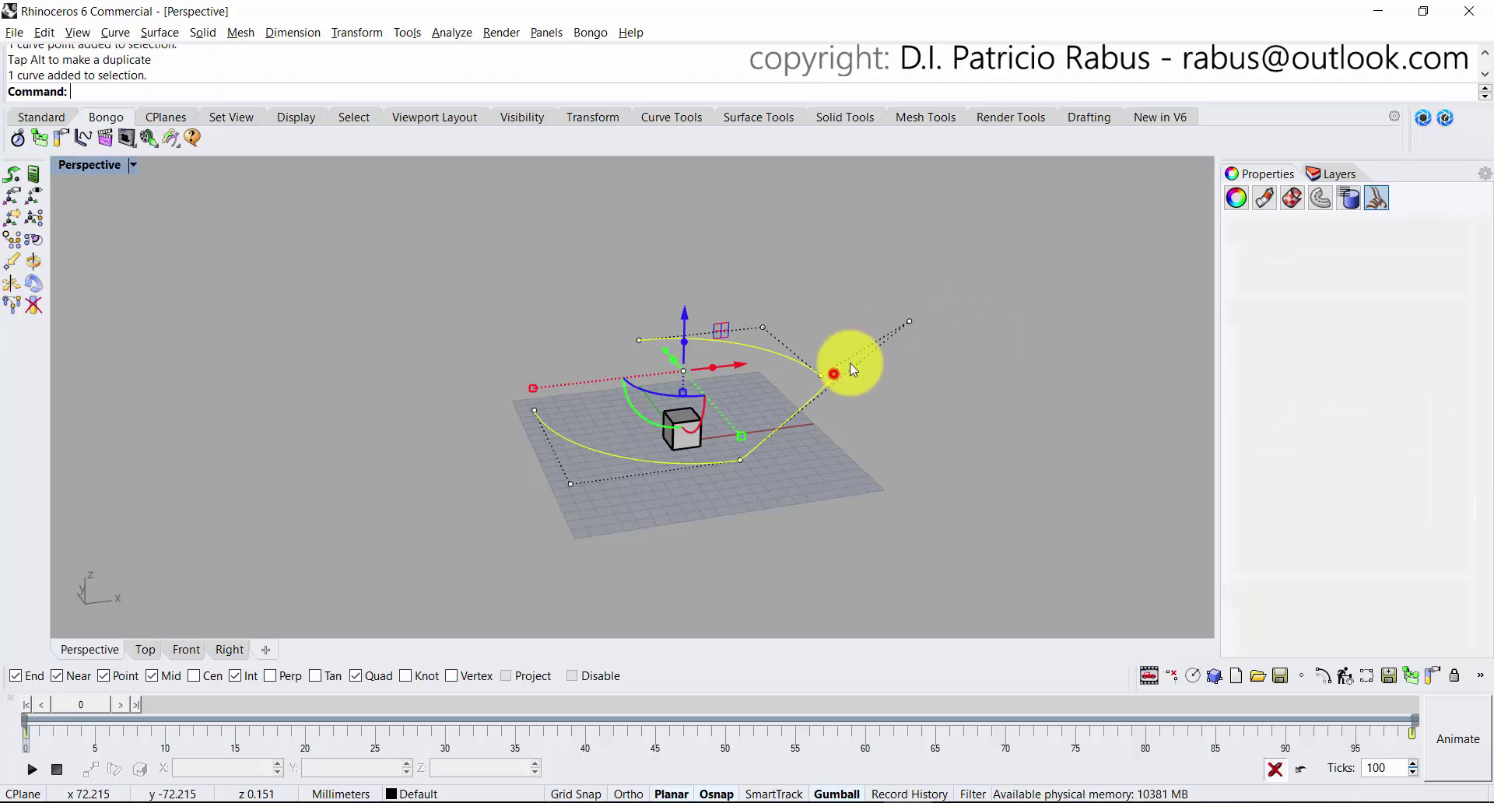
click(909, 321)
drag(936, 317, 1134, 320)
right_drag(744, 420, 961, 427)
shift+right_drag(860, 388, 774, 433)
right_drag(648, 399, 784, 467)
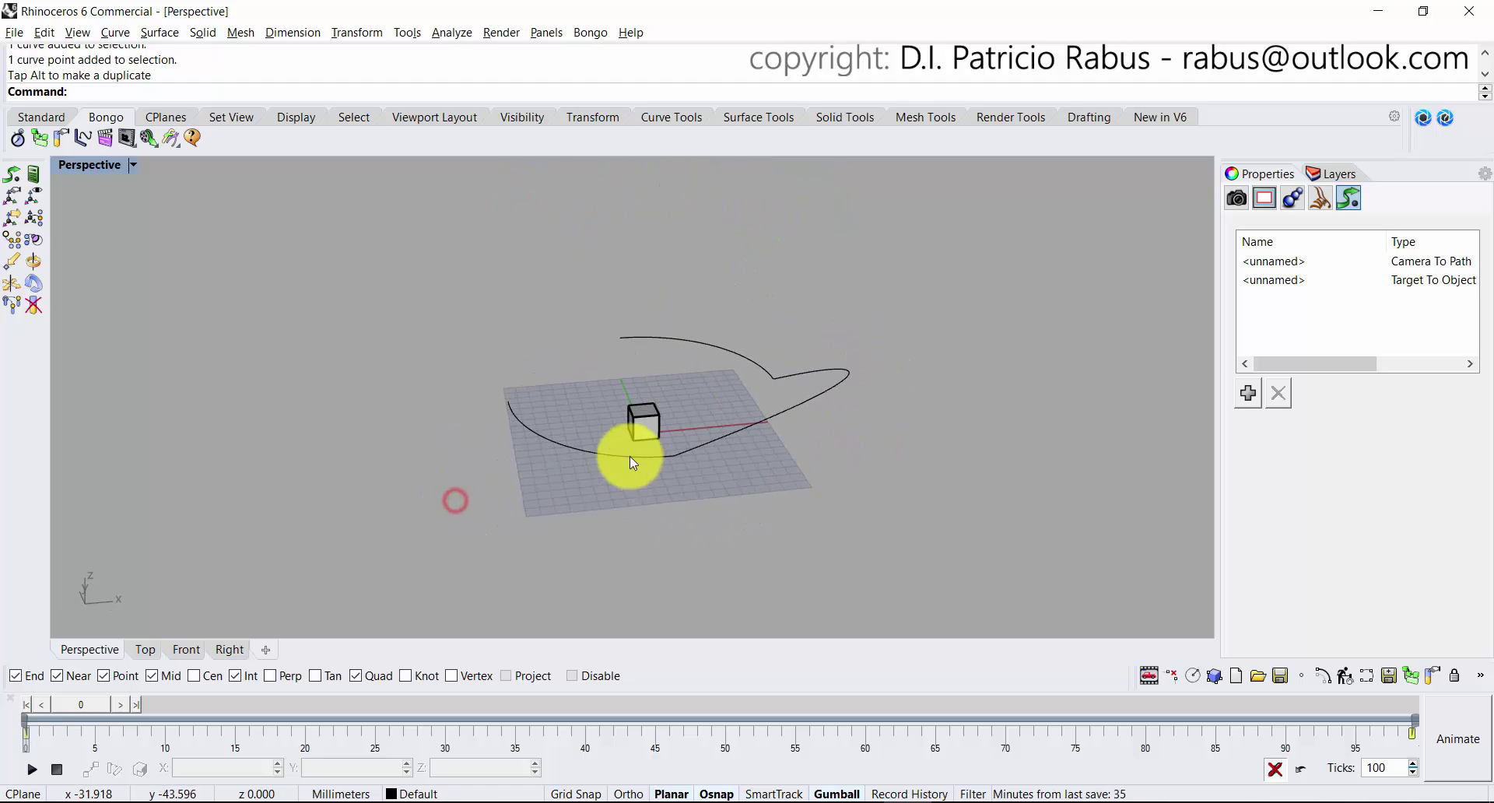
Move the control point at the camera path's front kink horizontally outward, away from the box, and deselect it.
right_drag(628, 456, 734, 408)
click(702, 470)
click(739, 458)
drag(735, 408, 788, 413)
right_drag(883, 470, 966, 402)
right_drag(534, 410, 339, 445)
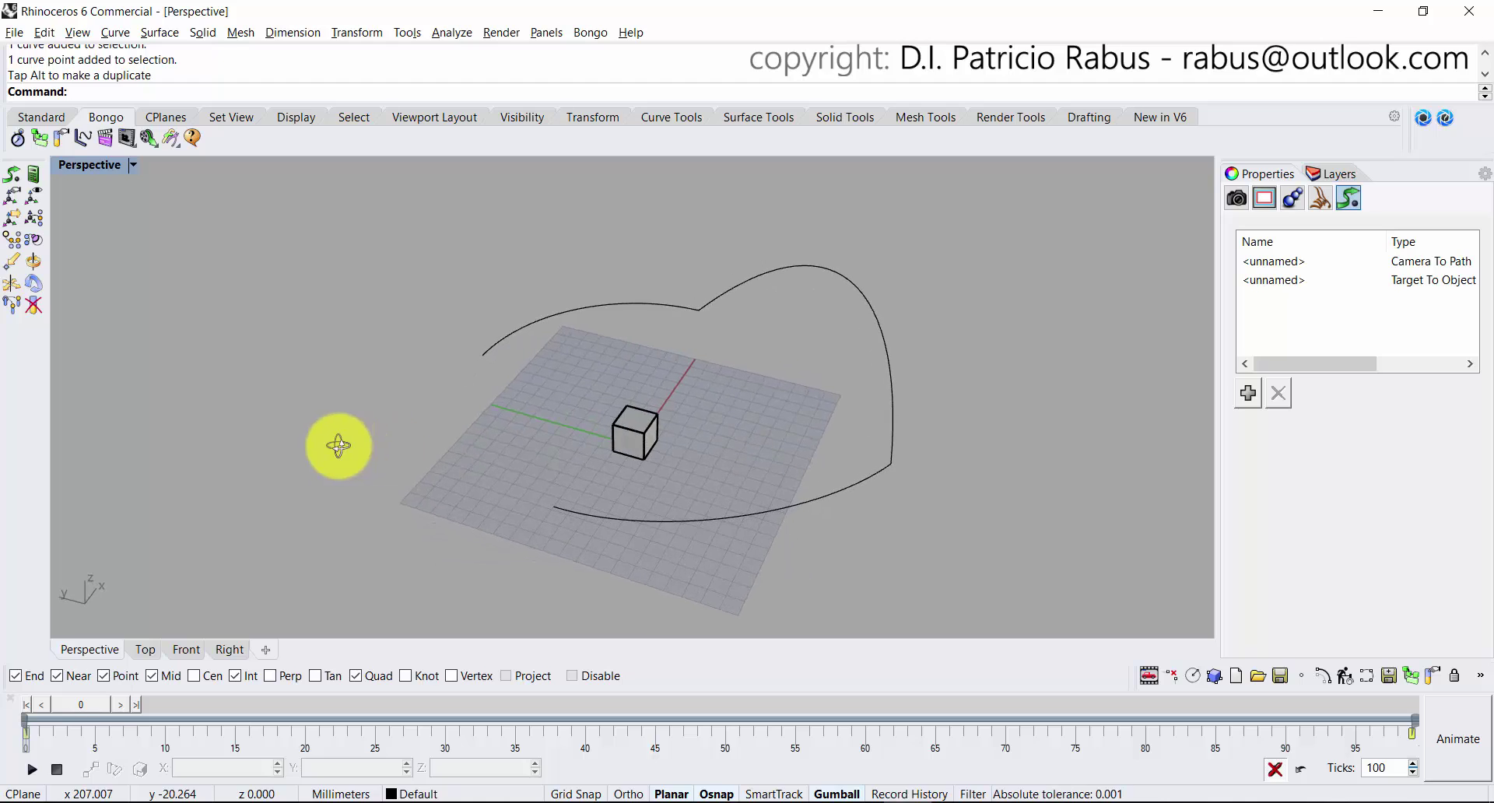
Enable view animation for the Perspective viewport and scrub the timeline to preview the camera on the reshaped path.
click(49, 118)
right_drag(580, 493, 496, 495)
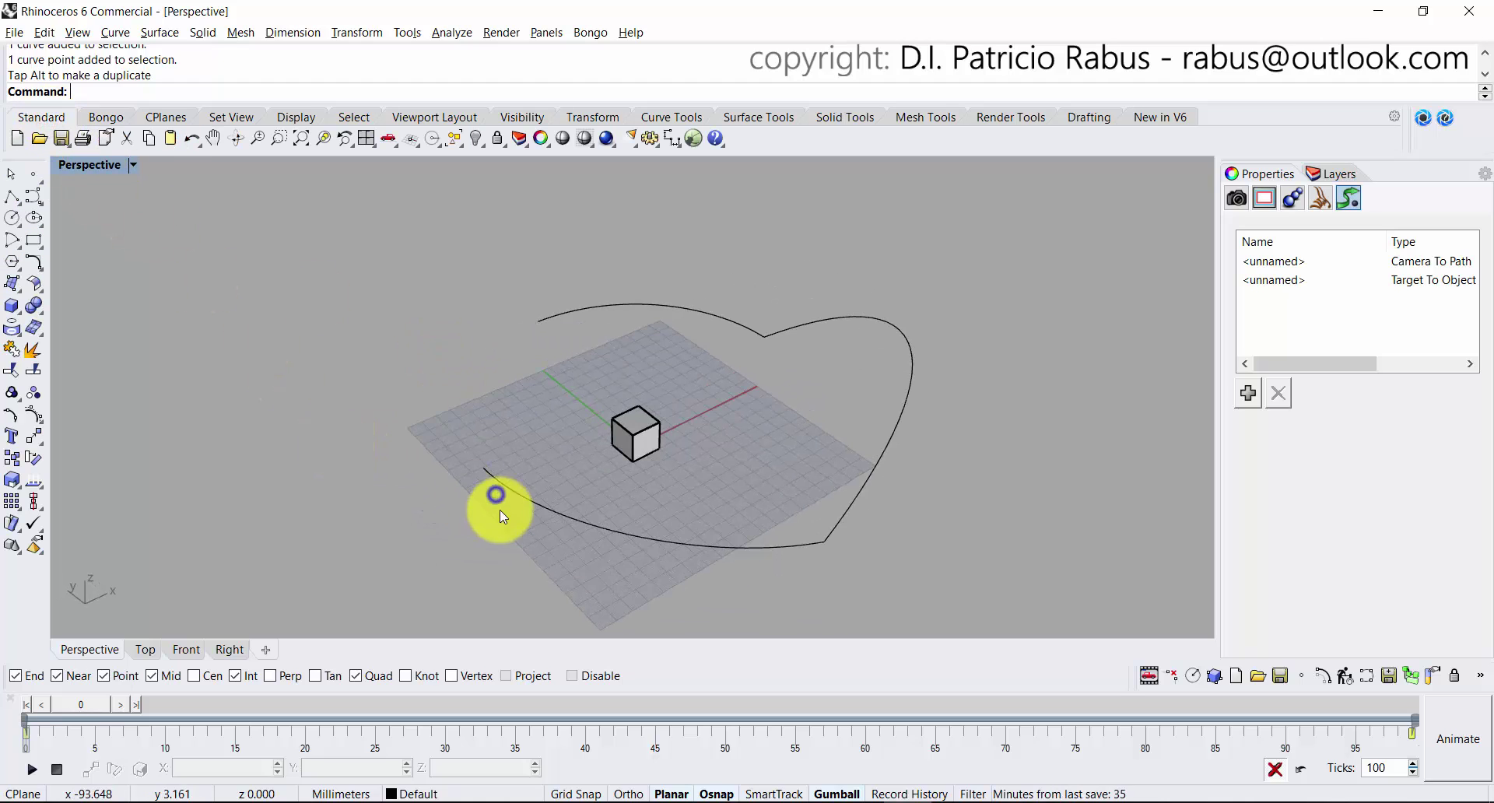
click(107, 118)
click(134, 139)
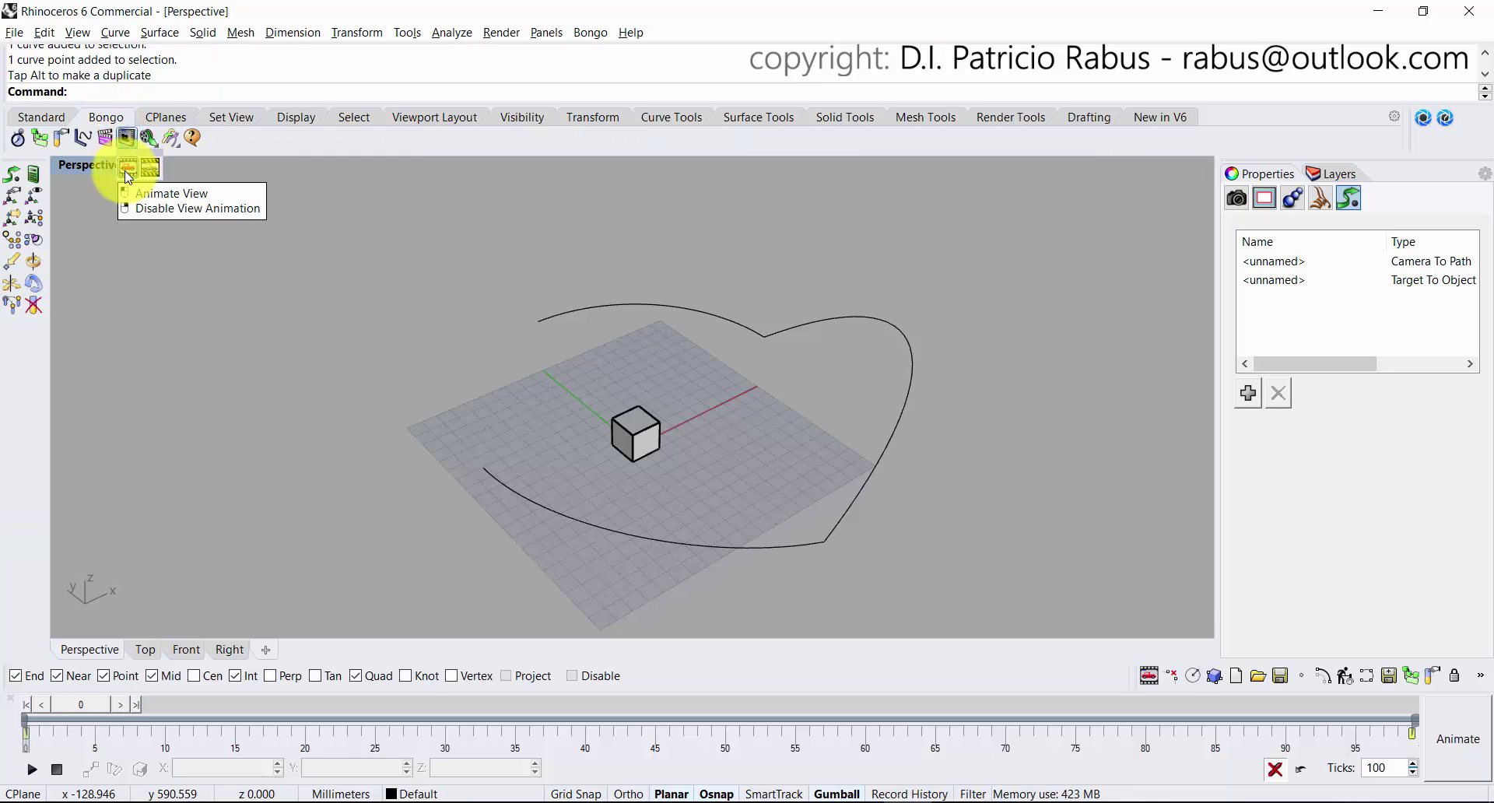
click(127, 169)
click(74, 705)
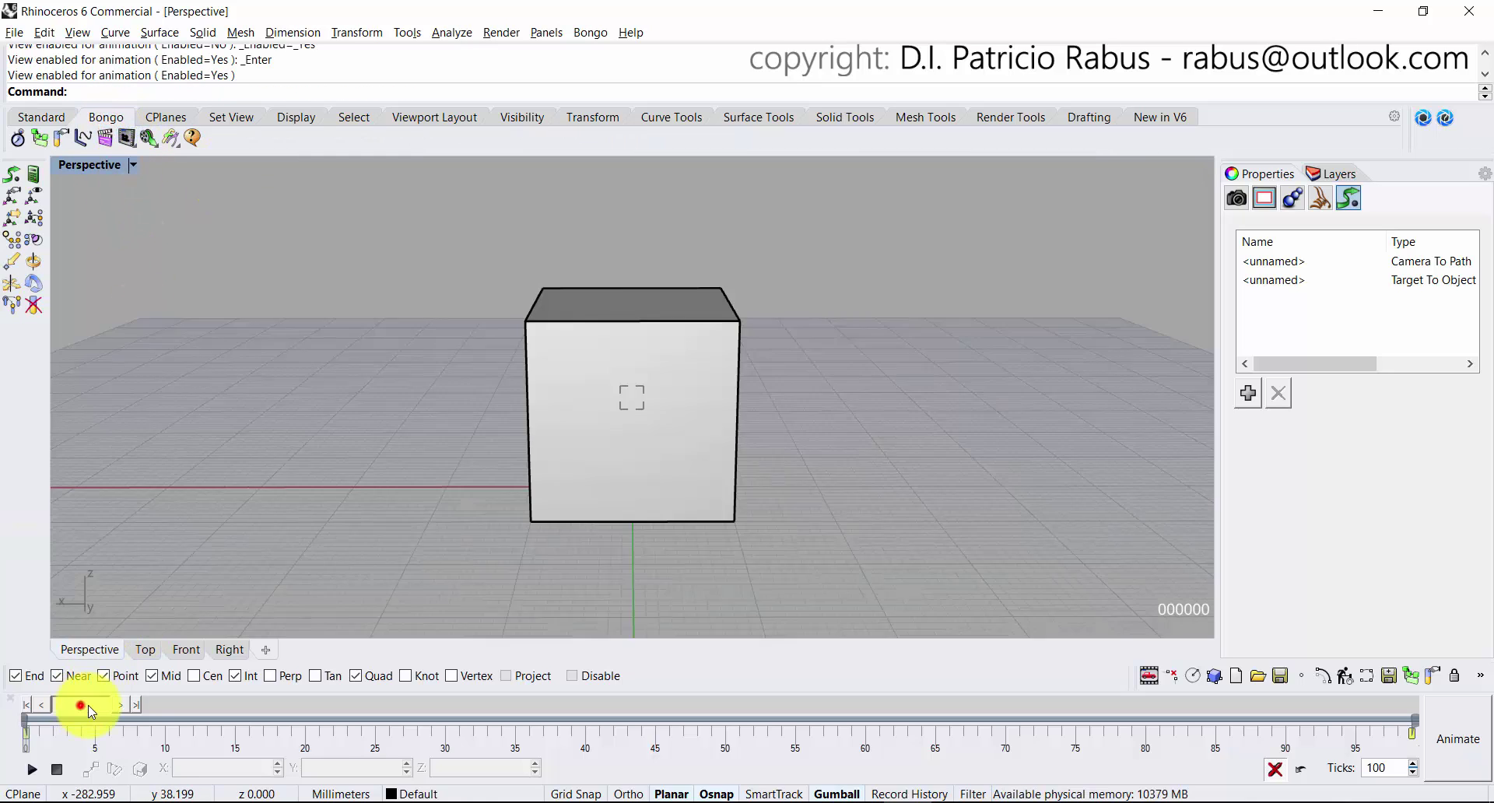
drag(81, 710, 89, 794)
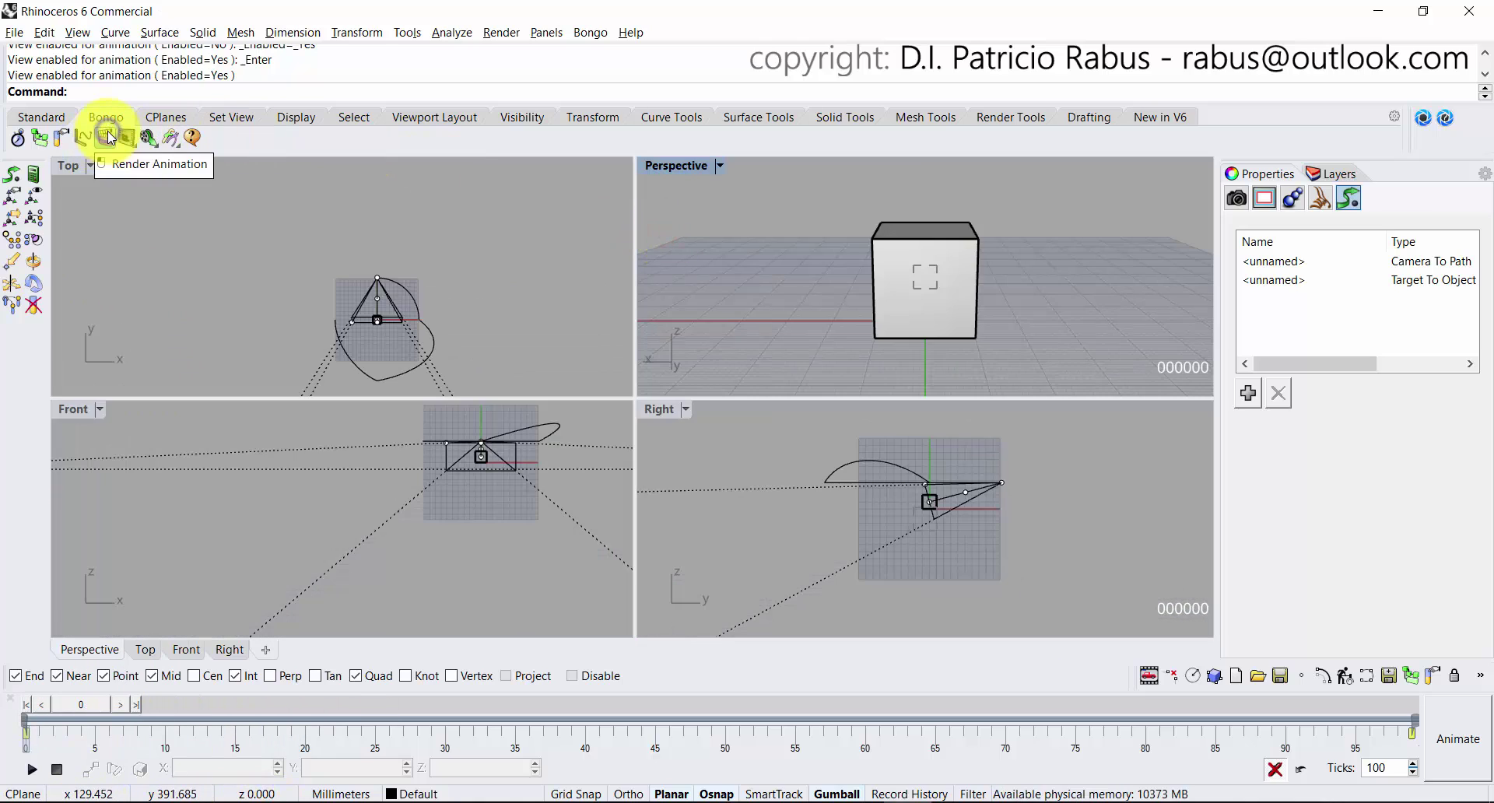
Disable view animation for the Perspective viewport, then maximize it and bring the whole camera path back into view.
right_click(128, 149)
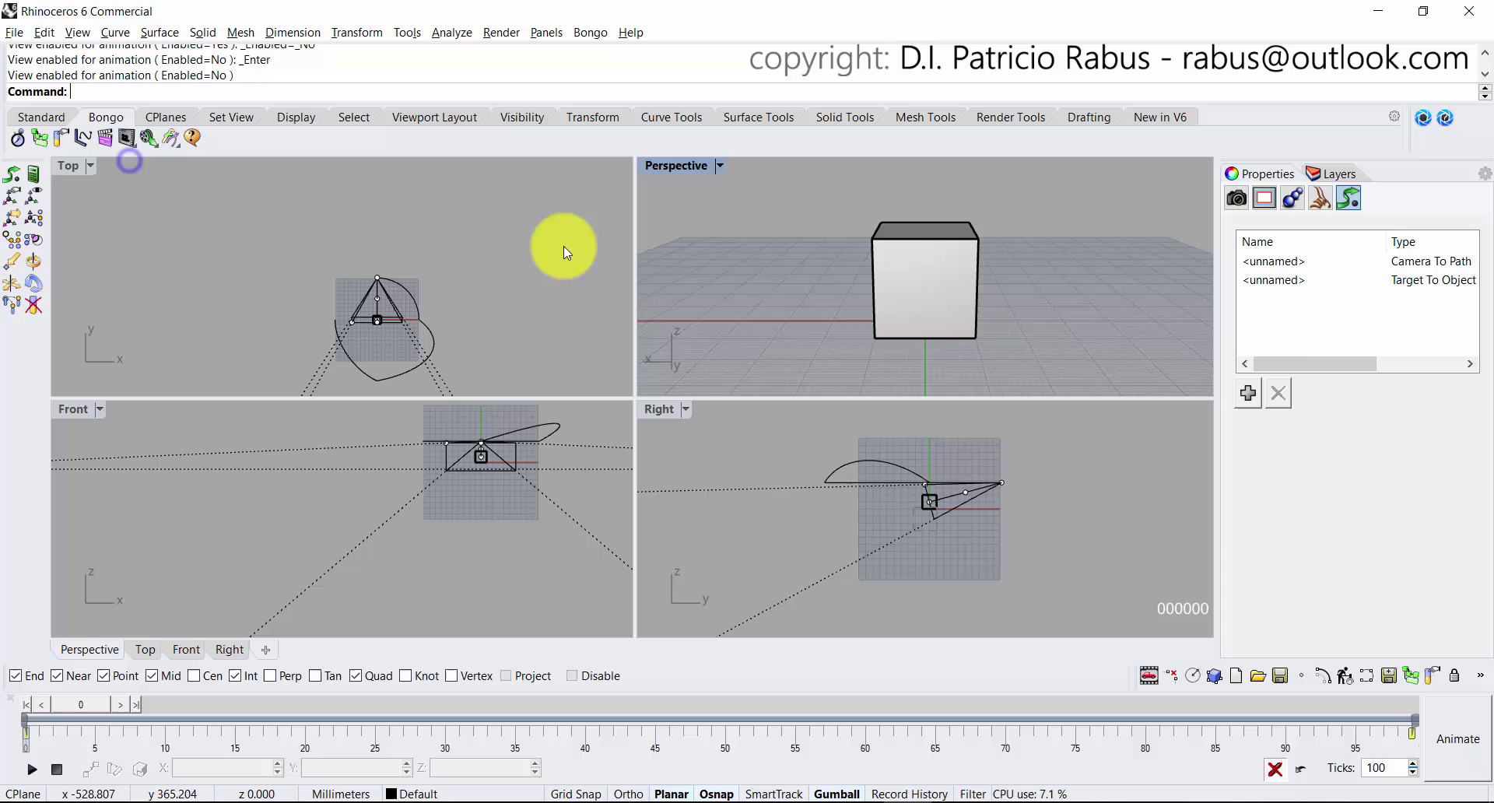
double_click(685, 169)
ctrl+right_drag(600, 267, 592, 373)
right_drag(580, 340, 763, 388)
right_drag(608, 375, 544, 373)
Draw a smooth interpolated curve over the camera path, snapping its points along the path from one end to the other.
click(20, 118)
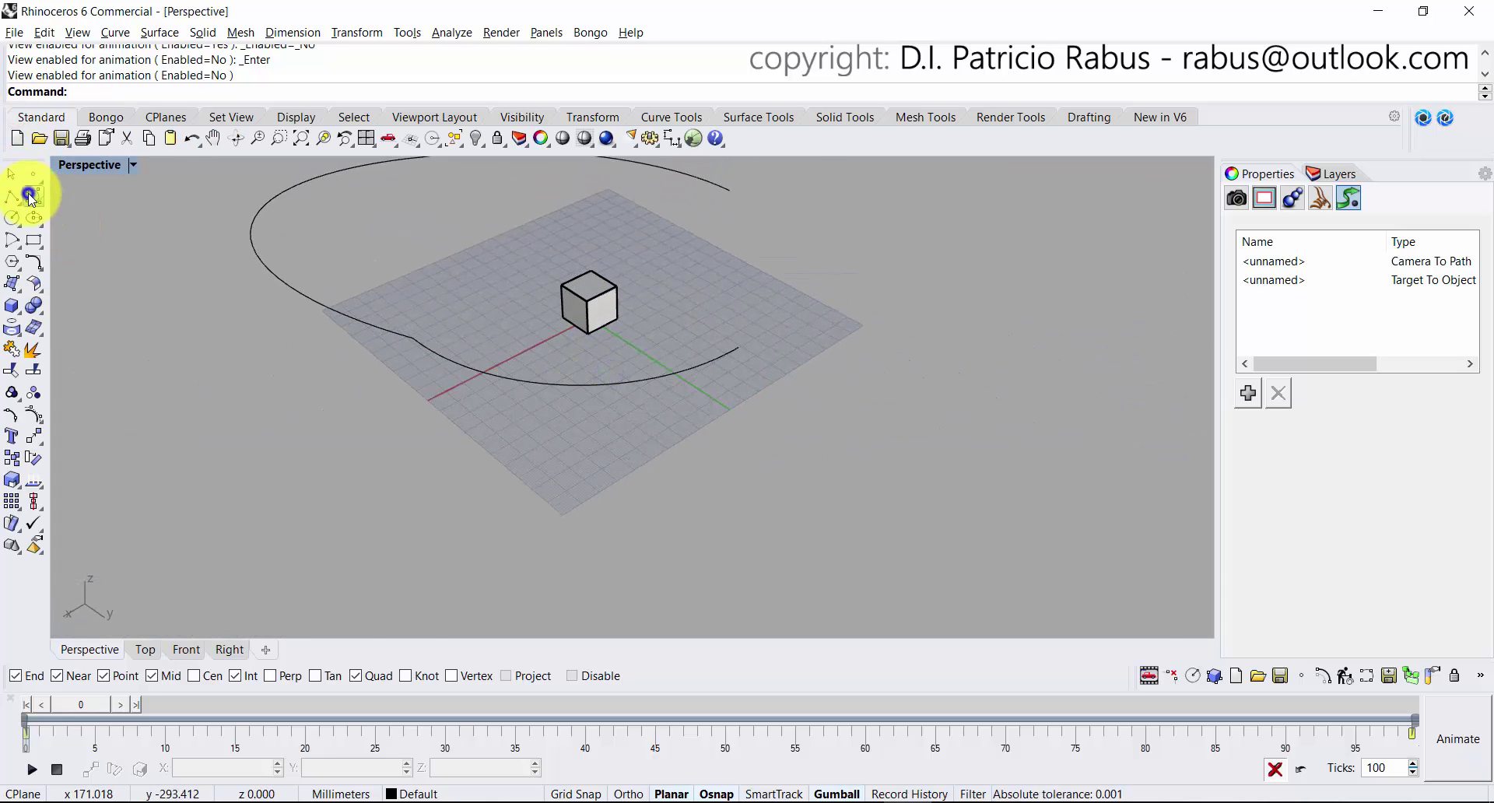
click(29, 195)
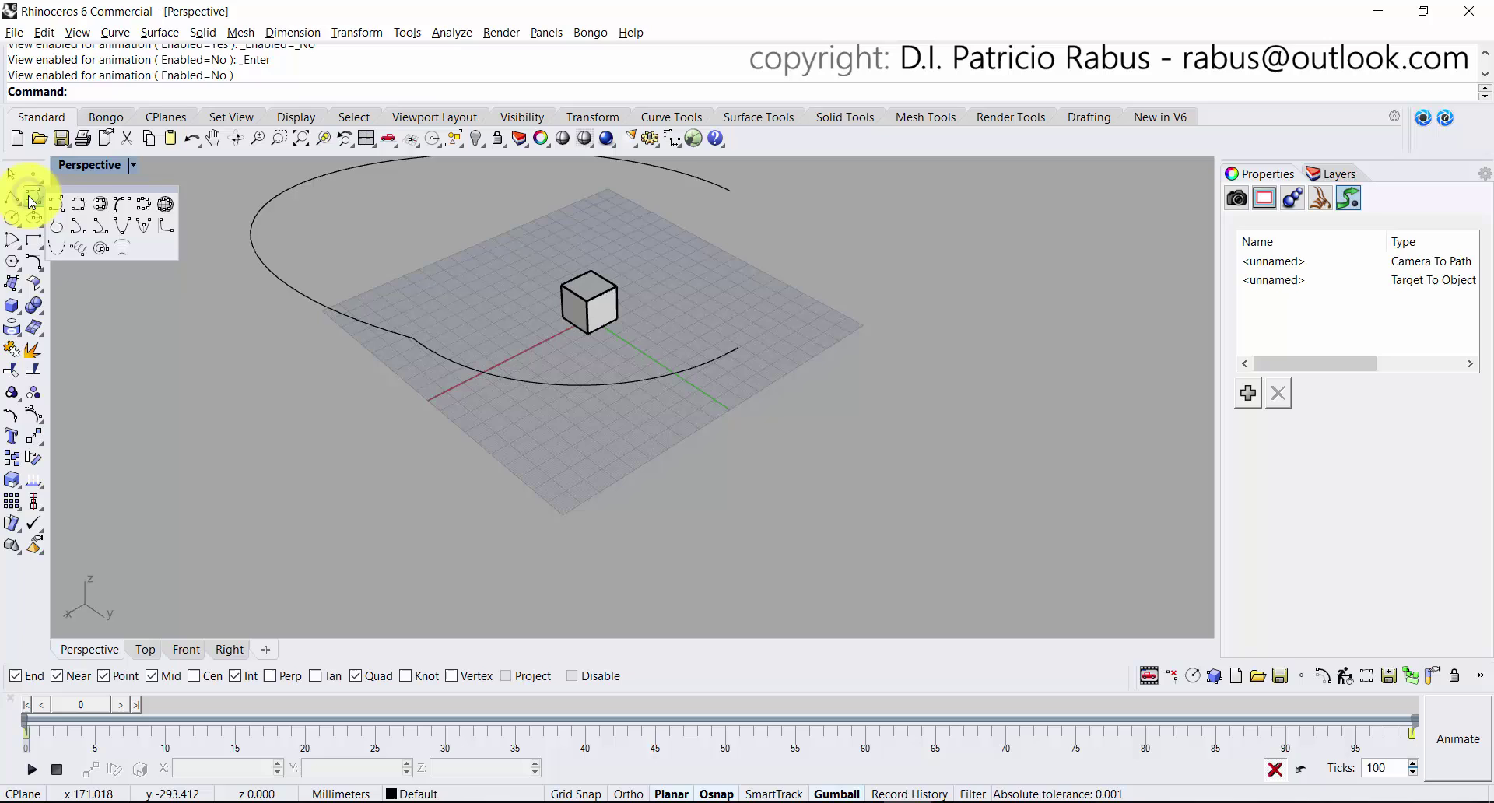
click(77, 207)
right_drag(722, 307, 673, 246)
click(656, 233)
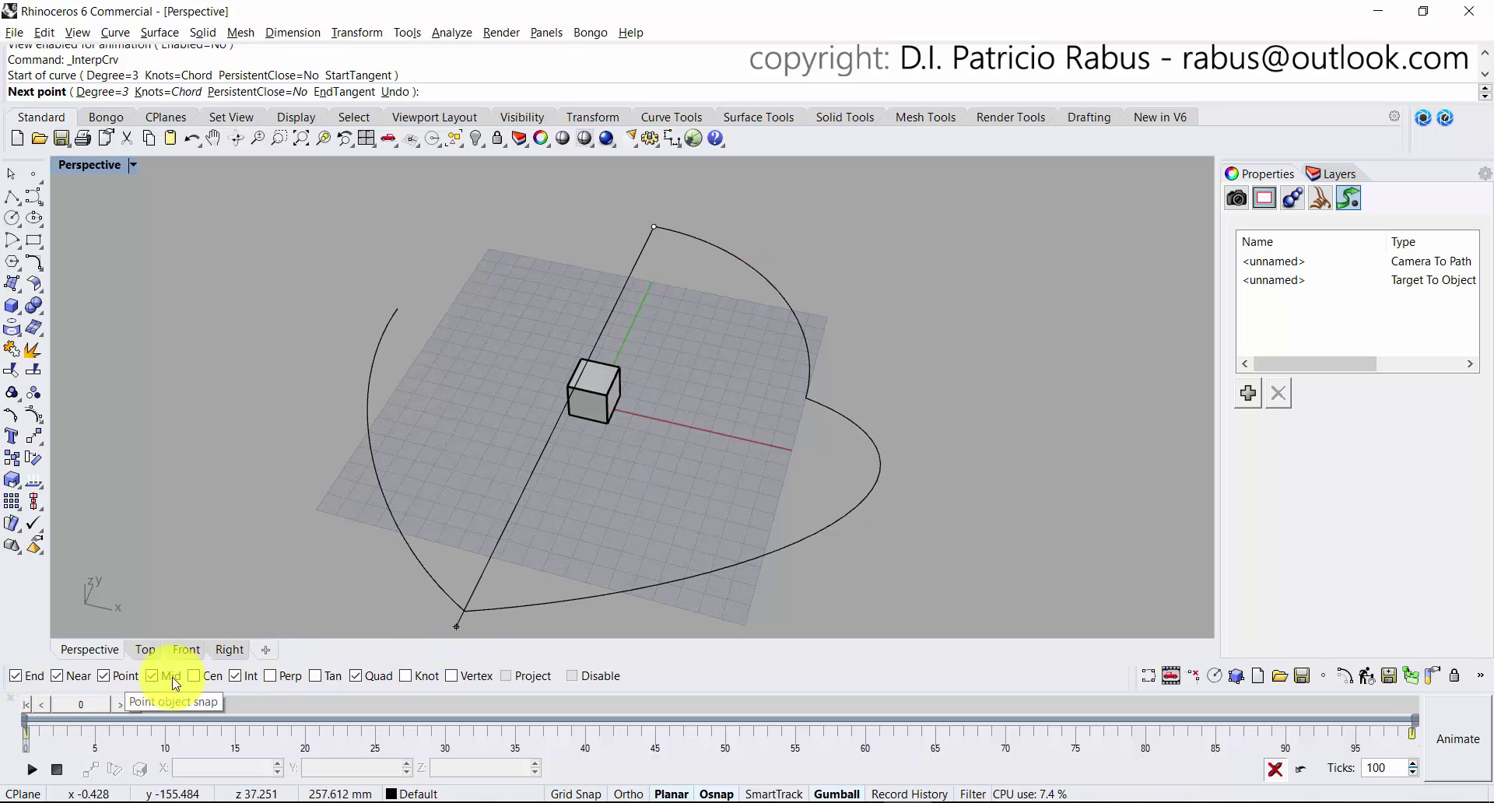
right_drag(670, 370, 697, 293)
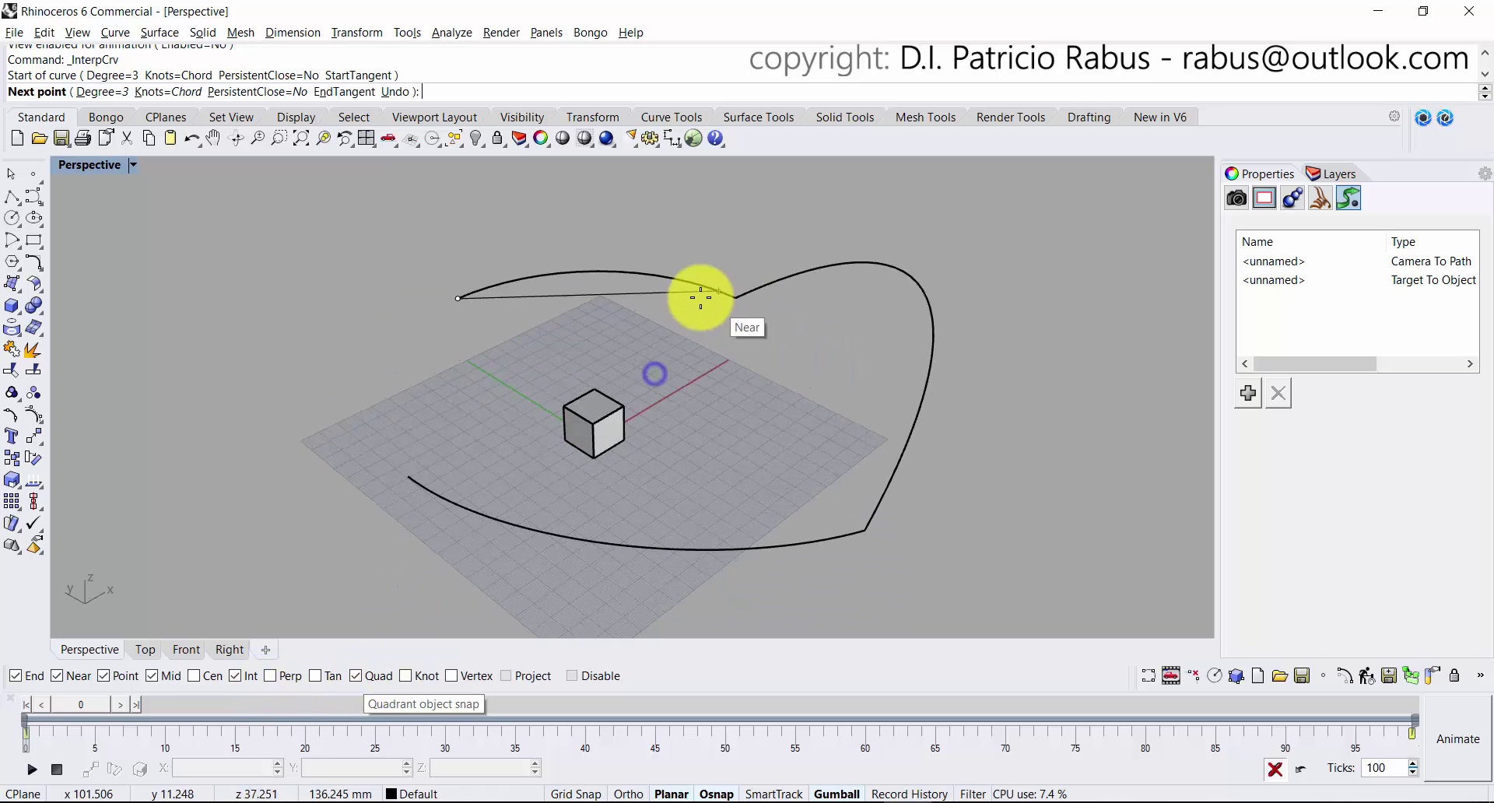
click(599, 272)
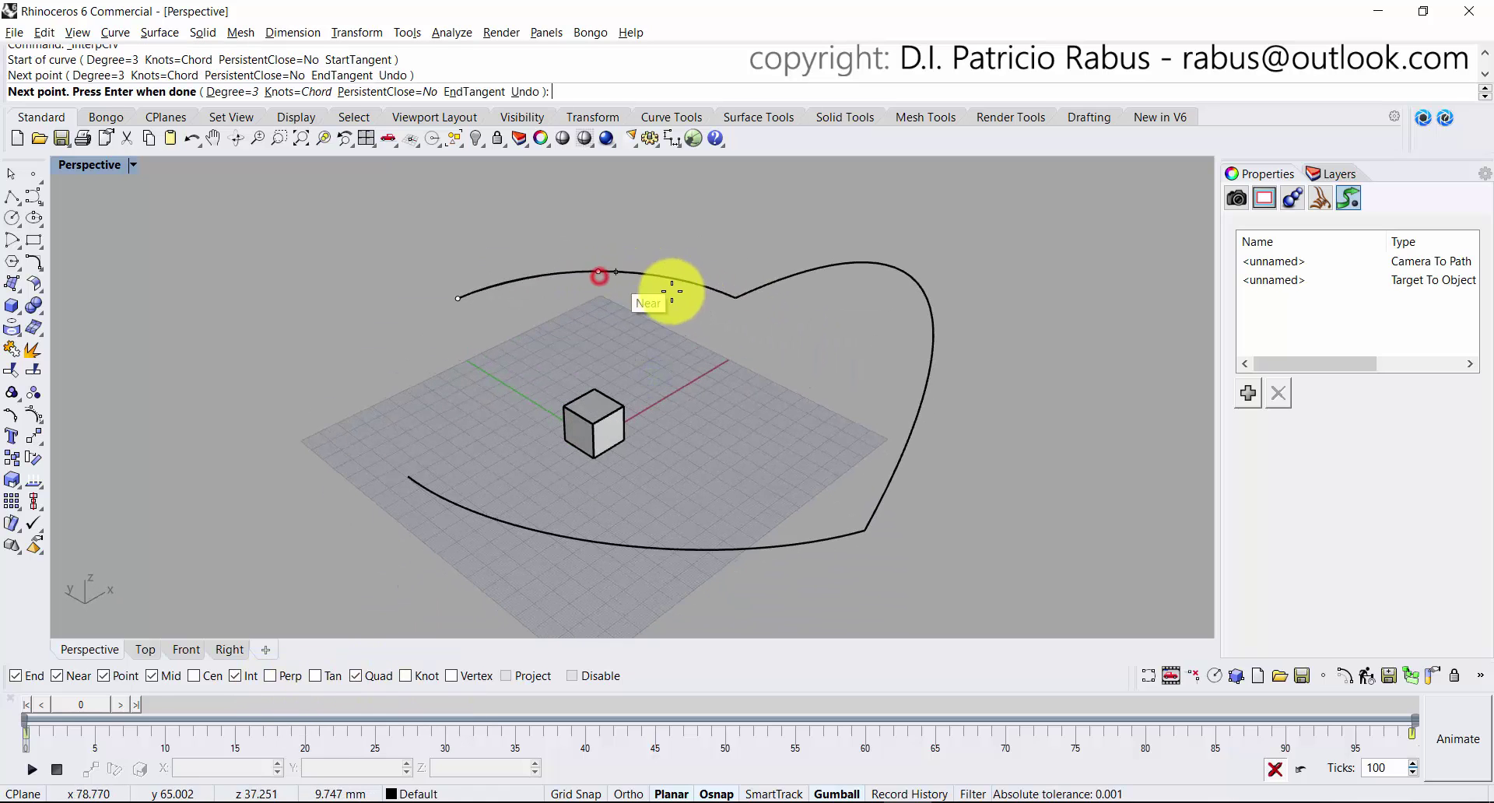
click(733, 301)
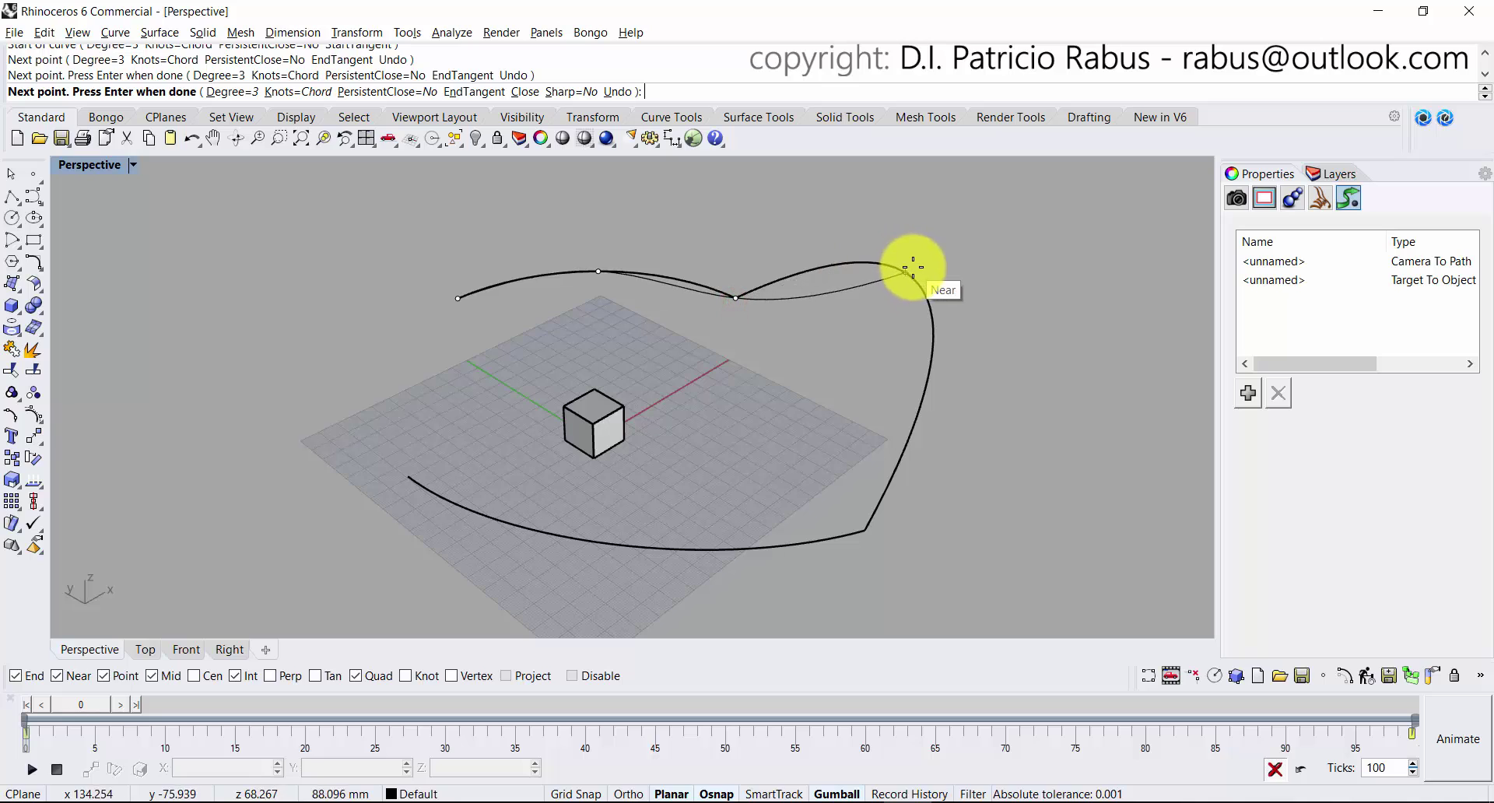
click(936, 309)
right_drag(966, 457, 1103, 397)
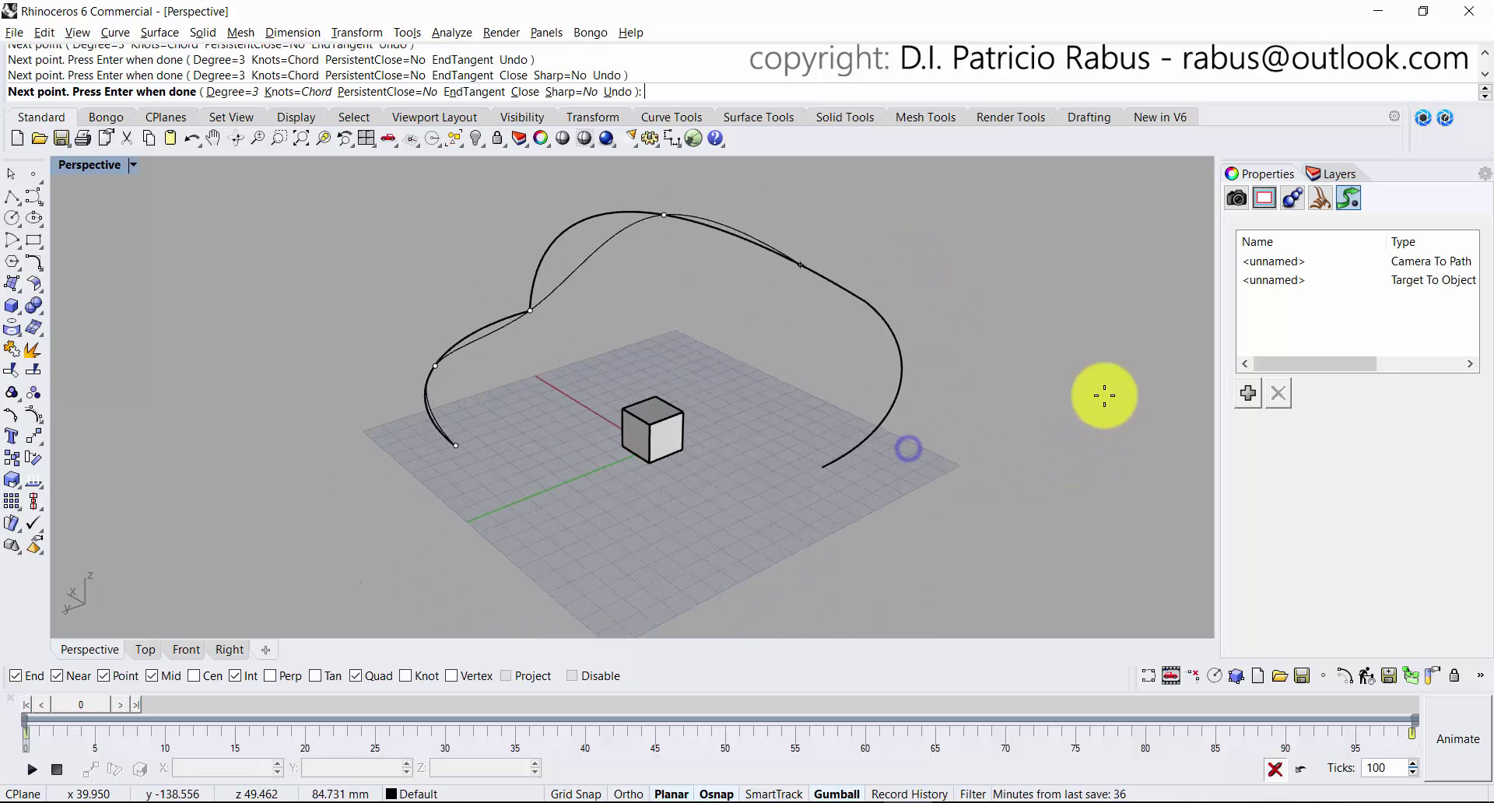
click(862, 308)
right_drag(869, 348, 788, 294)
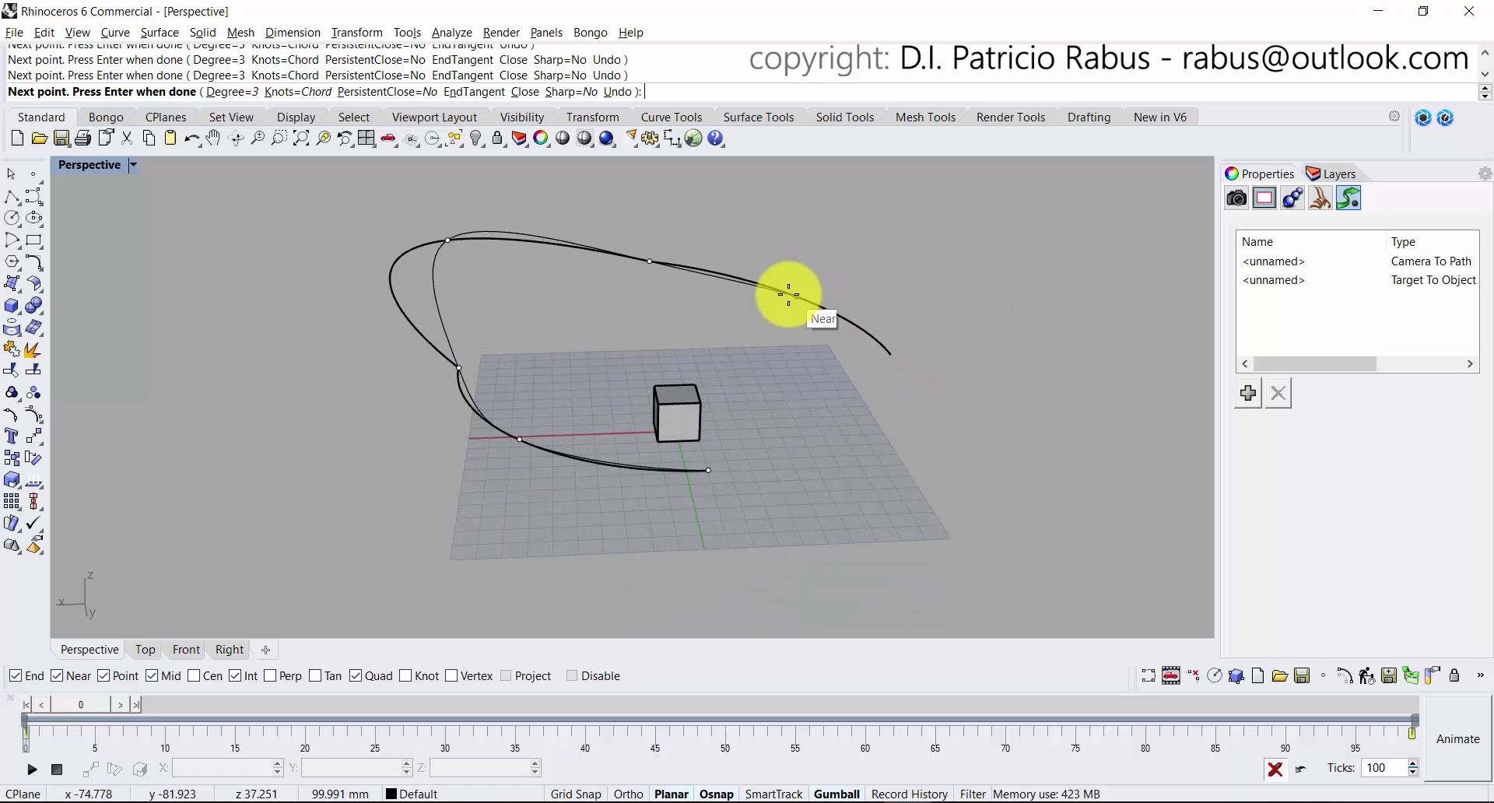
click(787, 297)
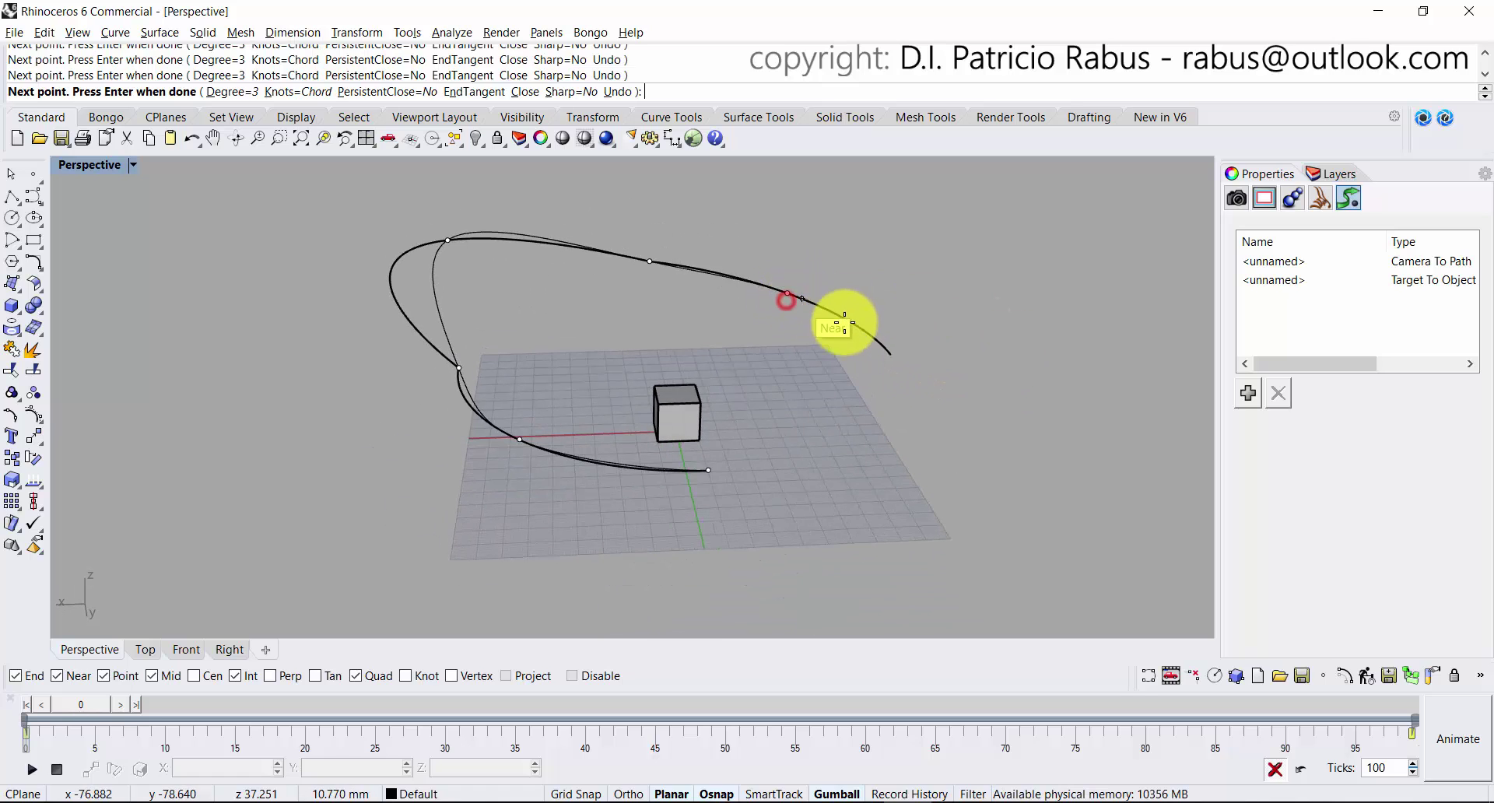
click(881, 358)
key(Return)
Delete the original kinked camera path, keeping the new interpolated curve.
right_drag(833, 467, 568, 457)
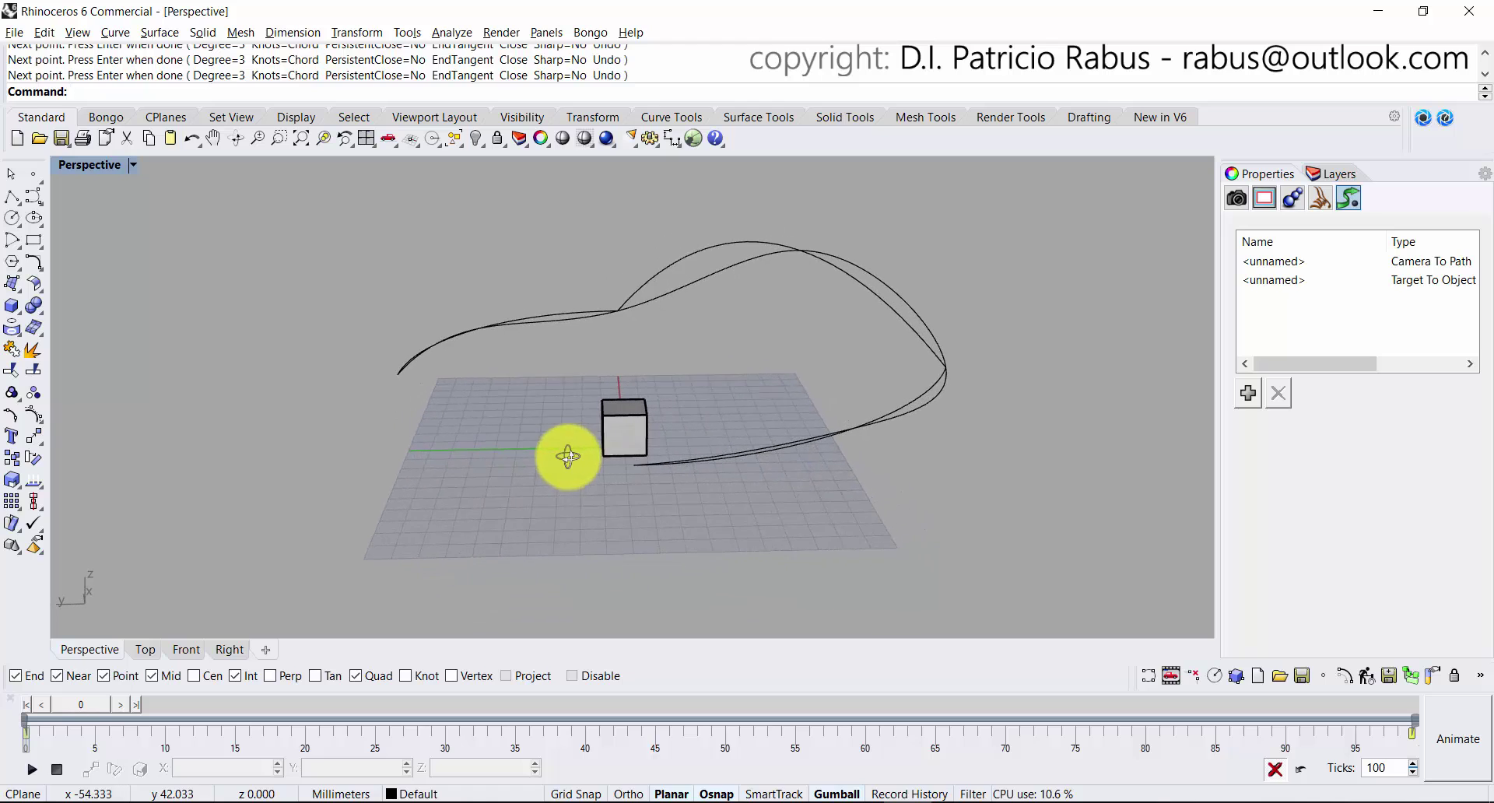
click(633, 294)
right_drag(693, 297, 682, 343)
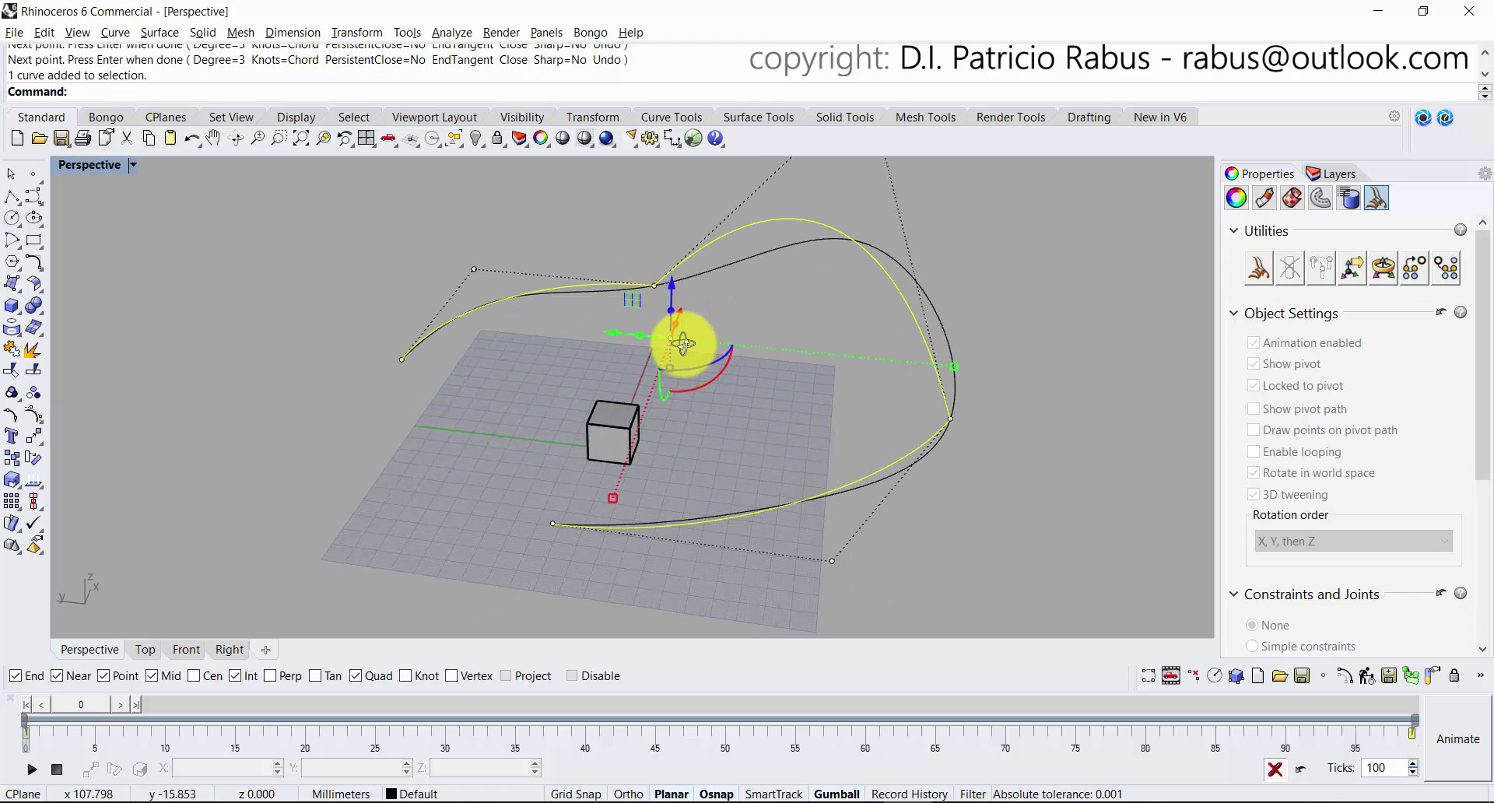
key(Delete)
Raise the control point at the new curve's highest bend farther up vertically.
right_drag(550, 377, 897, 405)
click(809, 432)
right_drag(545, 493, 661, 296)
click(657, 243)
right_drag(665, 247, 834, 269)
drag(834, 269, 827, 184)
right_drag(827, 184, 786, 394)
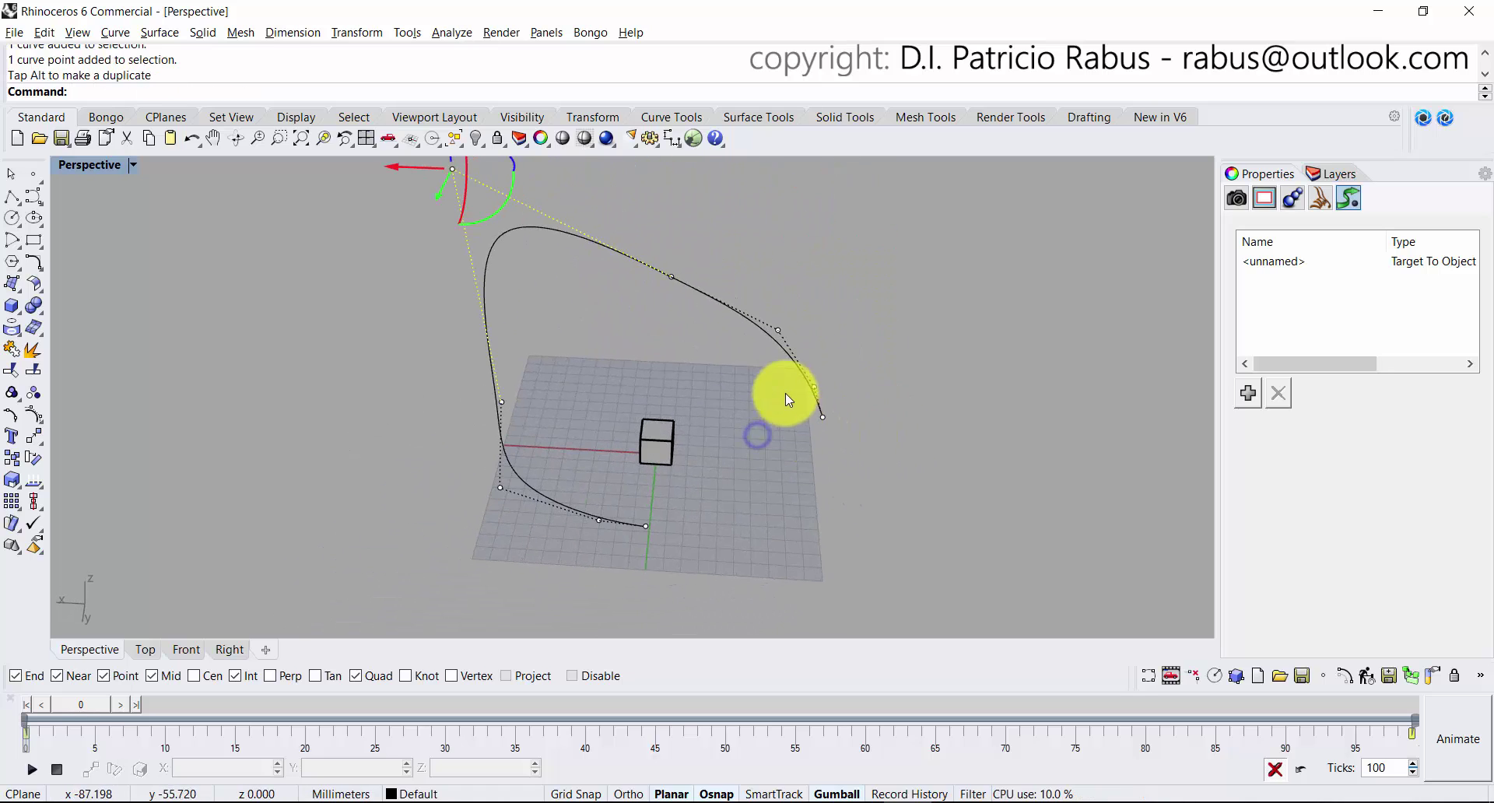
Move the curve's end control point and its neighbour at the raised, far end inward along the X axis.
click(786, 360)
click(821, 420)
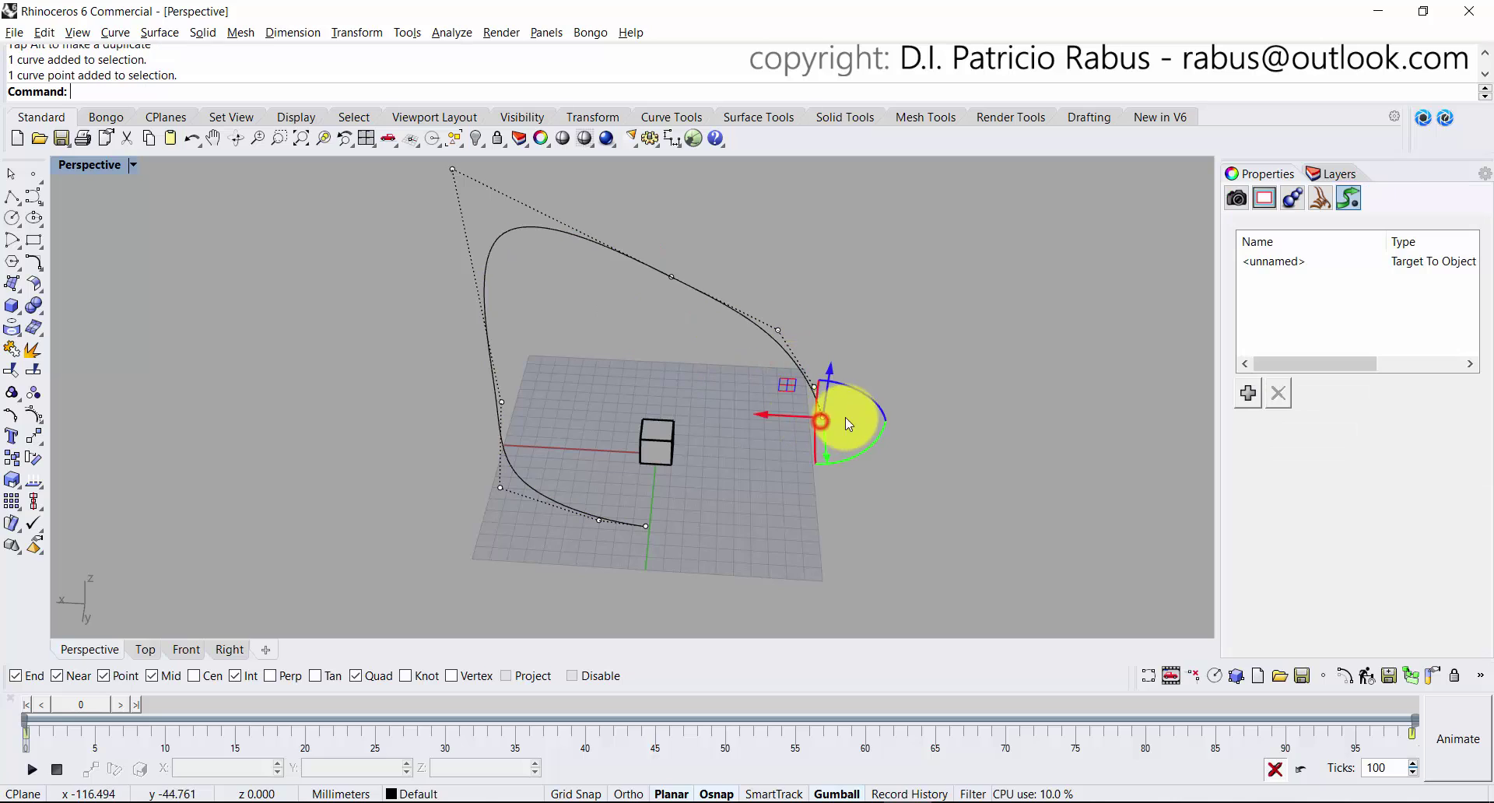
drag(790, 418, 830, 398)
click(798, 398)
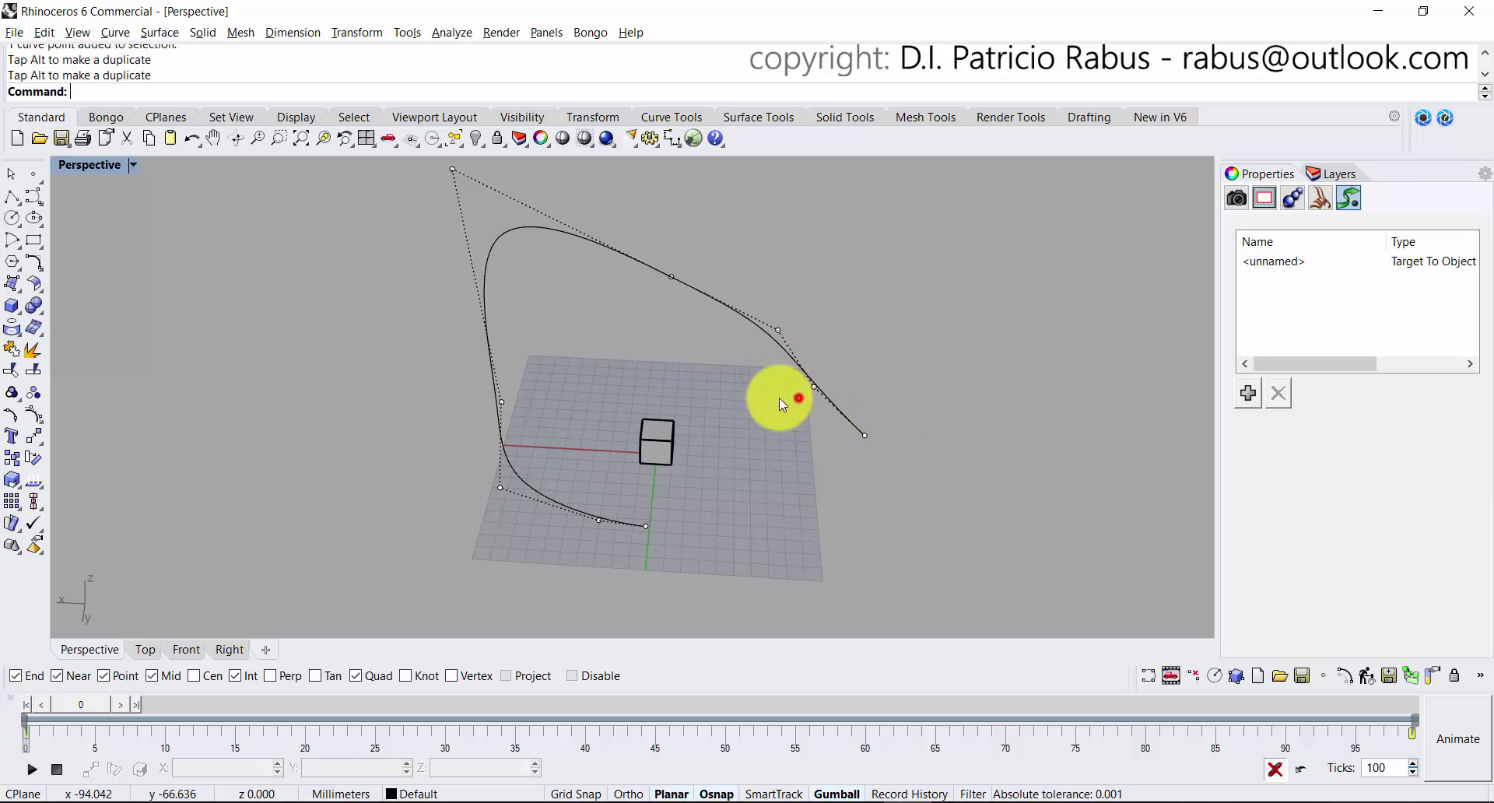
key(ctrl+z)
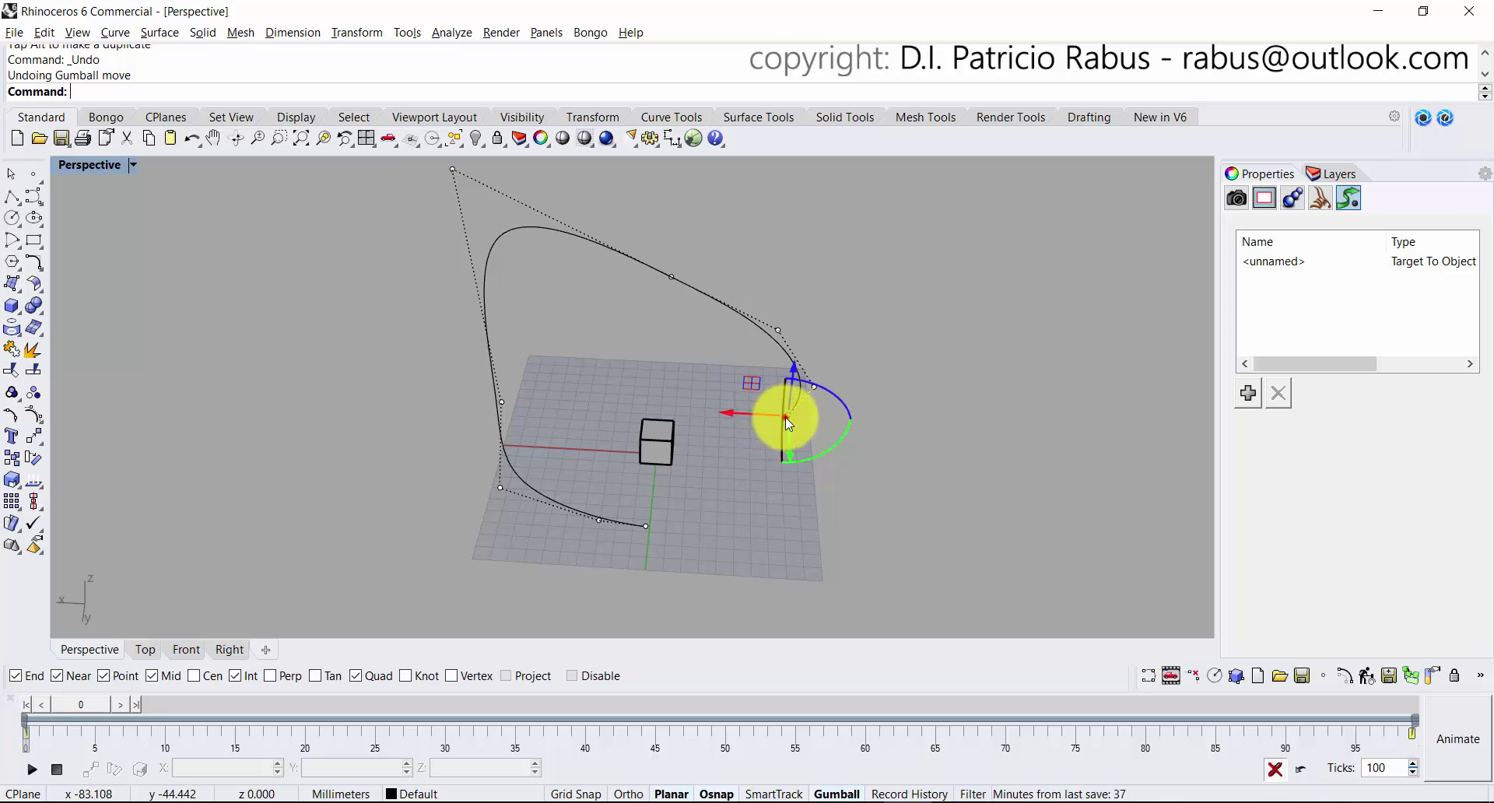
drag(760, 420, 730, 383)
click(817, 385)
click(923, 366)
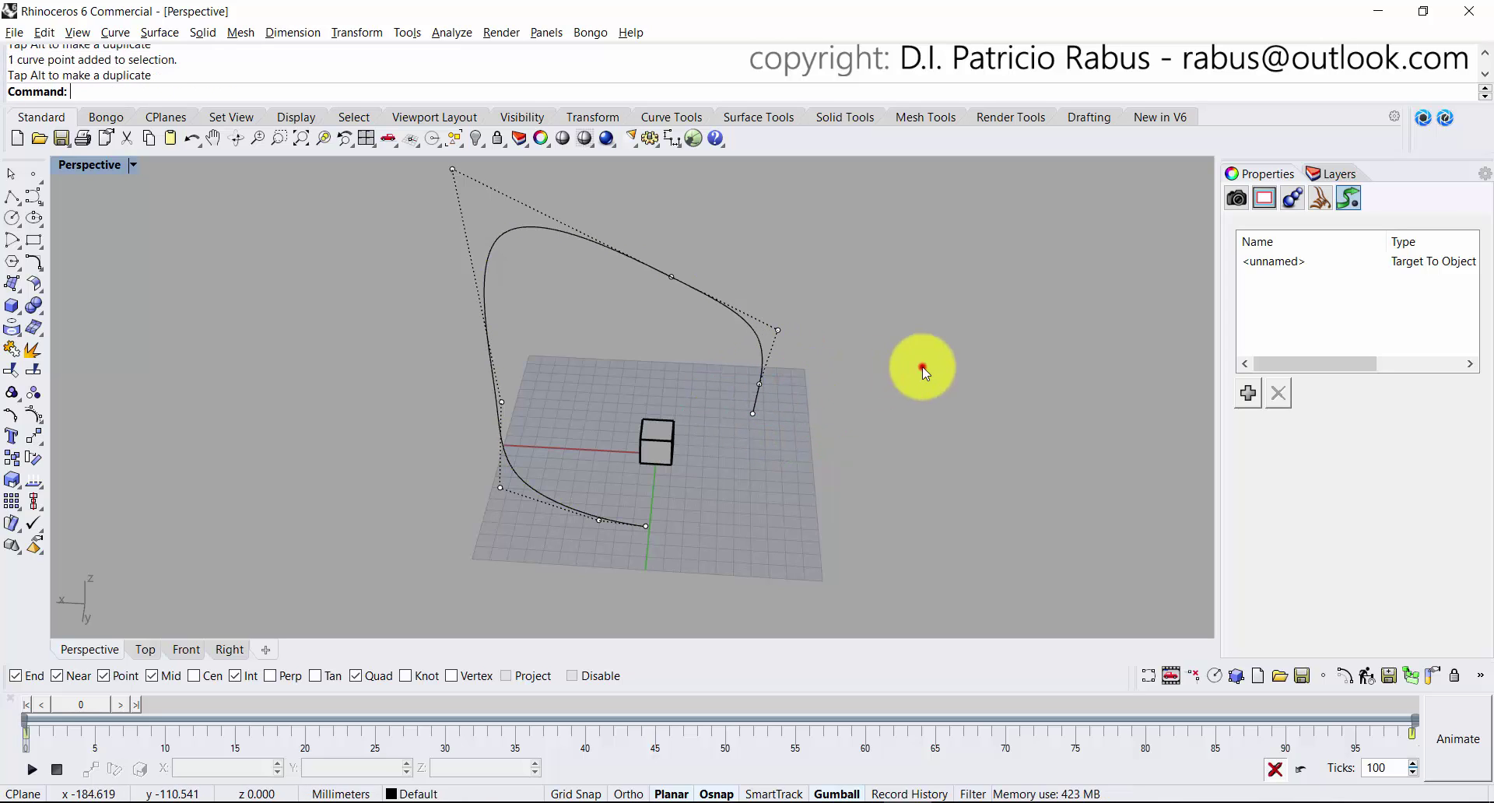
Lower the control point at the curve's opposite end vertically toward the grid.
right_drag(704, 455, 626, 432)
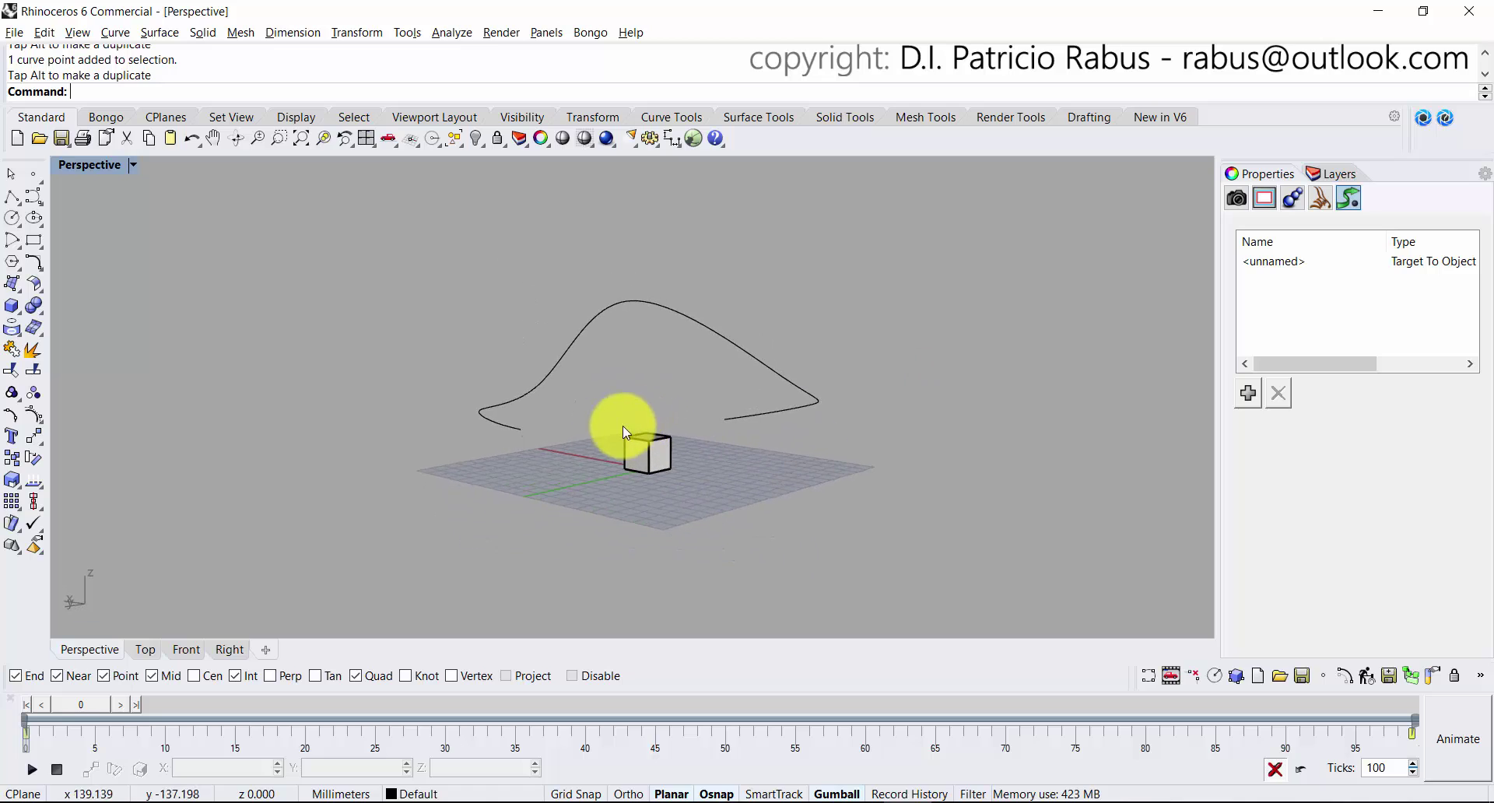
click(507, 433)
right_drag(518, 429, 552, 440)
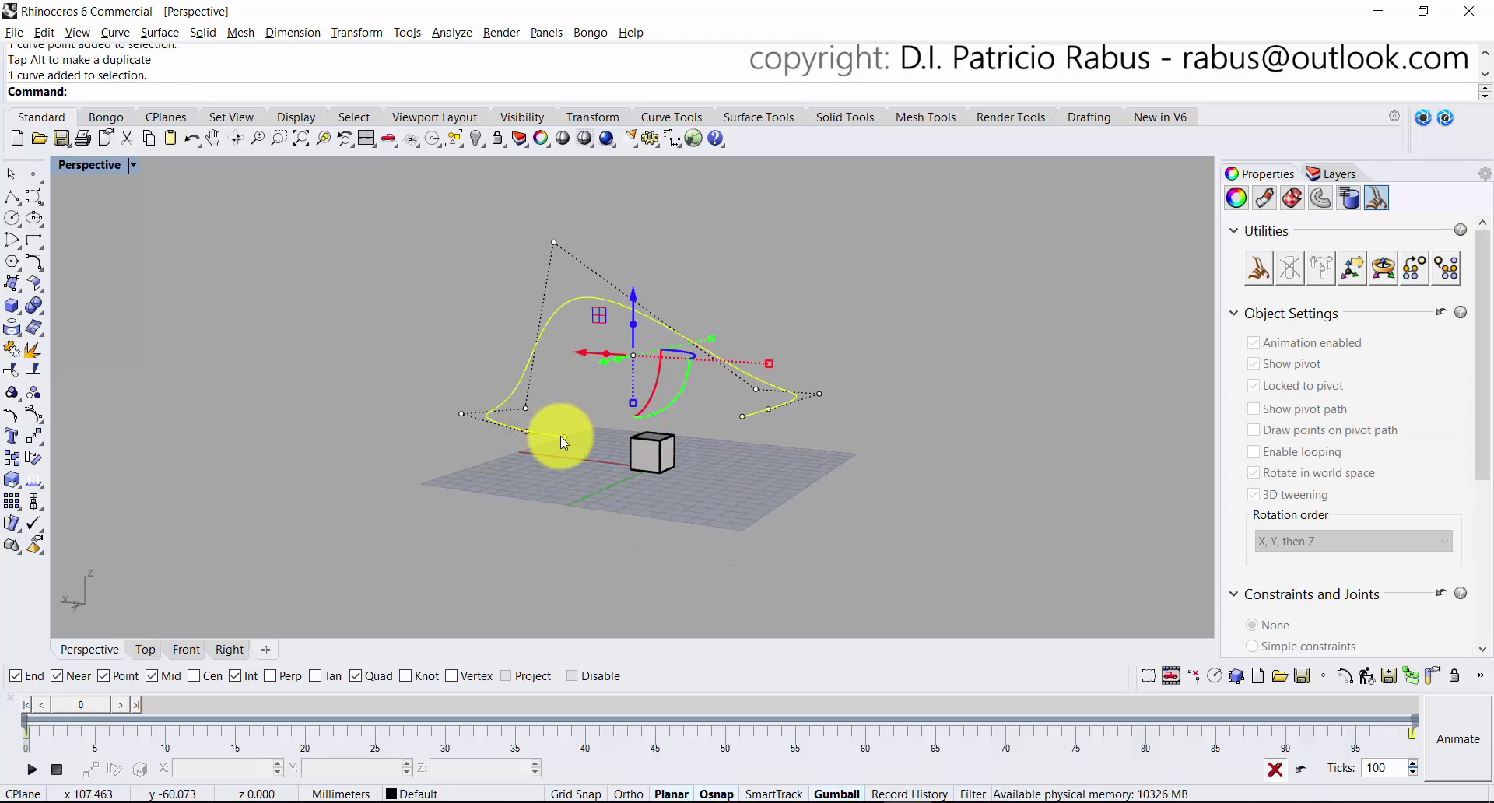
click(562, 438)
drag(574, 445, 507, 442)
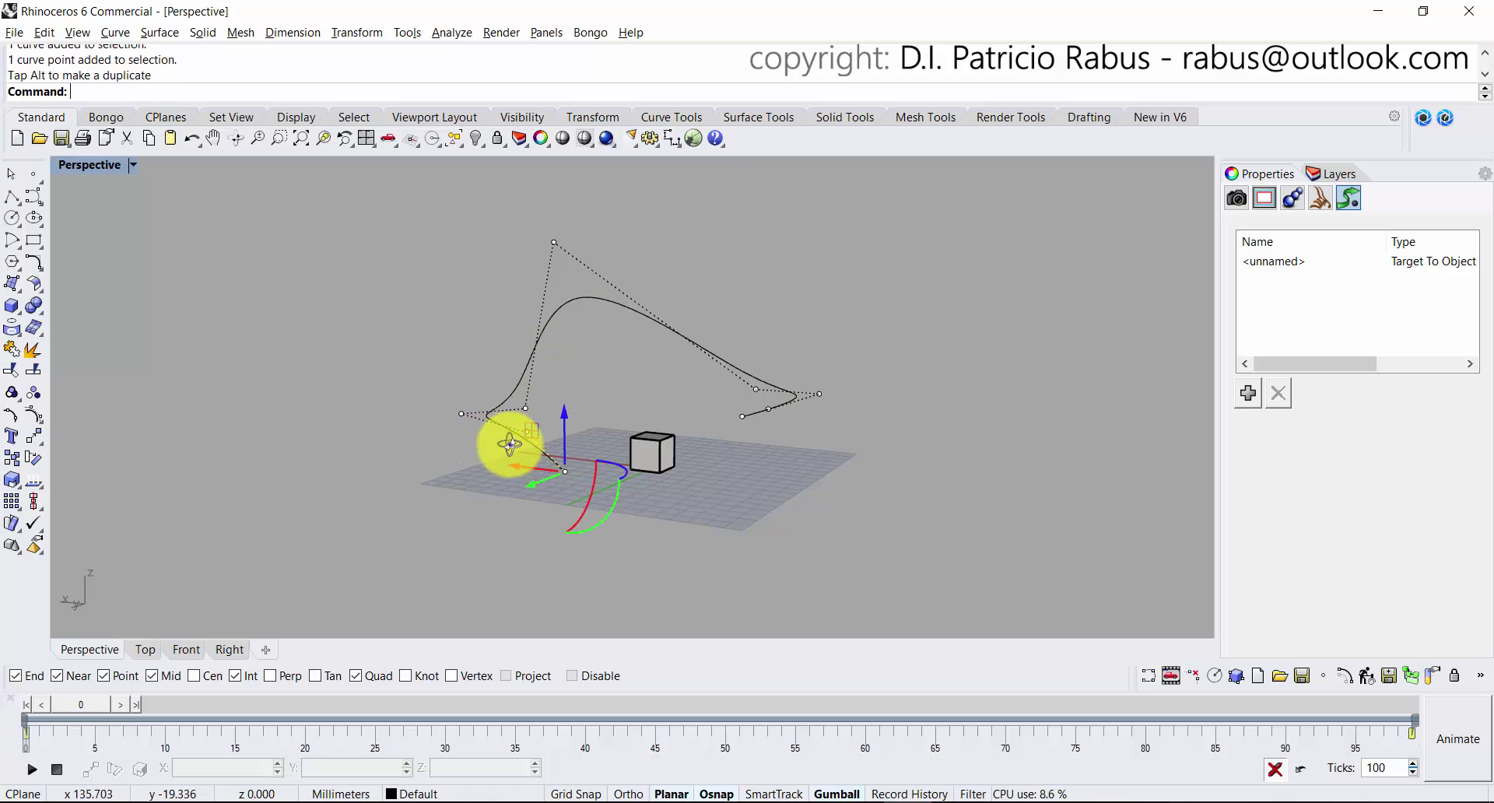
Lower the two control points next to the lowered end so the curve runs smoothly down to it.
right_drag(507, 442, 590, 460)
click(605, 455)
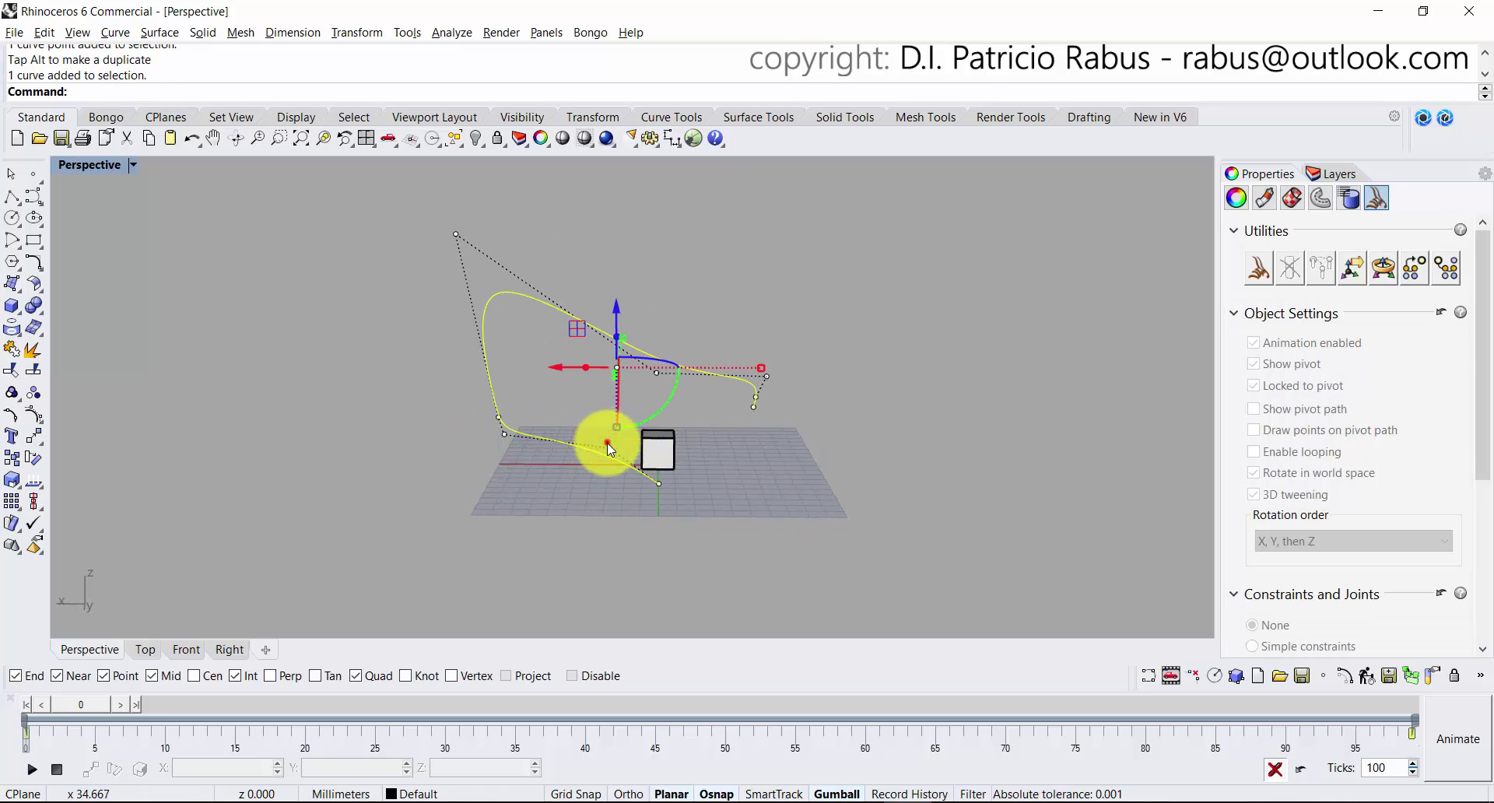
click(609, 416)
drag(610, 416, 600, 465)
right_drag(494, 472, 577, 473)
click(609, 450)
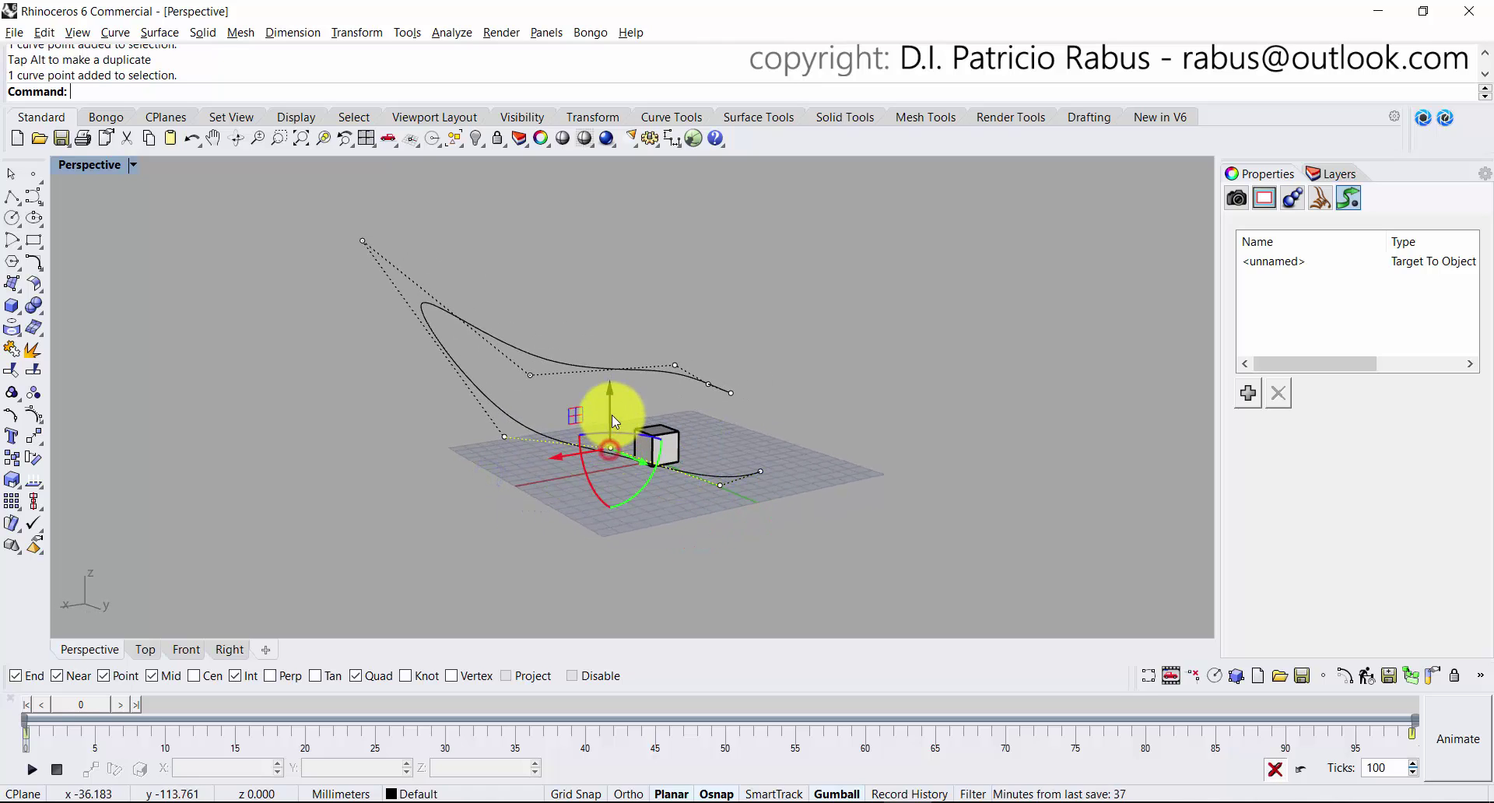
drag(611, 414, 612, 440)
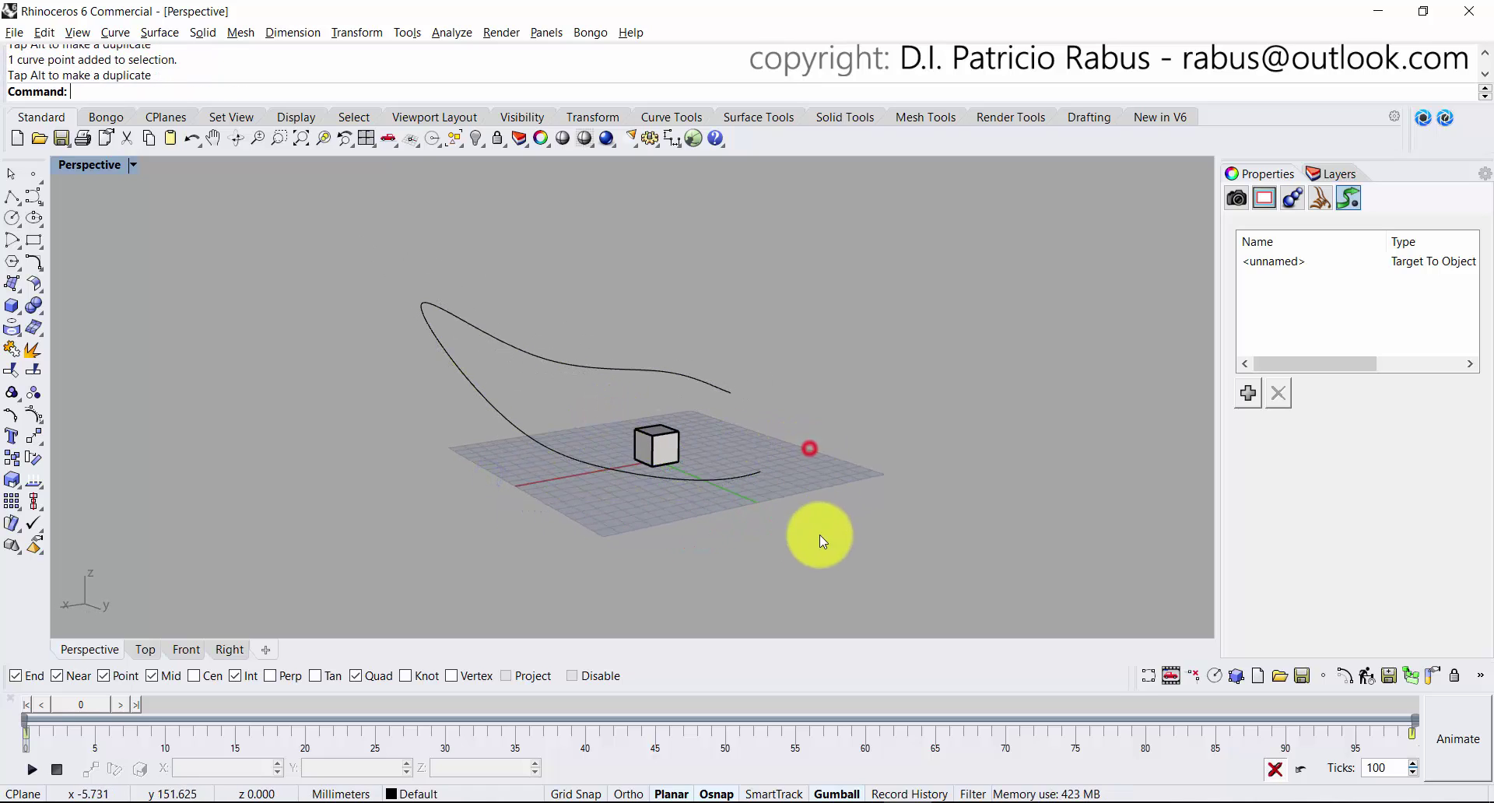
right_drag(819, 534, 696, 325)
right_drag(711, 399, 548, 309)
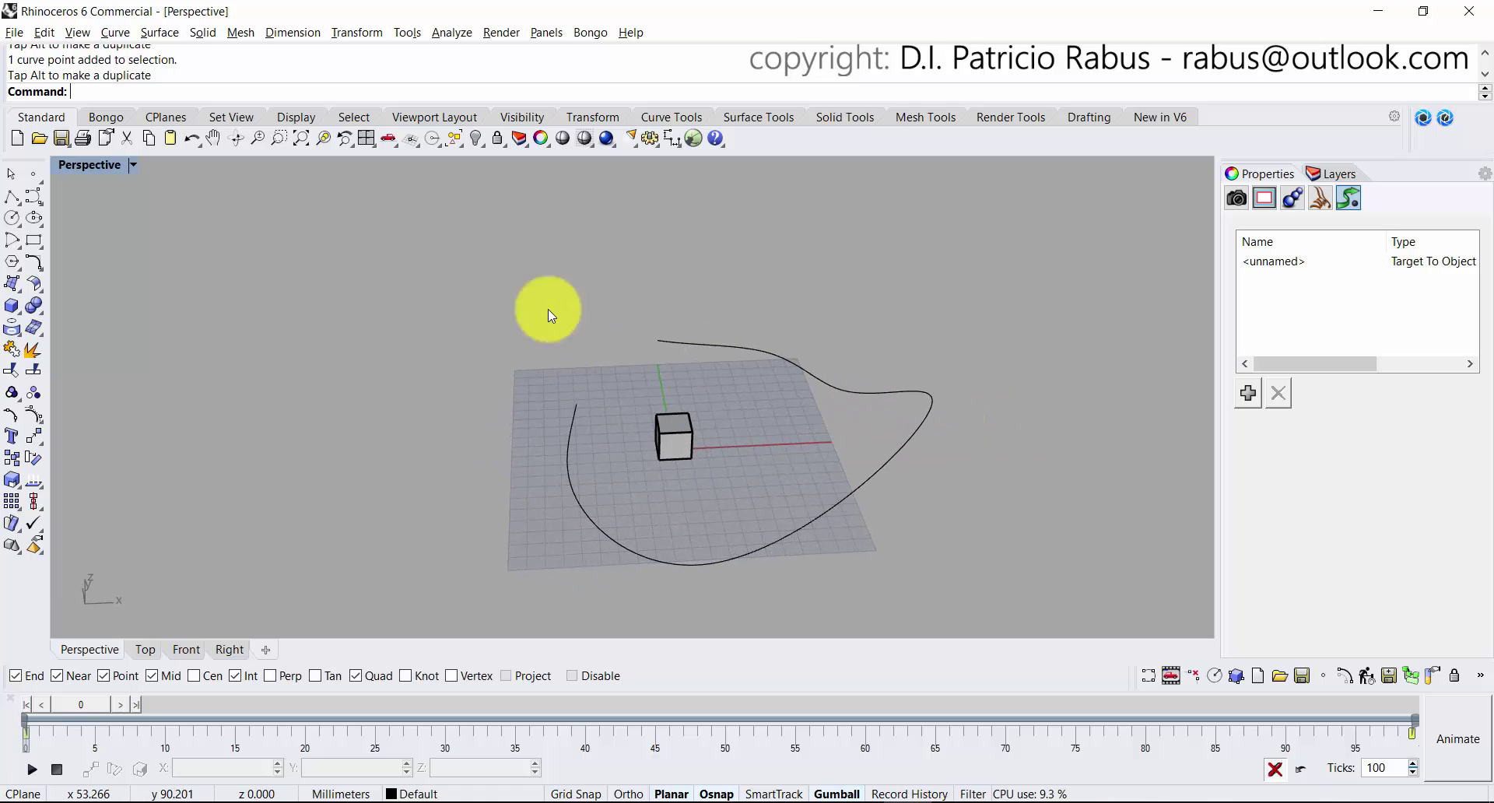
Enable view animation for the Perspective viewport and scrub the timeline to frame 21 to test the camera's motion.
click(106, 118)
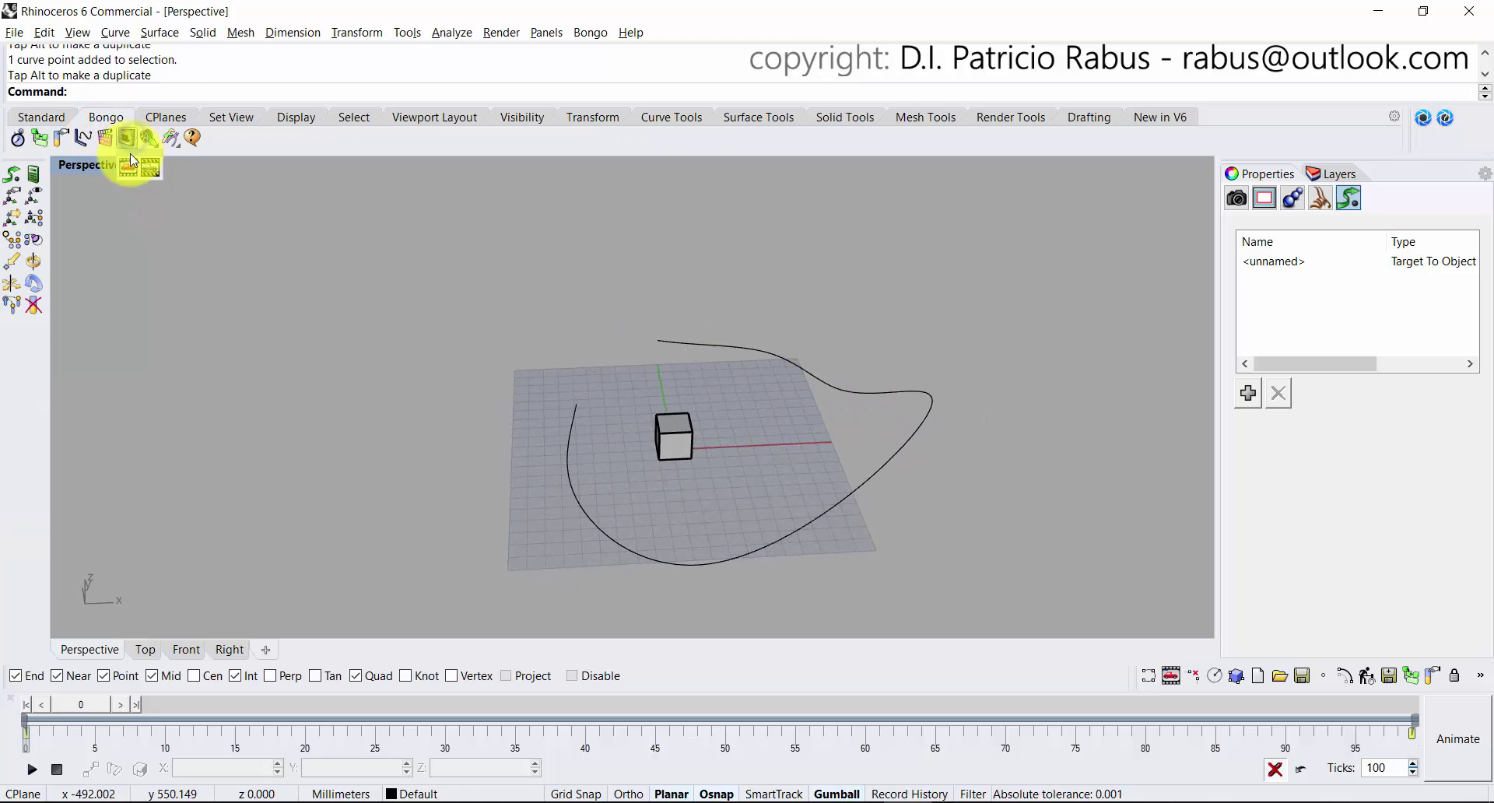
click(129, 161)
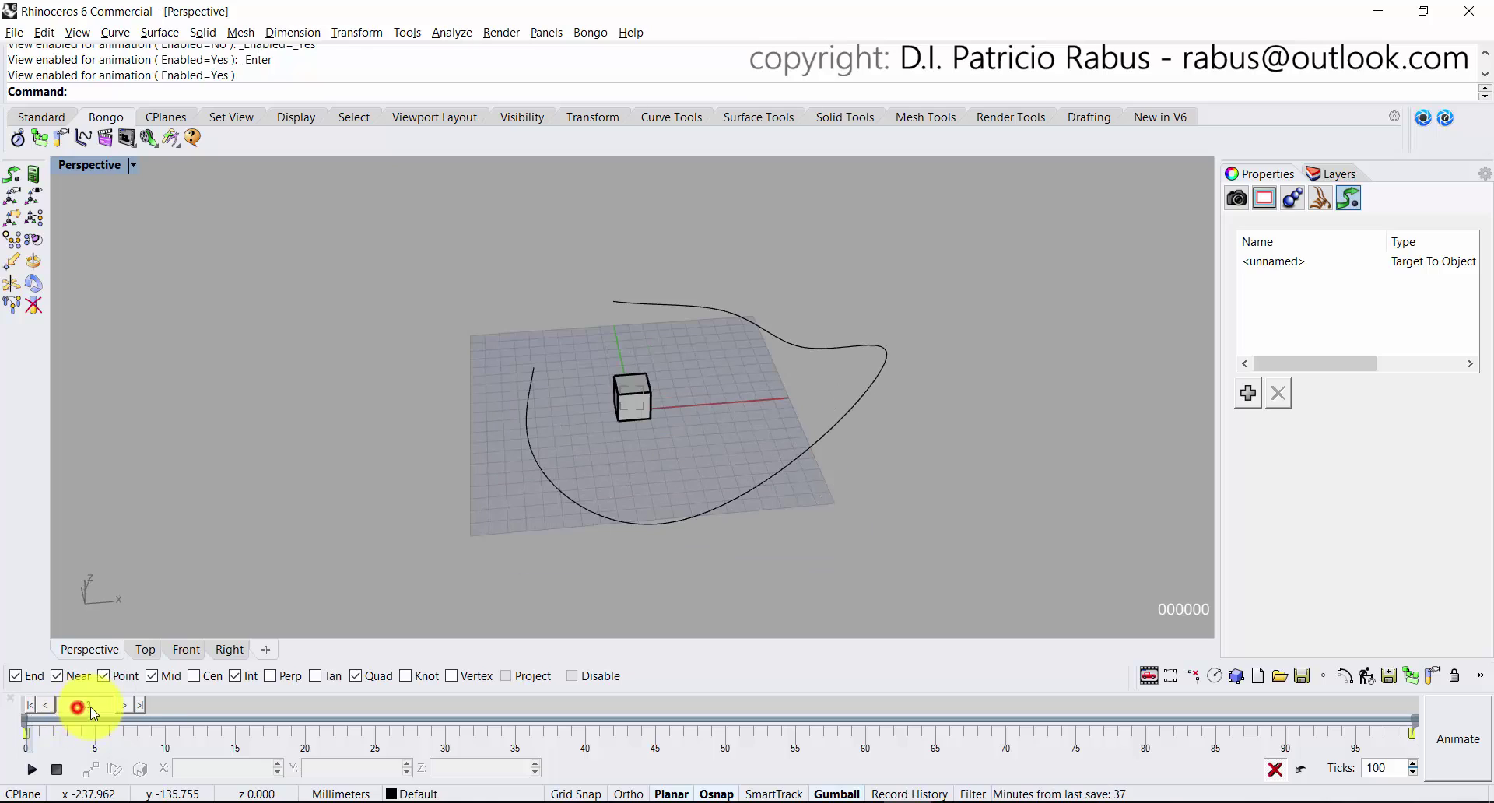
drag(138, 705, 19, 723)
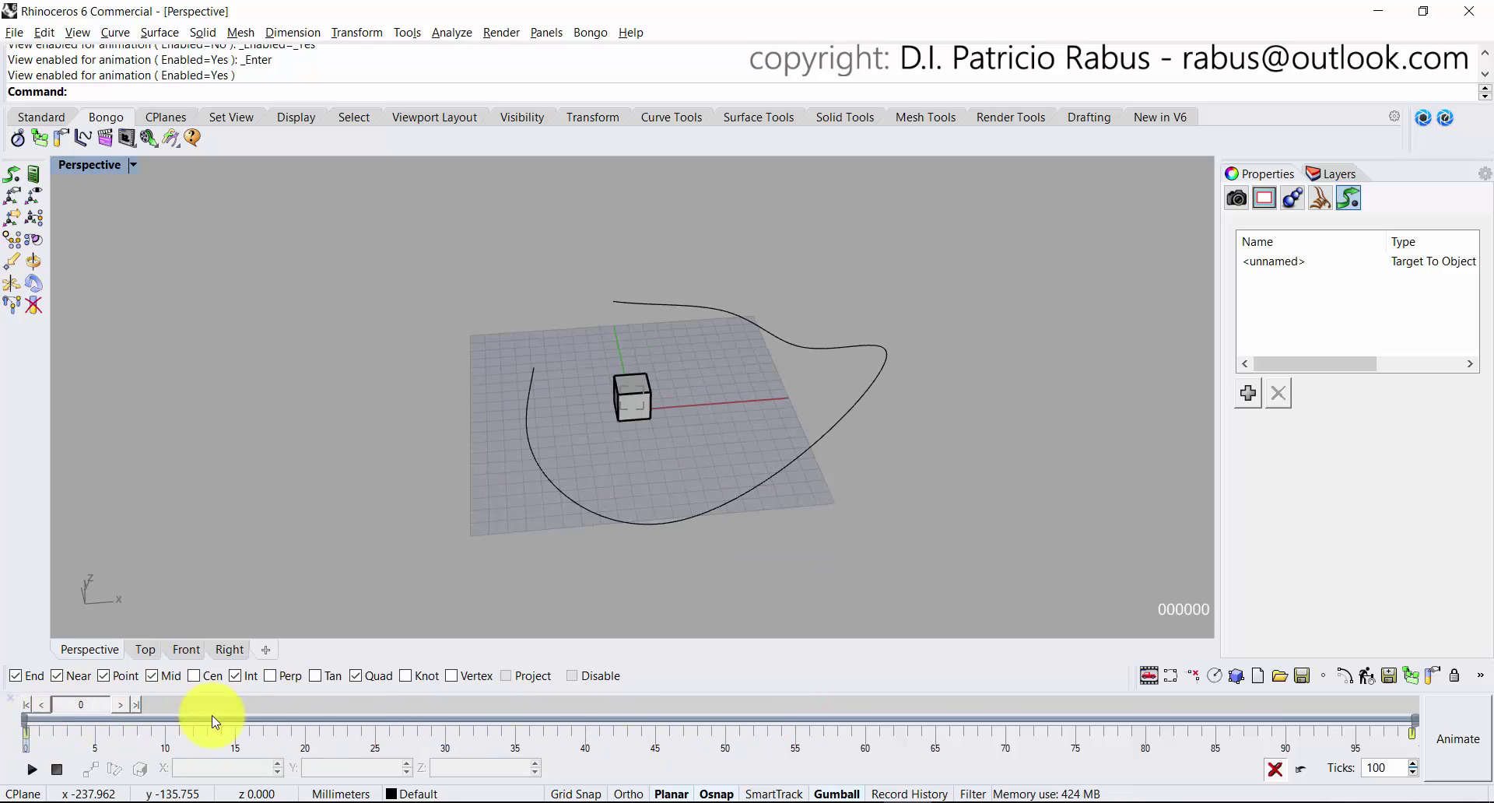
drag(215, 722, 349, 707)
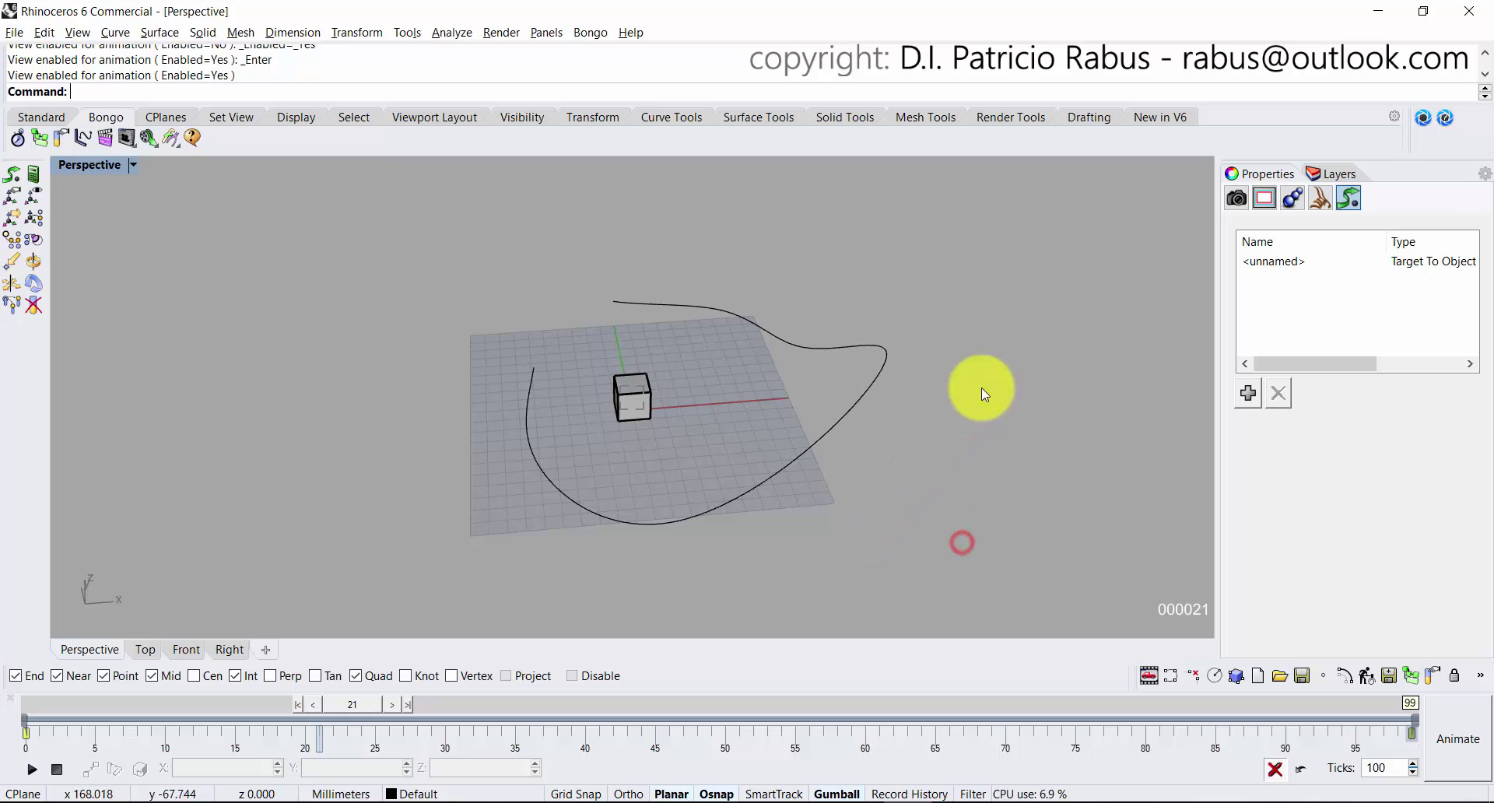
Remove the Target To Object constraint from the Perspective view and restore the four-viewport layout with Perspective active.
click(1311, 265)
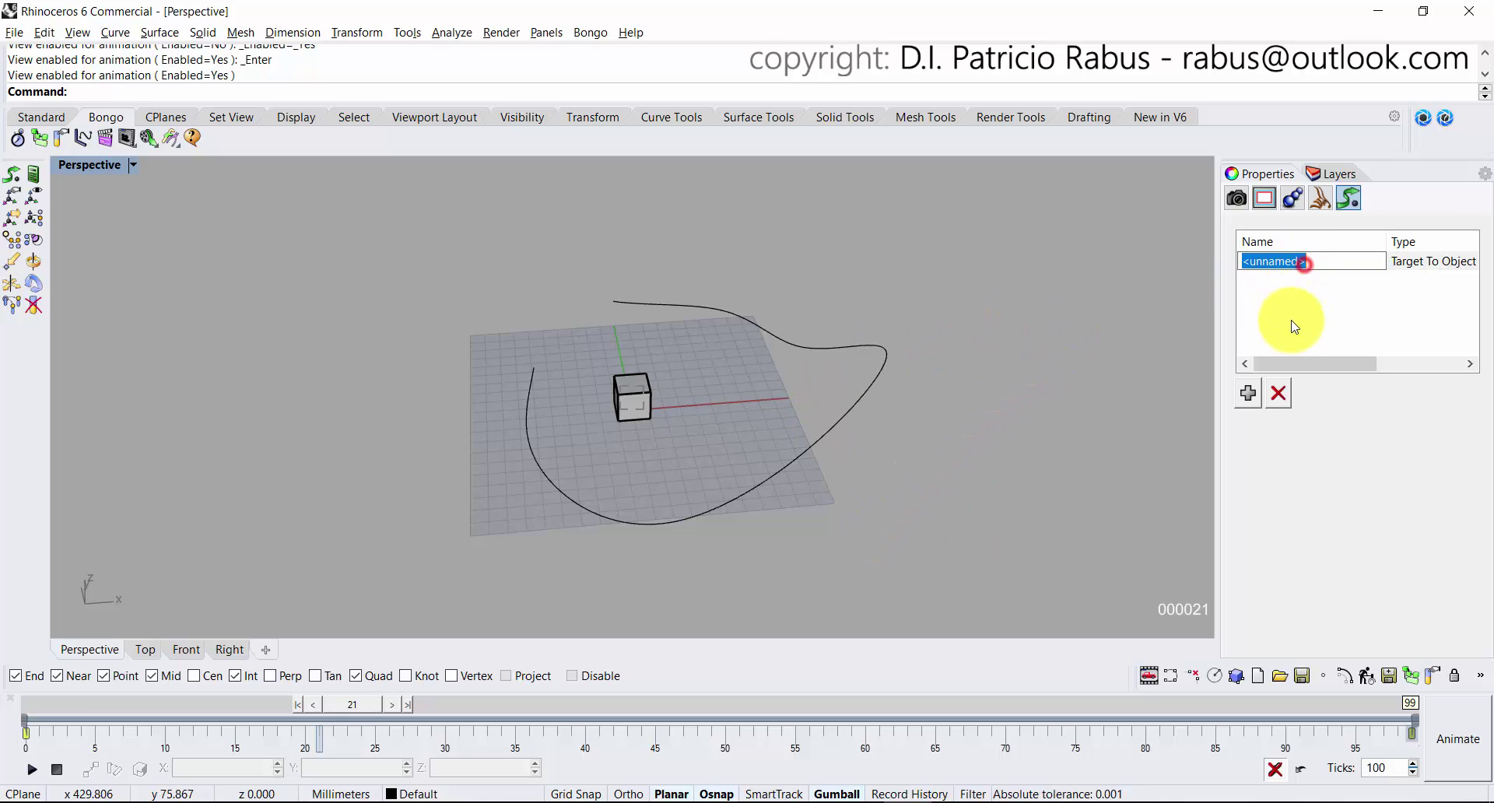
click(1359, 320)
click(1412, 263)
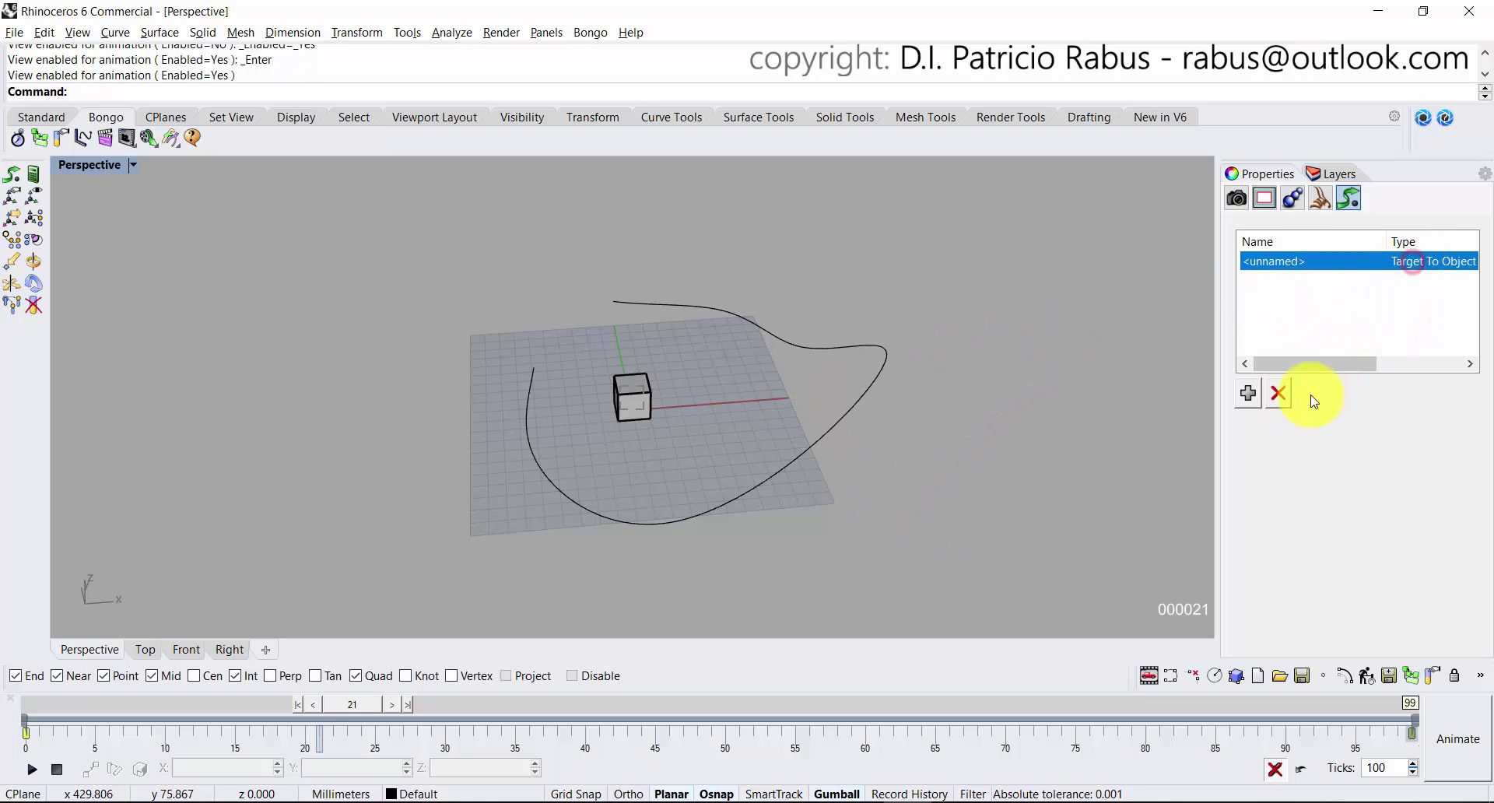
click(1278, 395)
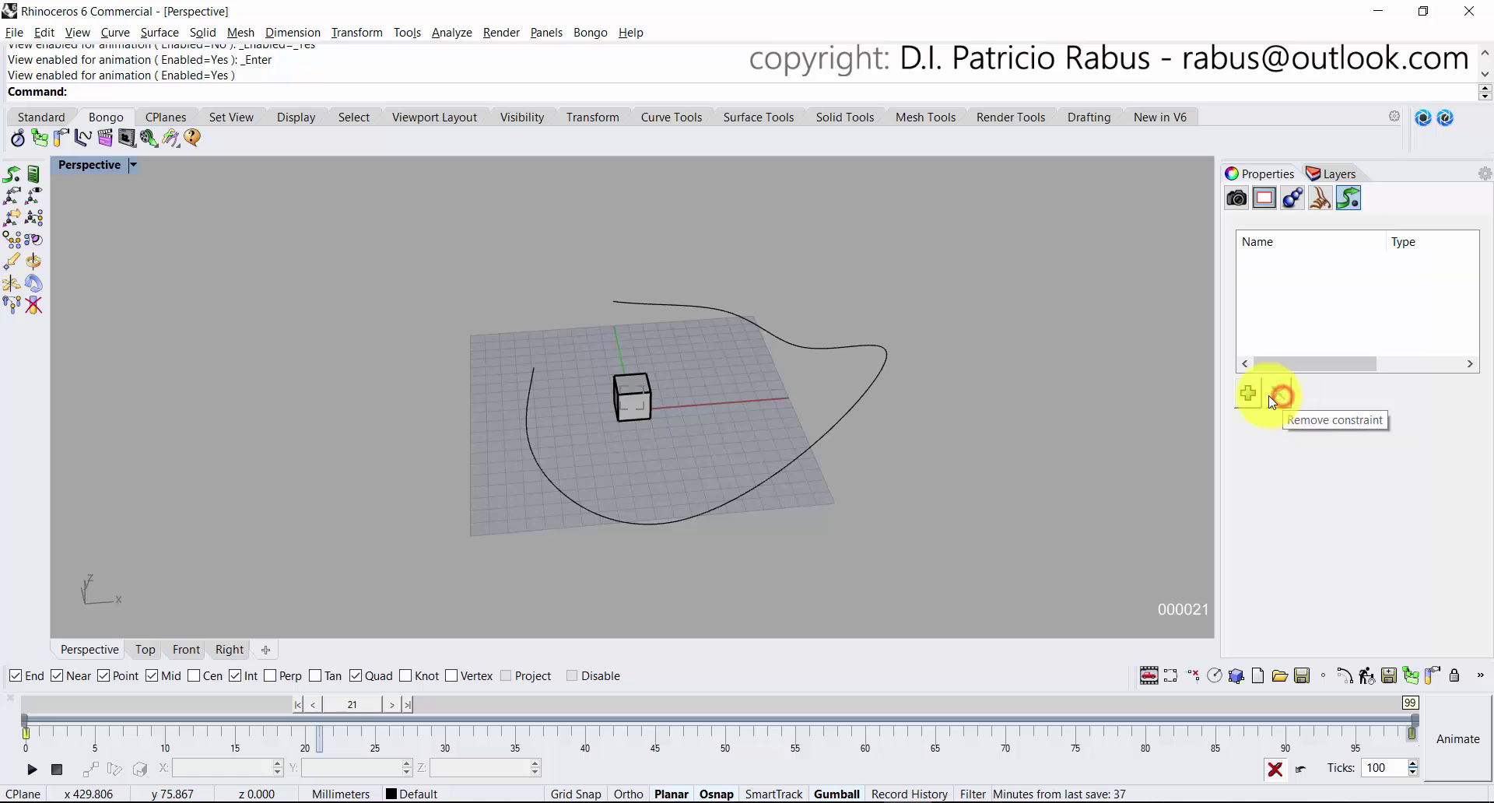
click(823, 428)
double_click(90, 165)
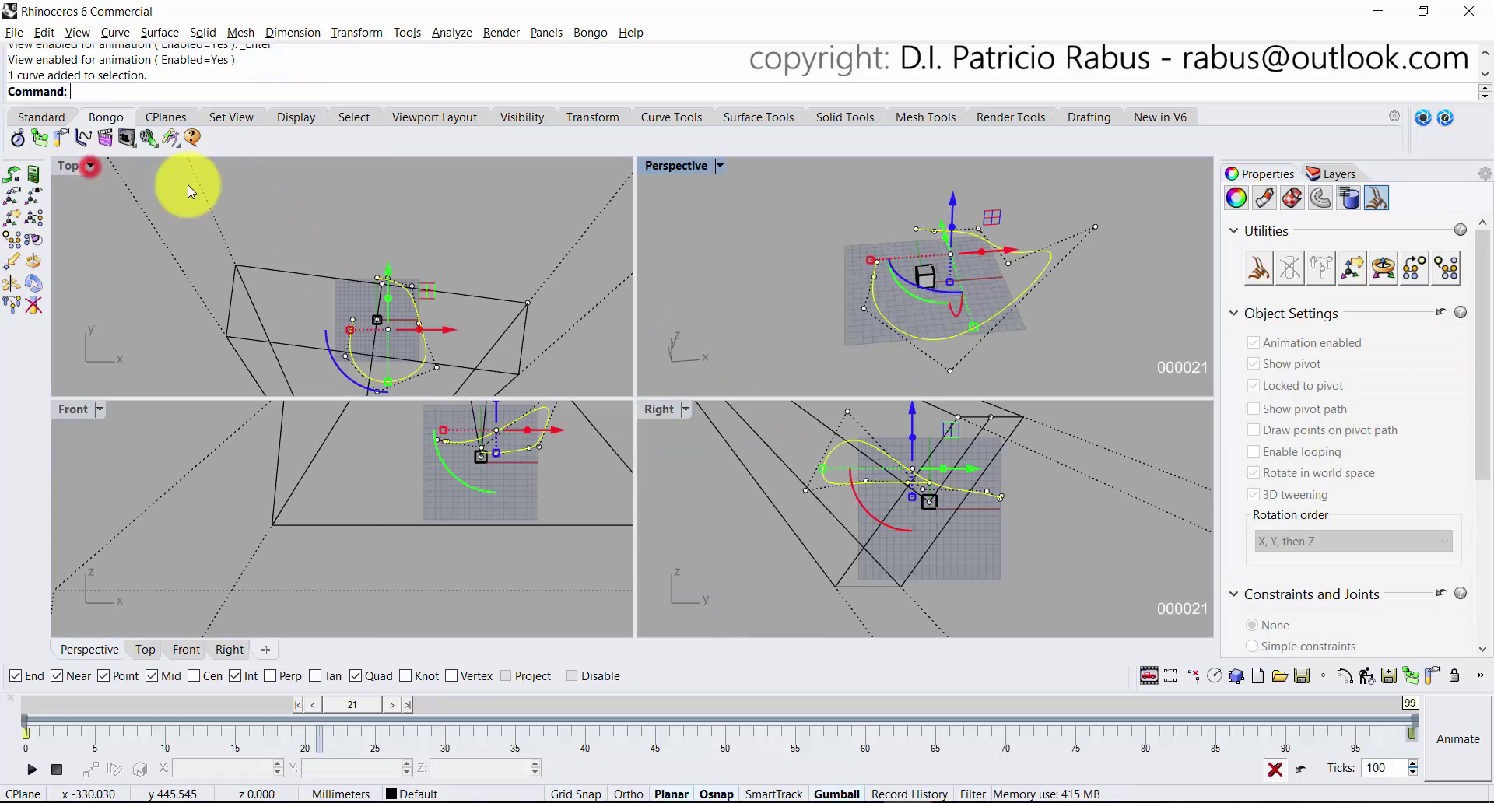
click(683, 282)
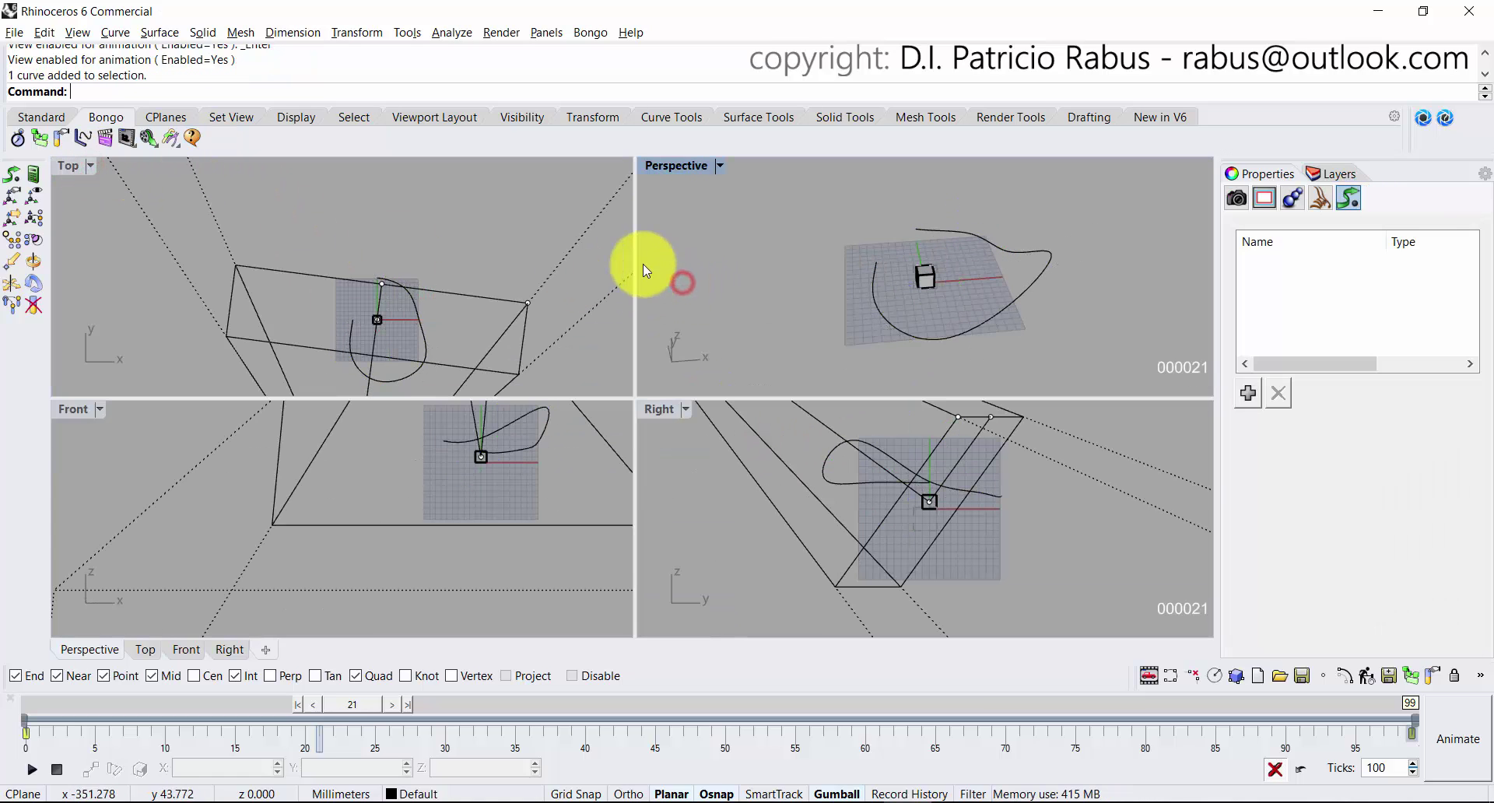
click(701, 267)
Add a Camera To Path constraint along the curve from its far-edge end and scrub the timeline to frame 15.
click(1380, 320)
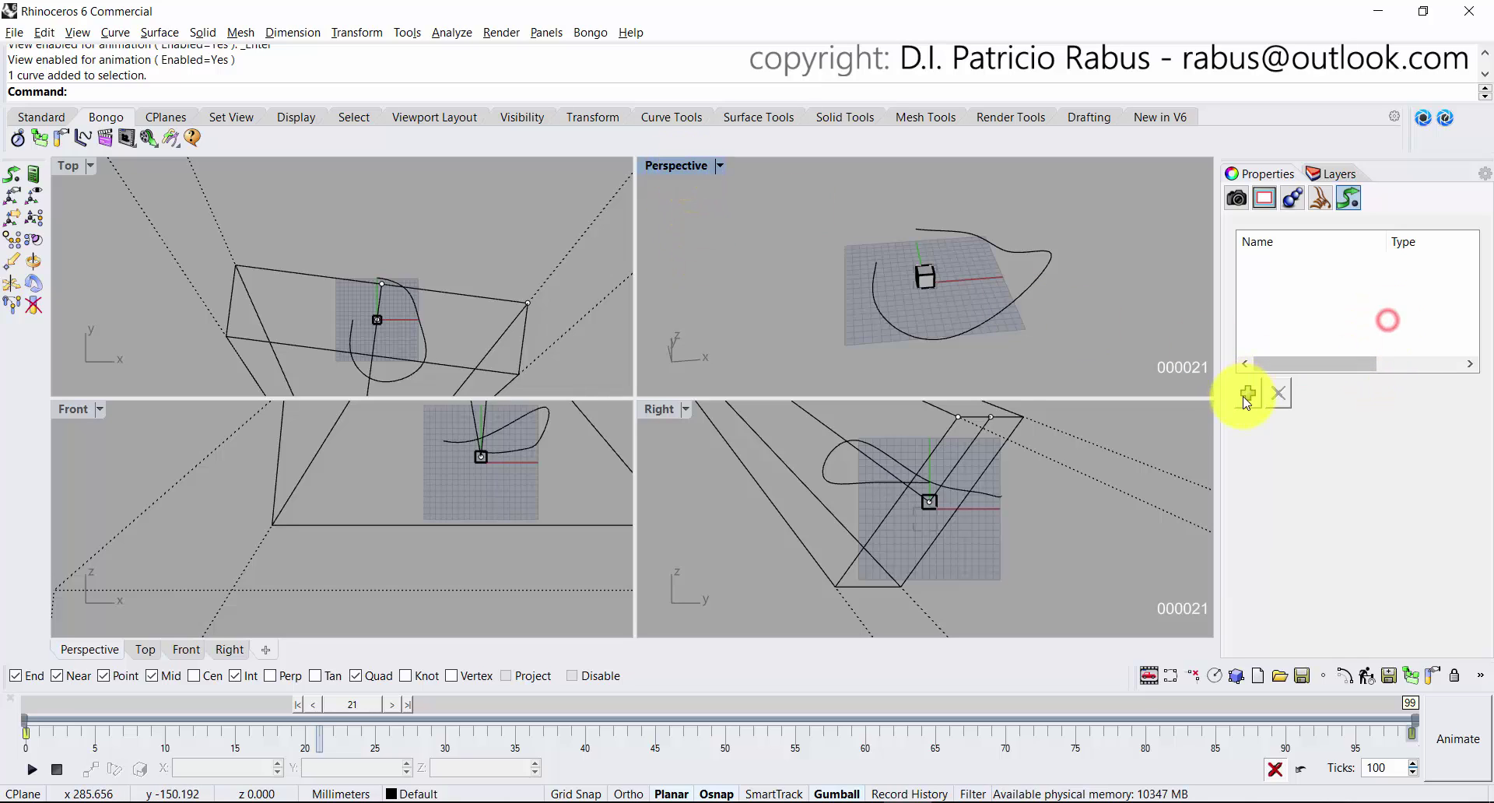
click(1247, 393)
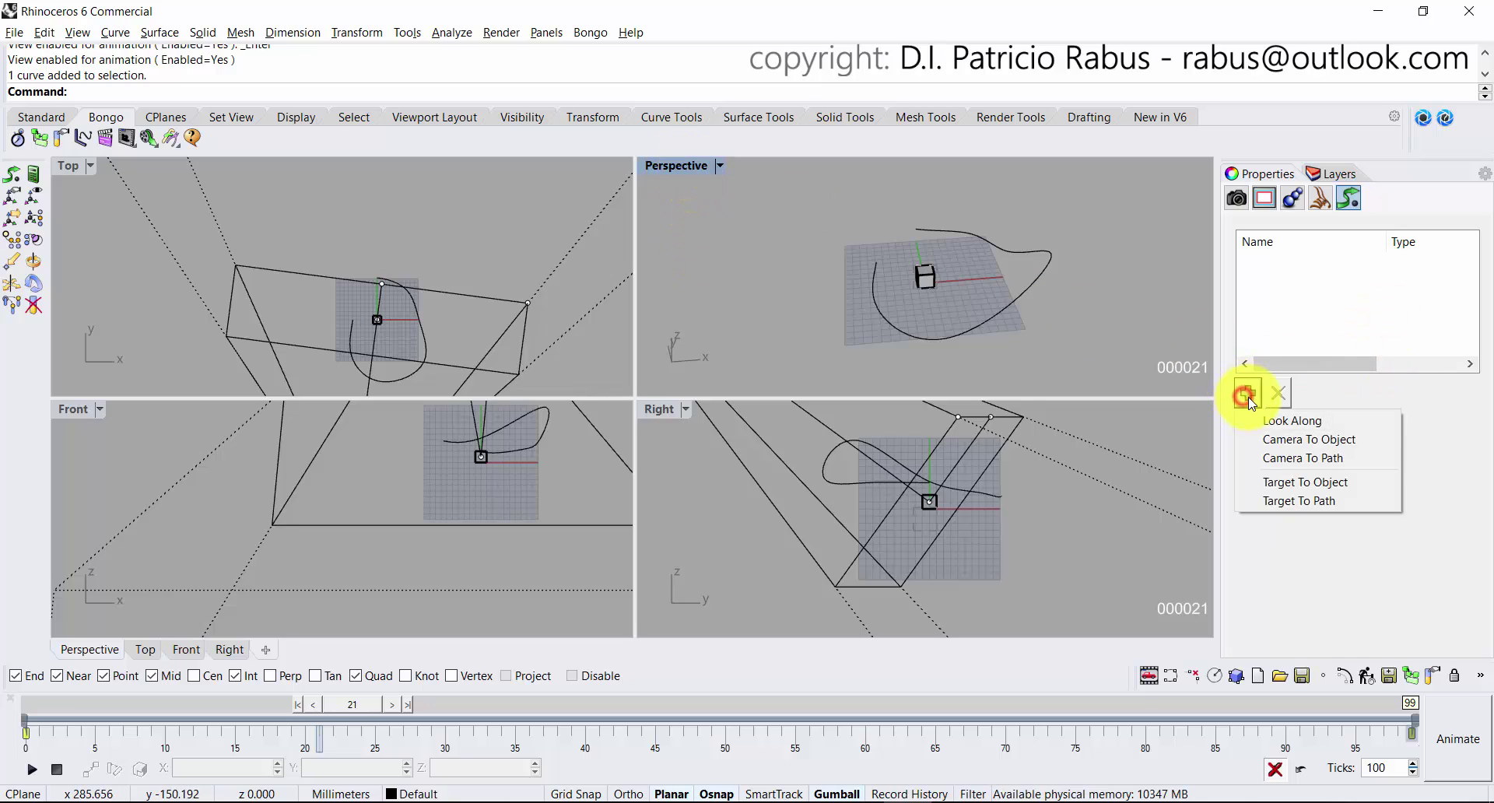
click(1289, 459)
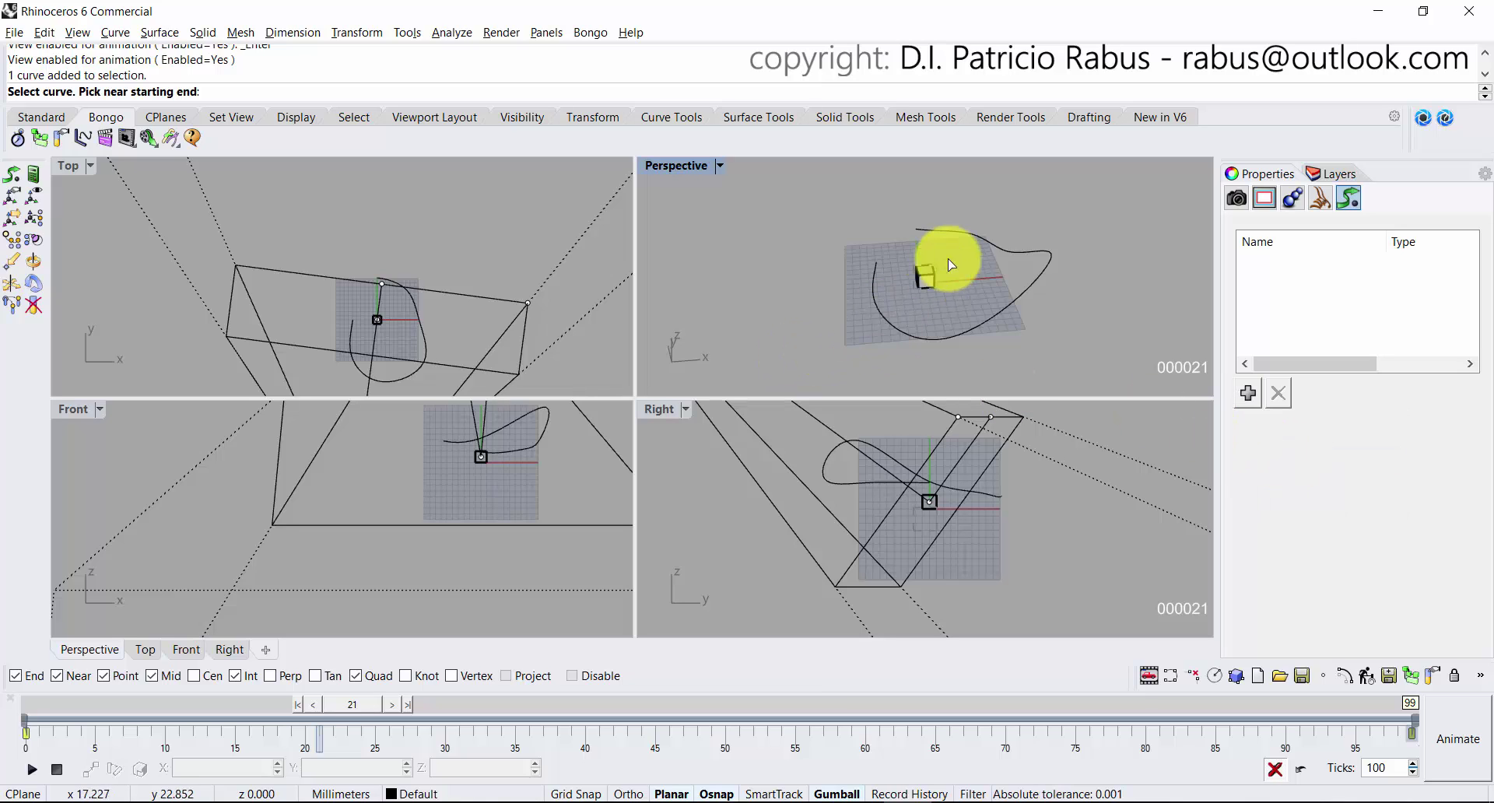
click(928, 232)
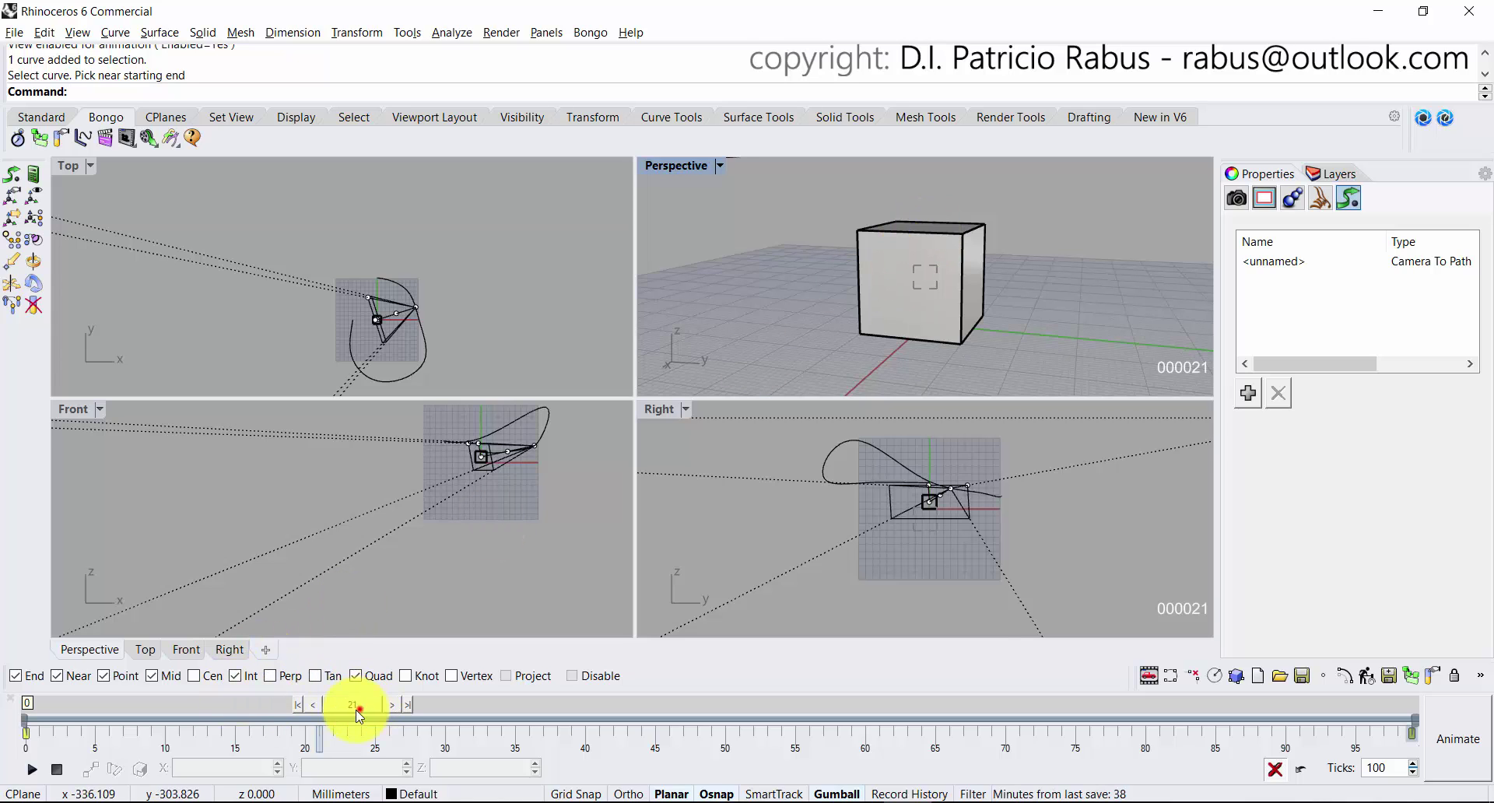
drag(358, 712, 82, 708)
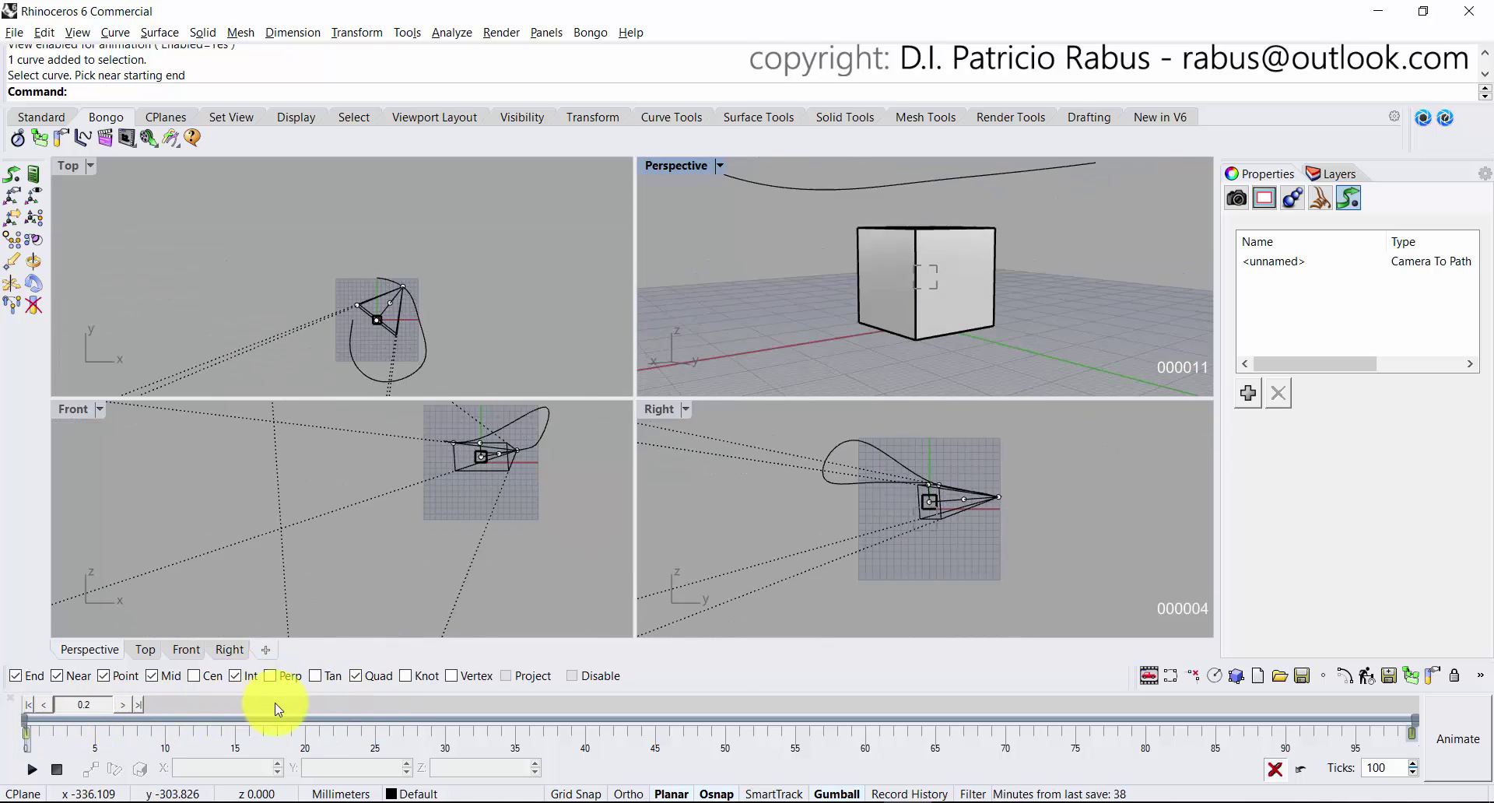
drag(277, 707, 225, 767)
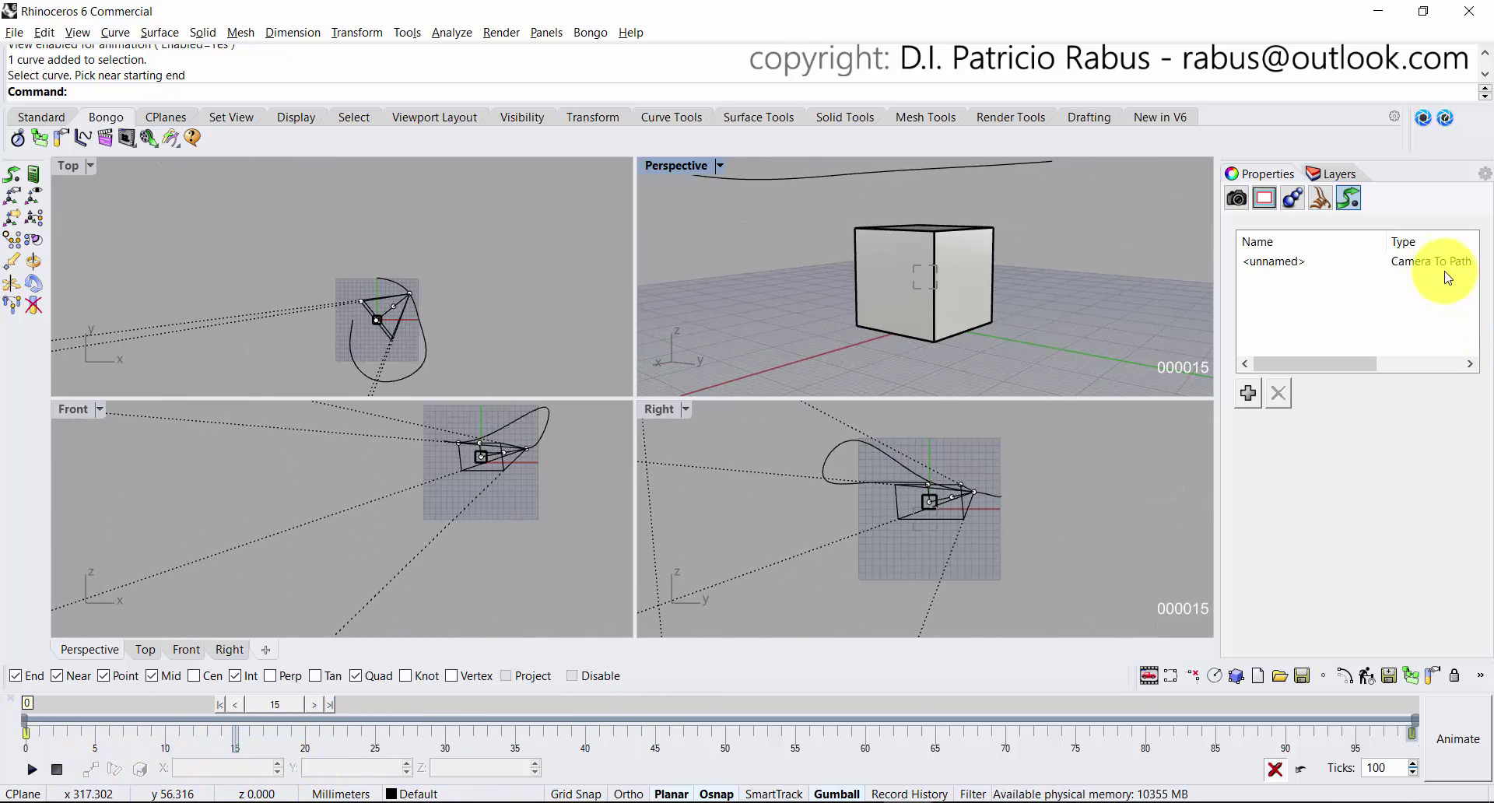
Remove the Camera To Path constraint and delete the Perspective view's first and last keyframes.
click(1357, 263)
click(1280, 393)
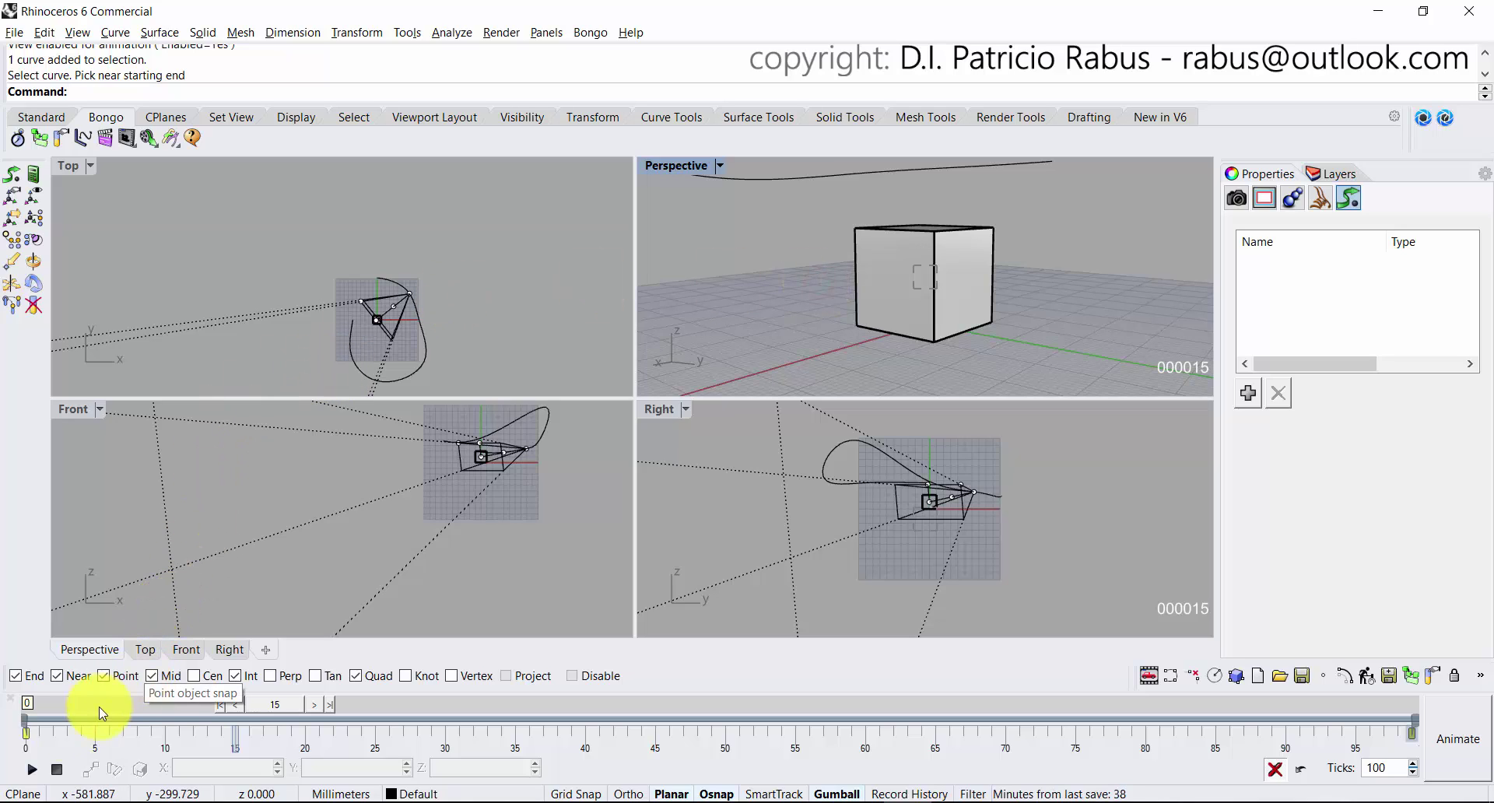
right_click(25, 734)
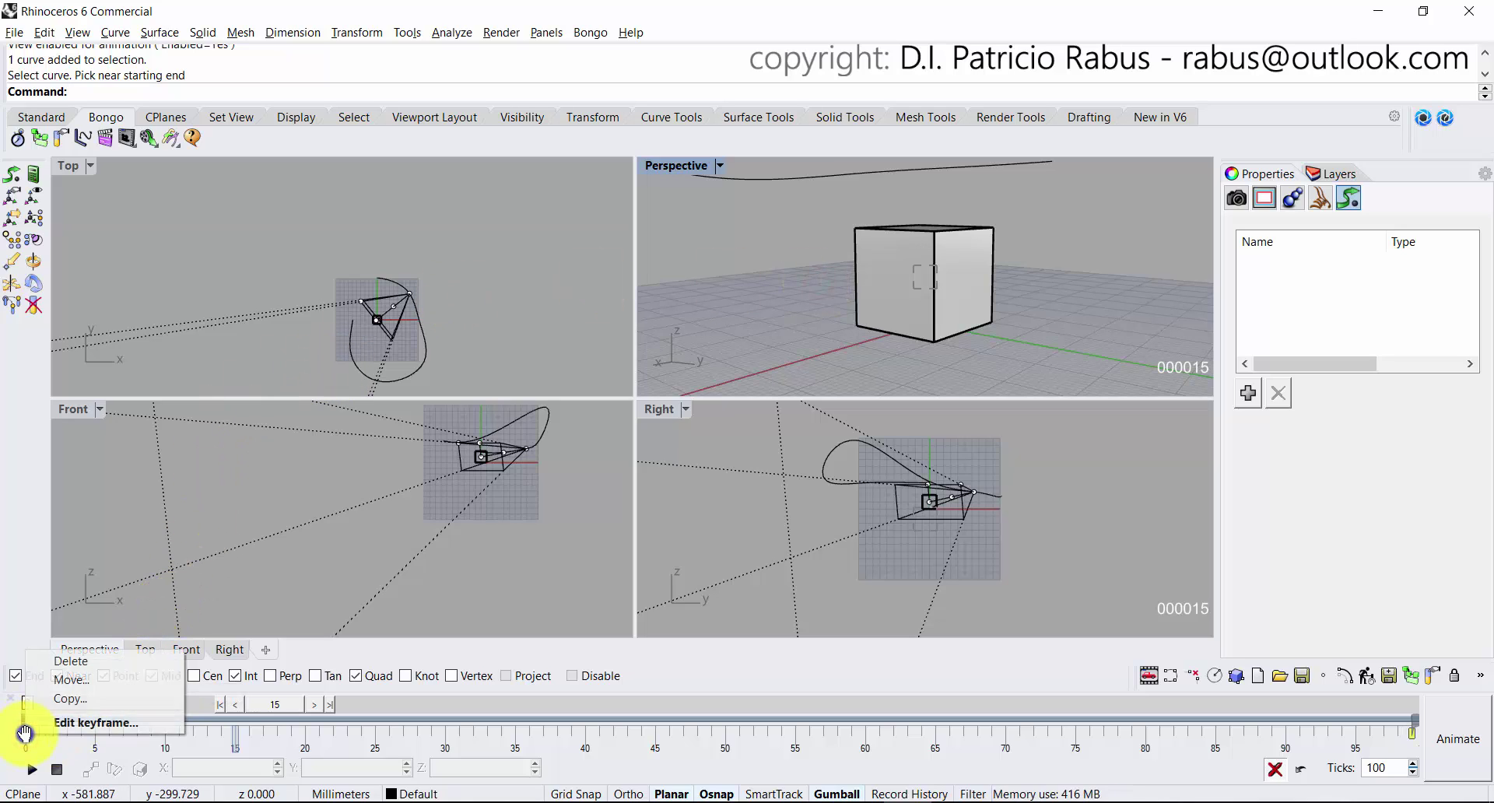
click(62, 721)
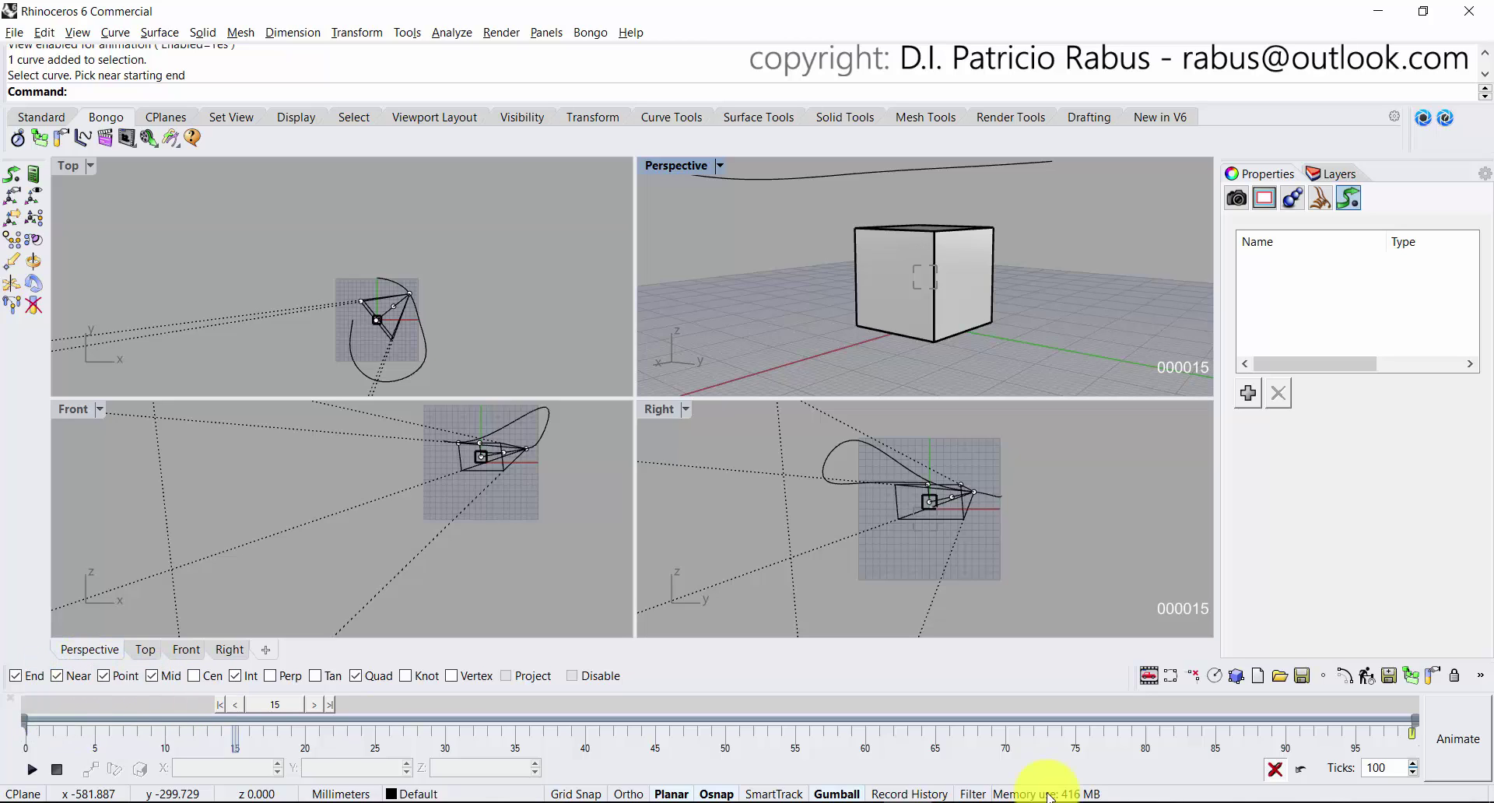
right_click(1410, 735)
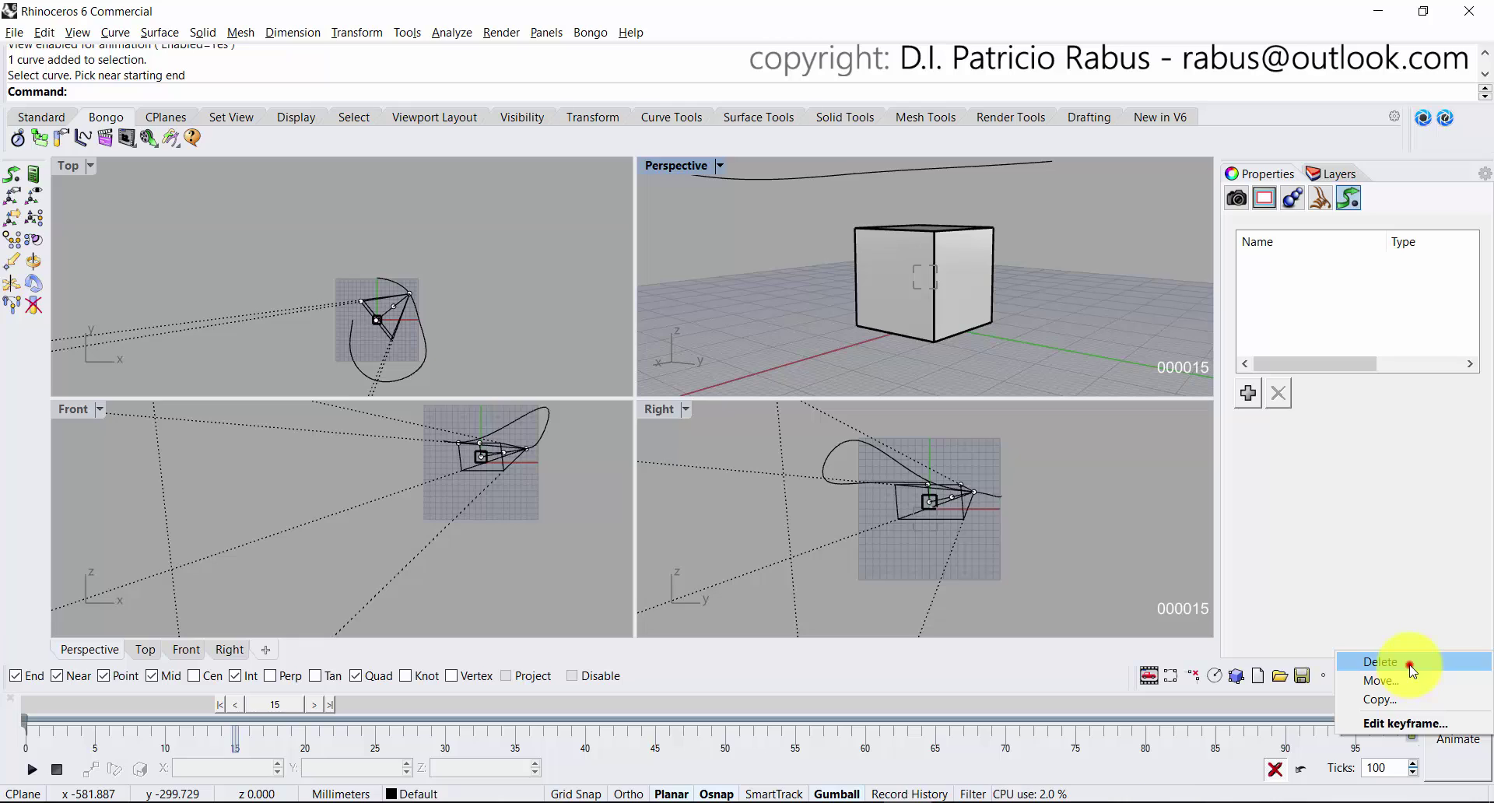
click(1410, 666)
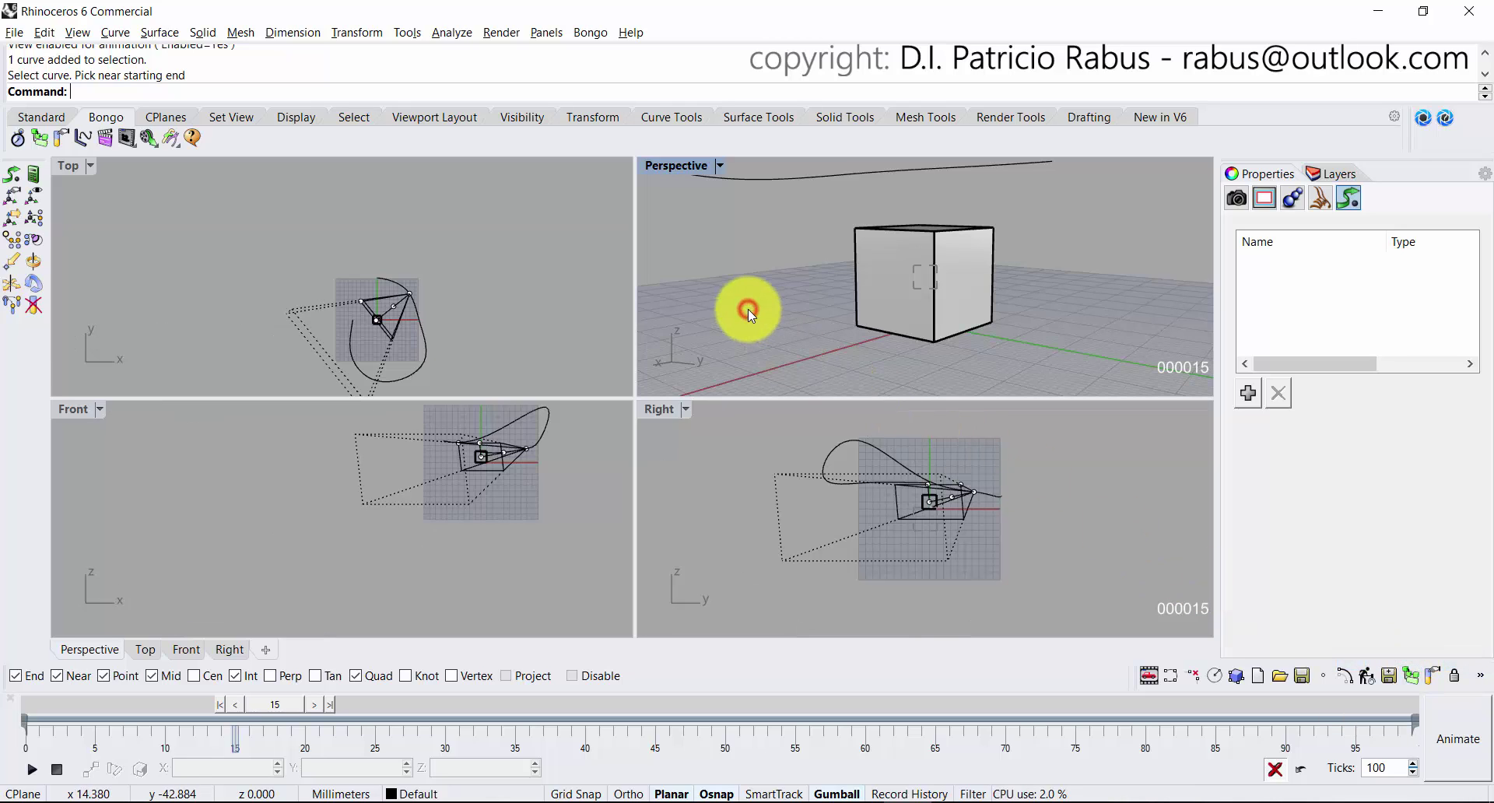
Constrain the Perspective camera to the curve with Camera To Path, starting at the curve end on the grid's positive Y edge.
click(1247, 393)
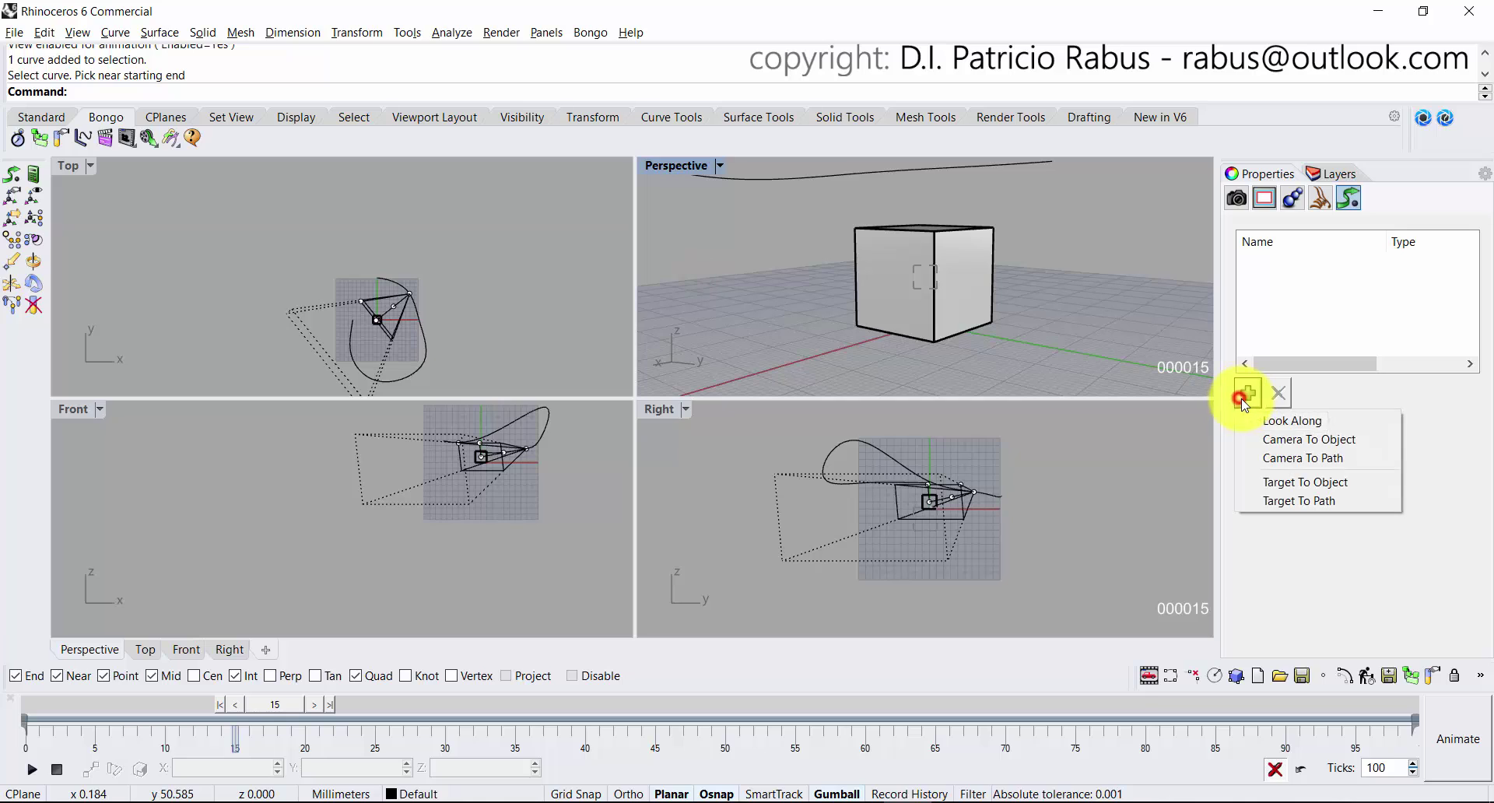
click(1277, 457)
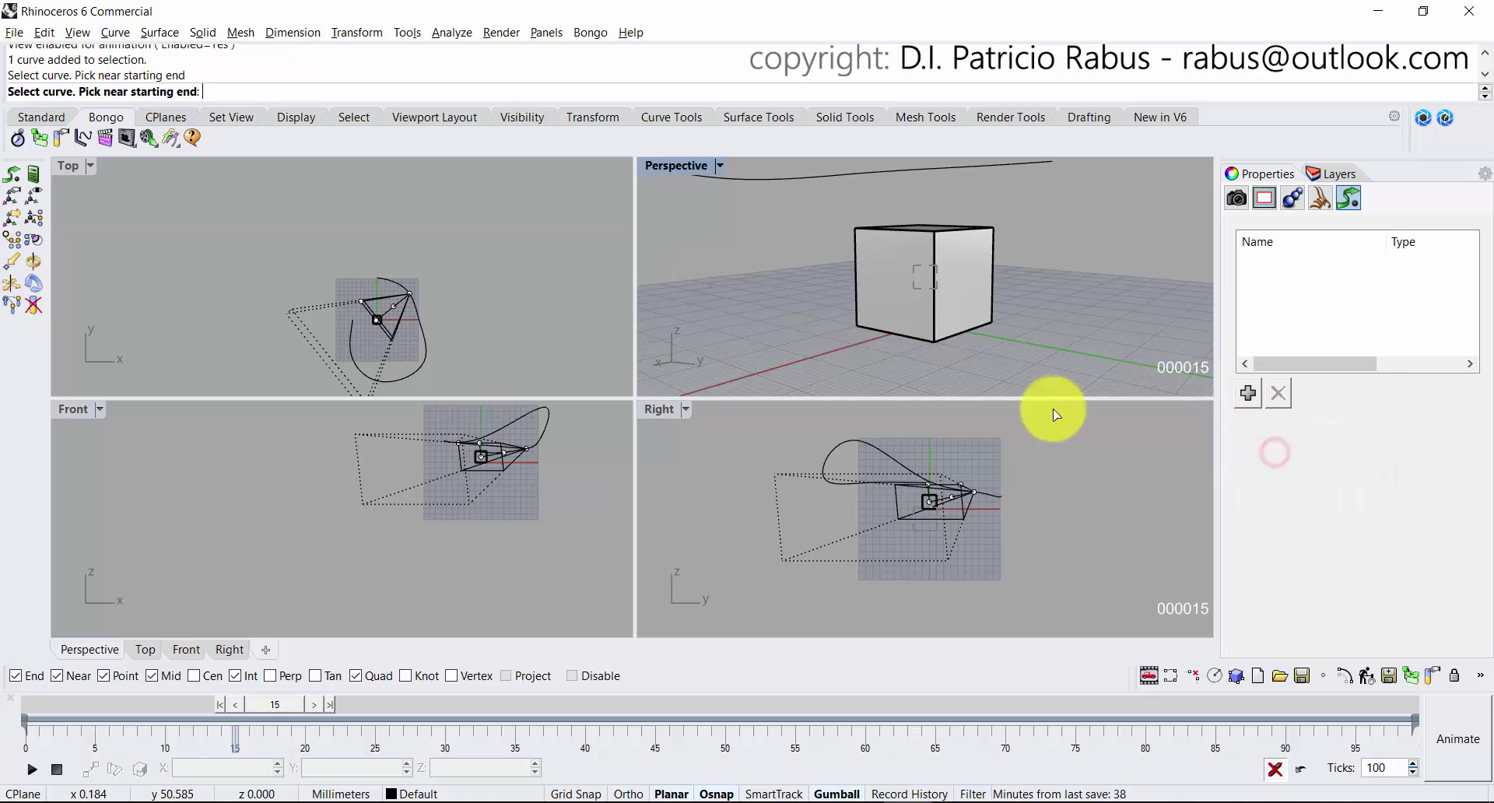
click(385, 281)
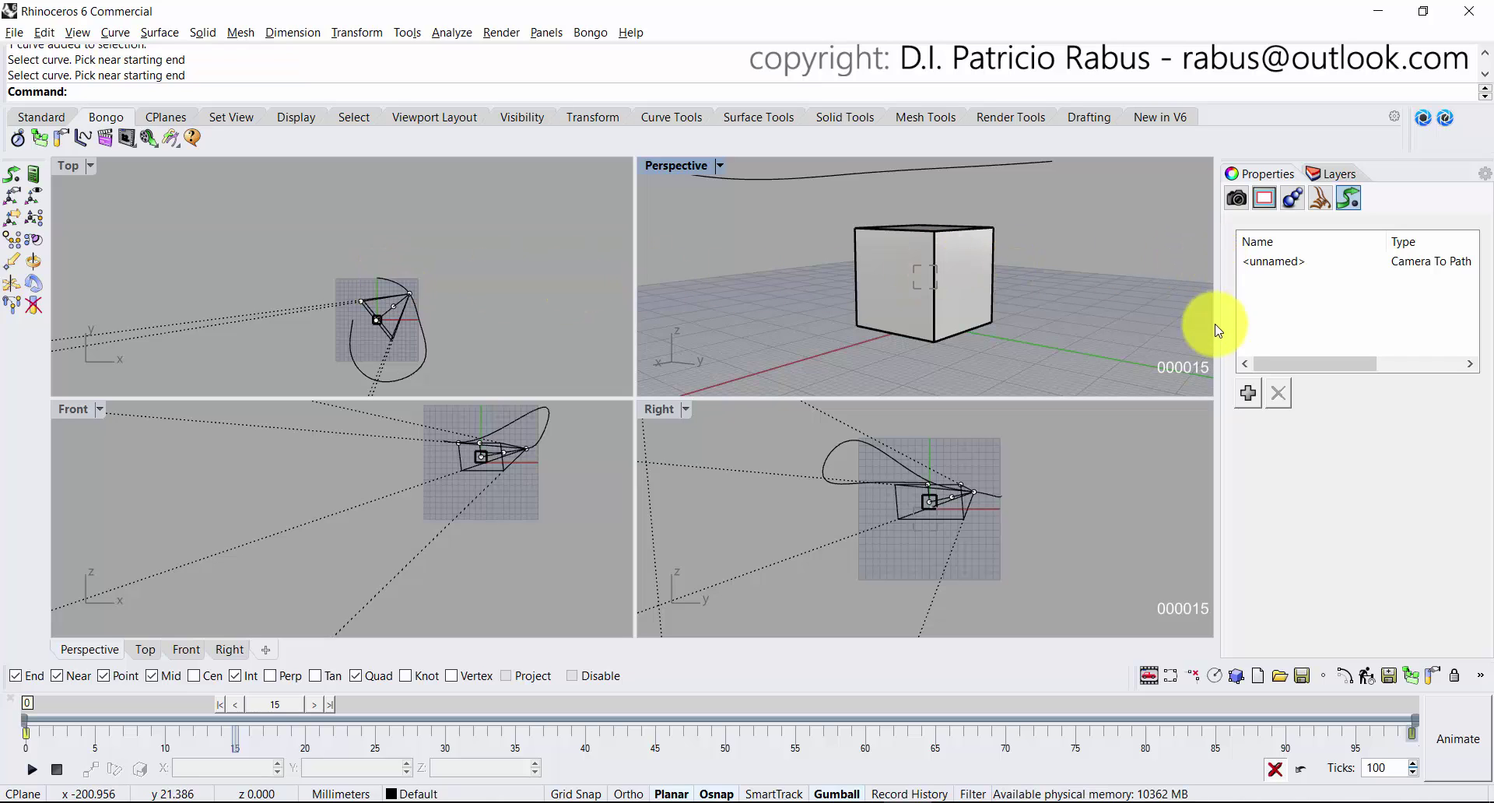
Add a Target To Object constraint aimed at the box and scrub the timeline back to frame 0.
click(1146, 312)
click(1247, 392)
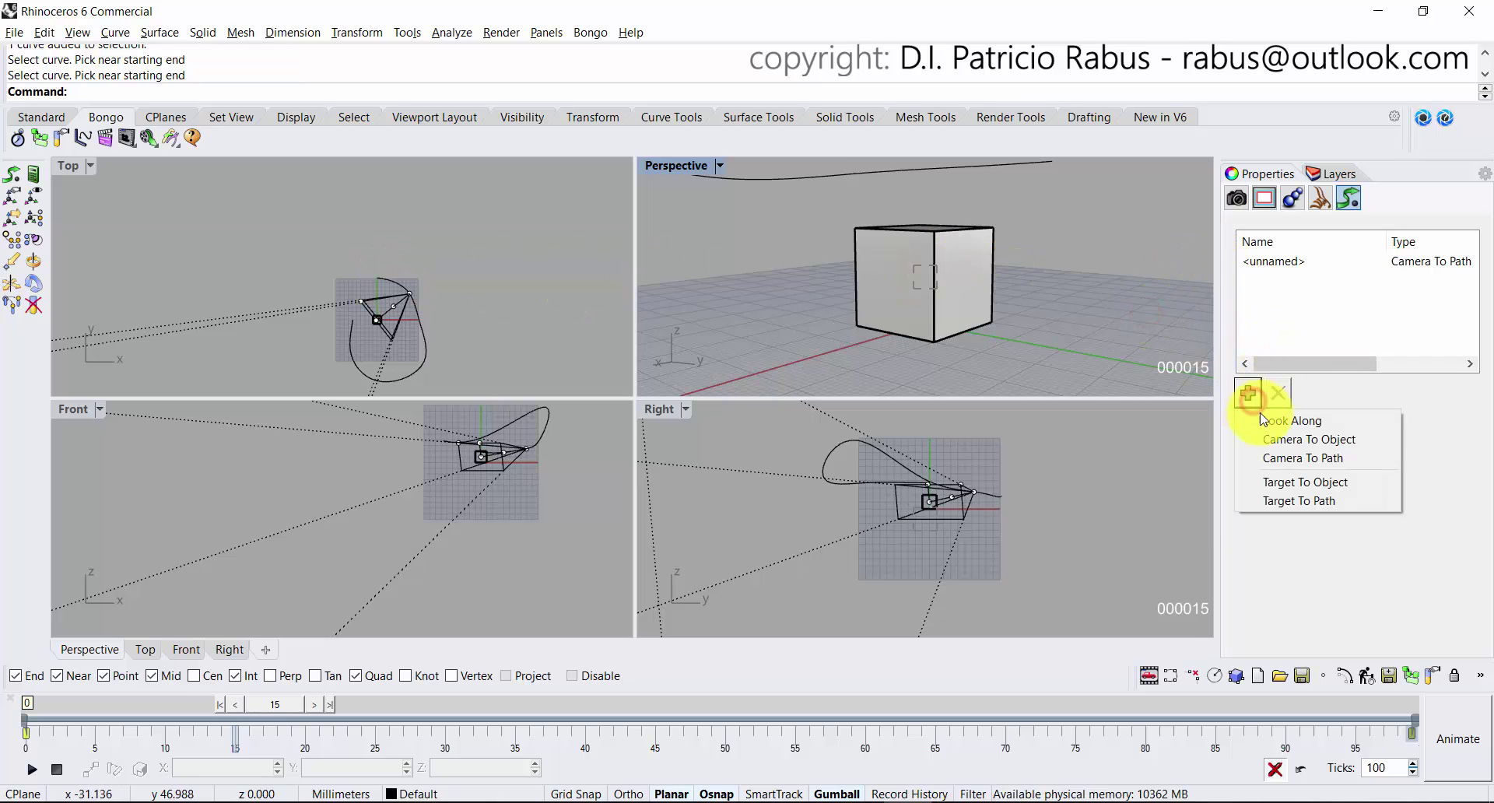
click(1292, 483)
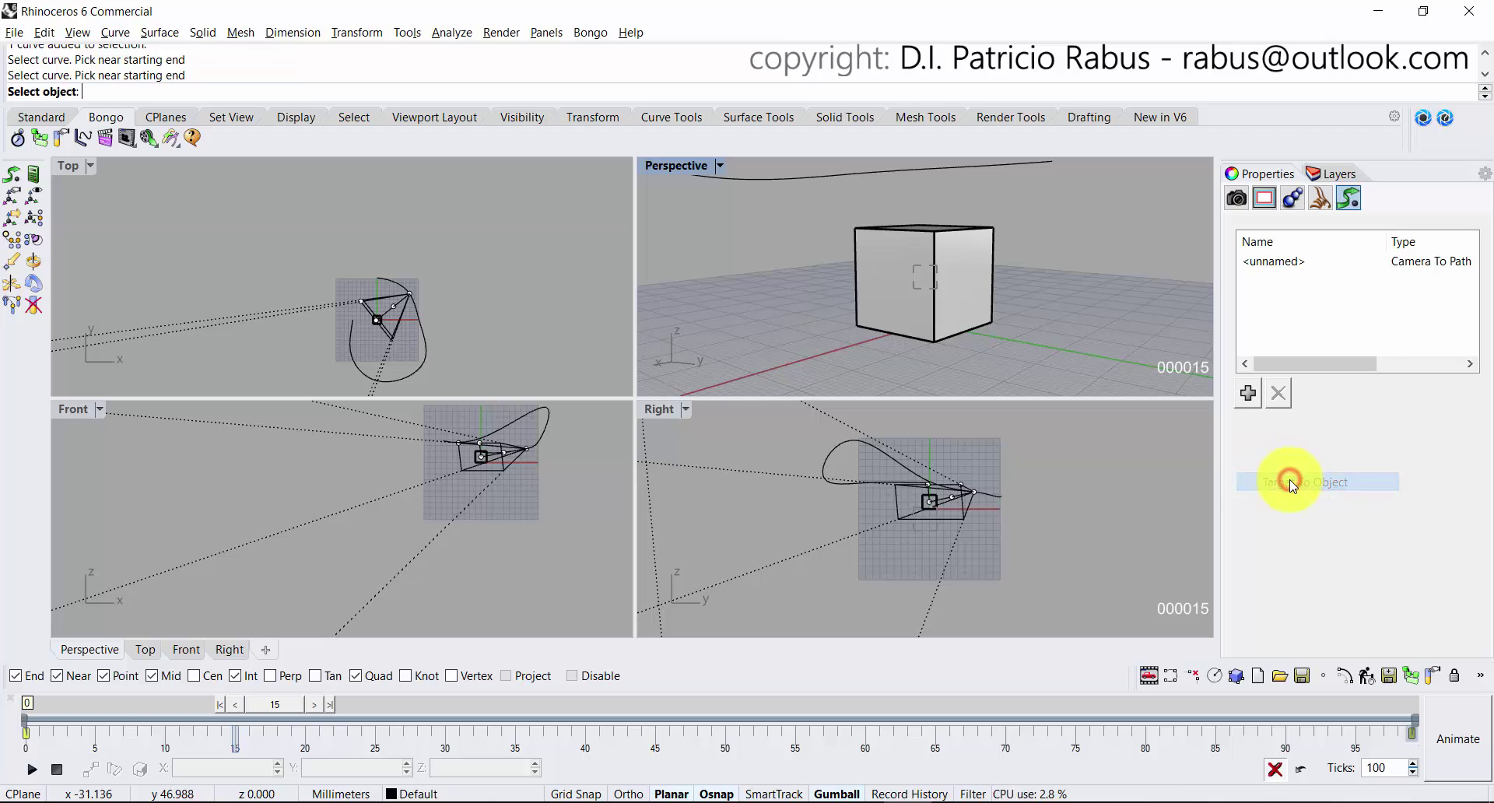
click(929, 315)
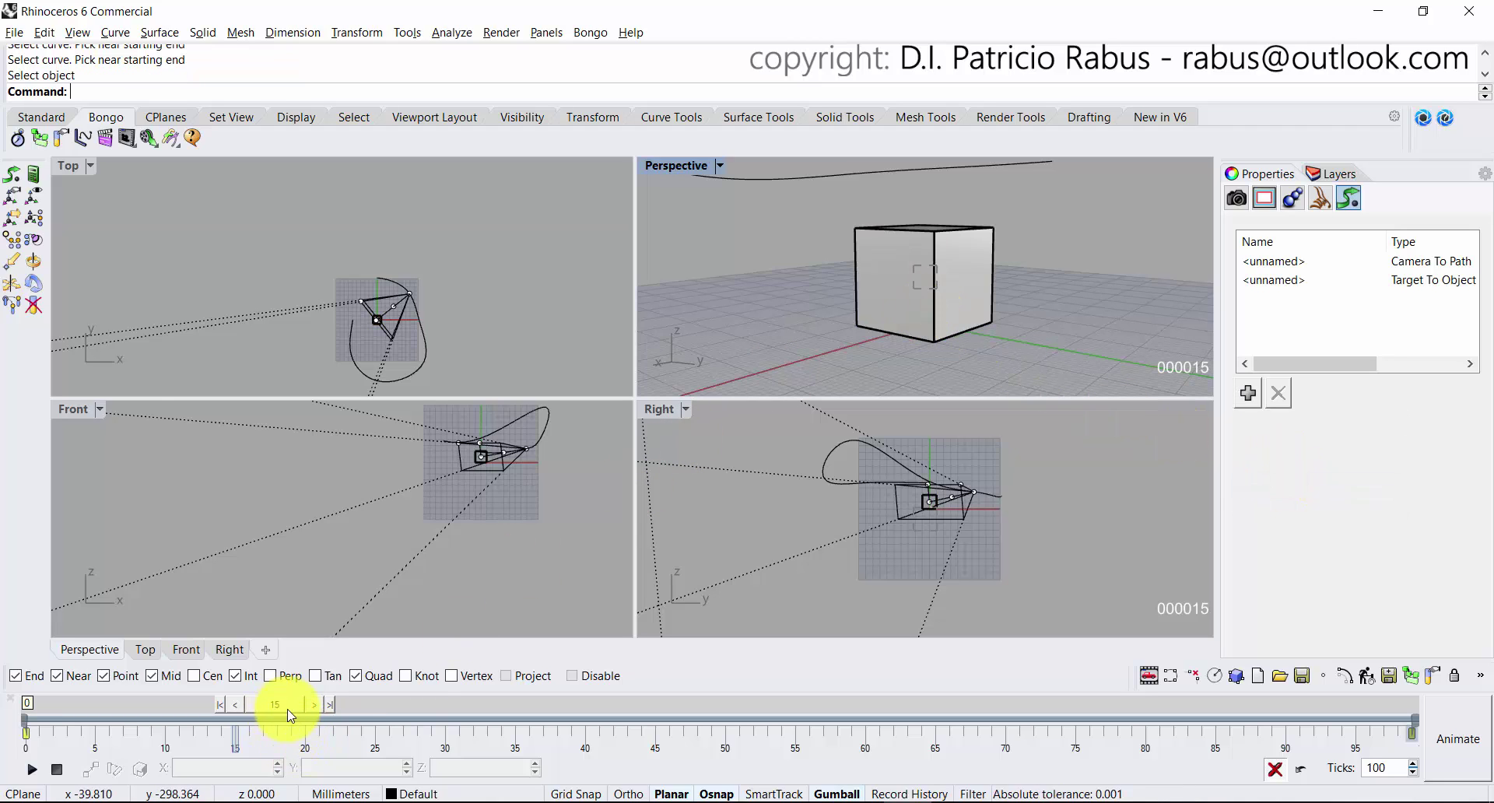
drag(287, 706, 56, 796)
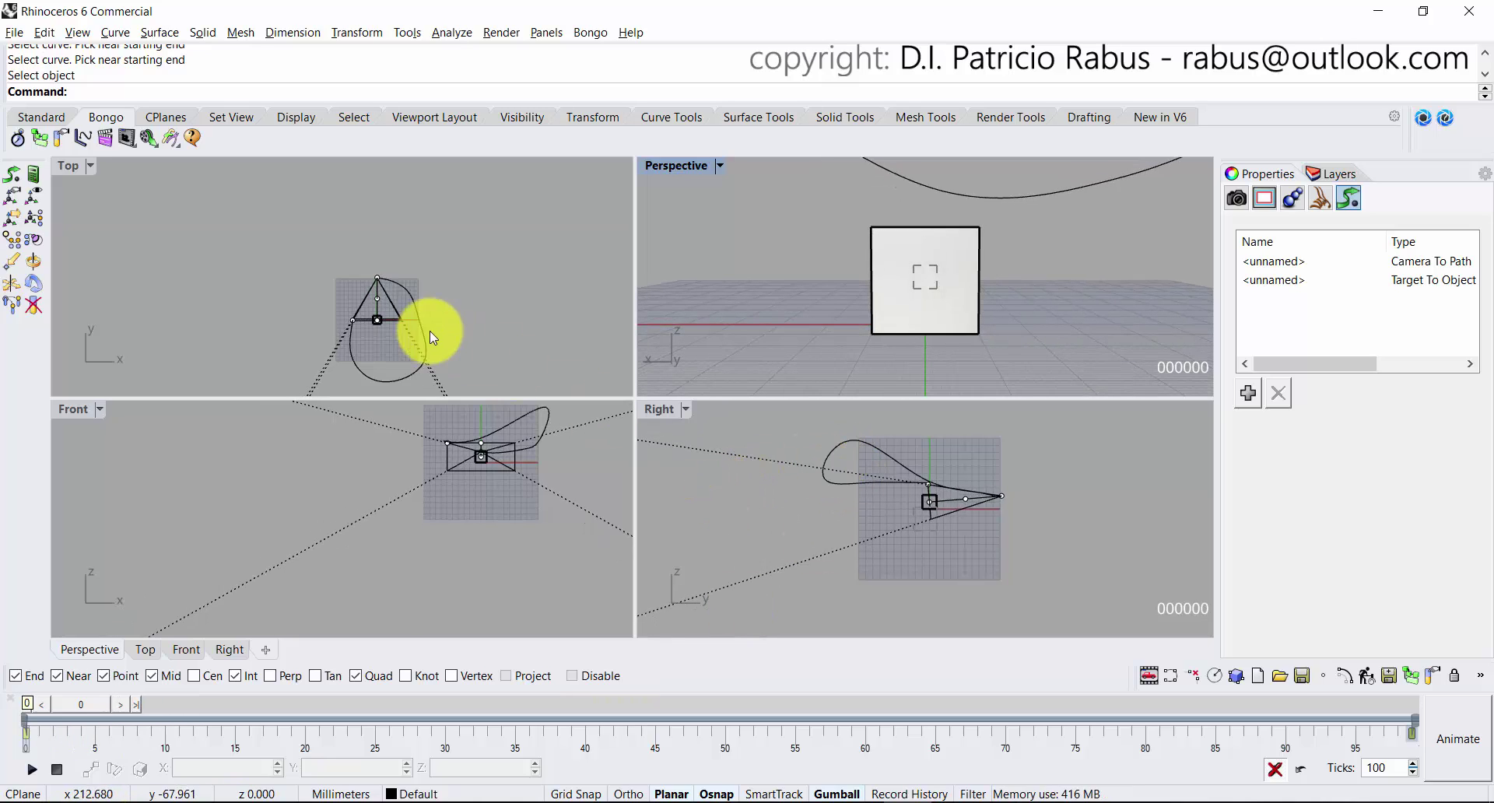
Disable view animation for the Perspective viewport.
click(473, 361)
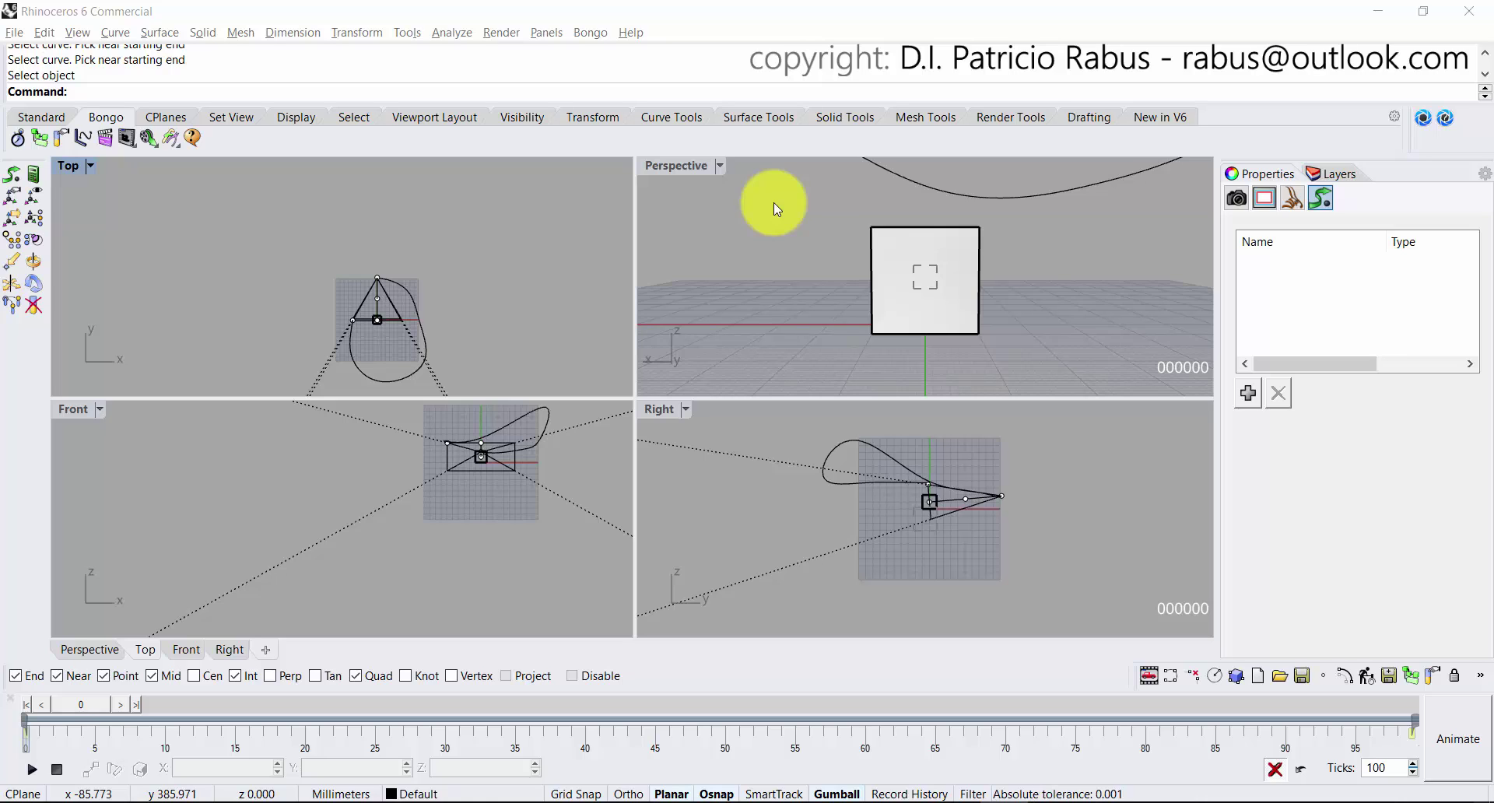
click(666, 250)
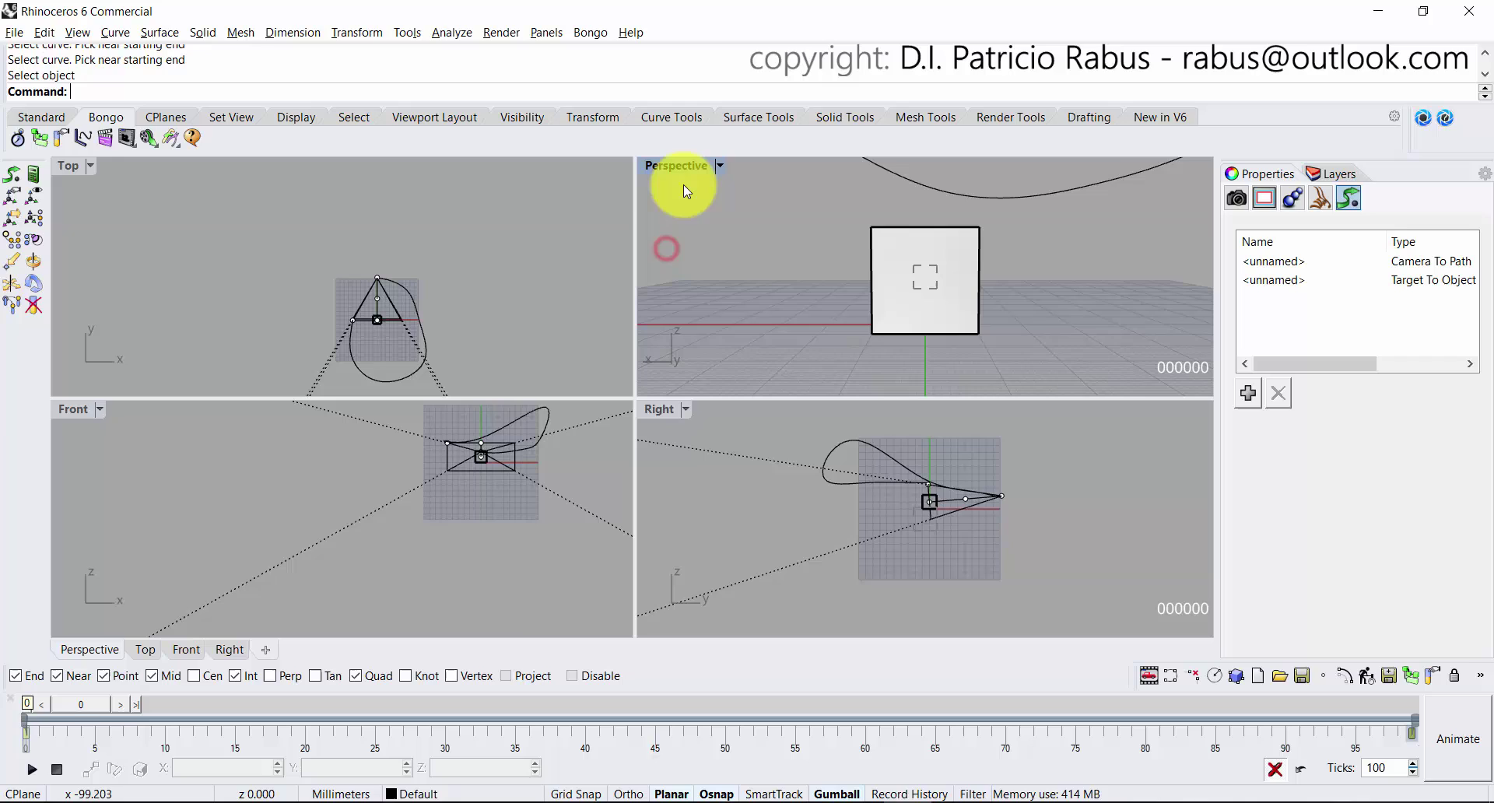
click(135, 142)
click(130, 165)
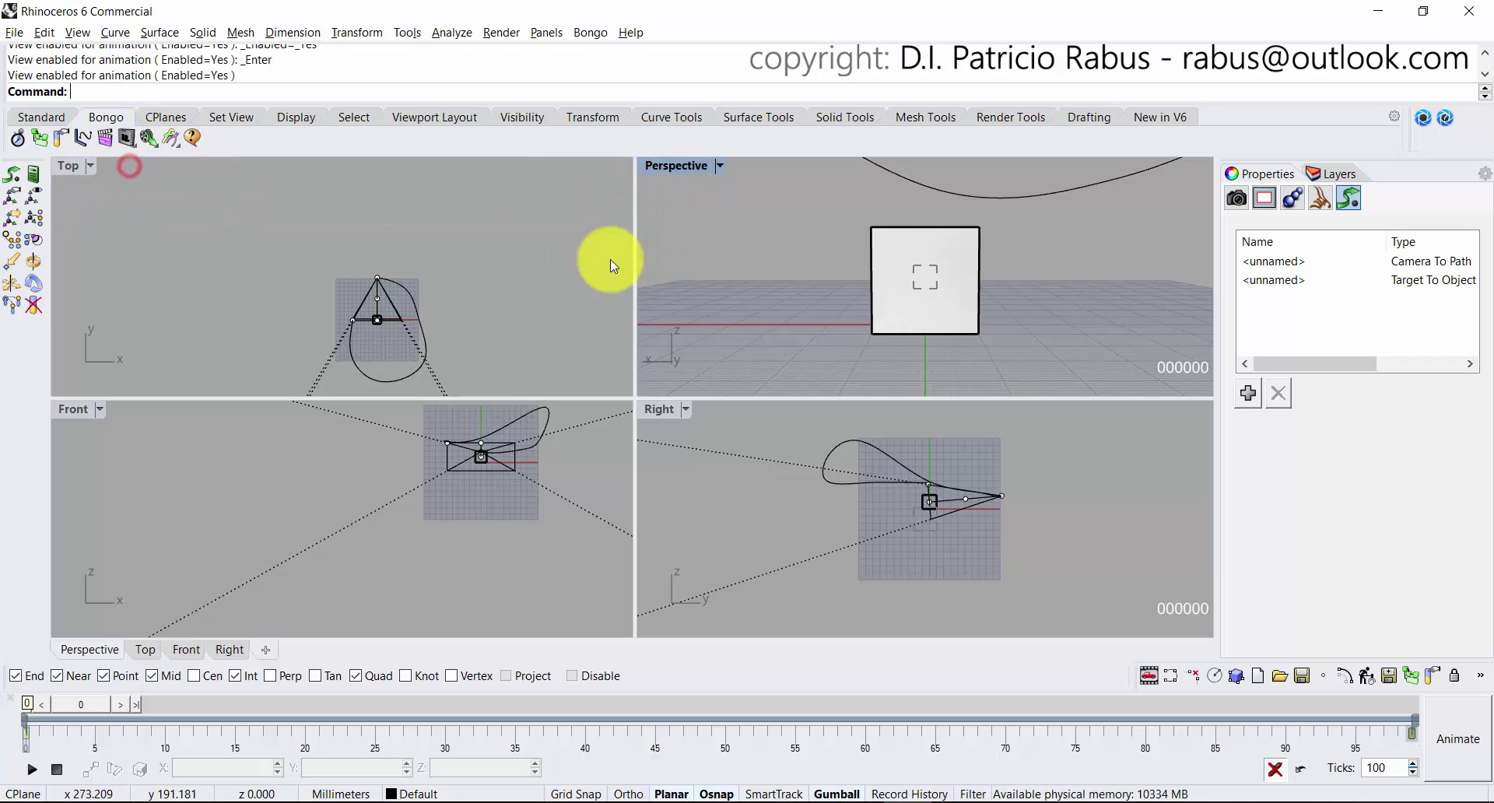
click(694, 258)
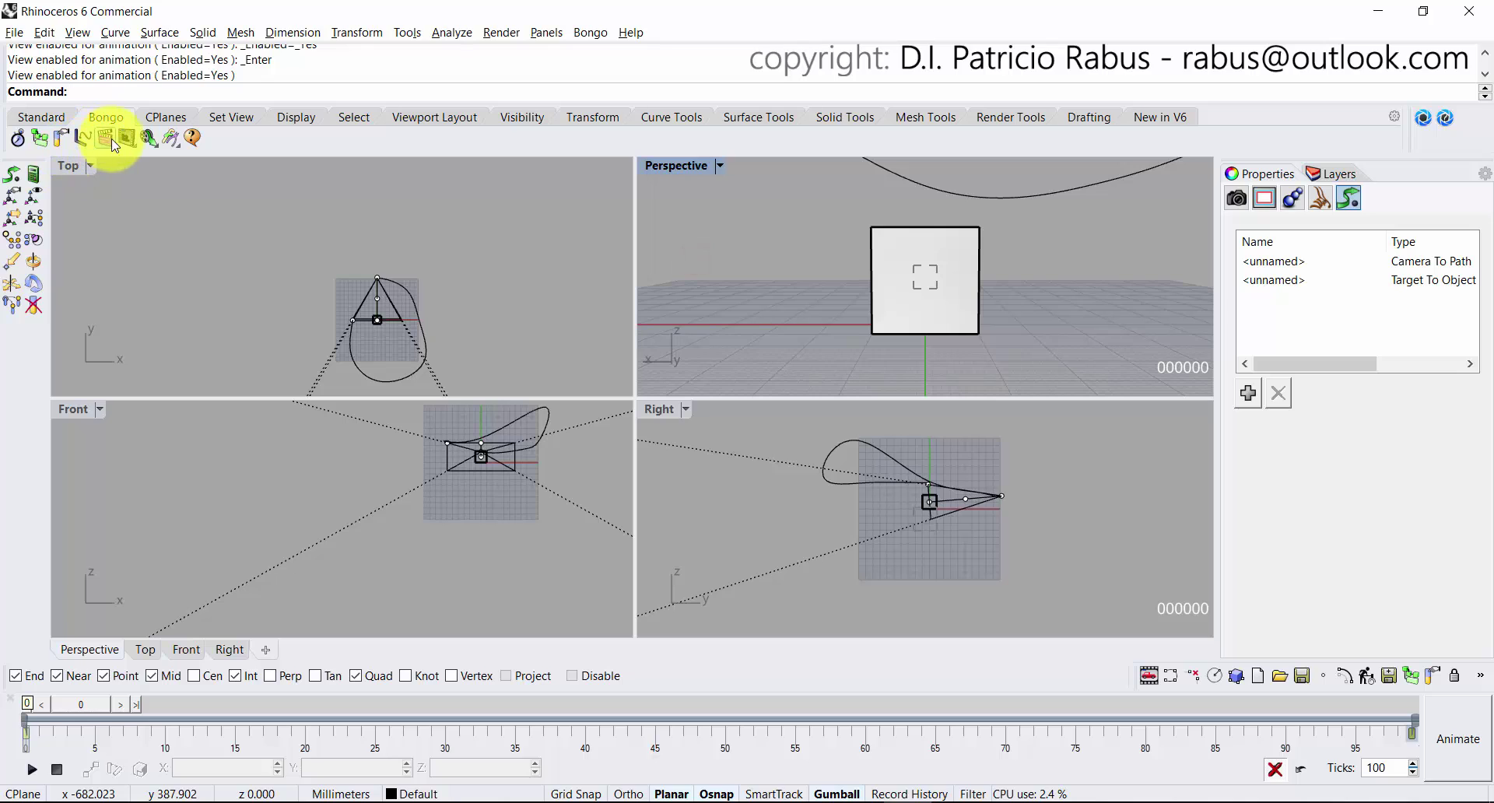
click(129, 170)
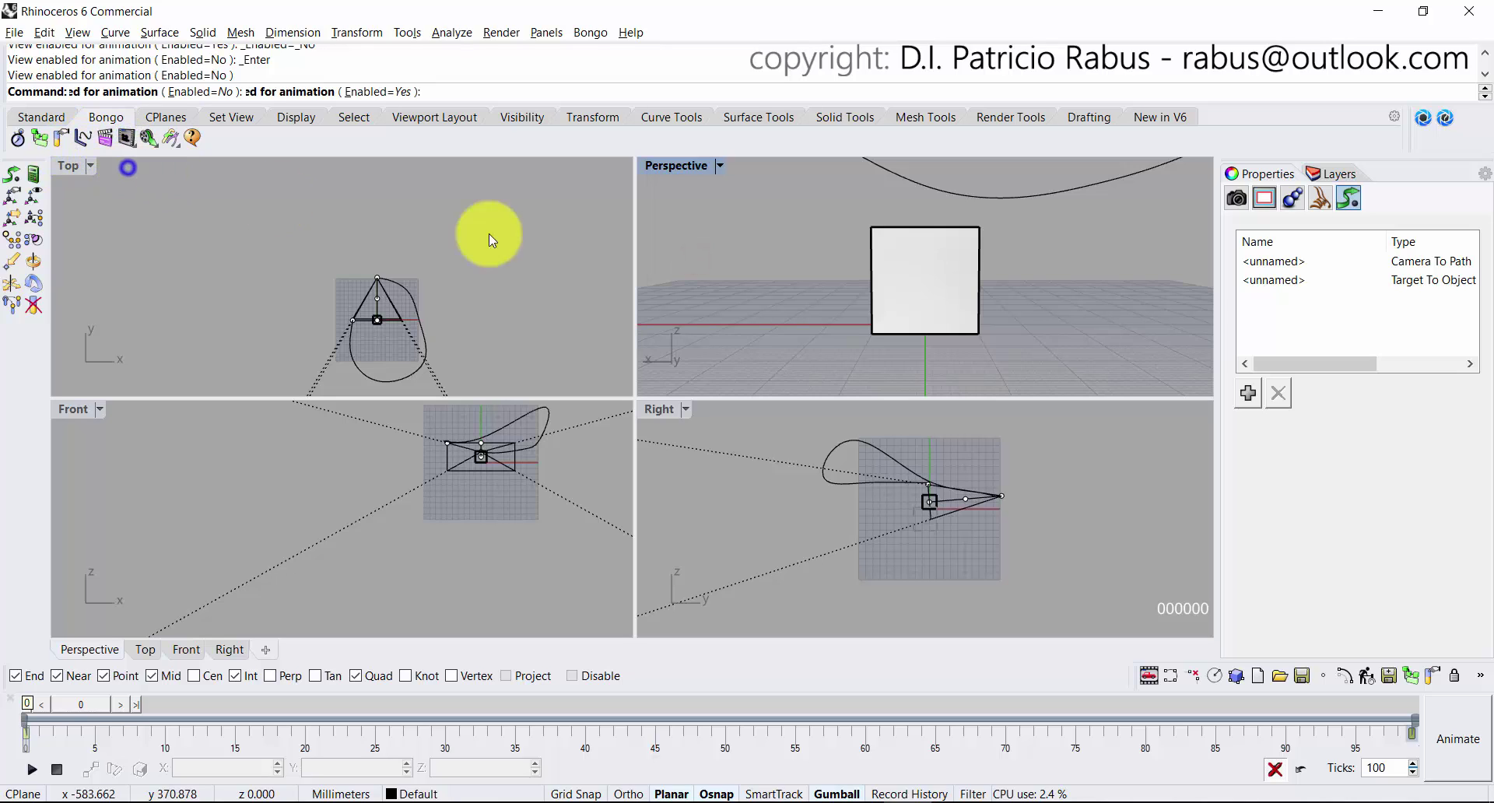
Maximize the Perspective viewport and delete the camera path curve.
click(825, 281)
click(661, 166)
double_click(661, 167)
right_drag(574, 296, 619, 381)
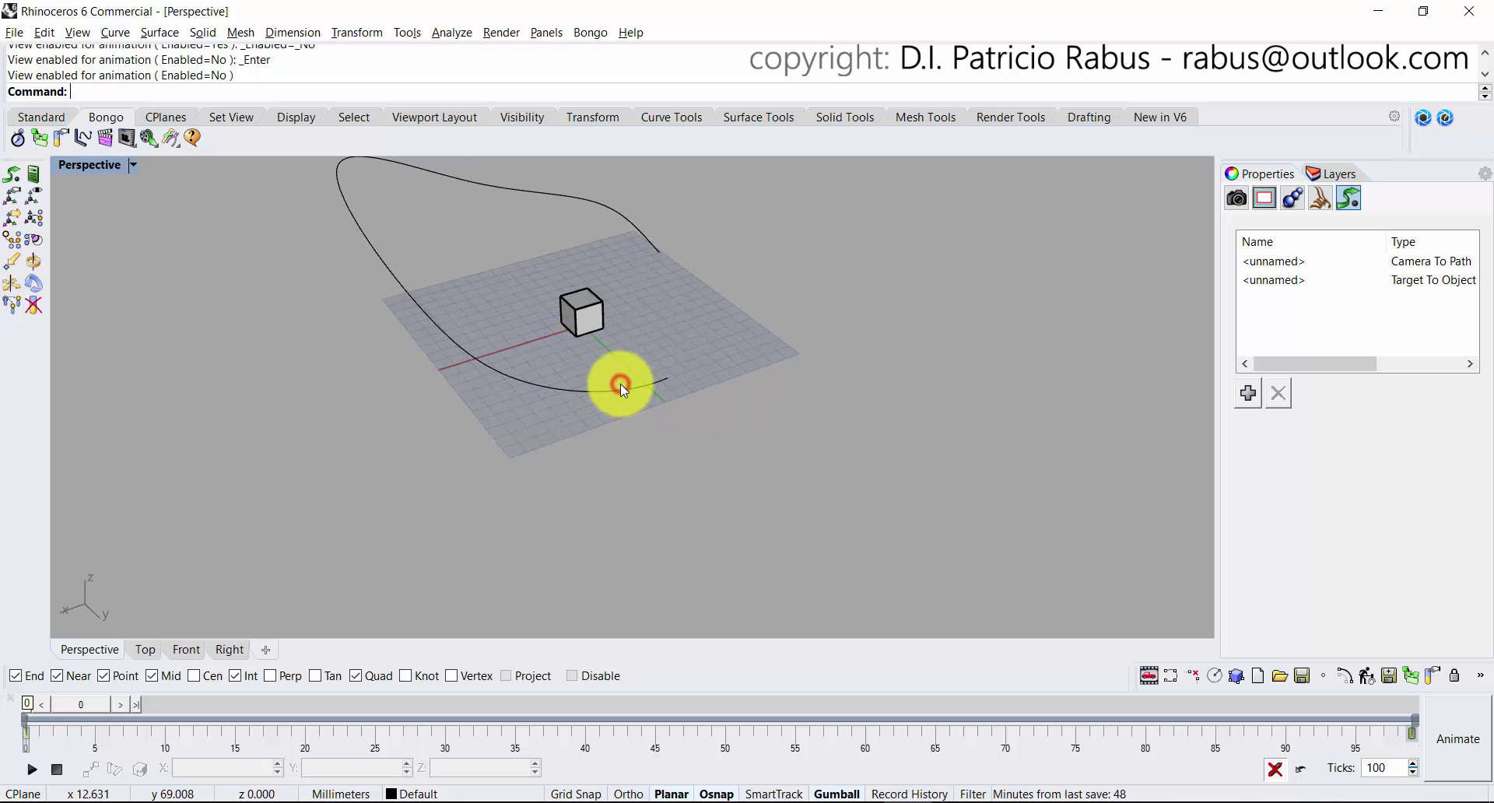
click(623, 385)
key(Delete)
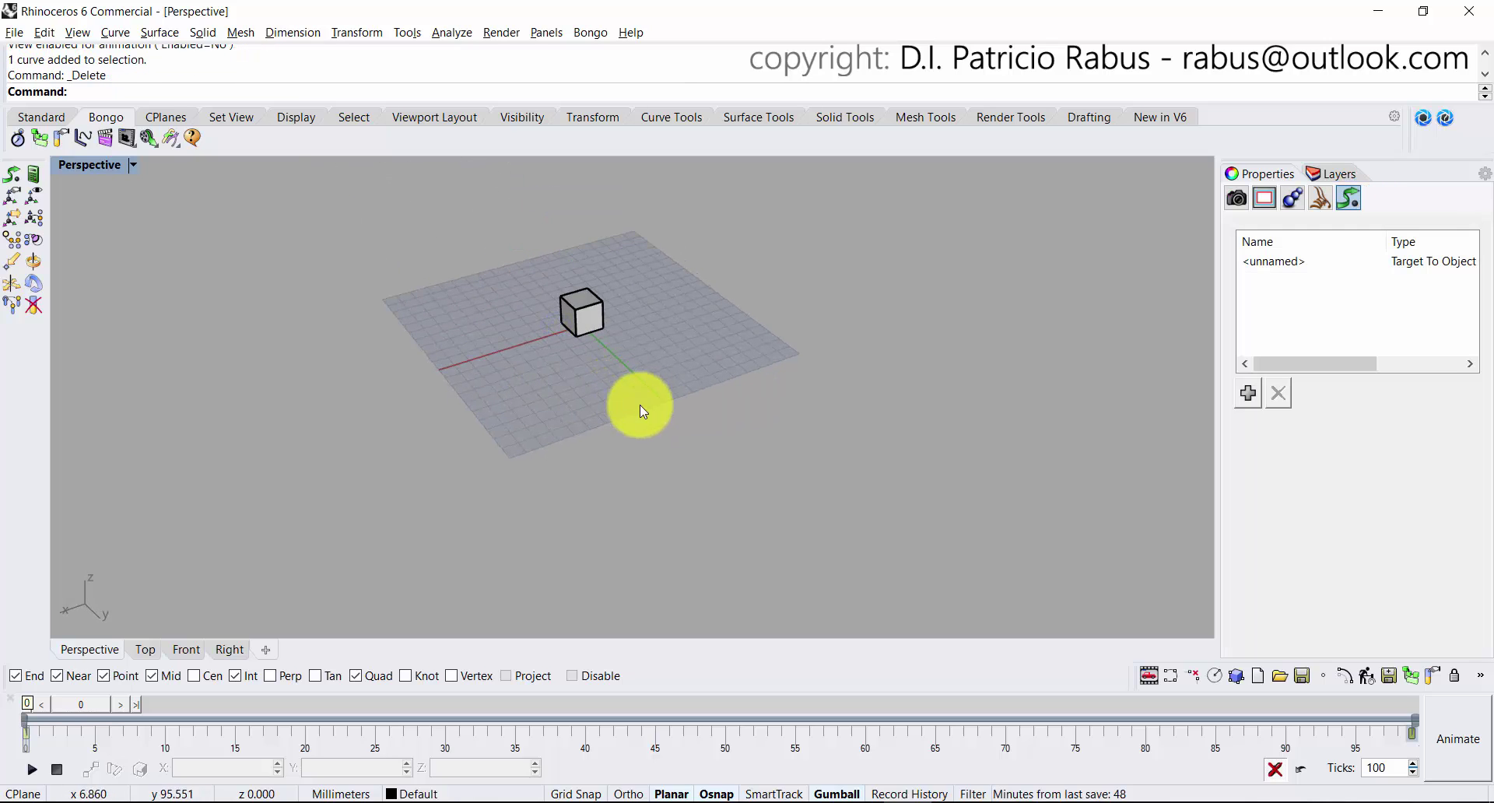
Copy the box to three spots: one at the grid's negative X and Y corner and two beyond the negative Y edge.
right_drag(643, 410, 616, 311)
click(666, 421)
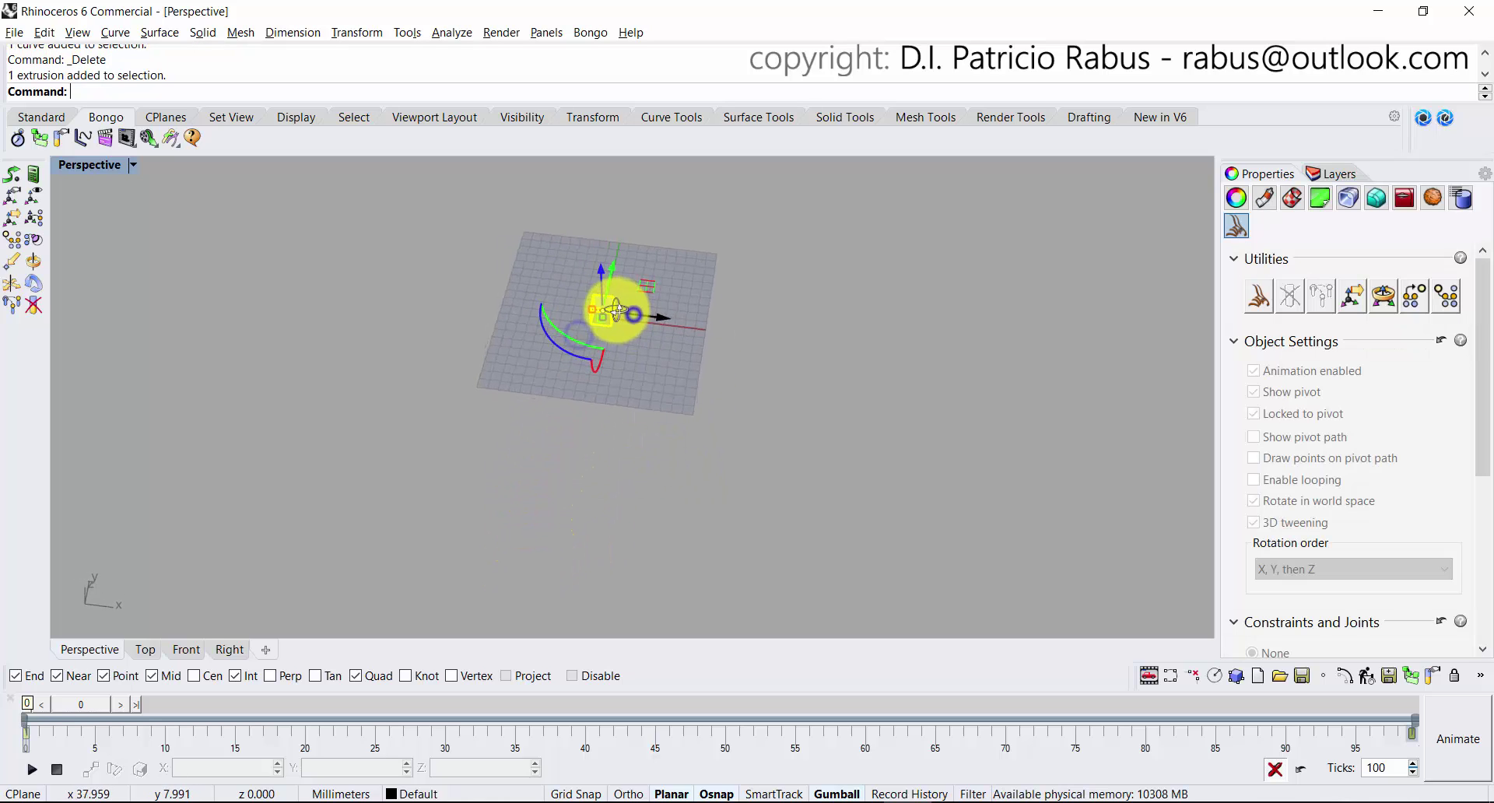
click(41, 117)
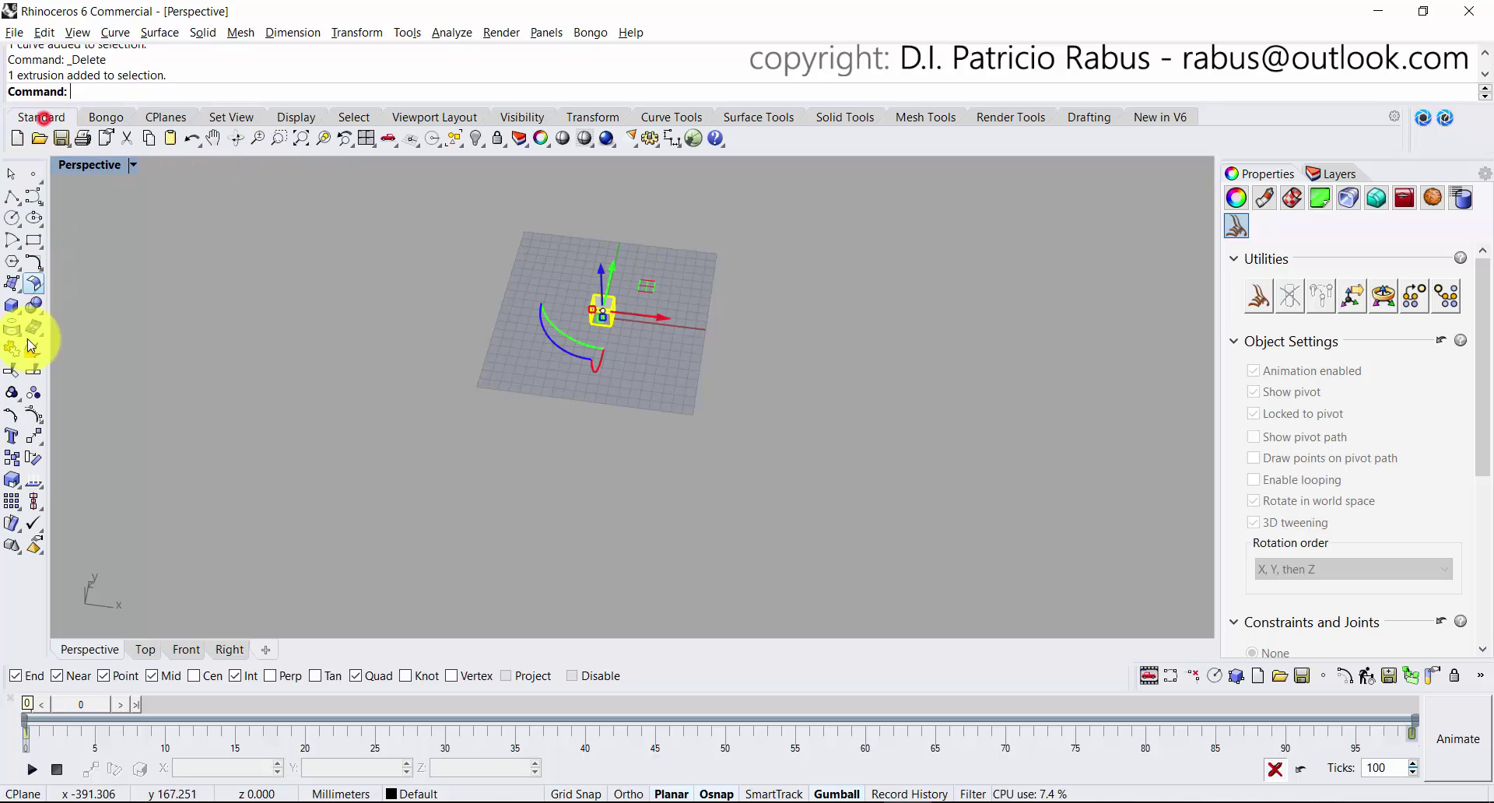
click(18, 462)
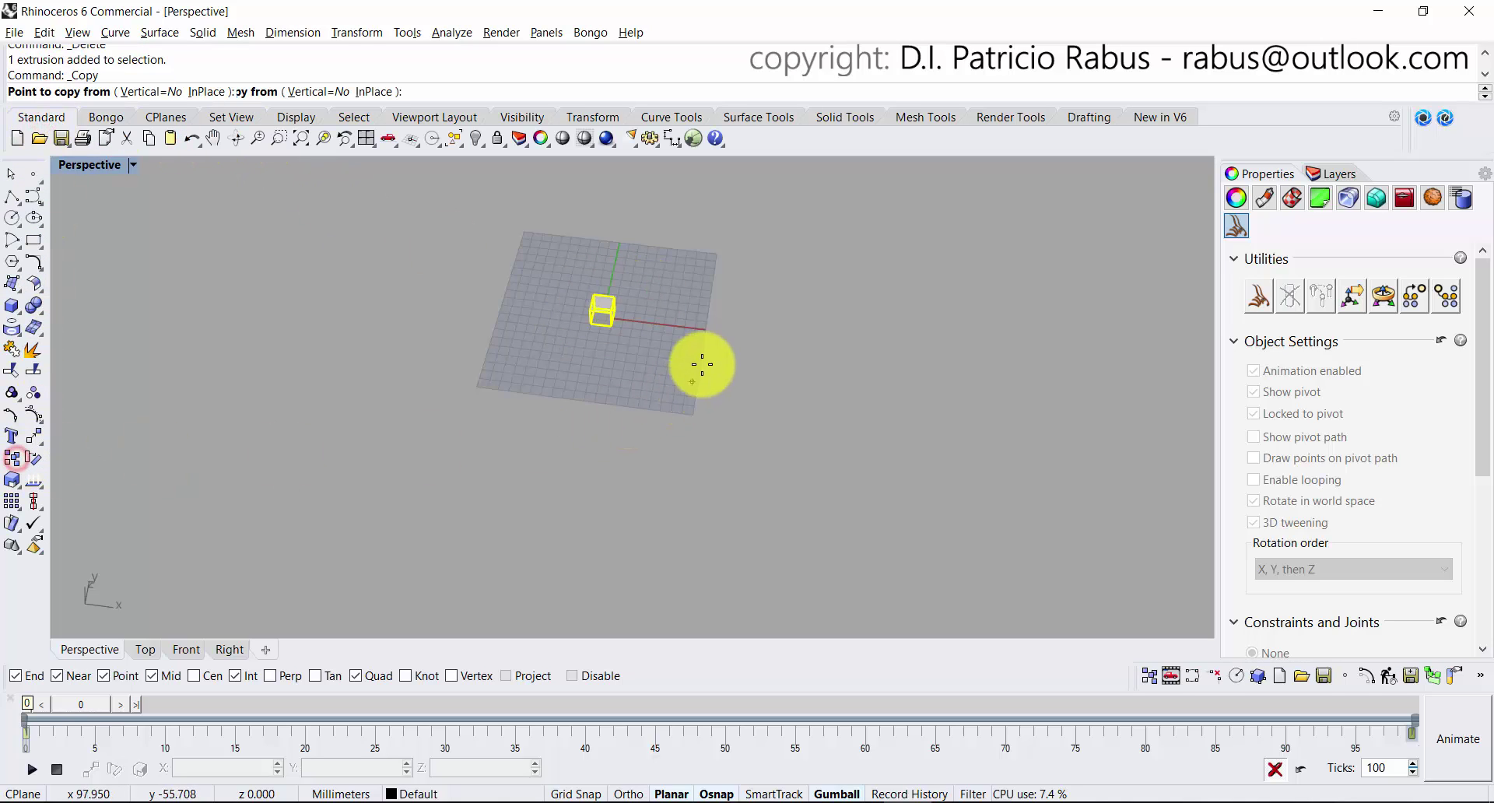
click(611, 326)
click(491, 386)
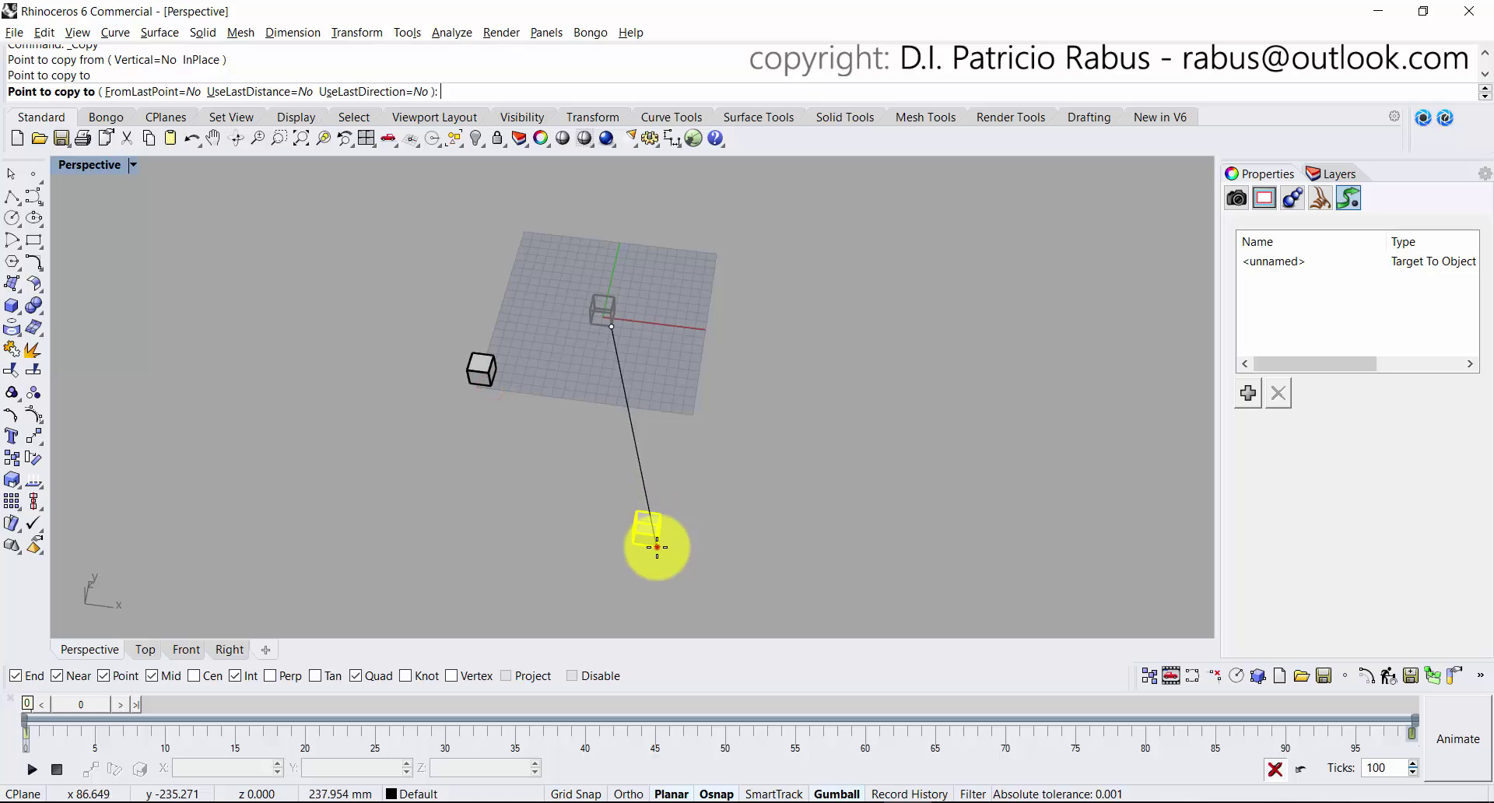
click(656, 544)
click(386, 613)
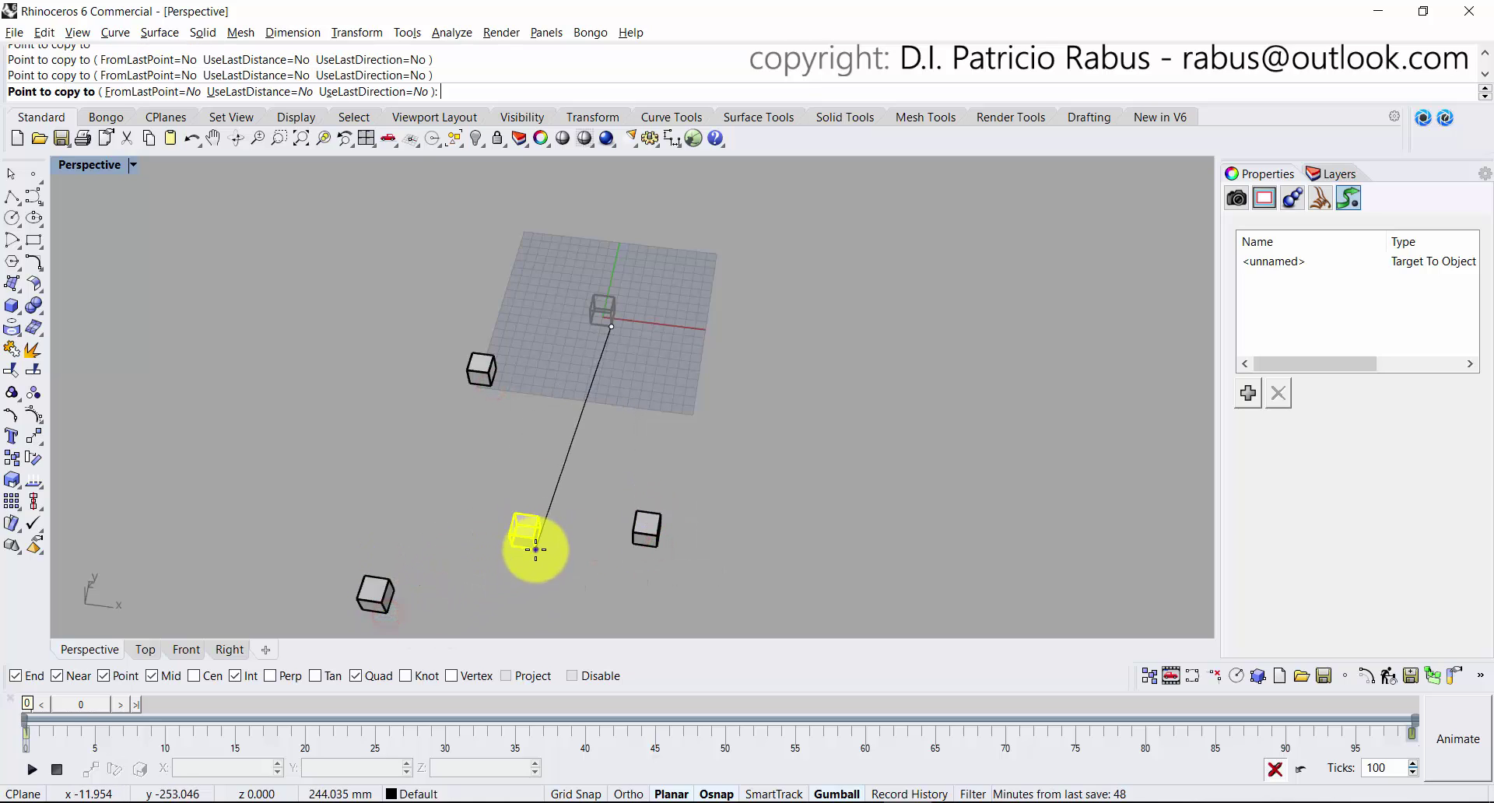
right_click(534, 550)
shift+right_drag(607, 531, 640, 450)
right_drag(627, 447, 641, 419)
click(642, 419)
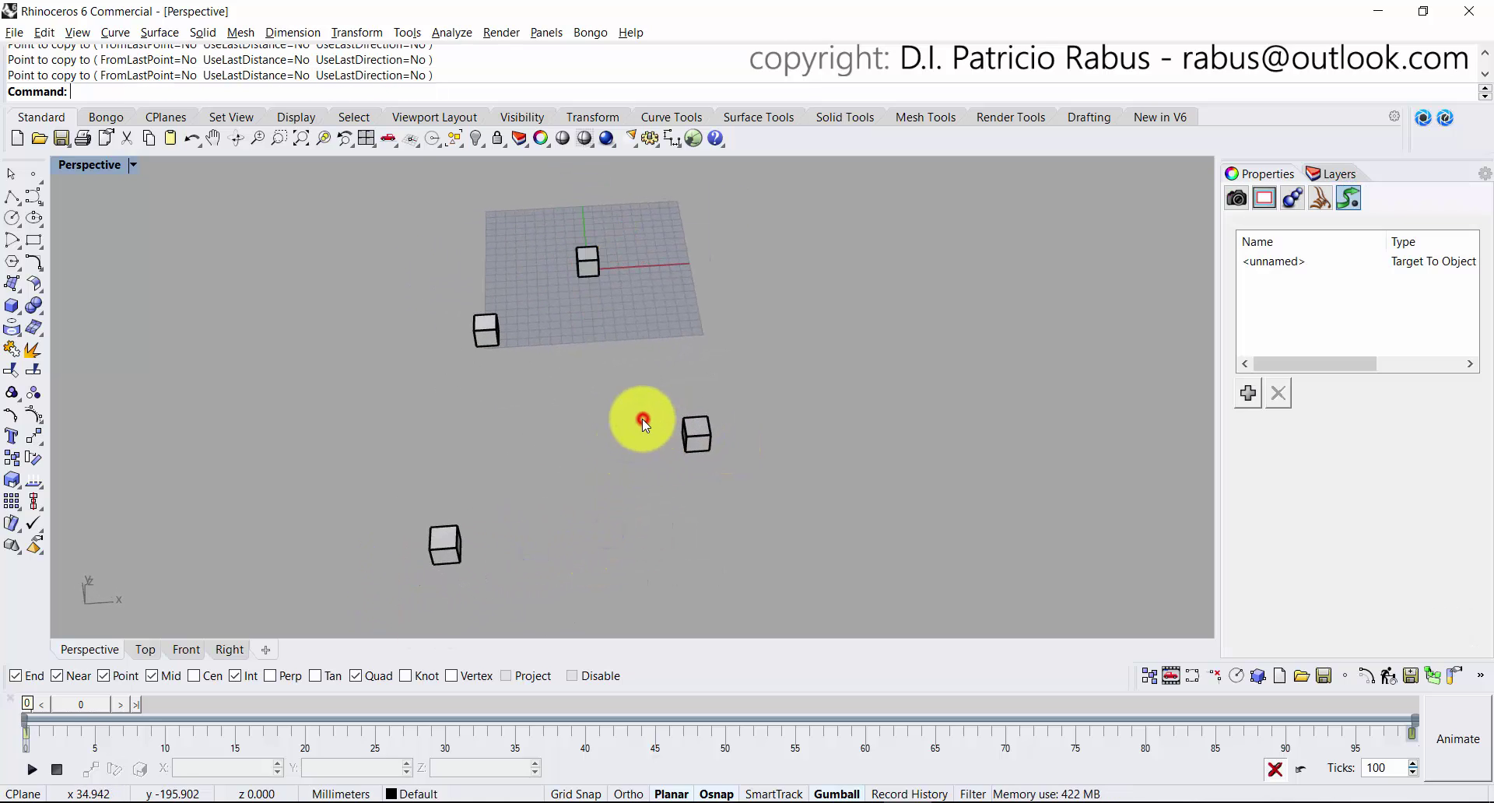
Undo the box copies and redo the deletion of the old camera path curve.
key(ctrl+z)
key(ctrl+z)
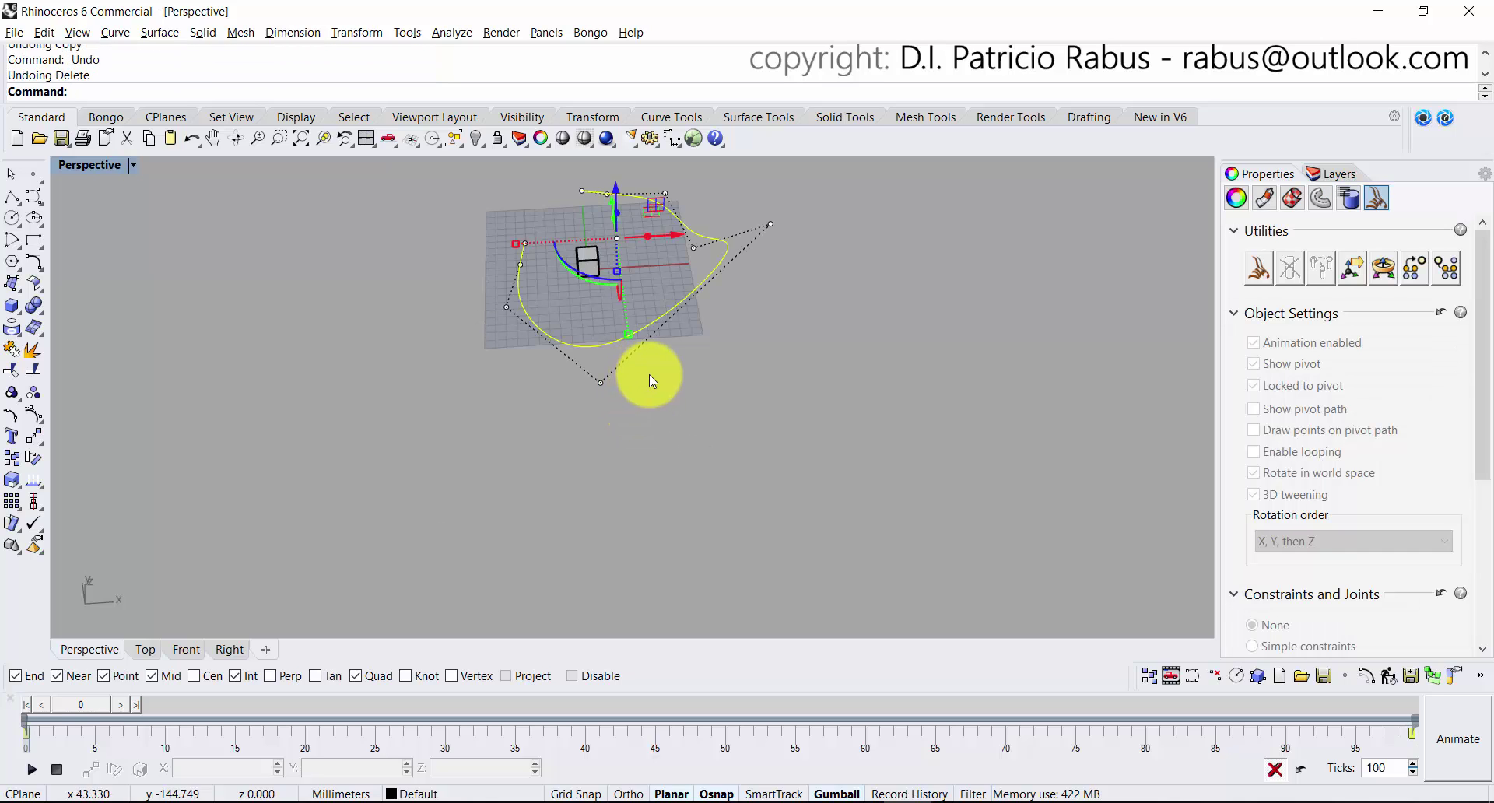
key(ctrl+y)
Duplicate the box three times with the gumball, spreading the copies on alternating sides beyond the grid's negative Y side.
click(596, 274)
right_drag(623, 309, 673, 289)
drag(684, 239, 719, 440)
right_drag(760, 443, 726, 378)
drag(759, 406, 493, 460)
click(580, 371)
right_drag(620, 370, 456, 552)
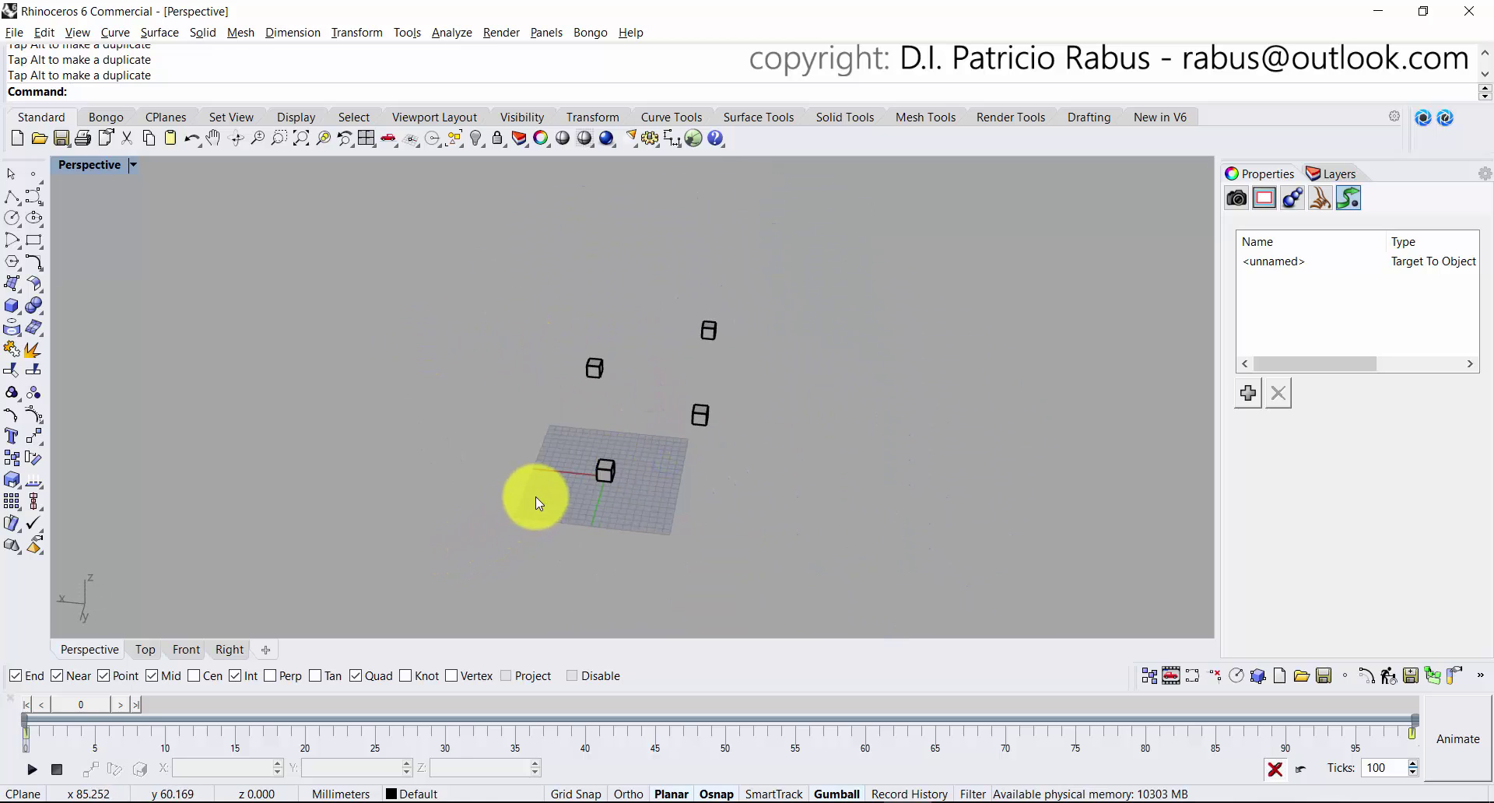
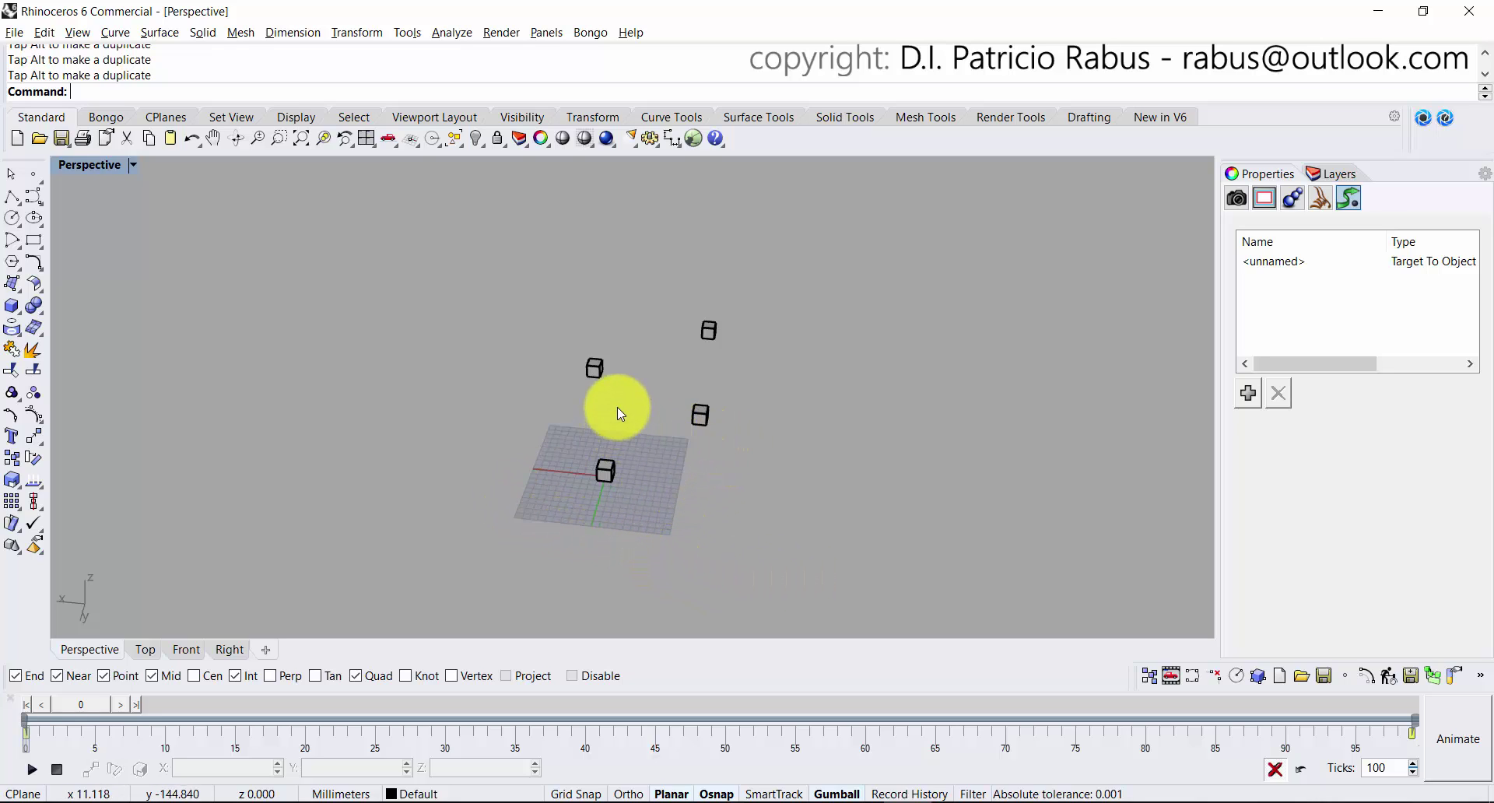
Draw a five-point interpolated curve from beyond the grid's positive Y edge, weaving between the boxes to the farthest one.
right_drag(447, 443, 445, 459)
shift+right_drag(410, 430, 346, 375)
click(44, 205)
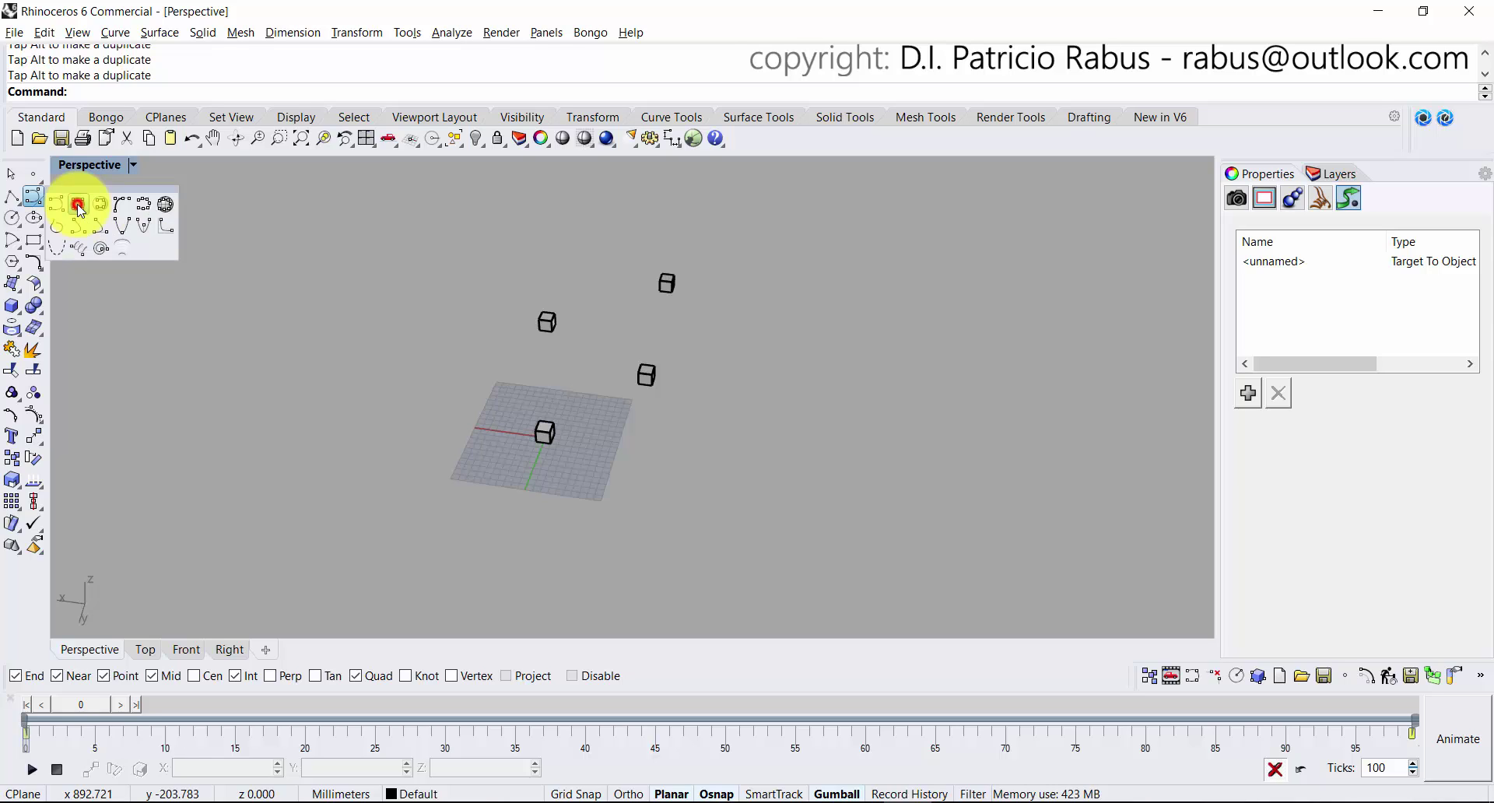
click(77, 206)
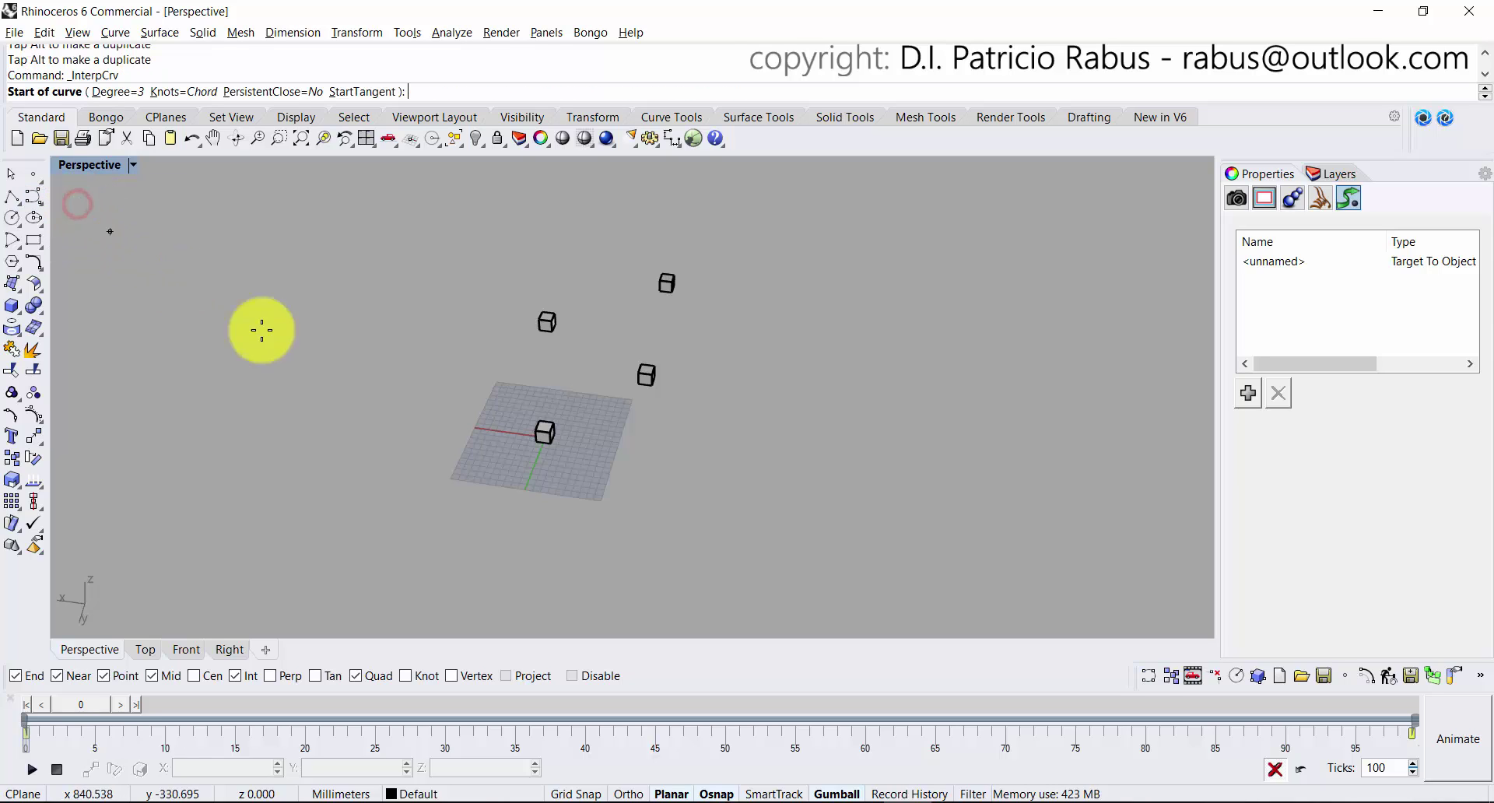
click(620, 554)
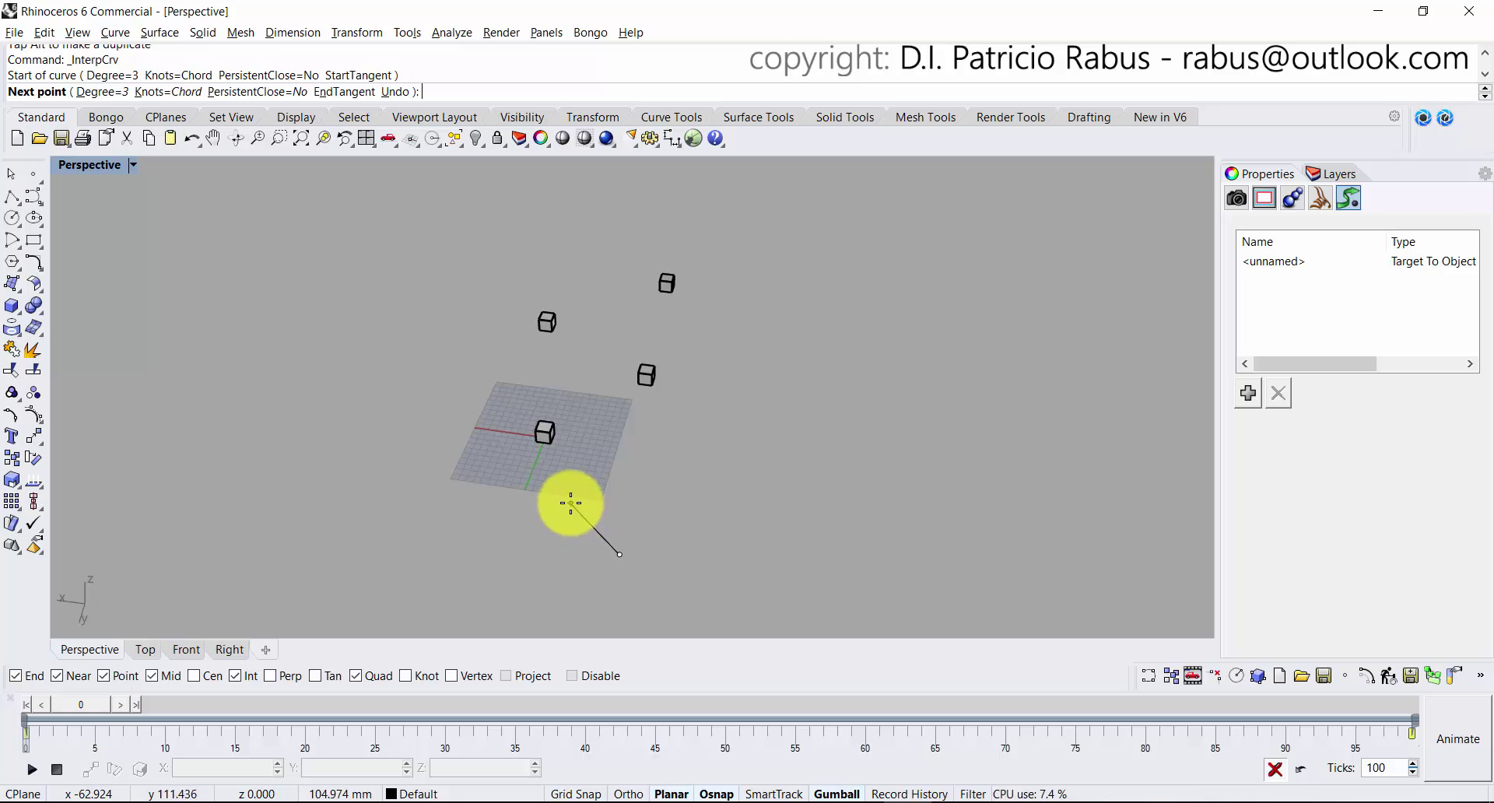
click(570, 493)
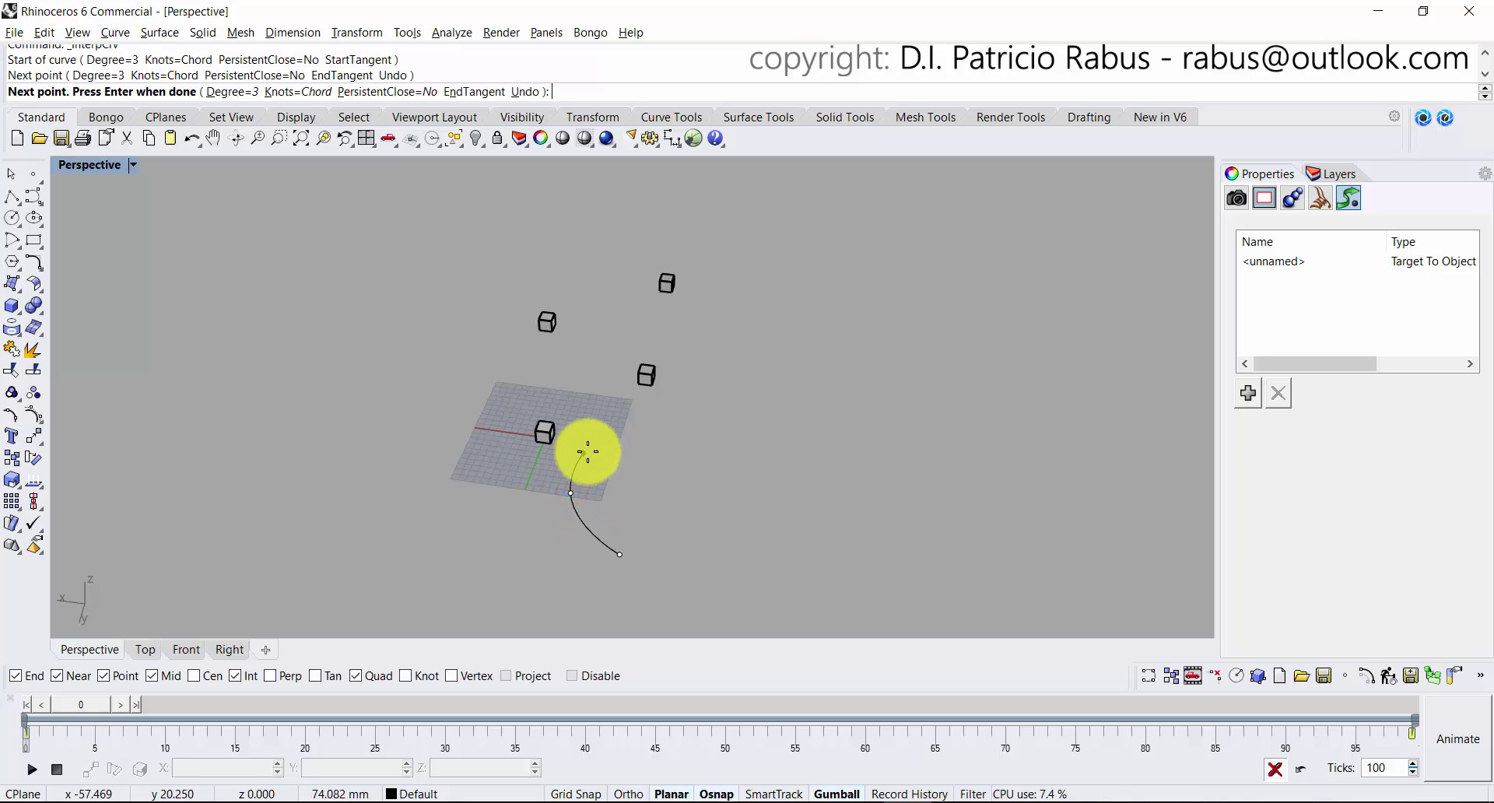
click(619, 442)
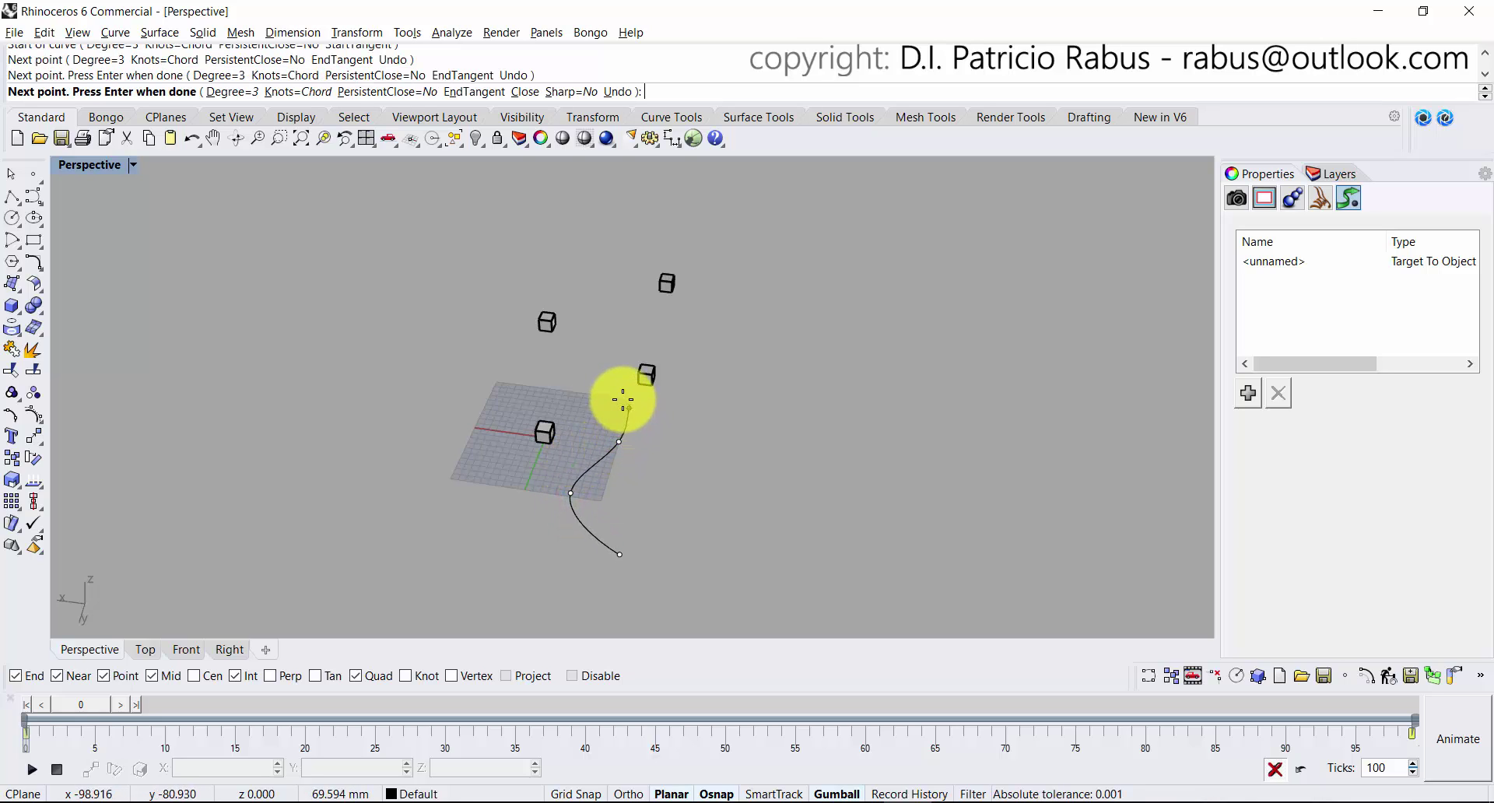
click(552, 365)
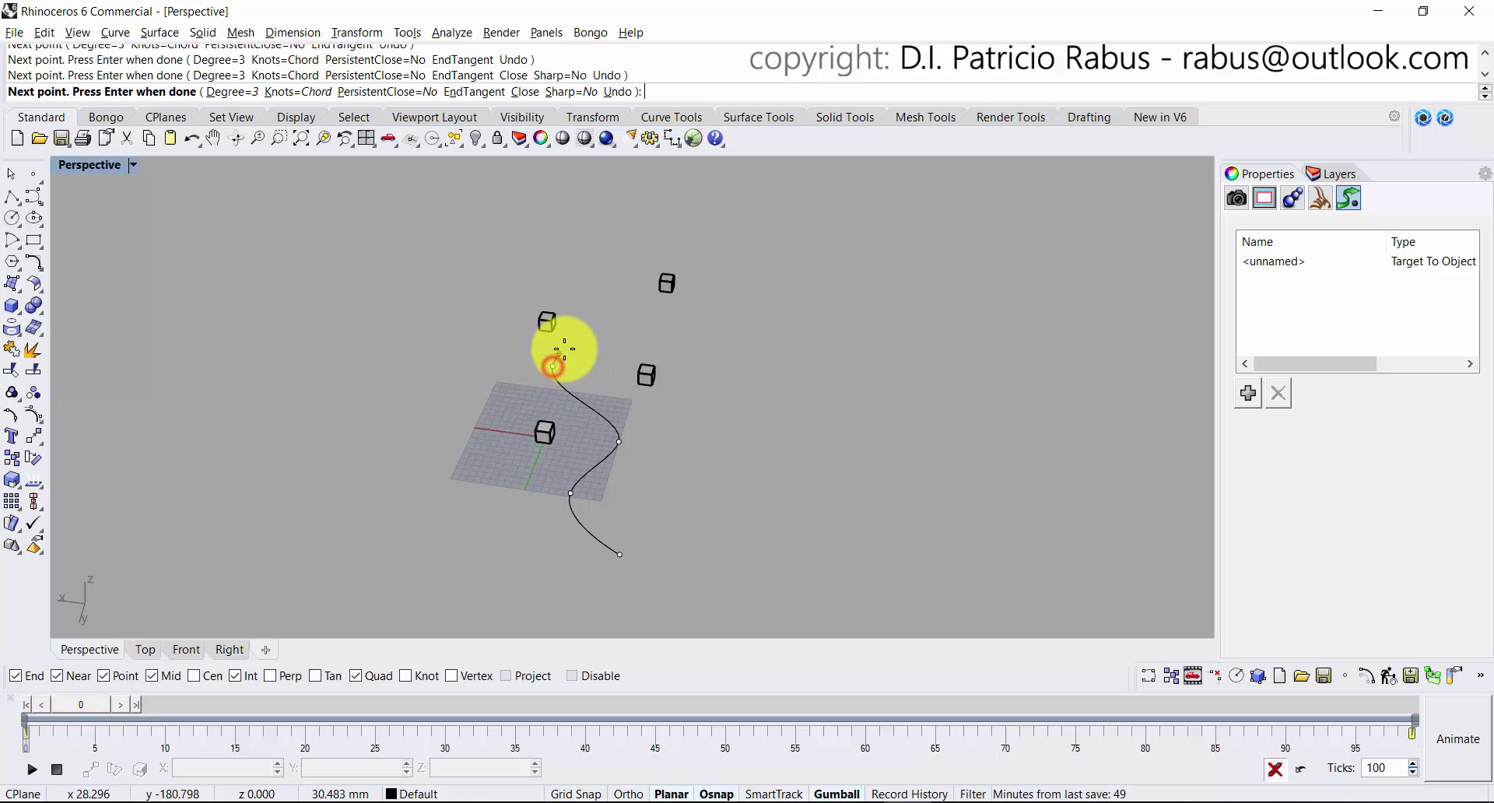
click(641, 313)
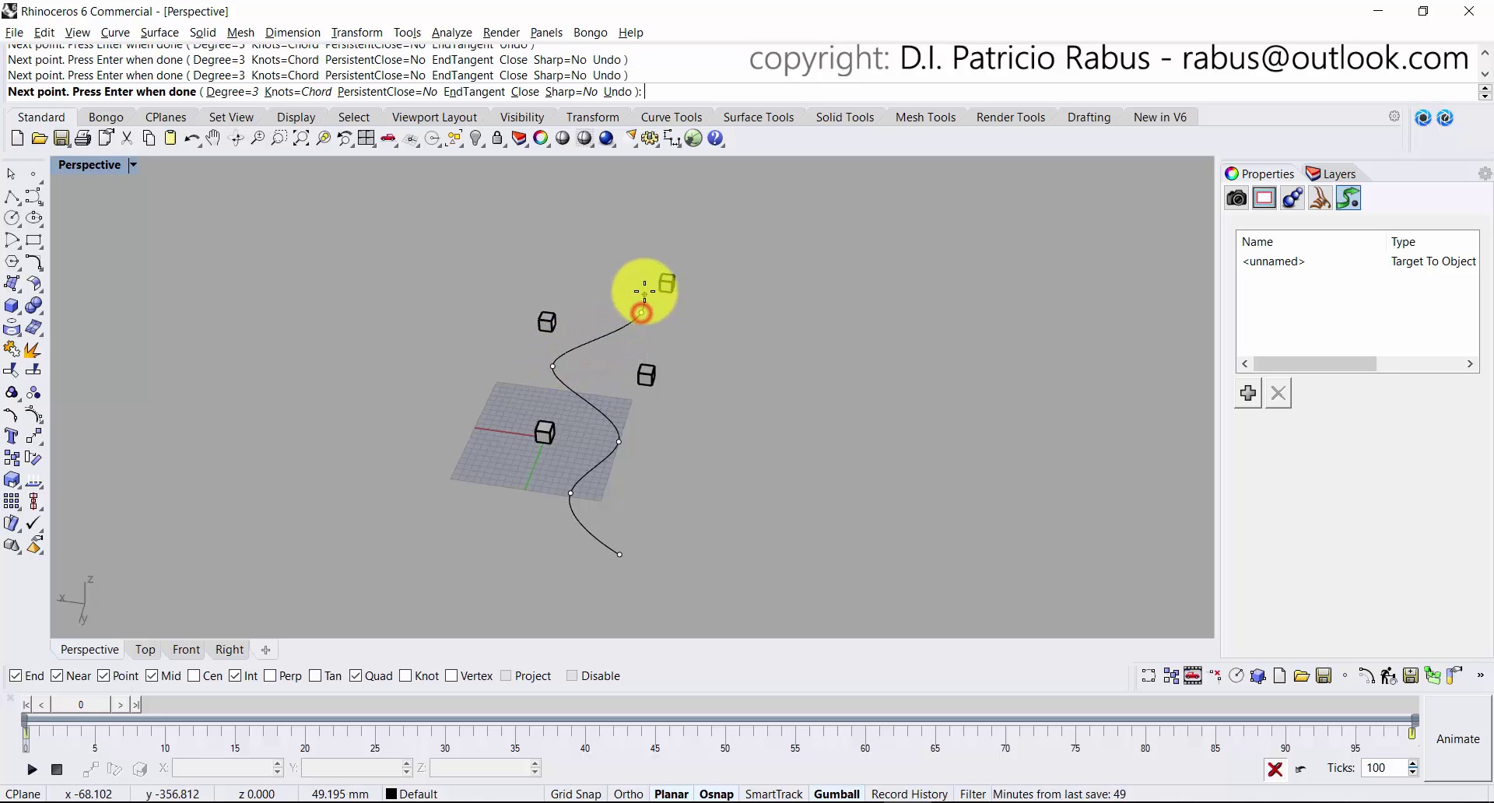
right_click(639, 283)
Move the timeline to frame 2 and remove the Target To Object constraint from the Perspective view.
right_drag(501, 459, 895, 463)
shift+right_drag(800, 365, 663, 447)
ctrl+right_drag(661, 403, 622, 259)
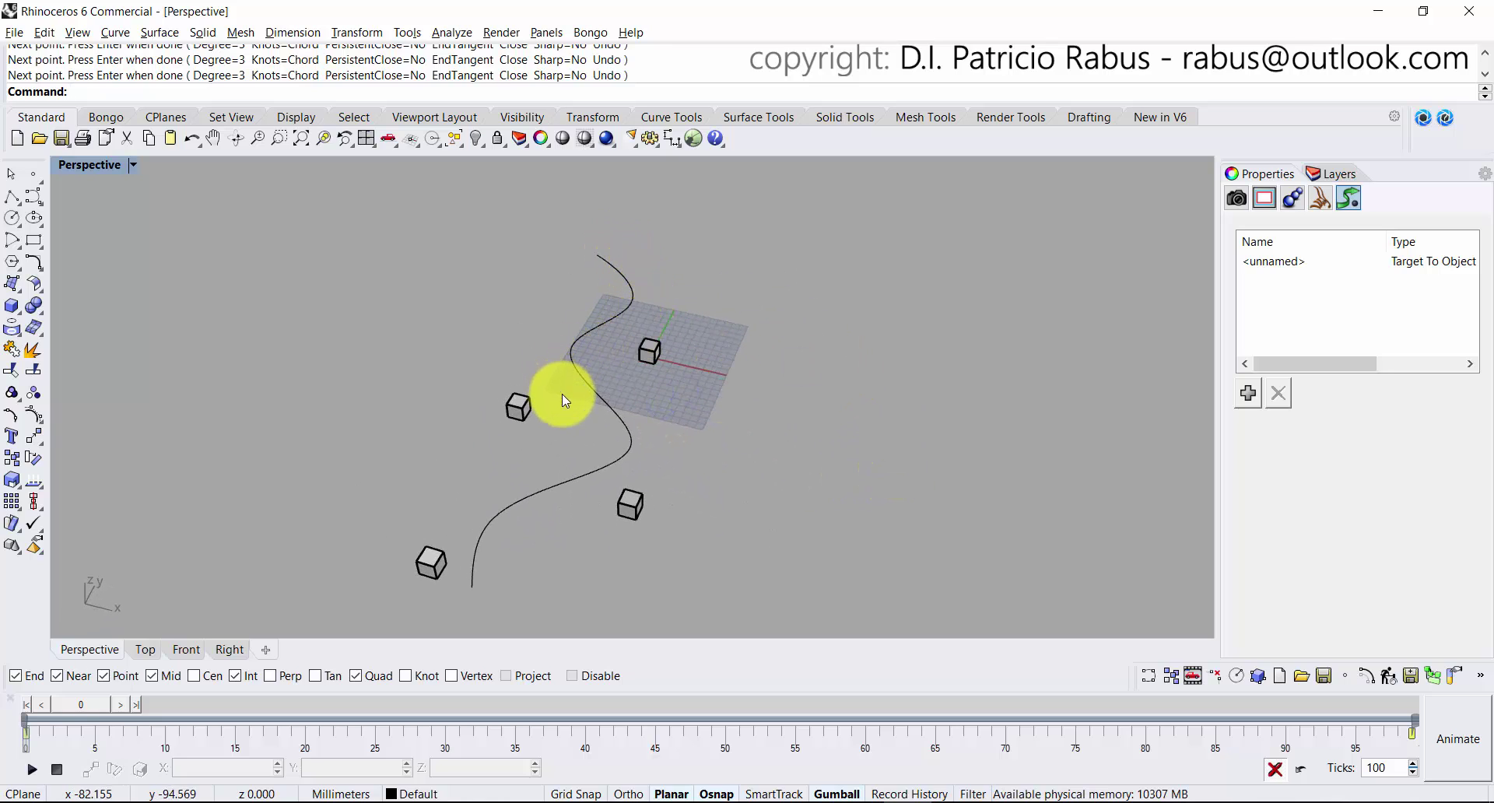
shift+right_drag(584, 539, 647, 487)
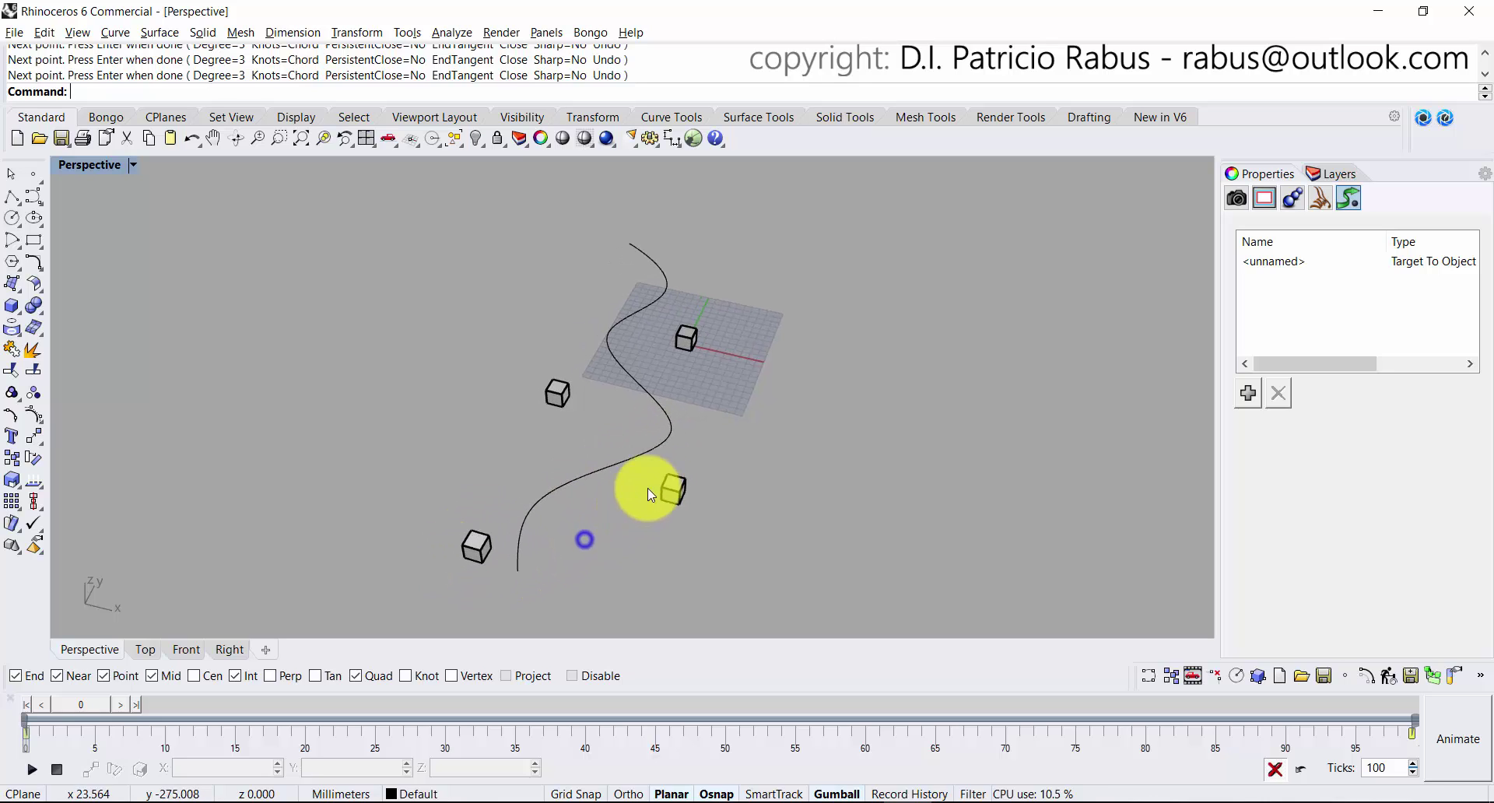
right_drag(686, 424, 1064, 419)
right_drag(814, 420, 404, 545)
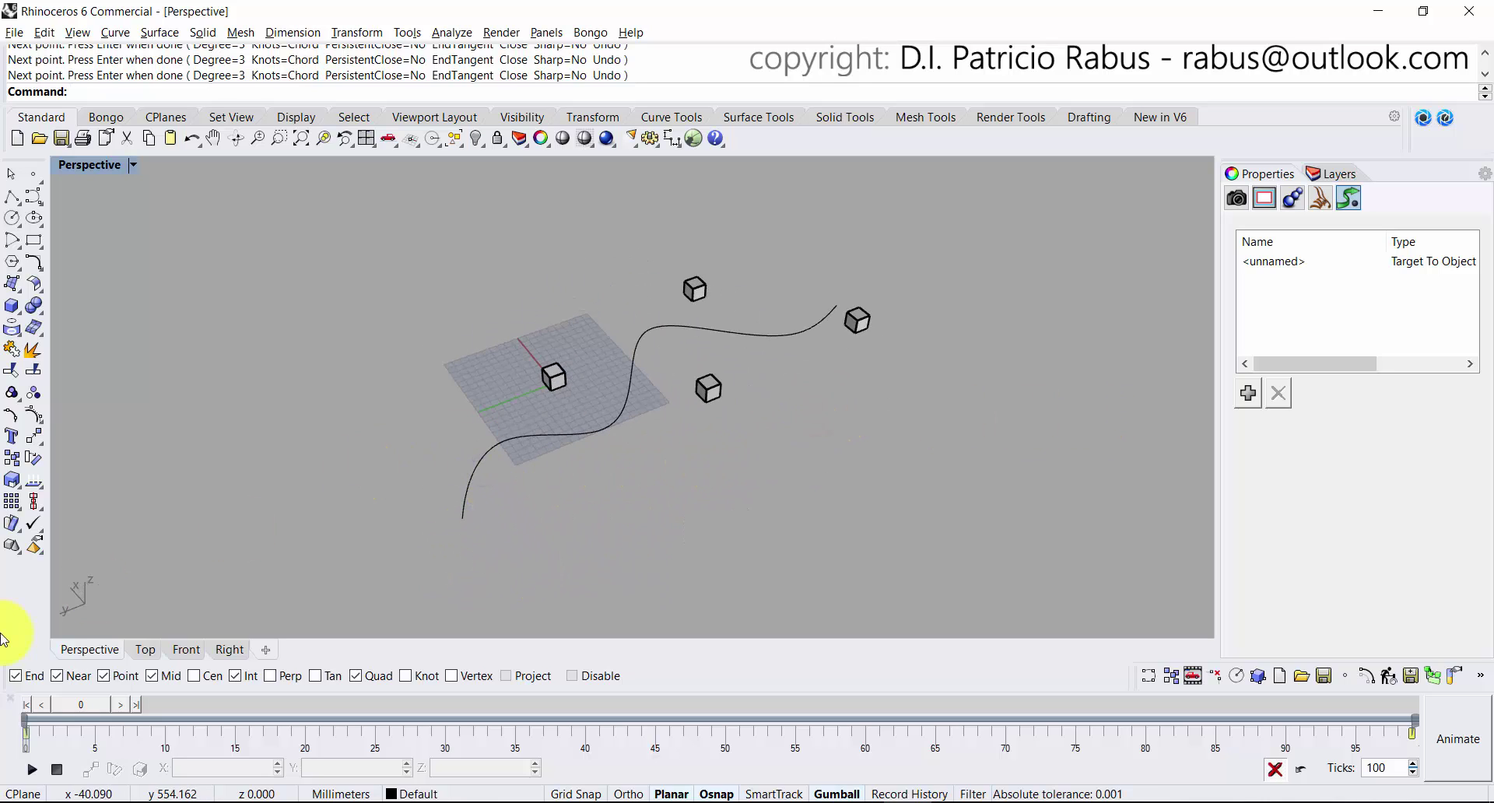
click(96, 705)
click(1401, 261)
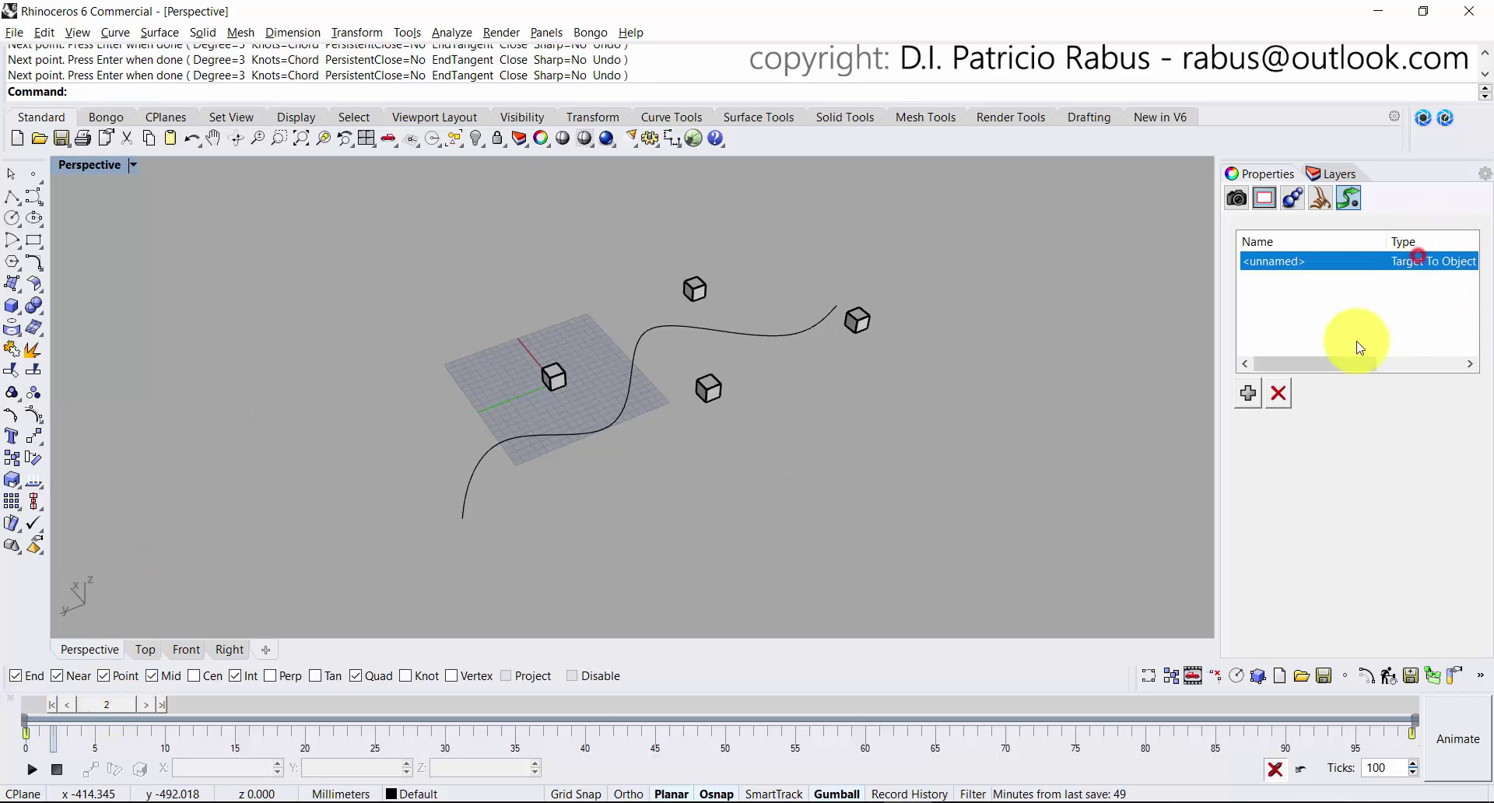
click(1276, 394)
click(914, 457)
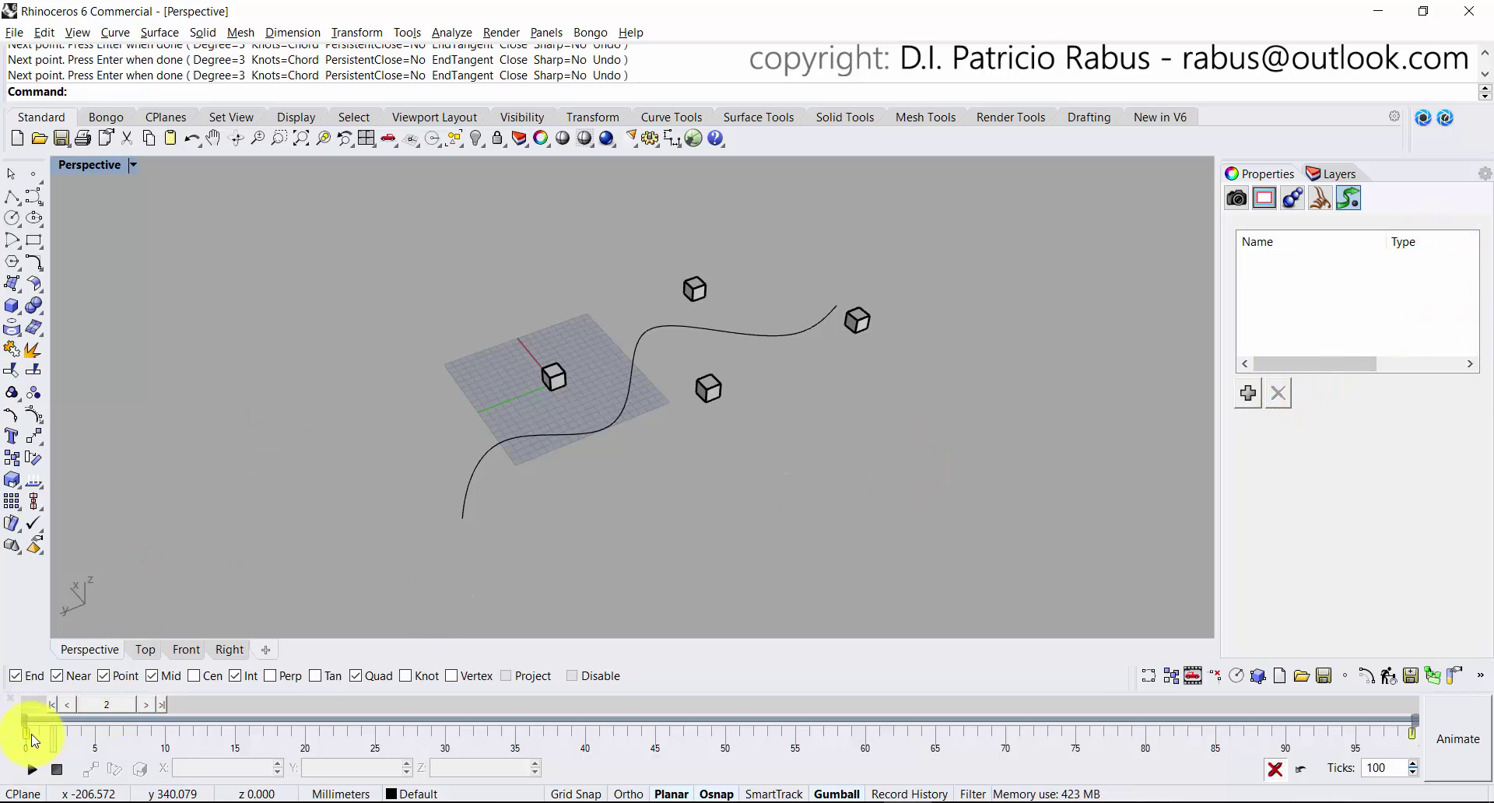
Delete the Perspective view's keyframes at frames 0 and 99.
right_click(27, 732)
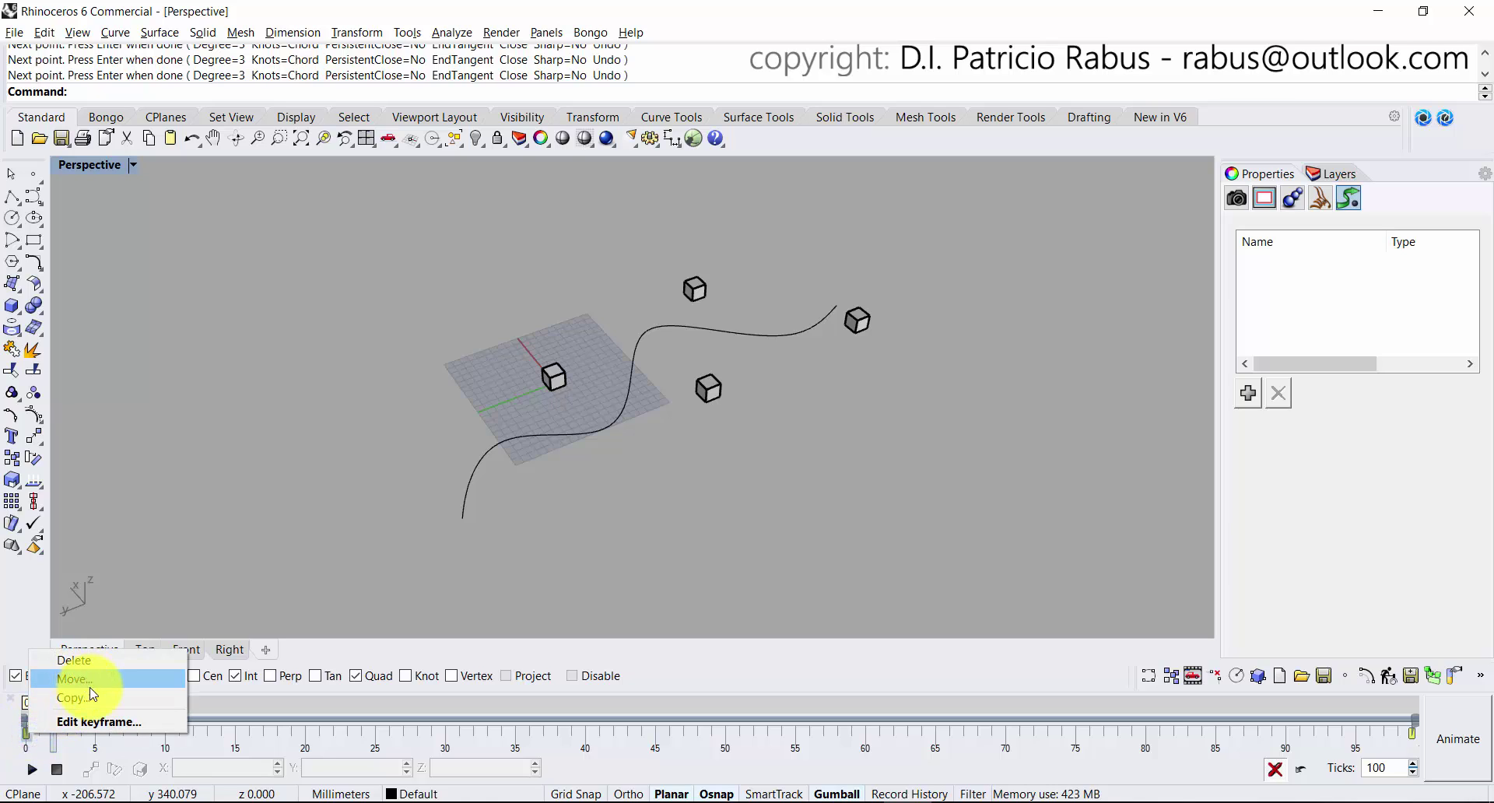
click(92, 662)
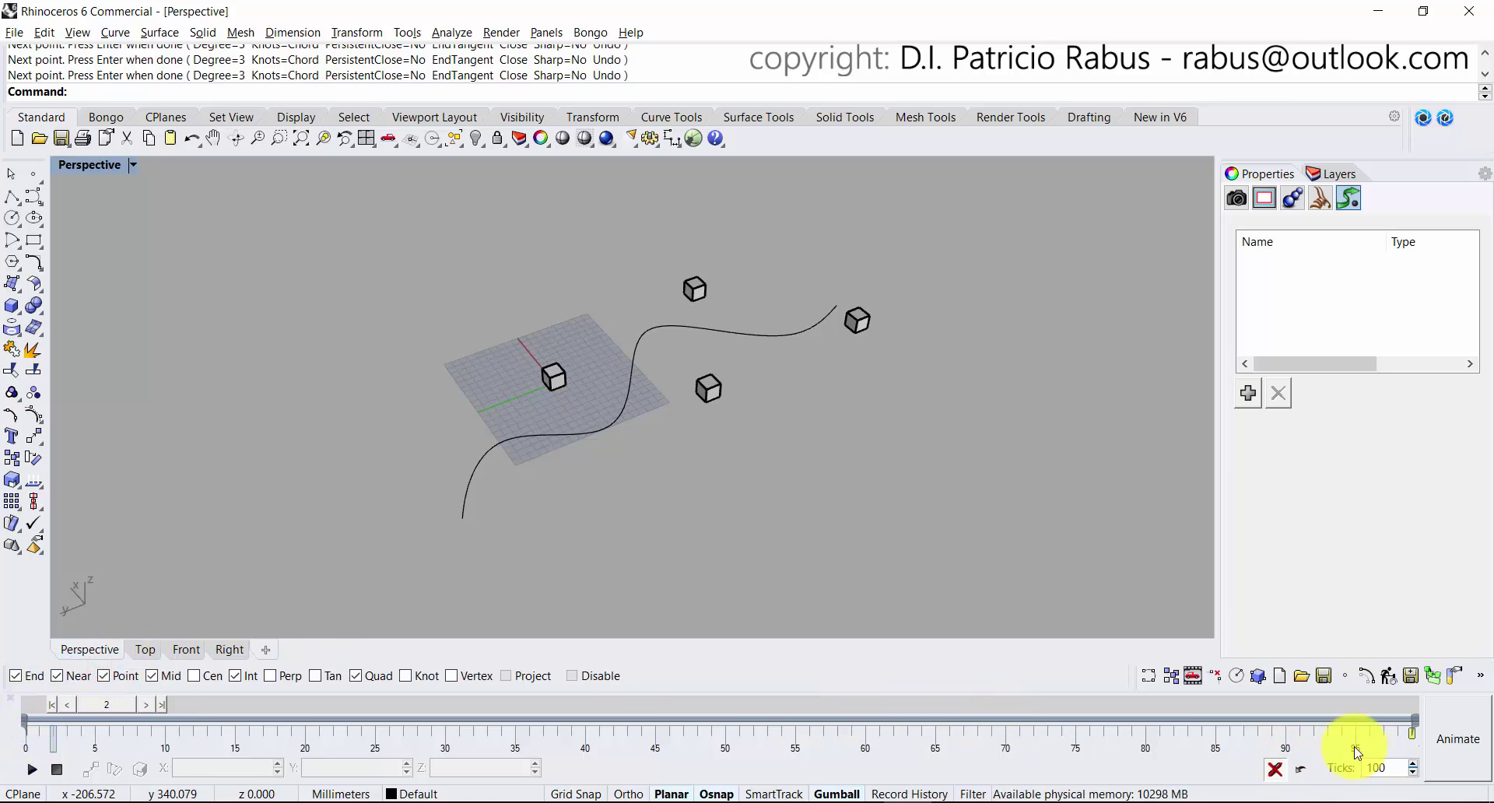
right_click(1413, 738)
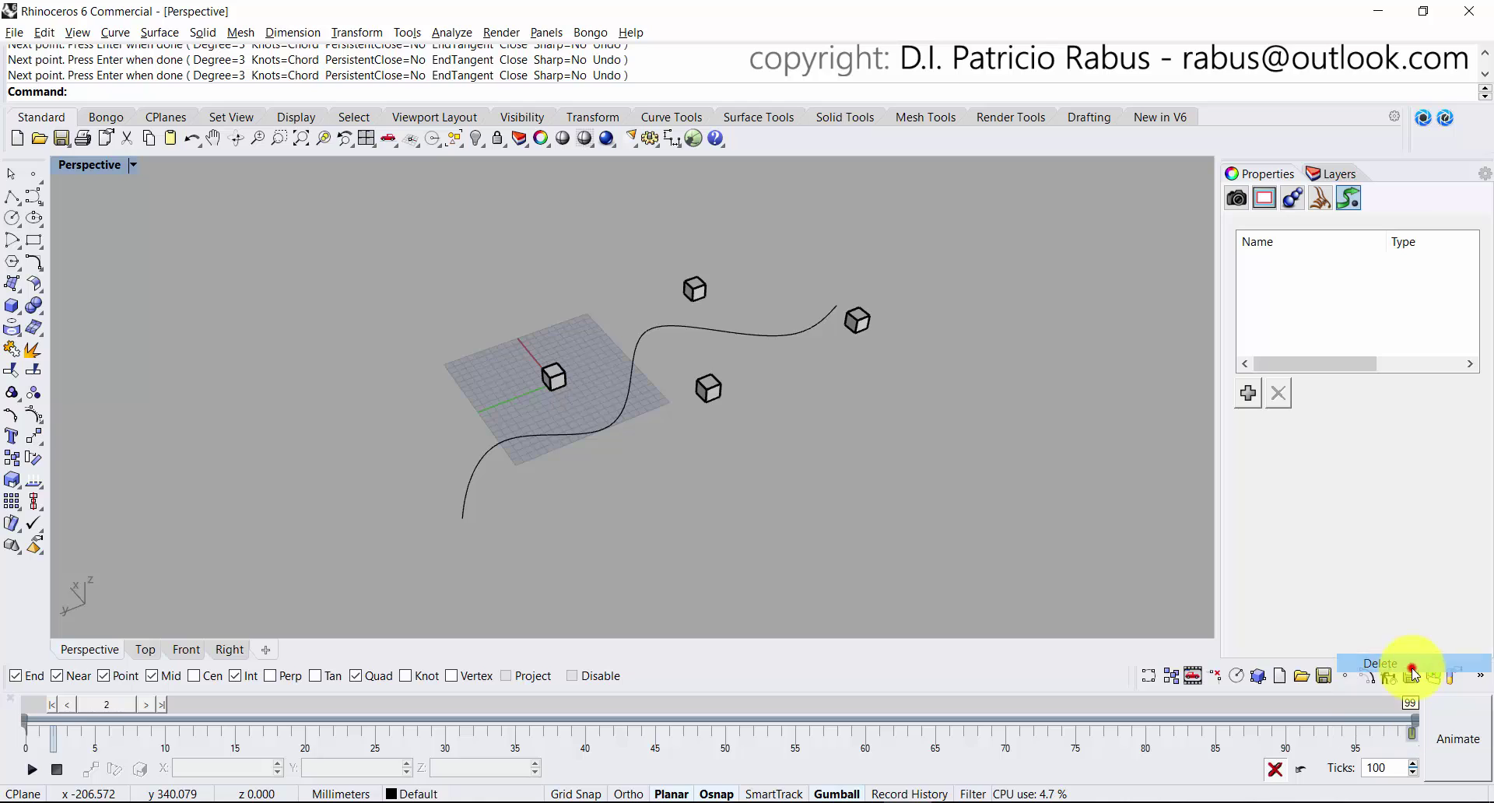
click(1411, 667)
Add a Look Along constraint on the new curve, starting at its end on the grid's positive Y side.
right_drag(700, 553, 596, 430)
click(529, 437)
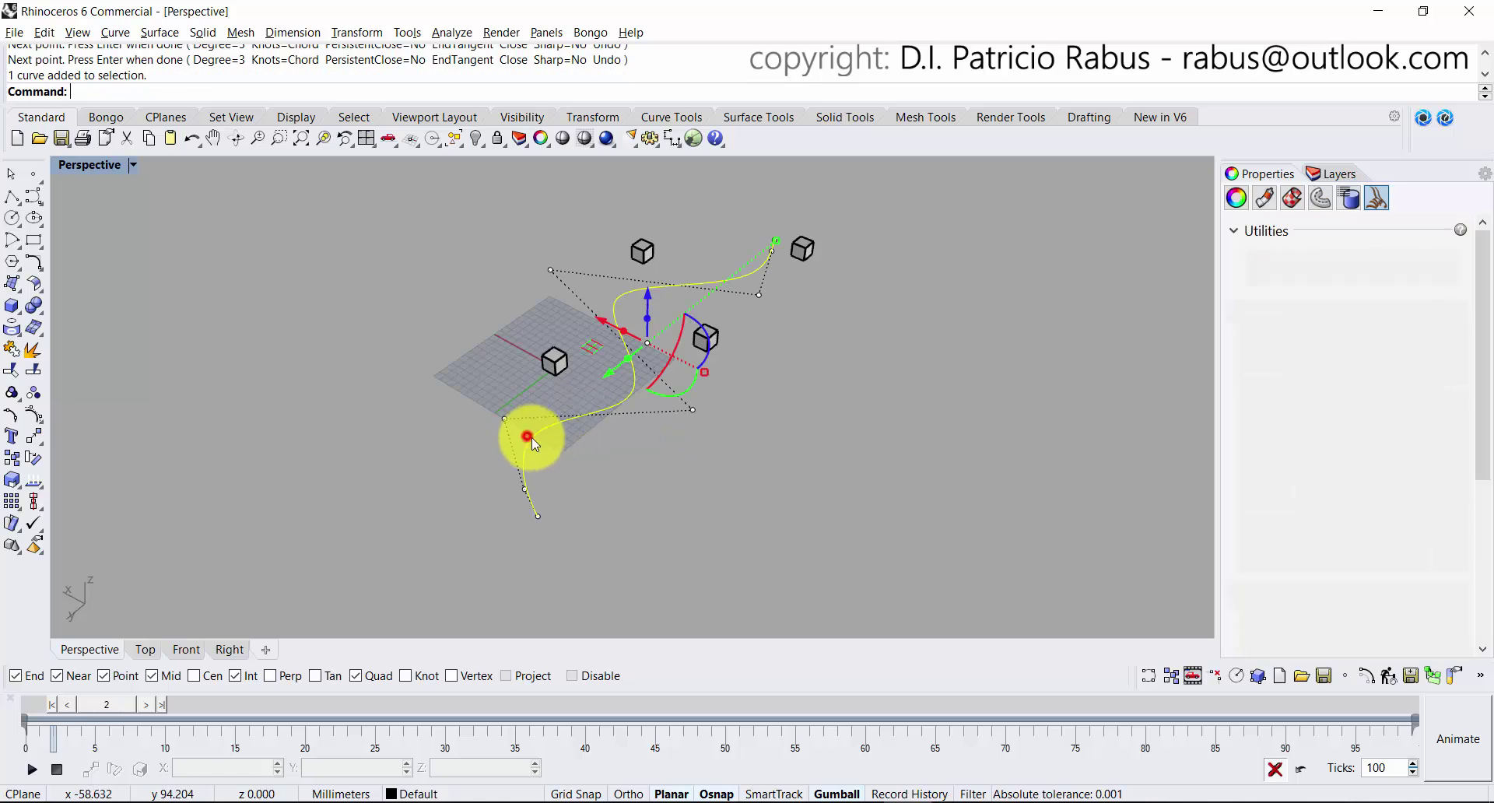
click(683, 366)
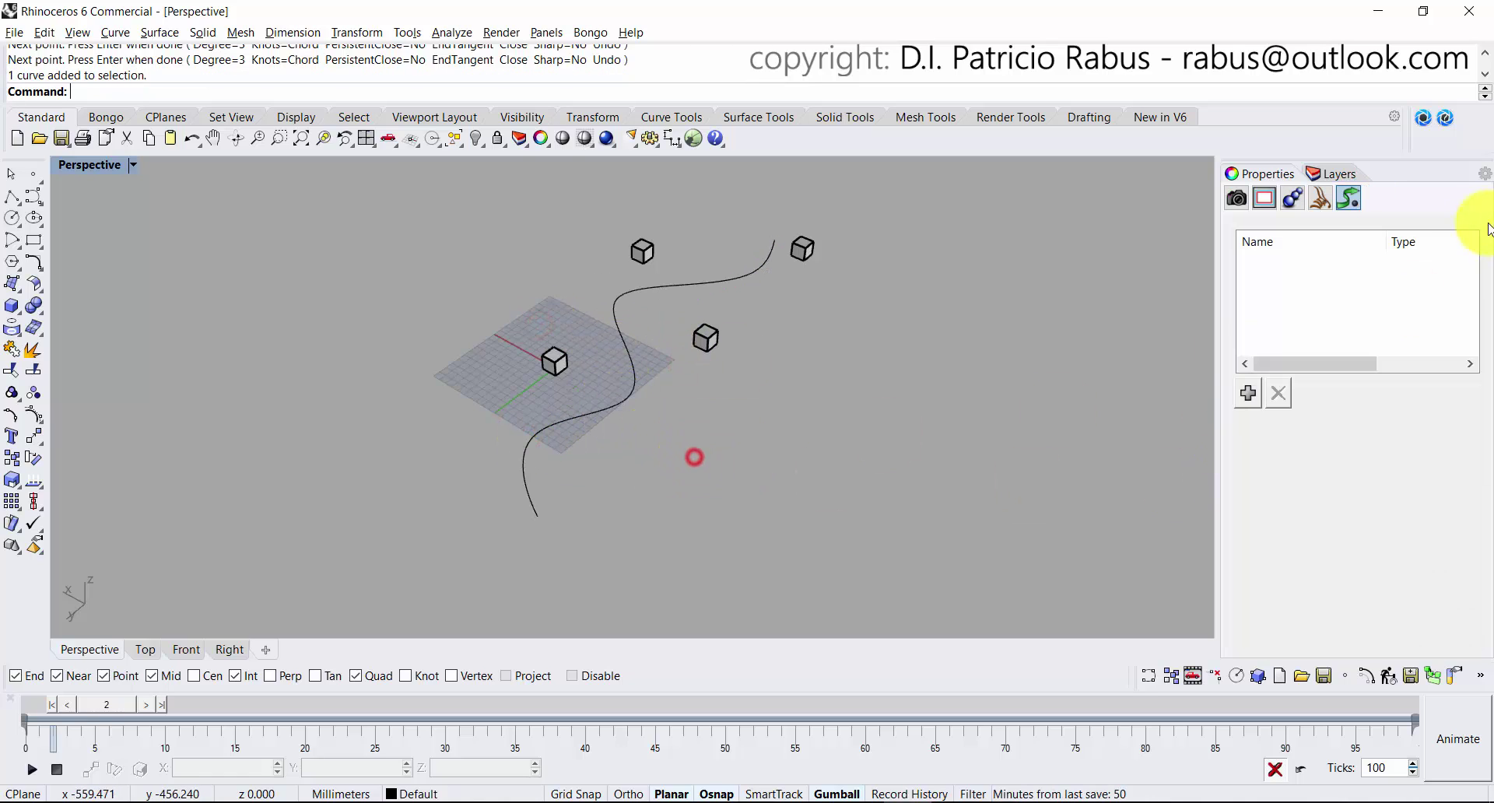
click(1348, 199)
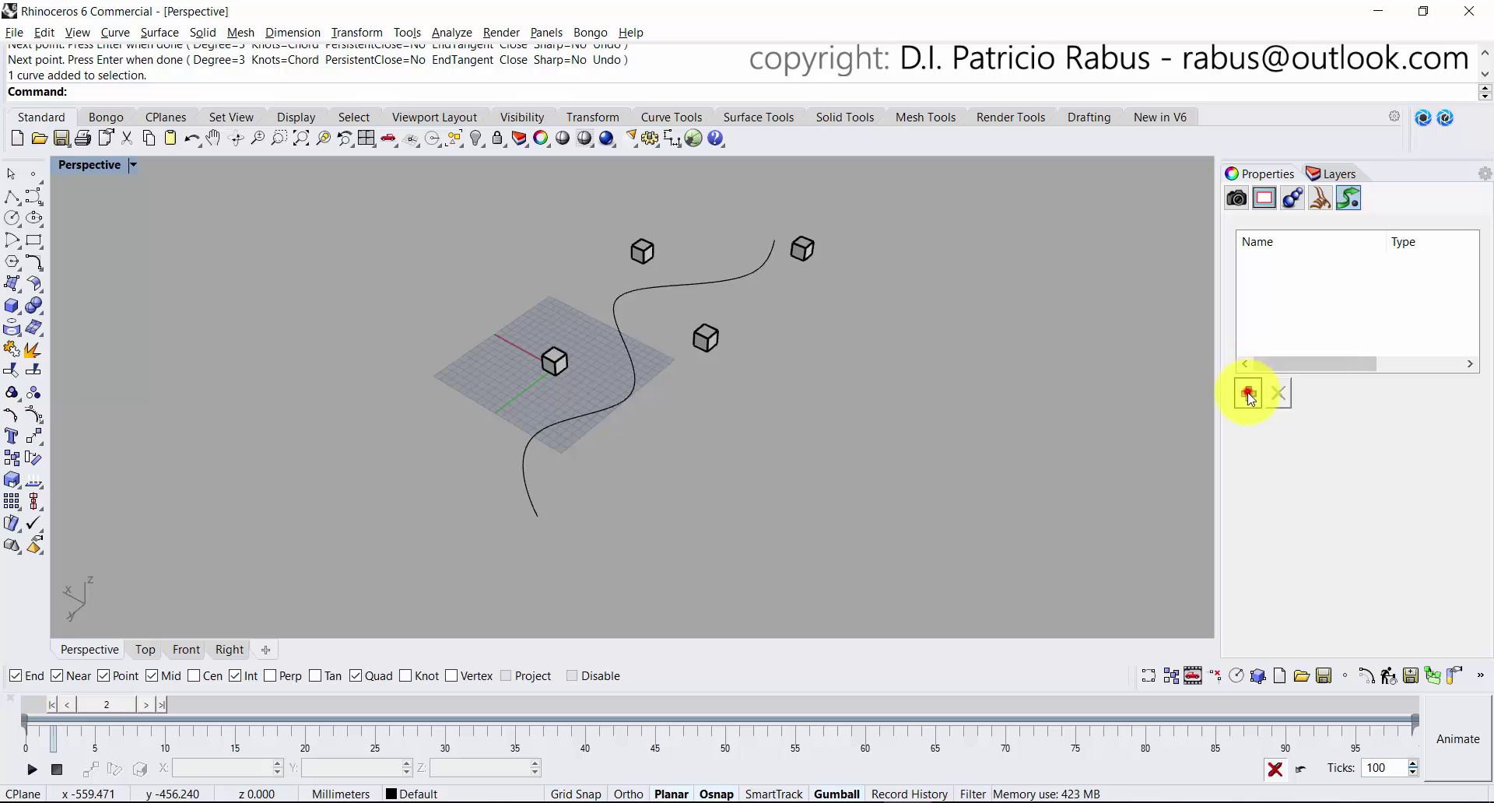
click(1248, 395)
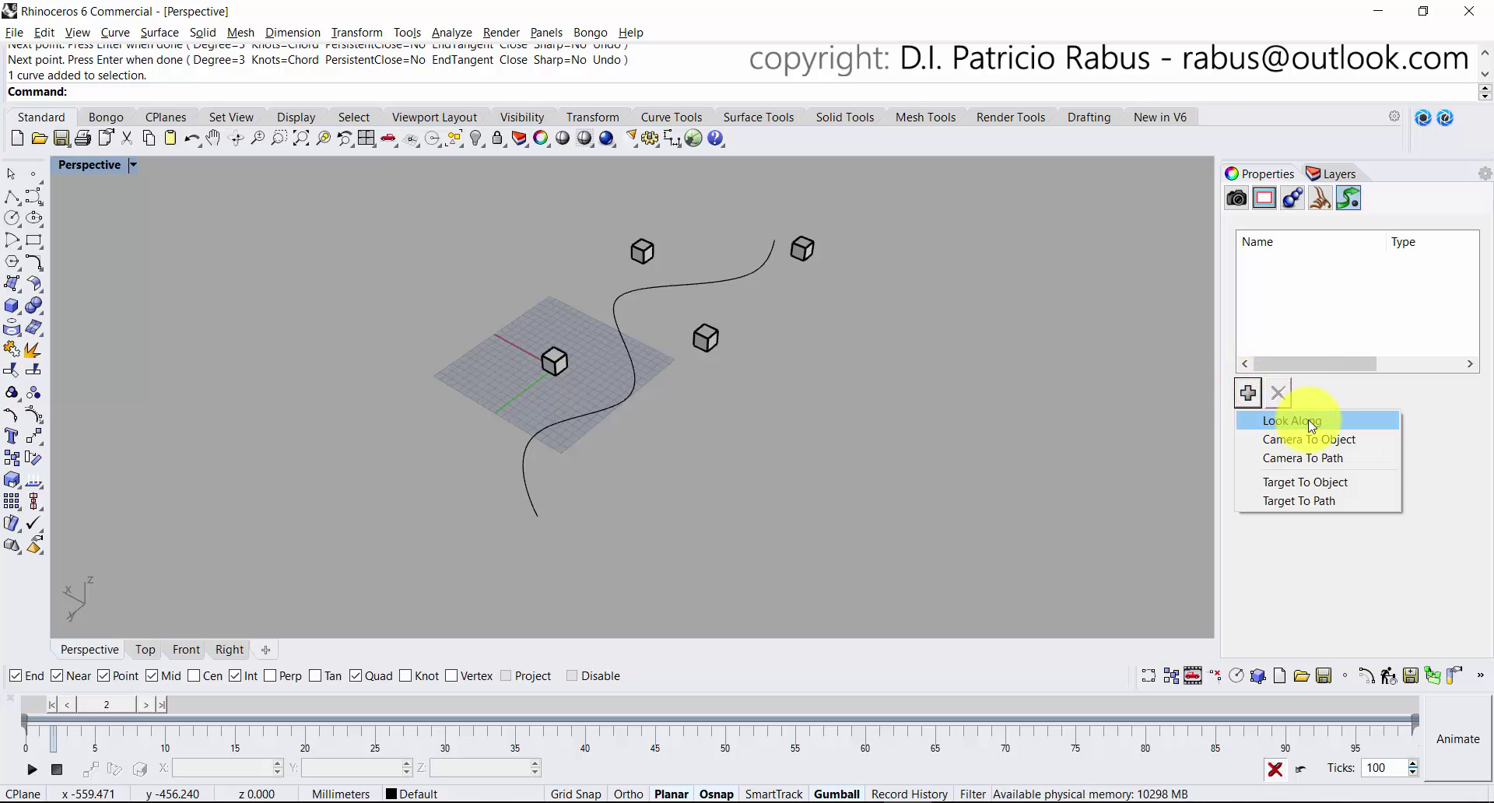
click(1311, 422)
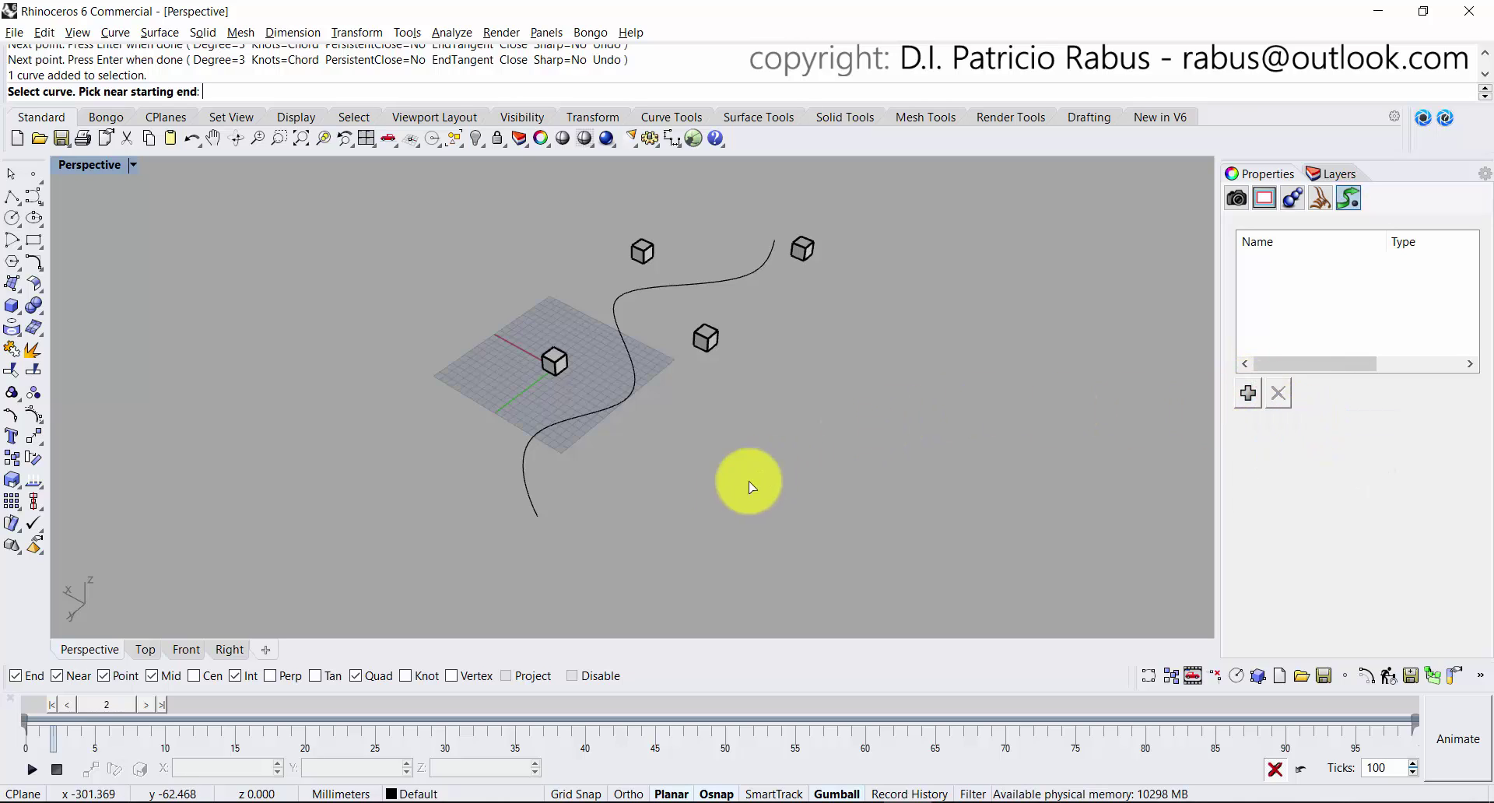
click(533, 509)
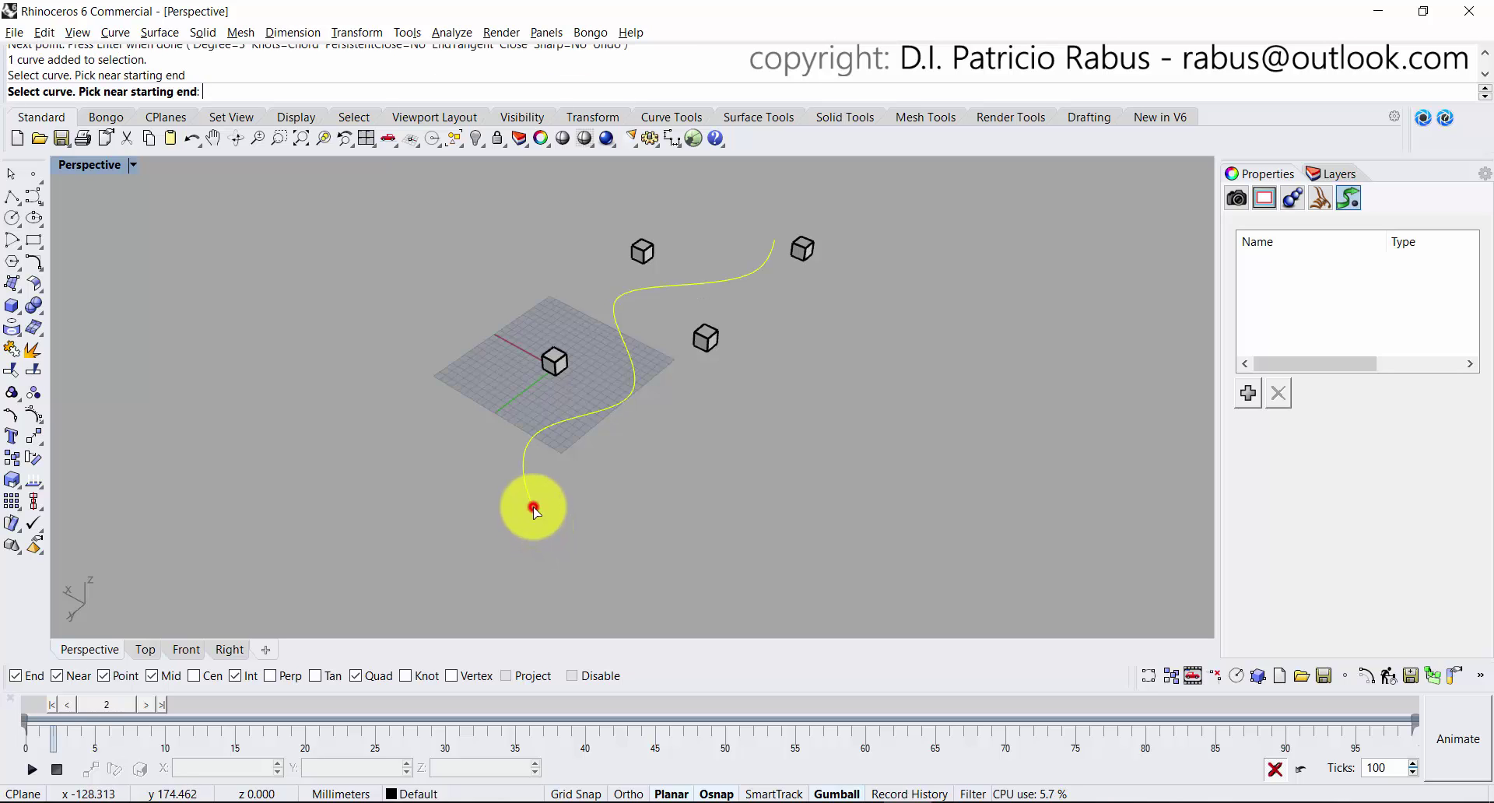
Enable view animation for Perspective in the four-viewport layout and scrub the timeline, ending at frame 1.
double_click(86, 166)
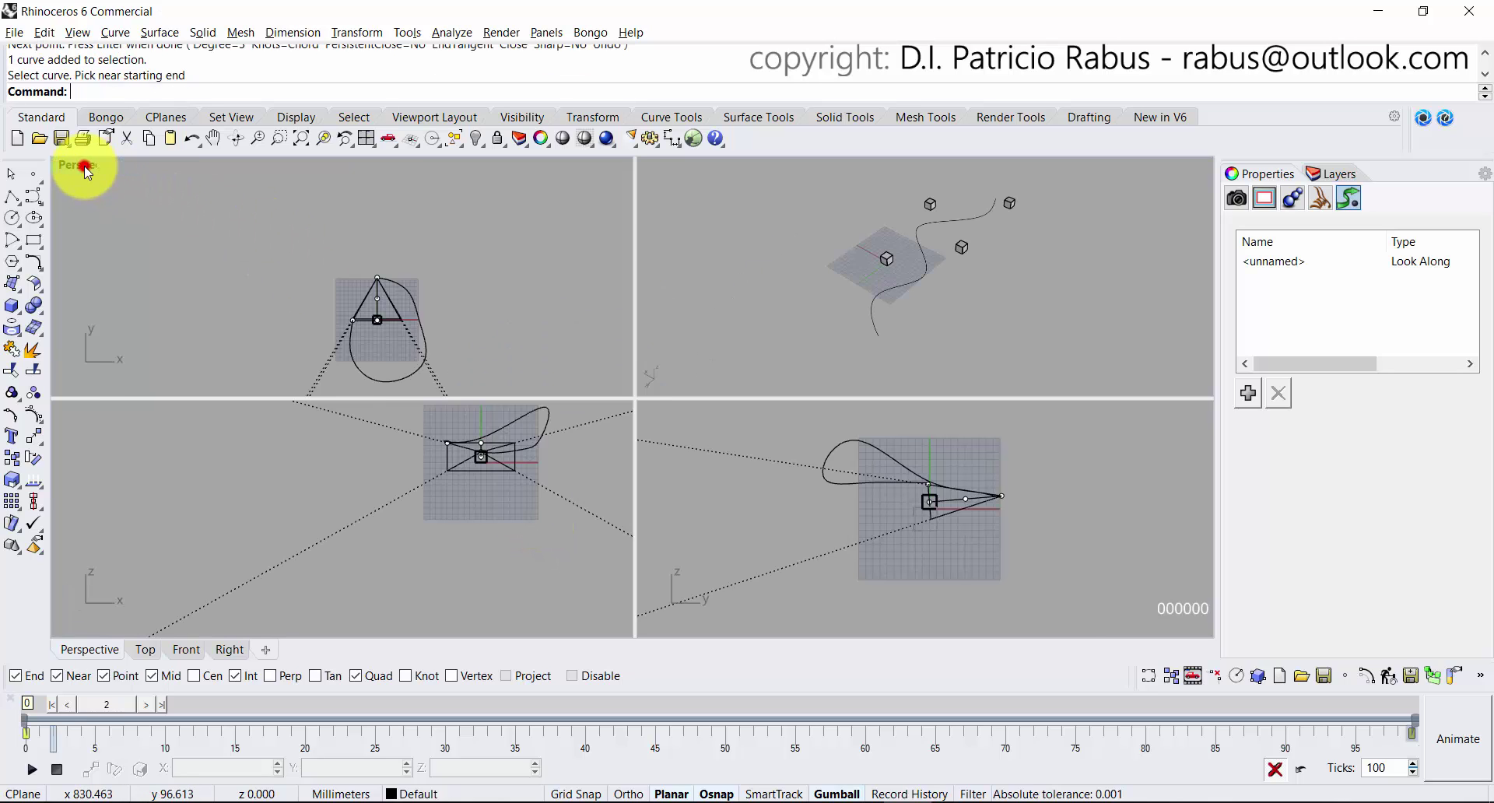
ctrl+right_drag(408, 283, 418, 327)
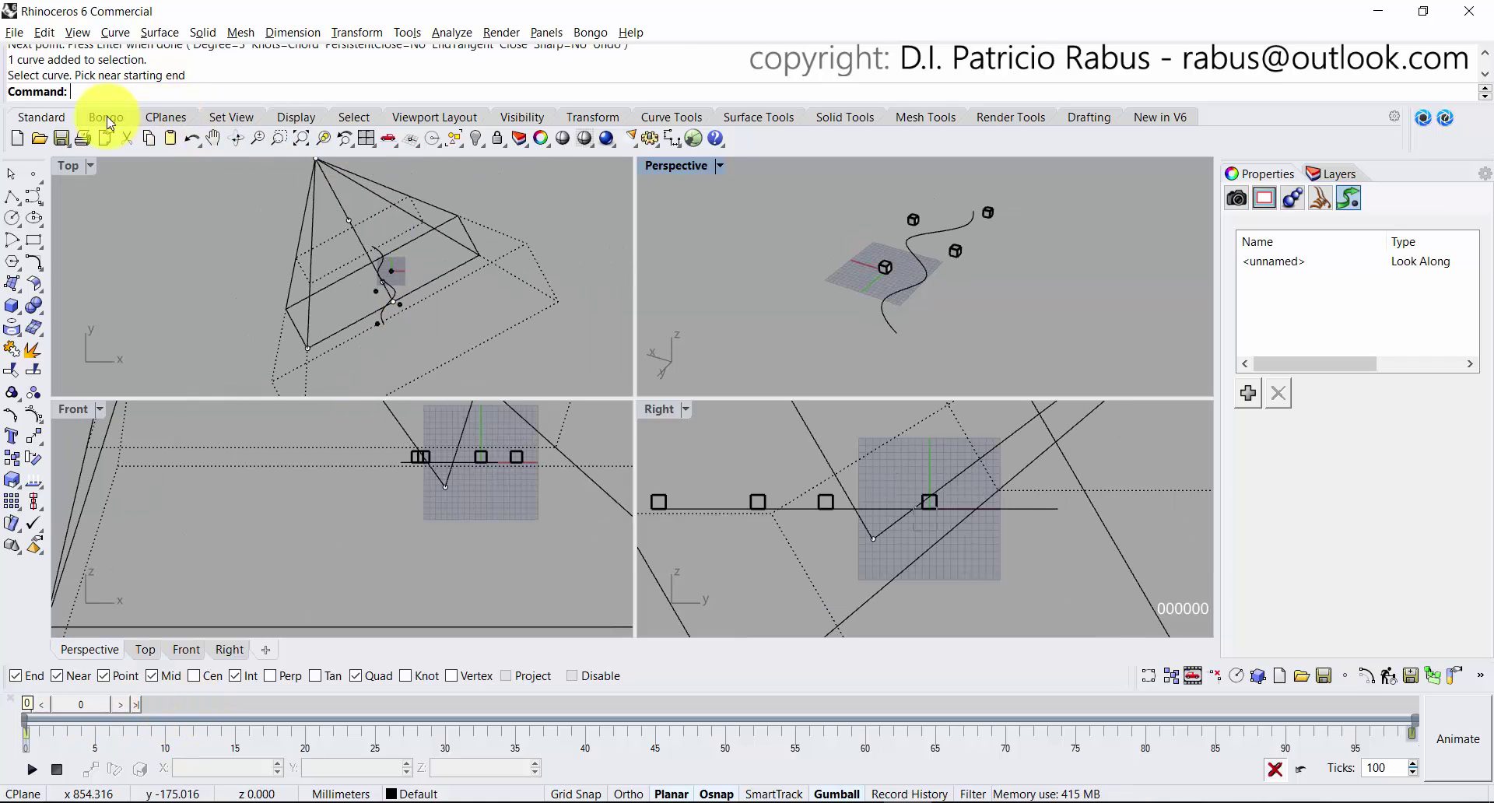
click(108, 118)
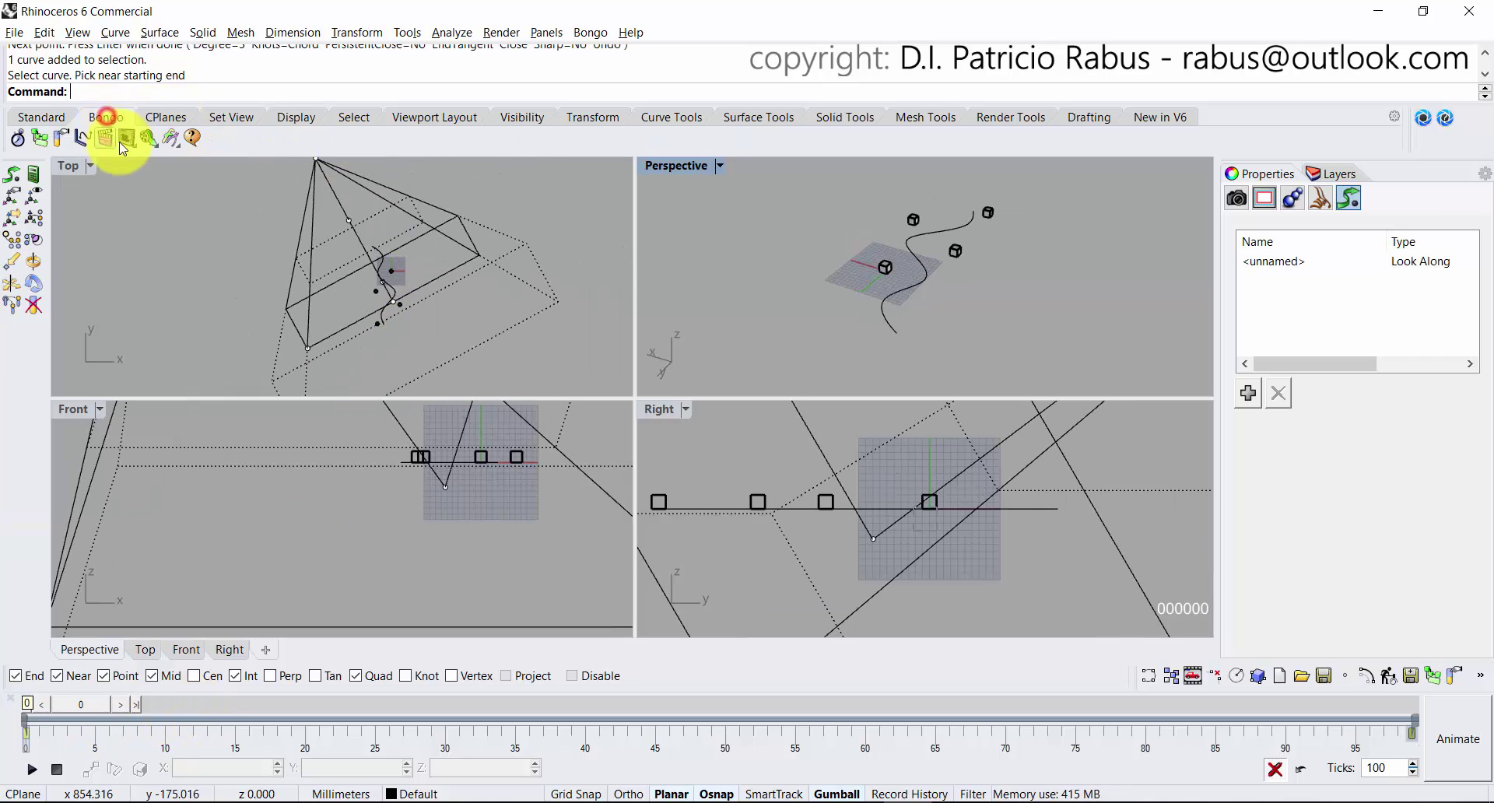
click(126, 138)
click(129, 172)
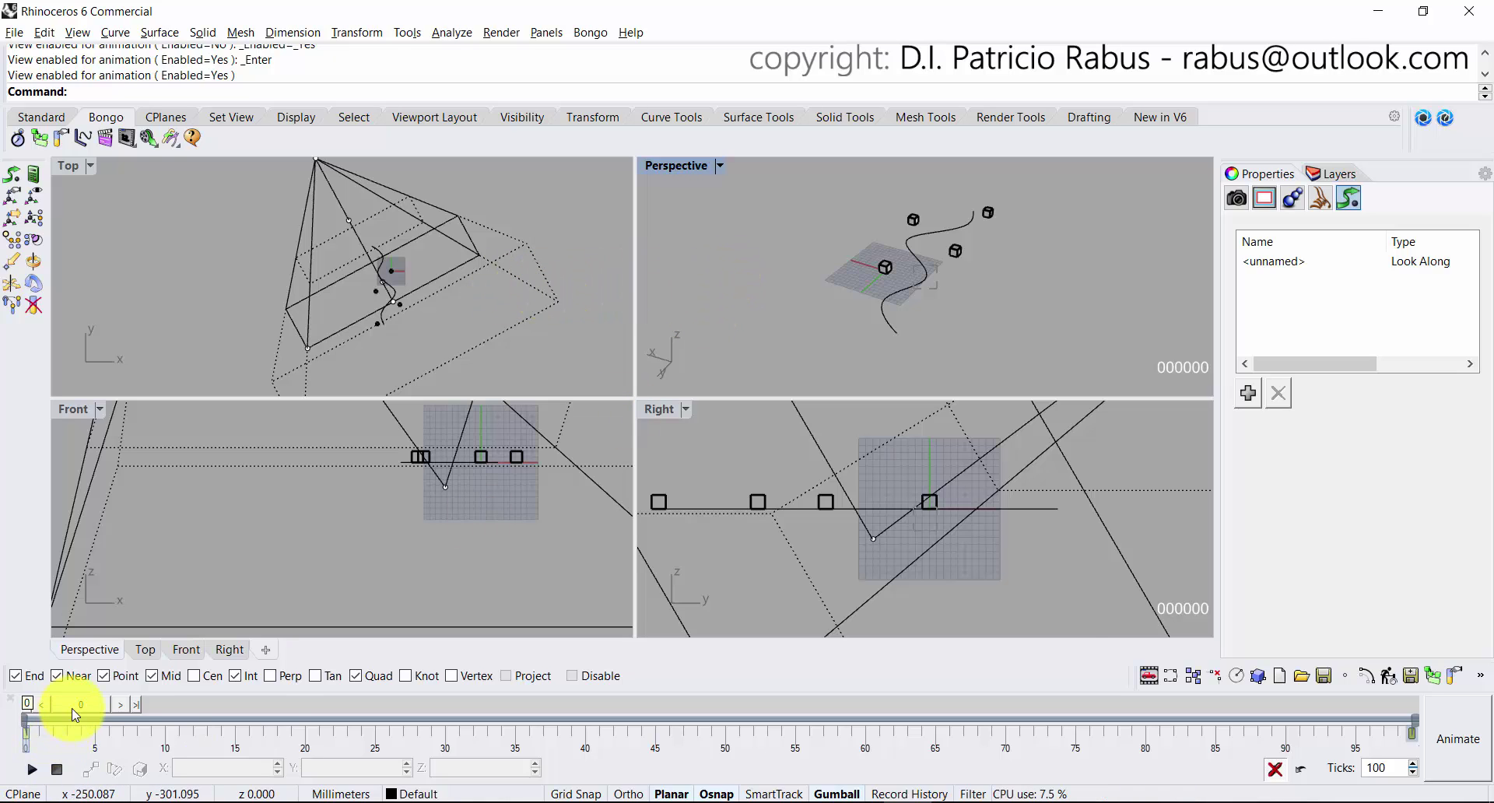
mouse_move(78, 704)
mouse_down()
mouse_move(343, 711)
mouse_move(596, 788)
mouse_move(633, 774)
mouse_move(1222, 782)
mouse_move(412, 793)
mouse_move(260, 773)
mouse_move(96, 685)
mouse_move(55, 686)
mouse_up()
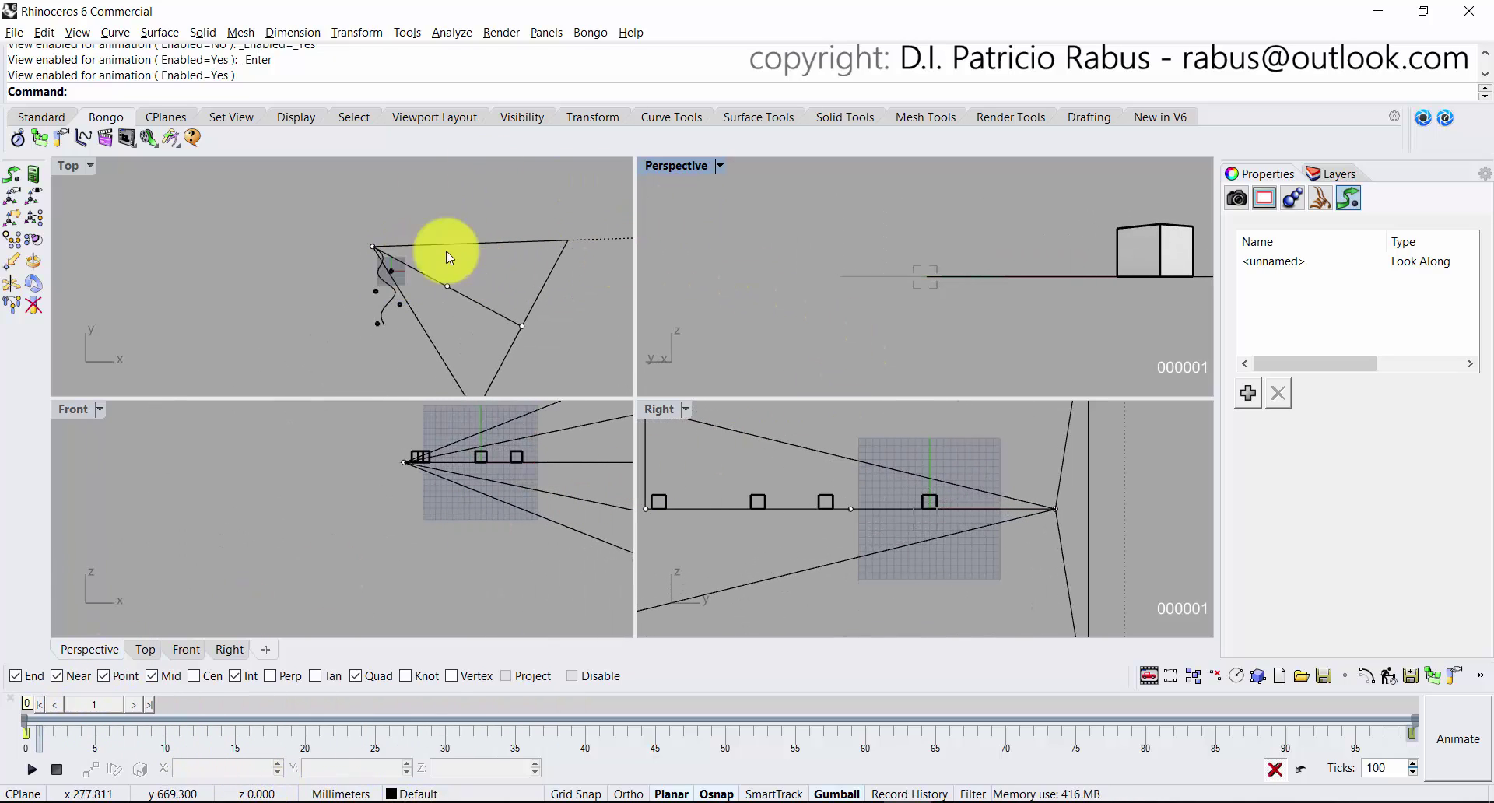
Raise the camera path curve to the height of the boxes in the Right view and scrub the timeline to frame 54.
click(390, 297)
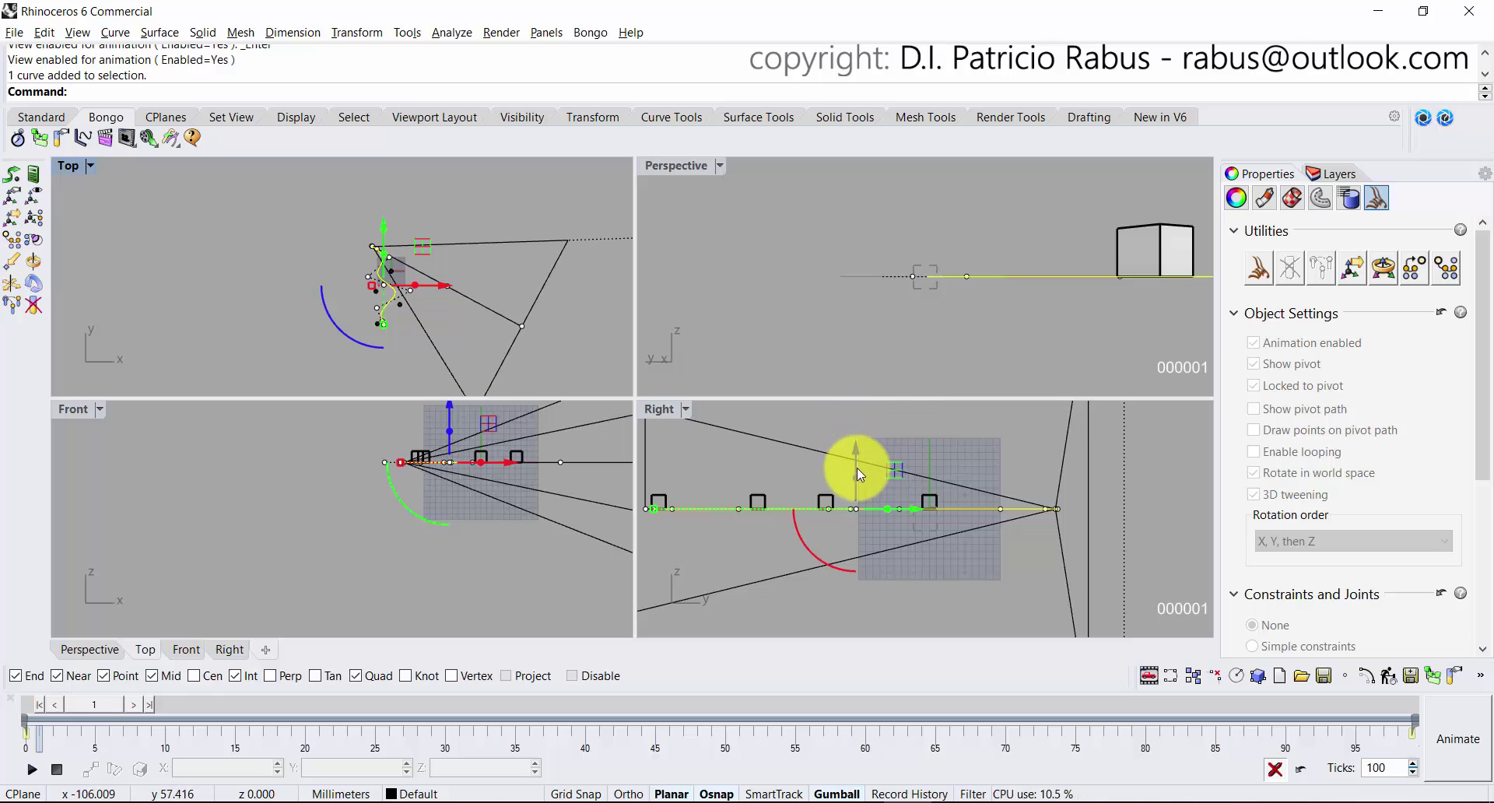
drag(856, 469, 857, 443)
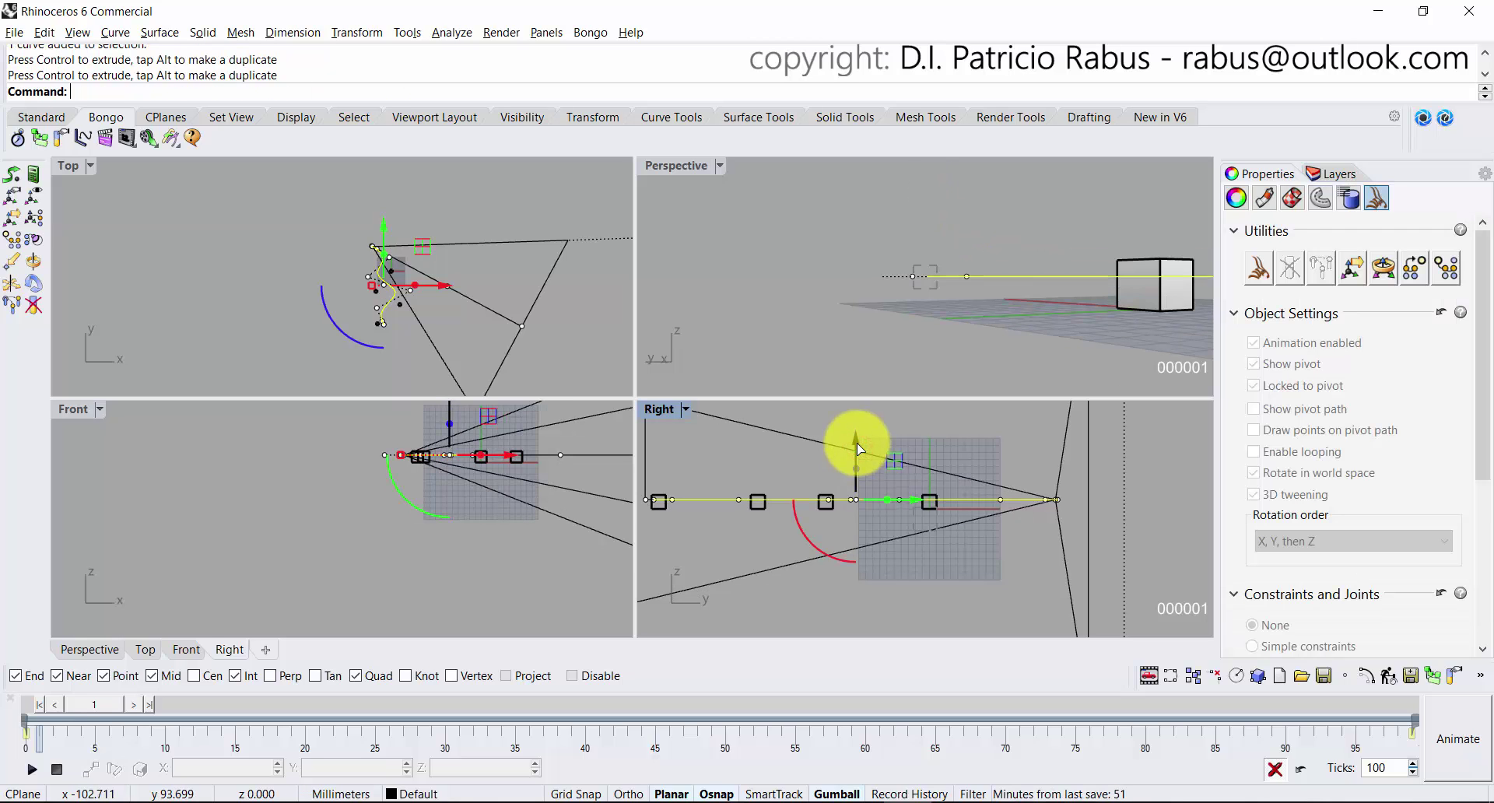
drag(87, 704, 772, 795)
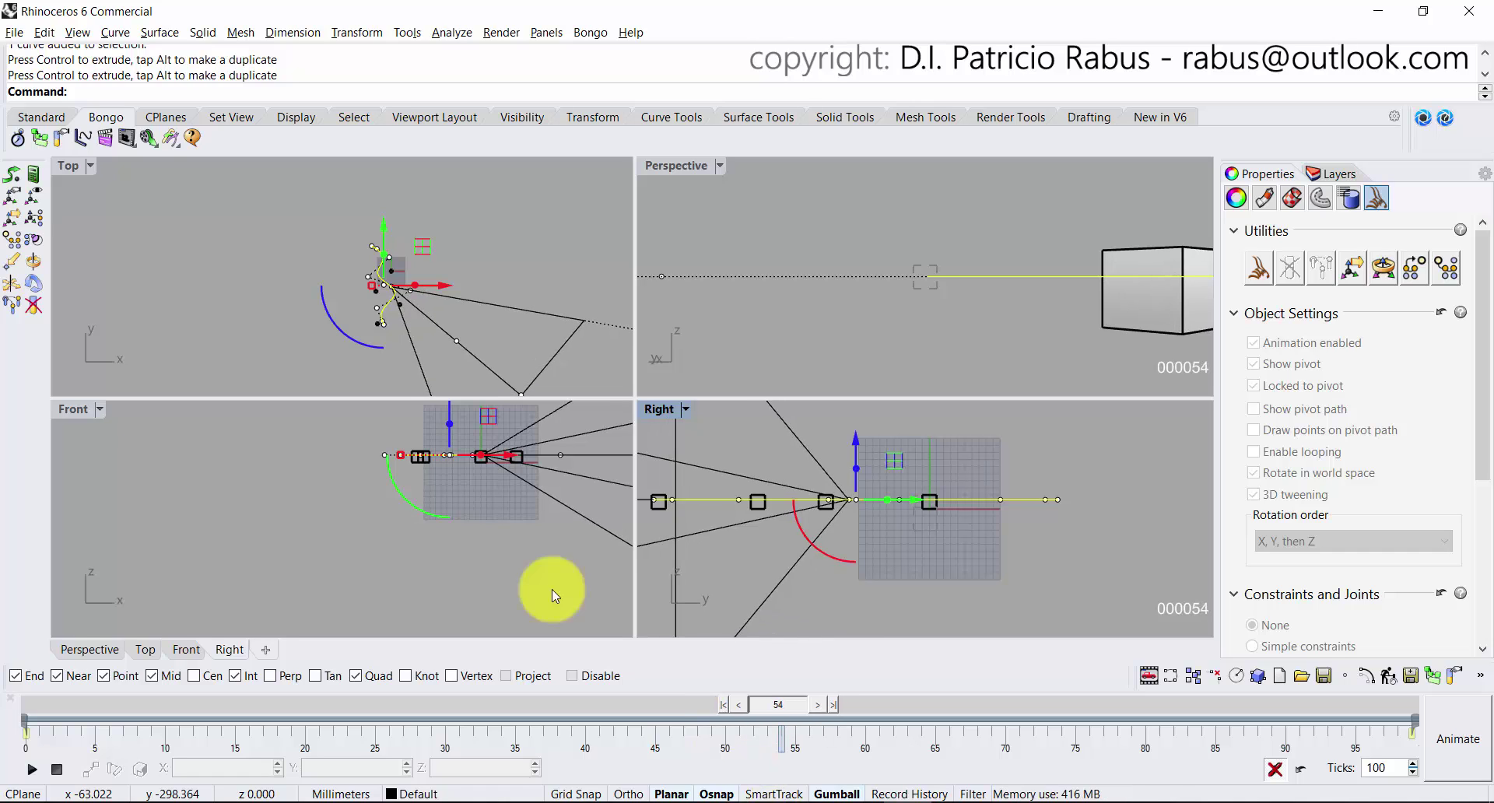
In the maximized Top view, shift the curve's control point just below the grid toward negative X and scrub the timeline back to frame 2.
click(72, 165)
click(72, 168)
scroll(794, 350, up, 5)
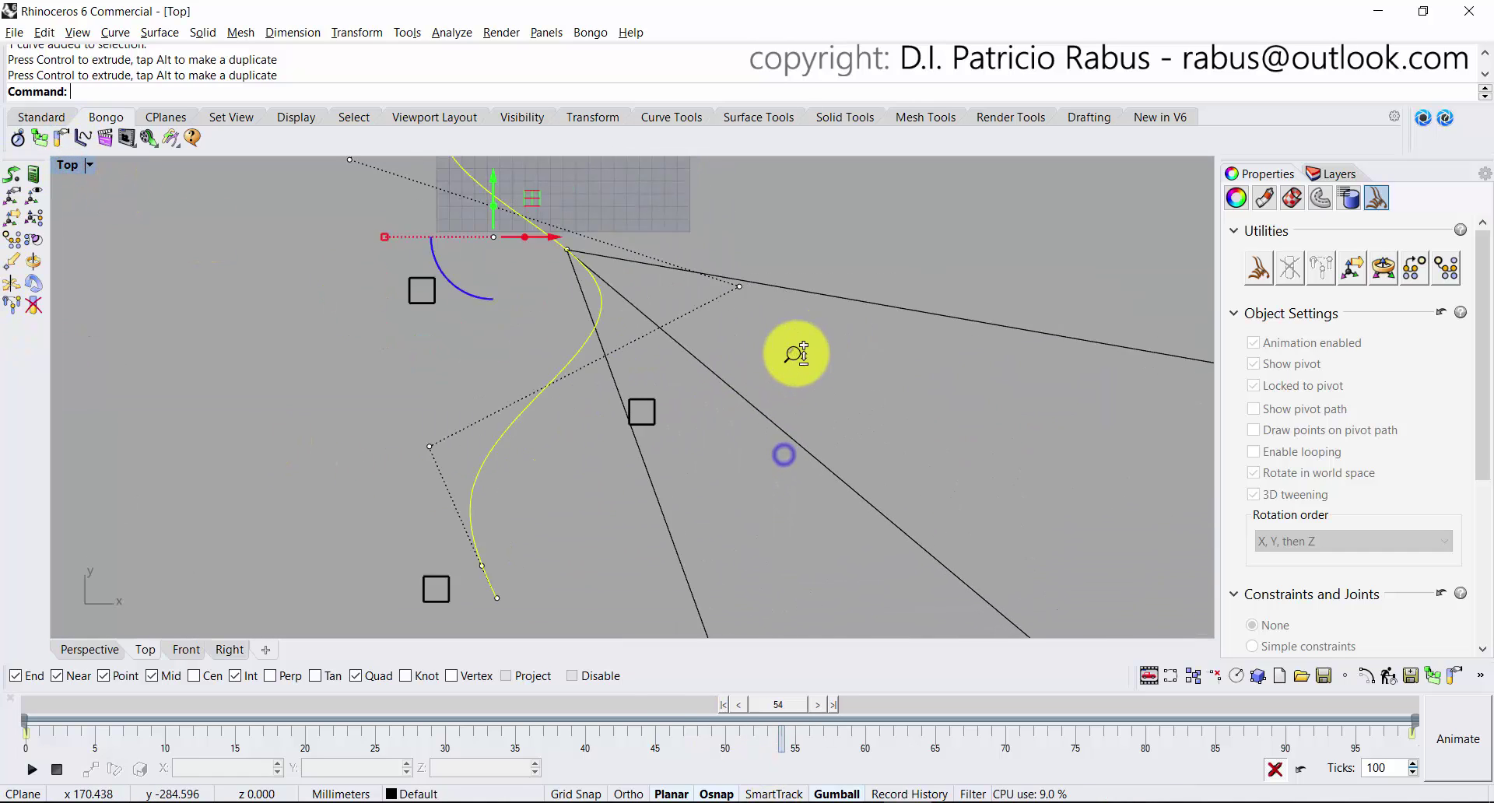
right_drag(711, 382, 788, 490)
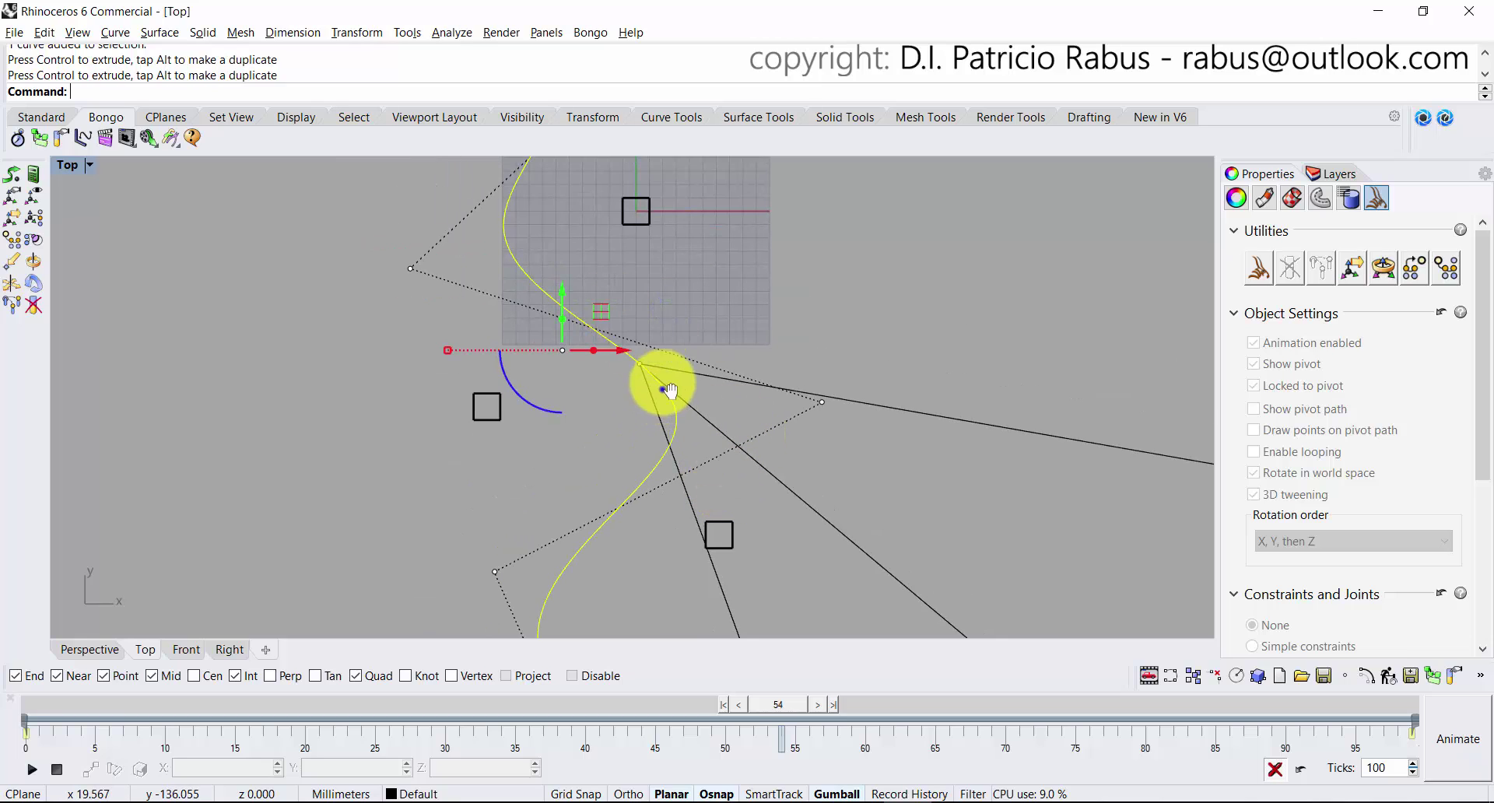
right_drag(669, 389, 658, 350)
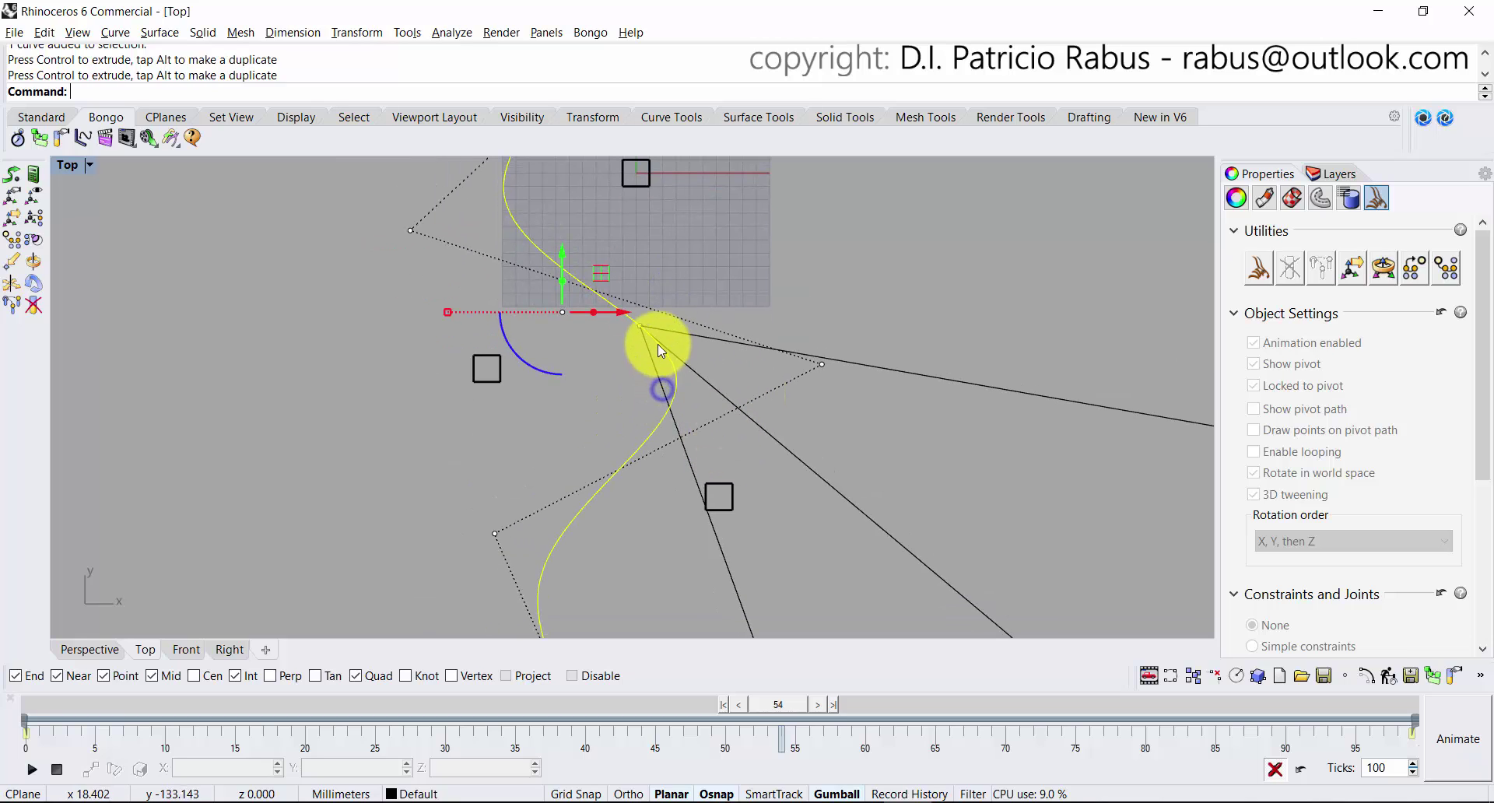
click(823, 365)
drag(864, 364, 813, 366)
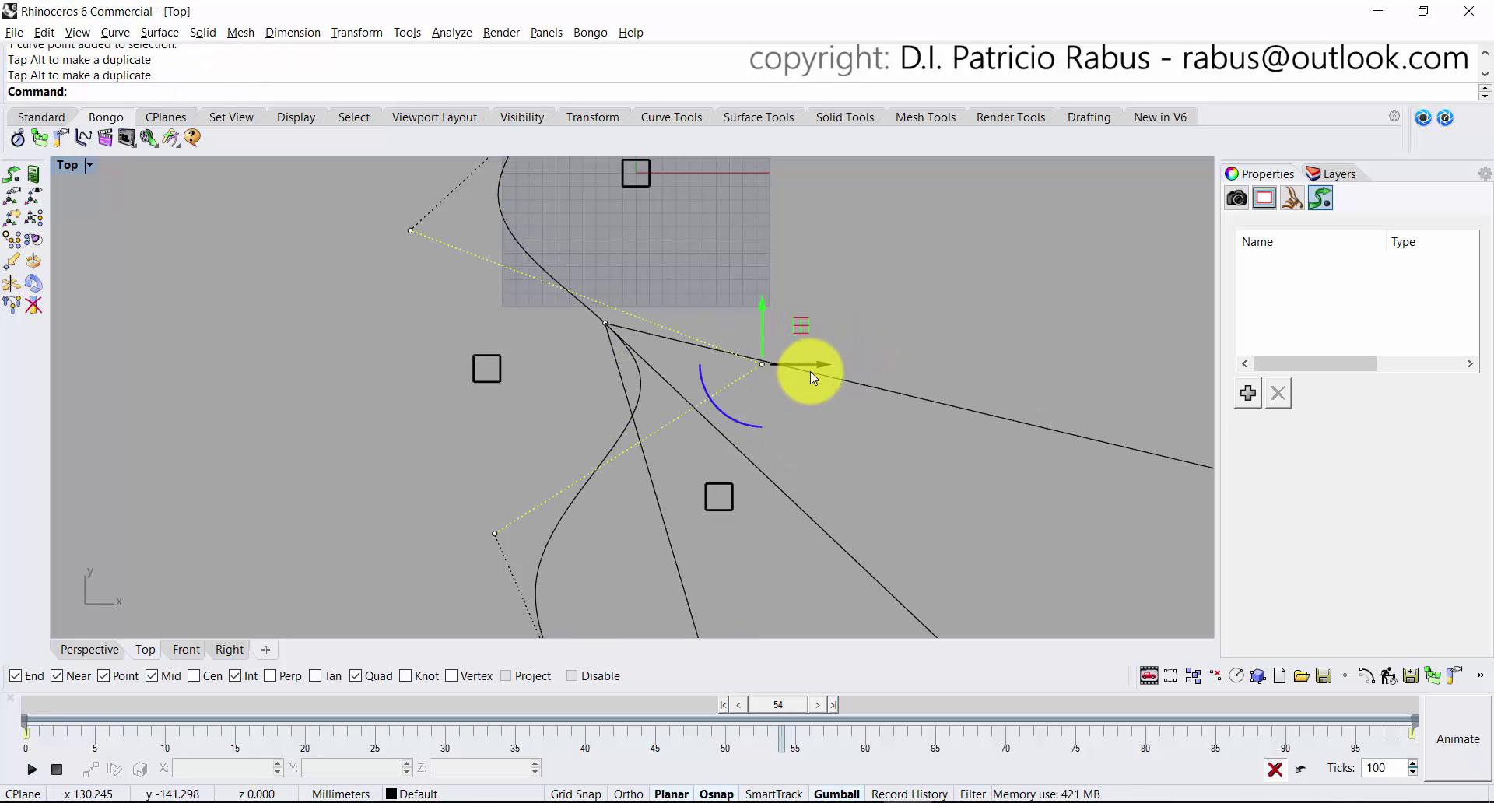
drag(777, 710, 456, 600)
drag(460, 706, 125, 619)
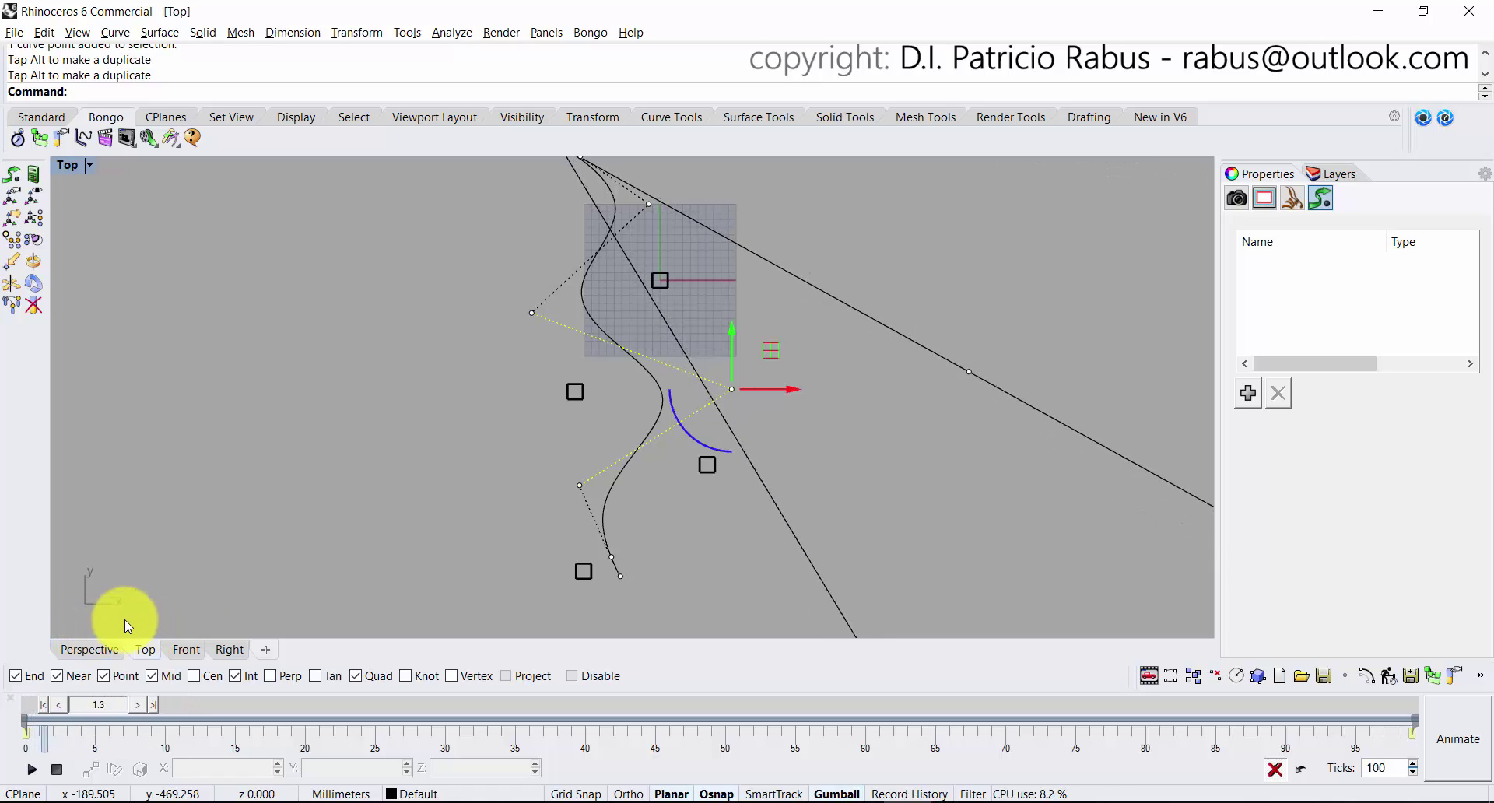
Move the curve's end point on the positive Y side slightly toward positive X and scrub the timeline forward to frame 94.
right_drag(729, 313, 731, 446)
click(555, 277)
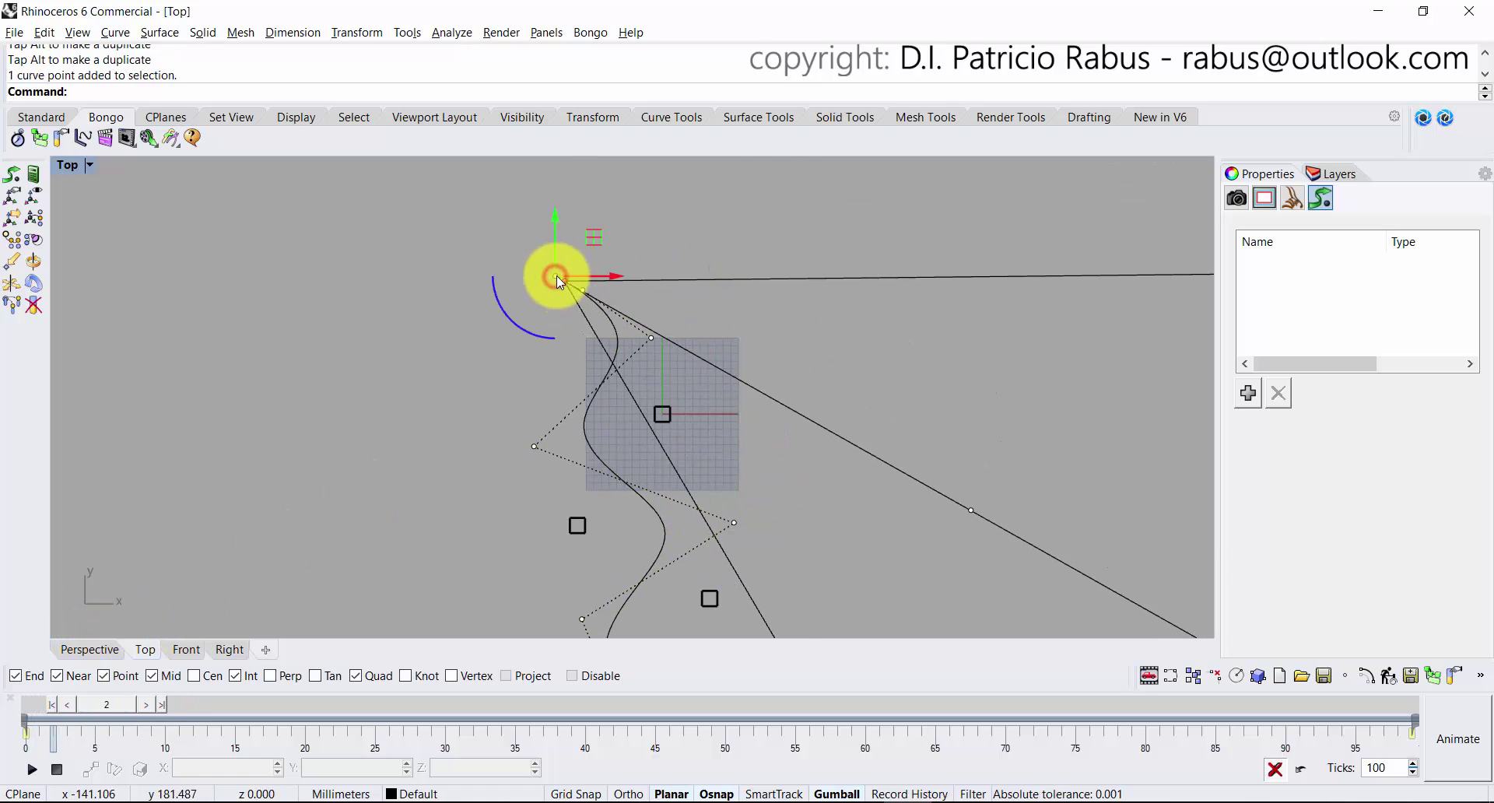
mouse_move(592, 279)
mouse_down()
mouse_move(619, 277)
mouse_move(603, 269)
mouse_up()
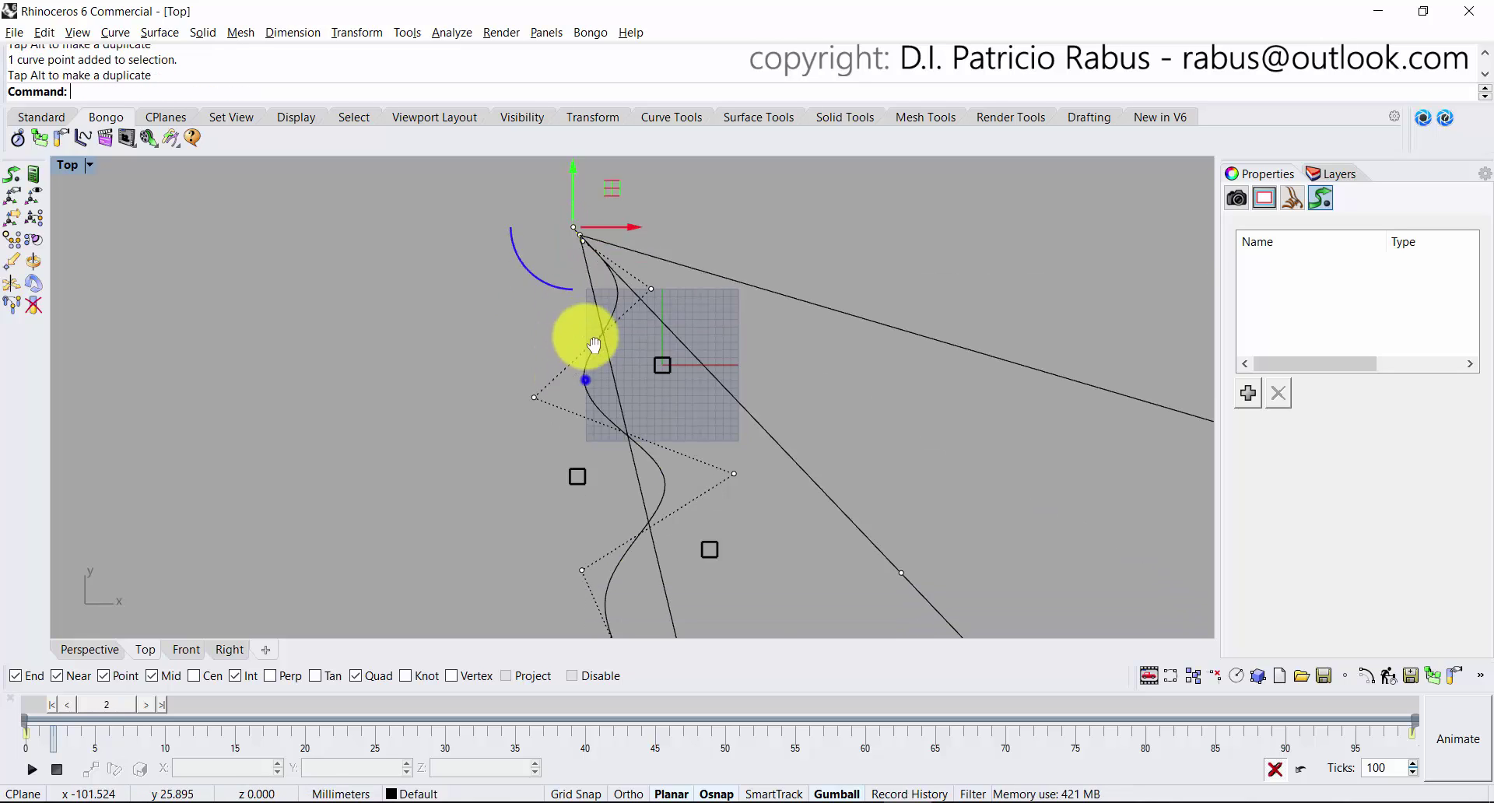
right_drag(587, 336, 608, 254)
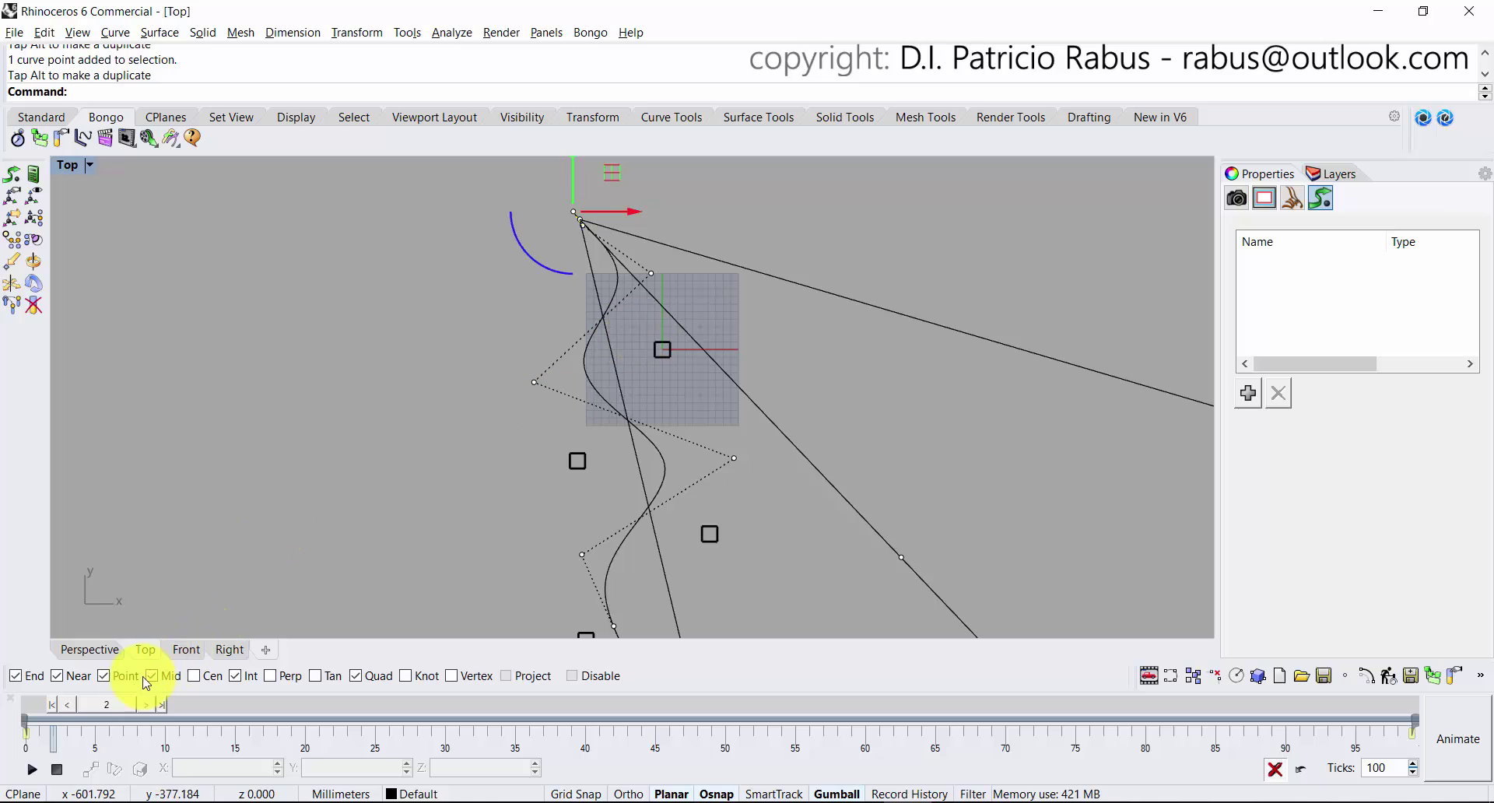
drag(115, 715, 452, 748)
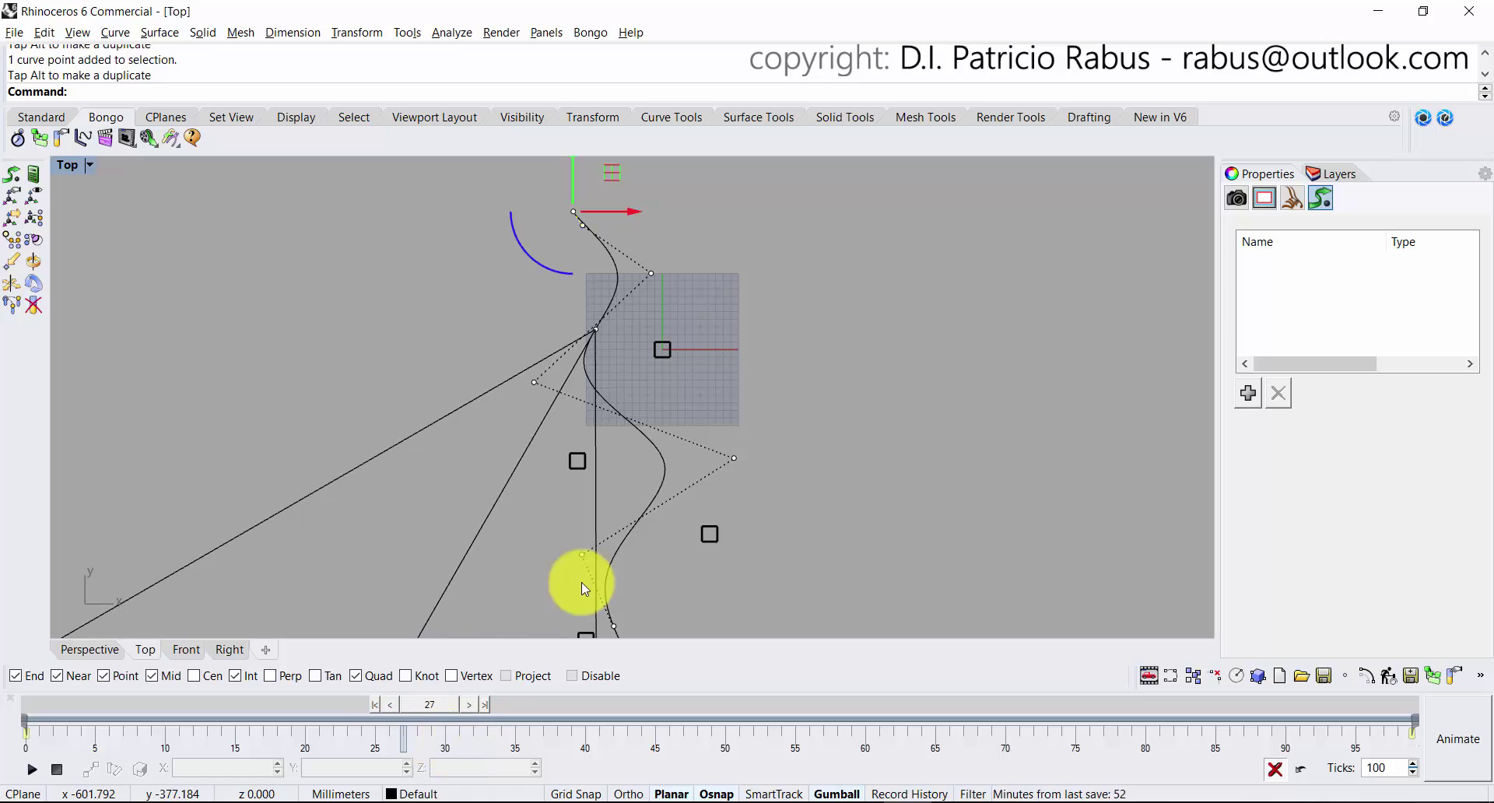
scroll(609, 442, down, 4)
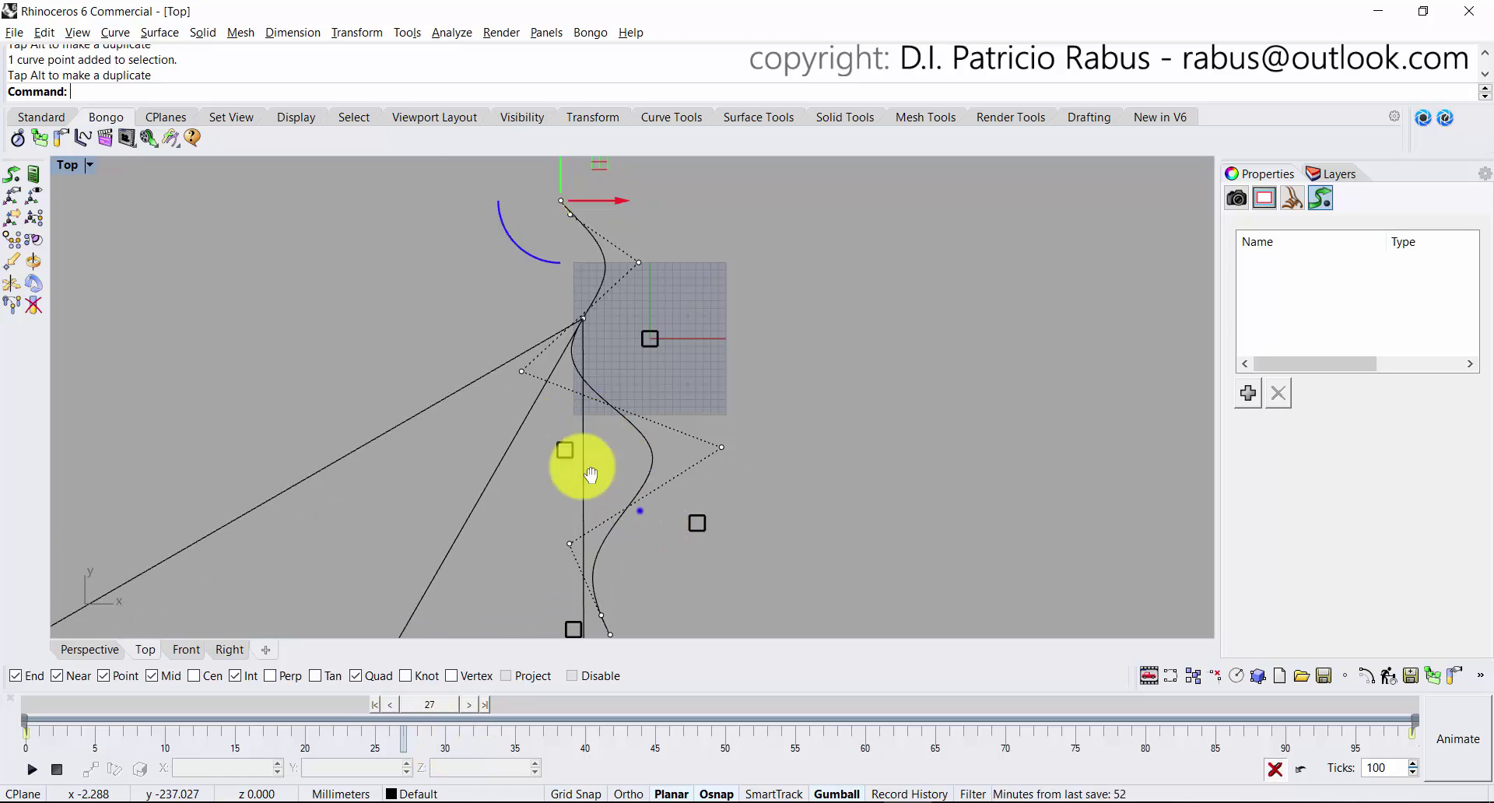
drag(417, 709, 1288, 709)
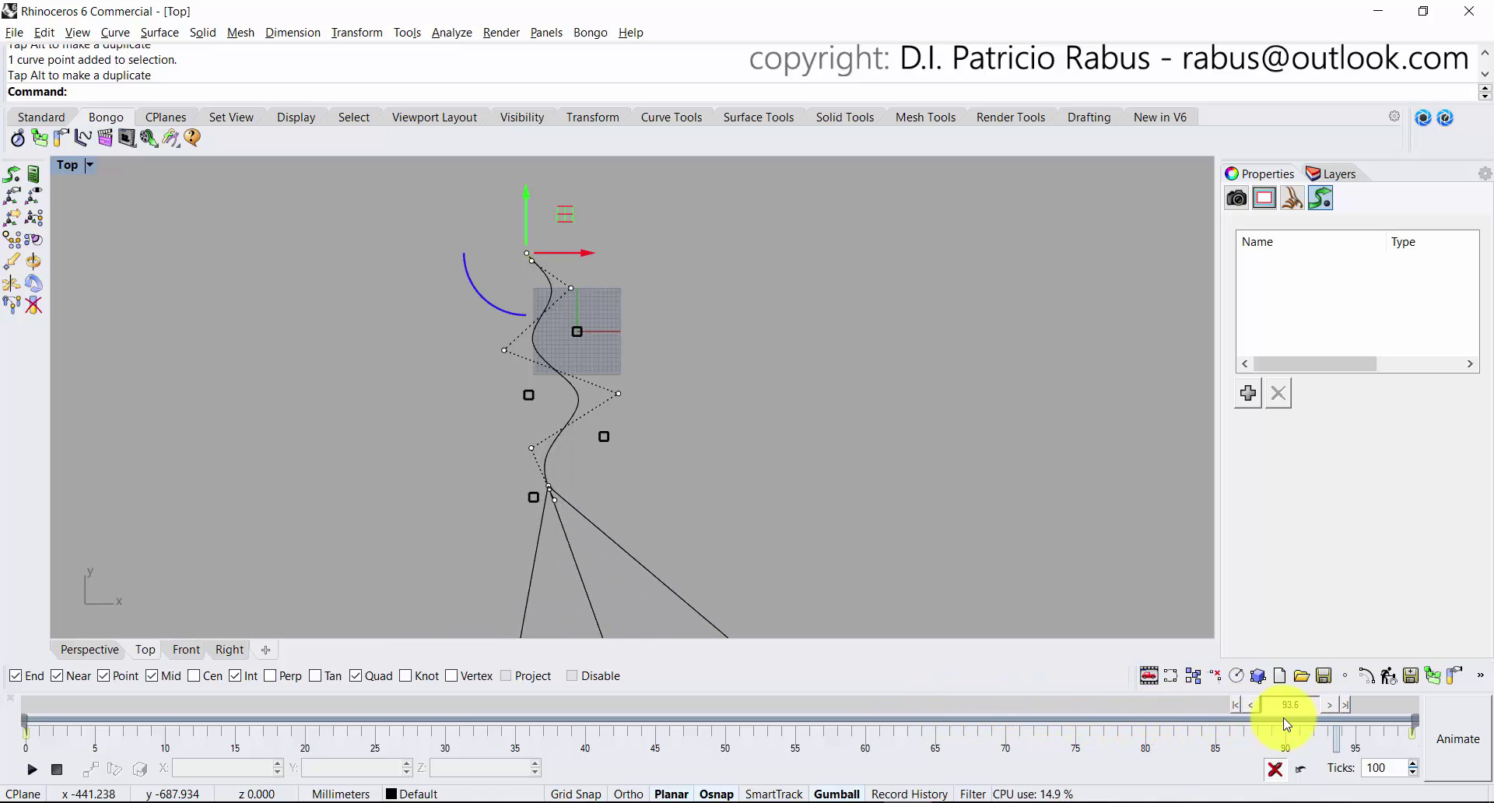
Set the timeline to frame 89 and delete about 34 mm from the curve's negative Y end with DeleteSubCrv.
scroll(555, 516, up, 5)
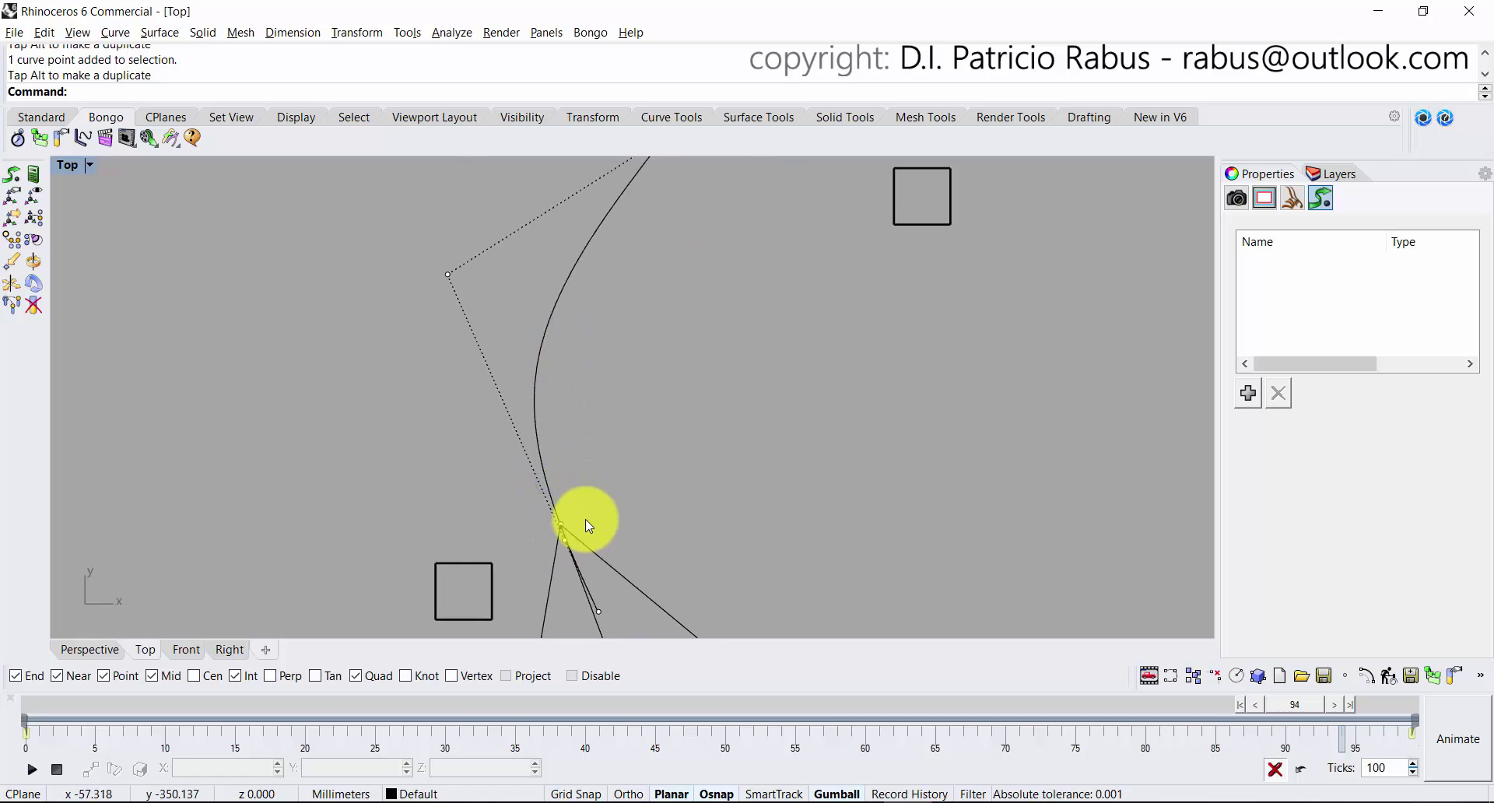
click(597, 455)
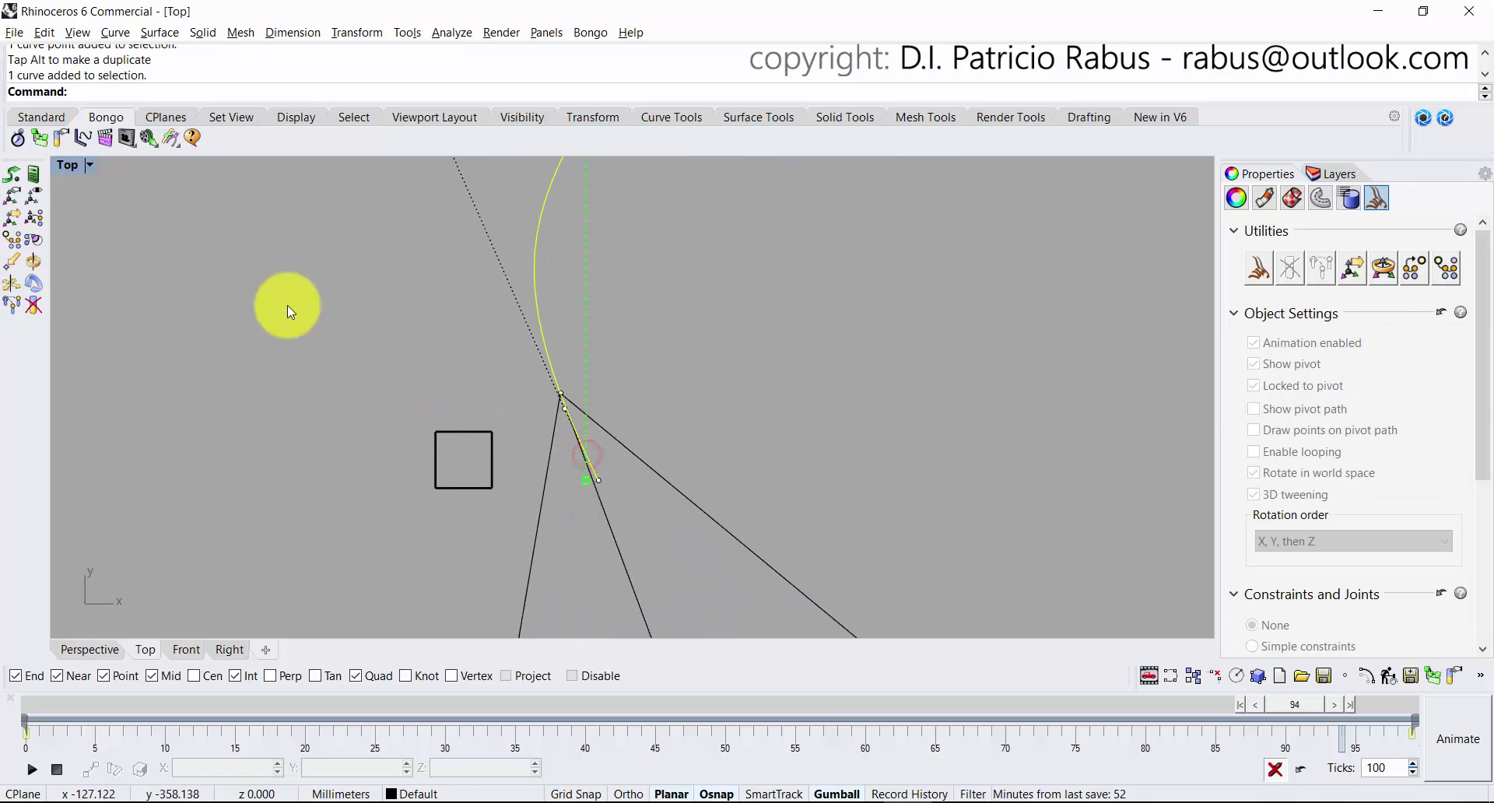
click(73, 115)
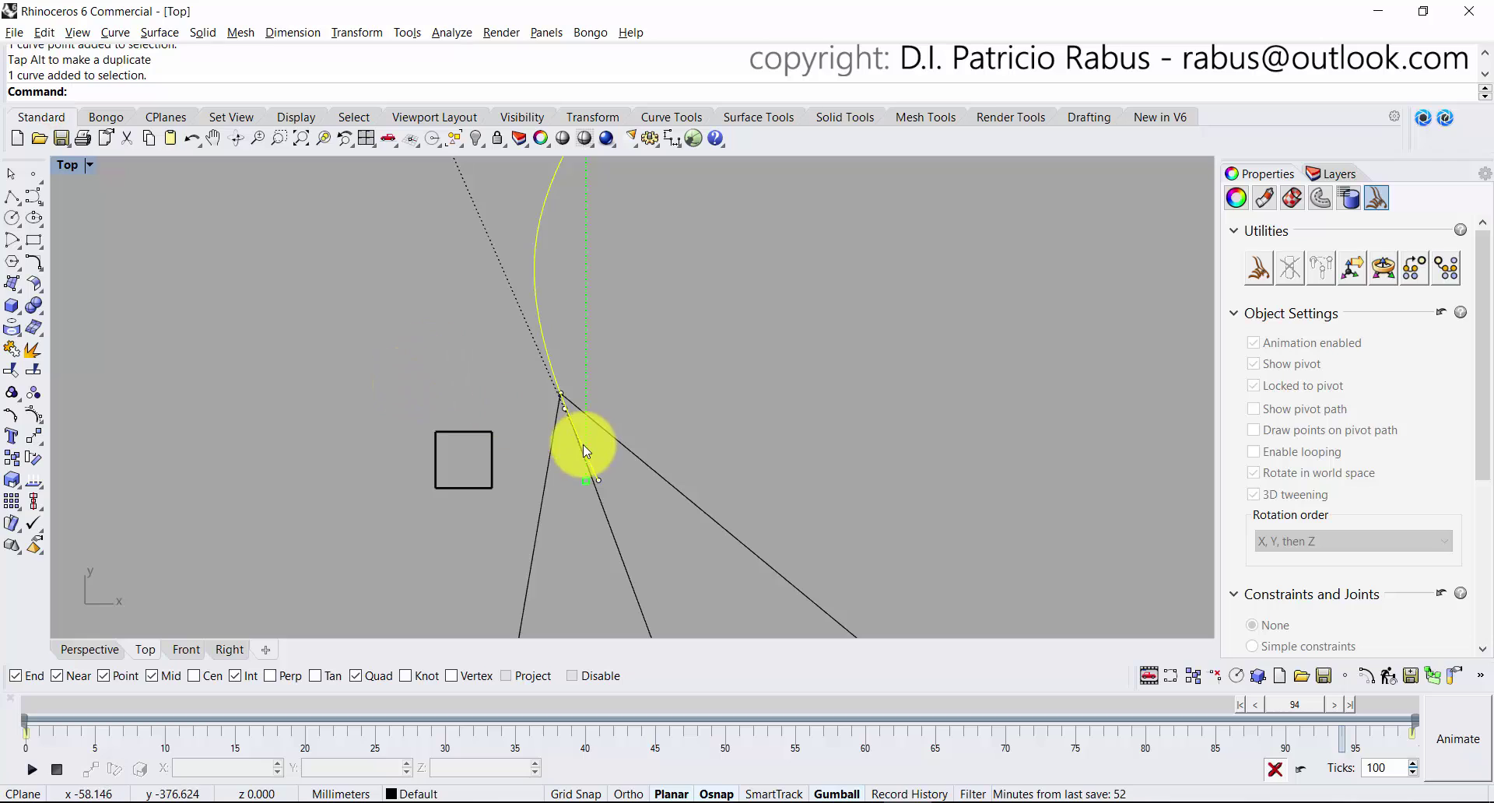
drag(1306, 710, 1230, 704)
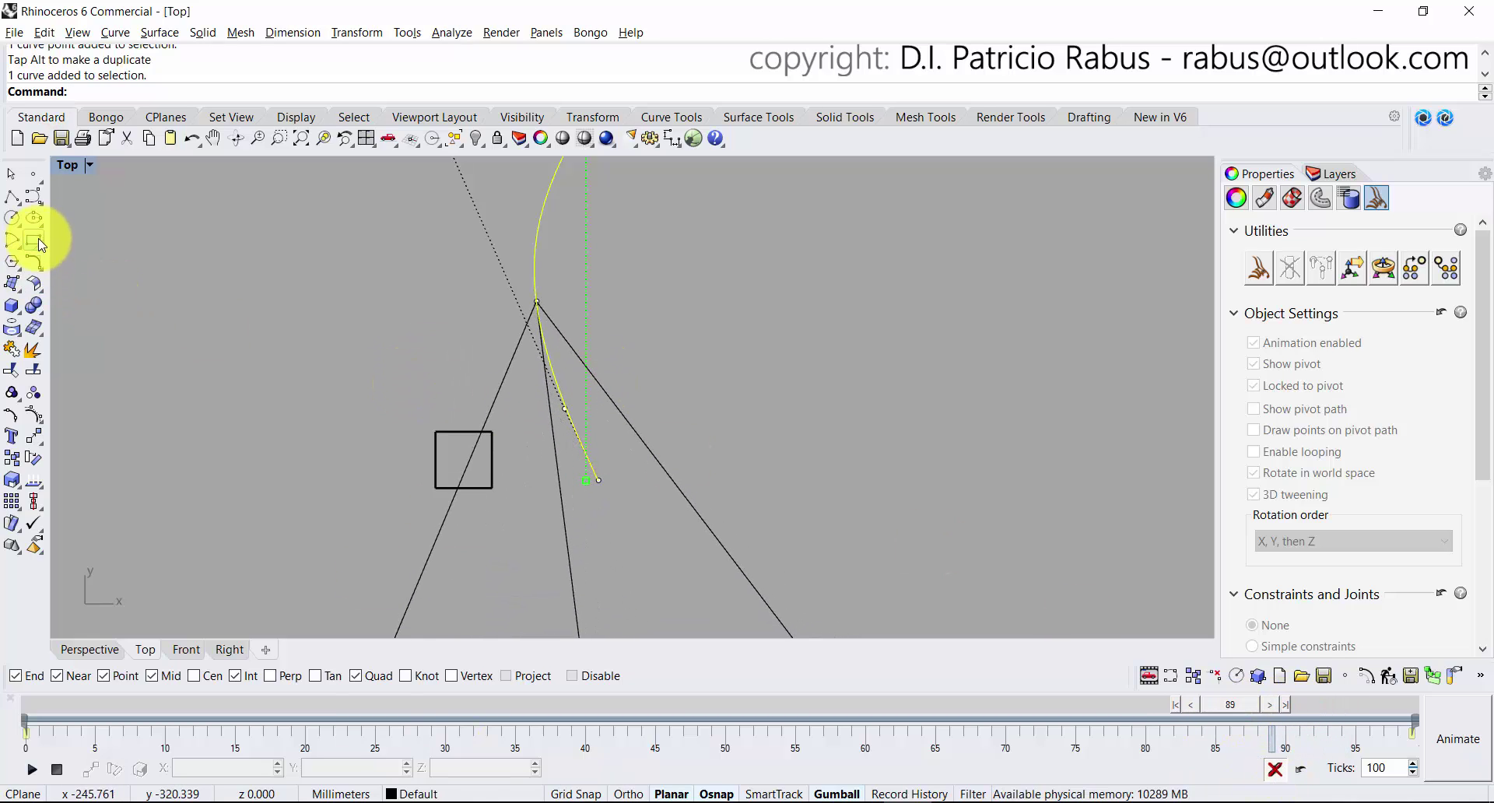
click(36, 263)
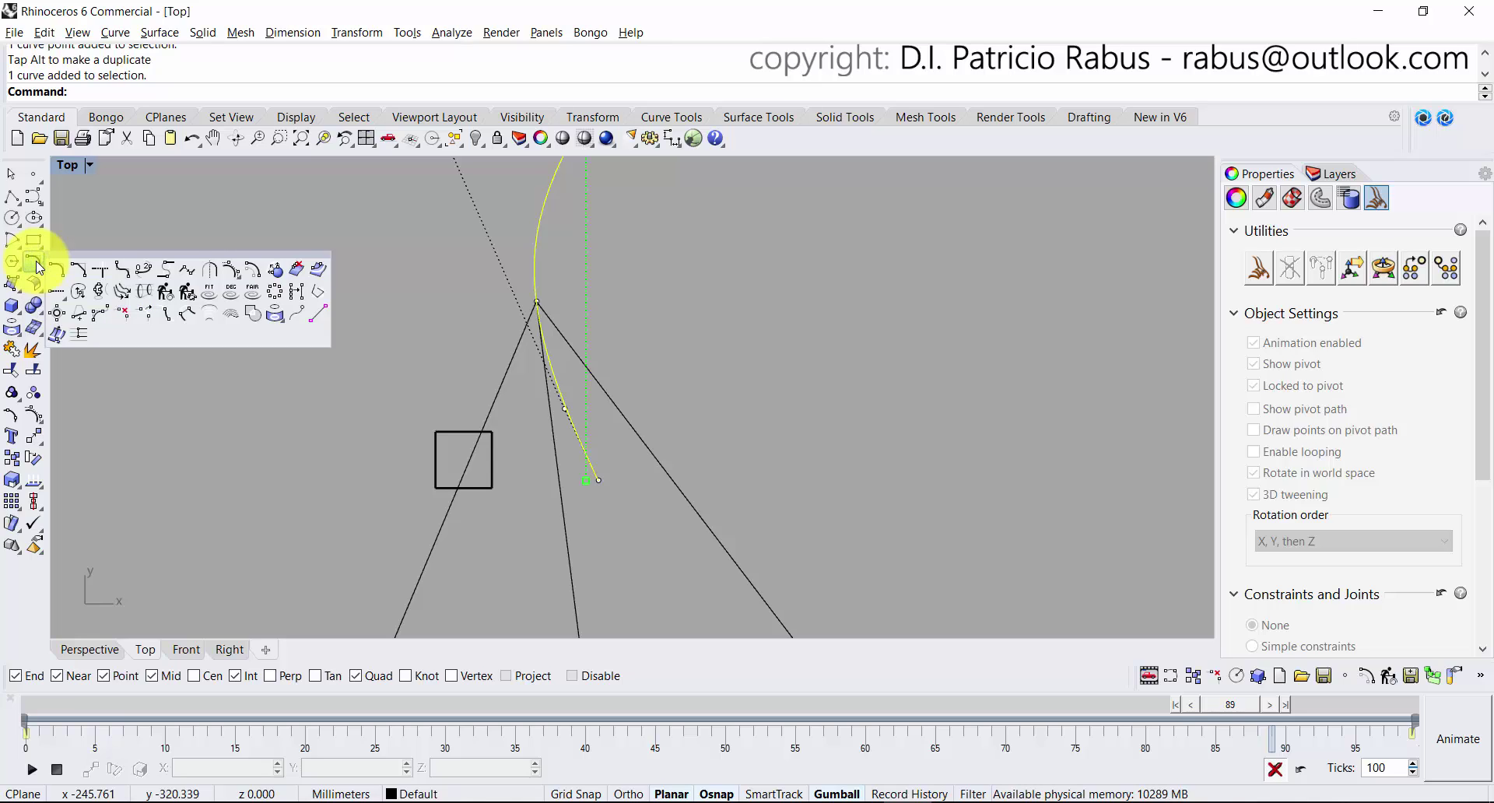
click(124, 314)
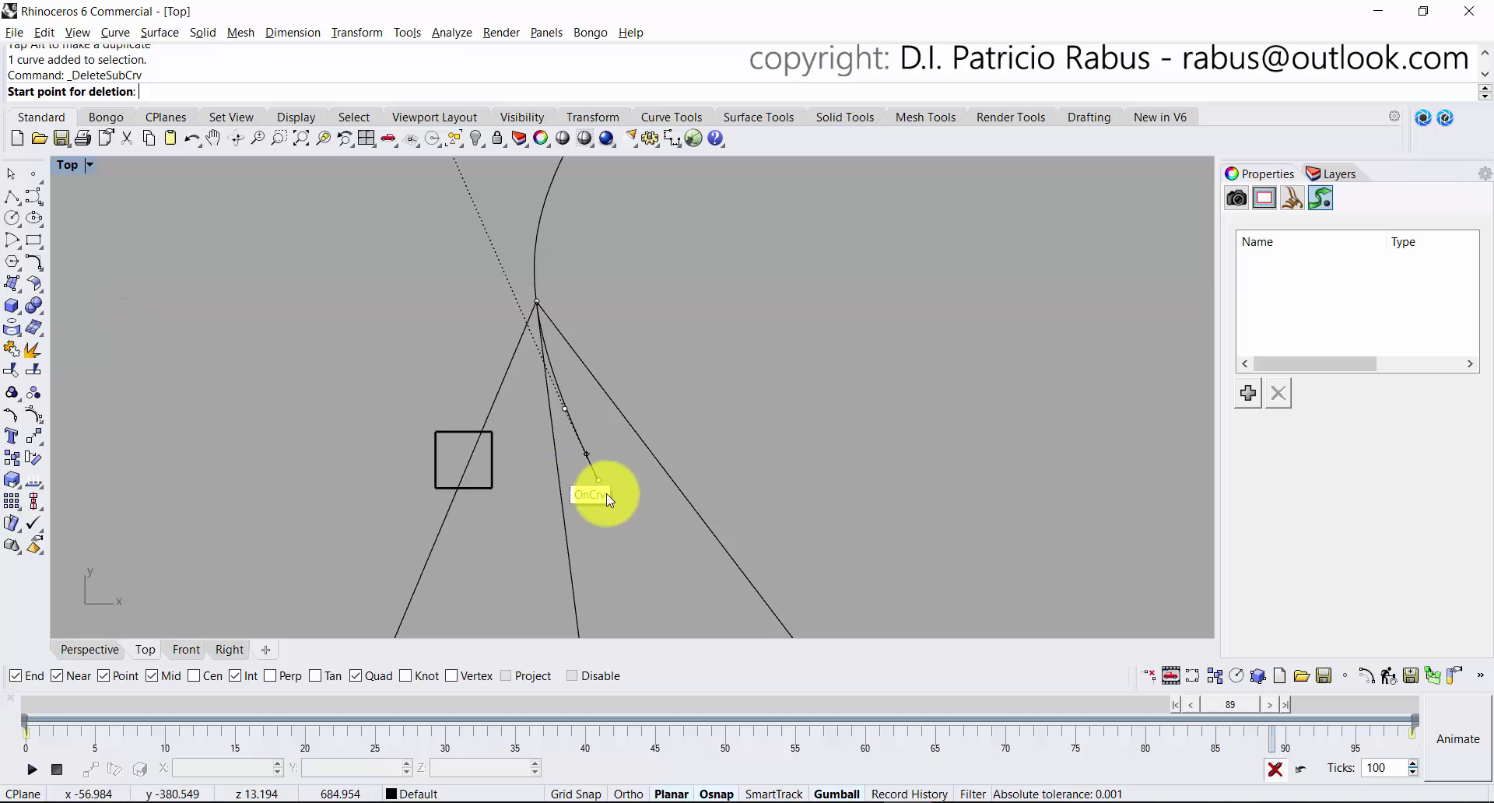
click(600, 482)
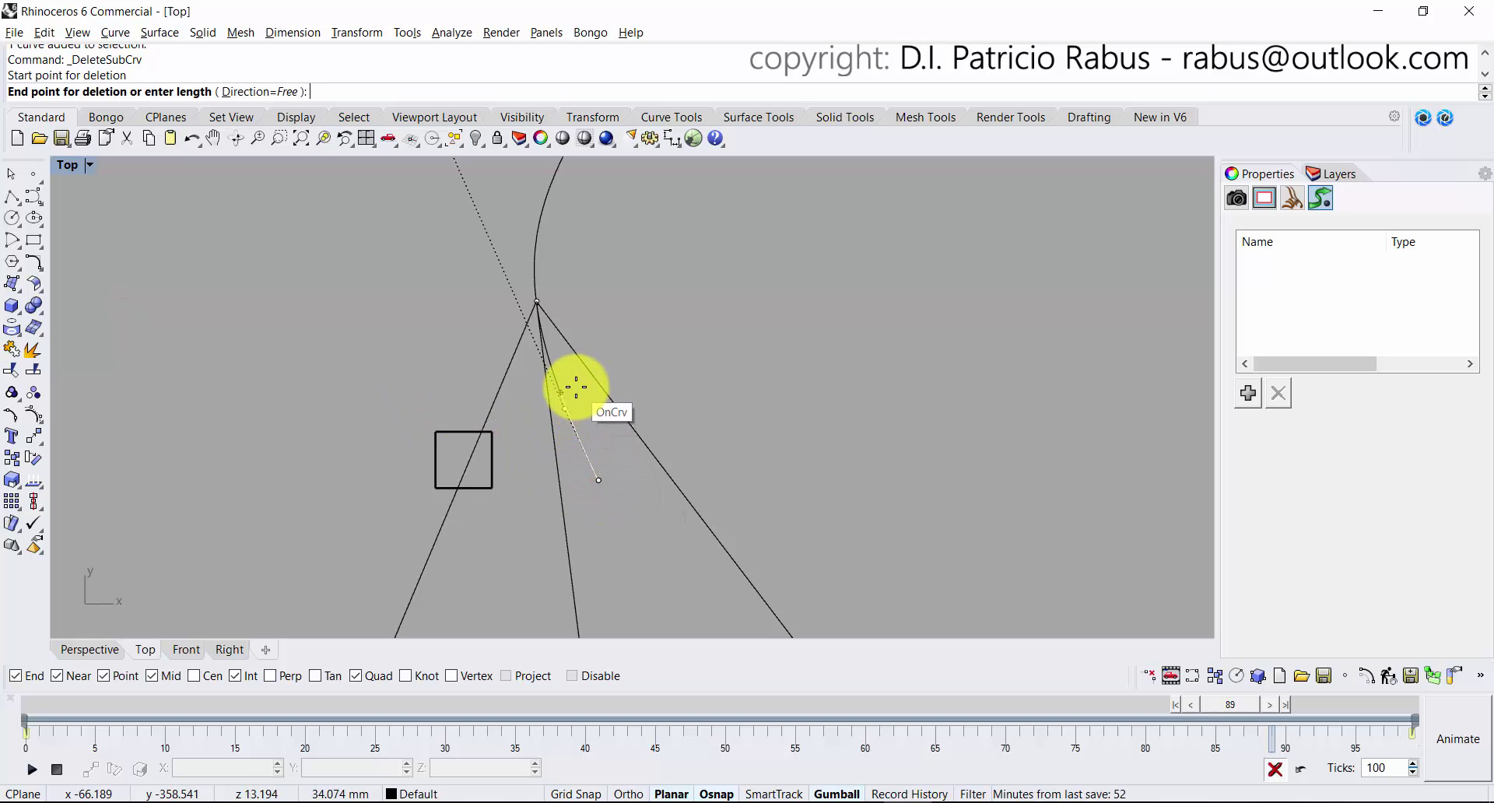
click(576, 385)
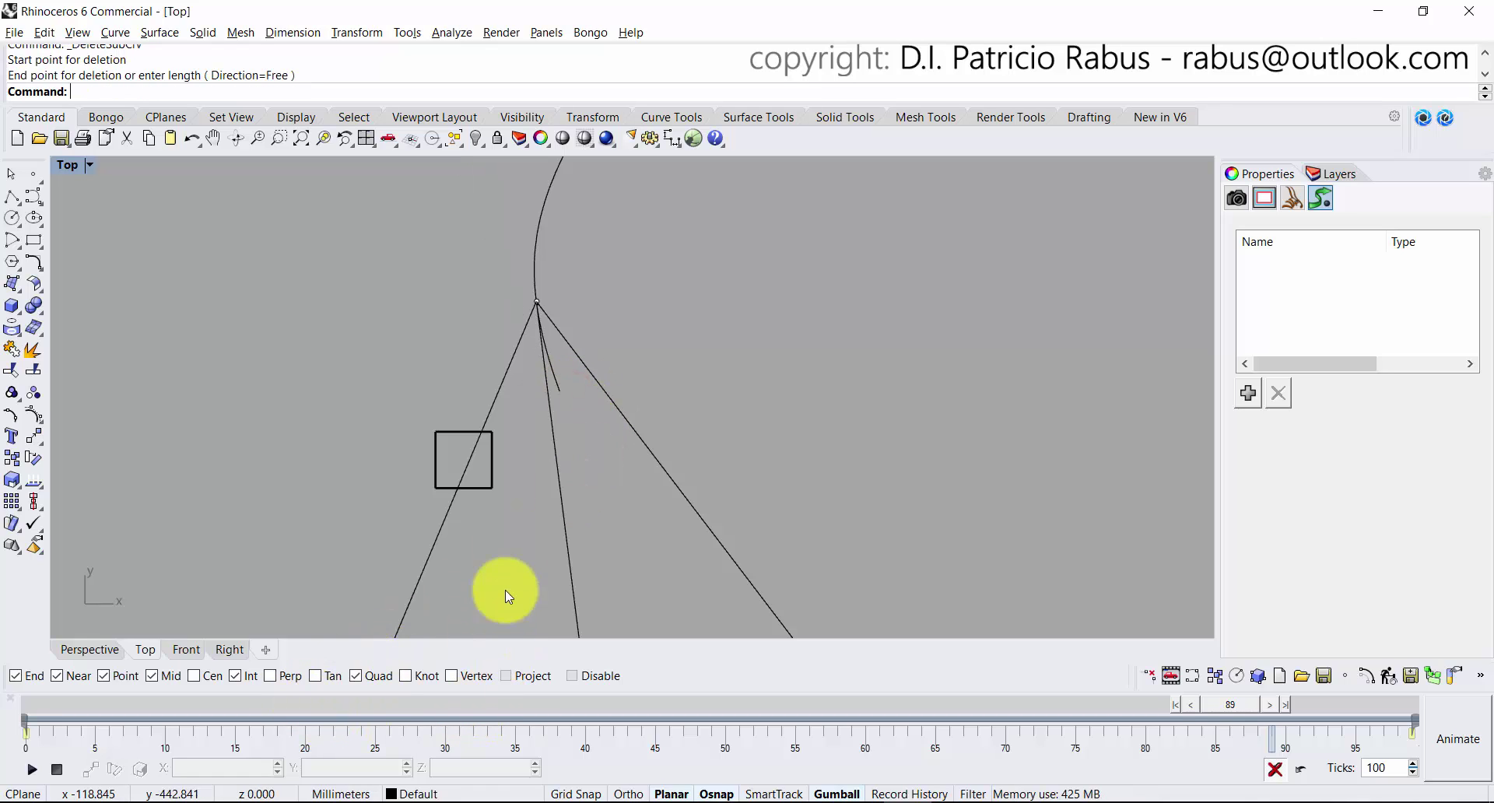
click(556, 391)
key(Return)
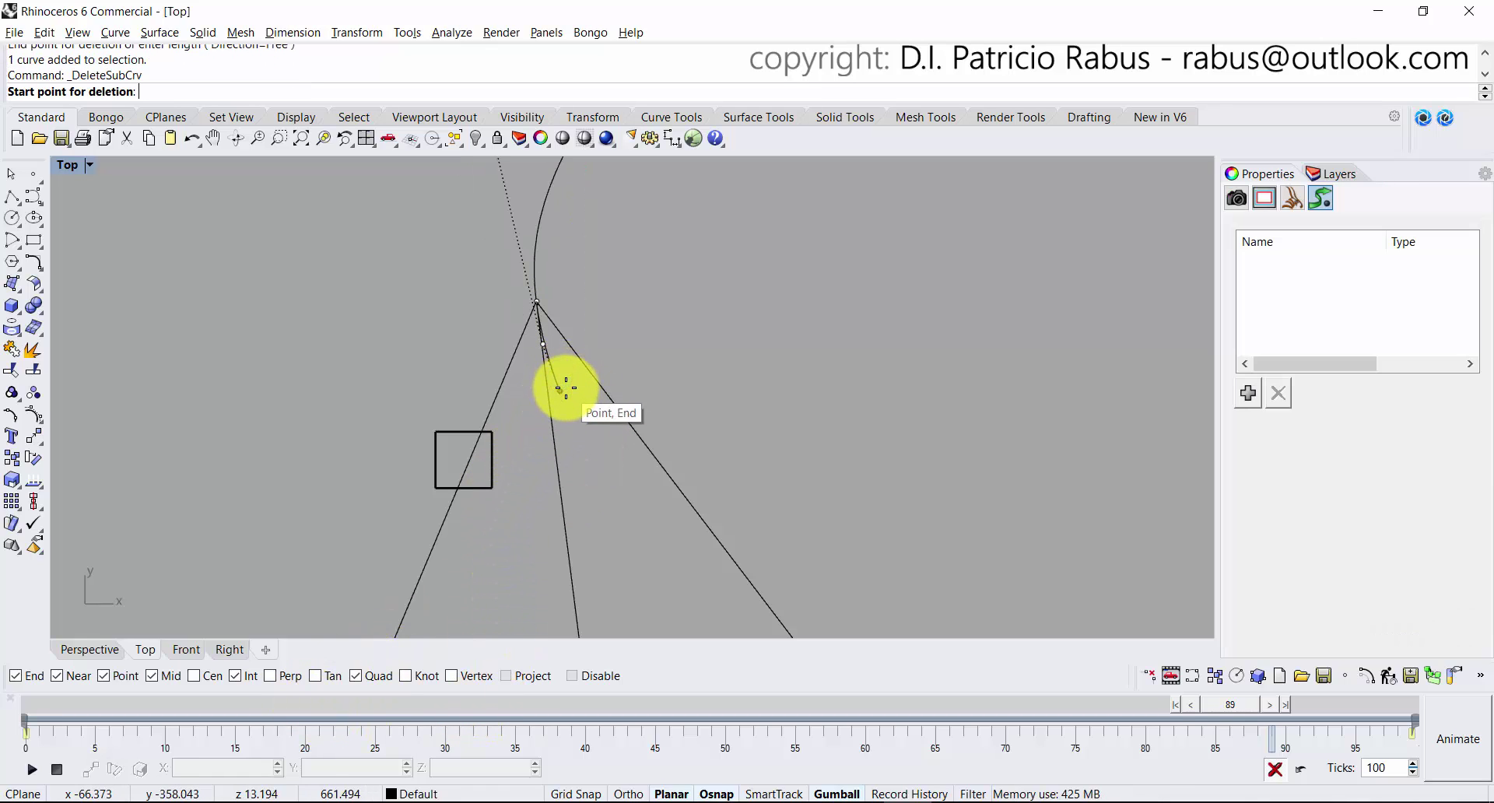
right_click(569, 388)
Restore the four-viewport layout, and disable and re-enable view animation for the Perspective view.
click(678, 406)
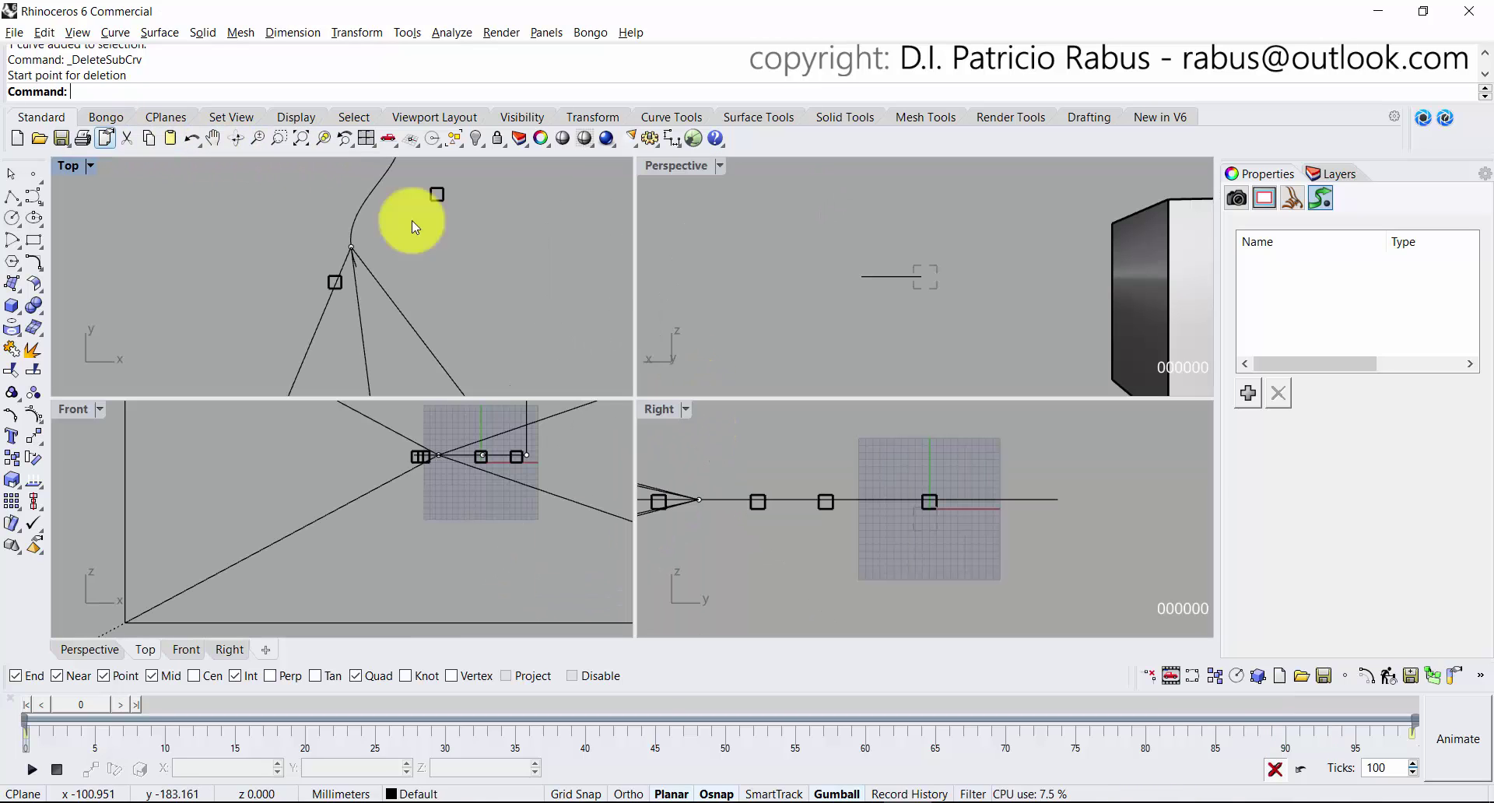
click(762, 231)
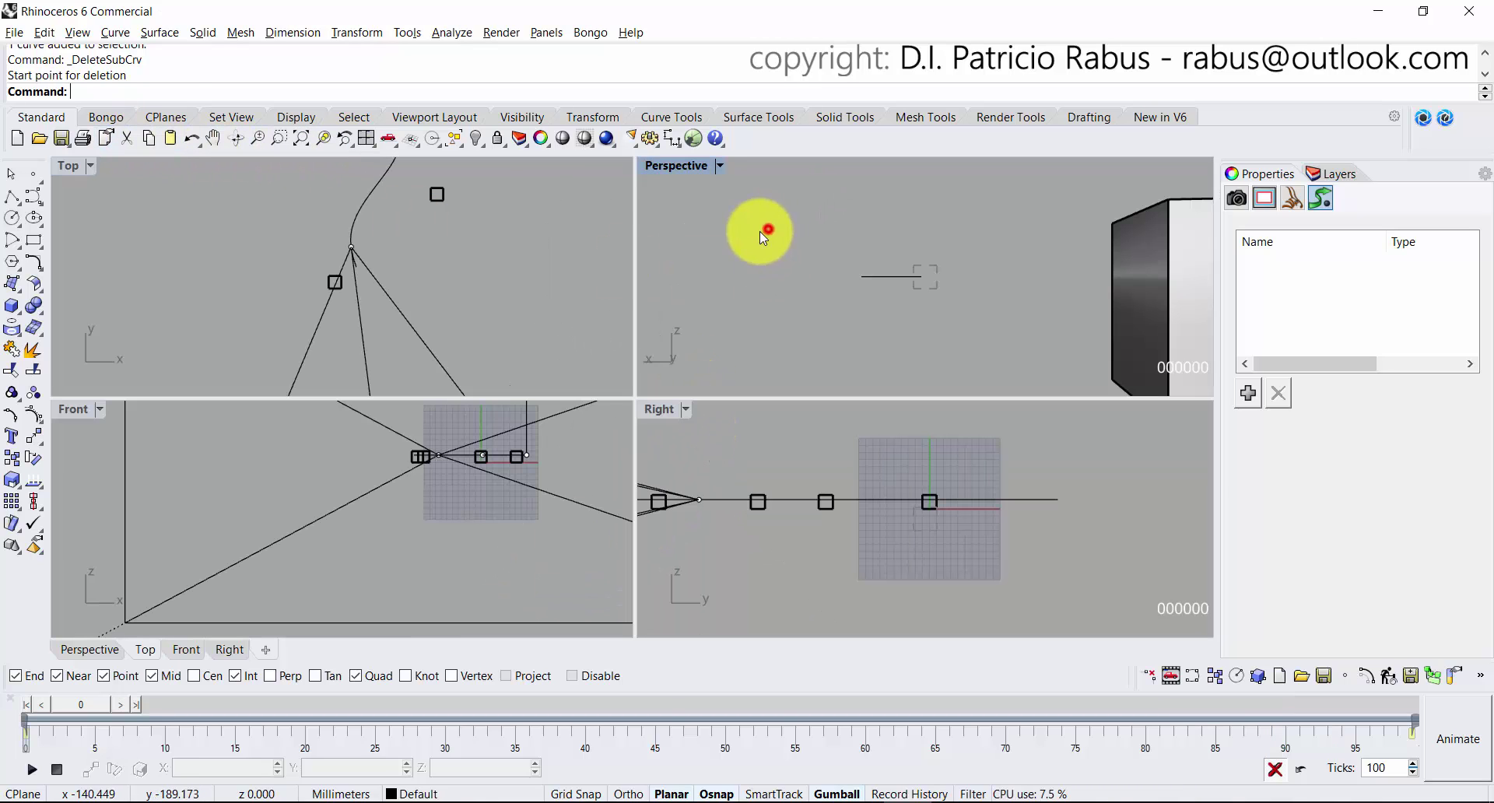
click(104, 117)
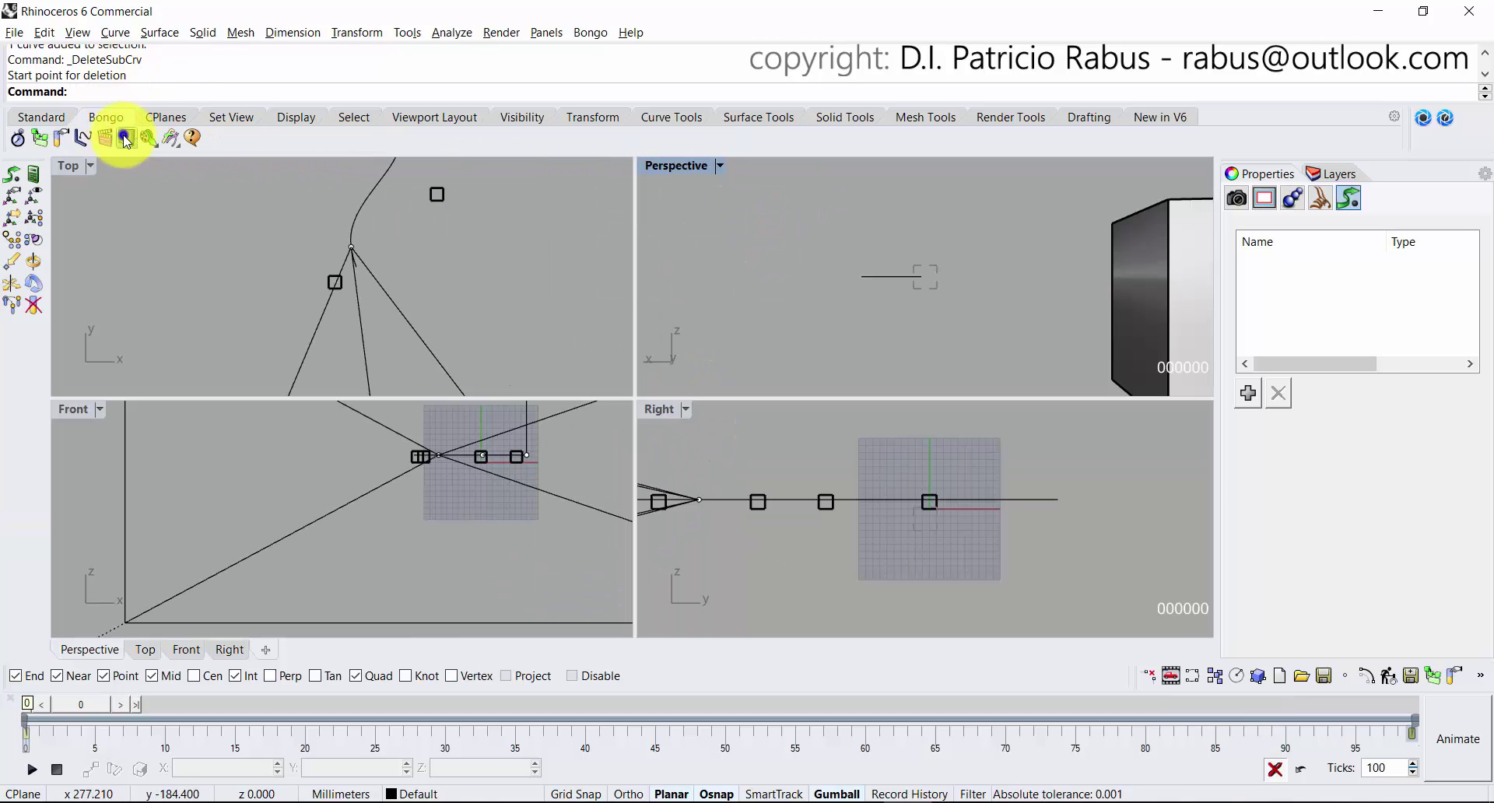
click(125, 137)
right_click(130, 165)
click(720, 270)
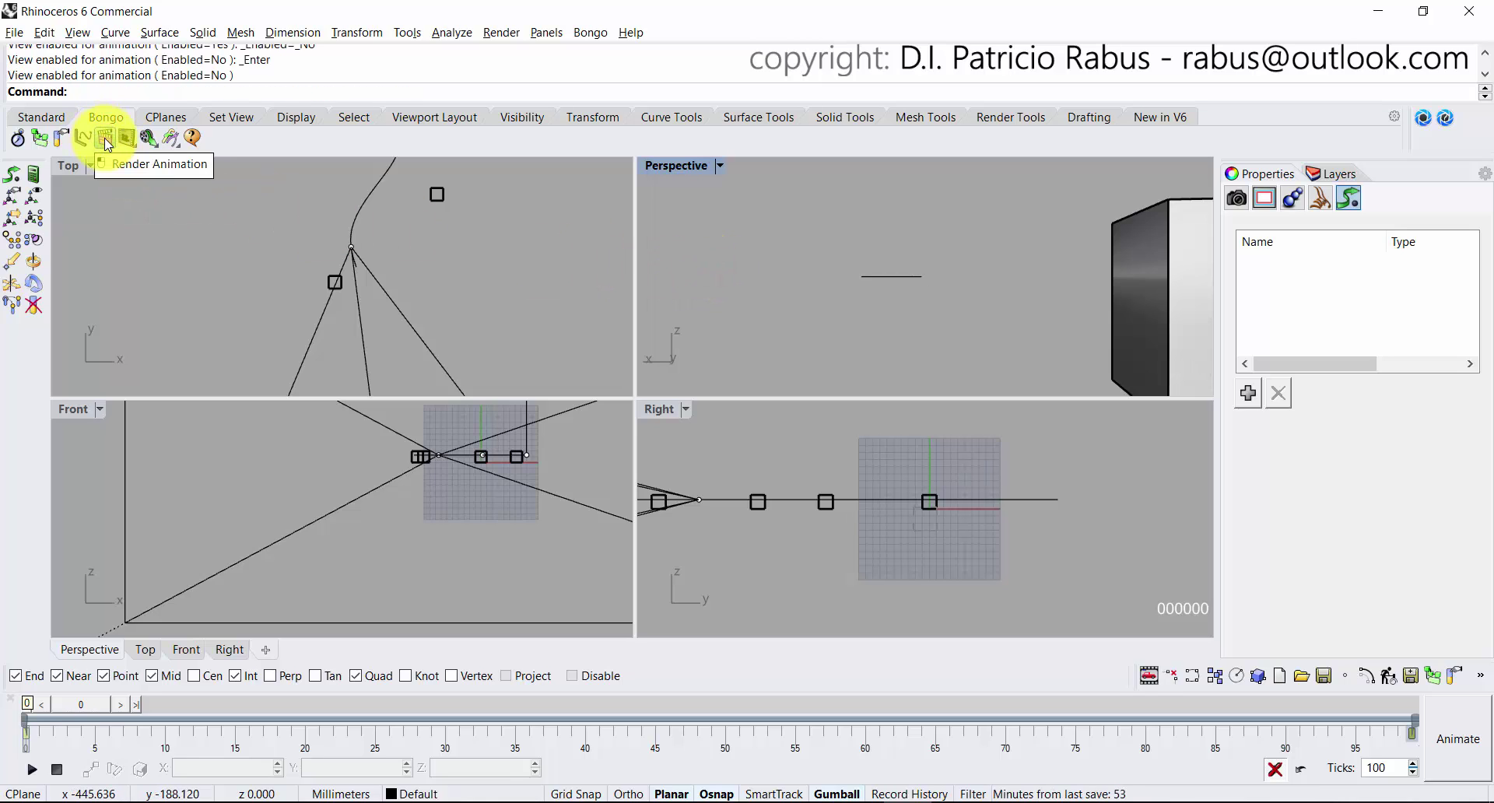
click(126, 139)
click(128, 166)
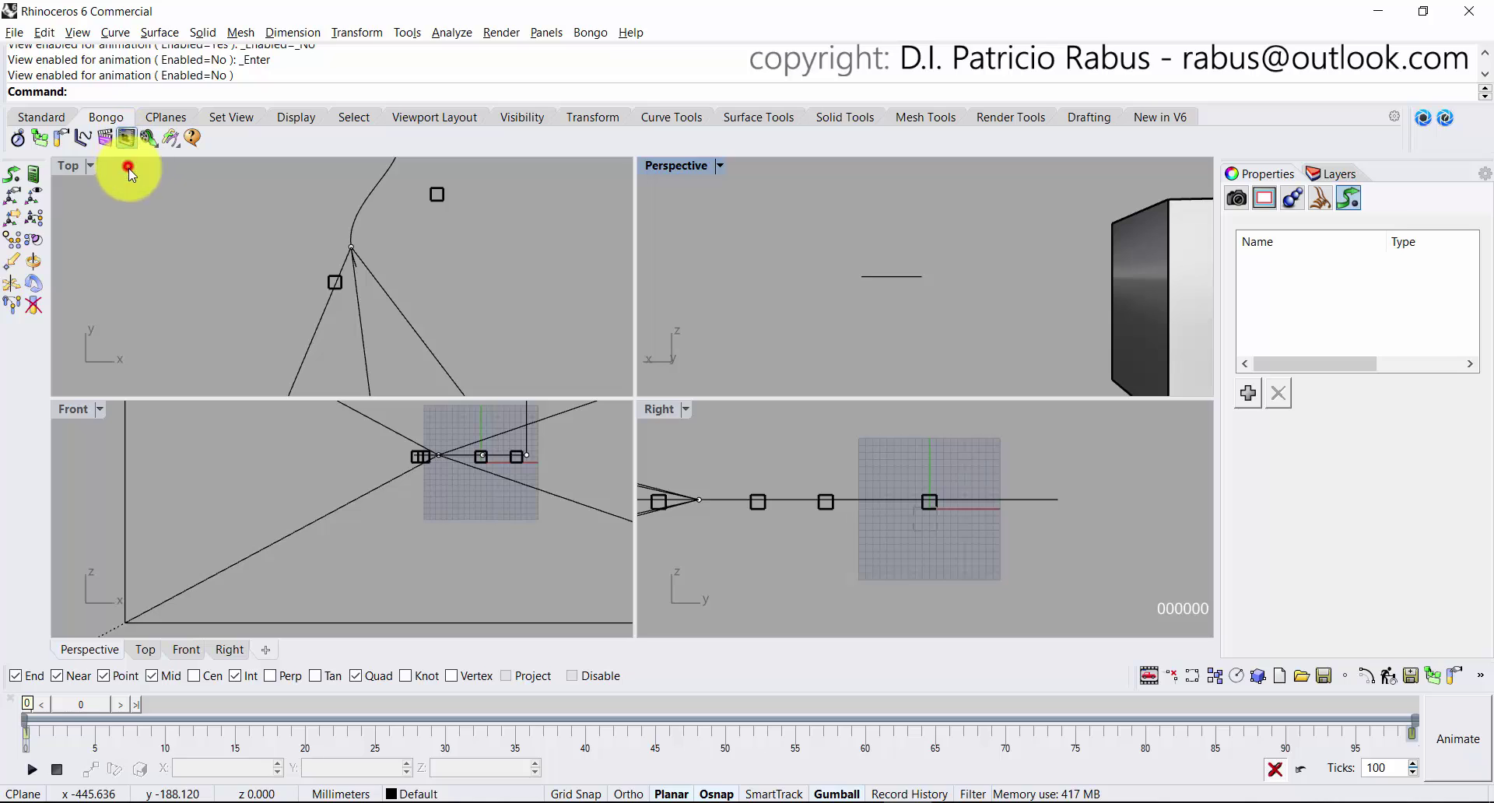
click(761, 264)
Scrub the timeline through its first frames to check the Perspective camera's motion against the trimmed curve.
click(84, 701)
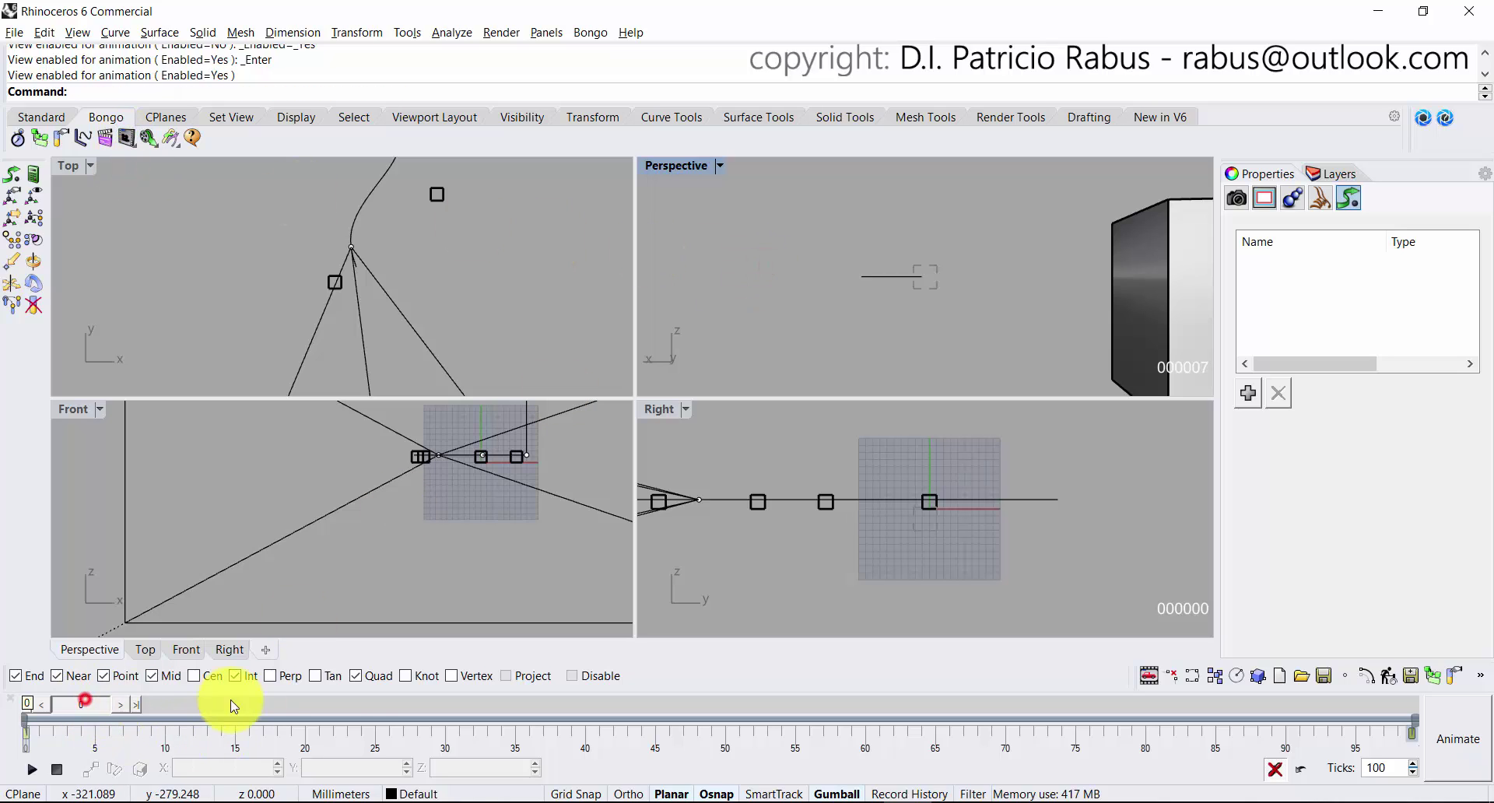
click(282, 705)
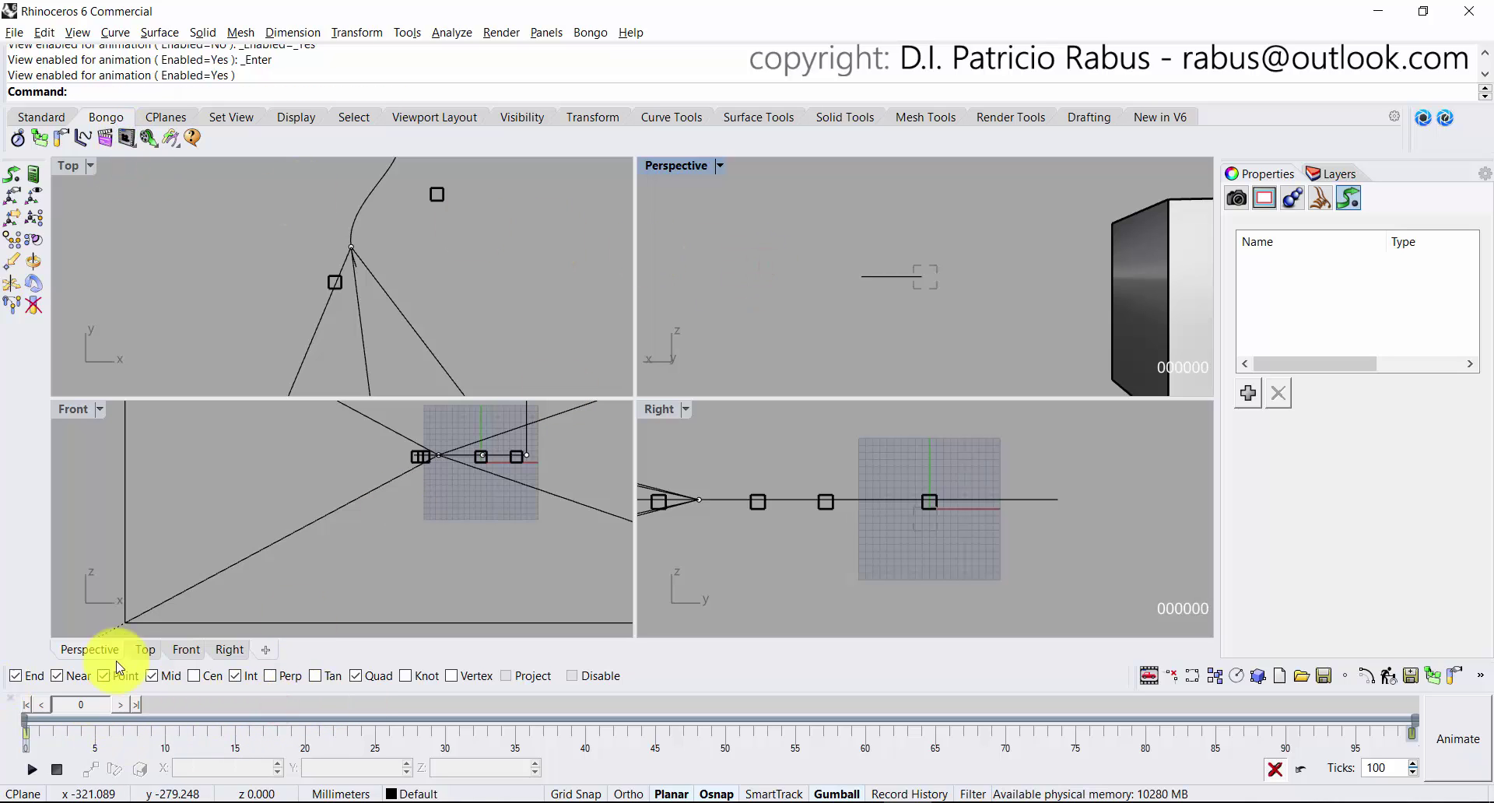
click(774, 267)
click(534, 267)
scroll(426, 257, down, 5)
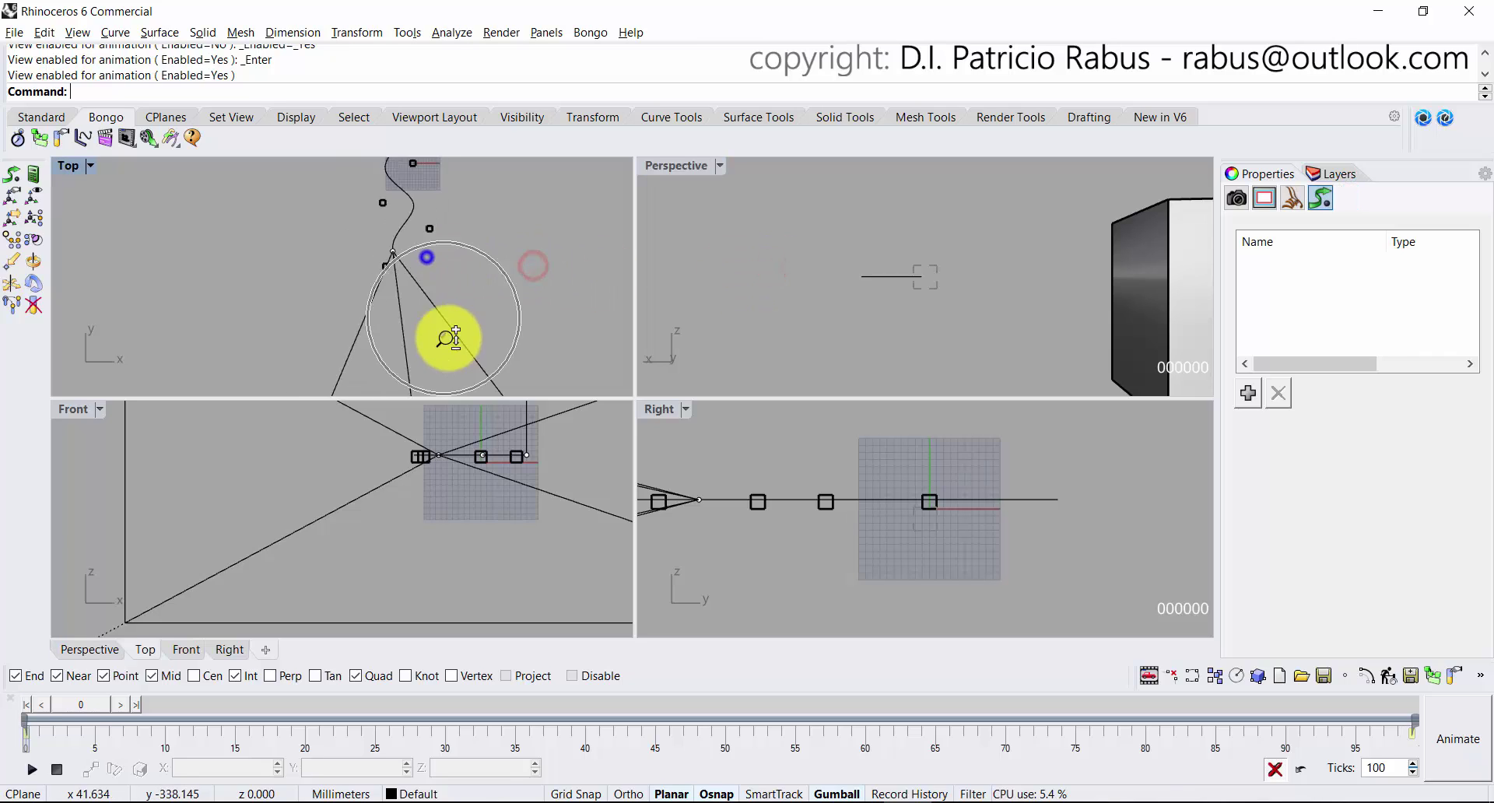
scroll(457, 280, down, 3)
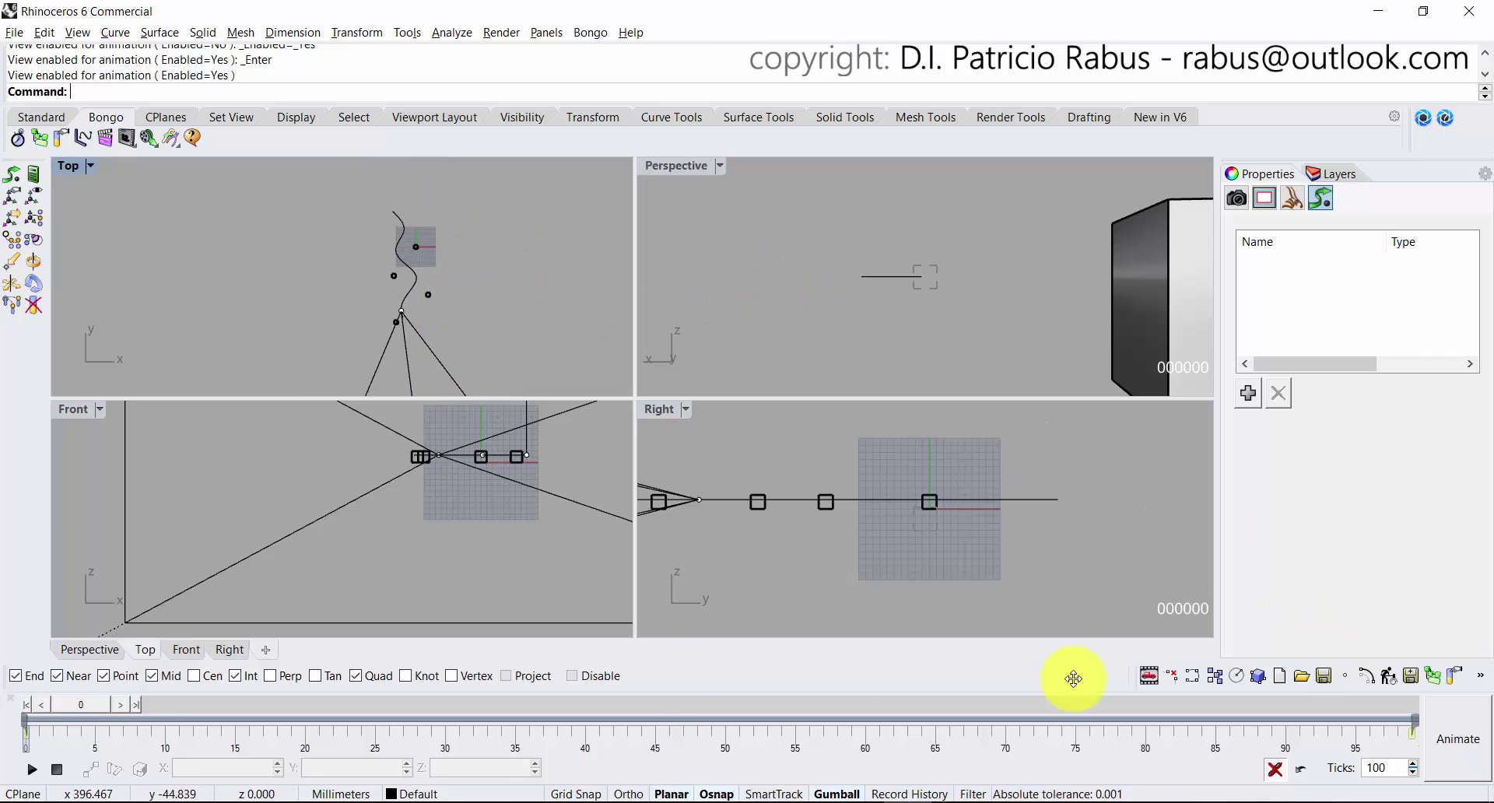
click(119, 711)
click(1396, 242)
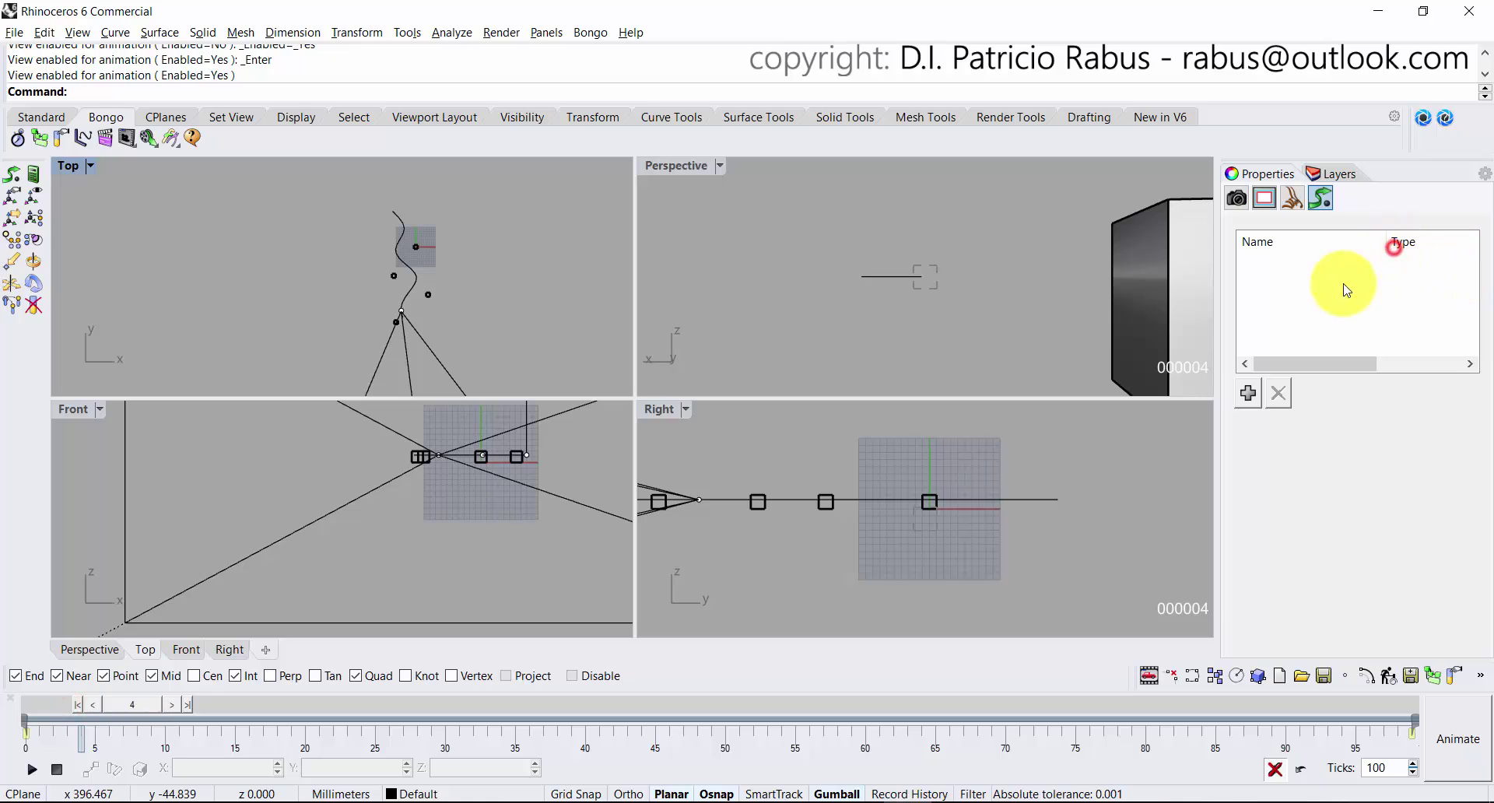
click(957, 304)
click(961, 220)
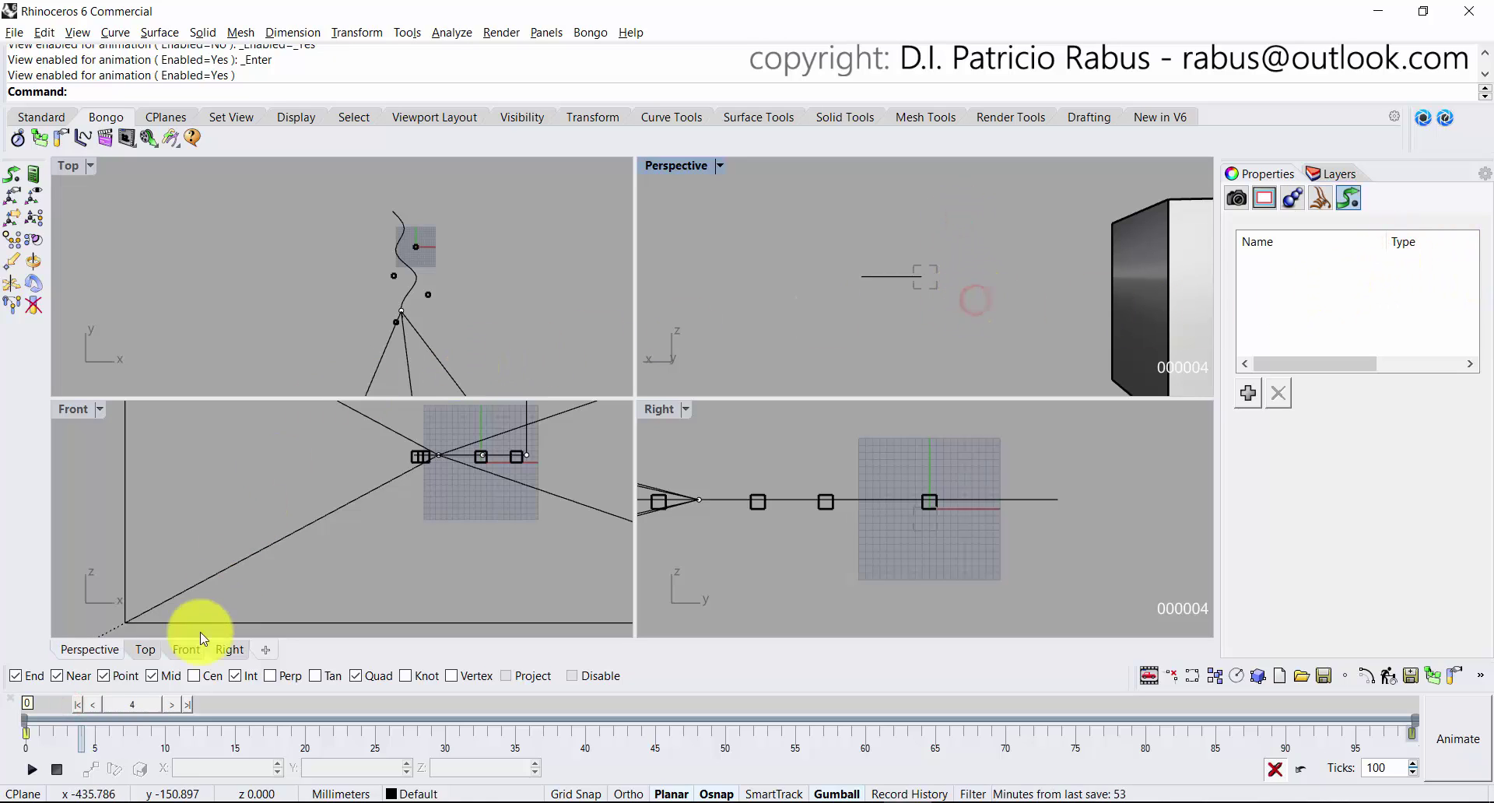
click(131, 708)
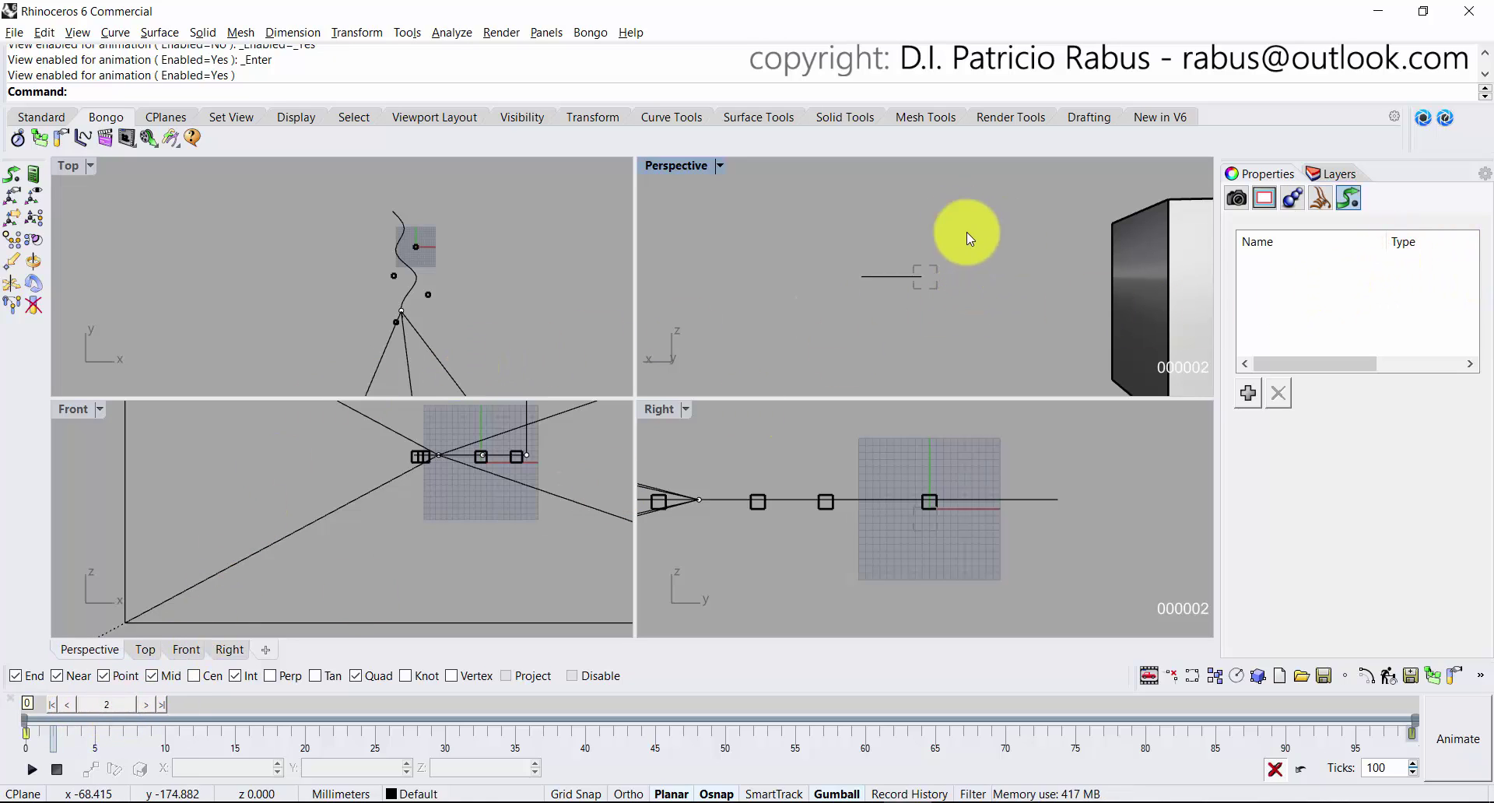
Add a Look Along constraint to the Perspective view starting at the curve's positive Y end, and scrub the timeline.
click(917, 233)
click(1261, 400)
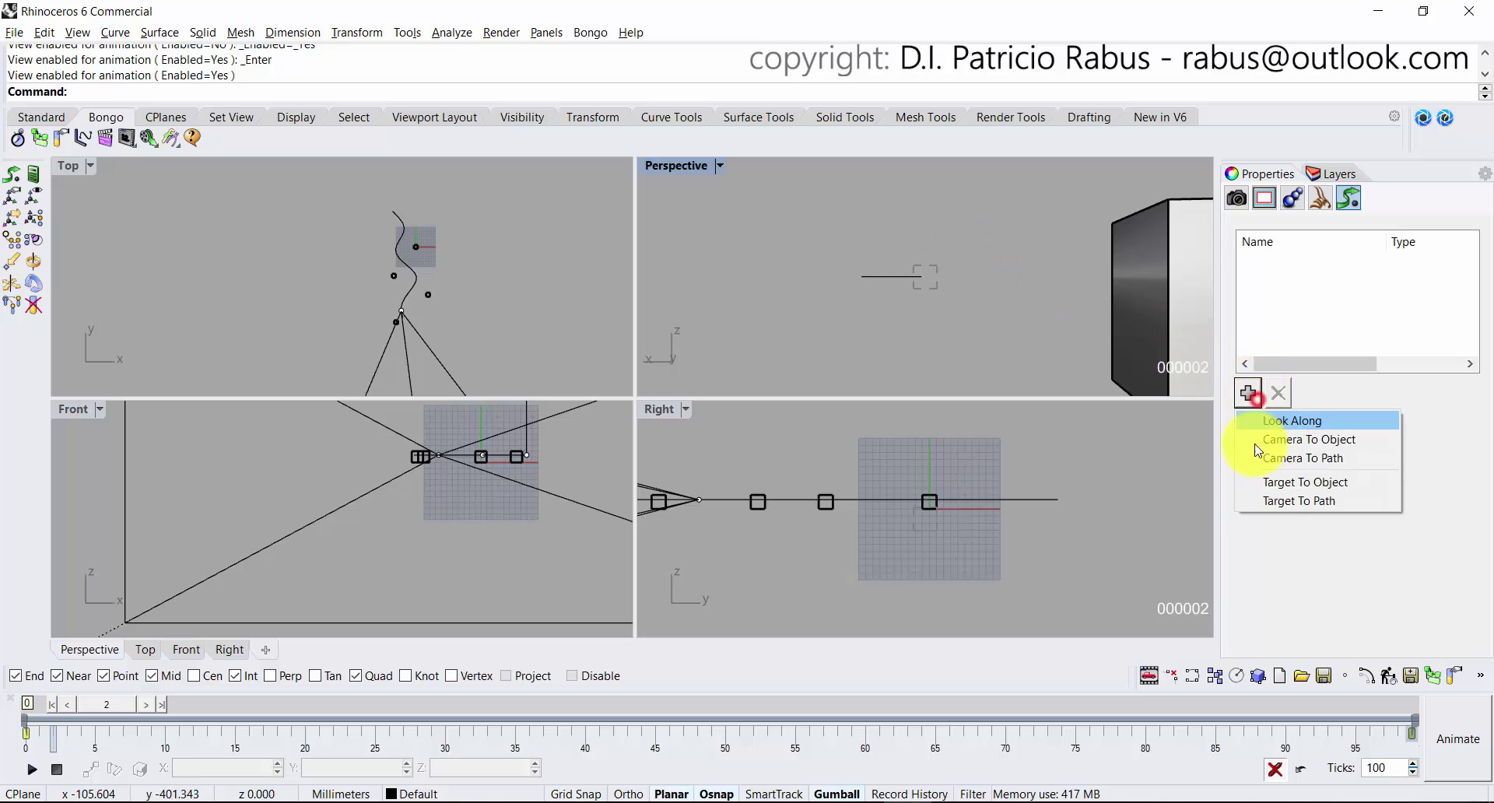
click(1320, 422)
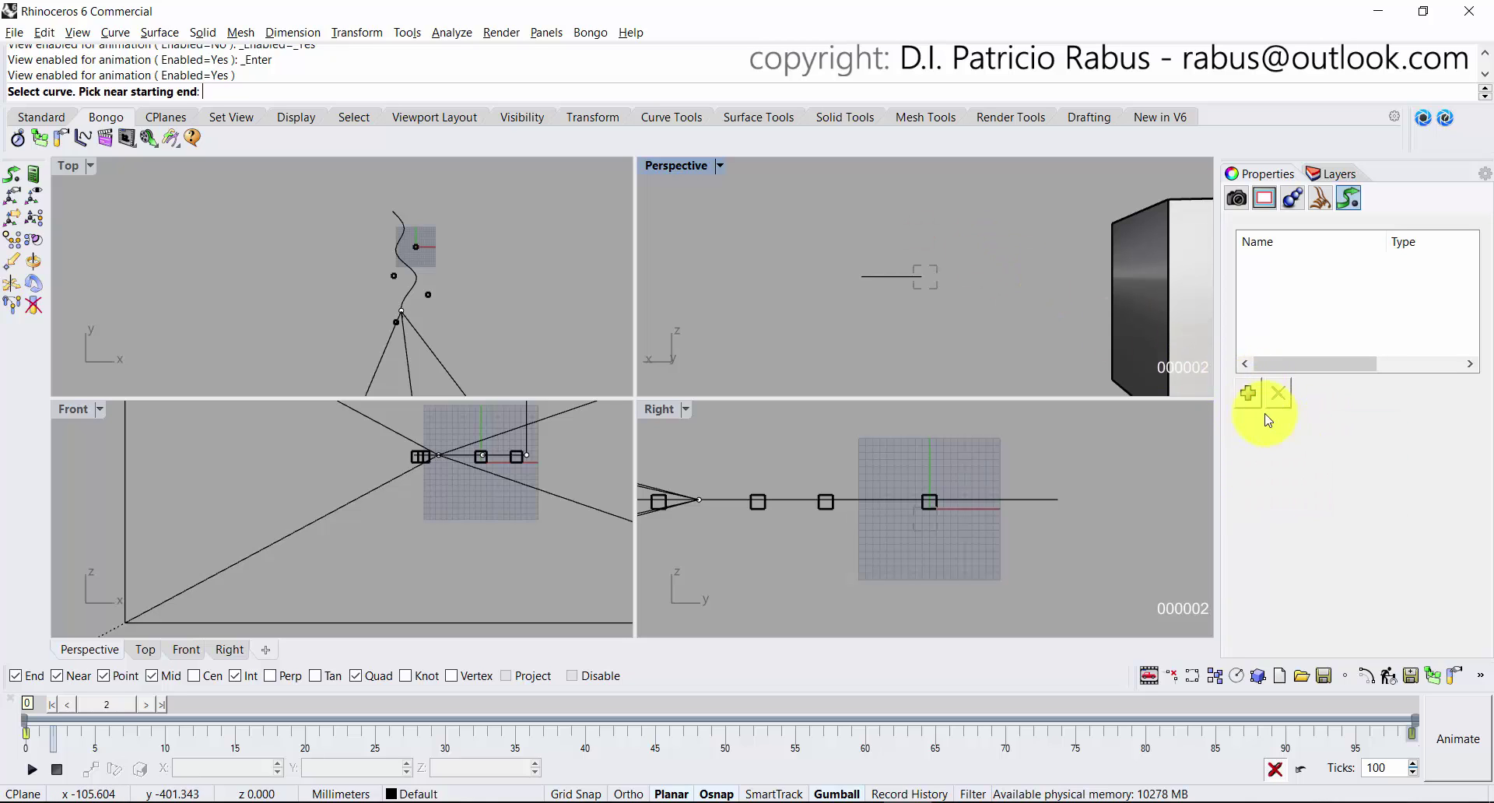
click(396, 213)
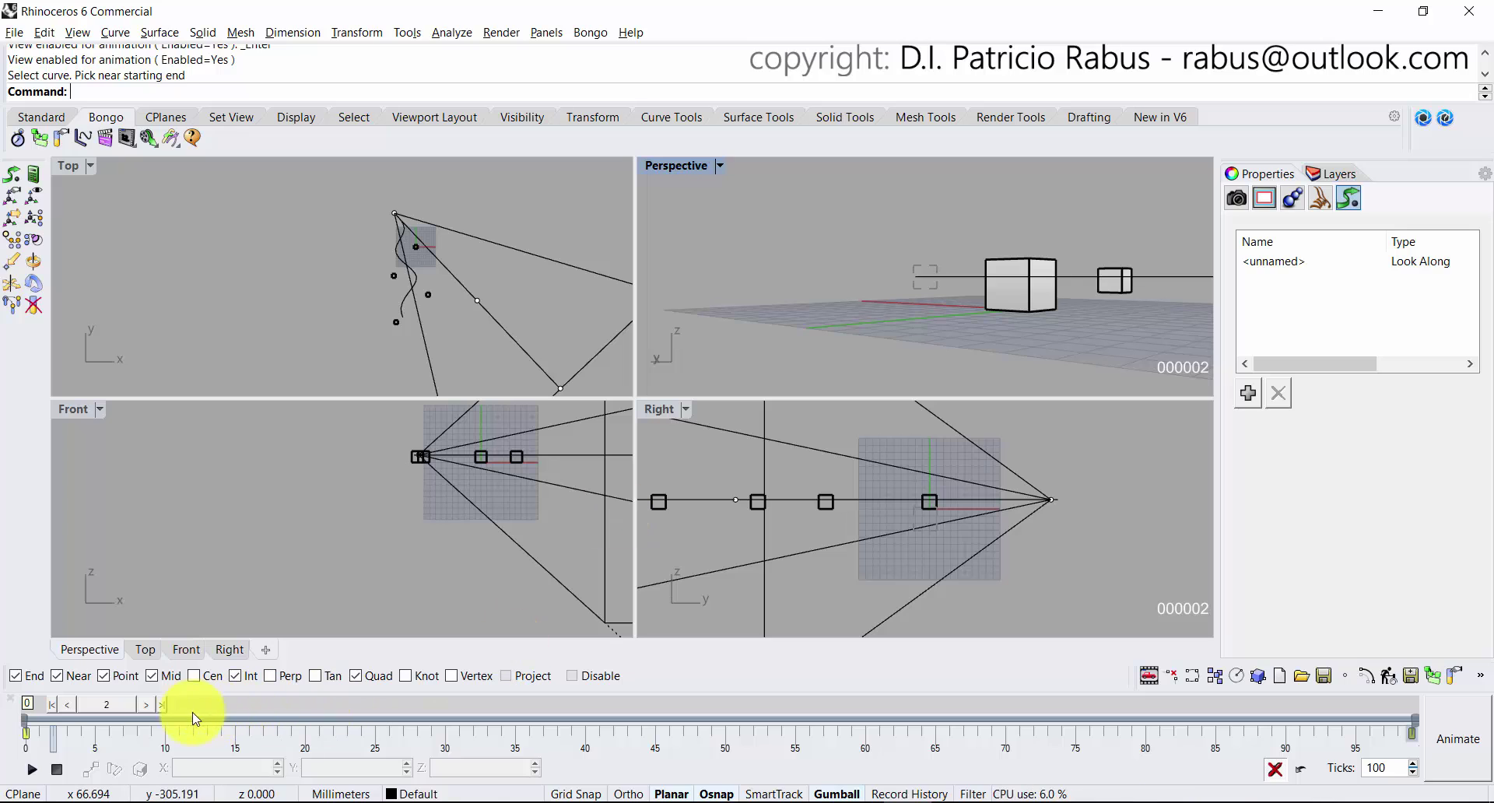
click(105, 704)
drag(85, 710, 1347, 780)
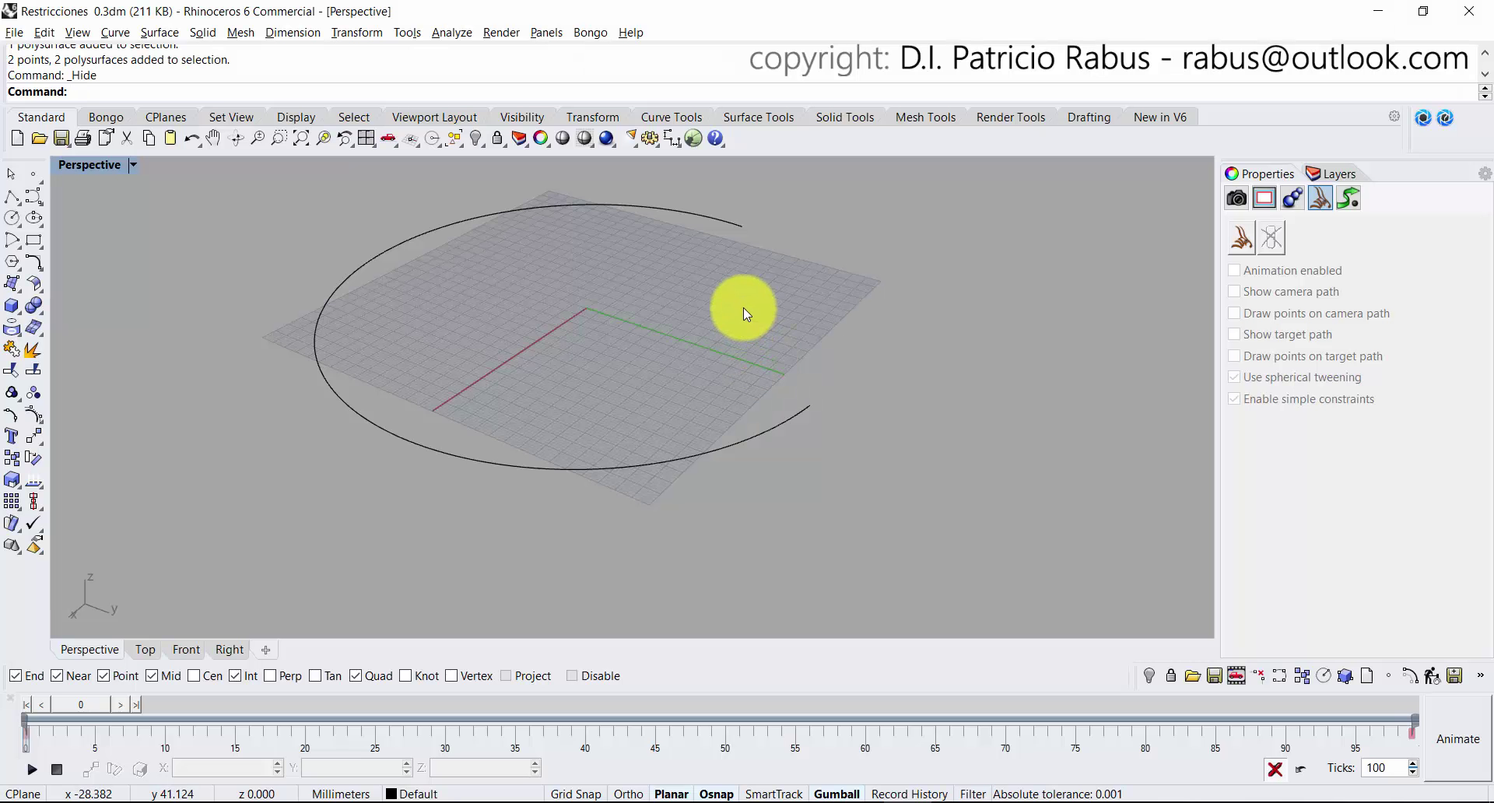
Draw a box from near the origin to about X 23.7, Y 27.4 mm, about 28.9 mm high.
right_drag(744, 307, 780, 376)
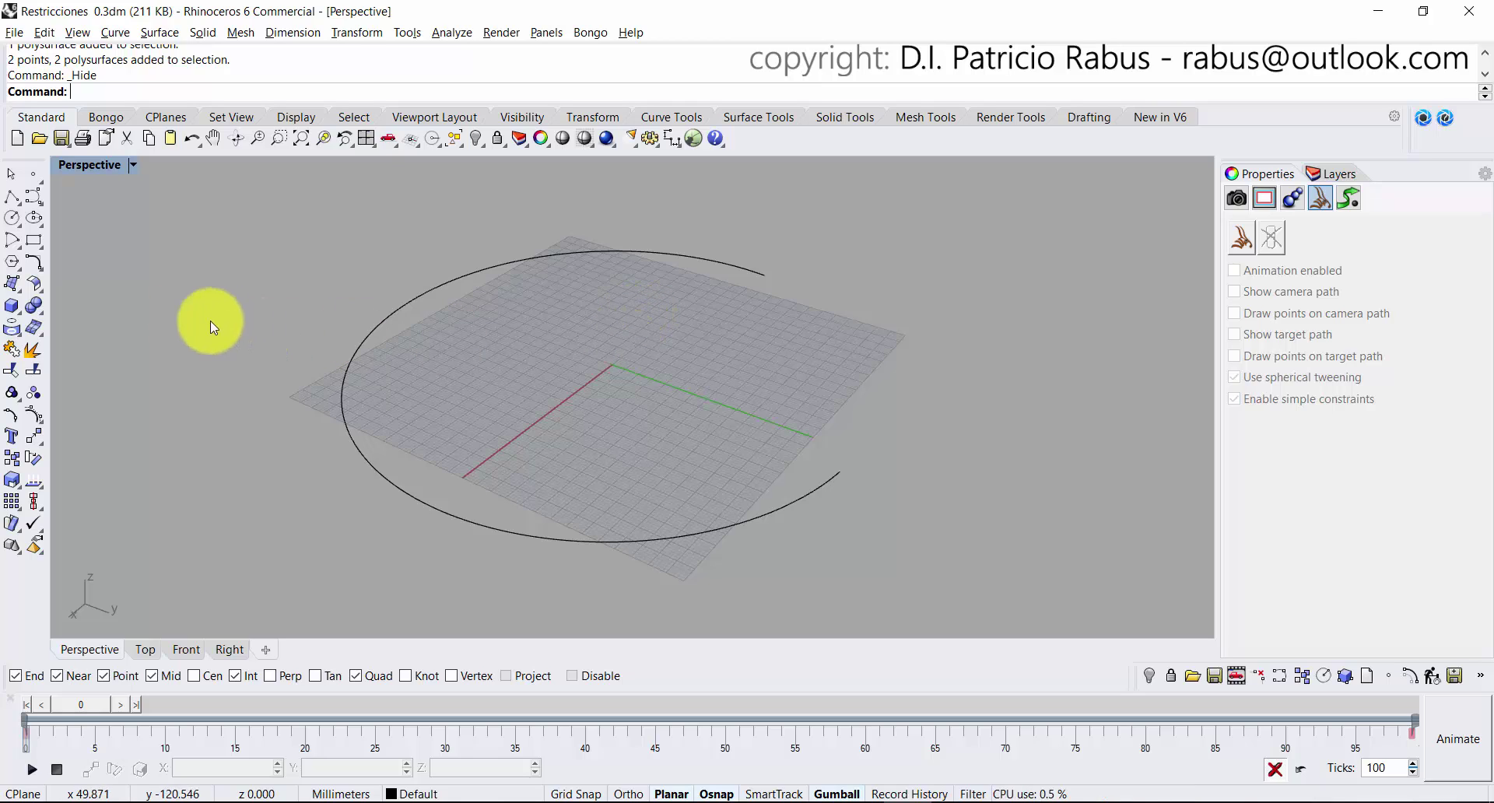
click(13, 314)
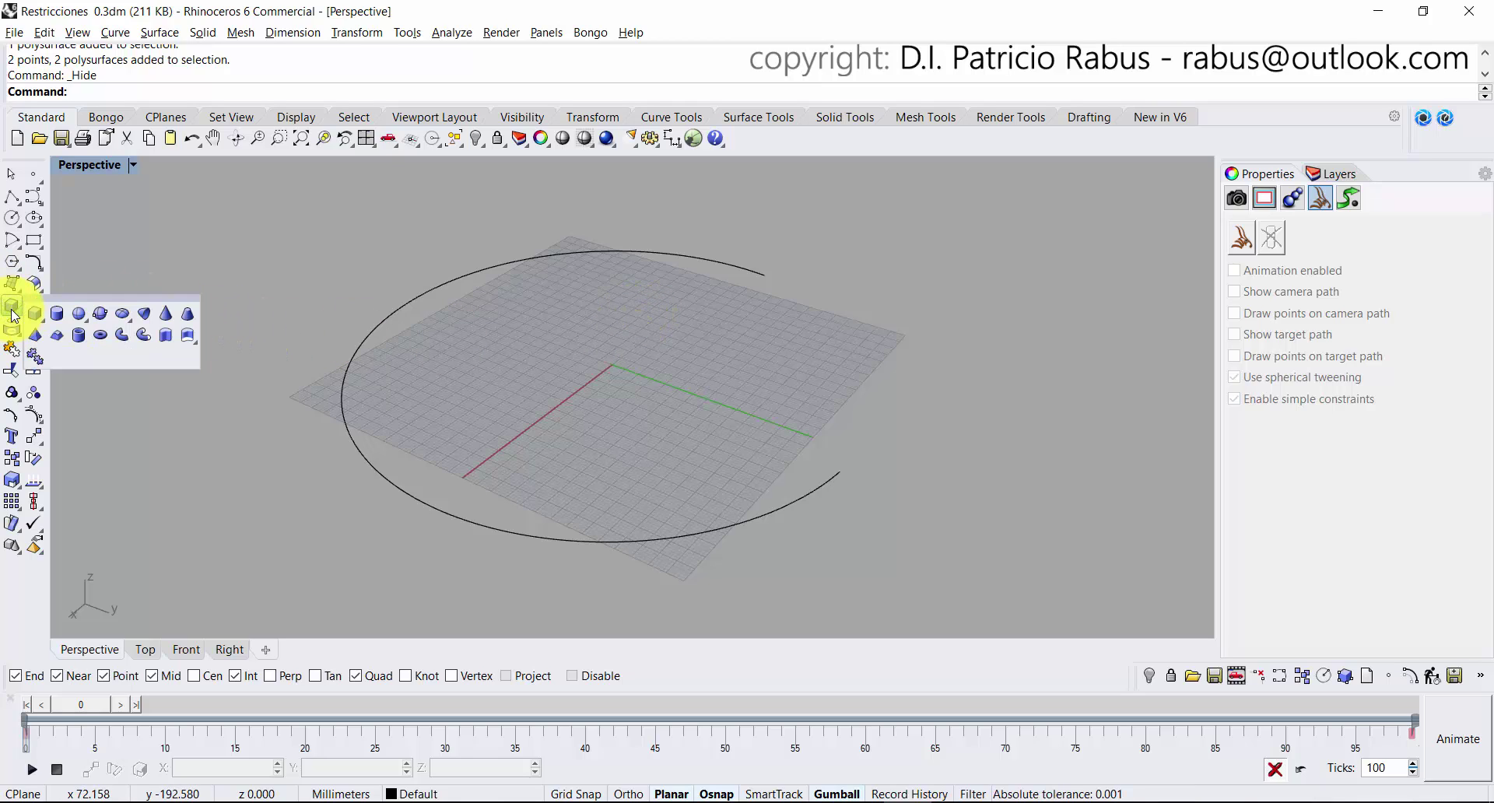
click(32, 308)
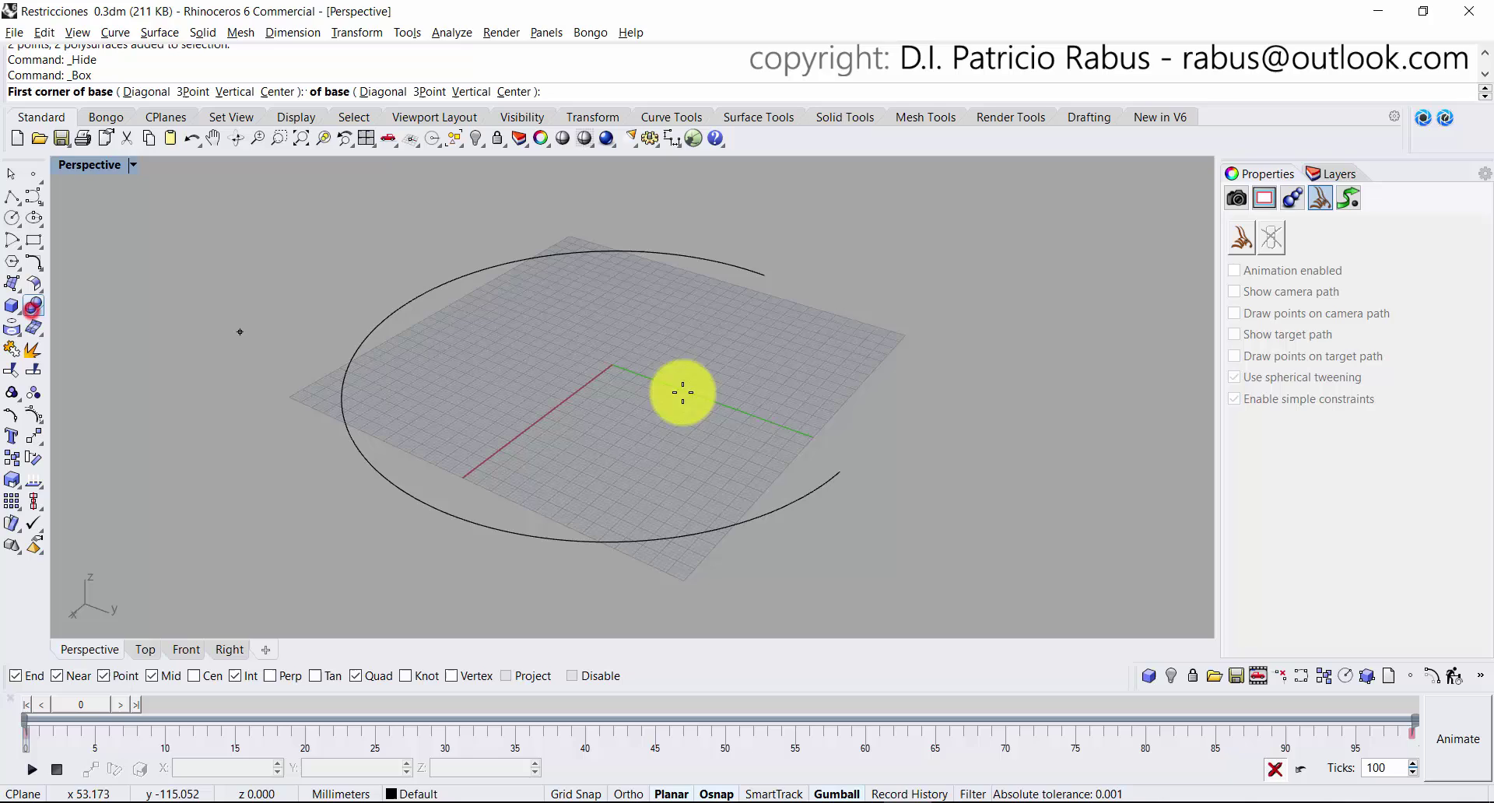
click(615, 361)
click(643, 428)
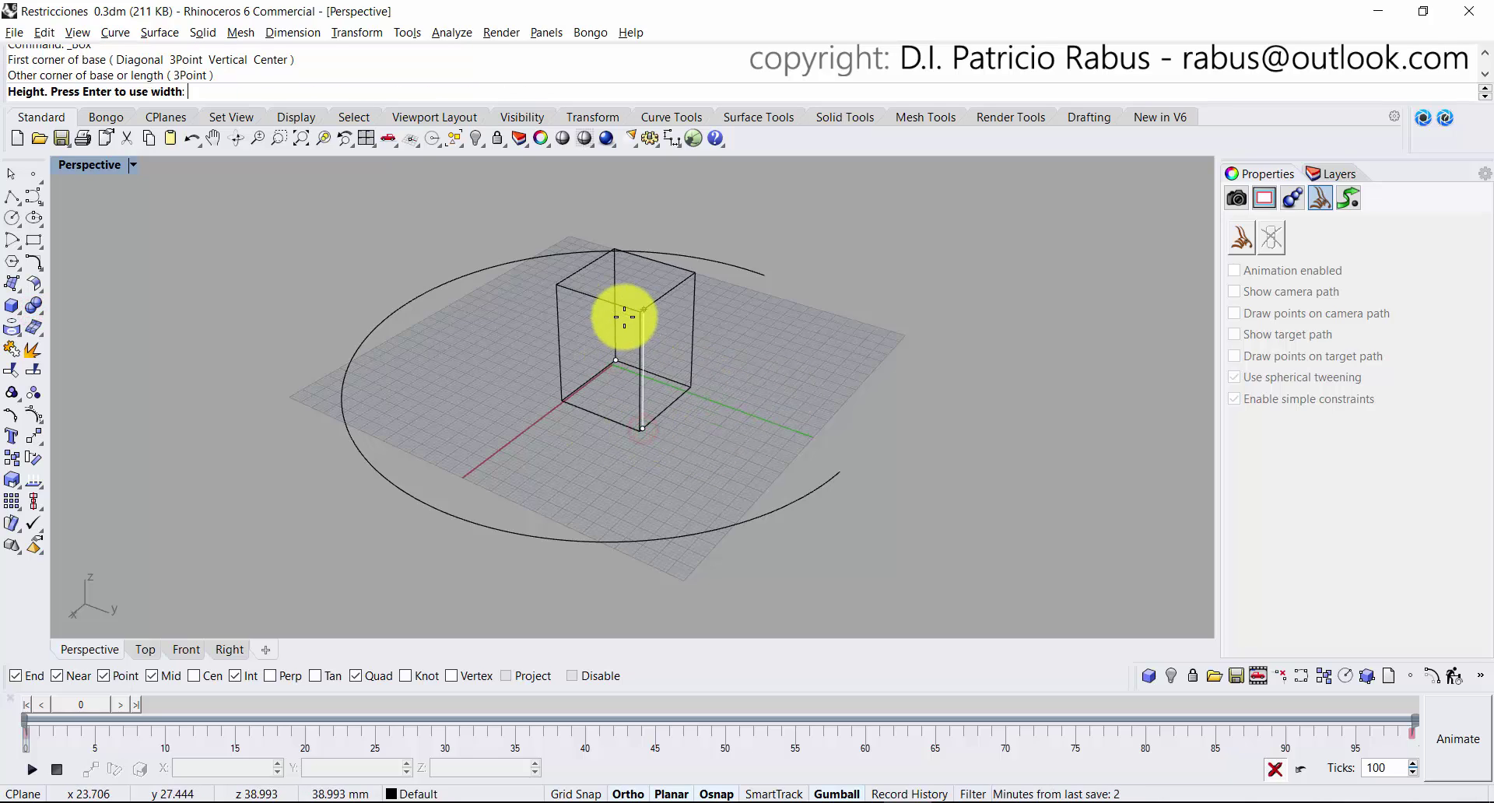
click(626, 343)
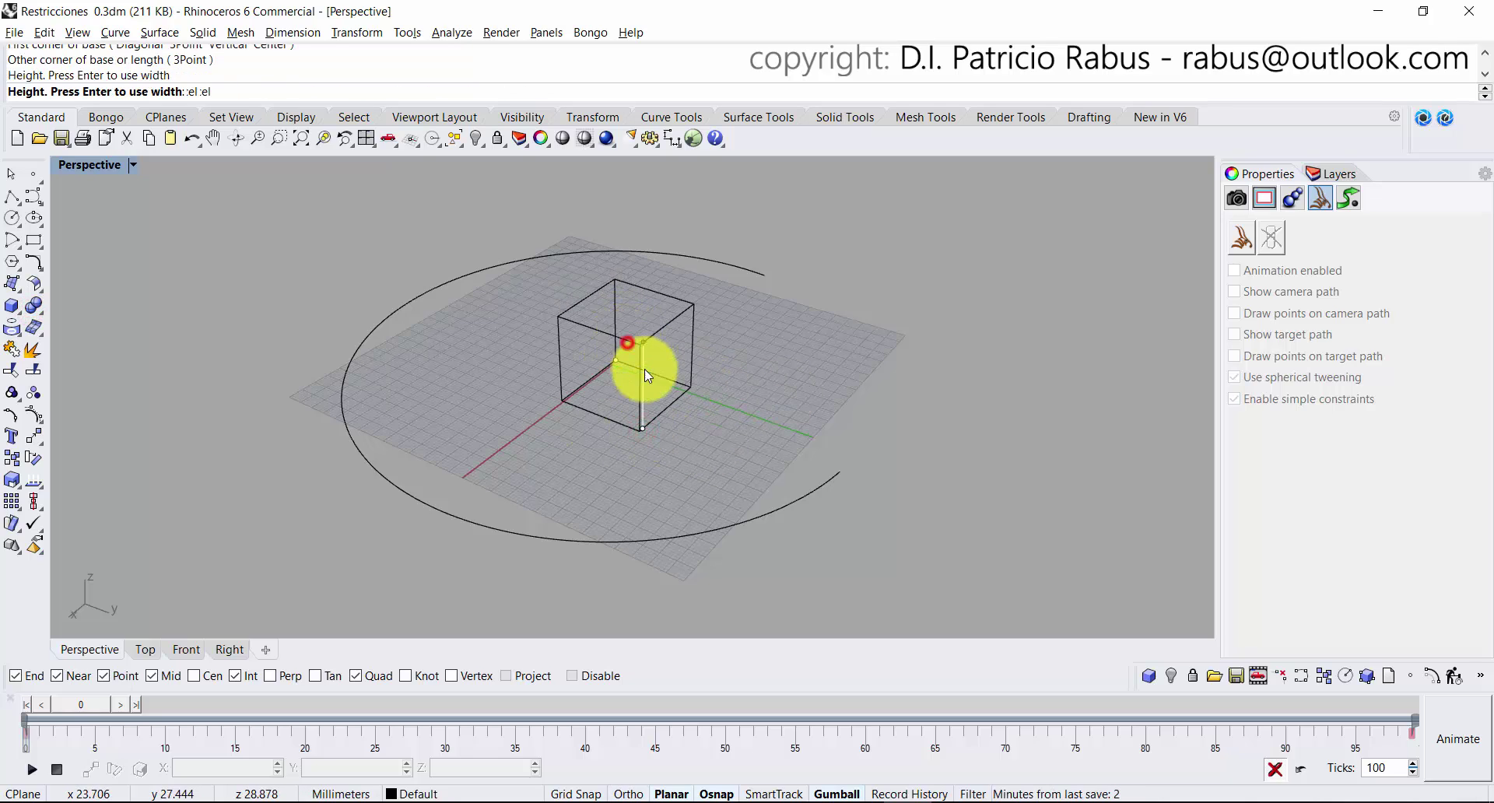
click(594, 403)
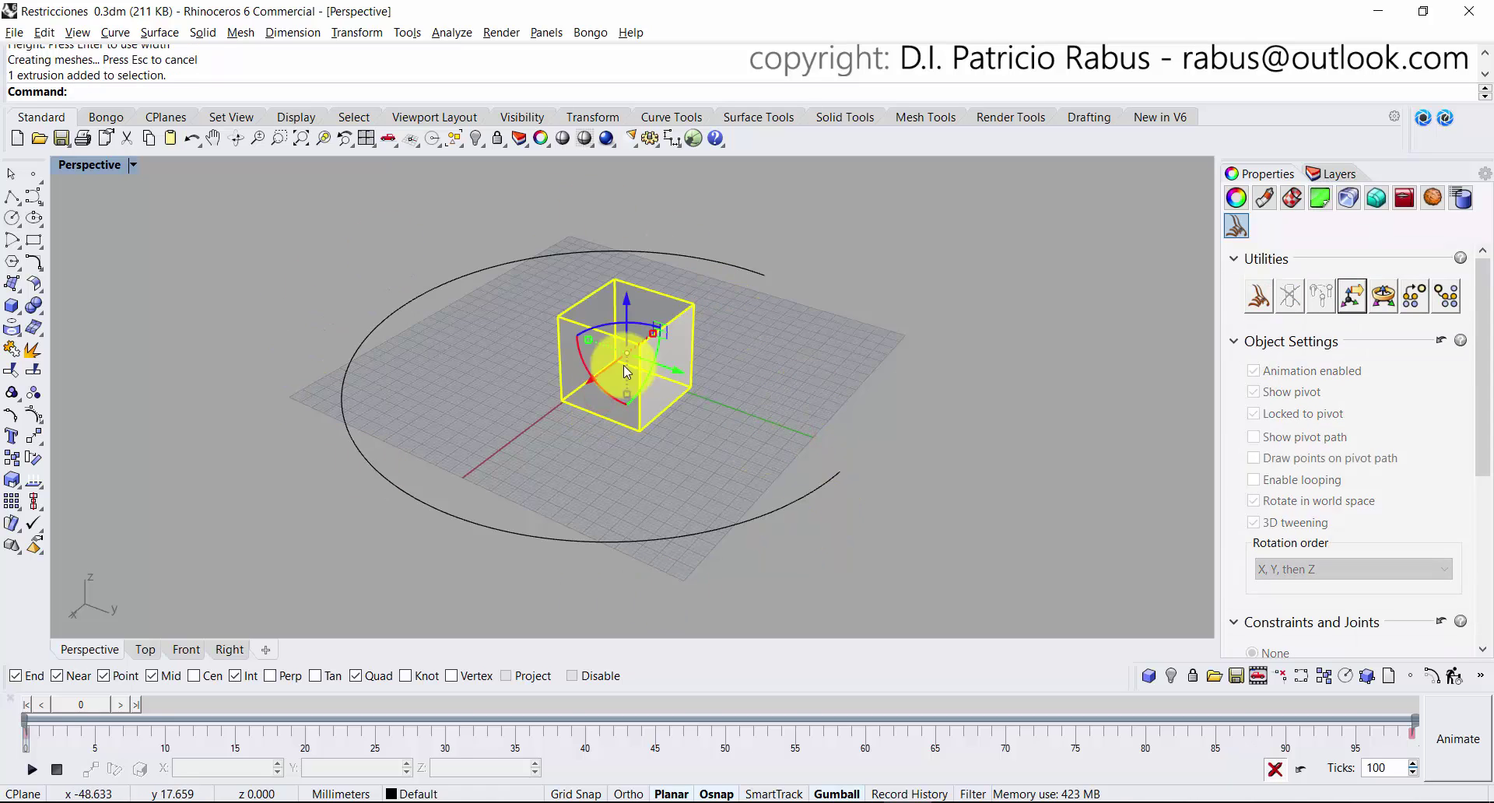
right_drag(623, 366, 339, 291)
click(506, 456)
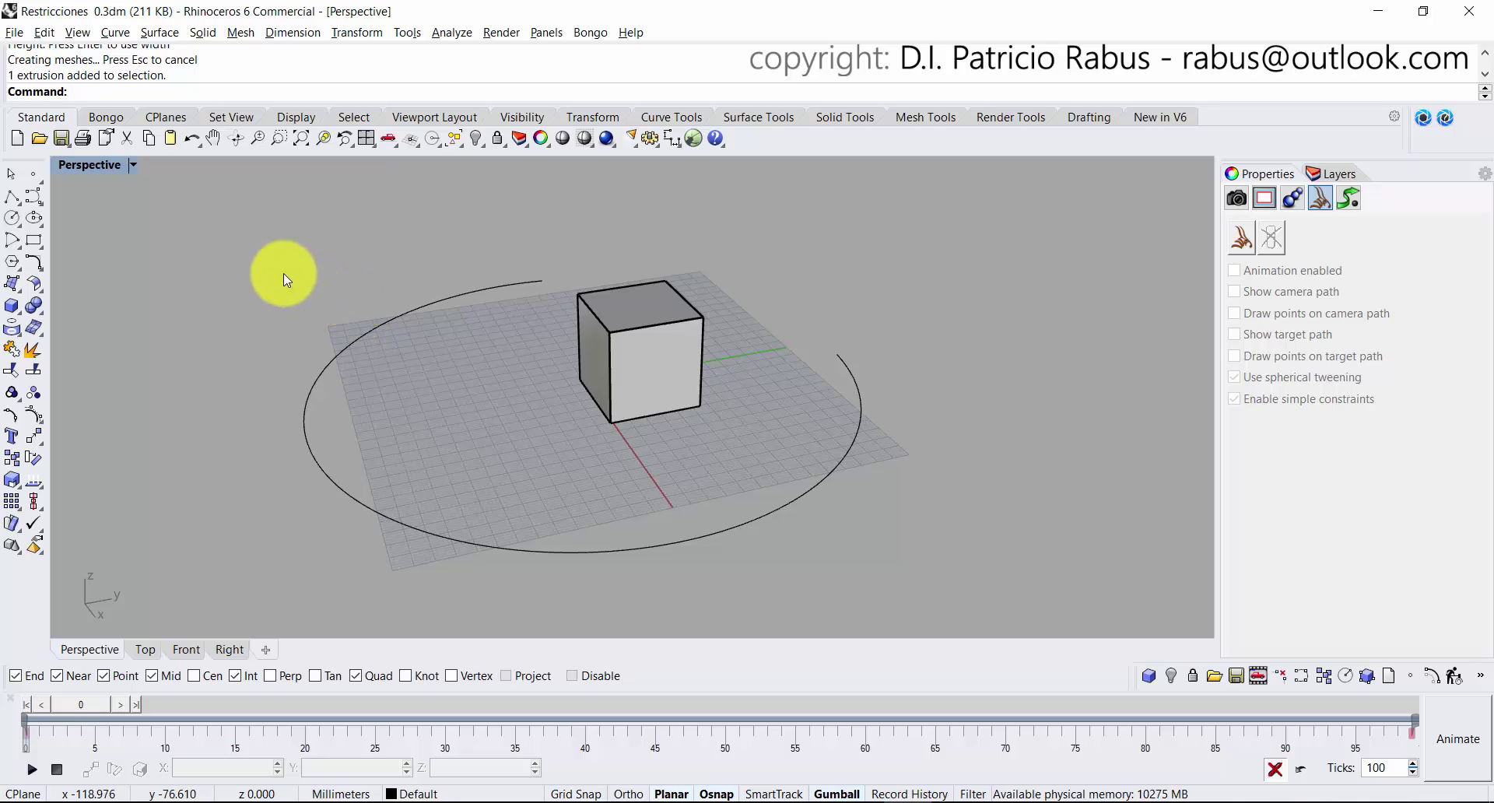
Open the Perspective view's constraint list, and open the Bongo object constraints manager for the box.
click(103, 117)
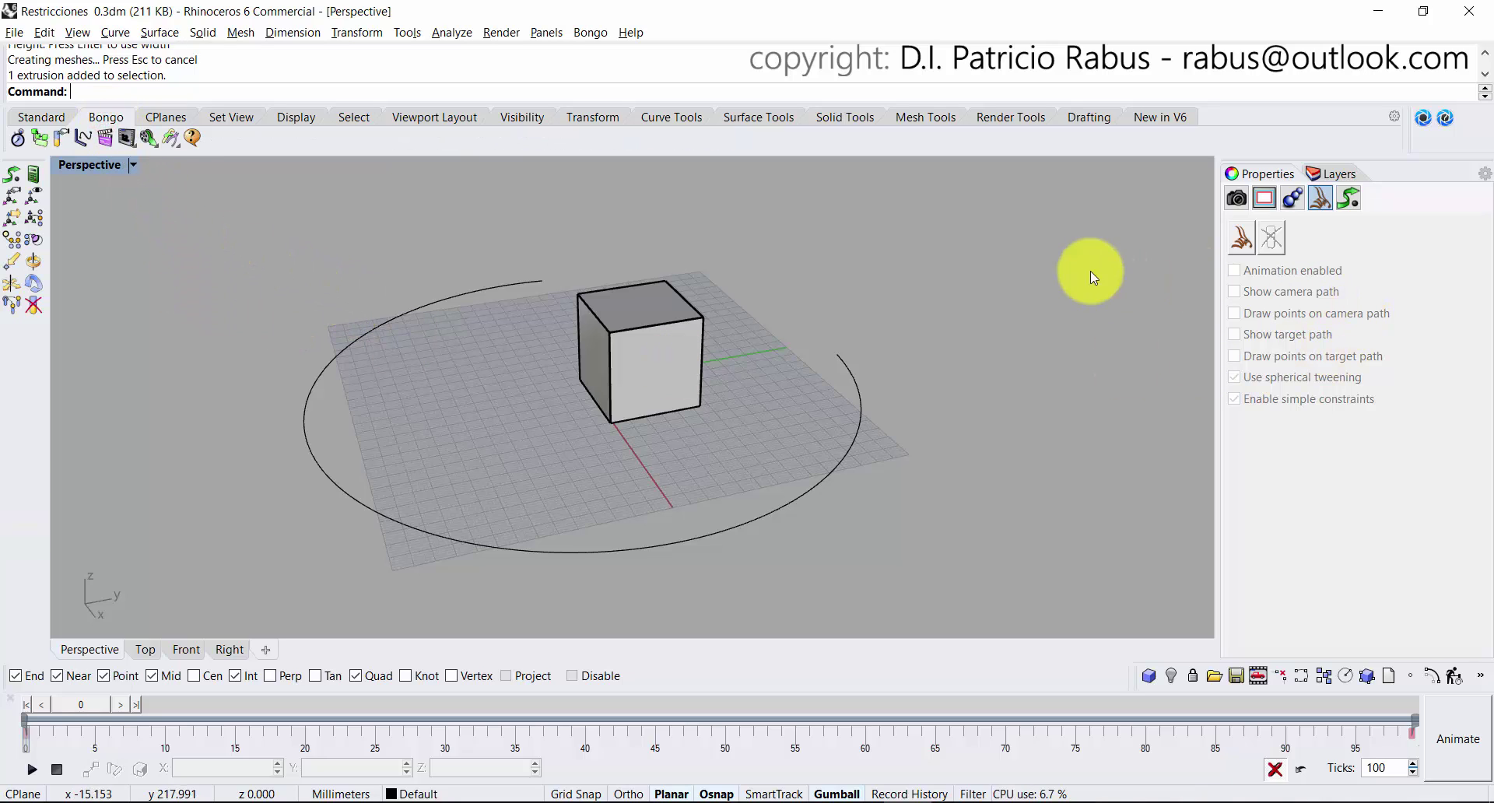
click(1346, 198)
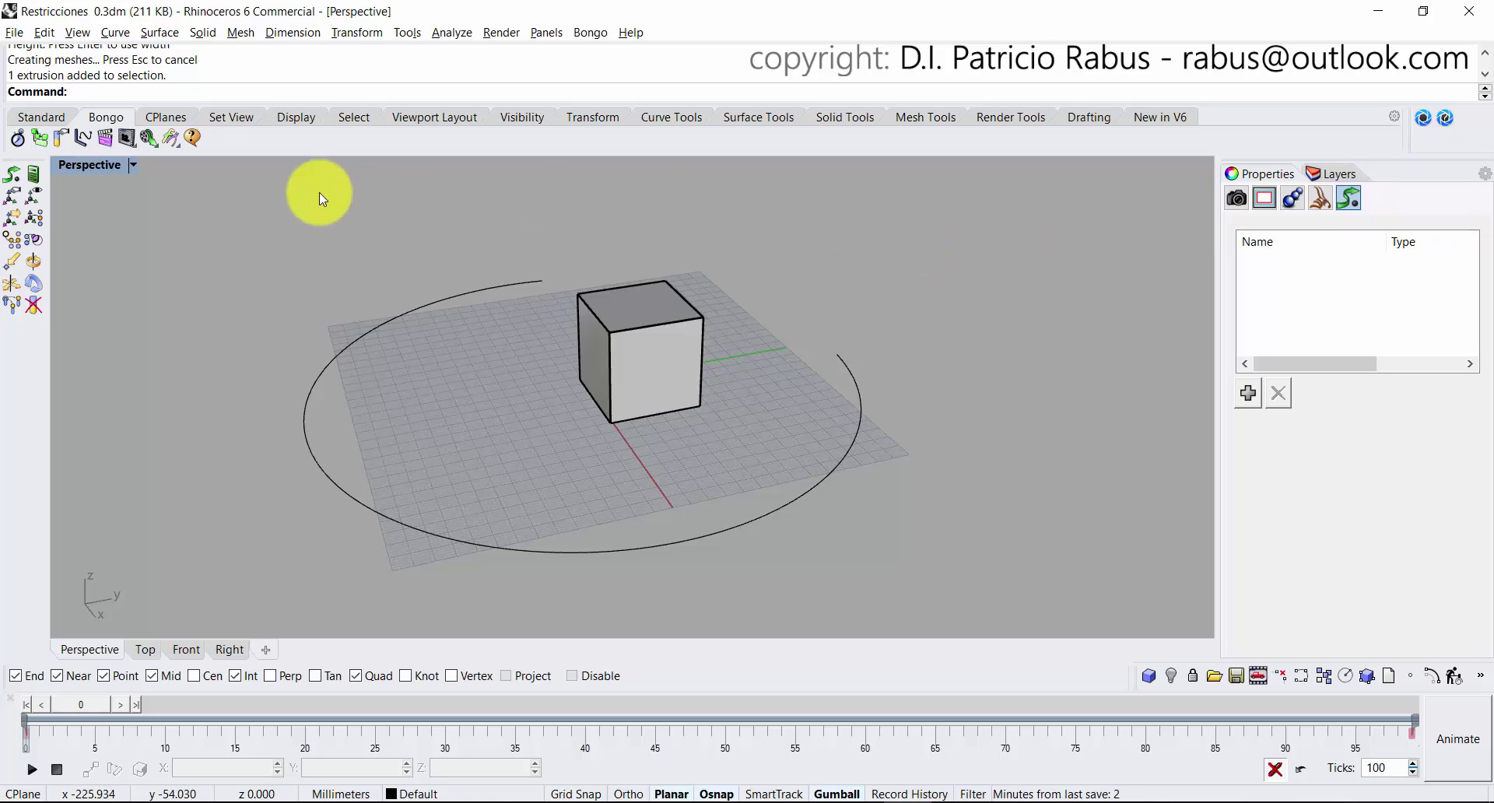
click(297, 216)
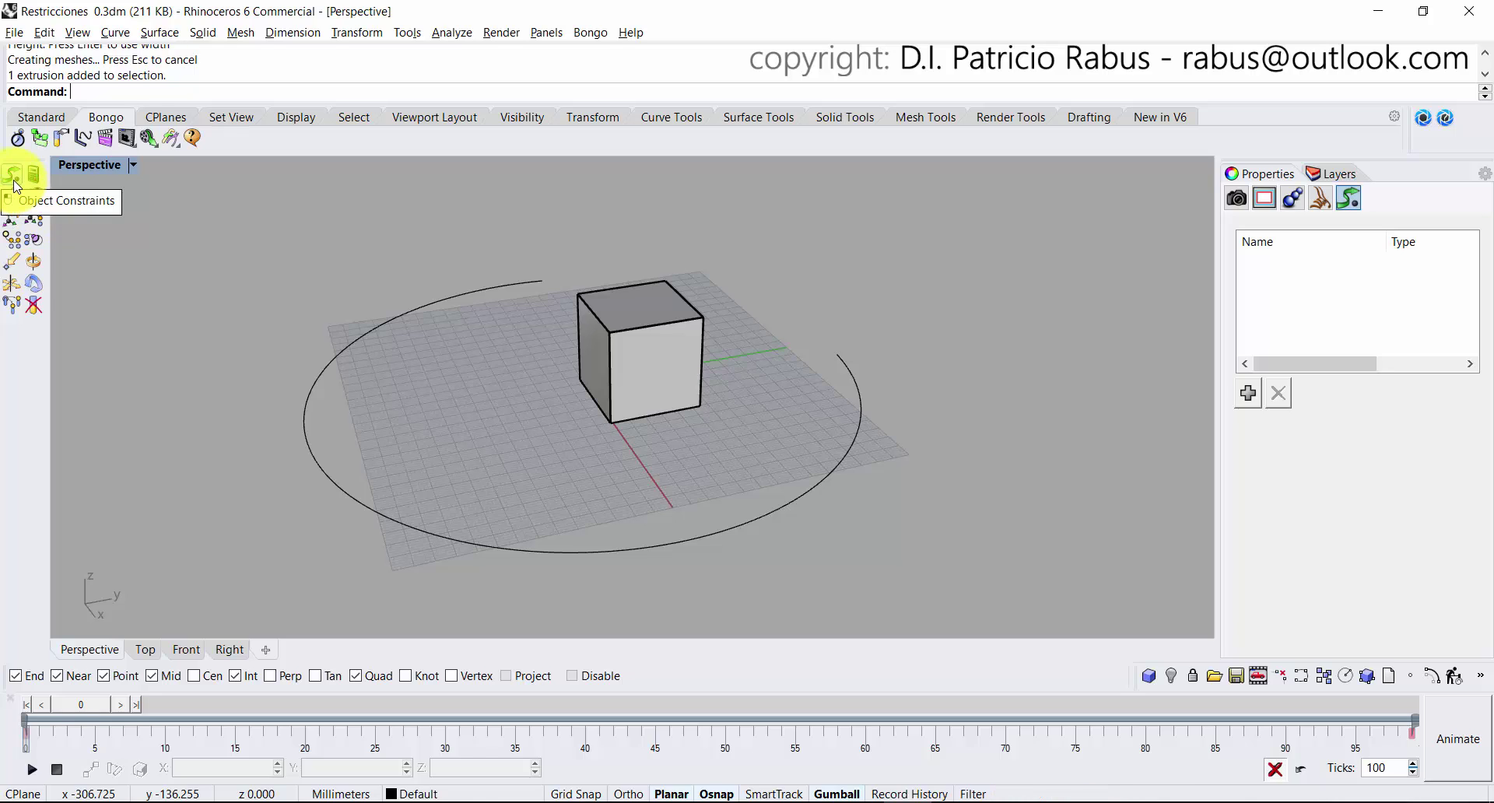
right_drag(727, 438, 635, 403)
click(636, 403)
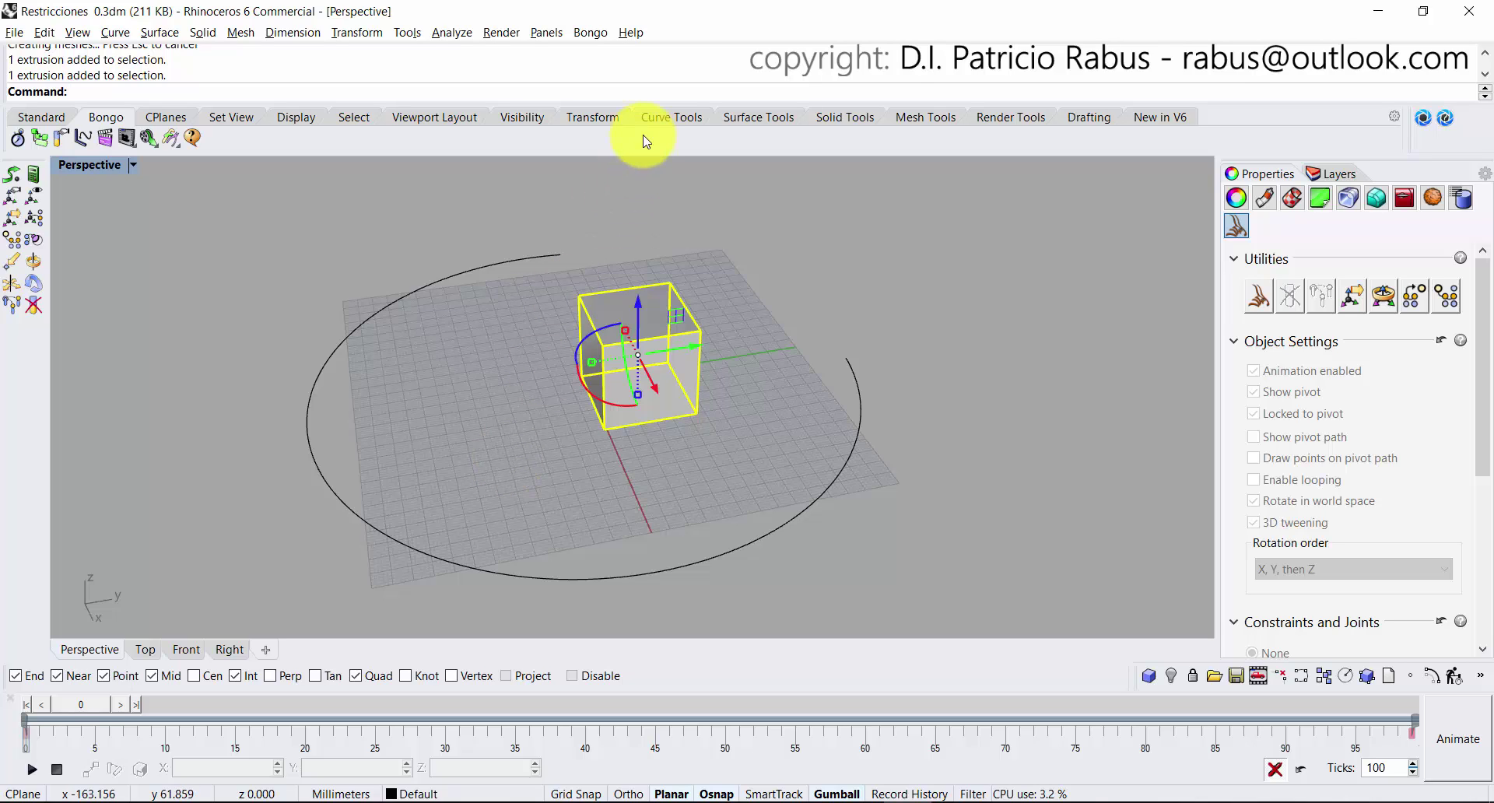
scroll(750, 390, down, 3)
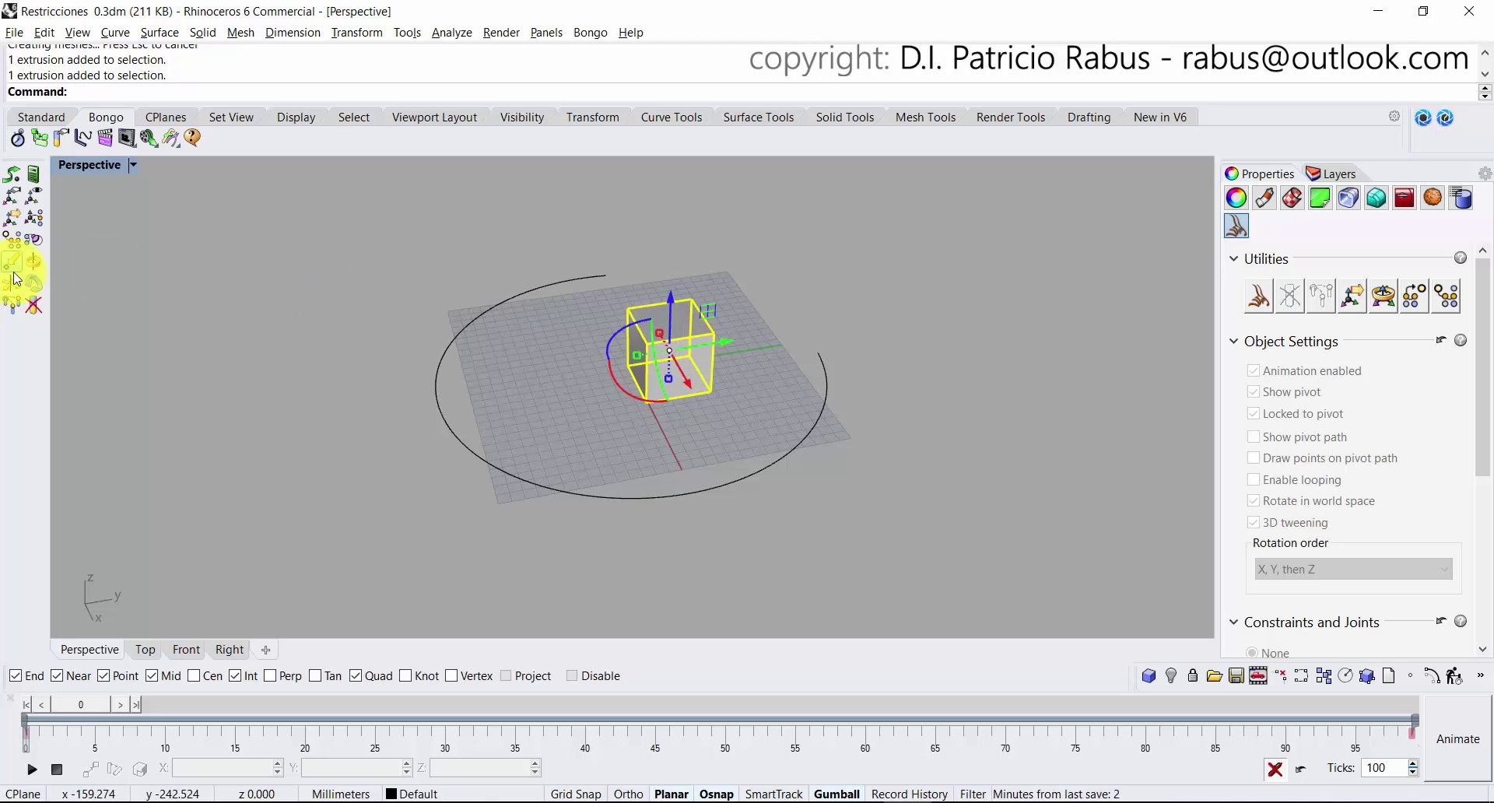
click(9, 182)
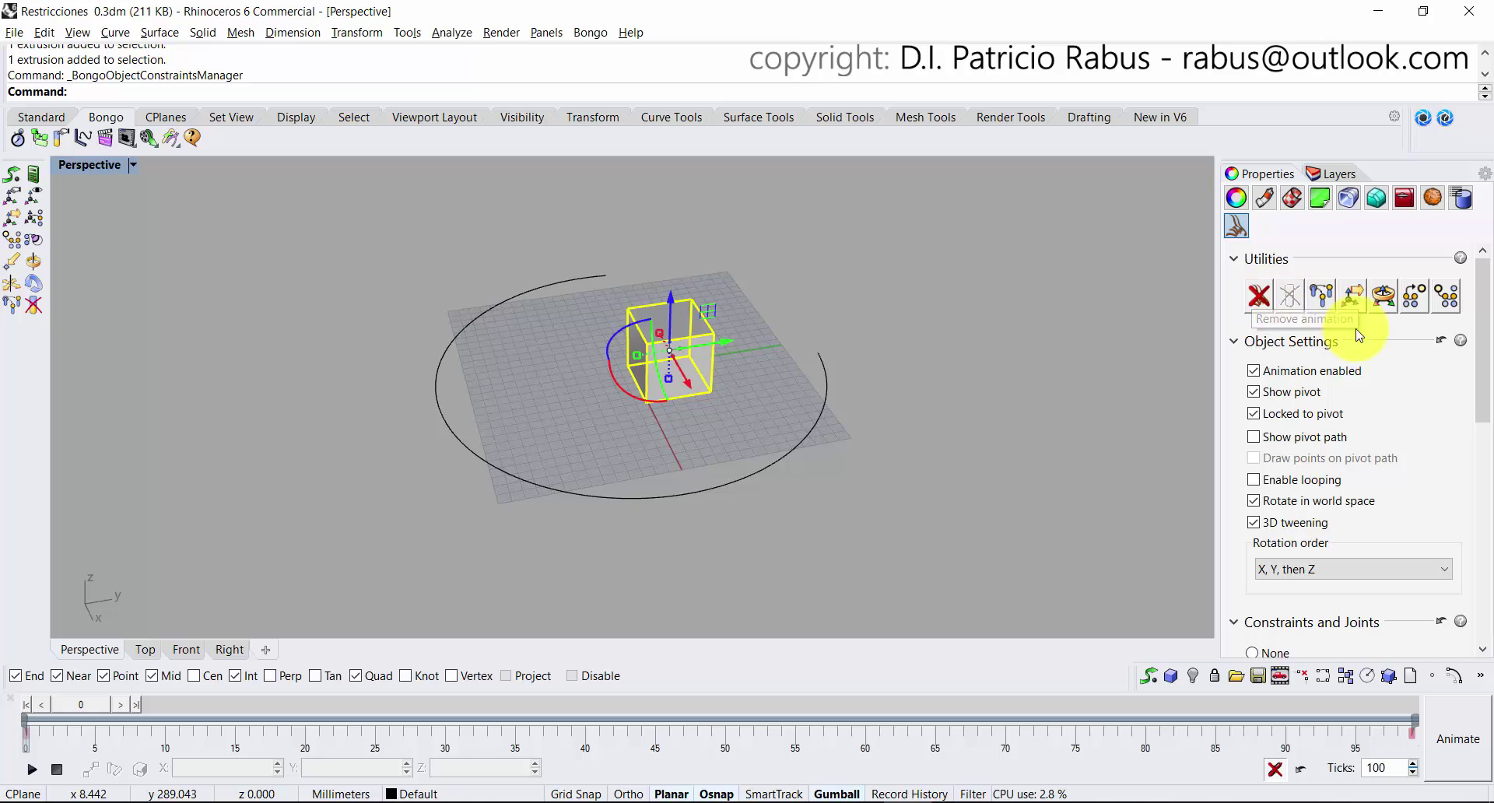
Remove the Bongo animation from the box and deselect it.
mouse_move(1481, 347)
mouse_down()
mouse_move(1484, 500)
mouse_move(1491, 340)
mouse_up()
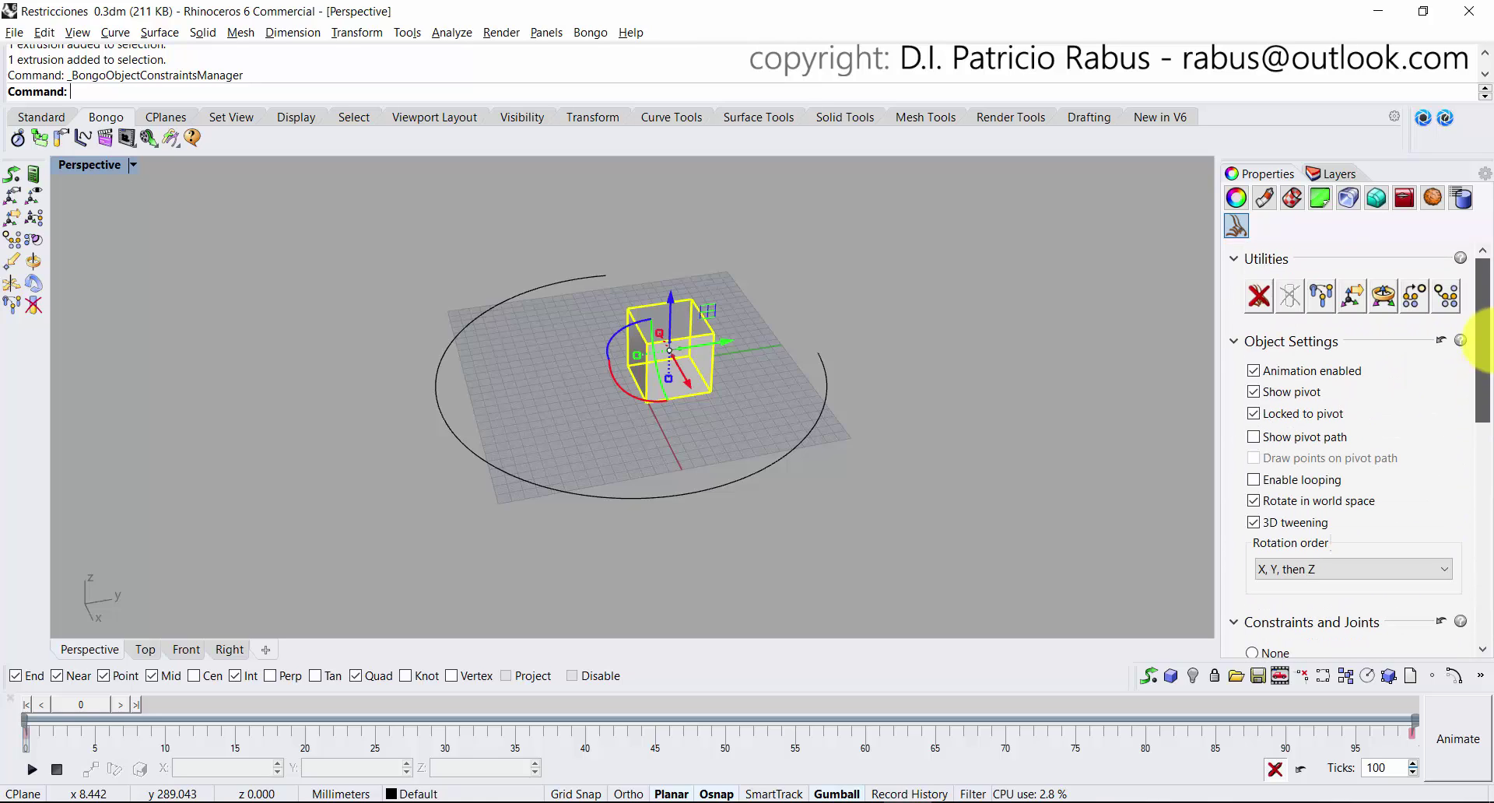
click(1048, 389)
click(704, 375)
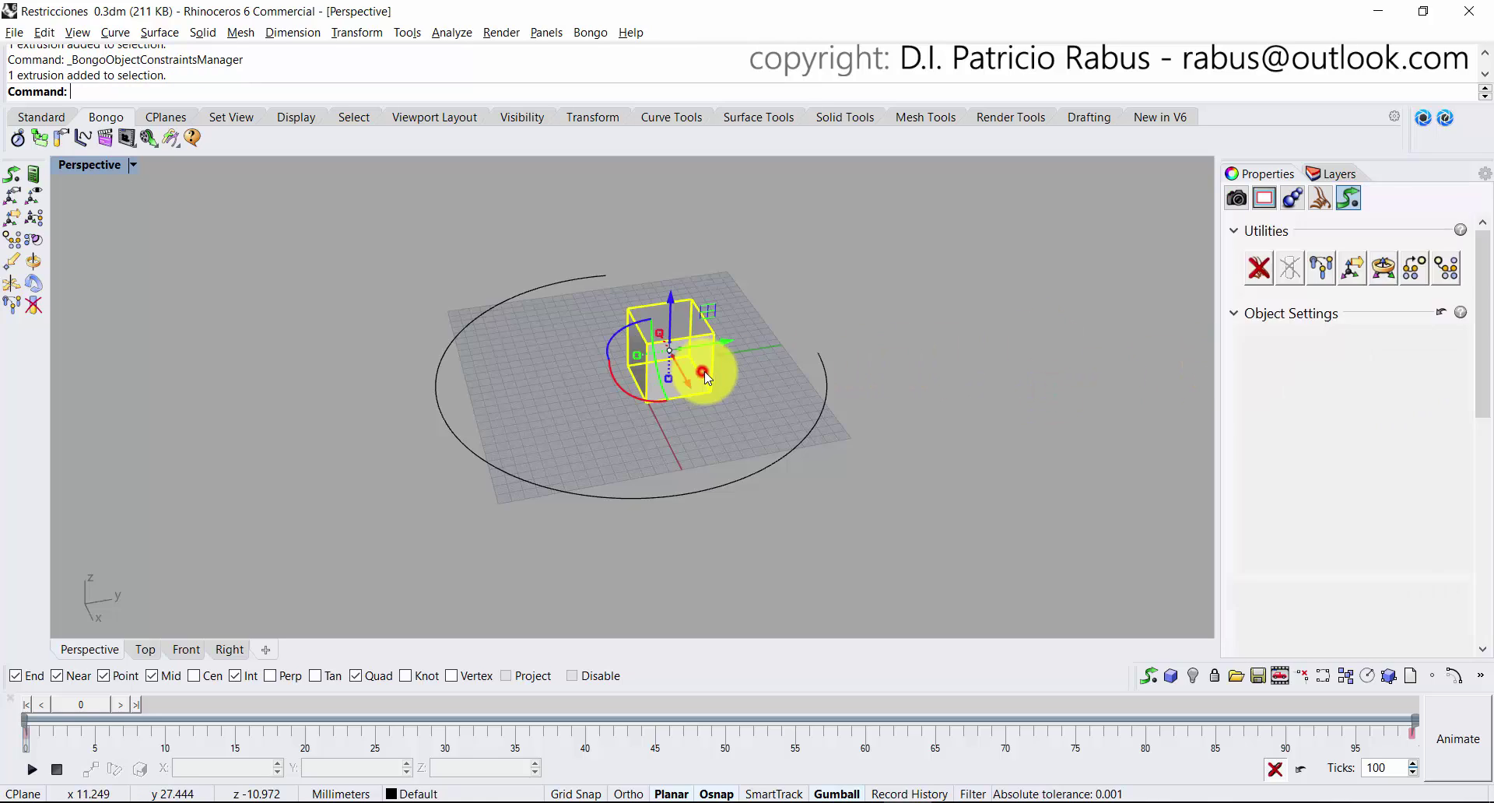
click(1260, 298)
click(988, 378)
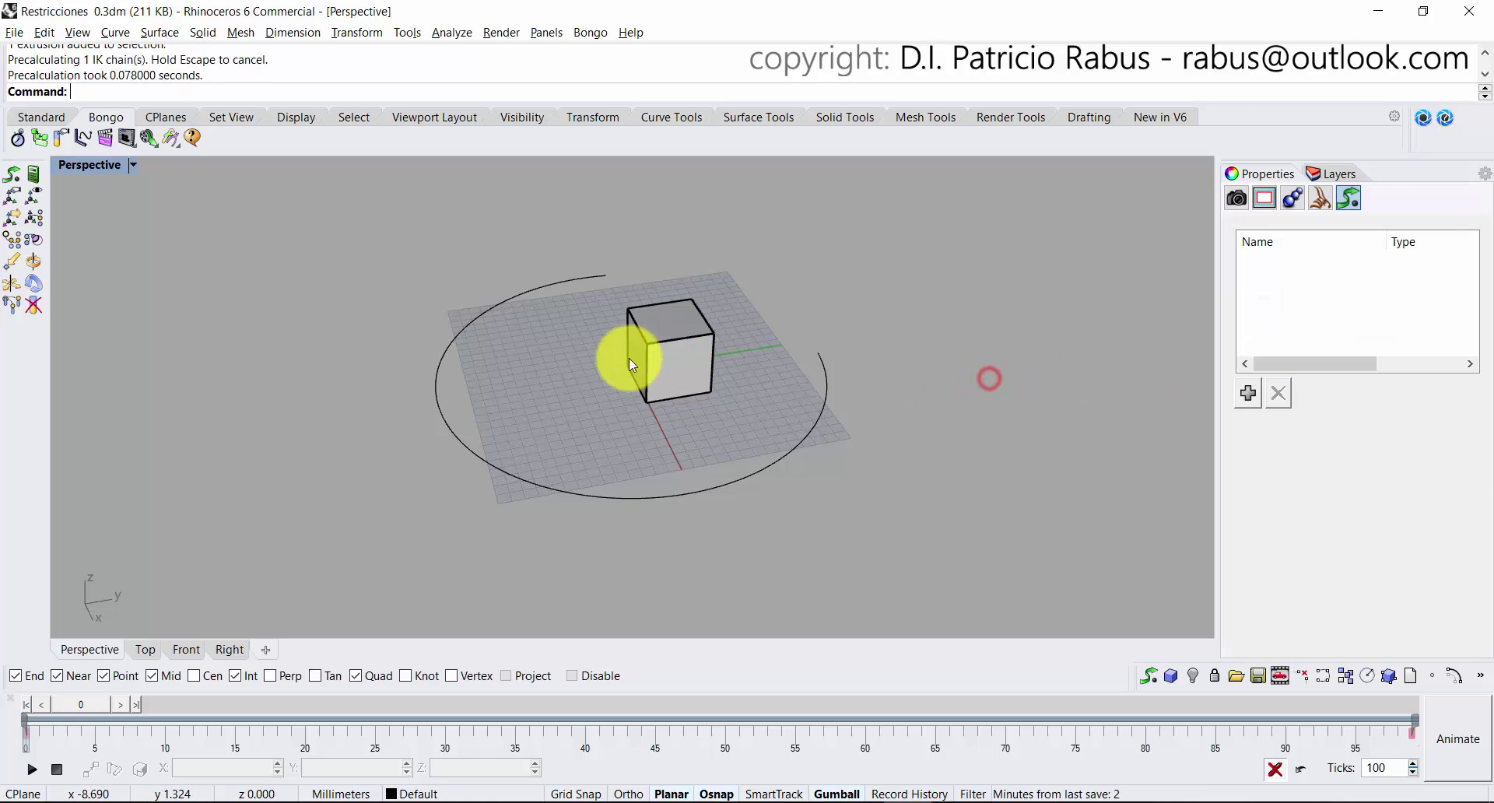
Enable Bongo animation for the box and turn off the Gumball.
click(629, 359)
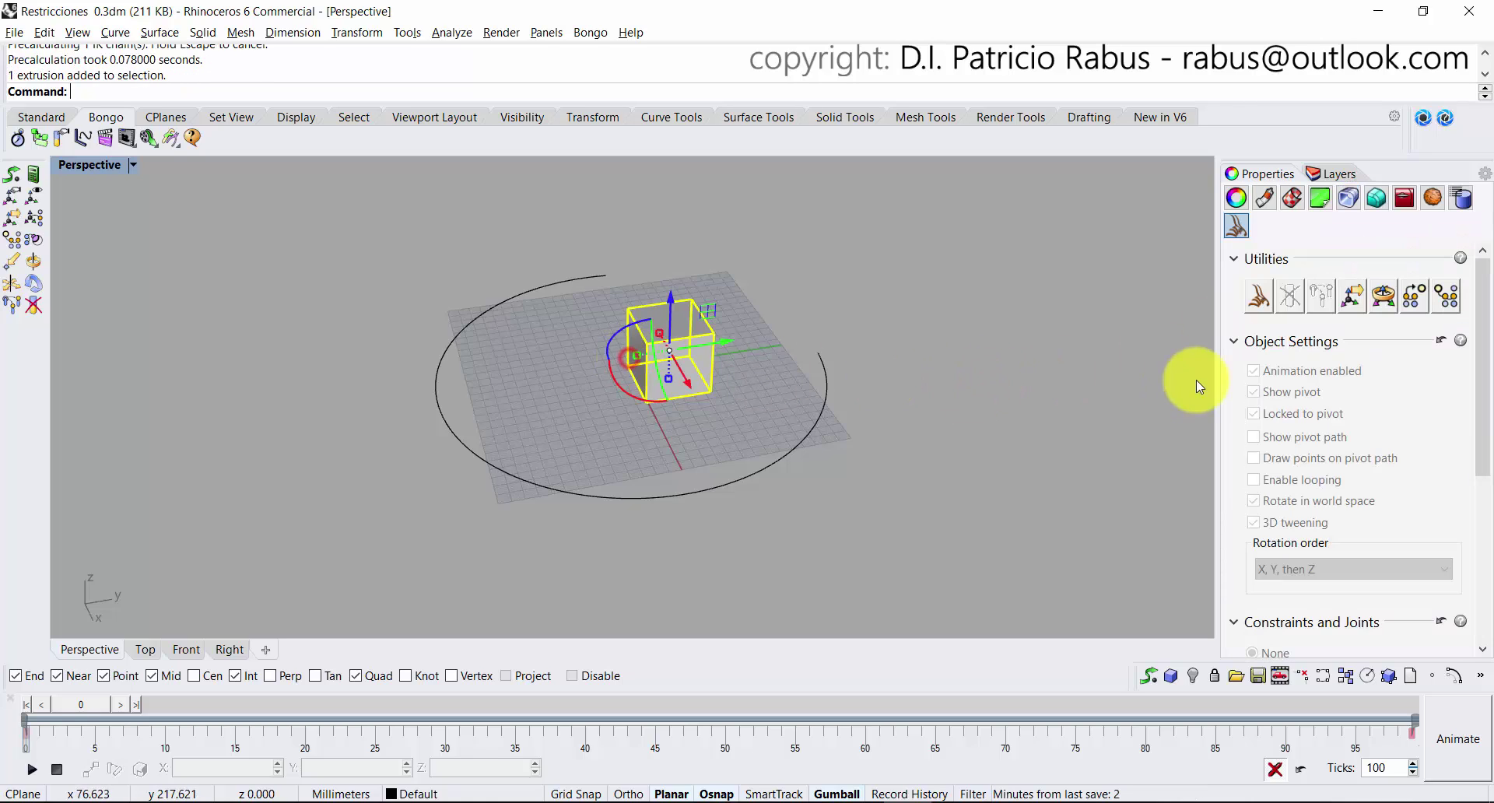
click(1255, 298)
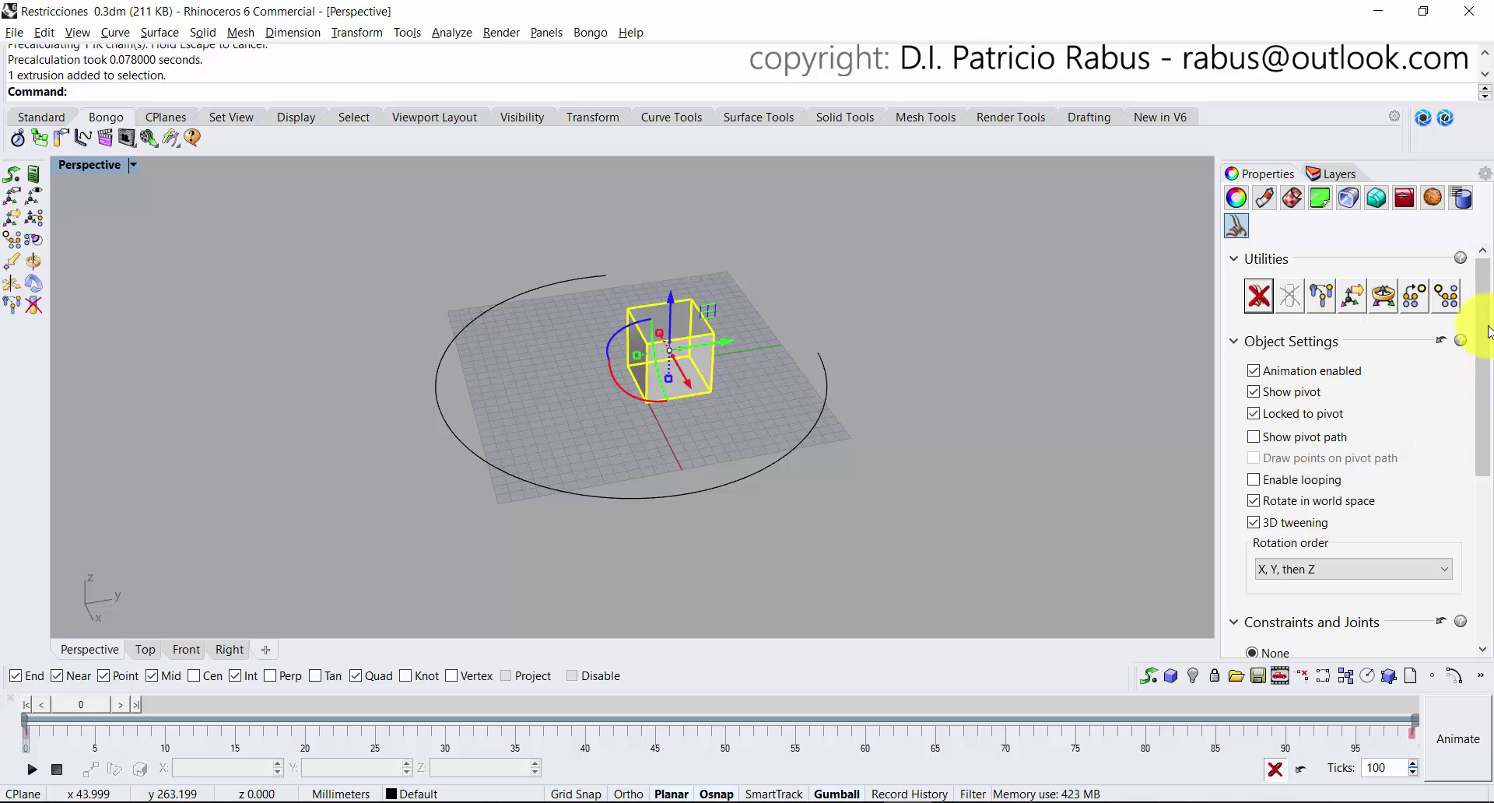
scroll(1487, 332, down, 2)
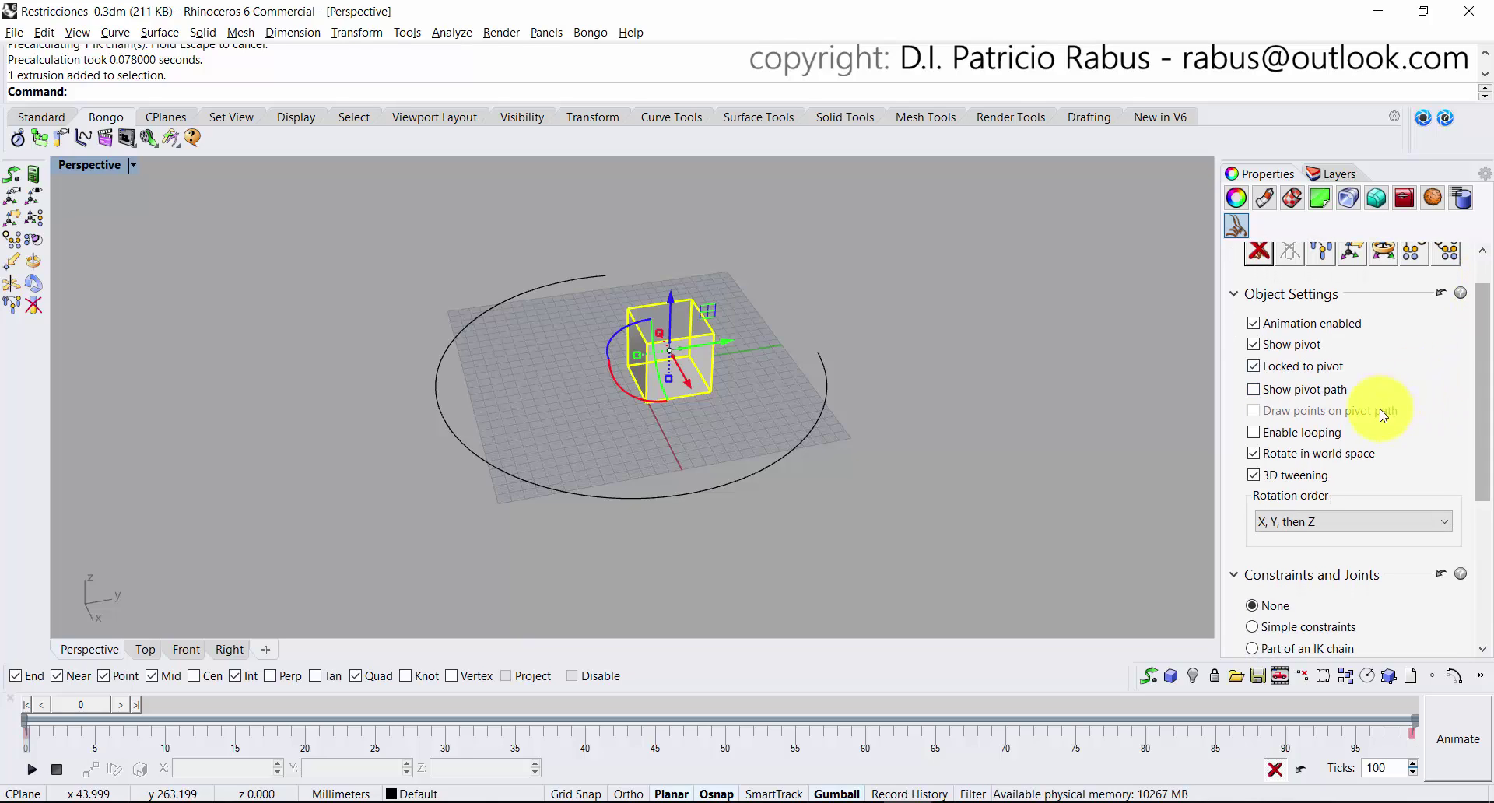
click(839, 794)
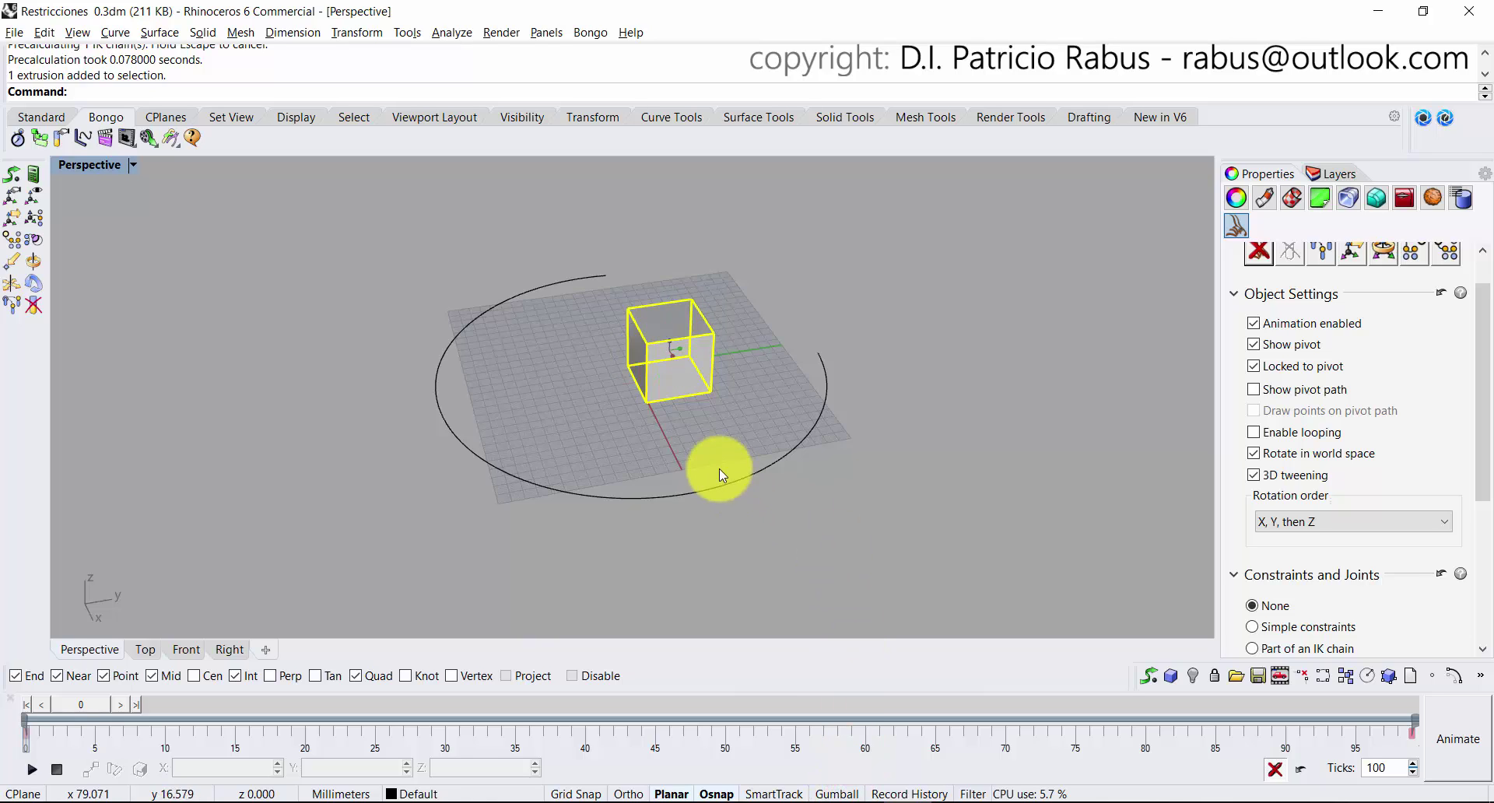
Examine the box's Bongo pivot axes up close from several angles, with the box deselected.
scroll(652, 363, up, 5)
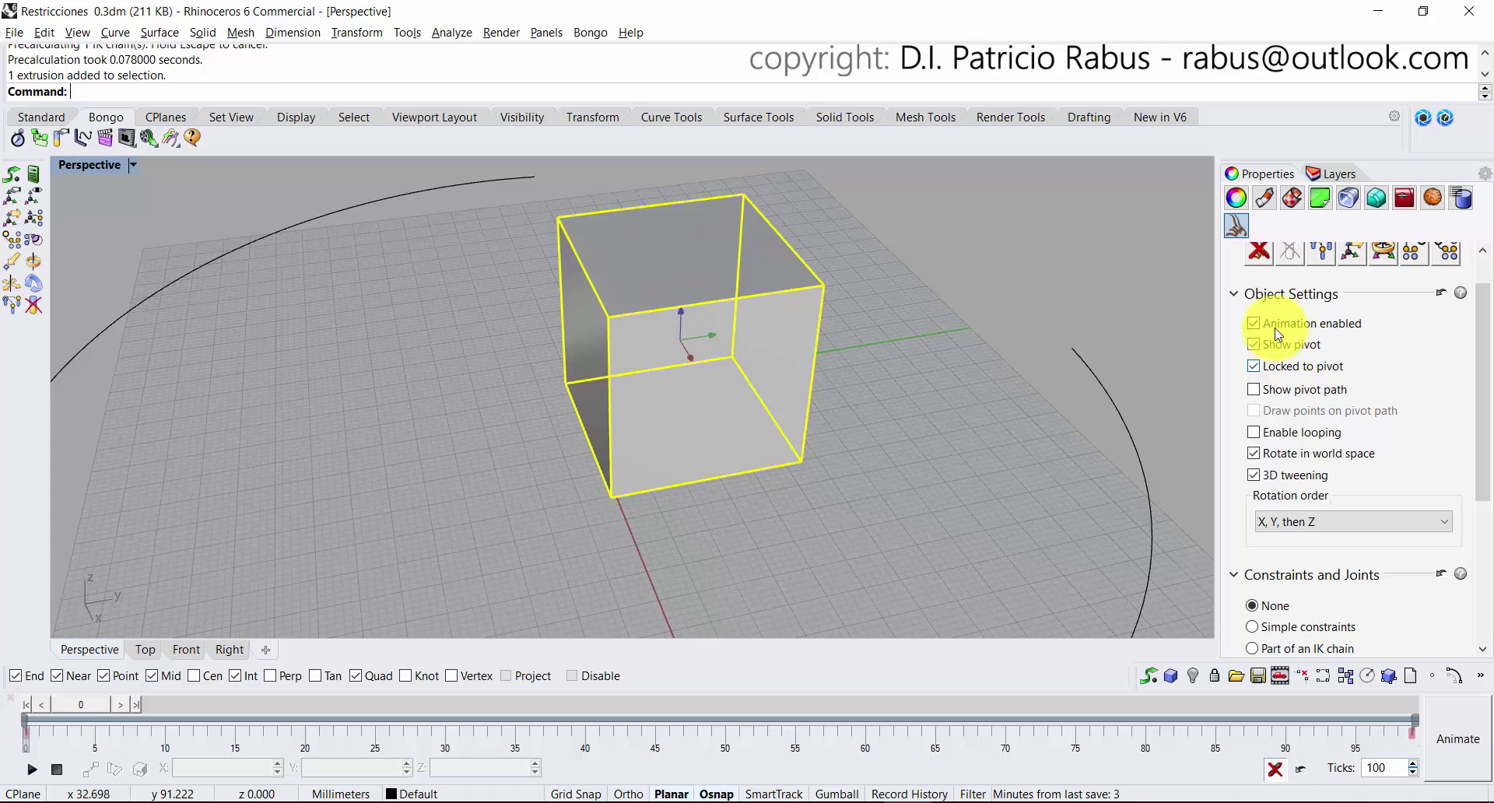
click(961, 379)
right_drag(961, 380, 675, 296)
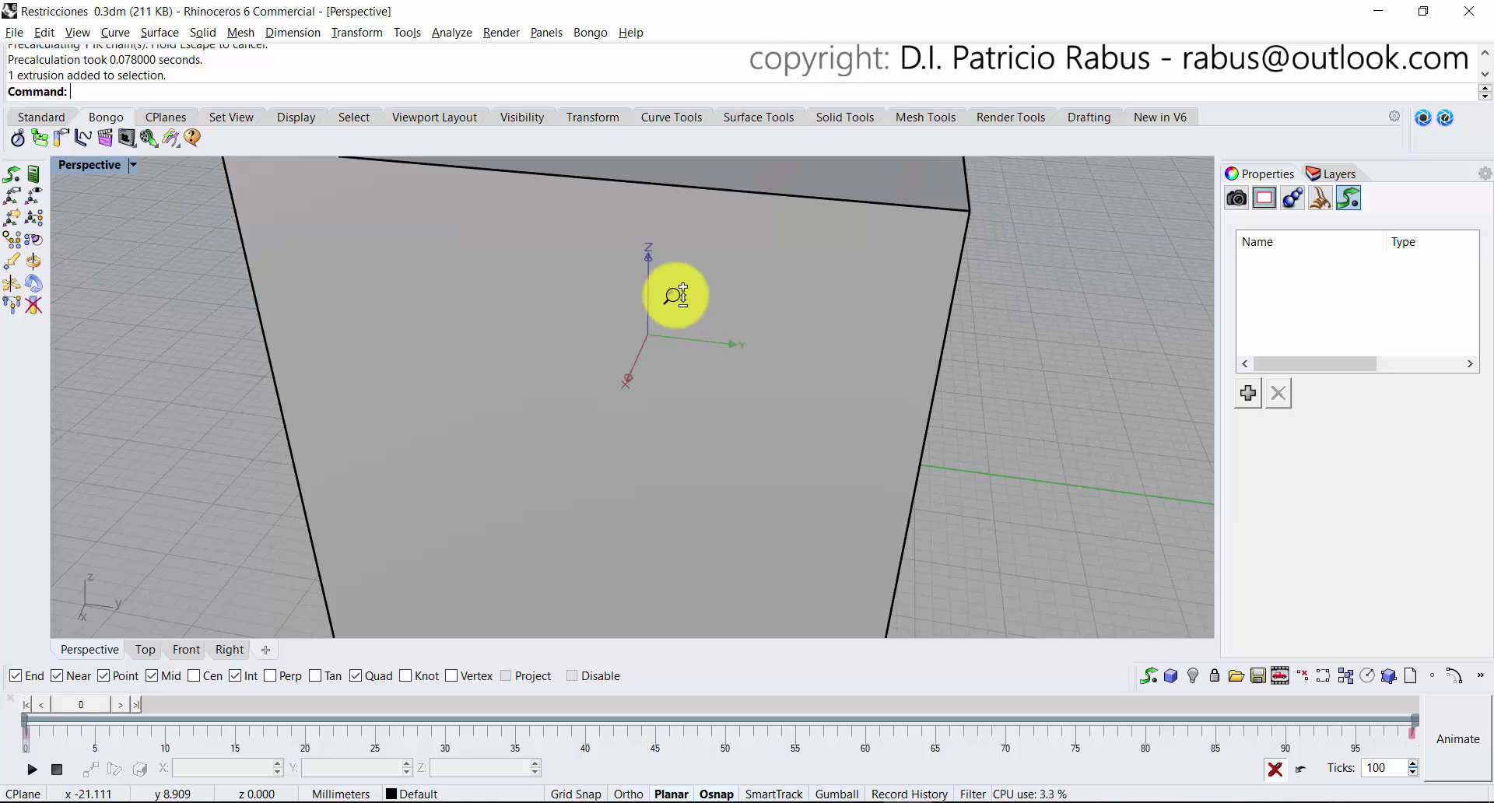
ctrl+right_drag(675, 295, 722, 235)
click(703, 290)
right_drag(884, 399, 792, 375)
click(890, 367)
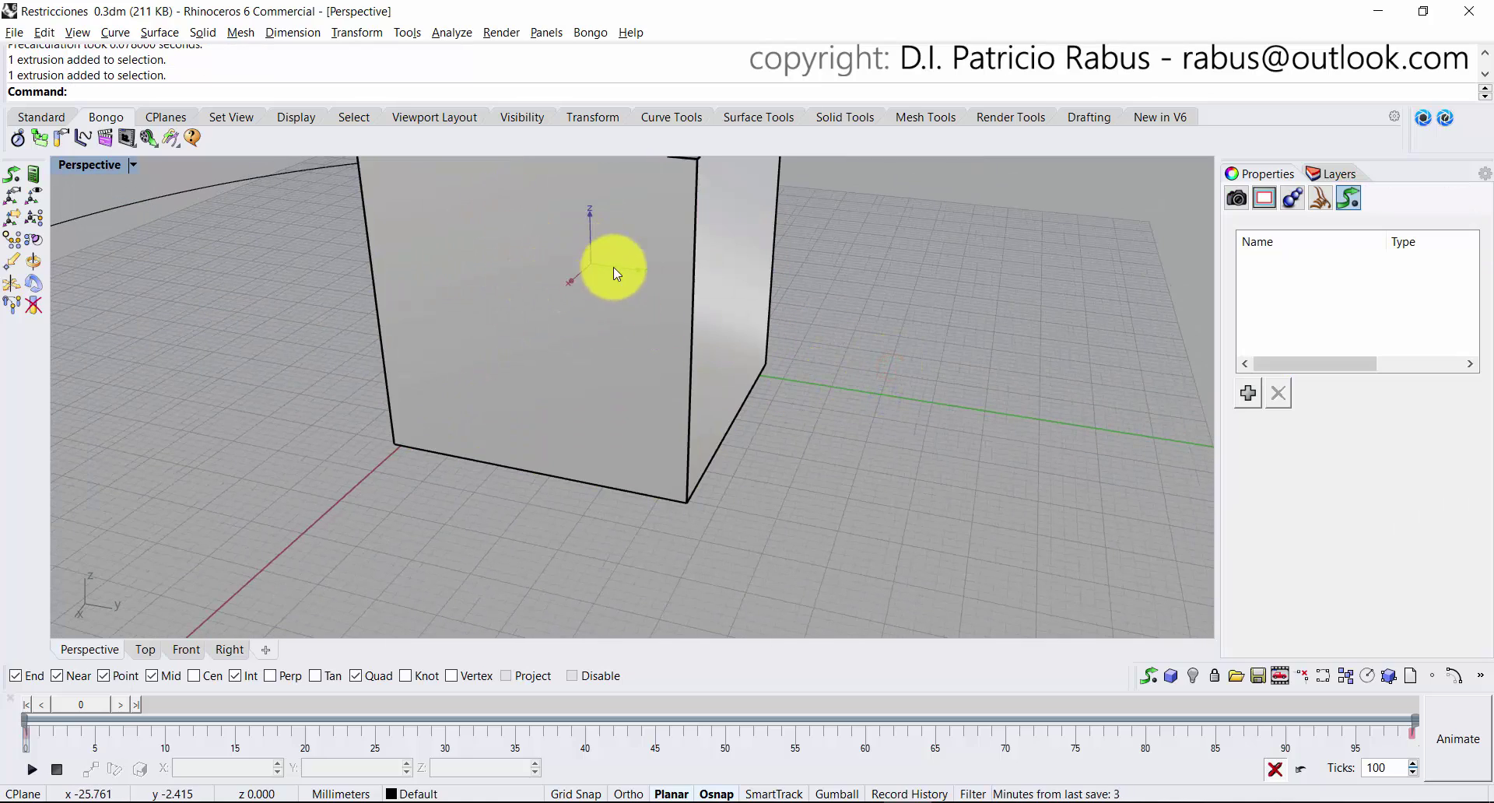
right_drag(536, 280, 767, 353)
right_drag(767, 354, 737, 359)
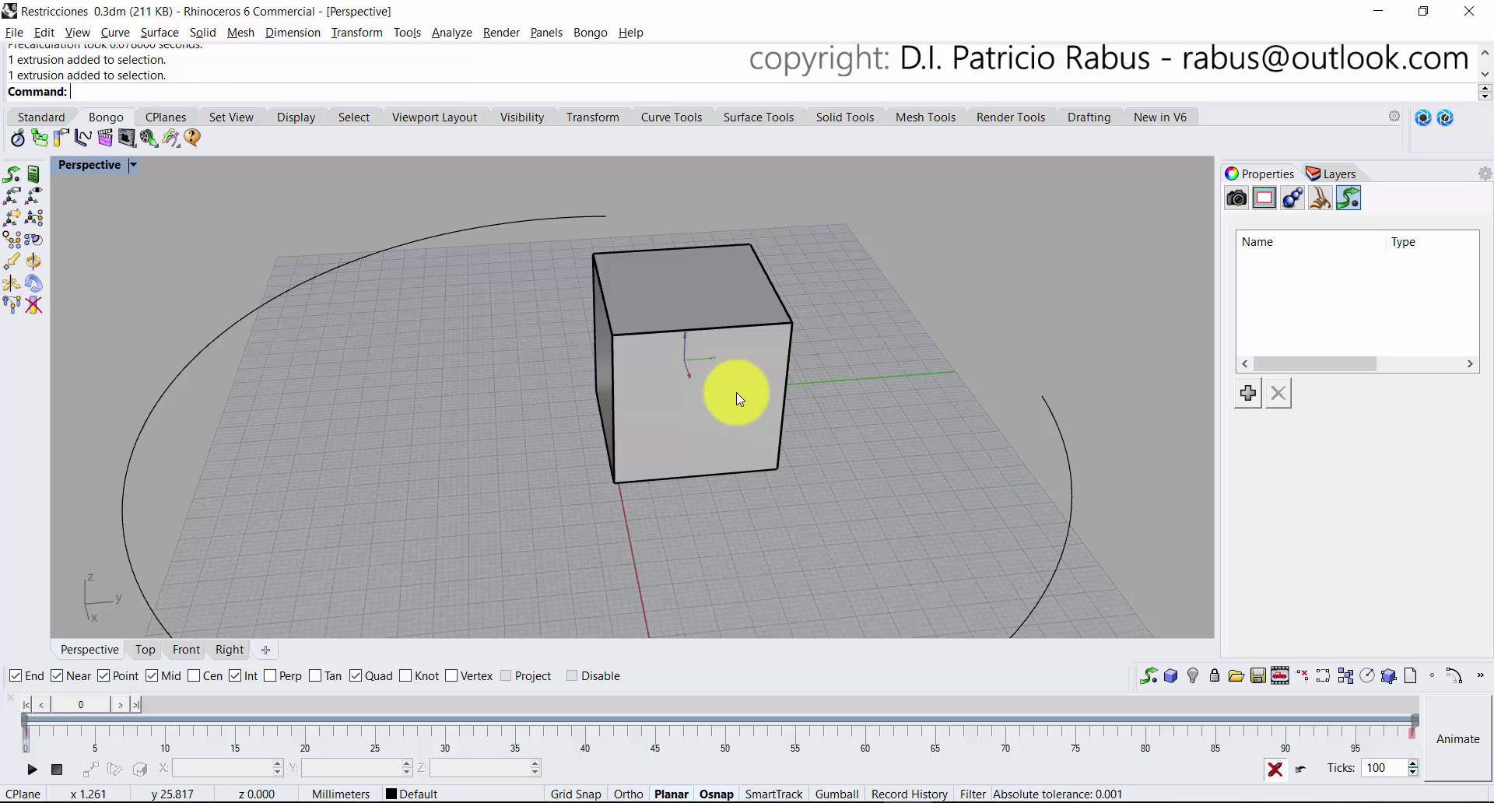
click(736, 392)
scroll(867, 424, down, 5)
right_drag(867, 424, 791, 389)
scroll(790, 389, up, 3)
click(824, 326)
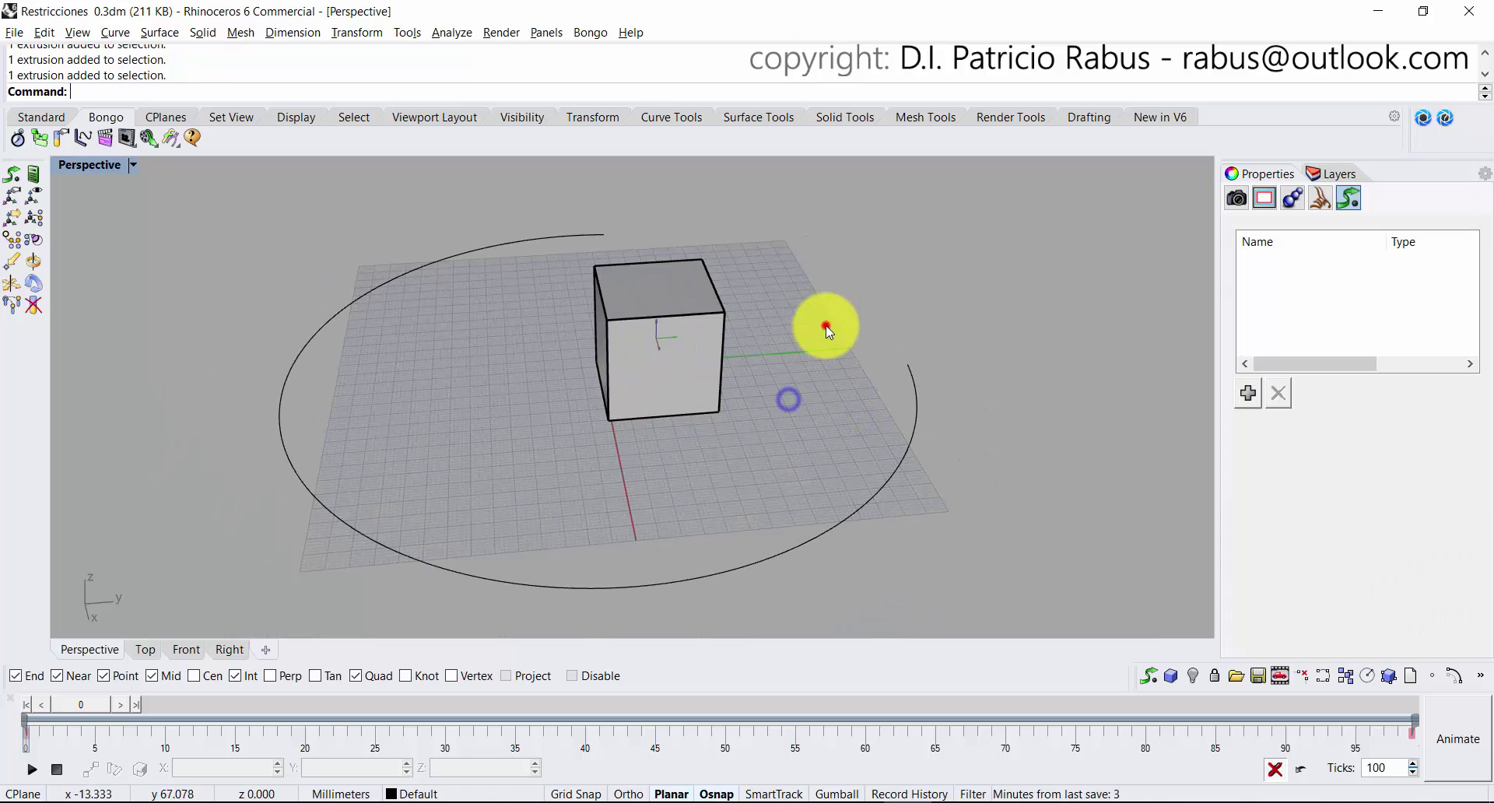
click(661, 395)
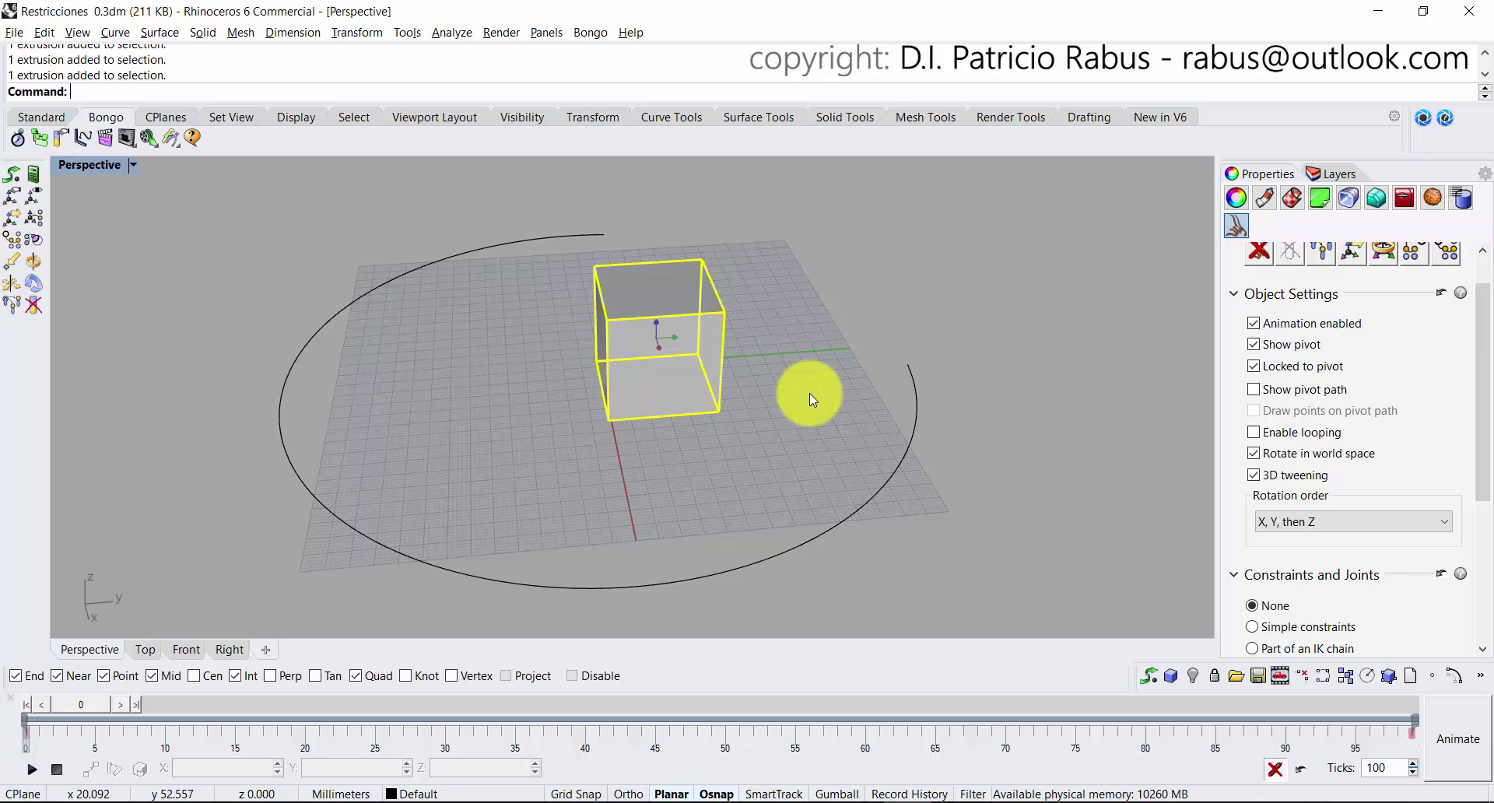
click(42, 117)
click(31, 436)
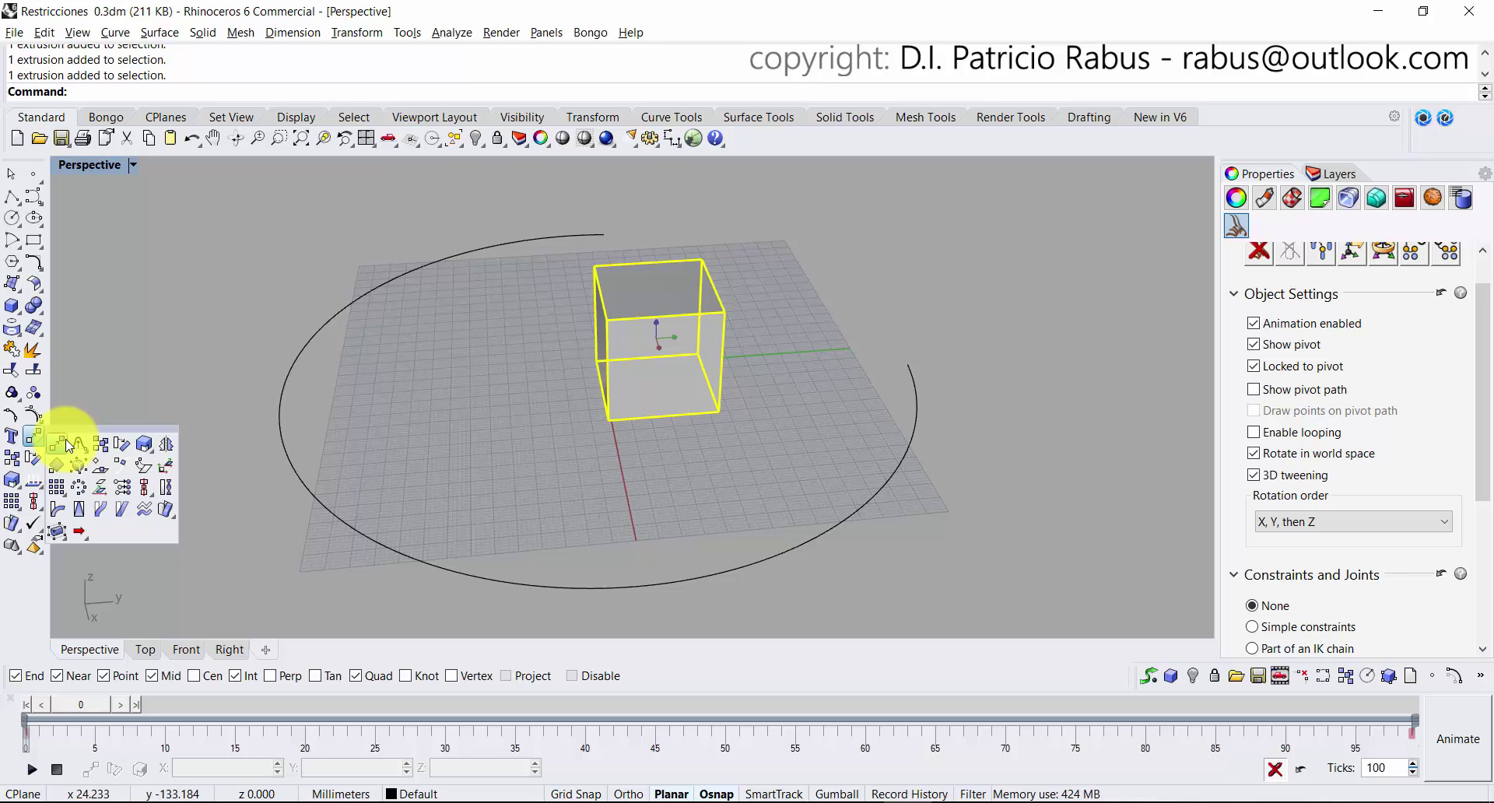
click(382, 458)
Set the box's constraints and joints type to Simple constraints.
click(664, 346)
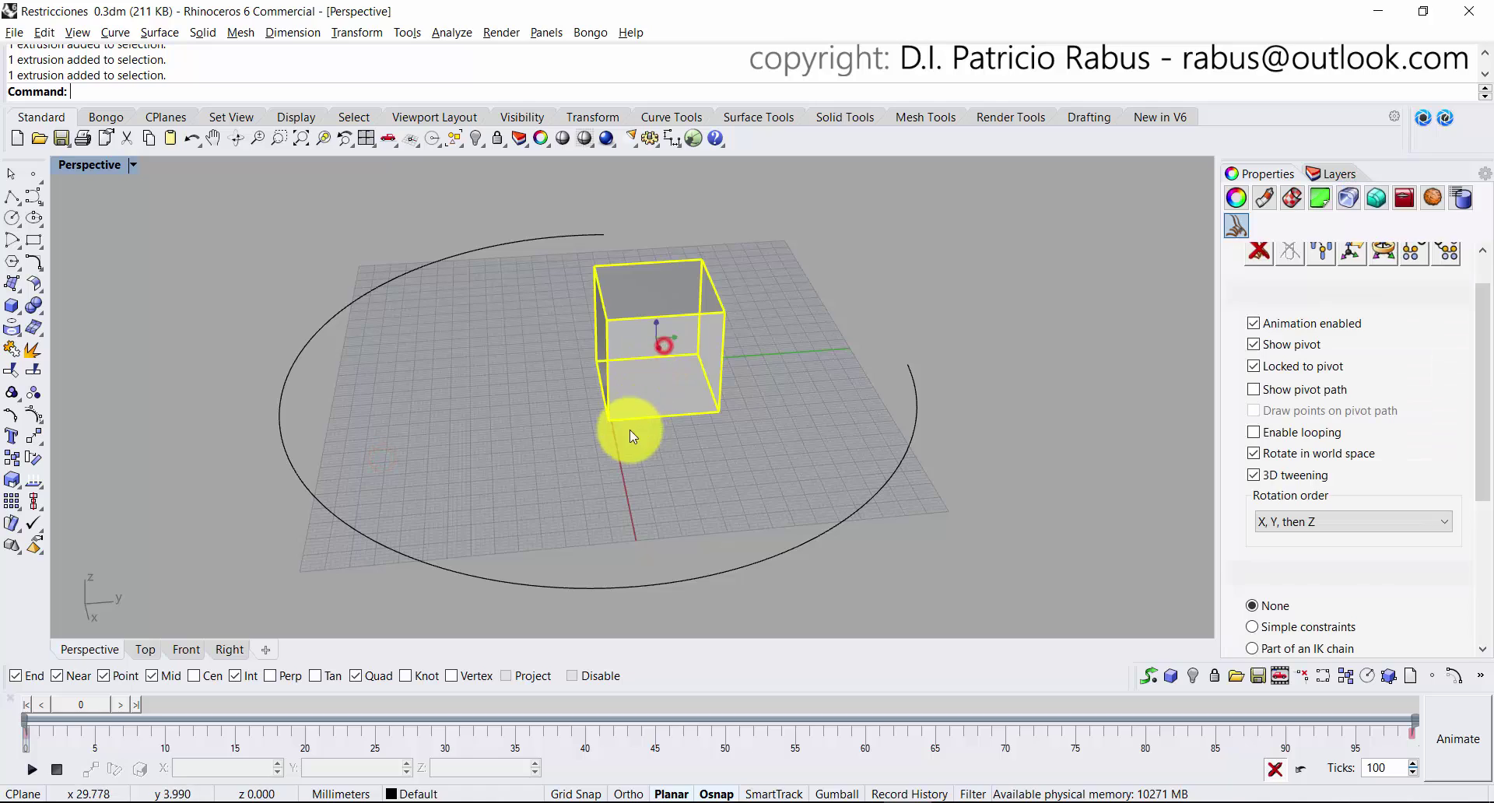
mouse_move(710, 403)
right_down()
mouse_move(661, 367)
mouse_move(646, 377)
mouse_move(685, 399)
right_up()
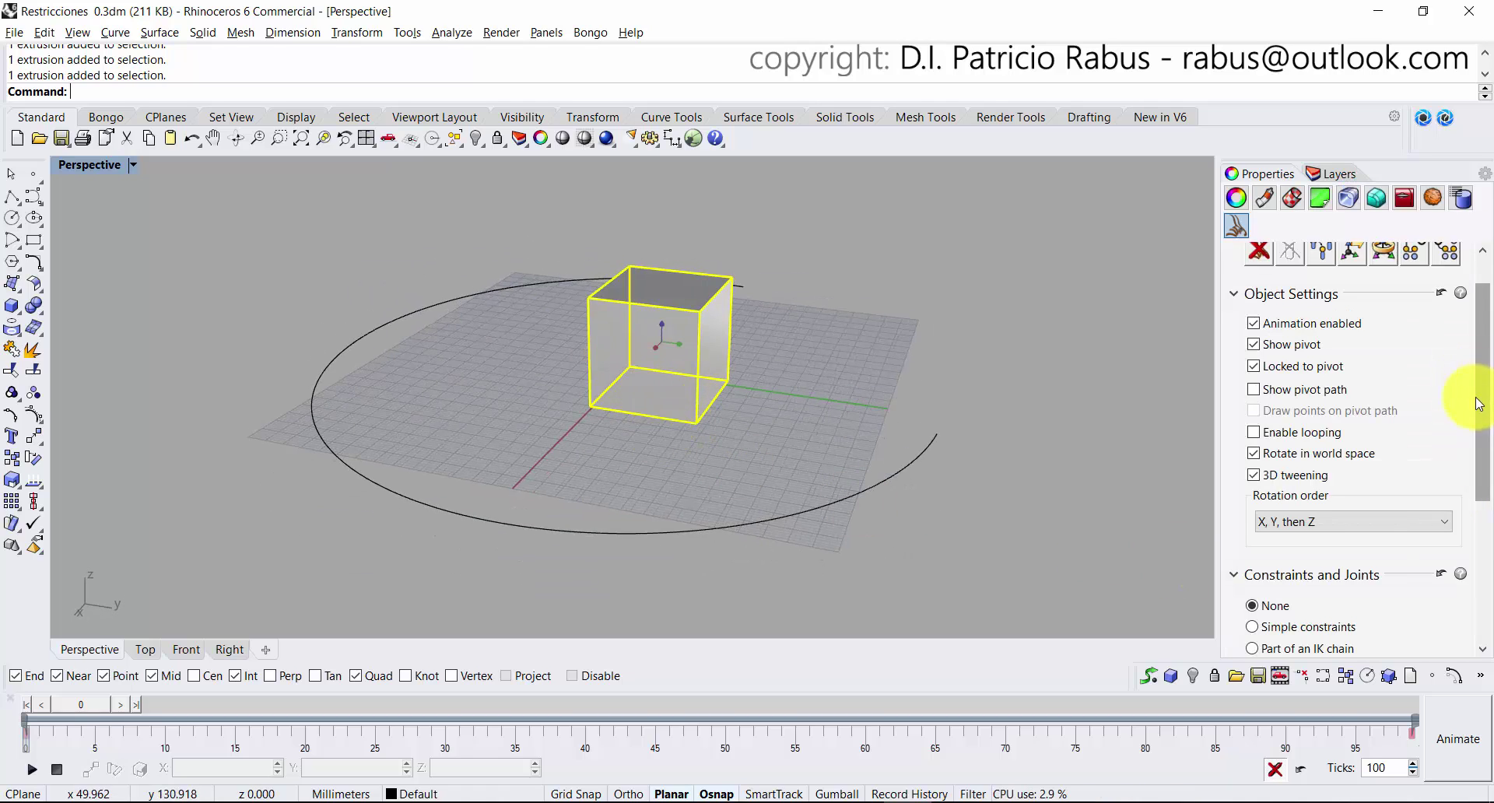
drag(1478, 404, 1479, 573)
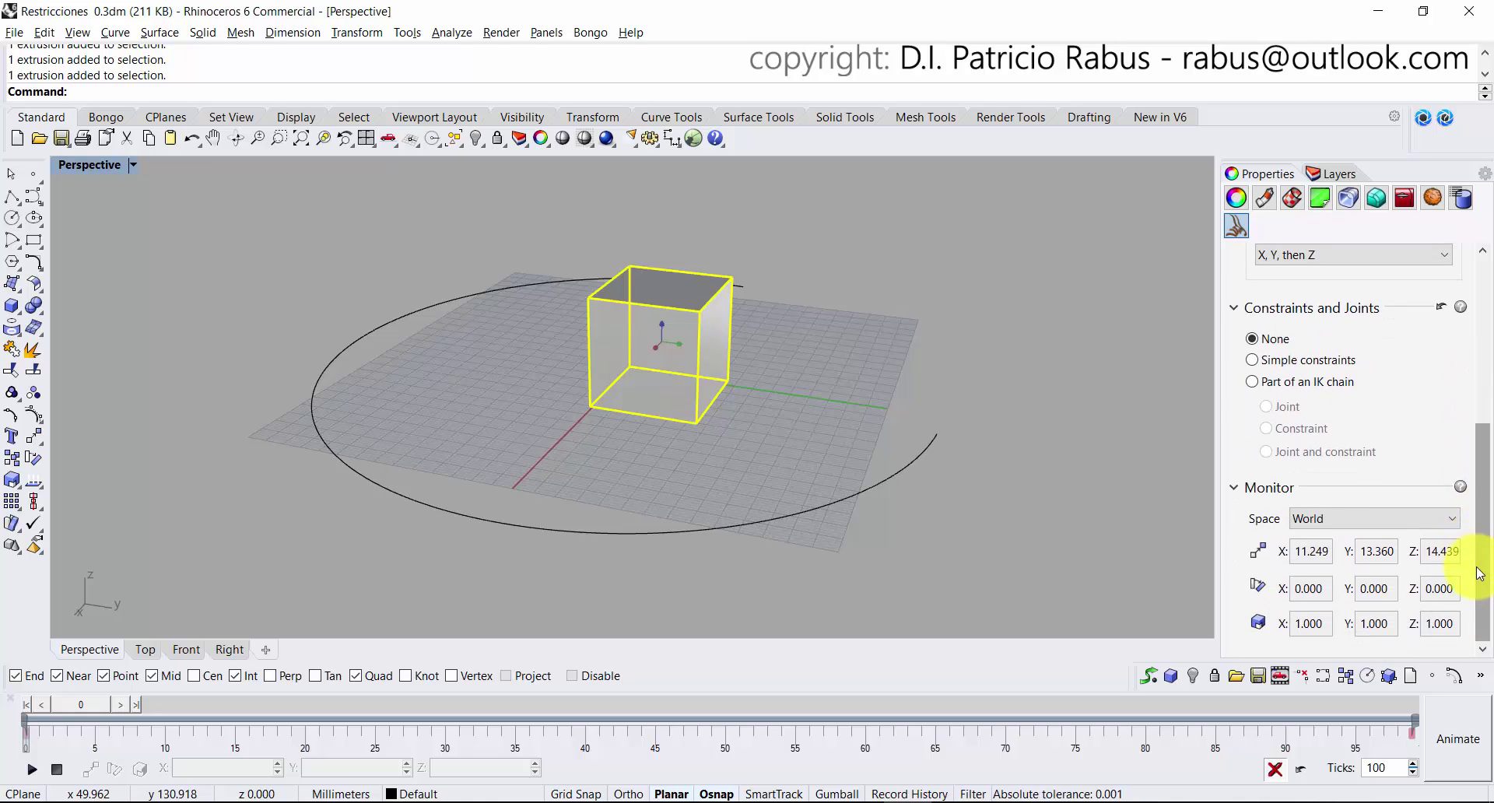
click(1276, 360)
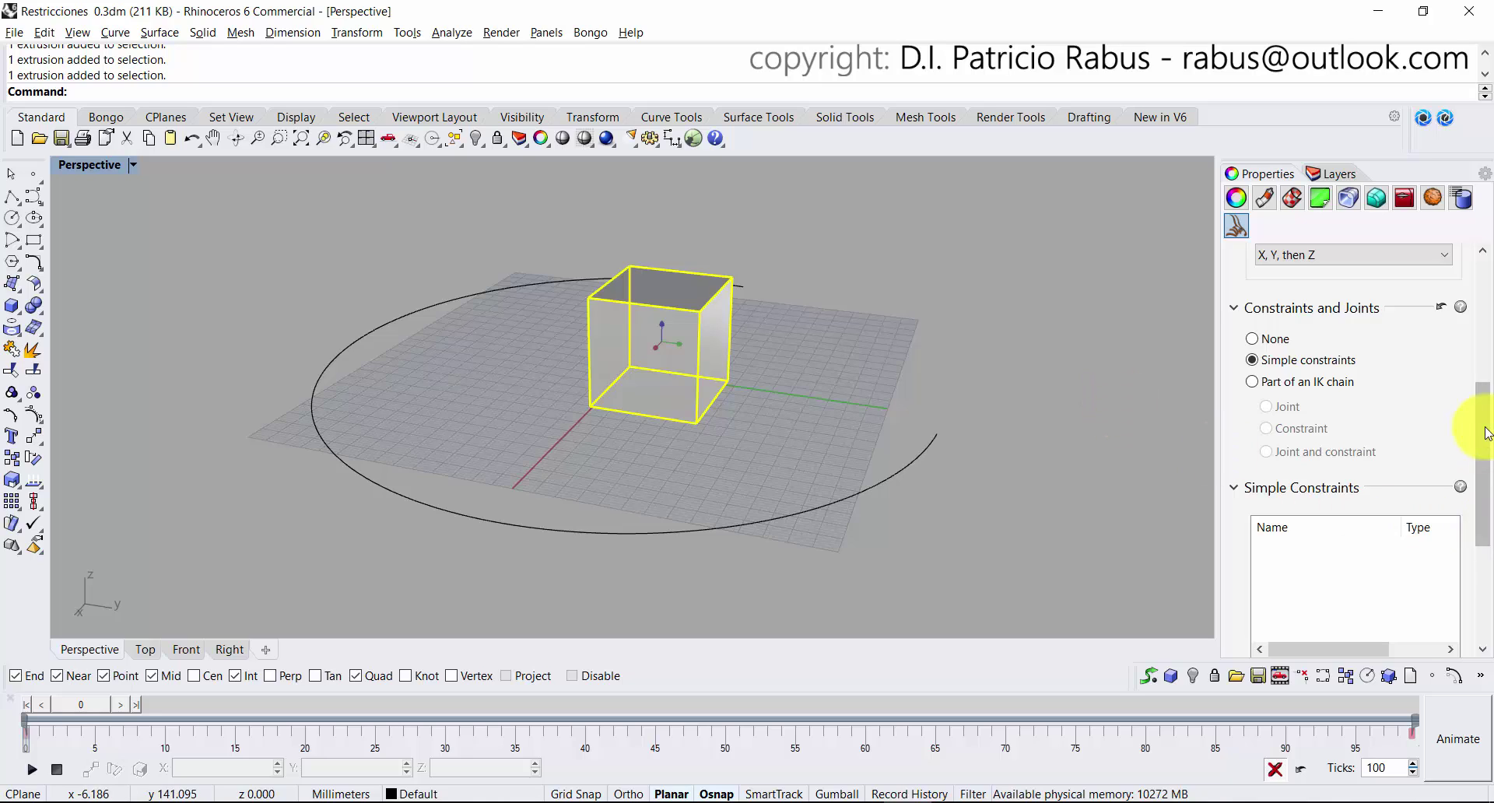
Add a To Path simple constraint to the box, picking the open arc near the end on the Y-axis side as its start.
scroll(1487, 443, down, 4)
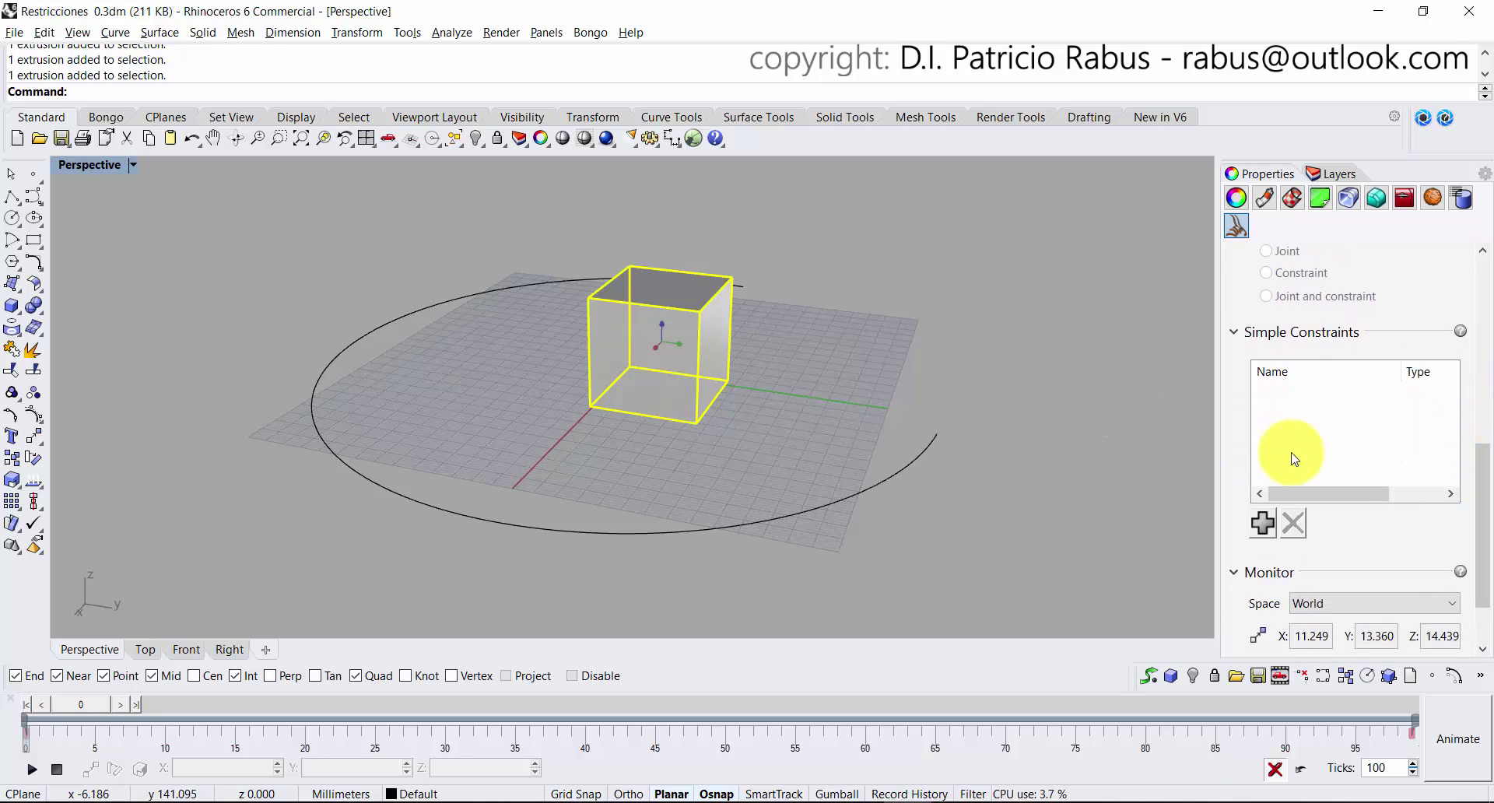
click(1262, 523)
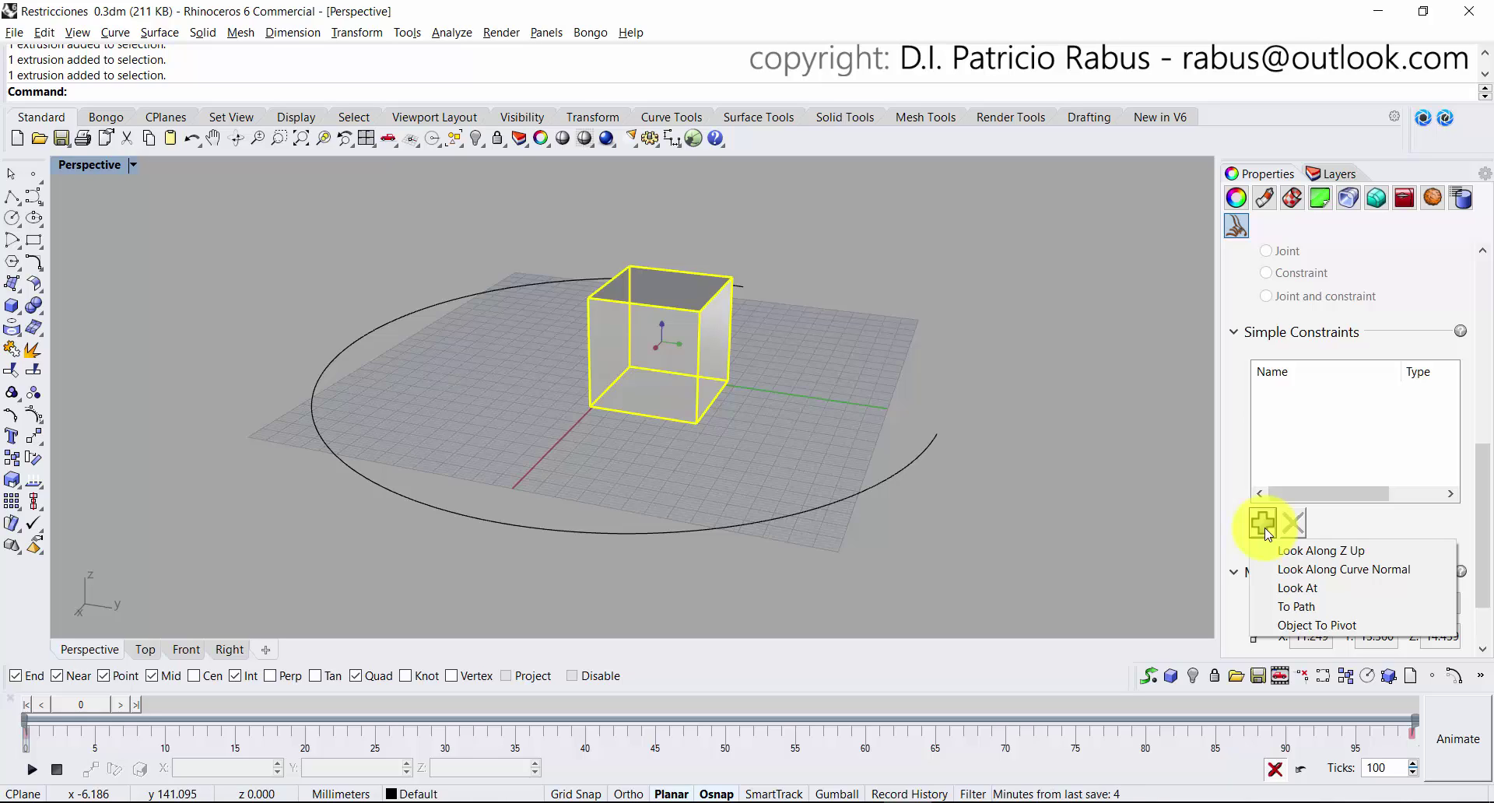
click(1296, 607)
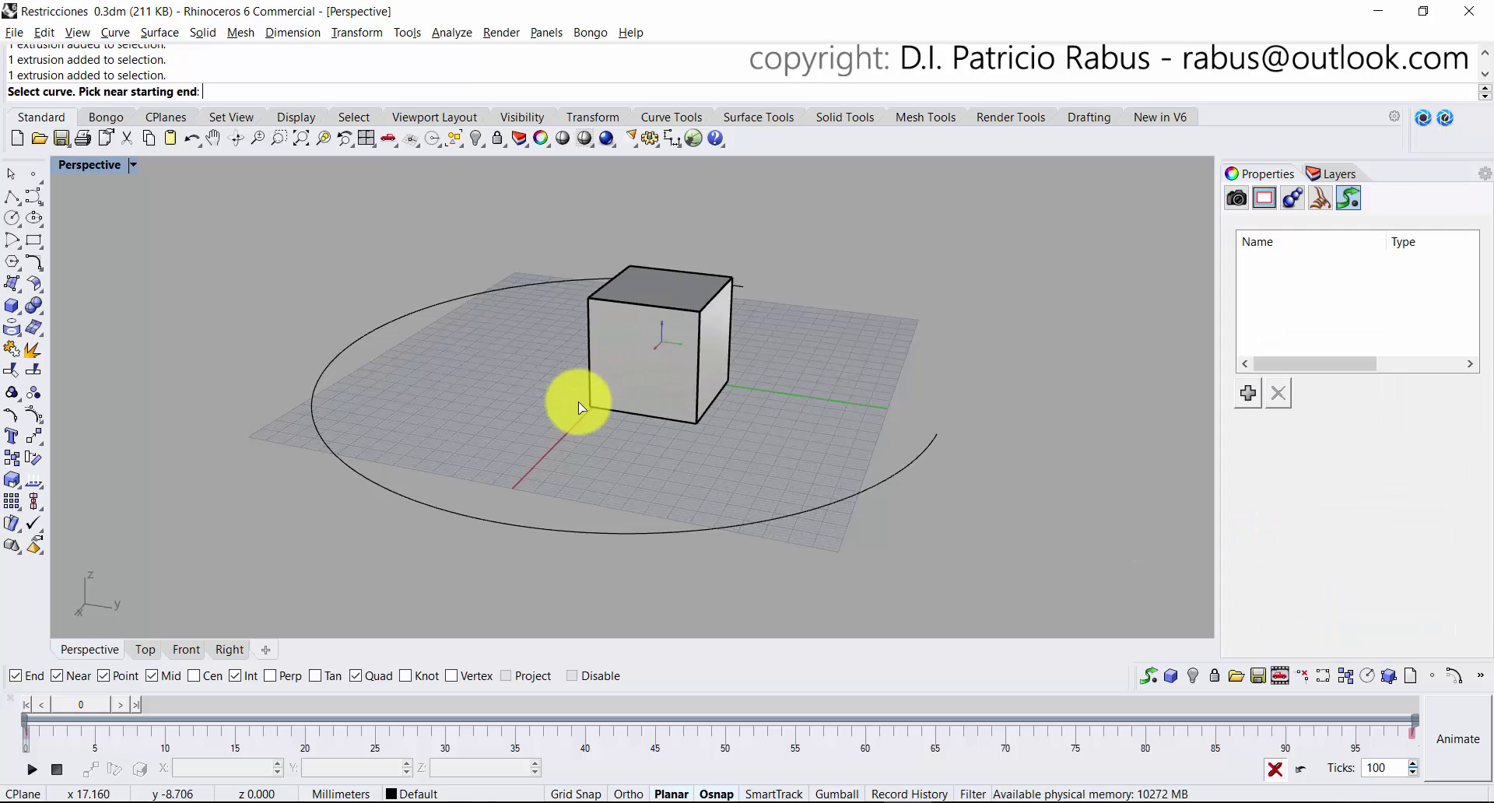
click(927, 454)
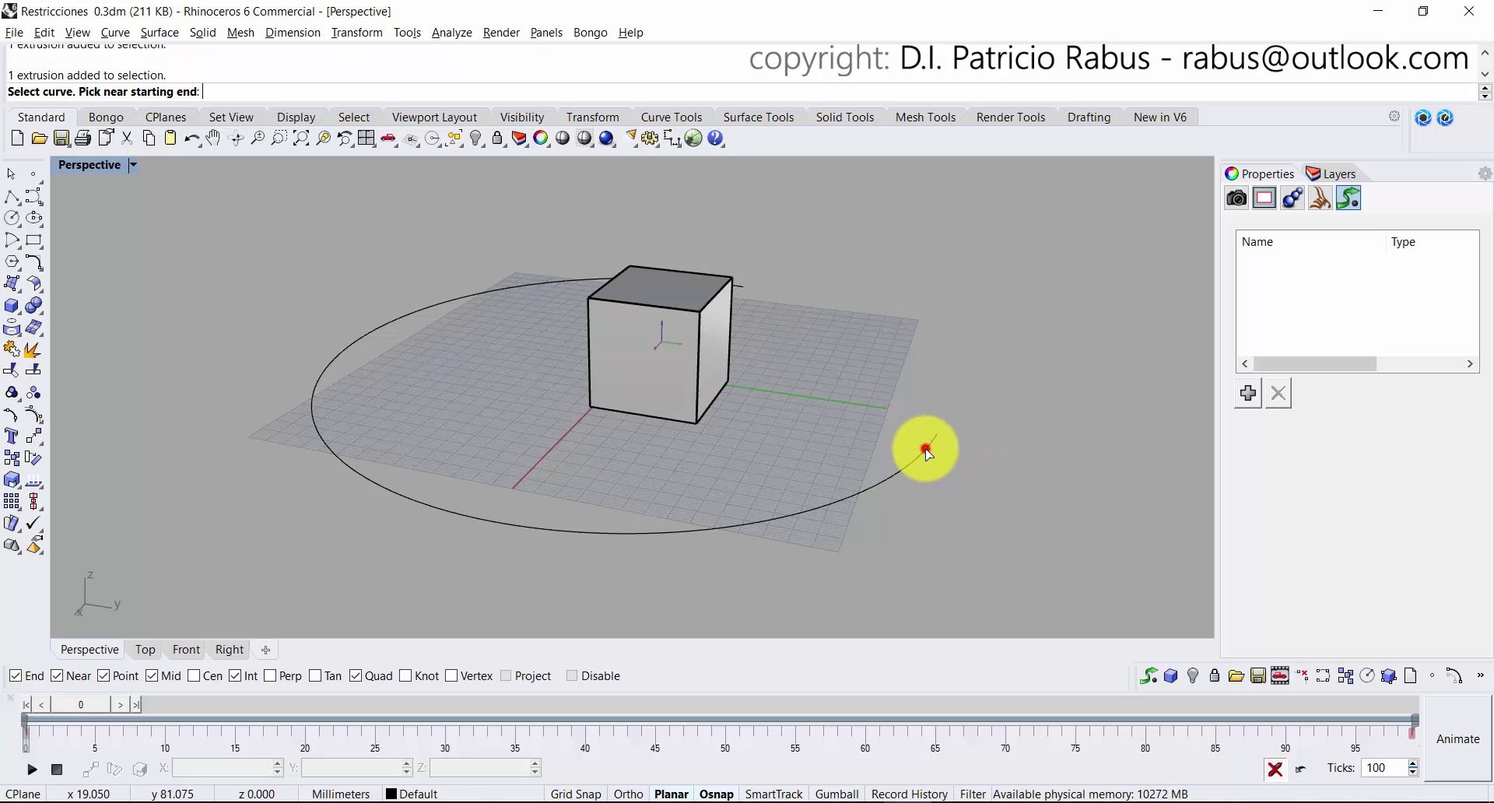
Scrub the timeline to preview the box travelling along the arc, and inspect the path from several angles.
right_drag(994, 517, 489, 458)
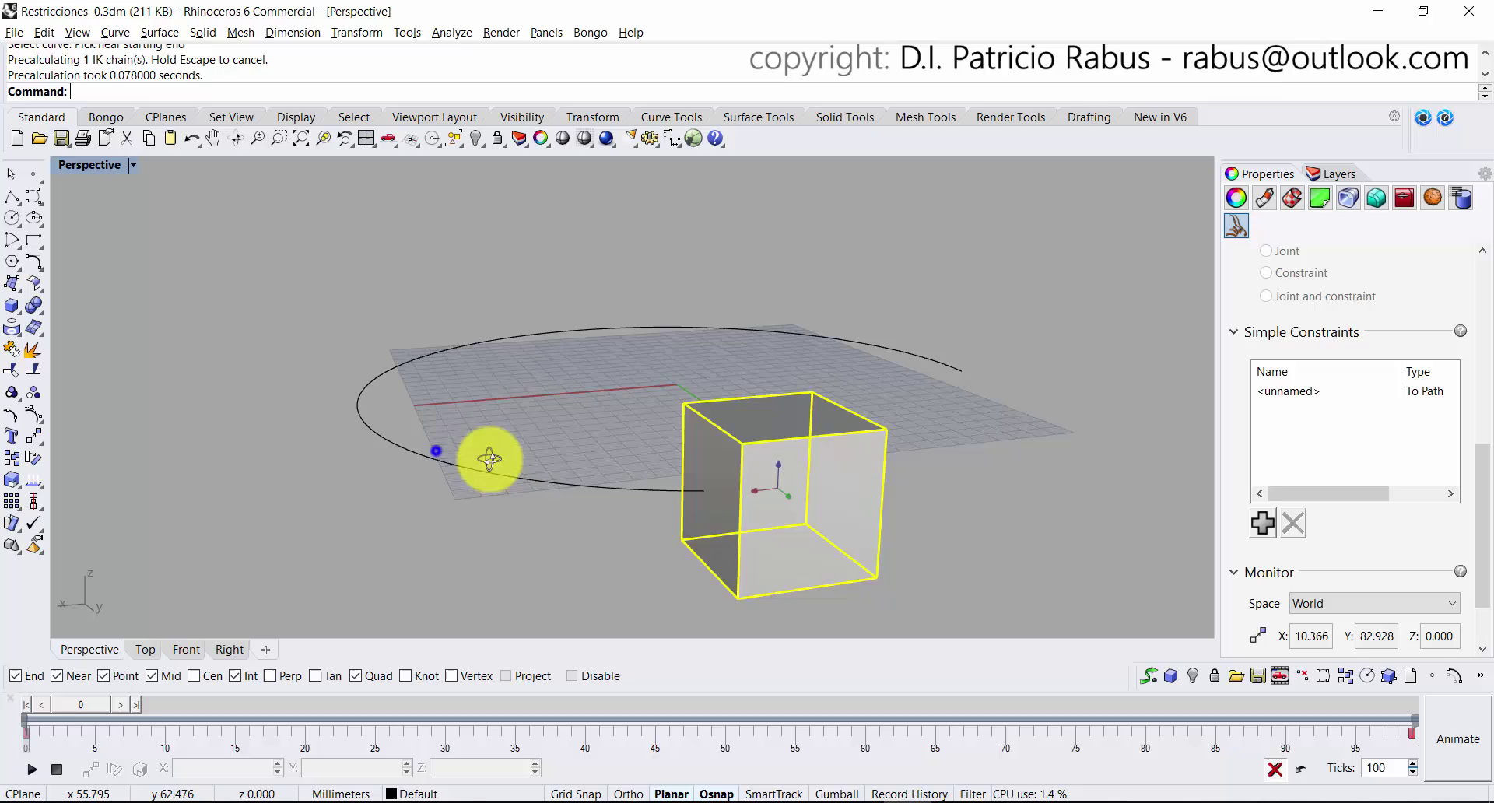
click(562, 483)
click(563, 488)
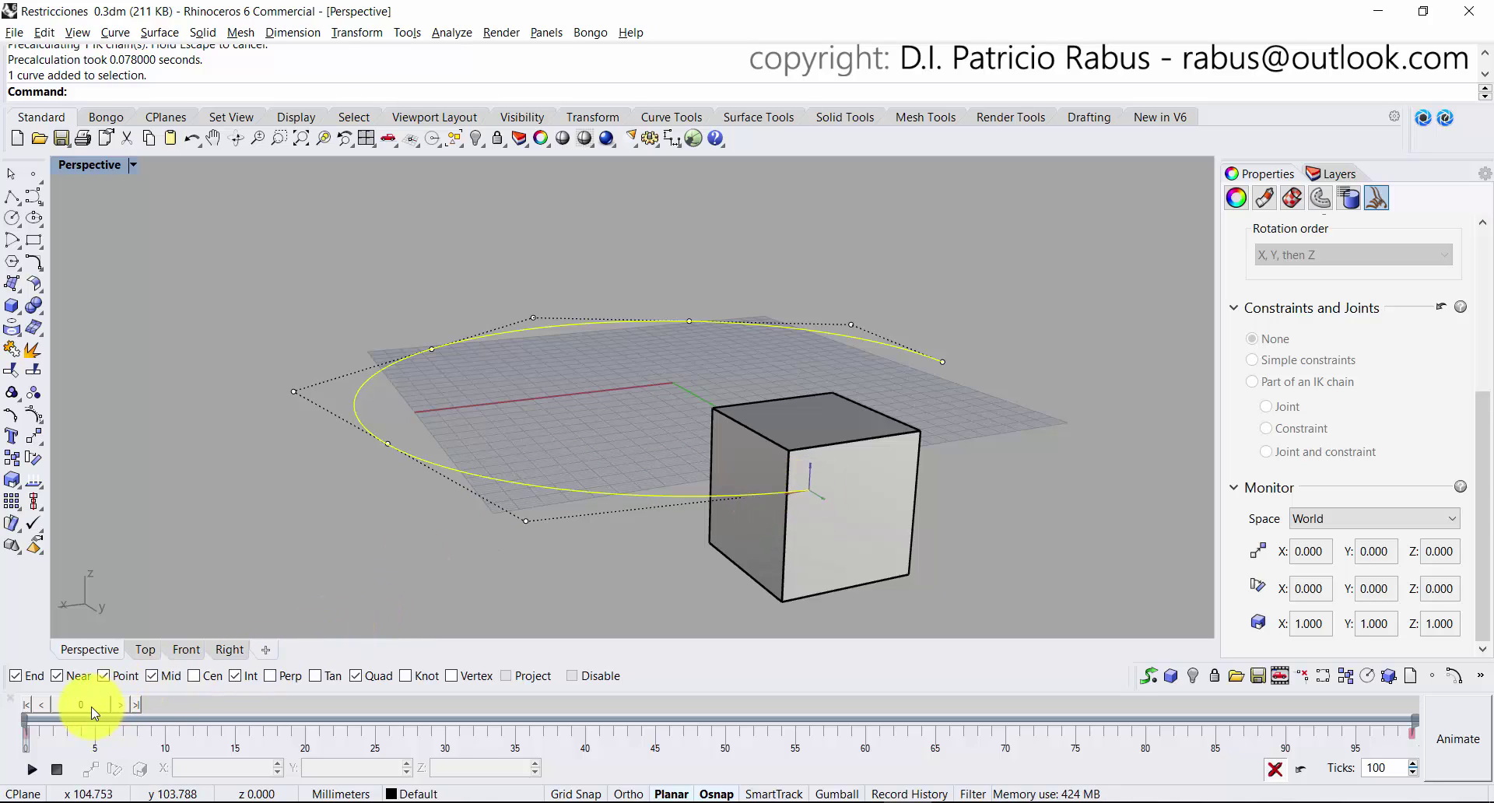
mouse_move(93, 712)
mouse_down()
mouse_move(256, 716)
mouse_move(360, 739)
mouse_move(1004, 749)
mouse_move(1223, 737)
mouse_move(1417, 694)
mouse_move(767, 733)
mouse_move(90, 684)
mouse_up()
right_drag(326, 276, 576, 323)
scroll(690, 387, down, 3)
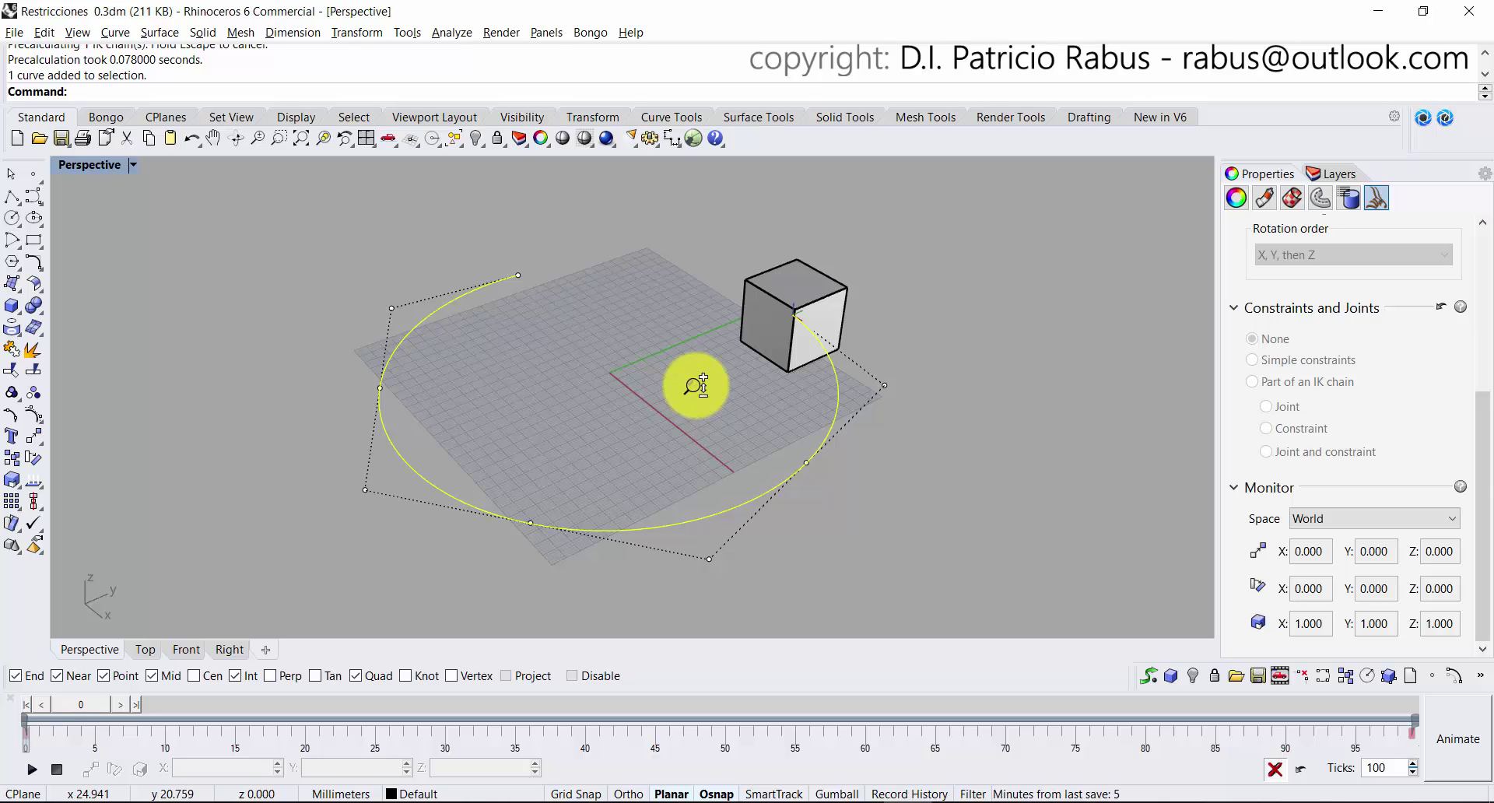
right_drag(695, 385, 586, 324)
Use Link Chain with the box as parent to move its Bongo pivot to the box's front bottom corner.
click(110, 114)
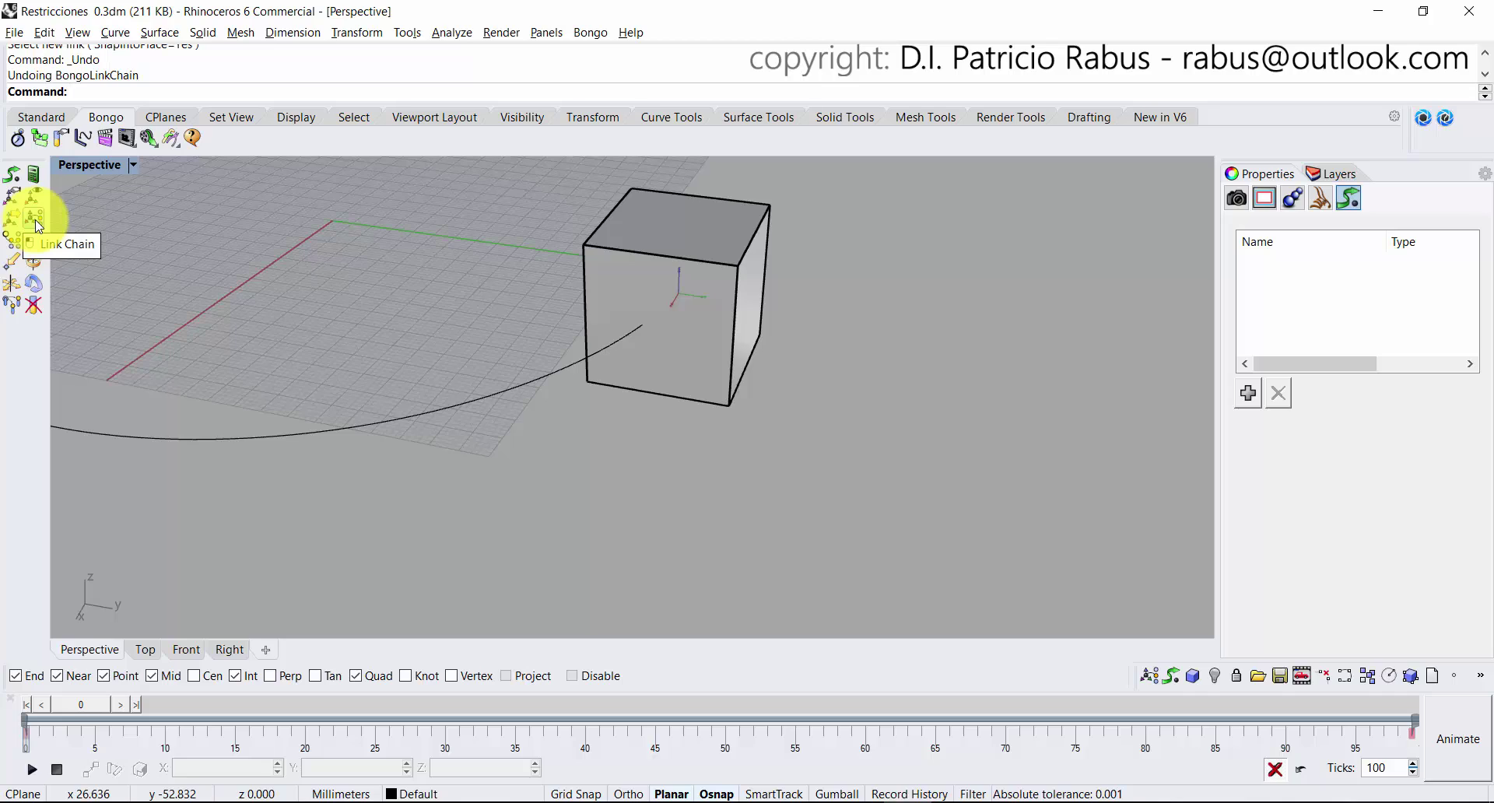
click(35, 220)
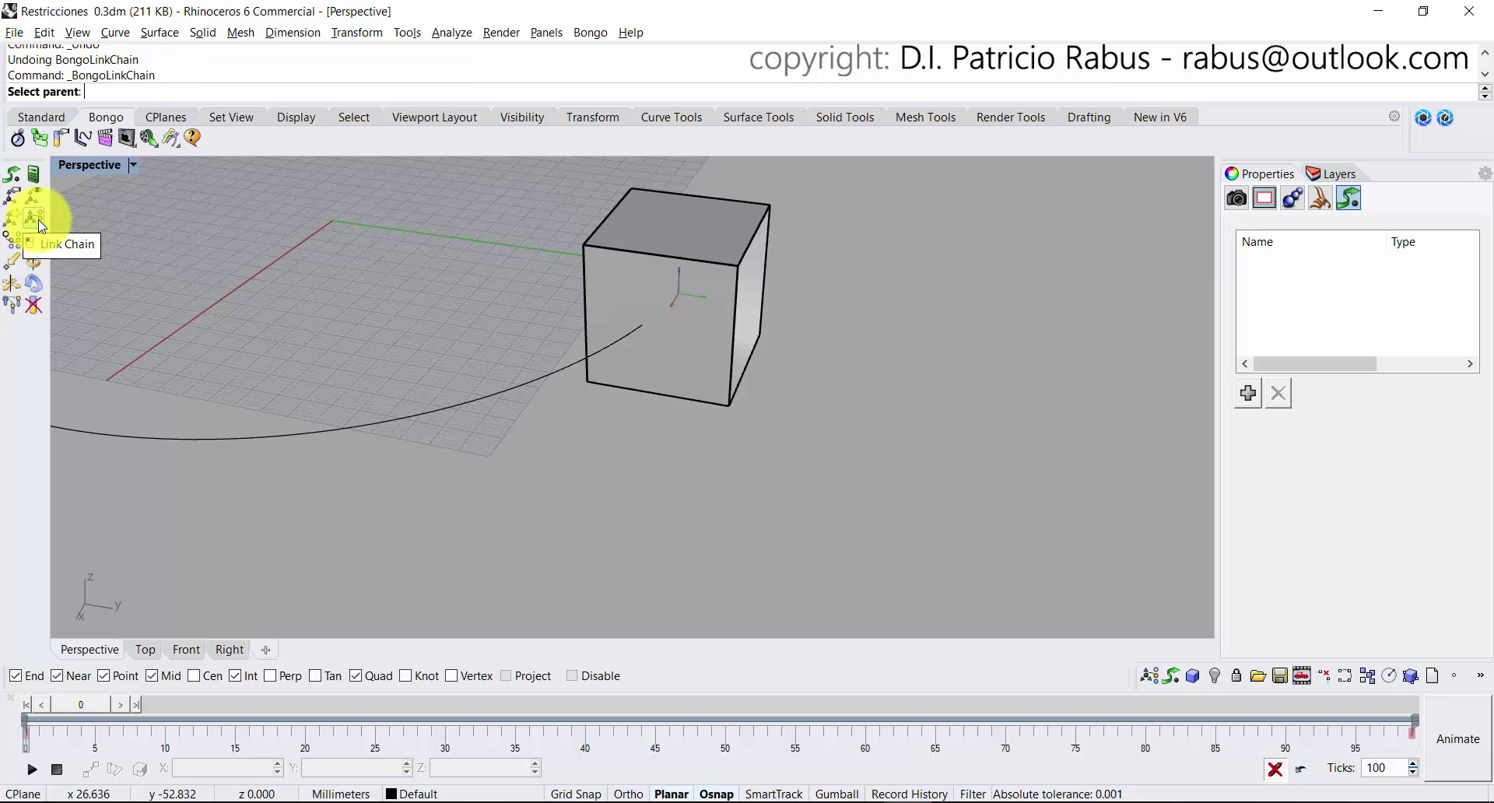
click(728, 286)
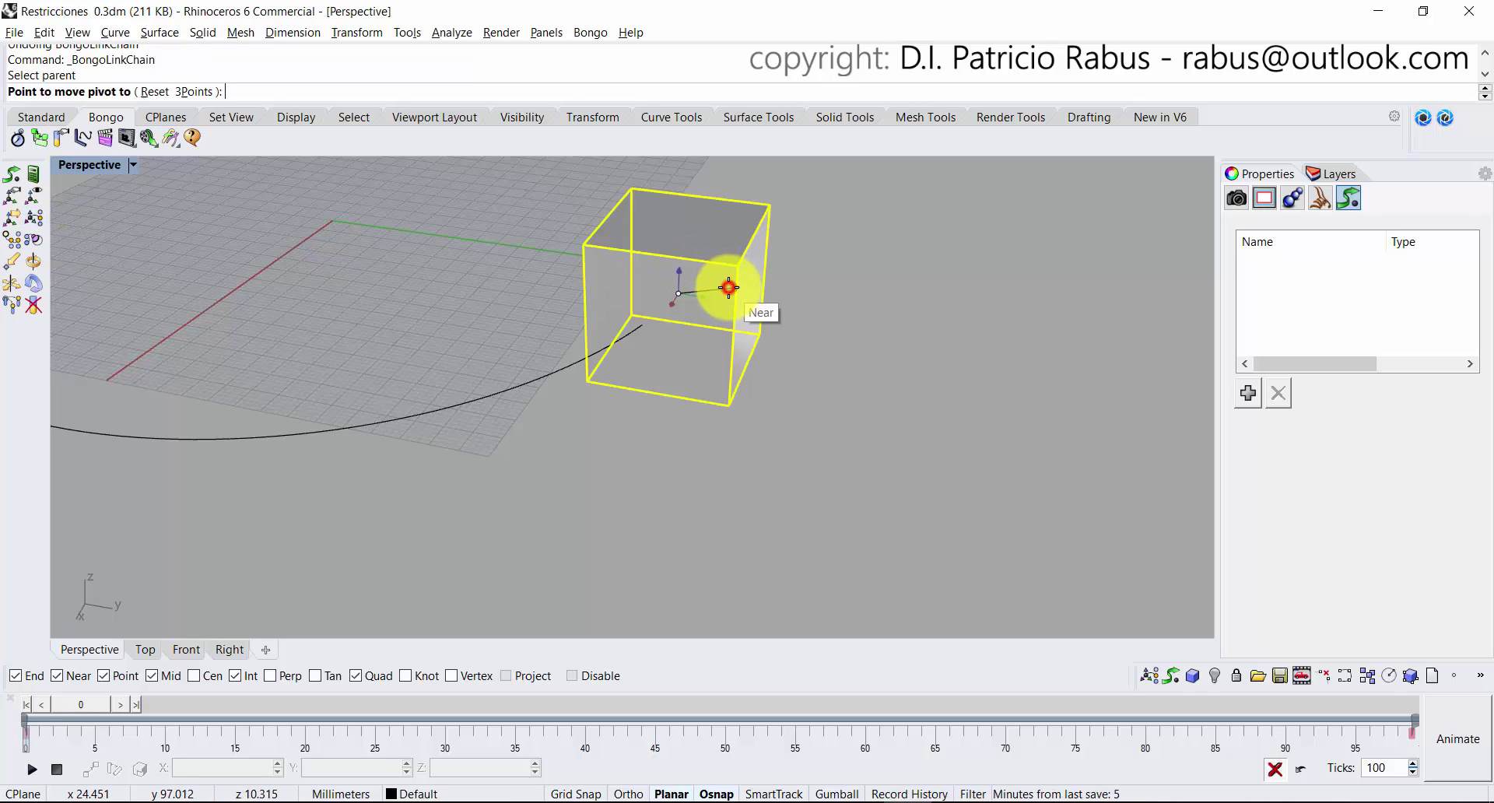
click(727, 405)
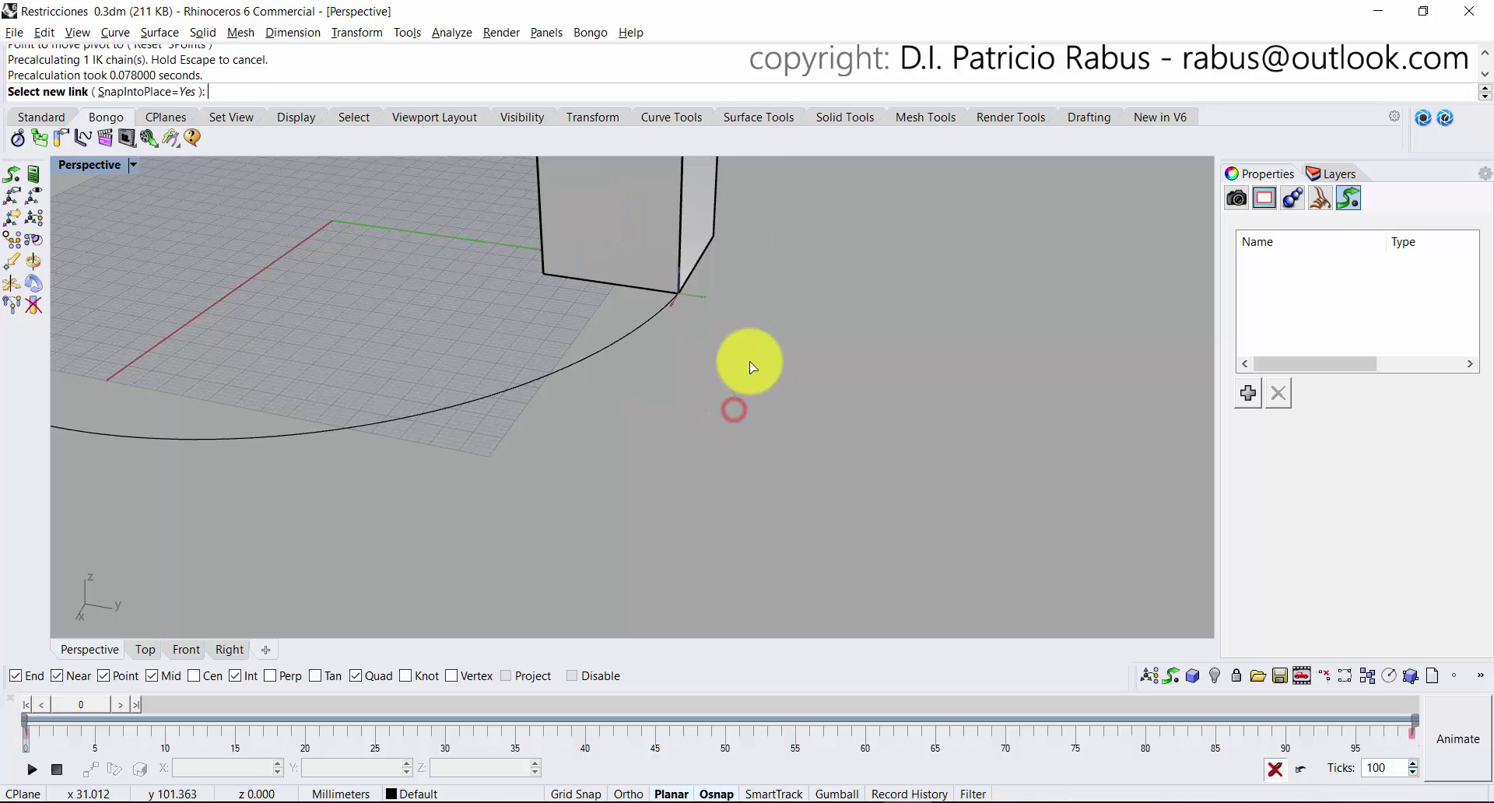
Scrub the timeline to check how the box follows the arc from its corner pivot, and end Link Chain.
scroll(750, 366, down, 5)
drag(97, 714, 113, 646)
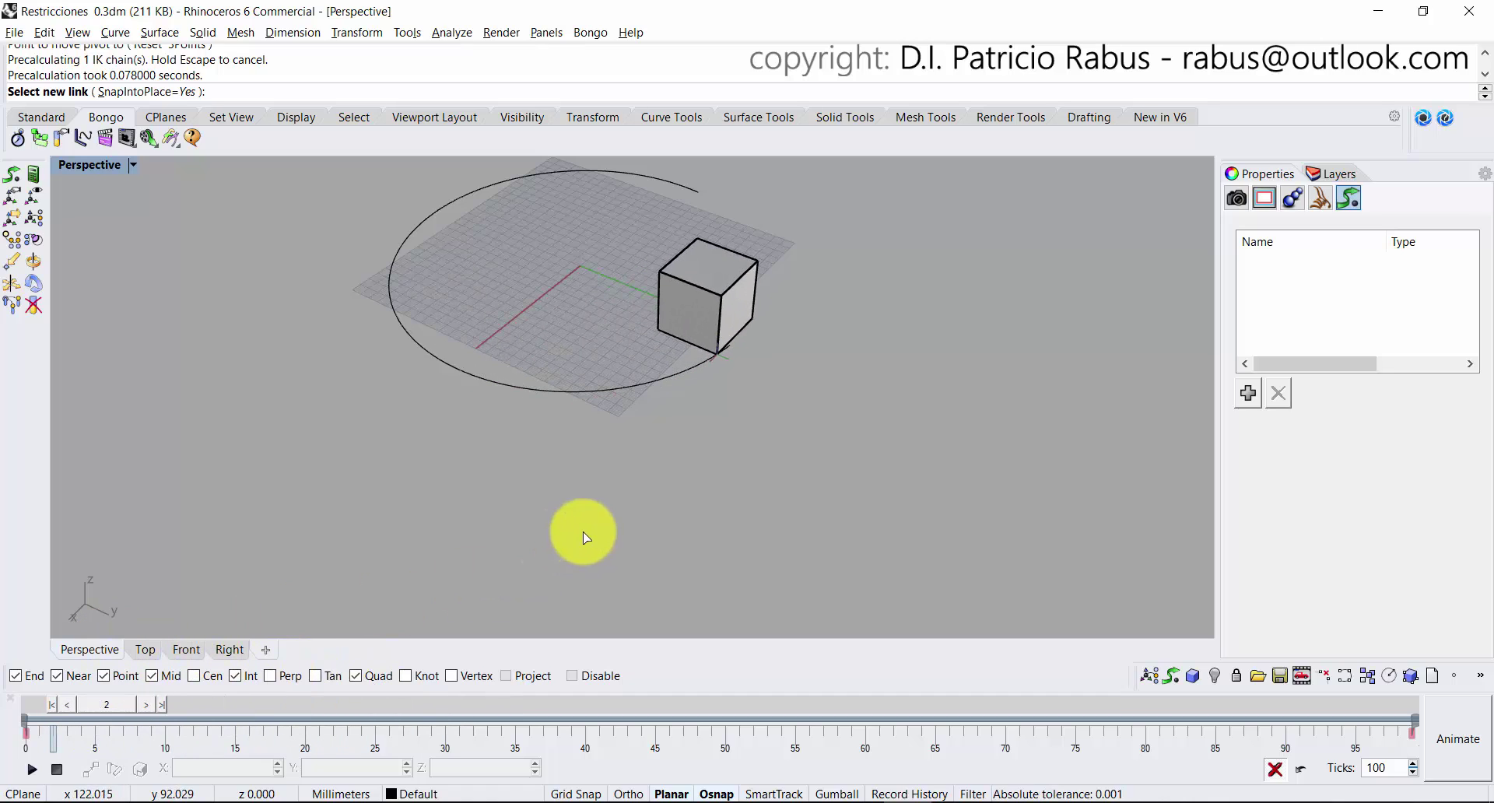
click(583, 530)
shift+right_drag(651, 477, 587, 566)
click(653, 374)
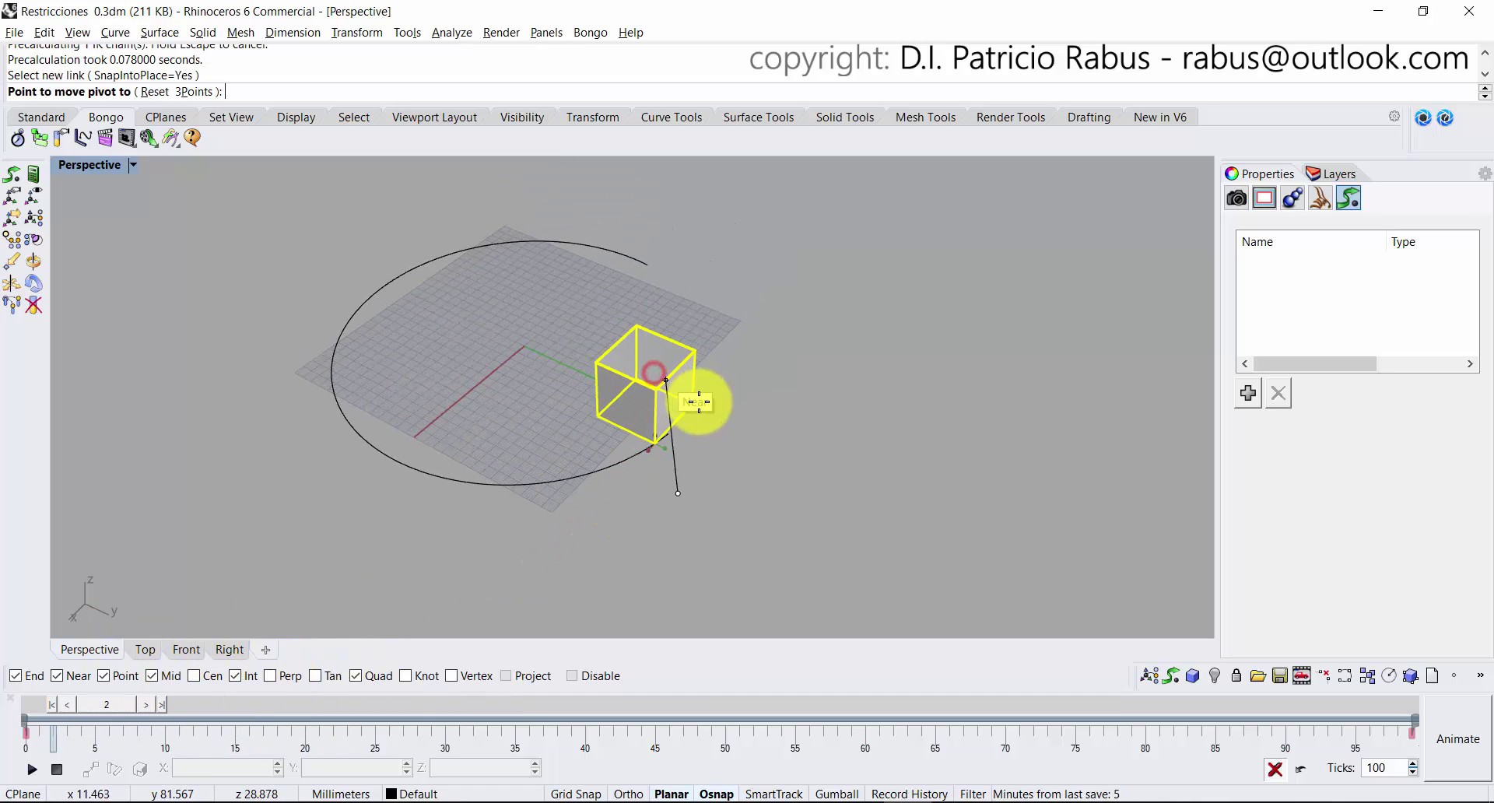
click(755, 468)
right_click(756, 472)
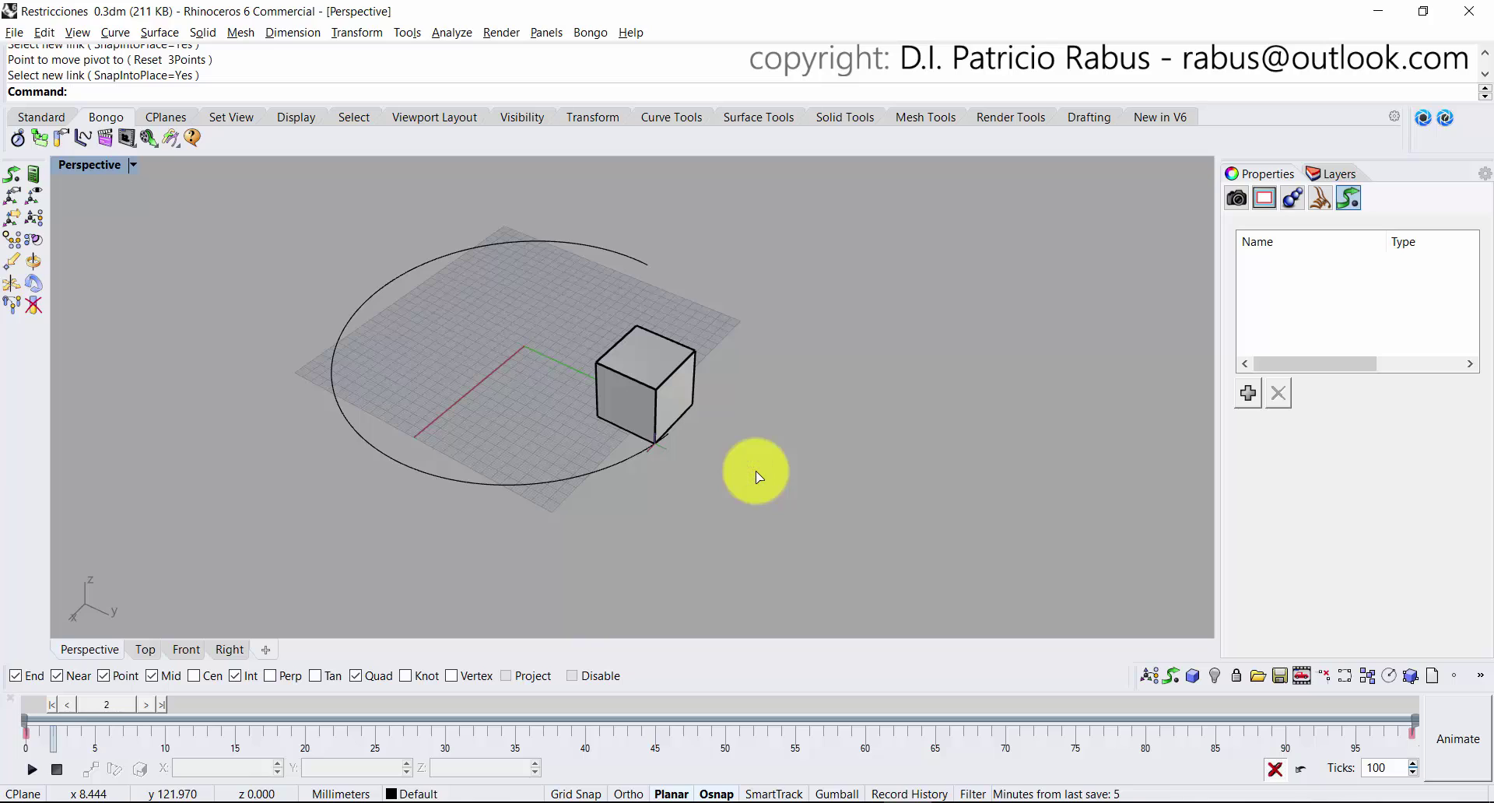
Remove the To Path constraint from the box's simple constraints.
scroll(696, 449, up, 2)
click(658, 378)
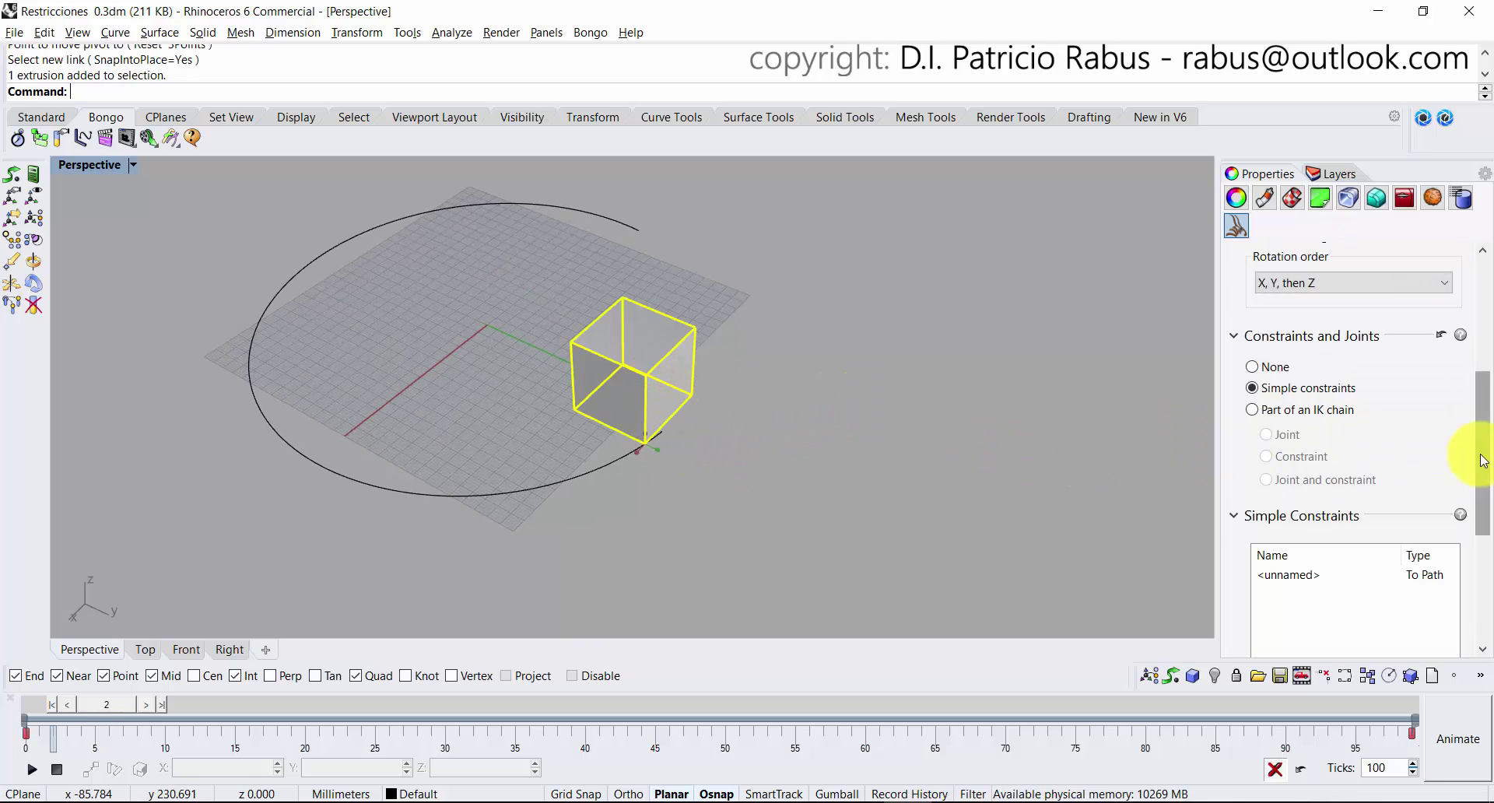
scroll(1457, 475, down, 2)
click(1440, 433)
click(1292, 566)
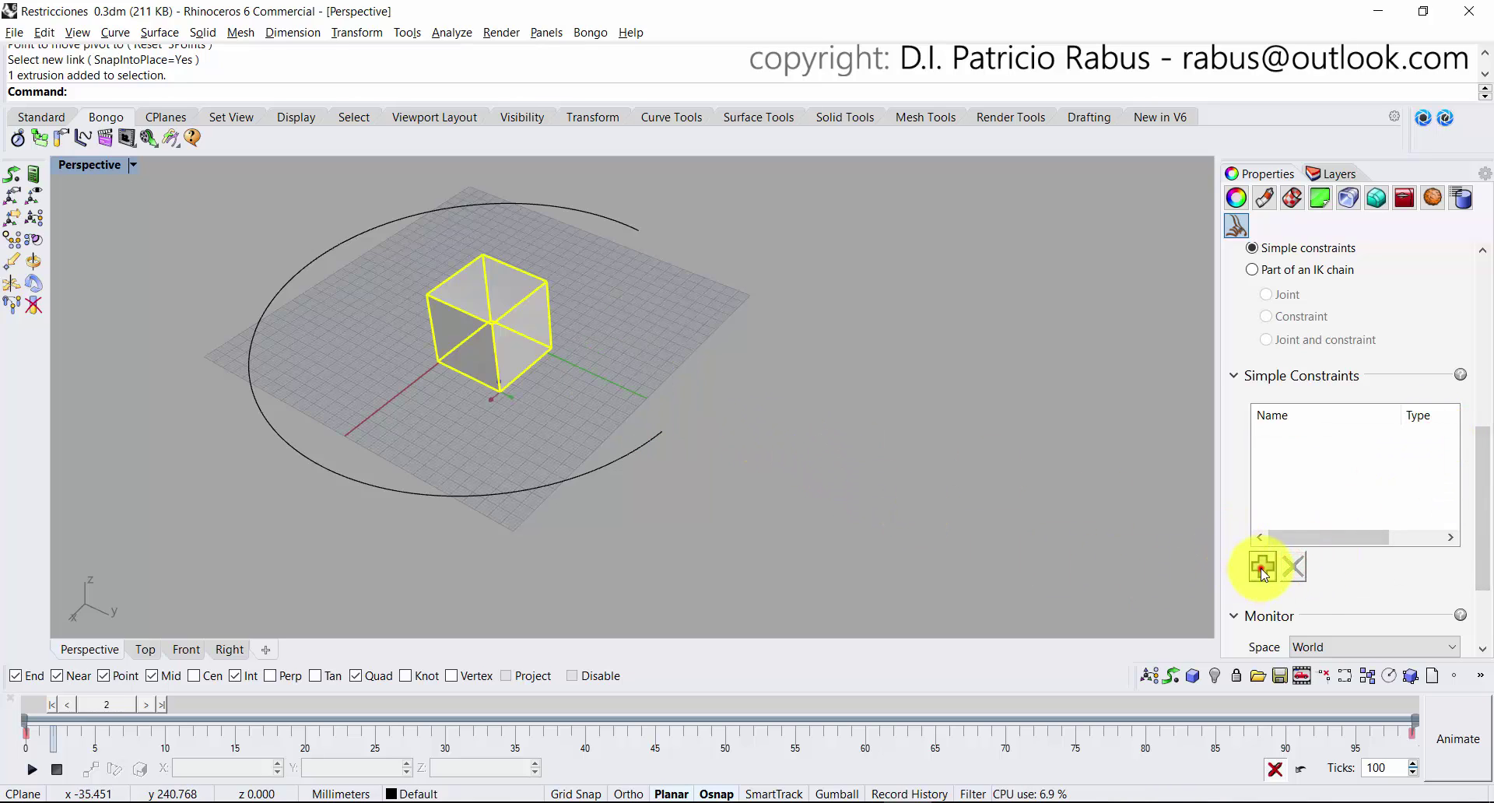
Add a Look Along Curve Normal constraint to the box, picking a heading vector and the arc near its starting end.
click(1263, 568)
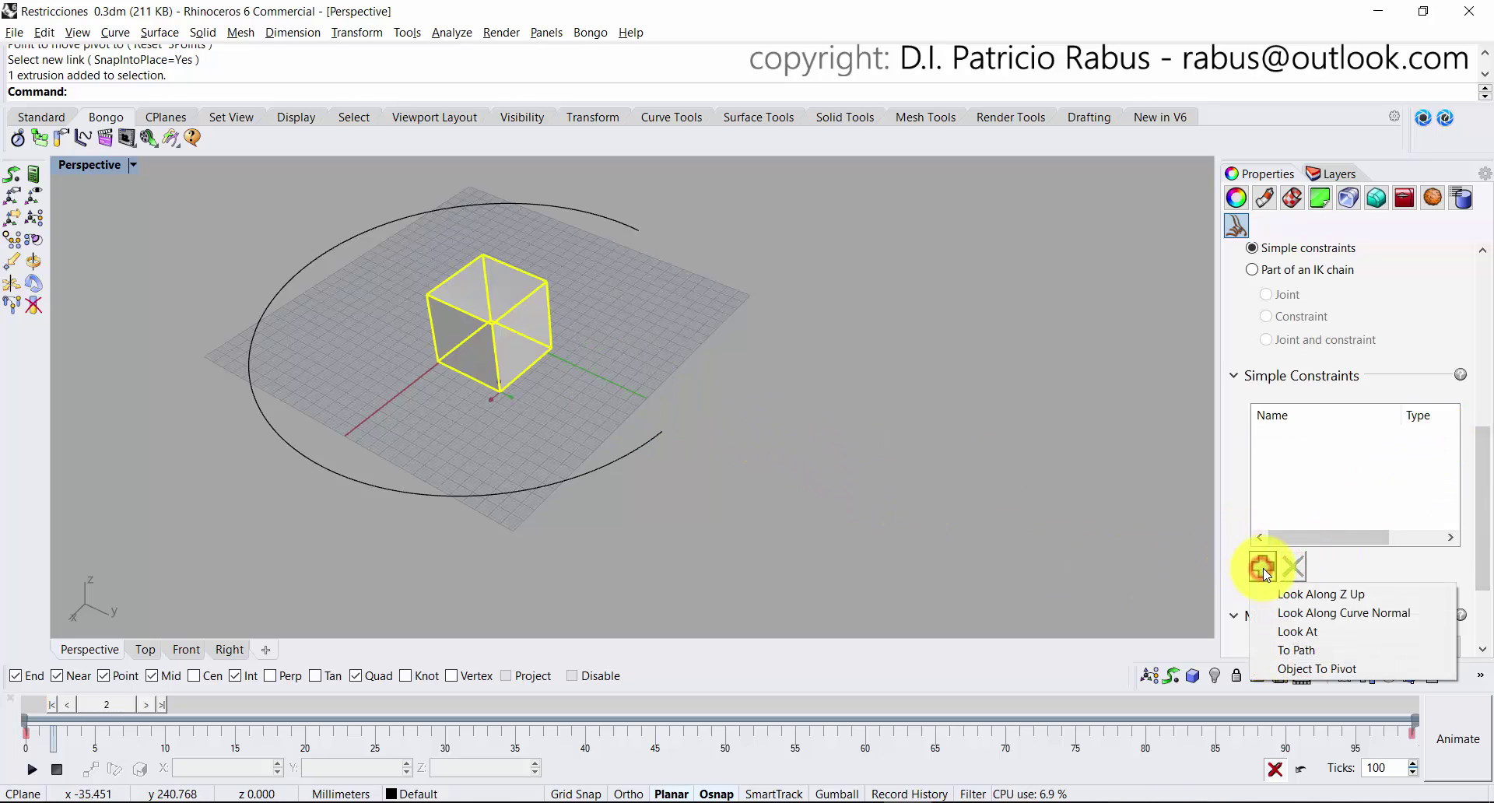
click(1301, 619)
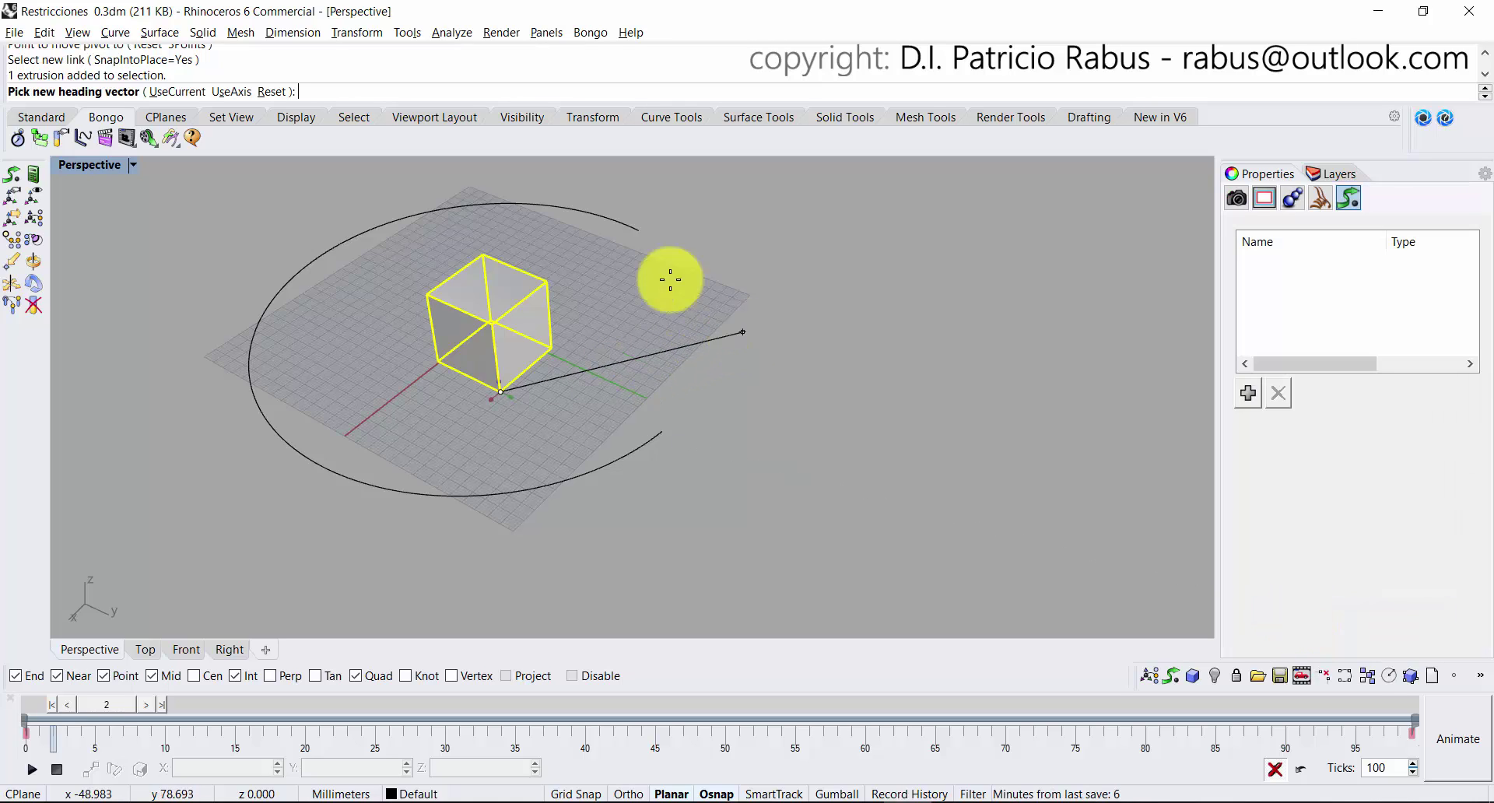
click(560, 357)
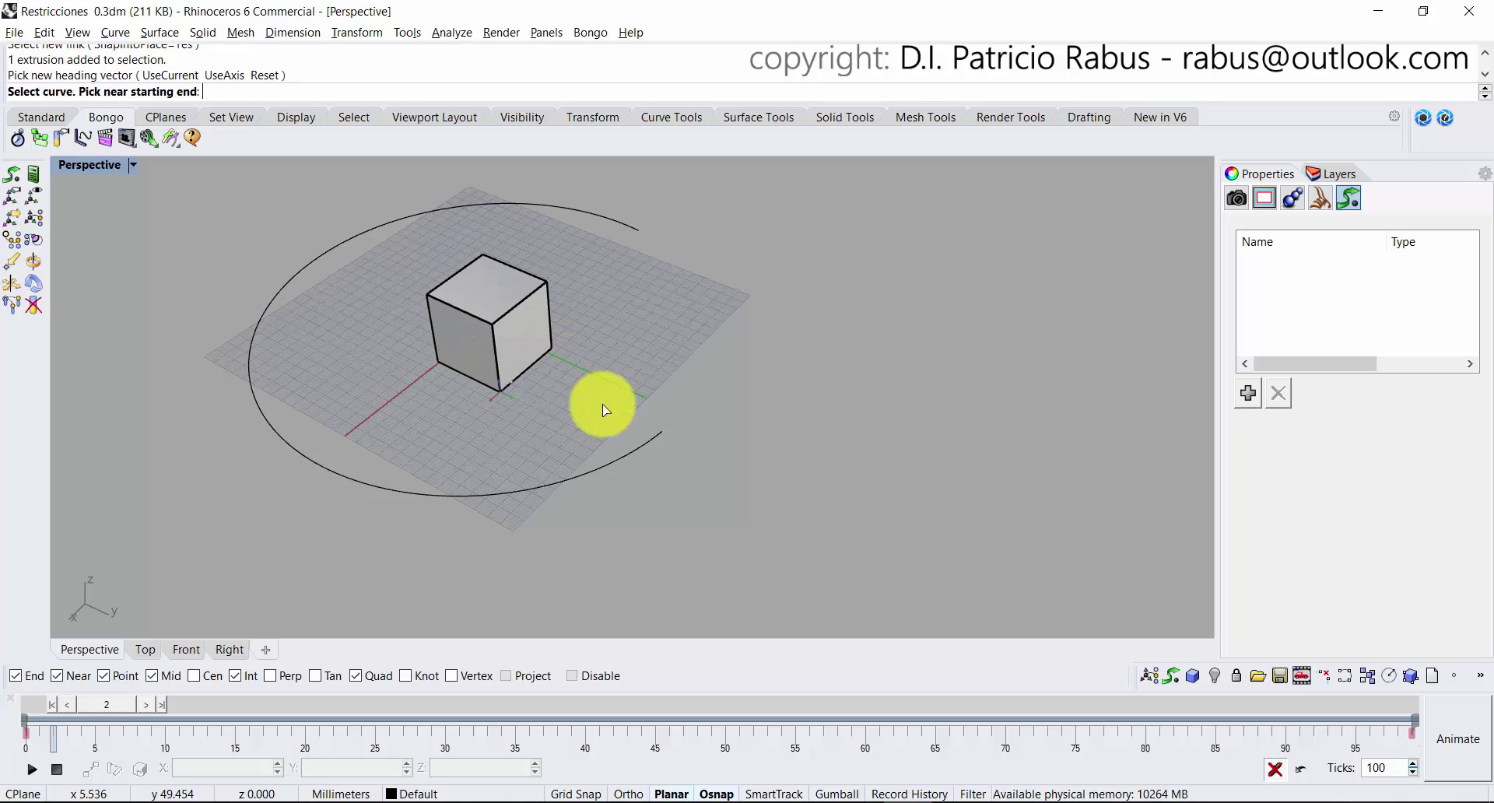
click(654, 448)
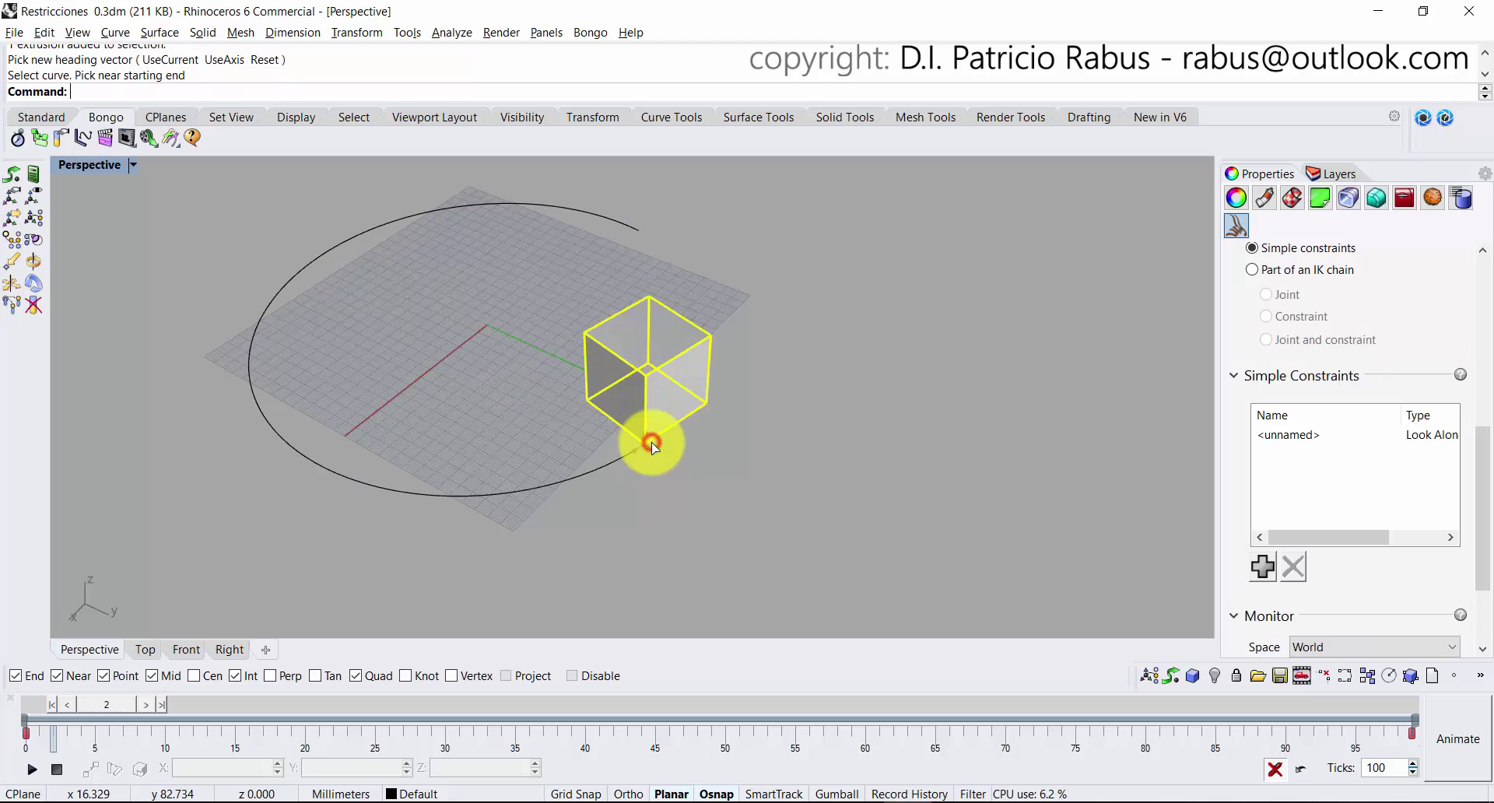
Scrub the timeline forward and back to preview the box turning with the arc.
drag(106, 707, 327, 704)
drag(184, 644, 4, 604)
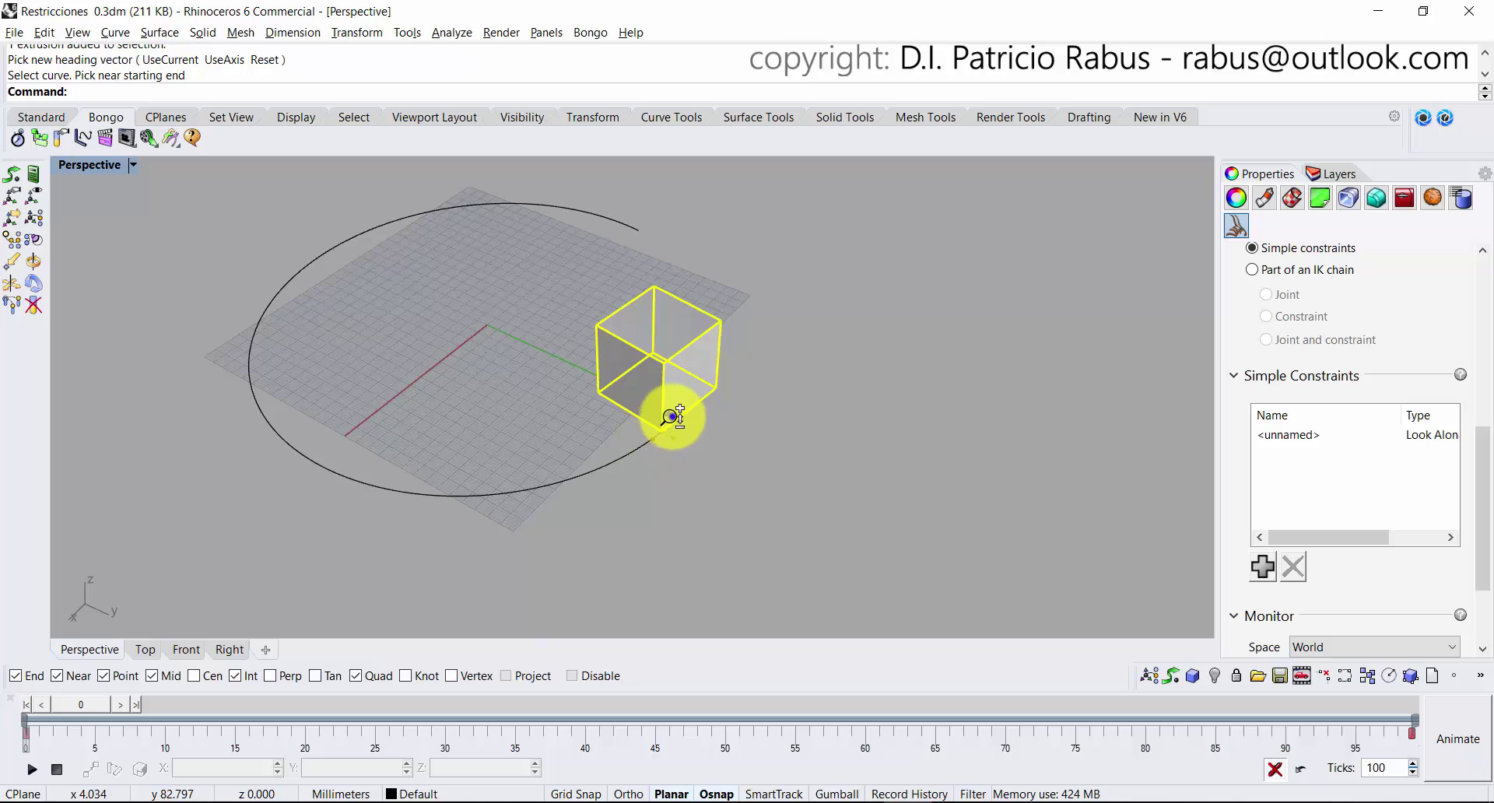
right_drag(667, 423, 680, 453)
drag(86, 704, 354, 705)
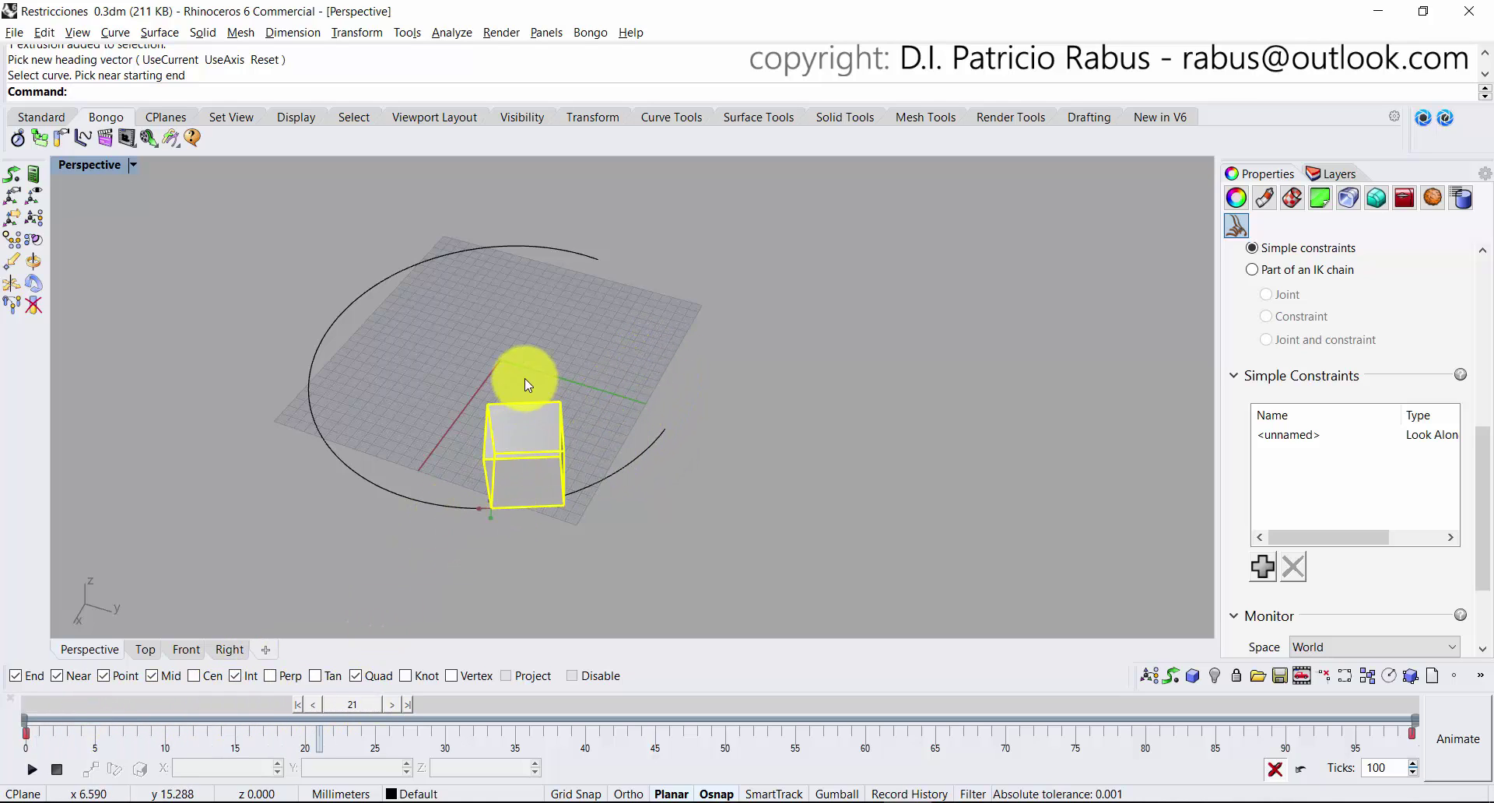
drag(332, 708, 89, 704)
Undo the timeline moves and the Look Along Curve Normal constraint on the box.
click(328, 403)
key(ctrl+z)
key(ctrl+z)
key(ctrl+z)
key(ctrl+z)
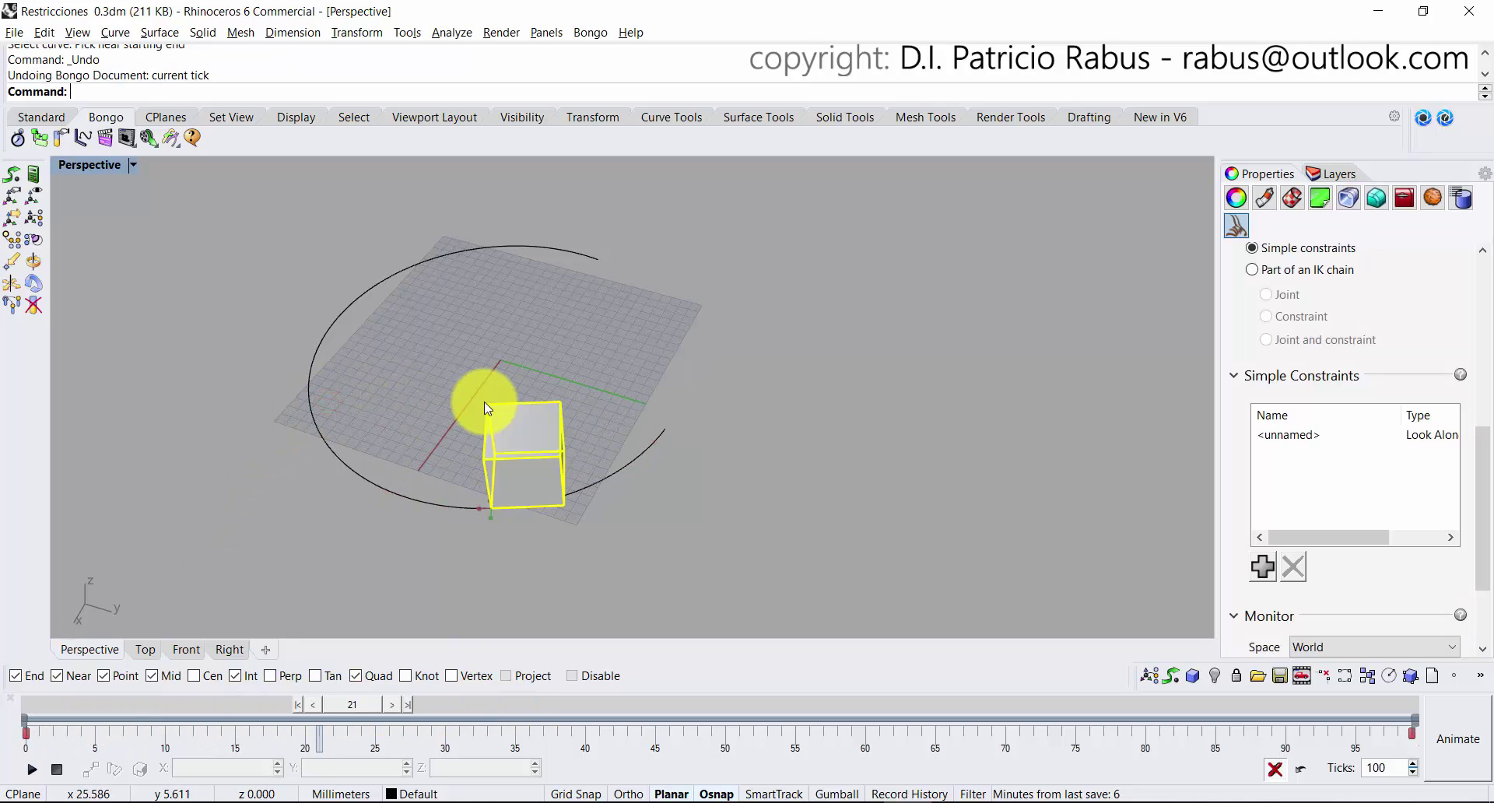
Use Link Chain to offset the box's Bongo pivot outward from its bottom corner along the Y direction.
click(522, 450)
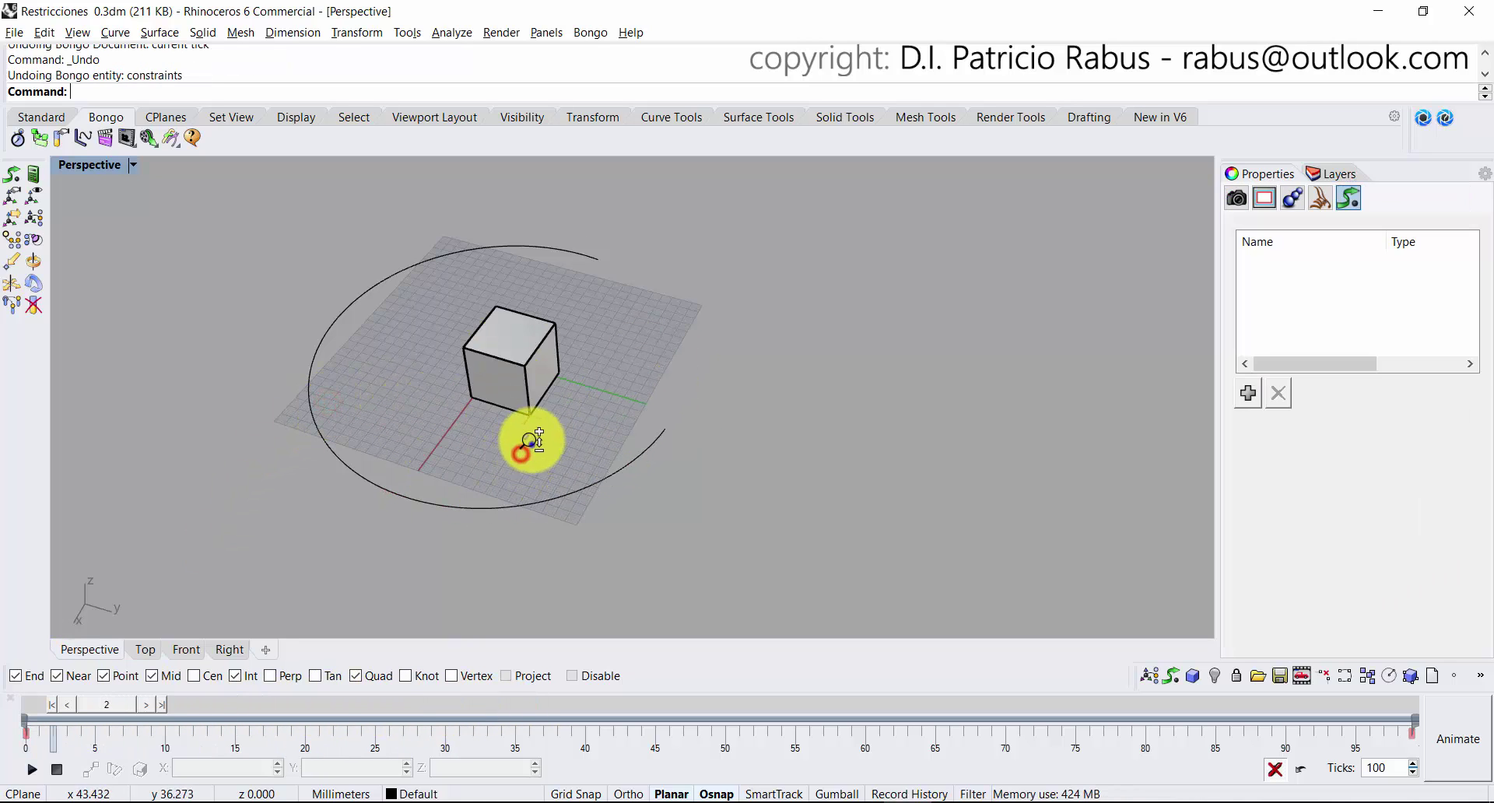
scroll(532, 440, up, 2)
right_click(536, 430)
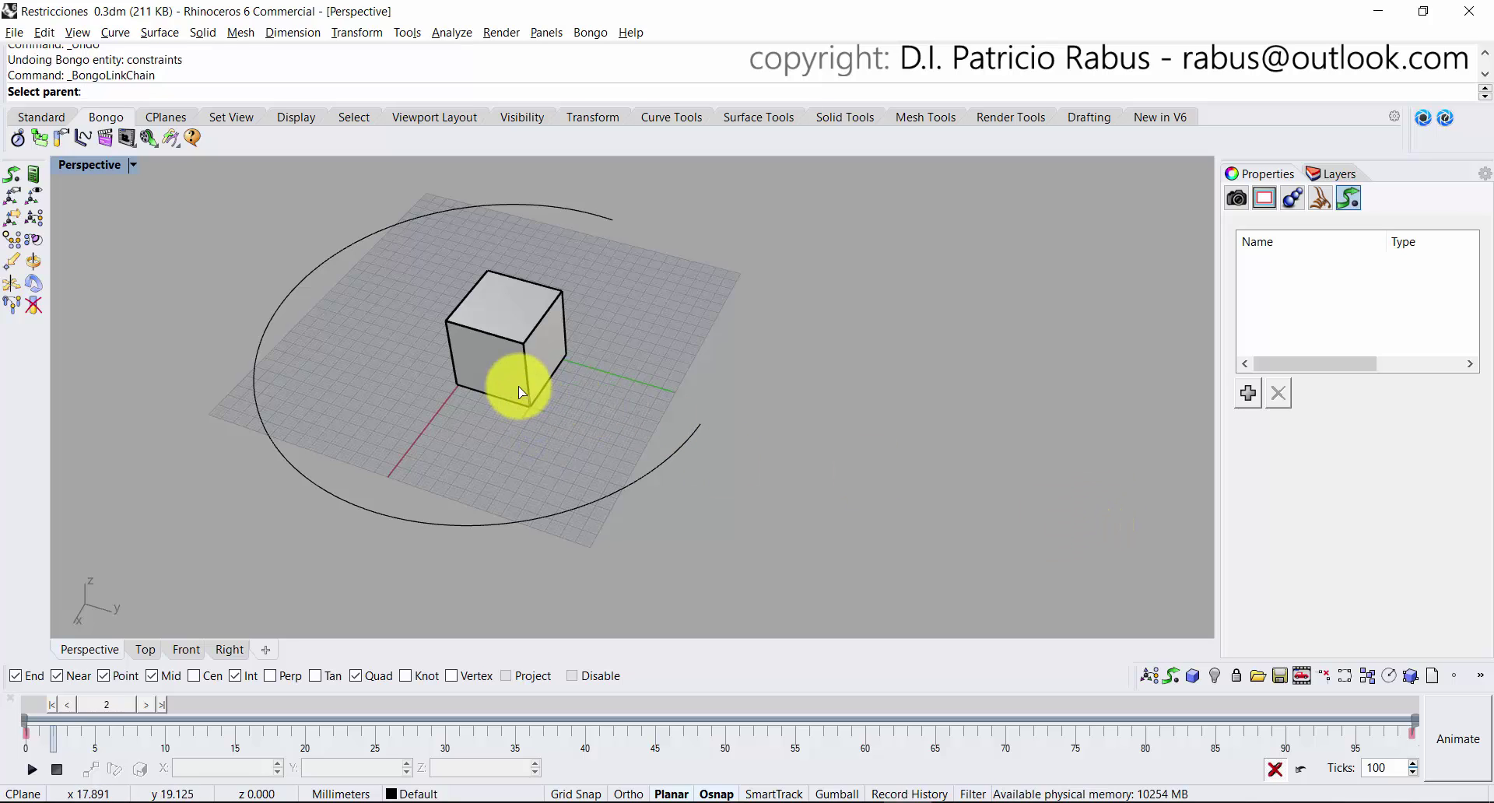
click(516, 352)
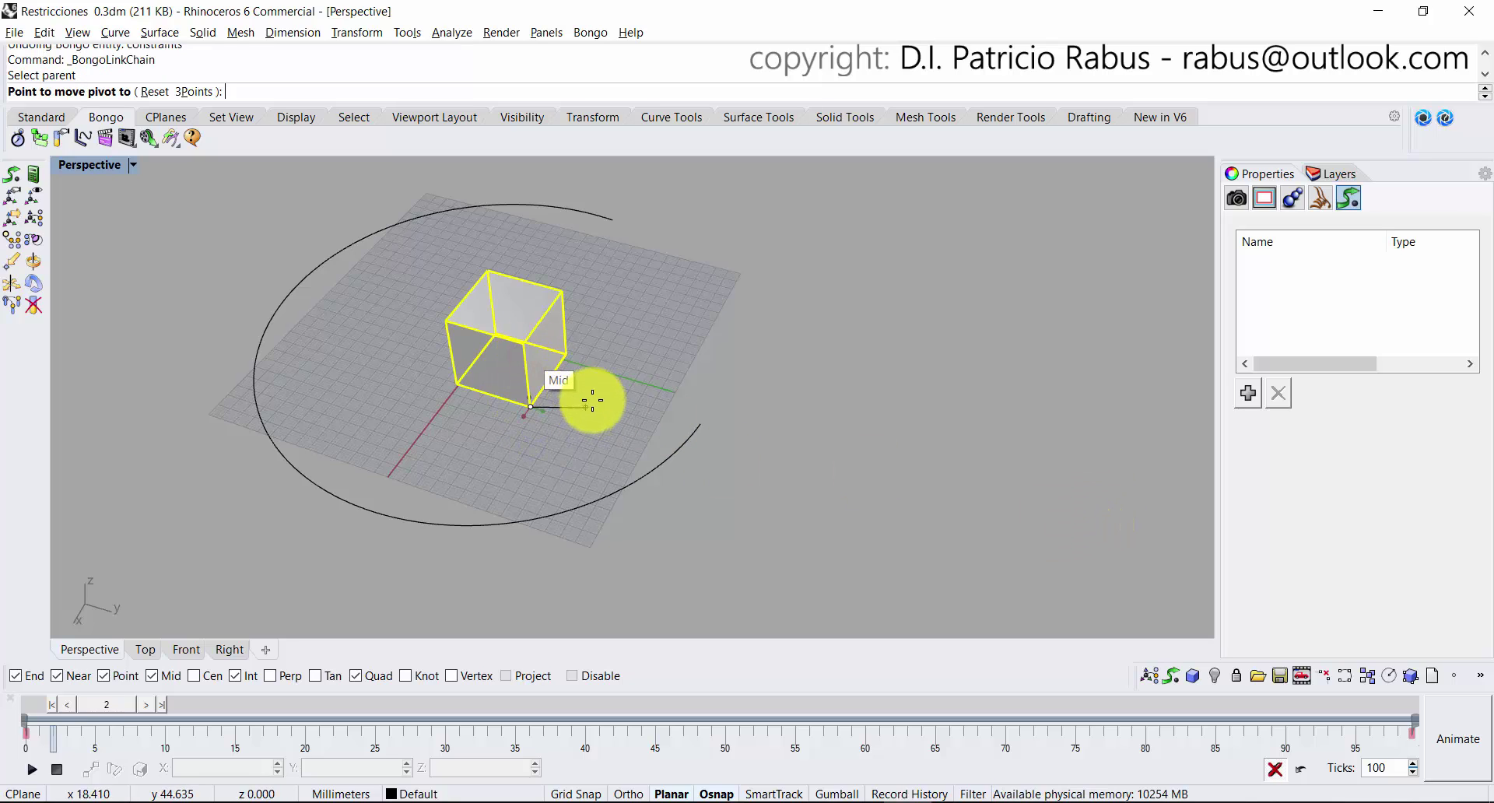
key(shift)
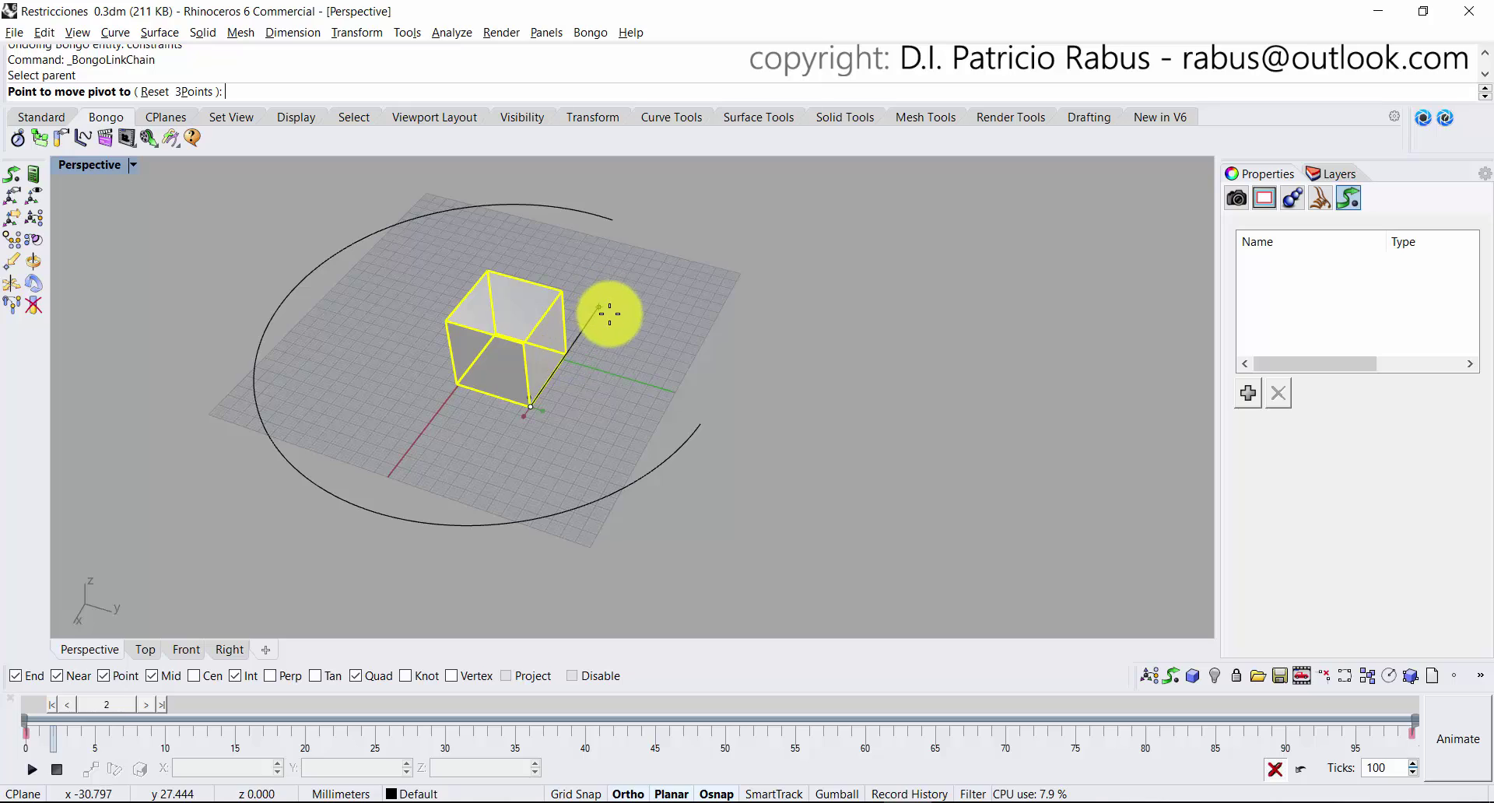
shift+click(598, 441)
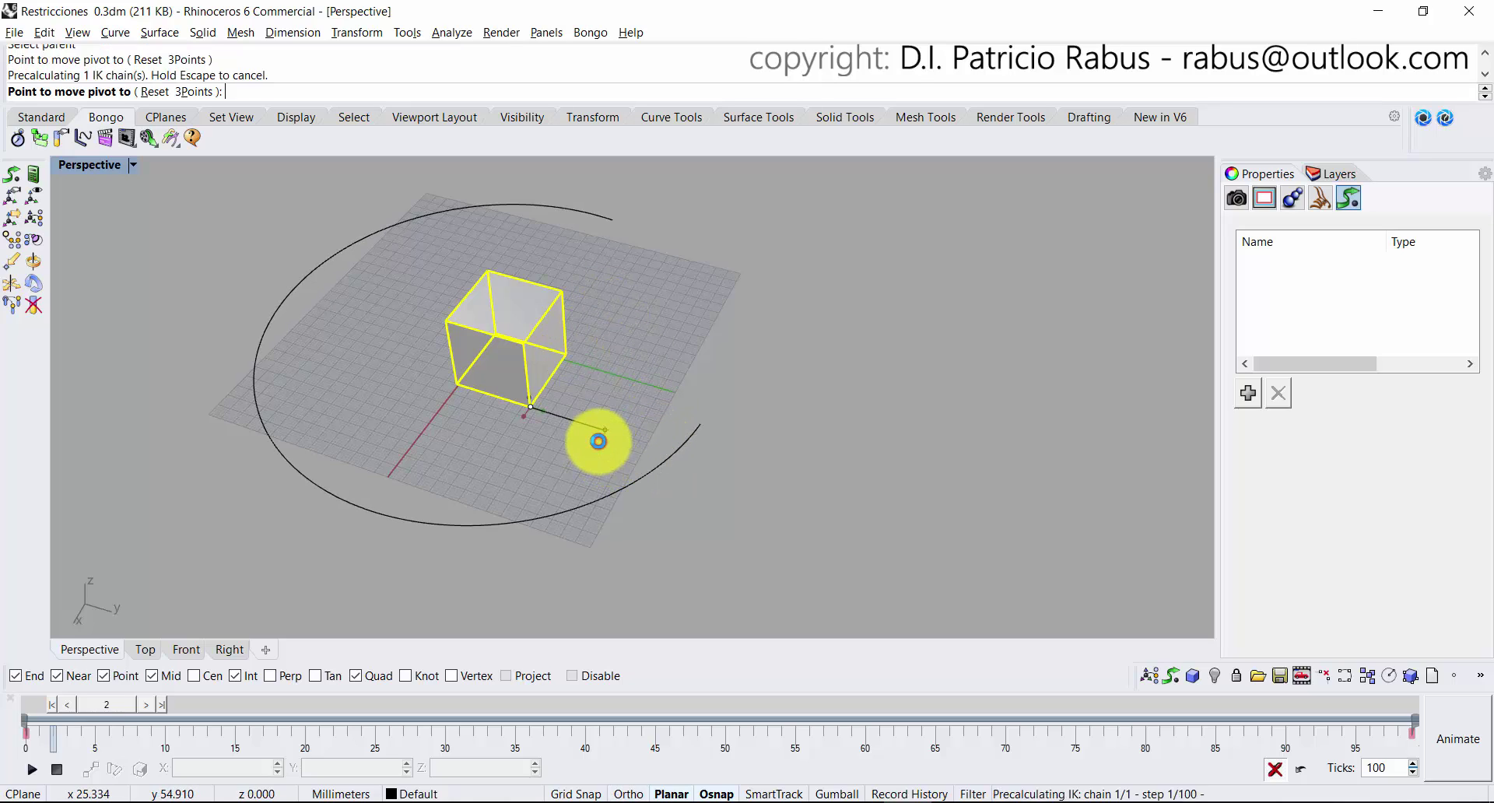
Attach the box to the arc's starting end with a Look Along constraint, preview the motion and return to tick 0.
click(697, 434)
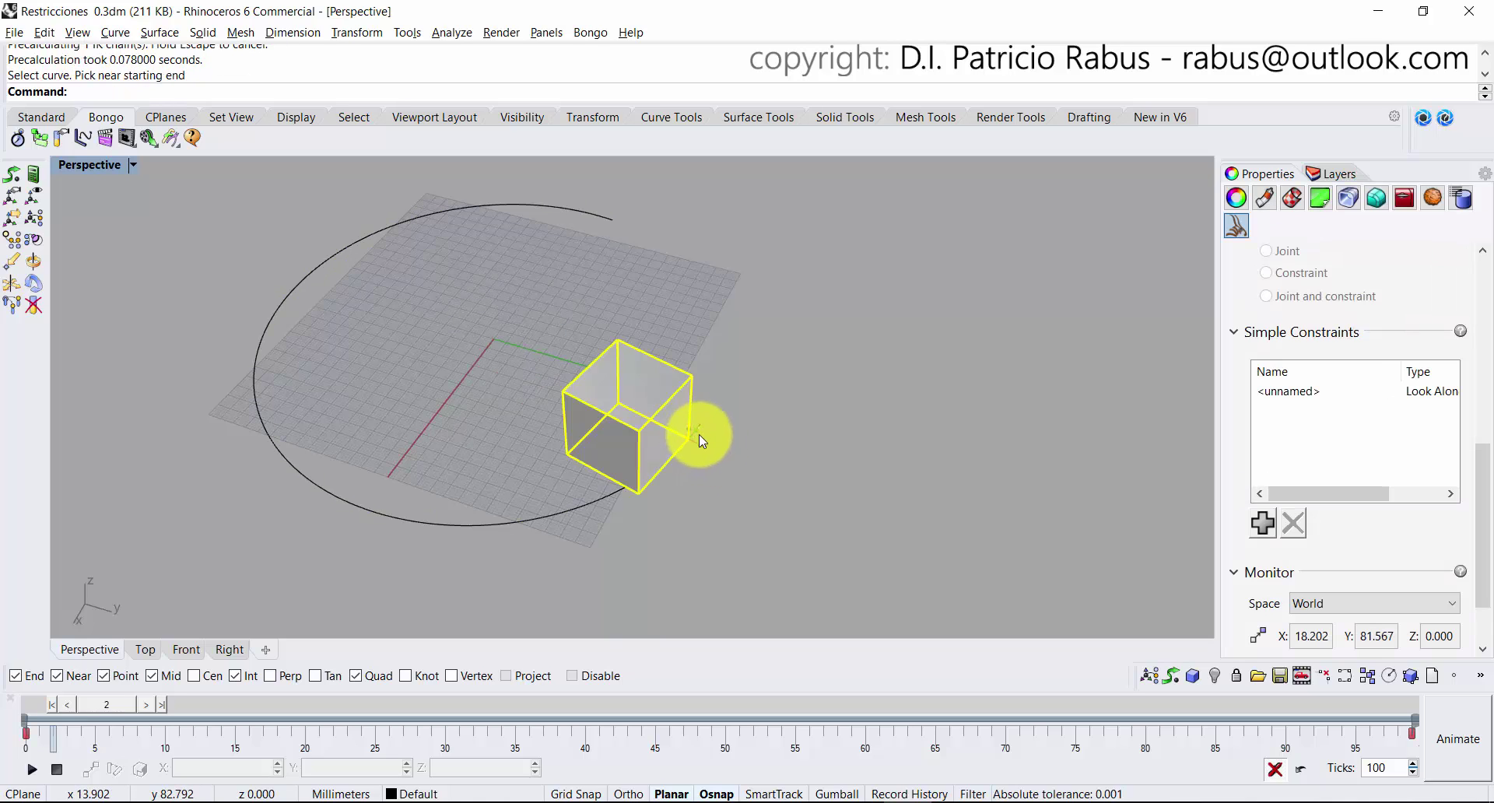
drag(109, 704, 1315, 630)
drag(1040, 603, 76, 521)
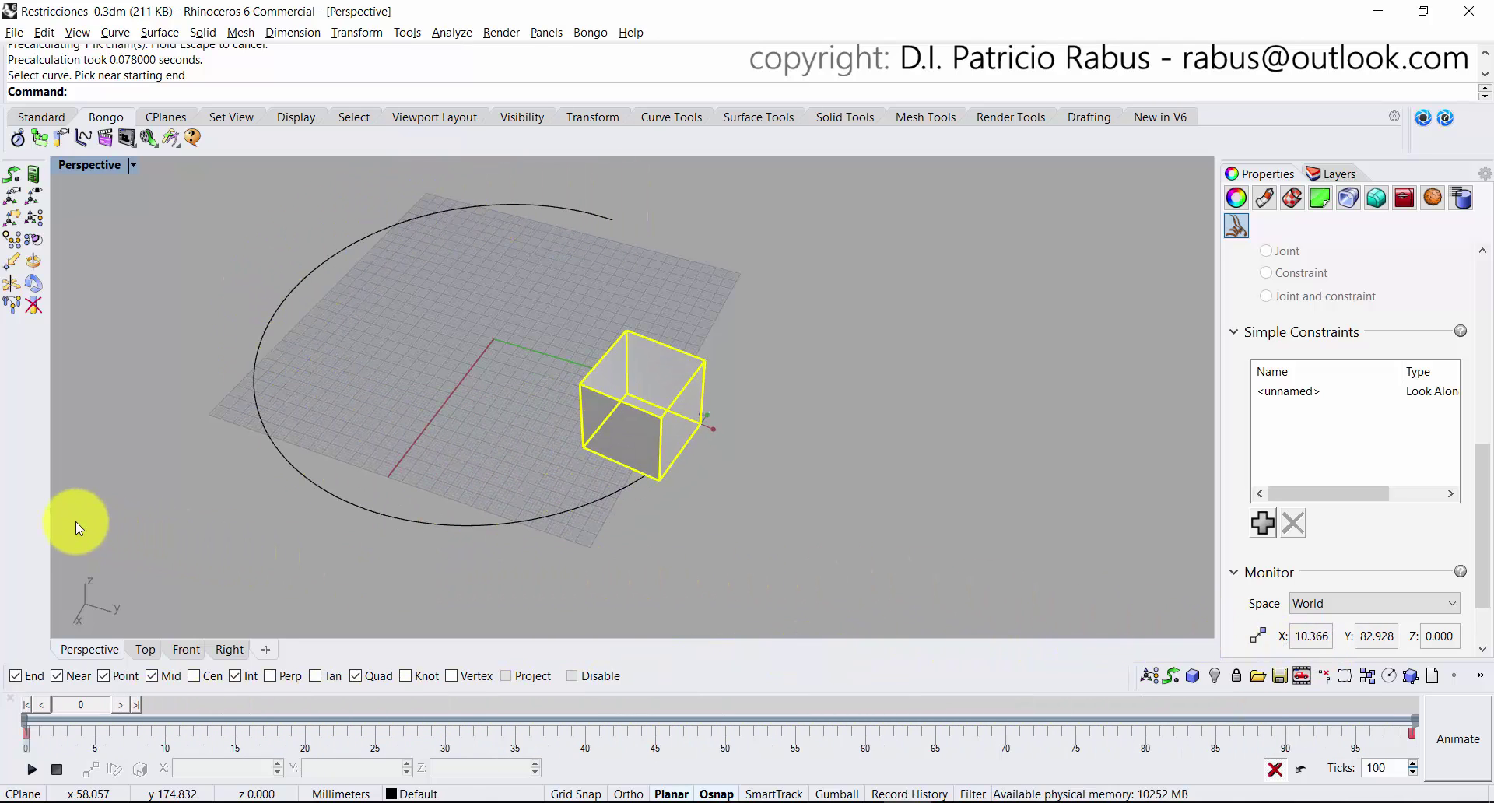
Turn on the Gumball and raise the arc's front control point vertically to make the path three-dimensional.
right_drag(317, 449, 331, 418)
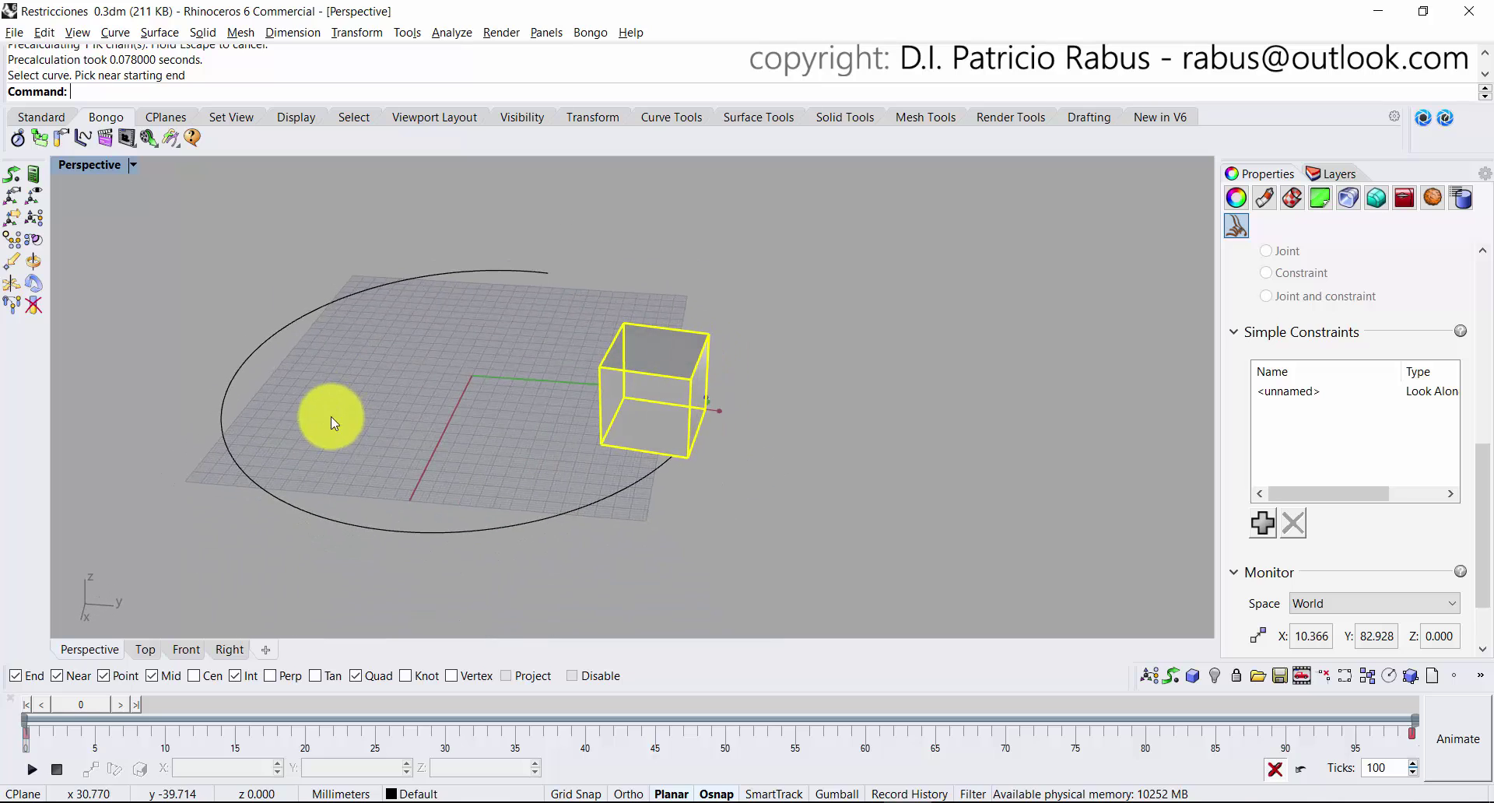
click(343, 529)
click(474, 534)
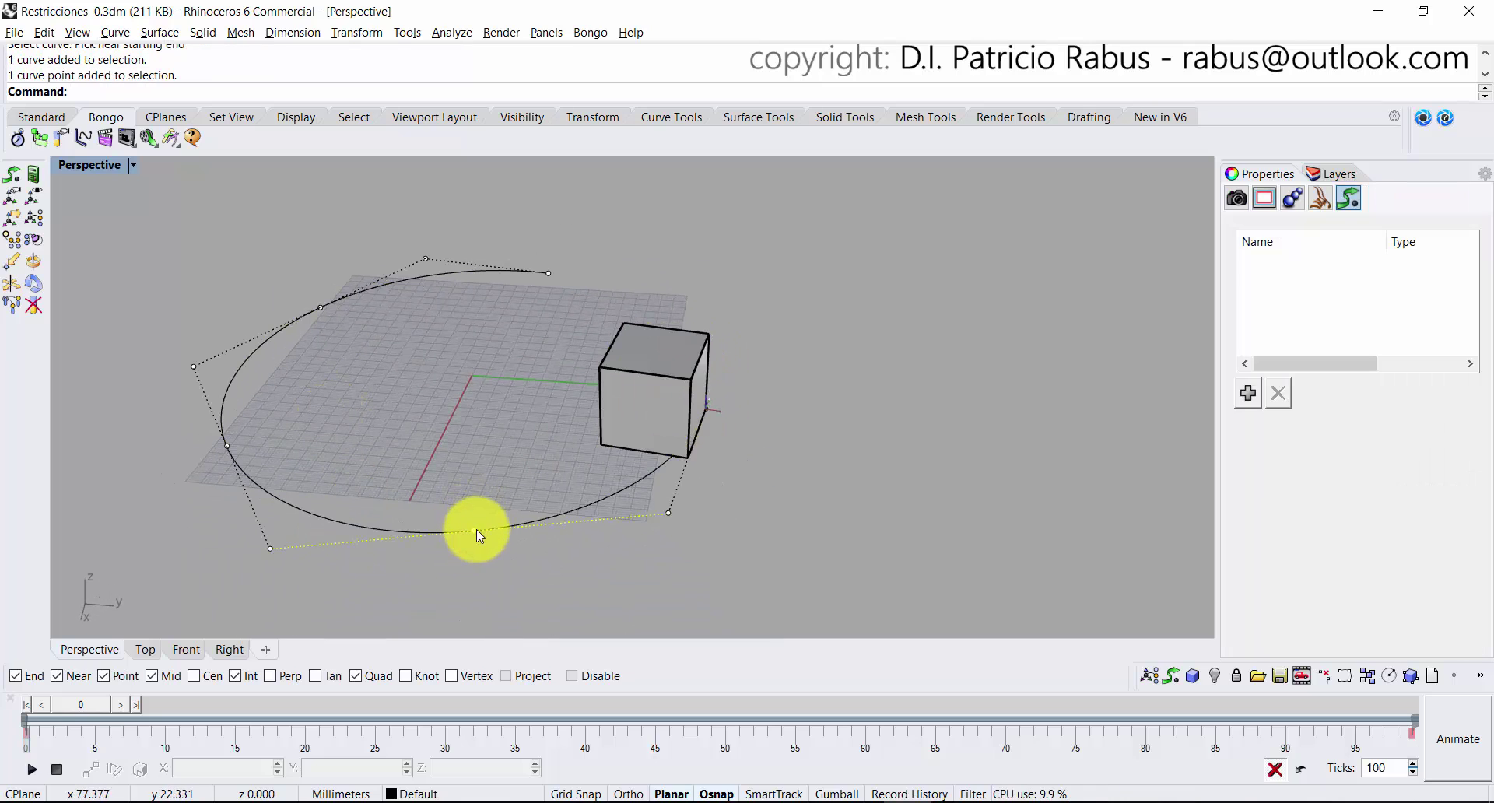
right_drag(476, 528, 491, 519)
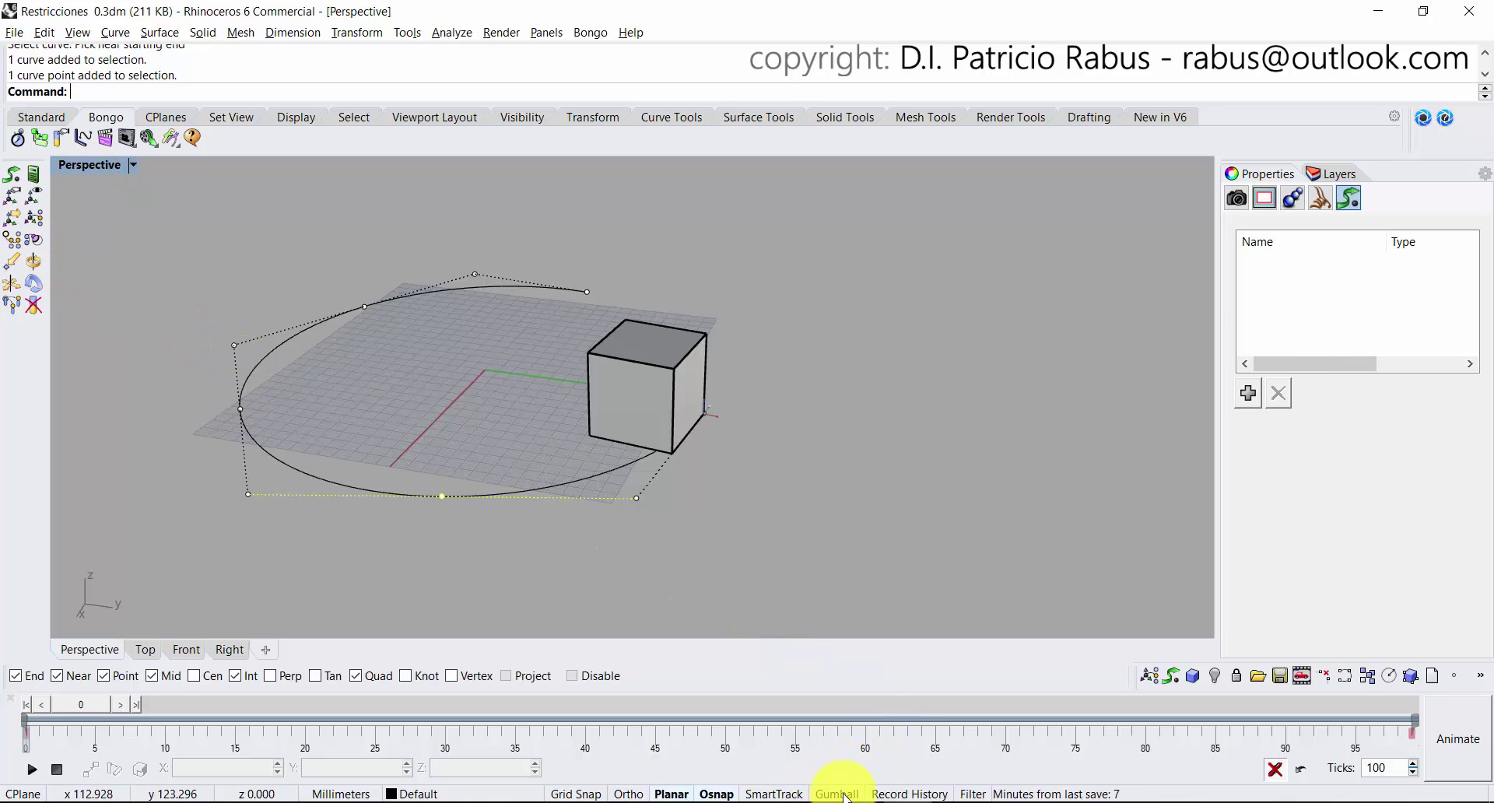
drag(435, 447, 451, 319)
Lower one control point of the arc, raise the one near its far end vertically, and return the timeline to tick 0.
shift+right_drag(286, 424, 715, 487)
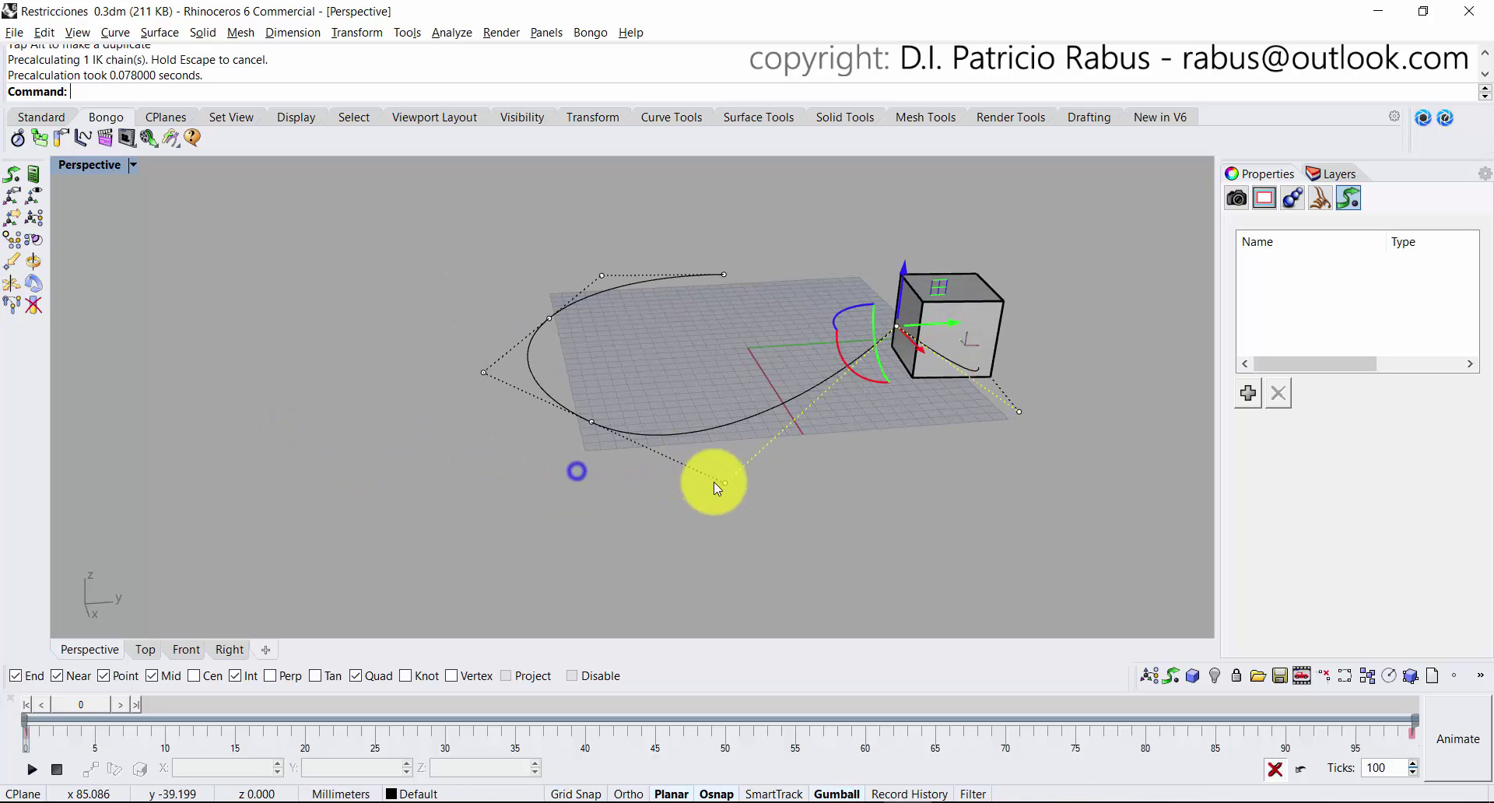
click(594, 420)
drag(590, 381, 592, 482)
right_drag(493, 417, 450, 513)
click(449, 520)
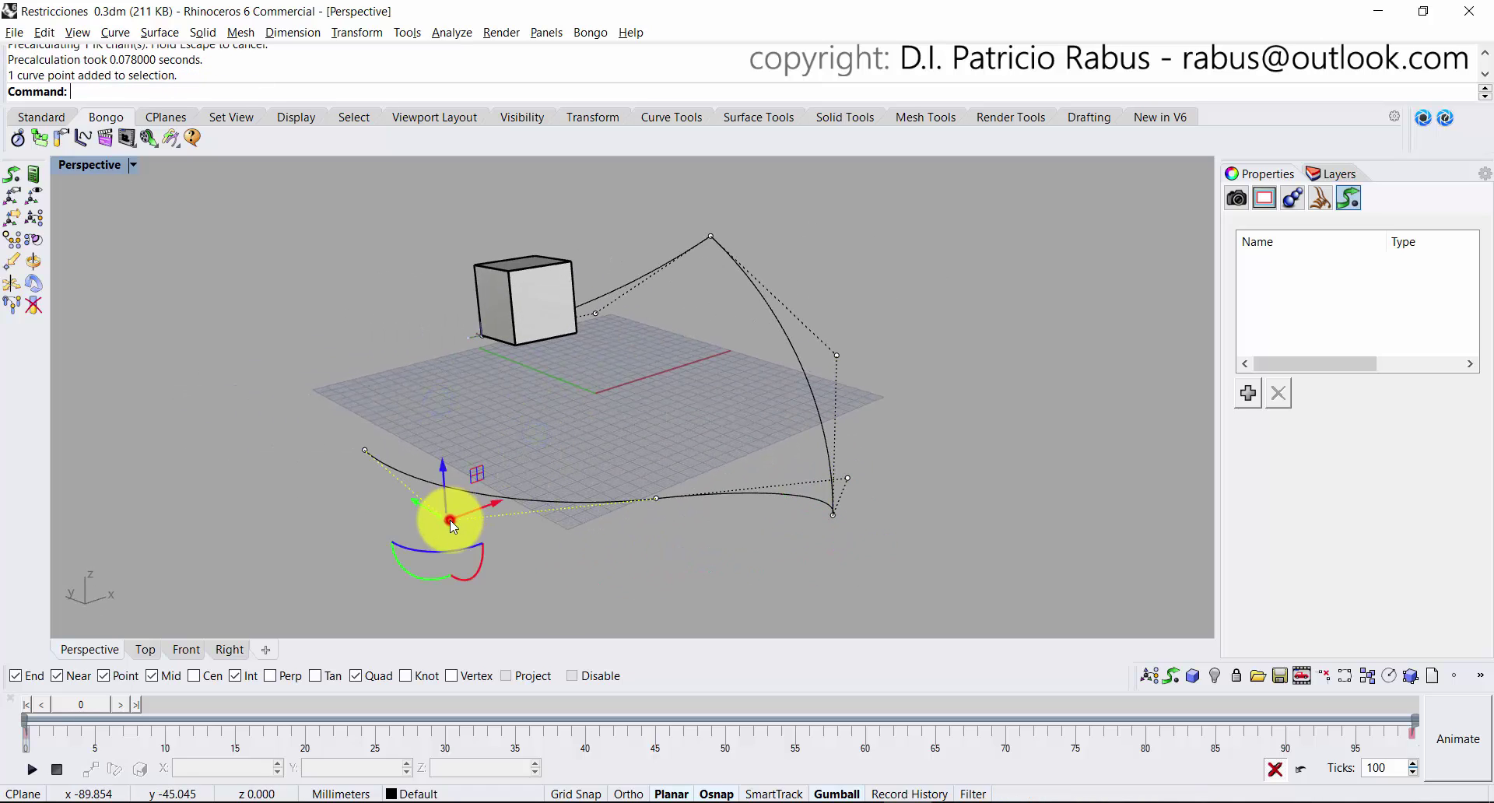
drag(449, 483, 617, 392)
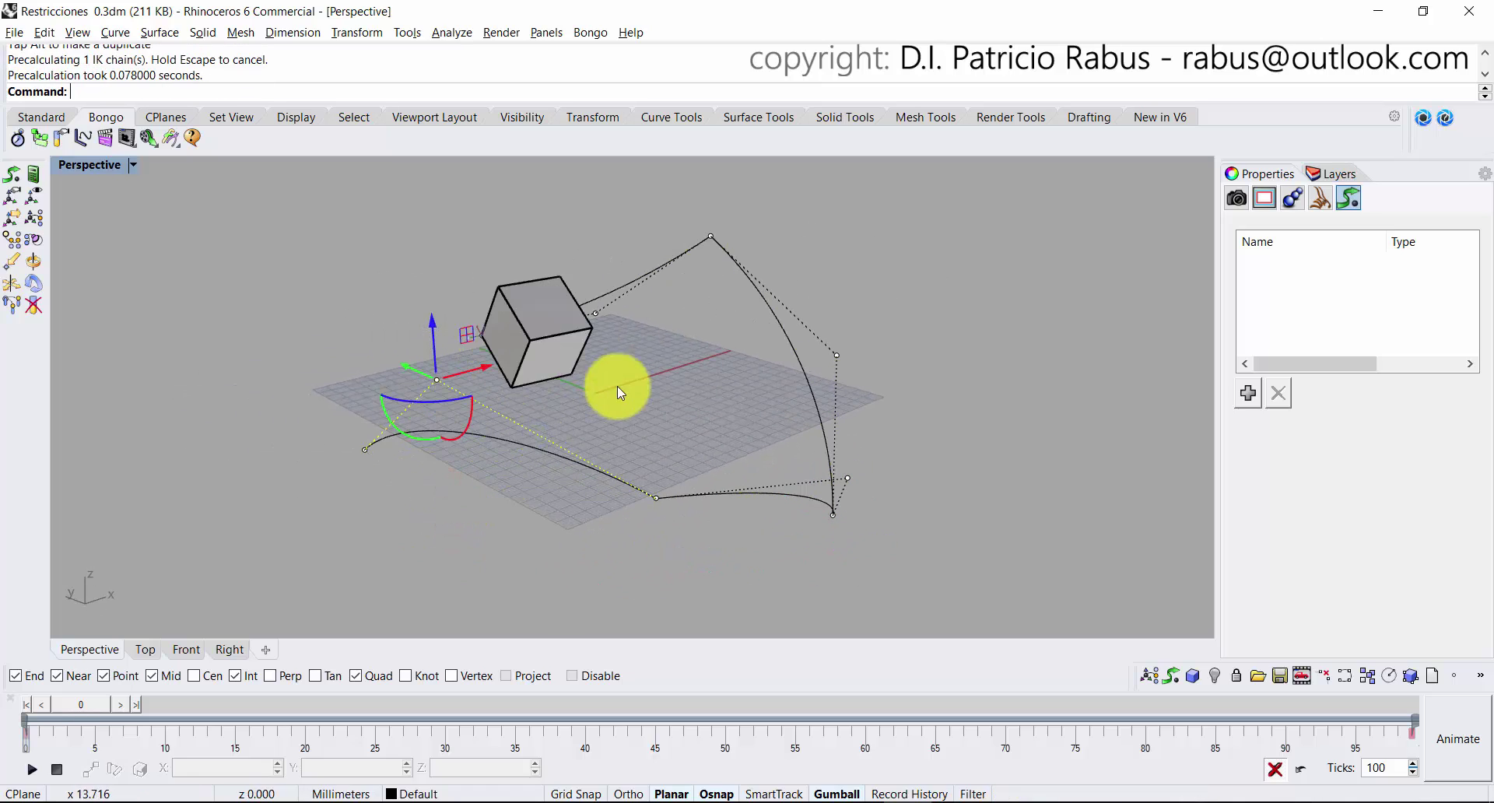
right_drag(608, 411, 526, 375)
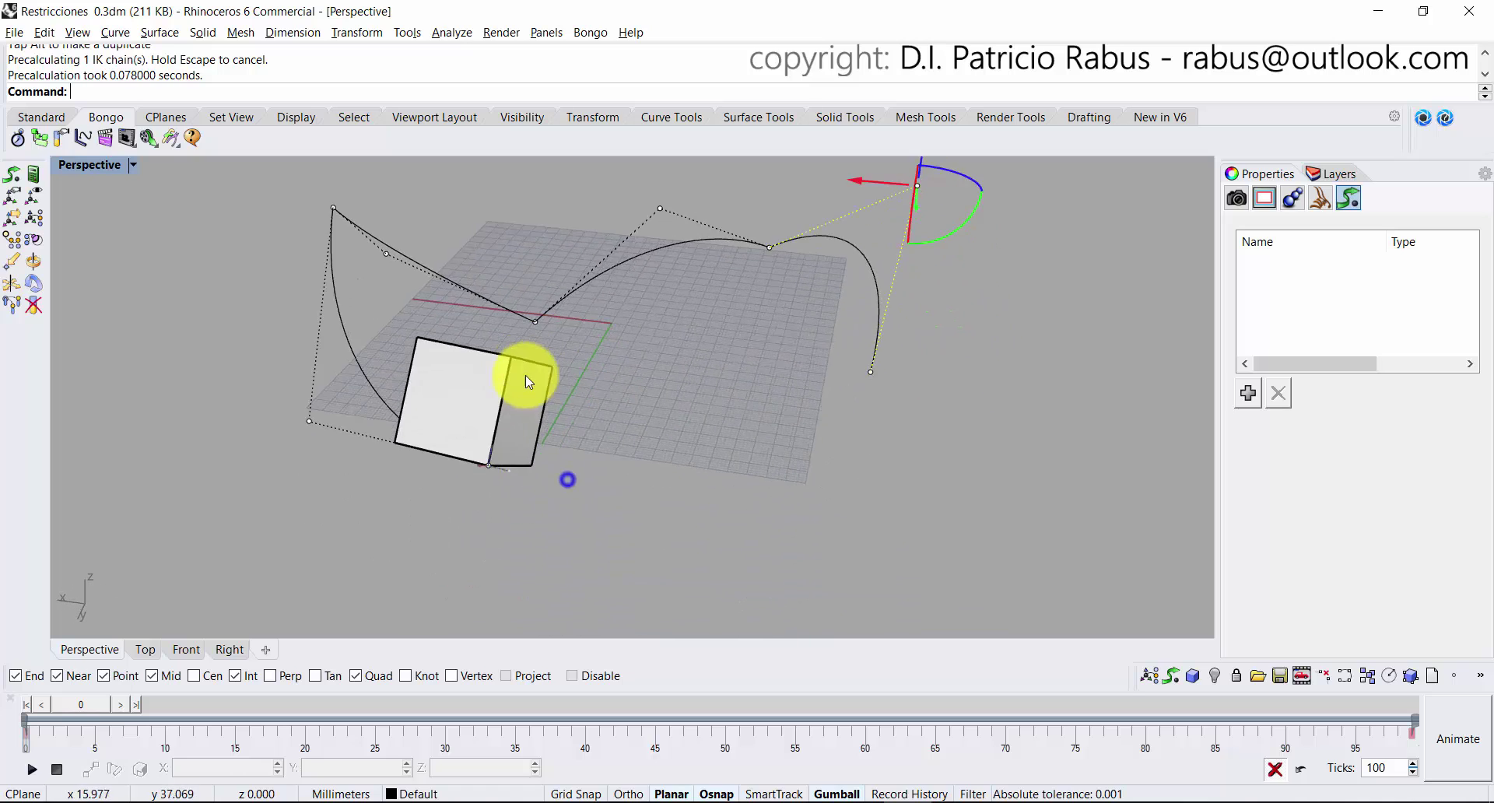
drag(65, 719, 17, 683)
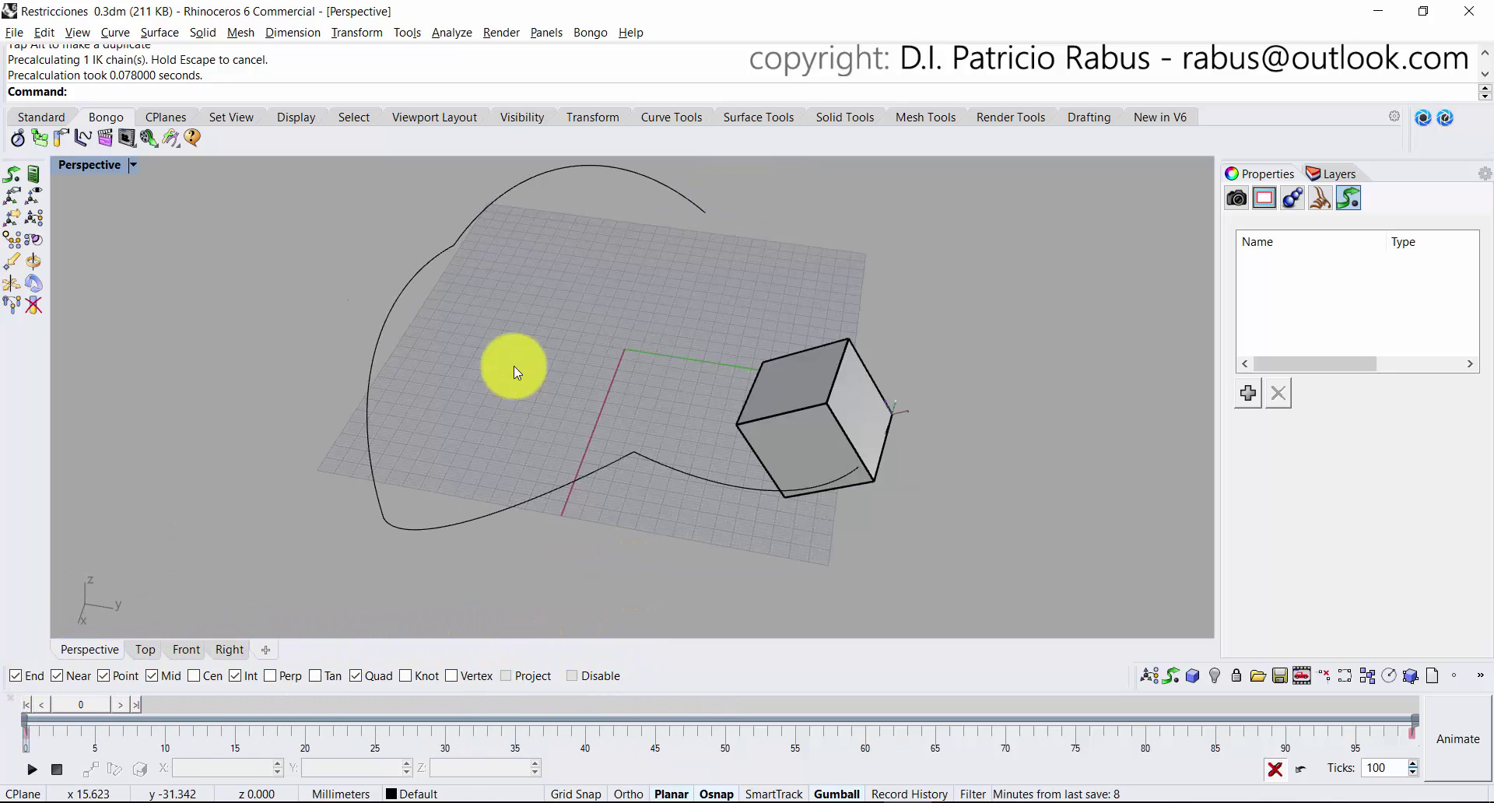
Undo the arc's control point moves and turn off its control points.
key(ctrl+z)
key(ctrl+z)
key(ctrl+z)
click(556, 388)
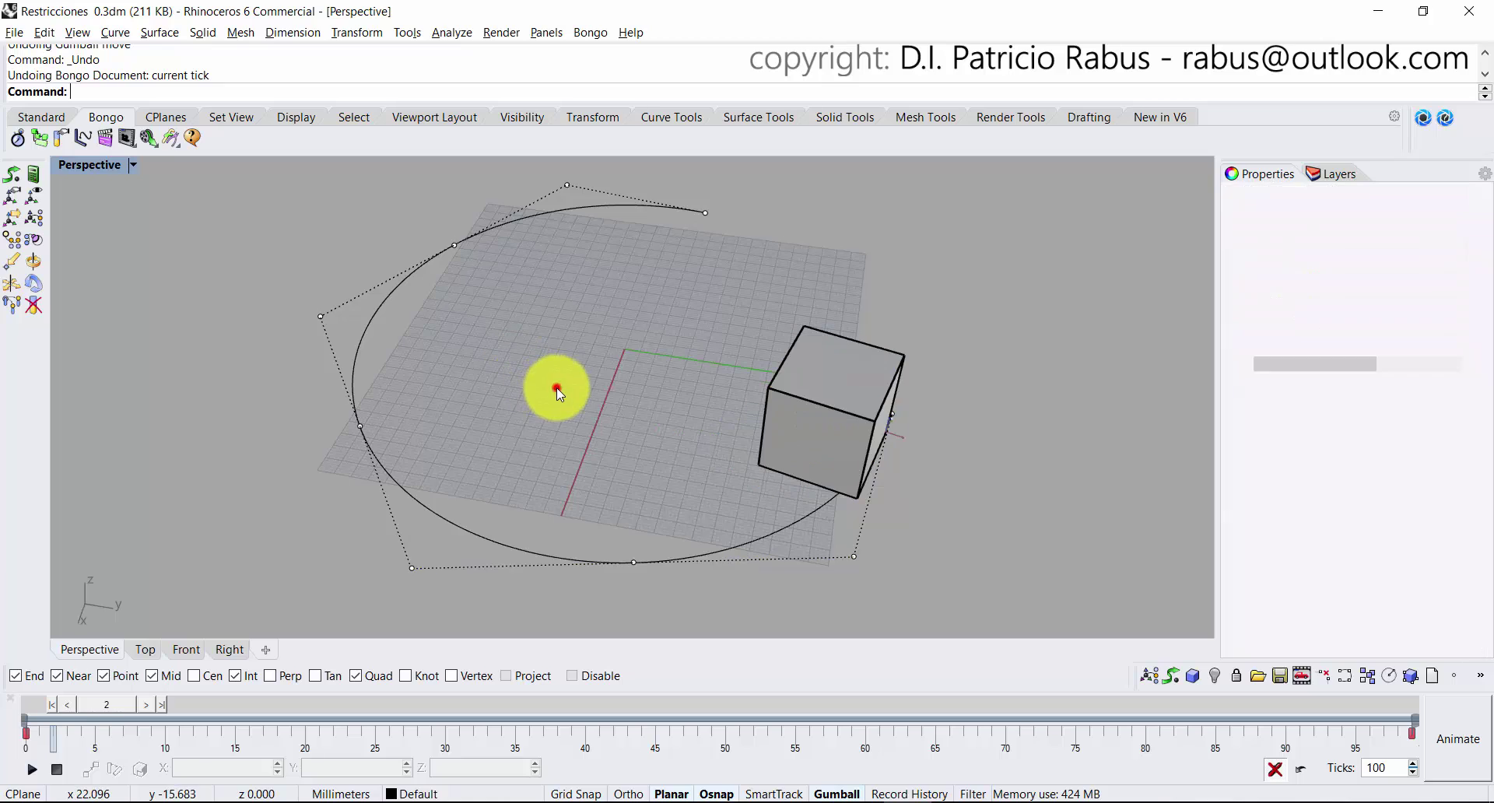
key(Escape)
Delete the box that follows the arc, leaving only the path curve in the scene.
right_drag(596, 409, 667, 473)
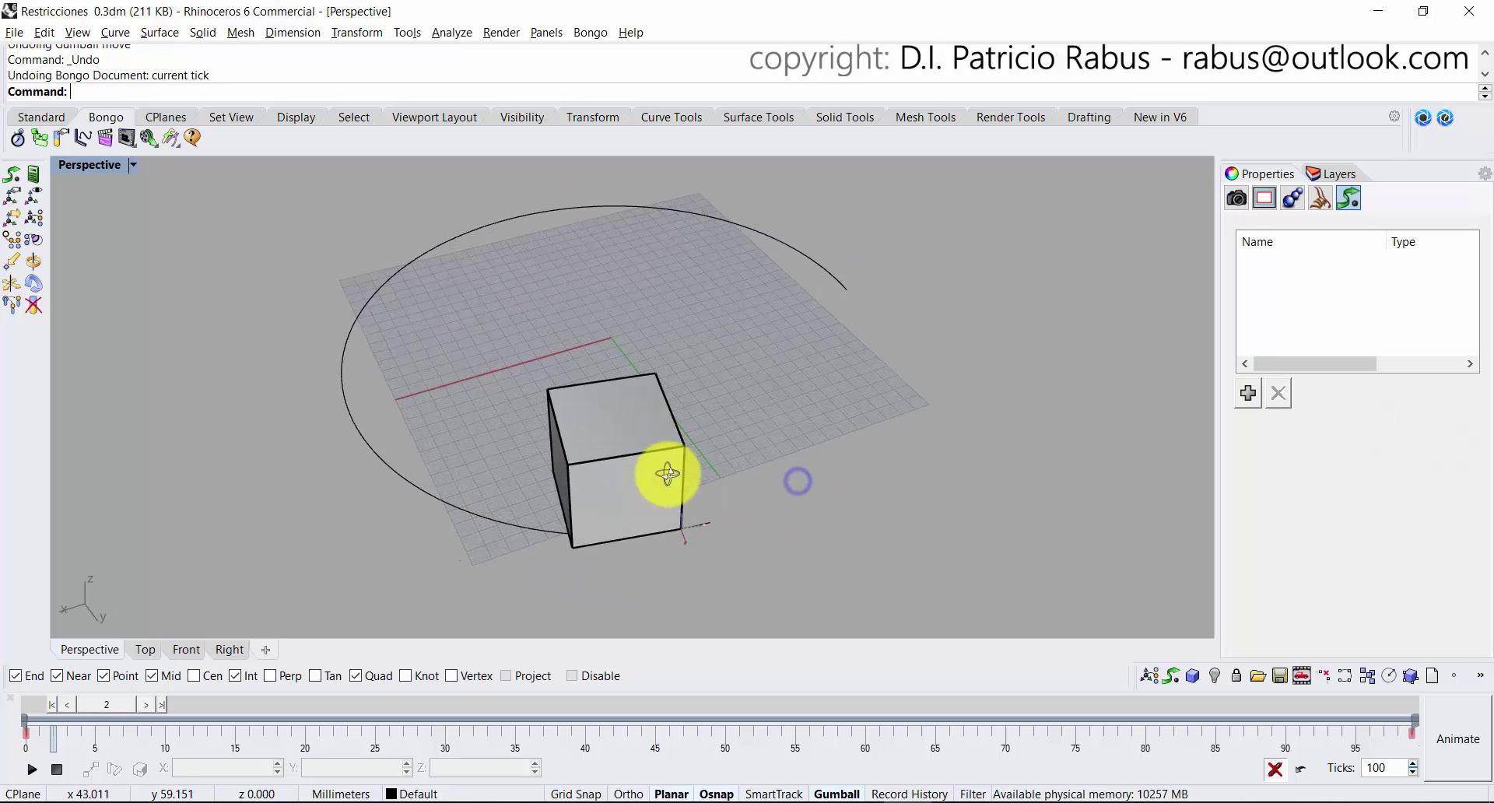
click(595, 445)
key(Delete)
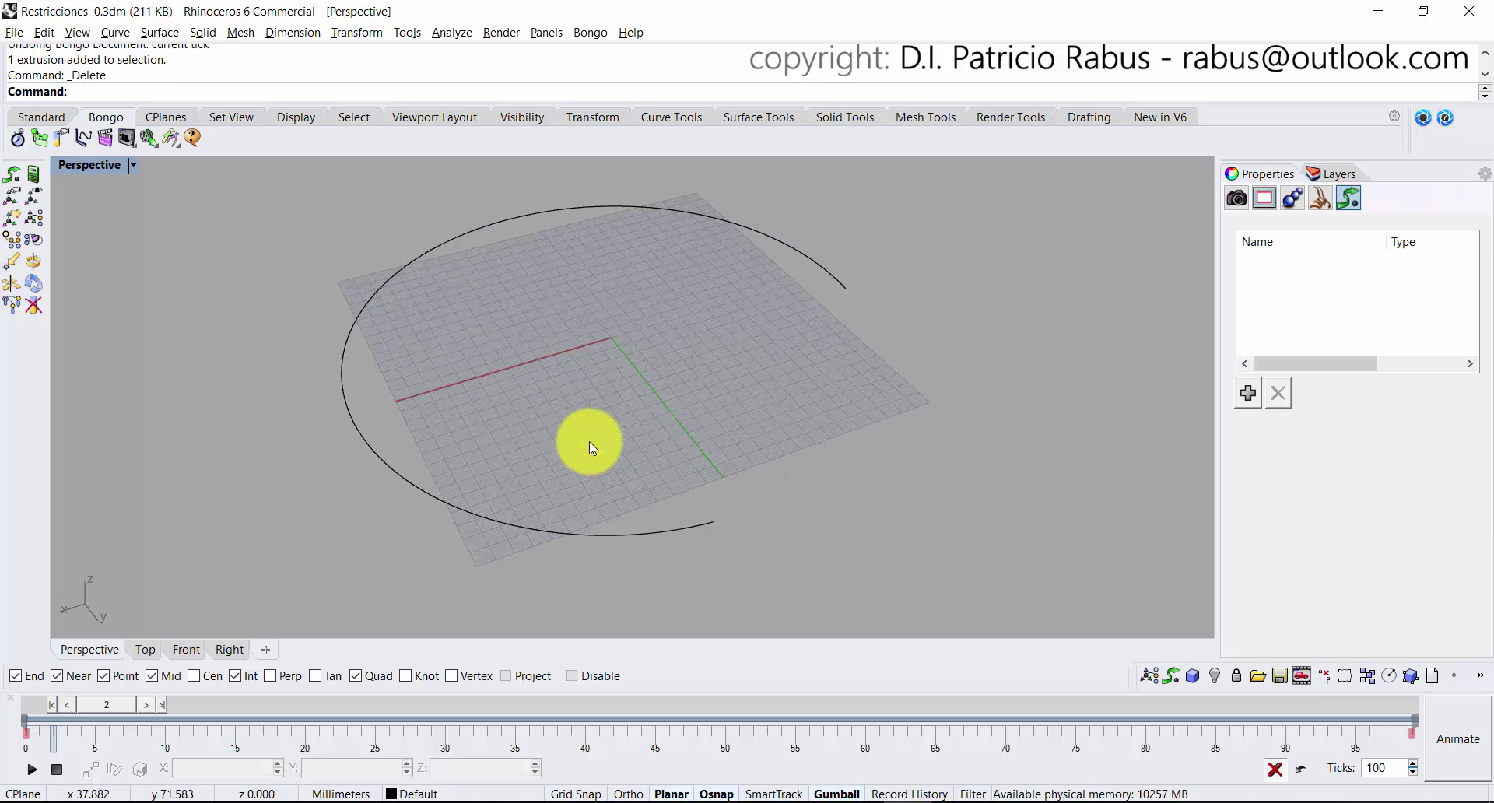
right_drag(589, 441, 805, 479)
click(853, 519)
click(820, 420)
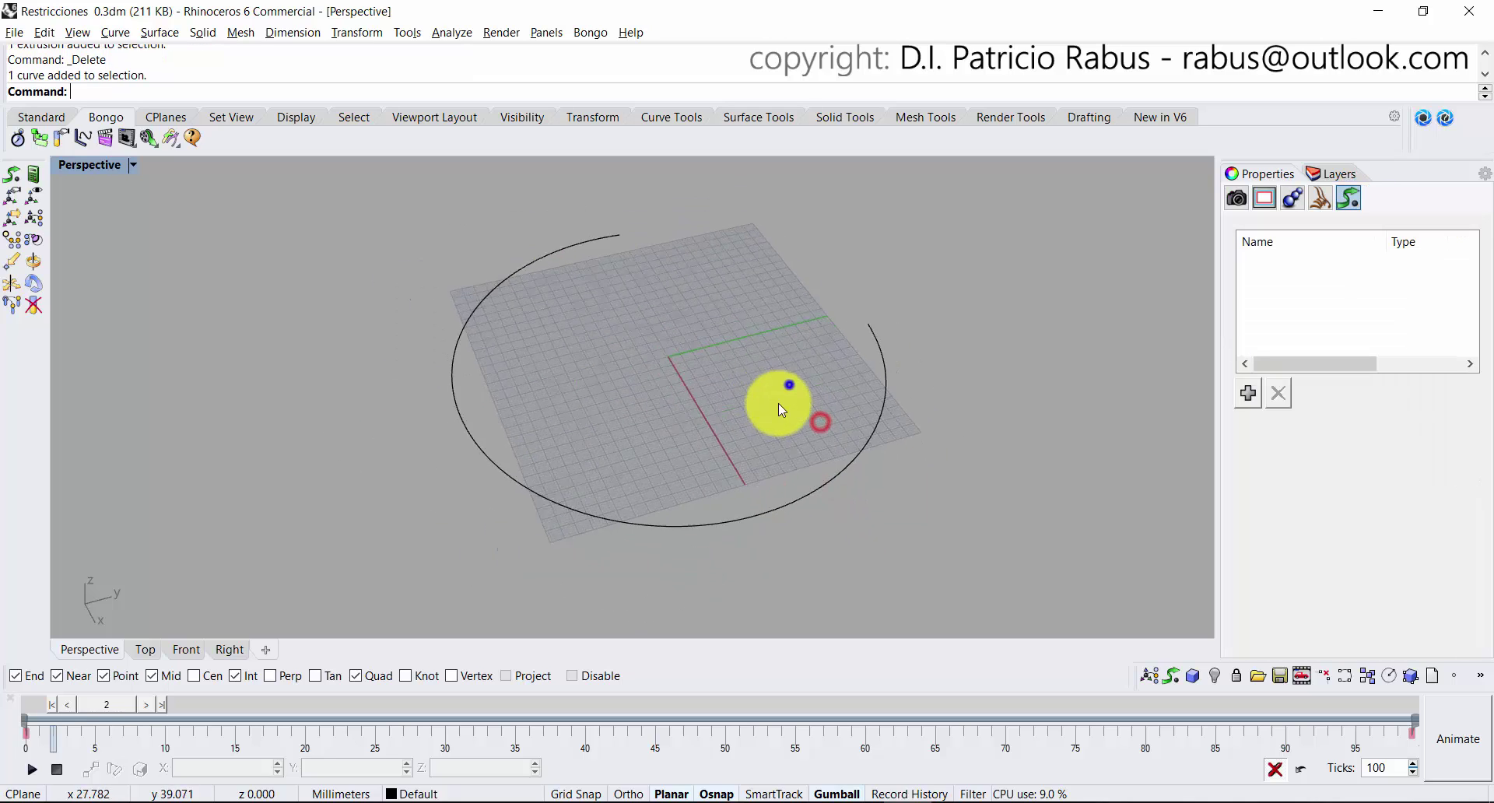
right_drag(778, 403, 399, 347)
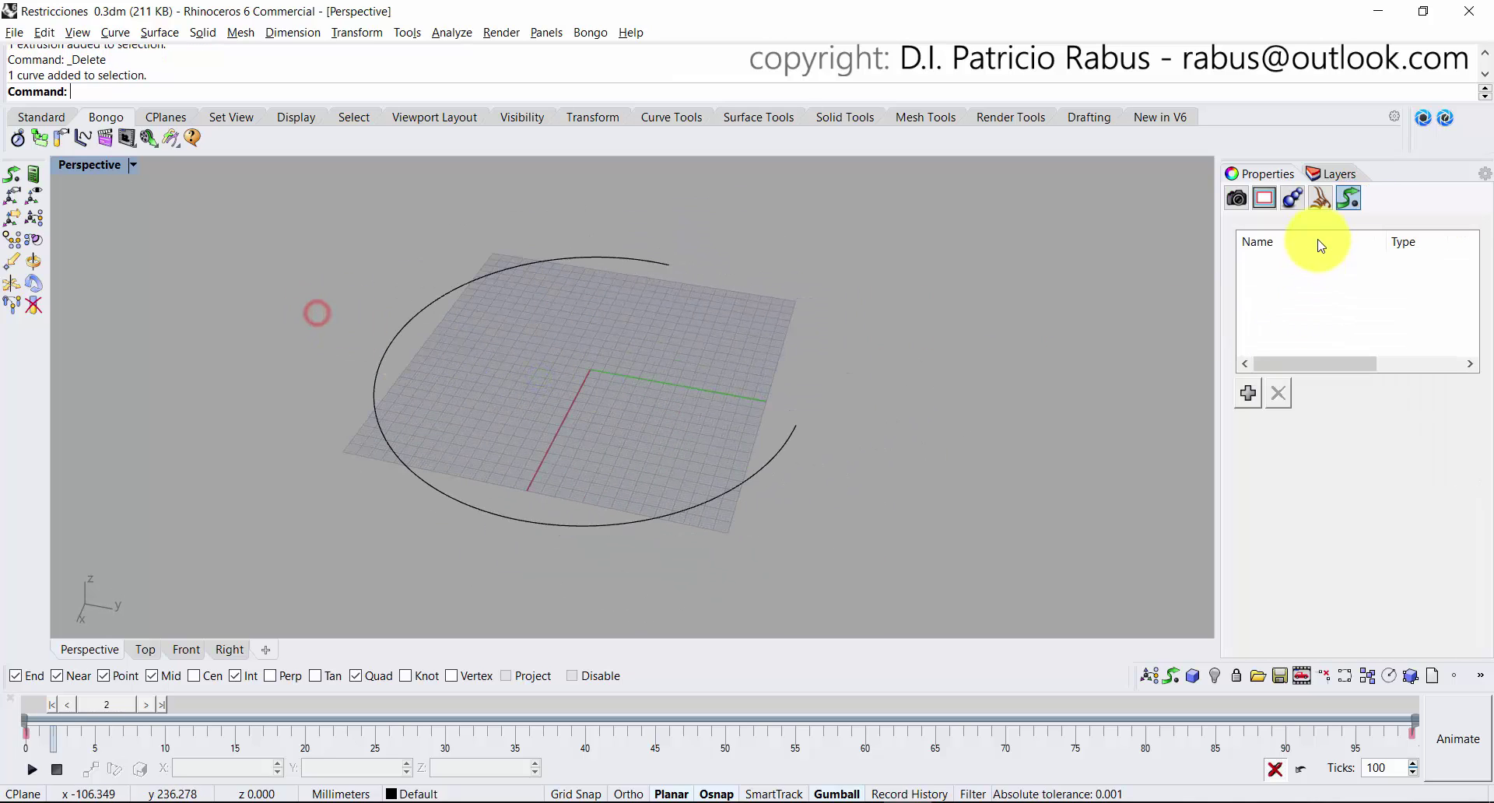
Show the hidden objects of the arm mechanism again.
click(1338, 175)
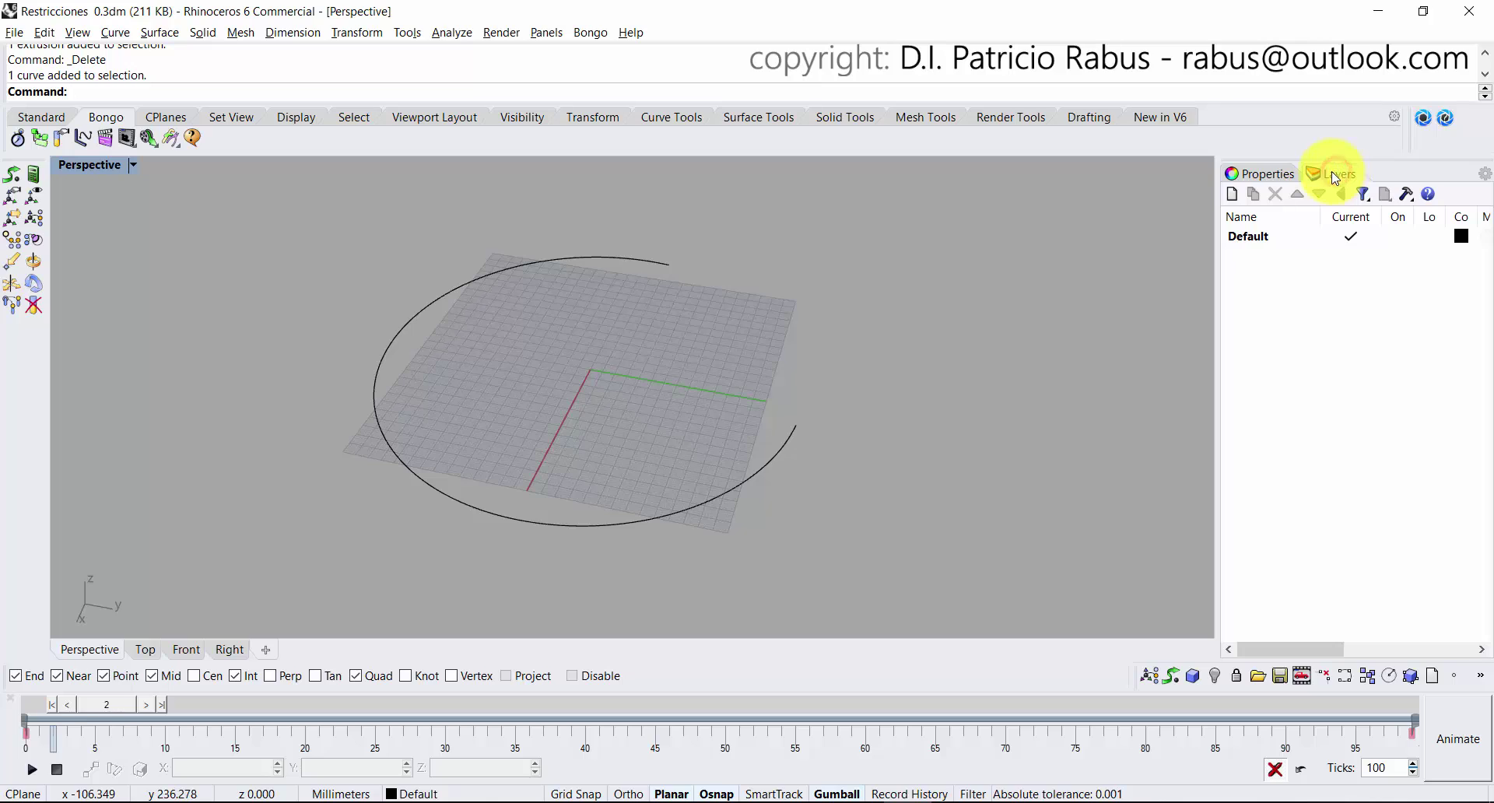
click(1275, 174)
click(42, 115)
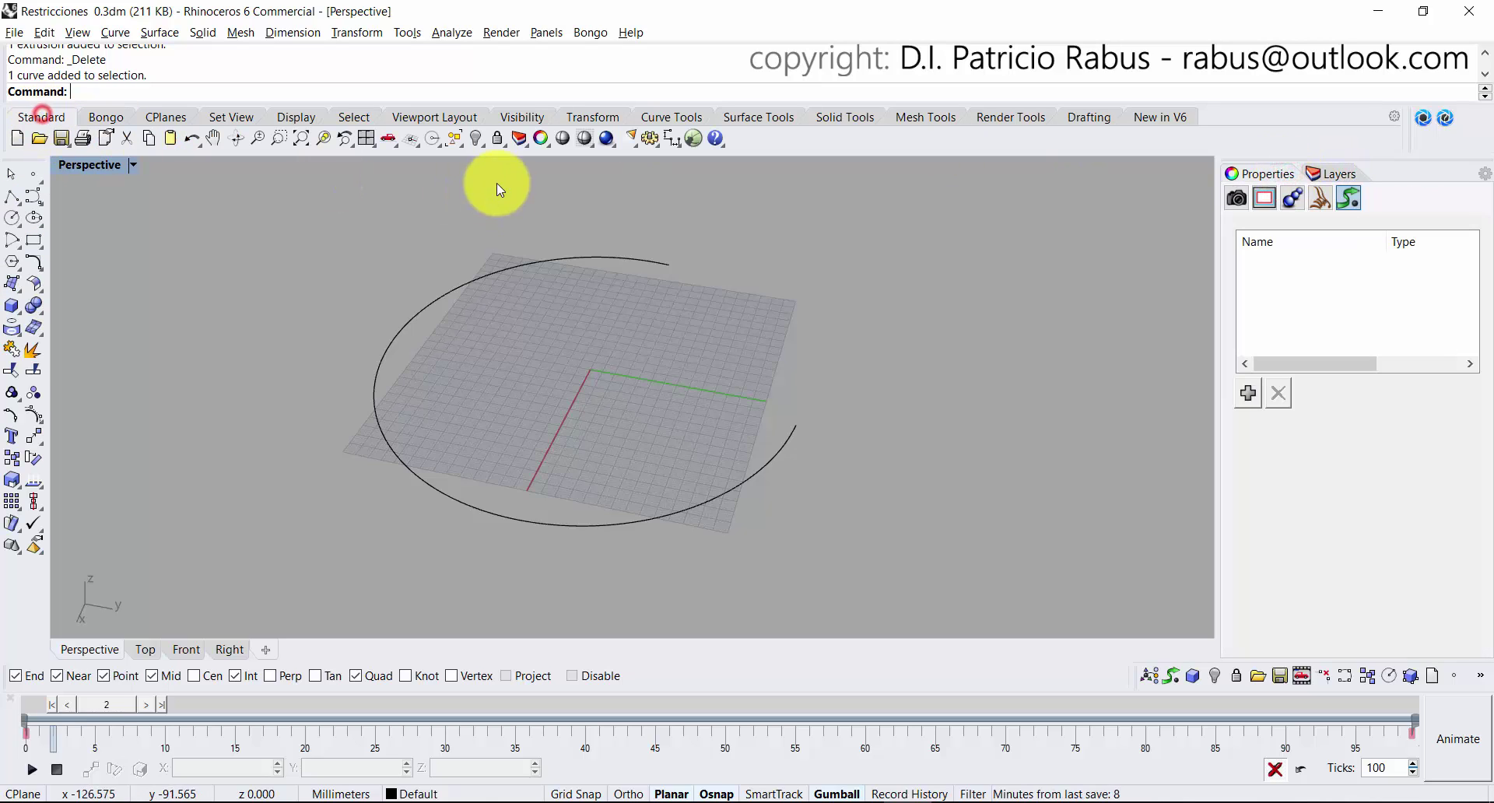
click(478, 140)
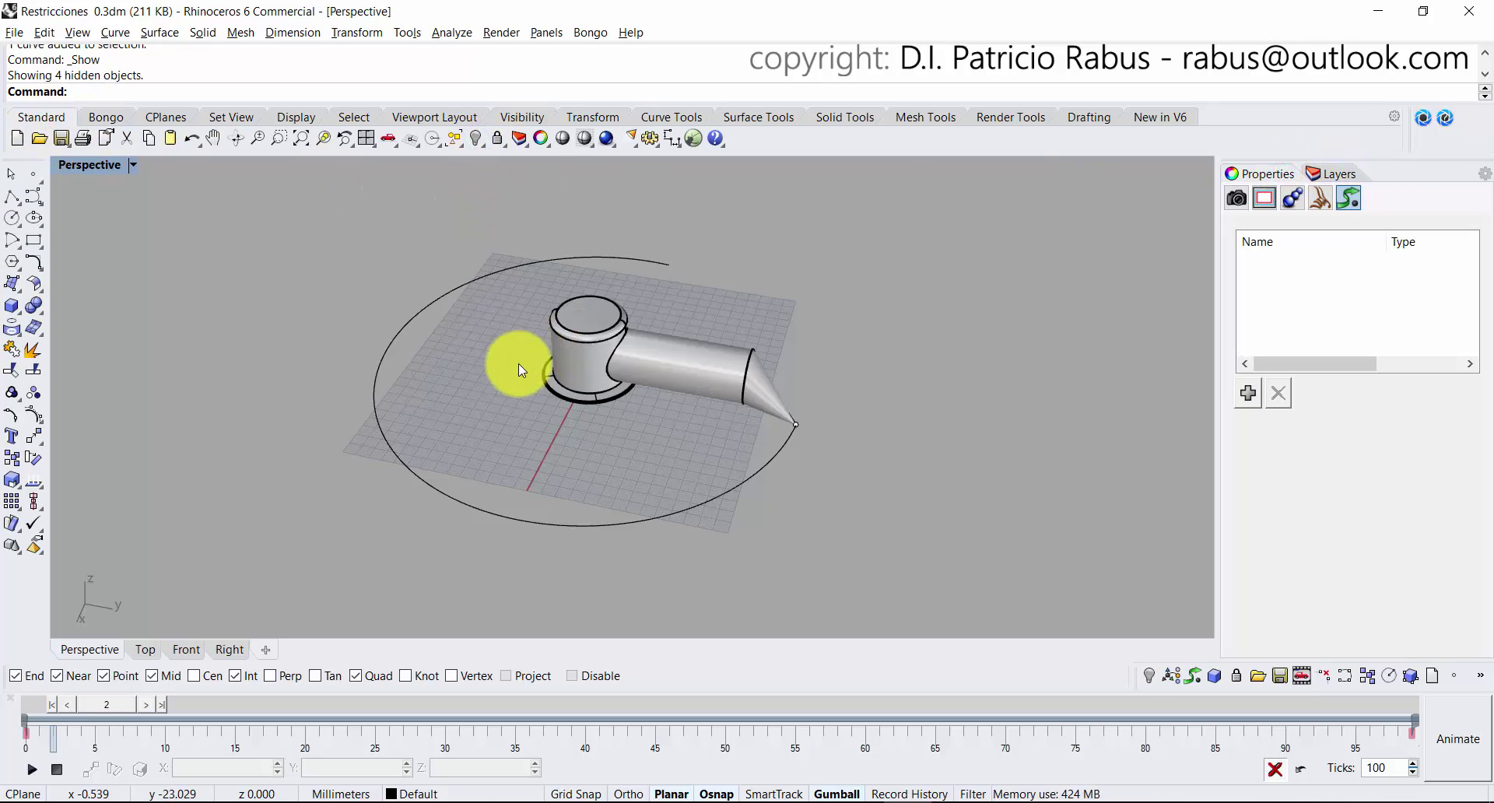
Remove the Bongo animation data from the arm's ring base and the two points at its tip.
click(504, 307)
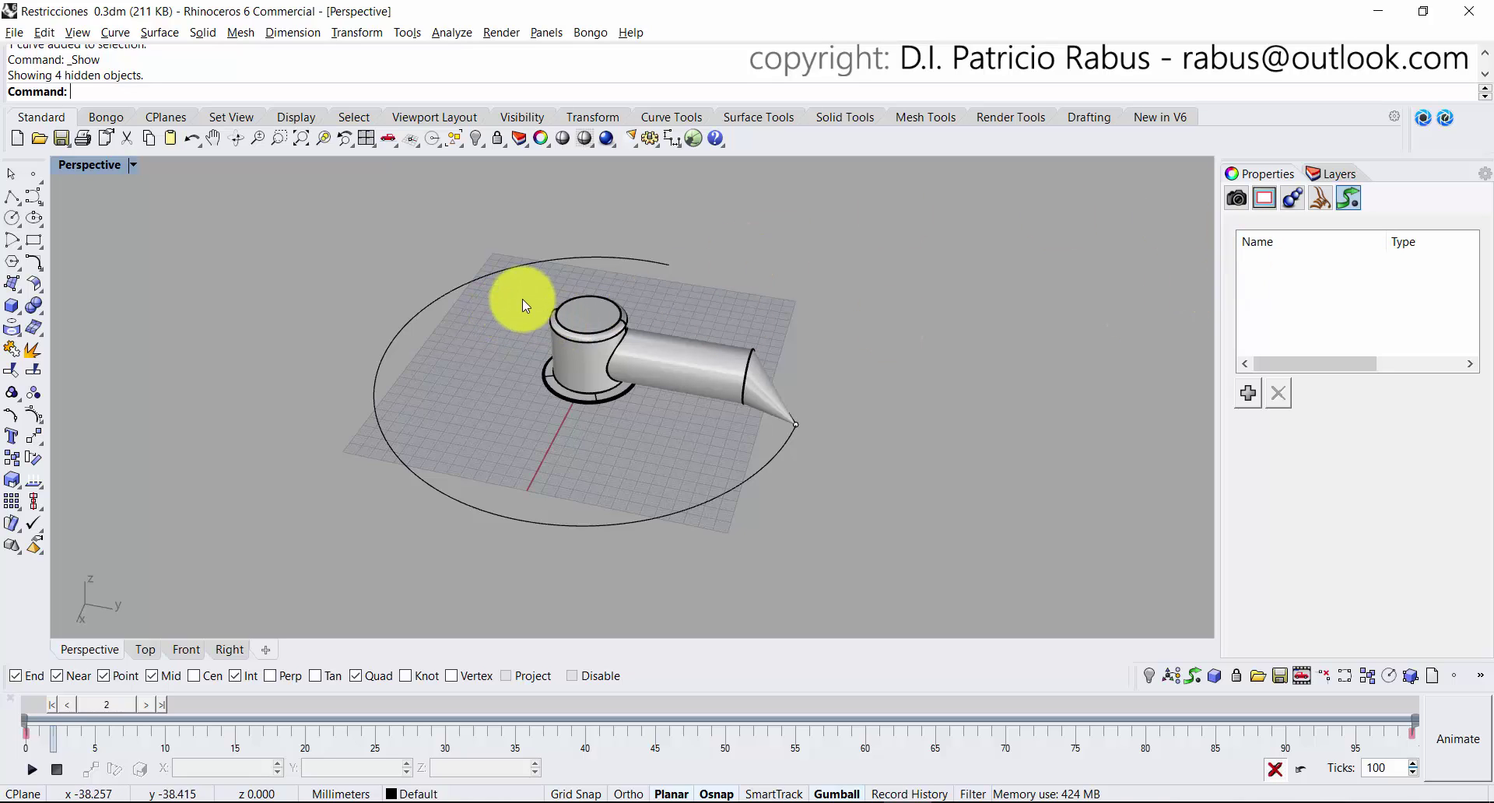
drag(523, 303, 904, 506)
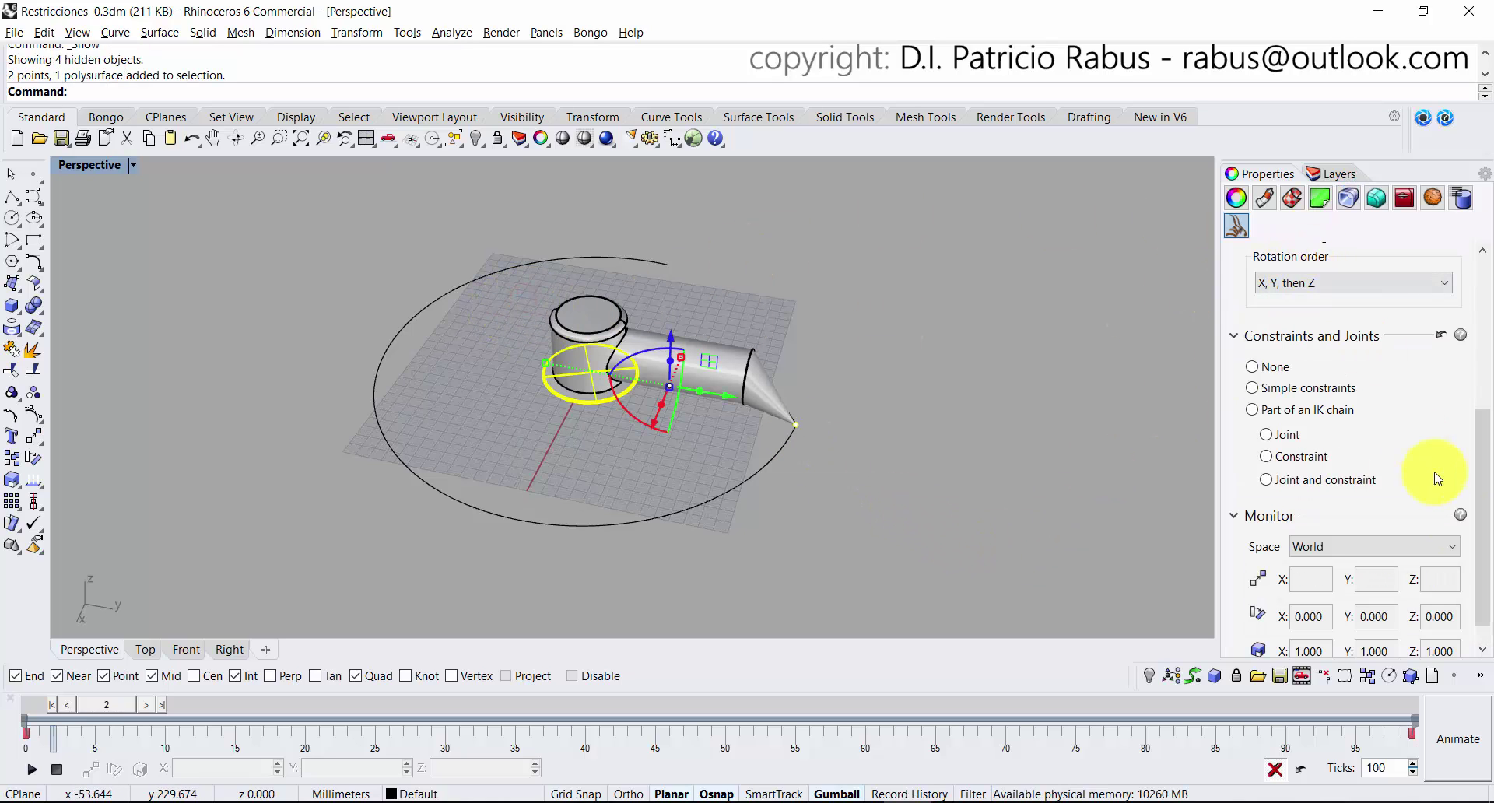
scroll(1478, 554, up, 5)
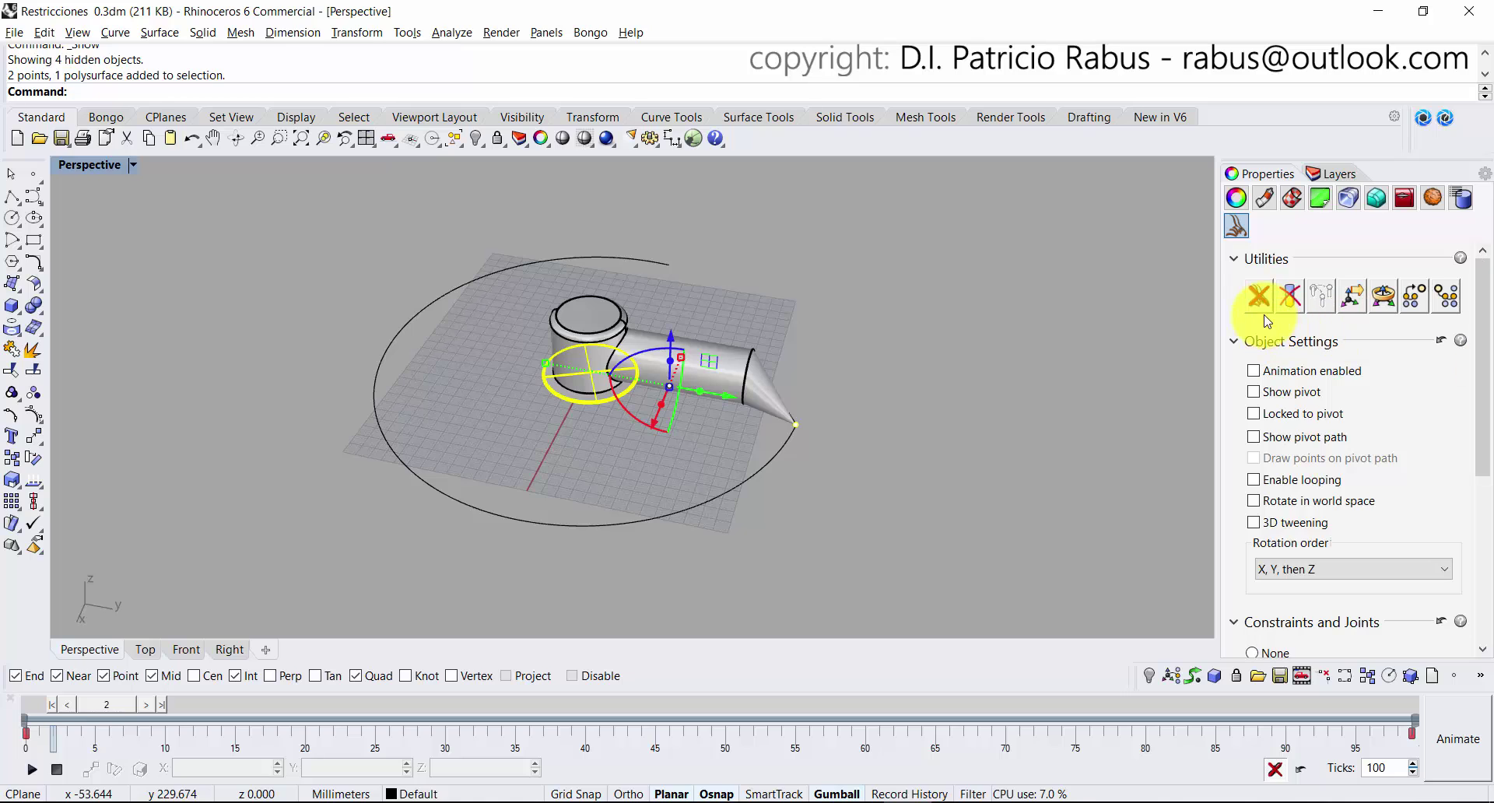
click(1262, 299)
Examine the arm, its ring base and the arc path, selecting the arm to see which body it includes.
scroll(557, 414, up, 5)
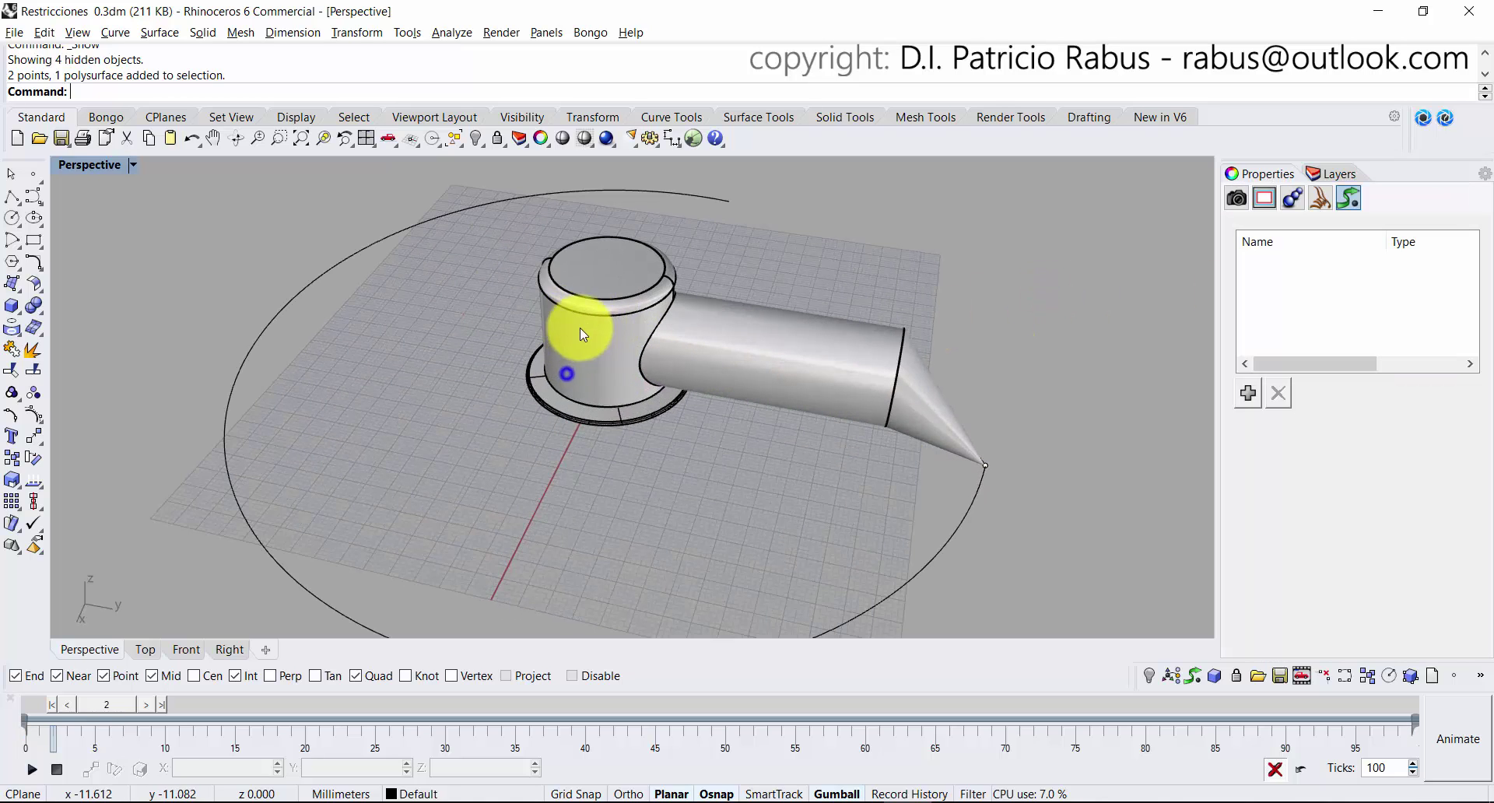
click(590, 311)
right_drag(693, 357, 1017, 510)
scroll(914, 399, down, 2)
scroll(915, 399, down, 2)
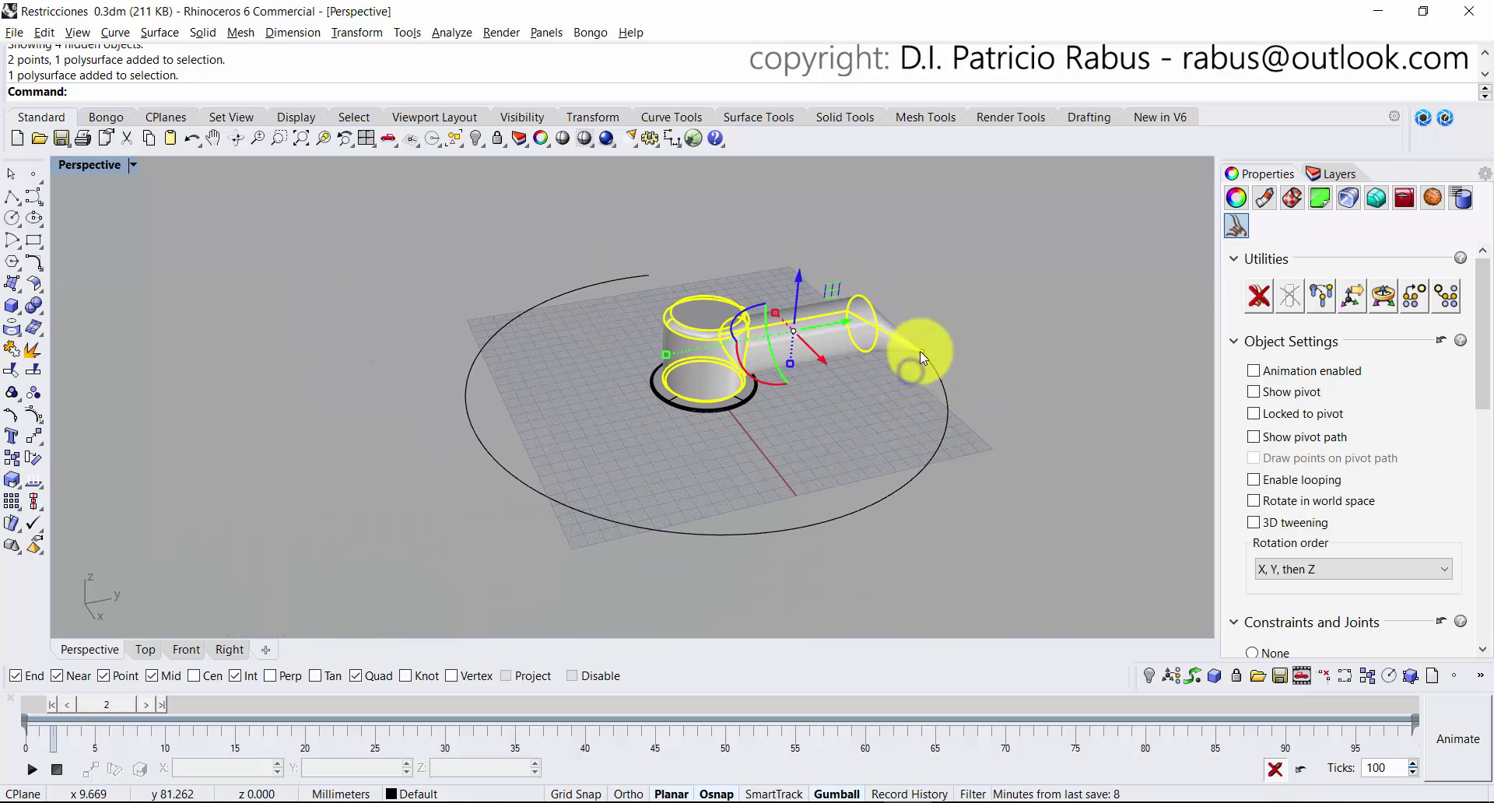
click(625, 429)
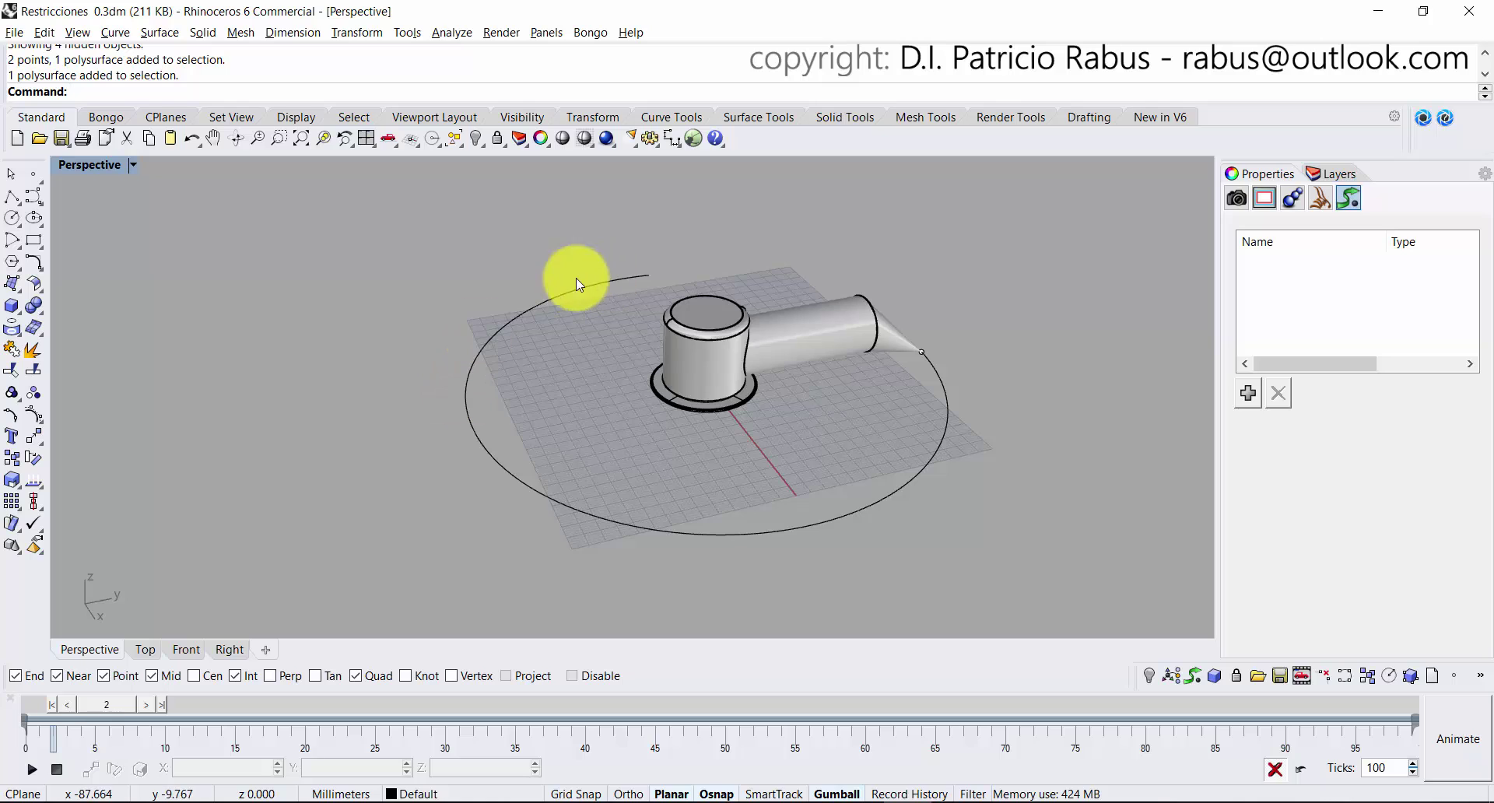
click(760, 335)
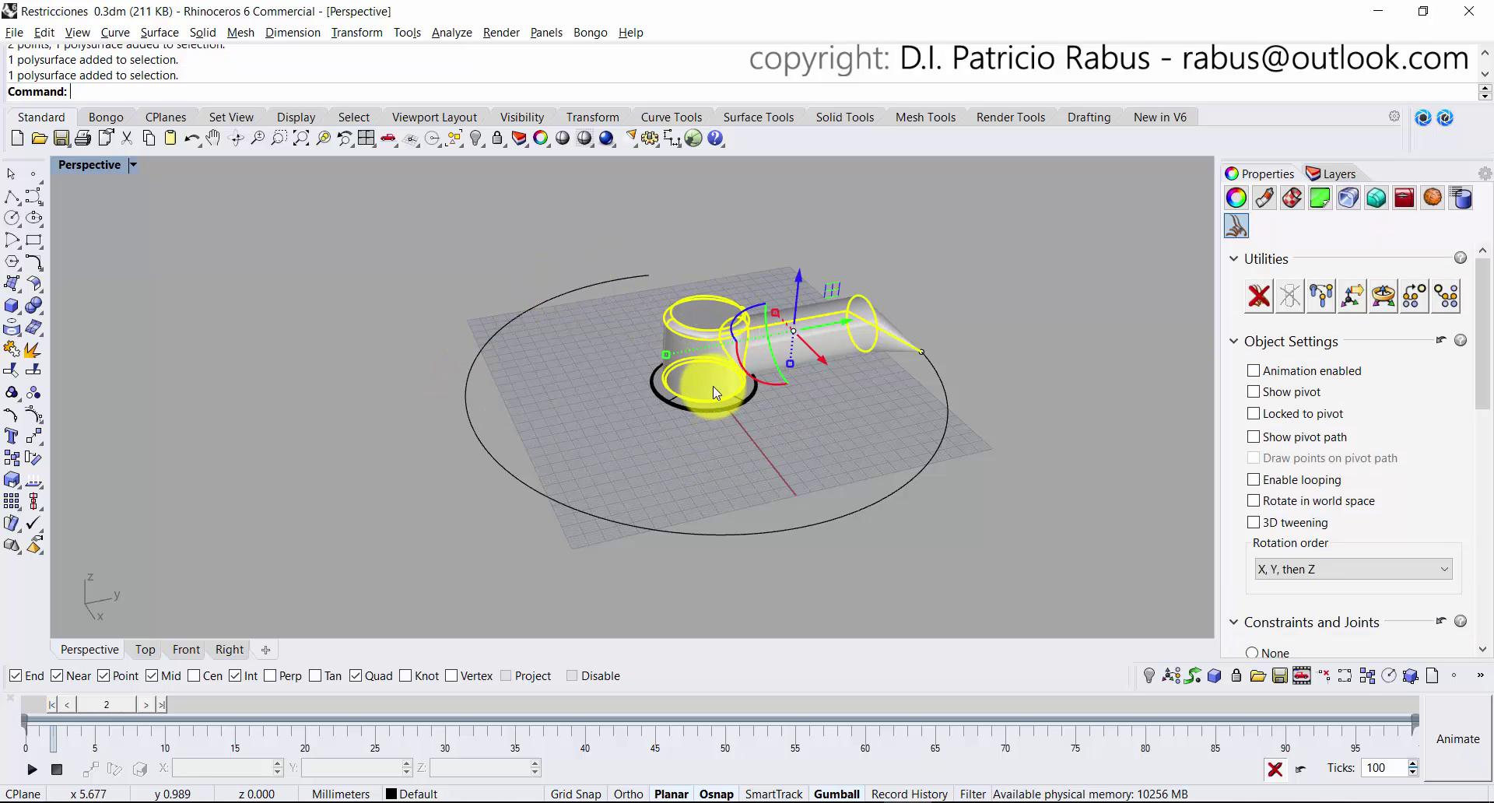
scroll(714, 389, up, 2)
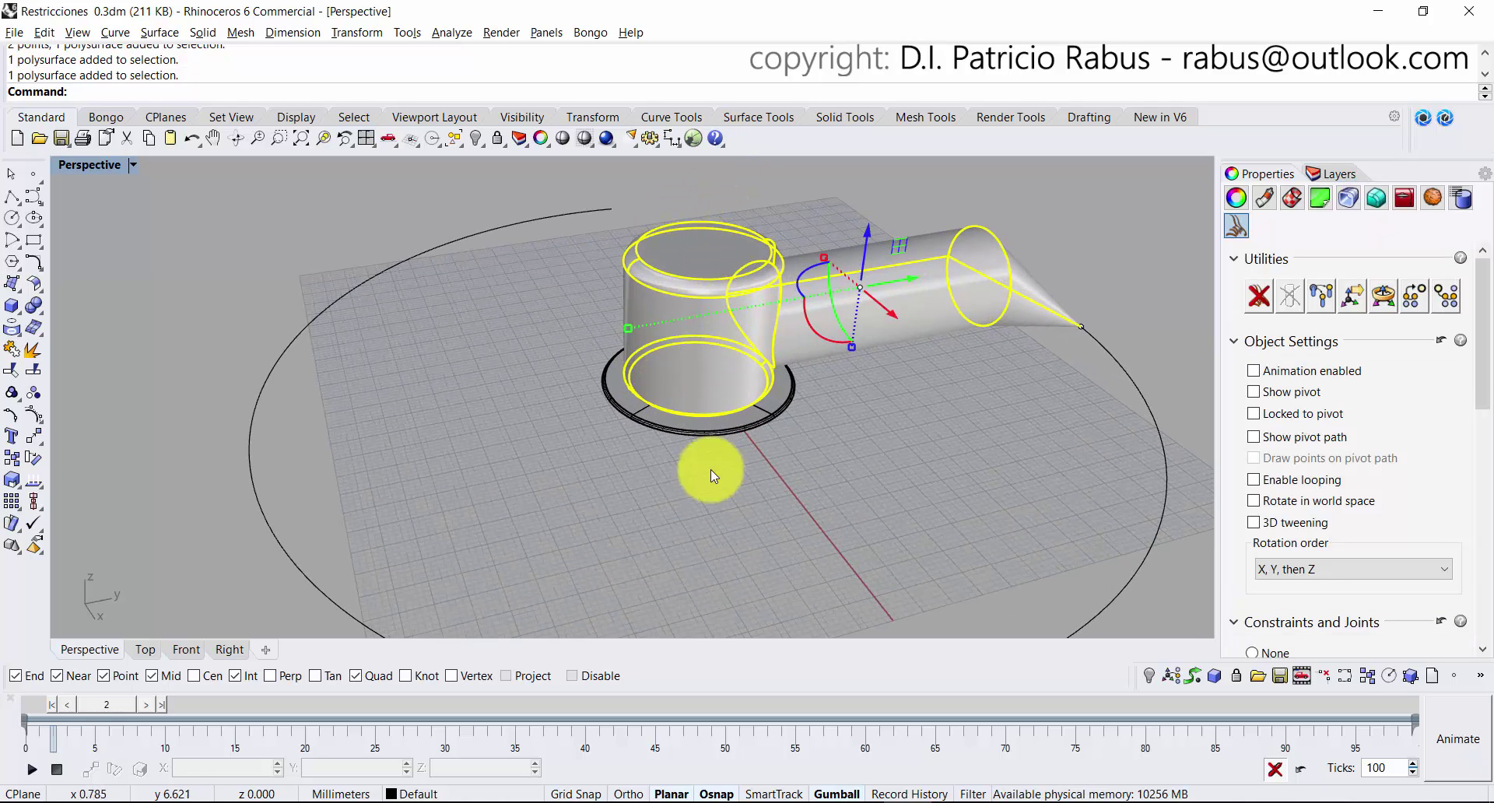
scroll(717, 455, down, 3)
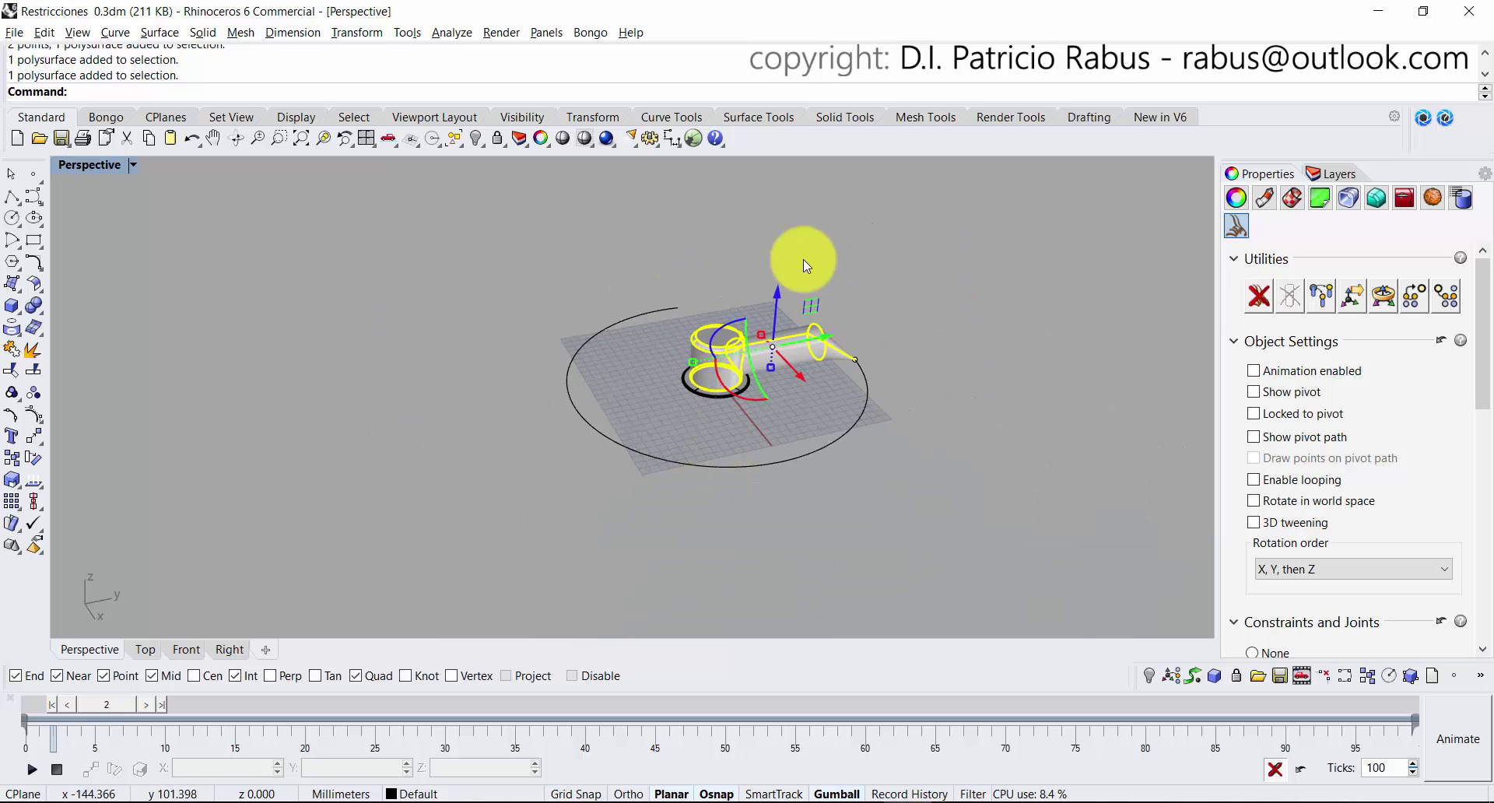
right_drag(698, 361, 591, 395)
key(Escape)
scroll(601, 347, up, 3)
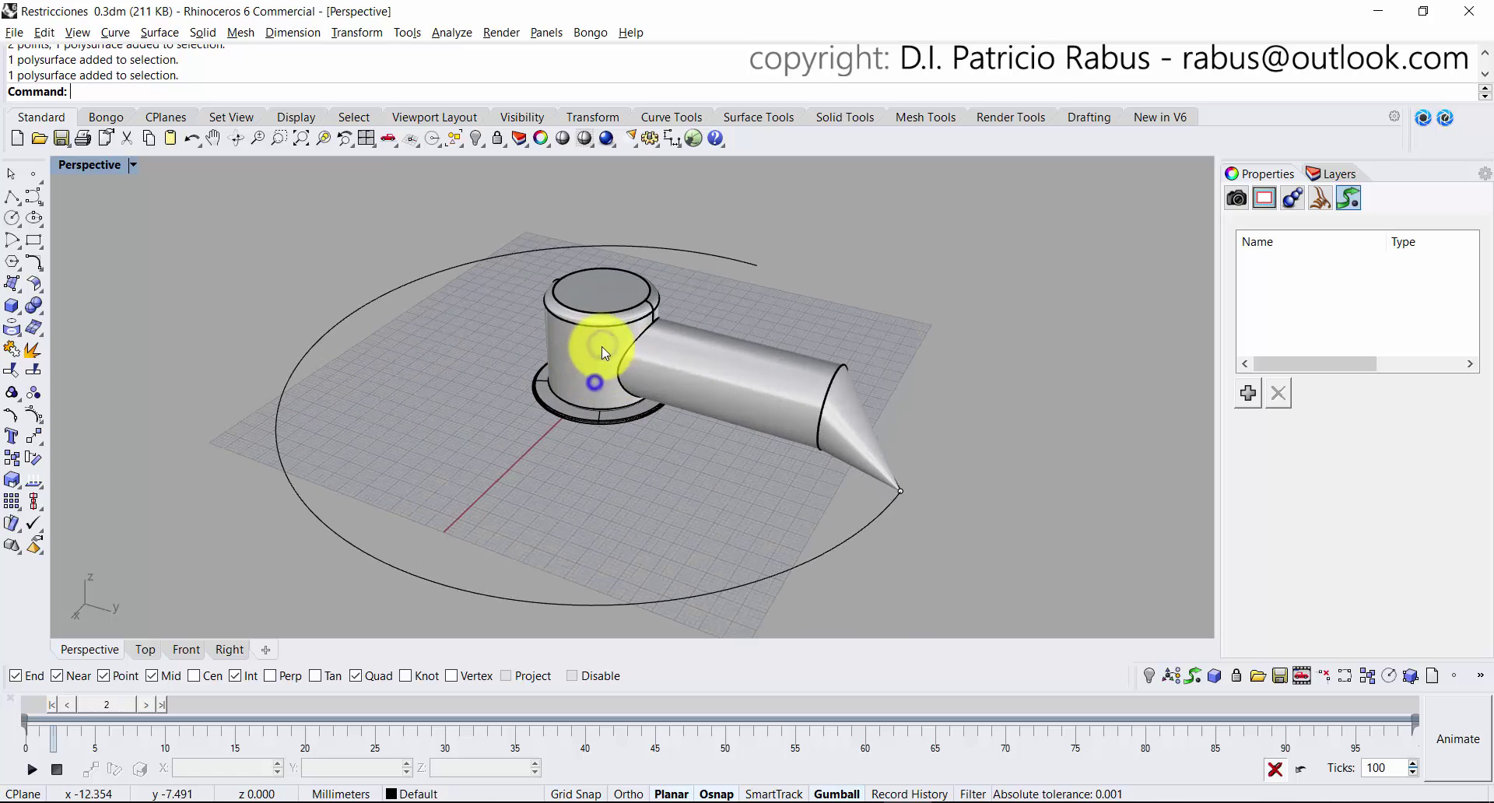
click(602, 345)
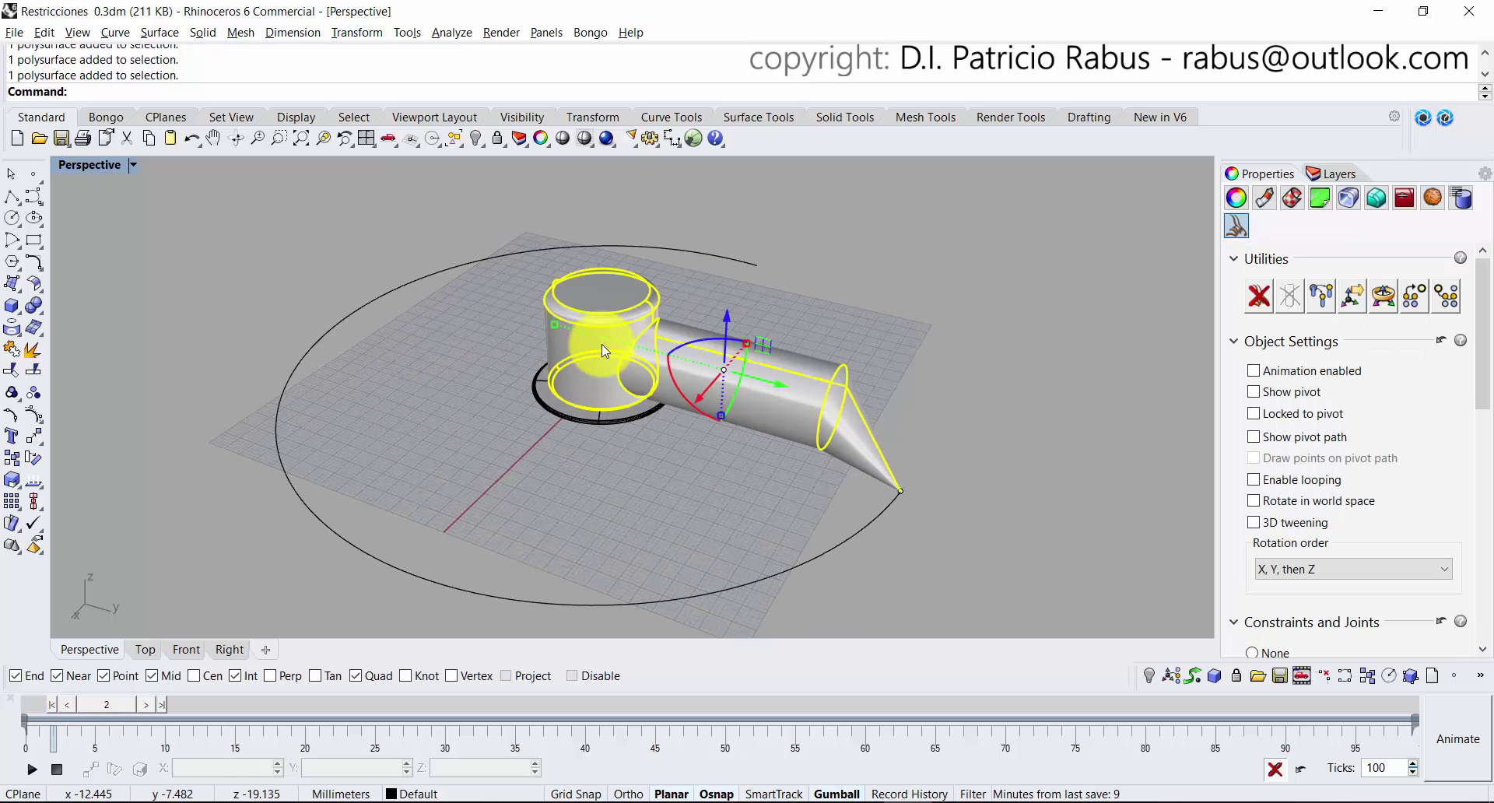
click(873, 273)
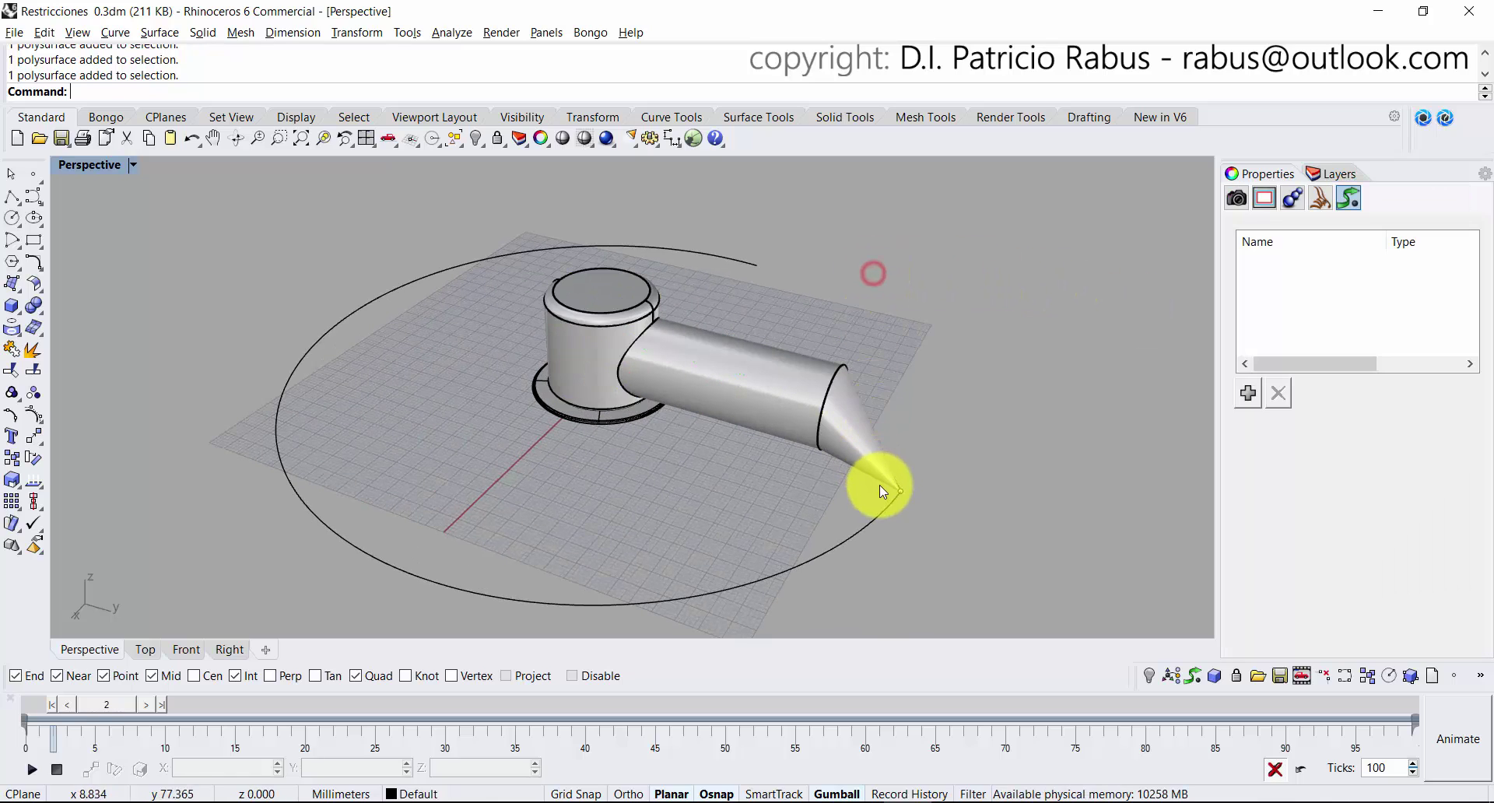
Check the Bongo settings of the two tip points and remove the Bongo animation data from the arm.
drag(853, 339, 971, 594)
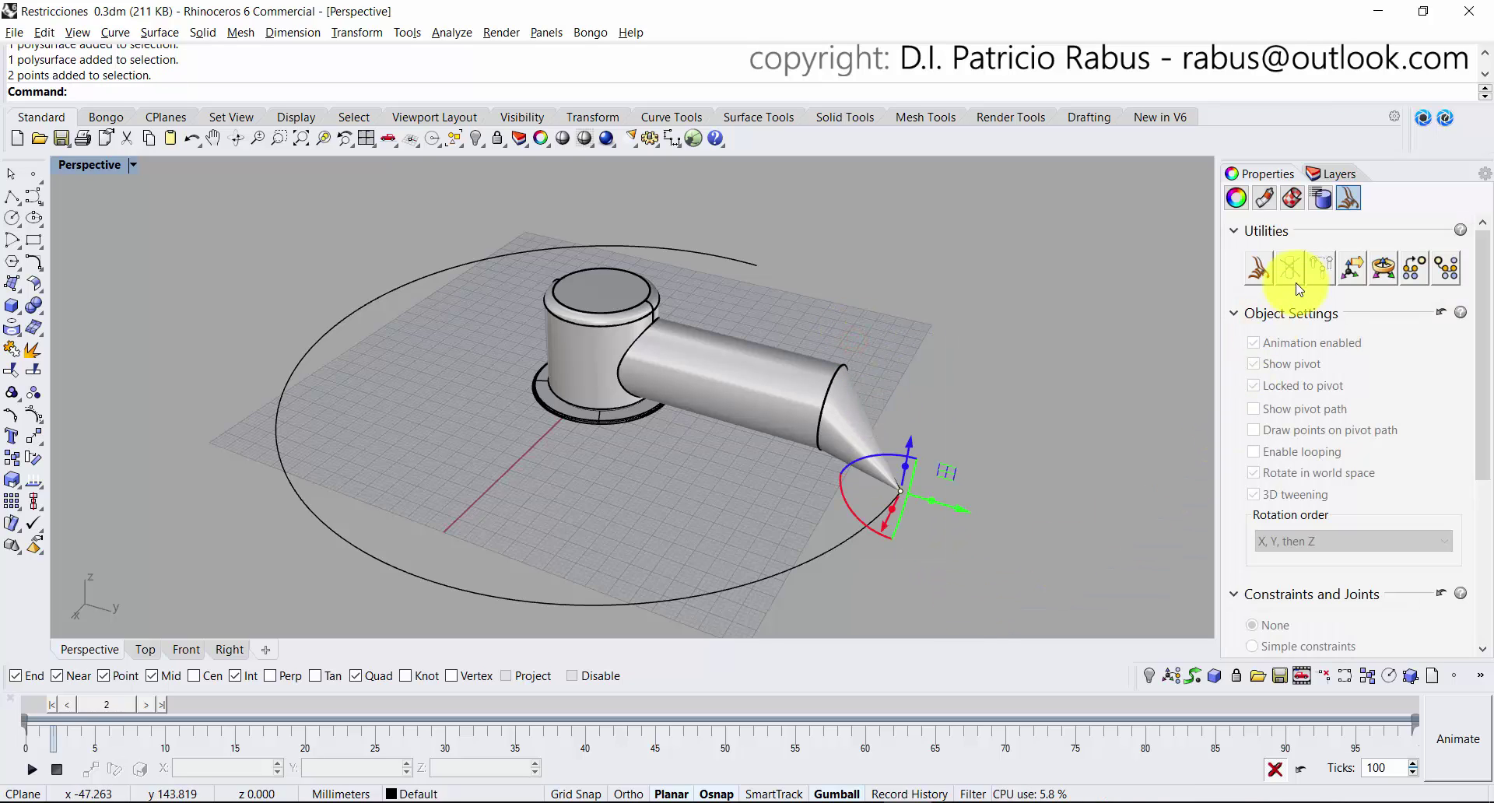
click(996, 331)
click(546, 347)
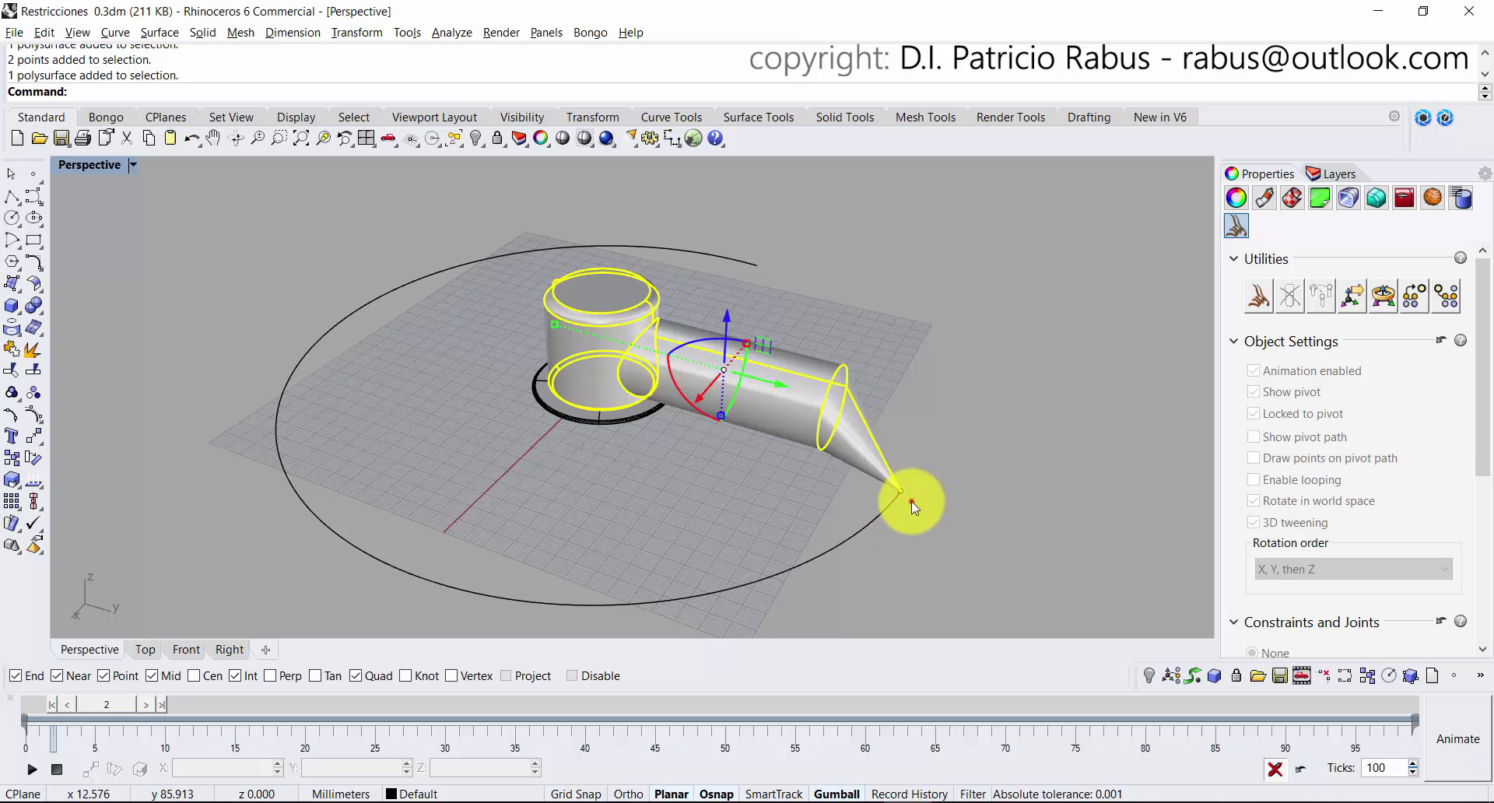
key(Escape)
Examine which point objects overlap at the arm's tip, leaving none of them selected.
scroll(907, 501, up, 5)
click(893, 464)
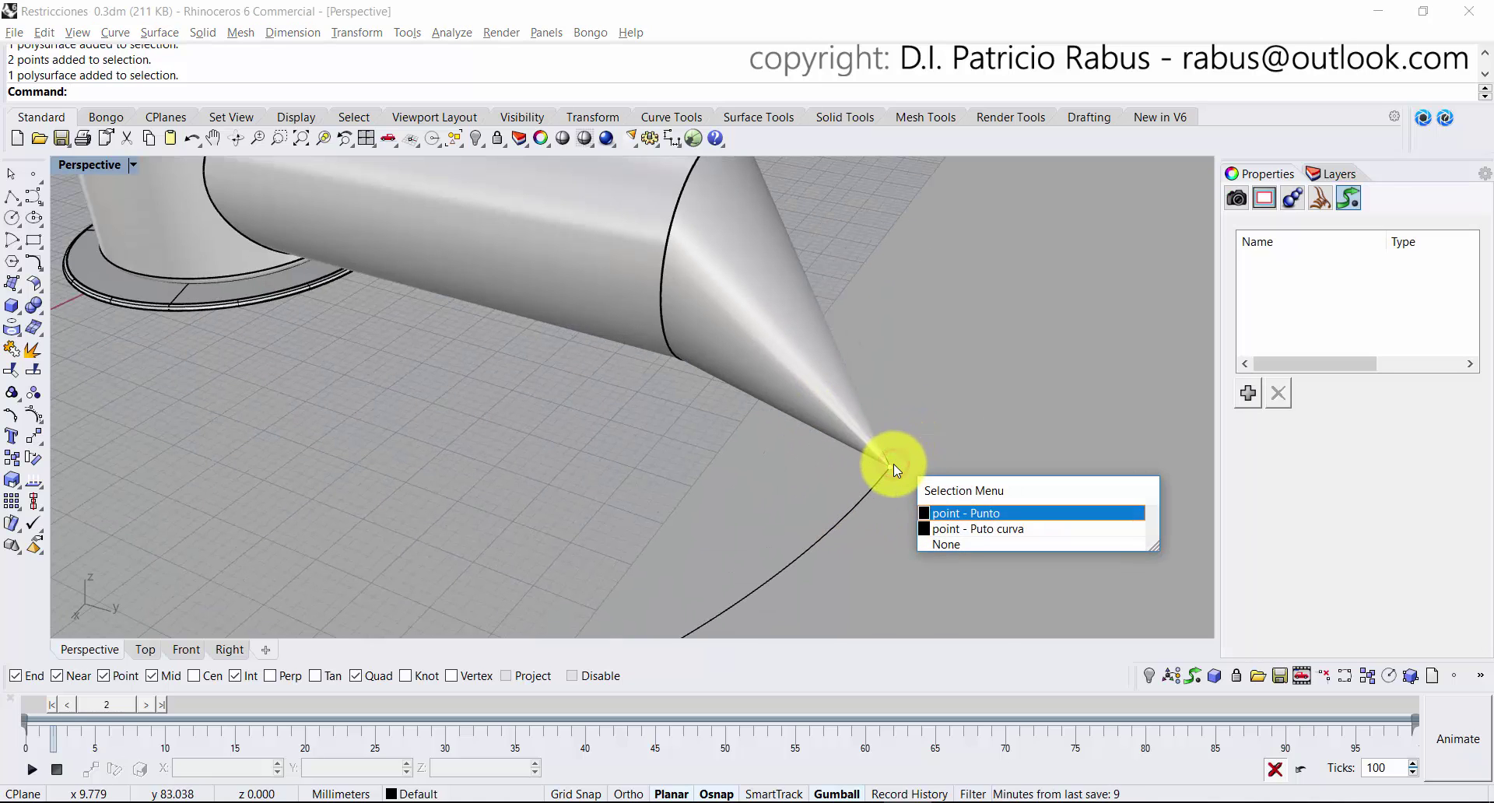
scroll(894, 463, down, 5)
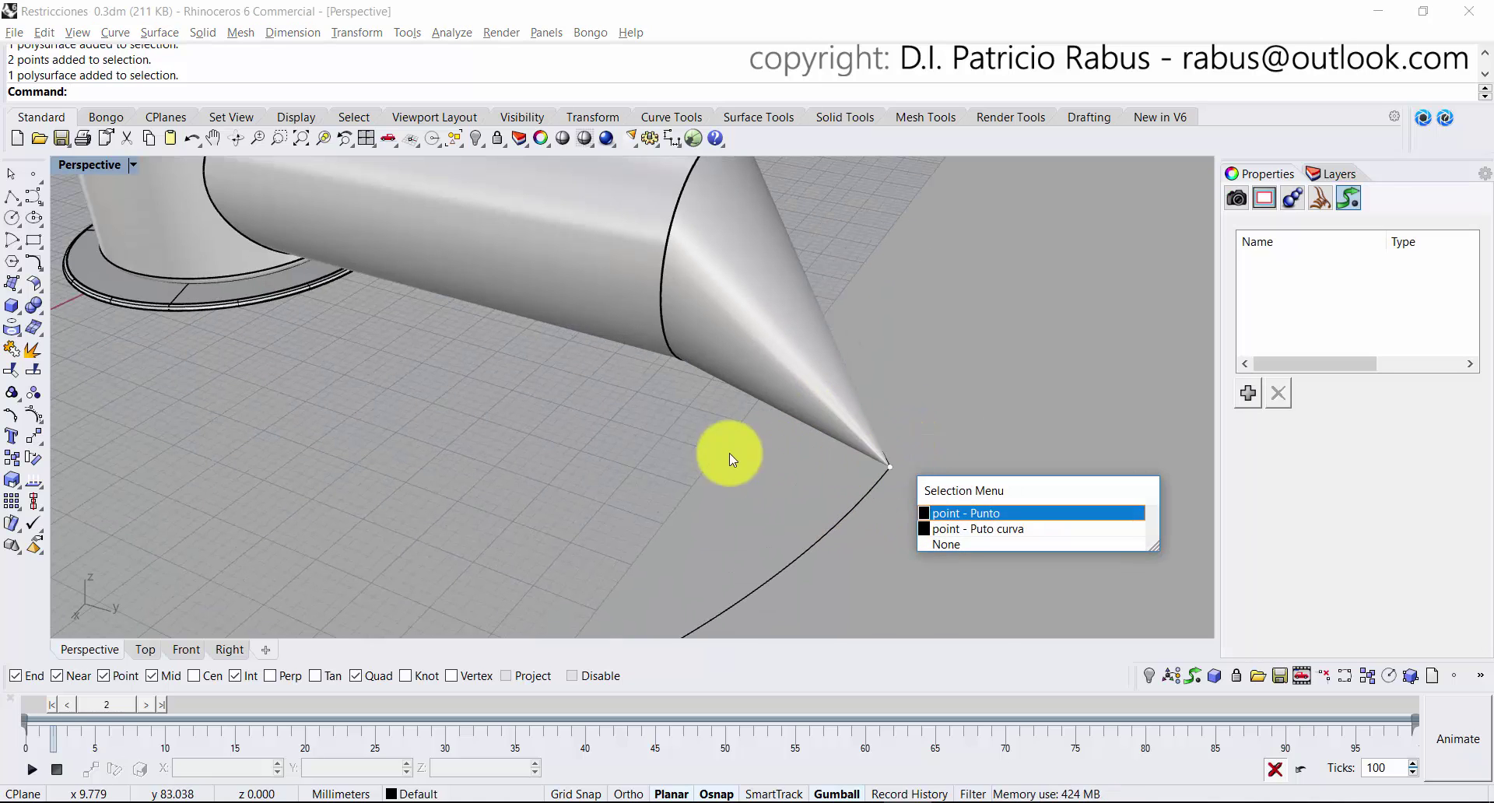
click(560, 427)
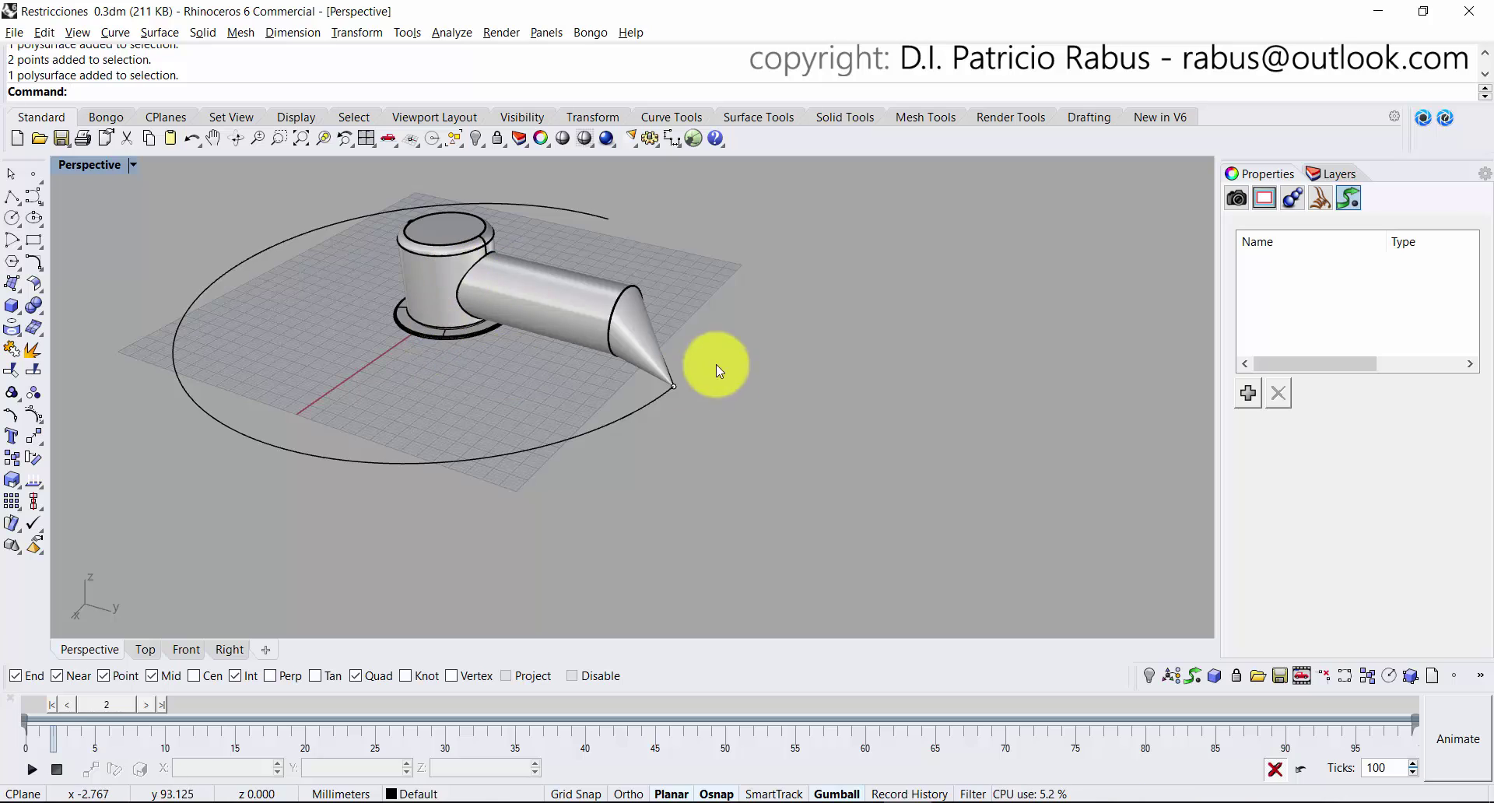
Select the point named Punto at the arm's tip and display its object properties.
right_drag(711, 366, 774, 353)
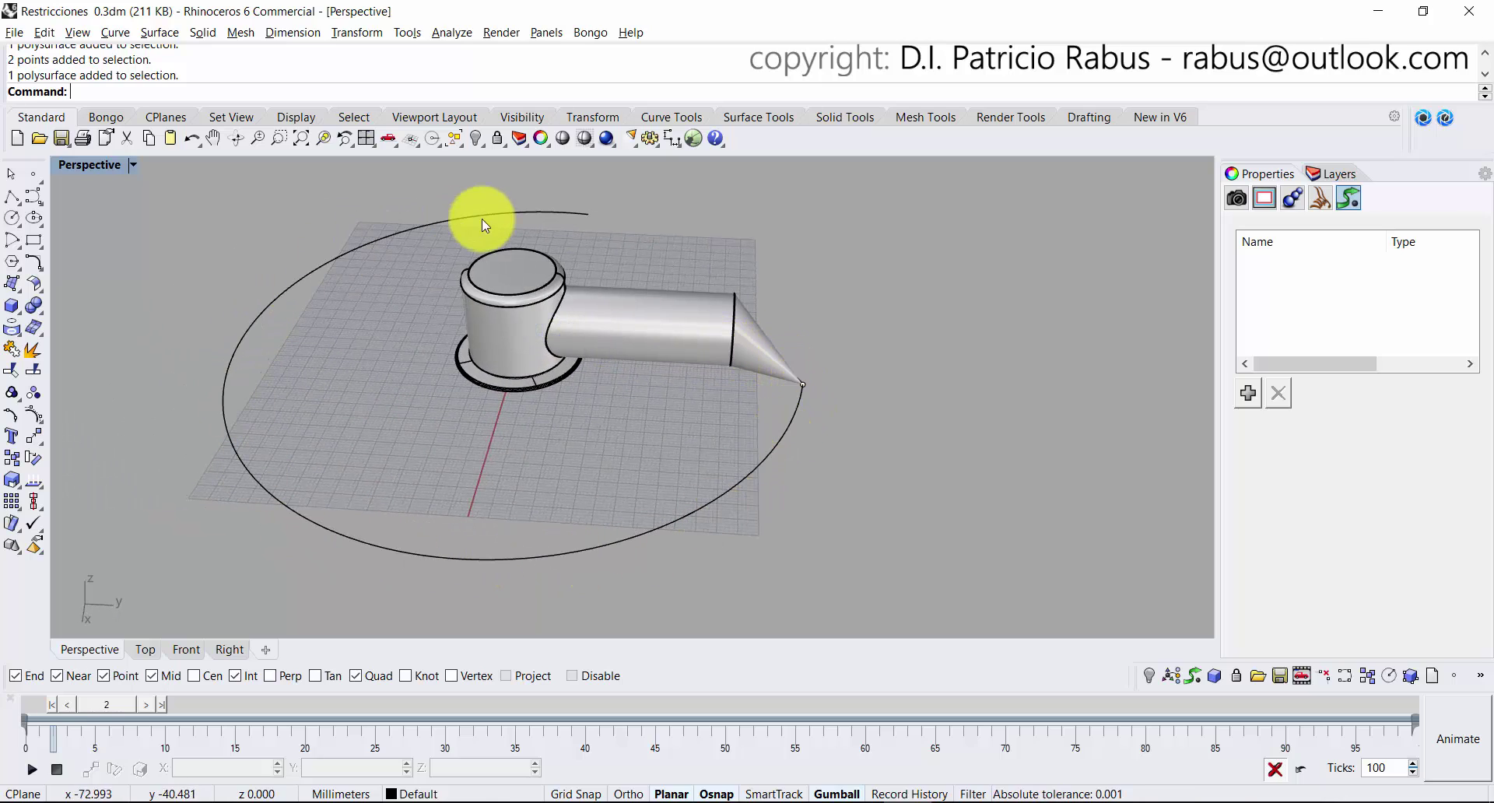
scroll(833, 437, up, 5)
right_drag(833, 437, 805, 450)
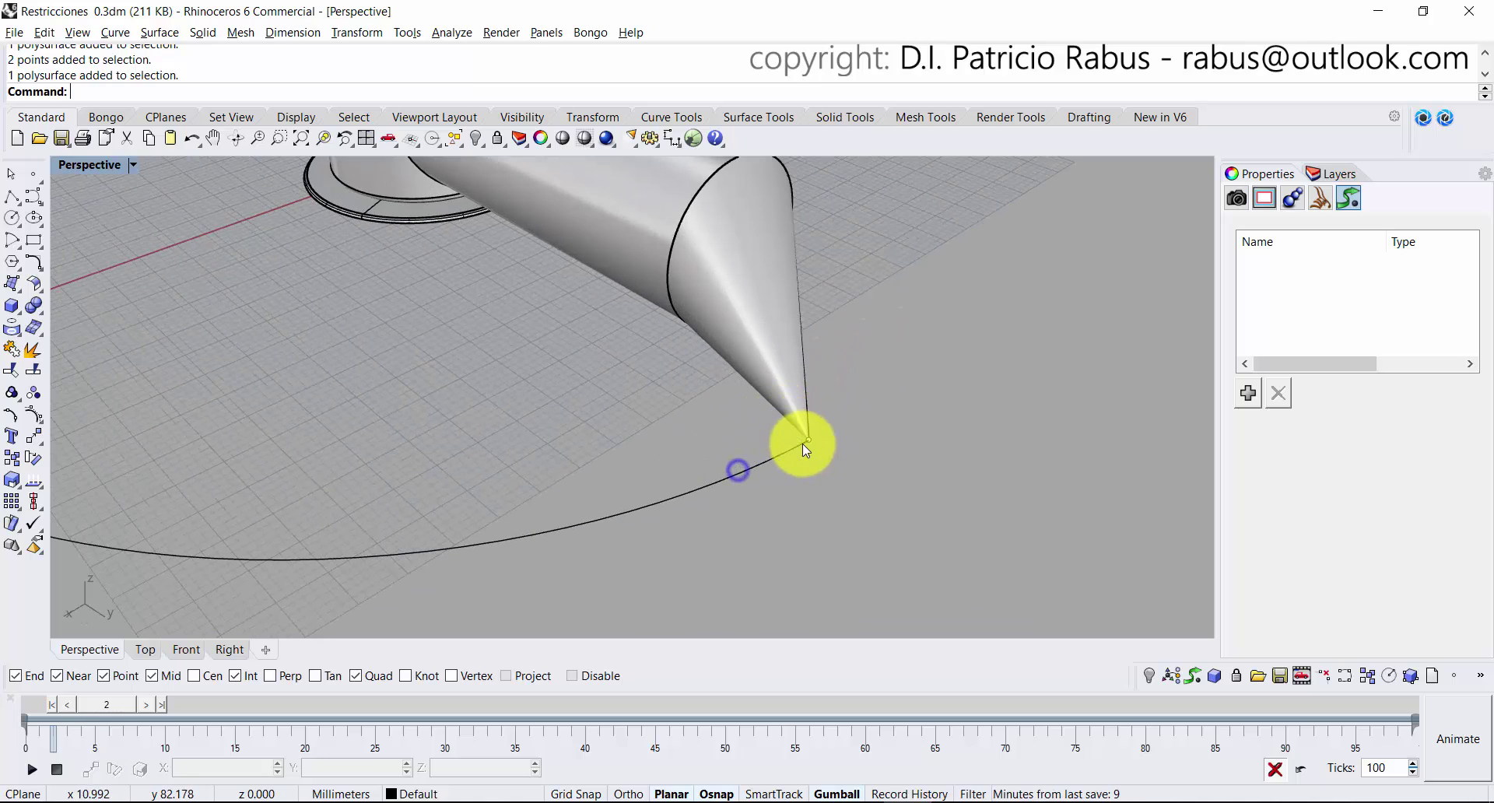
click(809, 441)
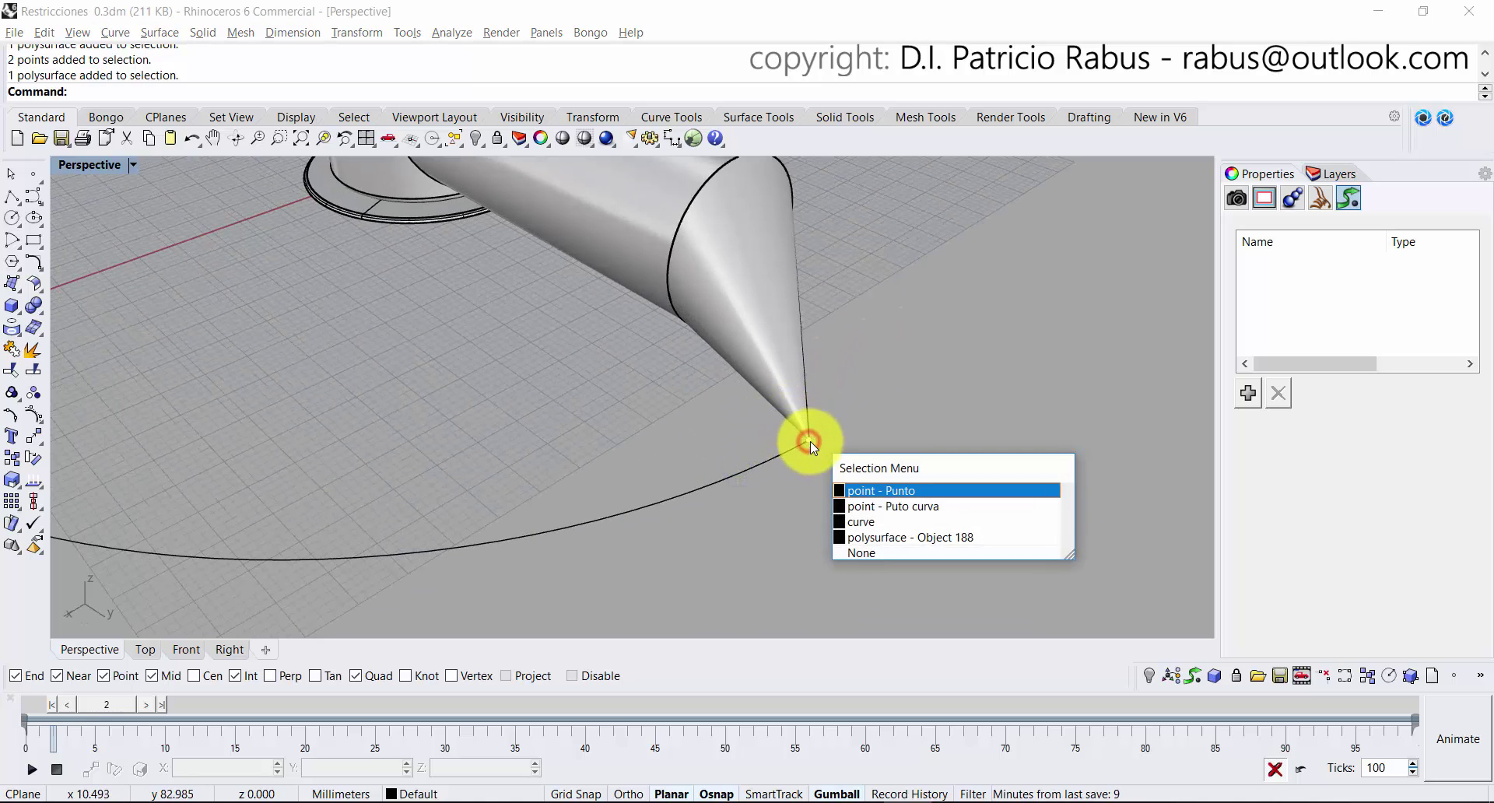
click(912, 490)
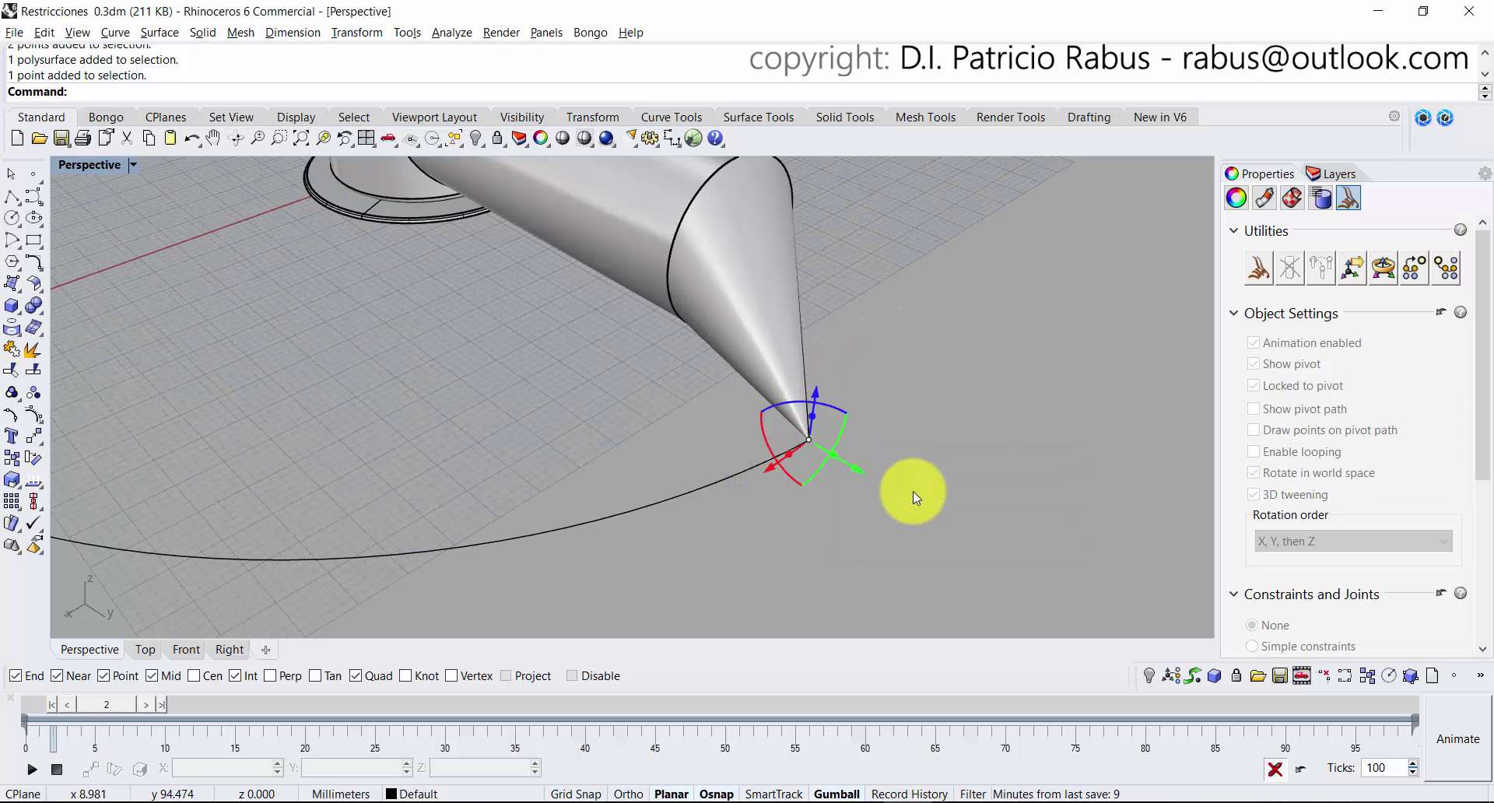
click(1238, 199)
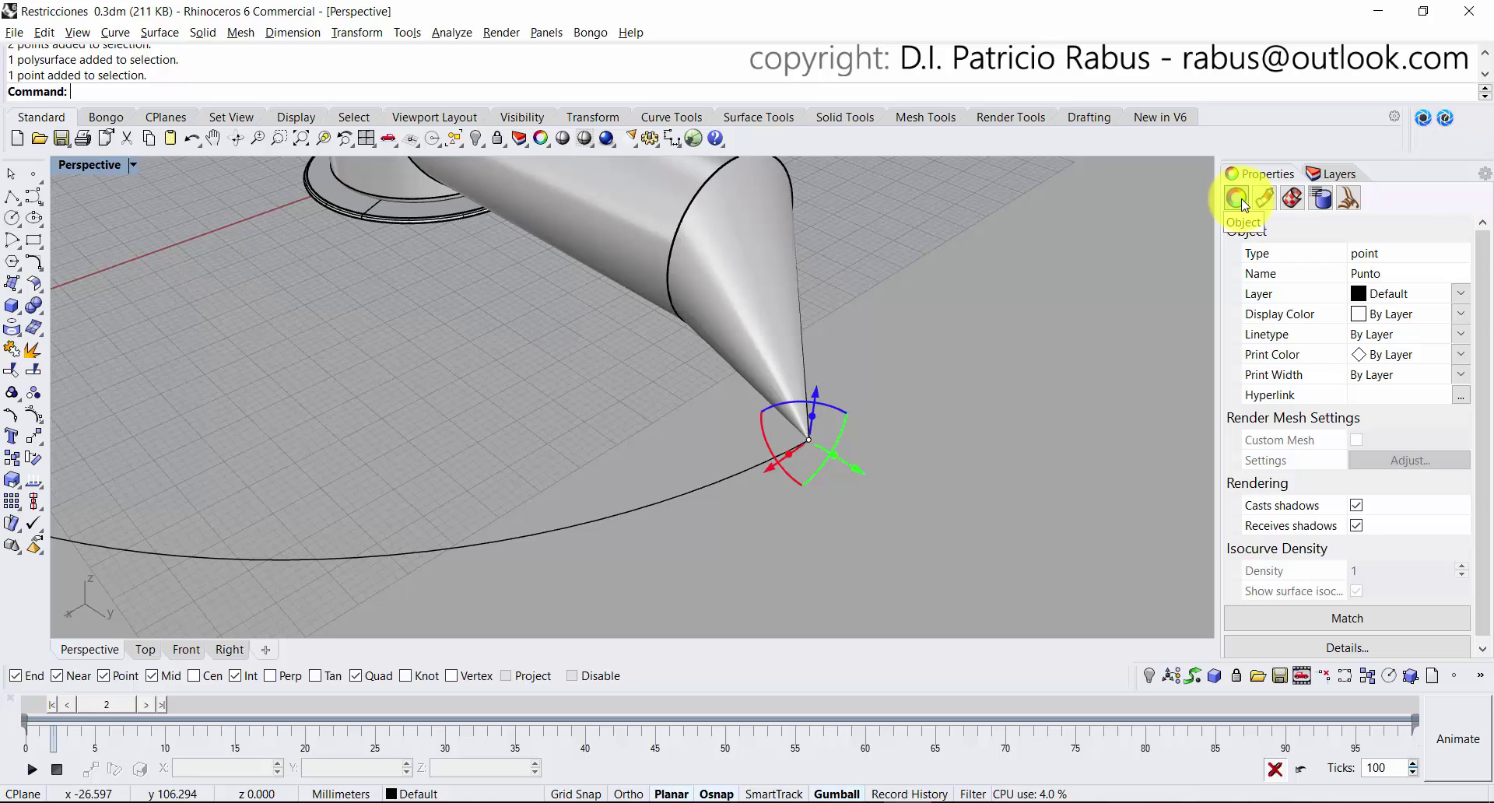
Rename the selected point at the arm's tip as Vértice and check the names of the overlapping points there.
click(1396, 274)
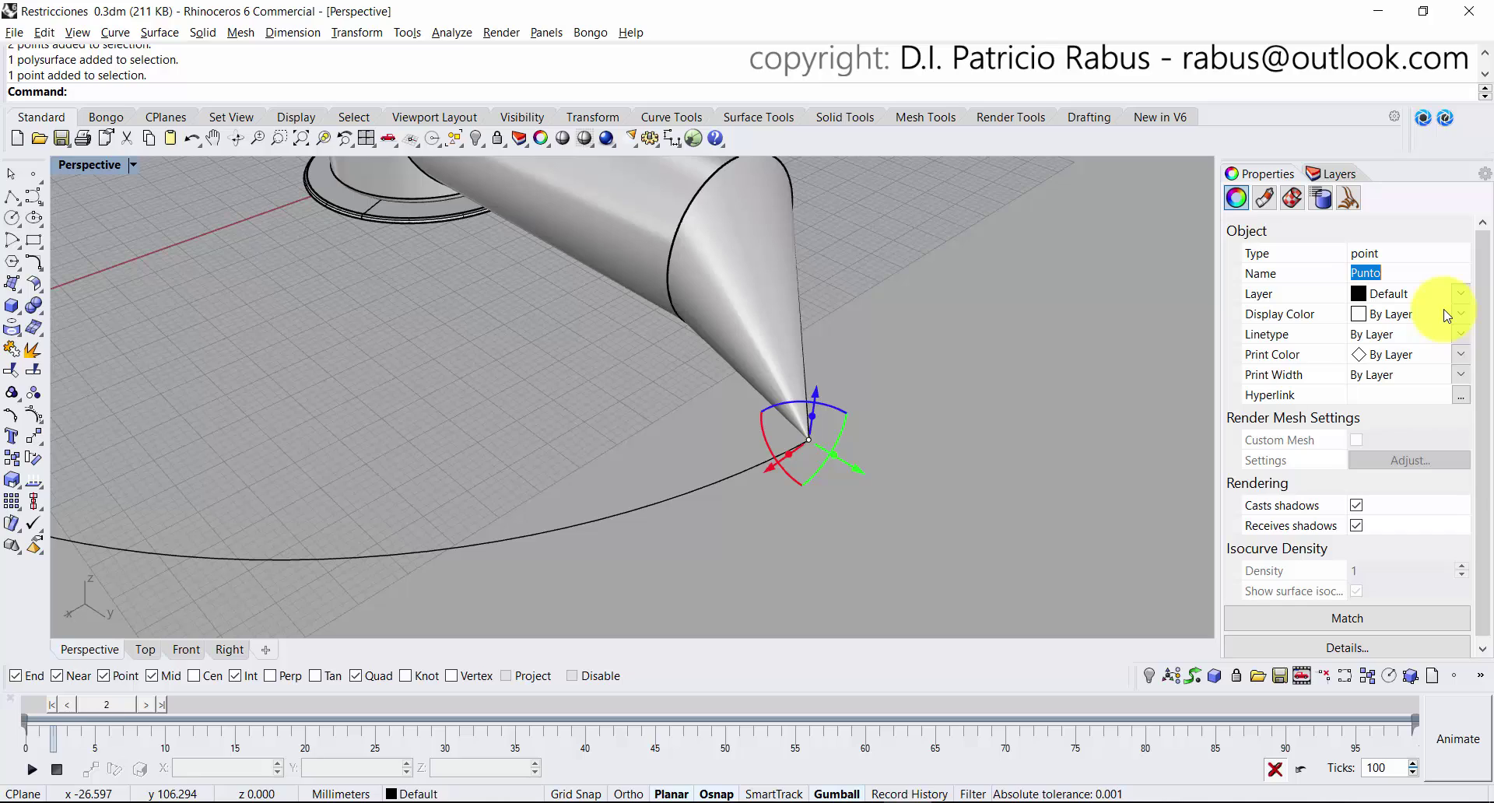
text(Vértice)
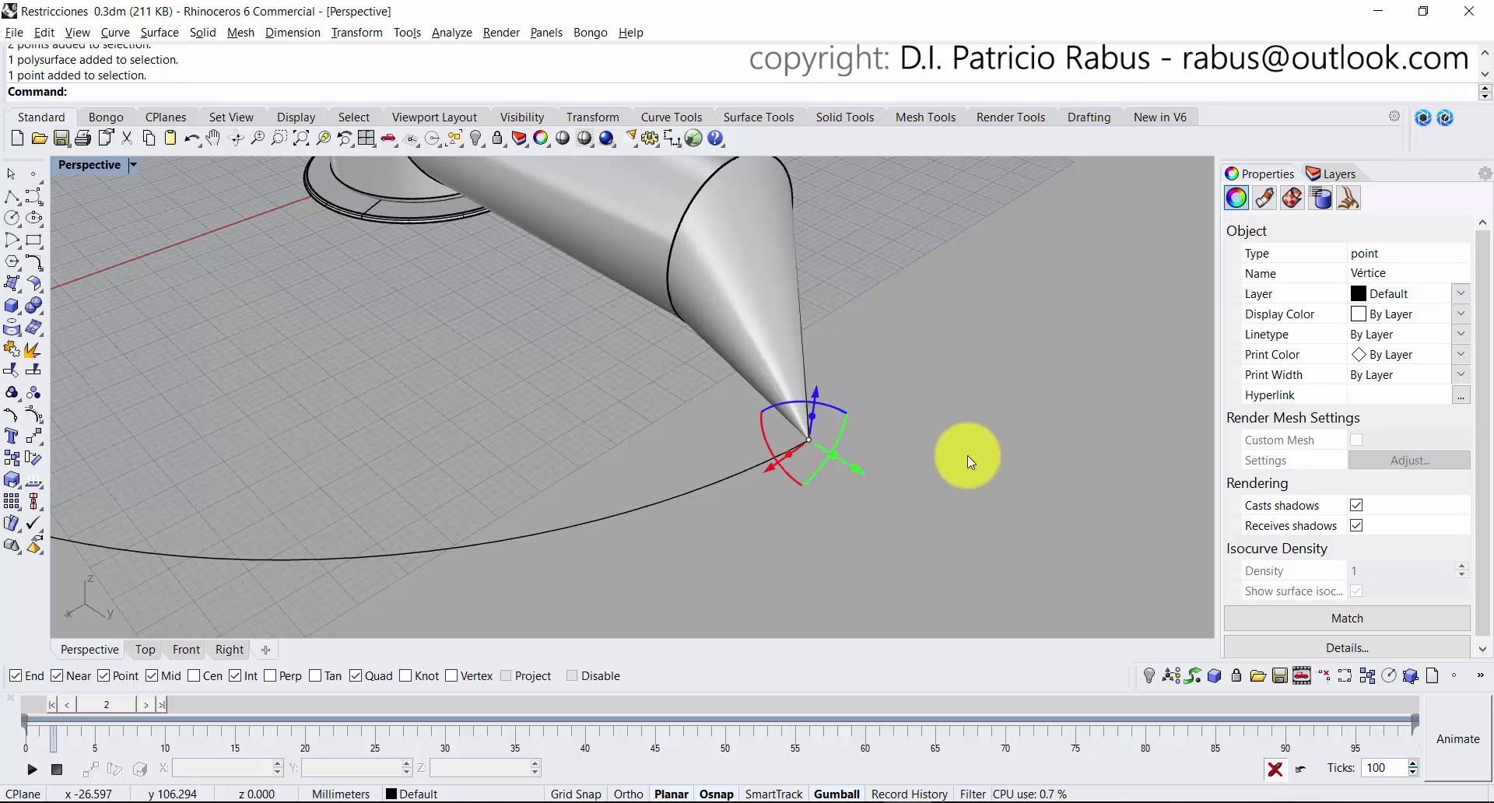
click(968, 455)
click(809, 442)
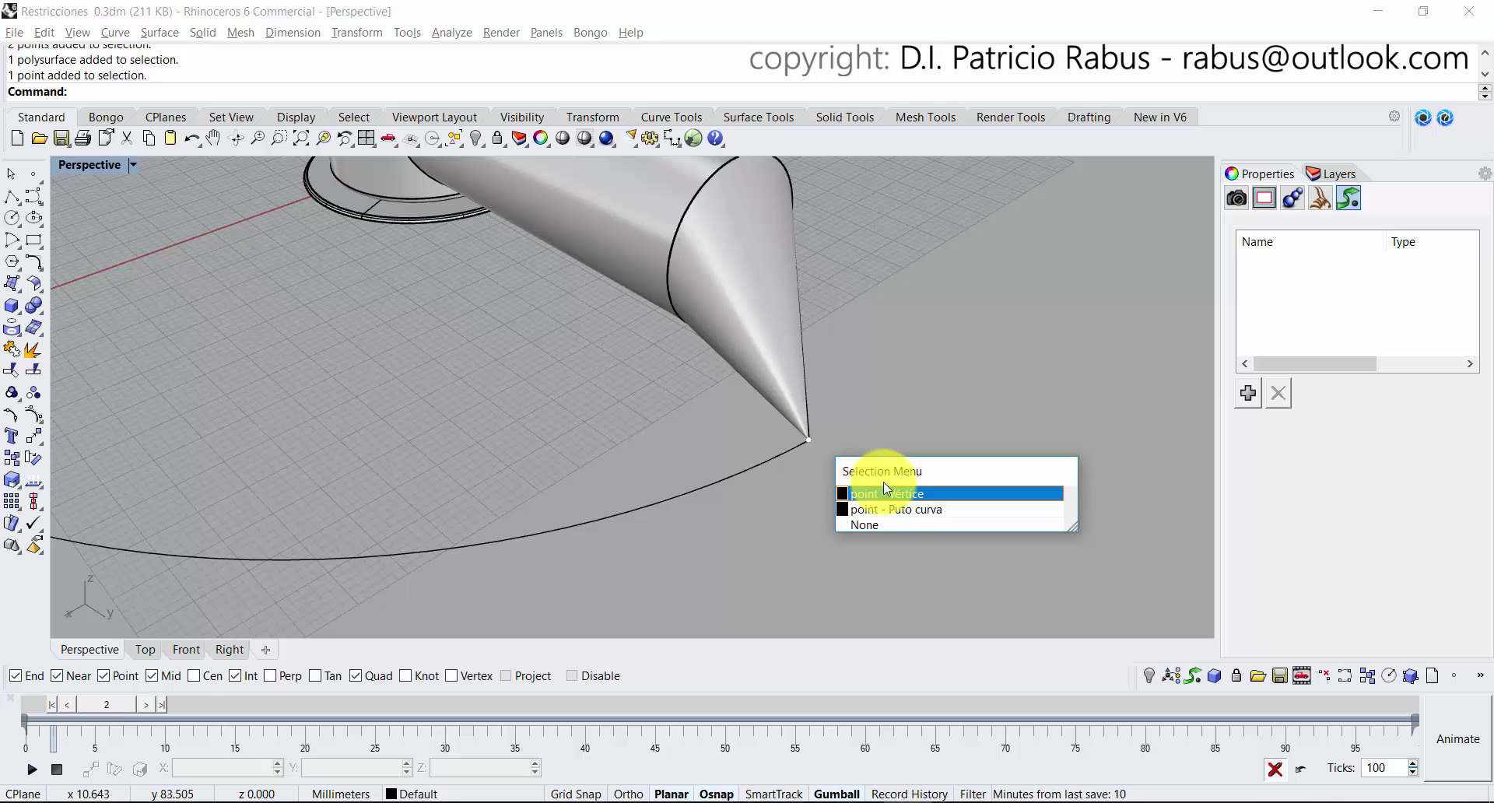
click(884, 413)
Examine the arm and the two overlapping tip points, viewing the object properties of Puto curva and leaving nothing selected.
right_drag(804, 348, 545, 330)
click(642, 357)
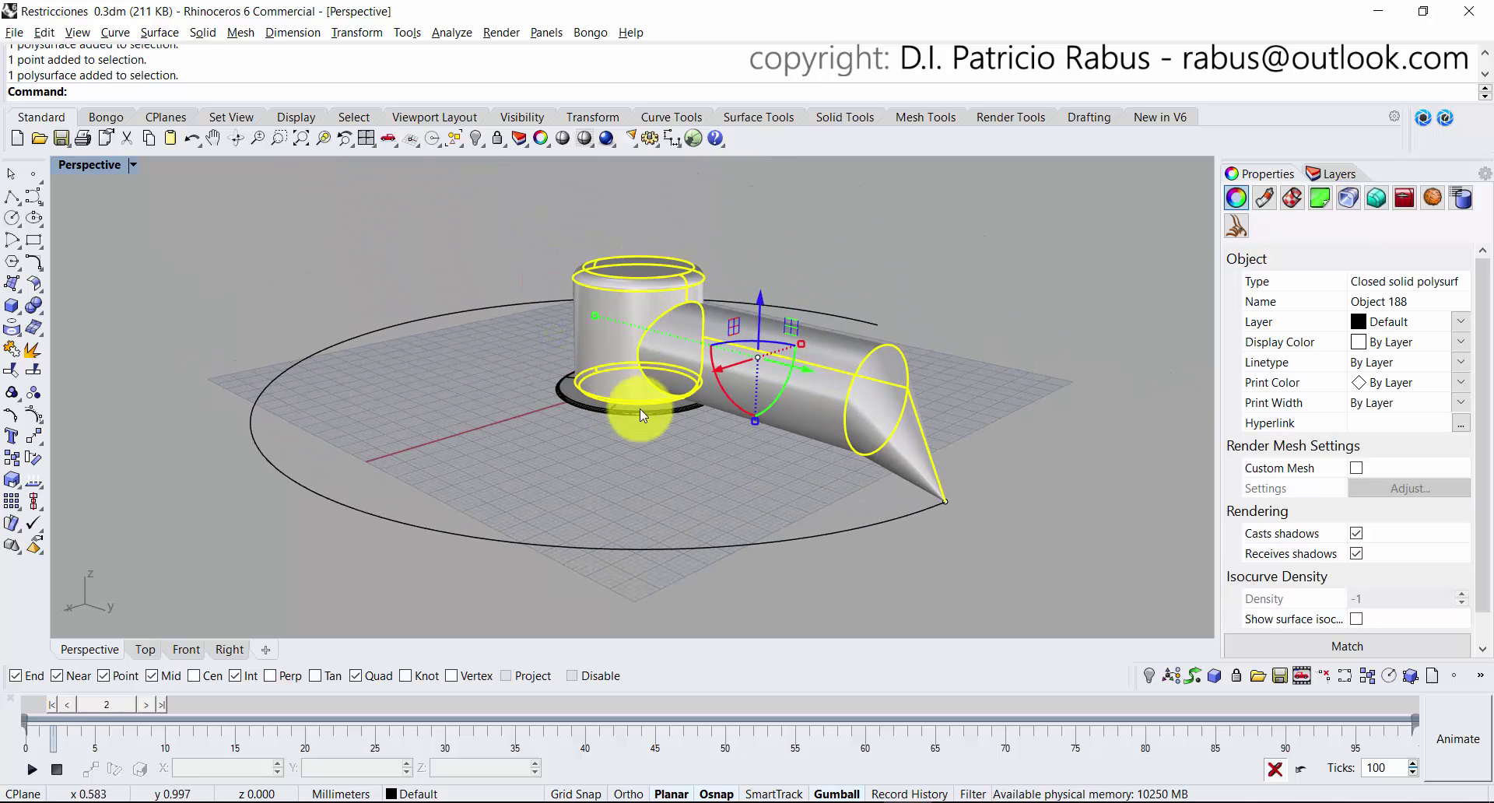
click(669, 467)
right_drag(811, 471, 783, 439)
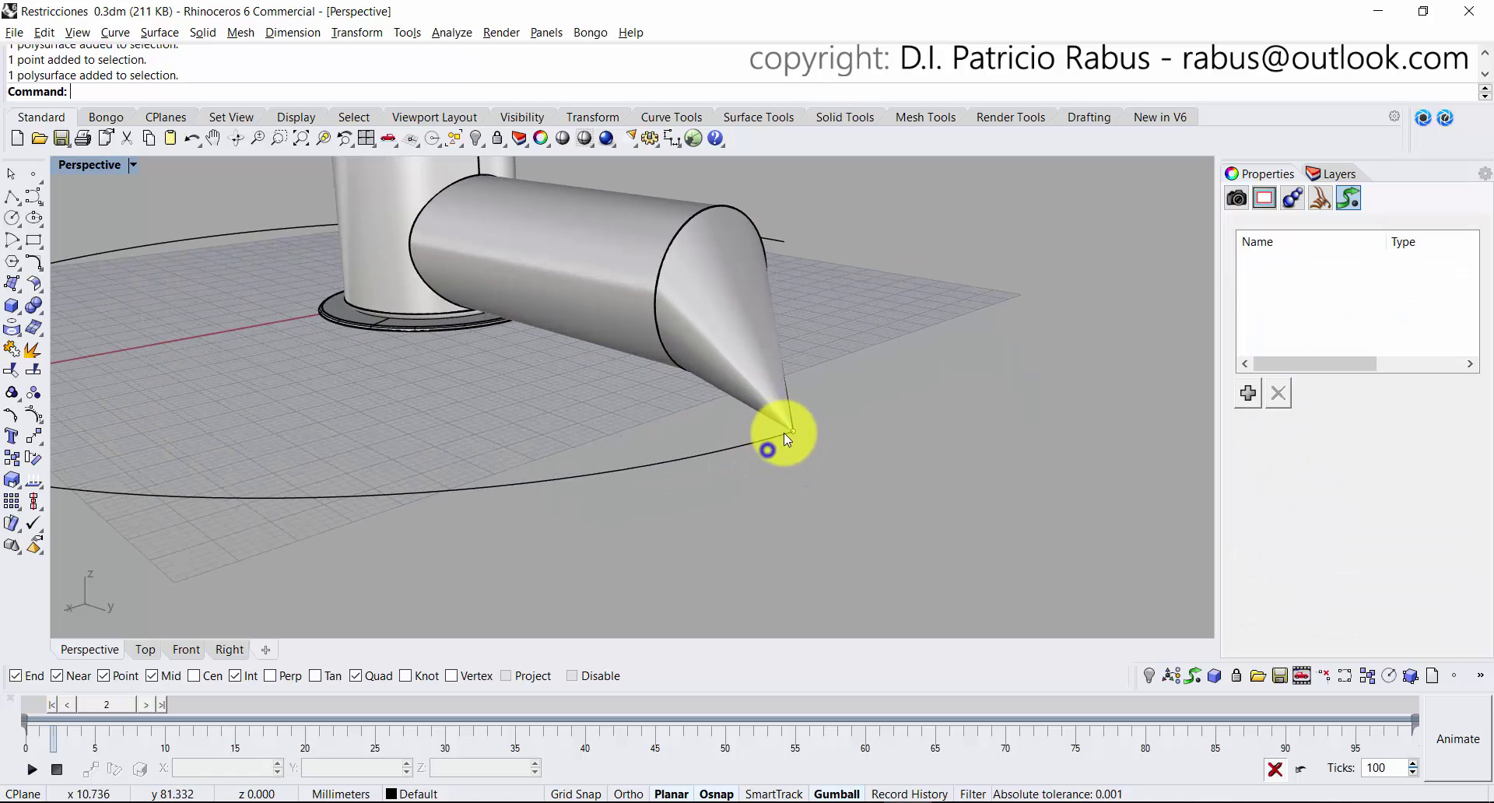
click(795, 431)
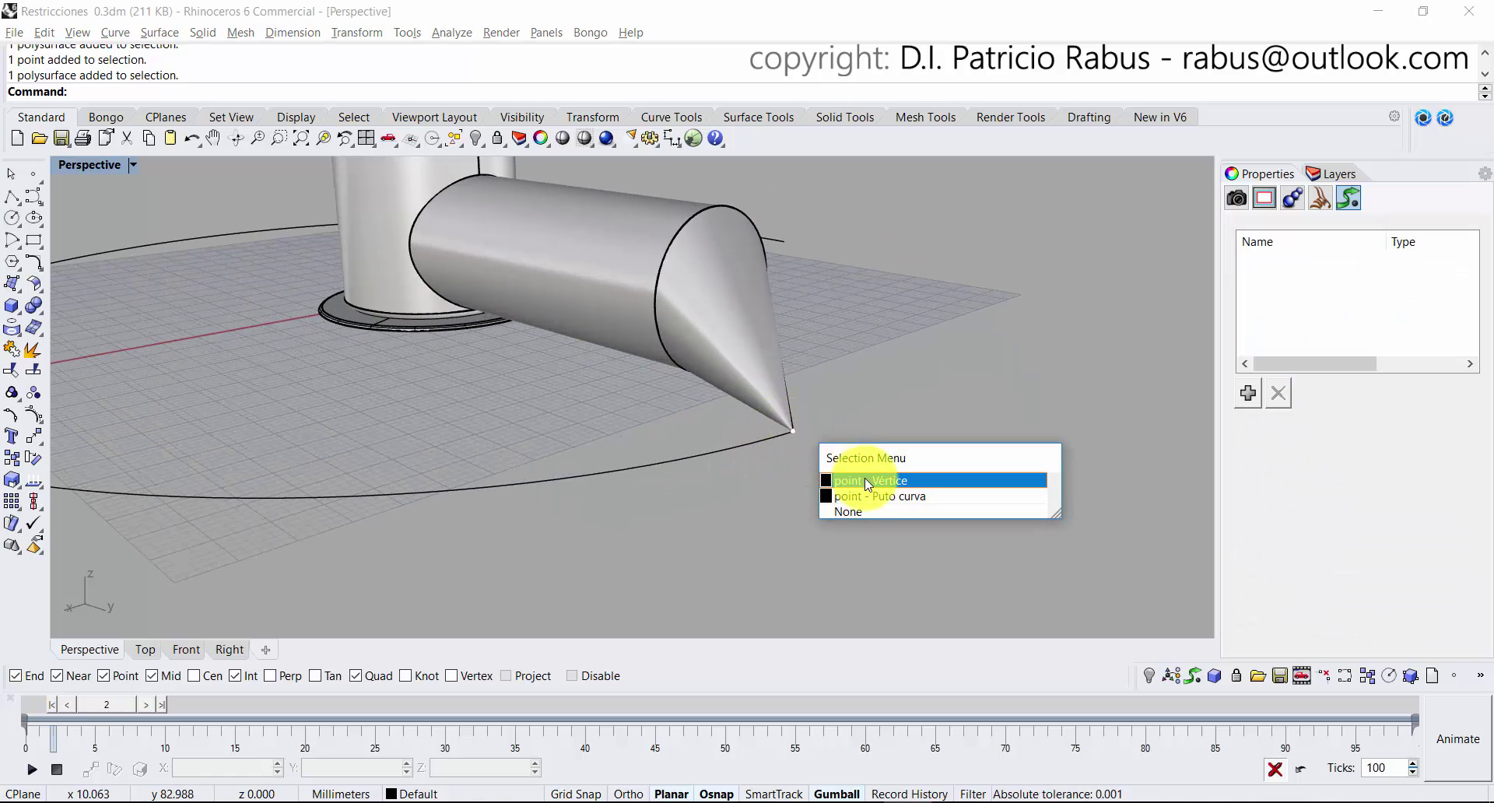
click(912, 497)
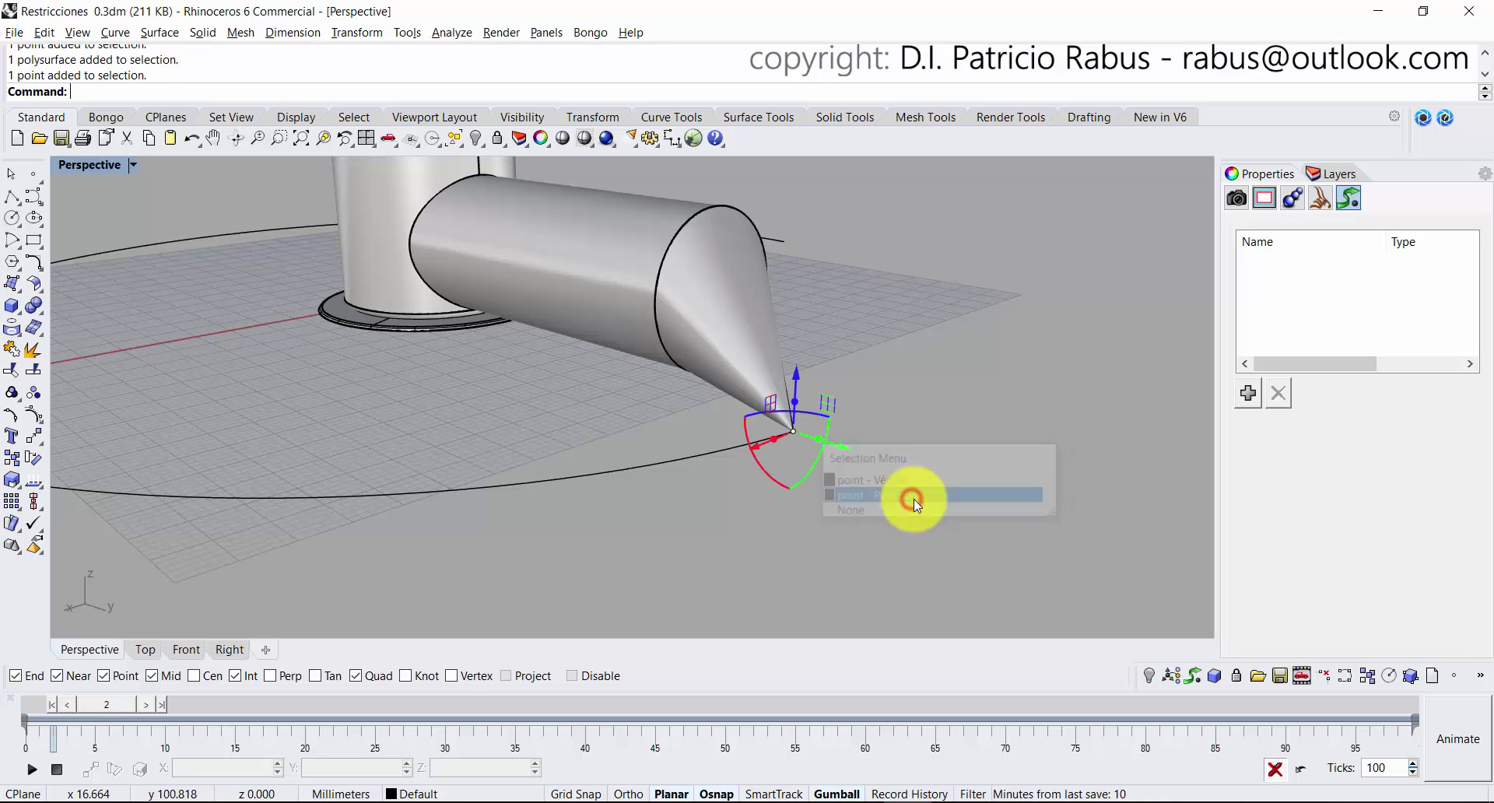
click(1412, 275)
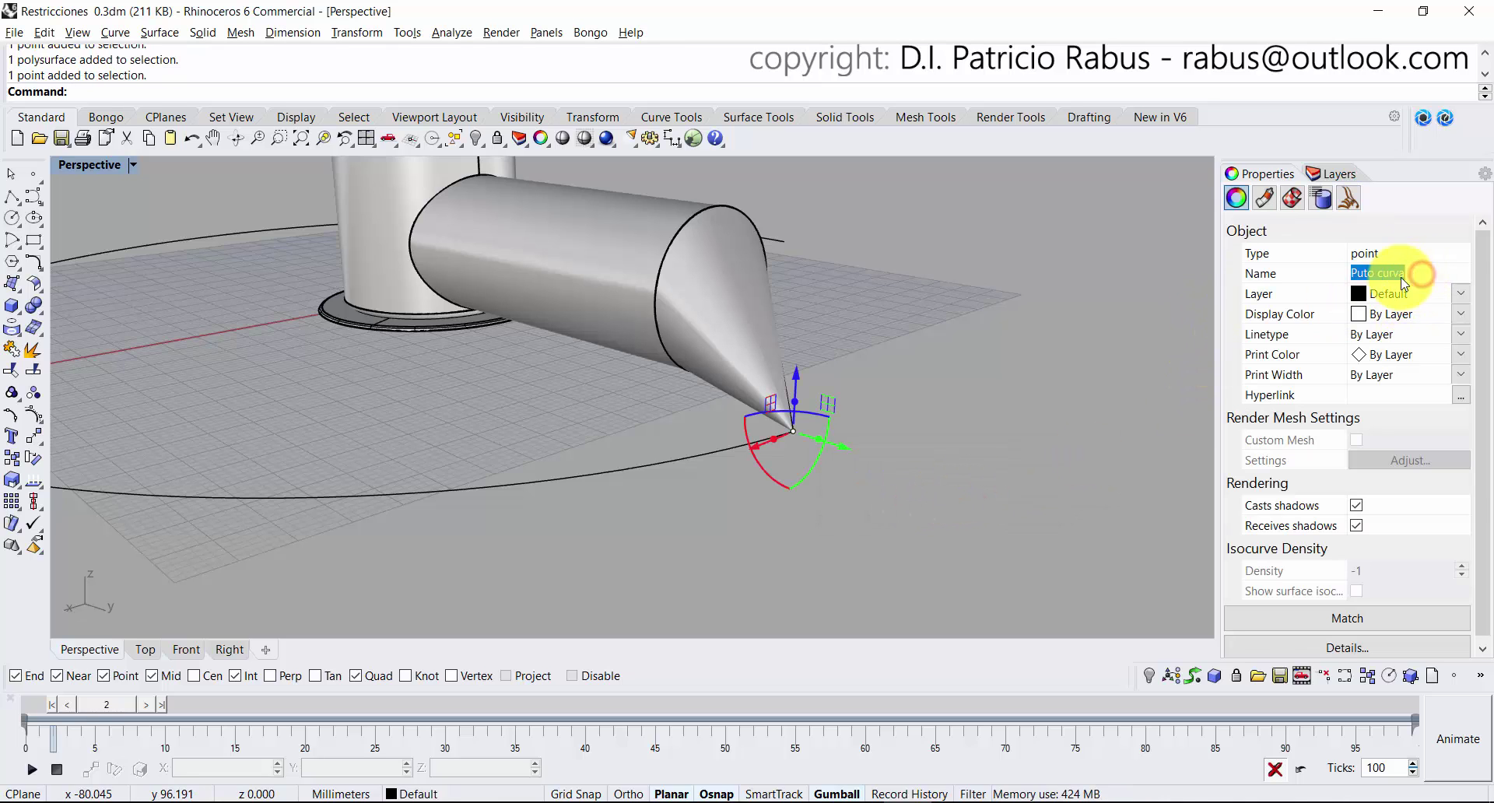
scroll(955, 330, down, 5)
right_drag(954, 330, 943, 412)
shift+right_drag(879, 351, 954, 441)
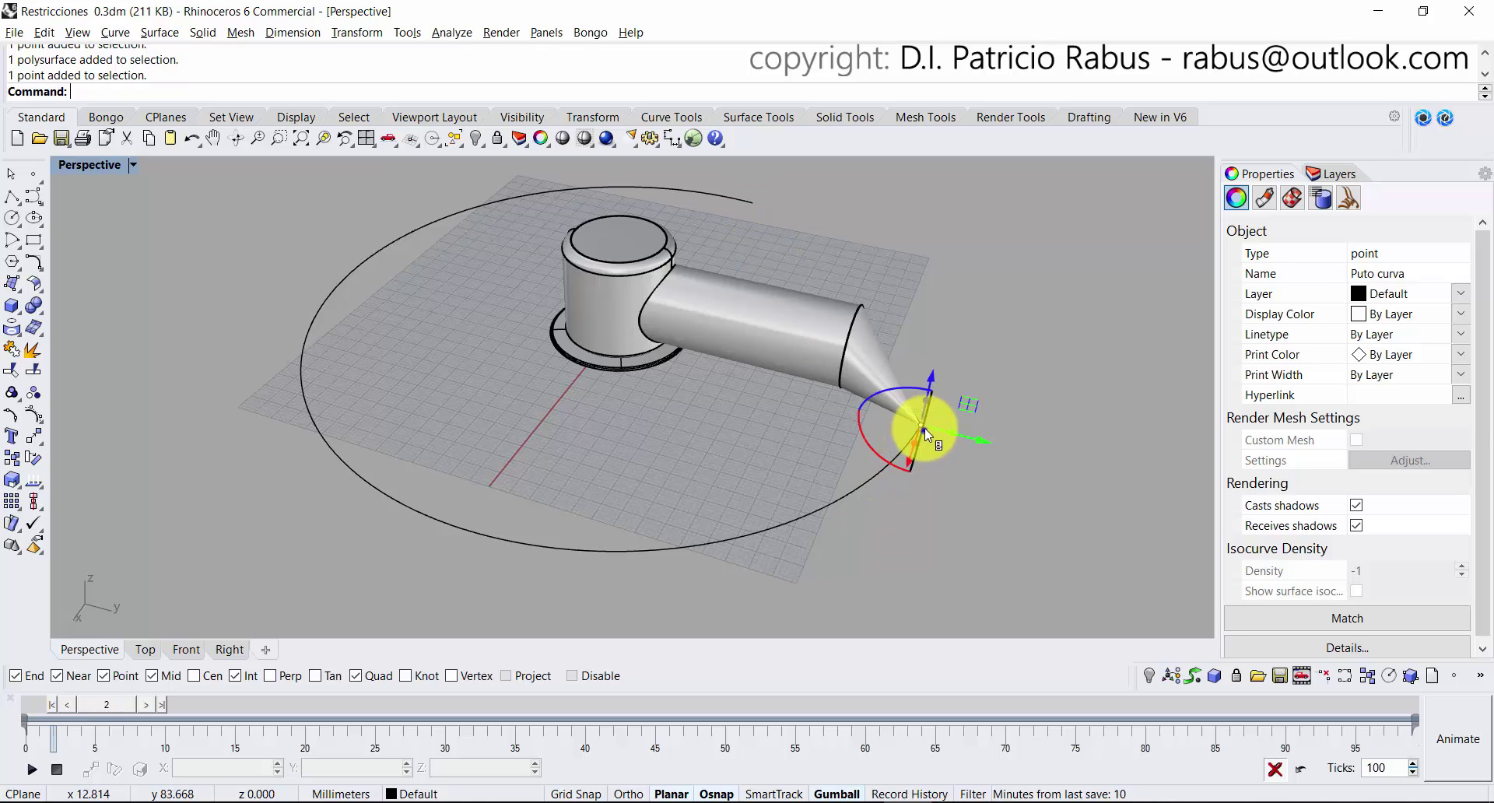
scroll(924, 427, up, 2)
click(956, 465)
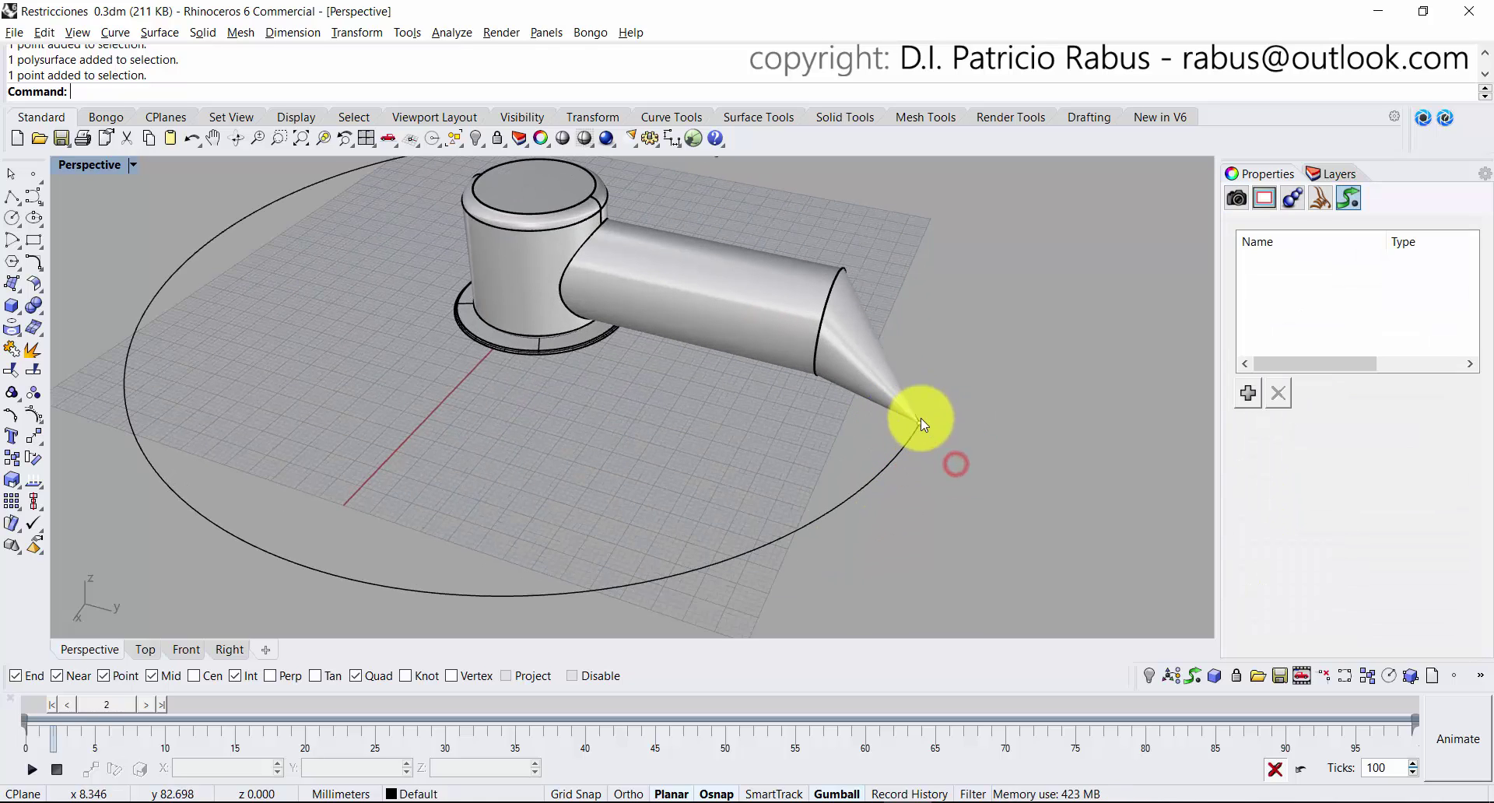
click(921, 423)
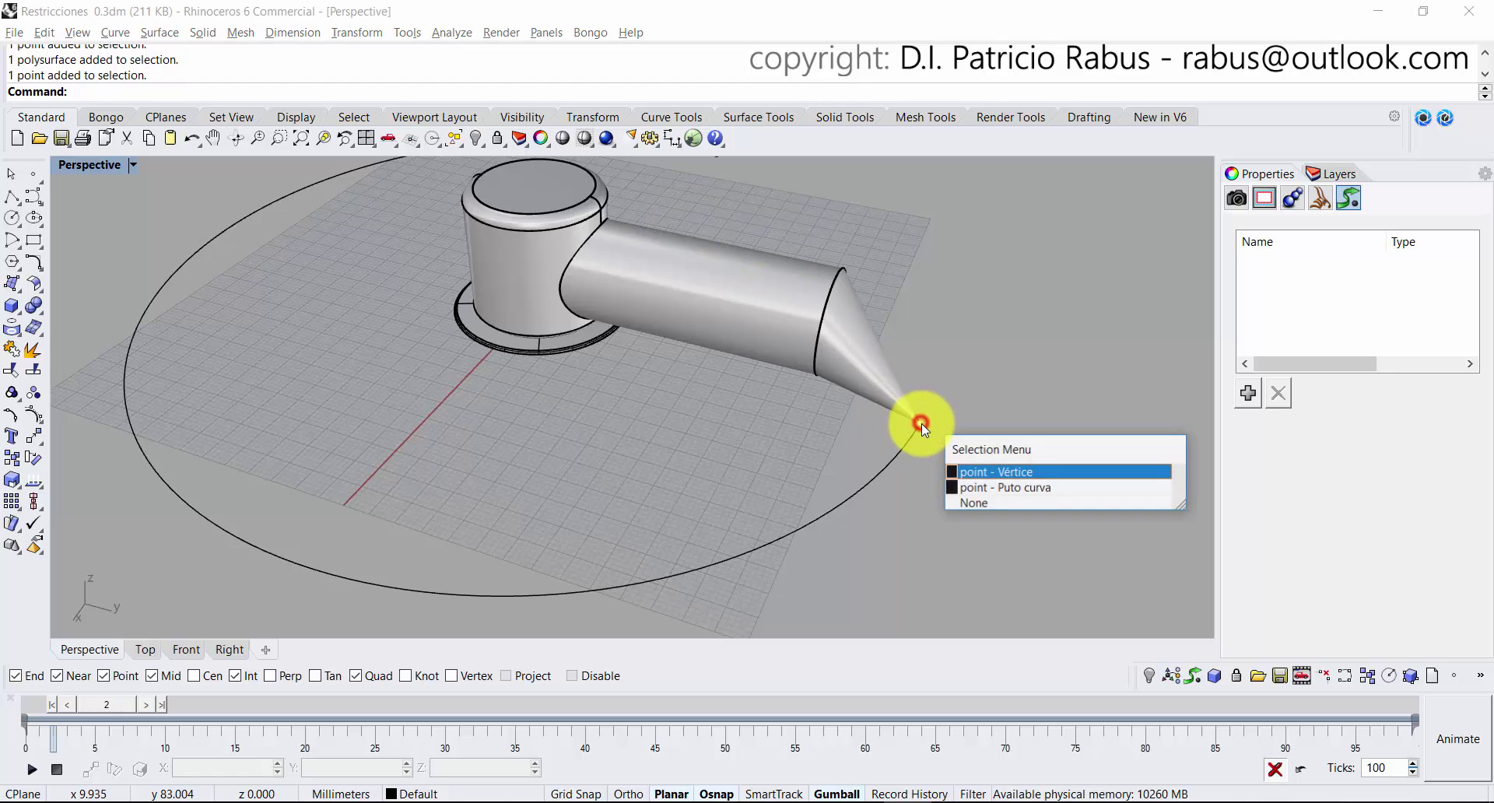
click(631, 419)
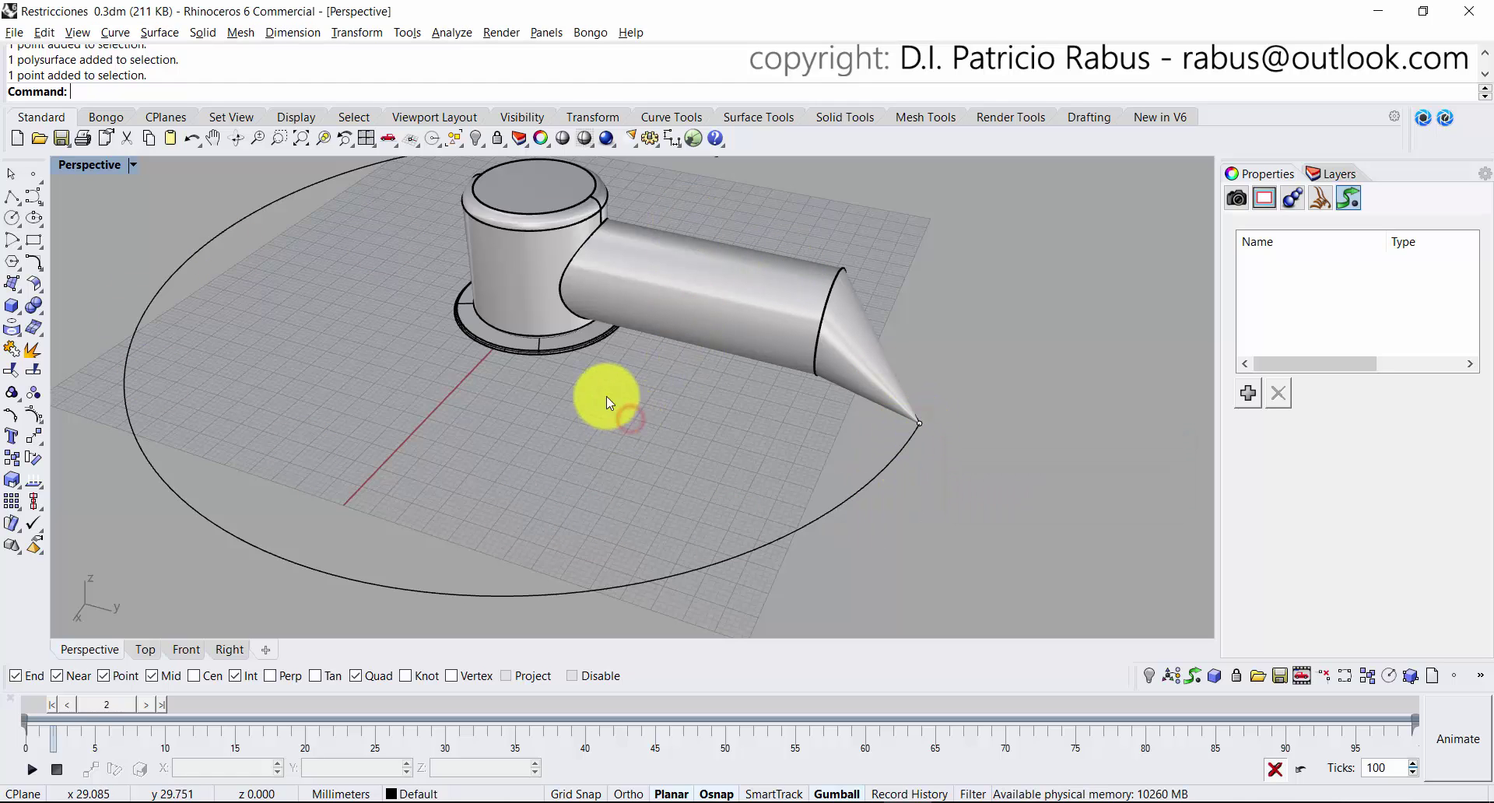
scroll(879, 423, down, 2)
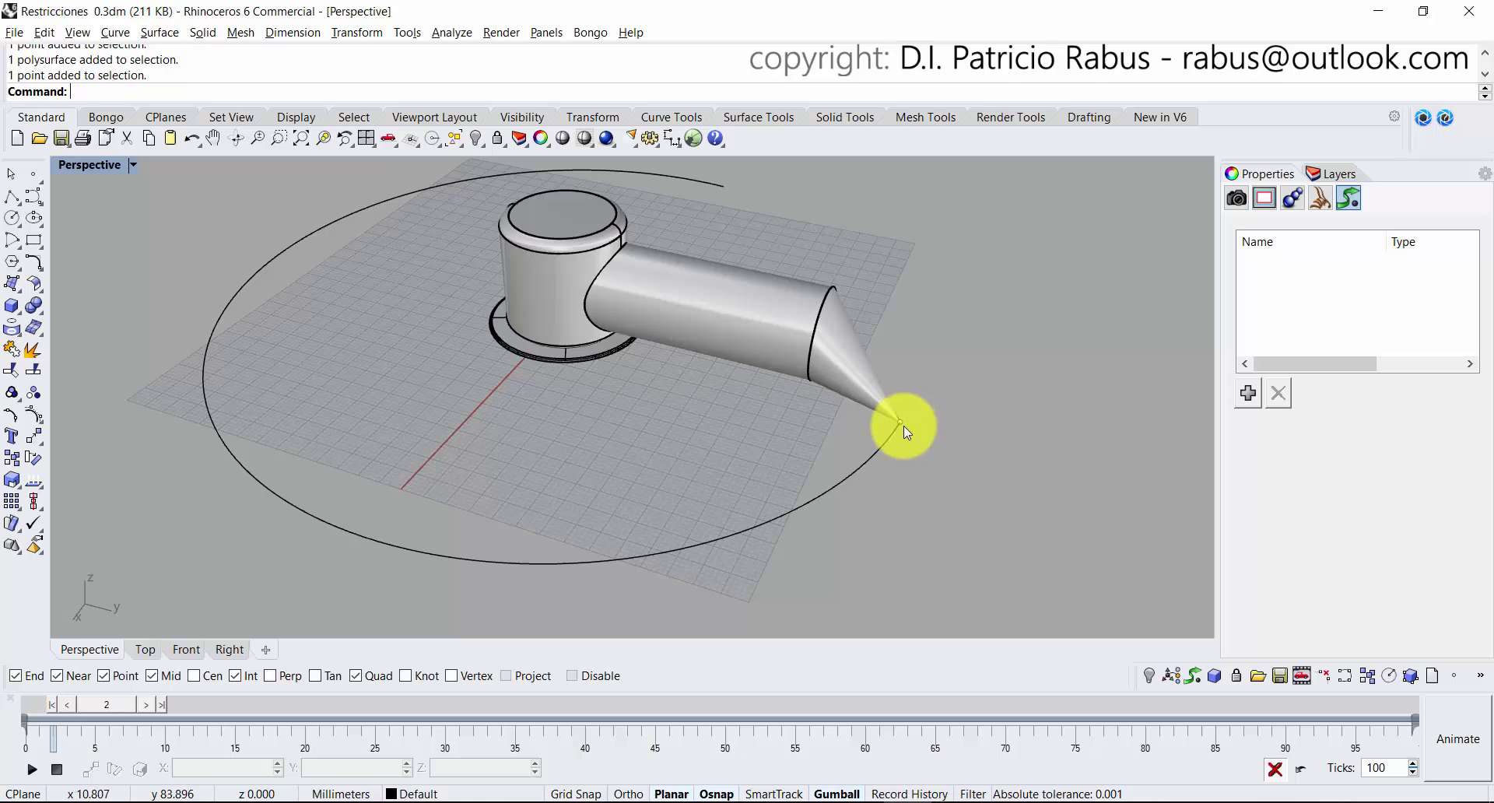
Select the point Puto curva at the arm's tip and enable Bongo animation for it.
click(902, 425)
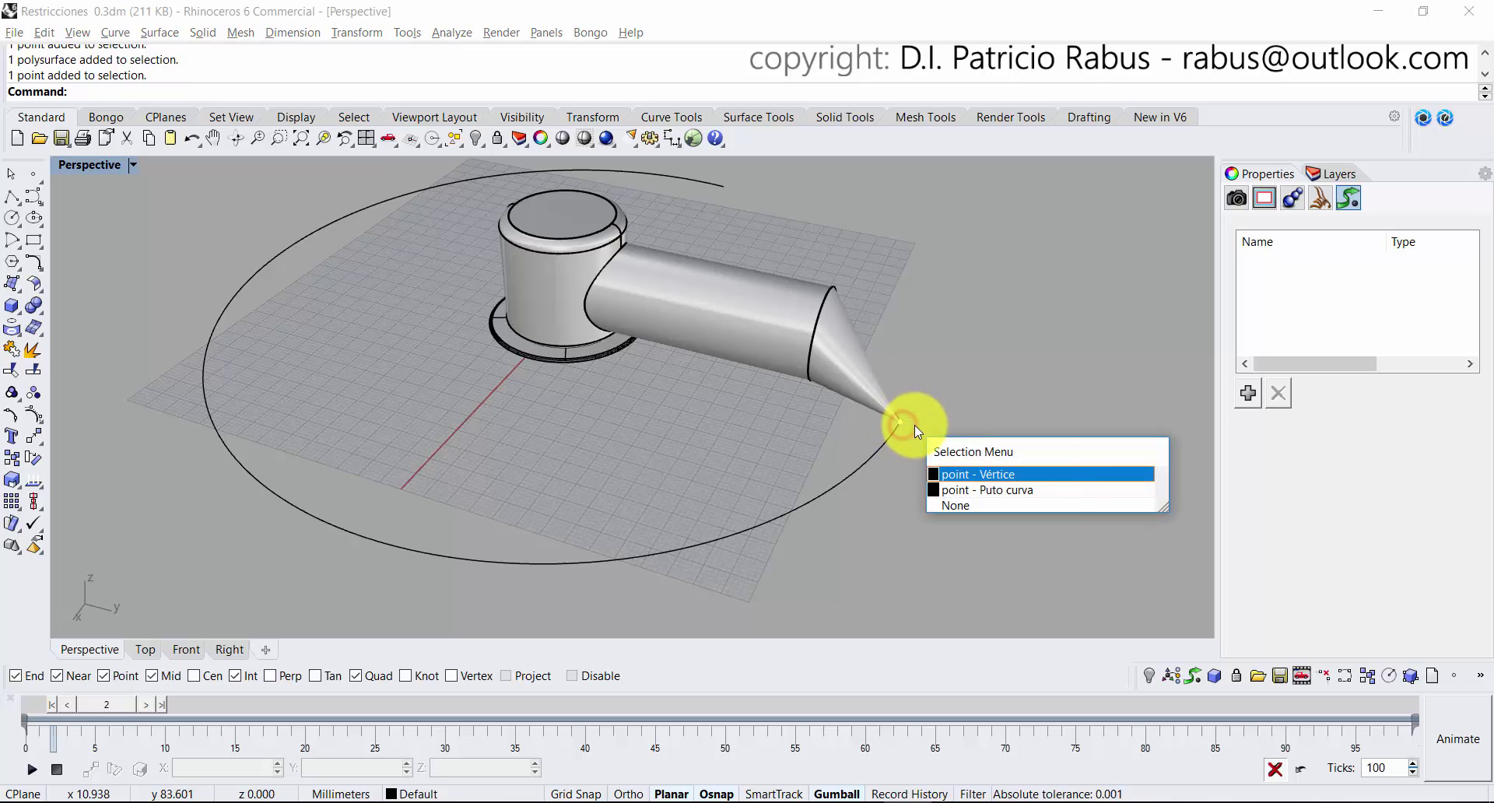
click(1068, 490)
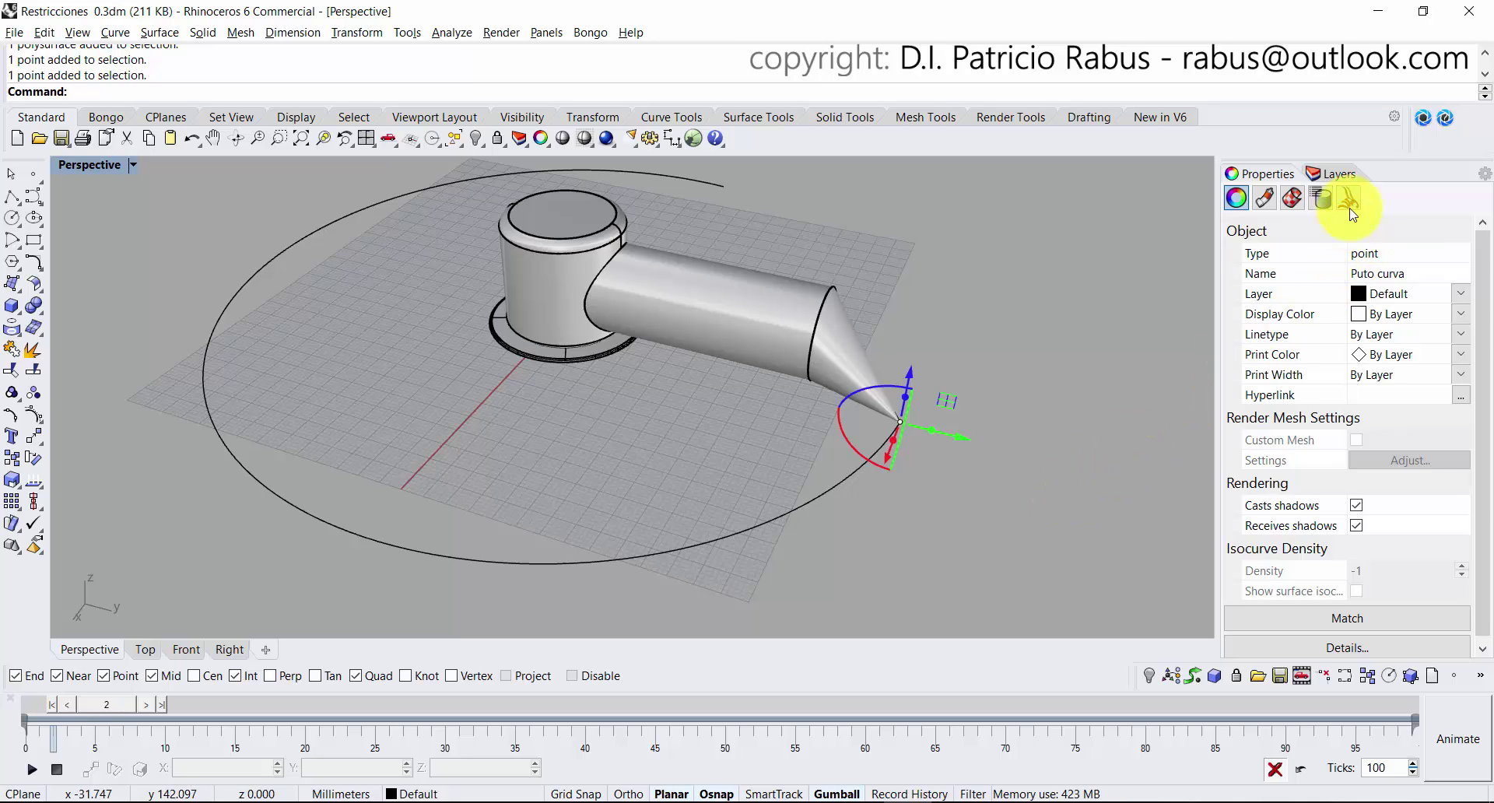
click(1349, 201)
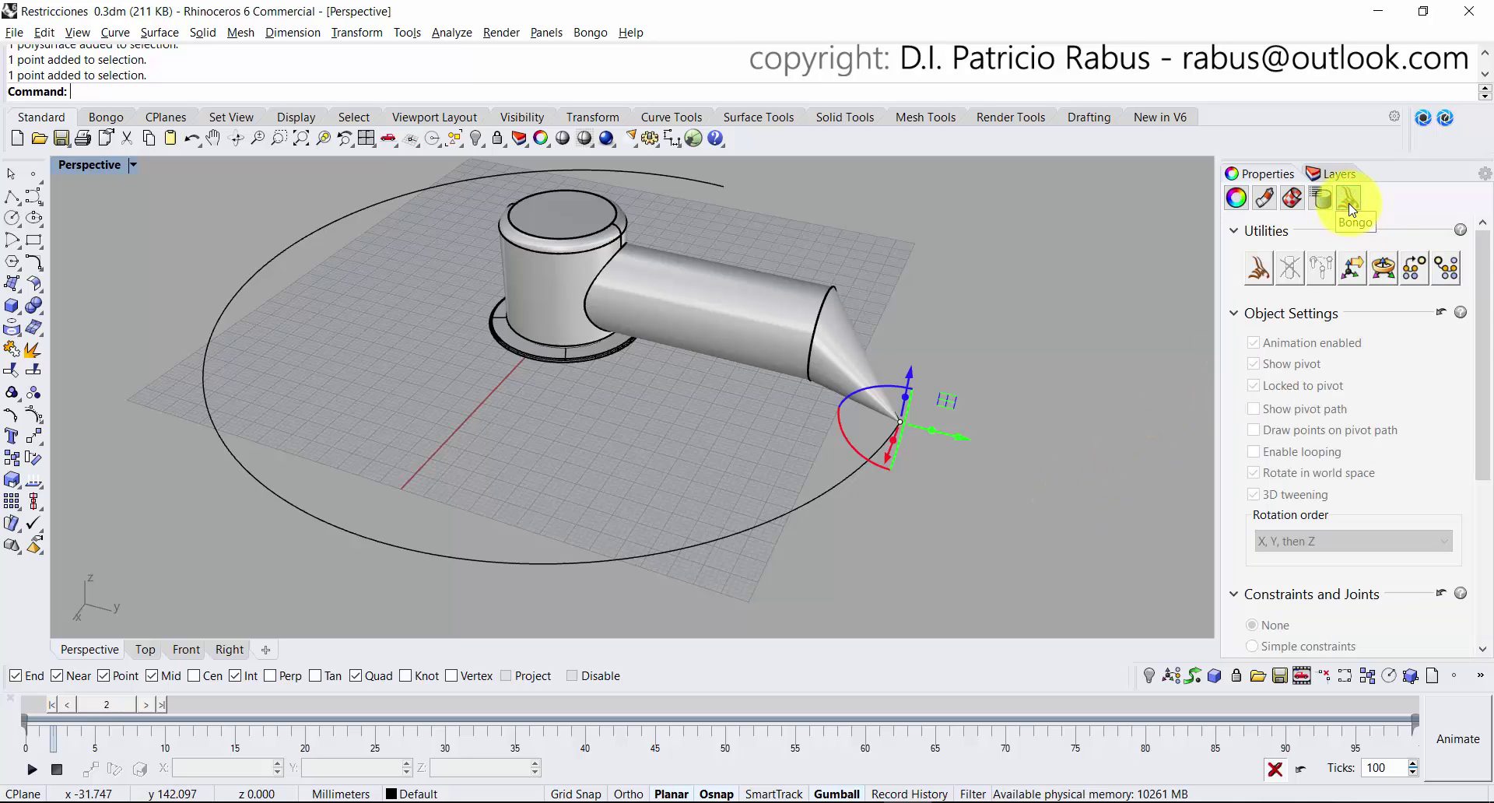
click(1263, 264)
Switch the Puto curva point to simple constraints and add a To Path constraint on the arc, starting from the arm's tip.
drag(1482, 293, 1490, 451)
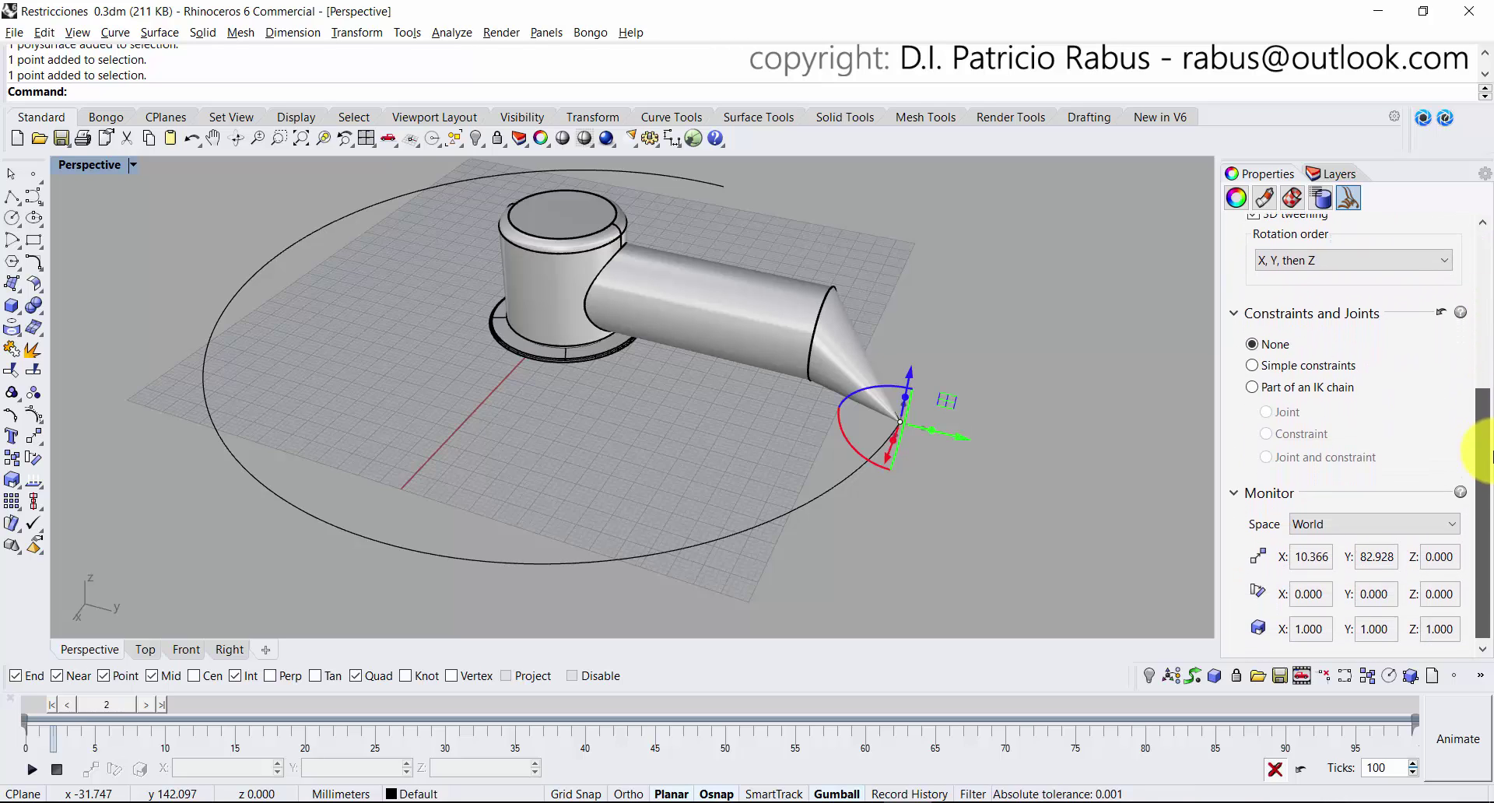
click(1315, 366)
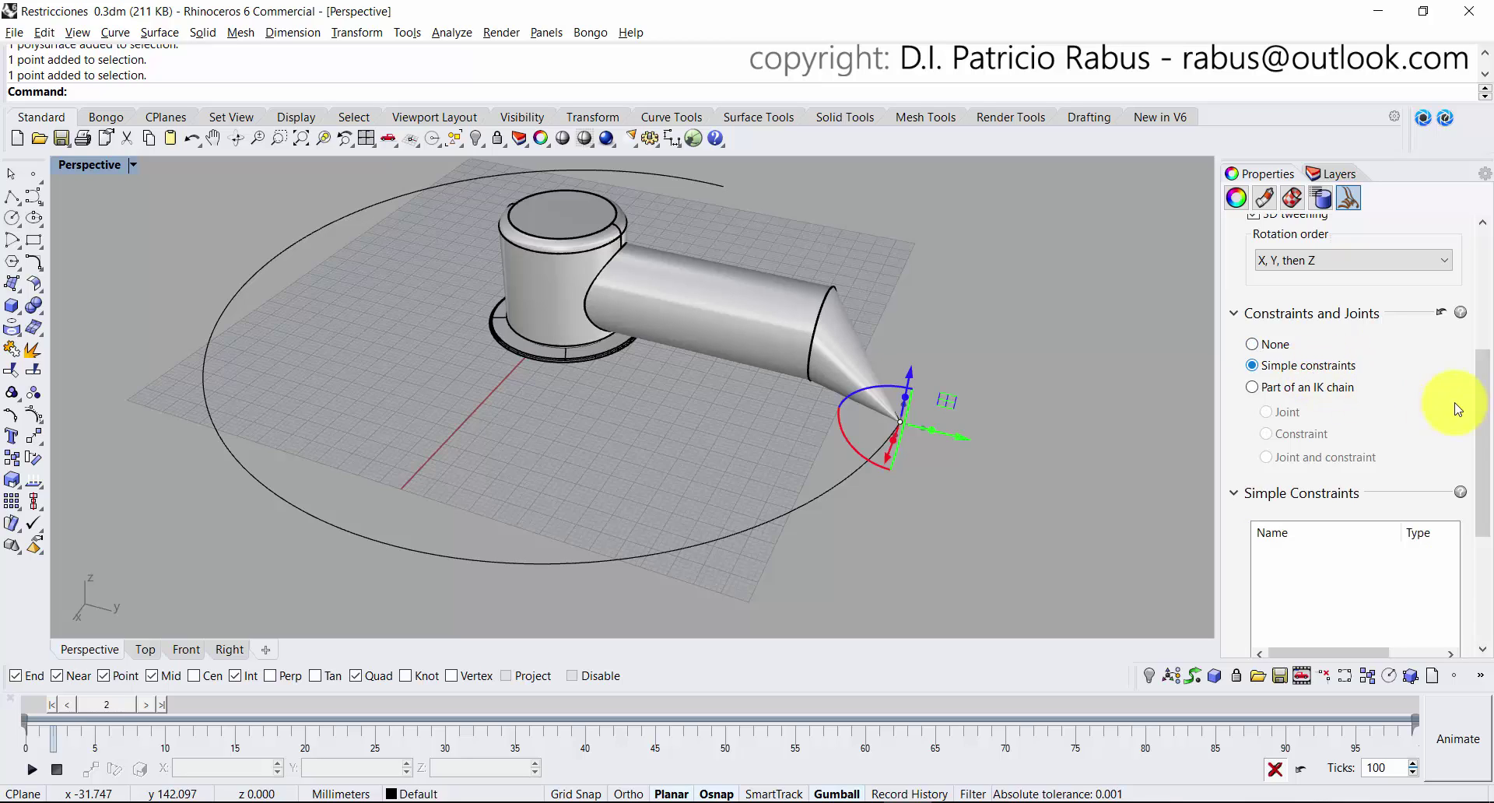
drag(1477, 413, 1483, 503)
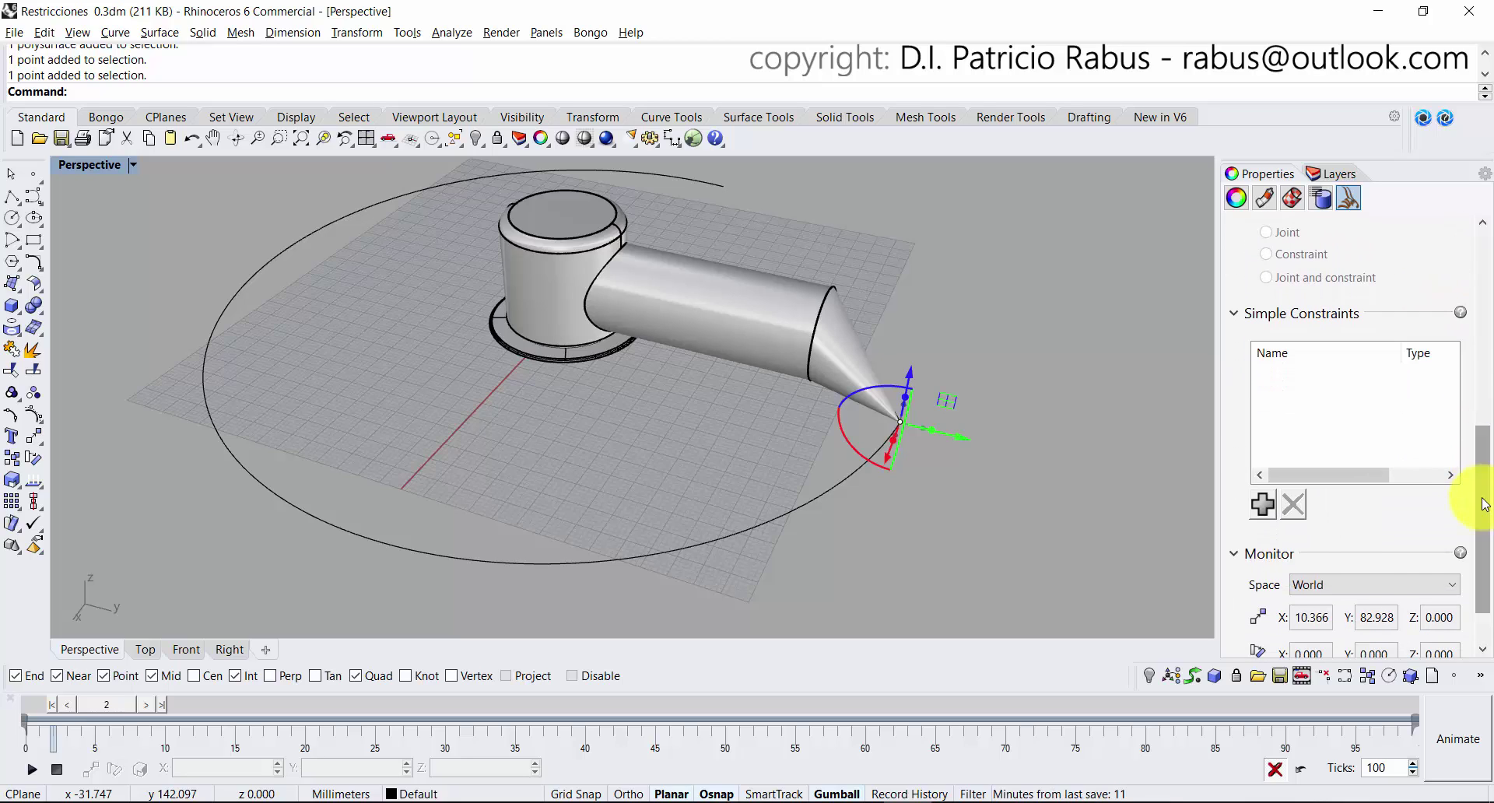
click(1262, 505)
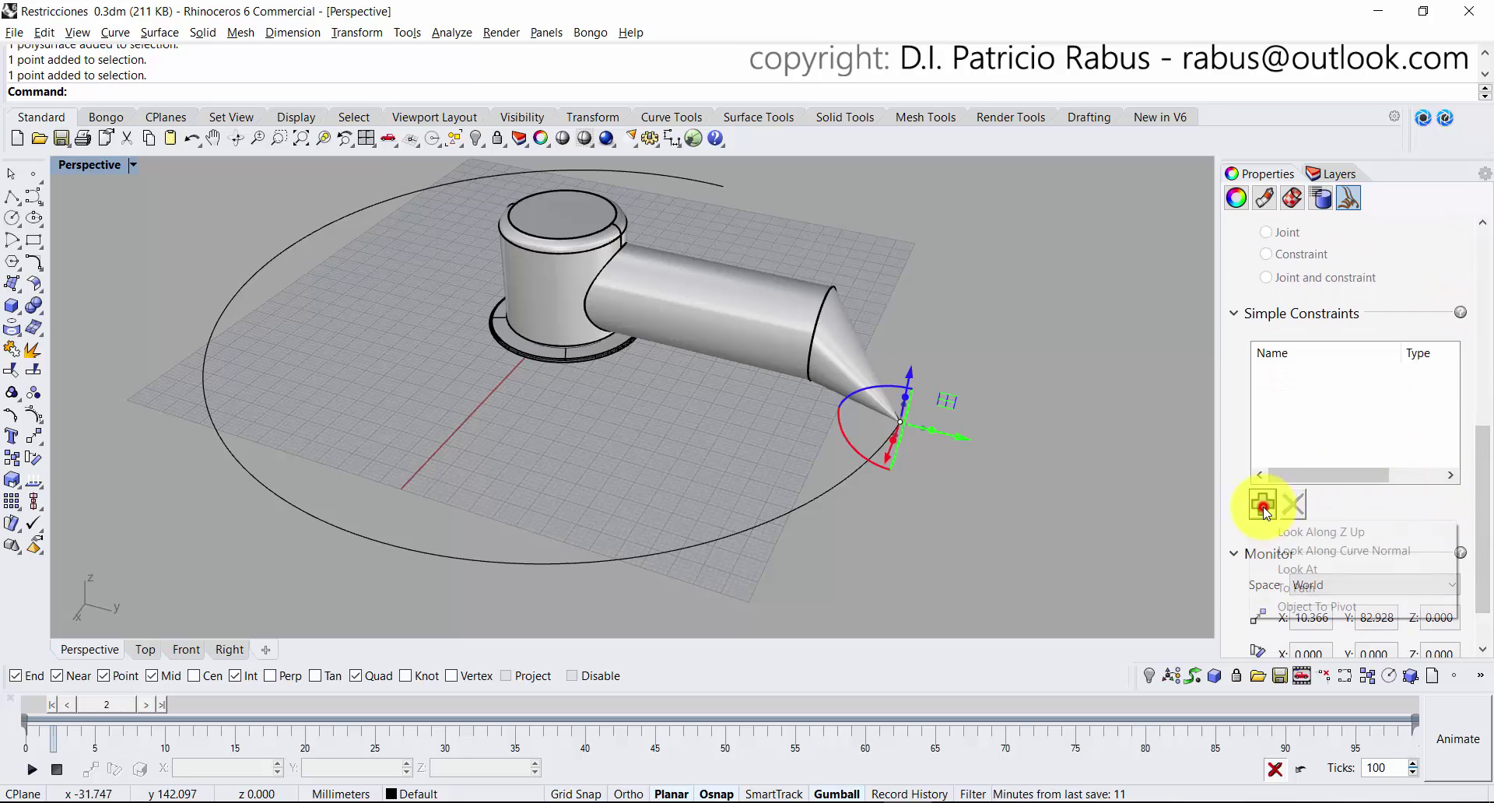
click(1311, 588)
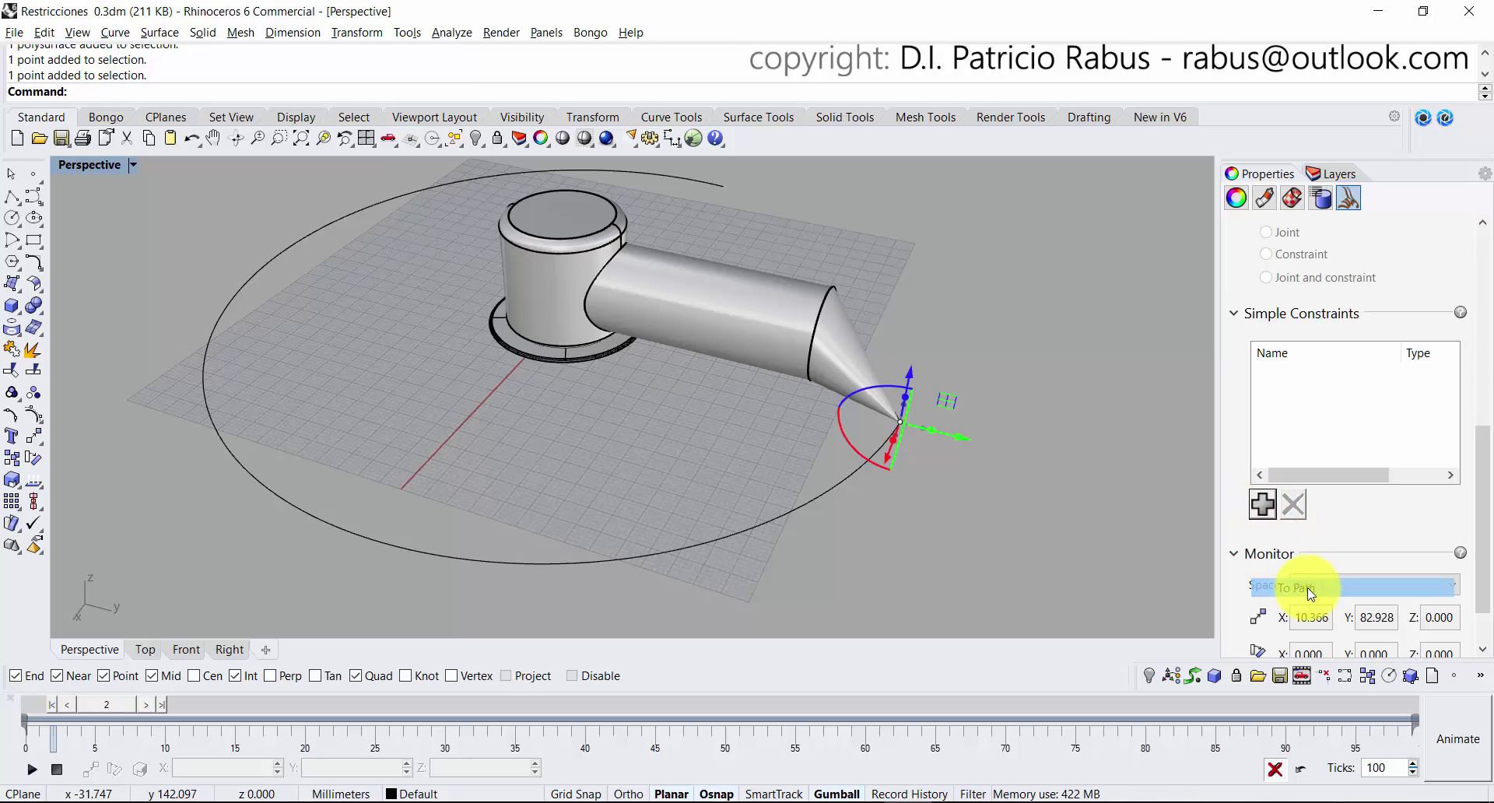
click(893, 438)
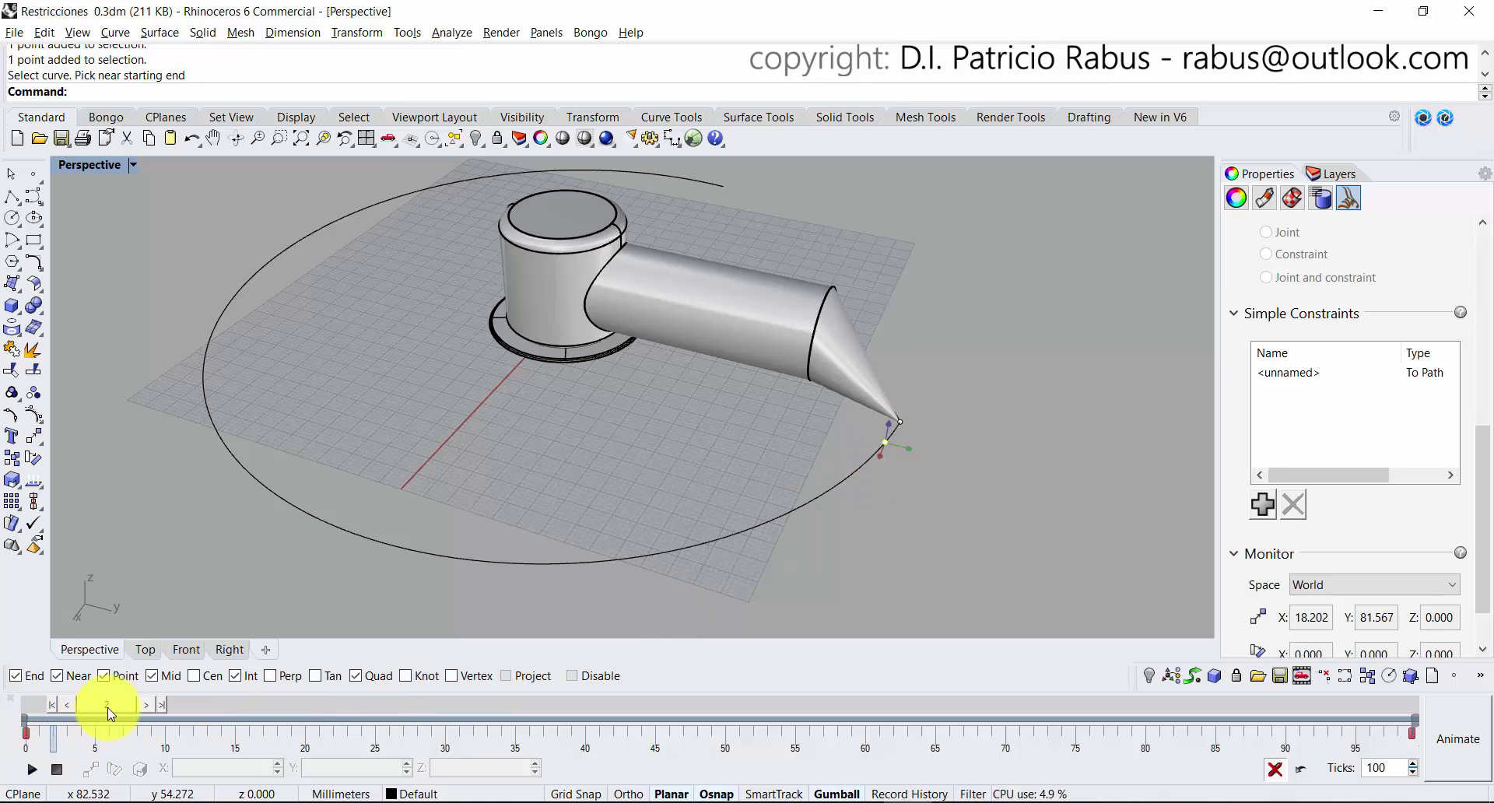
Scrub the timeline to check the constrained point's motion along the arc, ending at tick 8, and examine the point remaining at the arm's tip.
drag(109, 712, 1157, 739)
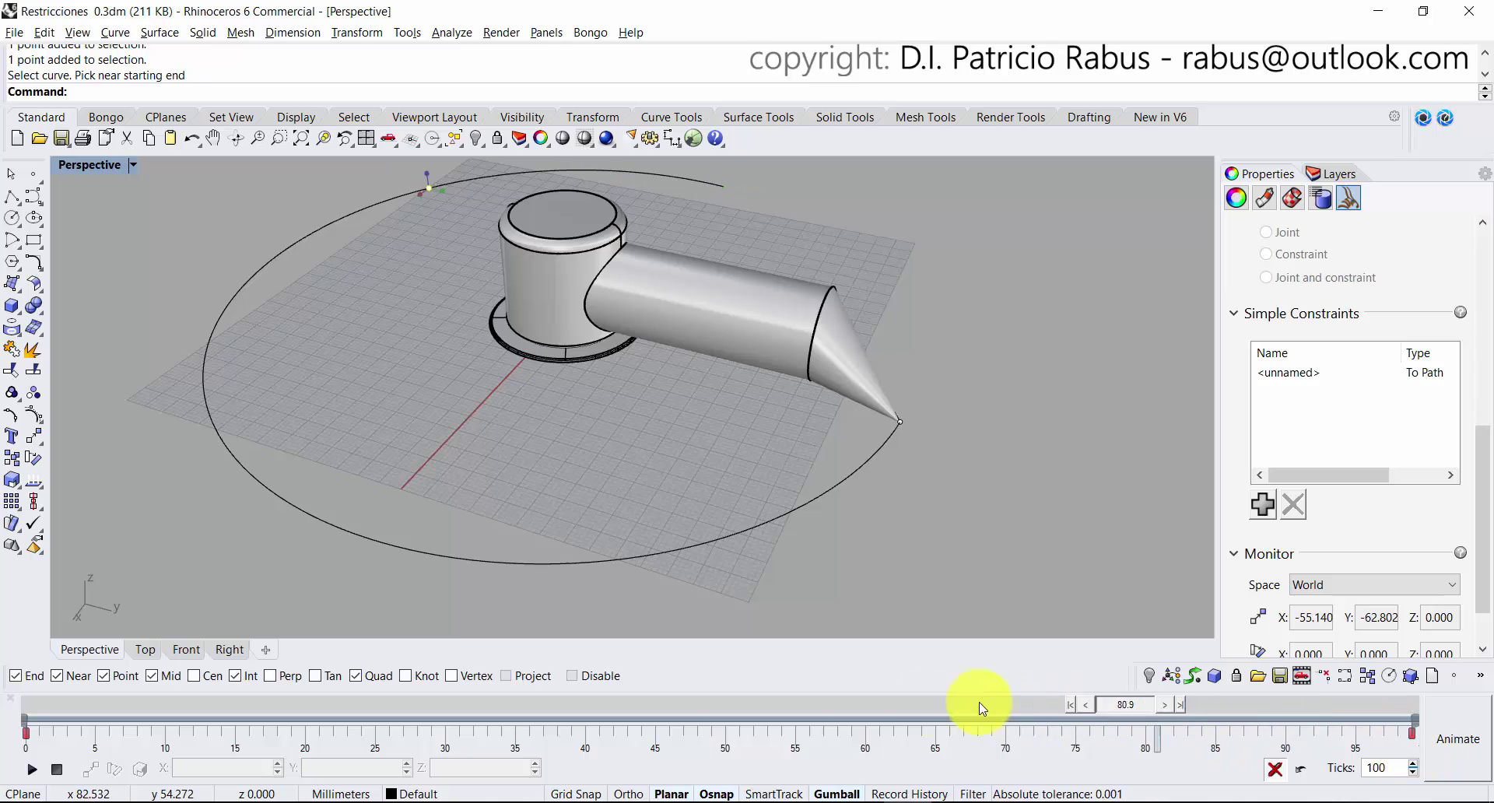
drag(982, 708, 169, 691)
click(492, 459)
scroll(751, 534, up, 5)
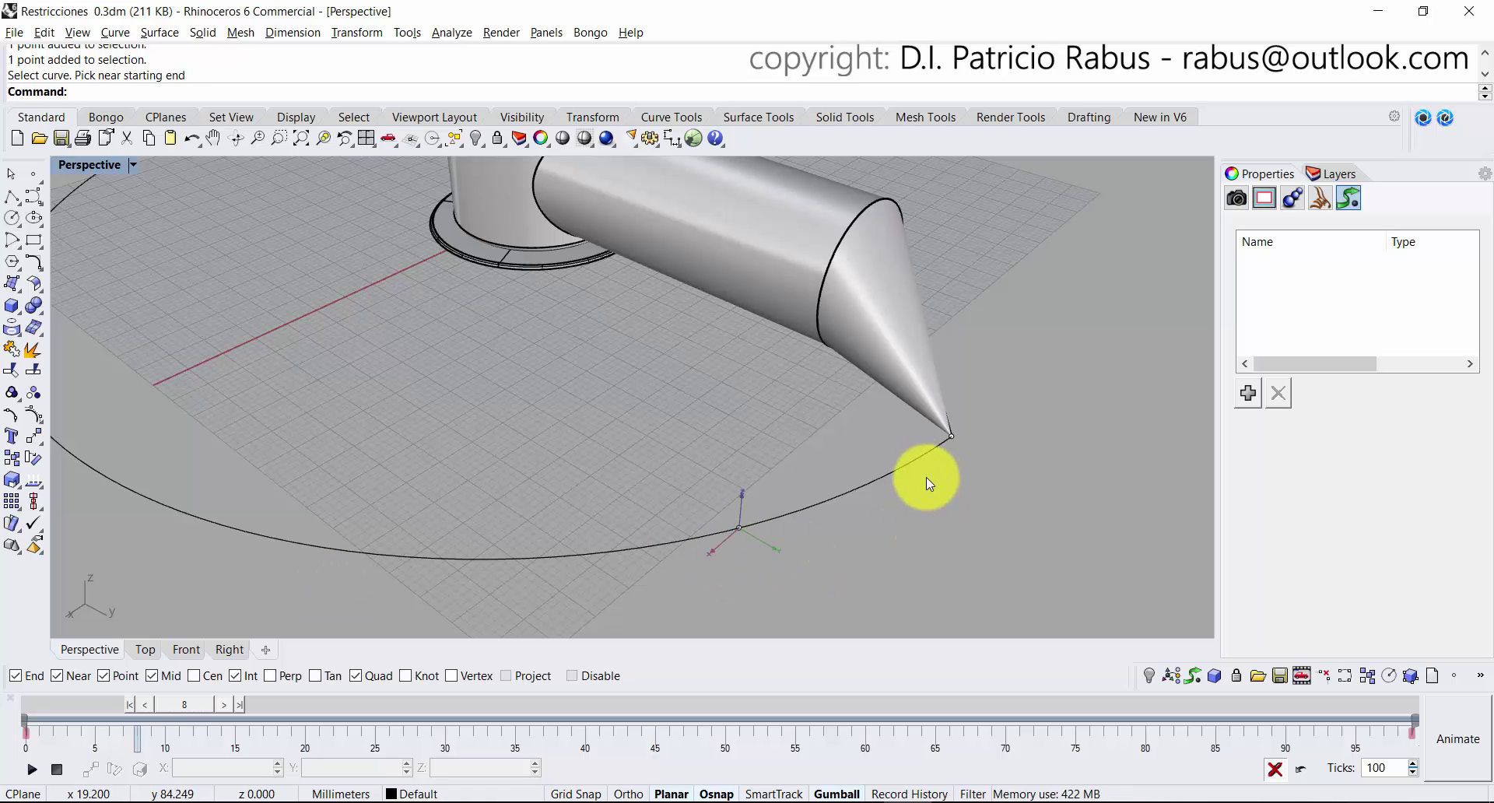
click(950, 436)
click(1014, 356)
ctrl+right_drag(723, 333, 718, 397)
shift+right_drag(697, 340, 643, 414)
right_drag(478, 411, 532, 372)
shift+right_drag(531, 363, 531, 395)
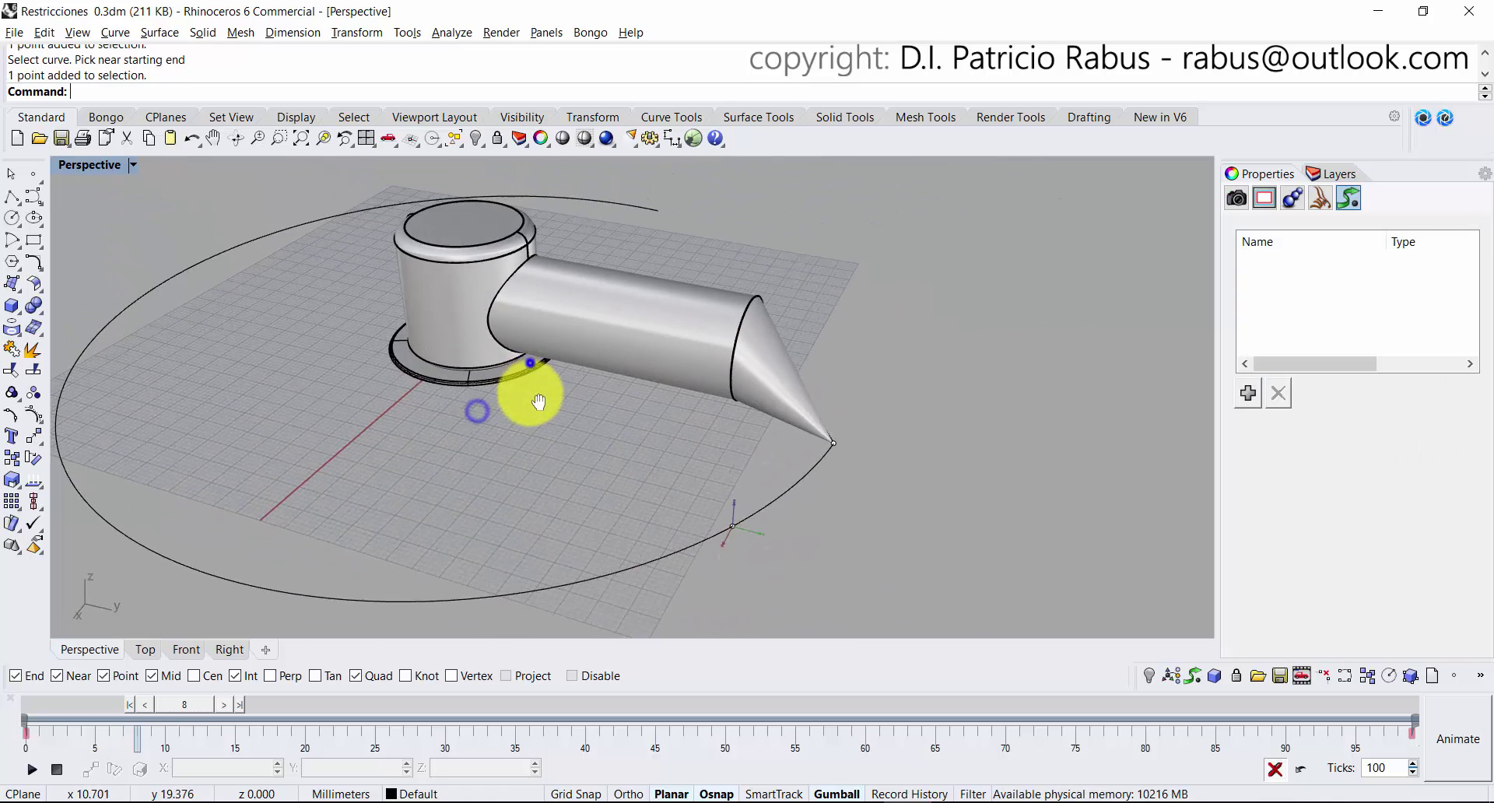
Select the arm body and enable Bongo animation for it.
click(483, 296)
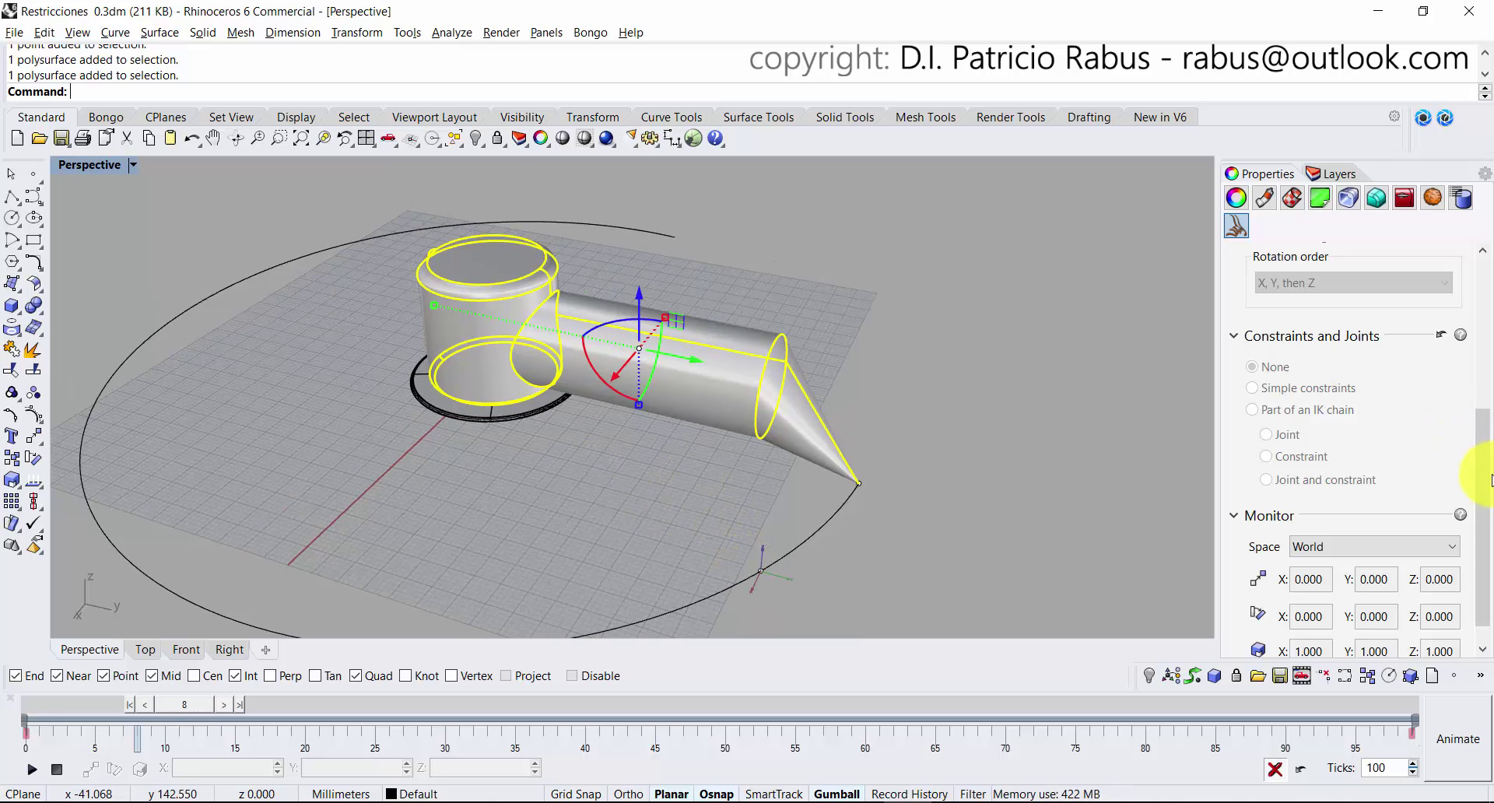
drag(1490, 478, 1478, 307)
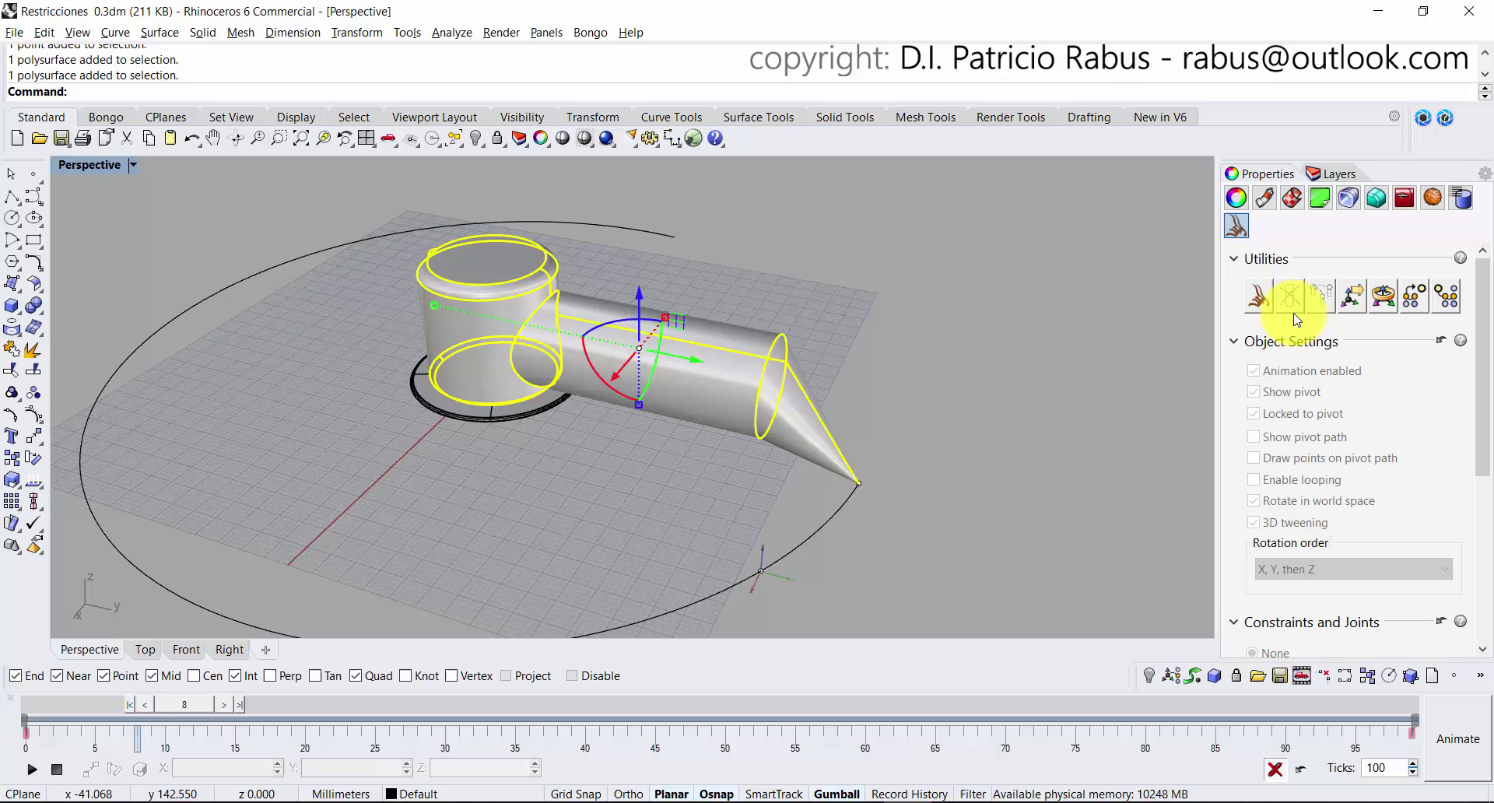
click(1258, 294)
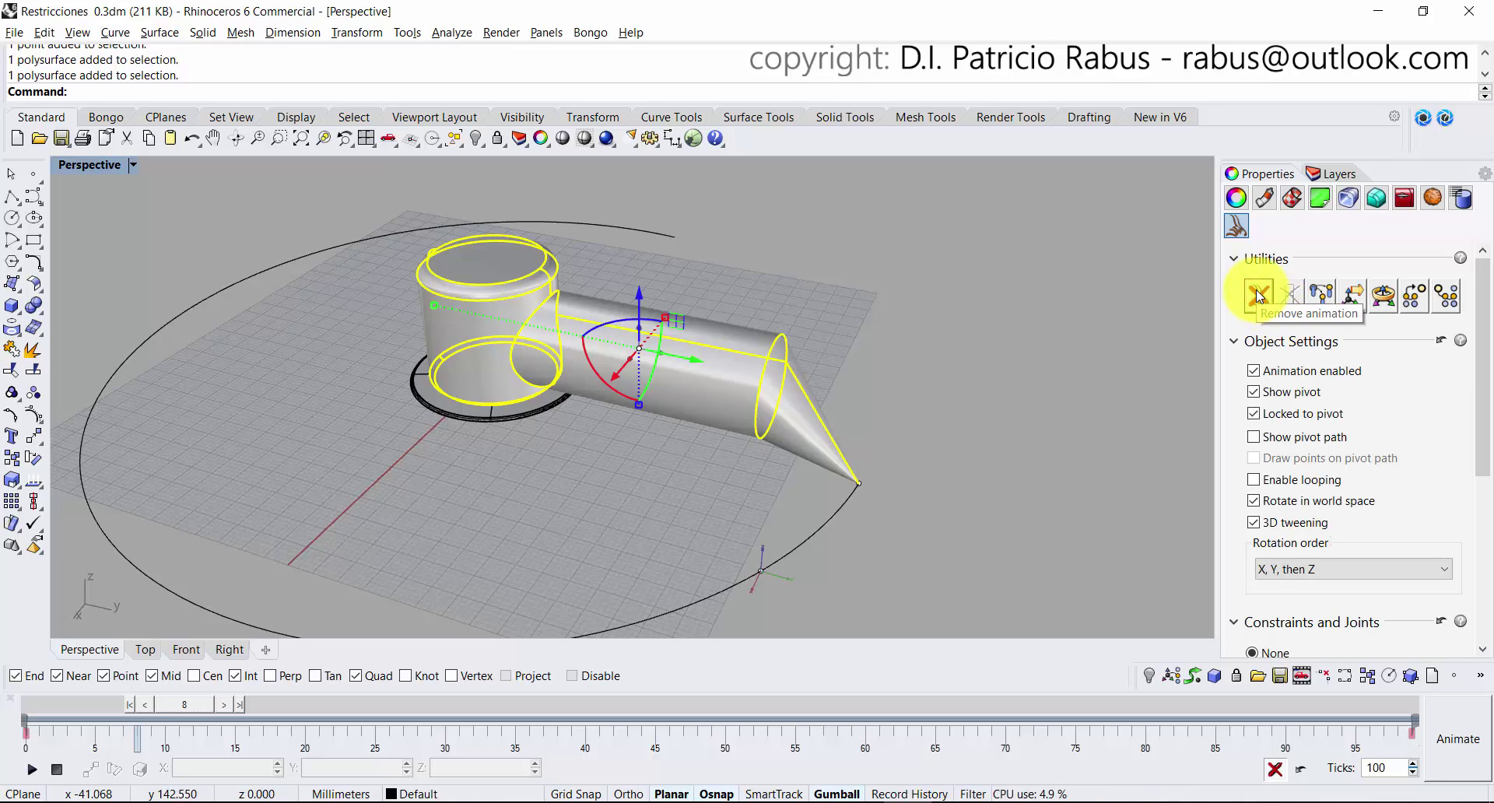
drag(1483, 335, 1482, 348)
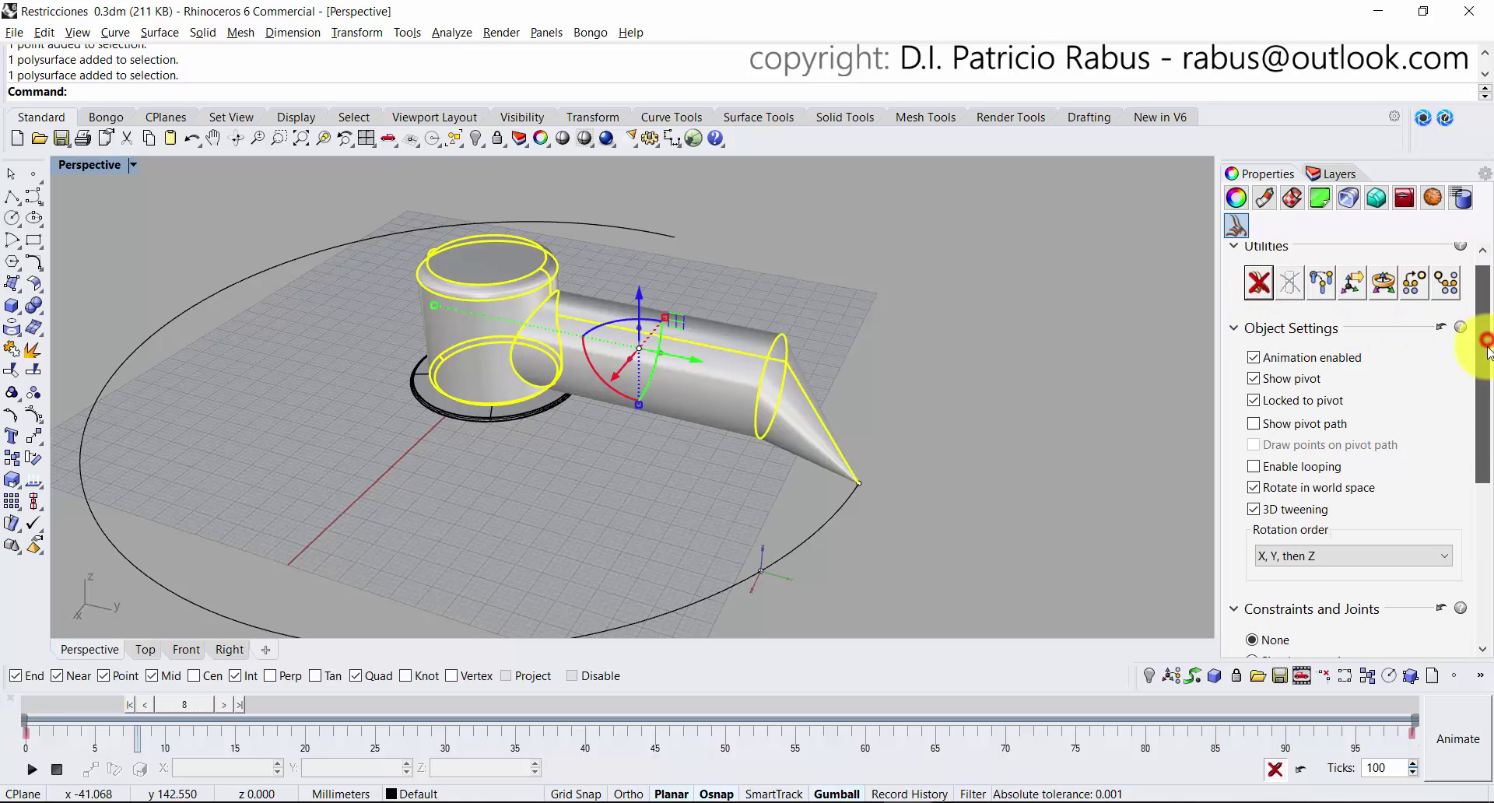
Turn off the Gumball and start a Bongo link chain from the selected arm body.
click(820, 794)
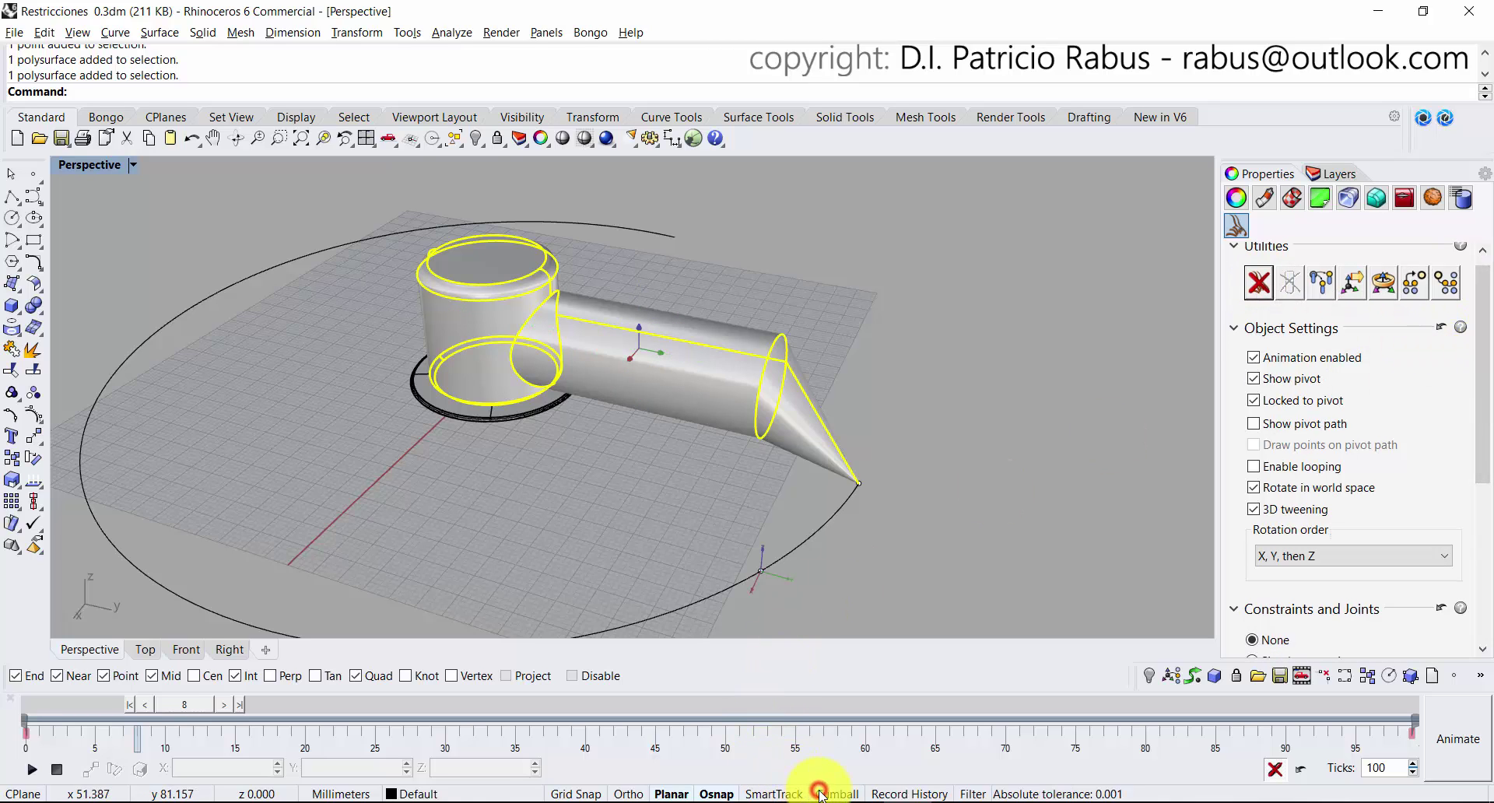
scroll(652, 426, up, 5)
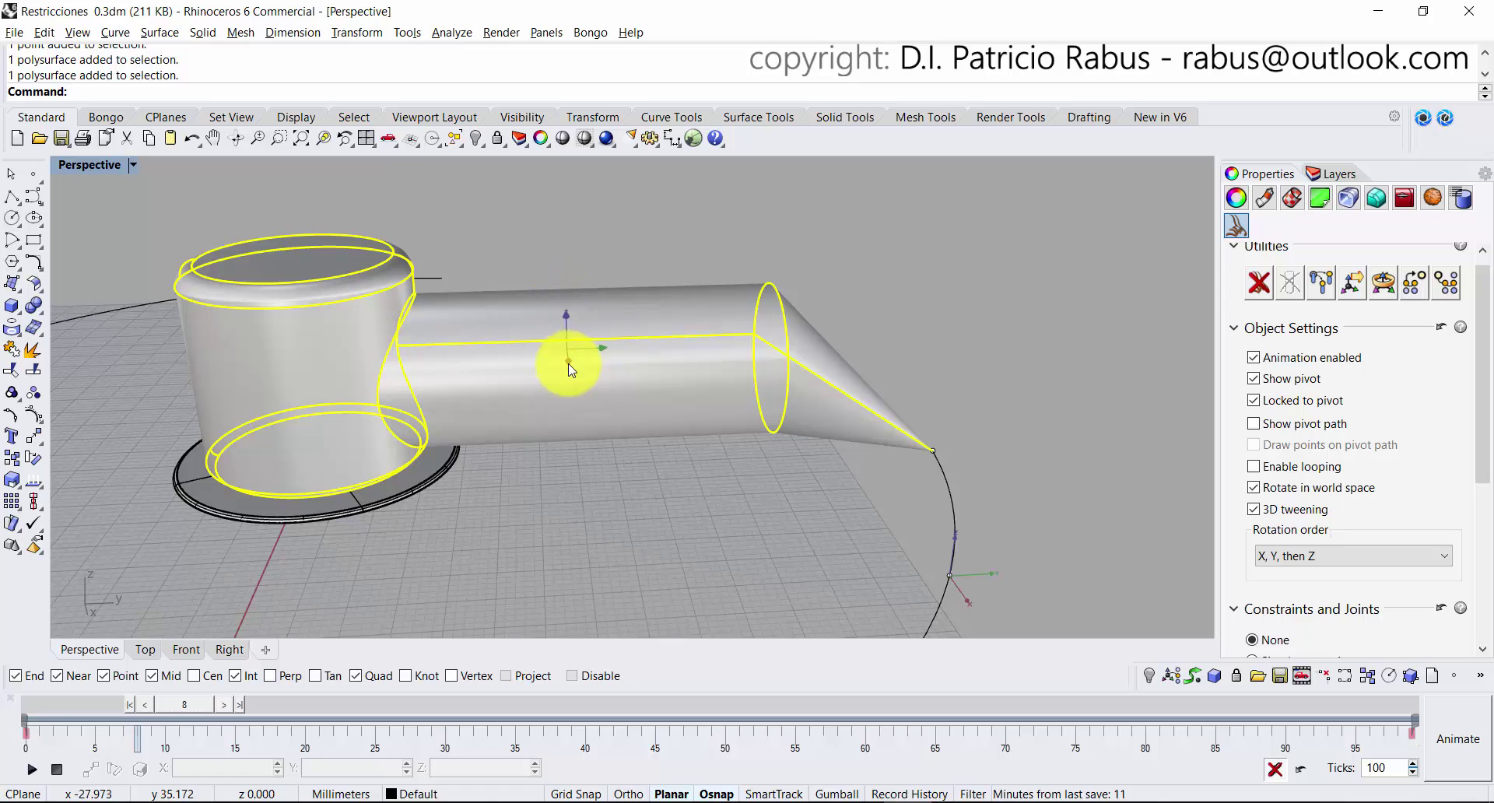
shift+right_drag(573, 357, 702, 348)
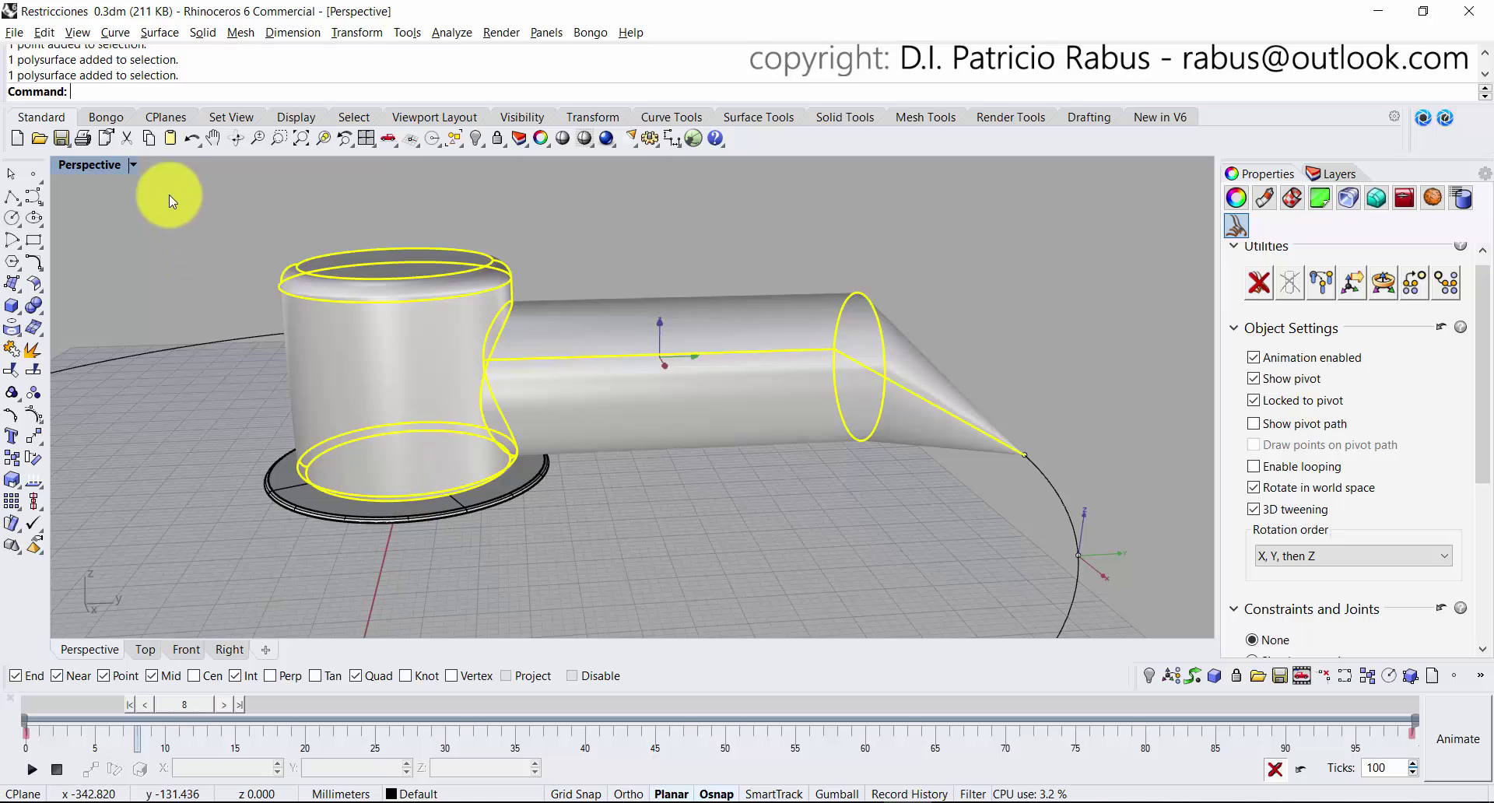
click(107, 115)
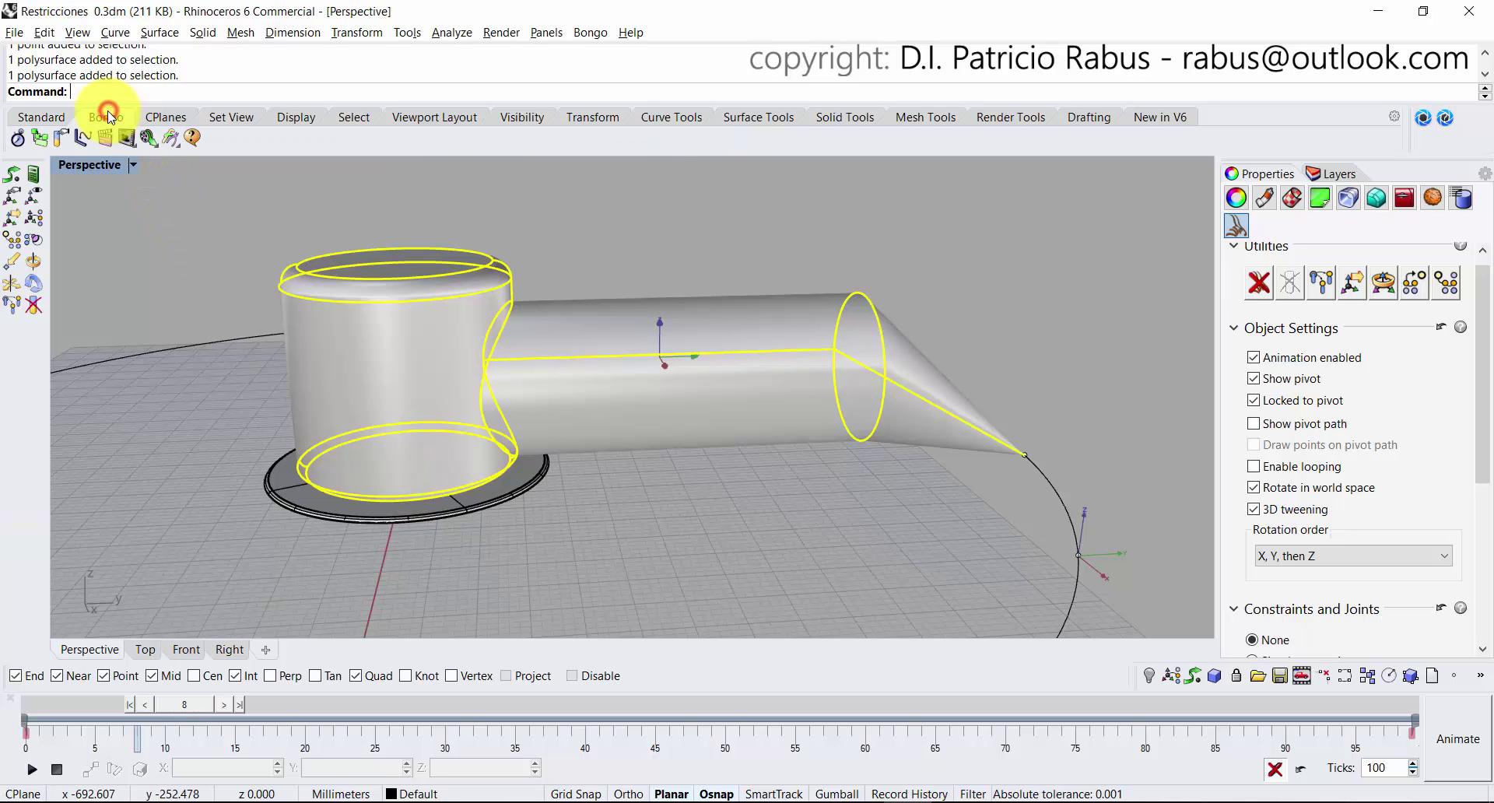
click(34, 214)
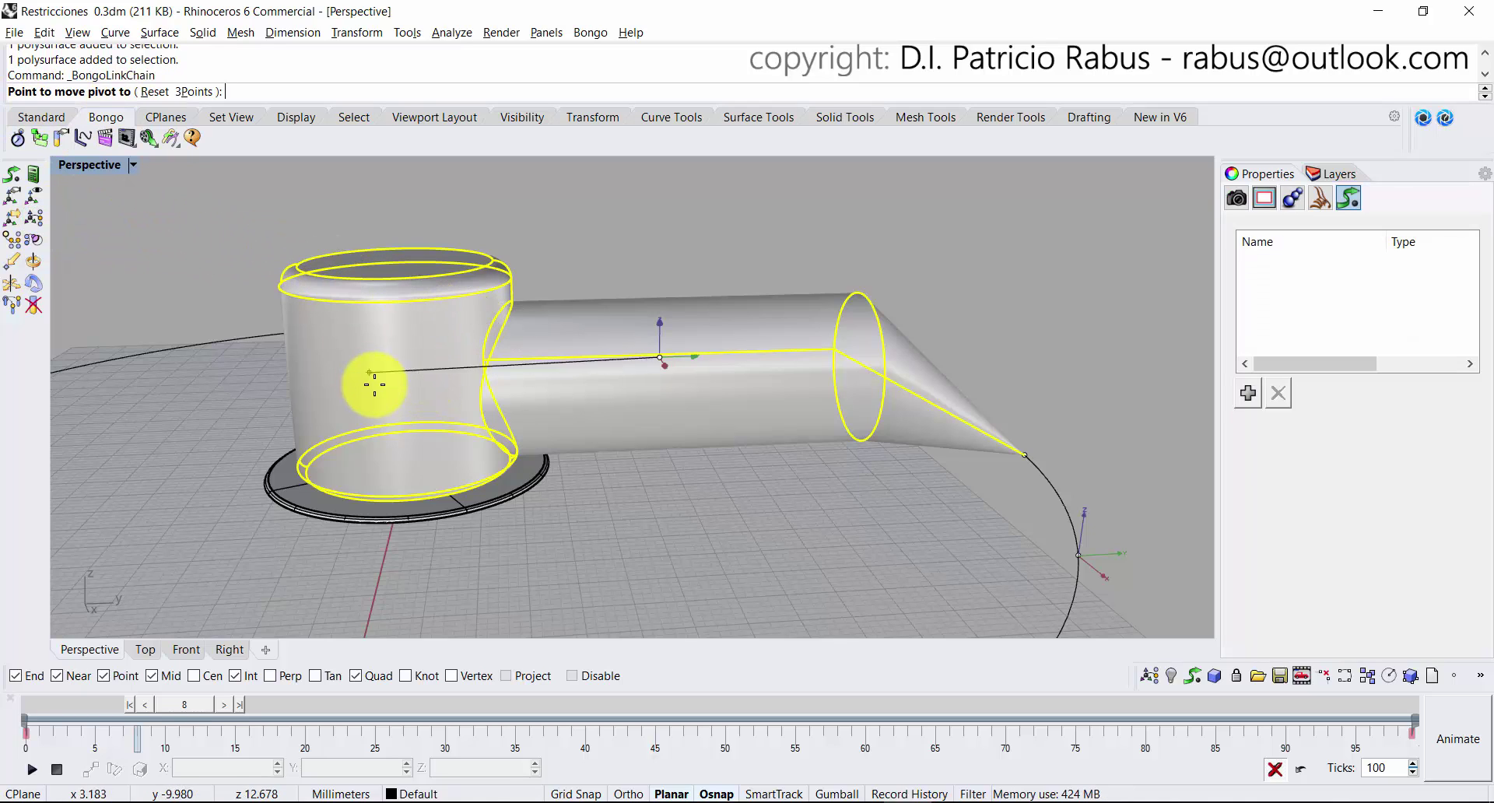
Limit the object snaps to Center and Intersection, and move the arm's pivot to the center of its circular base.
mouse_move(396, 593)
right_down()
mouse_move(431, 548)
mouse_move(428, 567)
right_up()
click(201, 676)
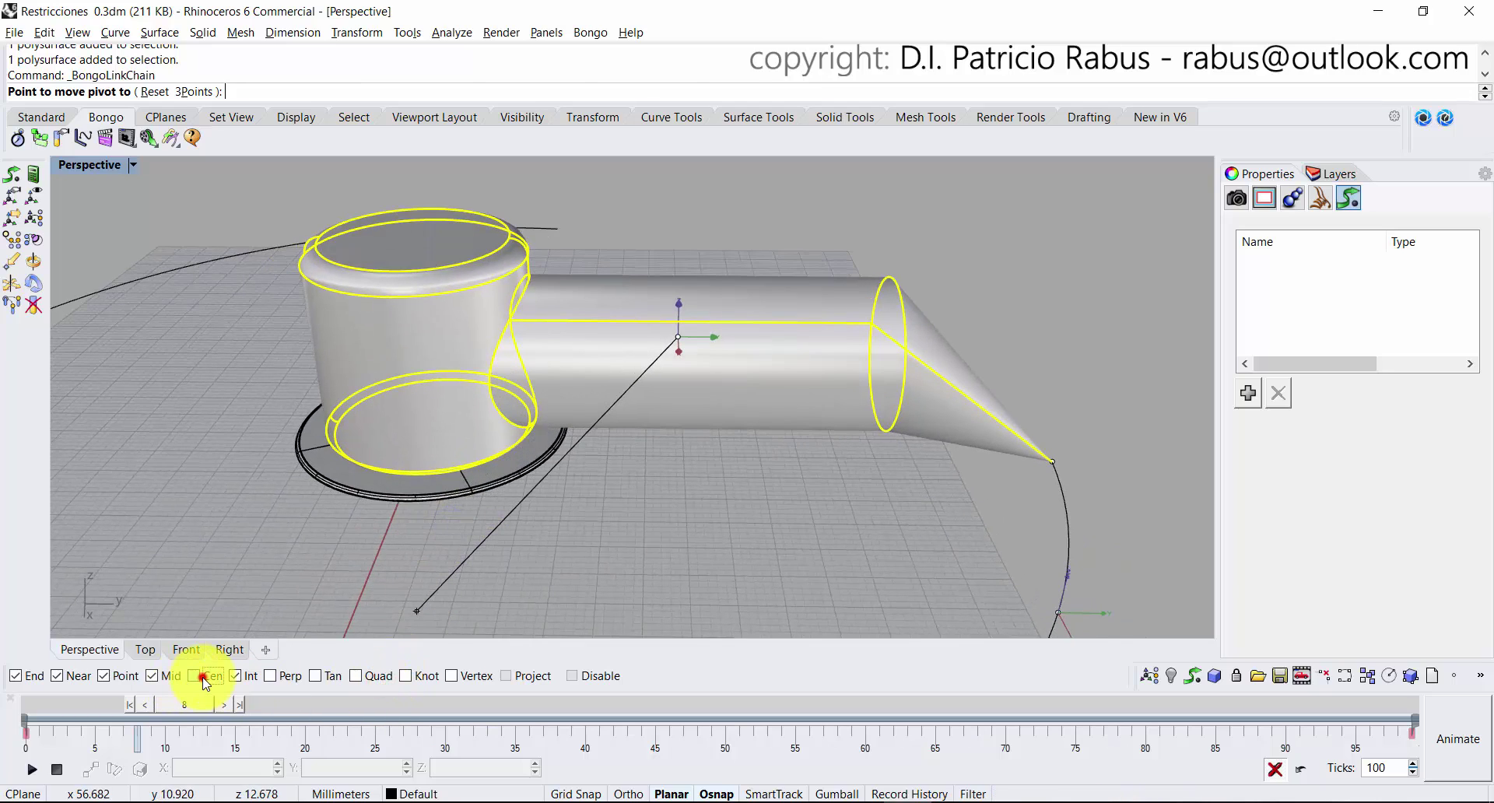
click(163, 676)
click(117, 676)
click(84, 676)
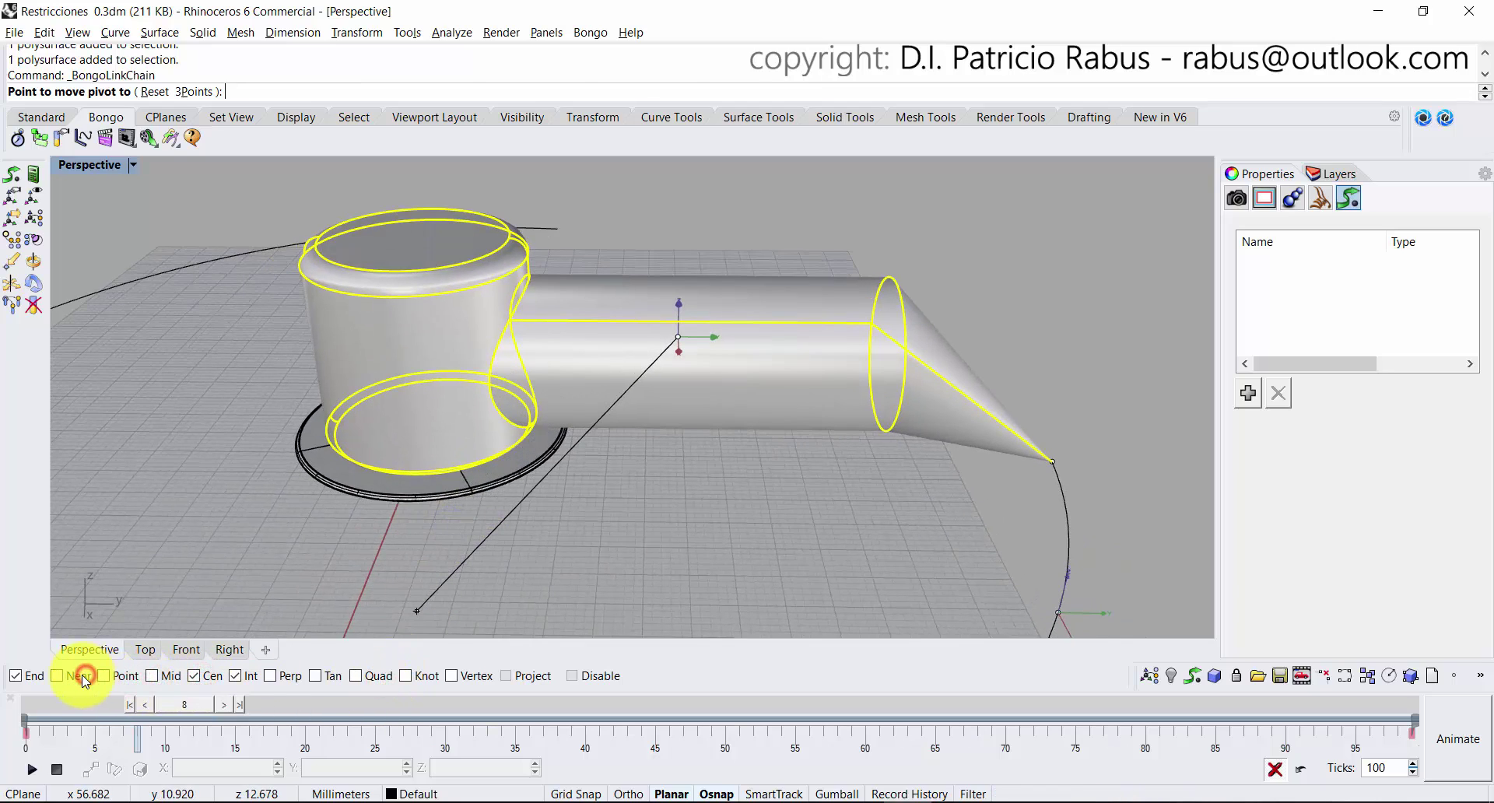
click(16, 676)
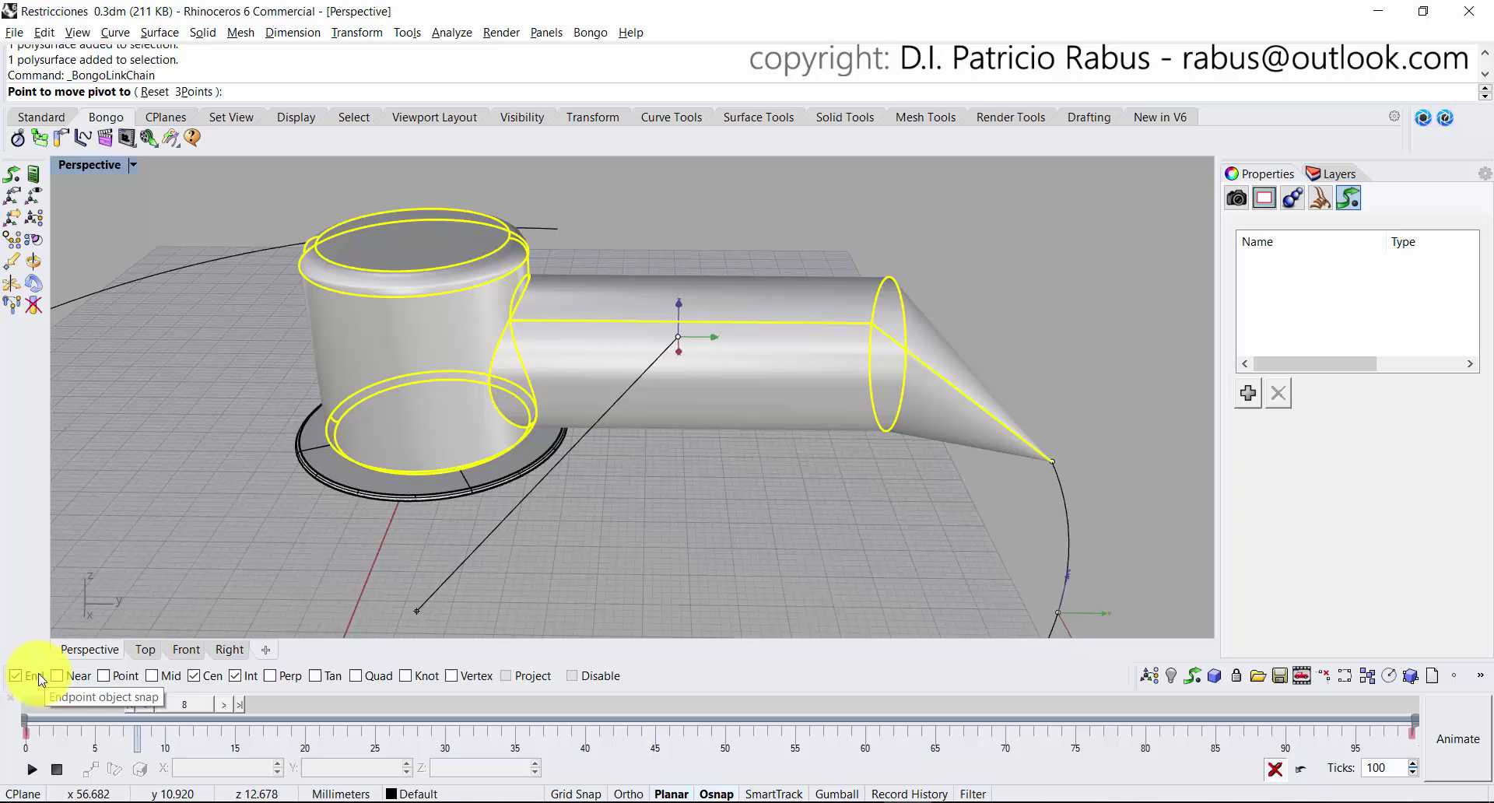
click(369, 410)
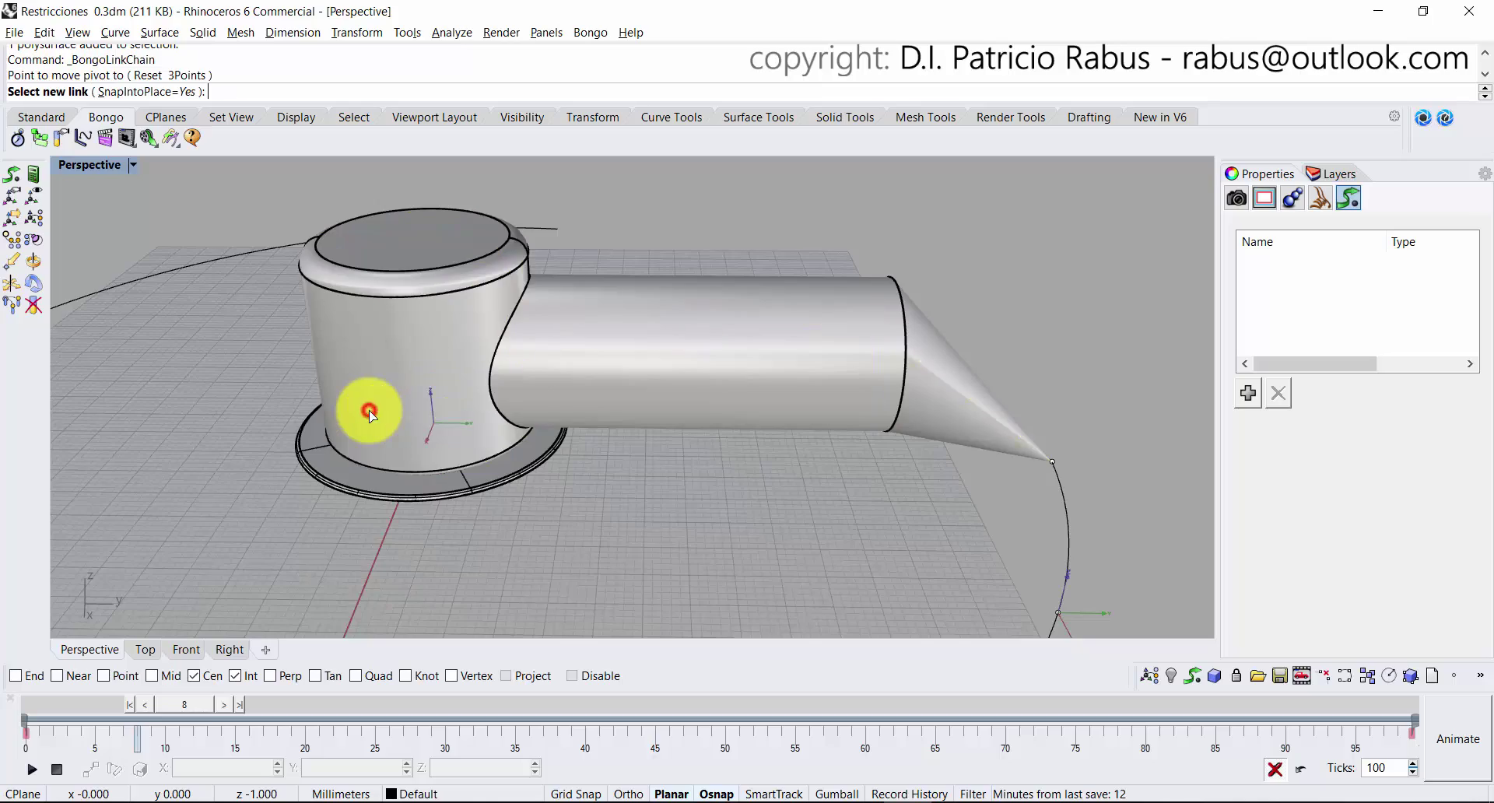
Pick the arm body again as a link in the chain and place its pivot at the base's center.
right_drag(417, 442, 614, 376)
mouse_move(707, 378)
right_down()
mouse_move(307, 405)
mouse_move(420, 416)
right_up()
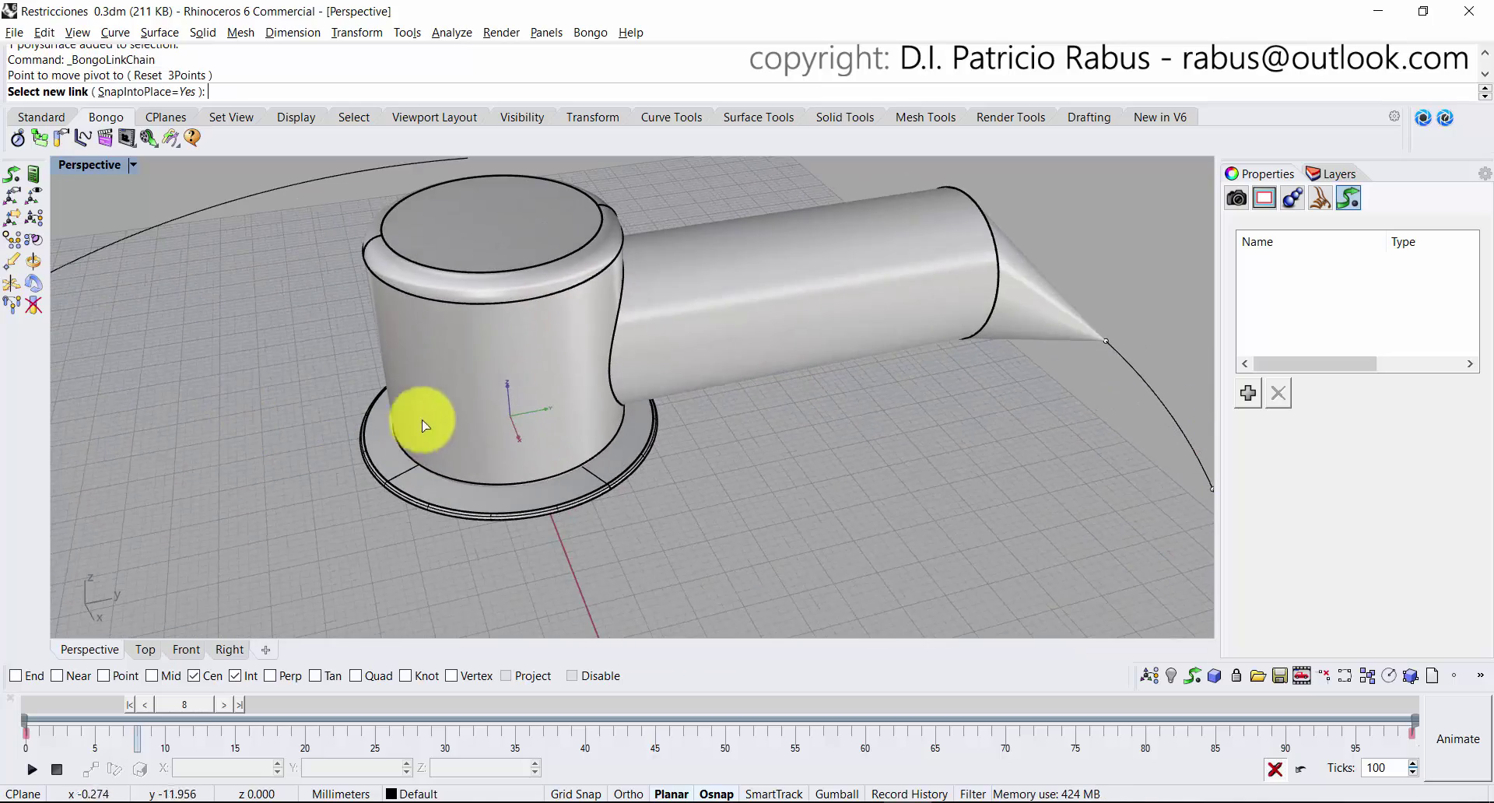
click(434, 393)
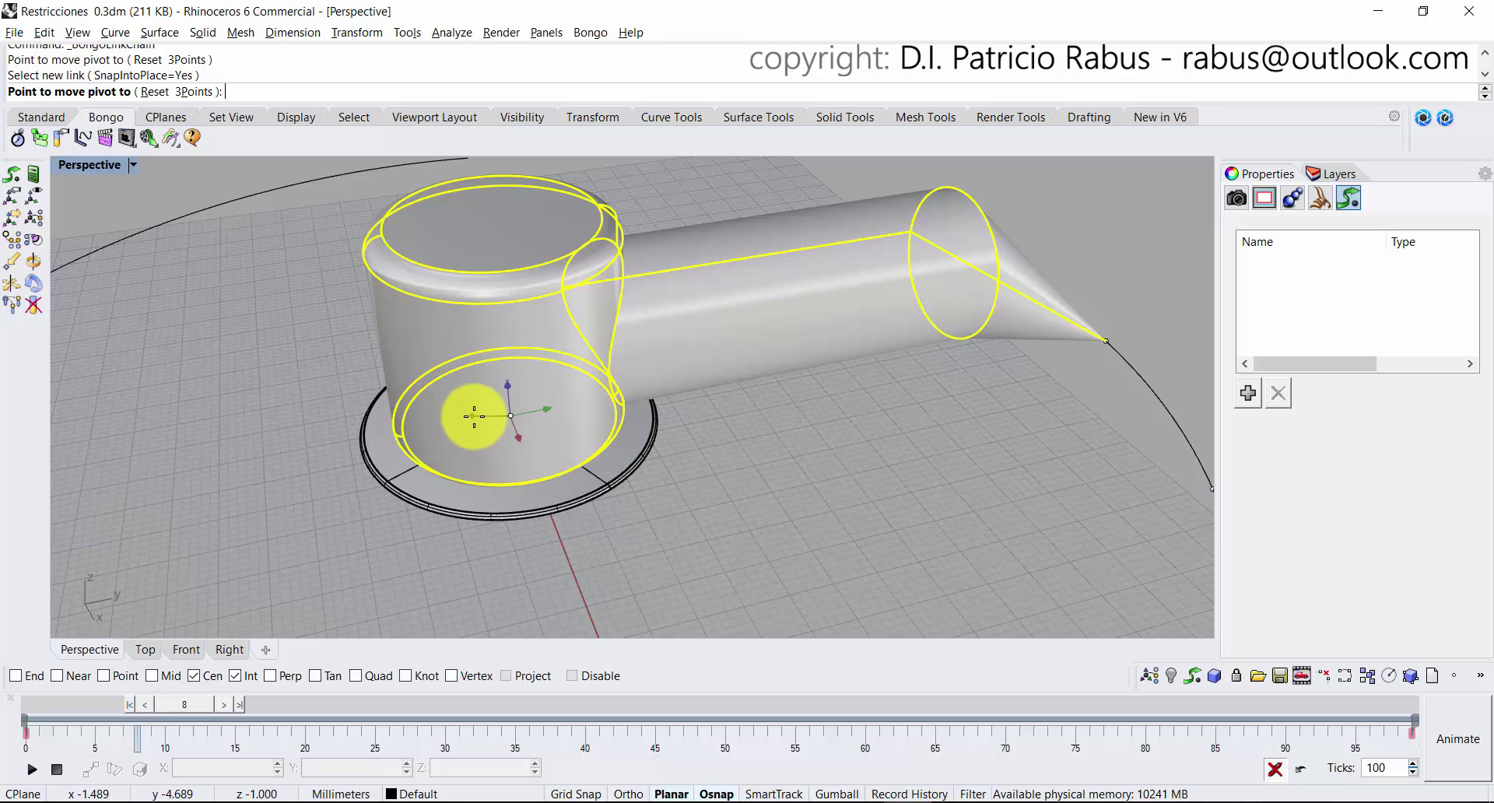
scroll(500, 423, down, 3)
right_drag(500, 423, 613, 414)
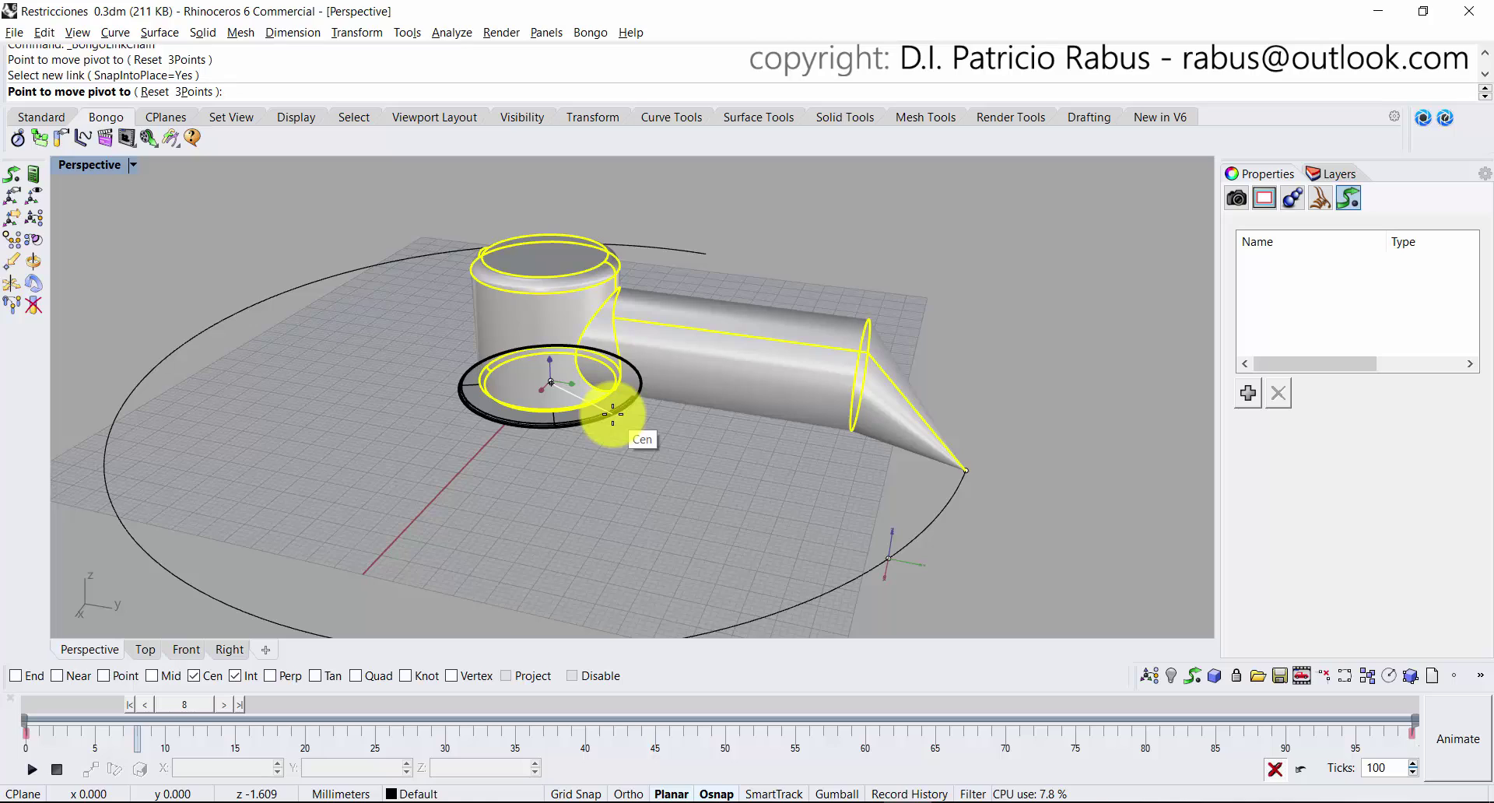
click(612, 414)
Link the point at the arm's tip to the arm body and finish the chain.
shift+right_drag(770, 464, 504, 459)
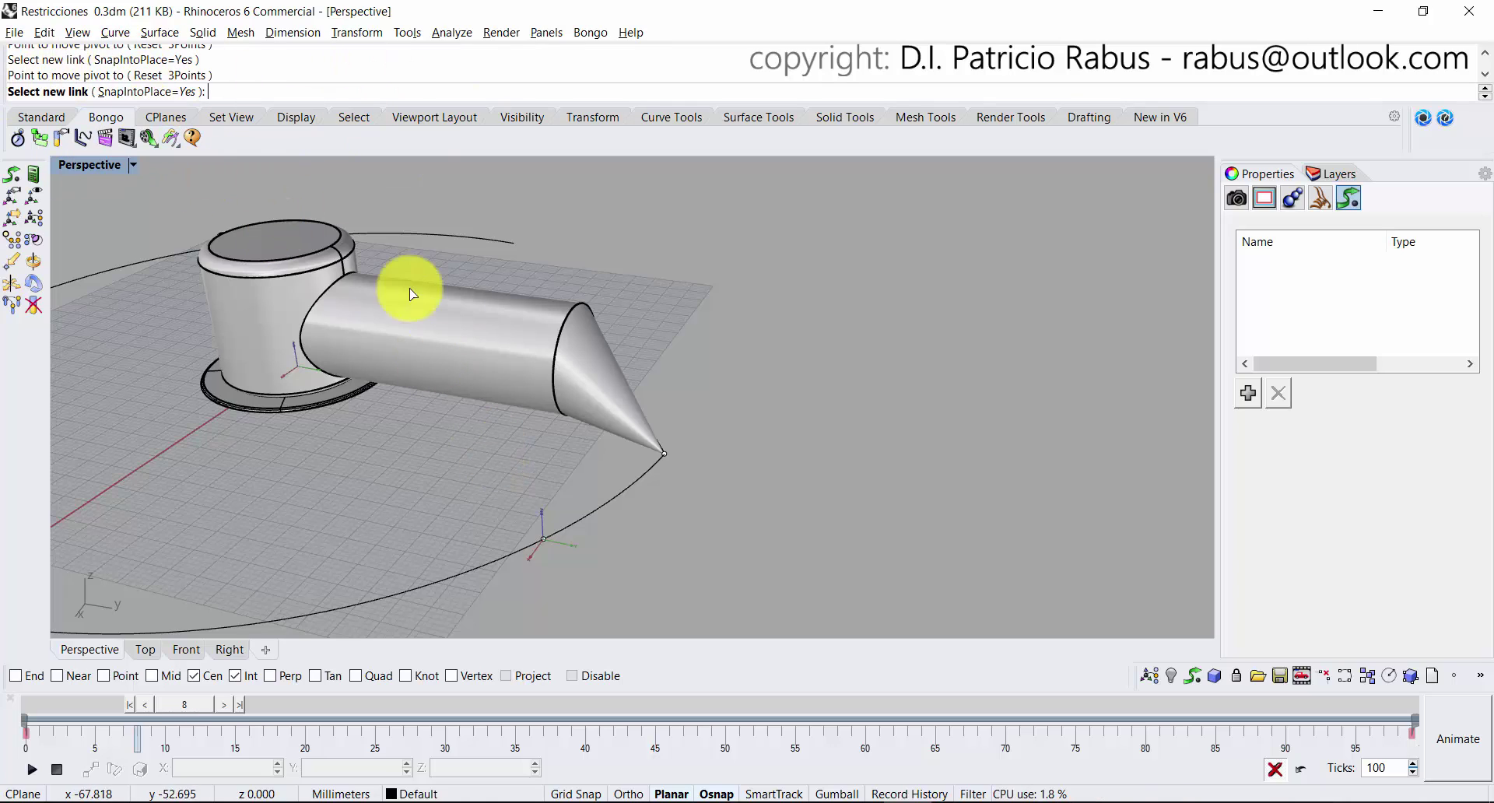
click(670, 453)
click(669, 453)
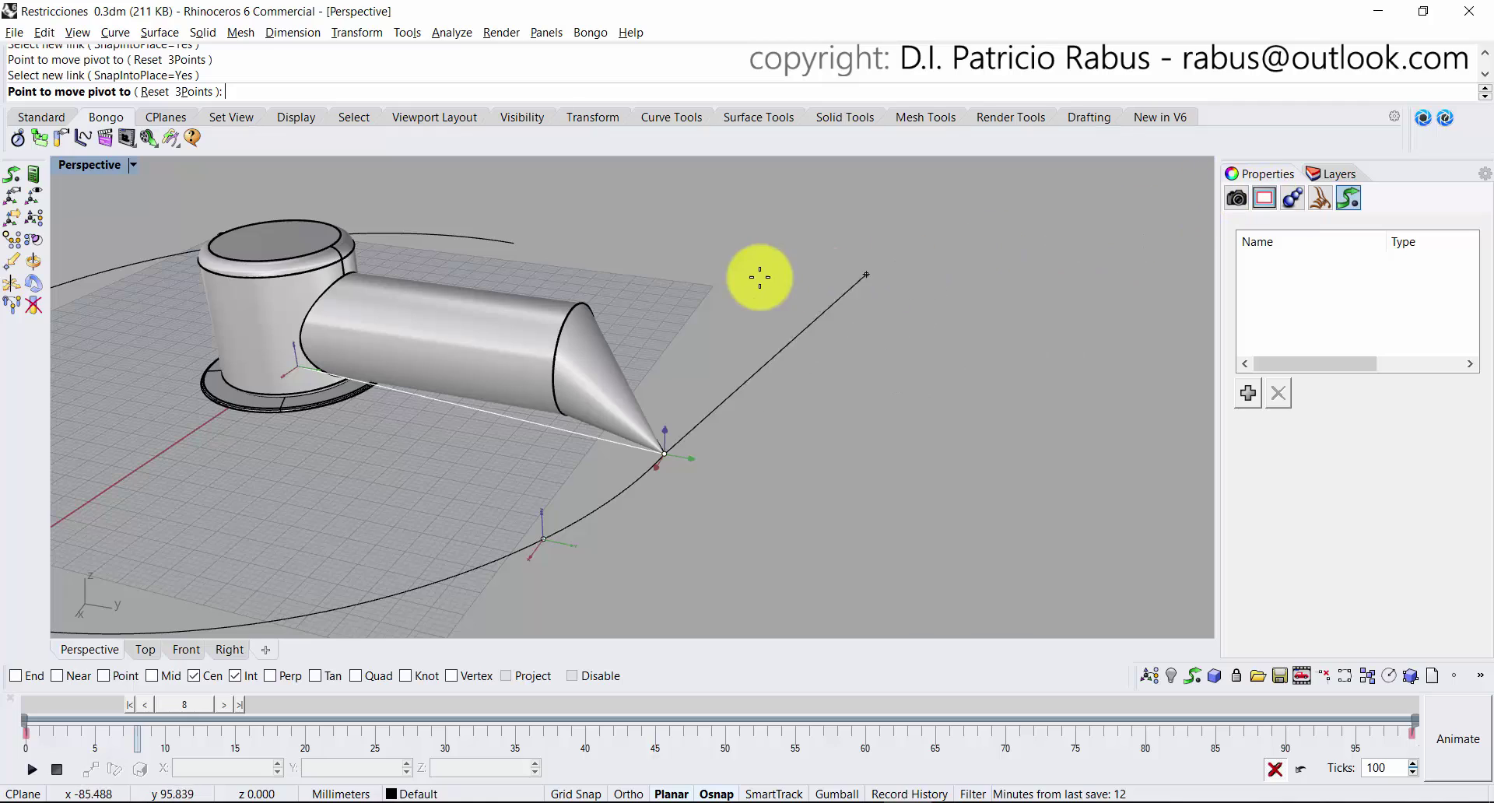
click(626, 341)
right_click(627, 343)
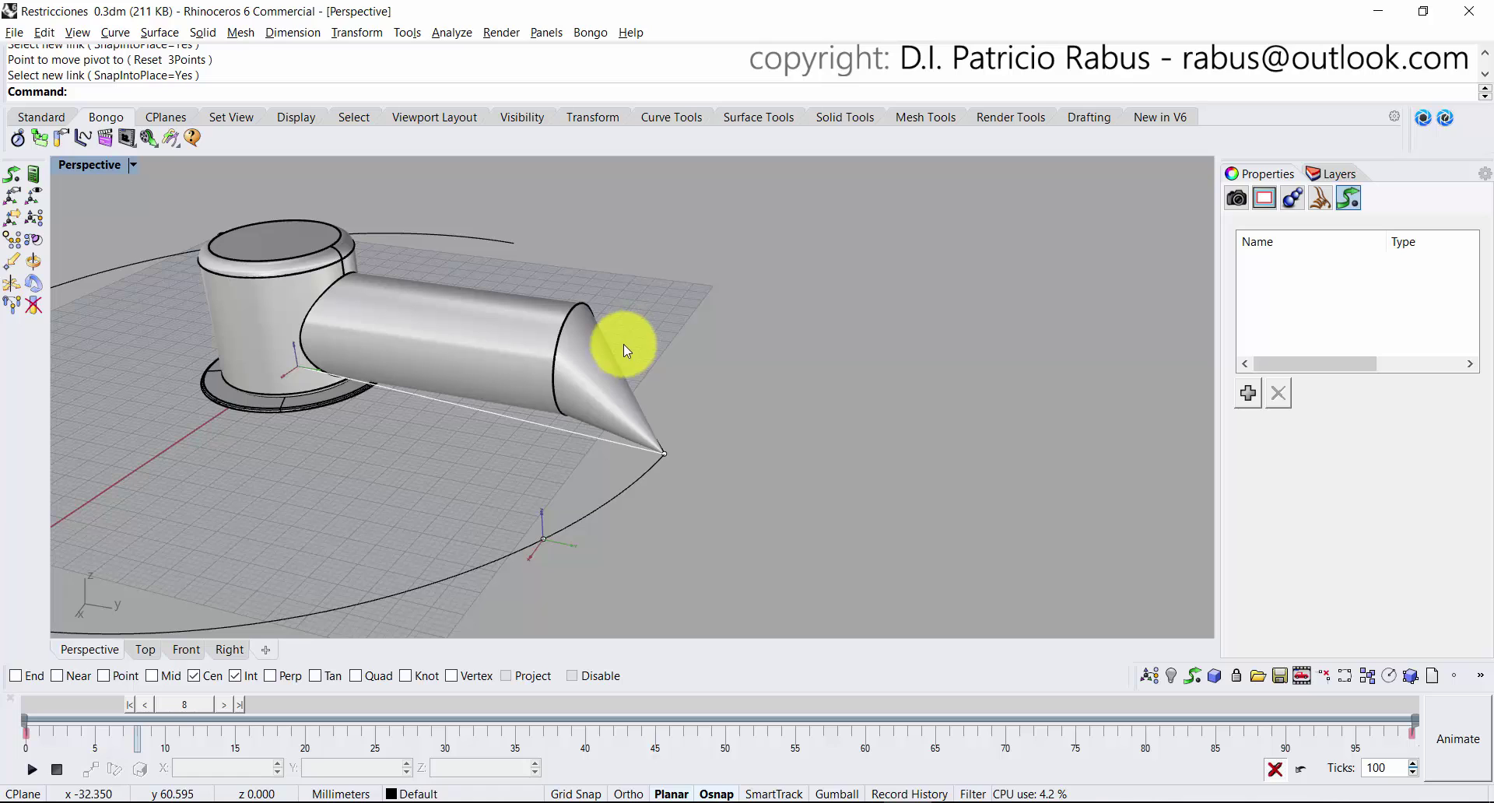
Scrub the timeline to tick 4 to tell the Puto curva point on the arc apart from the point at the arm's tip.
click(432, 487)
ctrl+right_drag(417, 441, 575, 436)
ctrl+right_drag(906, 489, 901, 464)
right_drag(810, 501, 768, 488)
click(810, 444)
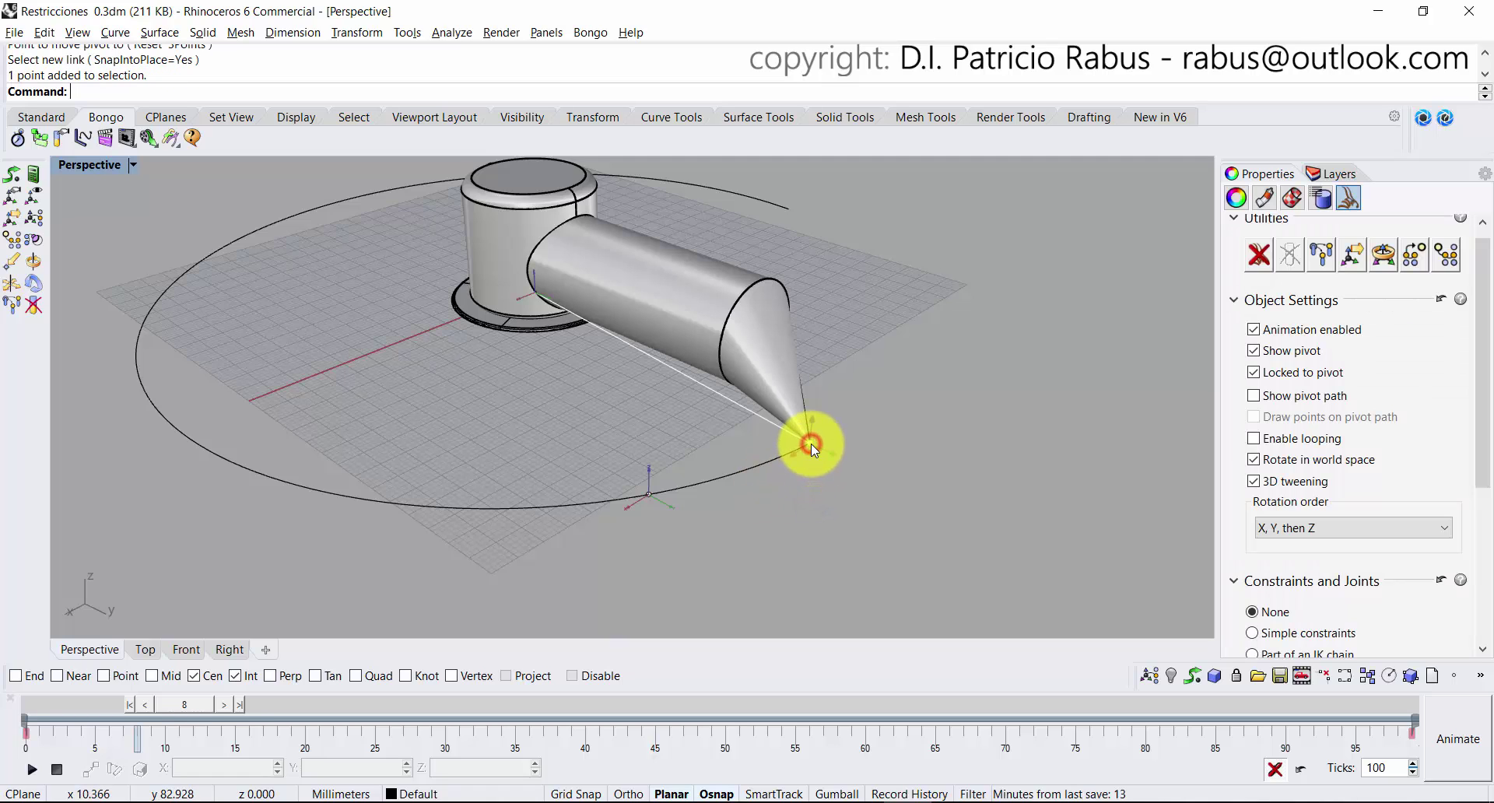
drag(206, 708, 109, 698)
click(701, 523)
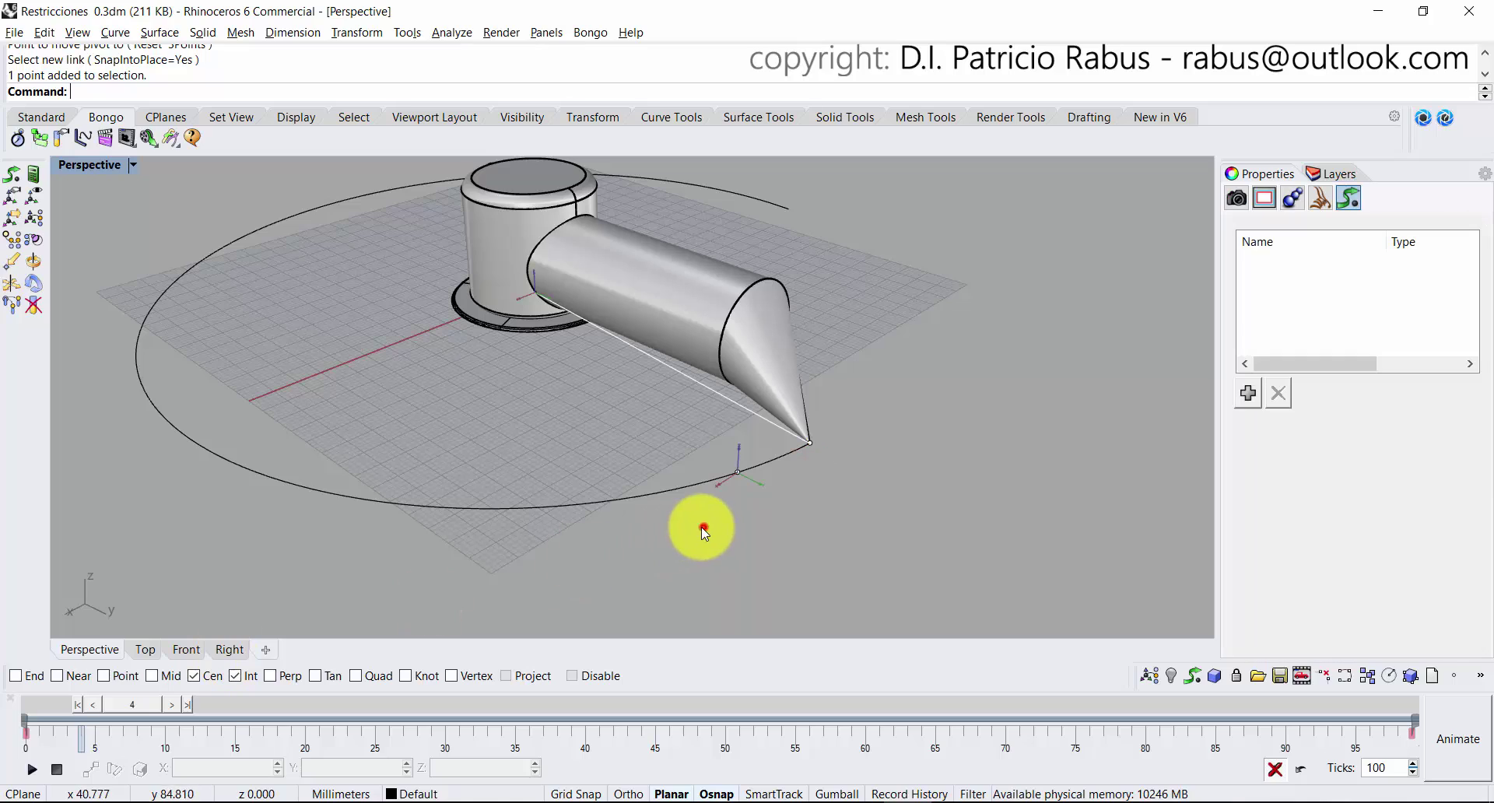
click(740, 473)
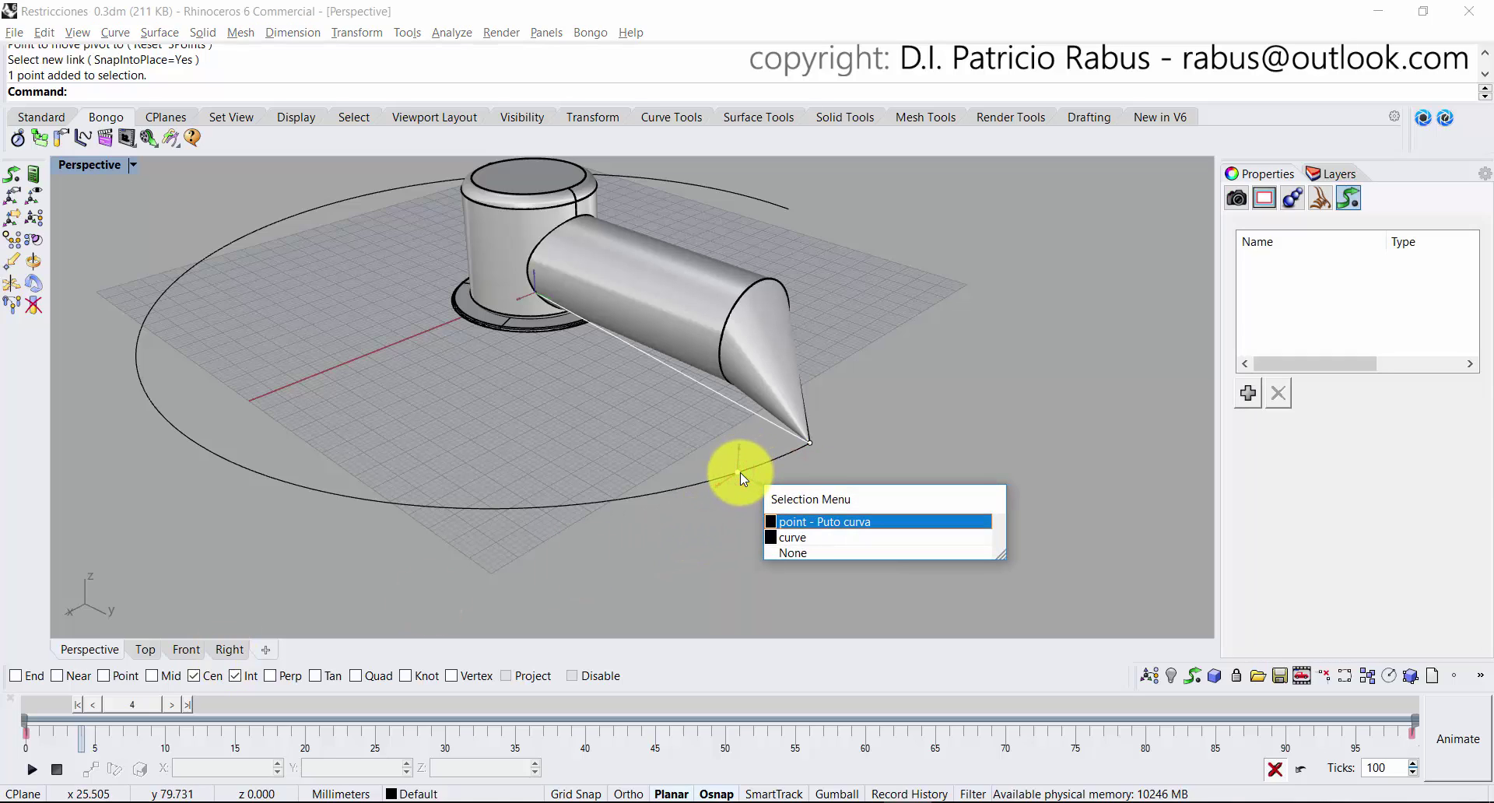
click(862, 436)
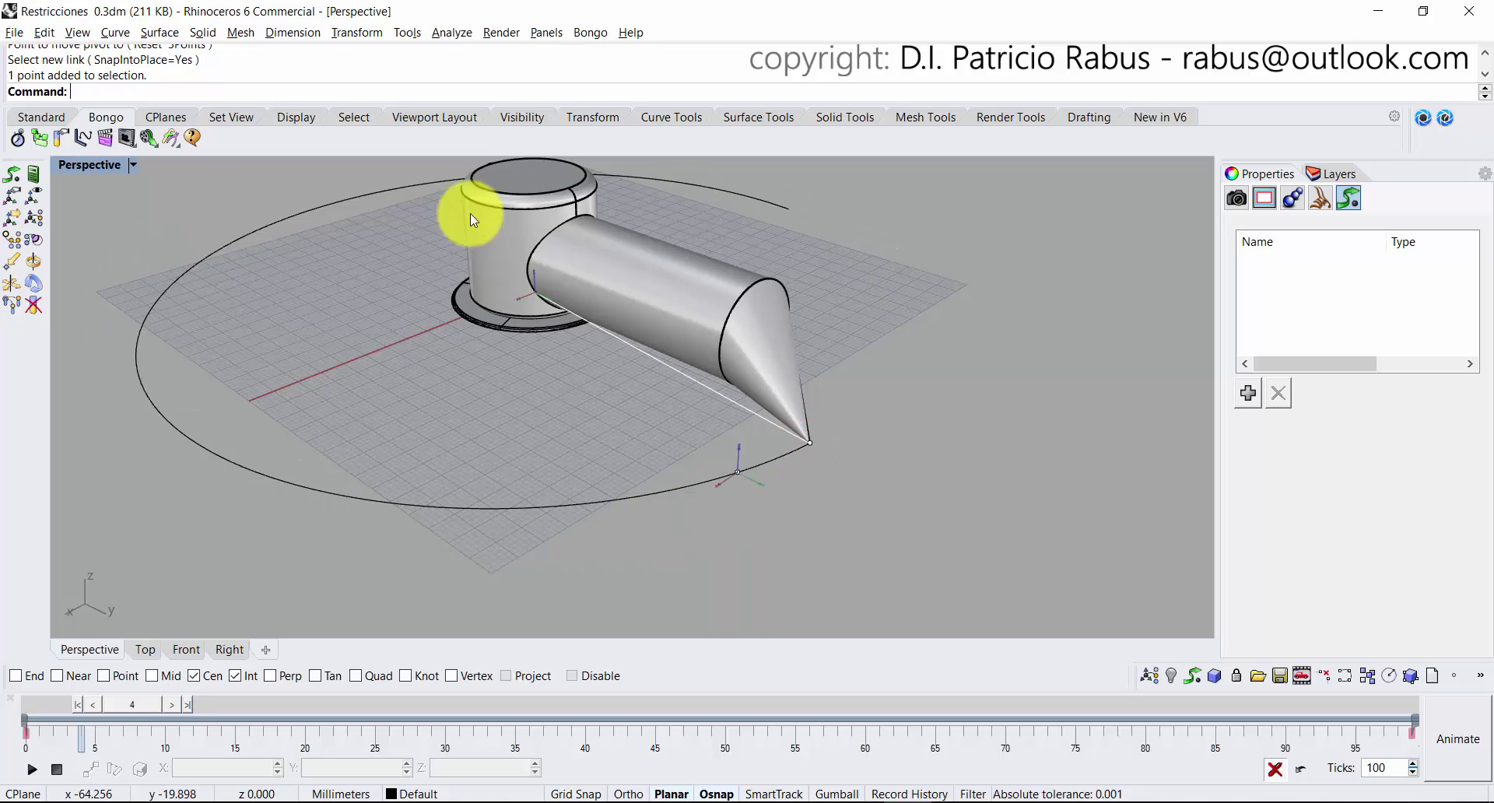
click(801, 522)
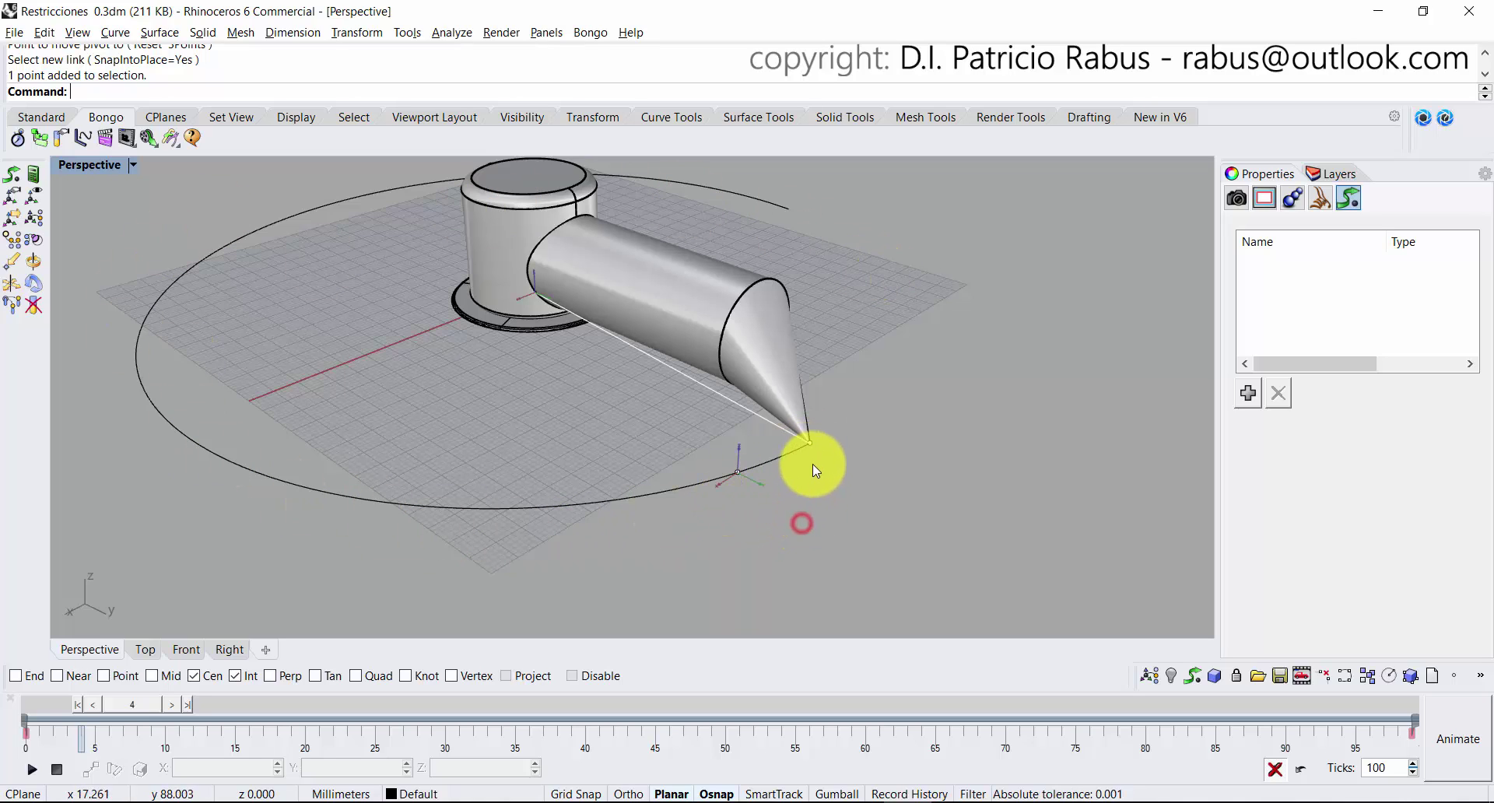
Select the point at the arm's tip and make it part of an IK chain as a Constraint.
click(809, 445)
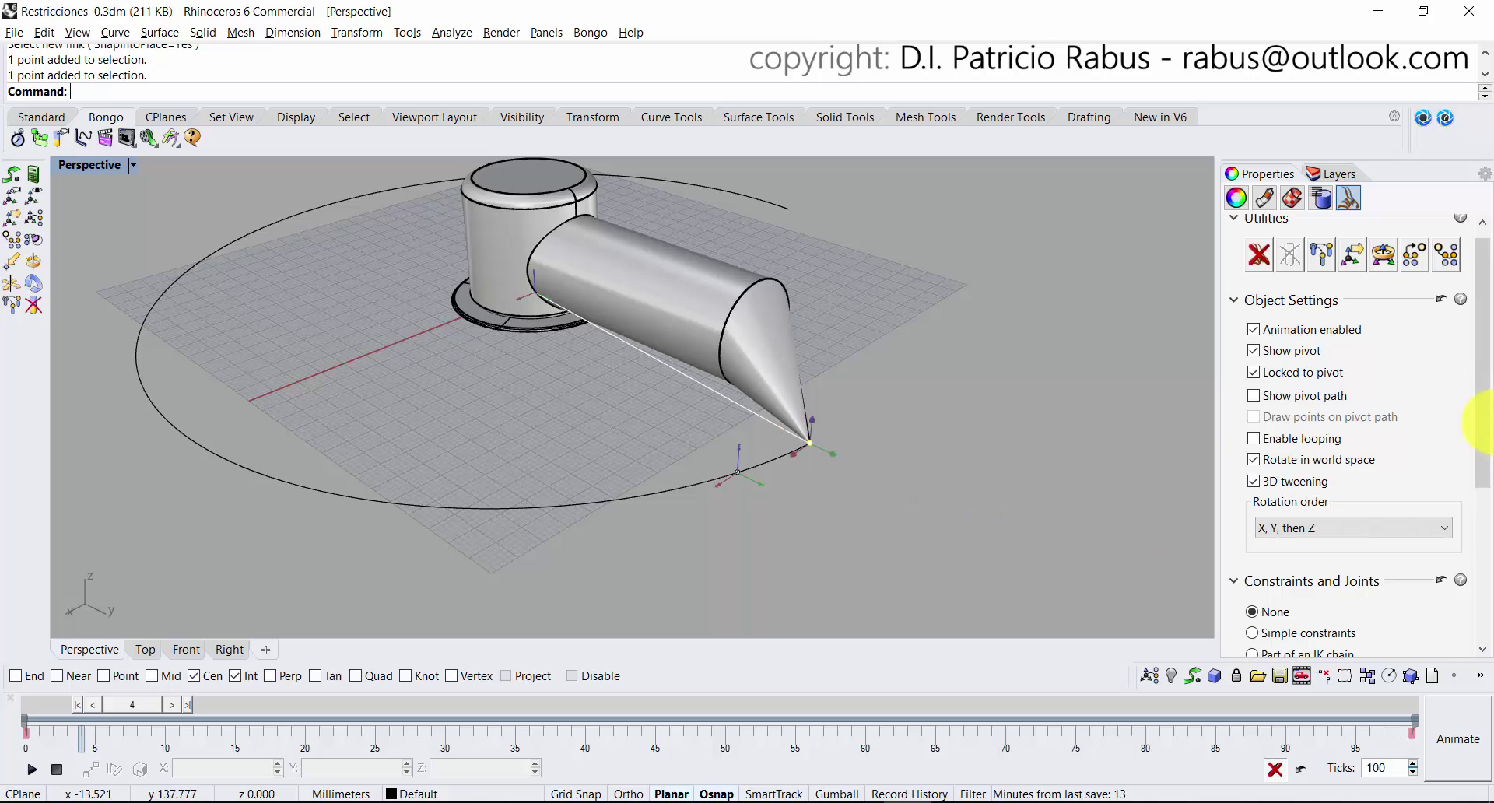
drag(1481, 414, 1466, 326)
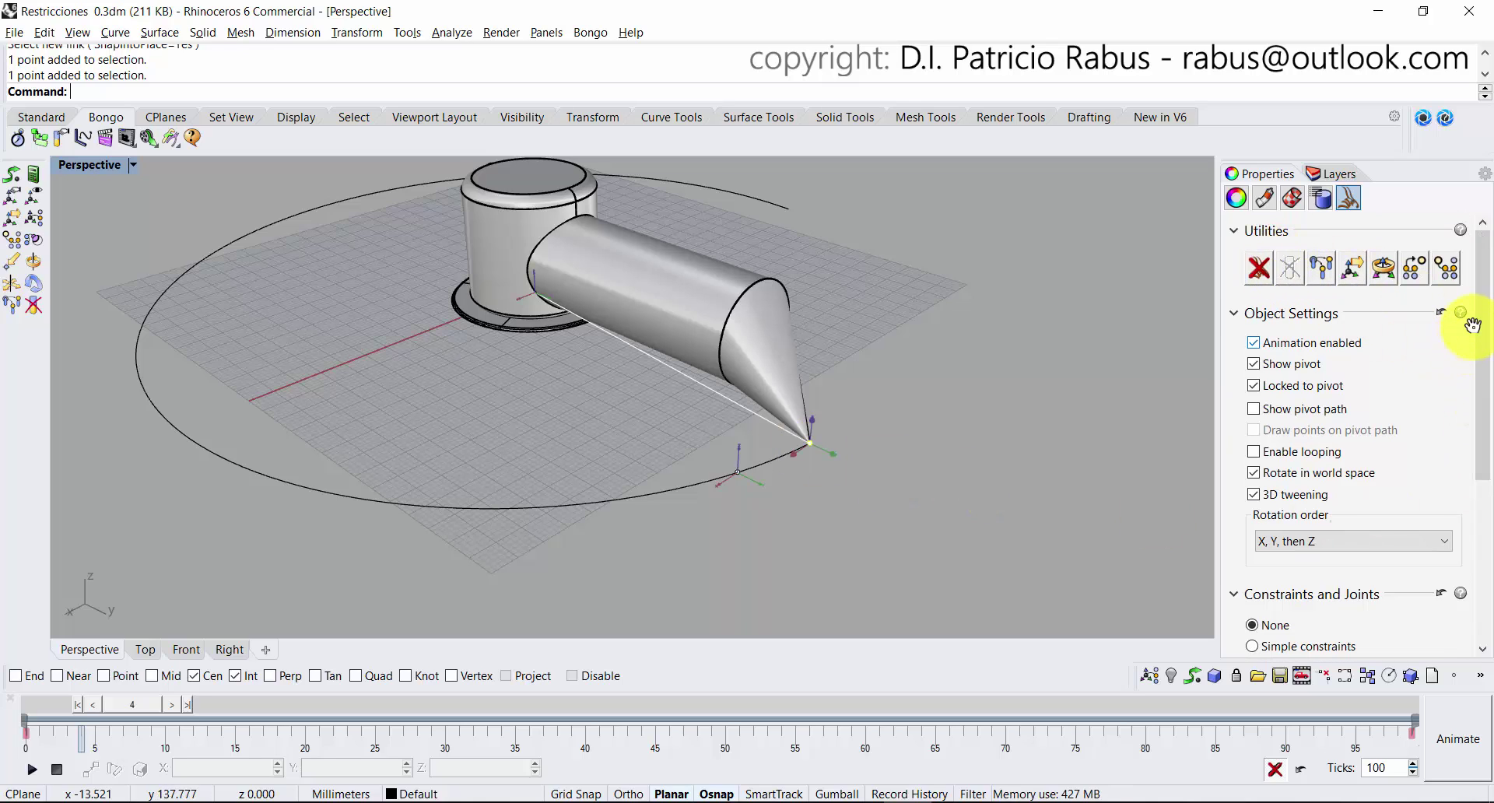
drag(1482, 318, 1455, 479)
click(1289, 391)
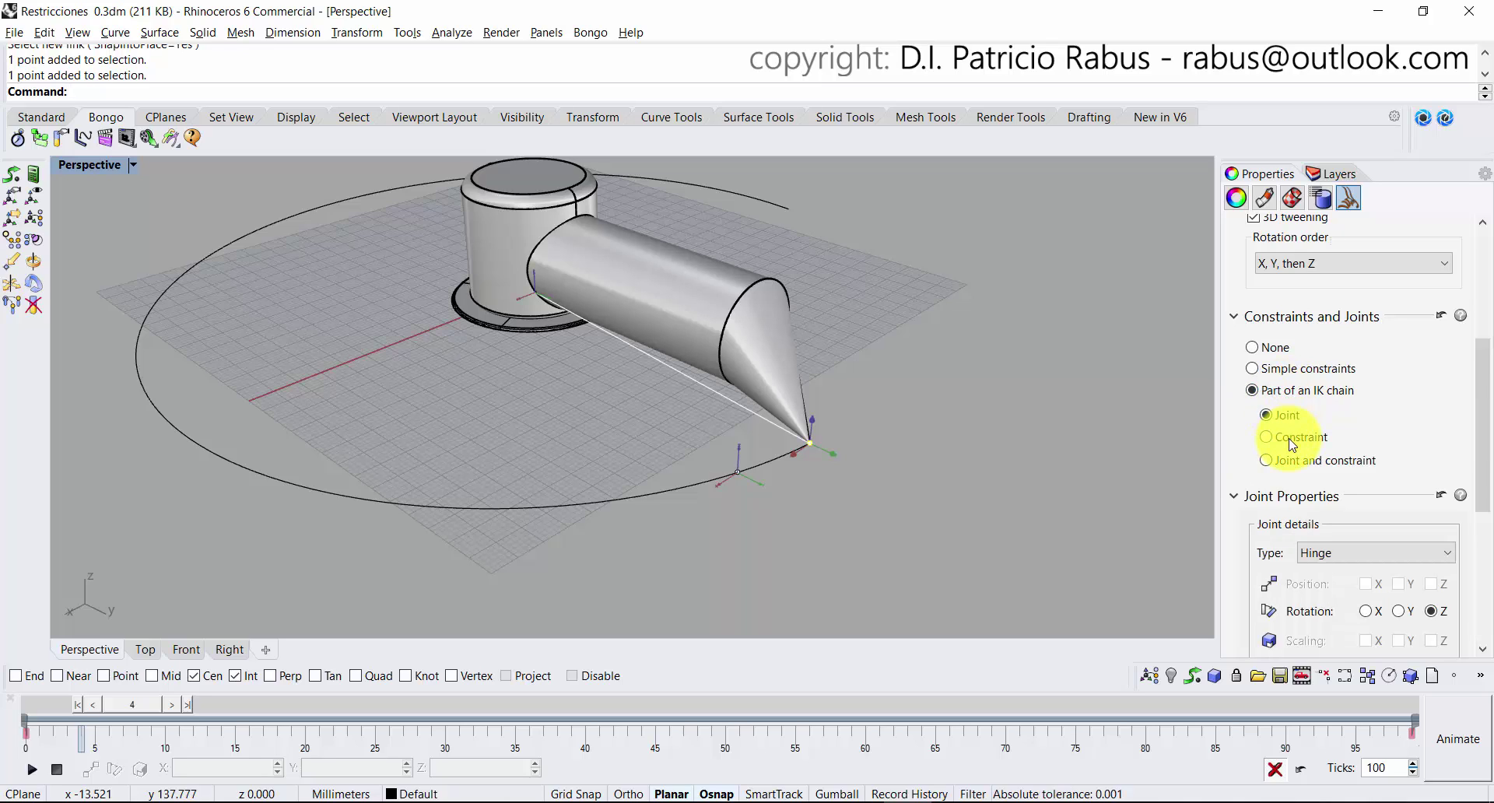
click(1290, 437)
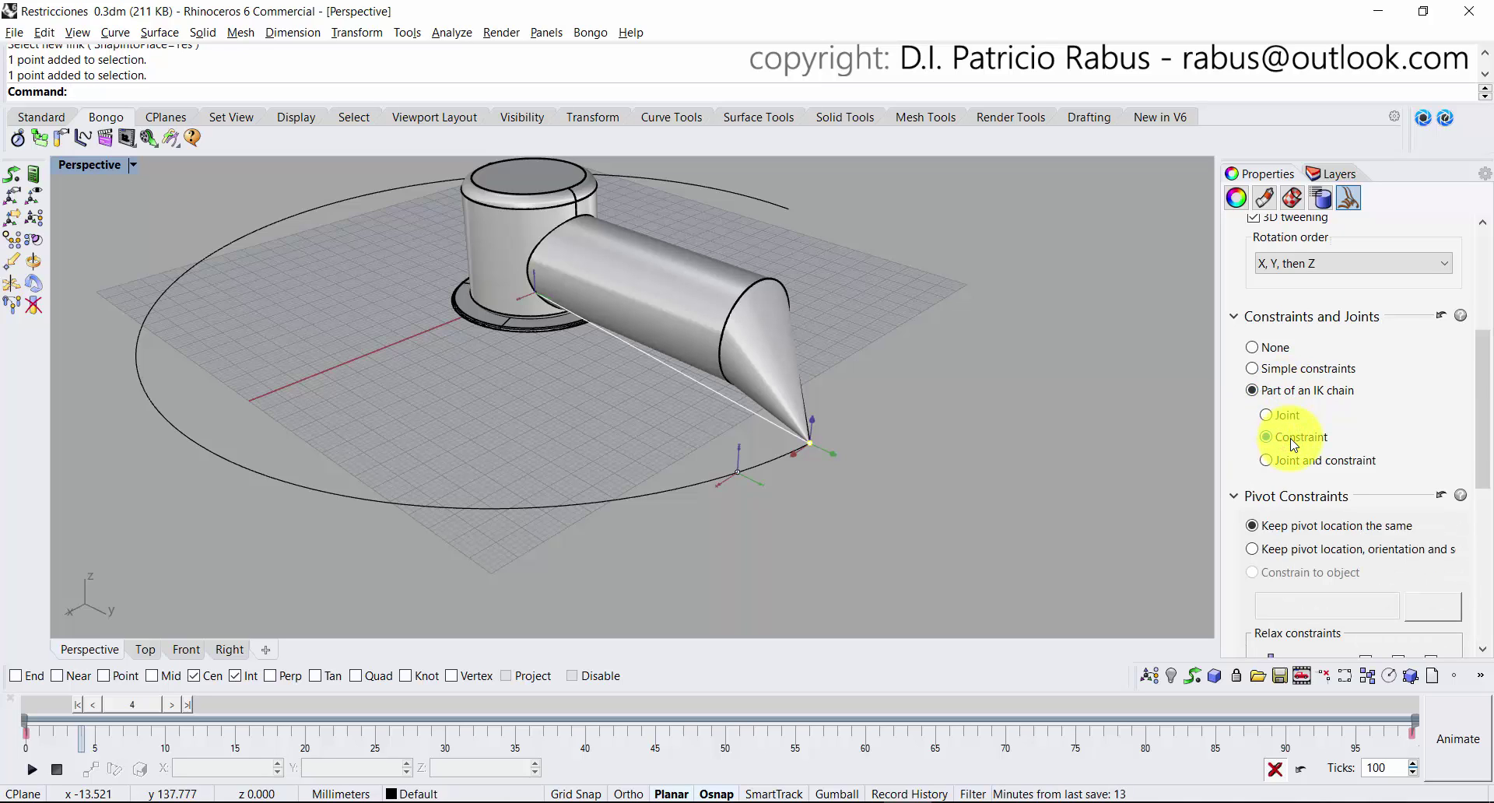
Constrain the tip point's pivot to the Puto curva point on the arc.
drag(1481, 399, 1484, 459)
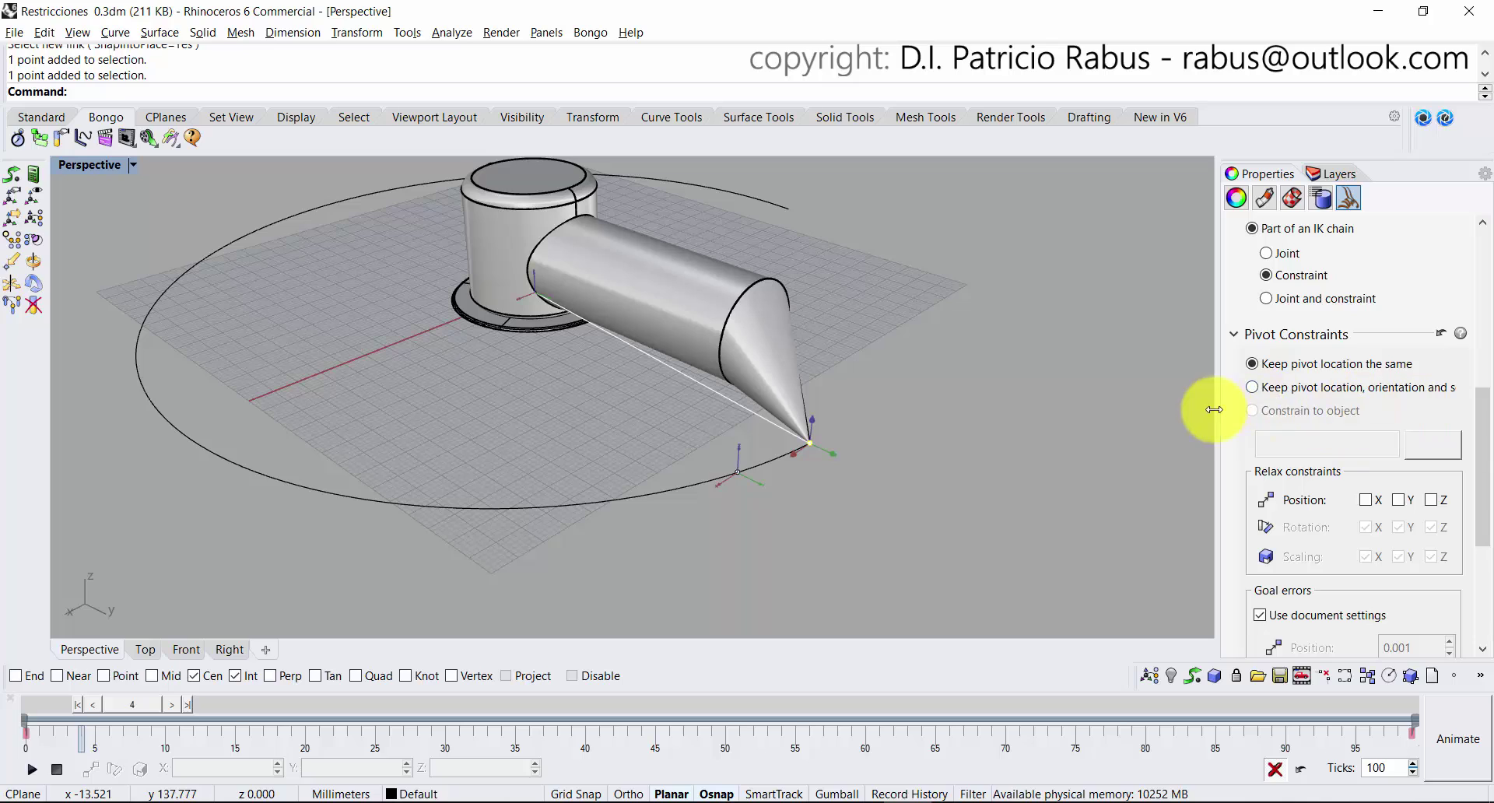
click(1426, 449)
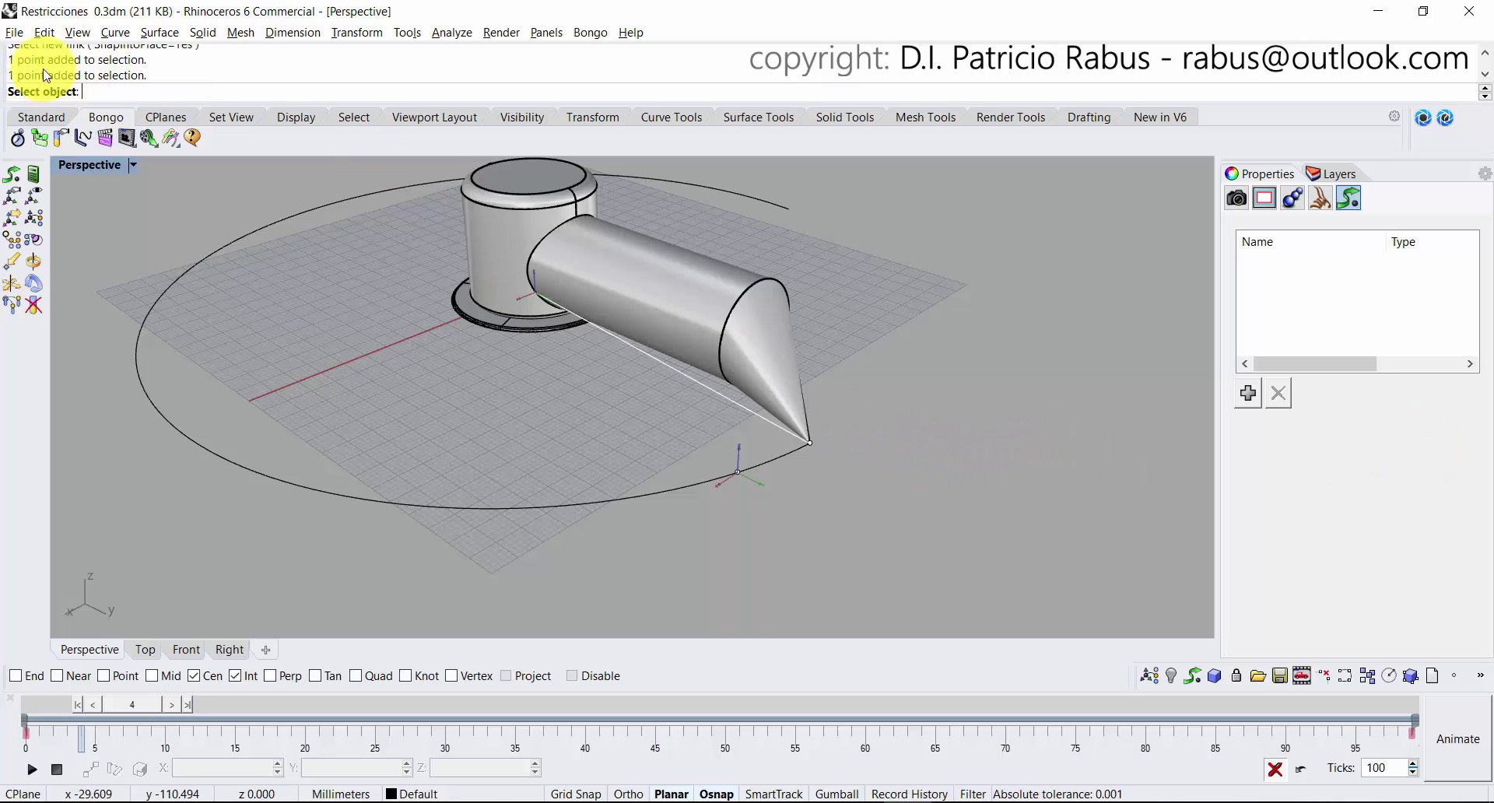
click(737, 472)
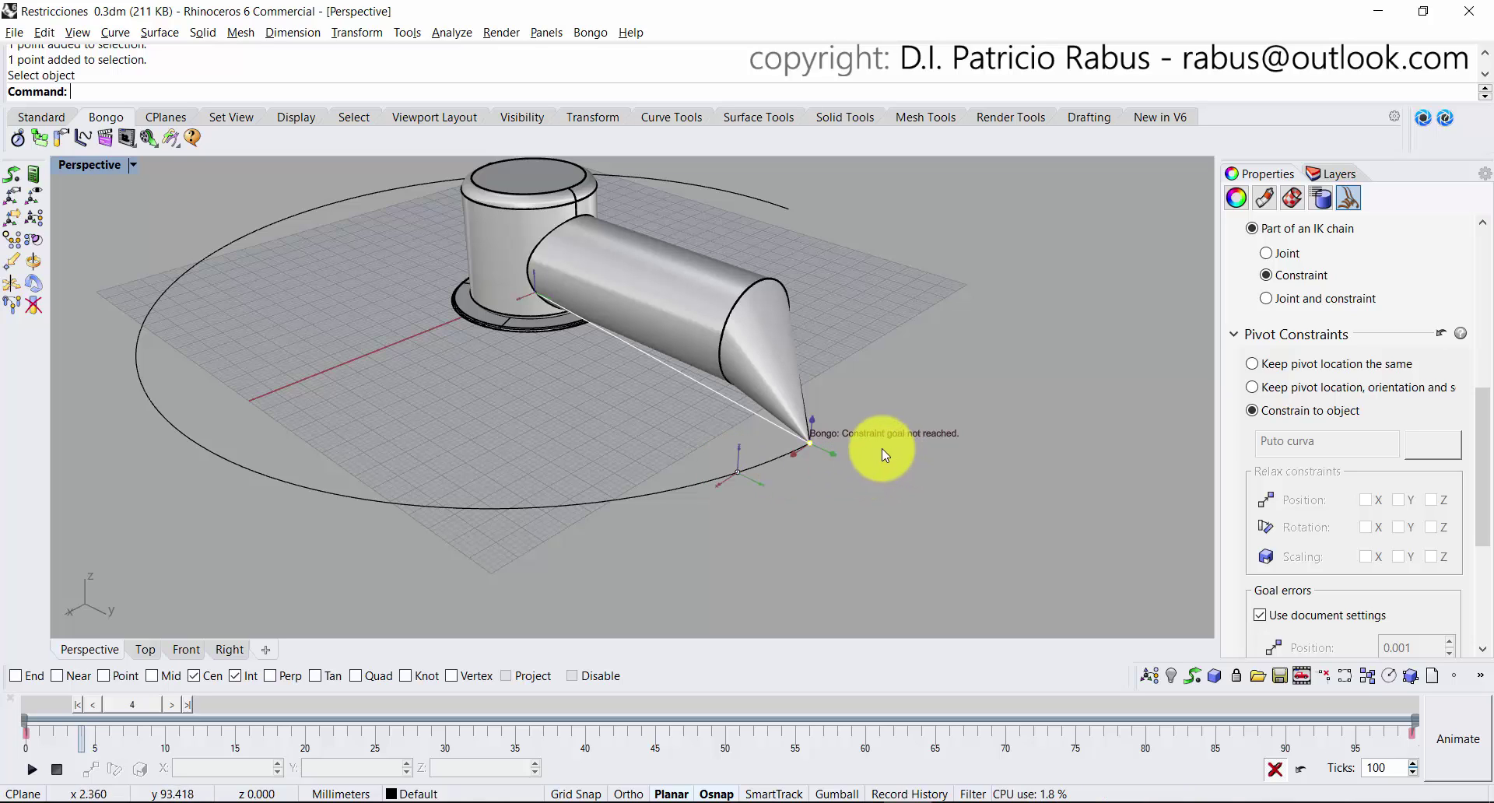
scroll(883, 393, up, 5)
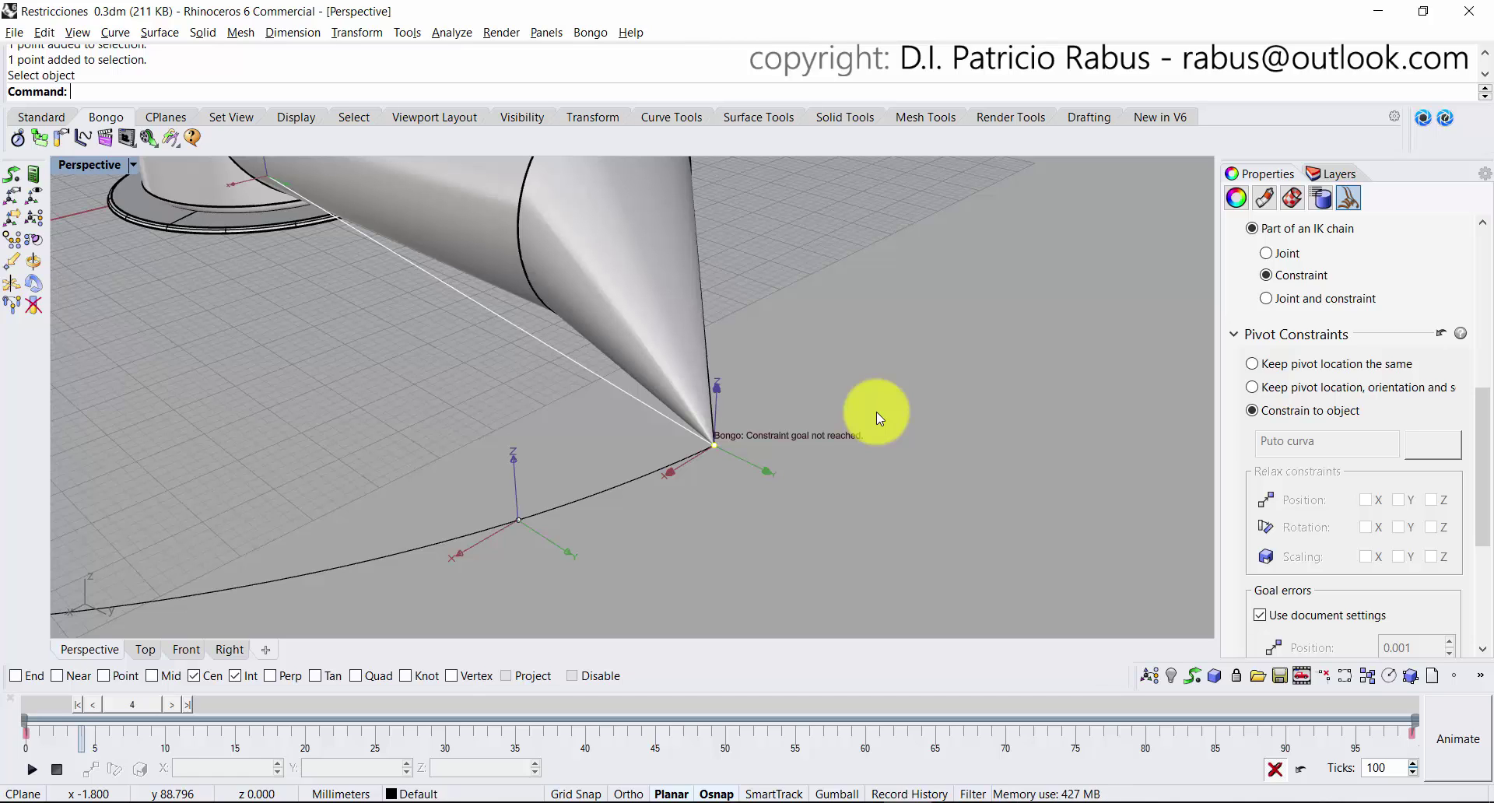
scroll(756, 404, down, 5)
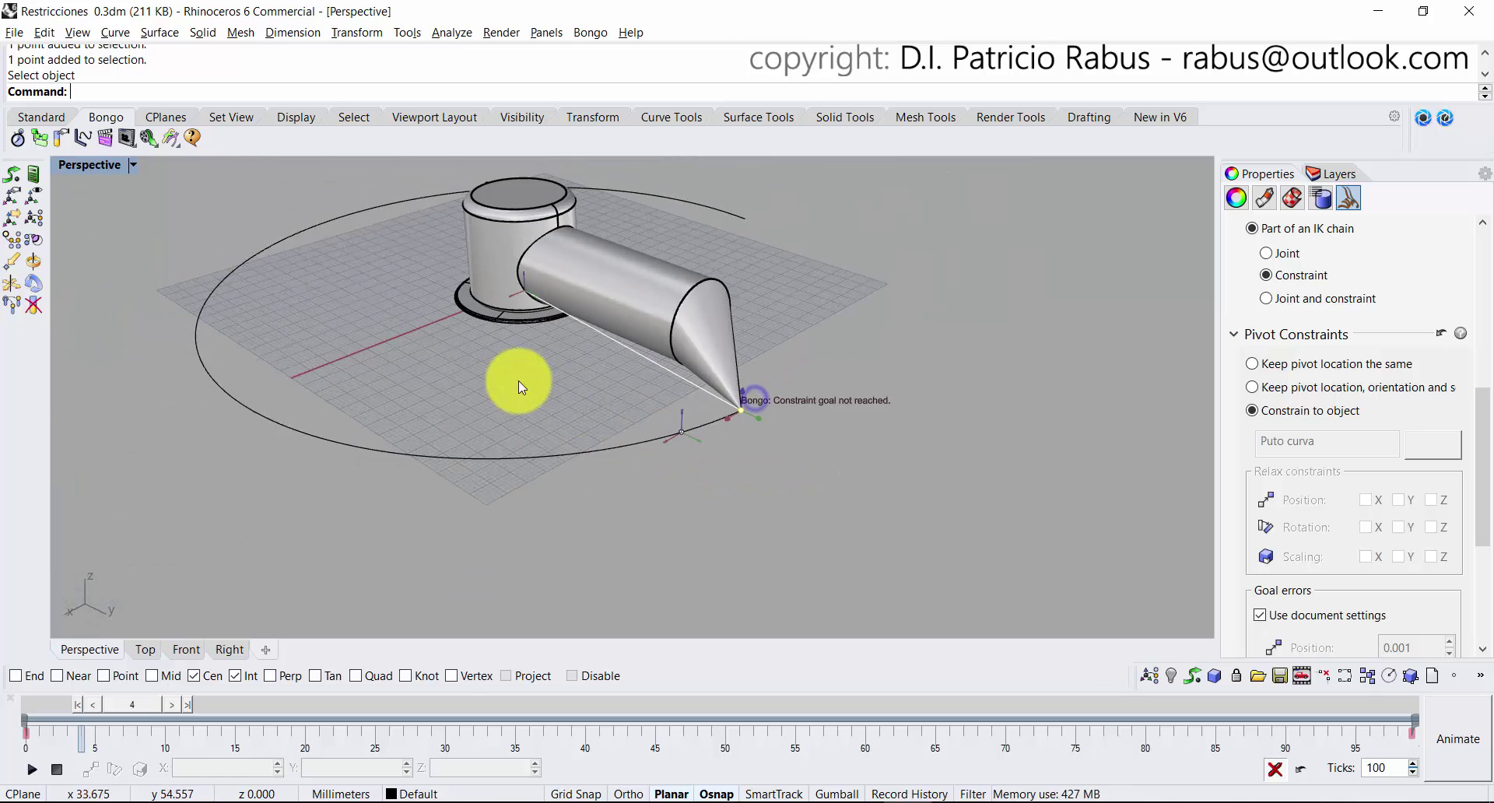
Make the arm body part of an IK chain as a Joint, and examine its hinge settings and pivot axes at the base.
click(631, 278)
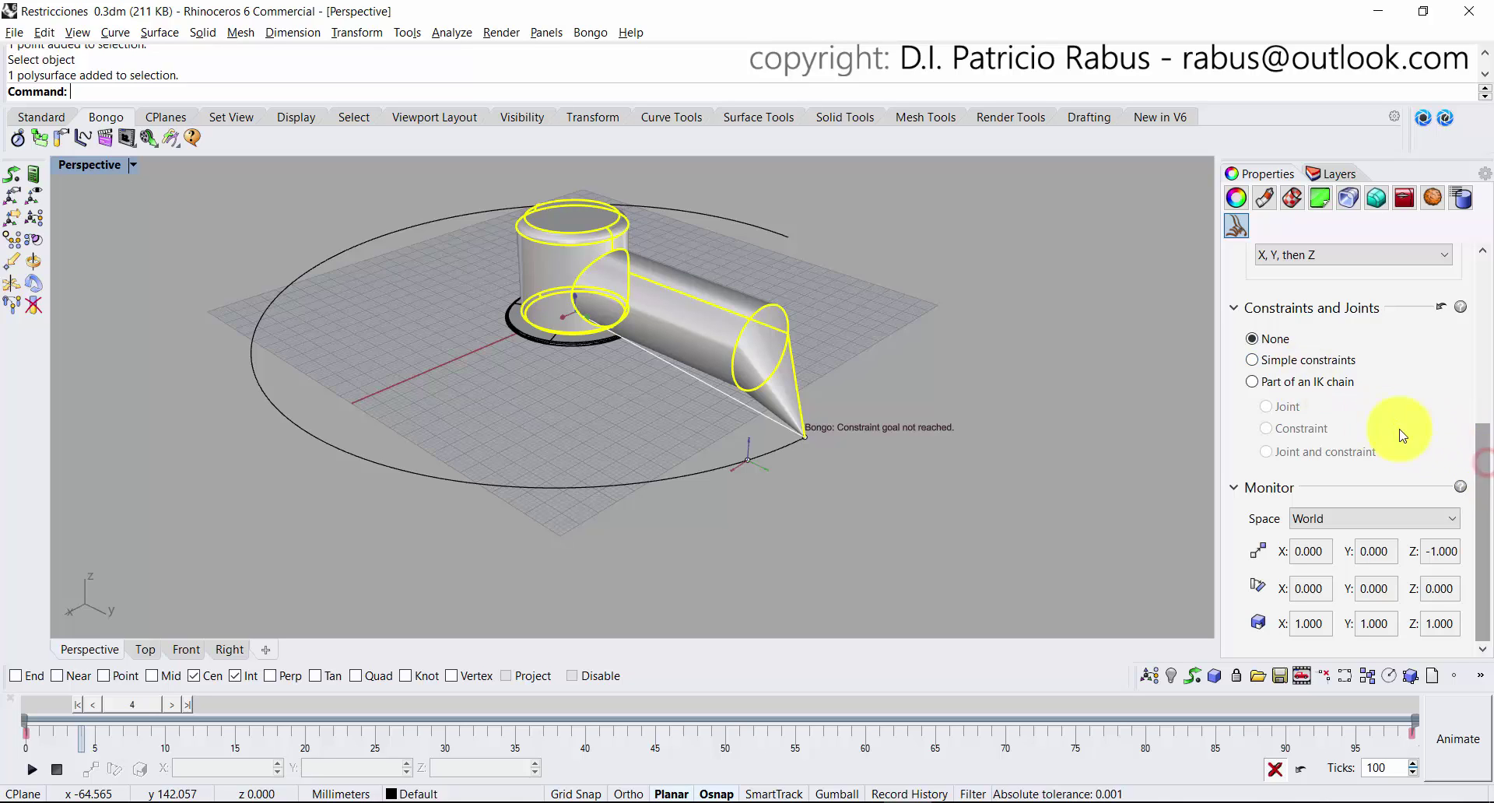
click(1320, 391)
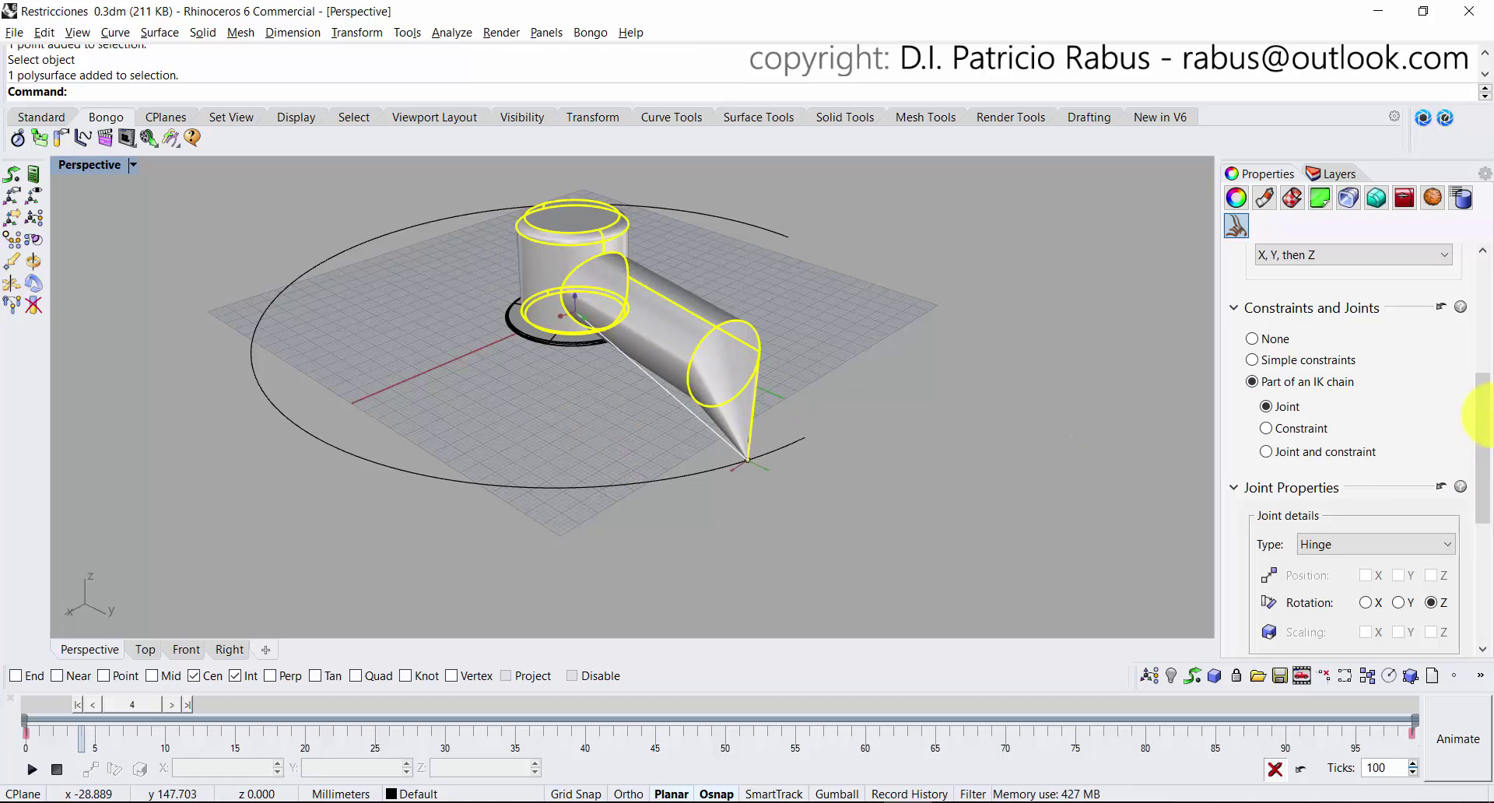
drag(1486, 432, 1482, 470)
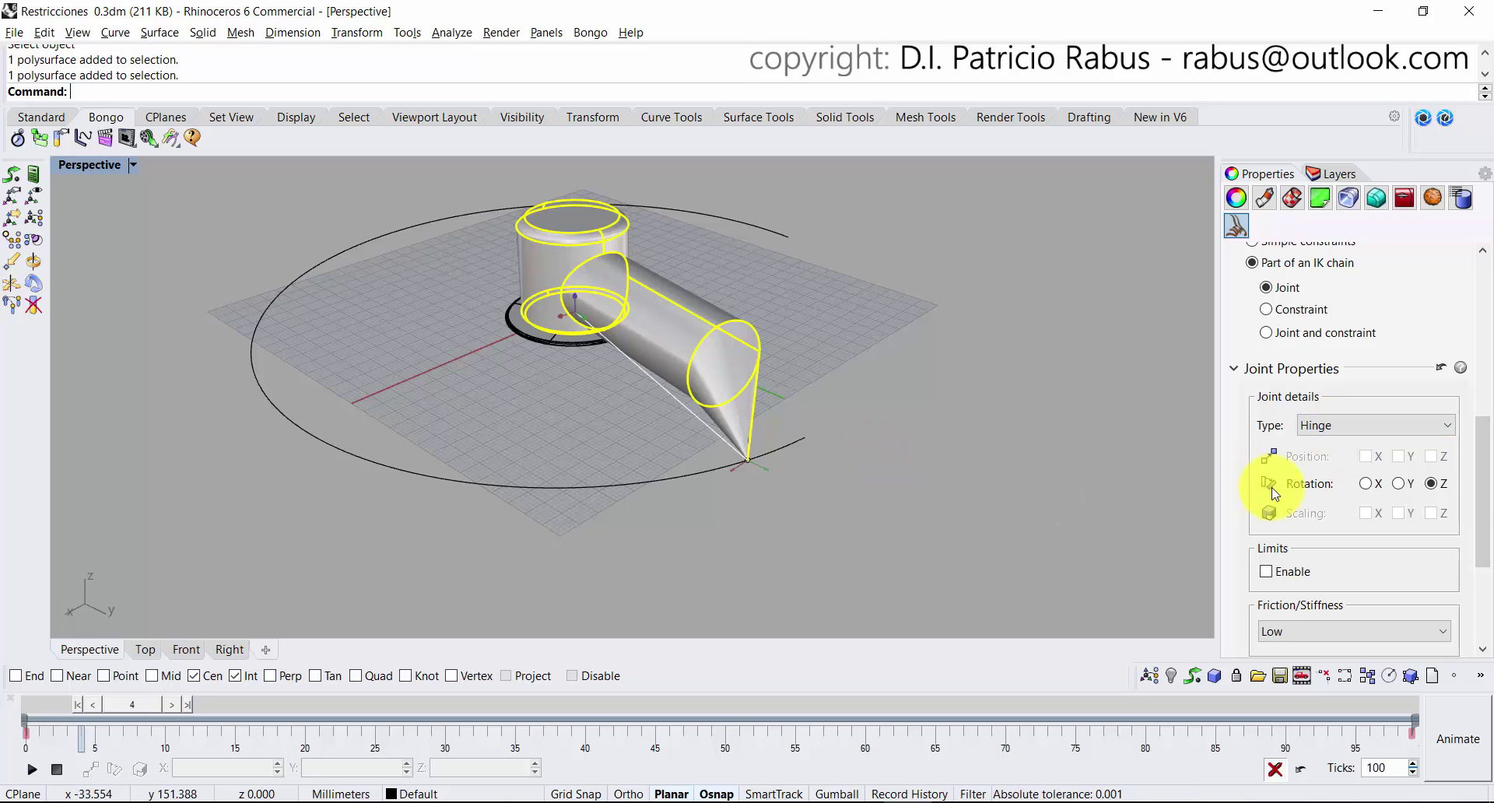
drag(1478, 483, 1479, 466)
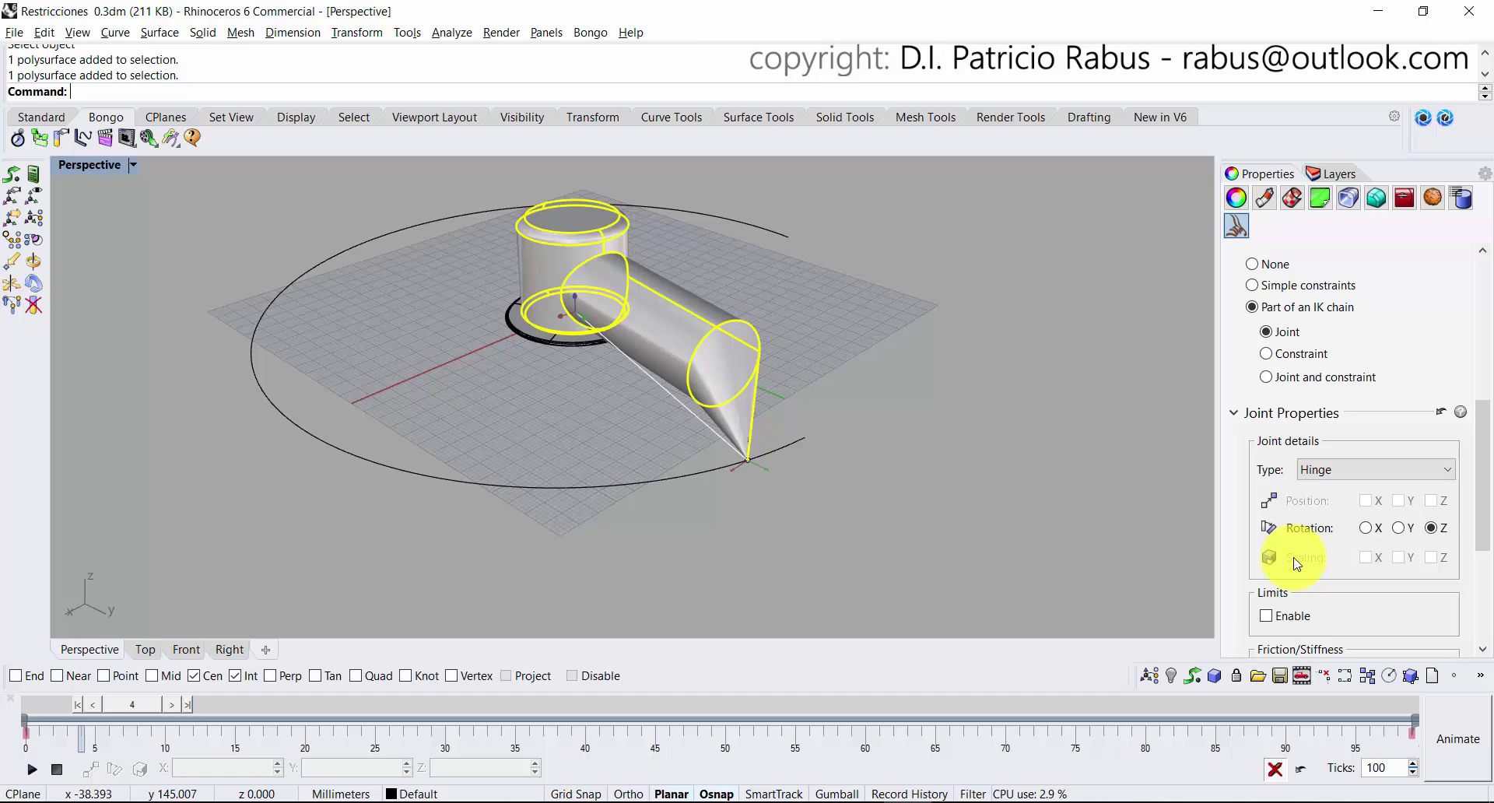
right_drag(457, 338, 610, 337)
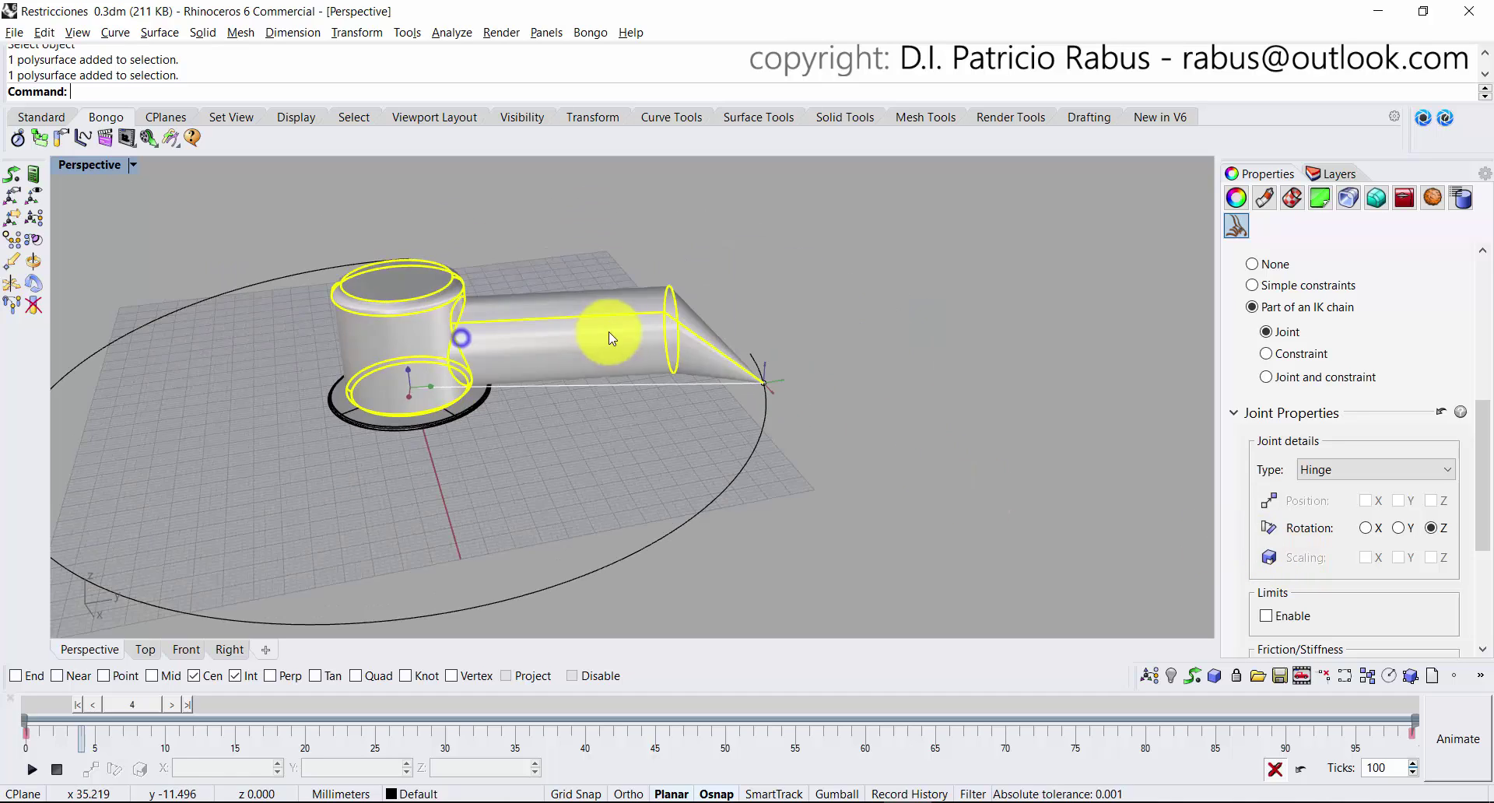
ctrl+right_drag(358, 418, 389, 336)
right_drag(413, 337, 567, 488)
ctrl+right_drag(577, 373, 532, 398)
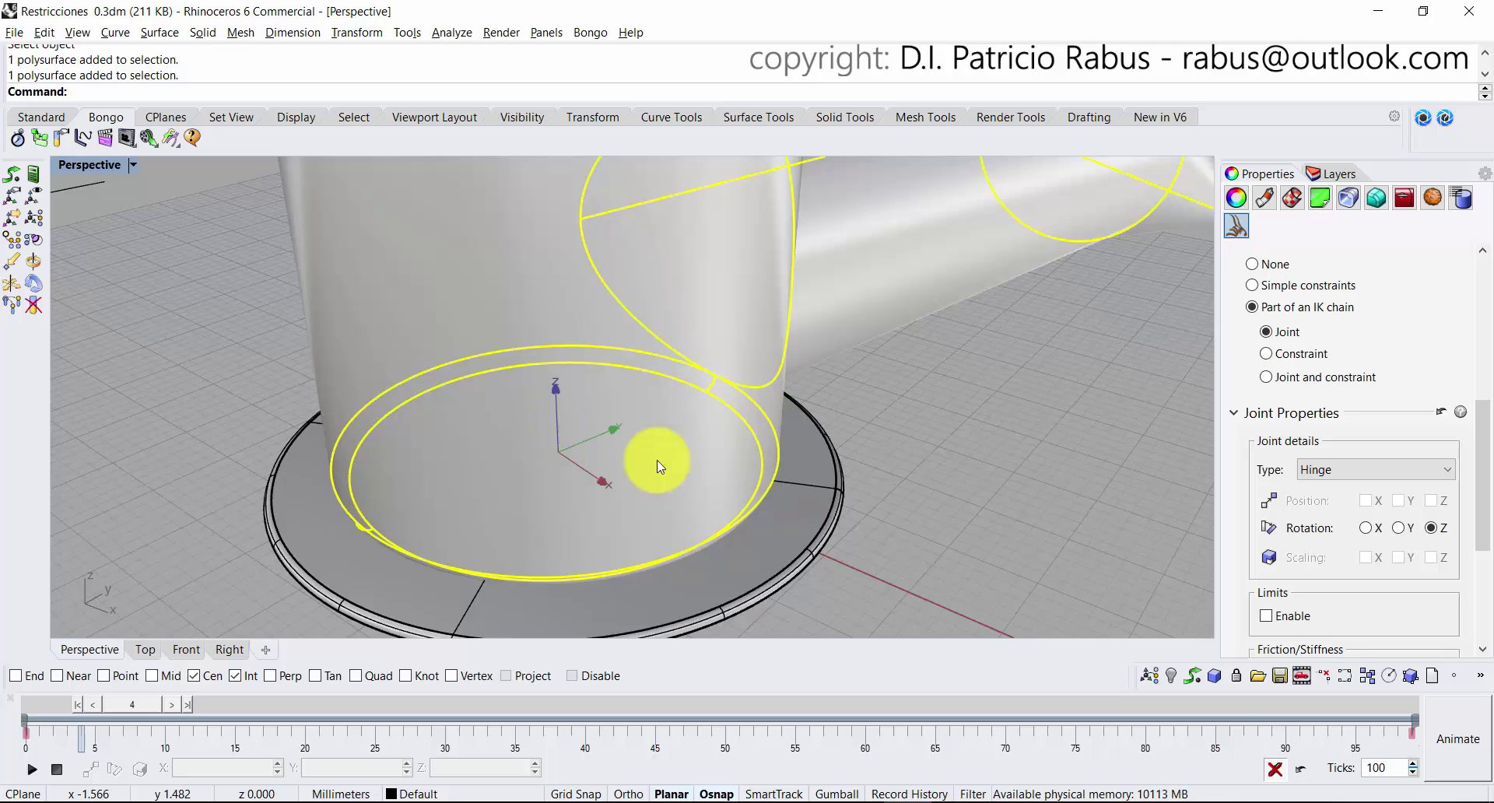
Set the arm's joint type to Telescopic and test it by scrubbing the timeline to tick 9.
click(1397, 469)
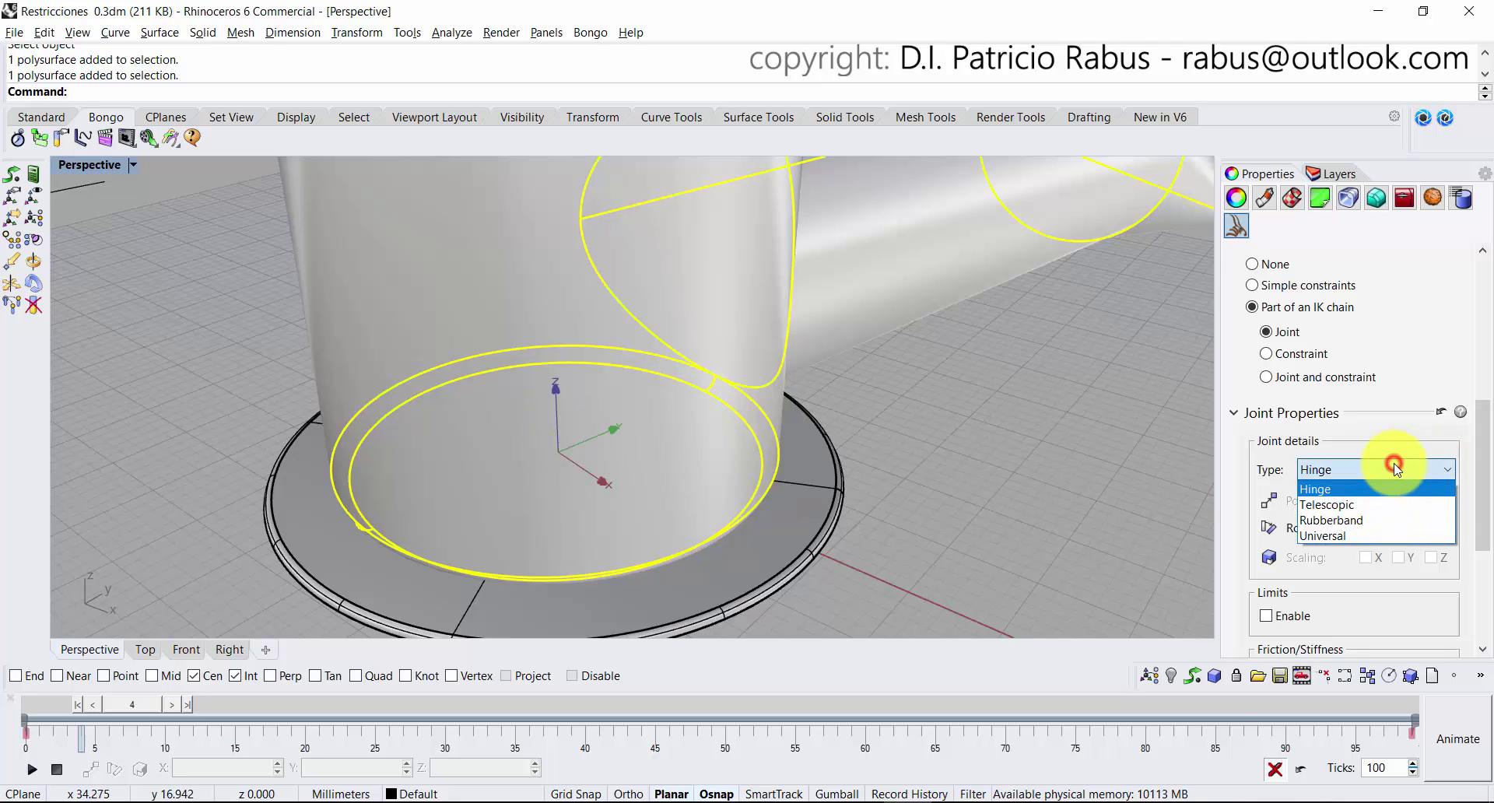
click(1326, 504)
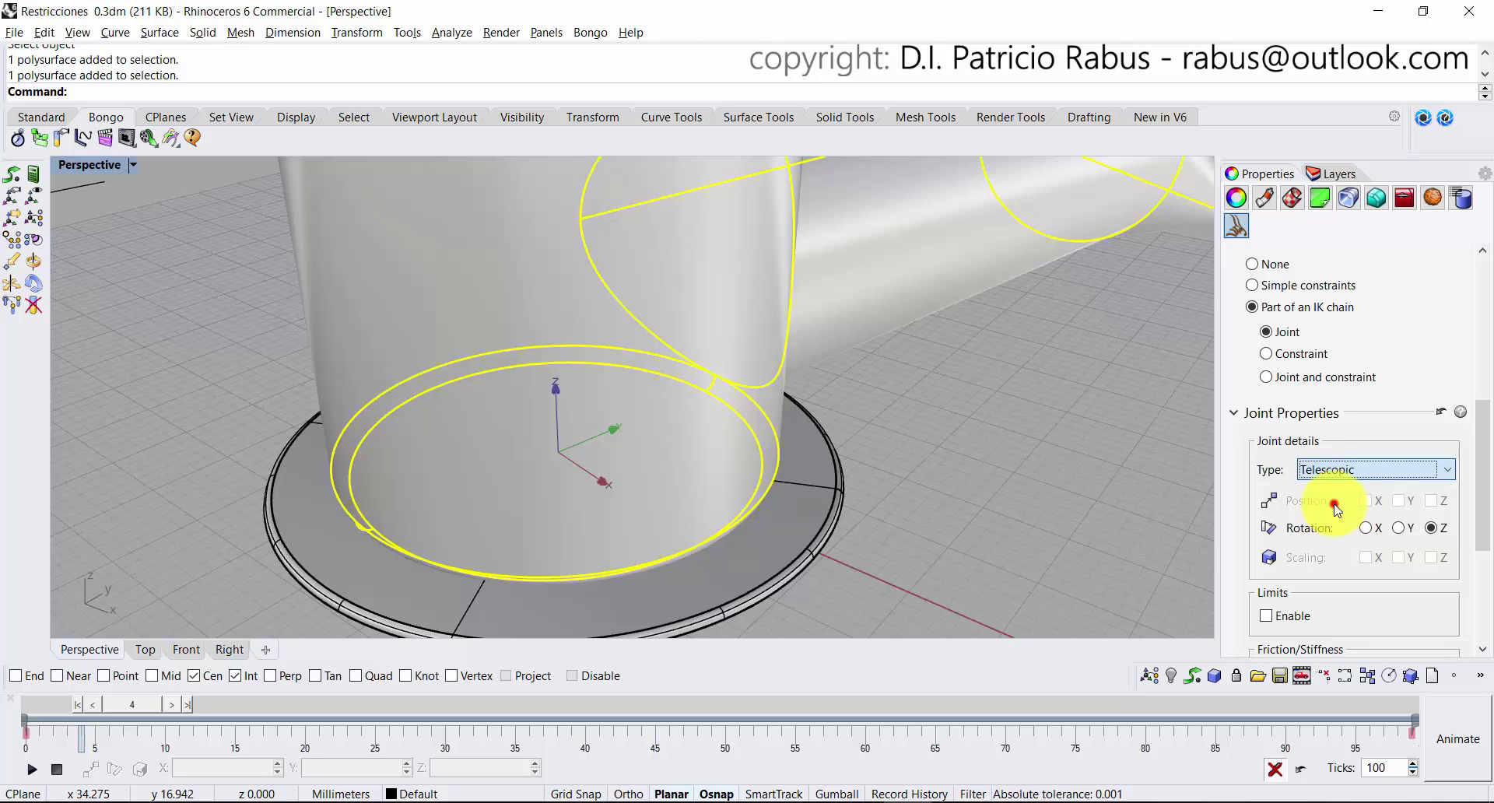
scroll(948, 420, down, 5)
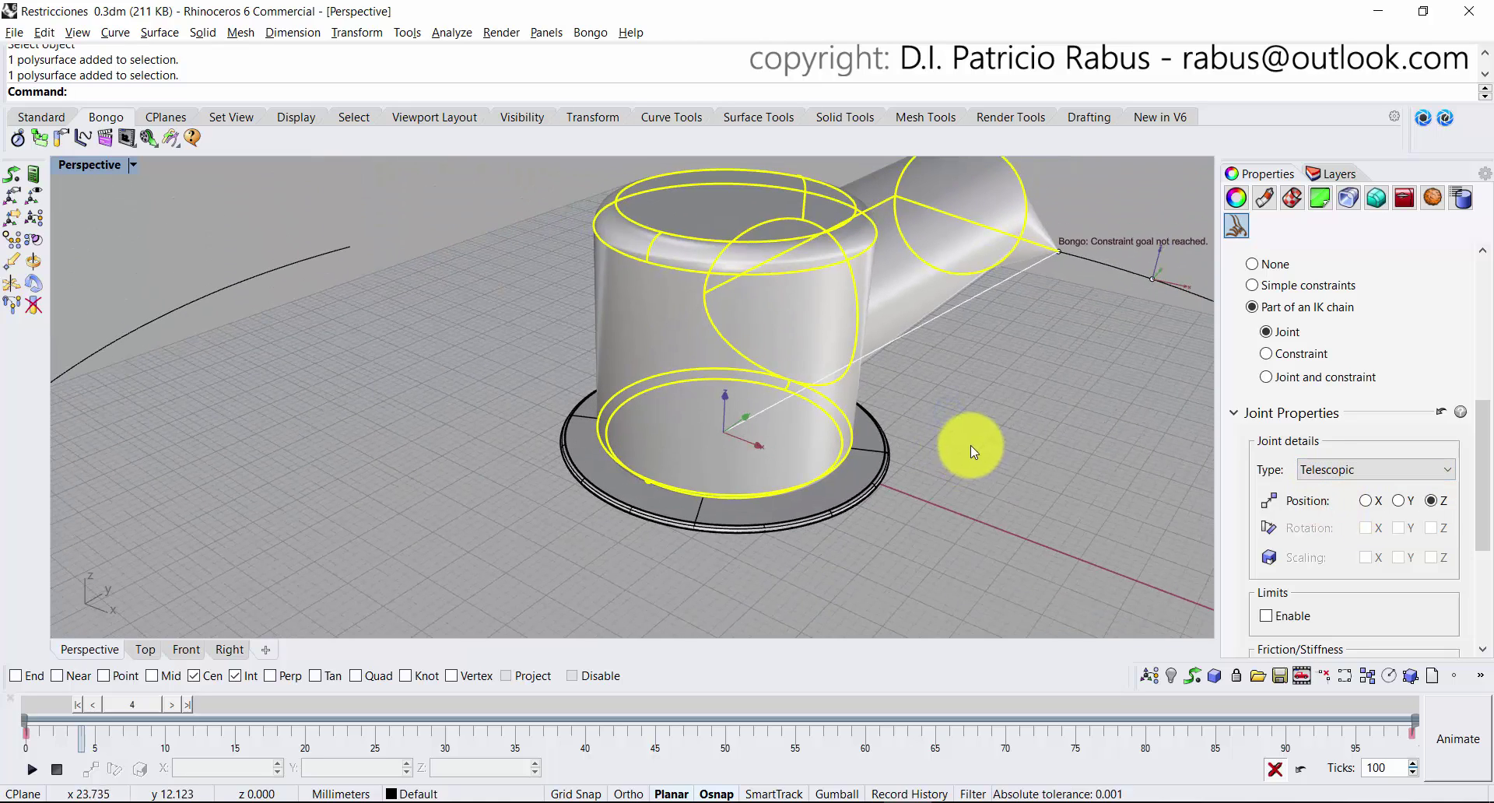
scroll(982, 456, down, 3)
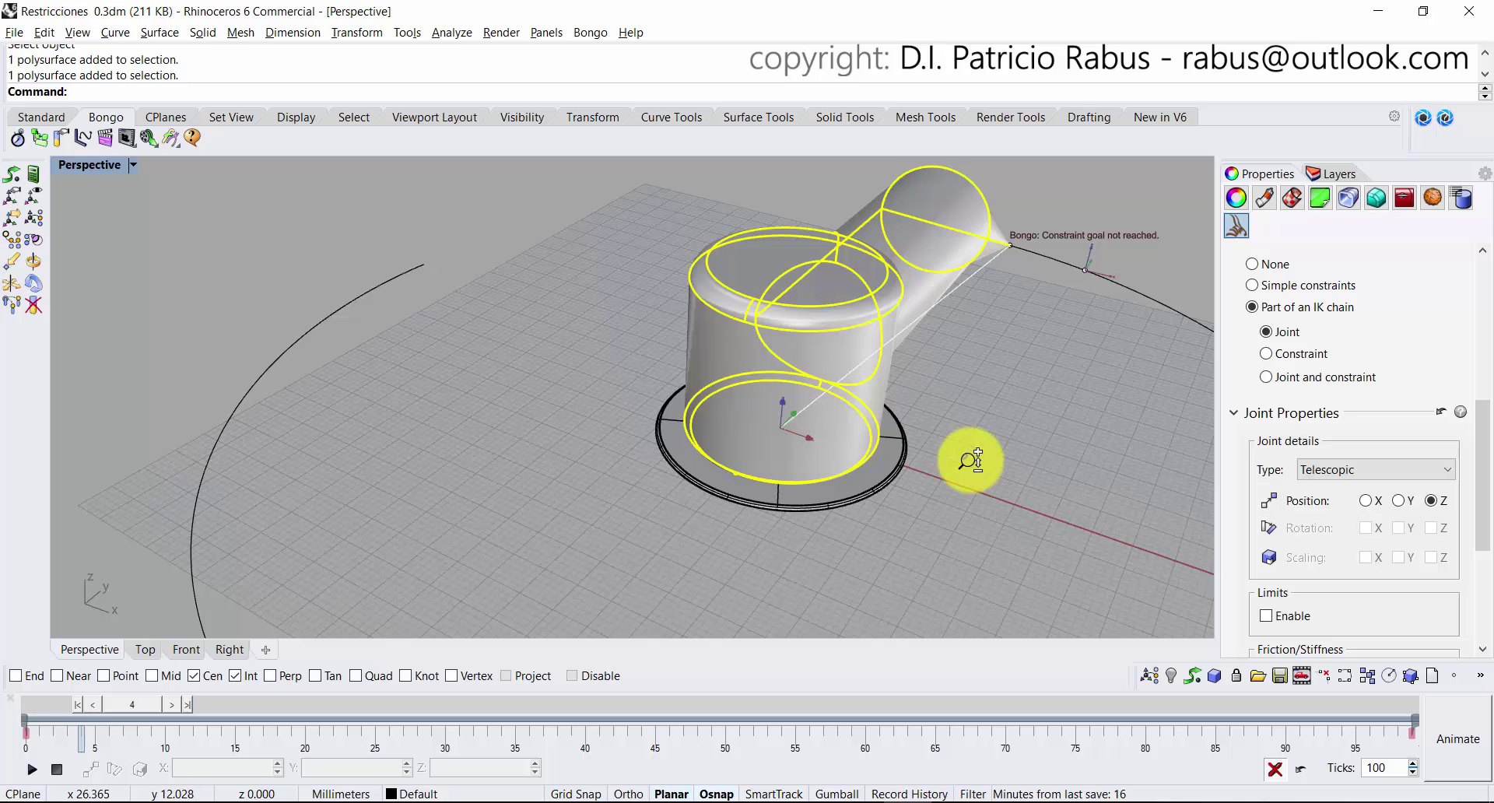
drag(156, 704, 230, 669)
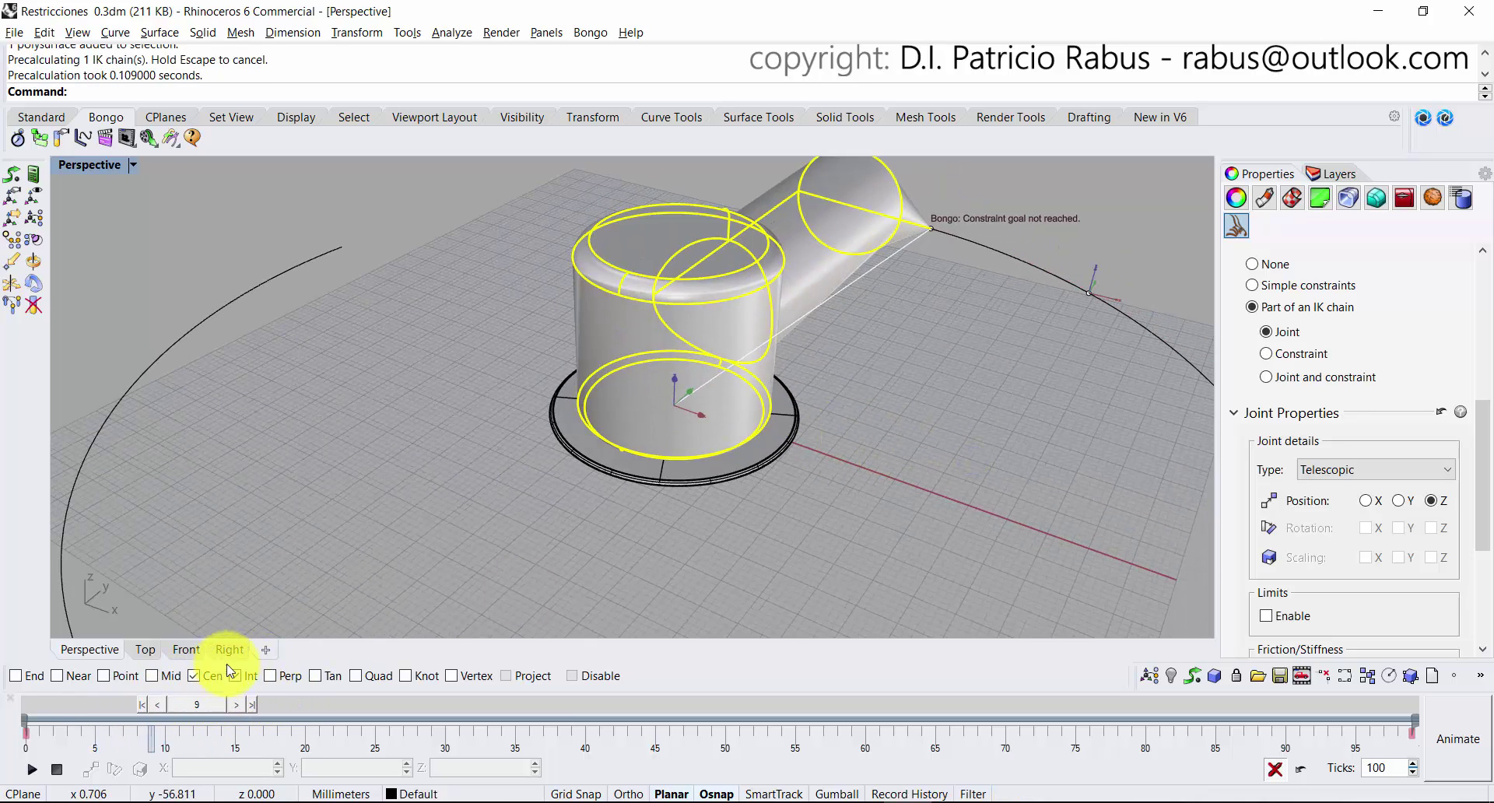
right_drag(833, 474, 570, 382)
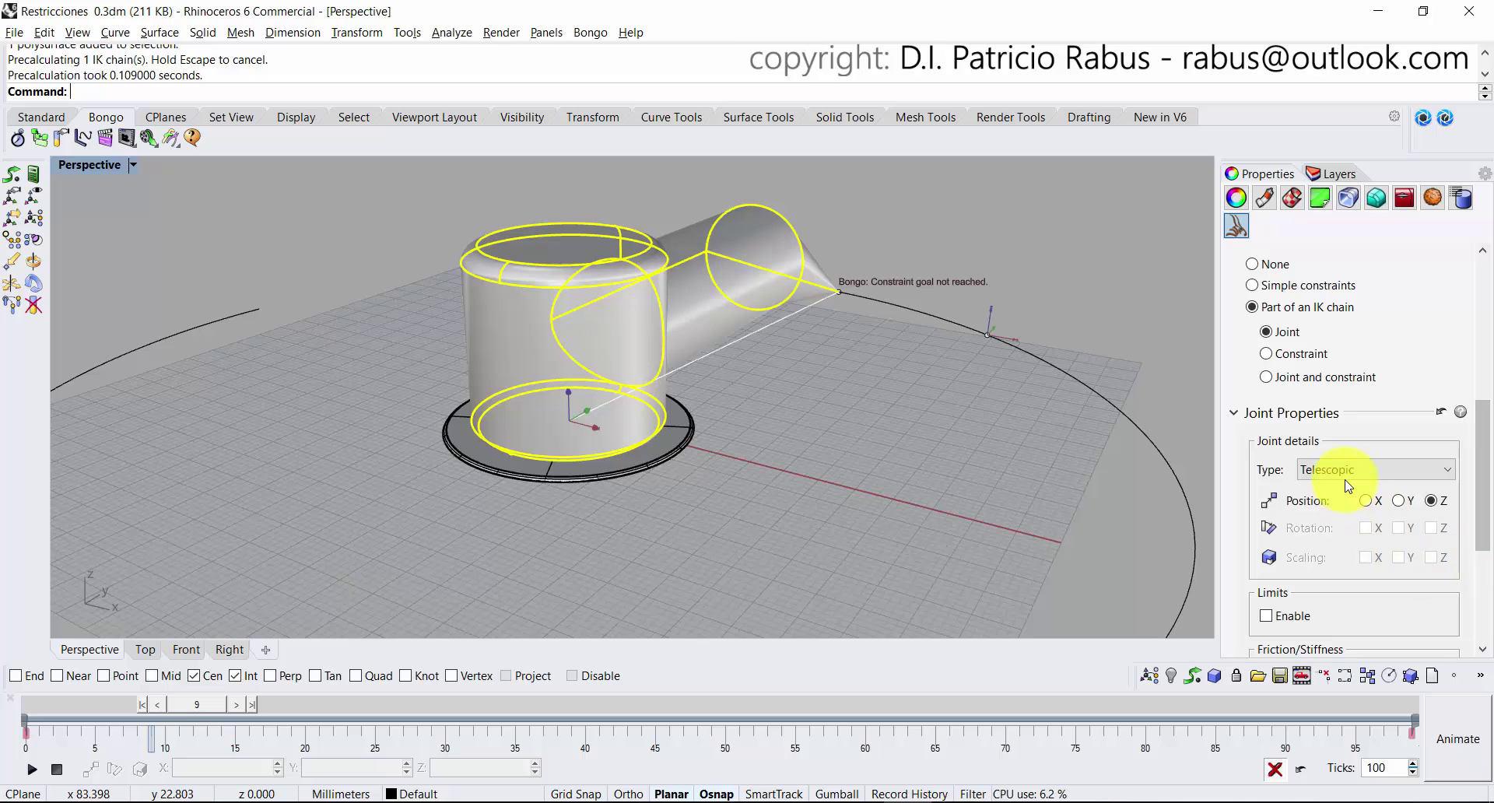
Set the arm's joint type to Rubberband and test it by scrubbing the timeline to tick 3.
click(1445, 469)
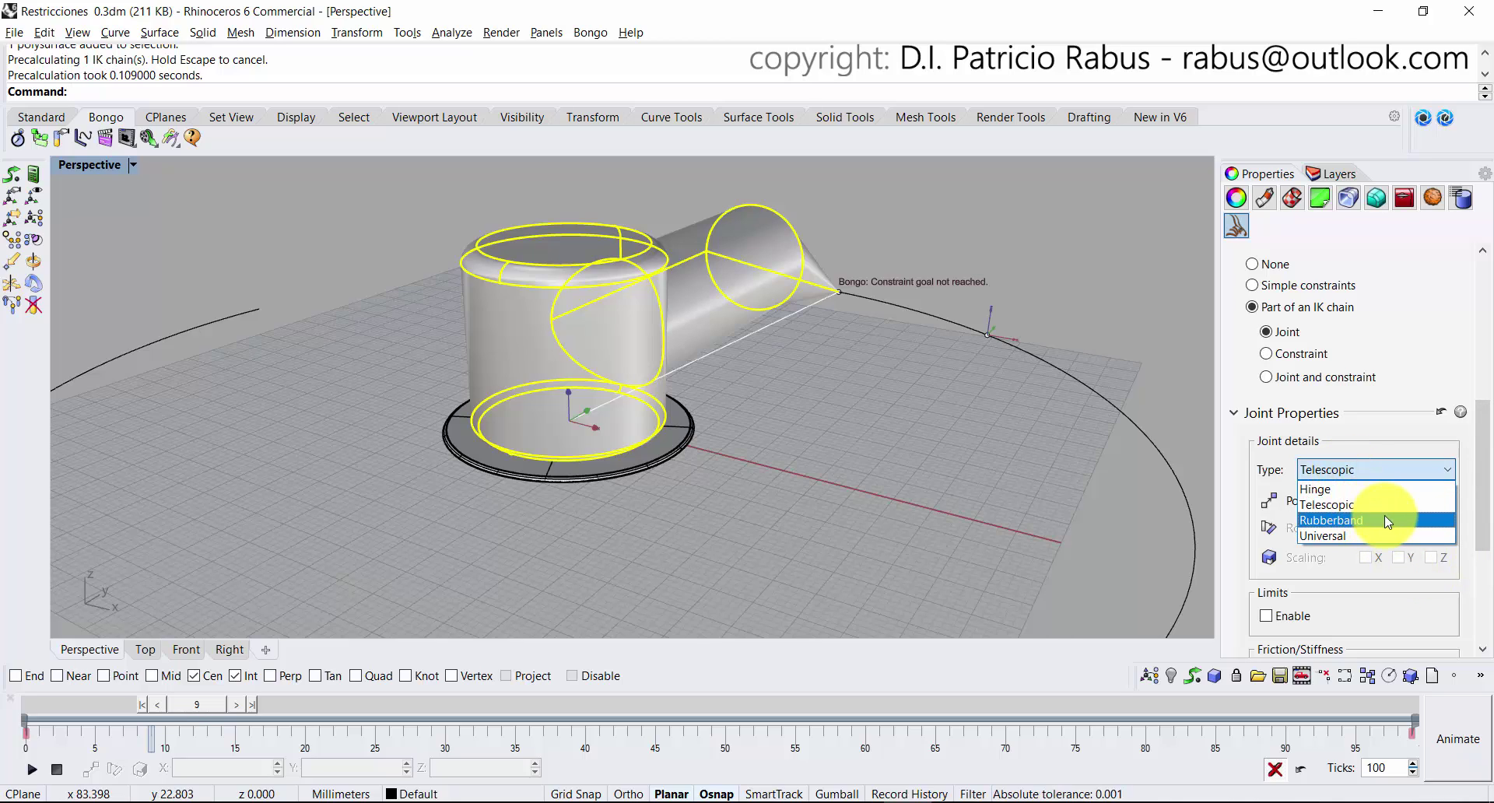
click(1384, 518)
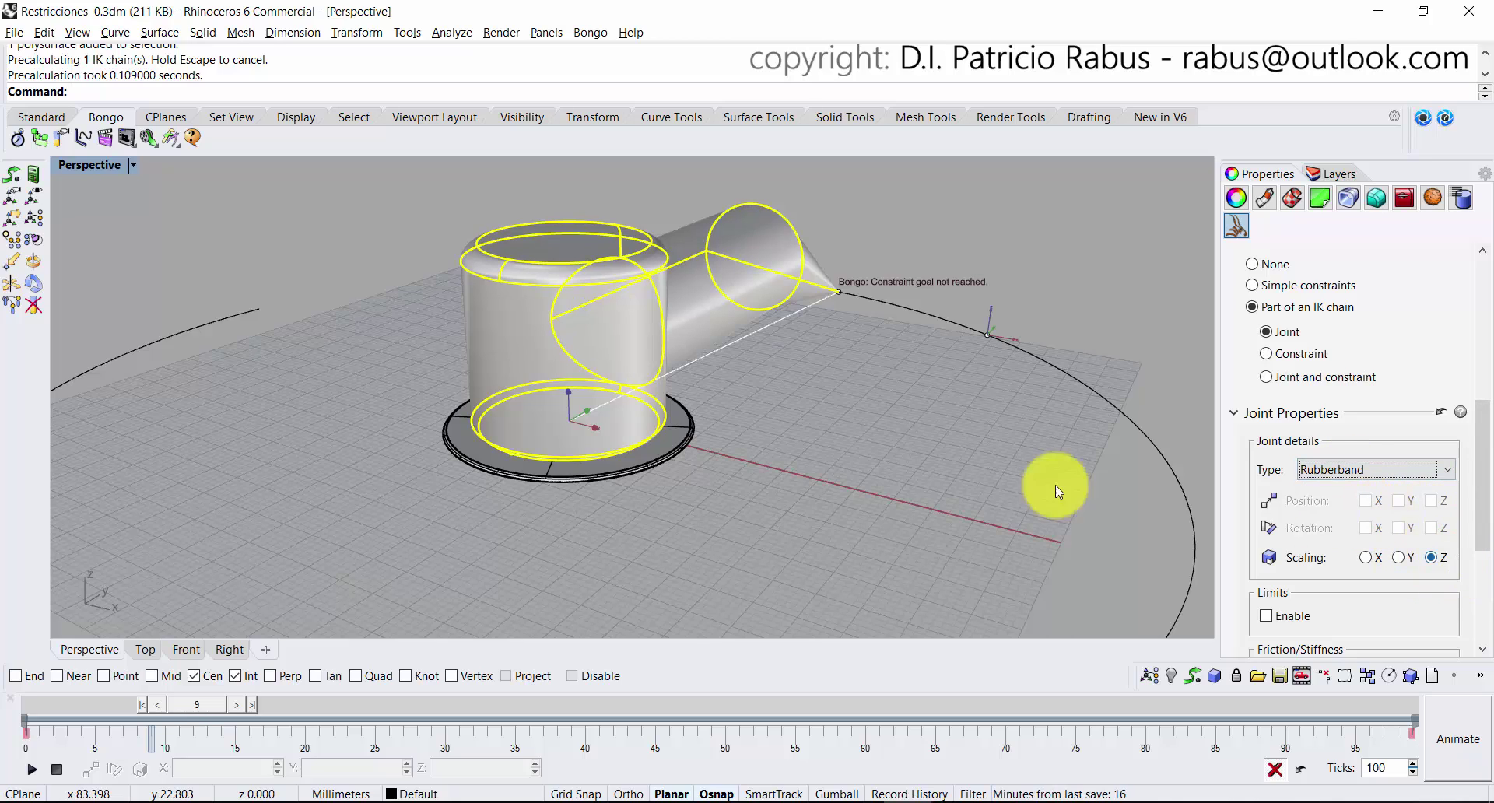
drag(195, 705, 137, 627)
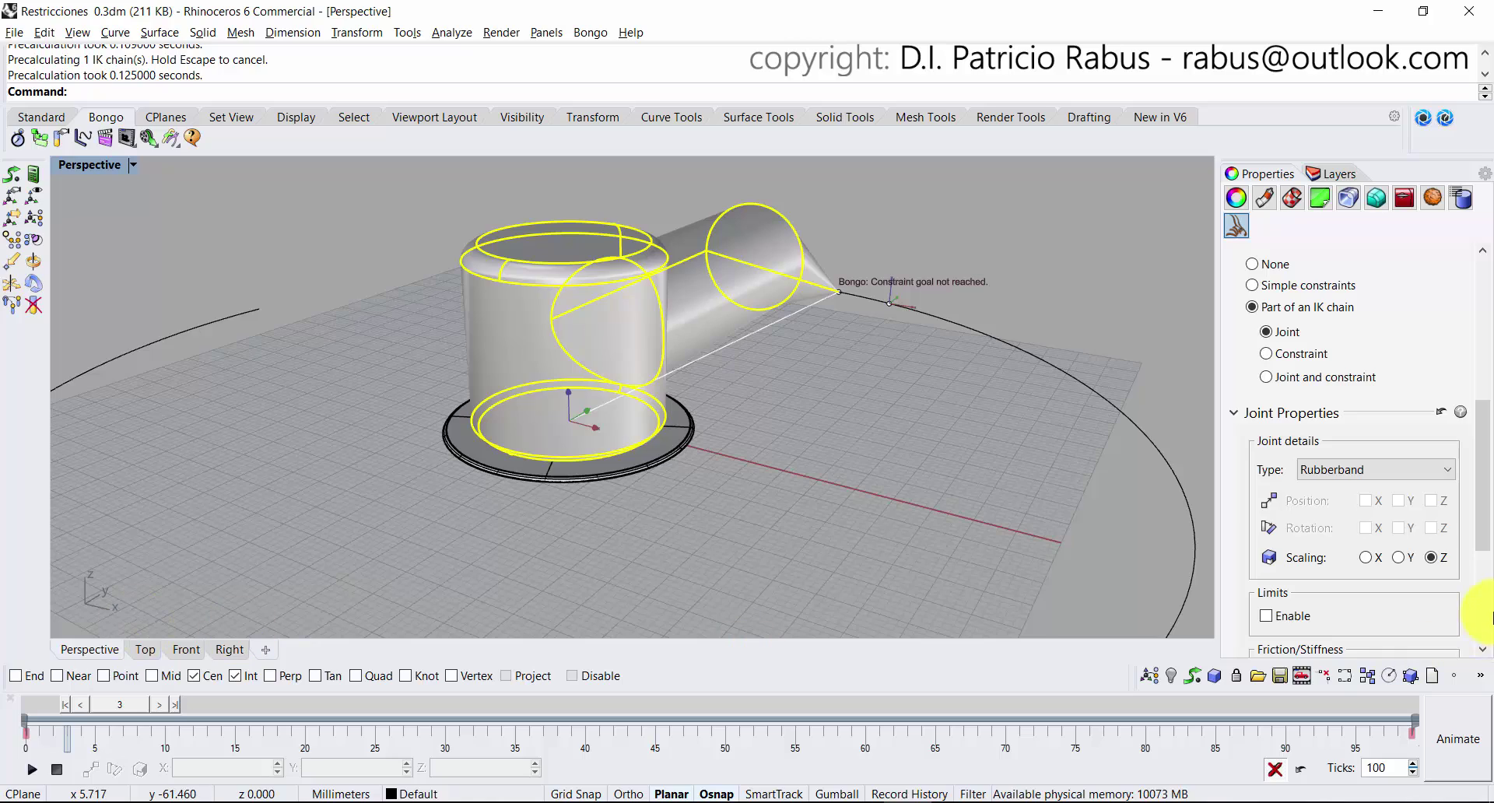
Restore the arm's joint type to Hinge, scrub the timeline to tick 0 and deselect the arm.
click(1395, 473)
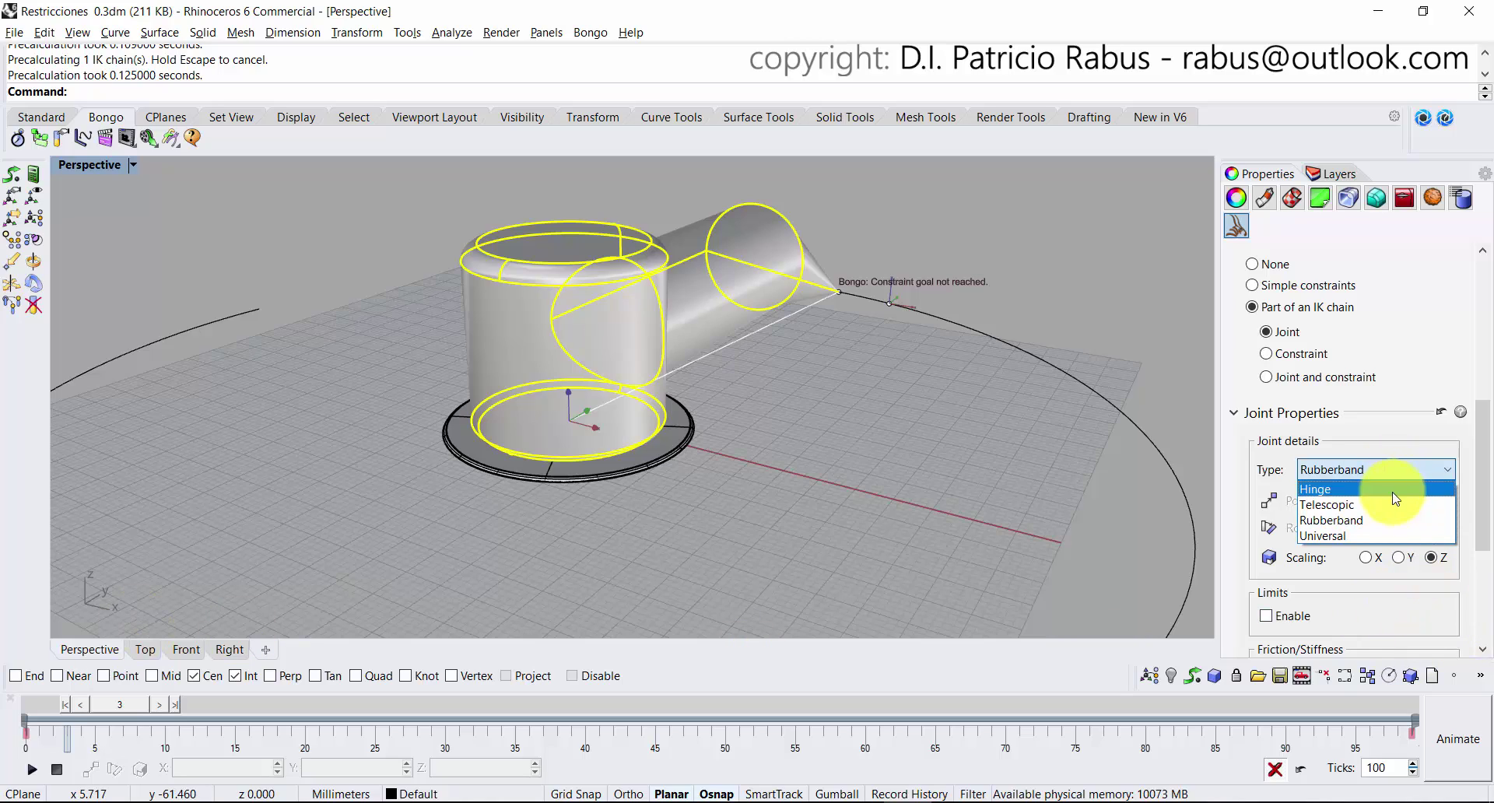
click(1394, 489)
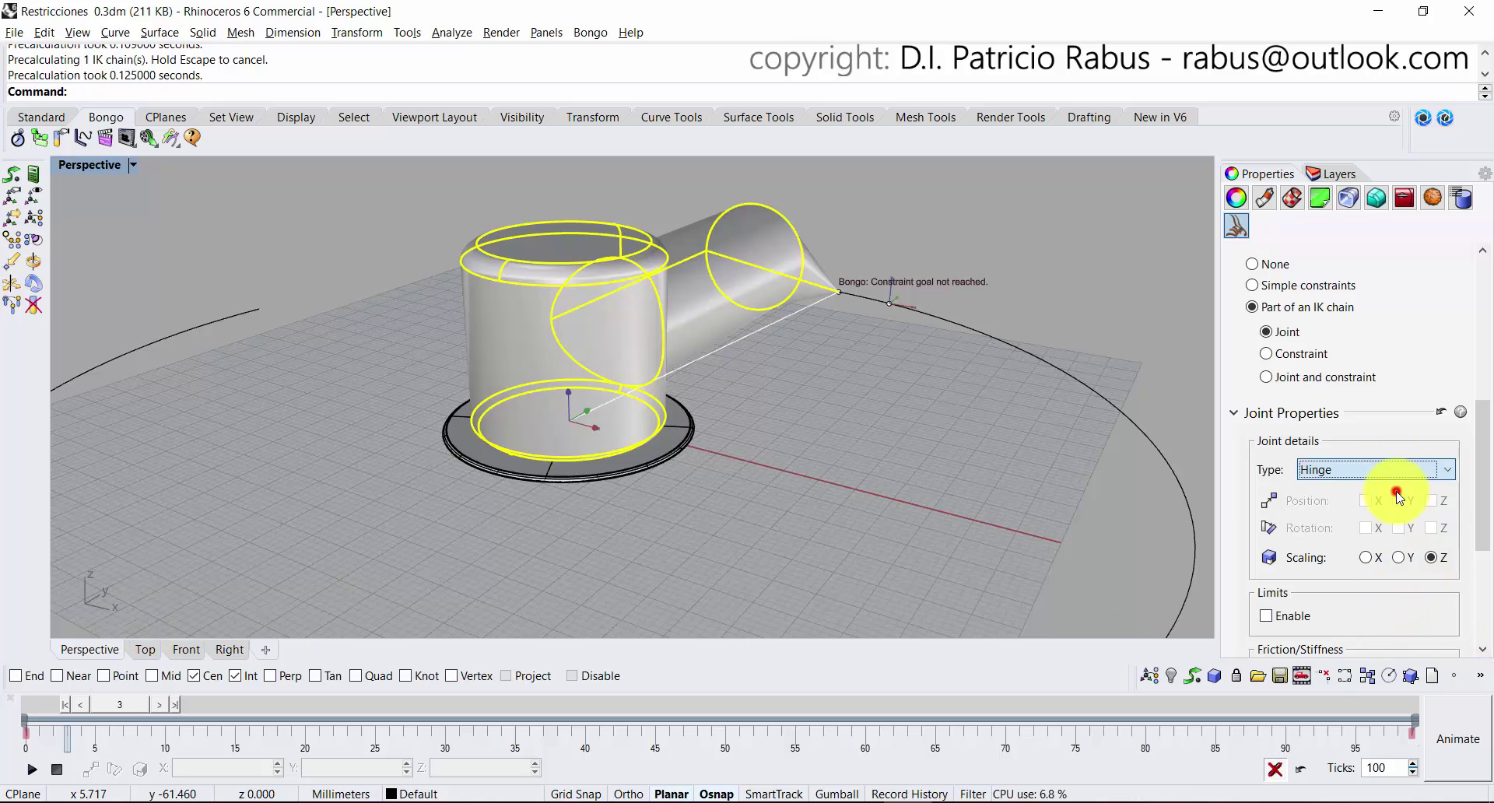
right_drag(917, 427, 744, 454)
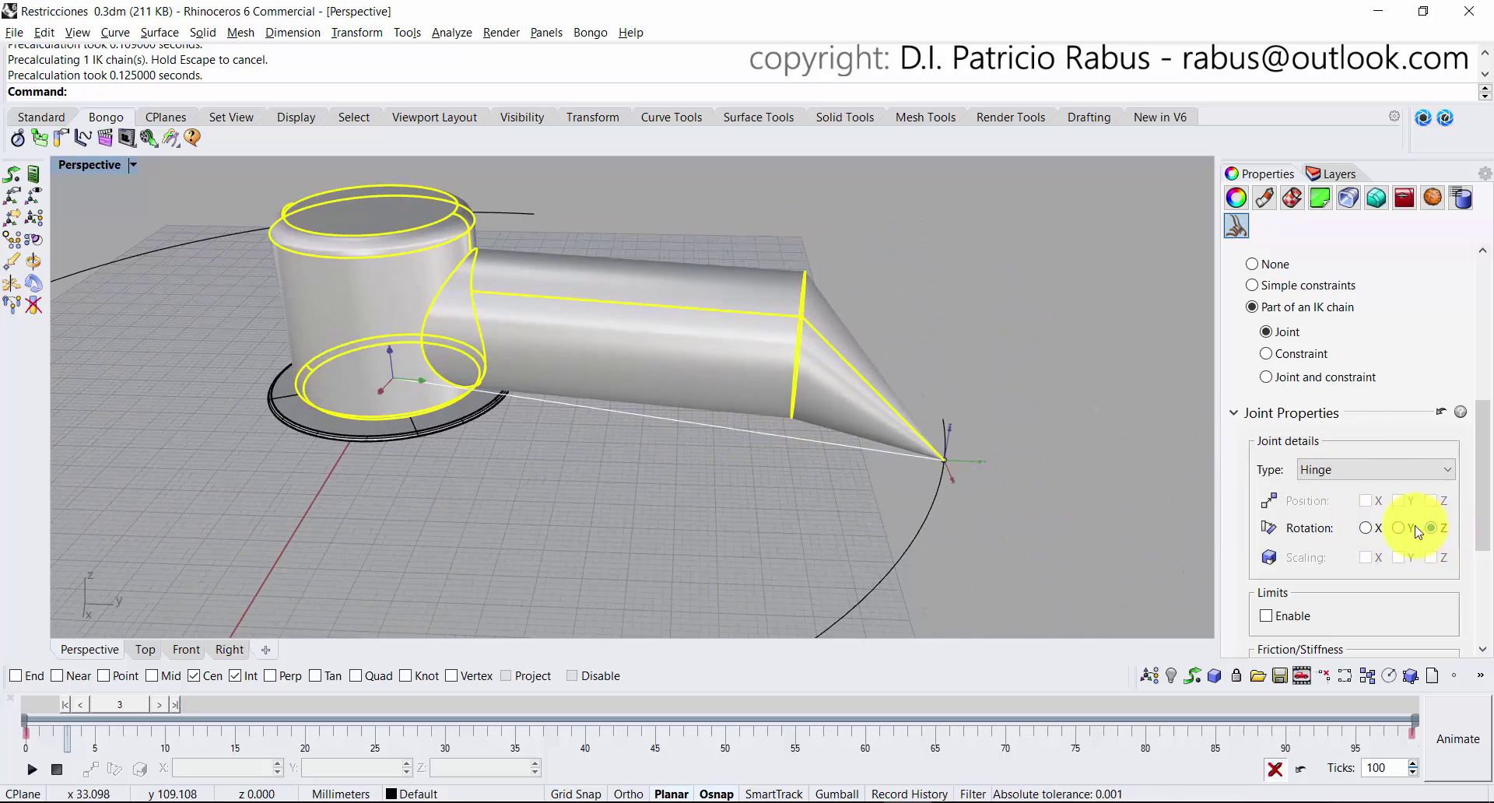
scroll(844, 366, down, 8)
right_drag(844, 367, 699, 426)
drag(135, 706, 56, 613)
click(272, 507)
scroll(607, 377, up, 4)
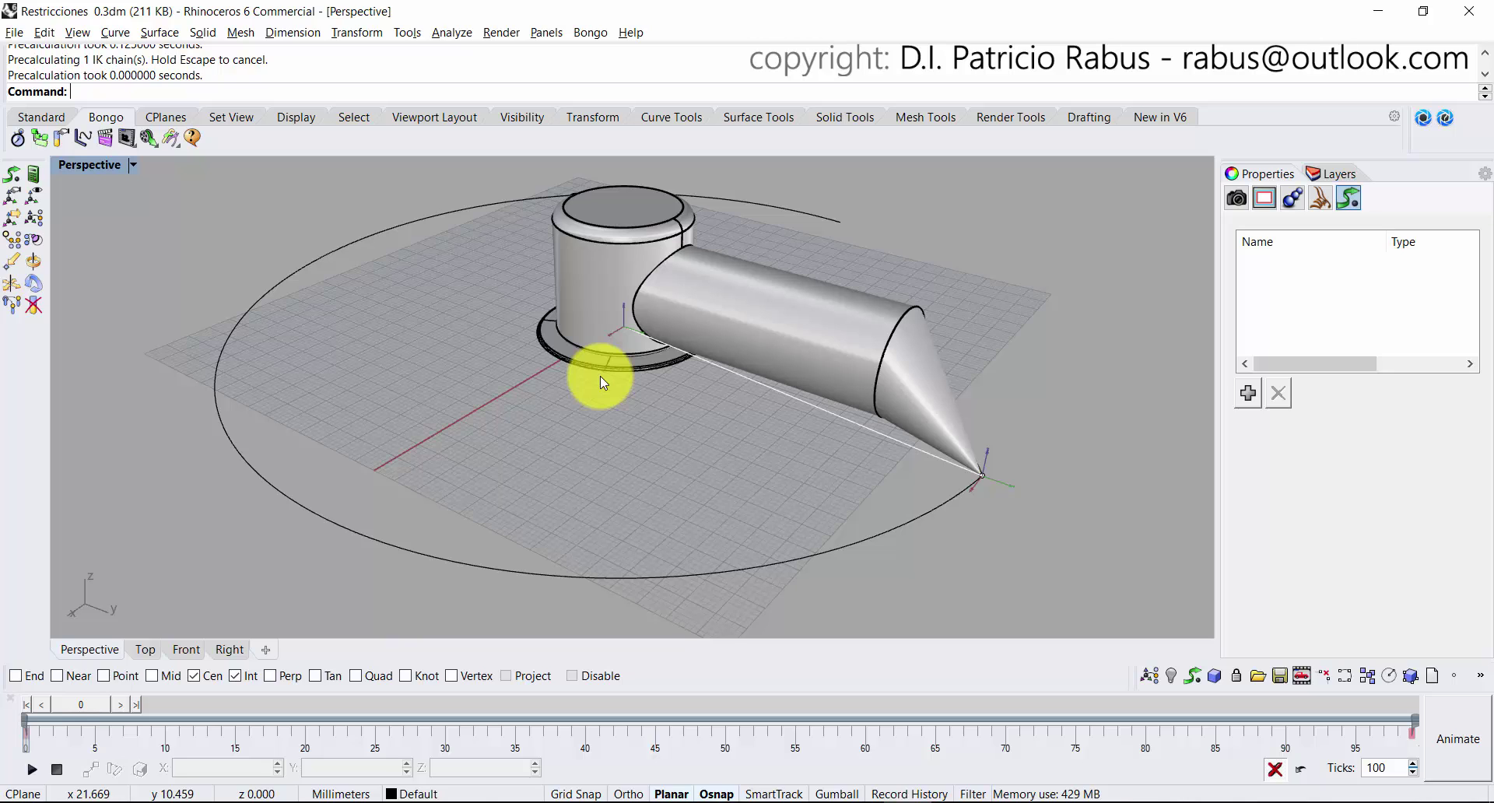
Open the Restricciones1.3dm file and select the arm's base body.
scroll(655, 364, down, 4)
right_drag(651, 399, 633, 272)
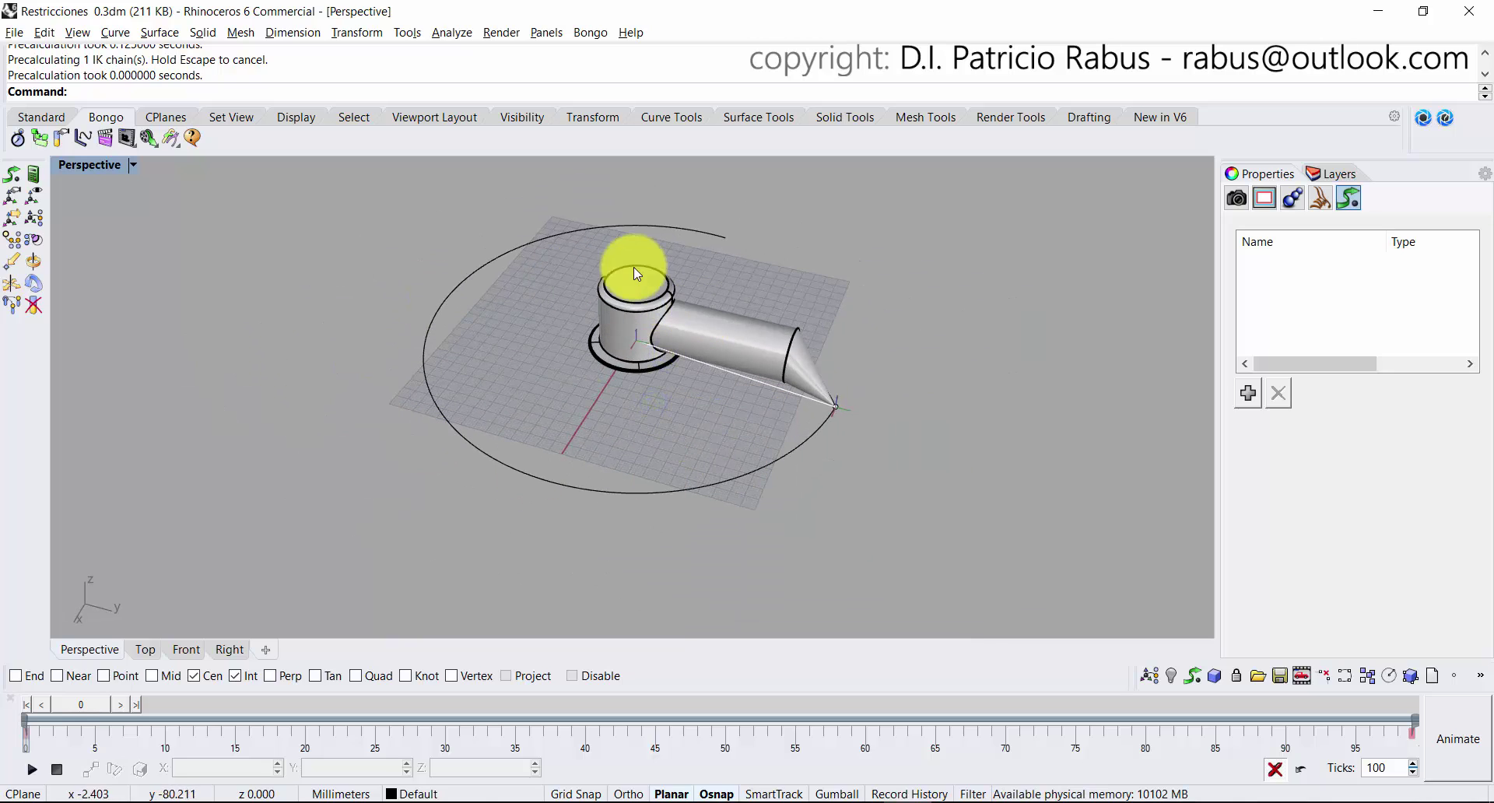
right_drag(676, 349, 674, 493)
click(683, 533)
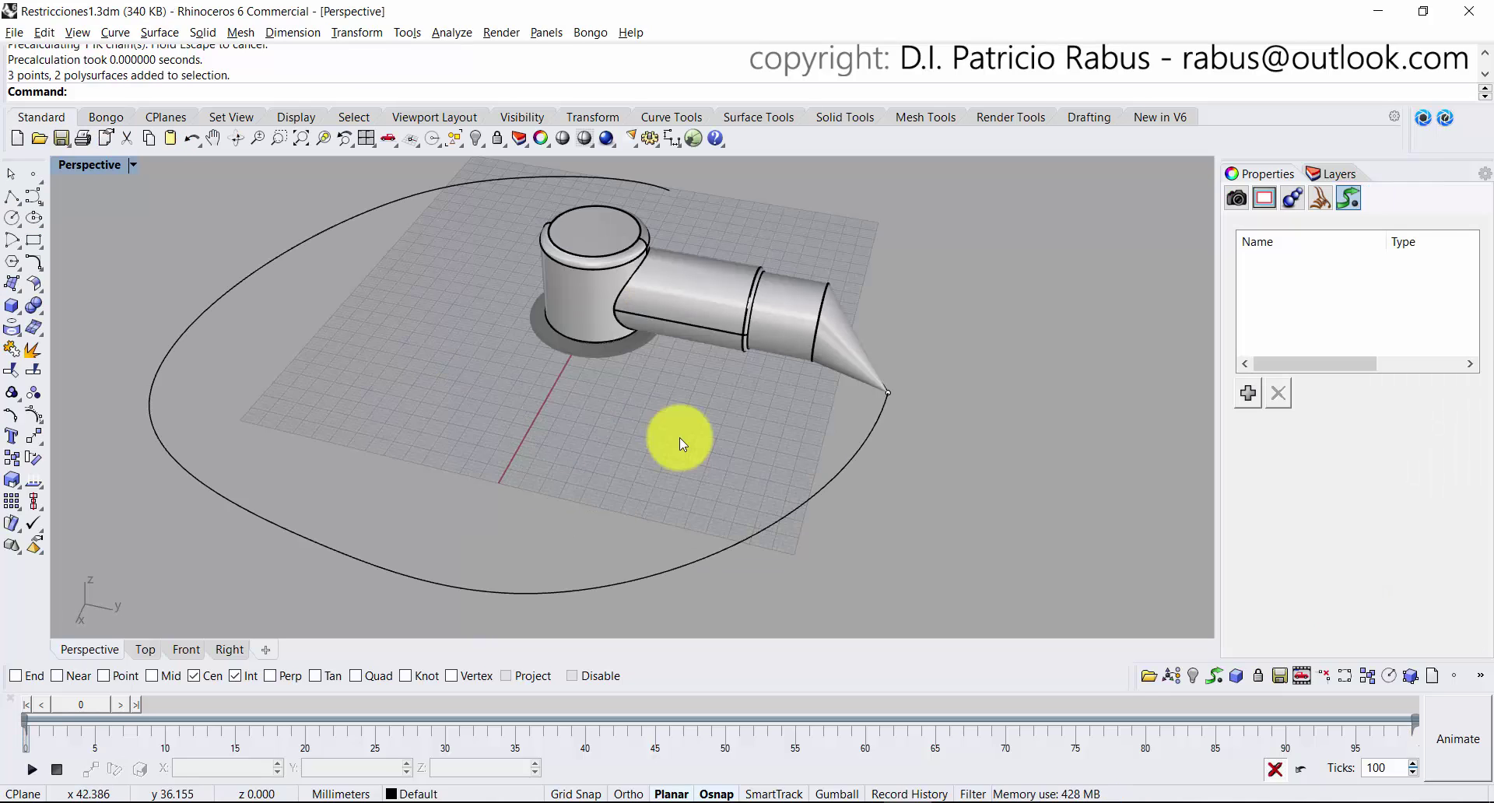
shift+right_drag(679, 437, 693, 509)
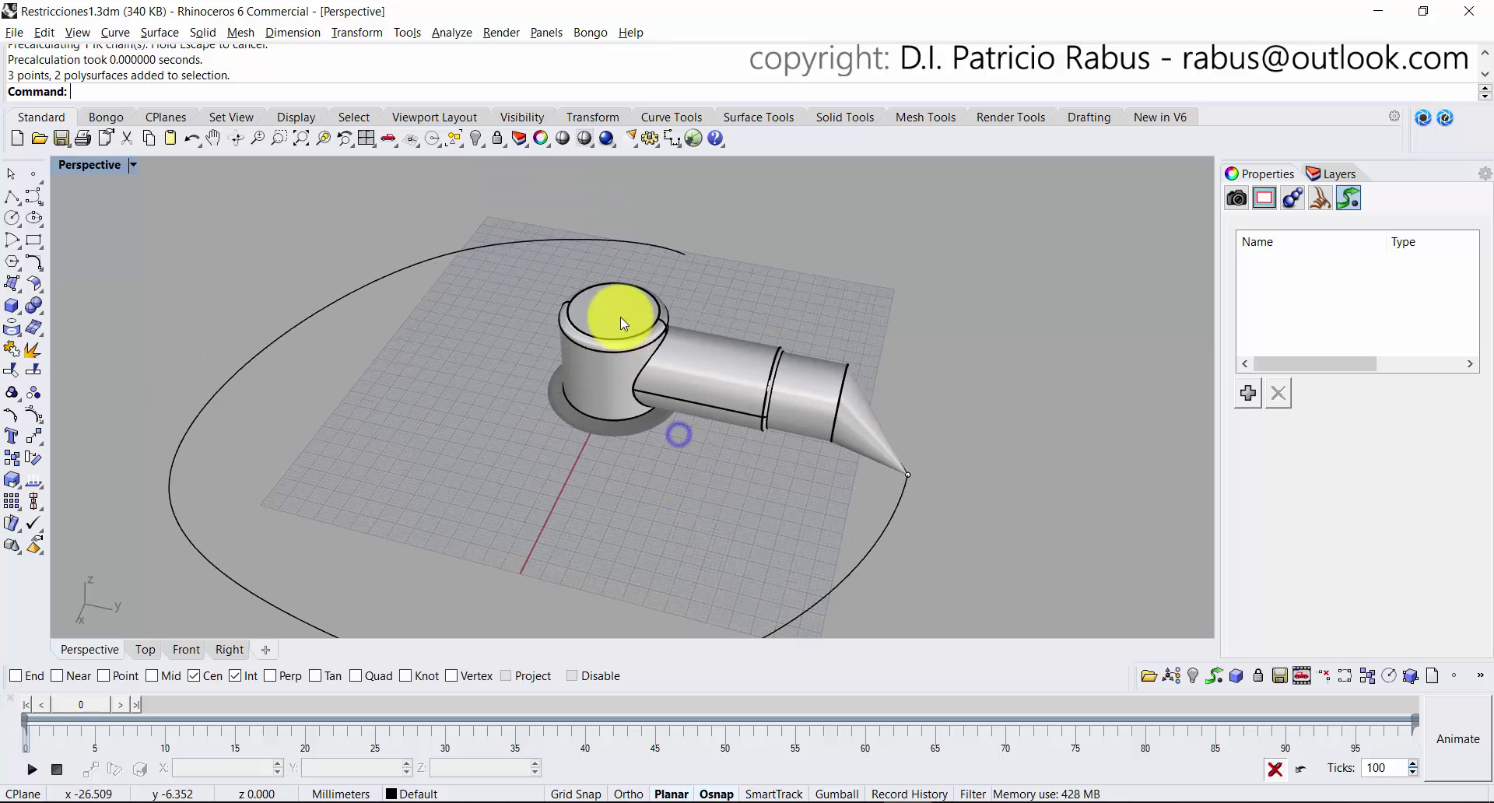
click(620, 316)
key(ctrl+o)
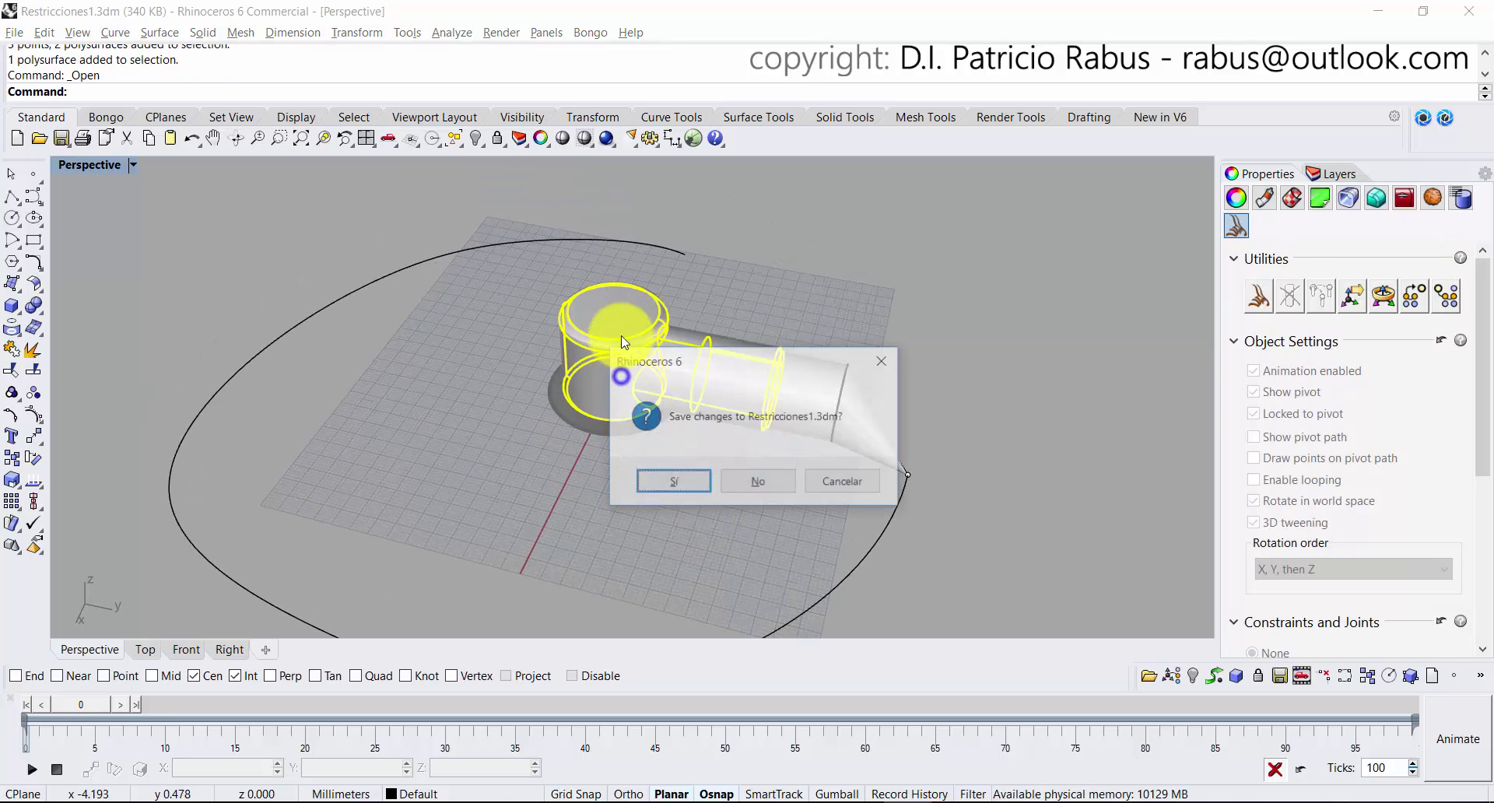
click(850, 476)
right_drag(669, 452, 621, 327)
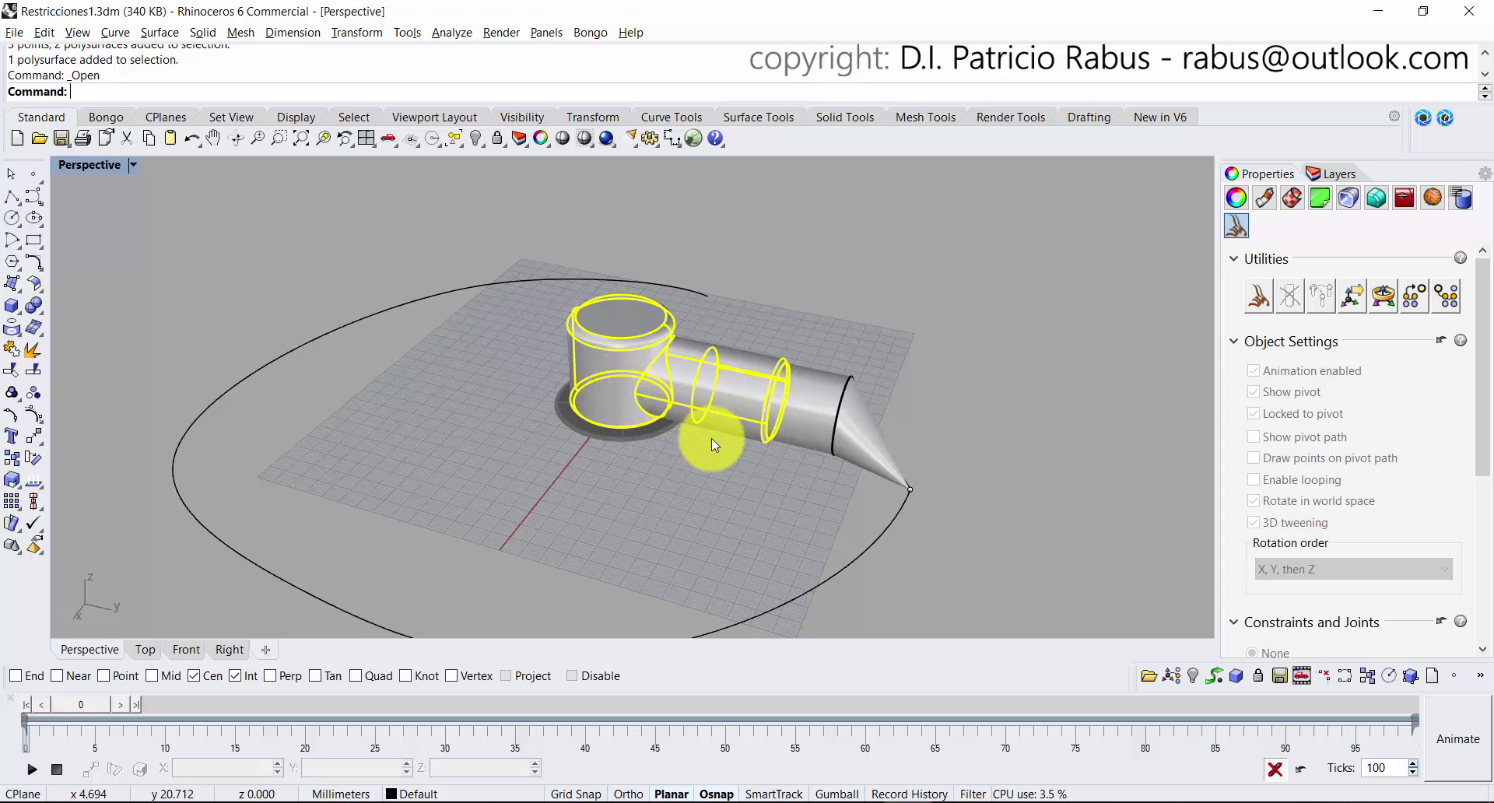
Try sliding the pointed inner segment out of the arm's sleeve along its axis with the Gumball, and undo the move.
click(837, 421)
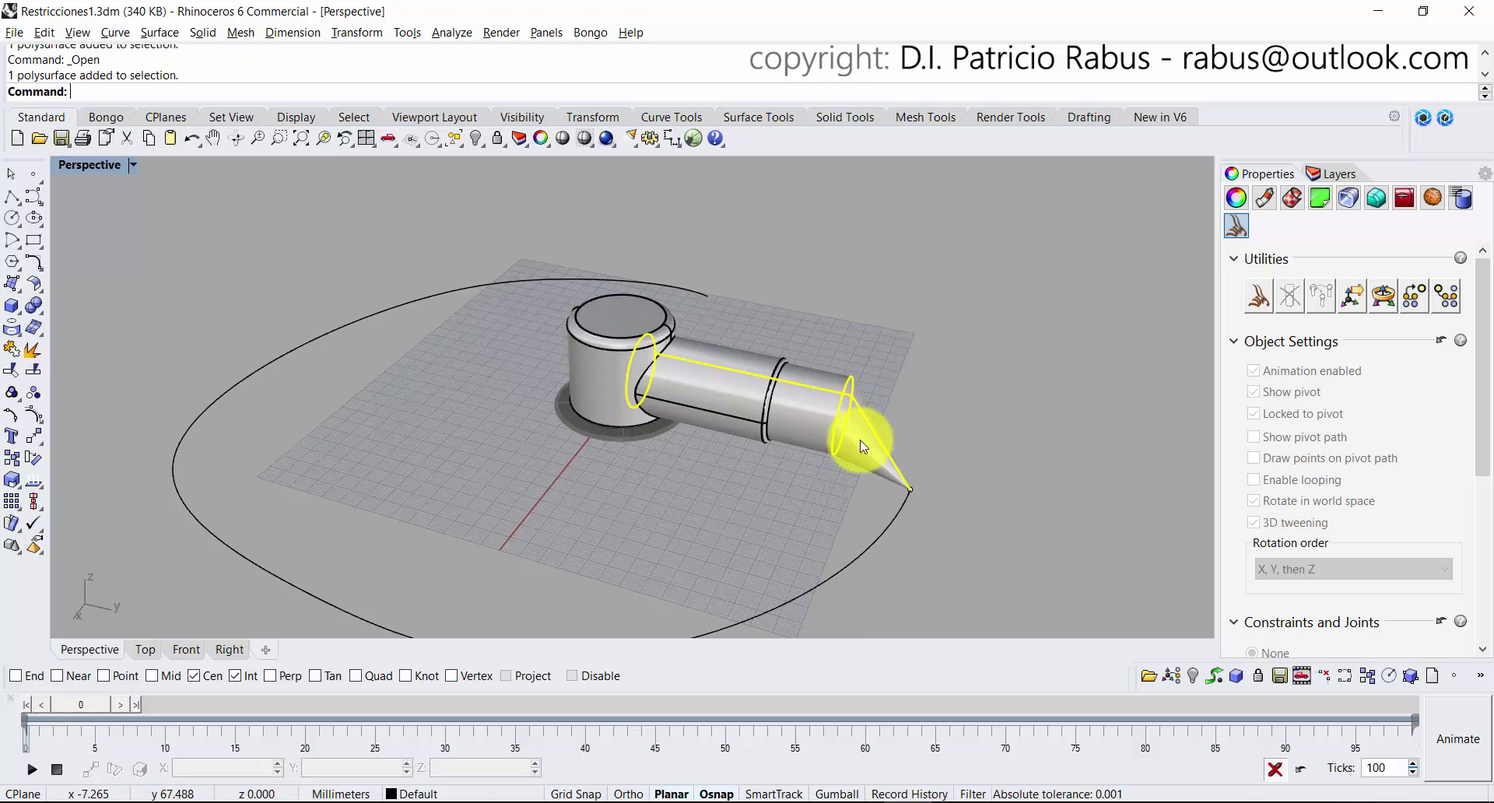
shift+right_drag(825, 427, 777, 418)
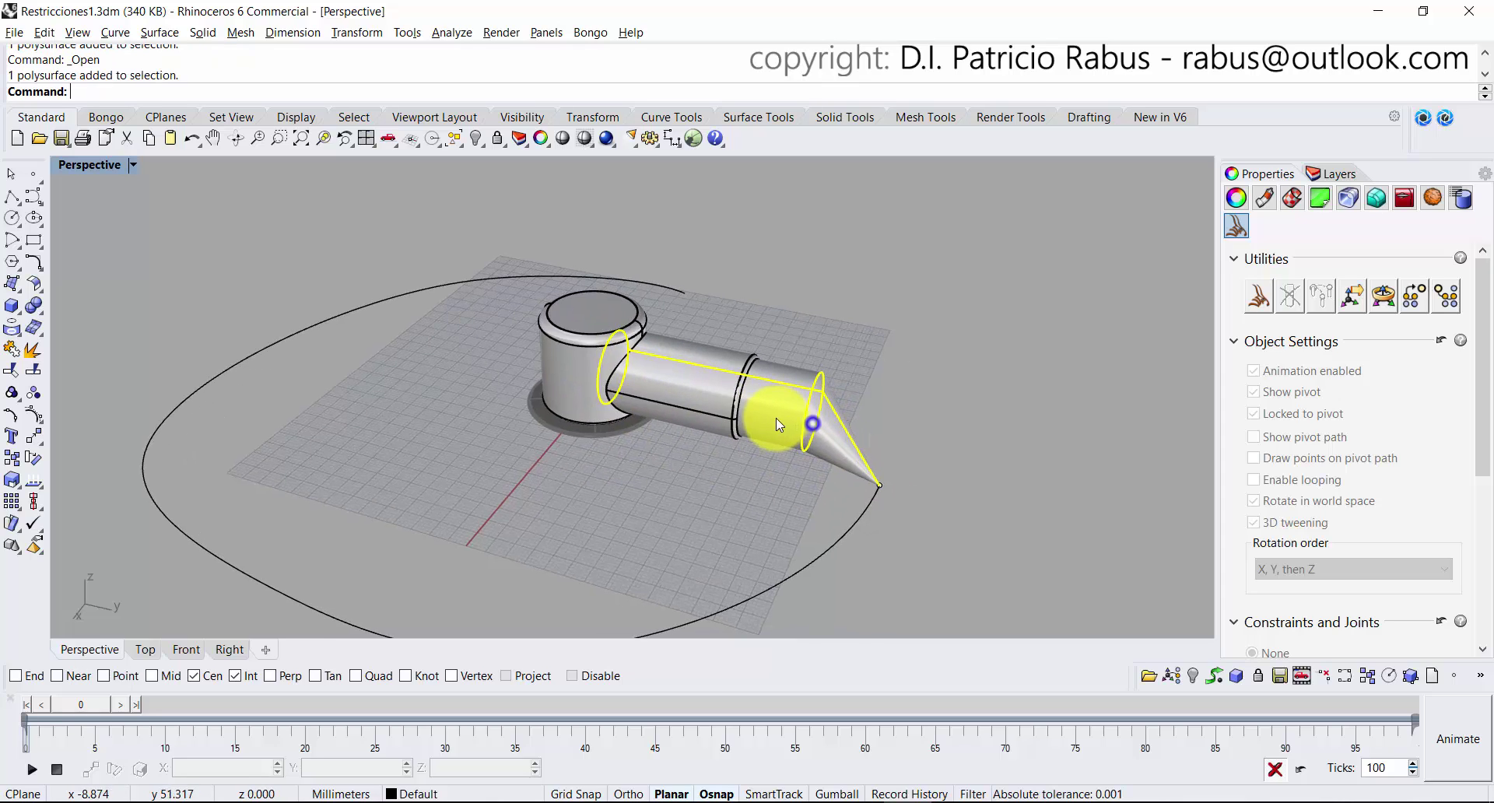
click(846, 793)
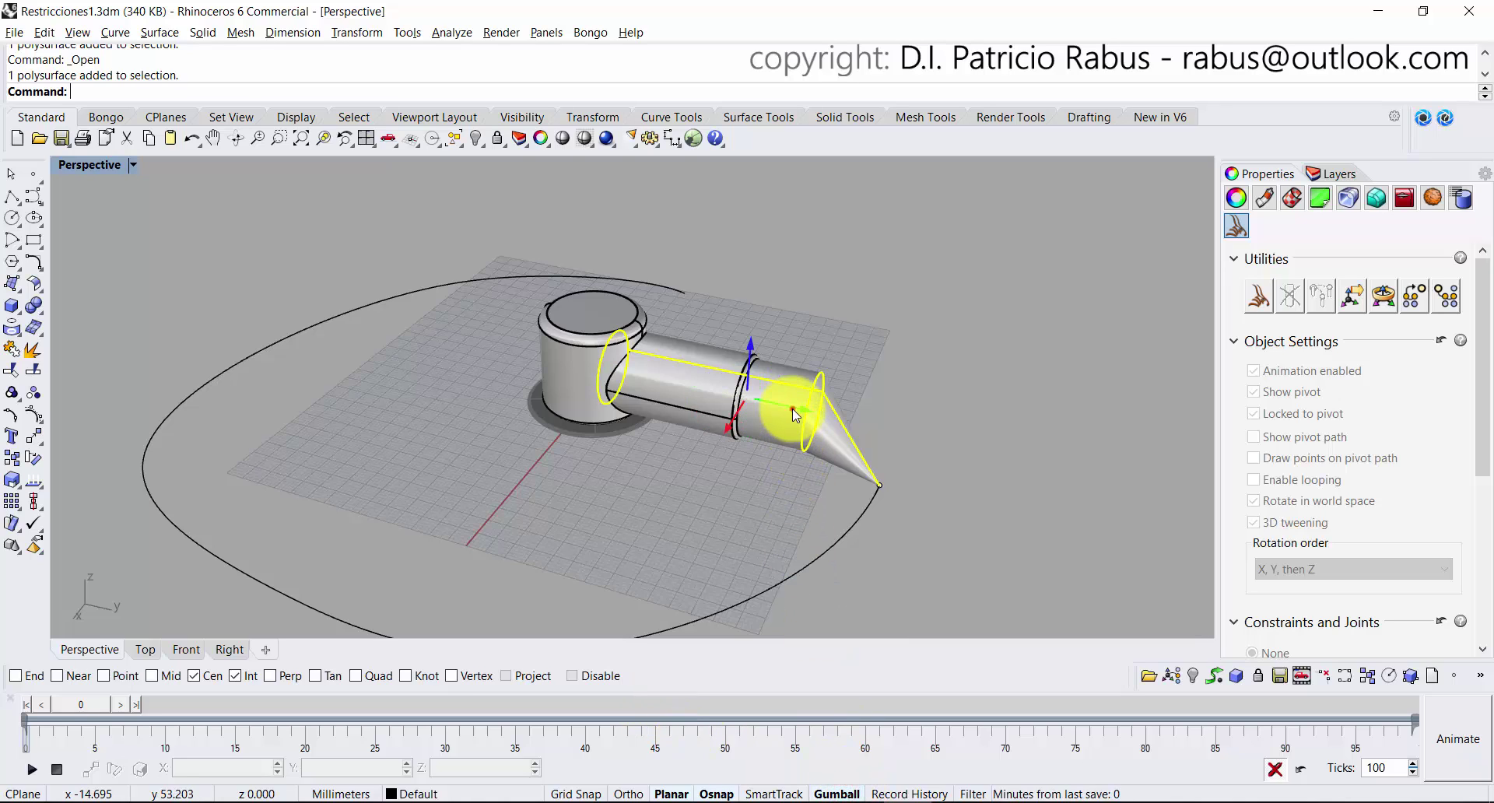
drag(792, 408, 1024, 404)
click(1002, 386)
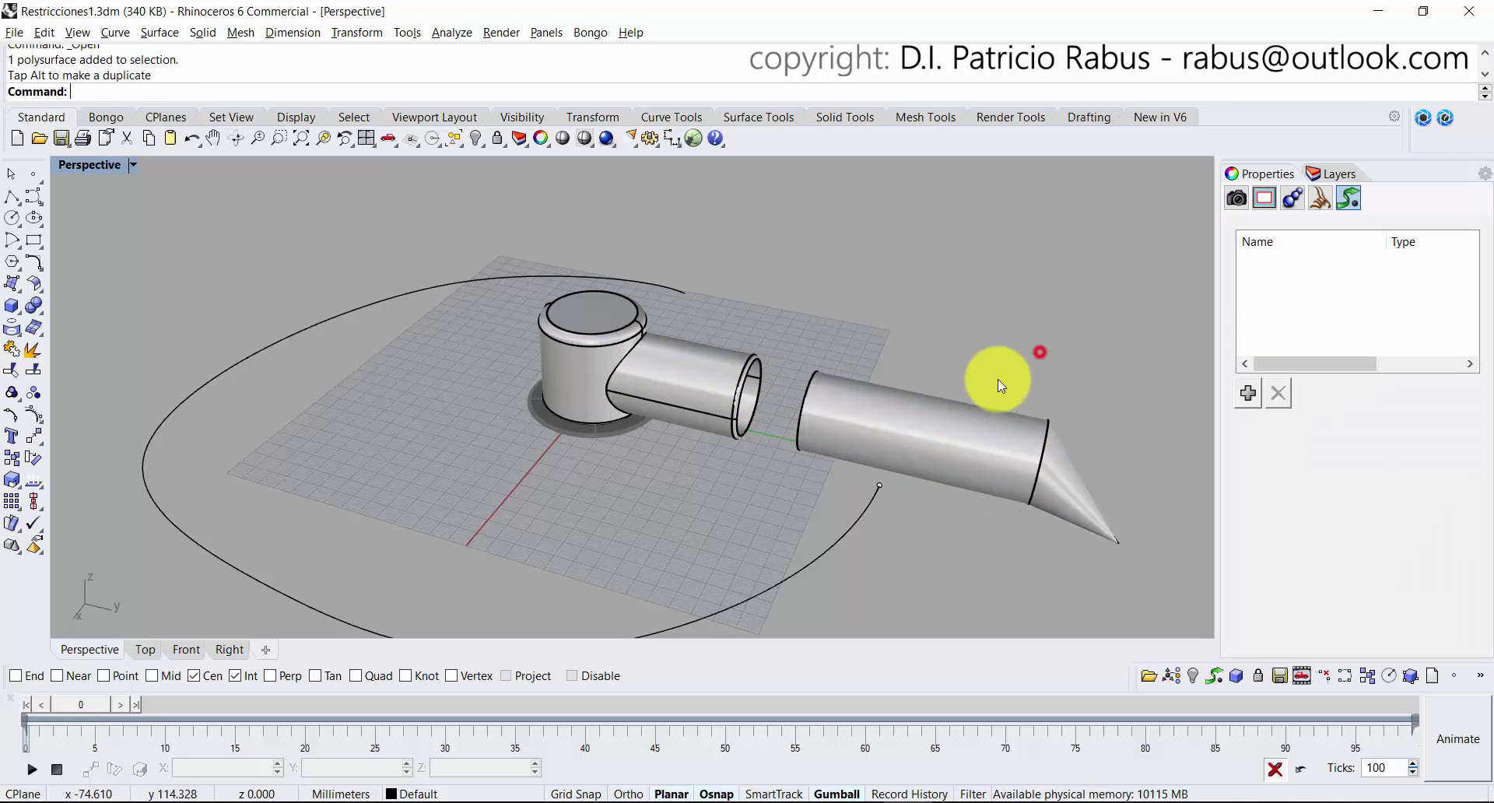
key(ctrl+z)
click(976, 553)
Examine the irregular curve path around the arm from several directions, including its control points, and check the arm's bodies against it.
scroll(760, 476, down, 5)
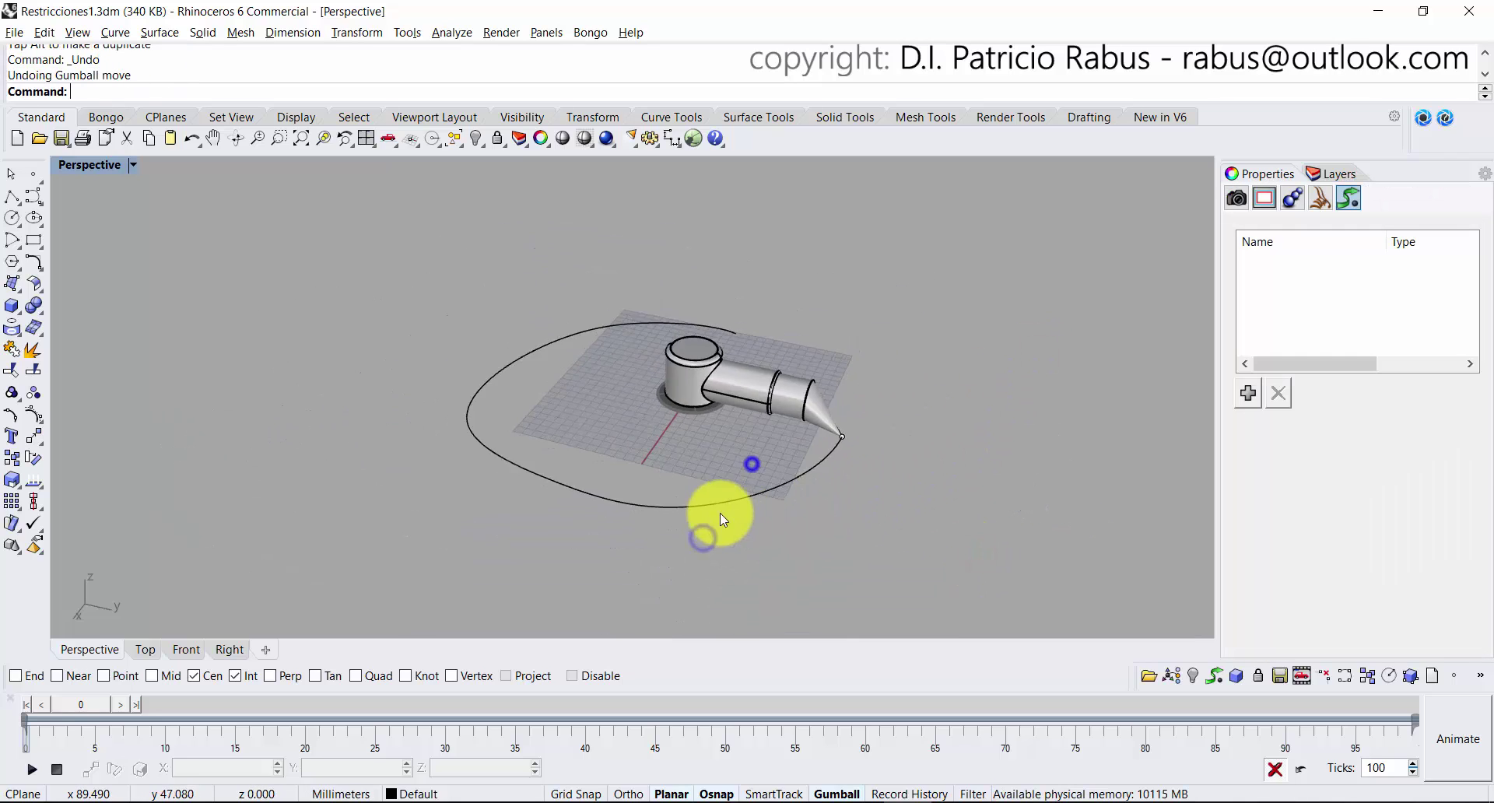
right_drag(548, 501, 1050, 463)
click(759, 573)
right_drag(638, 549, 683, 528)
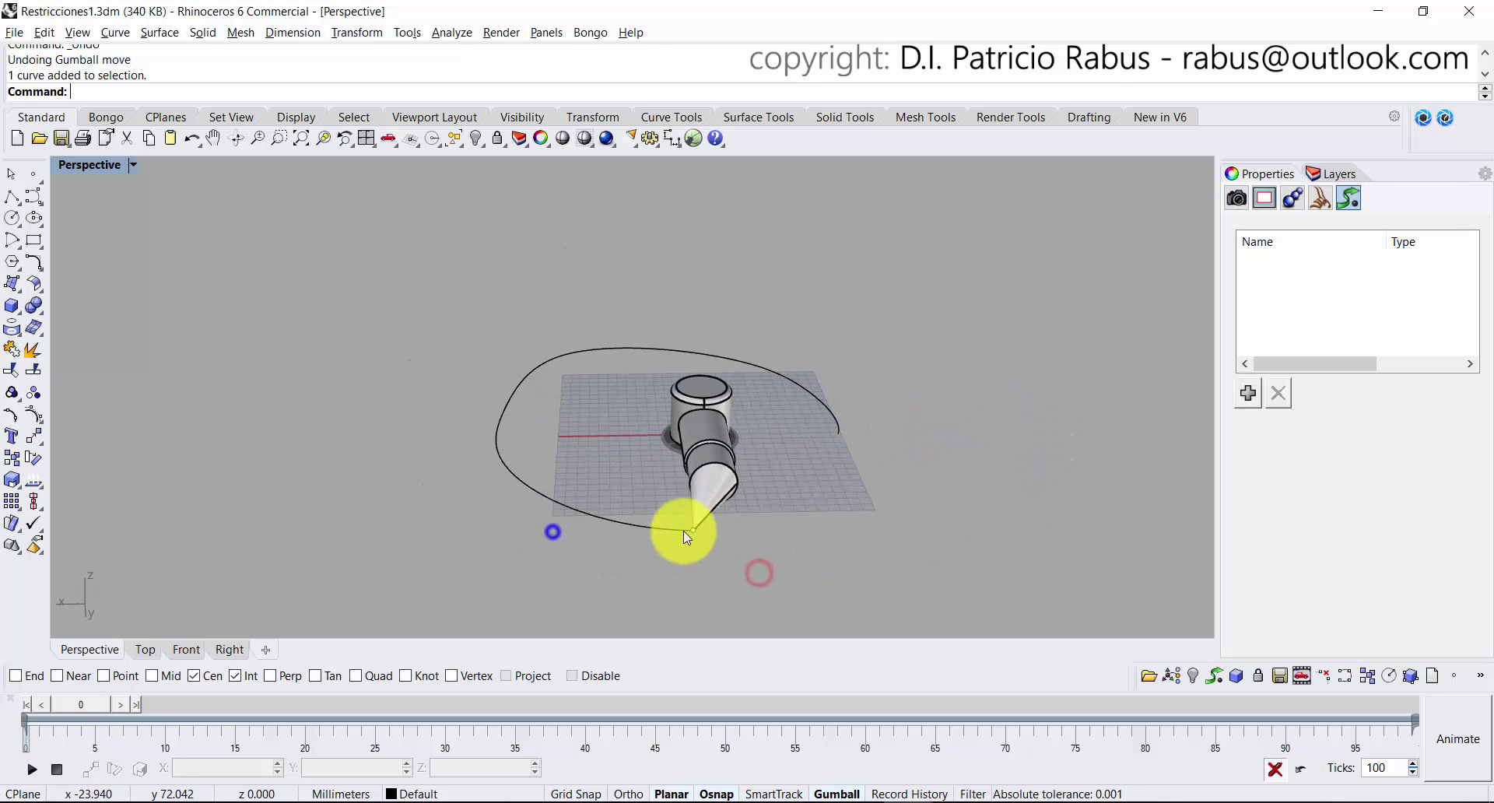
click(594, 516)
mouse_move(594, 517)
right_down()
mouse_move(617, 533)
mouse_move(778, 507)
mouse_move(571, 526)
right_up()
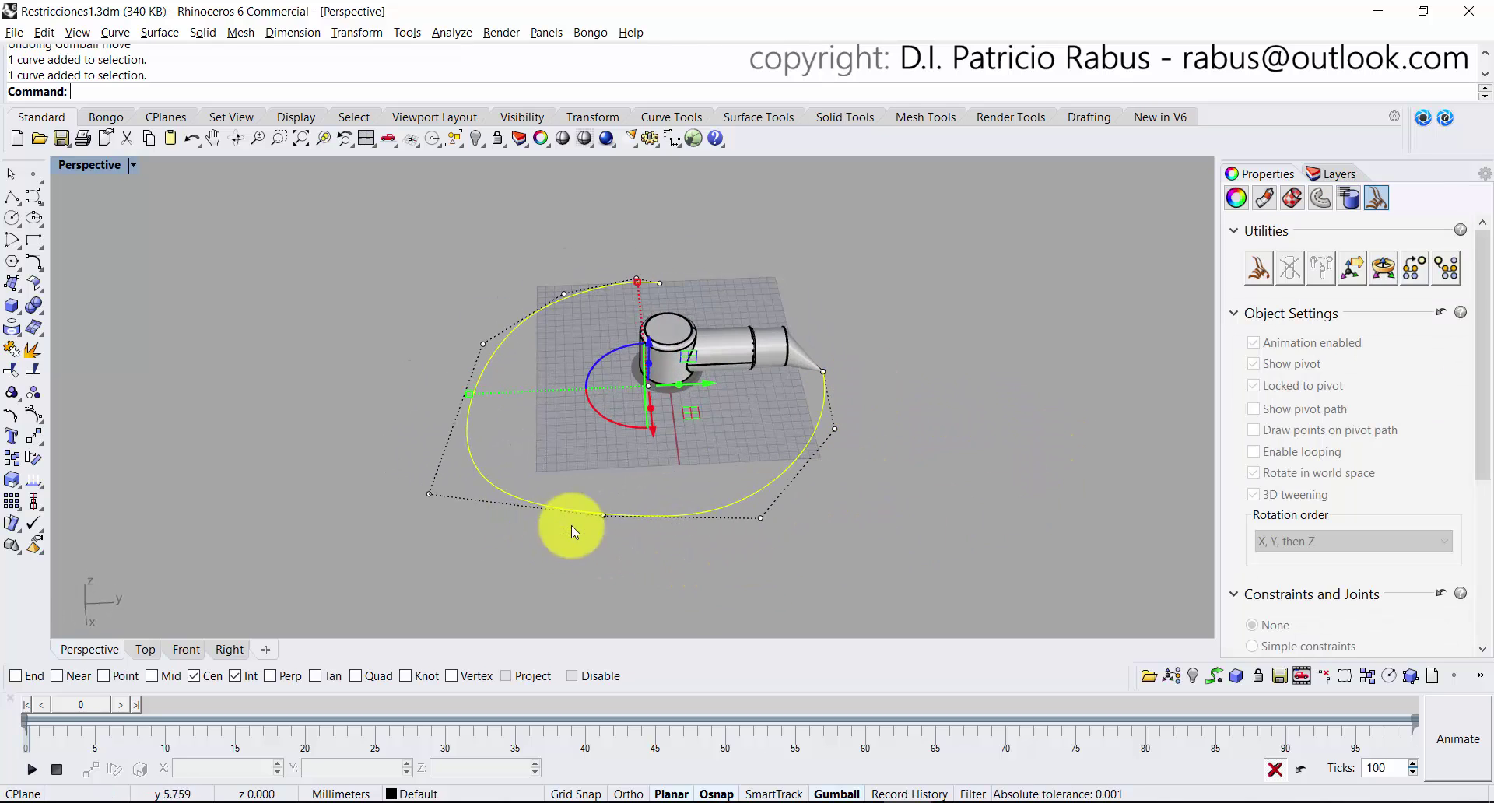
right_drag(408, 450, 745, 554)
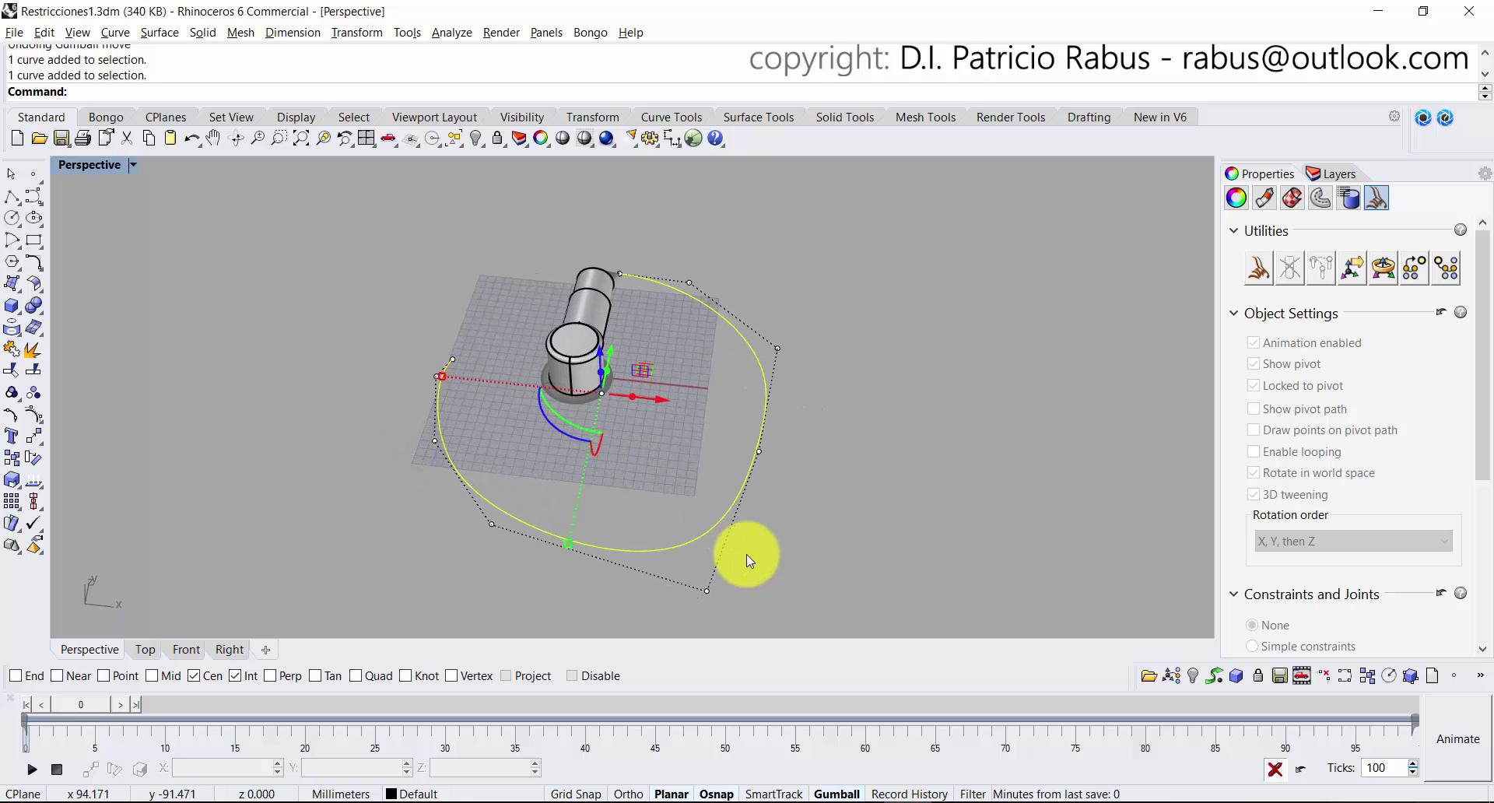
click(699, 596)
click(689, 537)
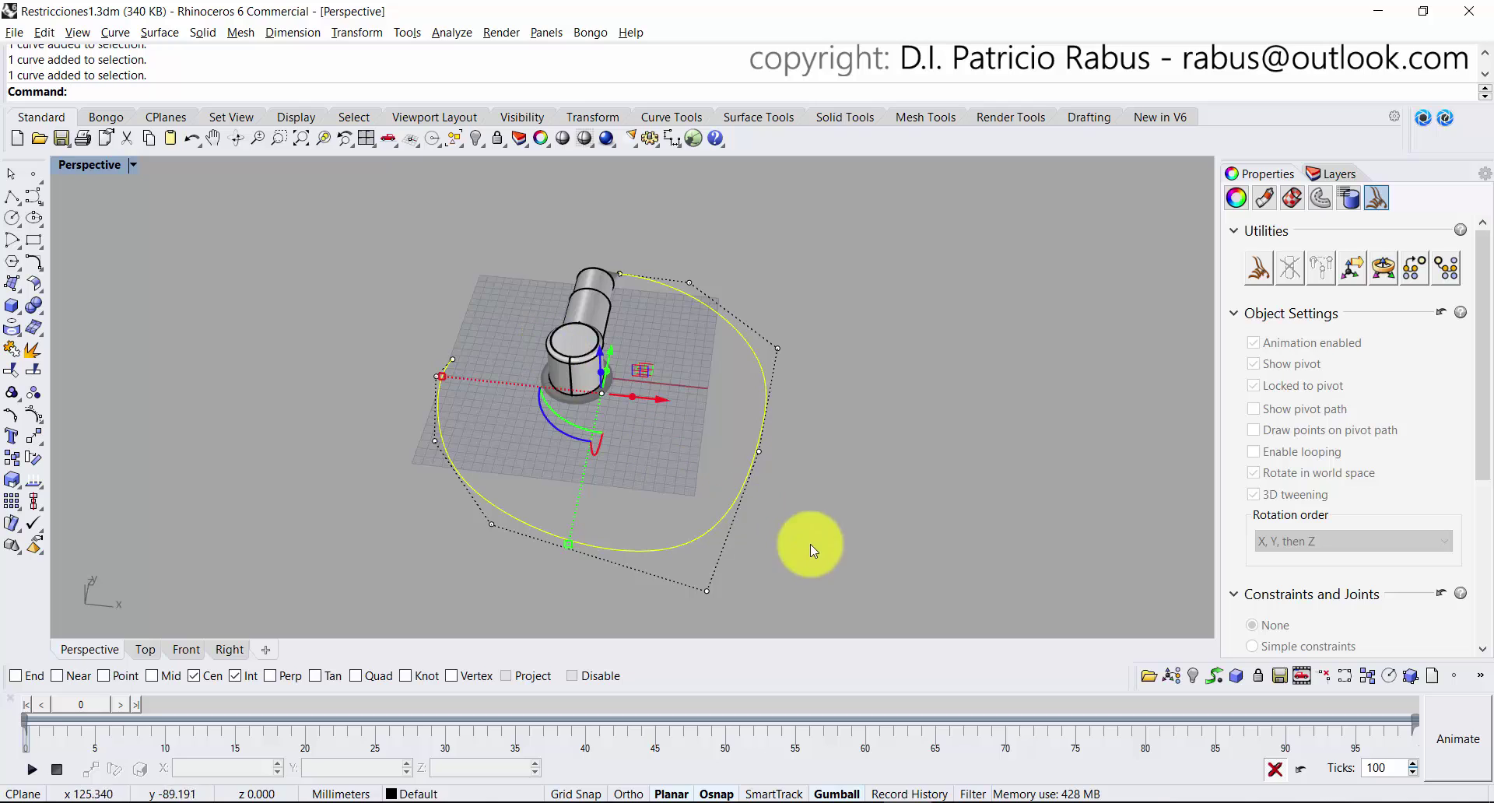
right_drag(810, 543, 633, 353)
click(867, 467)
click(634, 353)
click(732, 484)
Select the point named Punto at the arm's tip and rename it Vértice.
scroll(853, 482, up, 8)
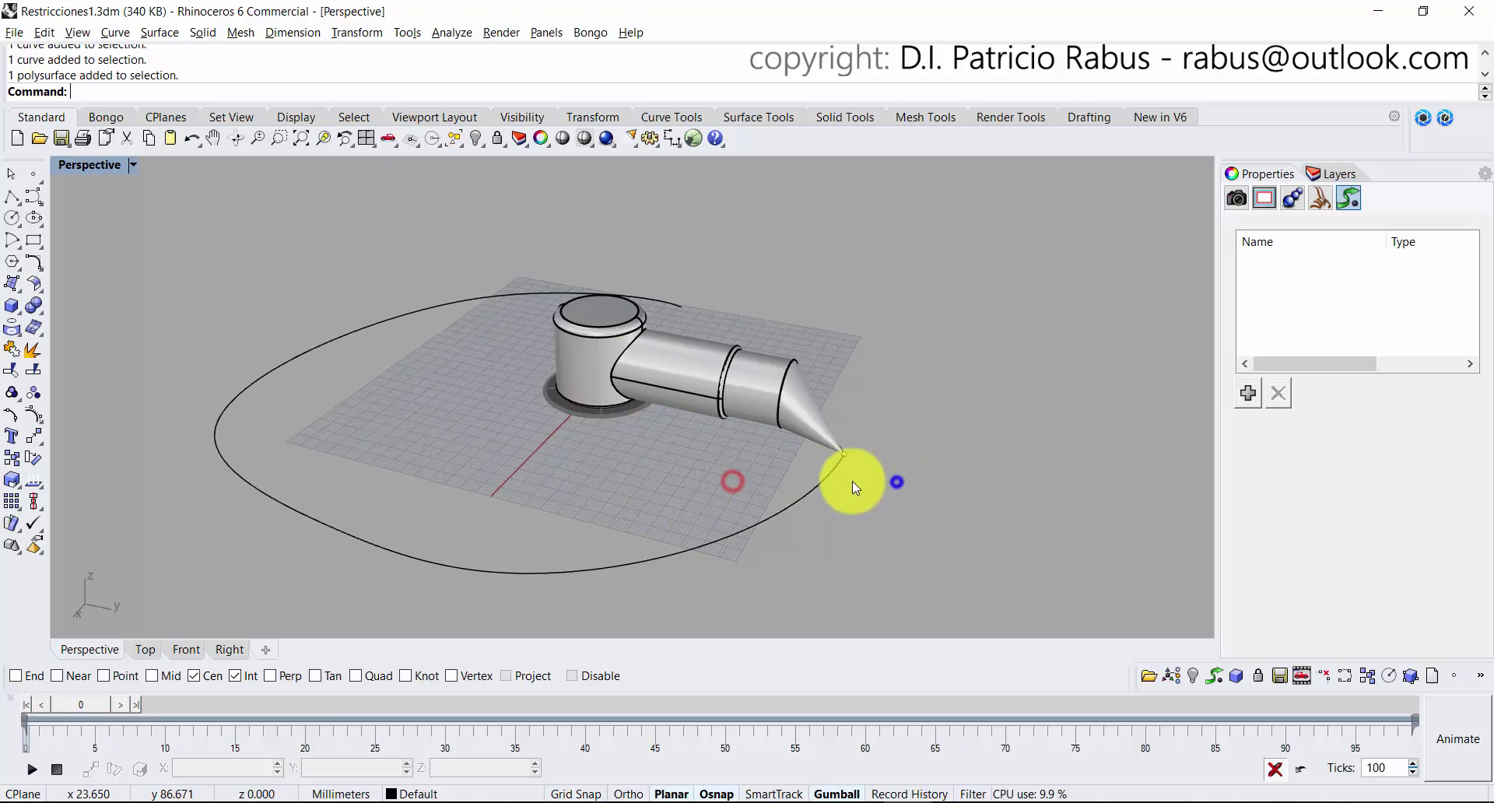
click(703, 369)
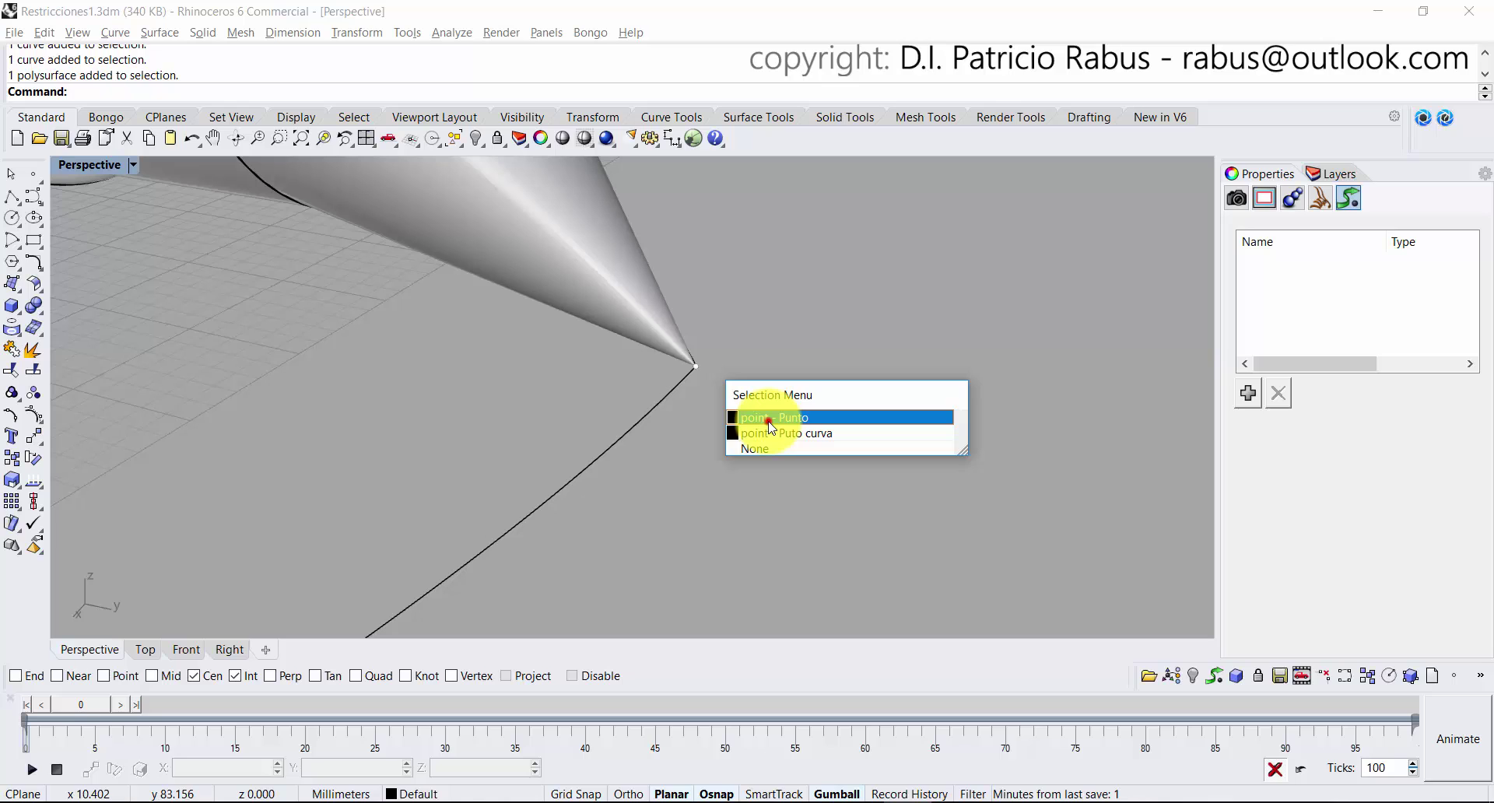
click(770, 424)
right_drag(697, 328, 706, 403)
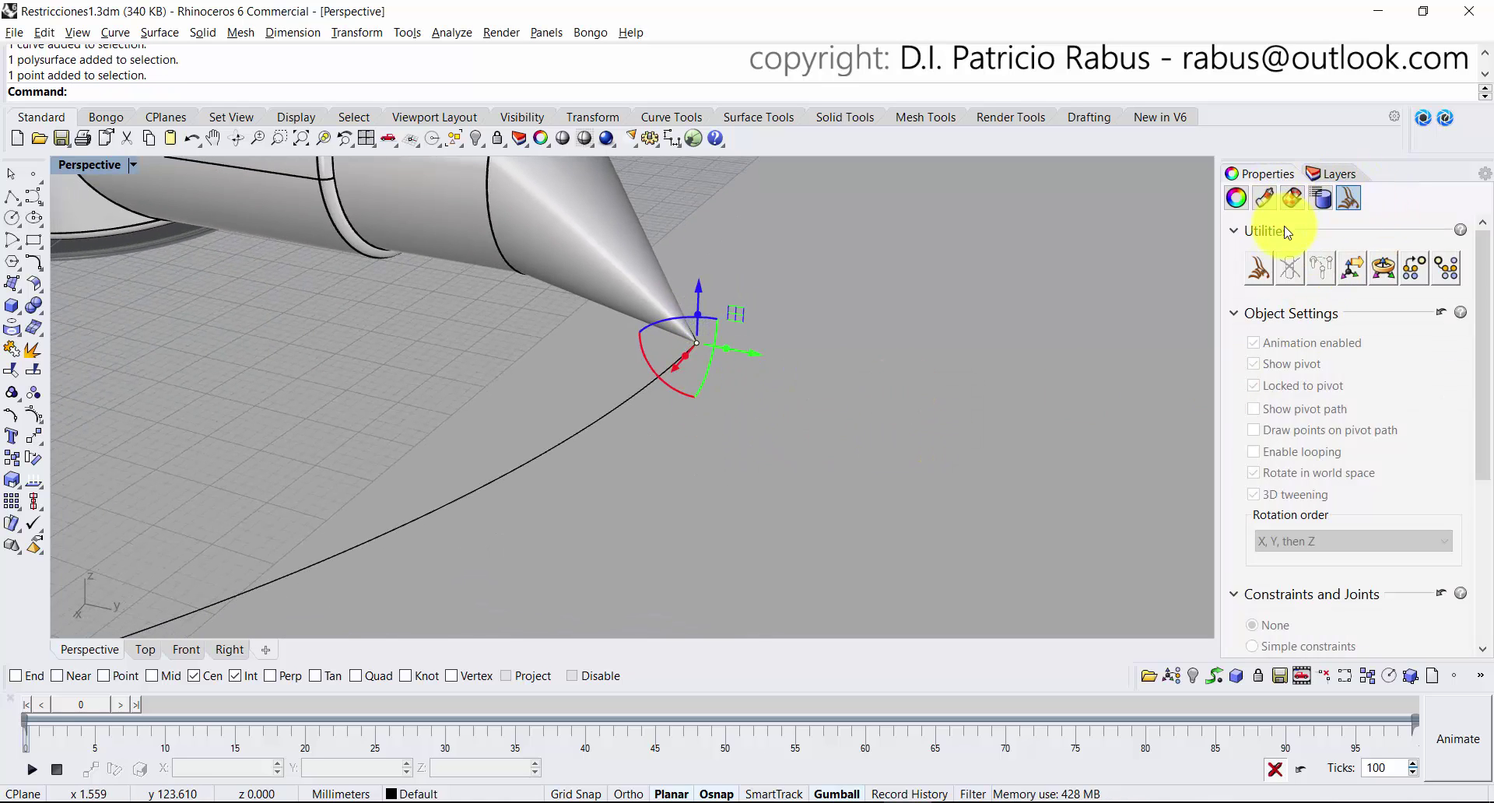
click(1236, 198)
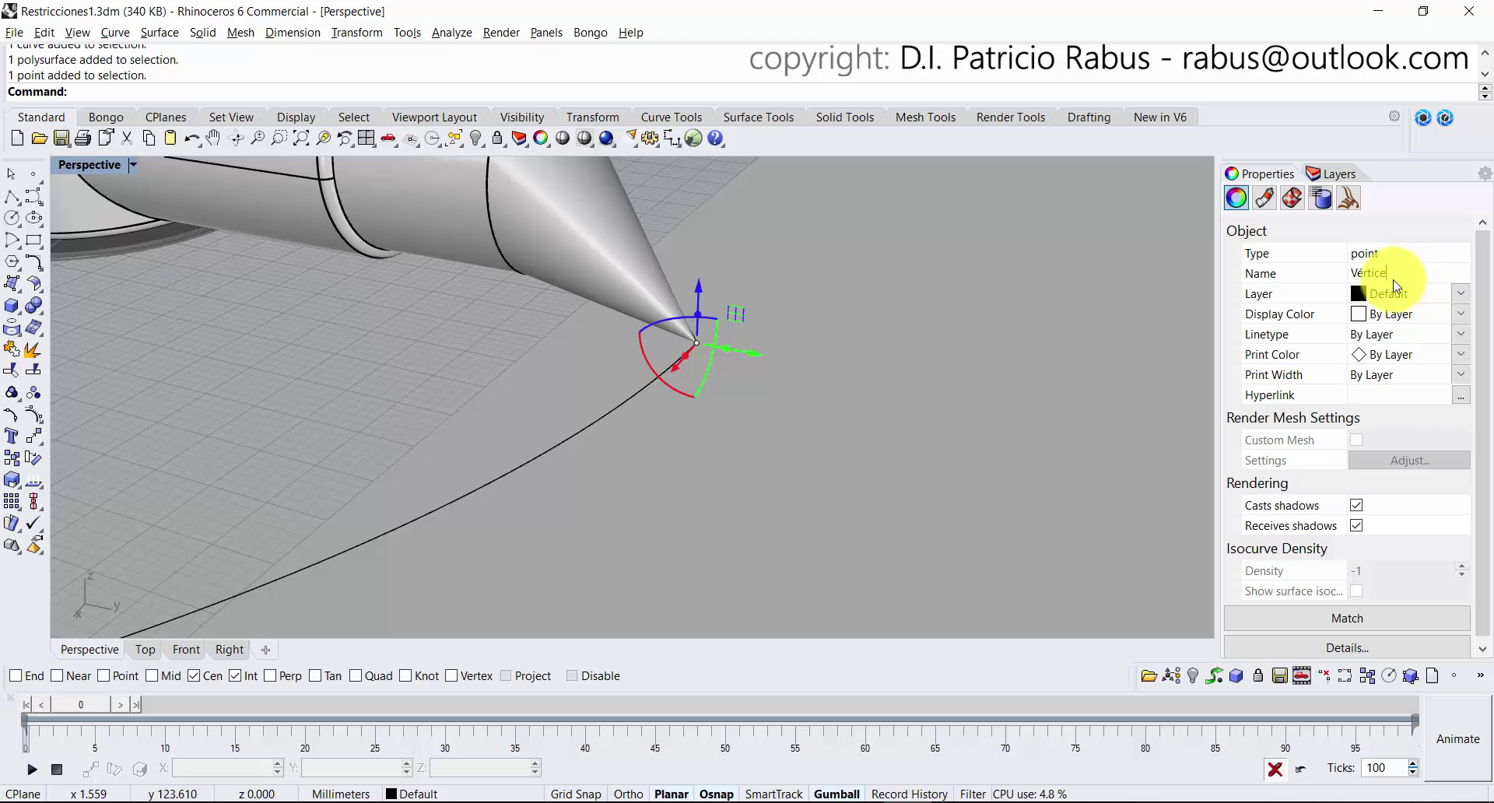
click(819, 415)
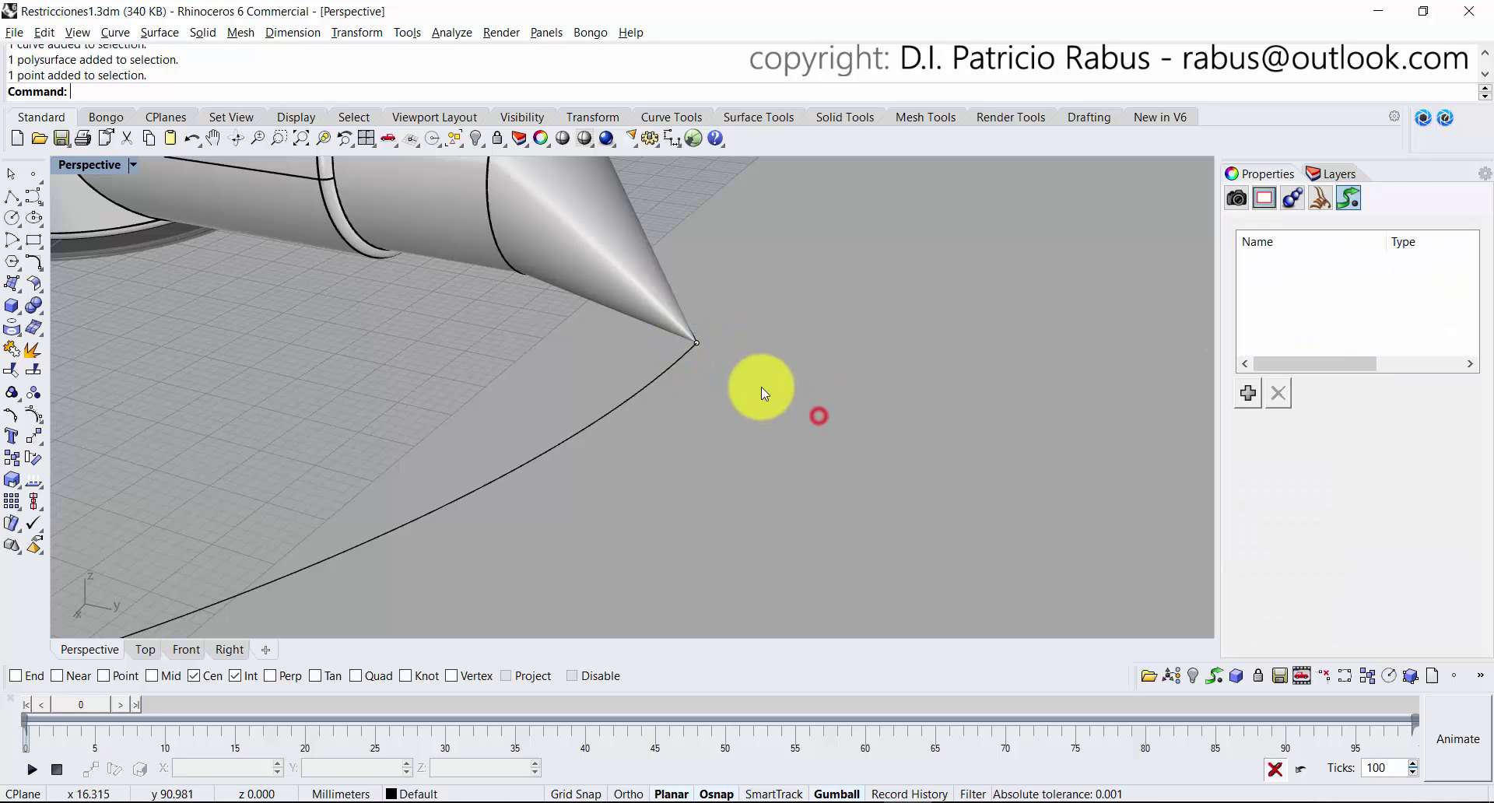
Select the Puto curva point at the arm's tip to check its name, and deselect it.
click(694, 347)
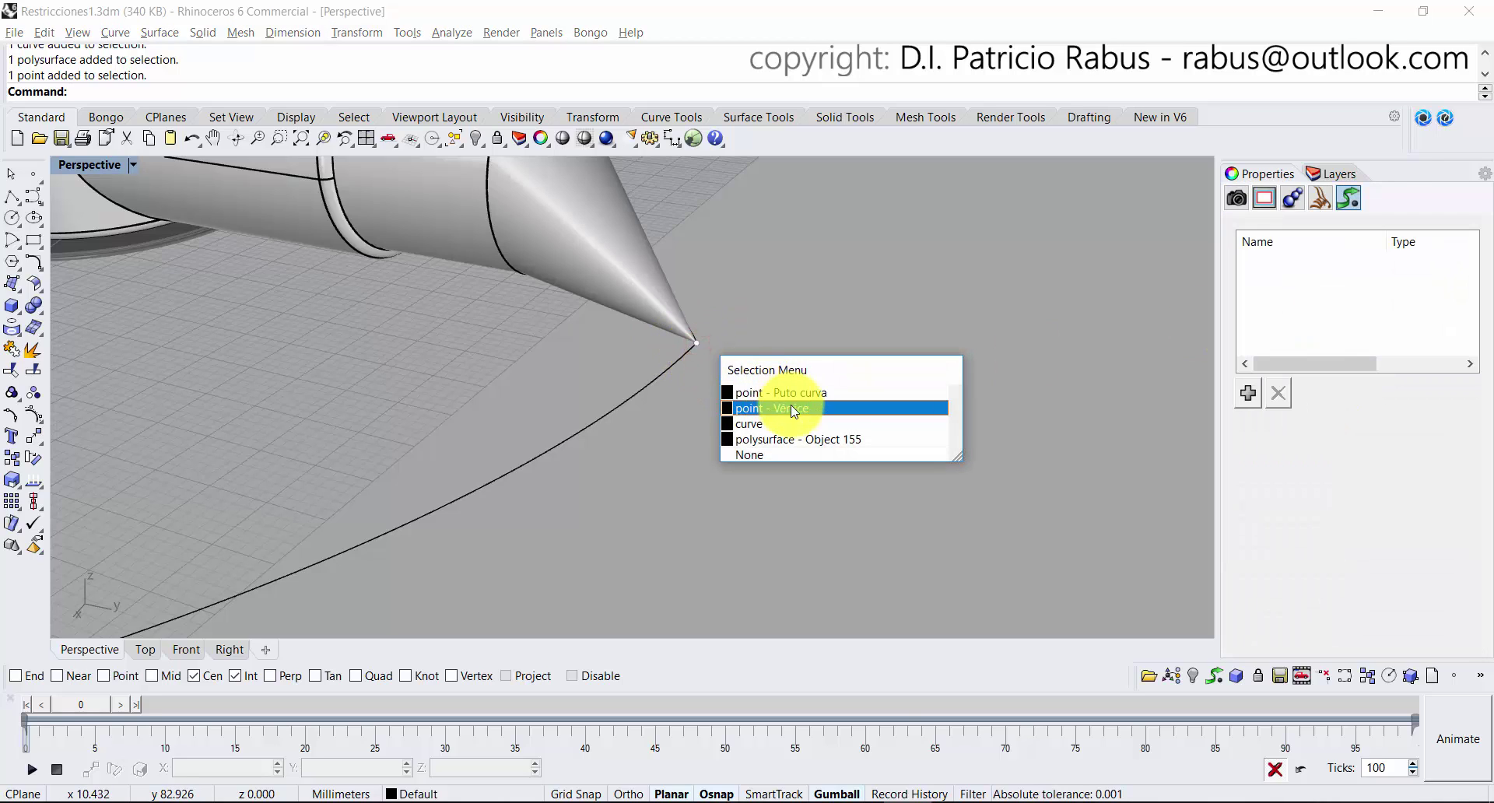
click(826, 392)
ctrl+right_drag(784, 307, 865, 522)
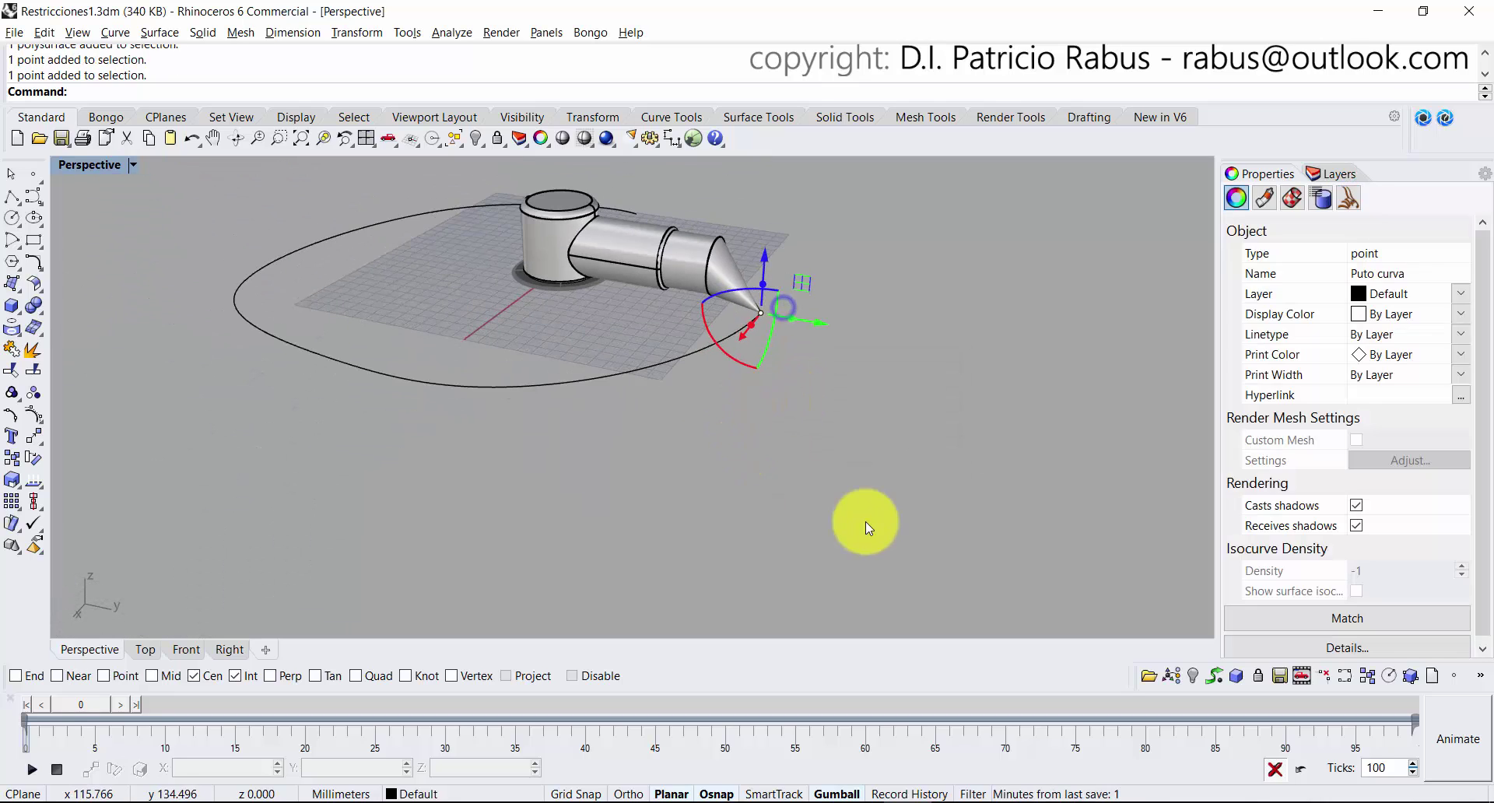
click(866, 521)
Select the arm's base body and its pointed inner segment to tell the two parts apart, and clear the selection.
shift+right_drag(633, 315, 611, 471)
click(553, 369)
click(714, 410)
click(820, 354)
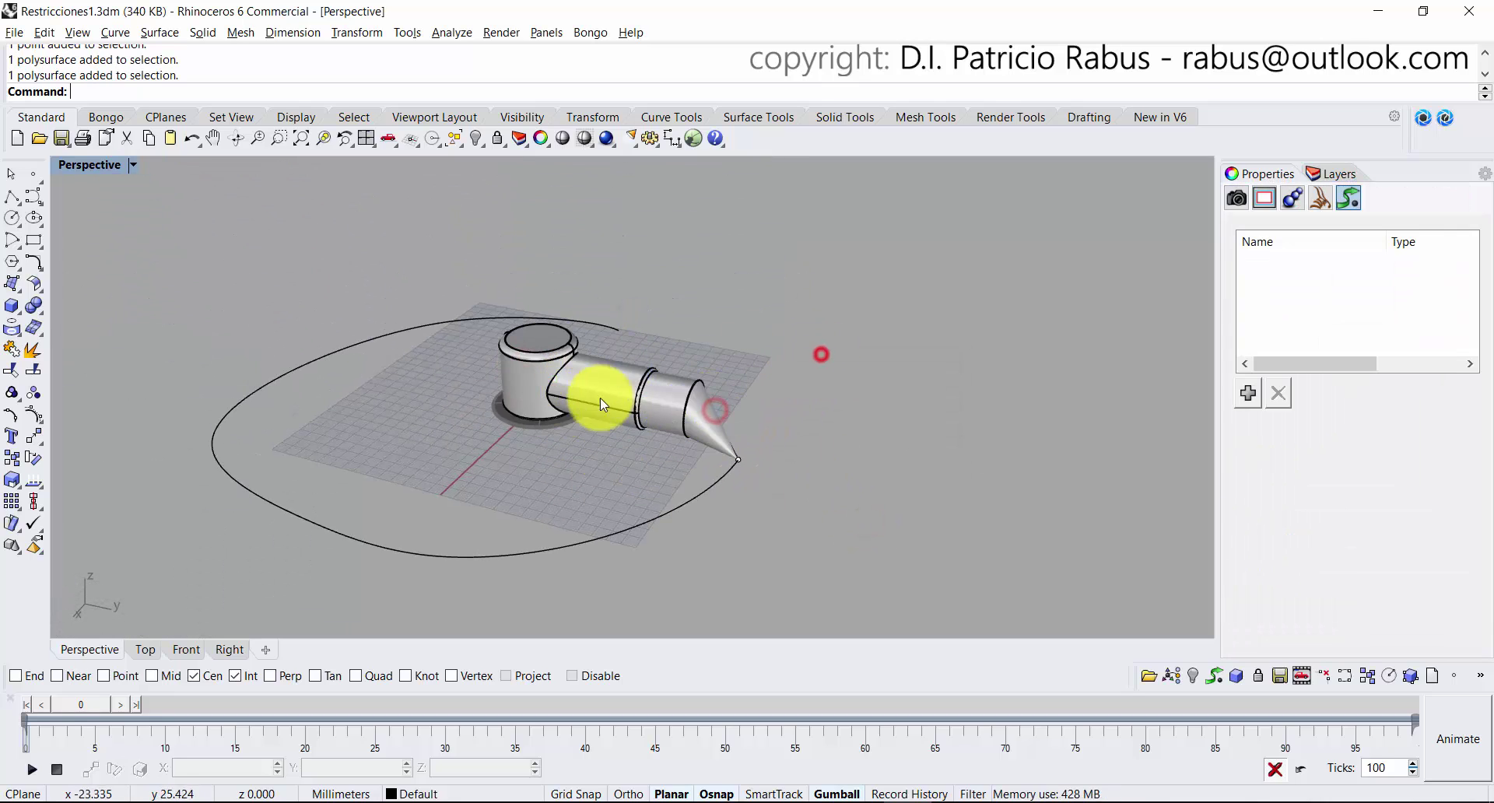
Select the Puto curva point at the arm's tip and enable Bongo animation for it.
ctrl+right_drag(574, 410, 786, 475)
scroll(877, 506, up, 5)
right_drag(894, 509, 925, 475)
scroll(877, 486, down, 6)
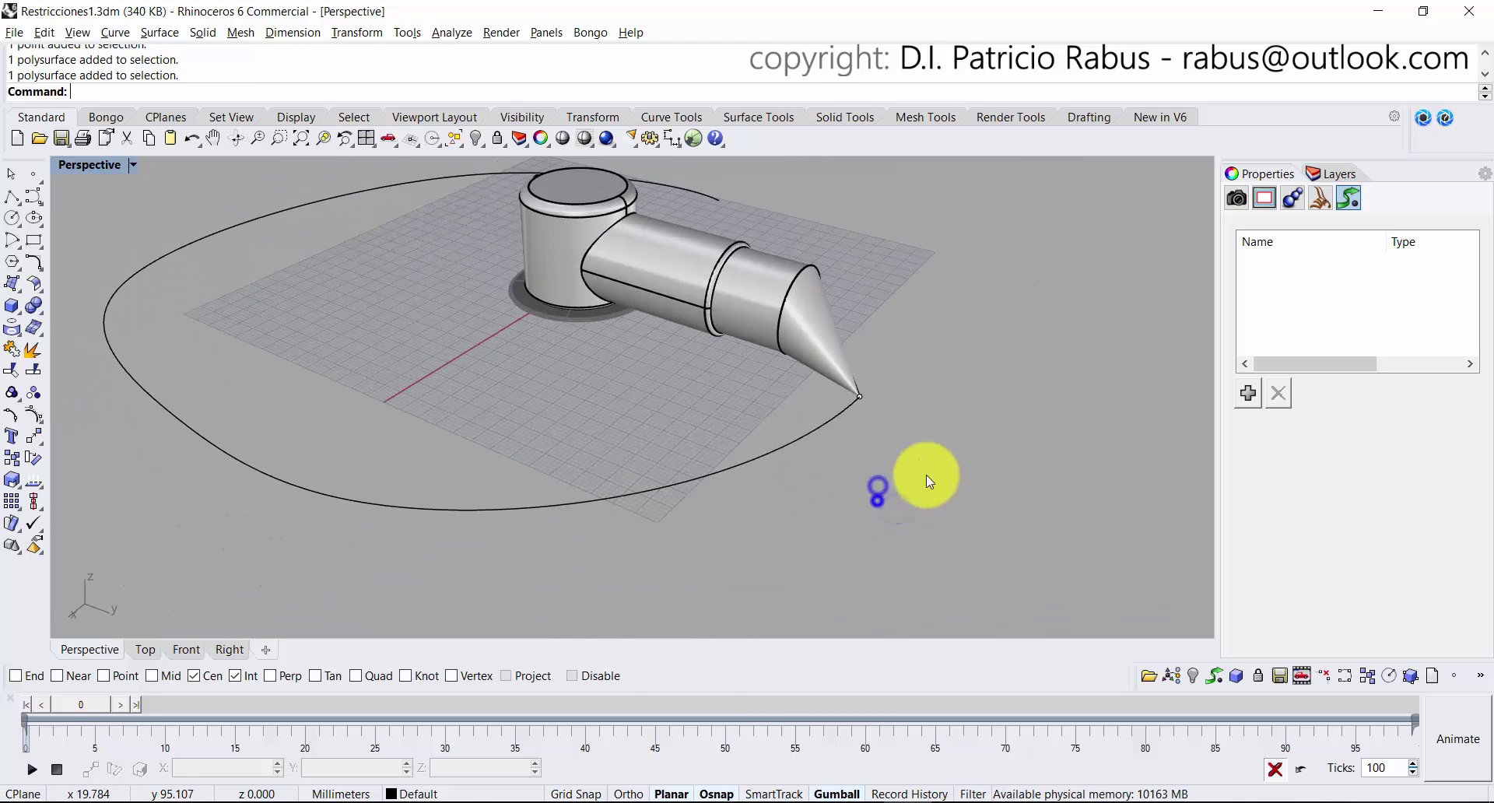
click(860, 398)
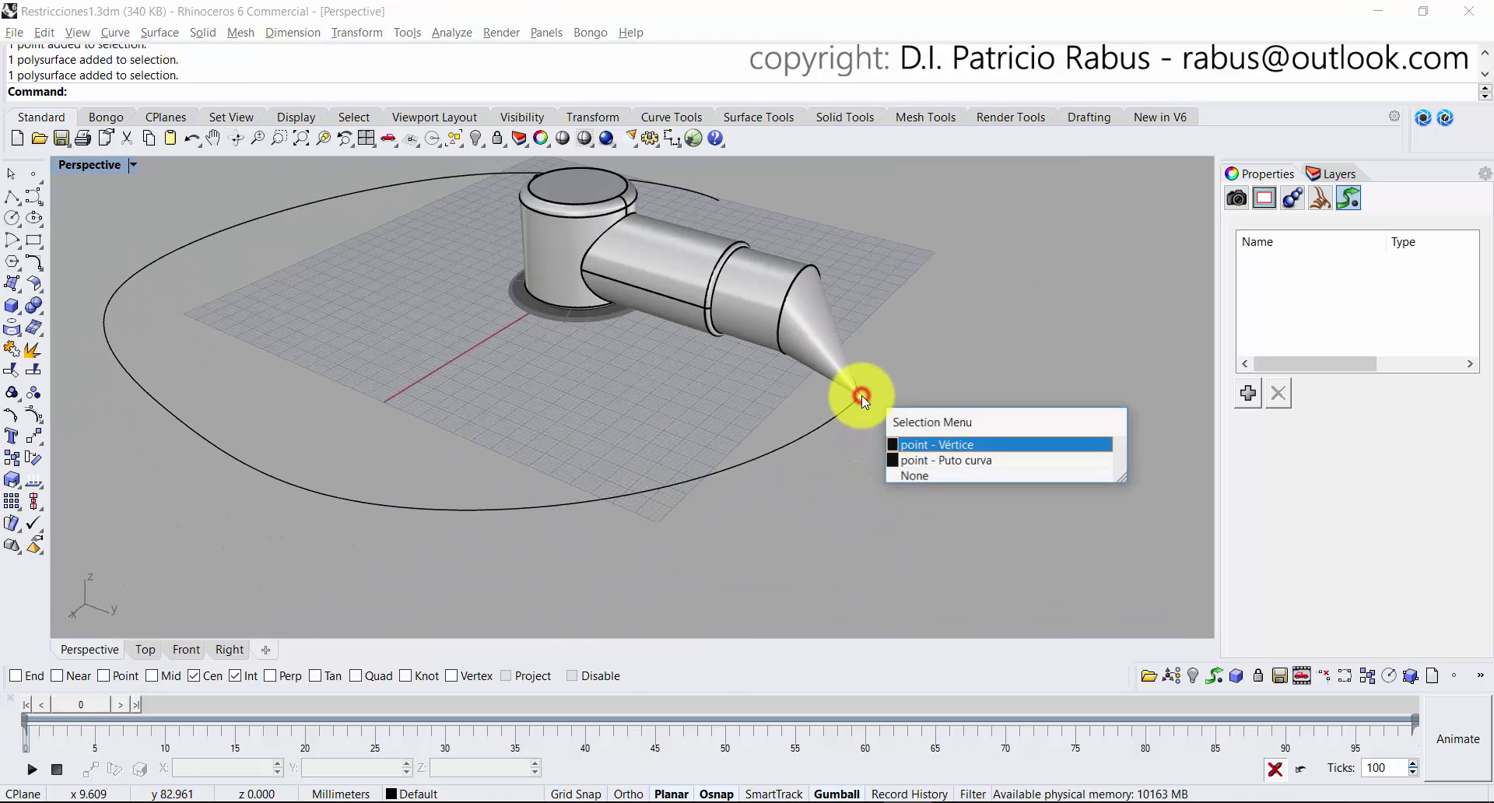
click(963, 460)
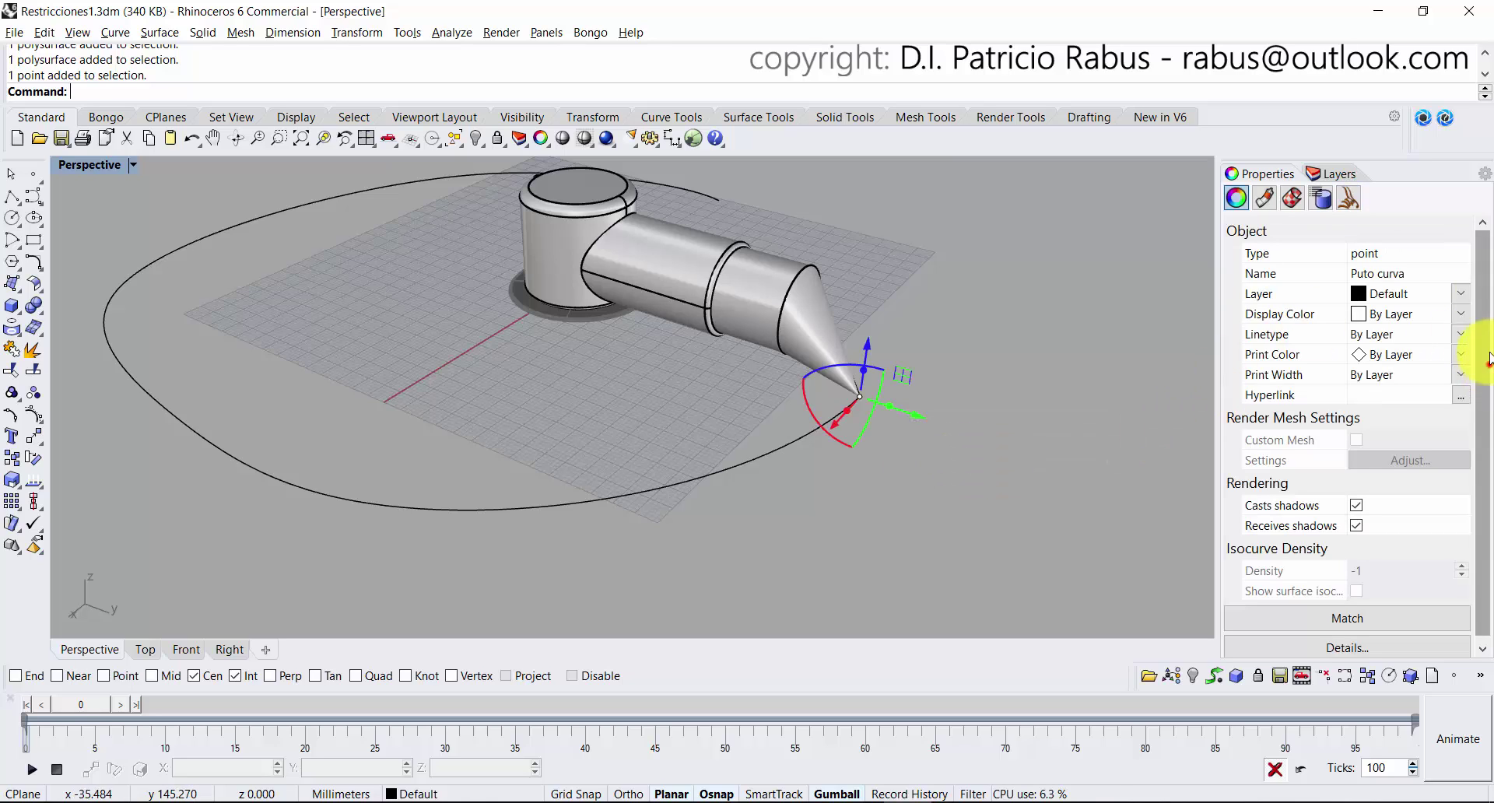
click(1350, 204)
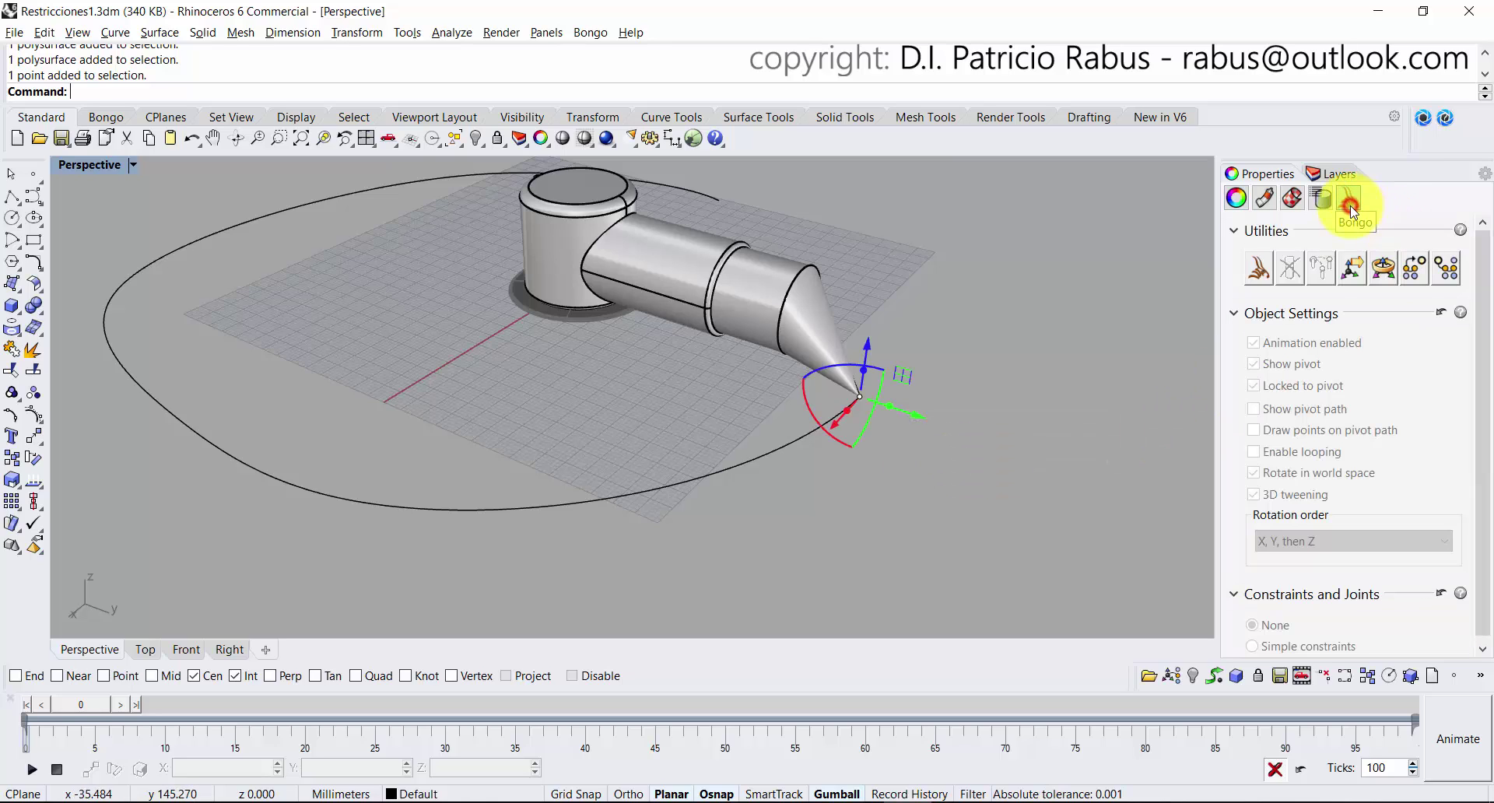
click(1258, 272)
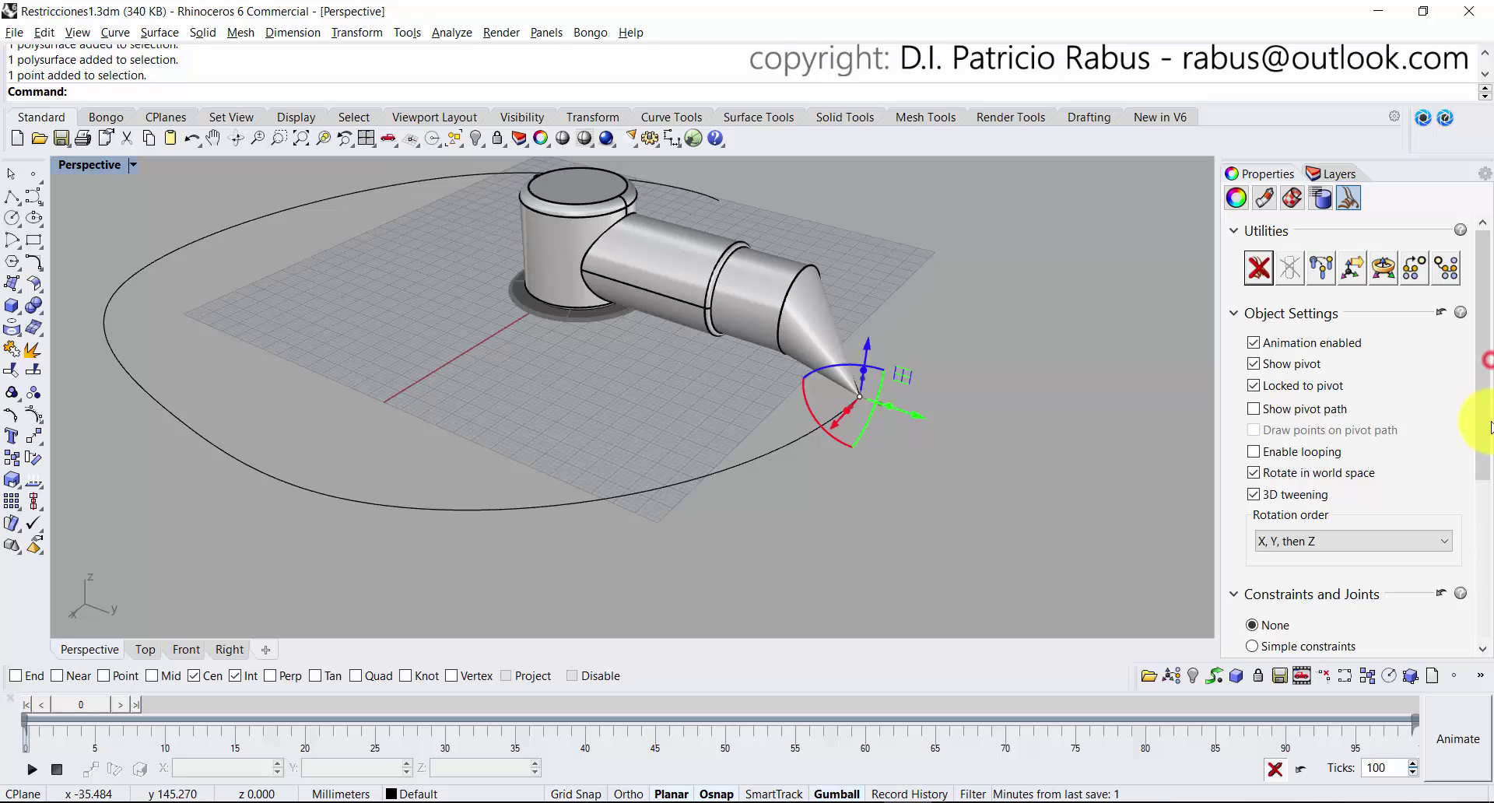
Give the Puto curva point a simple To Path constraint along the irregular curve, starting from the curve's end at the arm's tip.
drag(1471, 389, 1469, 544)
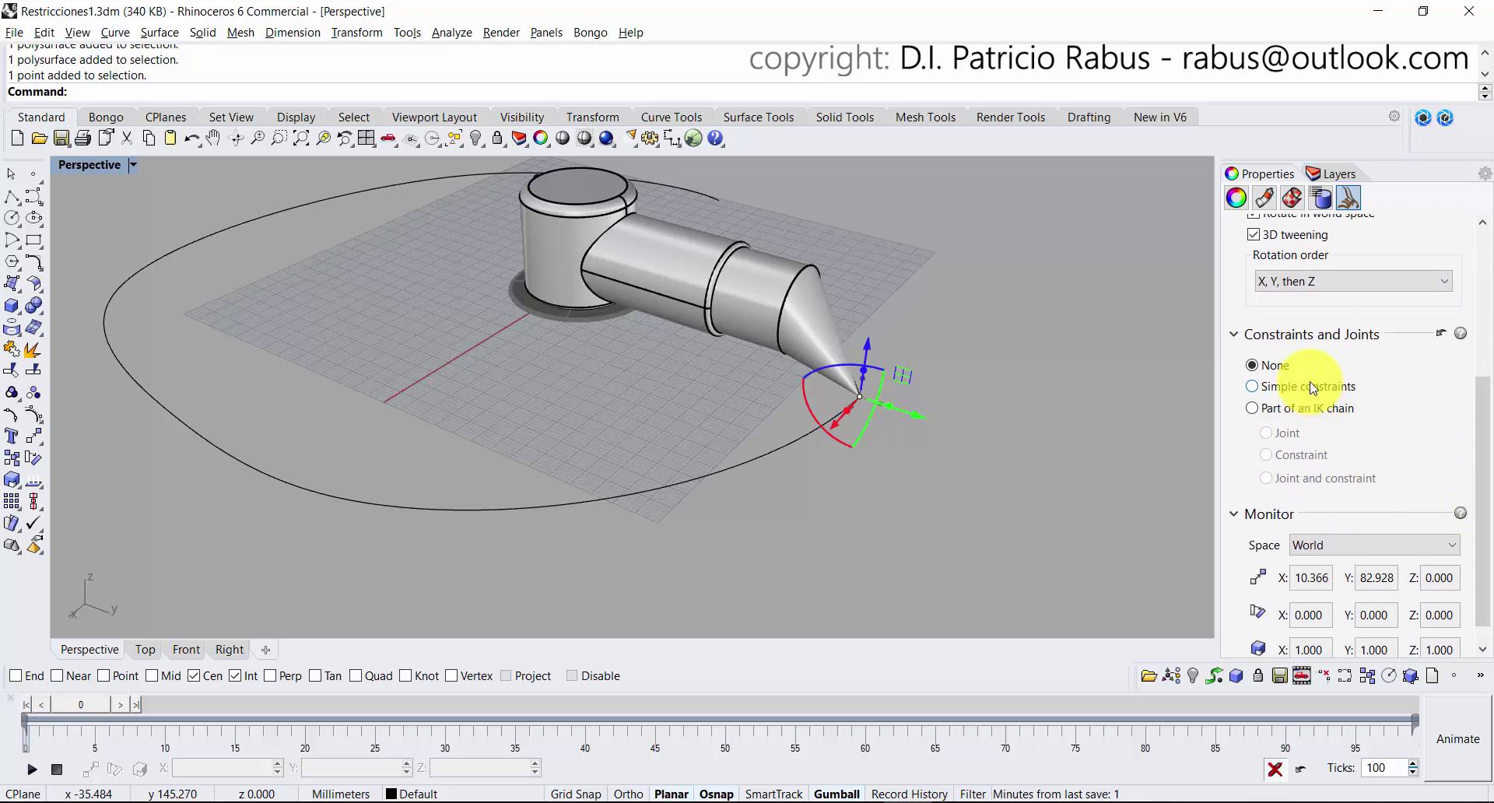
click(1252, 387)
drag(1476, 410, 1475, 501)
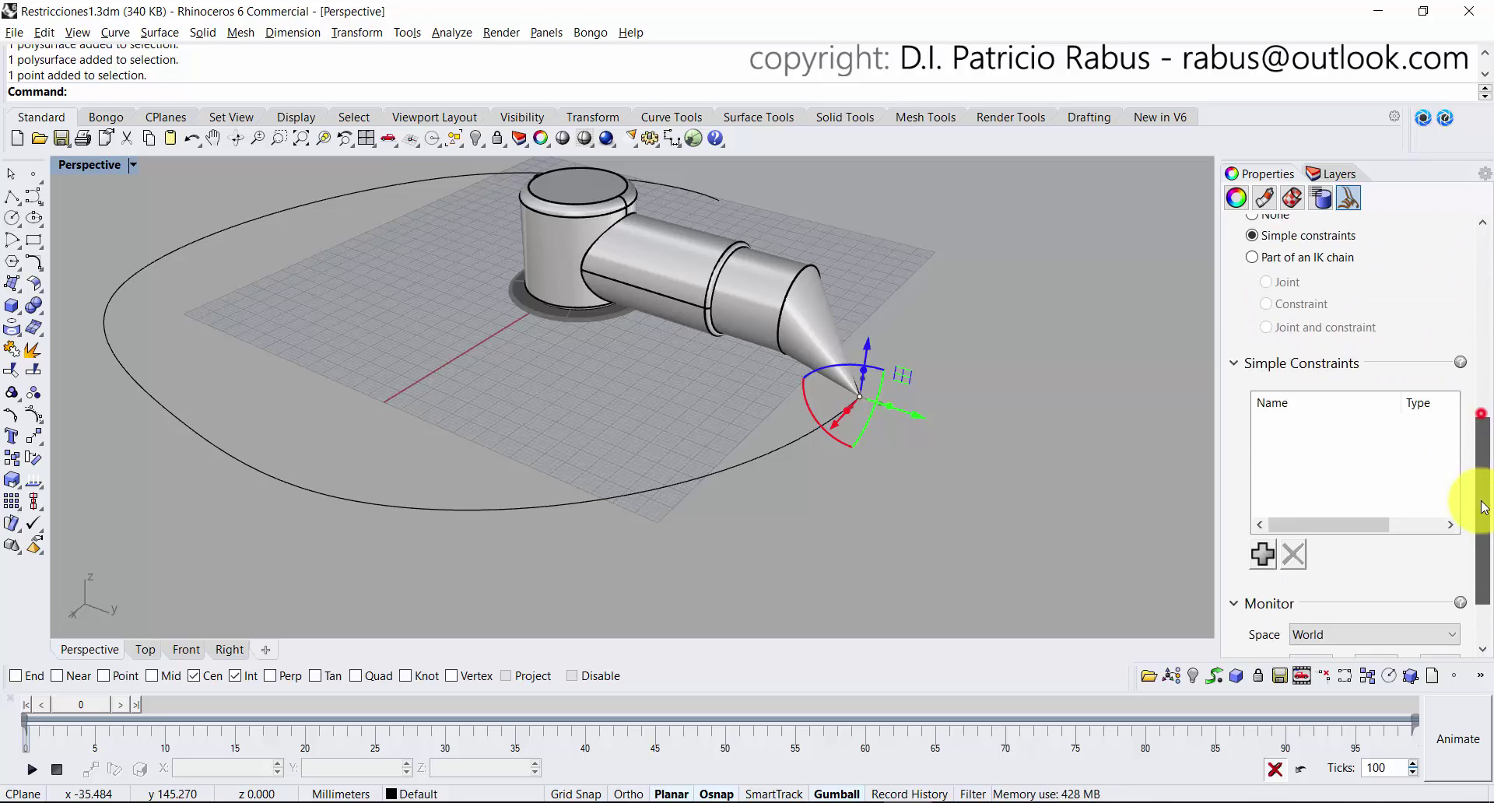
click(1261, 438)
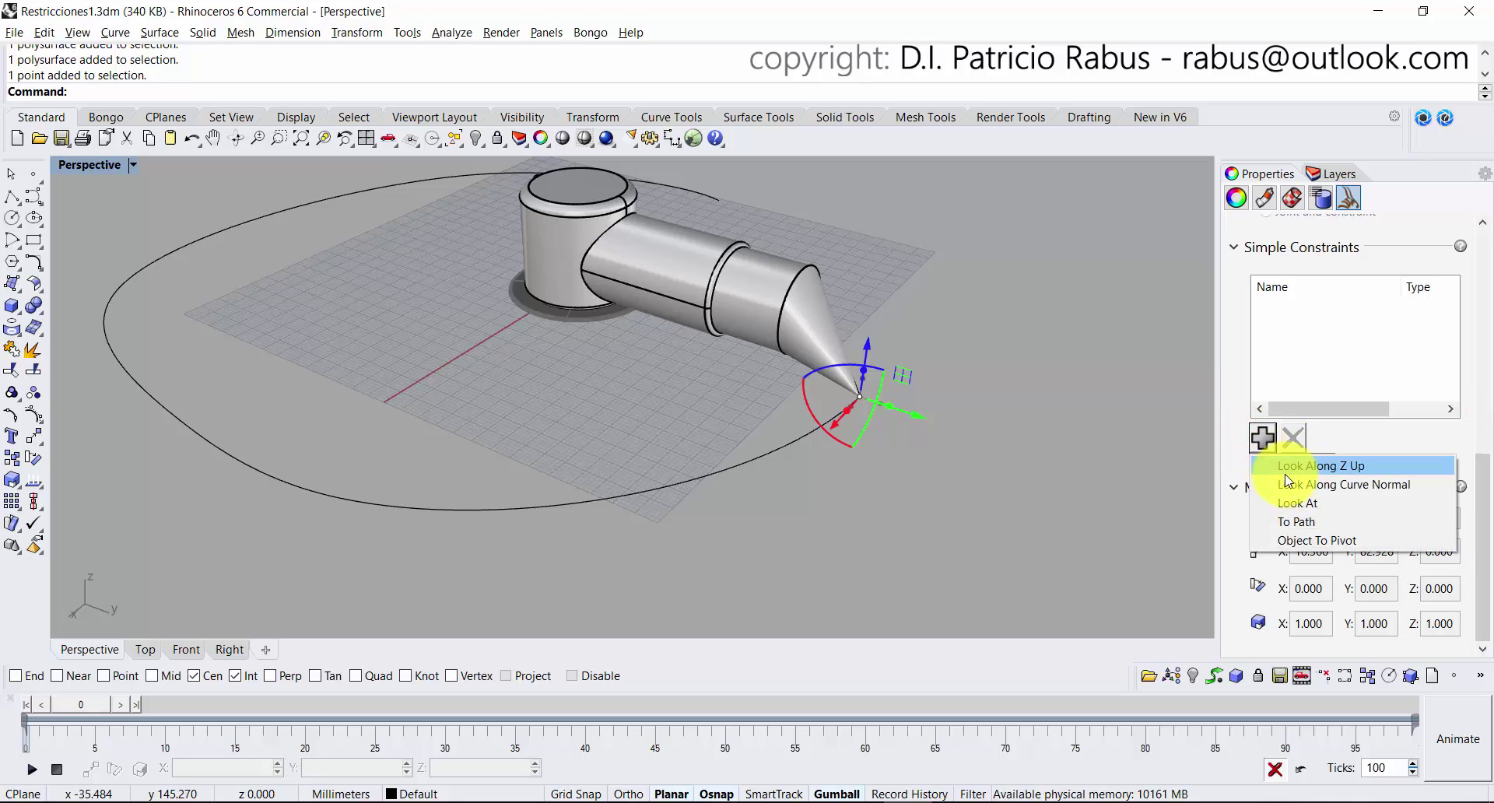
click(1314, 522)
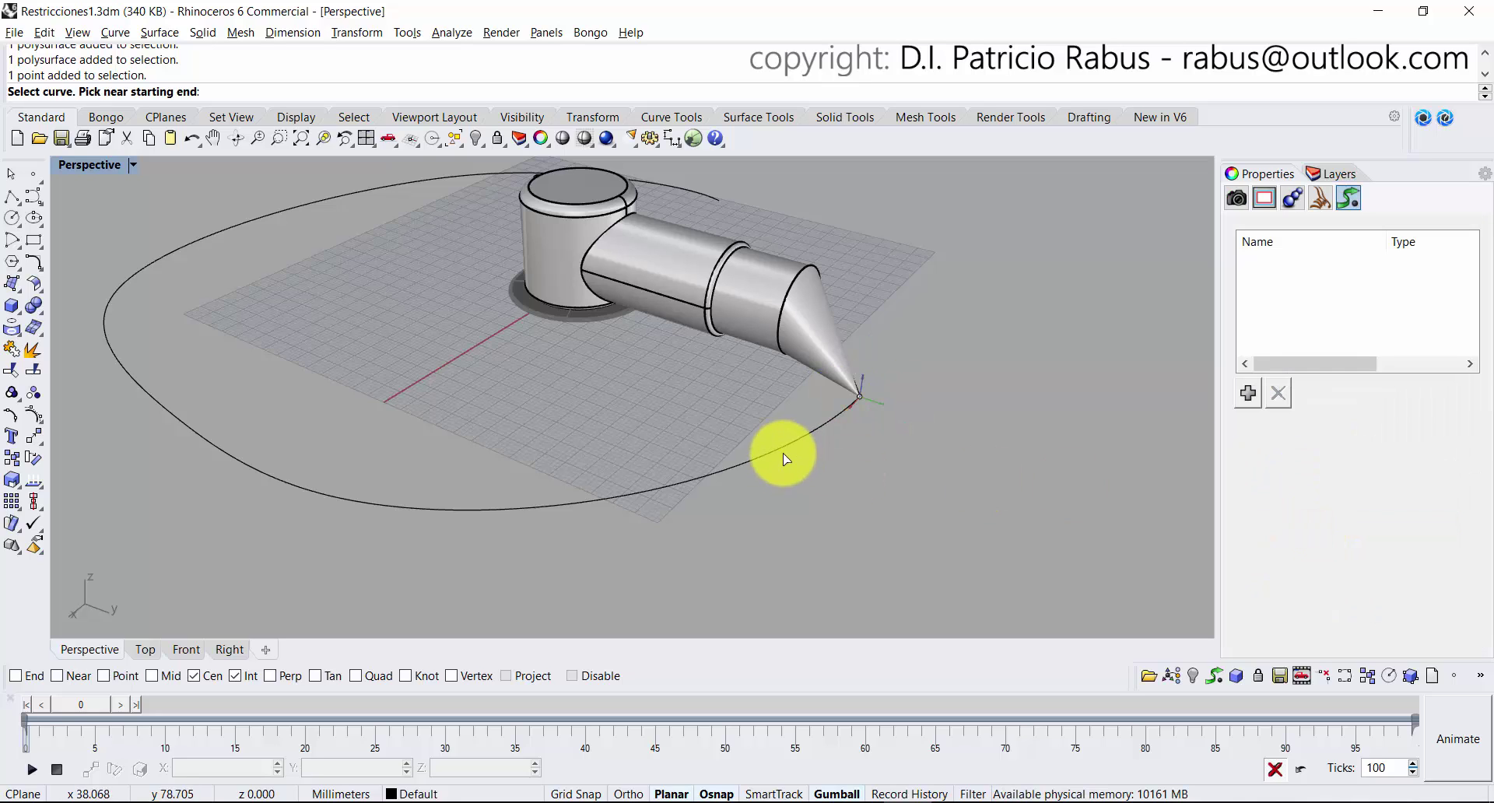
click(848, 406)
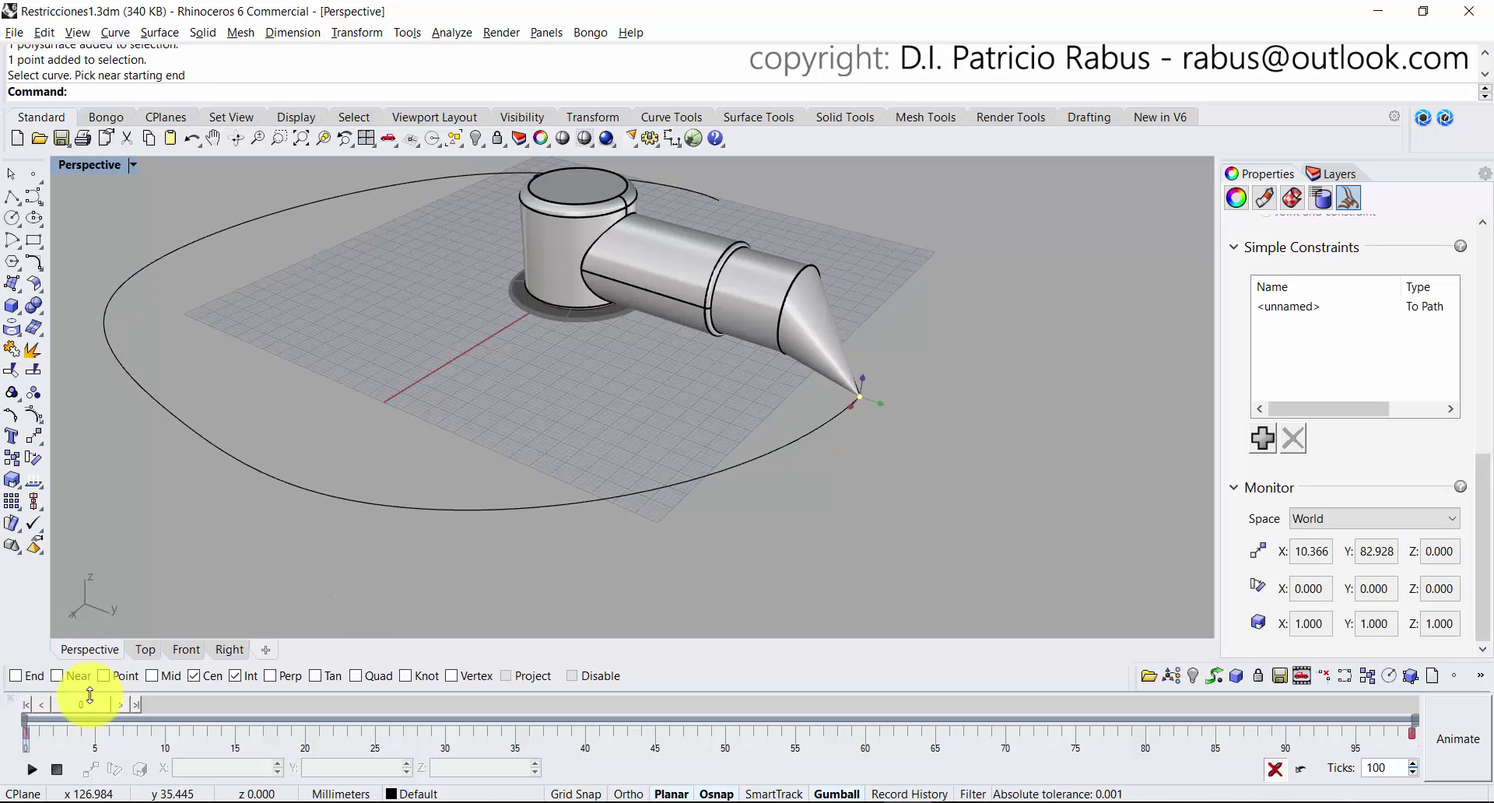
Move the timeline to tick 7 to check the point's travel along the curve, and clear the selection.
drag(90, 700, 212, 704)
click(690, 593)
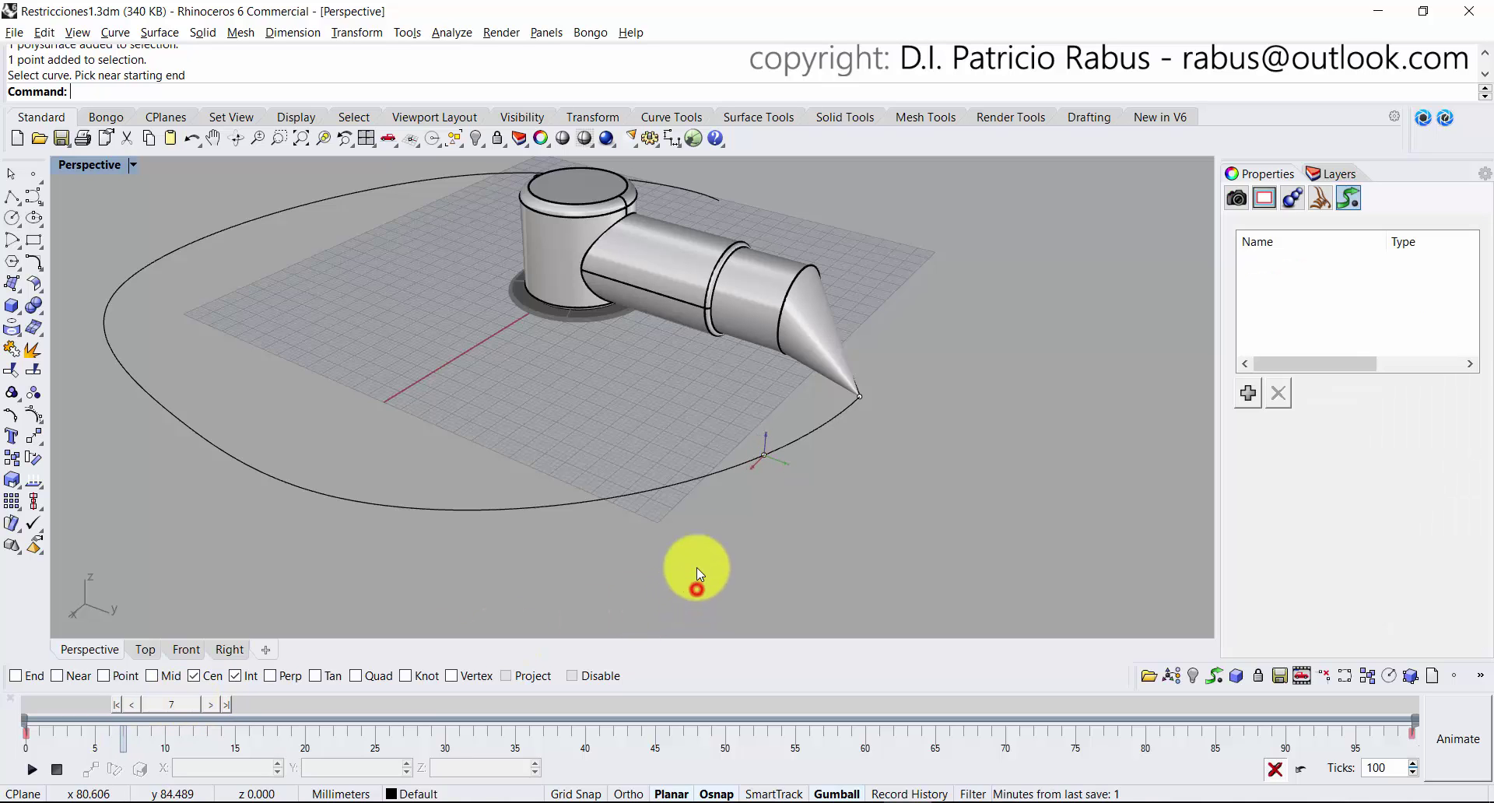
right_drag(691, 576, 675, 462)
right_drag(617, 425, 603, 440)
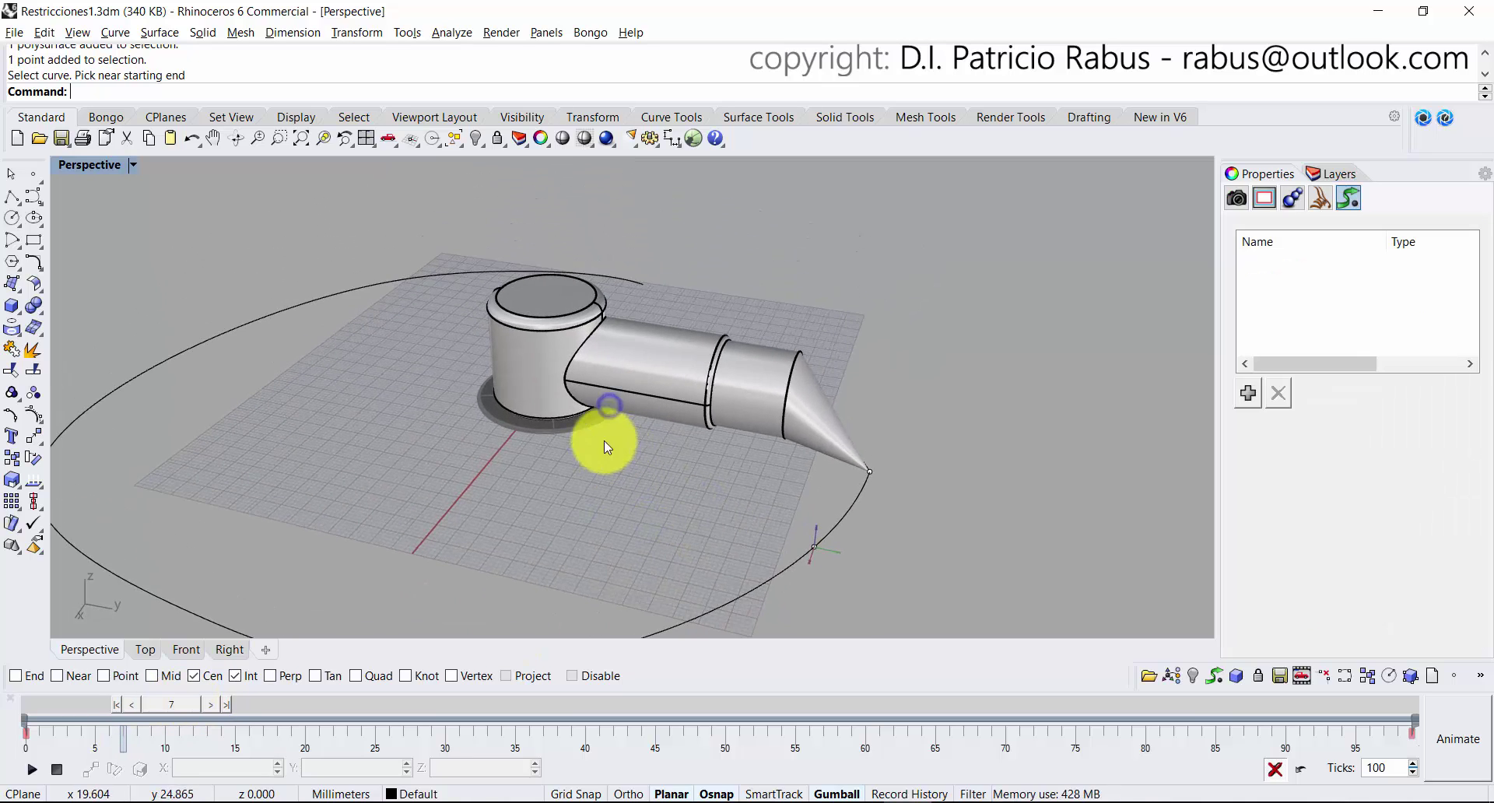
Enable animation for the vertical cylindrical base body and display the Bongo tools.
scroll(534, 333, up, 4)
click(520, 324)
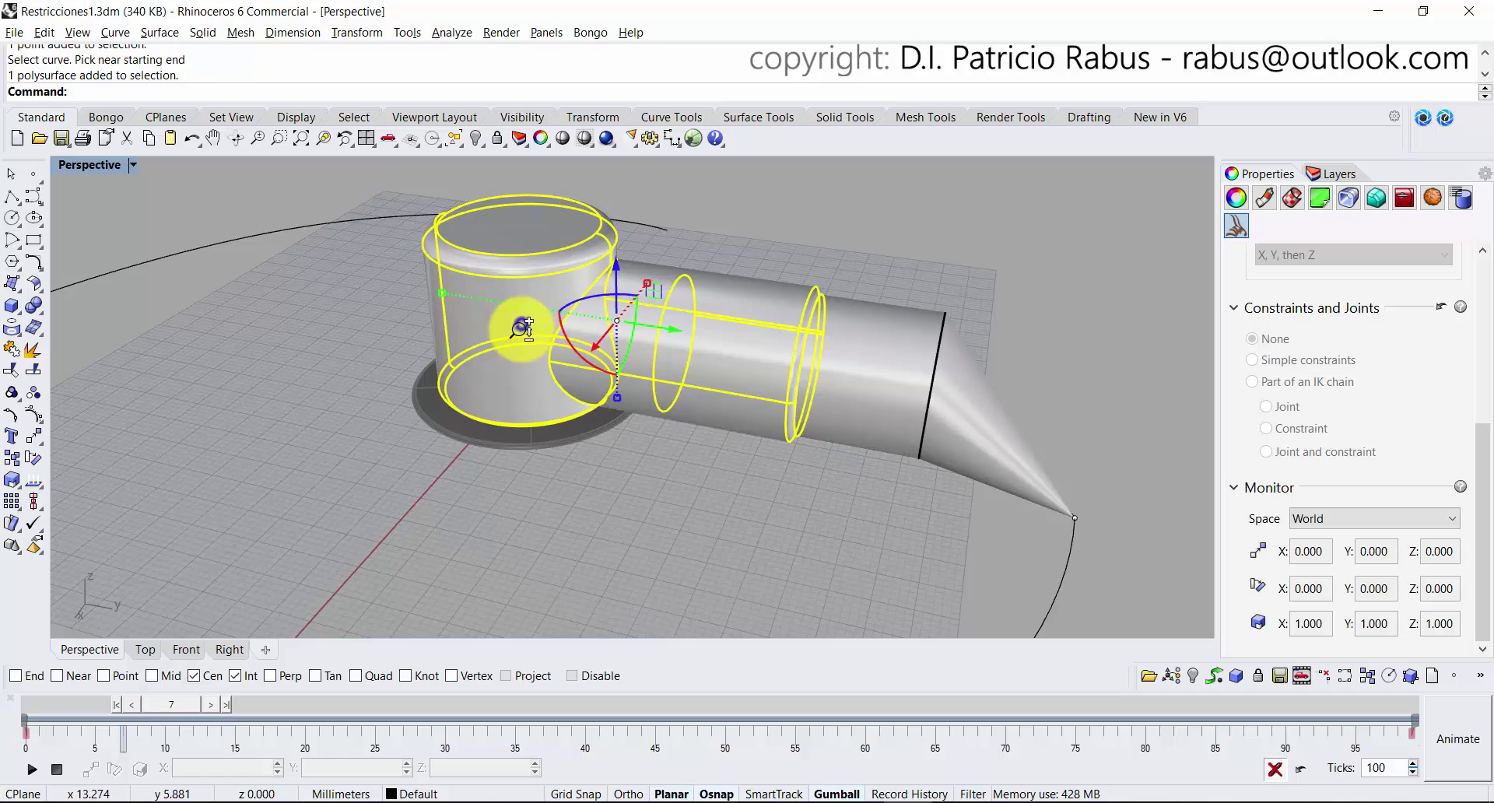
scroll(529, 420, down, 4)
right_drag(491, 428, 467, 441)
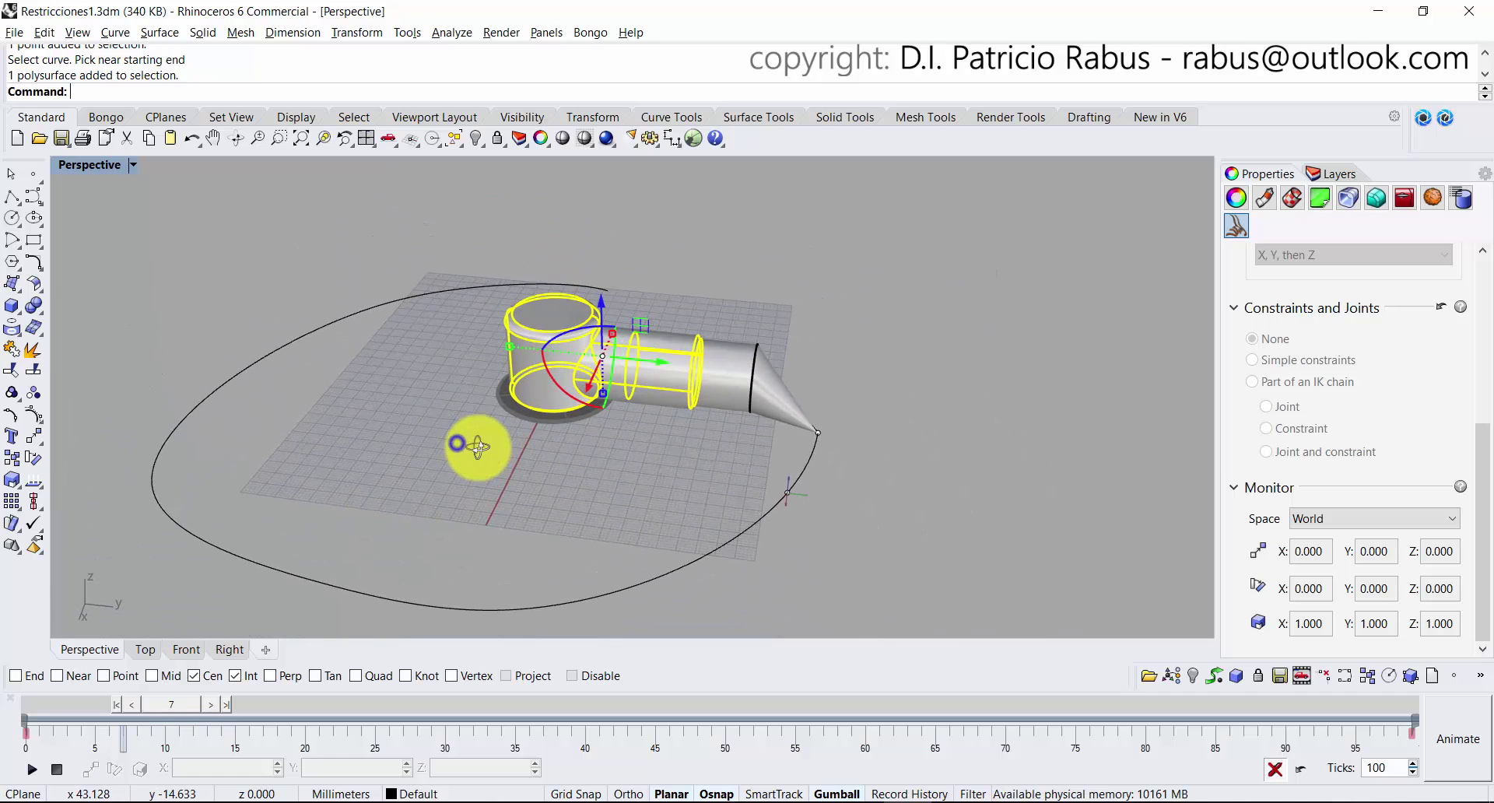
drag(1484, 520, 1483, 283)
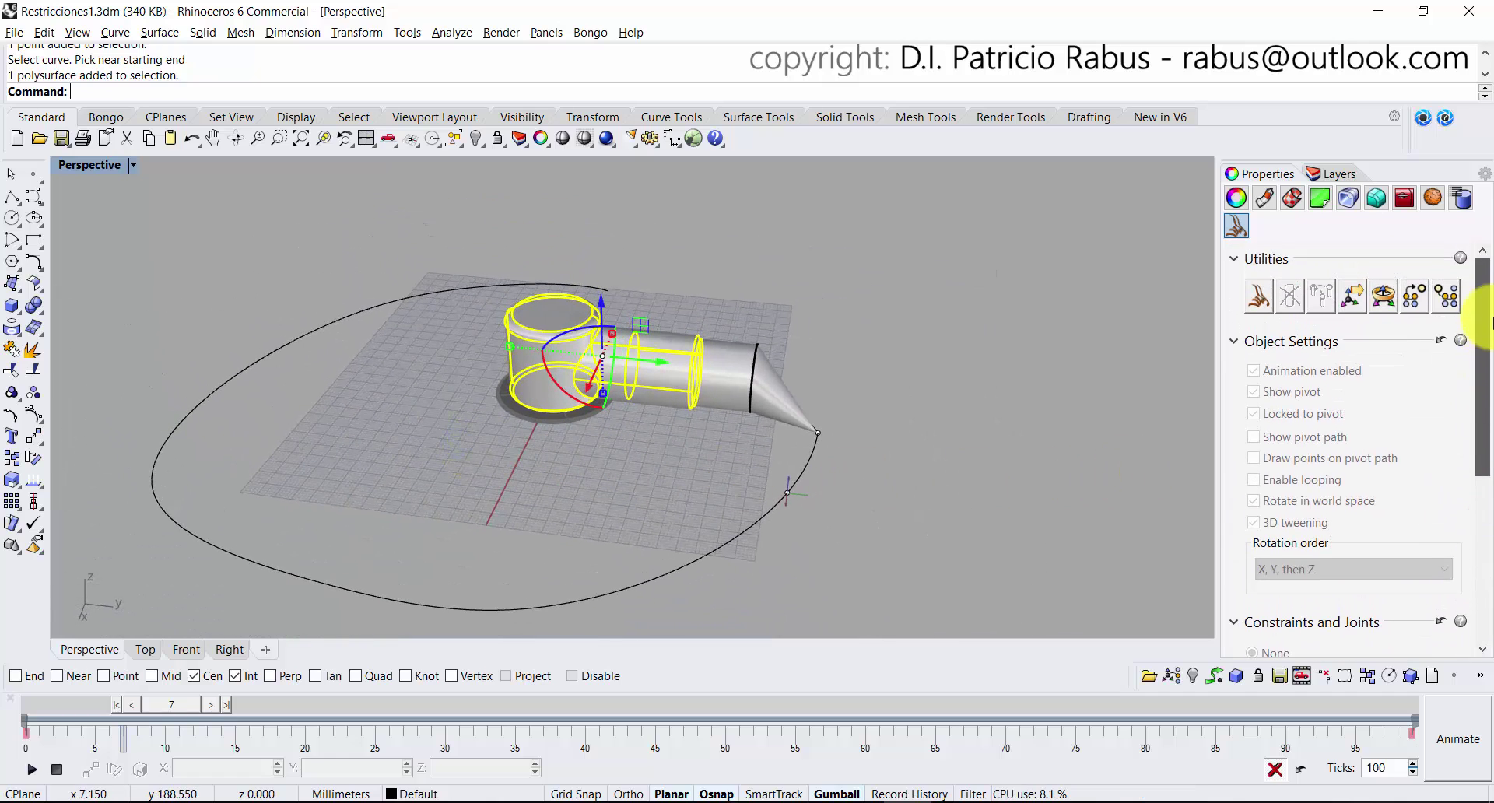
click(1266, 301)
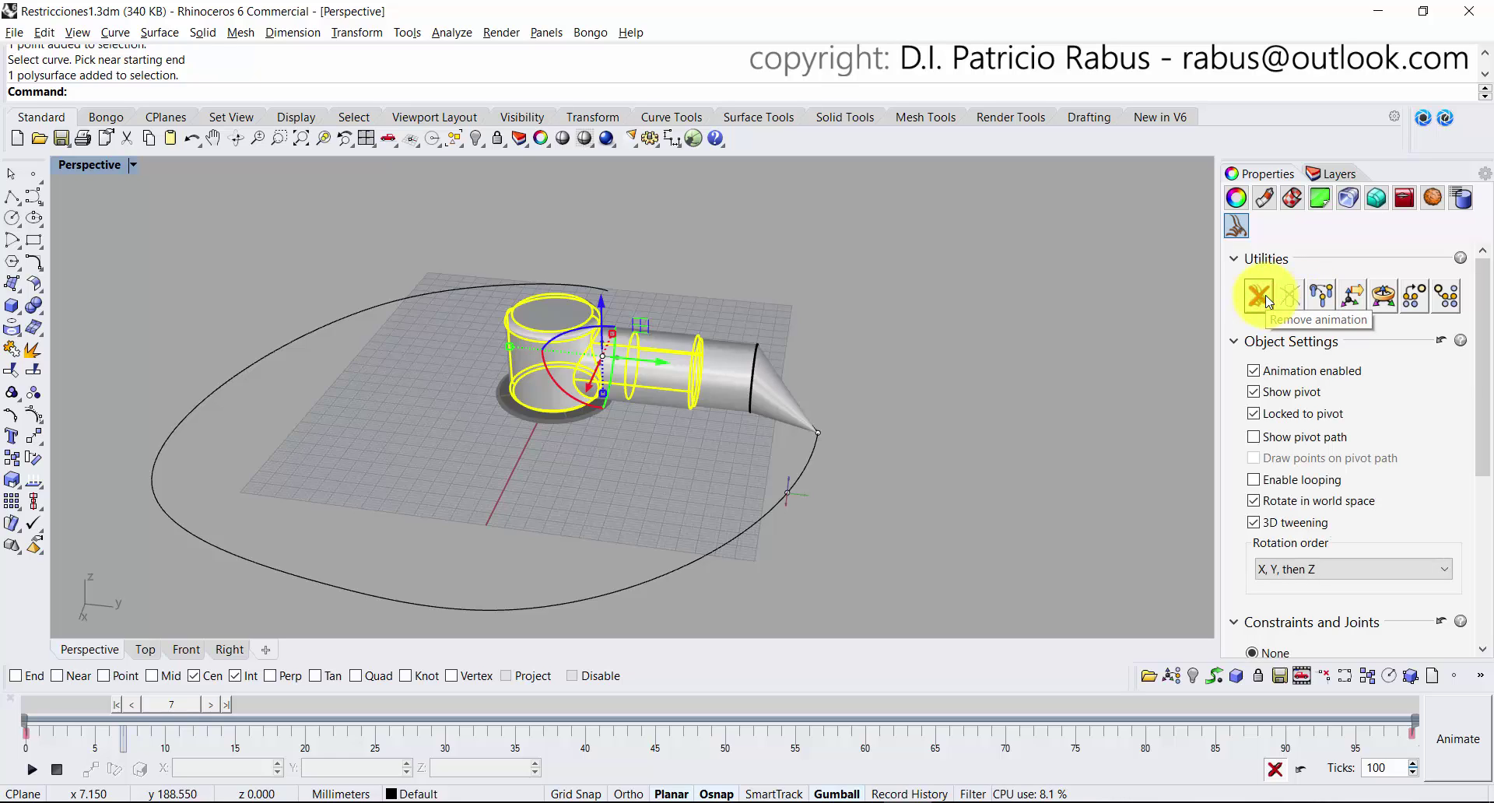
click(105, 121)
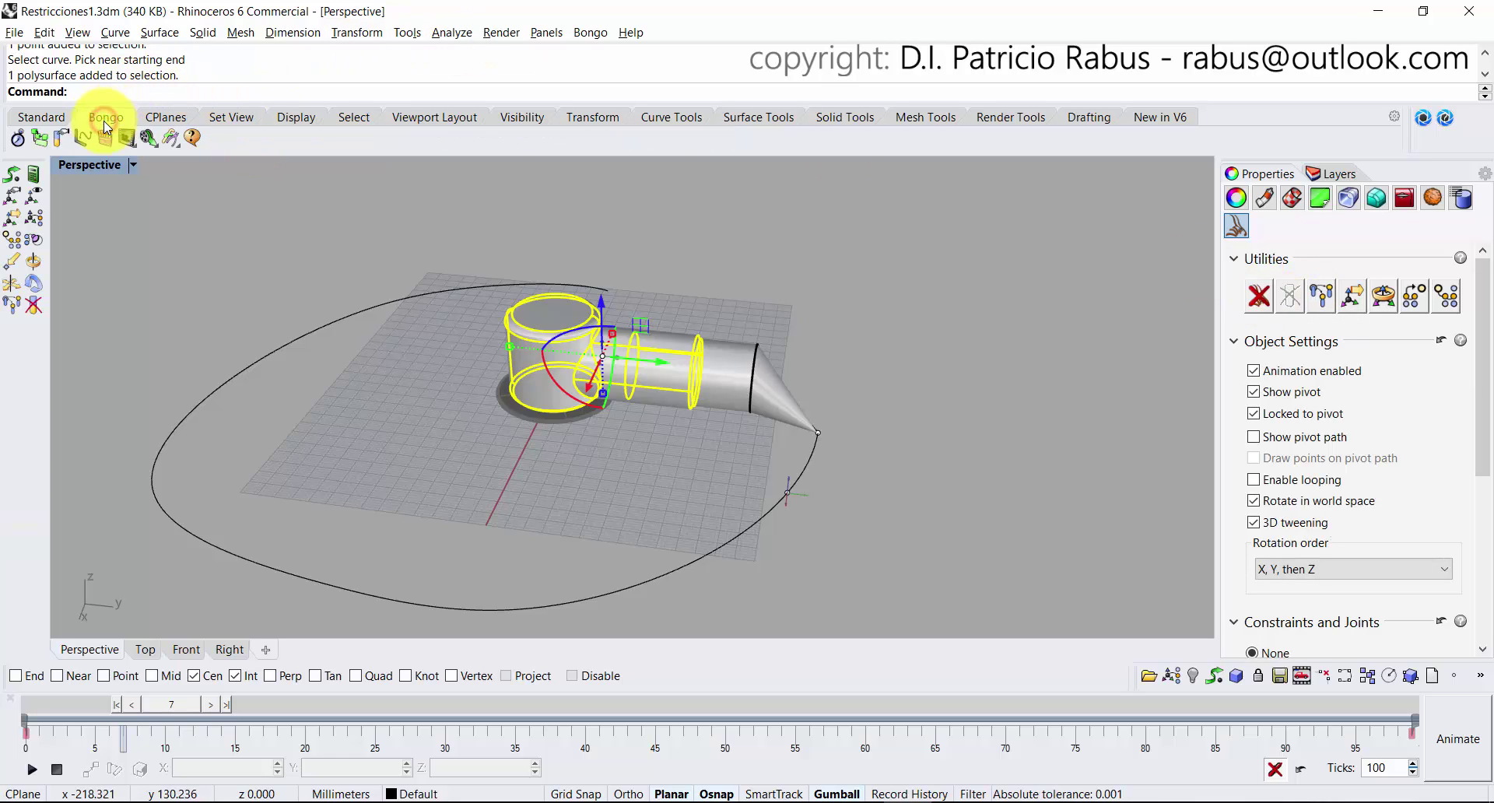
click(34, 223)
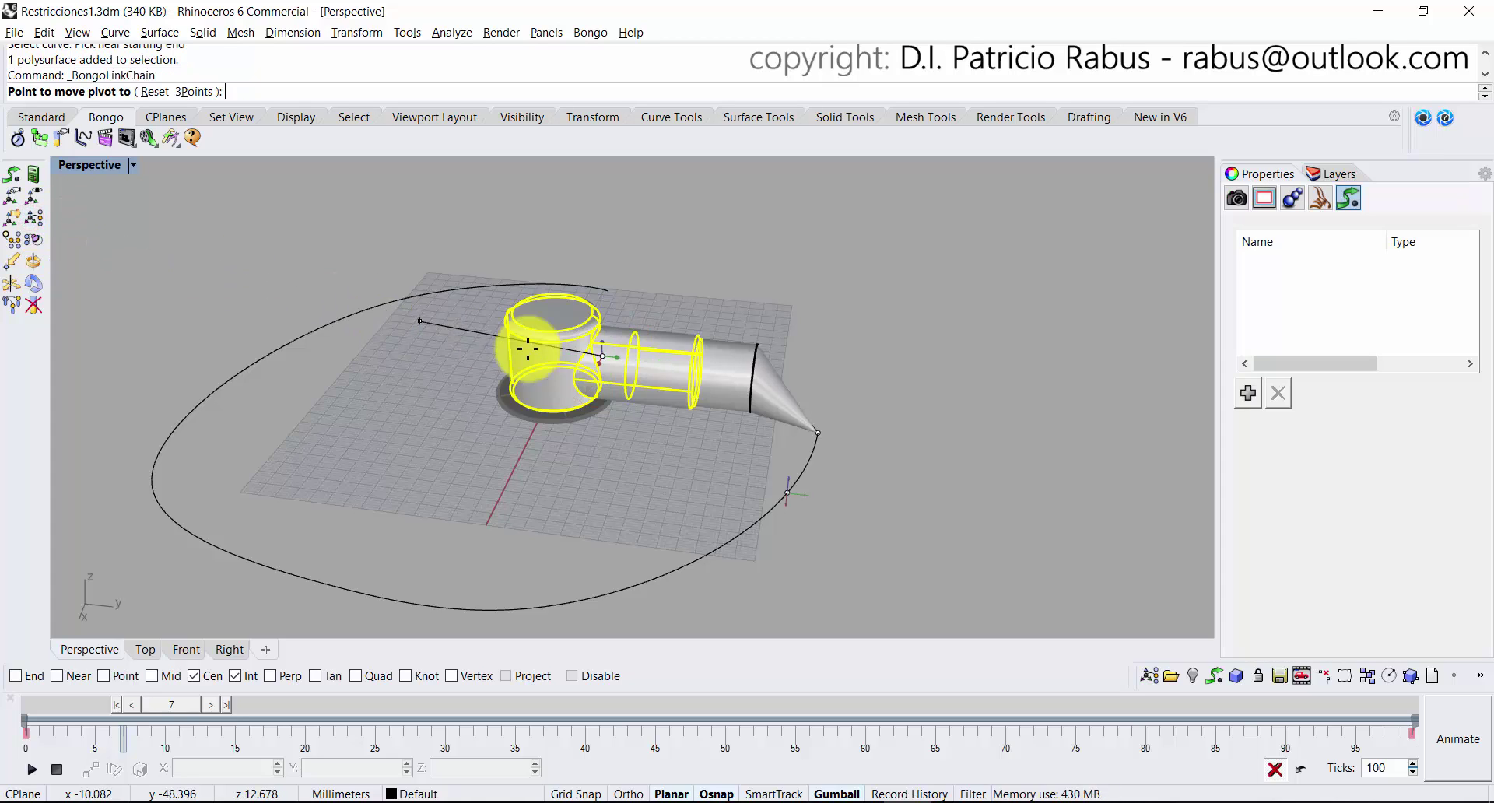
scroll(544, 366, up, 3)
scroll(546, 359, up, 3)
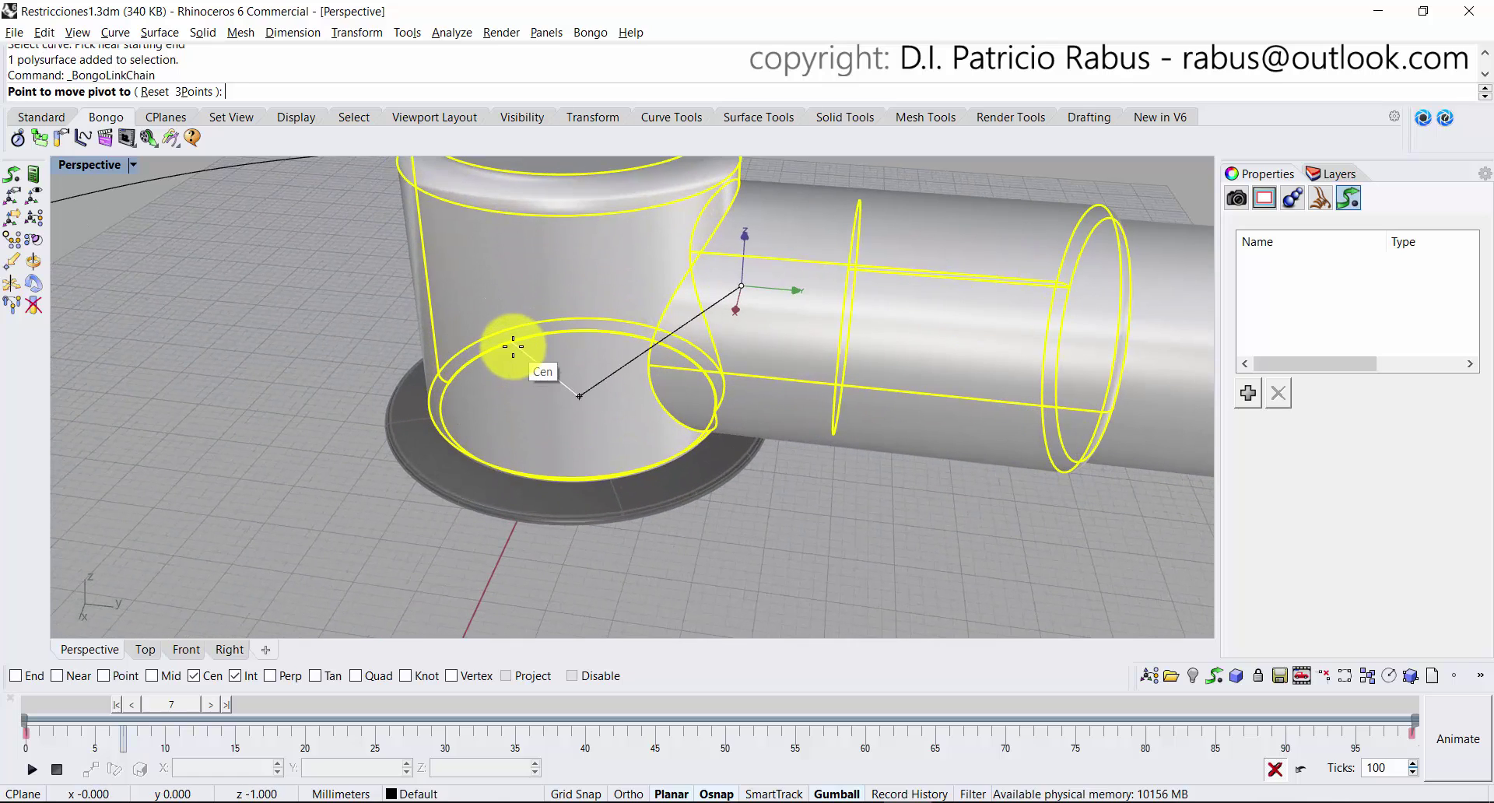
click(512, 345)
scroll(545, 366, down, 5)
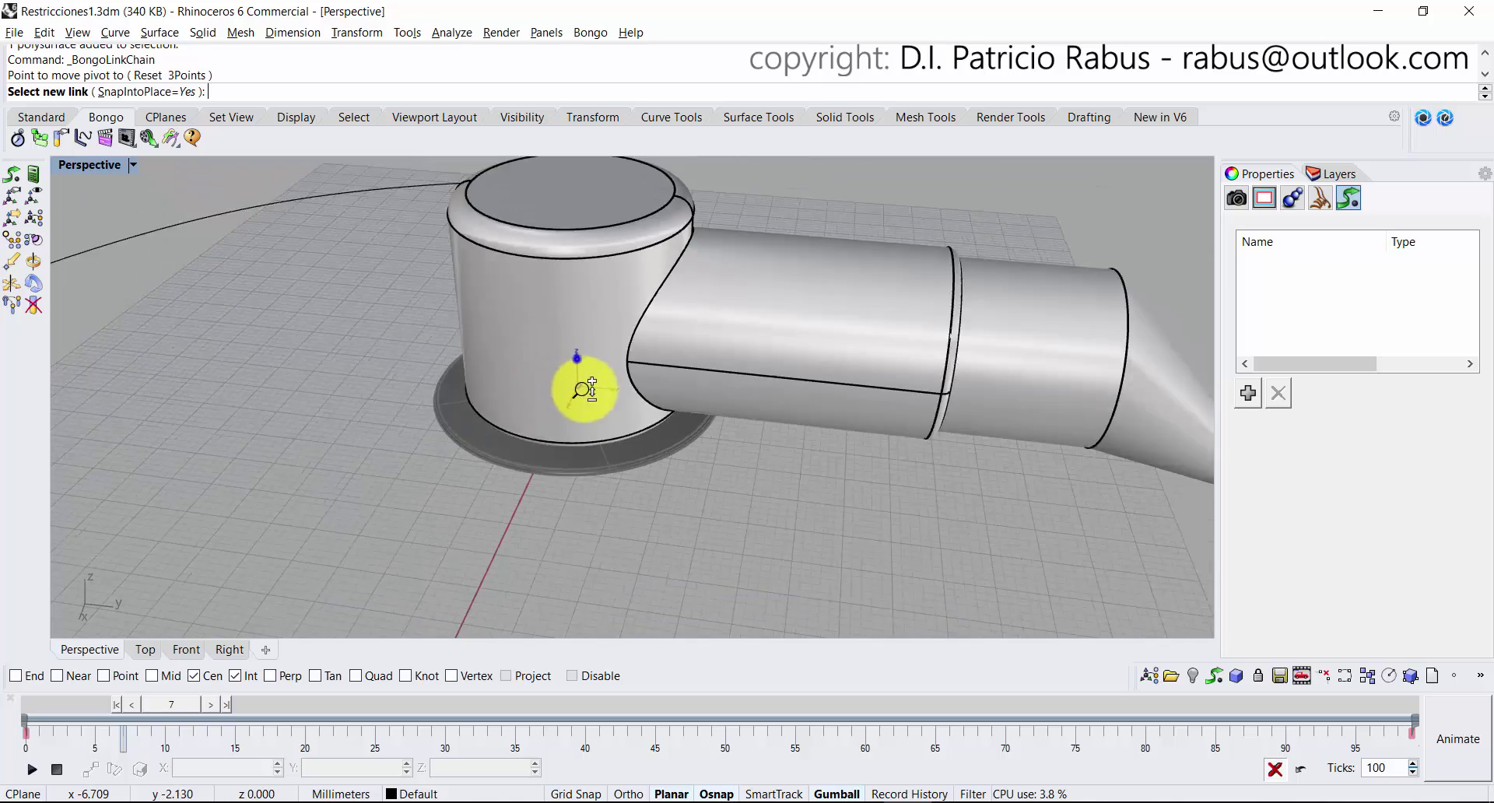
click(579, 319)
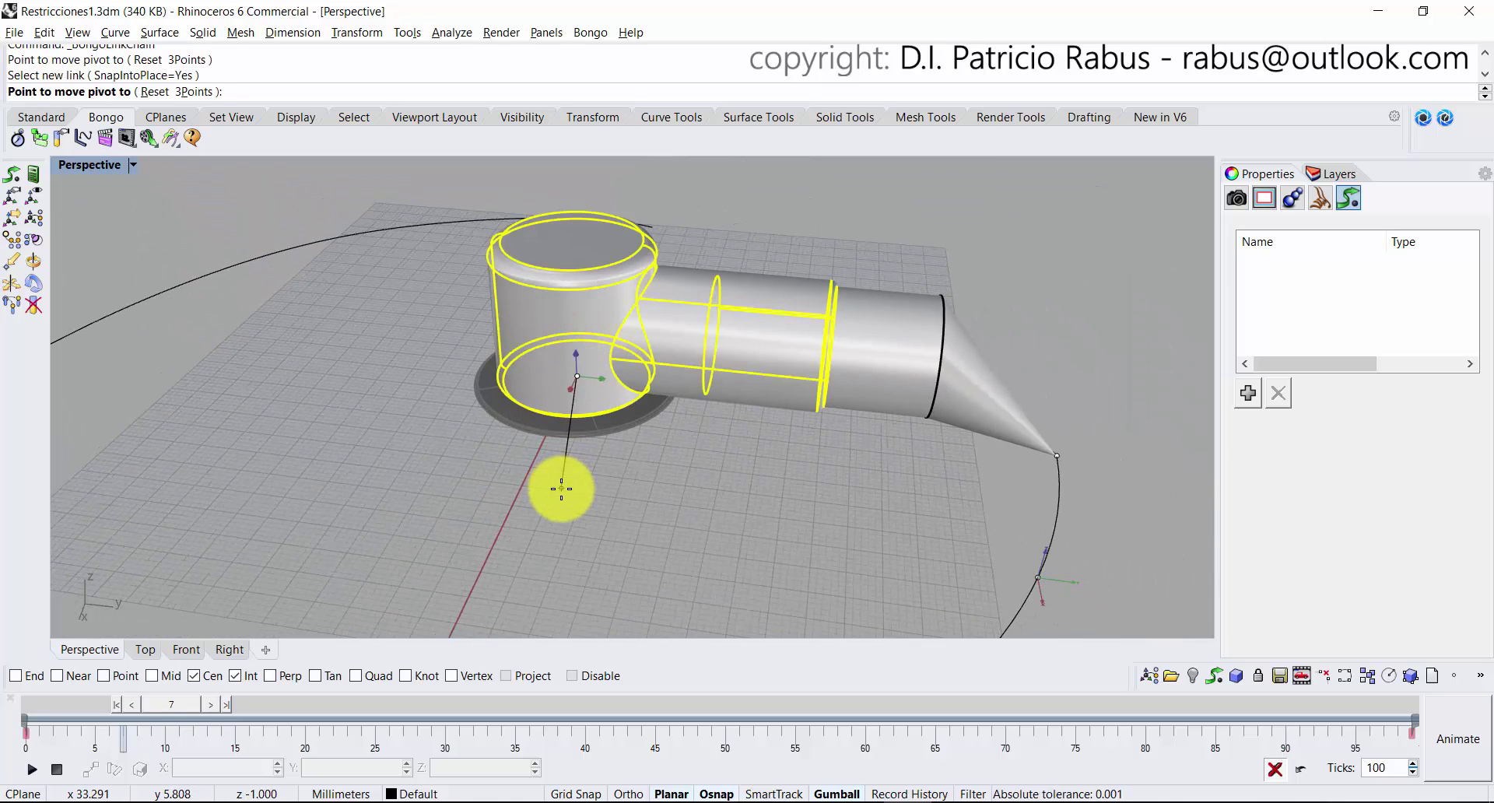
click(561, 489)
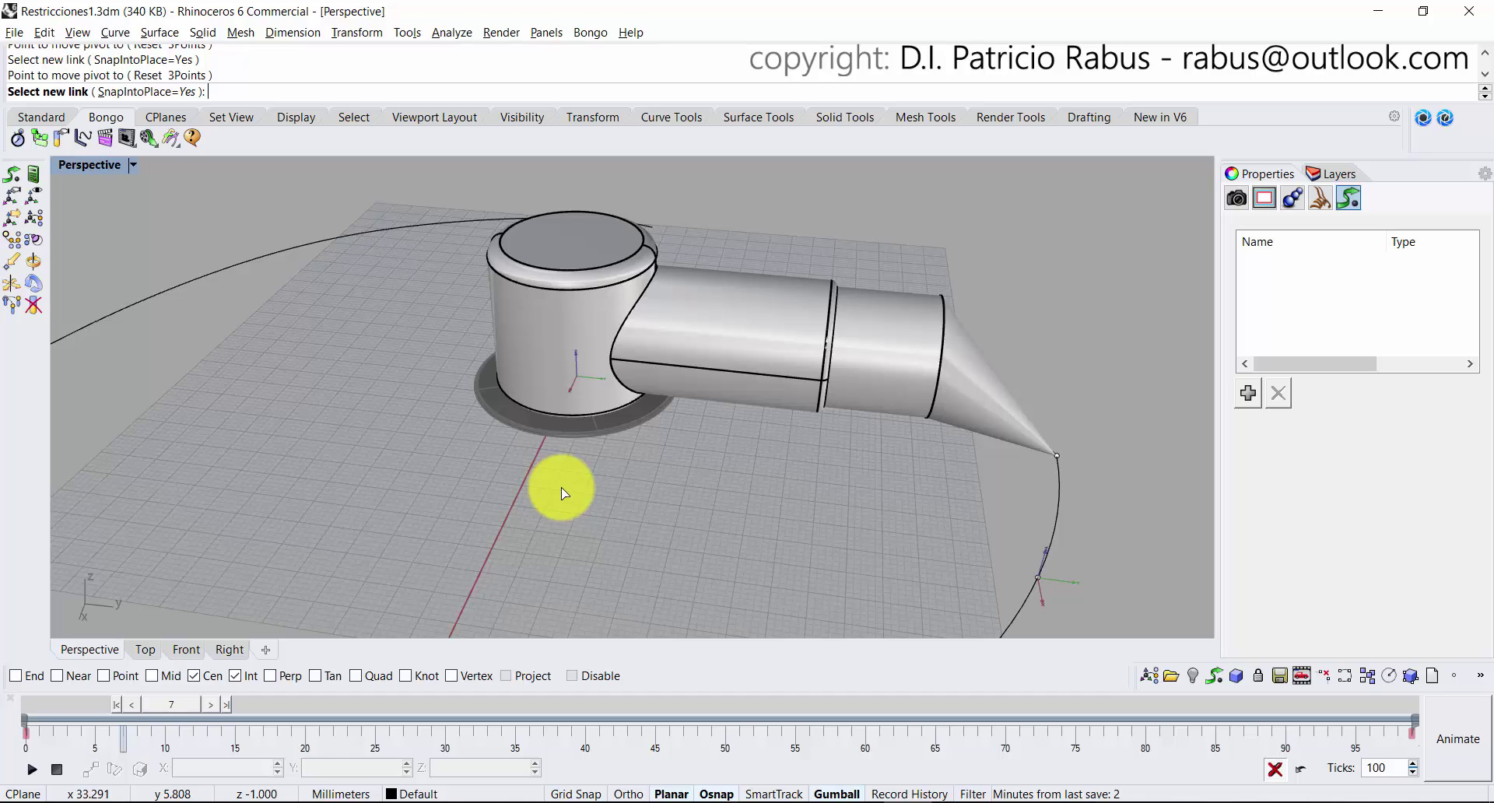
scroll(782, 372, down, 4)
click(831, 364)
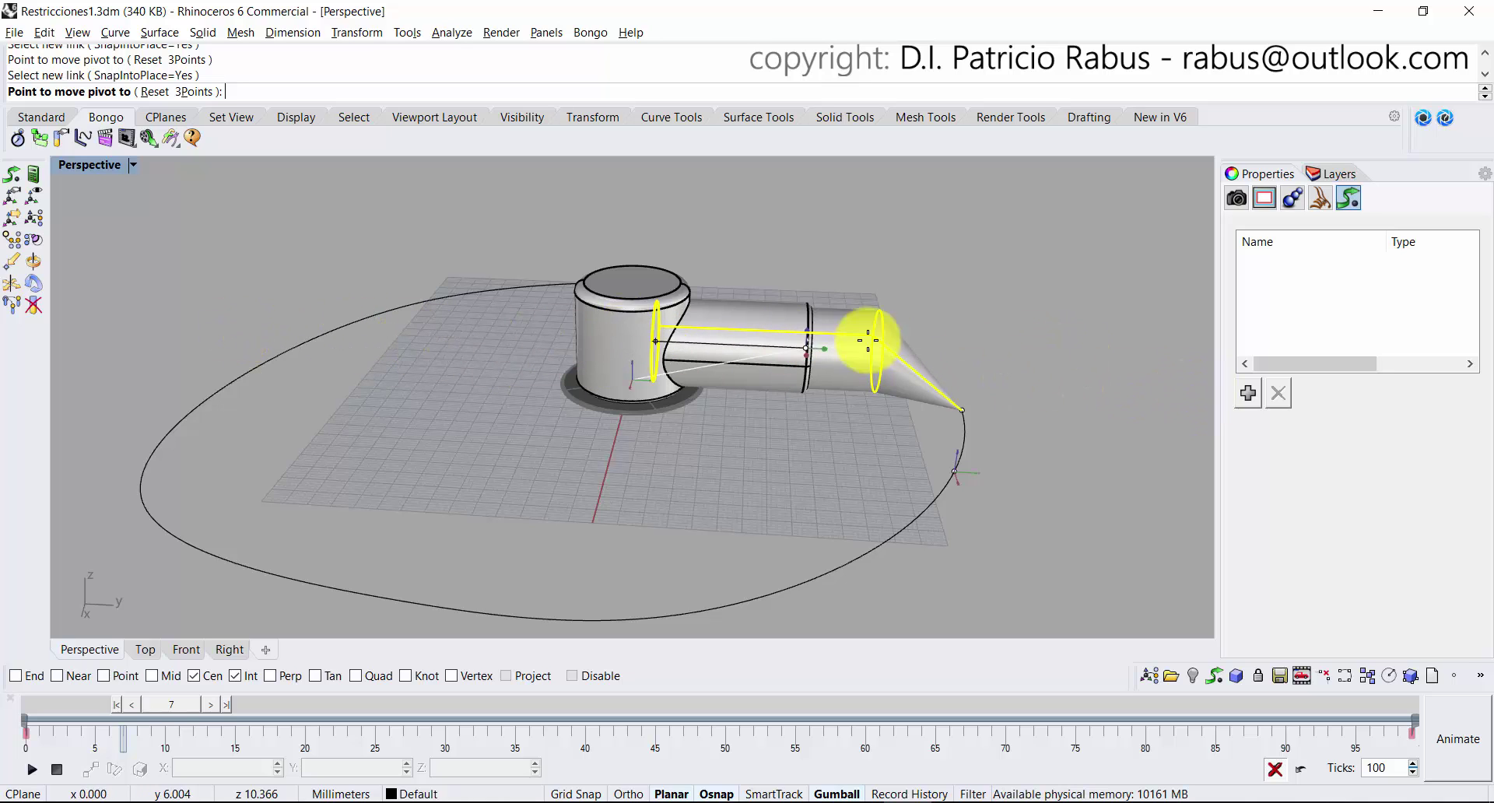
scroll(833, 433, up, 8)
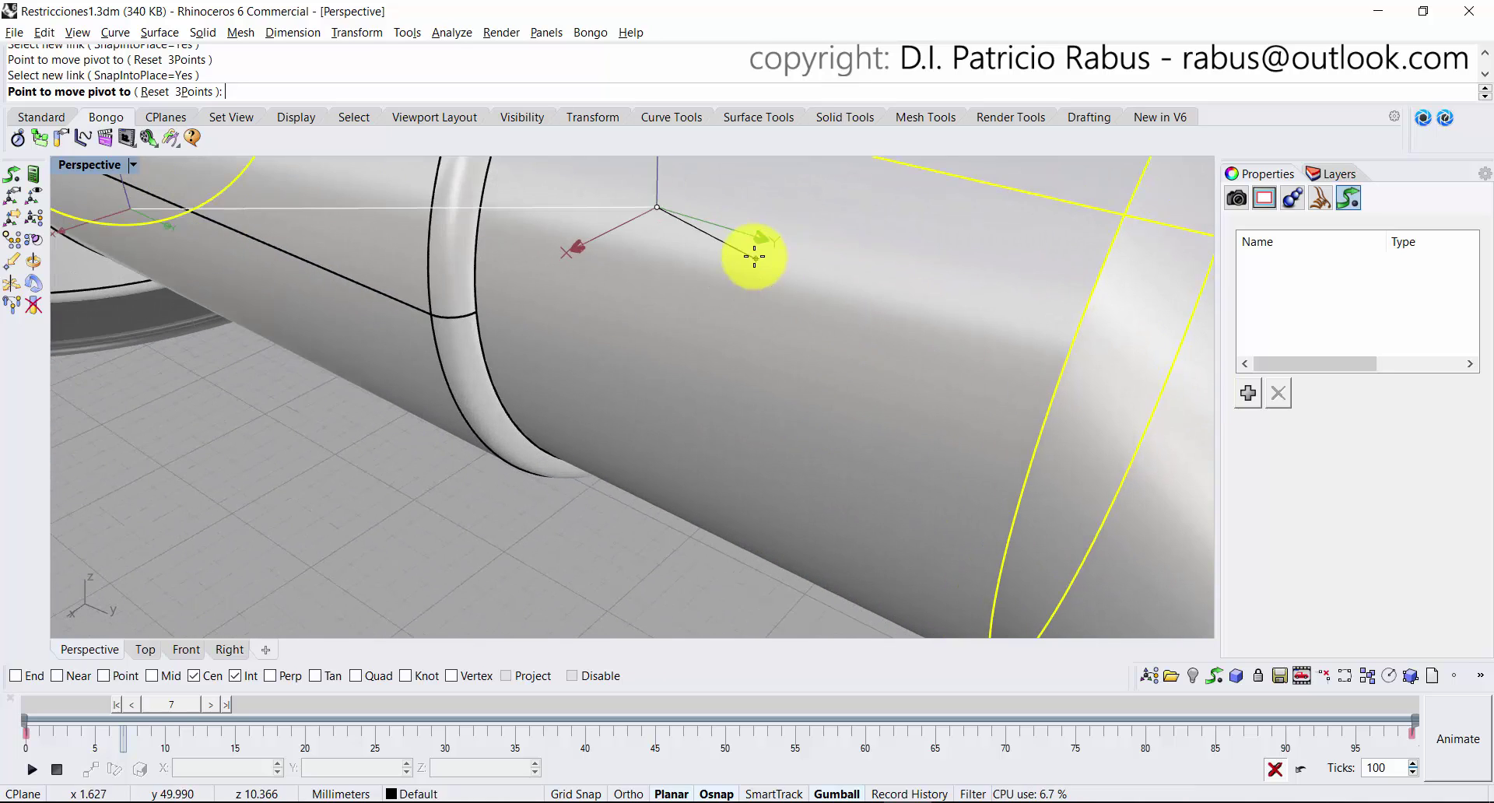
scroll(758, 257, down, 8)
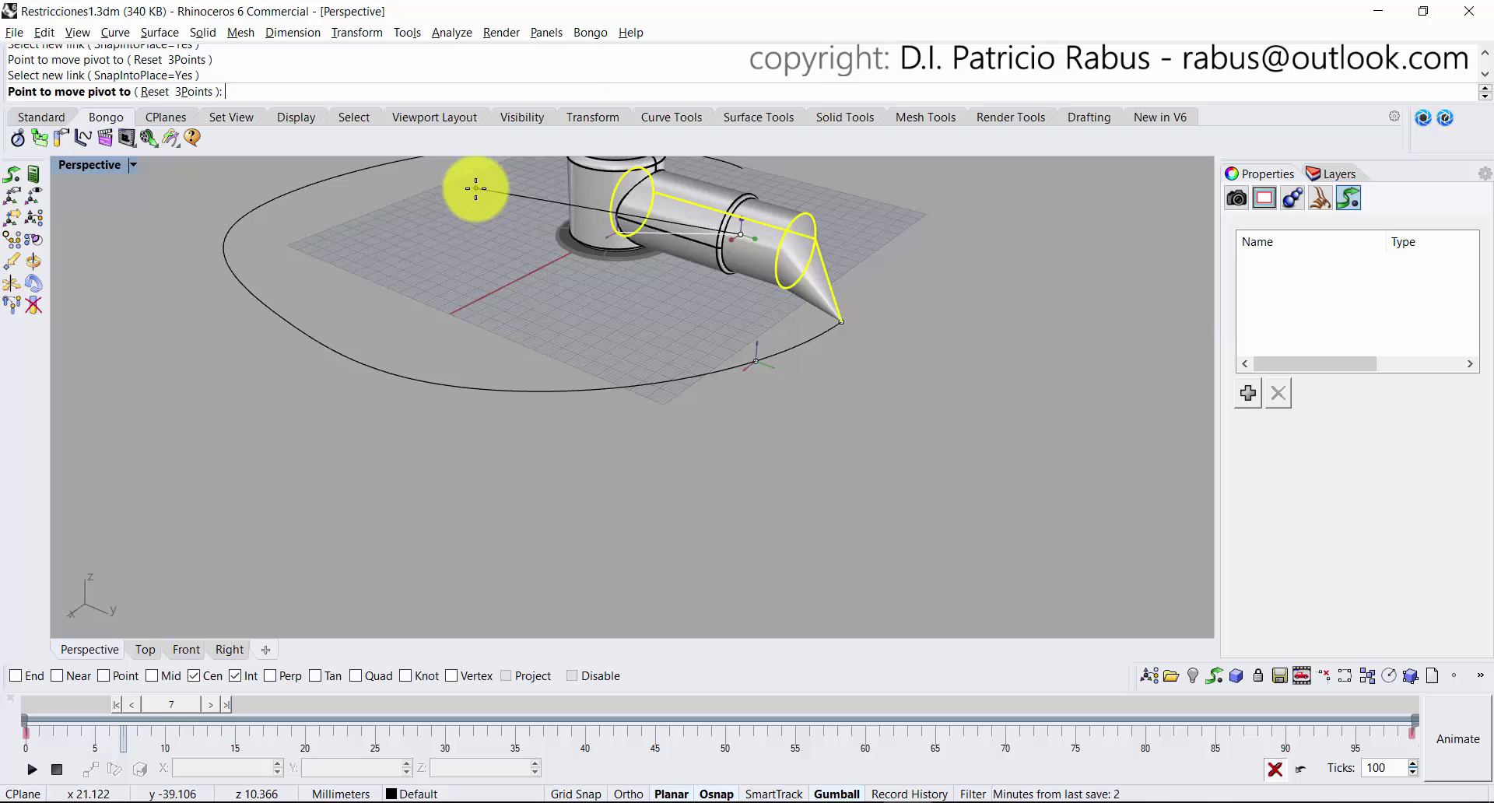
shift+right_drag(475, 188, 587, 227)
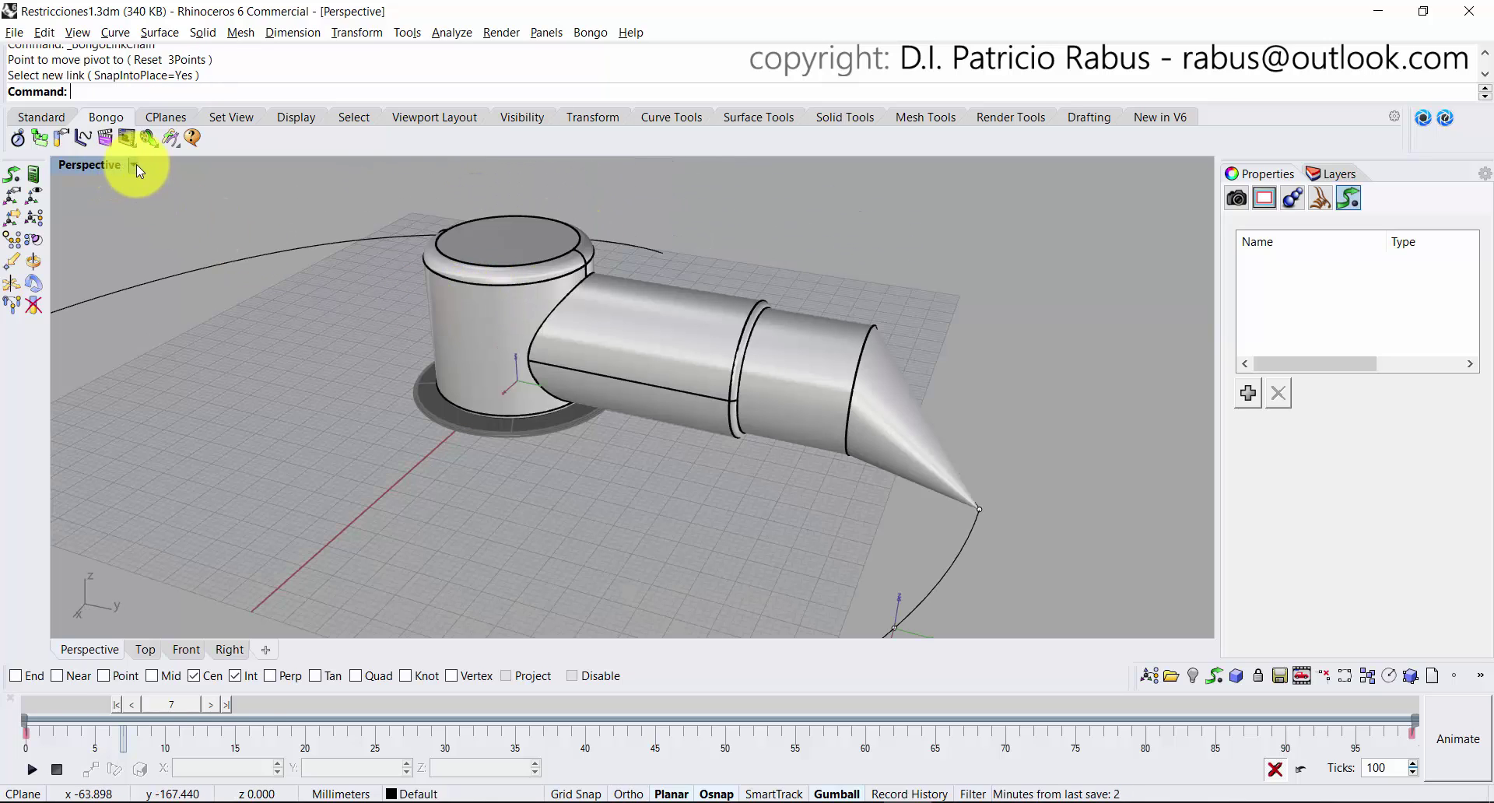
Examine the base body's pivot and the point inside it in Wireframe display, and restore Shaded display.
click(137, 165)
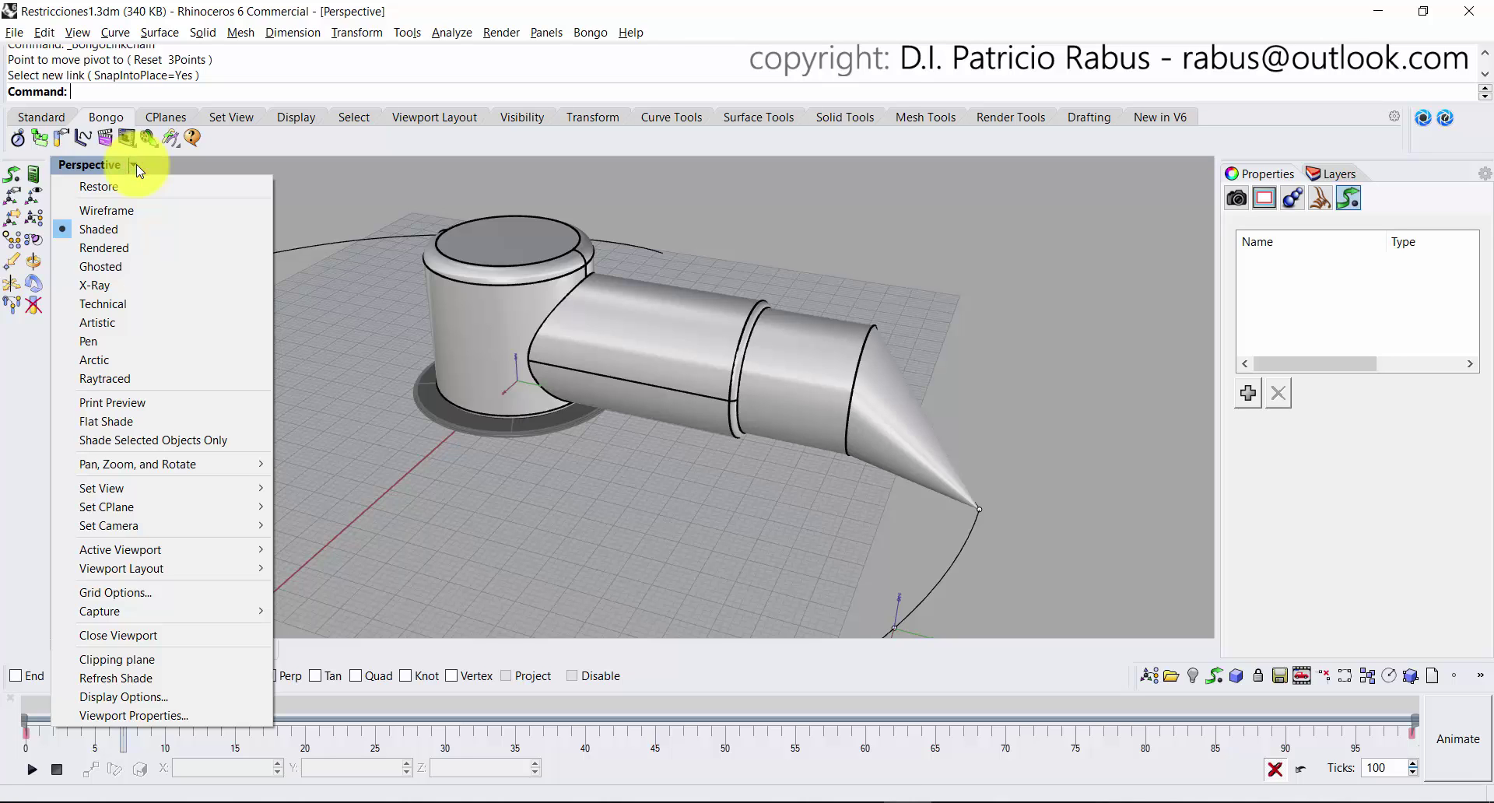
click(148, 208)
right_drag(254, 232, 576, 333)
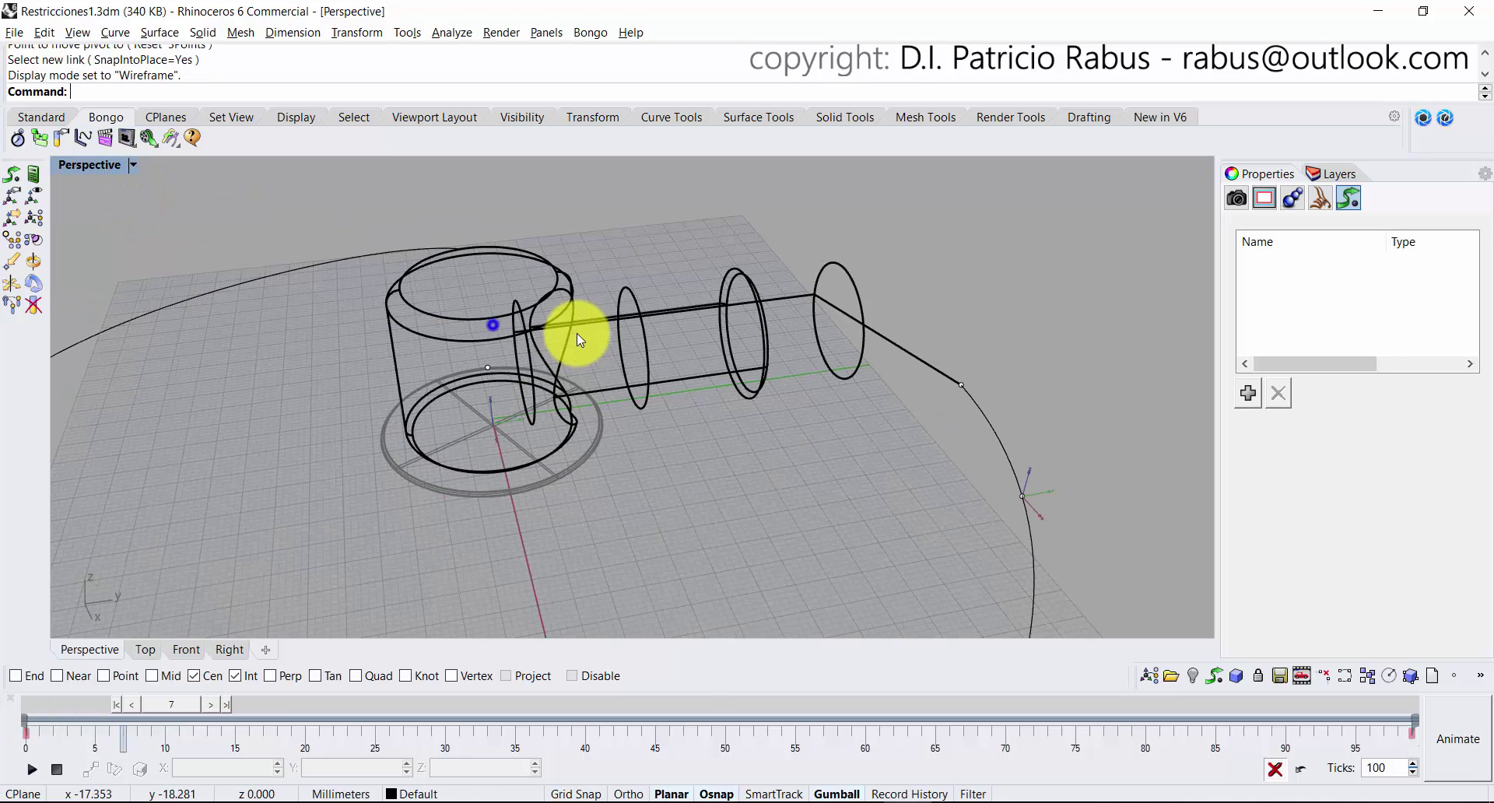
right_drag(490, 362, 492, 282)
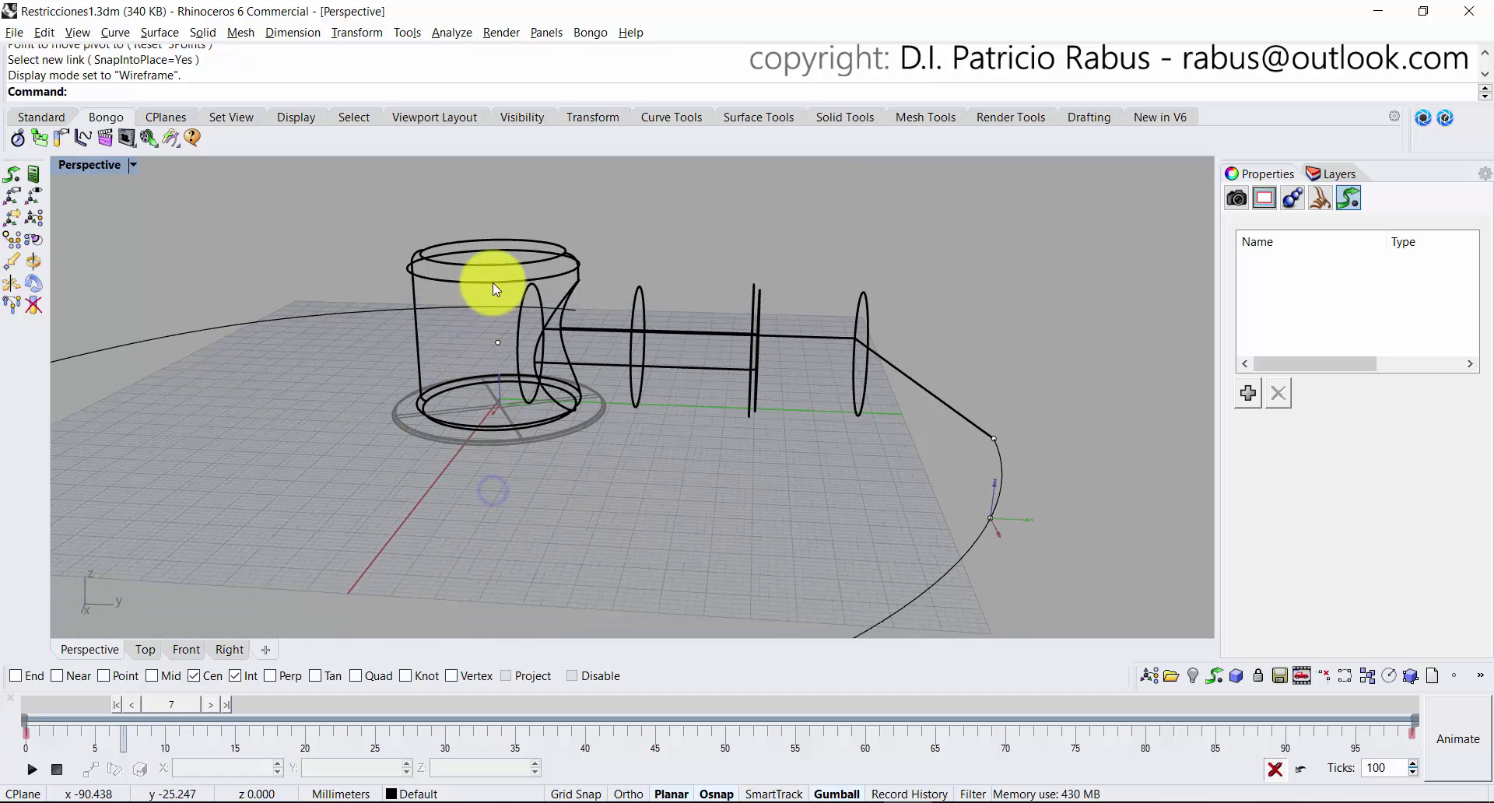
click(493, 278)
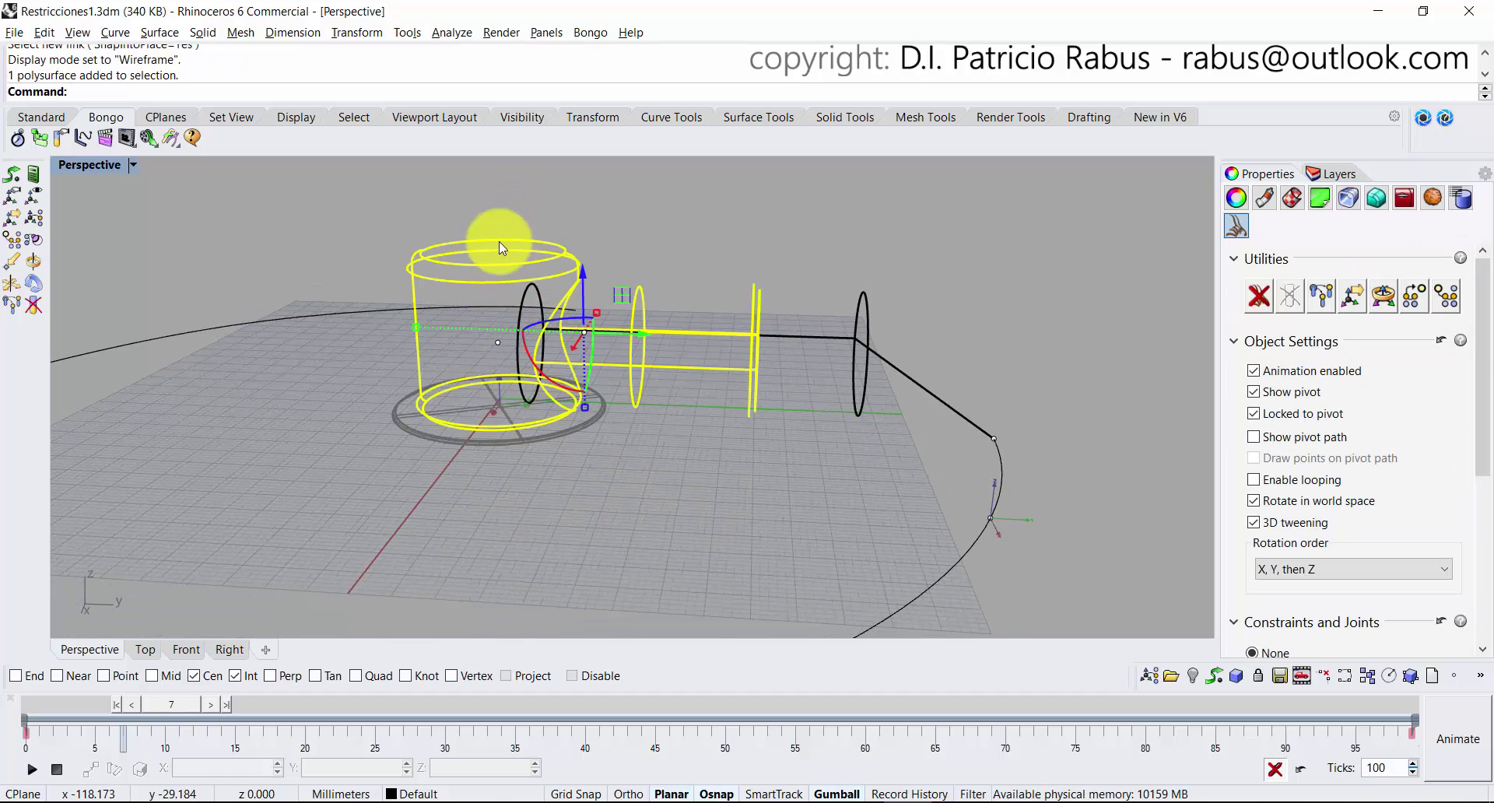
scroll(495, 398, up, 5)
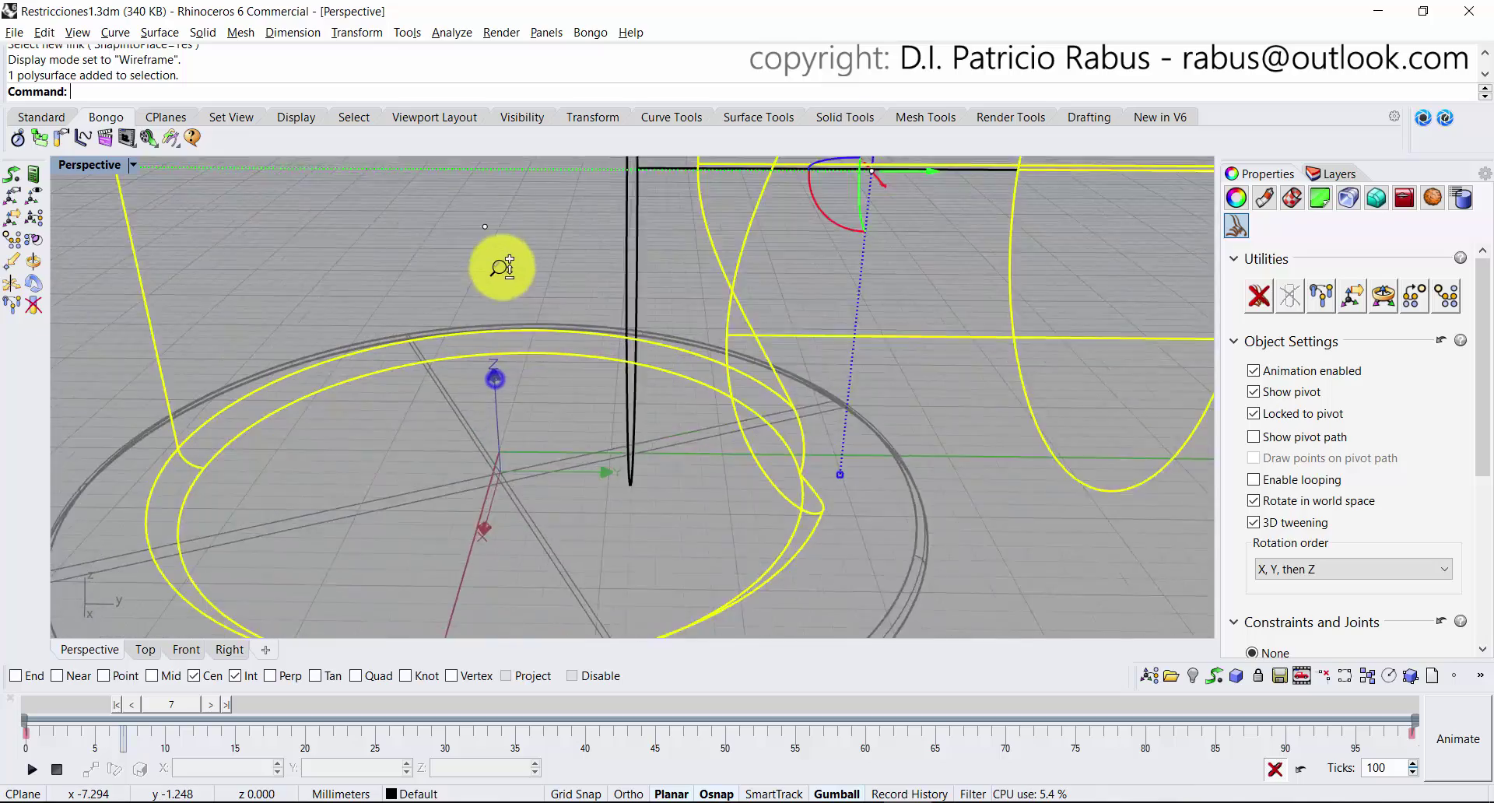
scroll(493, 373, down, 6)
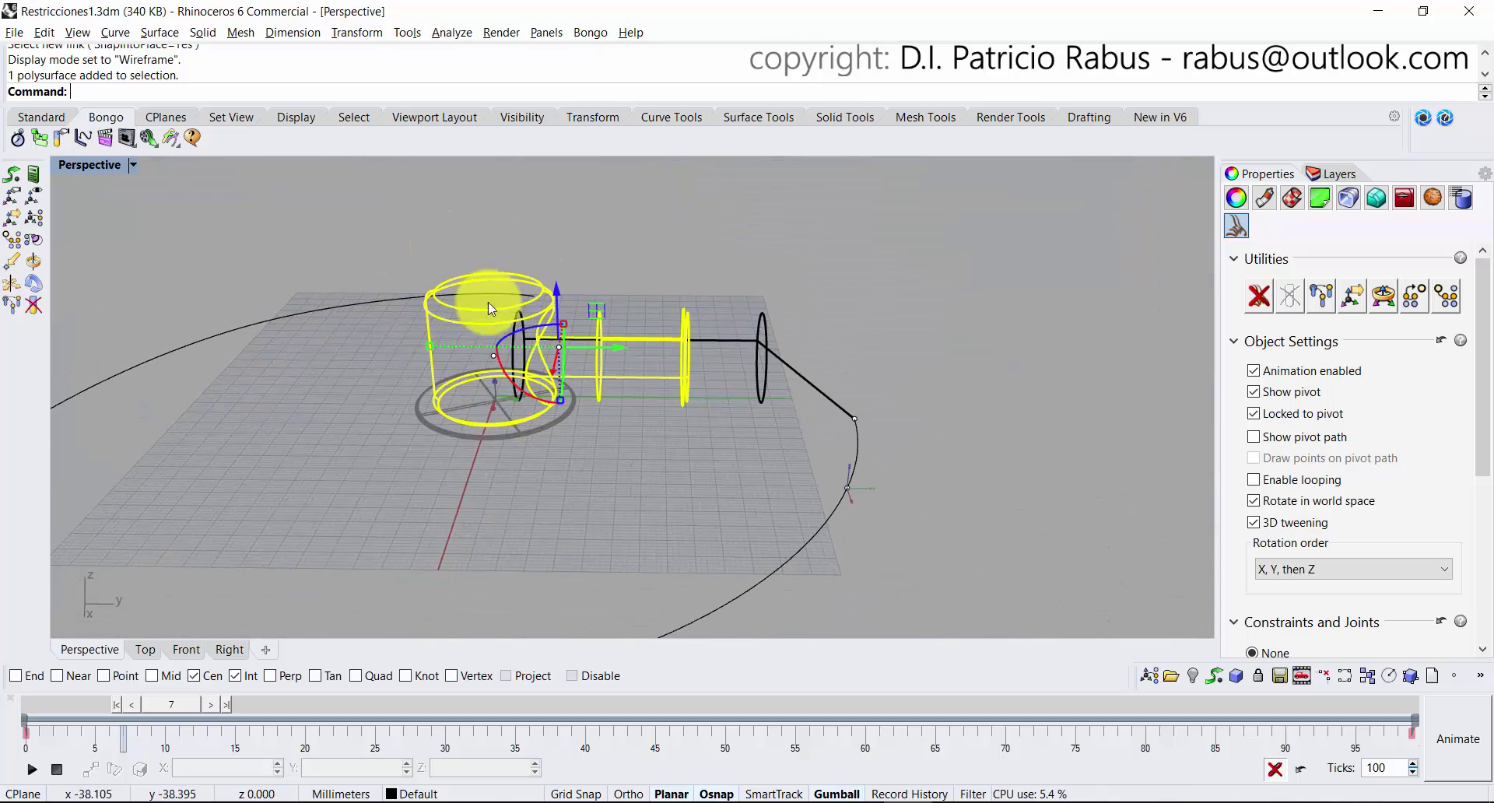
scroll(427, 310, up, 5)
scroll(427, 288, down, 3)
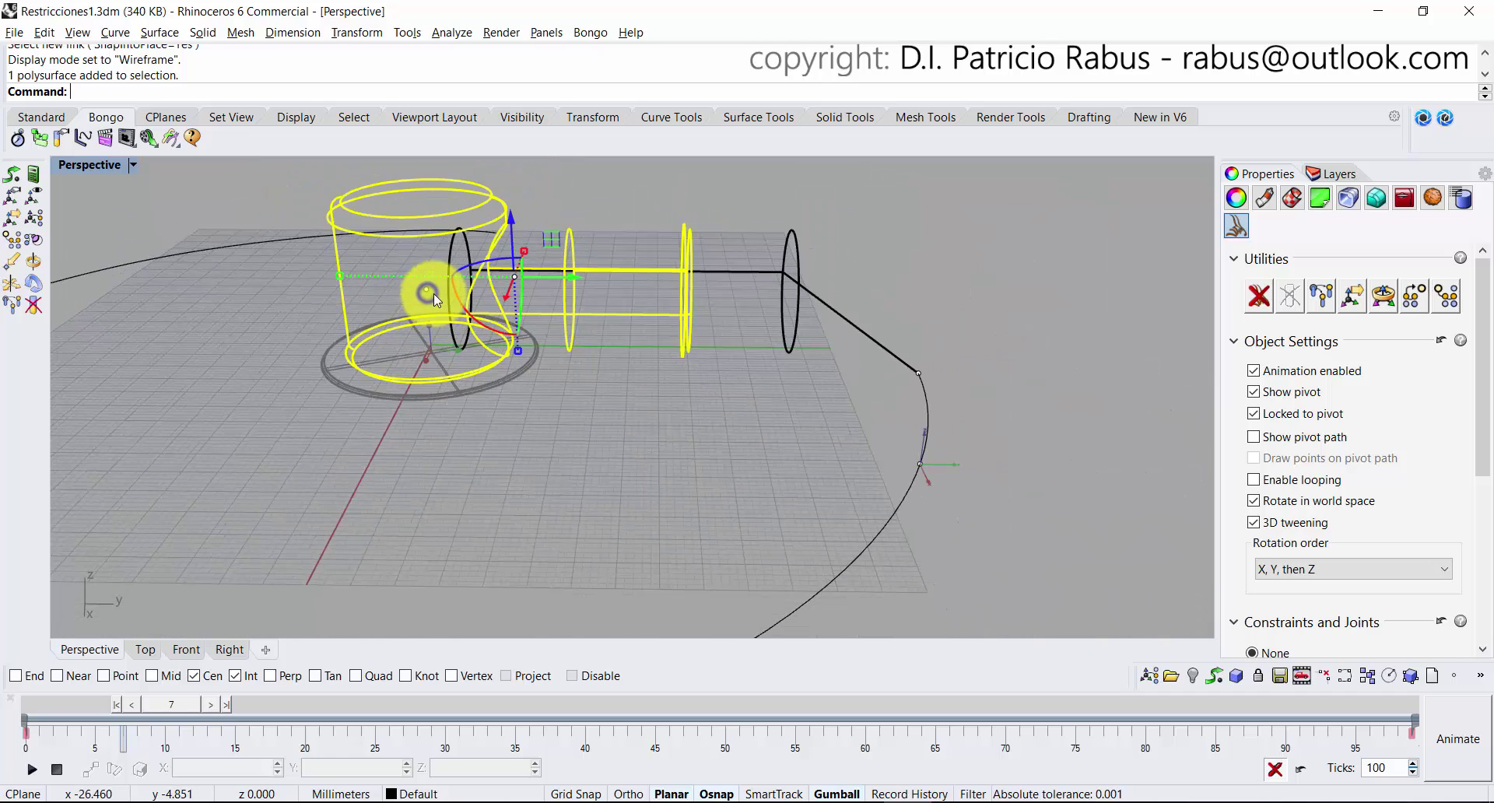
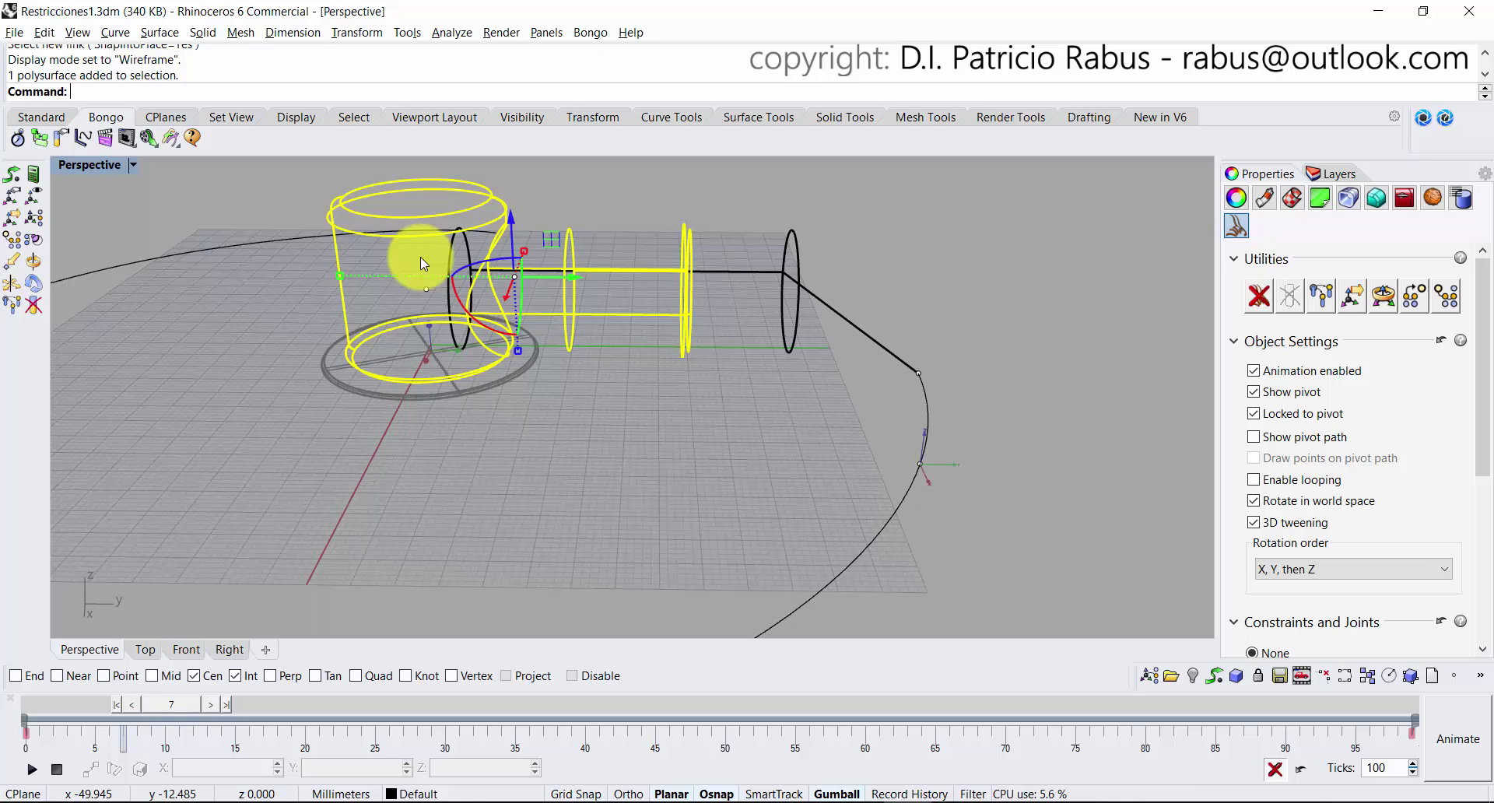
key(ctrl+alt+s)
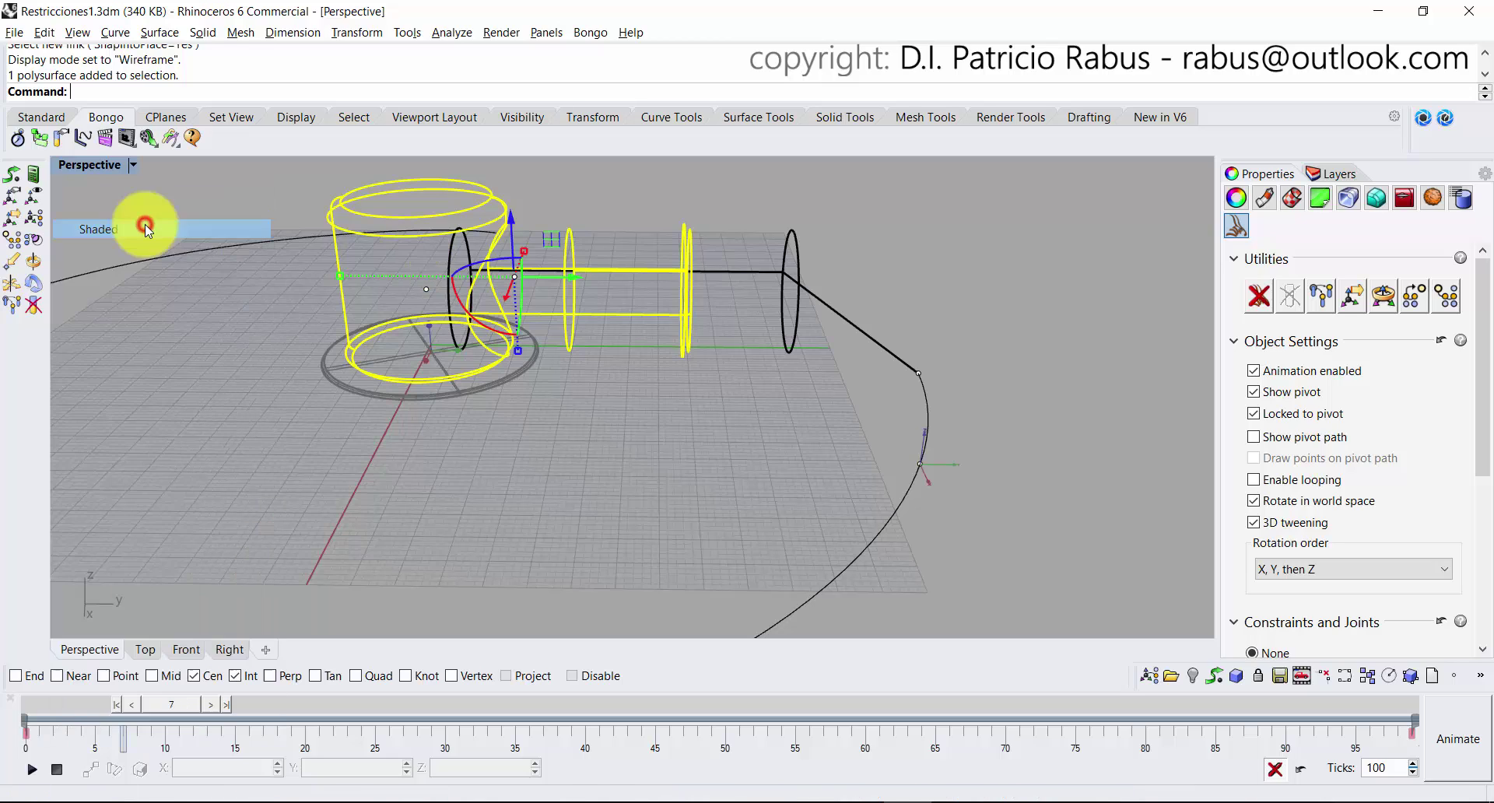
click(732, 457)
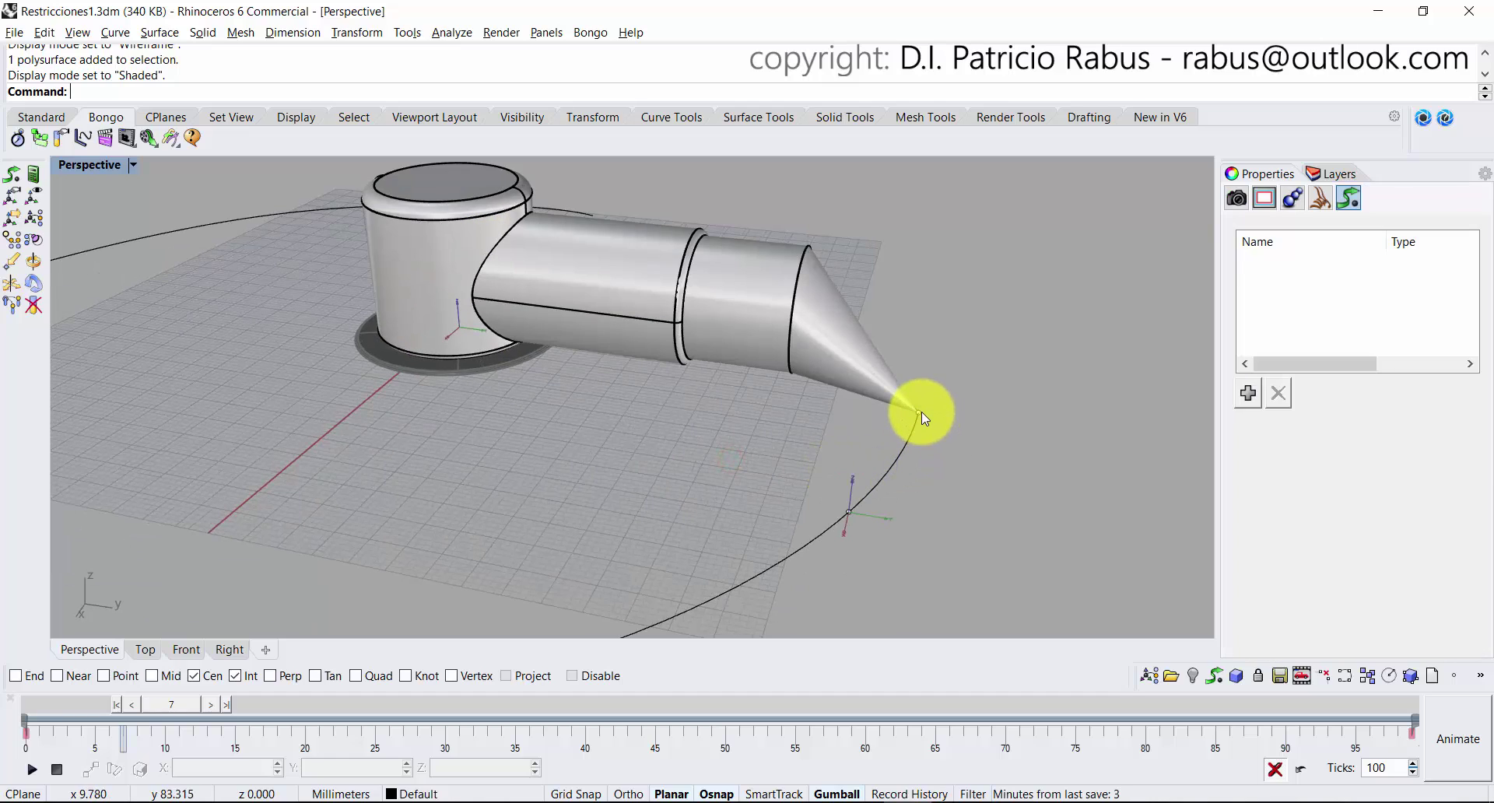
click(921, 412)
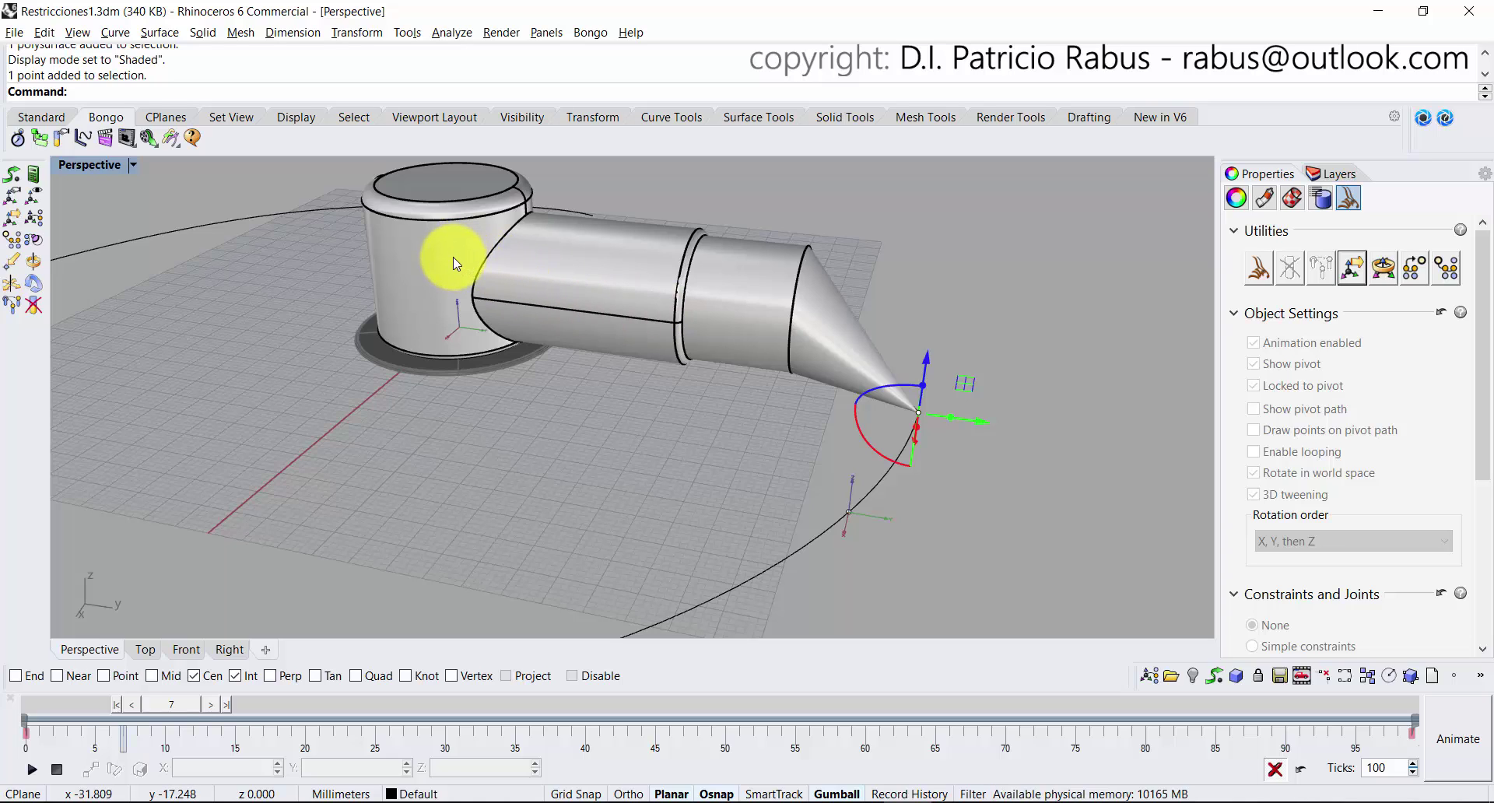
click(452, 439)
shift+right_drag(304, 370, 305, 401)
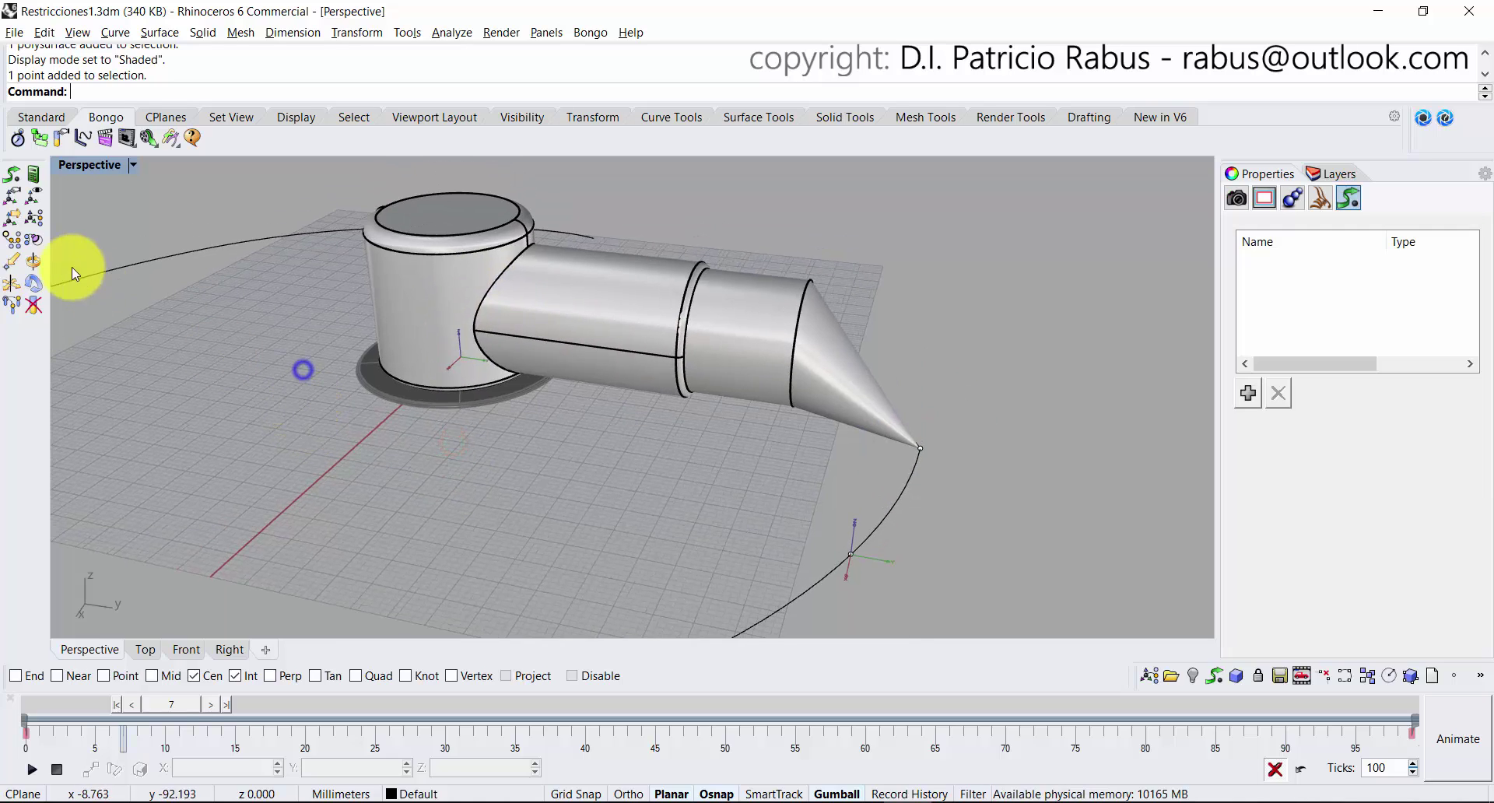
Start a Bongo link chain with the base body as parent and its pivot at the centre of its bottom circle.
click(29, 223)
click(433, 285)
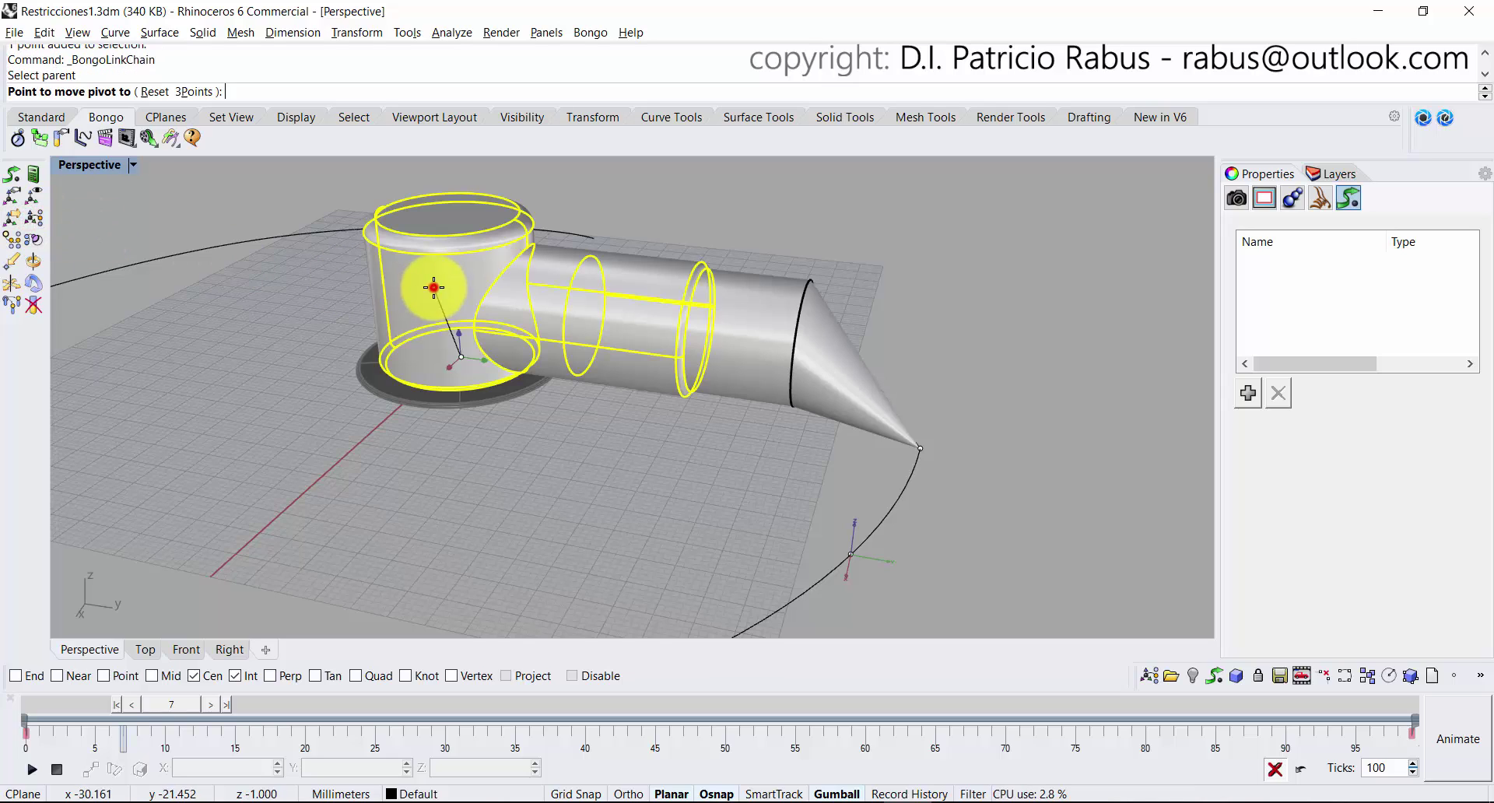
click(435, 359)
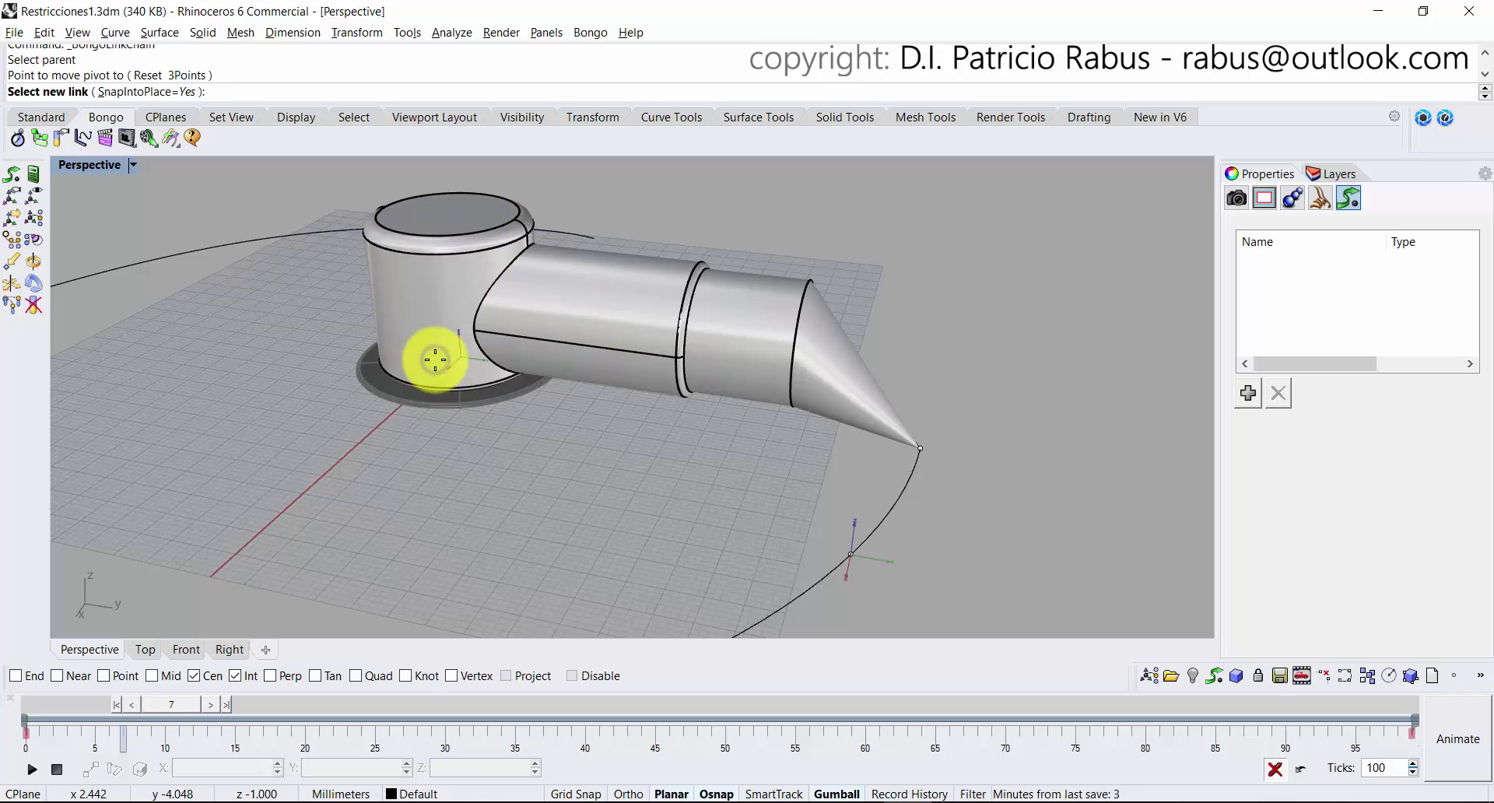
Add the cone-tipped arm as the next link and, in Wireframe display with Point snap enabled, place its pivot on the point inside the base.
click(784, 345)
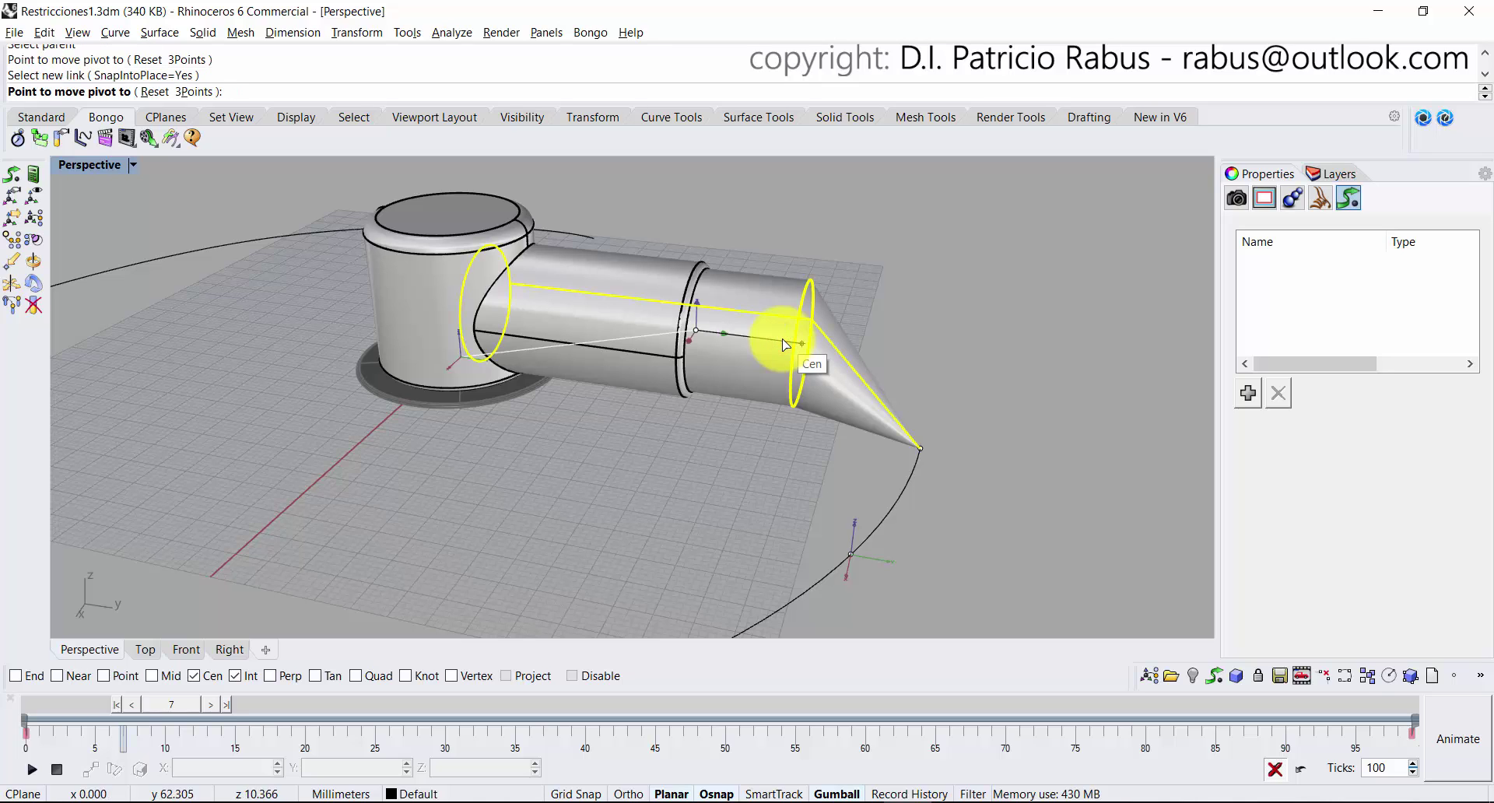
right_drag(583, 387, 658, 325)
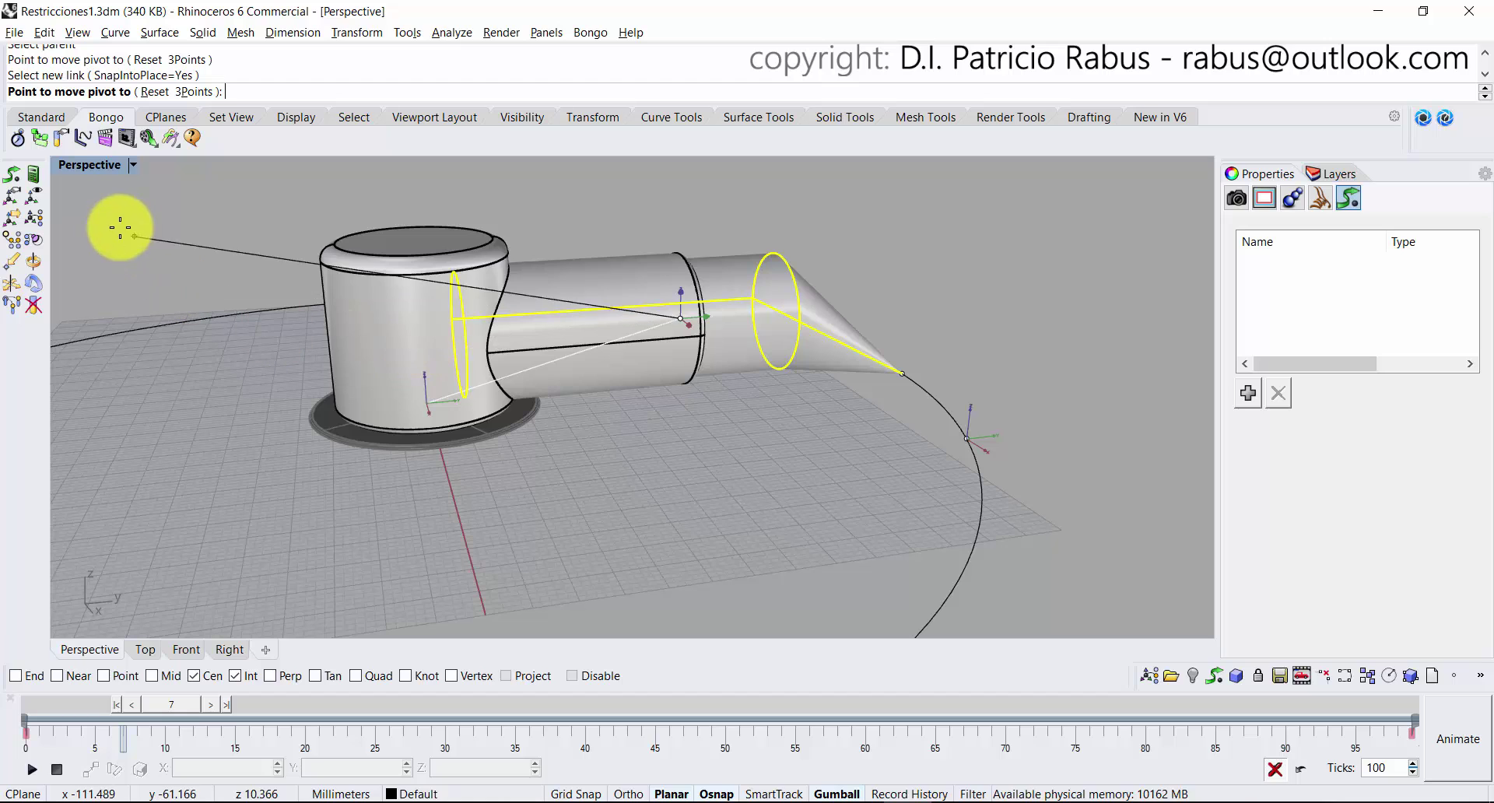
click(129, 167)
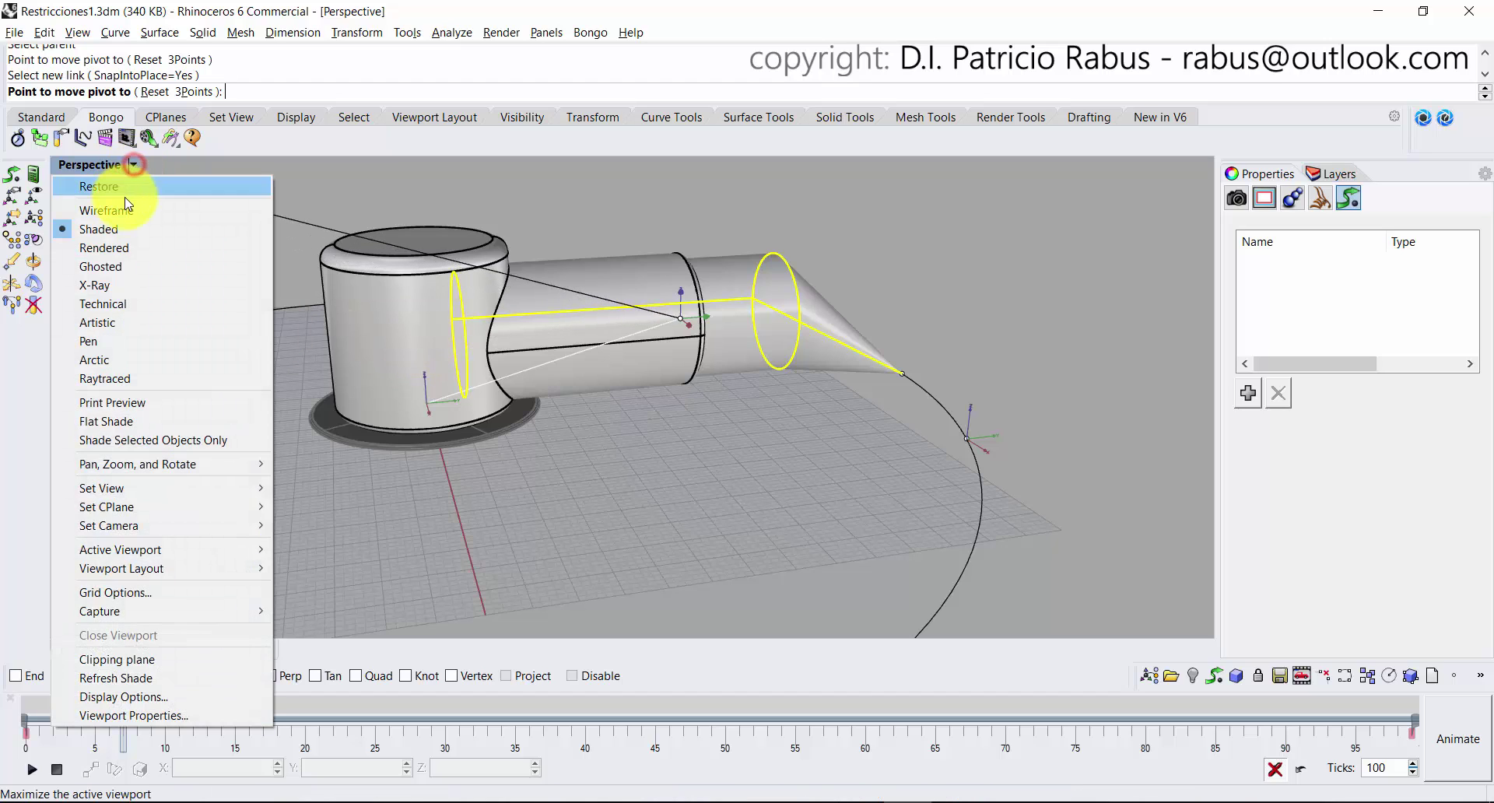
click(125, 210)
right_drag(310, 527, 273, 540)
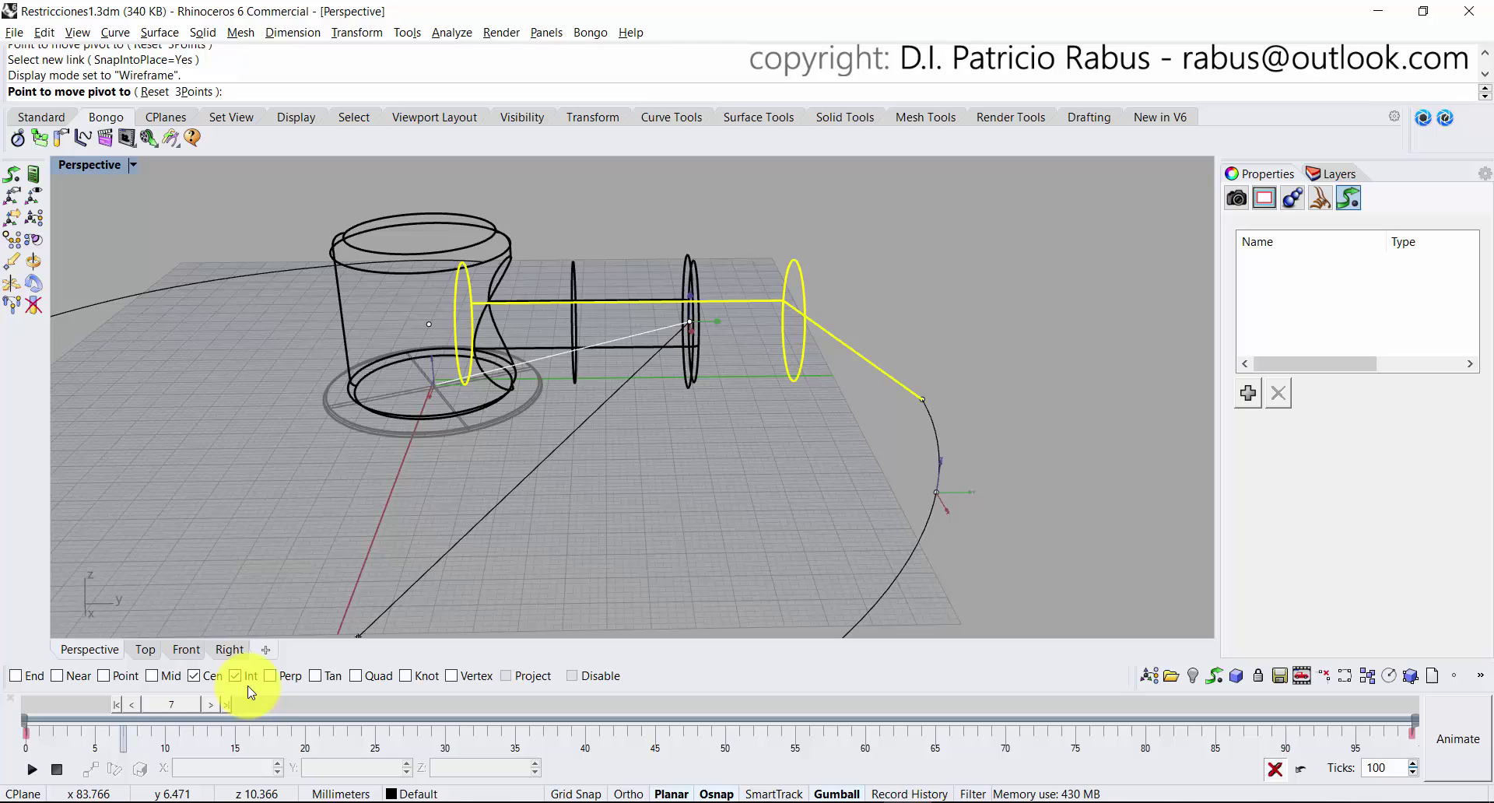
click(123, 676)
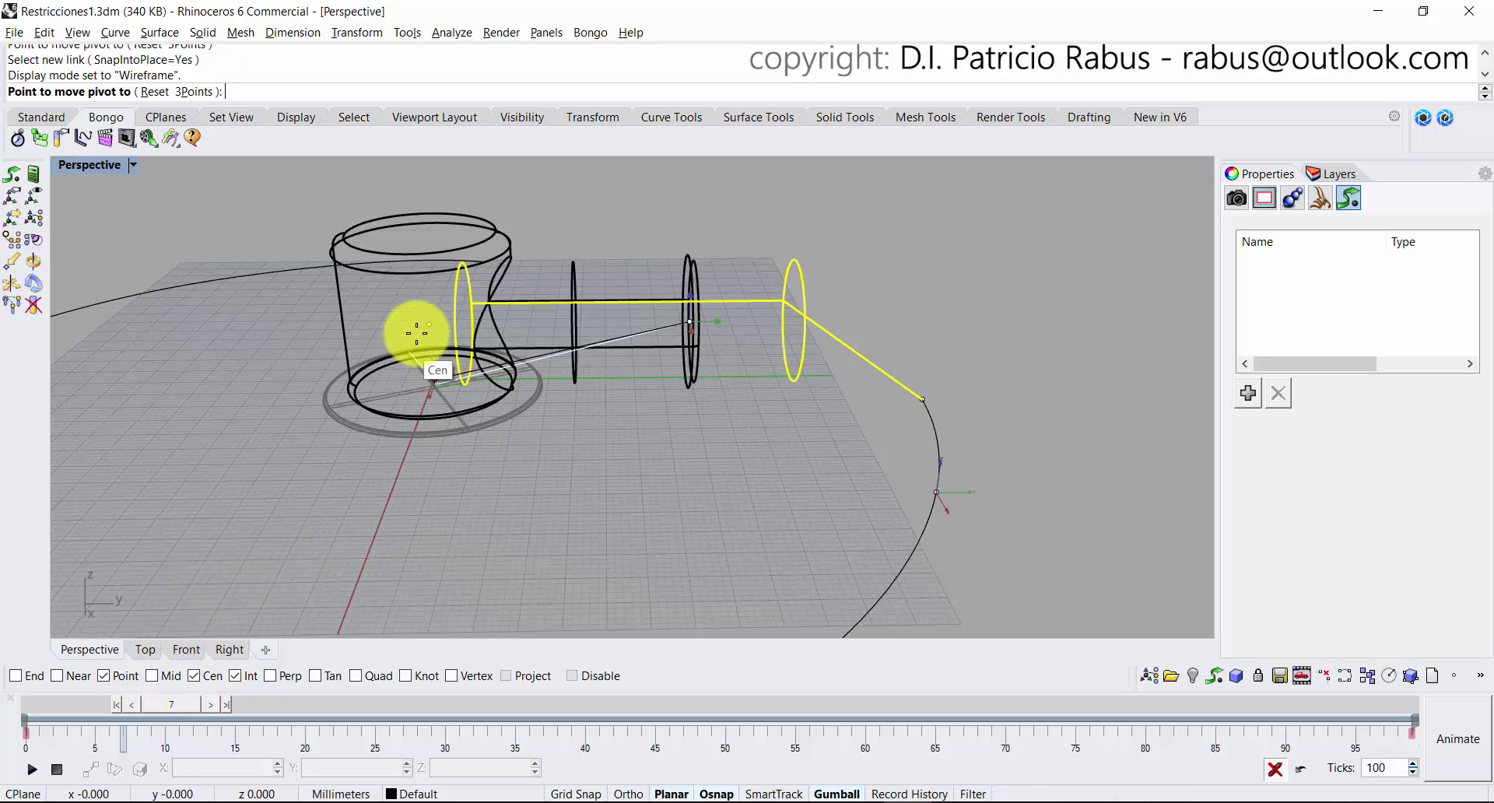
click(428, 322)
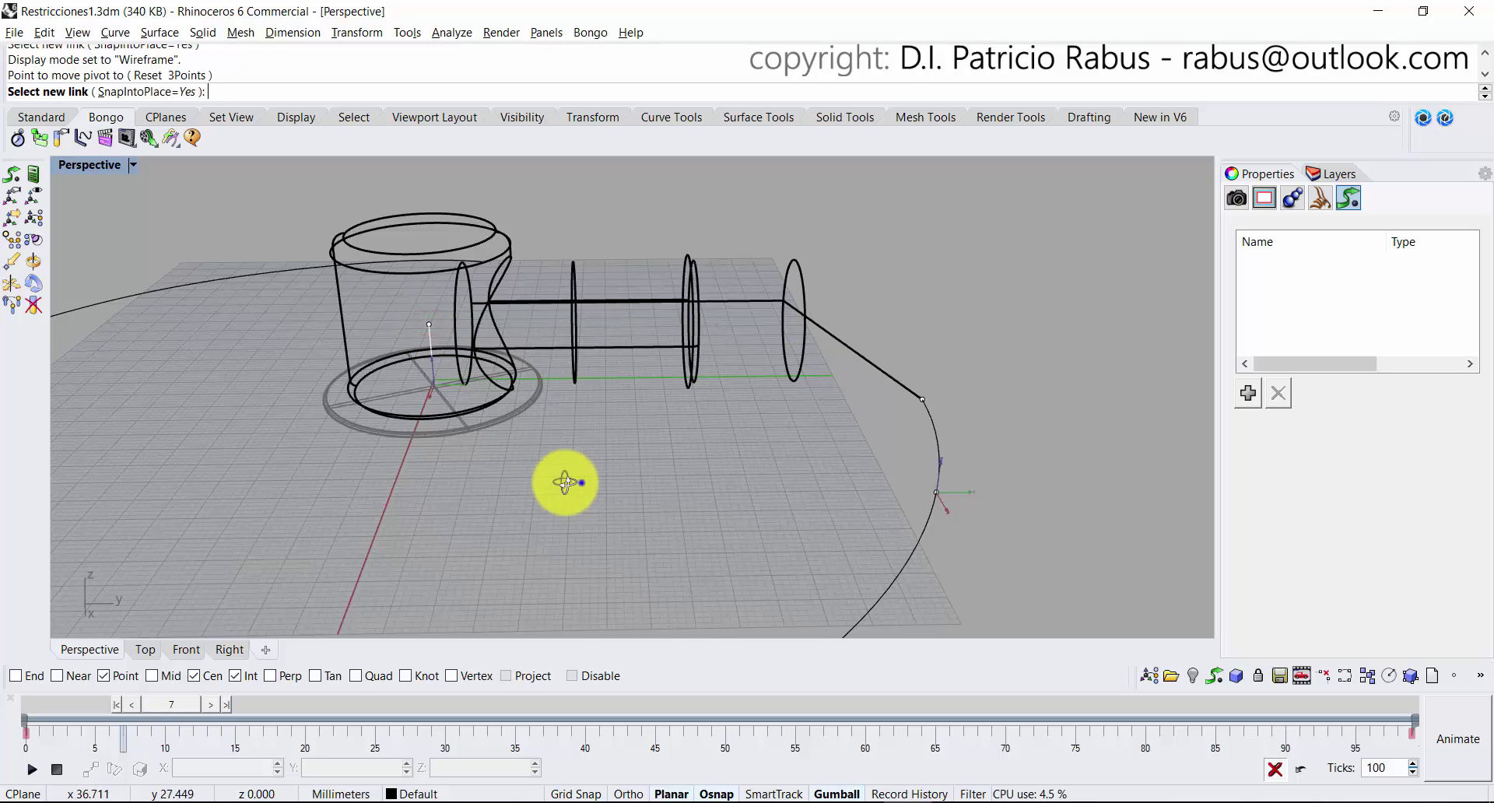
right_drag(574, 483, 700, 320)
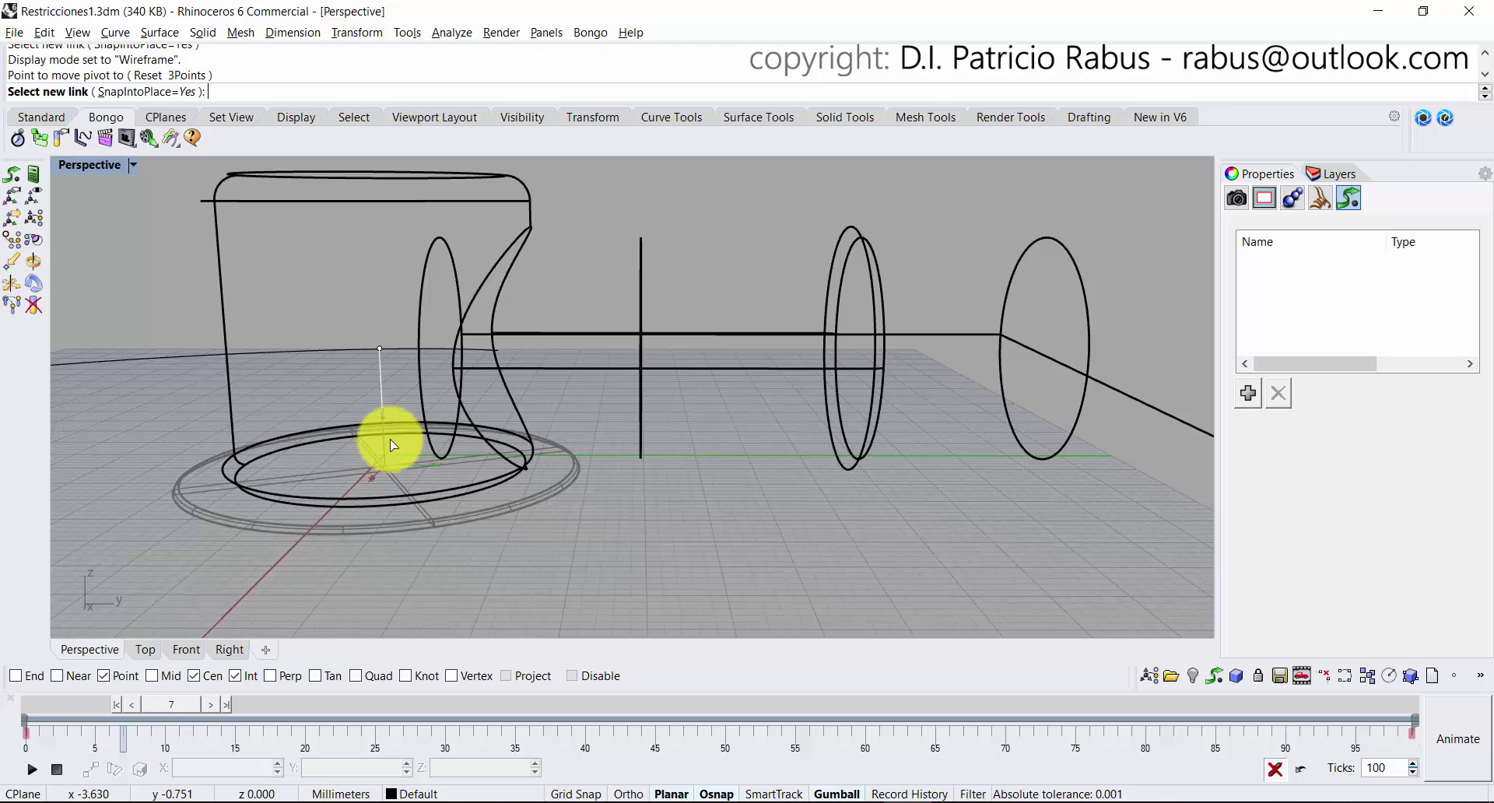
Add the point at the cone's tip as the last link, set its pivot, and finish the link chain.
right_drag(391, 445, 230, 273)
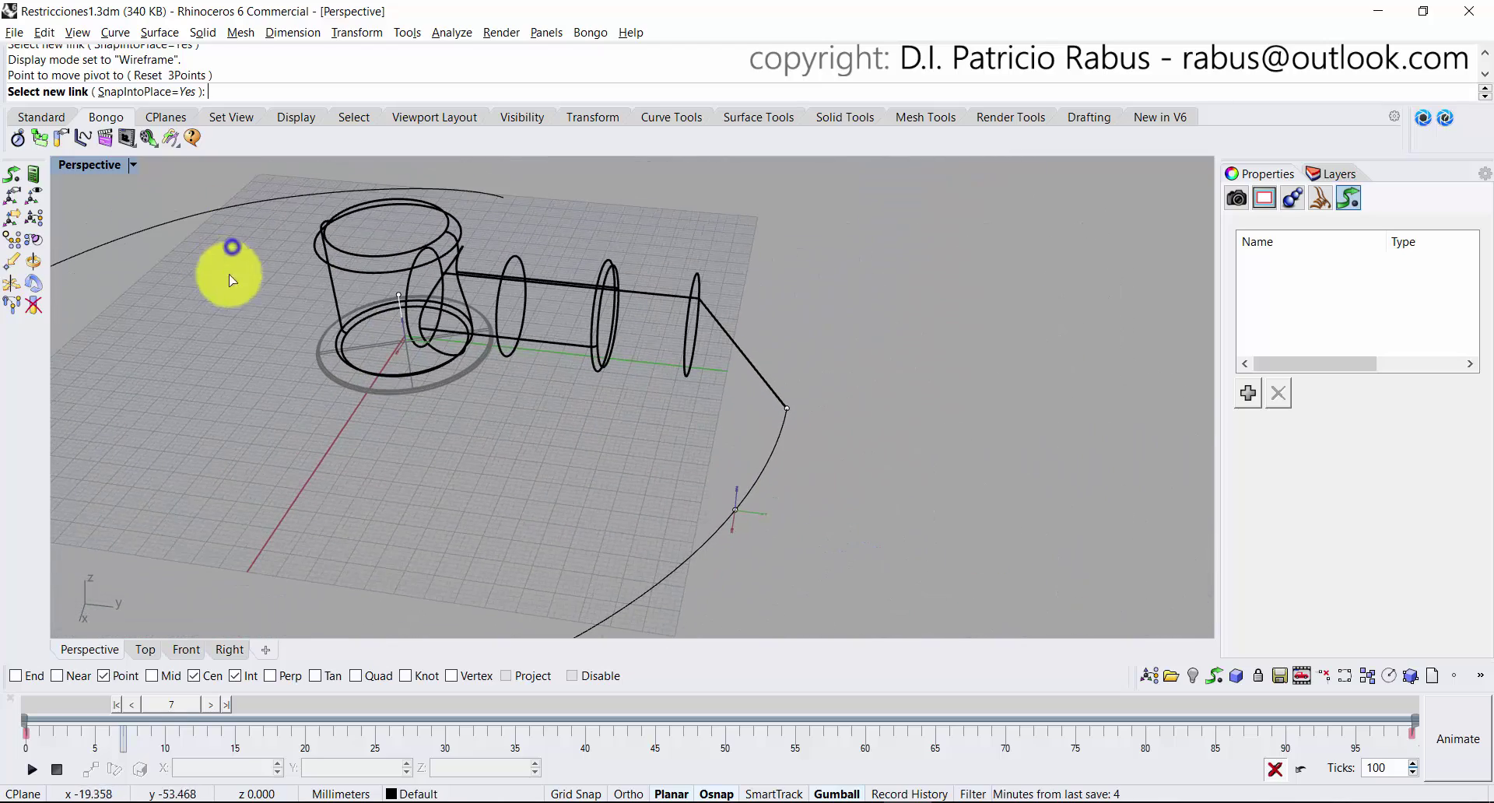
click(787, 410)
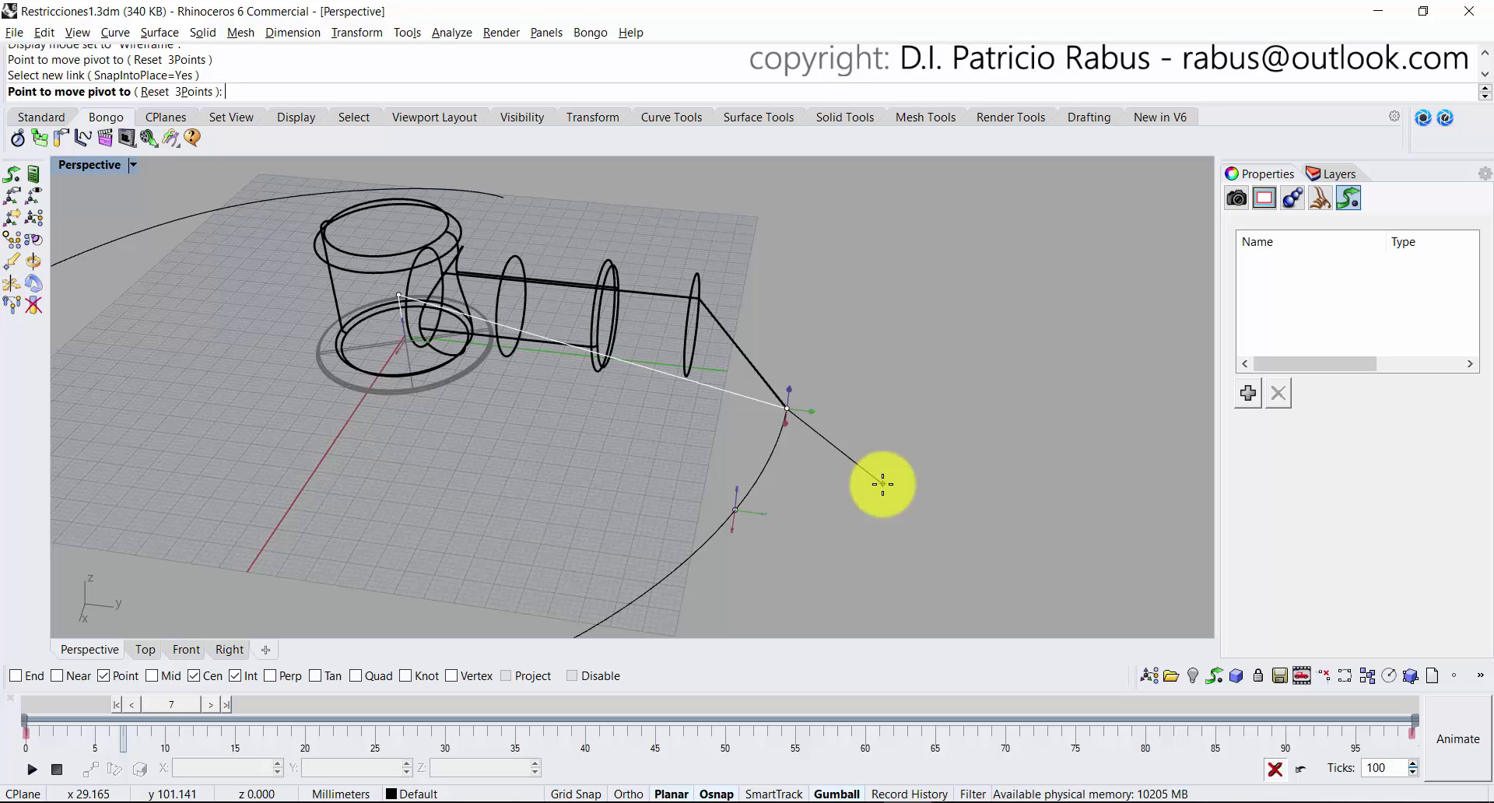
click(882, 484)
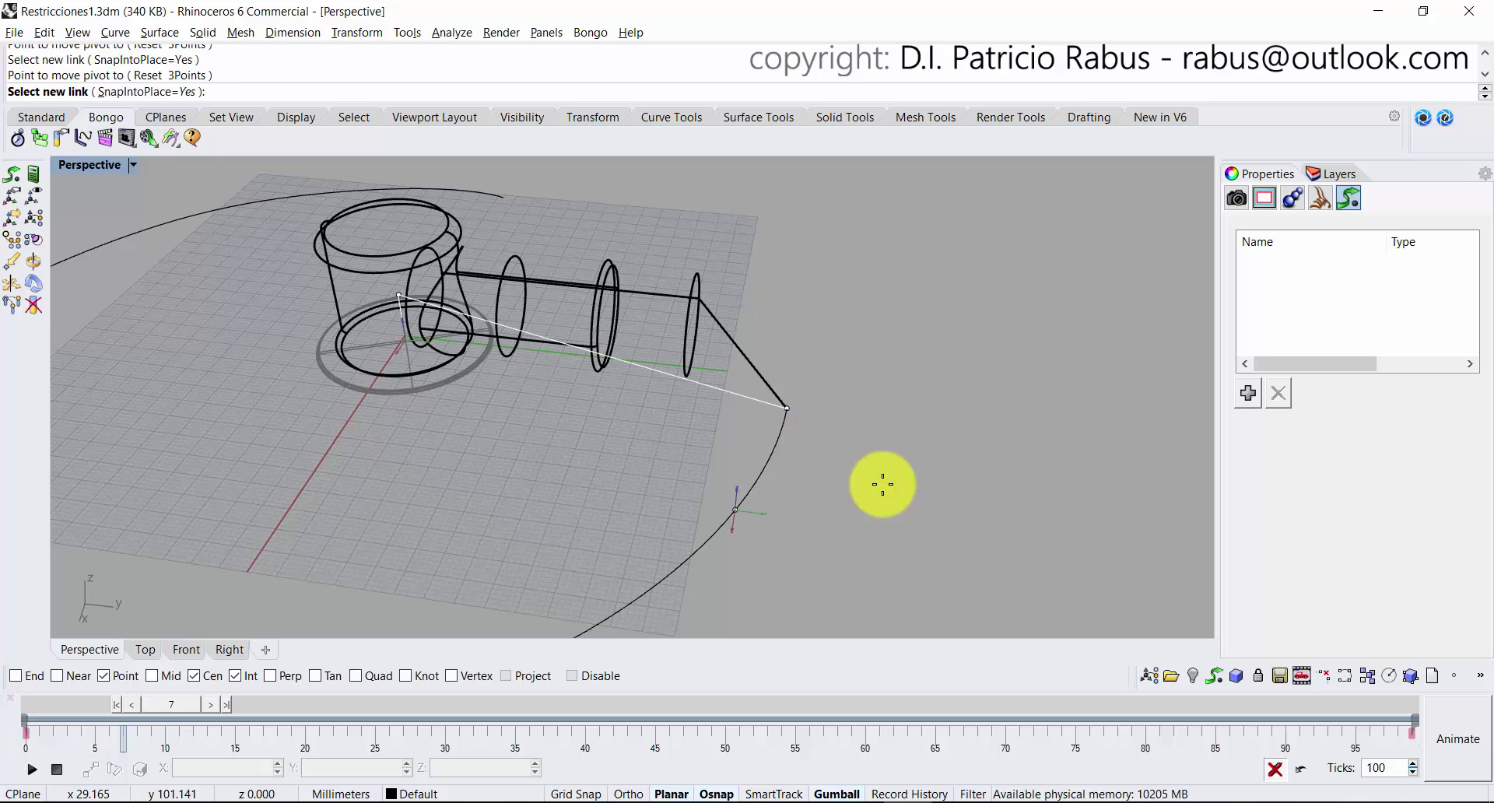
right_click(882, 484)
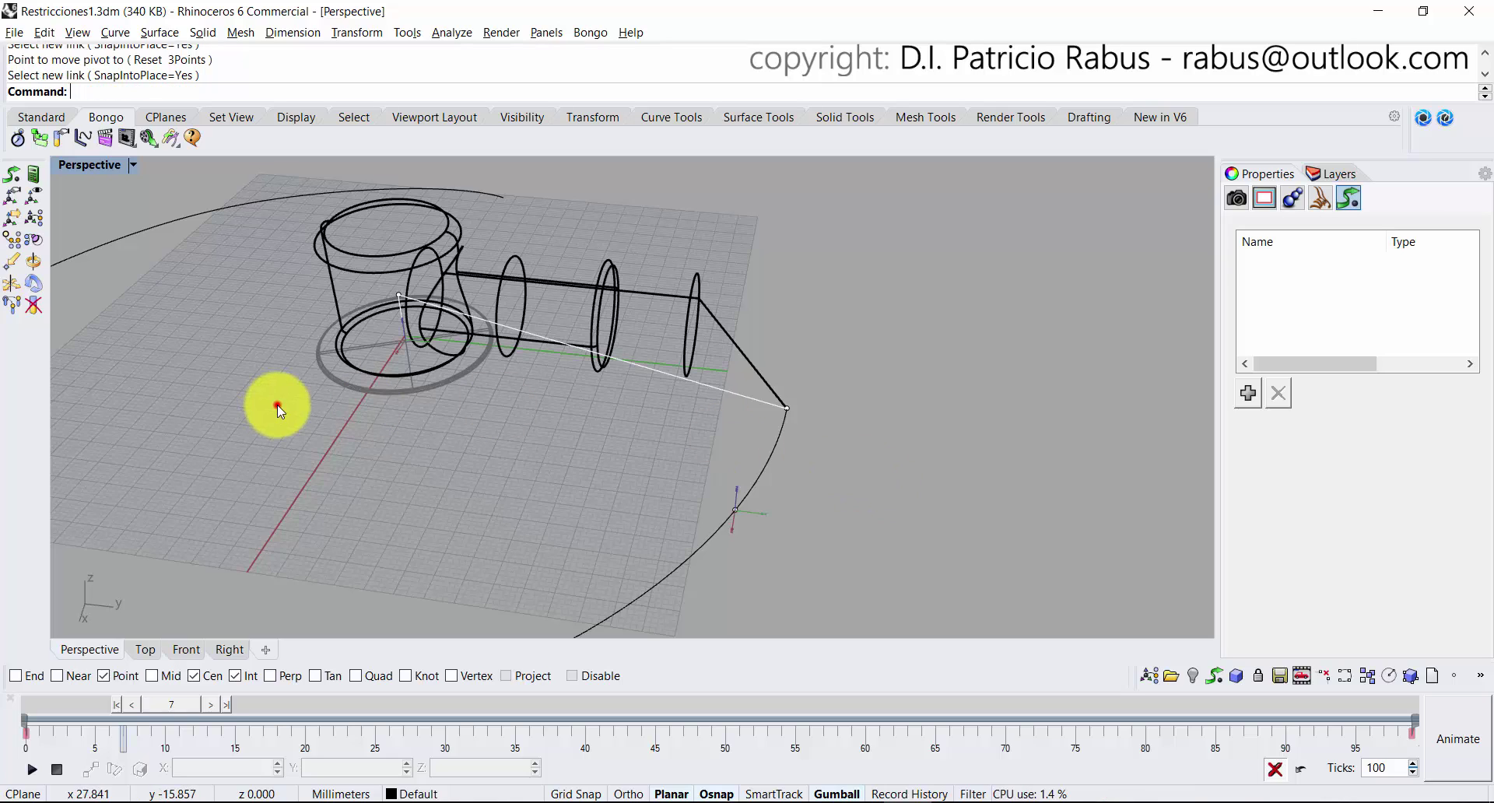
Switch the viewport to Shaded display and examine the cone-tipped arm's pivot in the link chain.
click(125, 166)
click(145, 224)
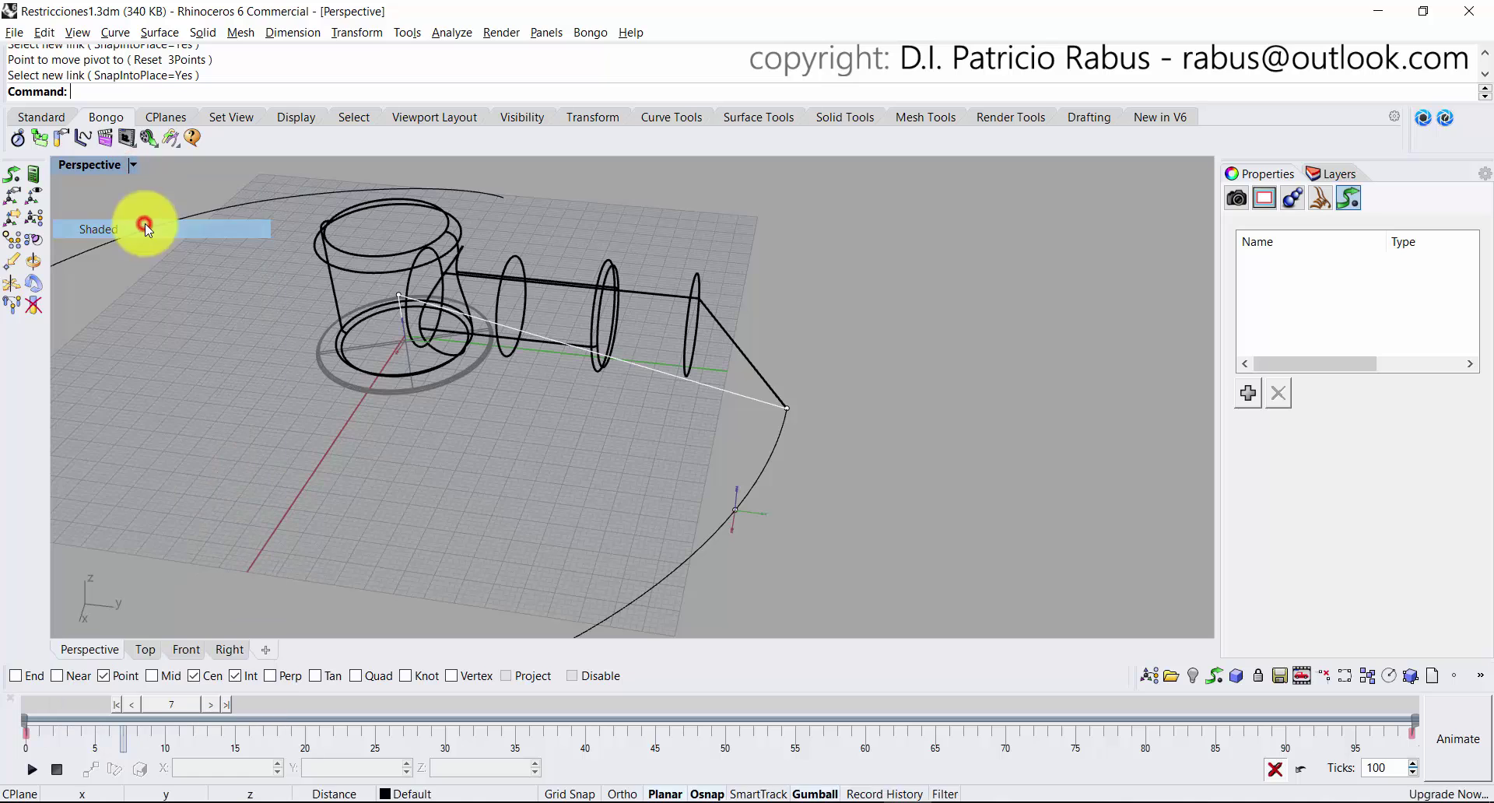
click(674, 342)
right_drag(529, 400, 521, 440)
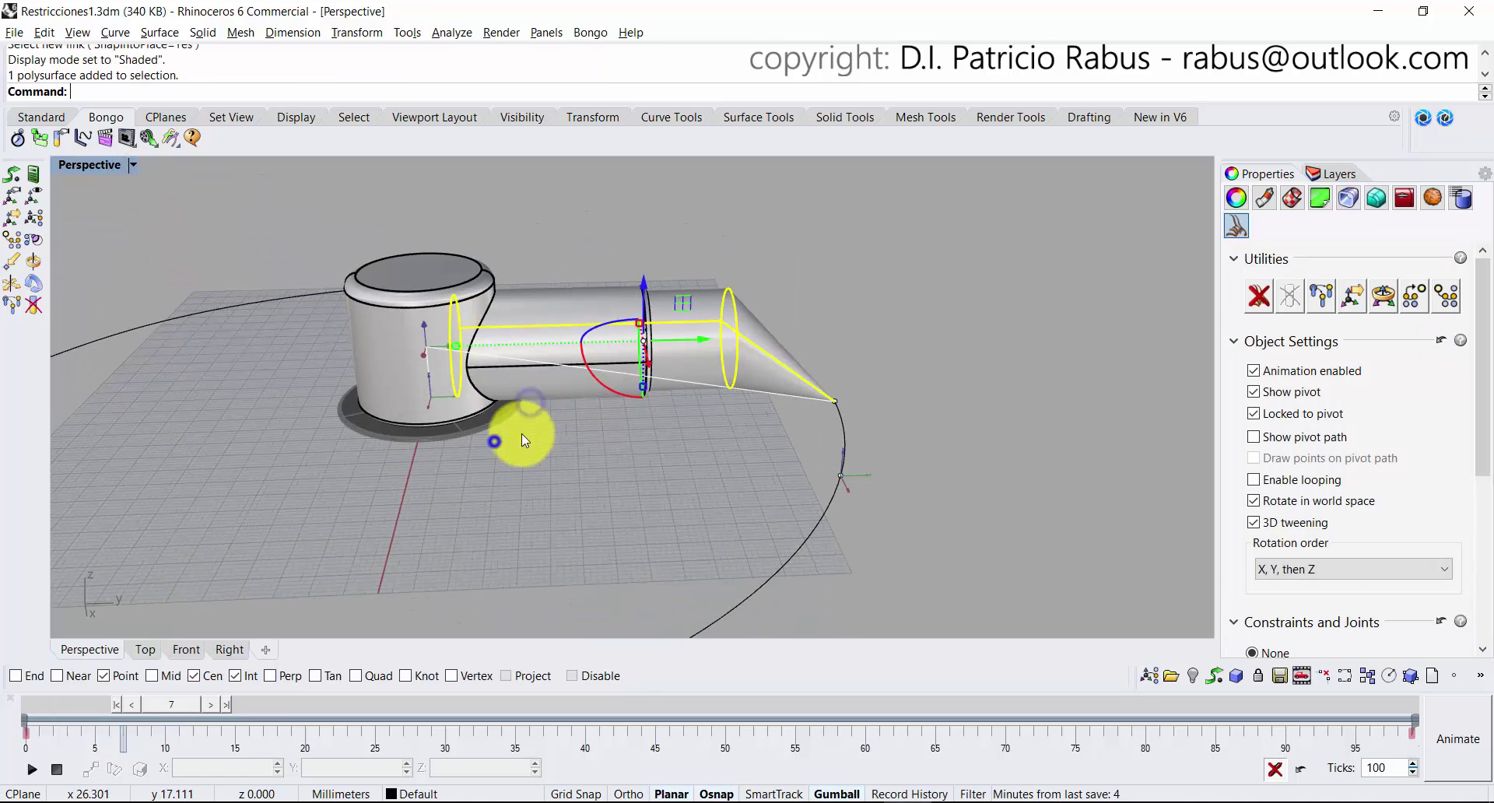
click(510, 480)
scroll(410, 419, up, 5)
click(842, 311)
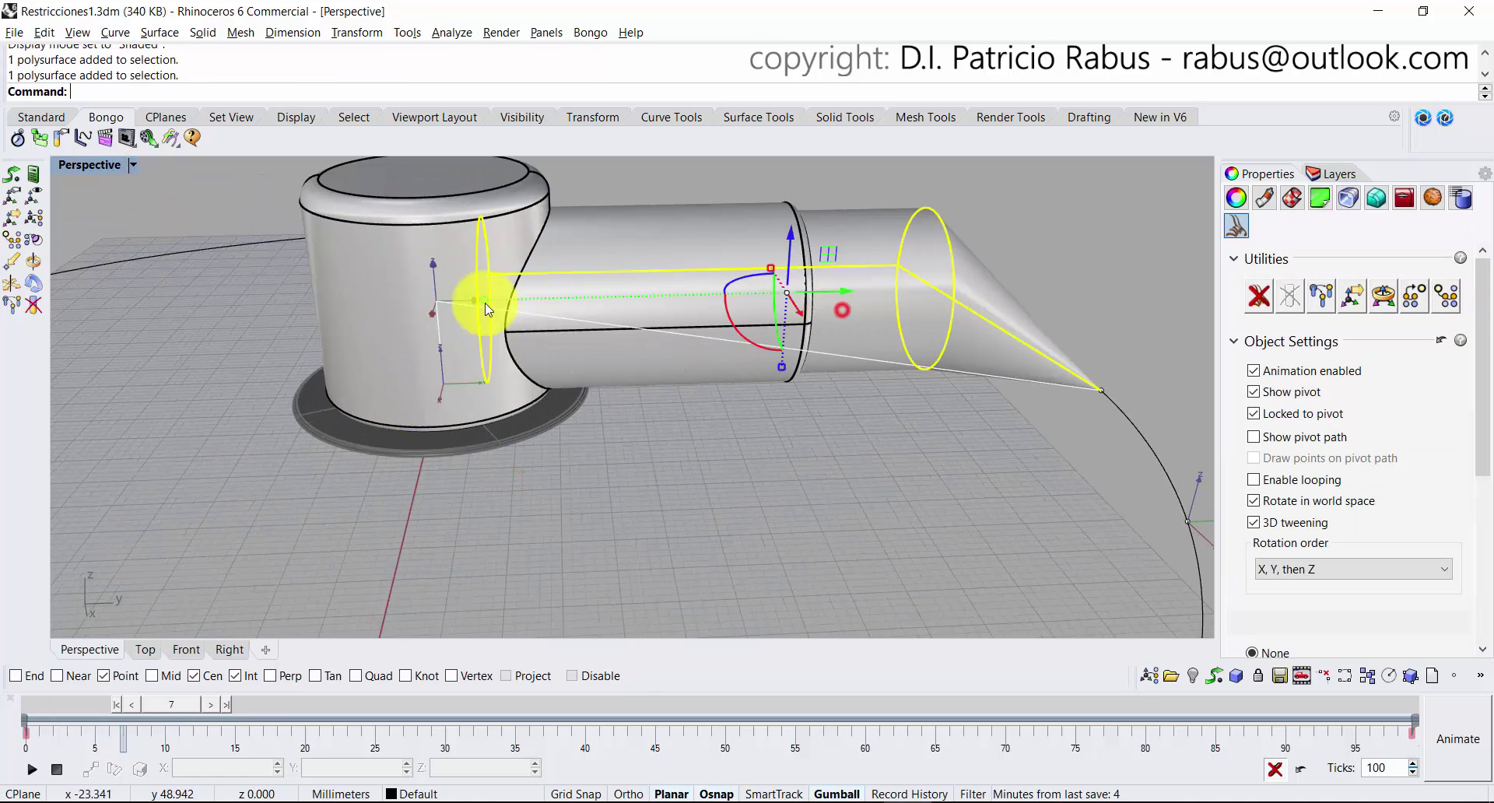
Switch the viewport to Wireframe display and examine how the chain runs from the base pivot through the arm's pivot to the tip.
click(102, 165)
click(129, 206)
click(246, 424)
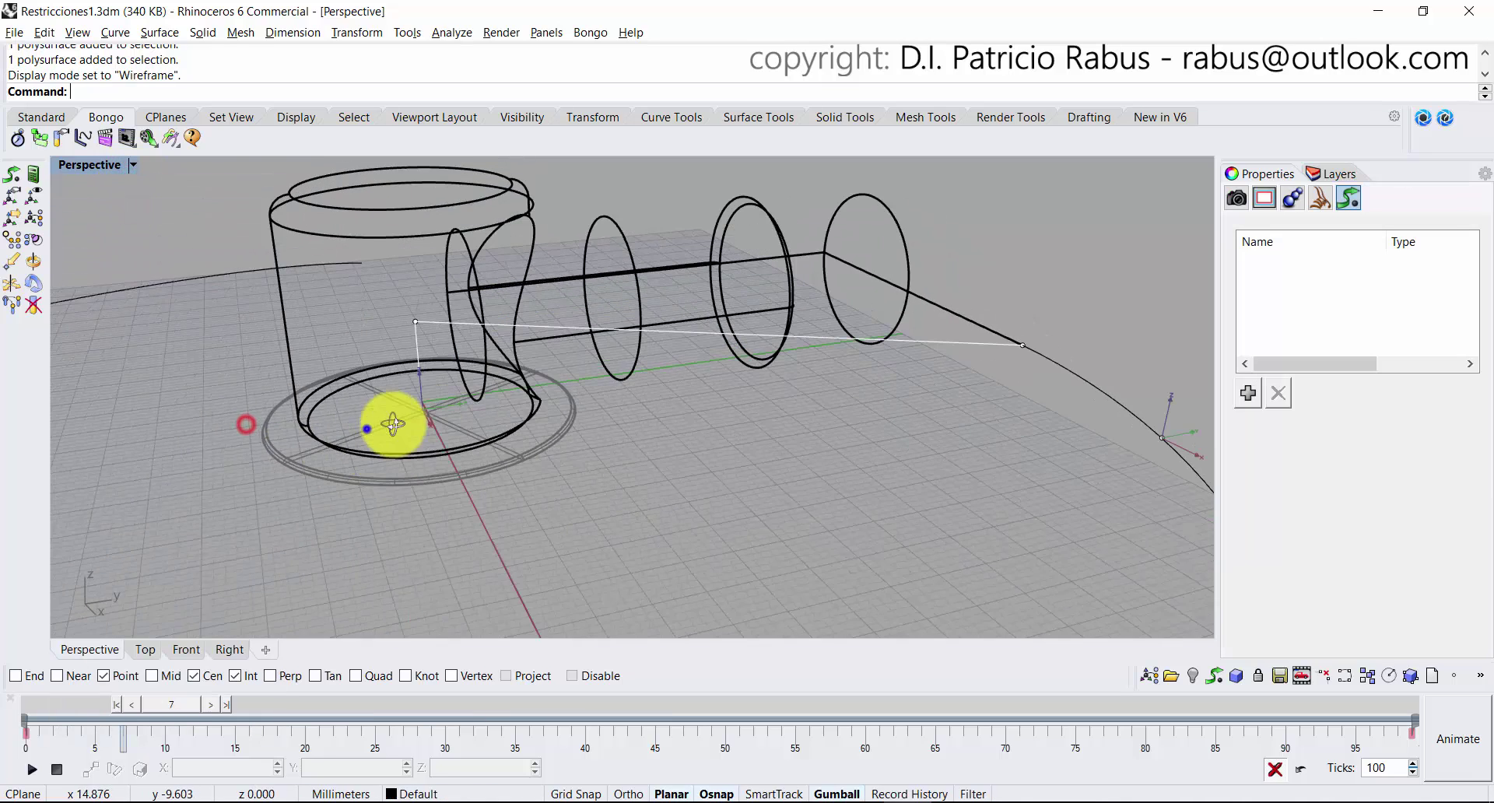
right_drag(393, 424, 413, 413)
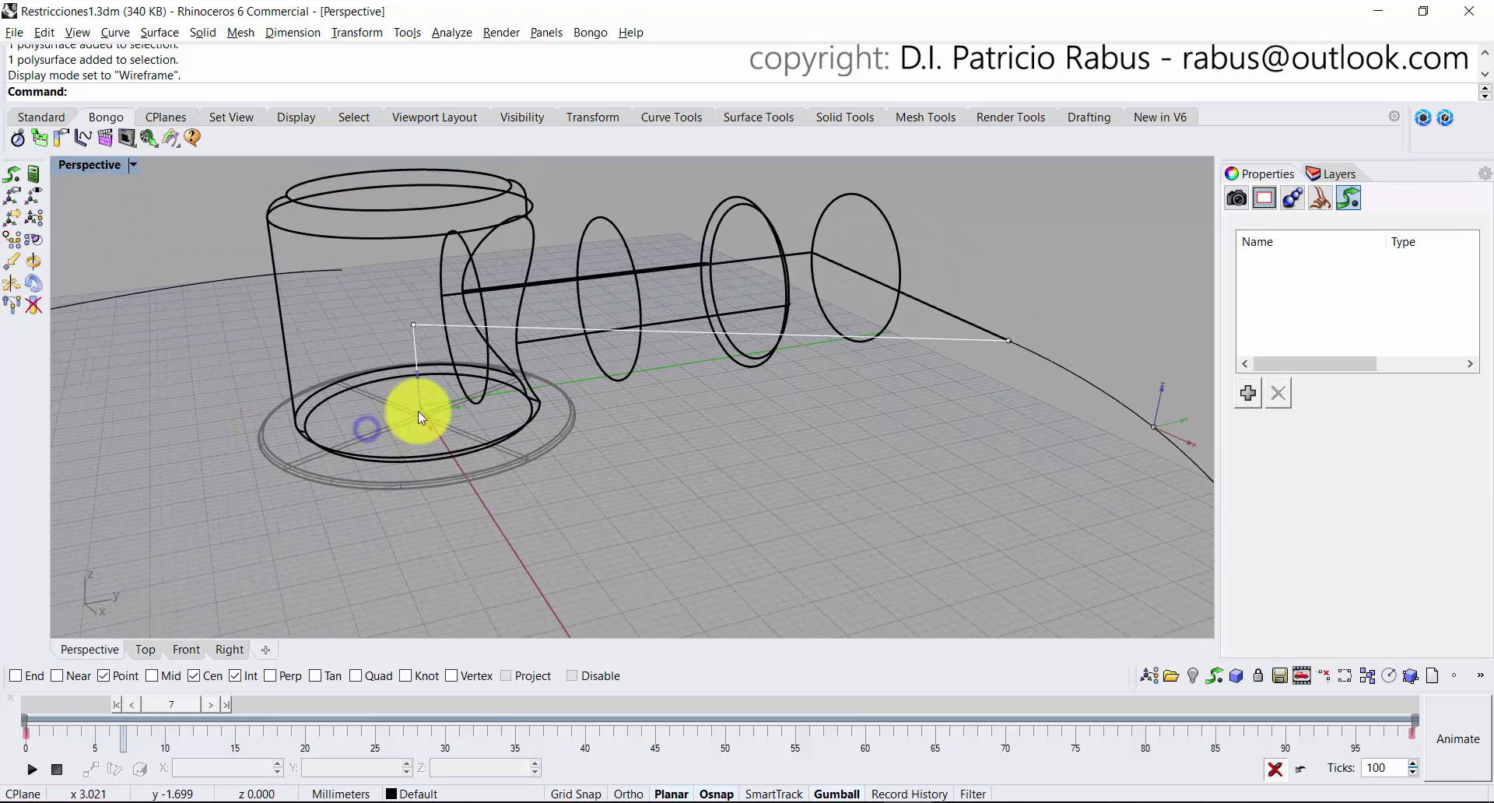
click(890, 257)
right_drag(383, 417, 411, 327)
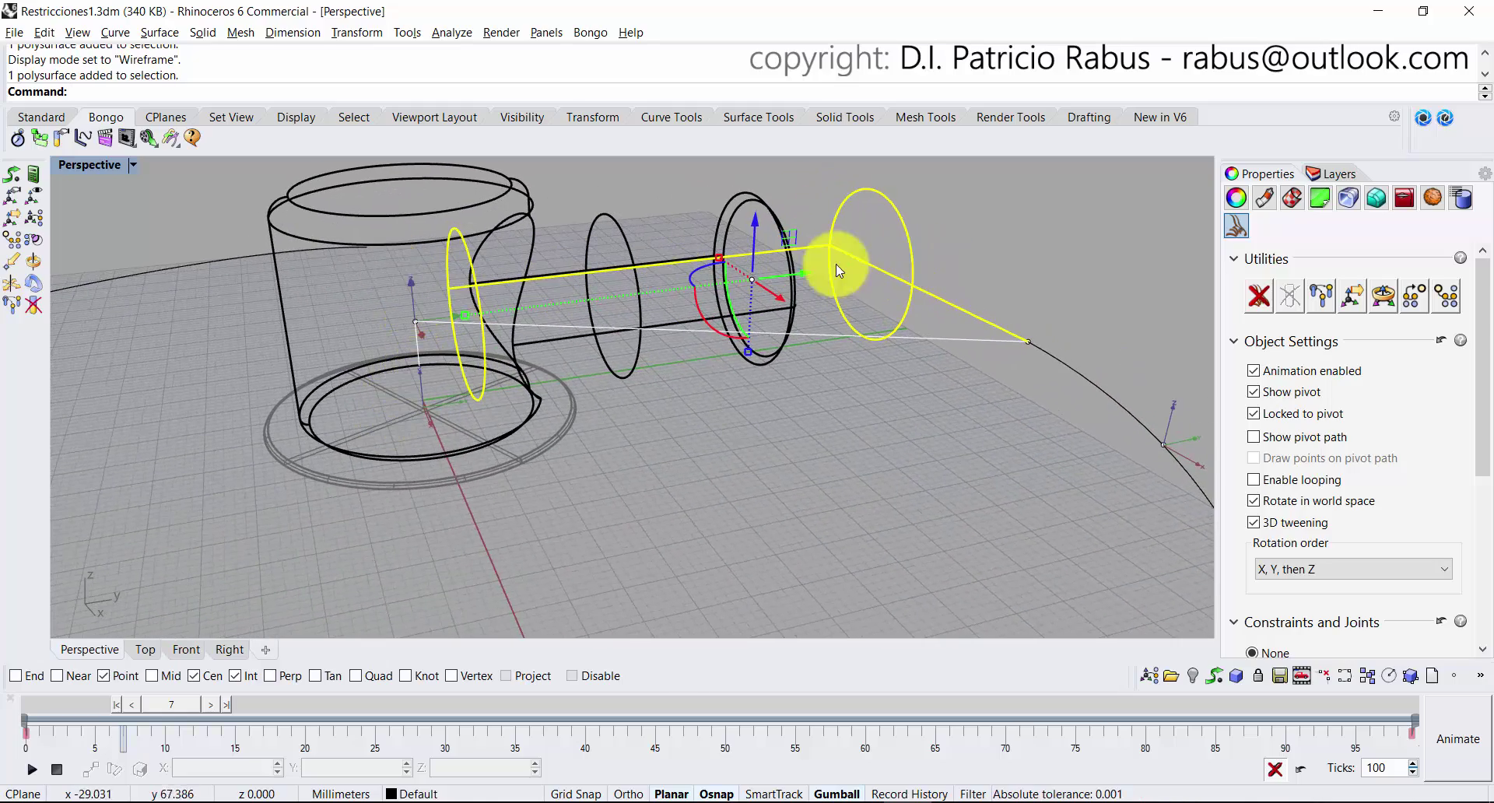
scroll(661, 317, down, 4)
right_drag(853, 350, 910, 403)
shift+right_drag(910, 403, 639, 375)
Turn off the Gumball and examine the pivots of the cone-tip point and the point on the curve.
click(630, 376)
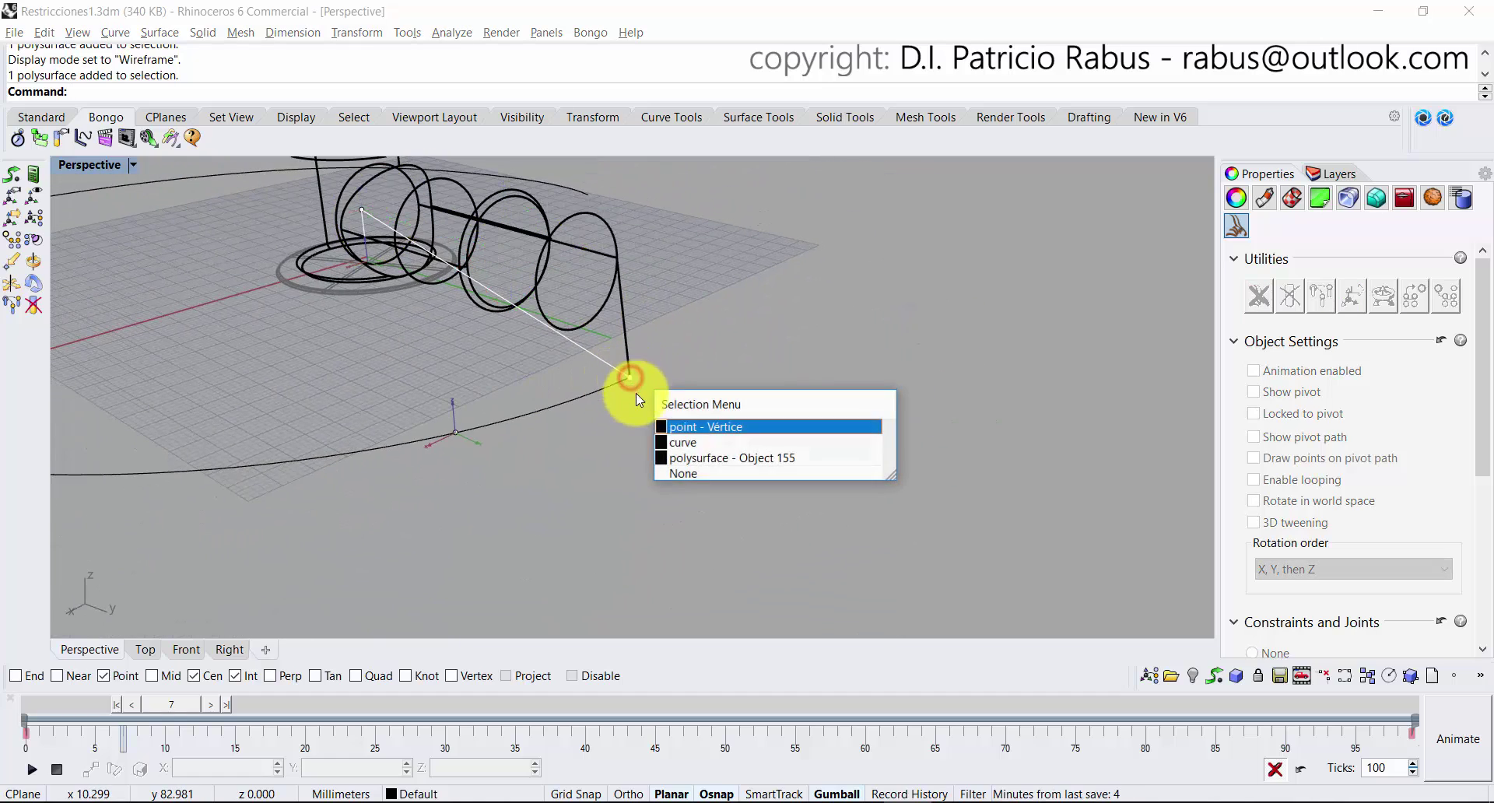
click(723, 433)
scroll(633, 377, up, 4)
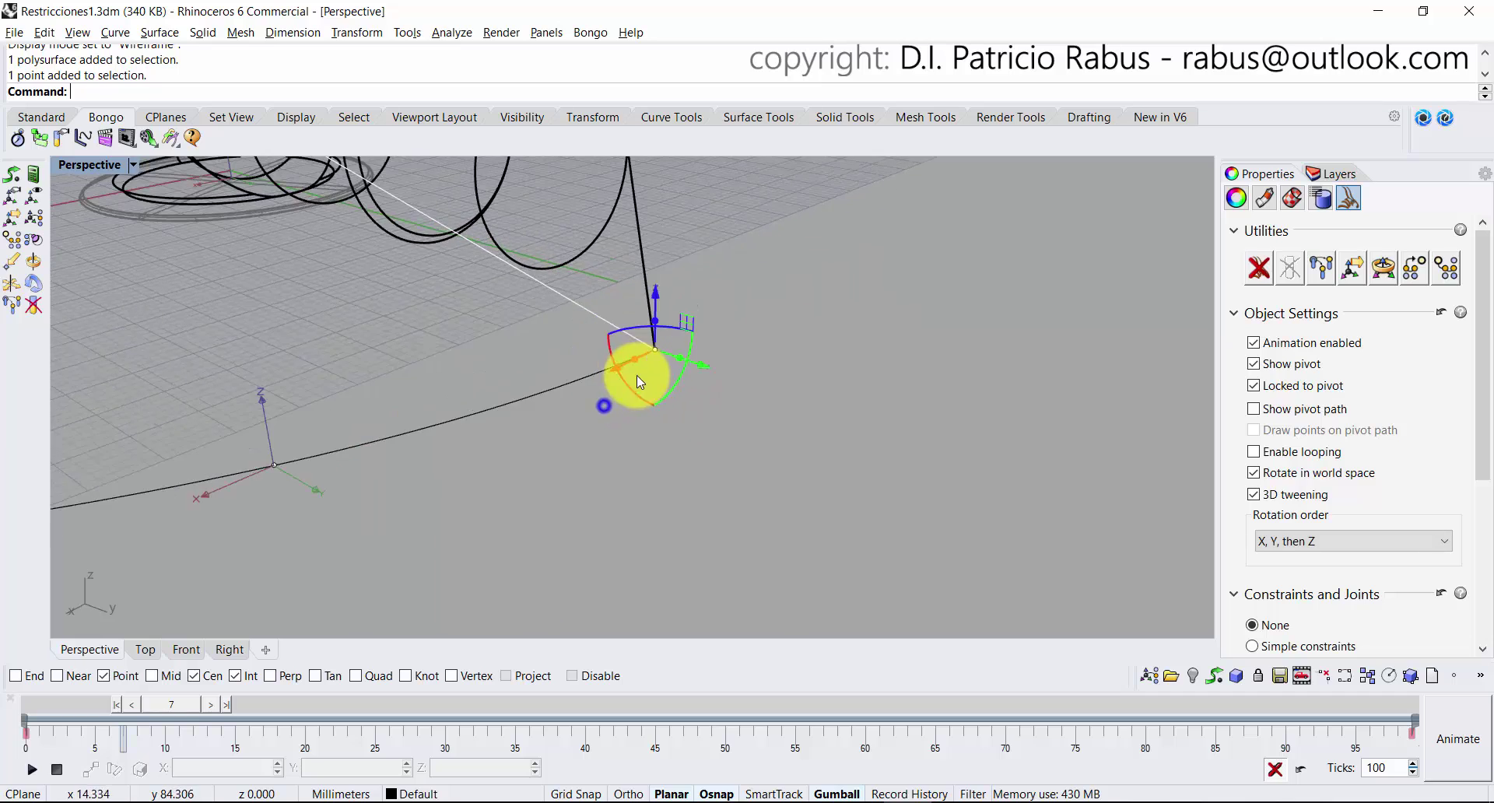
click(837, 794)
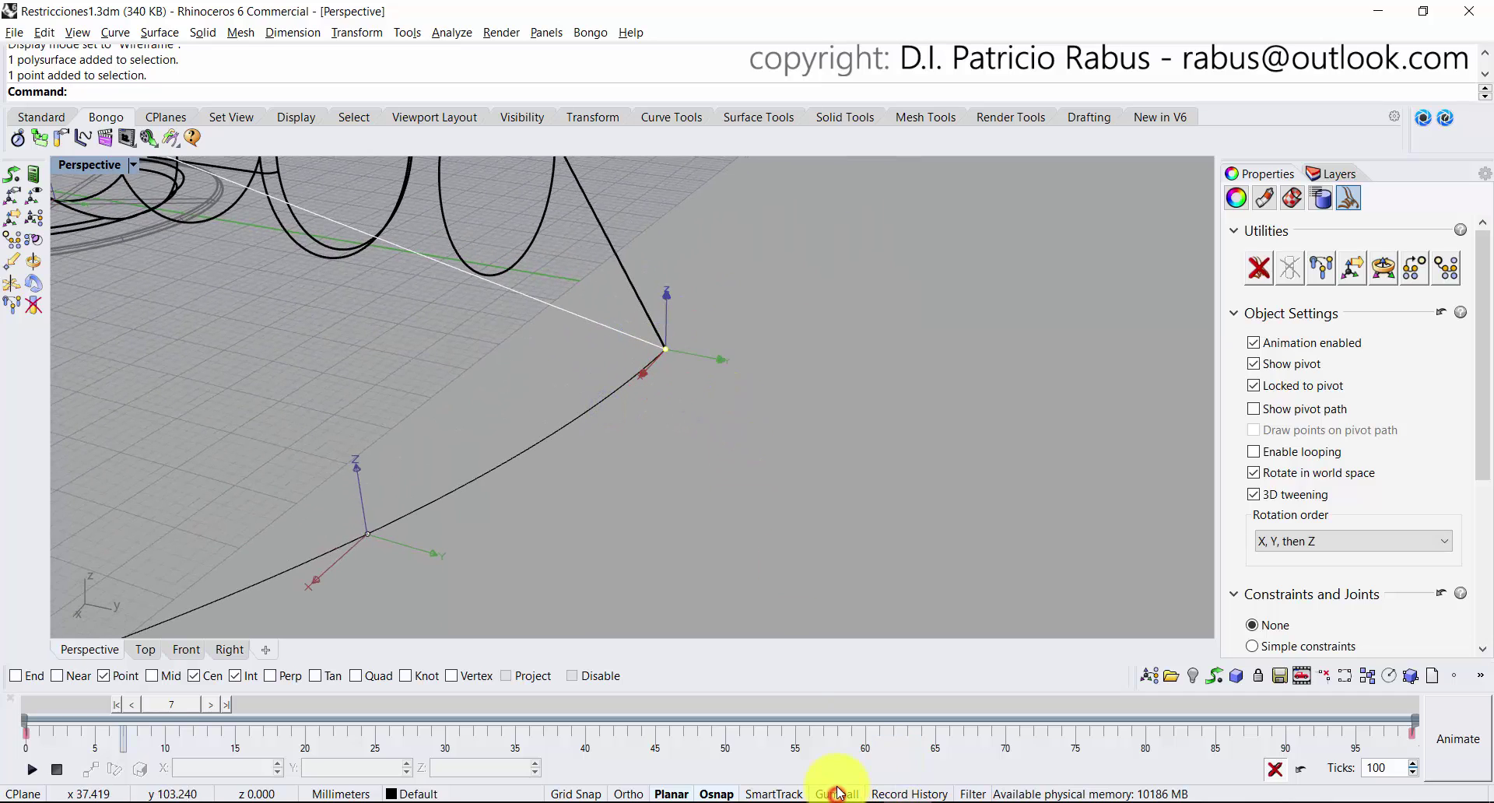
scroll(647, 449, down, 5)
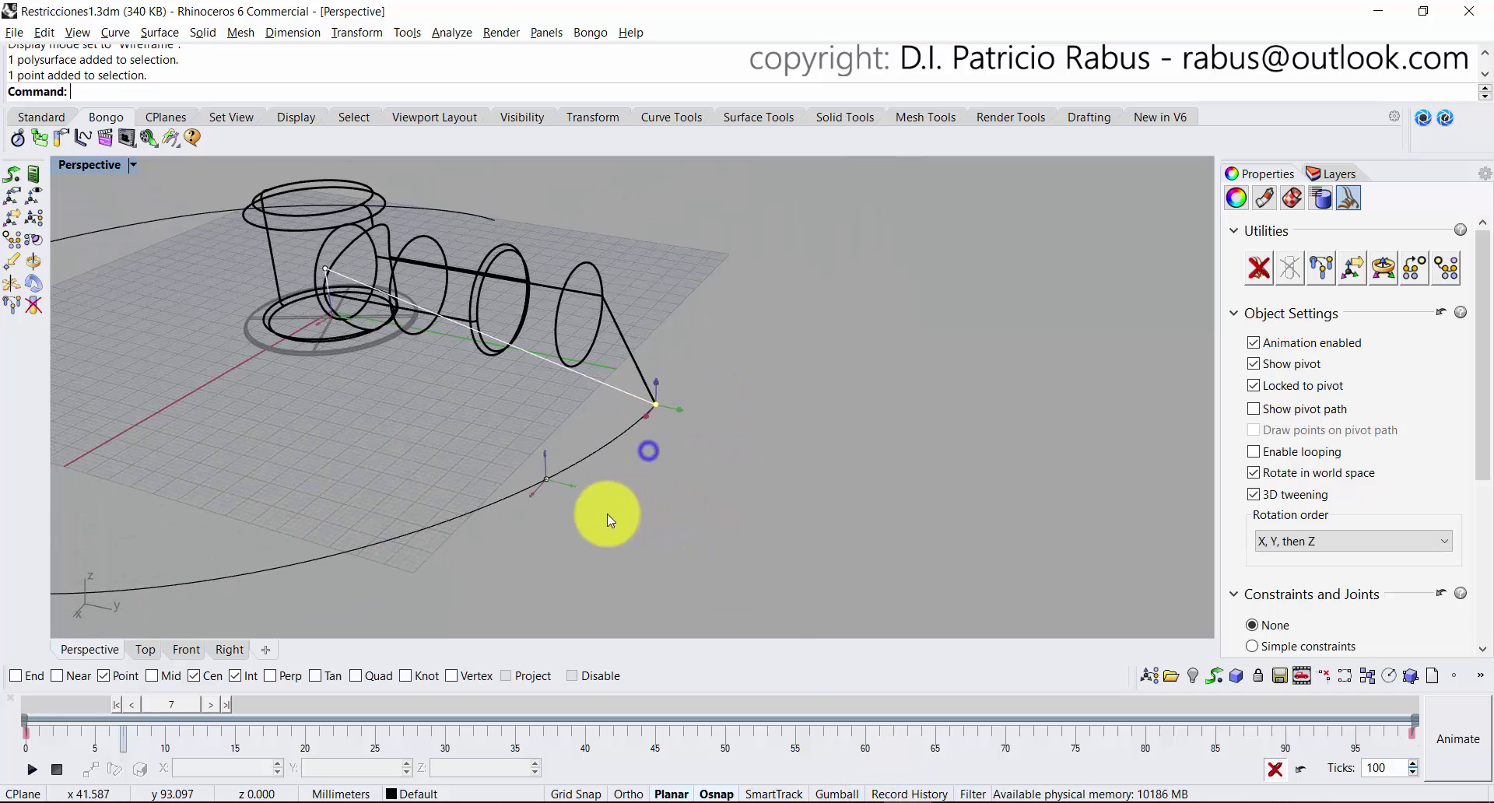
click(545, 479)
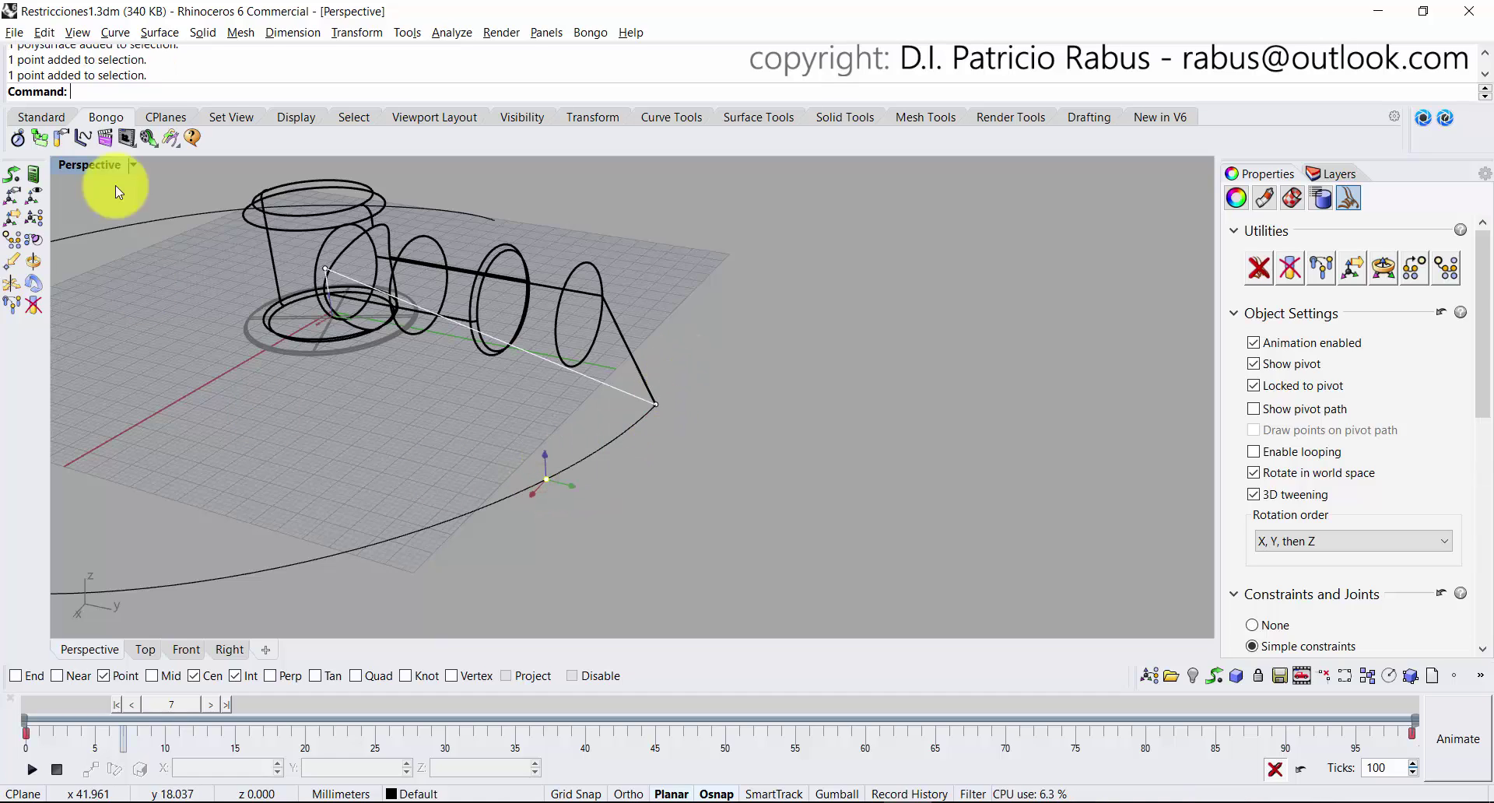
shift+right_drag(672, 408, 733, 418)
click(734, 460)
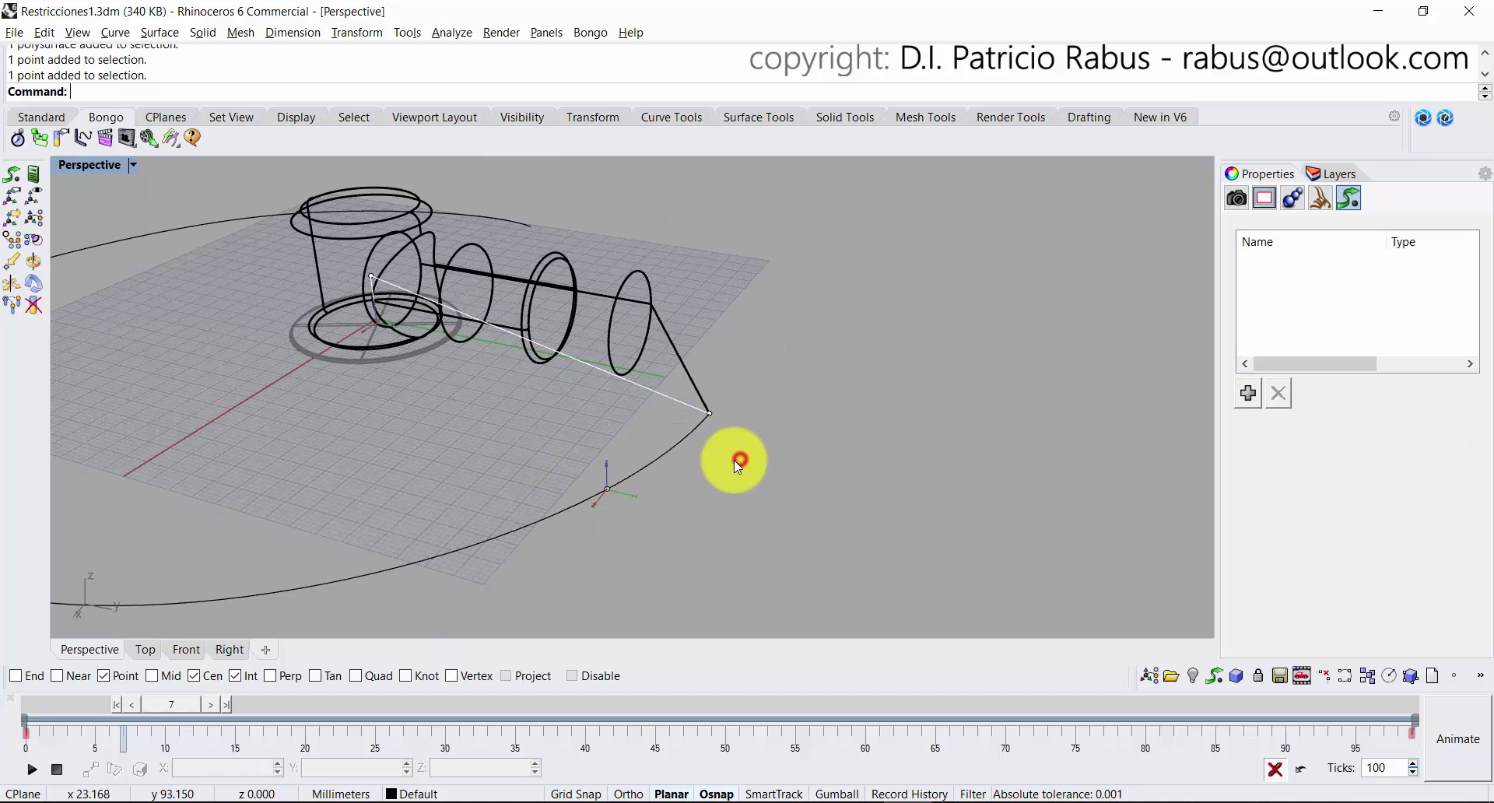
Restore Shaded display and inspect the base body together with the arm and the curve.
click(133, 165)
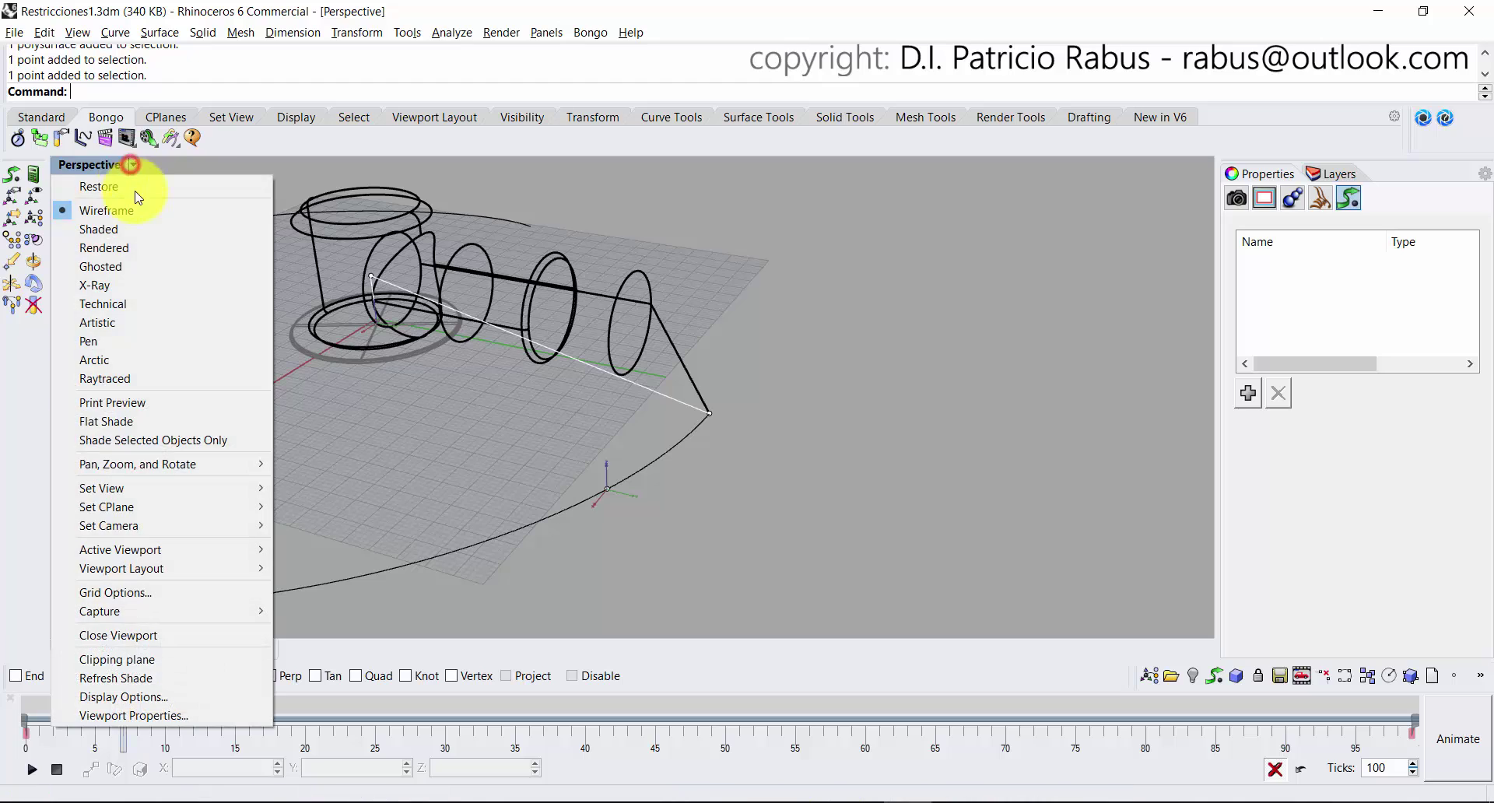
click(140, 226)
scroll(417, 350, down, 4)
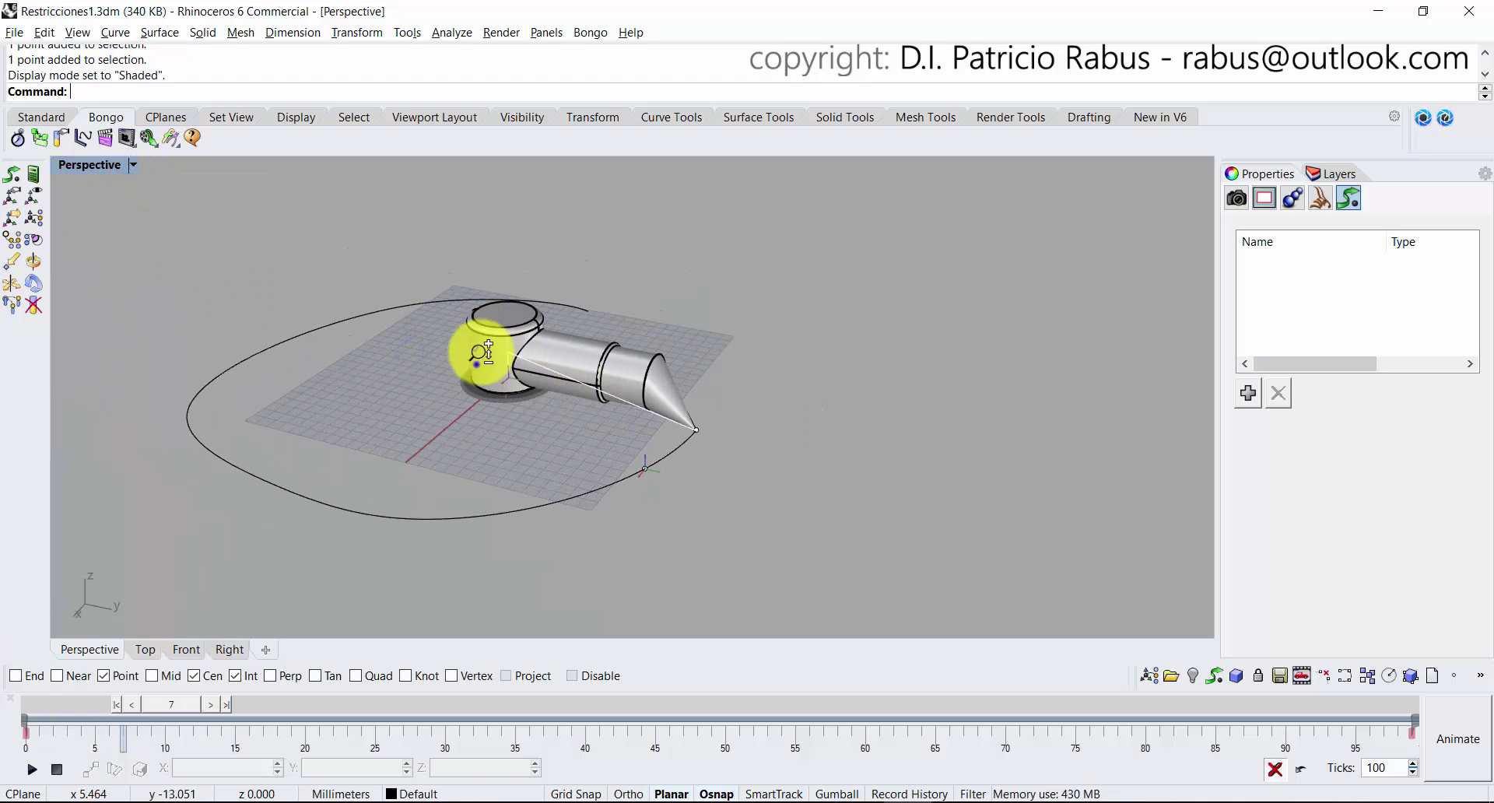
scroll(484, 350, up, 3)
click(437, 396)
scroll(436, 394, down, 3)
shift+right_drag(470, 533, 534, 450)
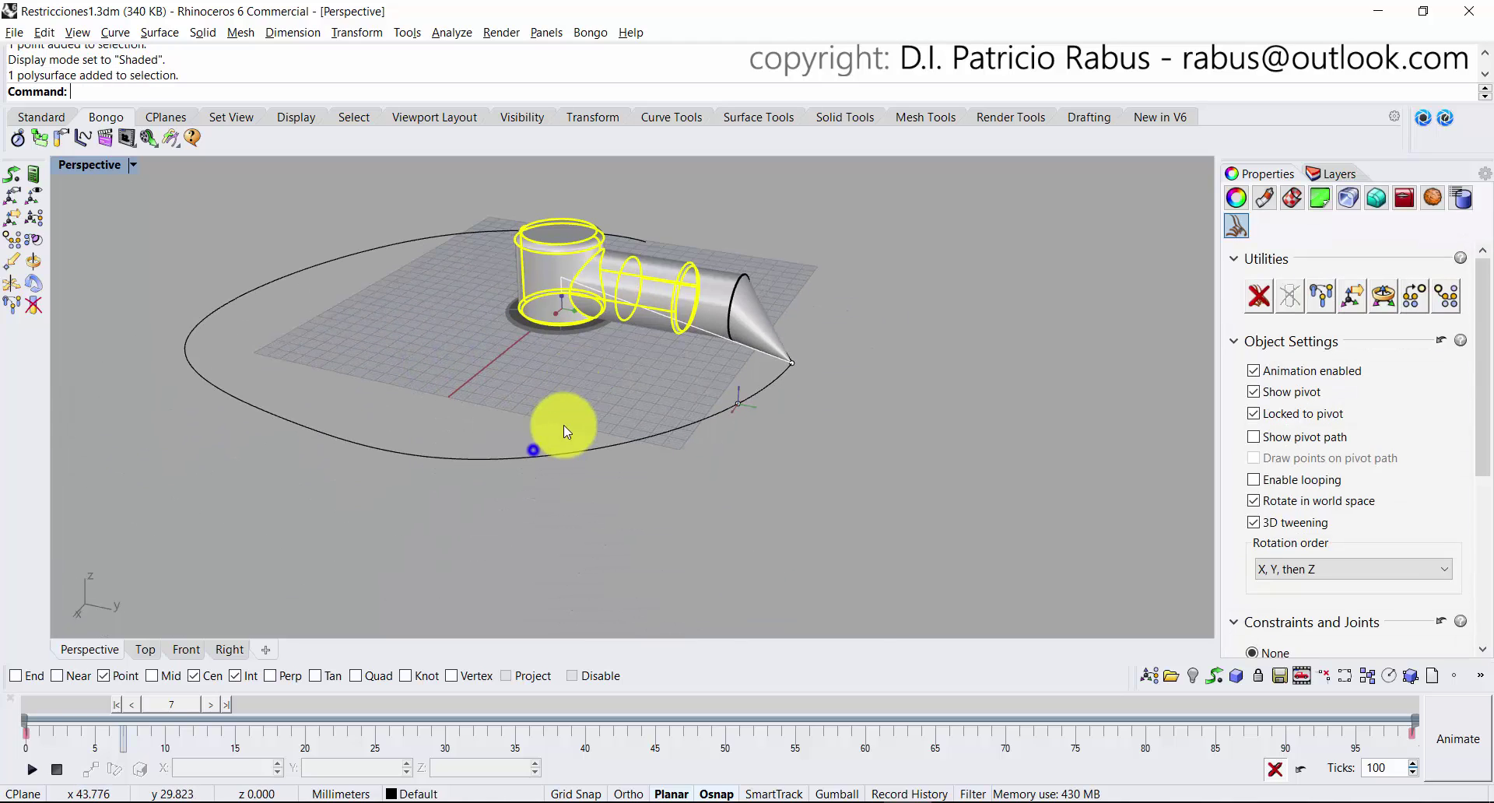
click(576, 374)
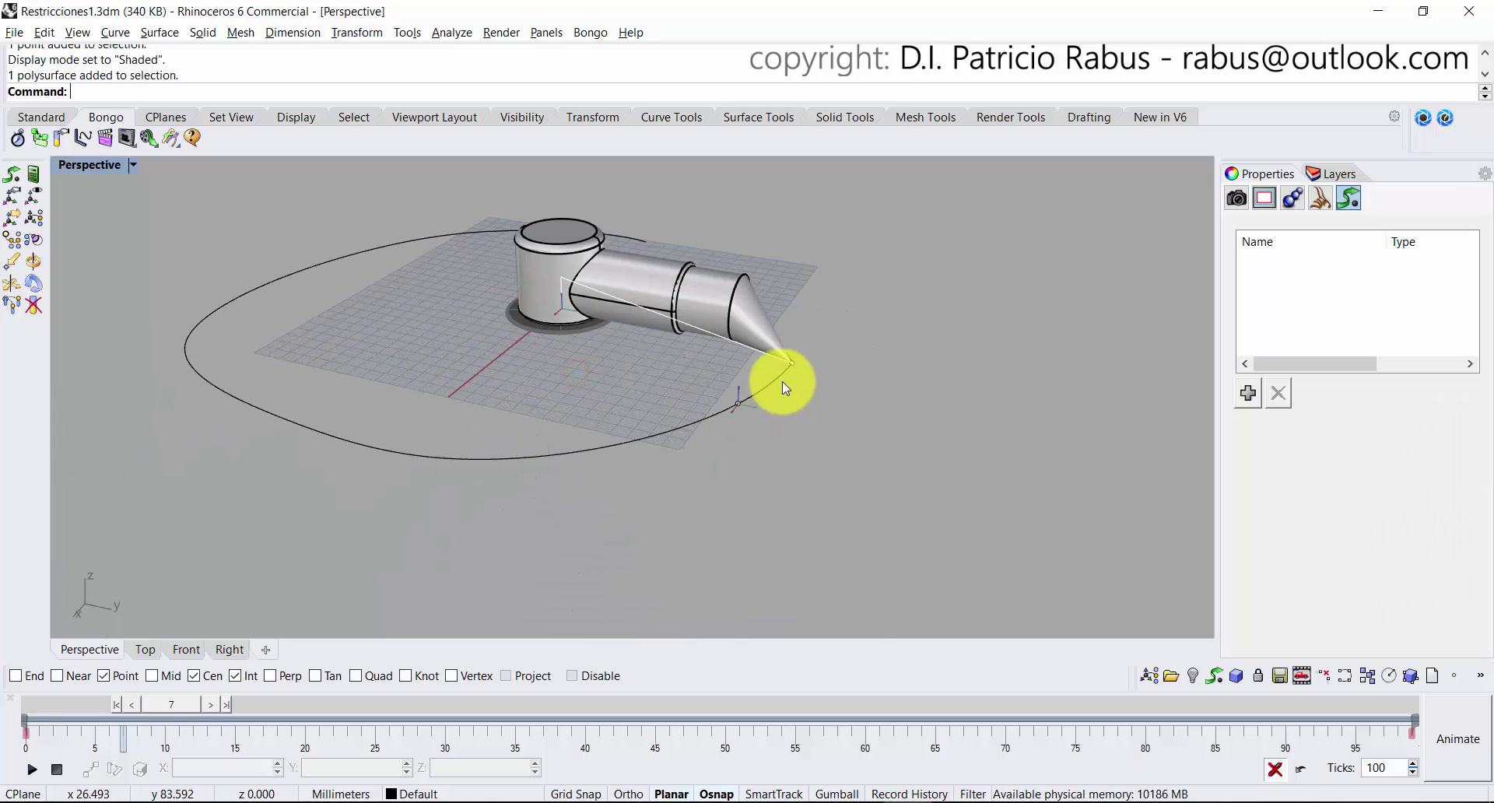
Make the point at the cone's tip part of an IK chain as a Constraint.
scroll(786, 380, up, 3)
click(796, 359)
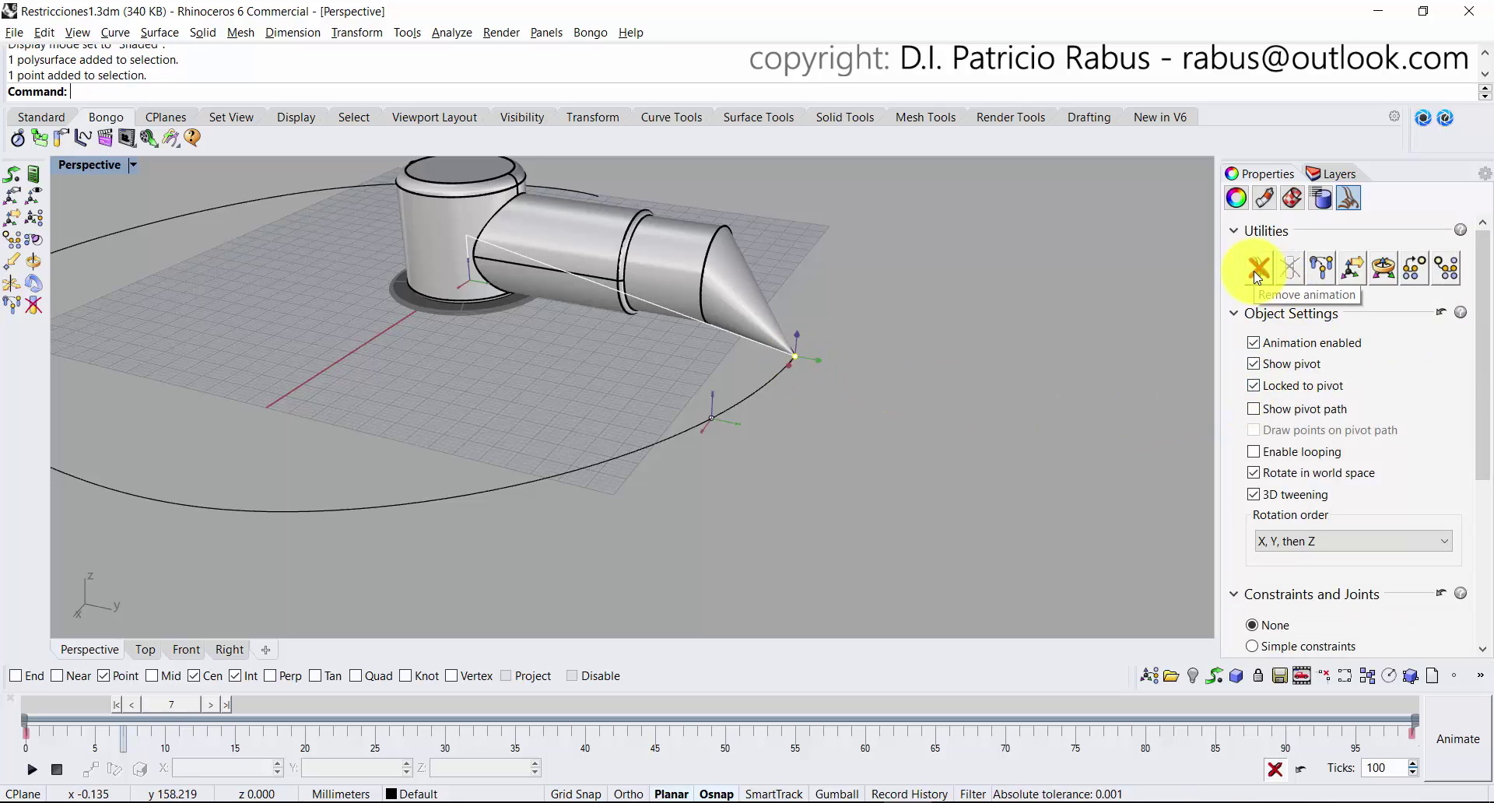
drag(1486, 321, 1470, 457)
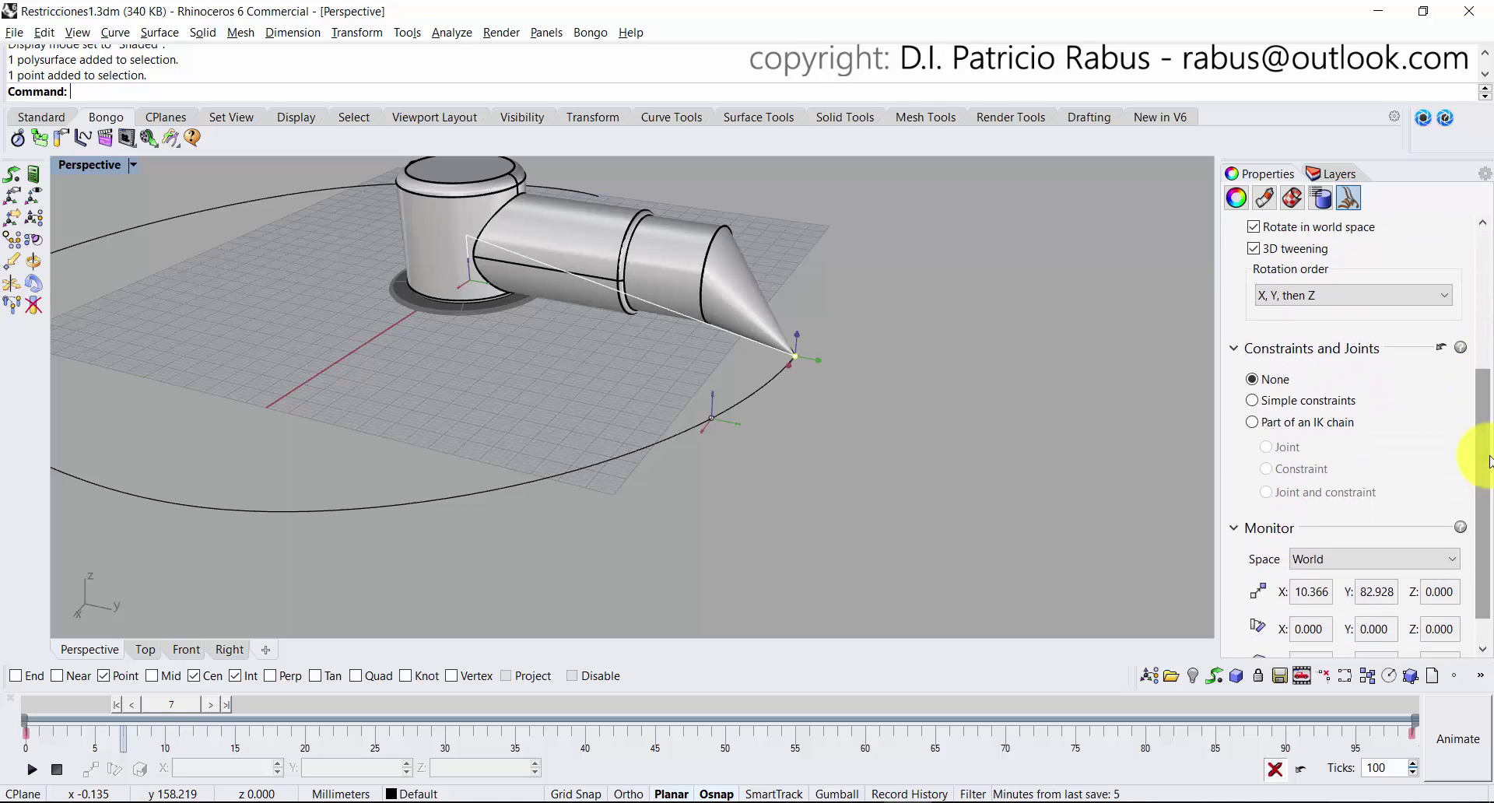
click(1296, 423)
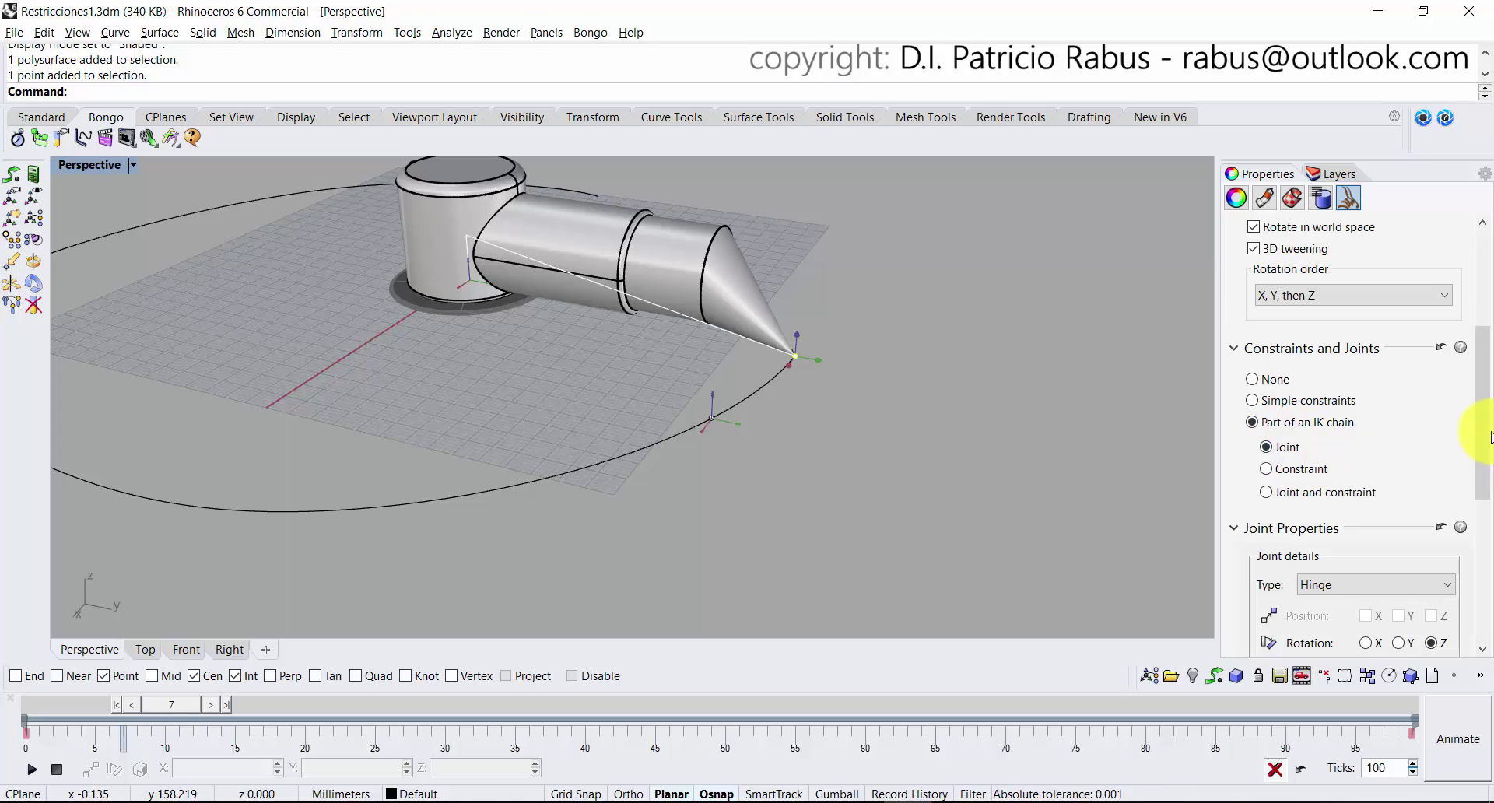
scroll(1468, 463, down, 3)
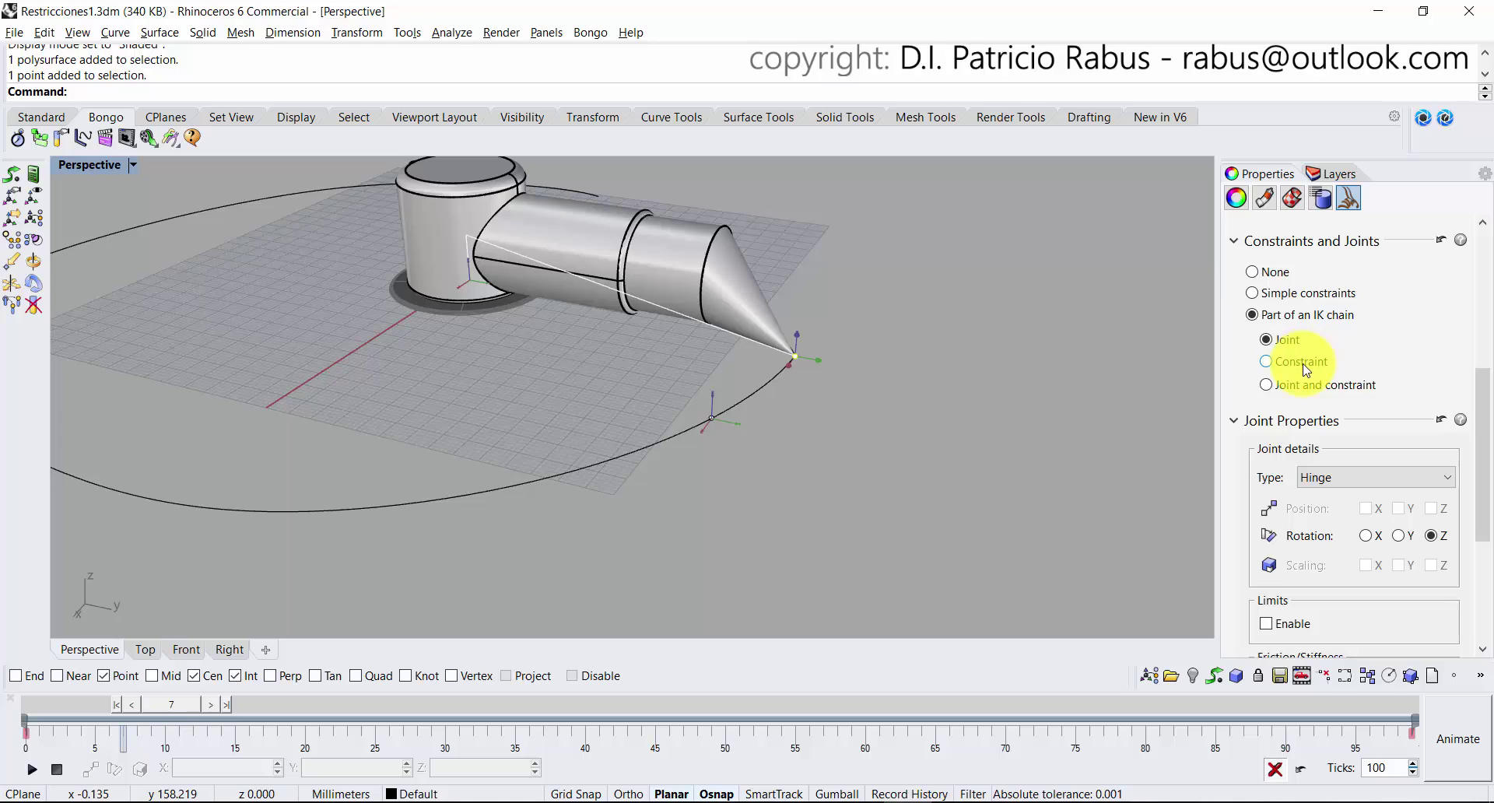
click(1265, 361)
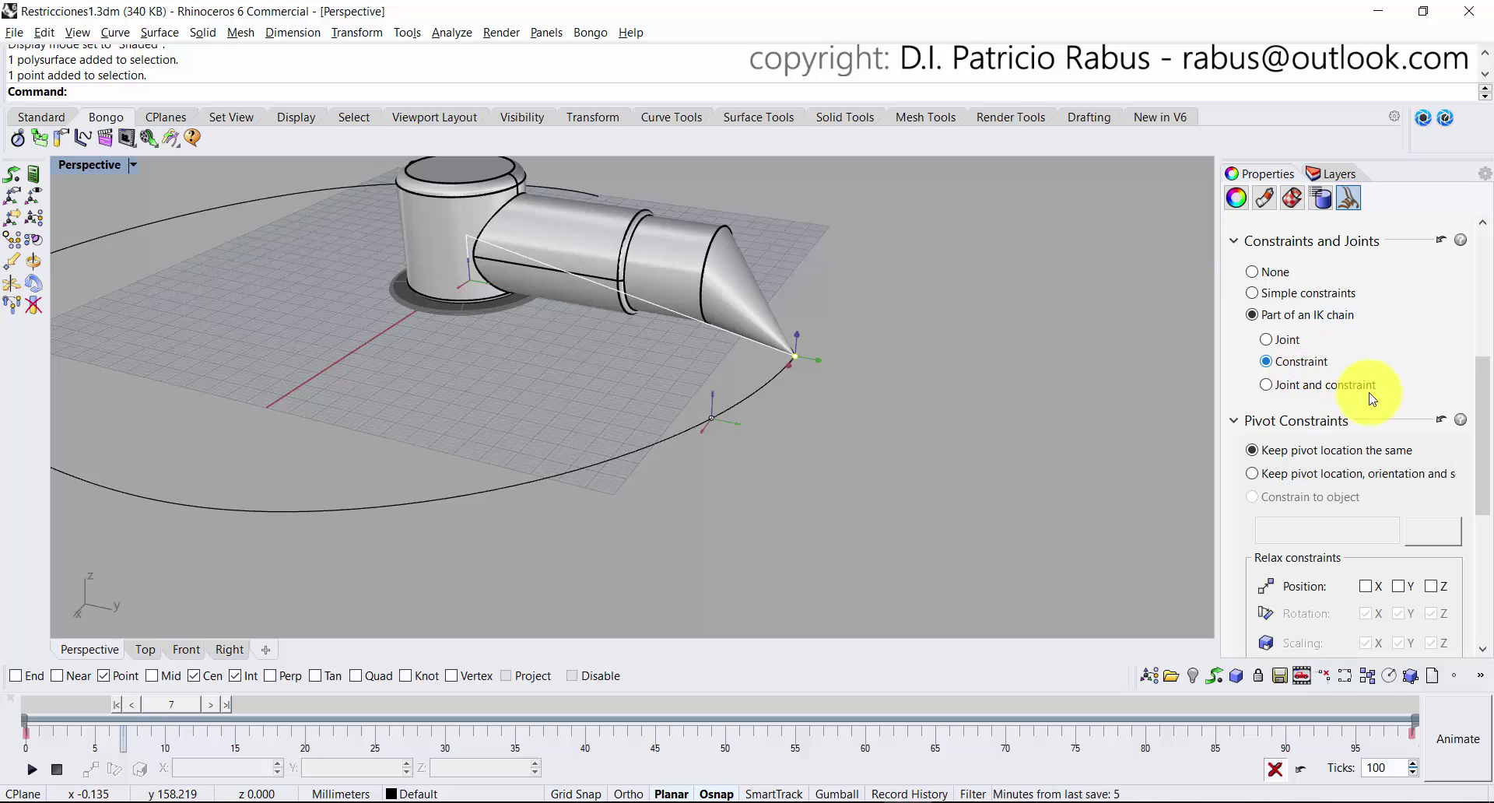
Constrain the cone-tip point's pivot to the point "Puto curva" on the curve.
scroll(1480, 458, down, 1)
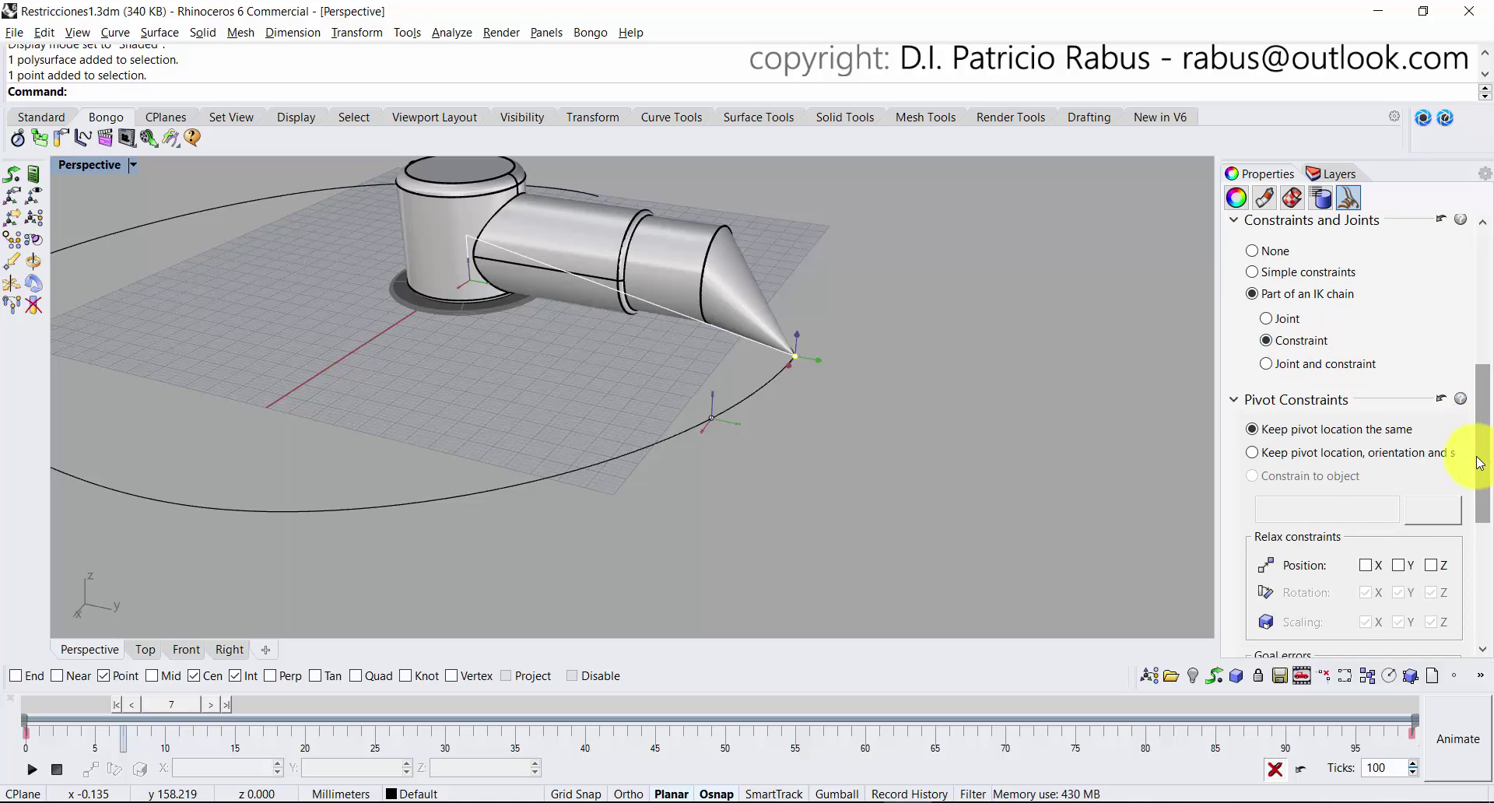
click(1431, 517)
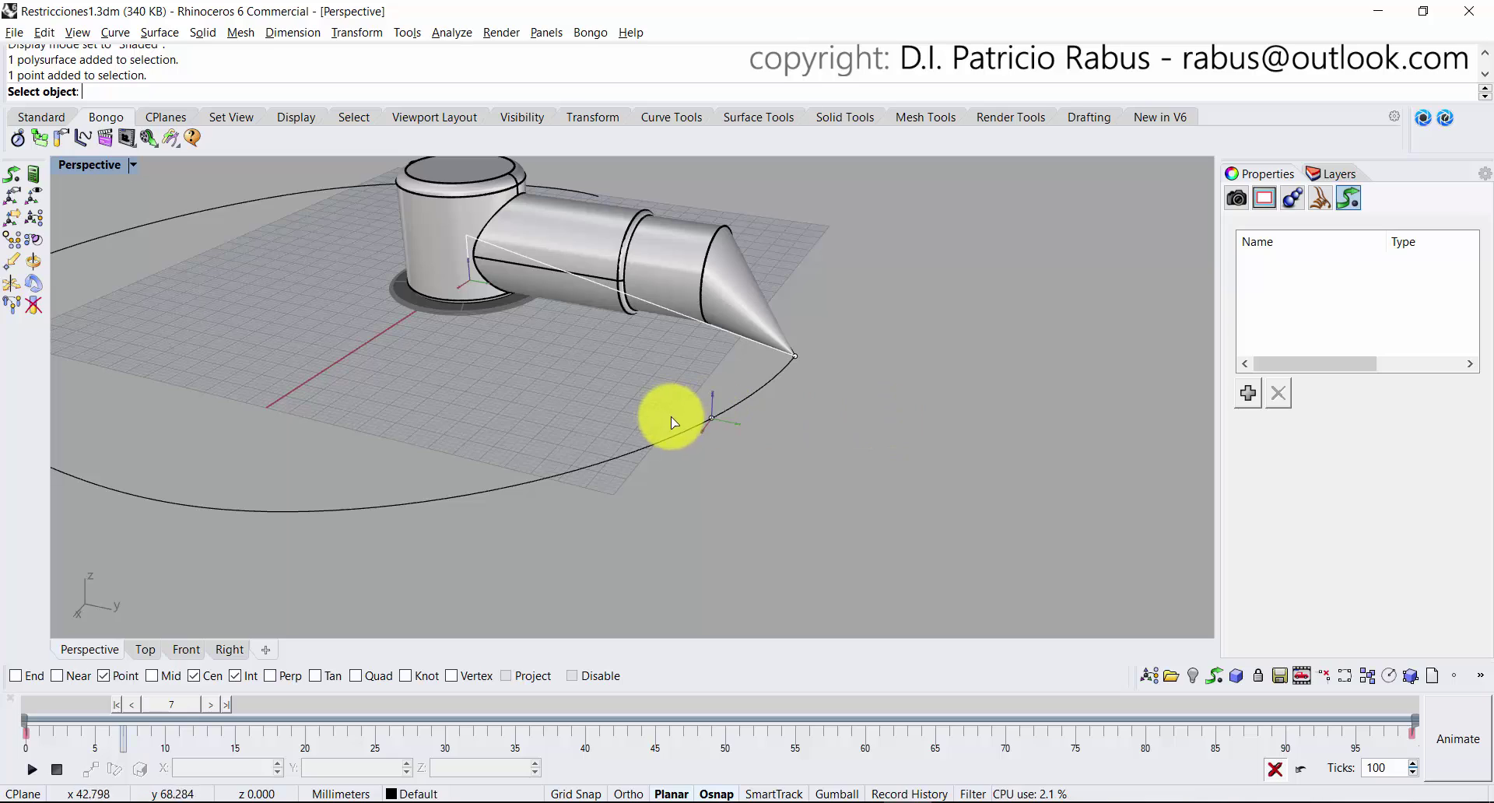
click(711, 423)
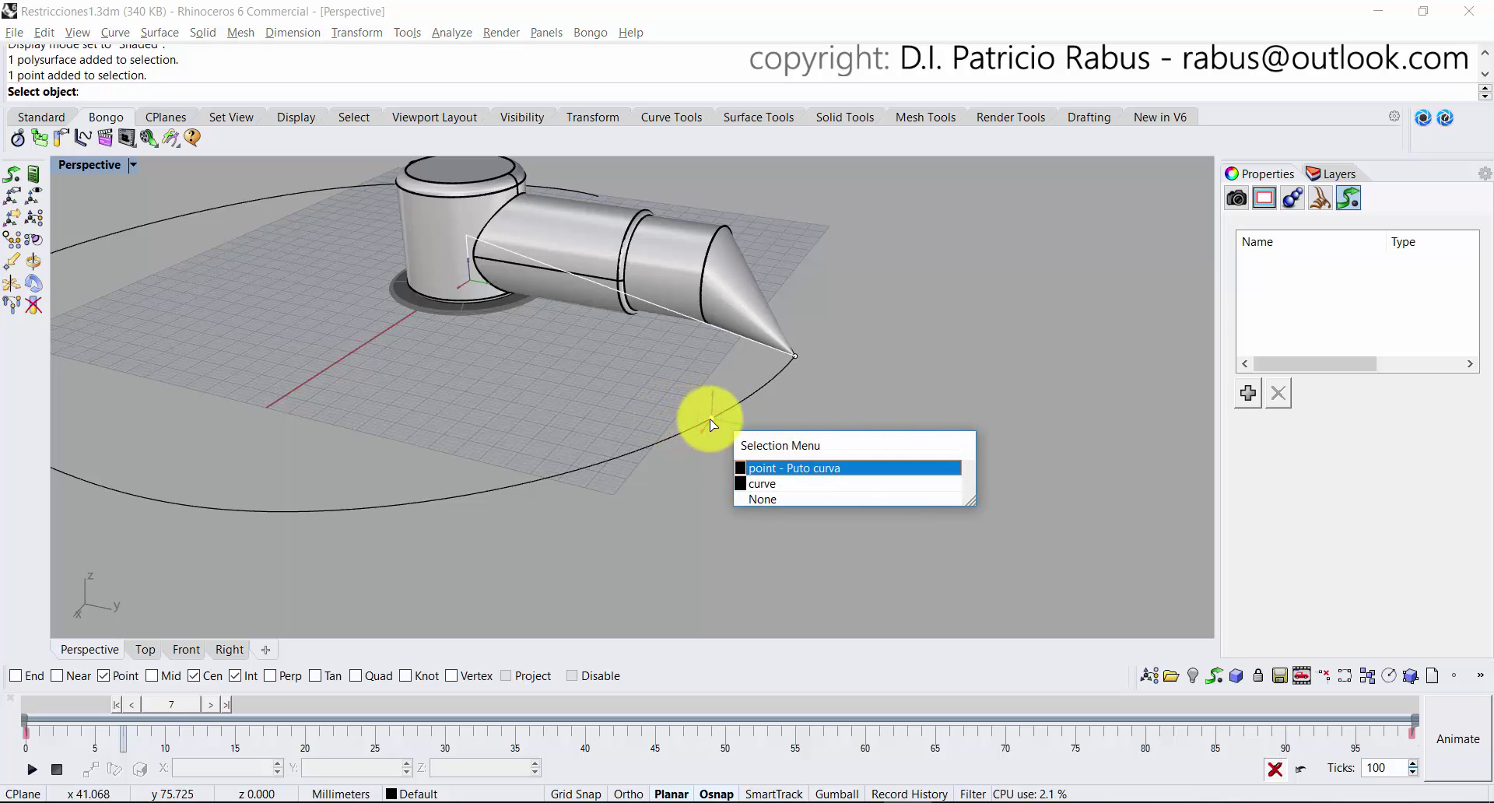
click(809, 470)
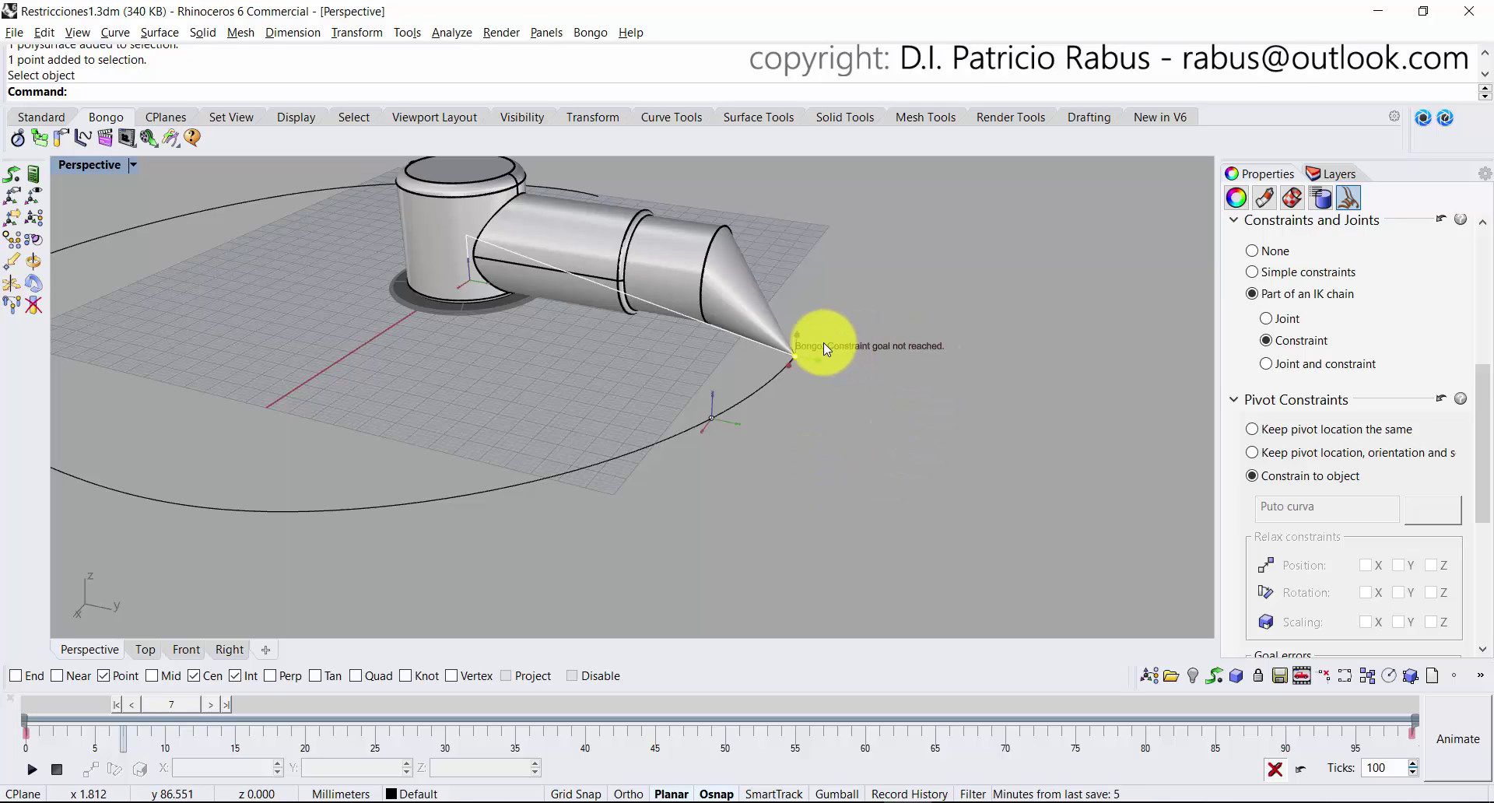
click(966, 322)
Make the base body part of the IK chain as a Joint and check its hinge rotation axis against its pivot.
right_drag(626, 270, 582, 411)
click(484, 360)
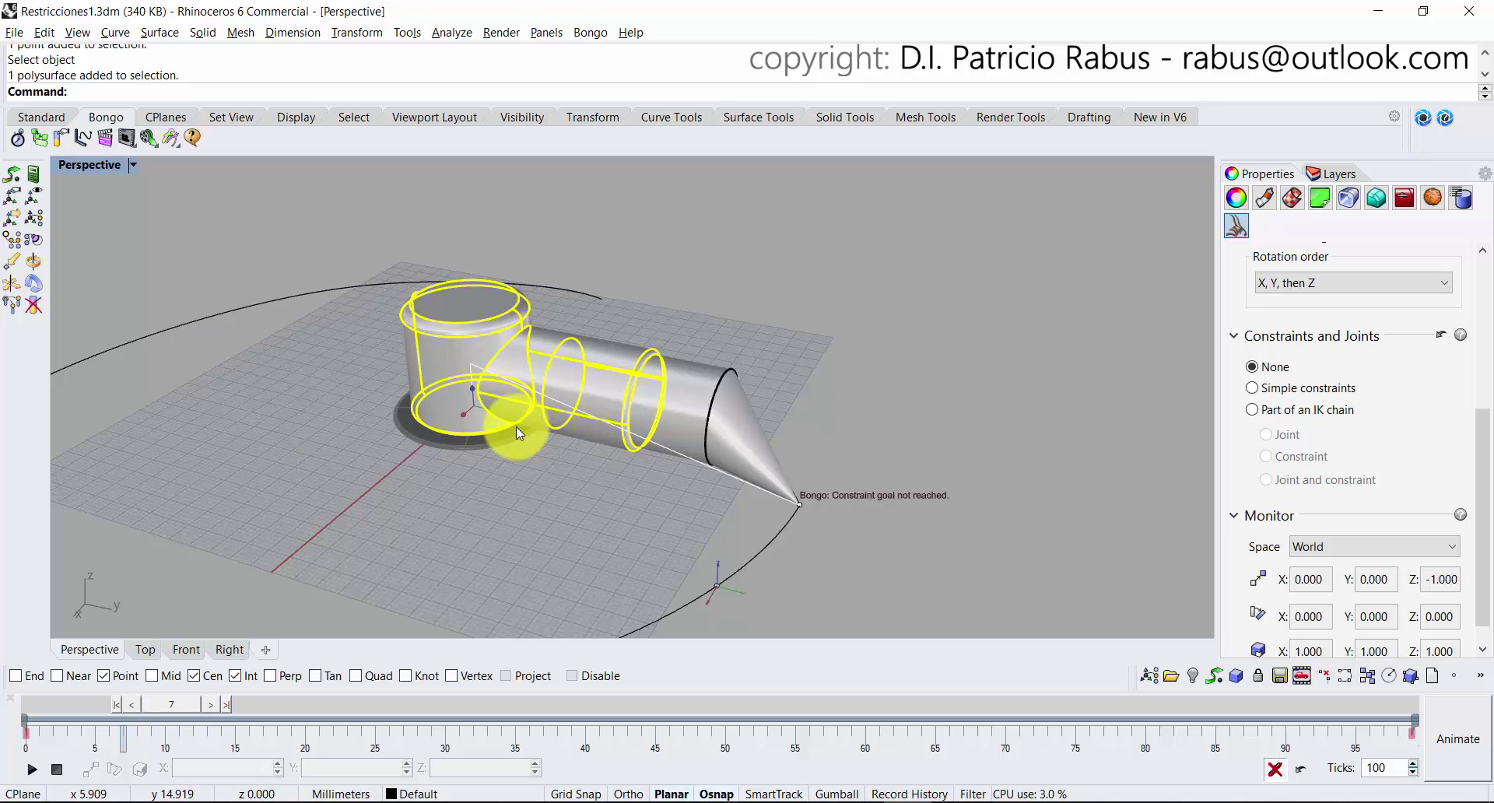
click(1311, 413)
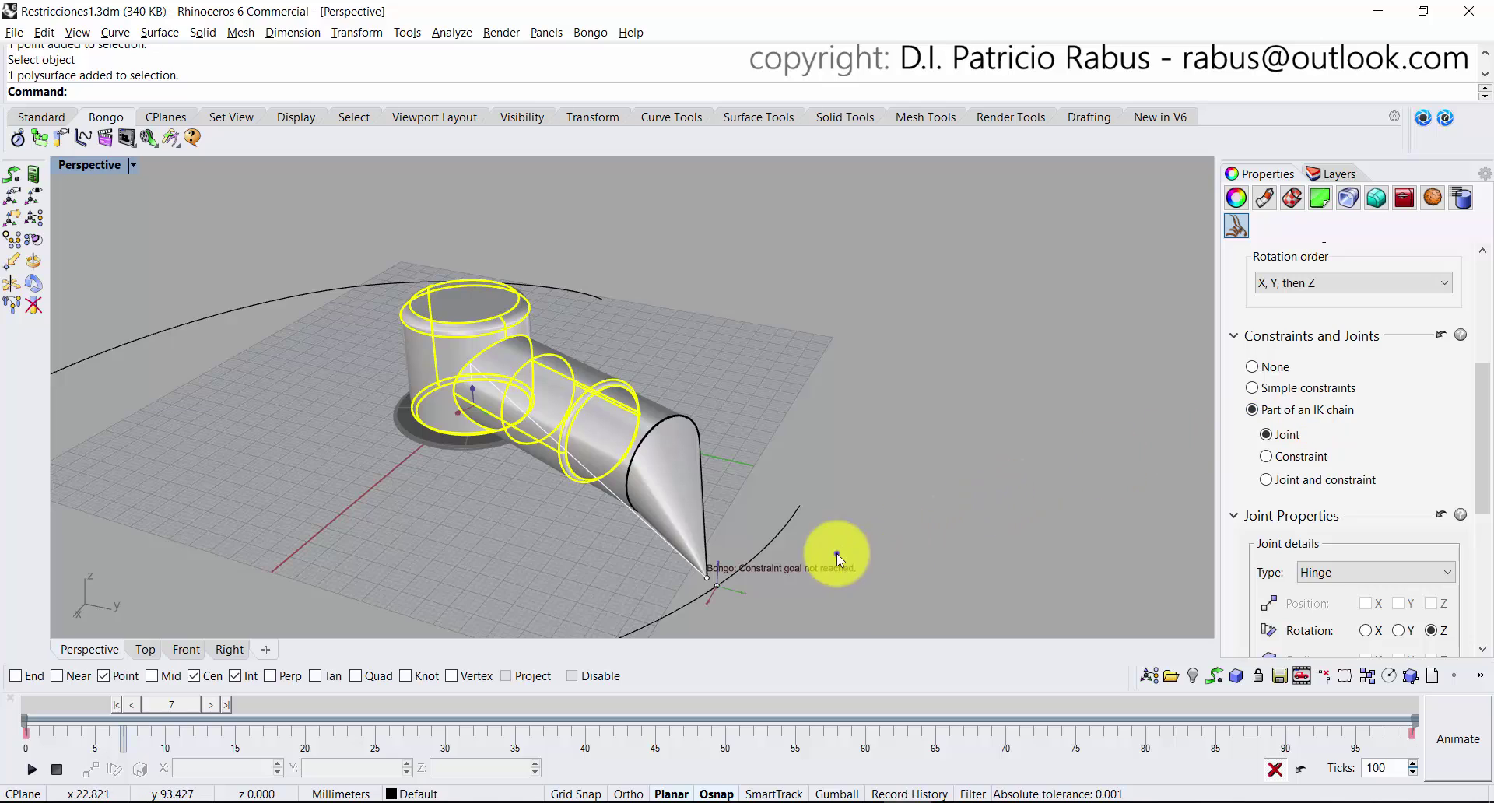
right_drag(837, 553, 777, 489)
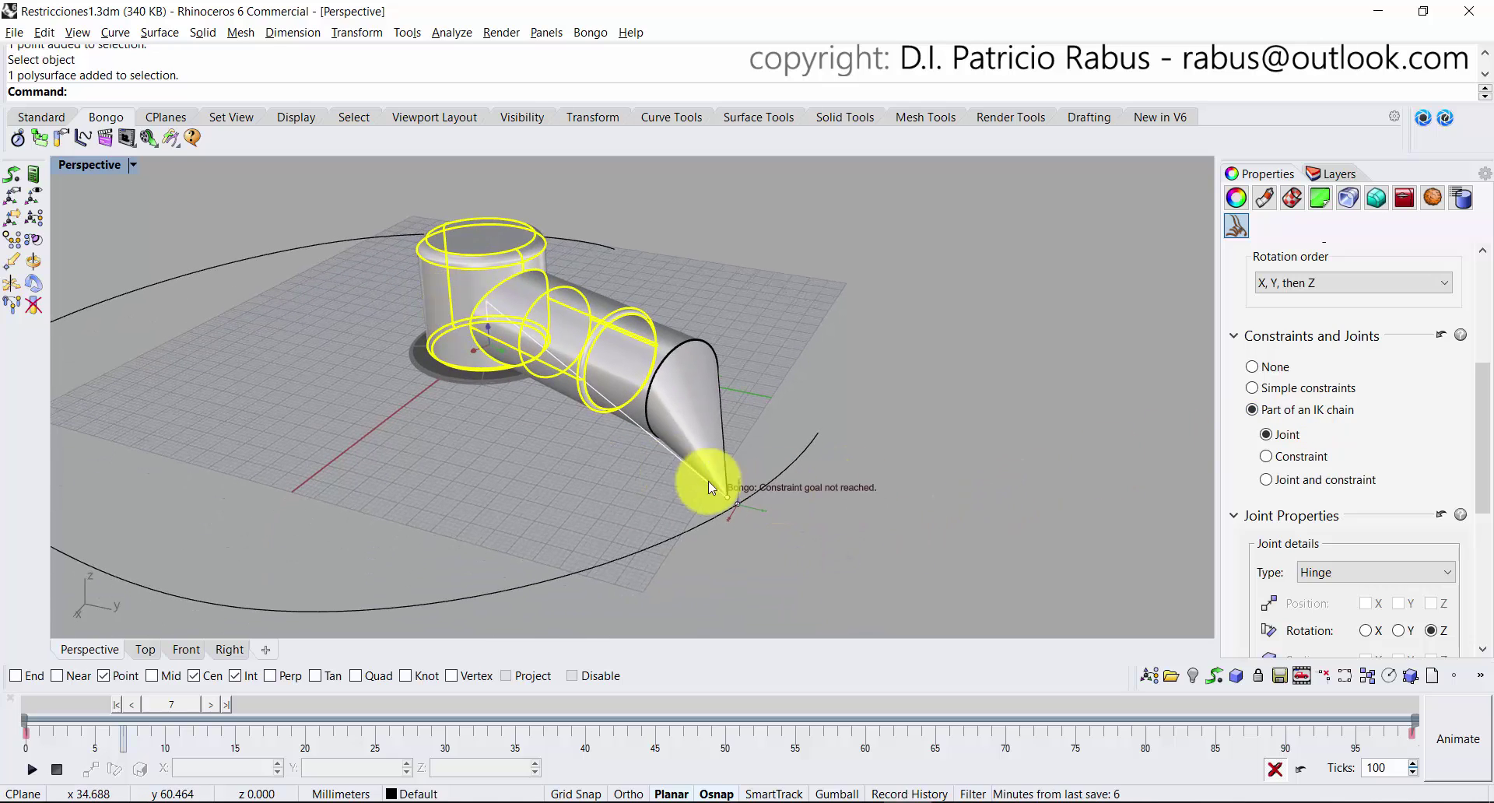
drag(1483, 451, 1482, 515)
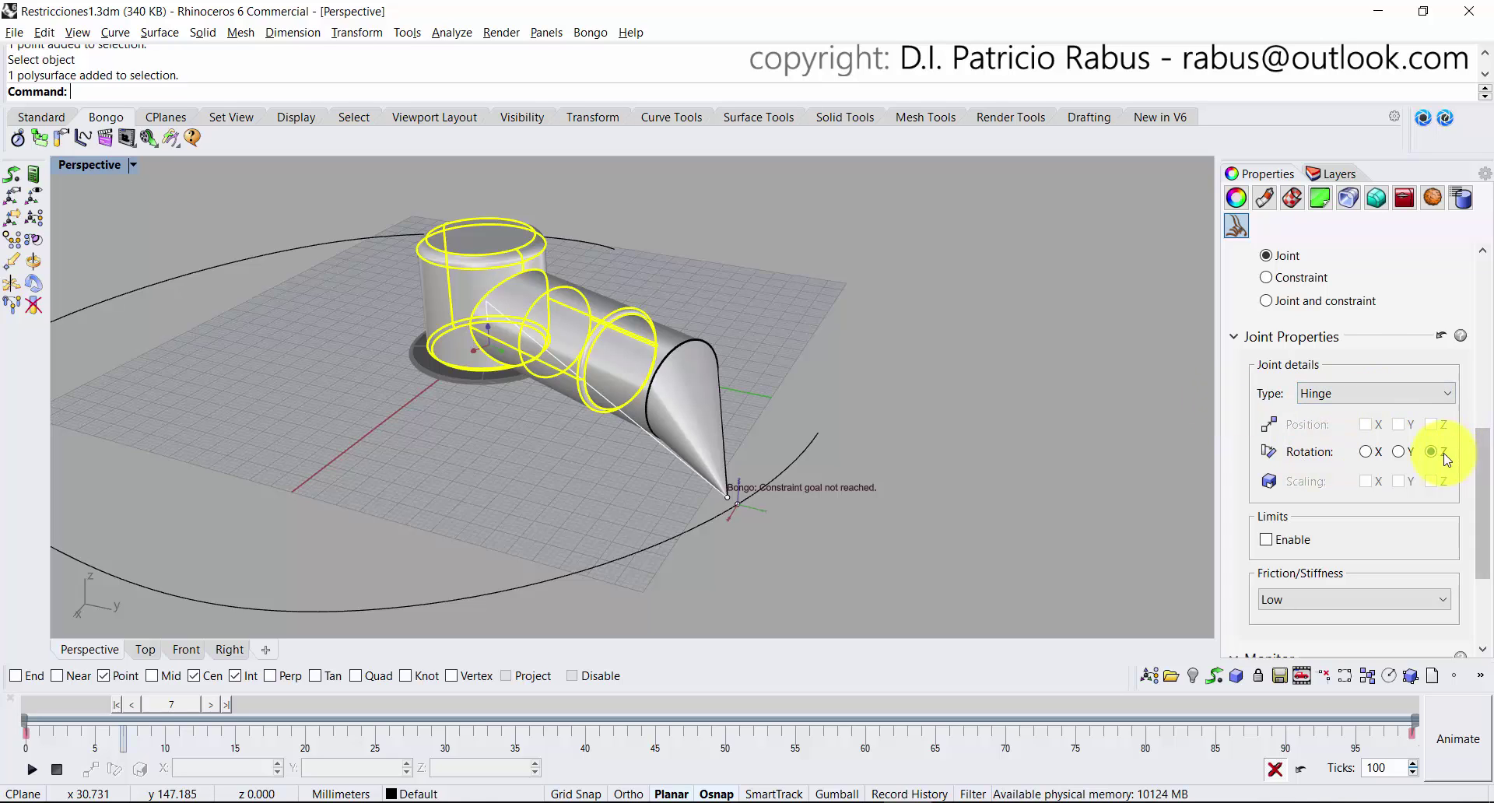
scroll(465, 357, up, 10)
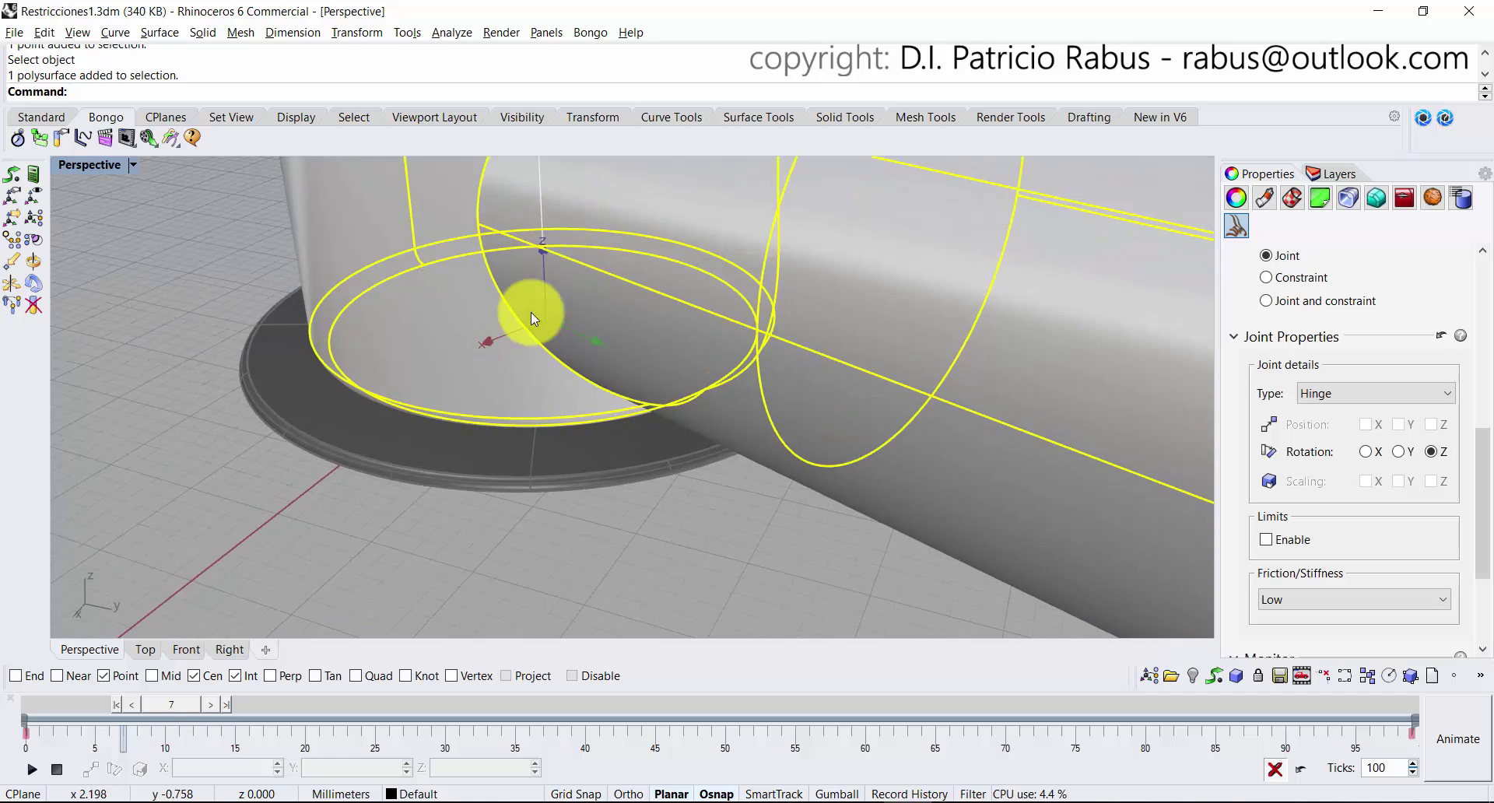
scroll(546, 371, down, 10)
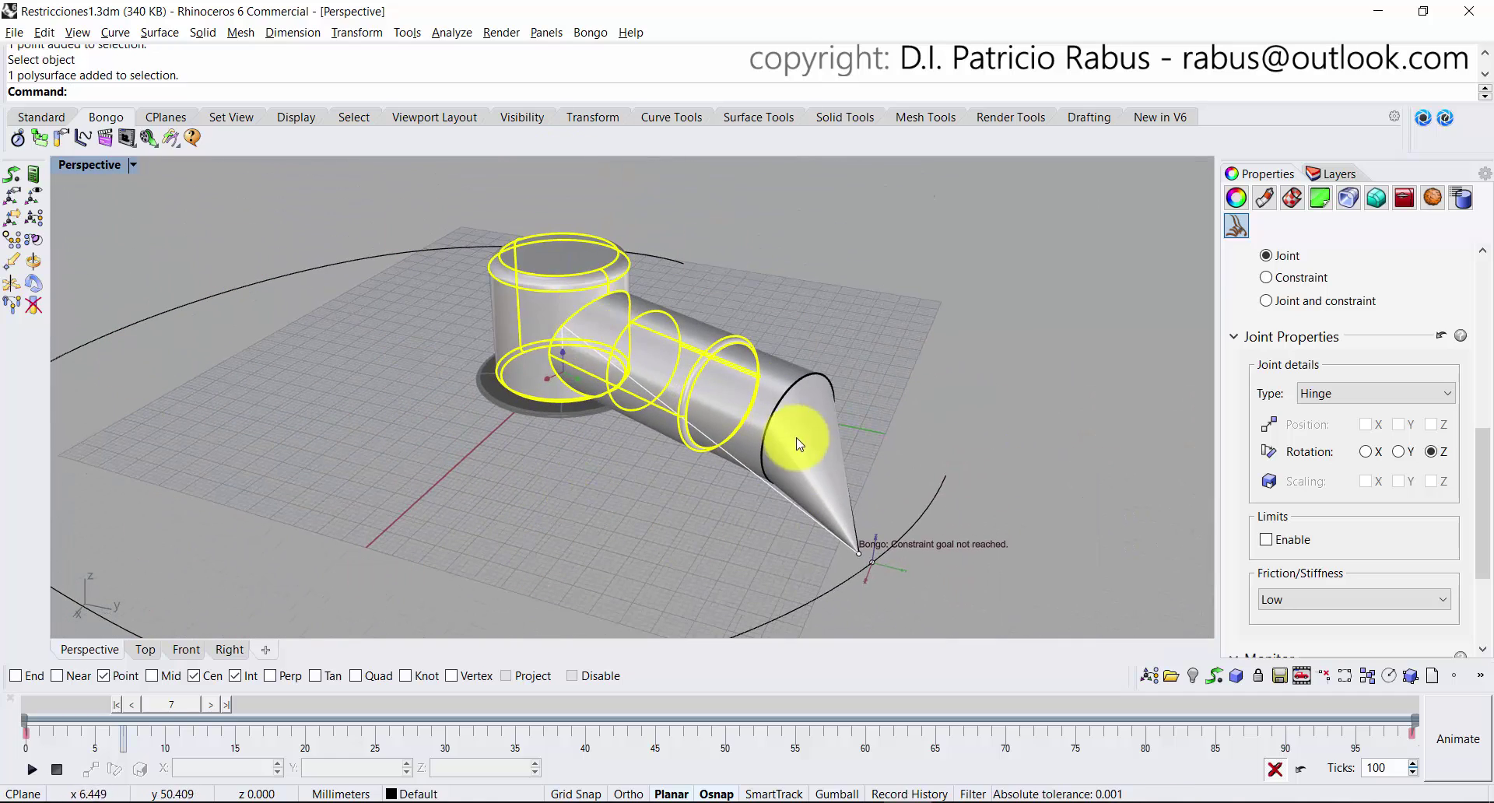
Make the cone-tipped arm part of the IK chain as a Joint.
shift+right_drag(767, 434, 758, 380)
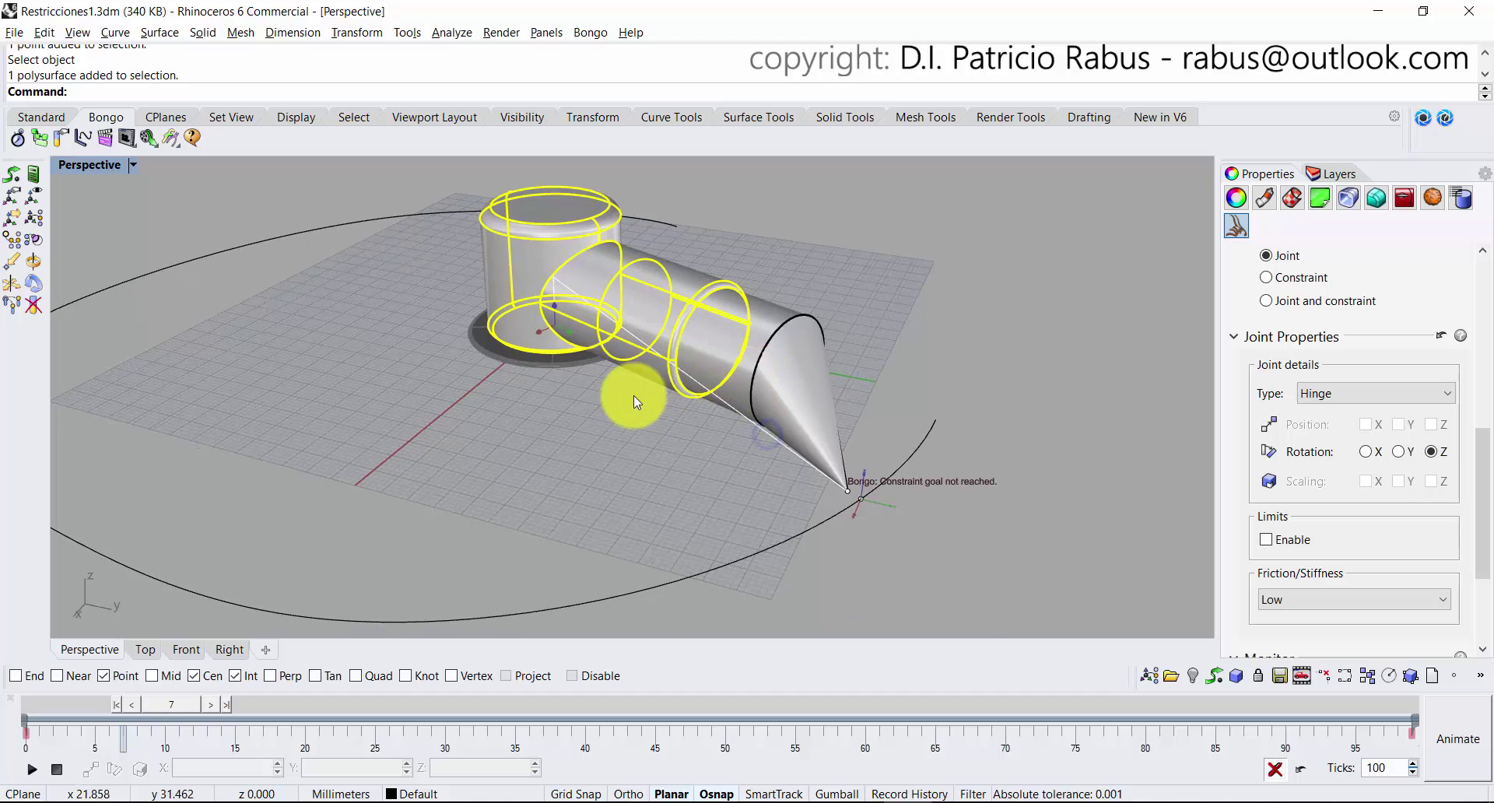
click(768, 347)
mouse_move(904, 404)
right_down()
mouse_move(633, 438)
mouse_move(812, 427)
mouse_move(633, 426)
mouse_move(361, 306)
right_up()
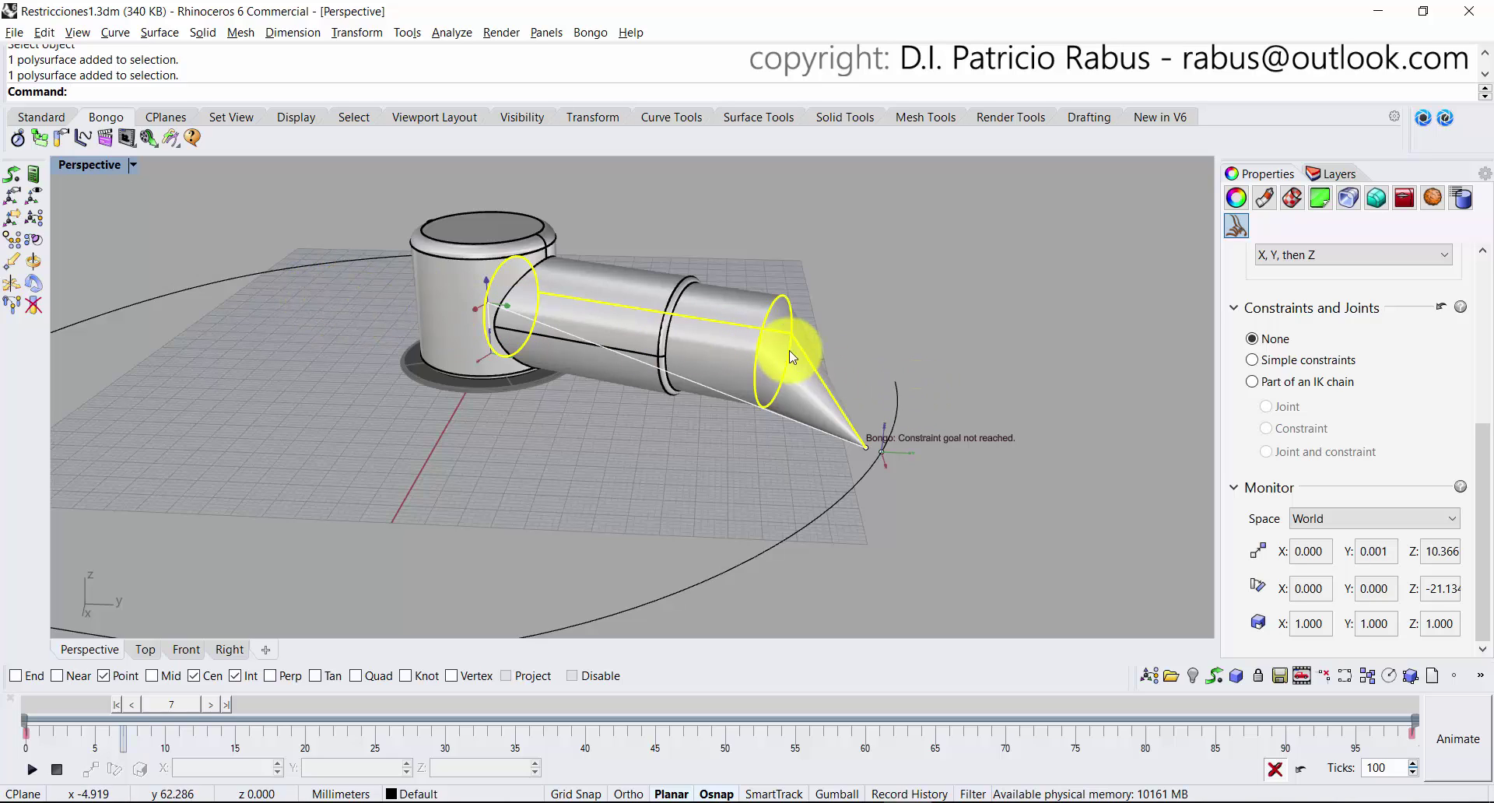
click(1482, 462)
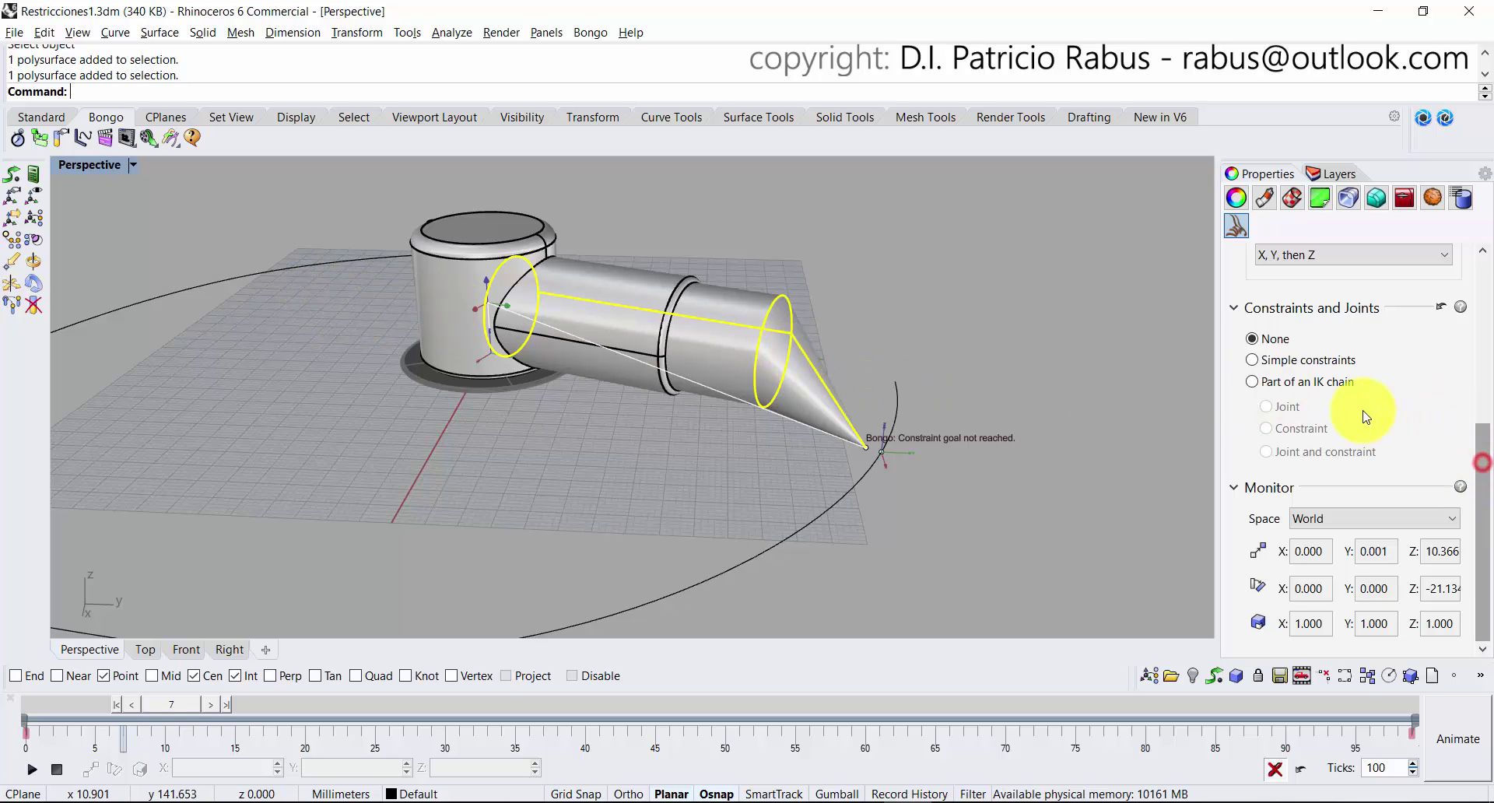
click(1332, 383)
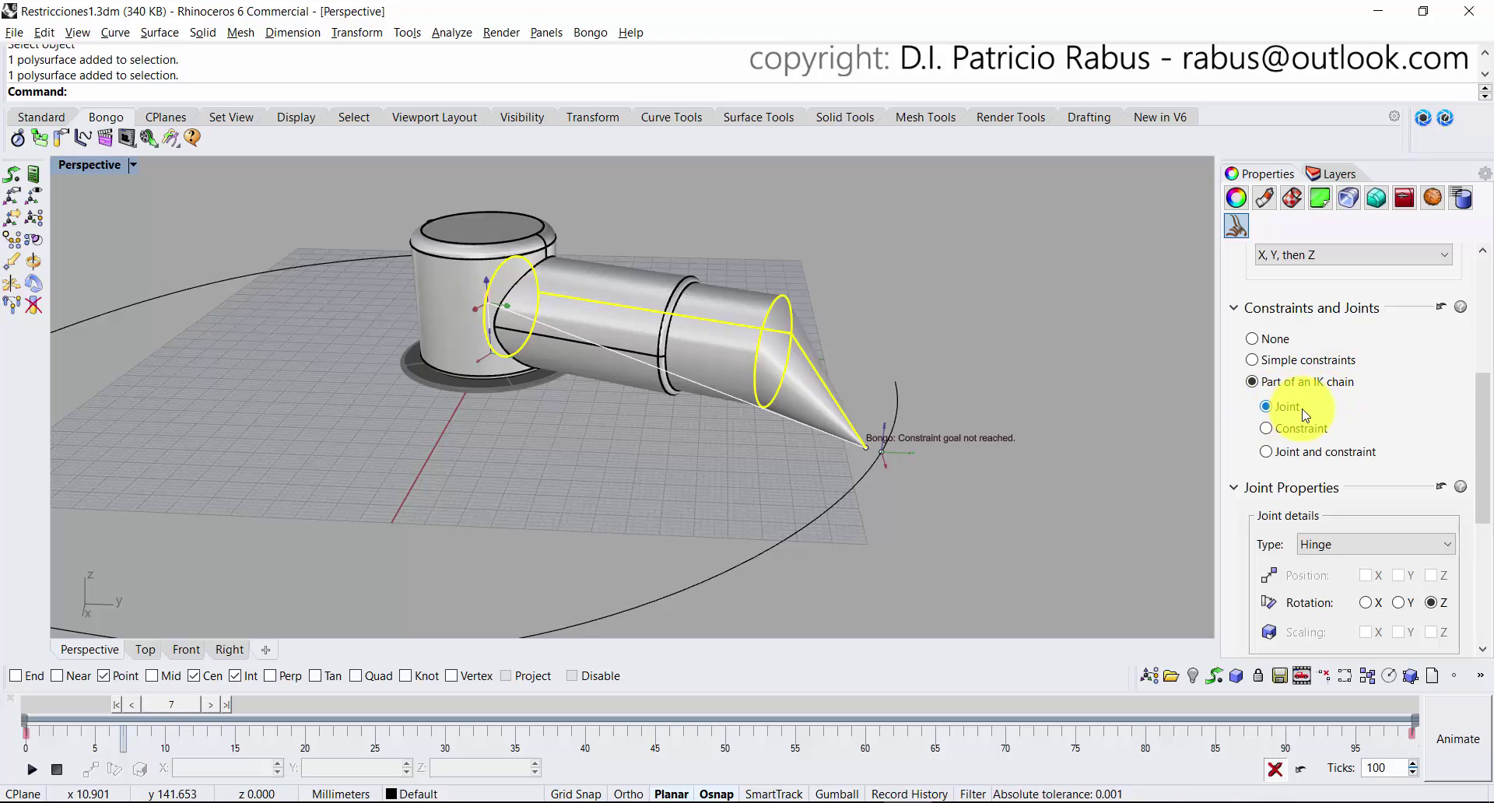
Set the cone-tipped arm's joint type to Telescopic with its position moving along Y.
drag(1482, 421, 1484, 453)
click(1375, 460)
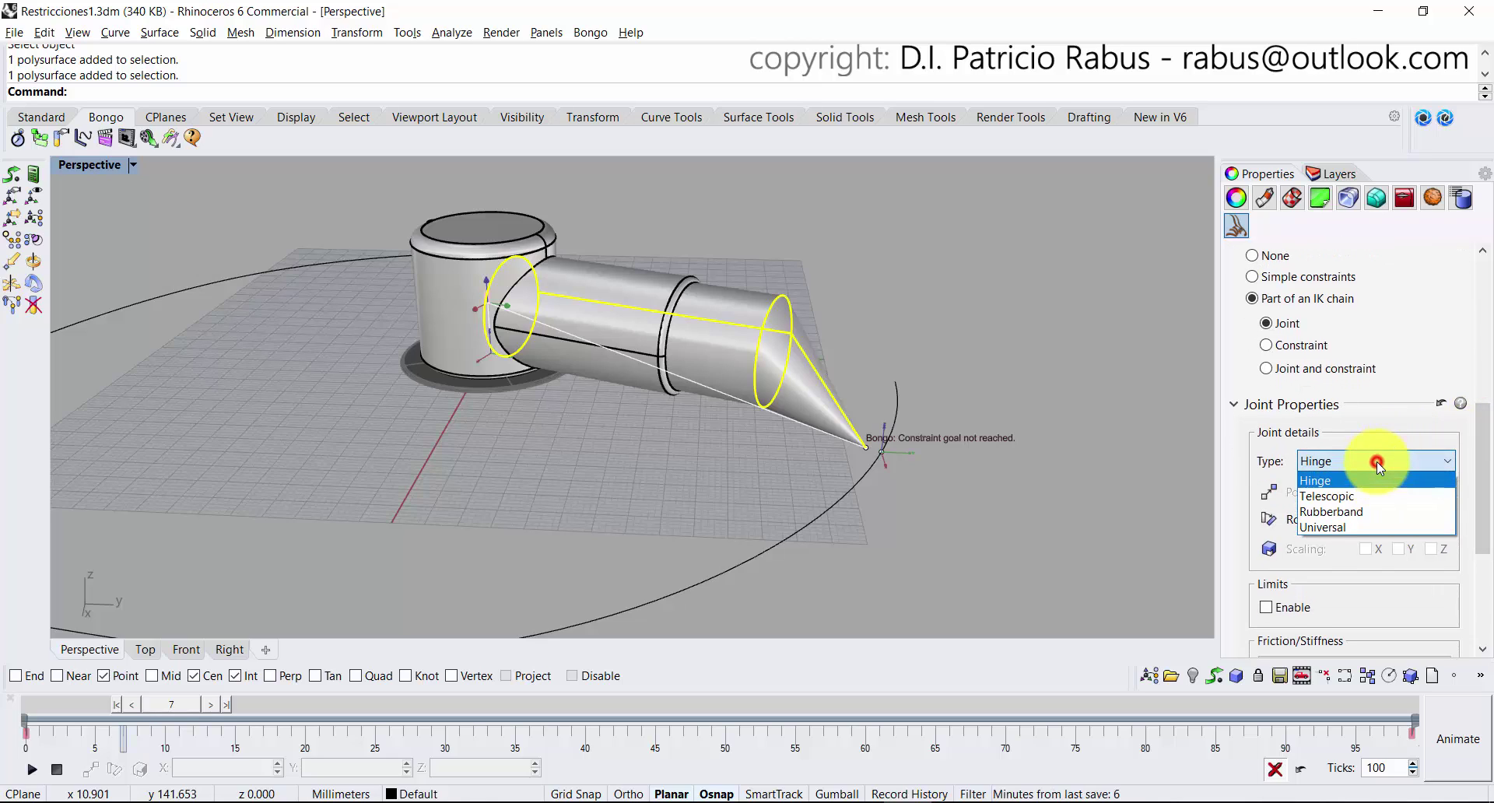
click(1377, 495)
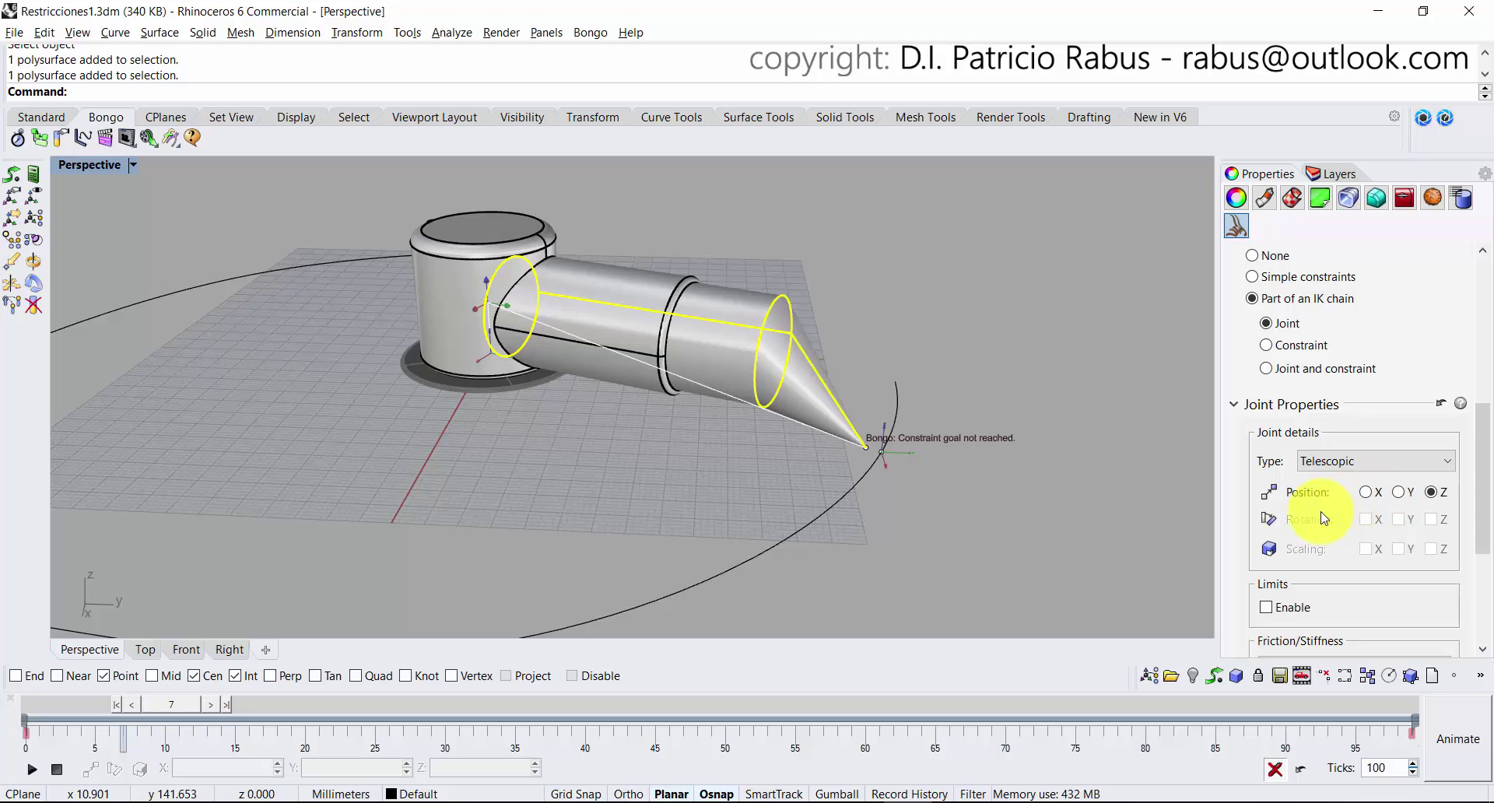
right_drag(557, 340, 628, 357)
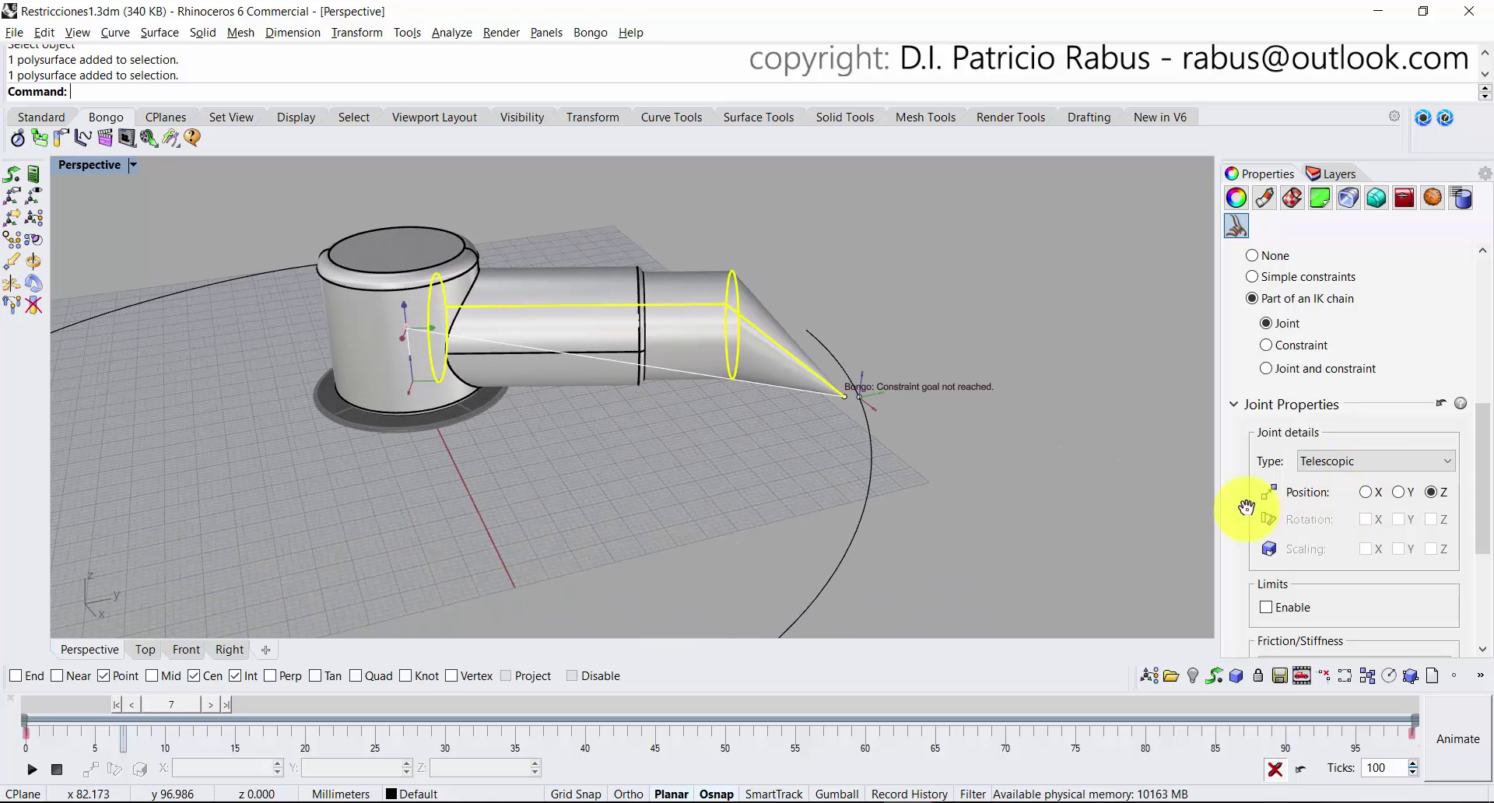
click(1400, 493)
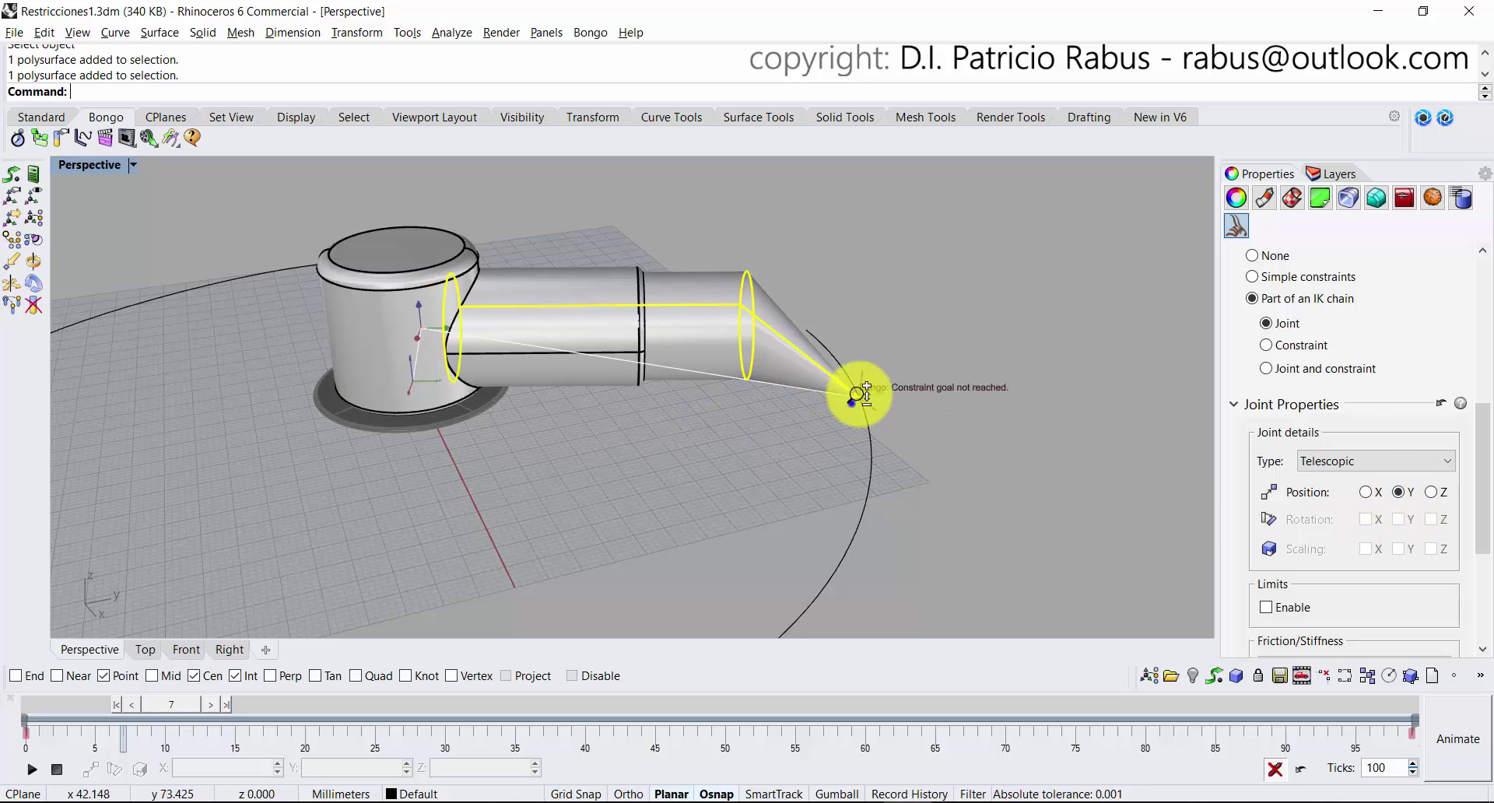
Check the arm's pivot axes up close and try the X and Z telescopic directions before returning to Y.
ctrl+right_drag(860, 395, 887, 353)
right_drag(143, 346, 693, 350)
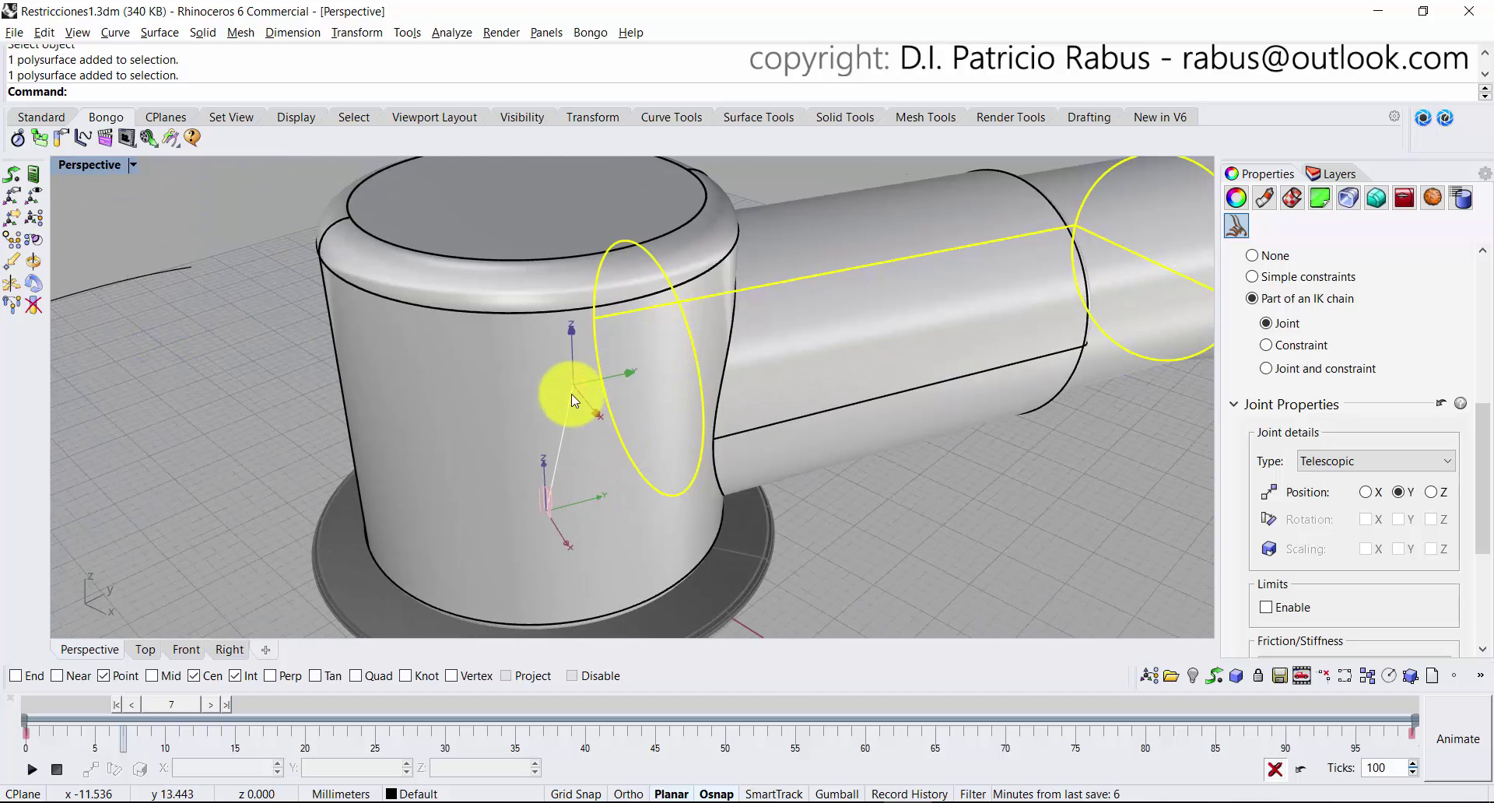
scroll(571, 394, up, 5)
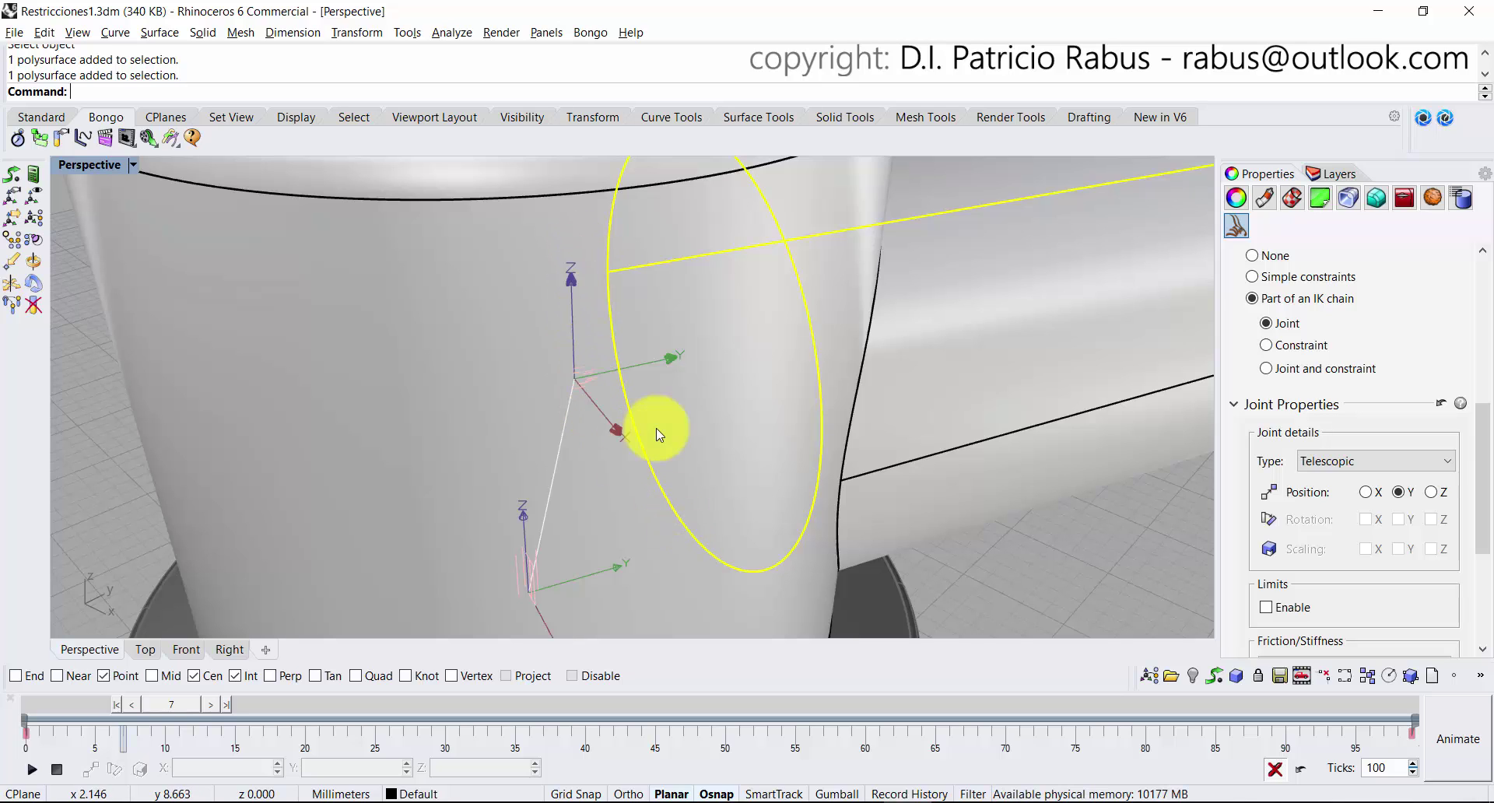
scroll(650, 427, down, 5)
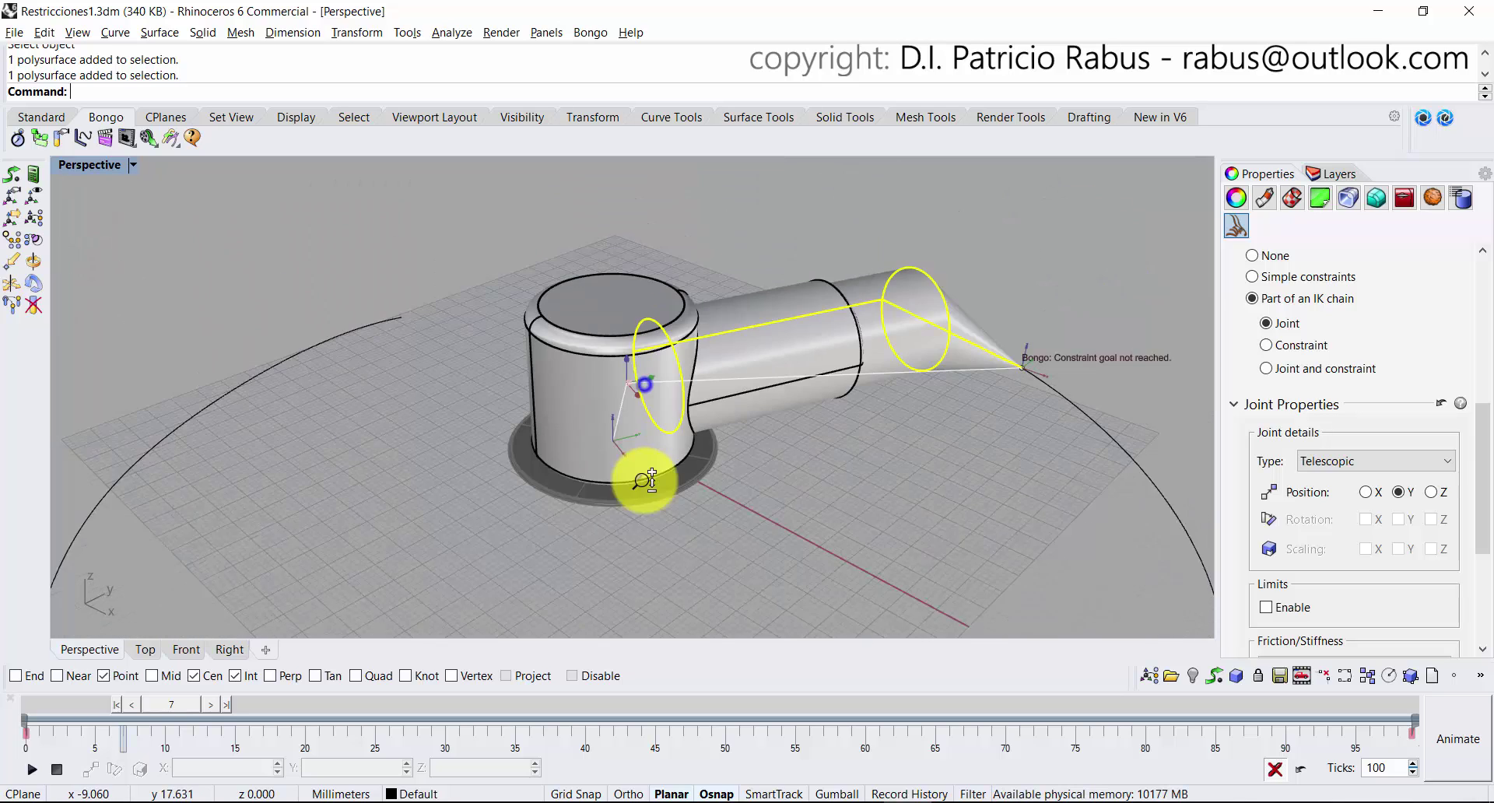
click(1368, 492)
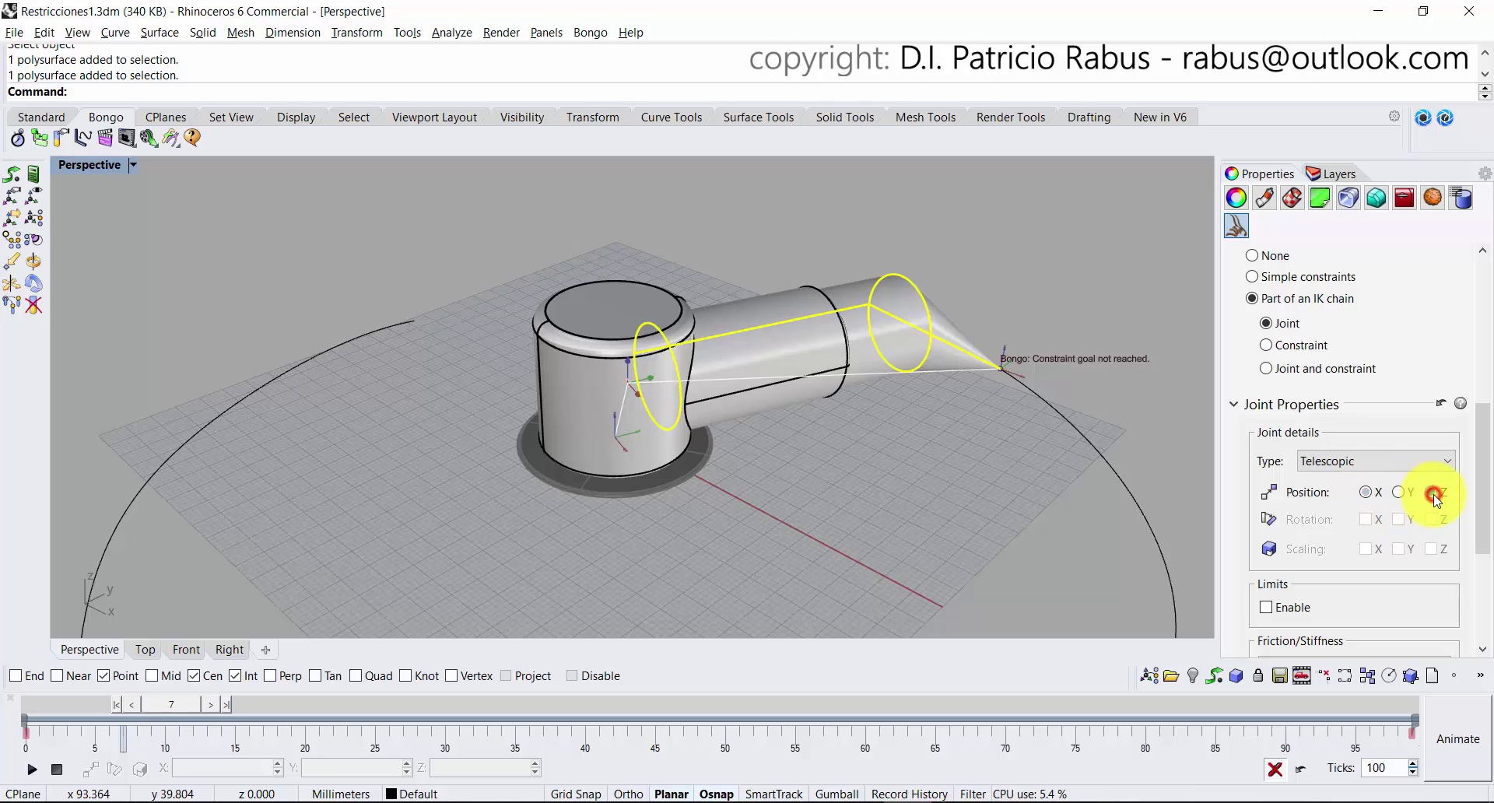
click(1432, 493)
click(1403, 494)
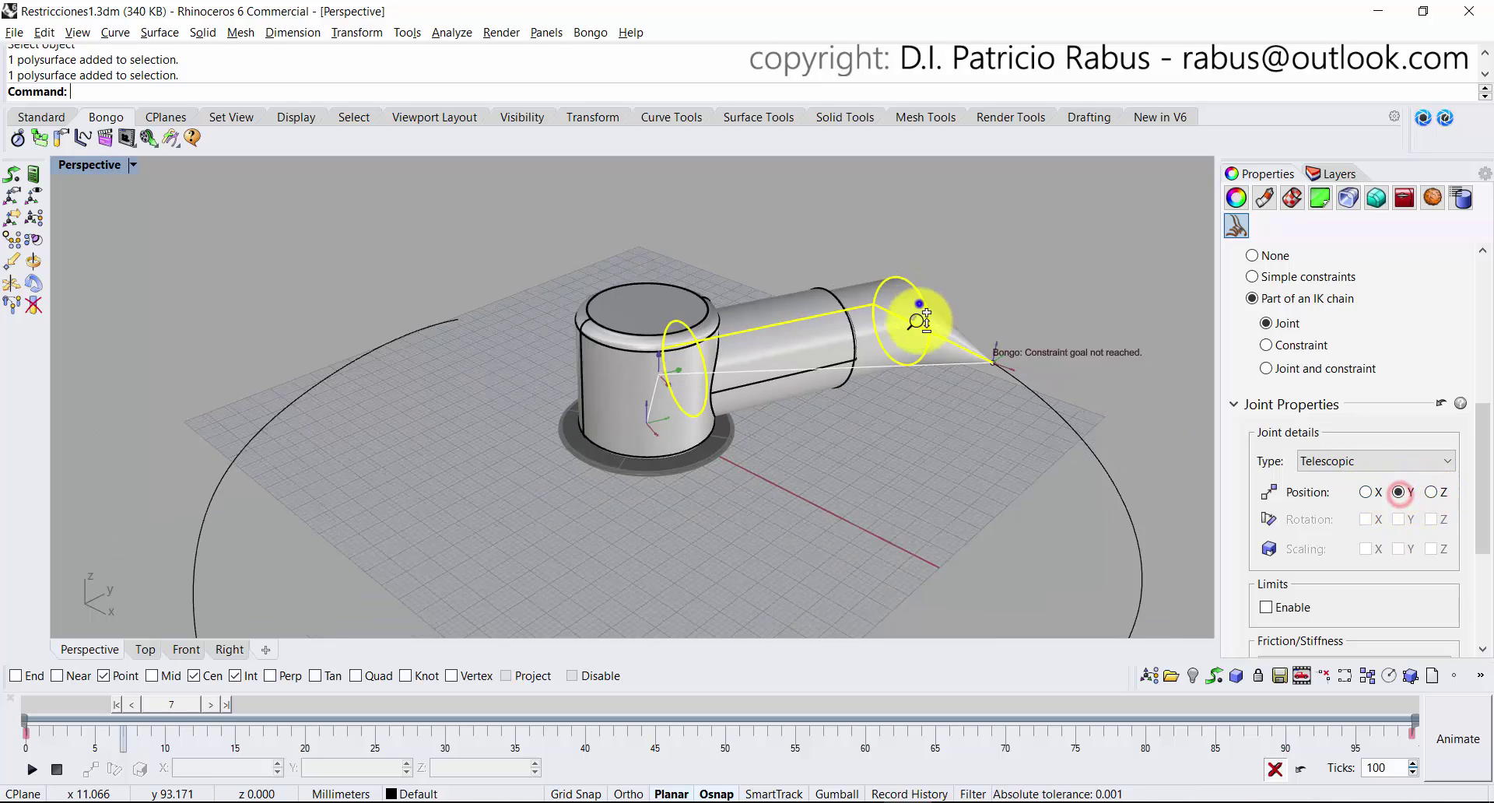
right_drag(913, 333, 790, 335)
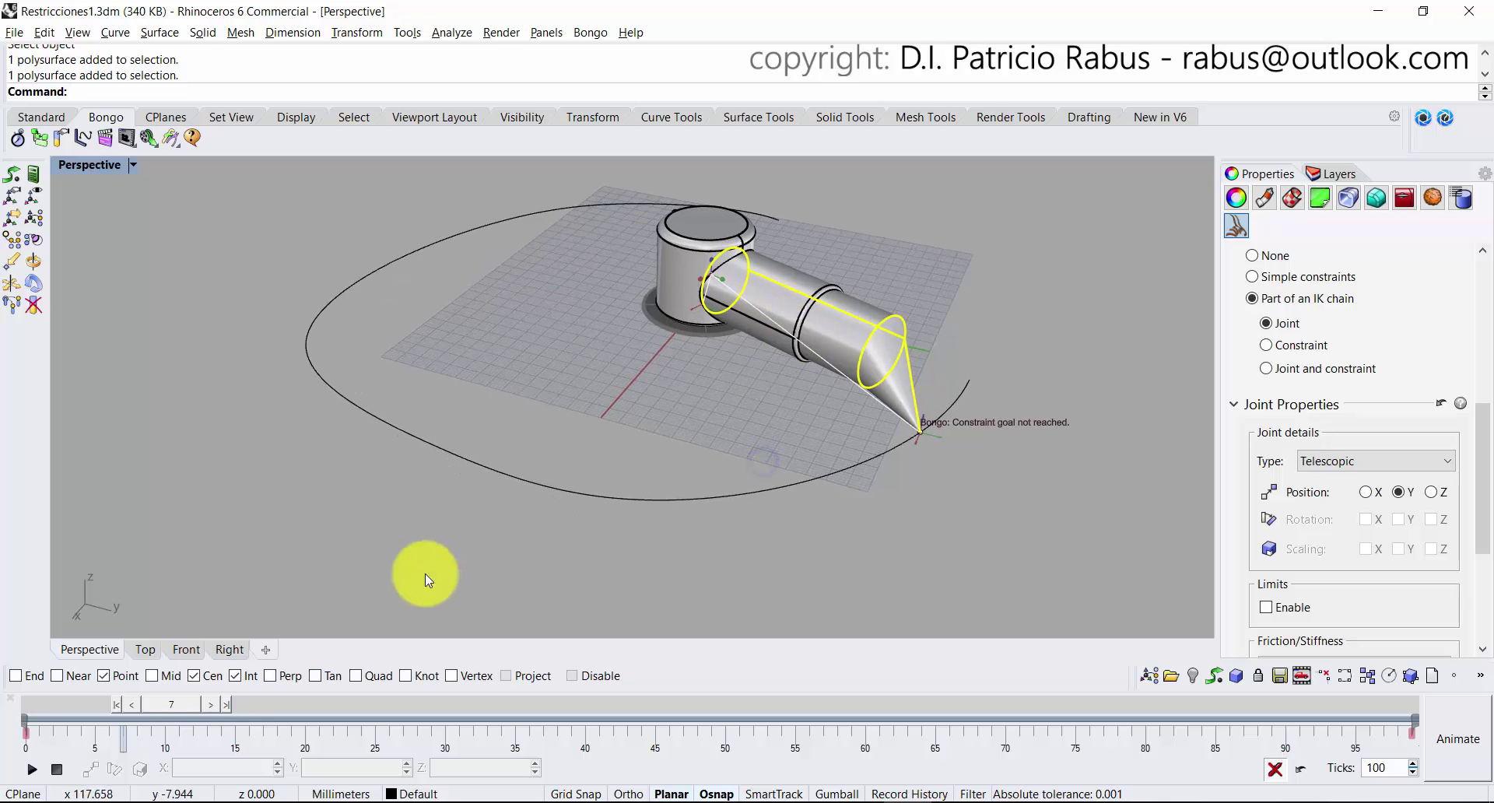
Scrub the timeline to tick 99 and play the animation, examining from several angles how the arm's tip follows the curve.
drag(189, 703, 1391, 695)
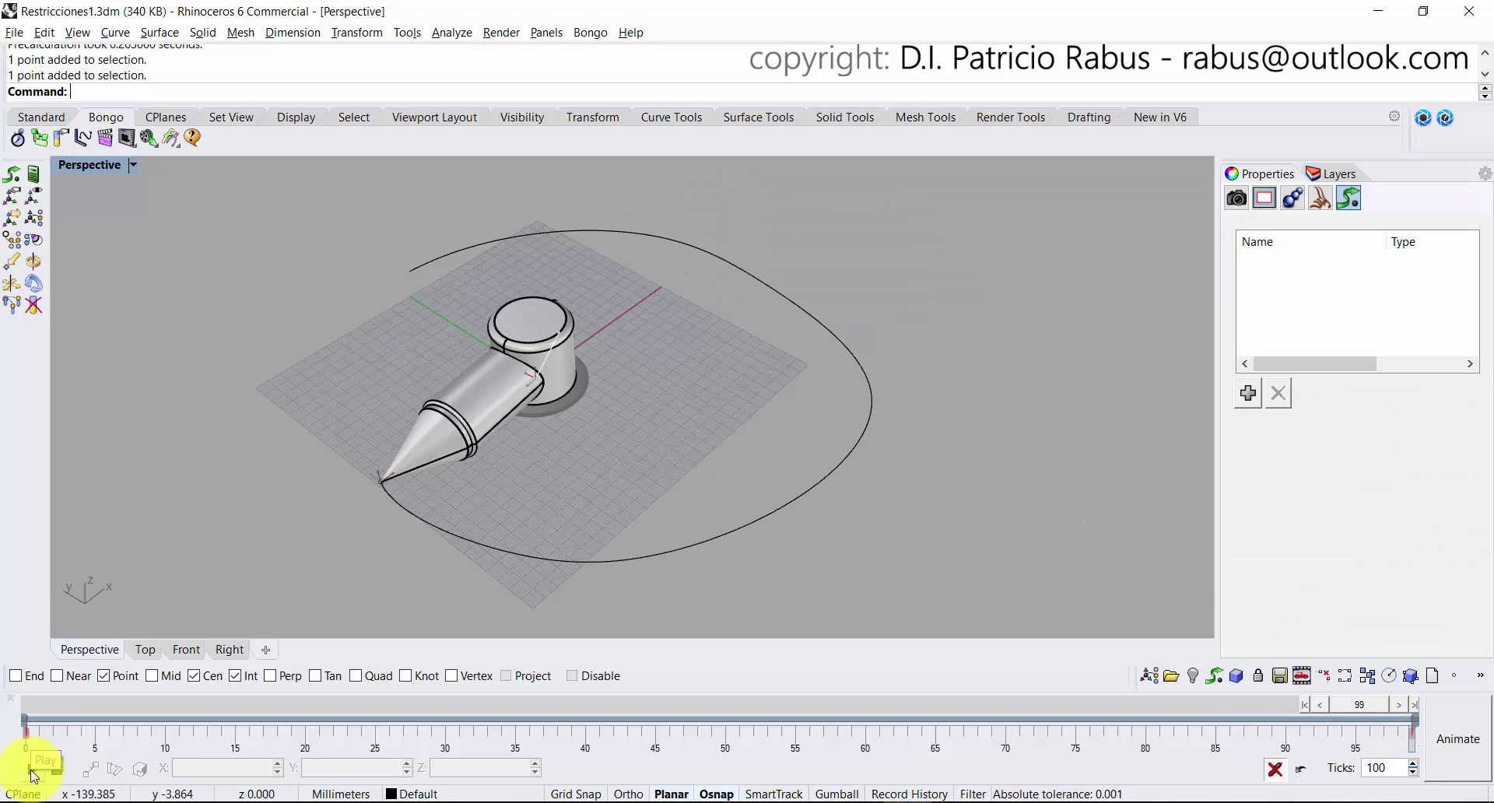
click(31, 769)
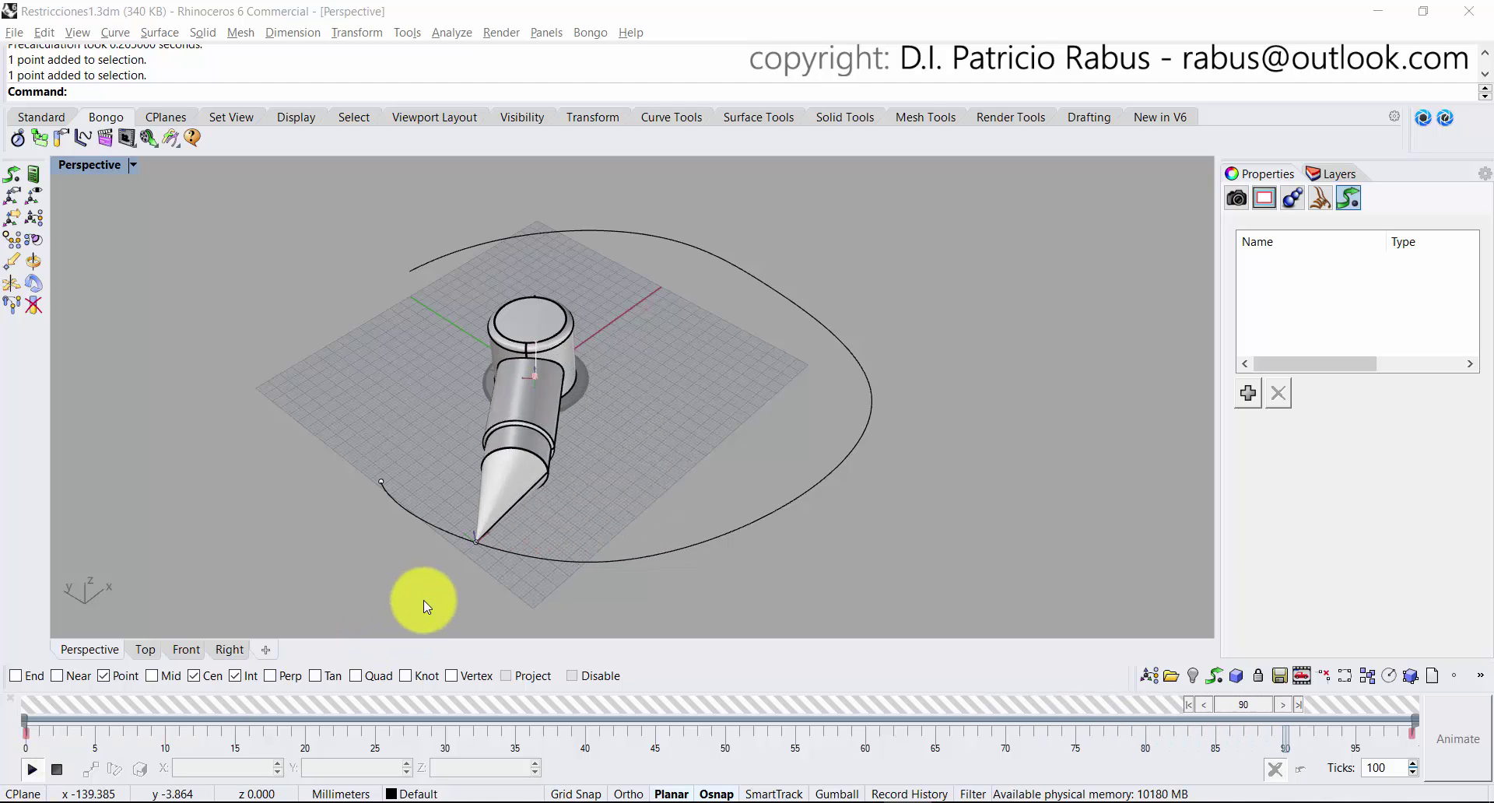
click(57, 769)
right_drag(740, 467, 490, 467)
right_drag(304, 462, 463, 427)
right_drag(617, 400, 477, 426)
click(30, 770)
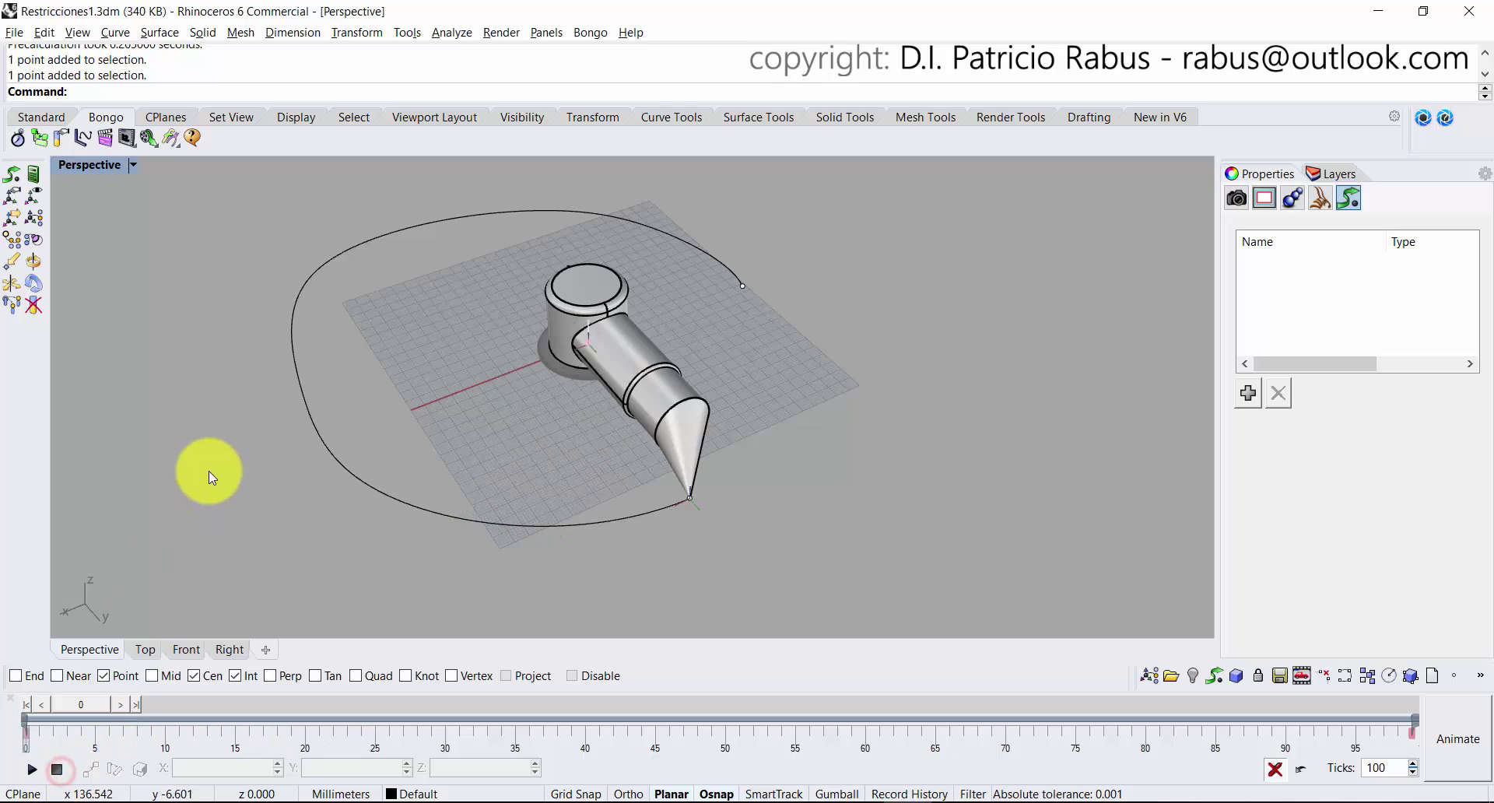
right_drag(207, 470, 556, 420)
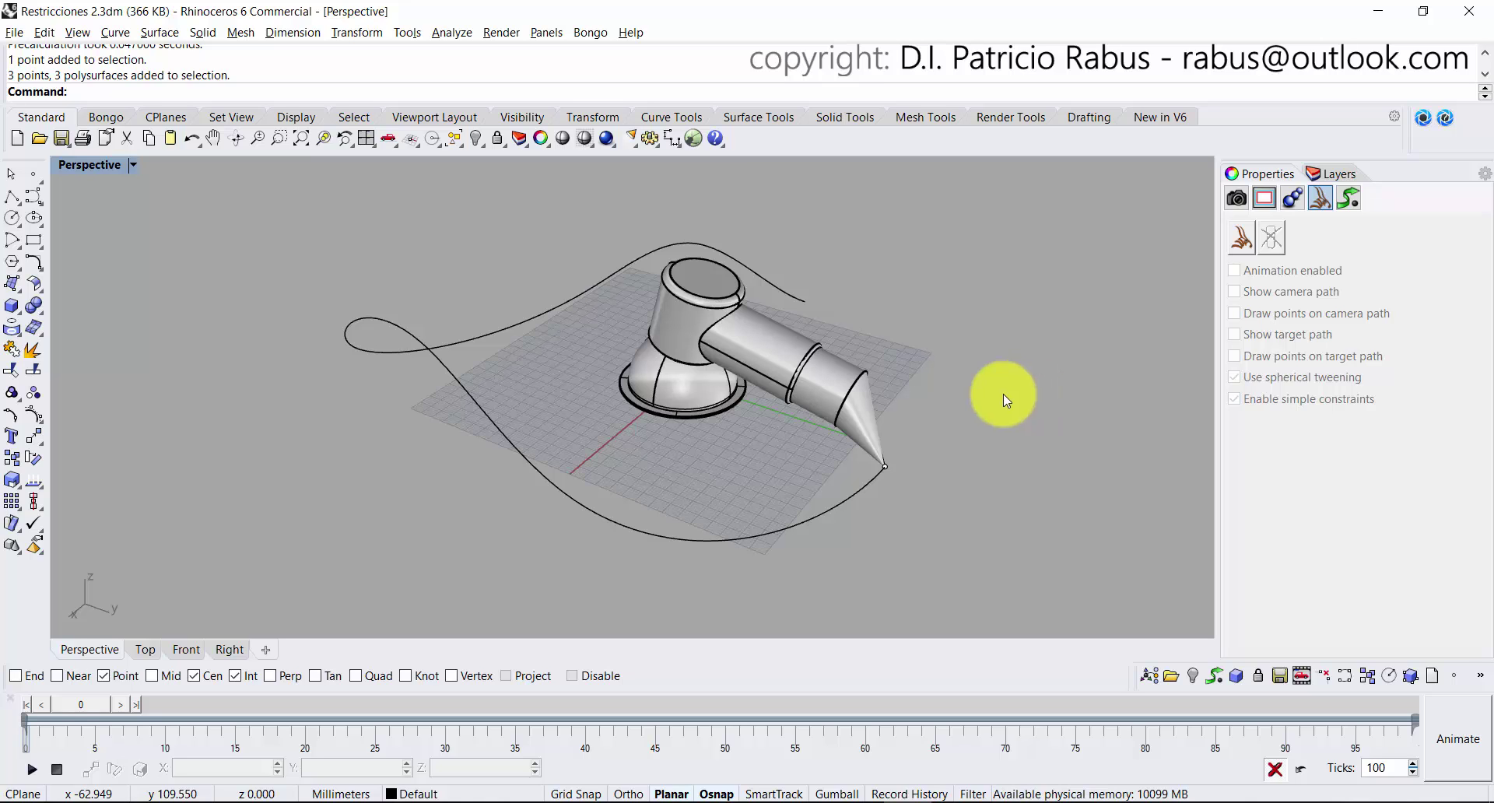
Inspect the parts of the Restricciones 2 model: the cone-tipped arm, the upper body and the domed base with its seat.
shift+right_drag(749, 381, 669, 424)
scroll(668, 420, up, 4)
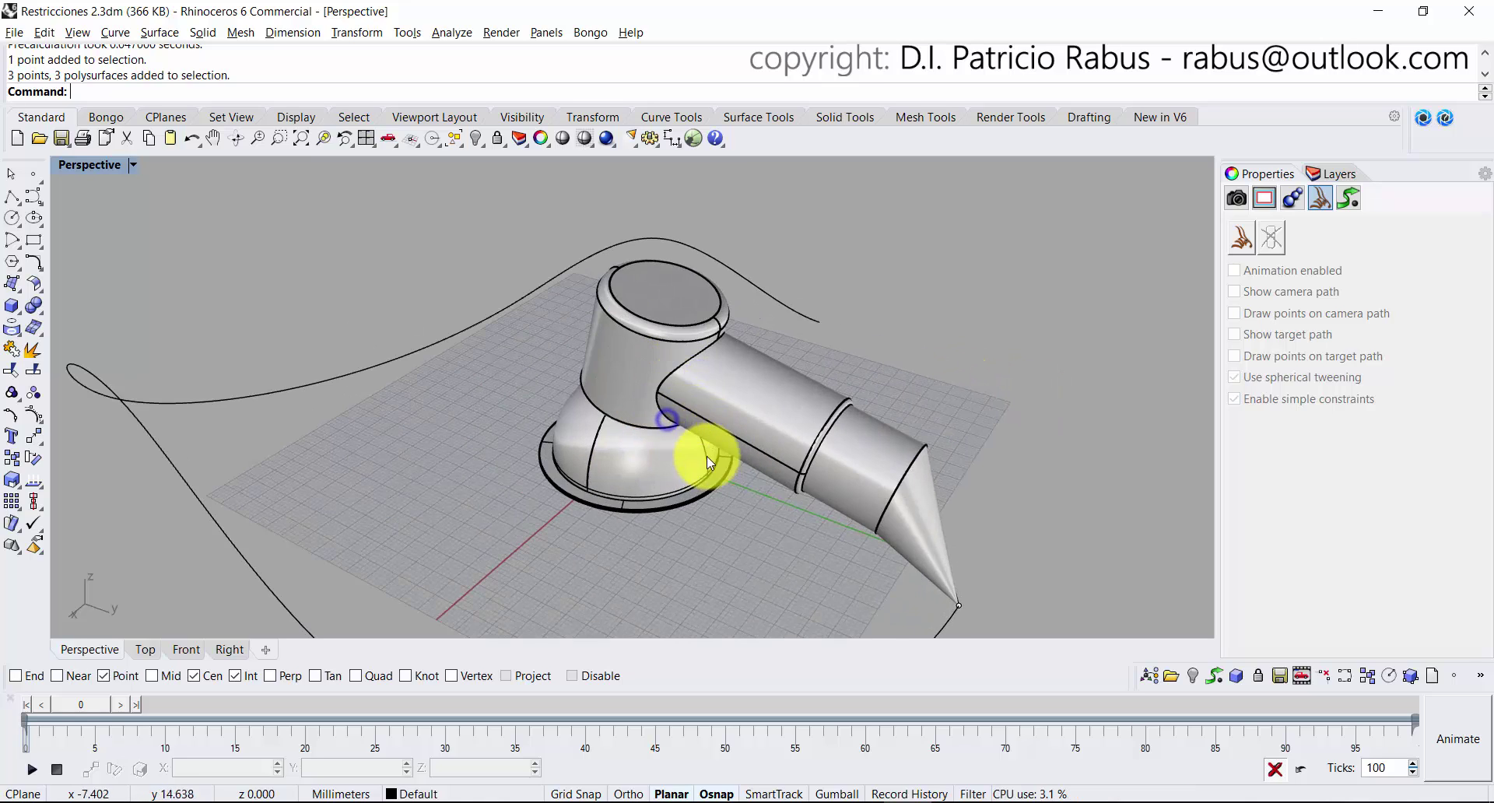
scroll(721, 457, down, 2)
shift+right_drag(726, 476, 794, 413)
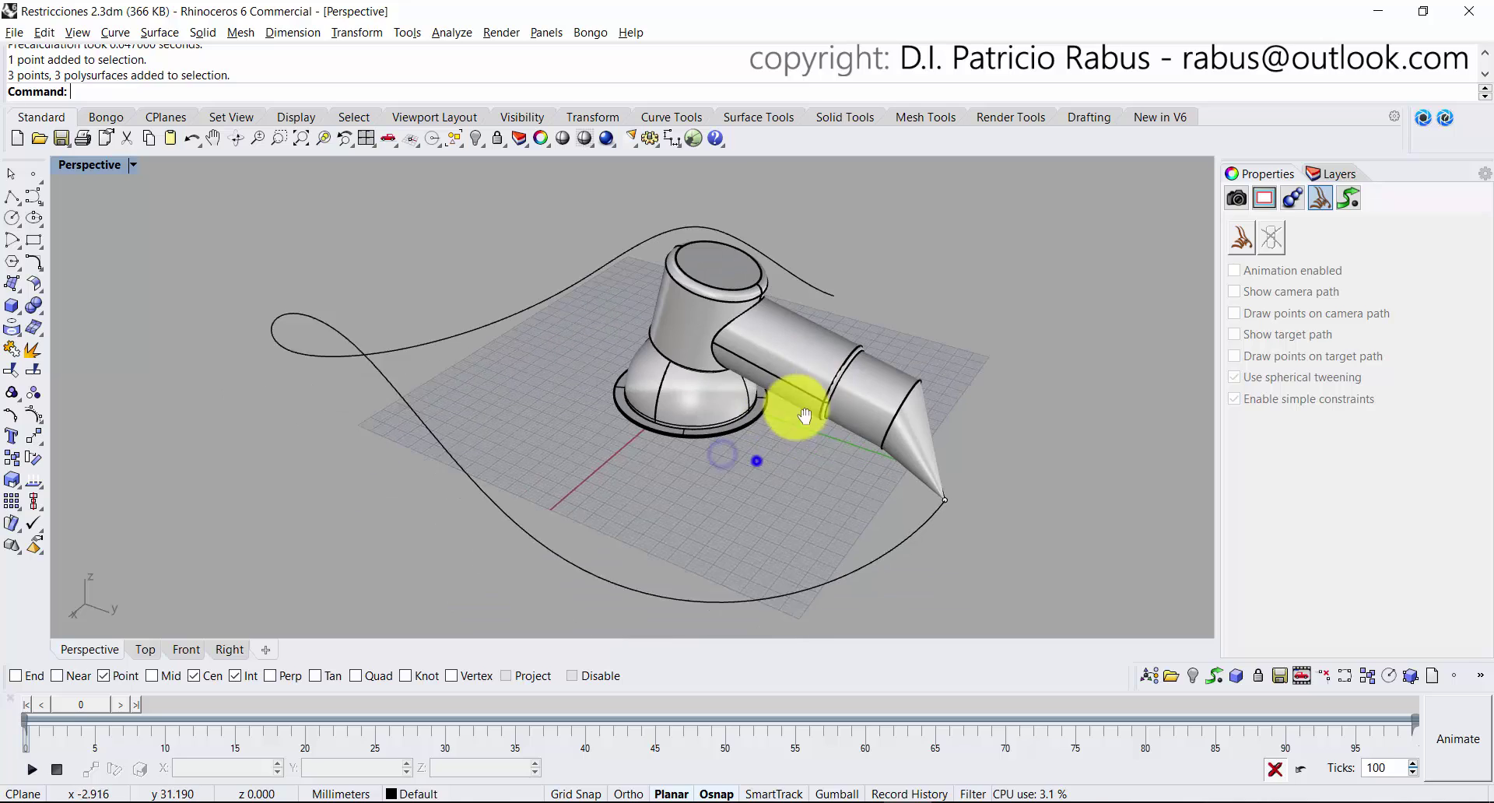
click(890, 387)
click(711, 278)
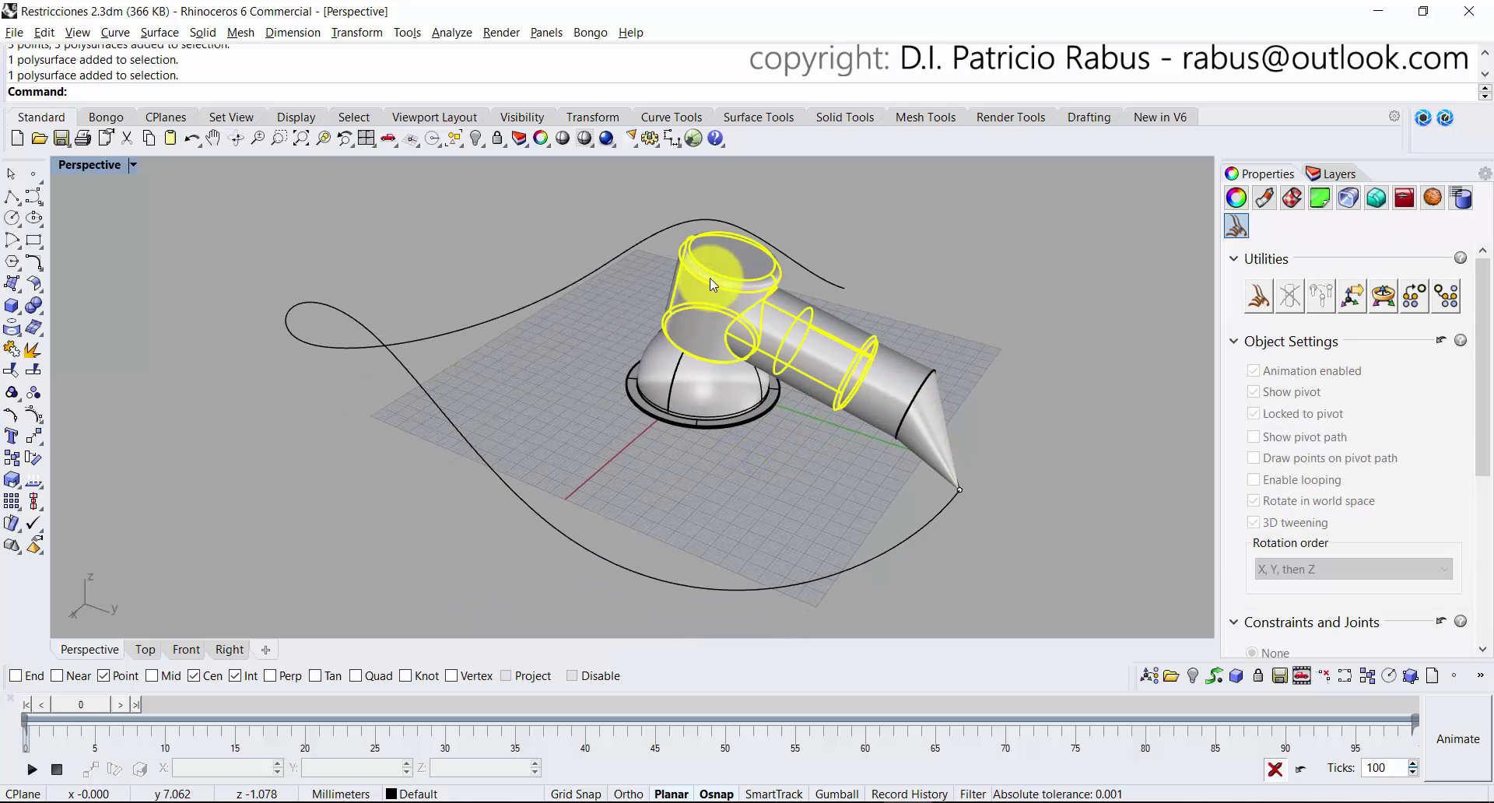
right_drag(699, 295, 759, 399)
click(688, 369)
click(695, 465)
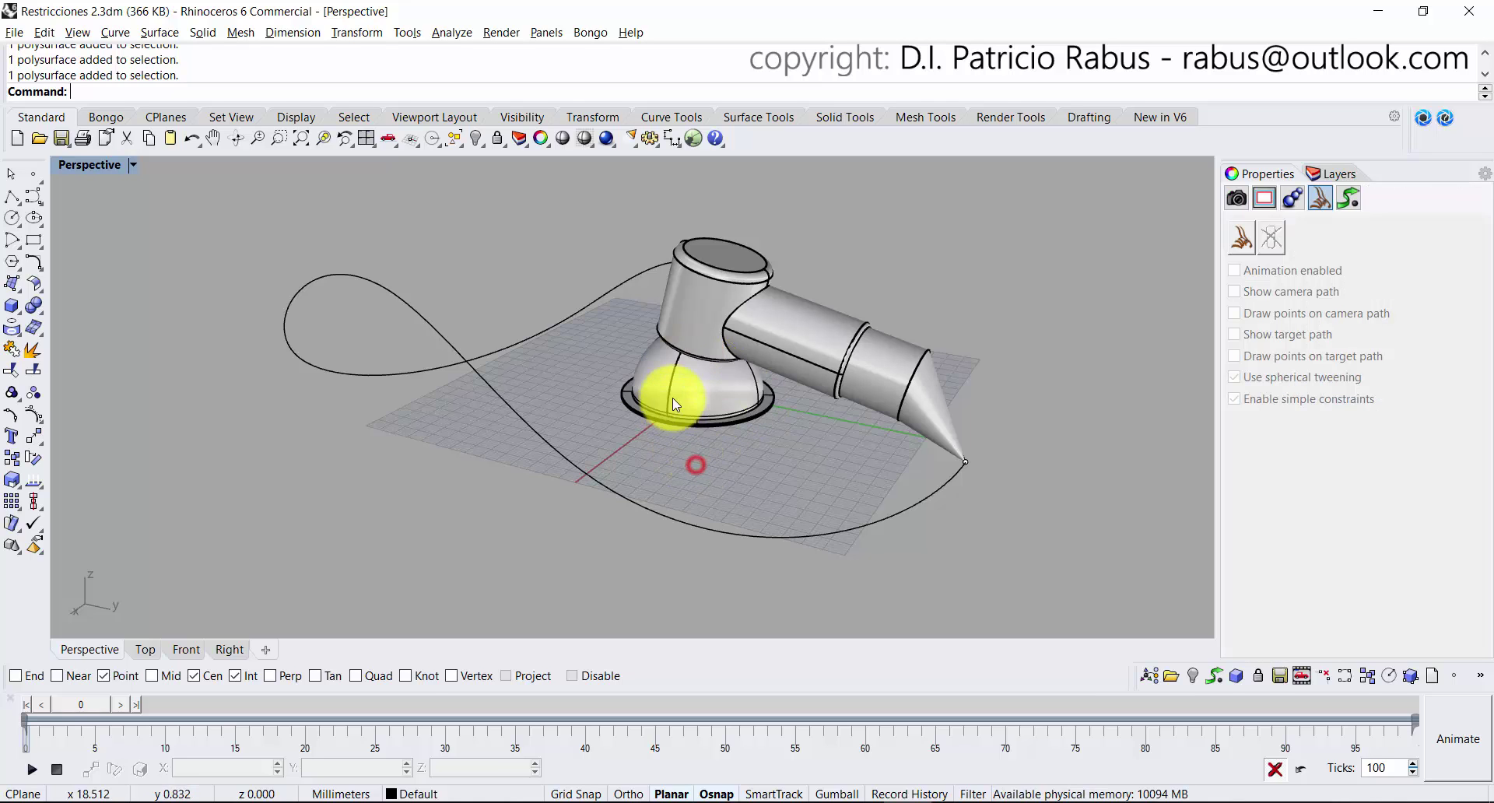
scroll(701, 324, up, 6)
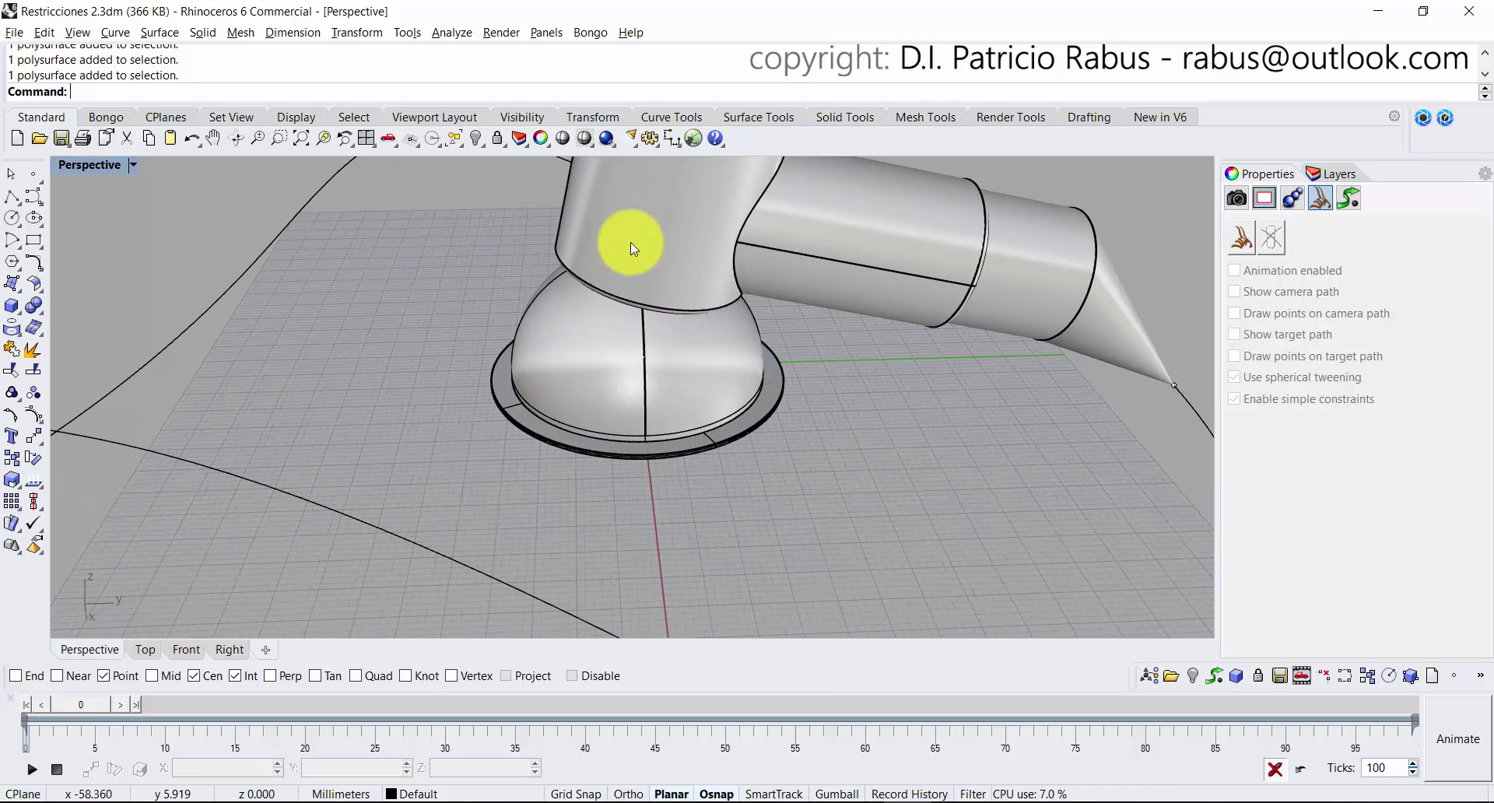
scroll(745, 307, down, 5)
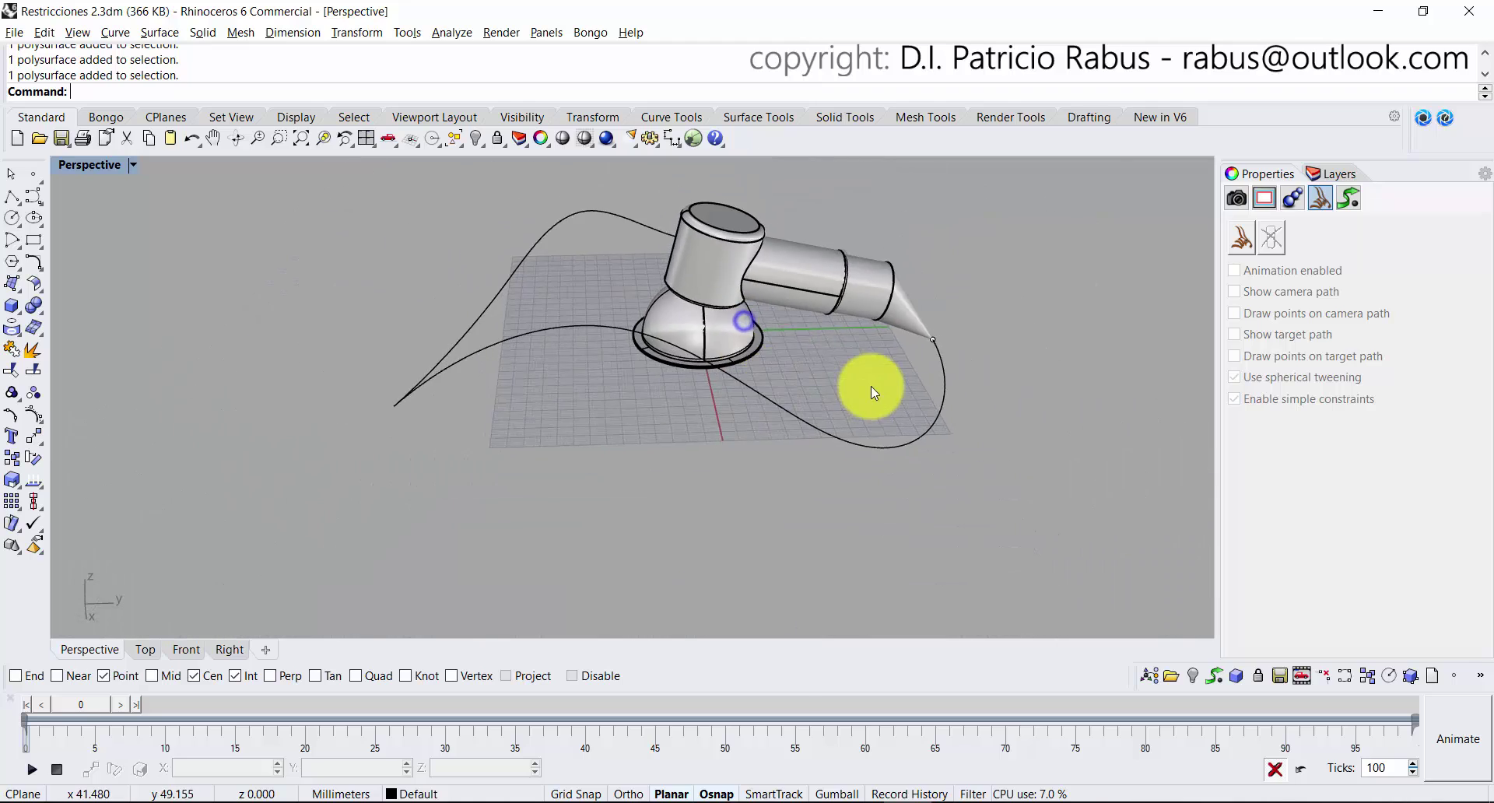
Examine the spatial path curve's shape and height changes from several angles around the robot arm.
right_drag(866, 392, 650, 367)
click(528, 500)
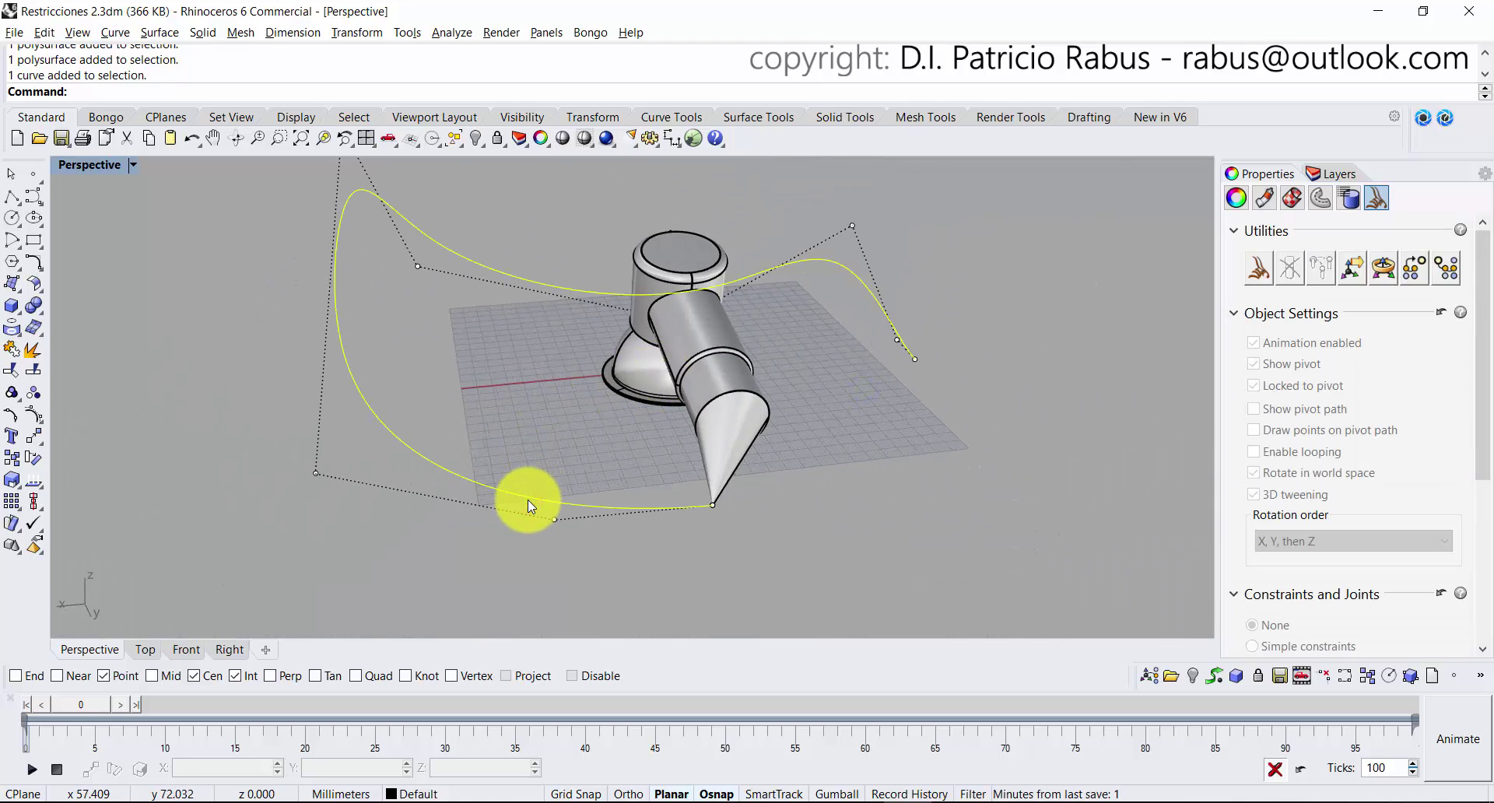
right_drag(560, 408, 532, 471)
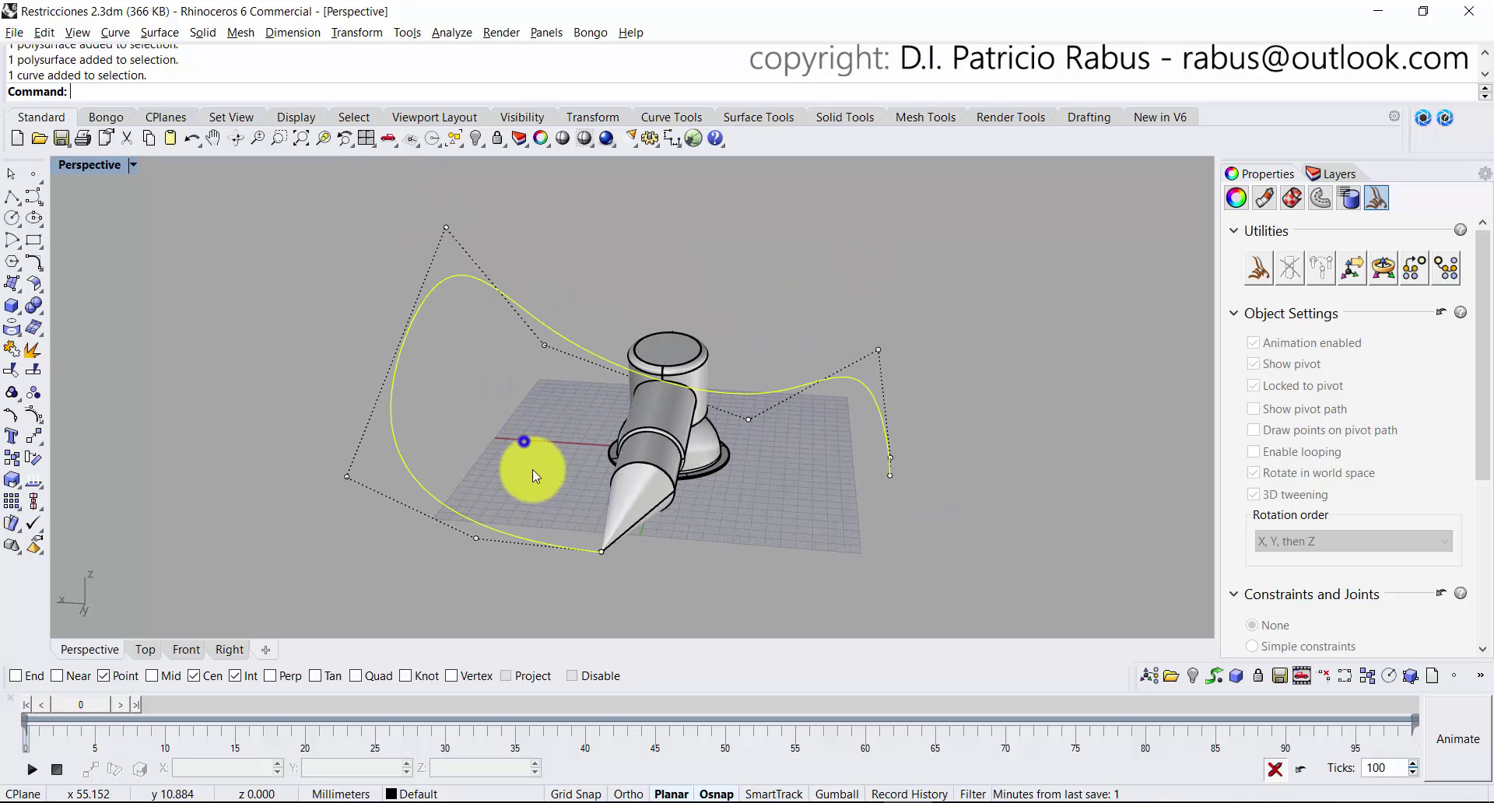
right_drag(860, 508, 711, 543)
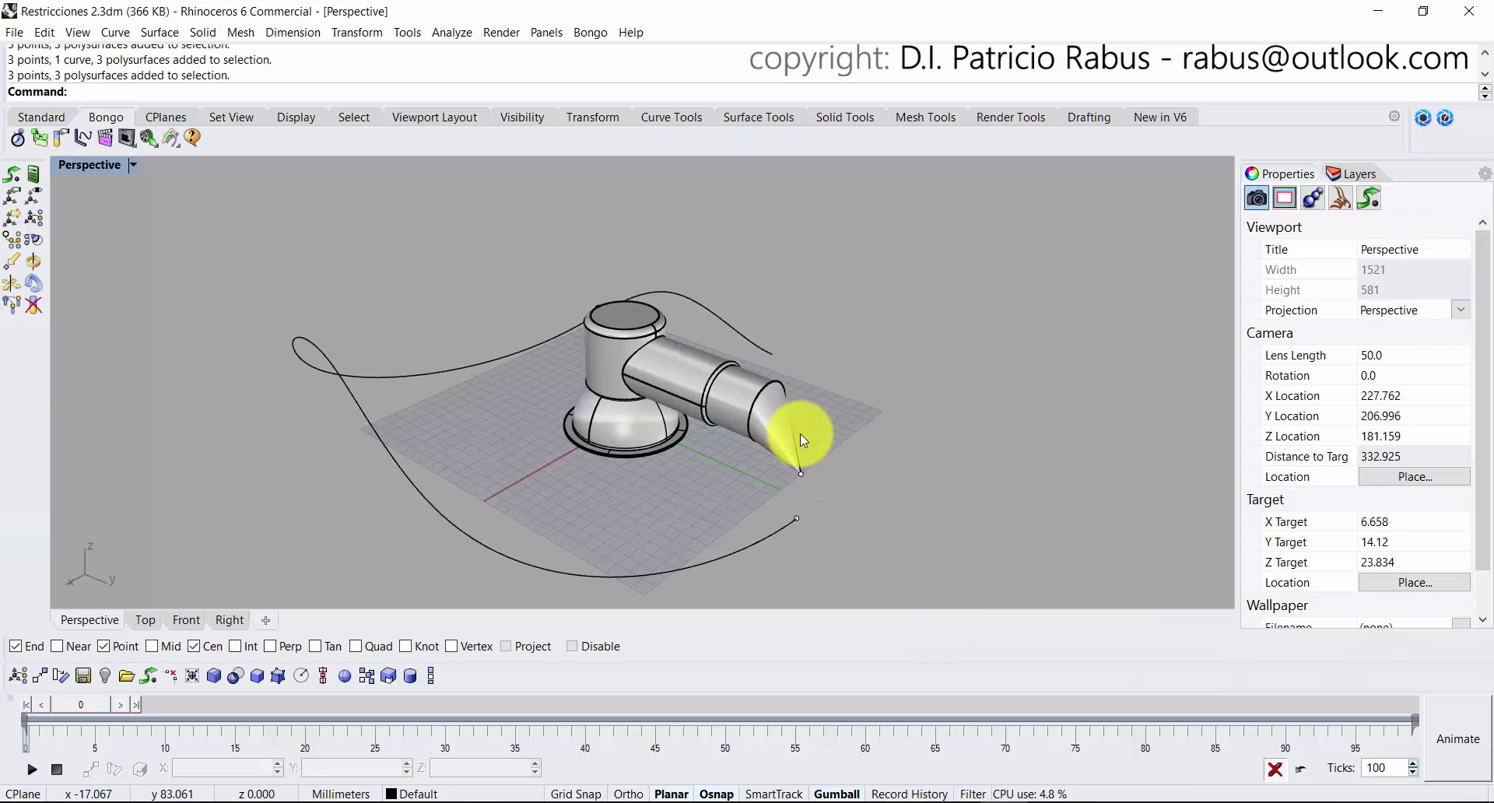
Examine the upper body, domed base and cone-tipped arm individually, along with the separated tip and curve points.
shift+right_drag(800, 432, 822, 362)
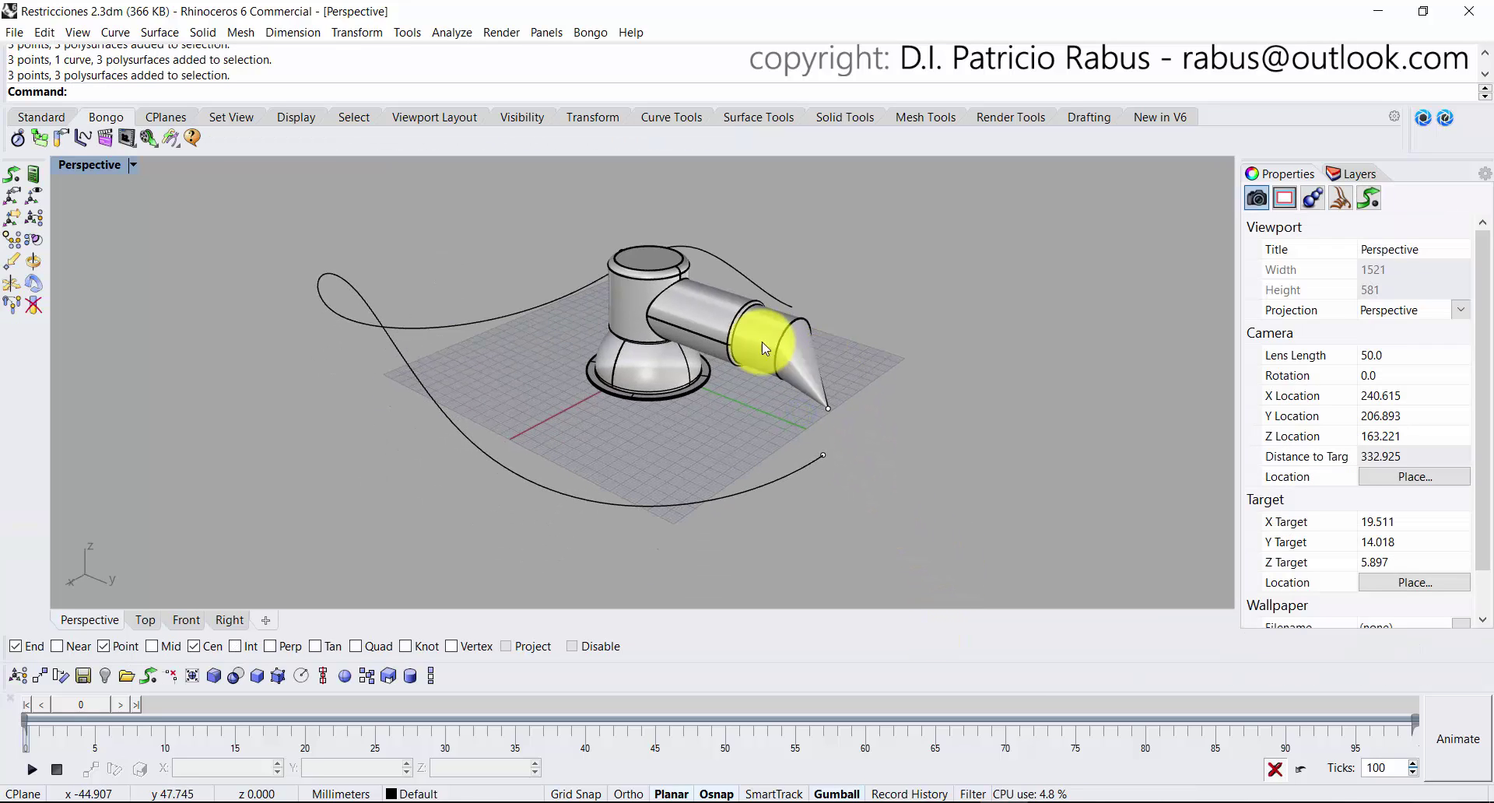
right_drag(633, 356, 622, 315)
click(622, 315)
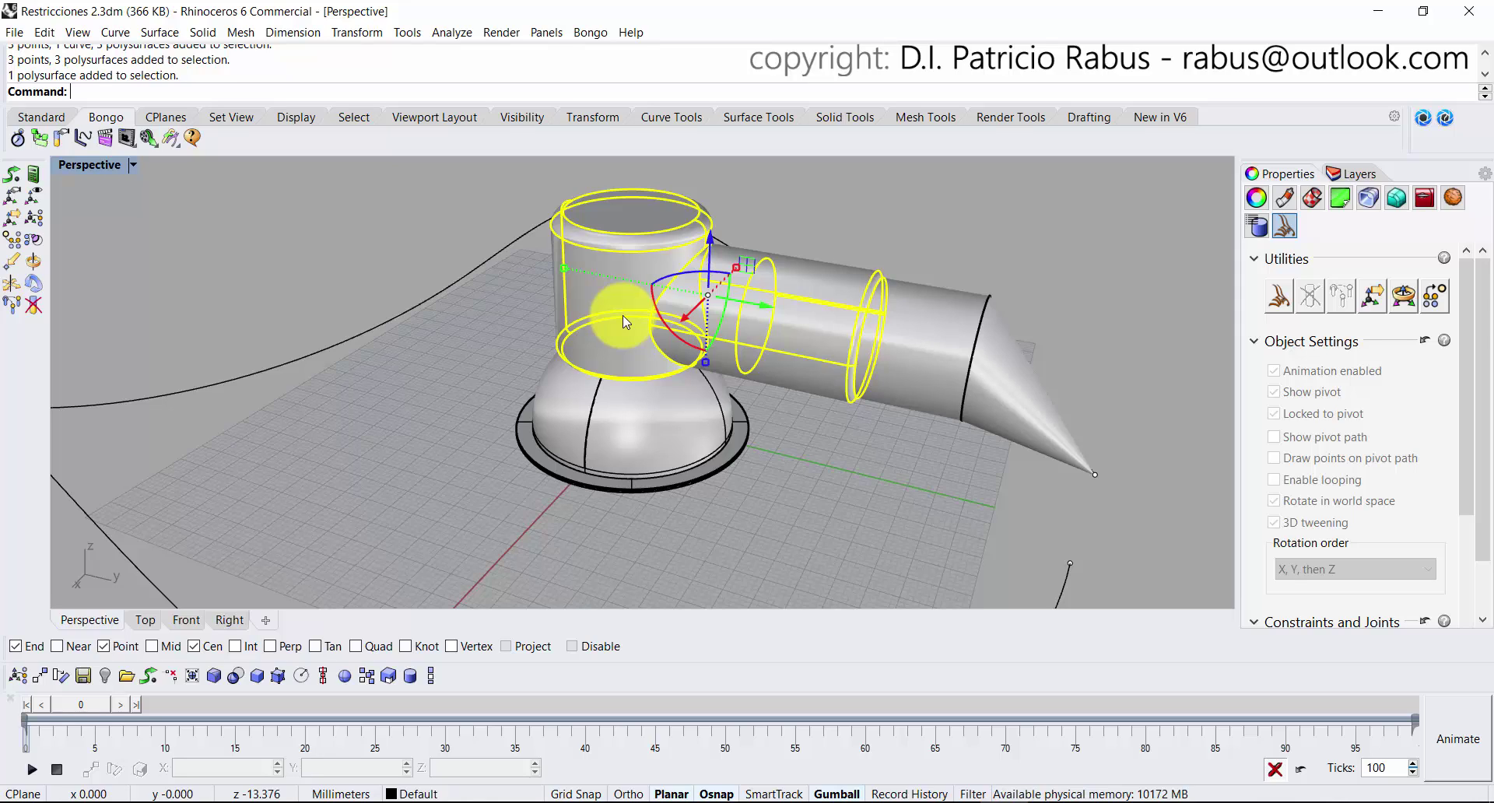
click(619, 414)
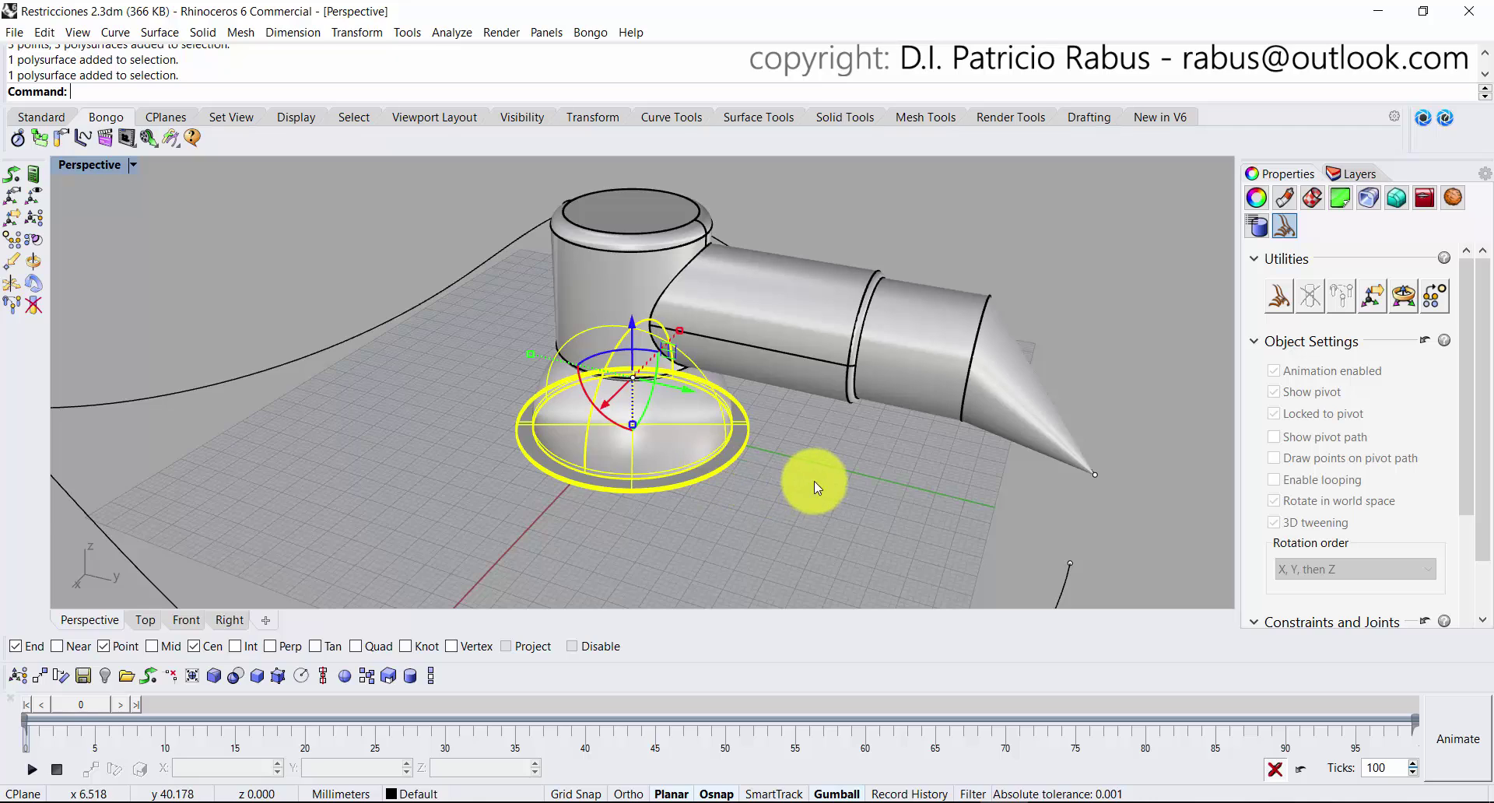
right_drag(815, 484, 834, 376)
click(861, 293)
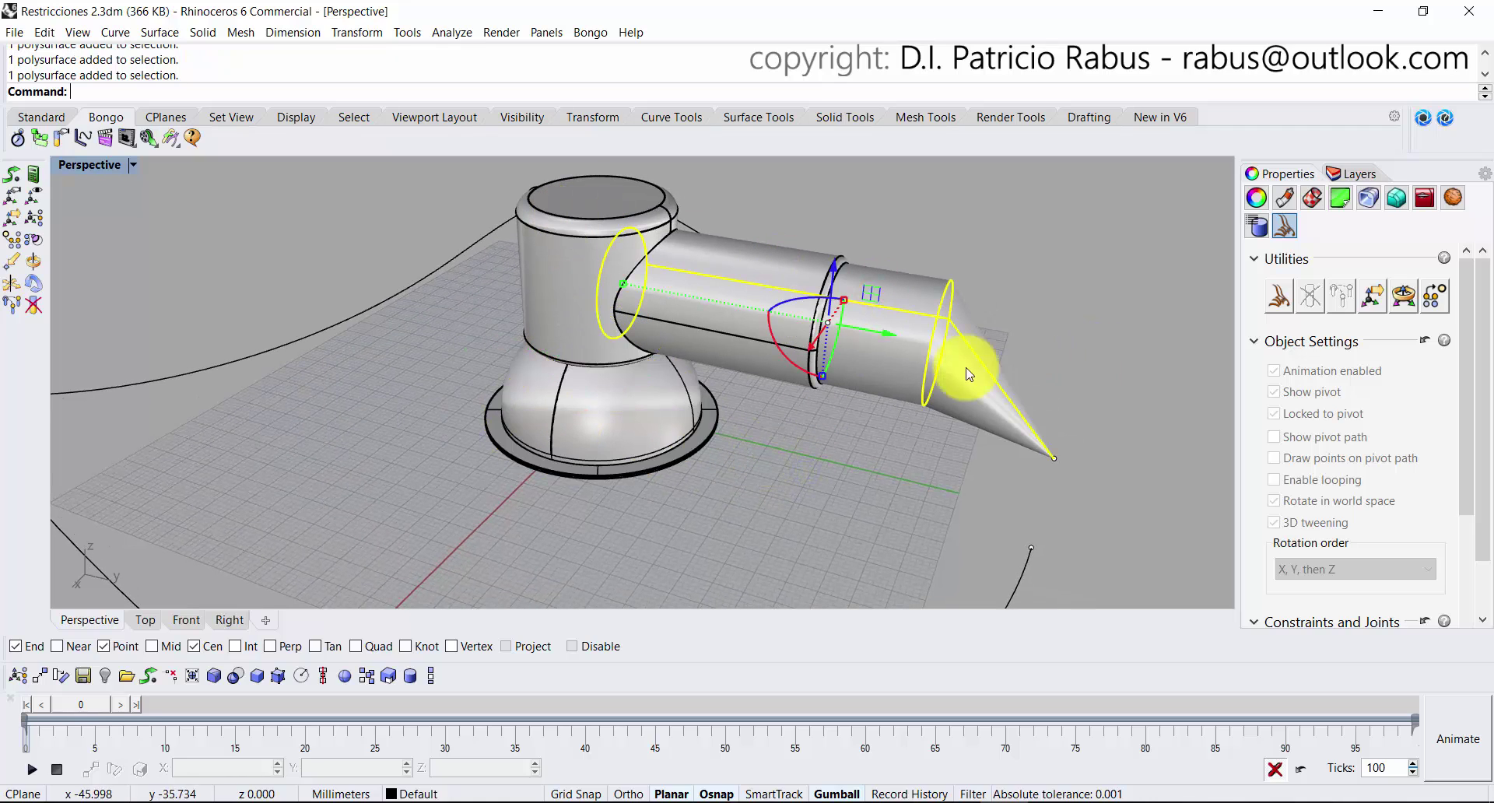
click(1081, 353)
right_drag(1071, 366, 509, 348)
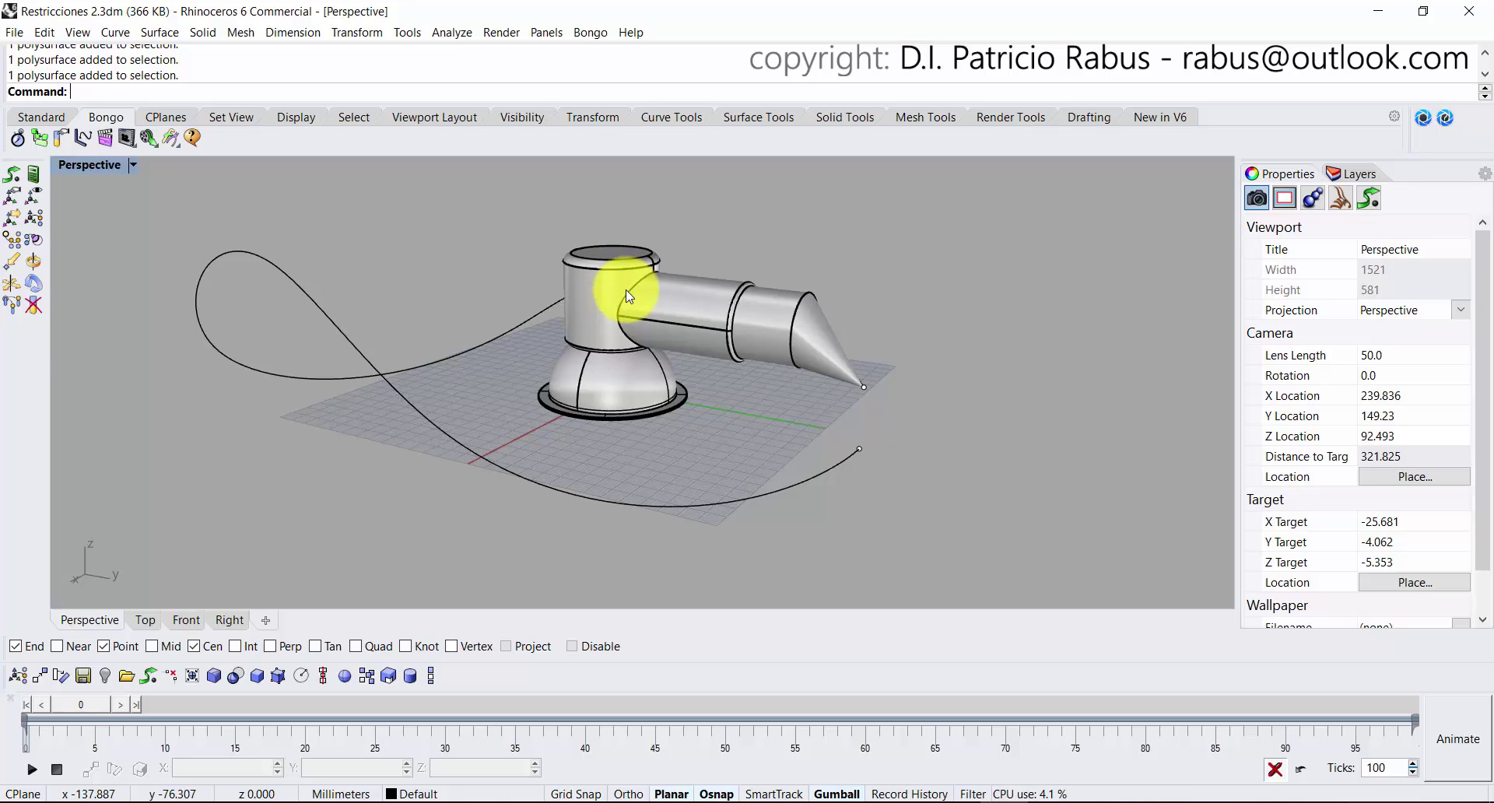
Try to rotate the upper body and cone-tipped arm about the point inside the body, from the arm tip's point to the curve's start point.
scroll(610, 347, up, 3)
right_drag(665, 320, 678, 345)
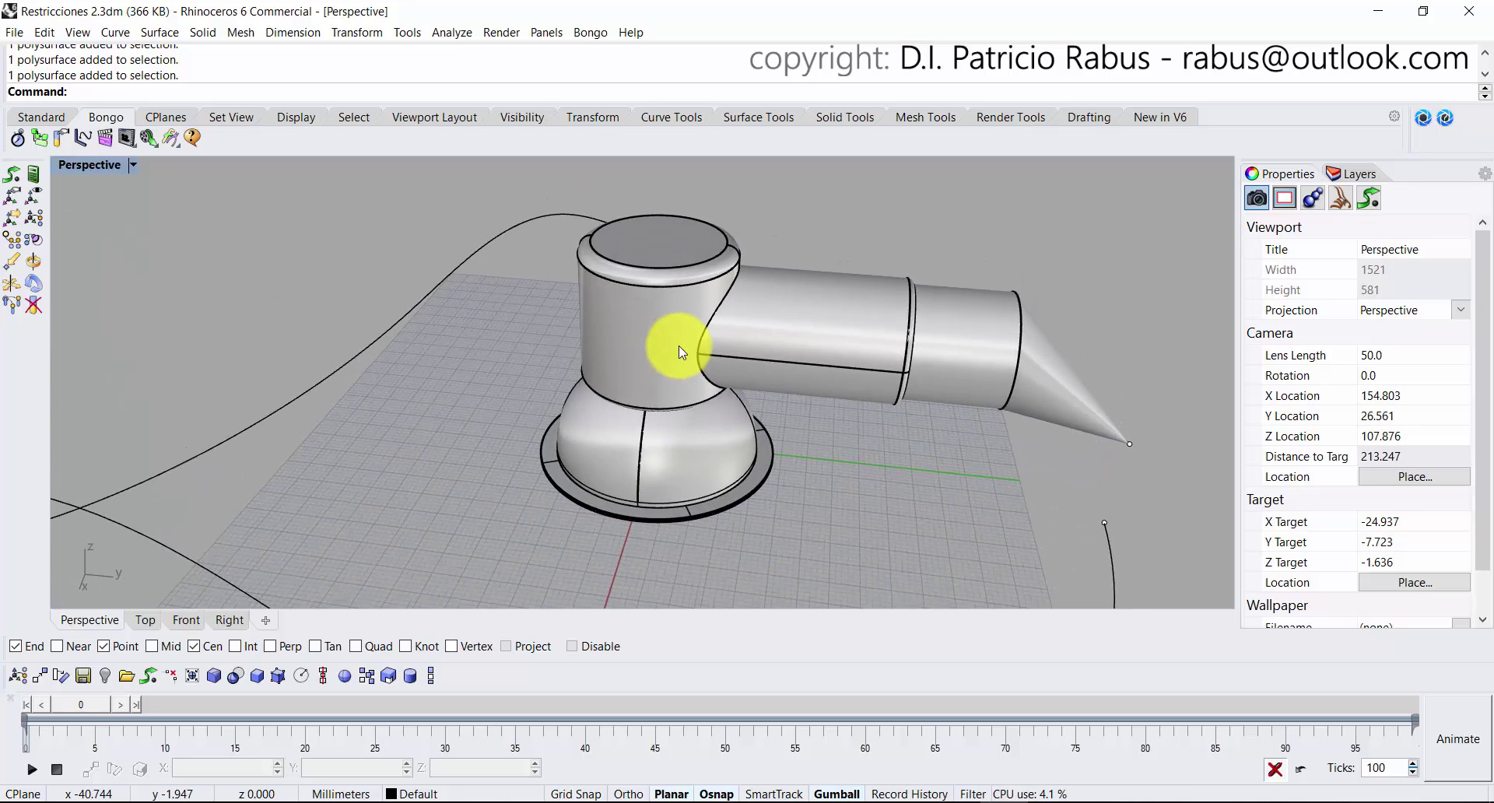
click(680, 346)
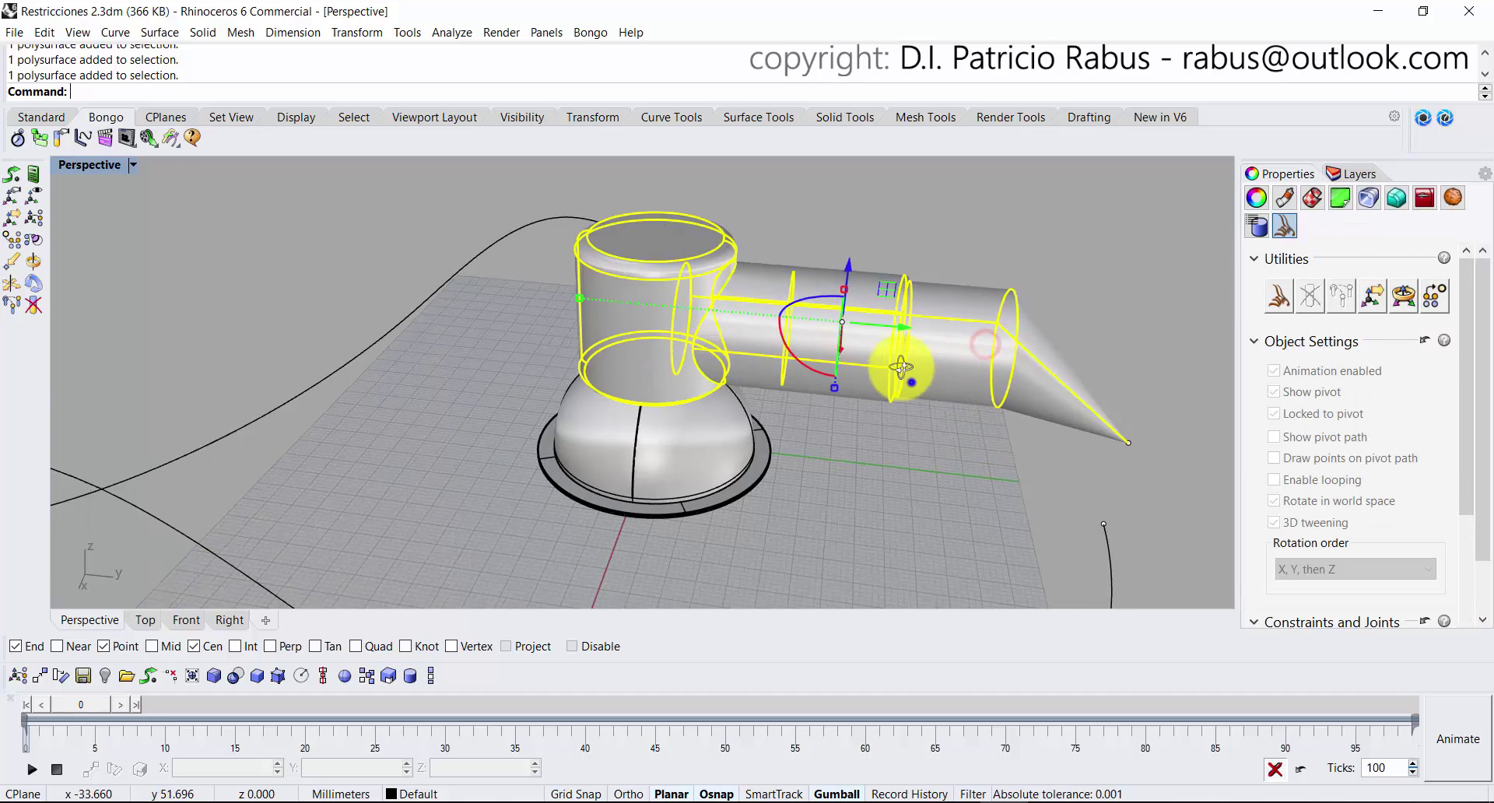
right_drag(906, 375, 133, 420)
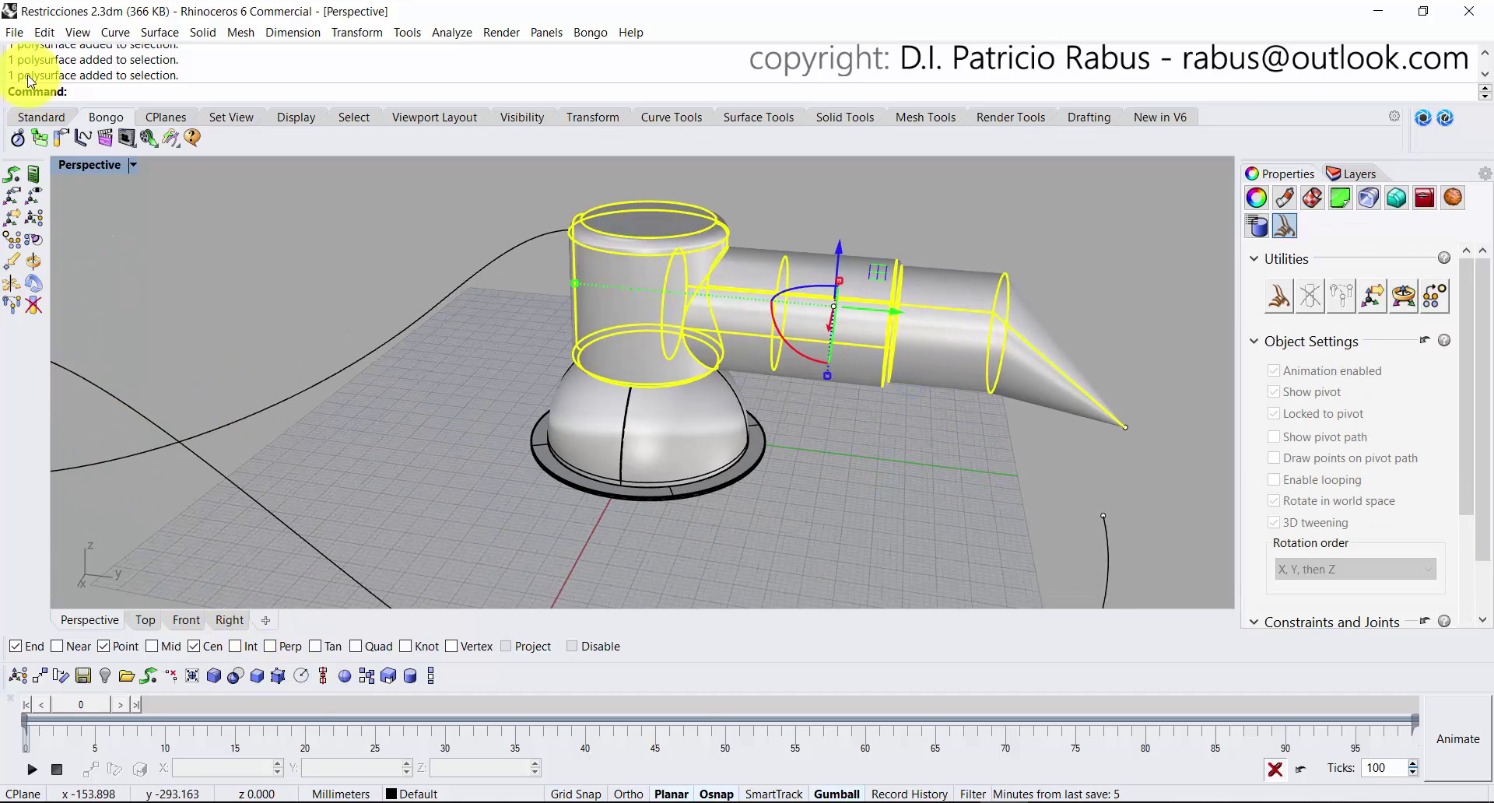
click(31, 114)
click(34, 457)
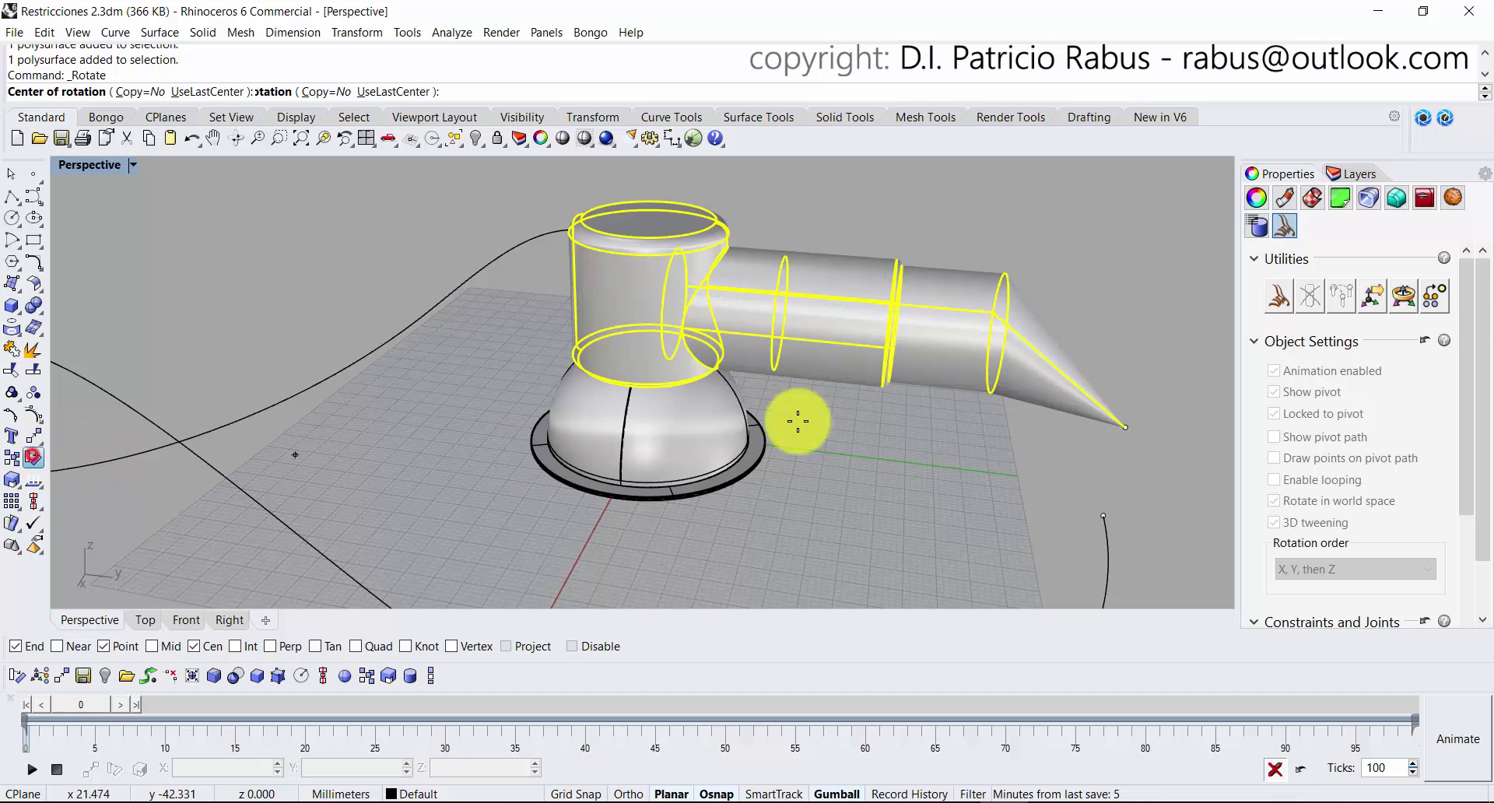
key(ctrl+Tab)
key(ctrl+Tab)
key(ctrl+Tab)
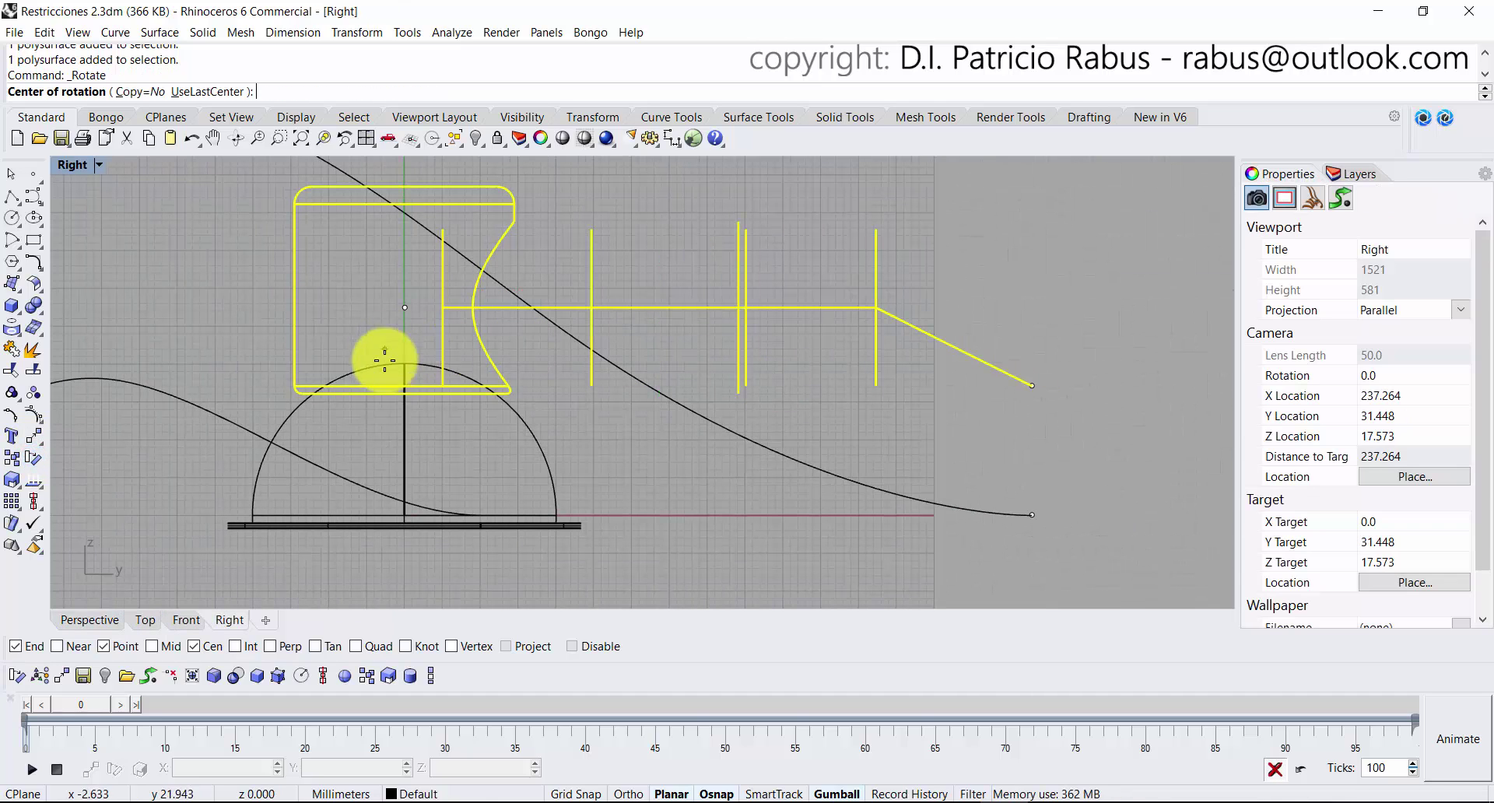
click(405, 314)
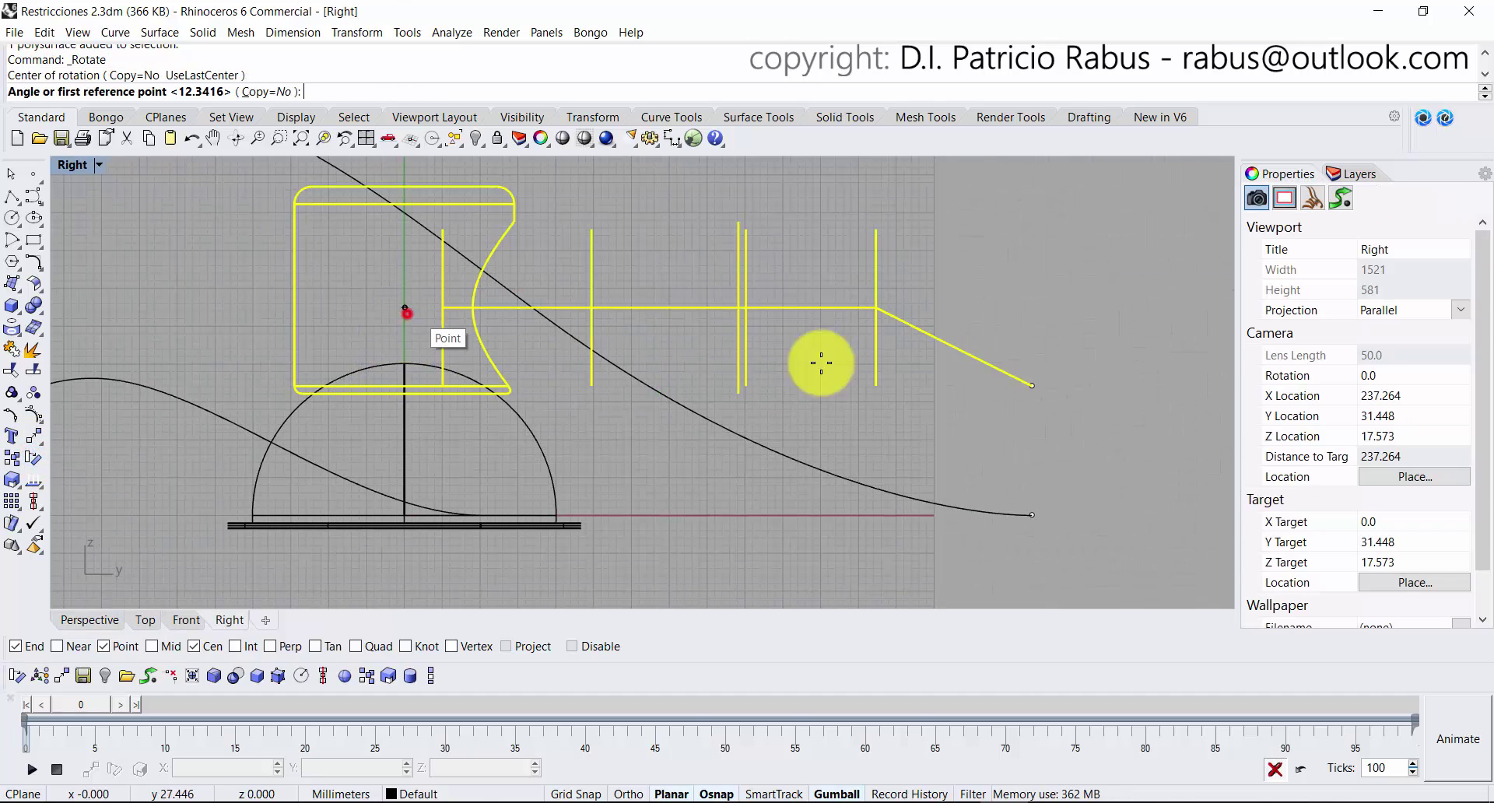
click(1032, 385)
click(1031, 511)
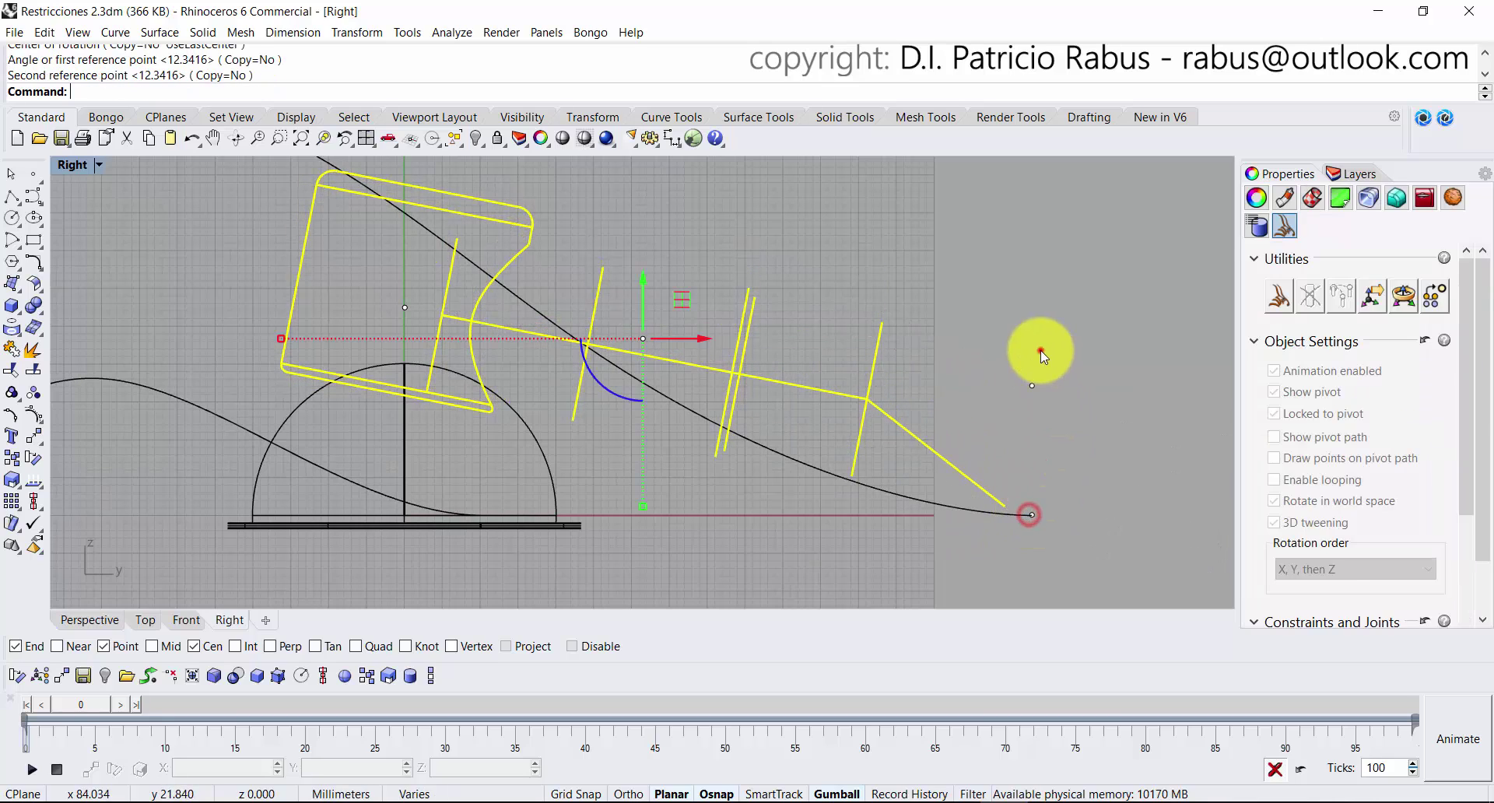
Try to start an IK link chain from the upper body, placing its pivot at the centre of the body's lower ring.
key(ctrl+Tab)
key(ctrl+Tab)
key(ctrl+Tab)
key(ctrl+Tab)
key(ctrl+Tab)
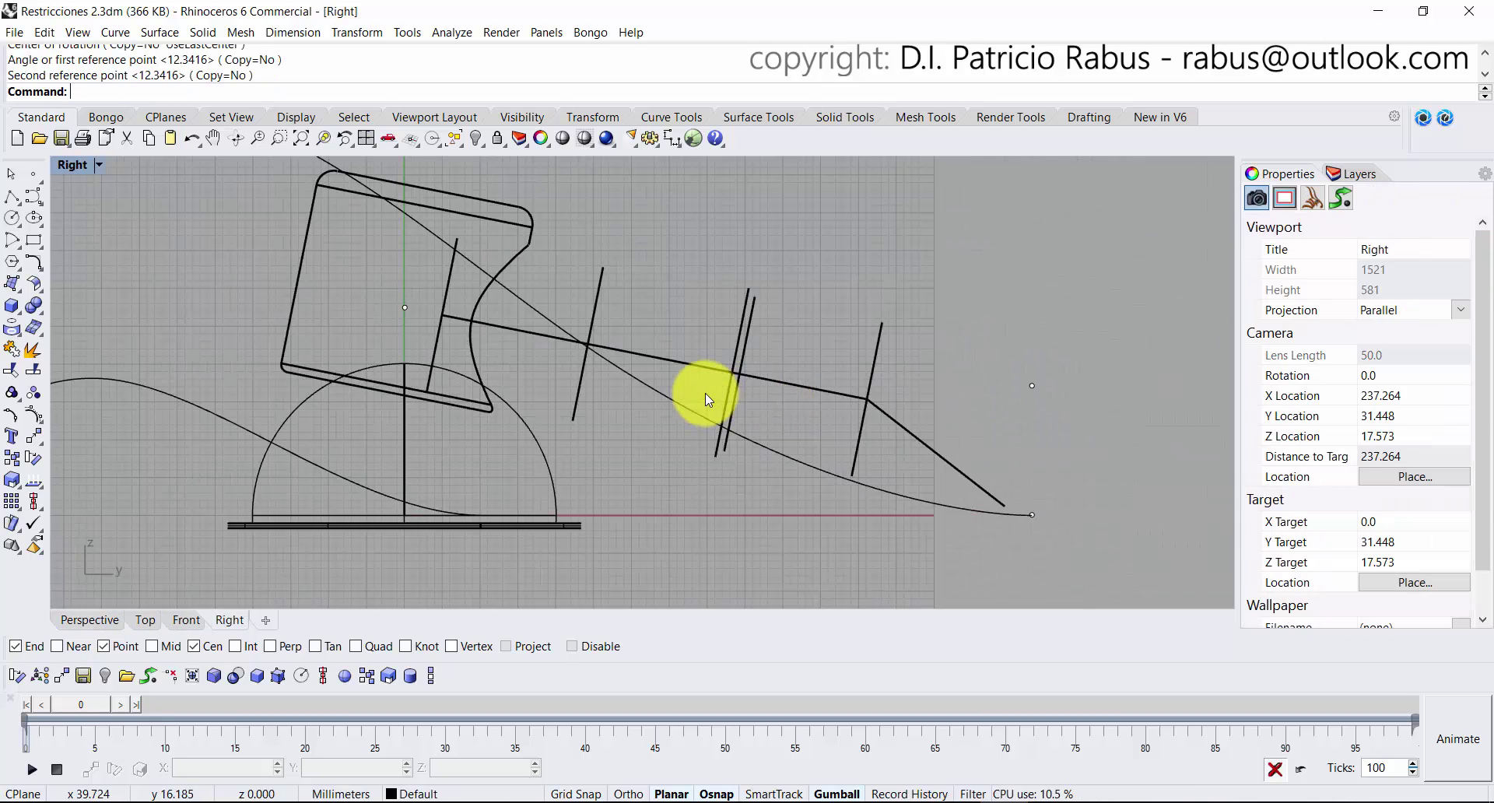
click(587, 340)
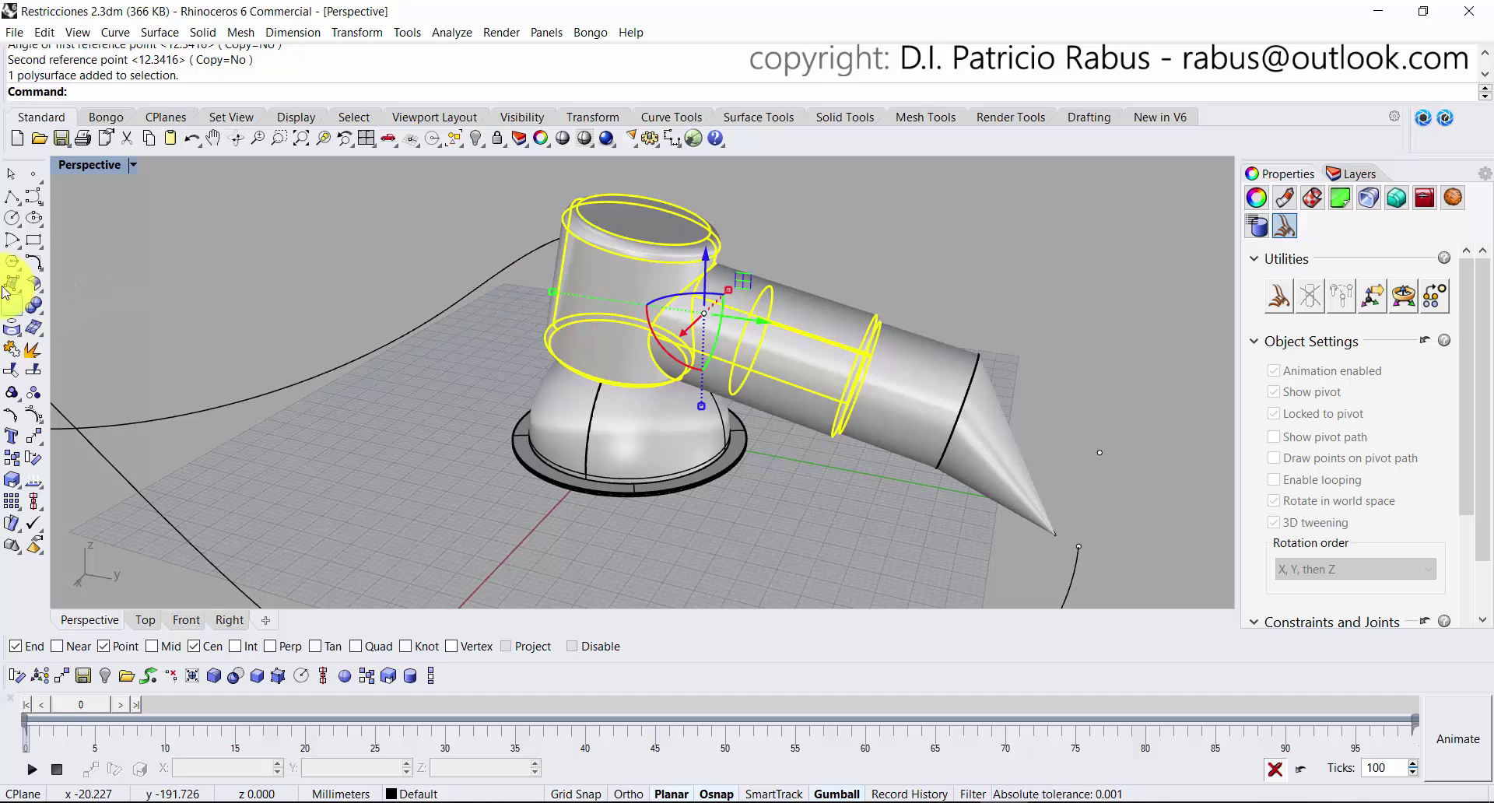
click(102, 116)
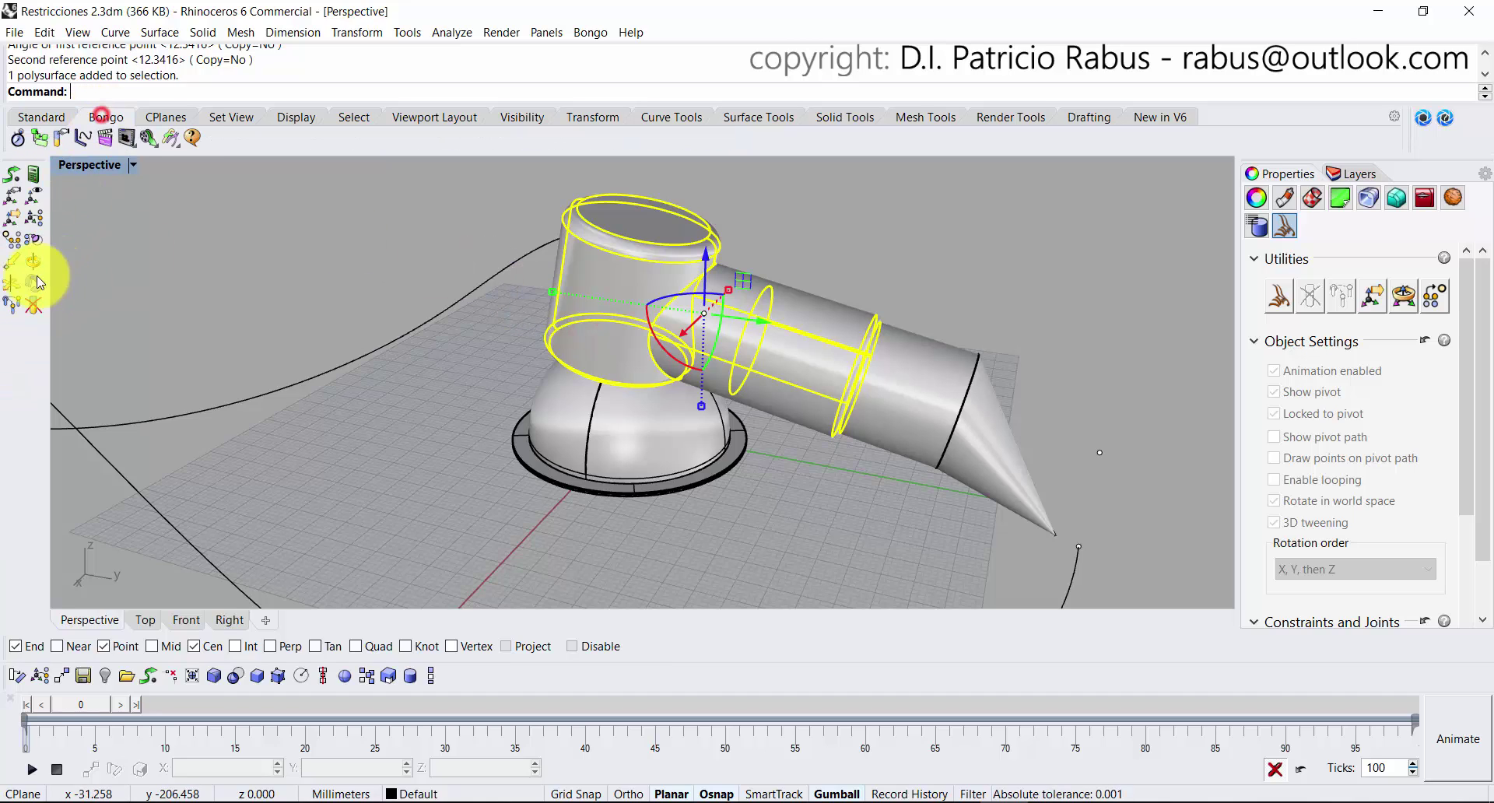
click(31, 218)
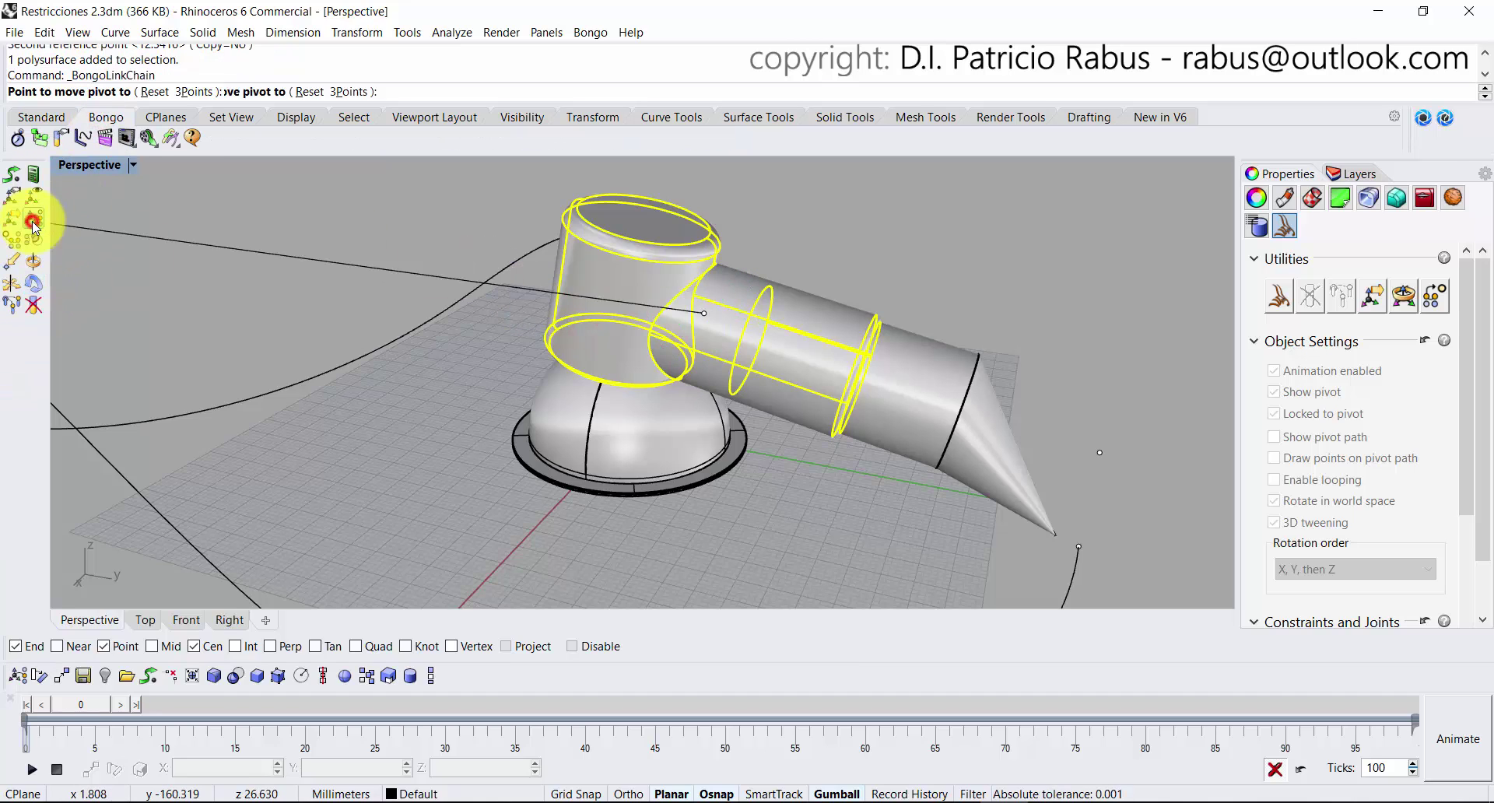
click(633, 374)
scroll(674, 314, up, 8)
right_drag(674, 314, 434, 373)
scroll(493, 337, down, 5)
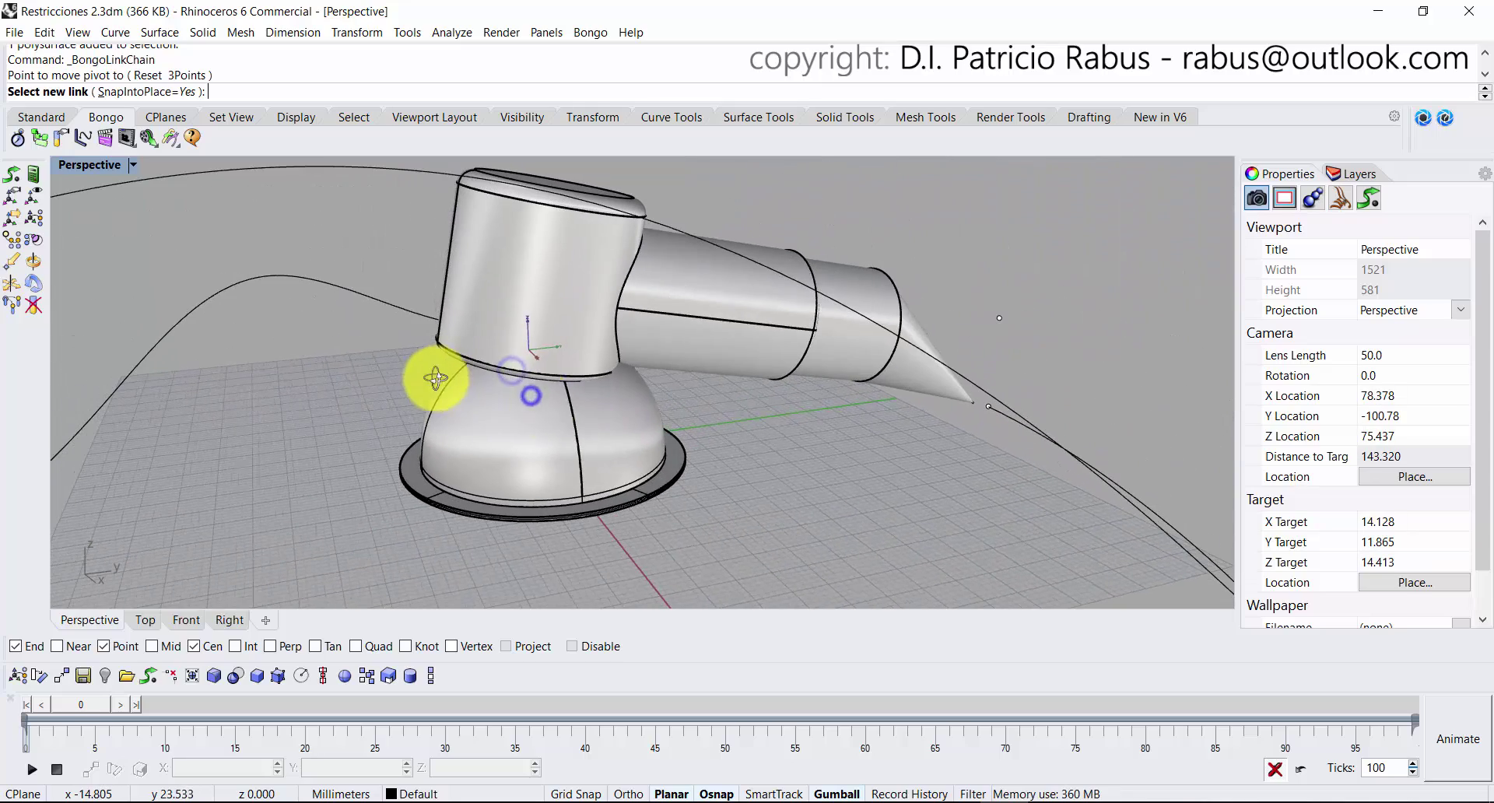
right_drag(613, 403, 535, 437)
scroll(532, 385, down, 3)
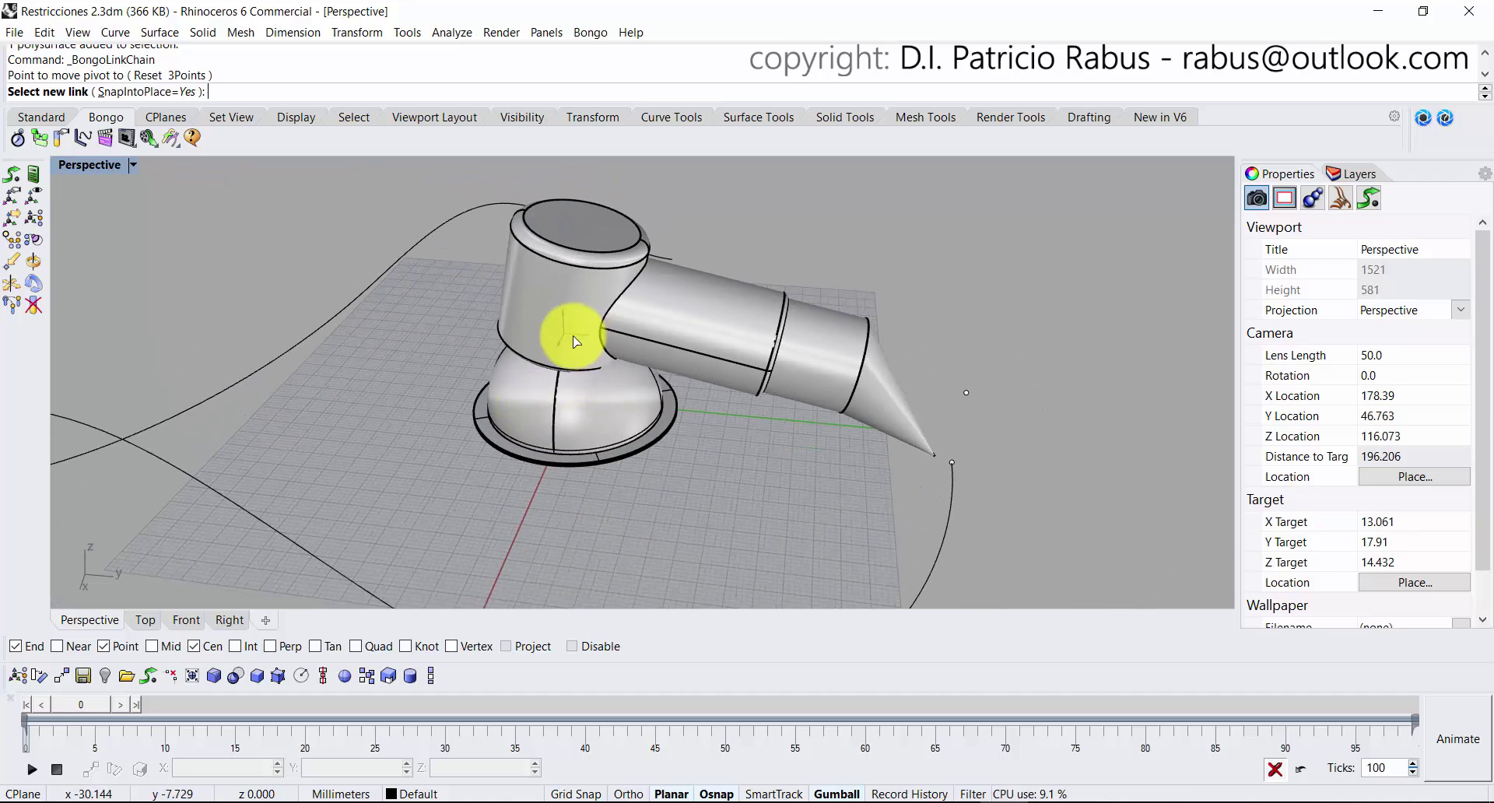
scroll(539, 304, up, 6)
scroll(539, 319, down, 4)
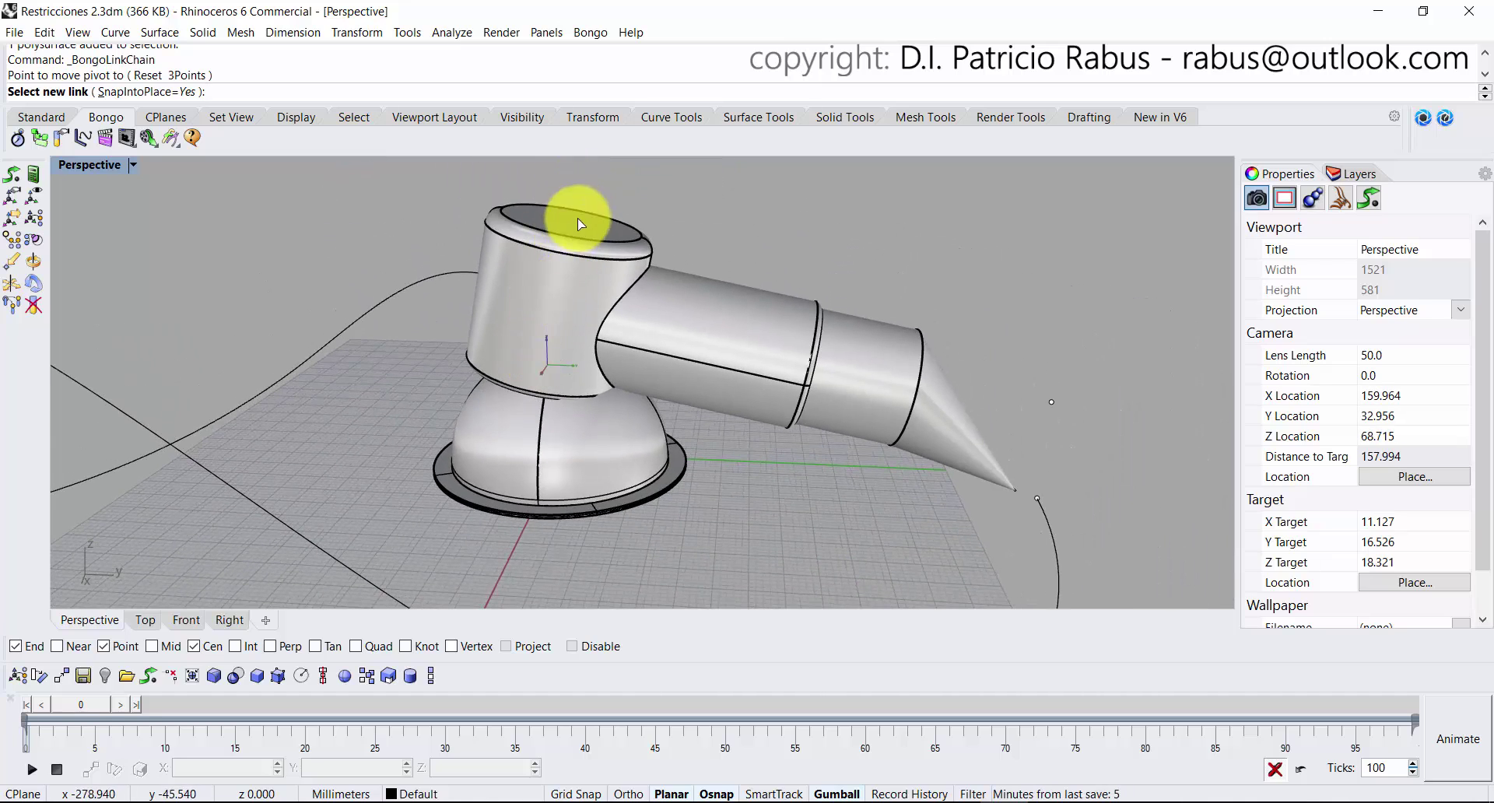
right_drag(631, 342, 574, 413)
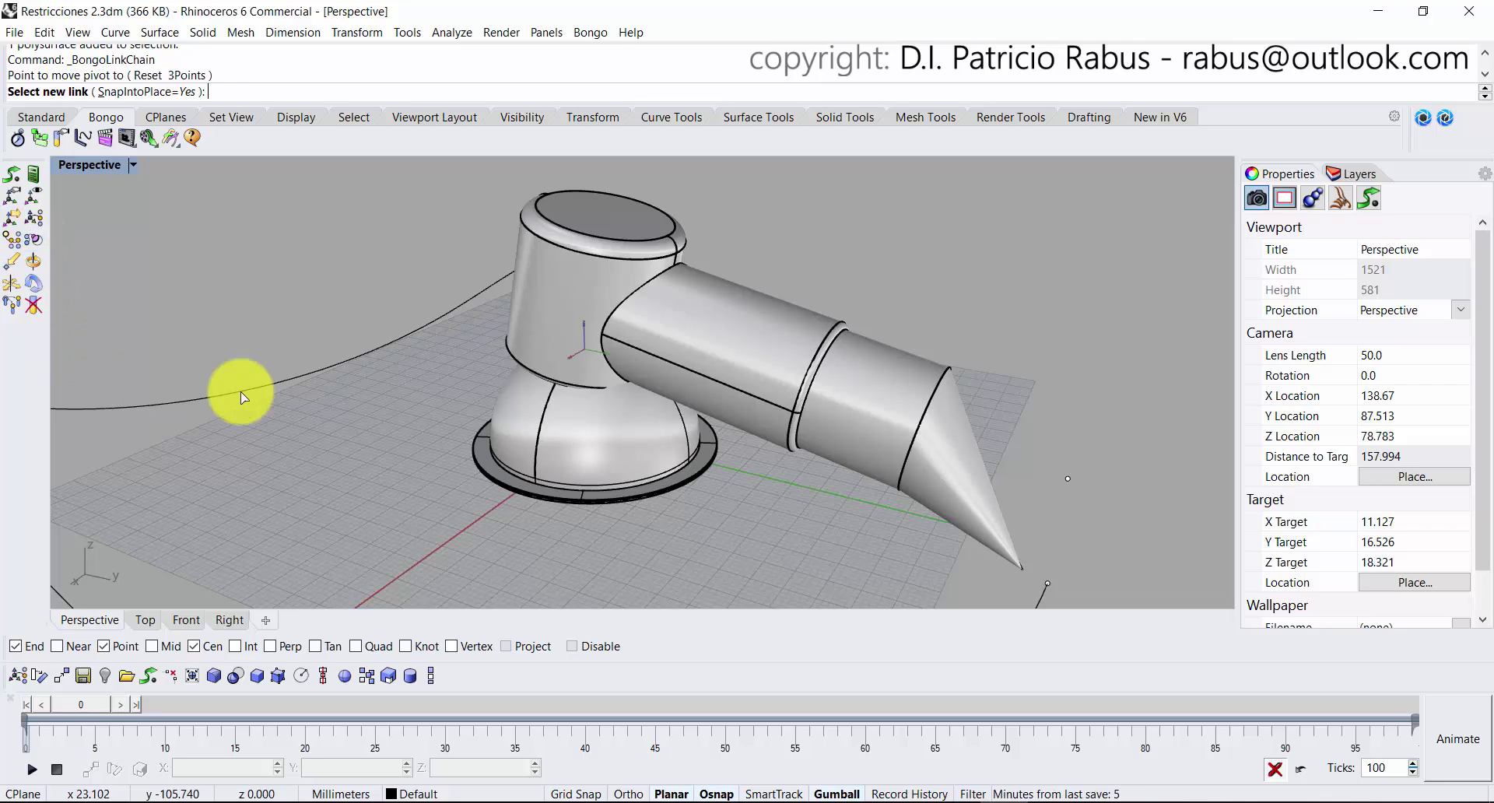
End the link chain, and undo both the chain and the arm's rotation.
right_click(301, 399)
right_click(351, 454)
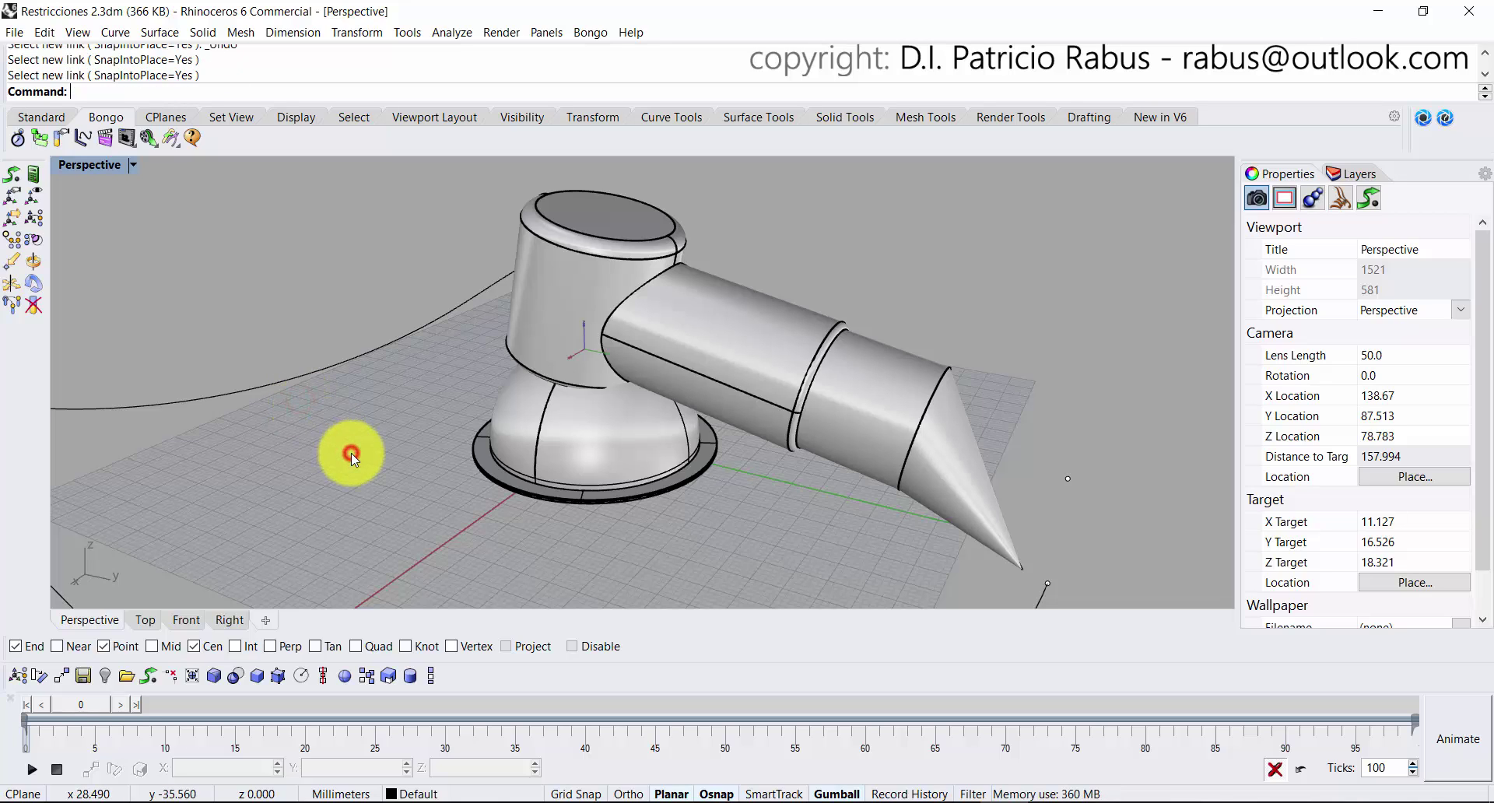
right_click(351, 452)
right_click(355, 452)
right_drag(356, 453, 700, 432)
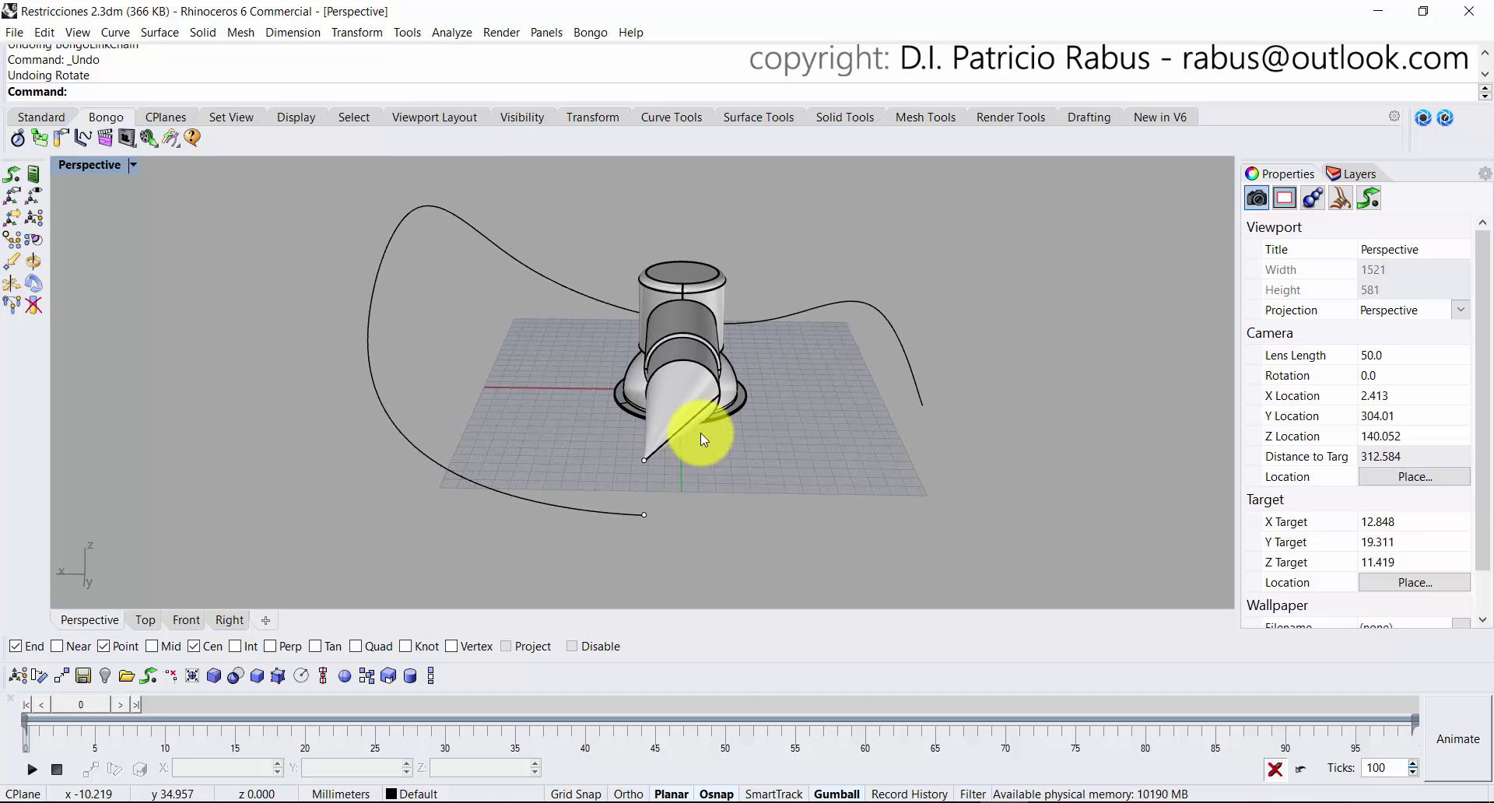
Enable animation for the point at the path curve's start and set its constraint type to Simple constraints.
right_drag(563, 380, 659, 394)
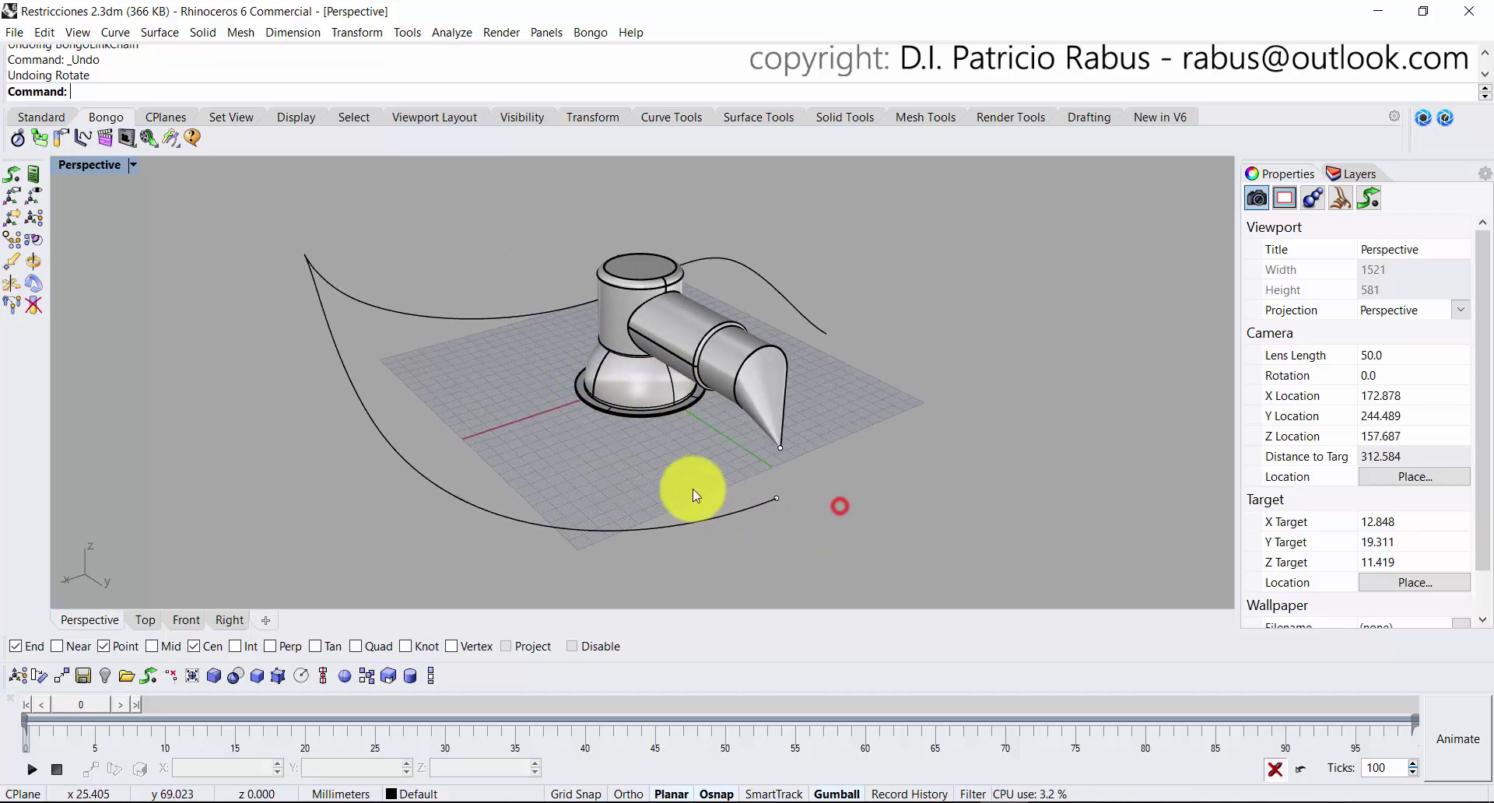
scroll(700, 456, up, 2)
right_drag(700, 456, 584, 431)
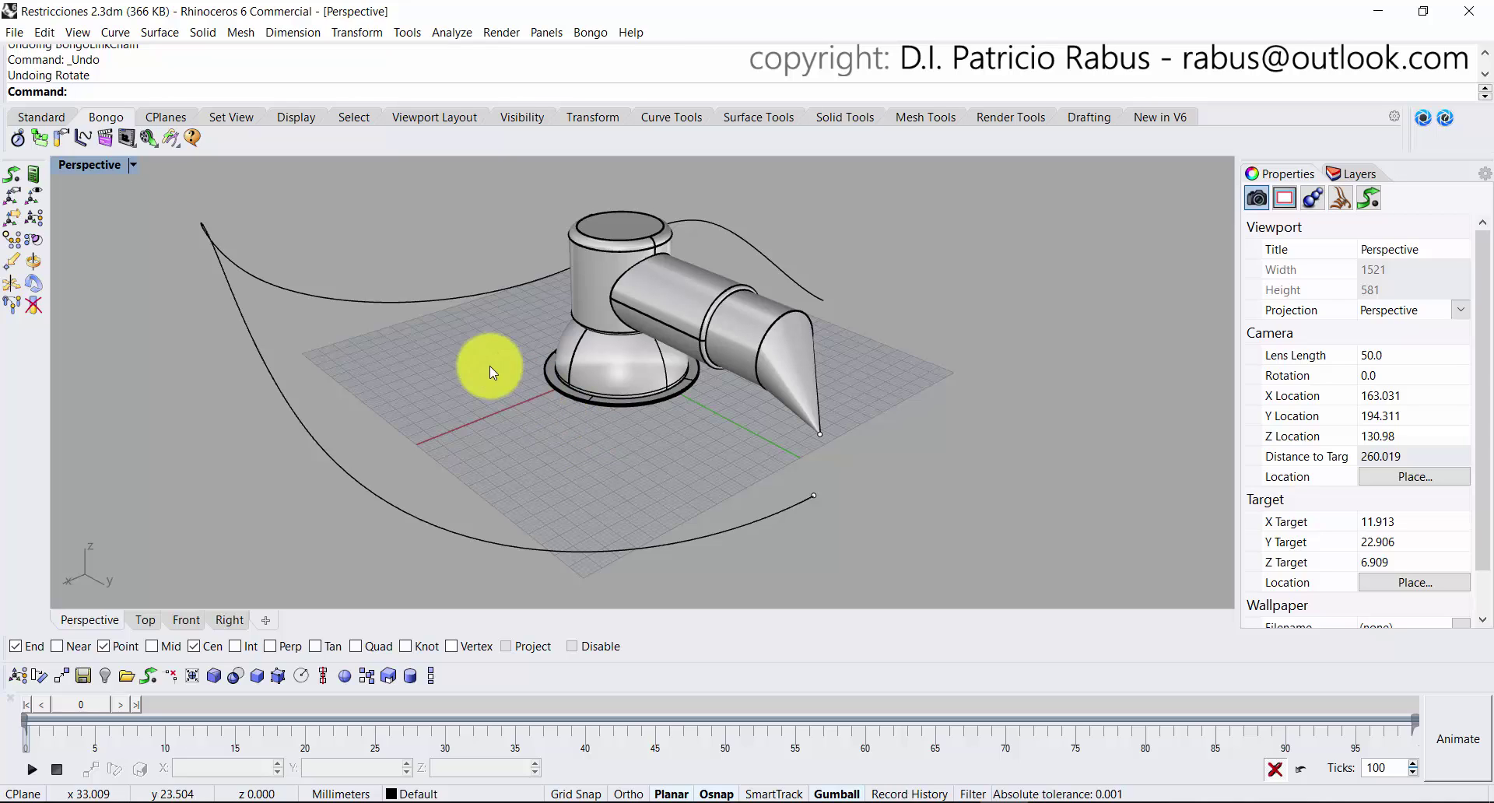
click(820, 494)
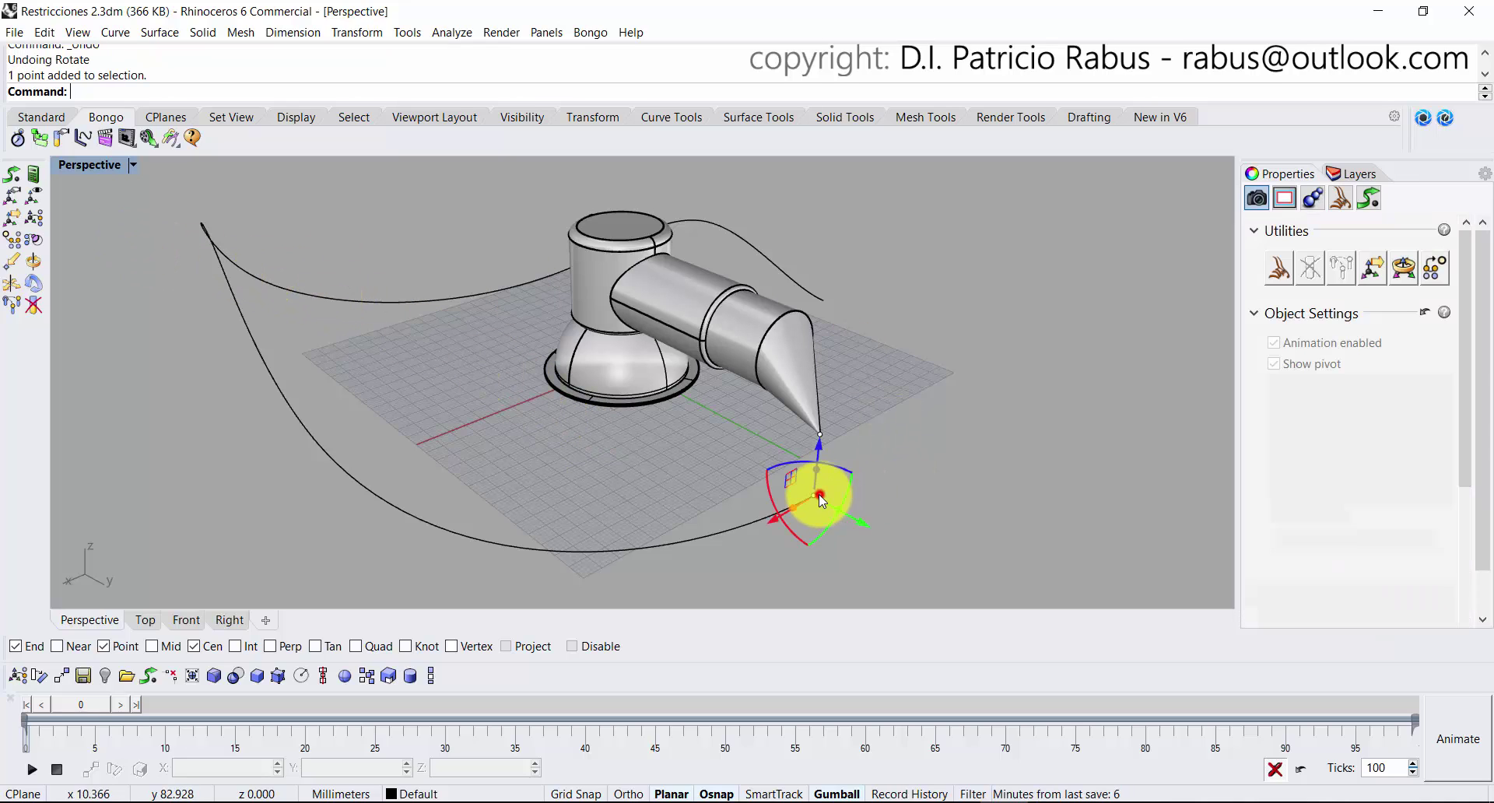
click(1281, 266)
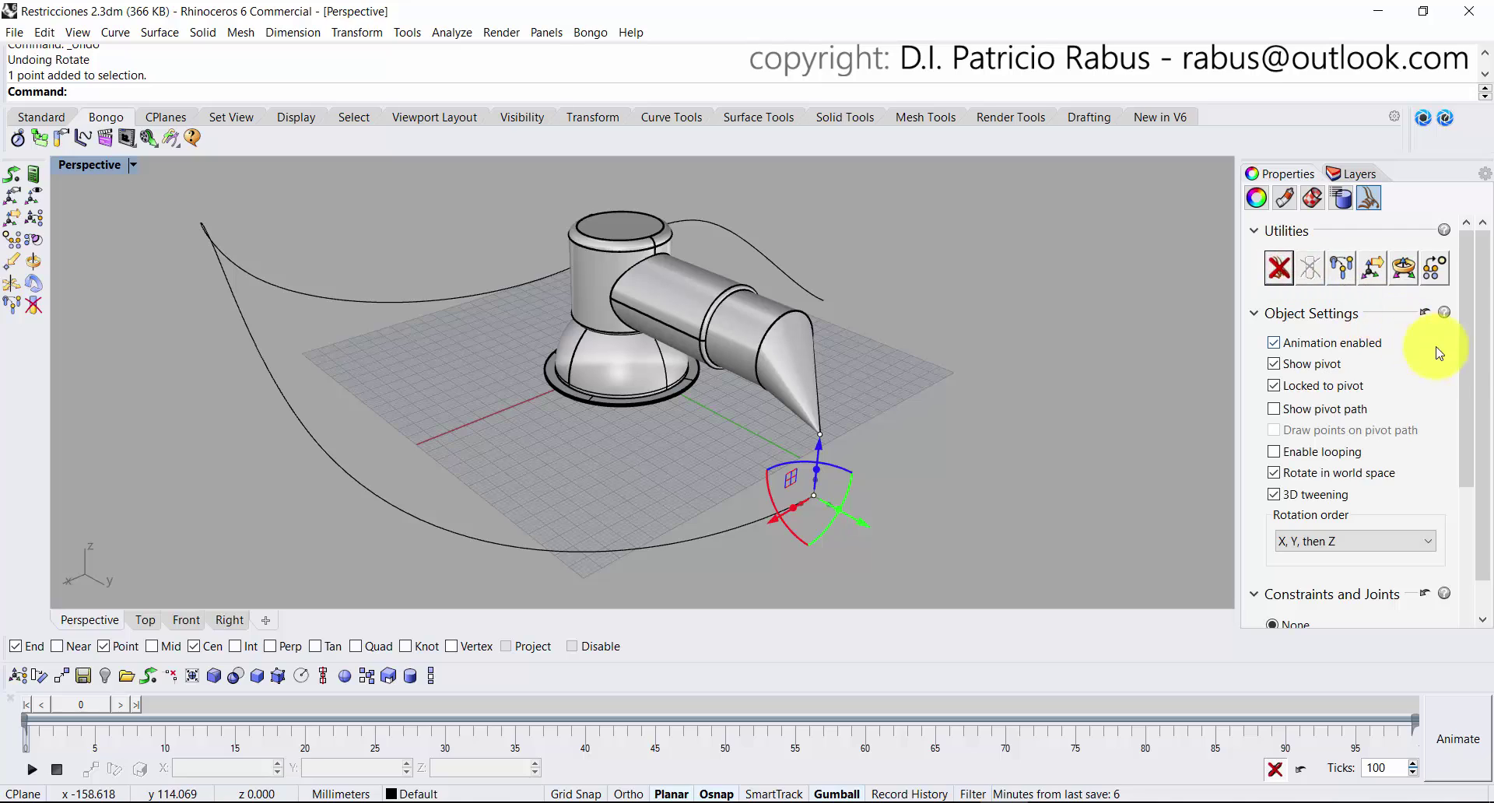
drag(1467, 360, 1484, 500)
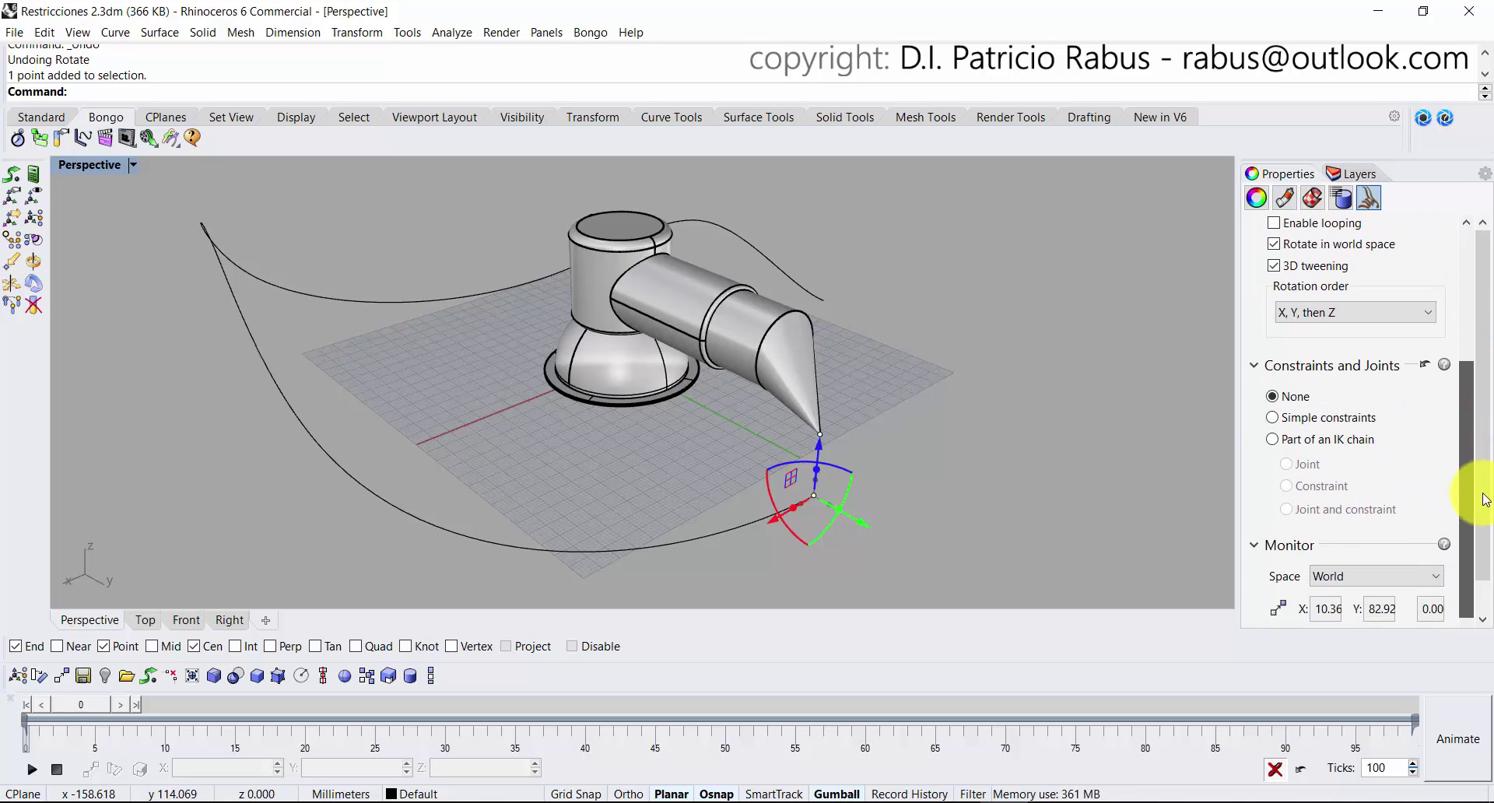
click(1327, 427)
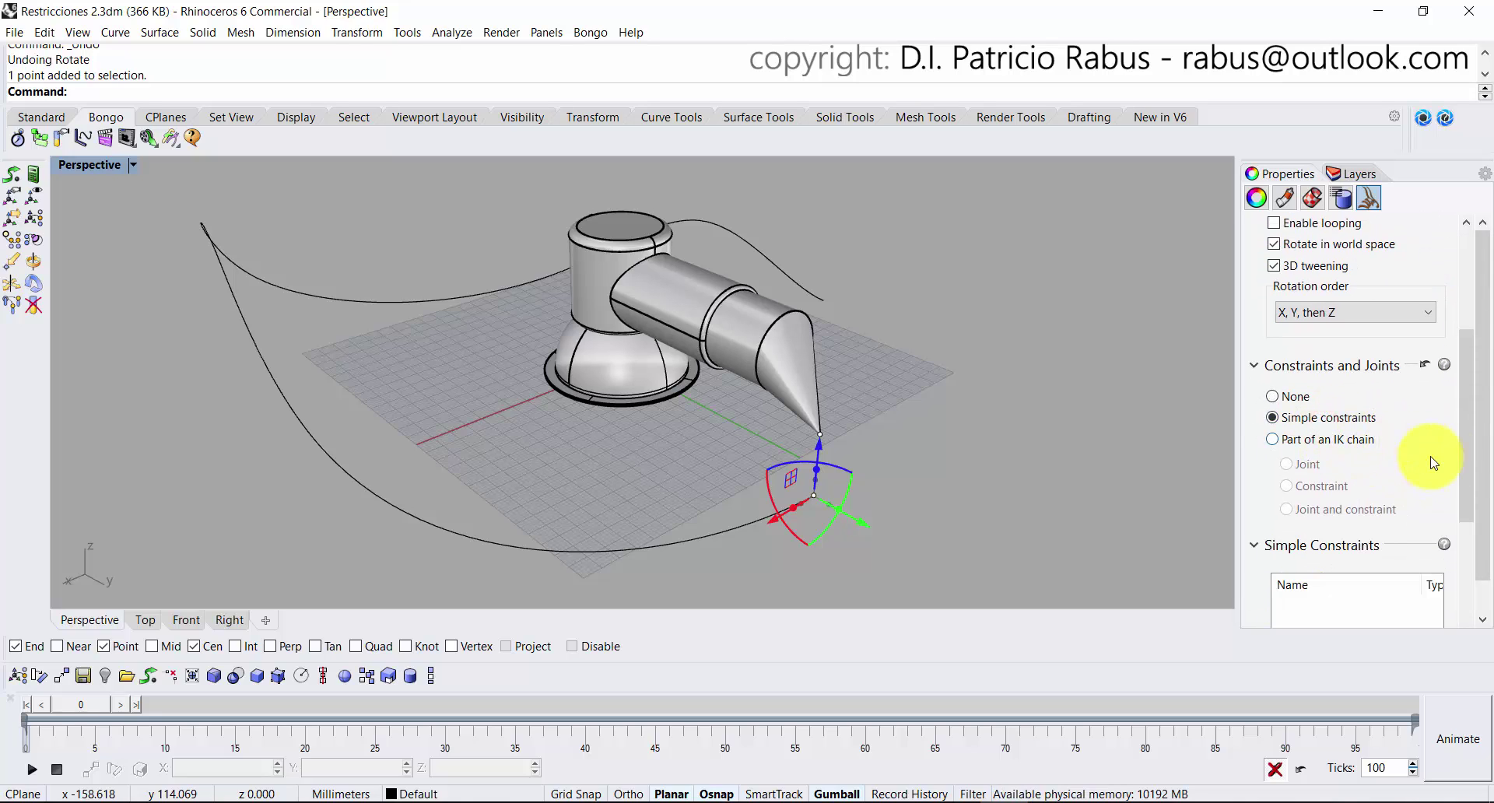
Add a To Path constraint linking the point to the spatial curve from its starting end, and scrub the timeline to tick 17.
click(1463, 463)
click(1280, 564)
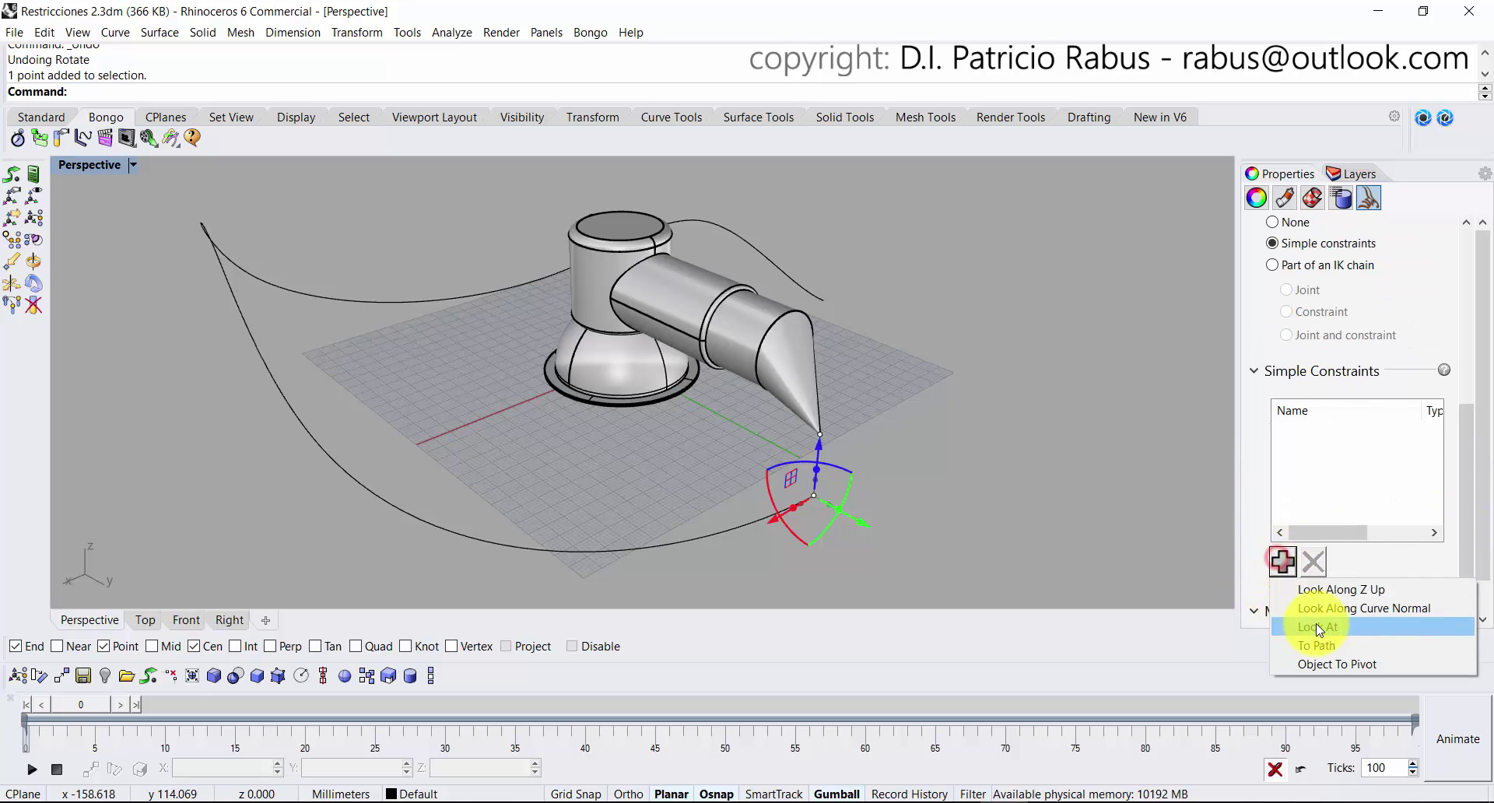
click(1322, 644)
click(778, 507)
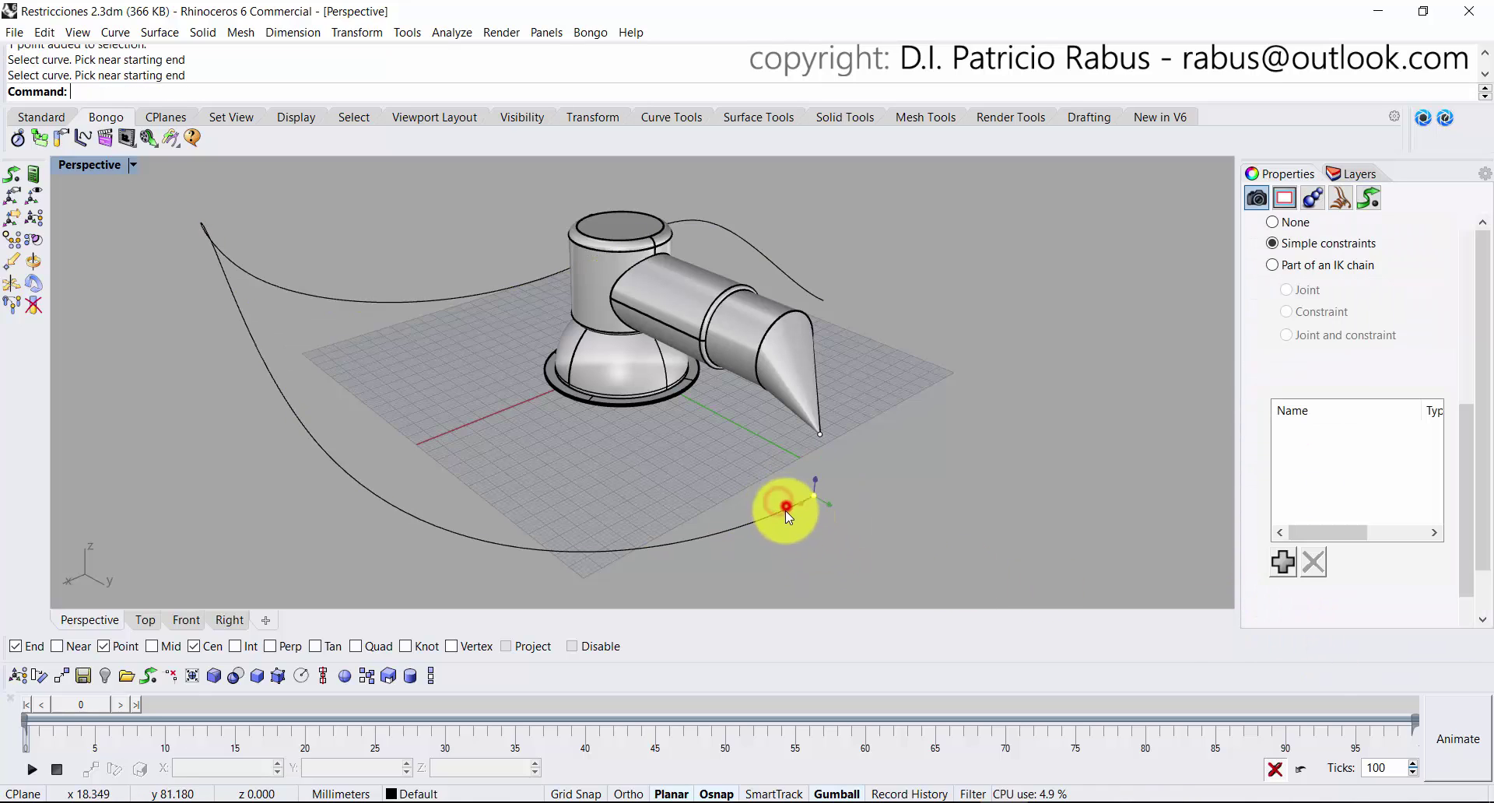
mouse_move(90, 706)
mouse_down()
mouse_move(406, 710)
mouse_move(210, 705)
mouse_up()
click(486, 451)
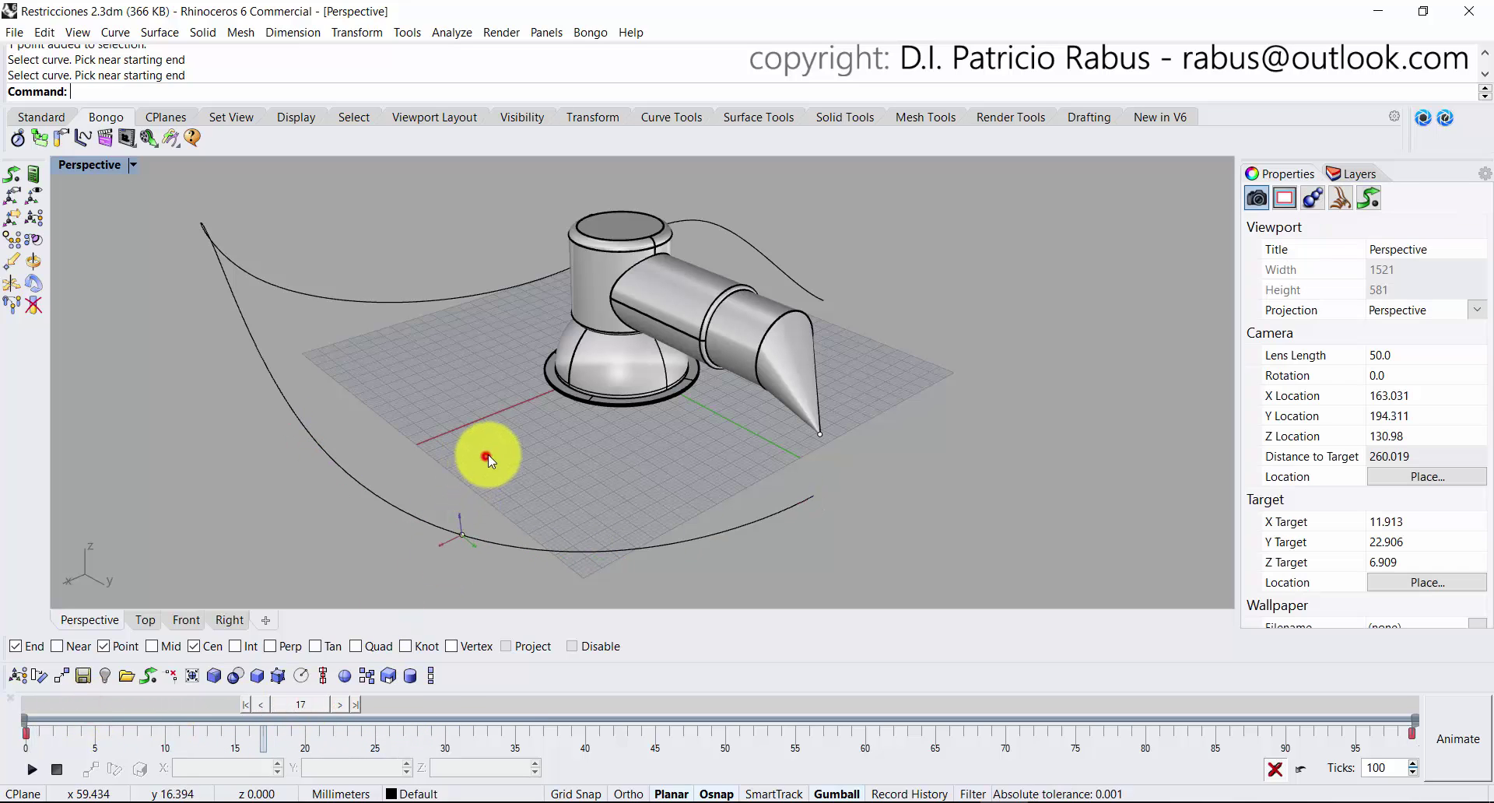
Examine the domed base and the arm from a closer angle.
right_drag(619, 331, 709, 354)
scroll(709, 354, up, 3)
right_drag(620, 426, 573, 290)
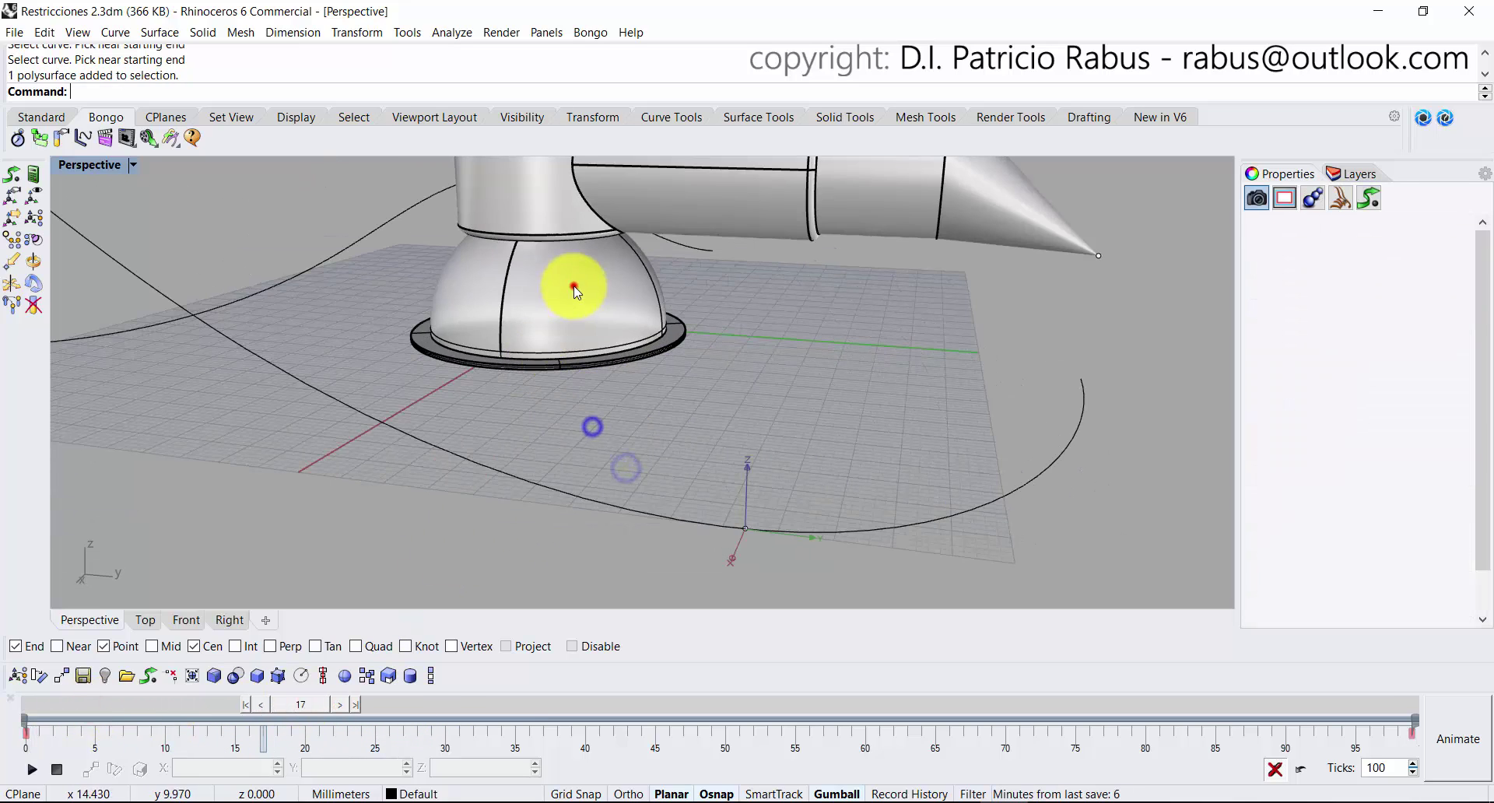
click(677, 407)
mouse_move(677, 407)
right_down()
mouse_move(747, 453)
mouse_move(700, 420)
right_up()
click(778, 428)
Start an IK link chain from the upper body with its pivot at the domed base's ring centre, docking the tool row beside the object snaps.
click(557, 319)
scroll(638, 404, up, 2)
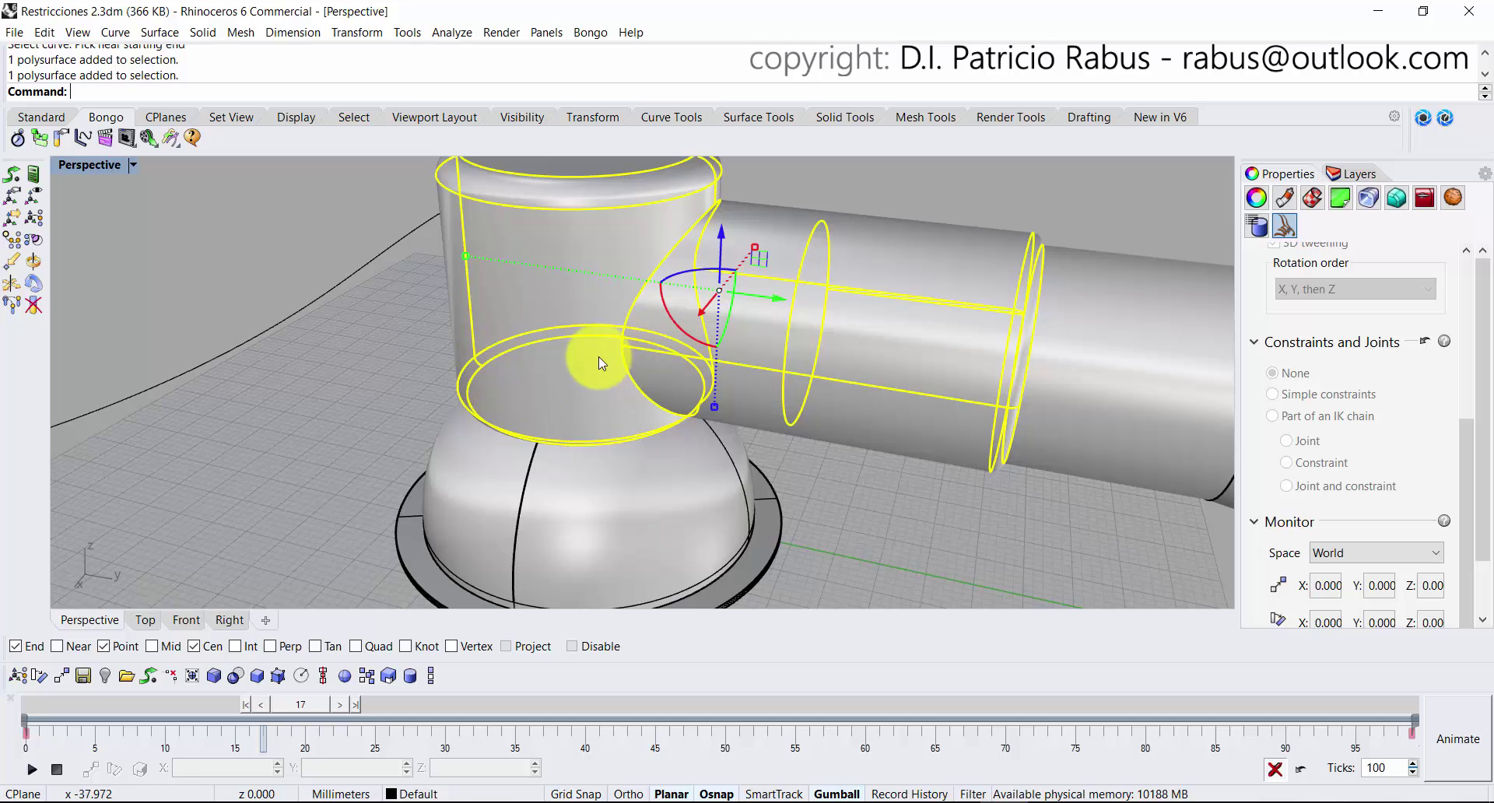
scroll(604, 391, down, 3)
right_drag(604, 391, 585, 494)
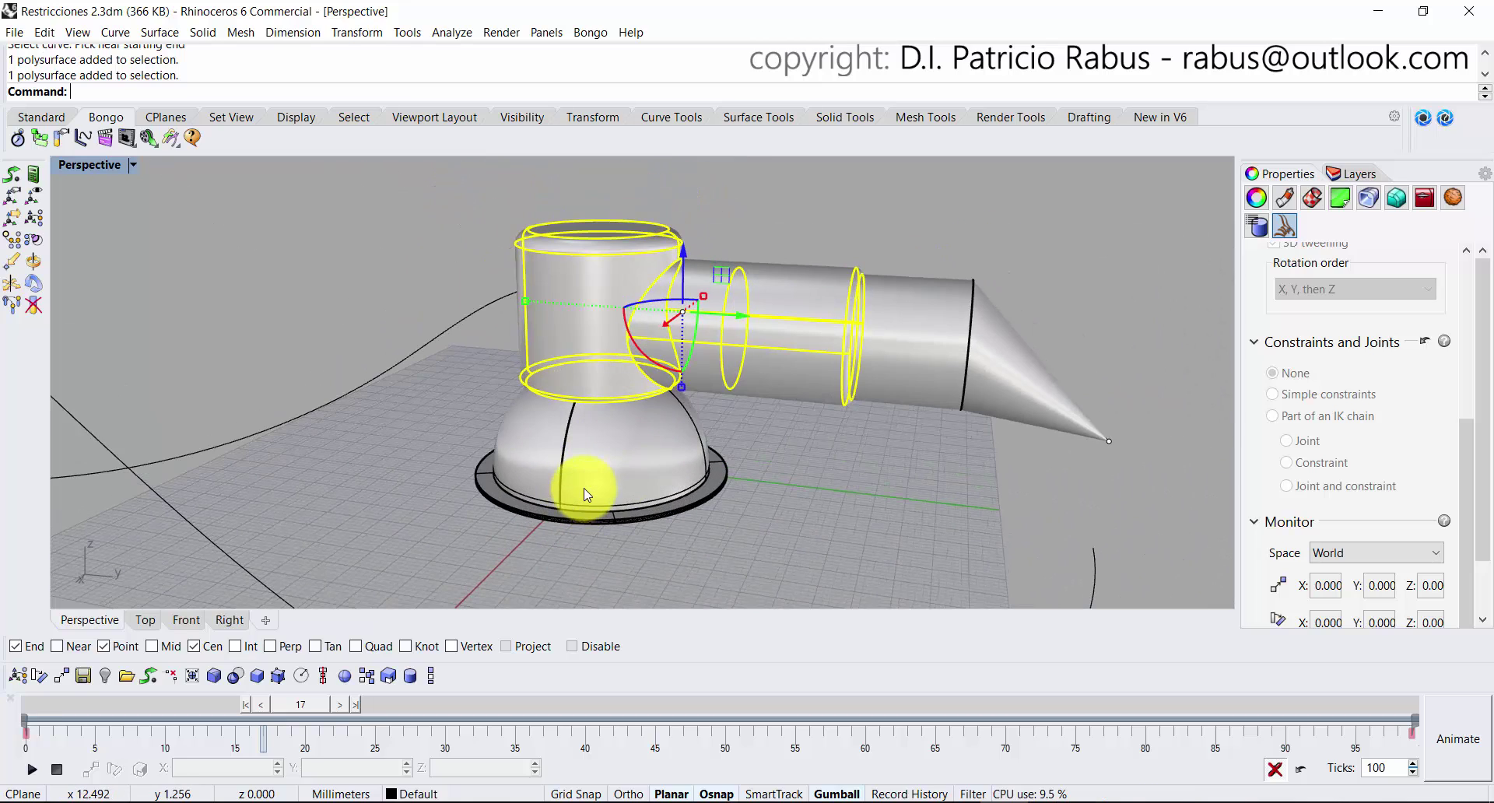
click(32, 224)
scroll(628, 481, up, 4)
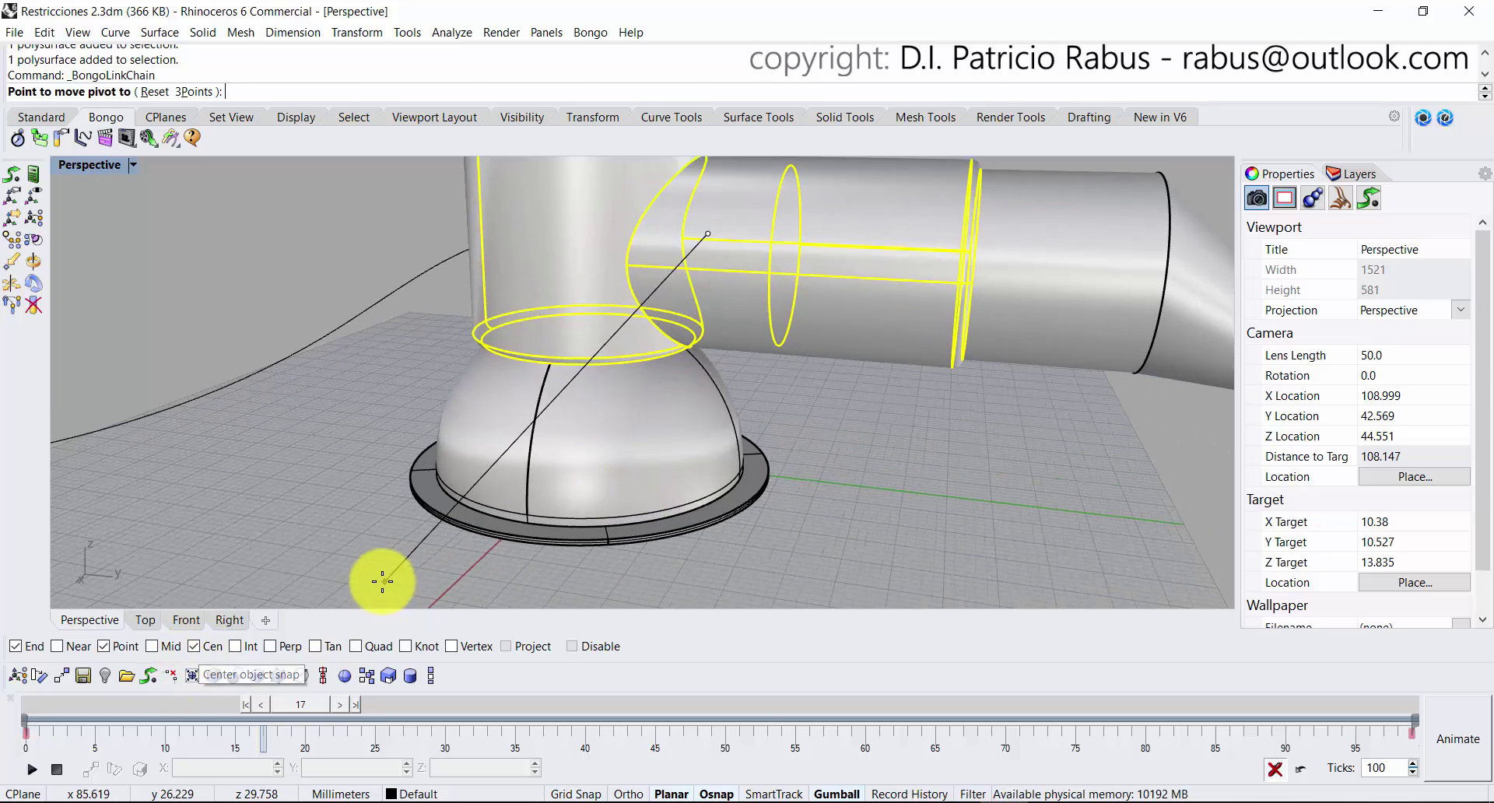
drag(4, 675, 1406, 679)
scroll(580, 513, up, 1)
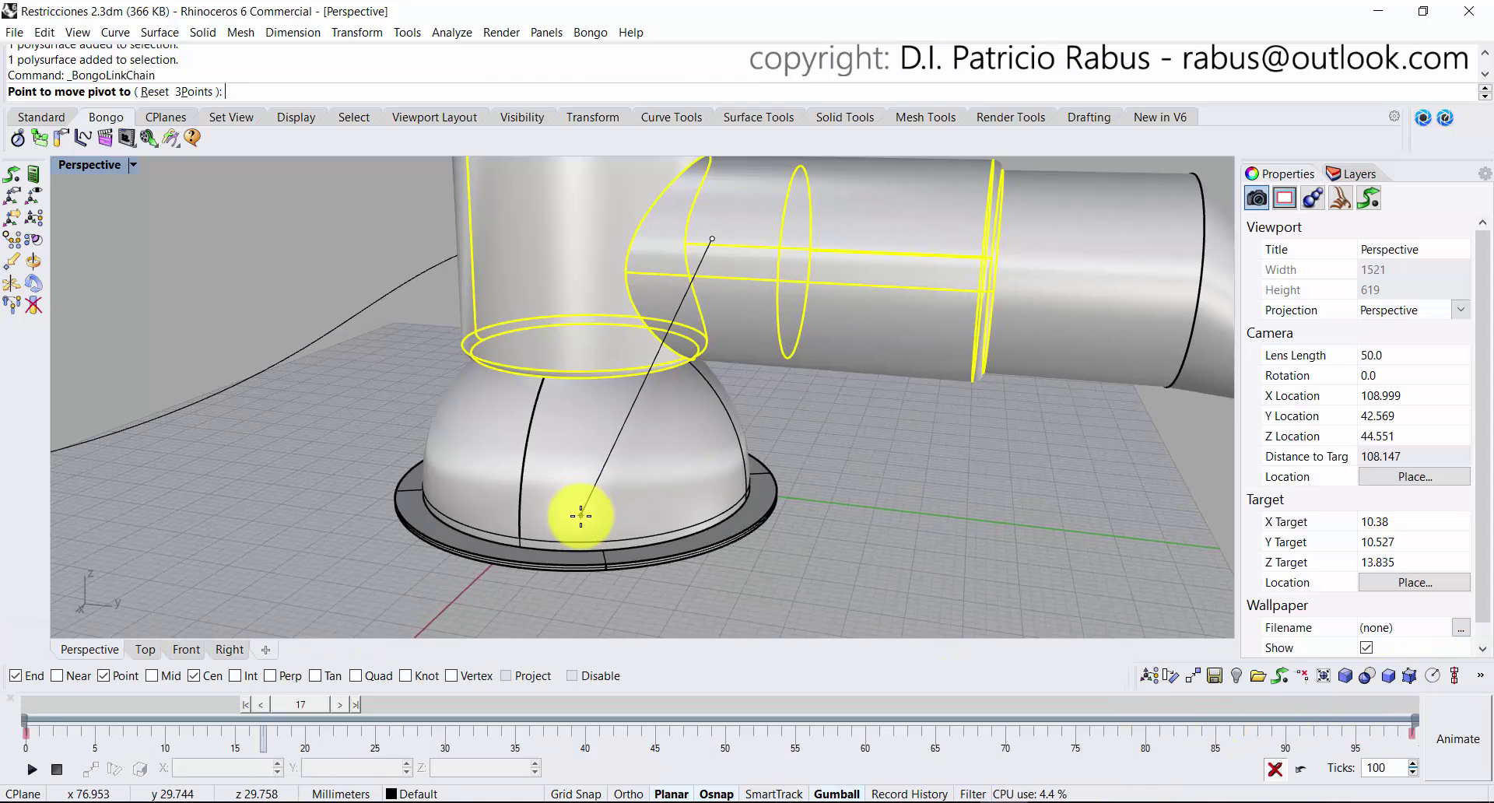
scroll(650, 489, up, 1)
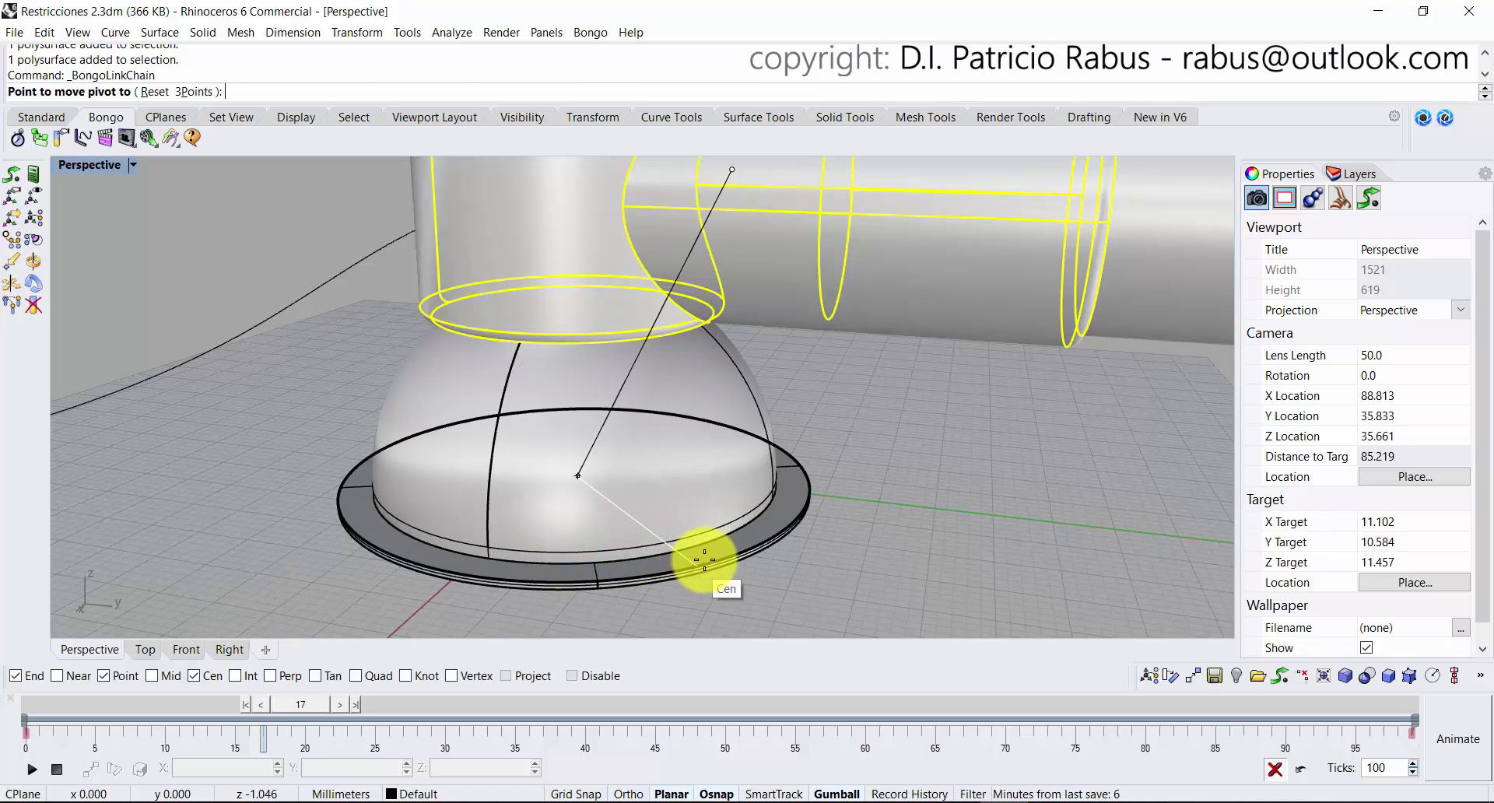
click(806, 494)
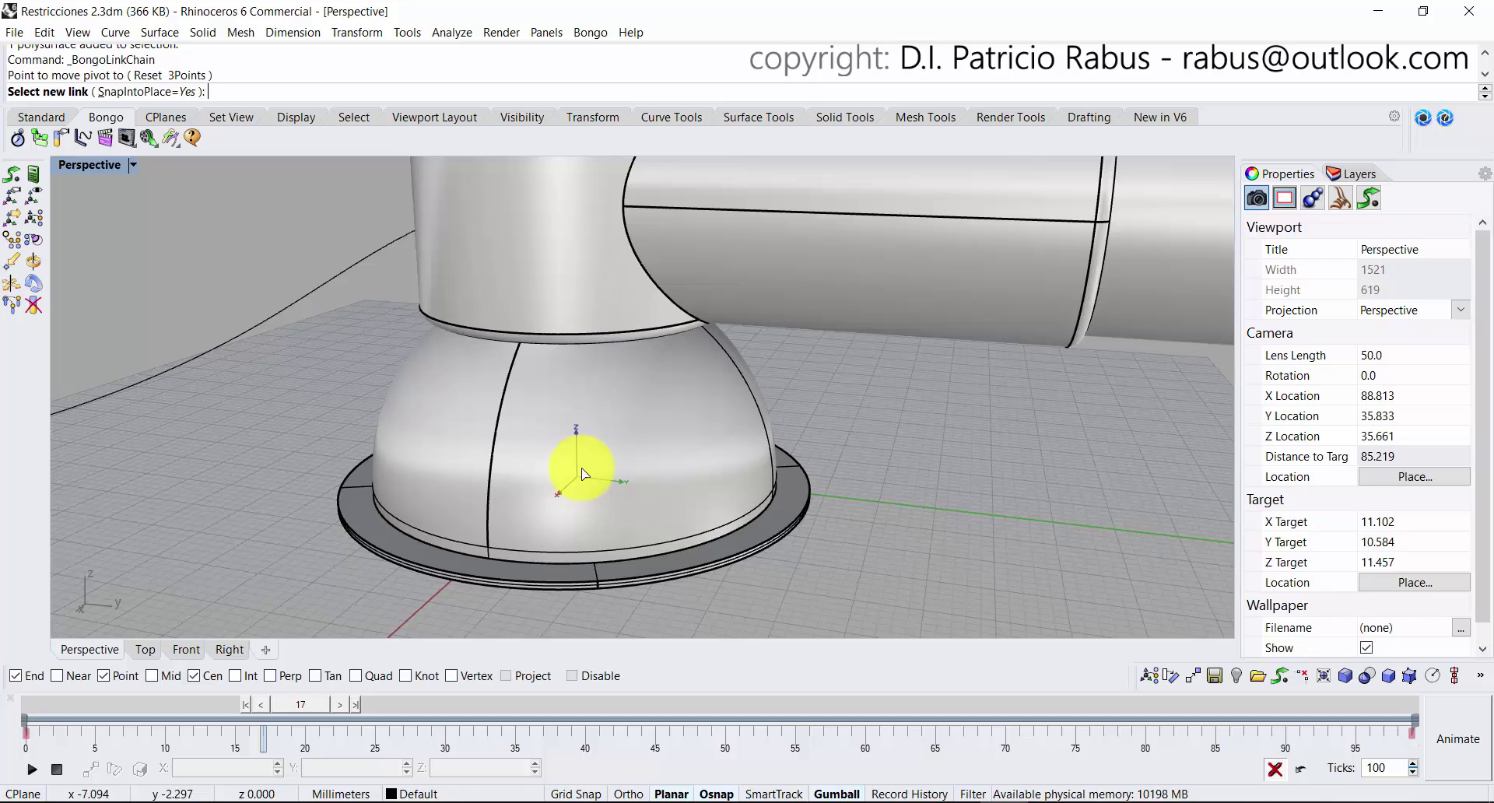
Add the telescoping conical arm as the second link, using Wireframe display to place its pivot at the point on the upper body's vertical axis.
scroll(627, 424, down, 5)
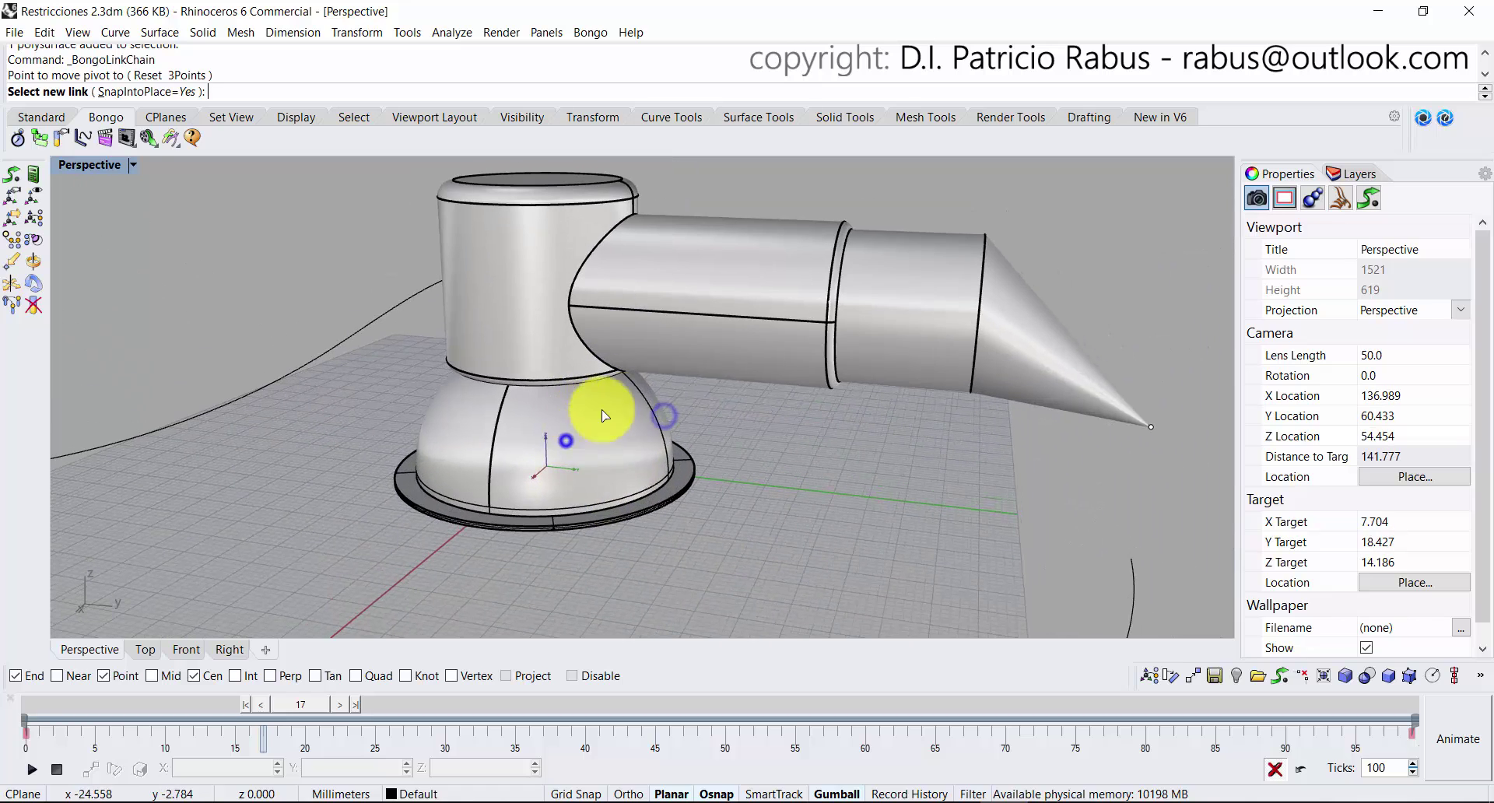
click(920, 305)
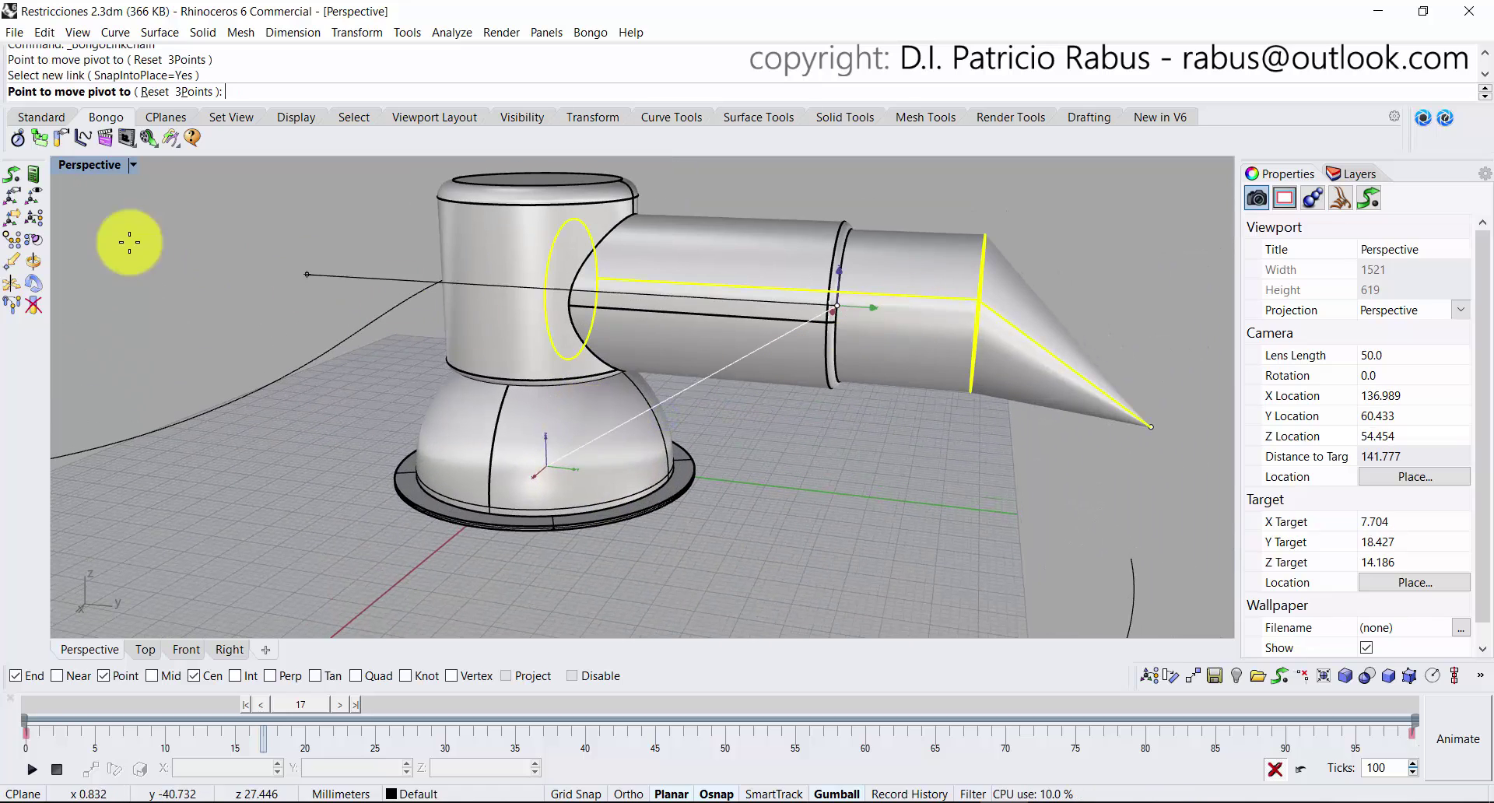
click(133, 164)
click(131, 206)
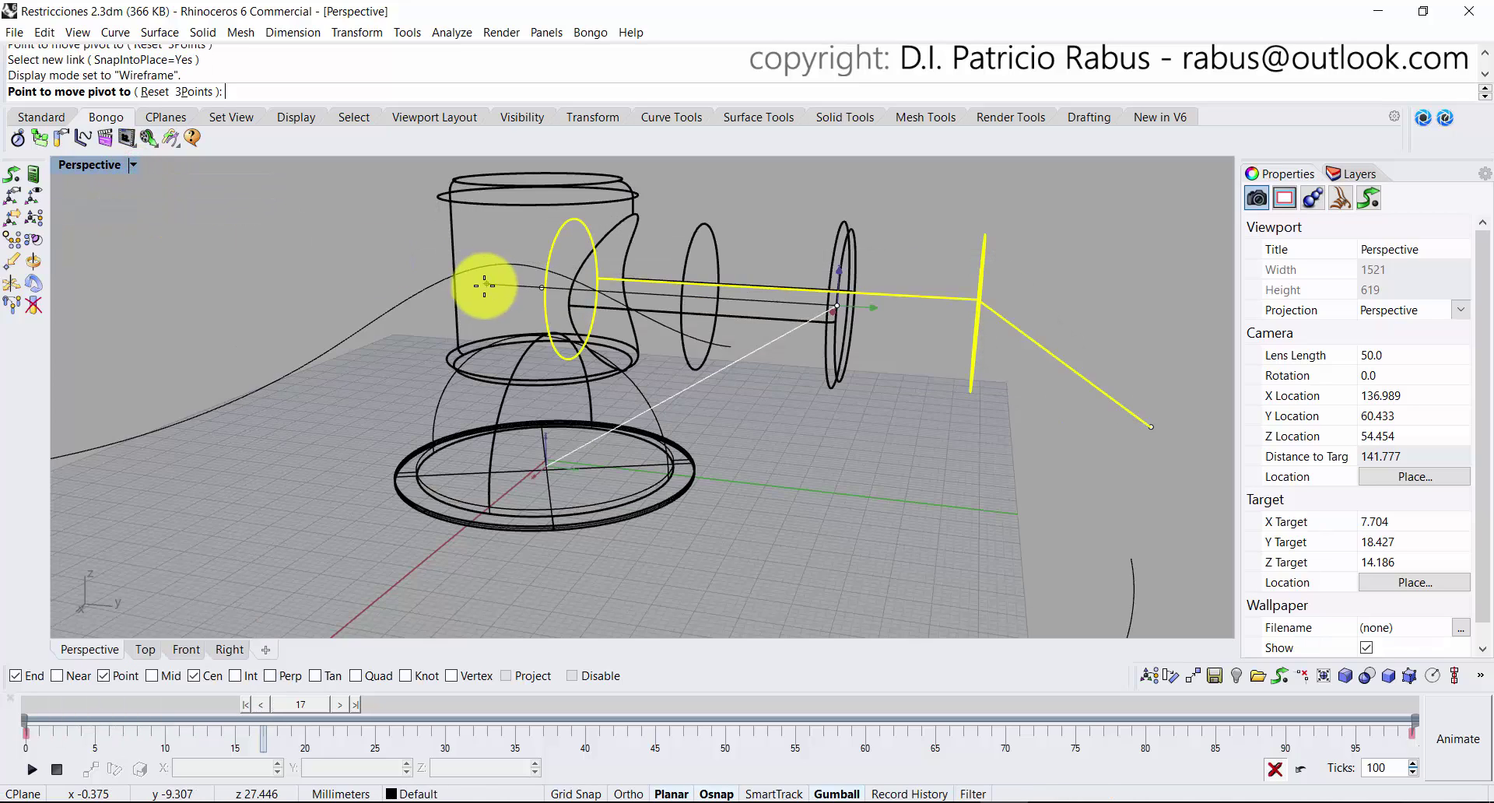
right_drag(484, 291, 520, 298)
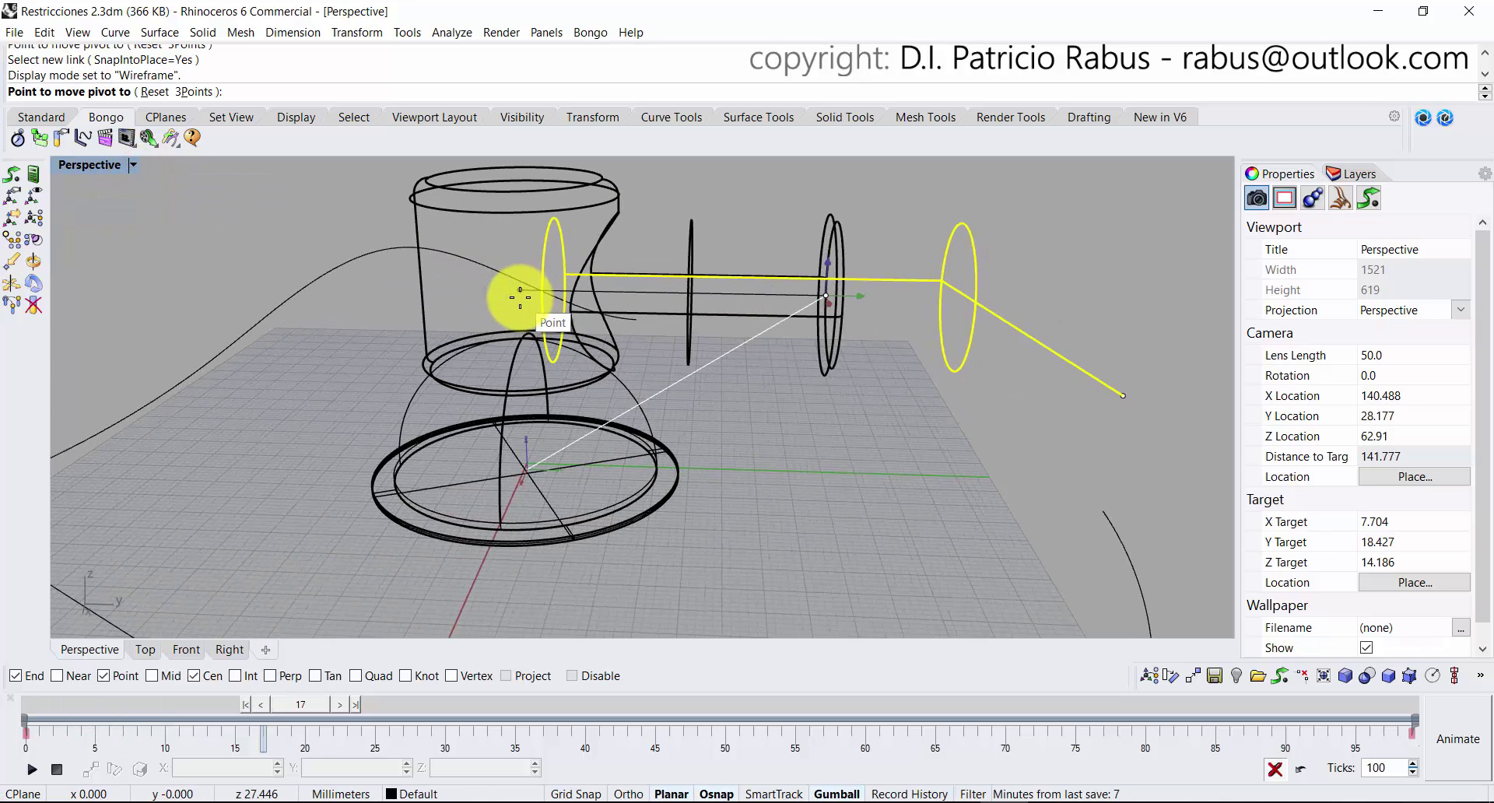
click(519, 297)
Return the viewport to Shaded display, add the point at the arm's tip as the last link, and finish the link chain.
scroll(717, 461, down, 3)
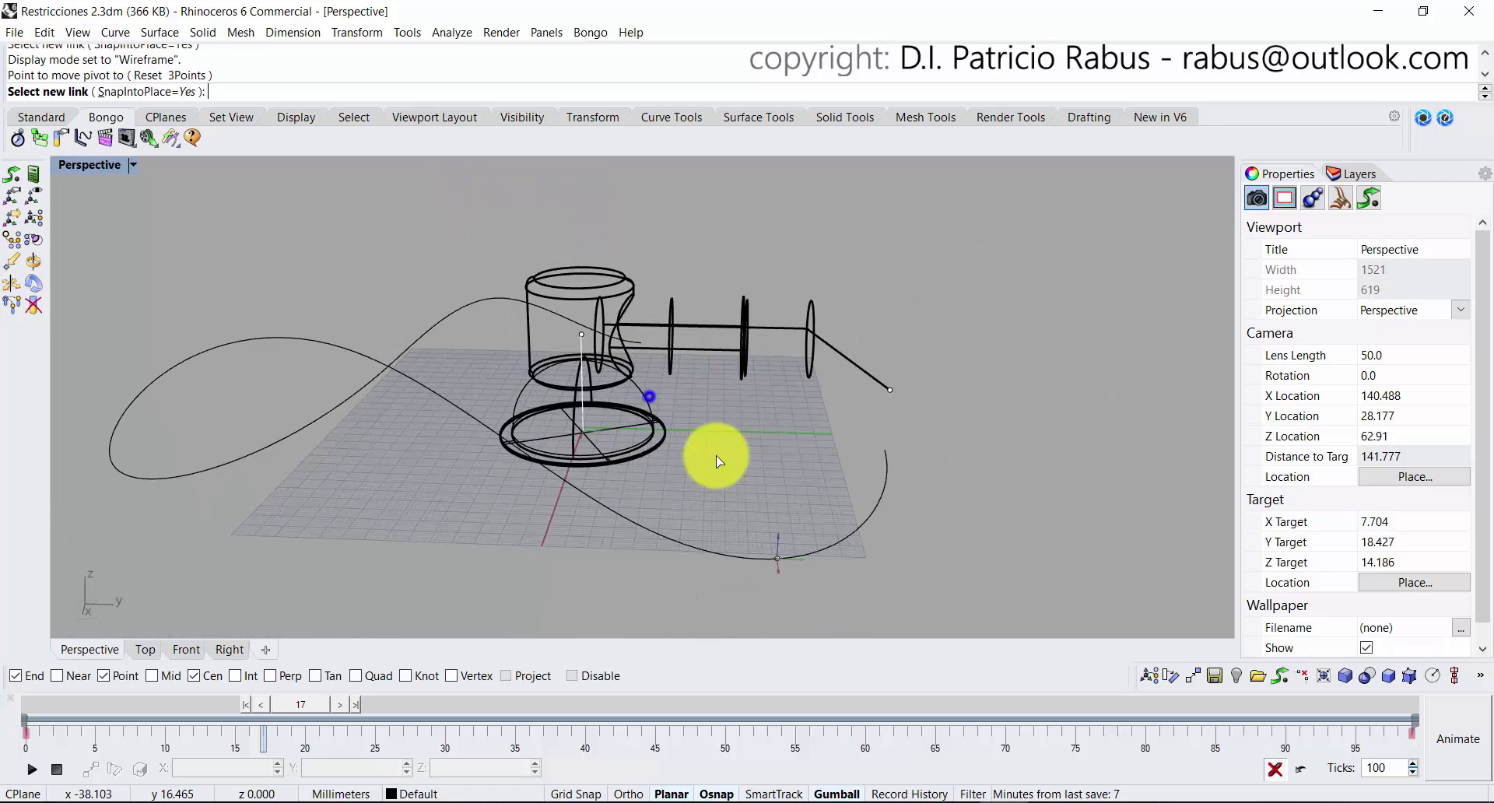
scroll(720, 463, down, 3)
click(133, 164)
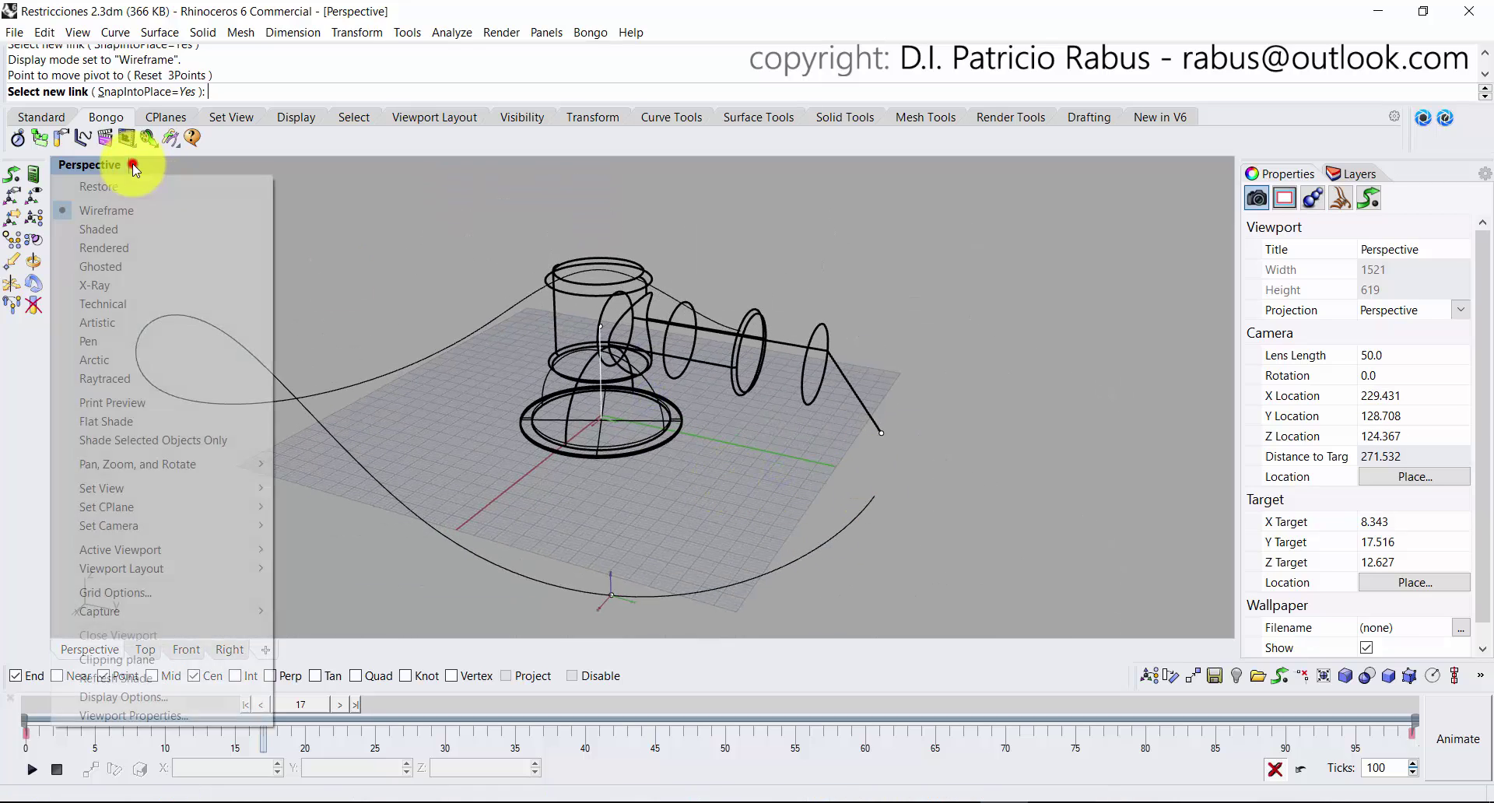
click(117, 229)
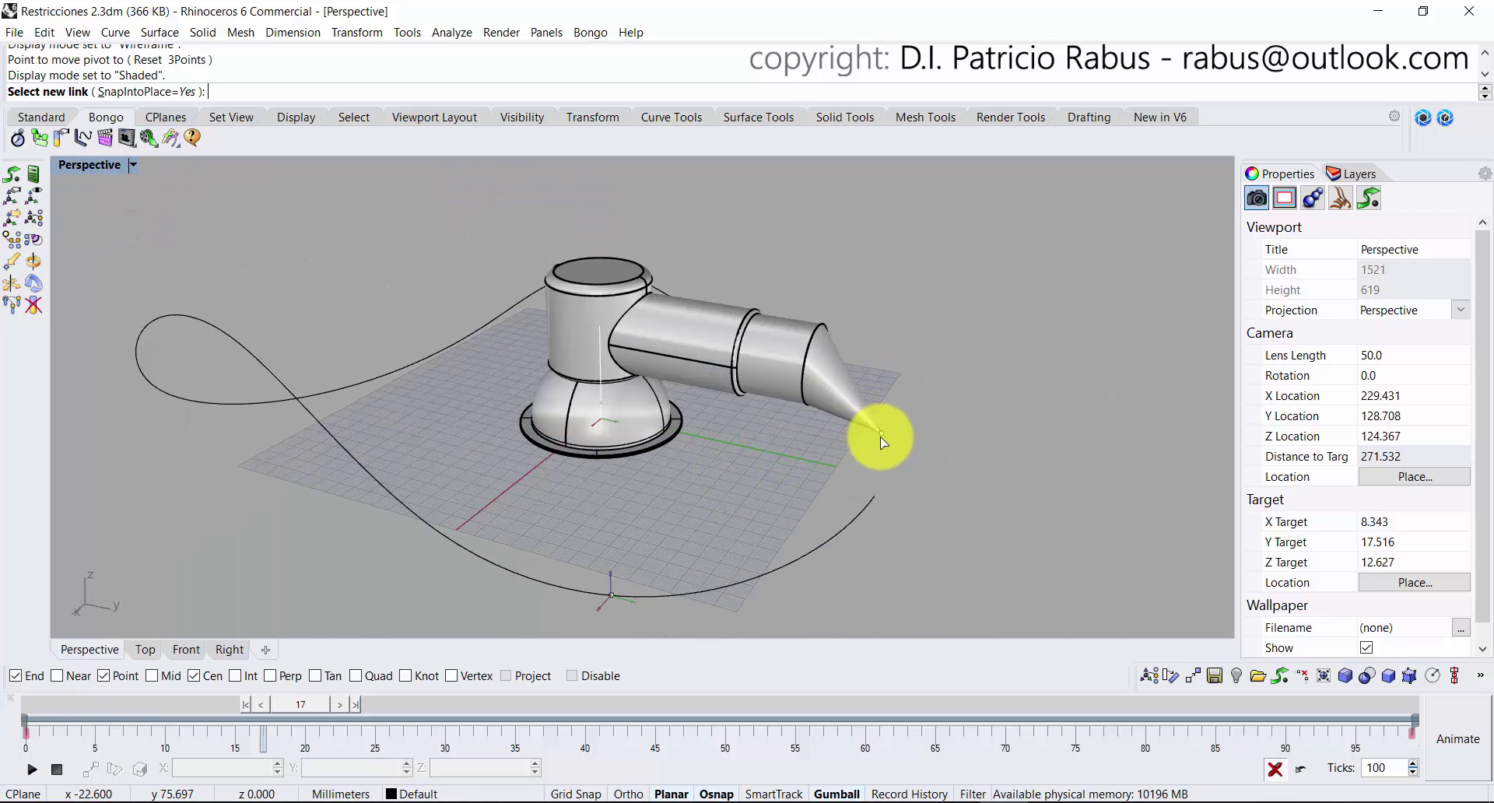
click(883, 437)
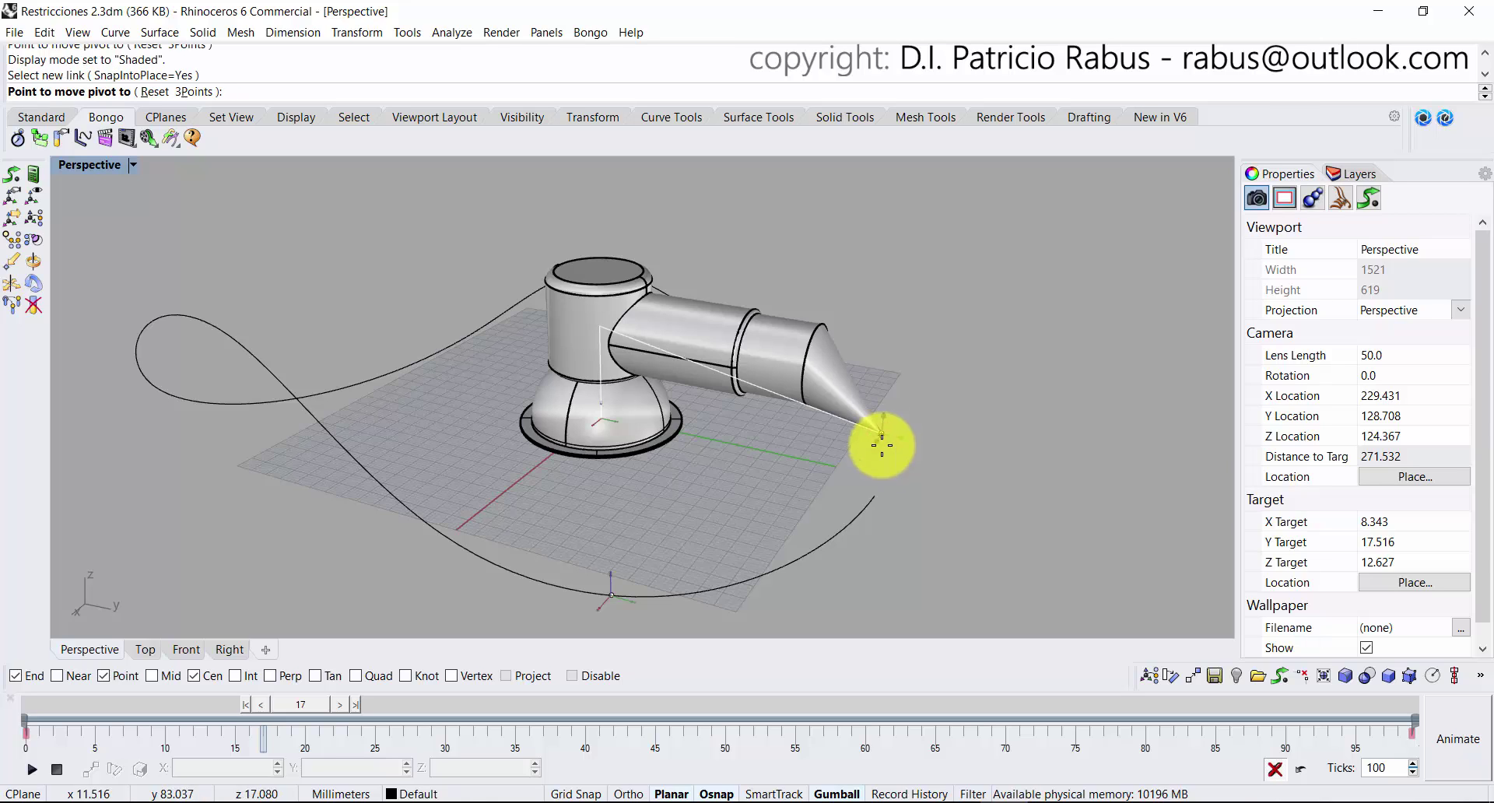
scroll(964, 452, up, 3)
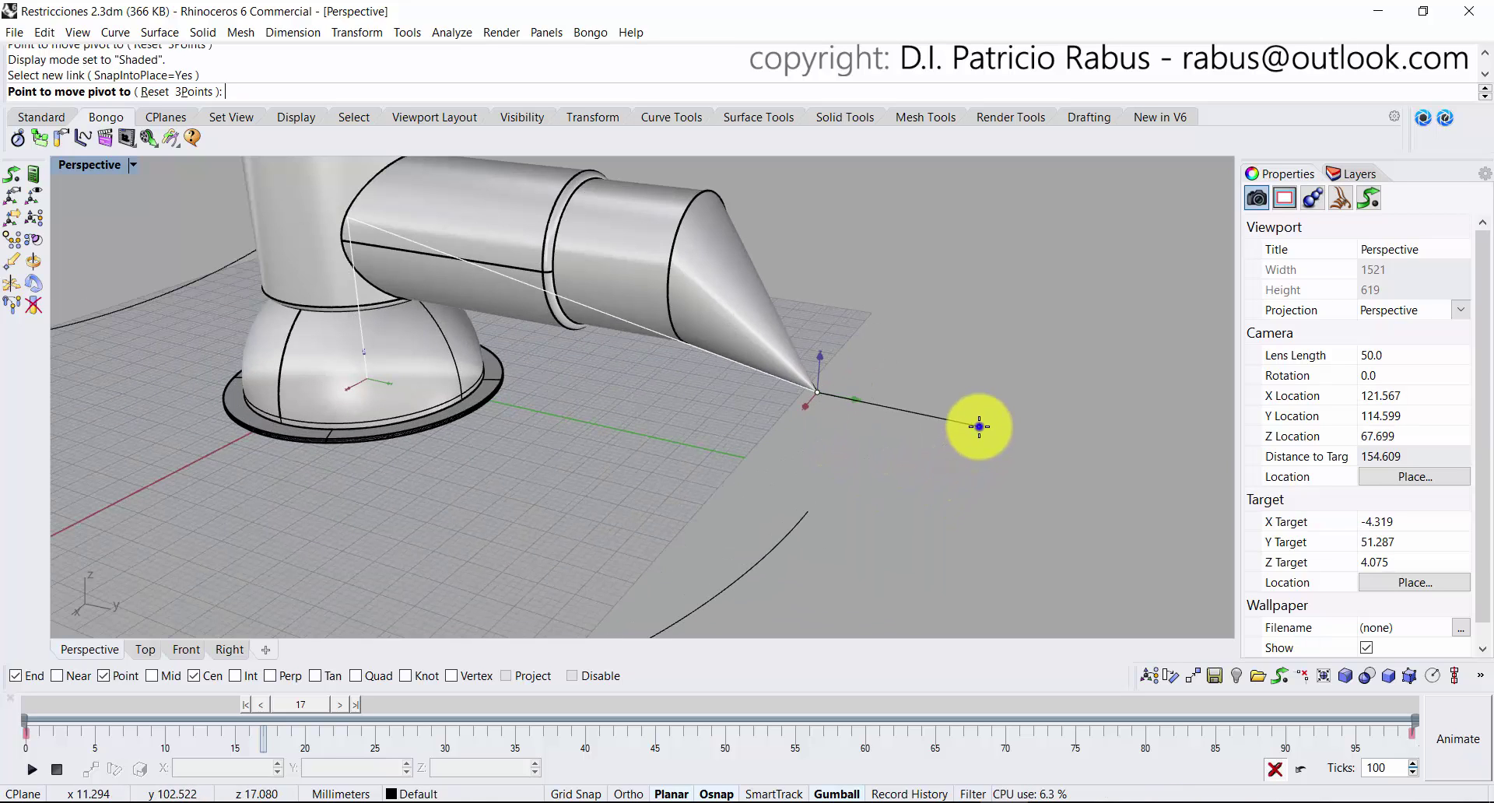
click(979, 426)
key(Return)
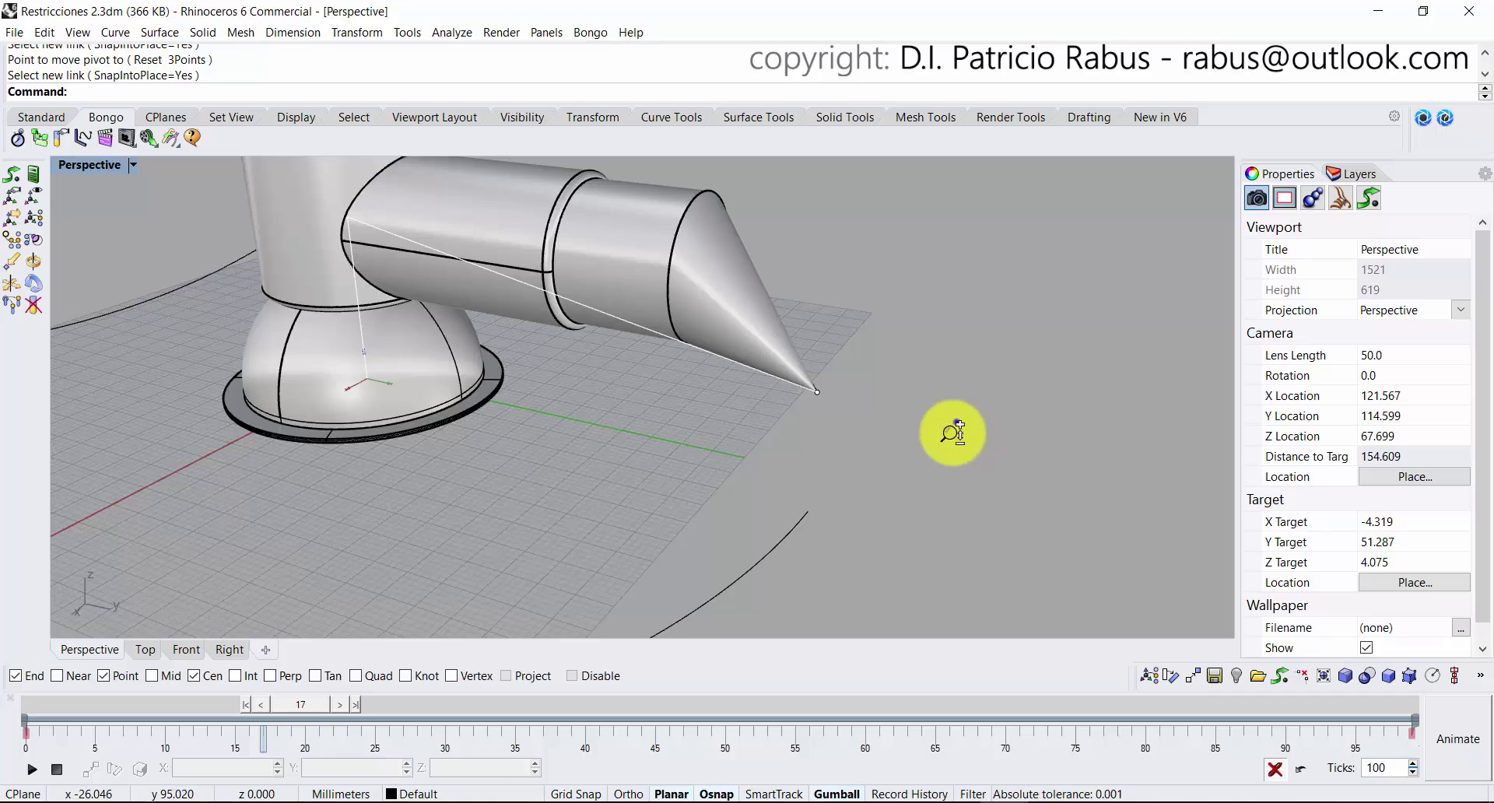
Select the conical arm, inspect its pivot axes inside the upper body from several angles, and turn off the Gumball.
ctrl+right_drag(952, 433, 790, 465)
ctrl+right_drag(754, 413, 694, 360)
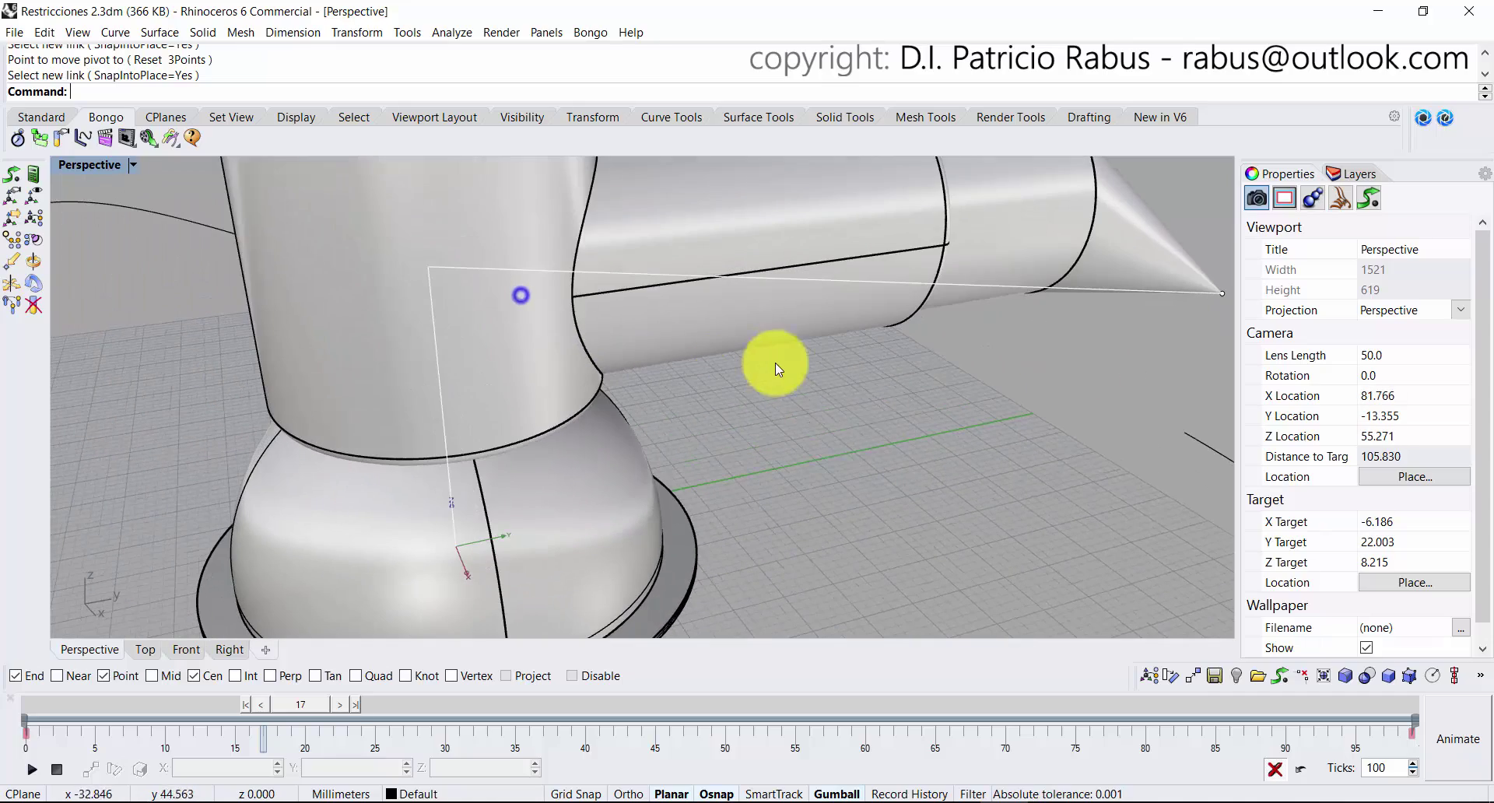
click(1009, 268)
right_drag(650, 281, 502, 309)
right_drag(495, 389, 513, 436)
scroll(858, 284, down, 12)
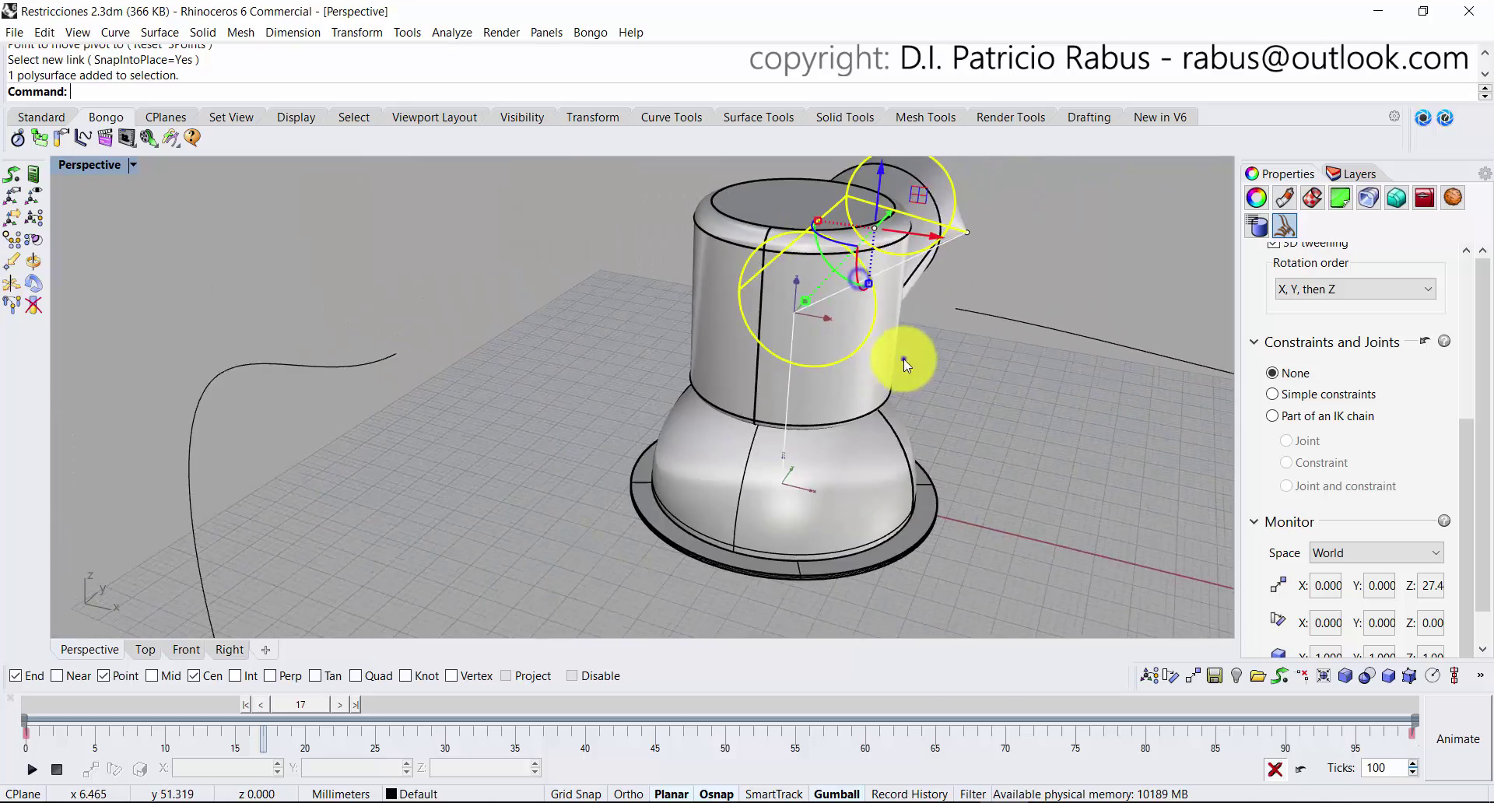
right_drag(903, 358, 684, 333)
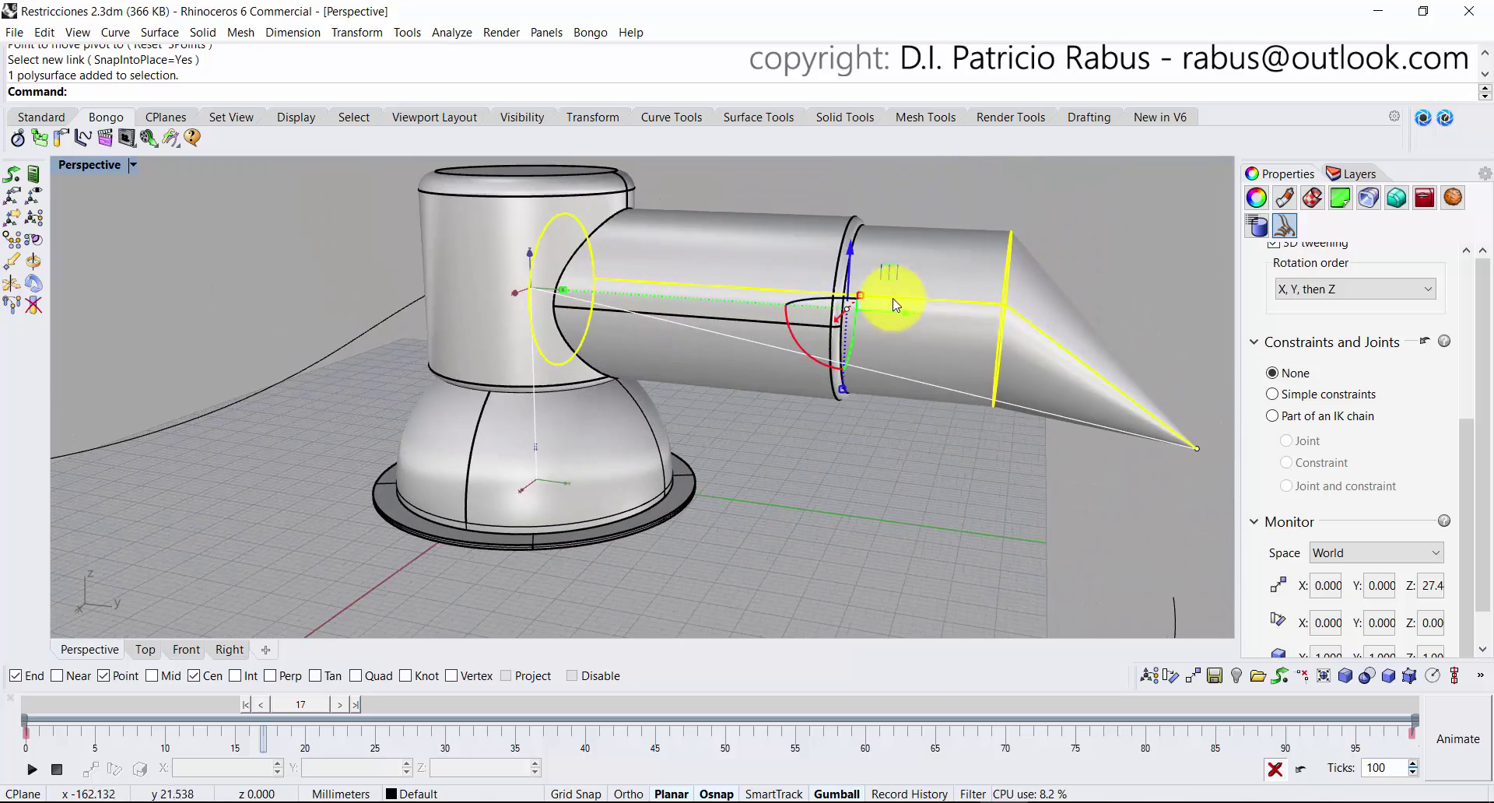
mouse_move(967, 311)
right_down()
mouse_move(856, 306)
mouse_move(1048, 310)
mouse_move(967, 313)
right_up()
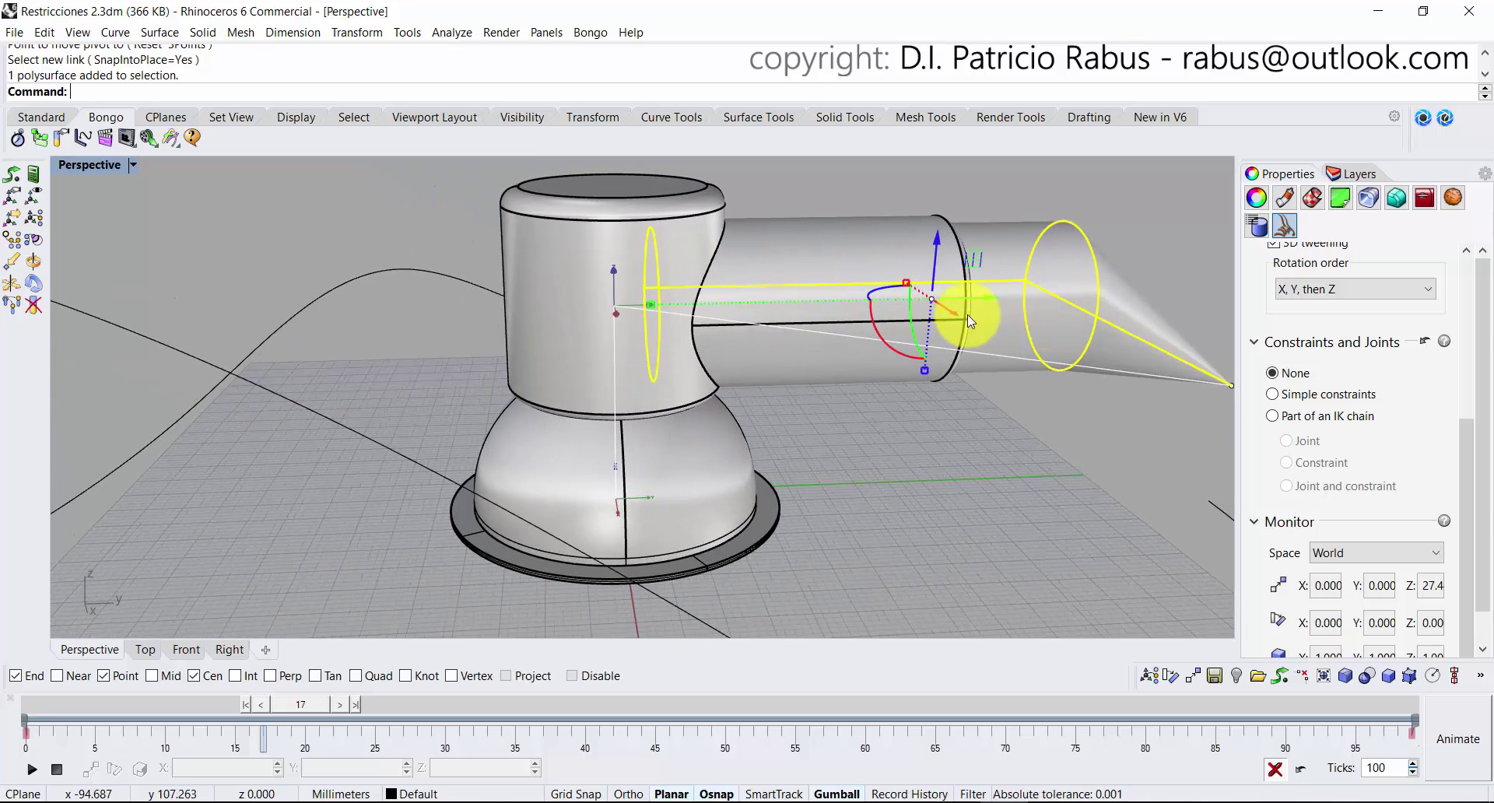
scroll(761, 313, up, 5)
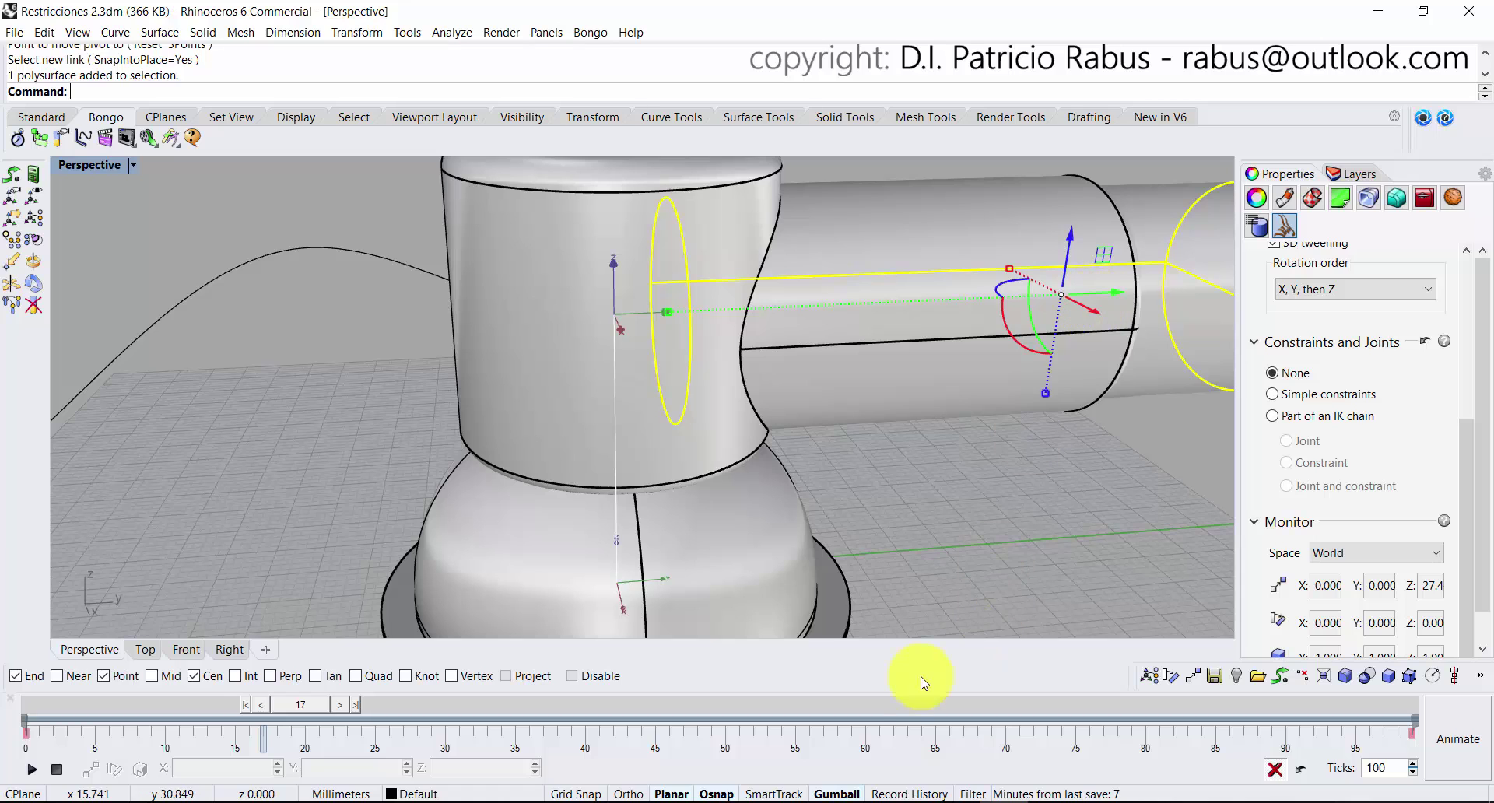
click(825, 790)
scroll(918, 576, down, 5)
right_drag(918, 575, 774, 489)
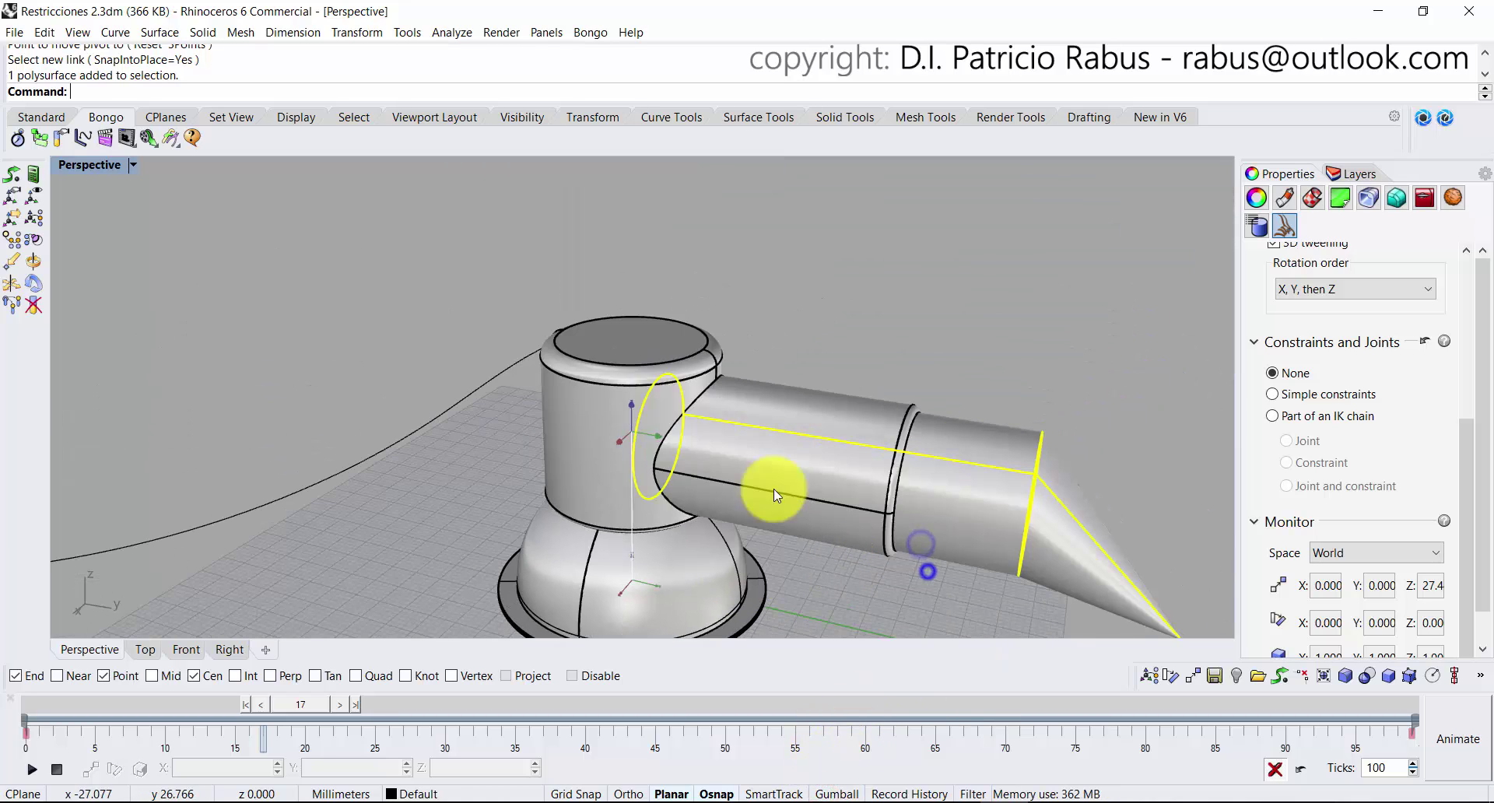
Examine the upper body's pivot axes inside the domed base, ending with nothing selected.
shift+click(627, 360)
scroll(636, 432, up, 4)
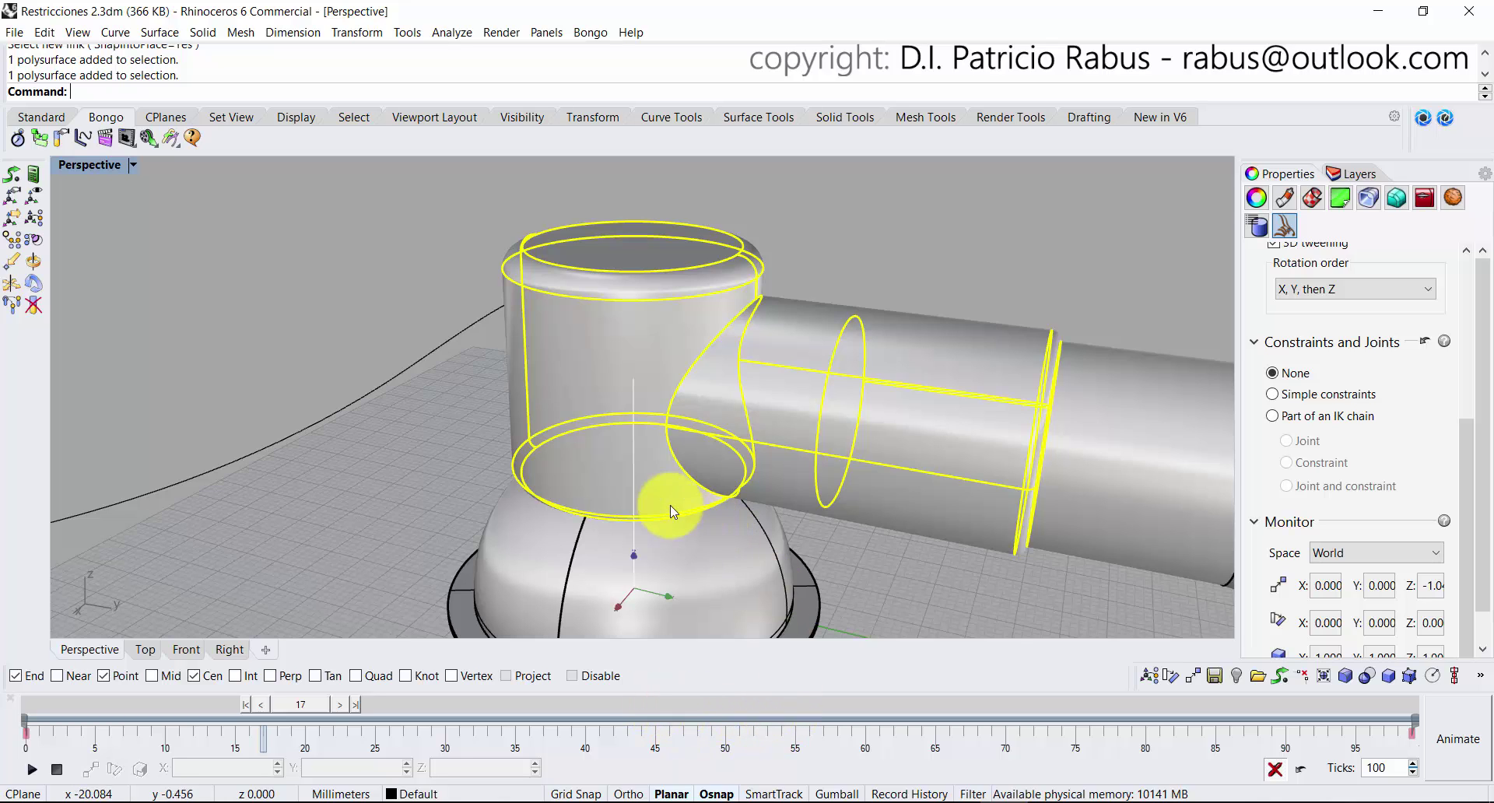
ctrl+right_drag(667, 506, 660, 434)
scroll(665, 430, down, 6)
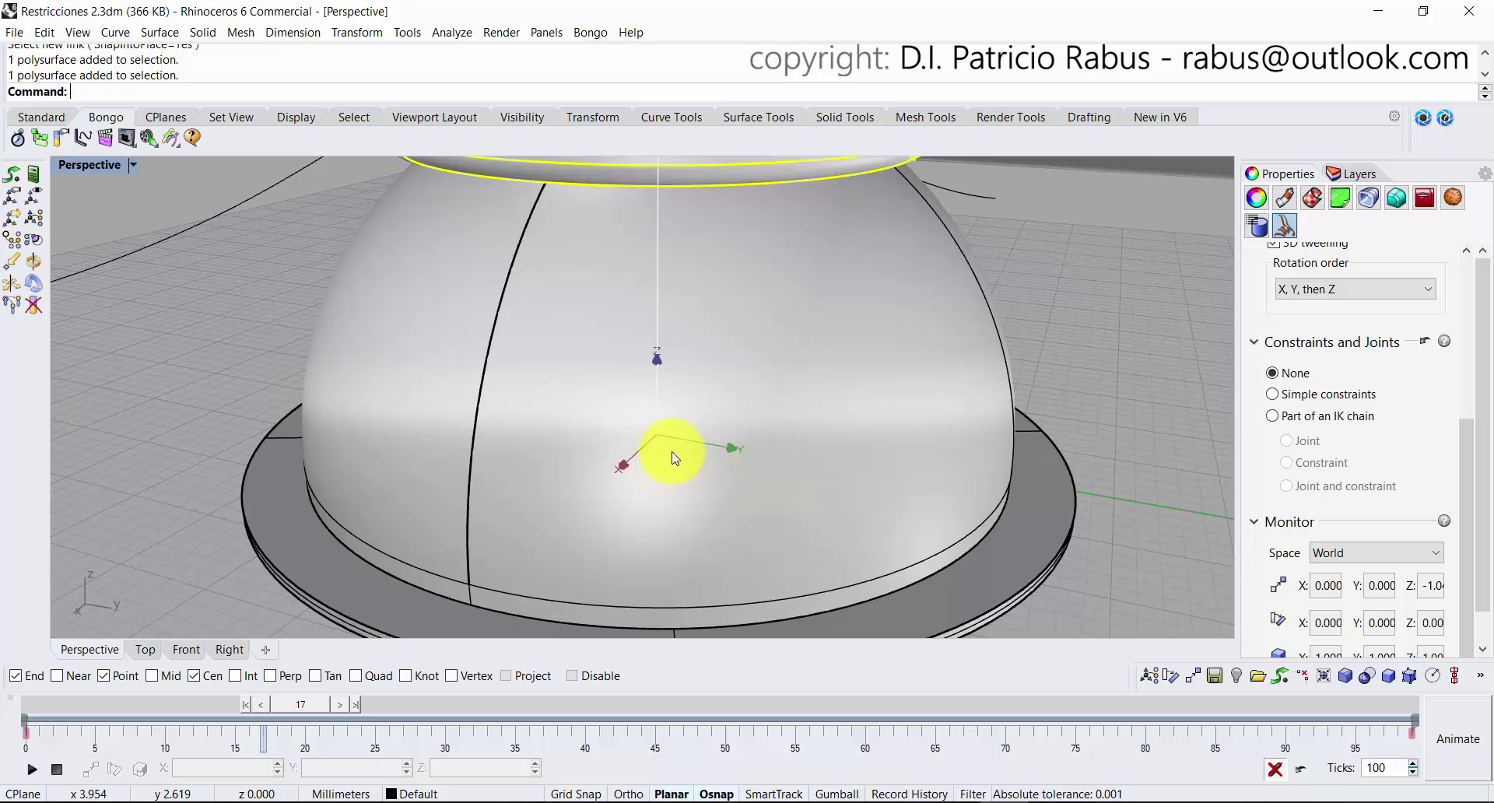
scroll(662, 451, down, 5)
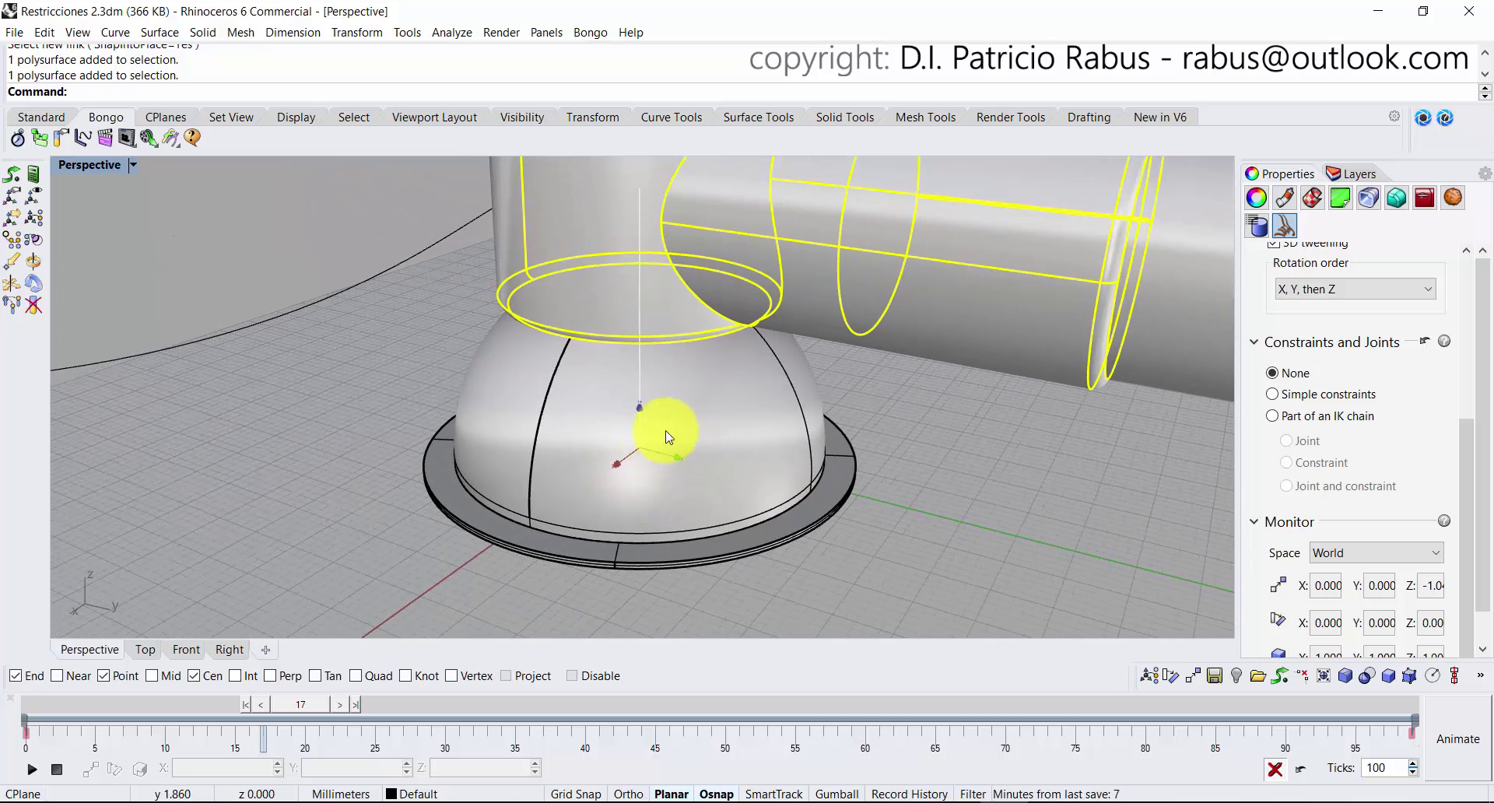
scroll(667, 397, up, 2)
scroll(677, 436, down, 6)
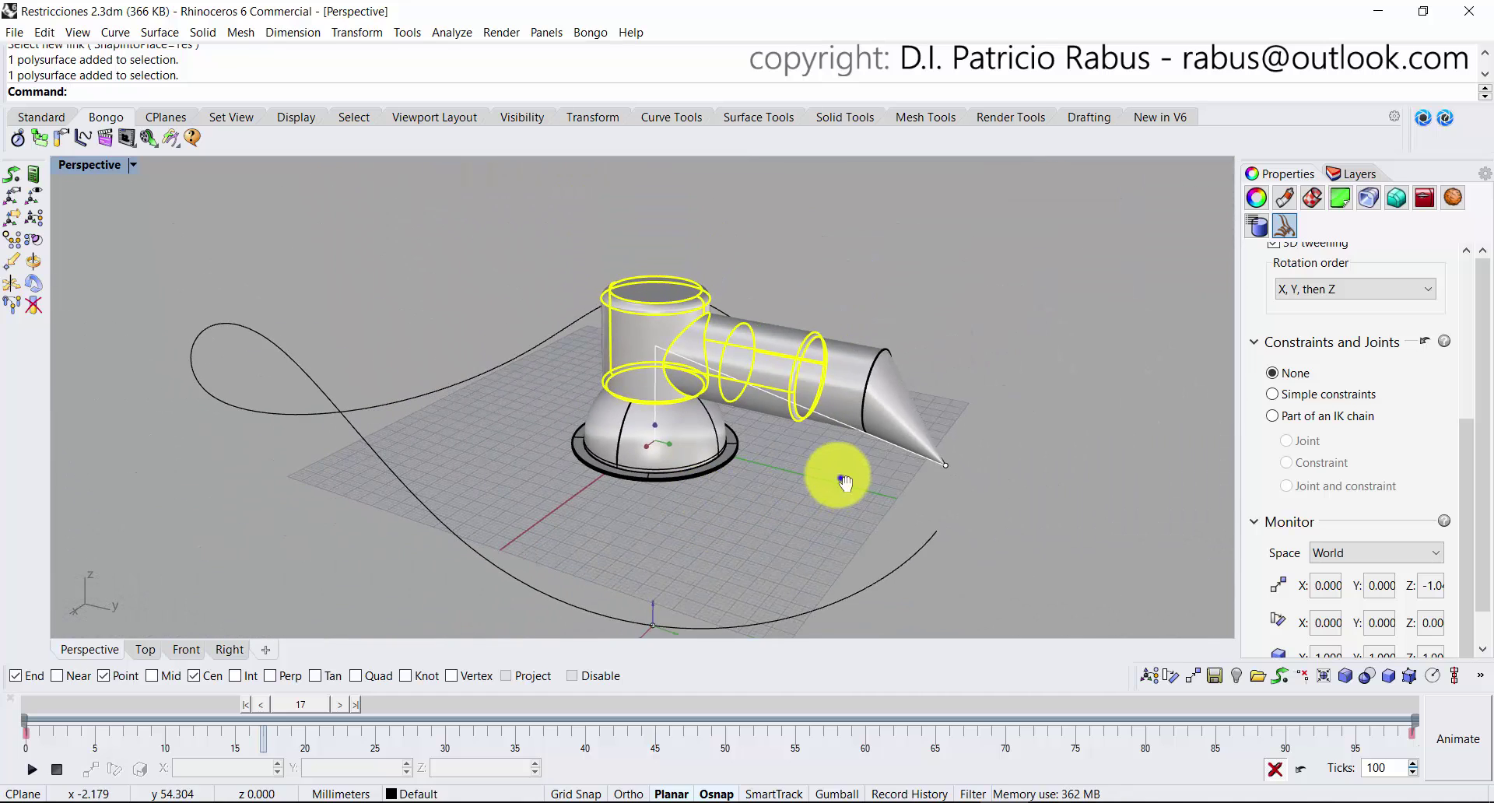
shift+right_drag(838, 476, 776, 441)
click(760, 456)
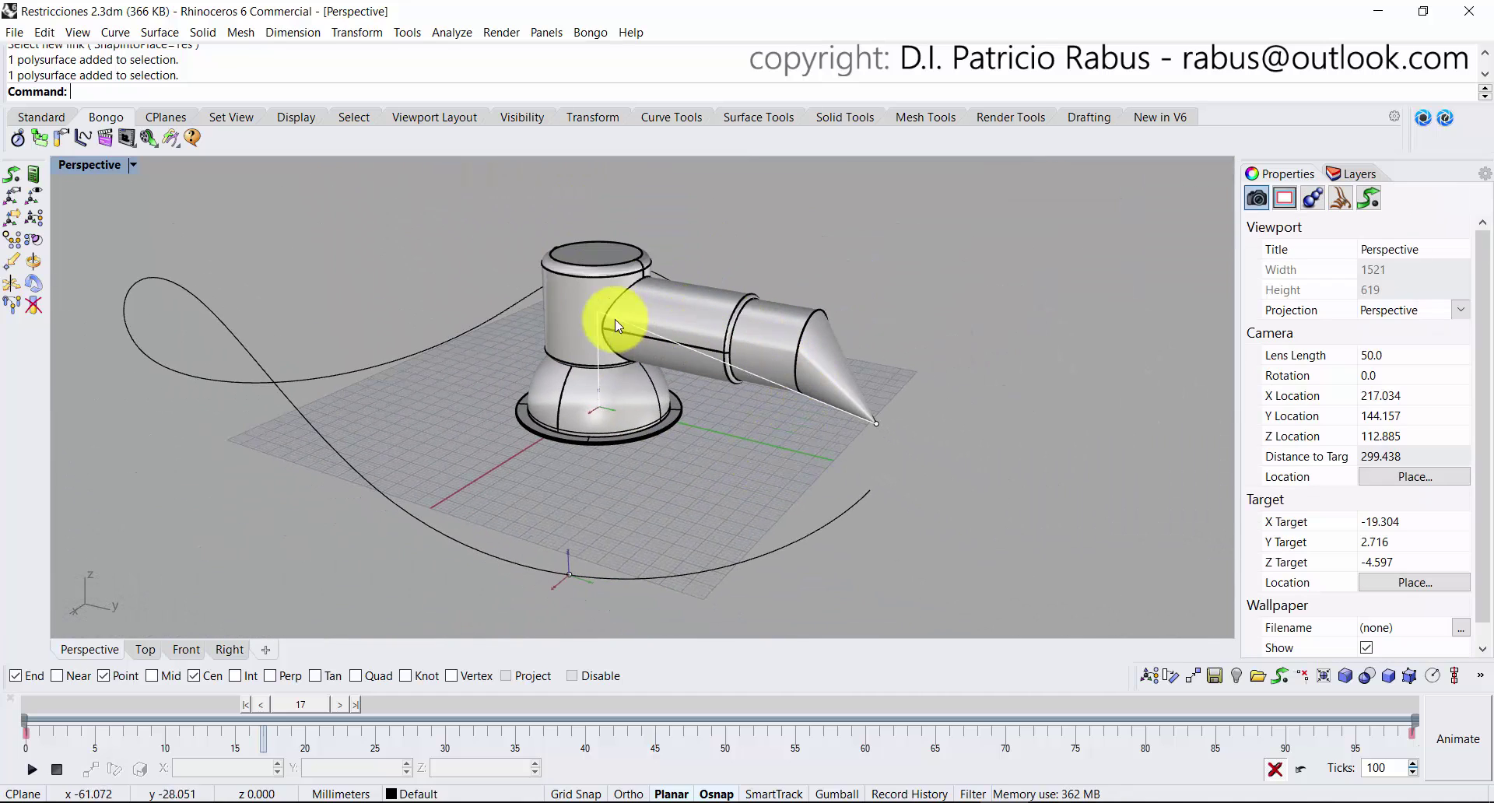
Make the upper body part of an IK chain as a joint, with joint type Universal and rotation about Z.
click(593, 302)
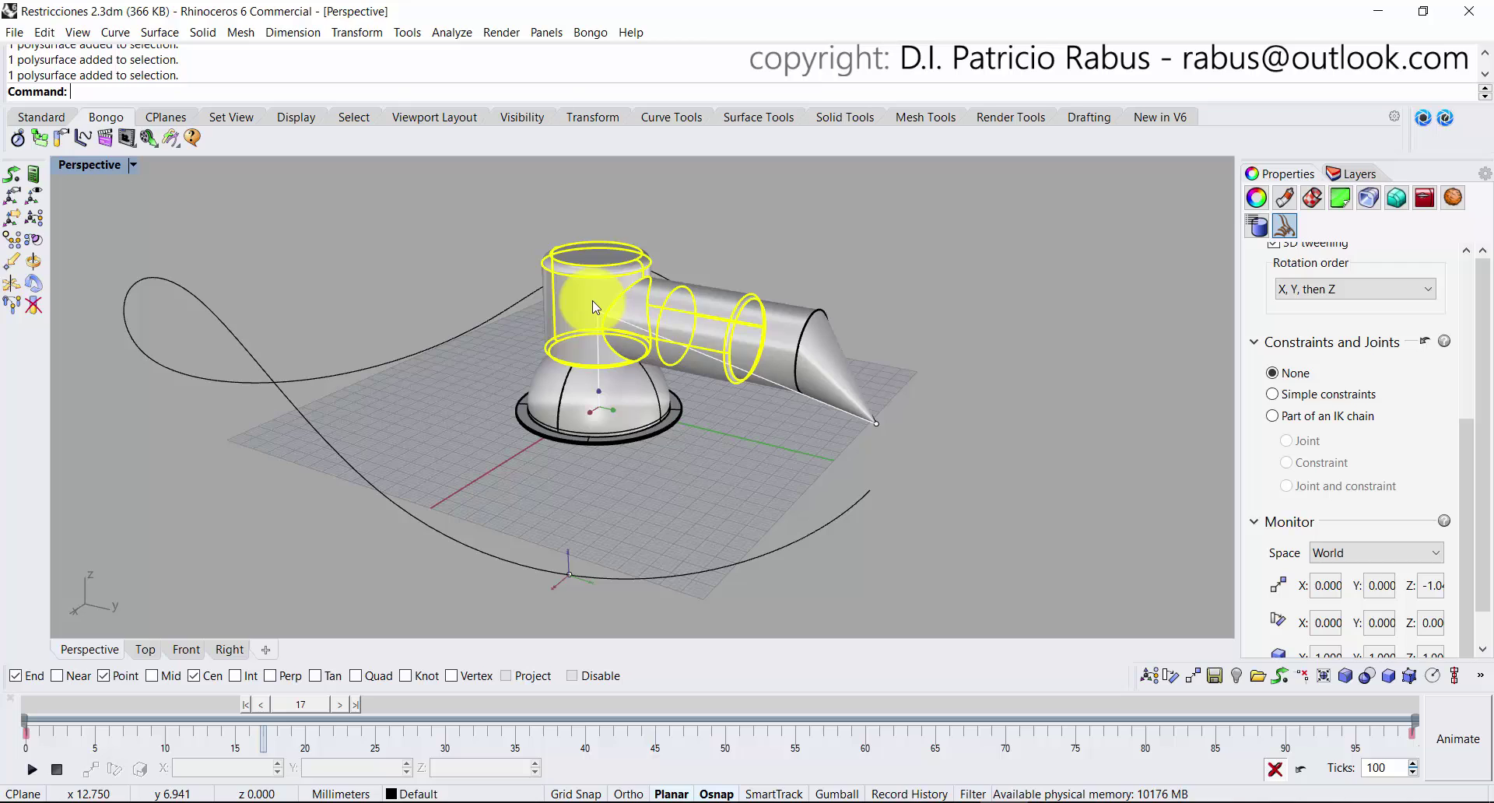
click(1332, 415)
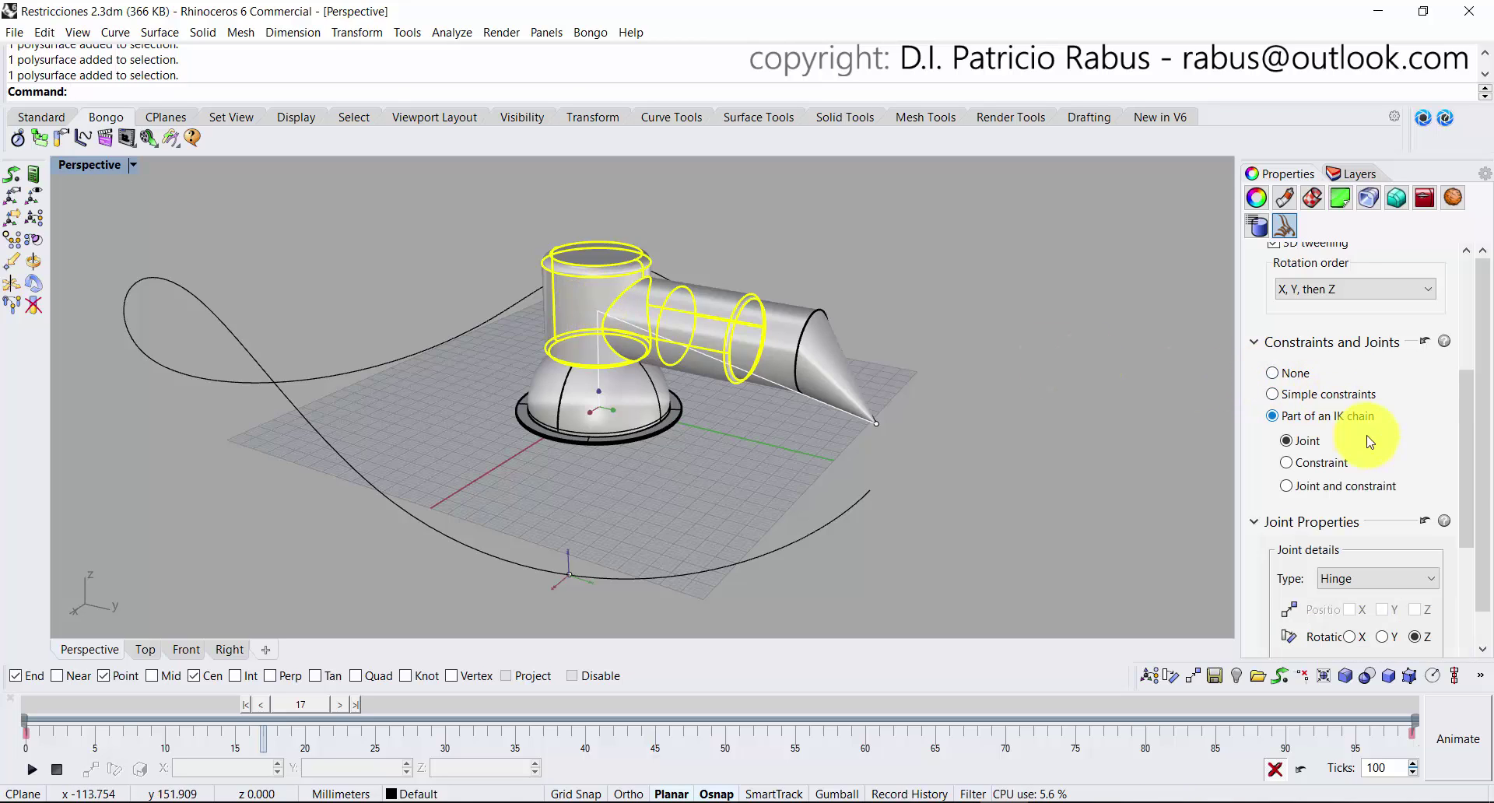
drag(1462, 473, 1460, 498)
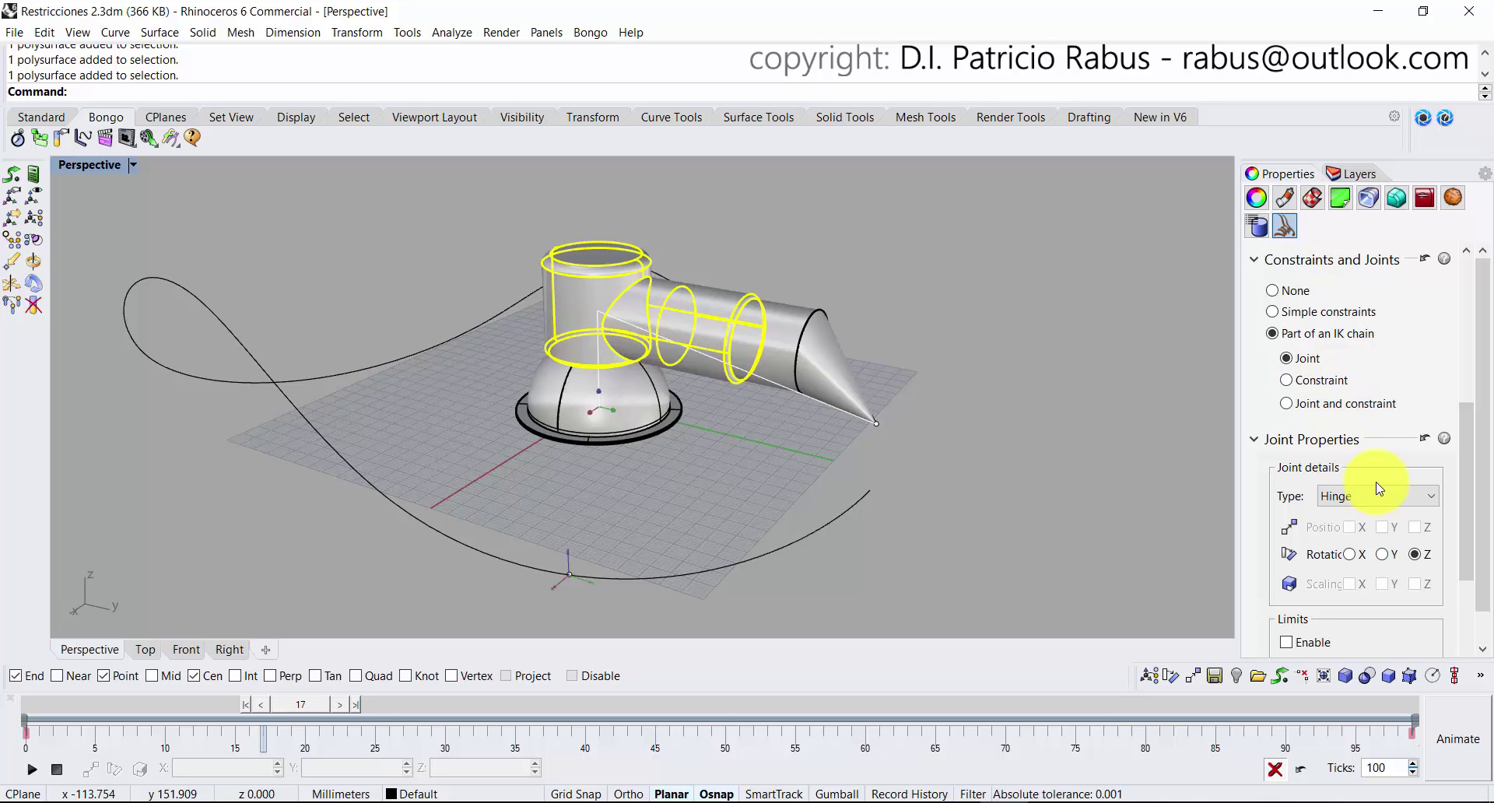
click(1347, 504)
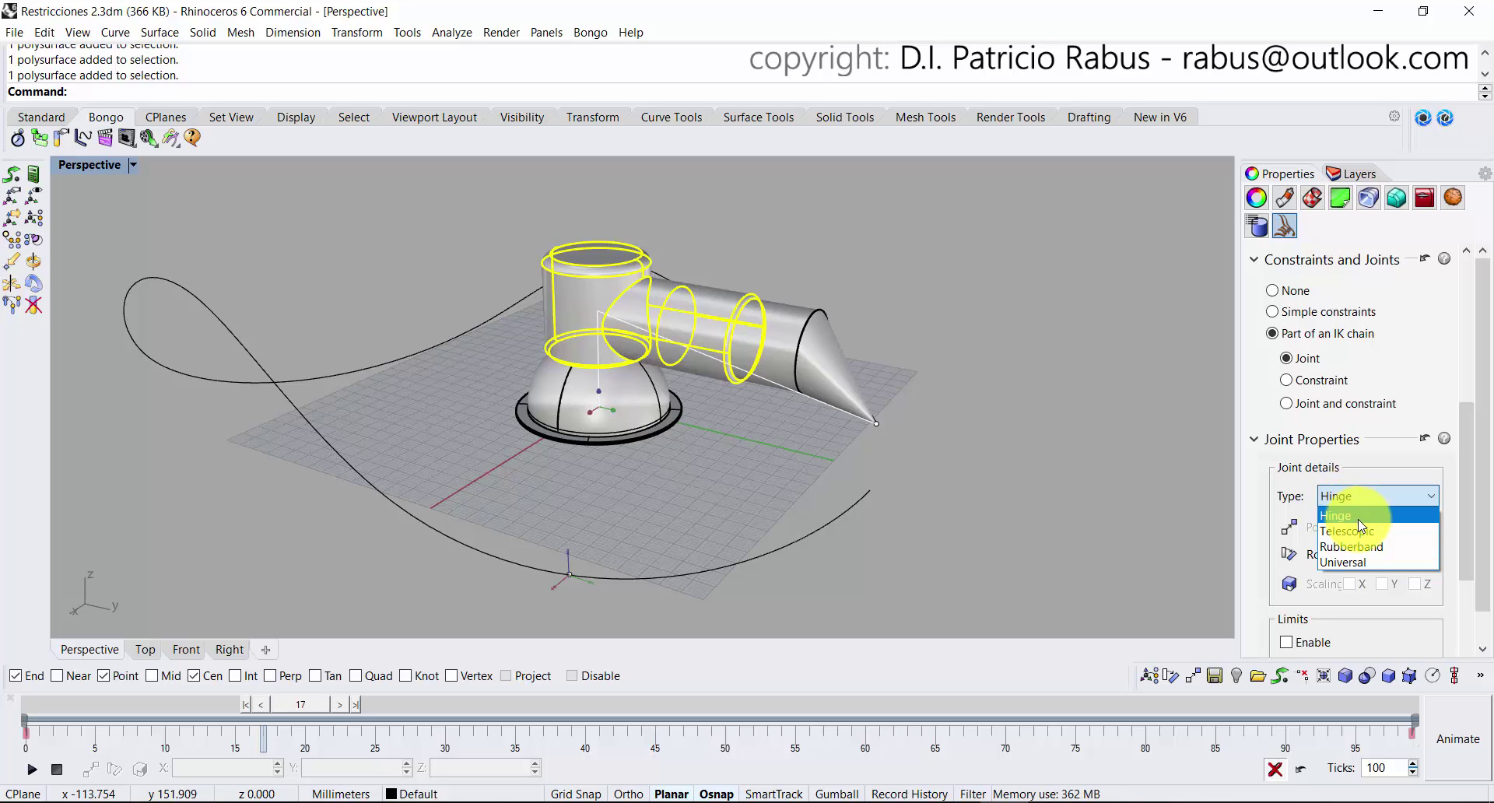
click(1406, 440)
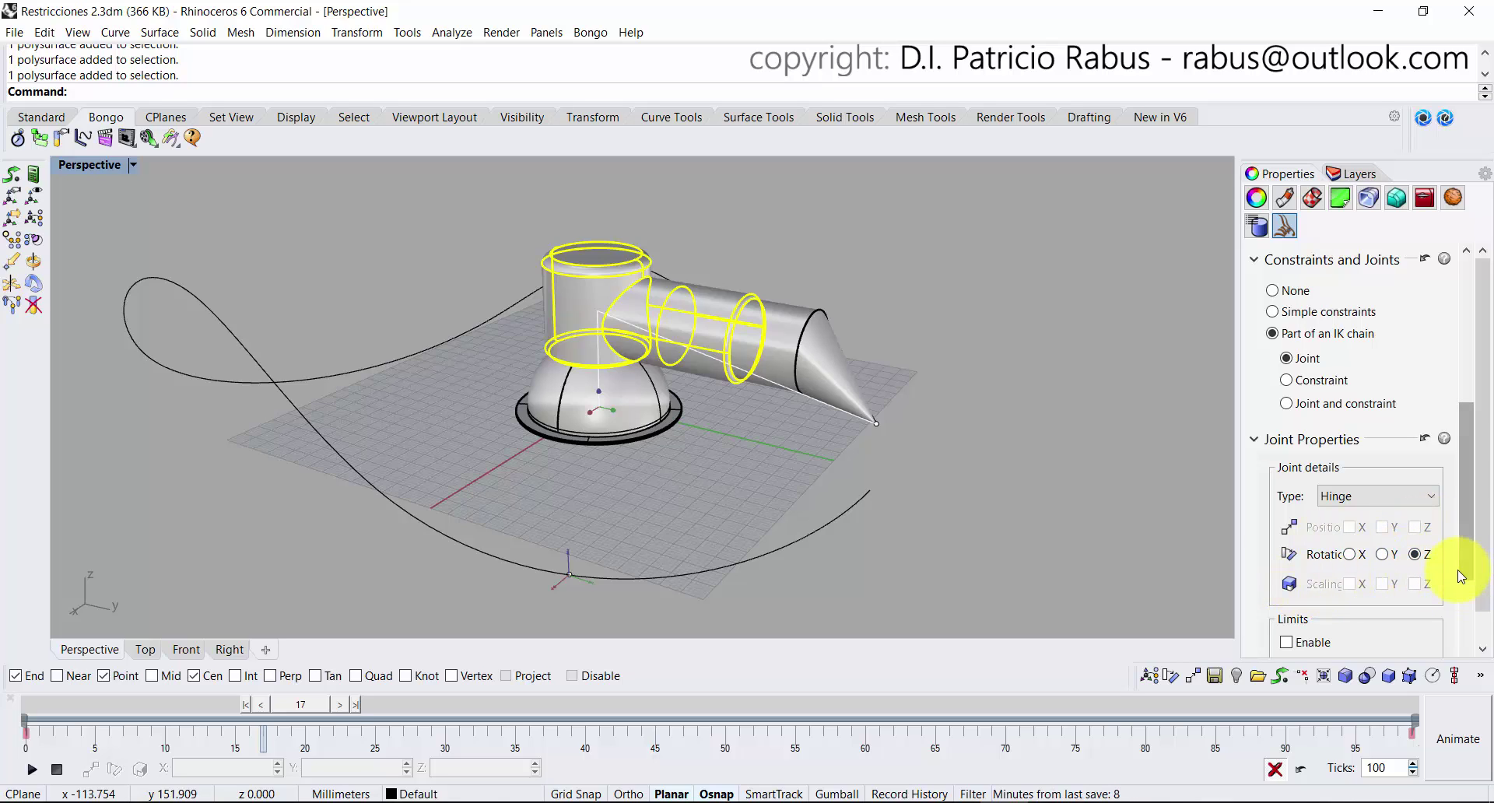
click(1408, 493)
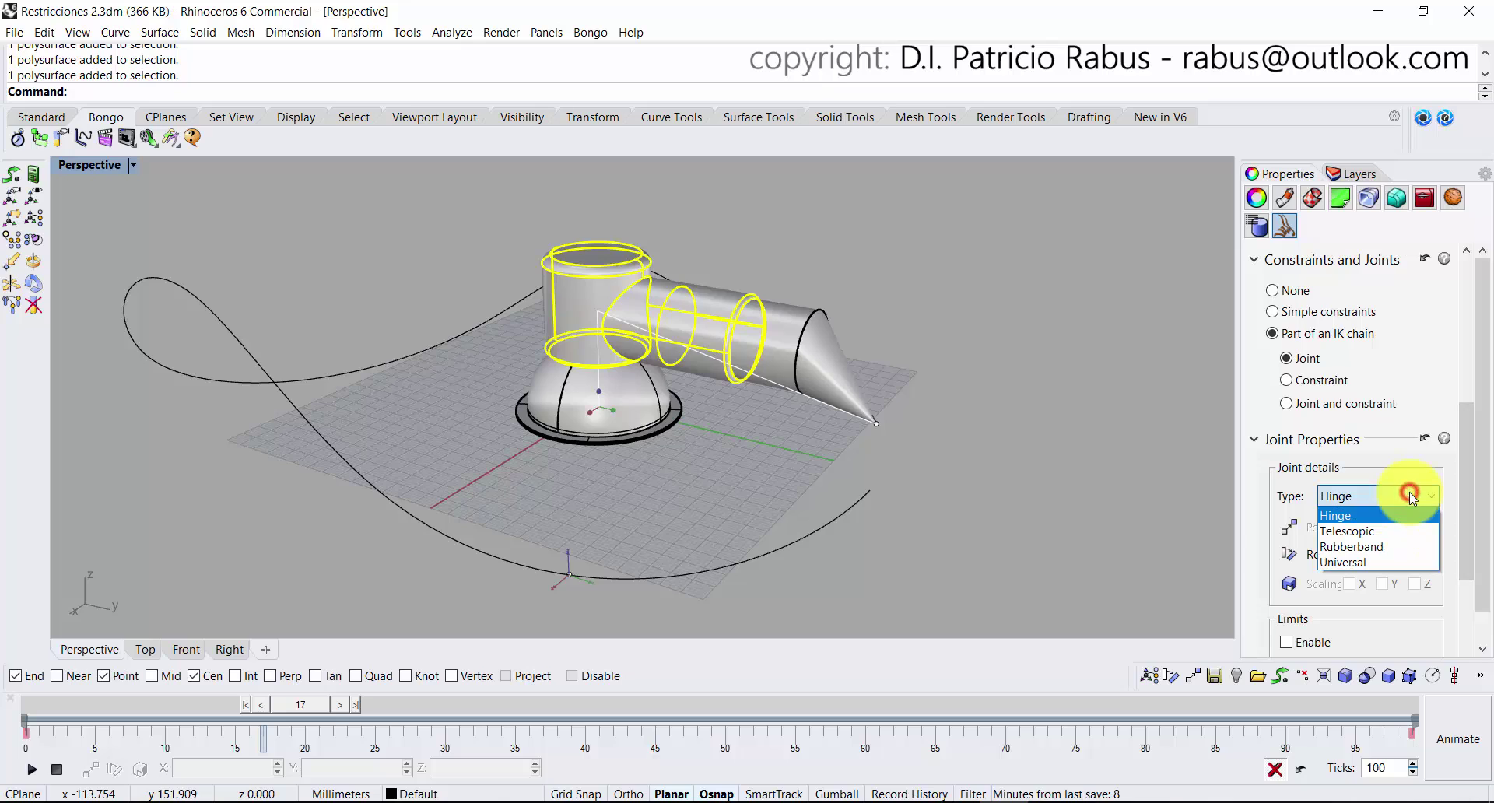
click(1393, 562)
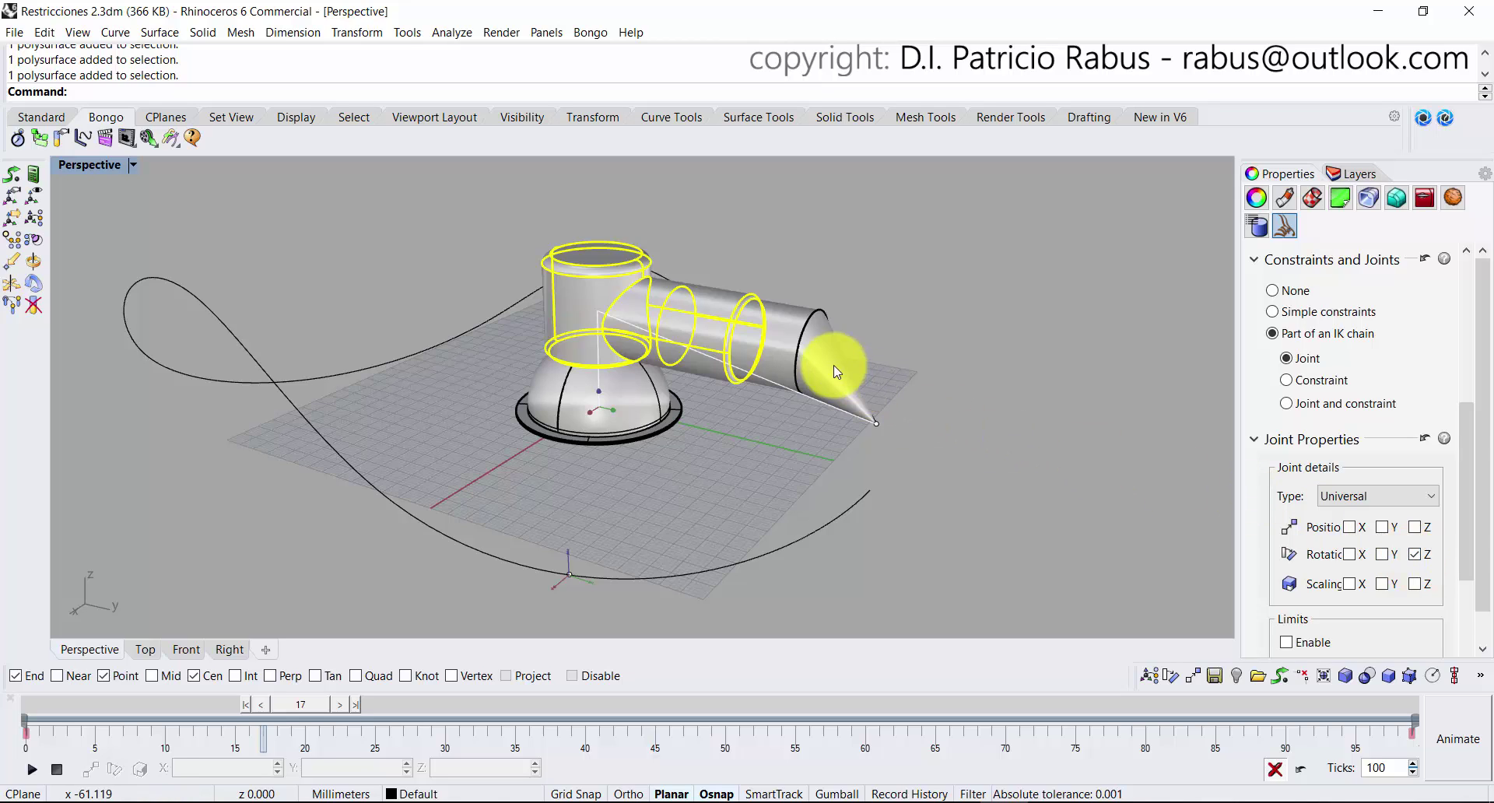
Make the conical arm part of an IK chain as a joint, with type Telescopic and position along Y, checked against its pivot axes.
click(781, 348)
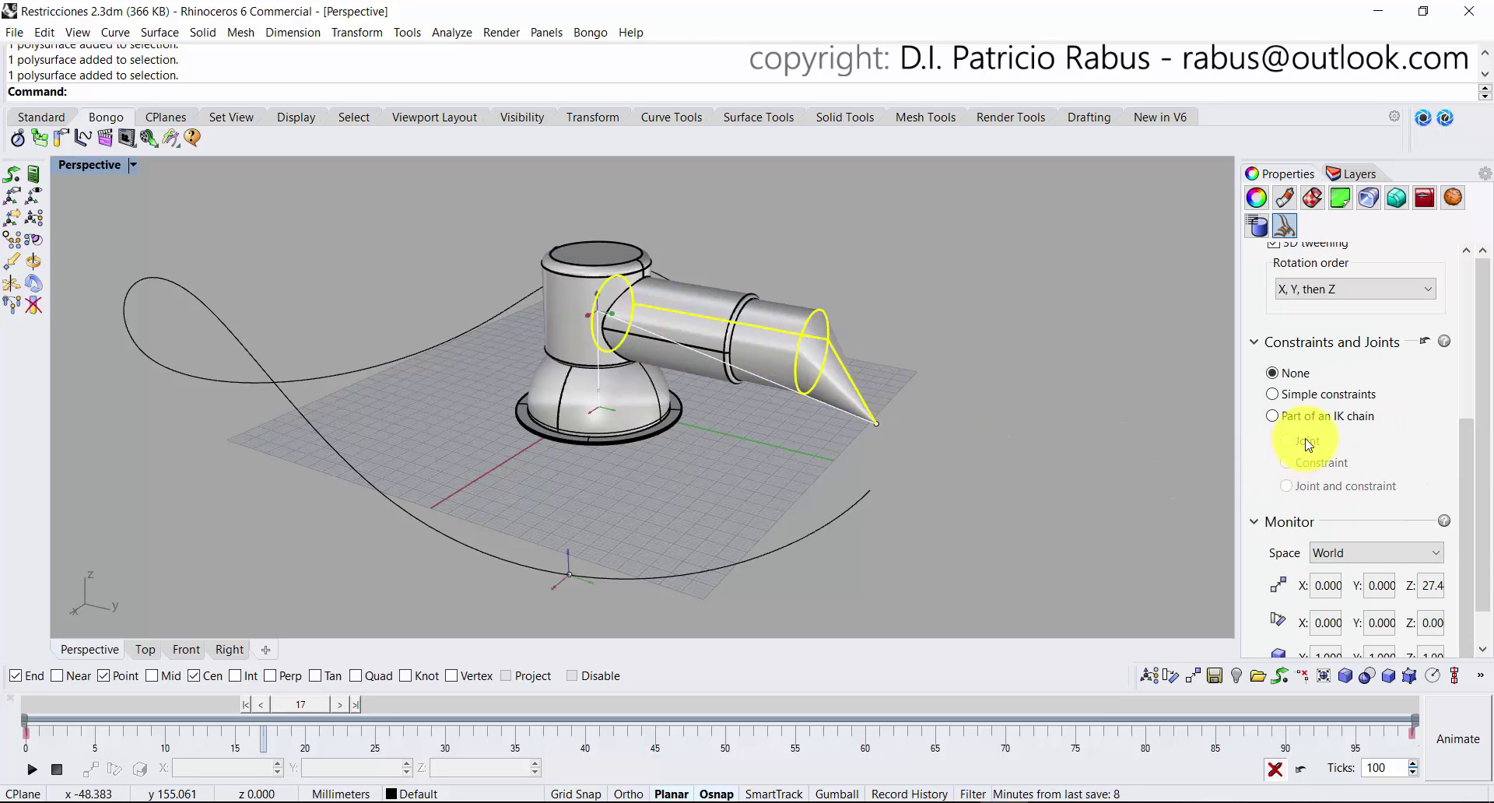
click(1312, 417)
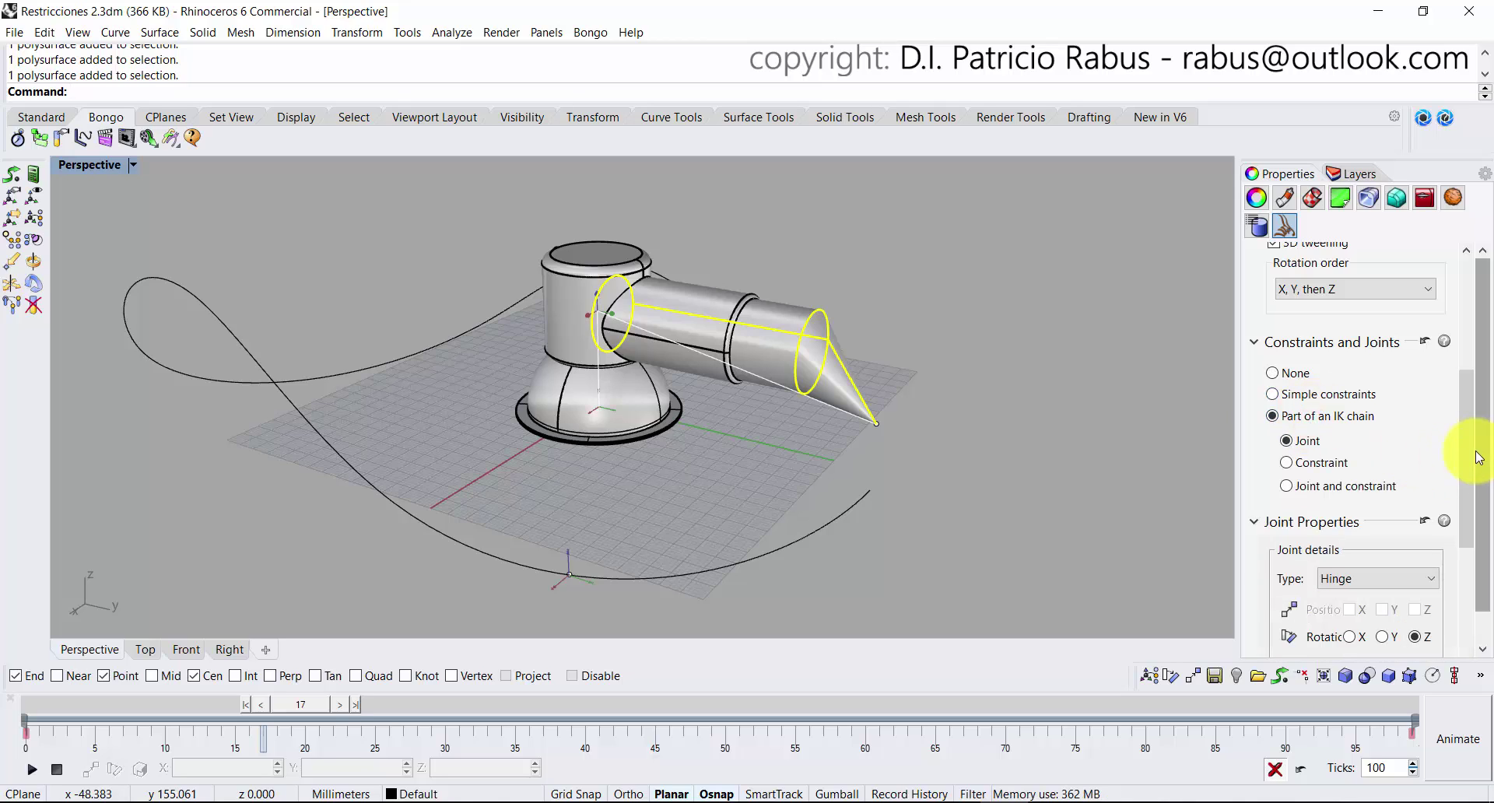
drag(1471, 457, 1472, 487)
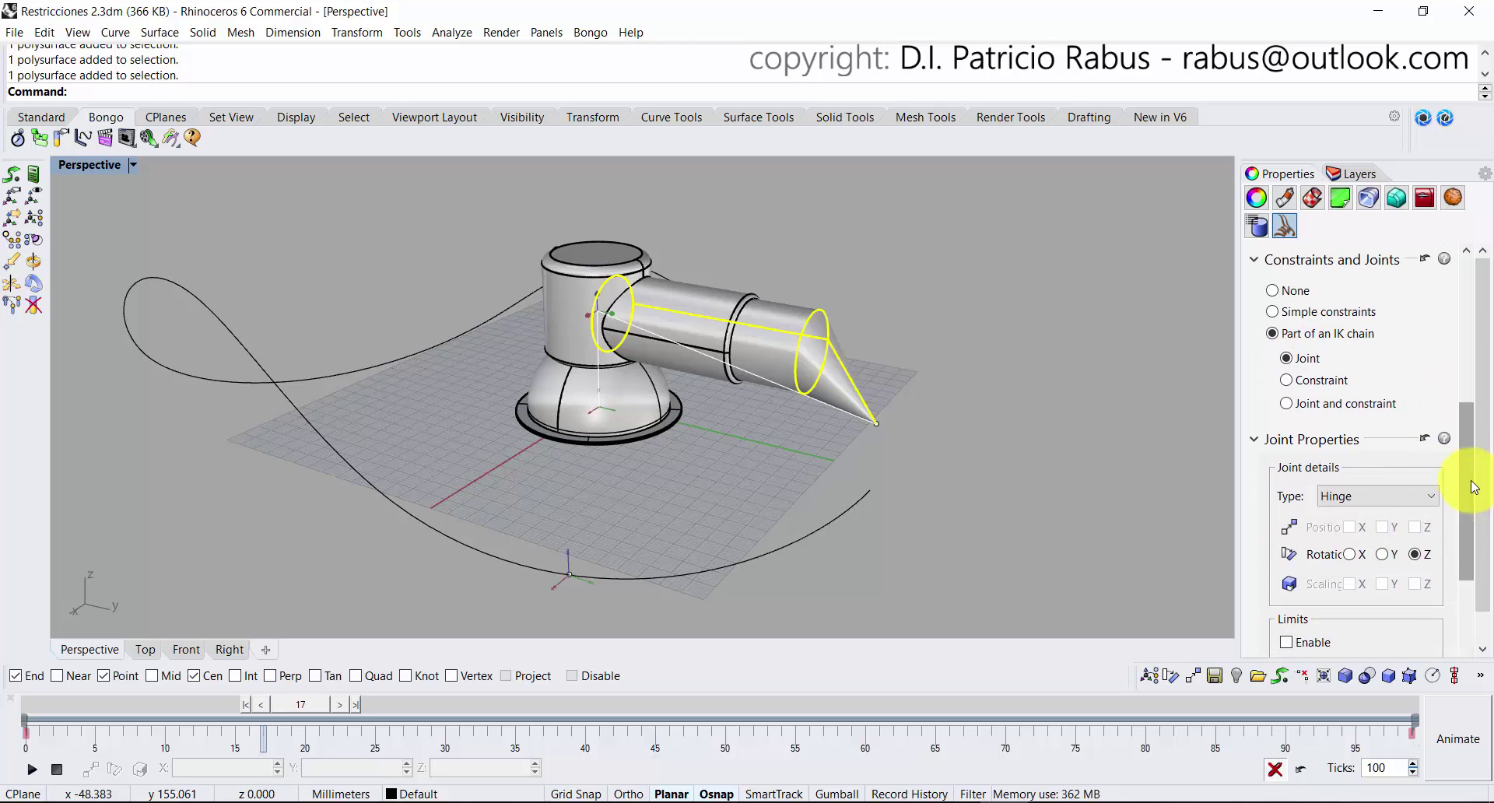
click(1393, 497)
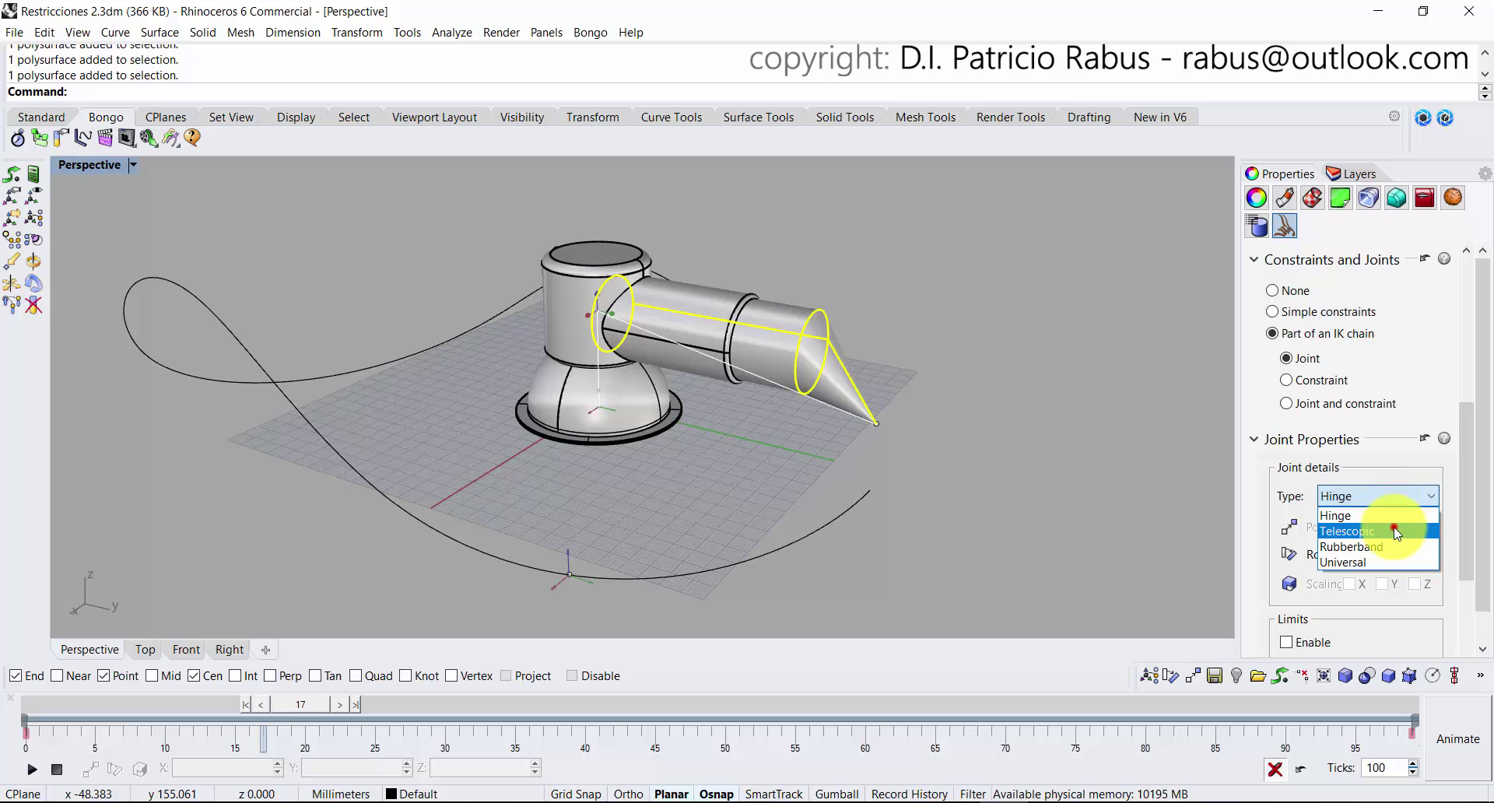
click(1393, 526)
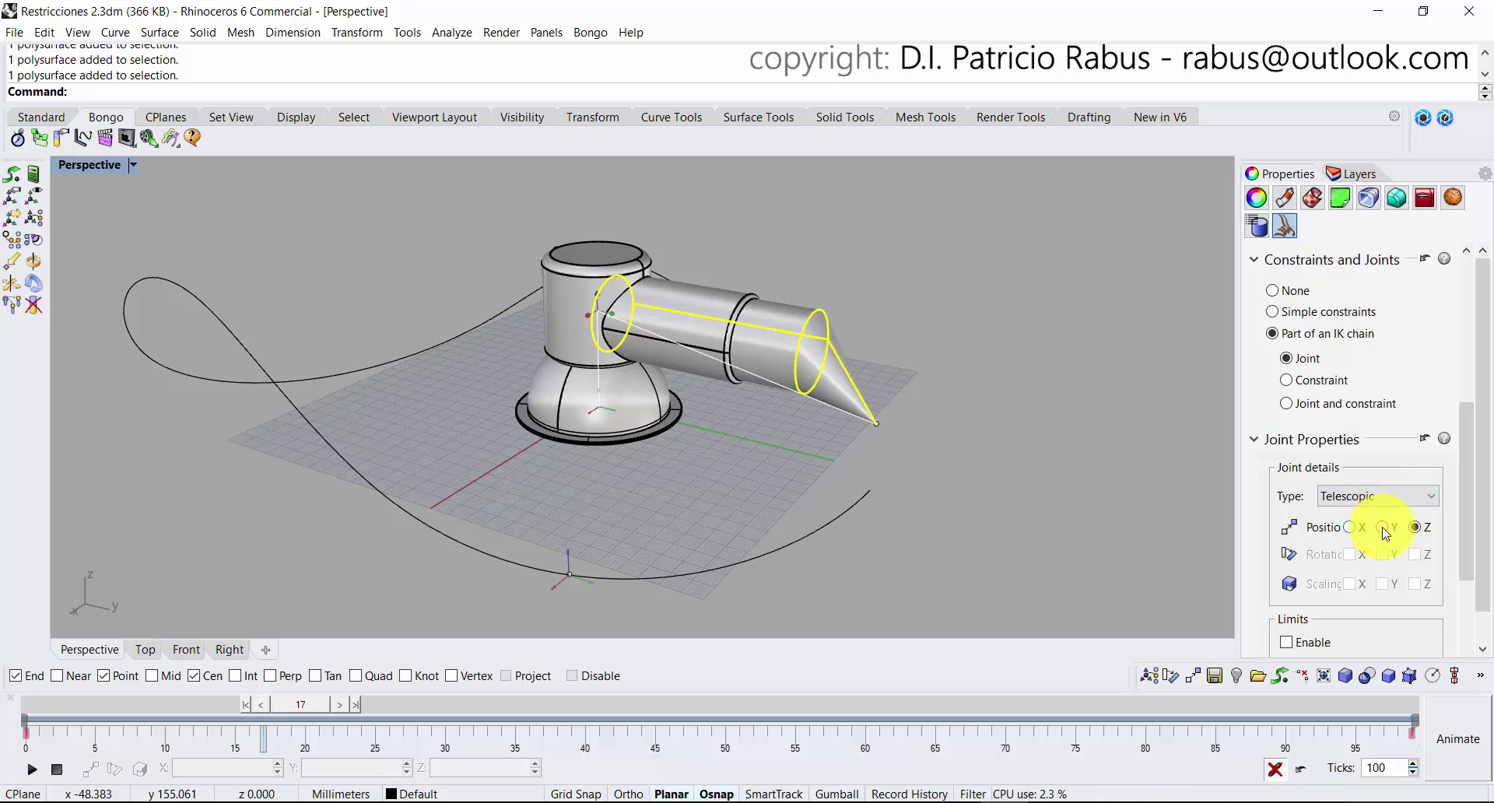
scroll(690, 342, up, 5)
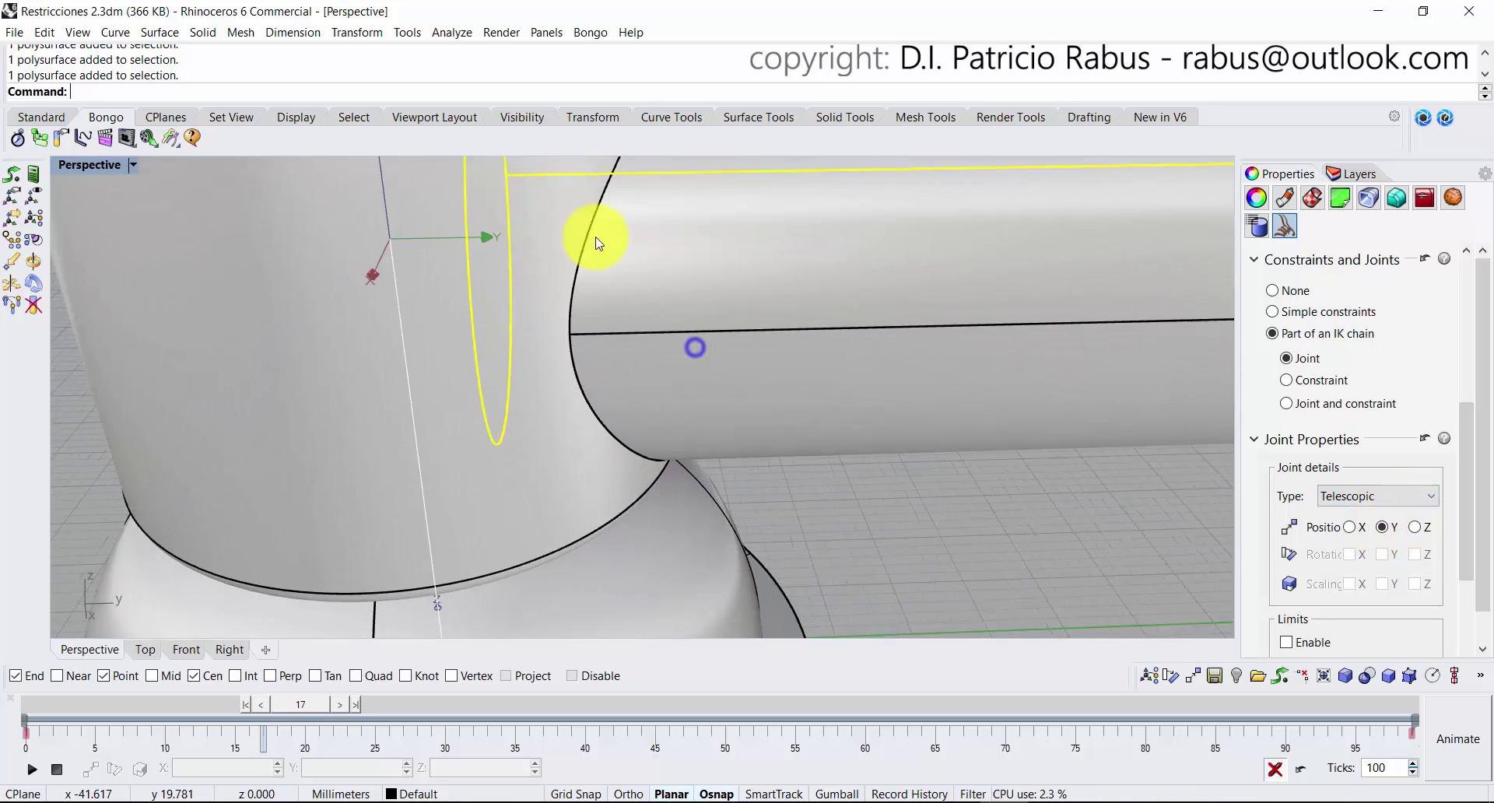
scroll(802, 285, down, 5)
right_drag(800, 383, 944, 427)
Make the point at the cone's tip part of an IK chain as a constraint, constrained to the point on the spatial curve.
click(931, 452)
click(922, 453)
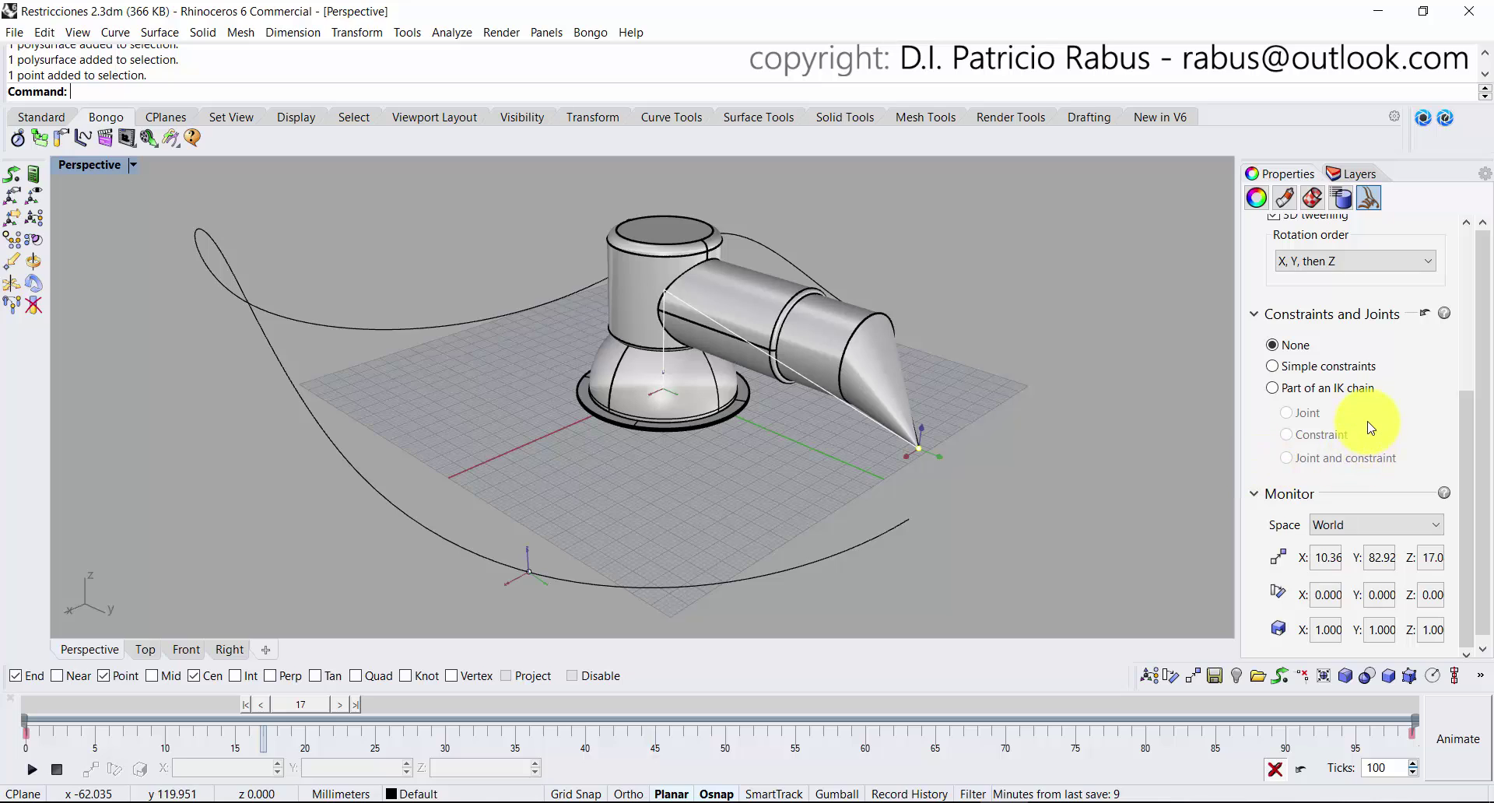
click(1353, 388)
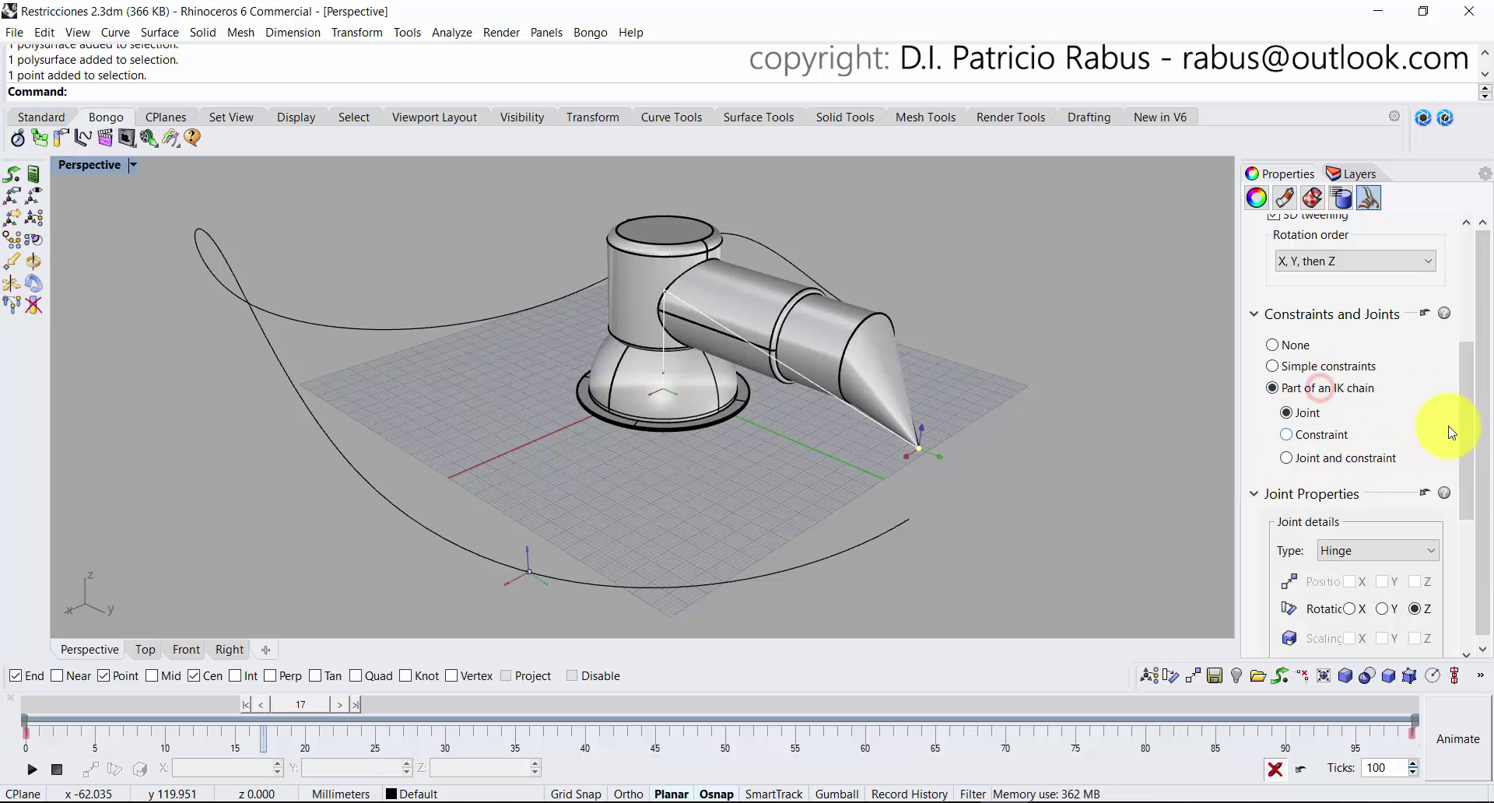
drag(1458, 426, 1471, 472)
click(1329, 319)
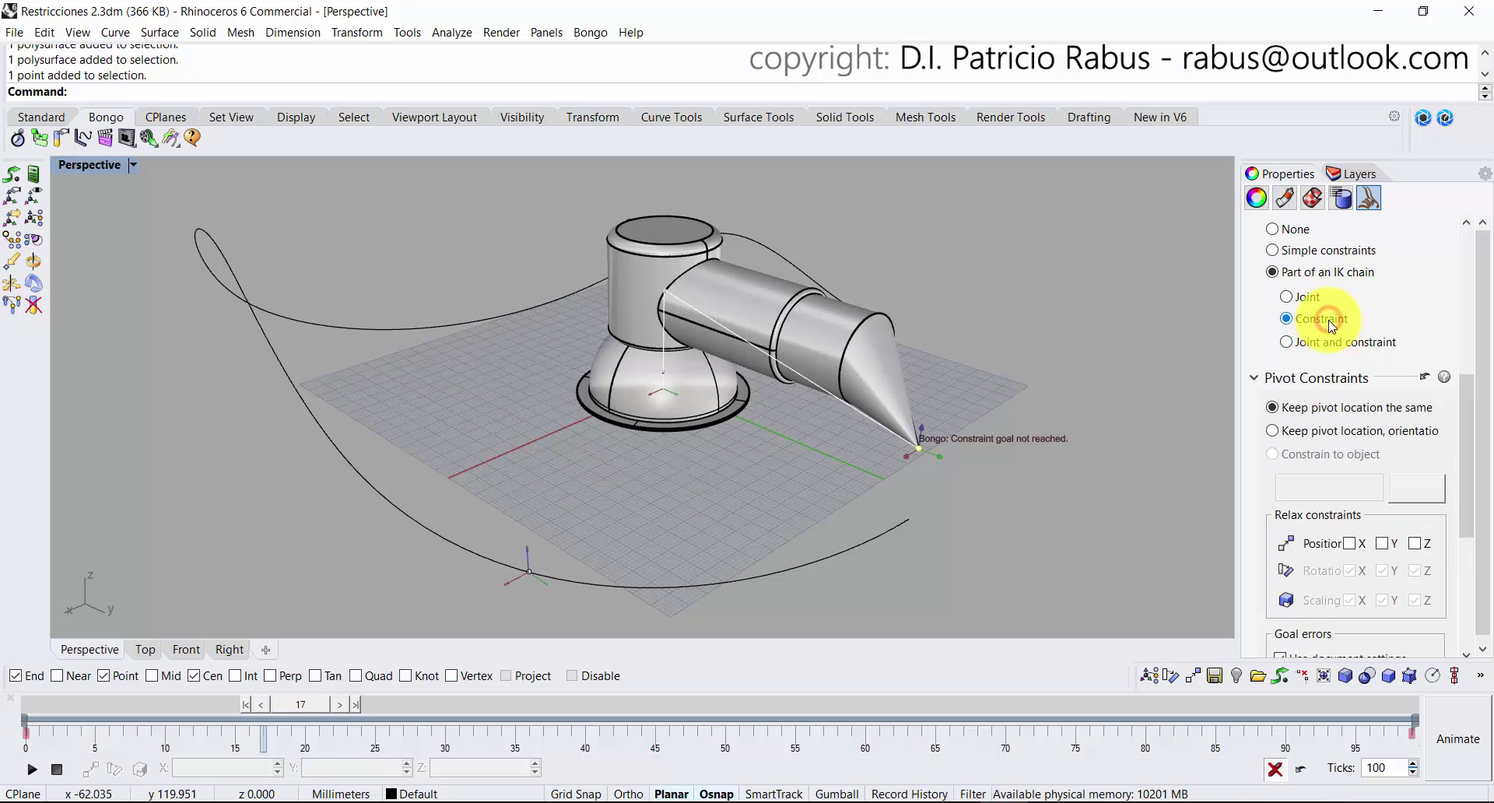
click(1414, 495)
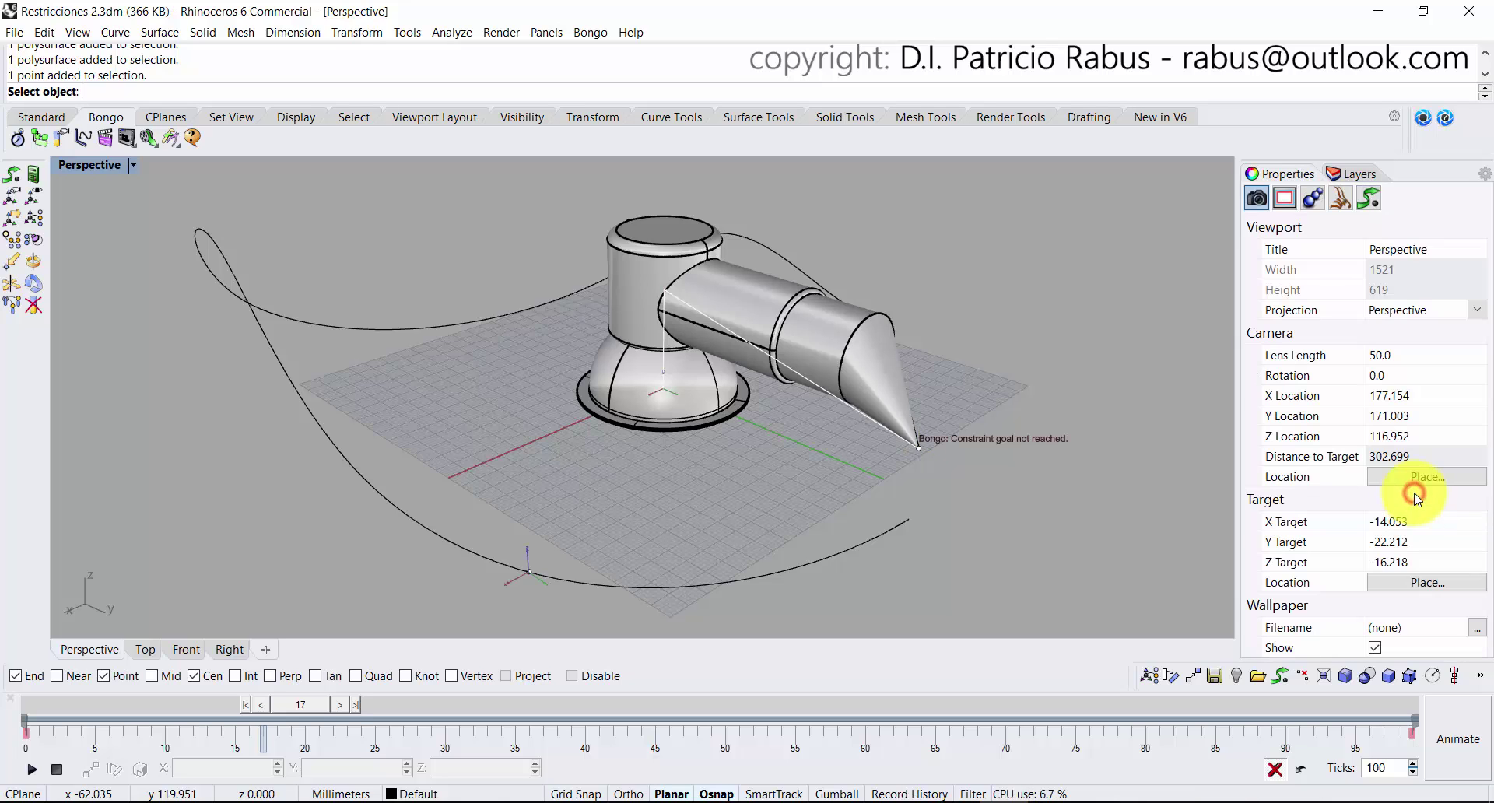
click(527, 574)
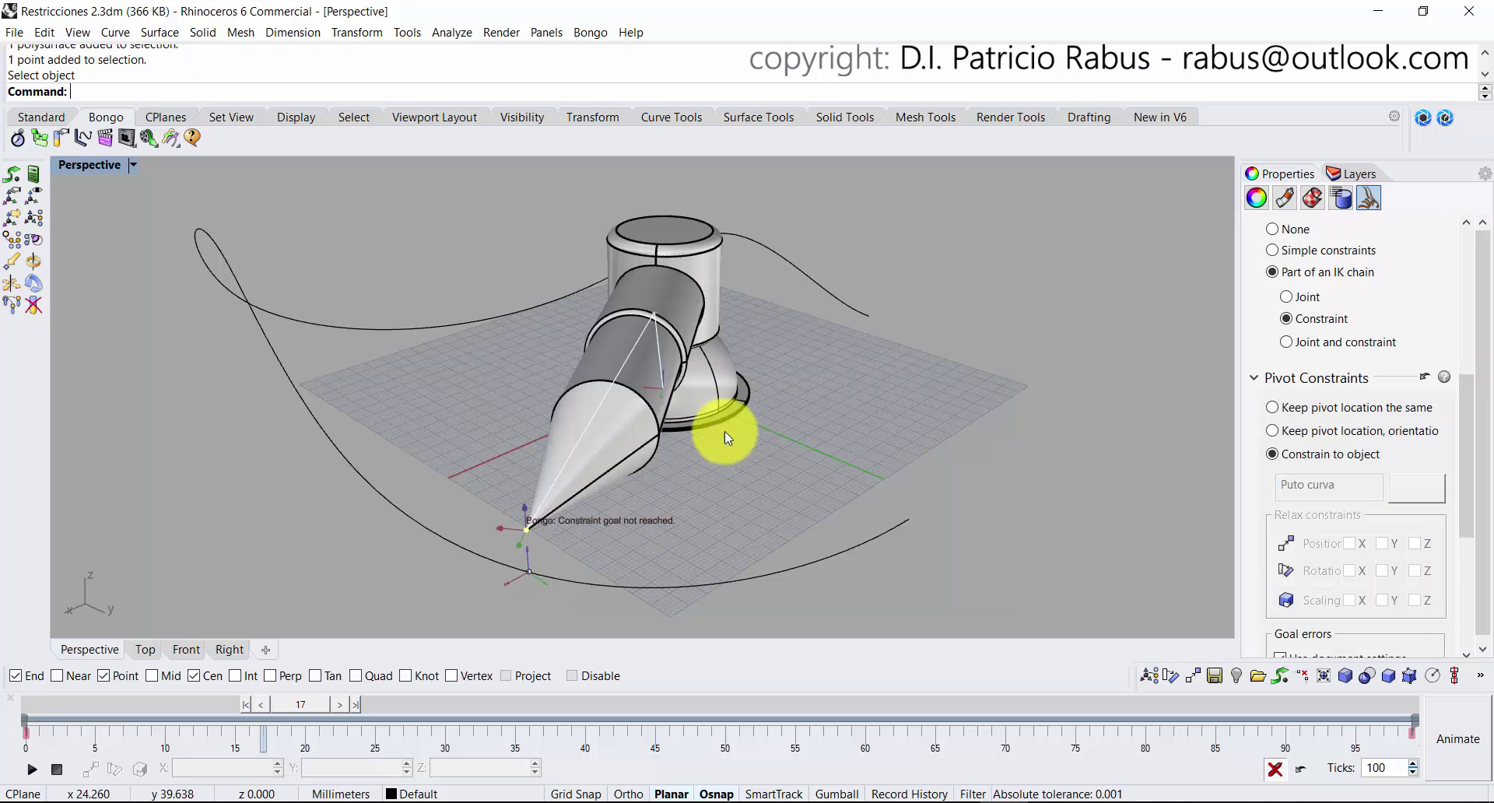
Scrub the animation to tick 52 and back to tick 2, checking how the arm follows the spatial curve.
scroll(727, 443, down, 2)
drag(300, 705, 753, 704)
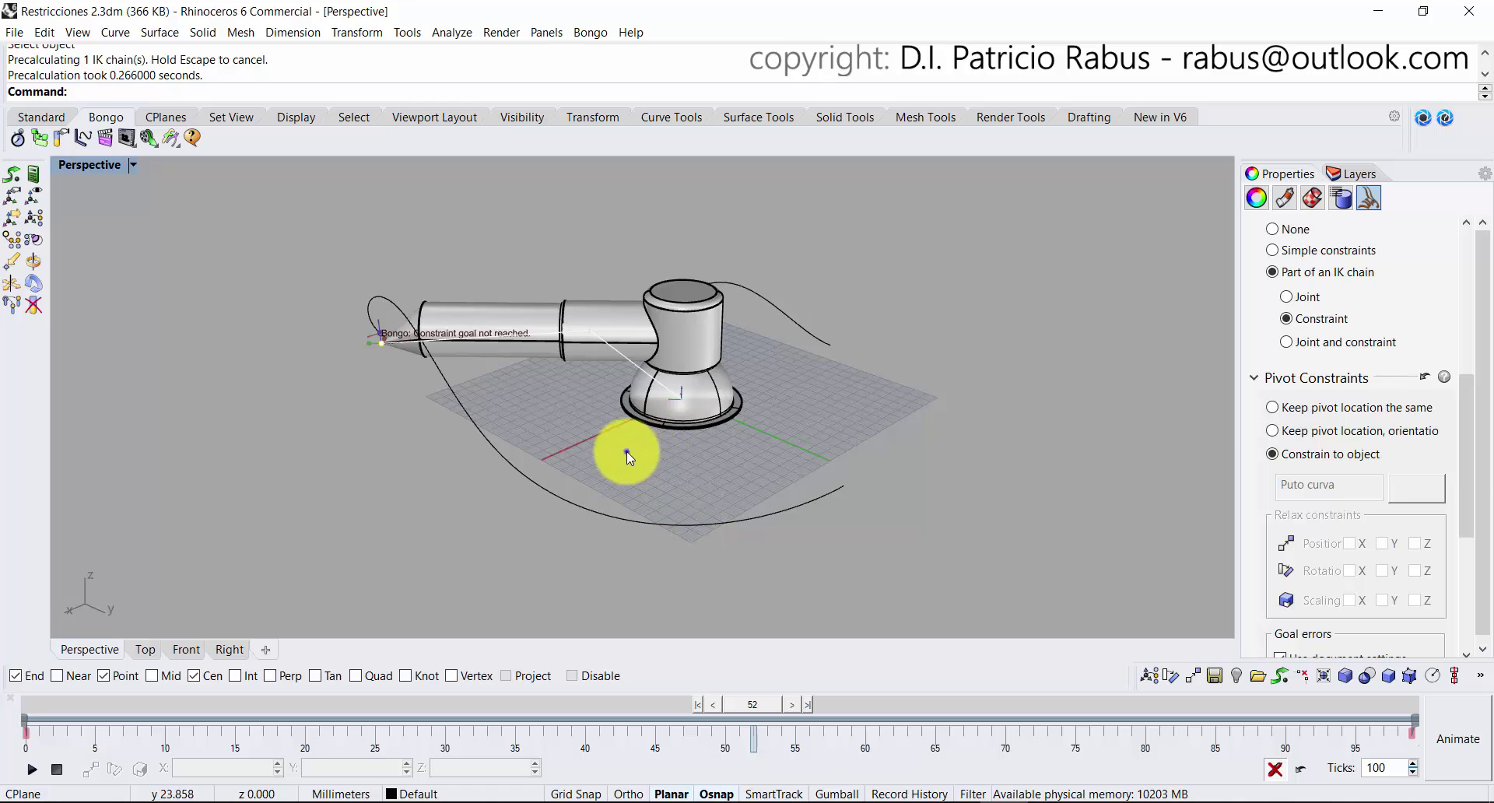
scroll(433, 306, up, 5)
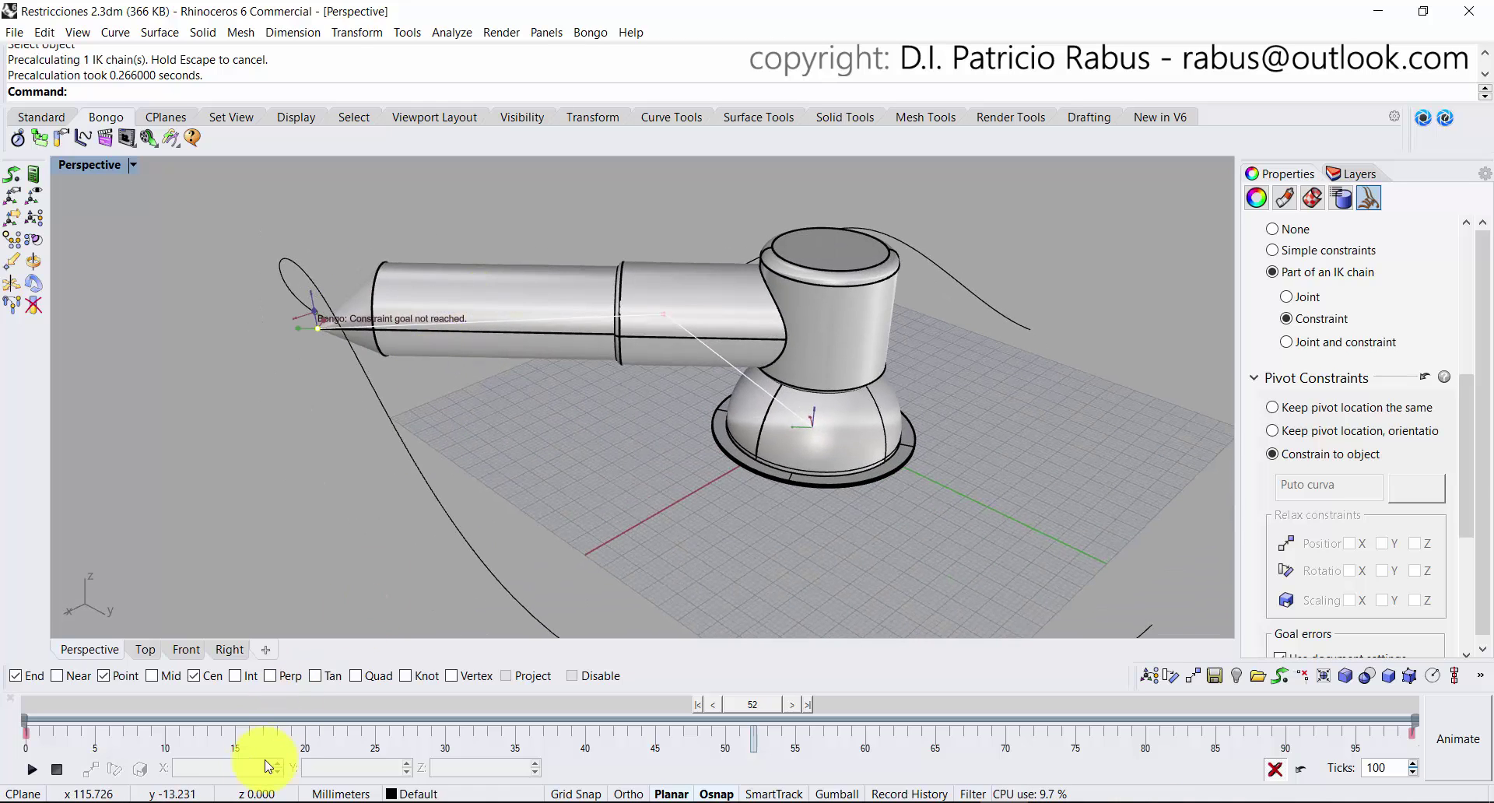
drag(756, 704, 77, 702)
drag(298, 691, 74, 634)
right_drag(770, 400, 872, 249)
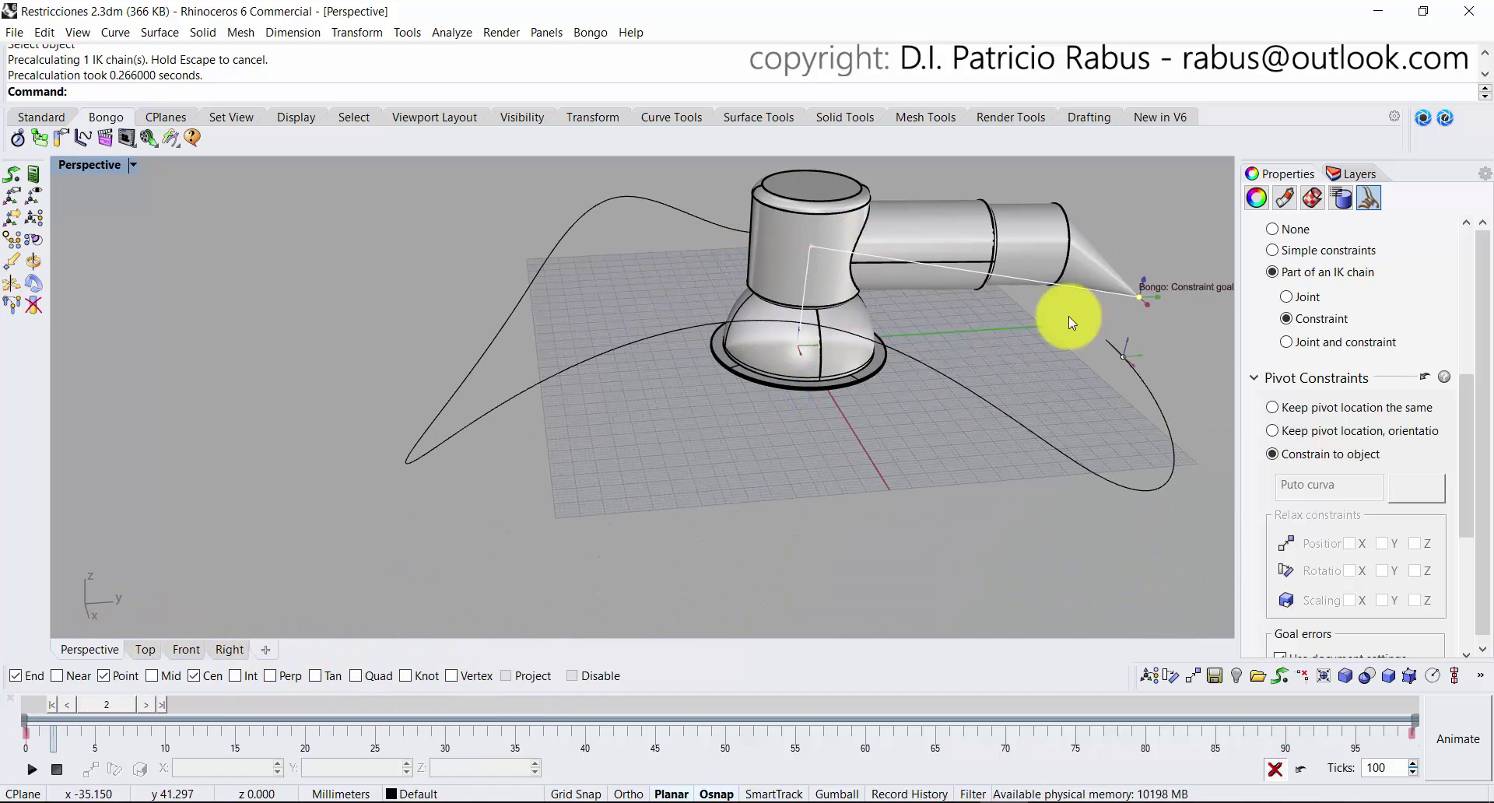
Enable rotation about X on the upper body's Universal joint and check it against the pivot axes in the domed base.
click(781, 229)
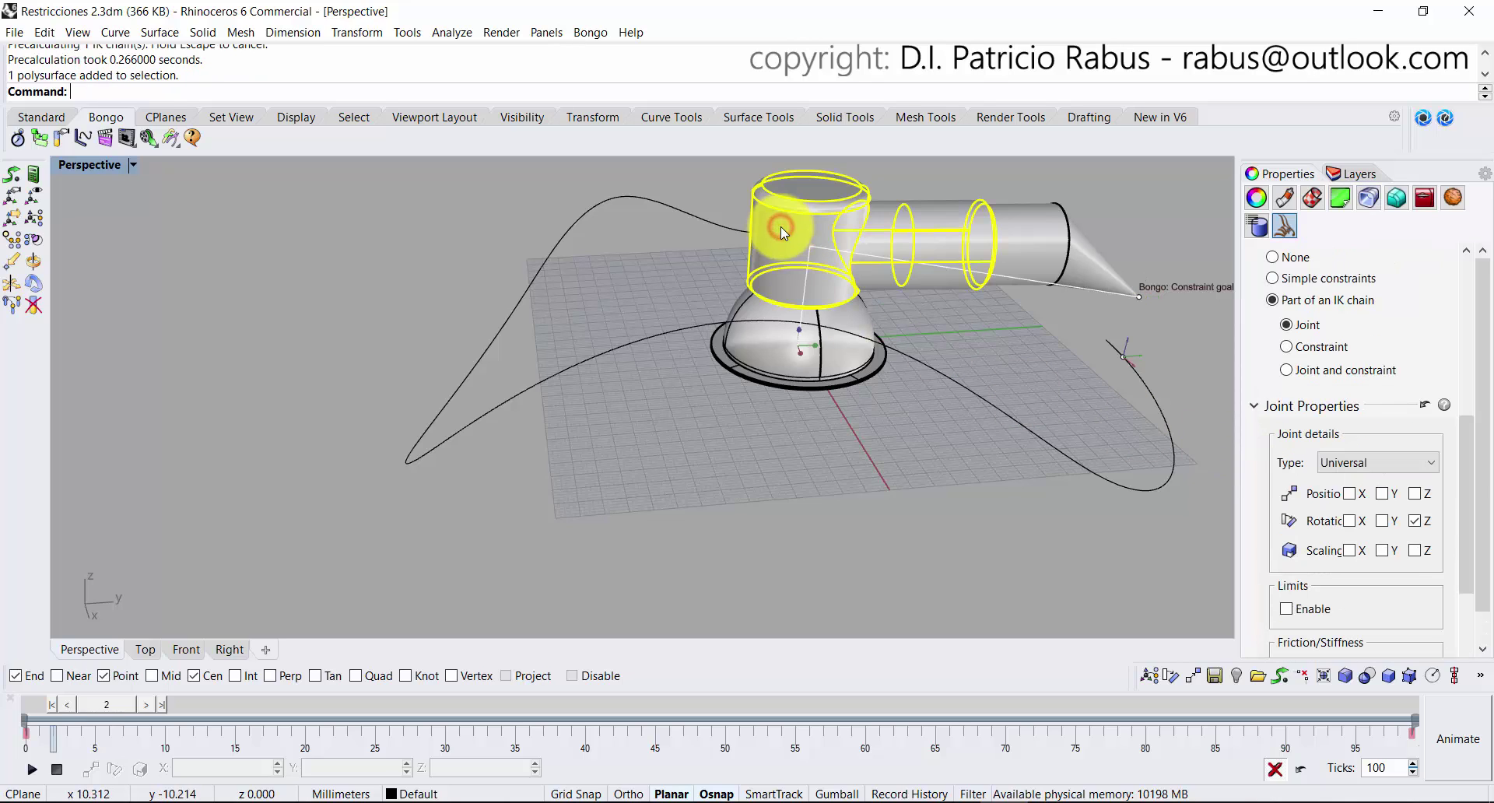
click(1351, 521)
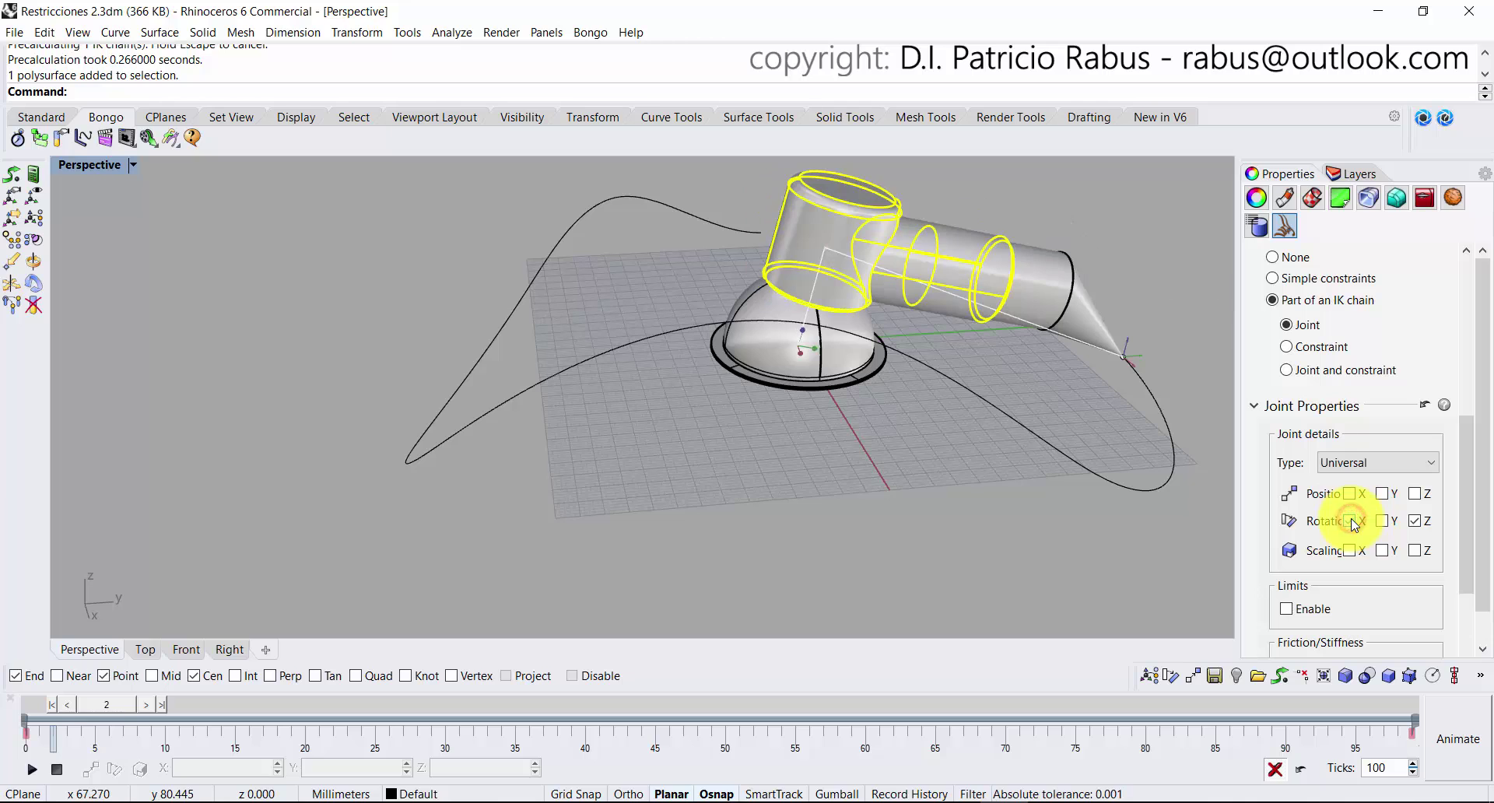
scroll(832, 375, up, 5)
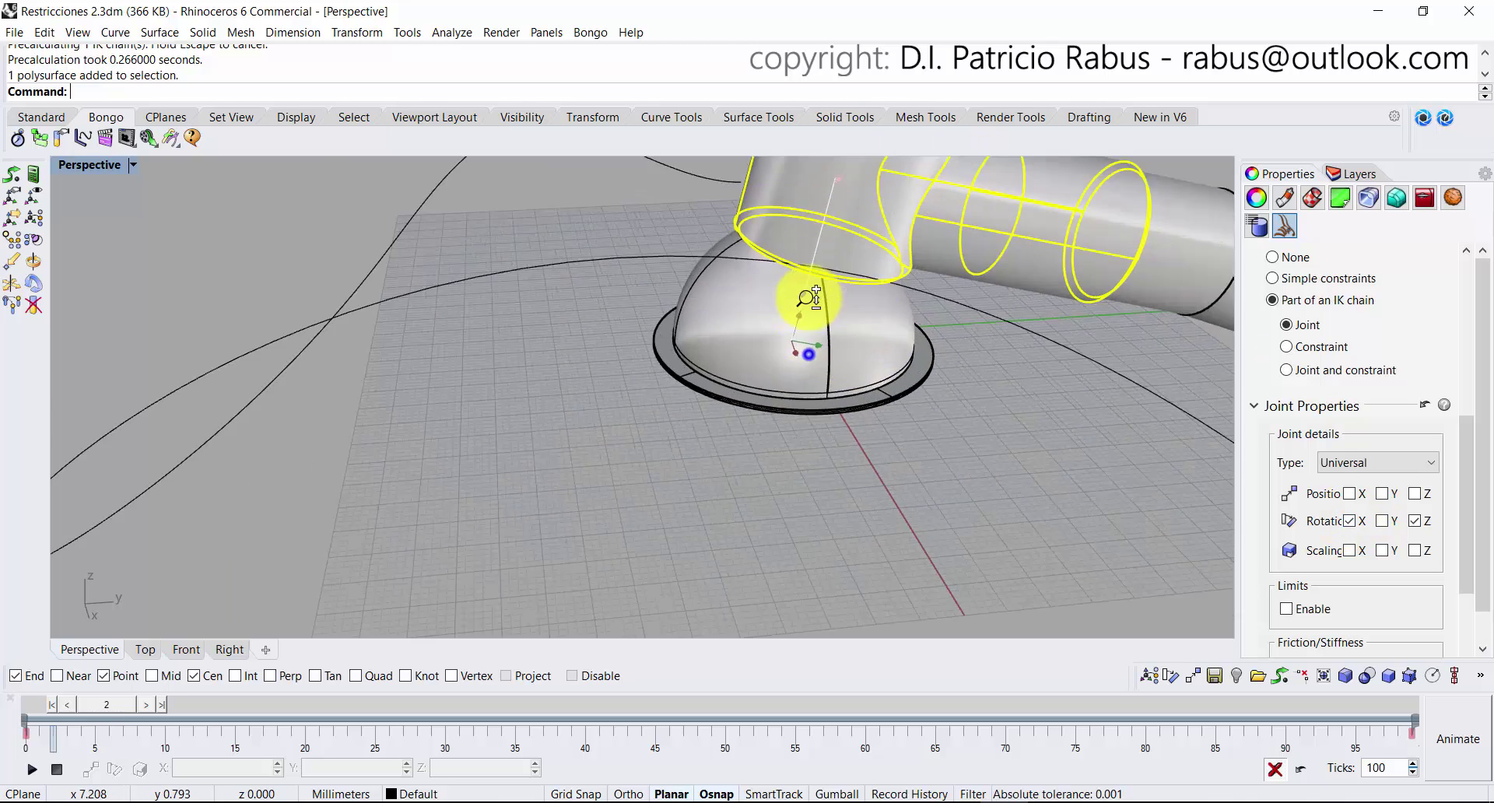
scroll(800, 366, down, 5)
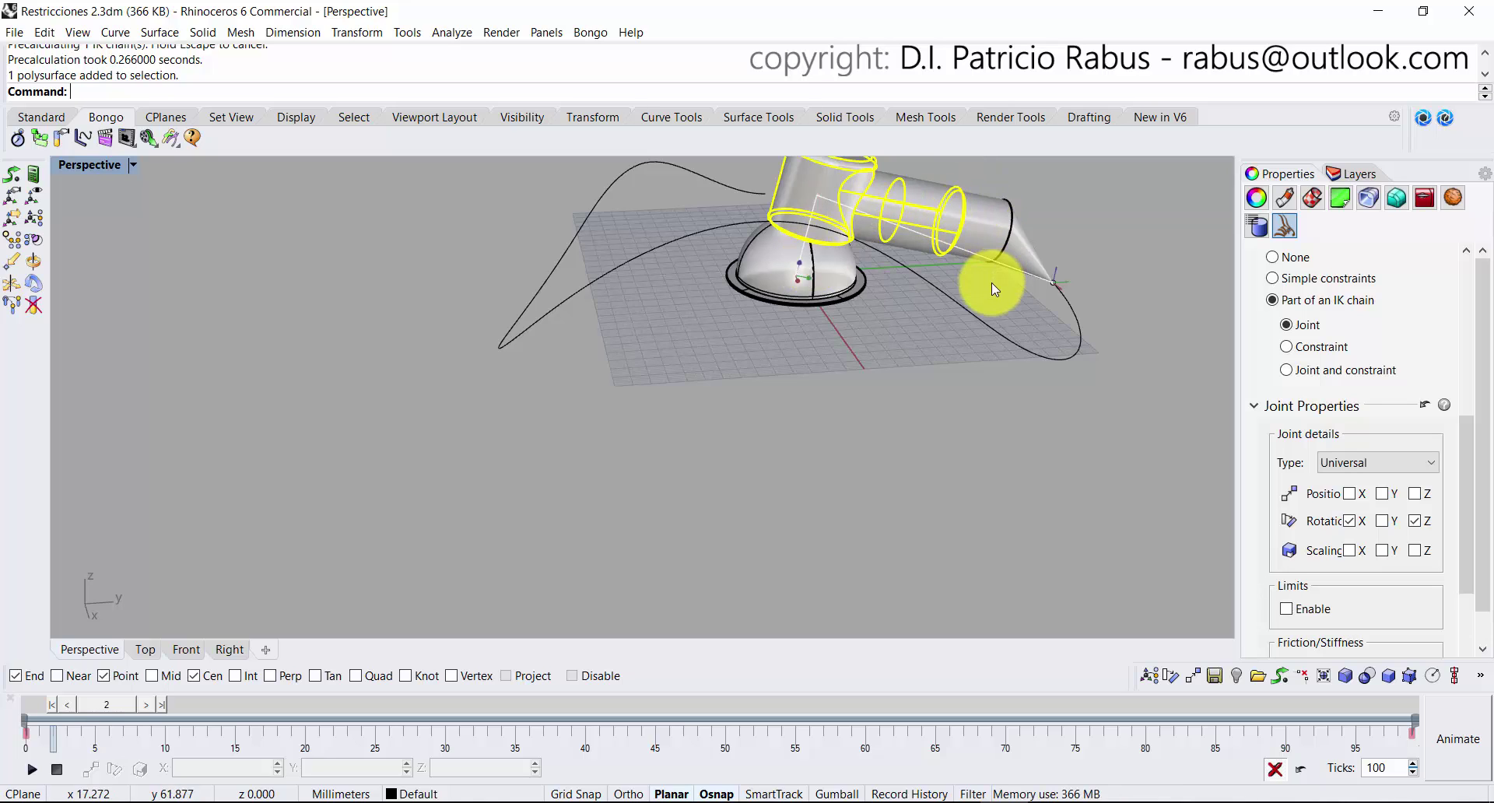
scroll(809, 311, up, 3)
scroll(828, 306, down, 4)
right_drag(829, 310, 684, 435)
Scrub and play the animation to check the arm's motion along the curve, then stop it and clear the selection.
drag(131, 713, 86, 497)
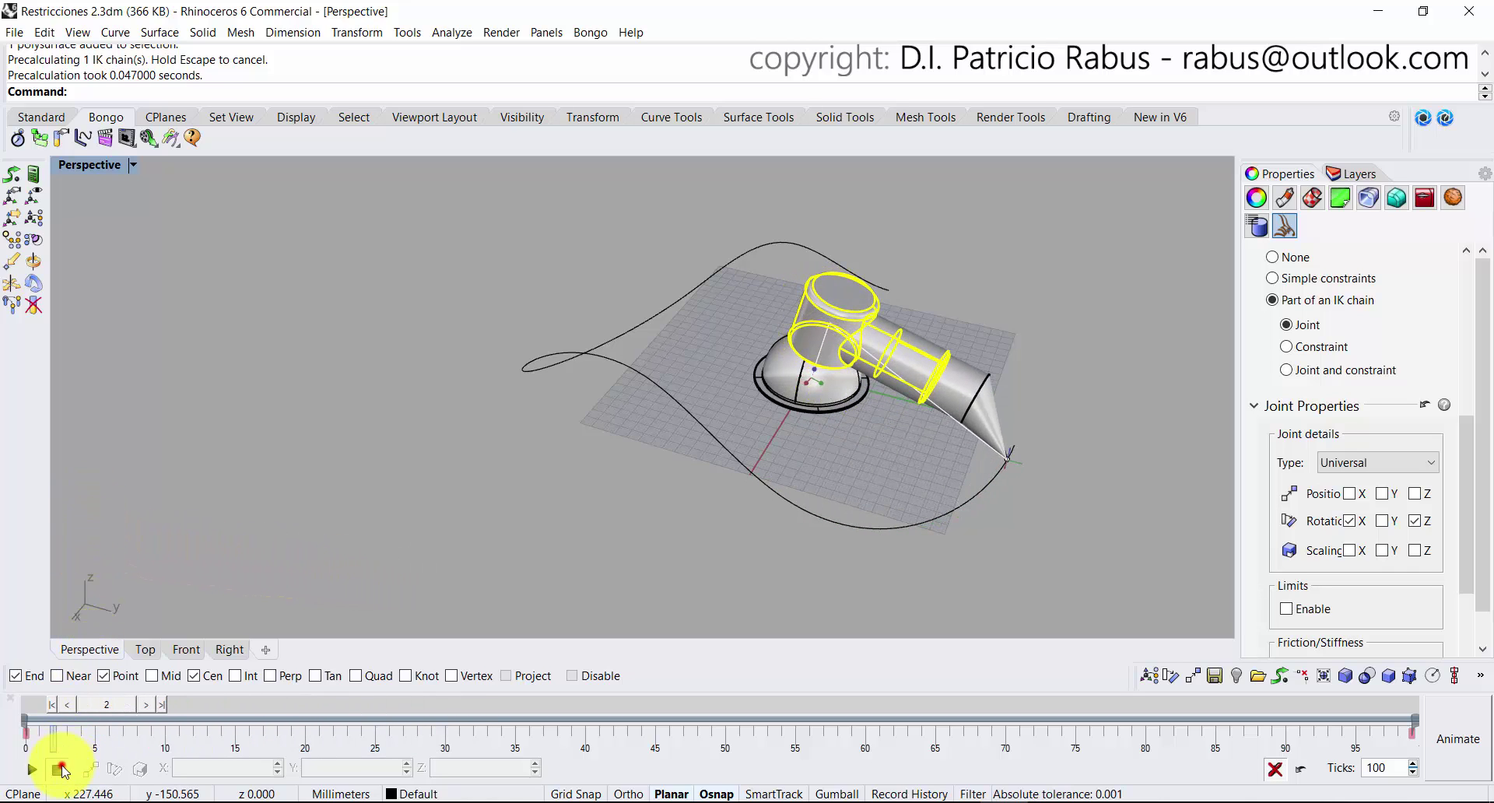
click(31, 768)
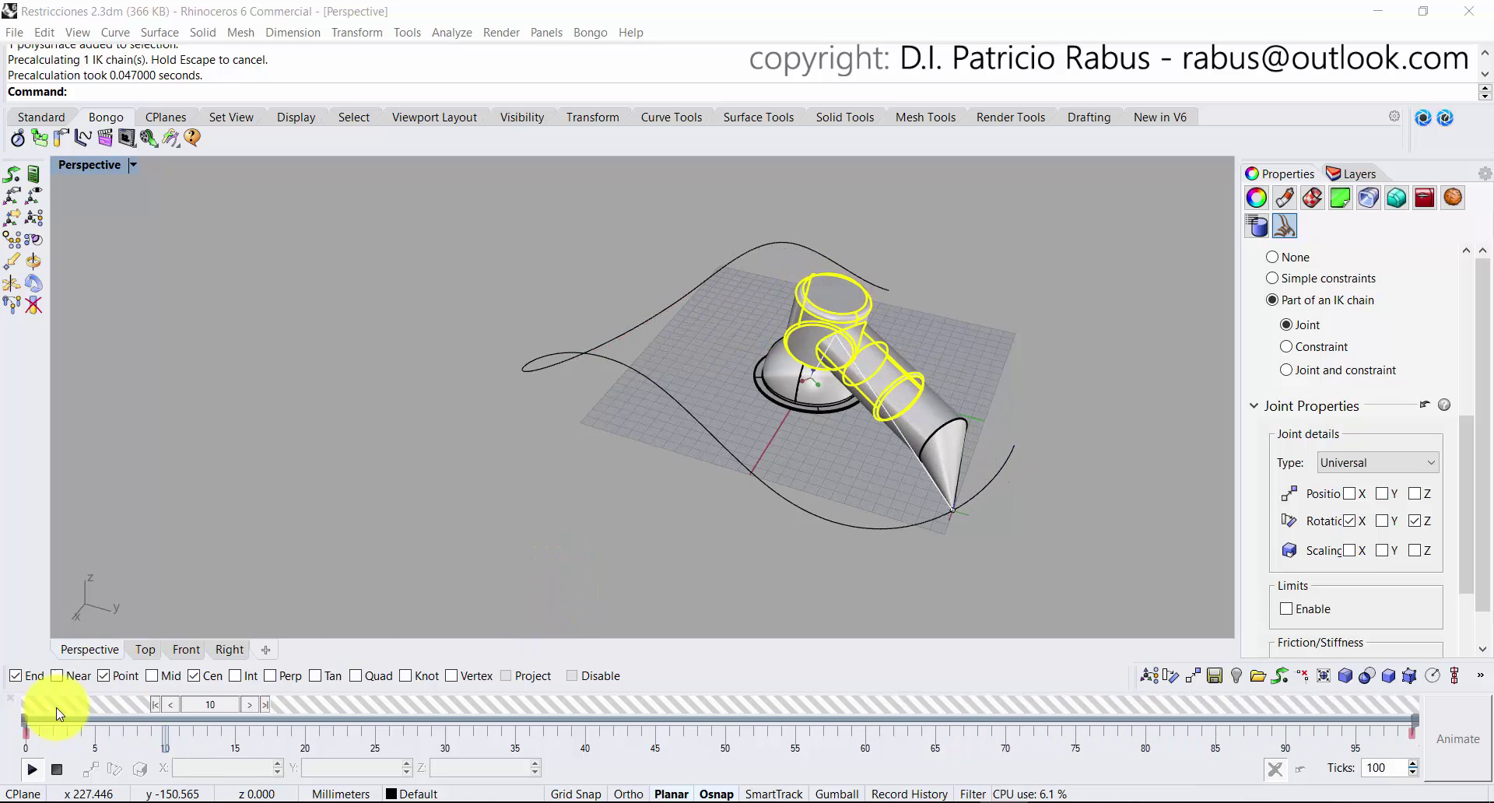
click(56, 769)
click(261, 573)
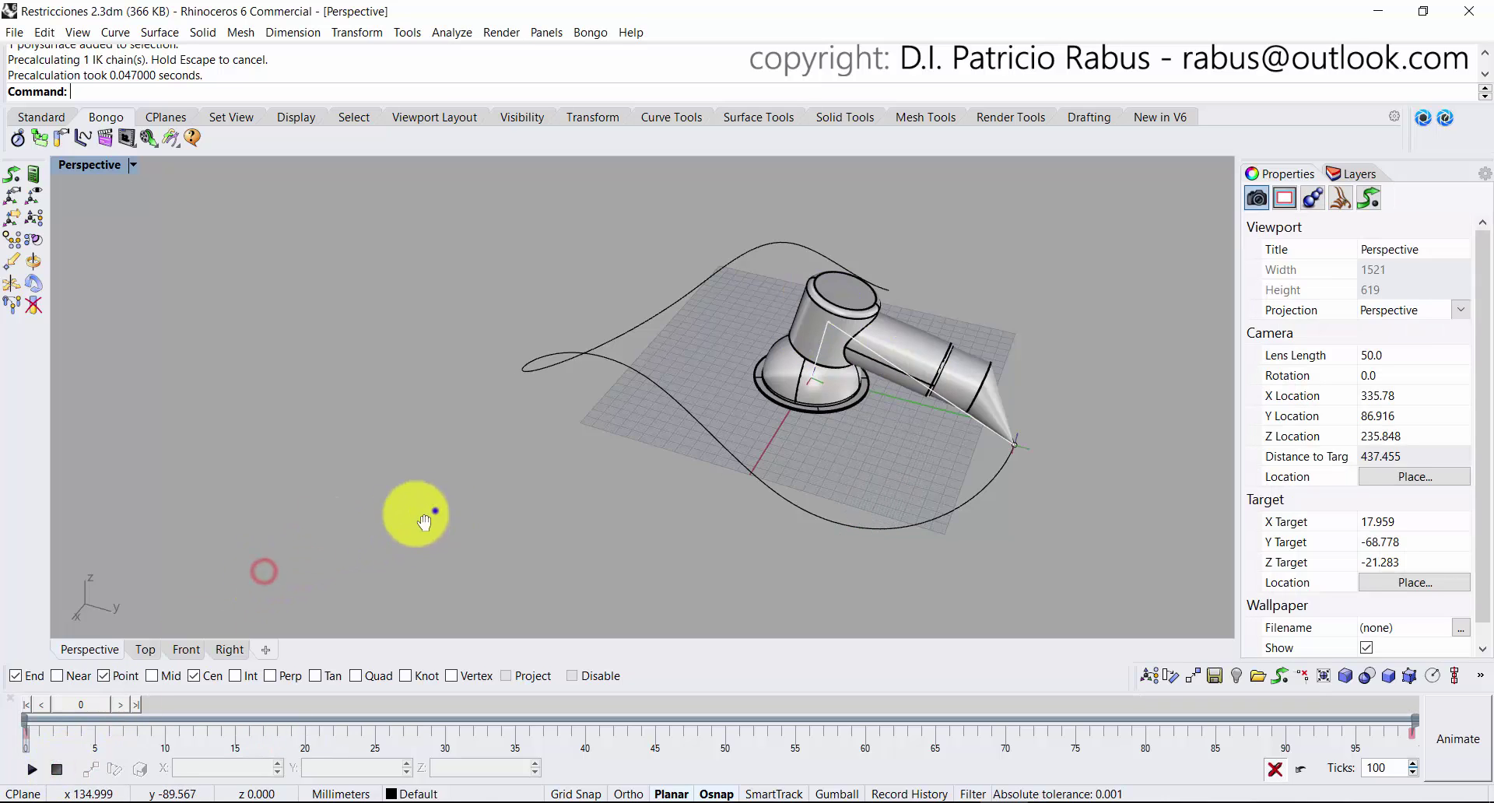
shift+right_drag(424, 522, 362, 538)
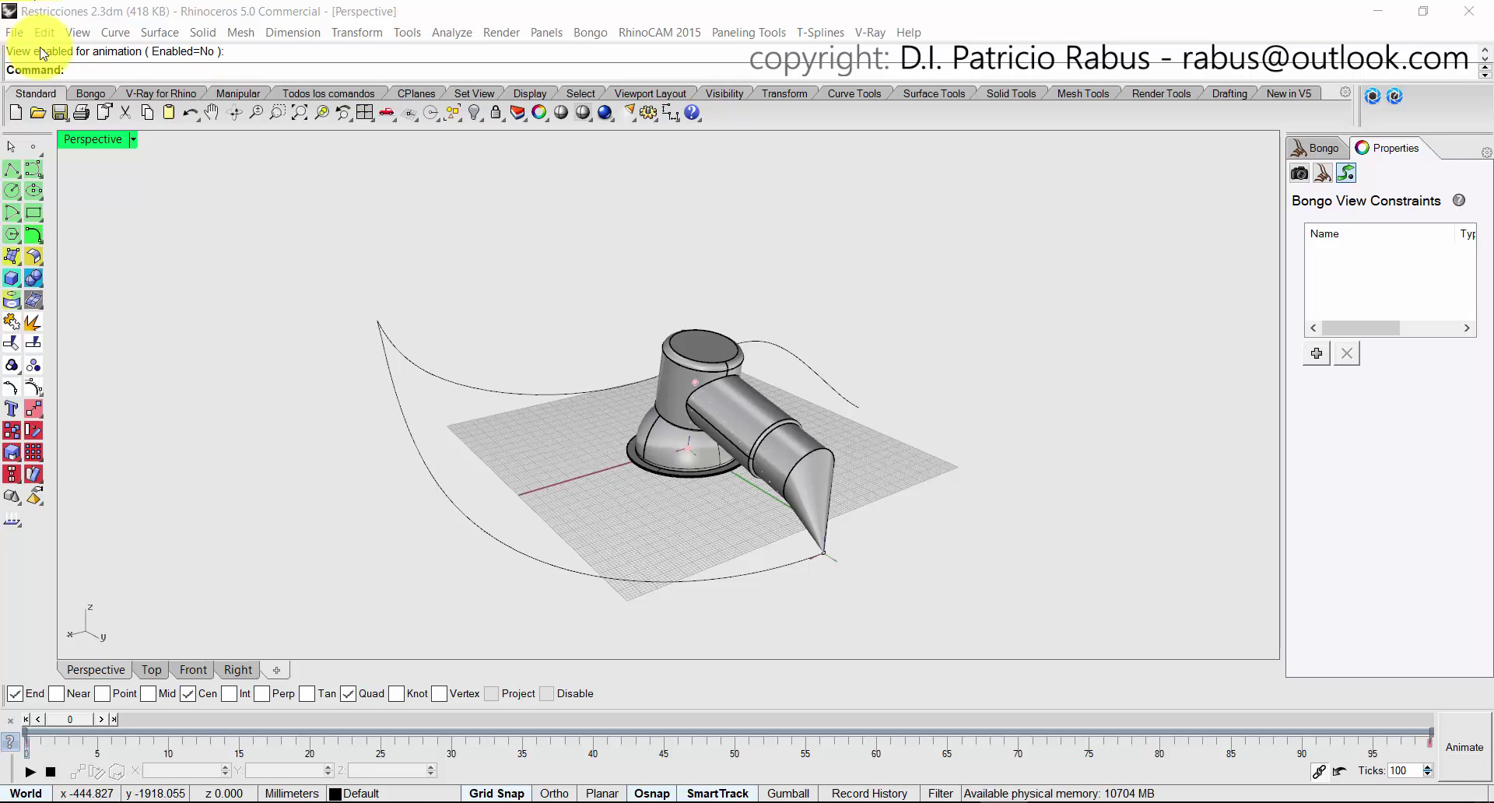
Turn off the Quad snap and draw a circle centred on the base's rim, about 167 mm in diameter, reaching below the arm's tip.
click(90, 93)
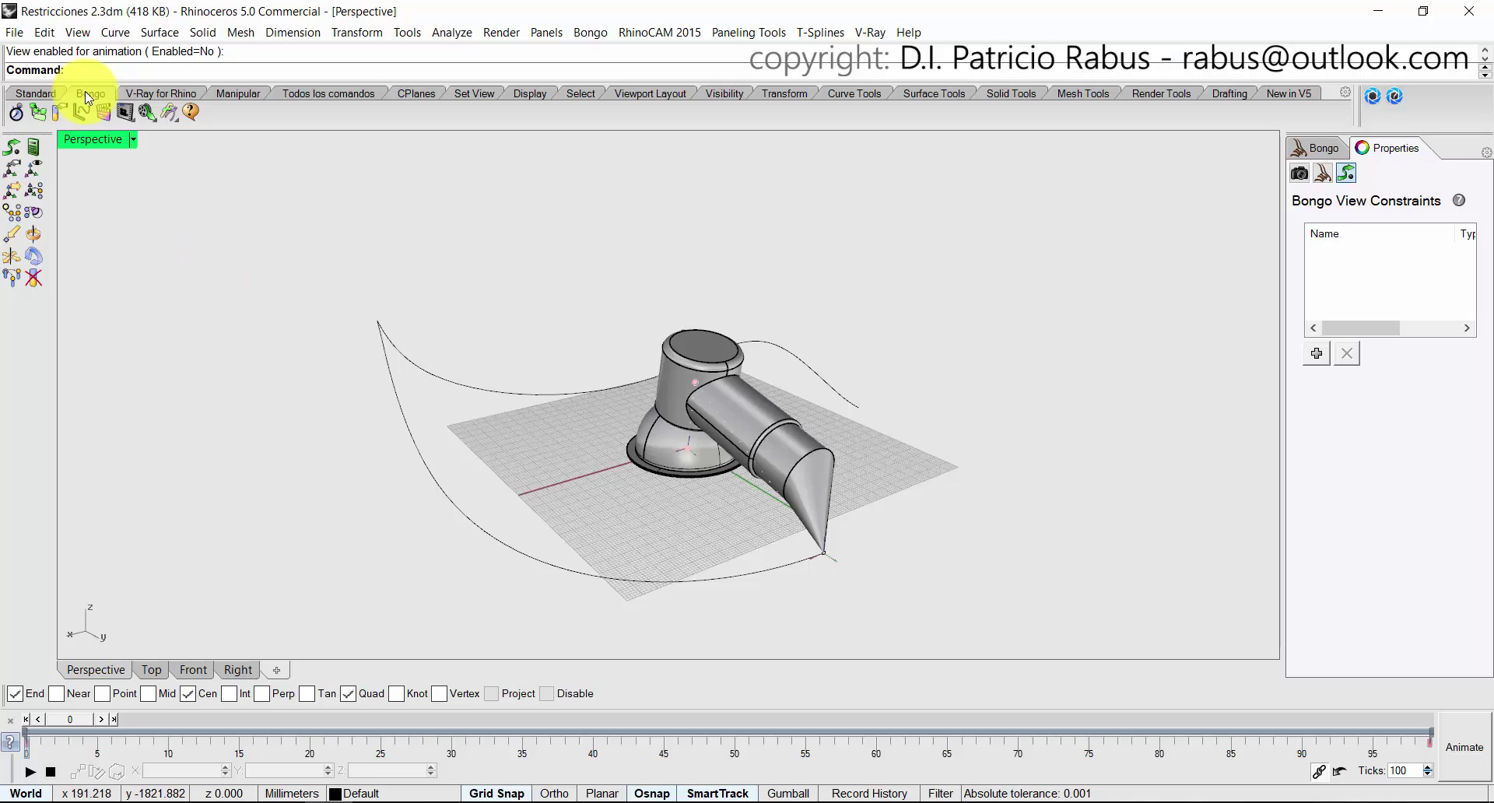
click(39, 92)
click(17, 193)
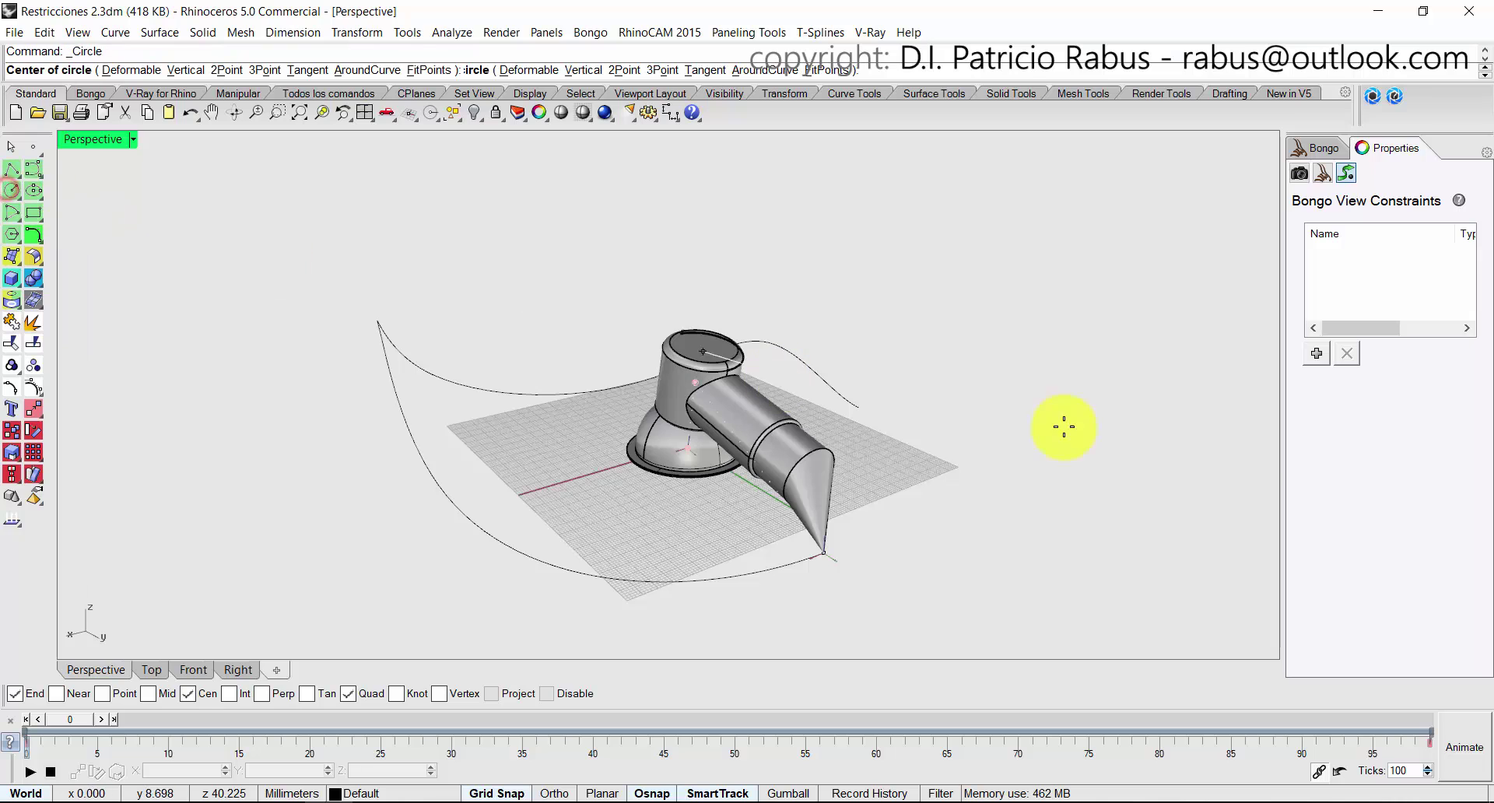
right_drag(1060, 426, 651, 488)
scroll(651, 488, up, 3)
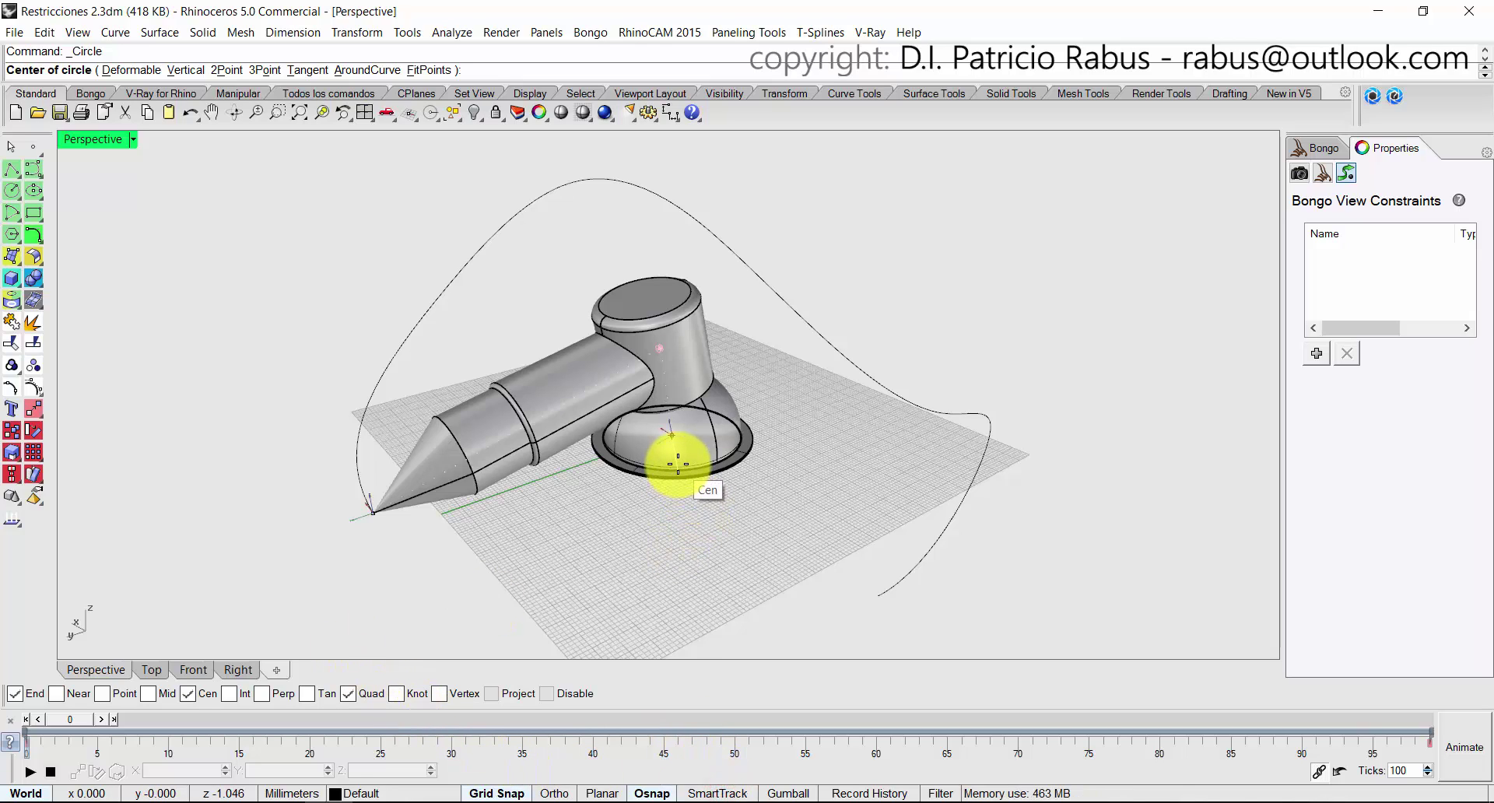
click(365, 696)
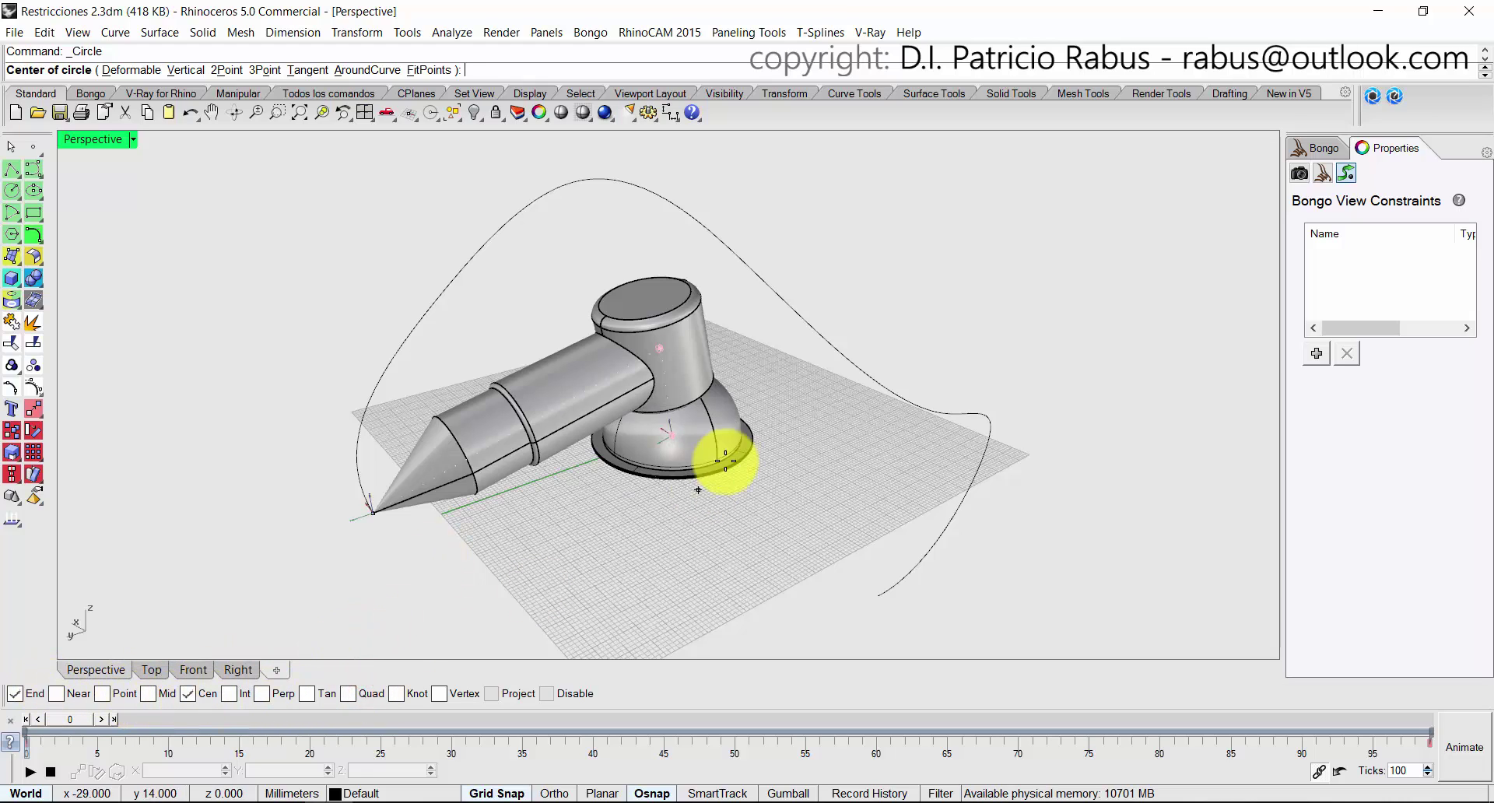
click(692, 456)
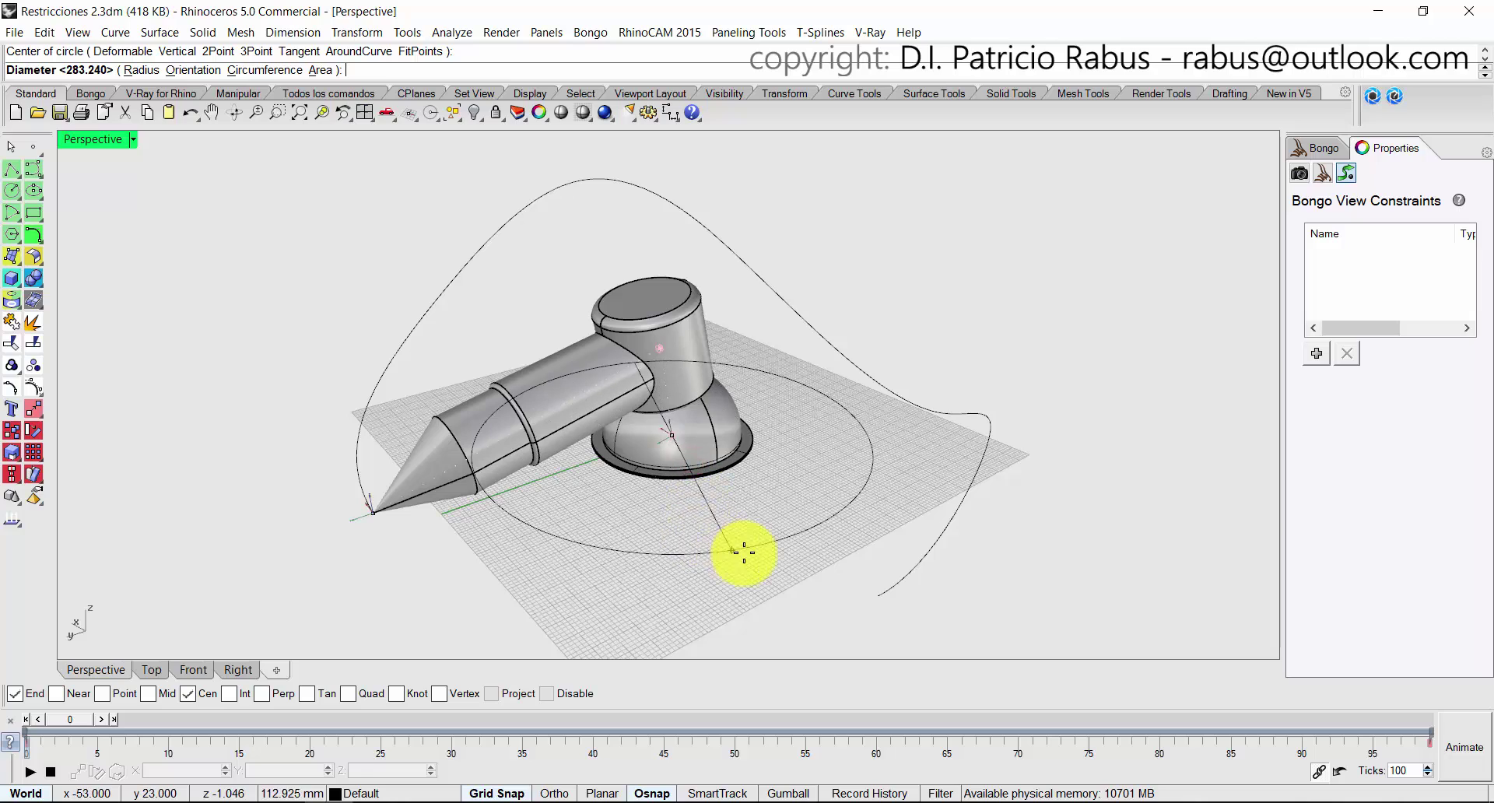
right_drag(680, 539, 410, 571)
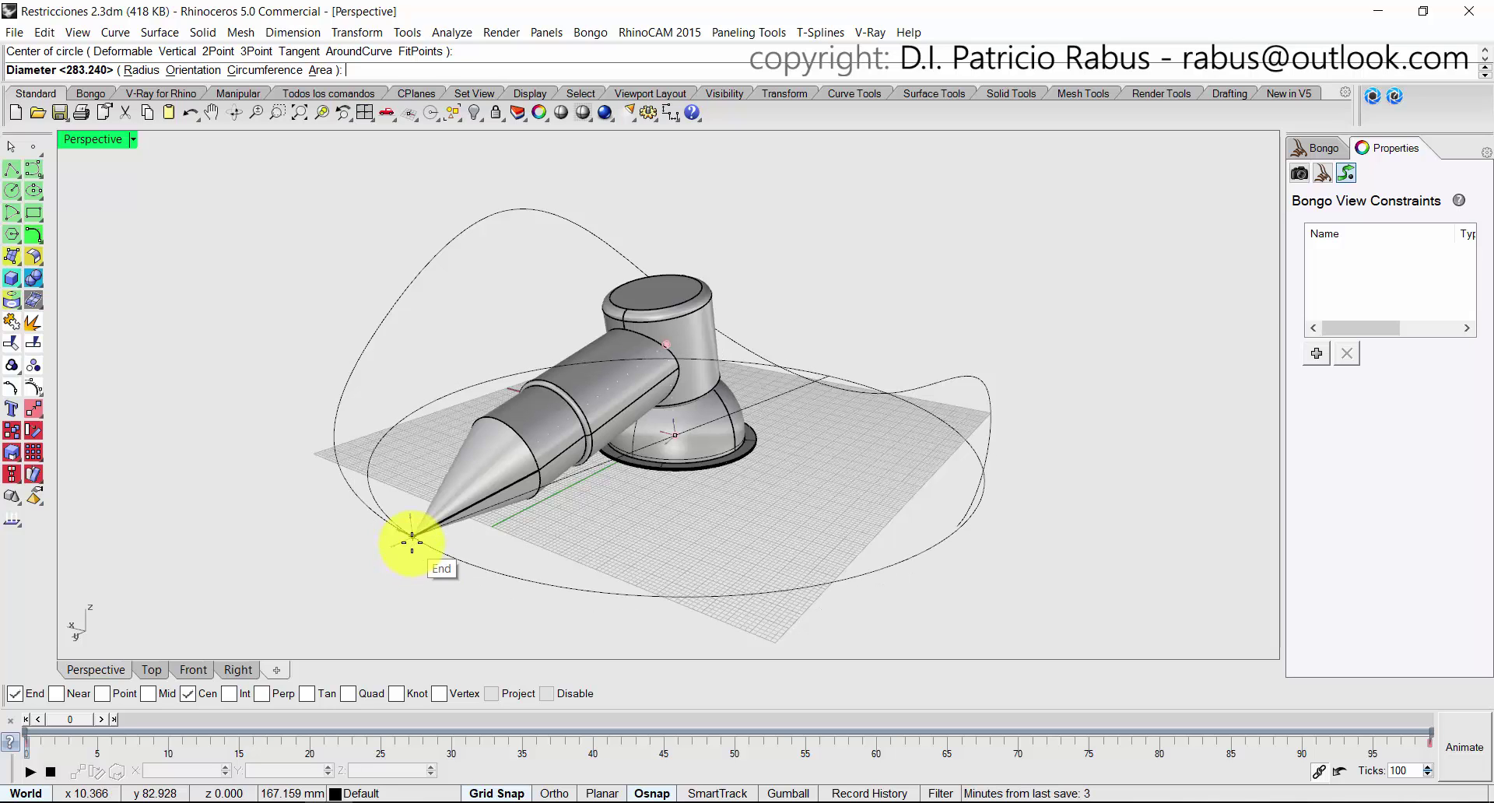
click(413, 542)
Delete the part of the circle between the arm's tip and the far end of the spatial curve, with the Cen snap off.
click(421, 546)
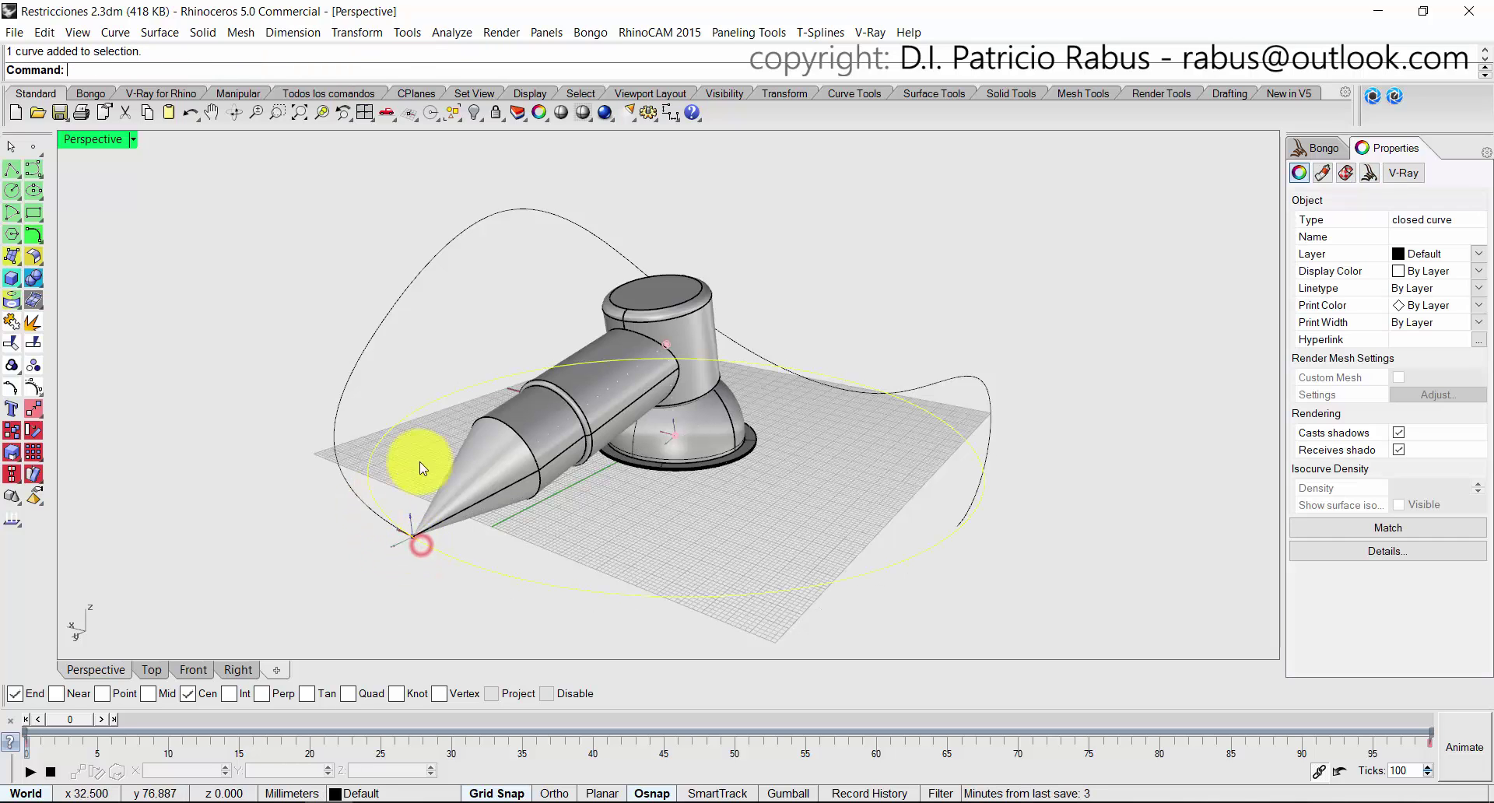
right_drag(737, 484, 773, 503)
scroll(767, 514, down, 4)
right_drag(760, 527, 218, 426)
click(739, 533)
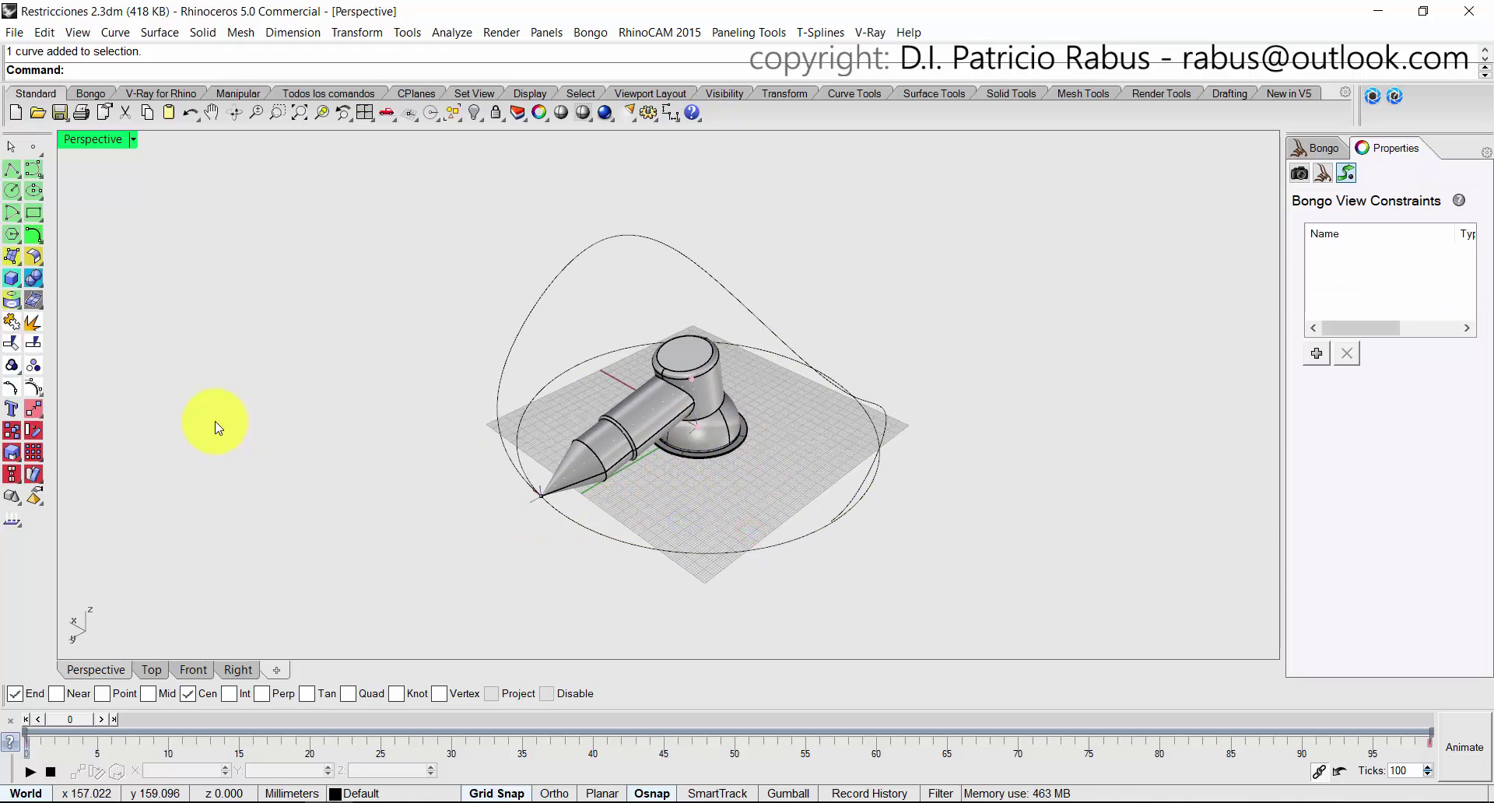
click(612, 543)
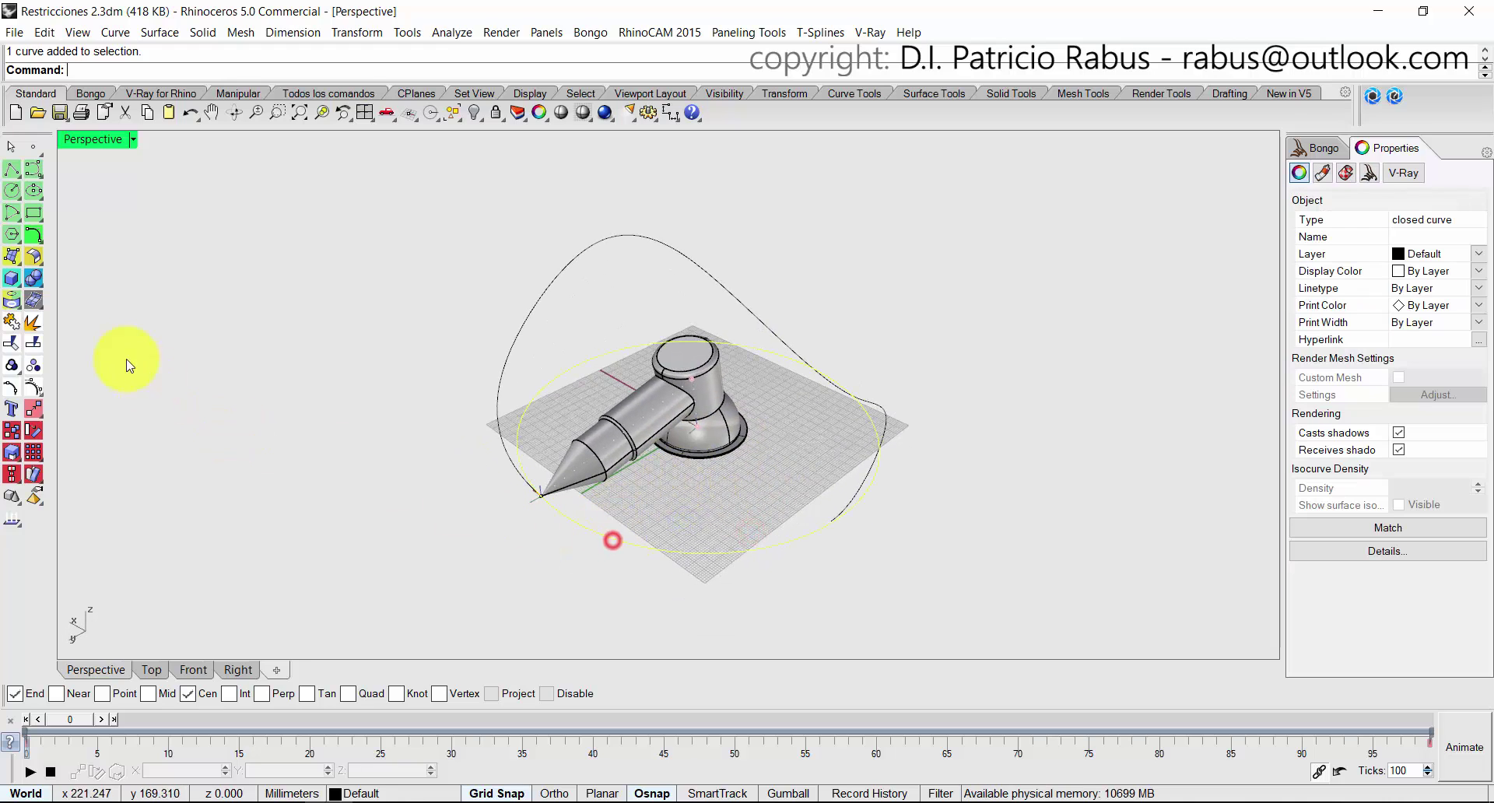
click(35, 242)
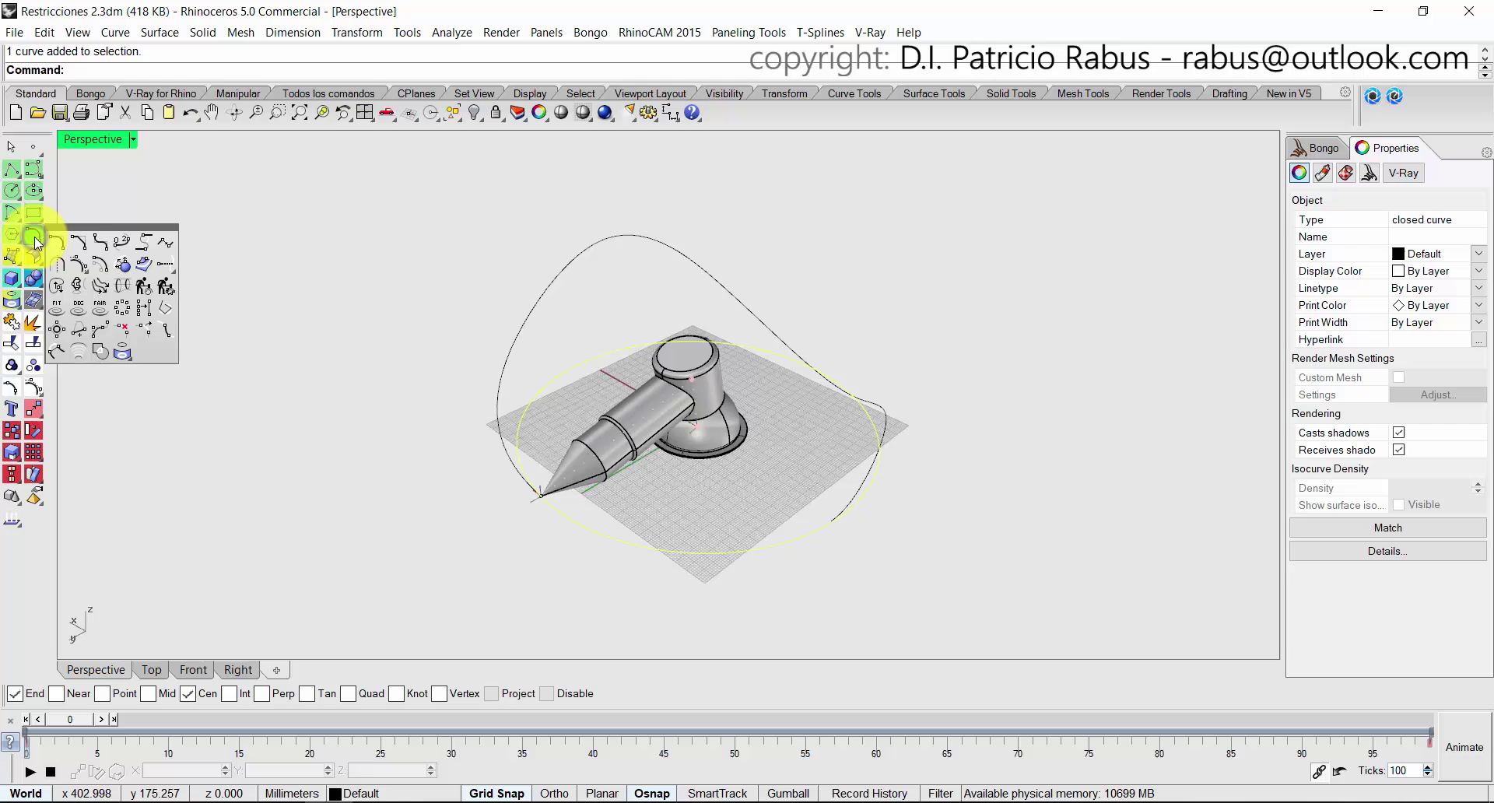
click(124, 332)
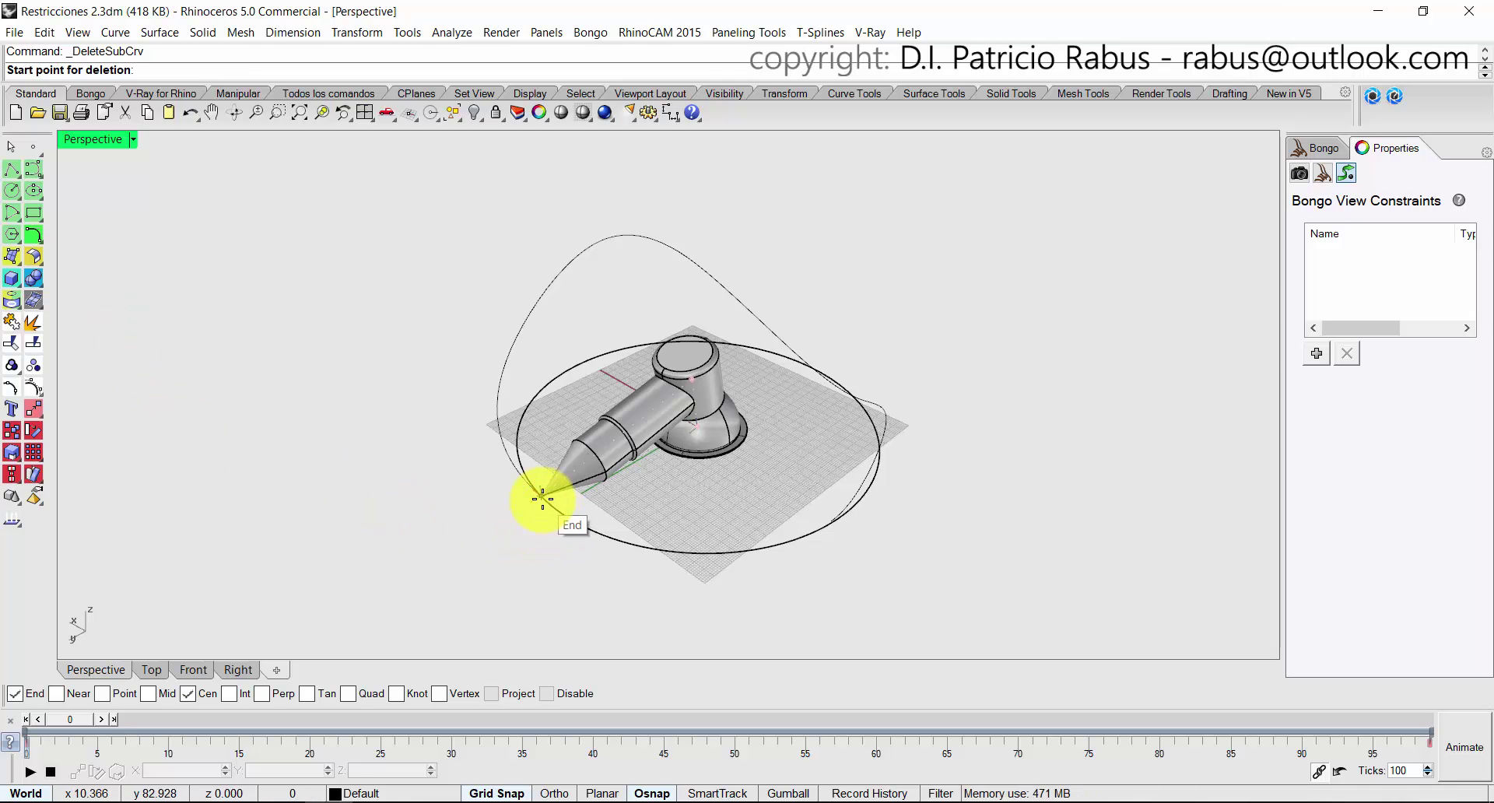
click(542, 499)
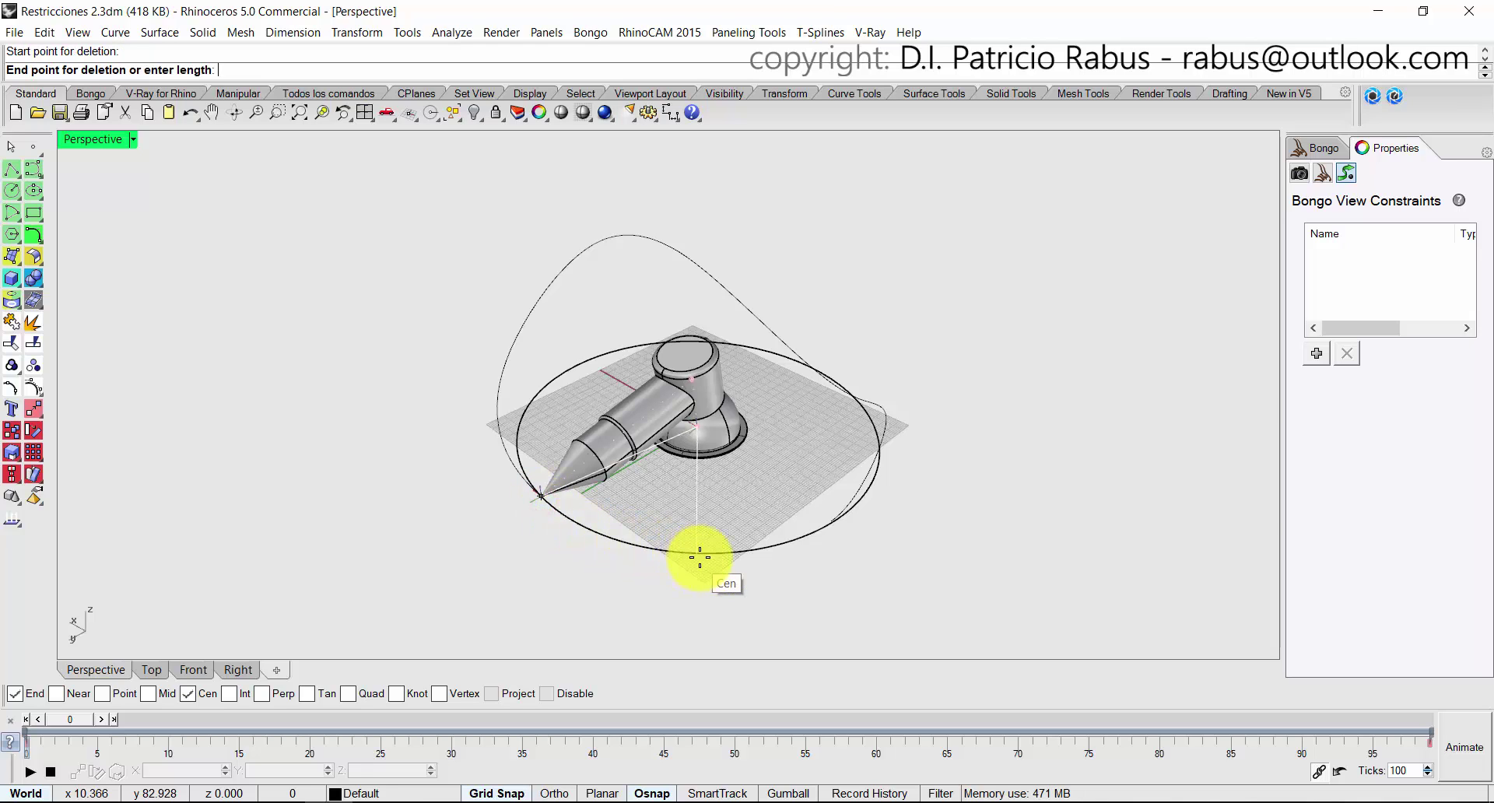
click(207, 693)
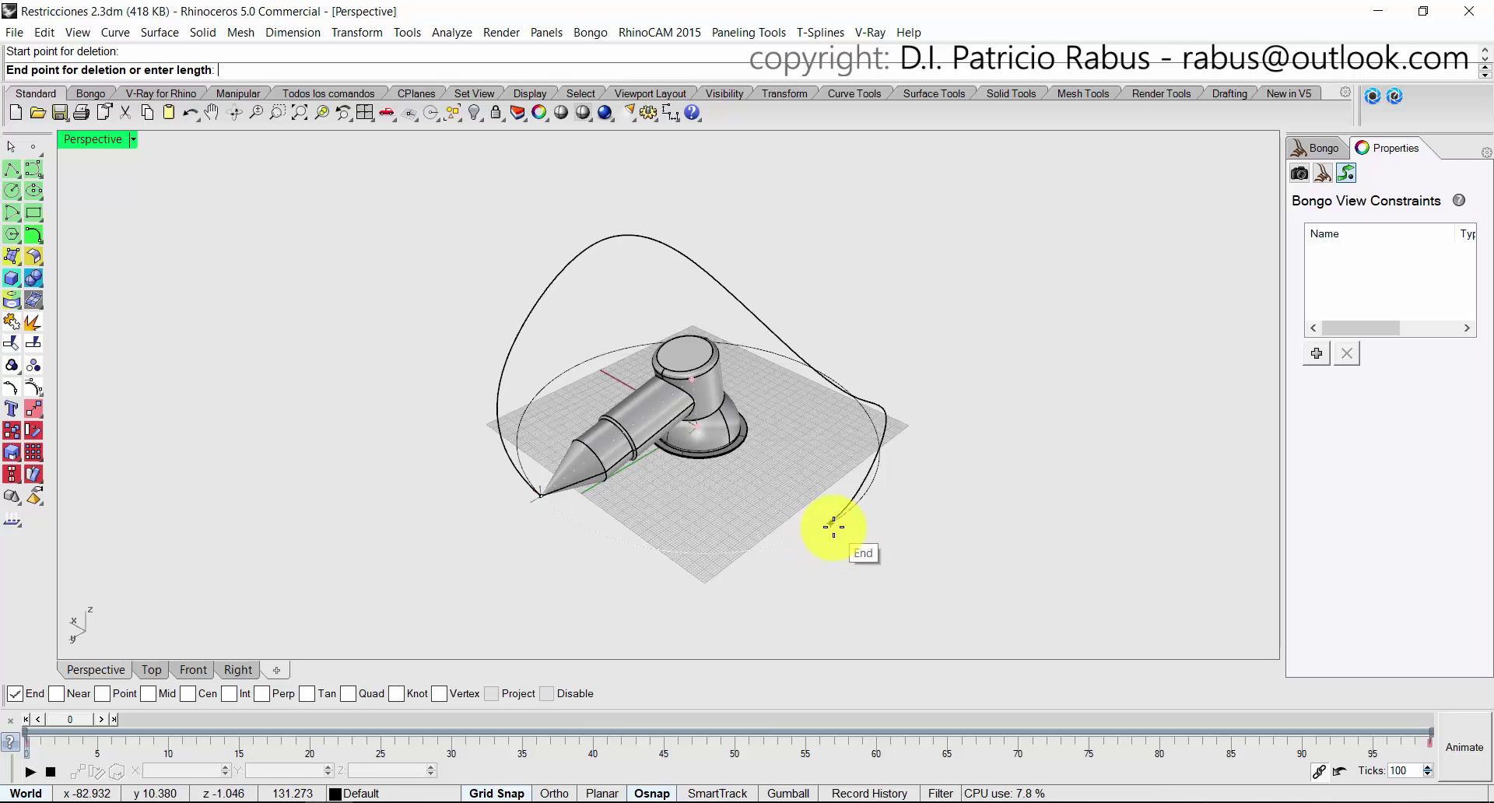
click(832, 526)
Select the remaining arc, examine it against the spatial curve from several angles, and clear the selection.
click(858, 502)
right_drag(767, 567, 568, 568)
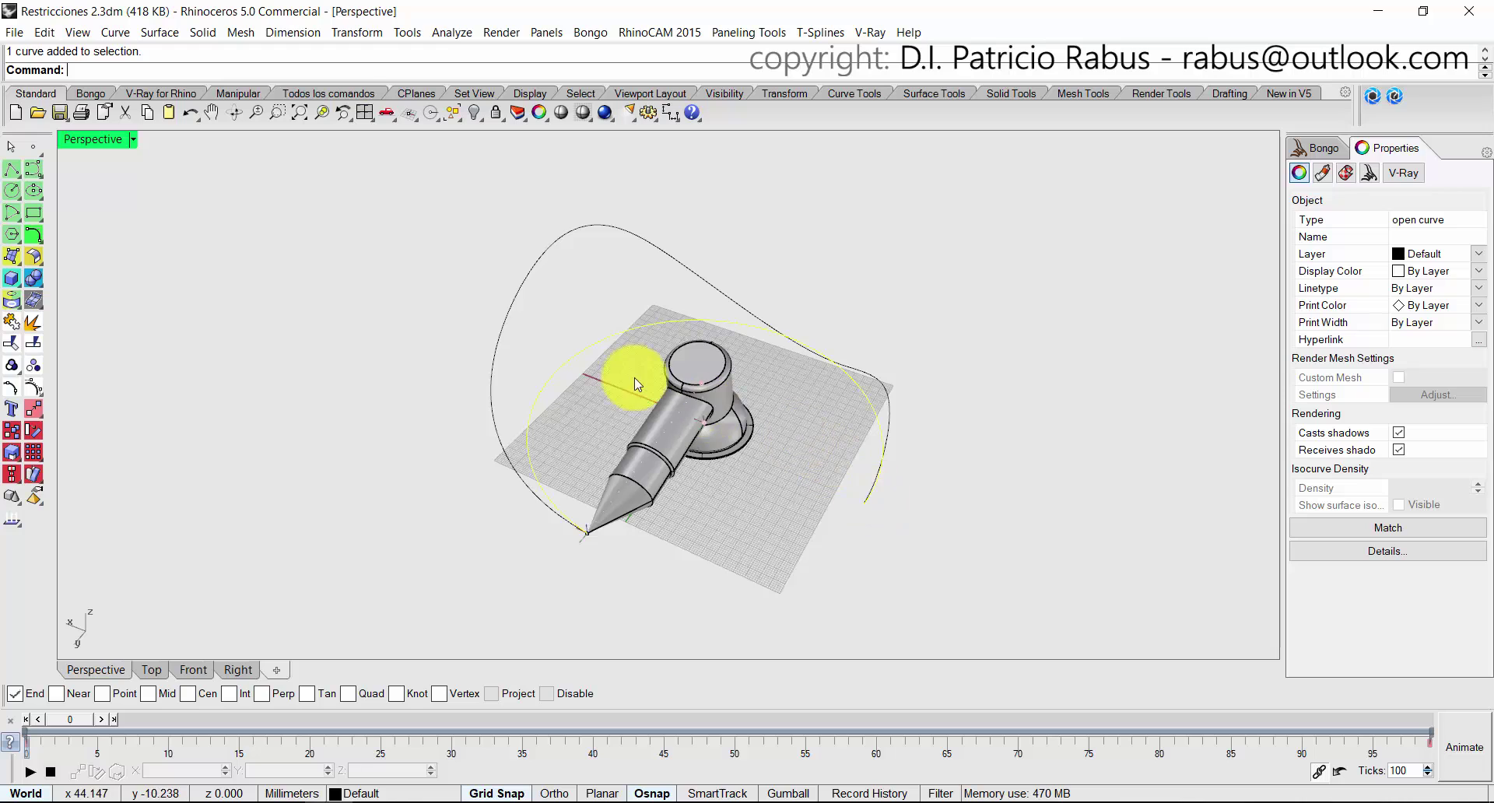
right_drag(633, 376, 624, 418)
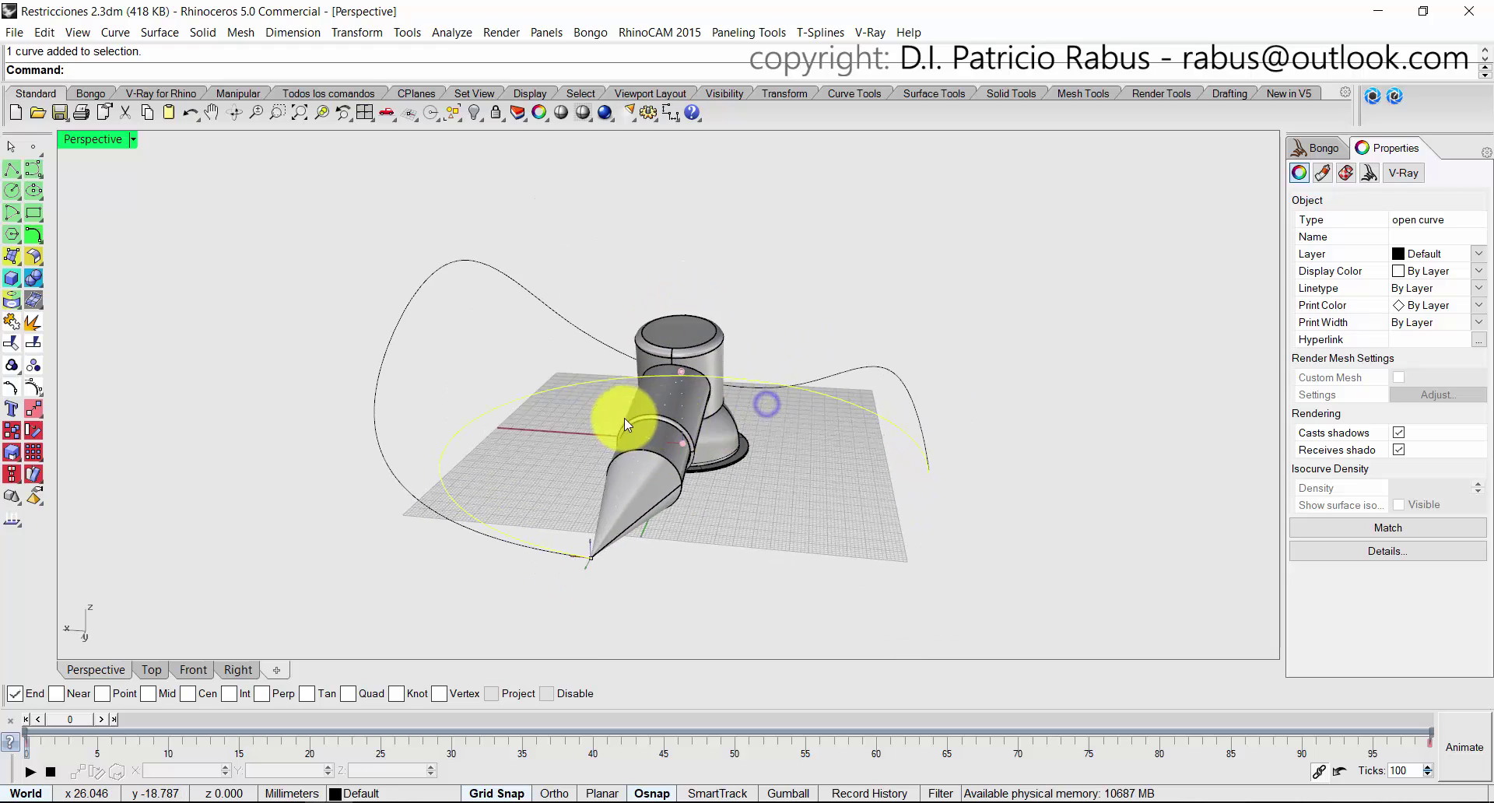
scroll(623, 411, down, 3)
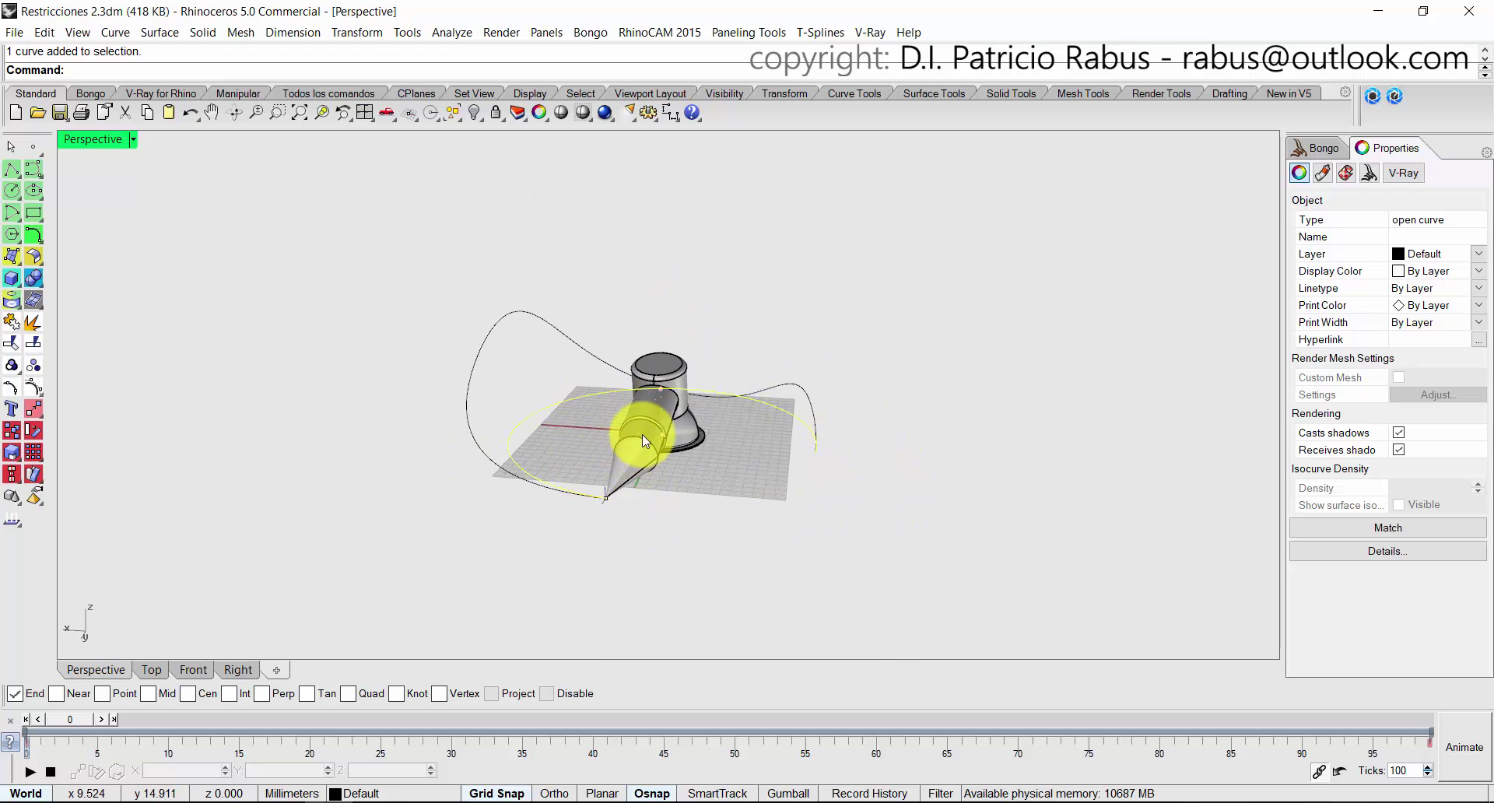
click(584, 467)
scroll(567, 444, up, 5)
key(Escape)
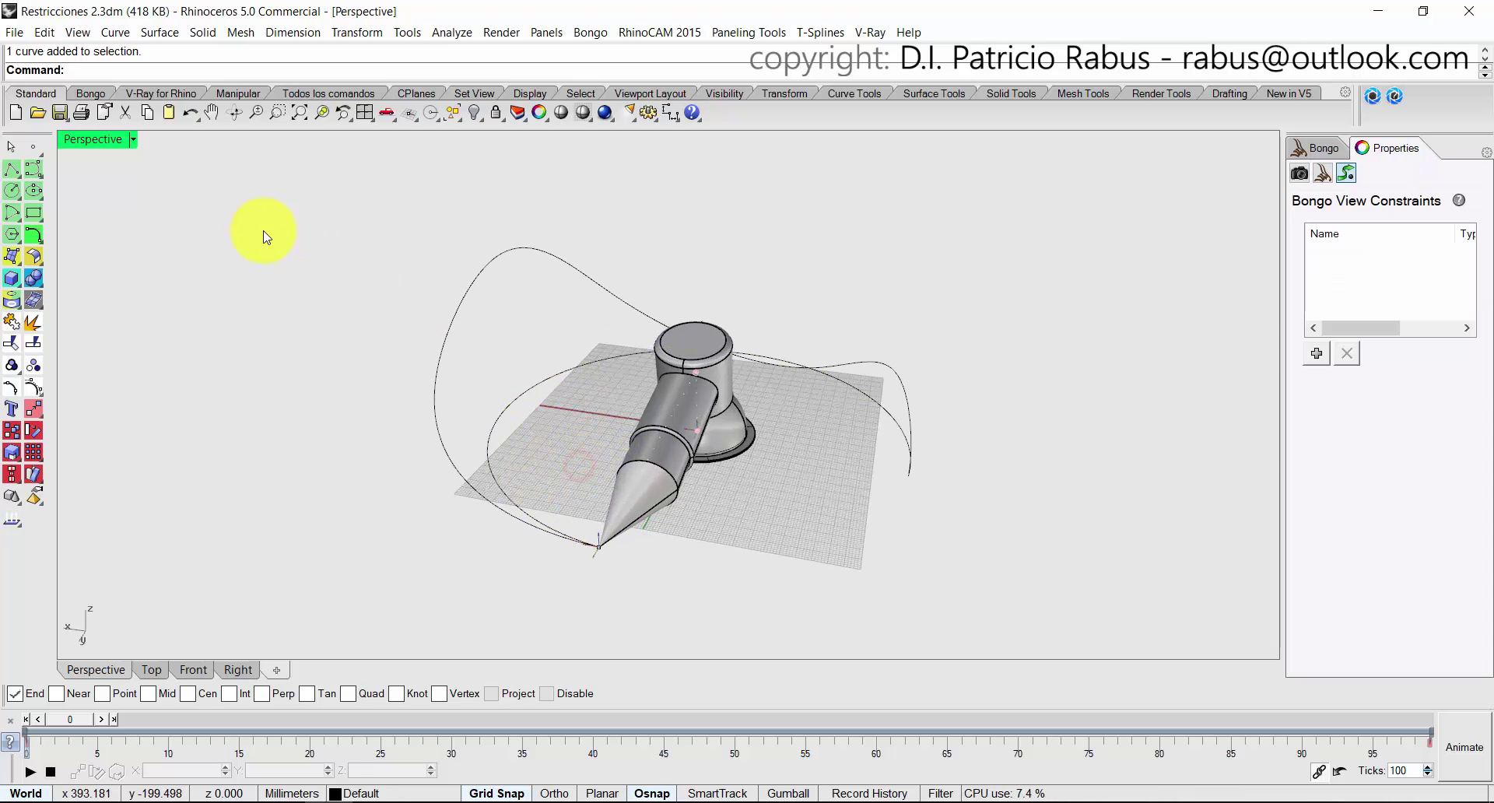
Enable the Perspective view for Bongo animation and move the timeline to frame 1.
click(90, 94)
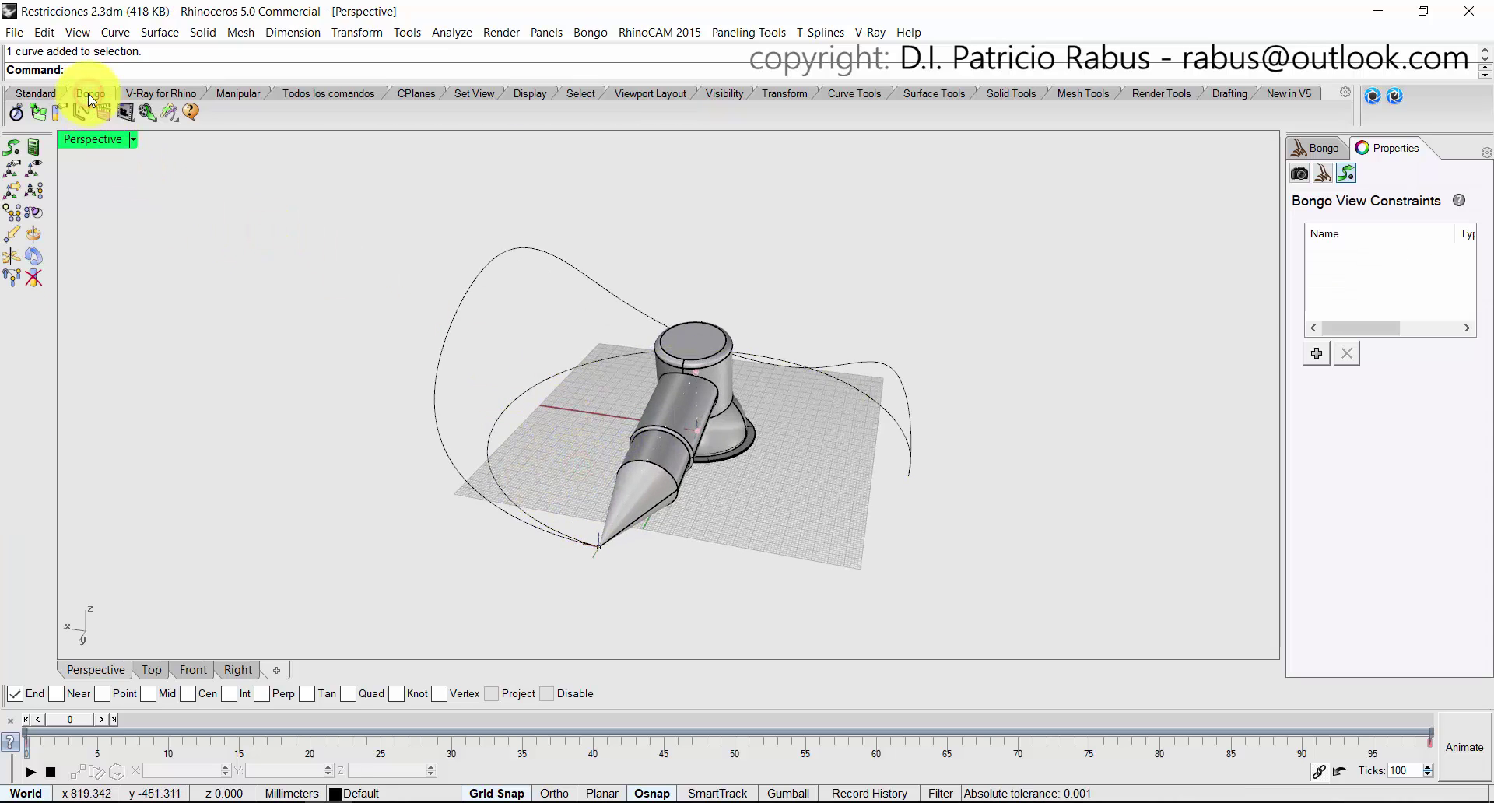
click(125, 114)
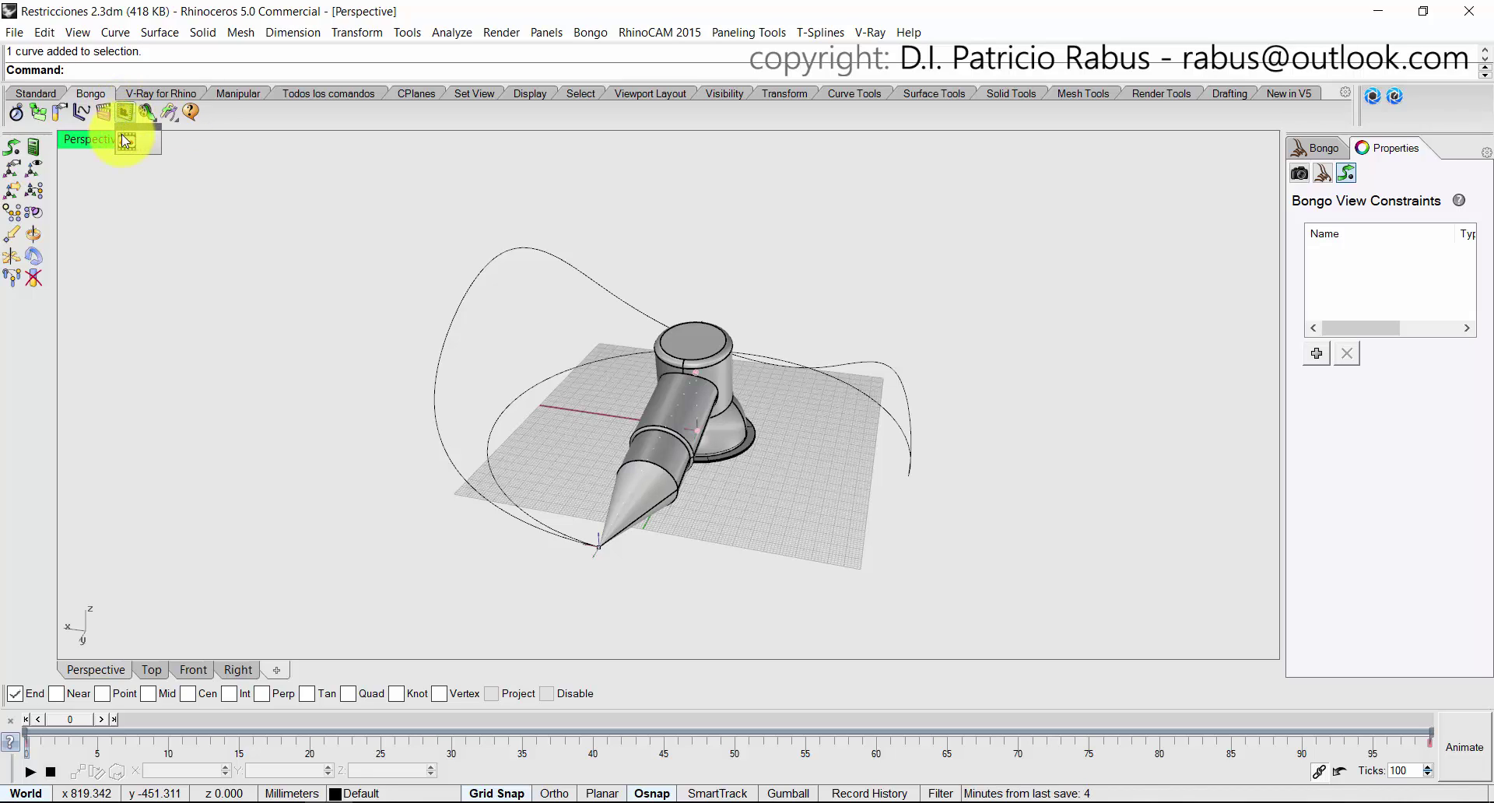
click(125, 144)
click(125, 144)
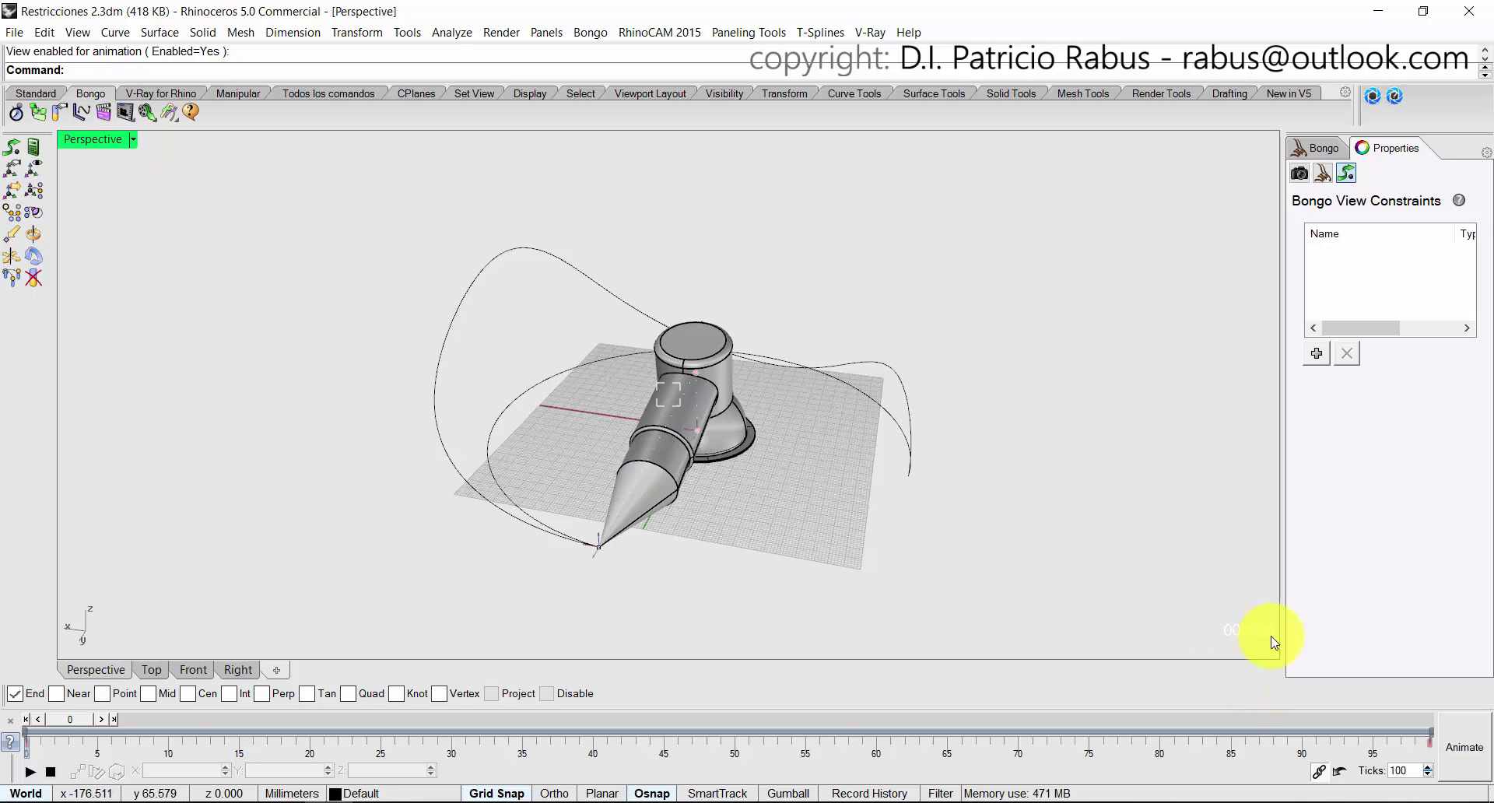
drag(83, 727, 97, 653)
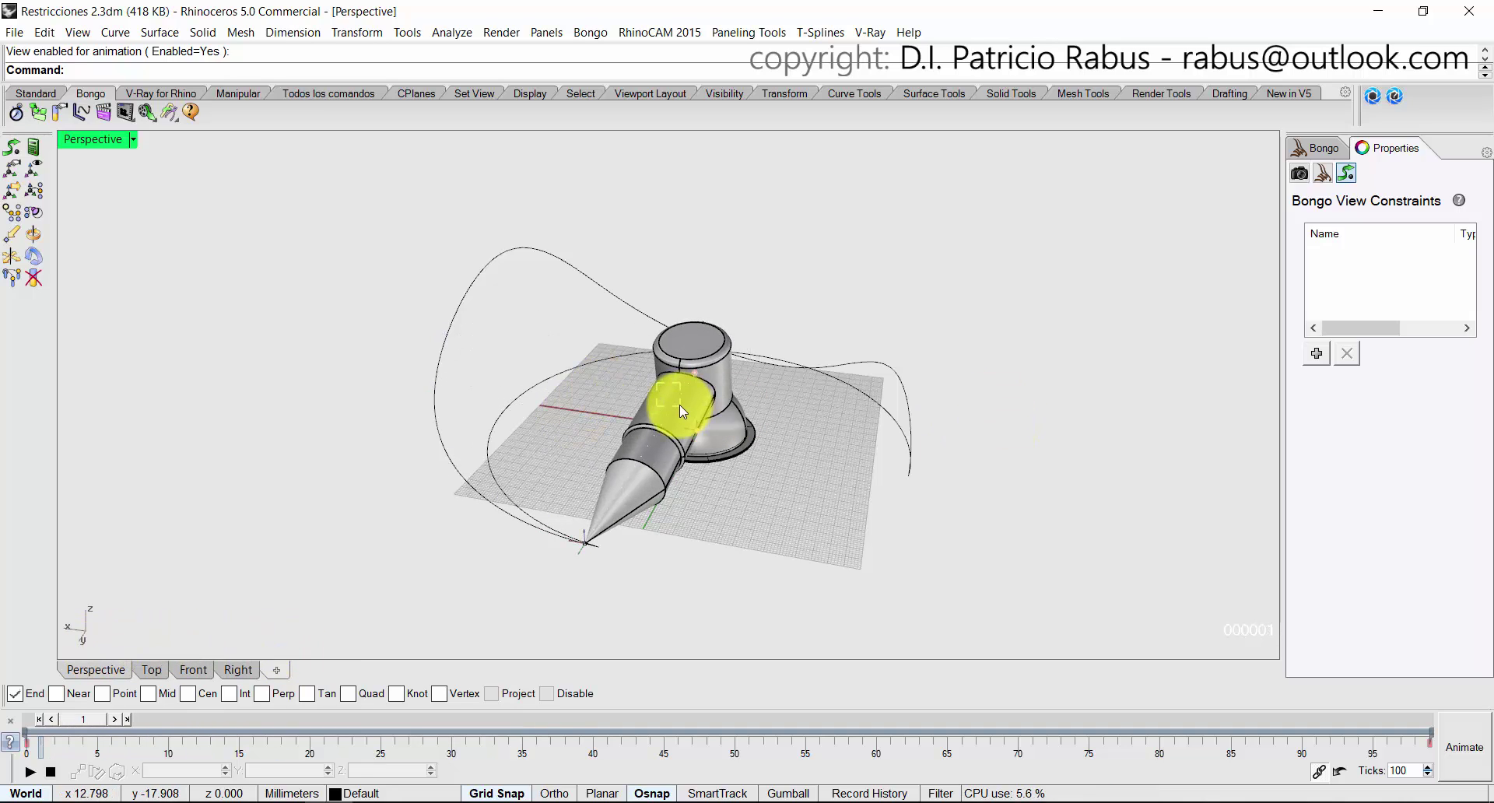
drag(682, 412, 521, 488)
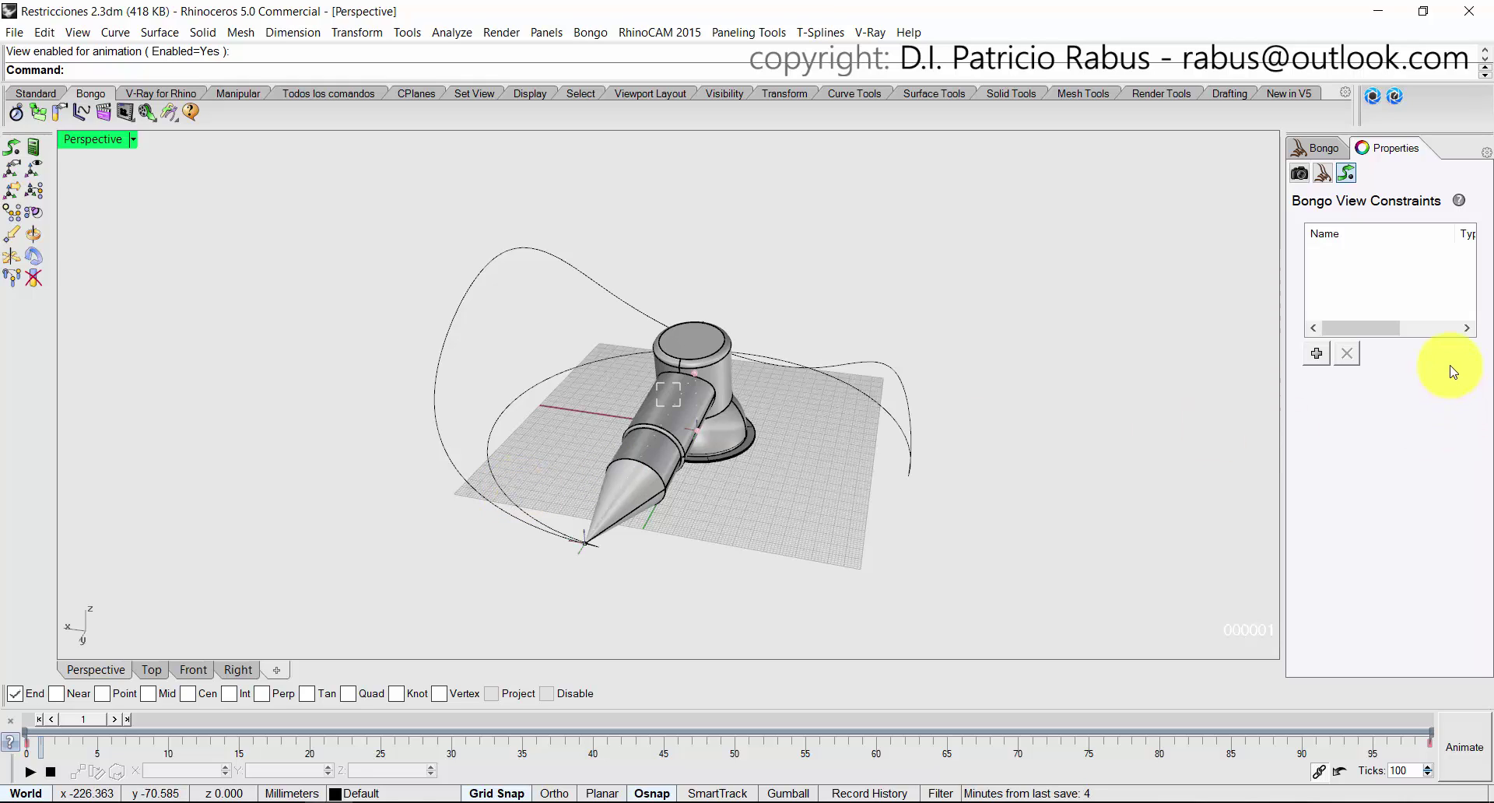
Add a Camera To Path constraint along the arc, starting near the arm's tip, scrub the animation and return to frame 0.
click(1316, 353)
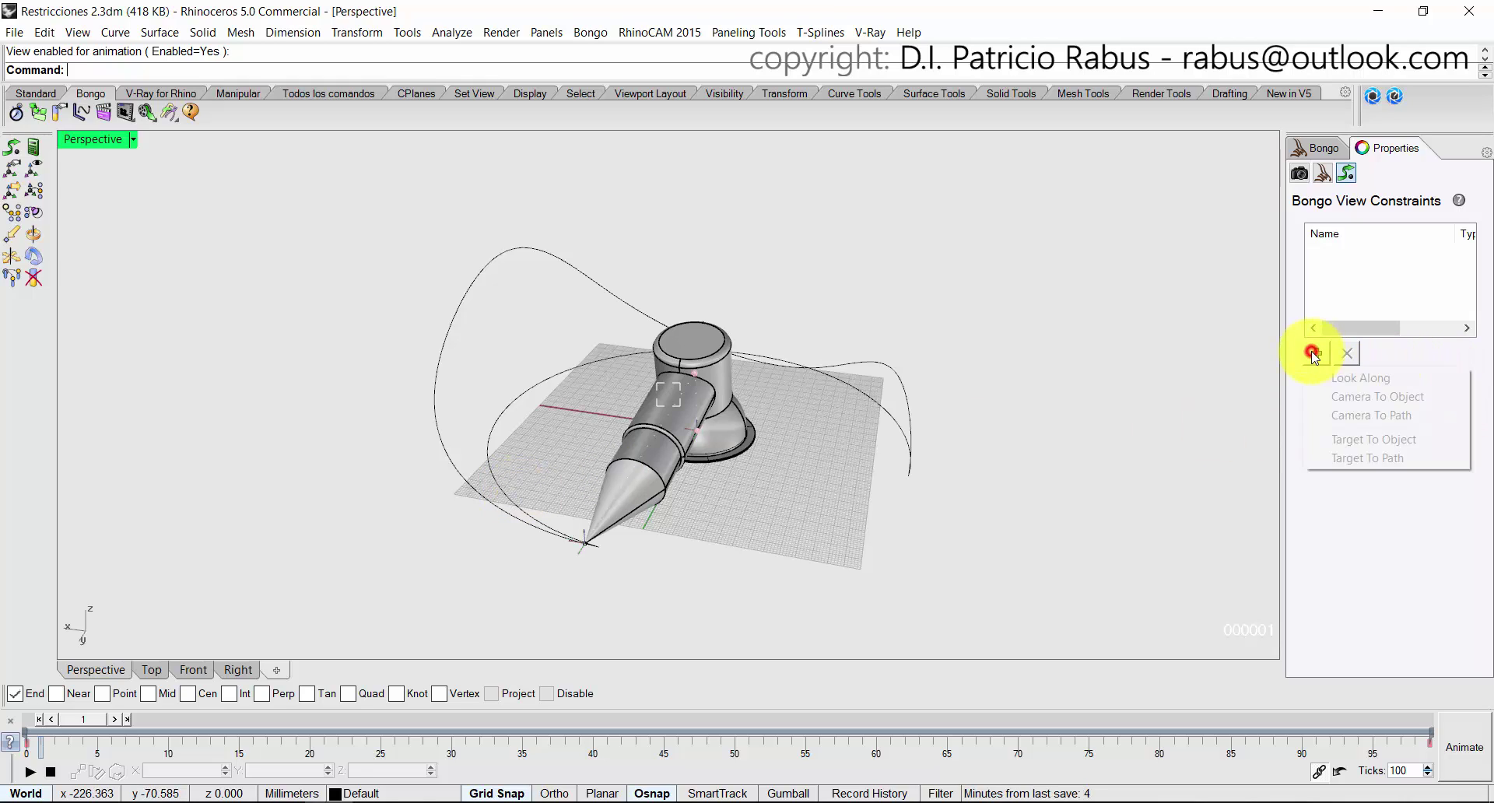
click(1370, 417)
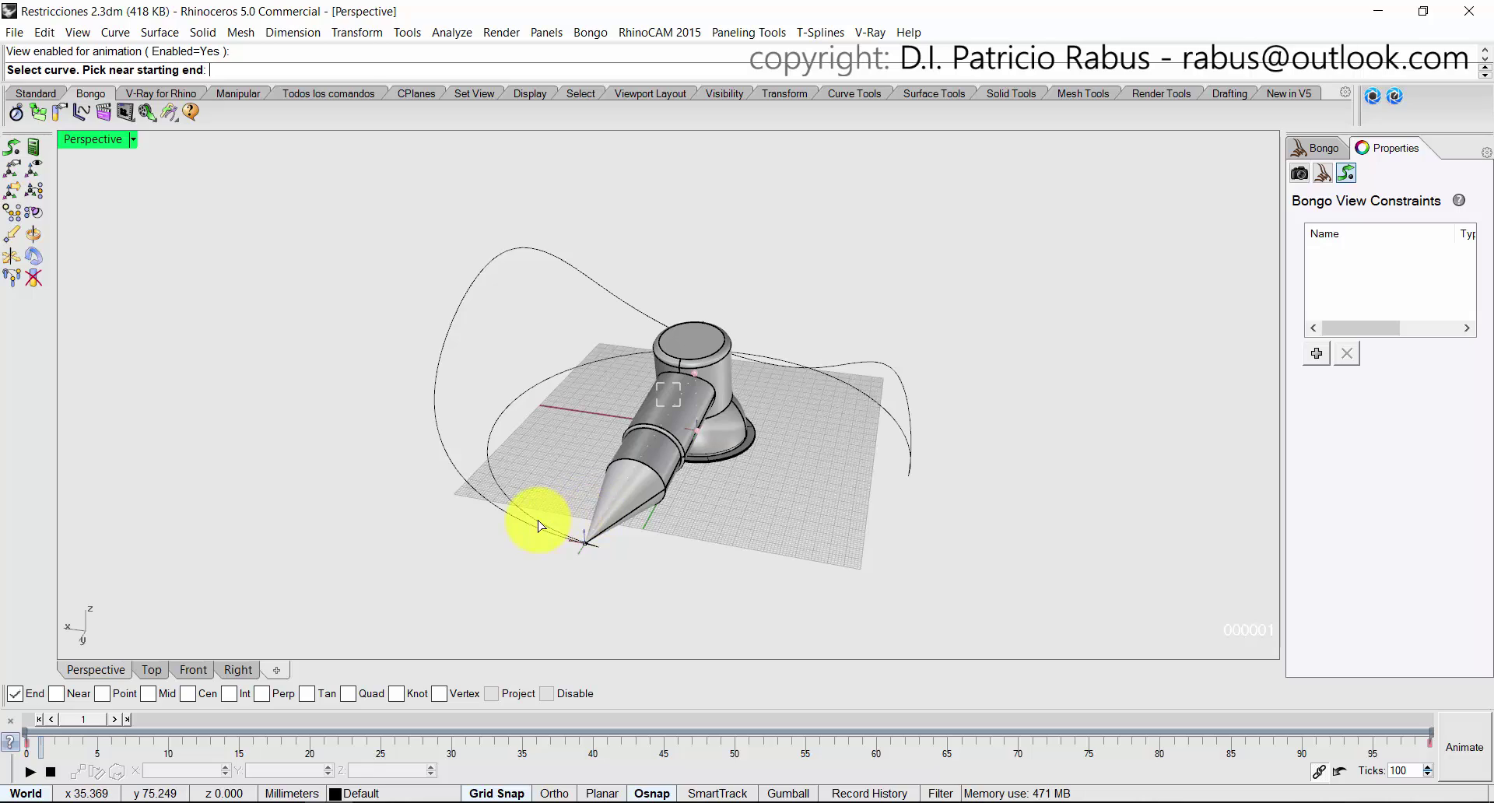
click(538, 523)
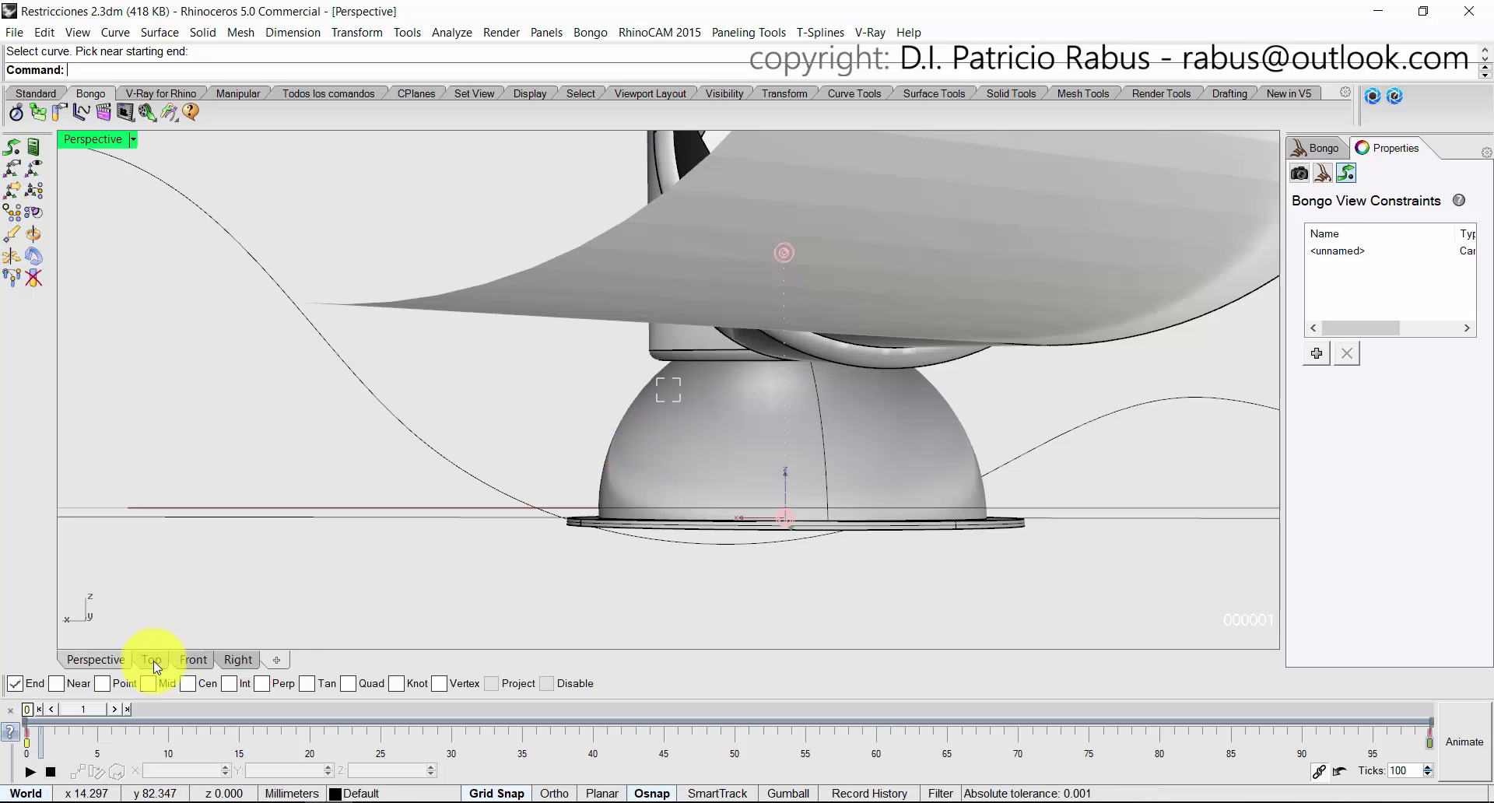
drag(90, 712, 363, 704)
drag(257, 648, 35, 652)
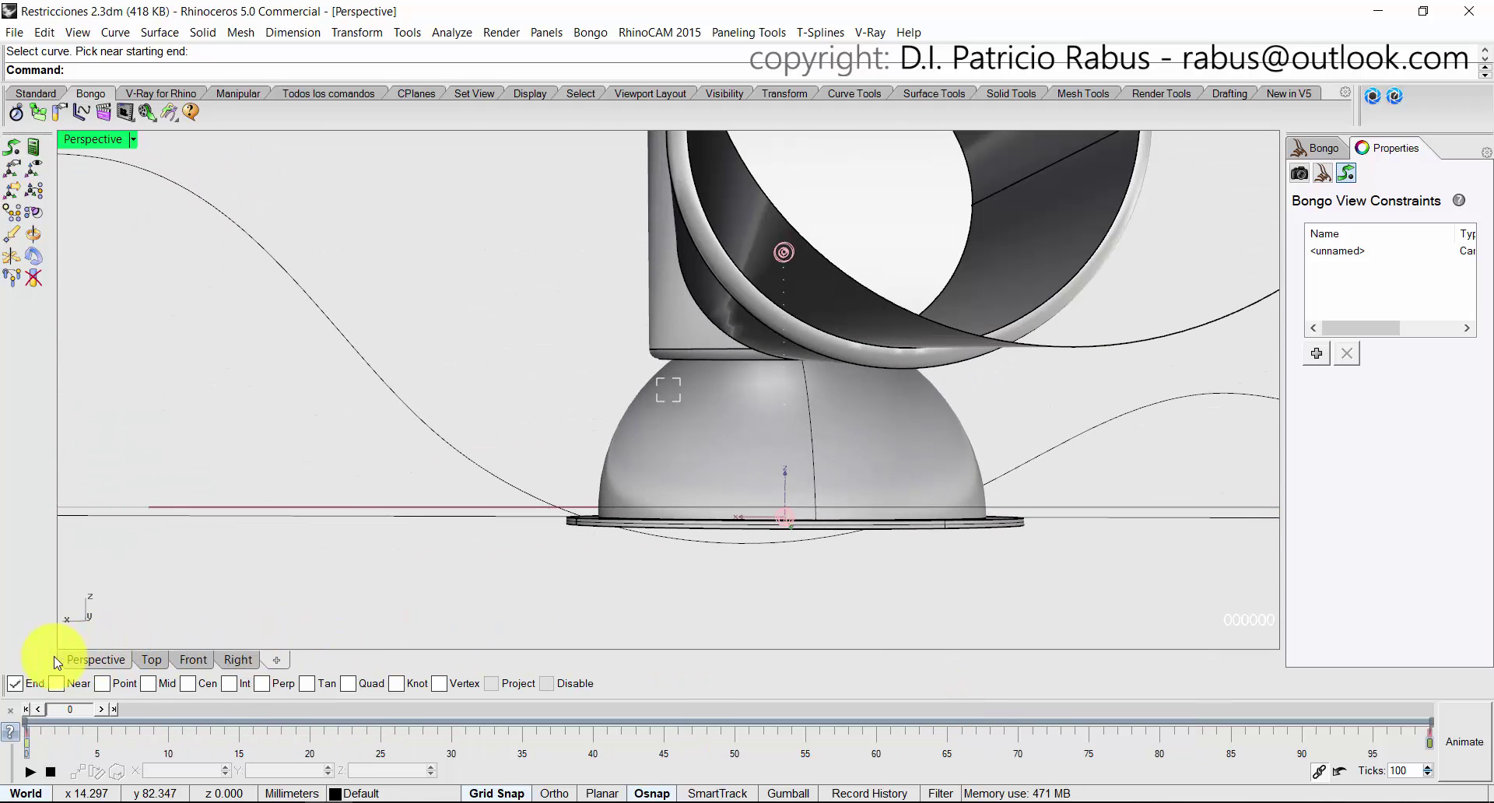
Switch to the four-viewport layout and show the Perspective view's camera object, with the arc framed in the Top view.
double_click(82, 138)
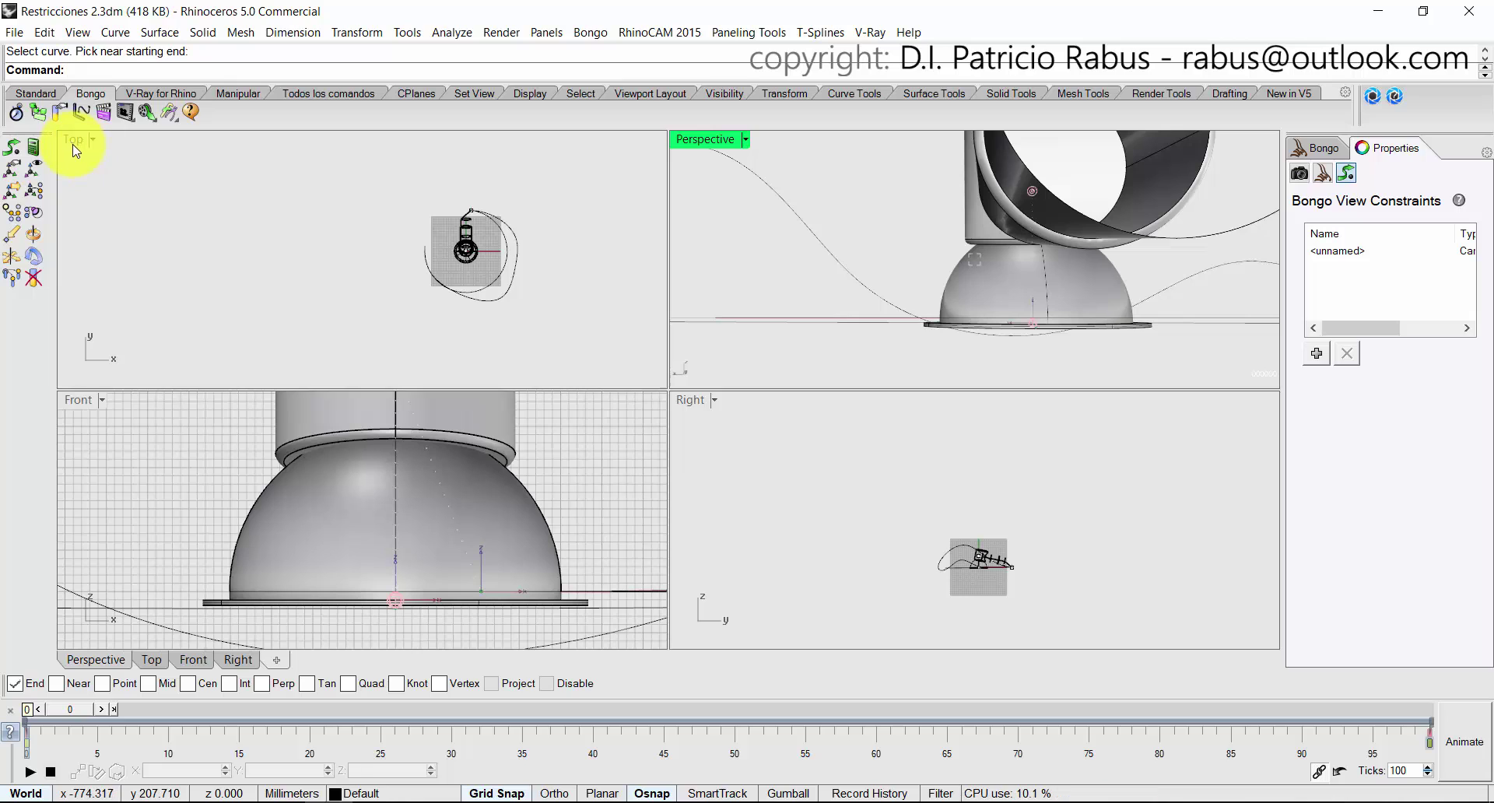
right_drag(422, 250, 467, 280)
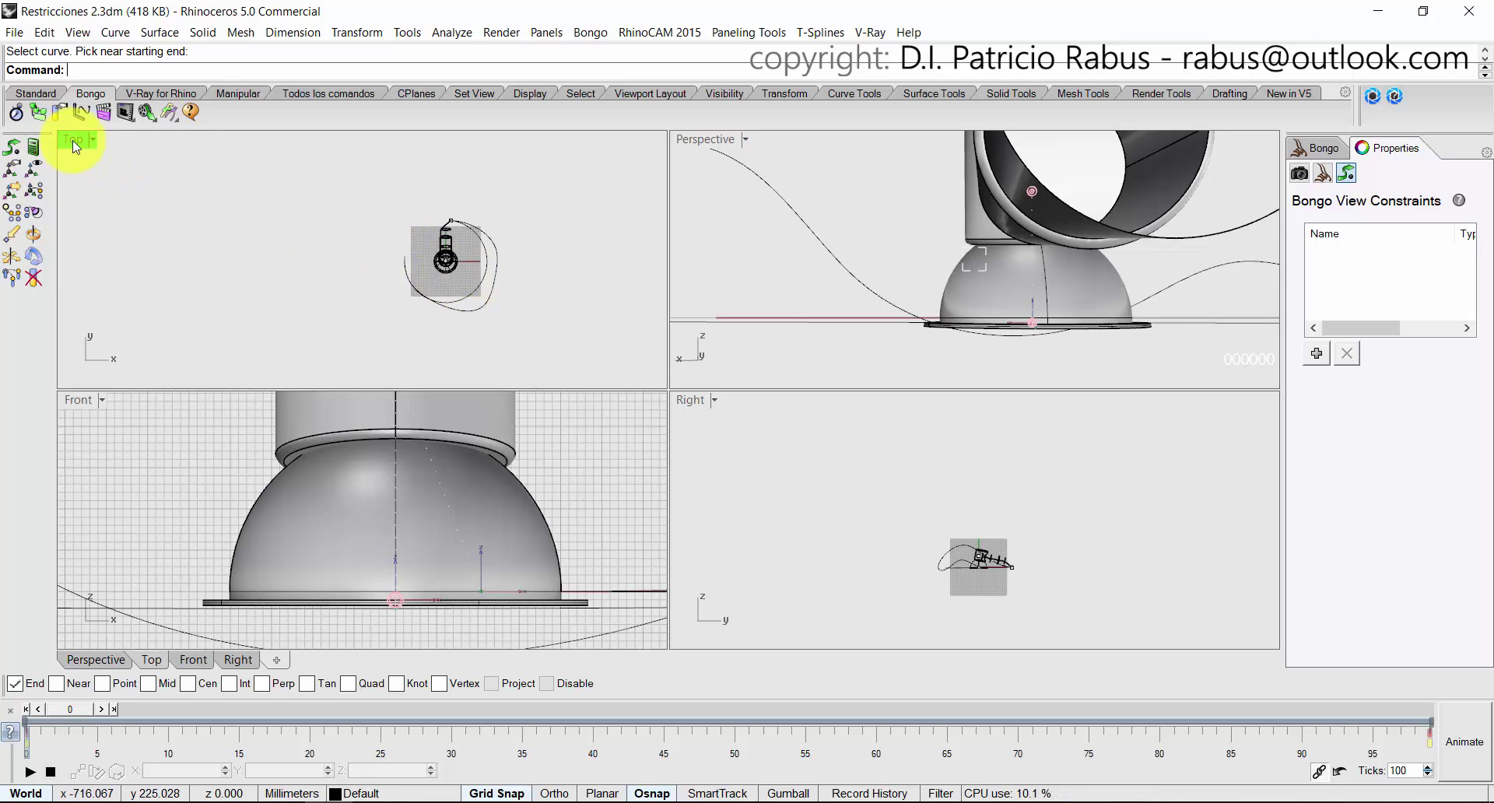
scroll(477, 273, up, 5)
click(493, 273)
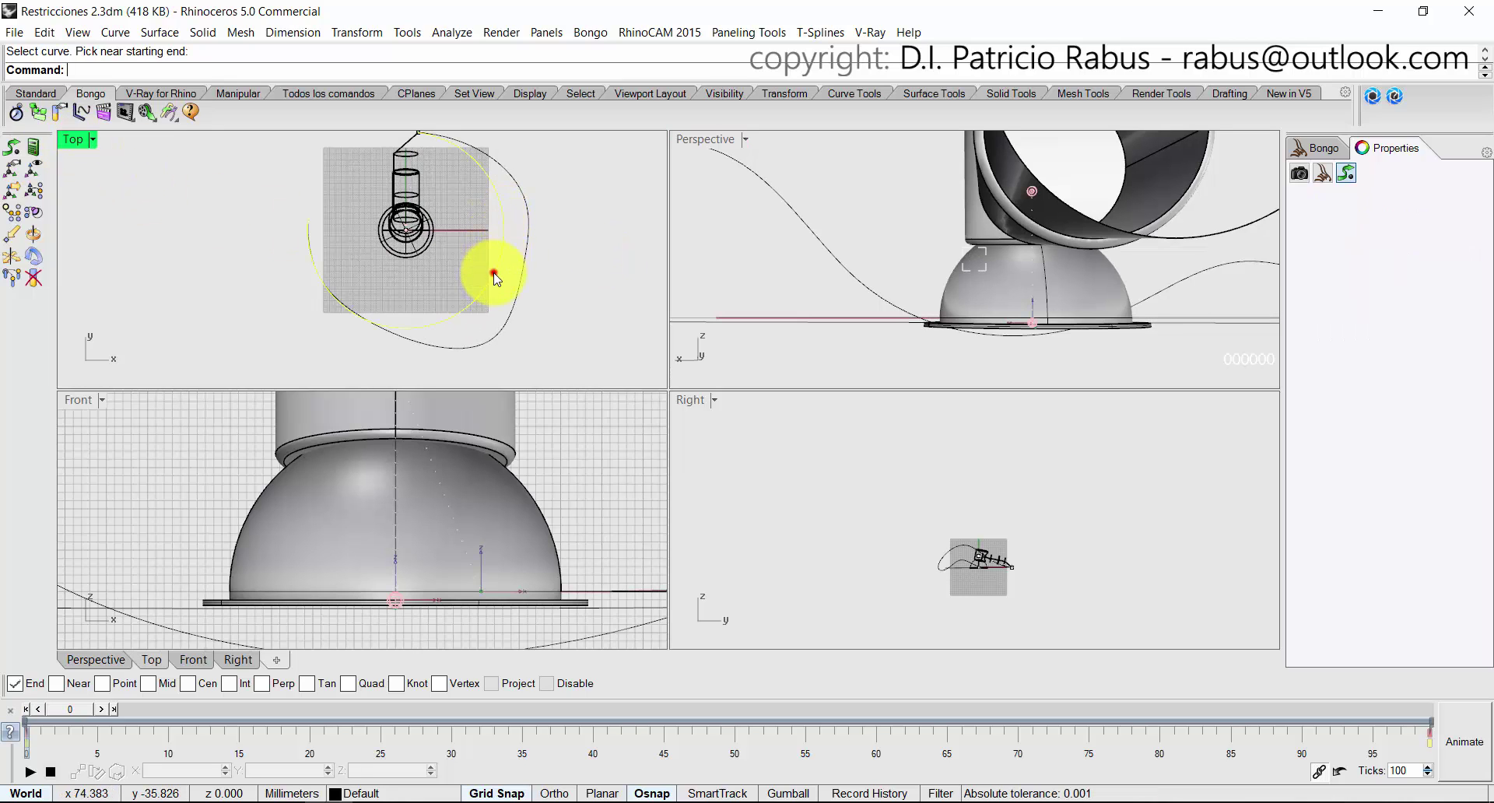
mouse_move(501, 231)
right_down()
mouse_move(500, 274)
mouse_move(500, 240)
right_up()
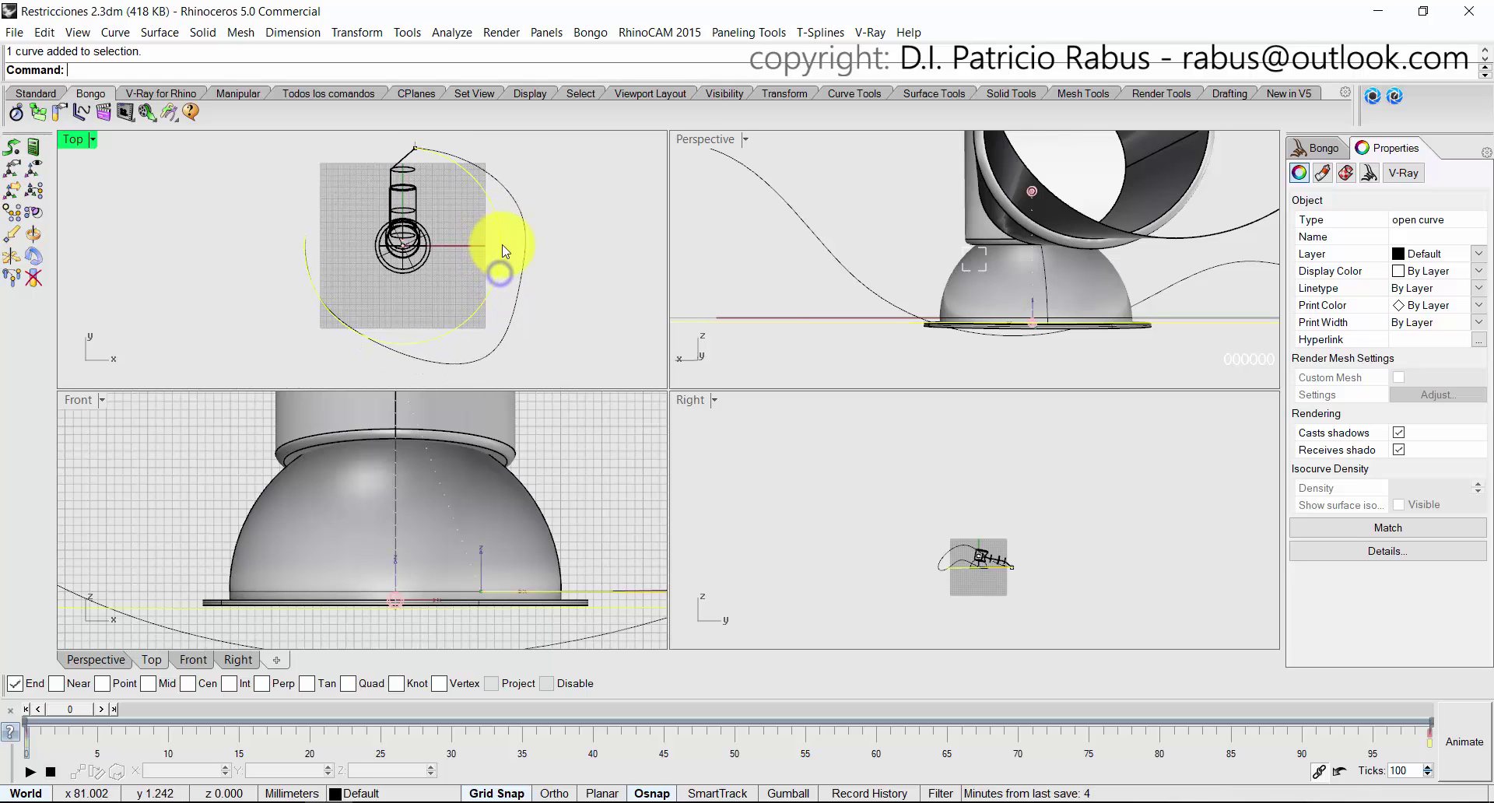
click(707, 141)
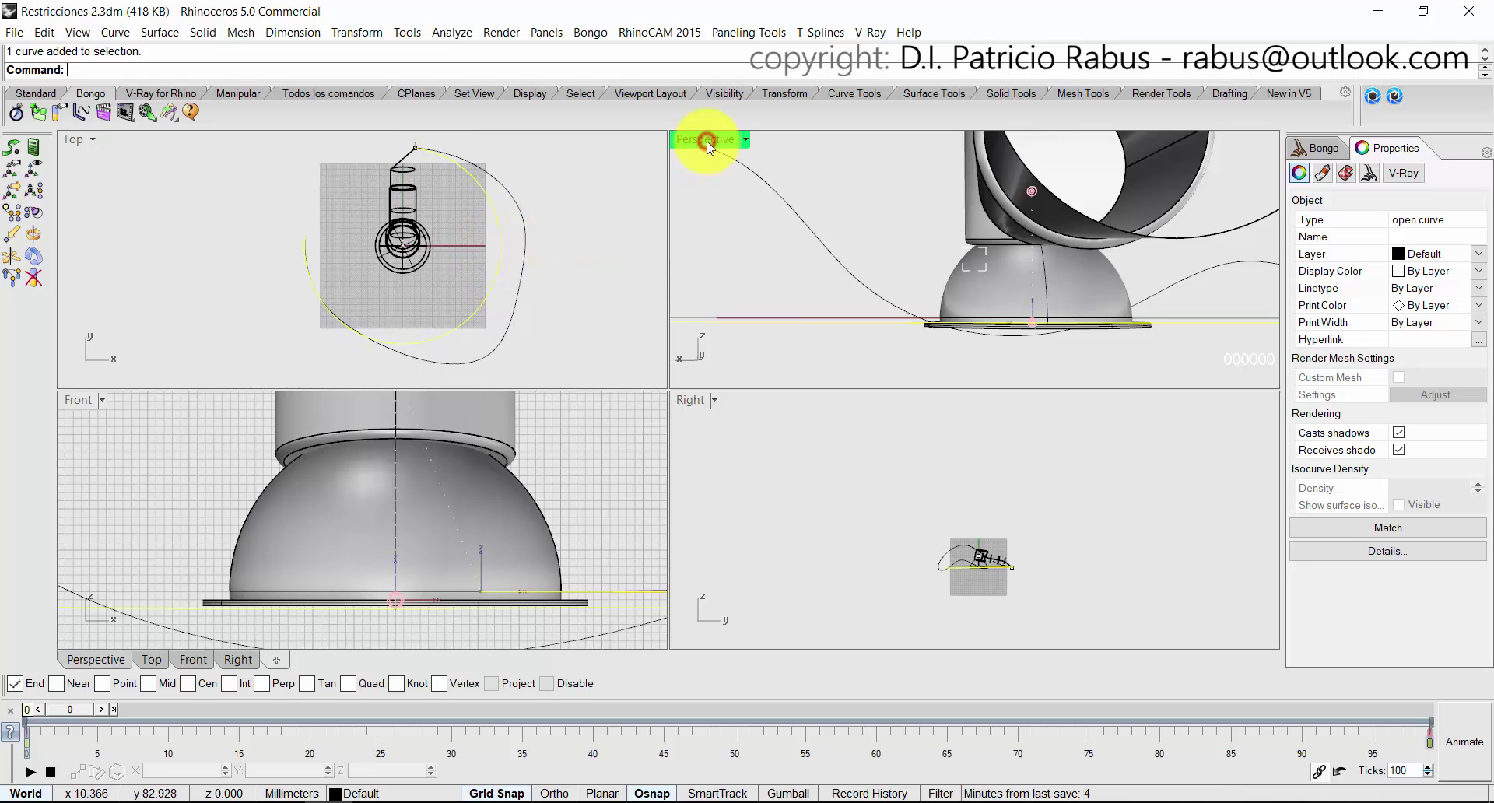
click(746, 140)
mouse_move(739, 503)
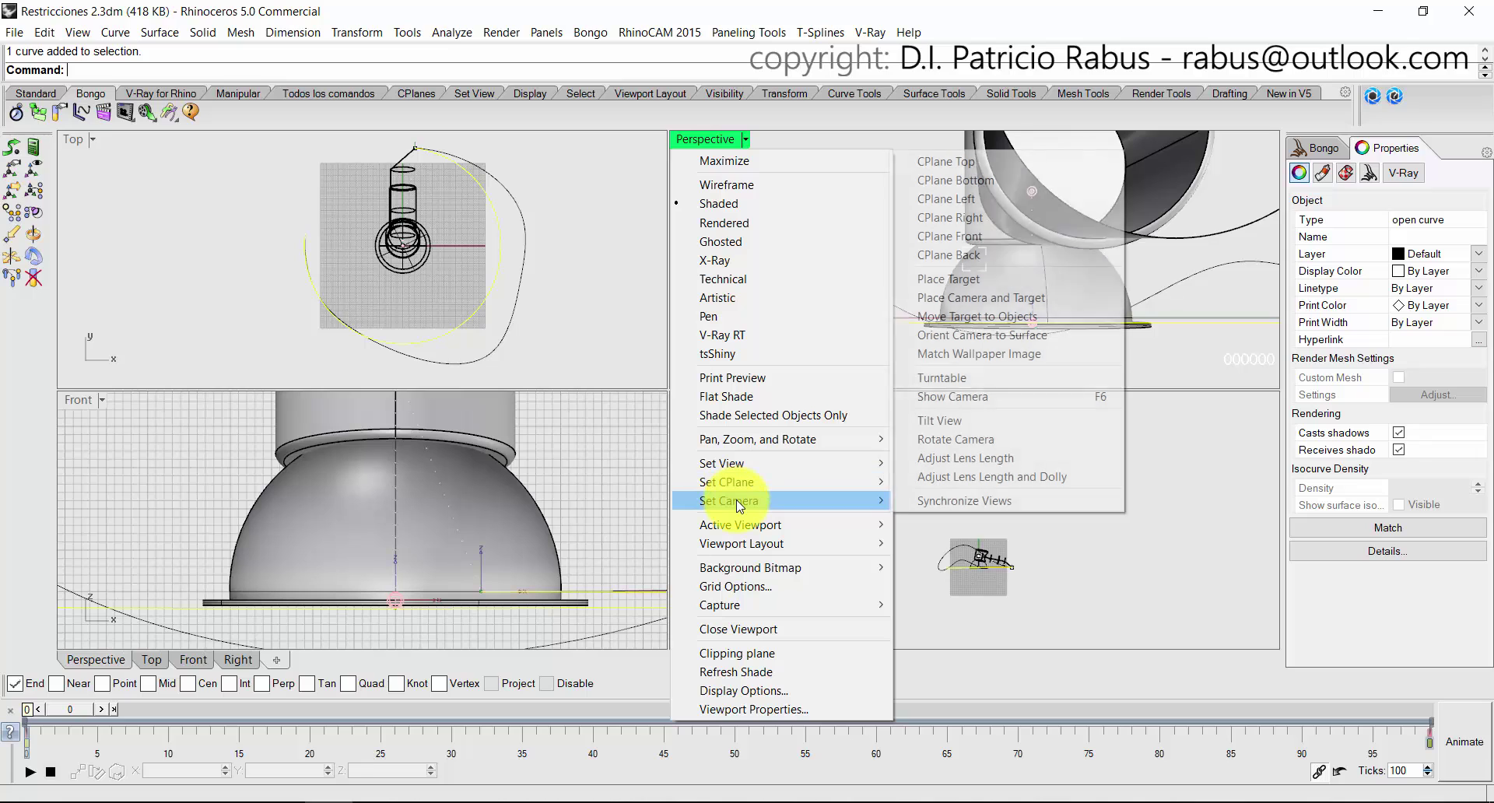
click(982, 405)
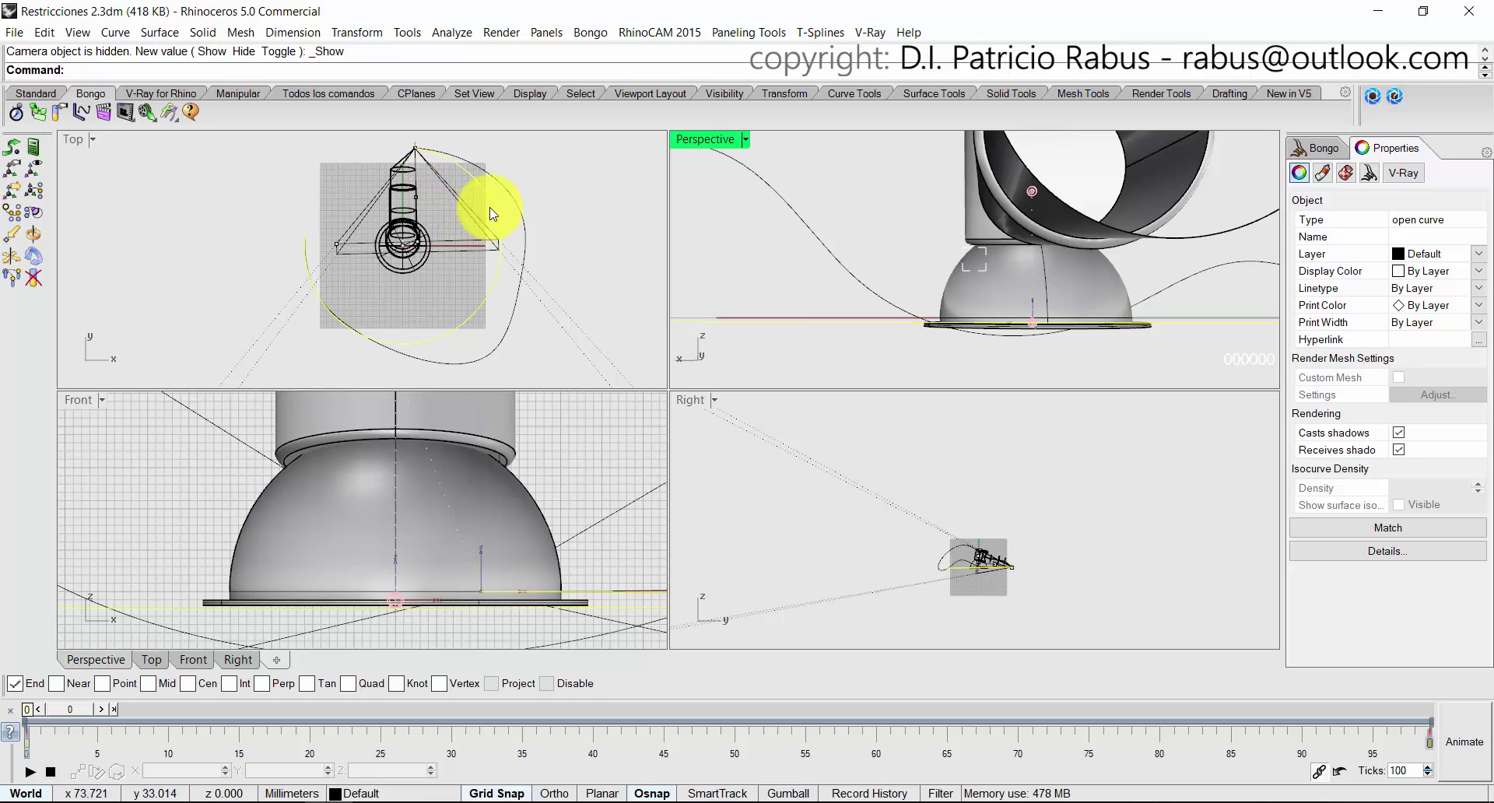
Turn on the Gumball, scale the arc outward to a radius of about 152 mm, and scrub the animation to frame 14.
click(557, 177)
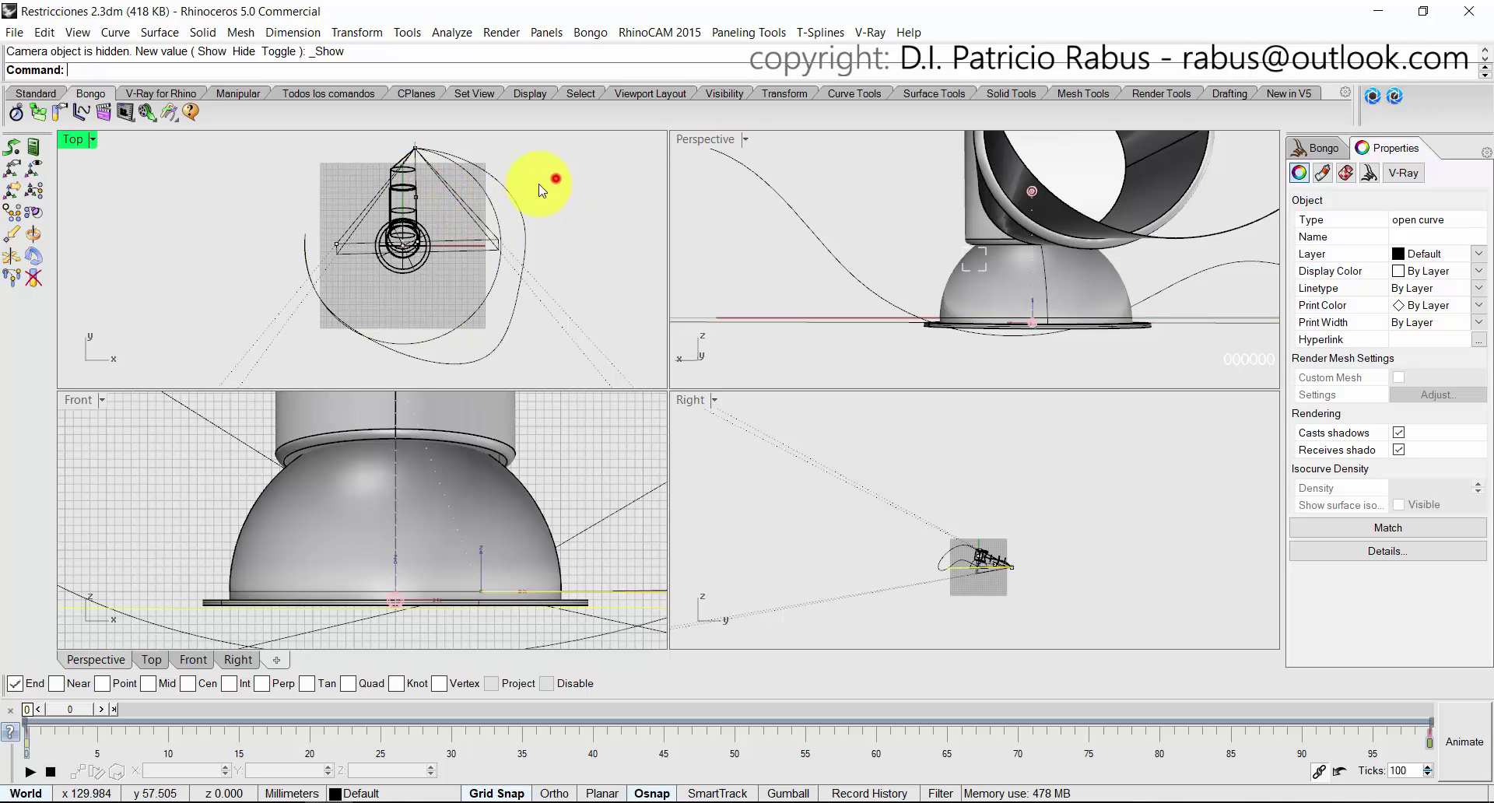
click(496, 215)
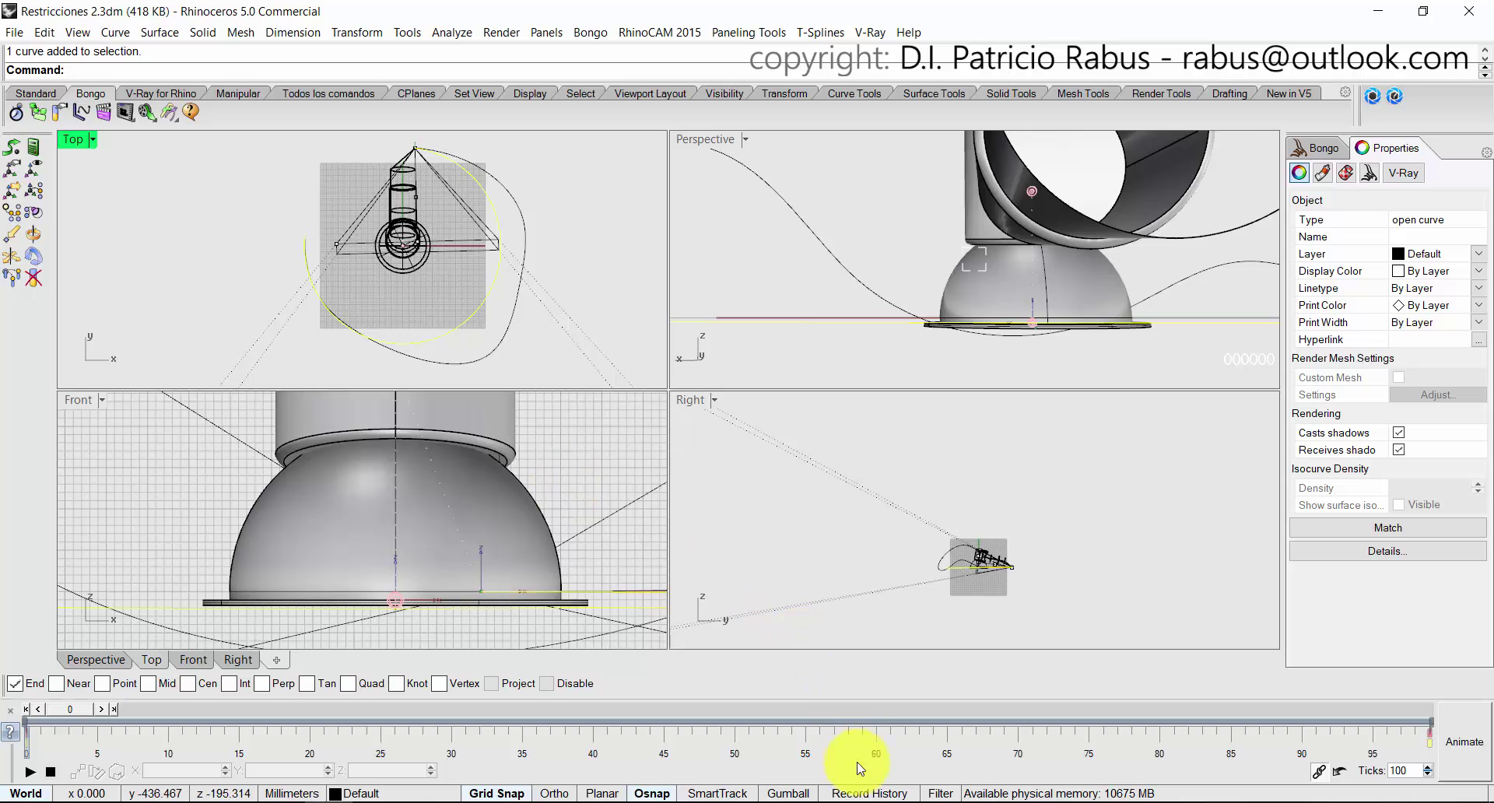
click(788, 792)
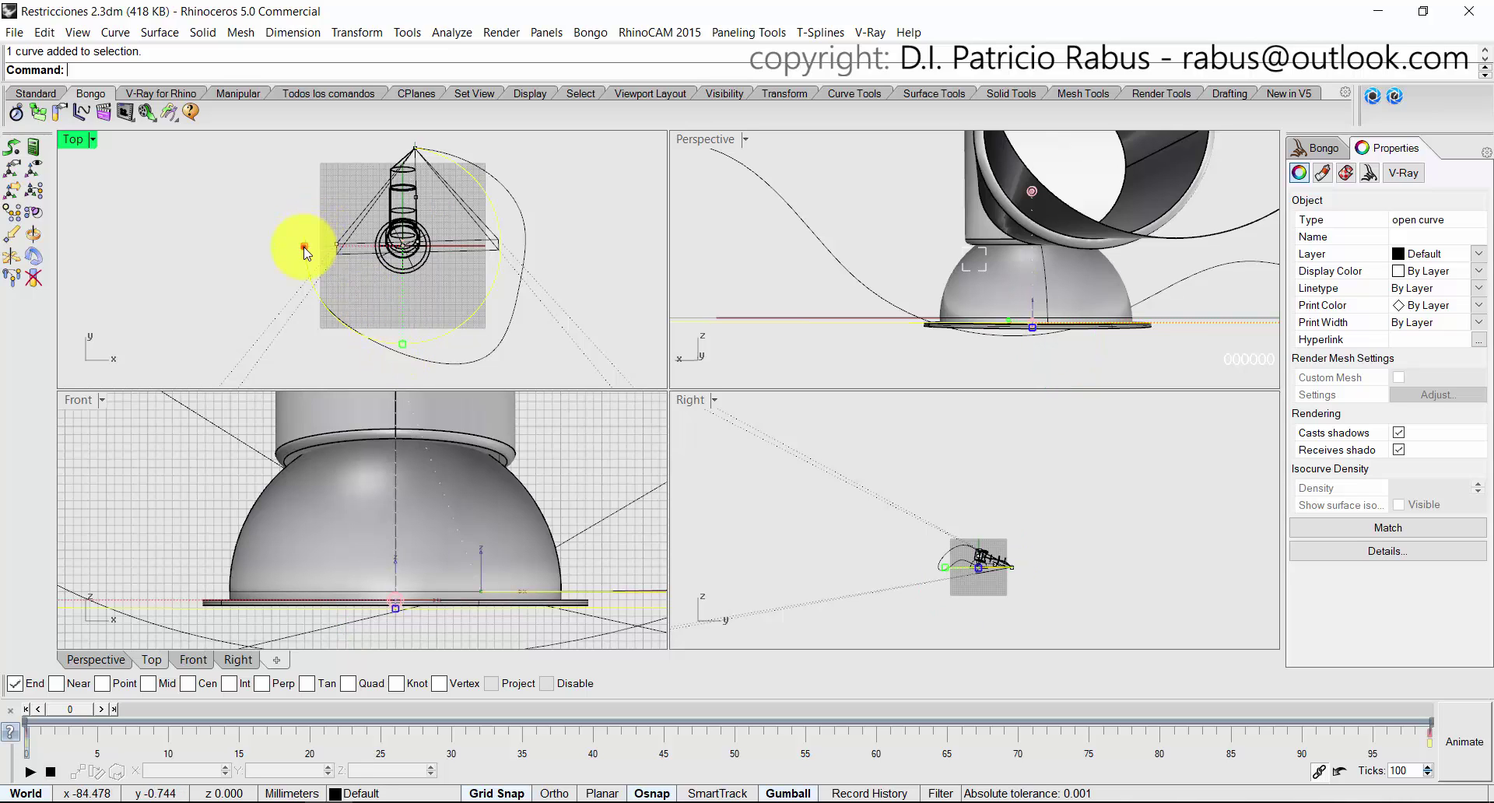
drag(304, 246, 259, 259)
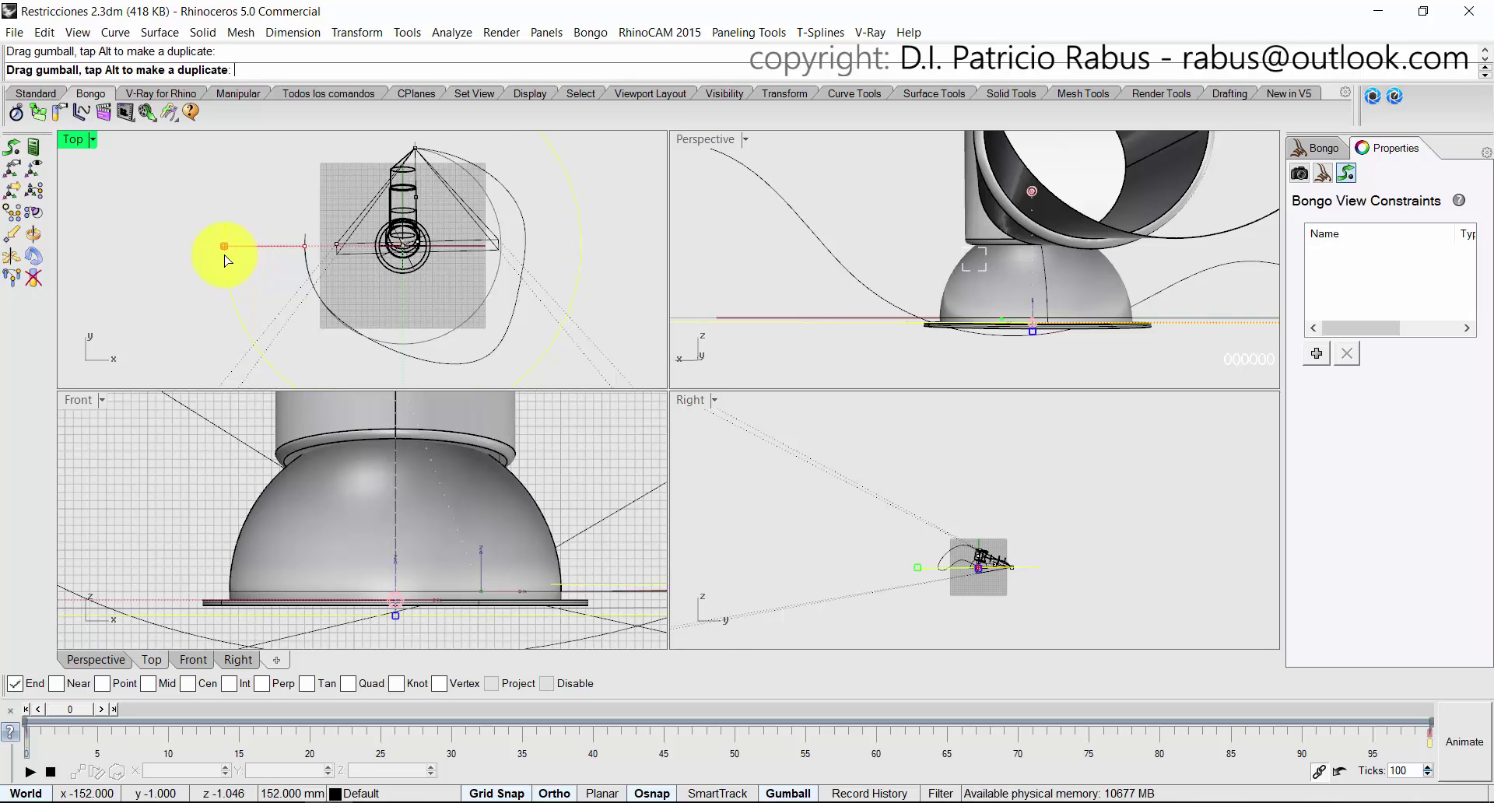
drag(225, 259, 225, 259)
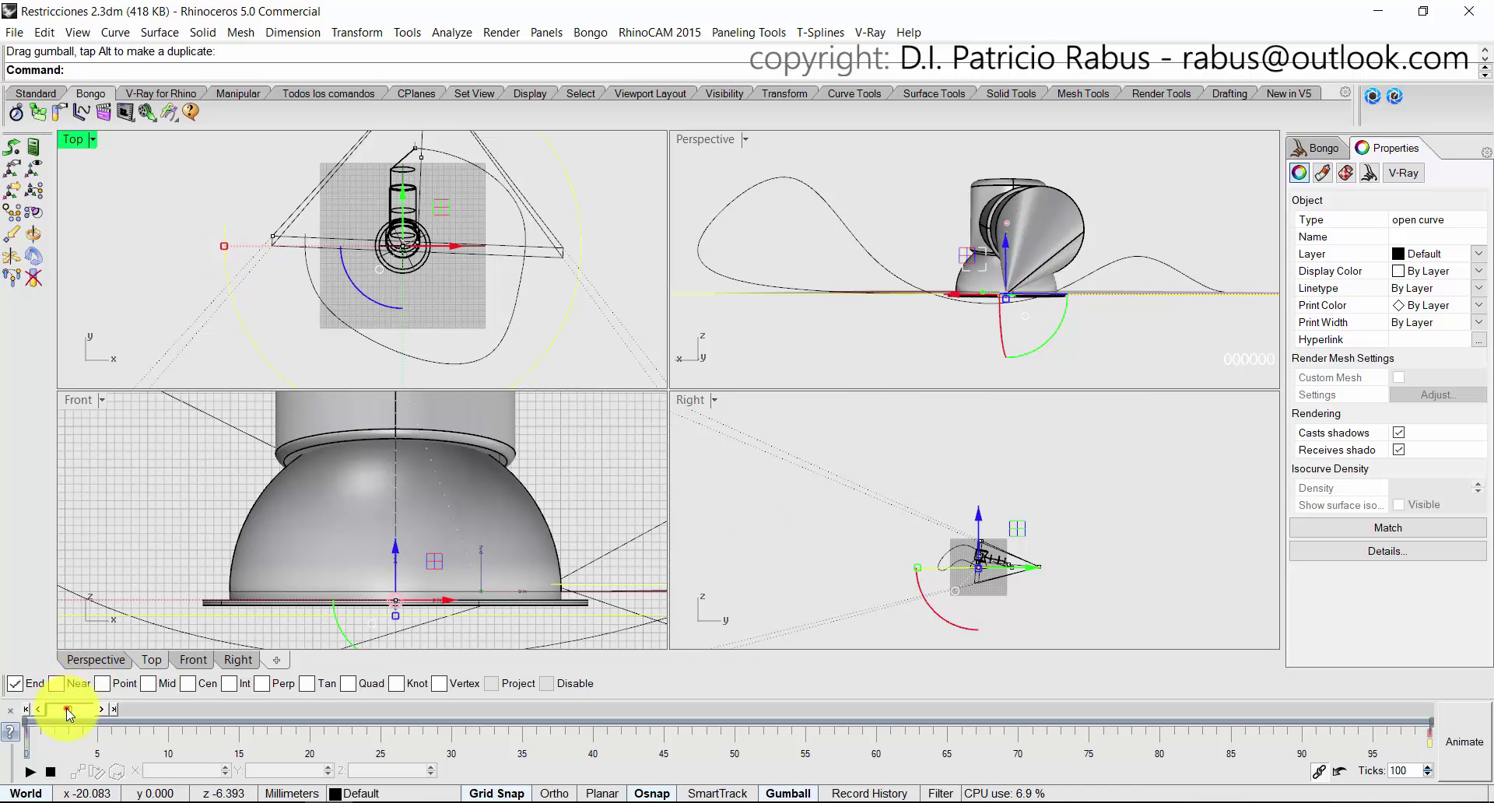
drag(67, 713, 226, 675)
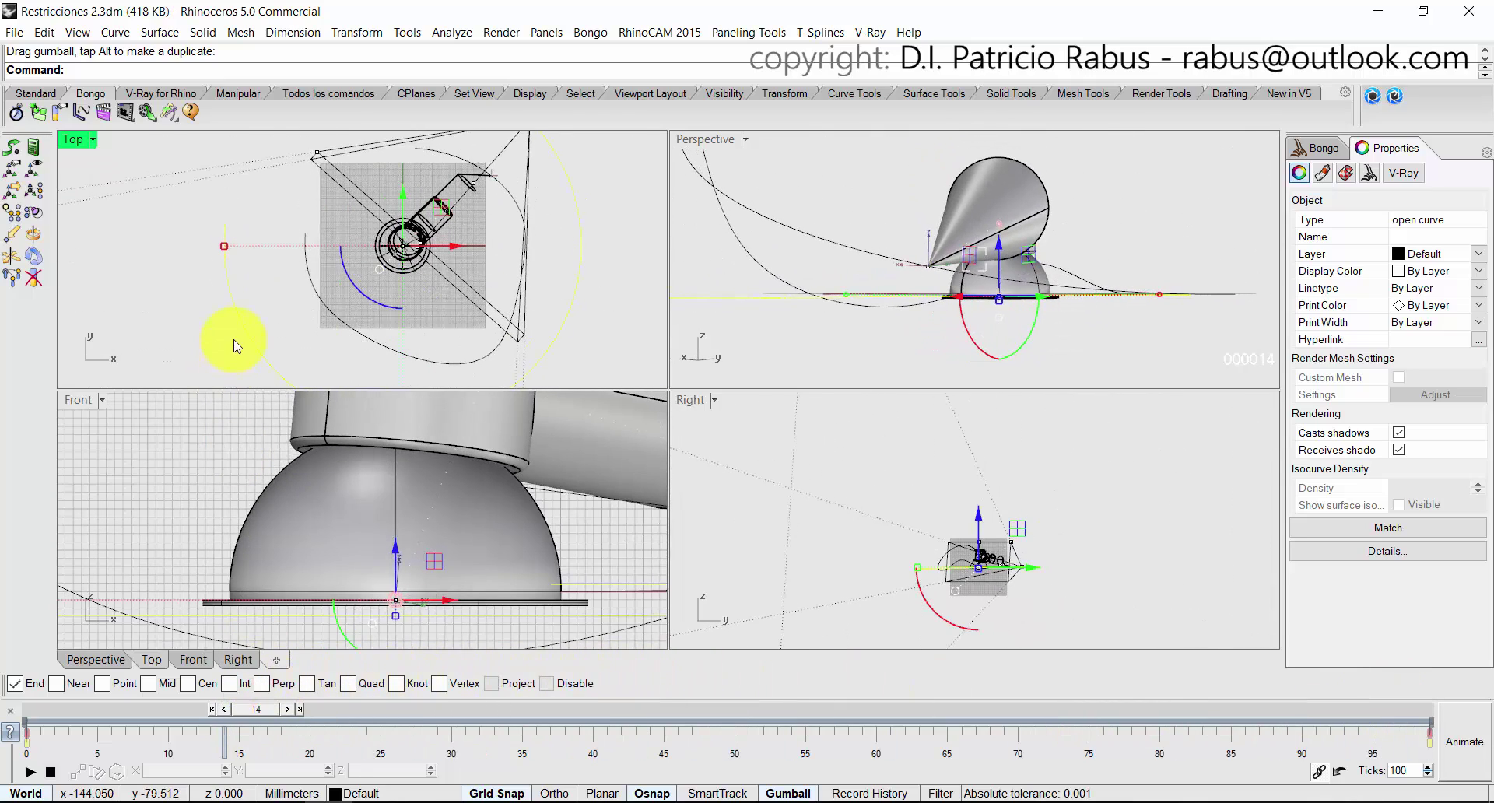
Raise the arc vertically in the Front view until it sits well above the arm, and return the timeline to frame 0.
click(153, 537)
scroll(413, 522, down, 4)
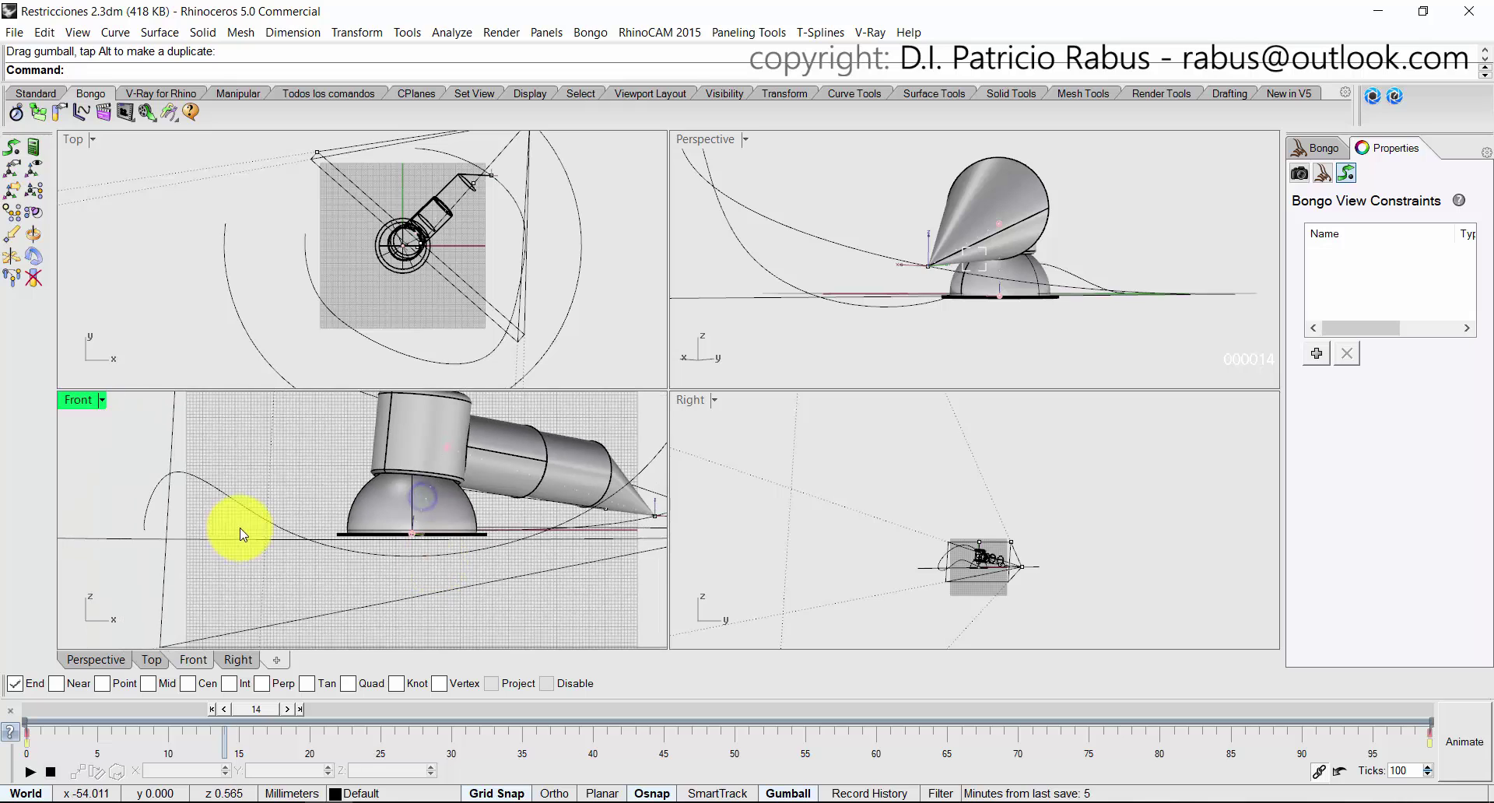
scroll(241, 533, down, 3)
click(251, 352)
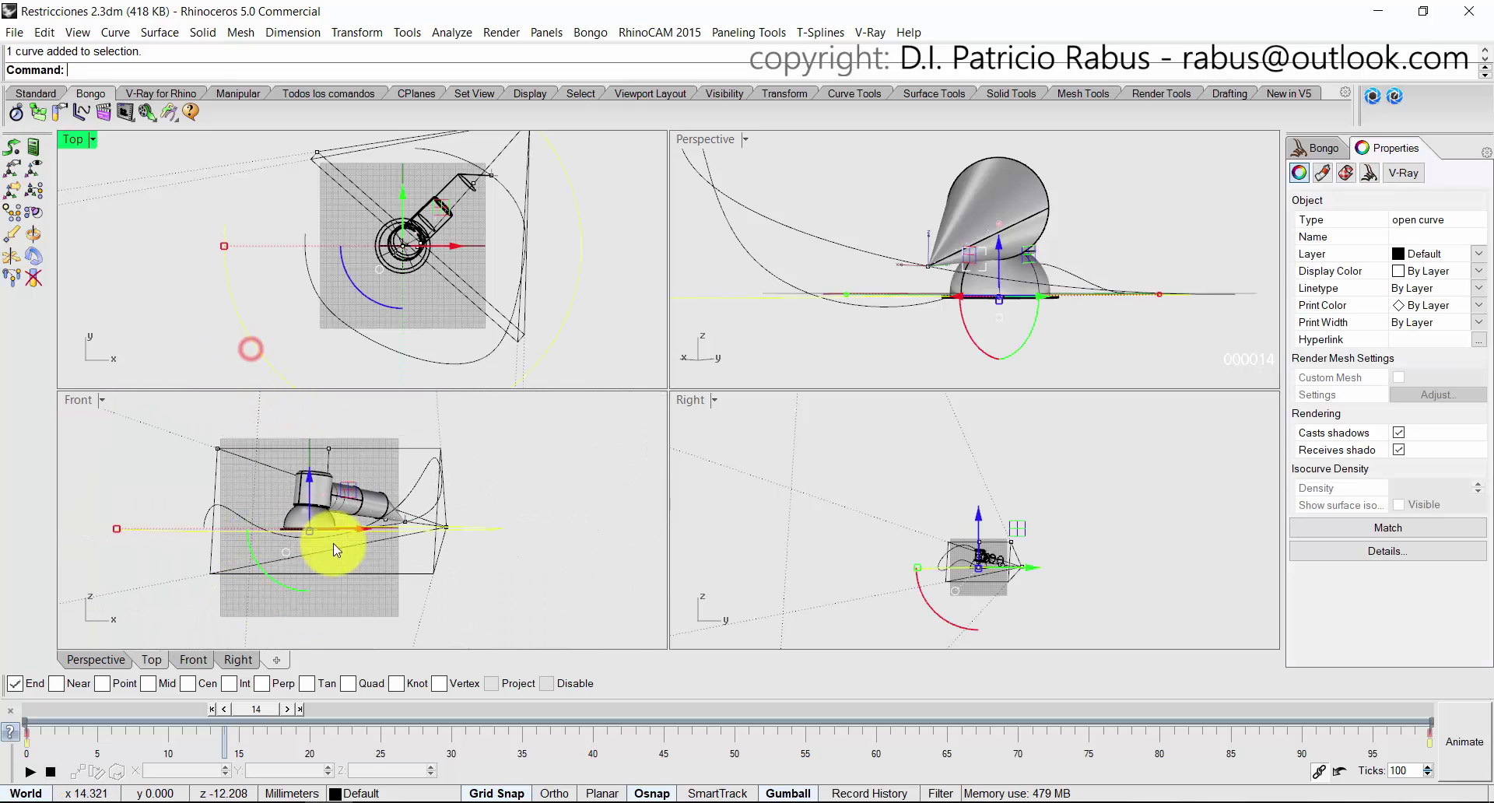
right_drag(350, 544, 406, 580)
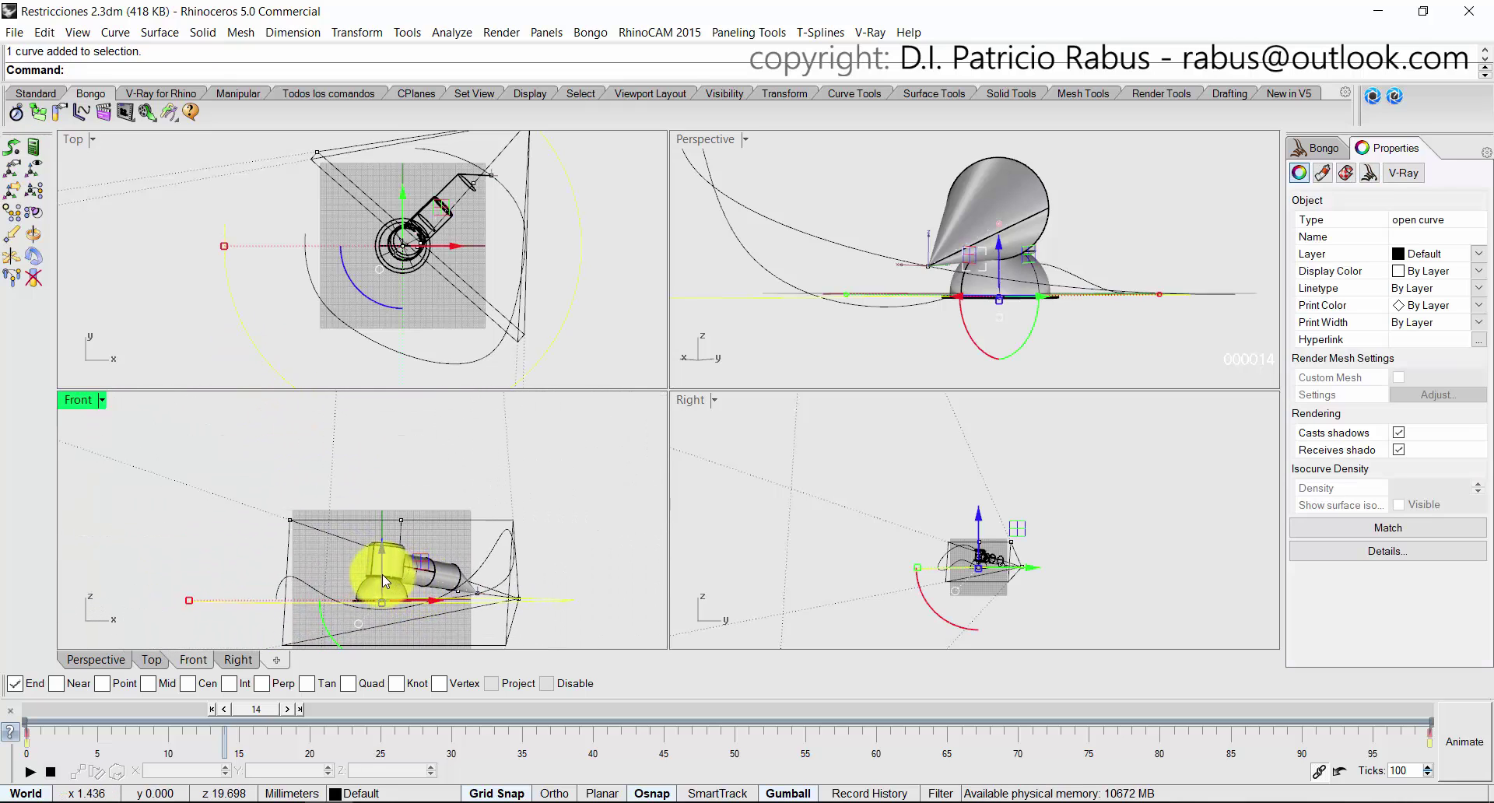
drag(382, 579, 389, 451)
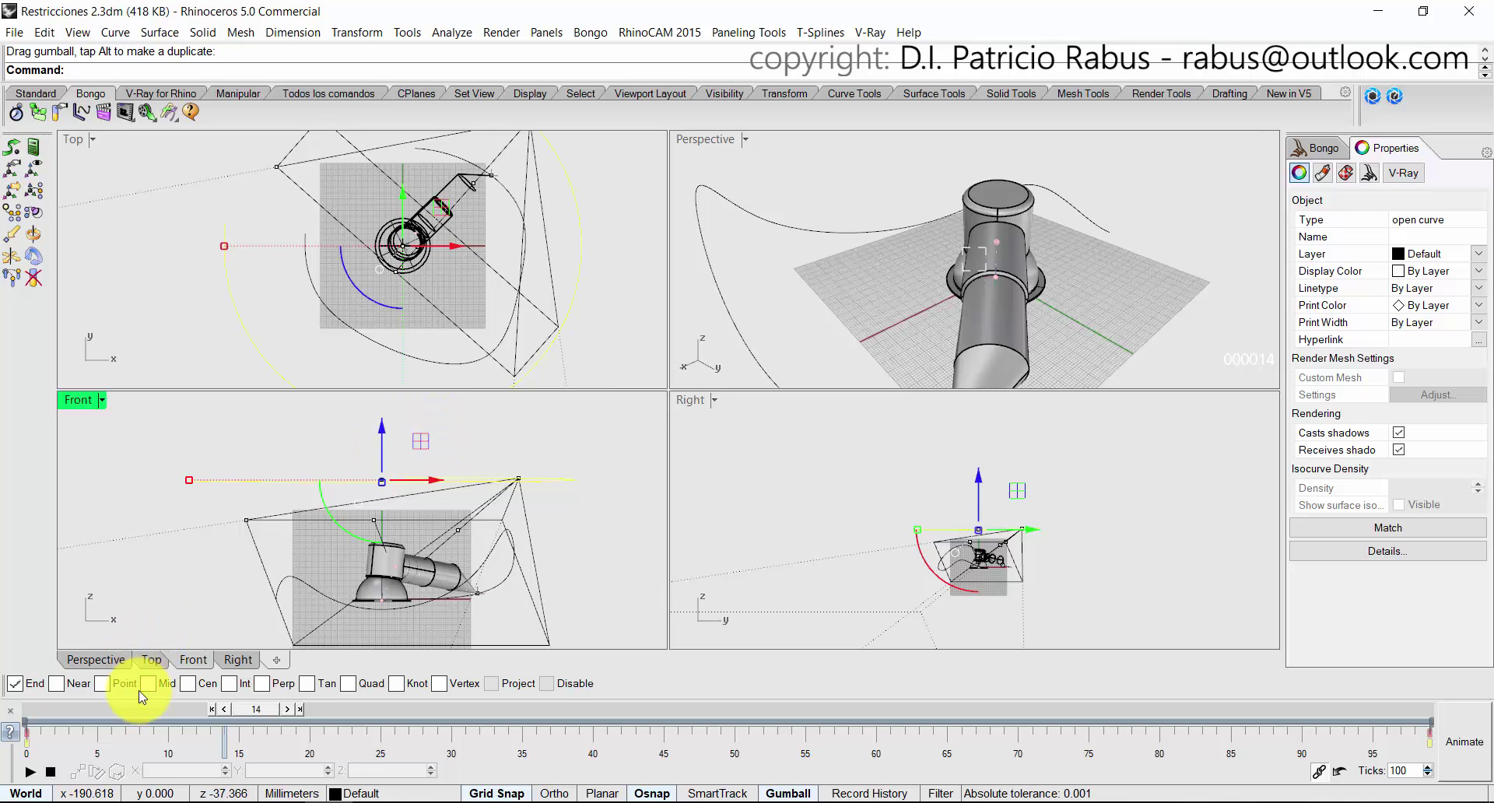
drag(256, 708, 14, 681)
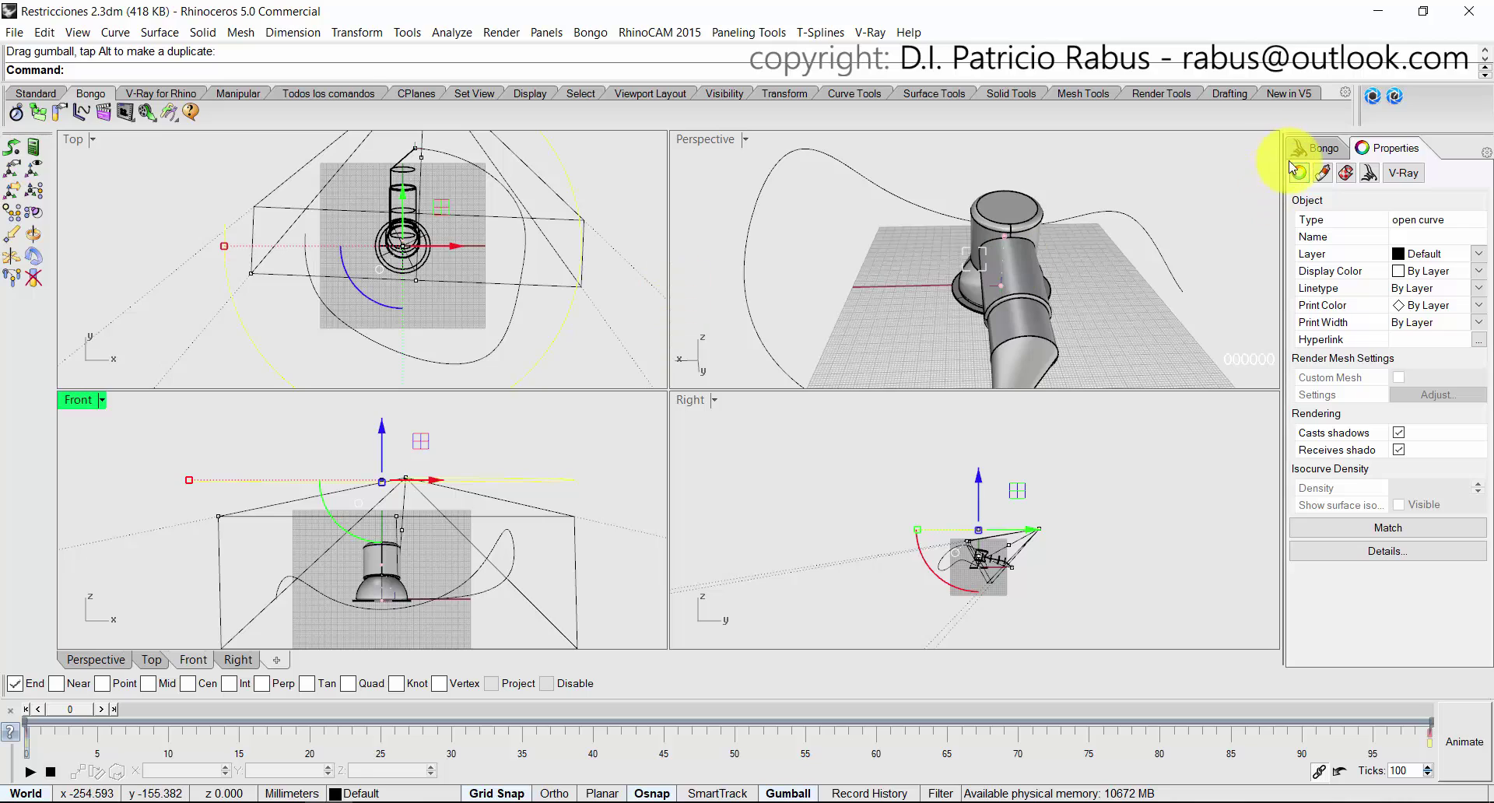
Add a Target To Object constraint to the Perspective view, aimed at the arm's upright cylinder above the dome.
click(1320, 149)
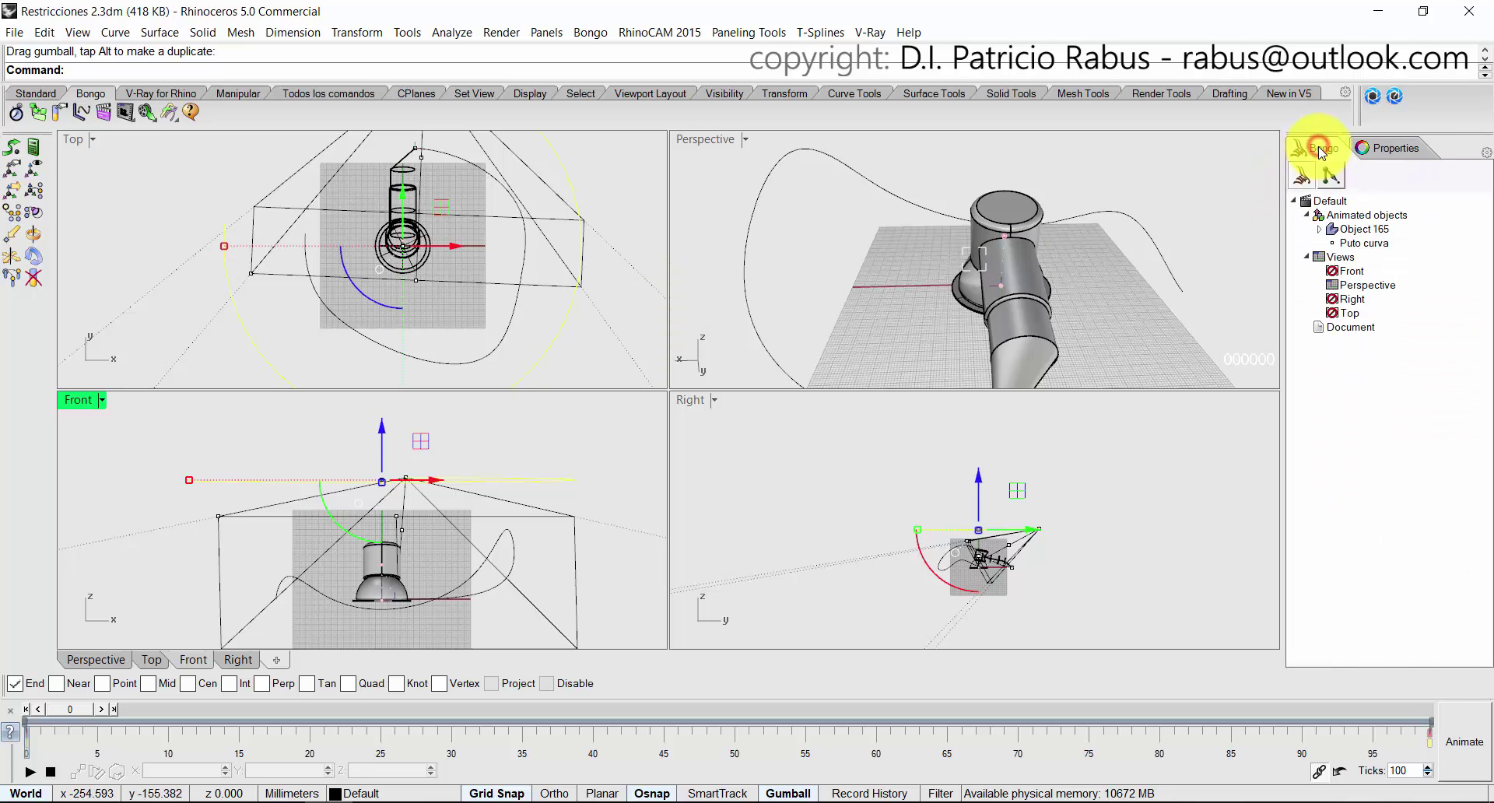
click(1397, 147)
click(1187, 219)
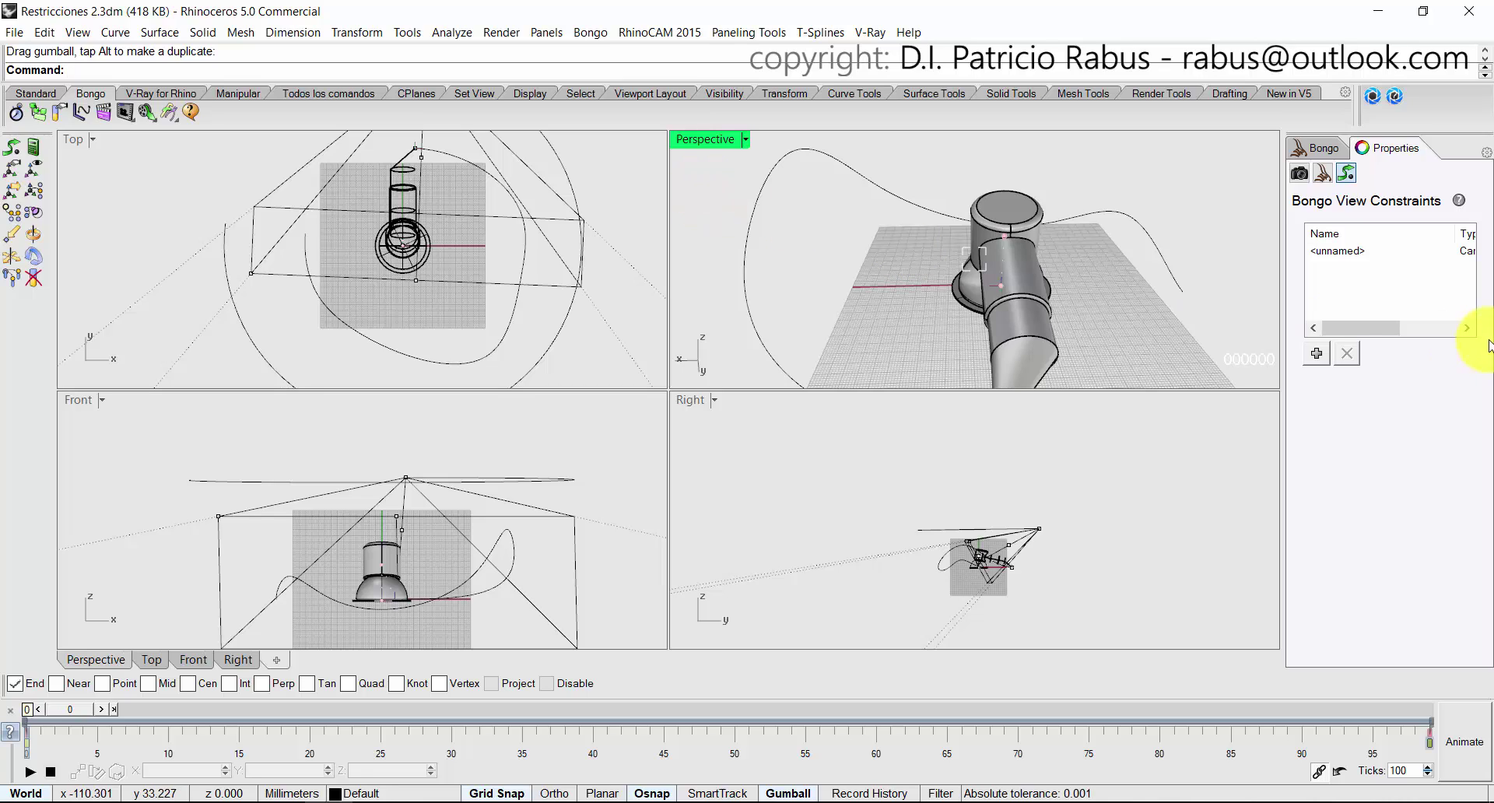
click(1445, 267)
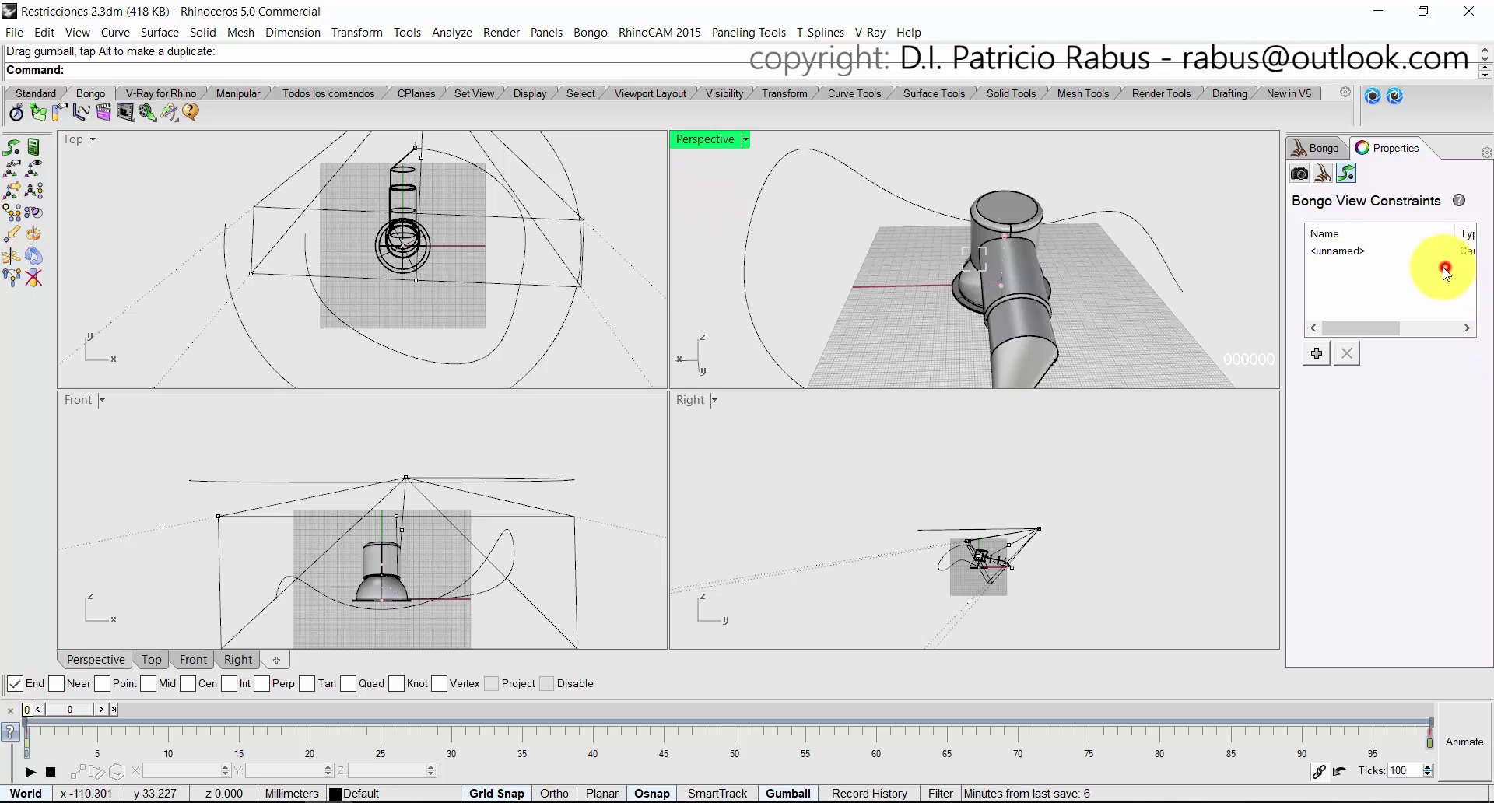
click(1313, 355)
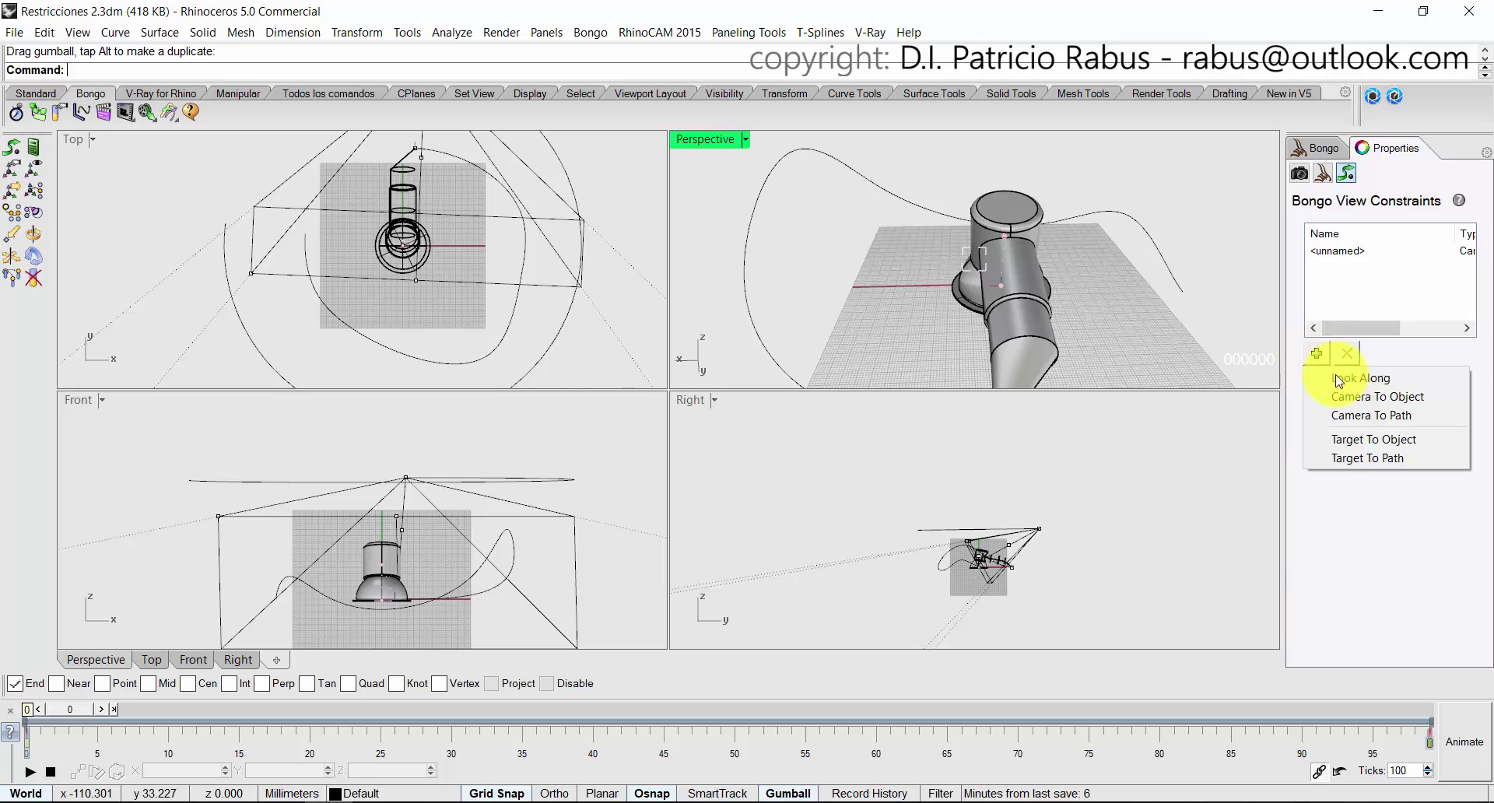
click(1372, 442)
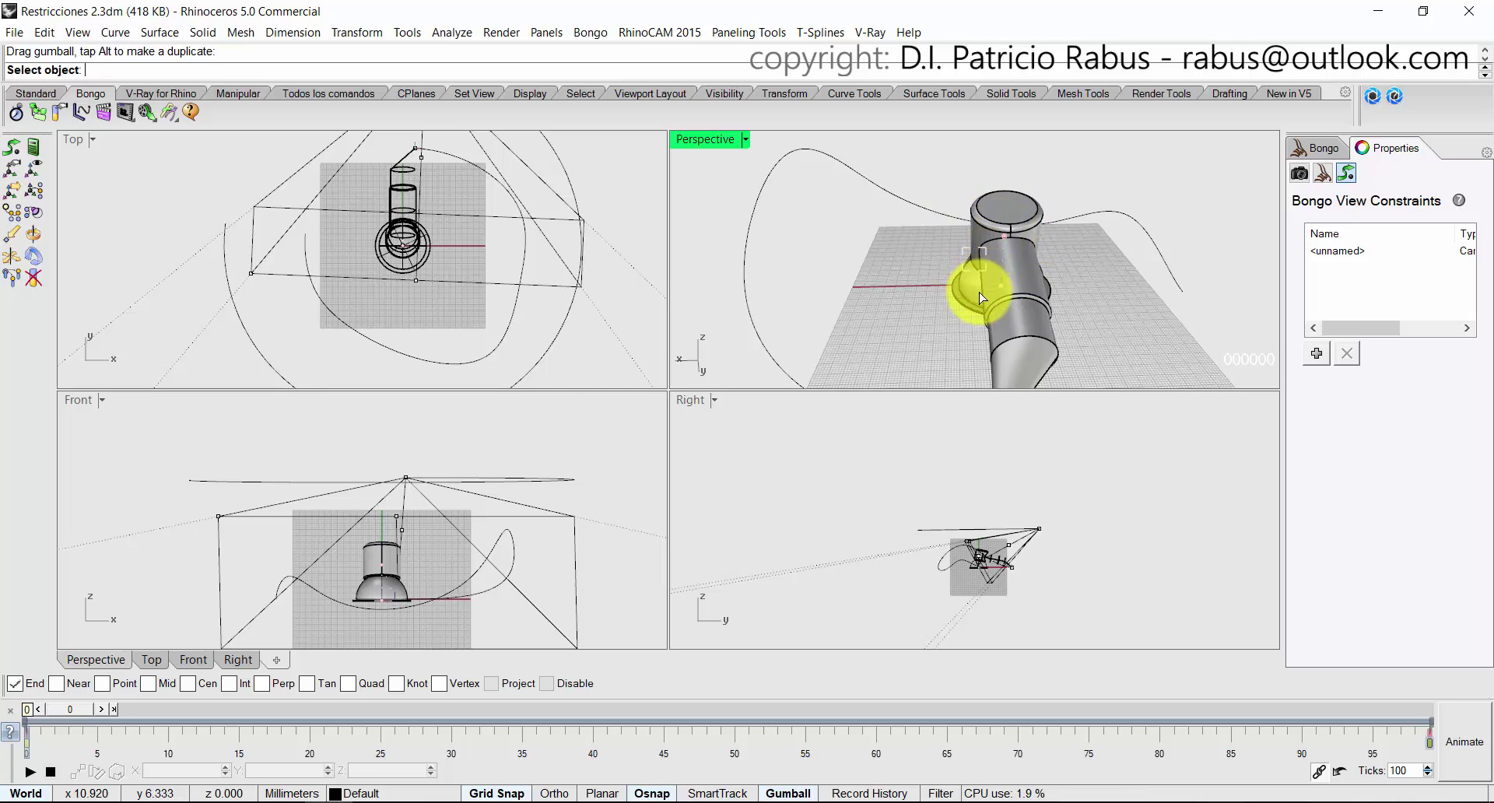
click(1014, 224)
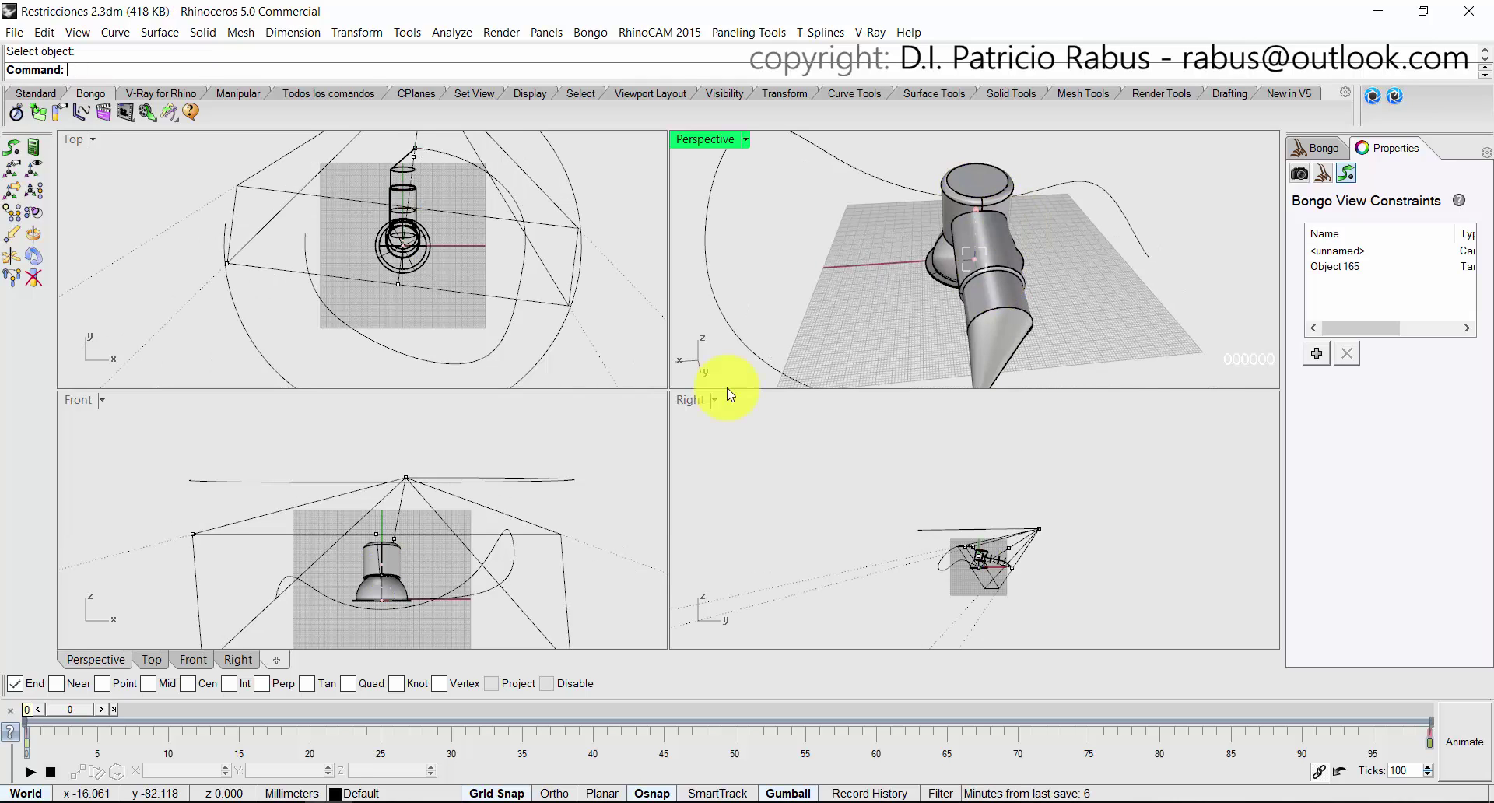
Scrub the timeline to frame 61 and back to 0 to check the camera's motion, with the Perspective view maximized.
click(71, 706)
drag(78, 710, 306, 680)
drag(398, 669, 890, 711)
double_click(714, 141)
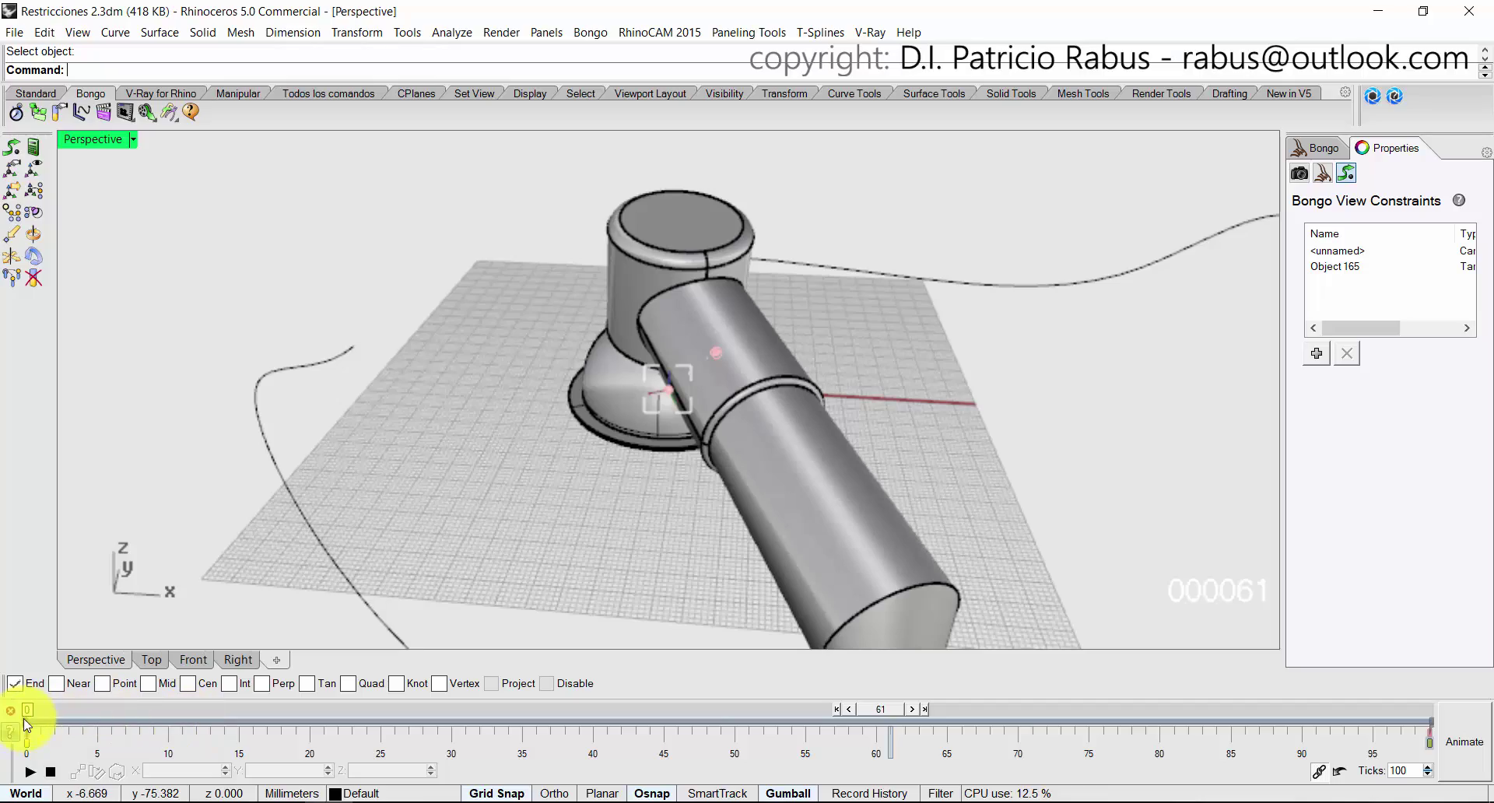
drag(889, 711, 50, 590)
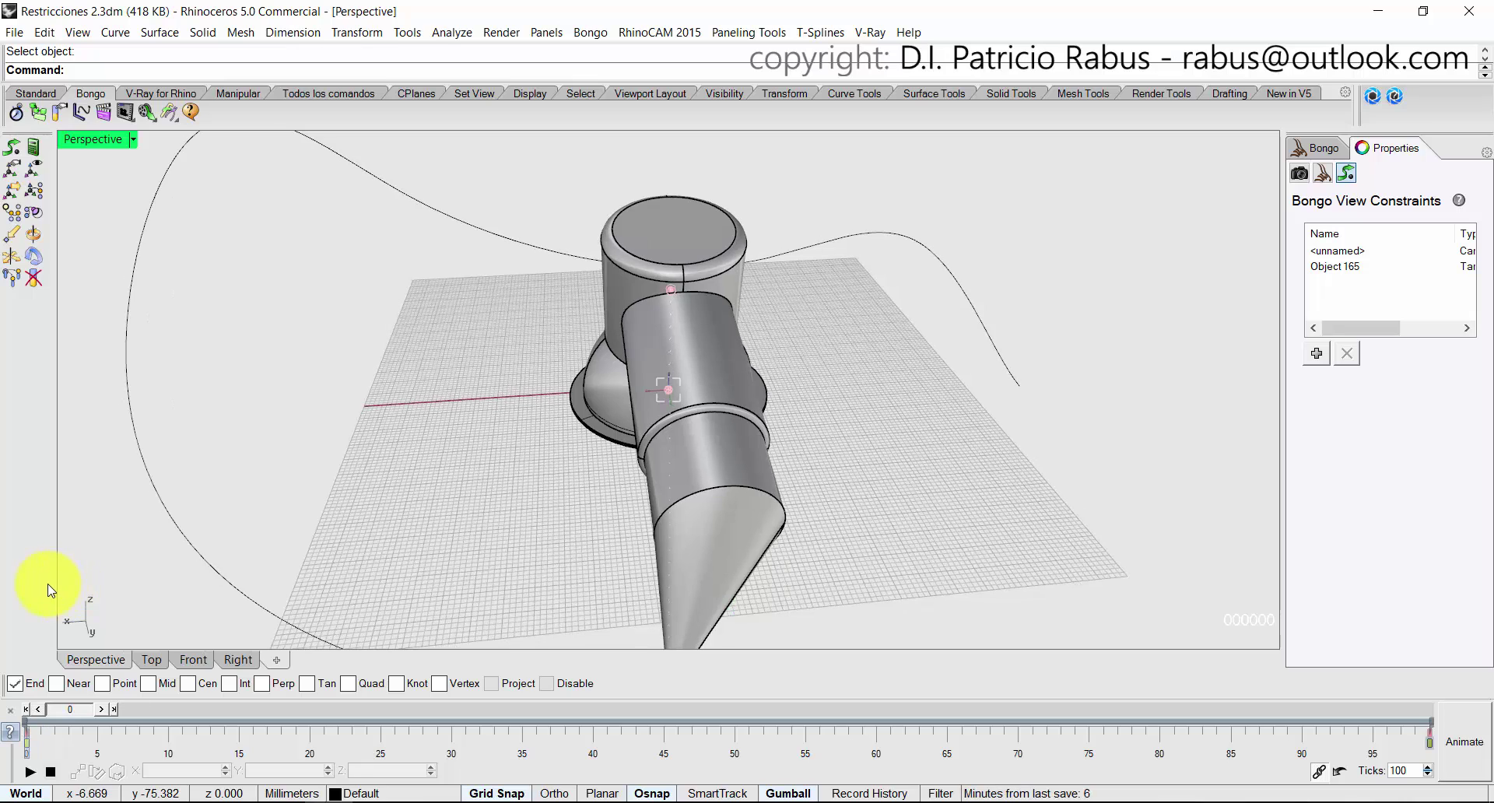
Maximize the Perspective view and disable its view animation, answering No to the orbiting prompt.
double_click(95, 143)
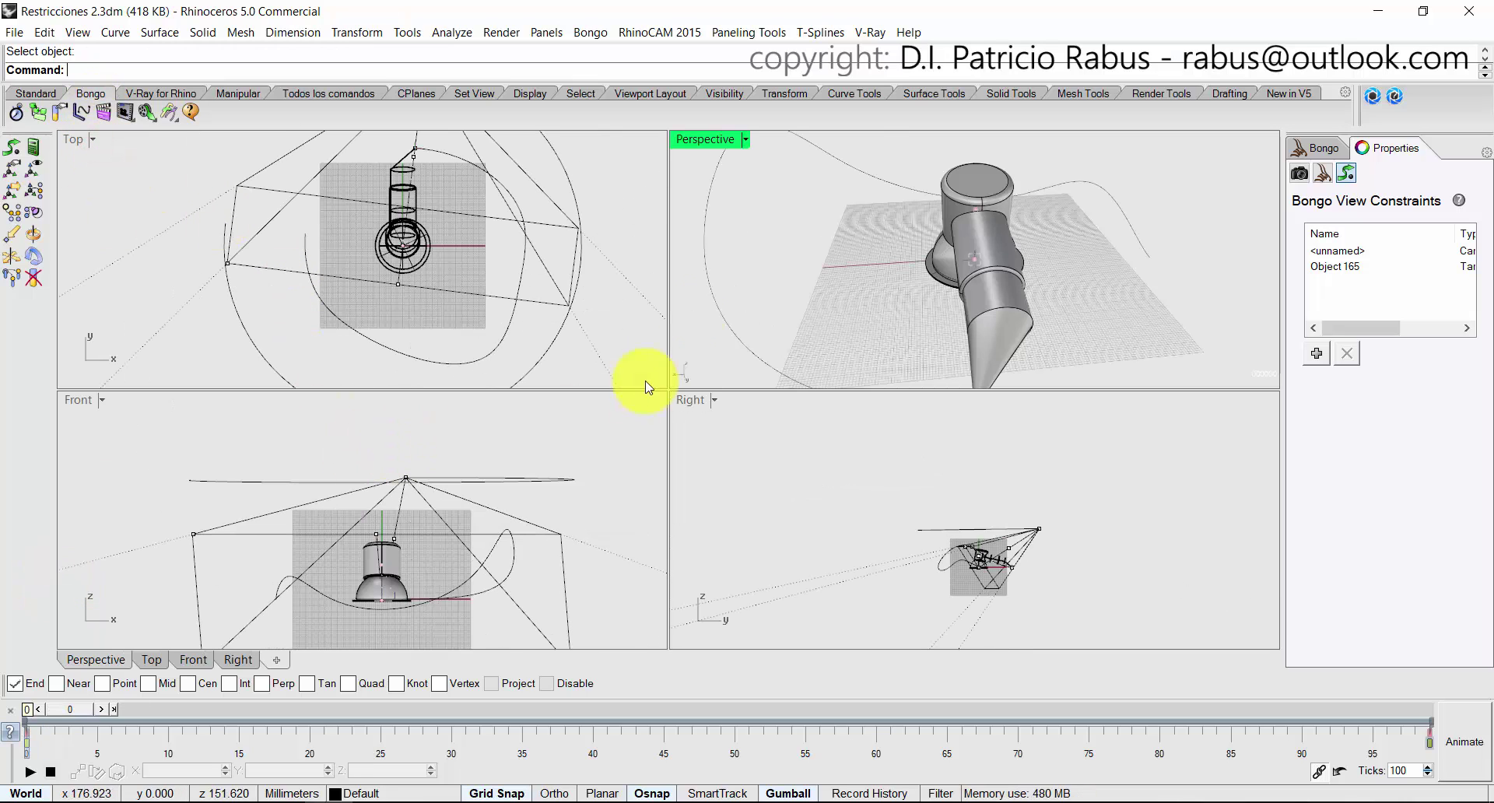
click(592, 185)
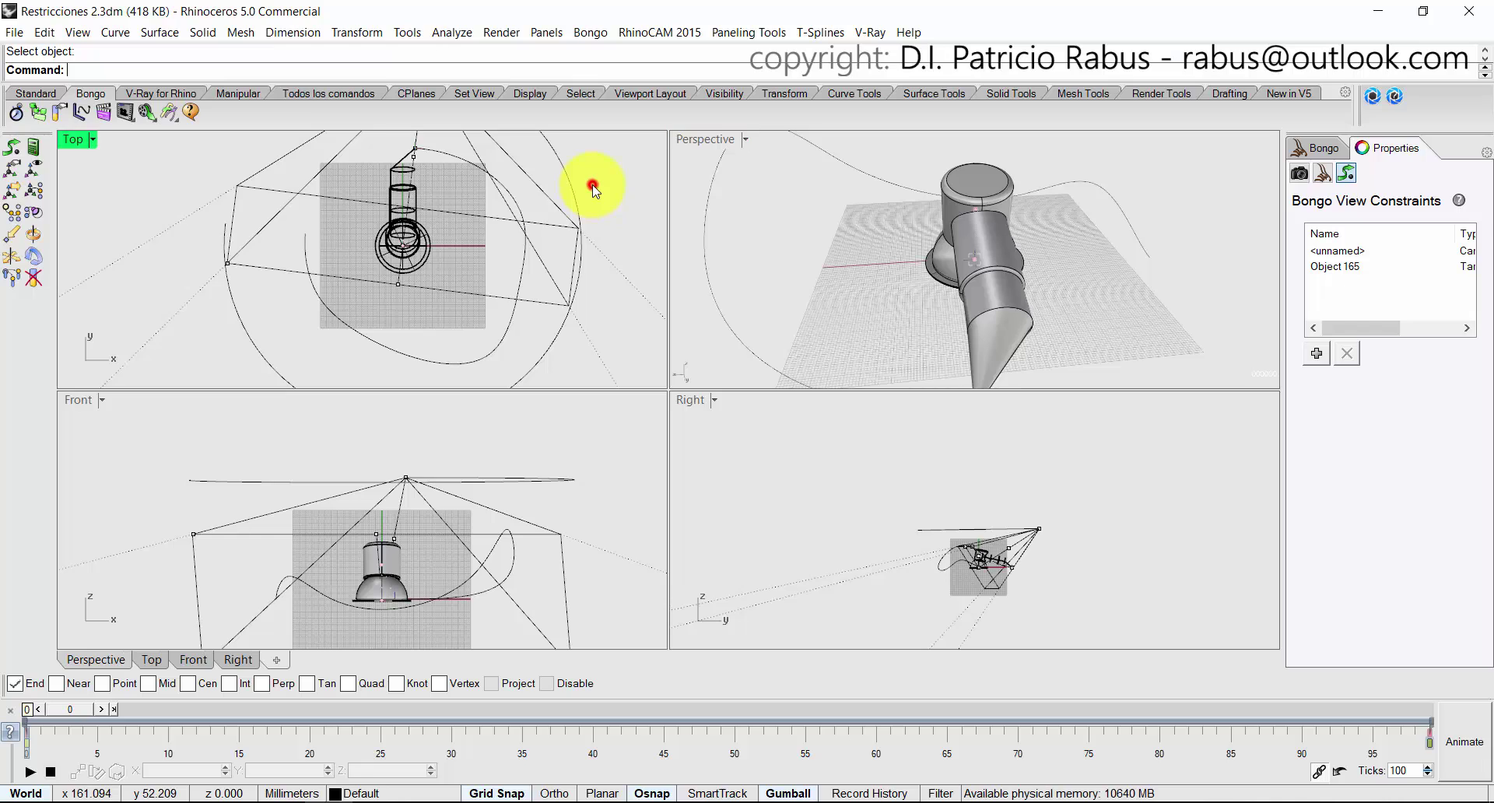
click(542, 358)
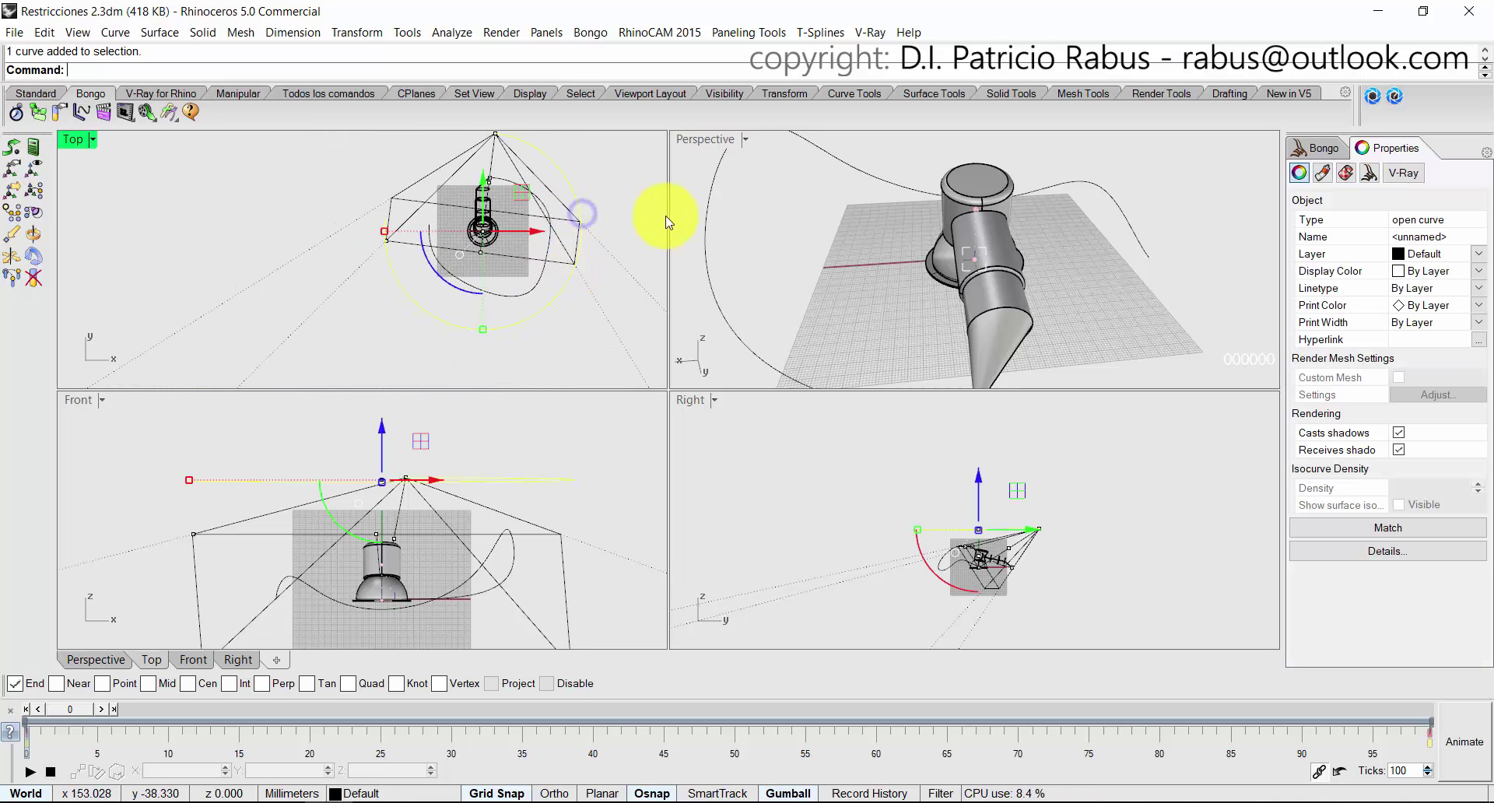
double_click(706, 141)
right_drag(635, 235, 650, 273)
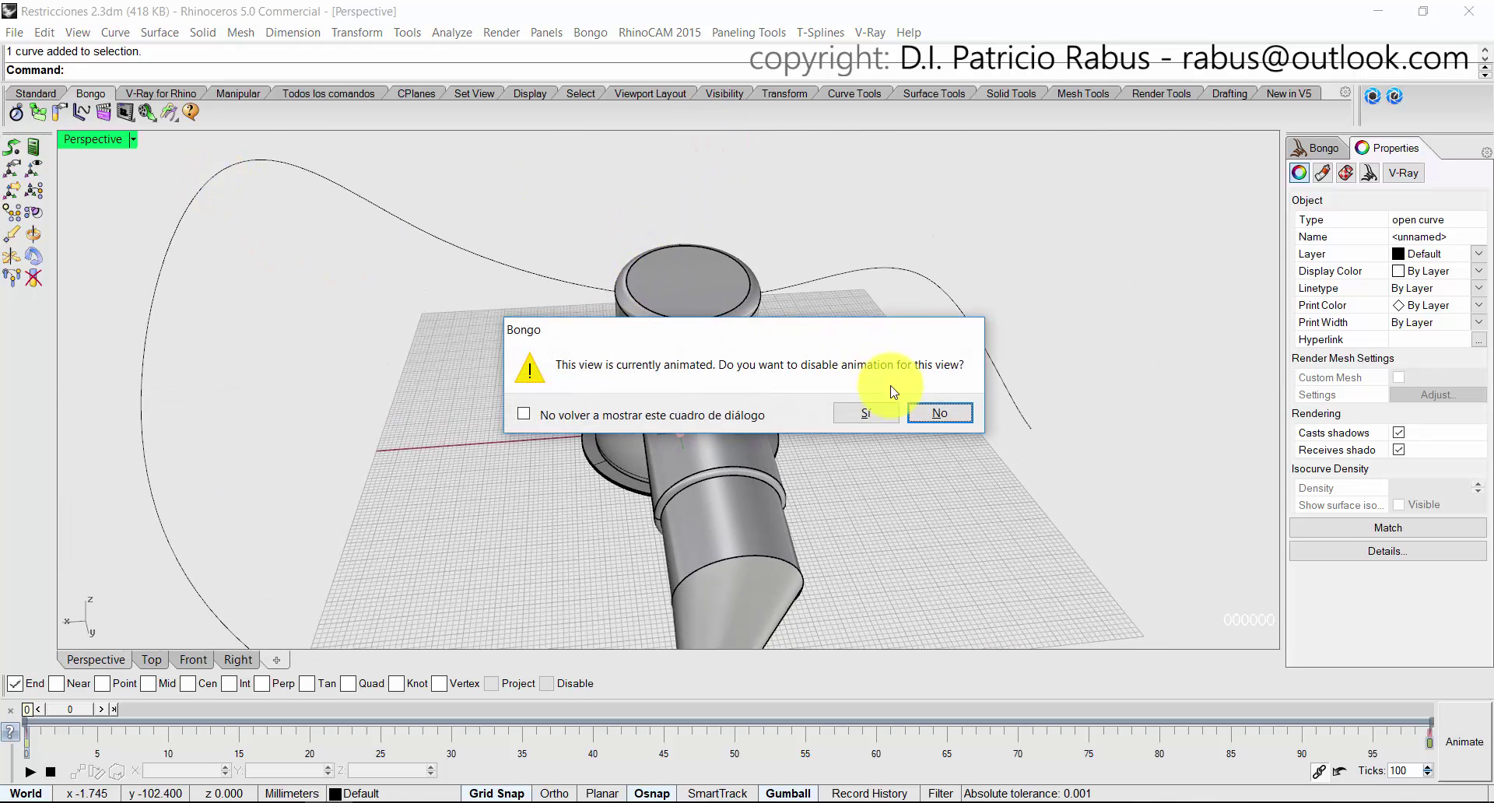
click(931, 415)
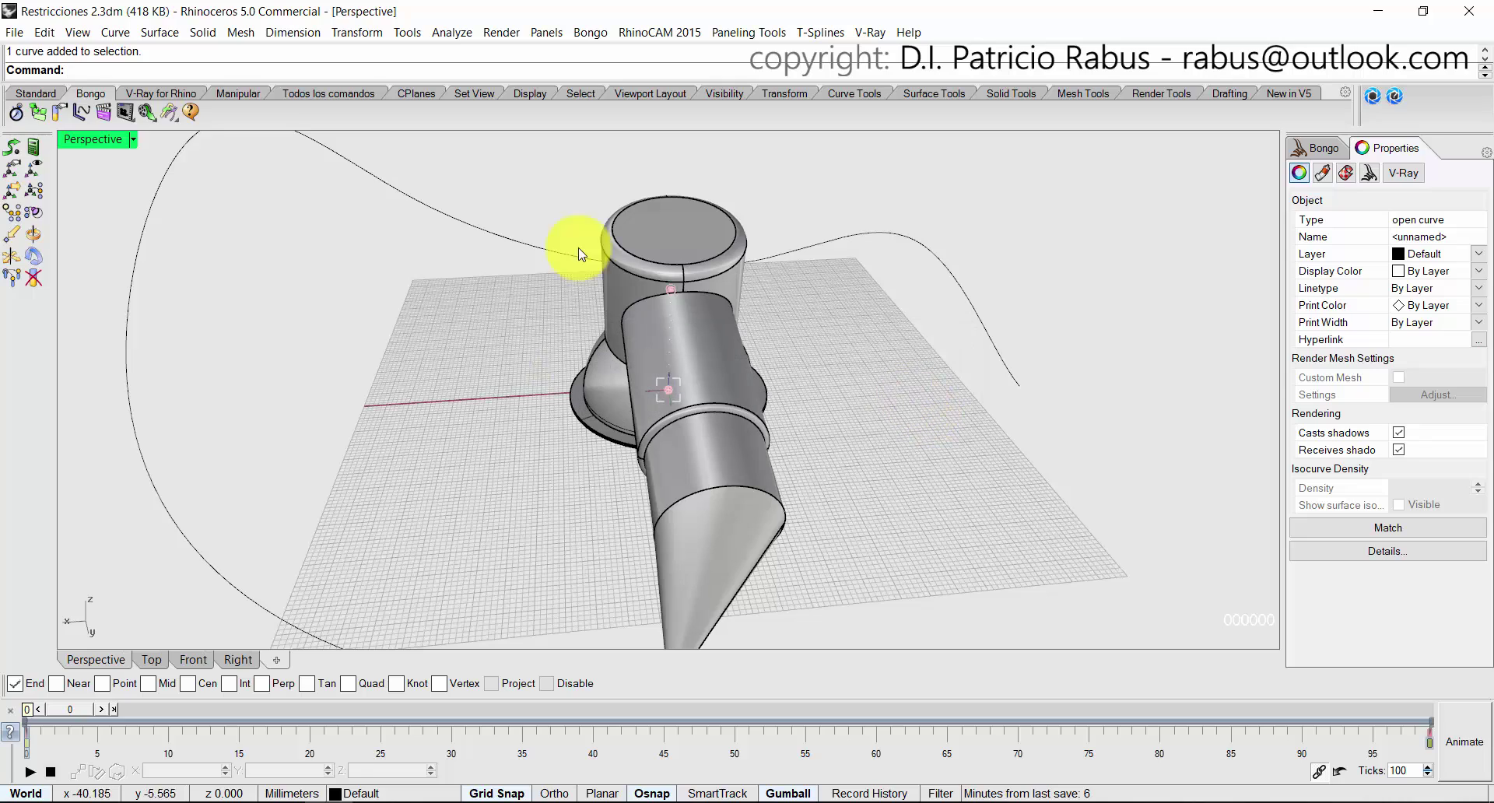
click(126, 115)
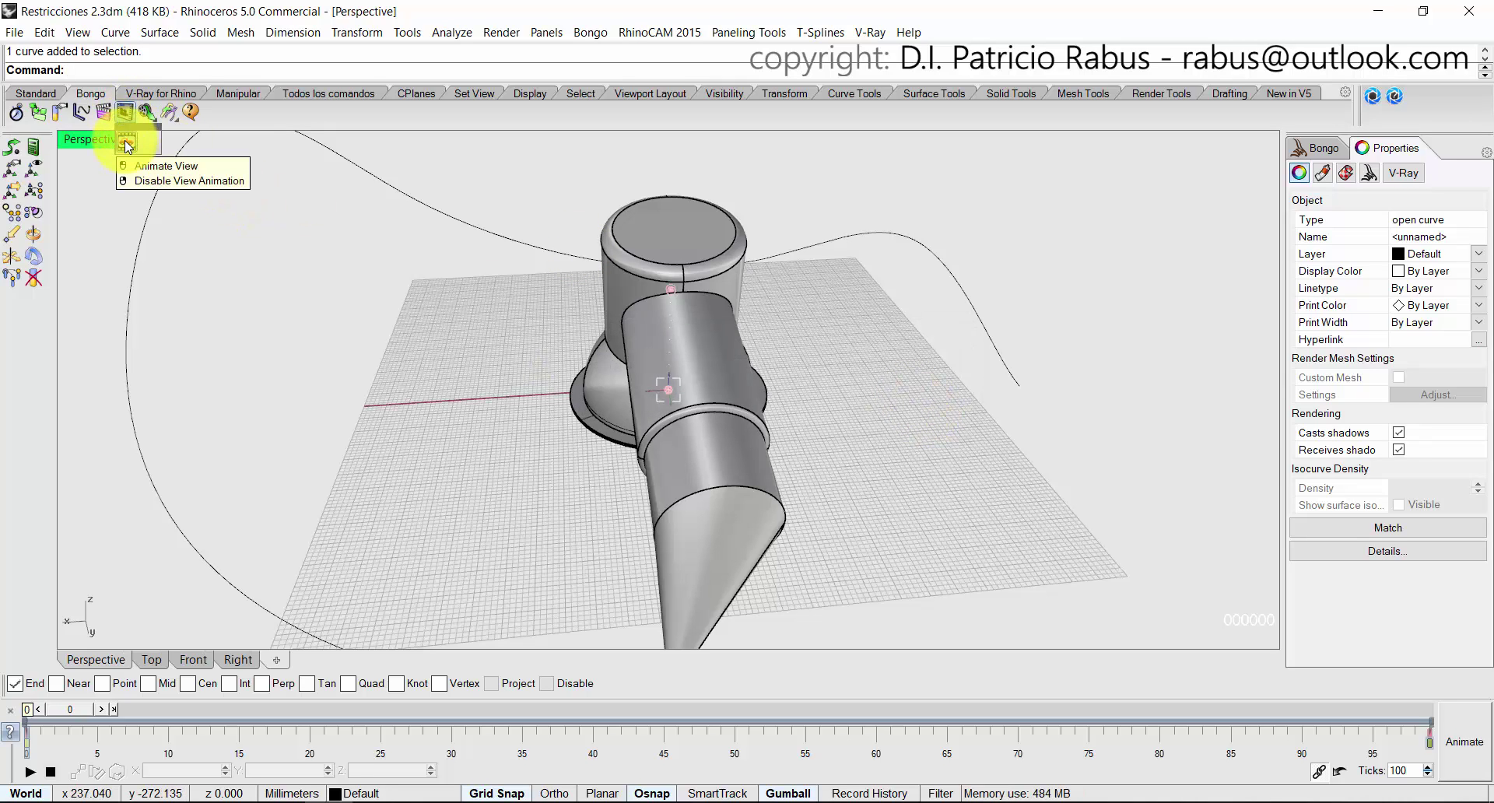
click(126, 145)
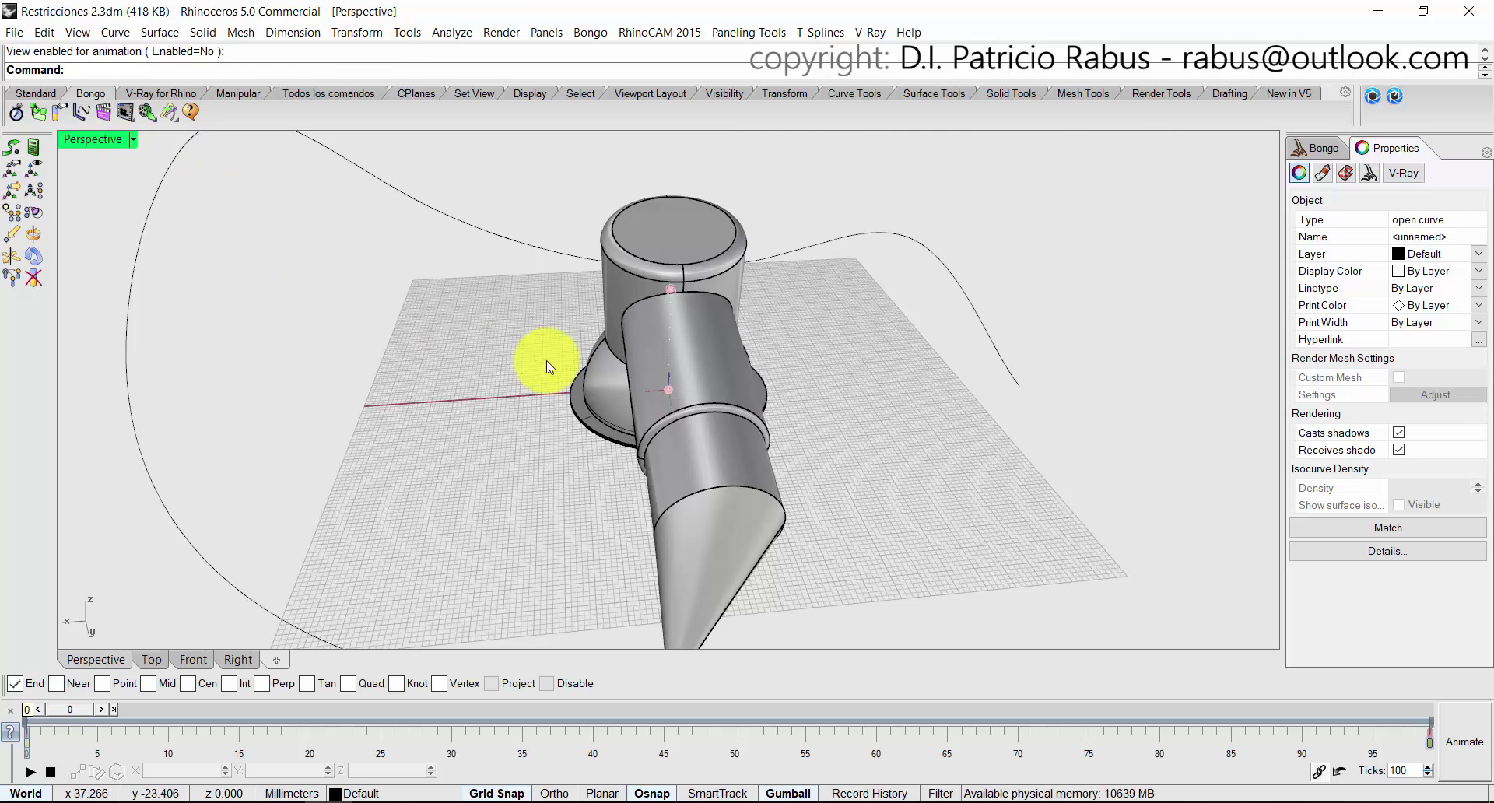
Select the raised camera arc and rotate it around its vertical axis with the Gumball.
right_drag(613, 319, 607, 357)
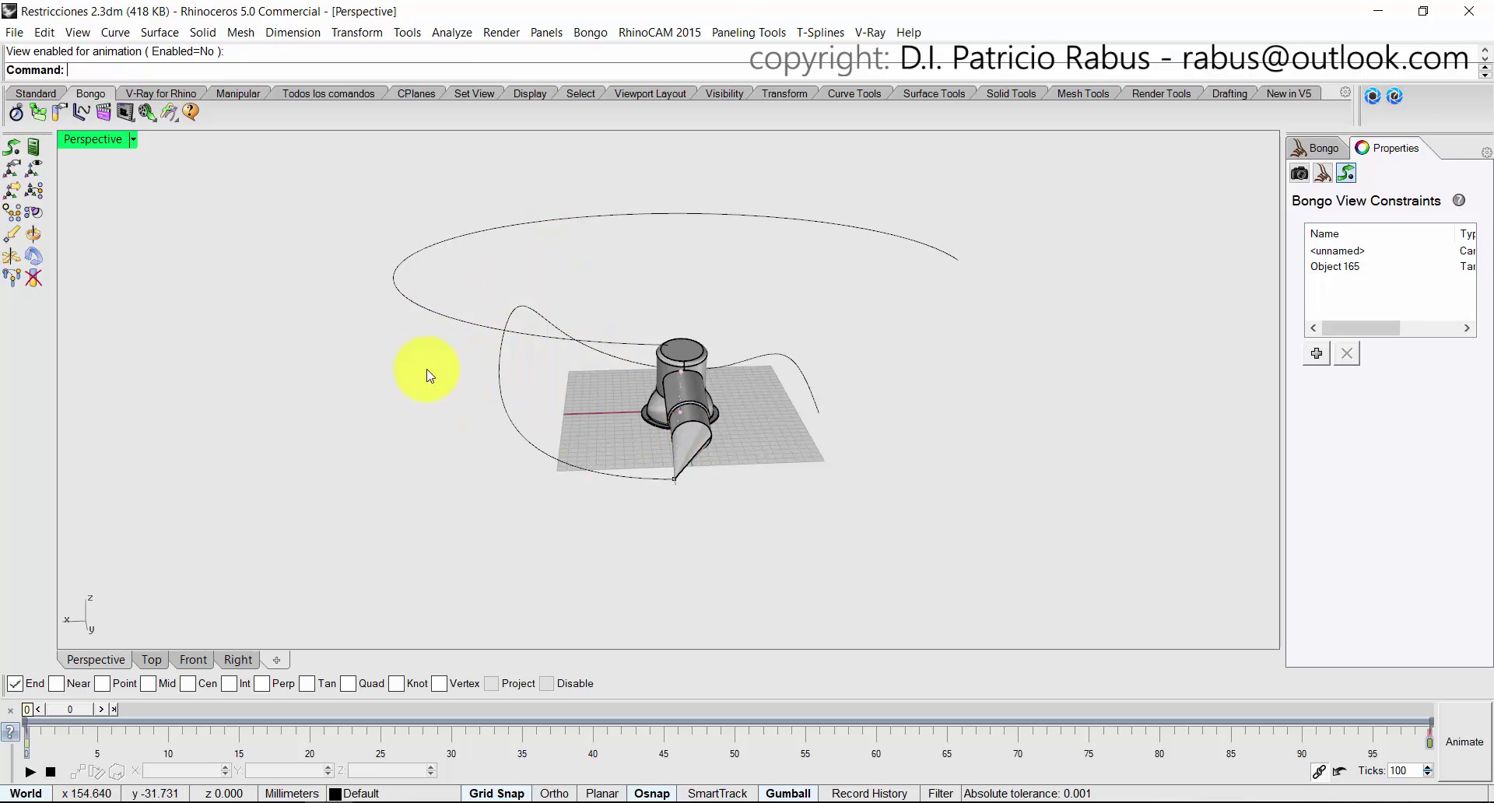
right_drag(480, 333, 885, 311)
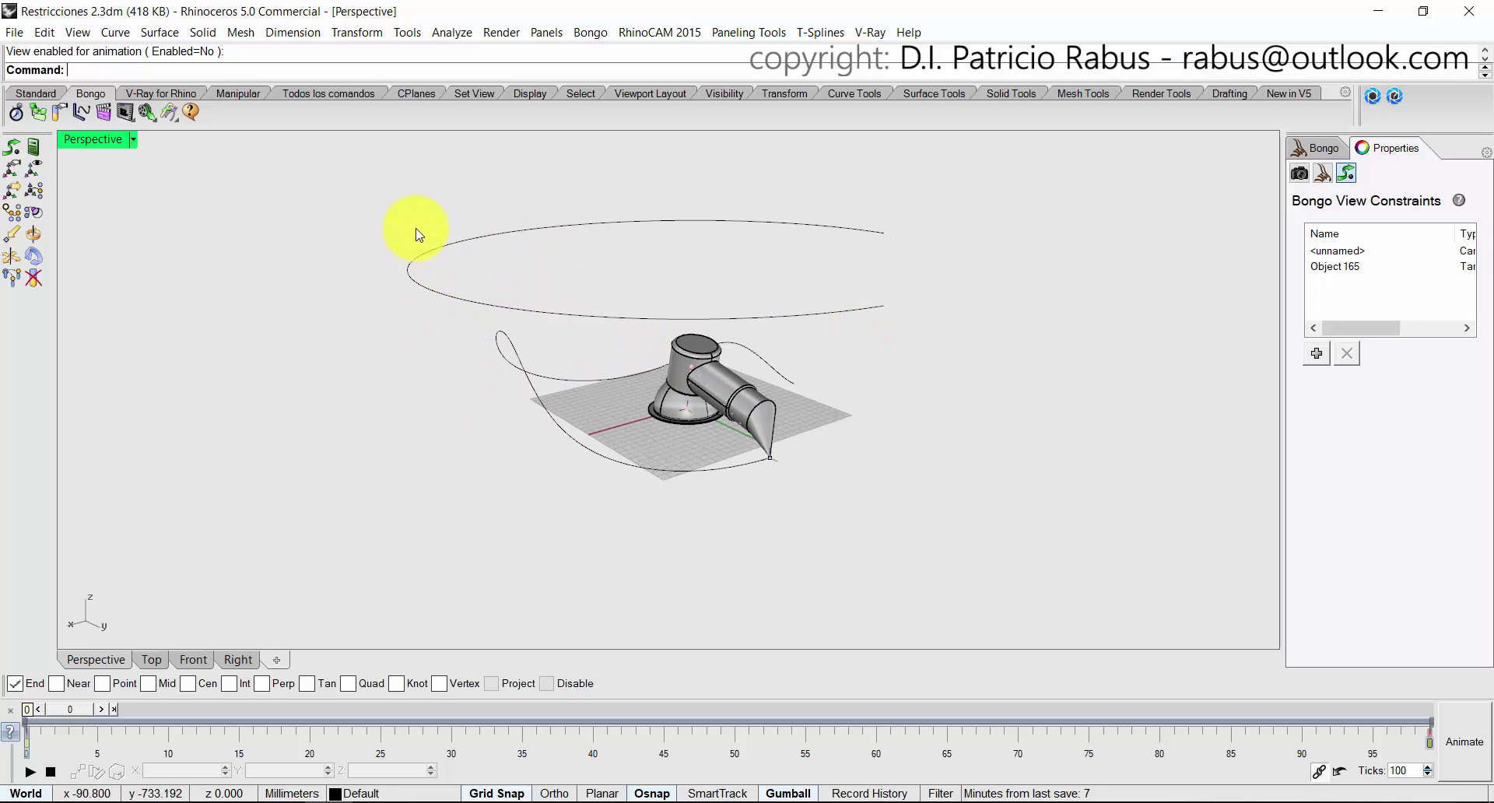
click(823, 315)
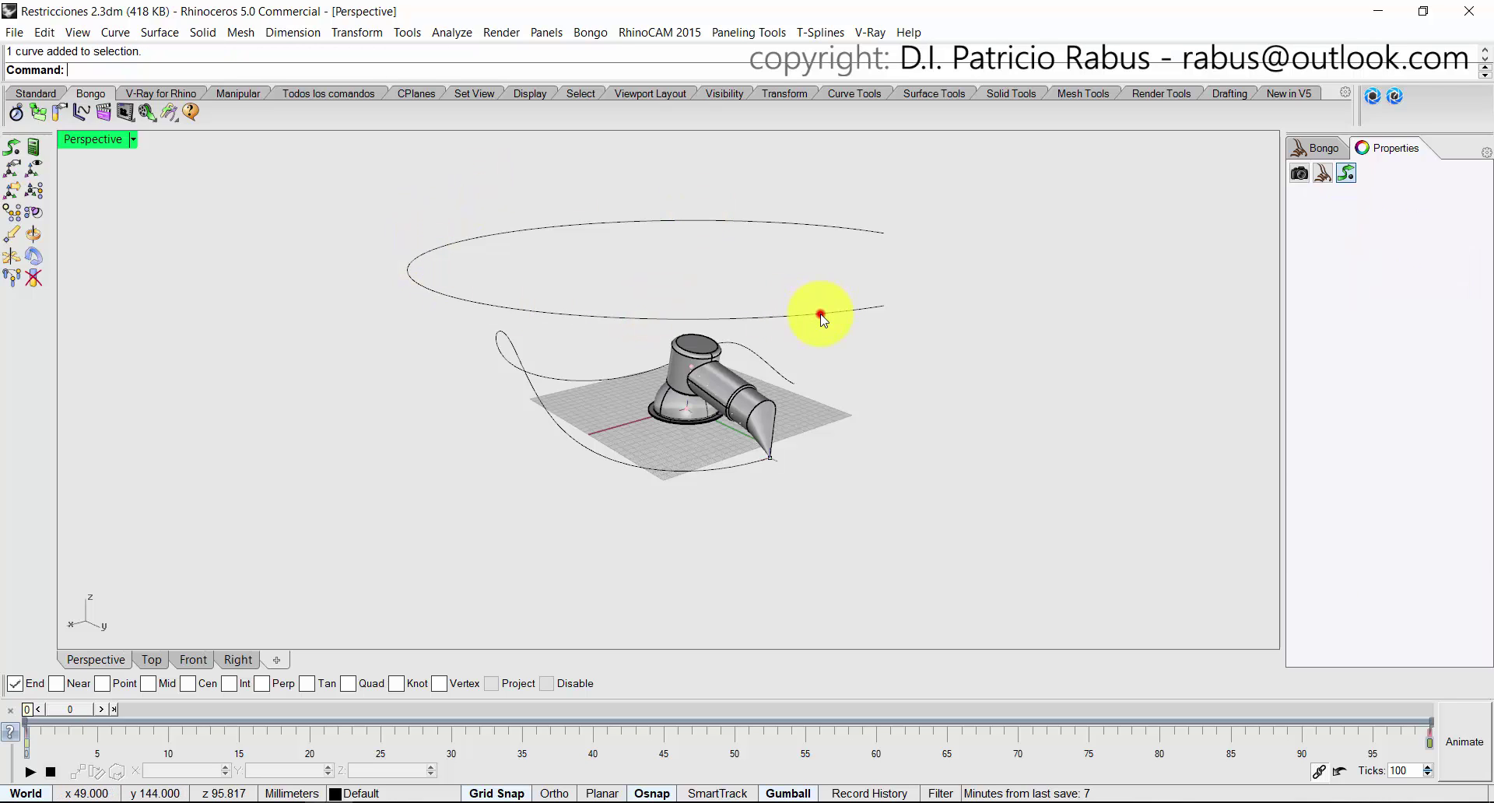
right_drag(893, 360, 723, 373)
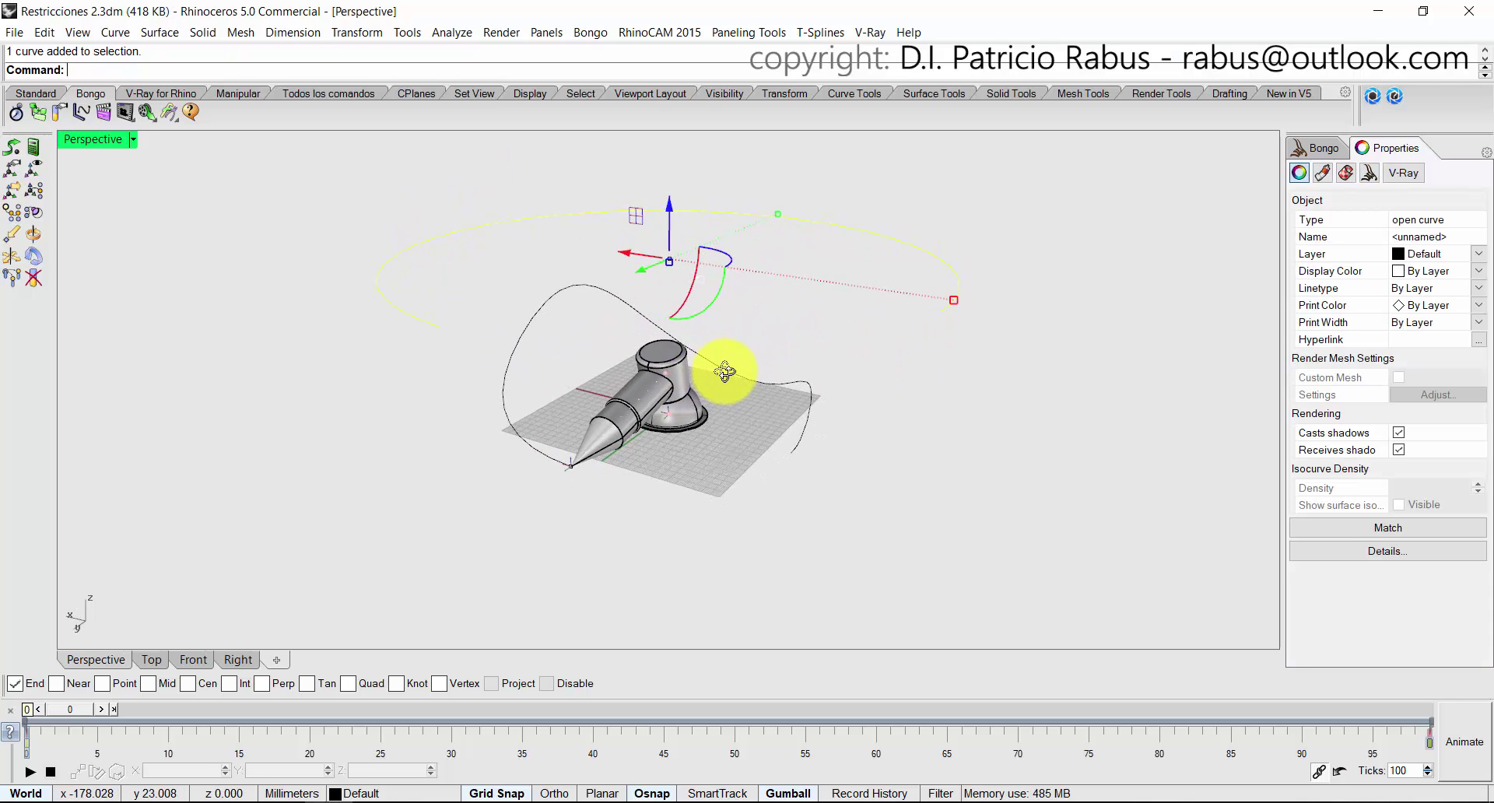
click(473, 476)
right_drag(403, 335, 555, 400)
click(556, 401)
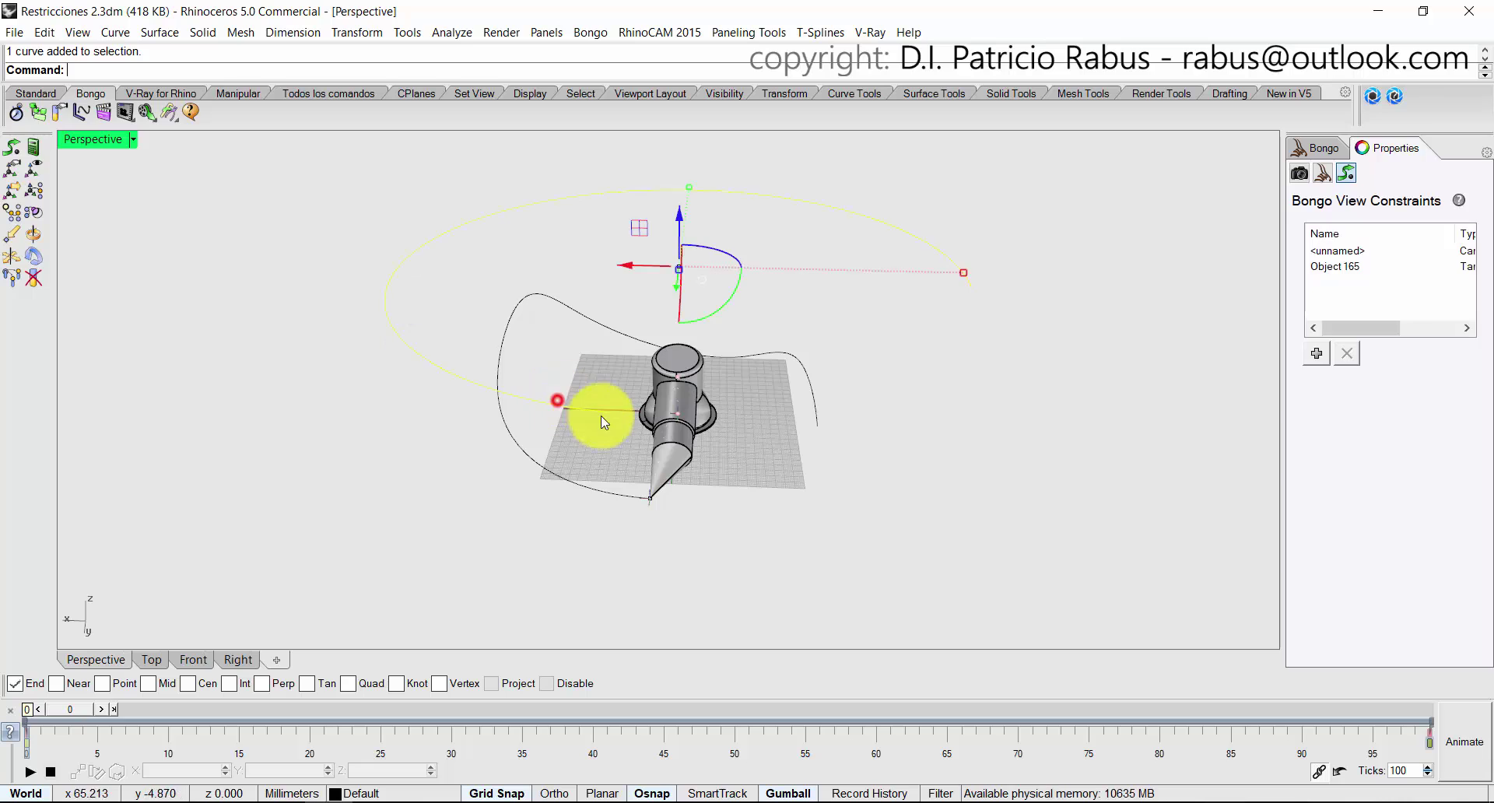
right_drag(628, 432, 545, 399)
right_drag(693, 470, 675, 376)
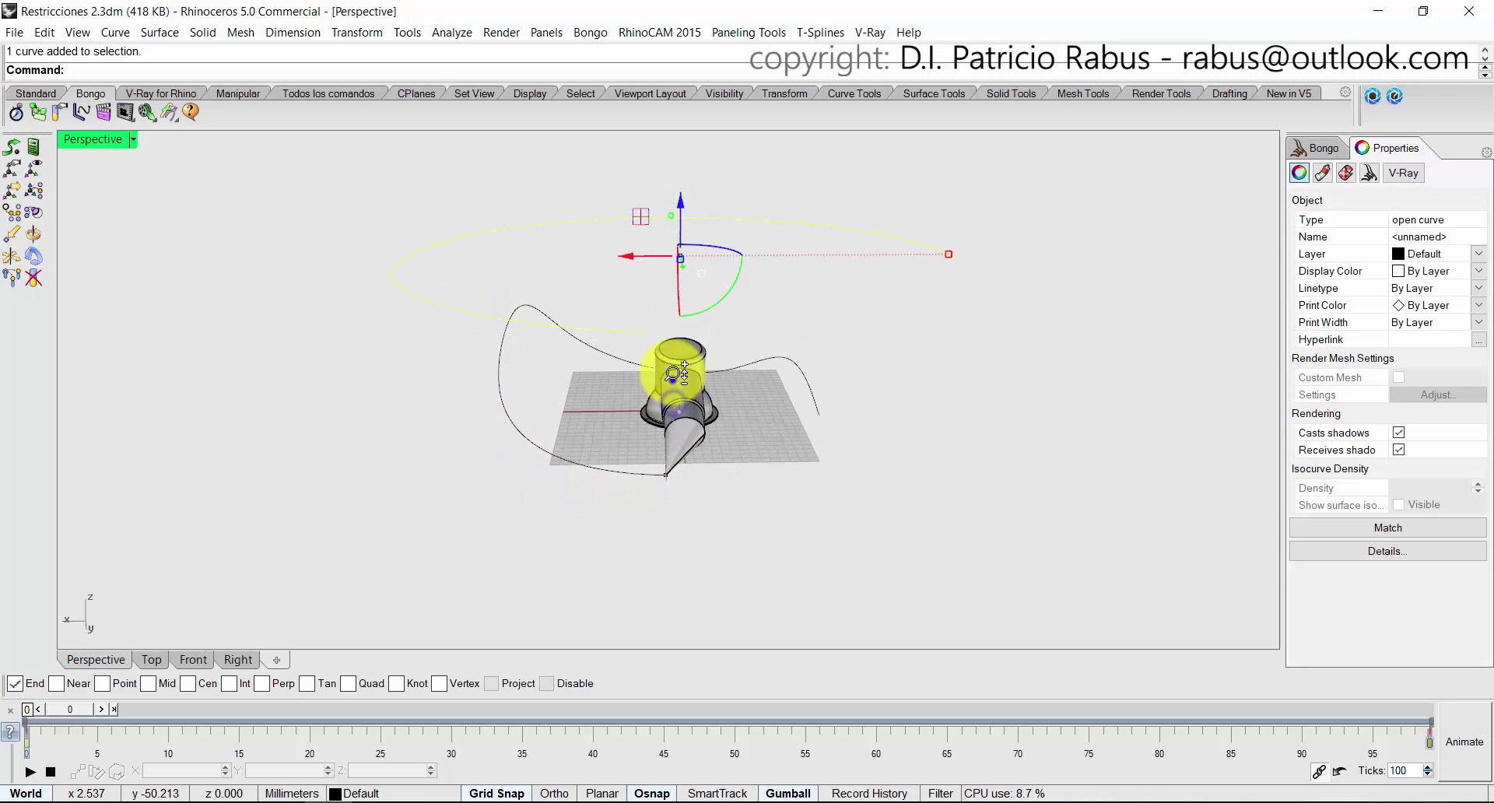
scroll(675, 374, up, 5)
right_drag(740, 467, 666, 394)
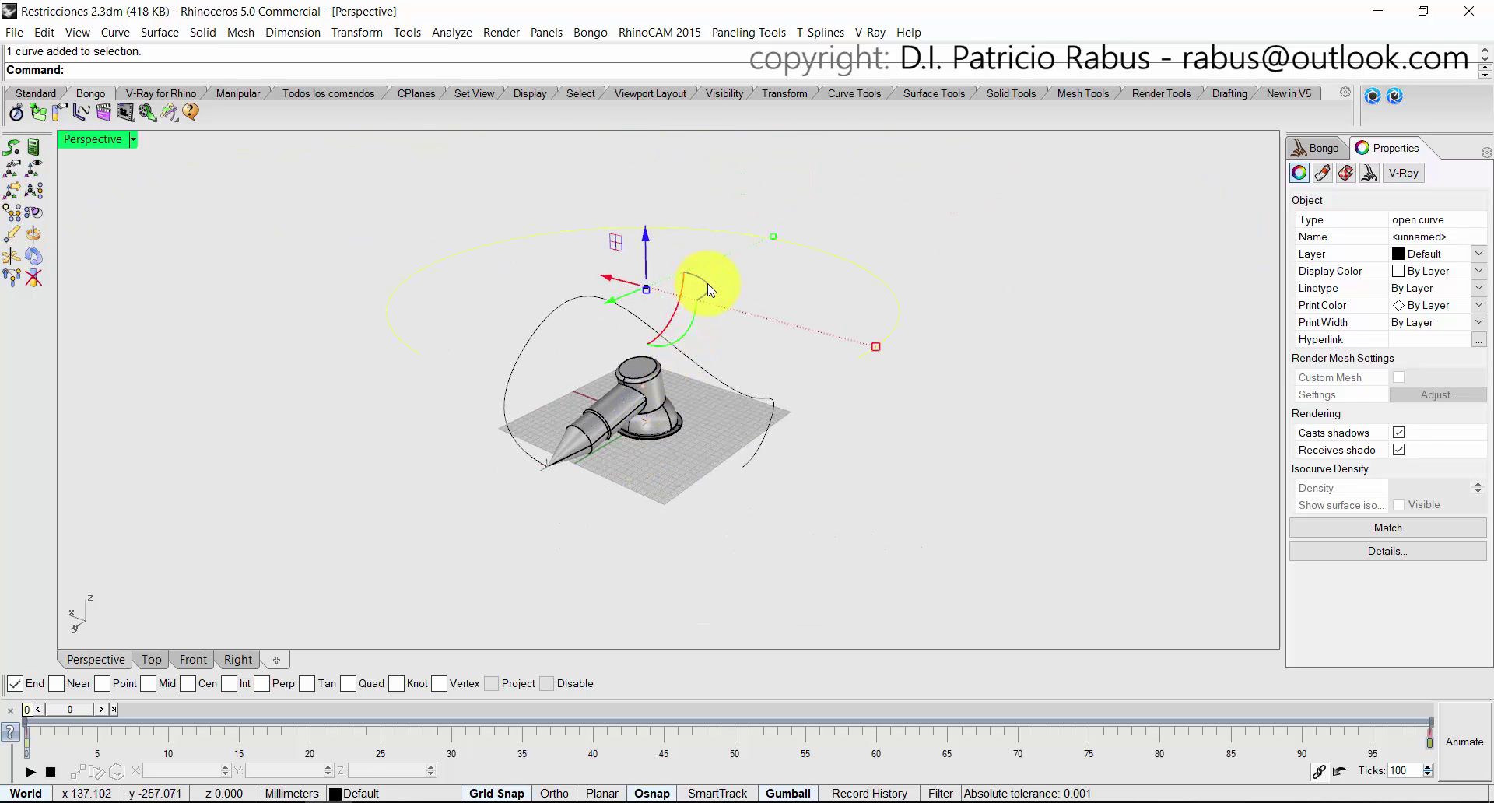
drag(706, 289, 723, 288)
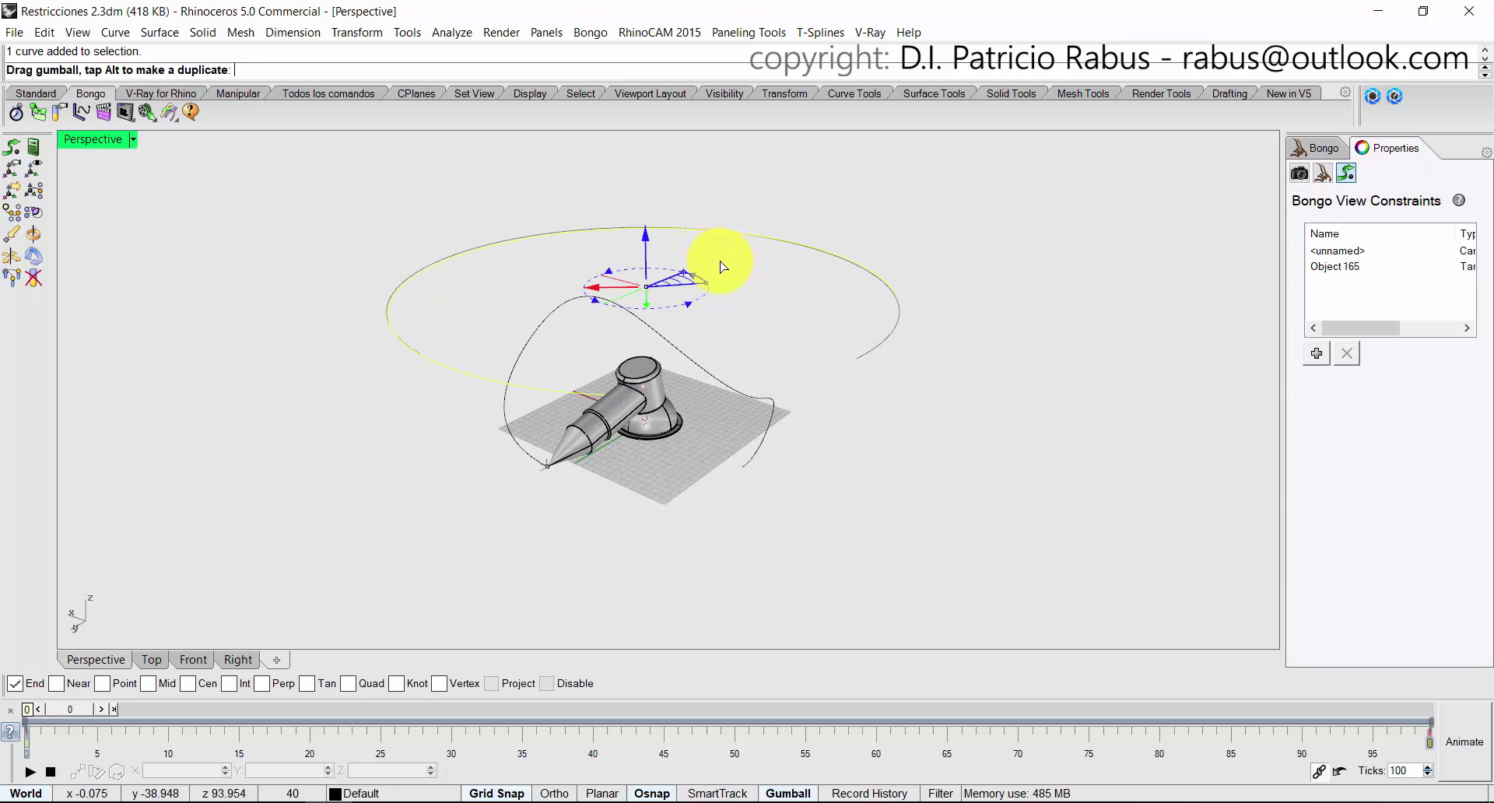
drag(718, 268, 720, 276)
Tilt the raised camera arc about 15 degrees around the Gumball's red axis so that one side rises.
right_drag(500, 483, 629, 472)
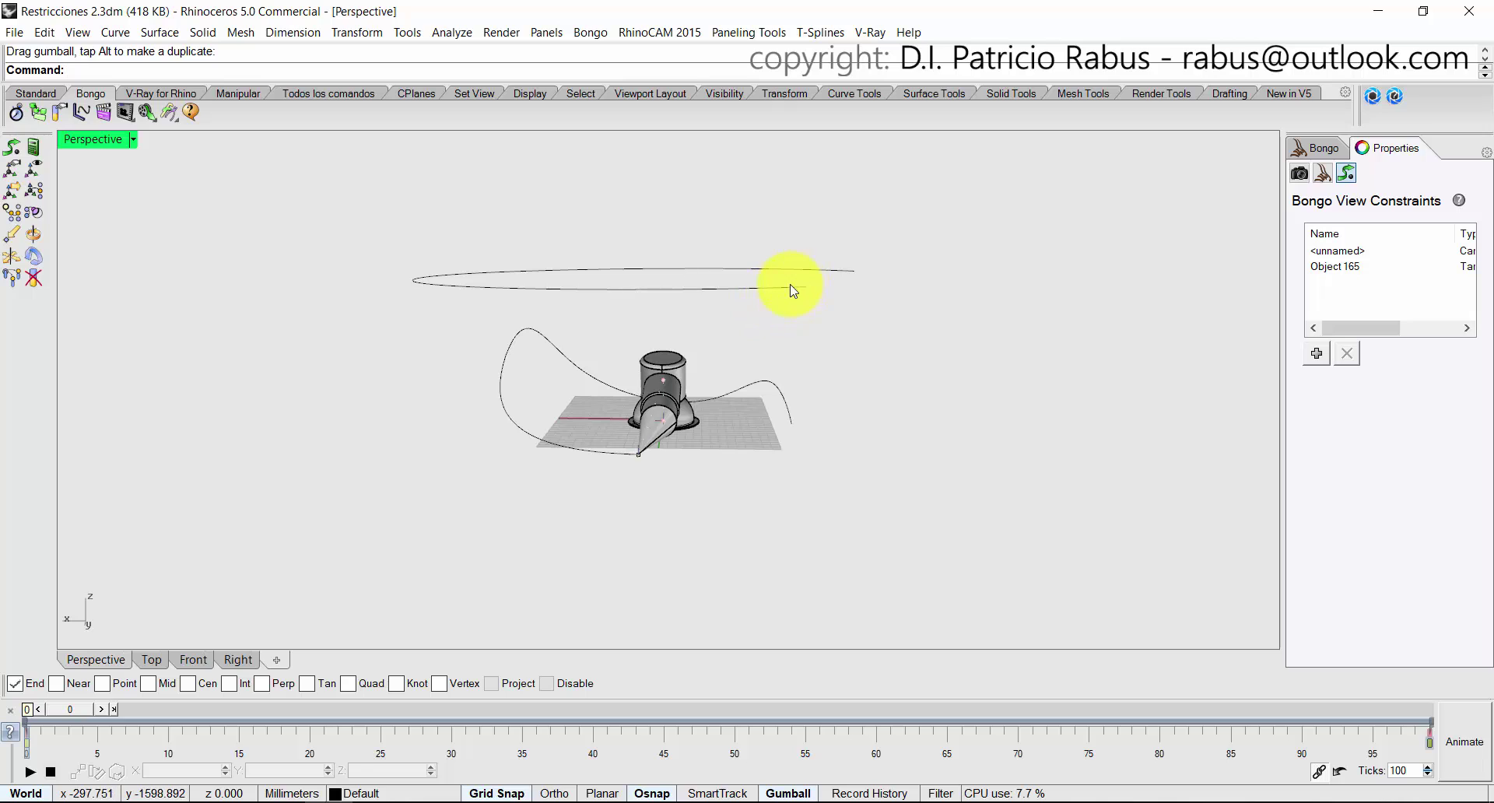
right_drag(824, 349, 716, 387)
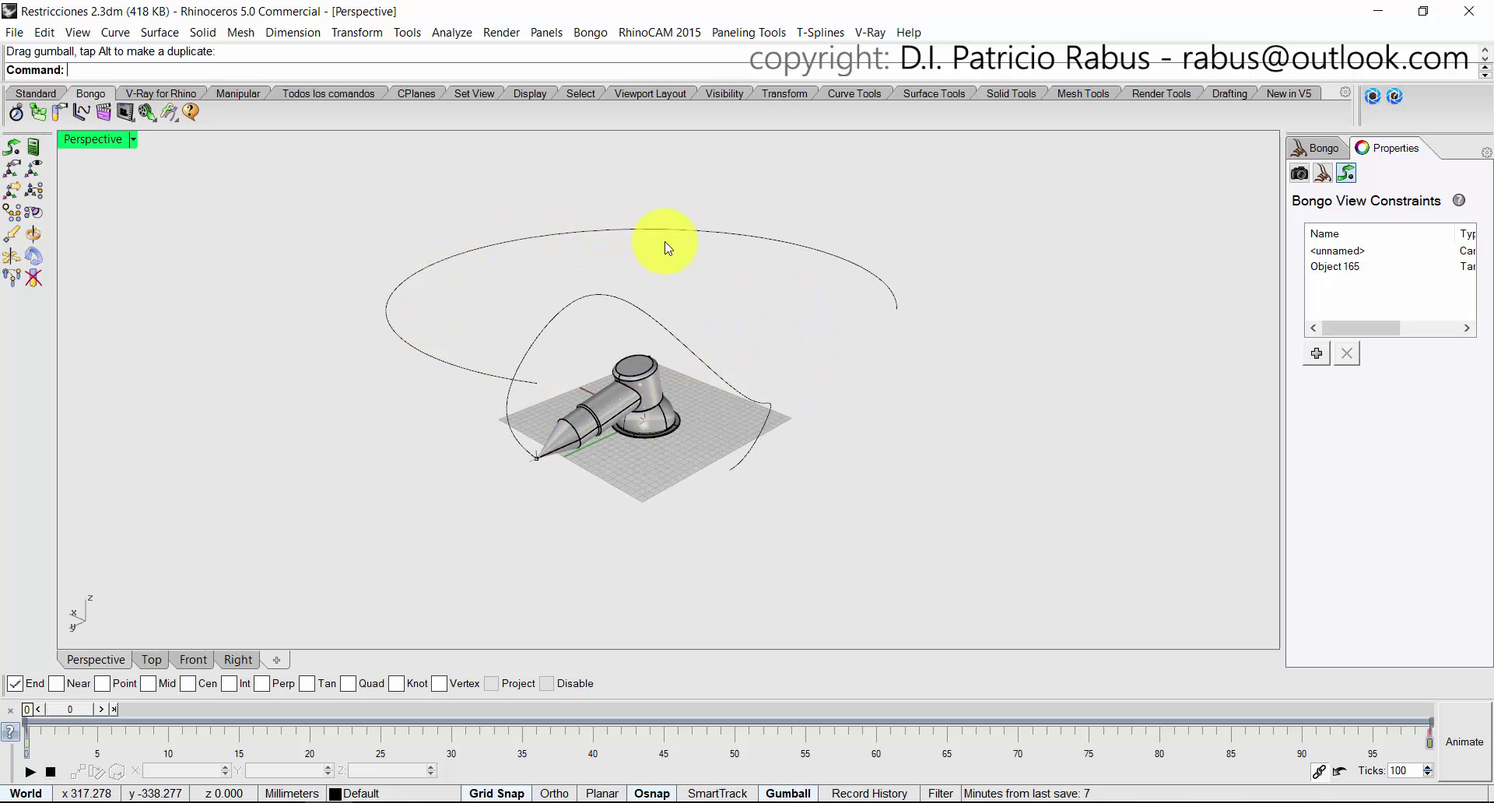
right_drag(550, 354, 483, 327)
click(484, 326)
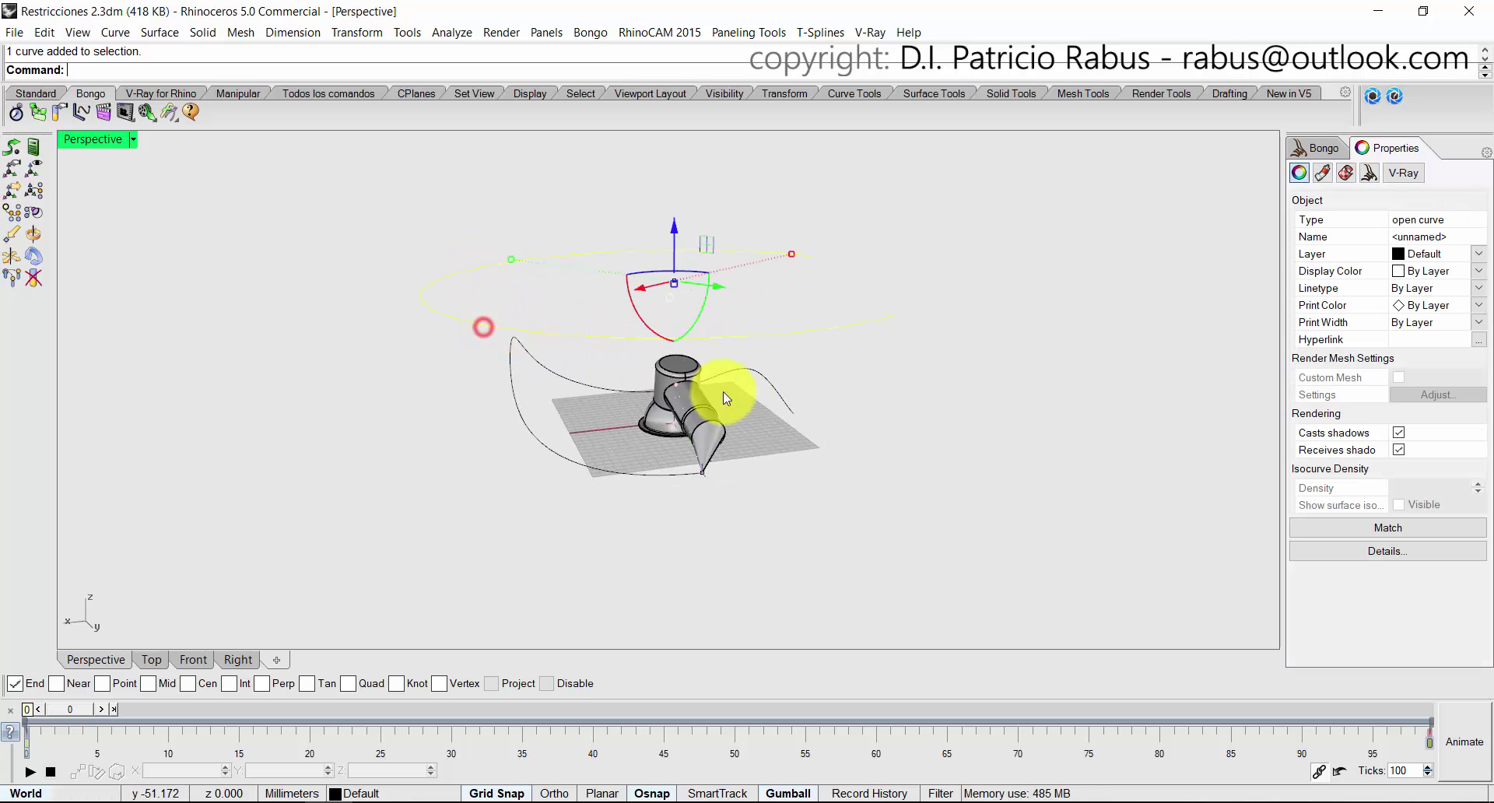
right_drag(816, 401, 715, 421)
right_drag(552, 361, 535, 341)
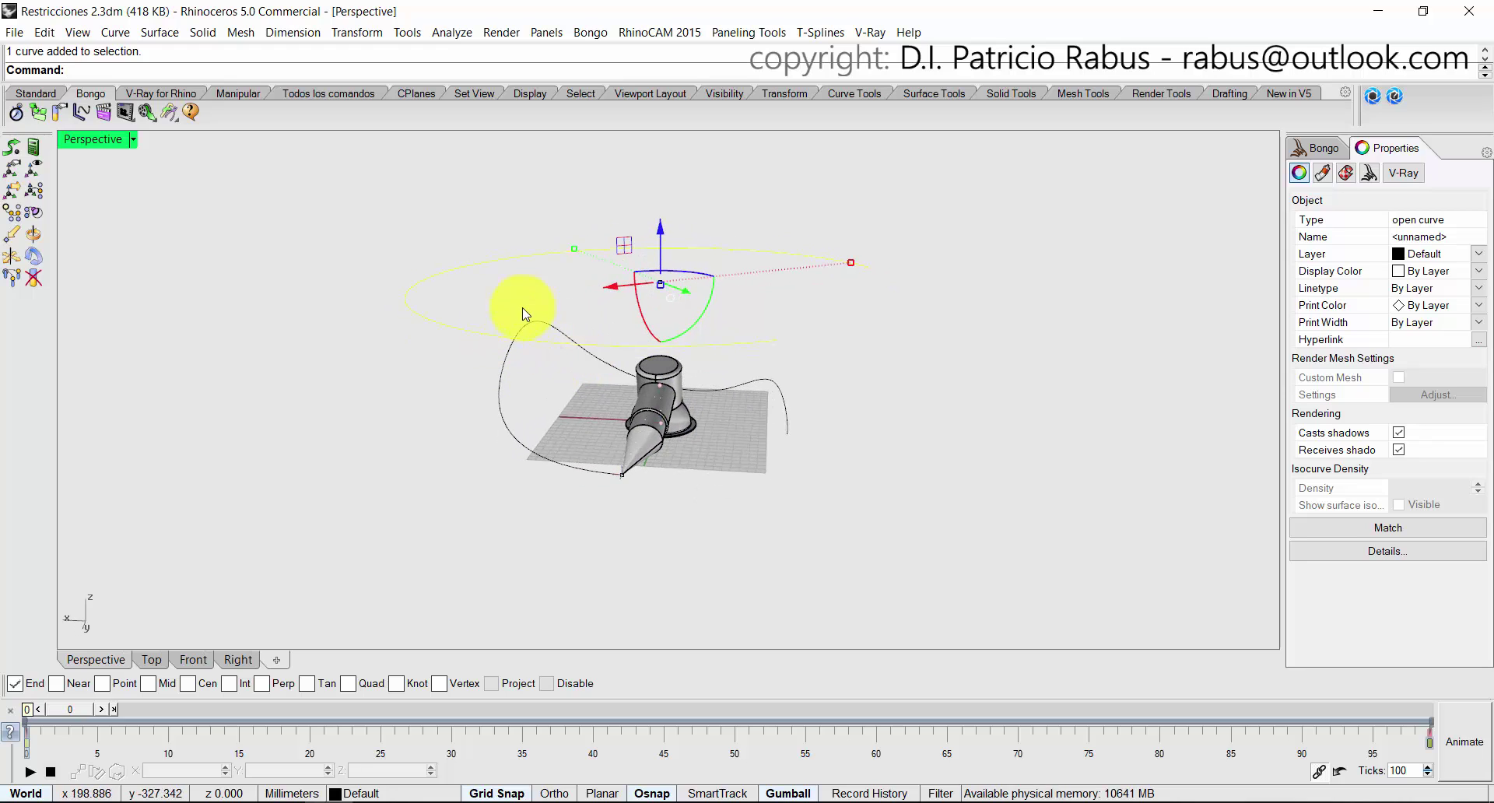
right_drag(825, 353, 820, 364)
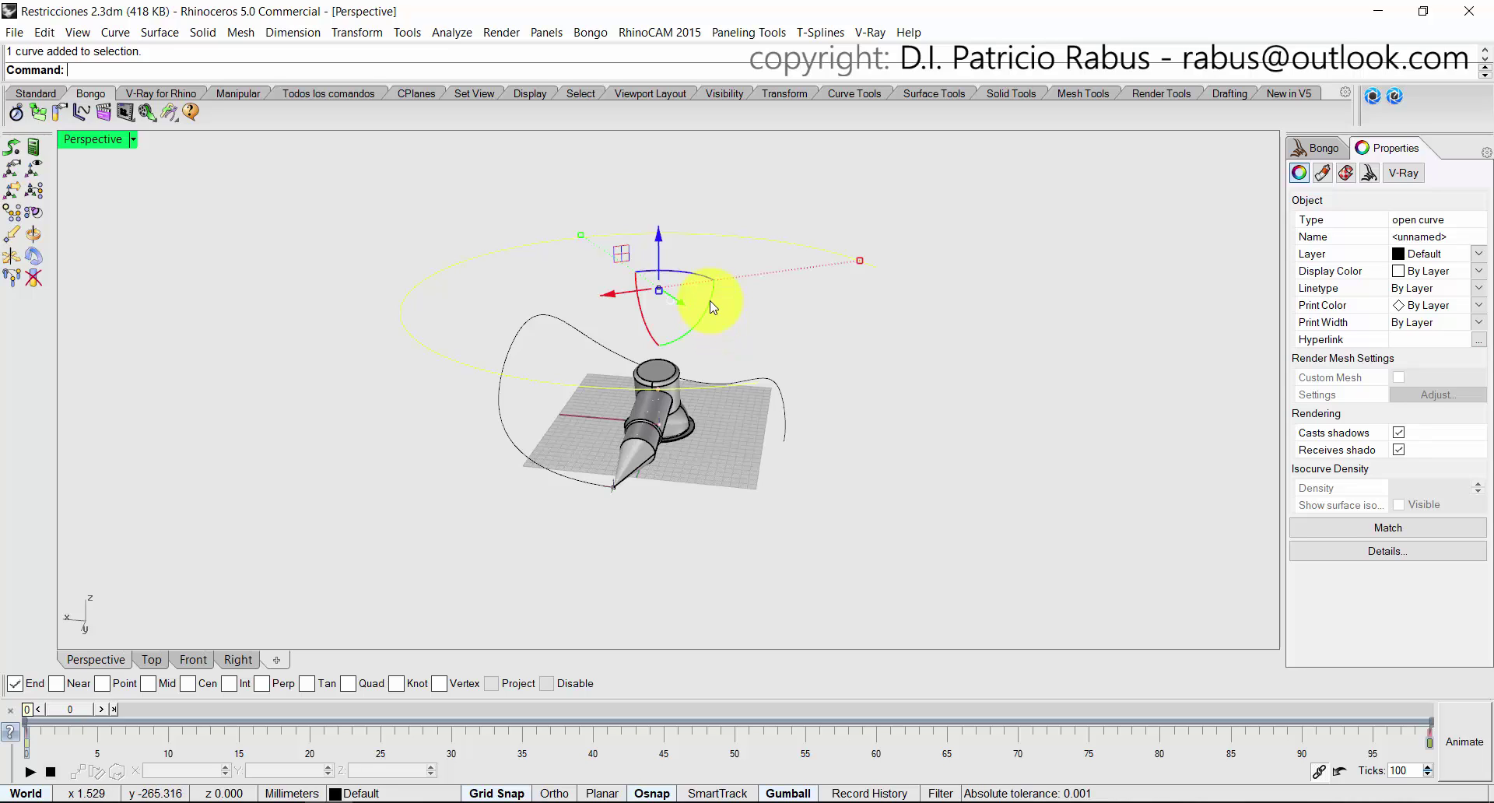
right_drag(673, 319, 708, 352)
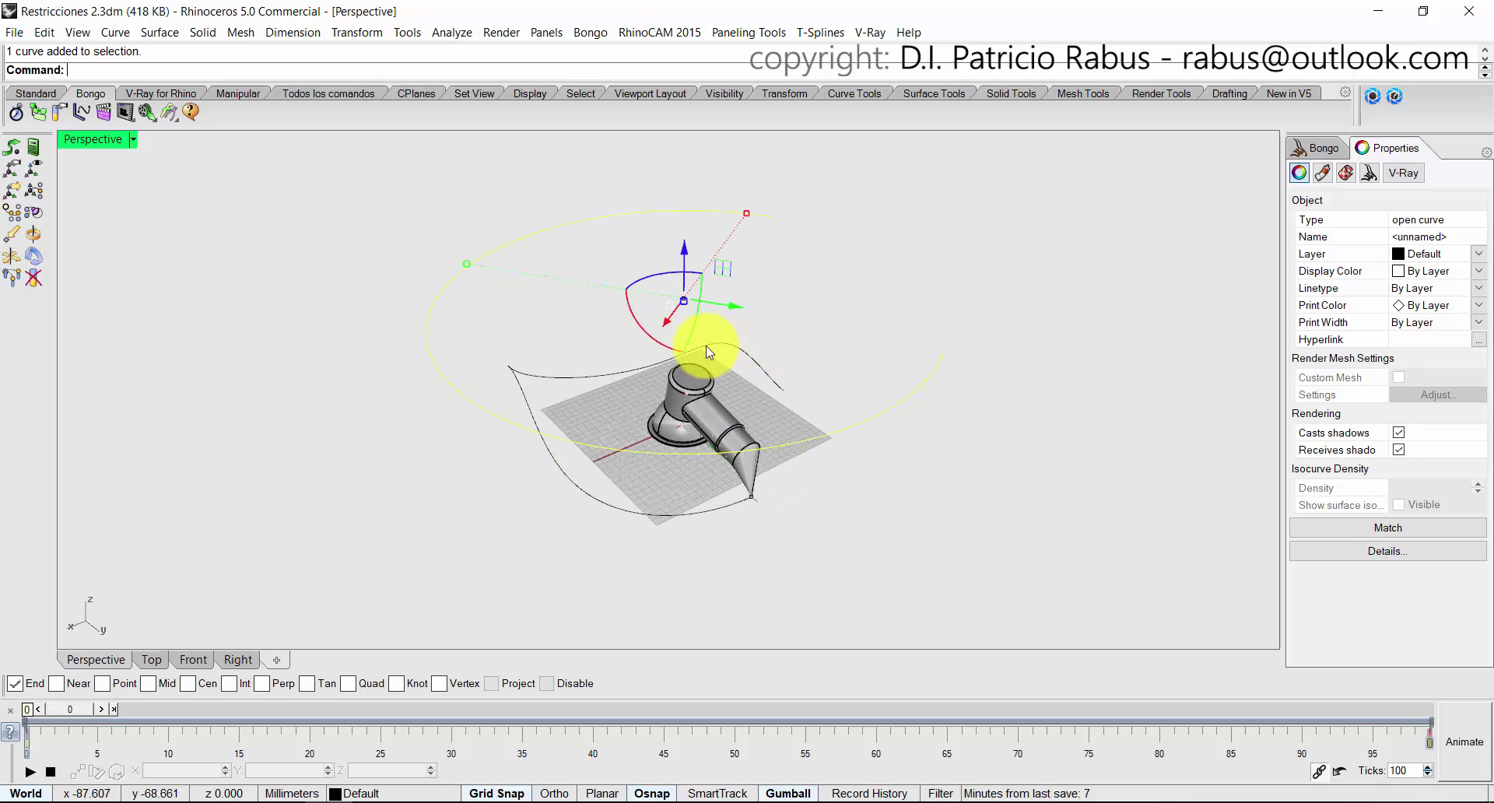
drag(653, 341, 646, 328)
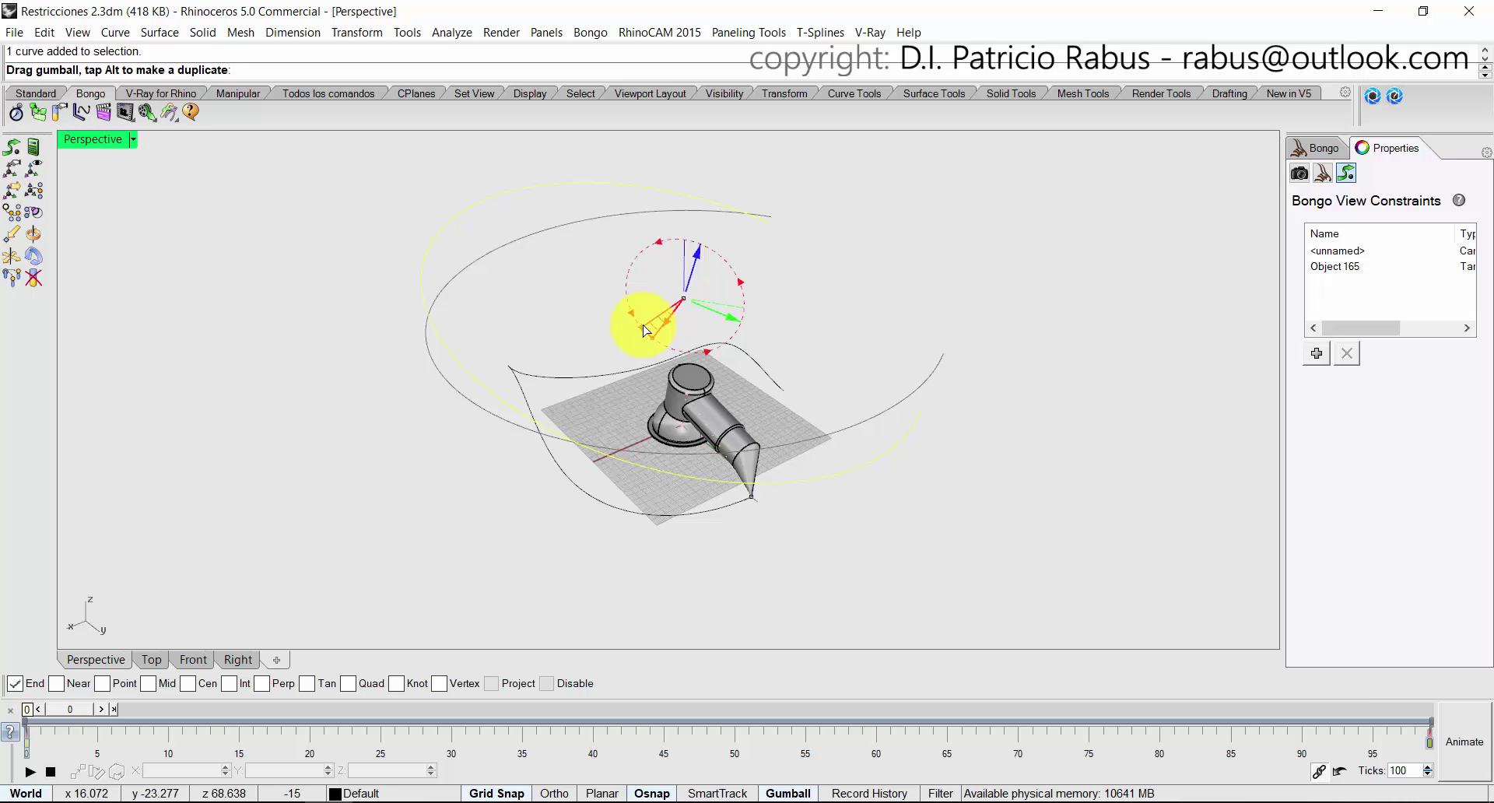
drag(645, 331, 646, 330)
right_drag(910, 360, 883, 273)
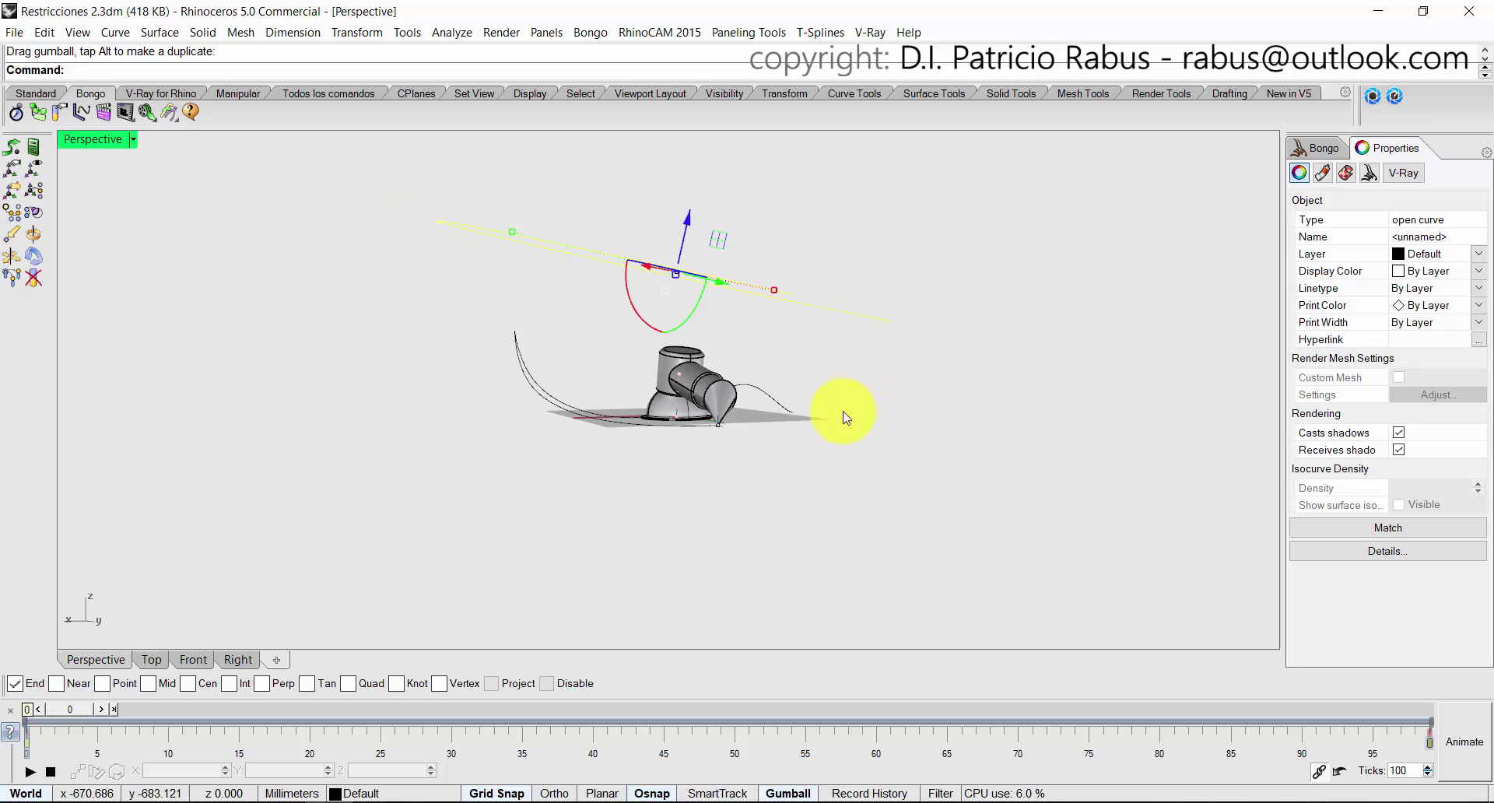
mouse_move(846, 417)
right_down()
mouse_move(829, 453)
mouse_move(627, 334)
mouse_move(563, 256)
mouse_move(626, 272)
mouse_move(819, 418)
right_up()
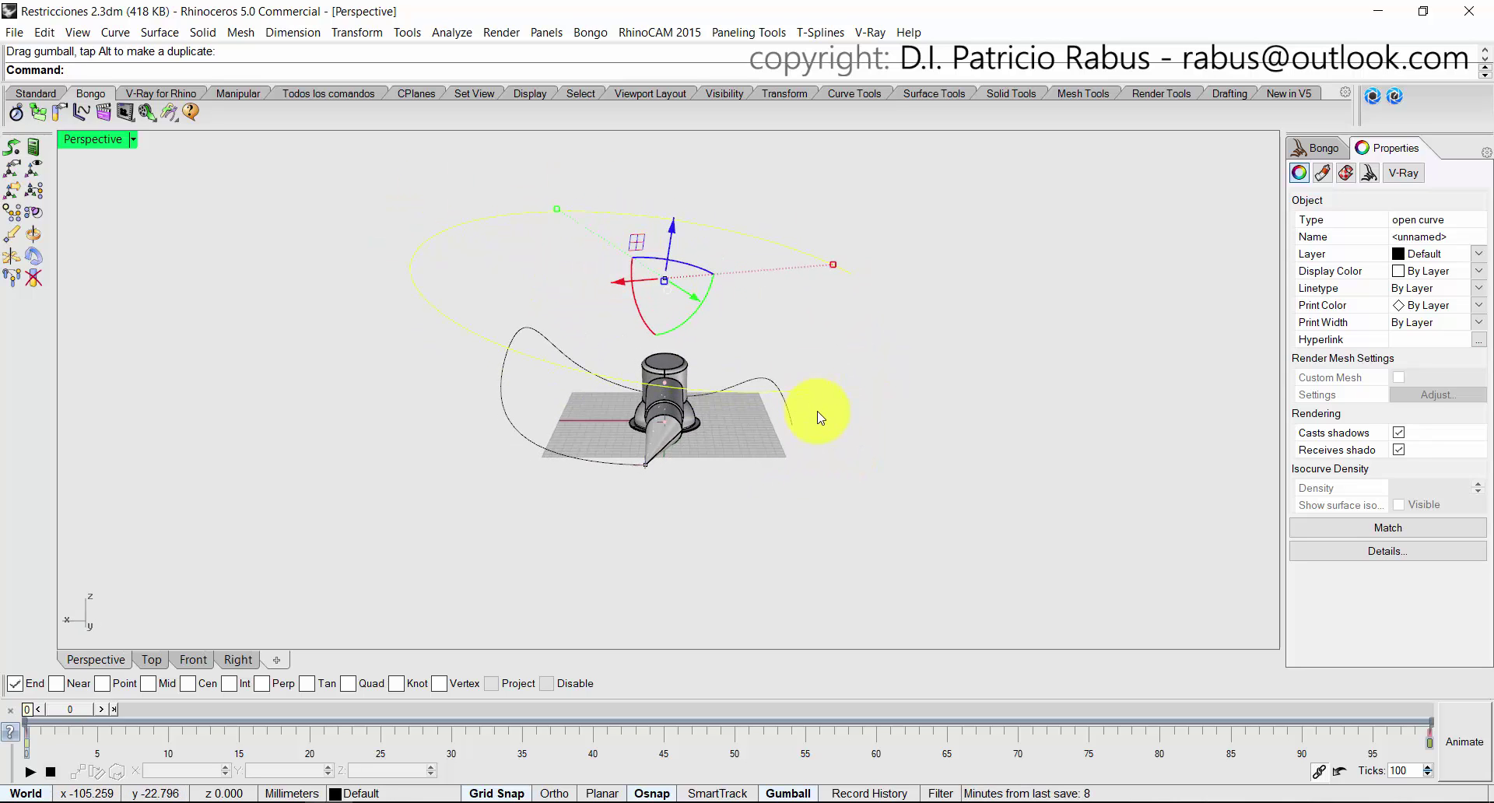
Deselect the arc, enable animation for the Perspective view again, and scrub the timeline to frame 96 to check the camera motion.
click(378, 327)
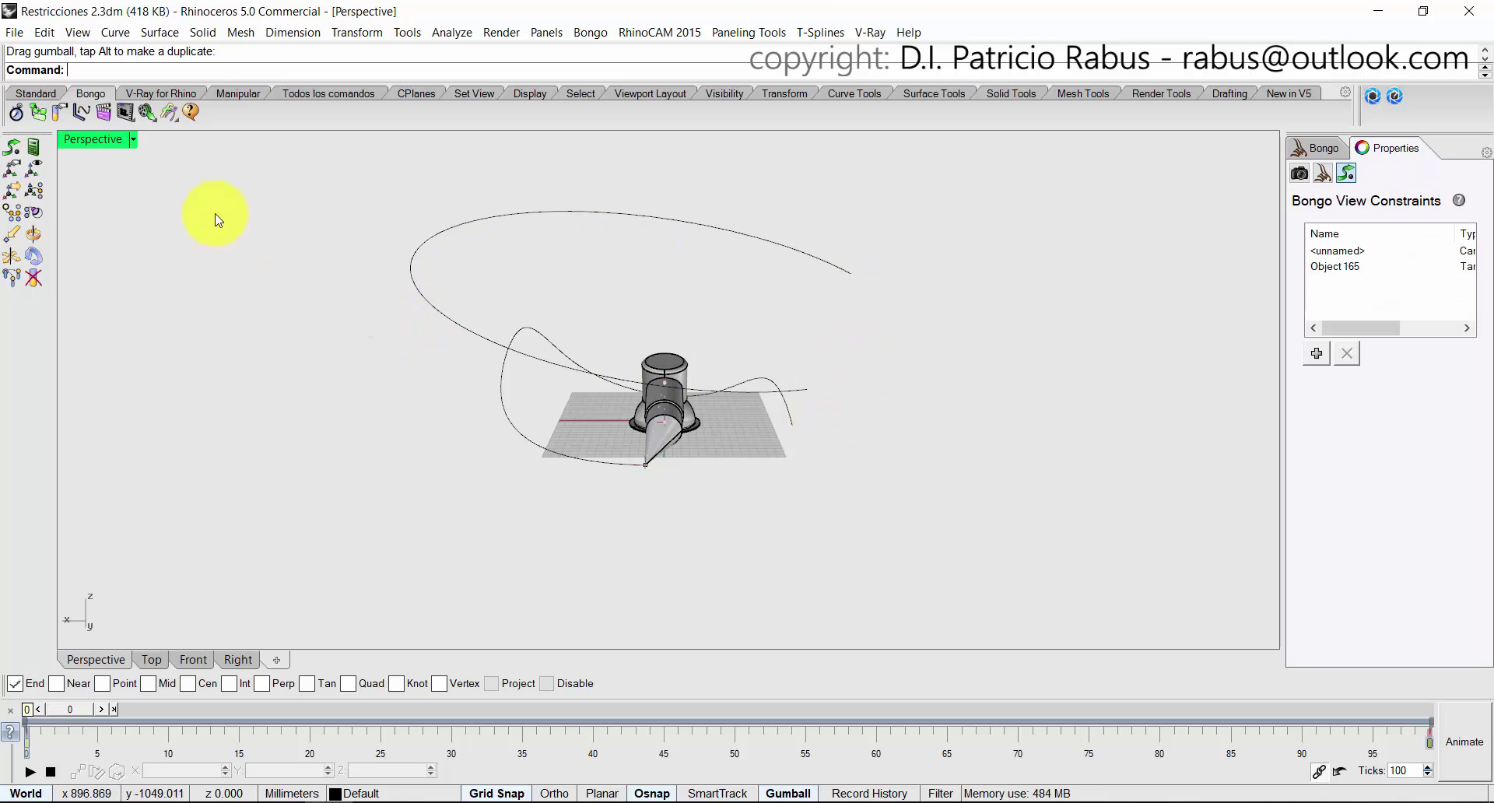
click(128, 142)
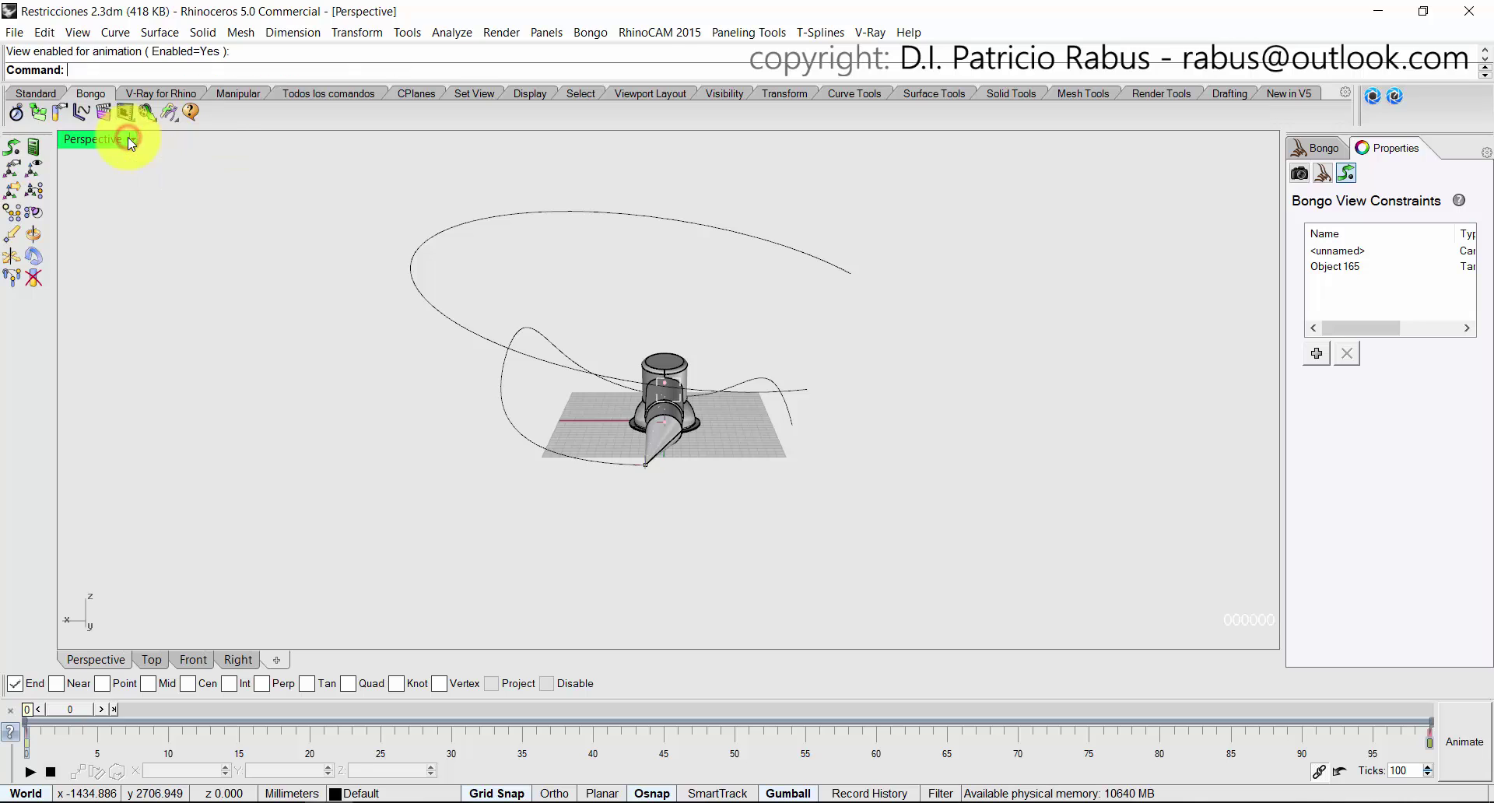
click(70, 716)
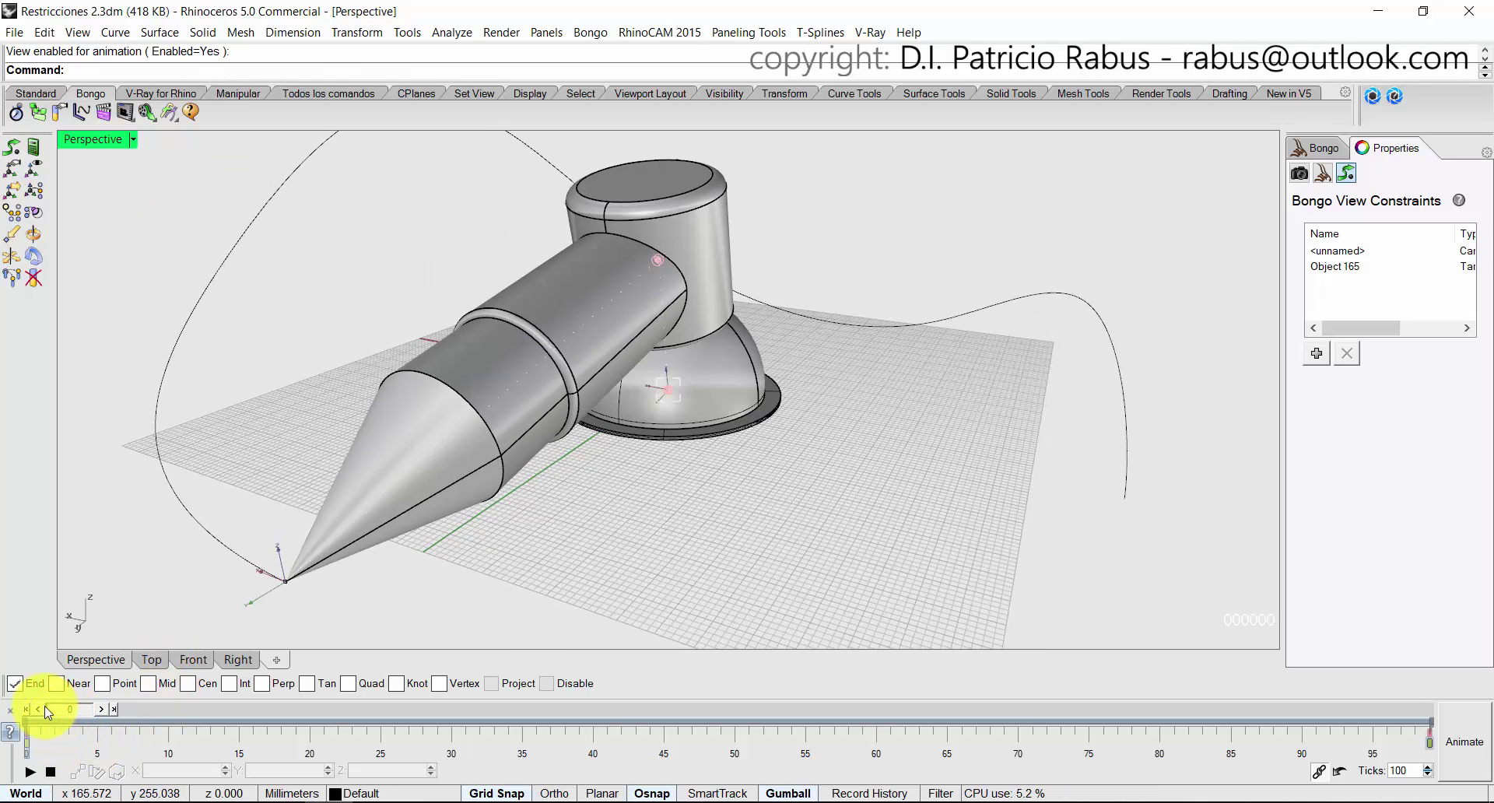
drag(53, 712, 1338, 385)
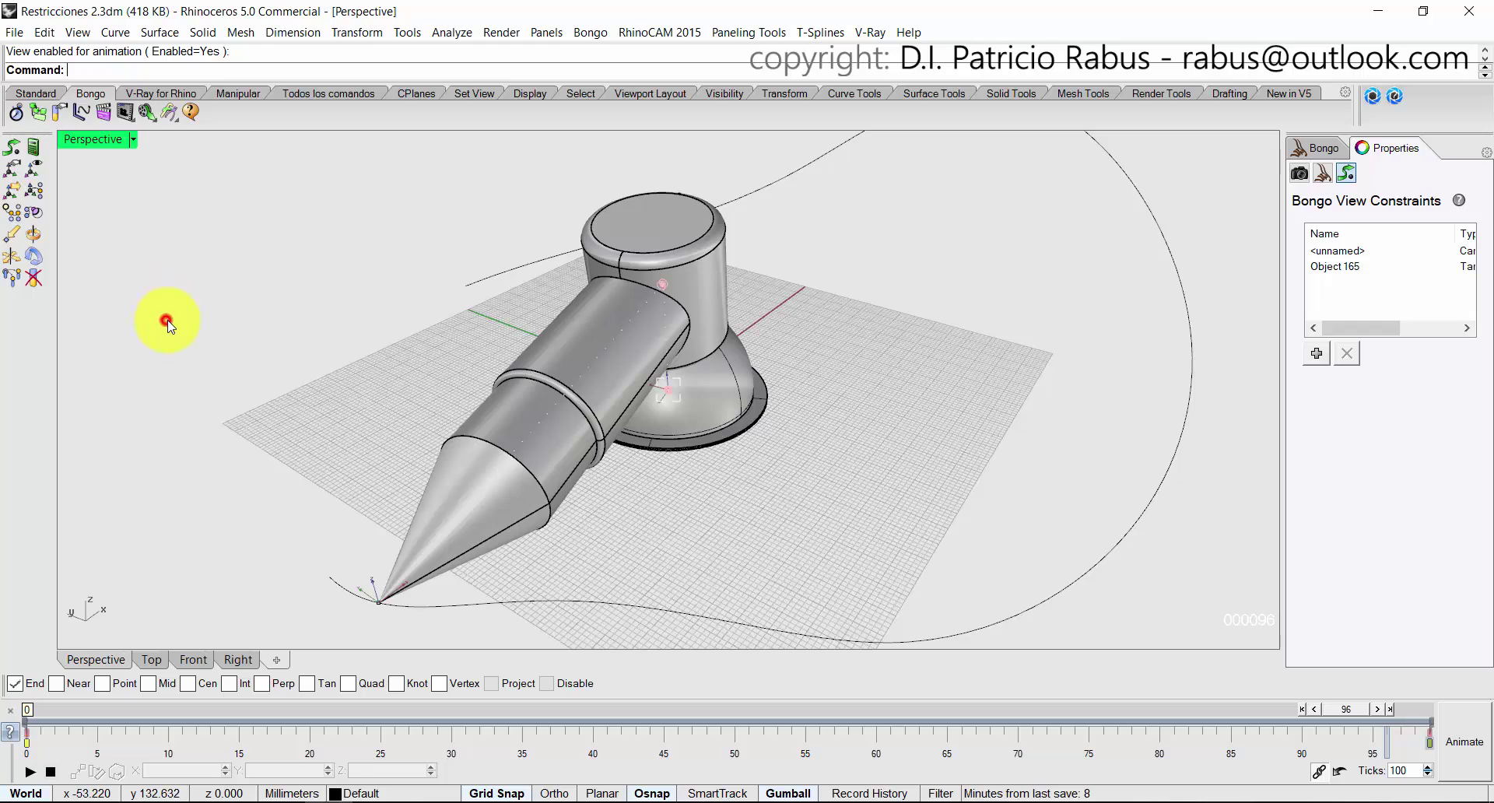
Restore the four-view layout, select the tilted camera arc in the Top view, and scrub the timeline back to frame 70.
click(39, 93)
click(90, 92)
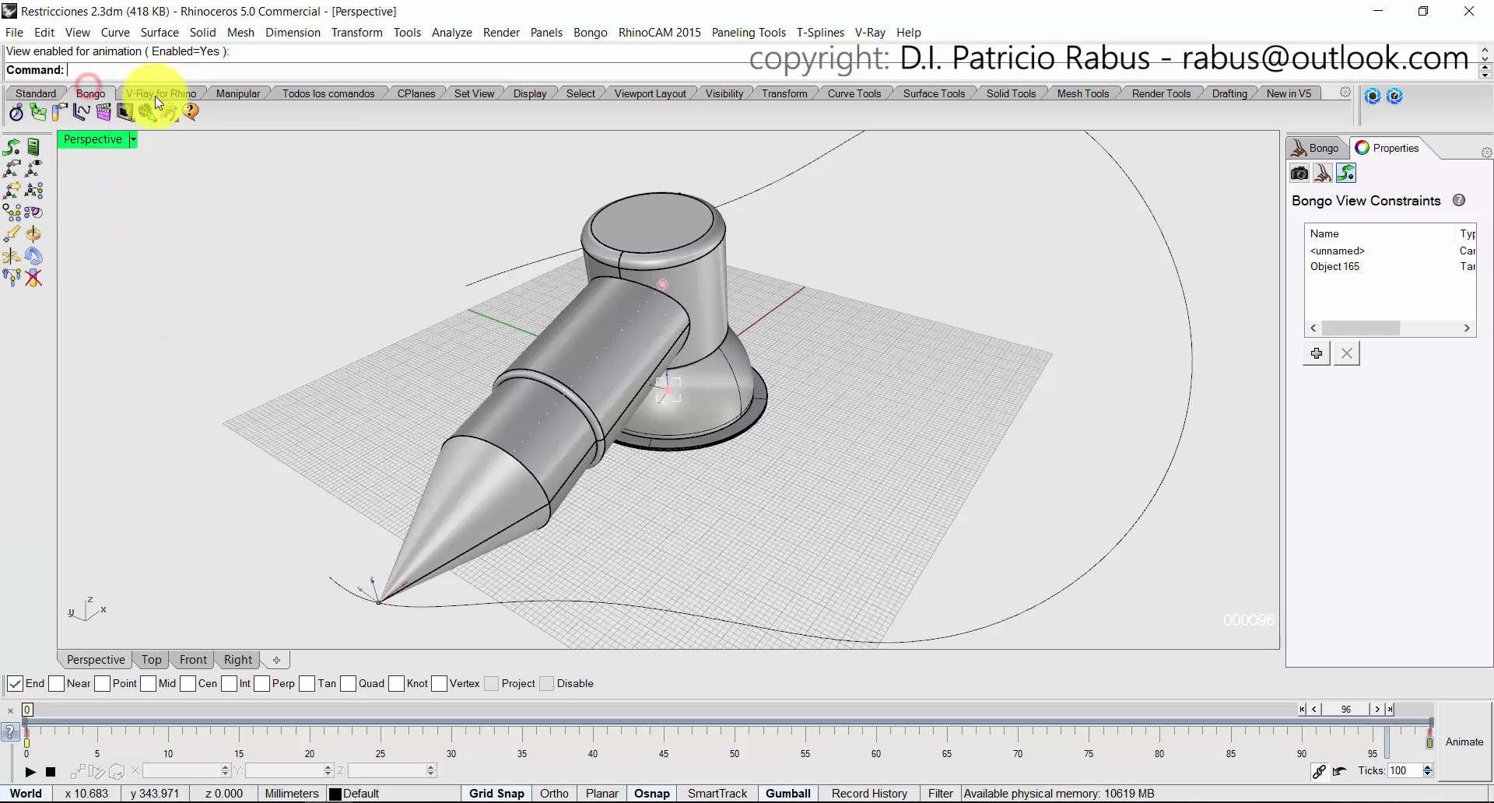
click(38, 93)
double_click(76, 134)
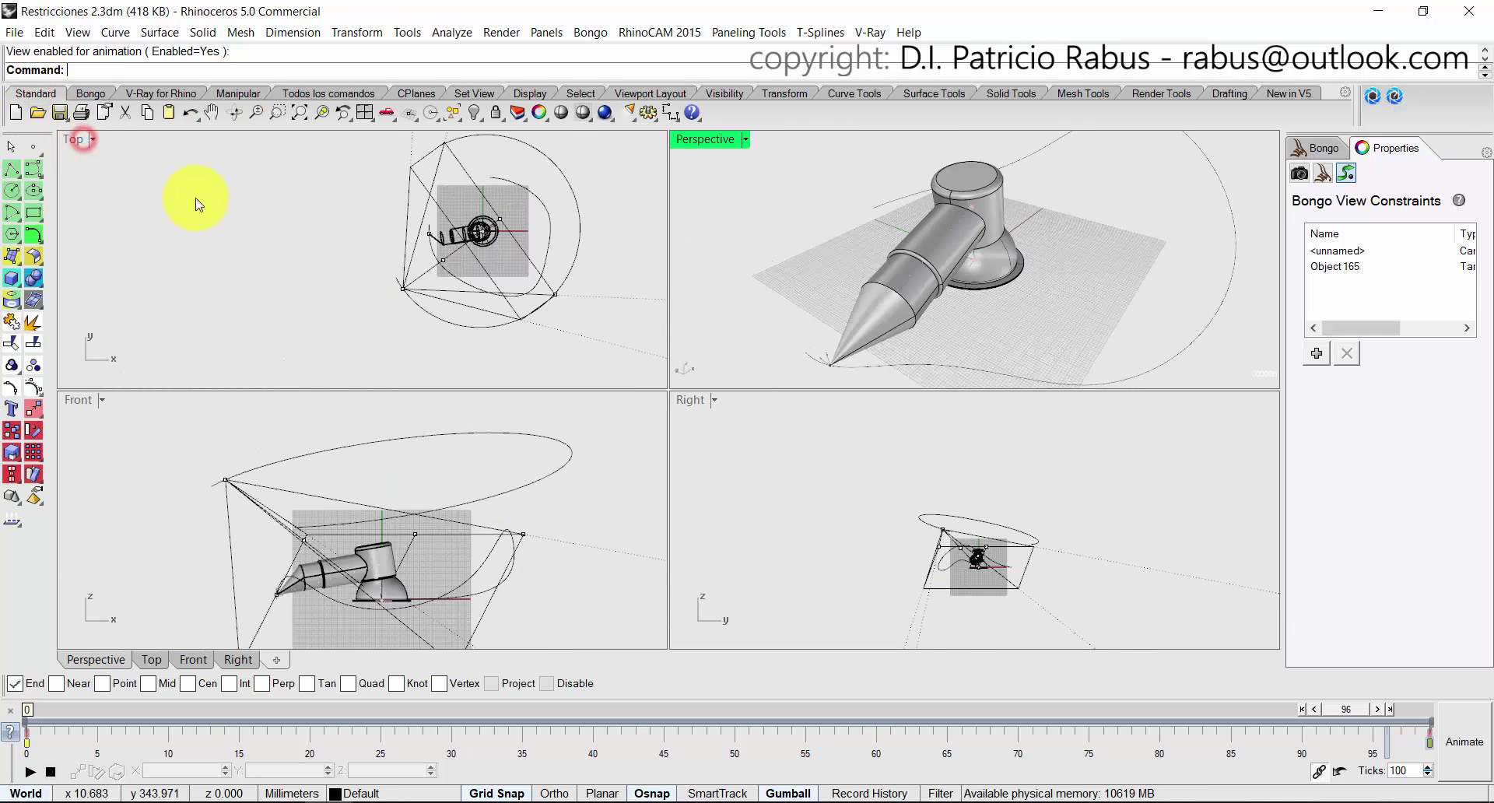
click(578, 251)
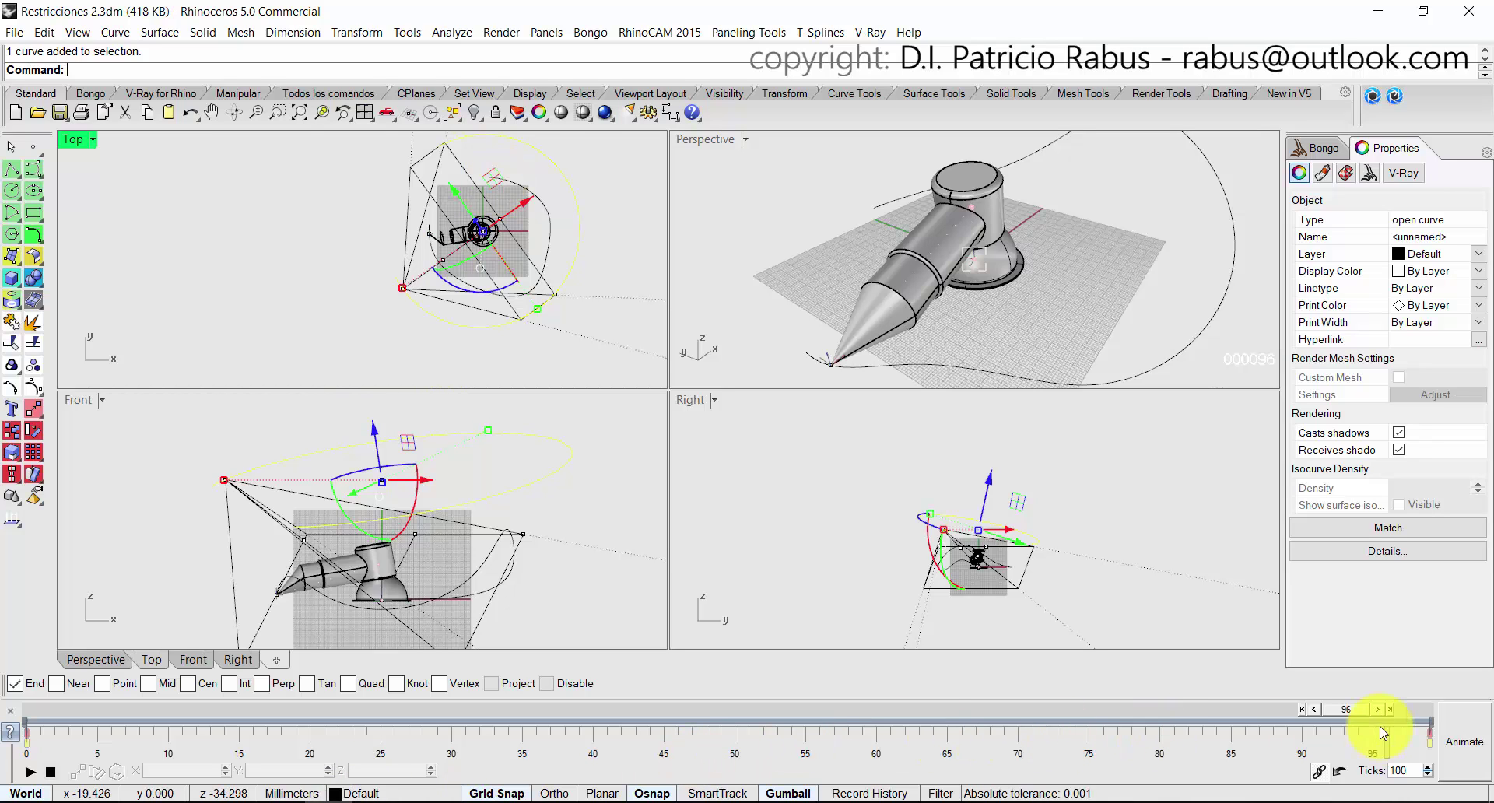
drag(1363, 722, 1000, 684)
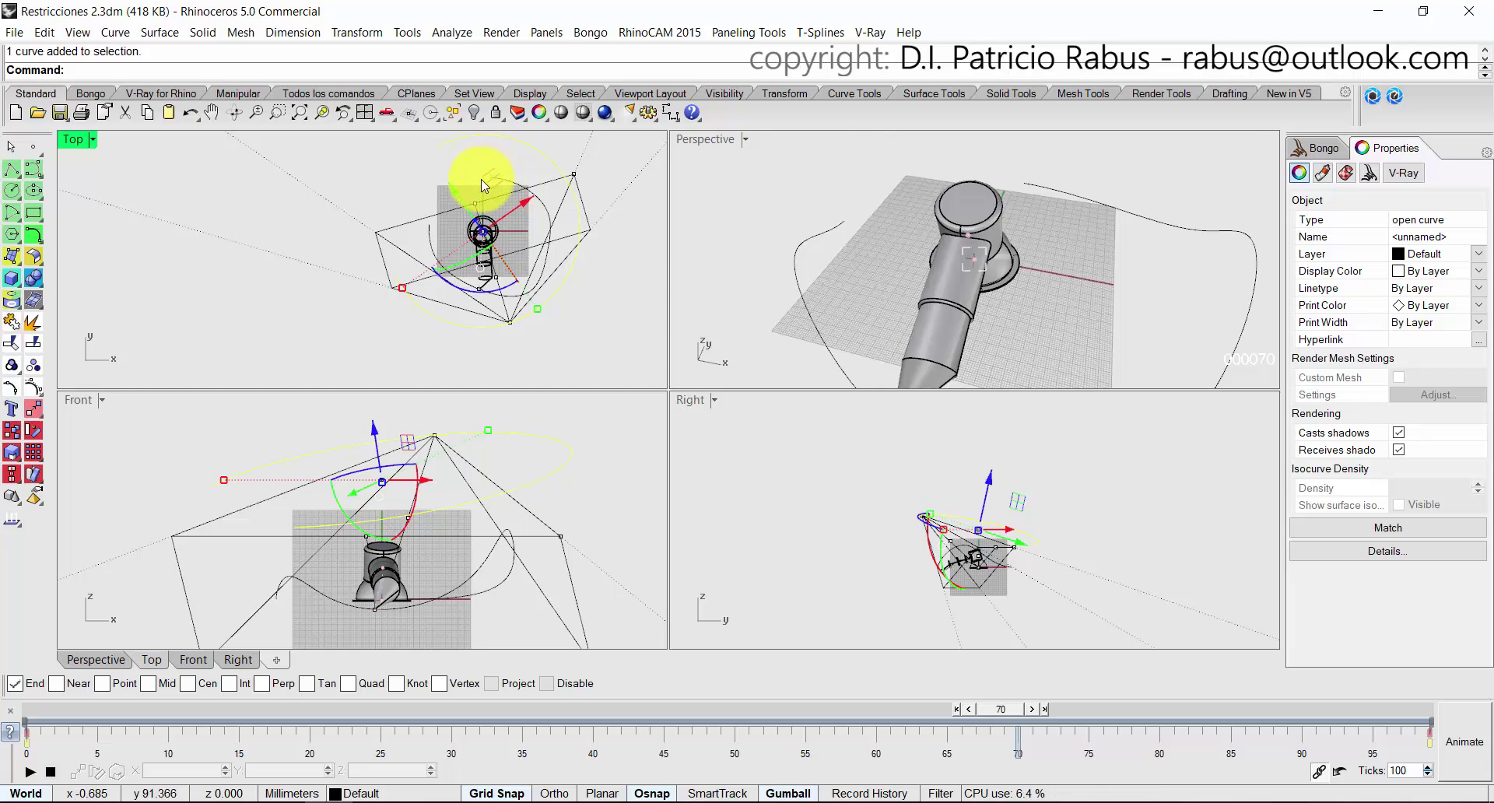
Shift the arc toward negative Y in the Top view, lower it slightly in the Front view, and scrub to frame 61.
drag(492, 171, 490, 206)
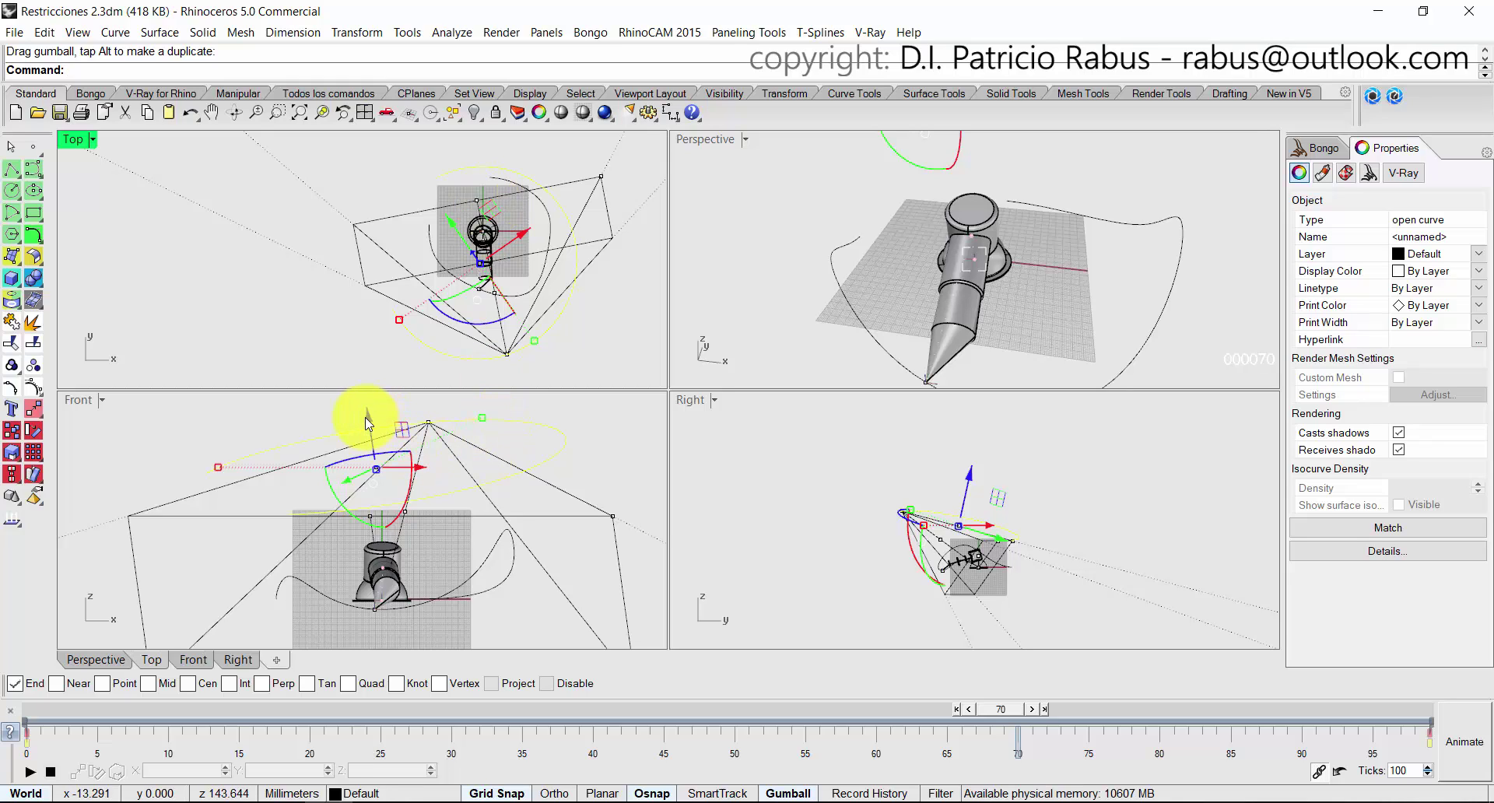
drag(369, 423, 372, 428)
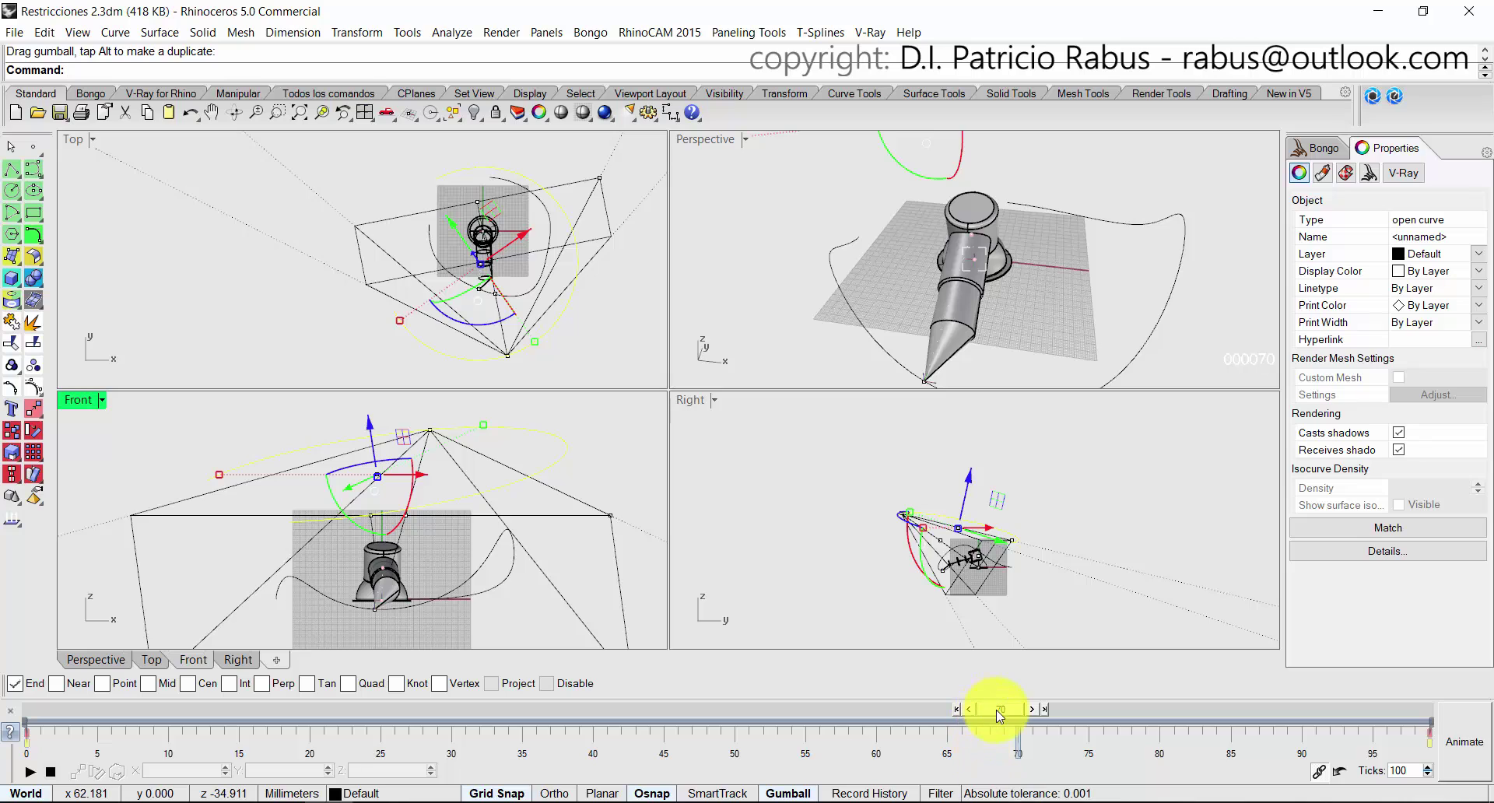
drag(1001, 710, 890, 710)
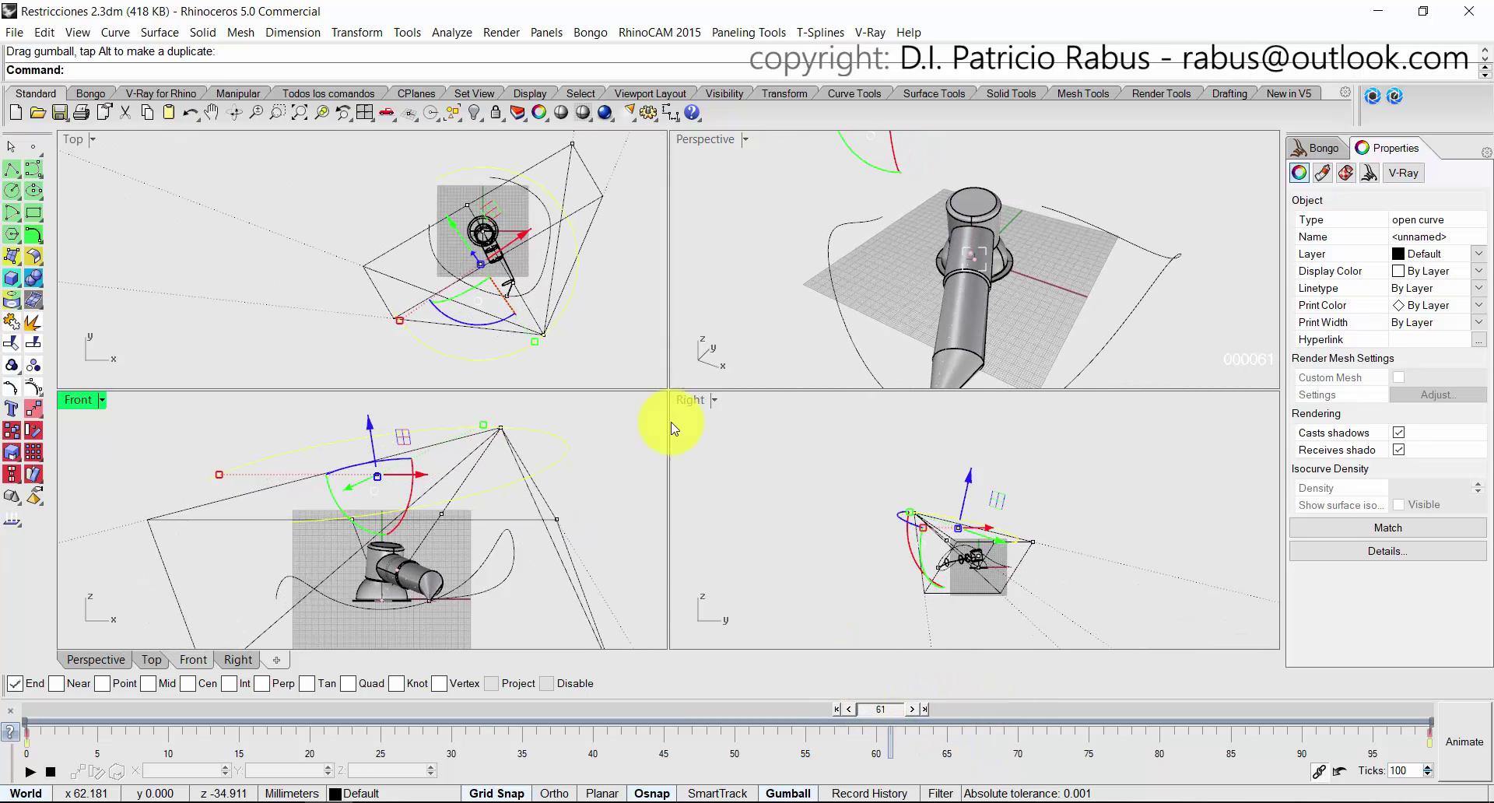
Shift the camera arc toward positive X and negative Y in the Top view, and scrub the timeline to frame 23.
drag(495, 213, 515, 235)
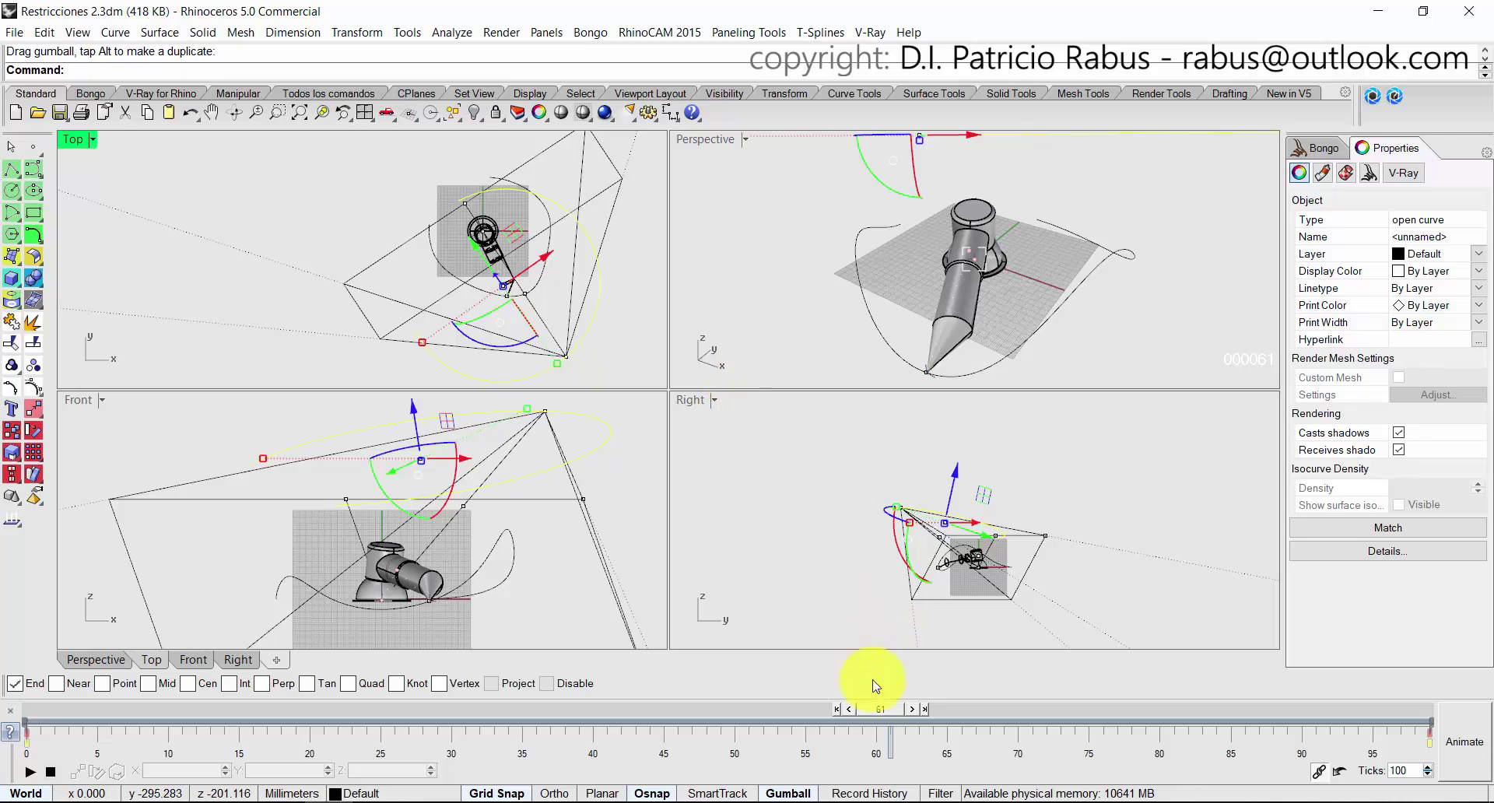
drag(874, 710, 354, 708)
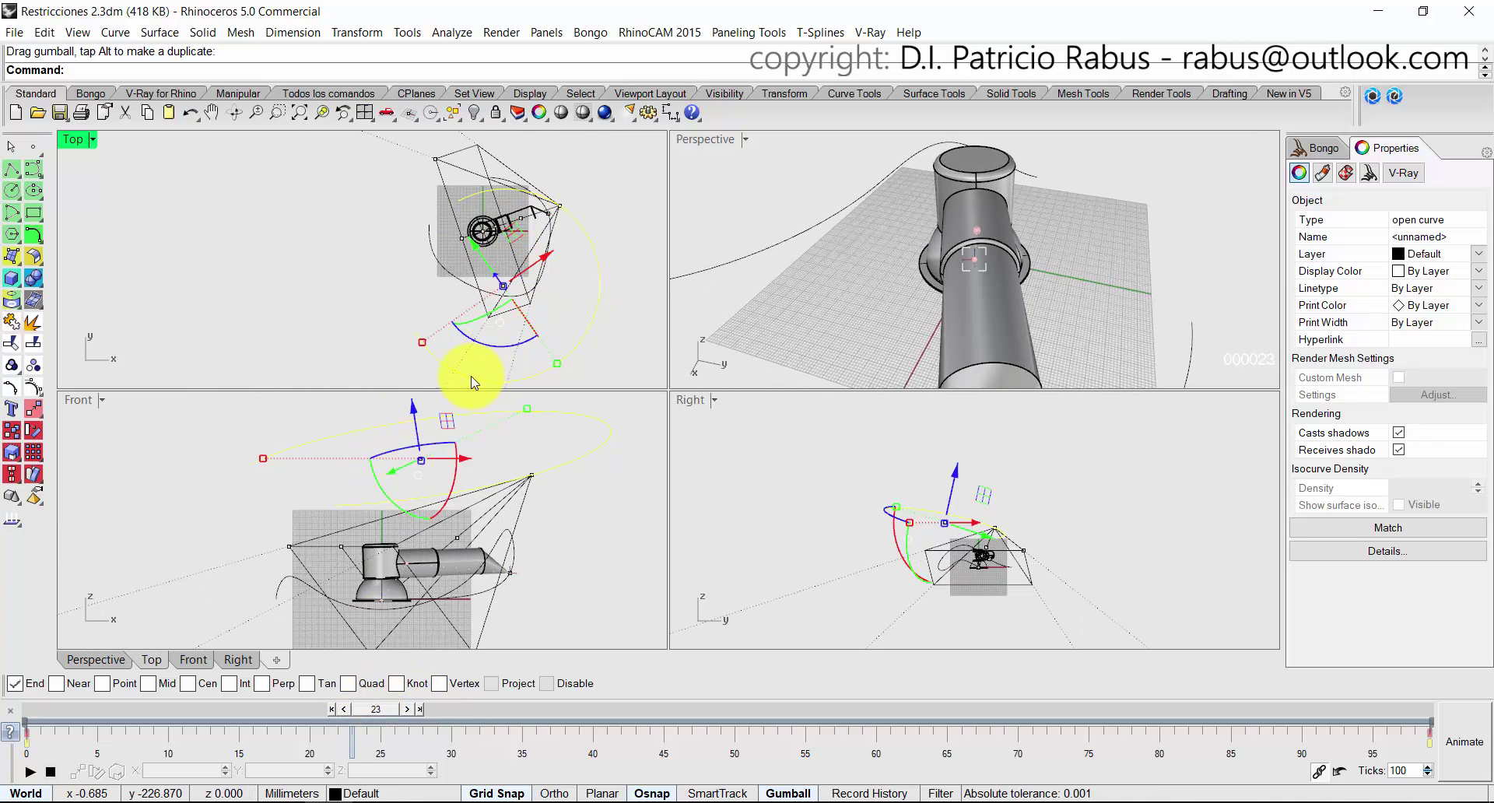
Enlarge the arc along the Gumball's red axis, and shift it slightly toward positive X and Y in the Top view.
scroll(408, 318, down, 3)
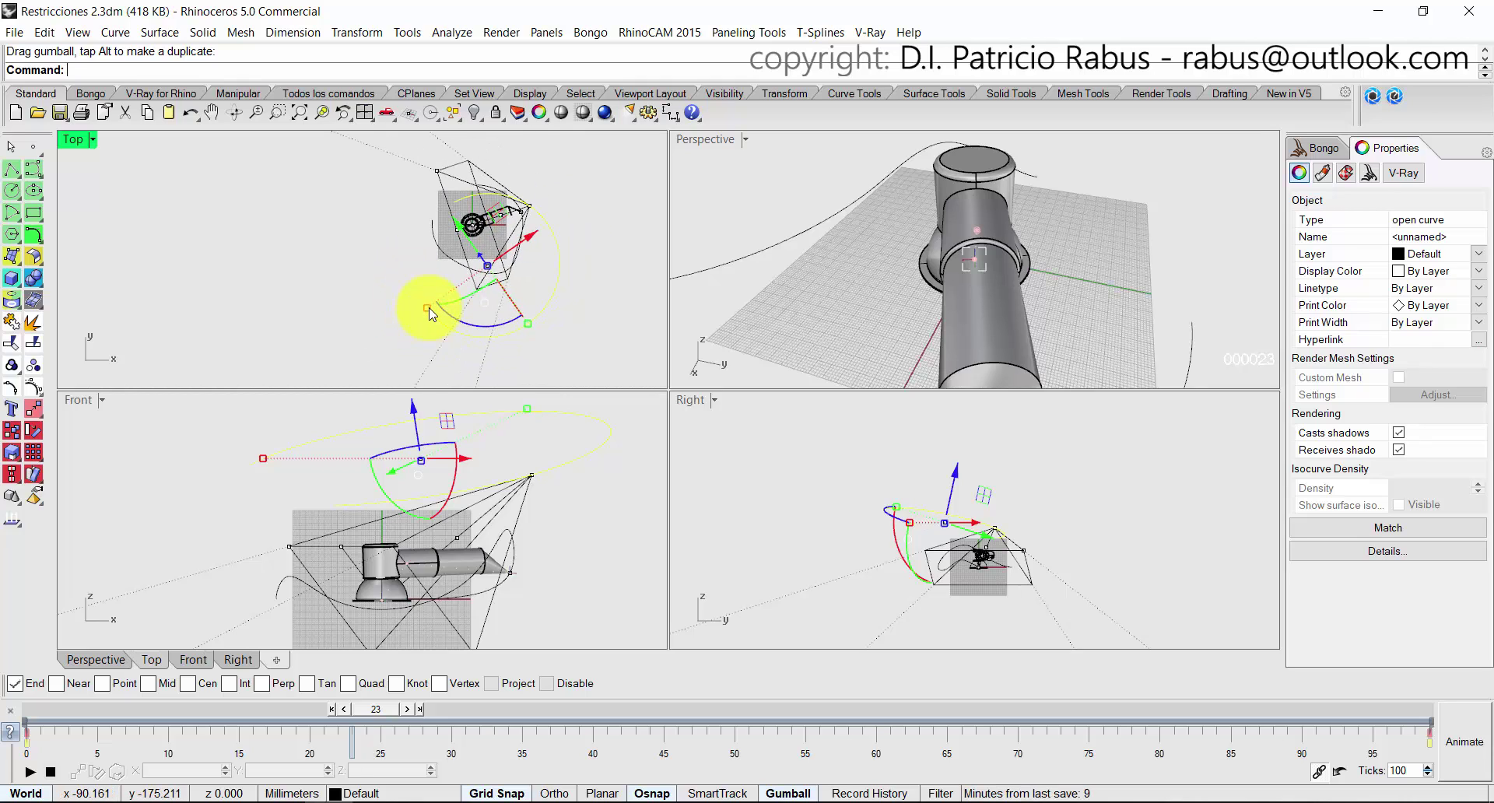
drag(433, 313, 411, 319)
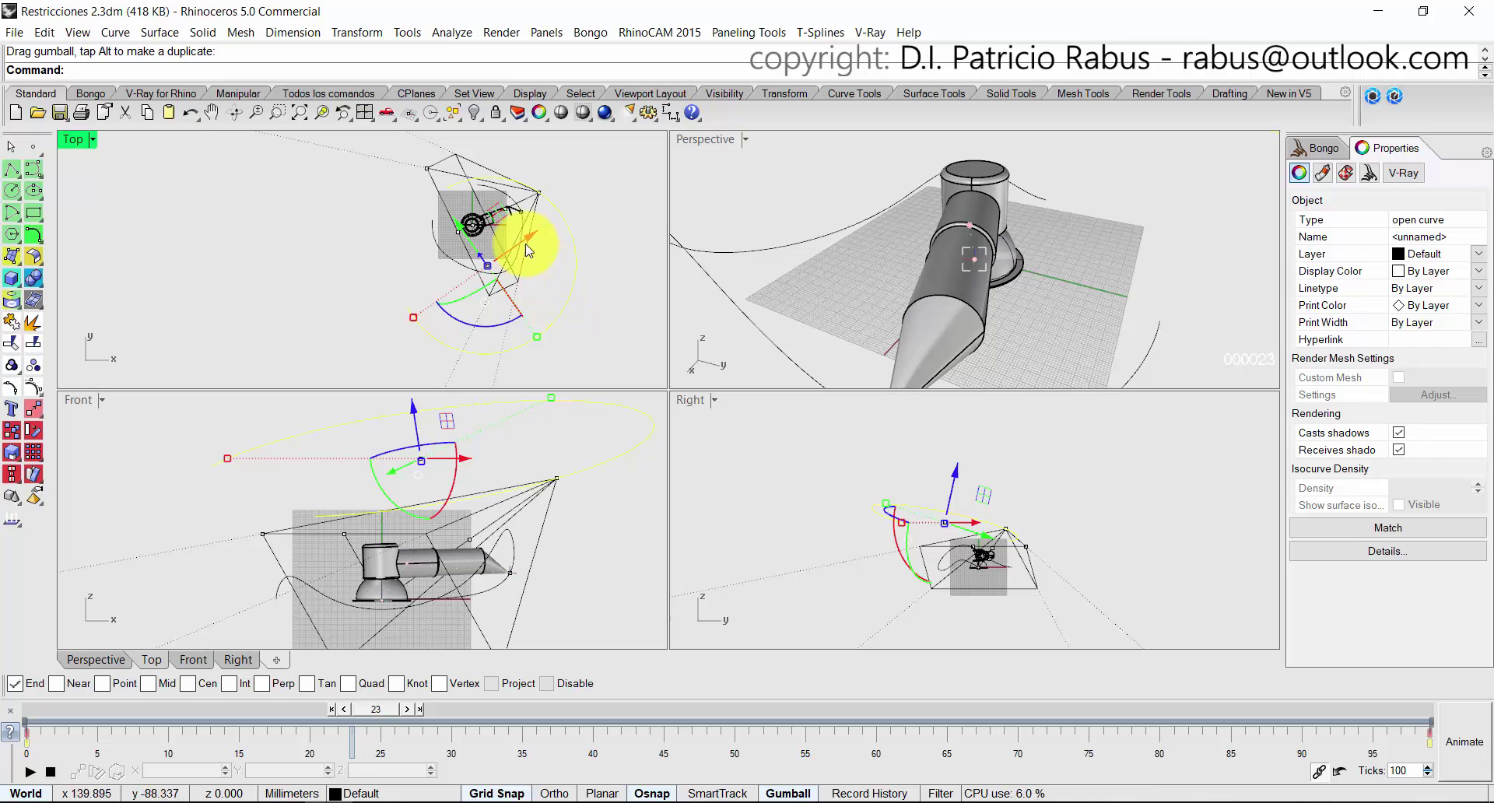
drag(505, 215, 513, 207)
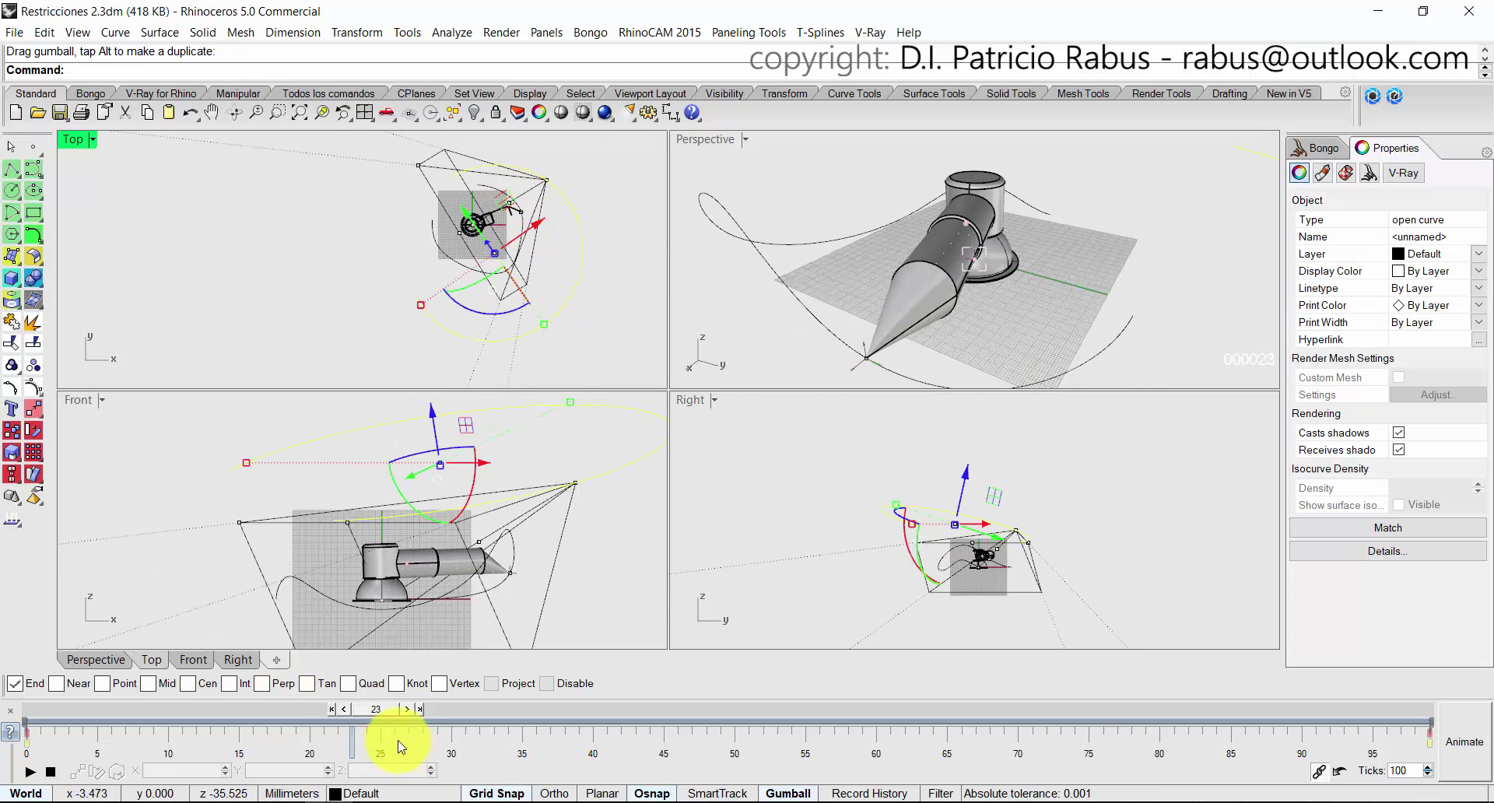
Scrub to frame 12, nudge the arc toward positive Y in the Top view, and scrub to frame 43.
drag(376, 714, 198, 708)
drag(511, 212, 511, 195)
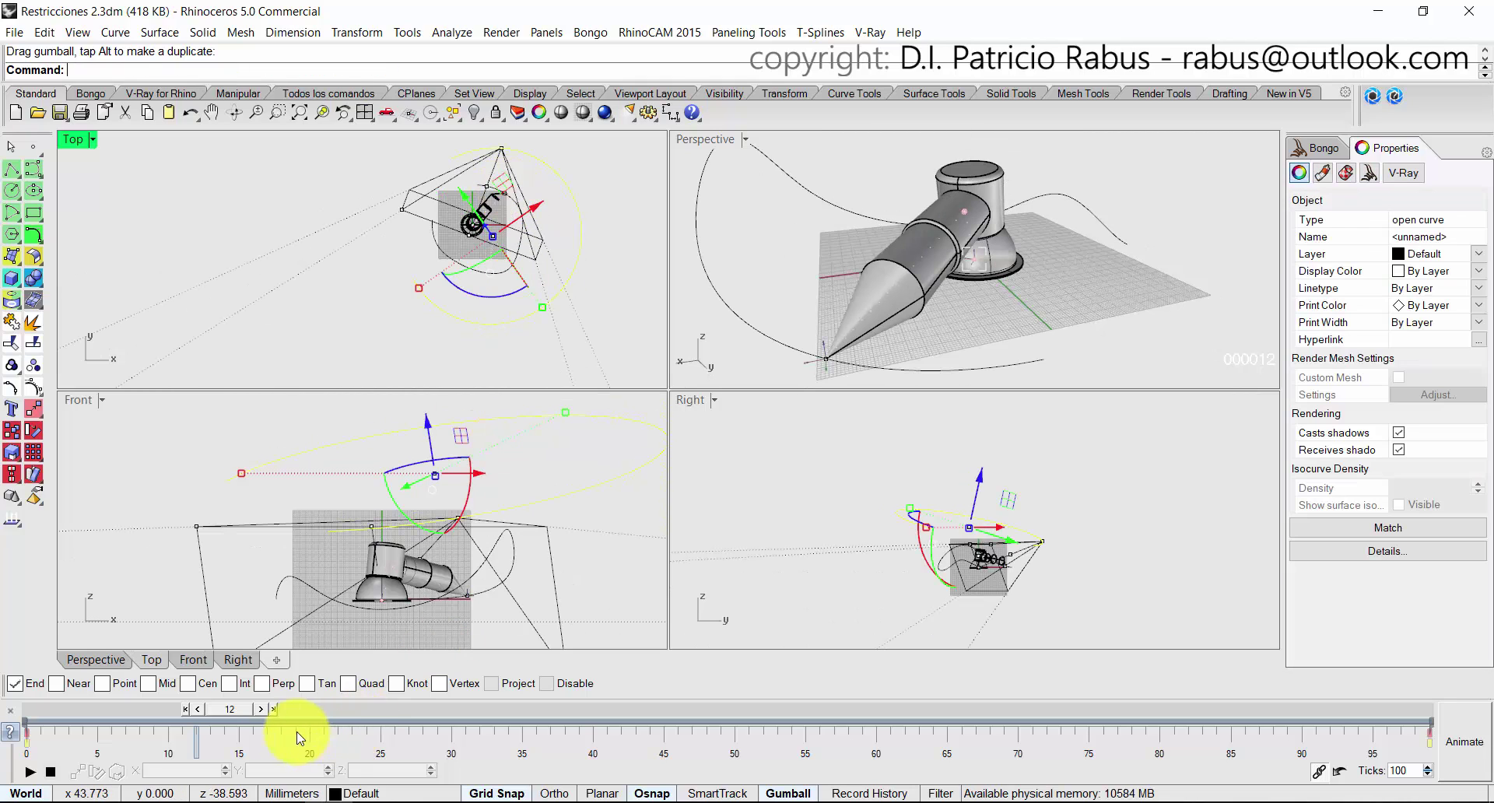
drag(245, 712, 663, 684)
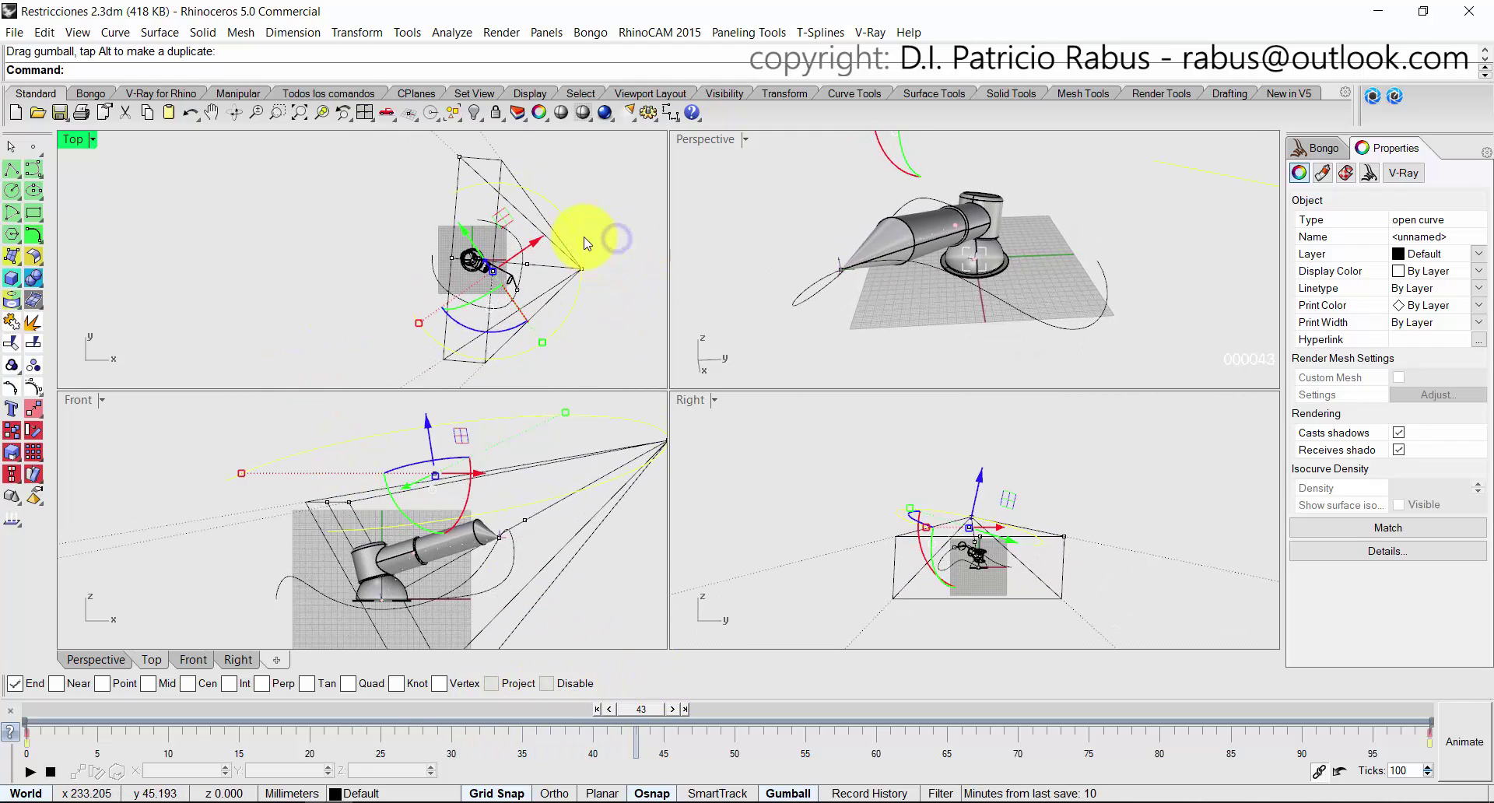
Turn on the arc's control points, move two points on its positive X side toward negative X, and scrub to frame 51.
click(581, 237)
click(579, 237)
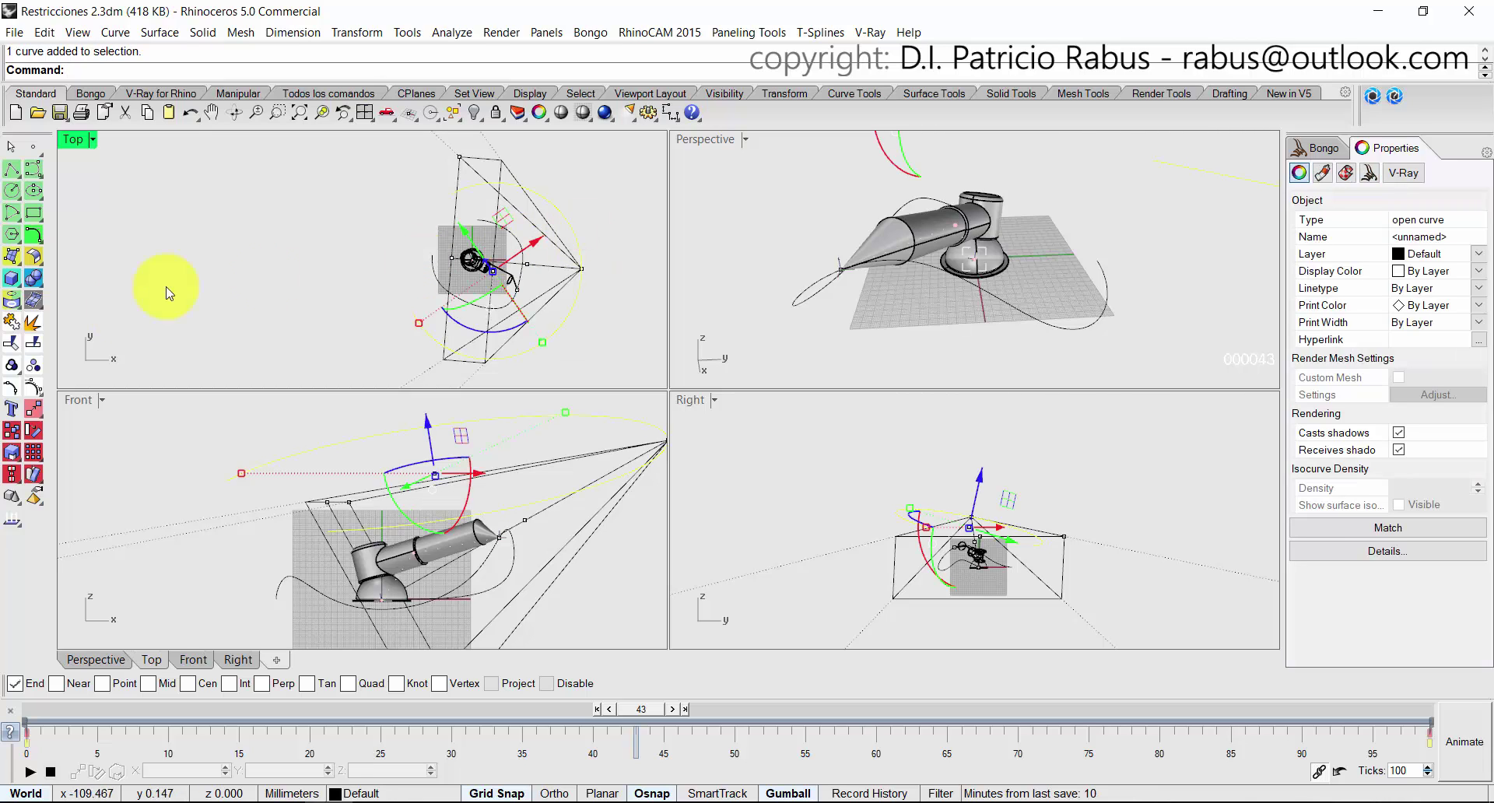
click(35, 386)
click(549, 201)
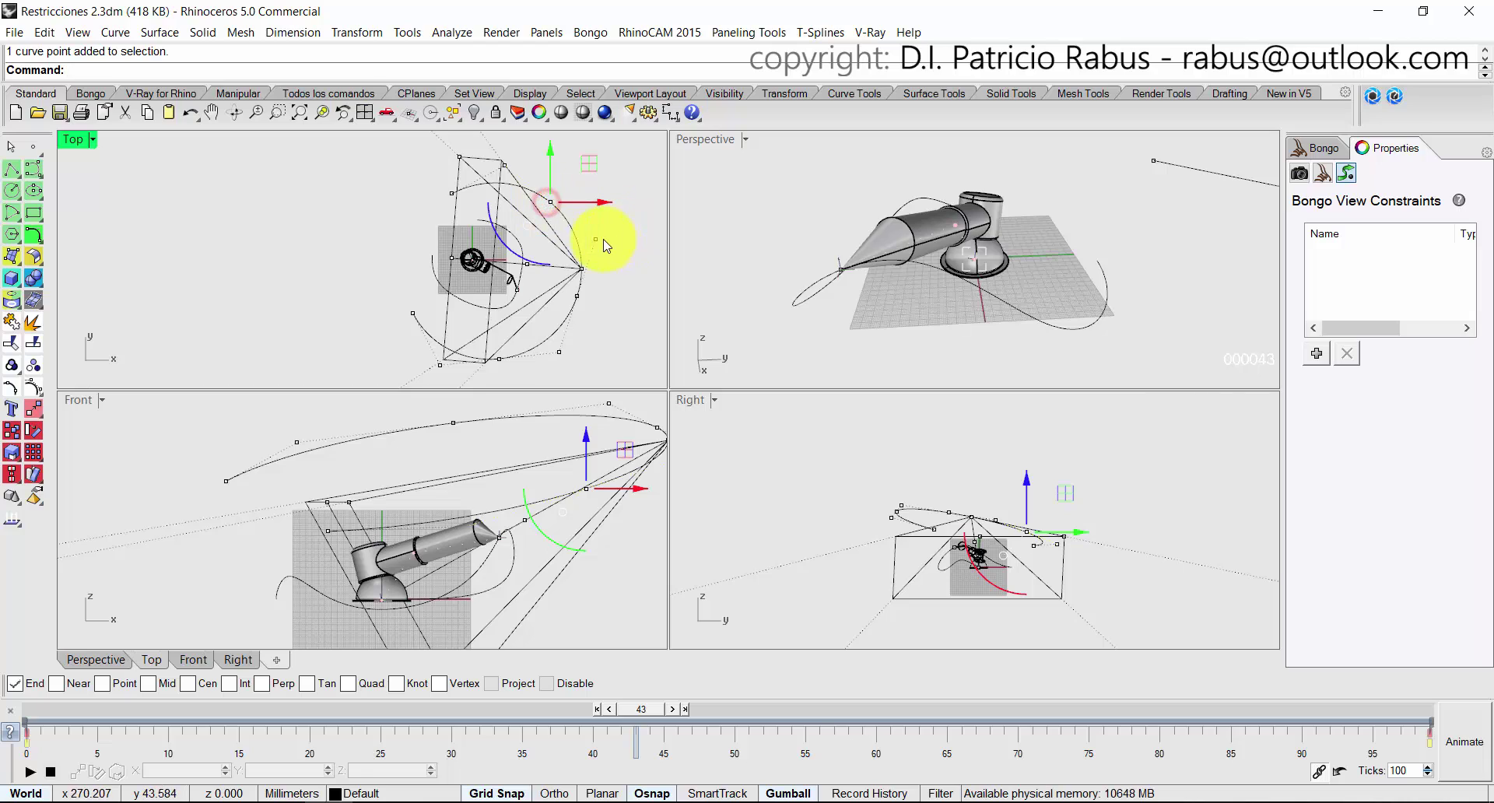
mouse_move(598, 243)
mouse_down()
mouse_move(593, 288)
mouse_move(625, 247)
mouse_move(606, 257)
mouse_up()
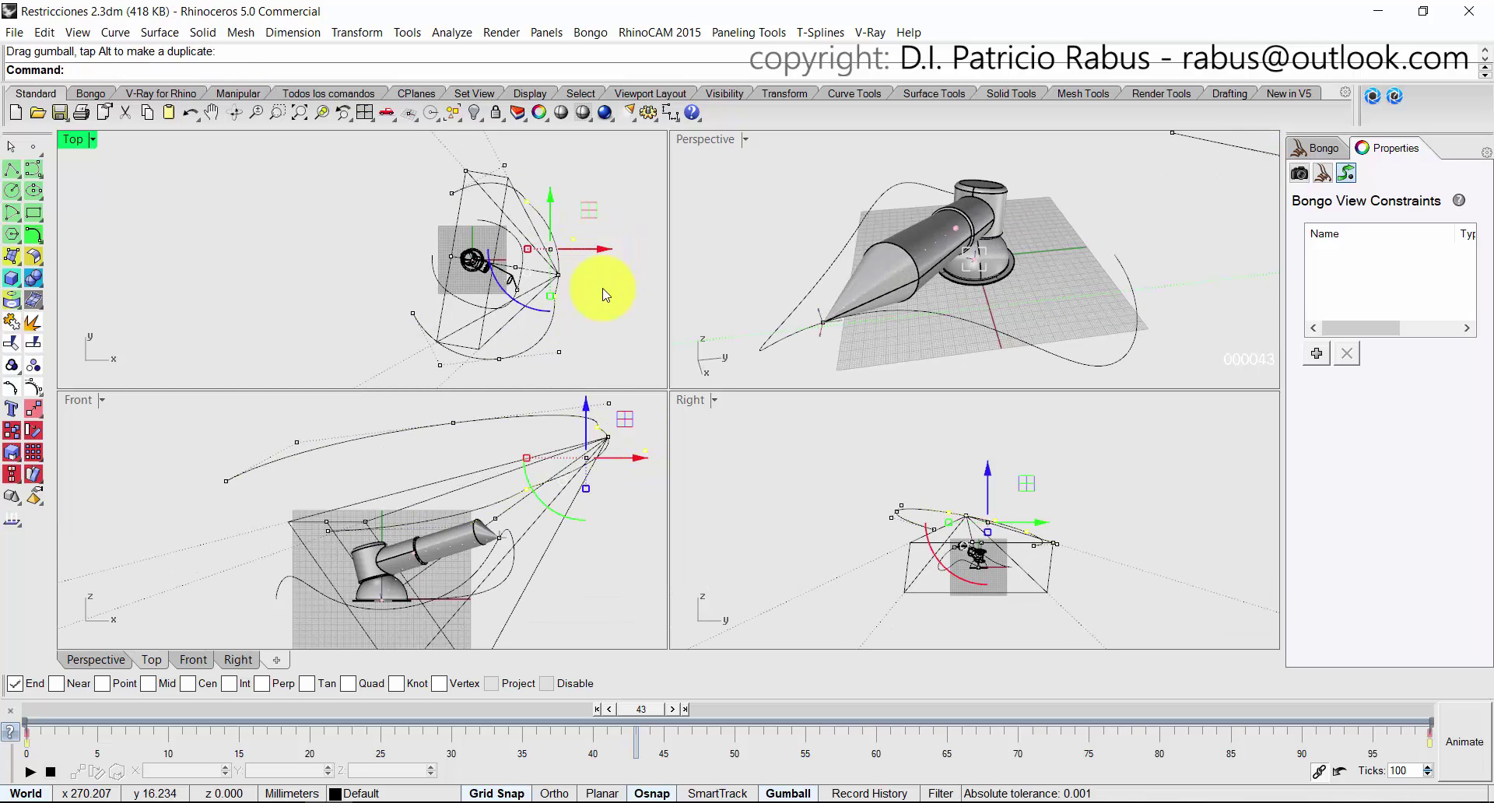
drag(657, 716, 760, 698)
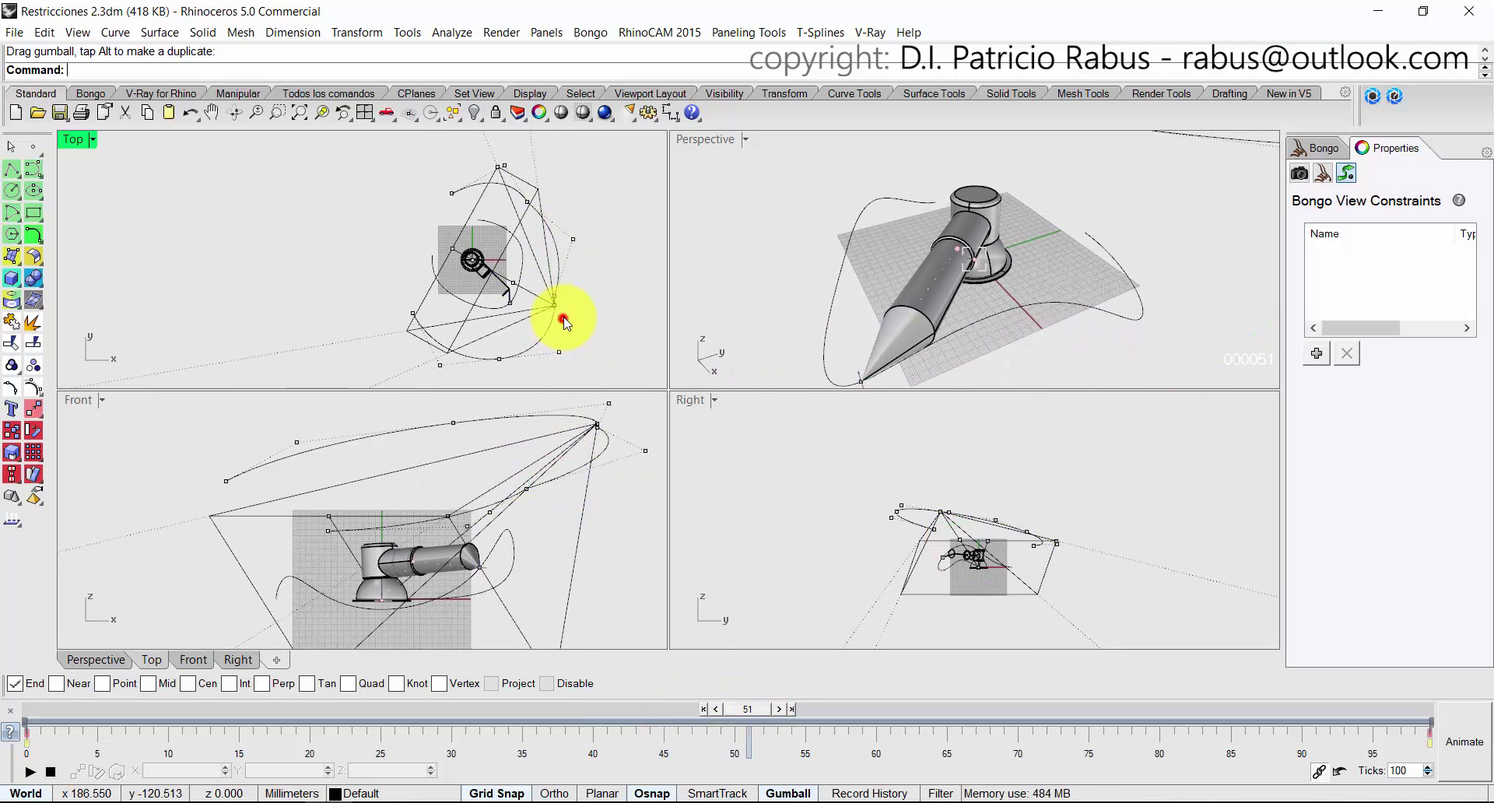
Move the control point at the arc's far positive X side slightly outward in the Top view, and scrub to frame 62.
click(554, 298)
drag(593, 308, 606, 317)
click(748, 709)
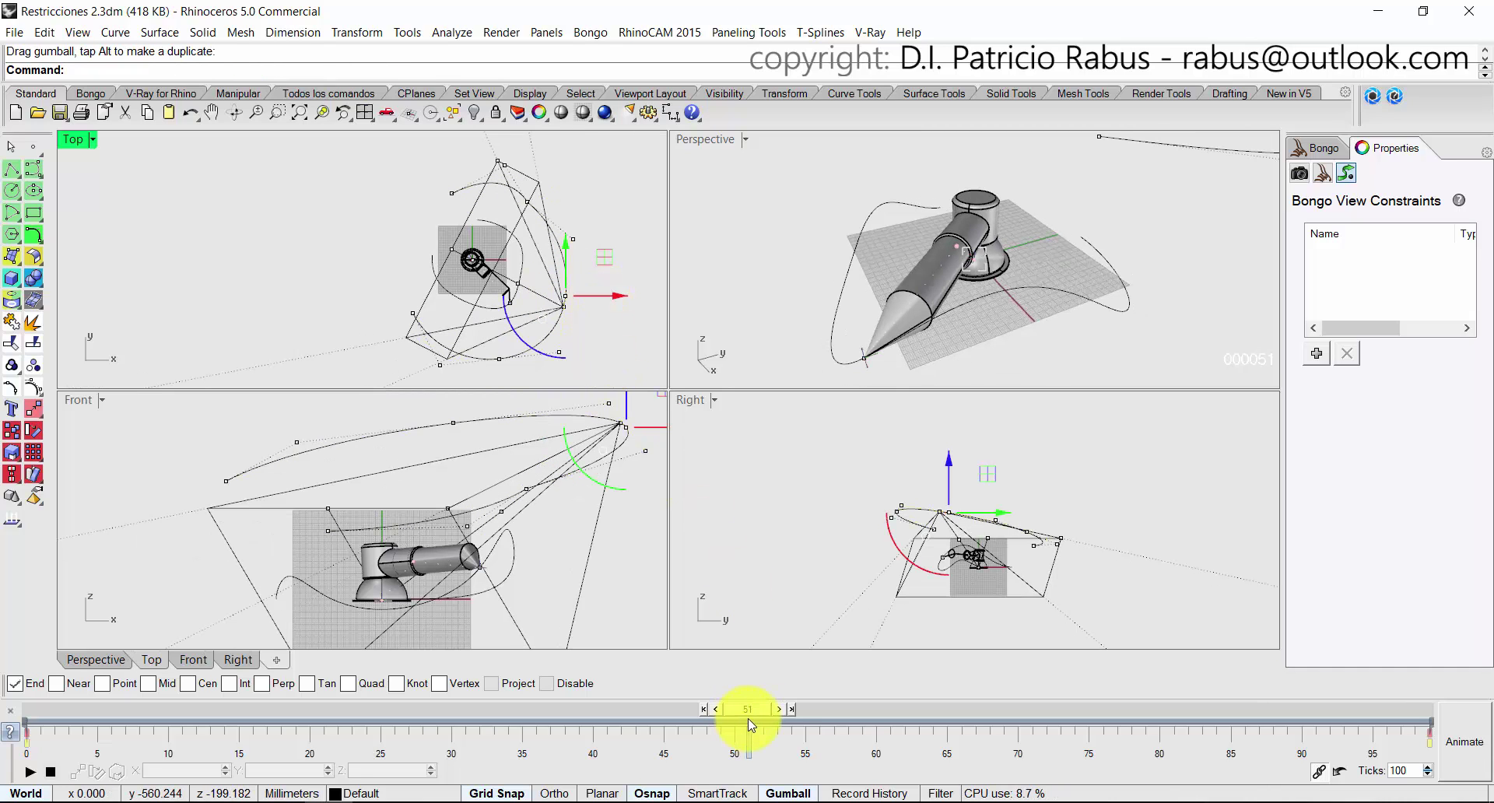
drag(781, 714, 905, 693)
Move the control point at the arc's positive X, negative Y corner slightly inward in the Top view.
click(559, 353)
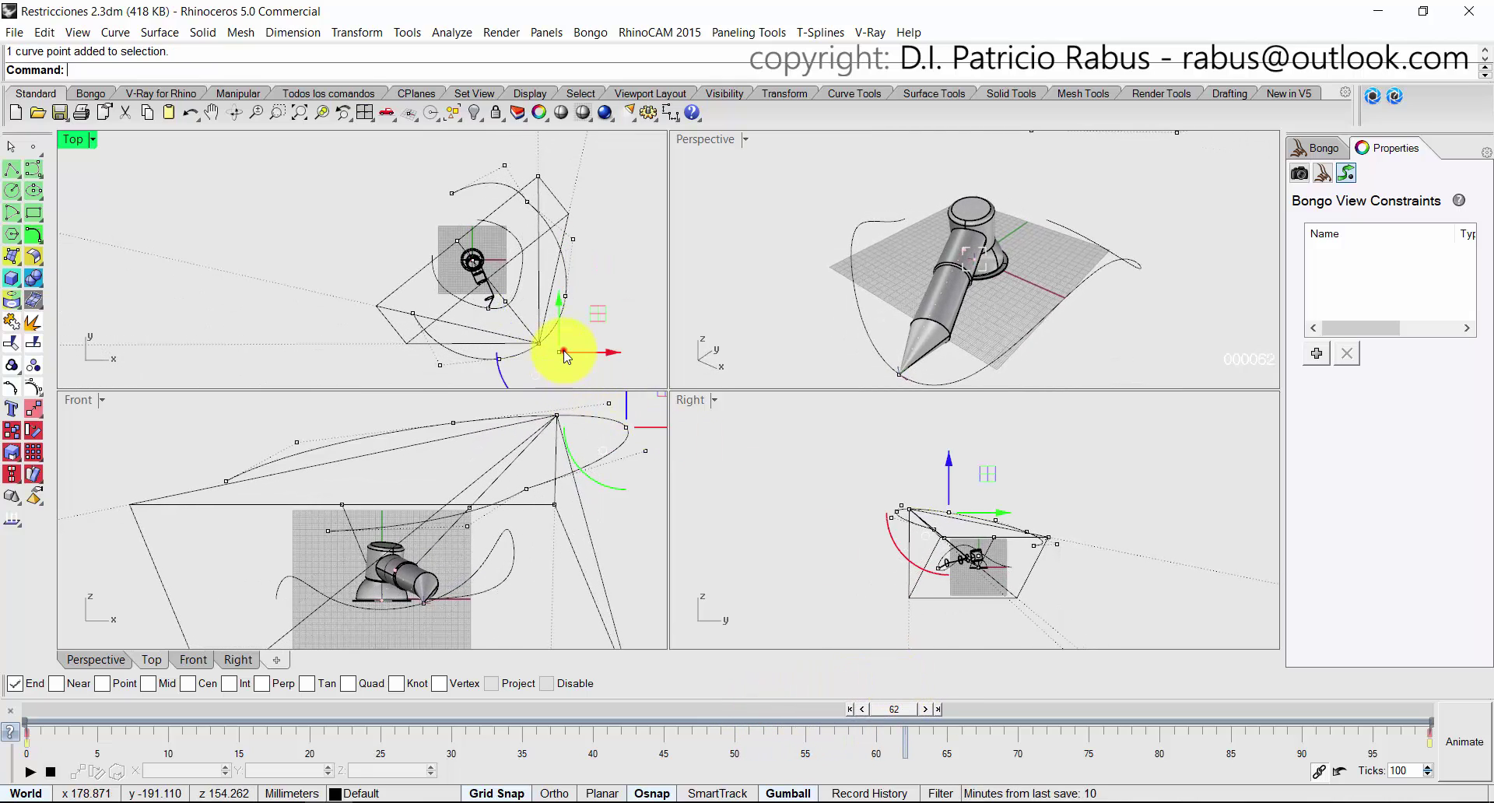
drag(602, 325, 600, 316)
click(511, 348)
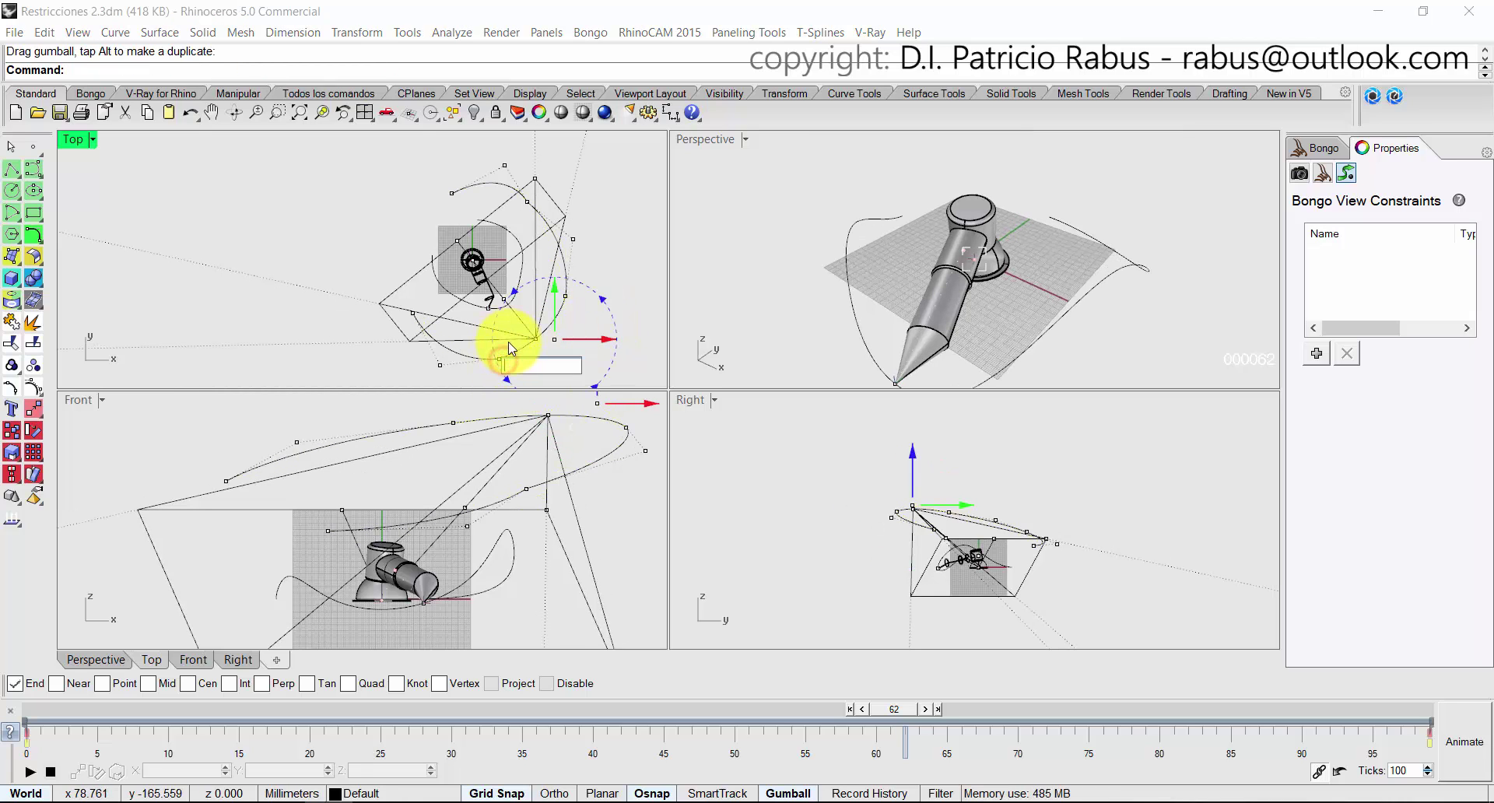
key(Escape)
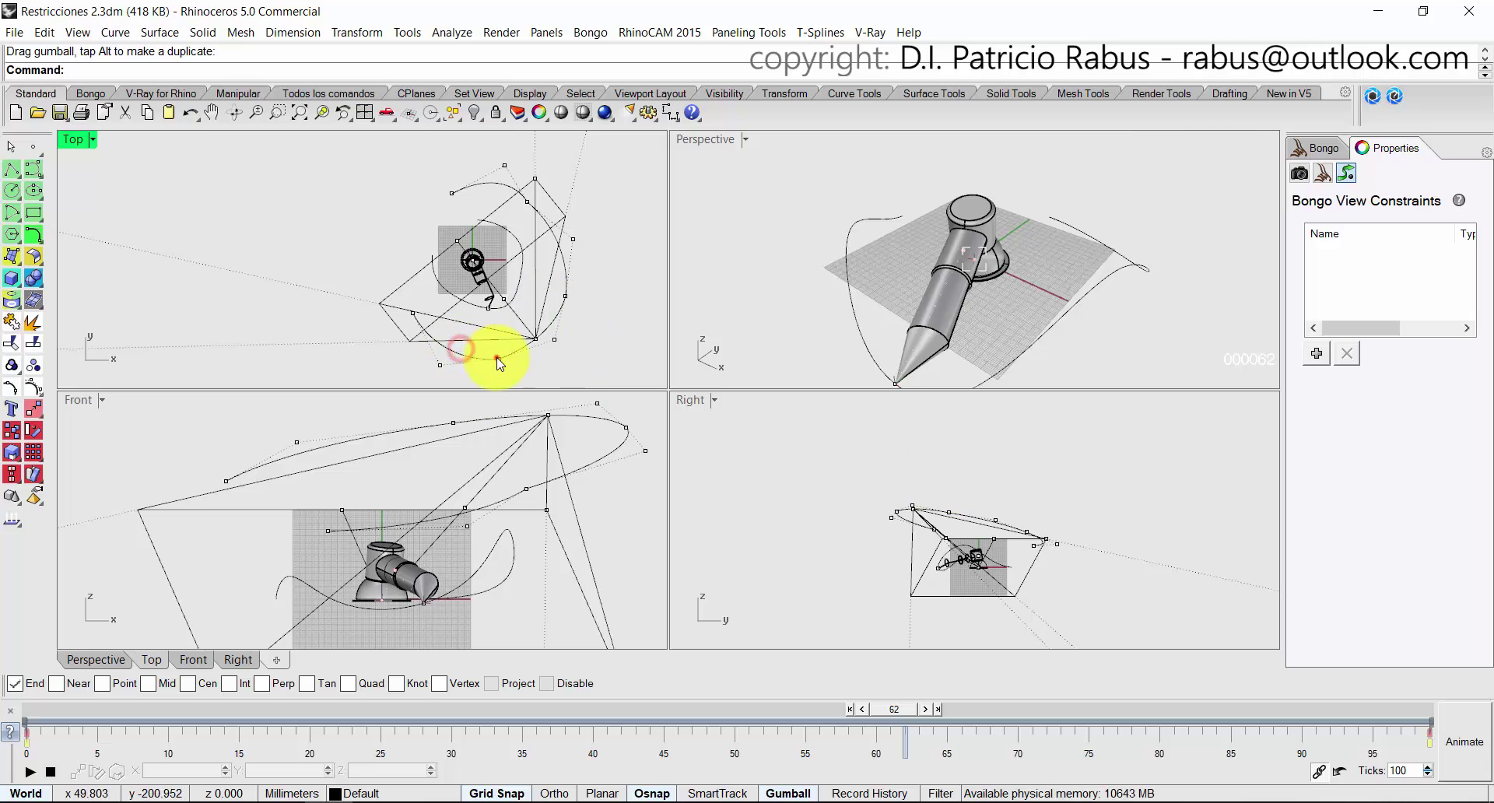
Shift the two remaining control points on the arc's negative Y side toward positive Y, and scrub to frame 69.
click(496, 354)
drag(500, 333, 505, 322)
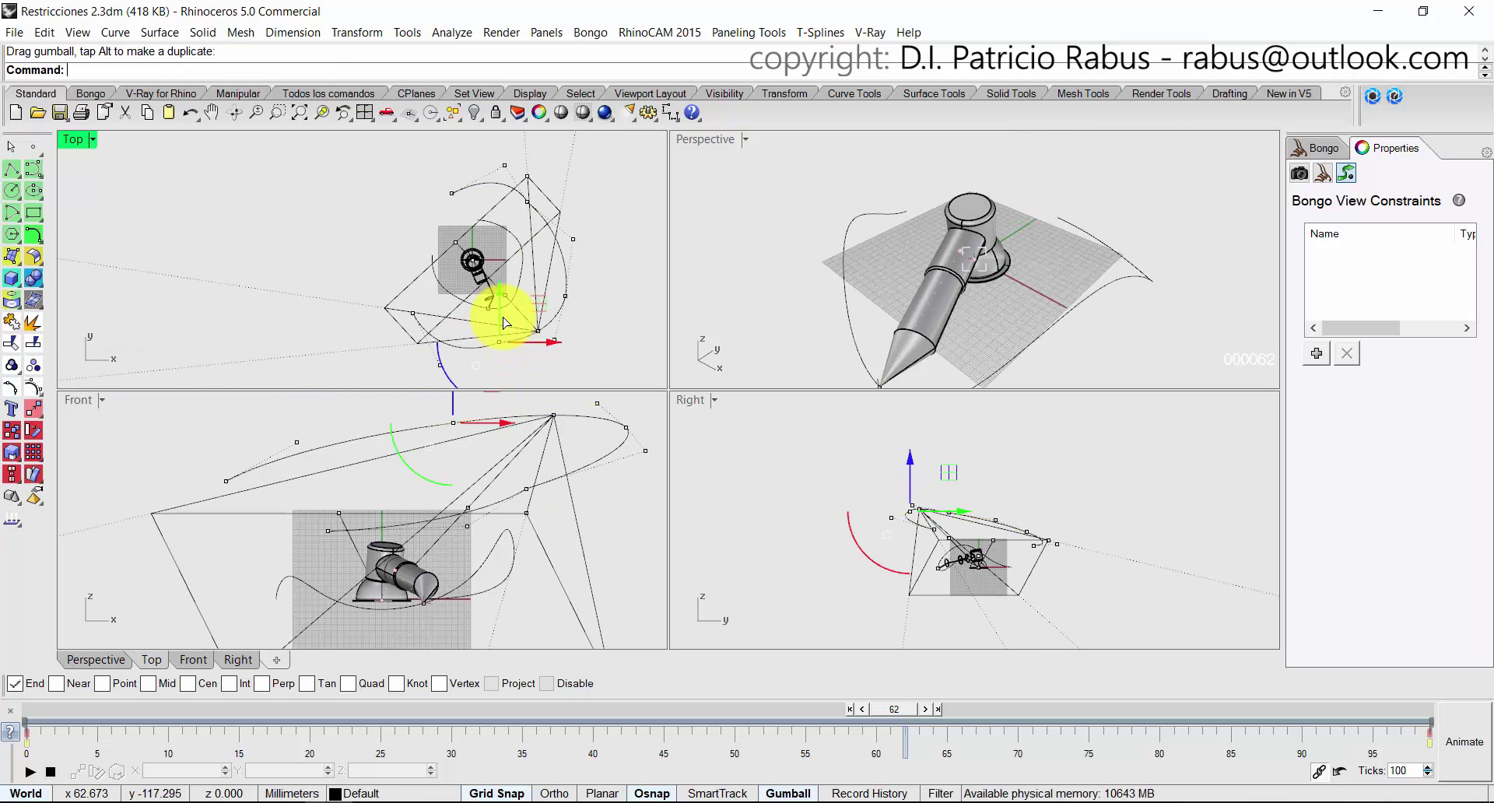
click(441, 364)
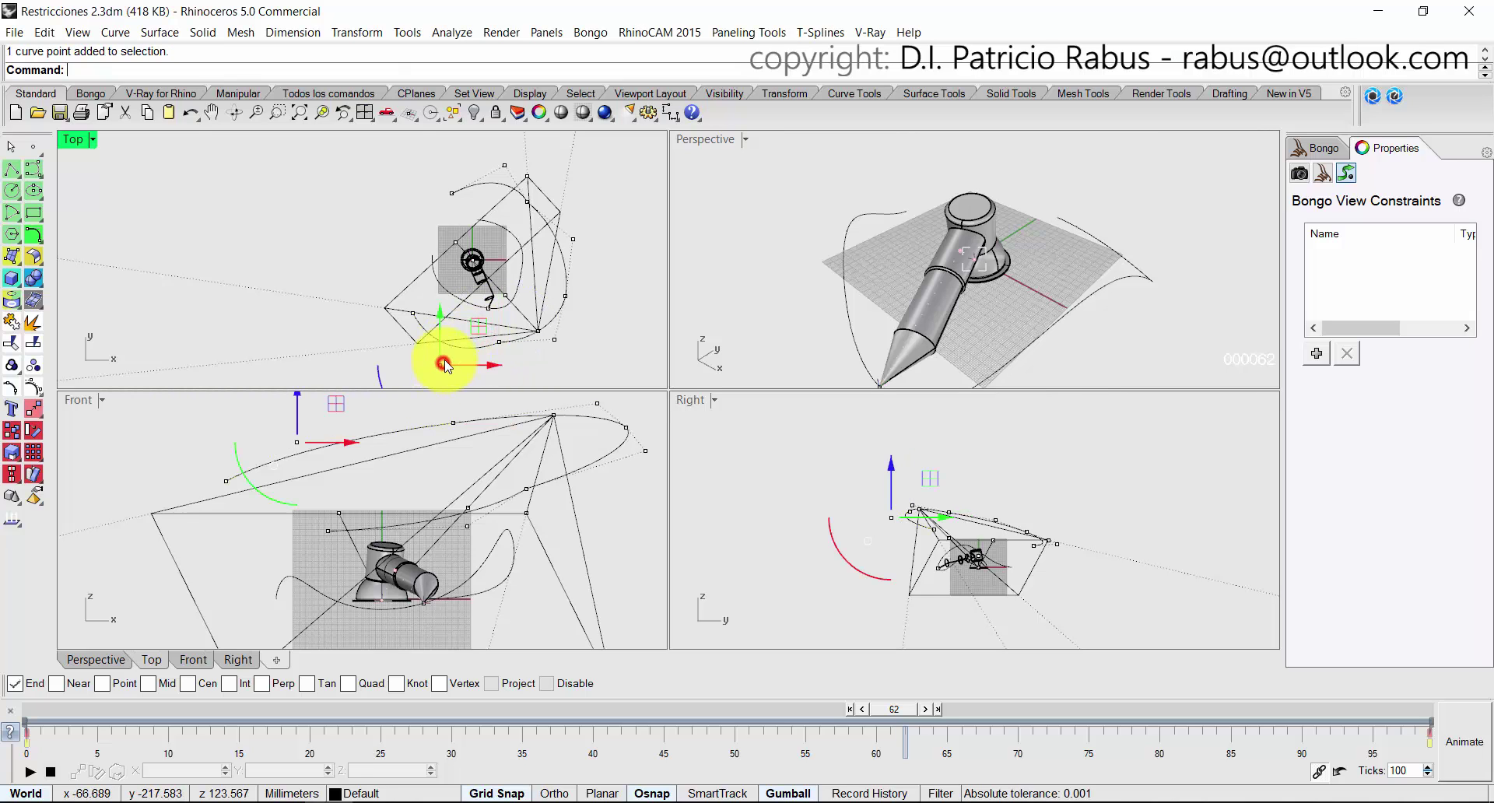
mouse_move(440, 342)
mouse_down()
mouse_move(433, 324)
mouse_move(448, 327)
mouse_up()
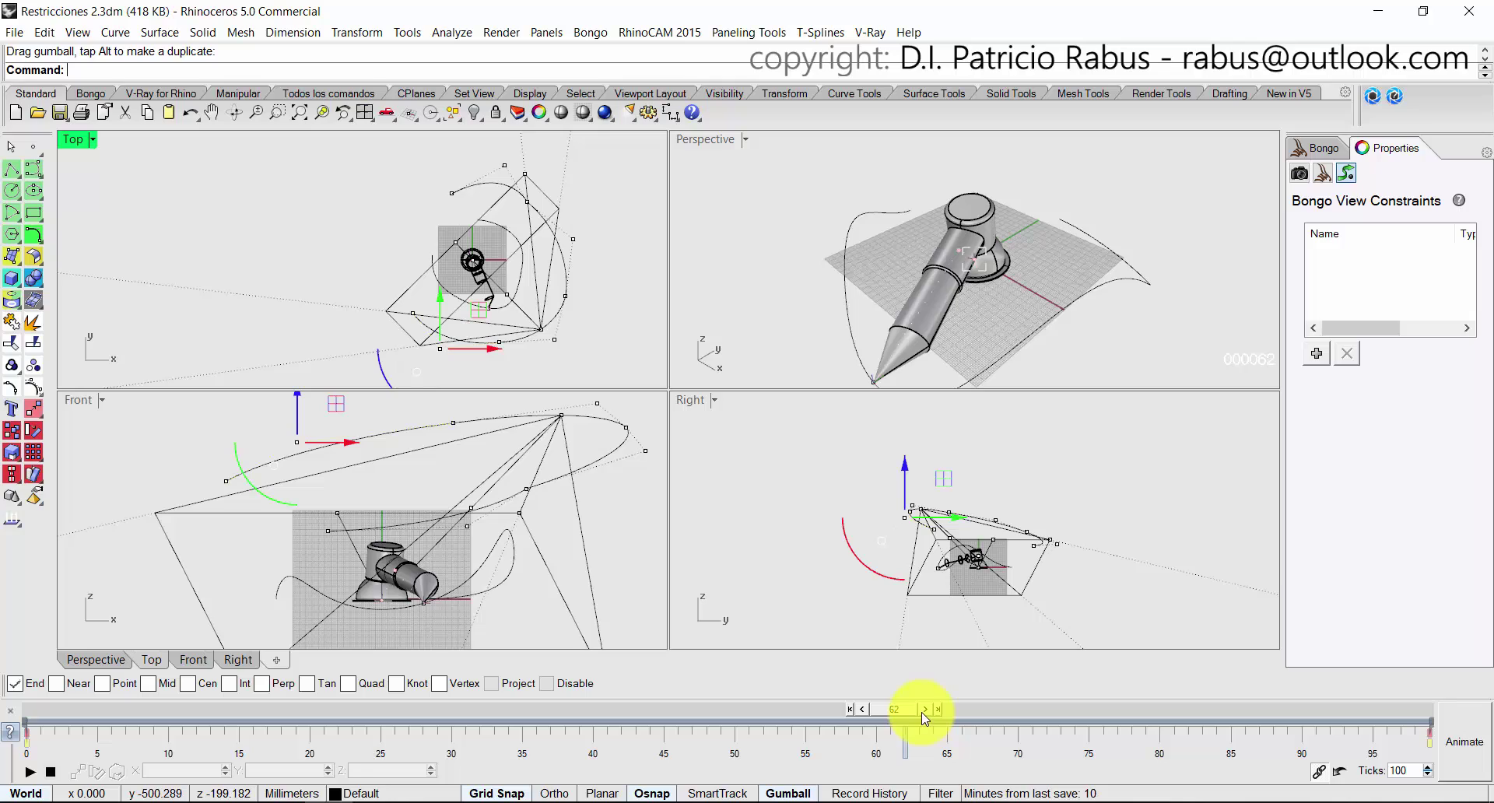
drag(922, 711, 977, 709)
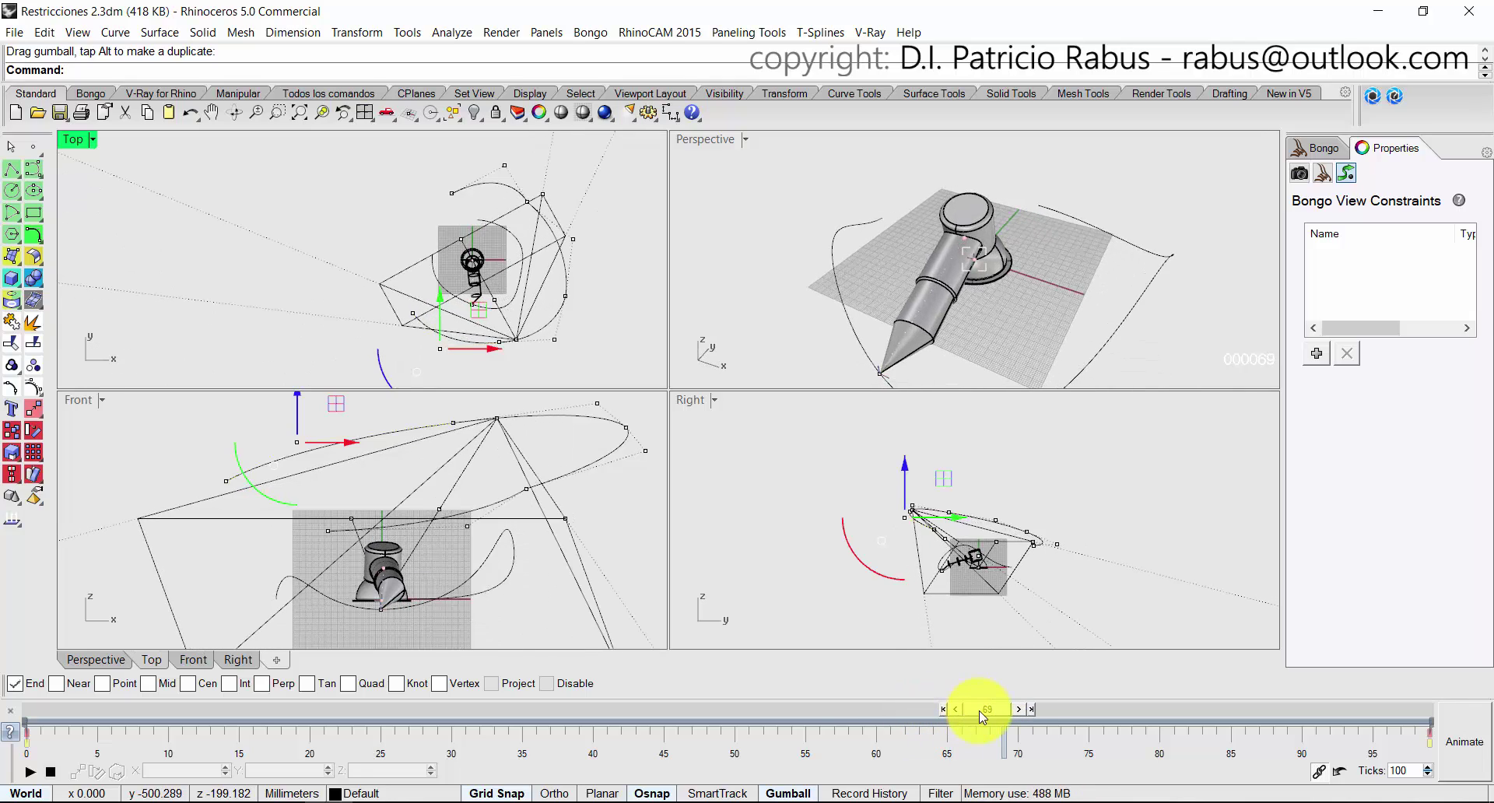
Scrub back to frame 46, move the arc's outermost positive X control point slightly inward, and scrub to frame 56.
drag(659, 687, 674, 554)
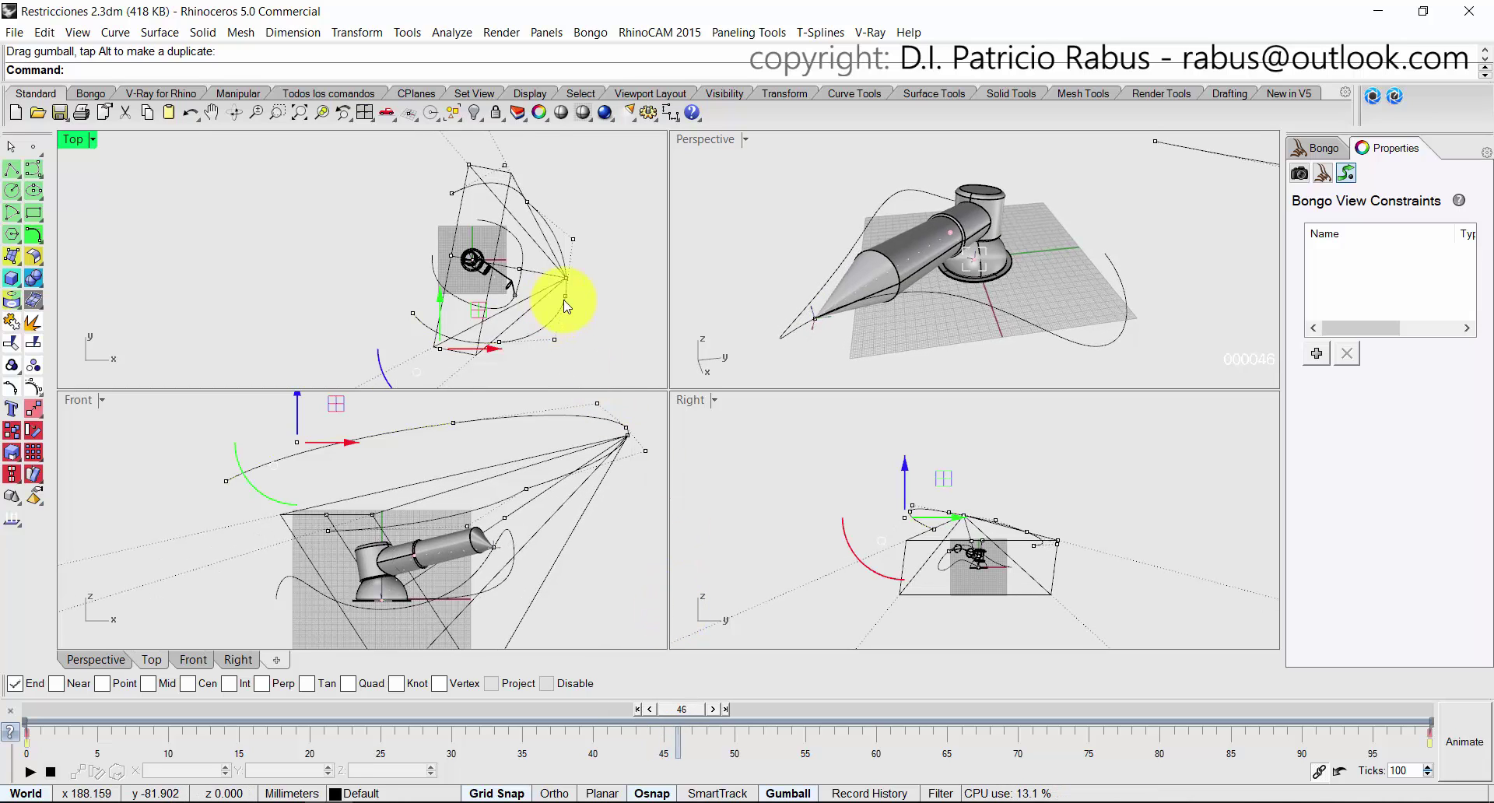
click(566, 300)
drag(600, 301, 596, 300)
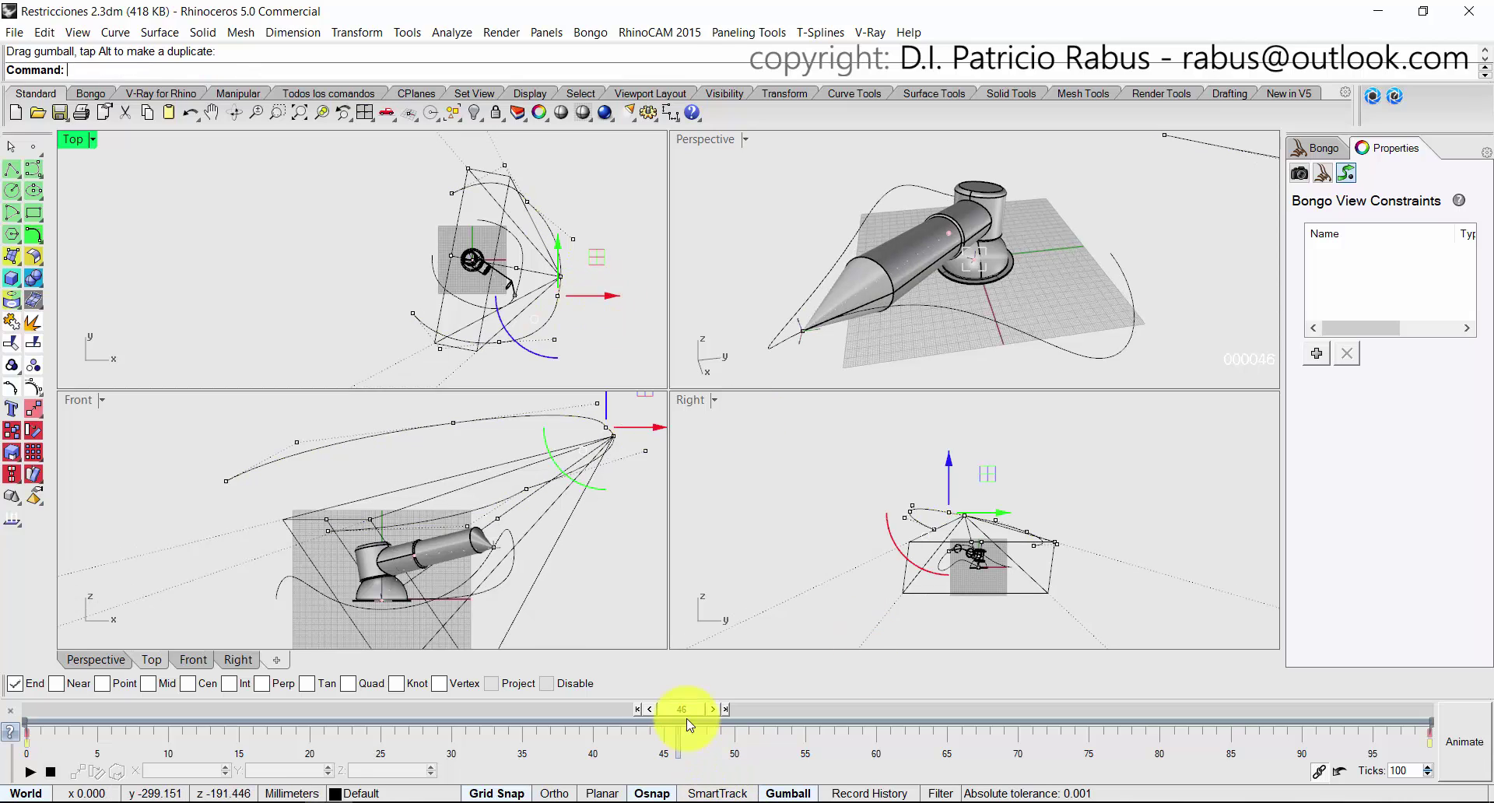
drag(688, 712, 818, 704)
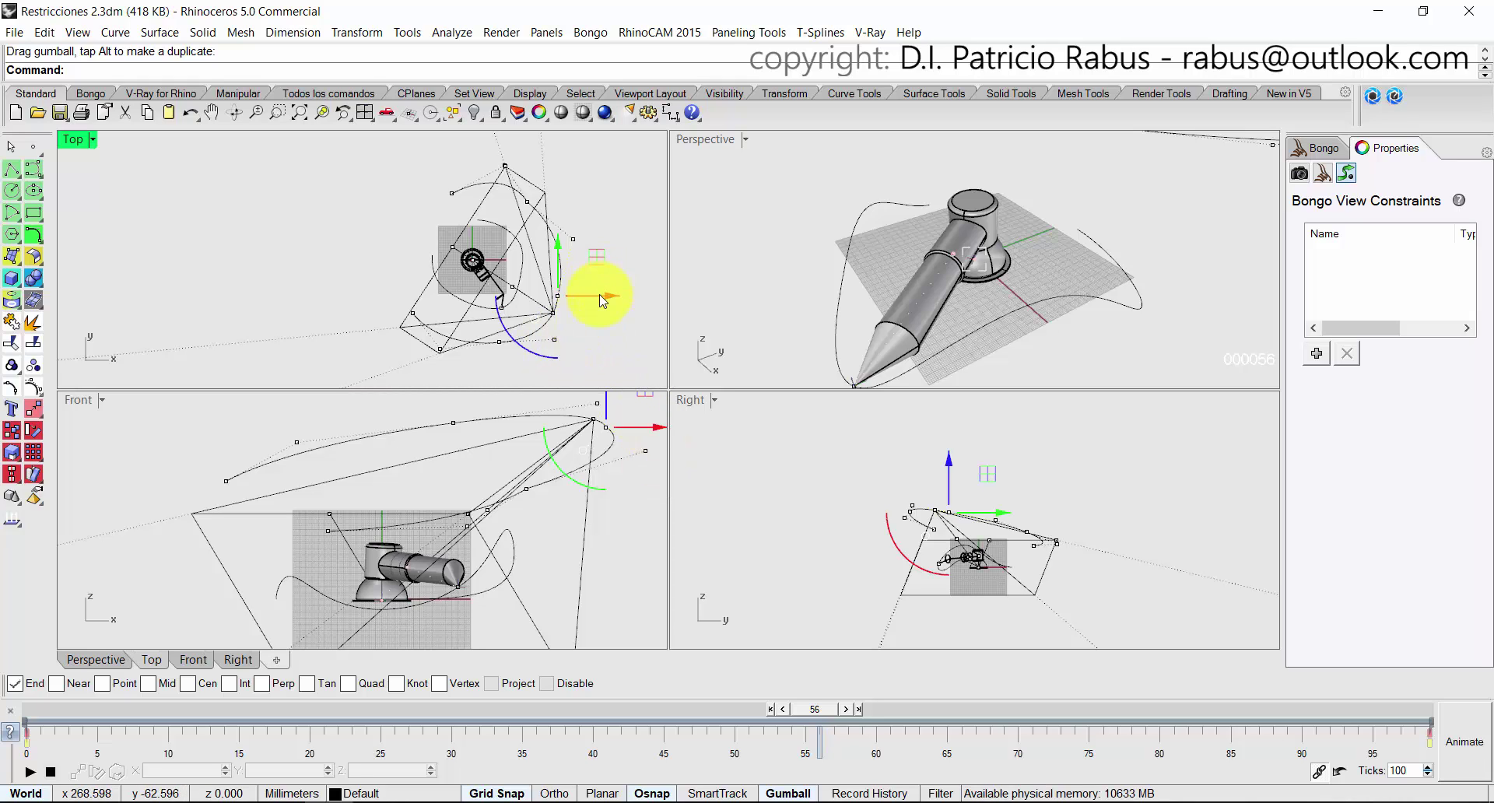
Move the arc's positive X, negative Y corner control point outward in the Top view, and scrub to frame 99.
click(555, 340)
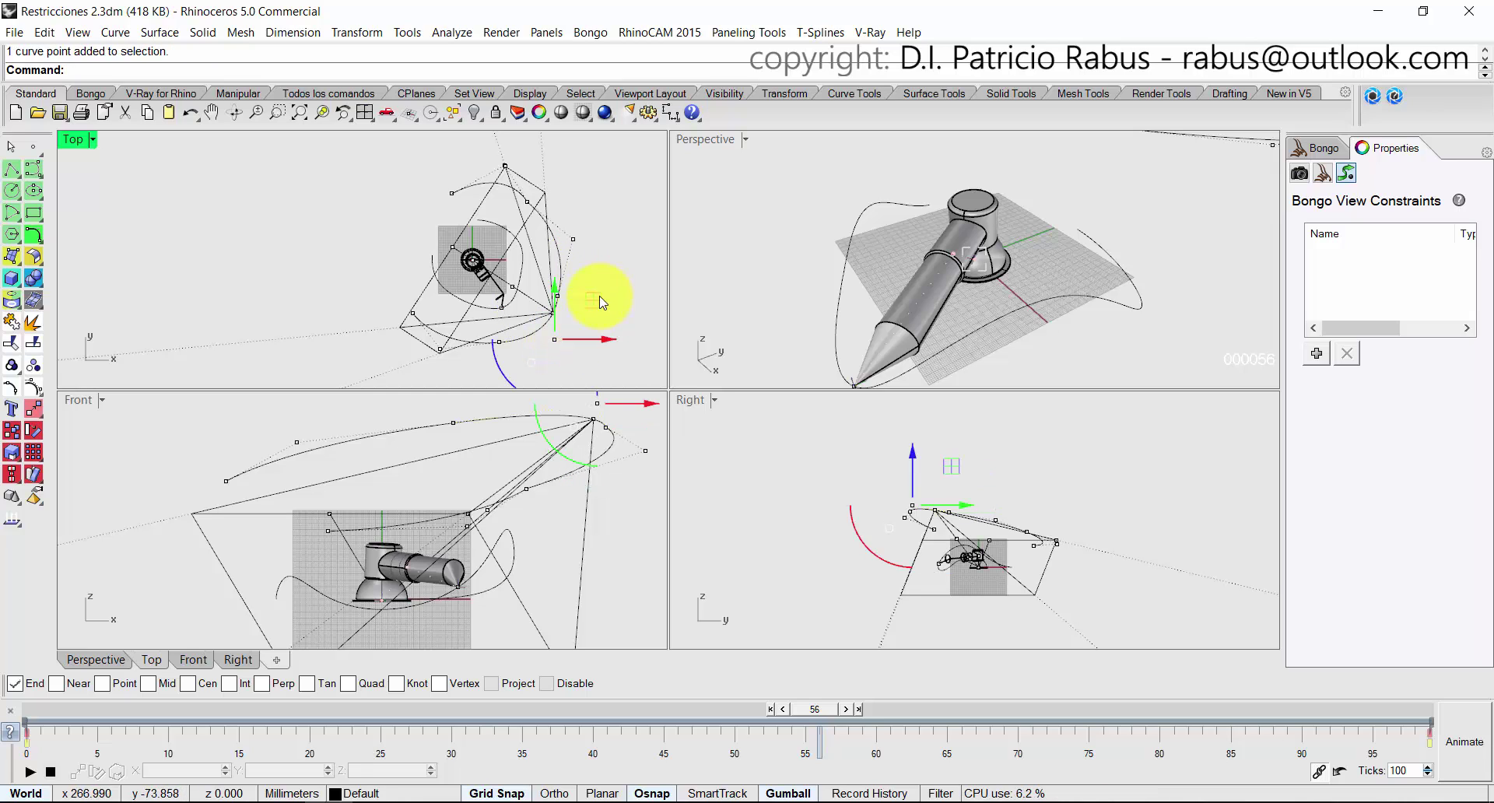
drag(591, 310, 605, 322)
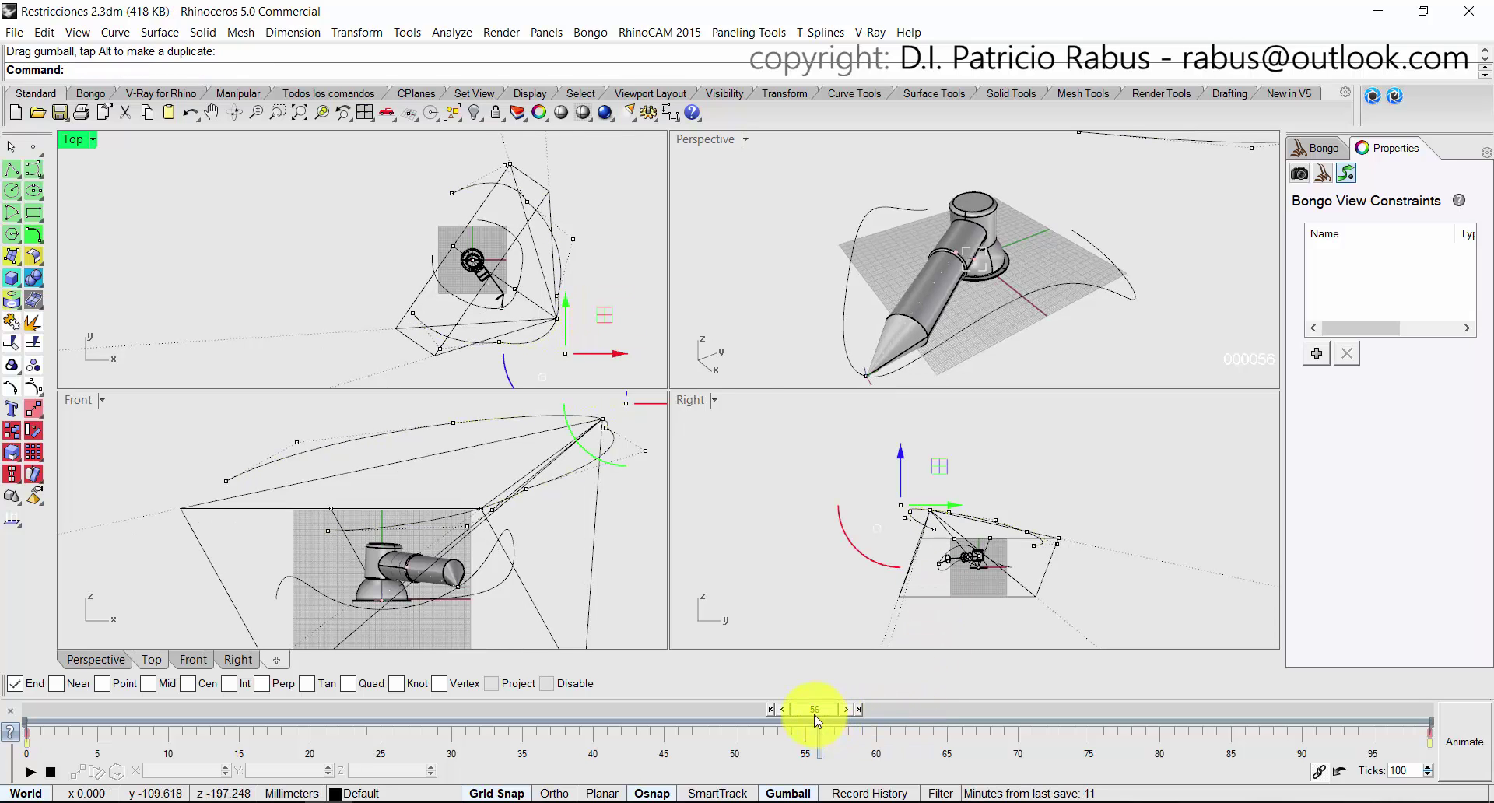
mouse_move(814, 714)
mouse_down()
mouse_move(1183, 643)
mouse_move(1404, 623)
mouse_up()
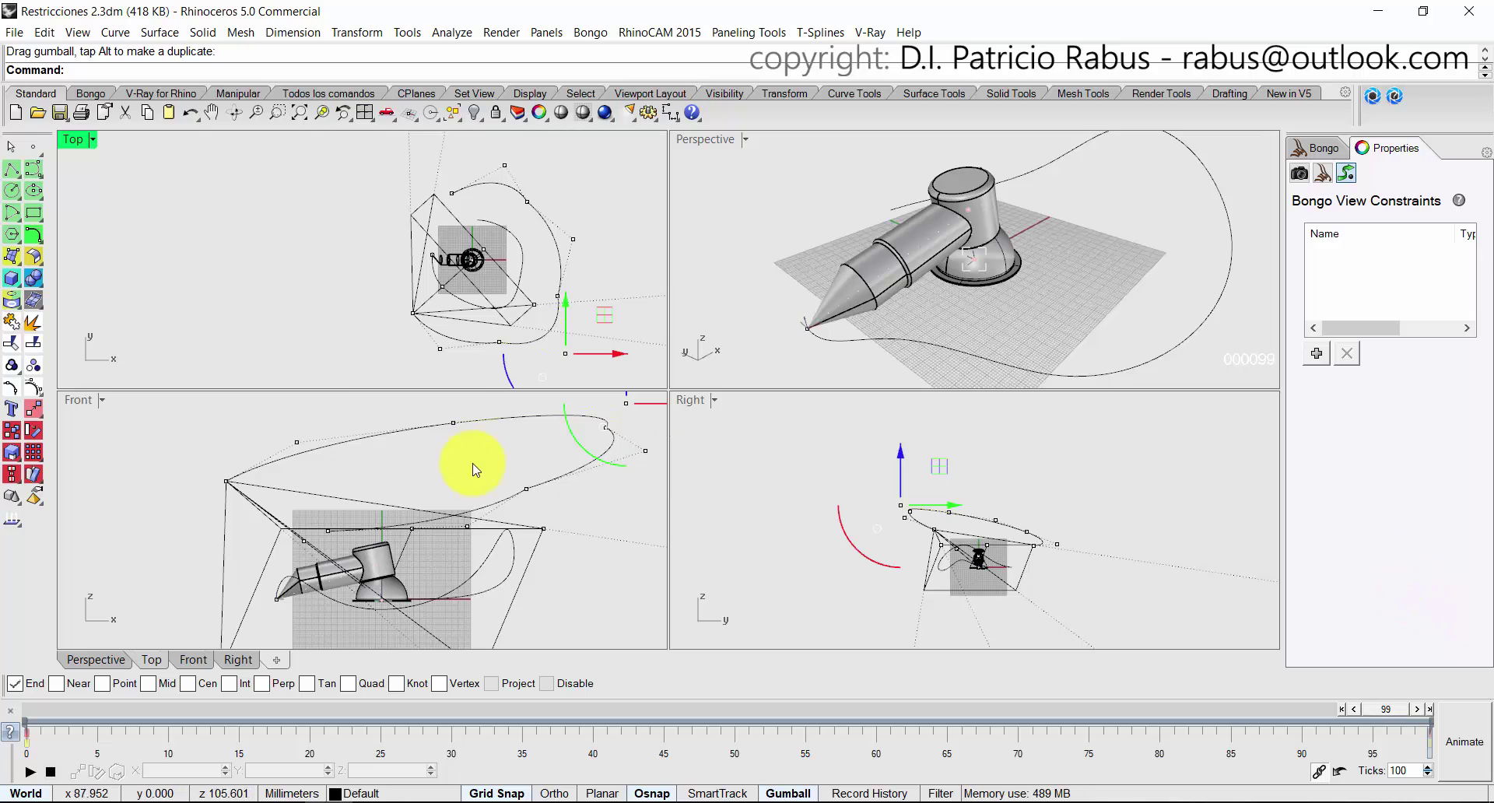
Play the animation to check the camera motion, stop it, and maximize the Perspective view.
click(31, 775)
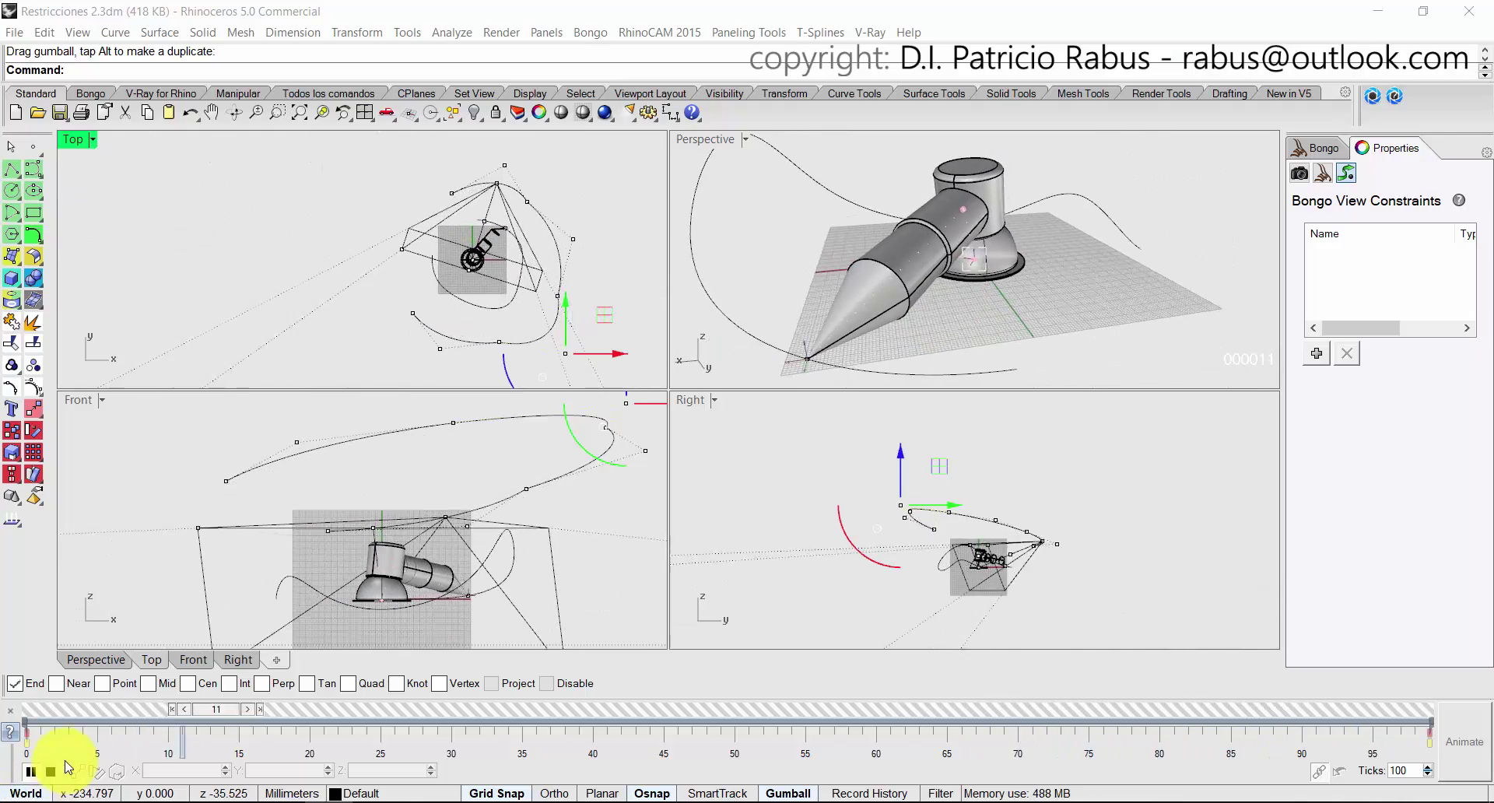
click(50, 772)
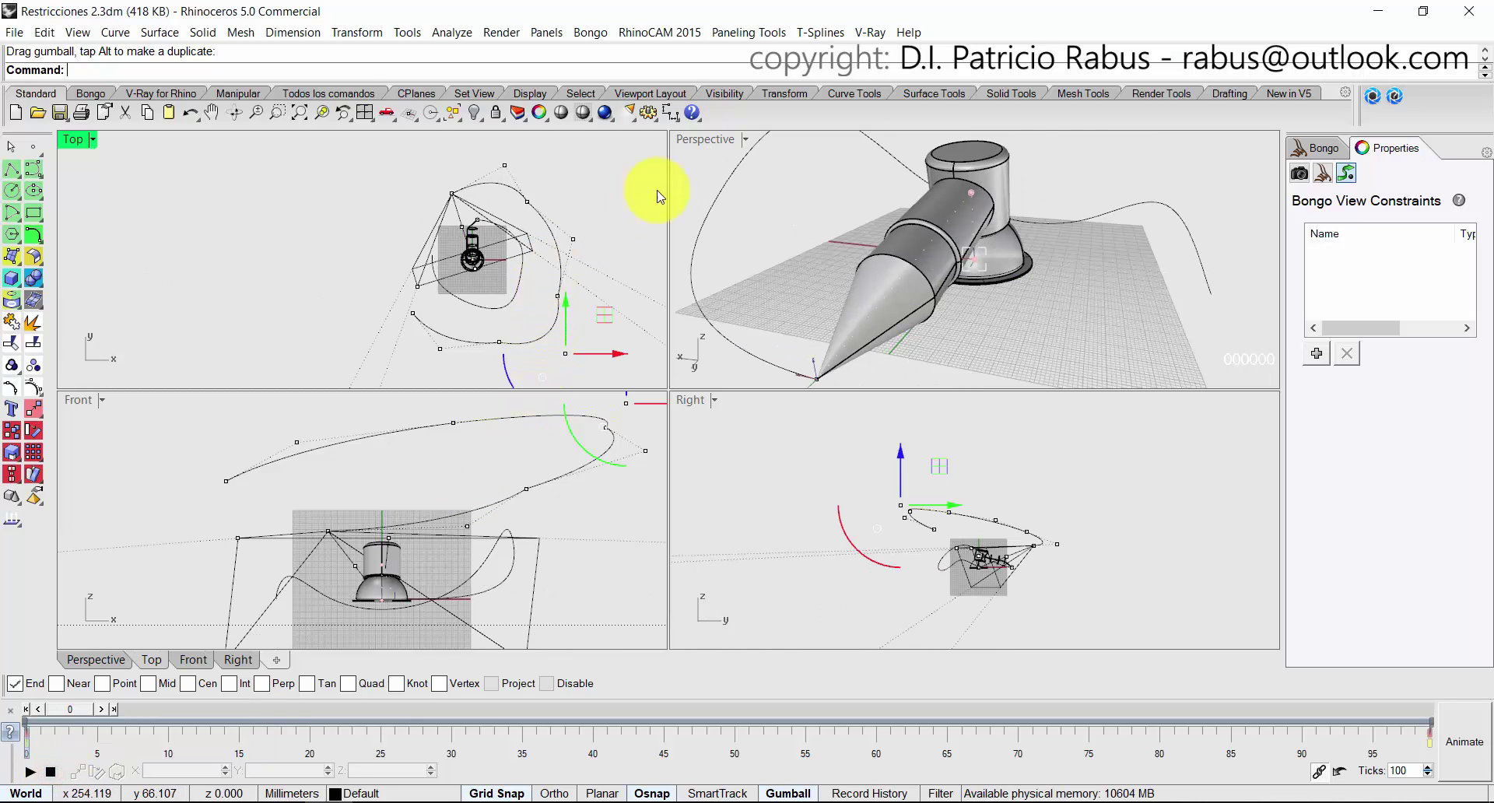
click(695, 184)
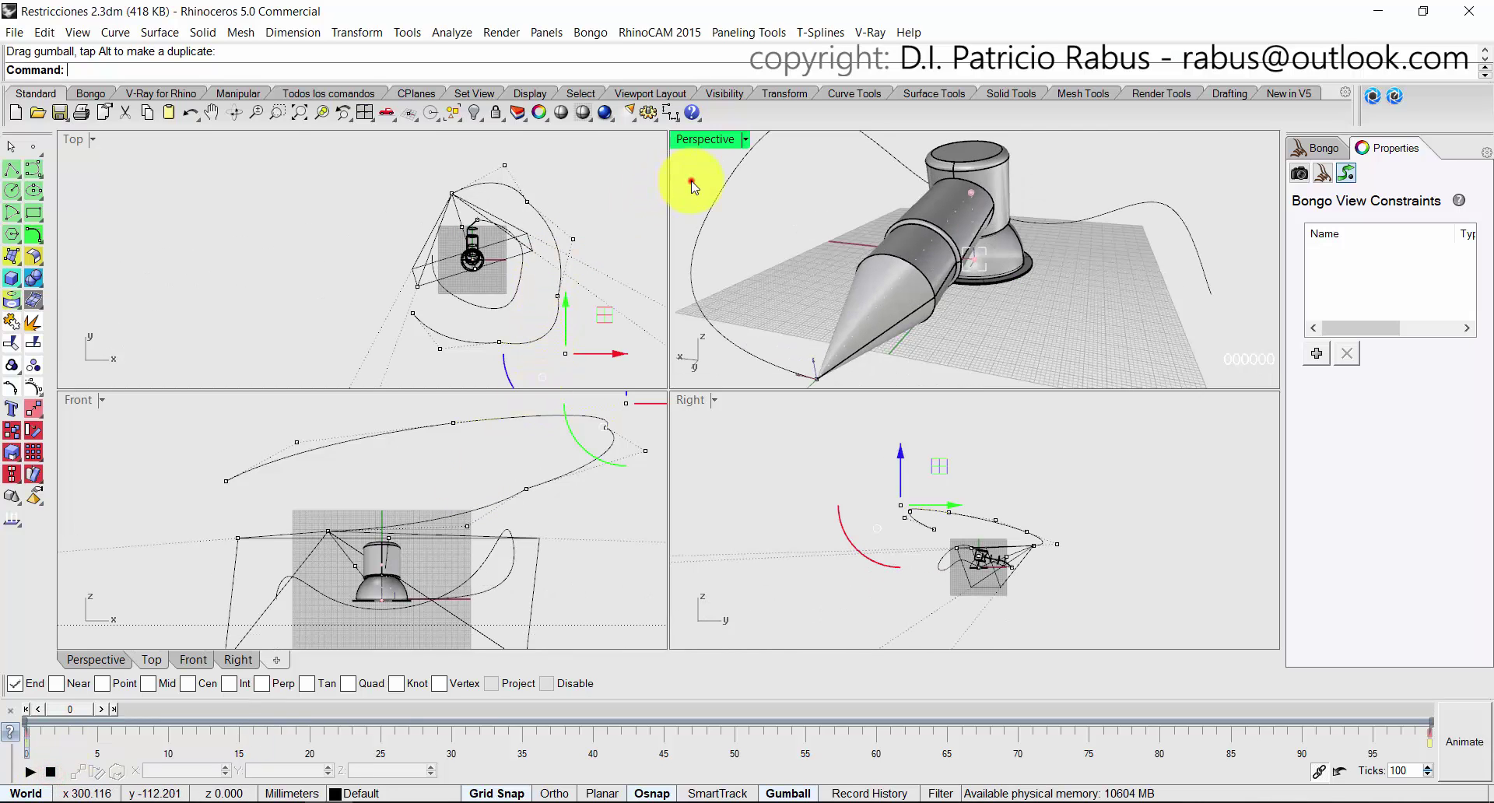
double_click(701, 140)
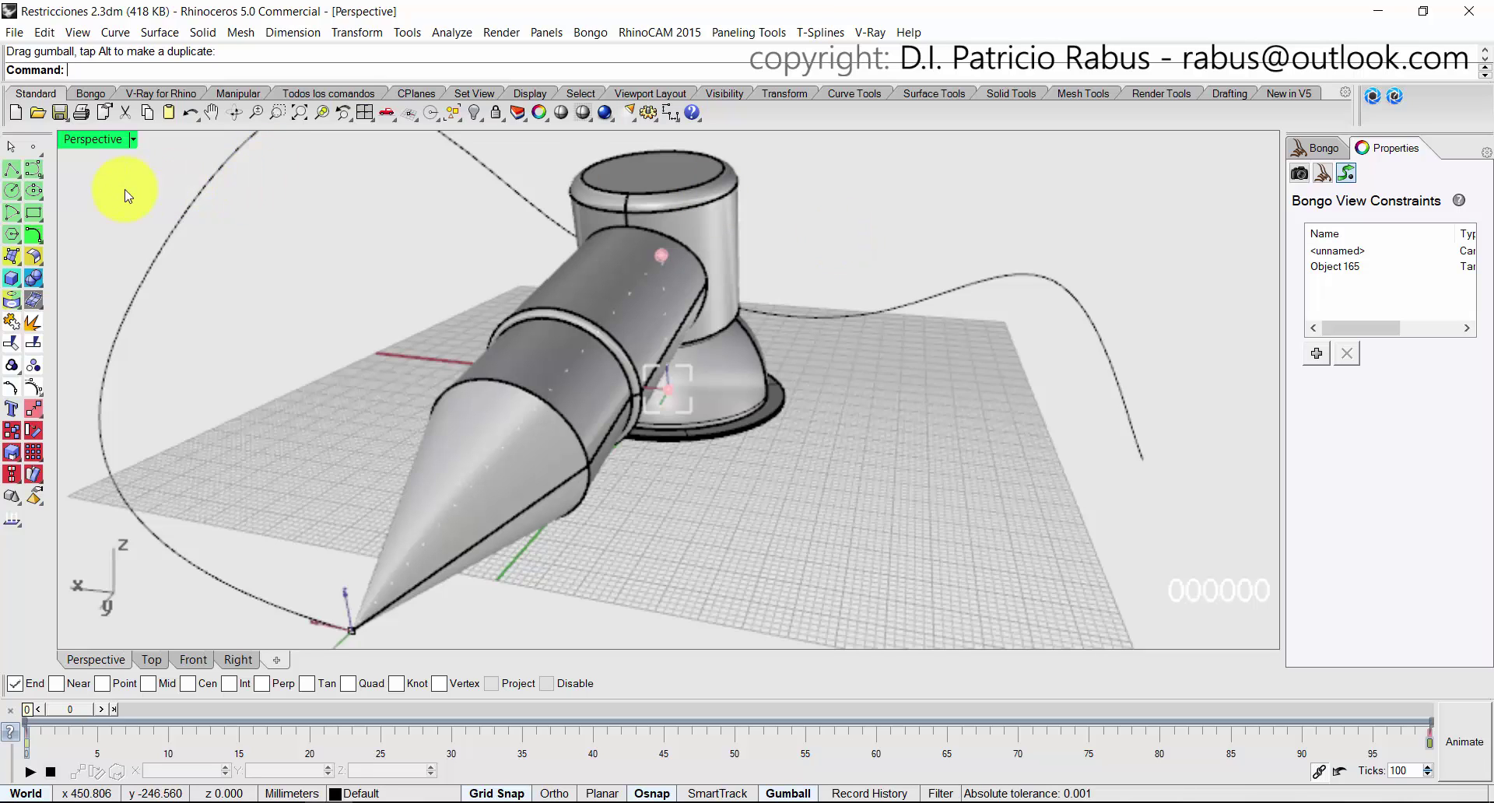
Open the Bongo Render Animation settings and reposition the dialog over the Perspective view.
click(107, 94)
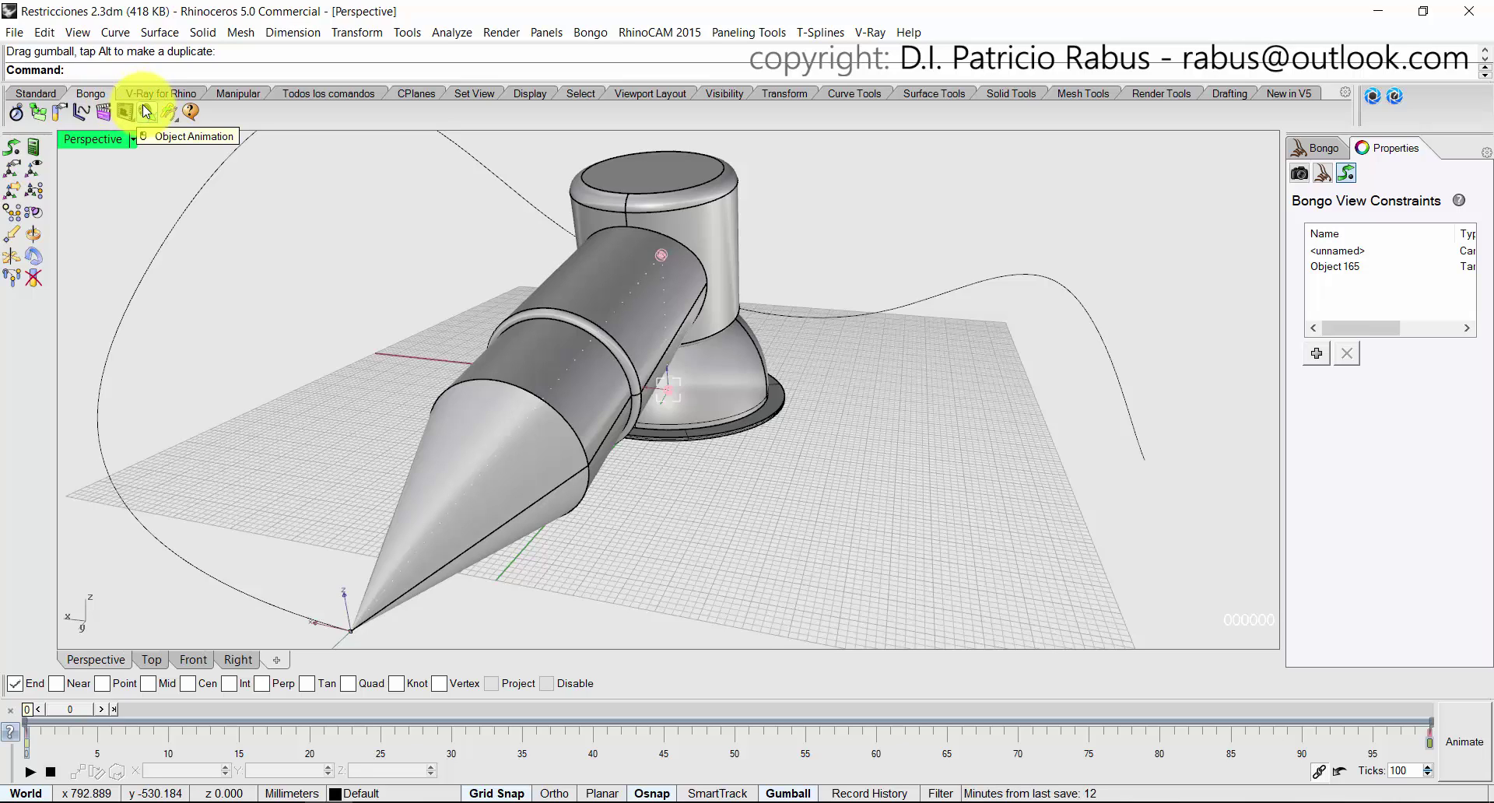
click(103, 113)
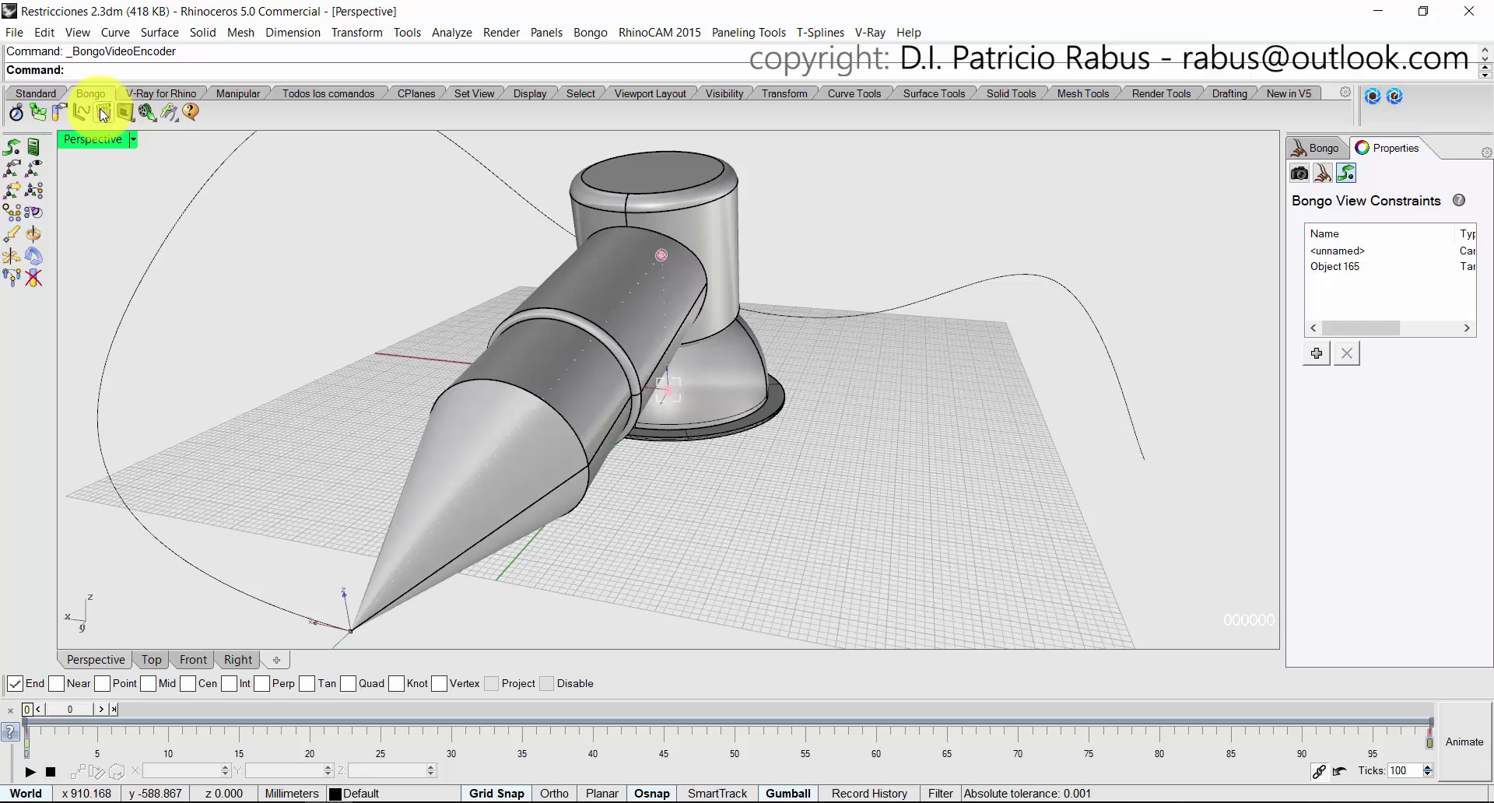
click(102, 112)
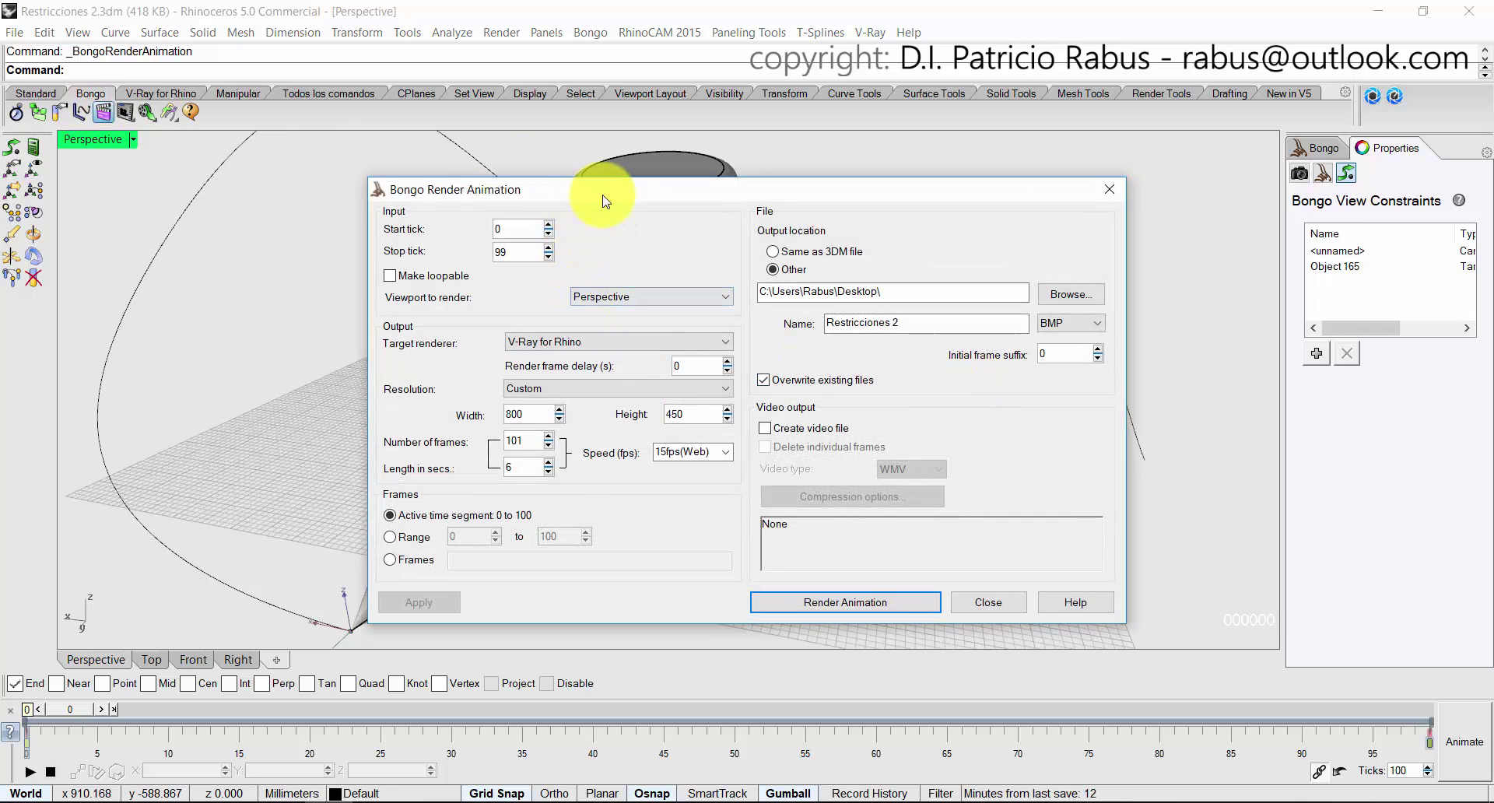
drag(606, 195, 648, 162)
Check the start tick and the viewports available for rendering, keeping Perspective selected.
double_click(557, 220)
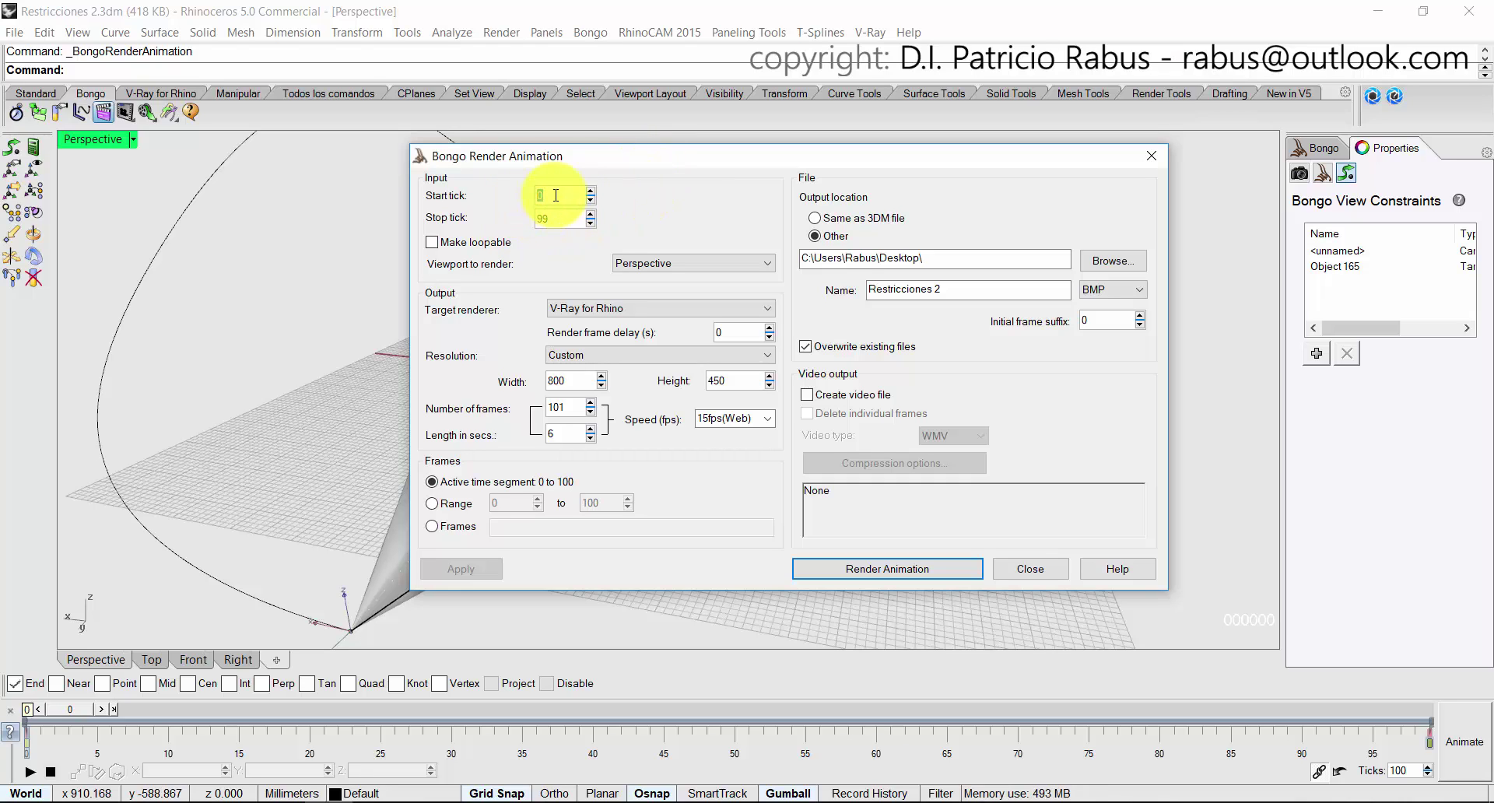
click(554, 195)
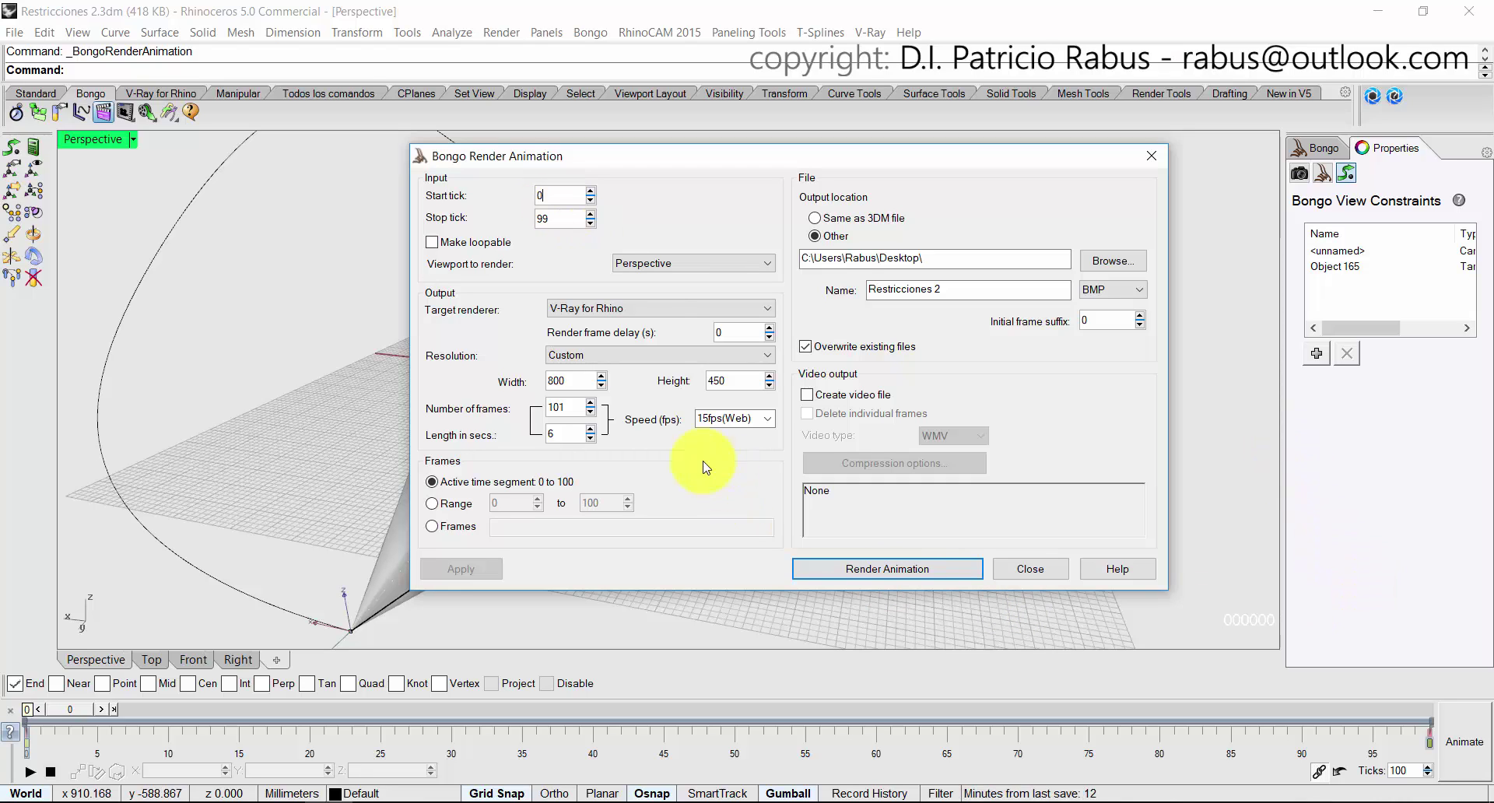
click(650, 263)
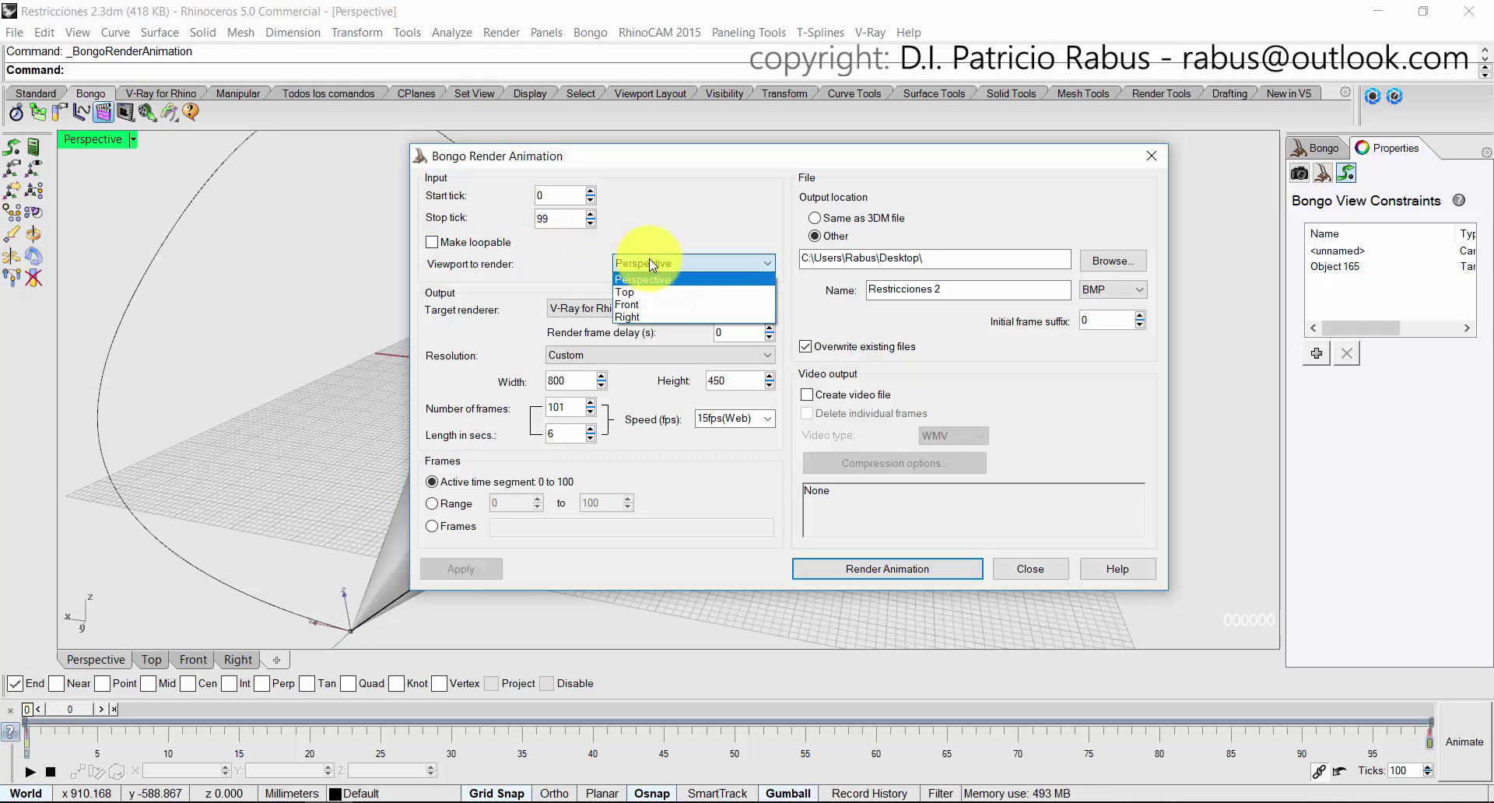
click(651, 263)
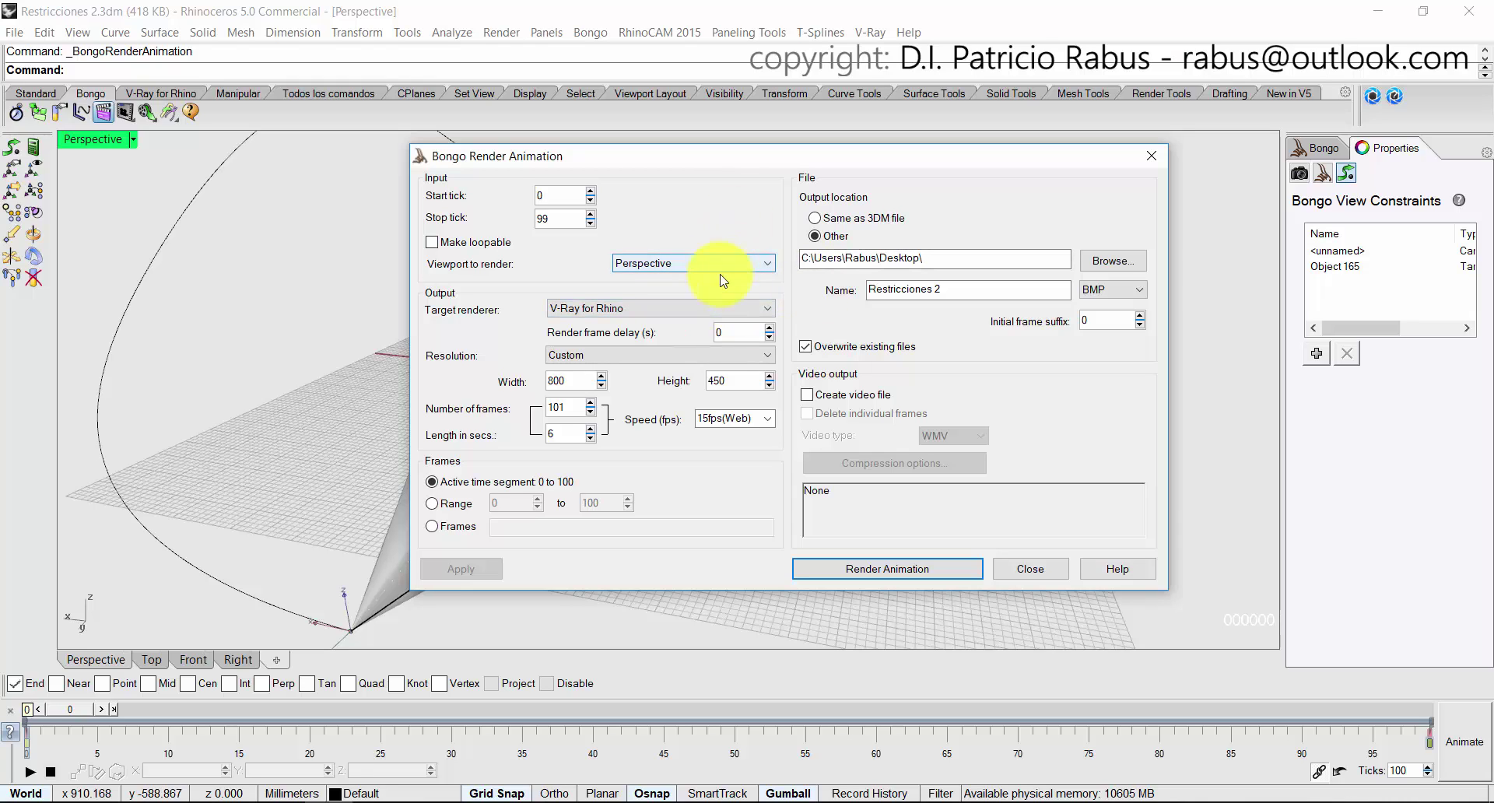
Choose V-Ray for Rhino as the target renderer and set the output resolution to XGA (1024x768).
click(608, 311)
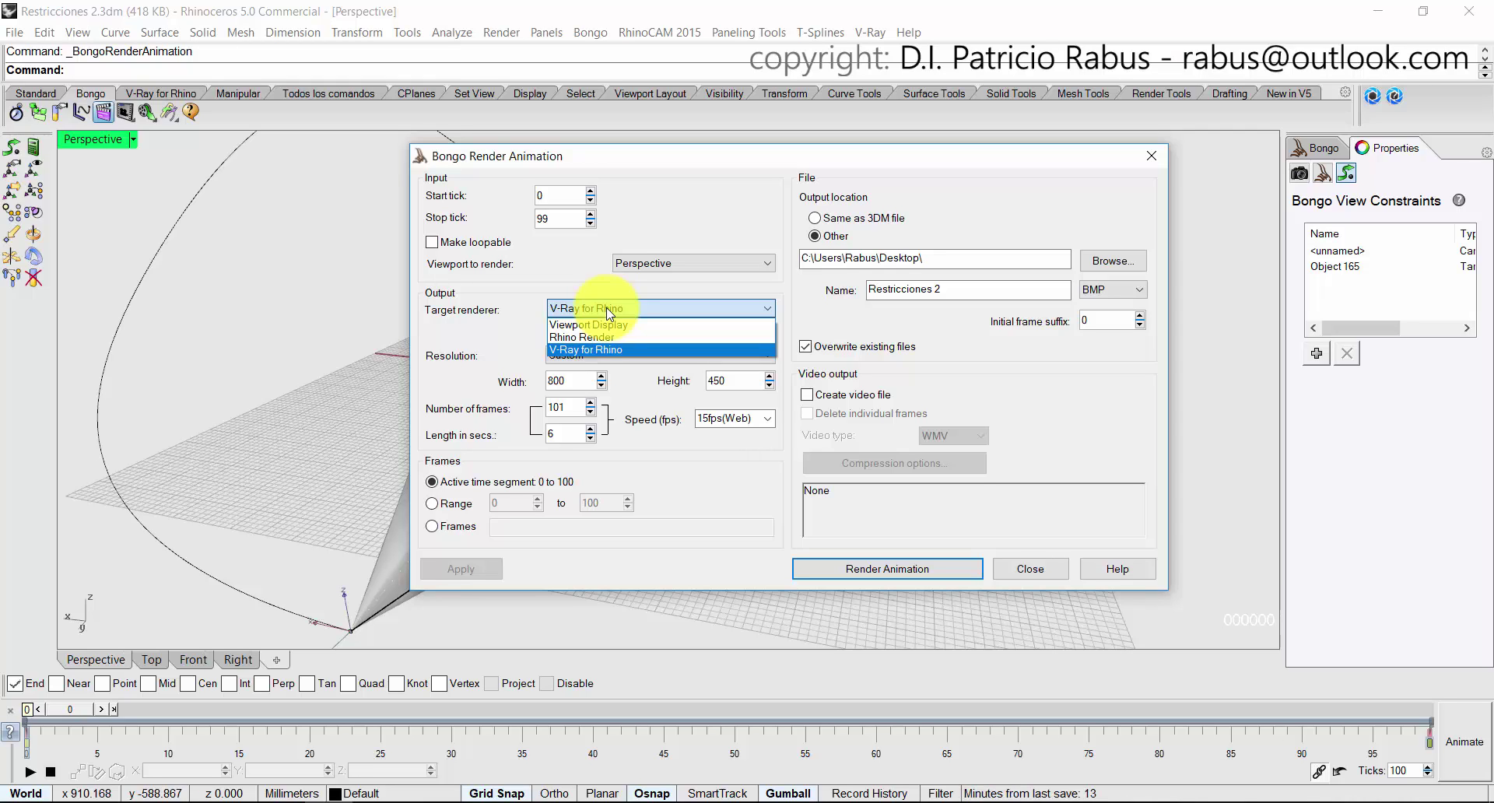
click(614, 349)
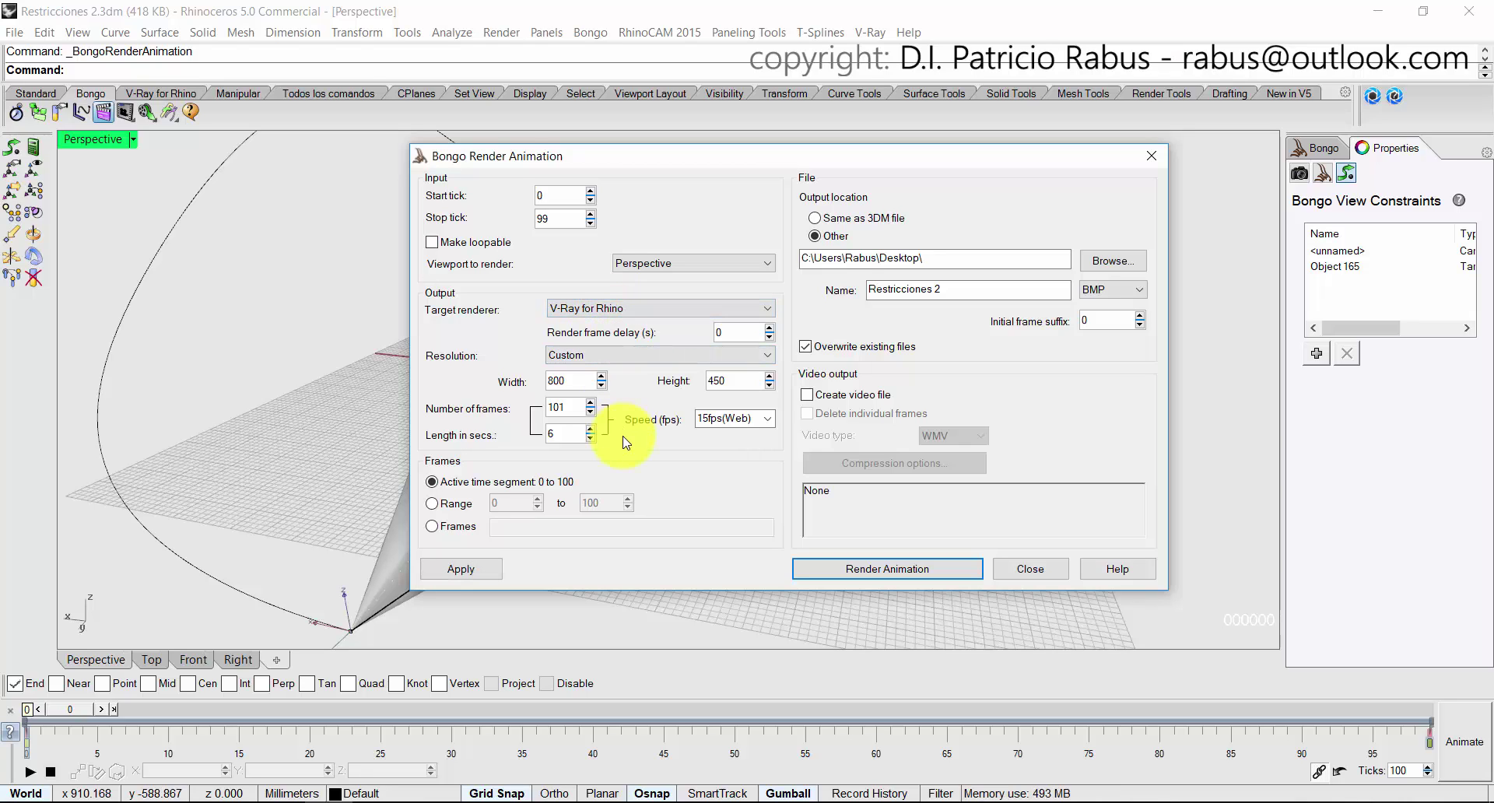
click(620, 363)
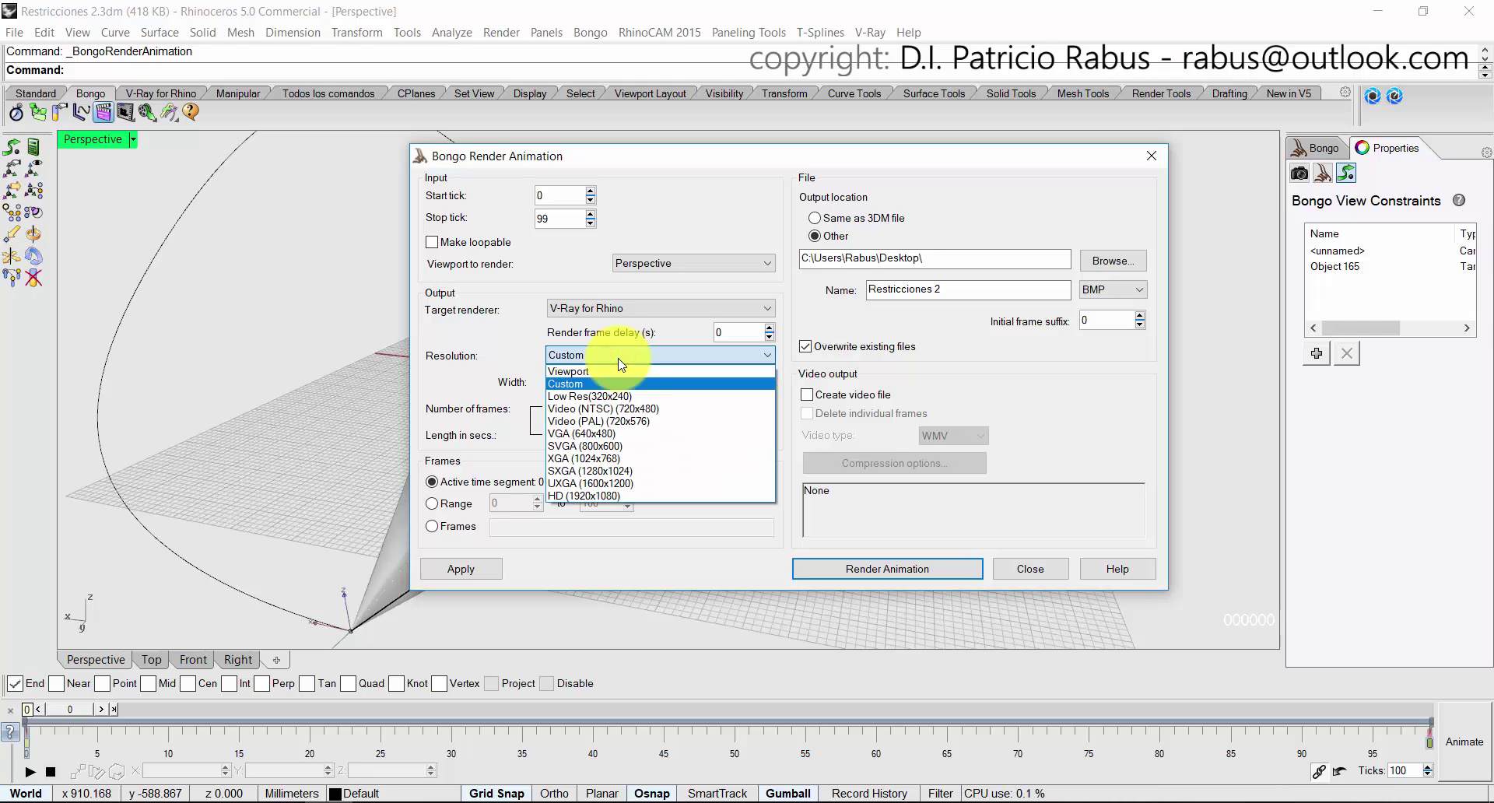
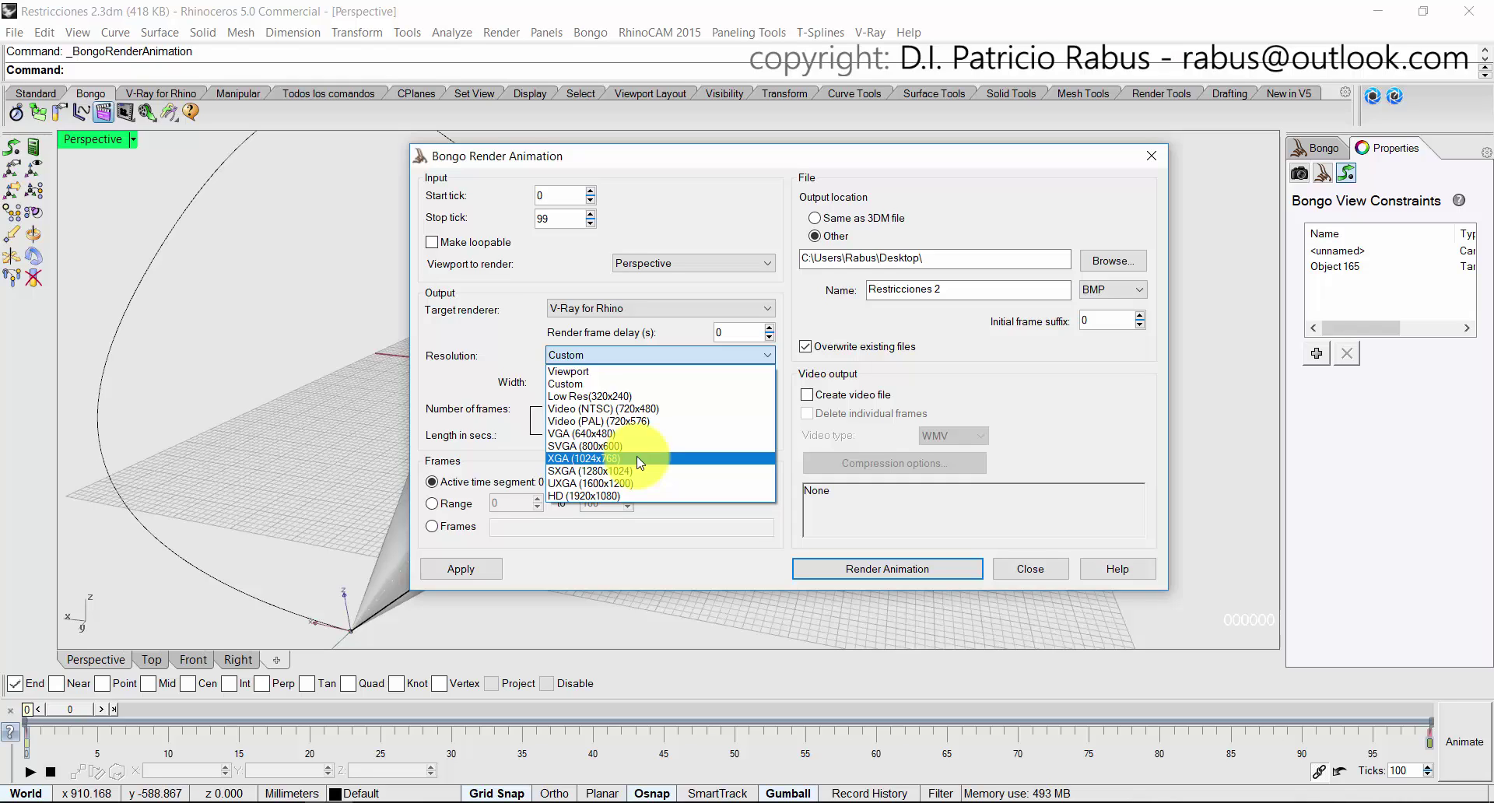
click(639, 460)
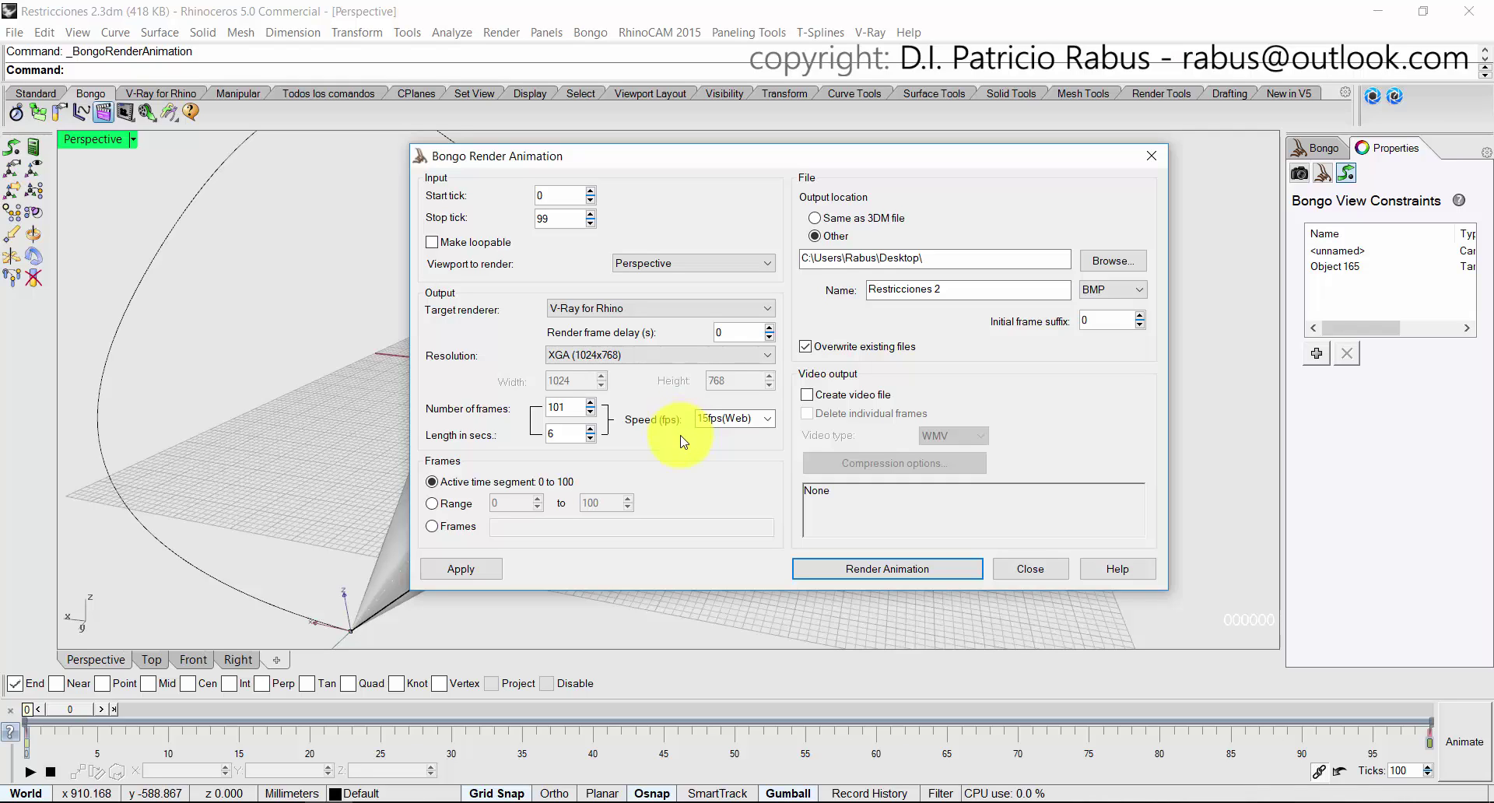
Try 30fps (NTSC) as the output speed and set it back to 15fps (Web).
click(765, 420)
click(755, 459)
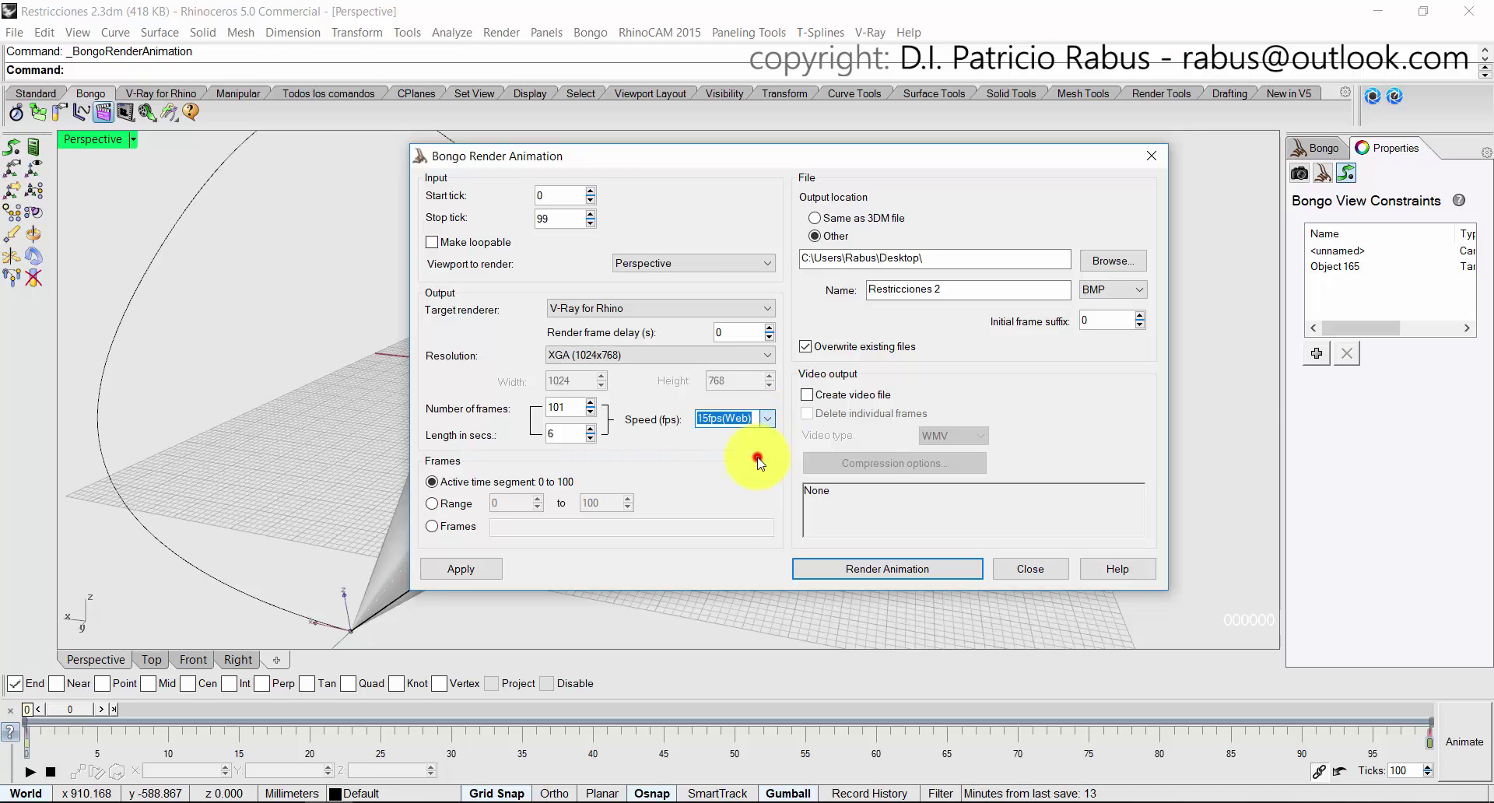
click(763, 424)
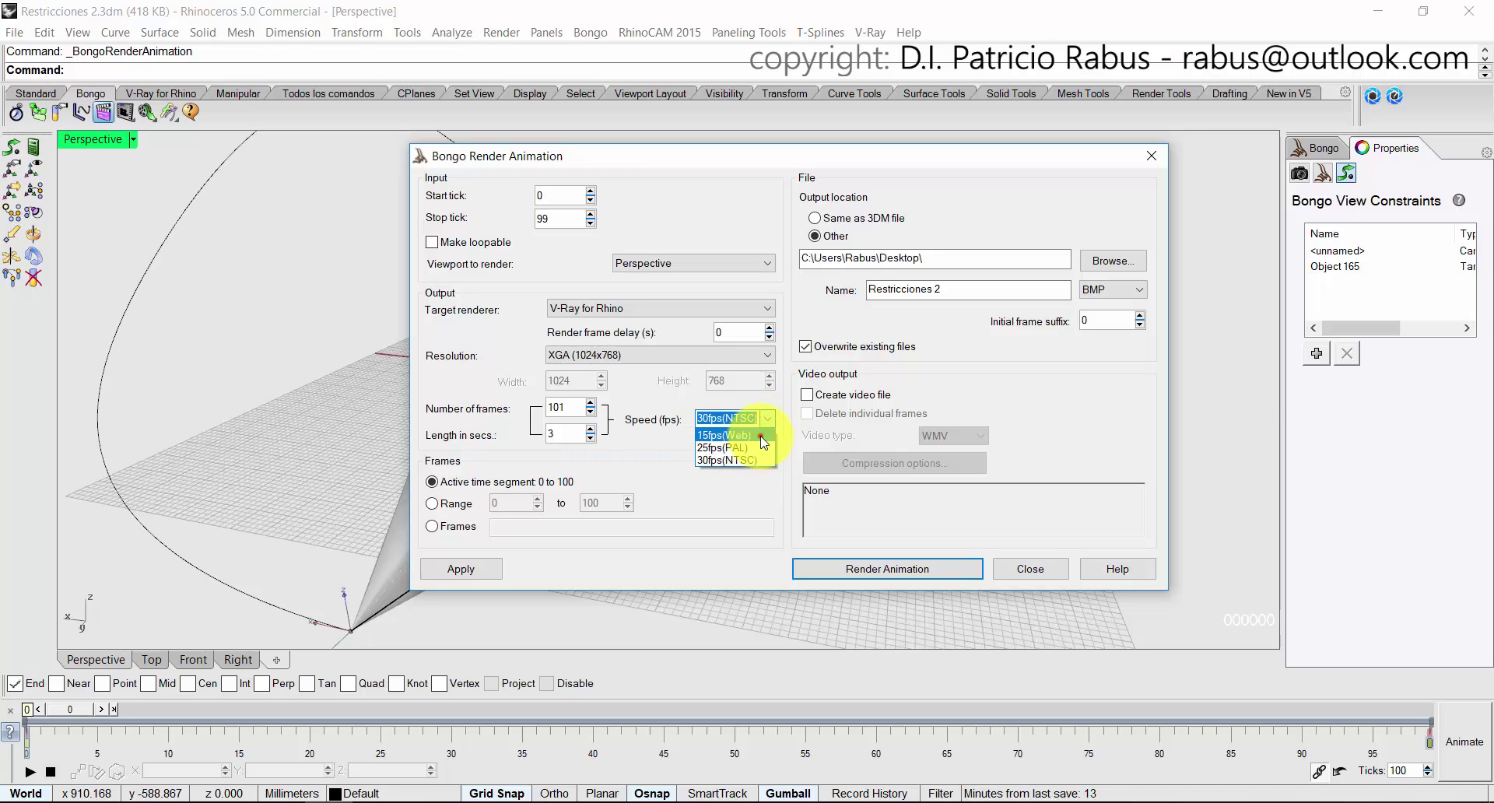
click(760, 437)
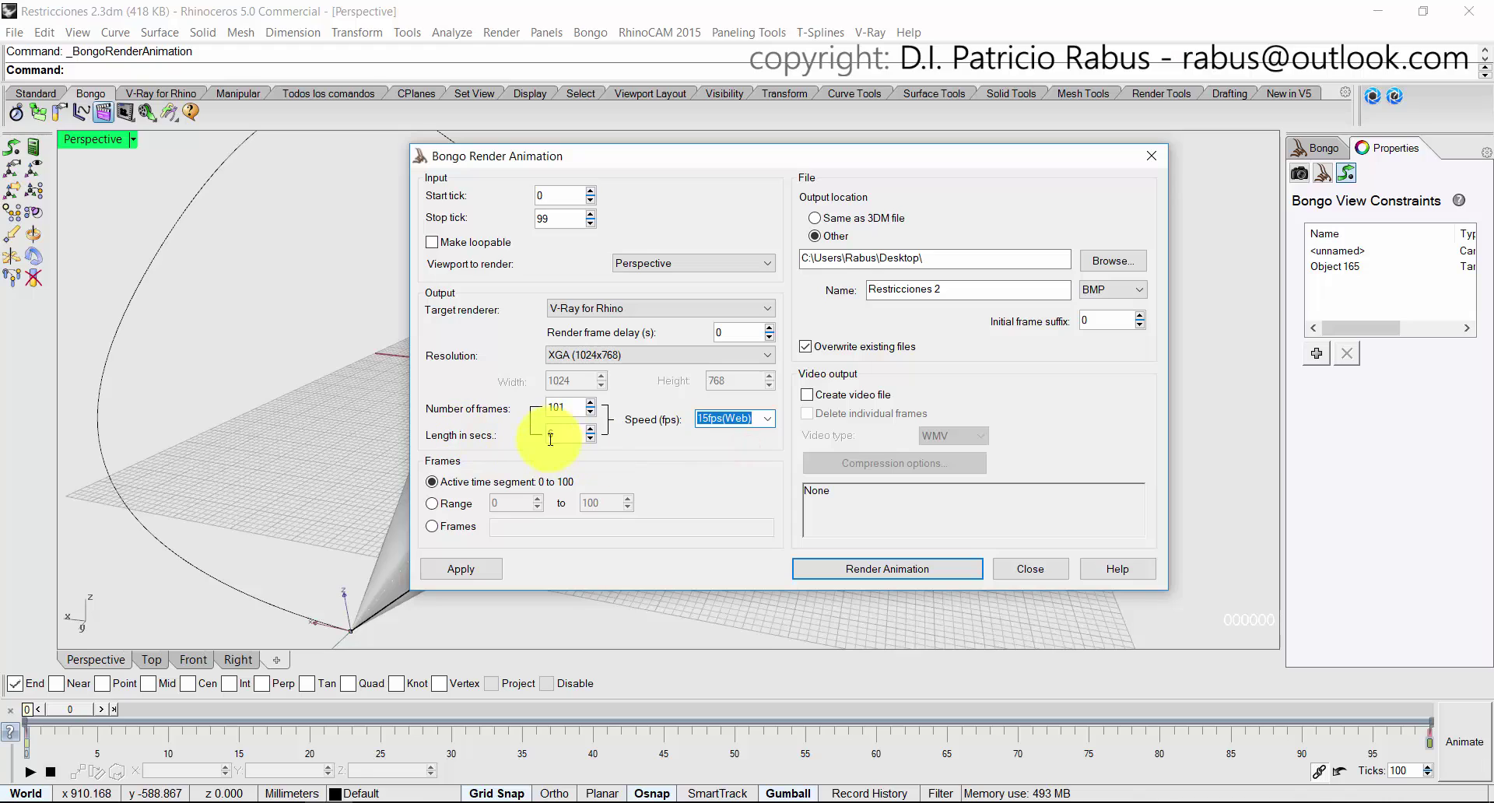
click(766, 419)
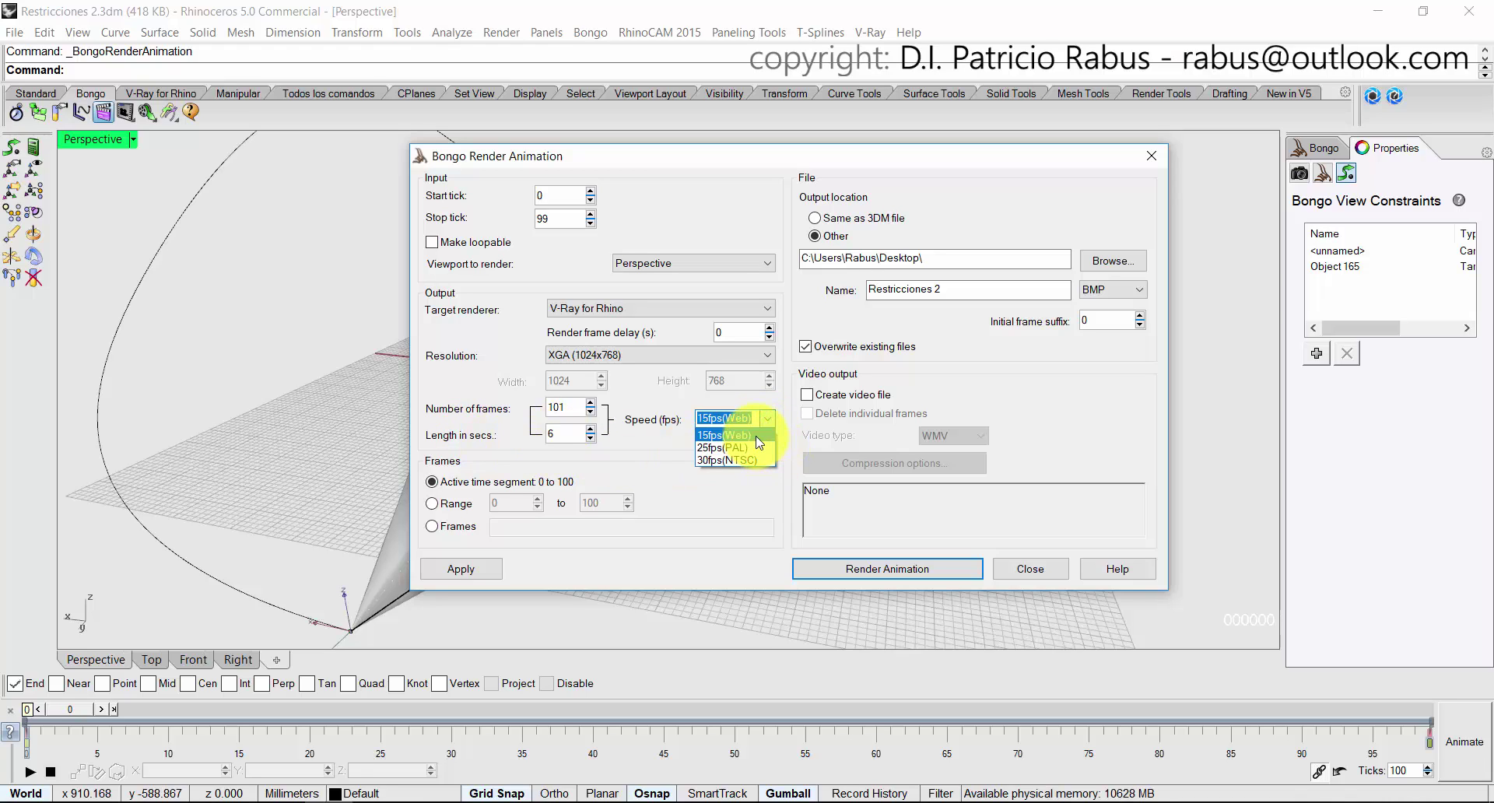
click(756, 441)
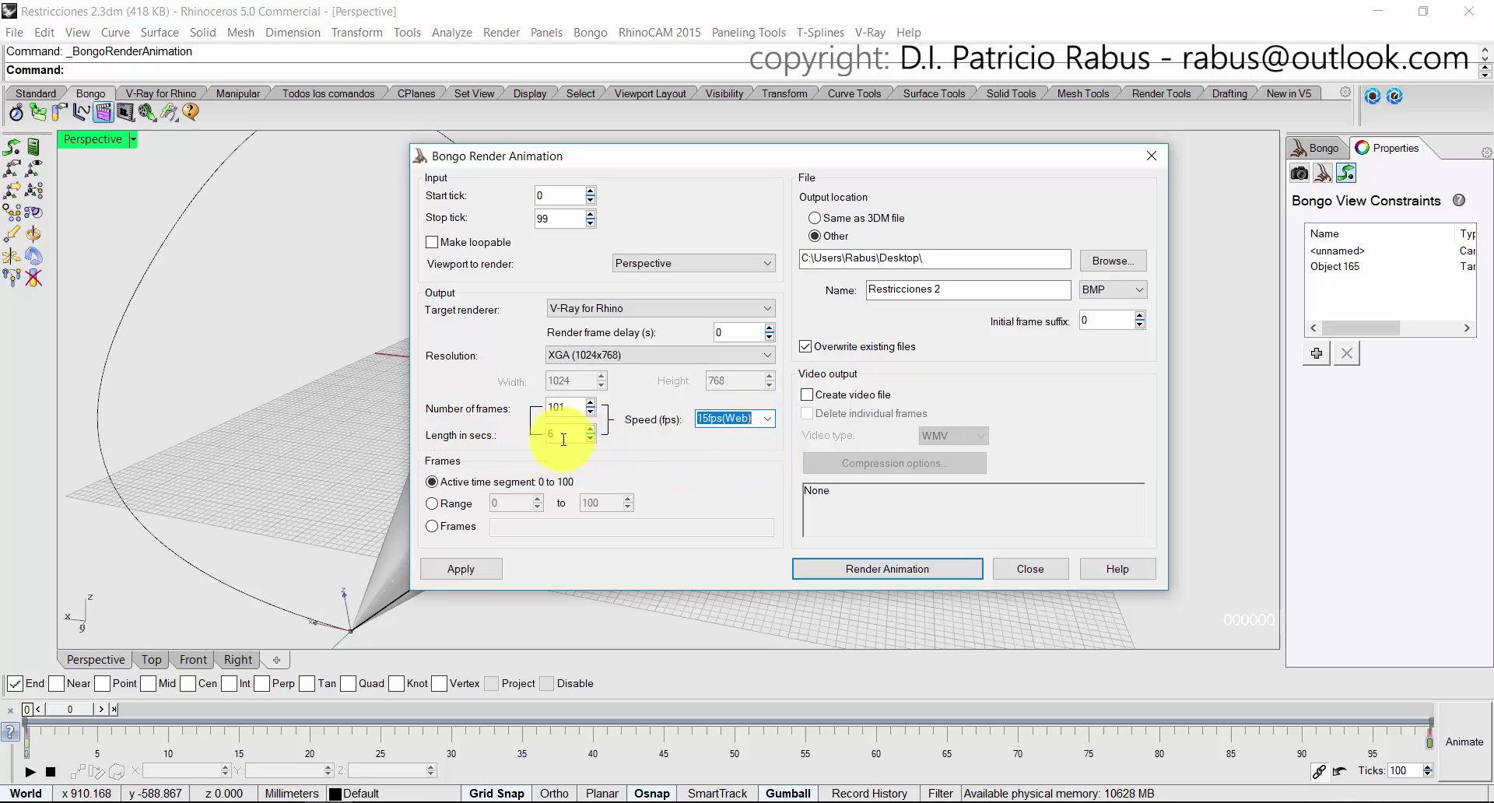
Compare the animation length at 25fps (PAL) and 30fps (NTSC), and return the speed to 15fps (Web).
click(561, 436)
click(762, 418)
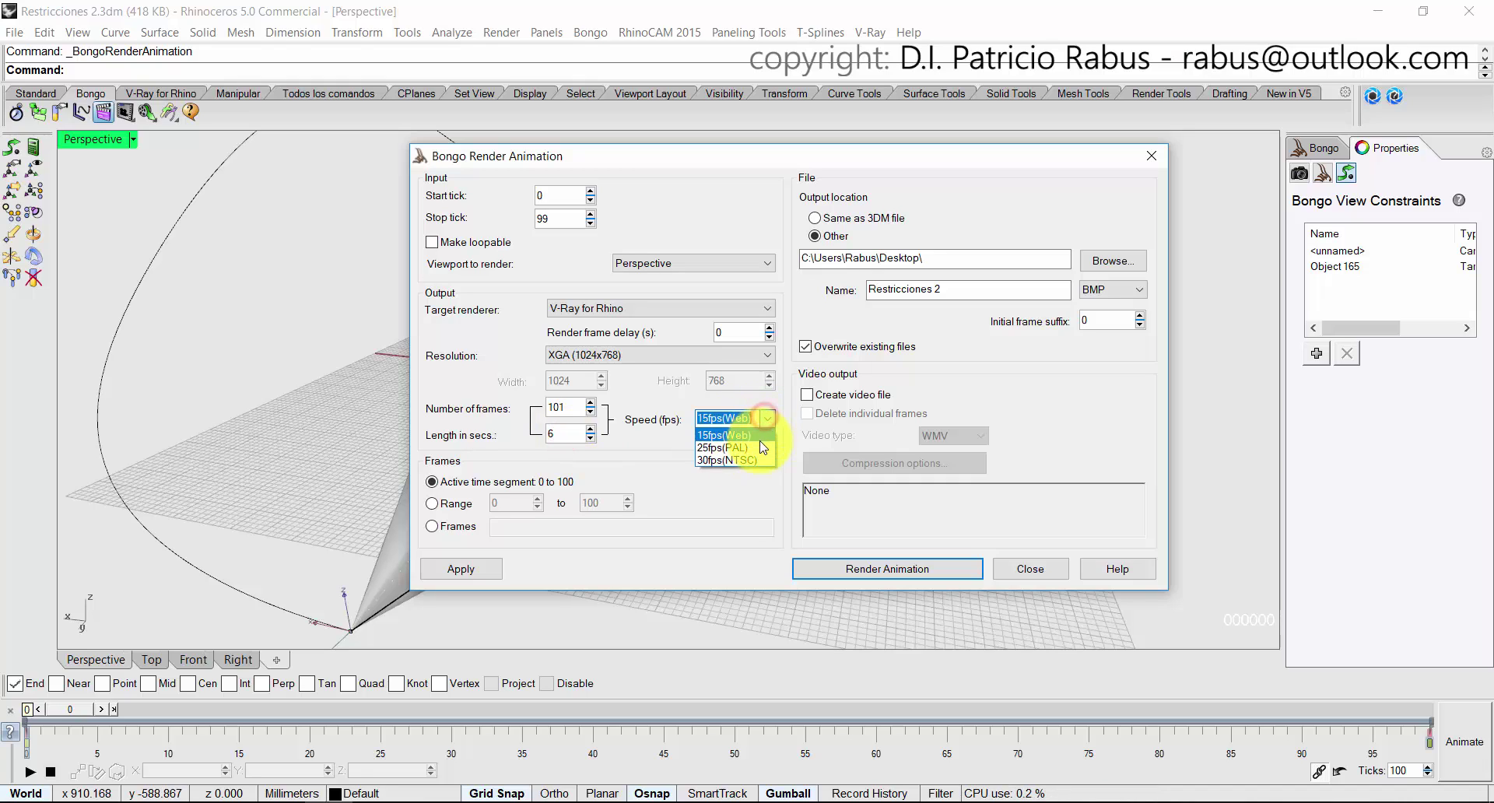
click(758, 448)
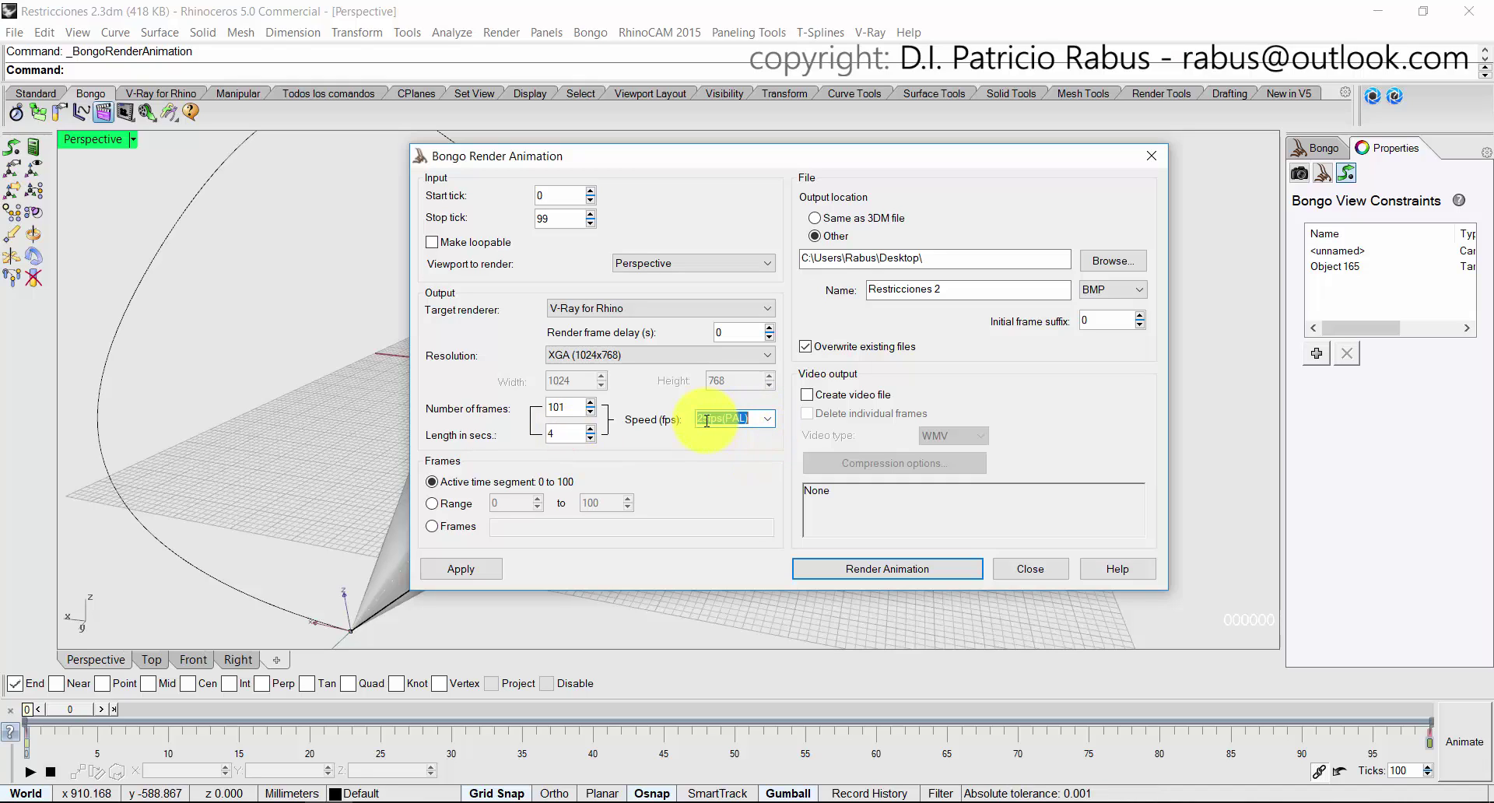
click(766, 419)
click(743, 460)
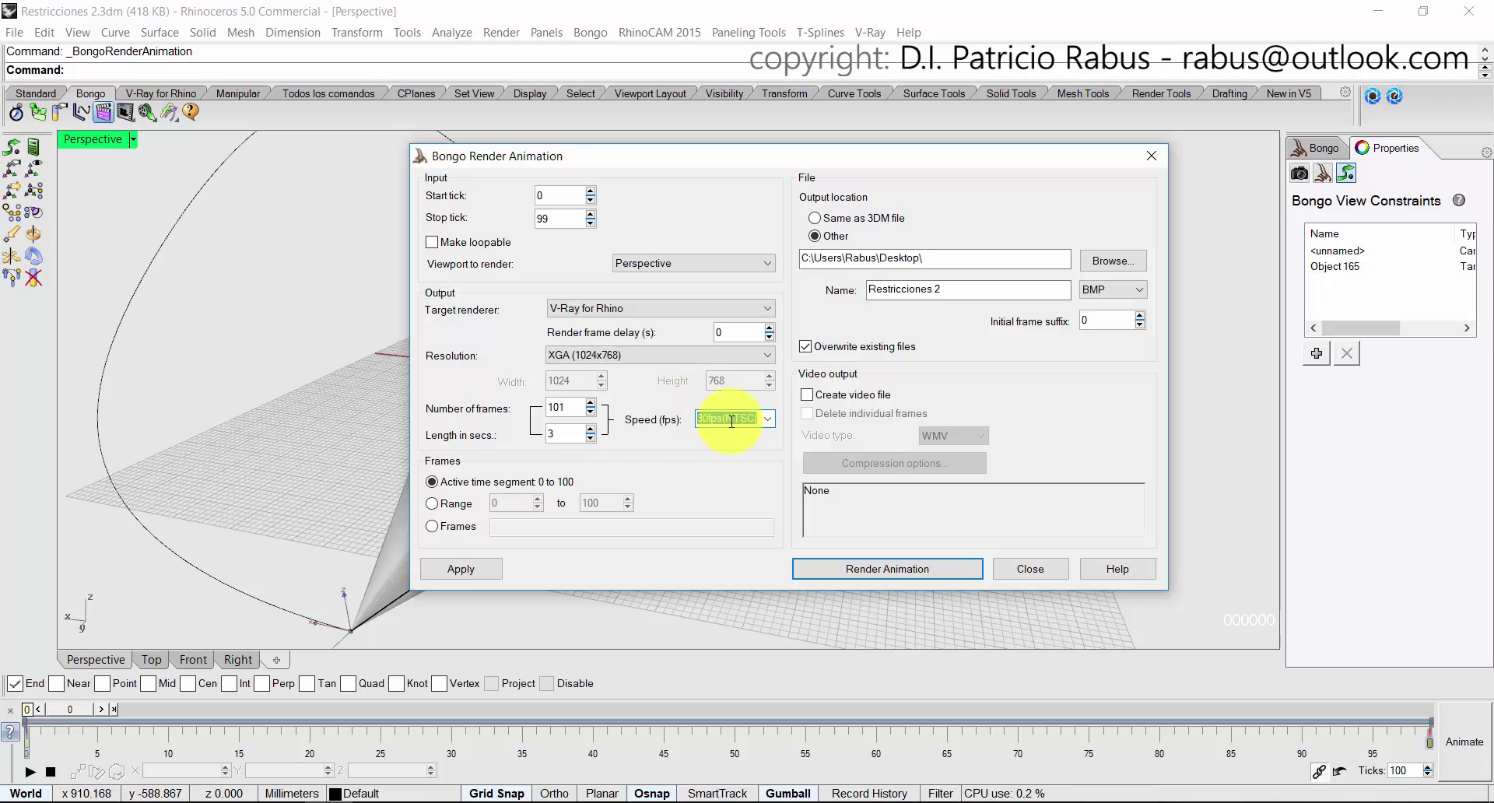
click(772, 420)
click(762, 439)
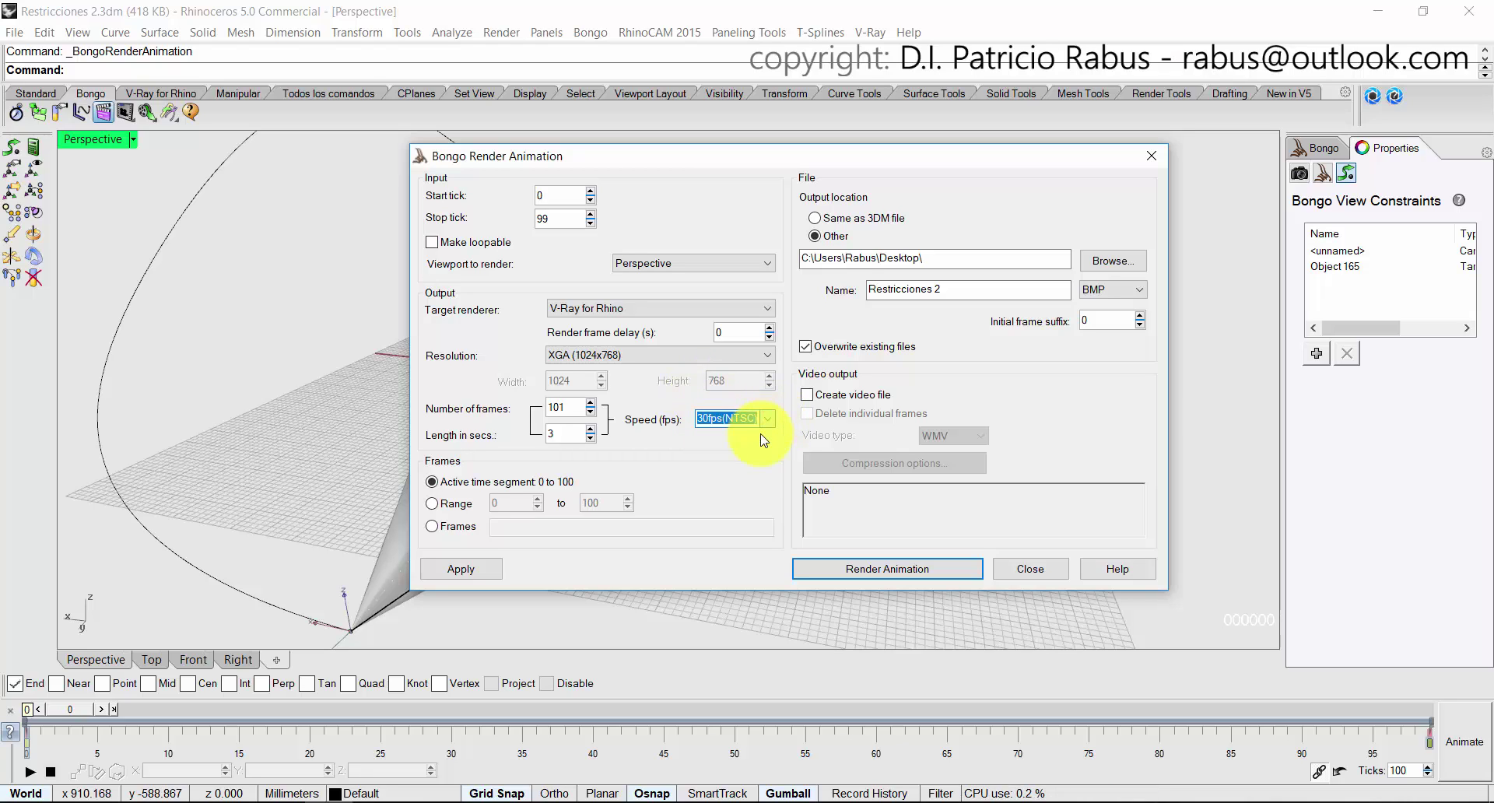
click(698, 420)
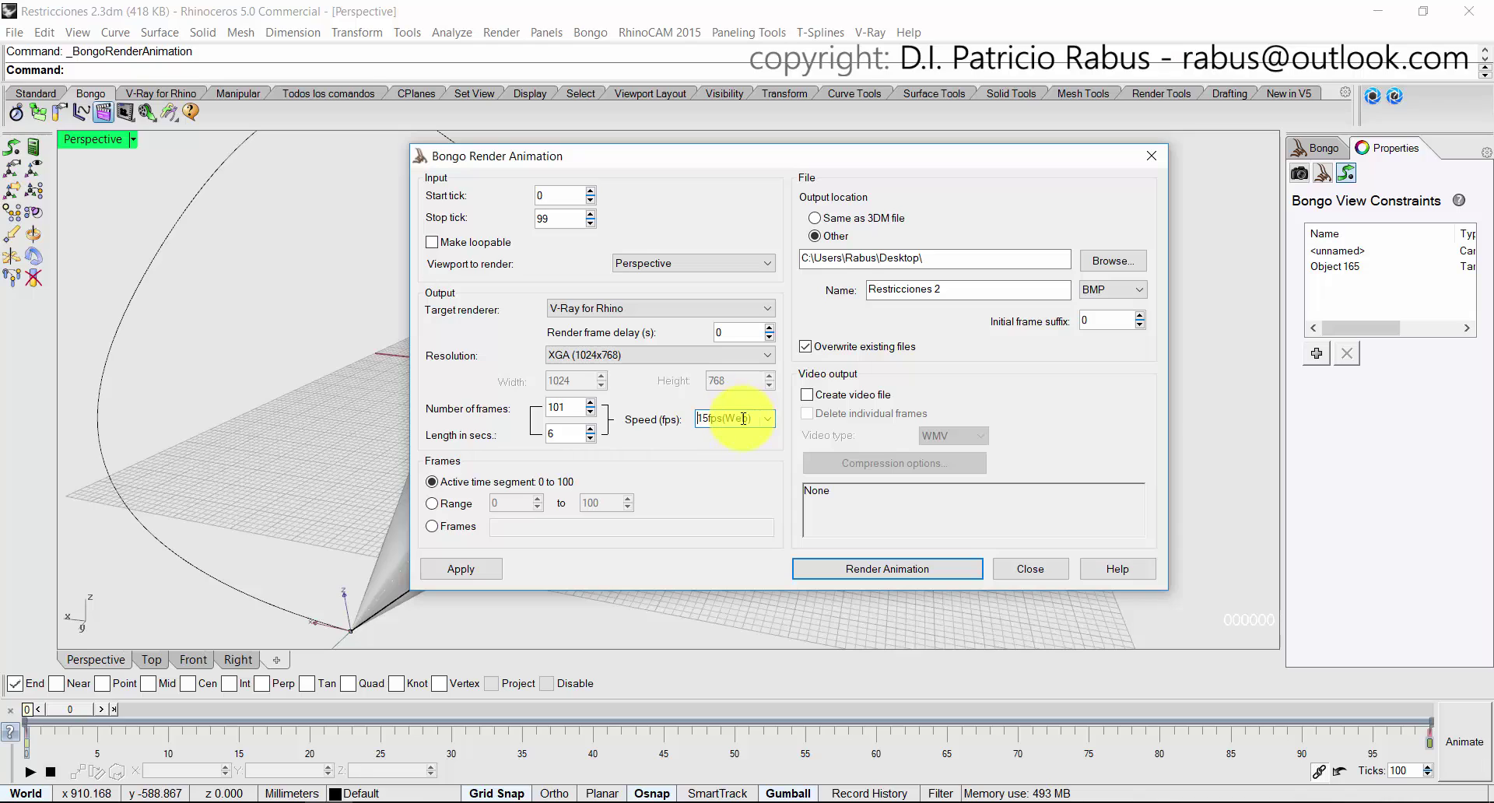
click(733, 418)
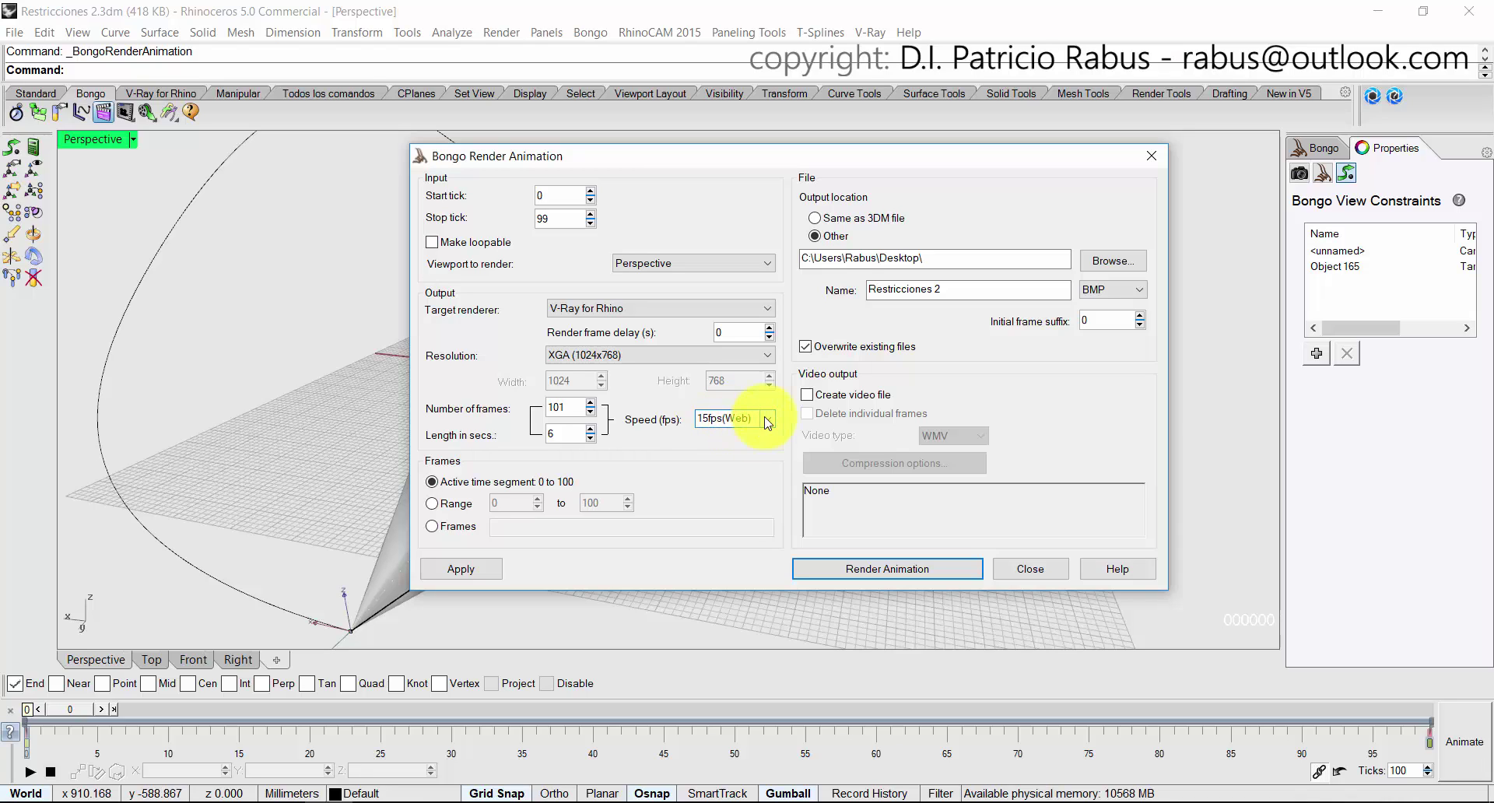
Switch the output speed through 25fps (PAL) and 30fps (NTSC) once more, and restore 15fps (Web).
click(766, 419)
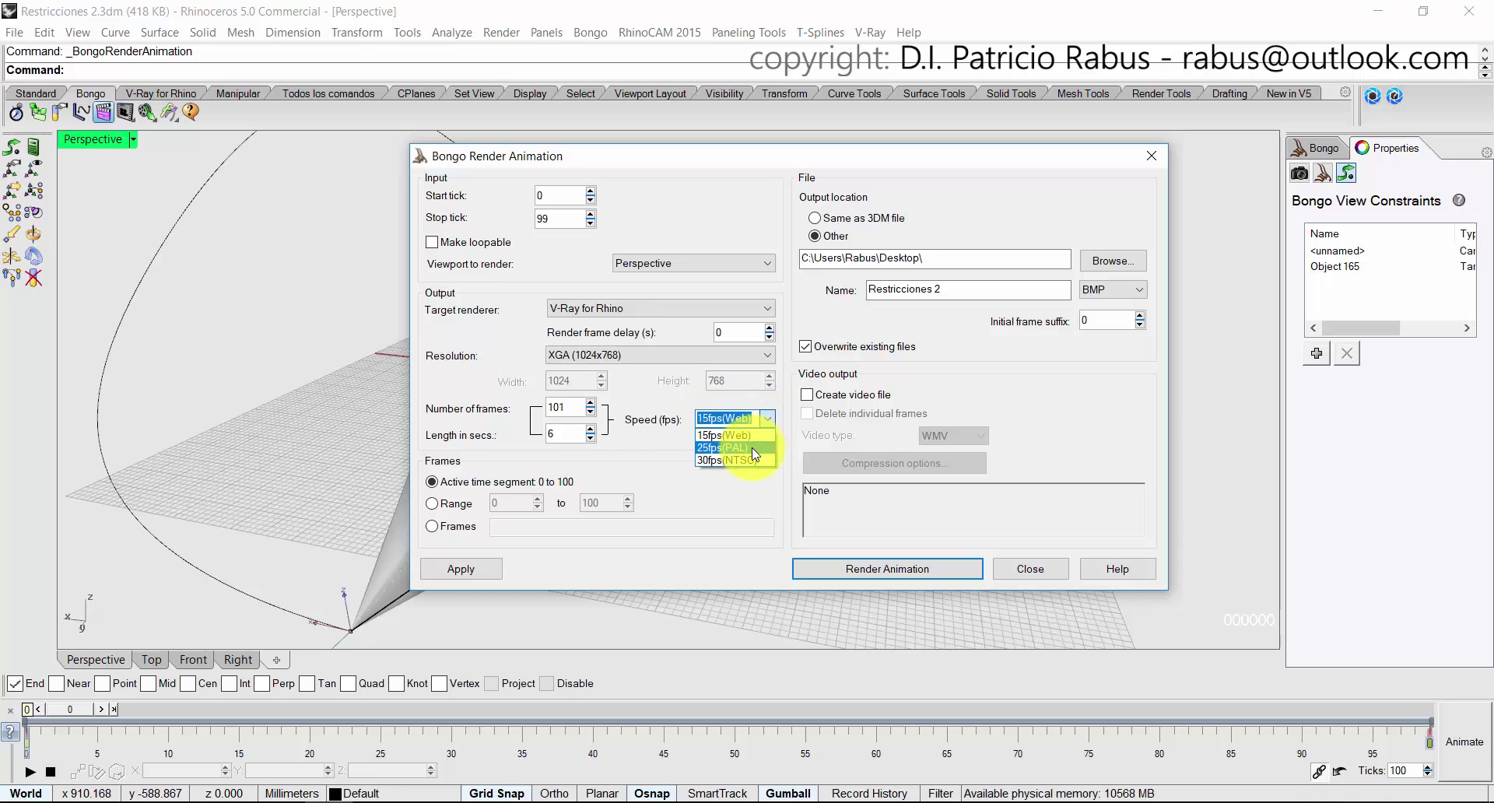
click(751, 446)
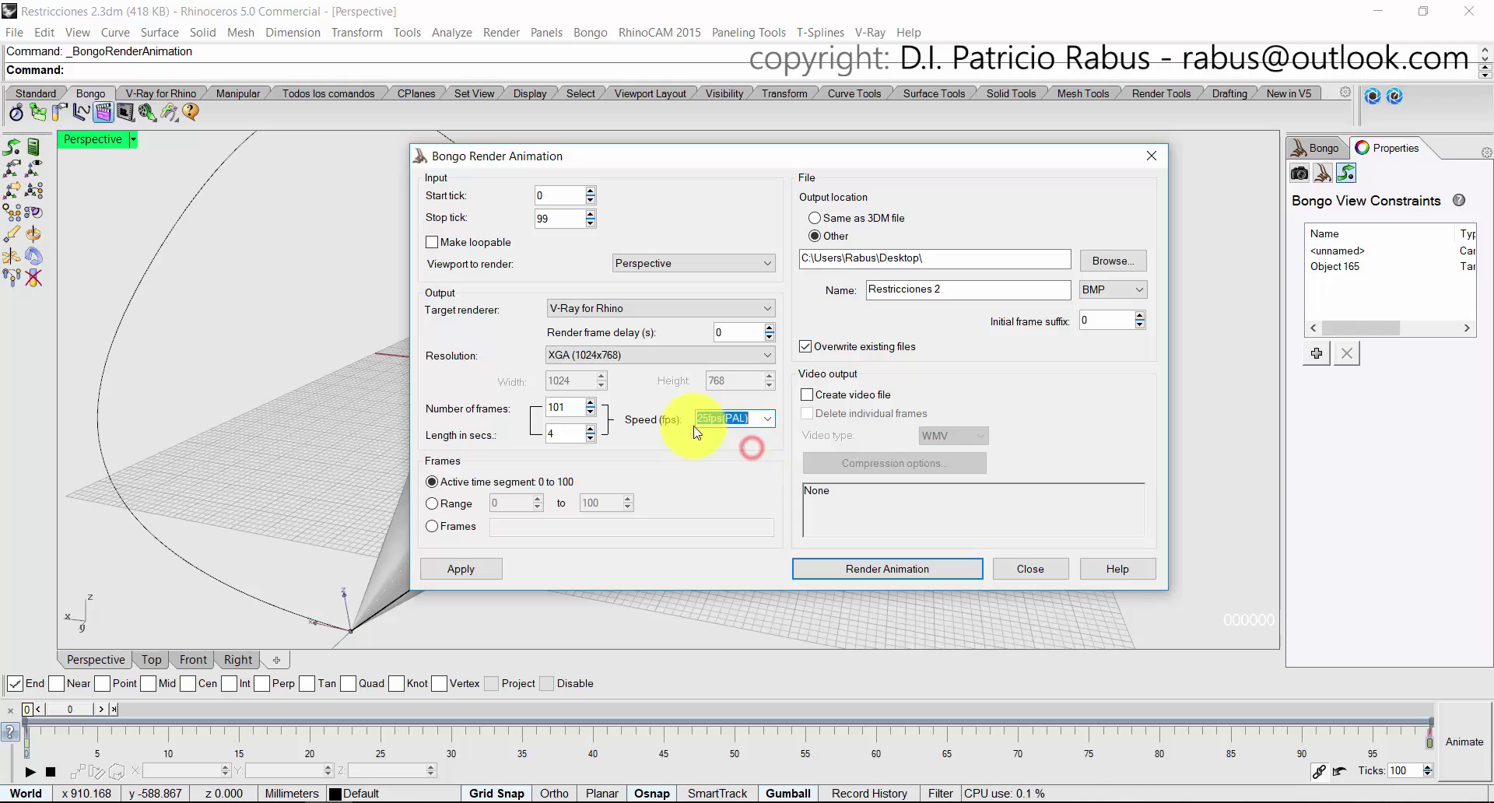
click(766, 421)
click(759, 458)
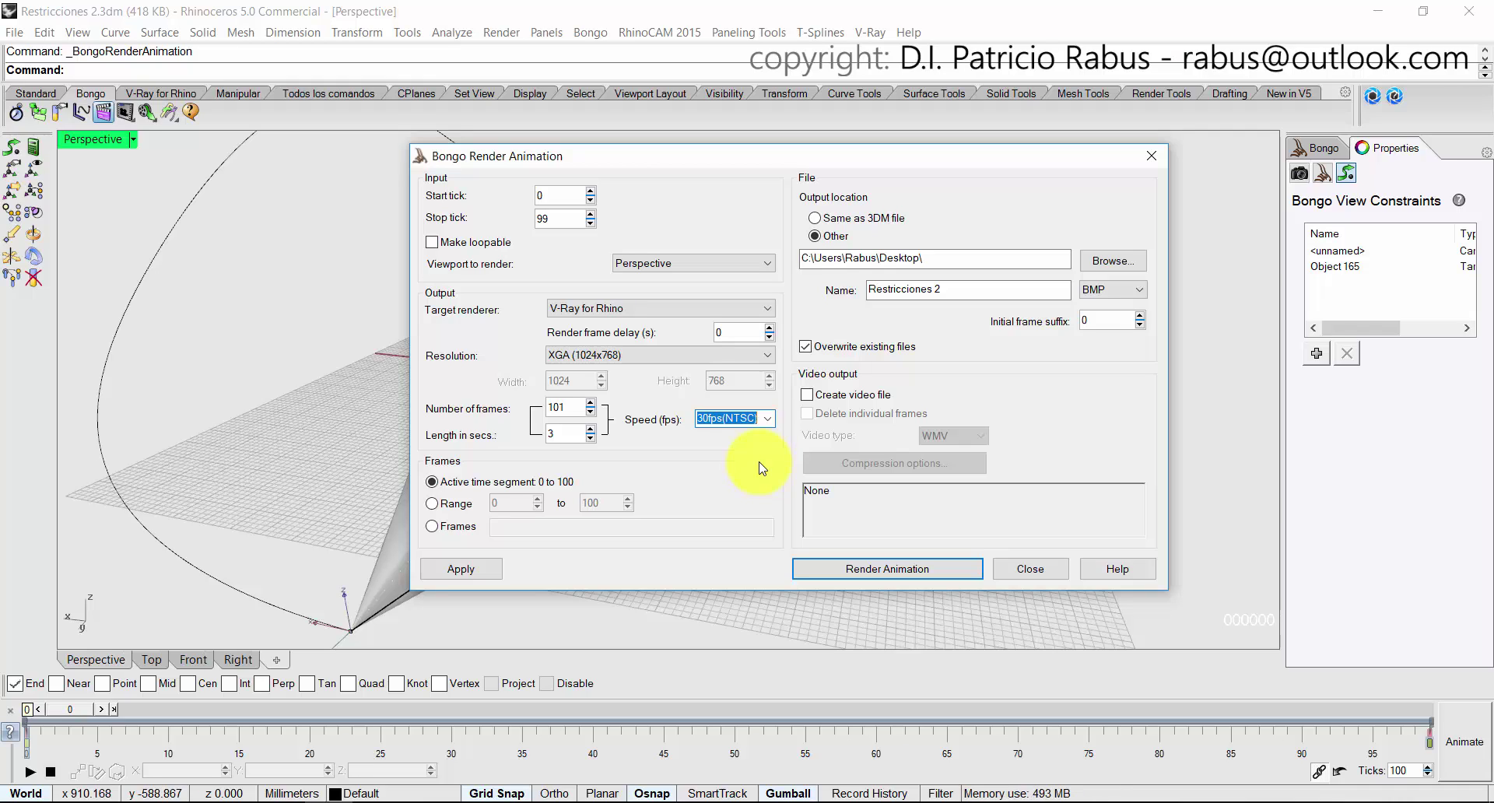
click(768, 420)
click(768, 422)
click(772, 441)
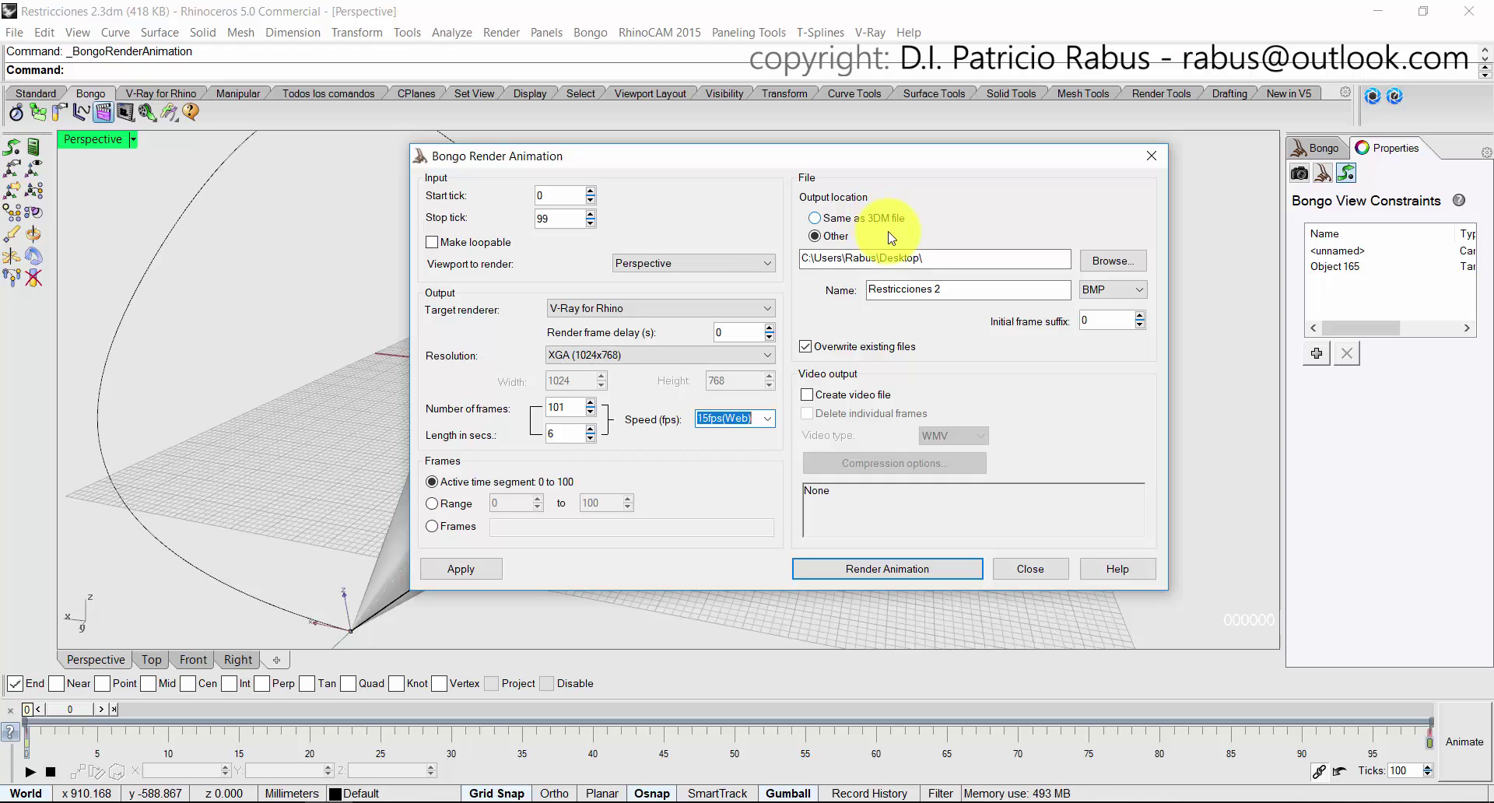
Set the output to the Desktop folder with the name "Animación mecanismo" and the JPG image format.
click(1117, 262)
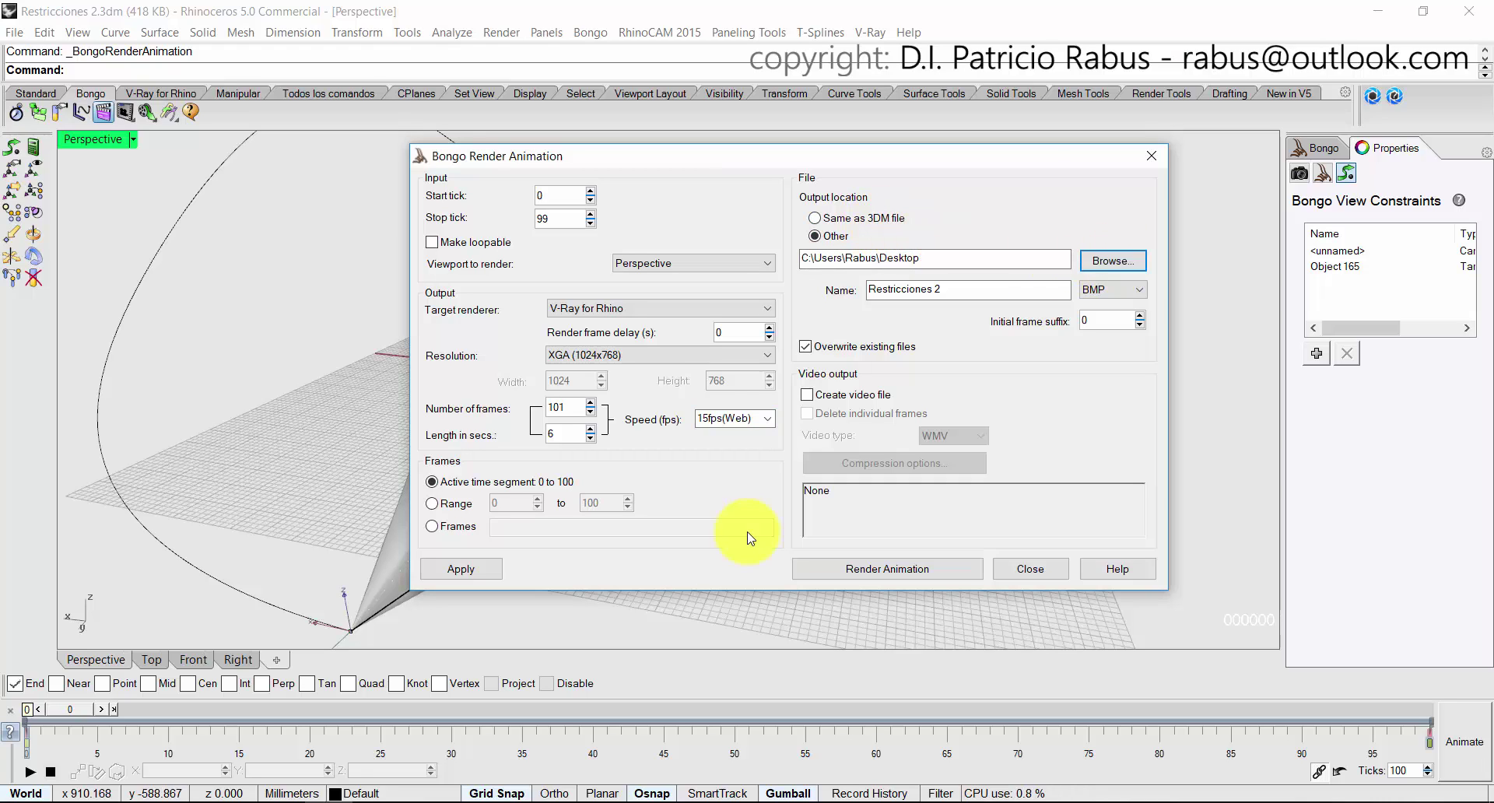
click(989, 288)
click(994, 289)
click(994, 289)
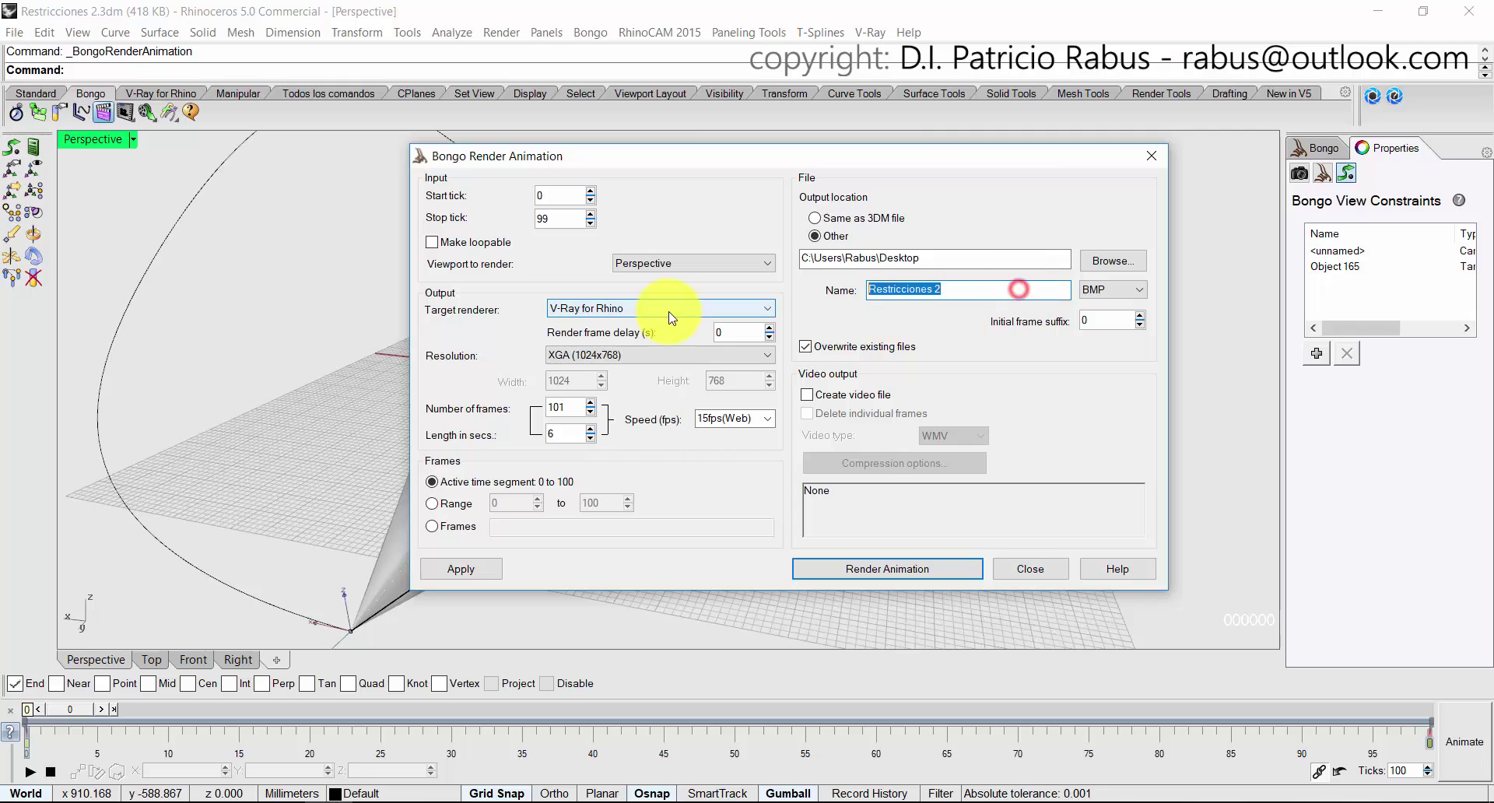
text(Anima)
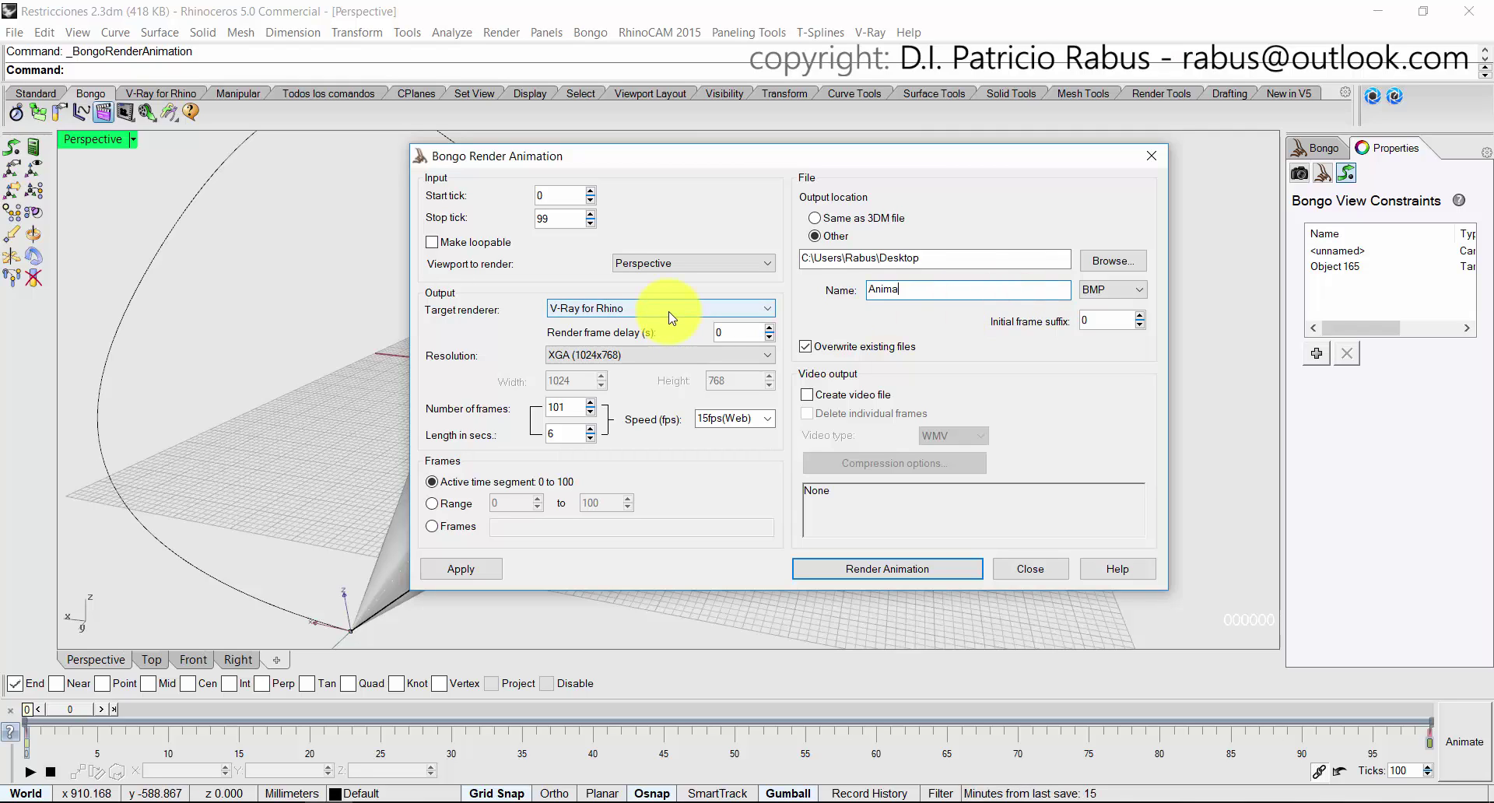
text(ción mecanismo)
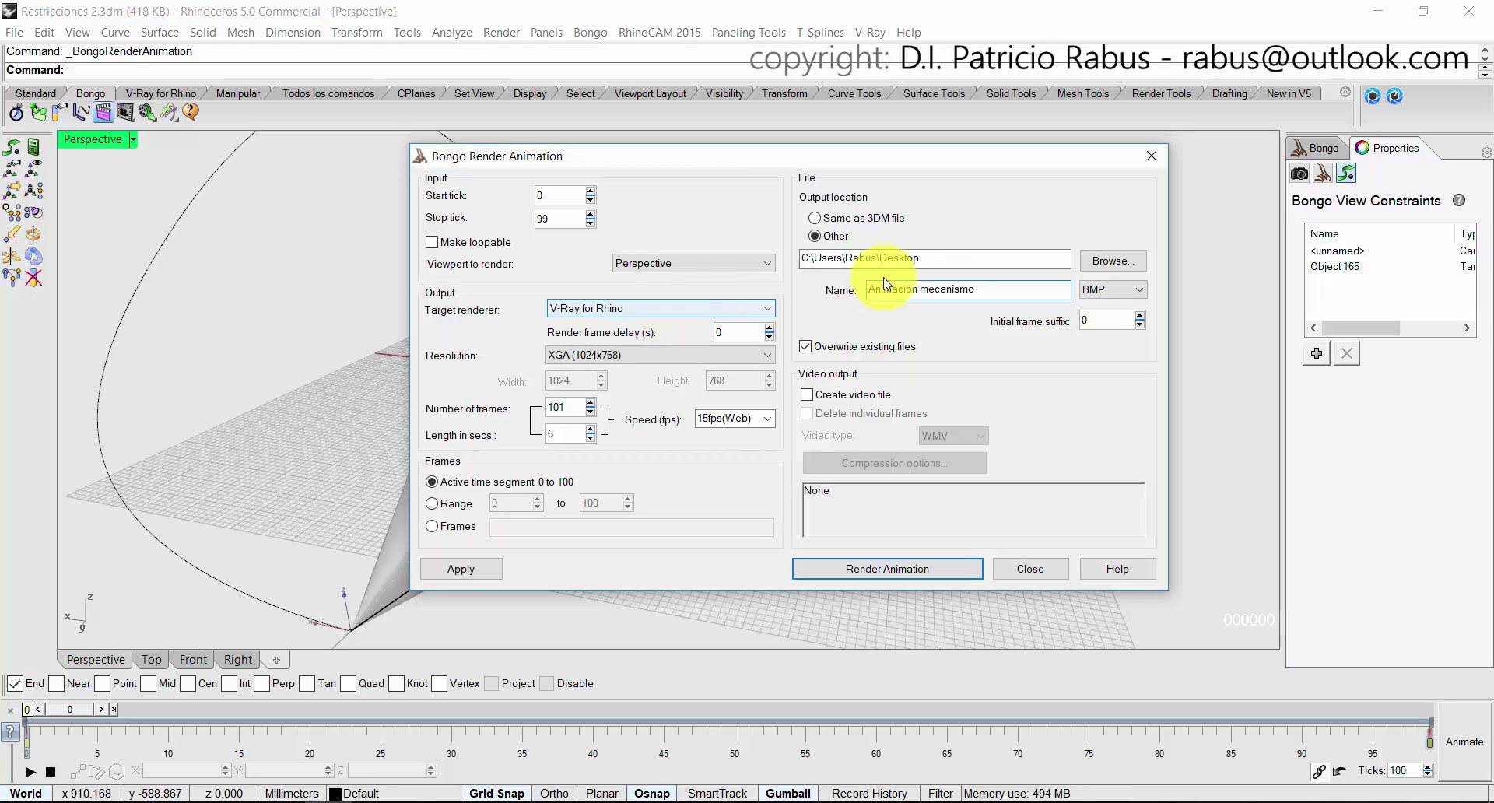
click(1111, 289)
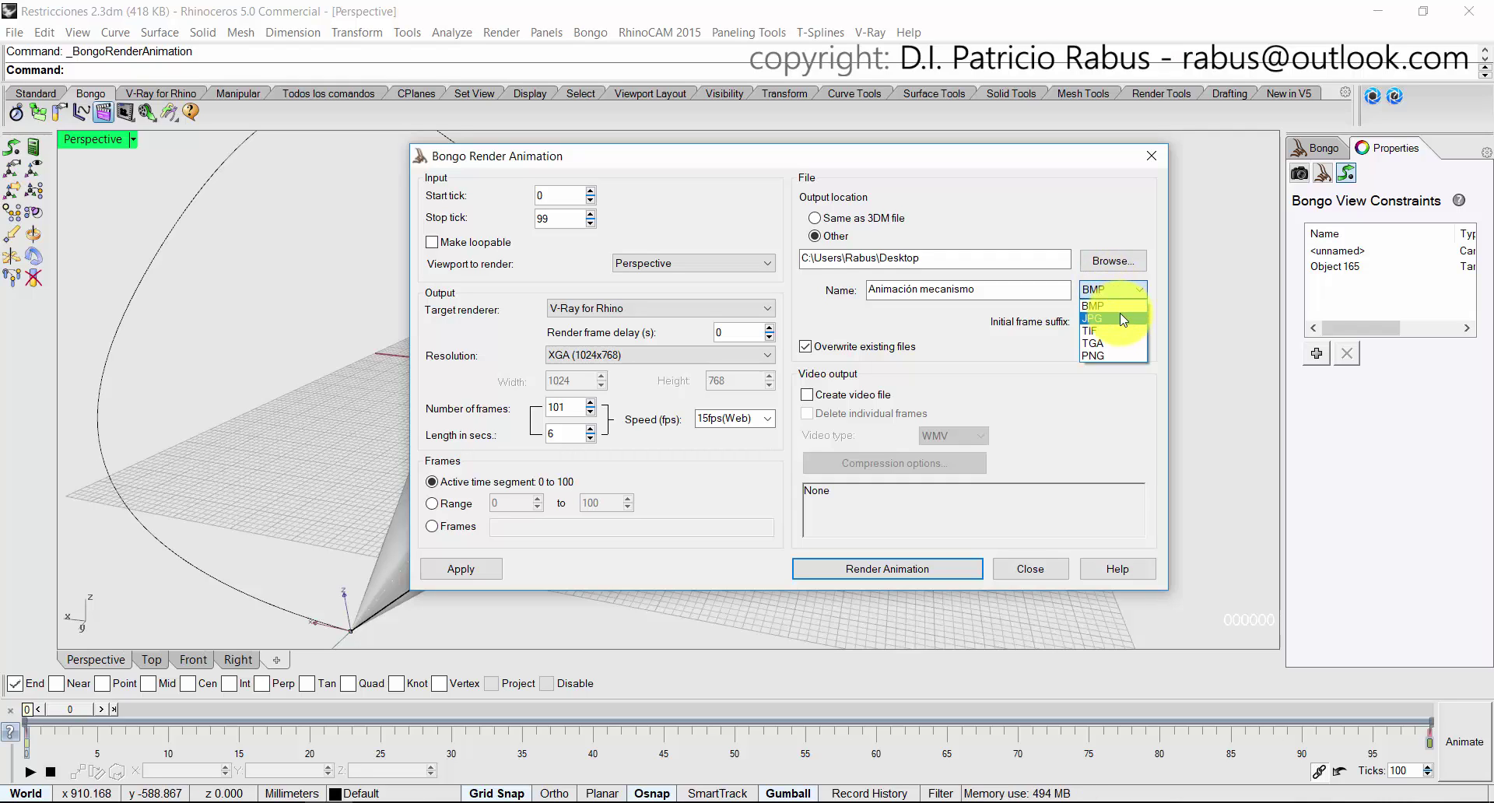
click(1119, 318)
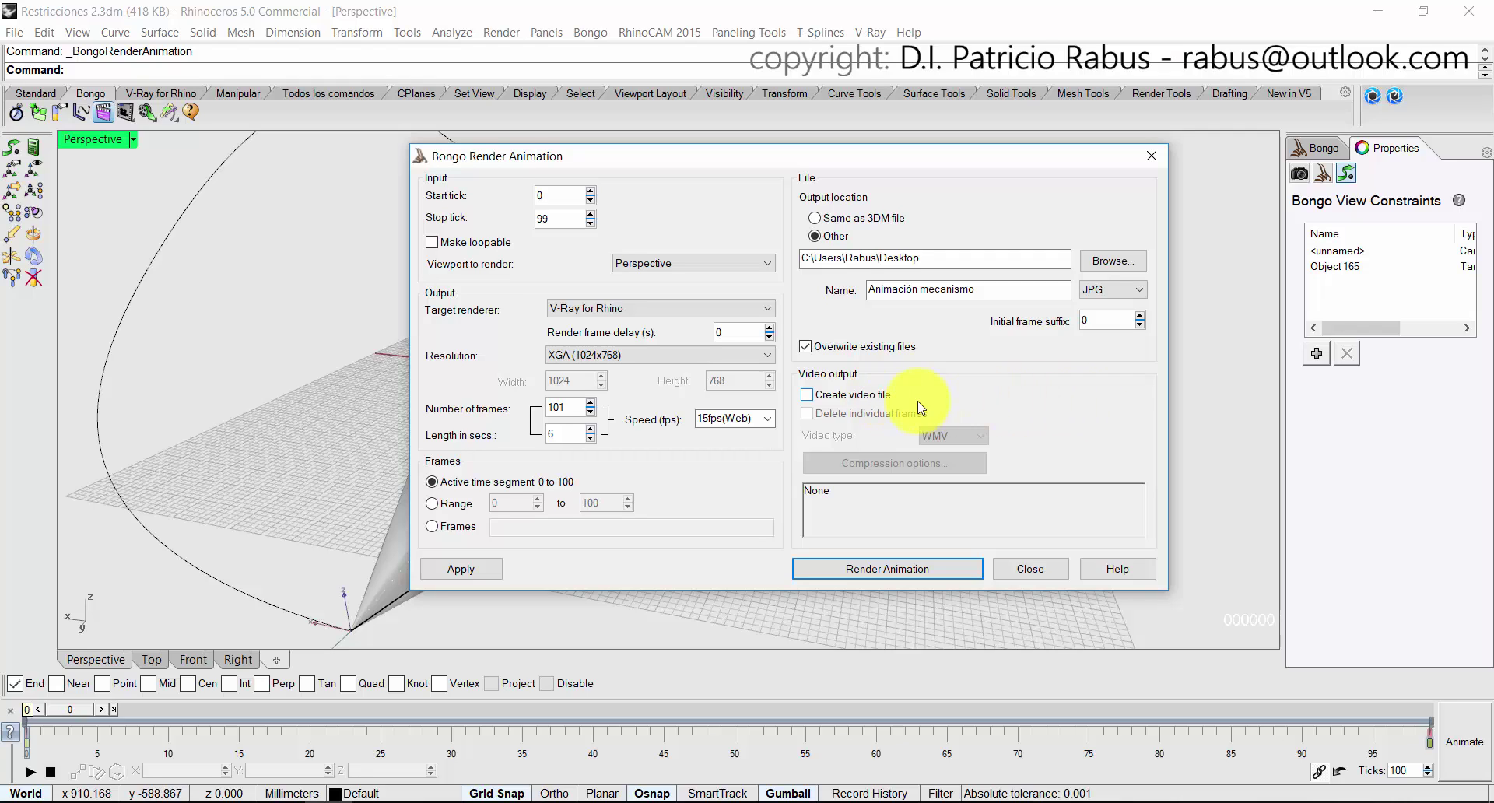
Enable creation of a video file for the rendered animation and set its video type to MP4.
click(875, 398)
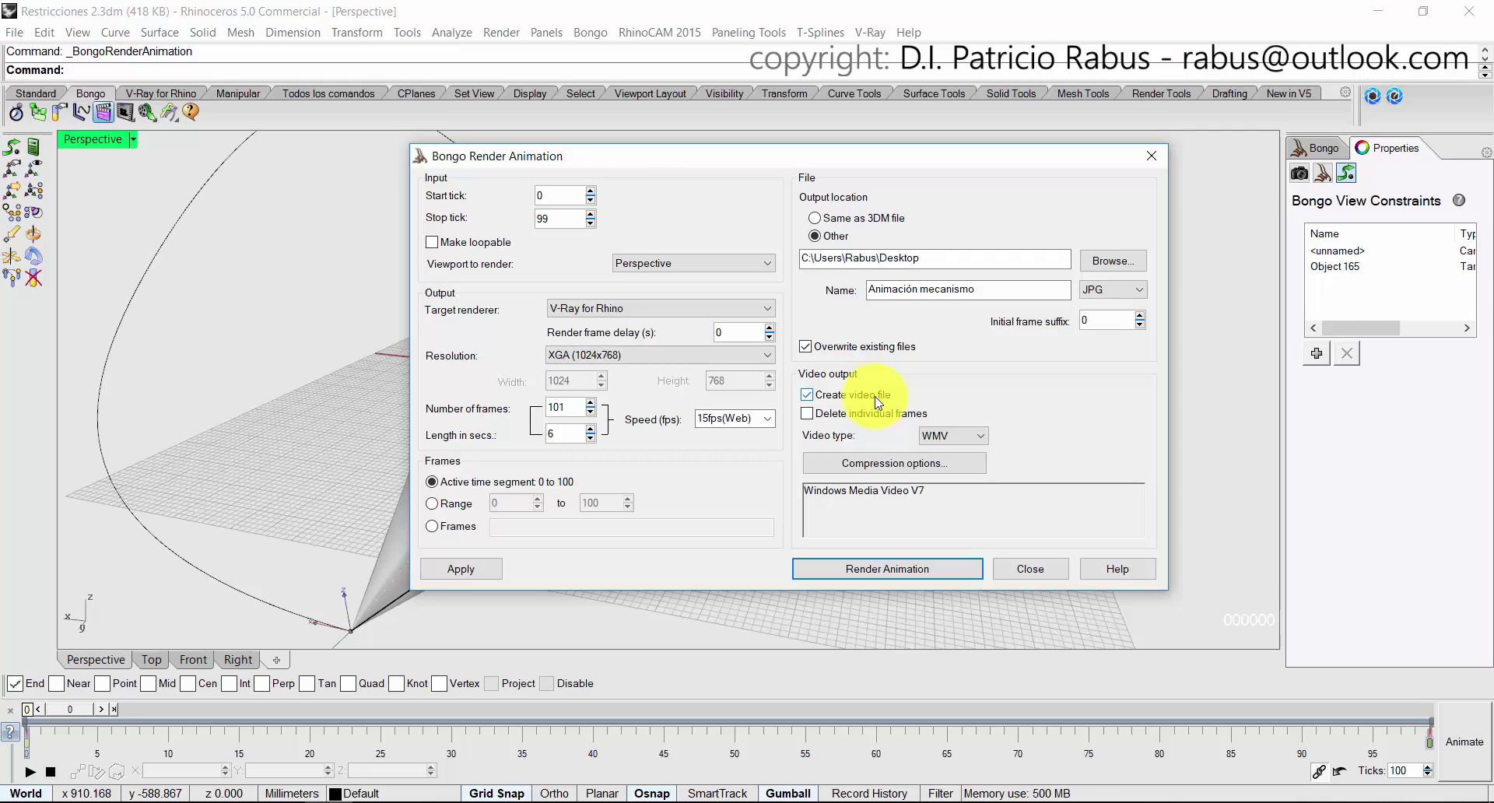
click(878, 400)
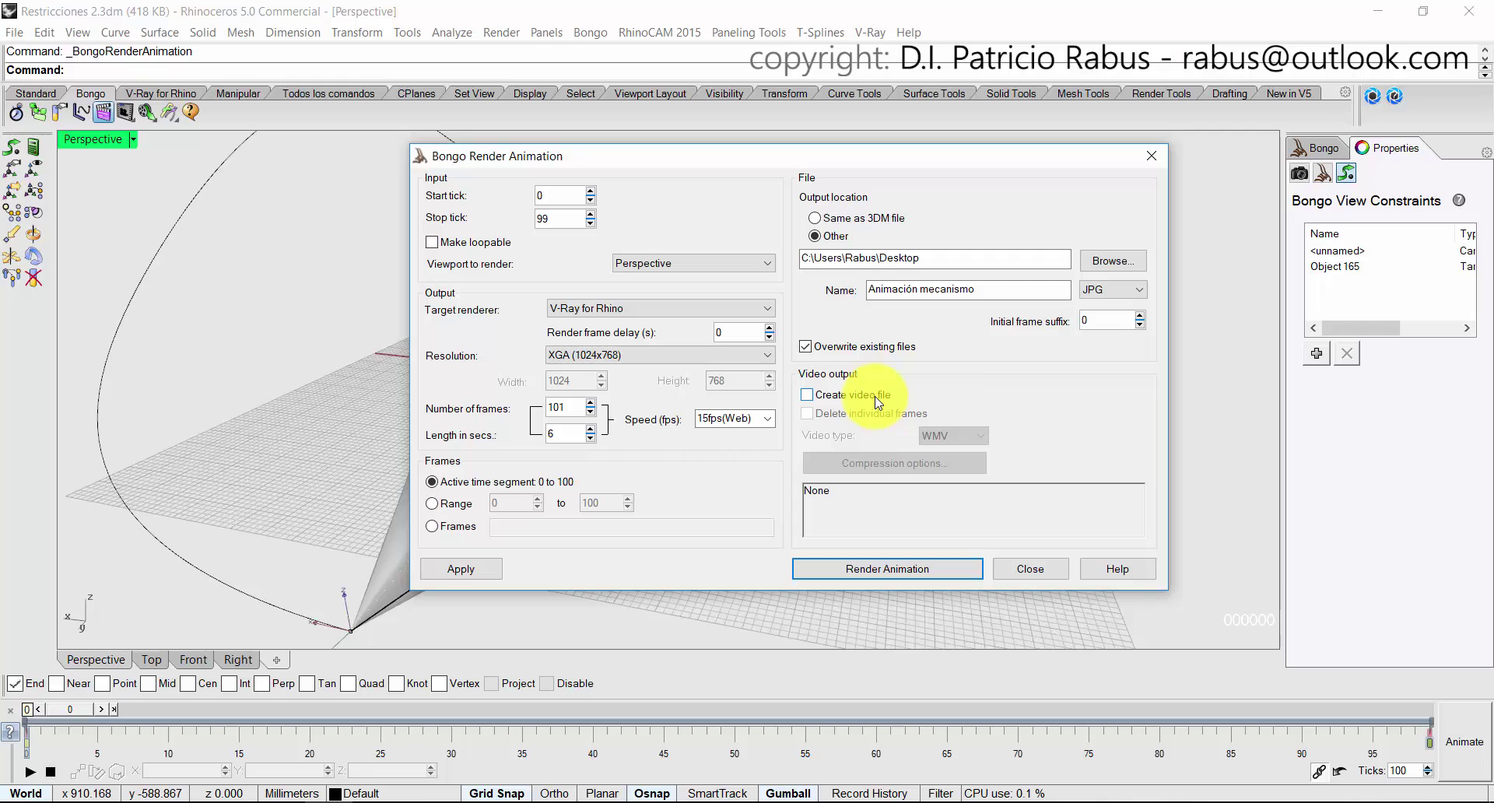
click(877, 402)
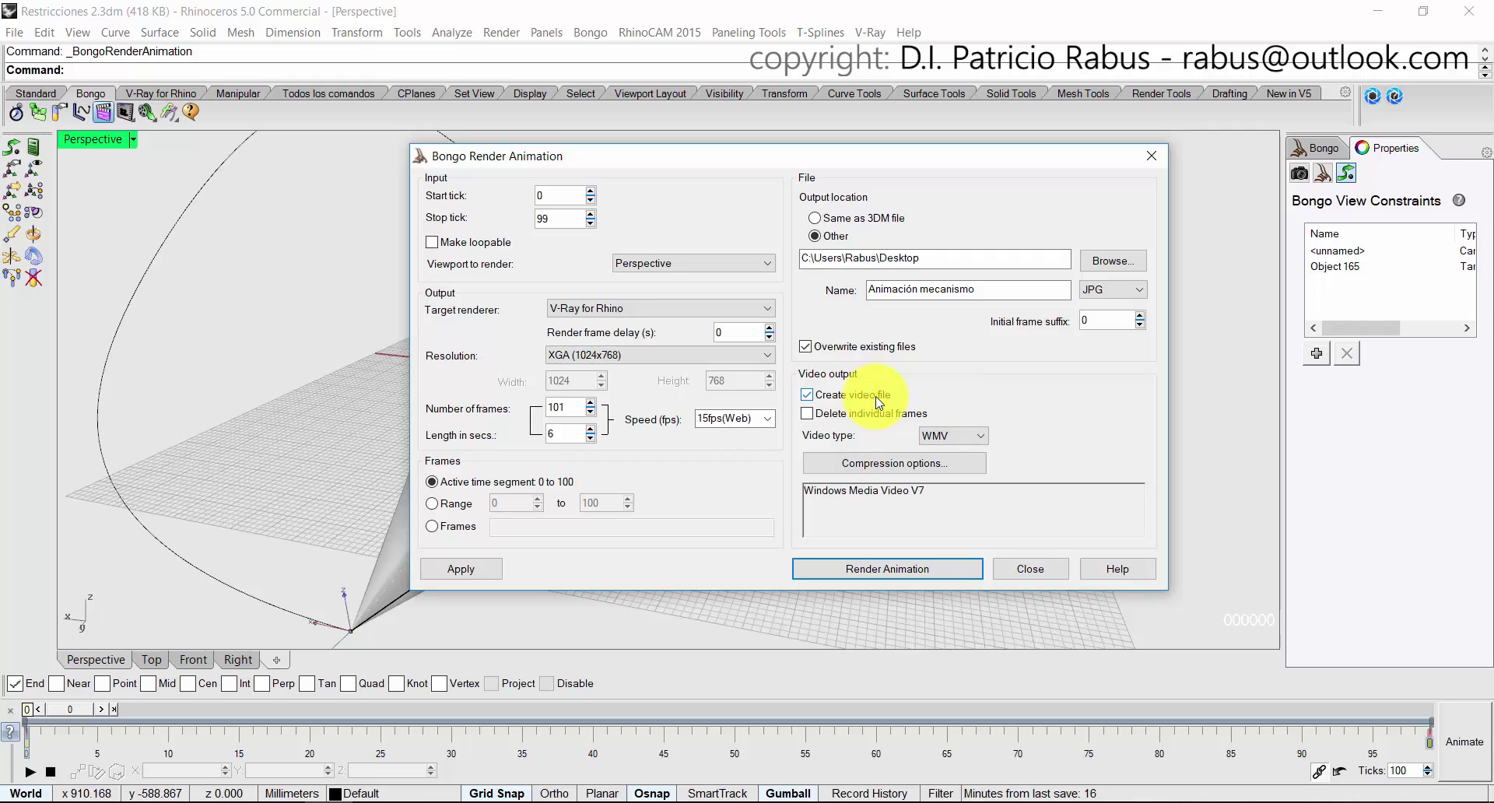
click(944, 435)
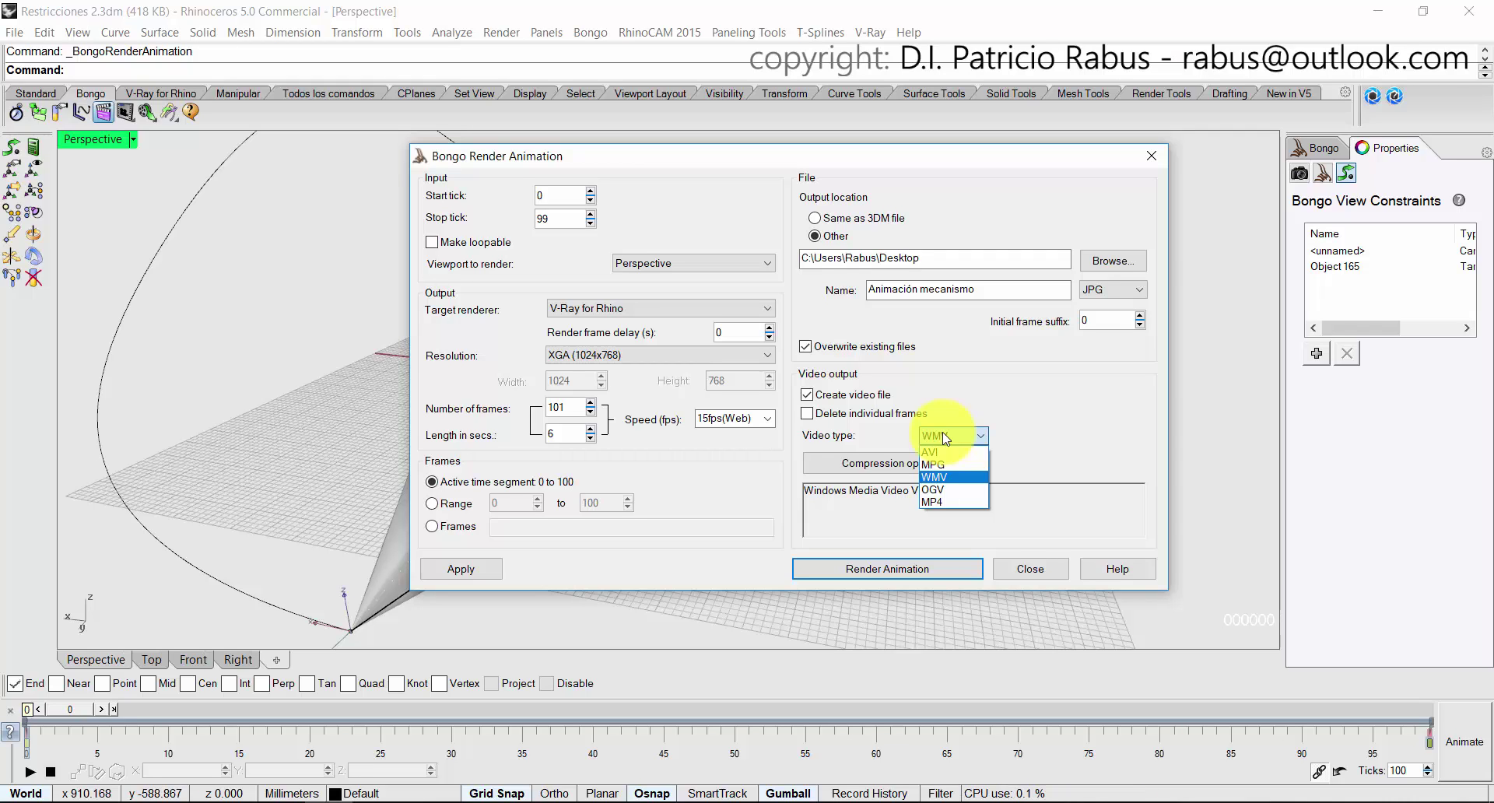
click(968, 502)
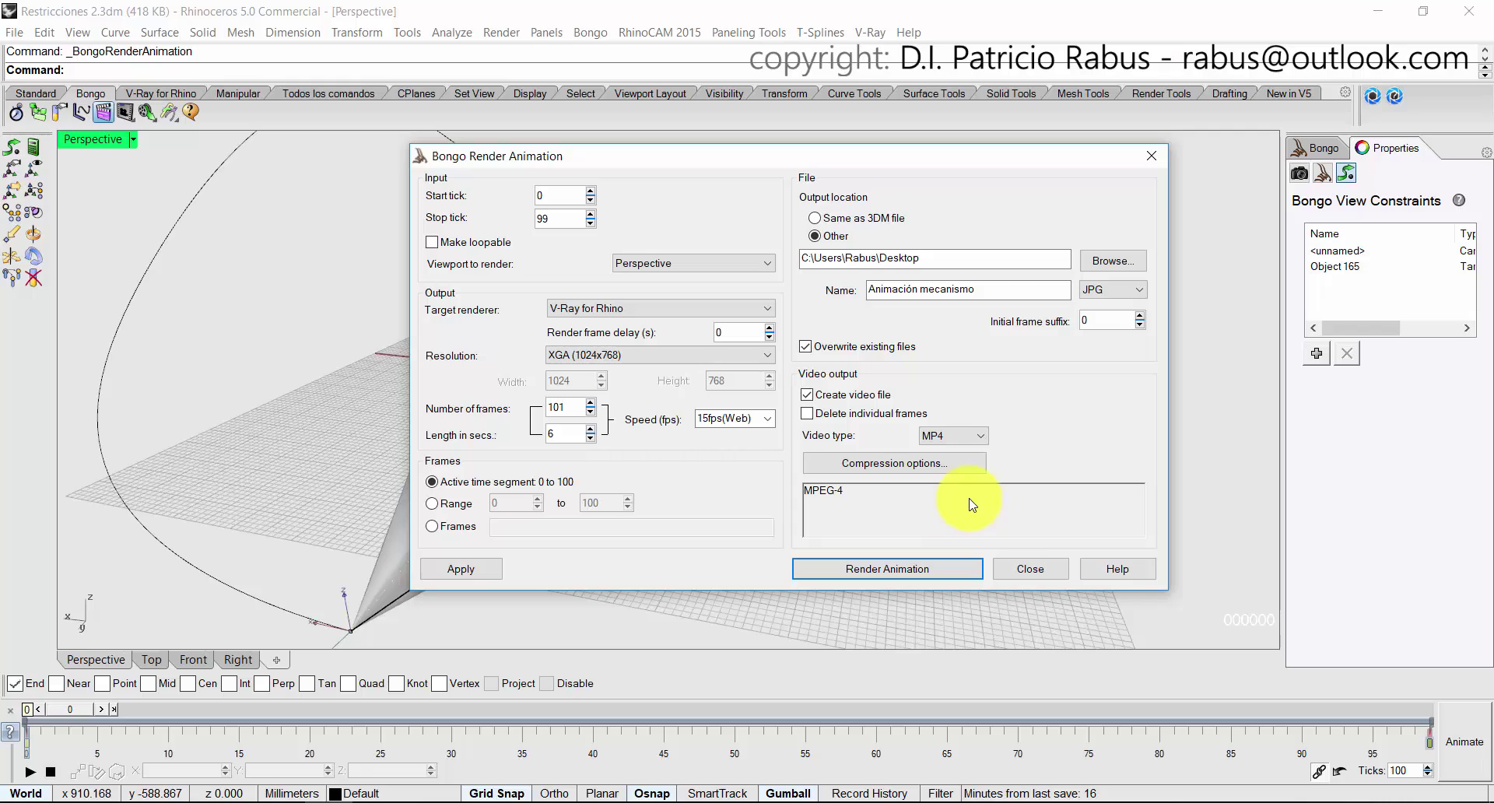
Keep MP4 as the video type and examine the MPEG-4 video bit rate setting, cancelling the trial change.
click(973, 436)
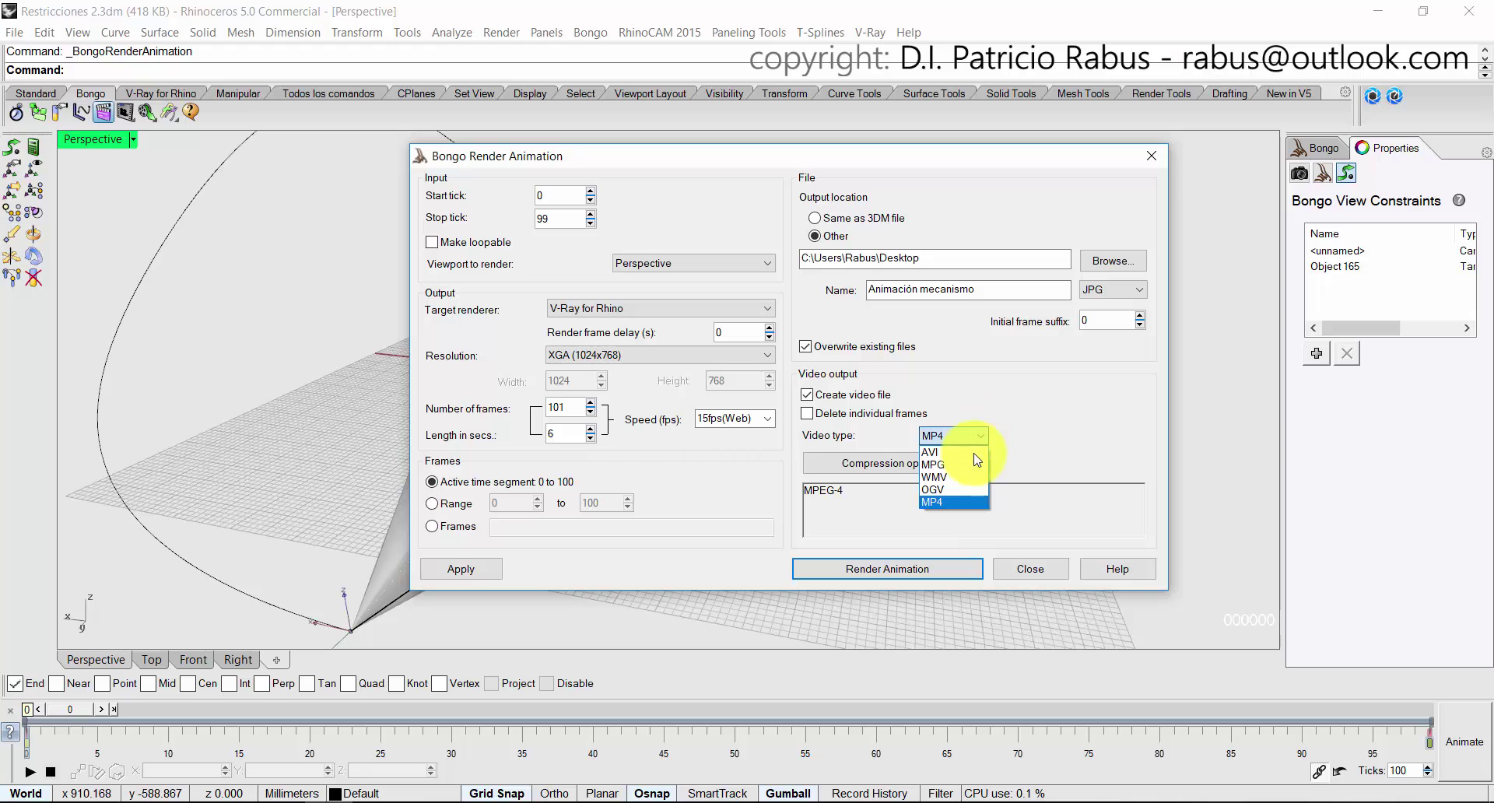
click(968, 502)
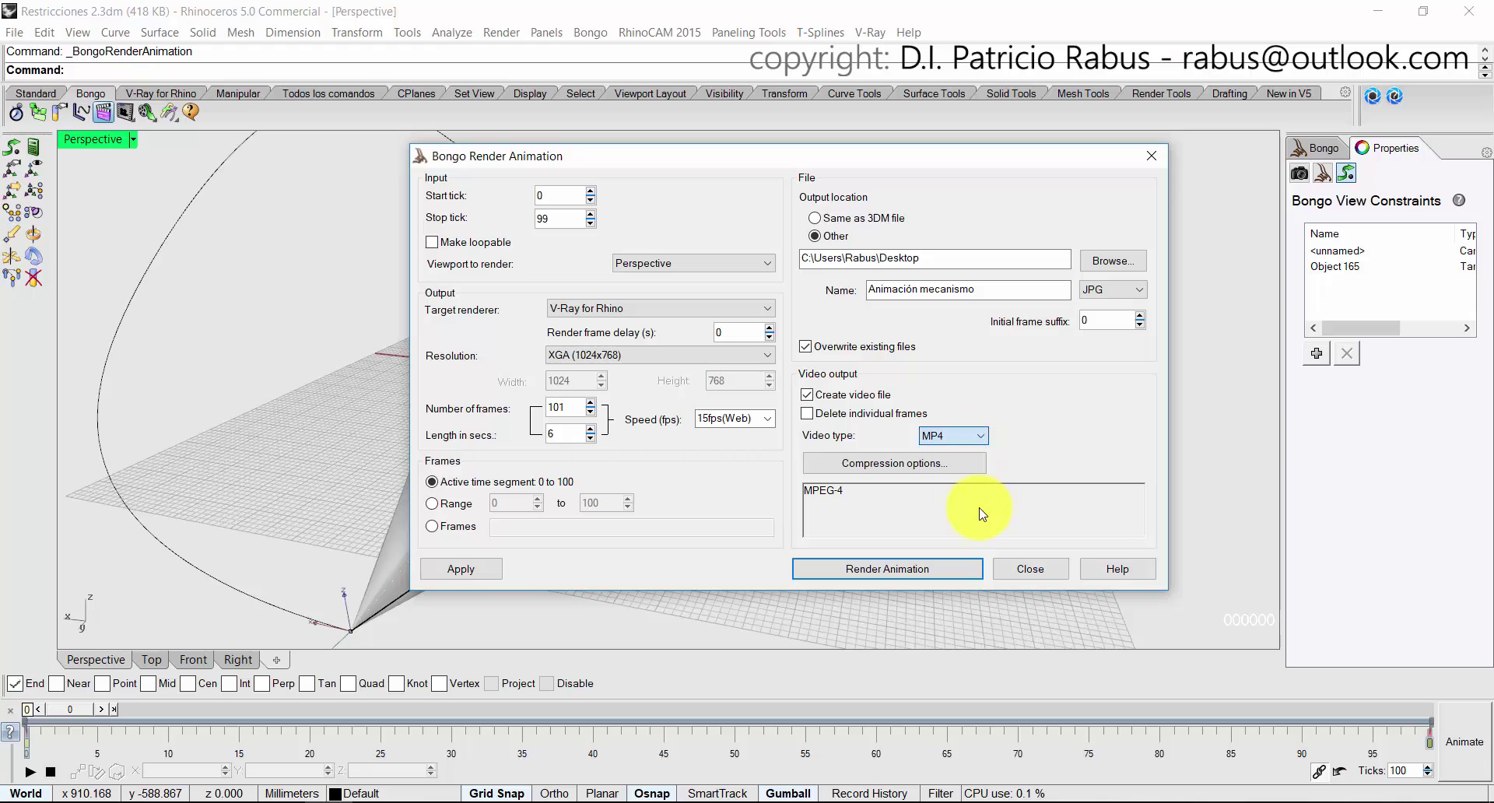
click(961, 467)
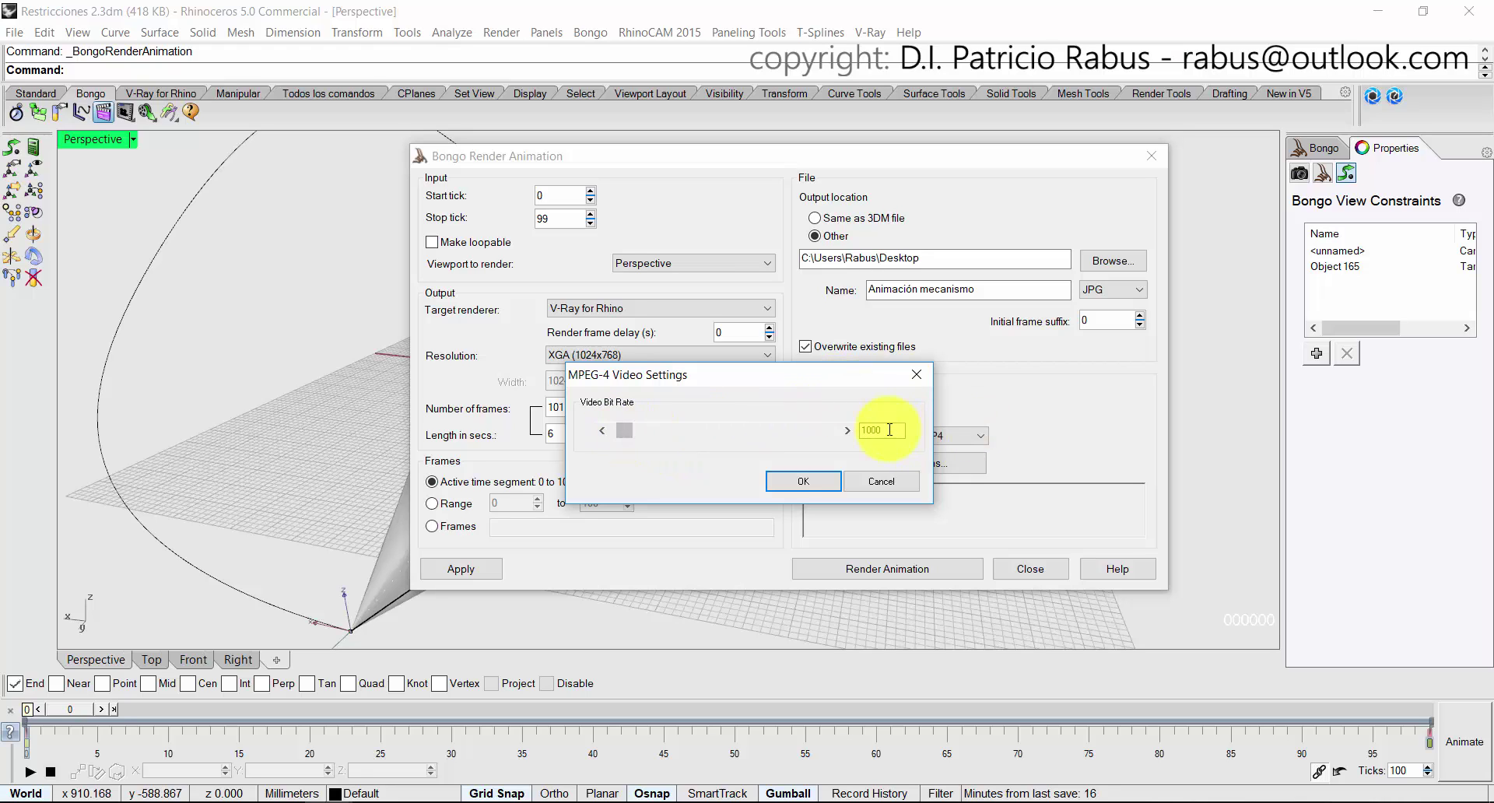
click(847, 434)
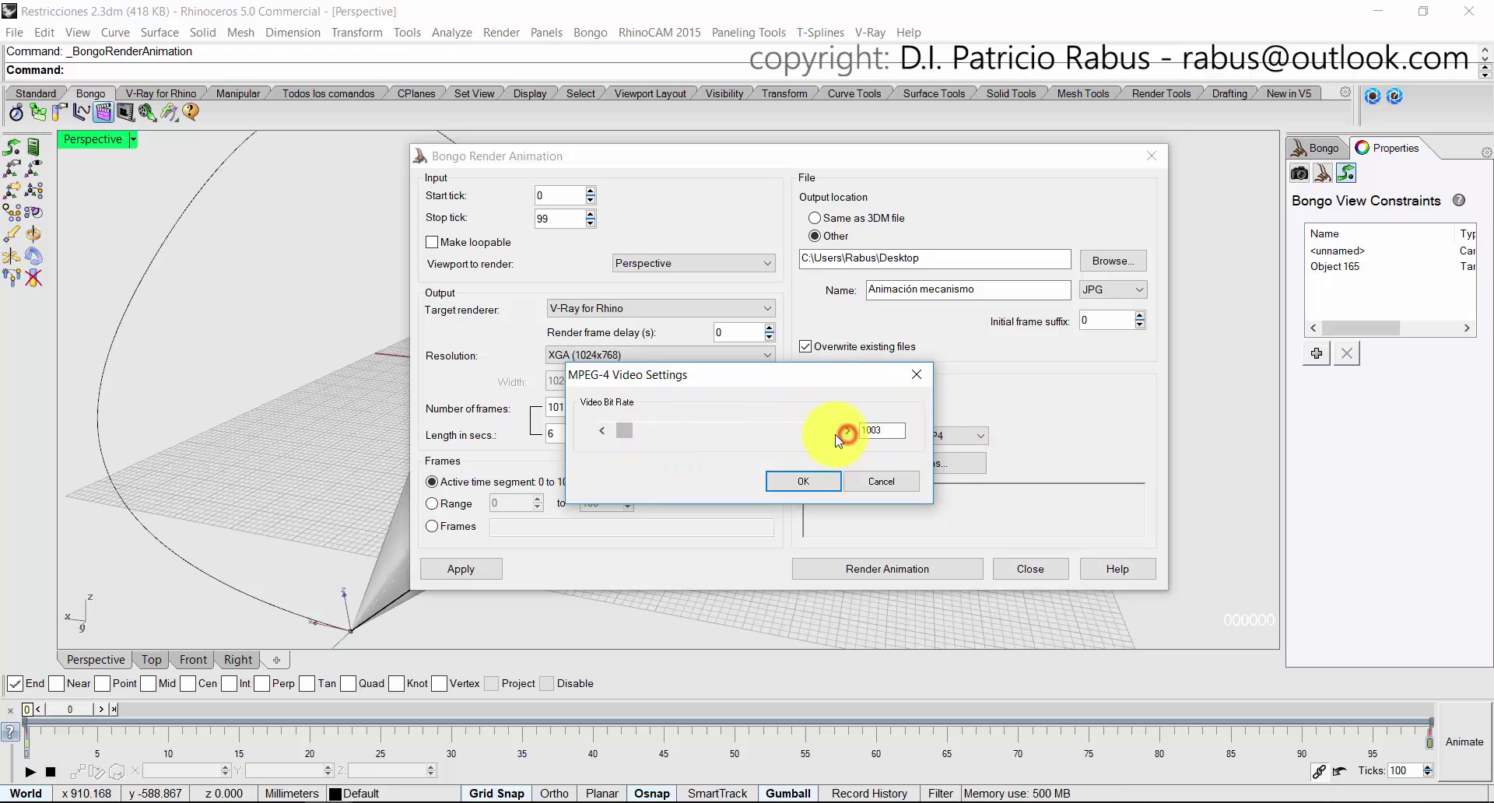
click(601, 433)
click(877, 479)
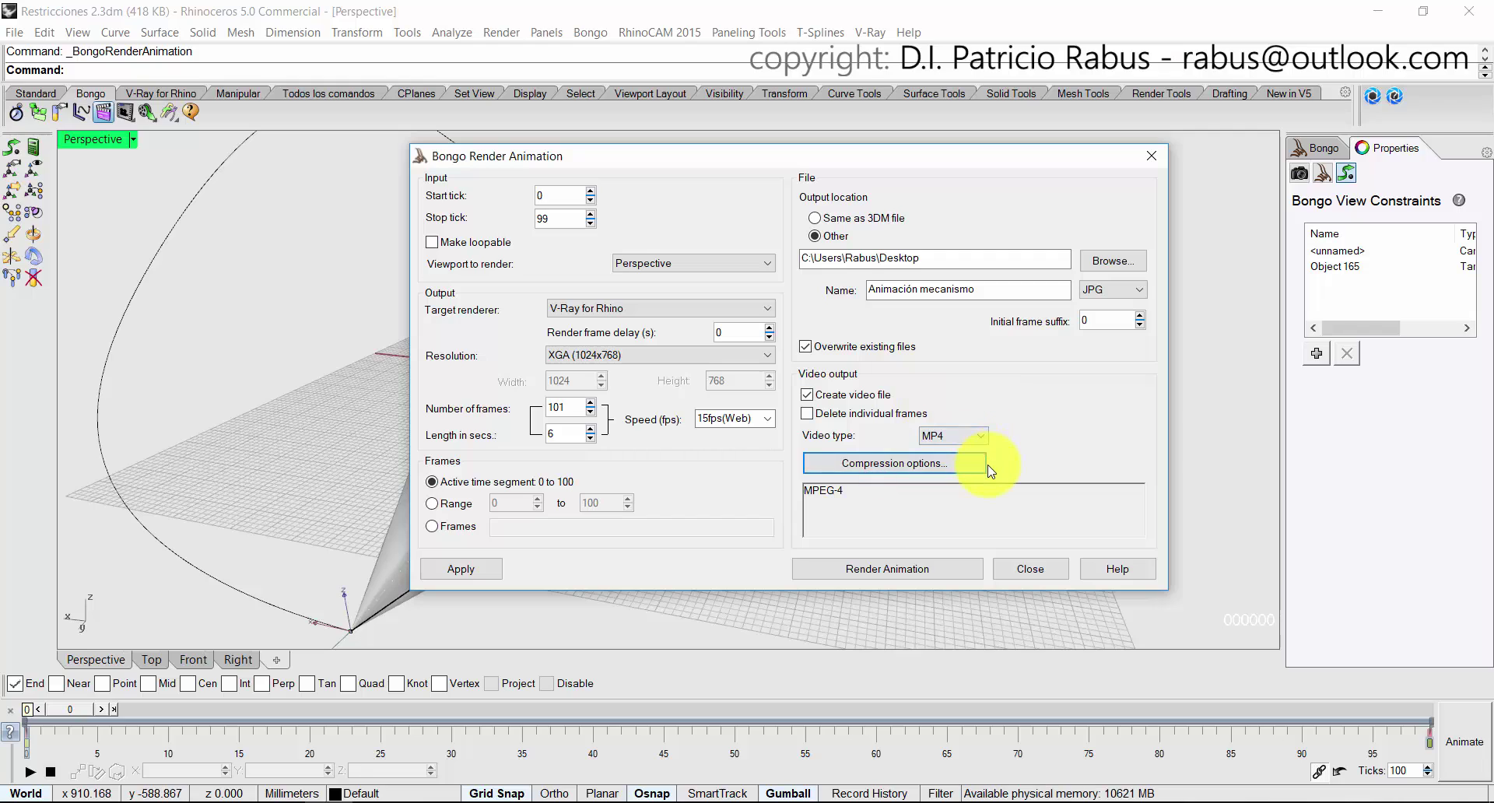
Start the V-Ray animation render, stop it after the first frame, and close the frame buffer.
click(926, 572)
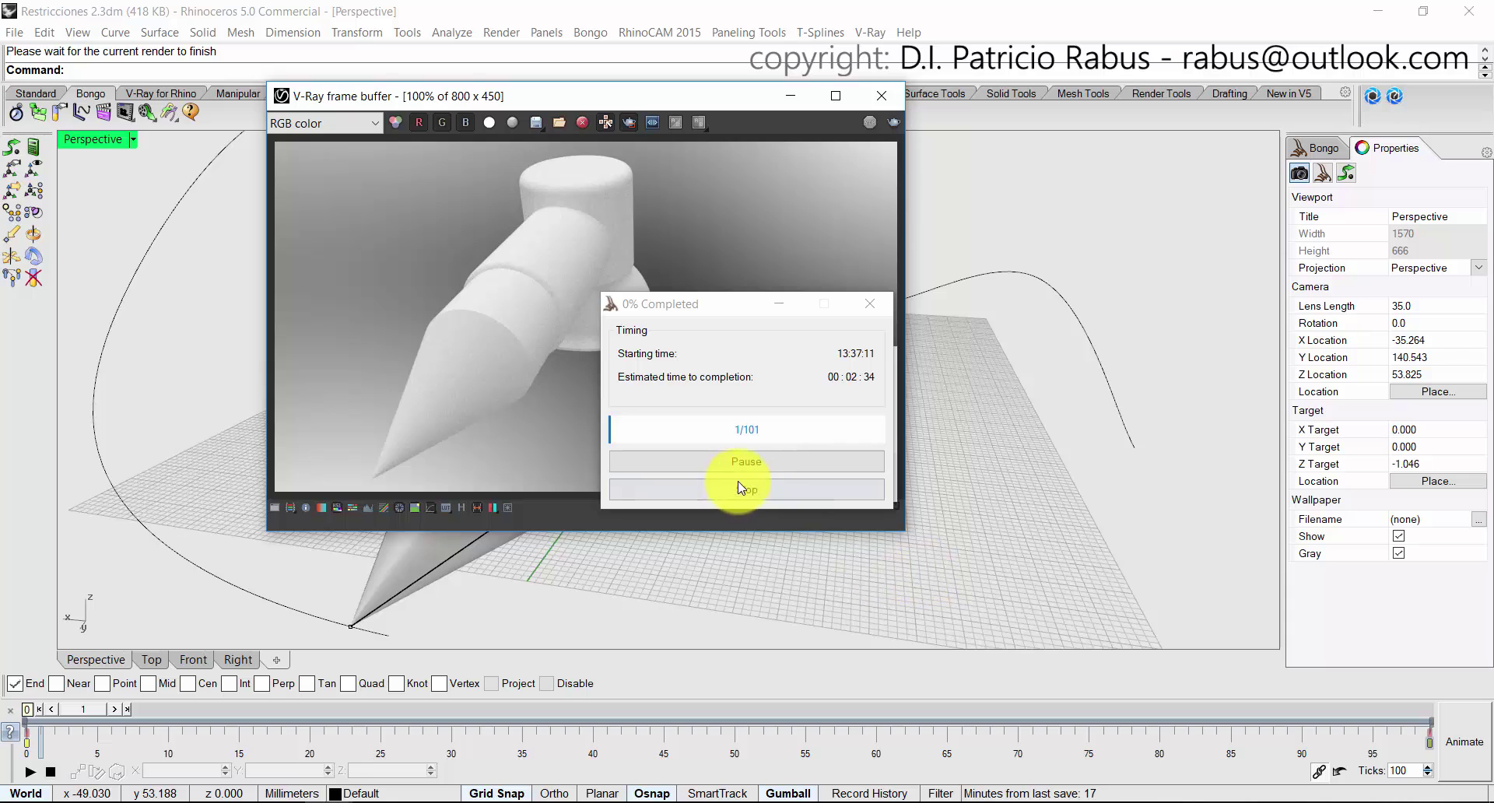
click(766, 492)
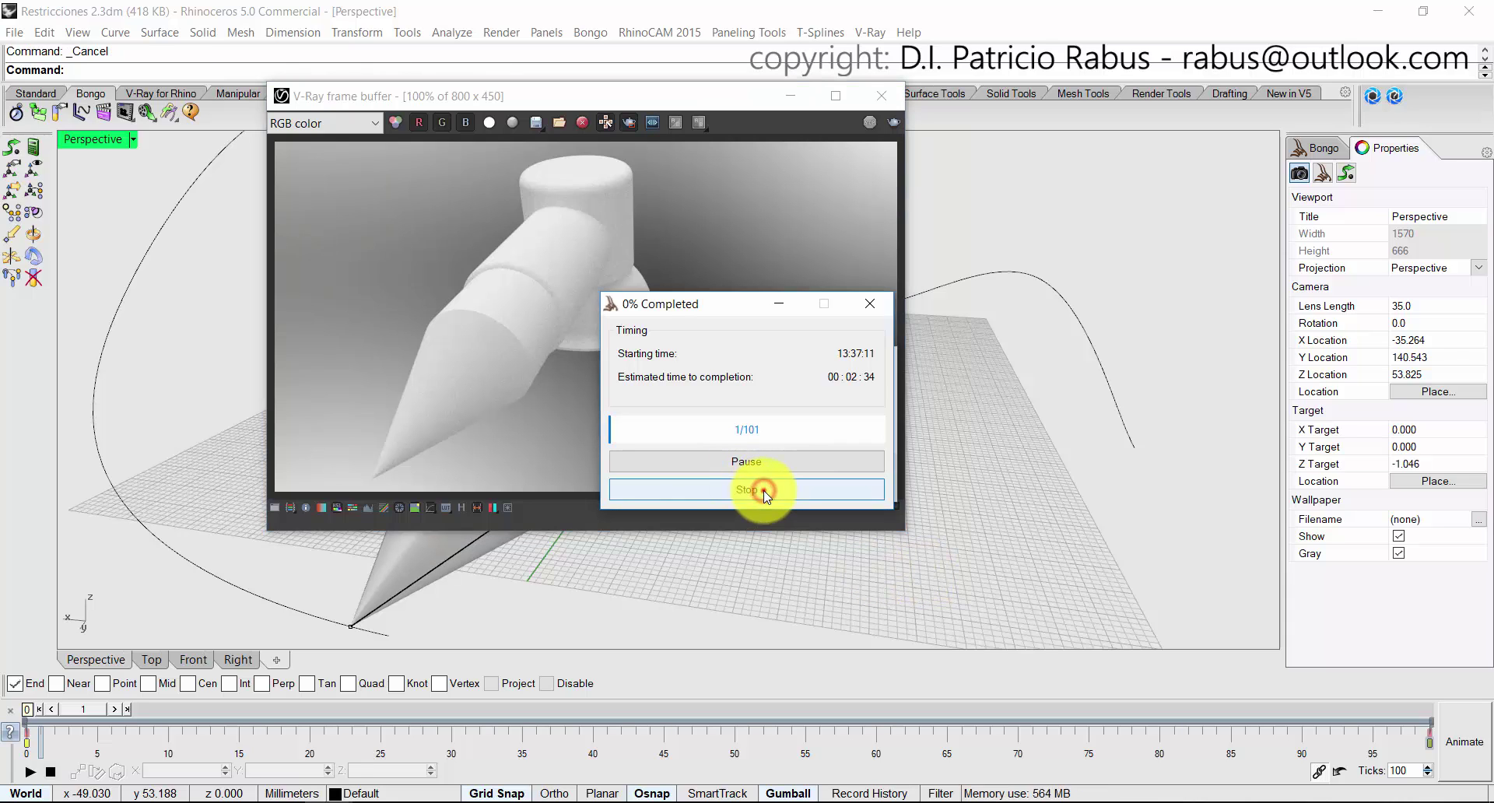
click(871, 302)
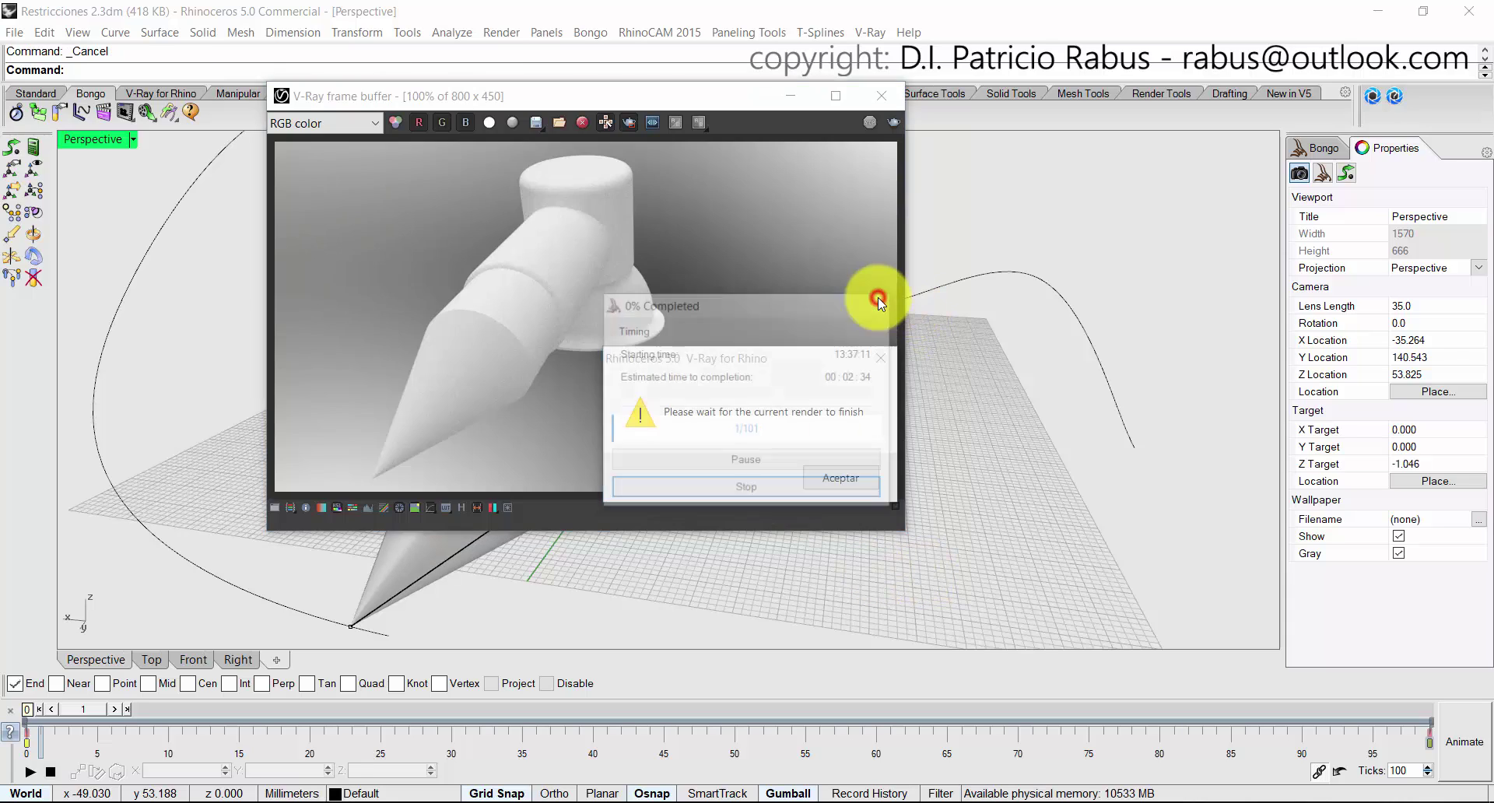
click(851, 478)
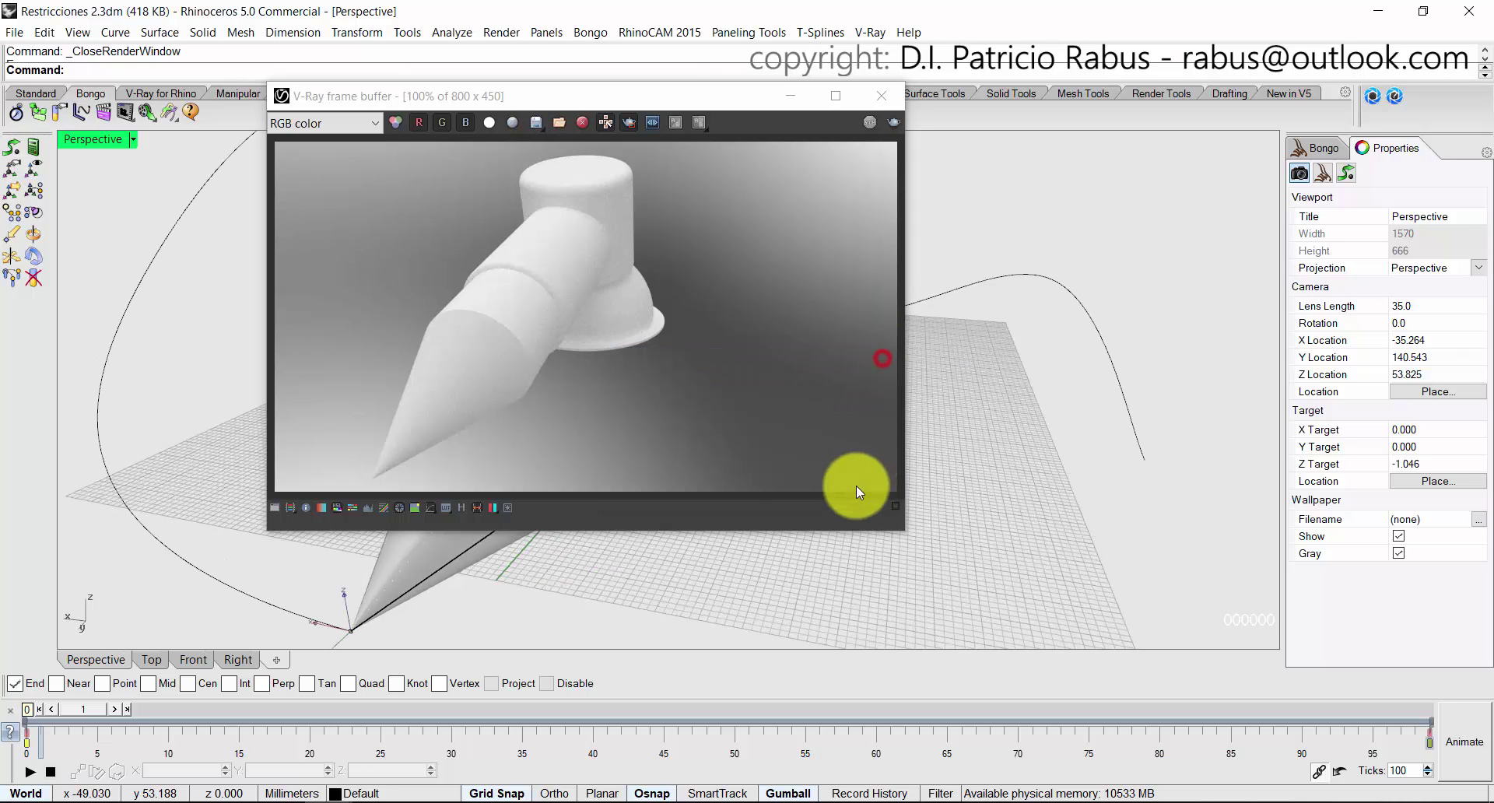
click(892, 101)
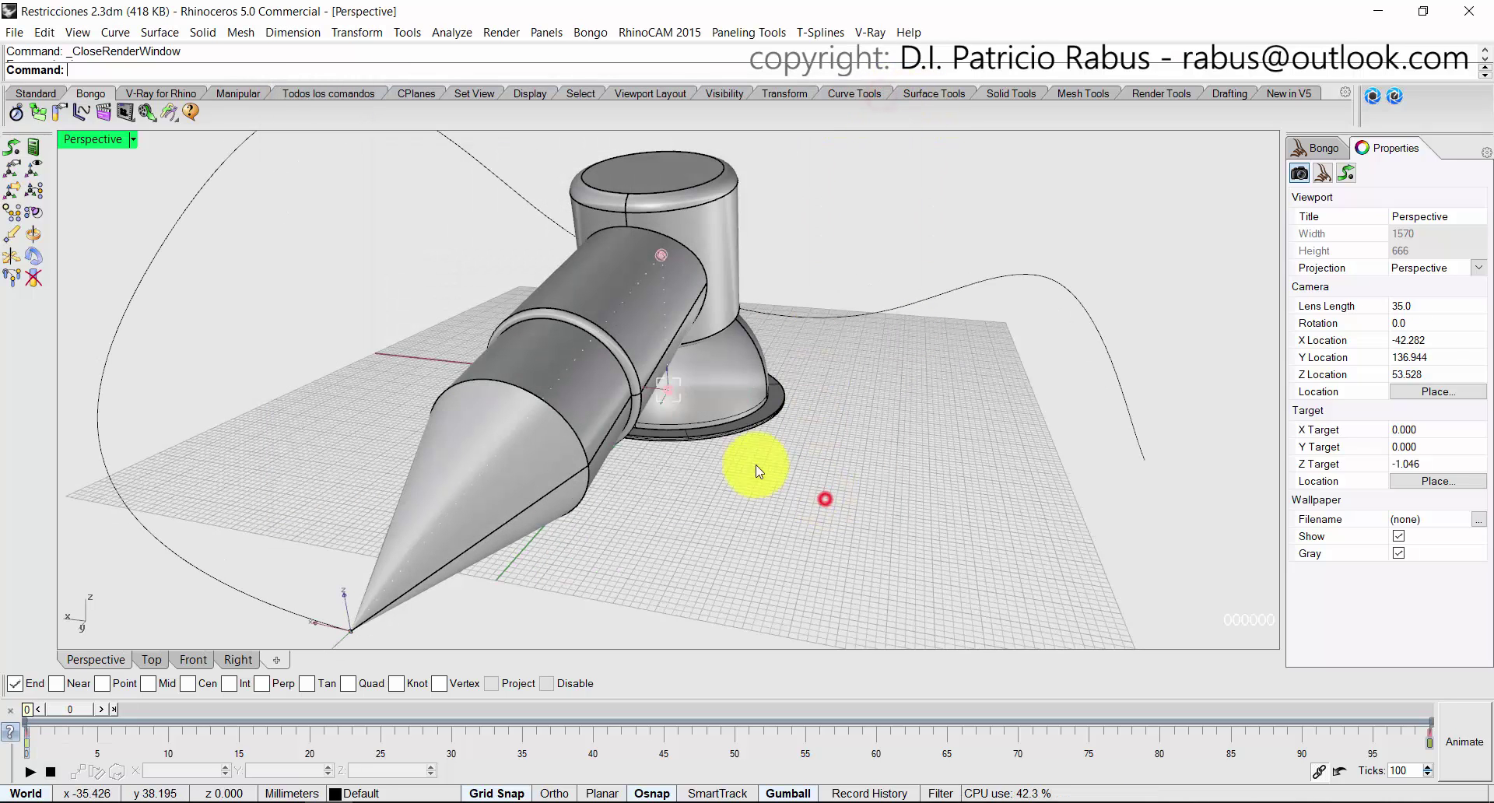
click(48, 708)
click(234, 389)
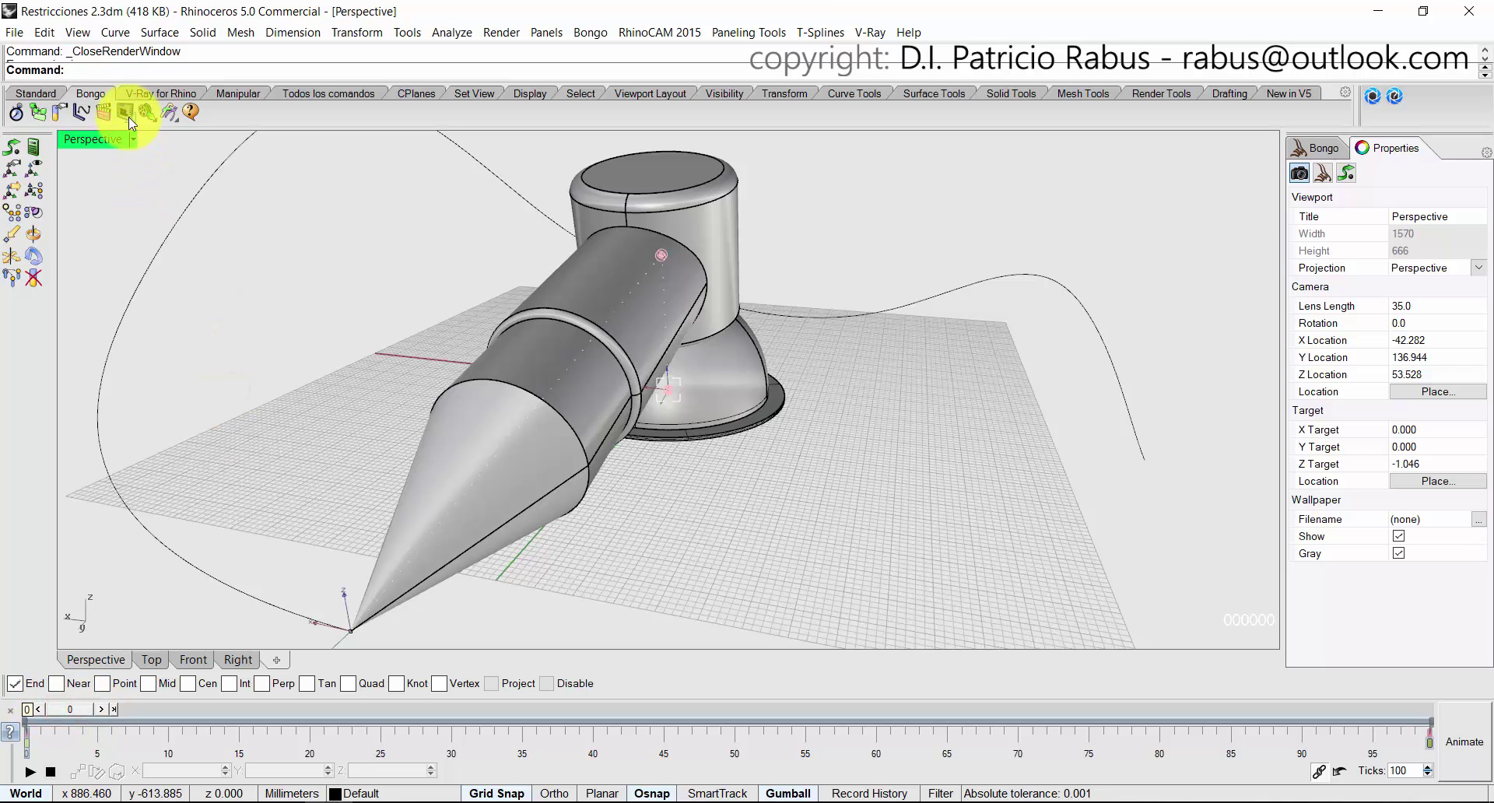
Set the animation's target renderer to Viewport Display and render the animation.
click(107, 115)
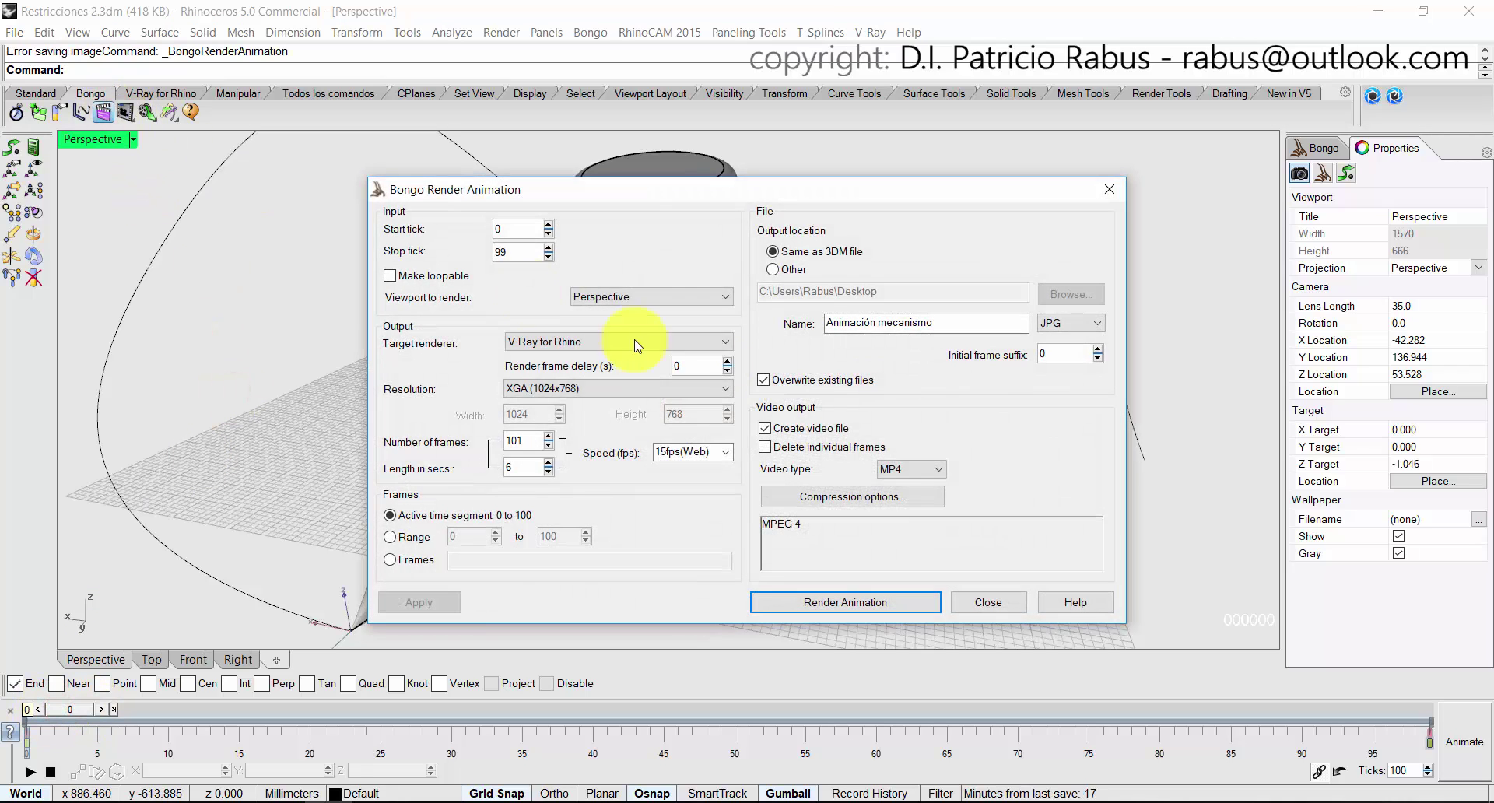
click(551, 344)
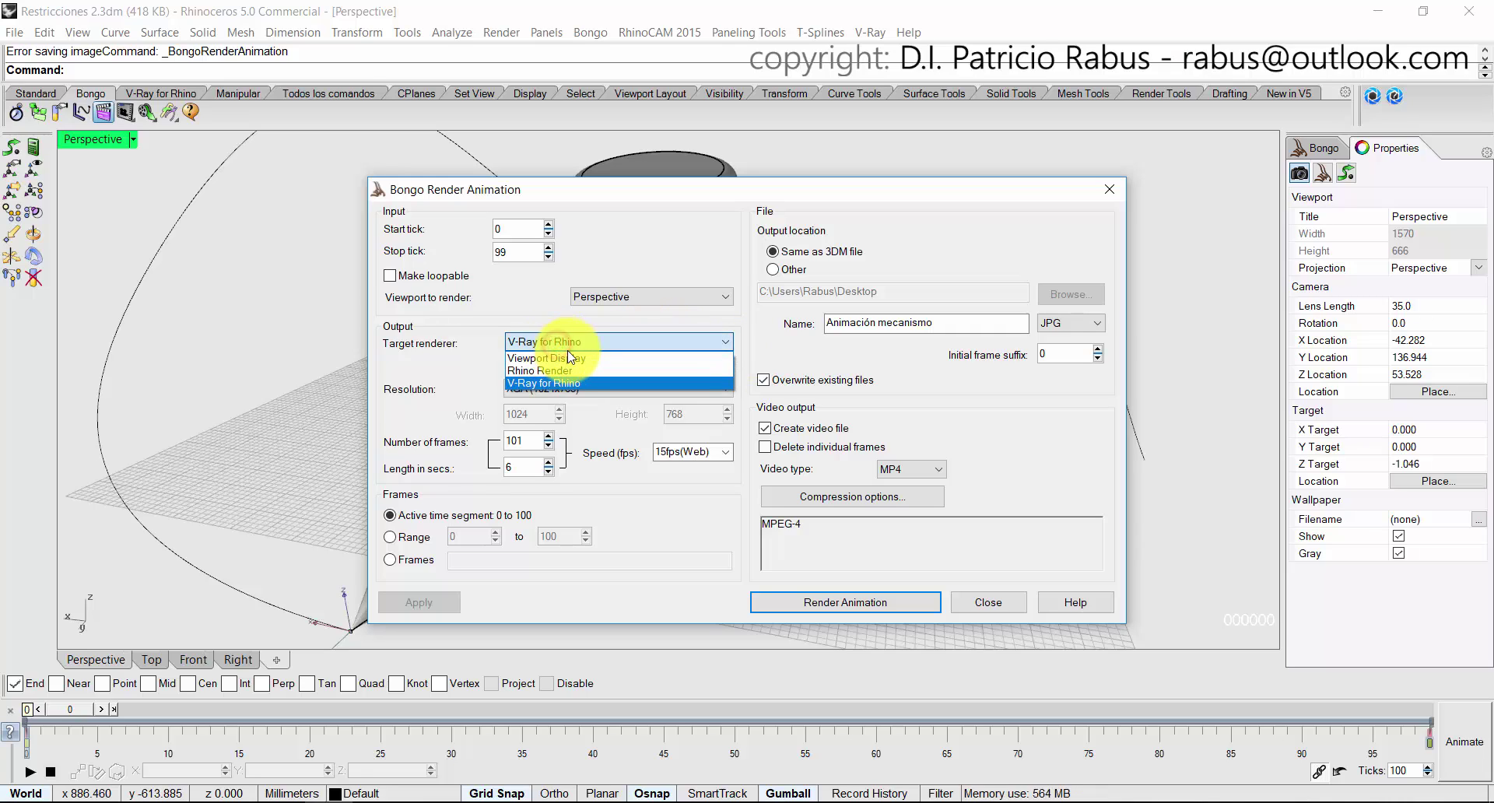
click(570, 366)
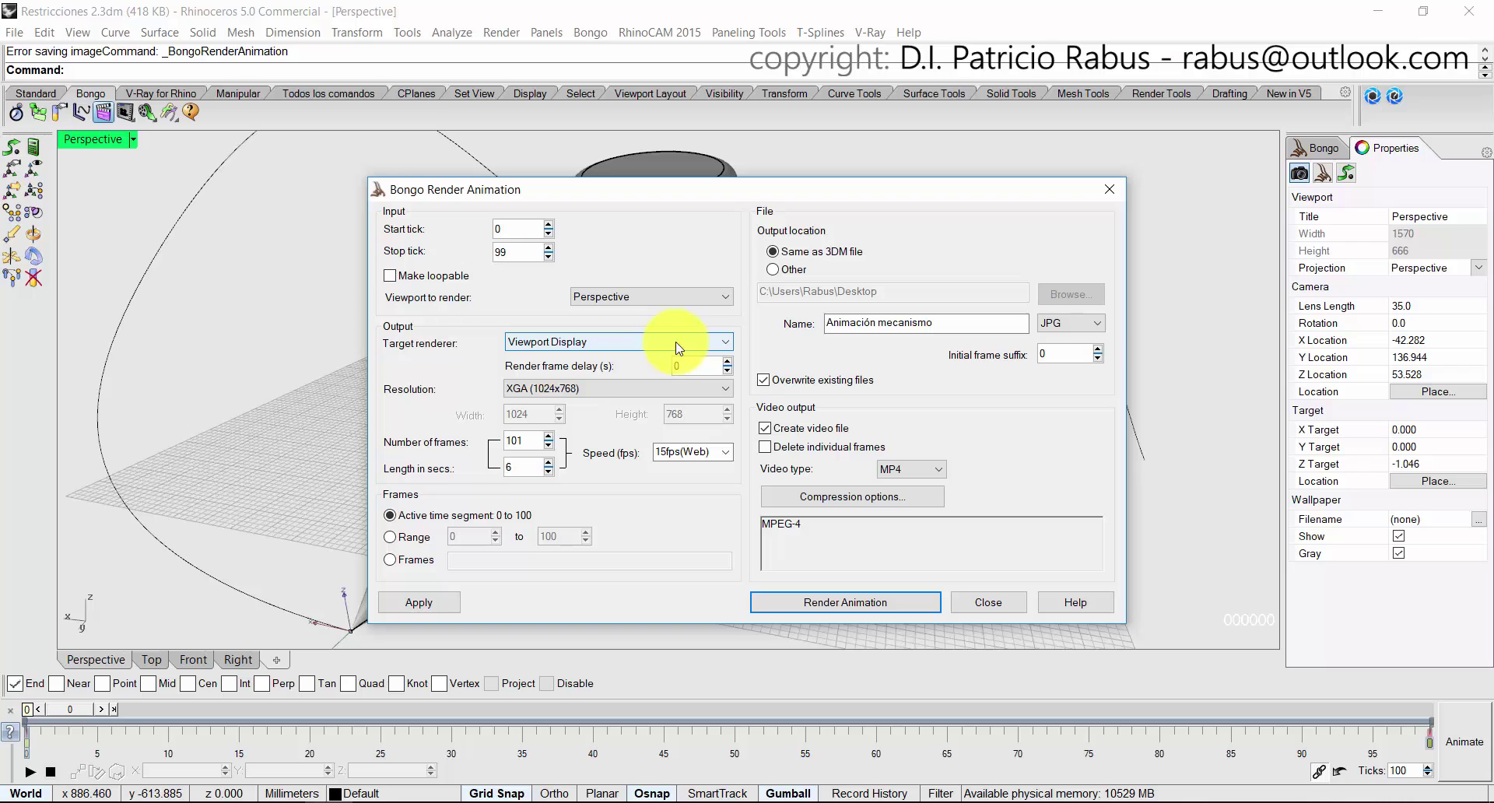
click(876, 608)
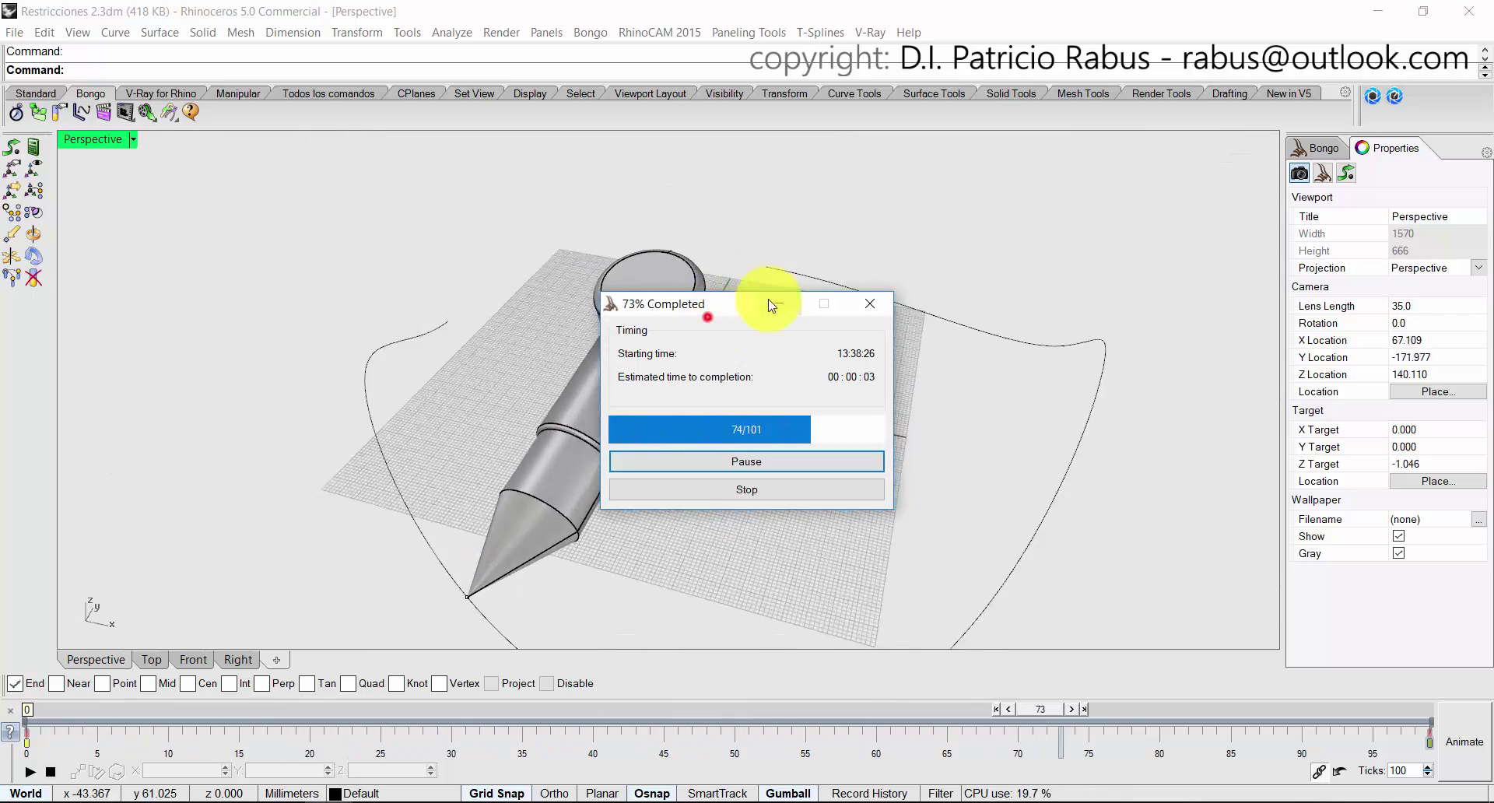
drag(767, 307, 1056, 206)
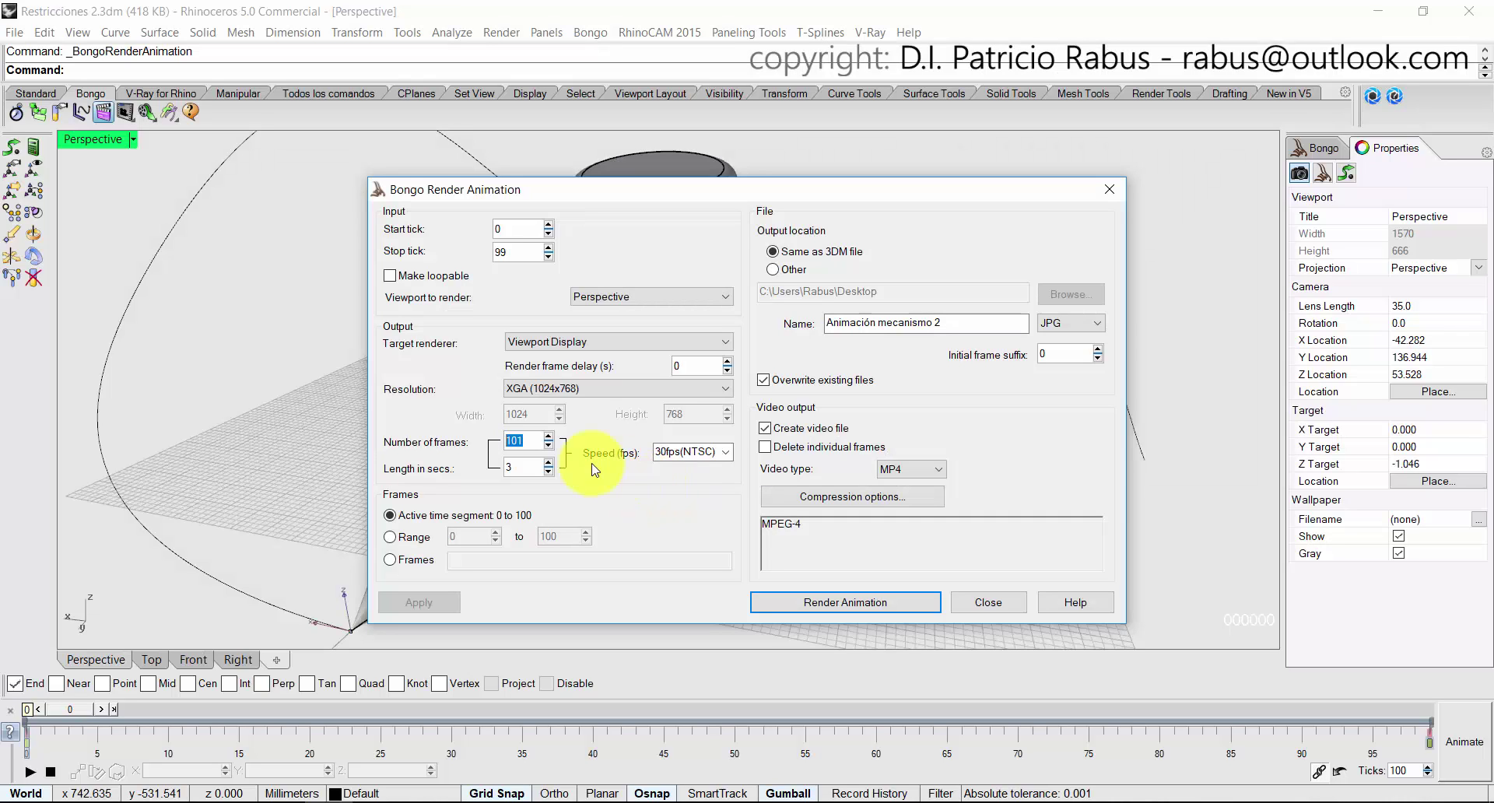
Set the output speed to 15fps (Web) and the number of frames to 300.
click(682, 451)
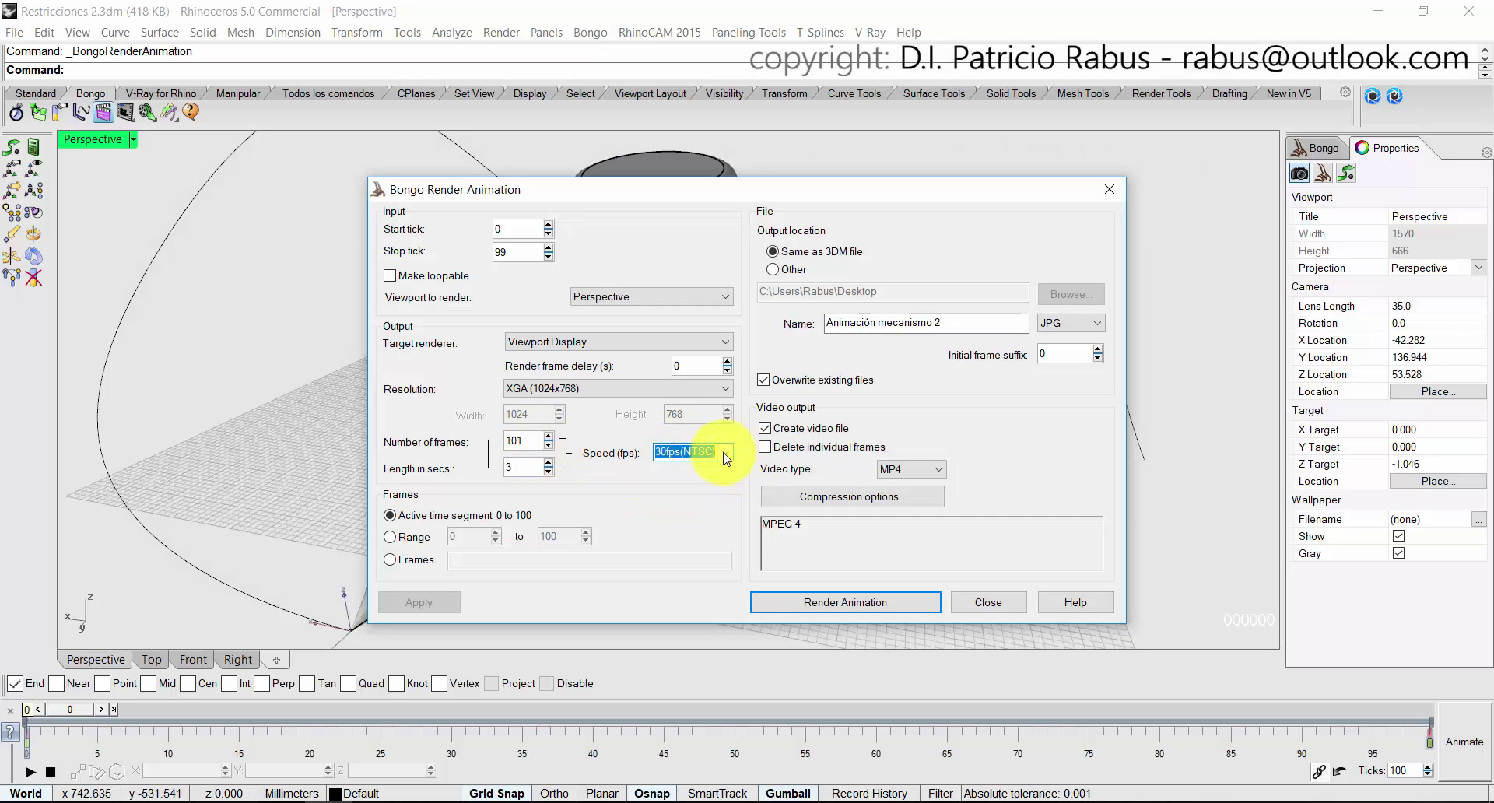
click(716, 452)
click(674, 523)
click(536, 435)
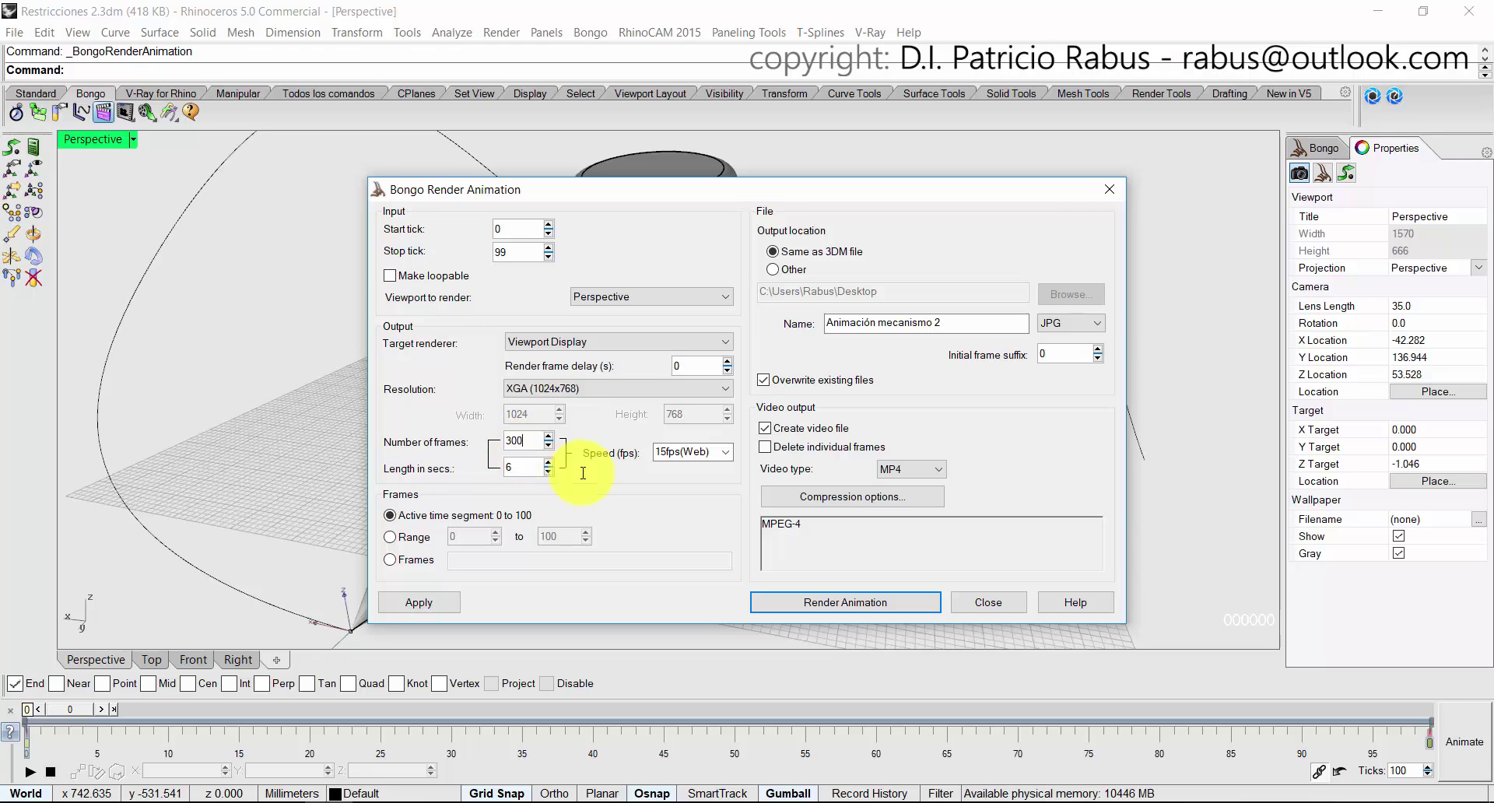
Name the output "Animación mecanismo 3", render the animation, and close the video after viewing it.
click(959, 323)
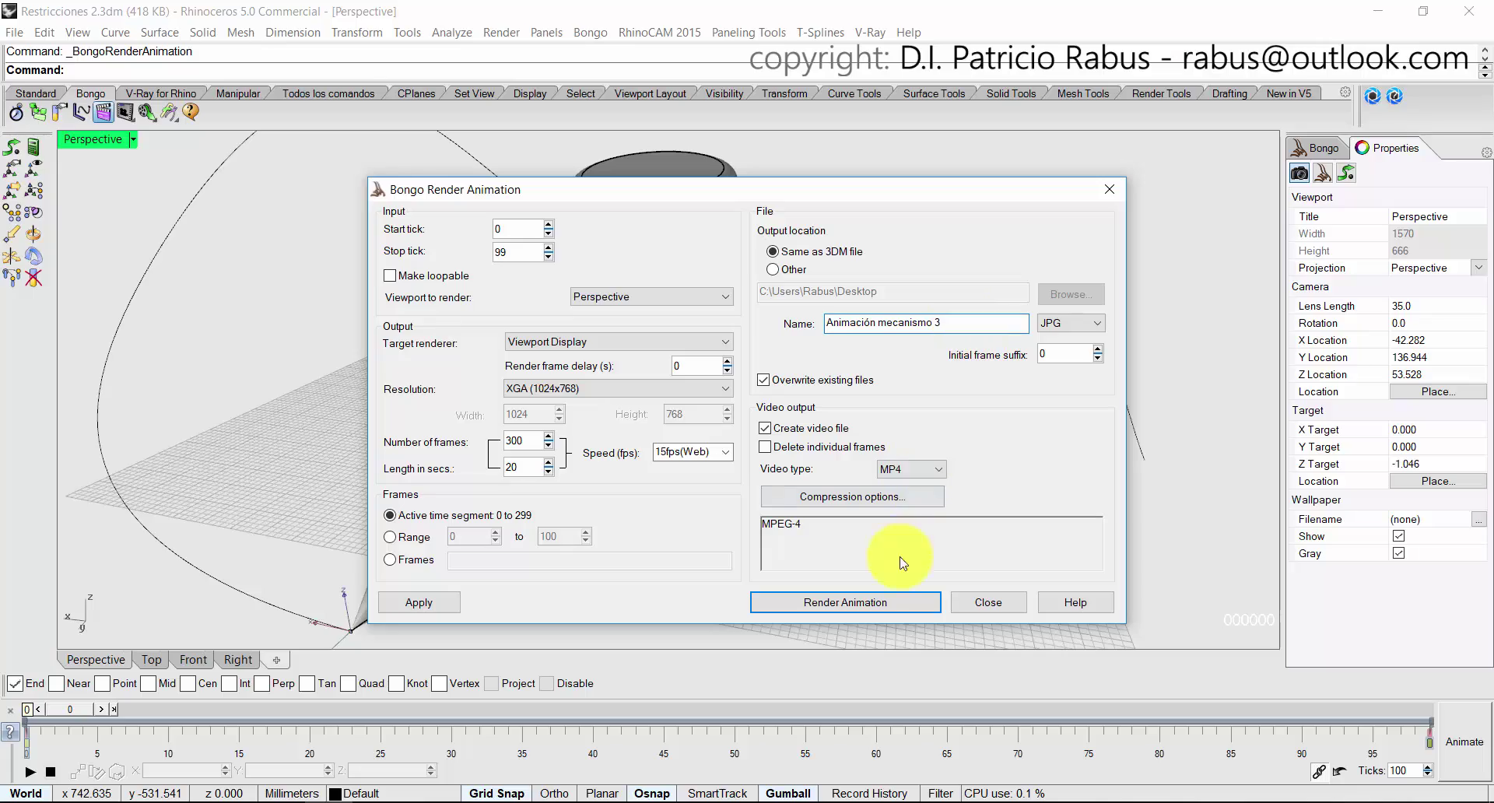
click(888, 601)
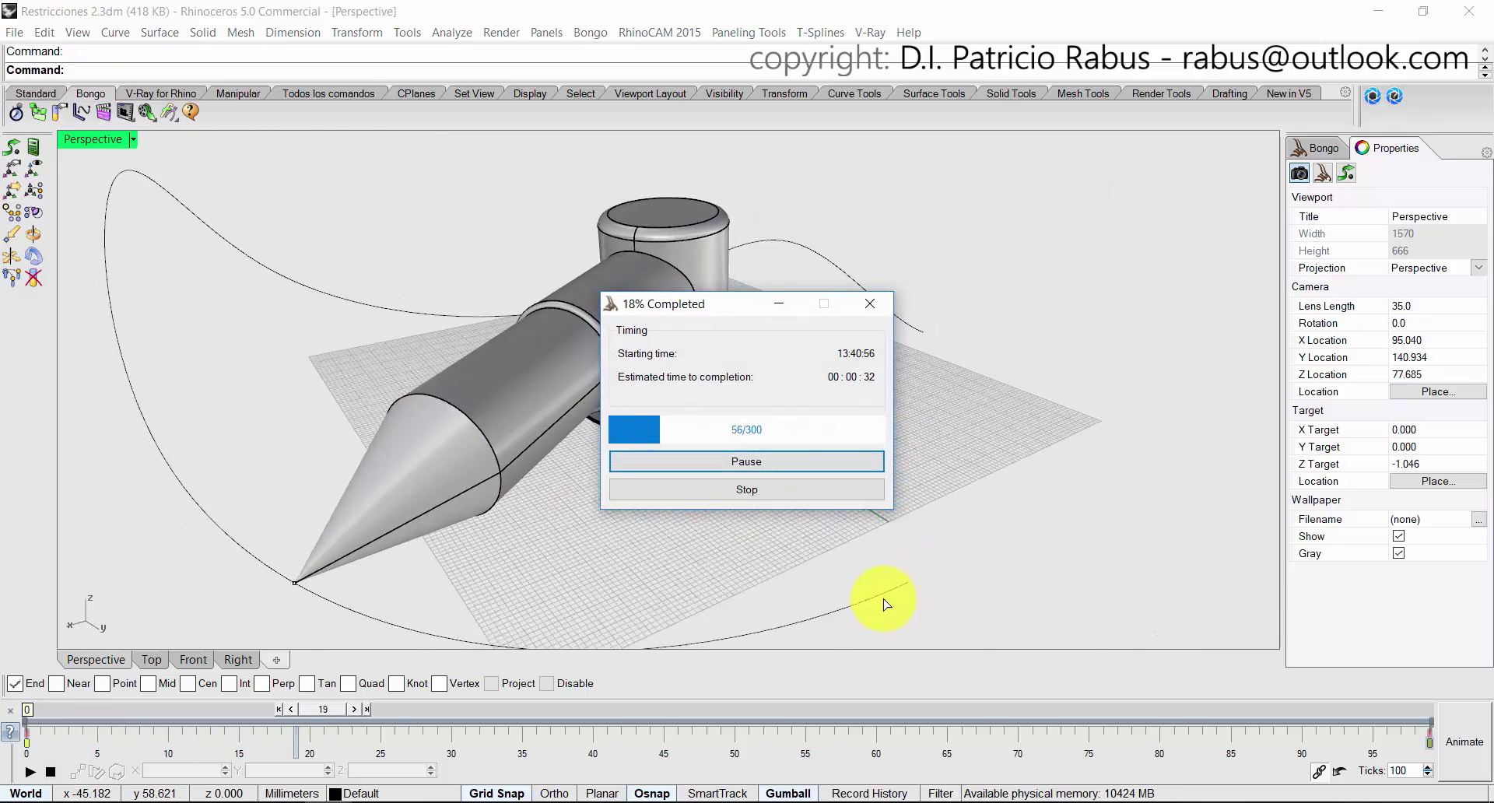
drag(709, 310, 949, 279)
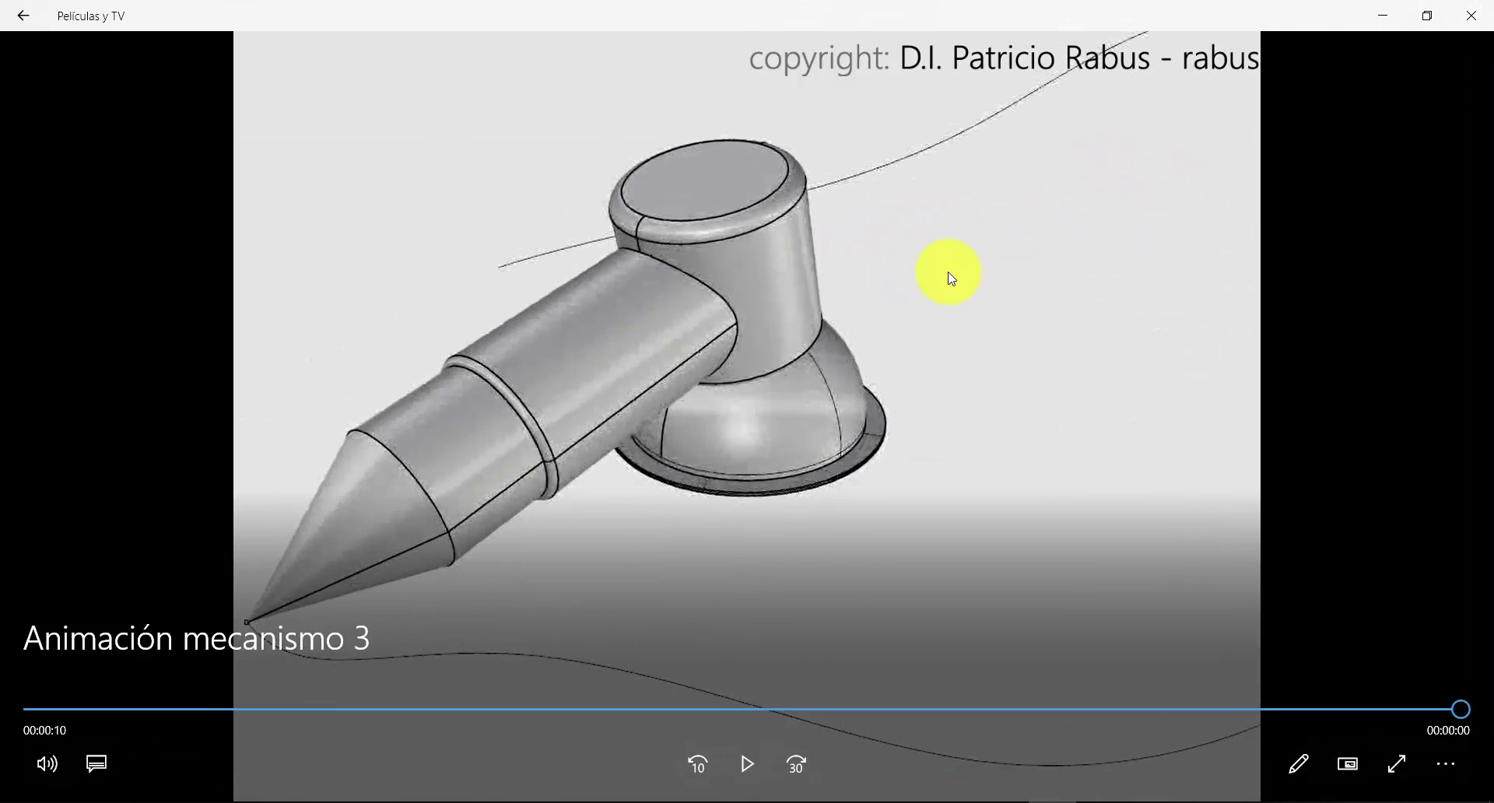
click(1488, 22)
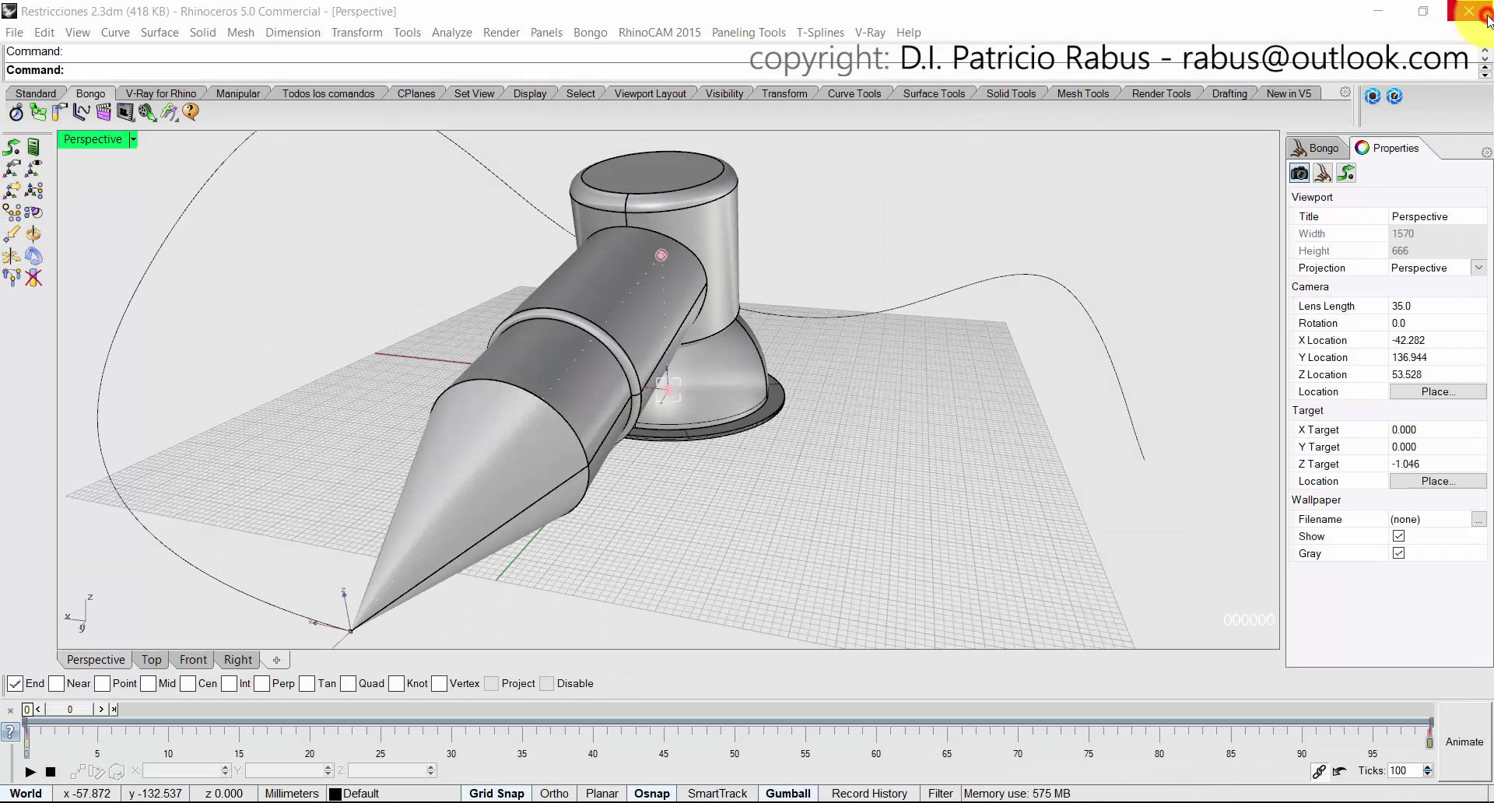
Render the animation at 30fps (NTSC) with TGA frames under the name "Animación mecanismo 4".
click(102, 109)
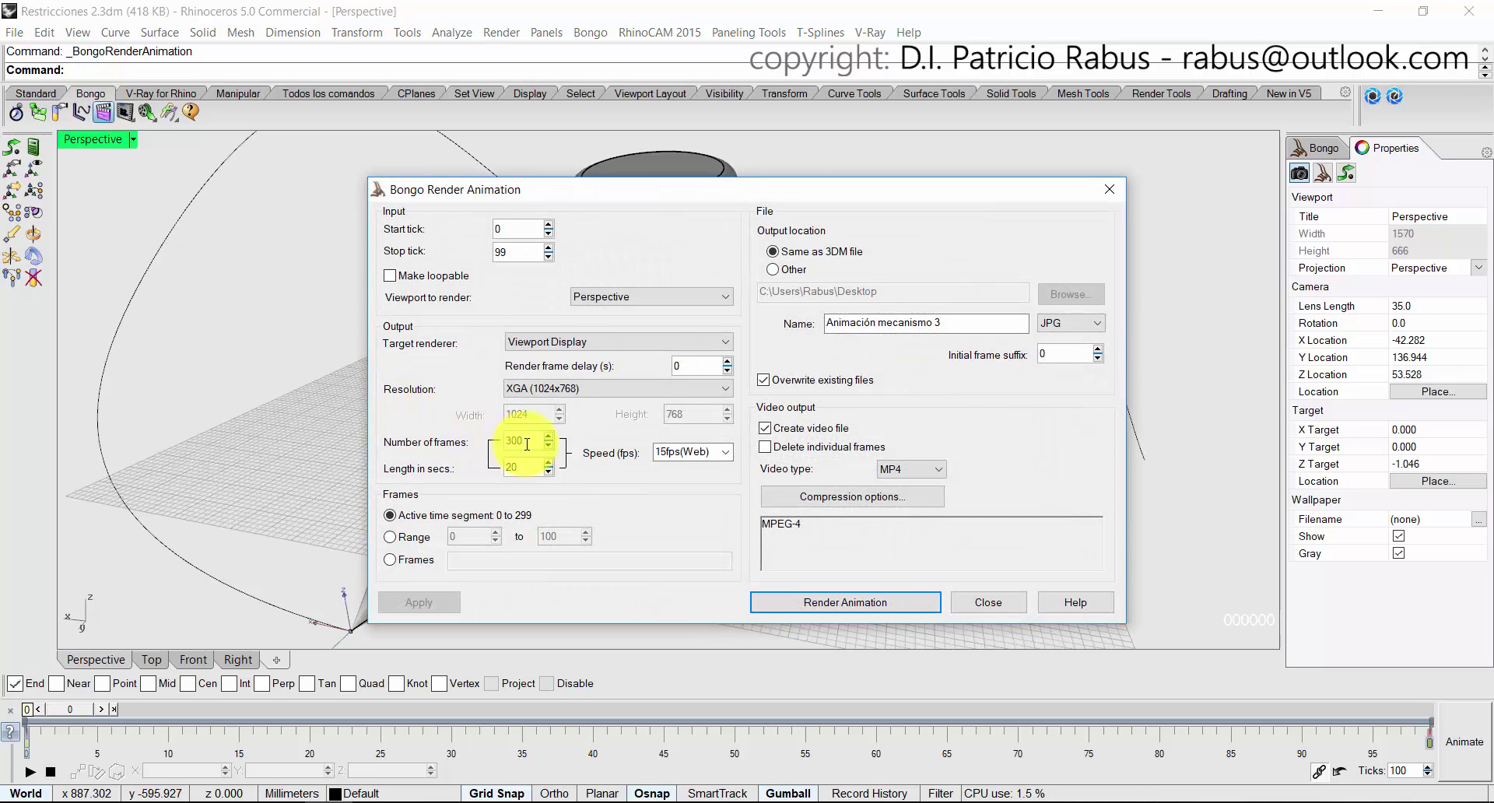
click(729, 453)
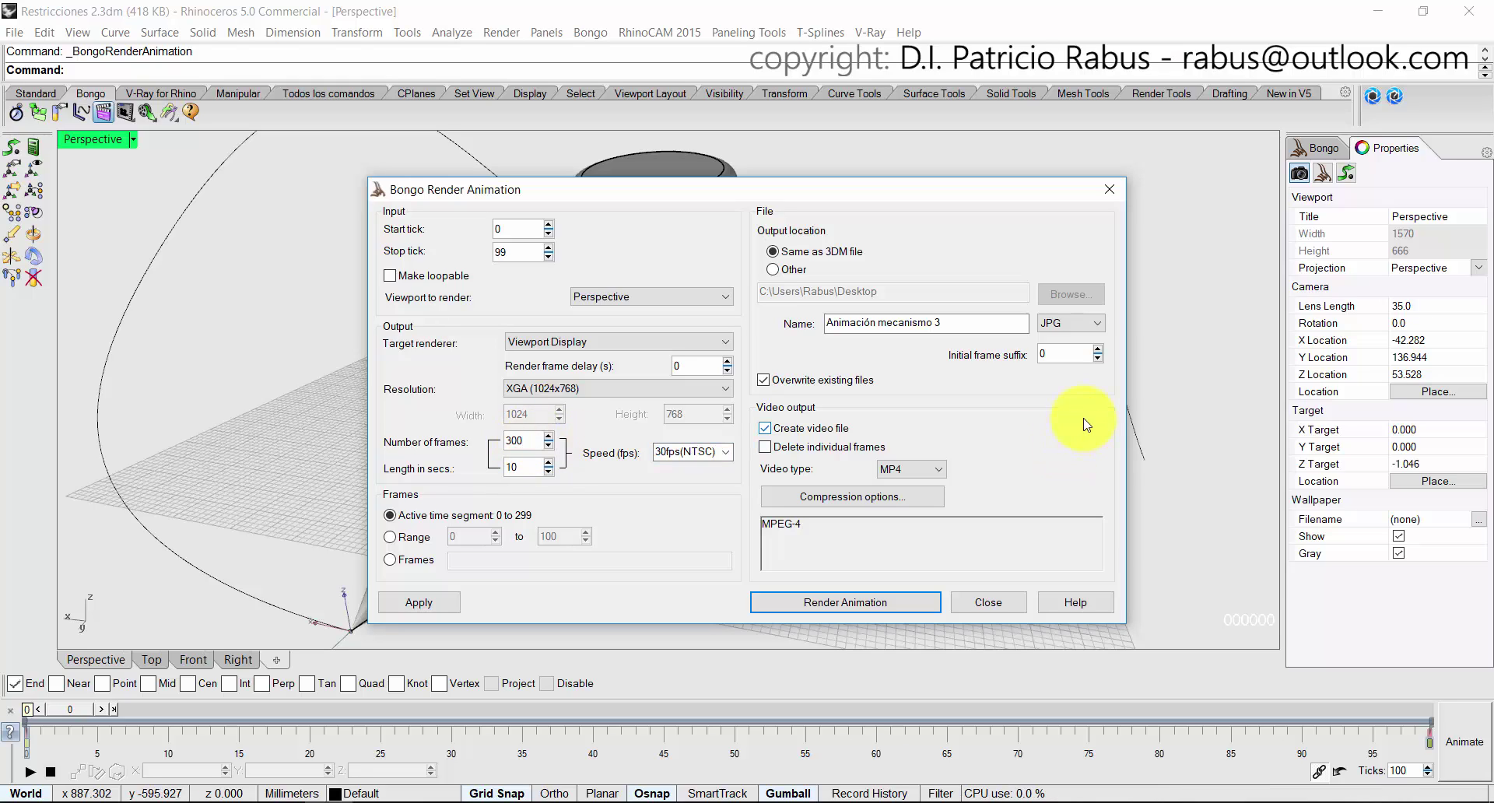
click(1098, 325)
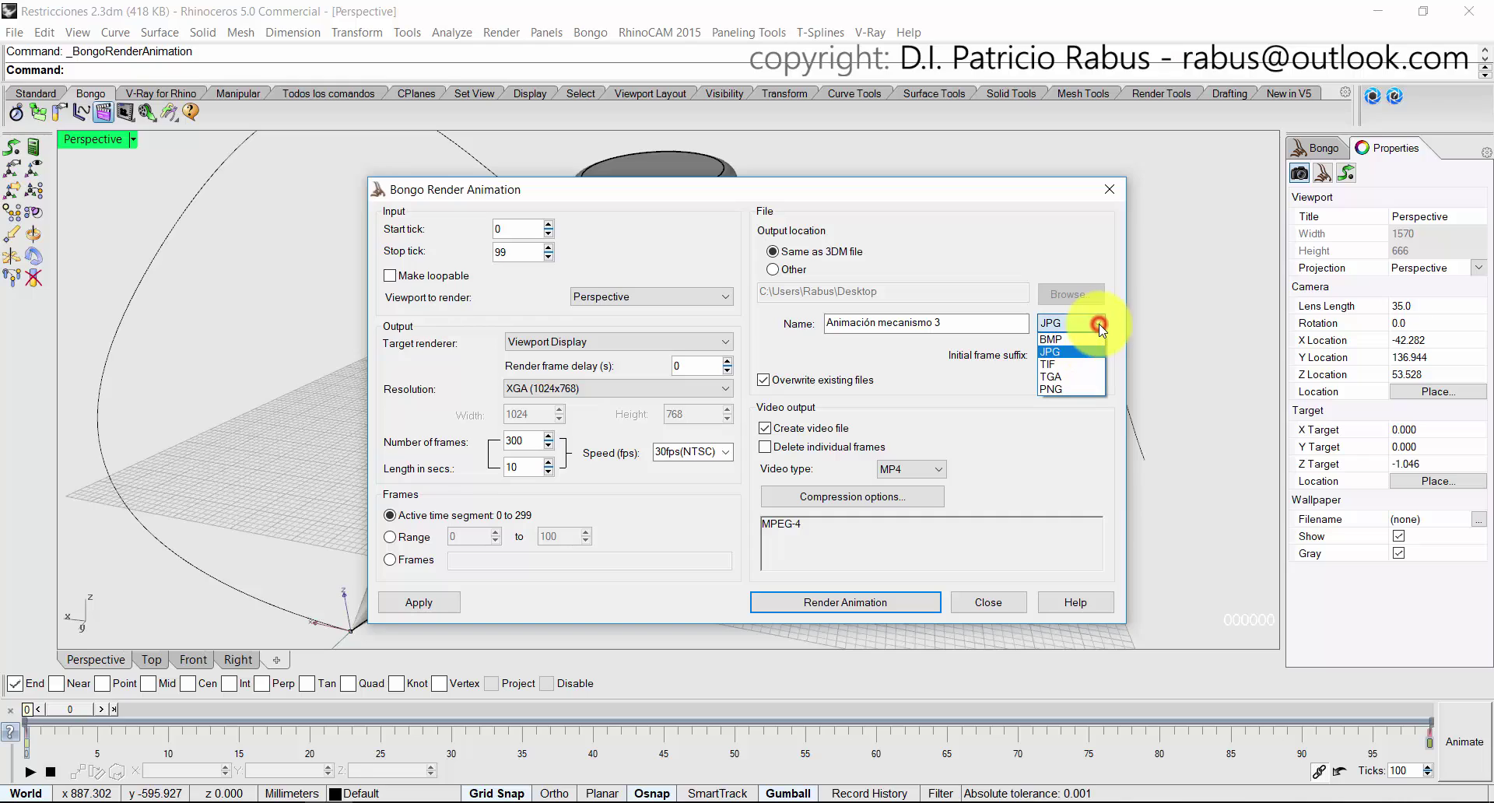
click(1085, 378)
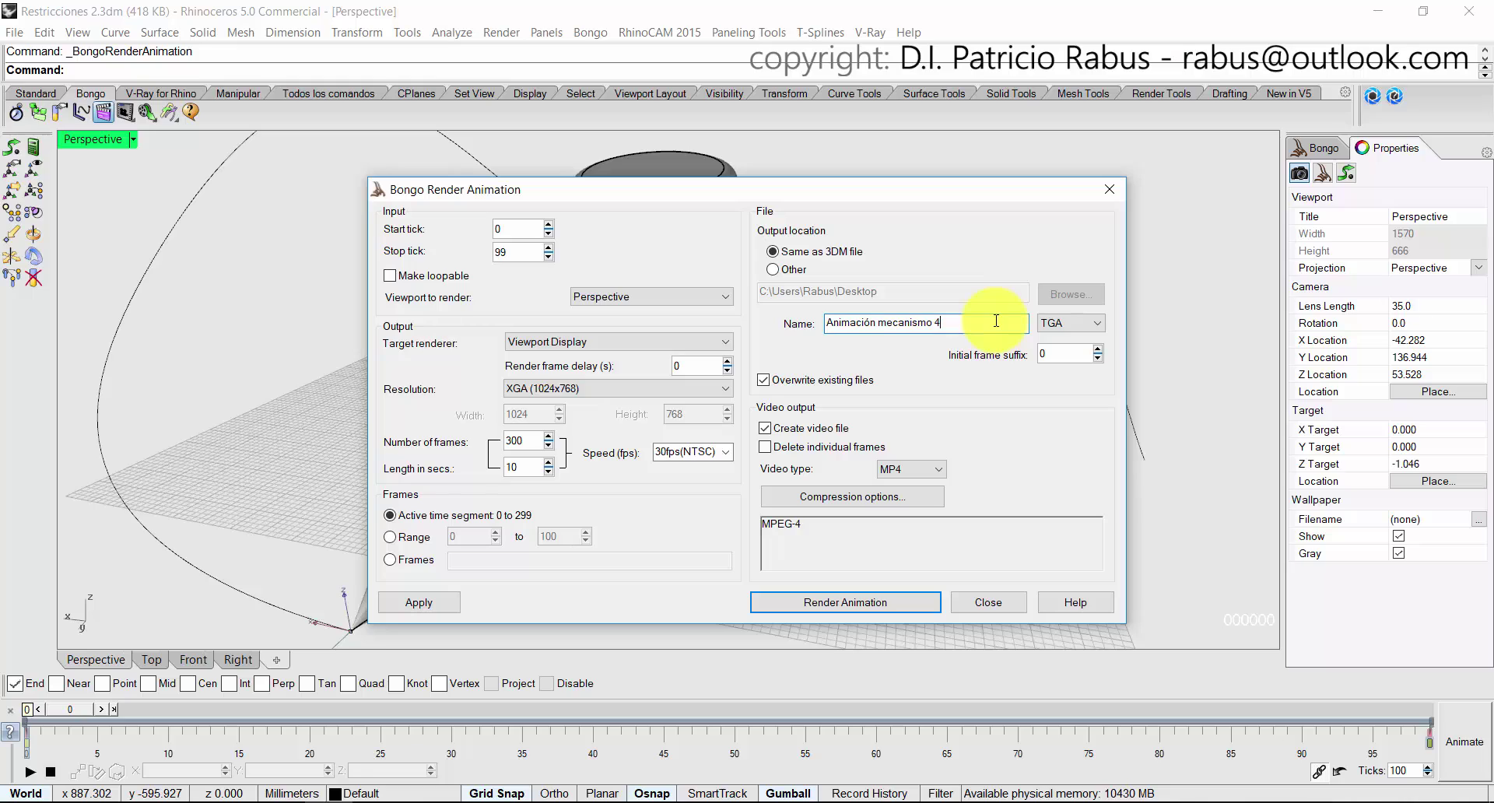
click(851, 604)
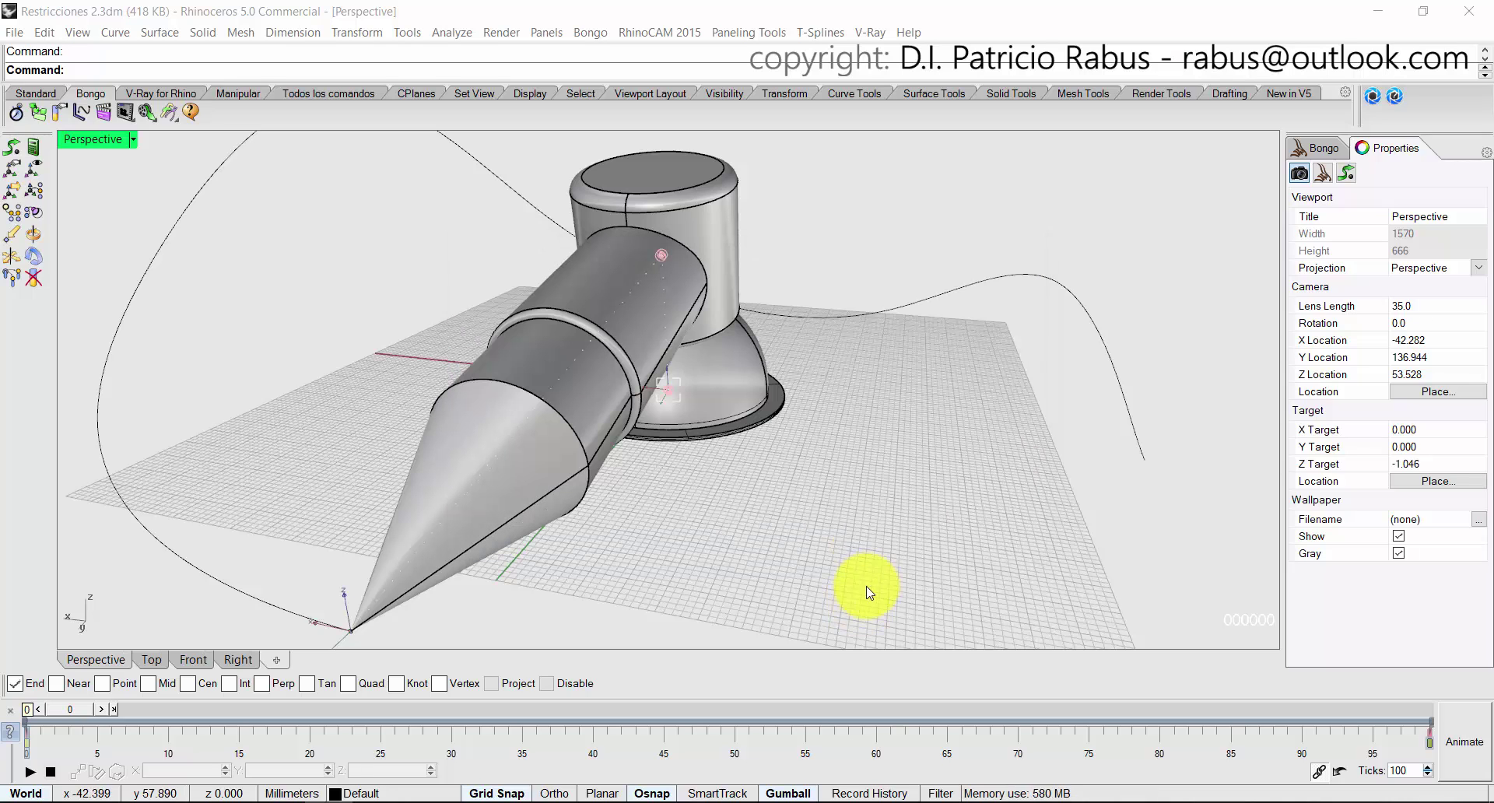
Set the animation render resolution to HD (1920x1080) and the speed to 15fps (Web).
click(100, 117)
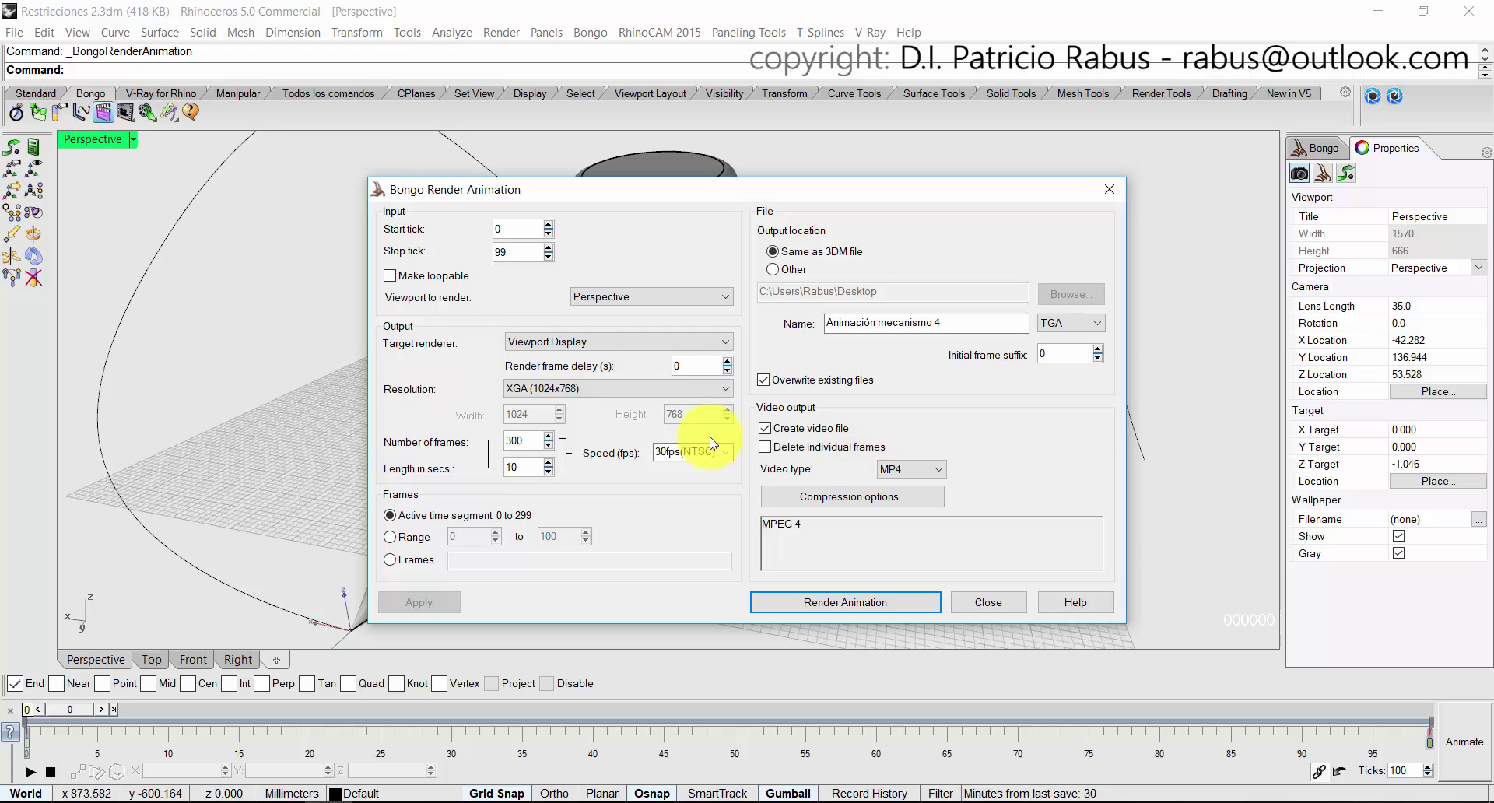
click(619, 388)
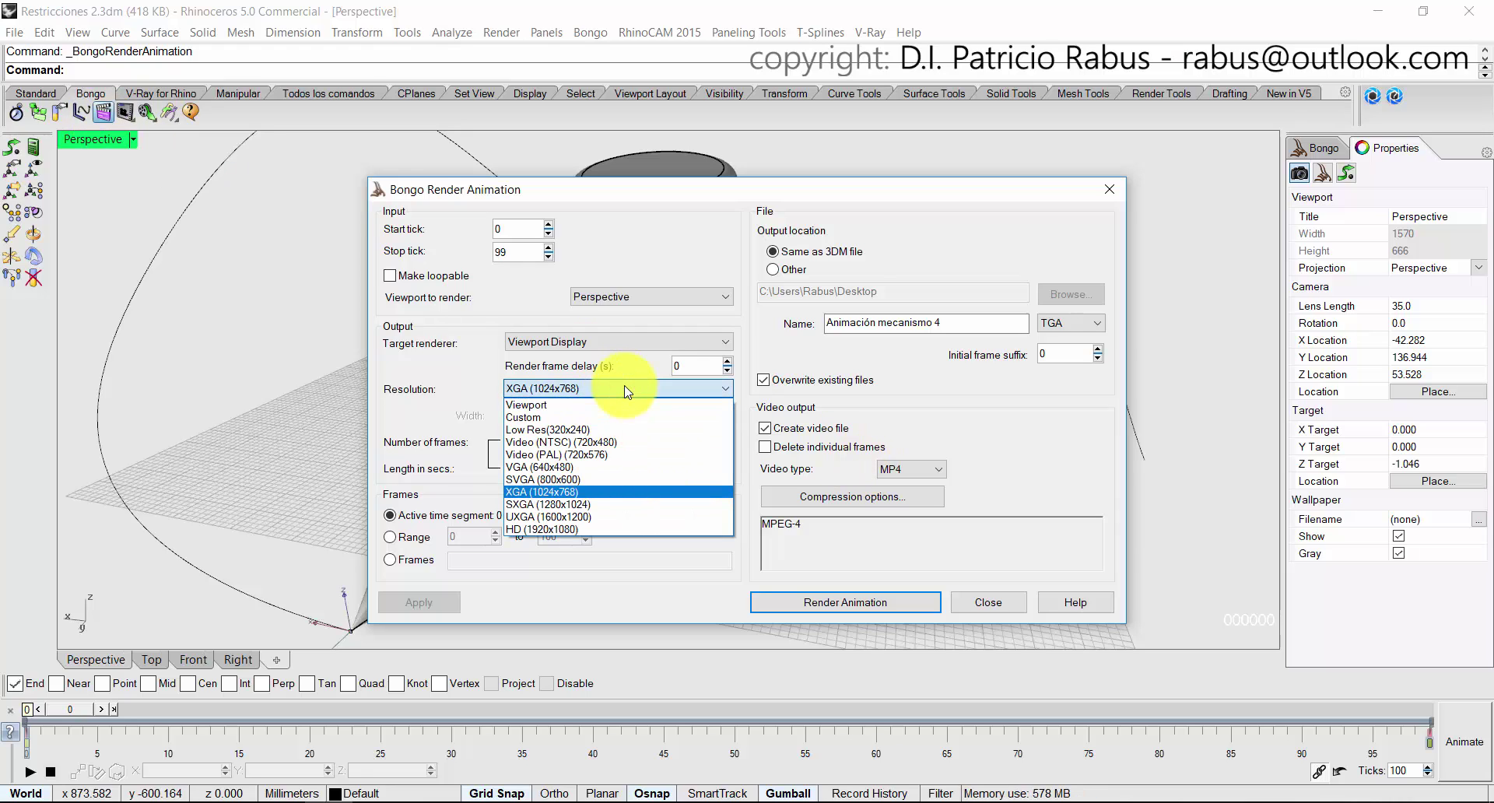
click(631, 529)
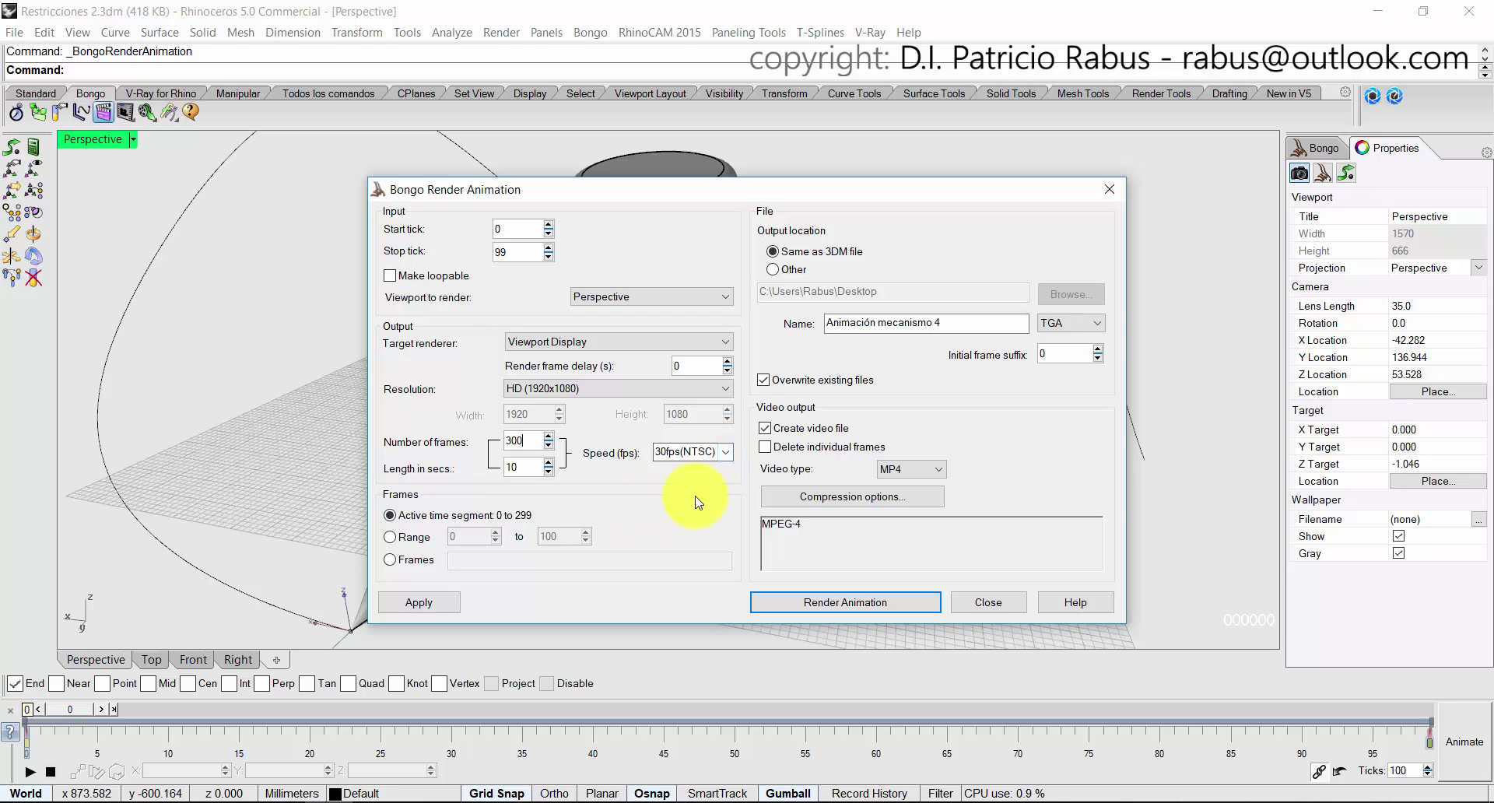
click(730, 457)
click(722, 471)
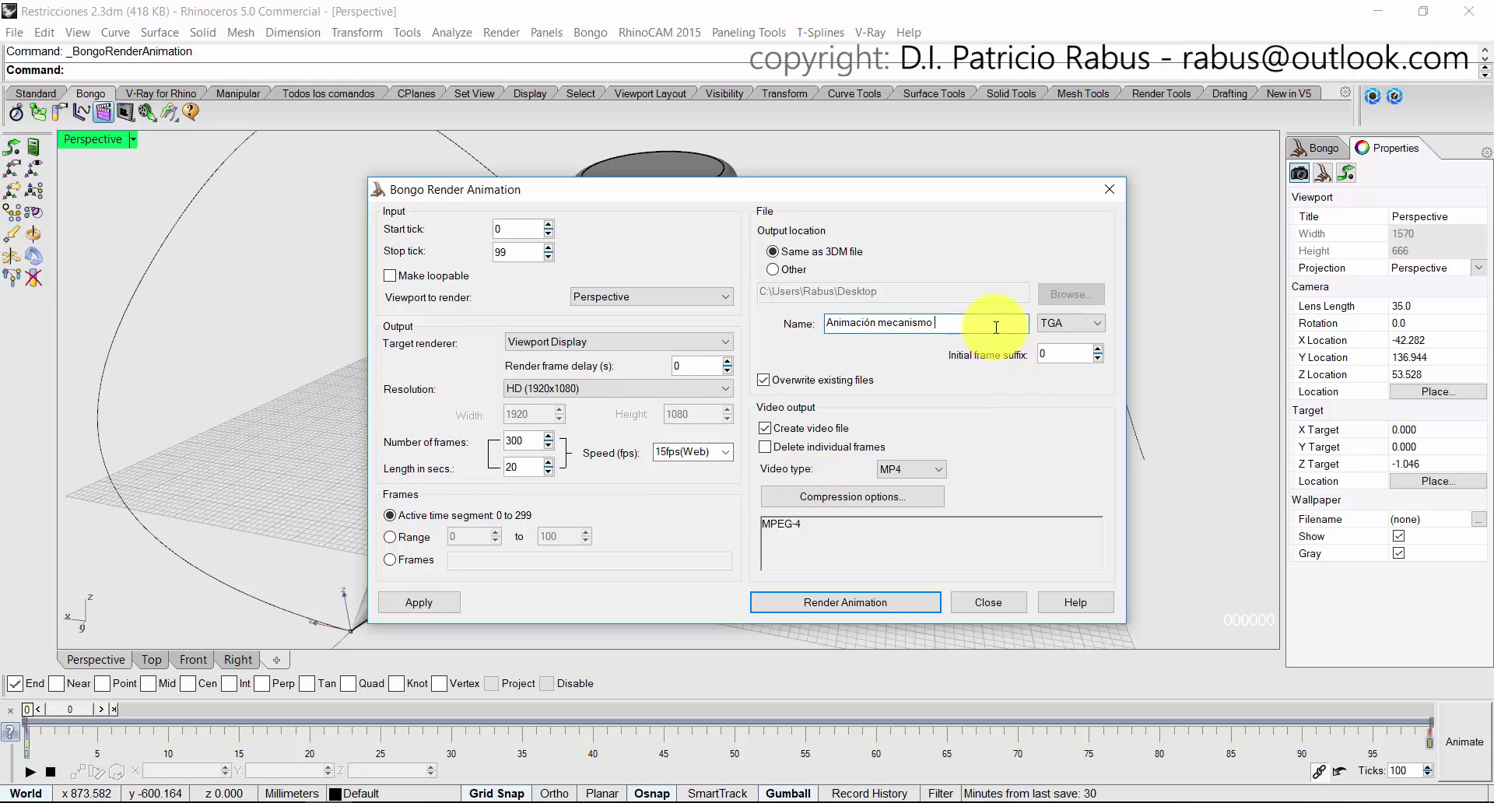
Enable deletion of individual frames, render the animation as "Animación mecanismo 5" with TGA frames, and exit the video's full-screen playback.
click(1035, 443)
click(1097, 322)
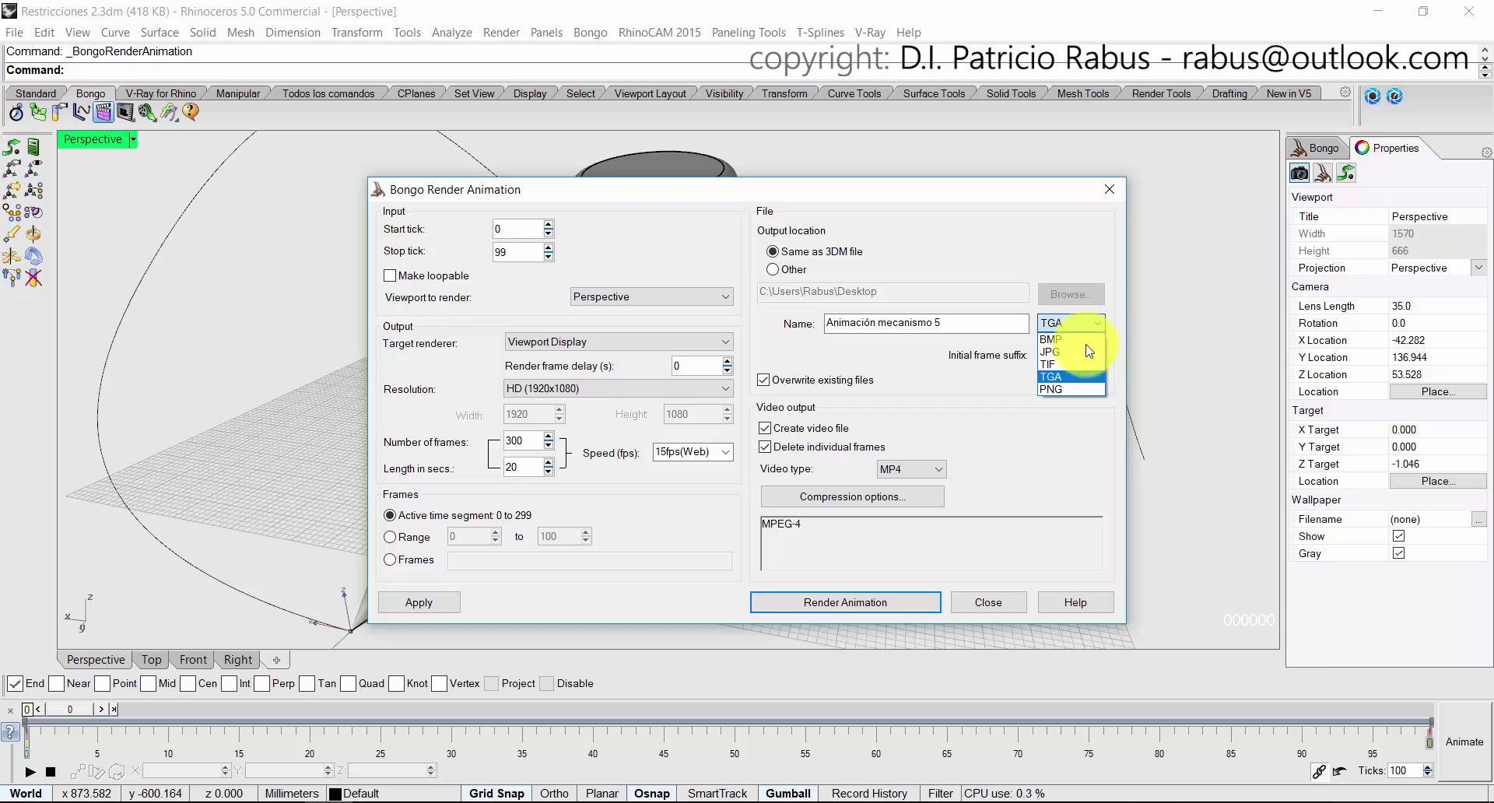
click(1052, 464)
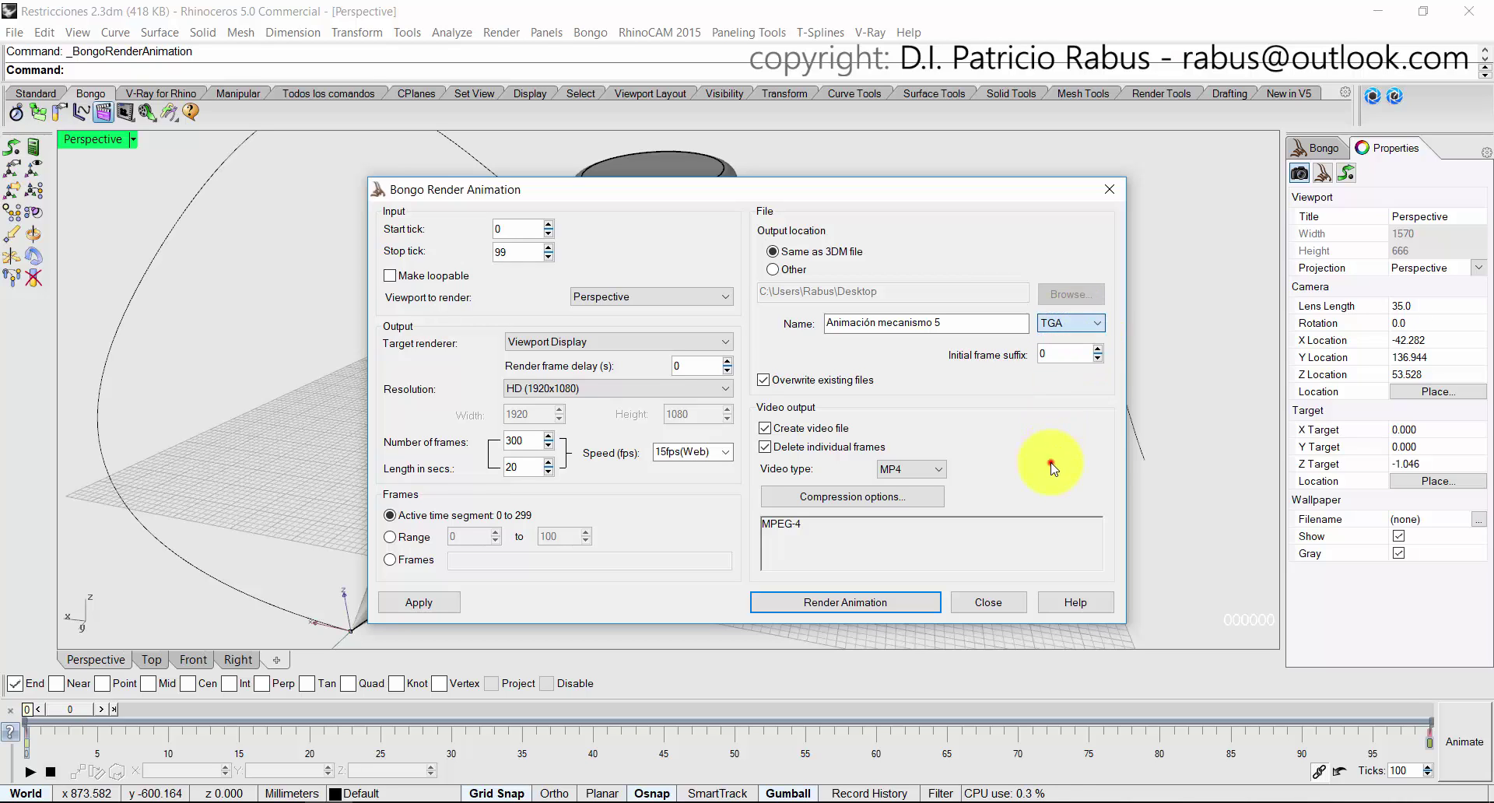
click(869, 604)
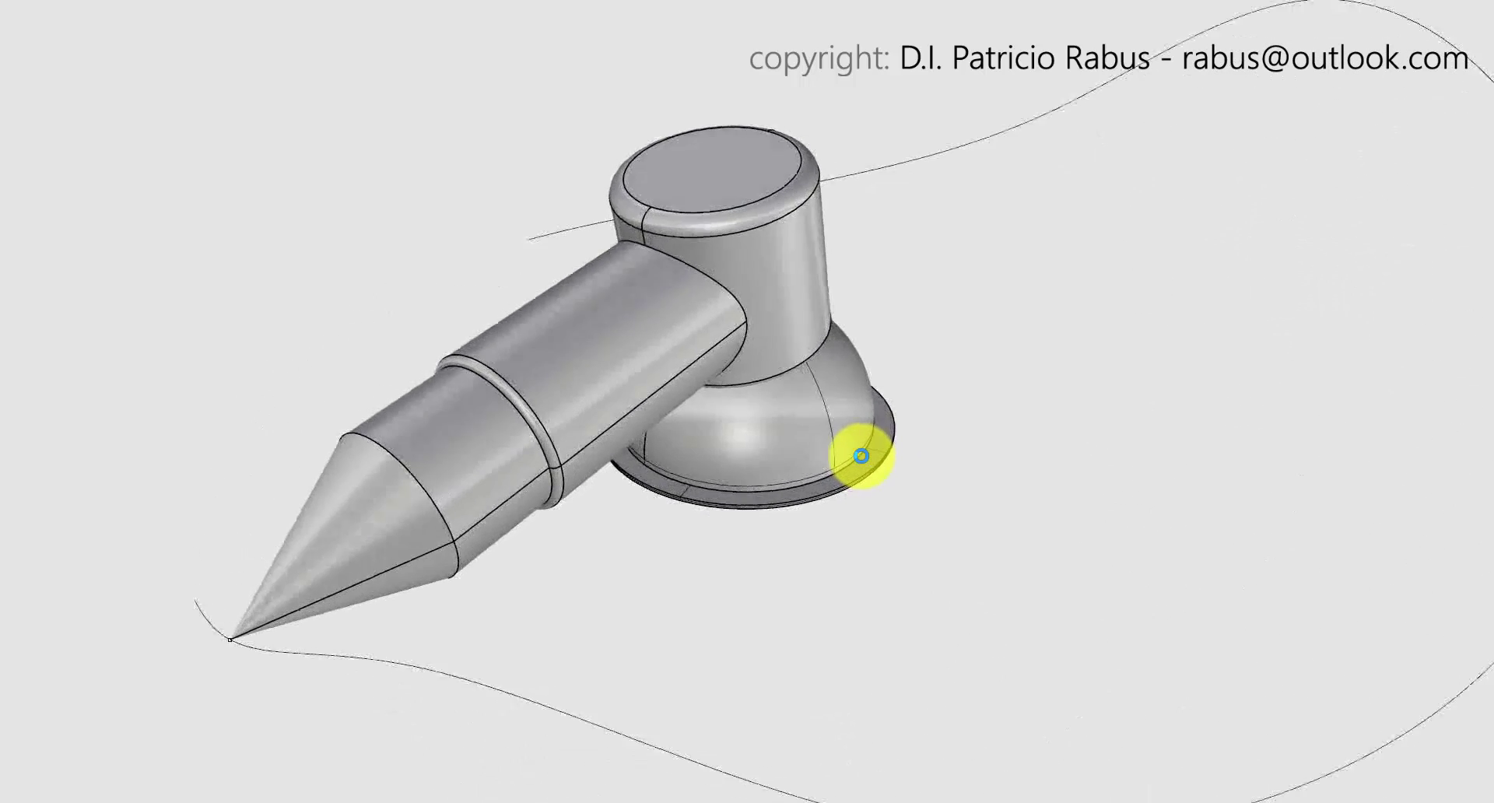
key(Escape)
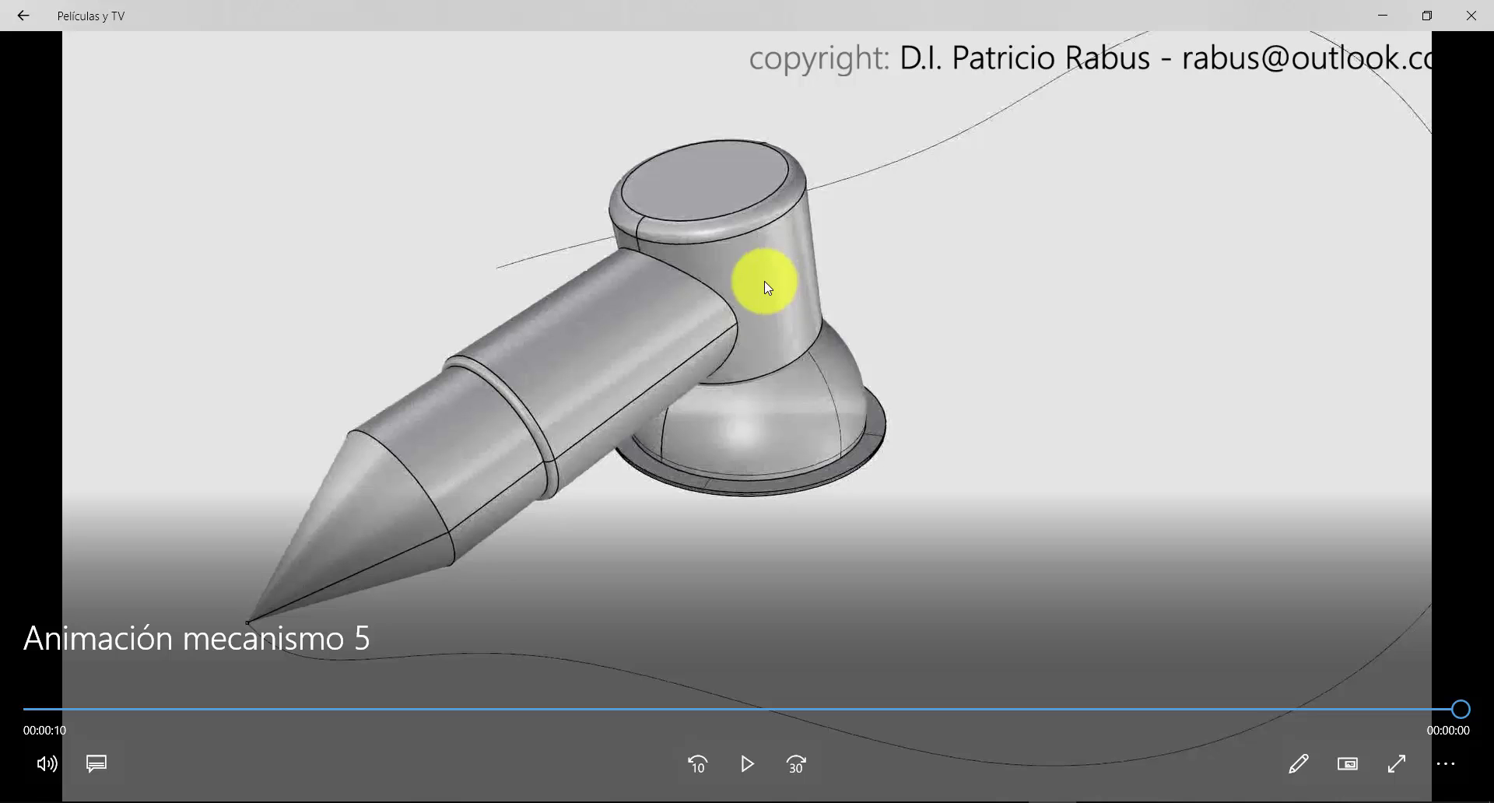
Close the open video, play the first render "Animación mecanismo.MP4" from the desktop to its end, and close it.
click(1470, 16)
click(420, 109)
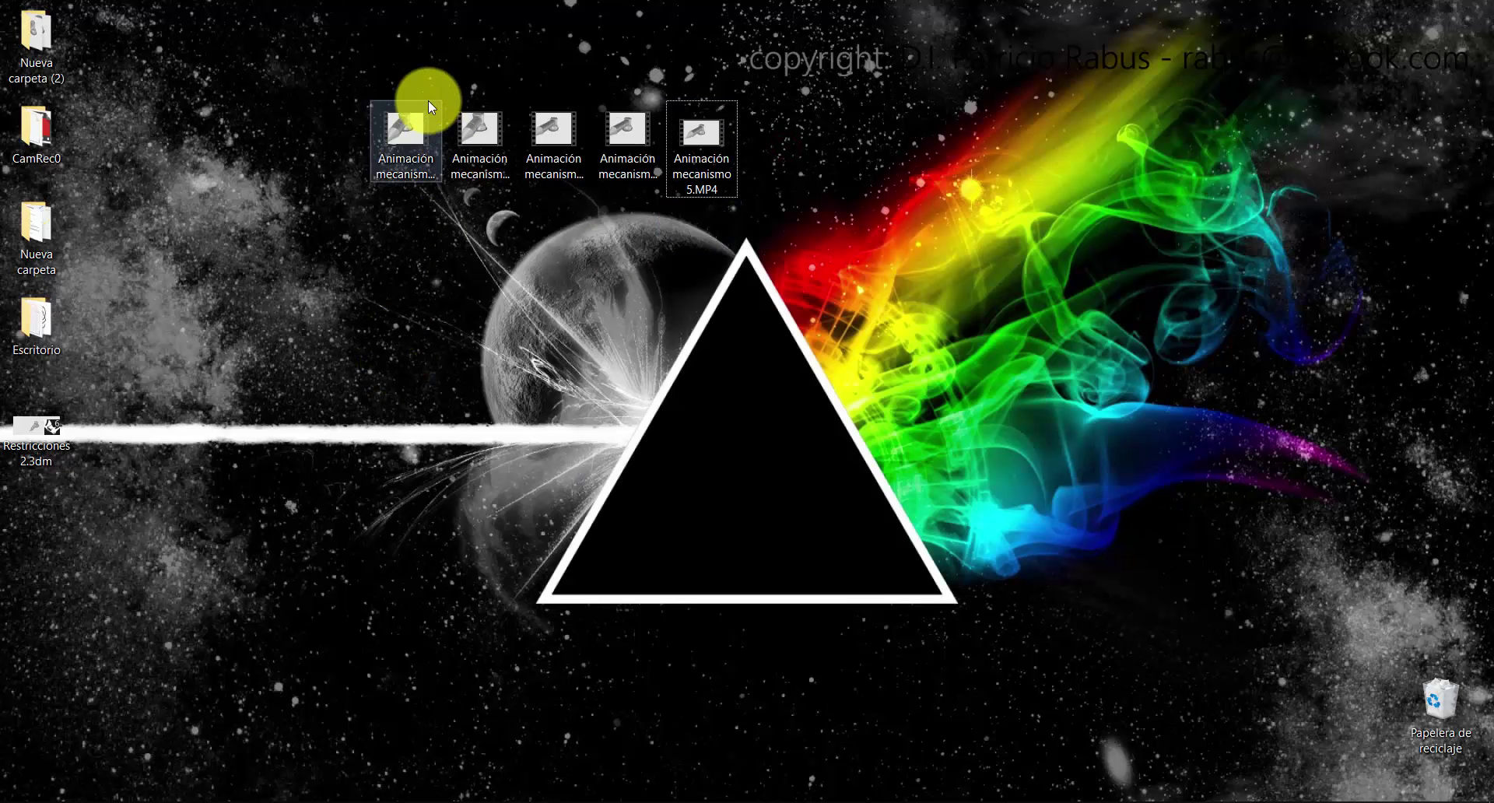
double_click(417, 123)
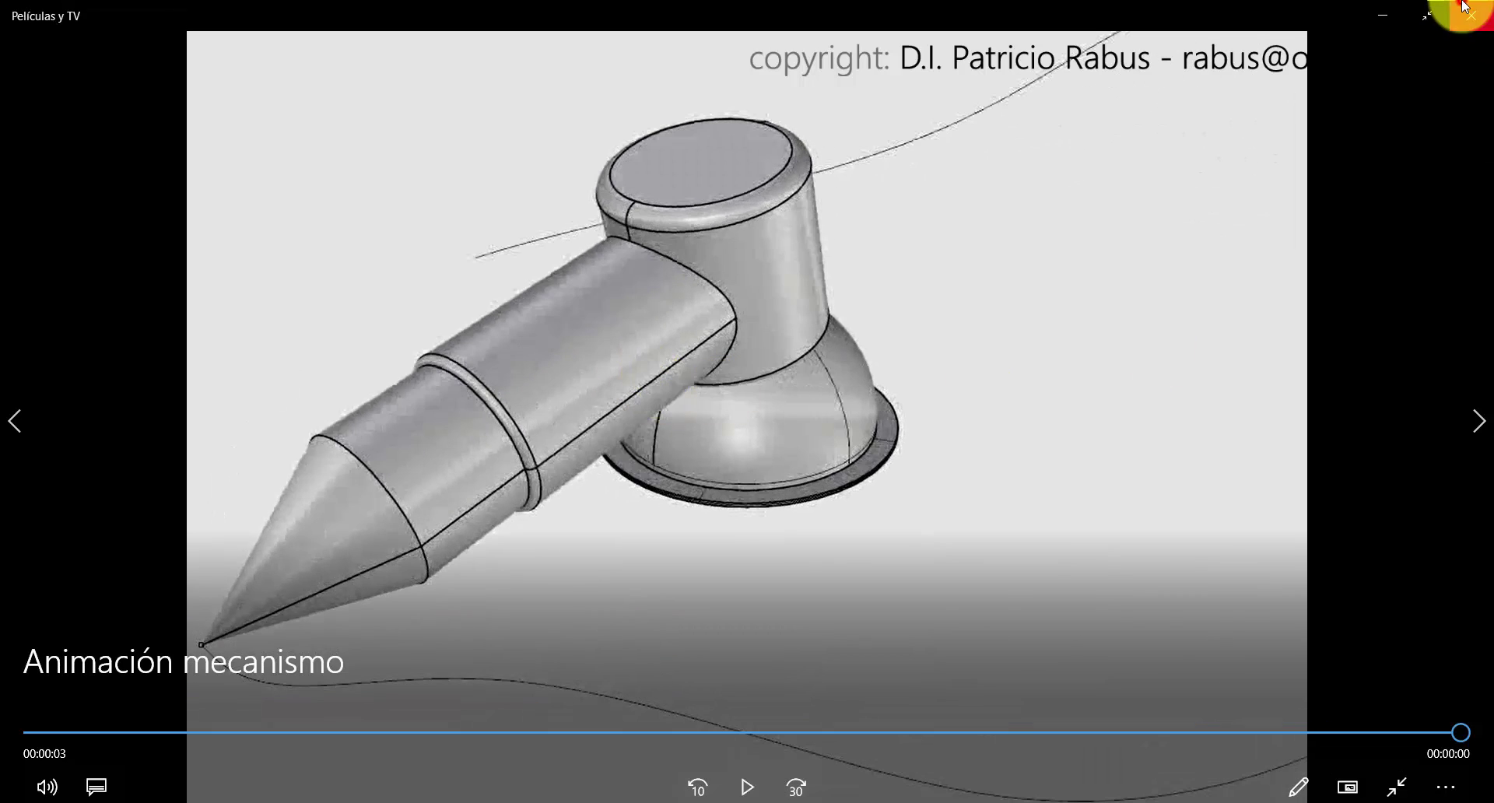
click(1466, 8)
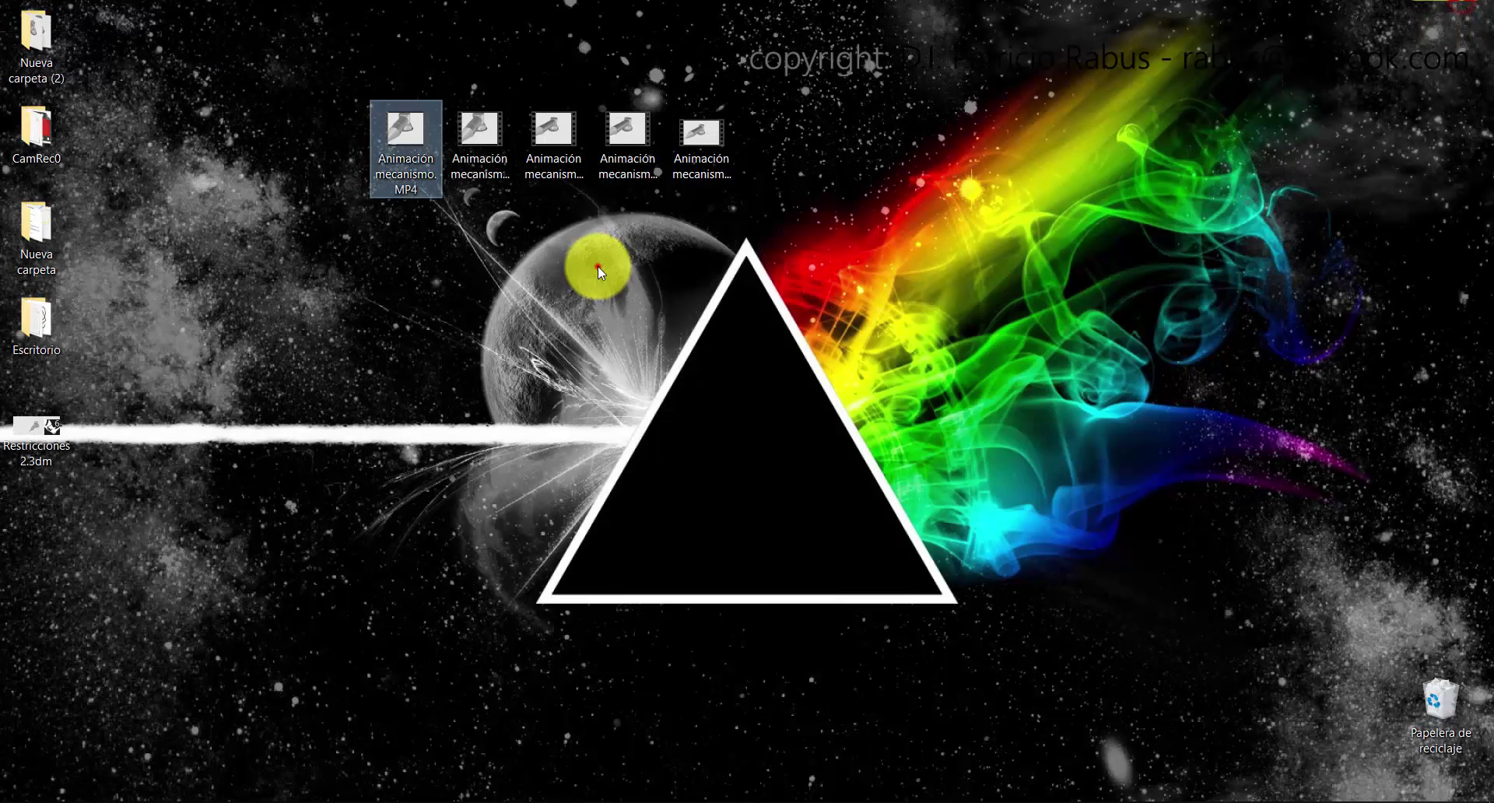
click(597, 266)
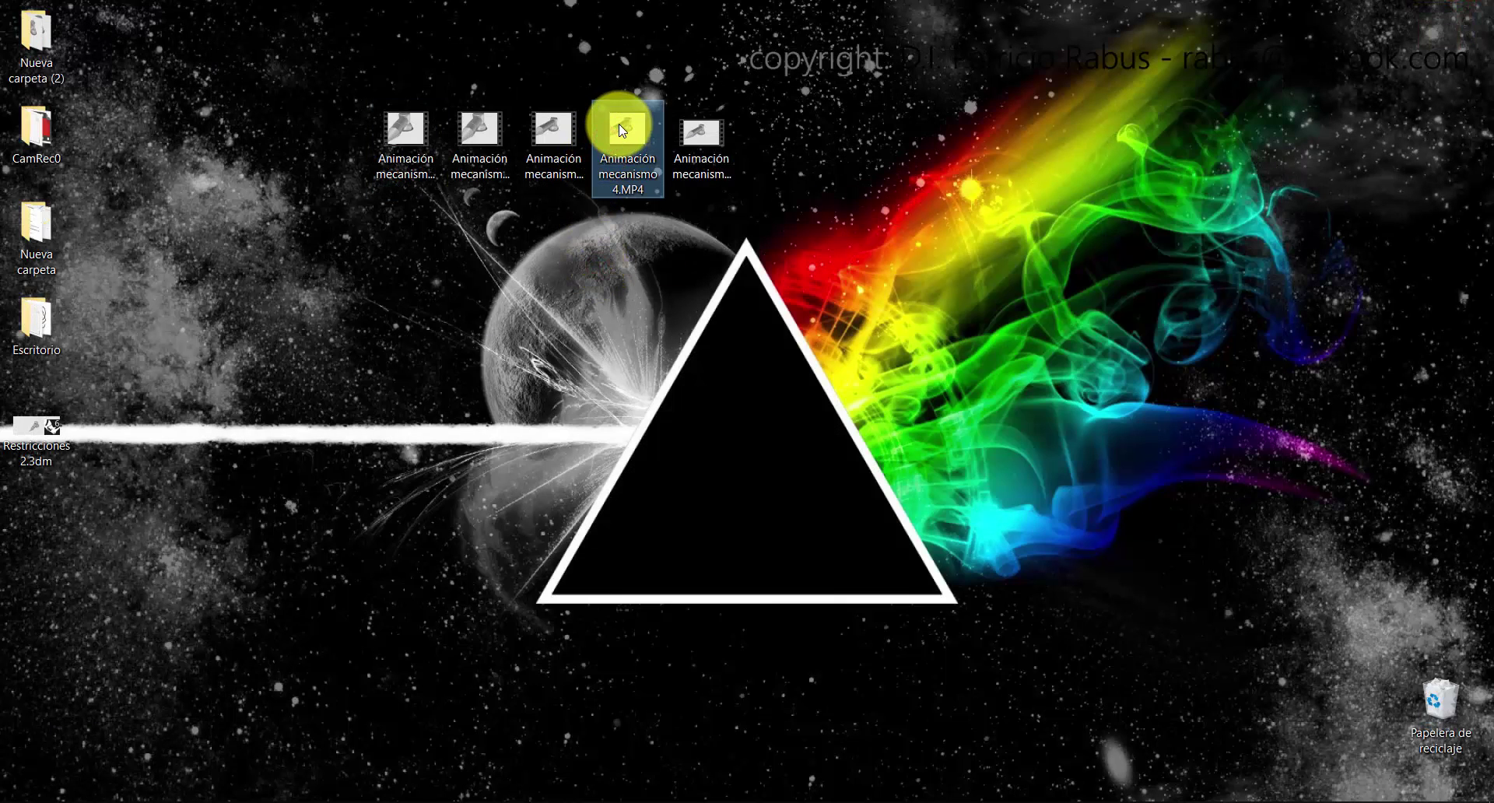
Play the "Animación mecanismo 4.MP4" render from the desktop to compare its playback, and close the video.
double_click(620, 124)
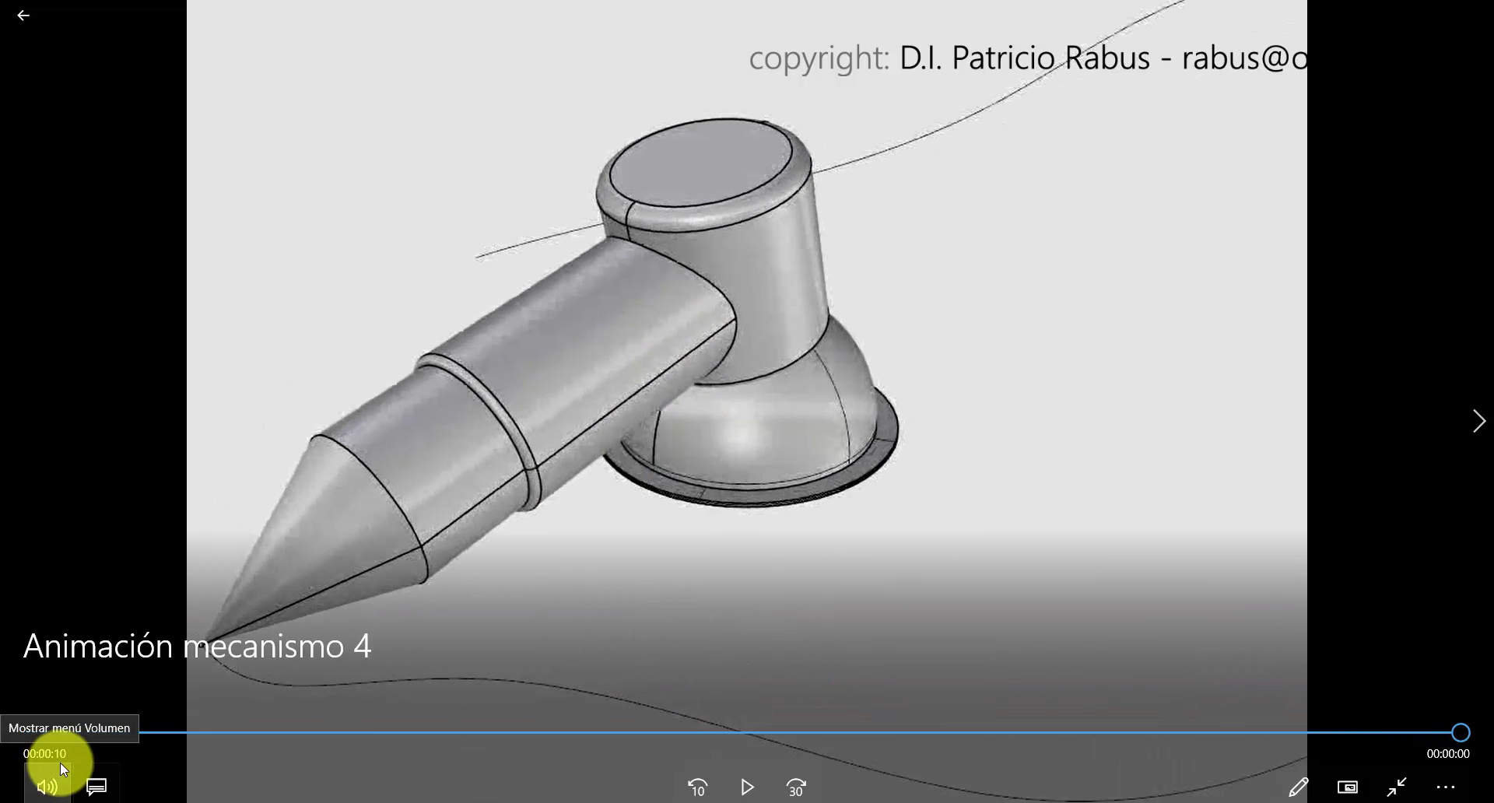
mouse_move(1297, 6)
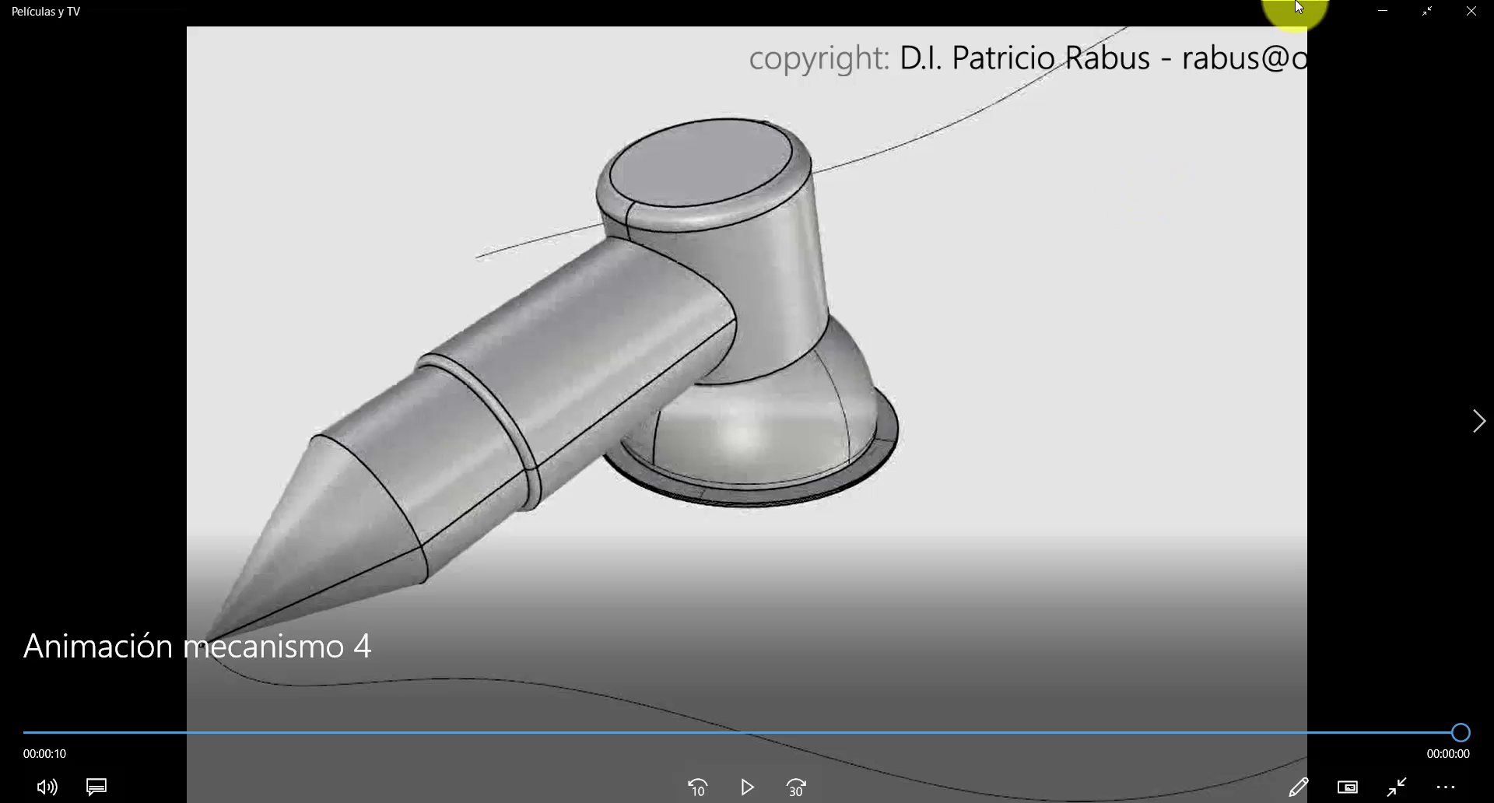
click(1470, 11)
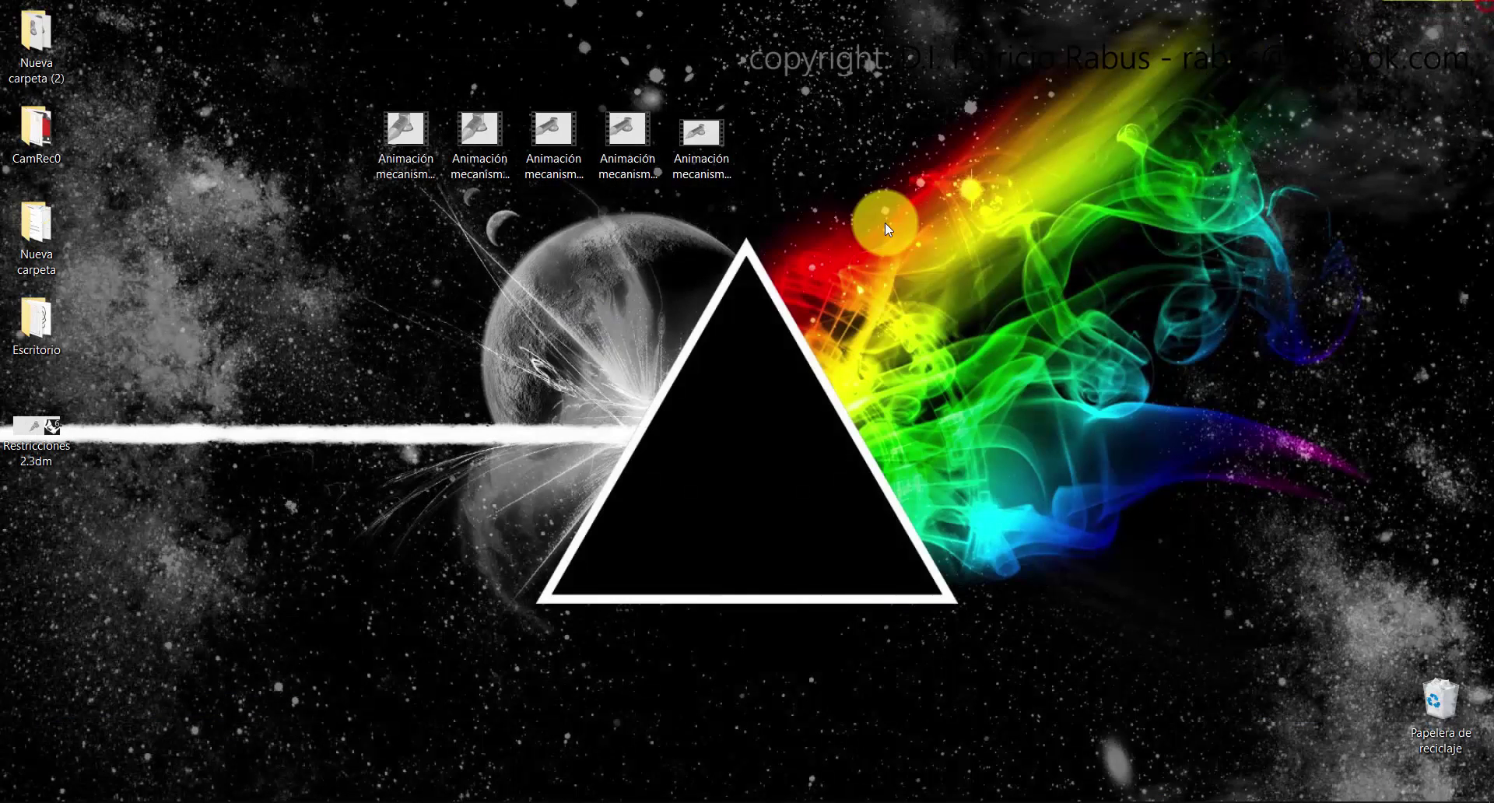
Play "Animación mecanismo 5.MP4" to its end, close the video, and switch back to Rhinoceros with the Bongo tools displayed.
double_click(717, 127)
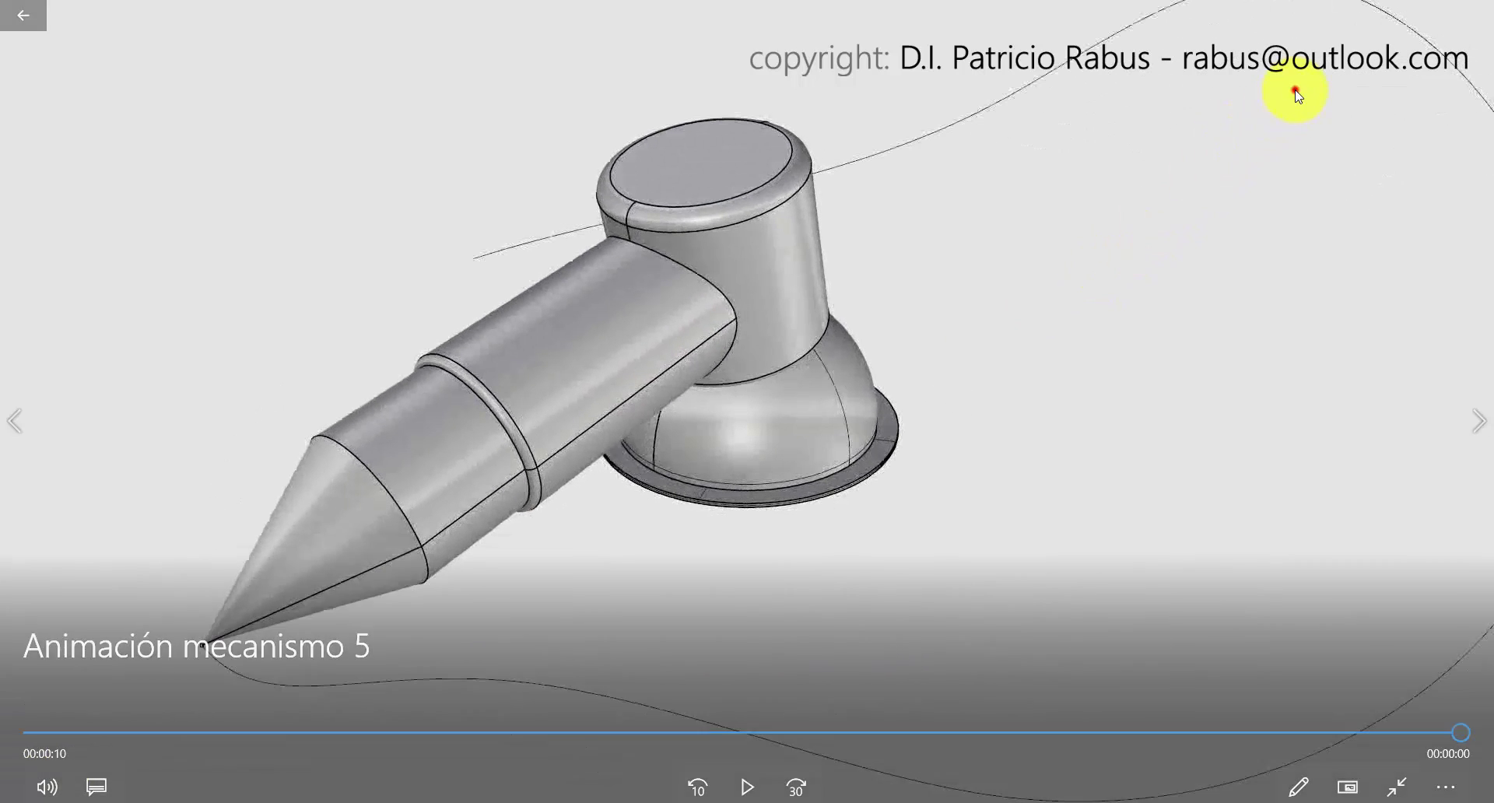
double_click(1292, 89)
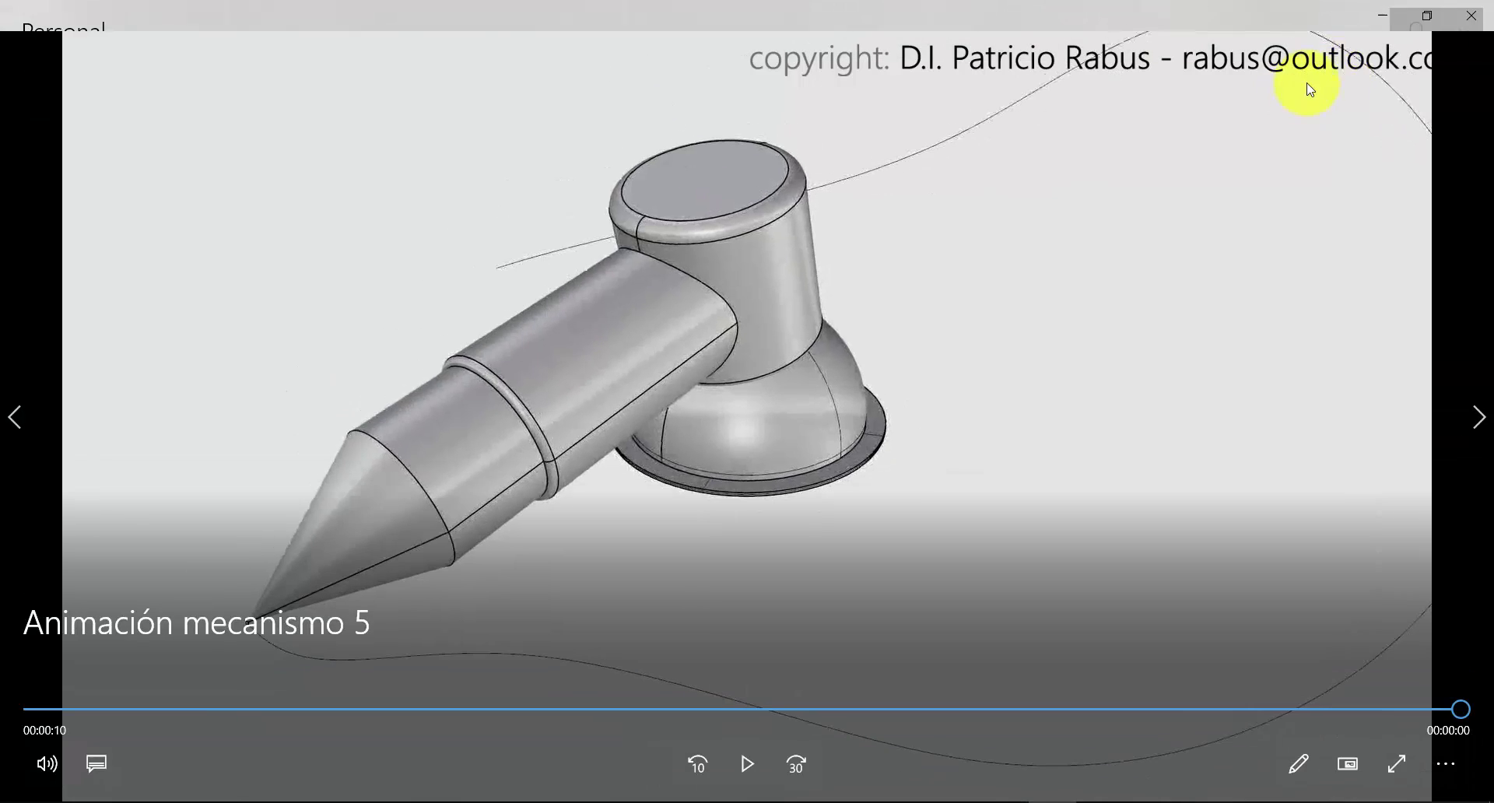
click(1463, 9)
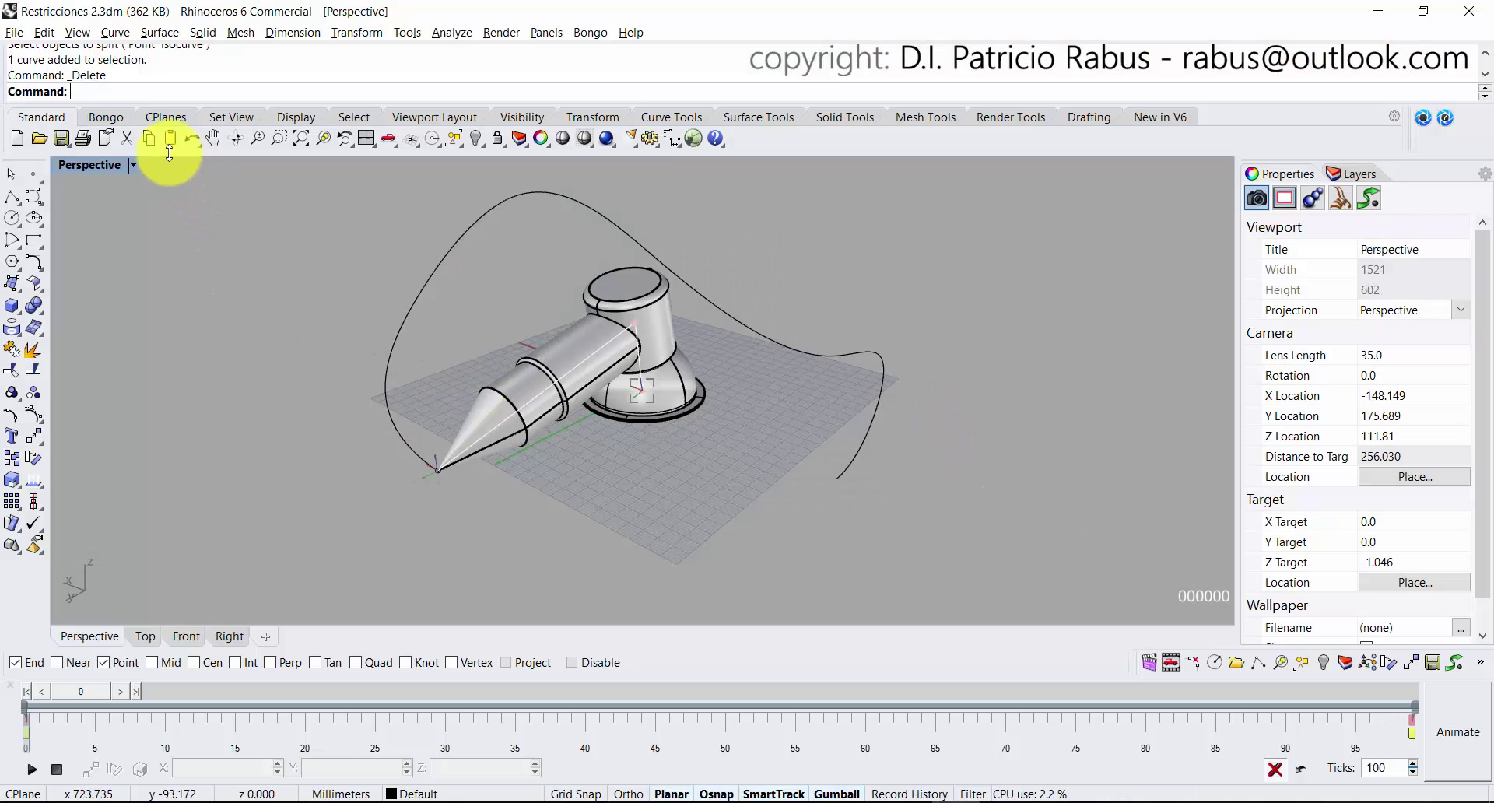
click(110, 118)
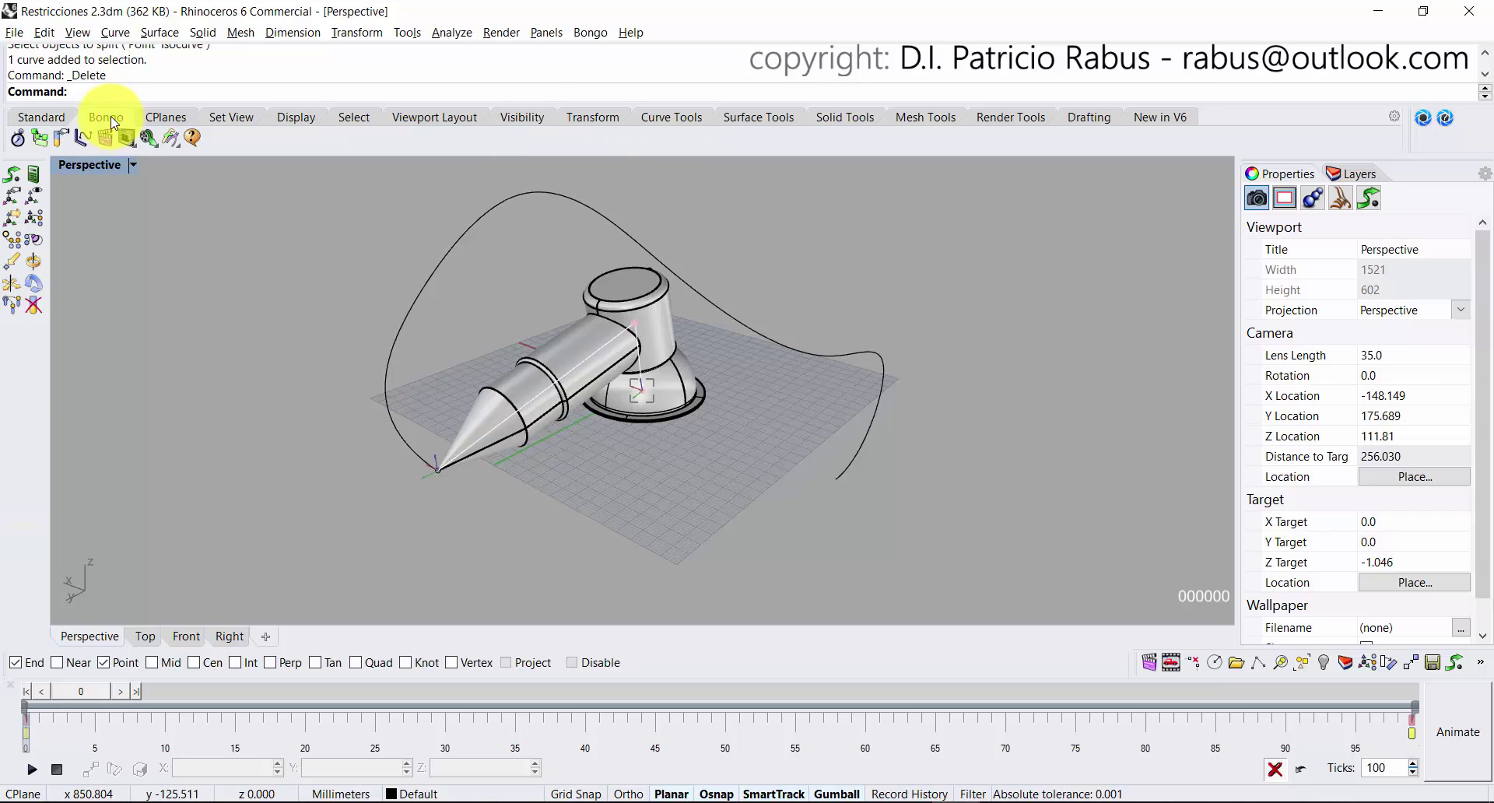